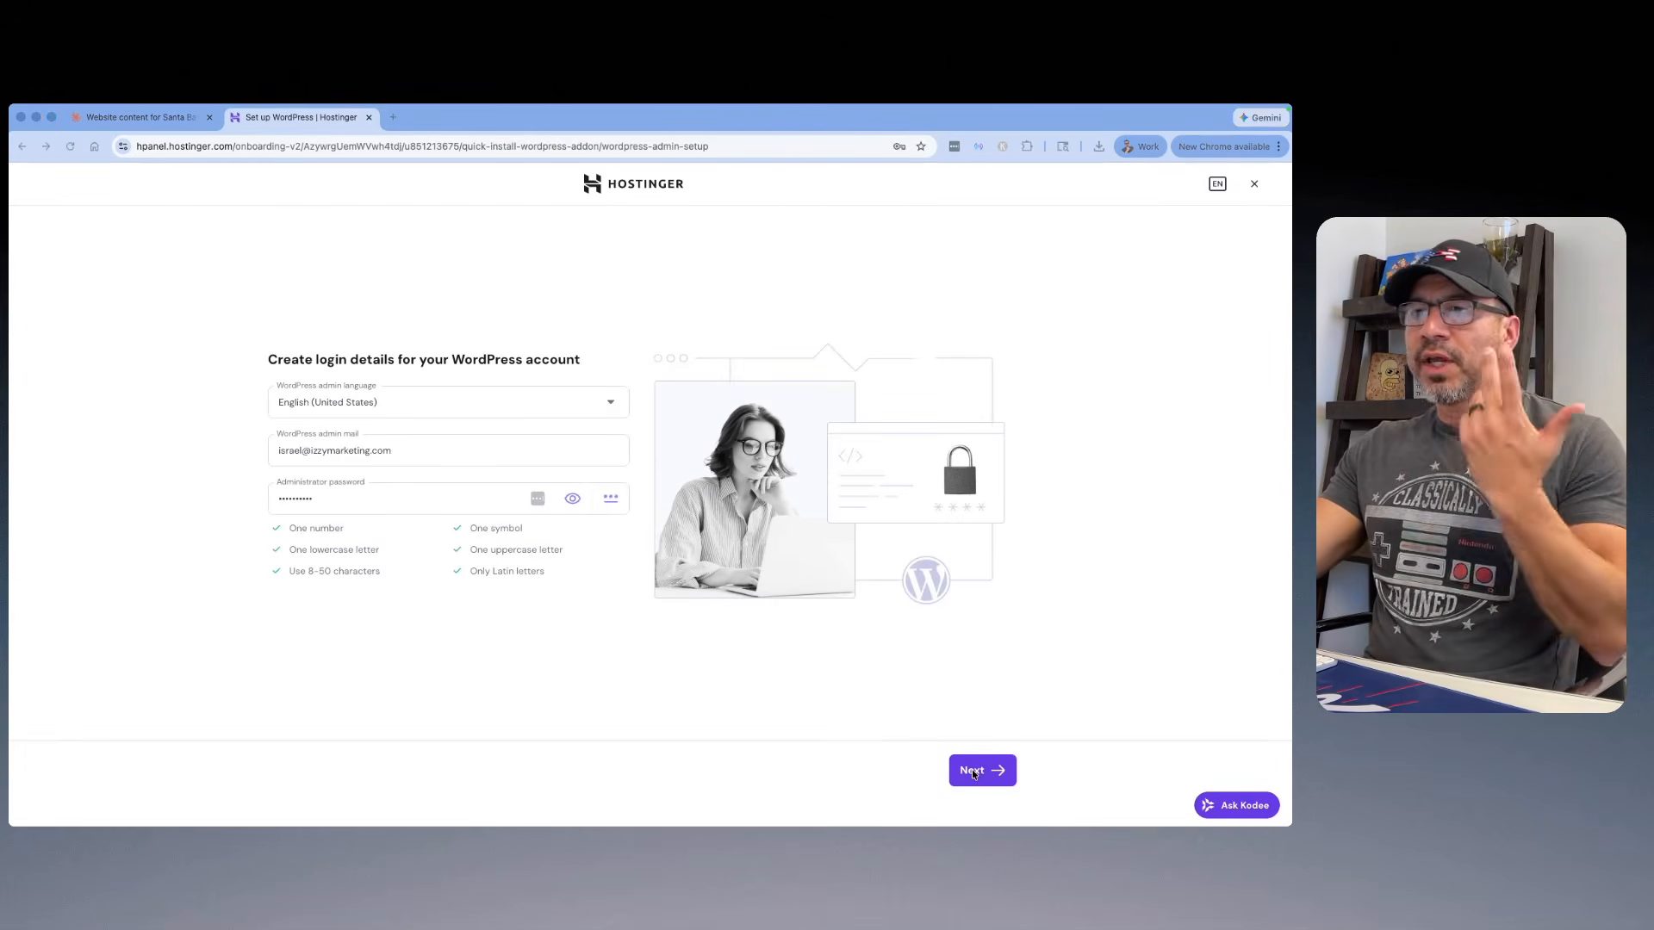
Step: Submit the WordPress login details and create a blank site on a temporary domain
{"action": "left_click", "coordinate": [973, 772]}
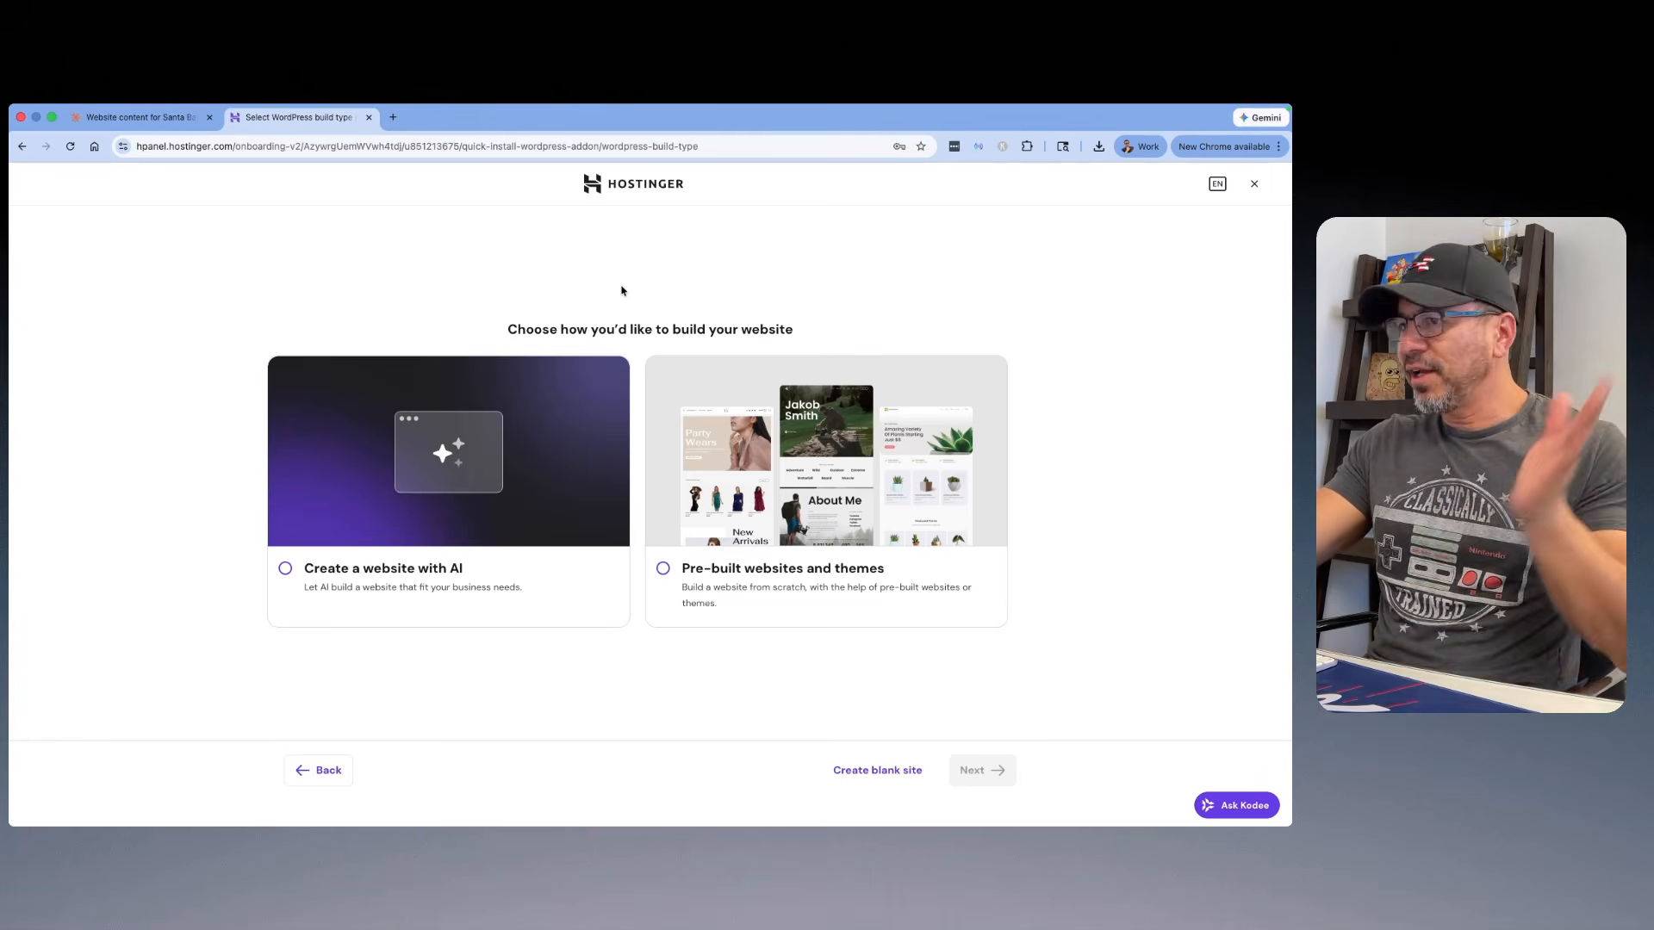
{"action": "left_click", "coordinate": [878, 771]}
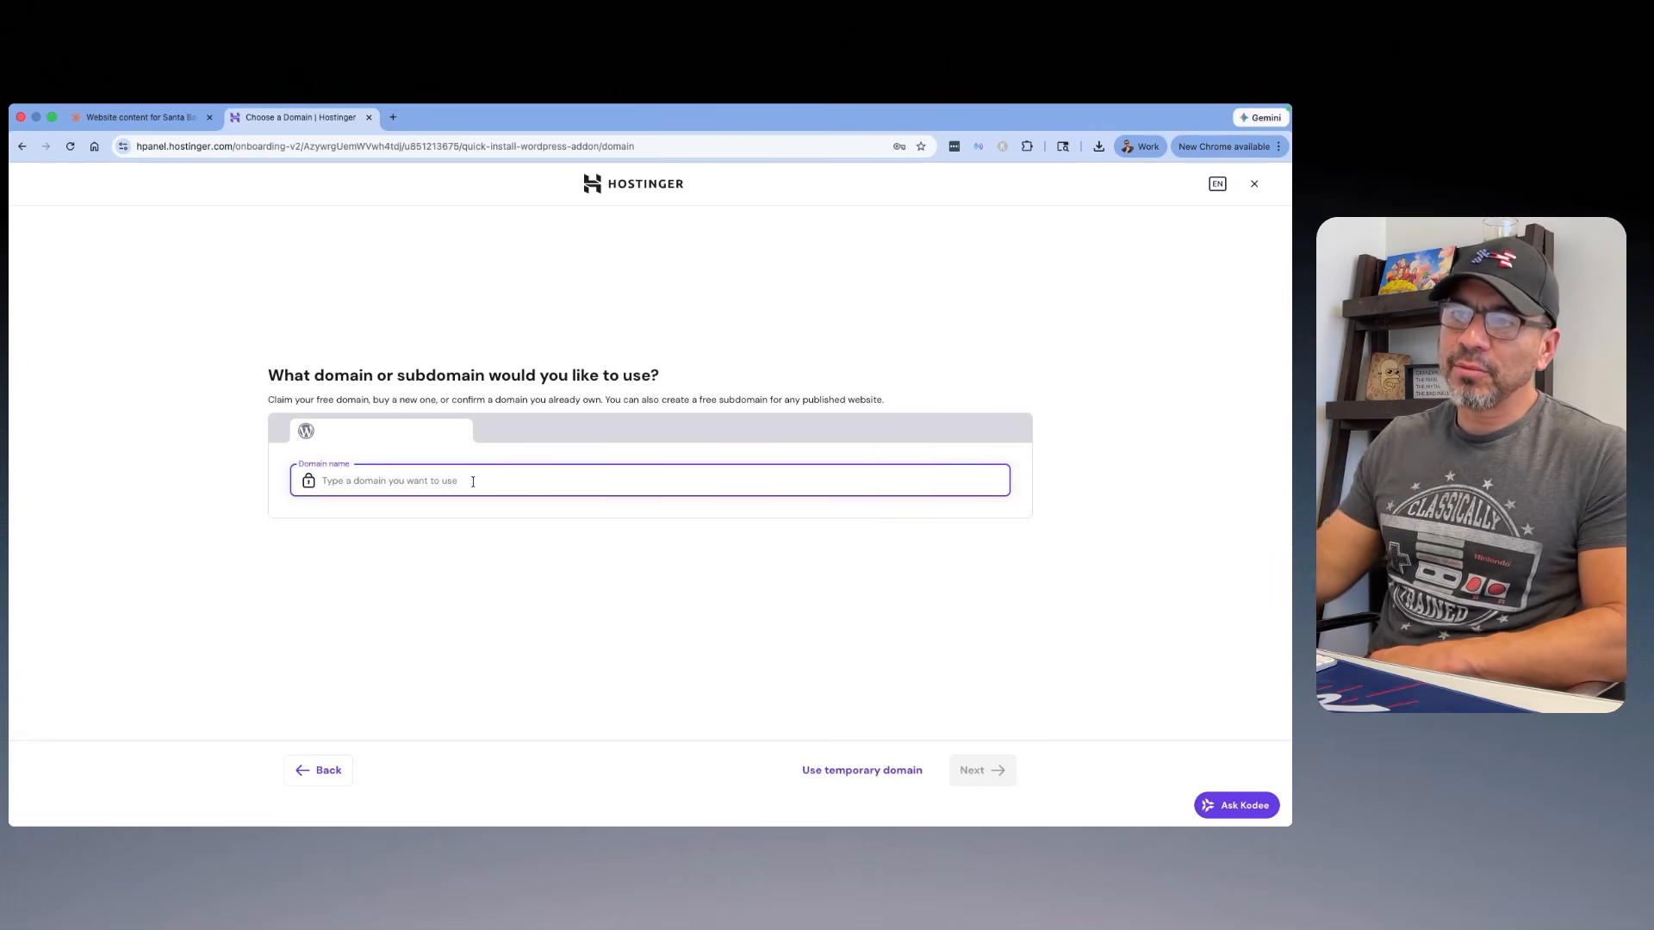
{"action": "left_click", "coordinate": [845, 770]}
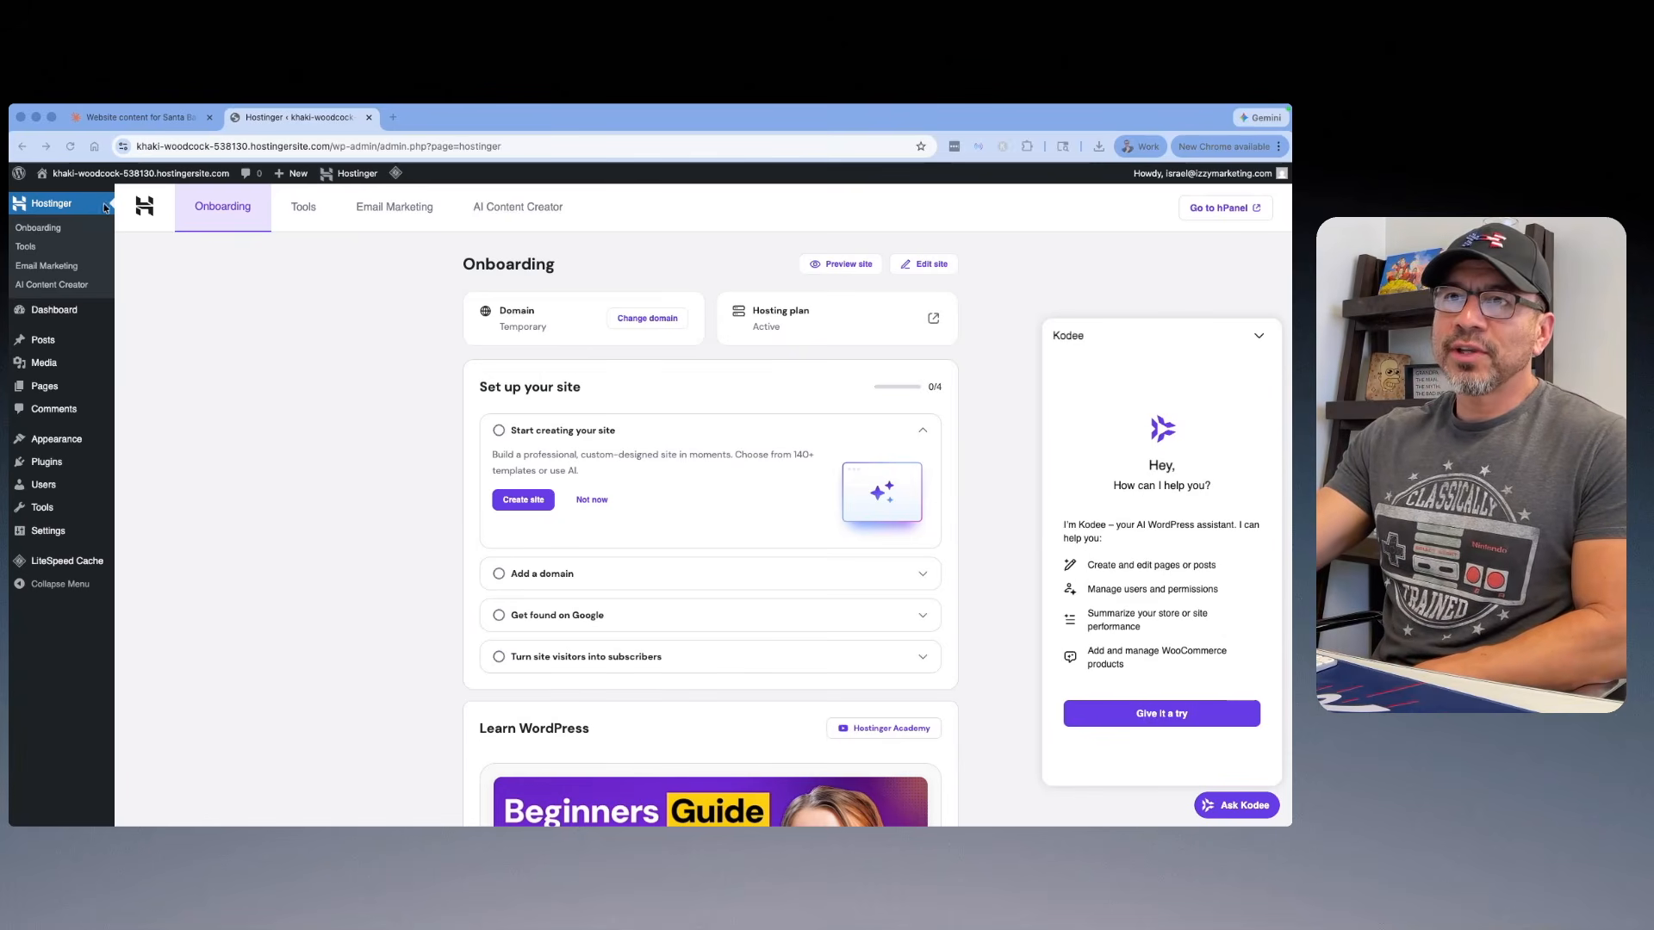
Step: Open the new site's public front end and look over its default Blog page
{"action": "left_click", "coordinate": [143, 348]}
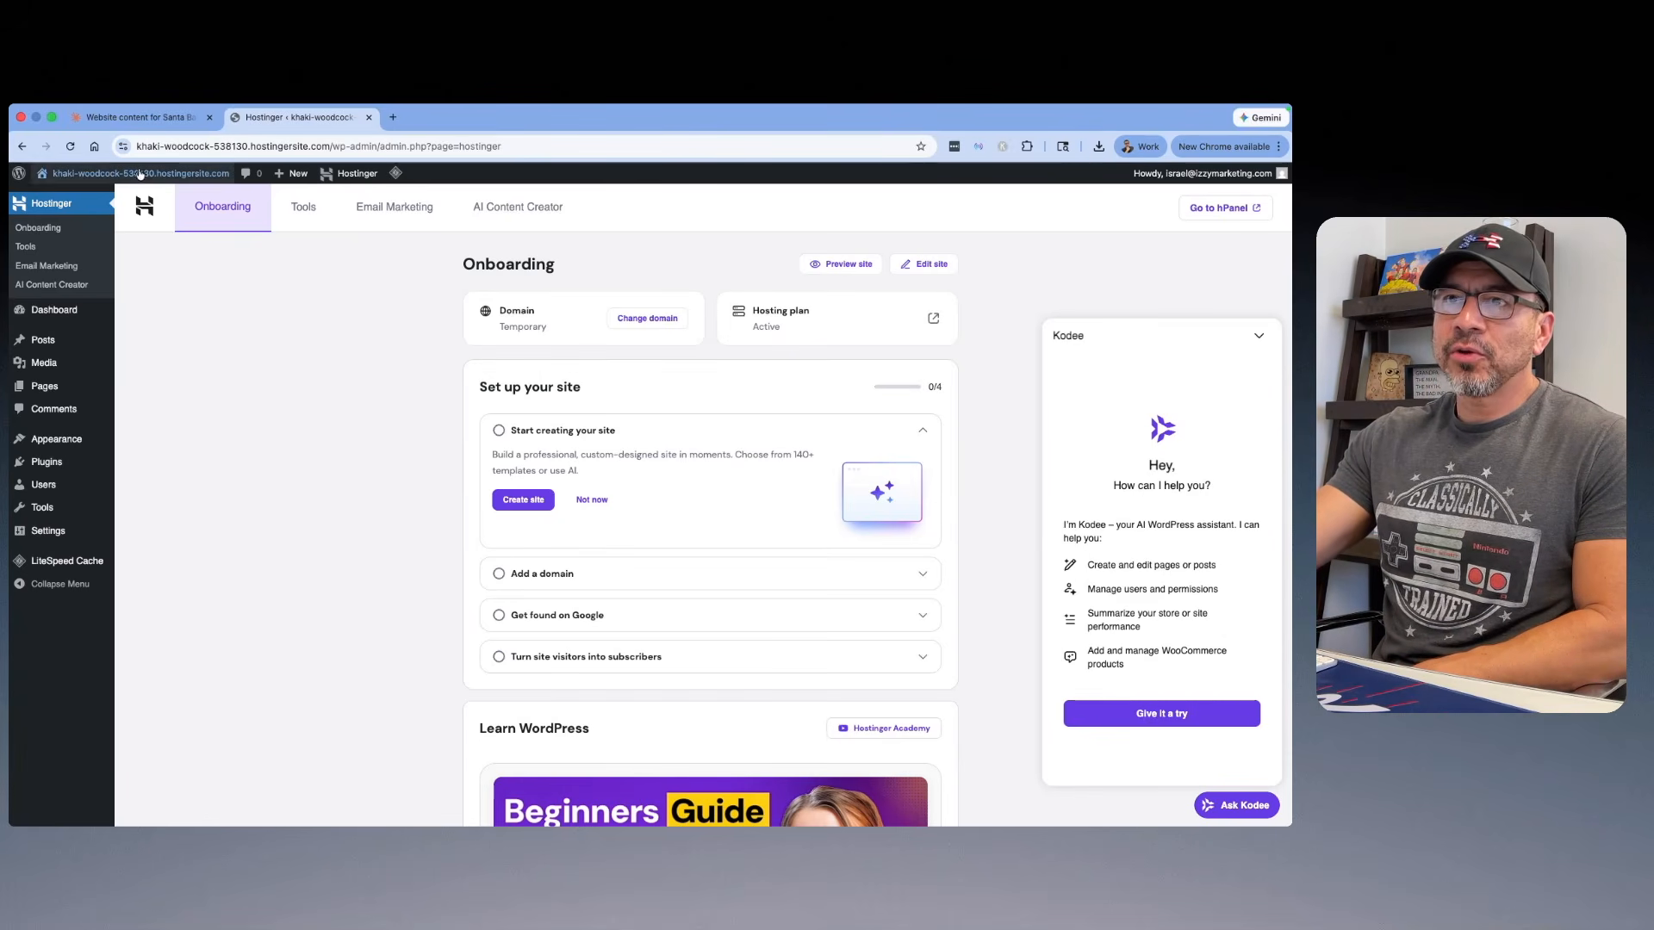
{"action": "left_click", "coordinate": [82, 197]}
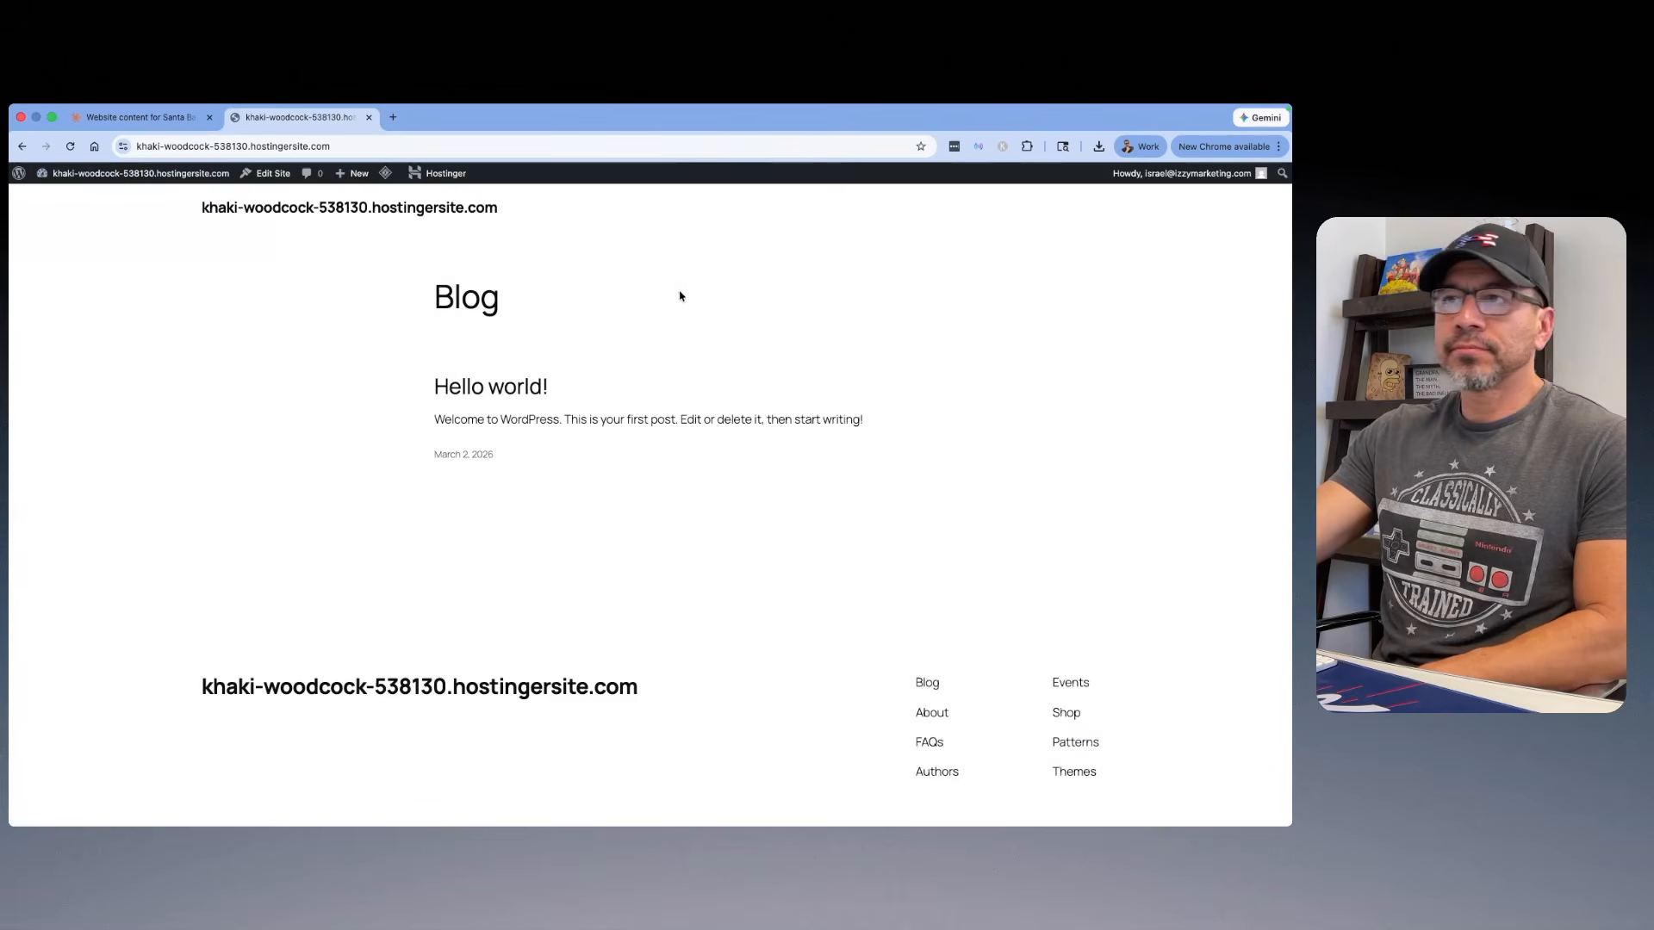
{"action": "scroll", "coordinate": [879, 414], "scroll_direction": "down", "scroll_amount": 2}
{"action": "scroll", "coordinate": [879, 417], "scroll_direction": "up", "scroll_amount": 2}
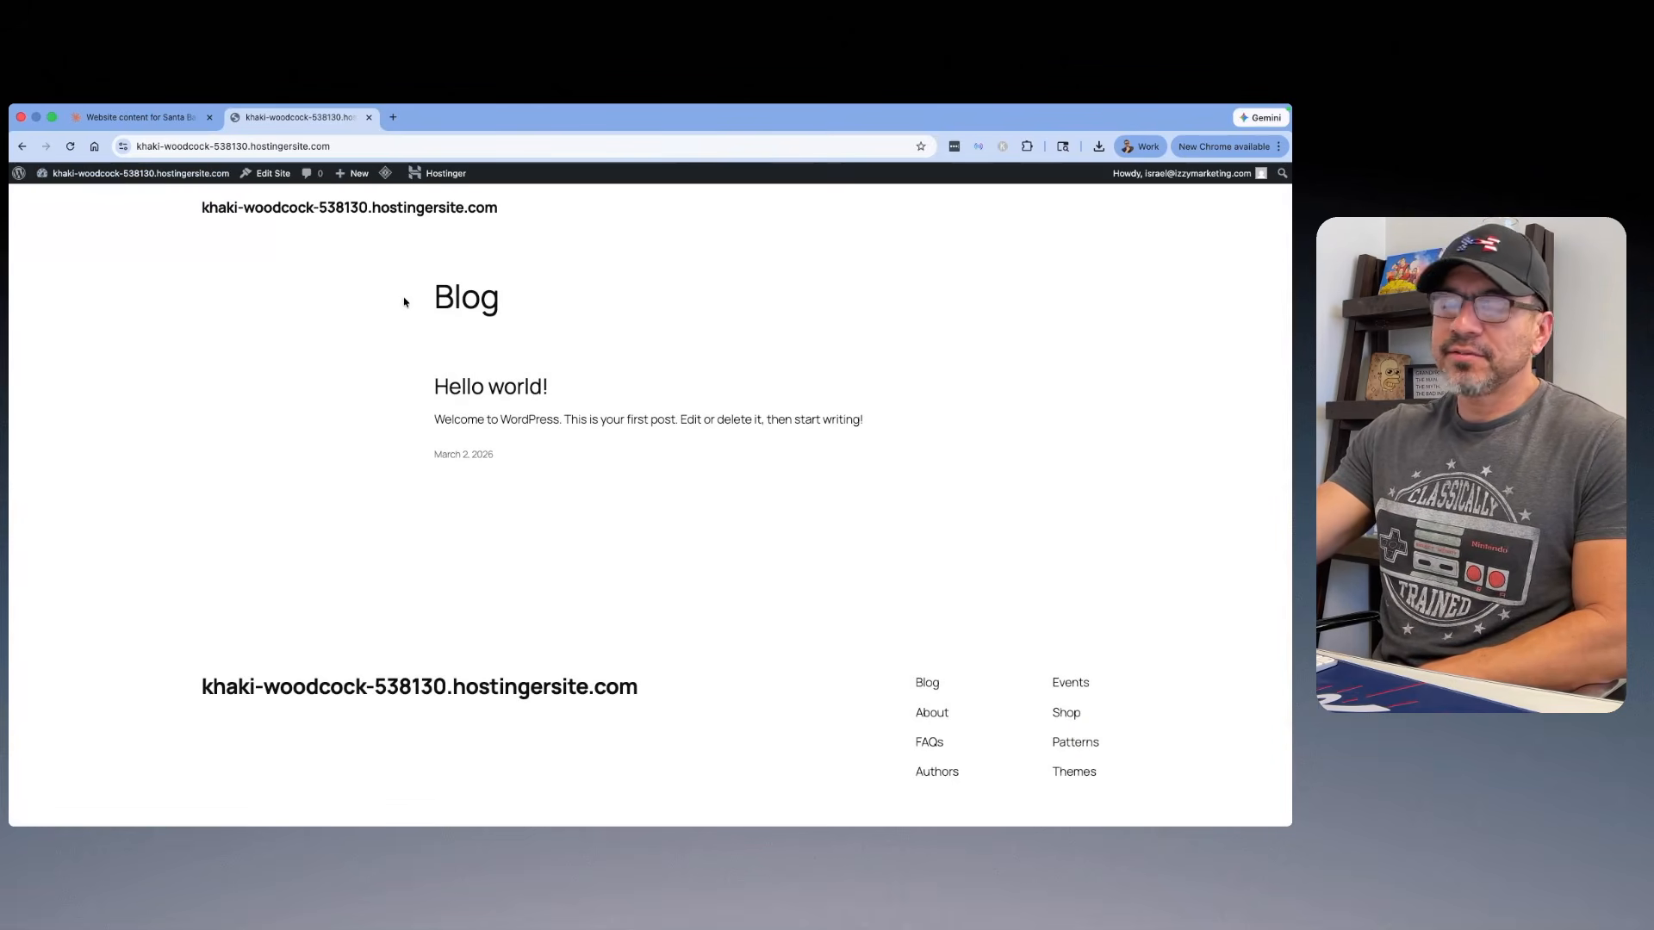
Step: Return to the WordPress dashboard and hide the Kodee assistant panel
{"action": "mouse_move", "coordinate": [138, 173]}
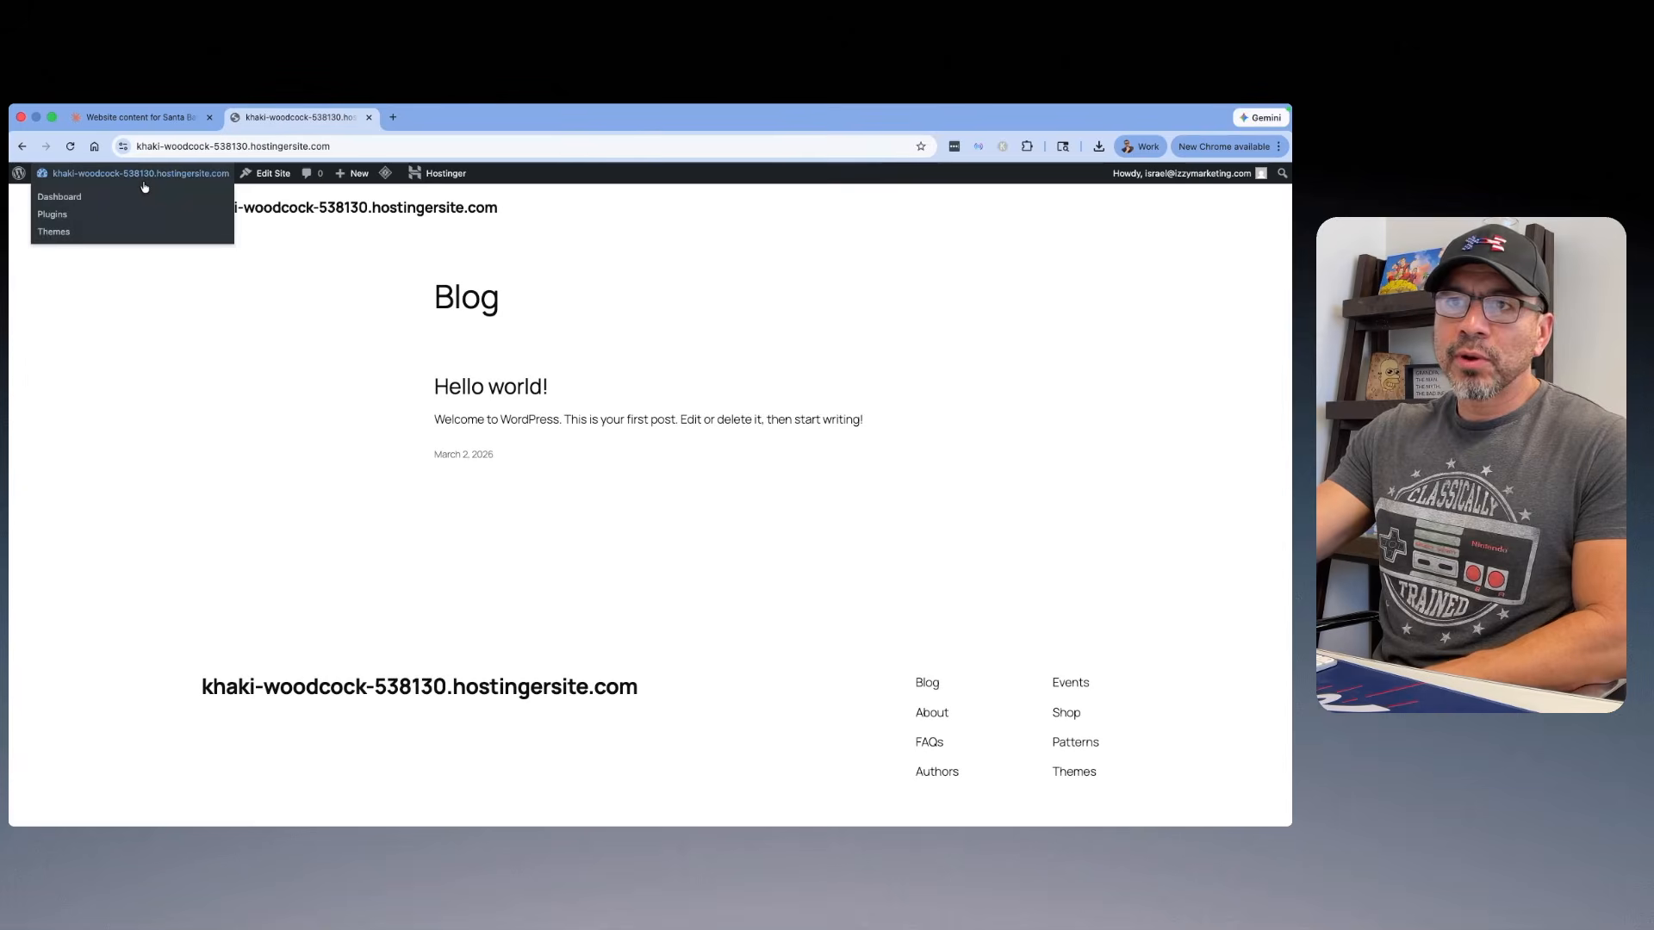
{"action": "left_click", "coordinate": [91, 198]}
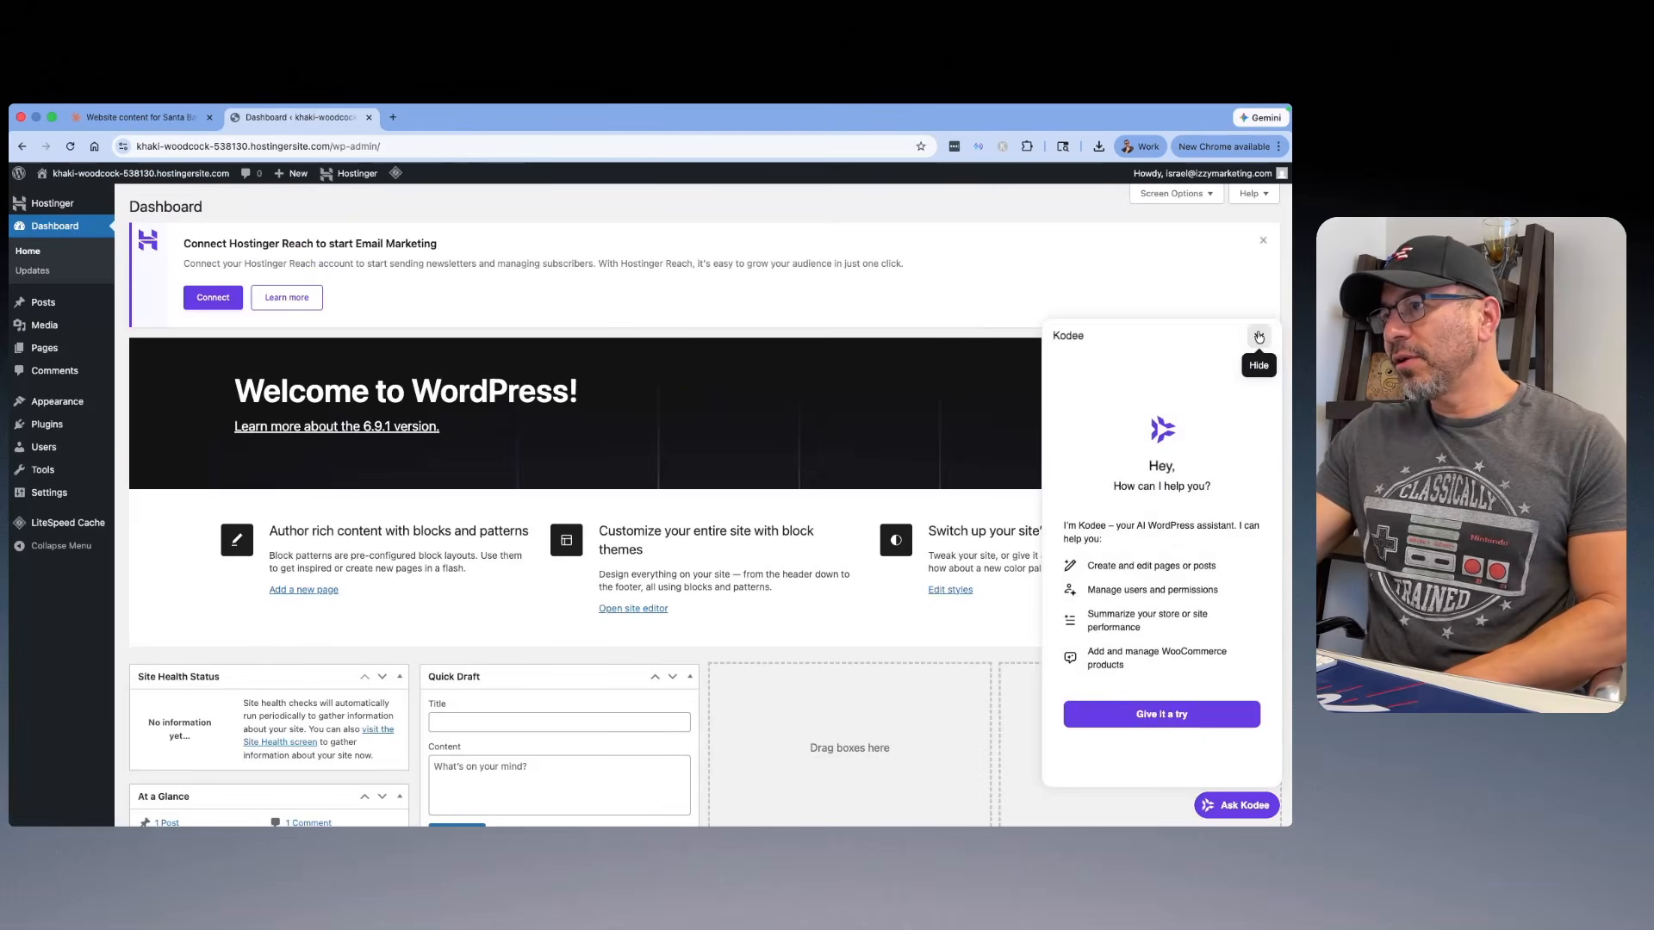
{"action": "left_click", "coordinate": [1259, 336]}
Step: Deactivate the Hostinger AI, Hostinger Easy Onboarding, Hostinger Reach and Hostinger Tools plugins
{"action": "mouse_move", "coordinate": [52, 425]}
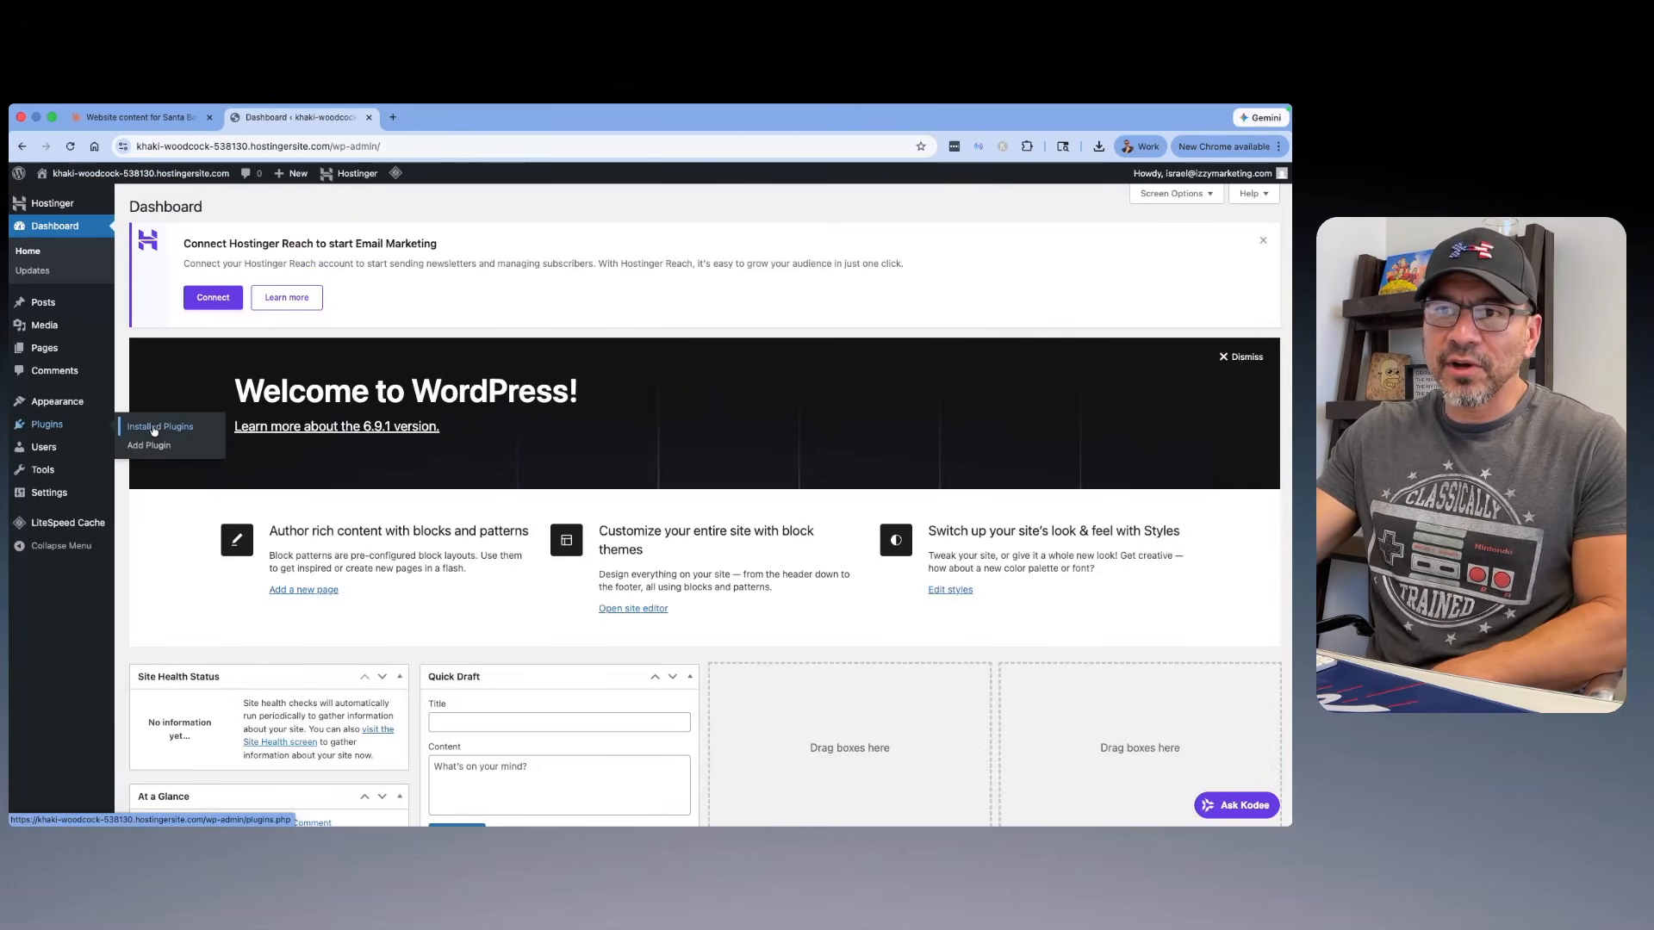
{"action": "left_click", "coordinate": [157, 428]}
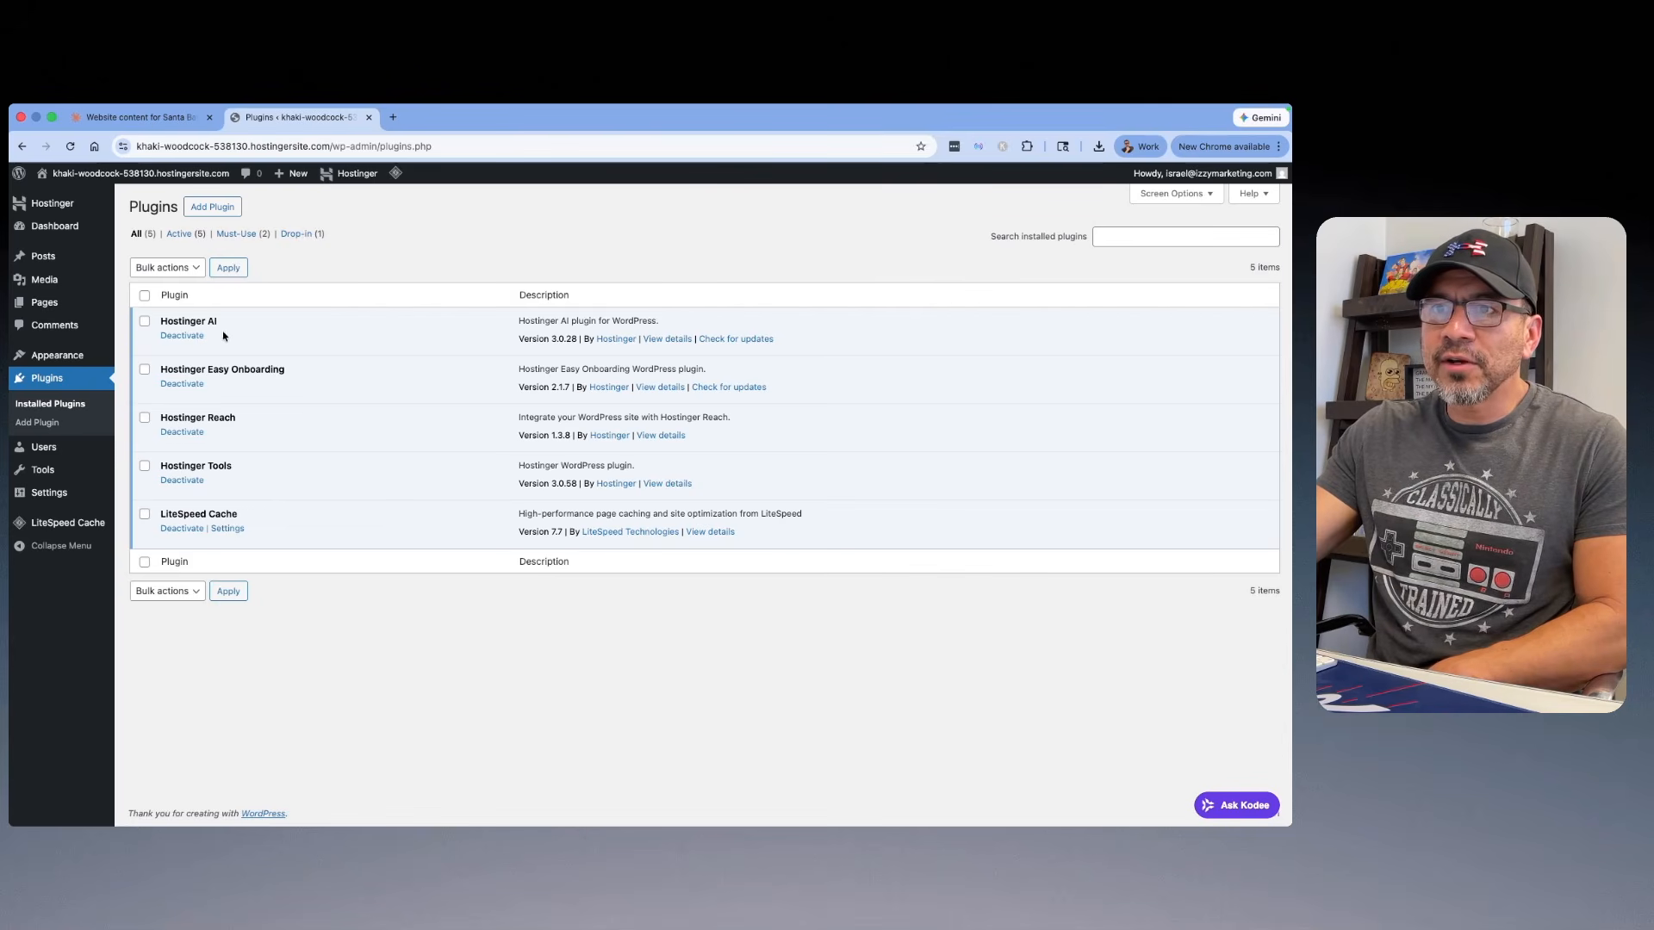
{"action": "left_click", "coordinate": [197, 337]}
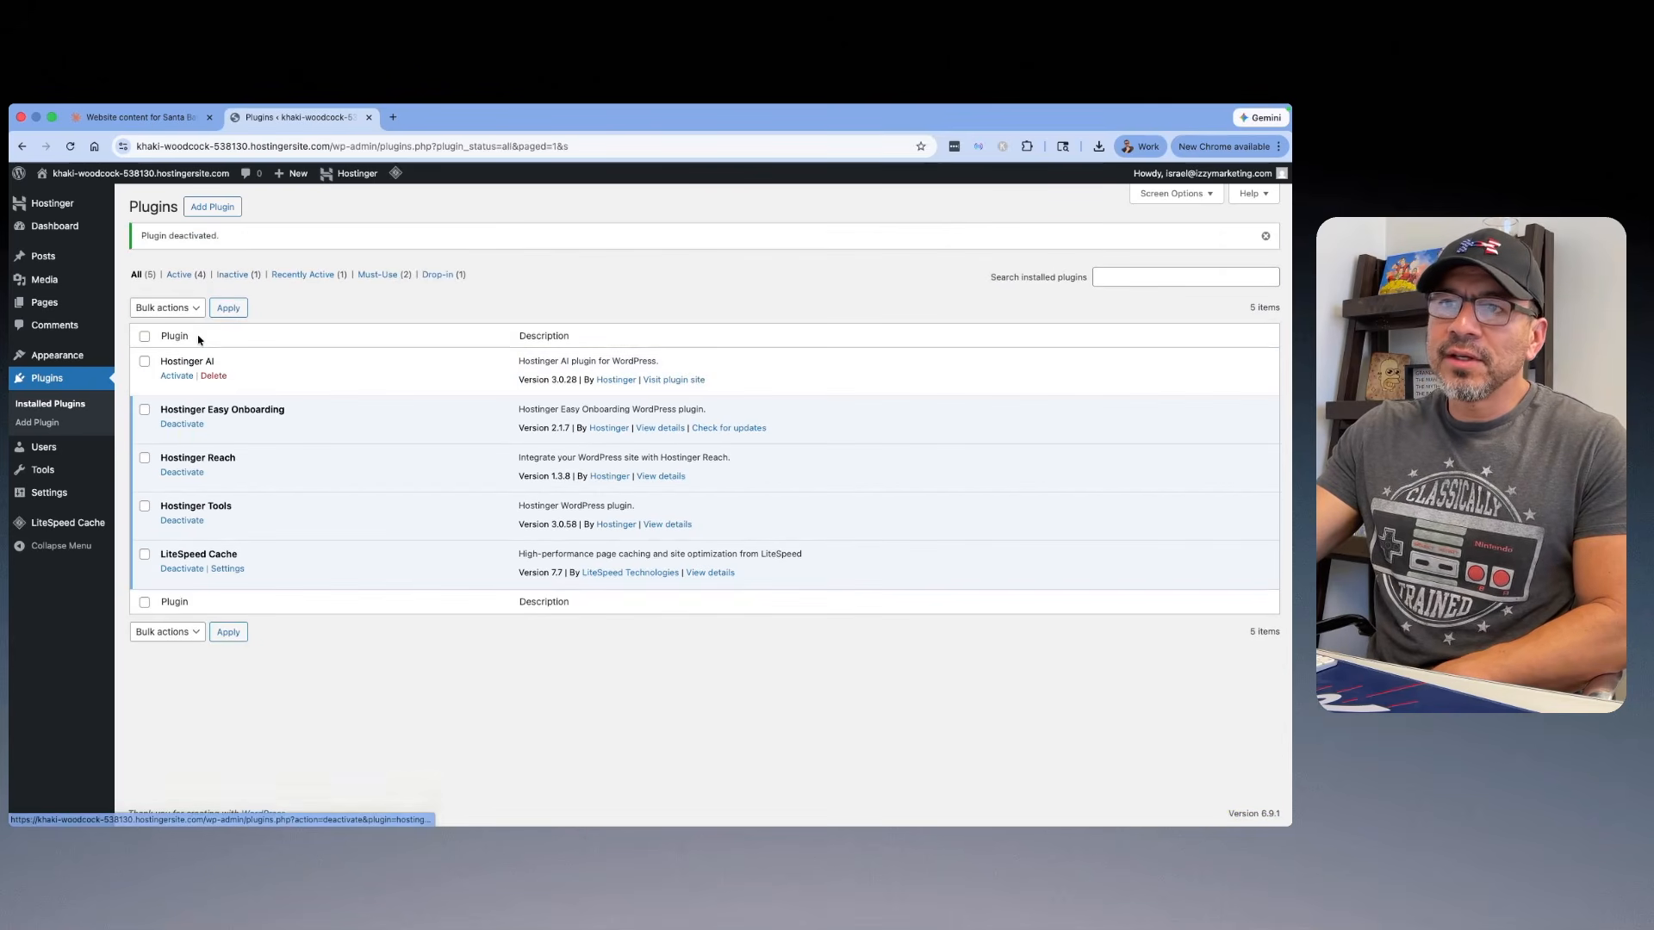
{"action": "left_click", "coordinate": [182, 424]}
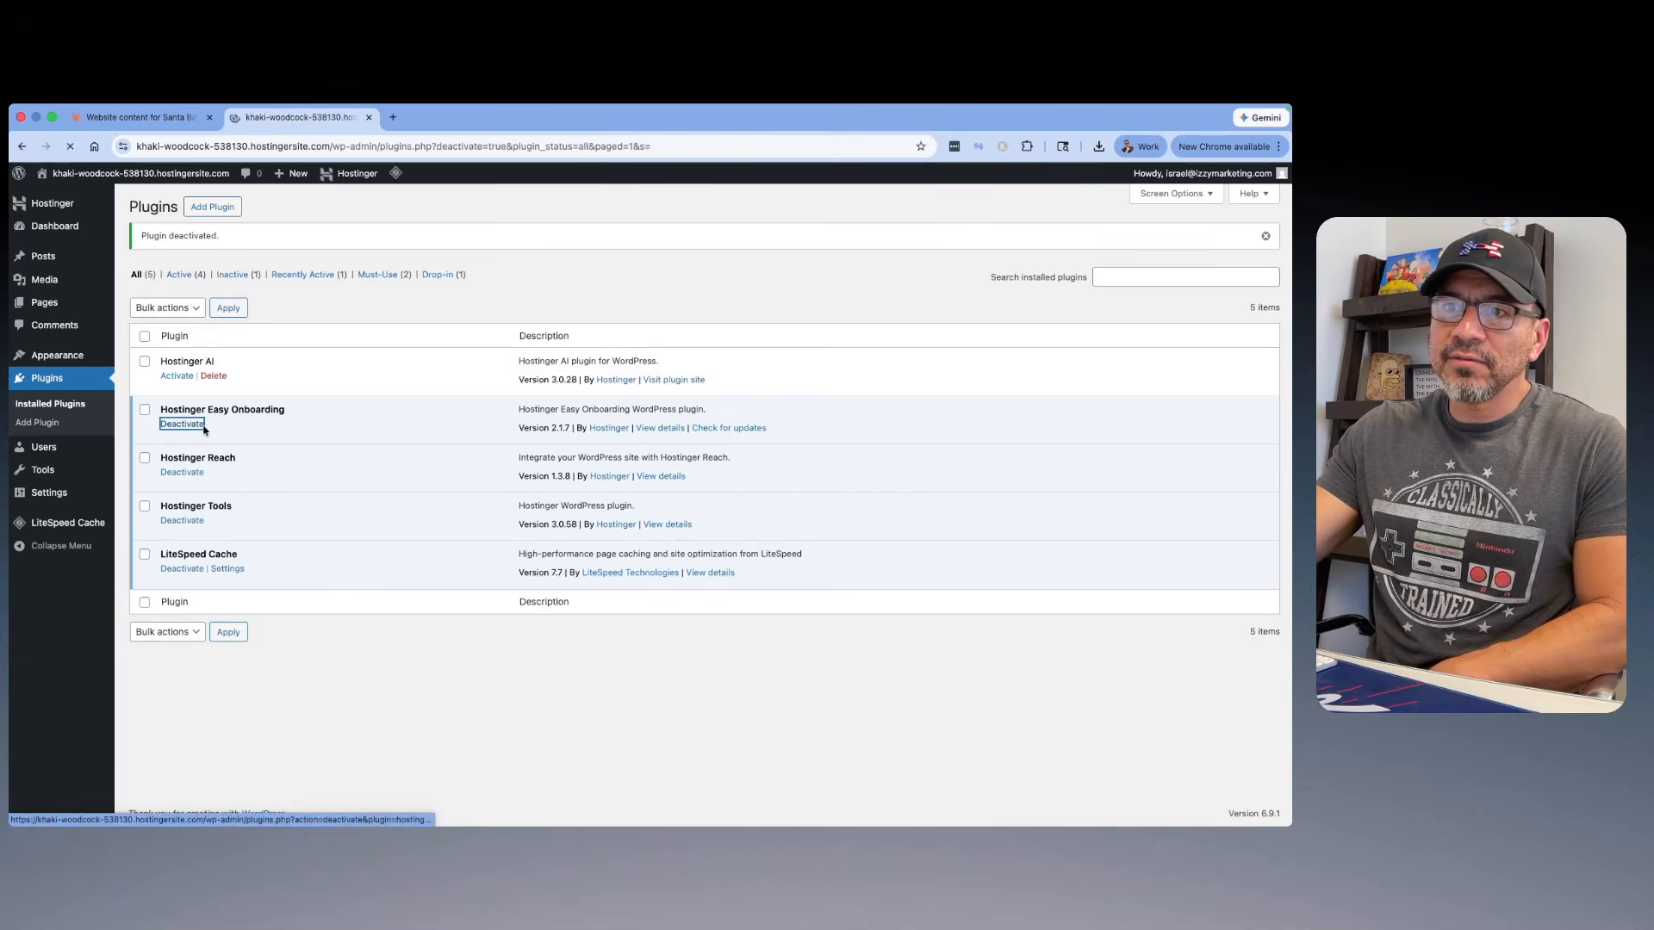
{"action": "left_click", "coordinate": [191, 473]}
{"action": "left_click", "coordinate": [184, 521]}
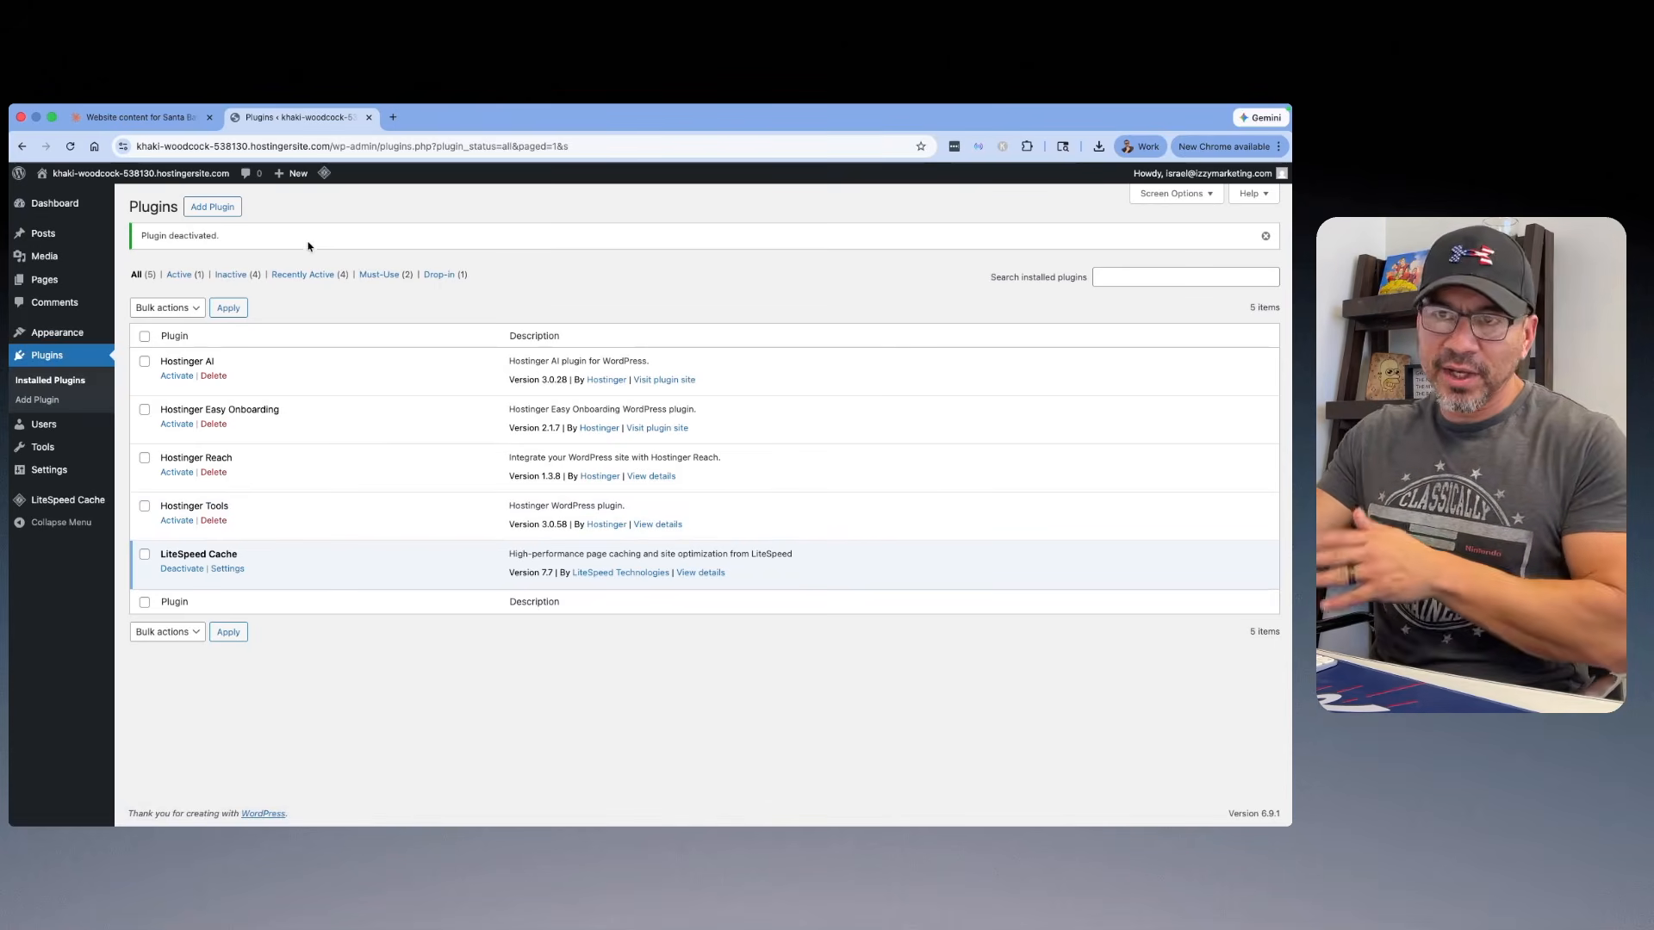
Step: Add the Hello Elementor theme from the popular themes and activate it
{"action": "mouse_move", "coordinate": [62, 336]}
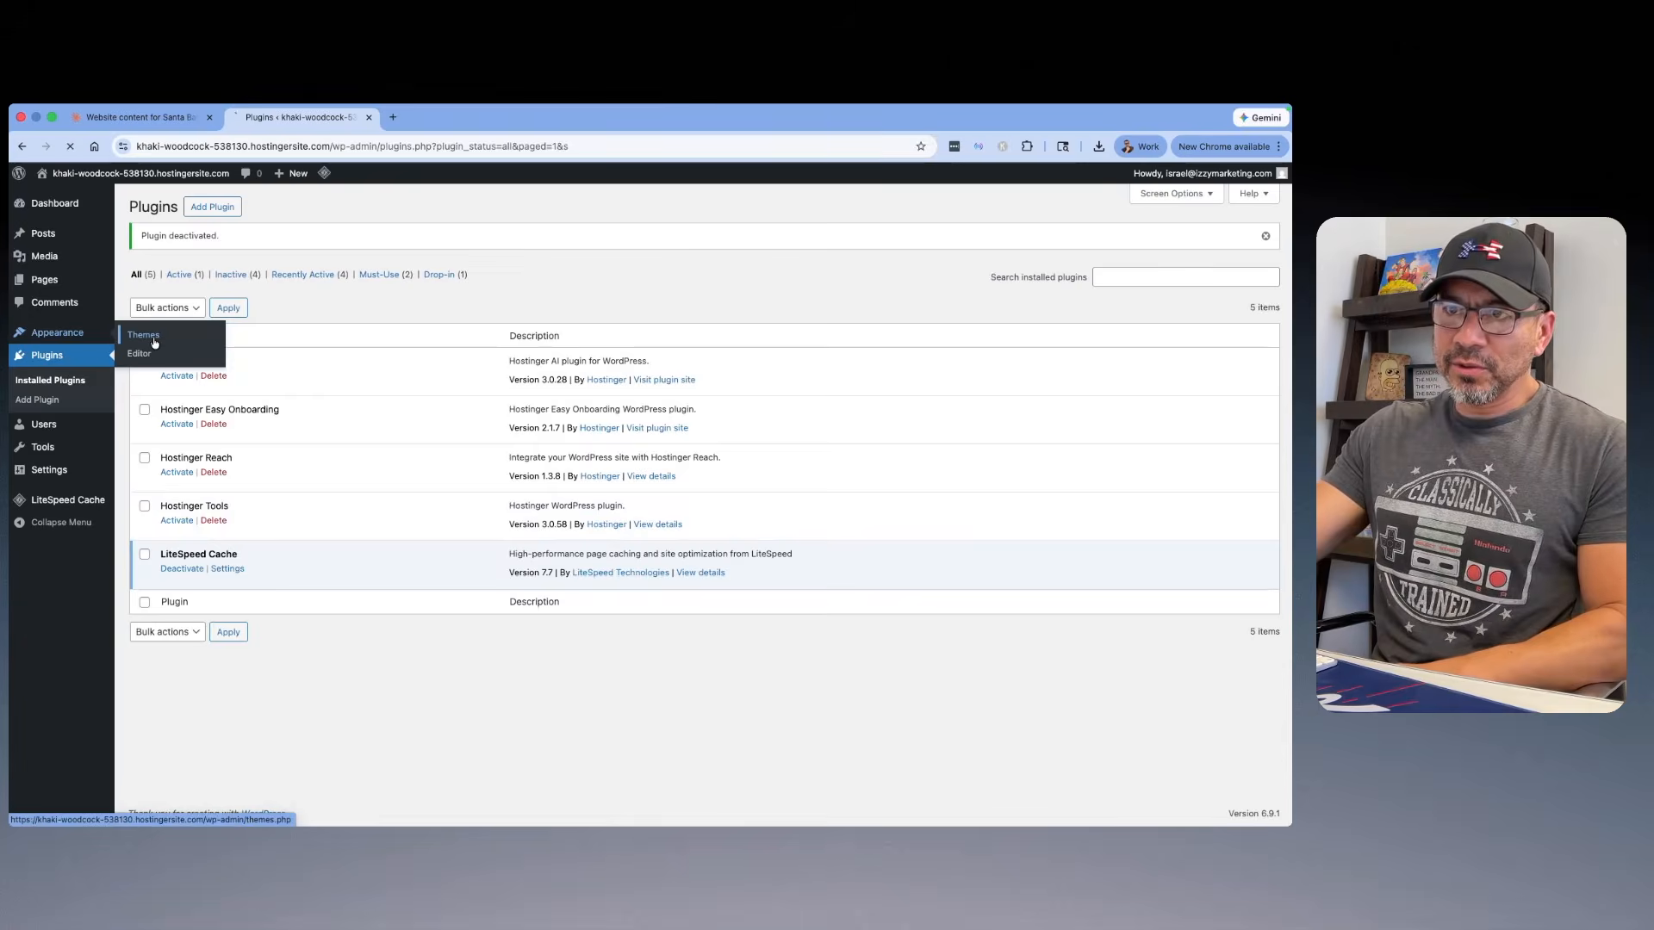
{"action": "left_click", "coordinate": [225, 336]}
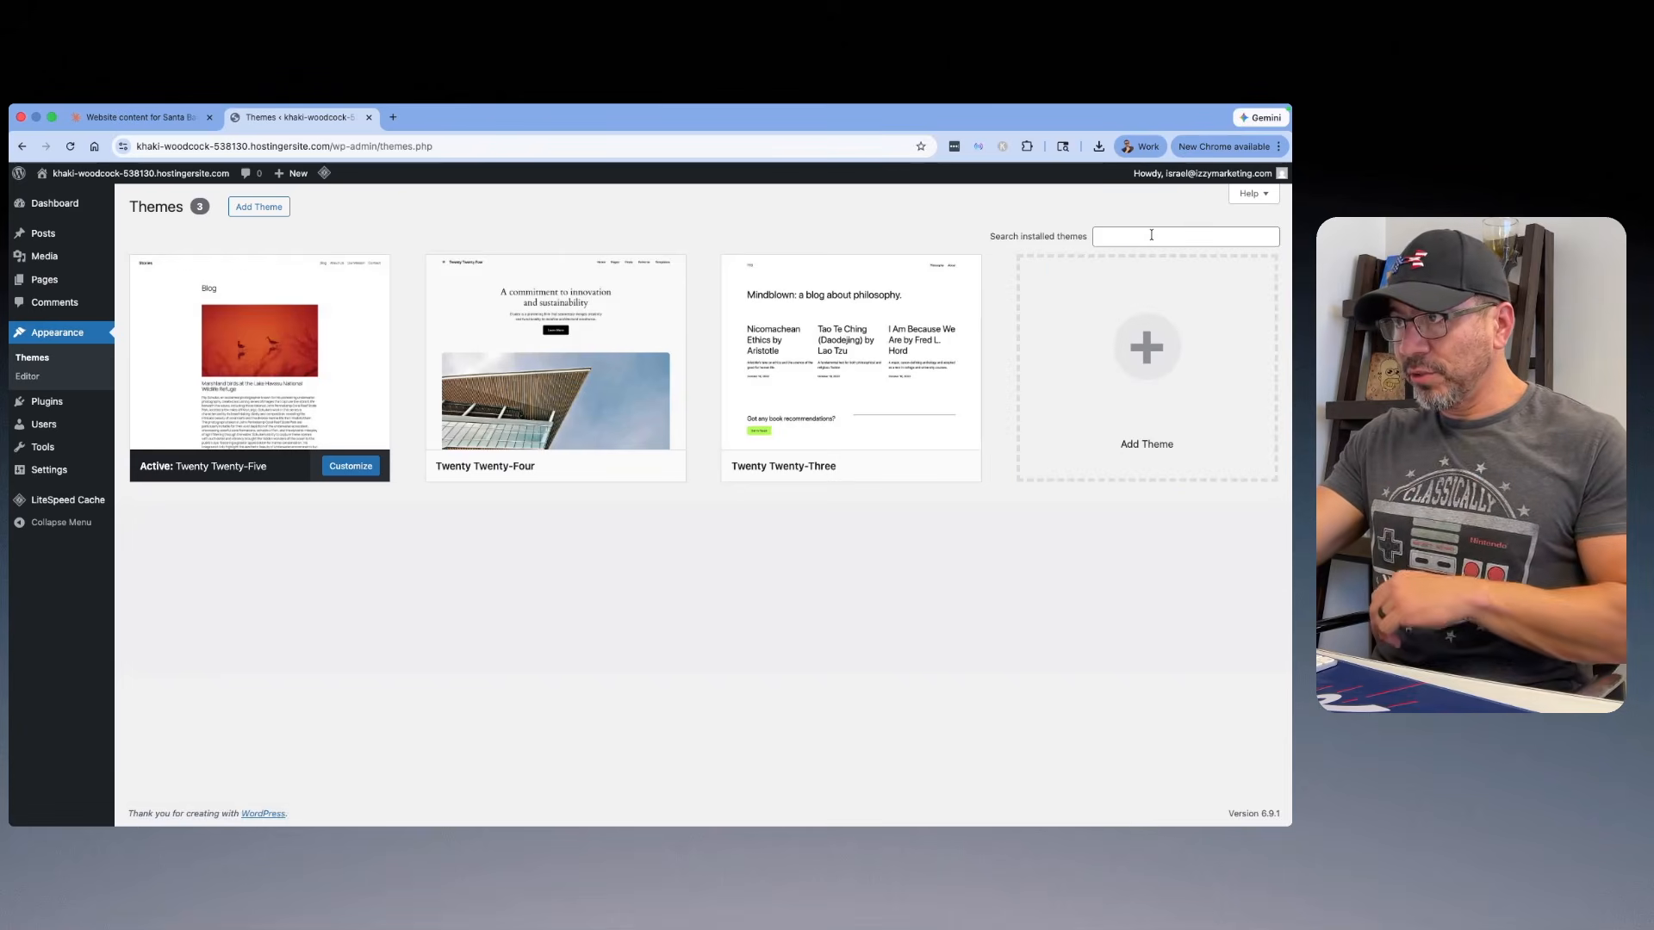
{"action": "left_click", "coordinate": [276, 215]}
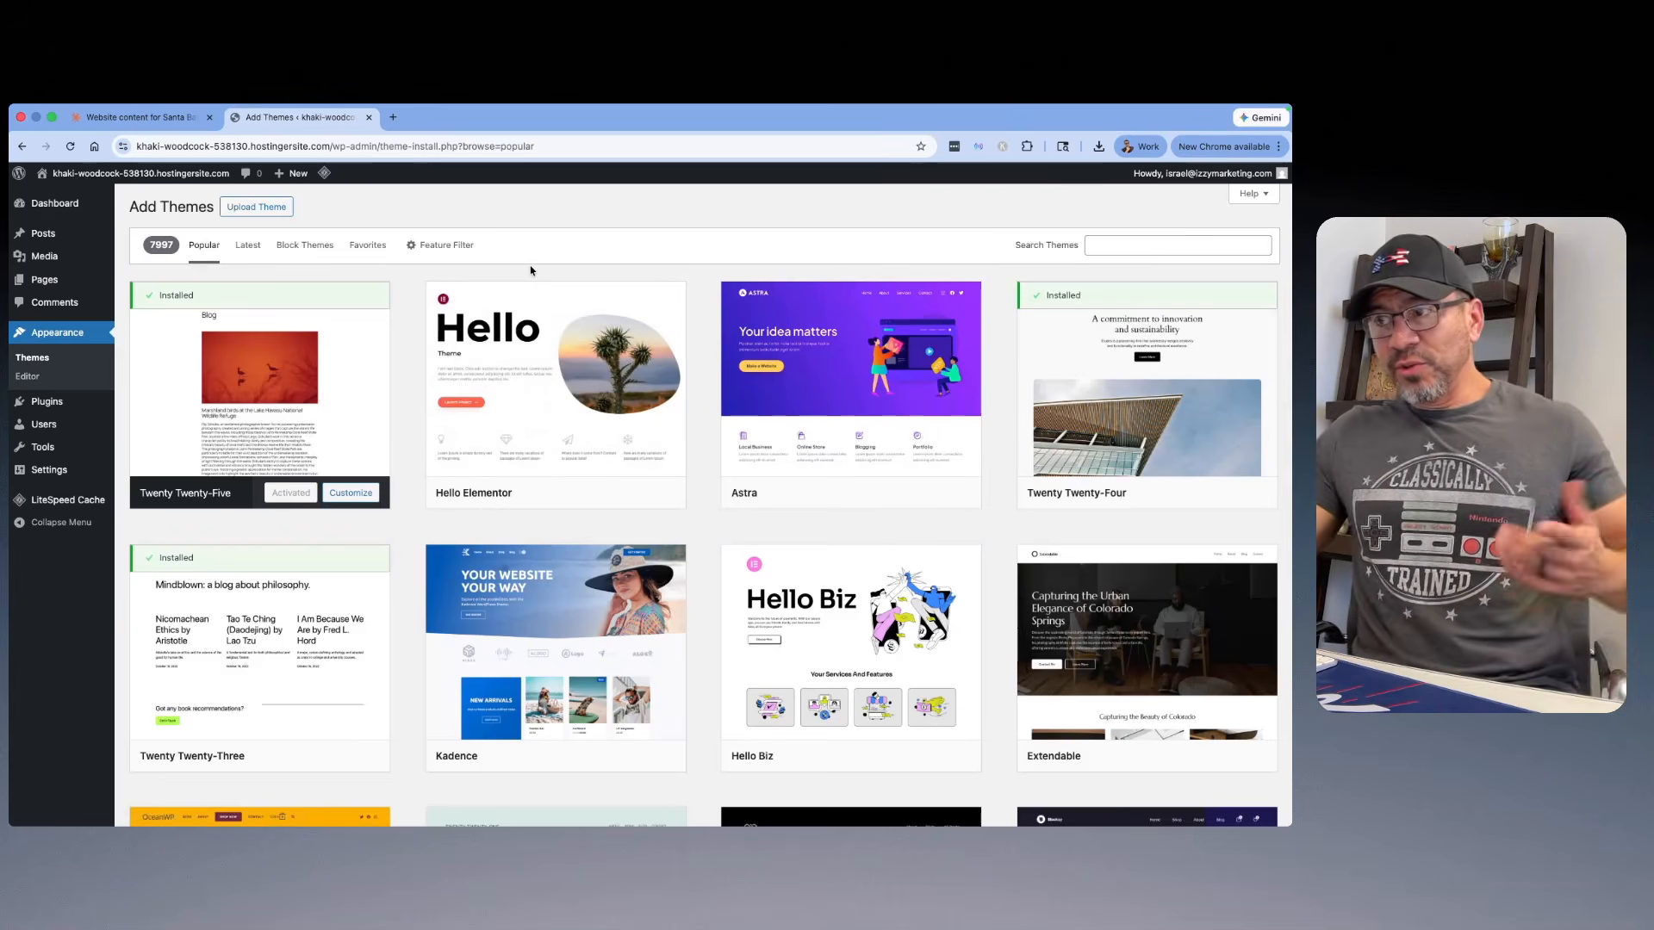
{"action": "scroll", "coordinate": [442, 269], "scroll_direction": "down", "scroll_amount": 2}
{"action": "mouse_move", "coordinate": [600, 384]}
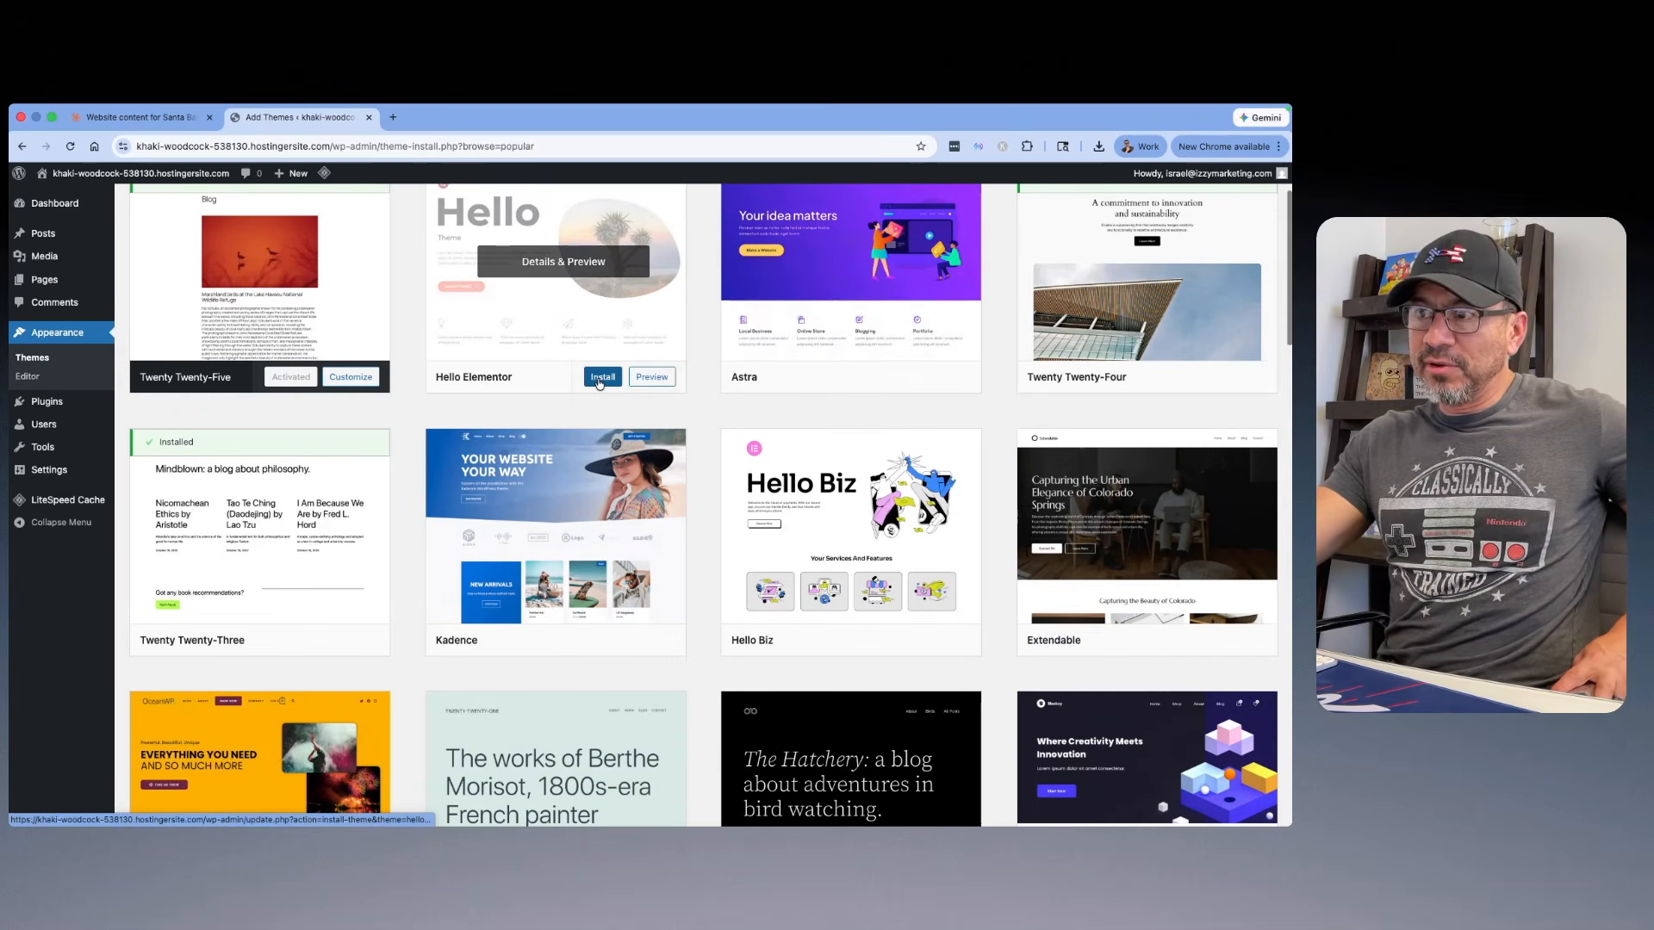
{"action": "scroll", "coordinate": [600, 384], "scroll_direction": "up", "scroll_amount": 2}
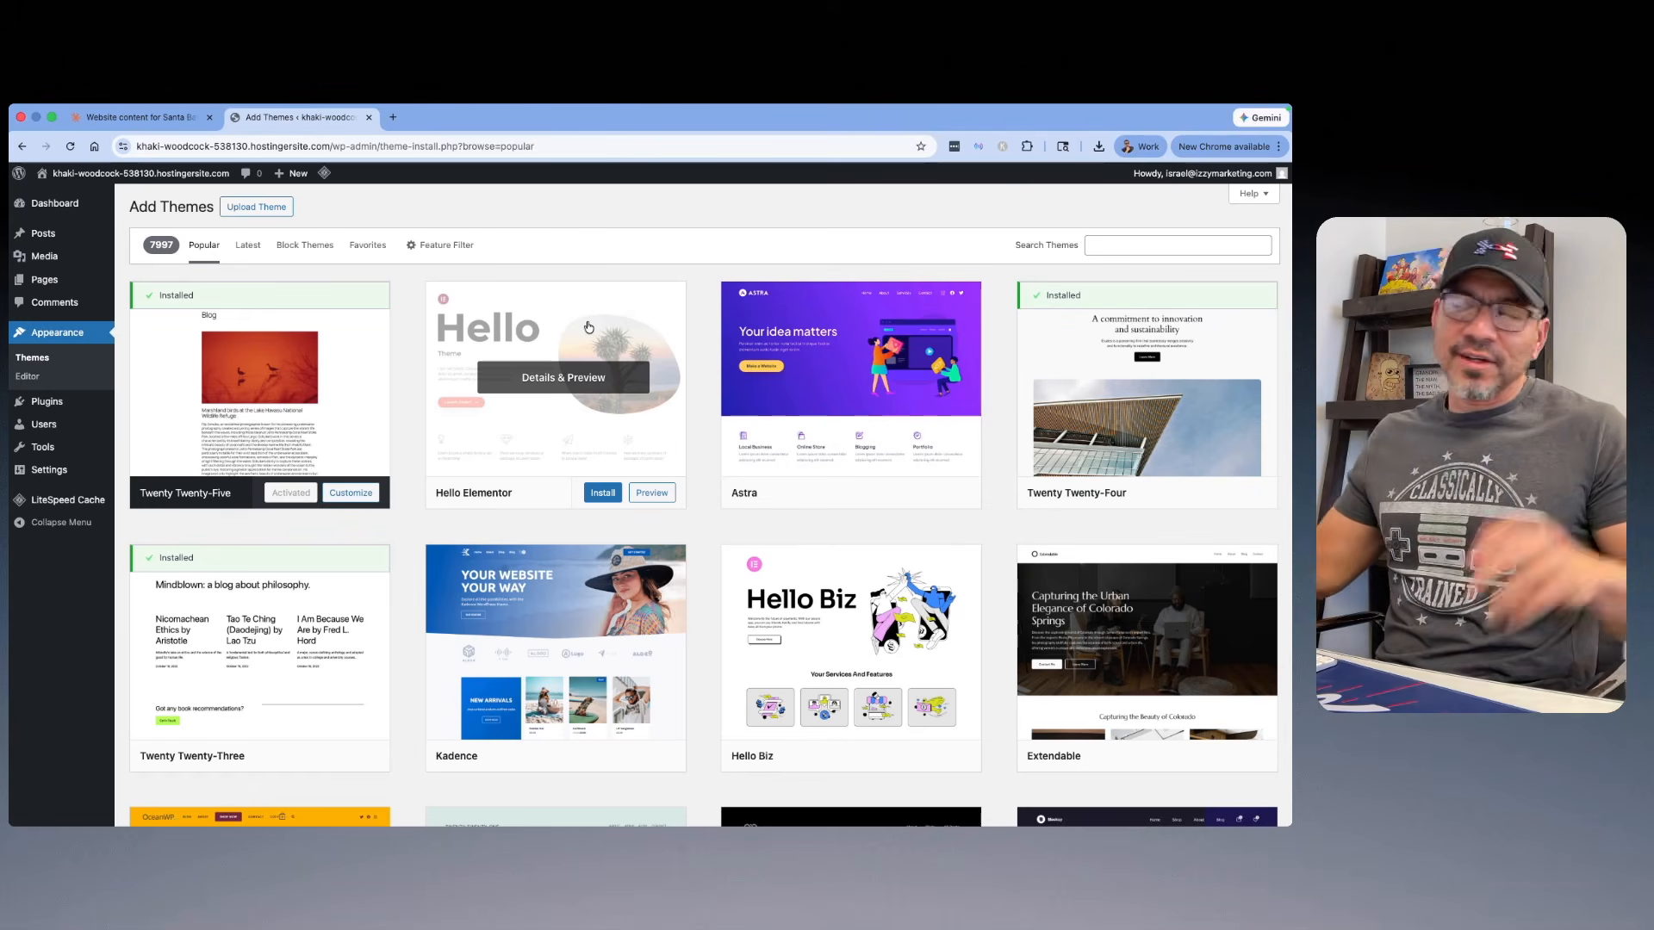
{"action": "left_click", "coordinate": [613, 494]}
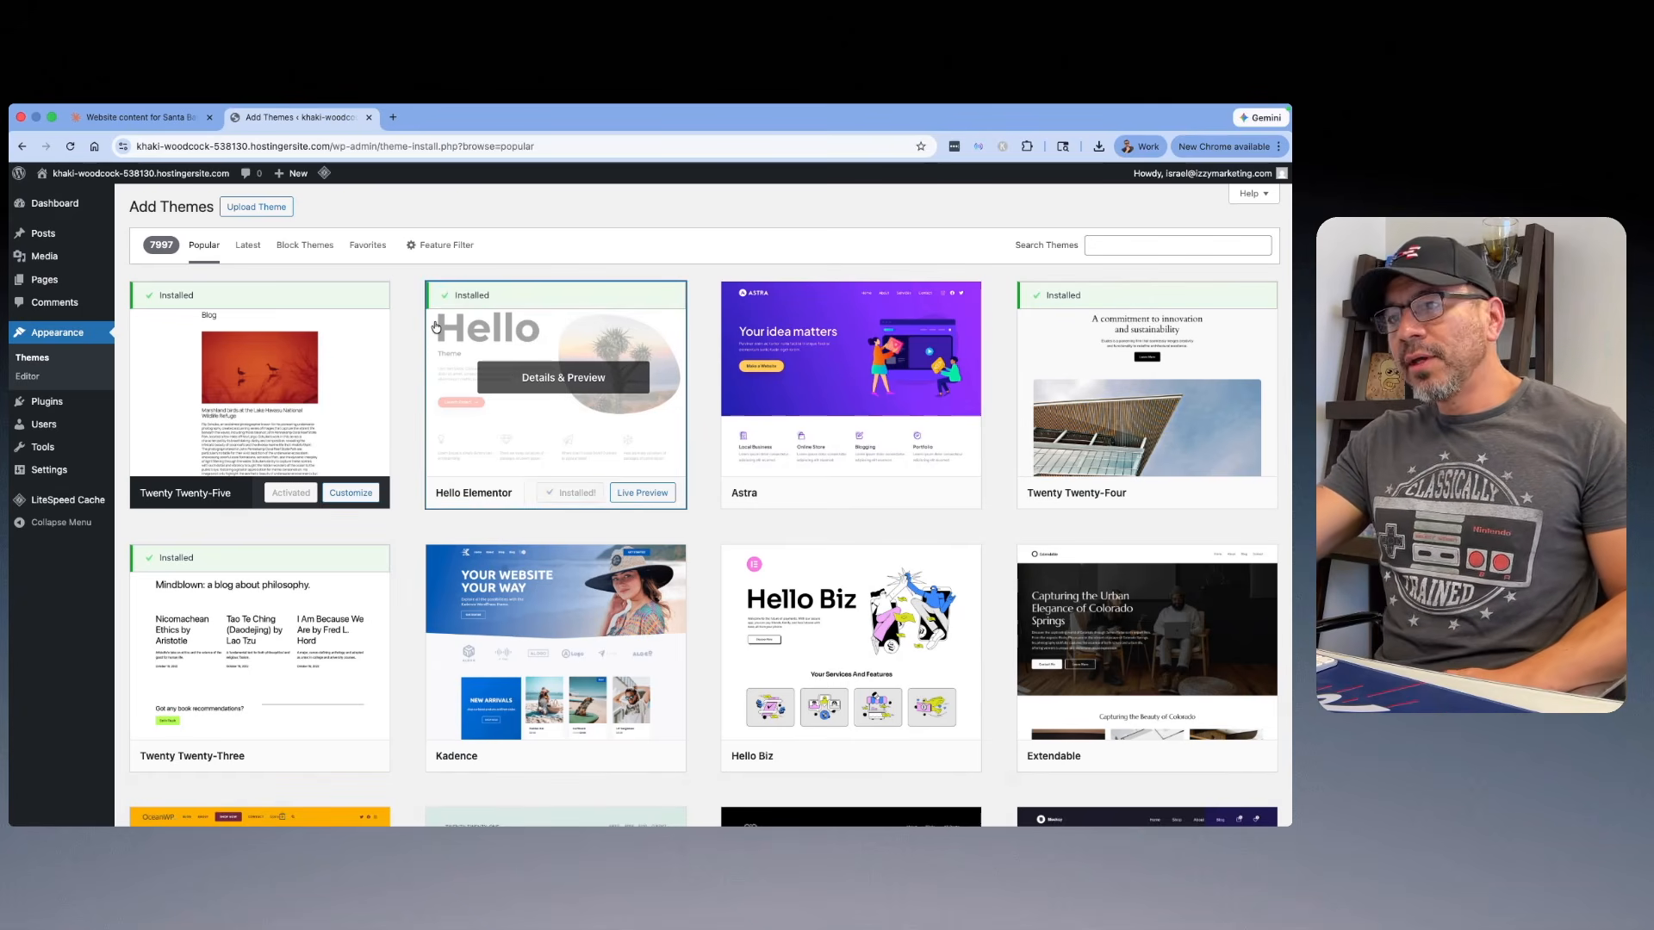
{"action": "left_click", "coordinate": [580, 492]}
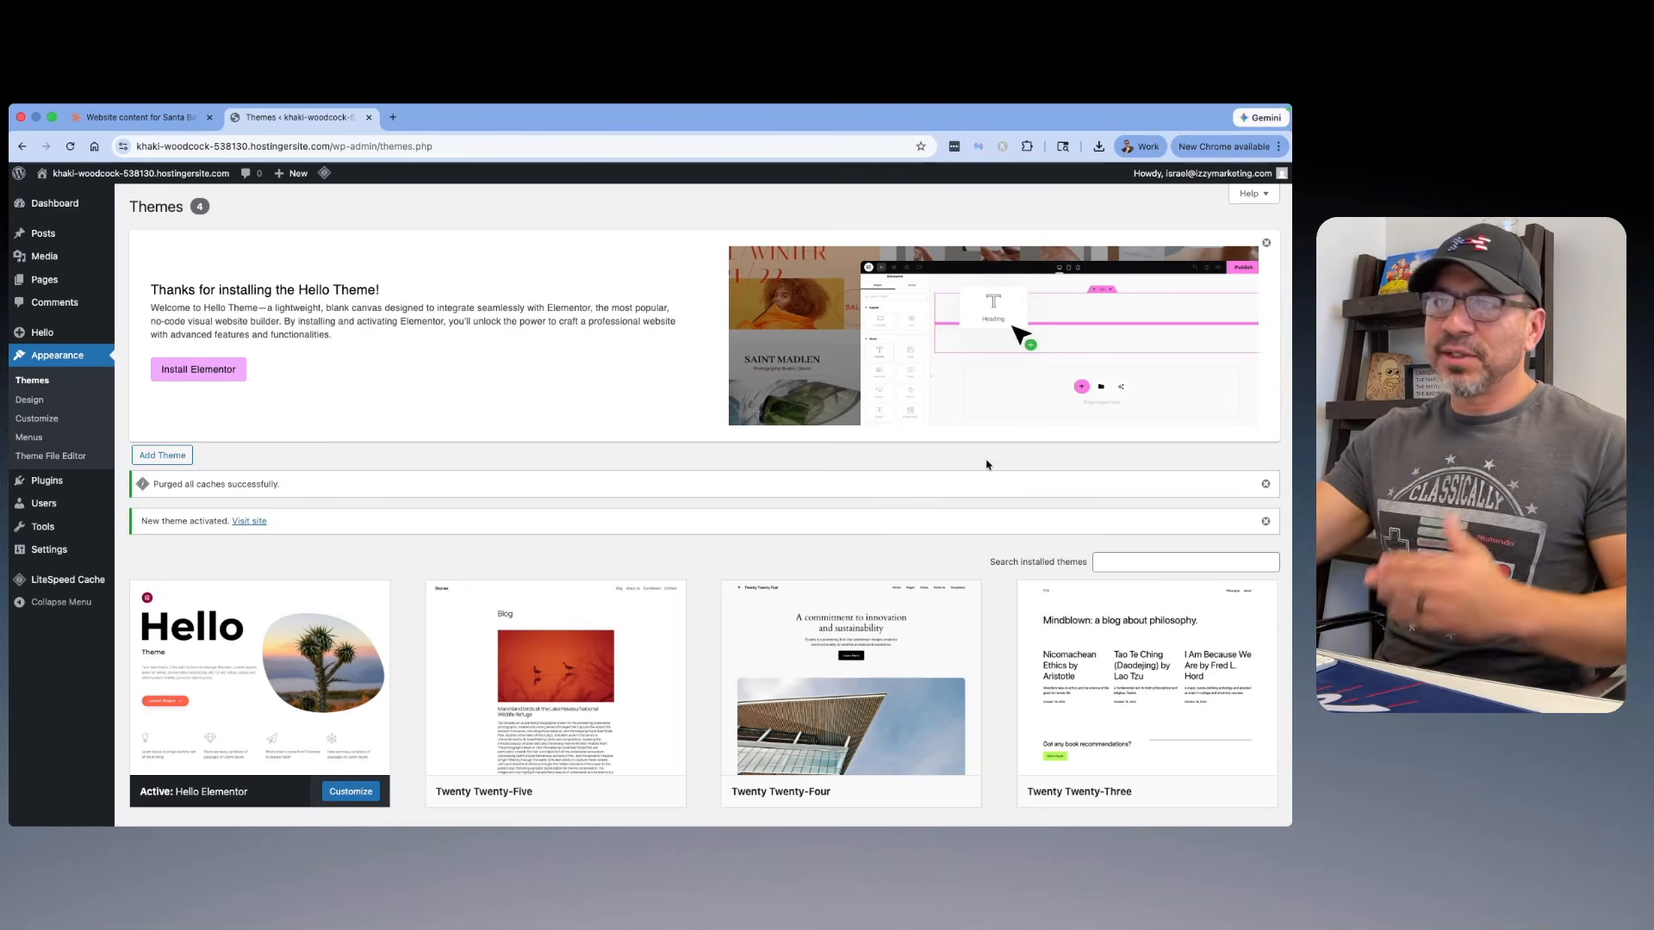
Step: Install the Elementor plugin from the Hello theme's welcome notice and skip its account and feature setup
{"action": "left_click", "coordinate": [216, 378]}
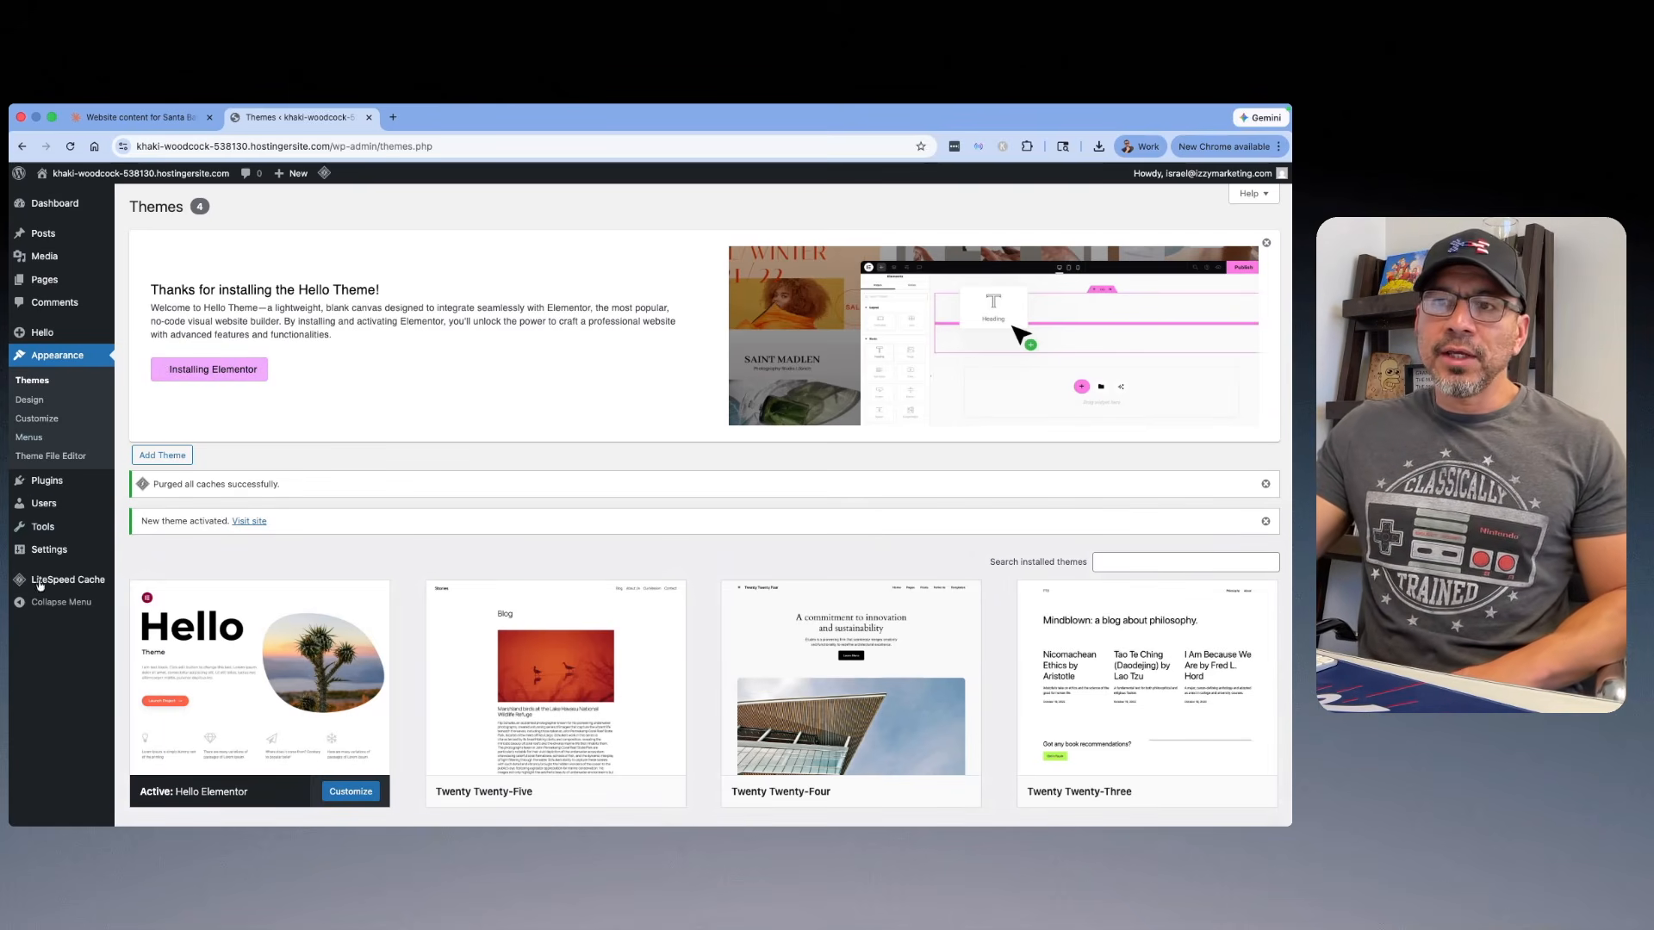
{"action": "mouse_move", "coordinate": [59, 489]}
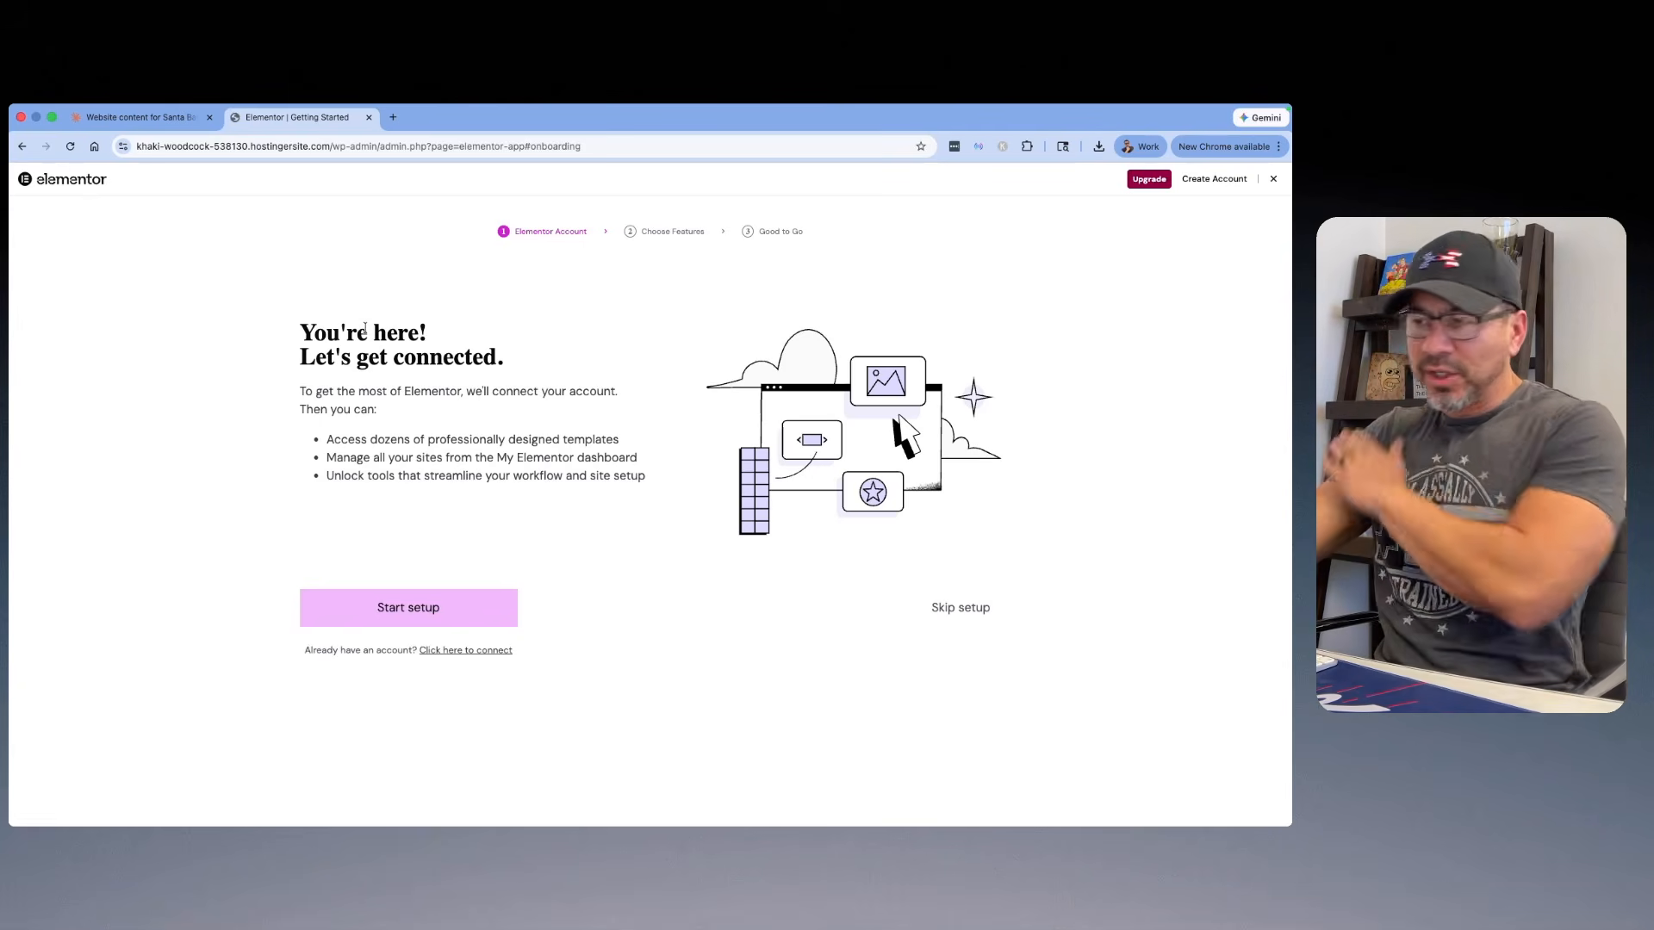
{"action": "left_click", "coordinate": [961, 607]}
{"action": "left_click", "coordinate": [988, 648]}
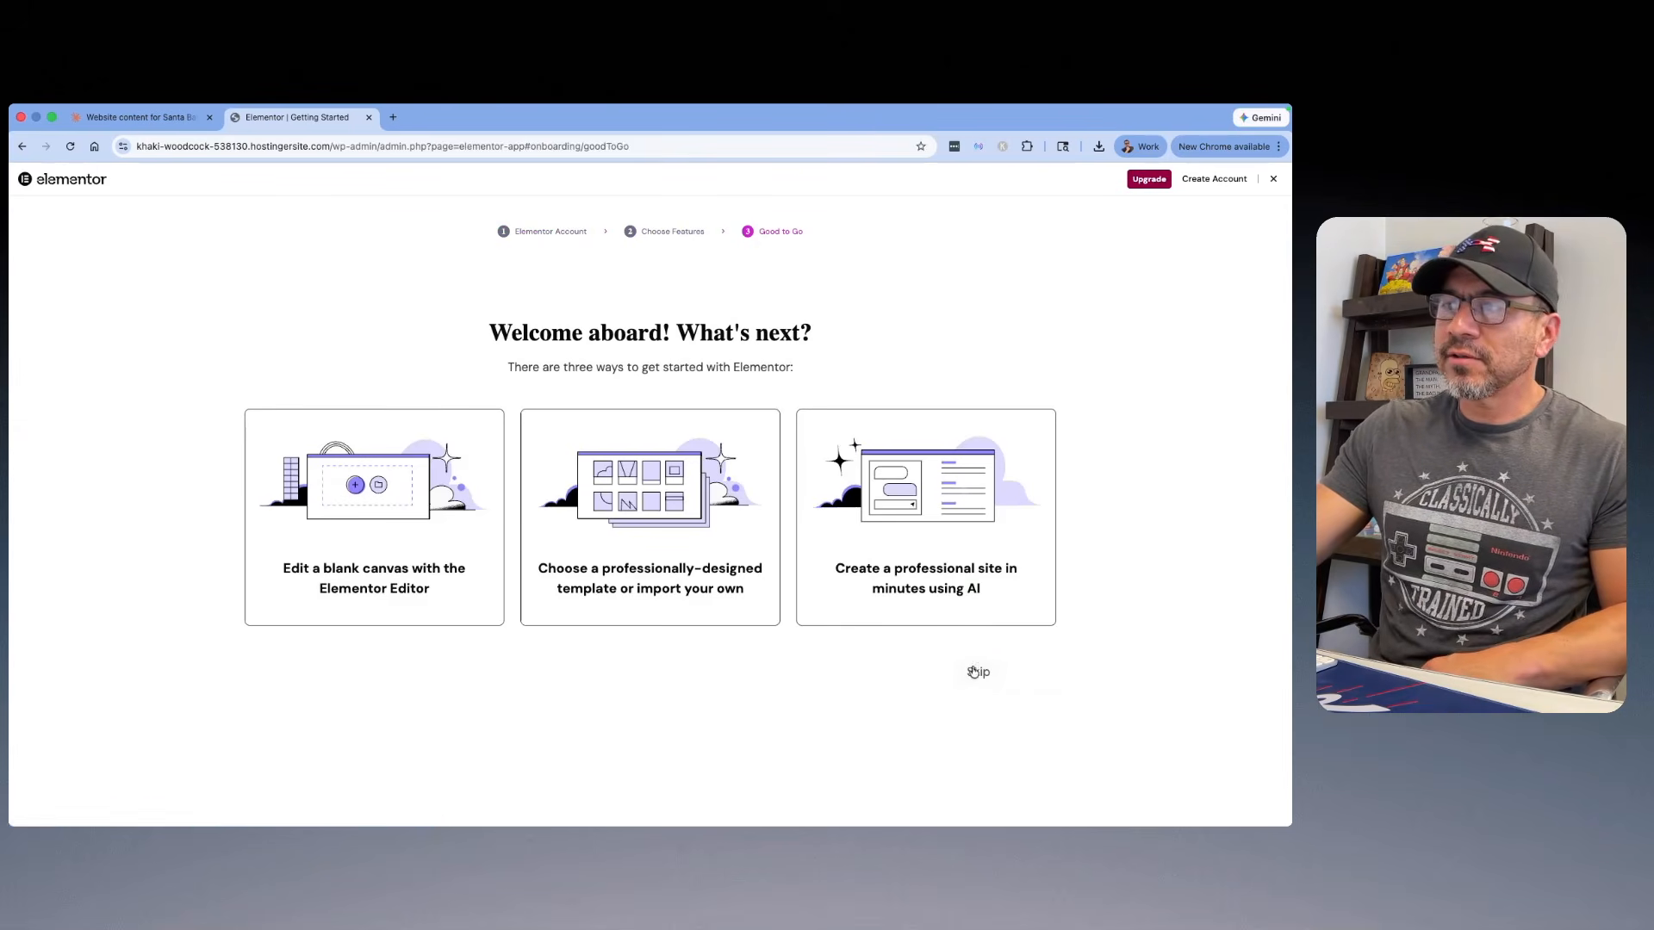
Step: Exit the Elementor onboarding and close the editor's AI notification and Structure panel
{"action": "left_click", "coordinate": [1273, 181]}
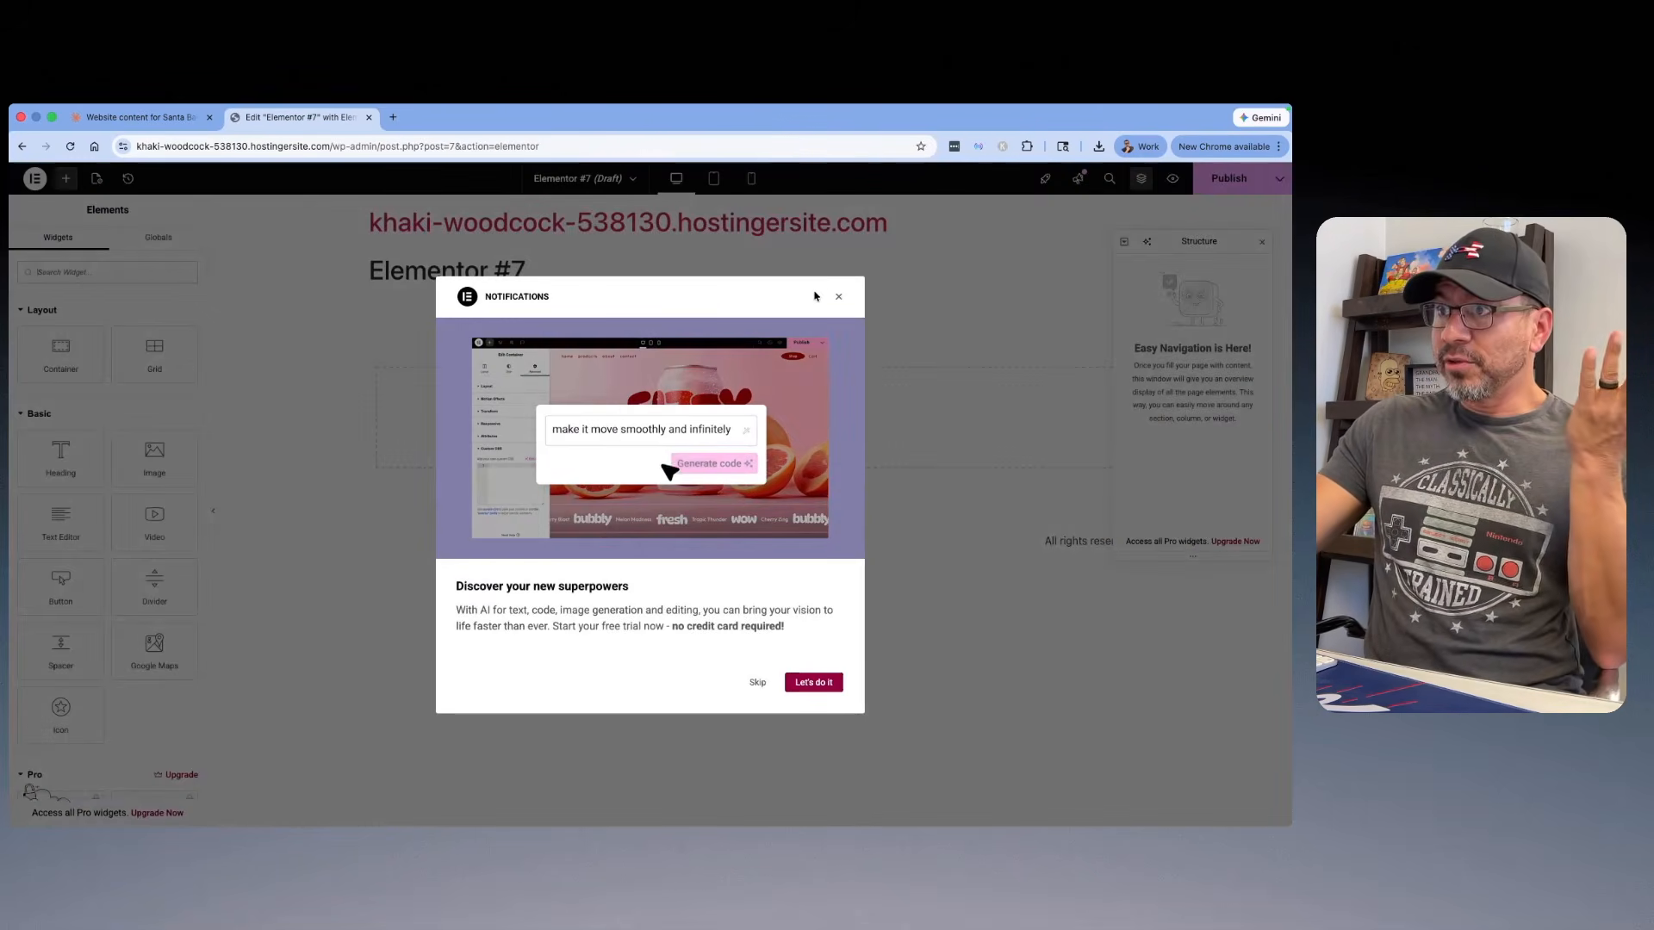
{"action": "left_click", "coordinate": [843, 297]}
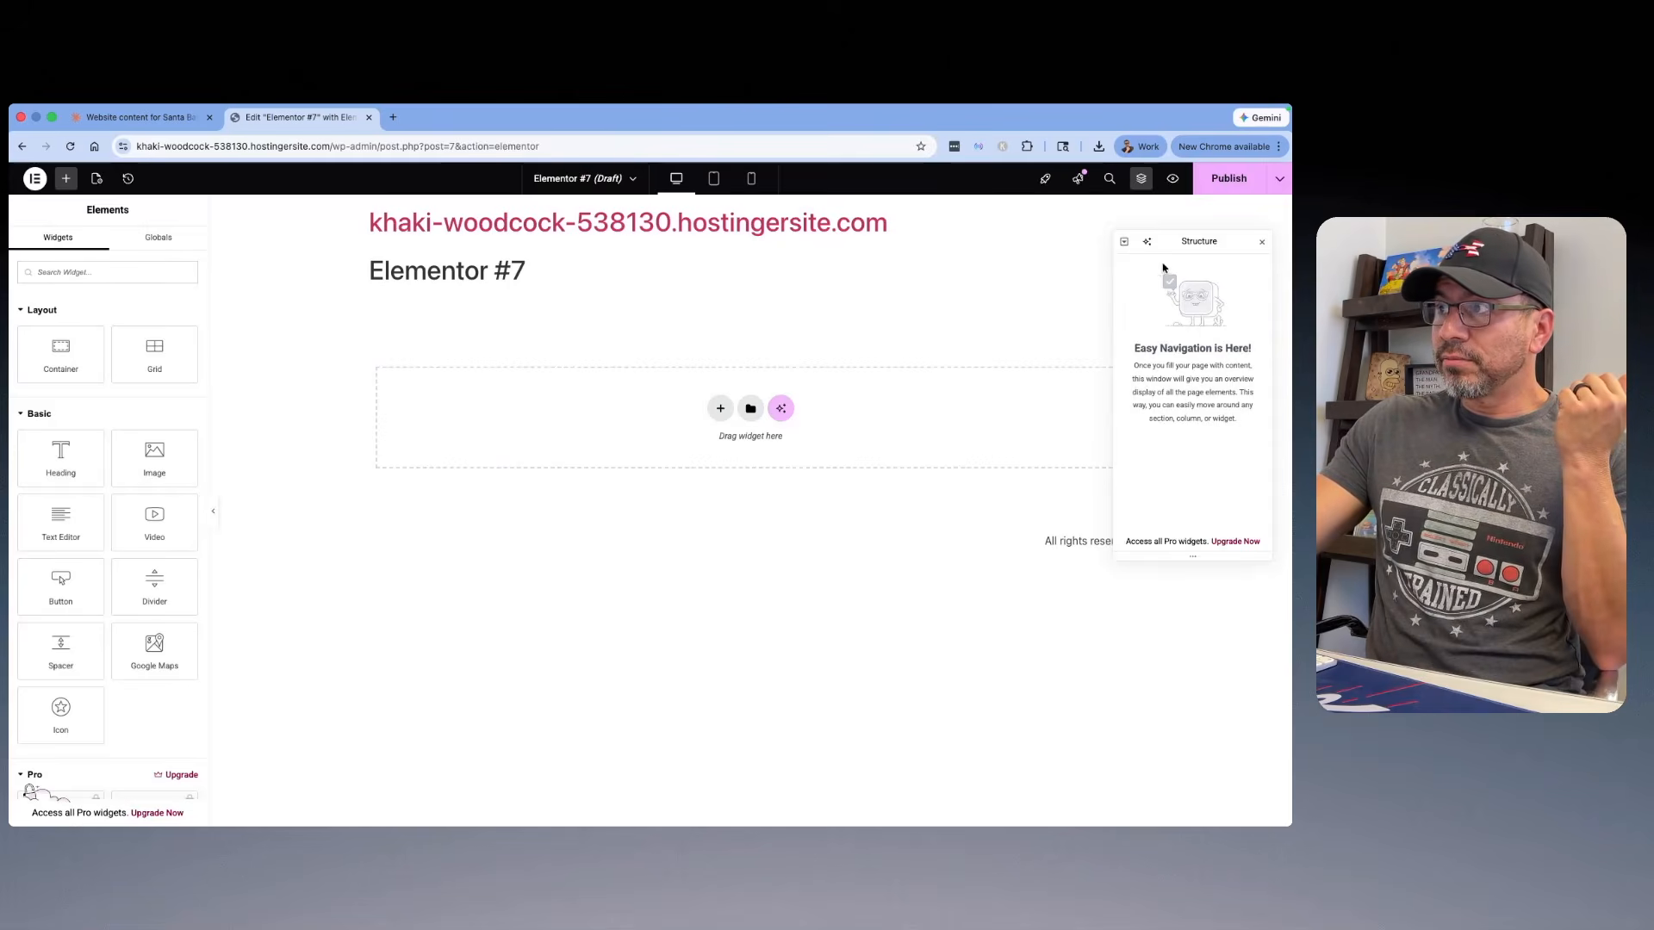
{"action": "left_click", "coordinate": [1262, 242]}
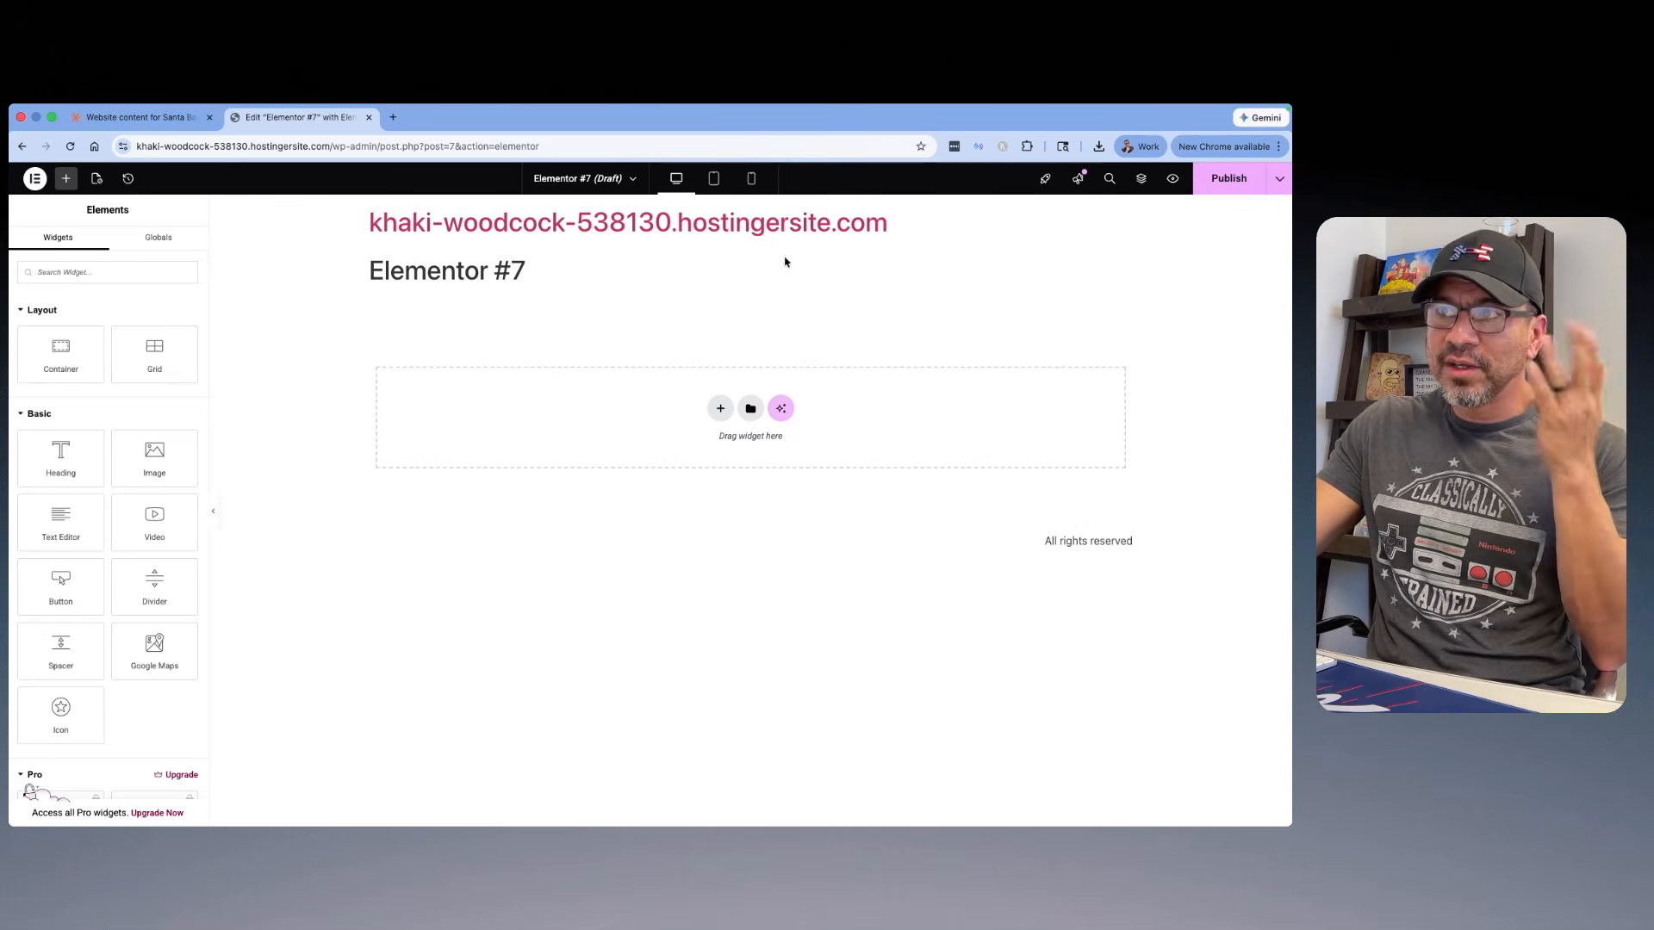
Step: Preview the Elementor #7 draft page, and return to the WordPress dashboard, dismissing the editor notice
{"action": "left_click", "coordinate": [1173, 180]}
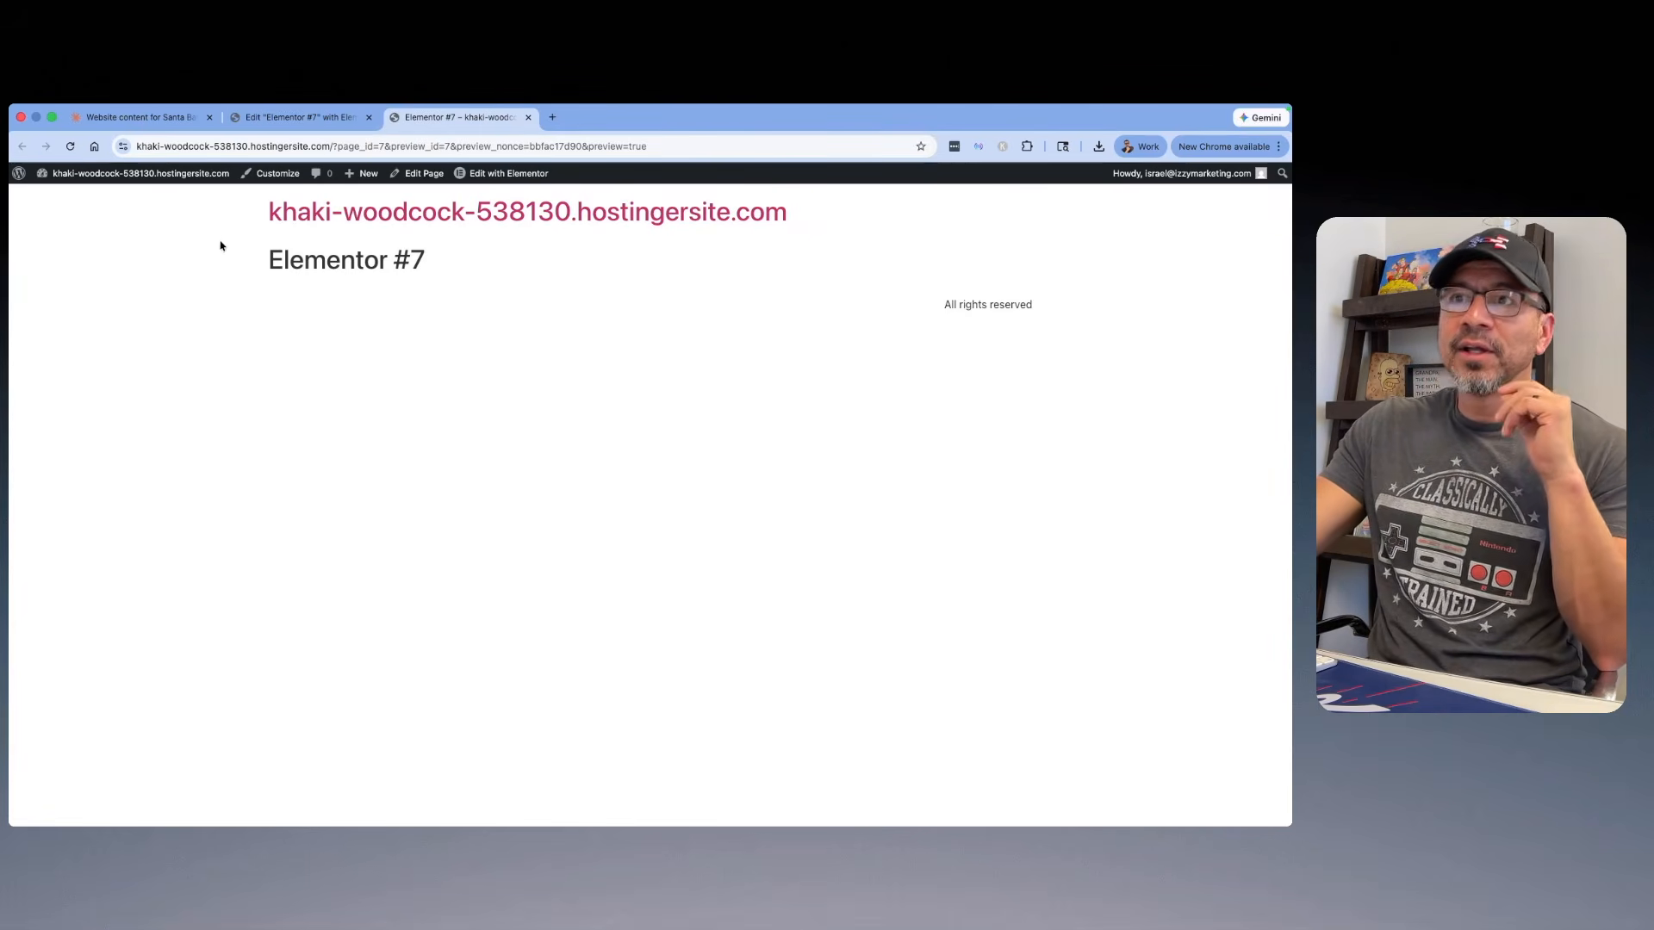
{"action": "left_click", "coordinate": [100, 198]}
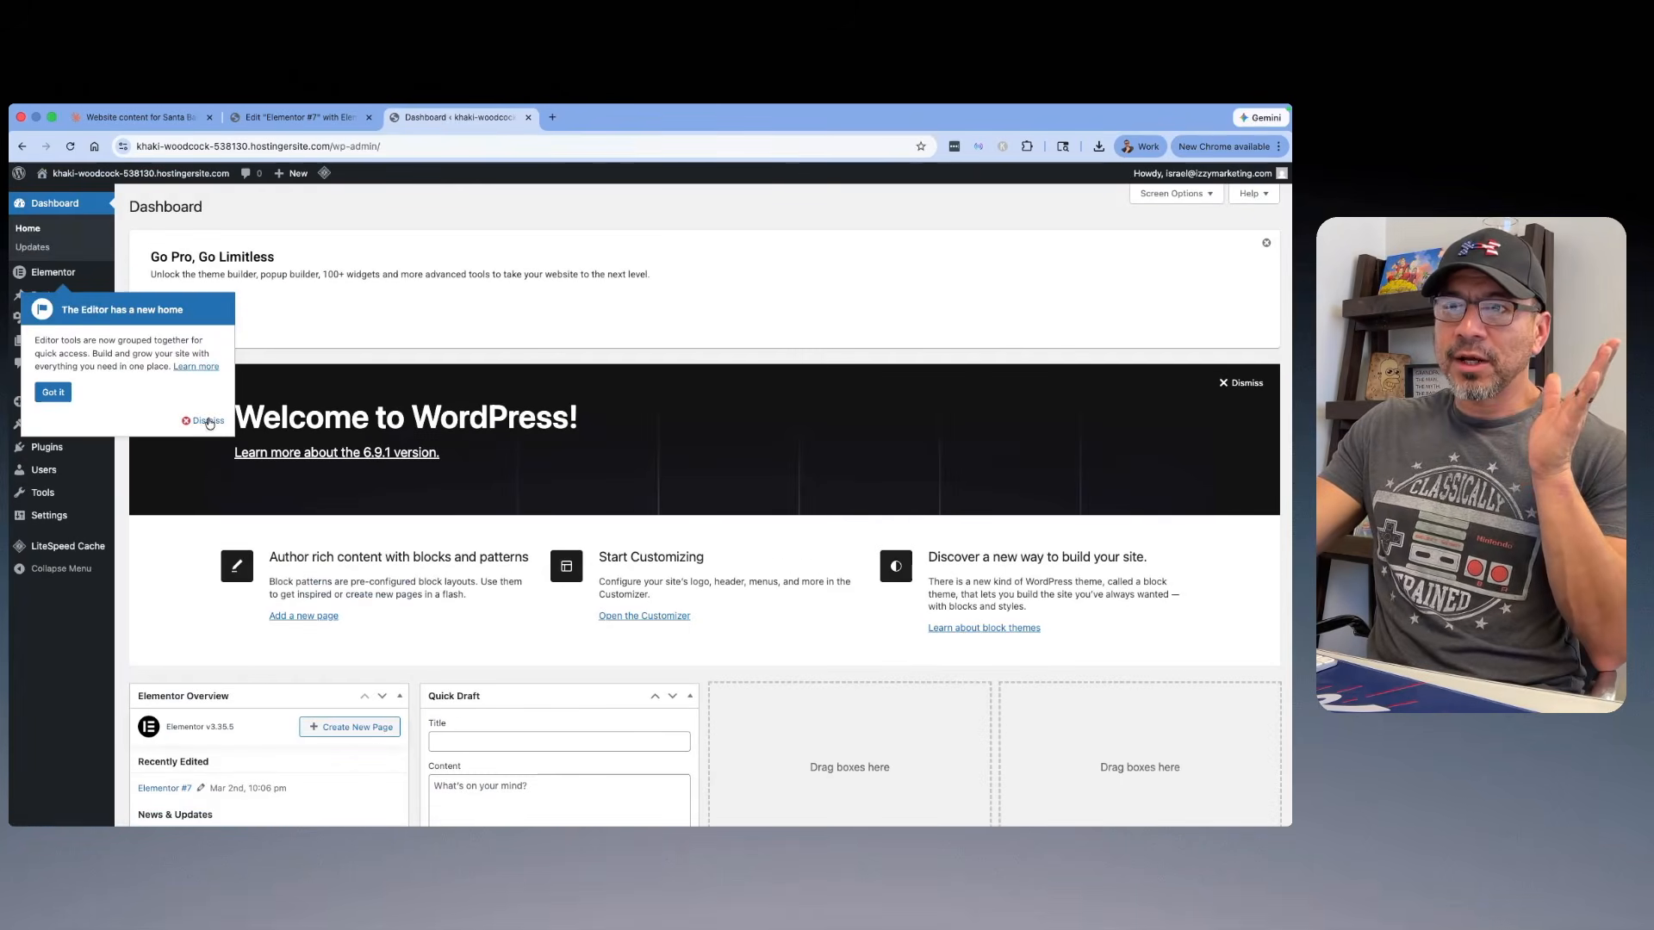
{"action": "left_click", "coordinate": [209, 422]}
Step: Search the installed plugins for "yoast"
{"action": "mouse_move", "coordinate": [47, 448]}
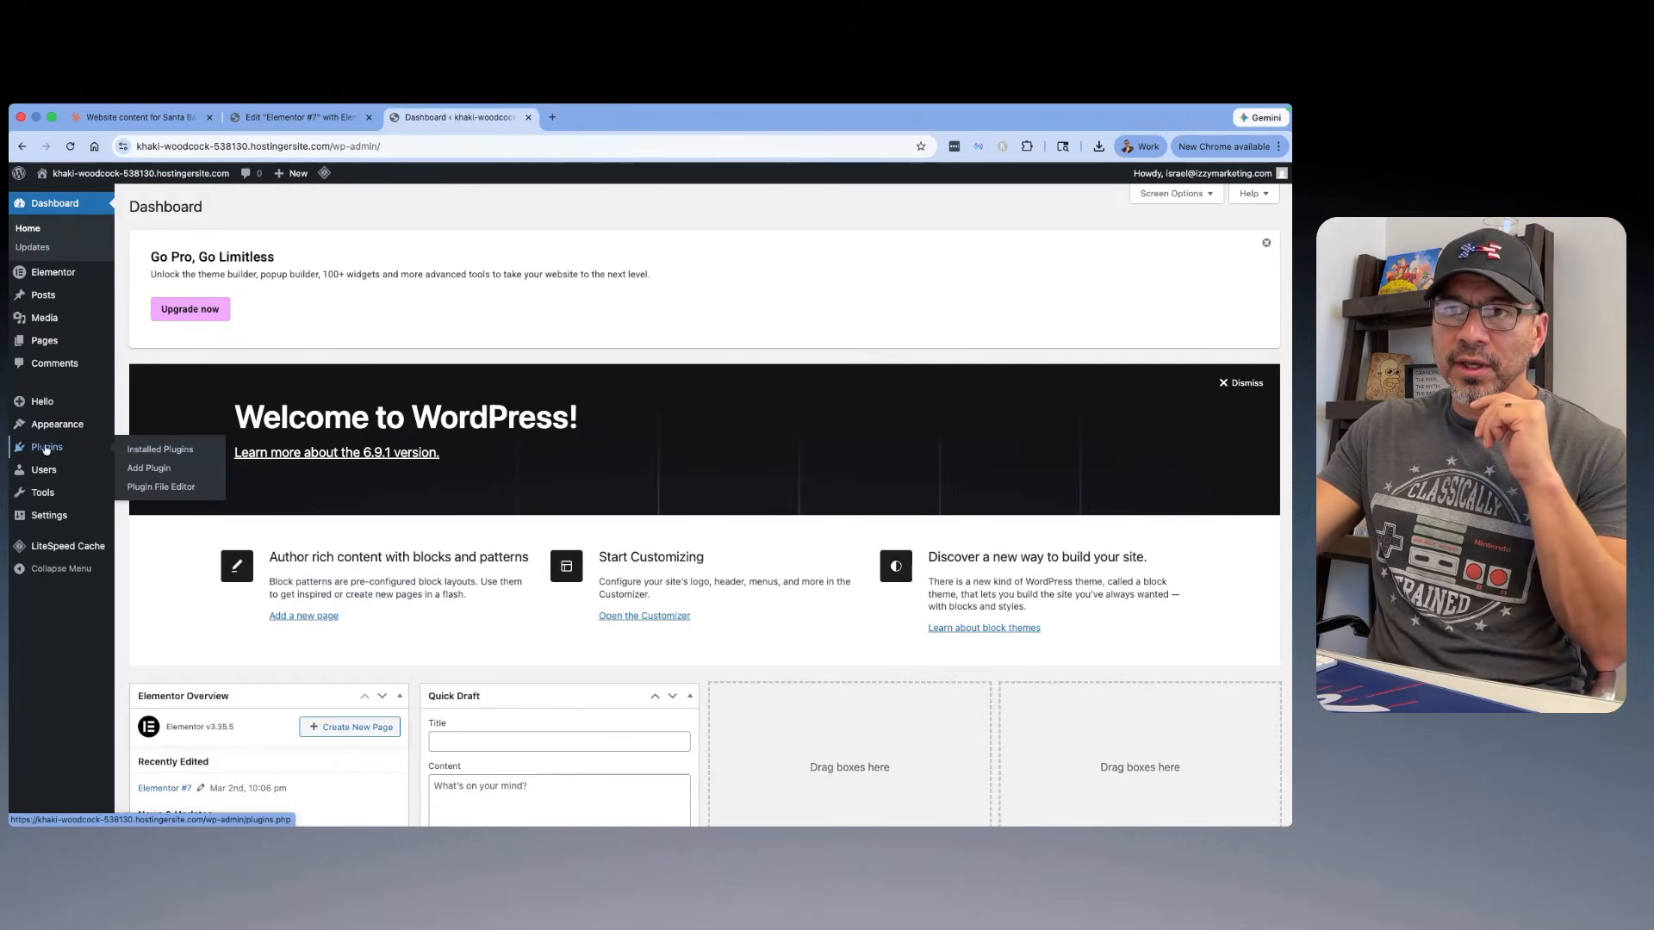
{"action": "left_click", "coordinate": [160, 449]}
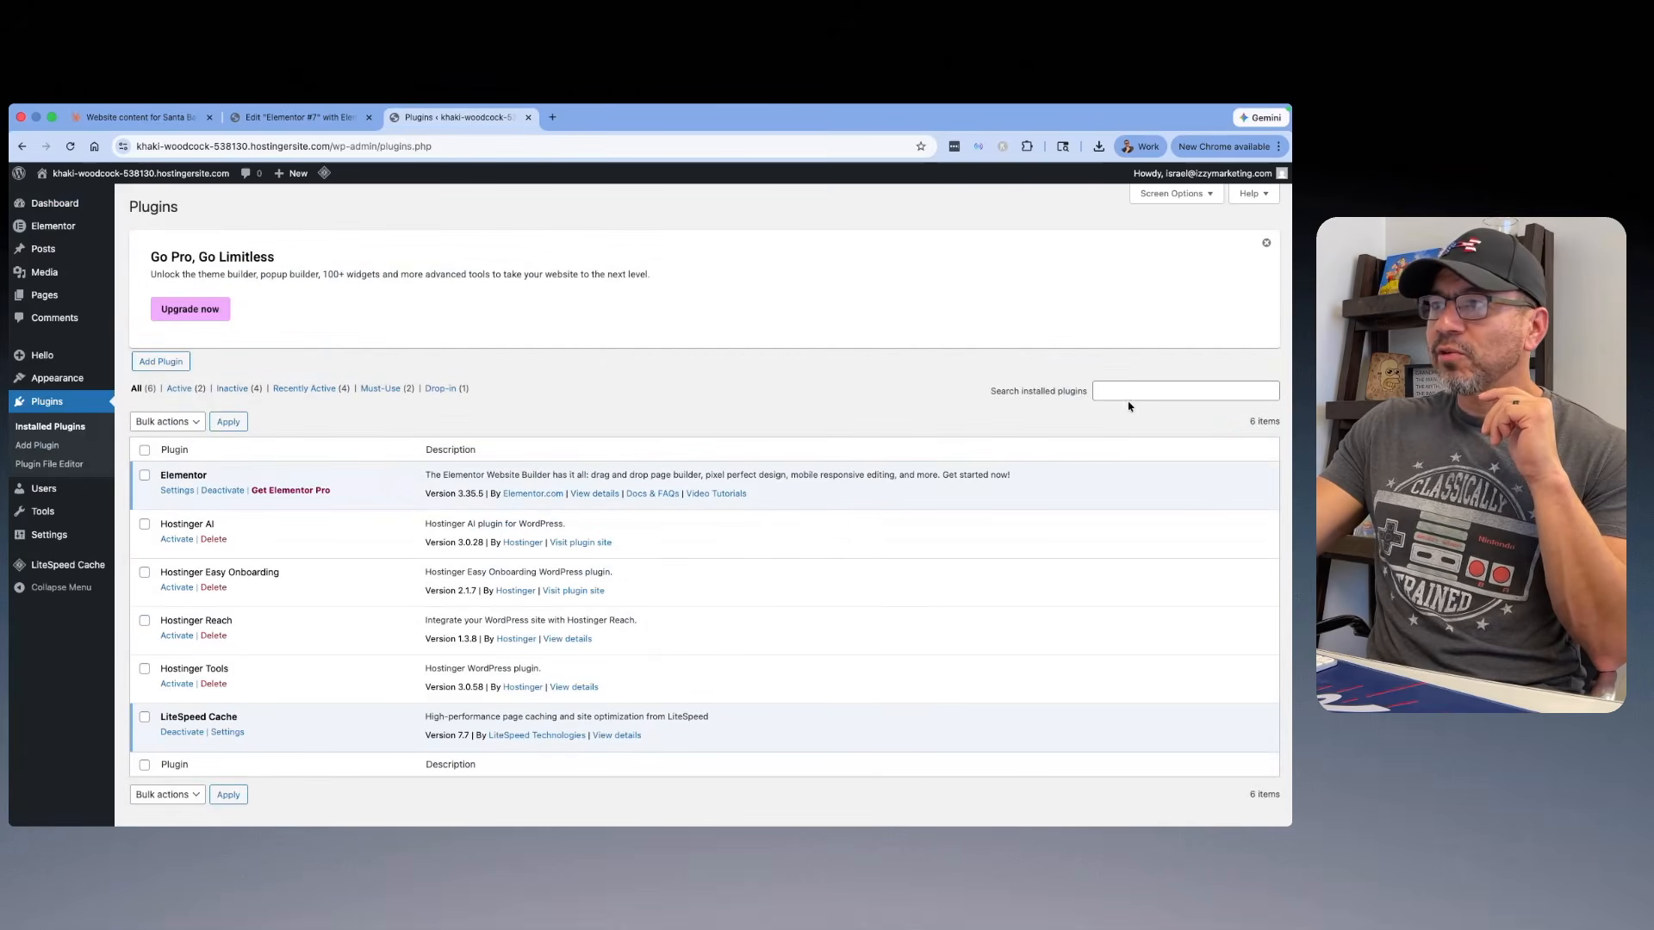
{"action": "left_click", "coordinate": [1151, 393]}
{"action": "type", "text": "yoast"}
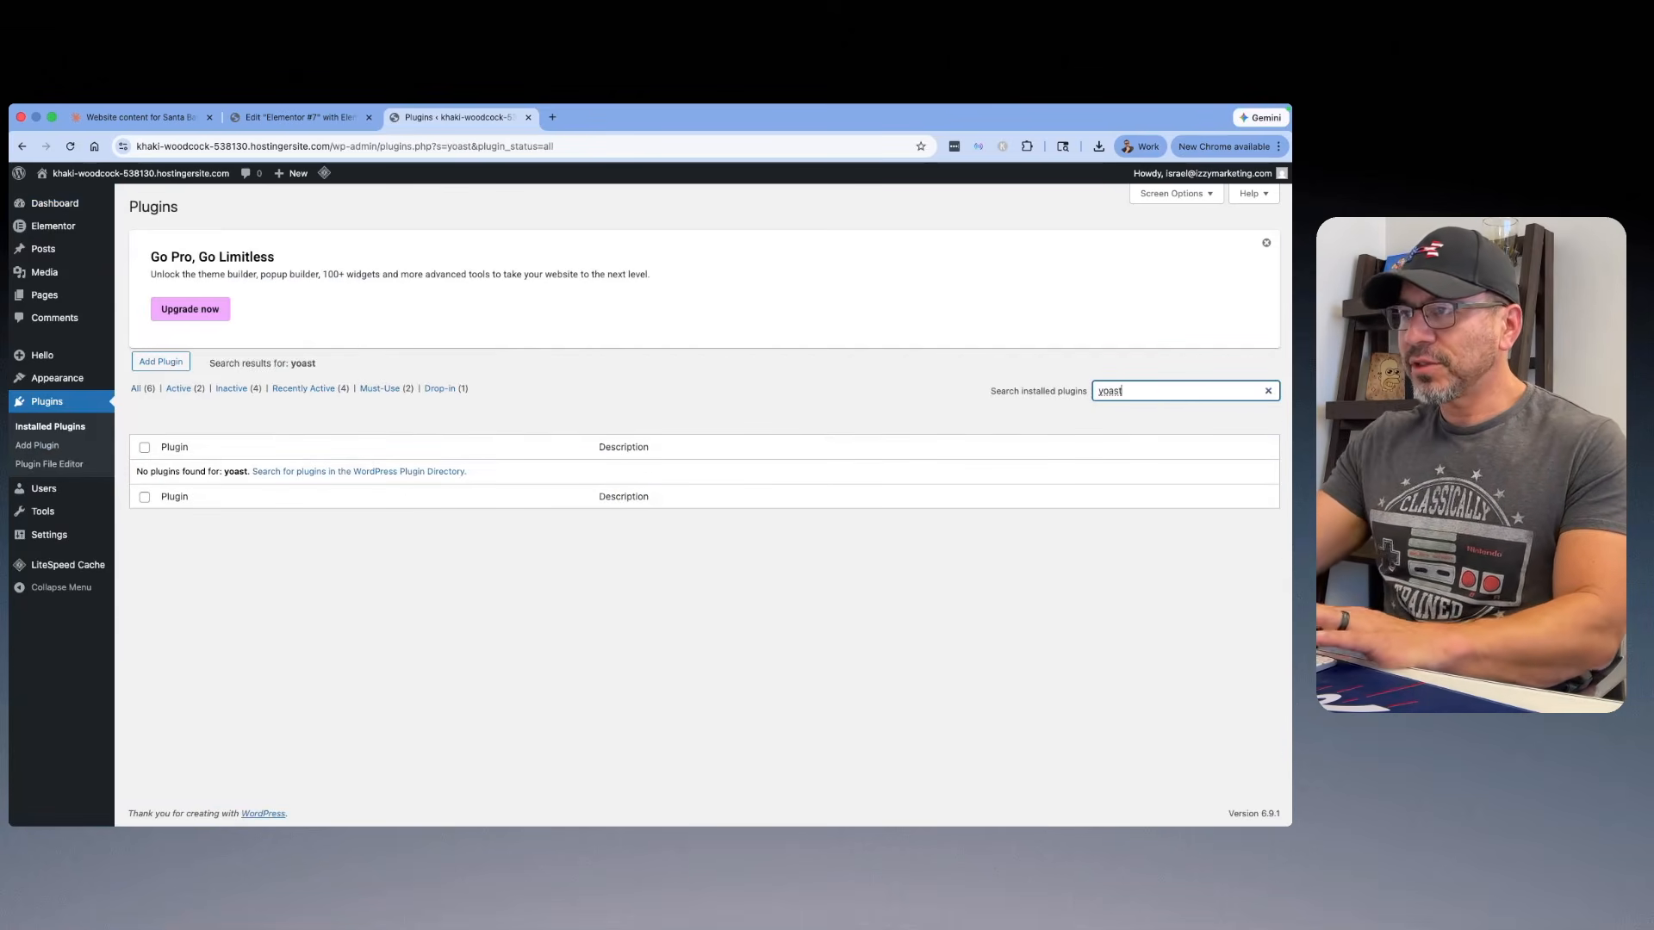
Step: Search the plugins available to add for "yoast" and install Yoast SEO
{"action": "left_click", "coordinate": [181, 362]}
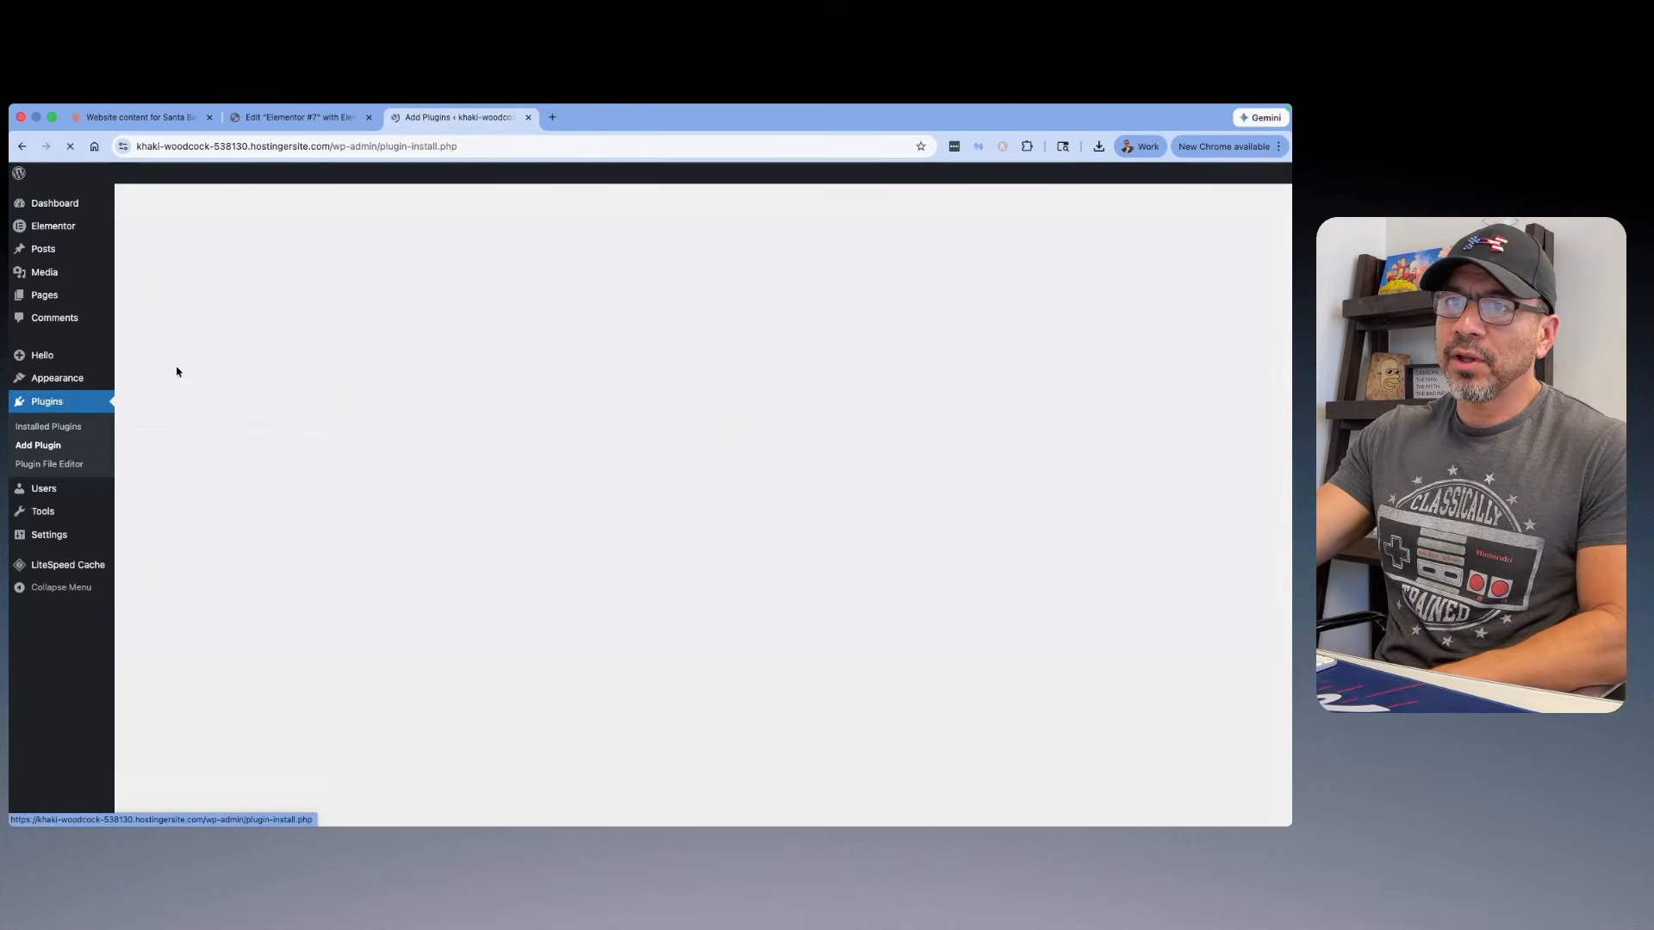
{"action": "left_click", "coordinate": [1112, 420]}
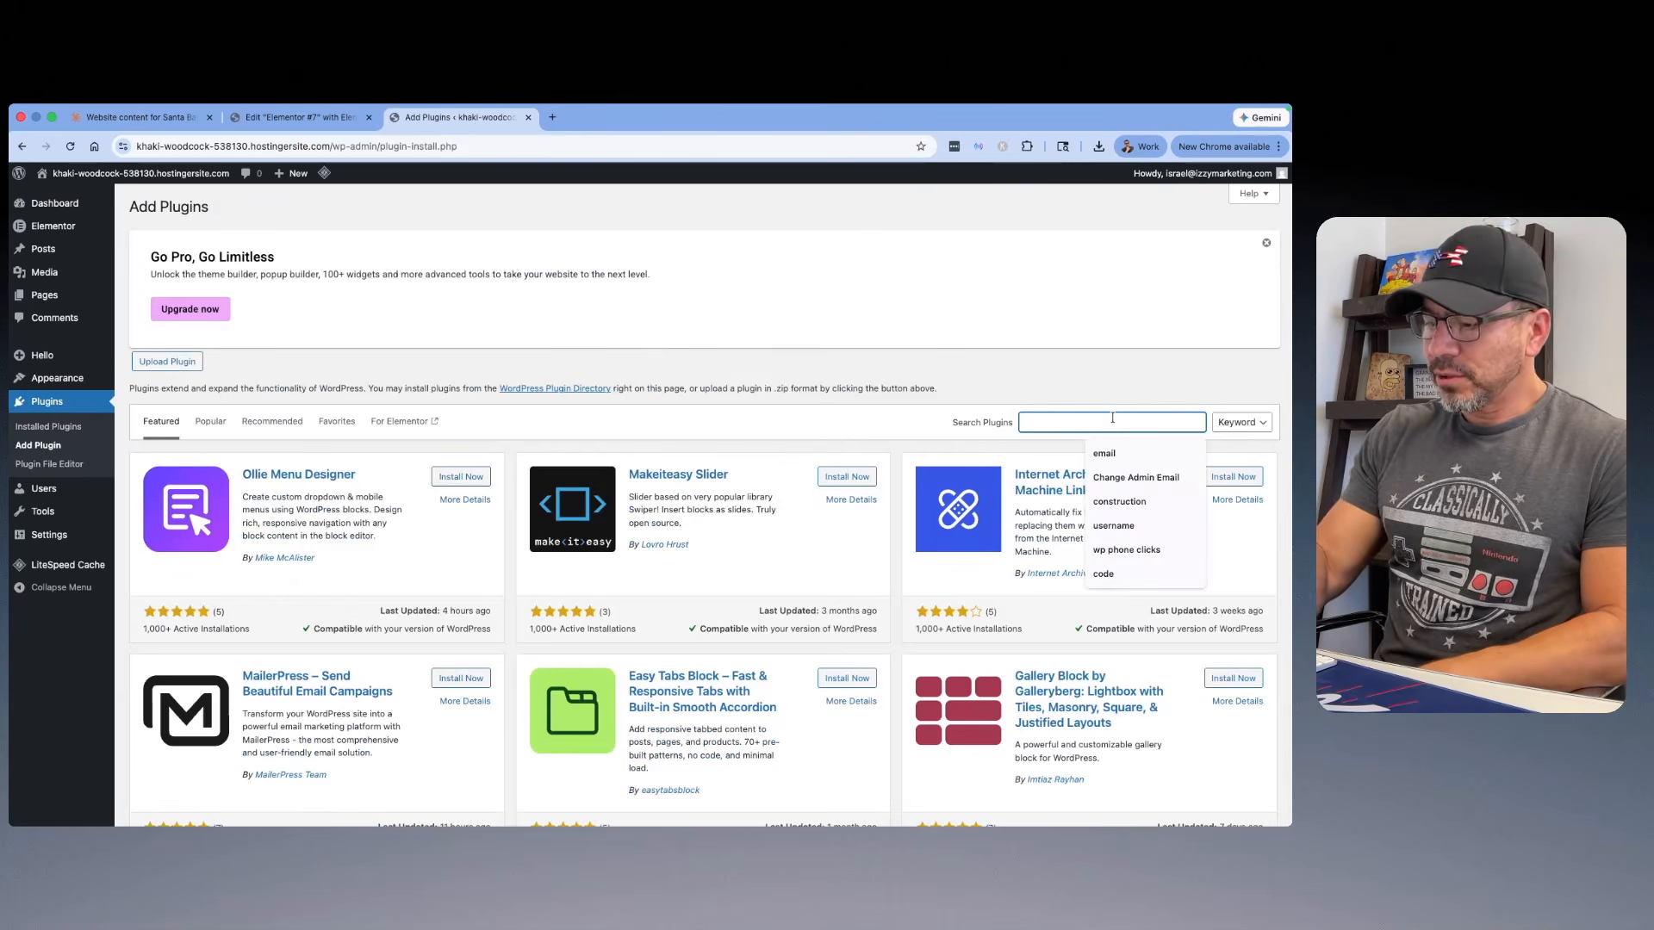
{"action": "type", "text": "yoast"}
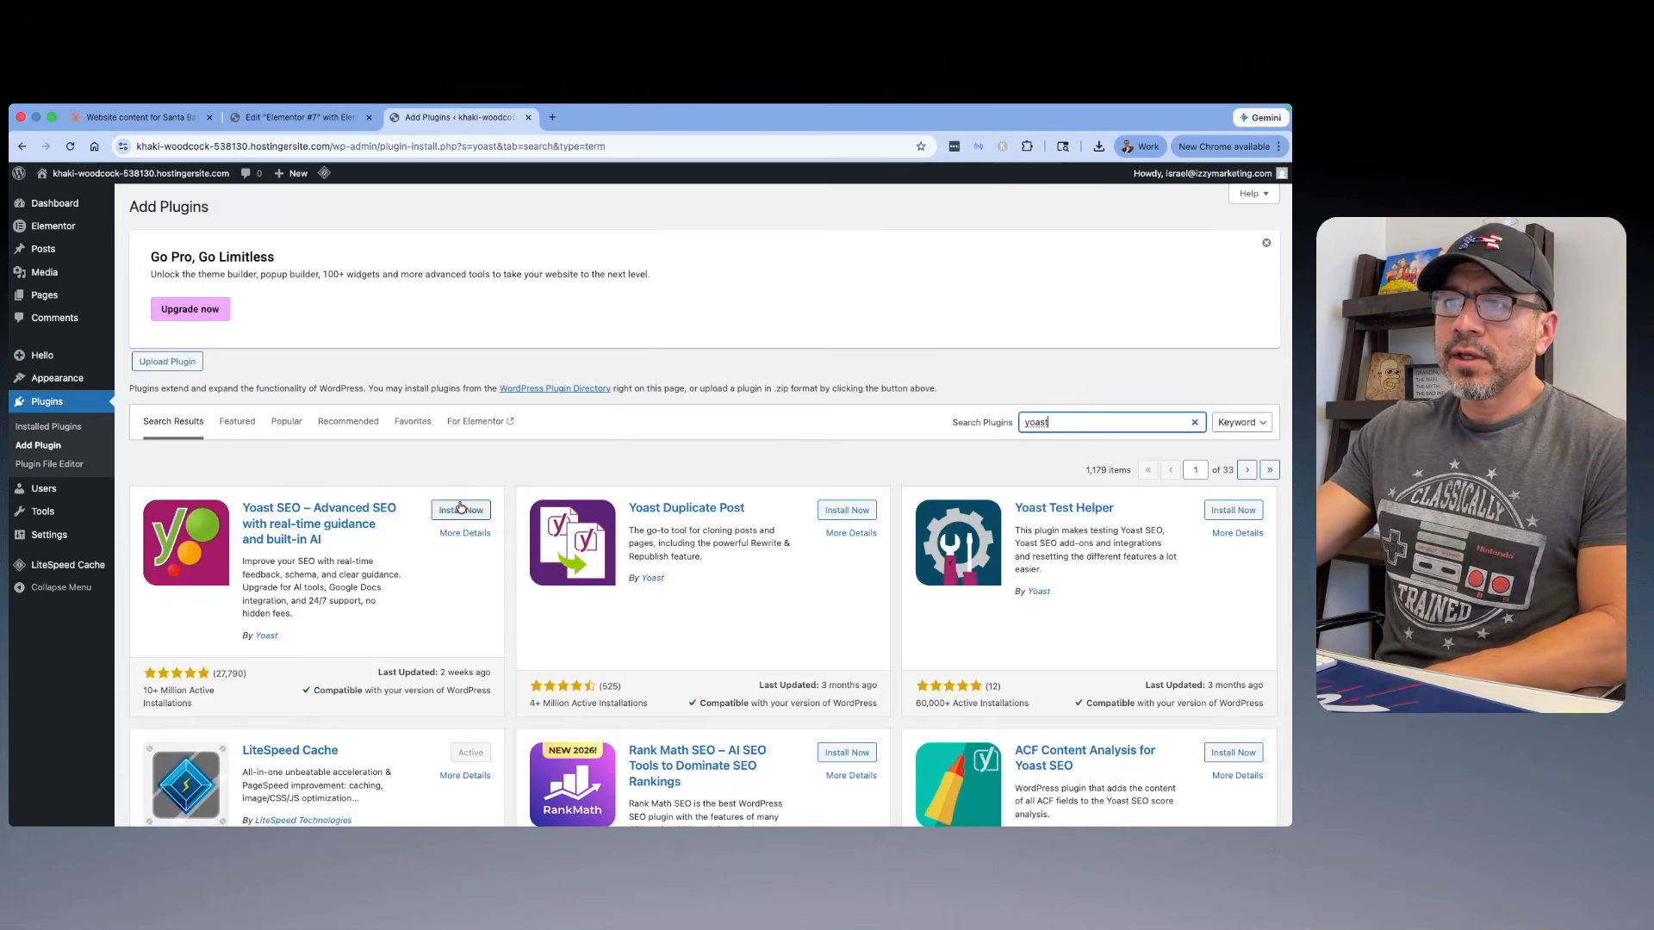
{"action": "left_click", "coordinate": [460, 509]}
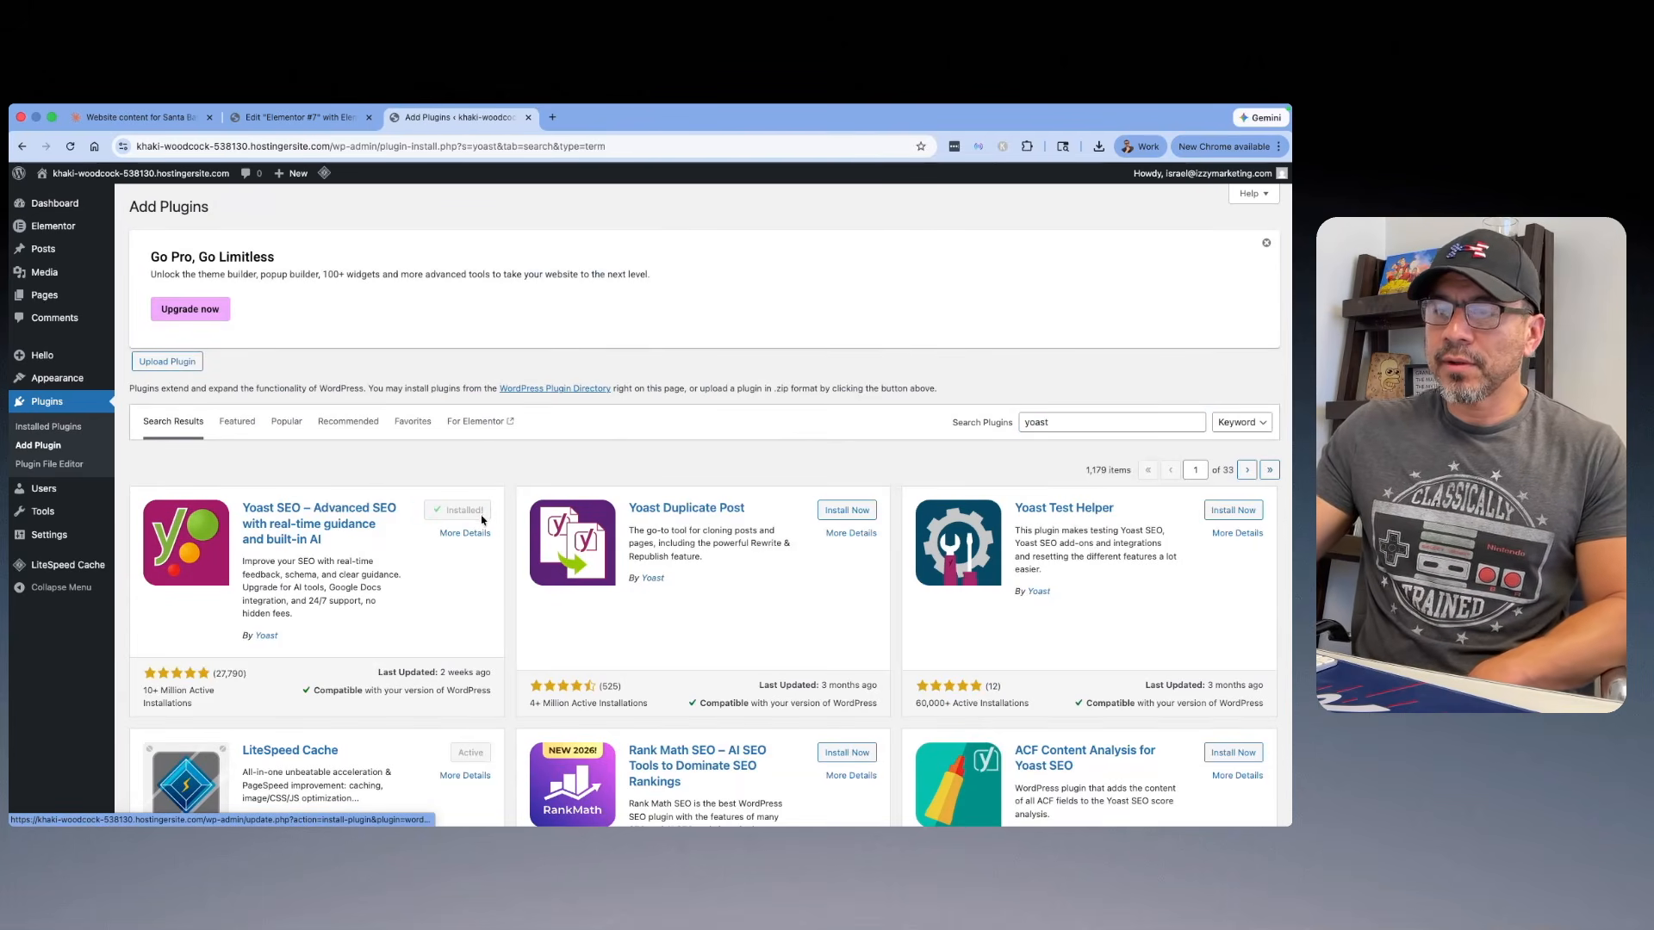
Step: Activate the Yoast SEO plugin and look over its first-time configuration offer
{"action": "left_click", "coordinate": [473, 521]}
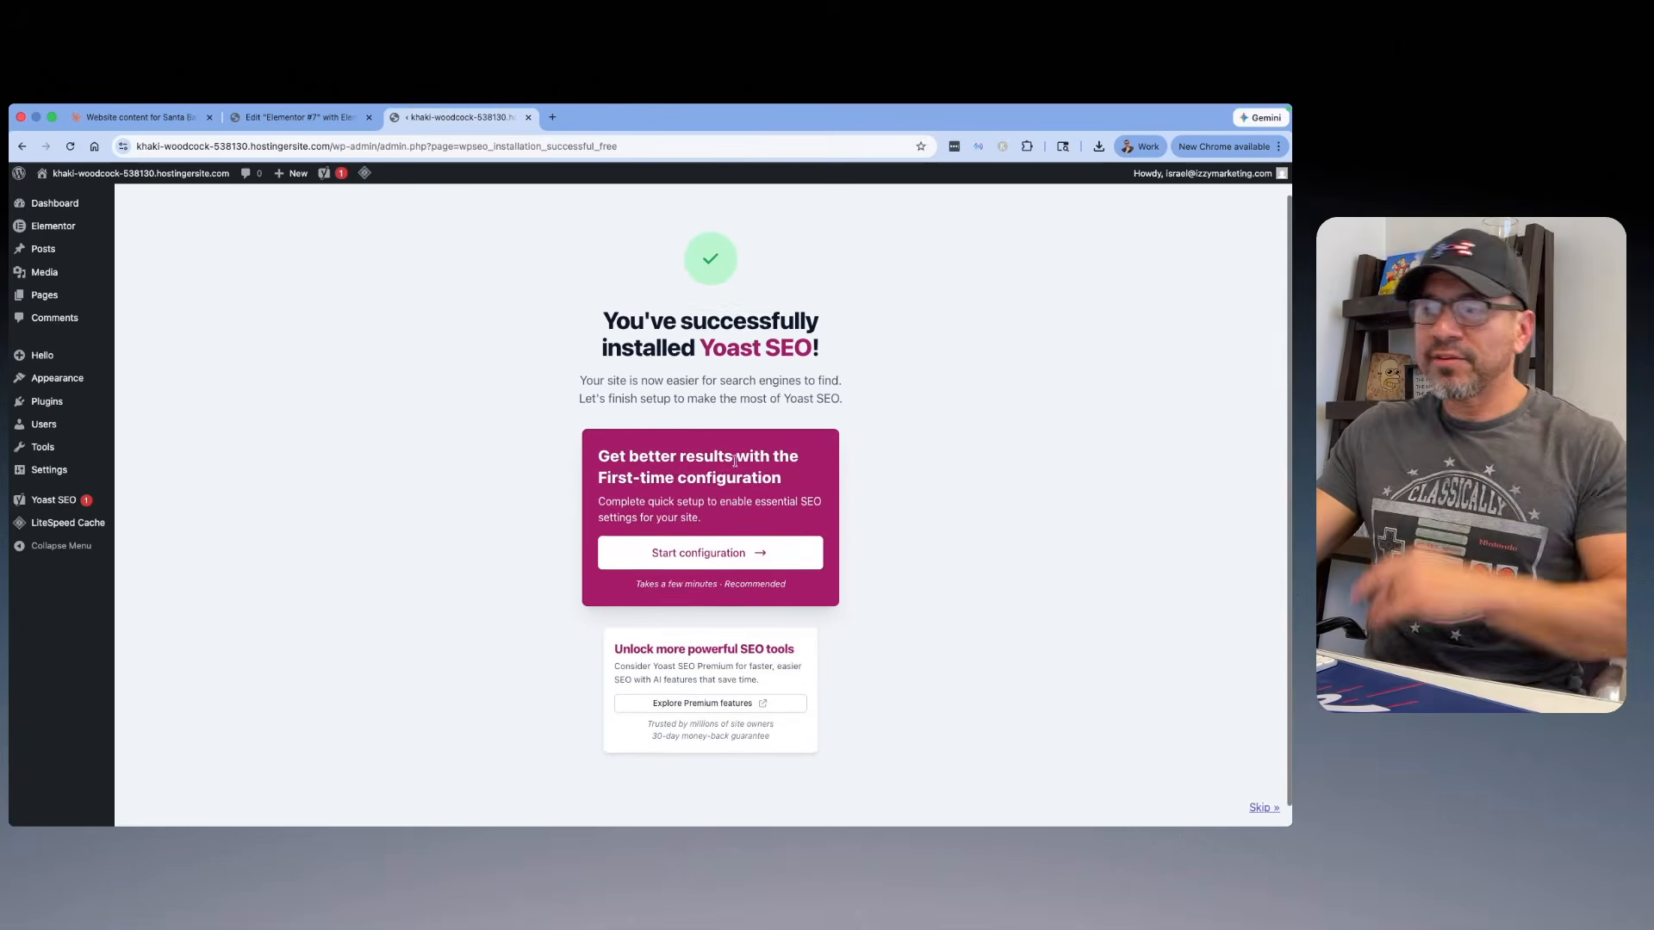
{"action": "scroll", "coordinate": [734, 461], "scroll_direction": "down", "scroll_amount": 1}
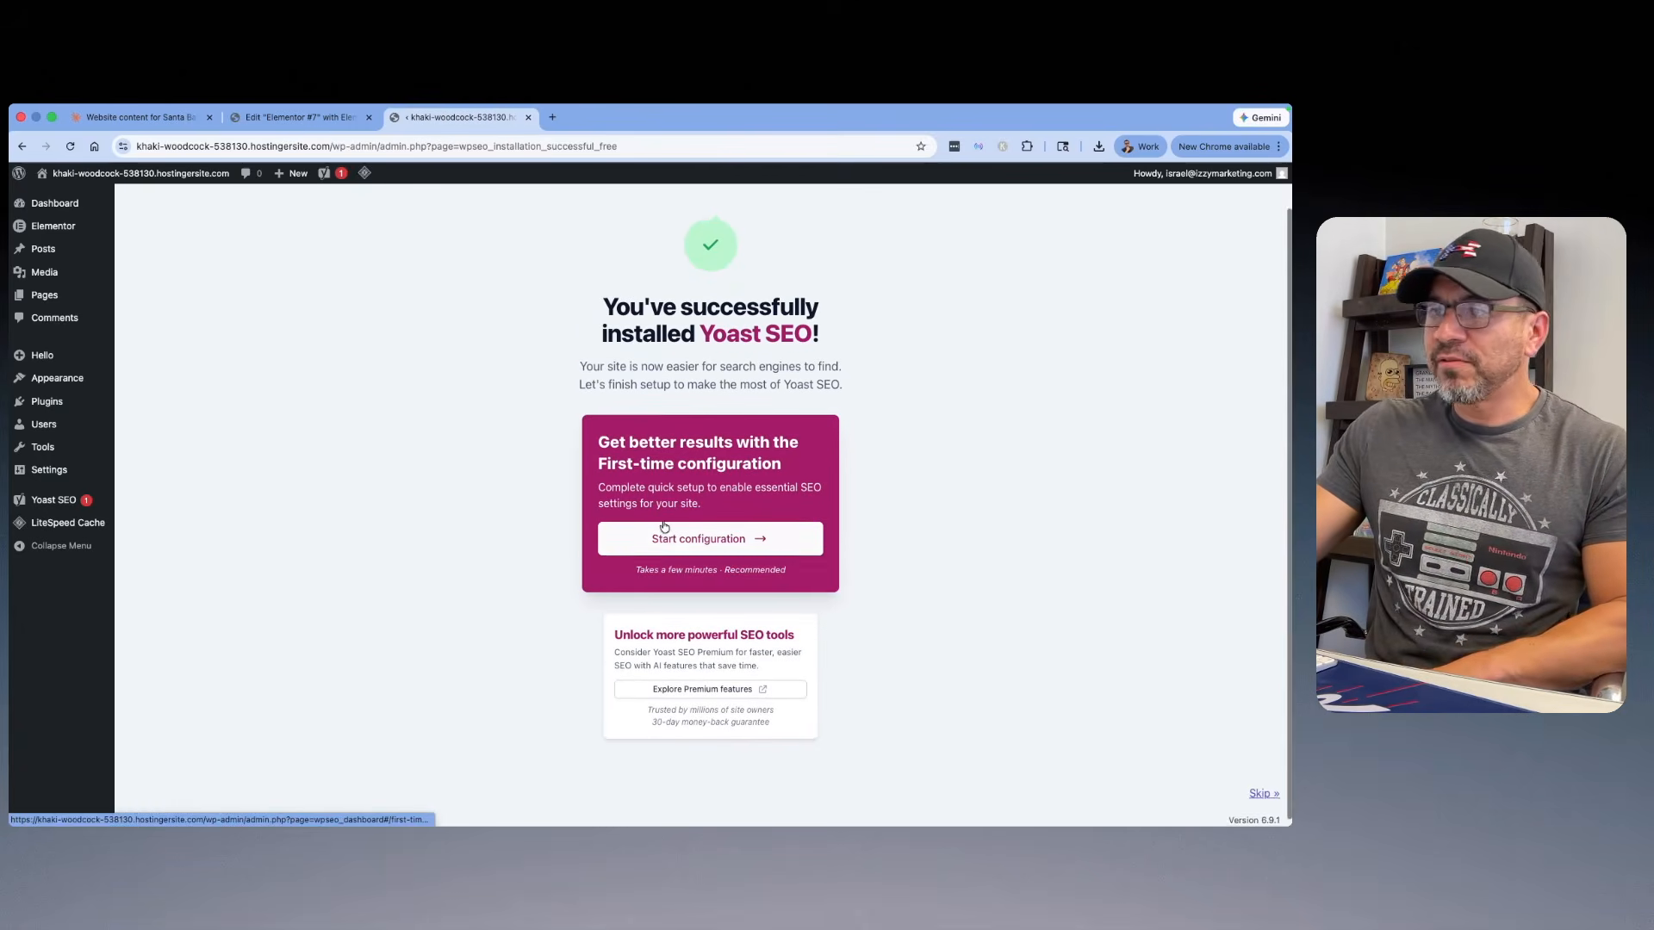
{"action": "scroll", "coordinate": [672, 508], "scroll_direction": "up", "scroll_amount": 1}
{"action": "scroll", "coordinate": [1106, 325], "scroll_direction": "down", "scroll_amount": 1}
{"action": "scroll", "coordinate": [1108, 323], "scroll_direction": "up", "scroll_amount": 1}
{"action": "left_click", "coordinate": [1271, 202]}
Step: Open the Yoast SEO dashboard and dismiss the AI Brand Insights pop-up and the SEO Task list notice
{"action": "mouse_move", "coordinate": [53, 505]}
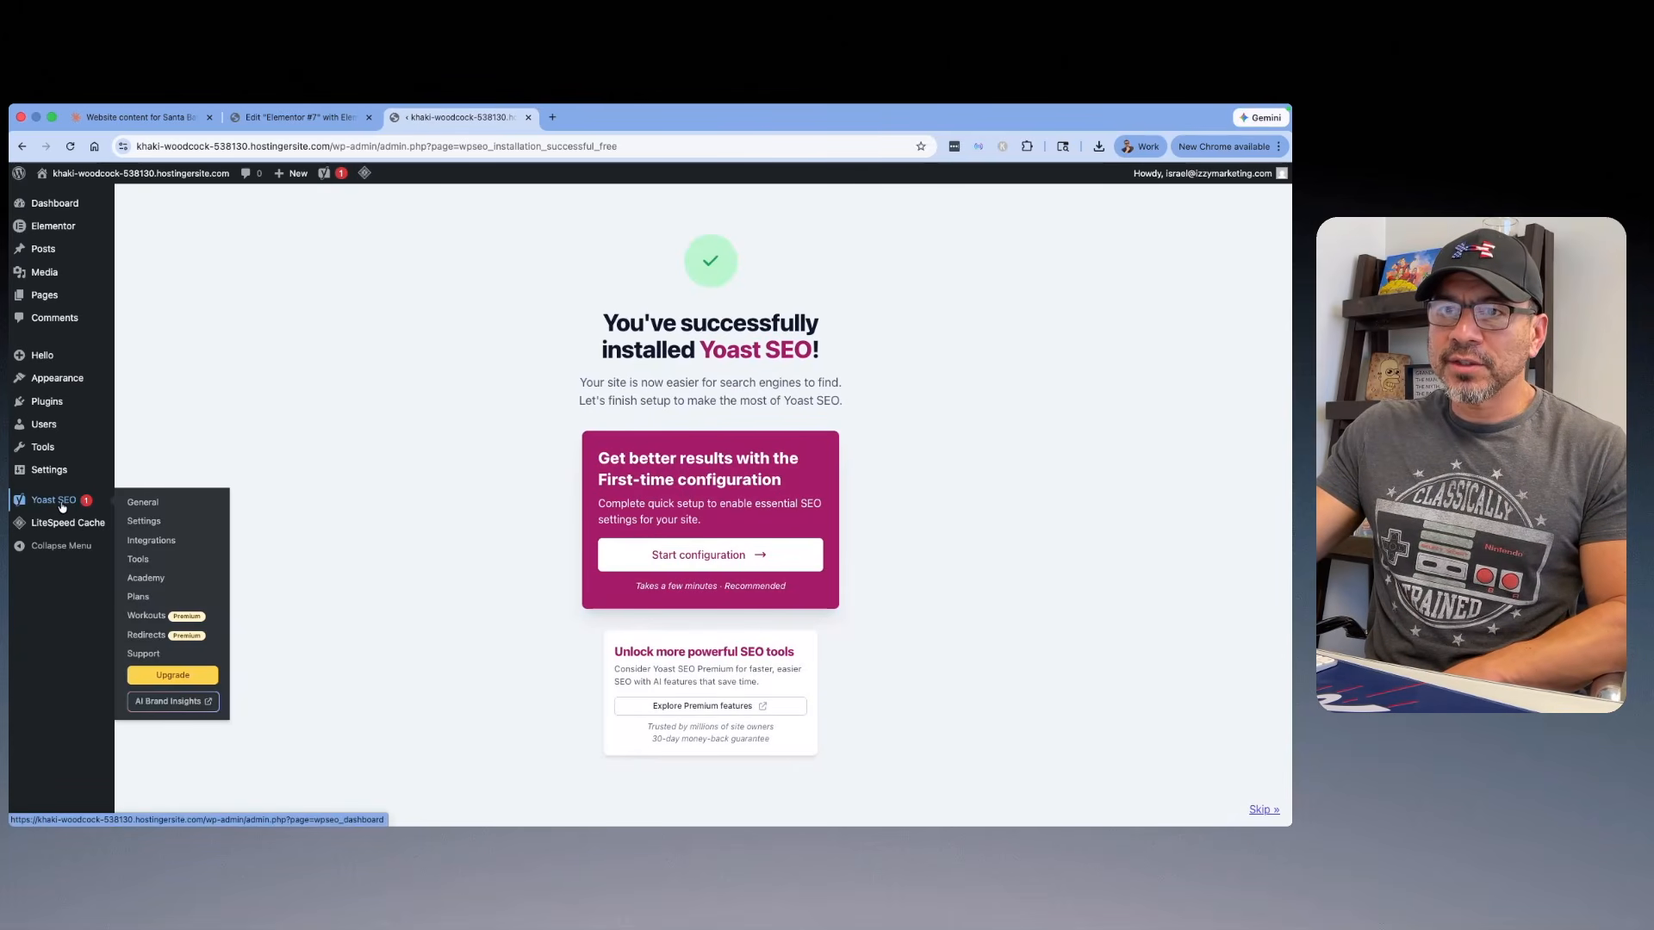
{"action": "left_click", "coordinate": [62, 507]}
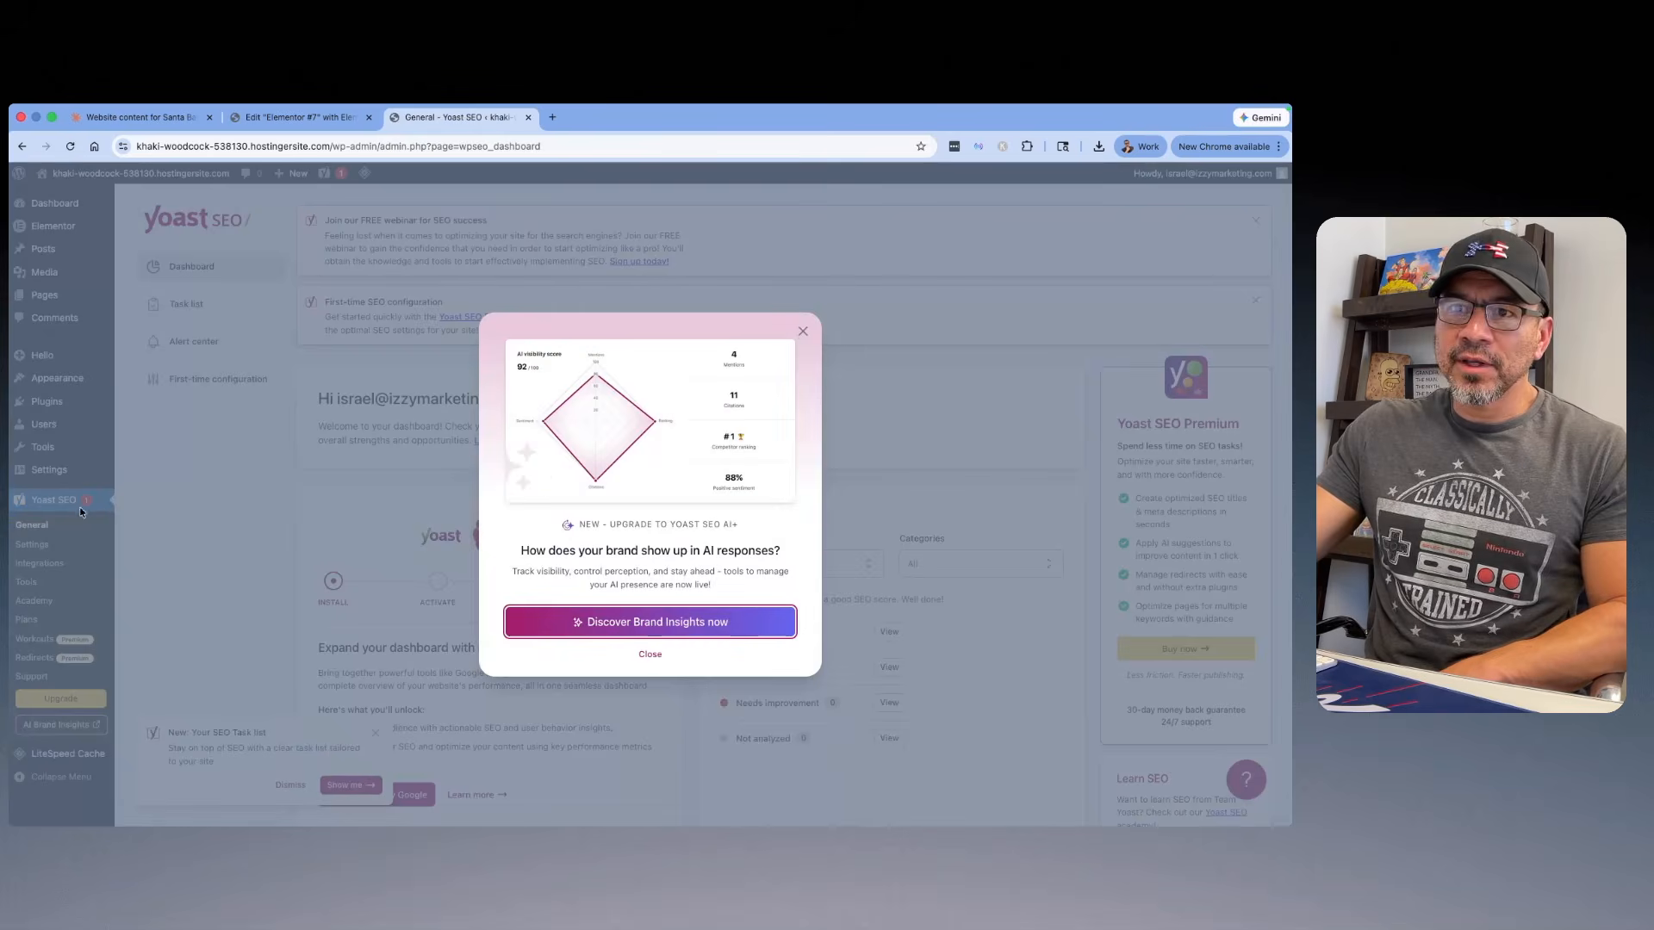
{"action": "left_click", "coordinate": [803, 330]}
{"action": "scroll", "coordinate": [801, 333], "scroll_direction": "down", "scroll_amount": 4}
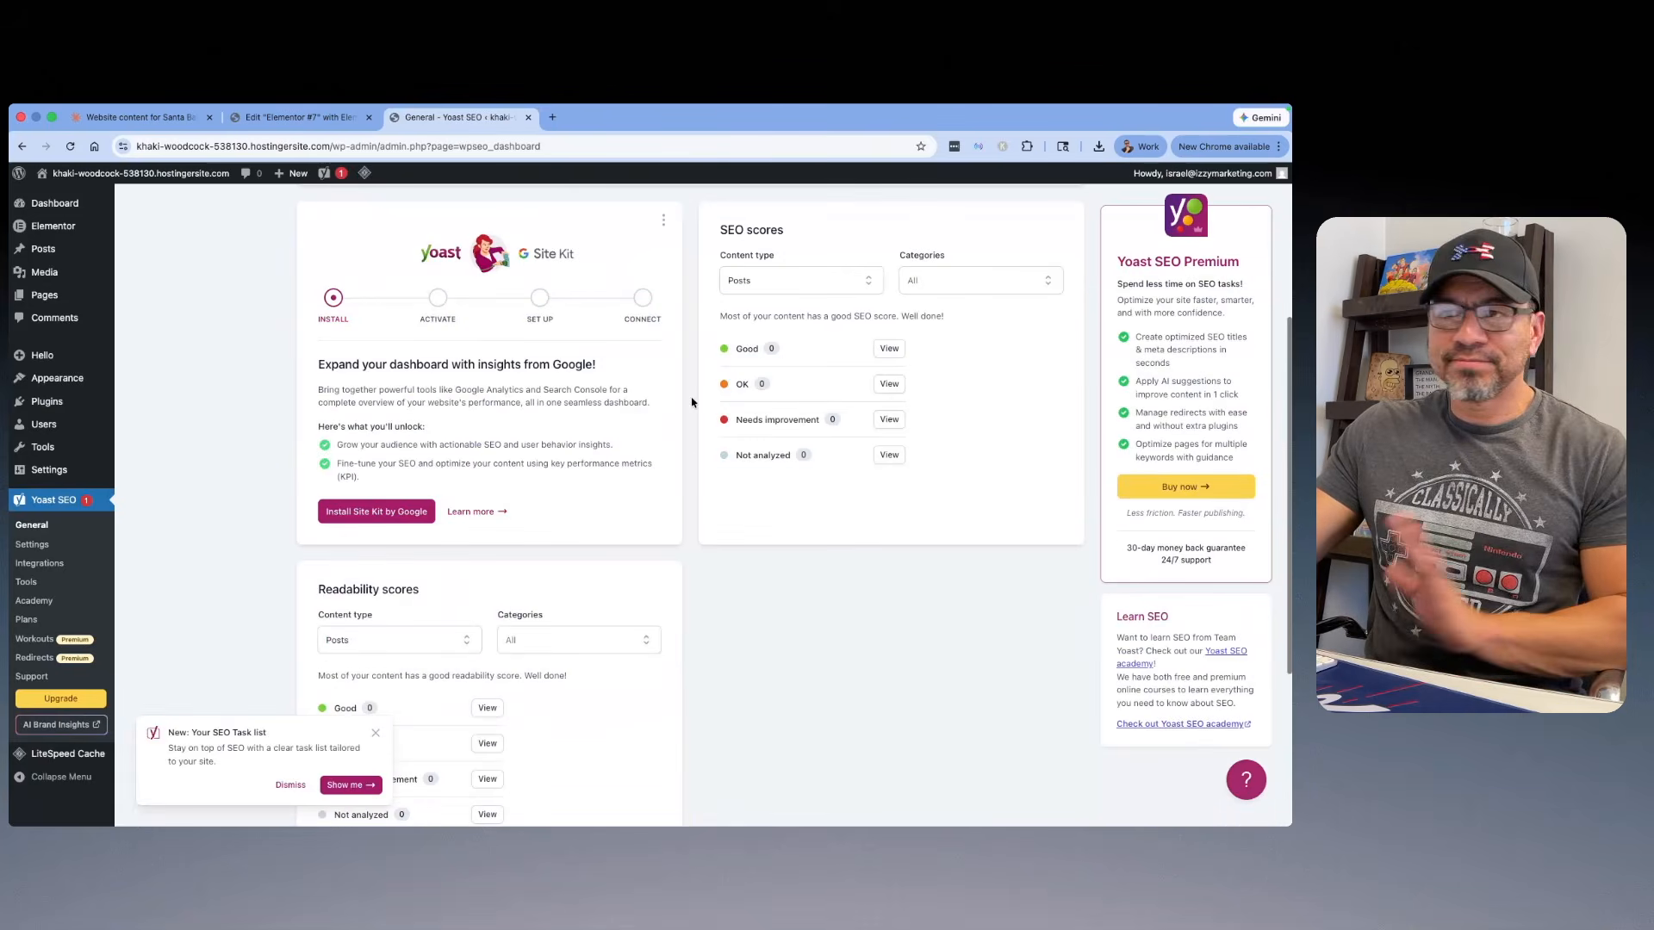
{"action": "left_click", "coordinate": [375, 733]}
{"action": "scroll", "coordinate": [466, 546], "scroll_direction": "up", "scroll_amount": 4}
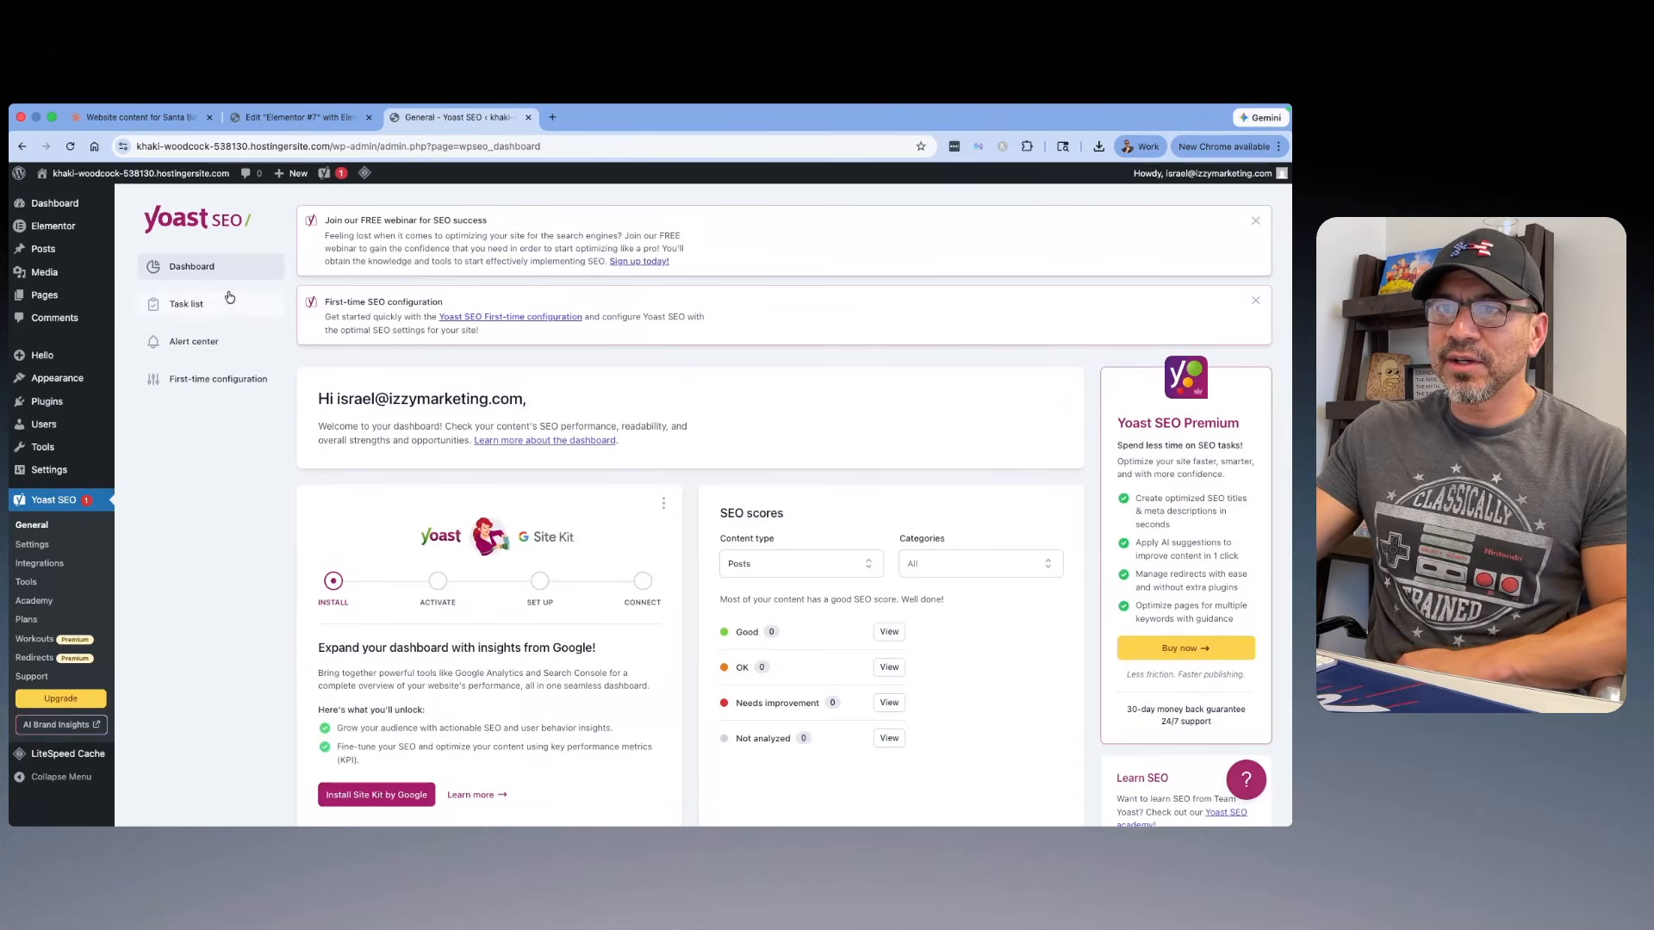
Step: Hide the SEO data optimization notification in Yoast's Alert center and dismiss the First-time SEO configuration and free webinar notices
{"action": "left_click", "coordinate": [213, 344]}
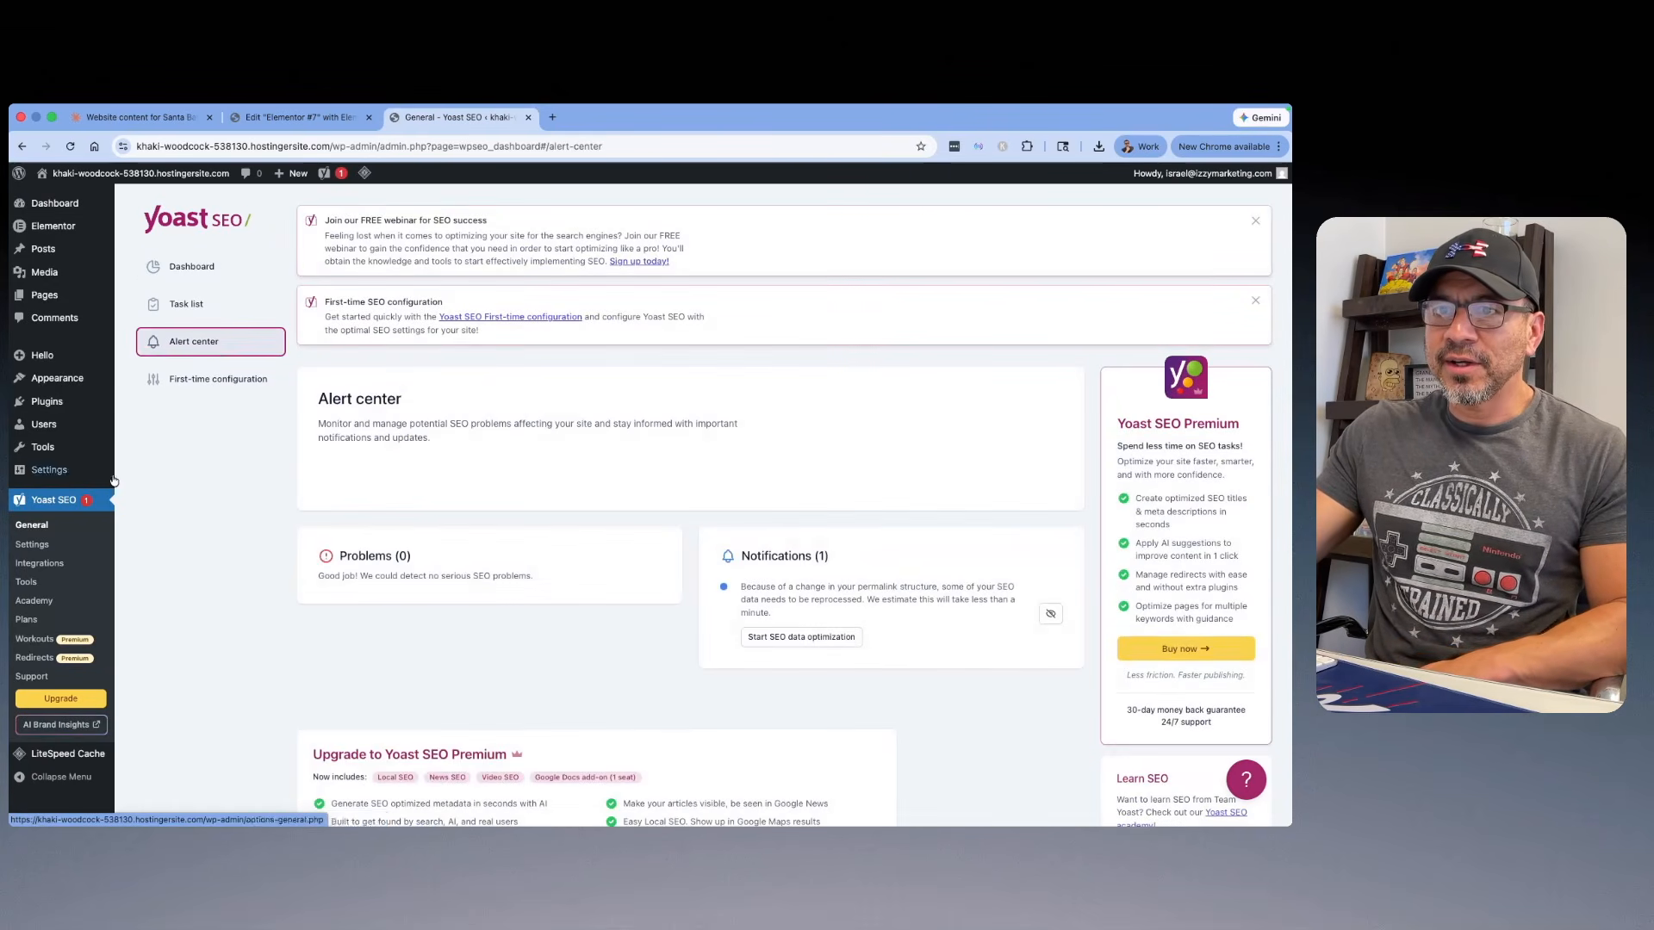
{"action": "scroll", "coordinate": [731, 476], "scroll_direction": "down", "scroll_amount": 1}
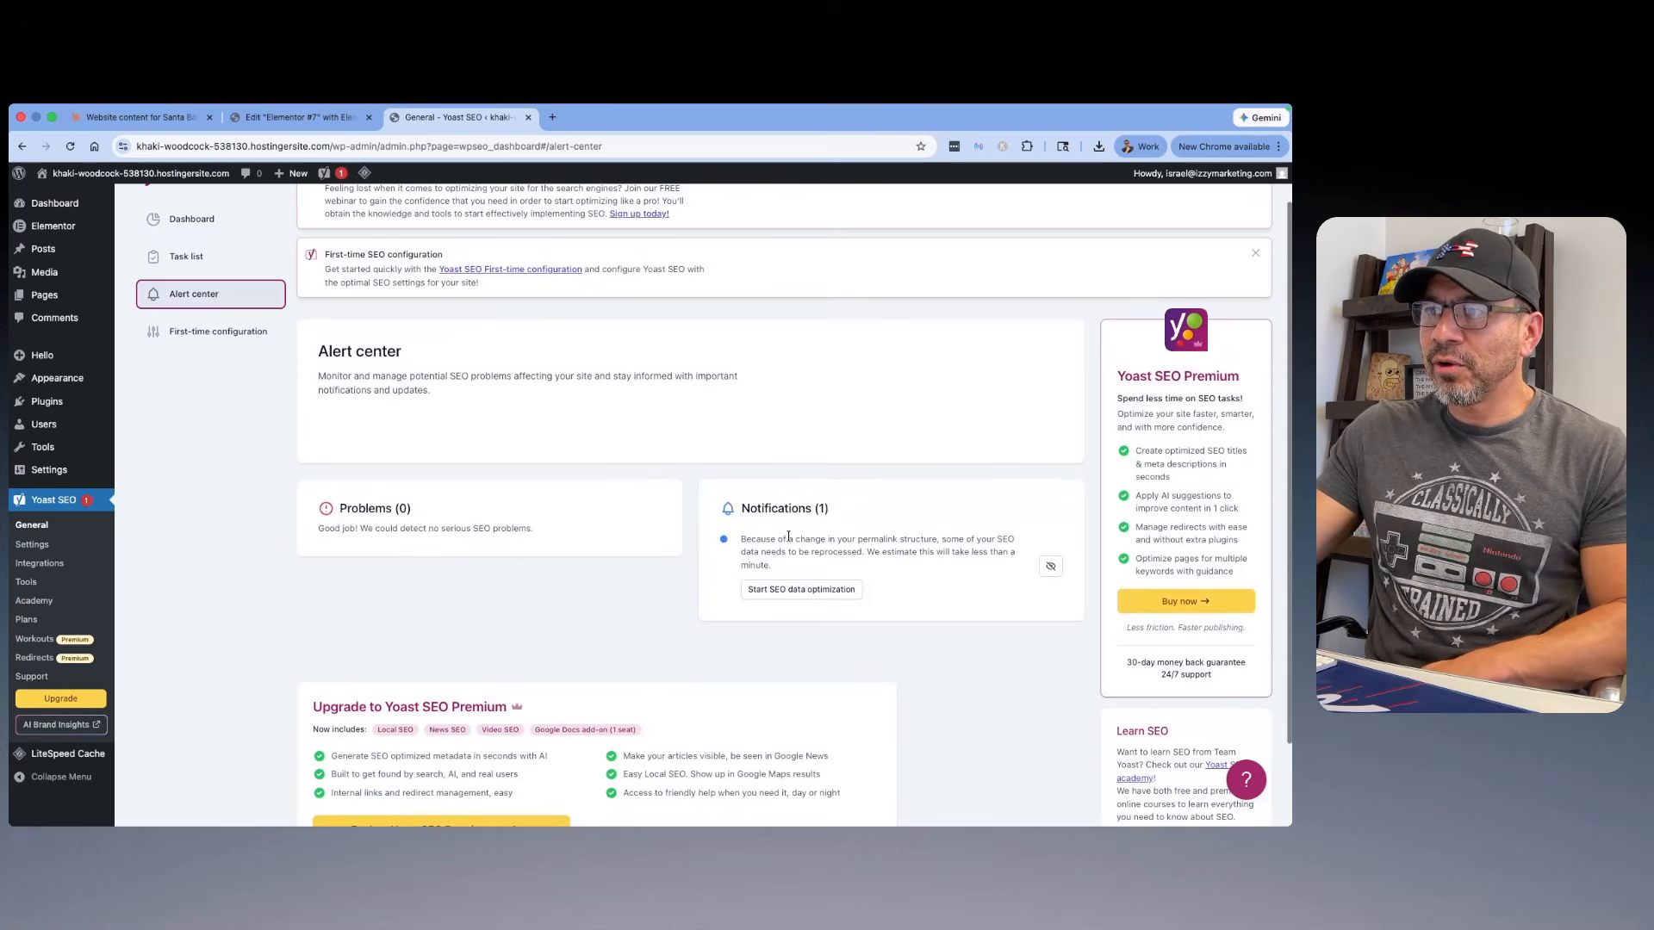
{"action": "left_click", "coordinate": [1050, 566]}
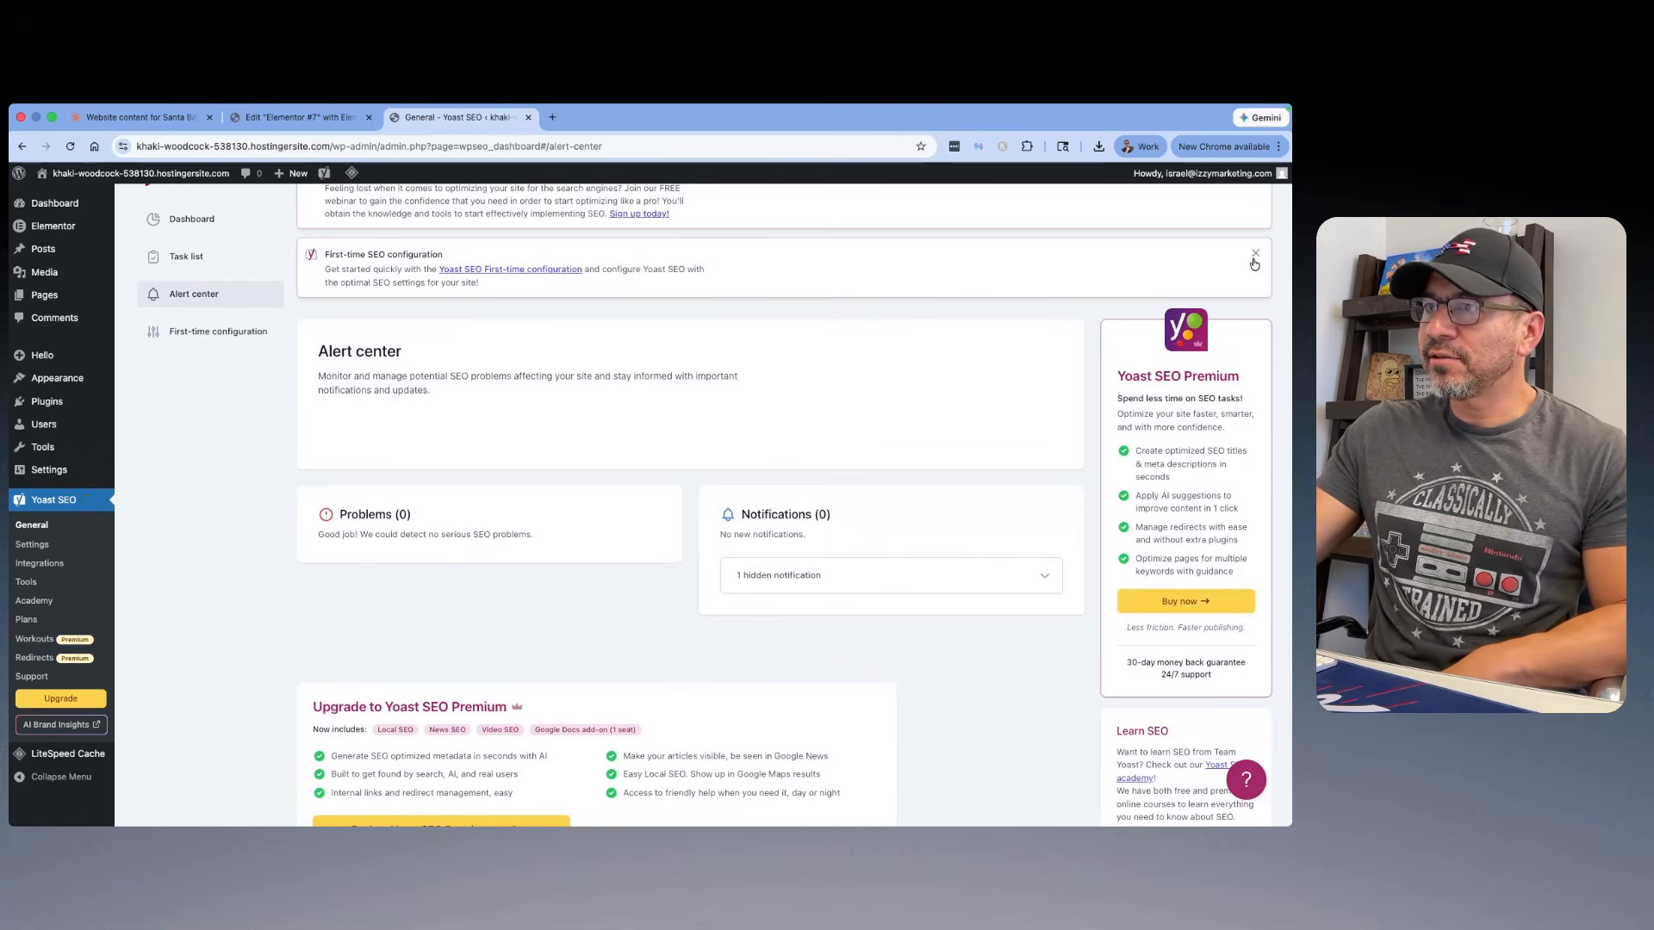
{"action": "scroll", "coordinate": [1254, 264], "scroll_direction": "up", "scroll_amount": 1}
{"action": "left_click", "coordinate": [1255, 299]}
{"action": "left_click", "coordinate": [1256, 228]}
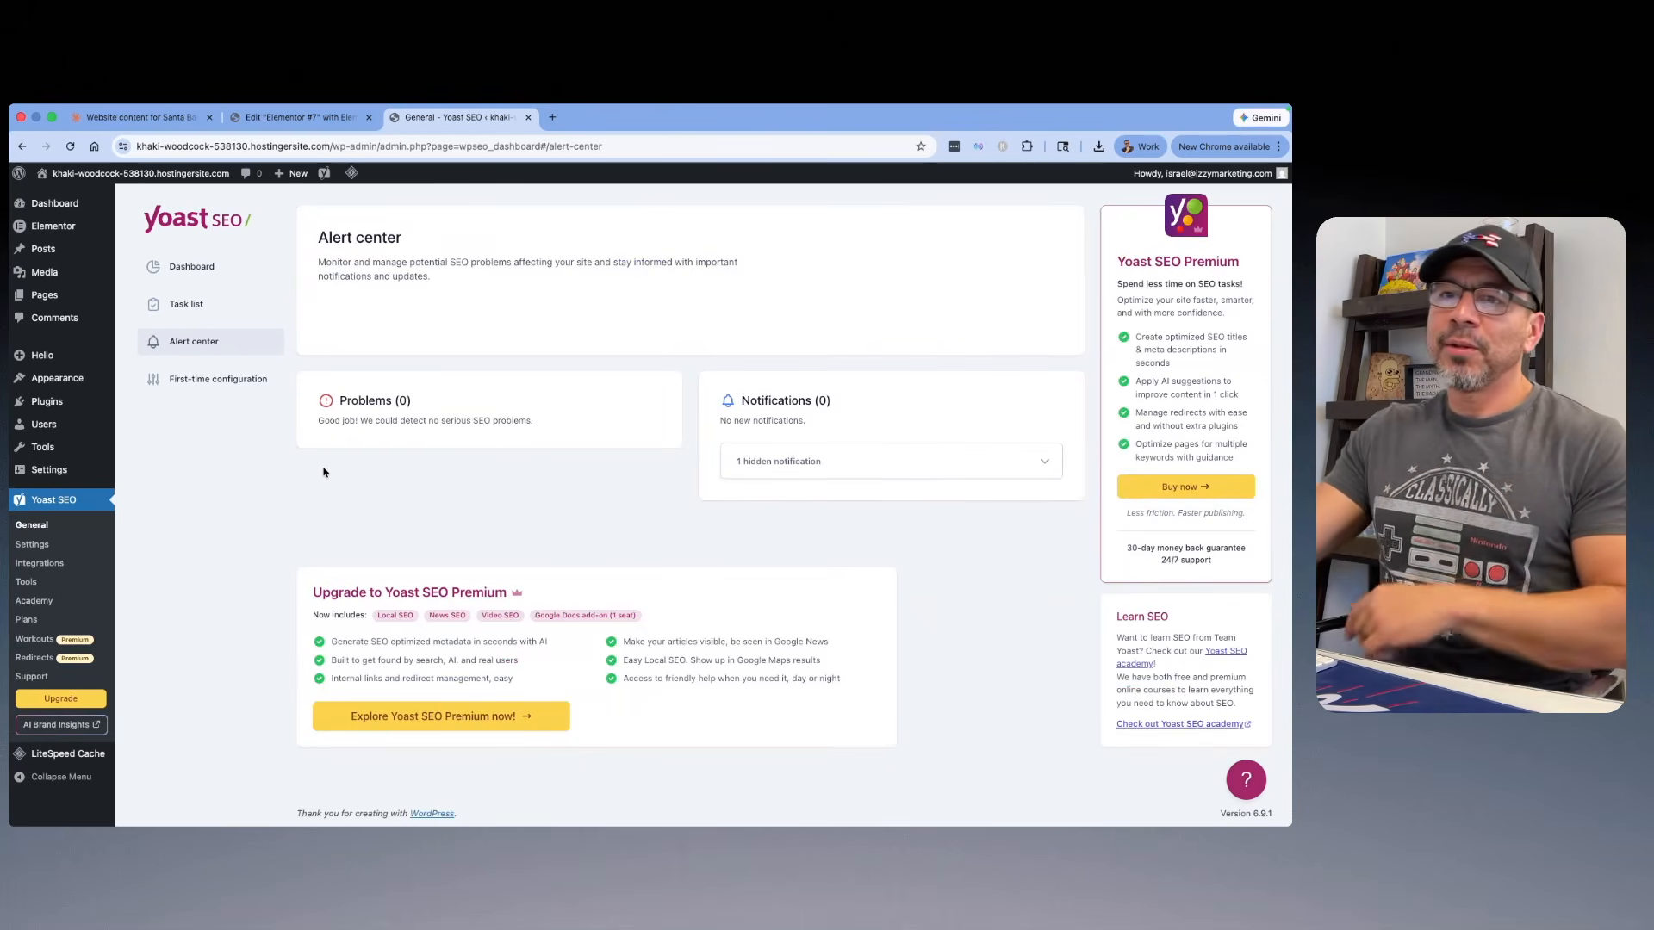
Step: Search the plugins available to add for "ninja", and install and activate Ninja Forms
{"action": "mouse_move", "coordinate": [71, 409]}
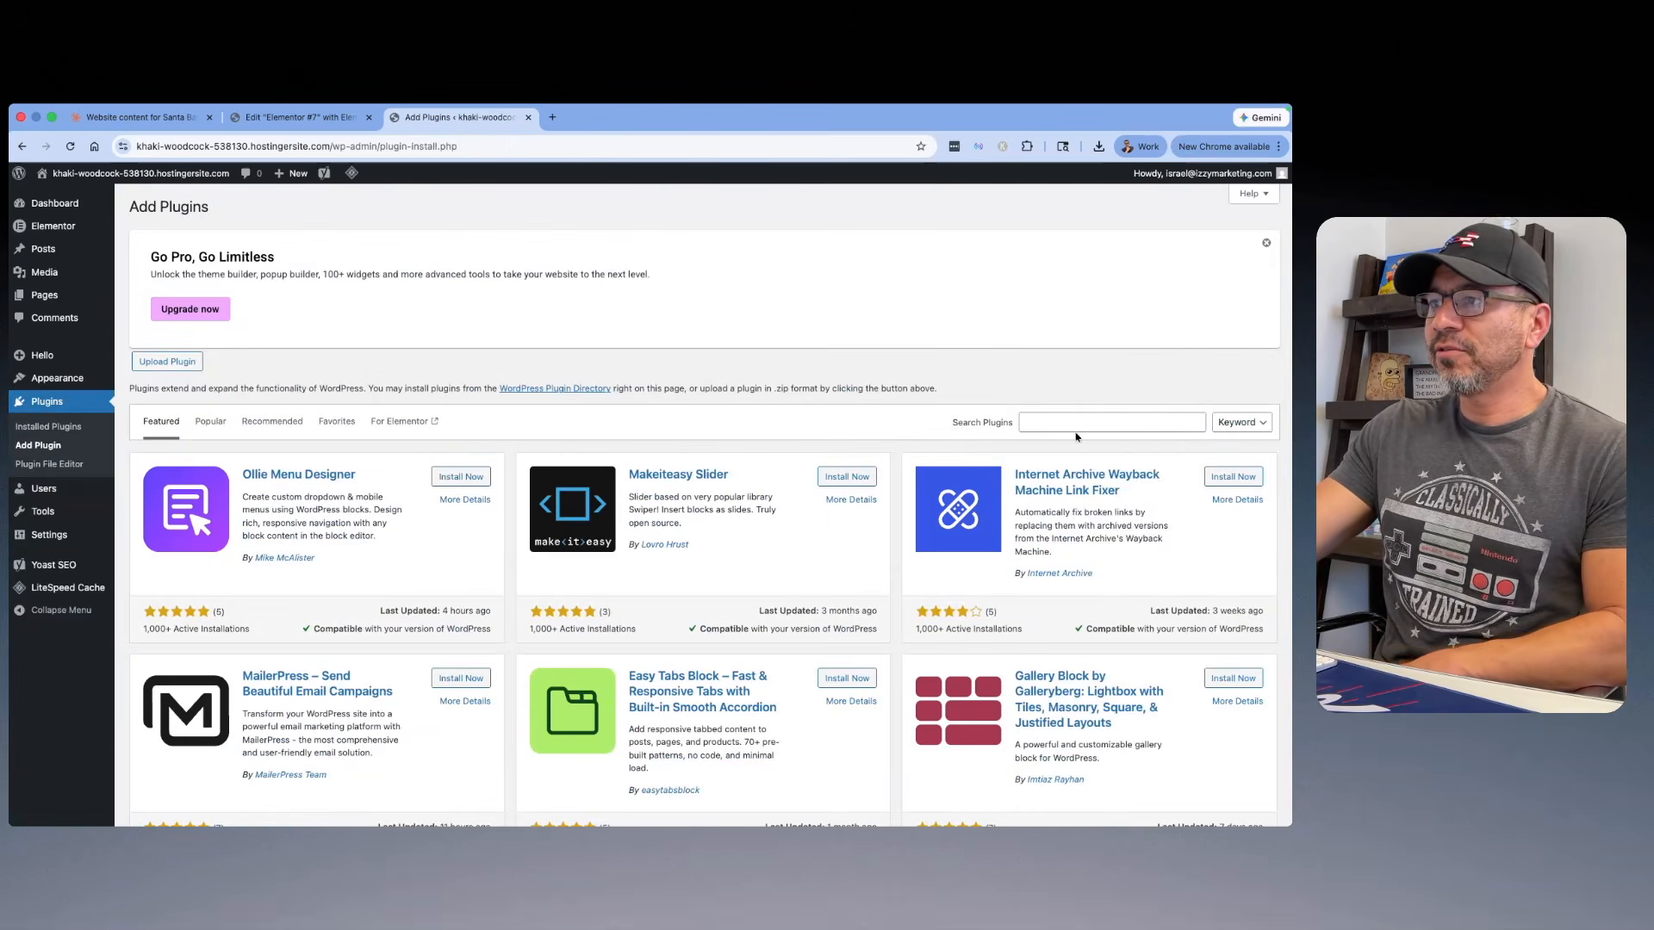
{"action": "left_click", "coordinate": [1075, 422]}
{"action": "type", "text": "n"}
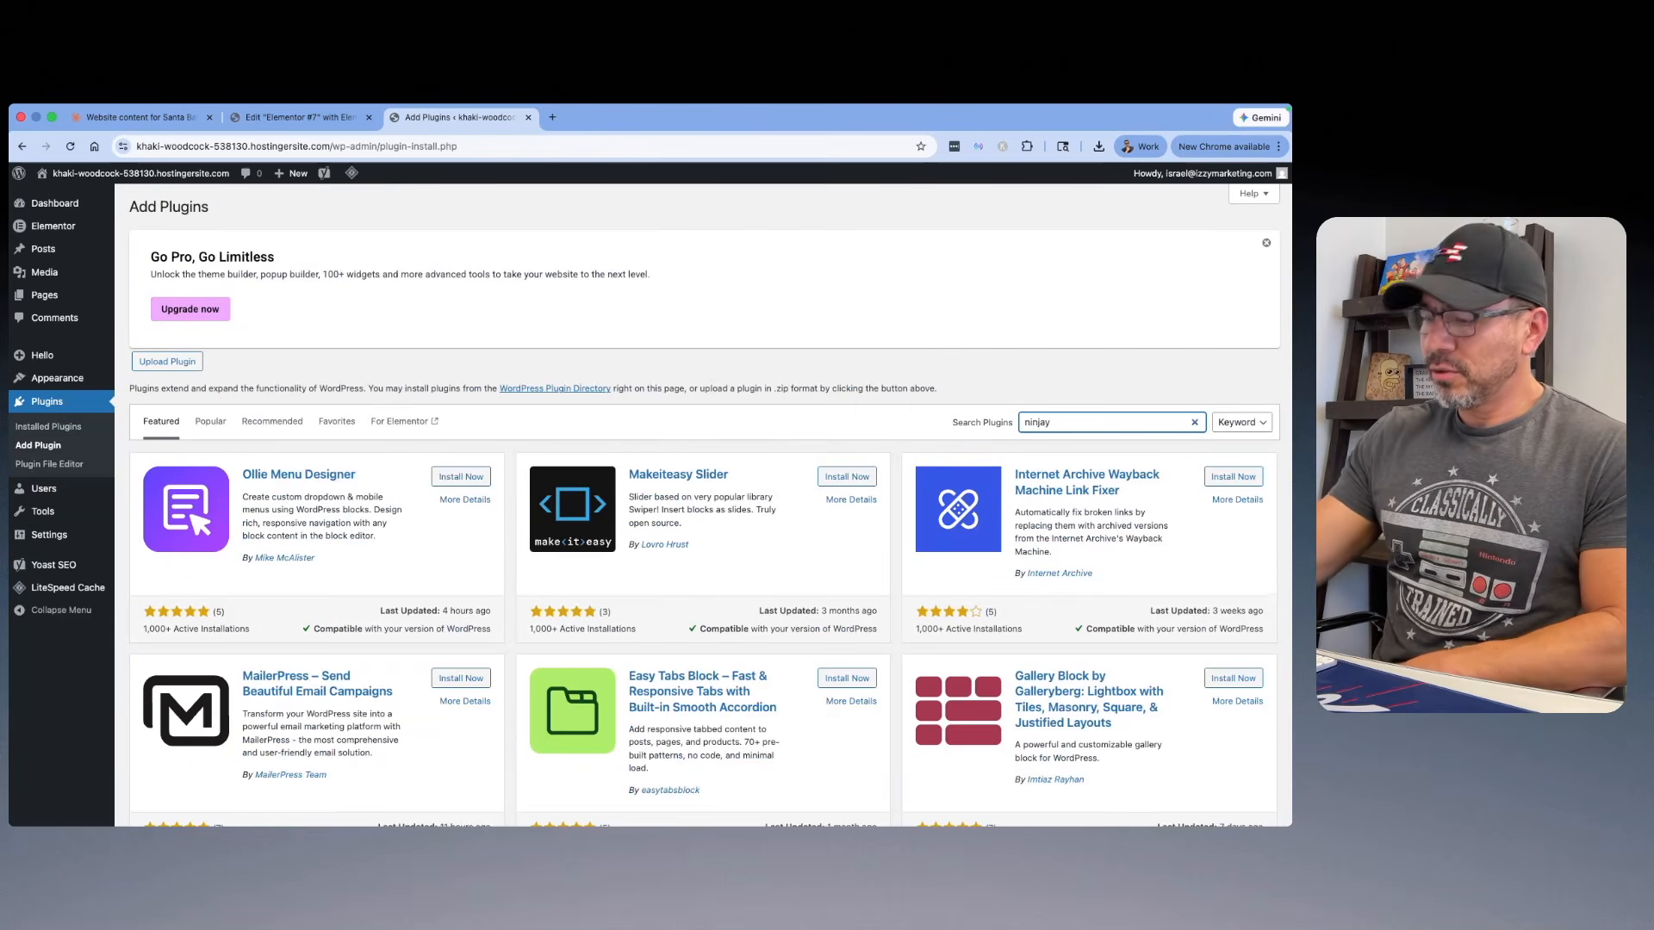
{"action": "type", "text": "injay"}
{"action": "key", "text": "BackSpace"}
{"action": "key", "text": "BackSpace"}
{"action": "key", "text": "BackSpace"}
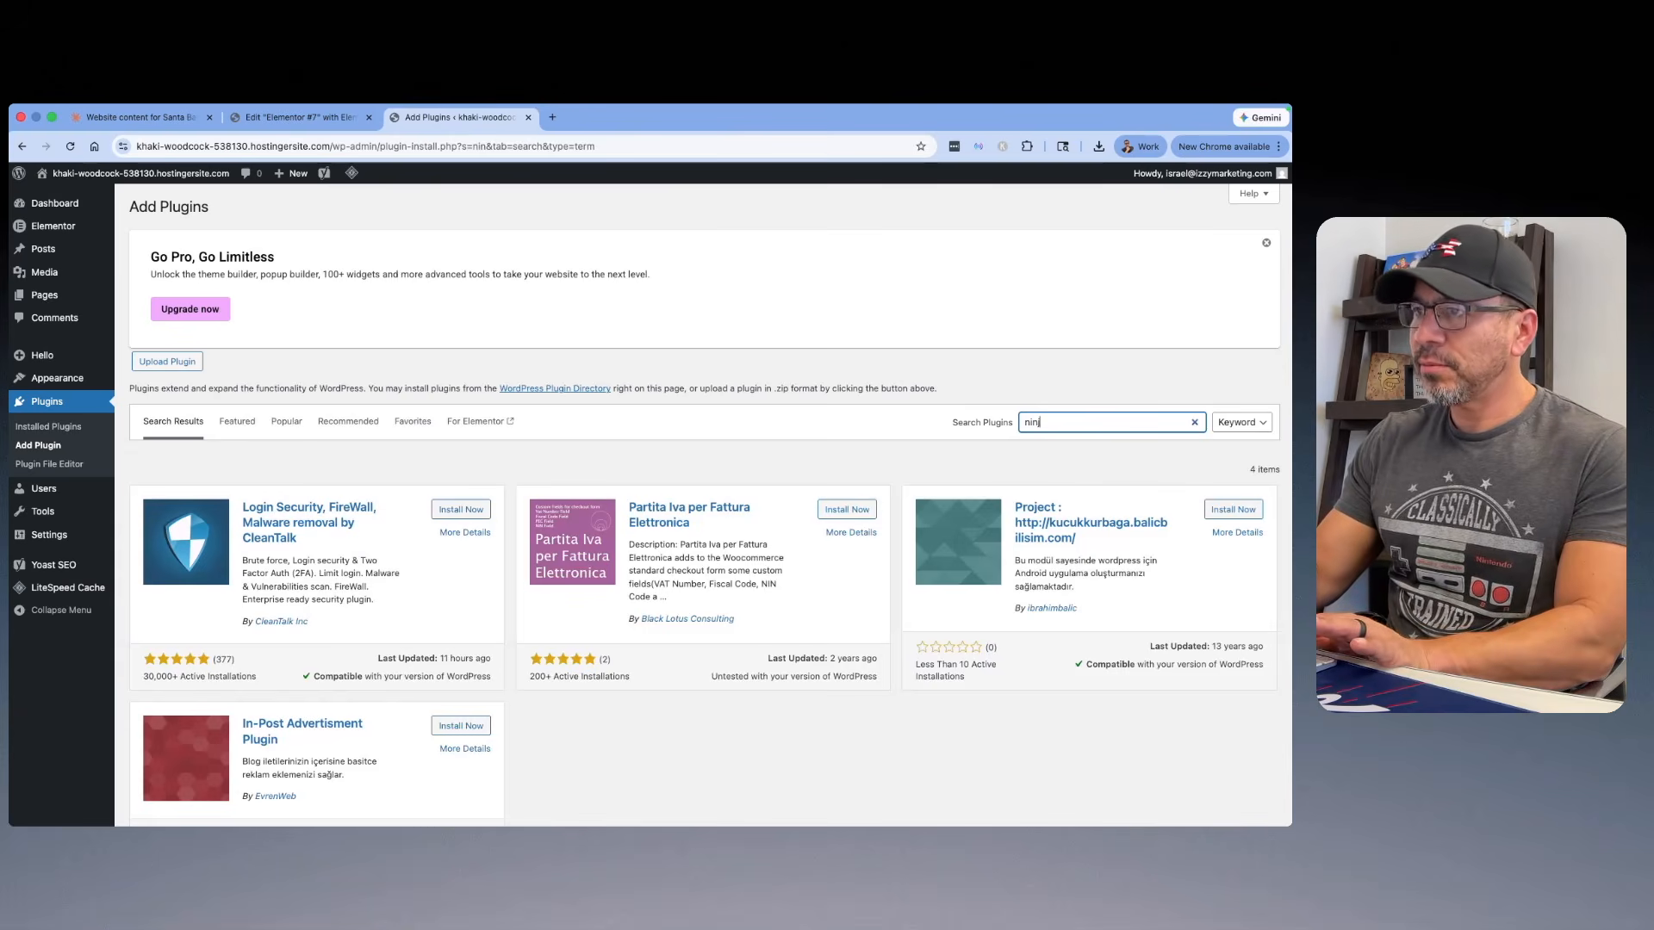
{"action": "type", "text": "ja"}
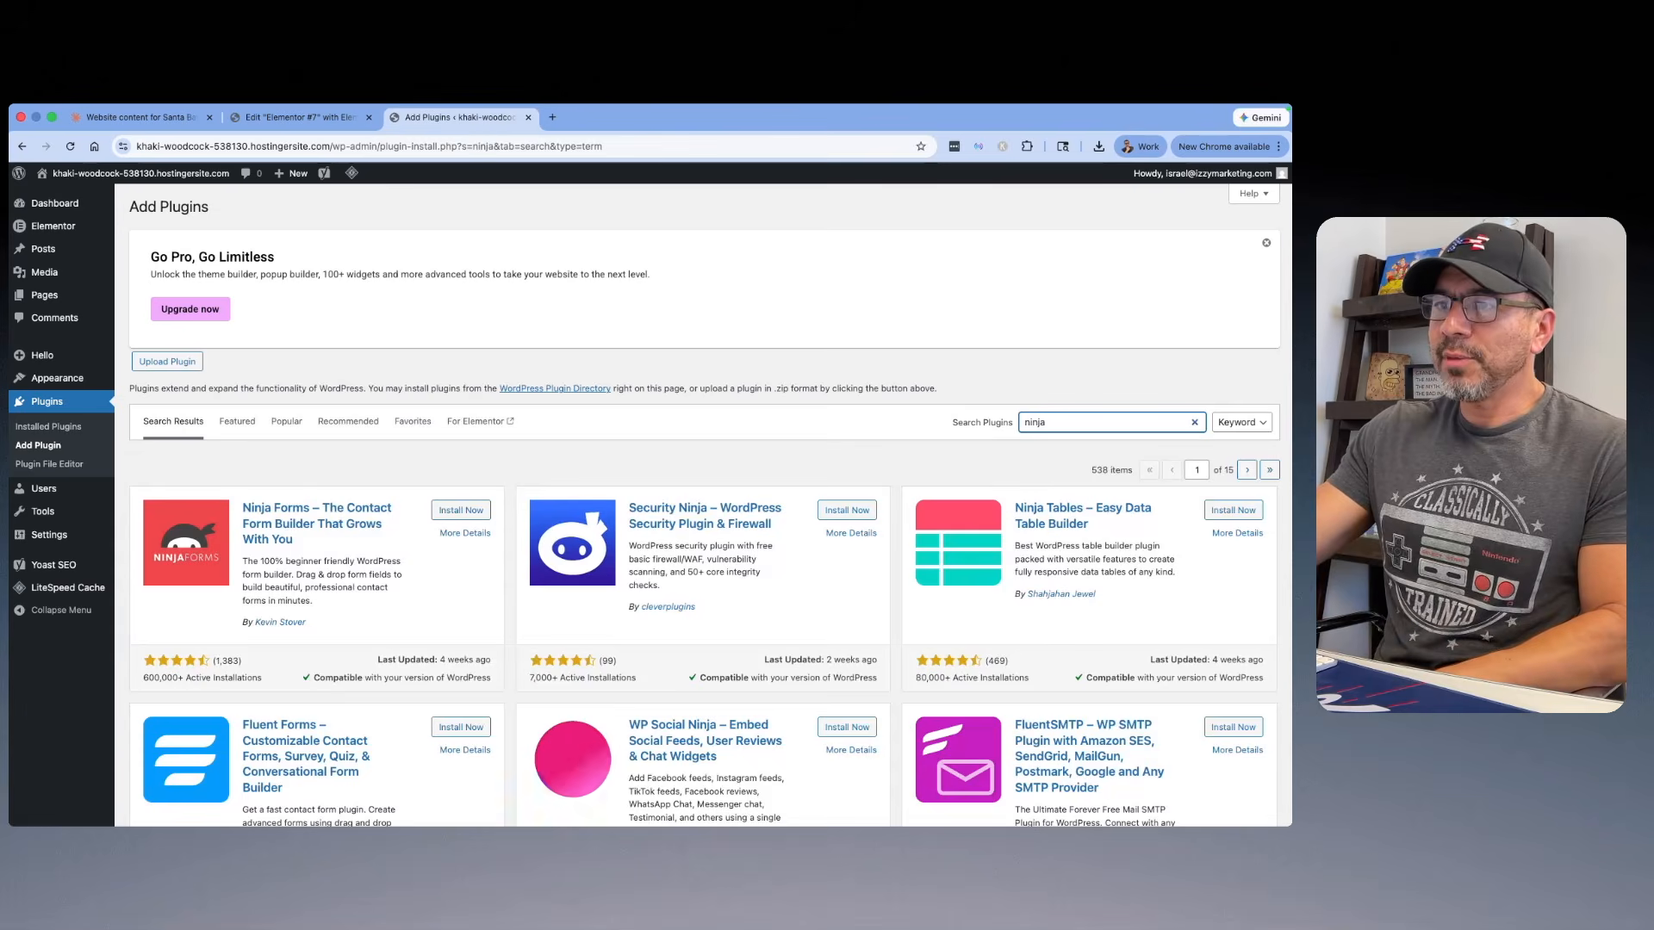
{"action": "left_click", "coordinate": [448, 512]}
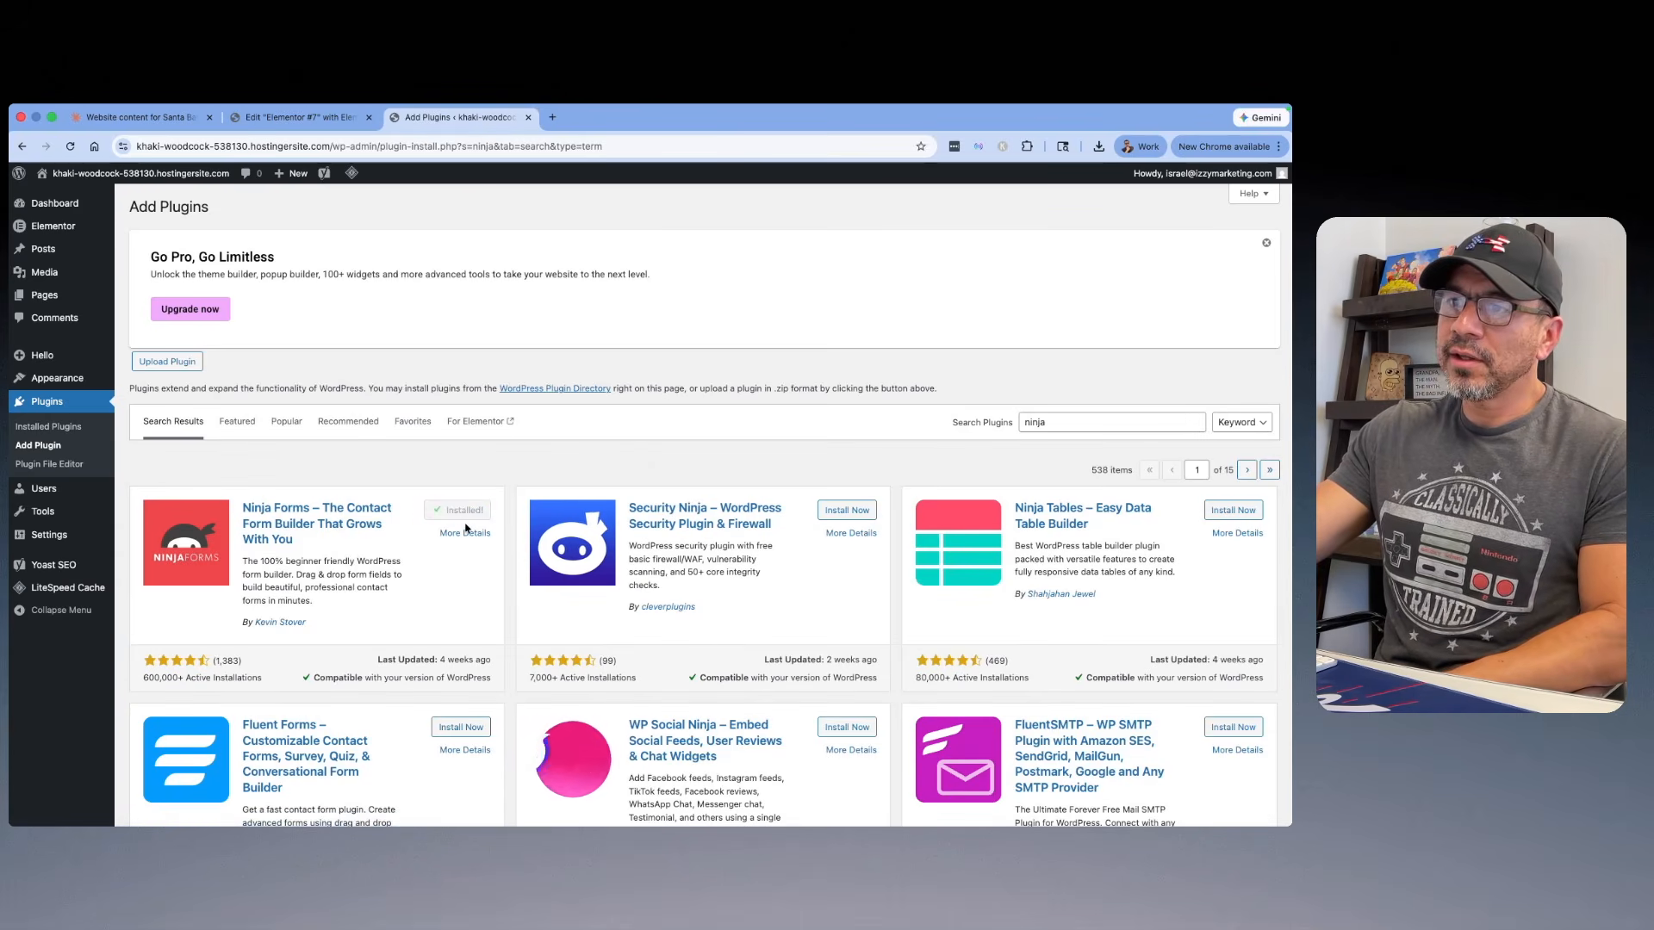
{"action": "left_click", "coordinate": [467, 519]}
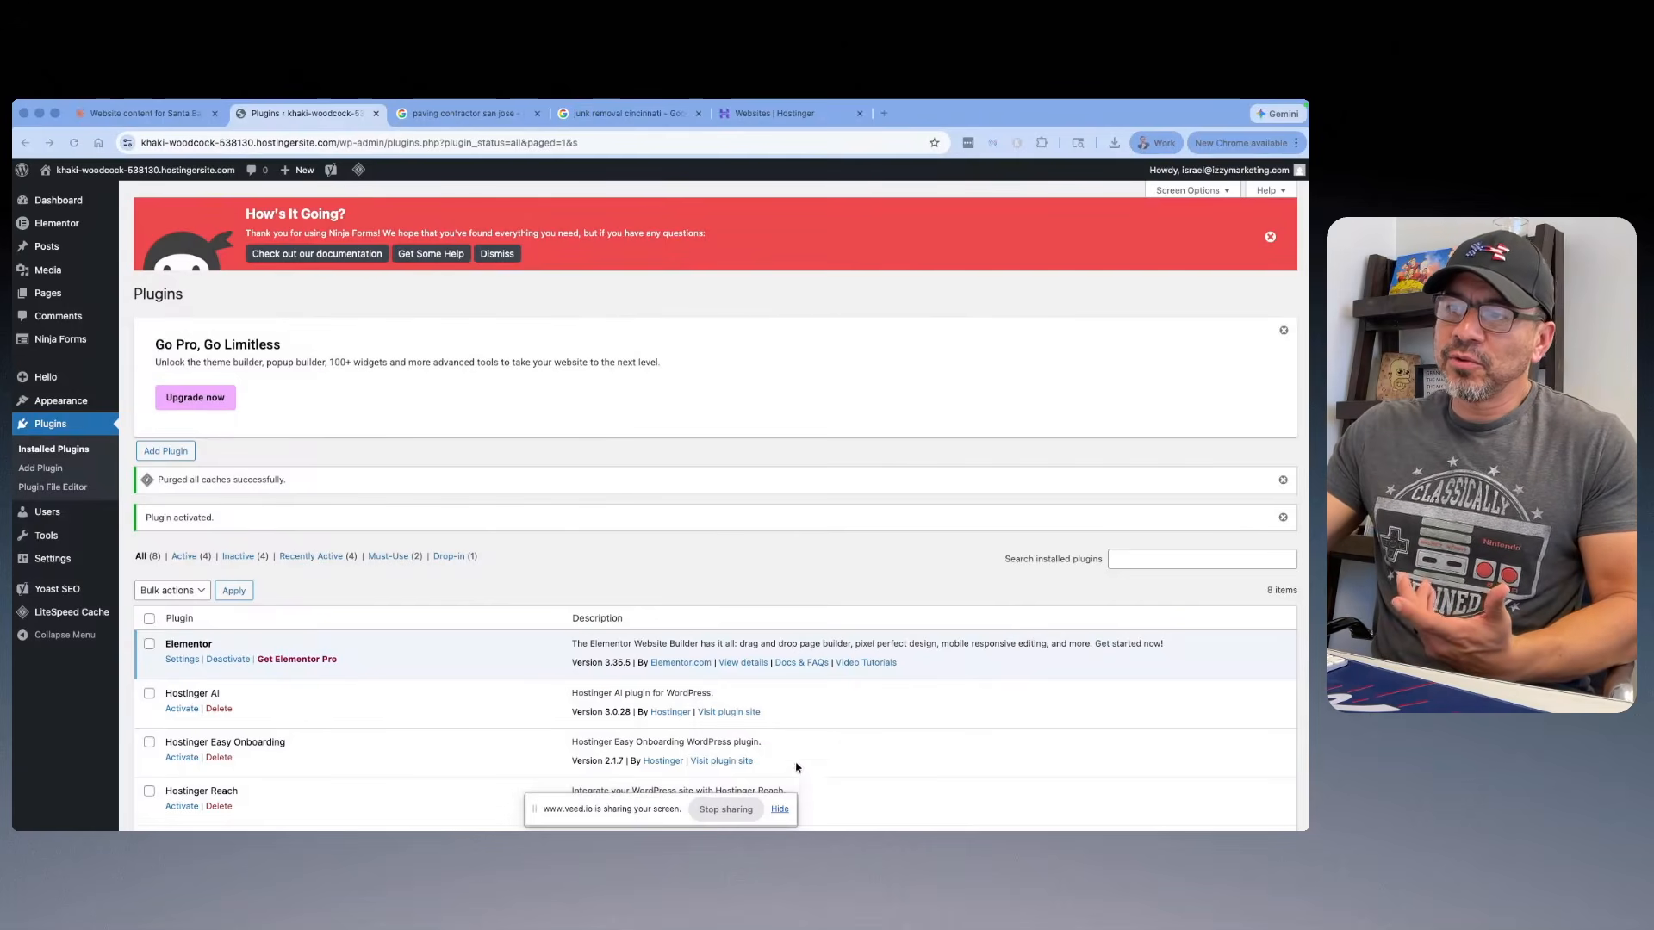
Step: Open the All In 1 Junk Removal site from the "junk removal cincinnati" results and examine its contact form
{"action": "left_click", "coordinate": [781, 808]}
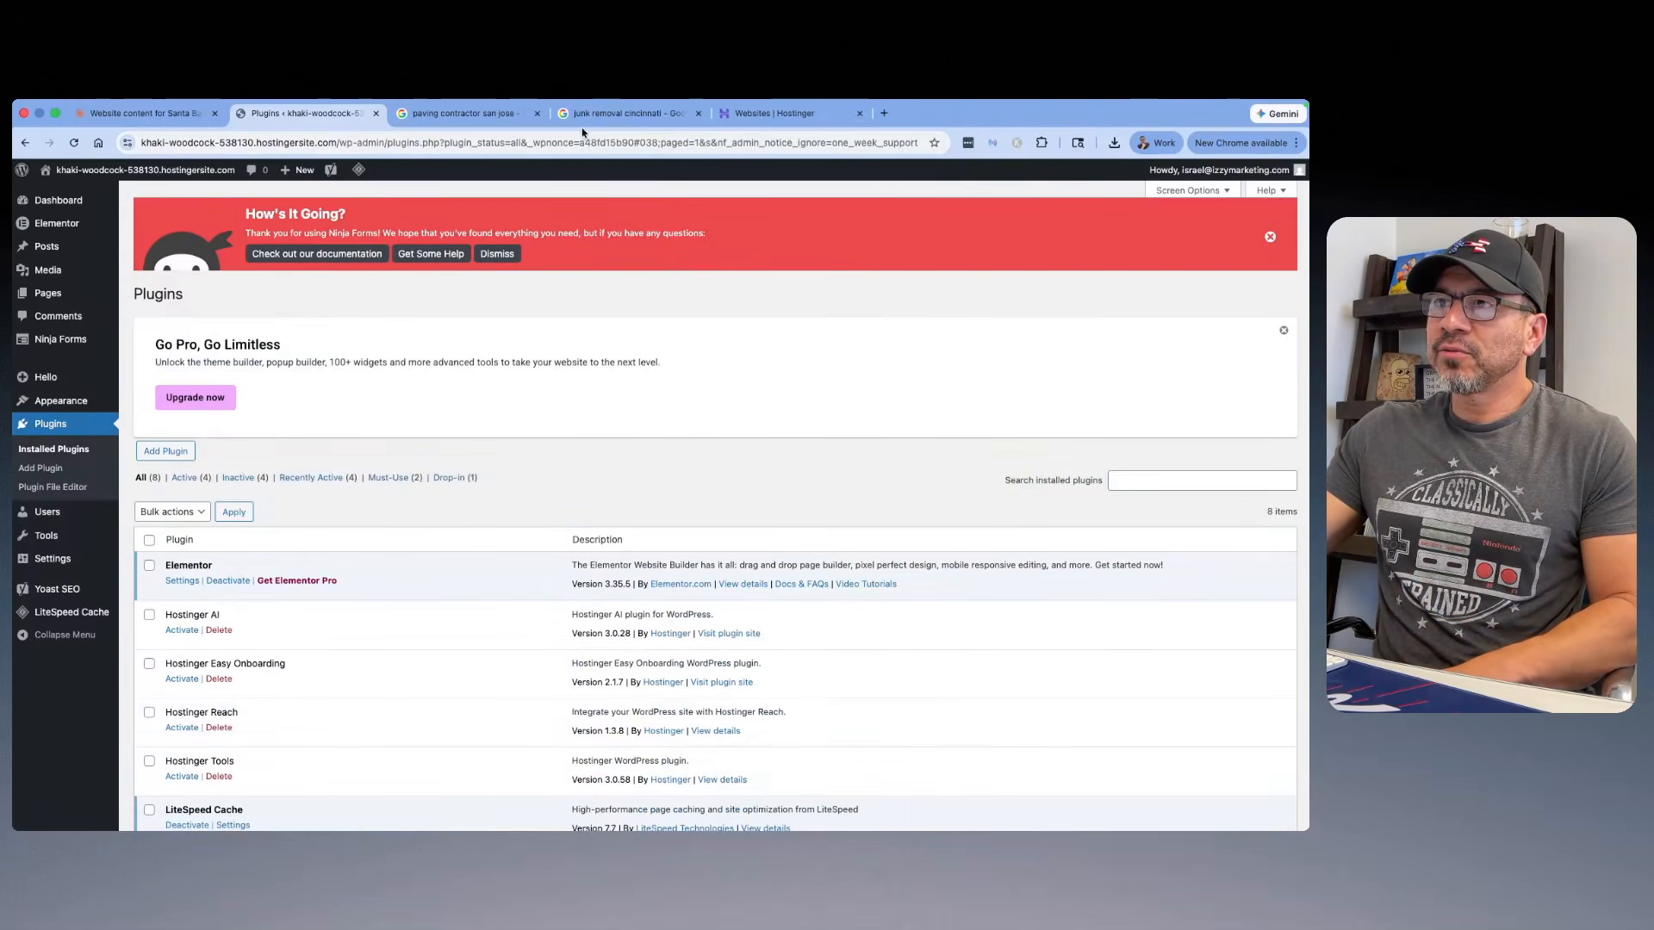
{"action": "left_click", "coordinate": [603, 113]}
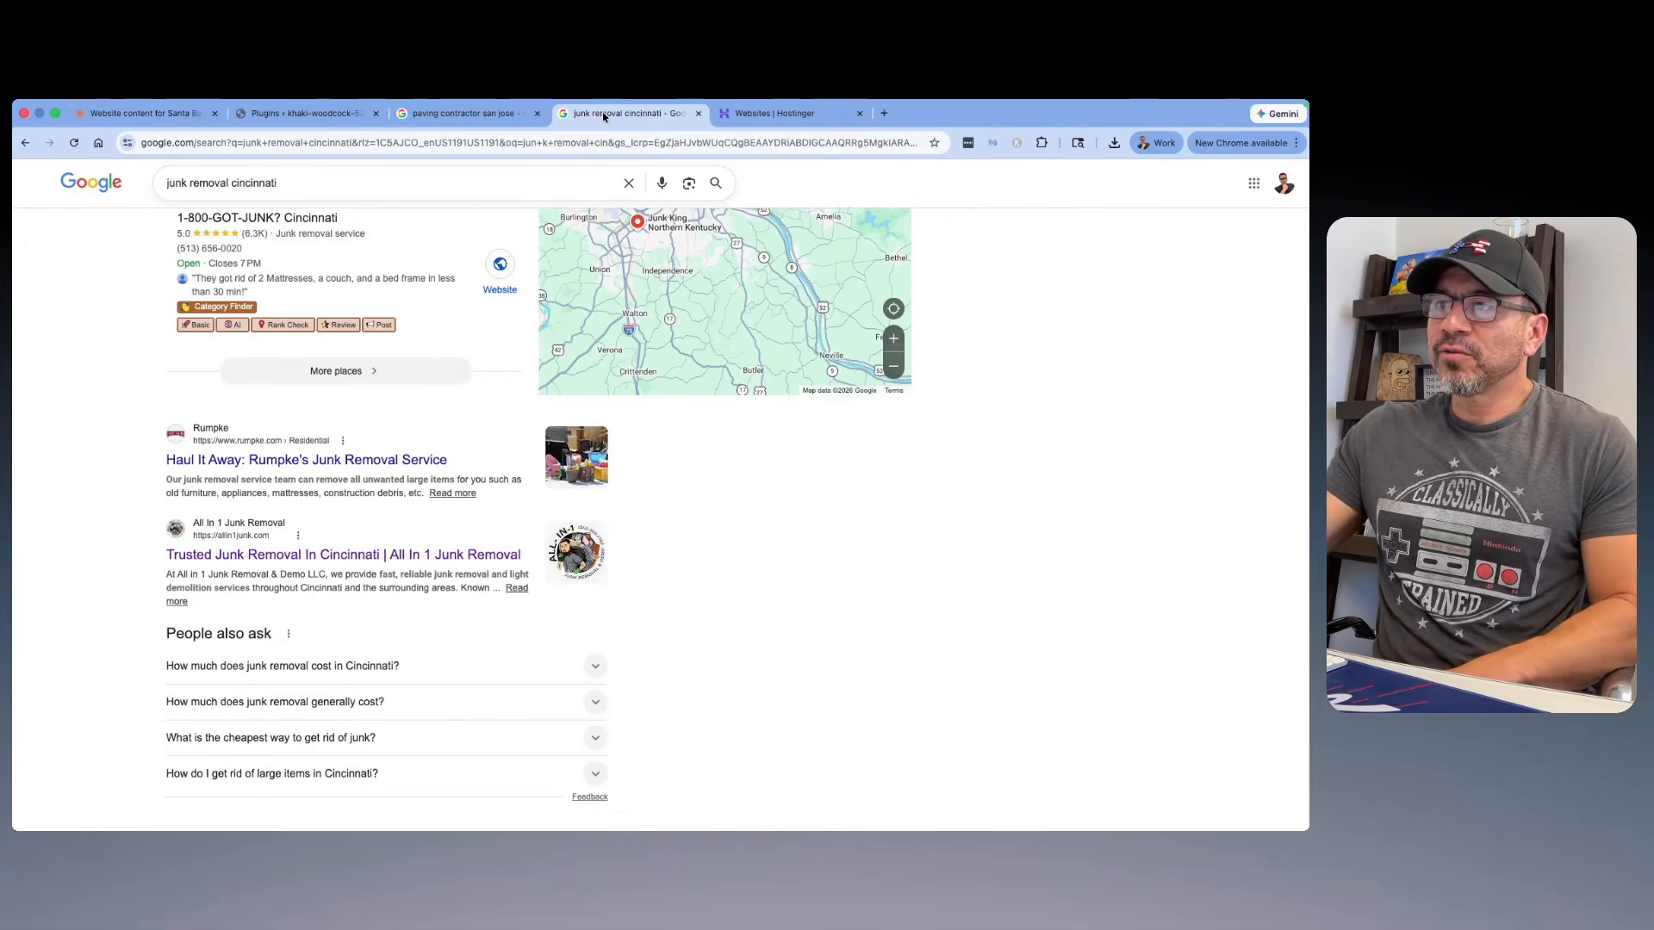
{"action": "left_click", "coordinate": [417, 558]}
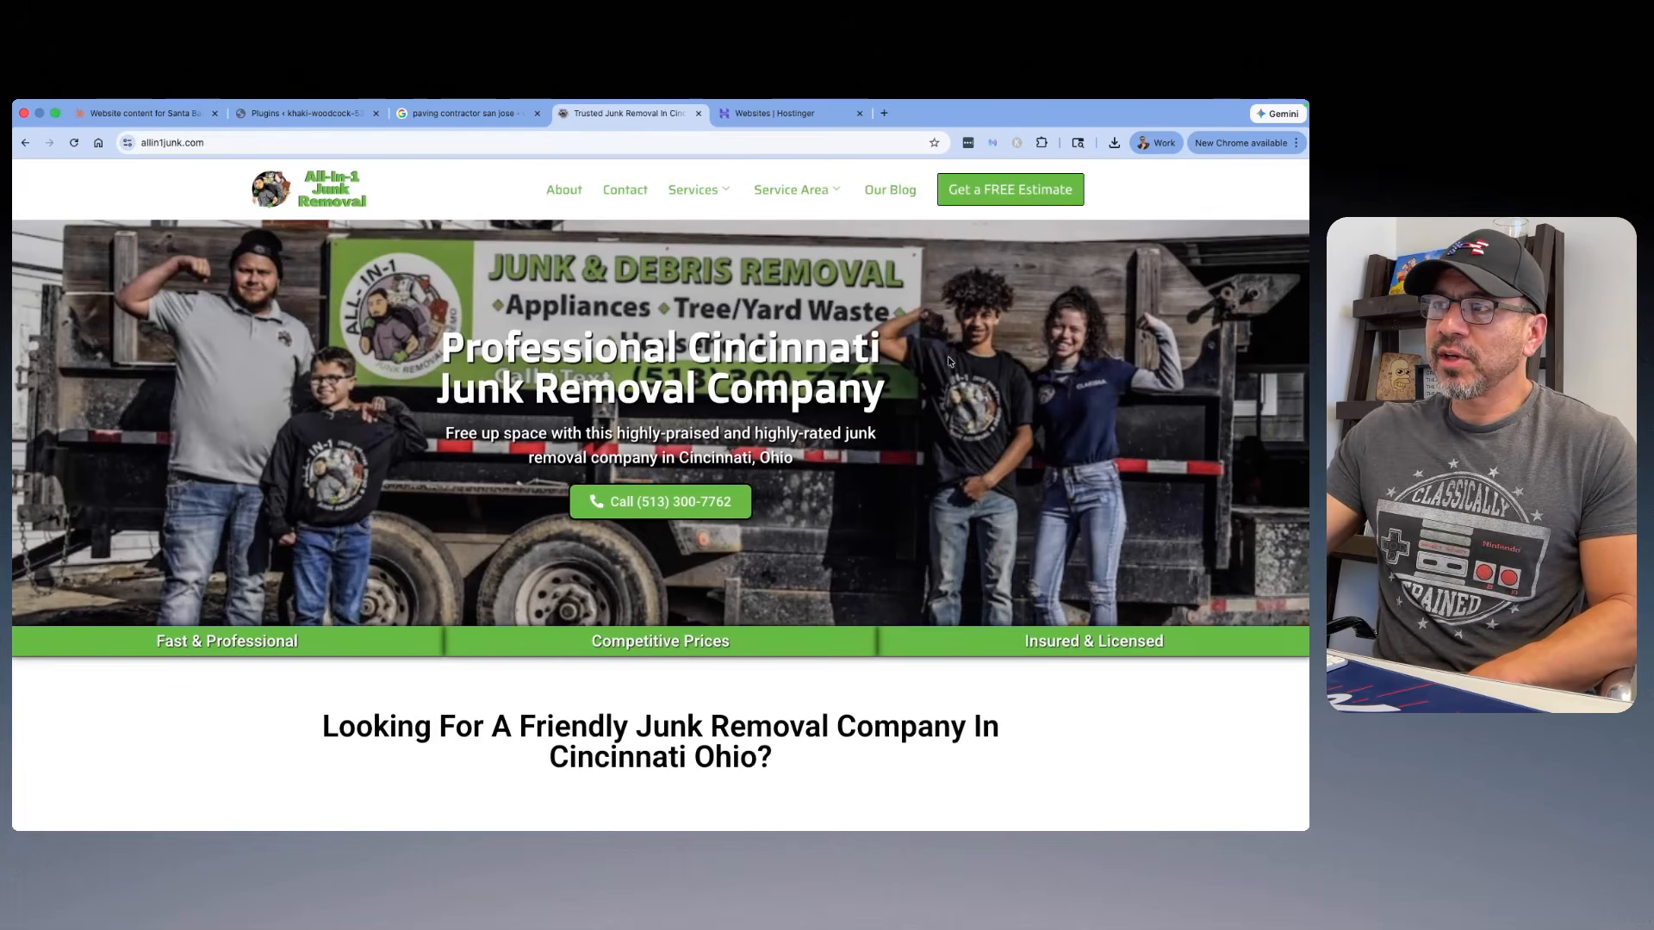
{"action": "scroll", "coordinate": [911, 381], "scroll_direction": "down", "scroll_amount": 15}
{"action": "scroll", "coordinate": [904, 381], "scroll_direction": "down", "scroll_amount": 15}
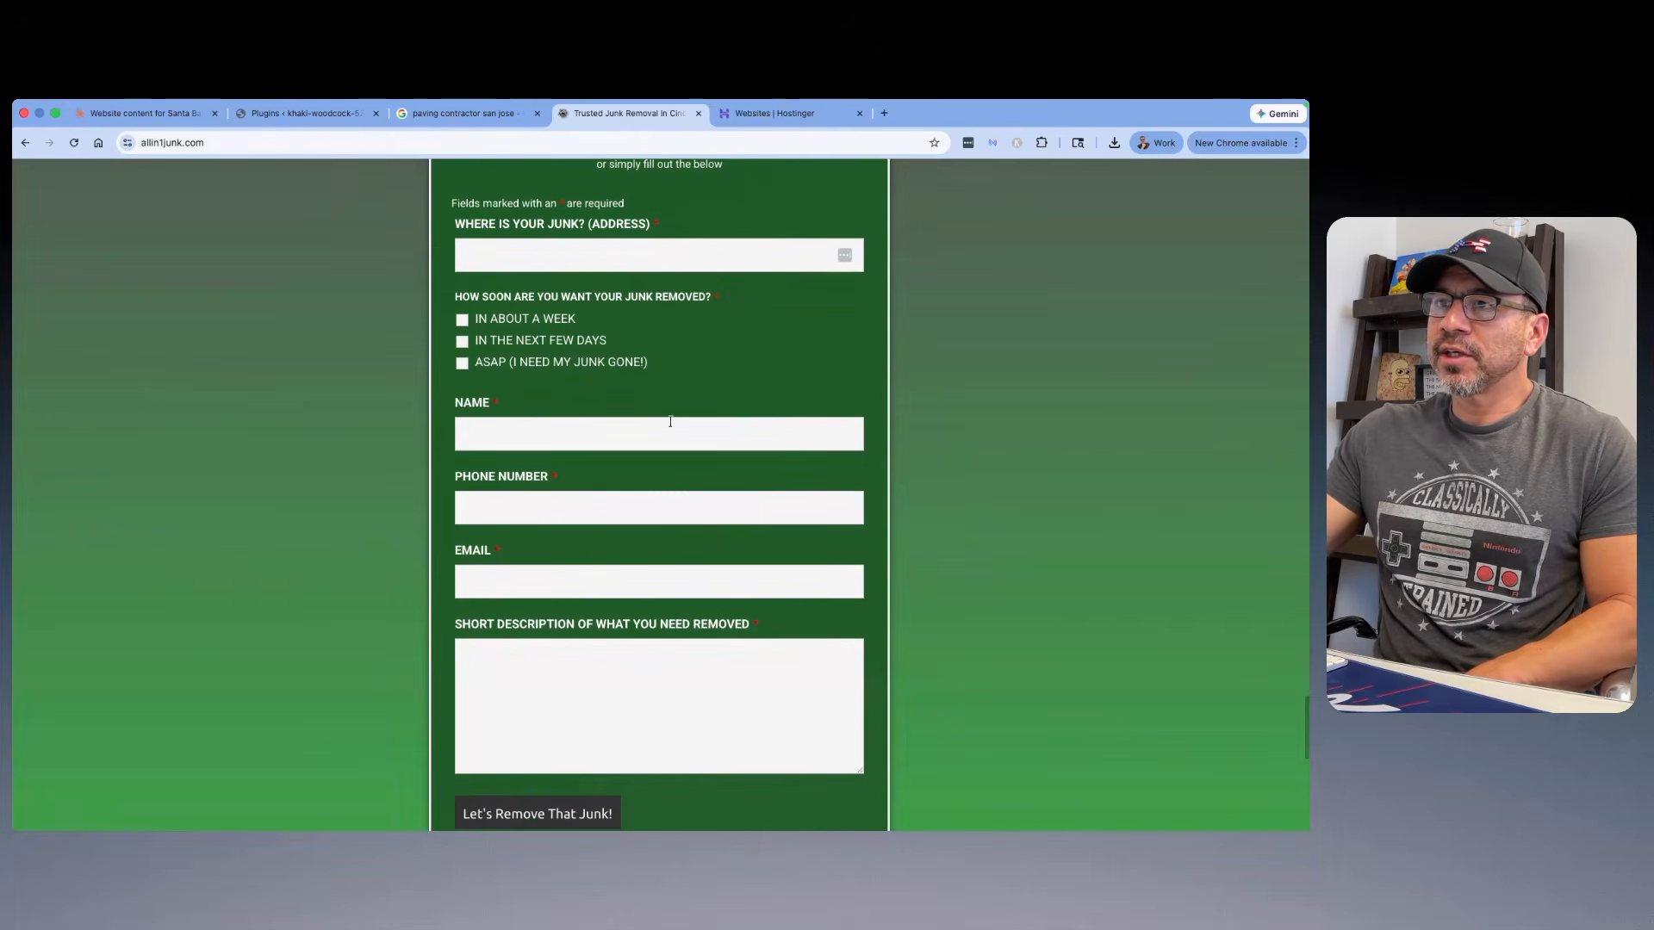
Step: Open asphaltpavingbayarea.com from the "paving contractor san jose" results and examine its free estimate form
{"action": "left_click", "coordinate": [460, 115]}
{"action": "scroll", "coordinate": [172, 474], "scroll_direction": "down", "scroll_amount": 1}
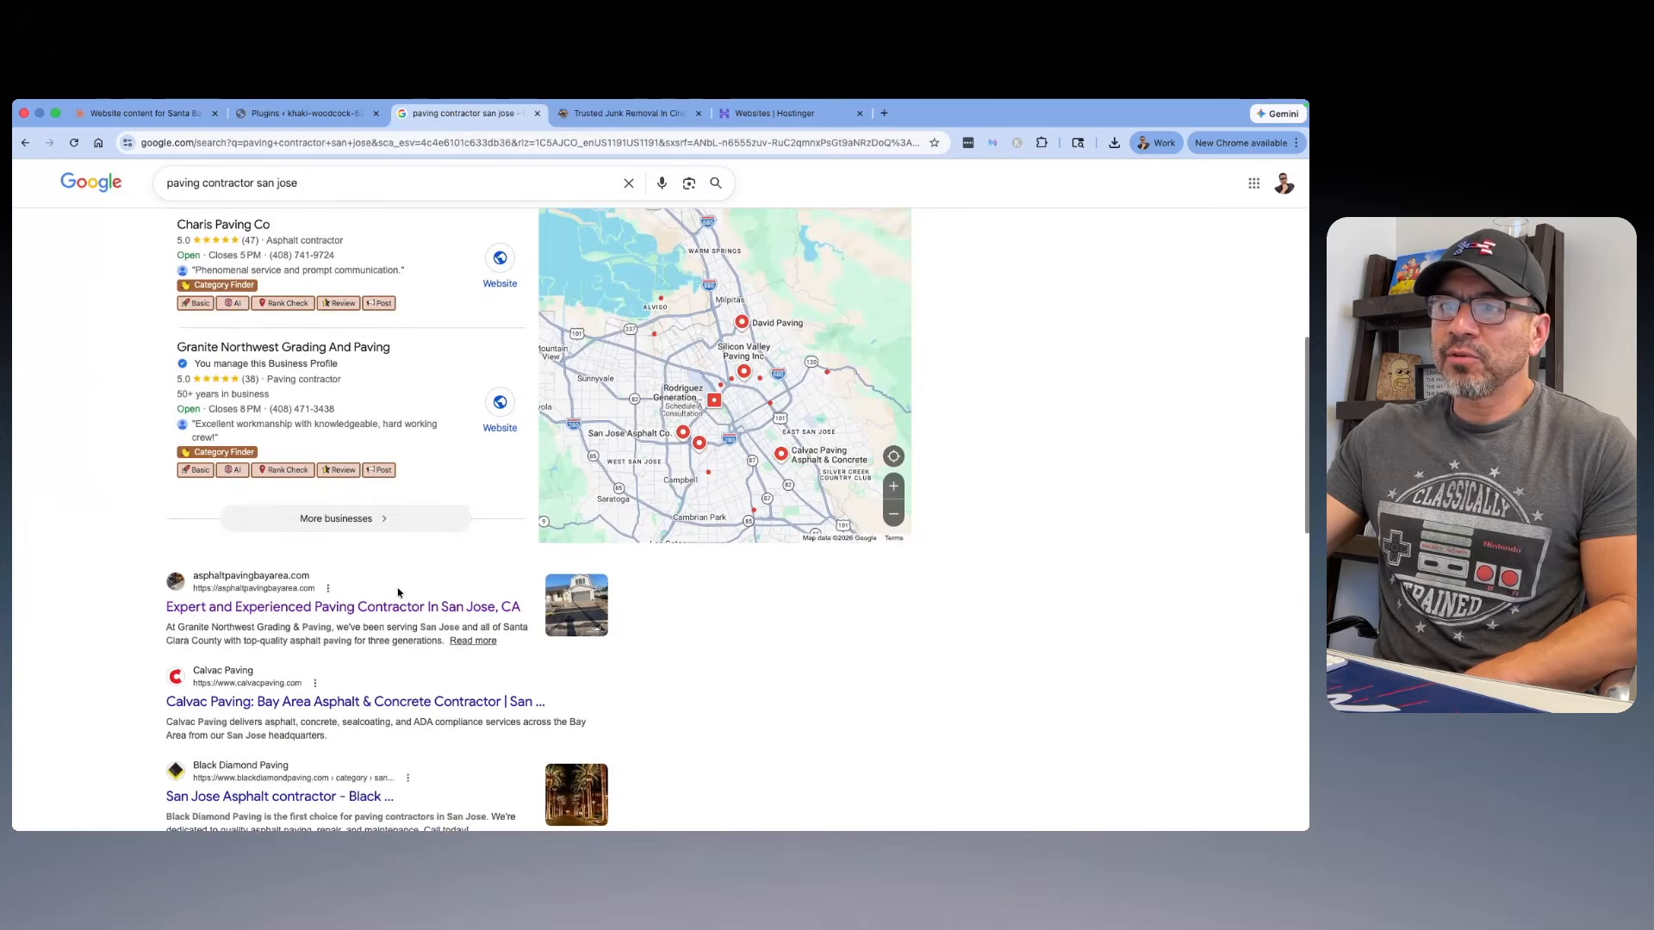
{"action": "left_click", "coordinate": [405, 602]}
{"action": "scroll", "coordinate": [408, 541], "scroll_direction": "down", "scroll_amount": 20}
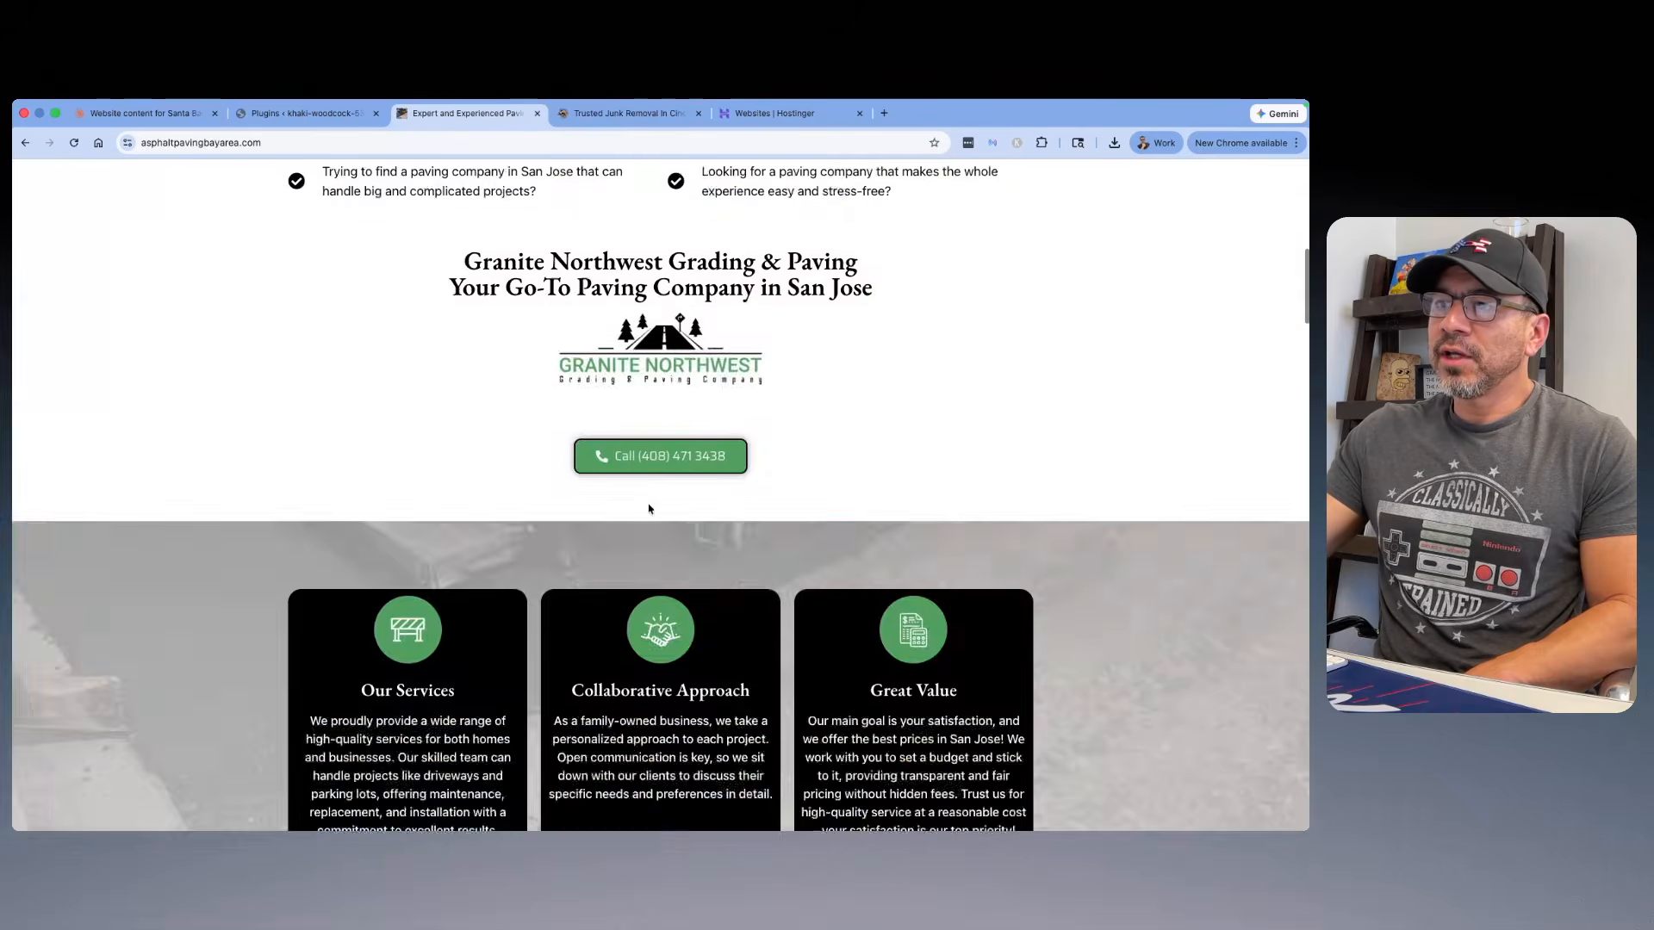
{"action": "scroll", "coordinate": [640, 508], "scroll_direction": "down", "scroll_amount": 20}
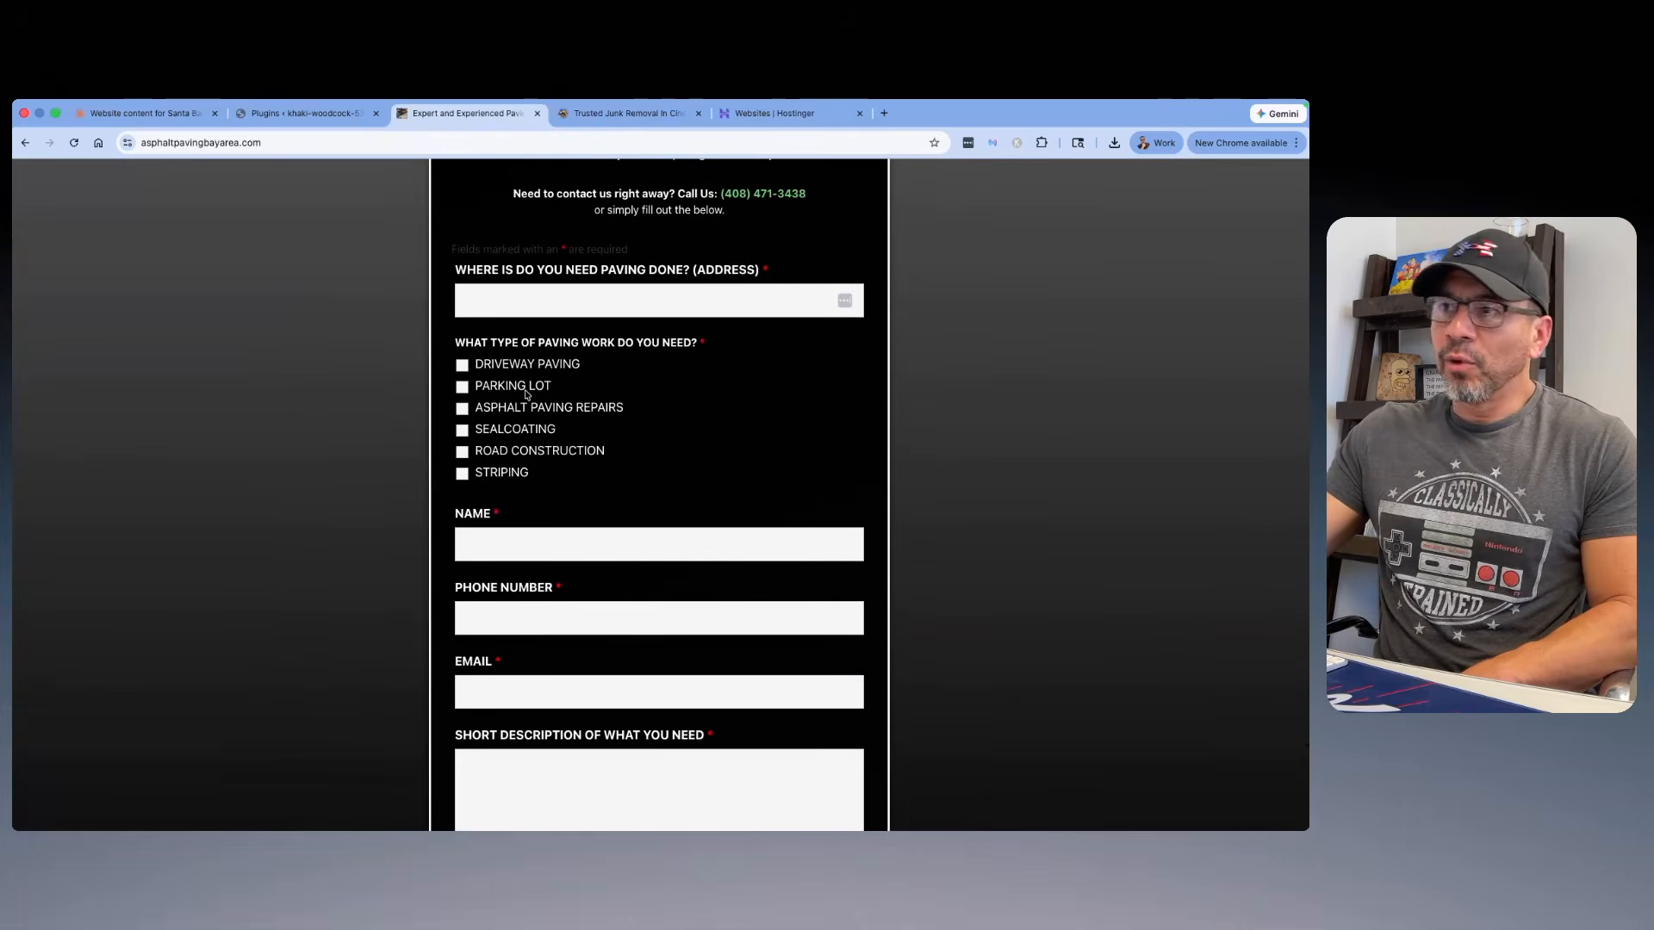
{"action": "scroll", "coordinate": [526, 394], "scroll_direction": "down", "scroll_amount": 3}
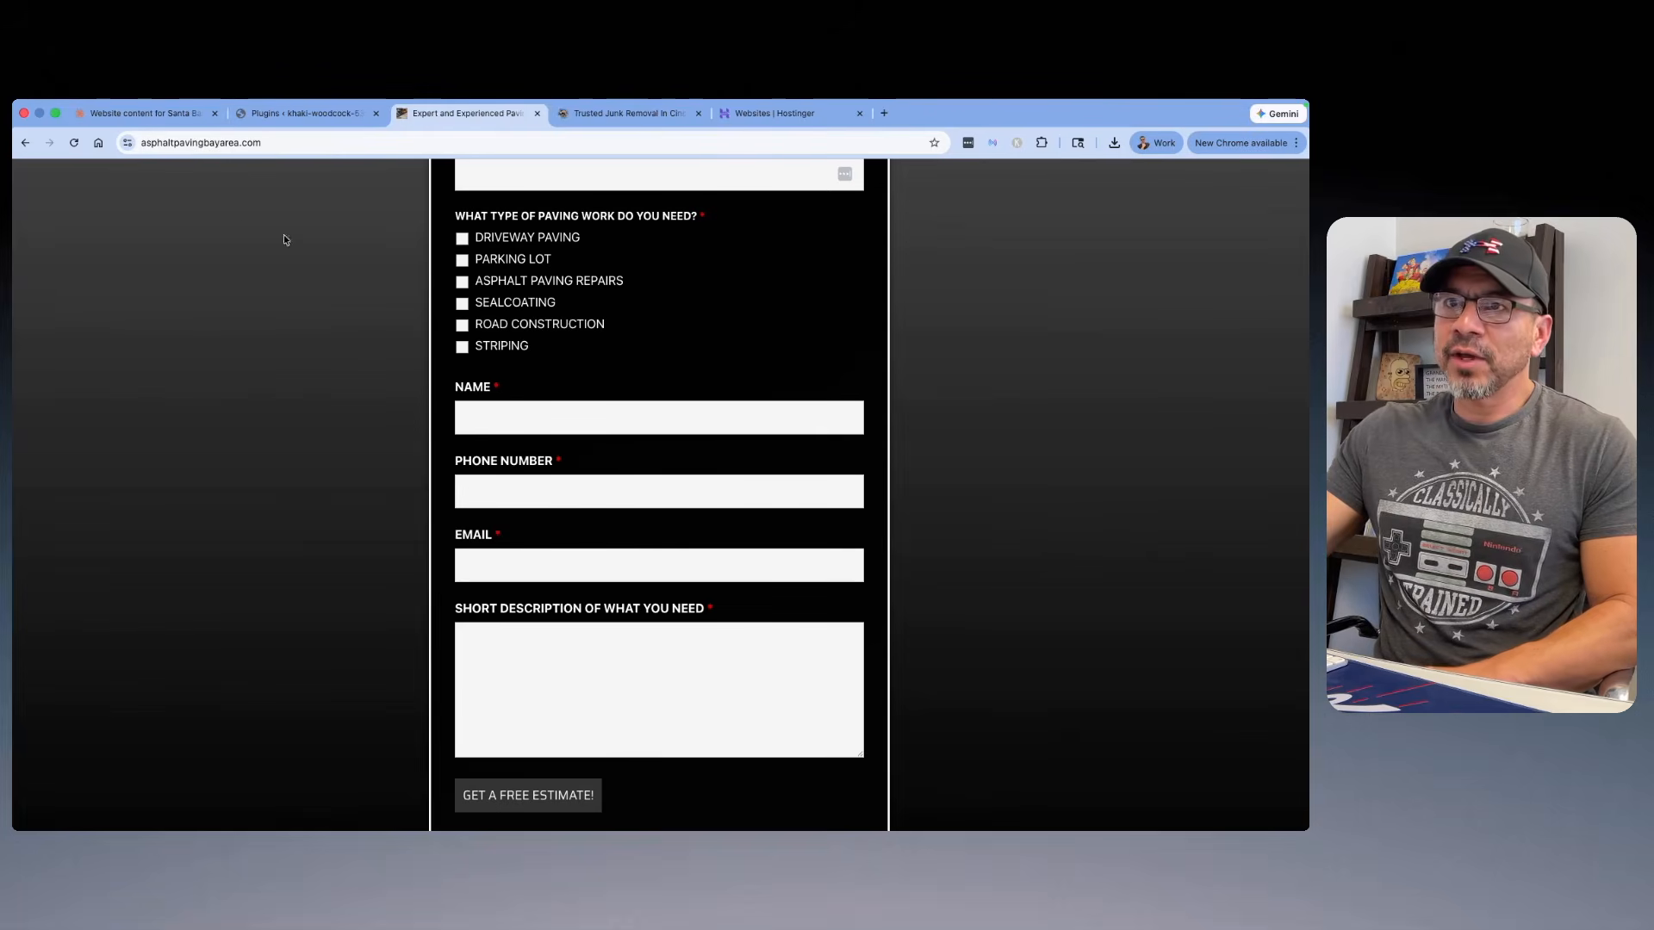
Step: Check the installed plugins list and review the All In 1 Junk Removal homepage from header to footer
{"action": "left_click", "coordinate": [285, 115]}
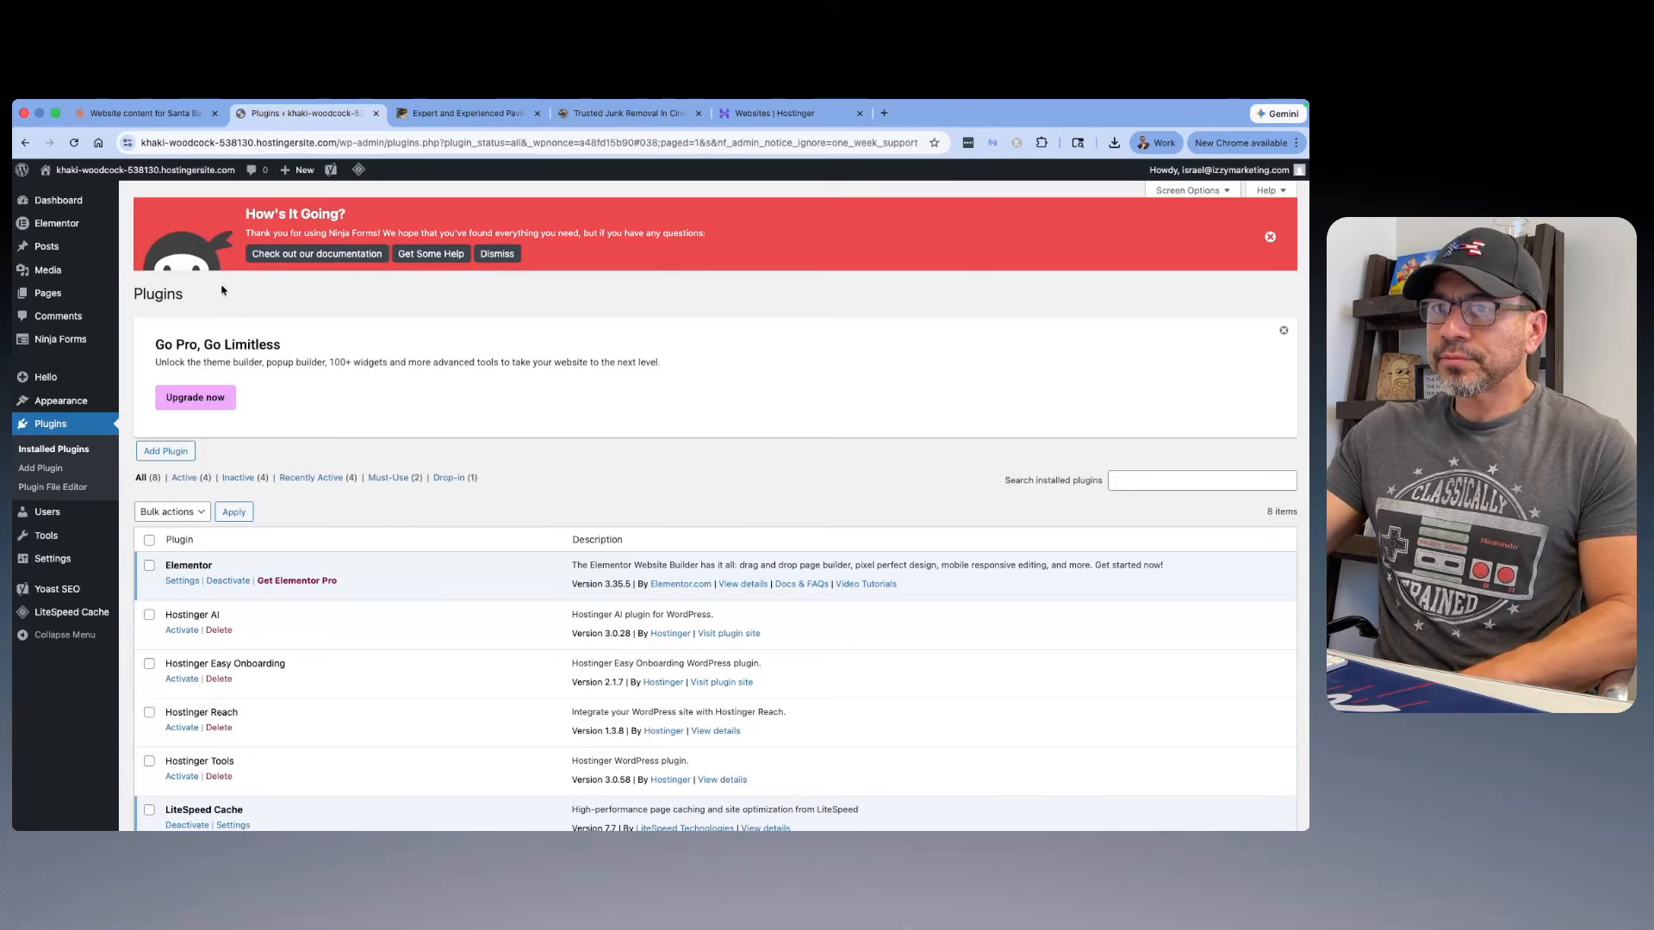
{"action": "scroll", "coordinate": [340, 349], "scroll_direction": "down", "scroll_amount": 2}
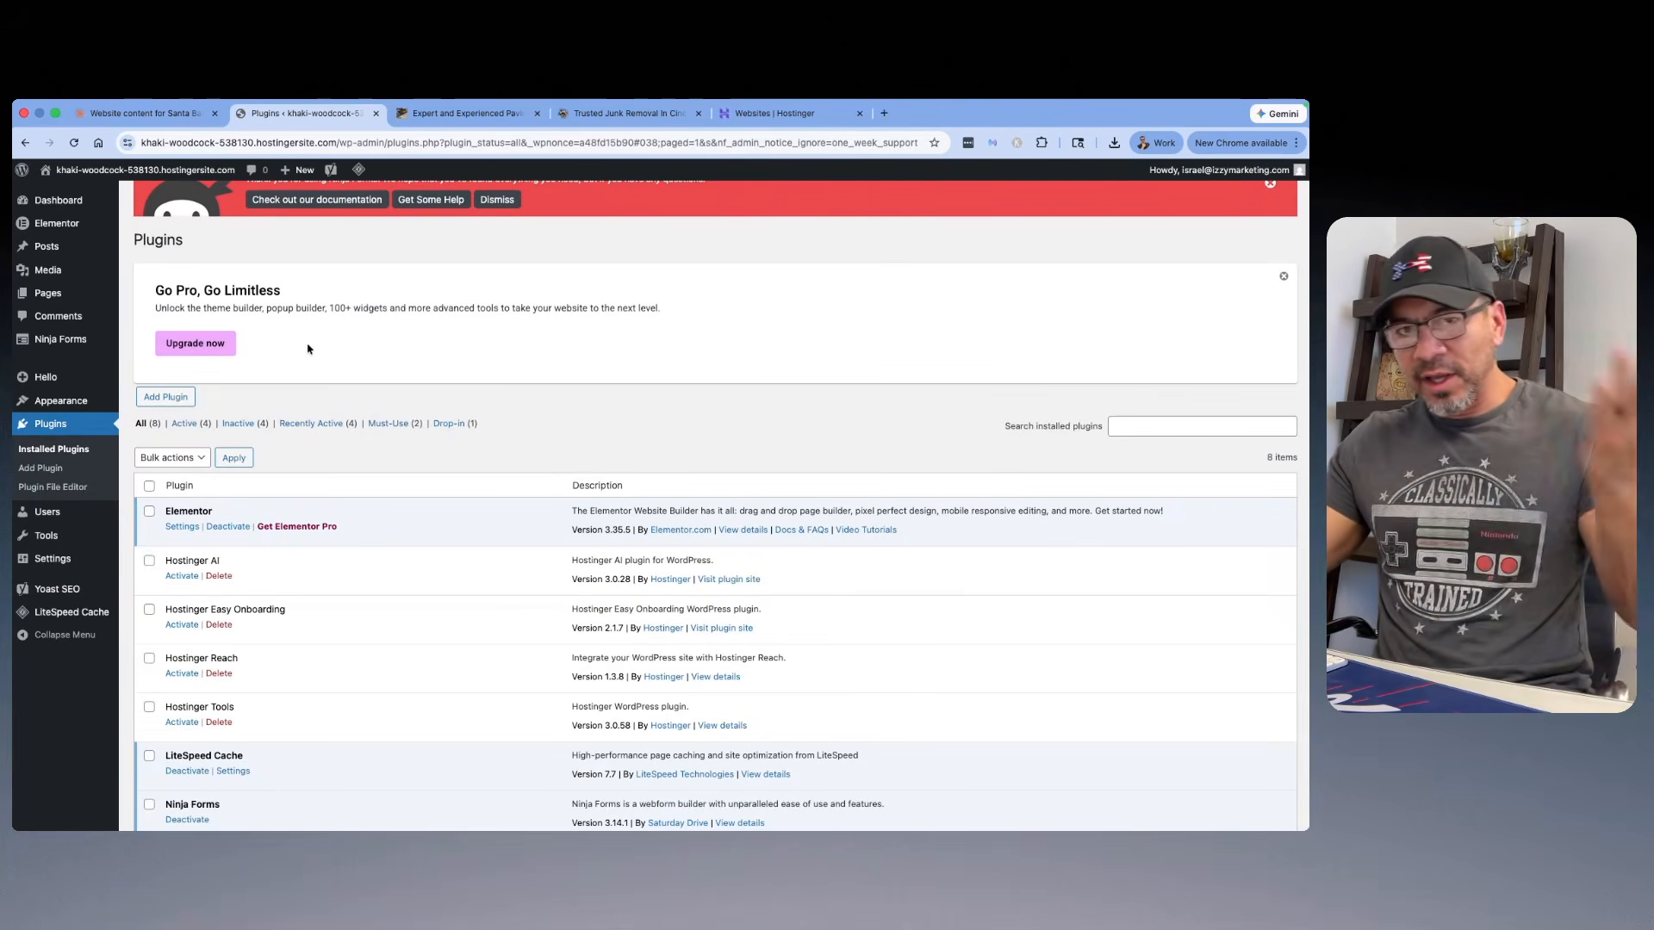
{"action": "left_click", "coordinate": [635, 121]}
{"action": "scroll", "coordinate": [742, 292], "scroll_direction": "up", "scroll_amount": 15}
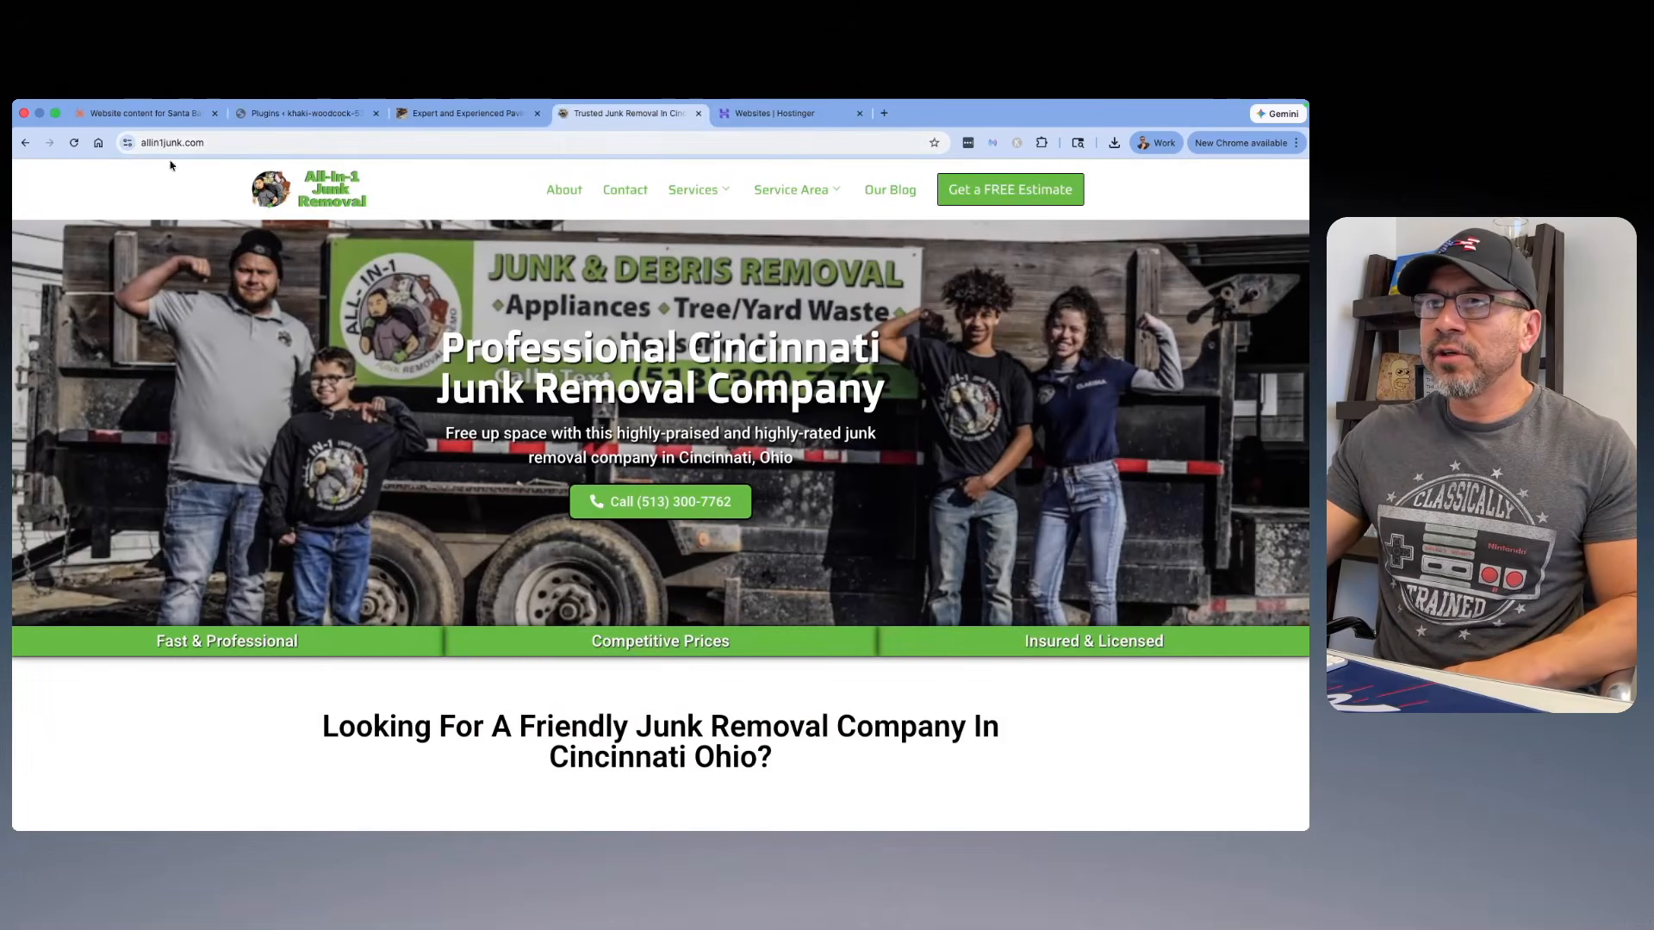
{"action": "scroll", "coordinate": [687, 228], "scroll_direction": "down", "scroll_amount": 20}
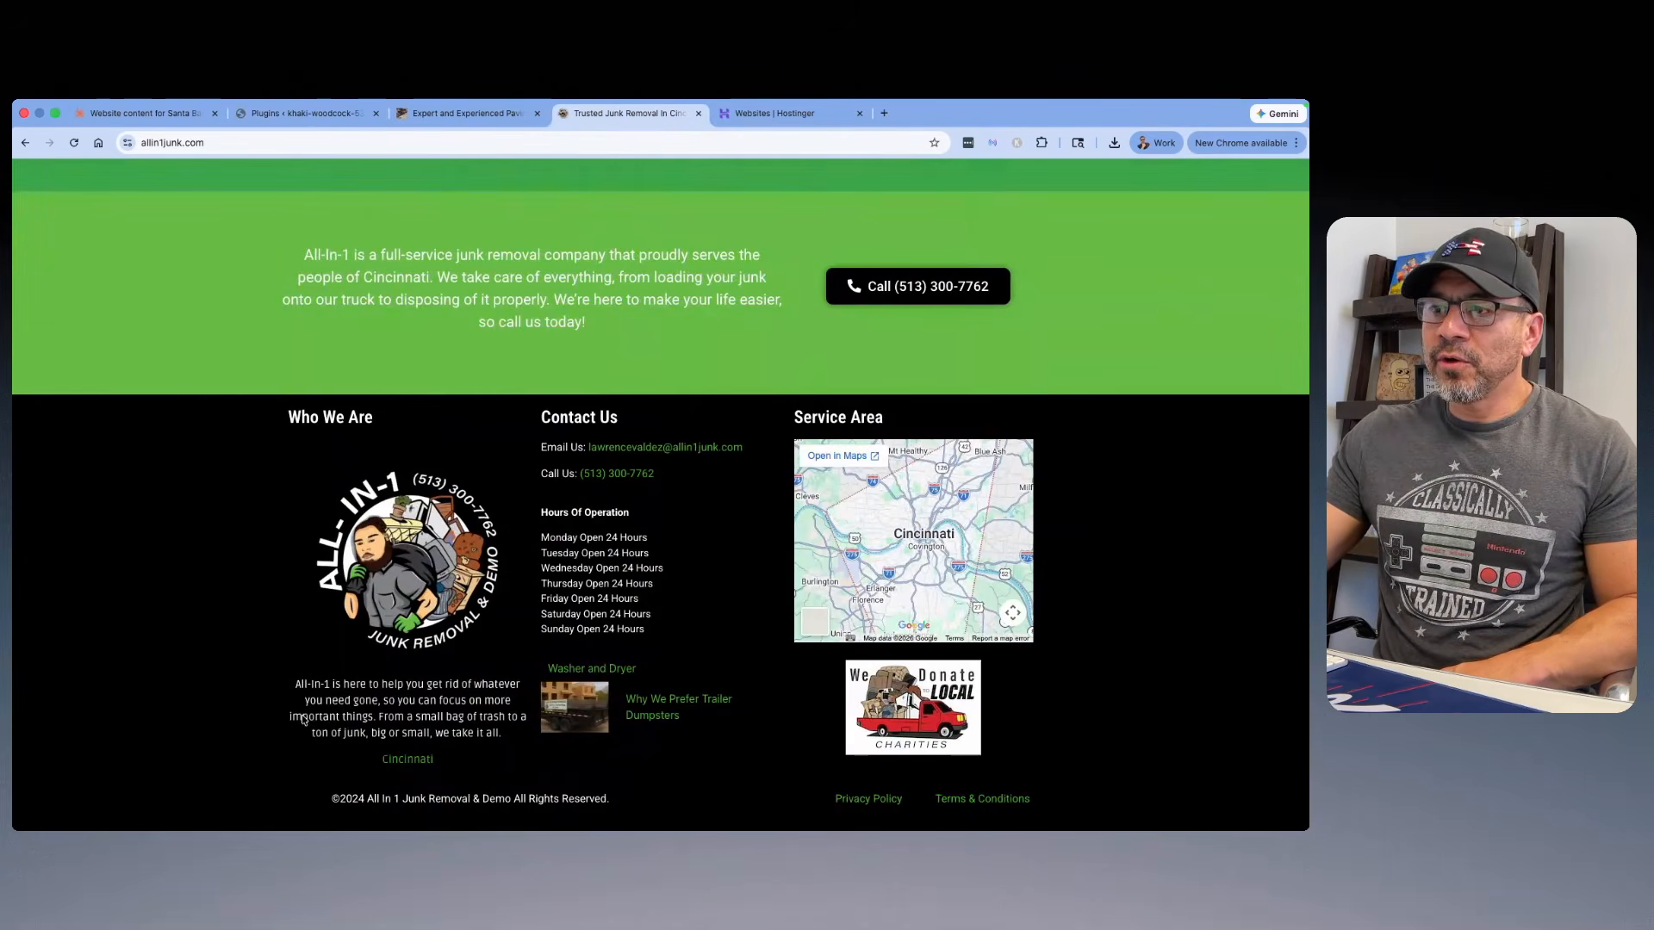
{"action": "scroll", "coordinate": [722, 414], "scroll_direction": "up", "scroll_amount": 20}
Step: Compare the Granite Northwest paving homepage's layout, examining its header, footer, customer reviews and estimate form
{"action": "left_click", "coordinate": [466, 113]}
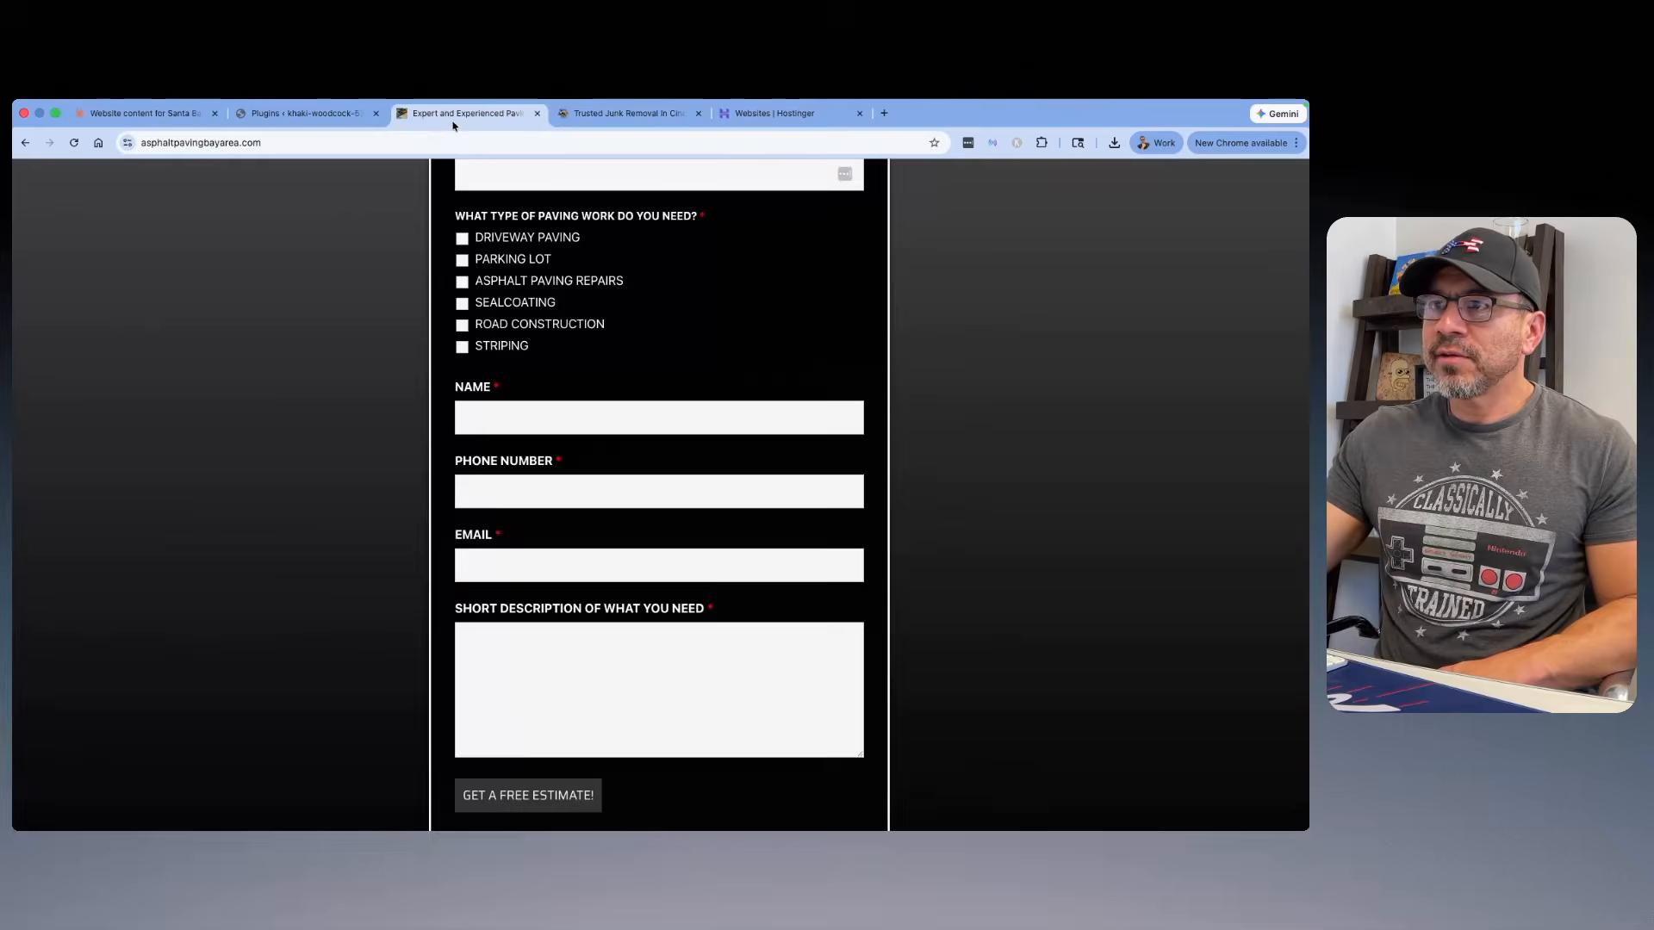
{"action": "scroll", "coordinate": [726, 298], "scroll_direction": "up", "scroll_amount": 5}
{"action": "scroll", "coordinate": [725, 298], "scroll_direction": "up", "scroll_amount": 10}
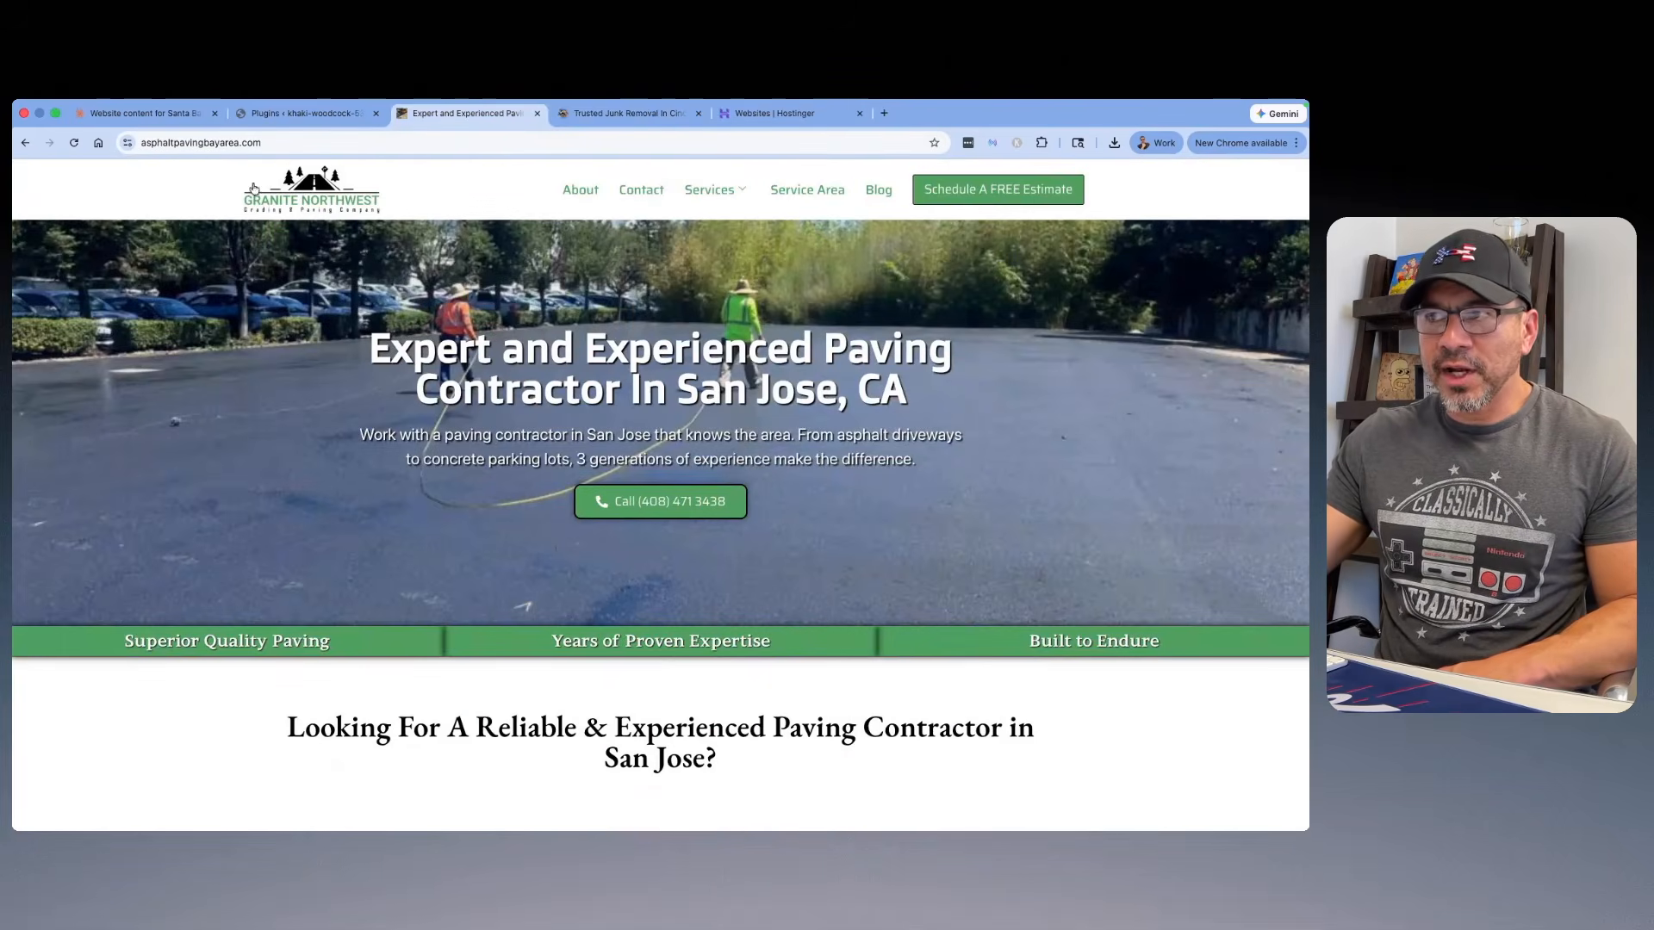
{"action": "scroll", "coordinate": [527, 266], "scroll_direction": "down", "scroll_amount": 20}
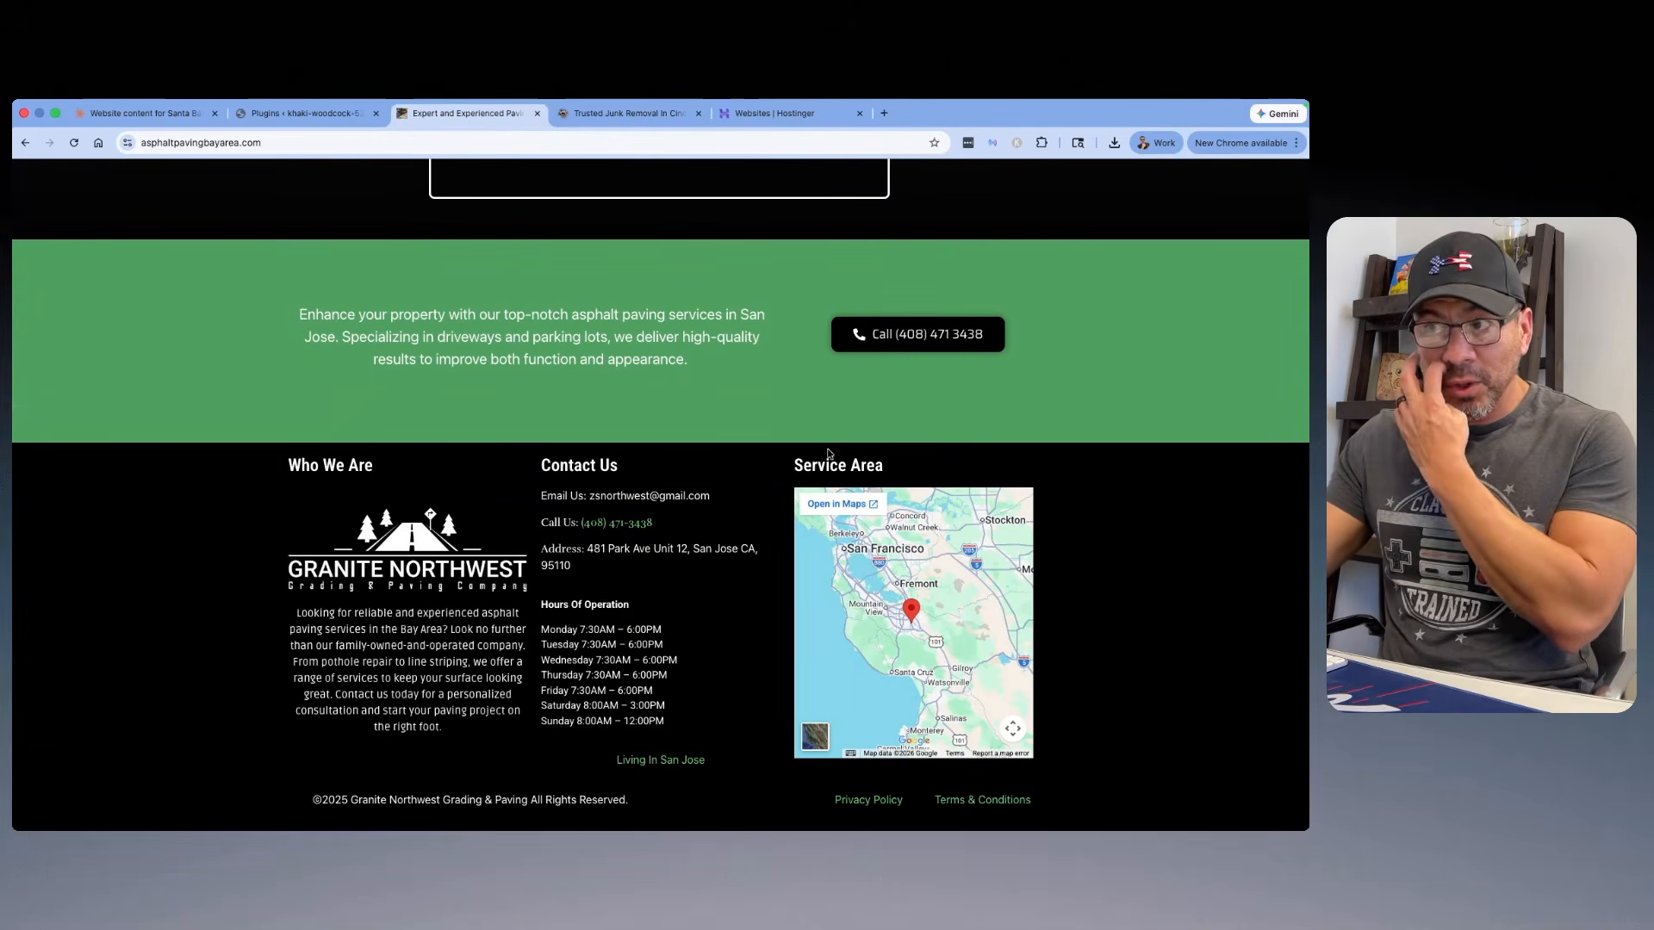
{"action": "scroll", "coordinate": [450, 543], "scroll_direction": "up", "scroll_amount": 20}
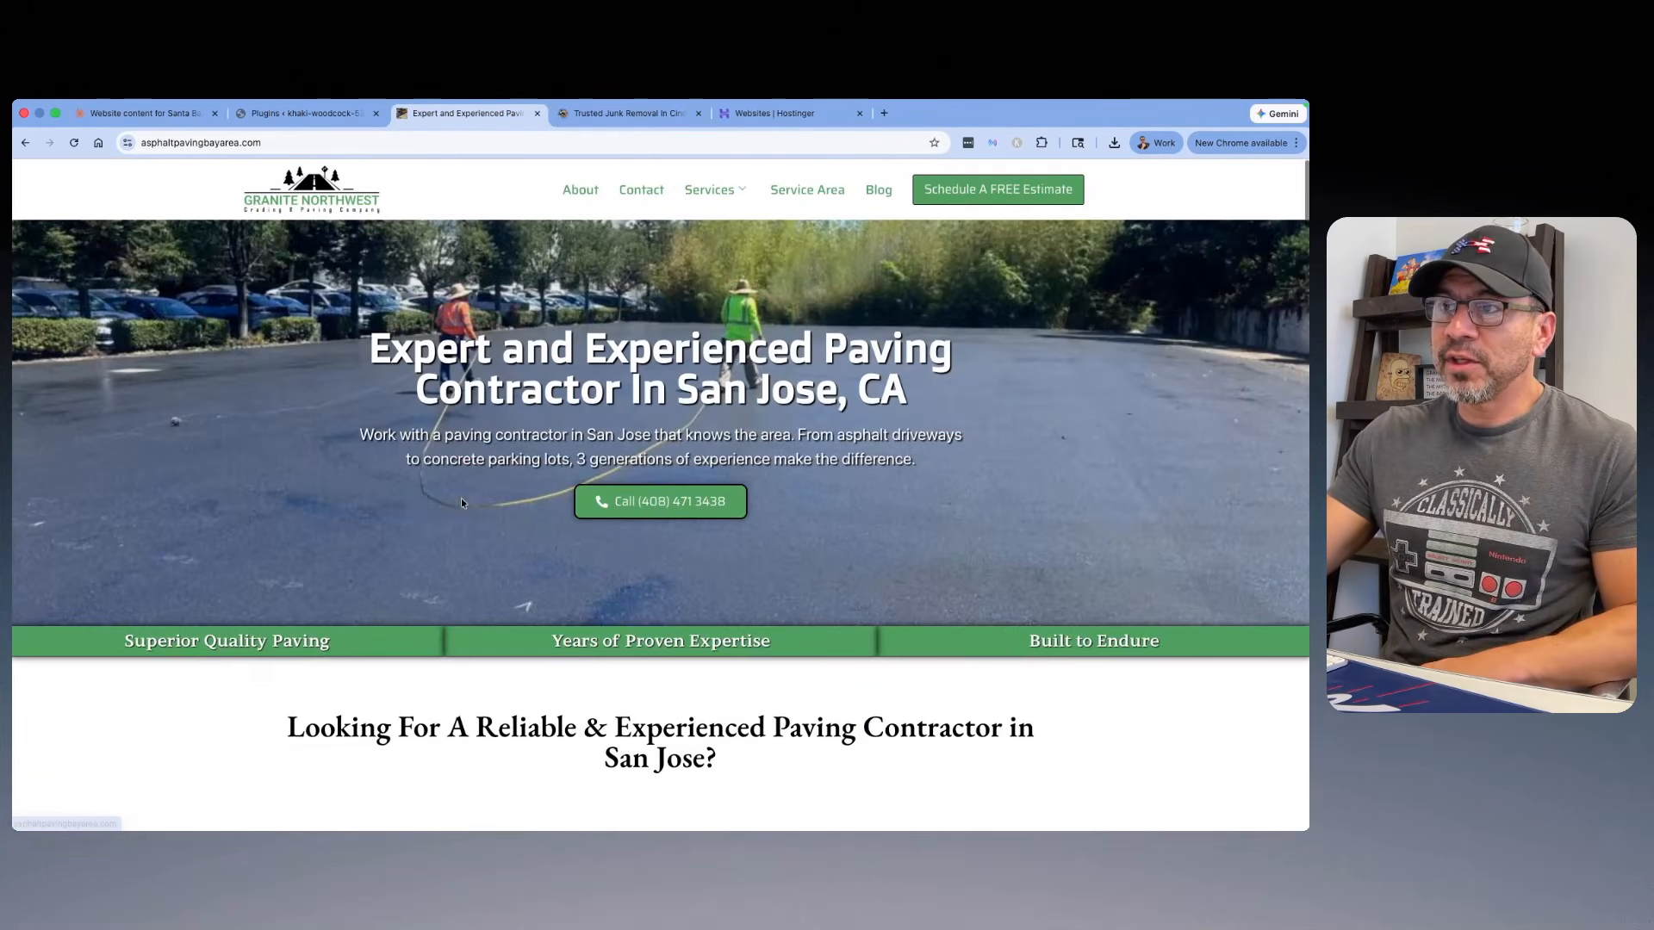
{"action": "scroll", "coordinate": [620, 349], "scroll_direction": "down", "scroll_amount": 15}
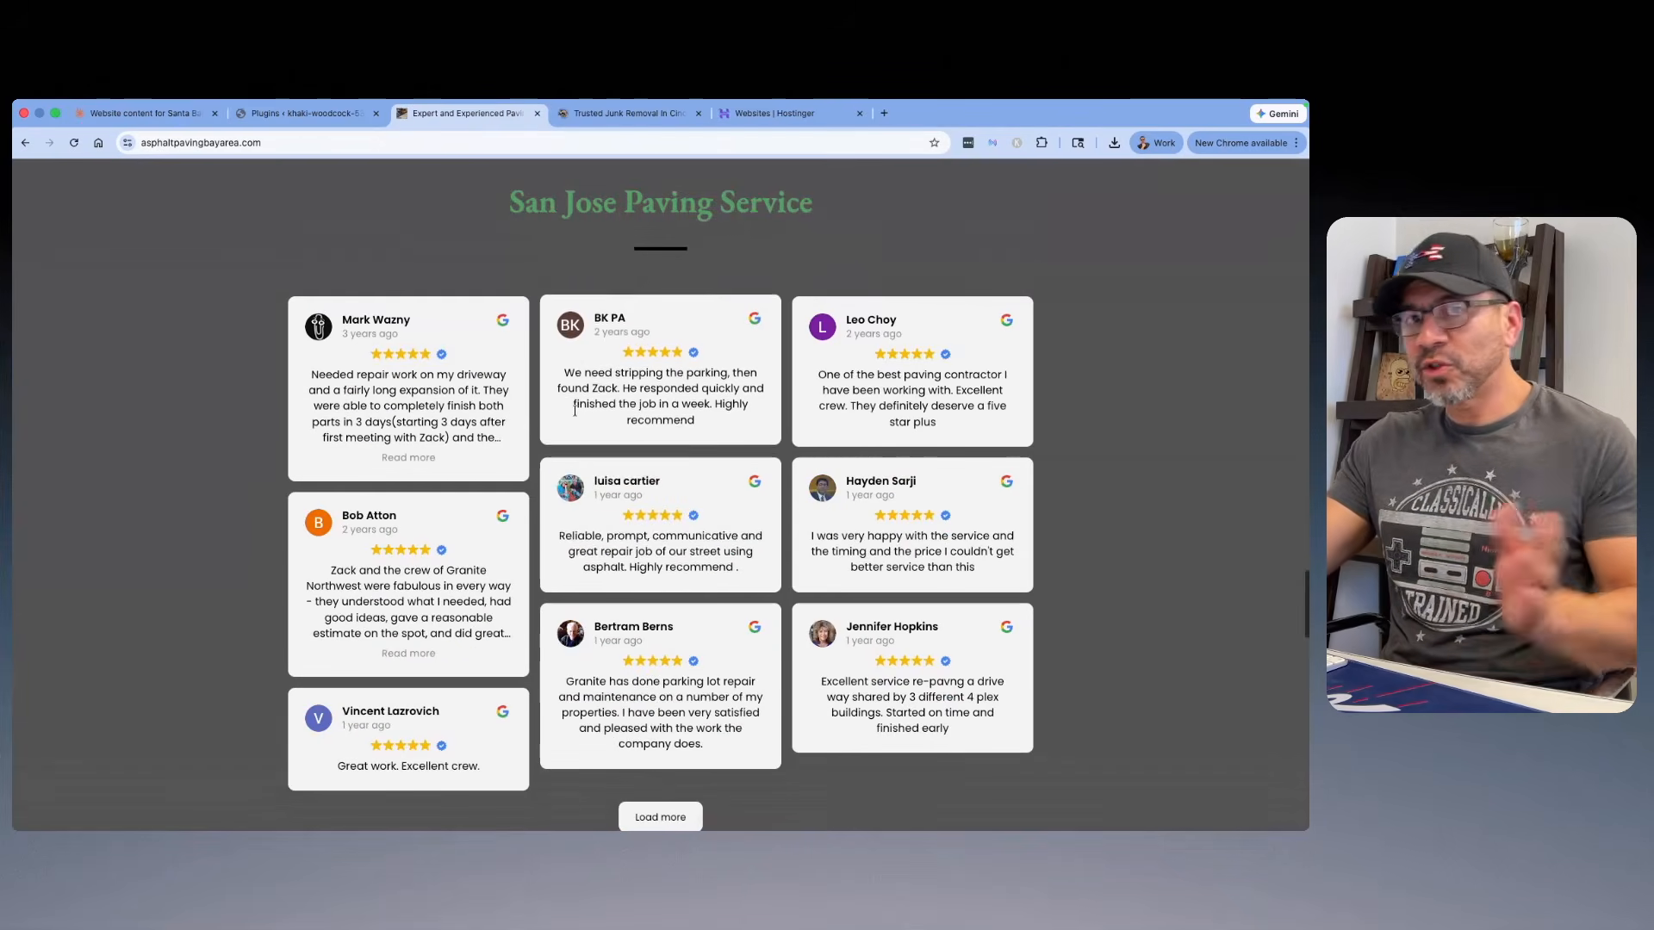
{"action": "scroll", "coordinate": [536, 447], "scroll_direction": "down", "scroll_amount": 10}
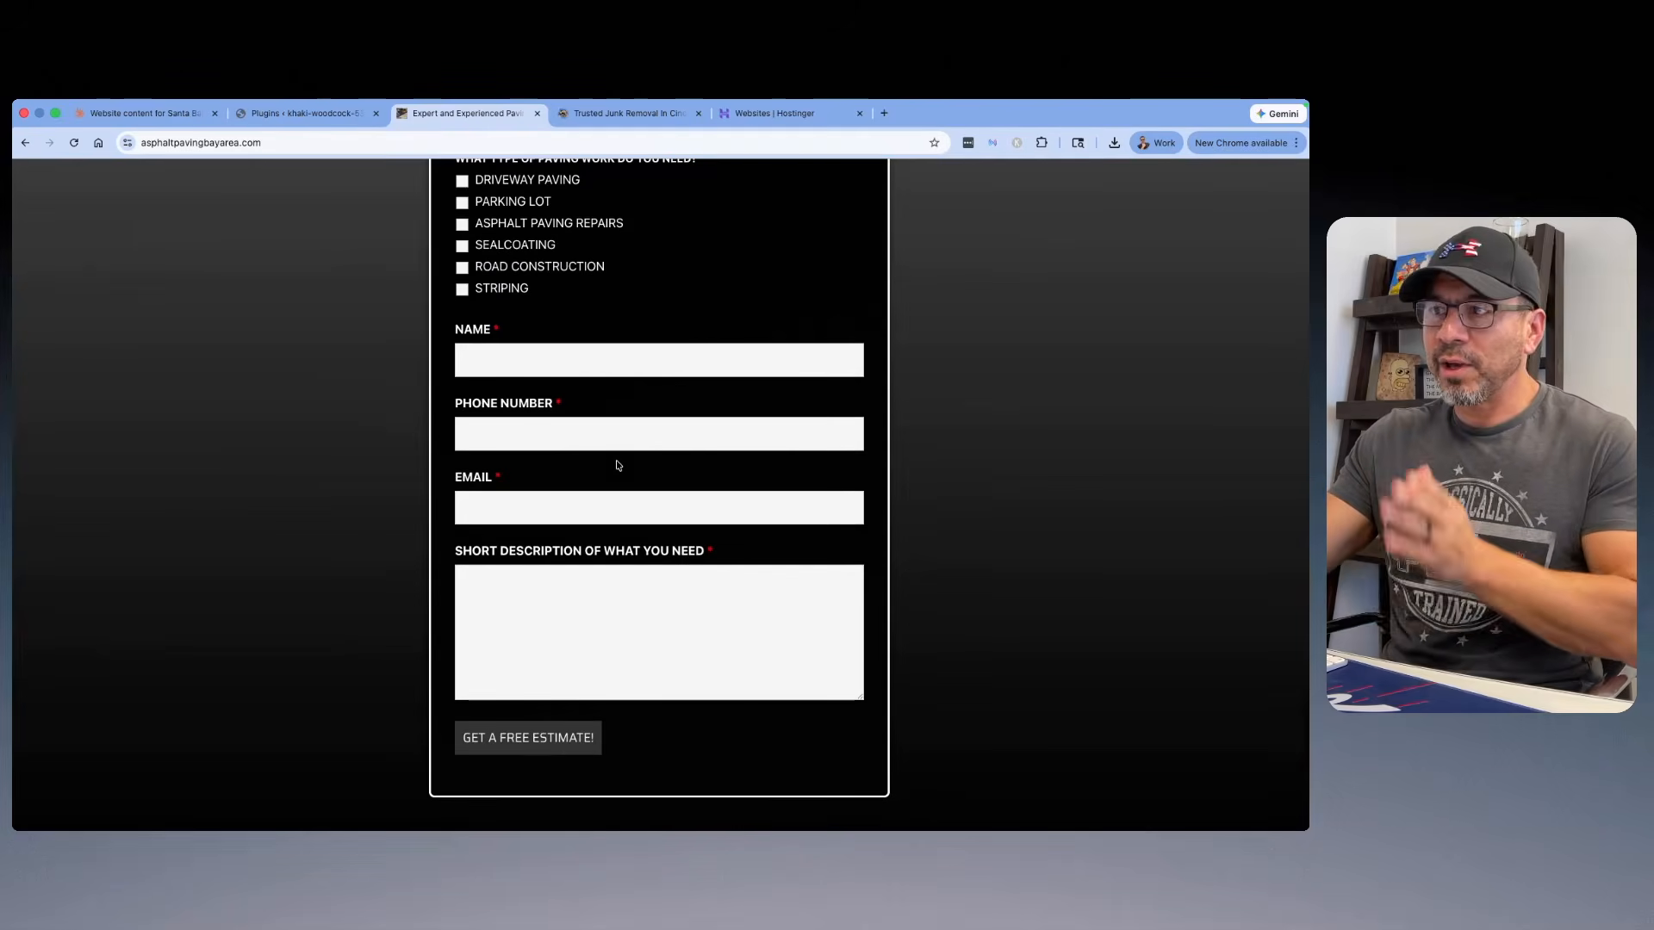
{"action": "scroll", "coordinate": [618, 465], "scroll_direction": "down", "scroll_amount": 5}
{"action": "scroll", "coordinate": [647, 448], "scroll_direction": "up", "scroll_amount": 20}
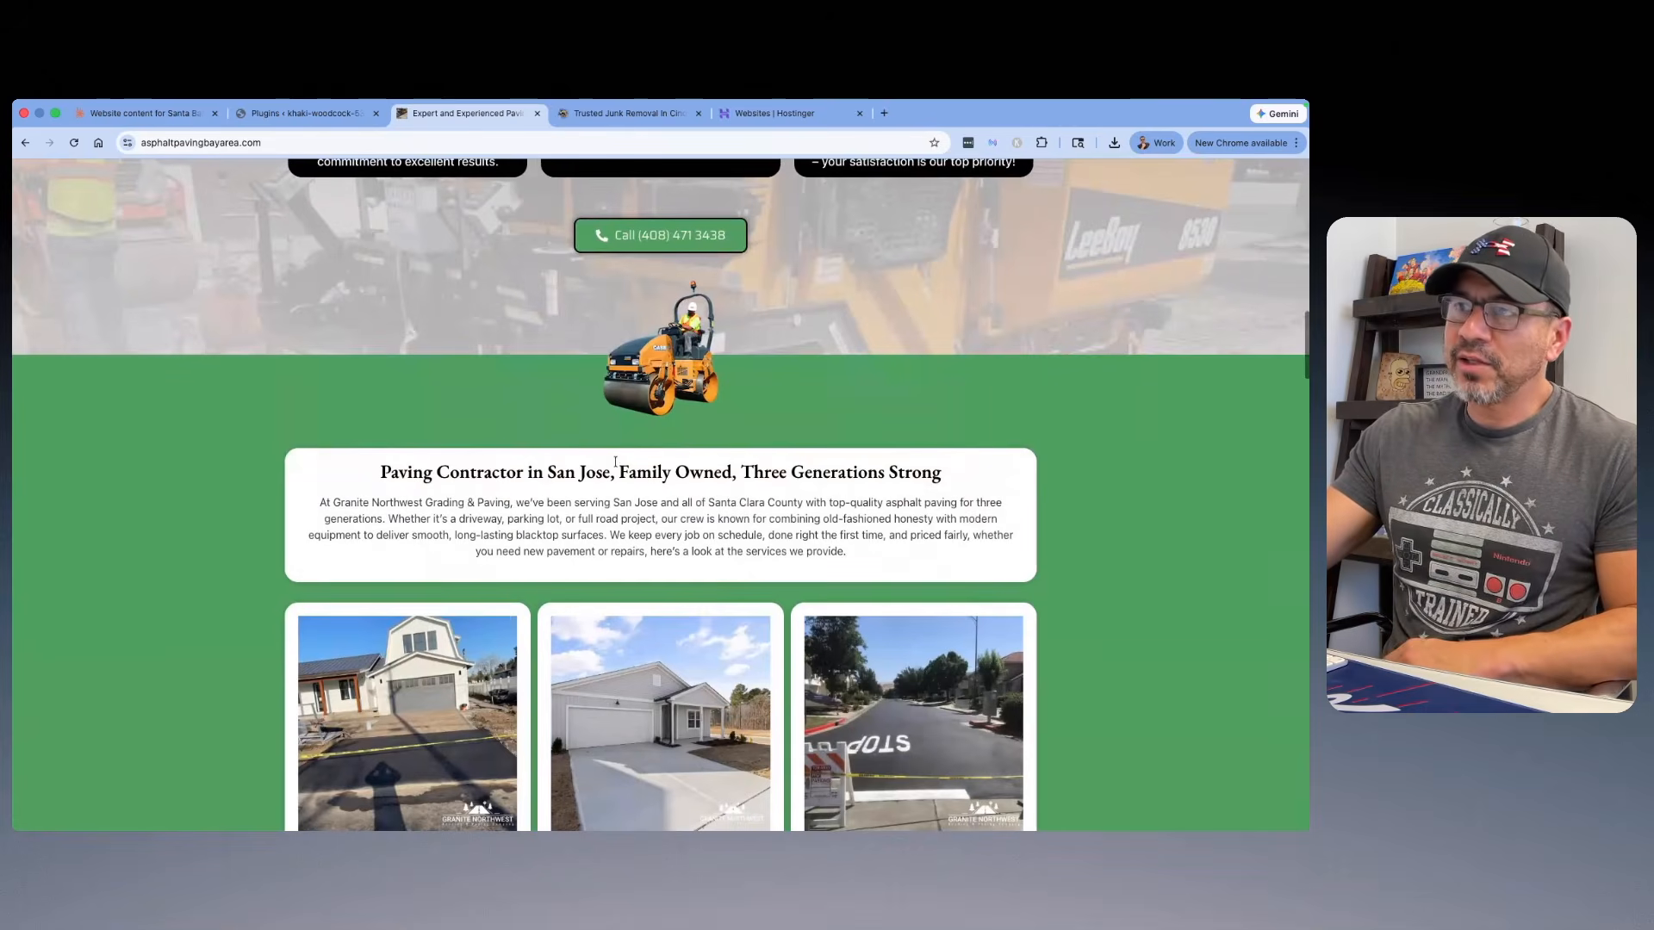
Step: Examine the feature boxes, service cards and call buttons on the Granite Northwest paving homepage
{"action": "scroll", "coordinate": [661, 475], "scroll_direction": "up", "scroll_amount": 3}
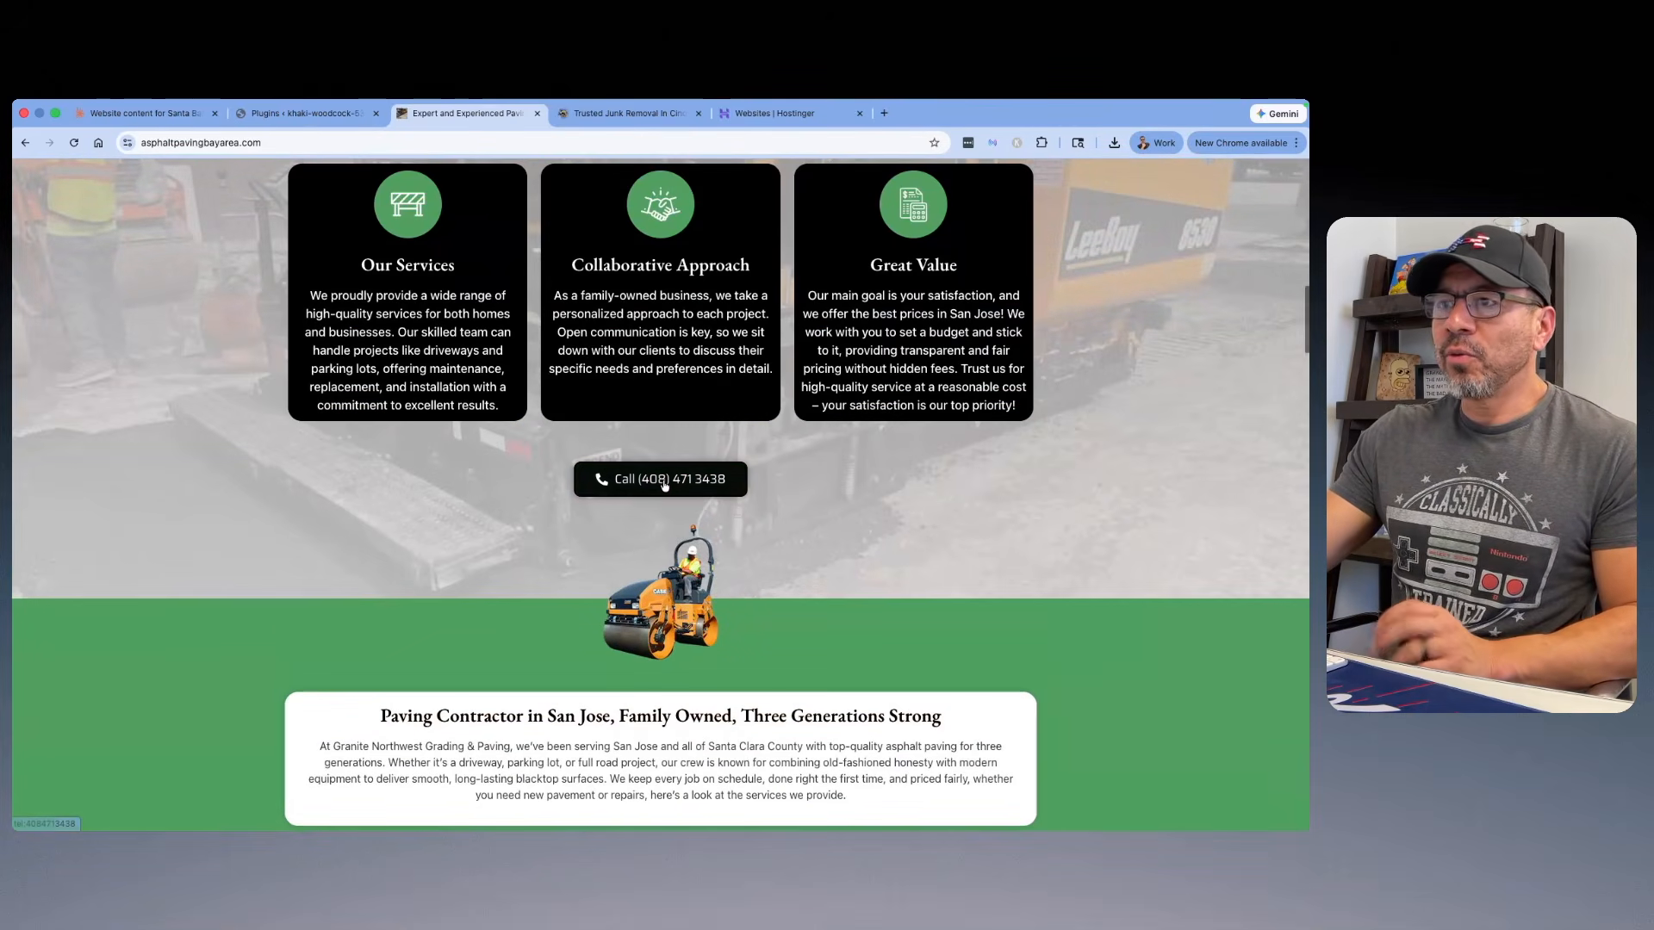
{"action": "scroll", "coordinate": [653, 483], "scroll_direction": "up", "scroll_amount": 1}
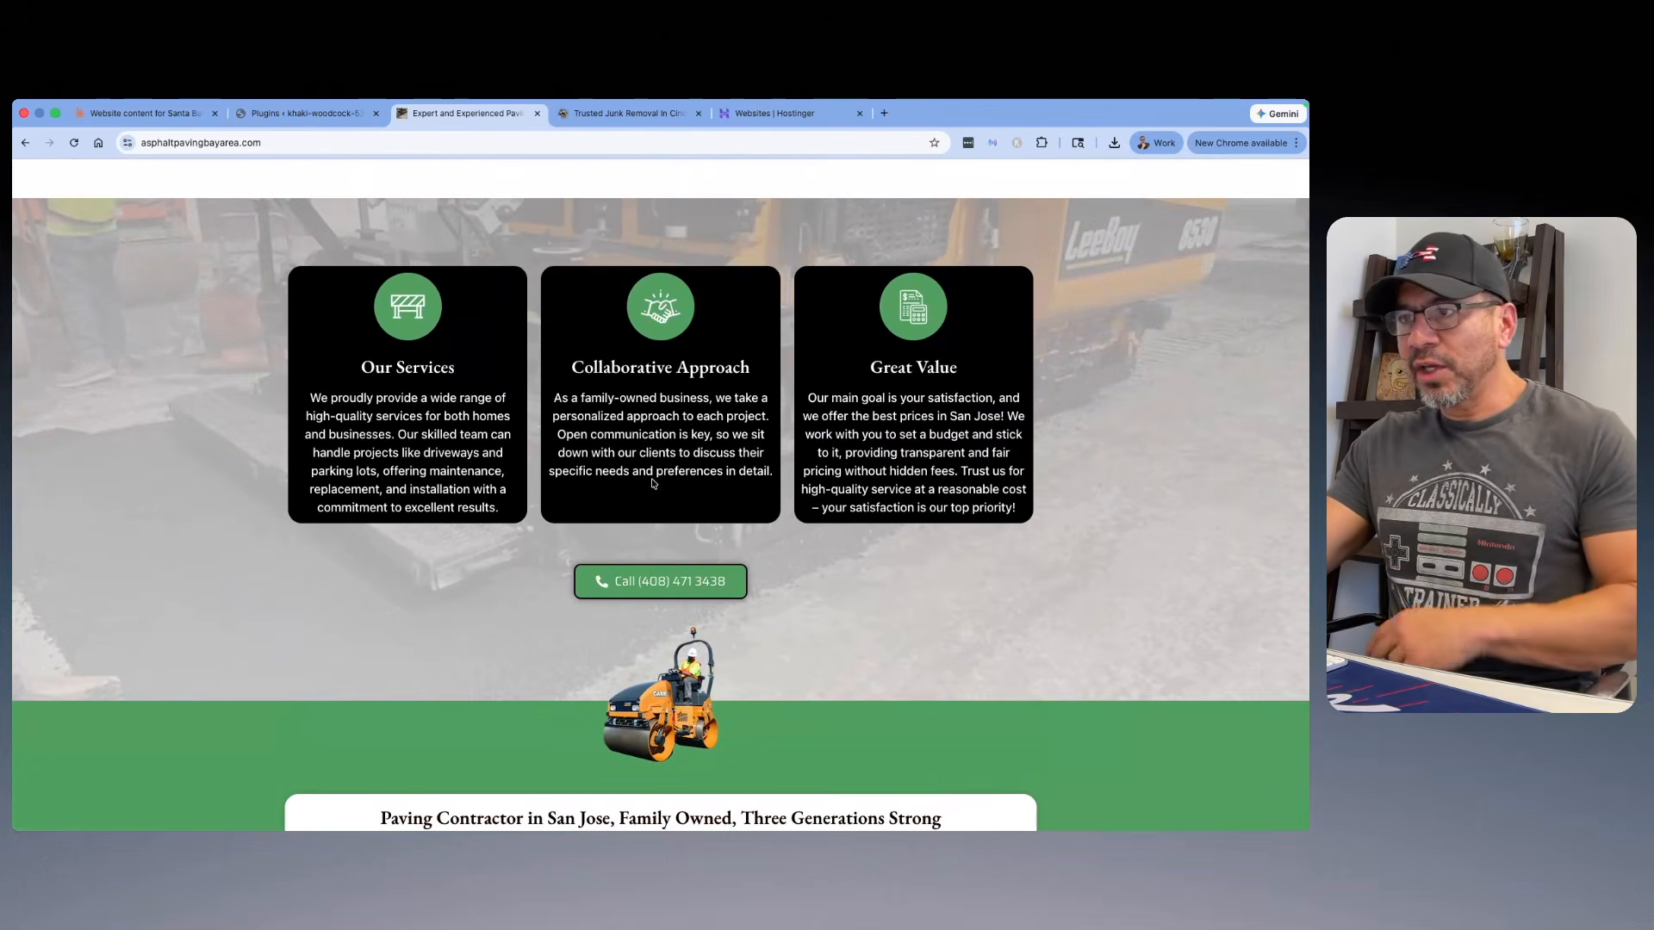
{"action": "scroll", "coordinate": [489, 337], "scroll_direction": "up", "scroll_amount": 1}
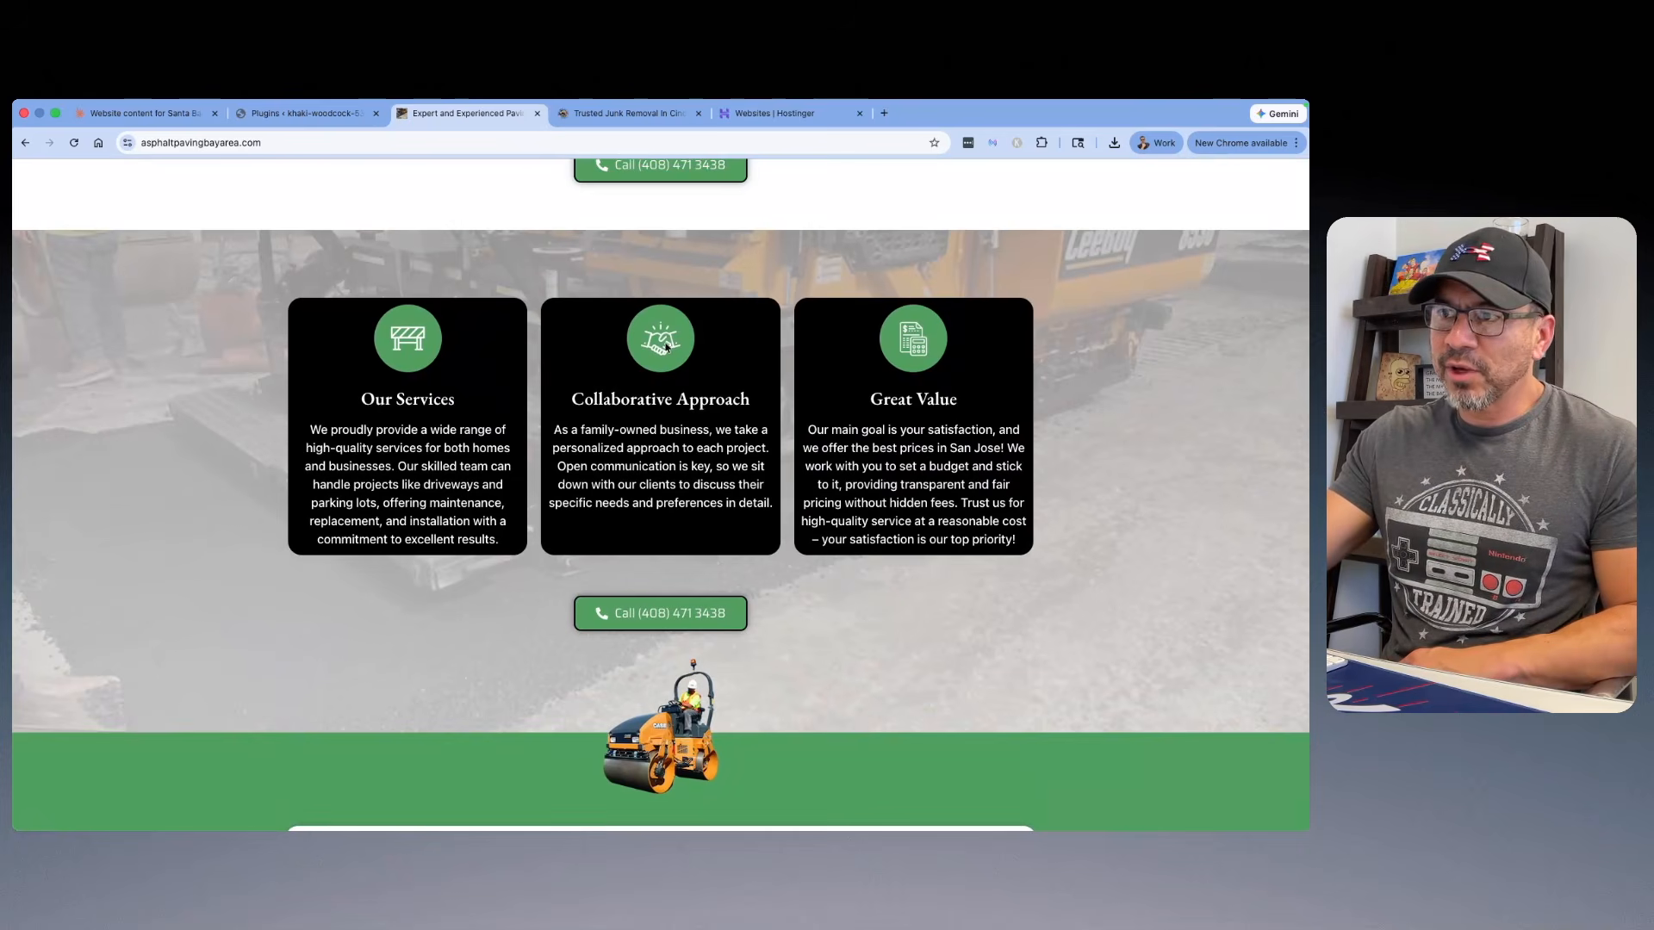
{"action": "scroll", "coordinate": [920, 366], "scroll_direction": "down", "scroll_amount": 15}
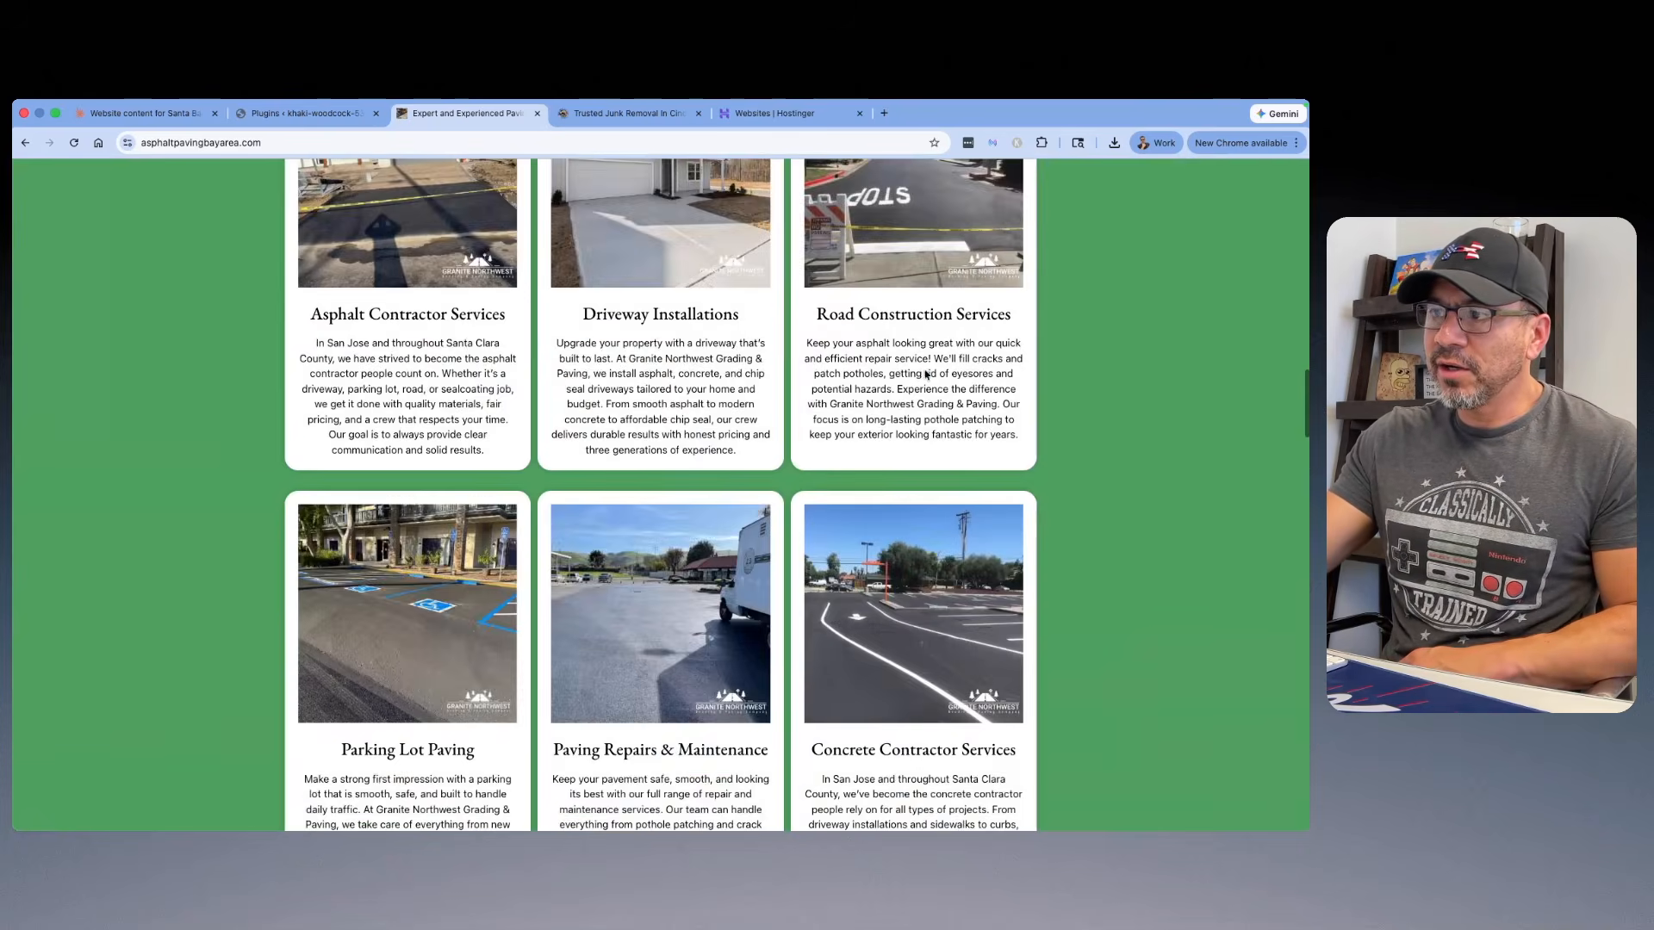
{"action": "scroll", "coordinate": [918, 372], "scroll_direction": "up", "scroll_amount": 5}
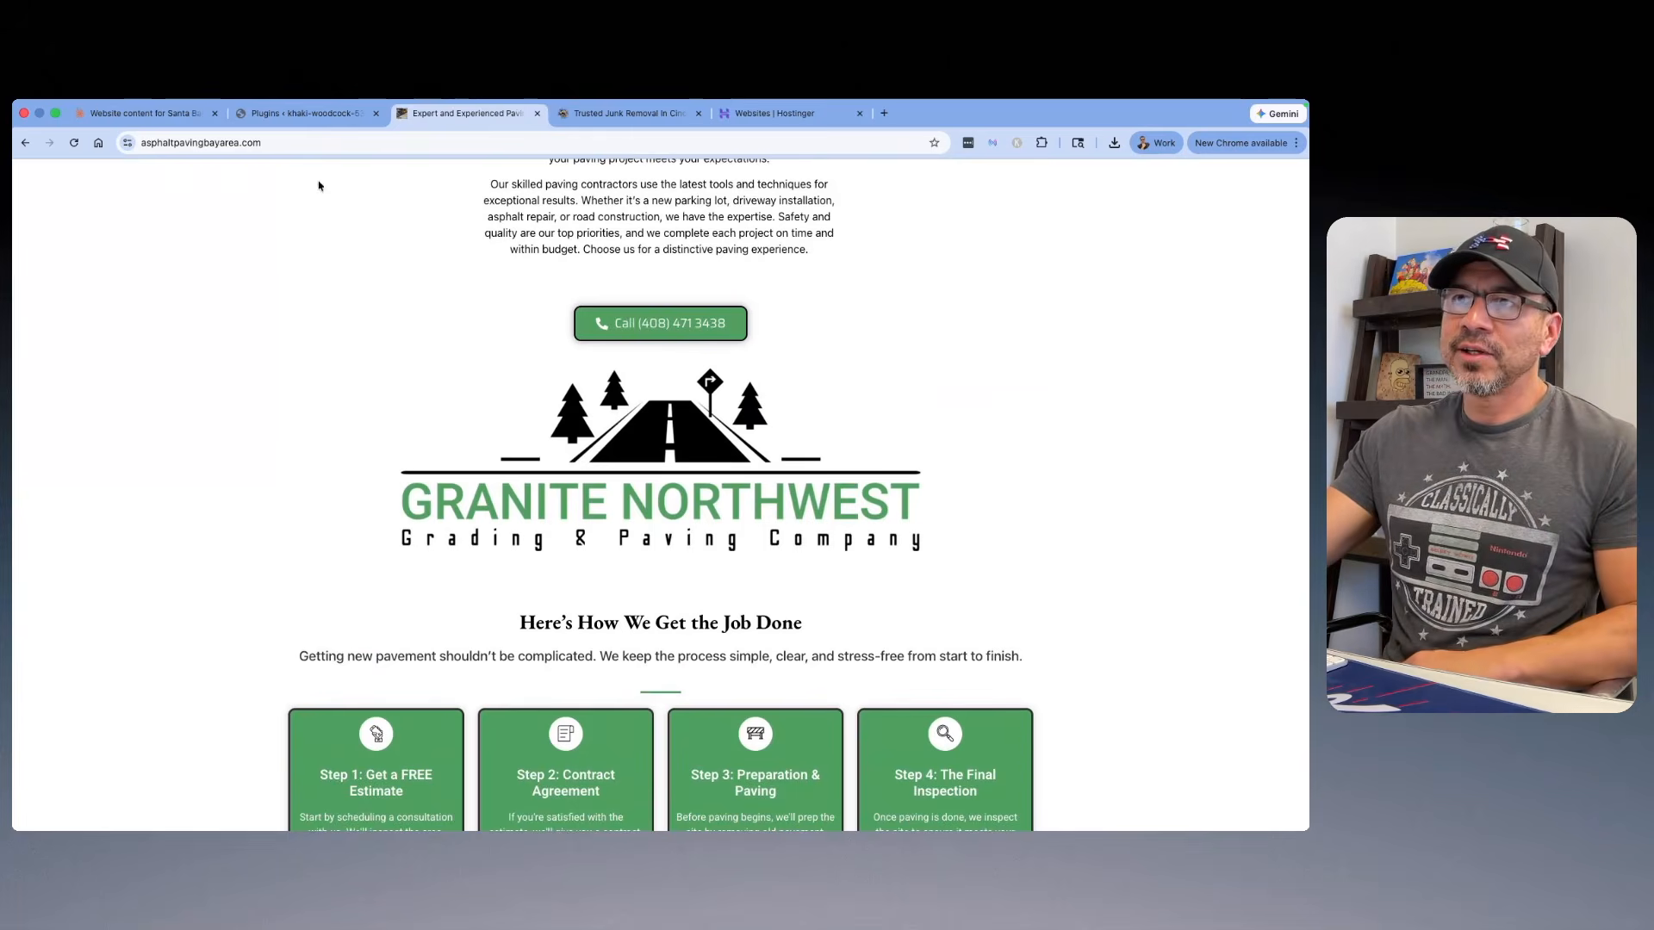
Step: Return to the WordPress admin and search the plugin directory for "elementor"
{"action": "left_click", "coordinate": [323, 113]}
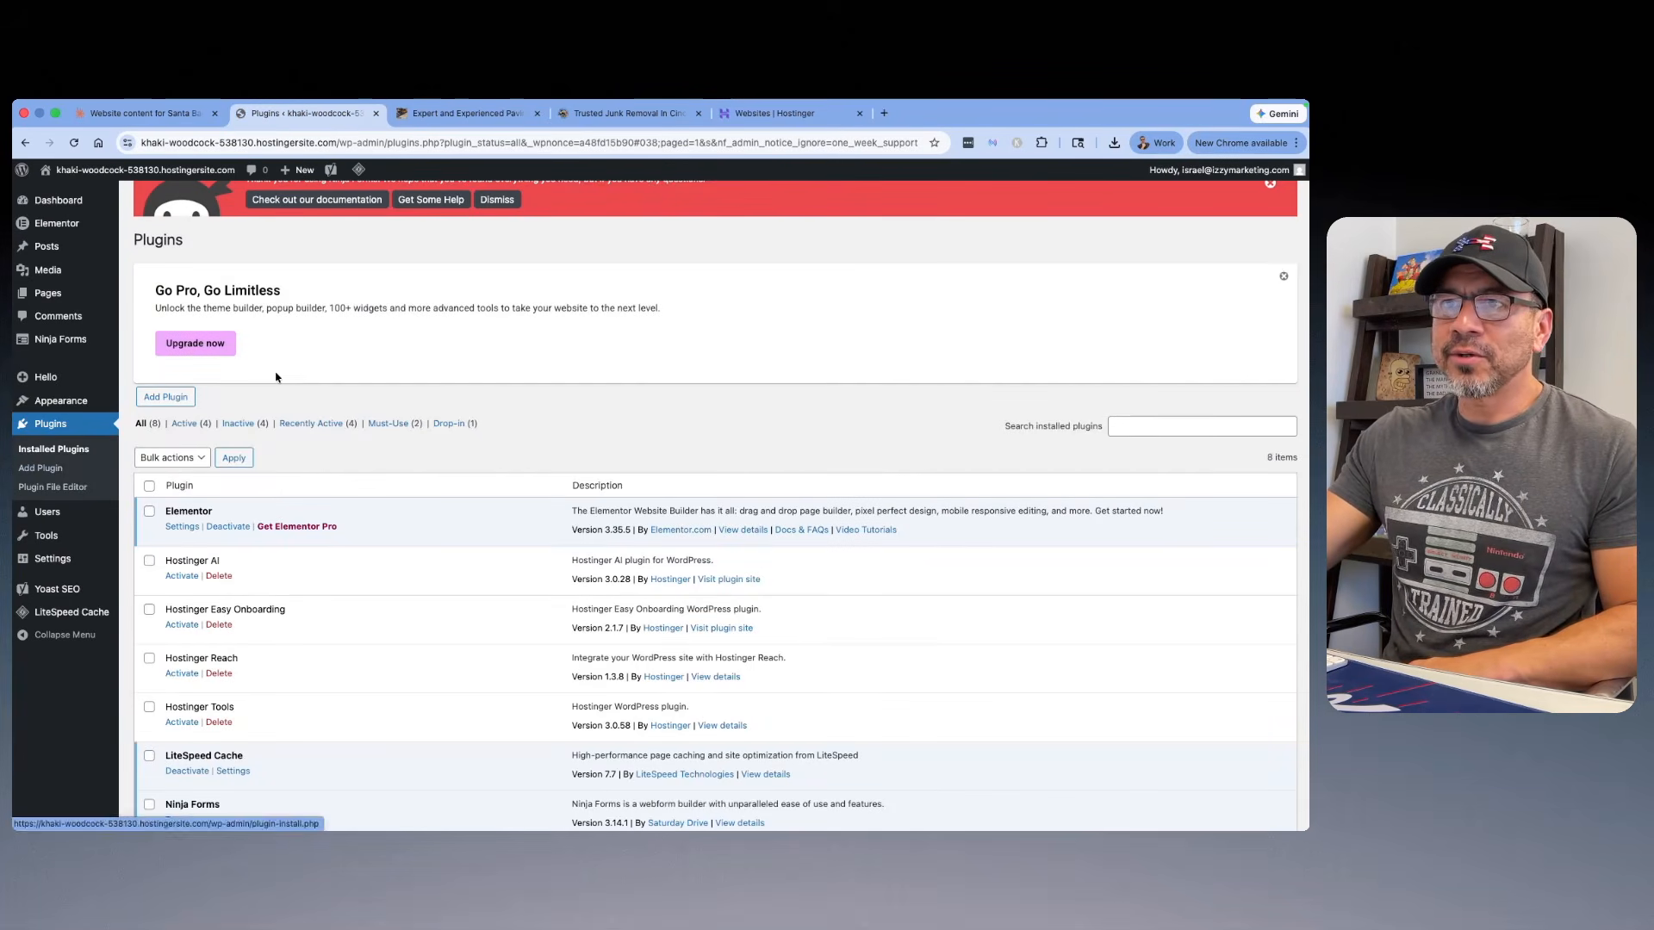
{"action": "scroll", "coordinate": [25, 460], "scroll_direction": "up", "scroll_amount": 1}
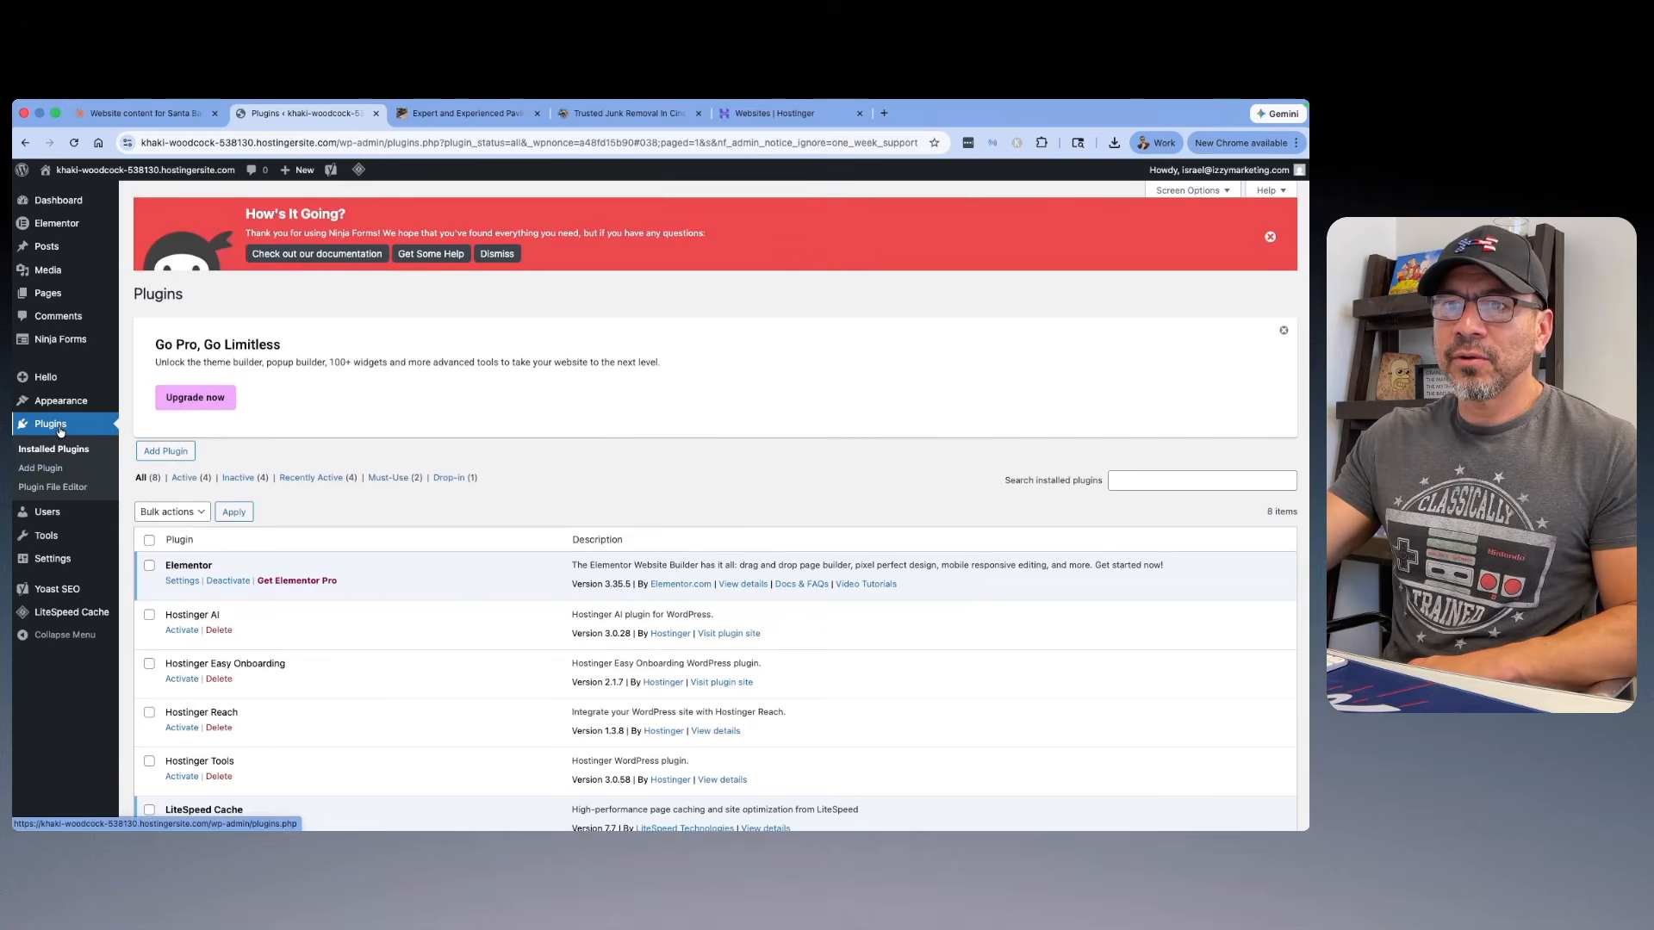
{"action": "left_click", "coordinate": [55, 470]}
{"action": "left_click", "coordinate": [1102, 513]}
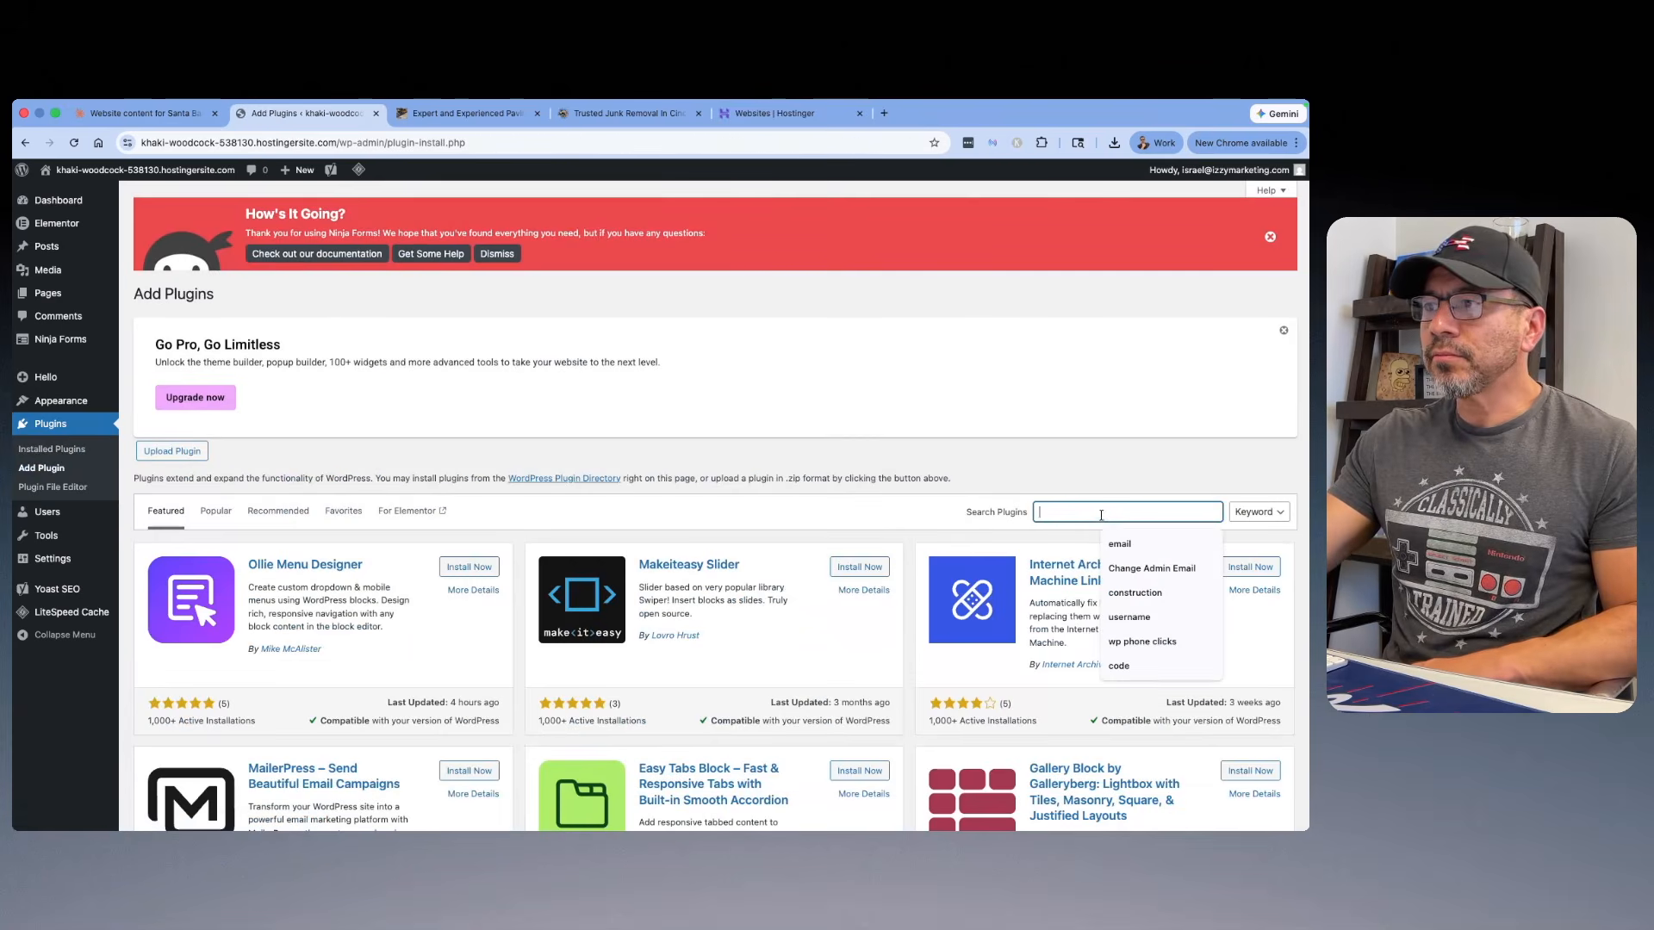
{"action": "type", "text": "elementor"}
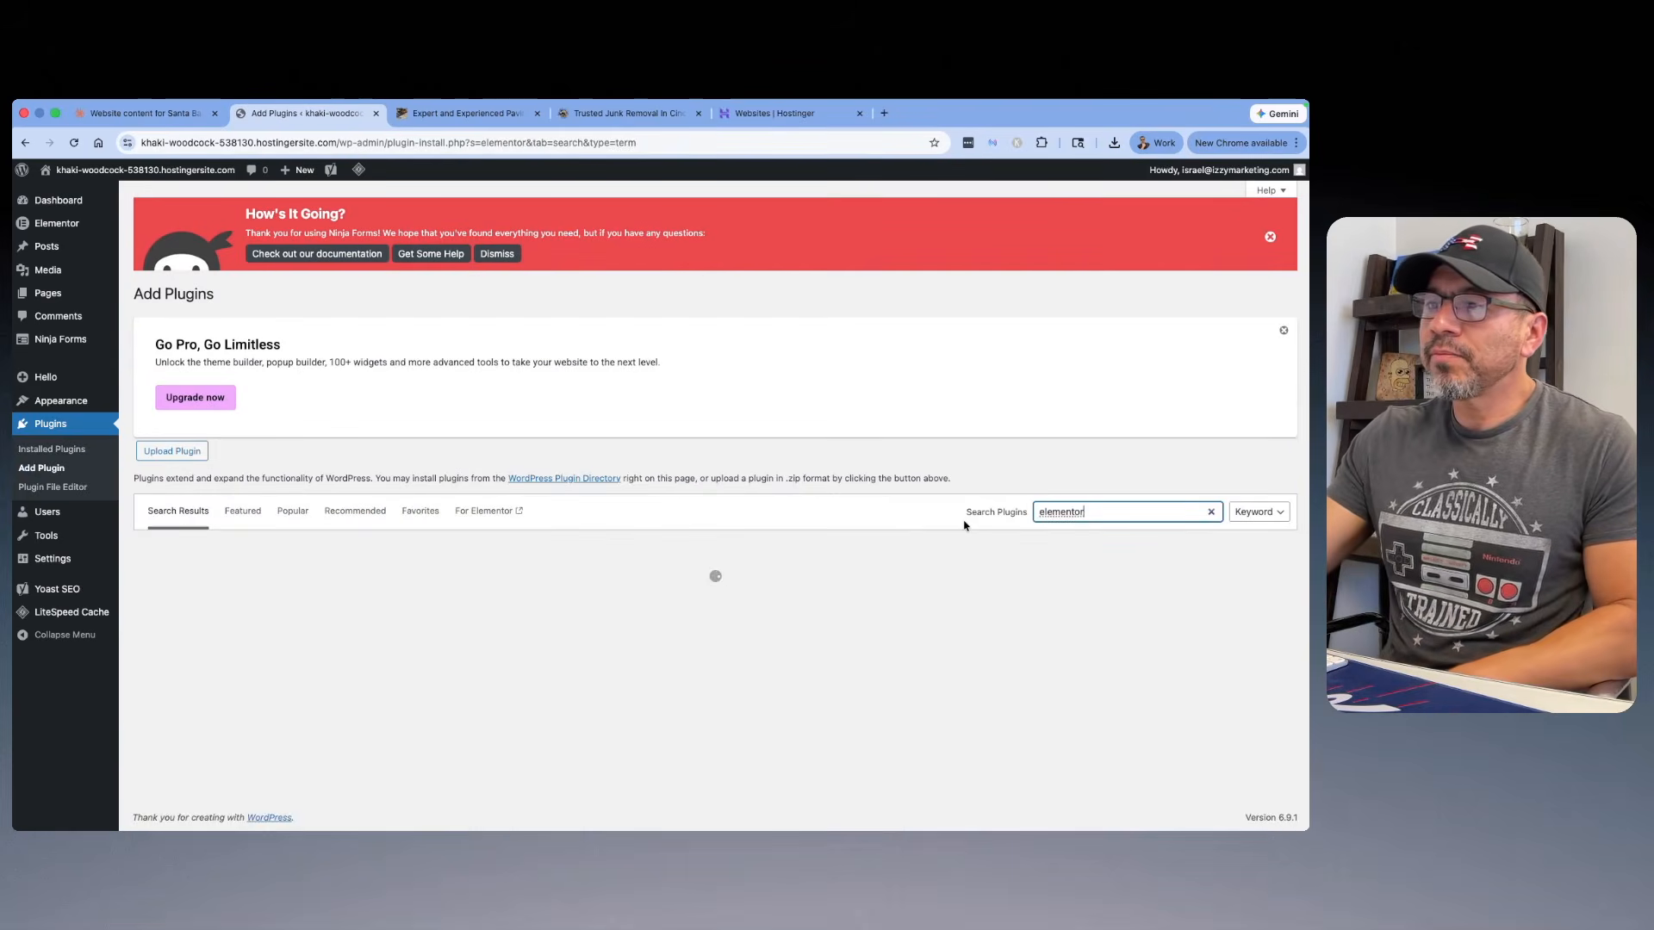
Step: Install and activate the ElementsKit Elementor Addons plugin and check it in the installed plugins list
{"action": "scroll", "coordinate": [887, 530], "scroll_direction": "down", "scroll_amount": 3}
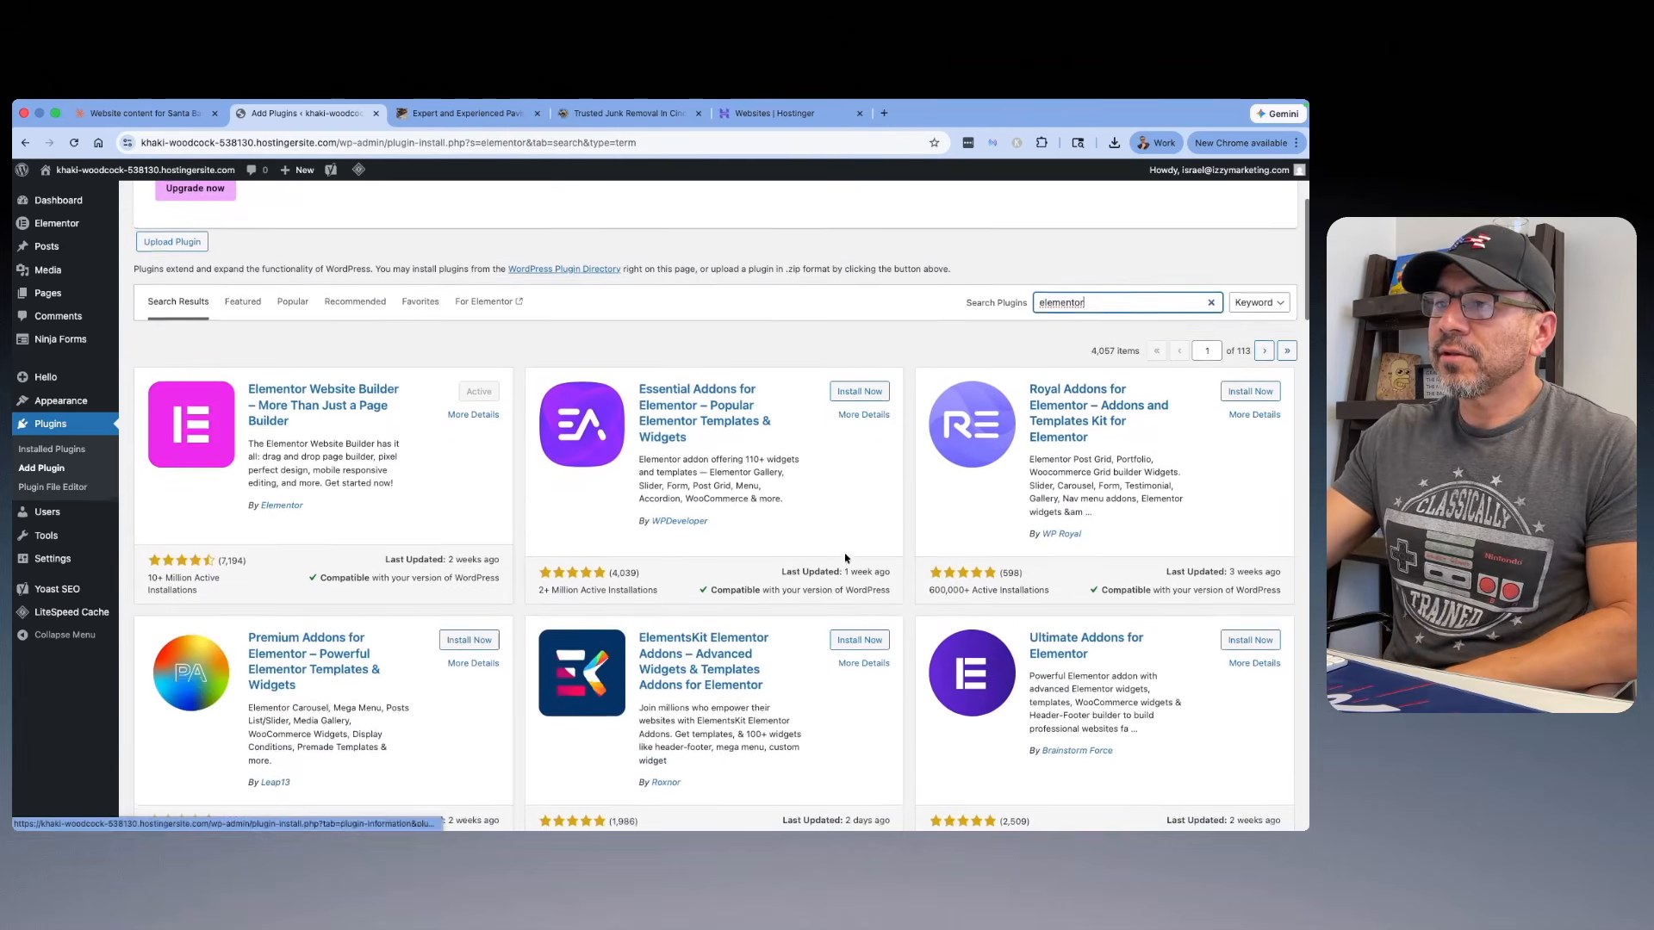
{"action": "left_click", "coordinate": [859, 643]}
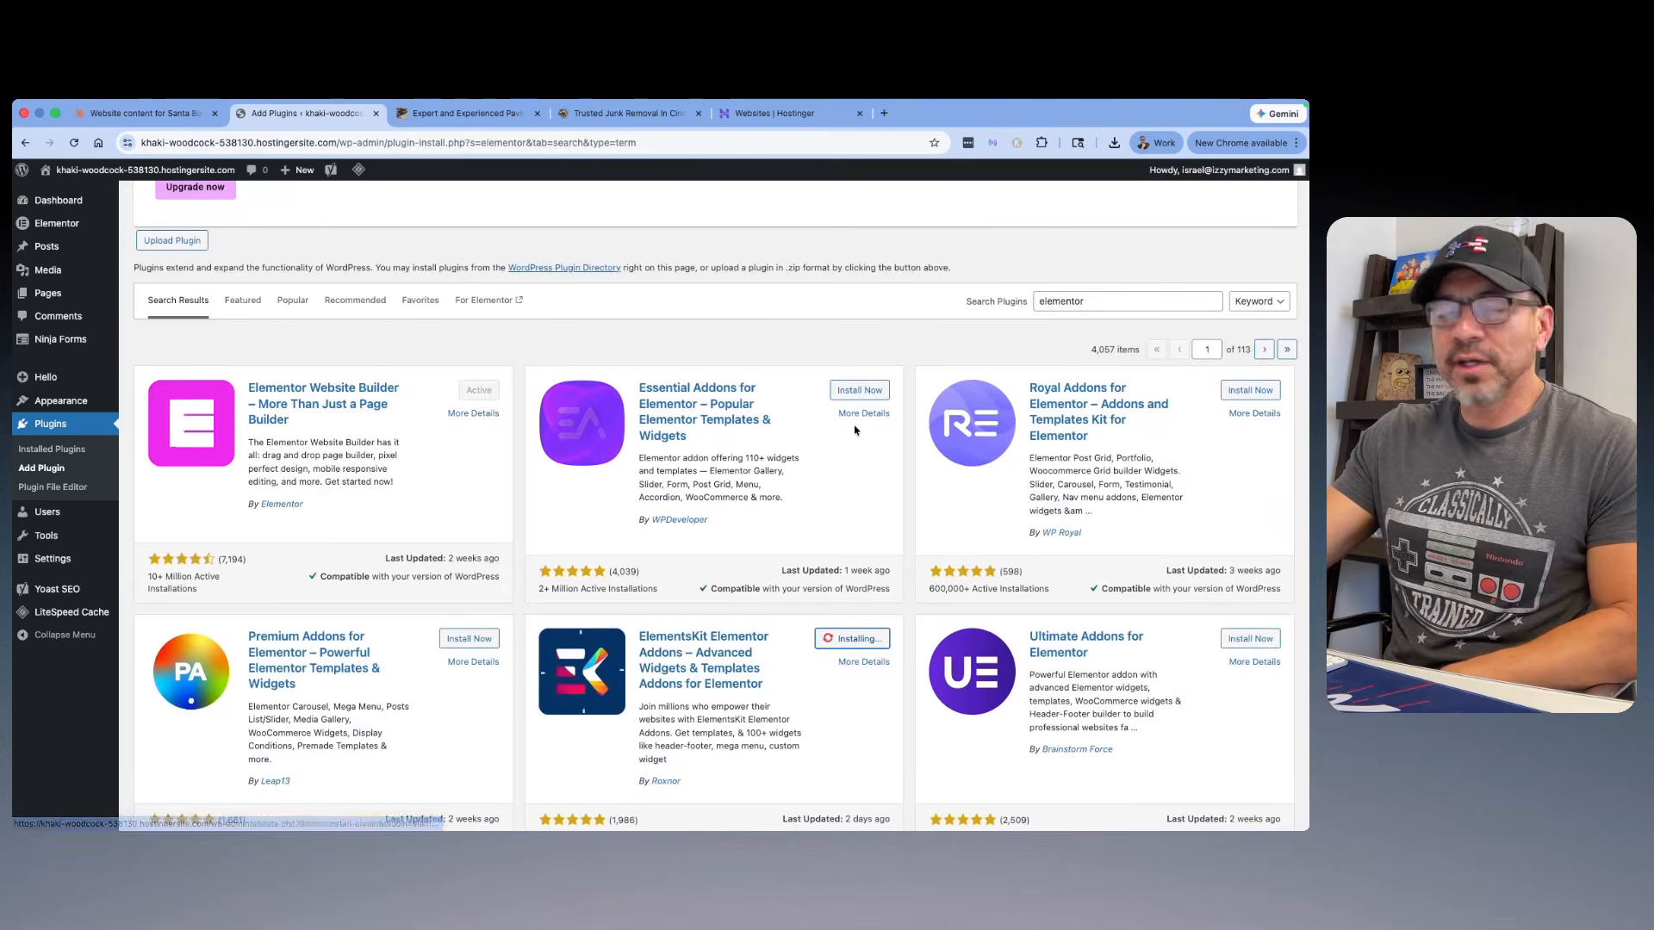
{"action": "scroll", "coordinate": [856, 416], "scroll_direction": "down", "scroll_amount": 1}
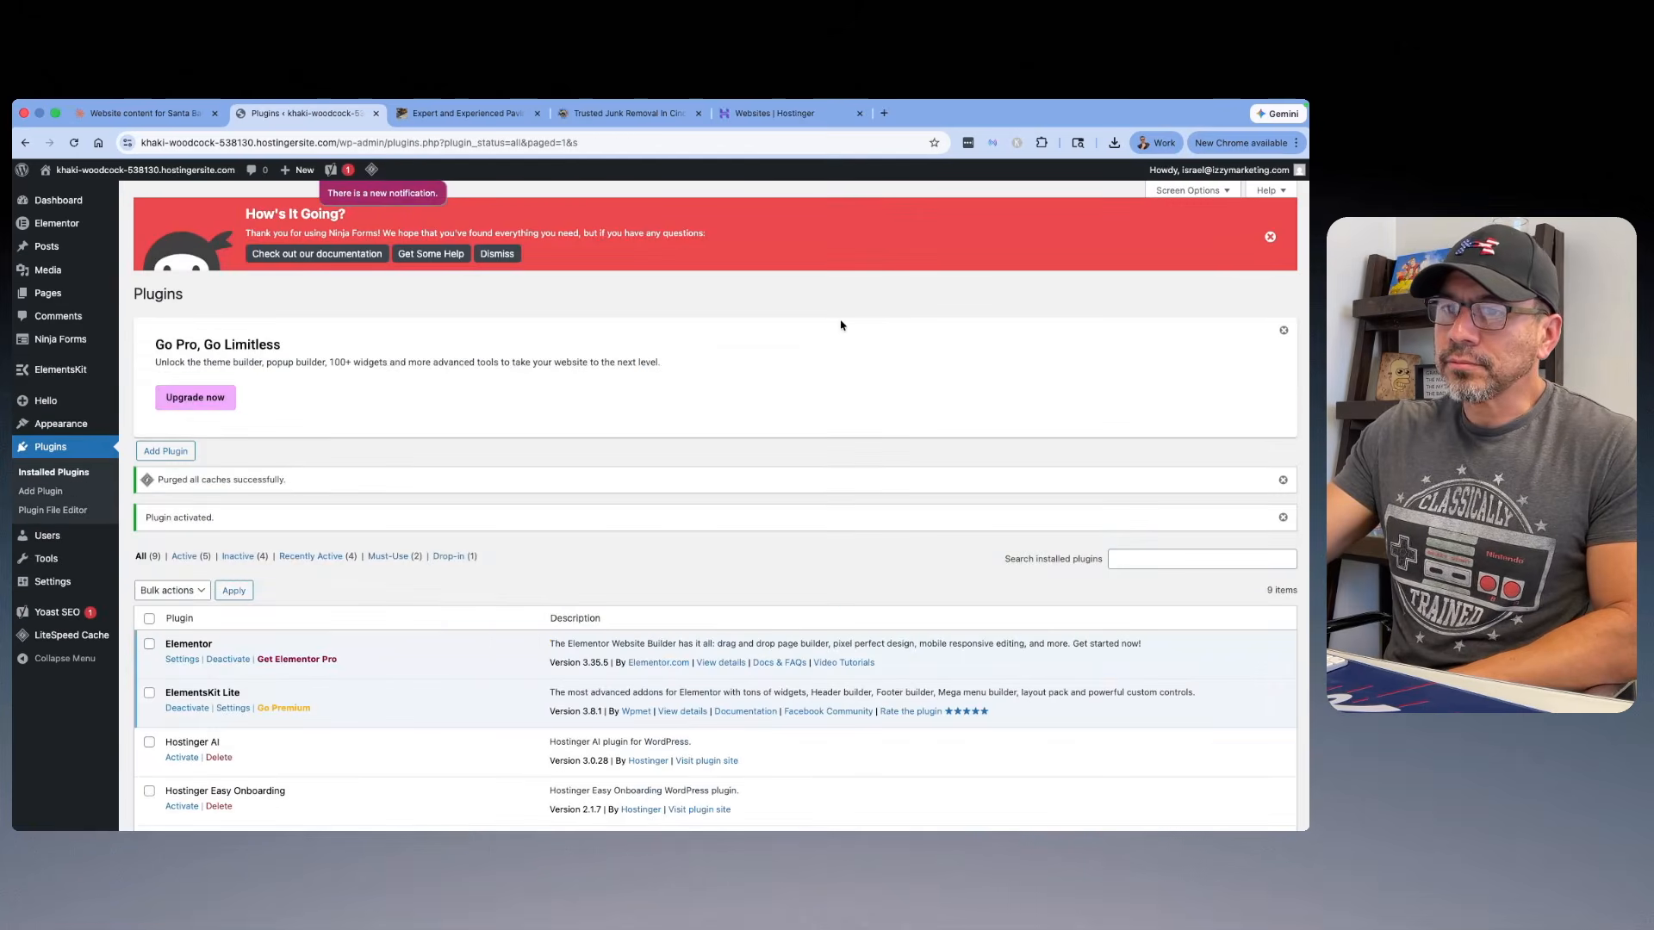
{"action": "scroll", "coordinate": [841, 325], "scroll_direction": "down", "scroll_amount": 5}
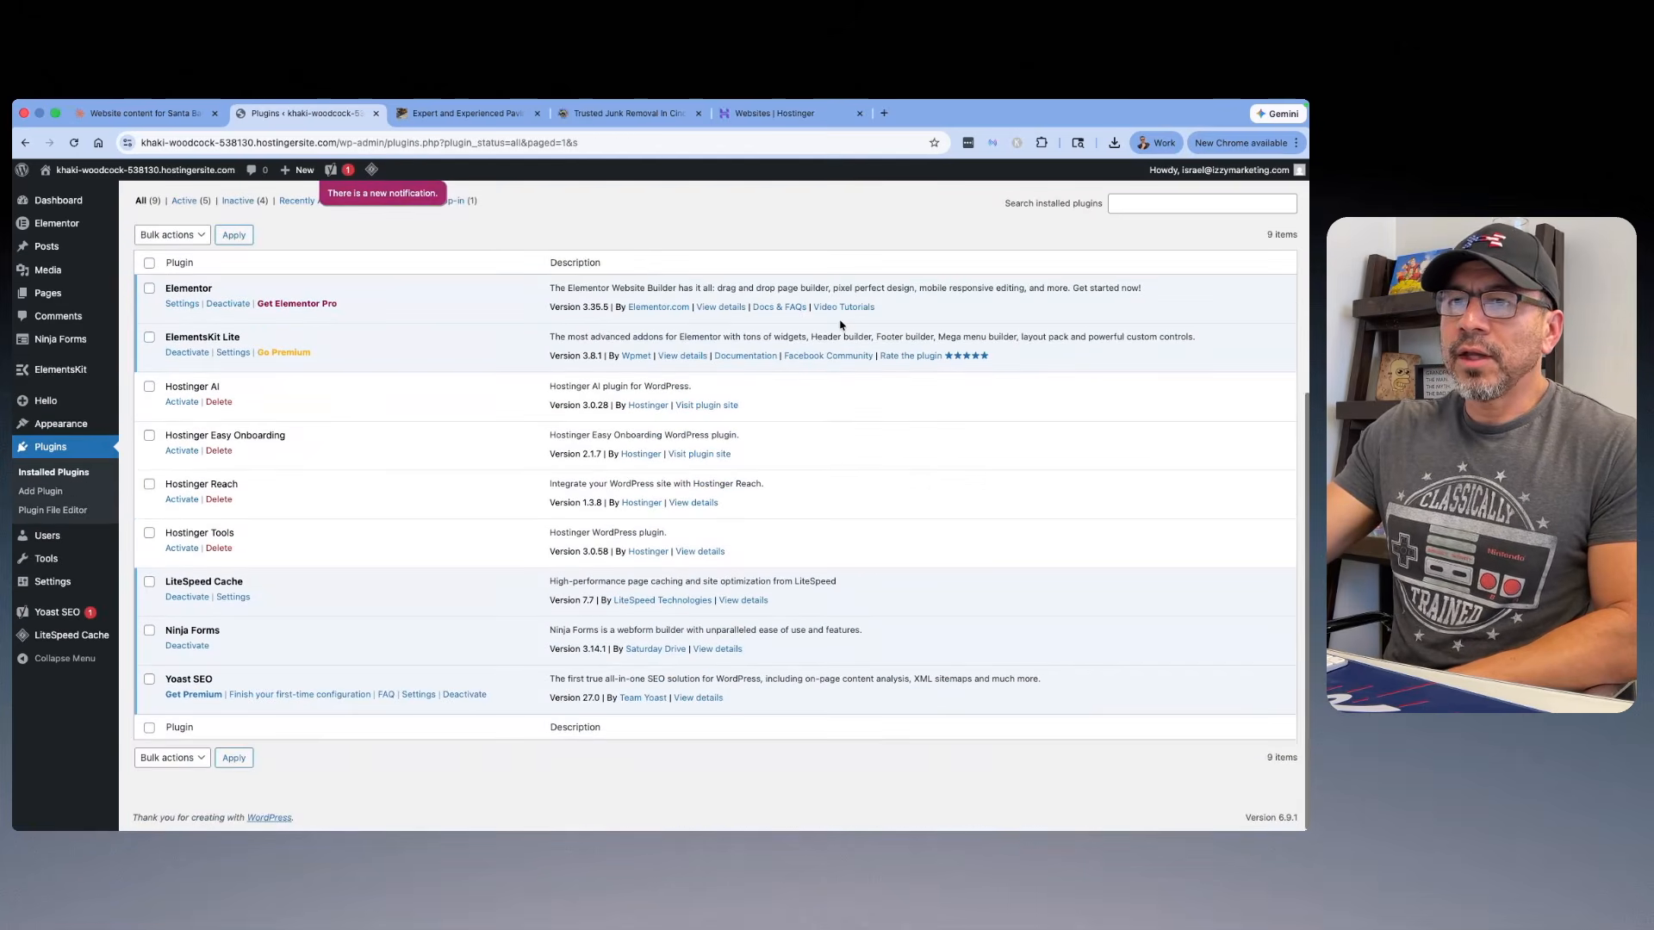
{"action": "mouse_move", "coordinate": [53, 379]}
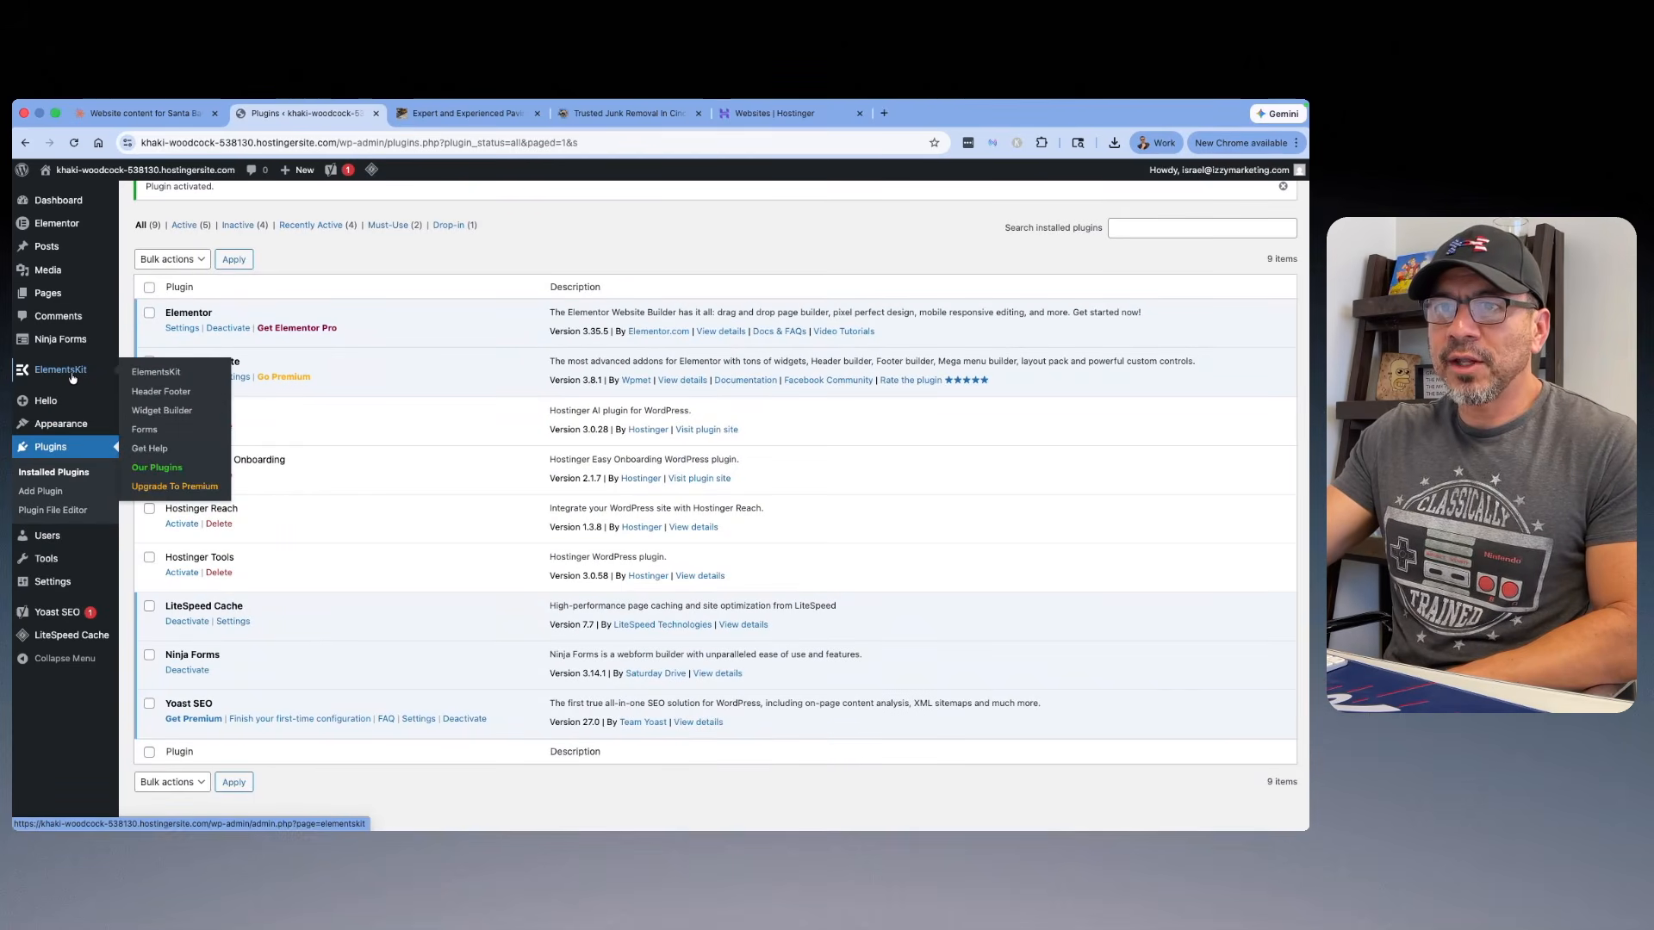
Step: Hide both notifications in the Yoast SEO alert center
{"action": "mouse_move", "coordinate": [49, 620]}
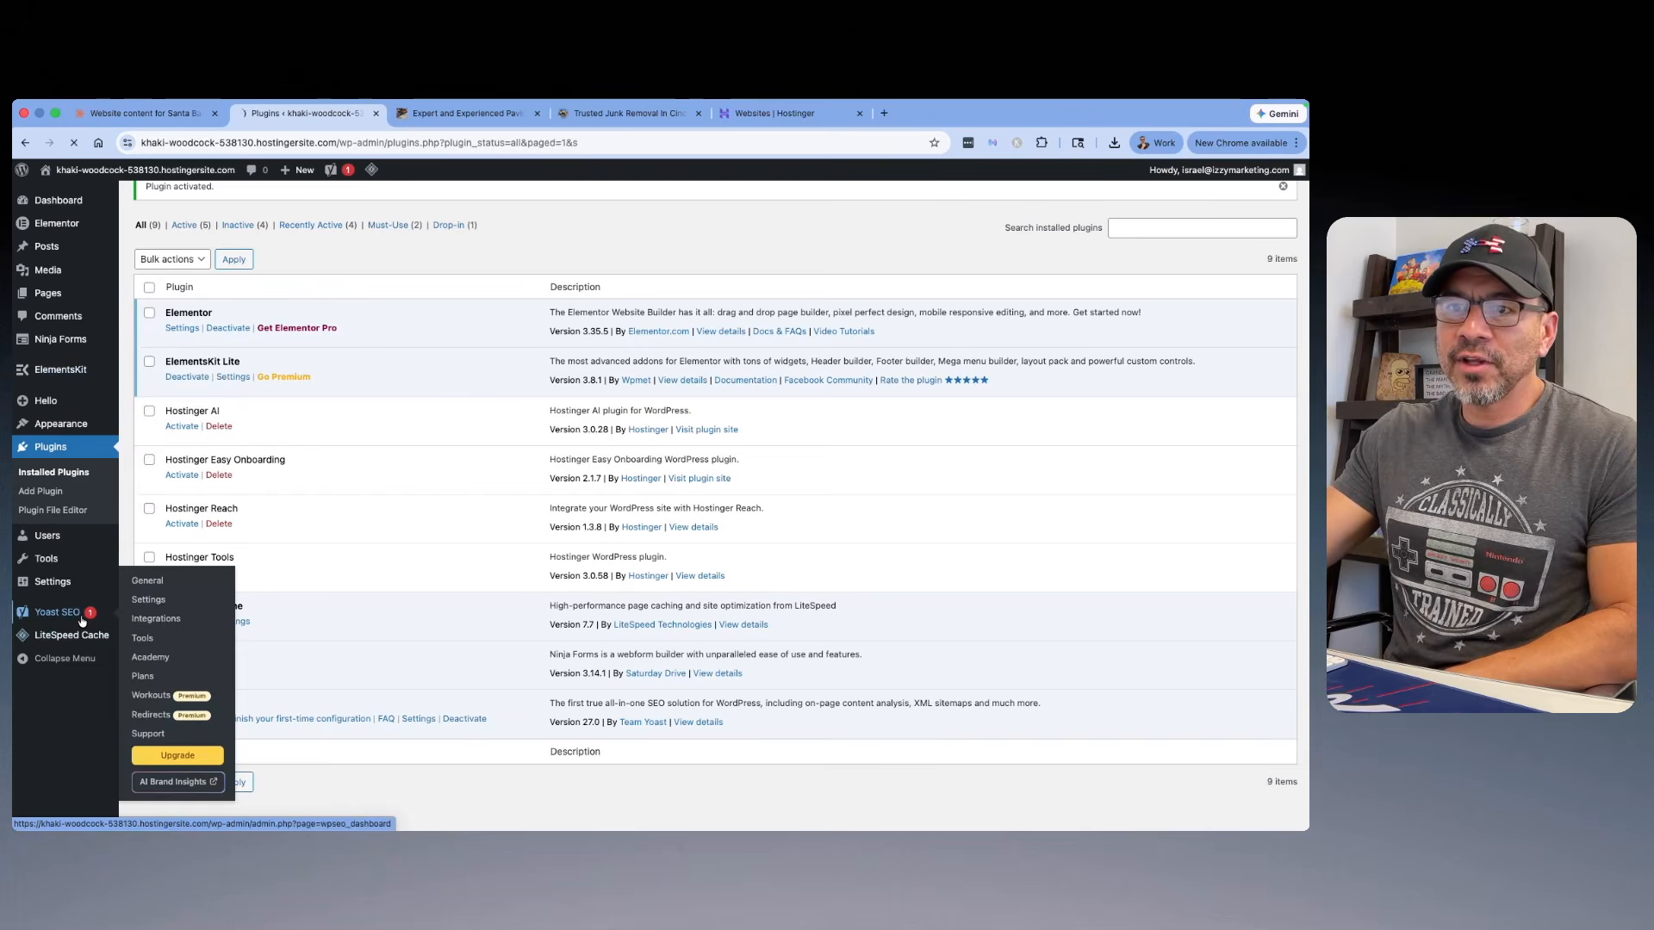
{"action": "left_click", "coordinate": [82, 620]}
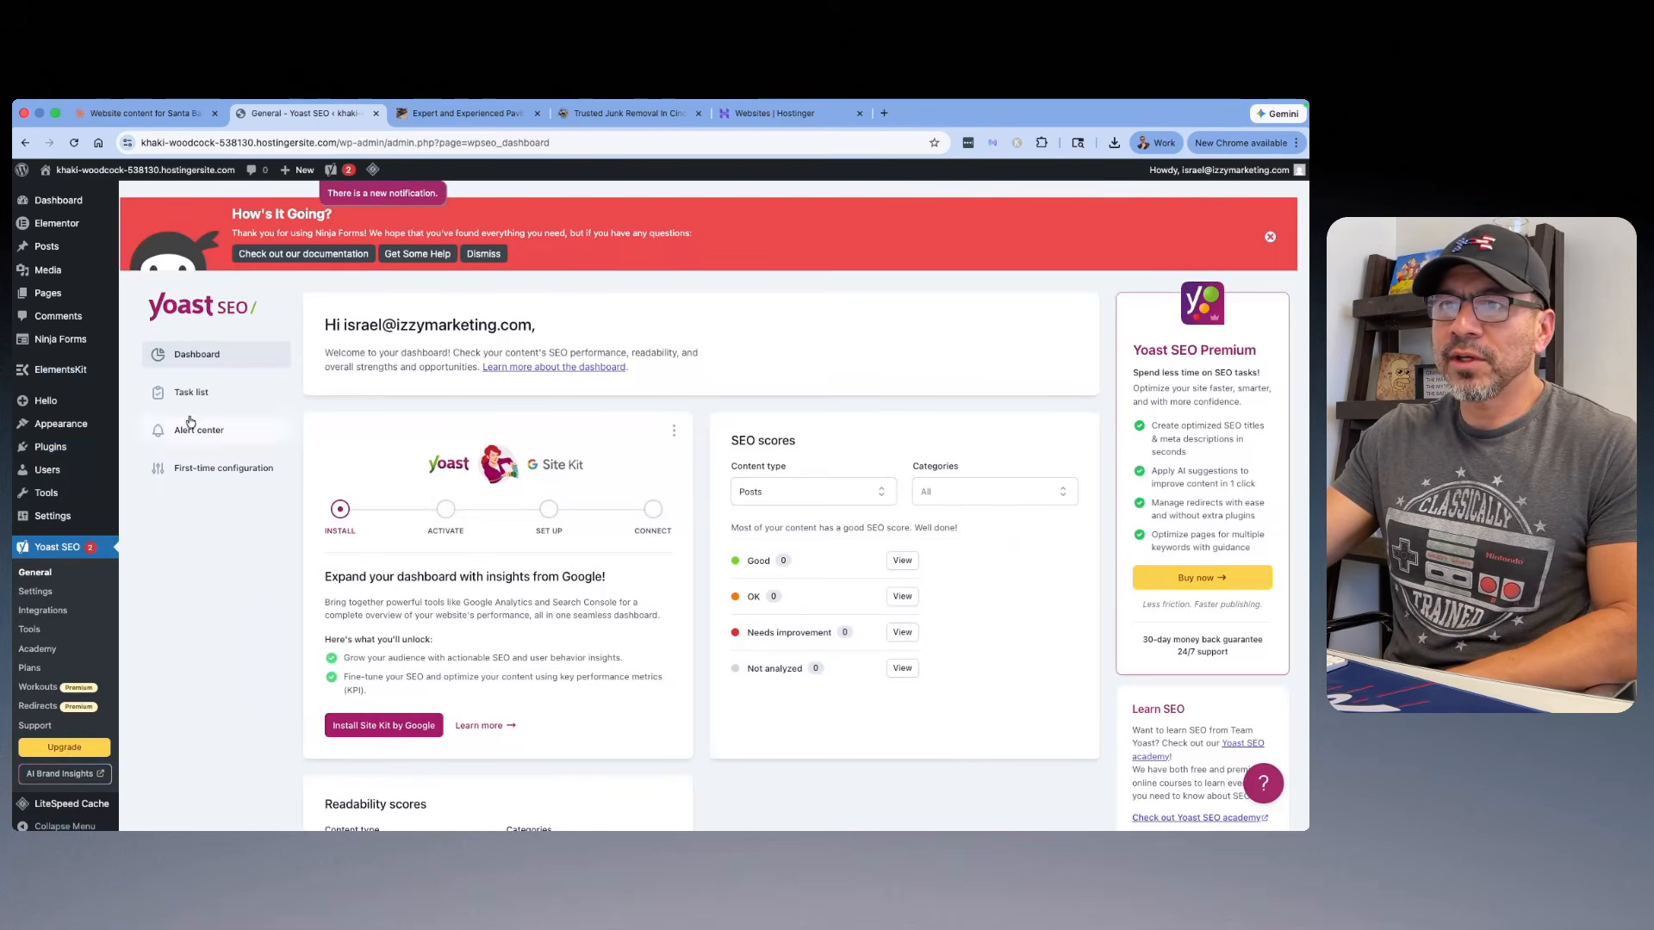
{"action": "left_click", "coordinate": [210, 430]}
{"action": "left_click", "coordinate": [1066, 494]}
{"action": "left_click", "coordinate": [1066, 516]}
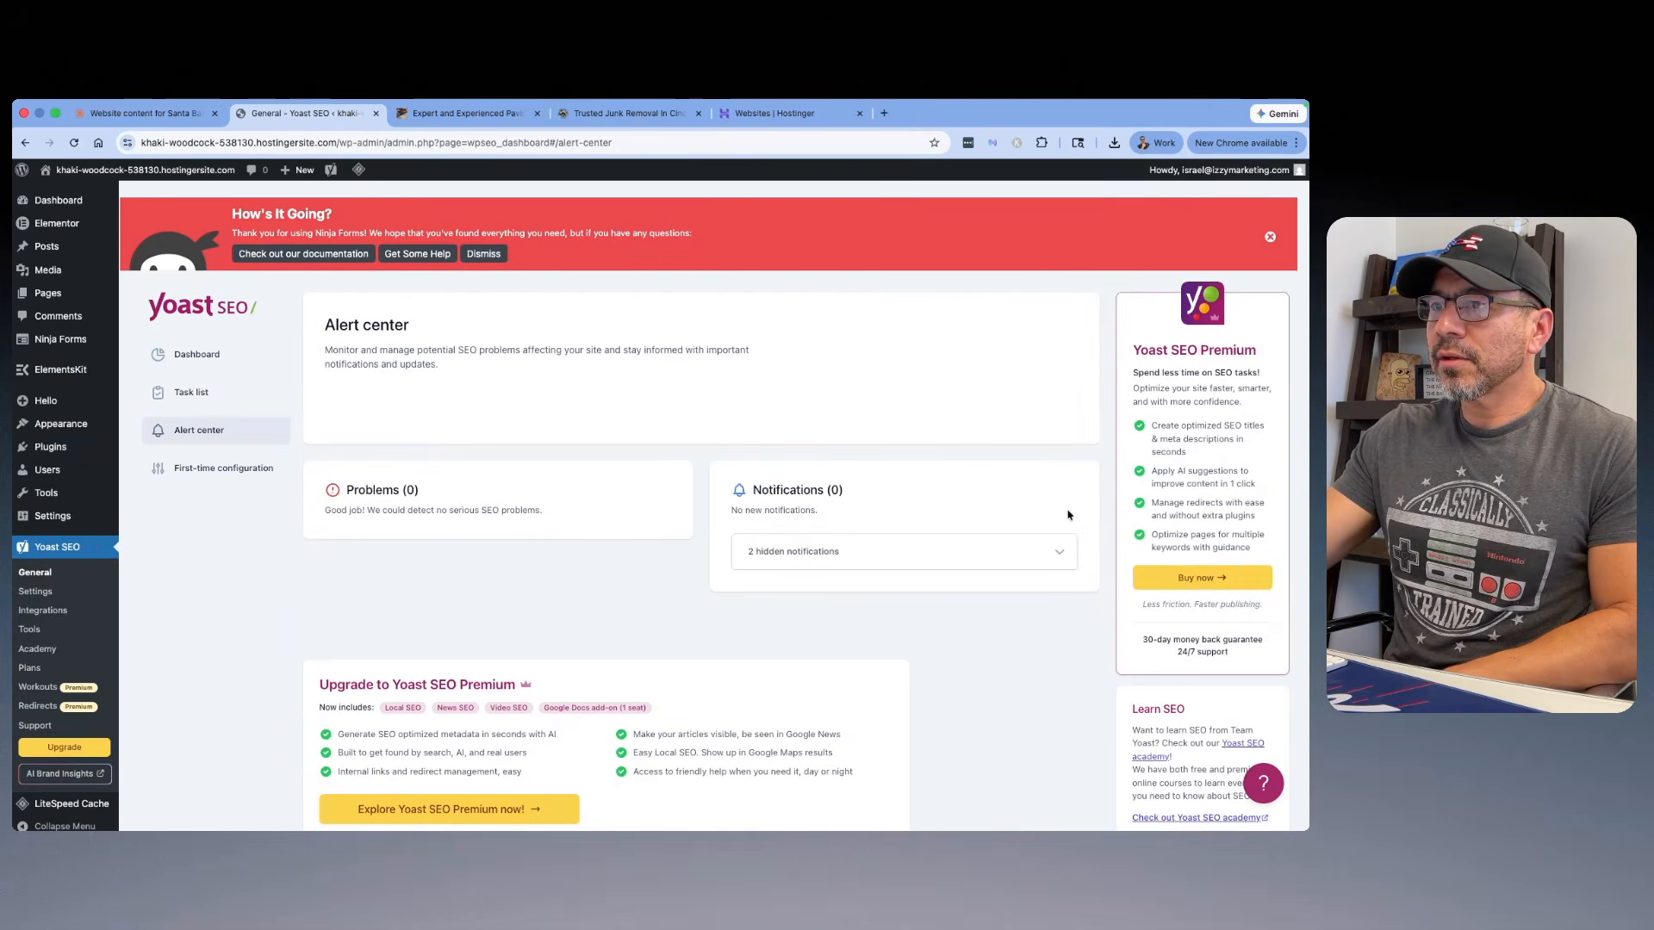
Step: Review the installed plugins list and open the page for adding new plugins
{"action": "mouse_move", "coordinate": [67, 450]}
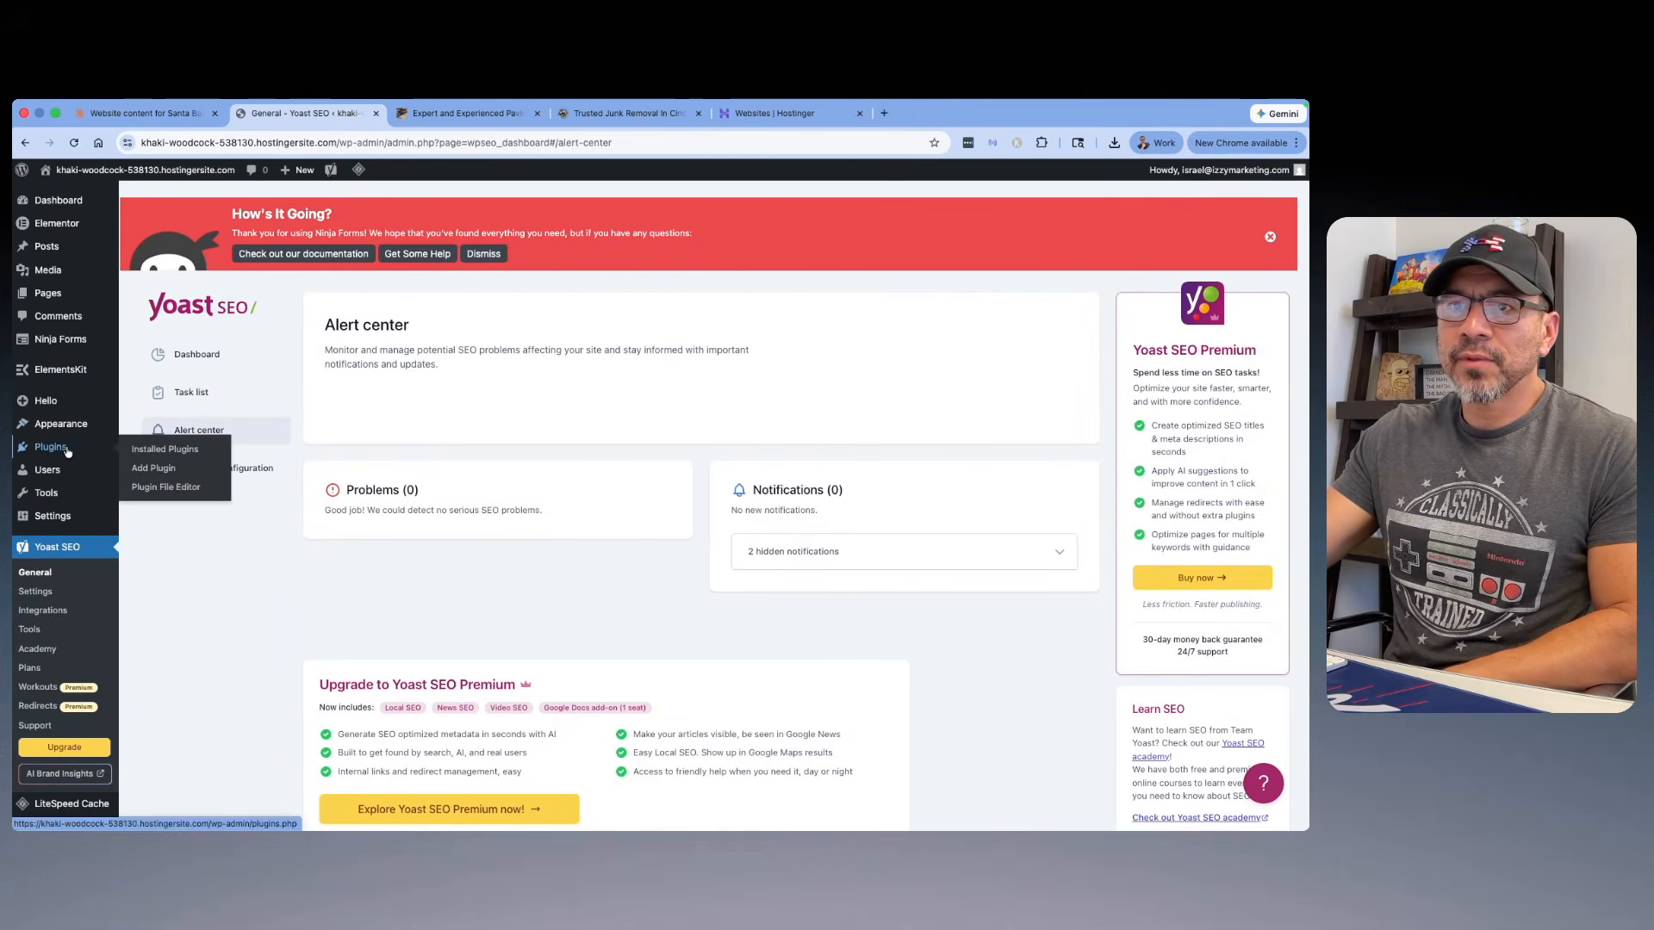
{"action": "scroll", "coordinate": [603, 450], "scroll_direction": "down", "scroll_amount": 3}
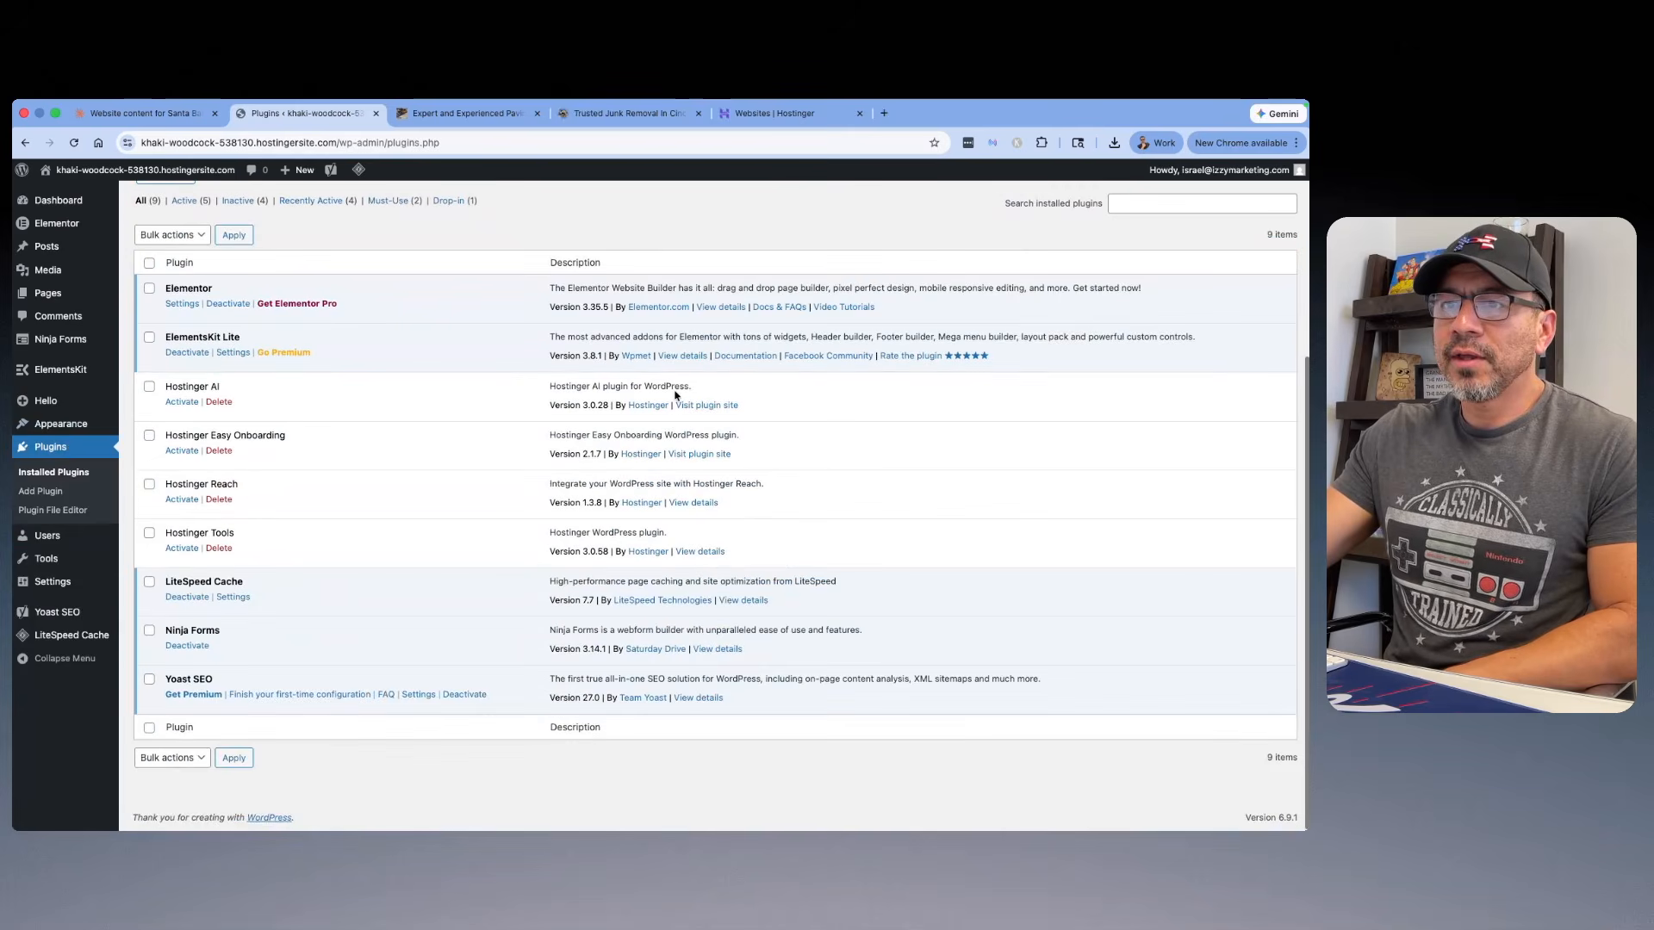
{"action": "scroll", "coordinate": [365, 388], "scroll_direction": "up", "scroll_amount": 3}
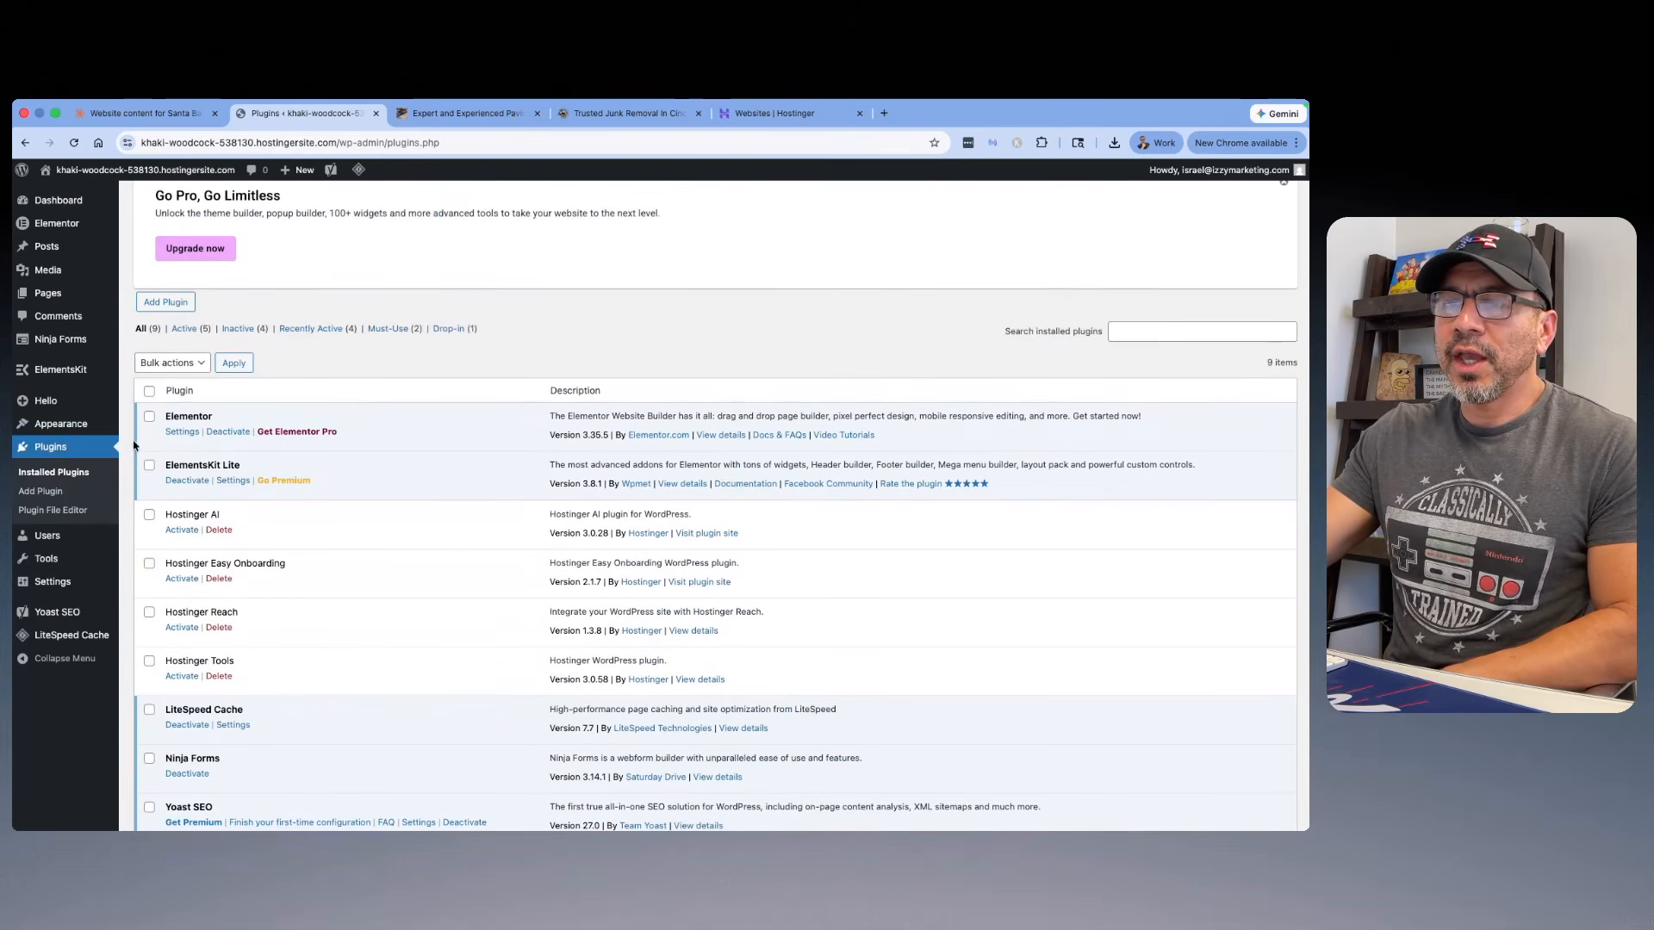
{"action": "left_click", "coordinate": [45, 495]}
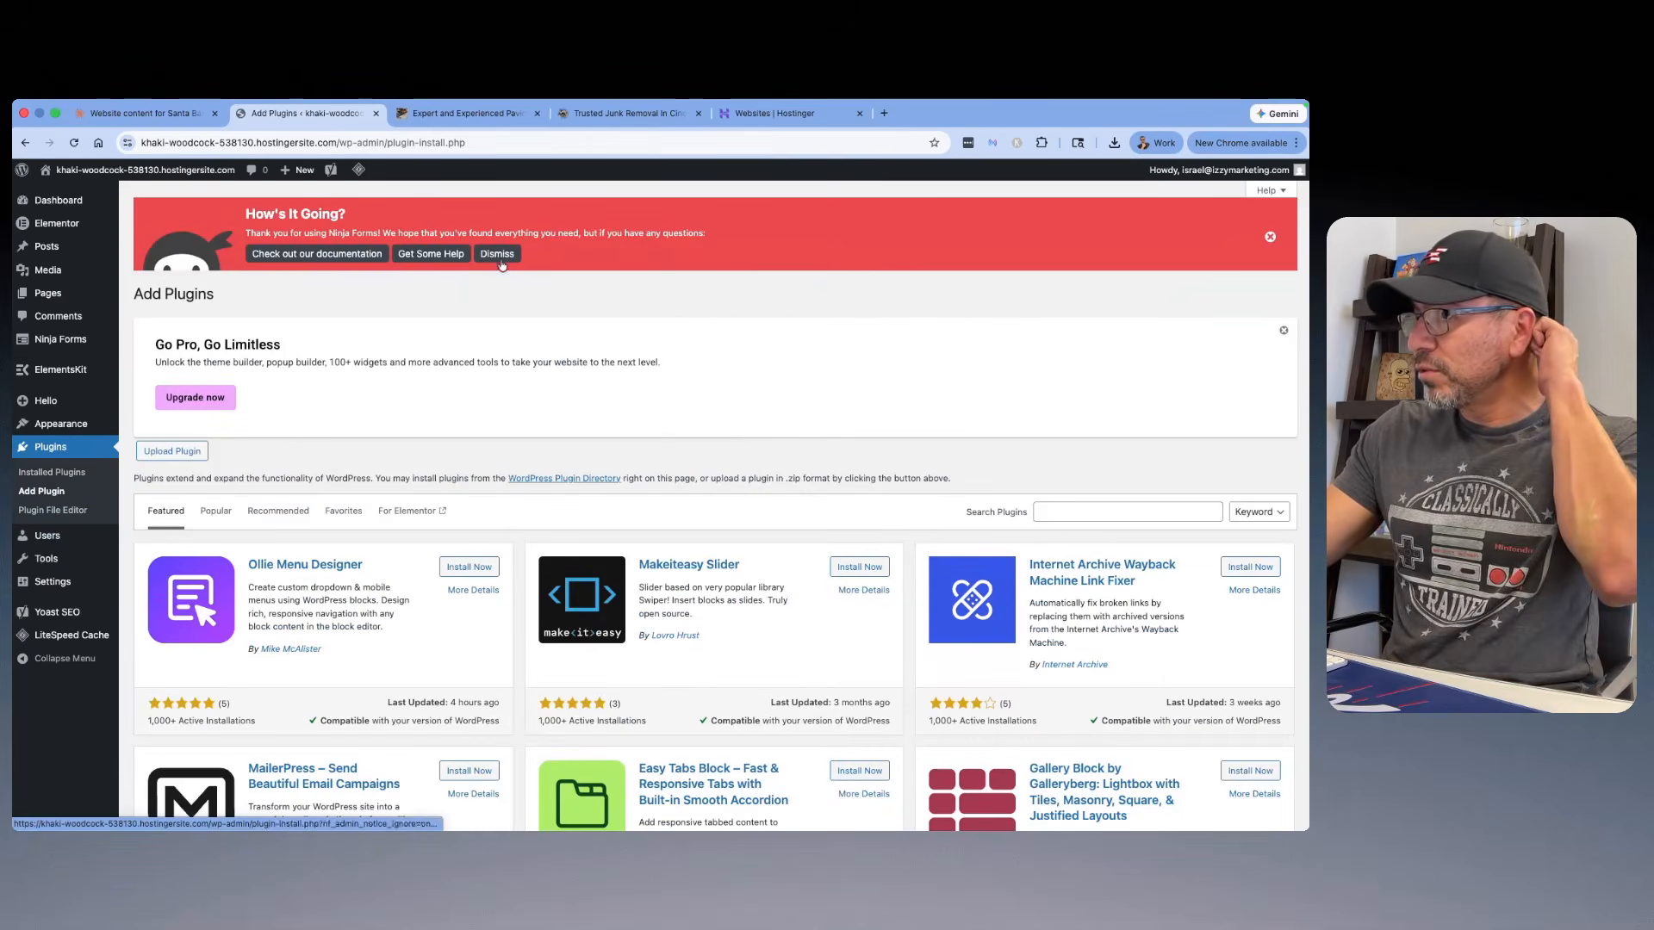
Step: Compare the customer reviews sections on the All In 1 Junk Removal and Granite Northwest homepages
{"action": "left_click", "coordinate": [622, 113]}
{"action": "scroll", "coordinate": [759, 285], "scroll_direction": "down", "scroll_amount": 15}
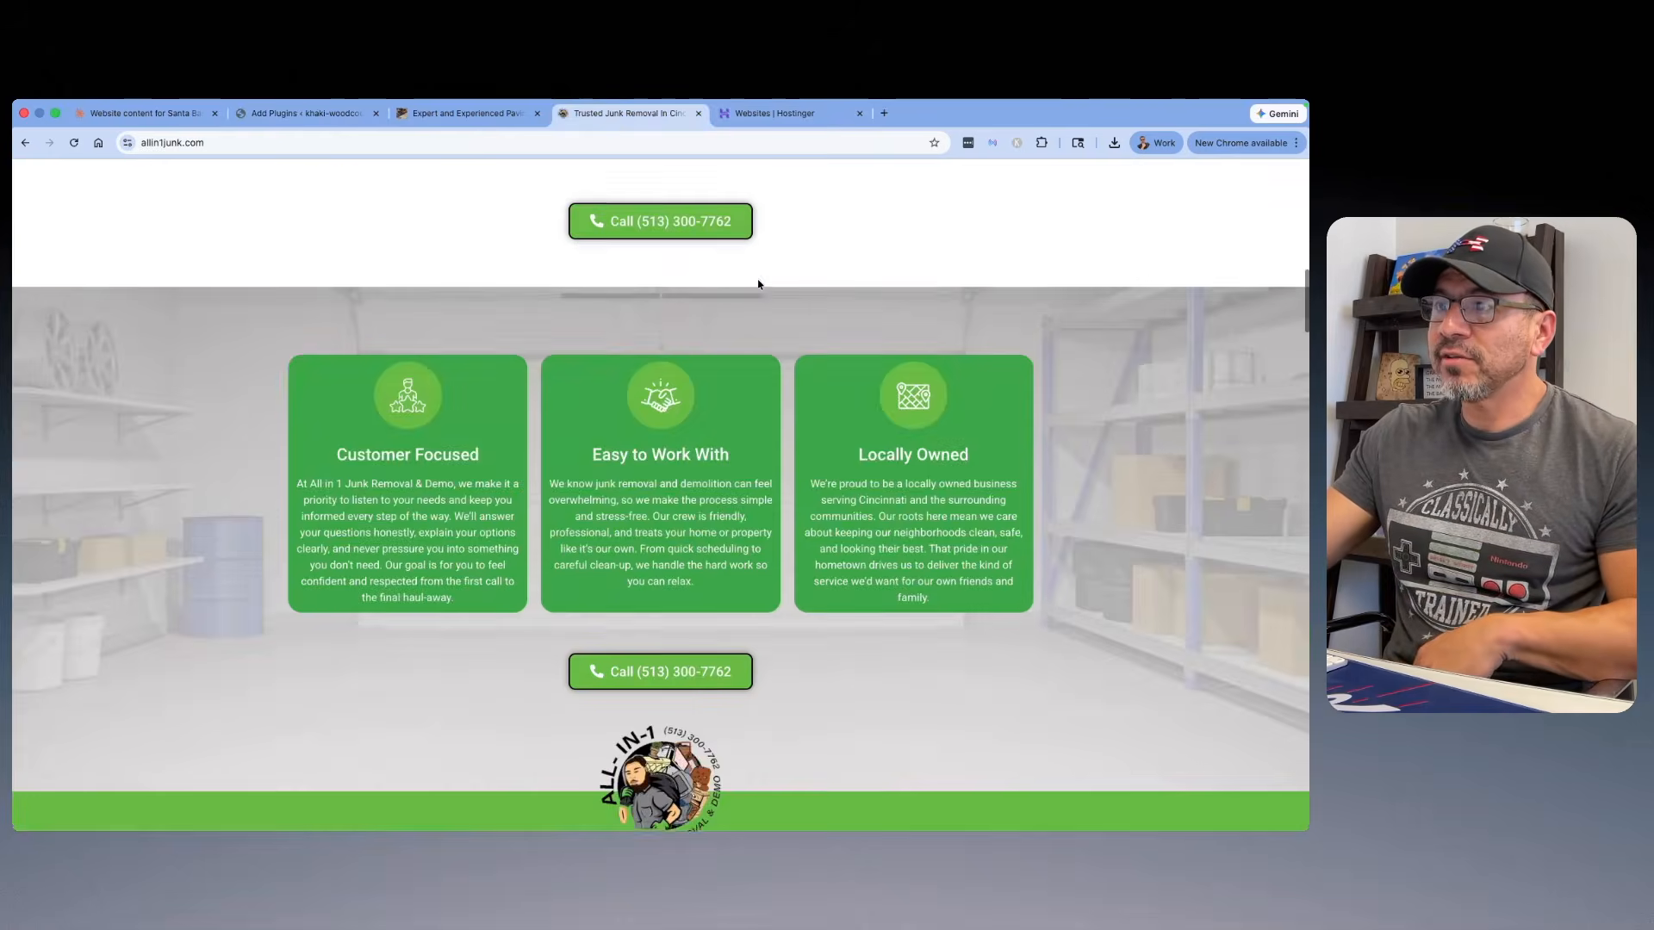
{"action": "scroll", "coordinate": [759, 284], "scroll_direction": "down", "scroll_amount": 20}
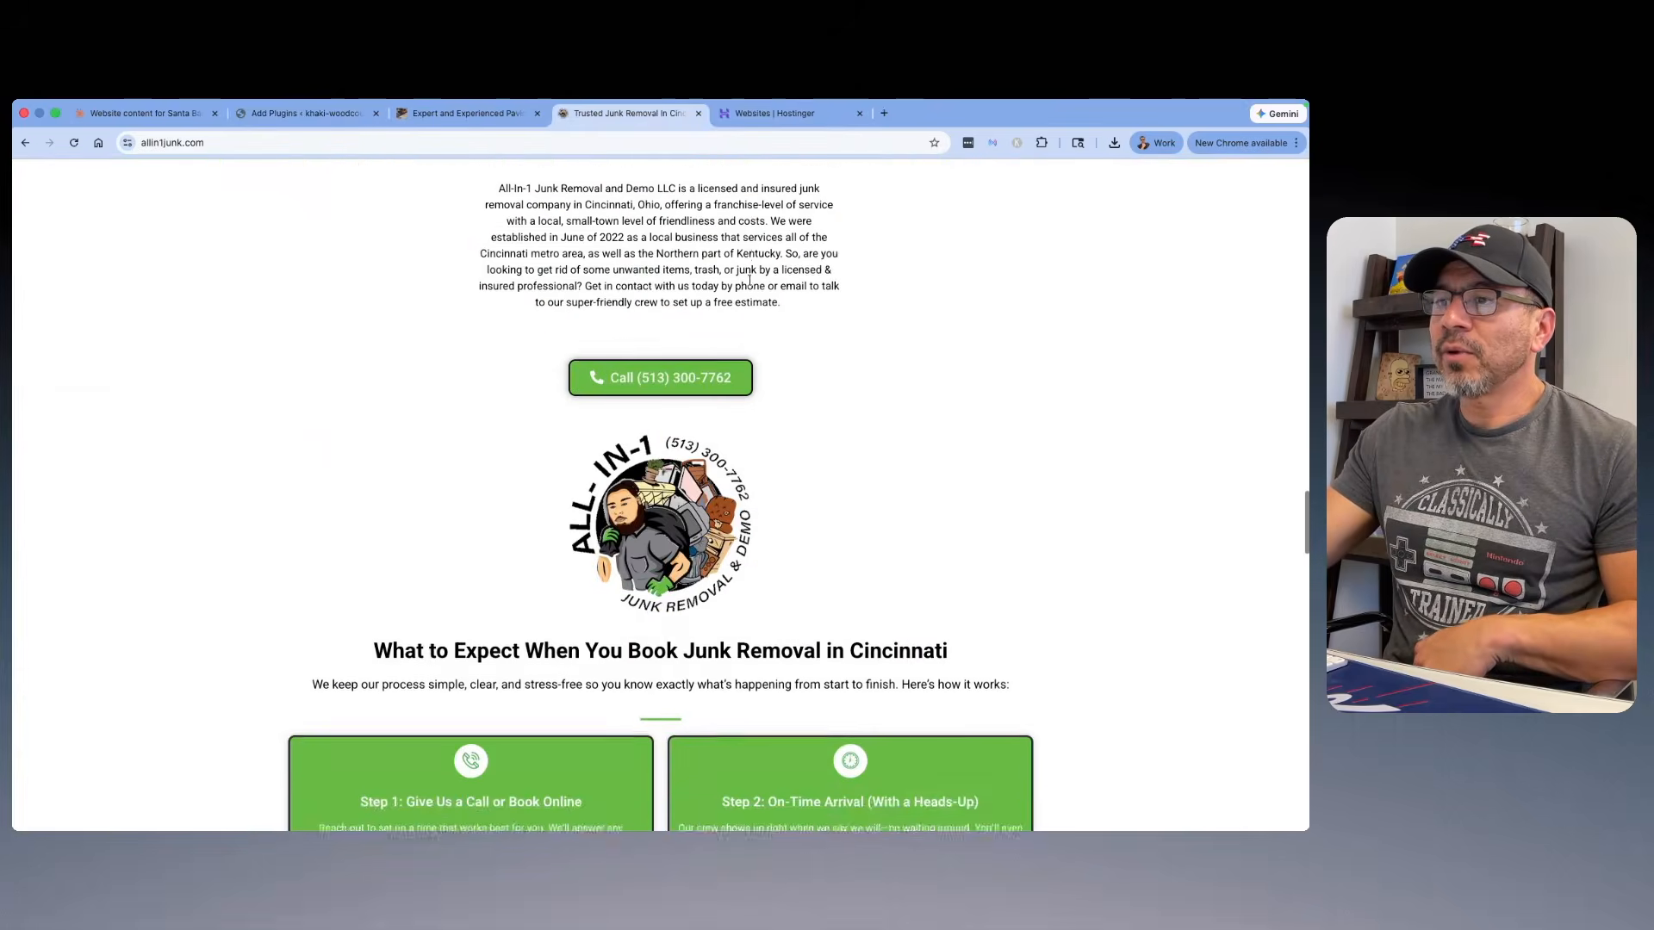
{"action": "scroll", "coordinate": [749, 280], "scroll_direction": "down", "scroll_amount": 15}
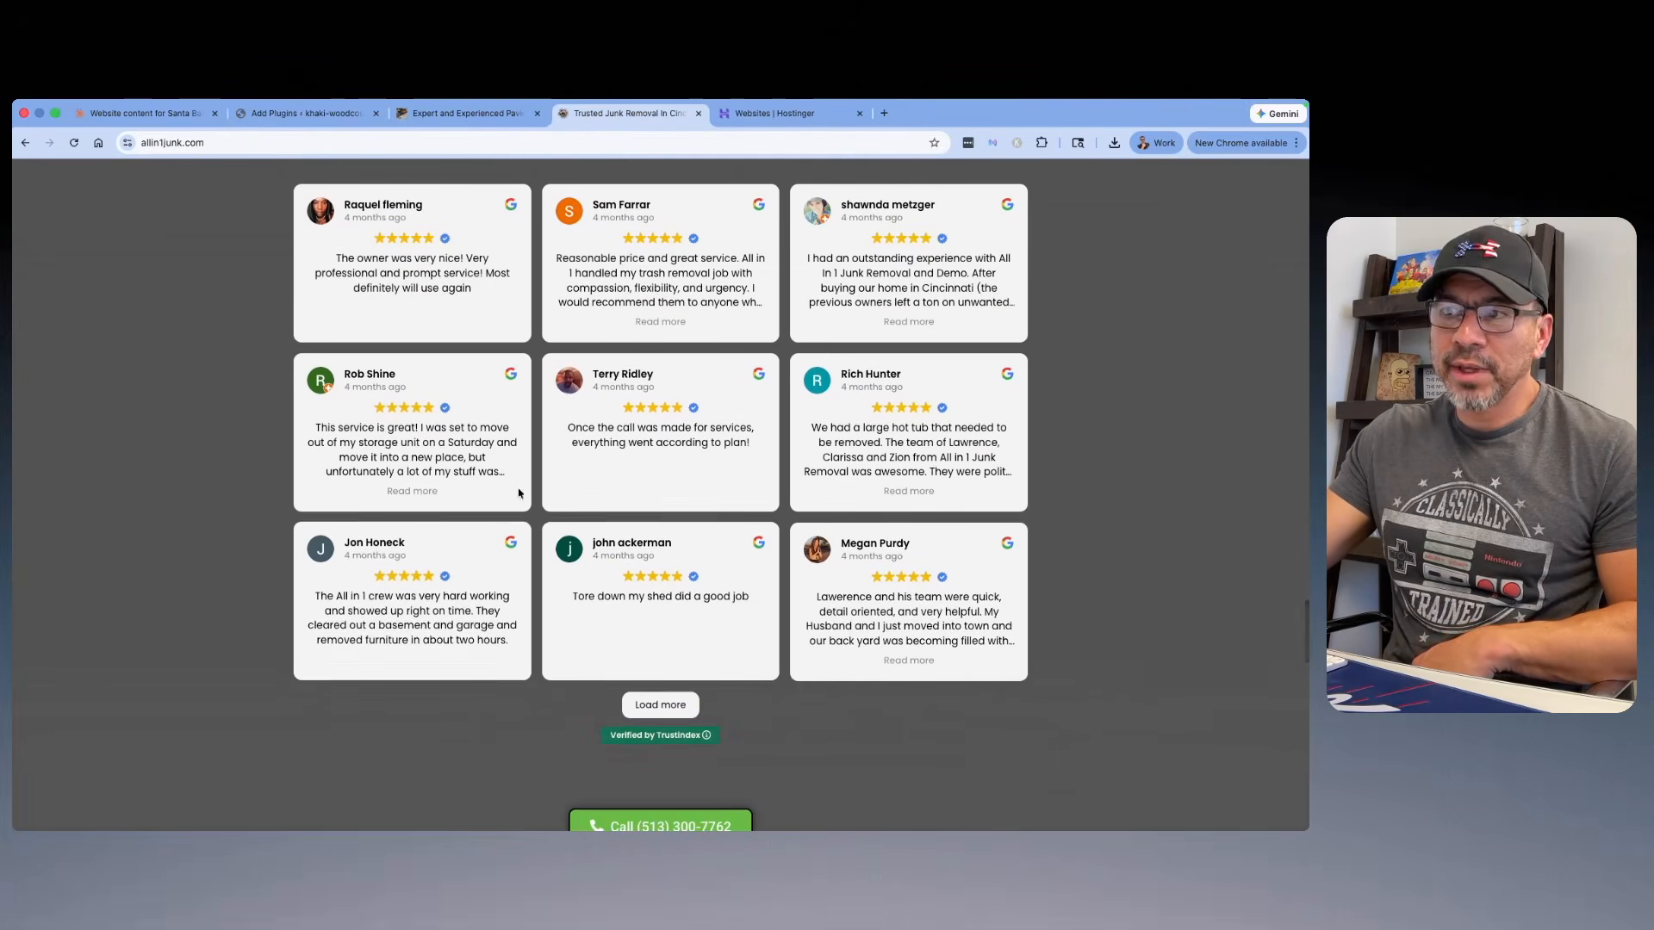
{"action": "left_click", "coordinate": [465, 113]}
{"action": "scroll", "coordinate": [784, 351], "scroll_direction": "down", "scroll_amount": 5}
{"action": "scroll", "coordinate": [784, 351], "scroll_direction": "down", "scroll_amount": 8}
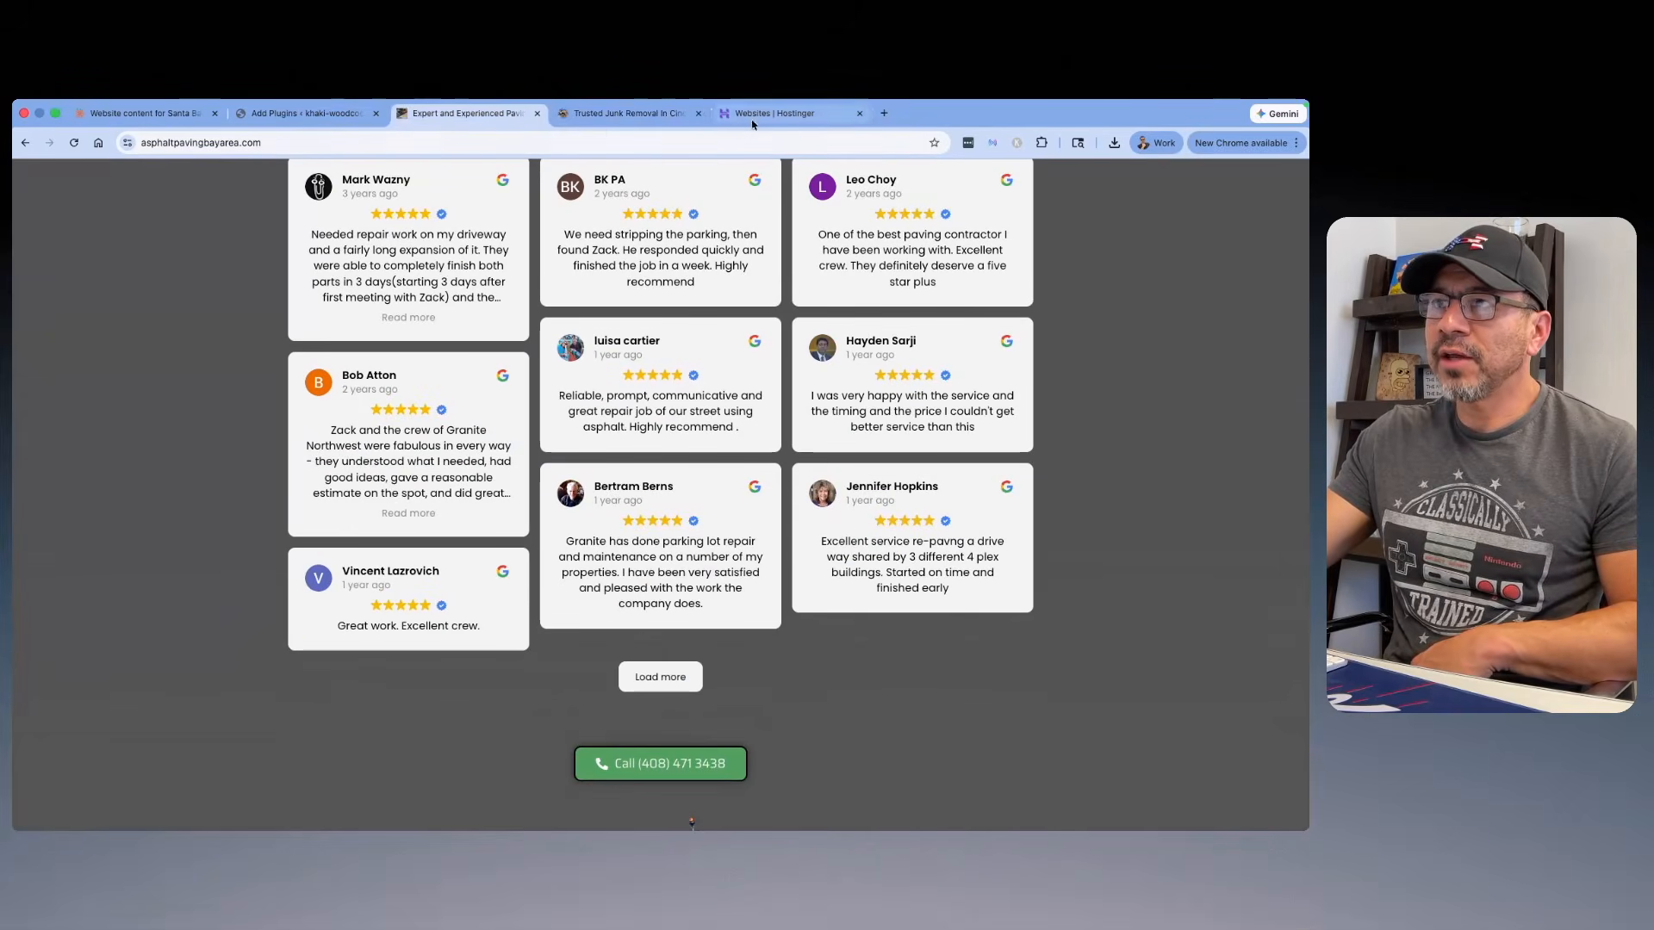
Step: Search the WordPress plugin directory for "reviews" and install and activate Widgets for Google Reviews by Trustindex
{"action": "left_click", "coordinate": [317, 116]}
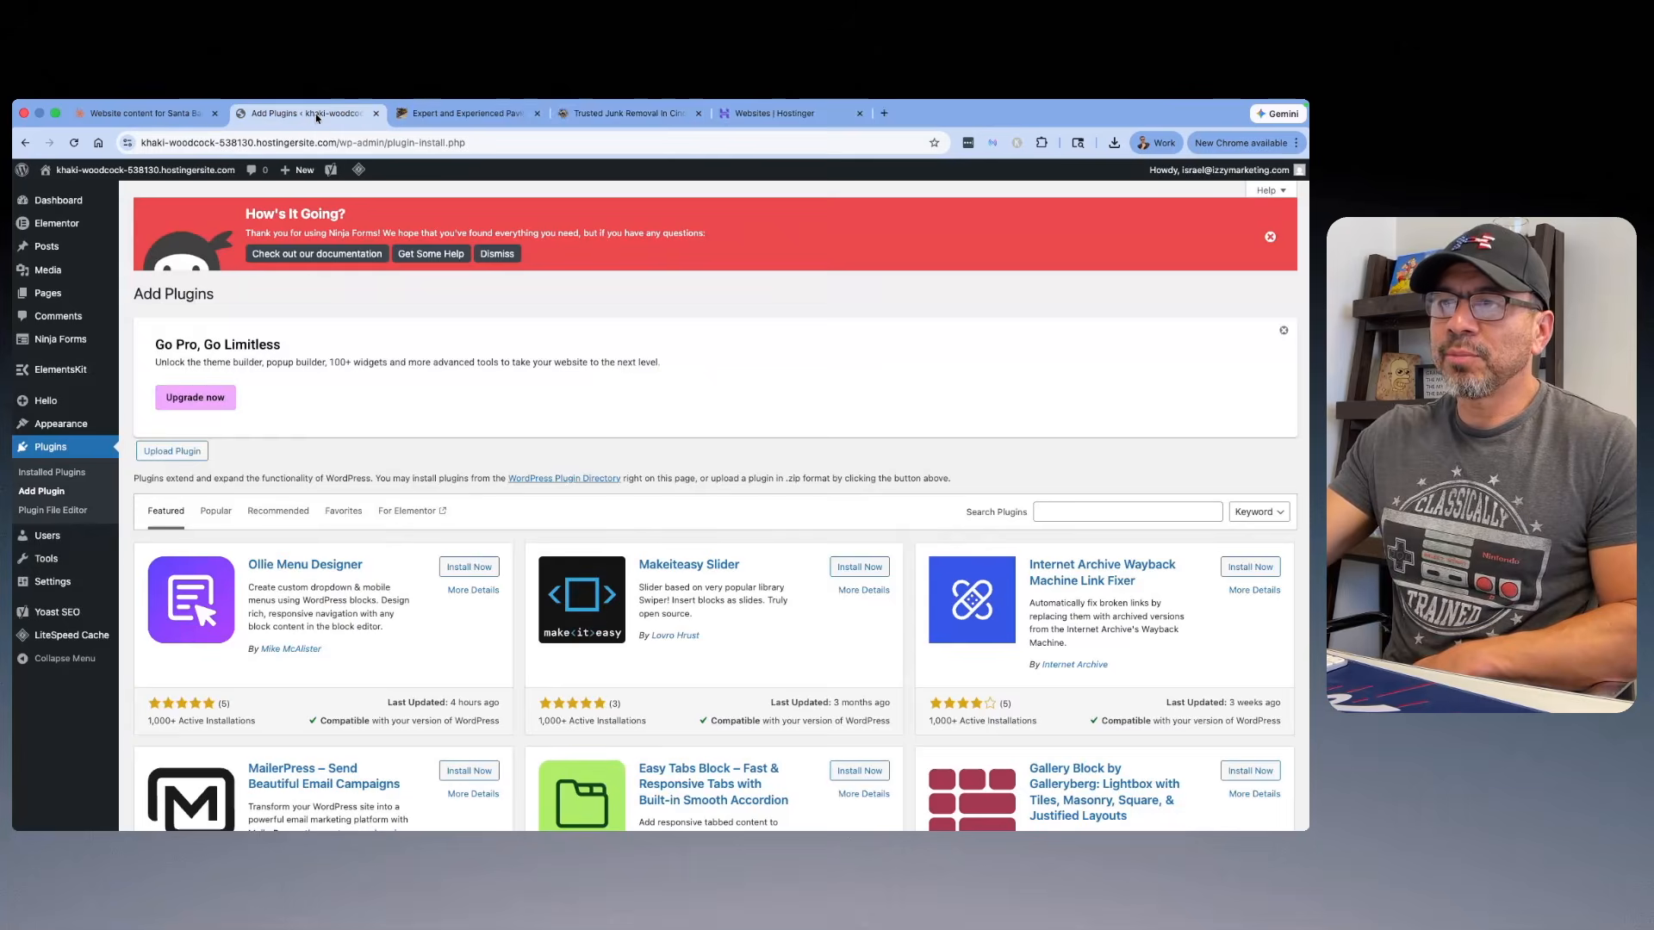
{"action": "left_click", "coordinate": [1120, 512]}
{"action": "type", "text": "review"}
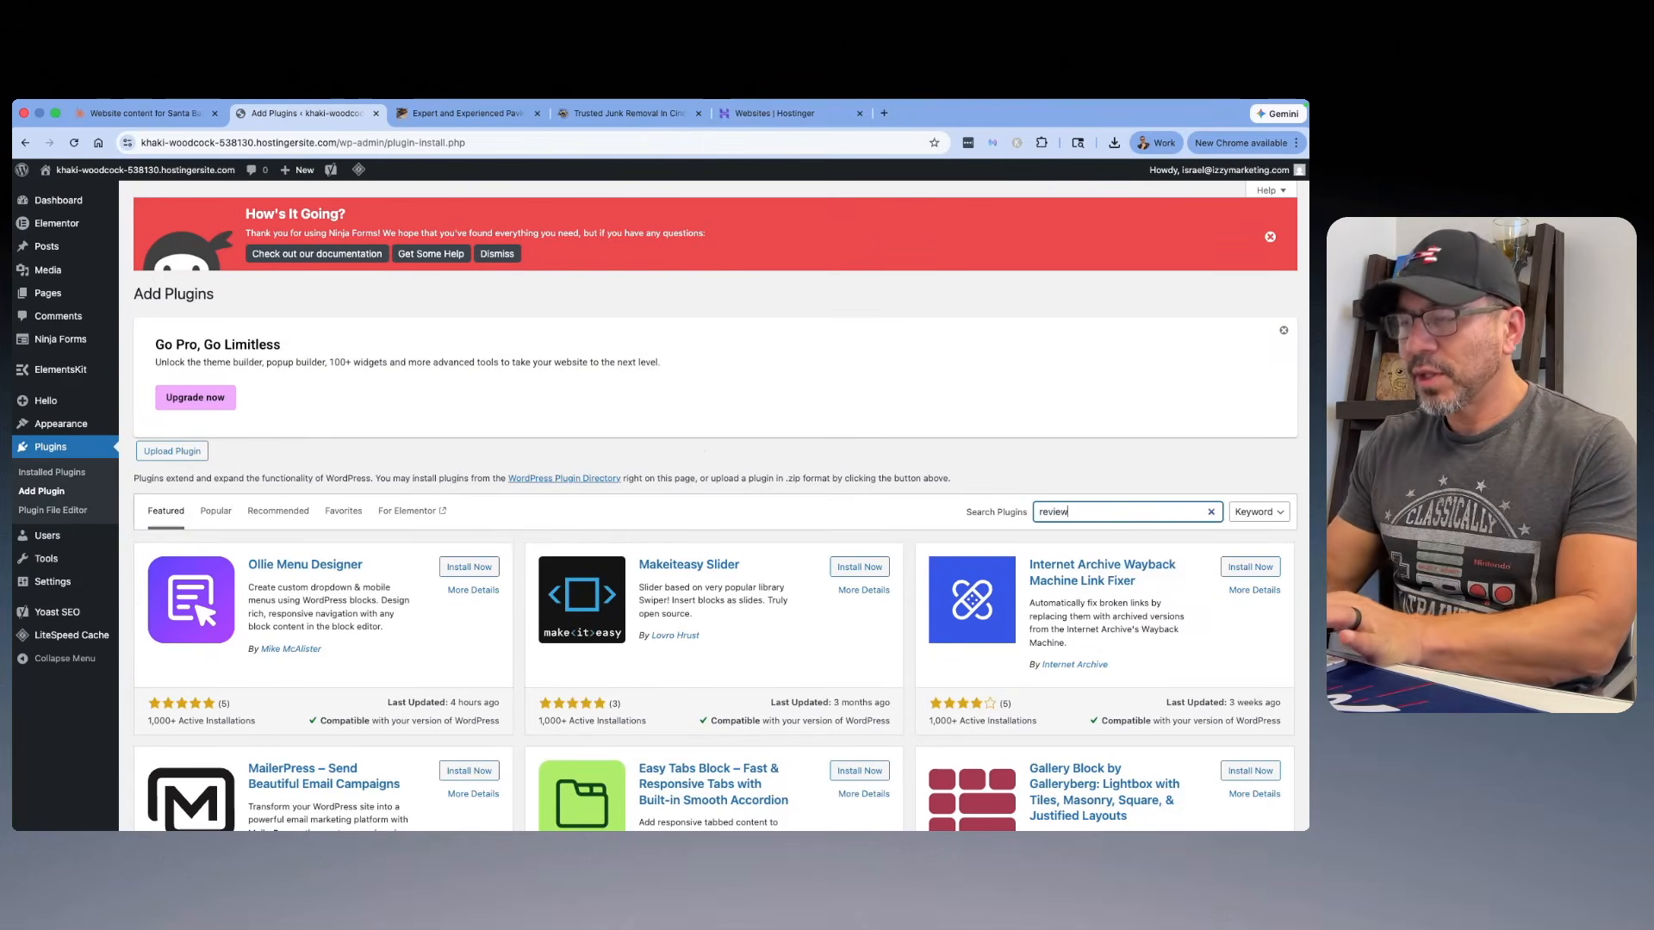
{"action": "type", "text": "s"}
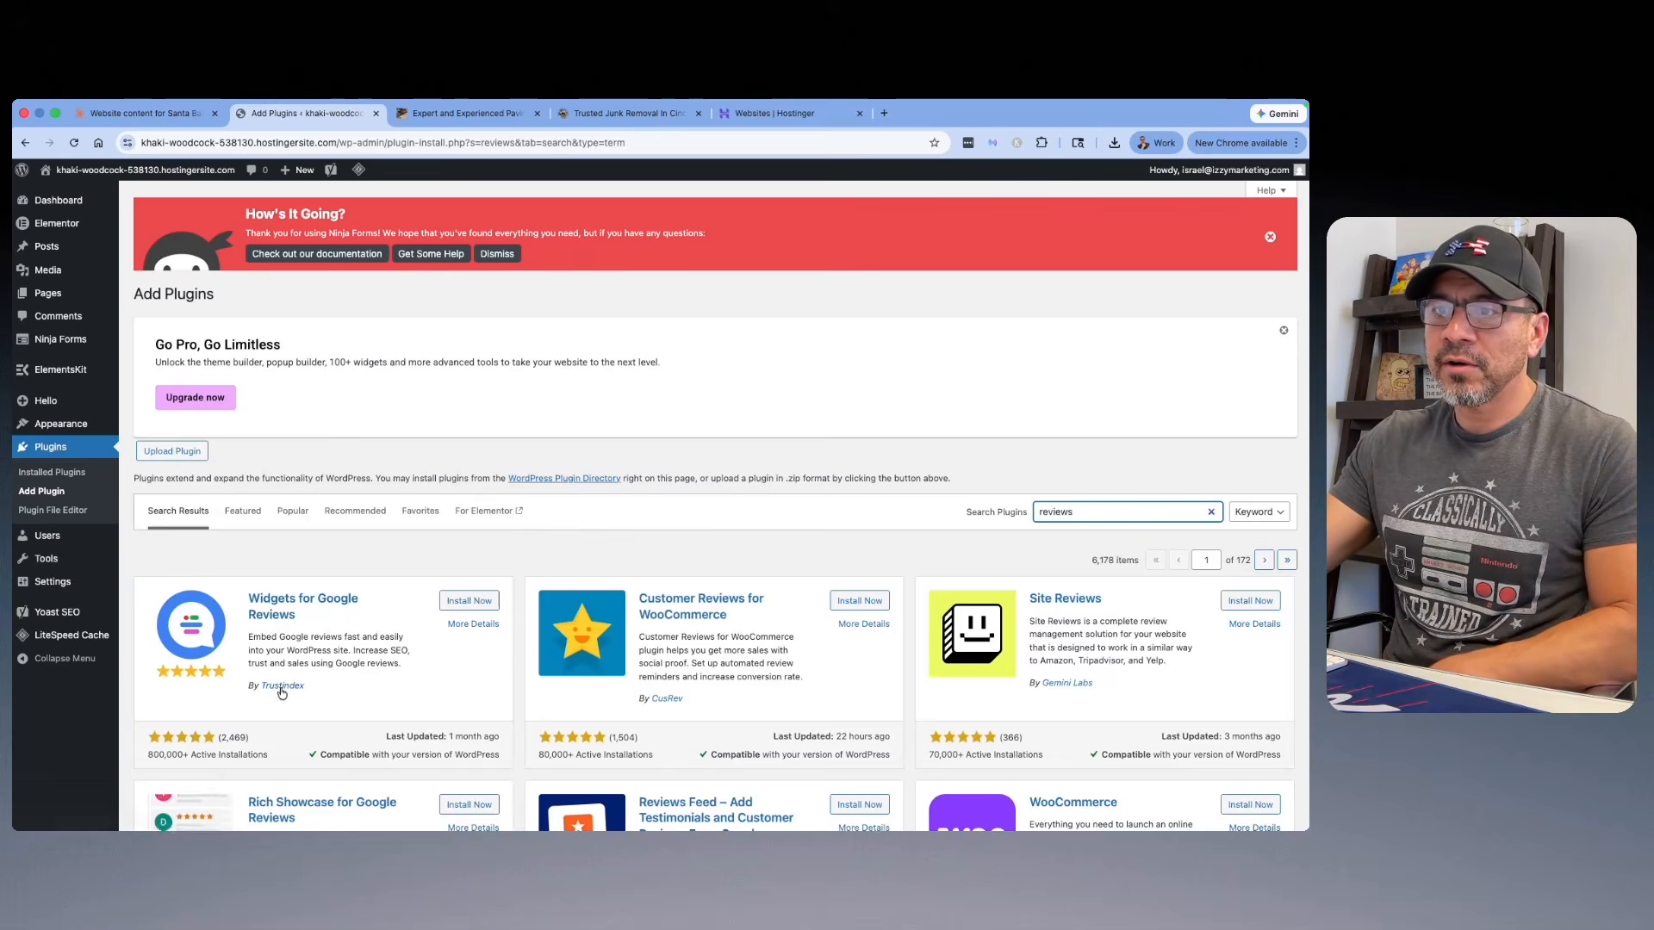
{"action": "left_click", "coordinate": [472, 601]}
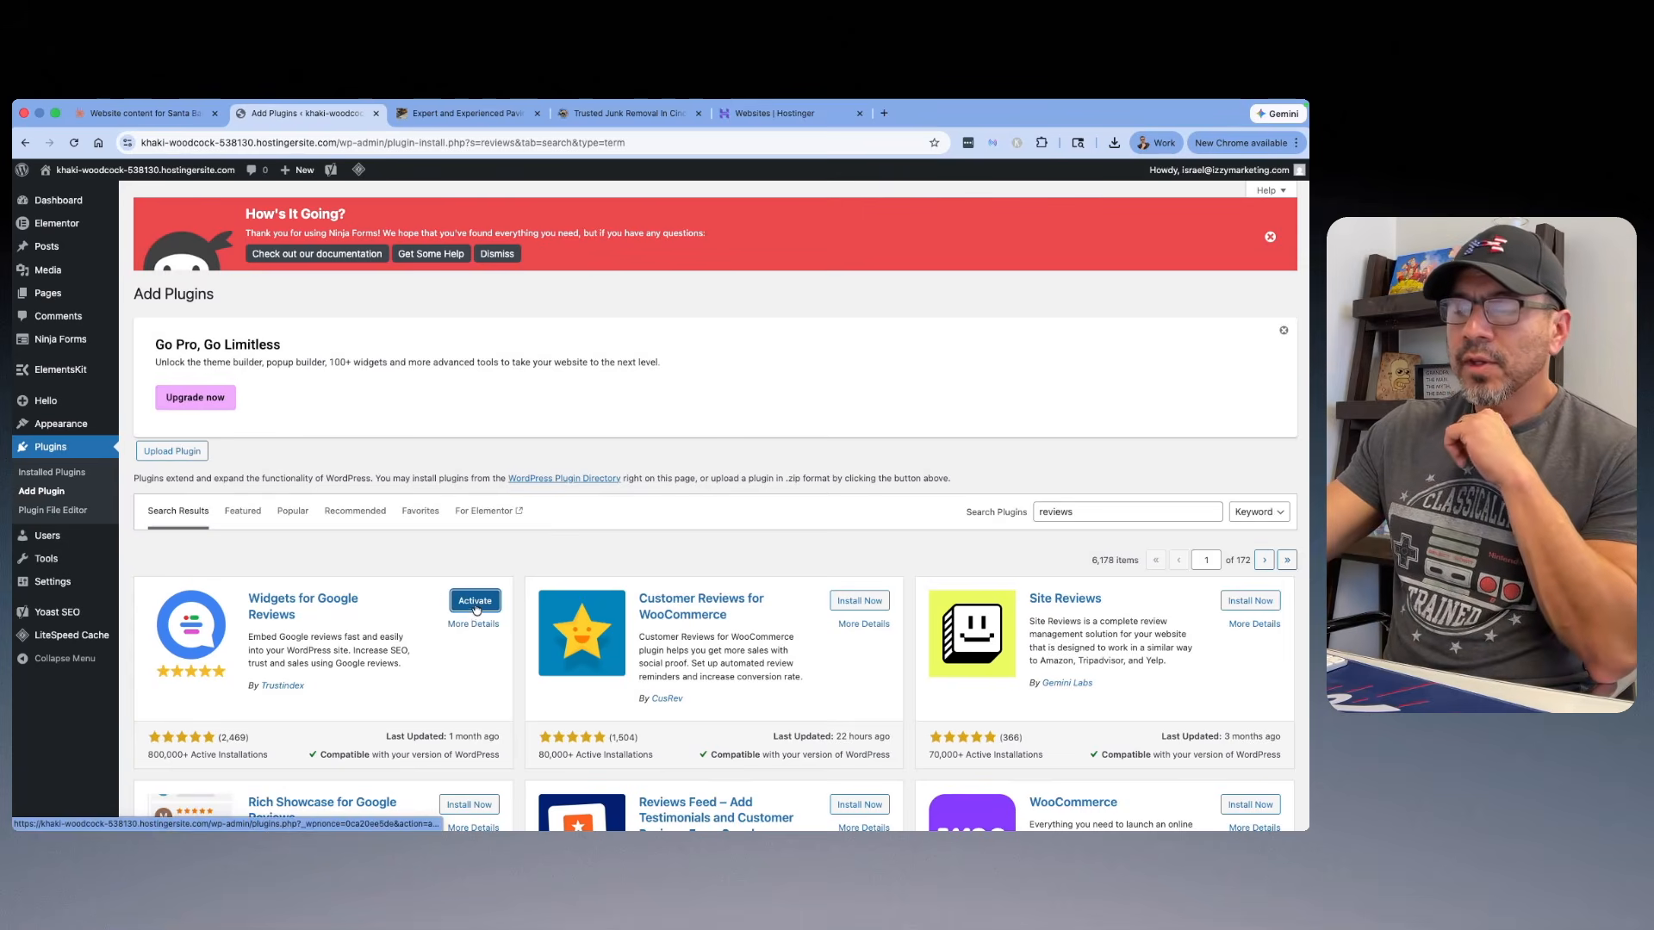
{"action": "left_click", "coordinate": [477, 603]}
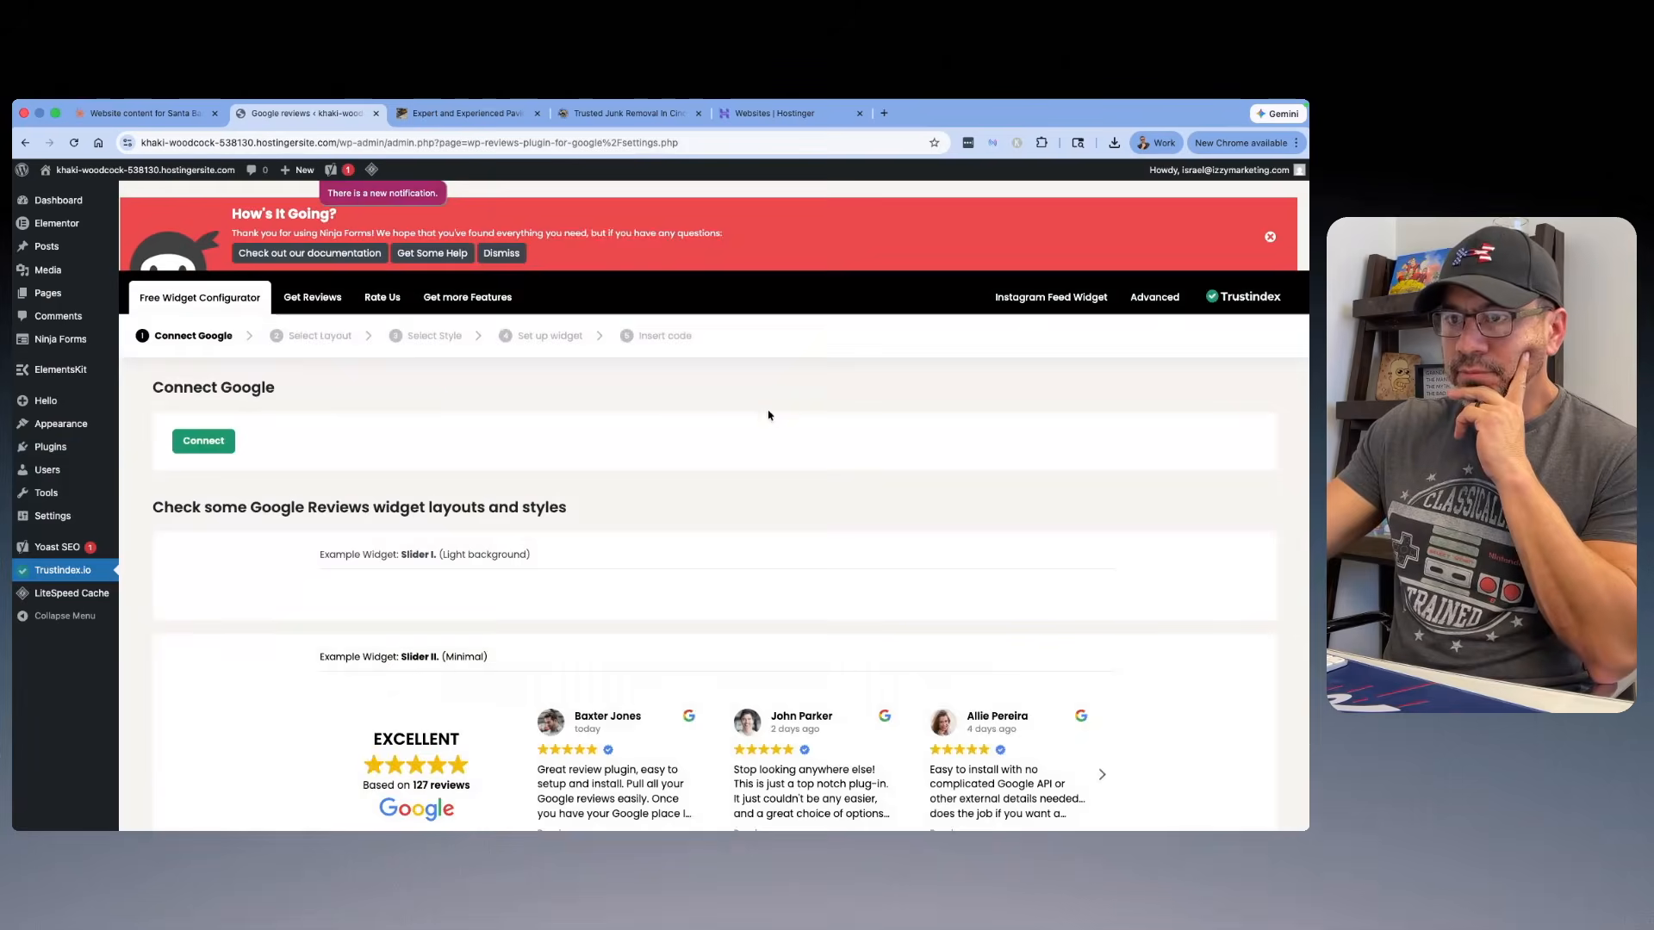
Step: Connect the Google Business Profile "Get Bizzy LLC" to the Trustindex reviews widget and view the available widget layouts
{"action": "scroll", "coordinate": [769, 415], "scroll_direction": "down", "scroll_amount": 3}
{"action": "scroll", "coordinate": [517, 405], "scroll_direction": "up", "scroll_amount": 2}
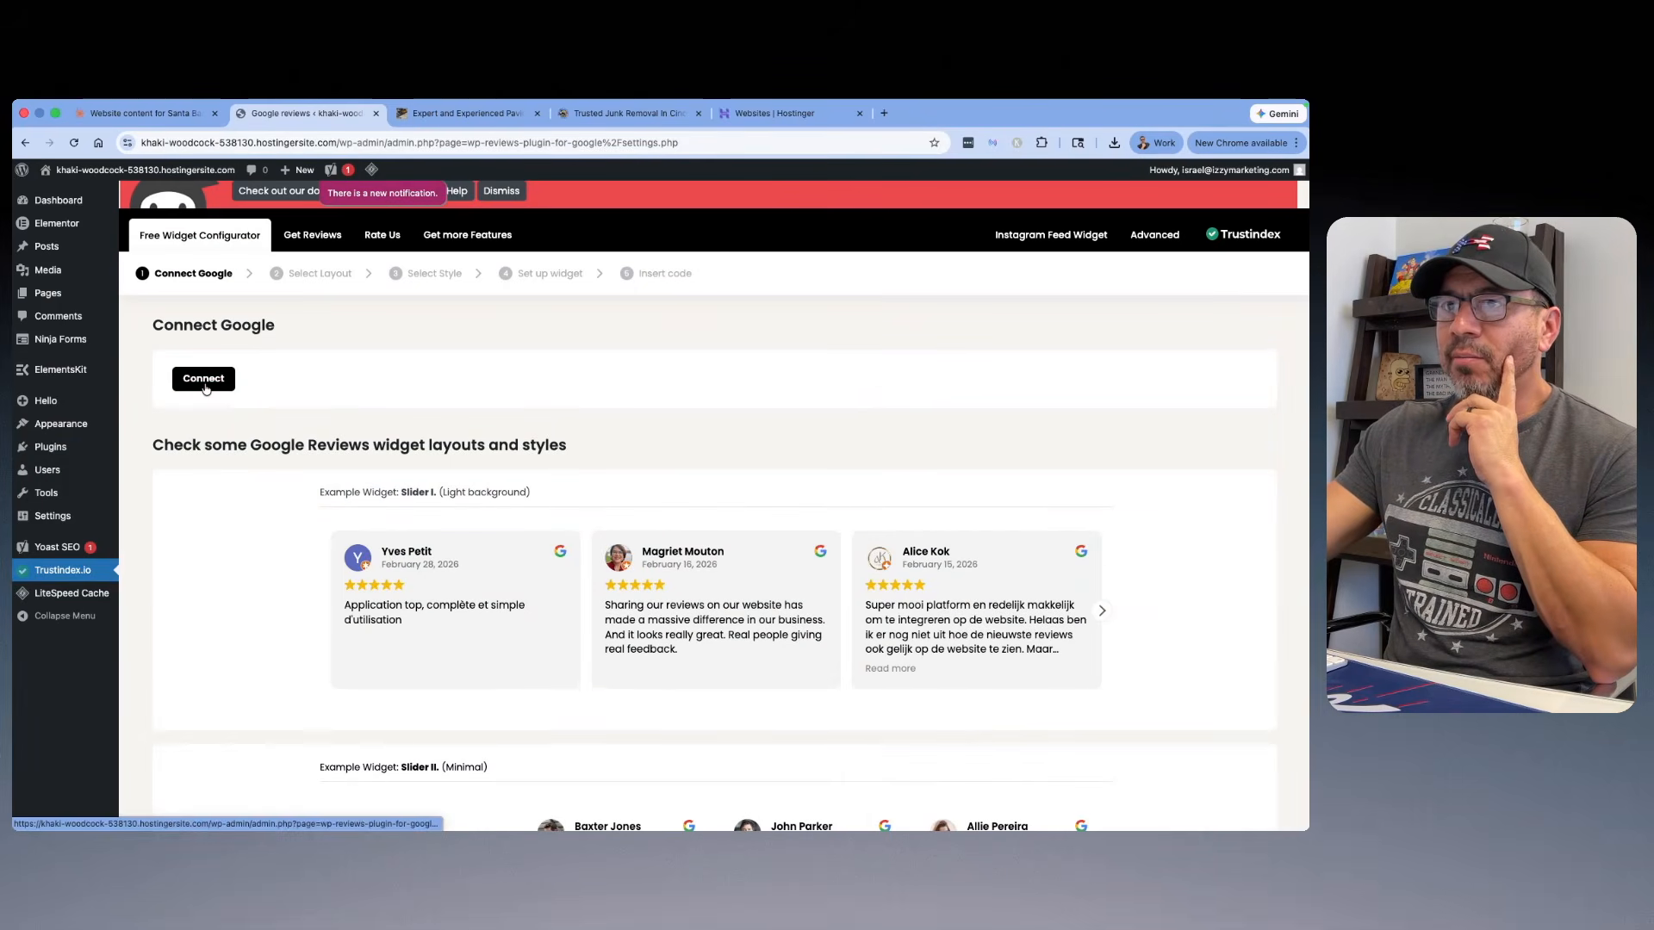
{"action": "left_click", "coordinate": [204, 382]}
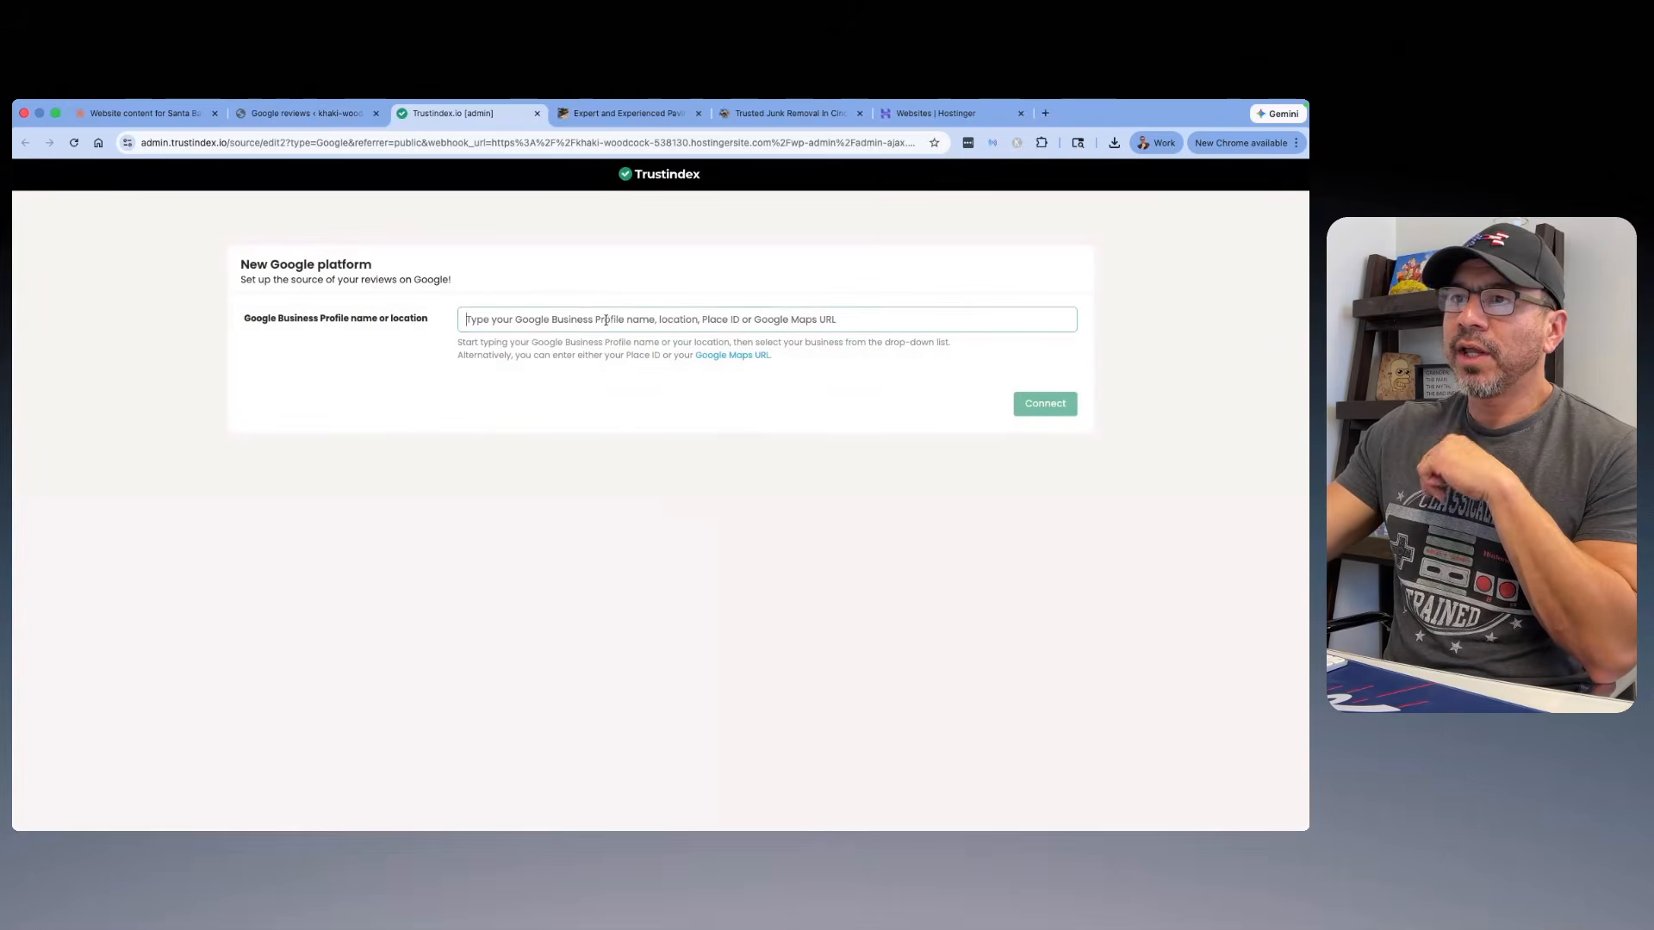
{"action": "left_click", "coordinate": [606, 321]}
{"action": "type", "text": "Get Bizzy LLC"}
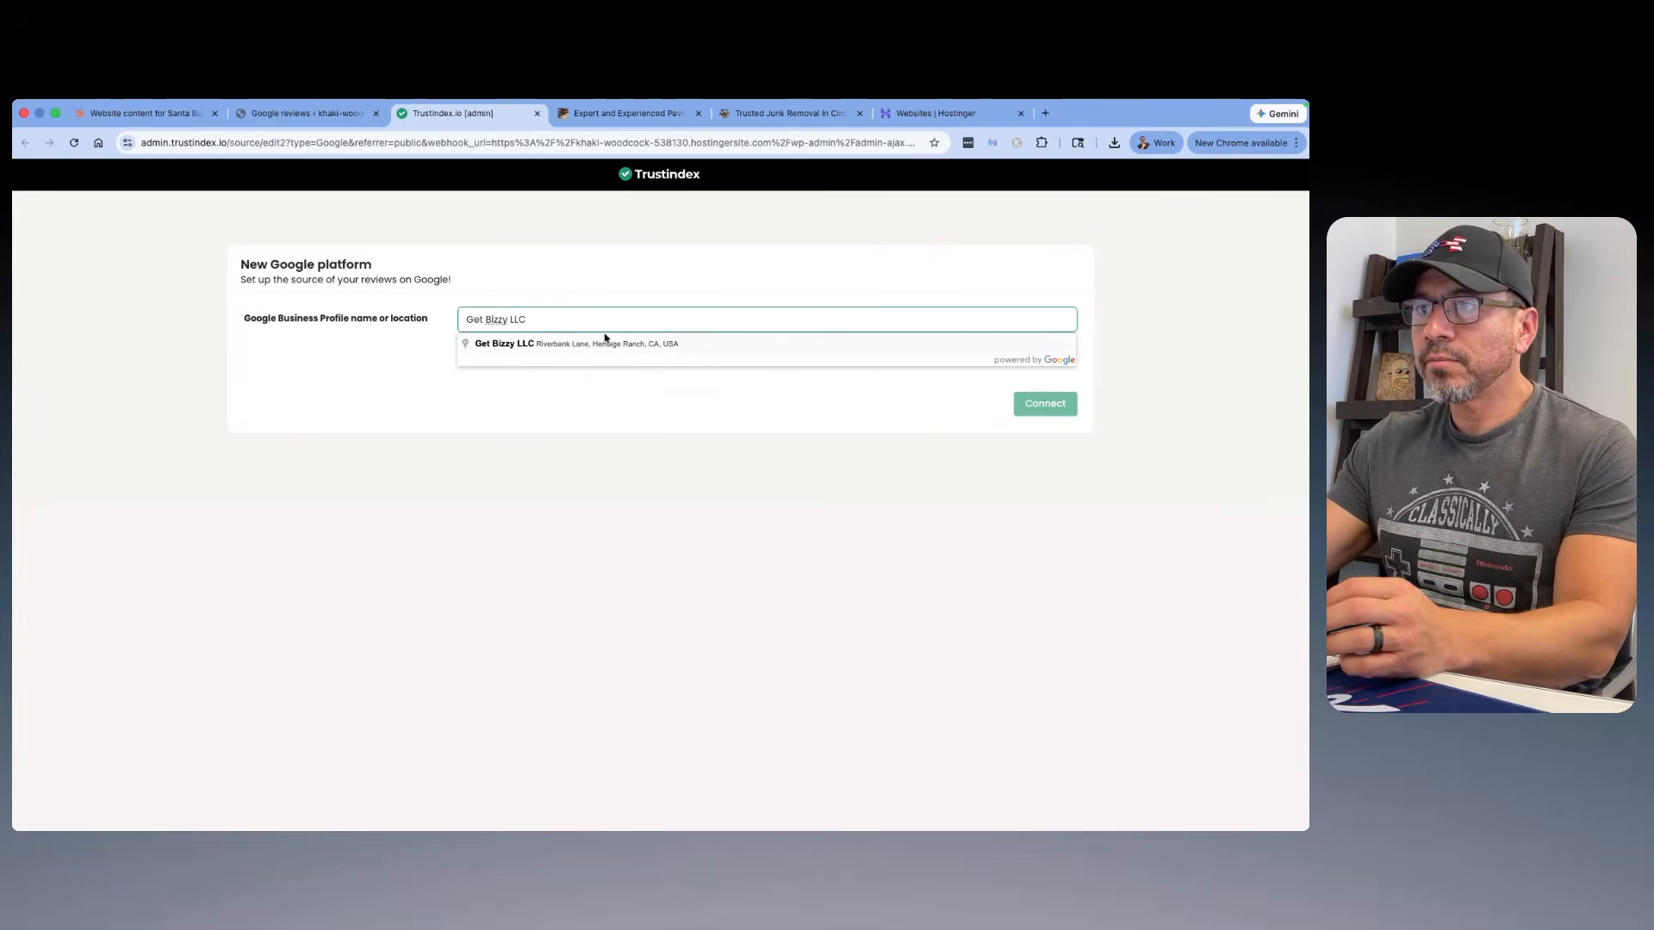
{"action": "left_click", "coordinate": [605, 343]}
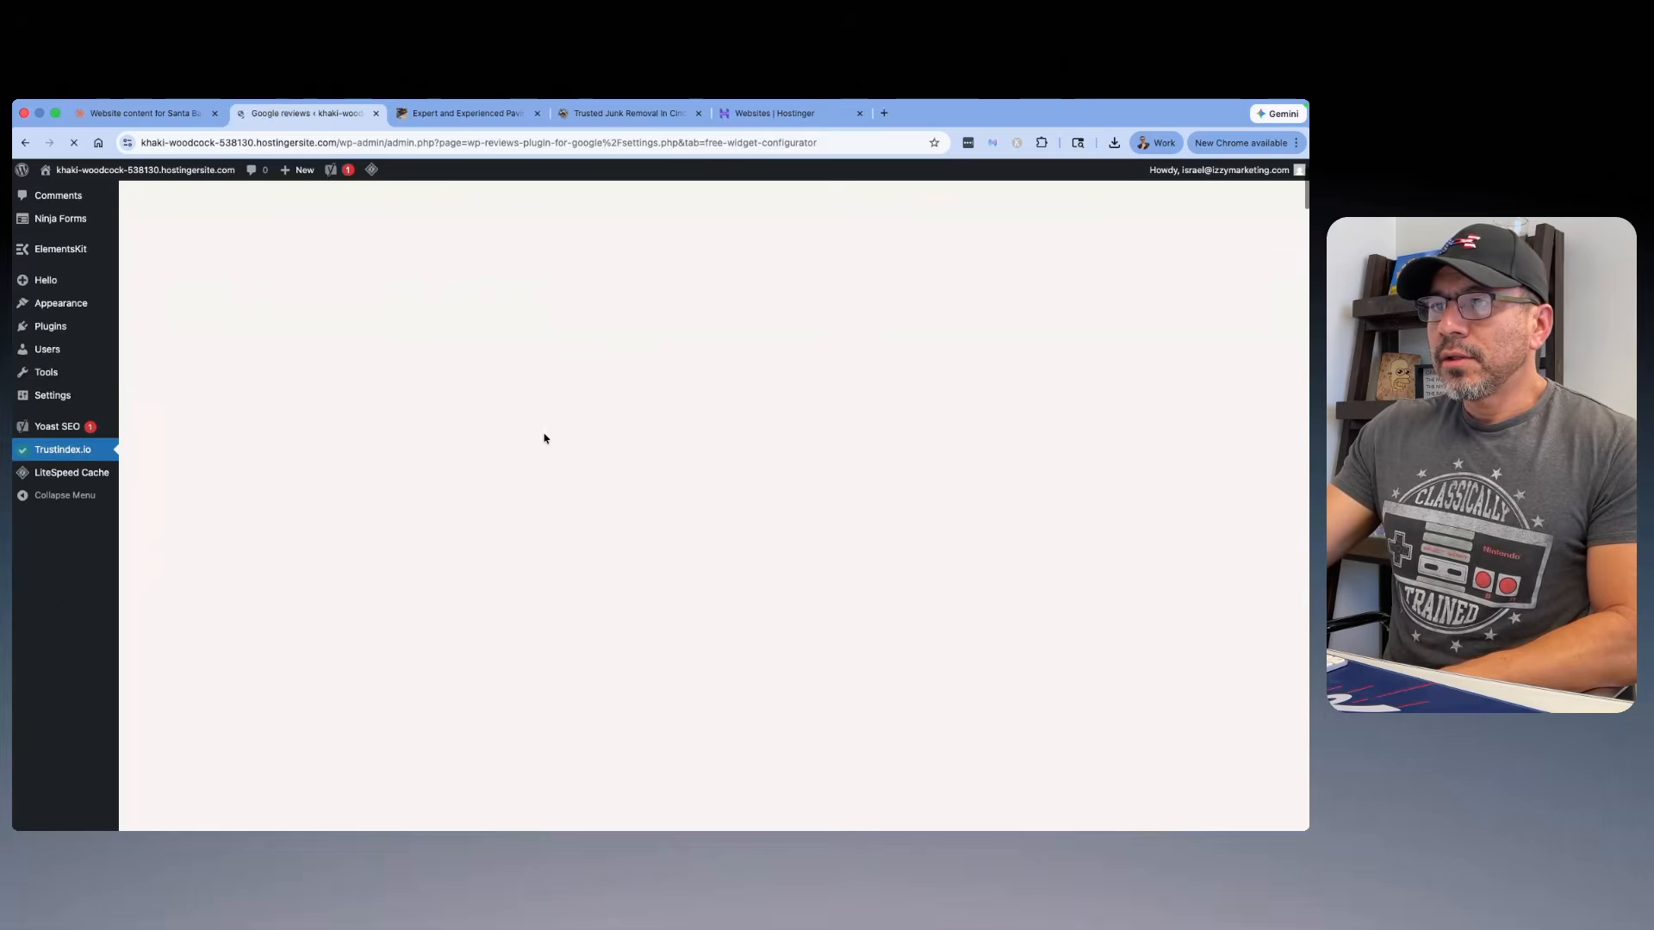
{"action": "scroll", "coordinate": [542, 440], "scroll_direction": "down", "scroll_amount": 15}
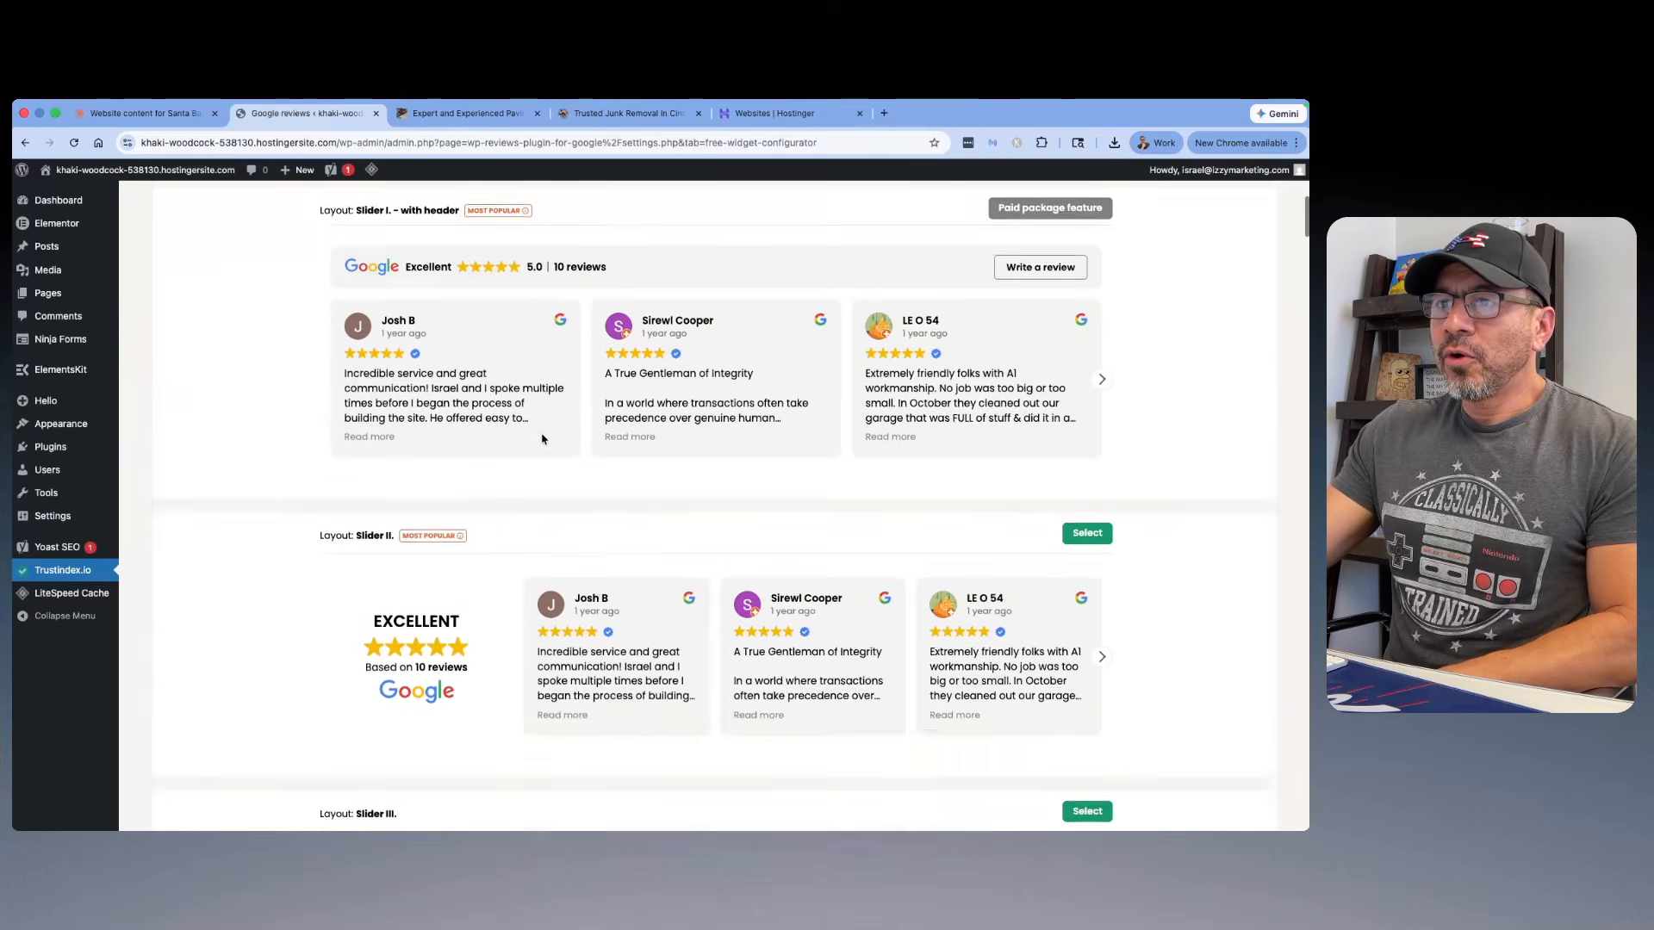
Step: Choose the "Grid - with photos" layout and the "Light background - with Trustindex verified" style for the Google reviews widget
{"action": "scroll", "coordinate": [652, 365], "scroll_direction": "down", "scroll_amount": 15}
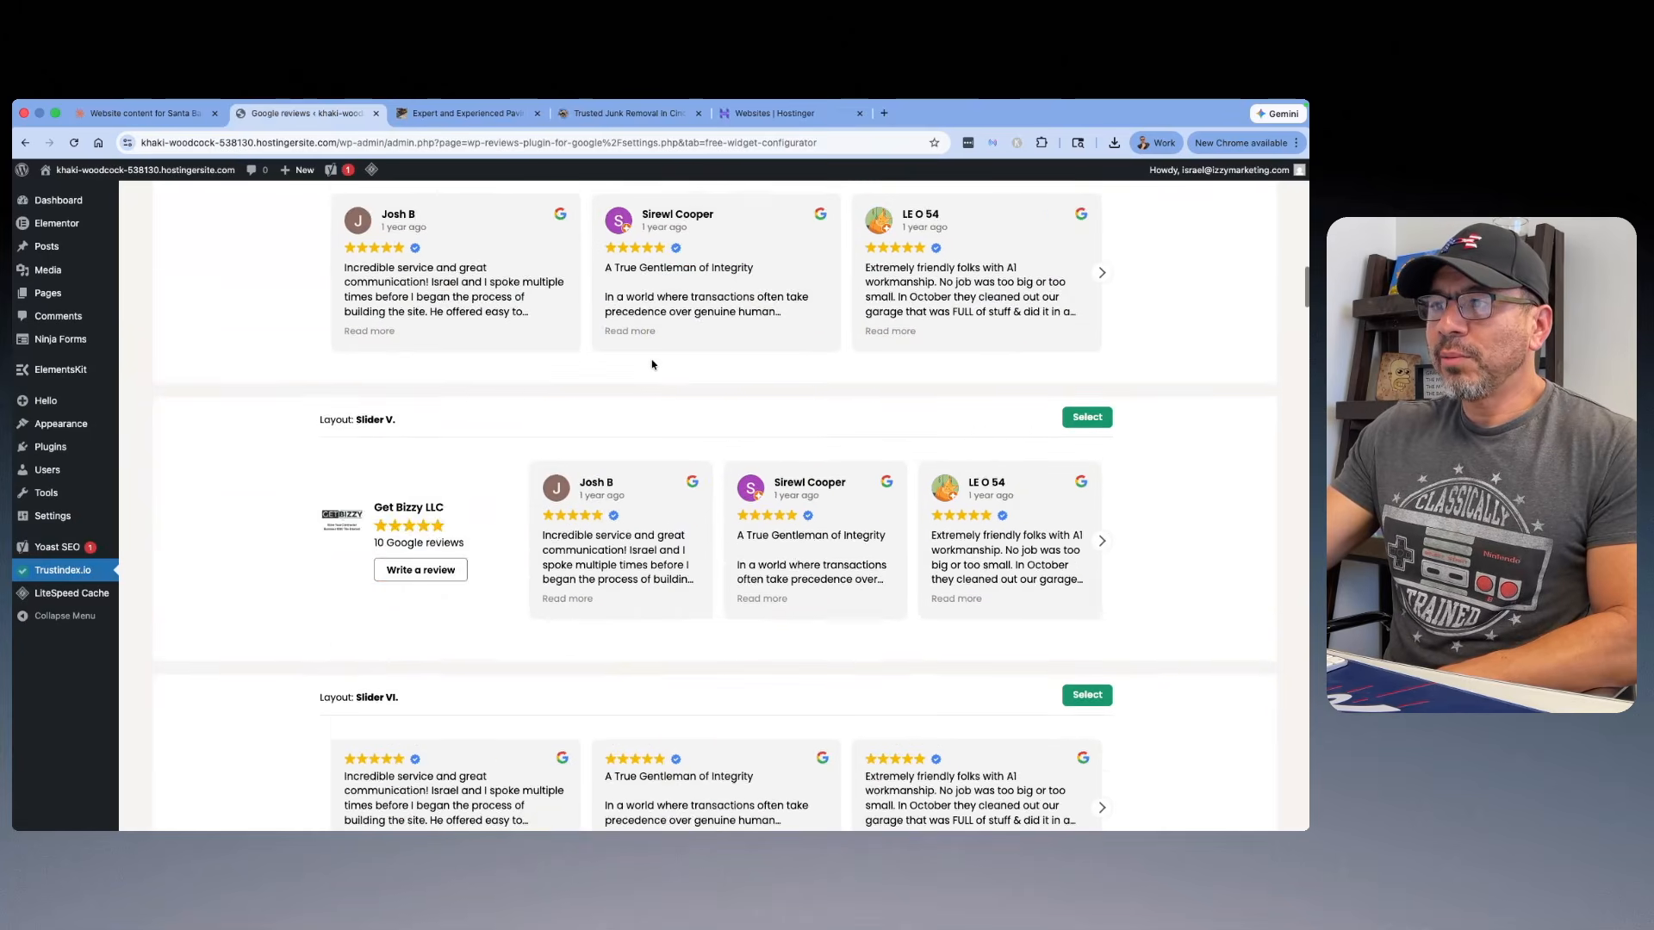
{"action": "scroll", "coordinate": [651, 362], "scroll_direction": "down", "scroll_amount": 15}
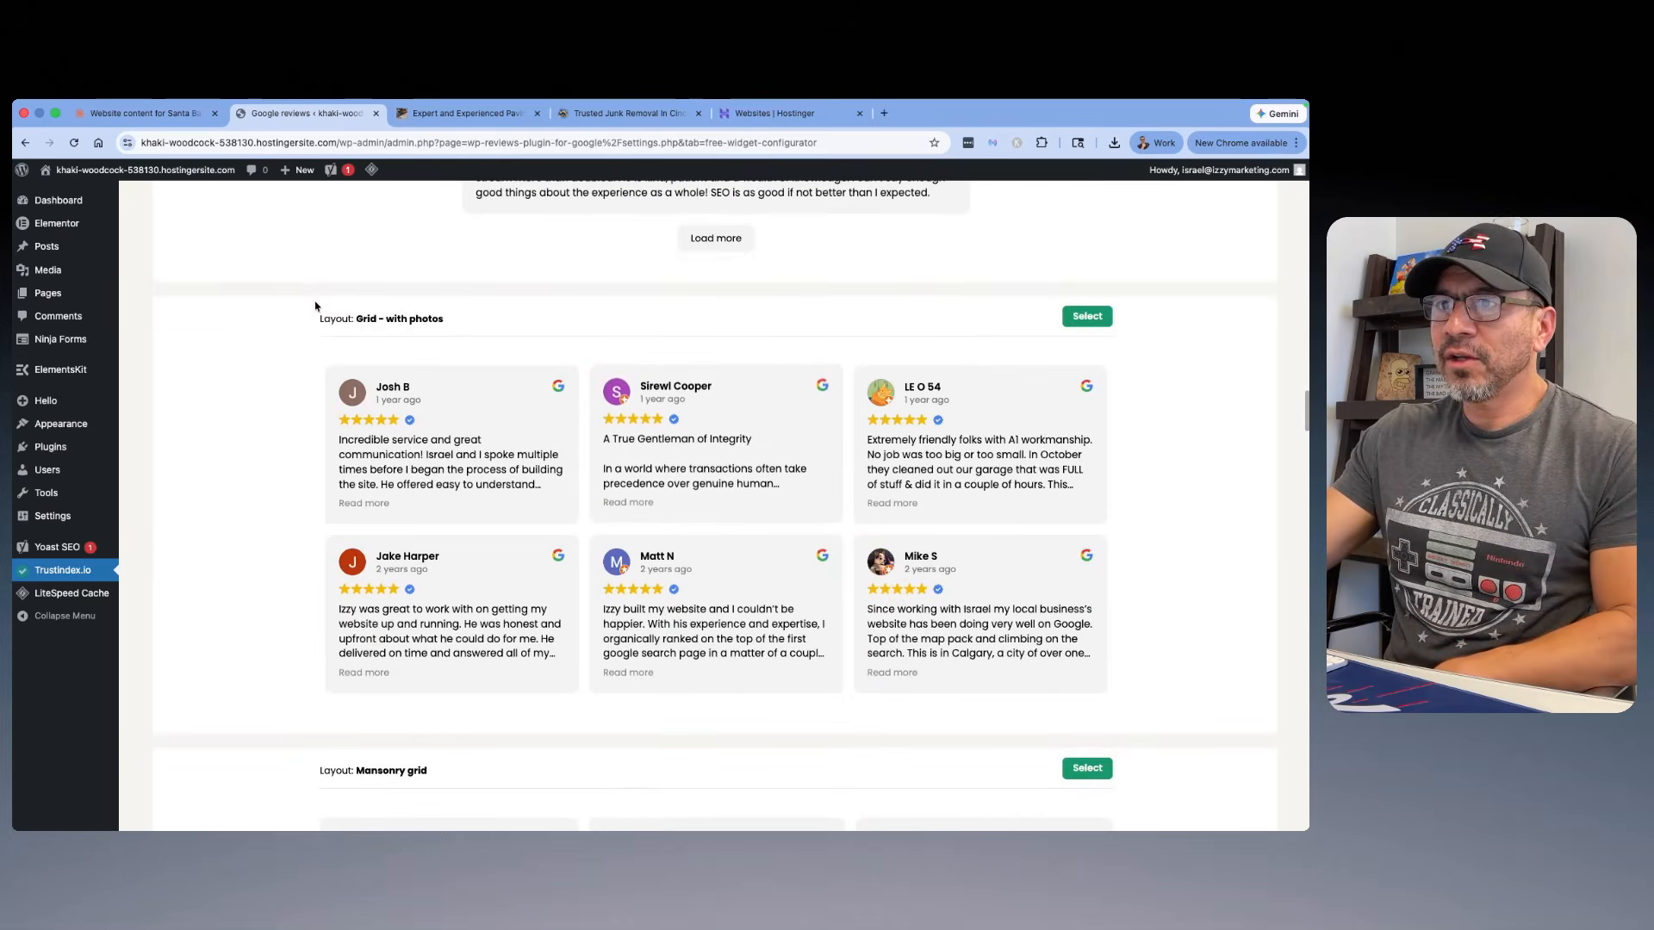
{"action": "scroll", "coordinate": [861, 345], "scroll_direction": "down", "scroll_amount": 1}
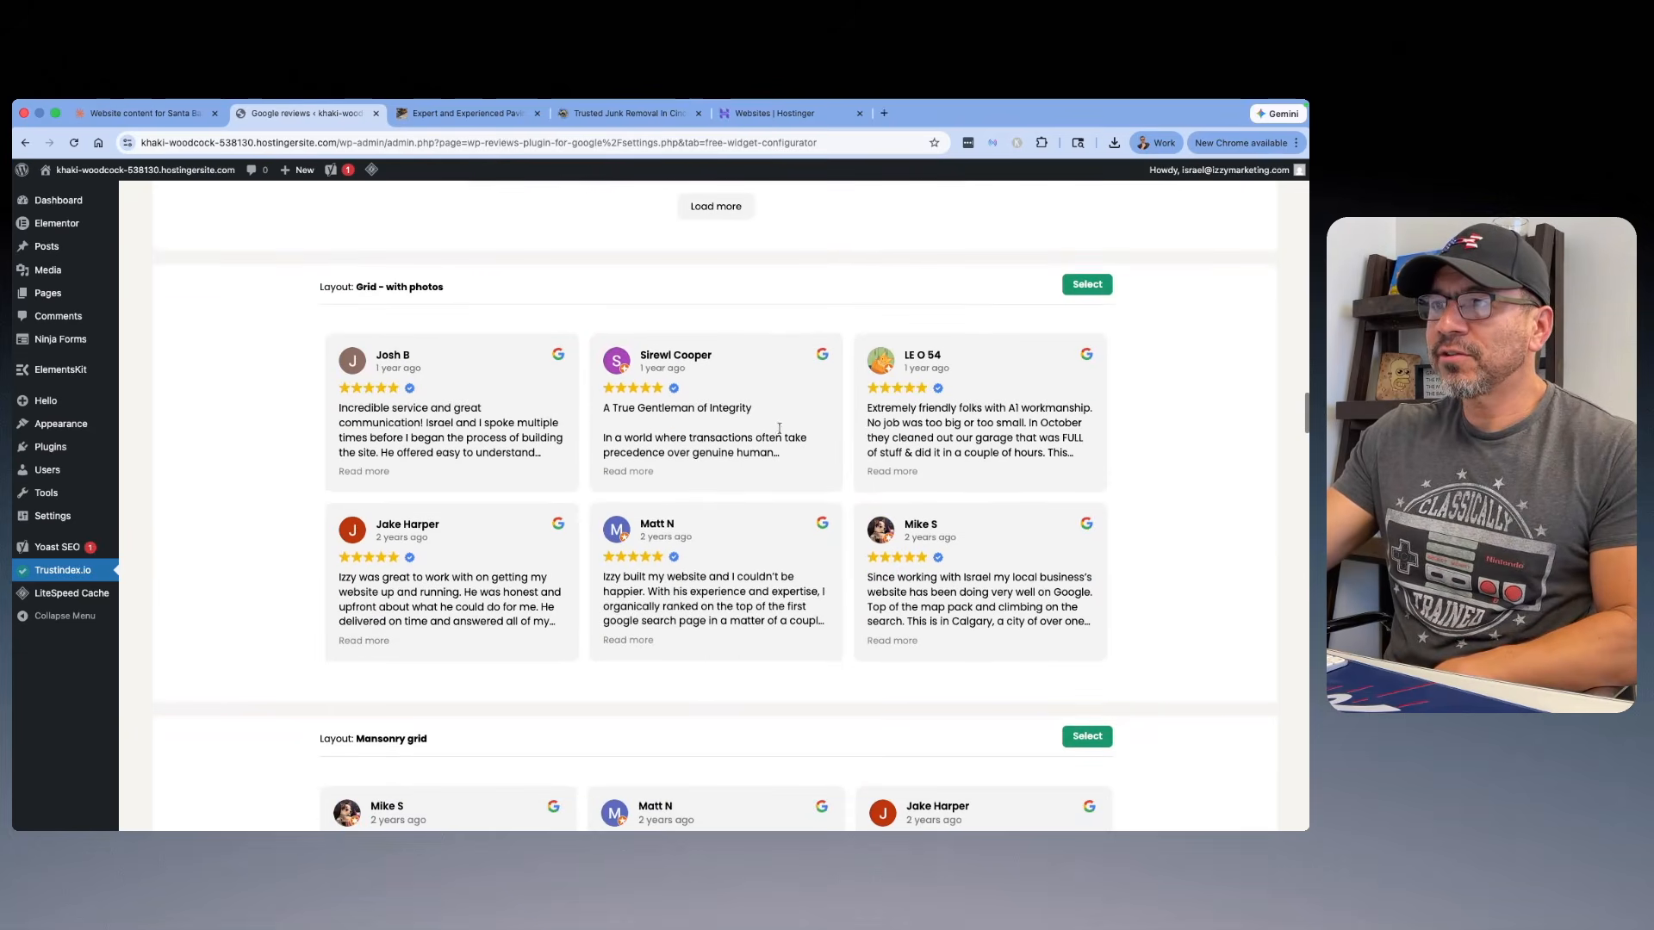
{"action": "left_click", "coordinate": [1087, 284]}
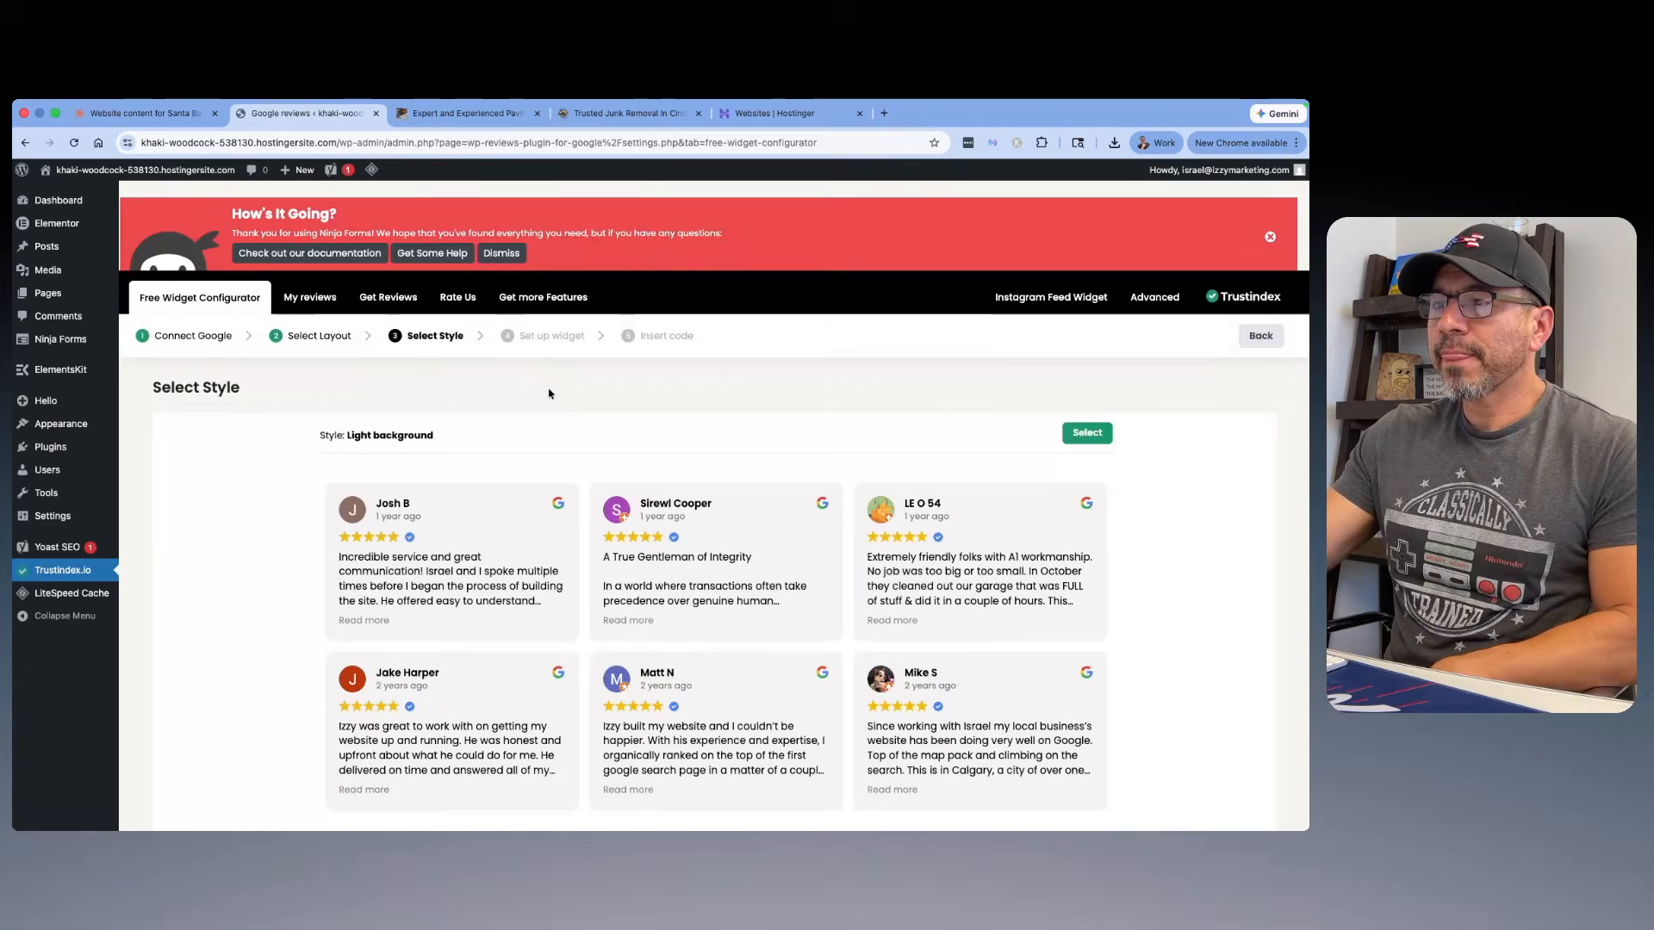
{"action": "scroll", "coordinate": [655, 379], "scroll_direction": "down", "scroll_amount": 4}
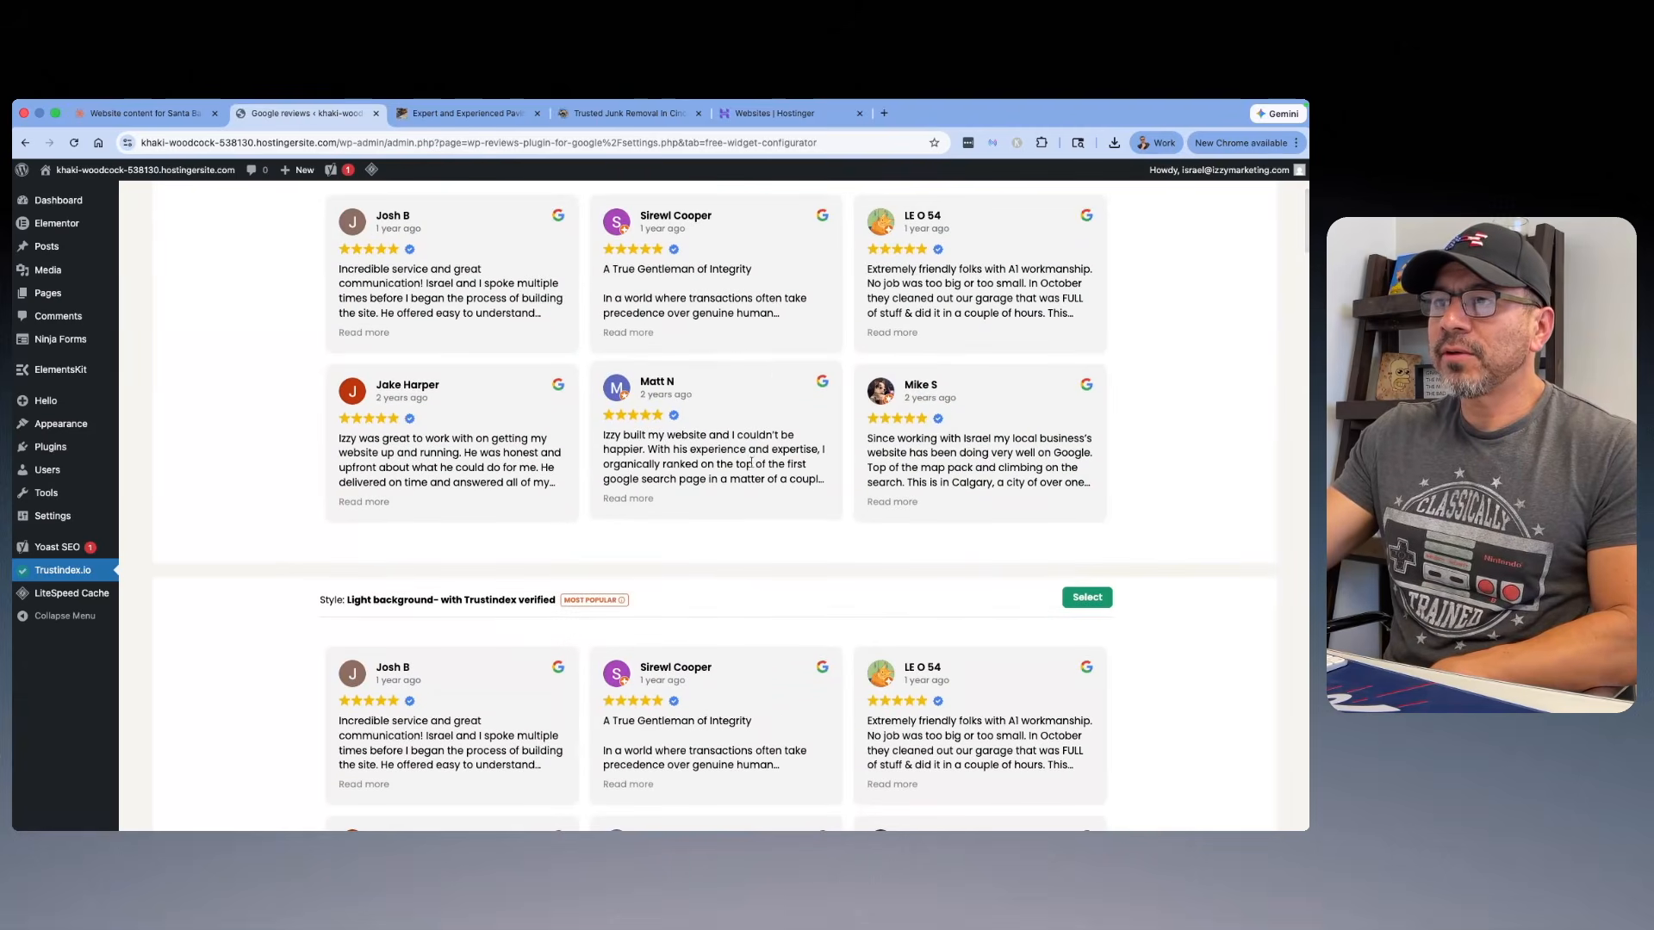
{"action": "scroll", "coordinate": [754, 448], "scroll_direction": "down", "scroll_amount": 5}
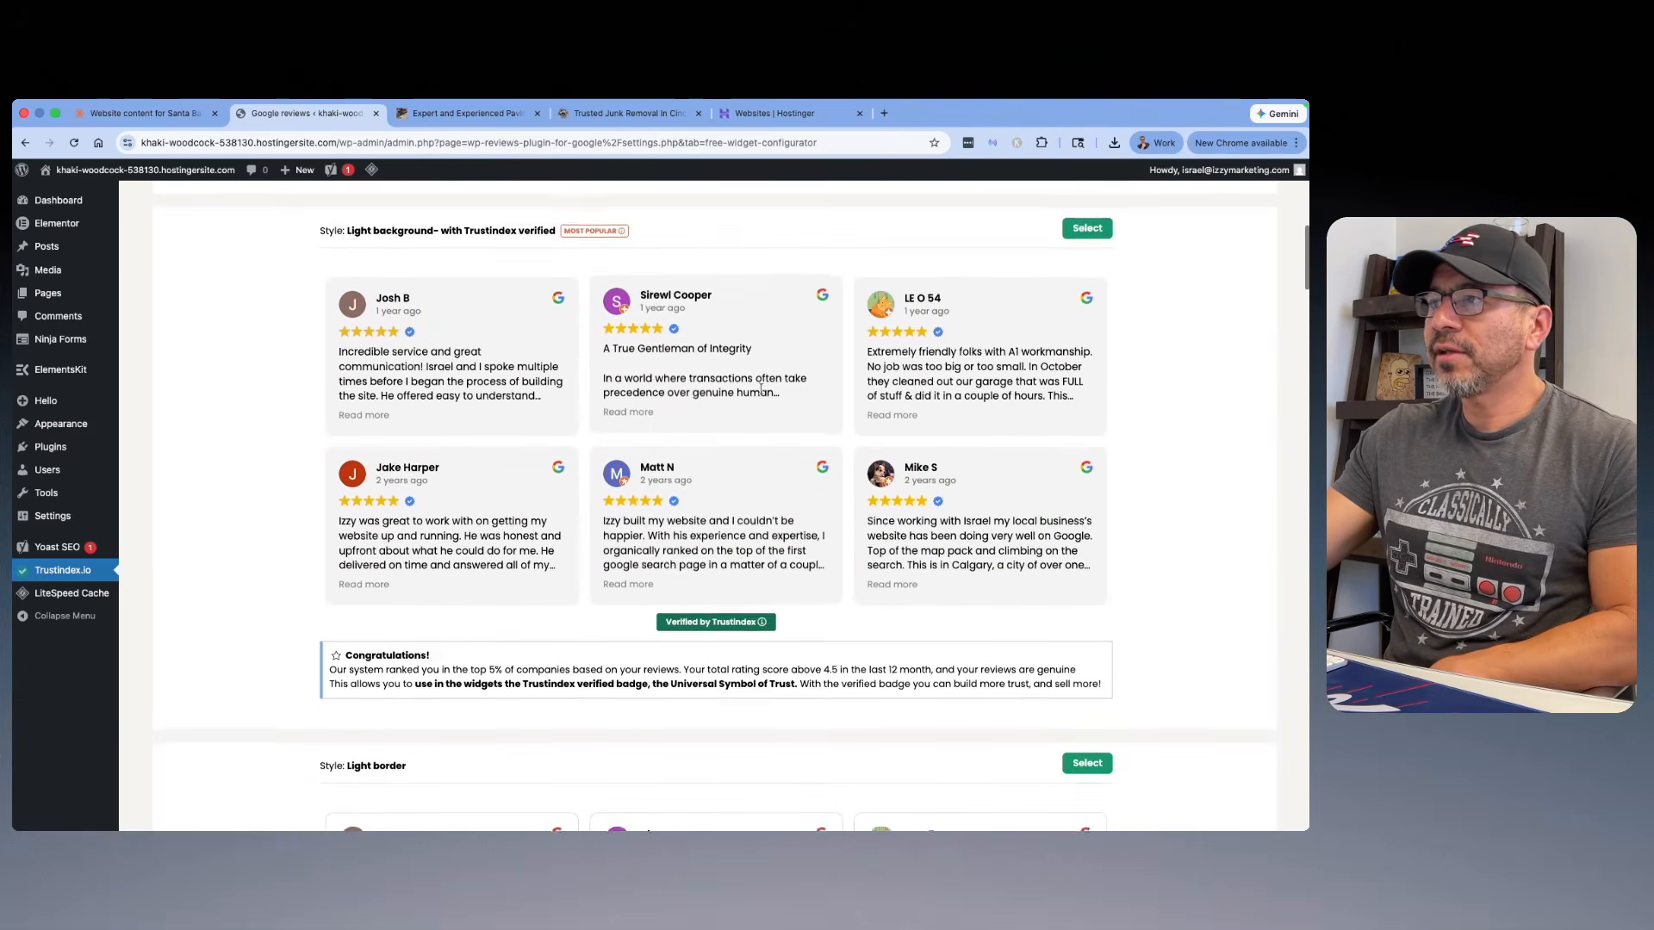
{"action": "left_click", "coordinate": [1087, 255]}
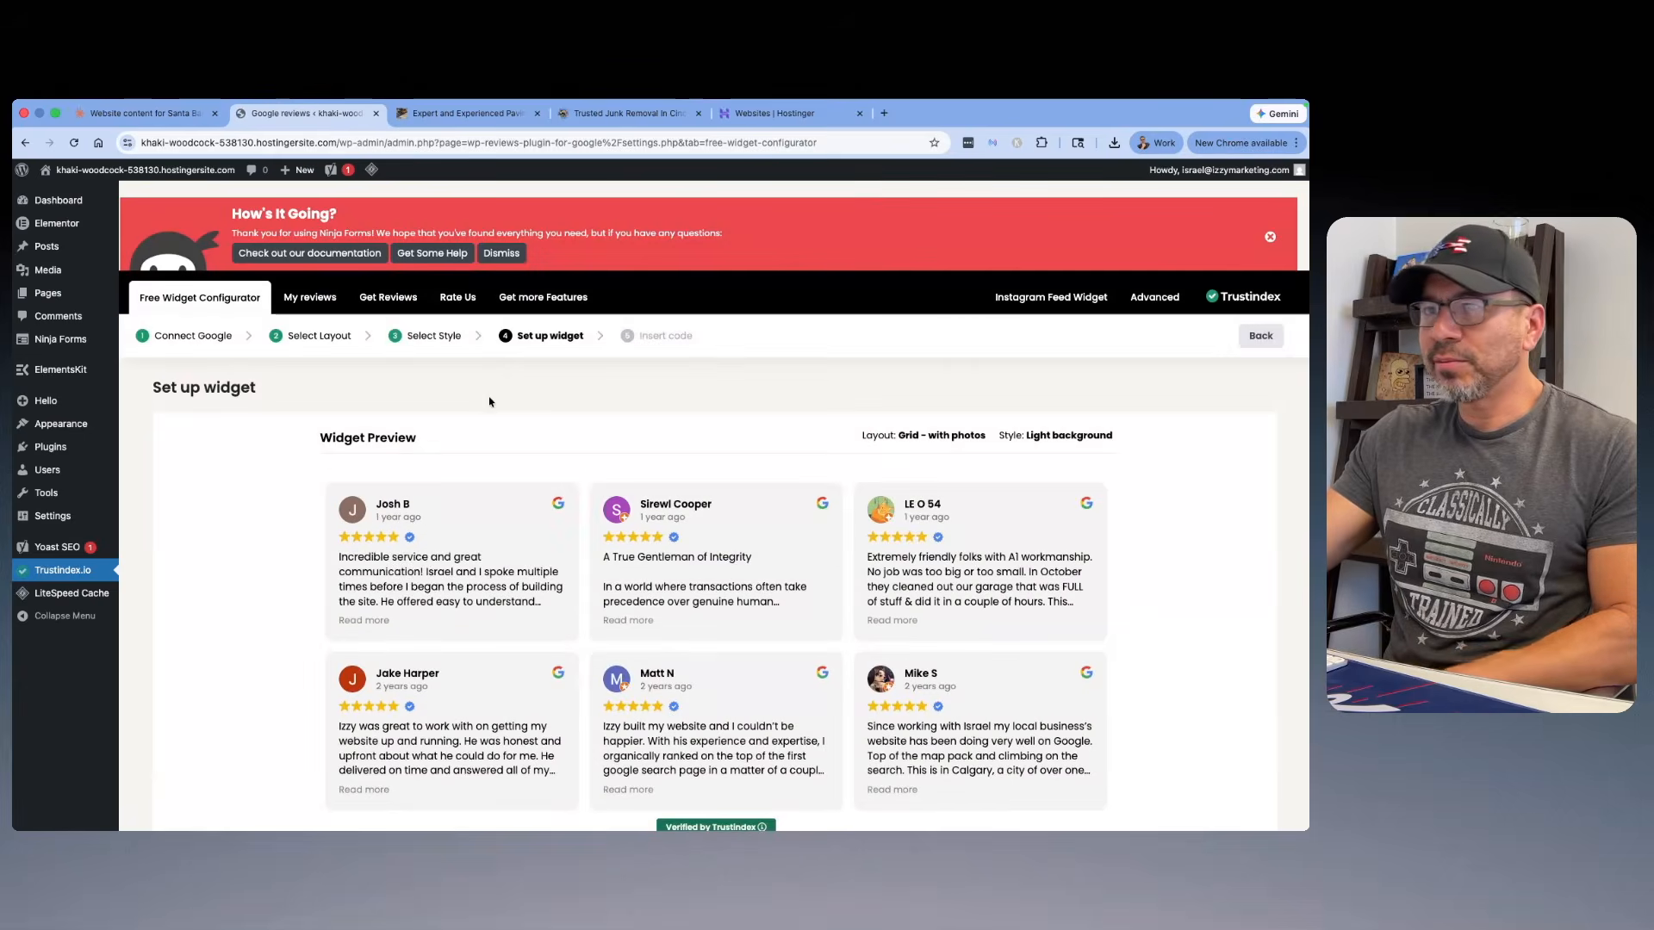
Step: Keep the reviews widget's alignment at left, save its settings to generate the shortcode, and look over the Insert code page
{"action": "scroll", "coordinate": [490, 401], "scroll_direction": "down", "scroll_amount": 7}
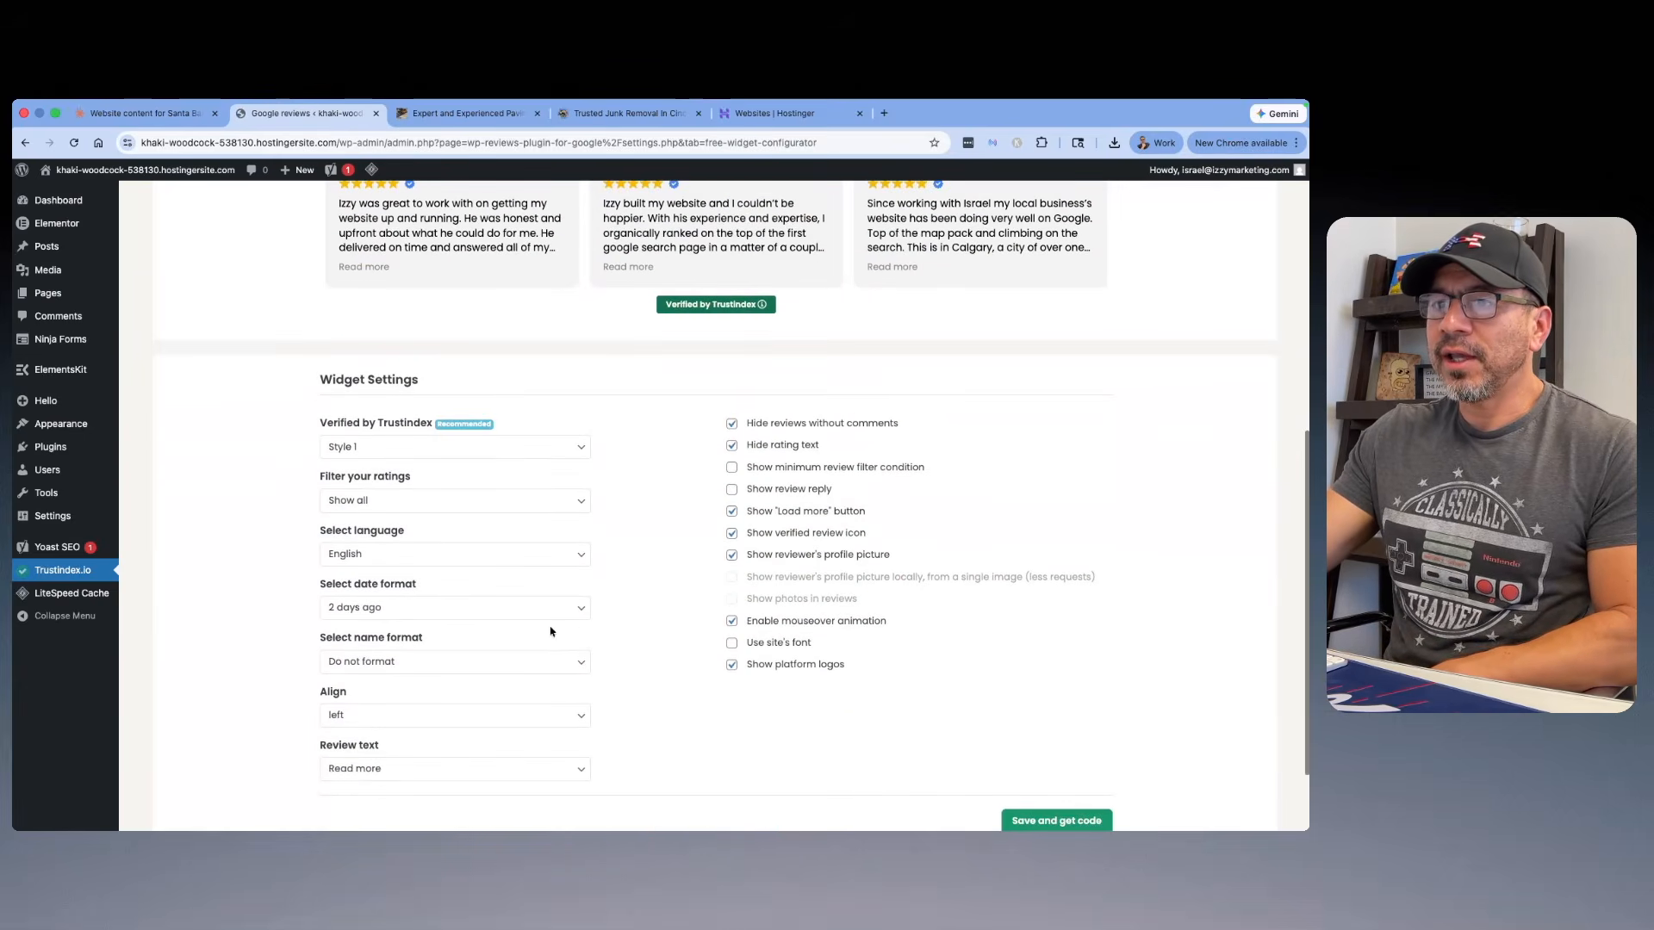
{"action": "left_click", "coordinate": [580, 718]}
{"action": "left_click", "coordinate": [480, 729]}
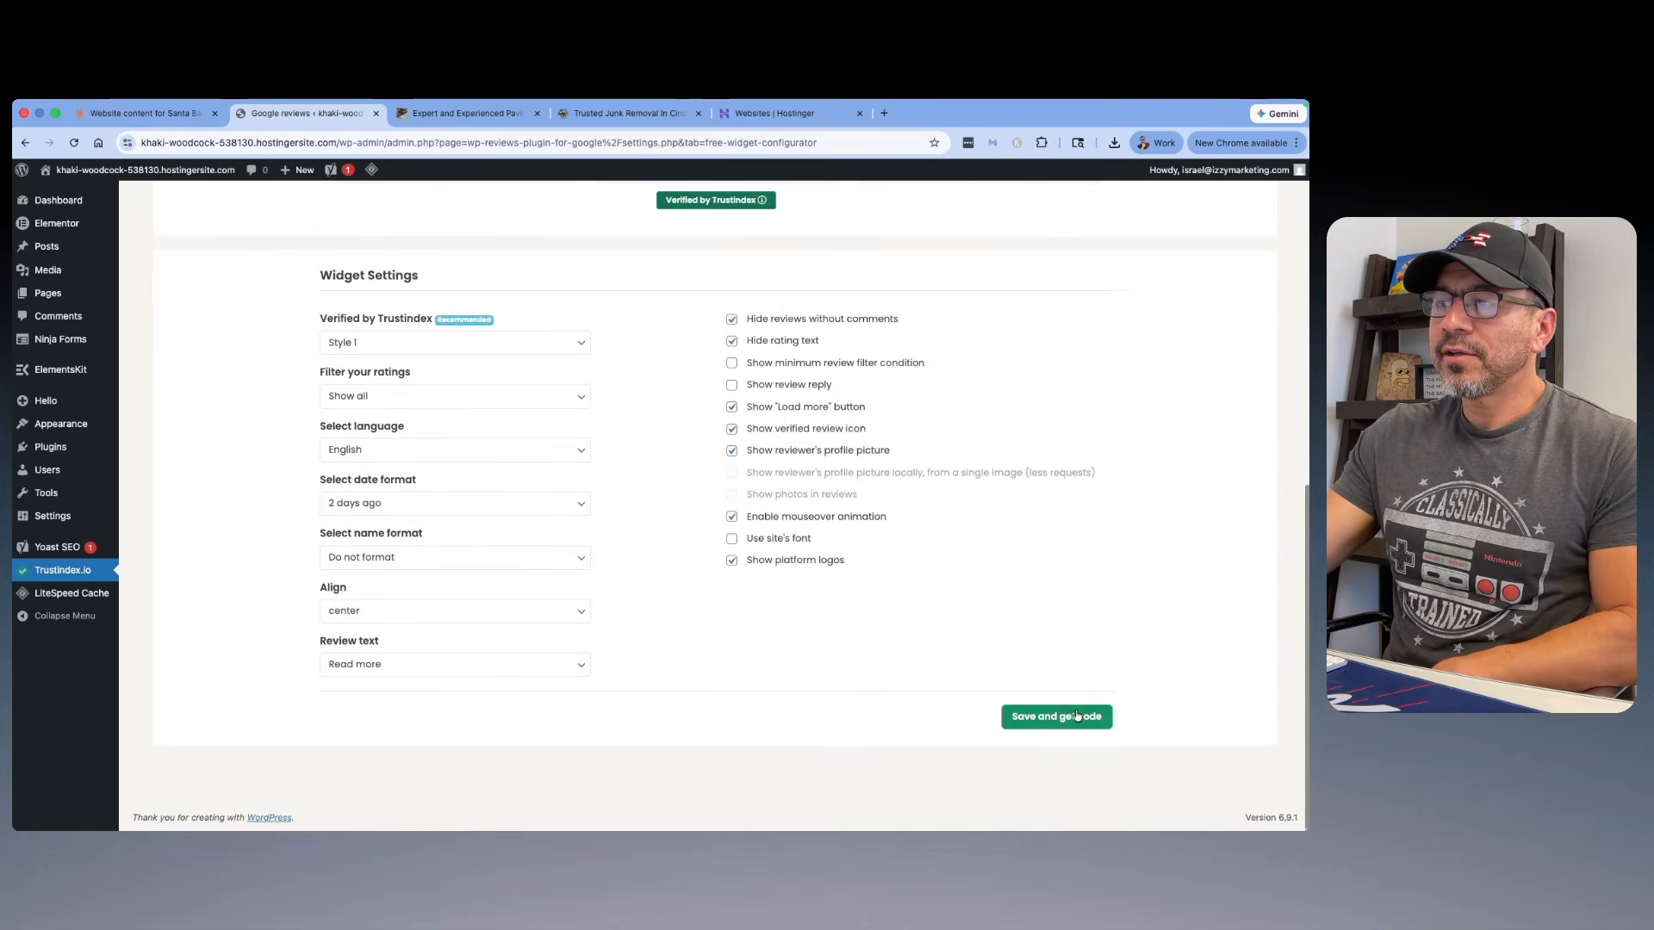
{"action": "left_click", "coordinate": [1077, 716]}
{"action": "scroll", "coordinate": [697, 456], "scroll_direction": "down", "scroll_amount": 3}
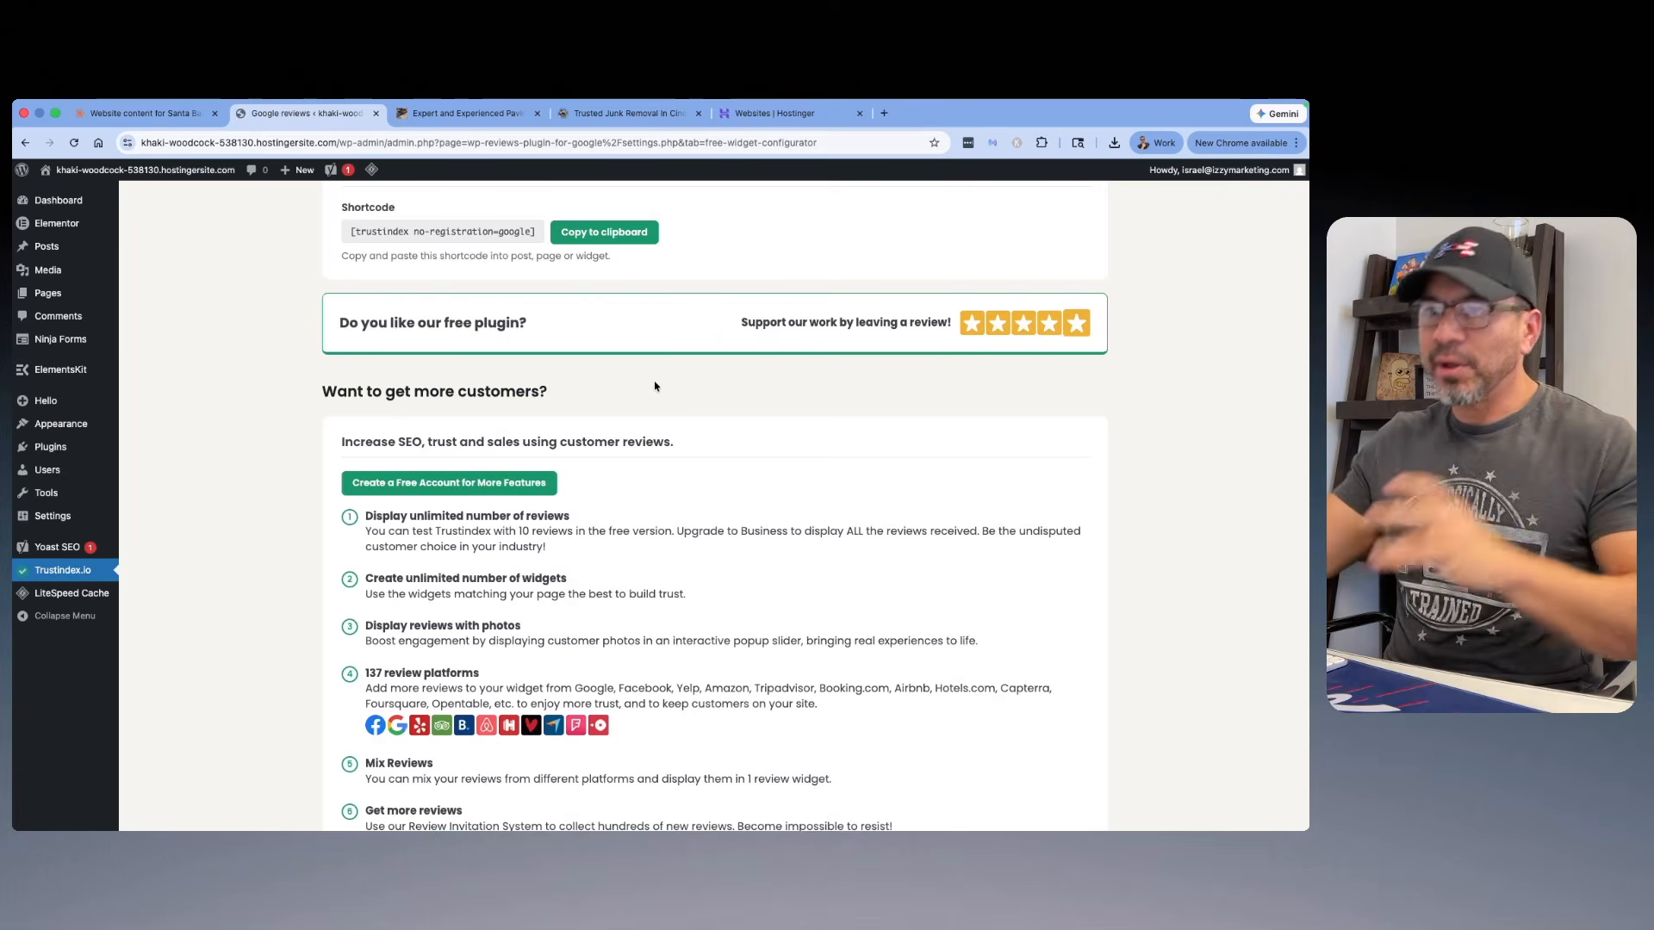
{"action": "scroll", "coordinate": [661, 407], "scroll_direction": "down", "scroll_amount": 5}
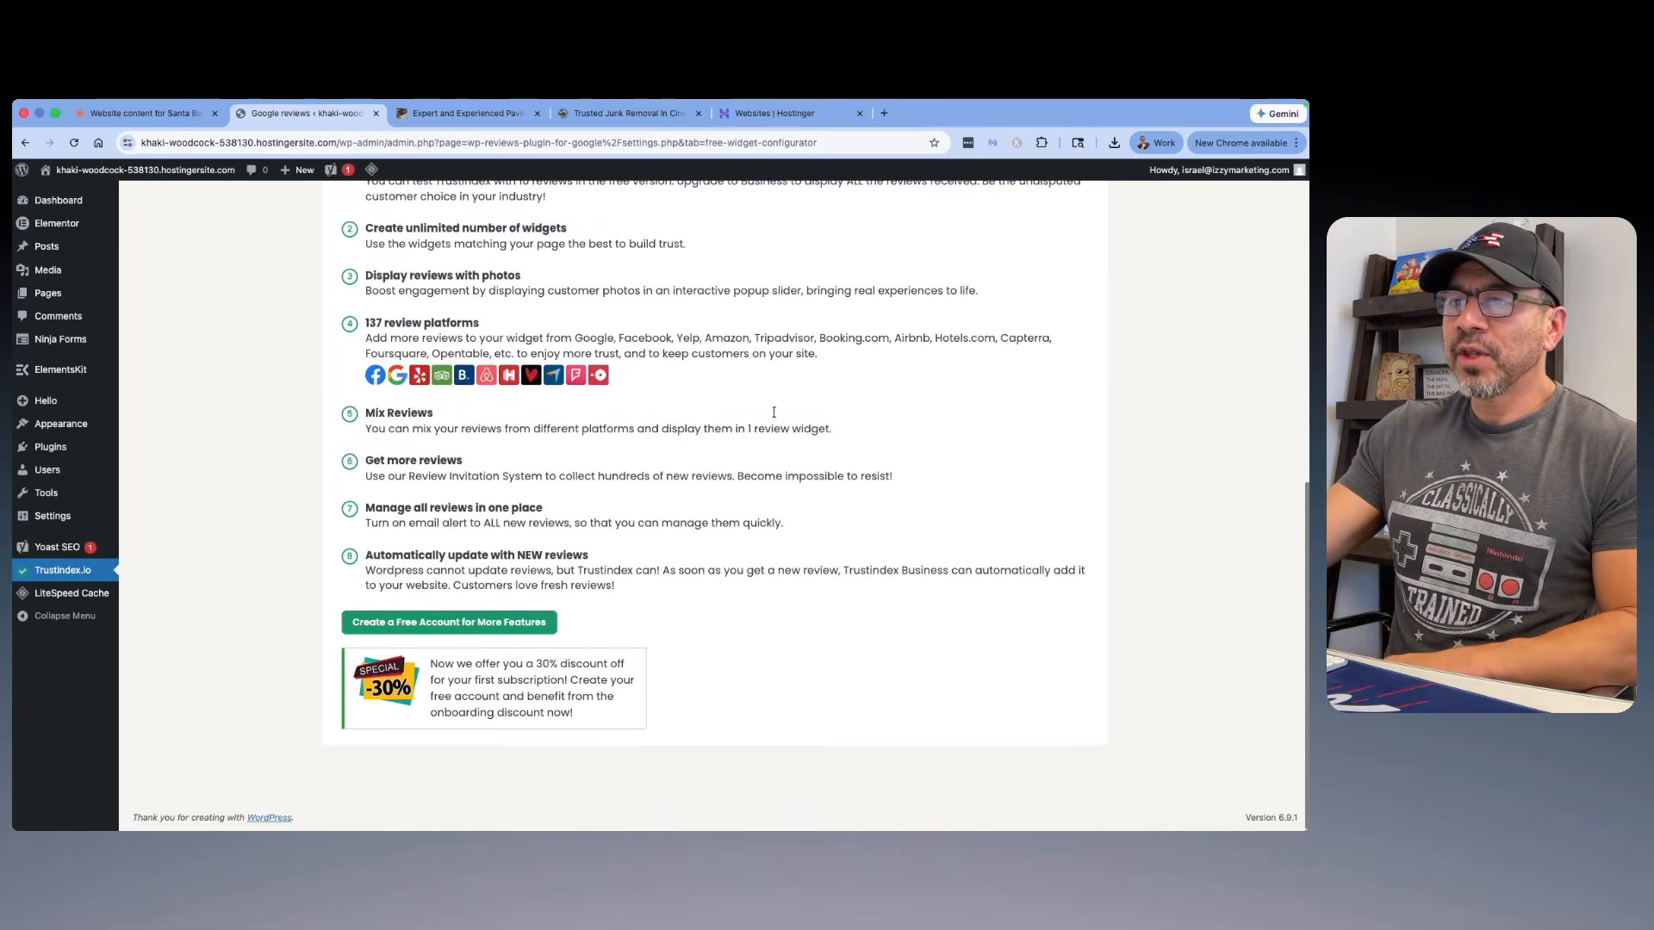
{"action": "scroll", "coordinate": [774, 416], "scroll_direction": "up", "scroll_amount": 10}
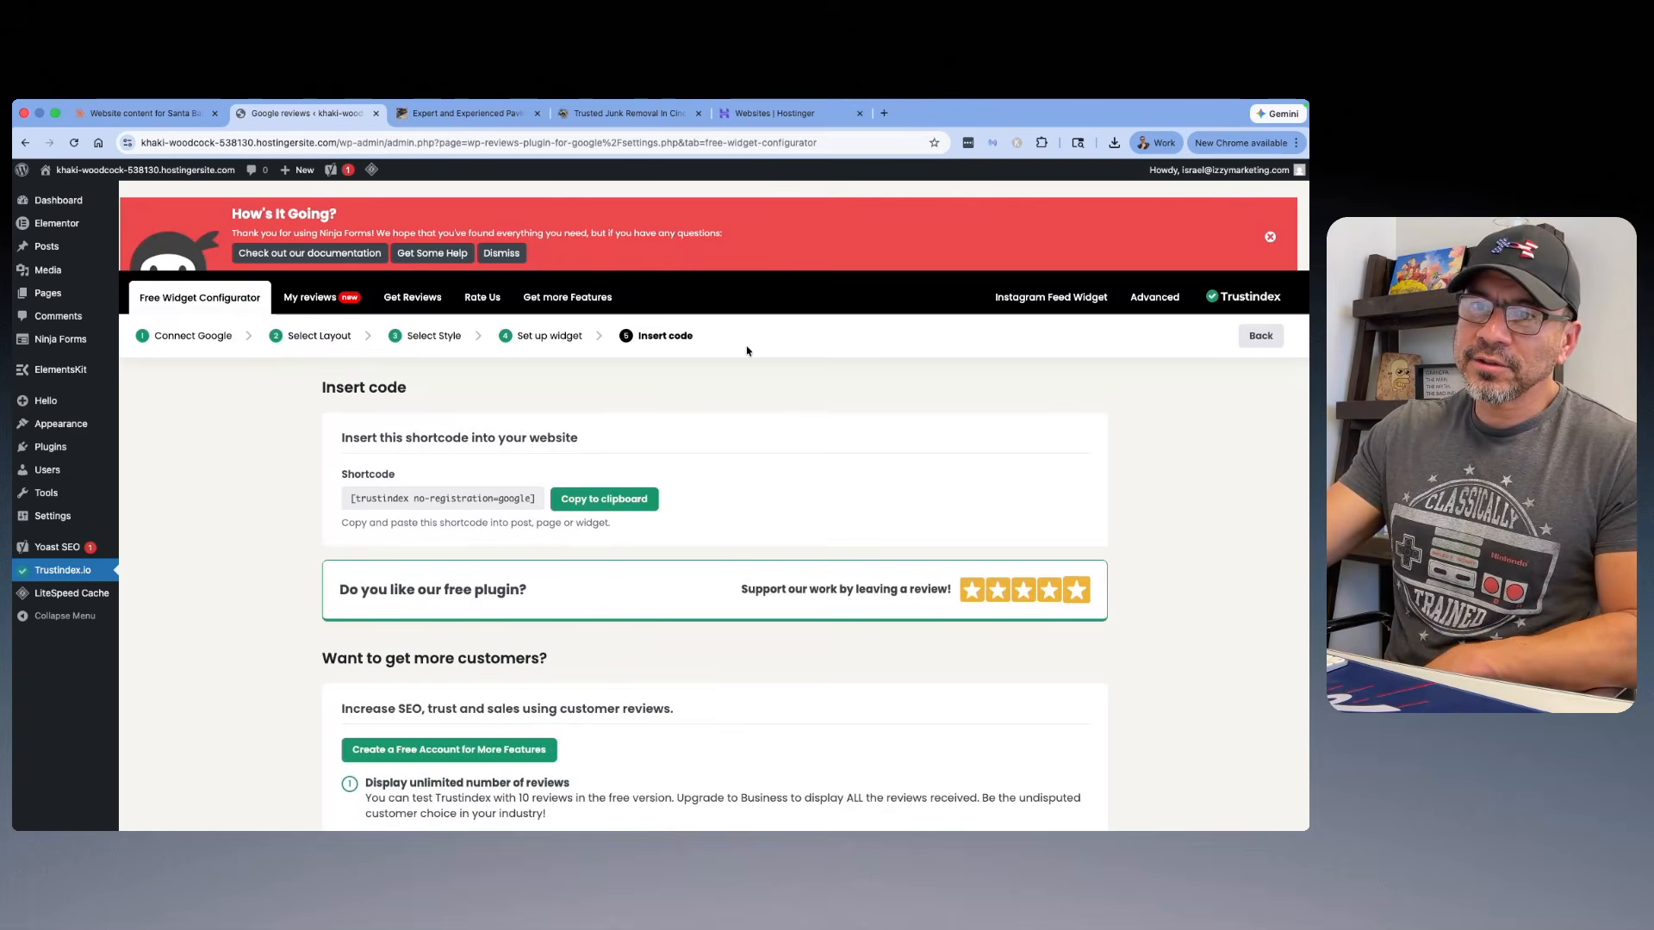
Step: Hide the SEO data optimization notification in the Yoast SEO alert center and try to dismiss the Ninja Forms banner
{"action": "left_click", "coordinate": [87, 556]}
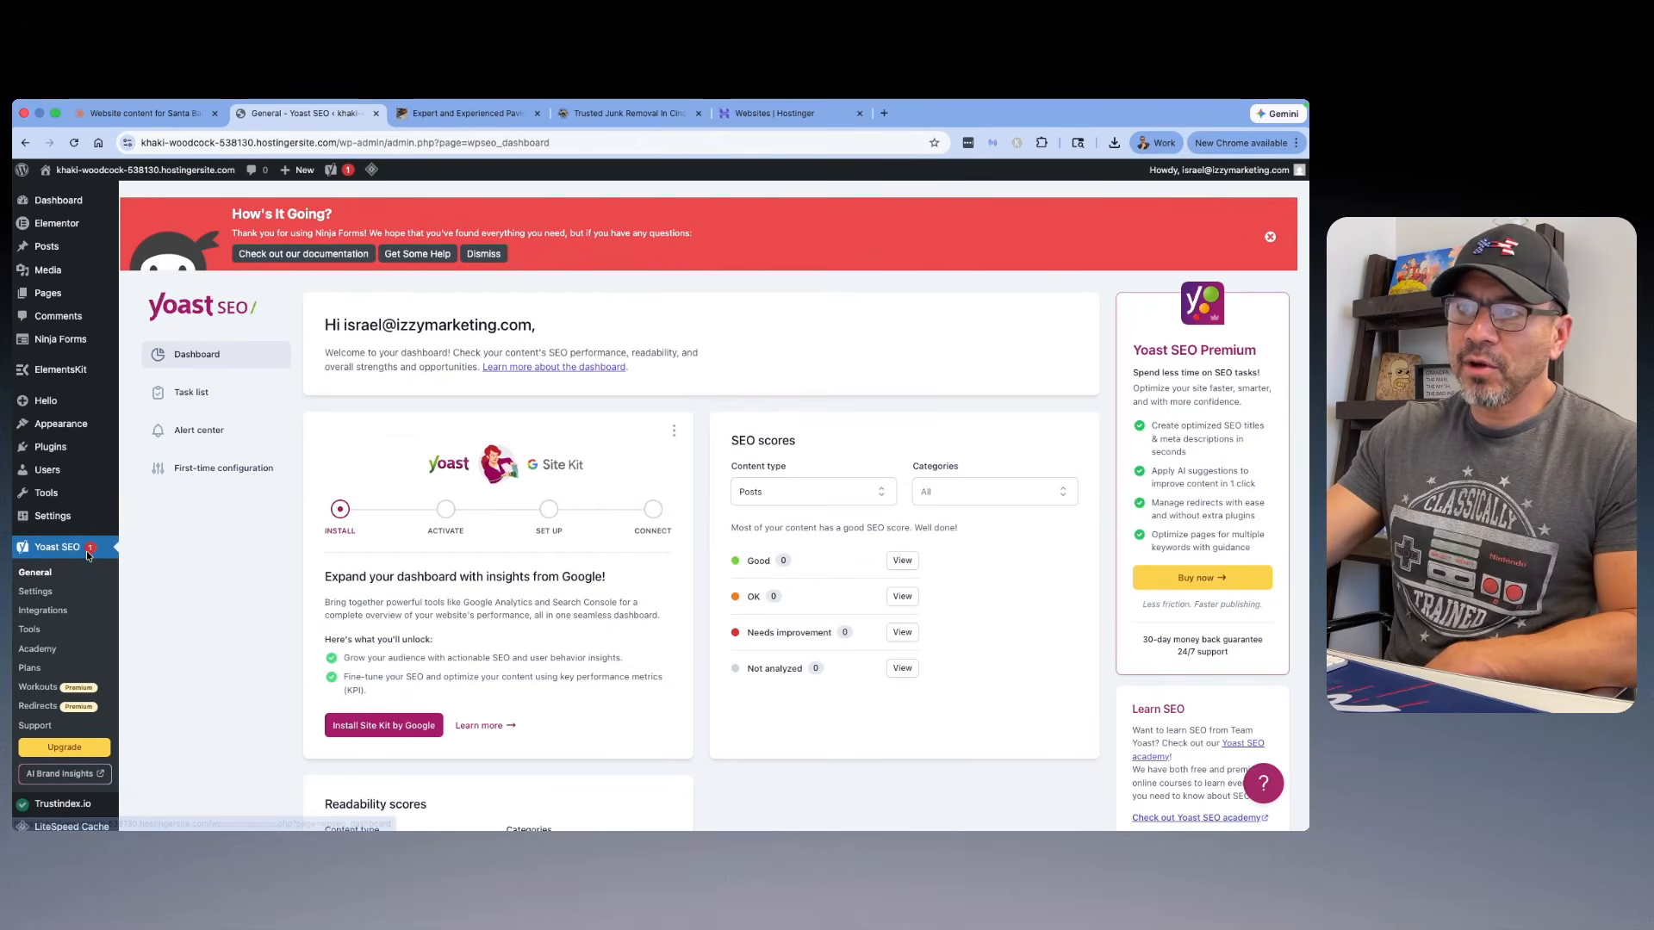
{"action": "left_click", "coordinate": [204, 430]}
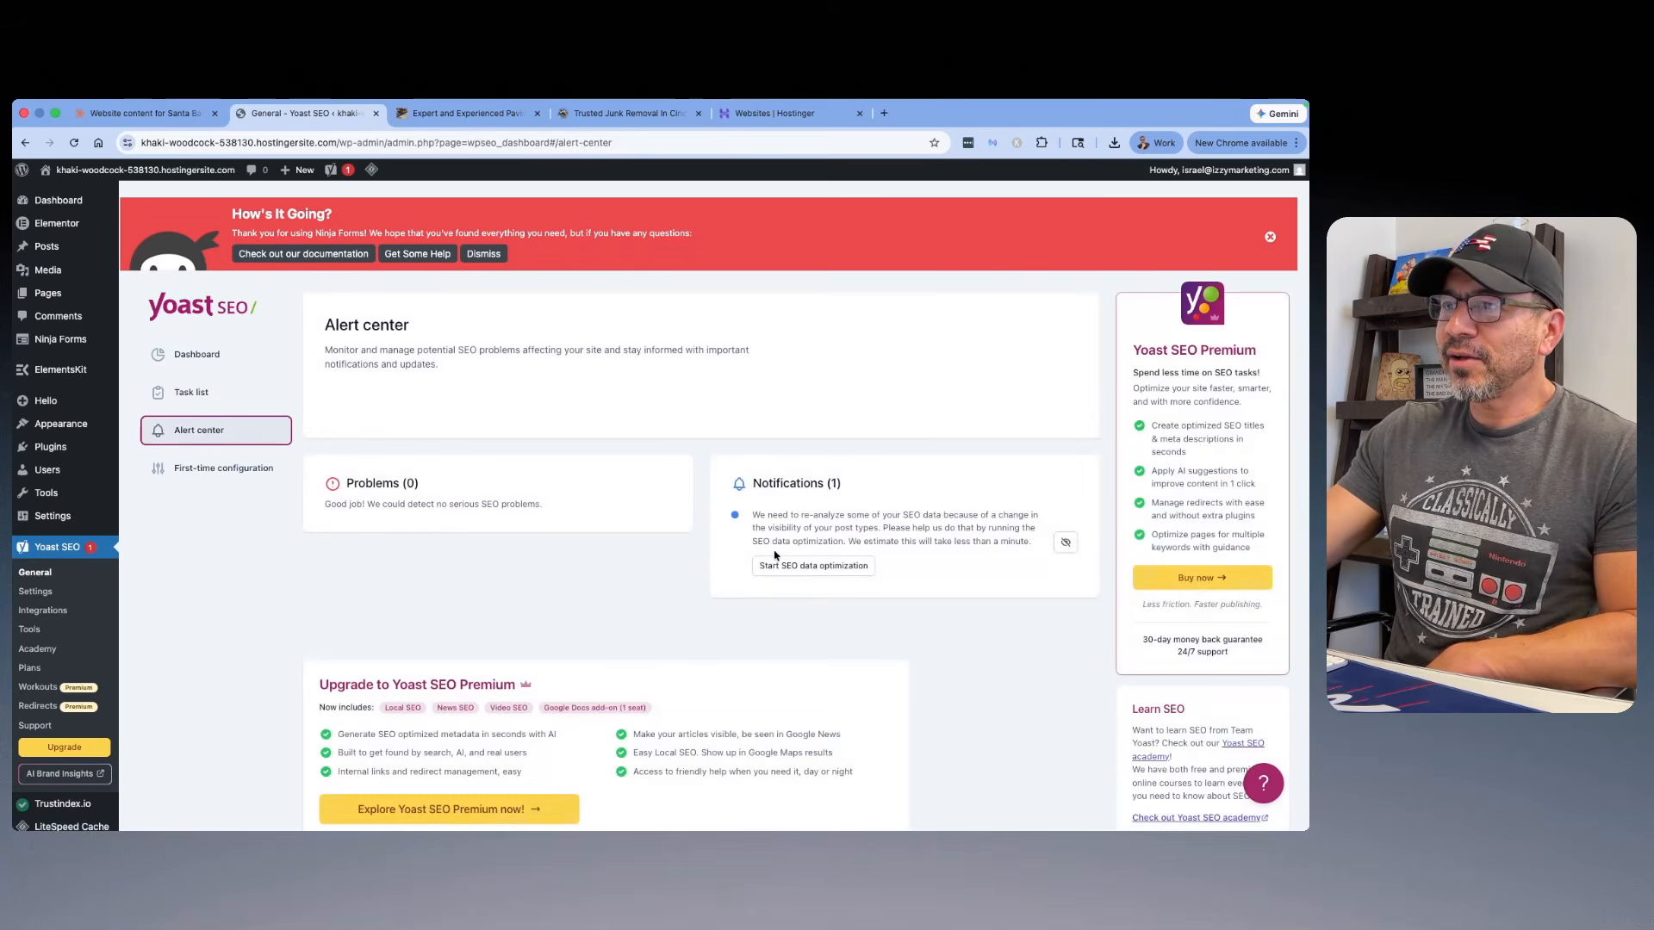
{"action": "left_click", "coordinate": [1067, 543]}
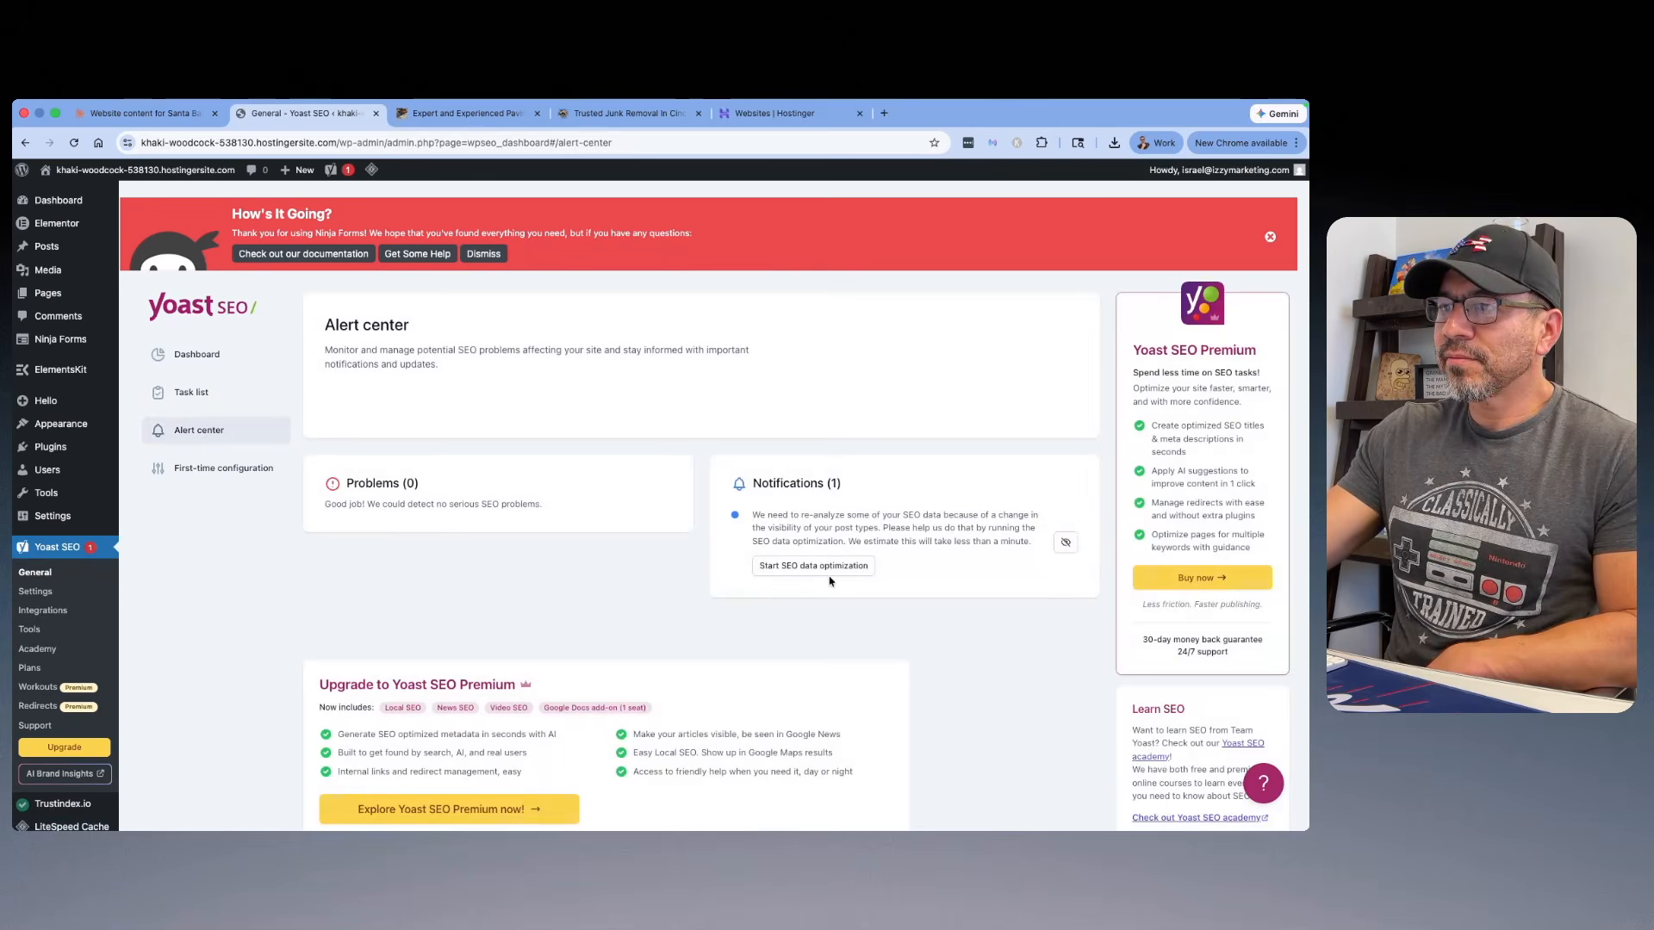
{"action": "left_click", "coordinate": [1067, 543]}
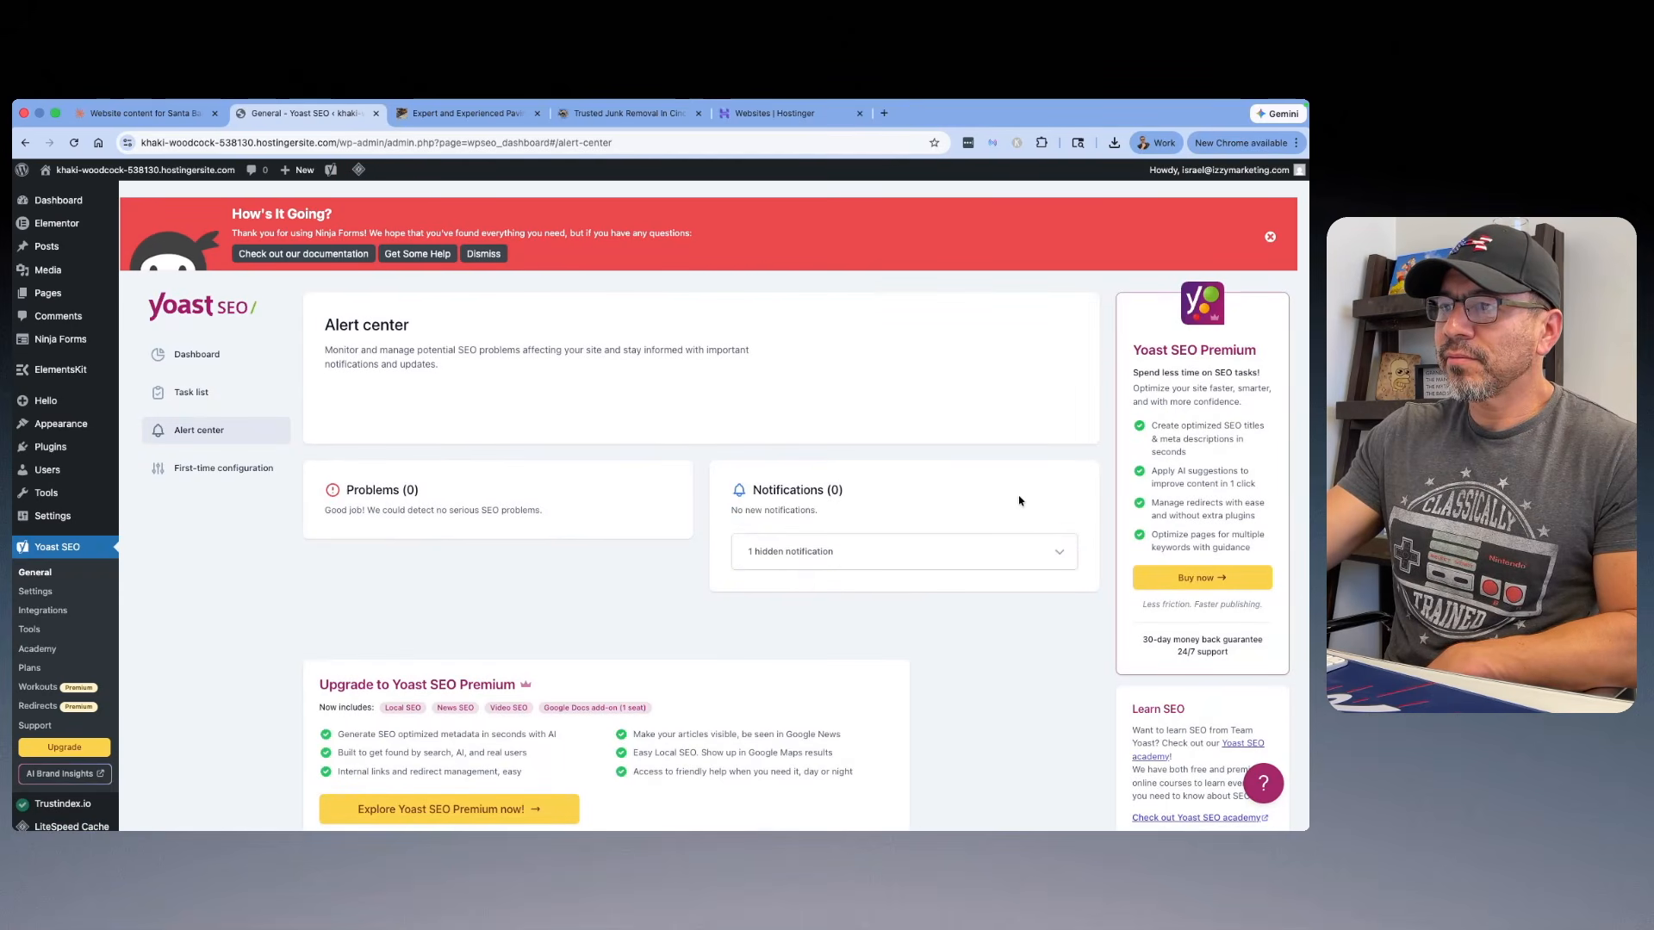
{"action": "left_click", "coordinate": [1271, 241]}
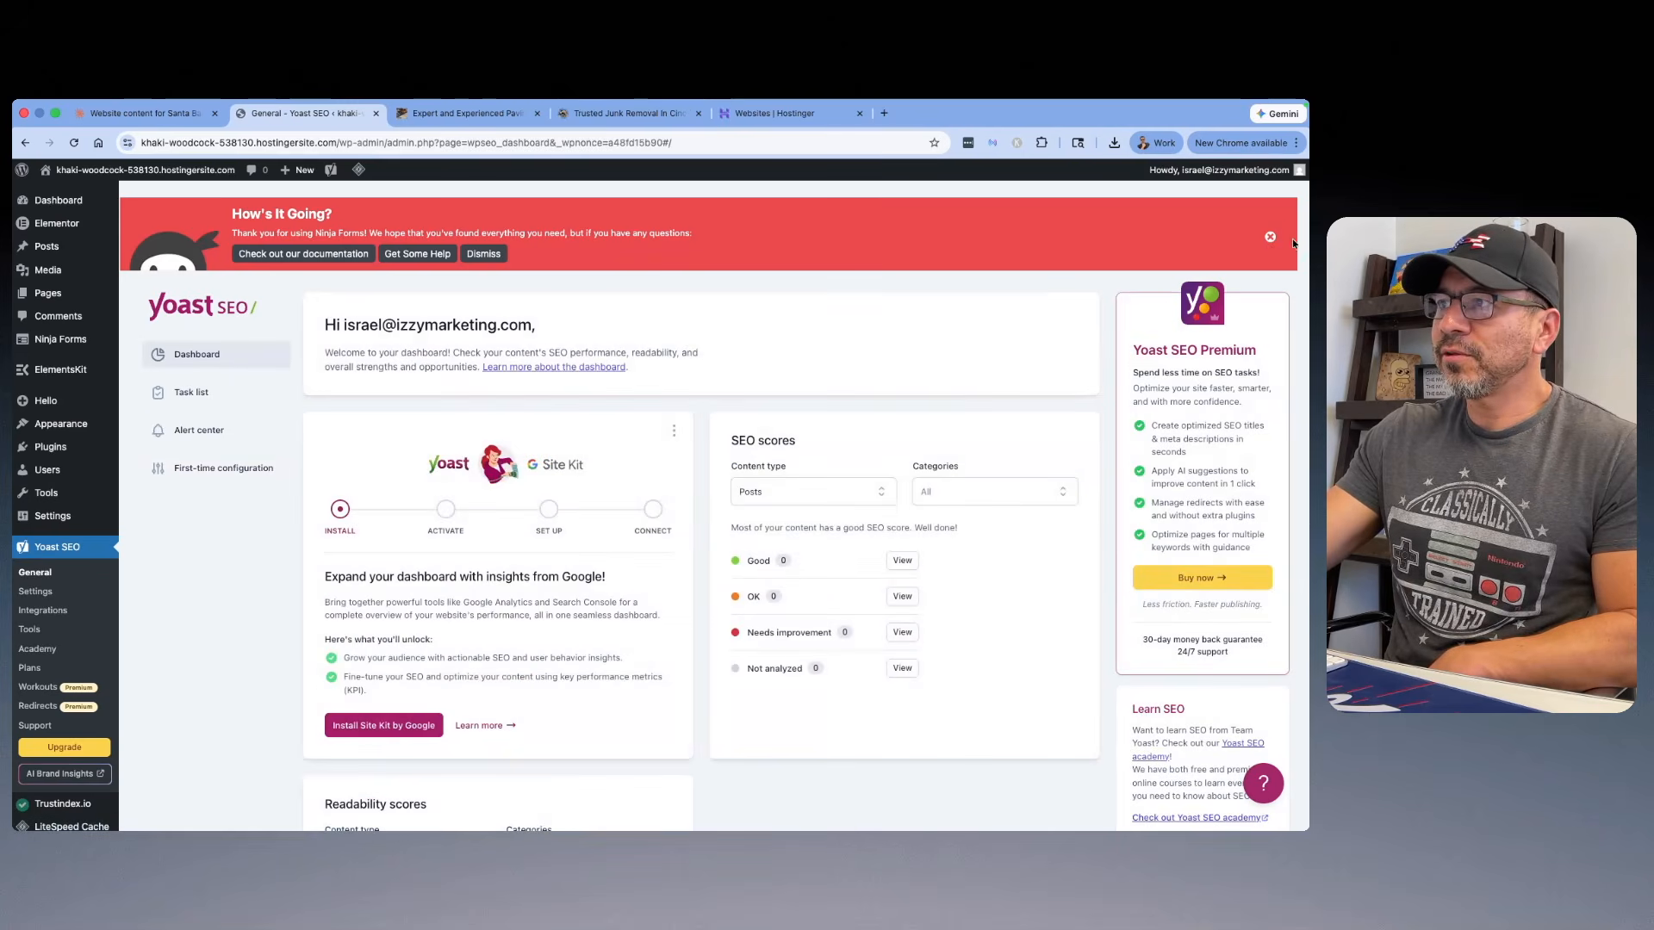
{"action": "left_click", "coordinate": [1272, 239]}
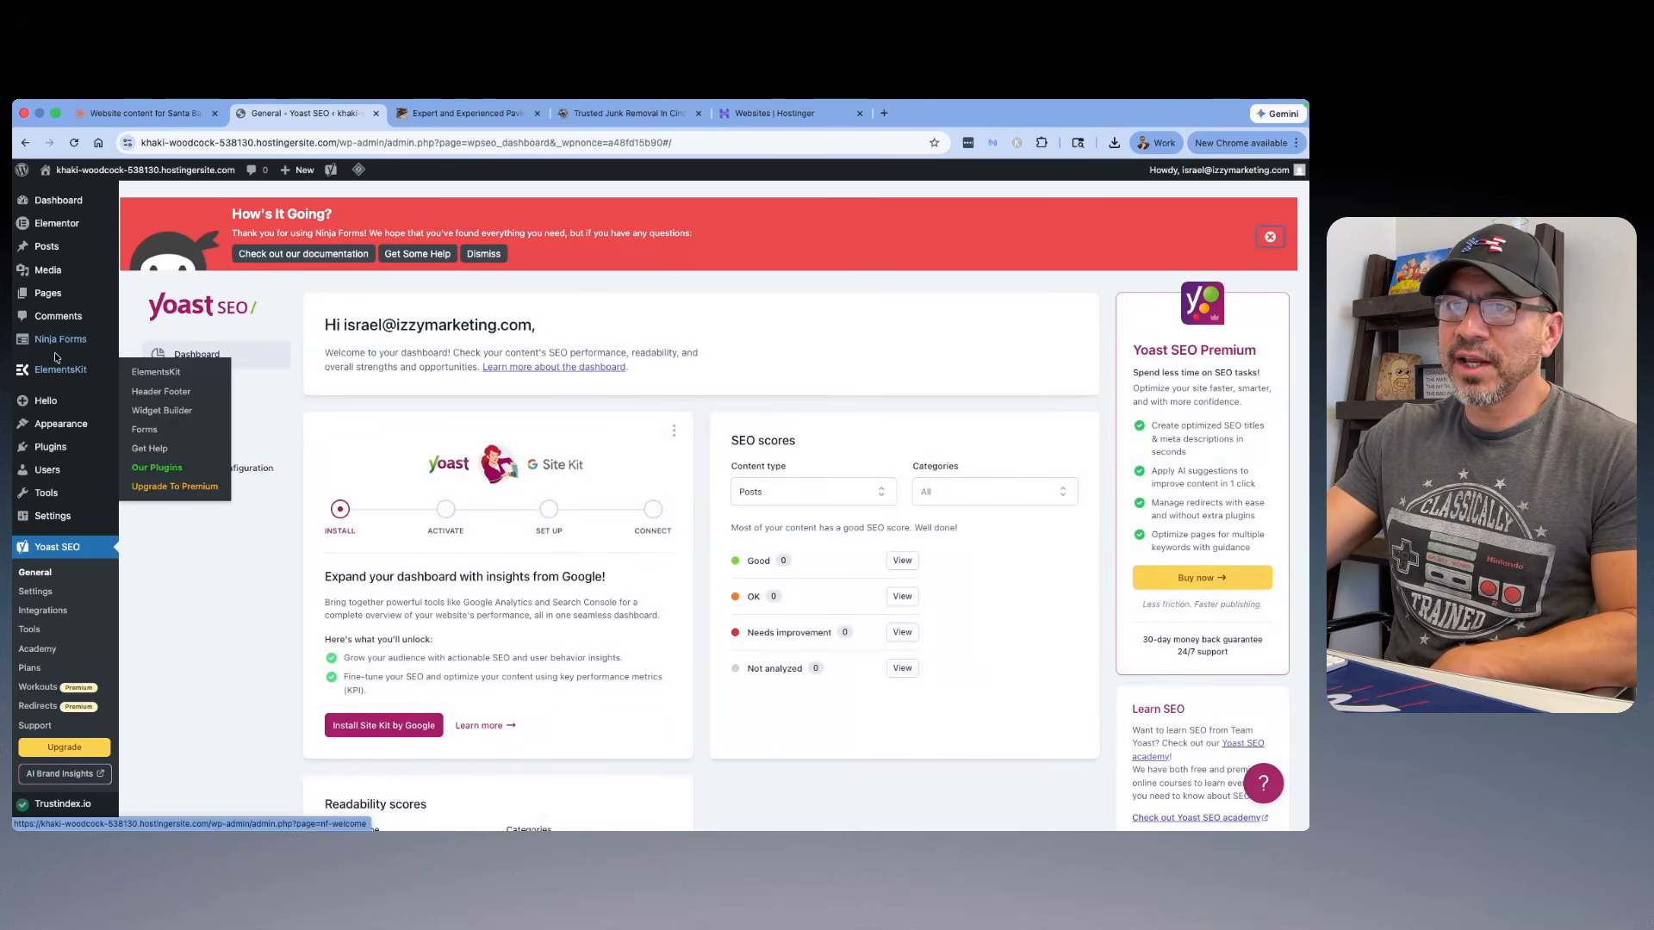
Step: Complete the ElementsKit setup wizard with the default widget selection and without enabling any of the additional plugins
{"action": "mouse_move", "coordinate": [113, 197]}
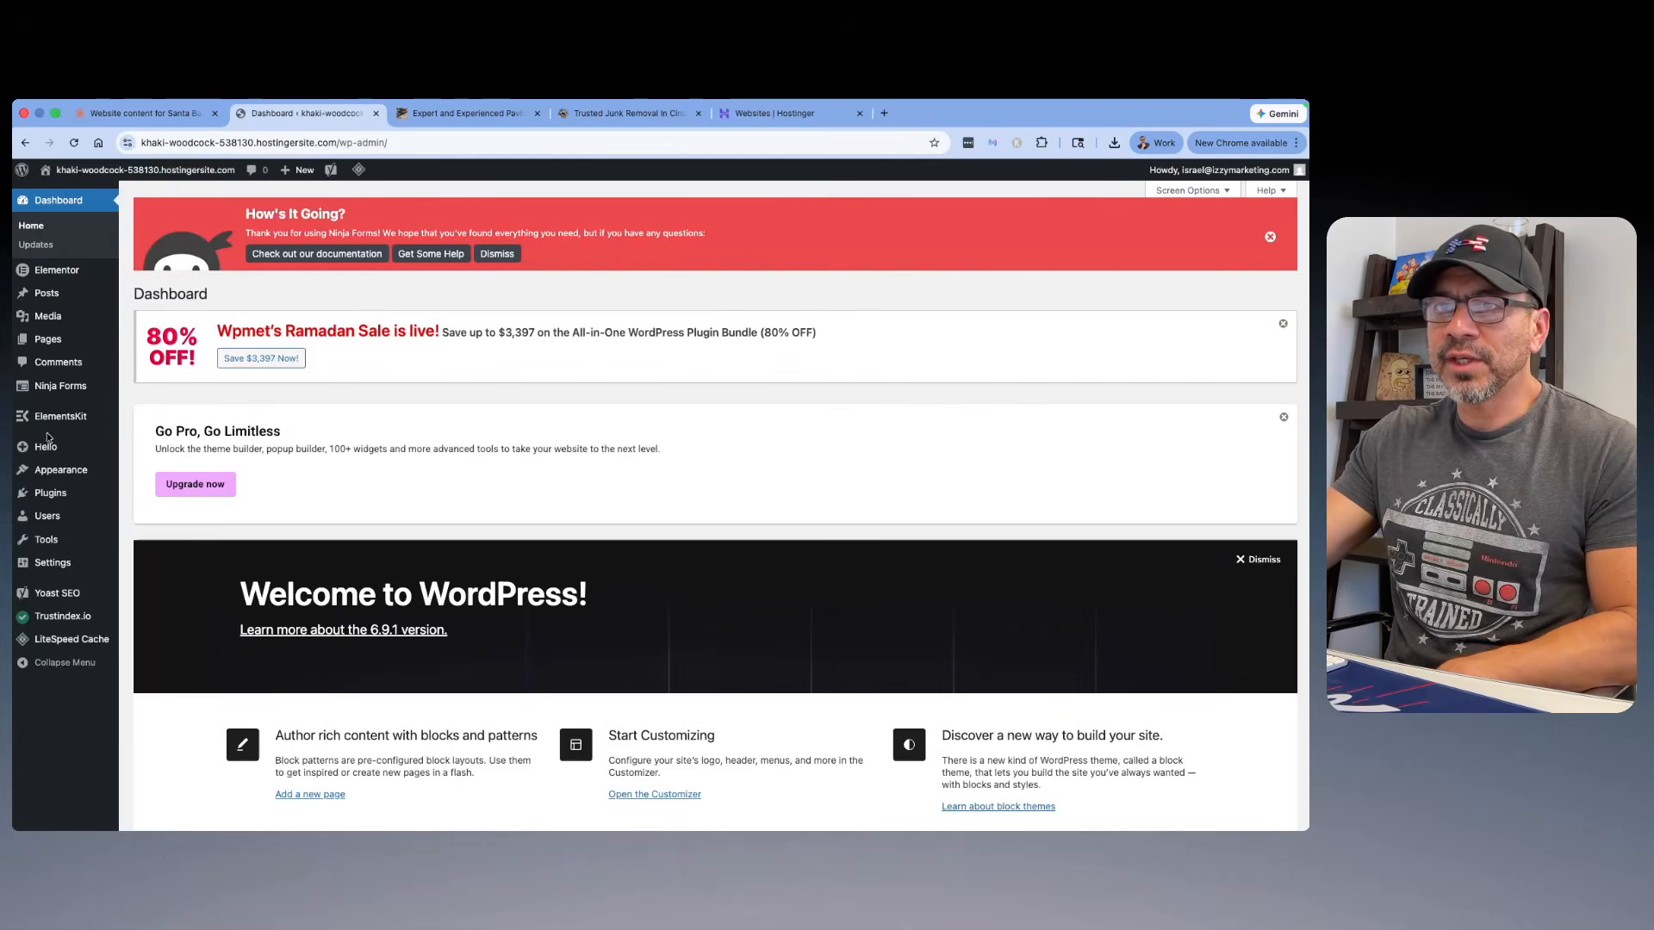
{"action": "mouse_move", "coordinate": [60, 420]}
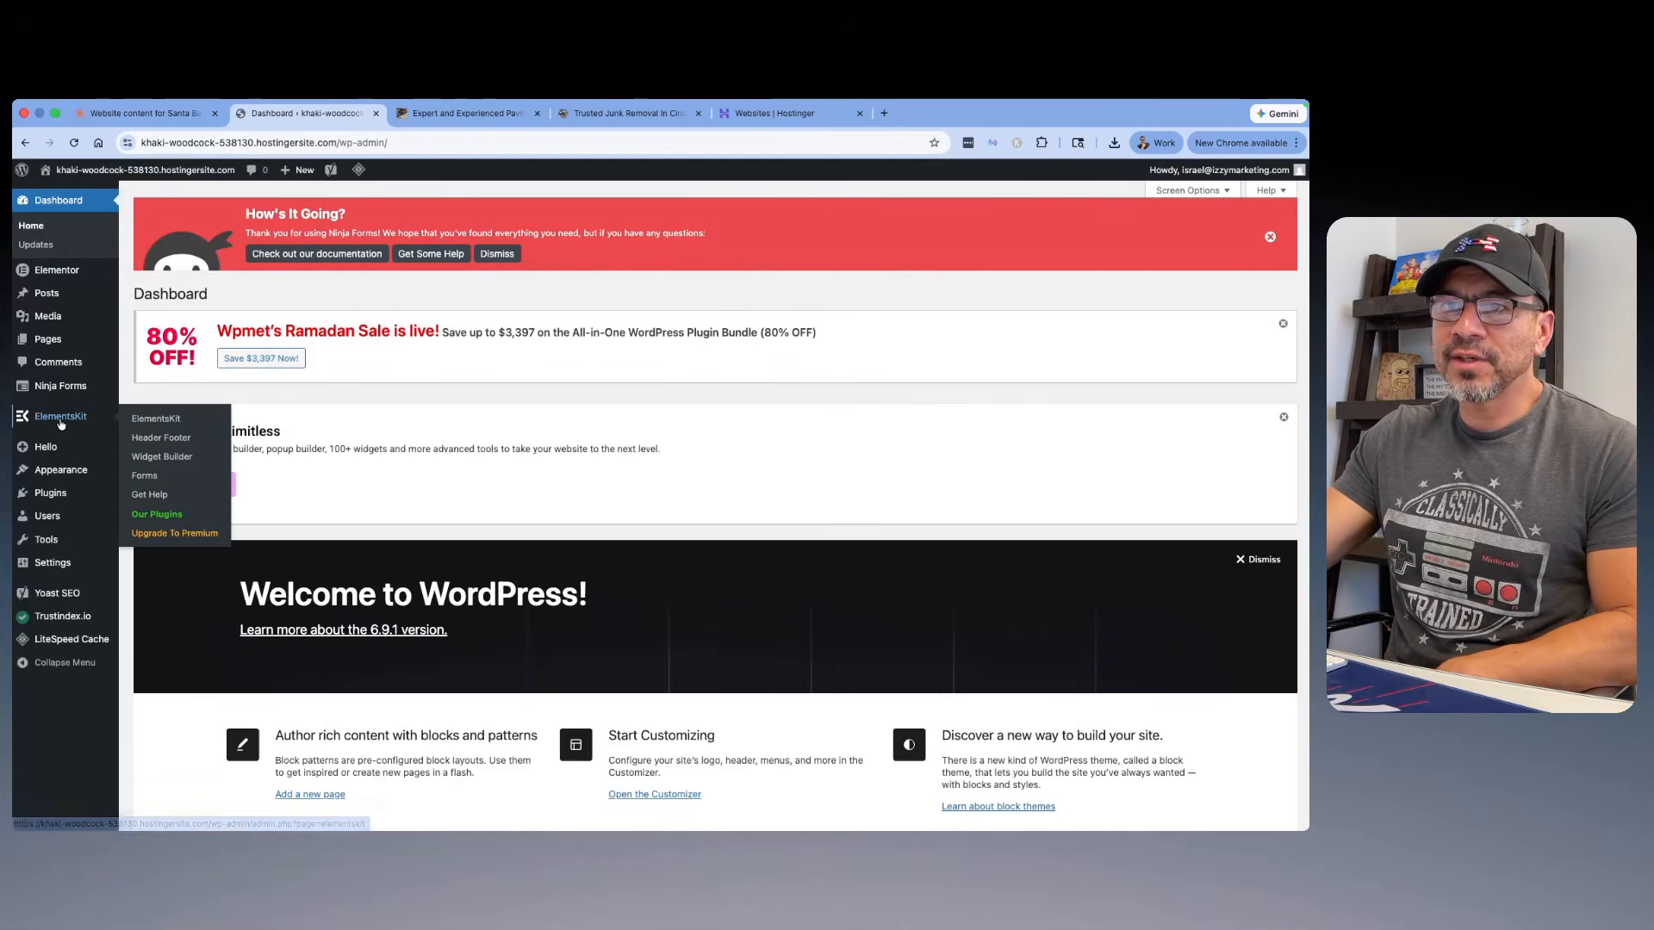
{"action": "left_click", "coordinate": [162, 440]}
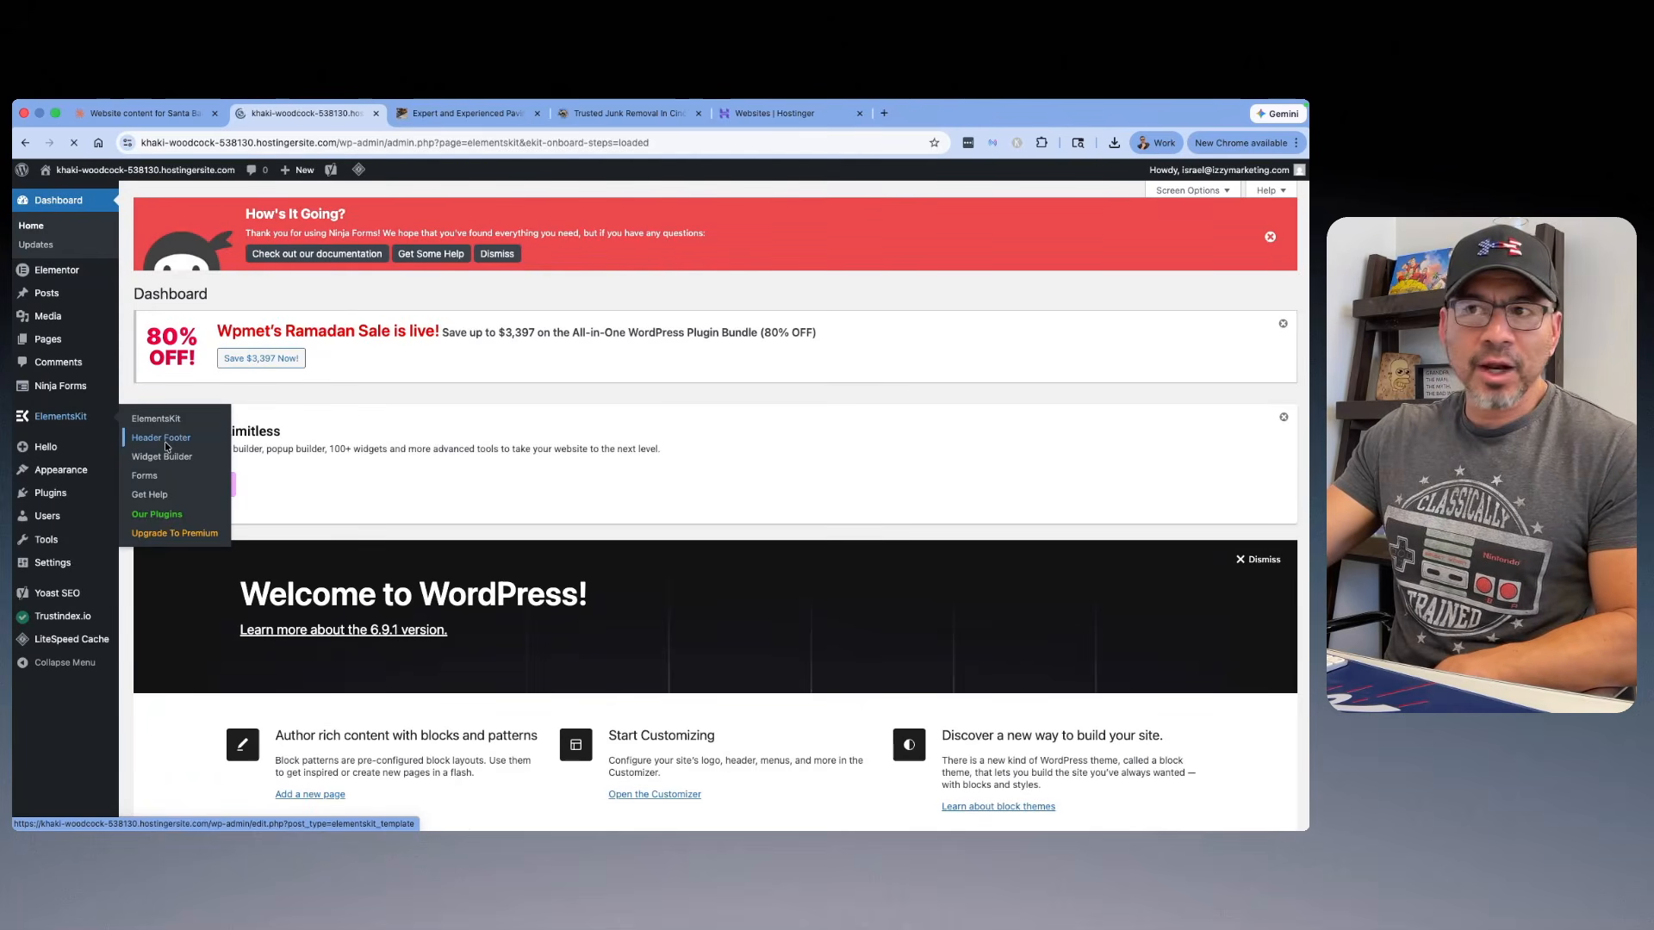
{"action": "scroll", "coordinate": [560, 379], "scroll_direction": "down", "scroll_amount": 20}
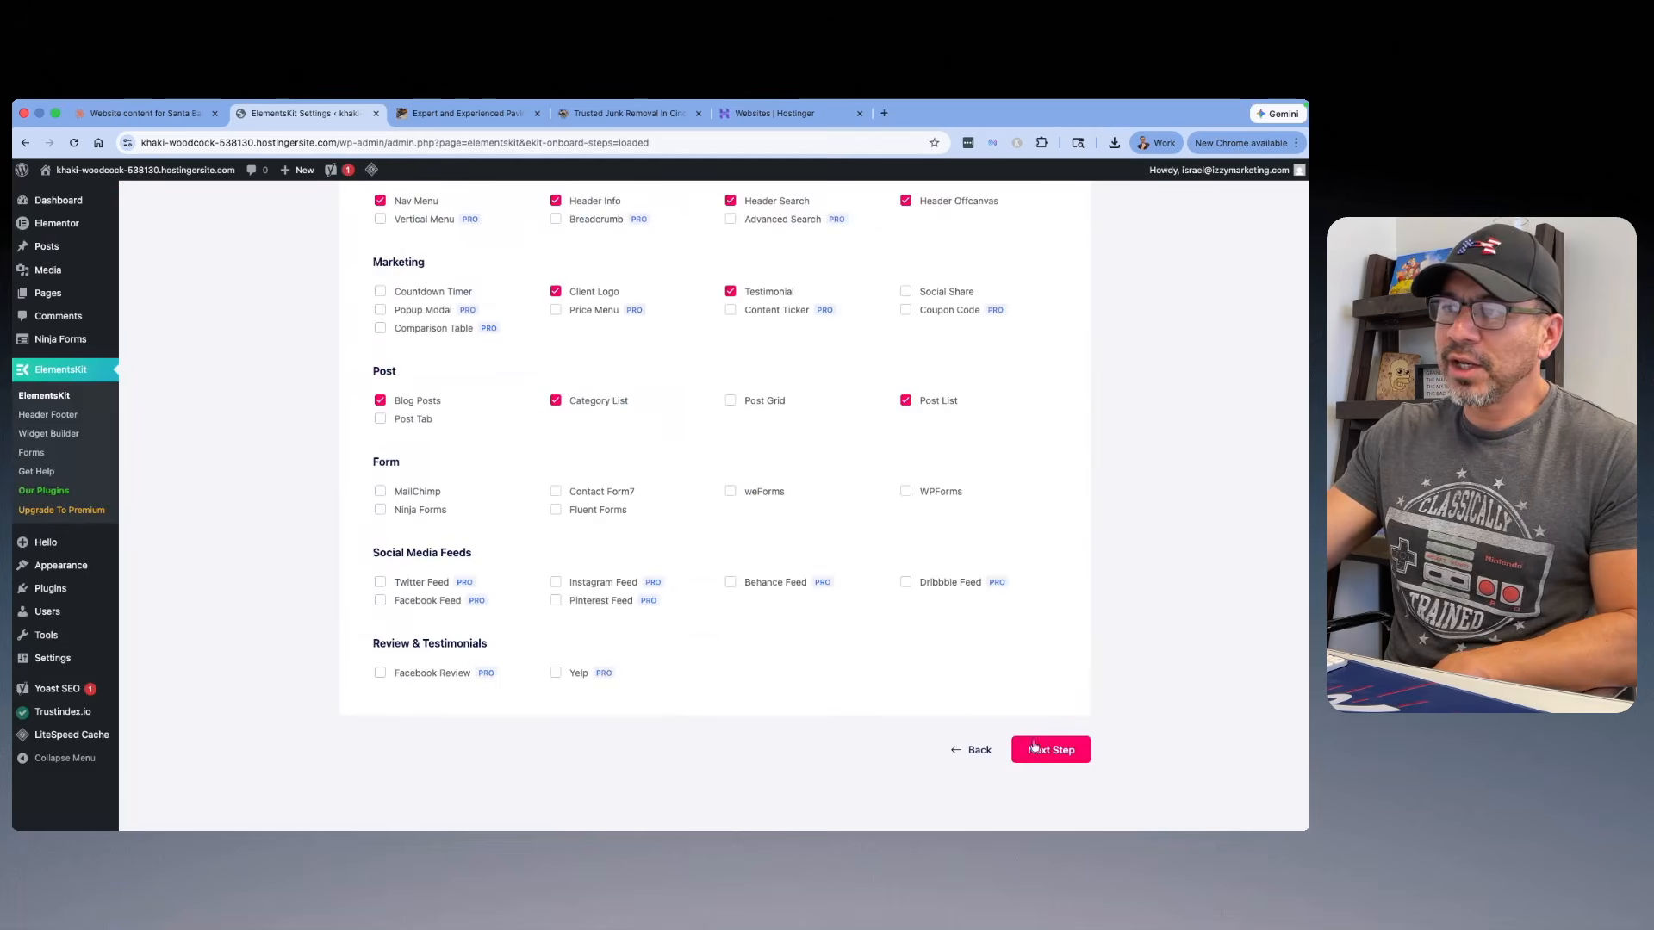
{"action": "left_click", "coordinate": [1035, 749]}
{"action": "left_click", "coordinate": [874, 630]}
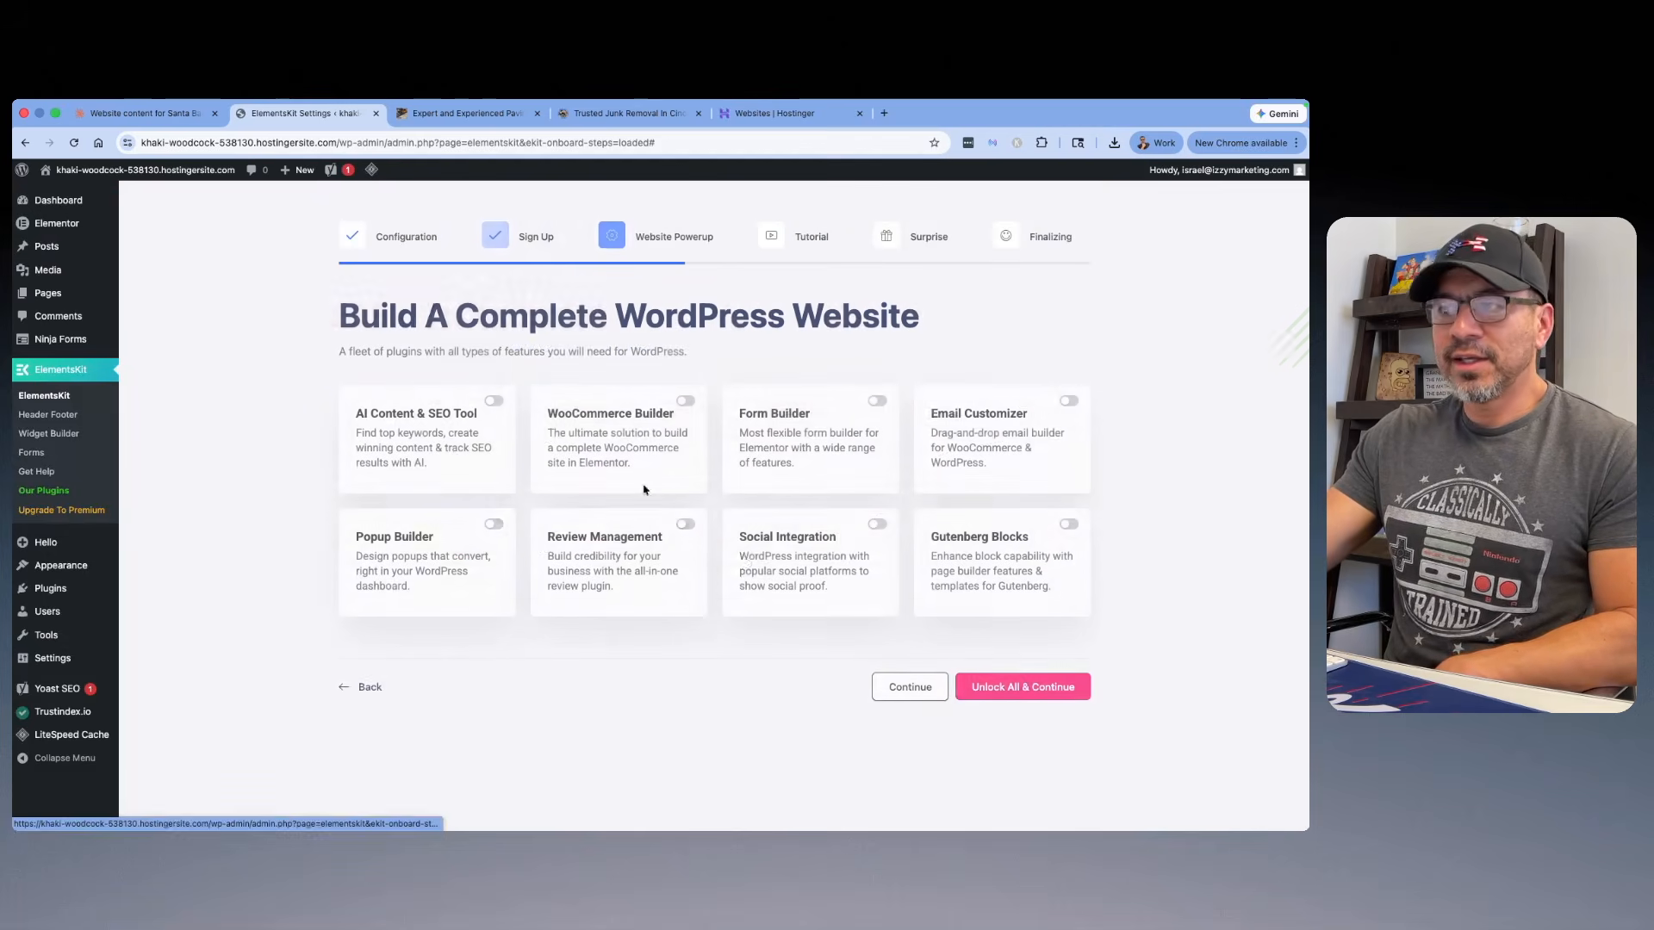
{"action": "left_click", "coordinate": [910, 687]}
{"action": "left_click", "coordinate": [999, 751]}
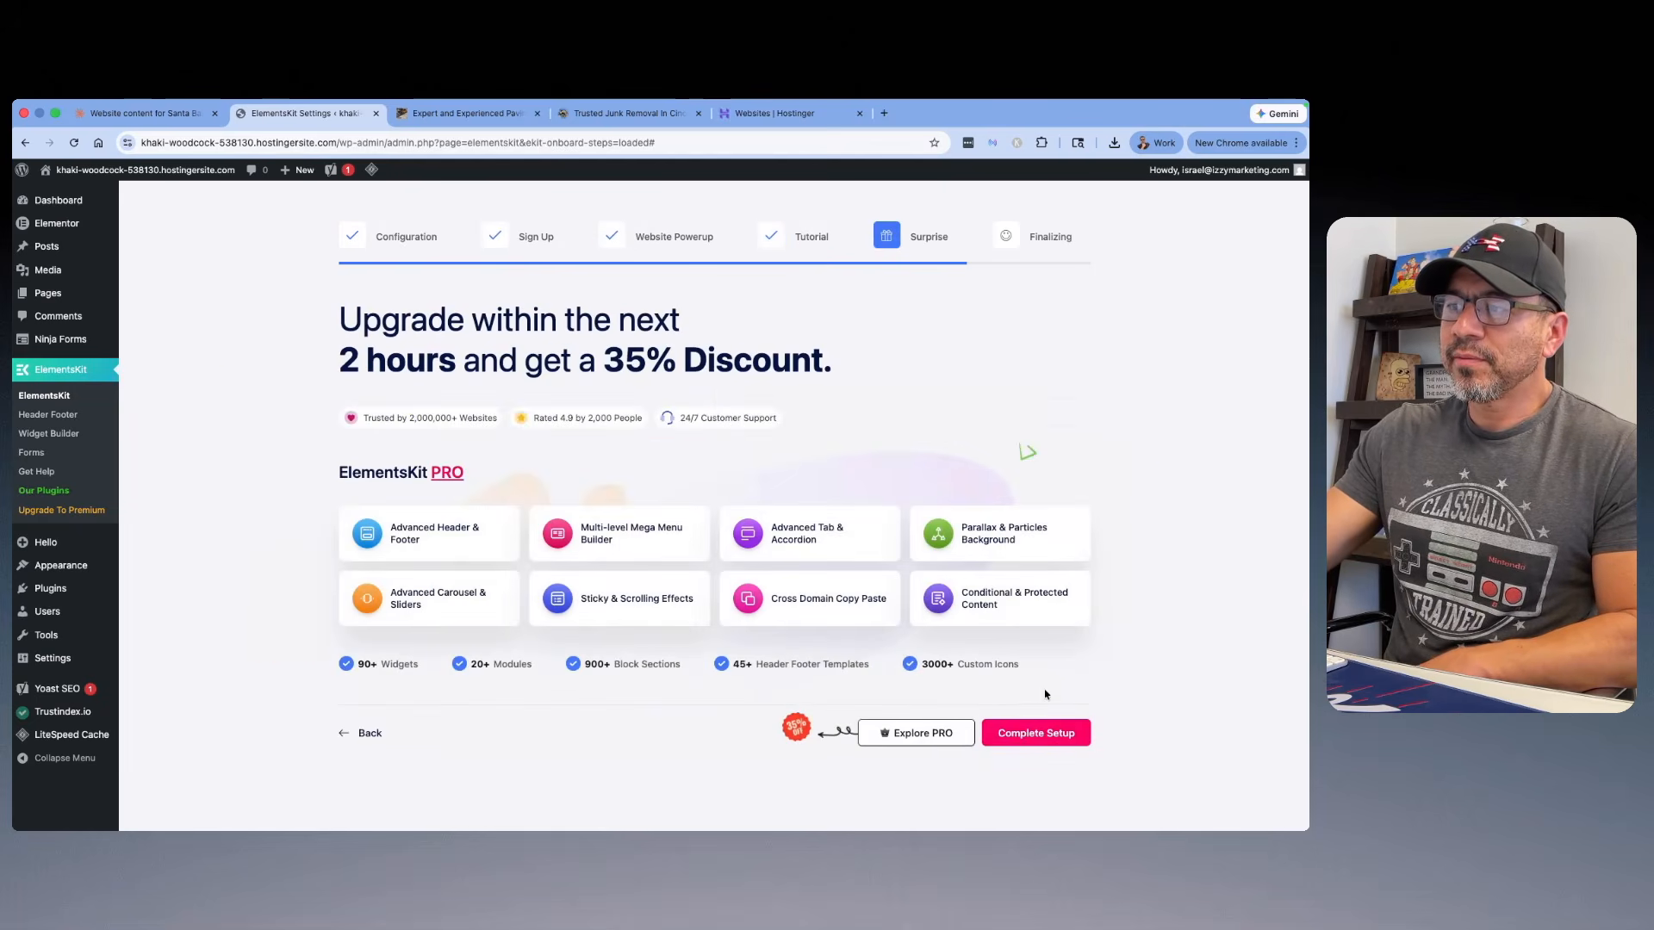
{"action": "left_click", "coordinate": [1035, 735]}
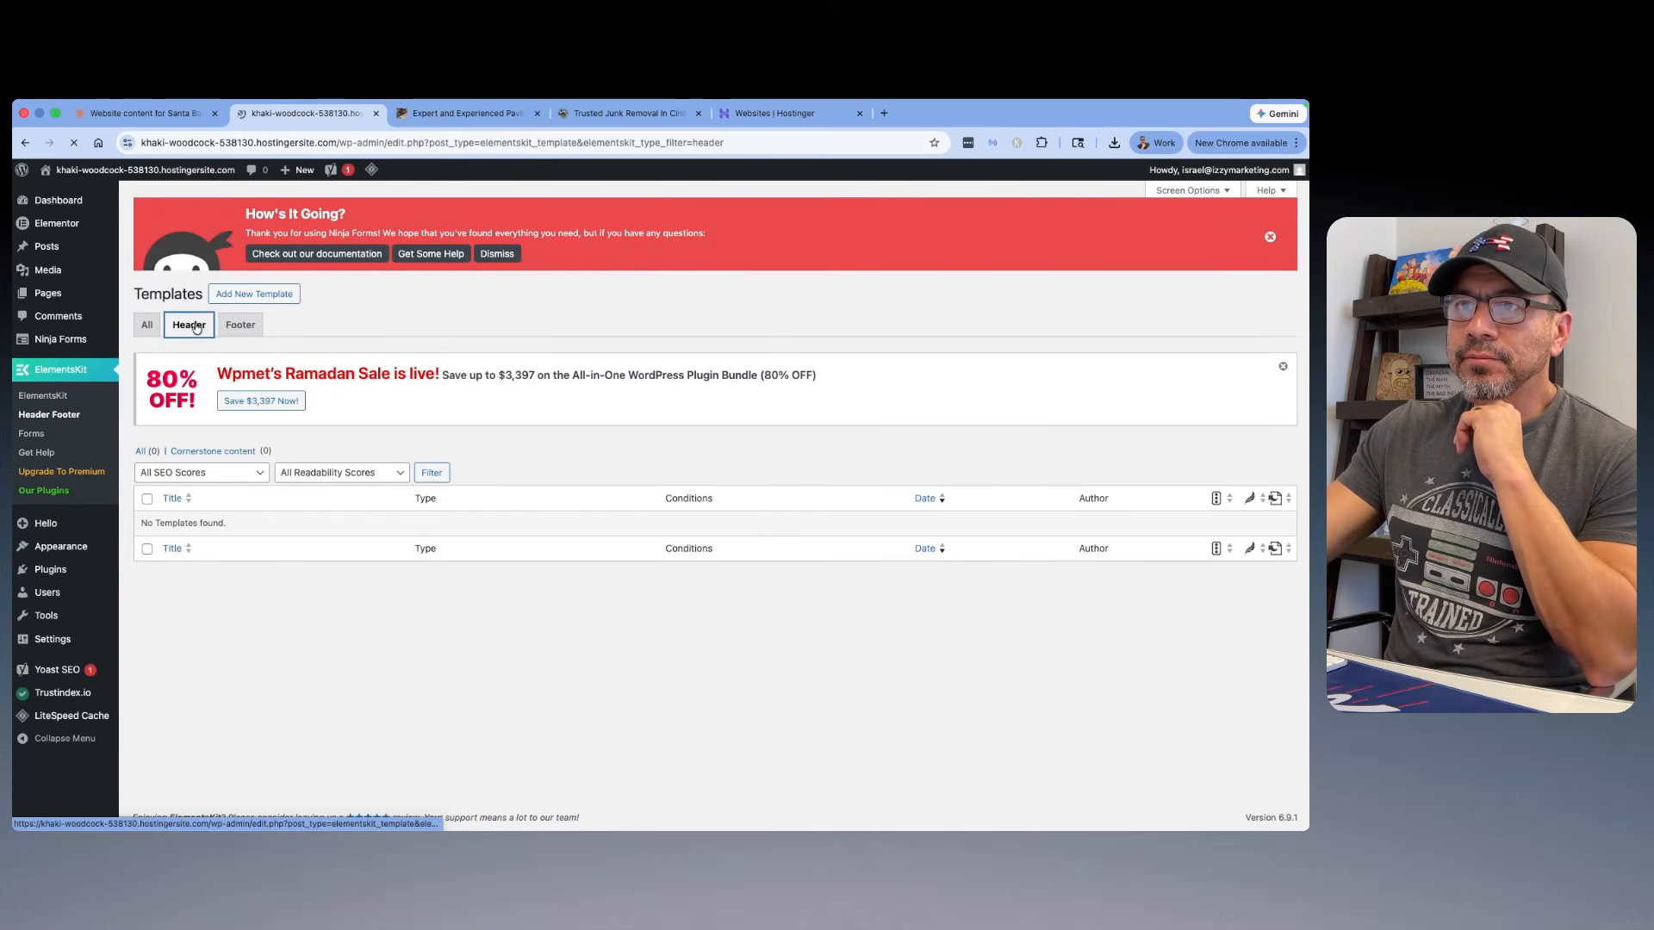
Step: Create an active ElementsKit header template titled "Header" for the entire site and open its content in Elementor, closing the Launchpad checklist
{"action": "left_click", "coordinate": [242, 295]}
{"action": "left_click", "coordinate": [666, 380]}
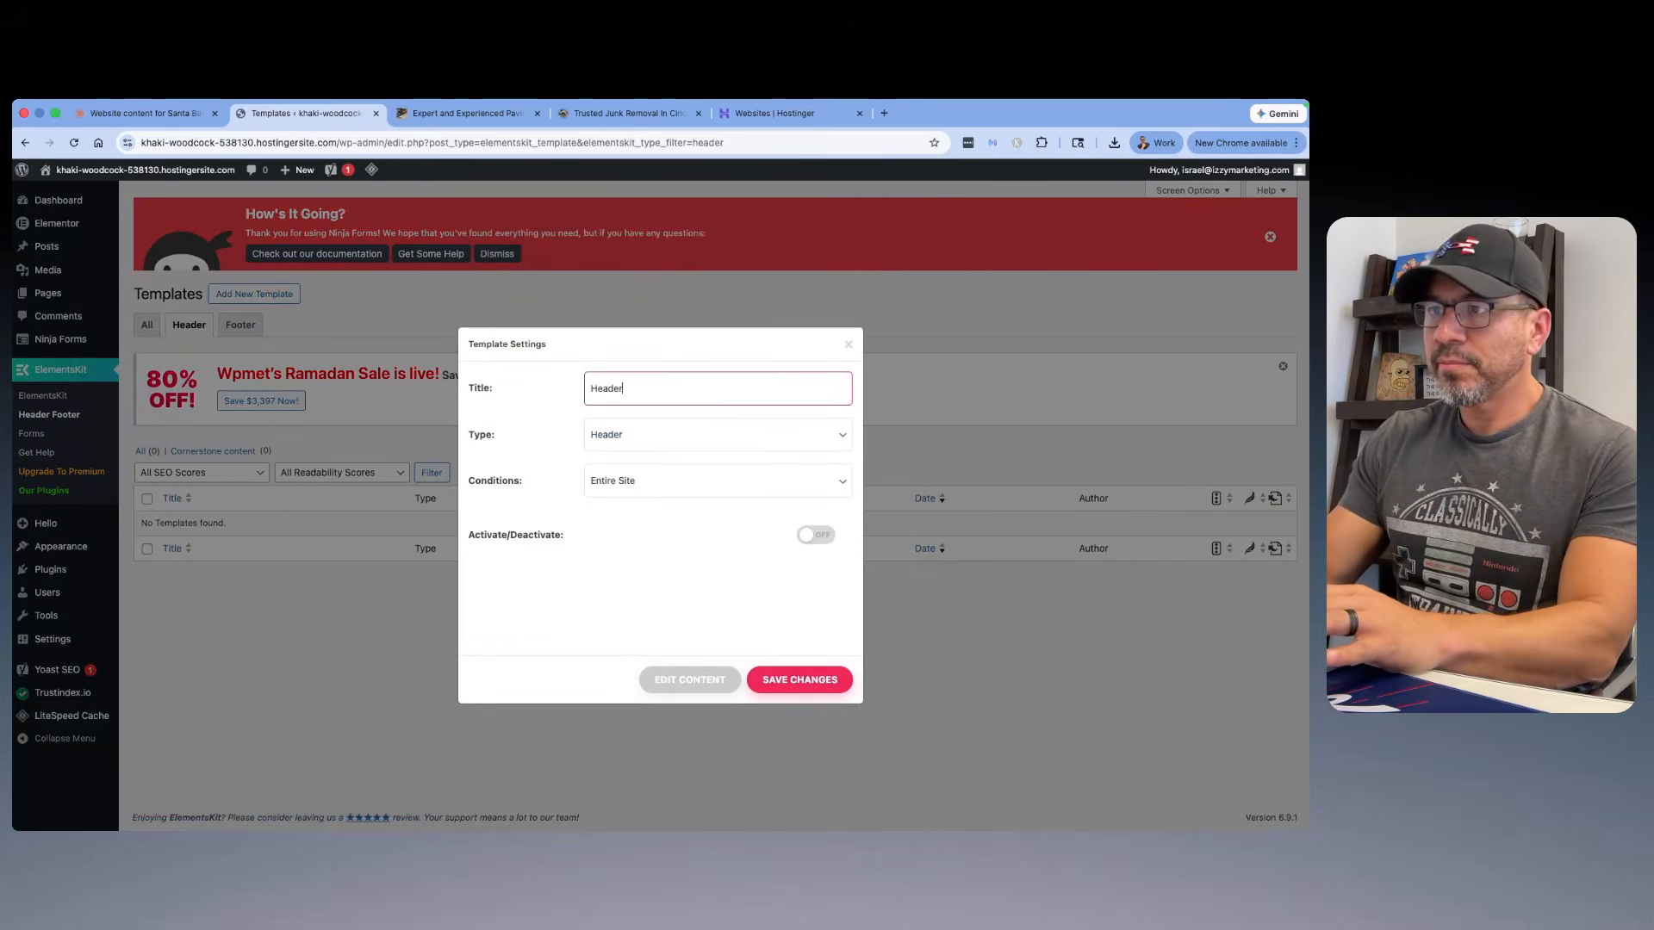
{"action": "left_click", "coordinate": [820, 541]}
{"action": "left_click", "coordinate": [691, 687]}
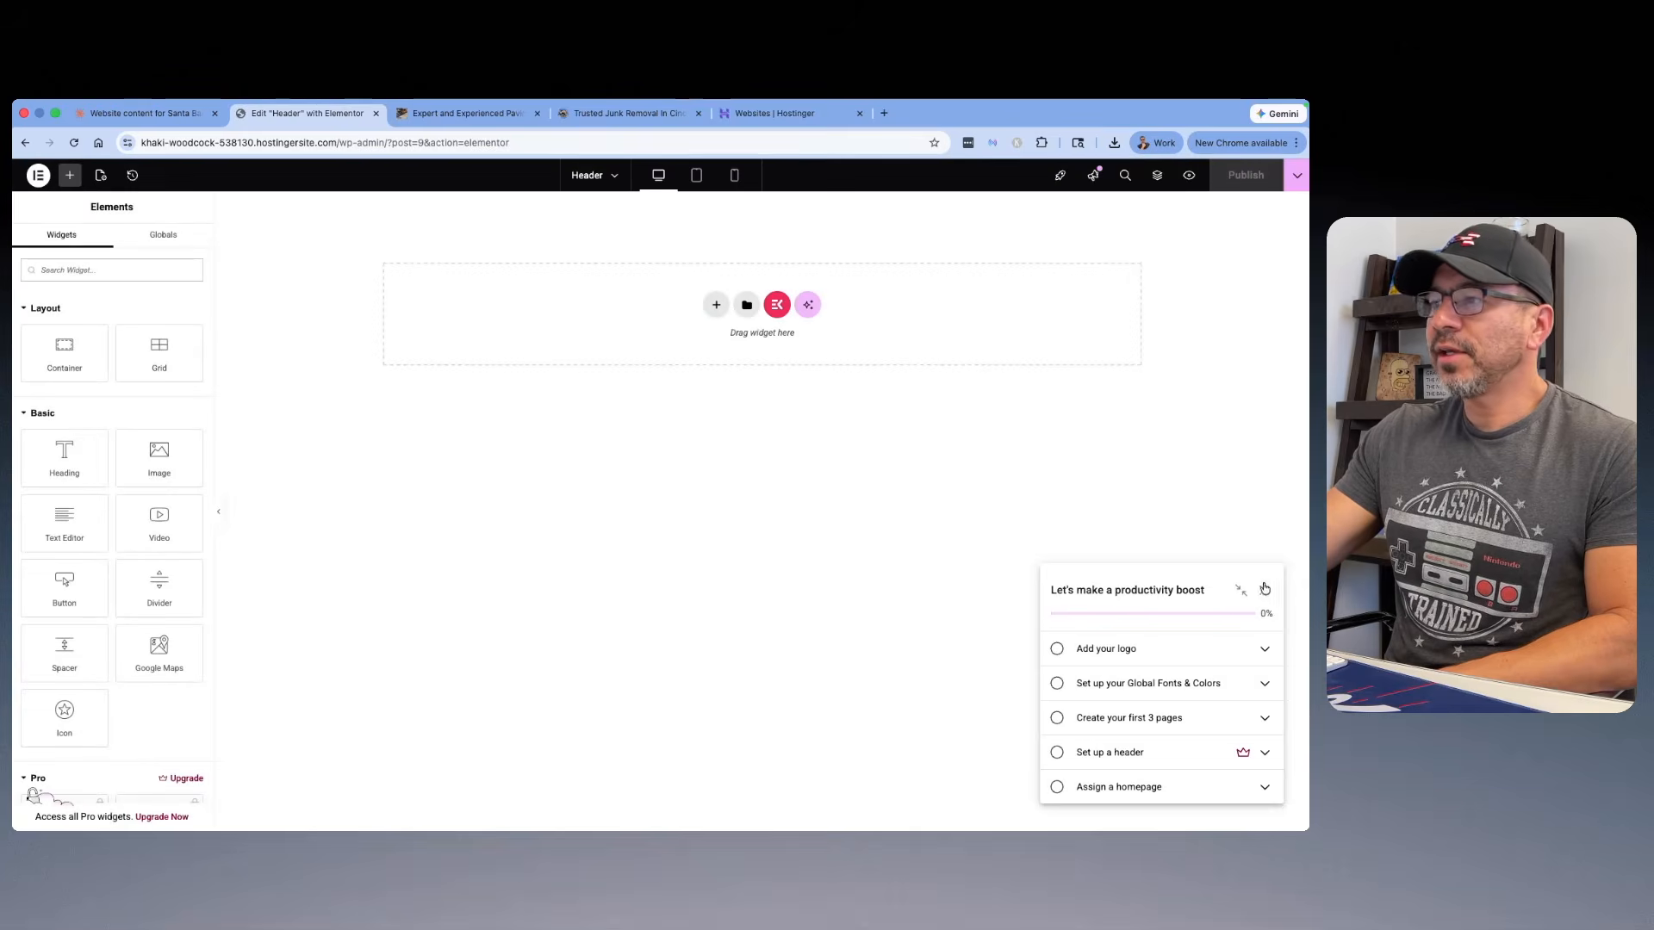
{"action": "left_click", "coordinate": [1266, 591]}
{"action": "left_click", "coordinate": [1245, 307]}
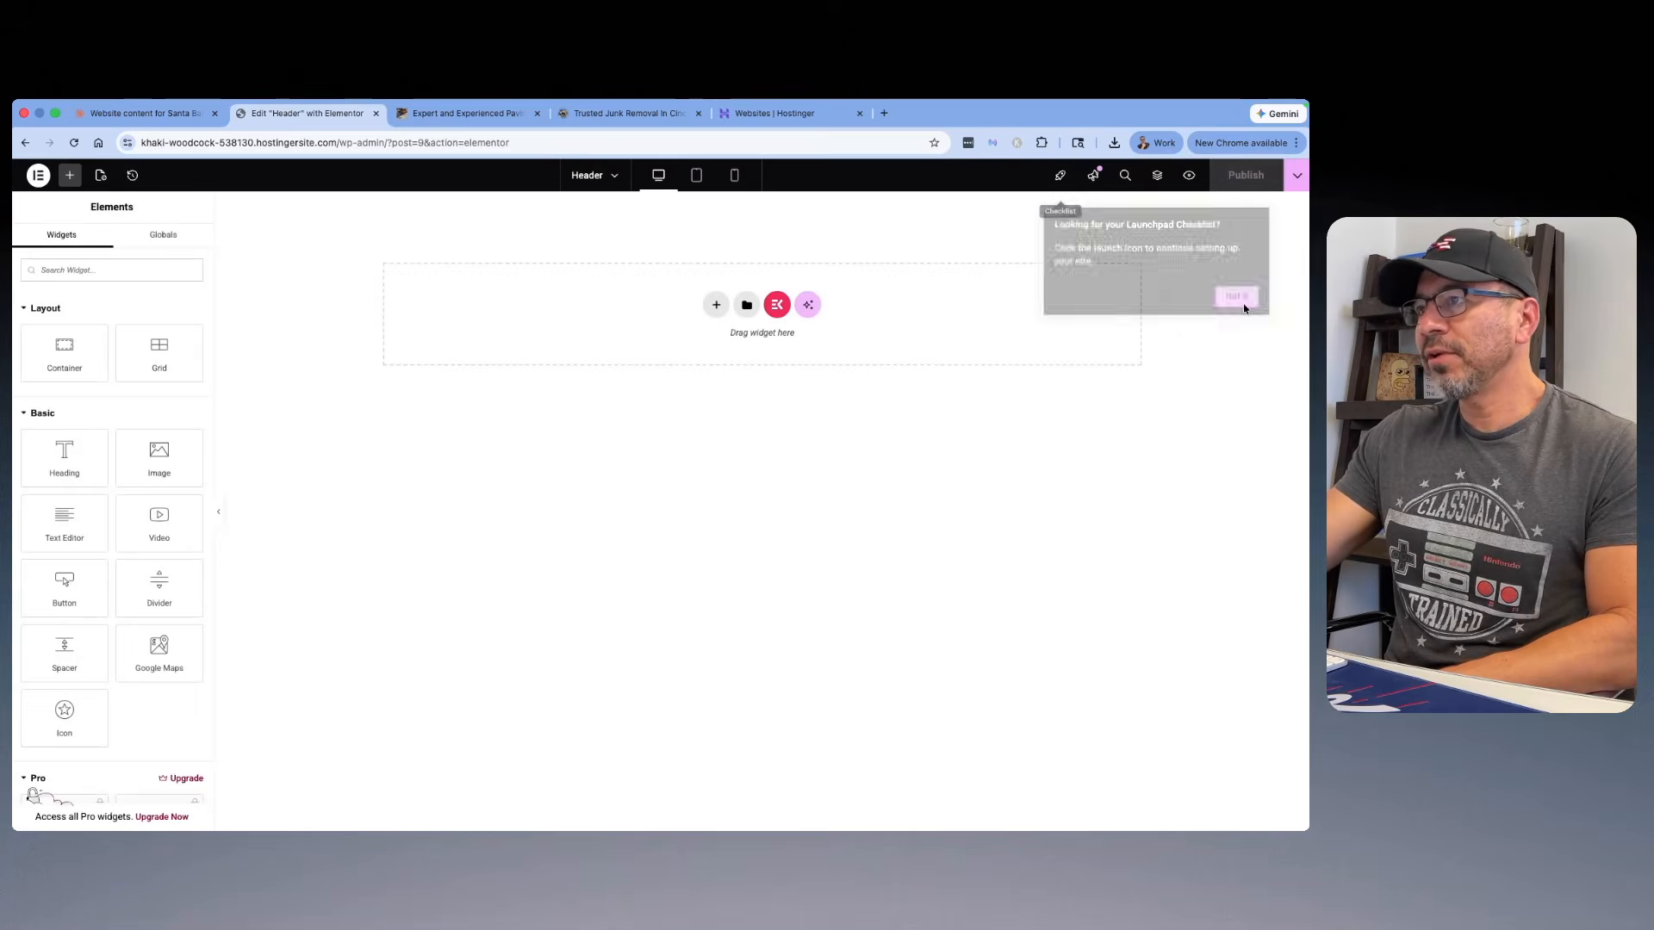
Step: Import elementor-NEW HEADER.json from the Desktop's My Templates folder with unfiltered file uploads enabled, and insert the HEADER template into the page
{"action": "left_click", "coordinate": [747, 307]}
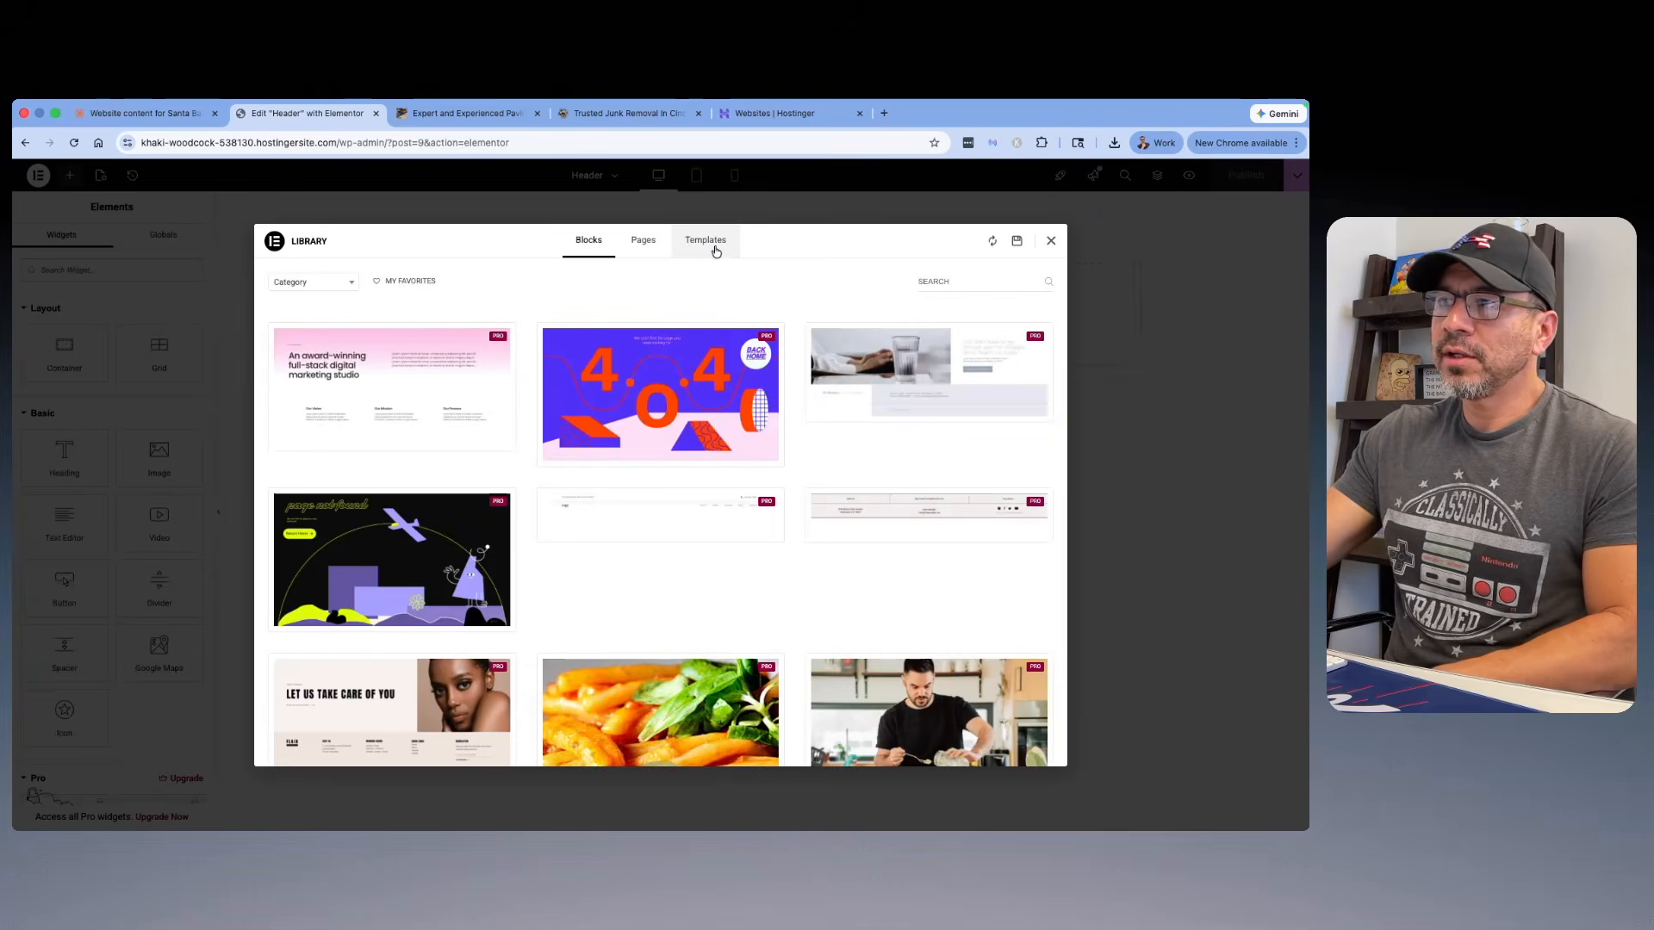
{"action": "left_click", "coordinate": [714, 251]}
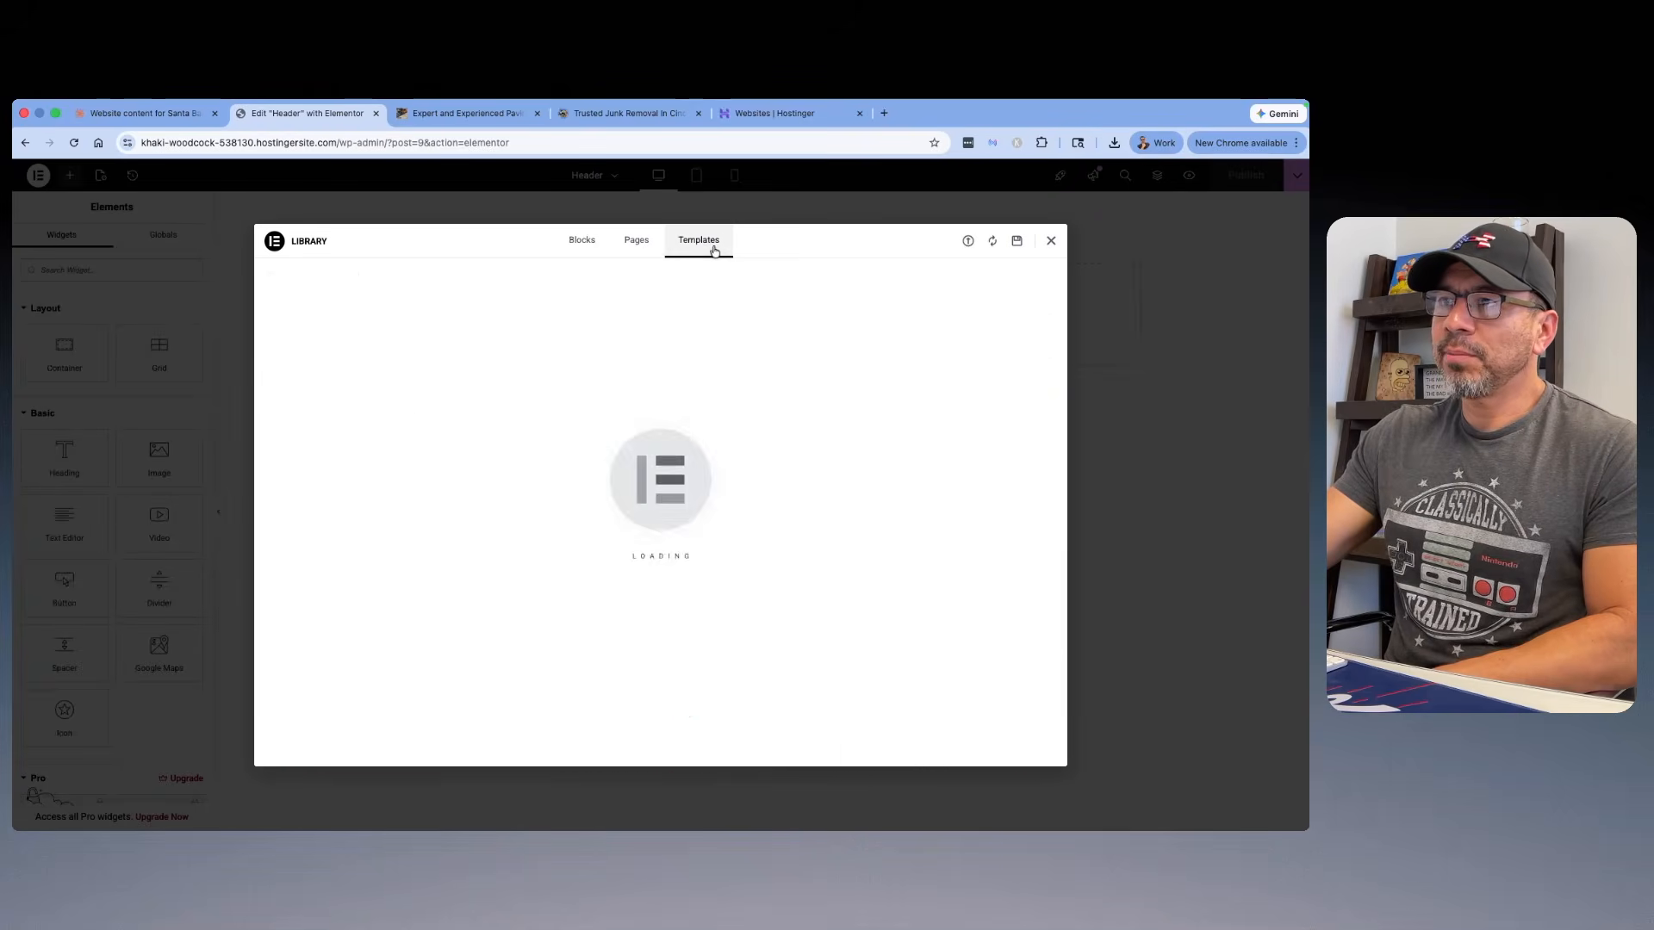
{"action": "left_click", "coordinate": [968, 244]}
{"action": "left_click", "coordinate": [669, 519]}
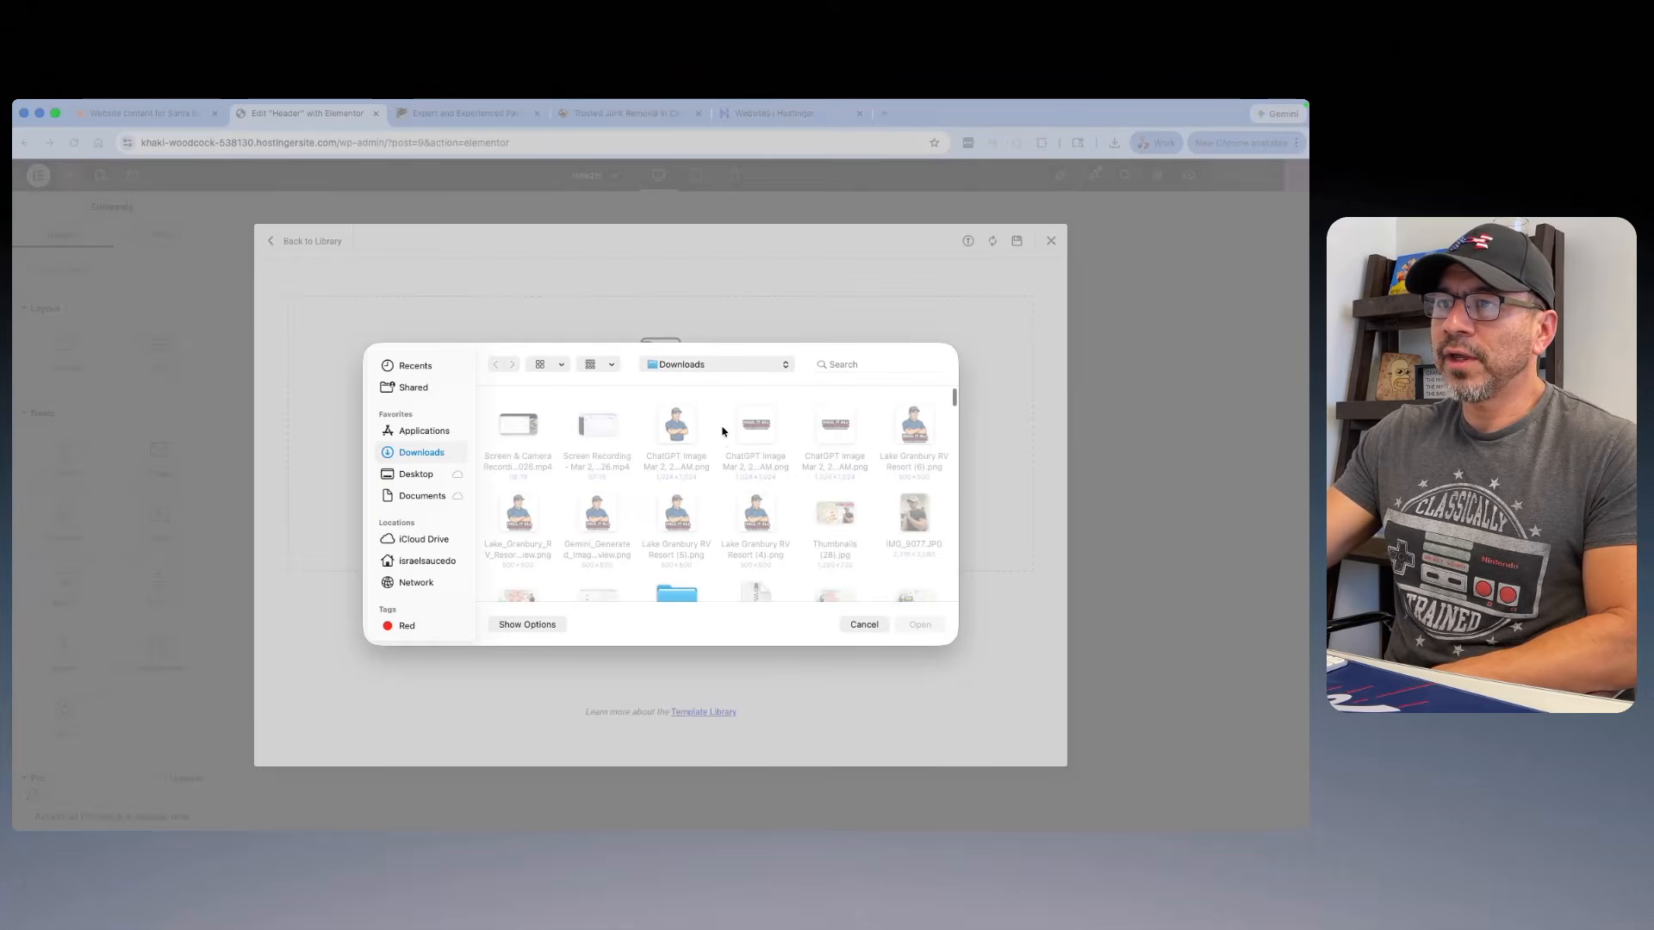
{"action": "left_click", "coordinate": [415, 476]}
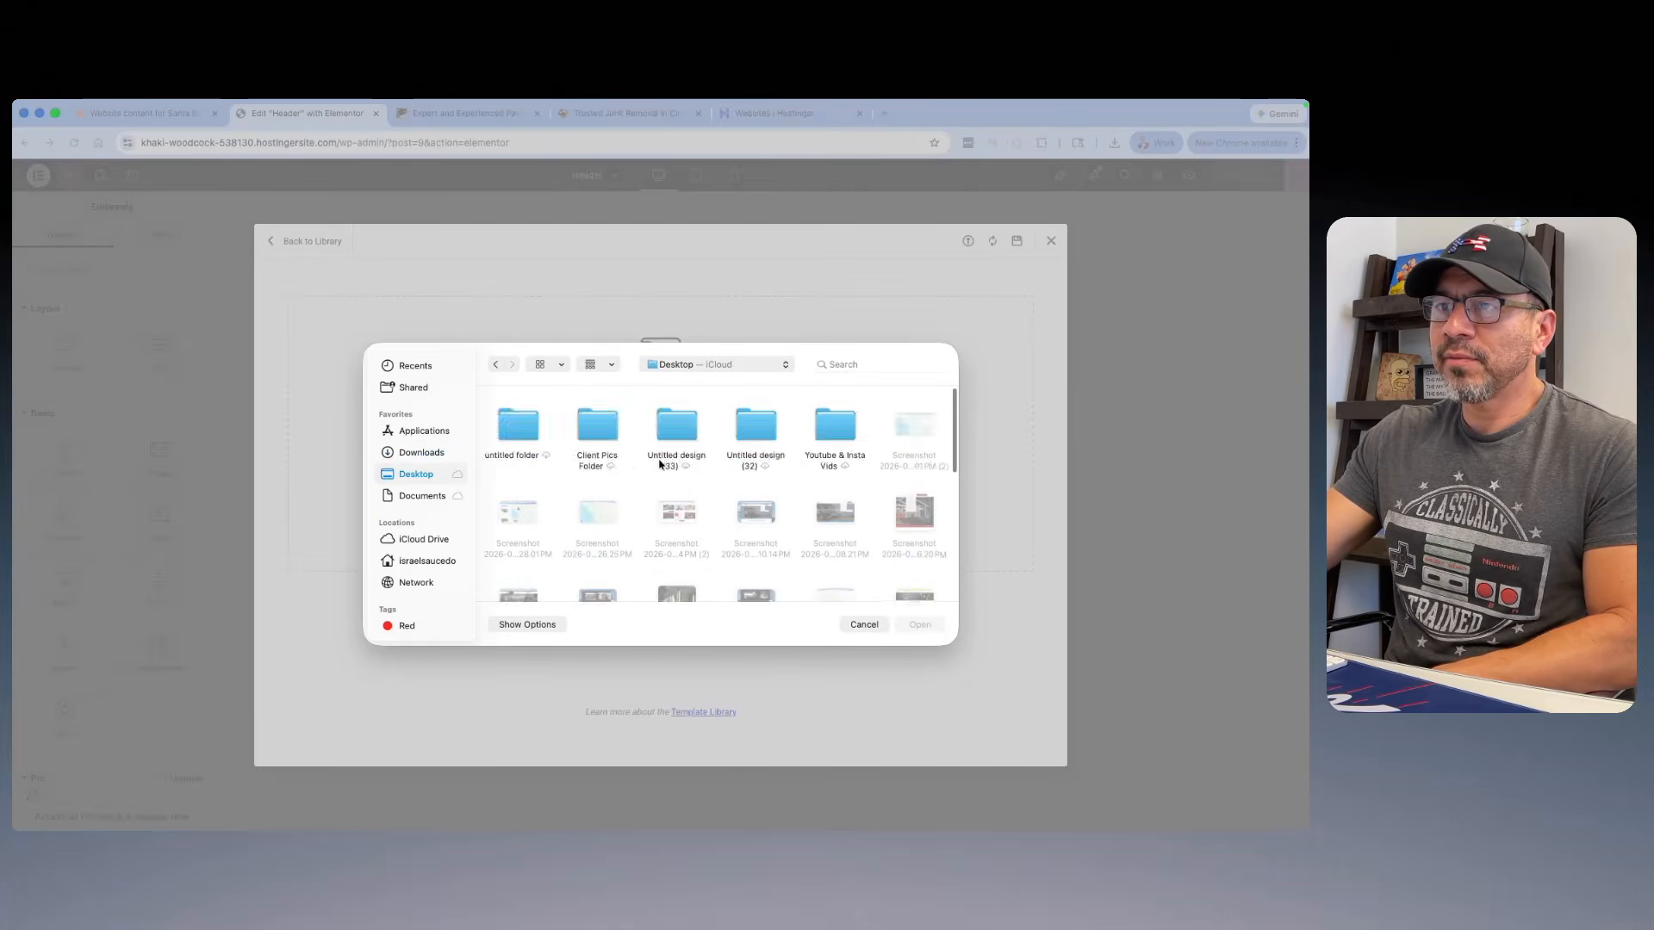
{"action": "scroll", "coordinate": [663, 474], "scroll_direction": "down", "scroll_amount": 5}
{"action": "scroll", "coordinate": [659, 474], "scroll_direction": "down", "scroll_amount": 3}
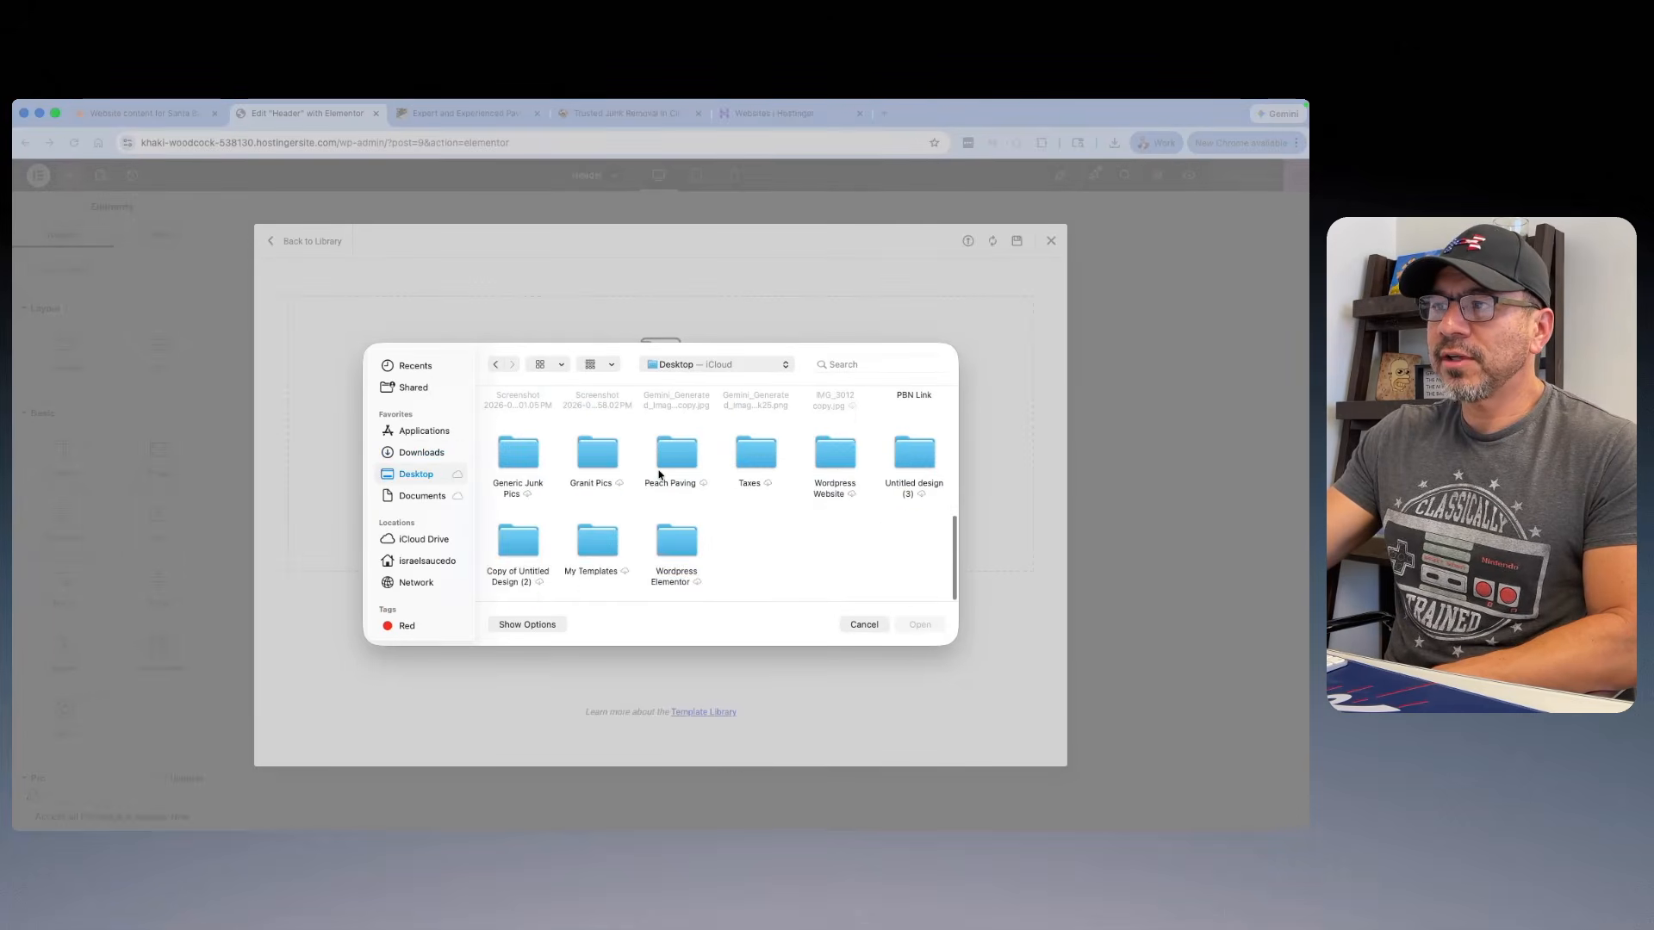
{"action": "double_click", "coordinate": [589, 543]}
{"action": "scroll", "coordinate": [783, 491], "scroll_direction": "down", "scroll_amount": 5}
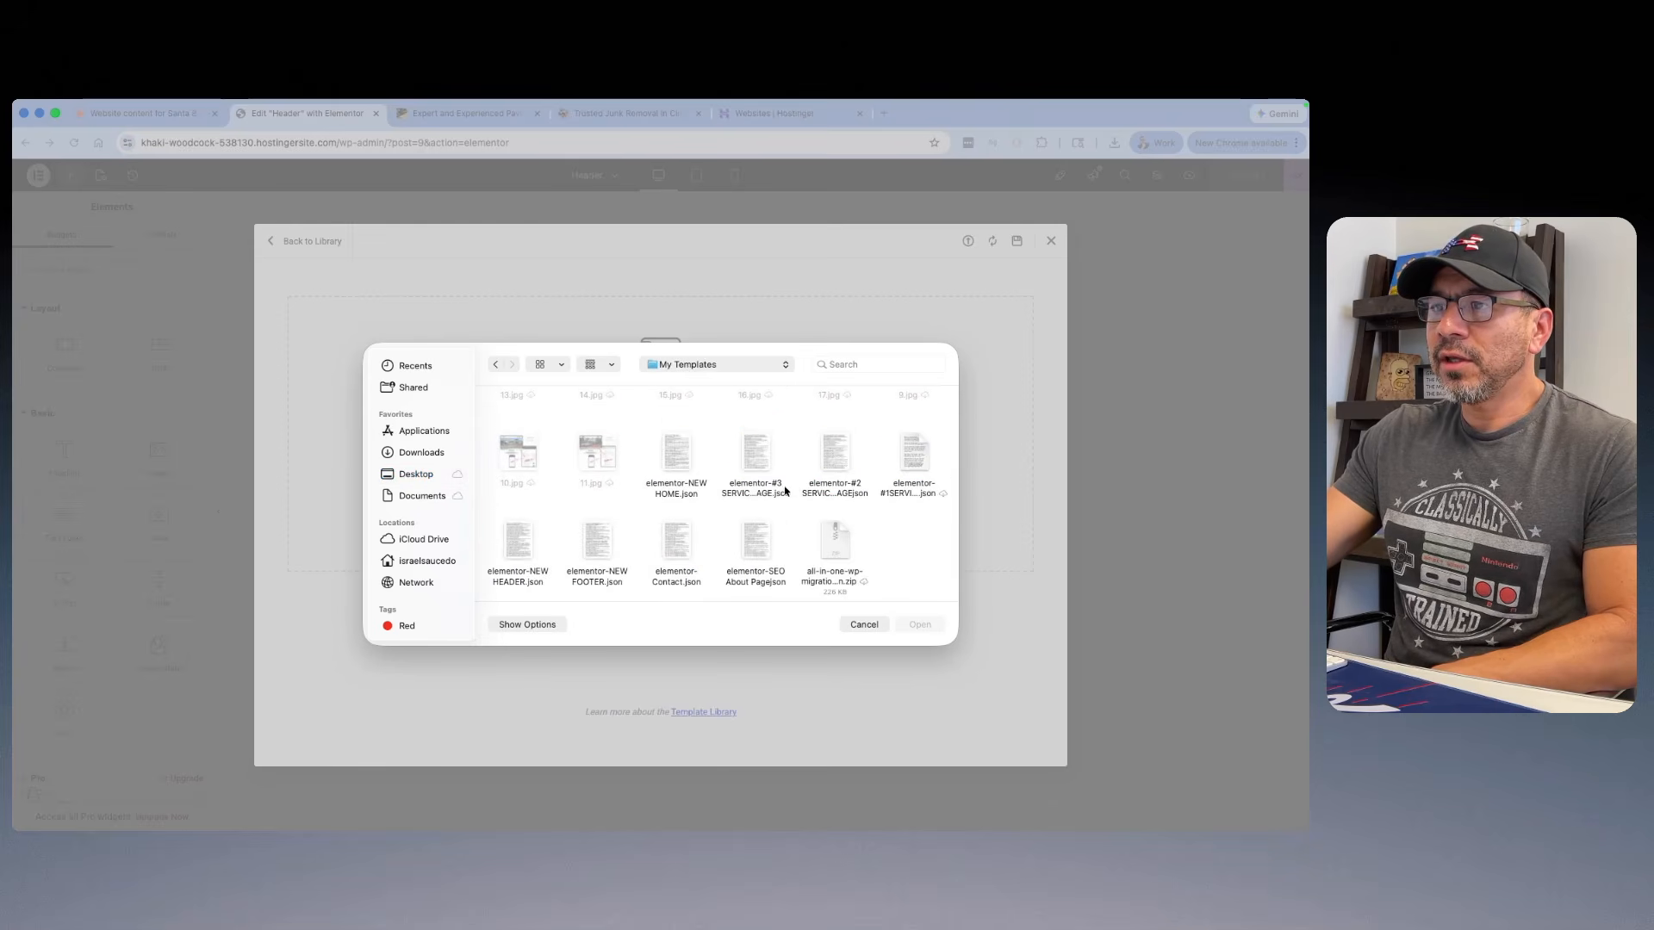
{"action": "left_click", "coordinate": [529, 582]}
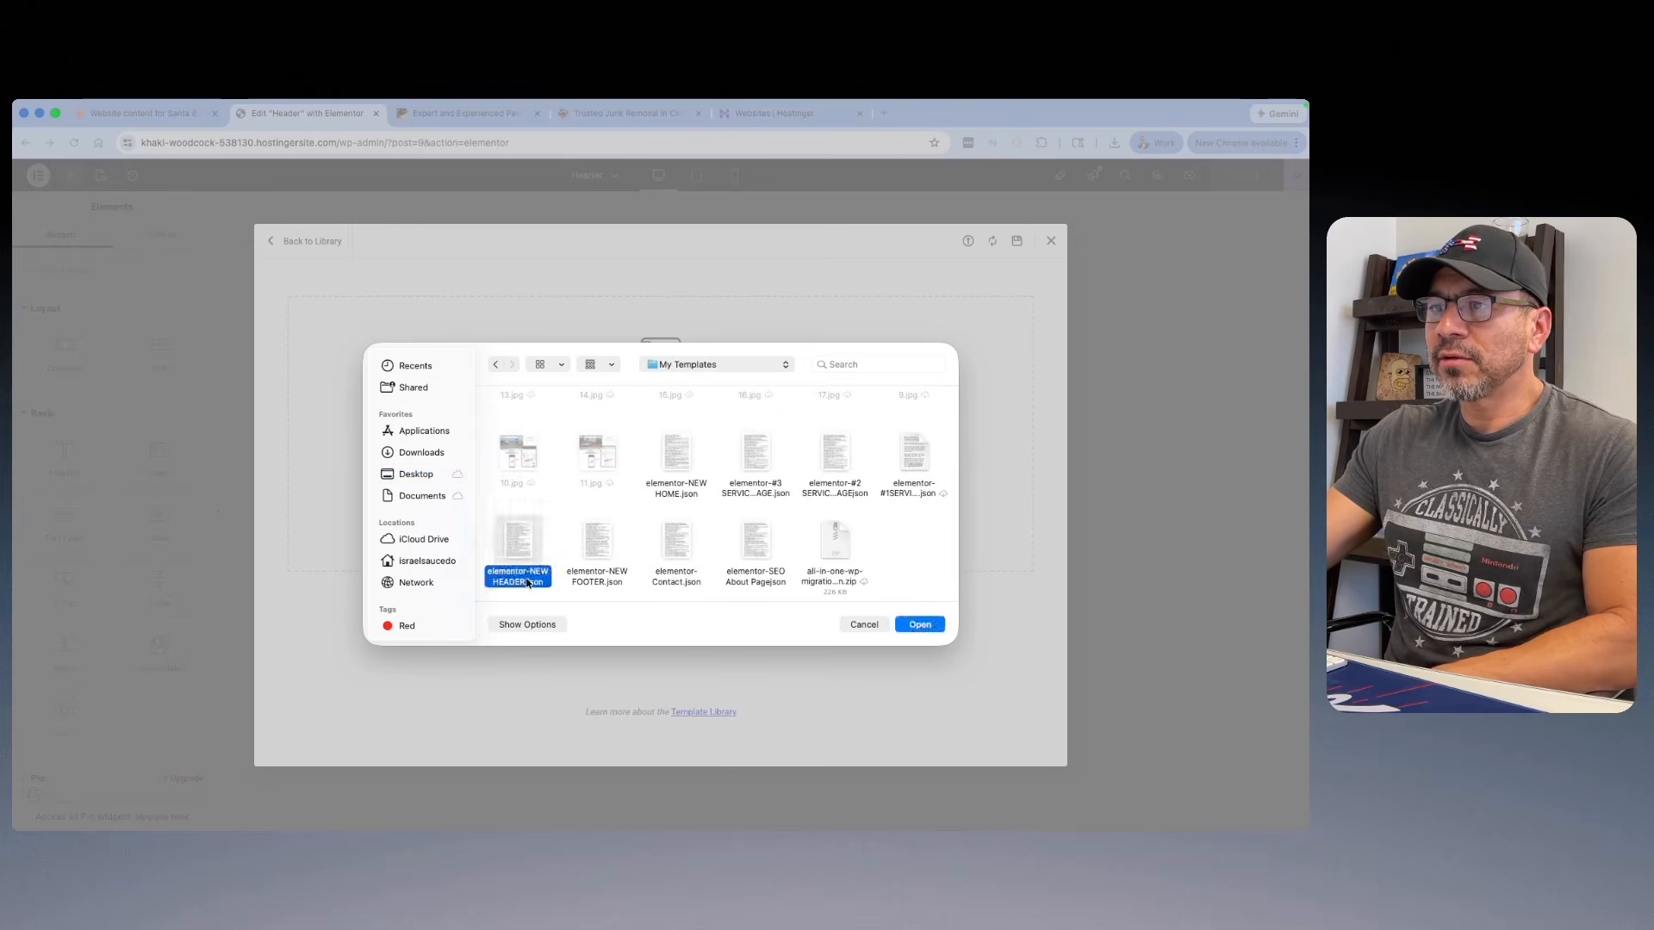
{"action": "left_click", "coordinate": [918, 627]}
{"action": "left_click", "coordinate": [755, 551]}
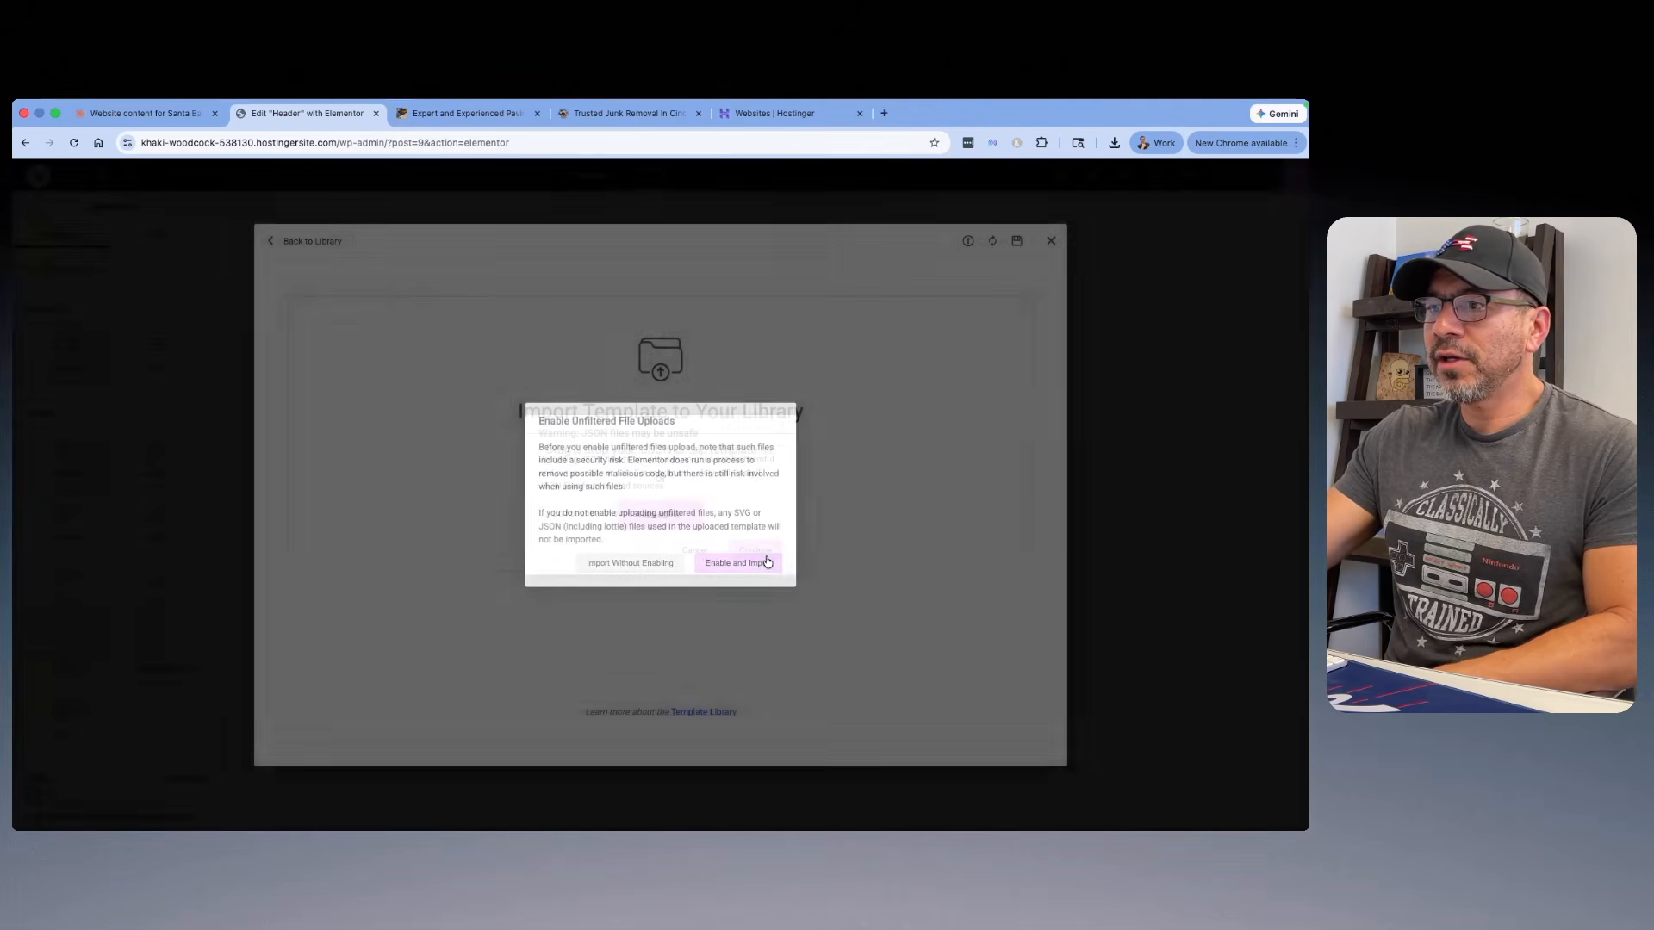
{"action": "left_click", "coordinate": [755, 568]}
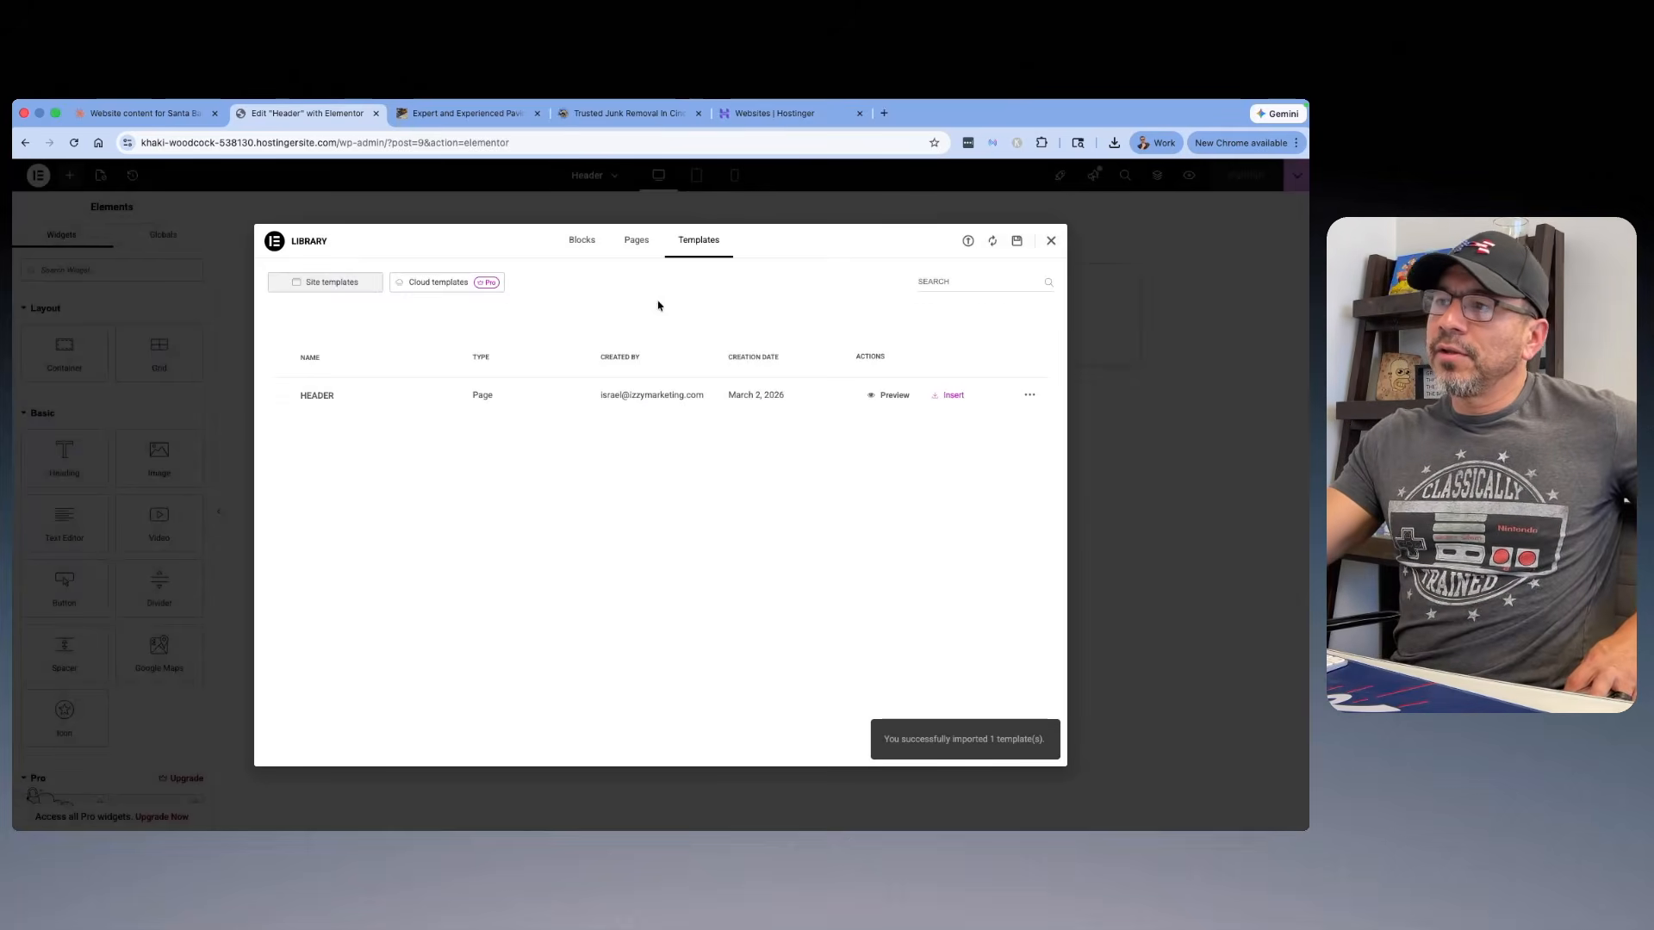
{"action": "left_click", "coordinate": [949, 397]}
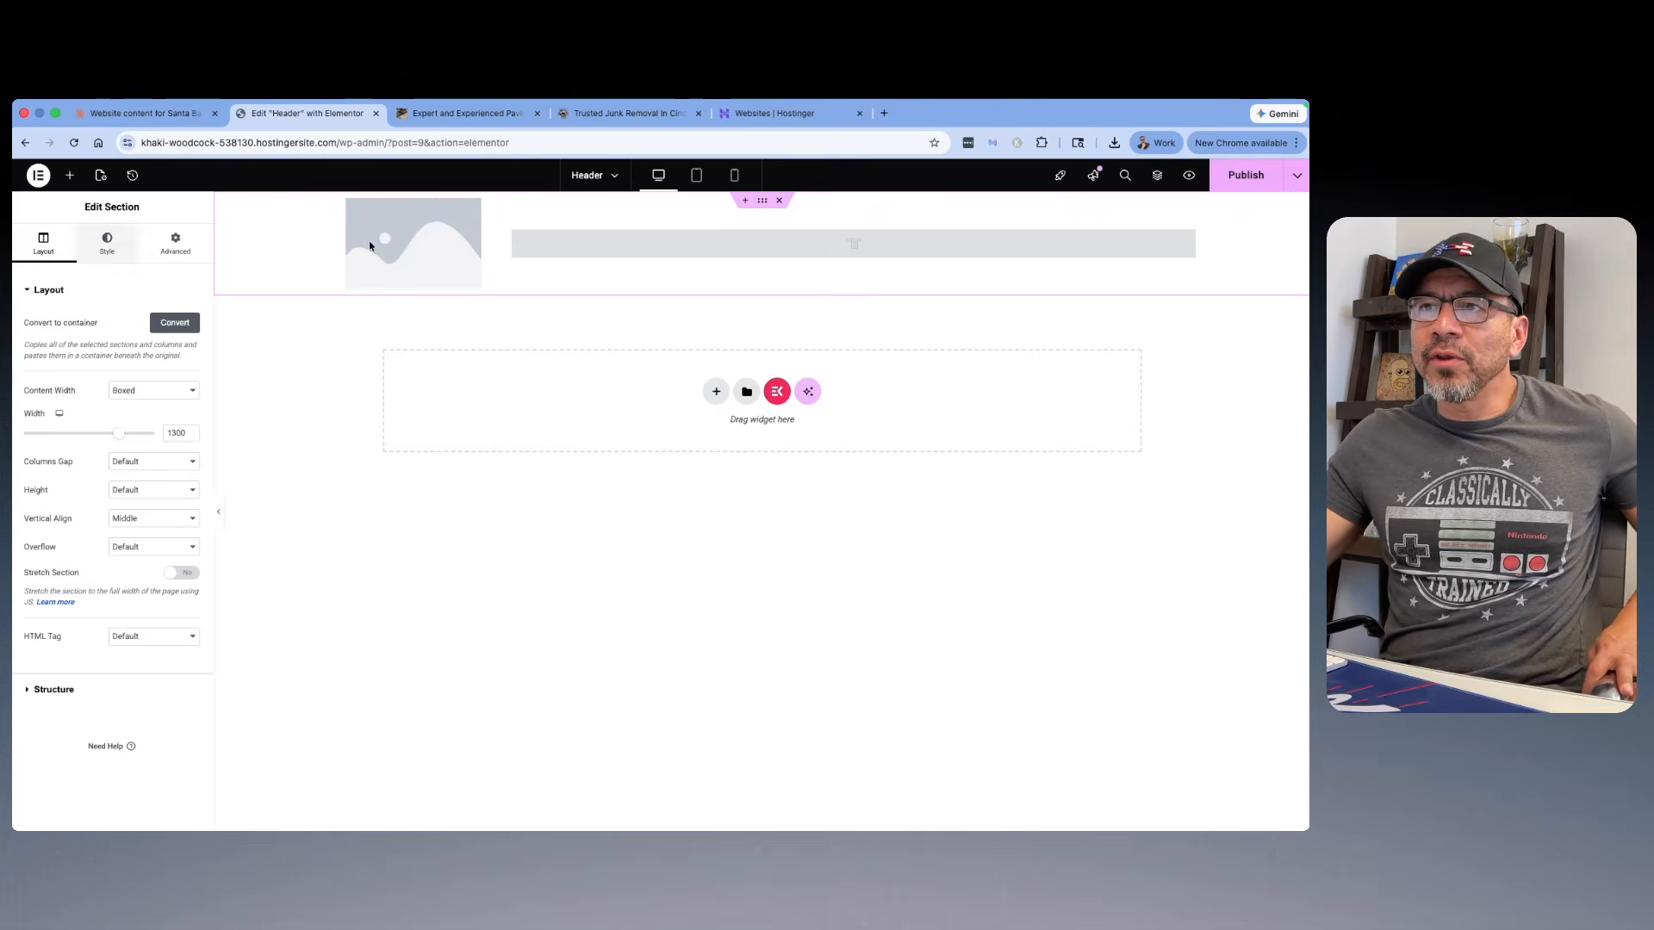
Step: Upload Sprite Co..jpg from the Desktop's untitled folder to the media library for the header's placeholder logo image
{"action": "left_click", "coordinate": [422, 255]}
{"action": "left_click", "coordinate": [157, 352]}
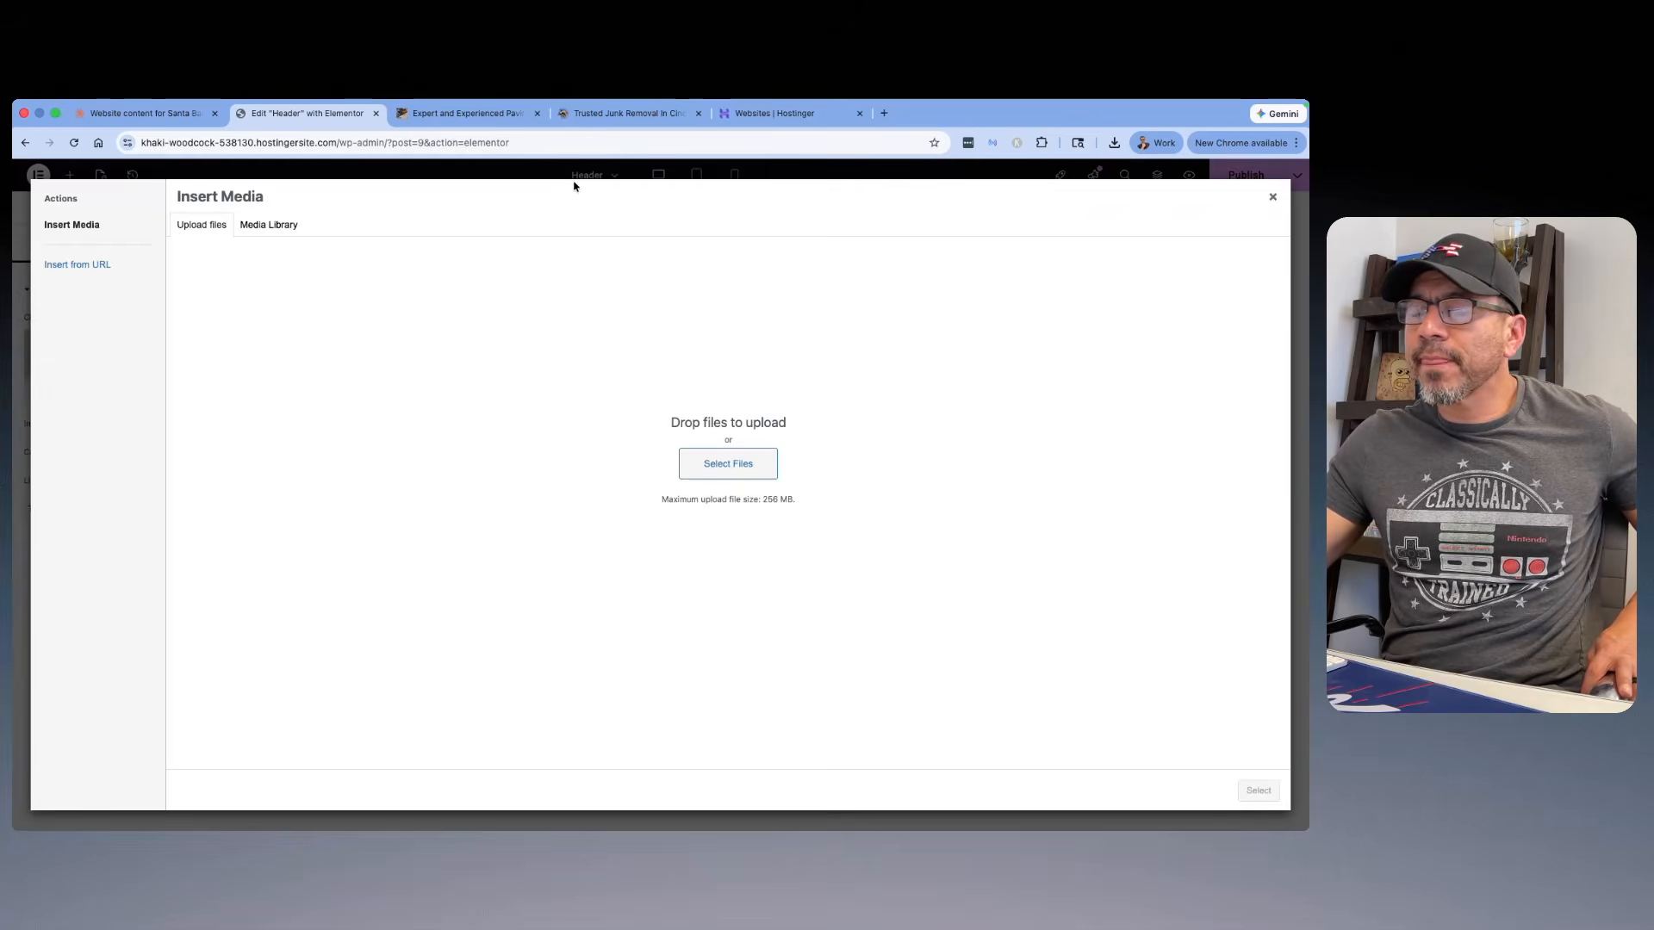
{"action": "left_click", "coordinate": [274, 228]}
{"action": "left_click", "coordinate": [220, 230]}
{"action": "left_click", "coordinate": [736, 464]}
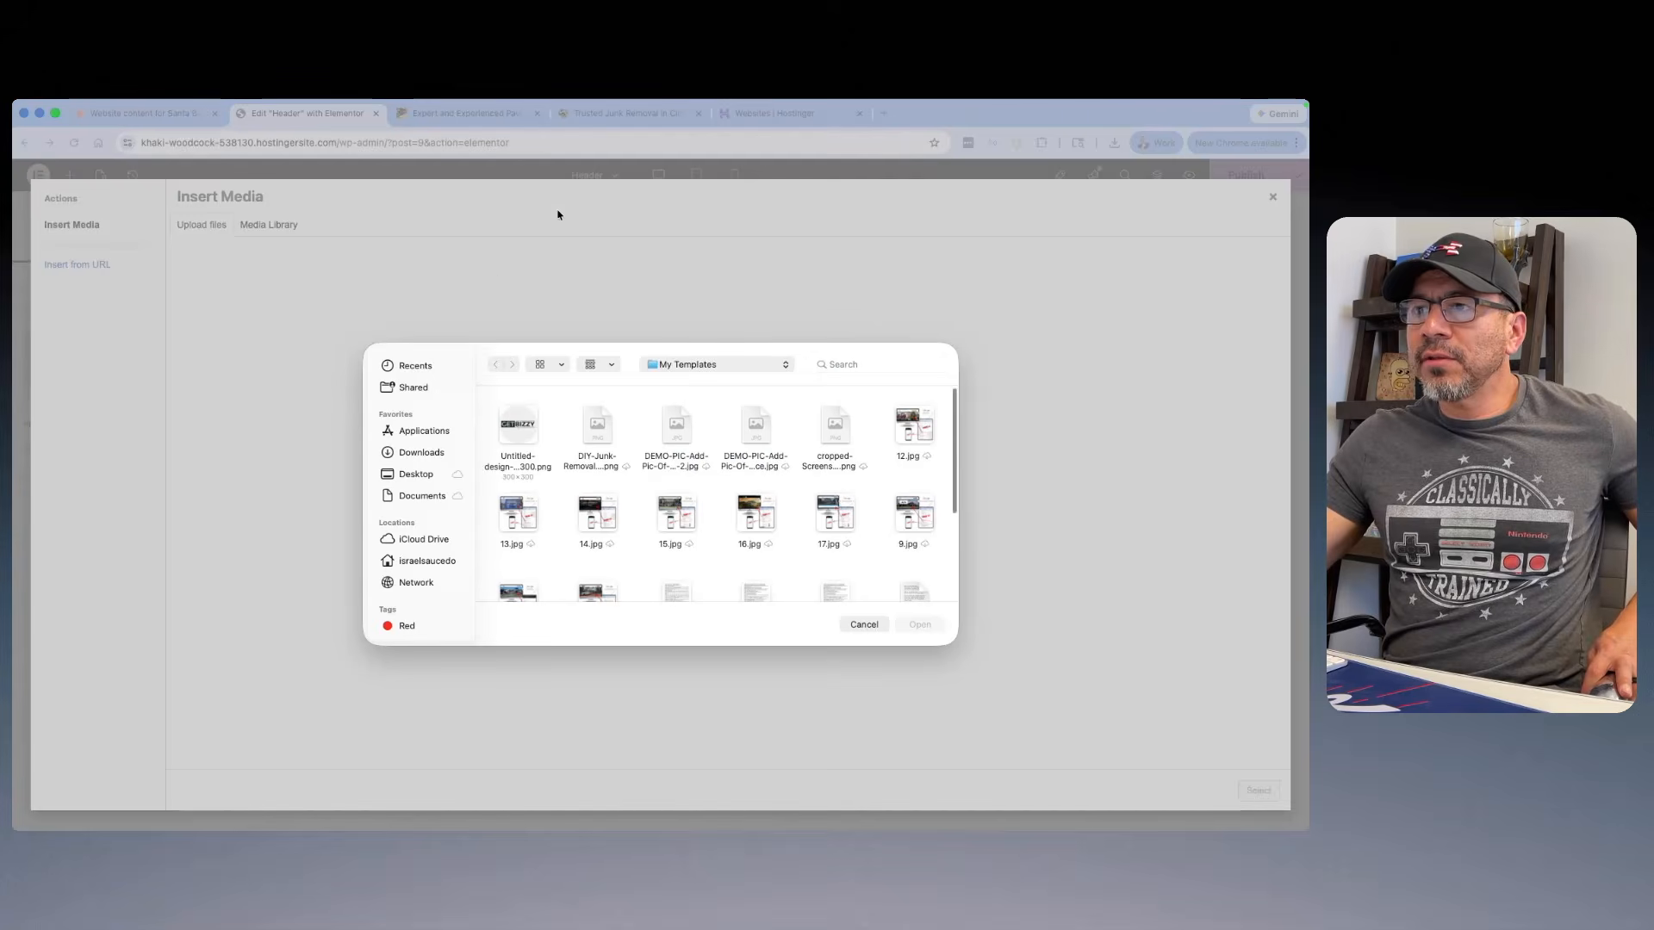
{"action": "left_click", "coordinate": [425, 475]}
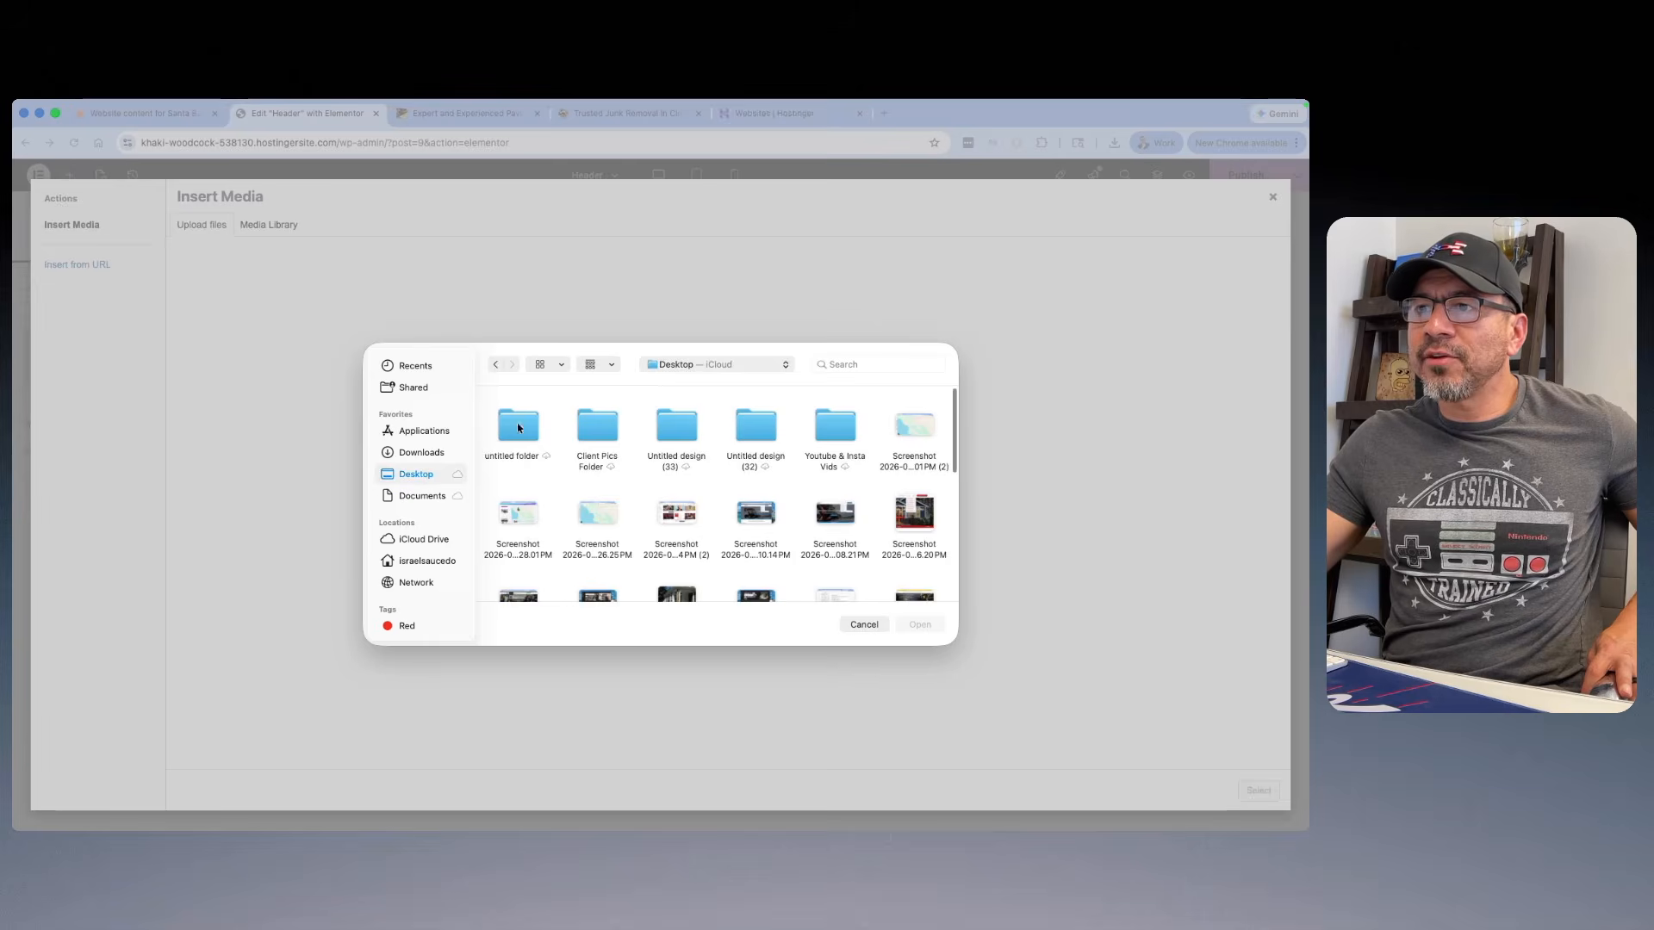
{"action": "double_click", "coordinate": [525, 432]}
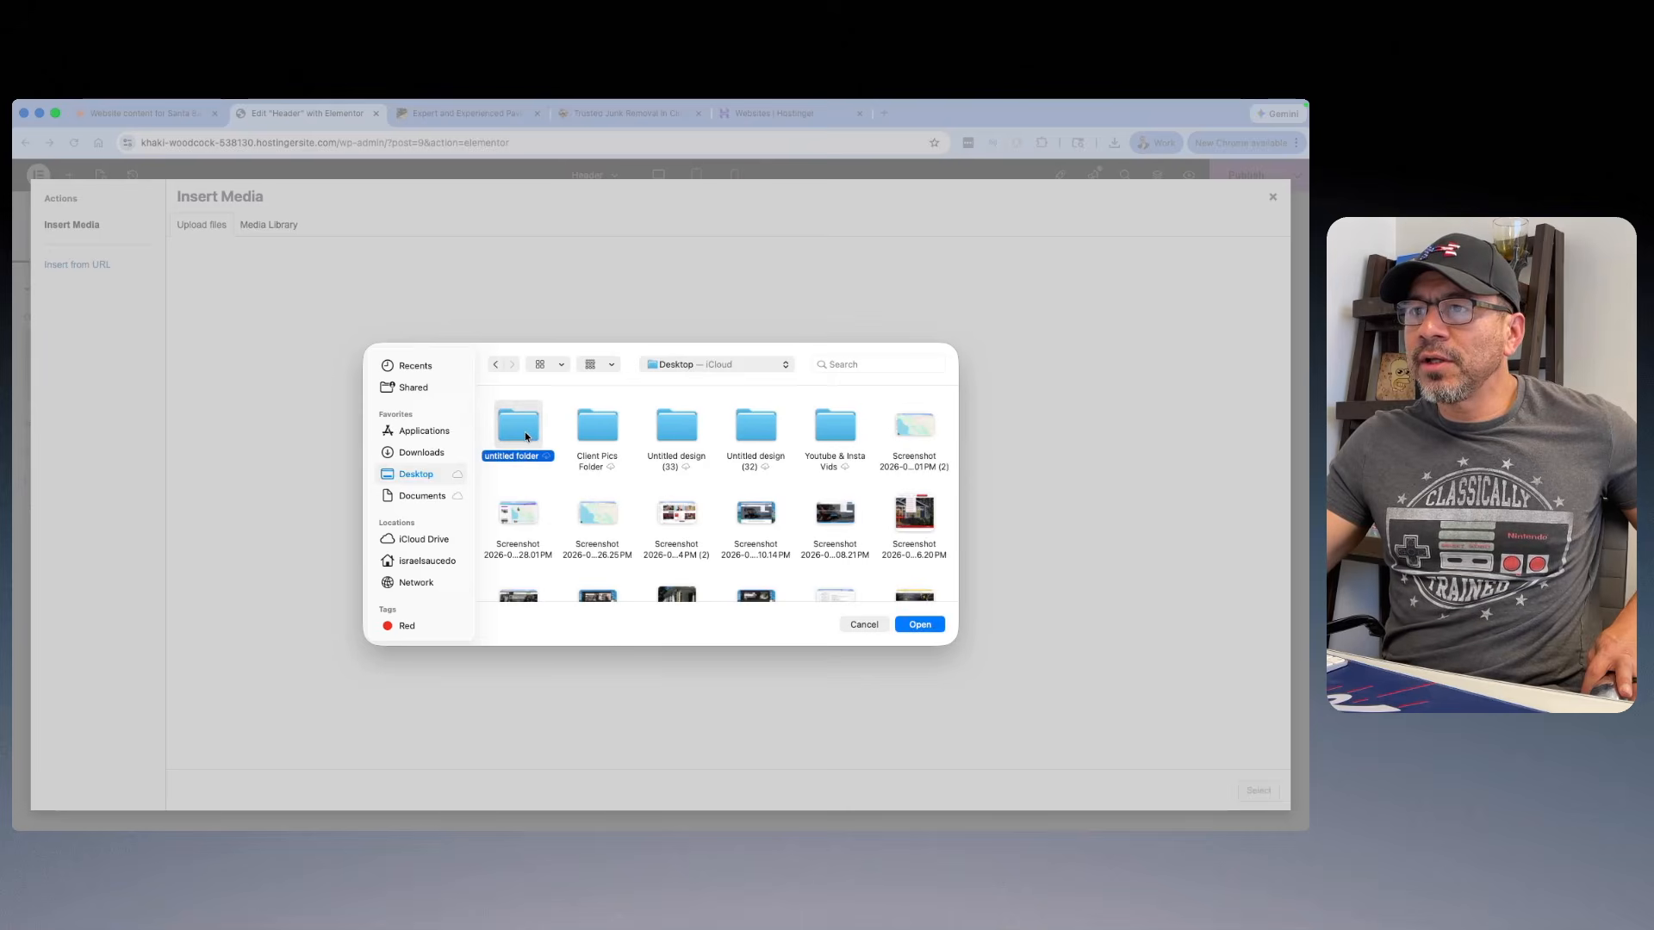
{"action": "scroll", "coordinate": [701, 462], "scroll_direction": "down", "scroll_amount": 1}
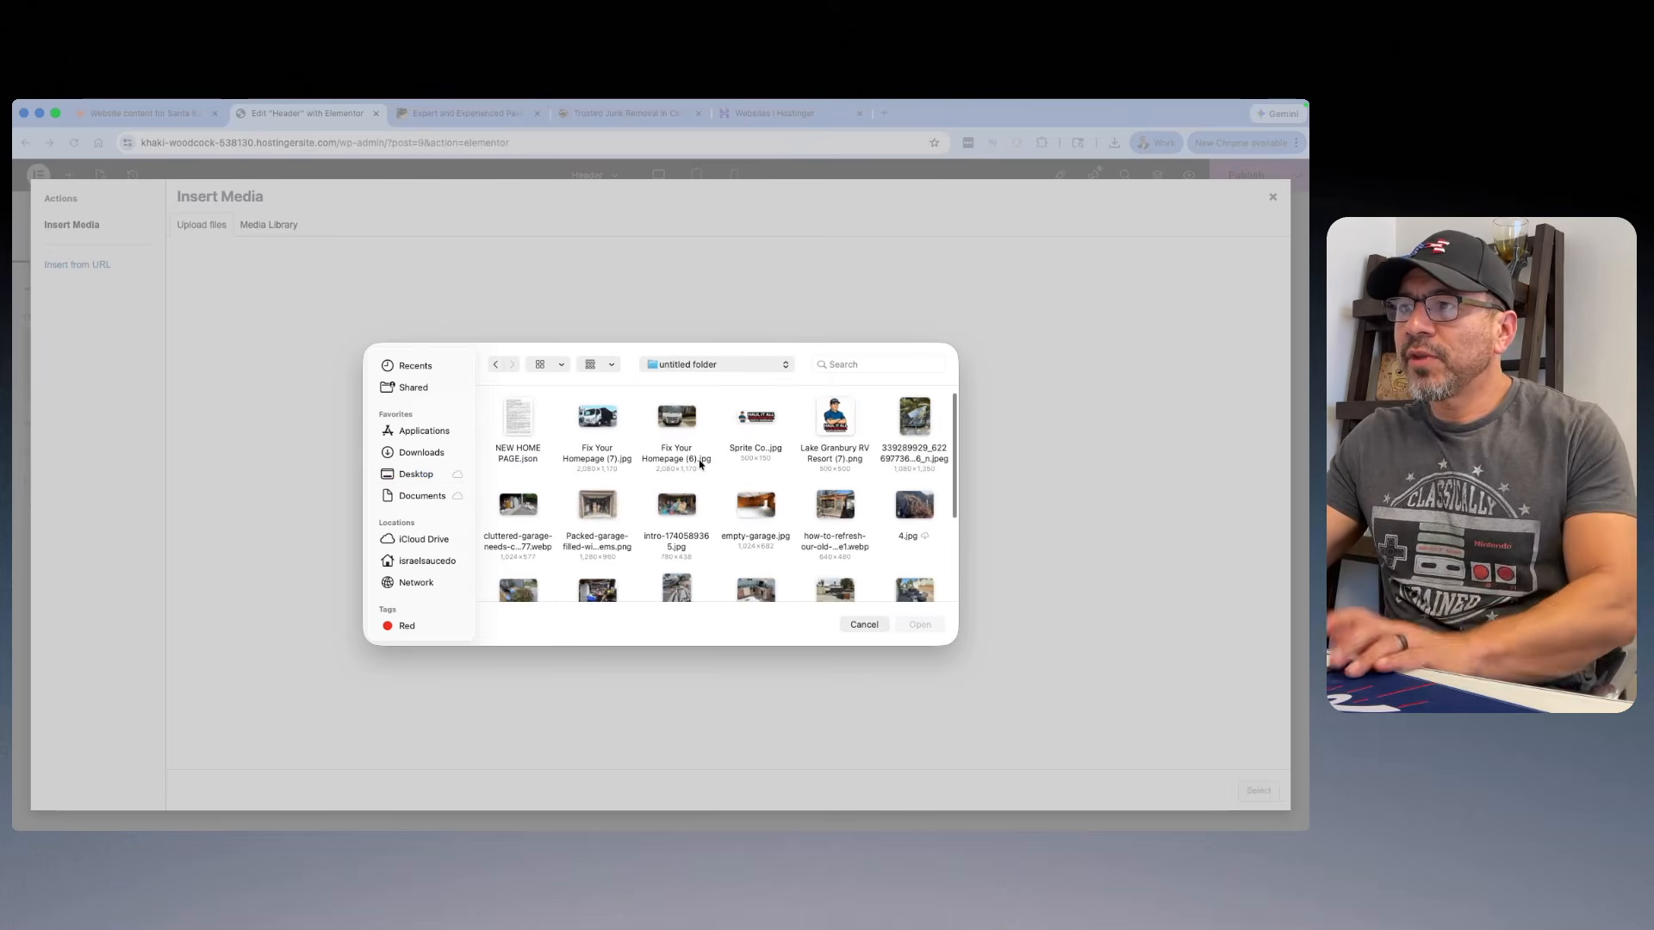
{"action": "left_click", "coordinate": [750, 455]}
{"action": "double_click", "coordinate": [750, 455]}
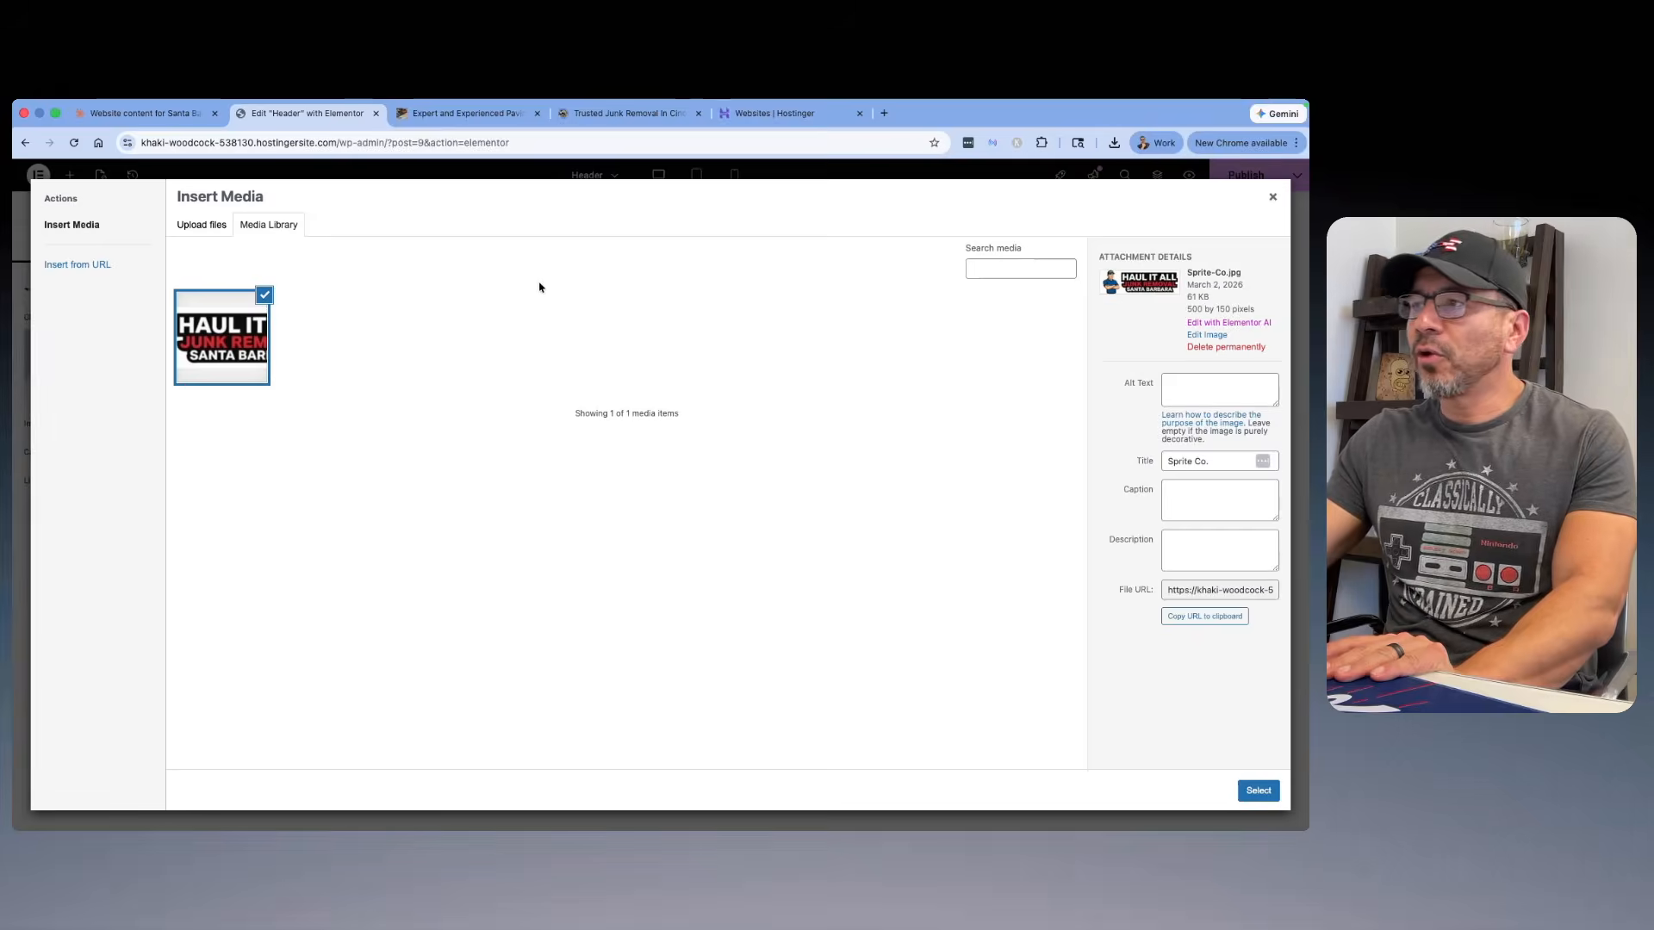
Step: Clear the uploaded logo's title, set its alt text to "Junk Removal In Santa Barabra", and use it as the header image
{"action": "left_click", "coordinate": [1260, 469]}
{"action": "key", "text": "super+a"}
{"action": "key", "text": "BackSpace"}
{"action": "left_click", "coordinate": [1179, 395]}
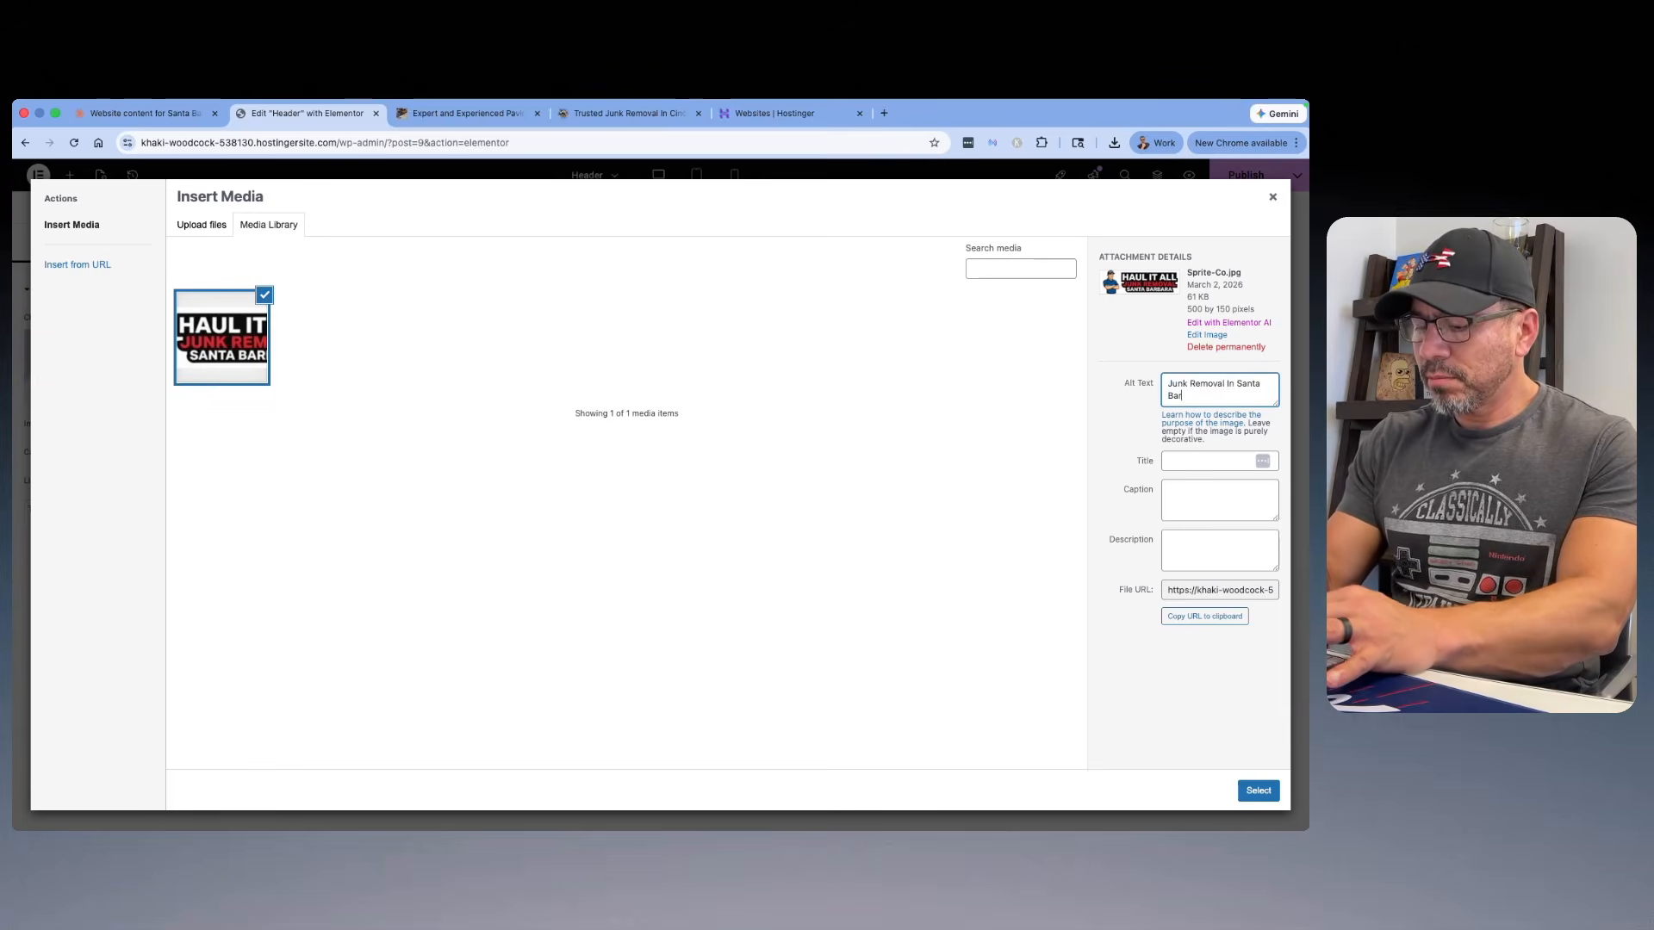
{"action": "left_click", "coordinate": [1258, 790]}
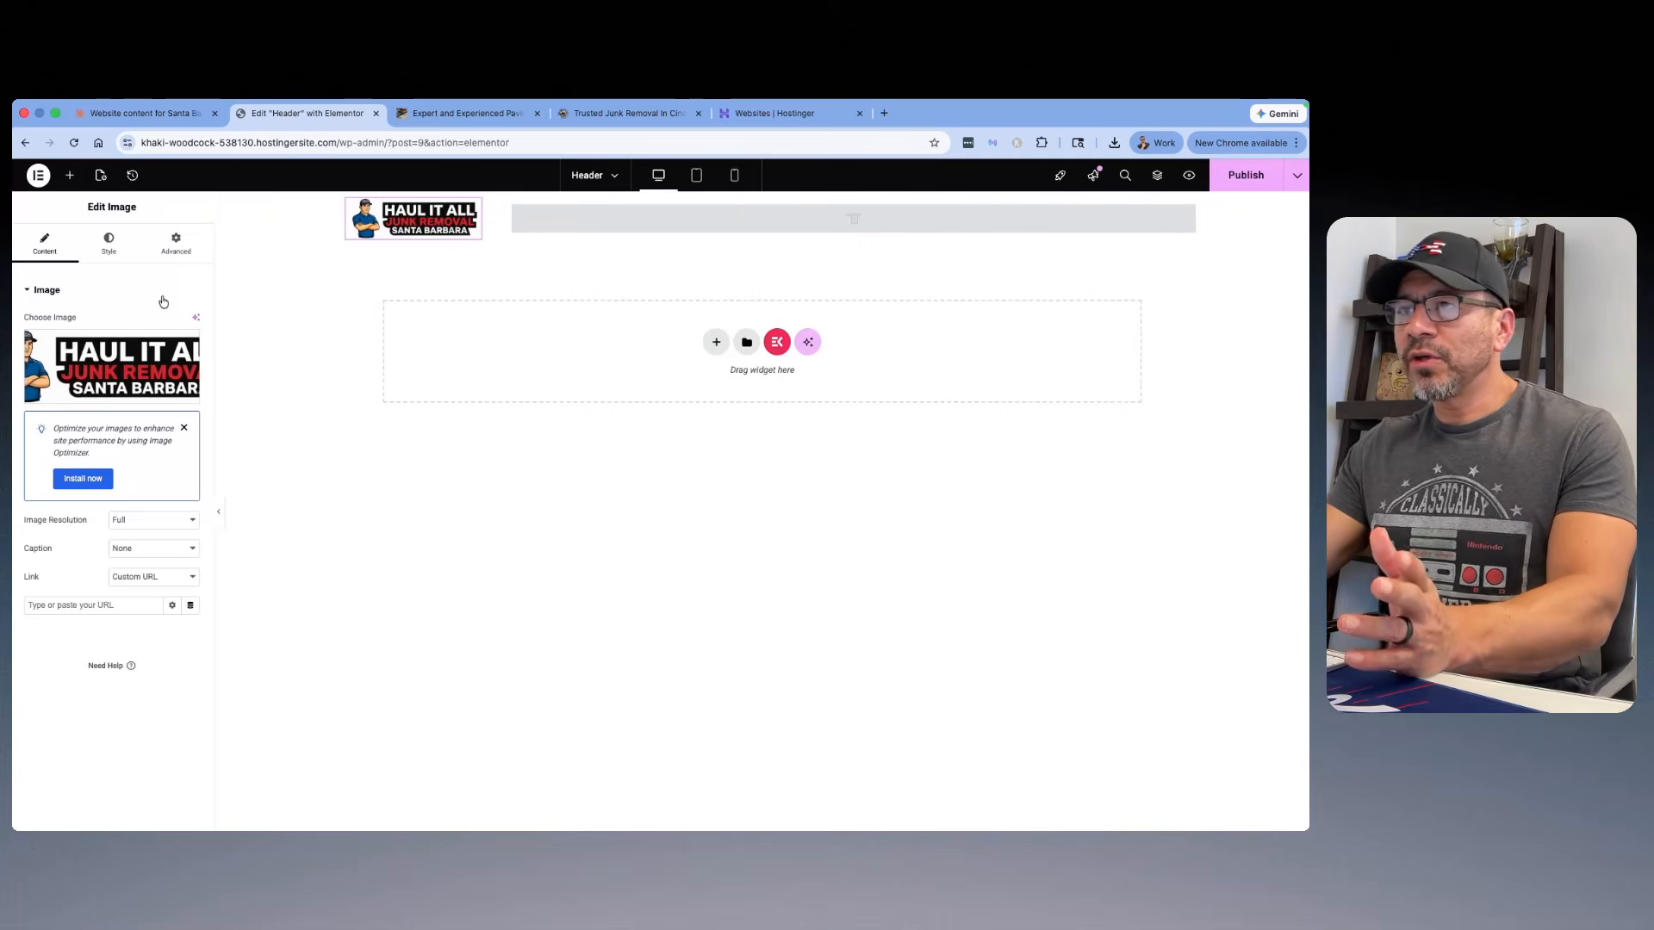
Step: Check how the header logo looks in the tablet and mobile views, and return to the desktop view
{"action": "left_click", "coordinate": [695, 177]}
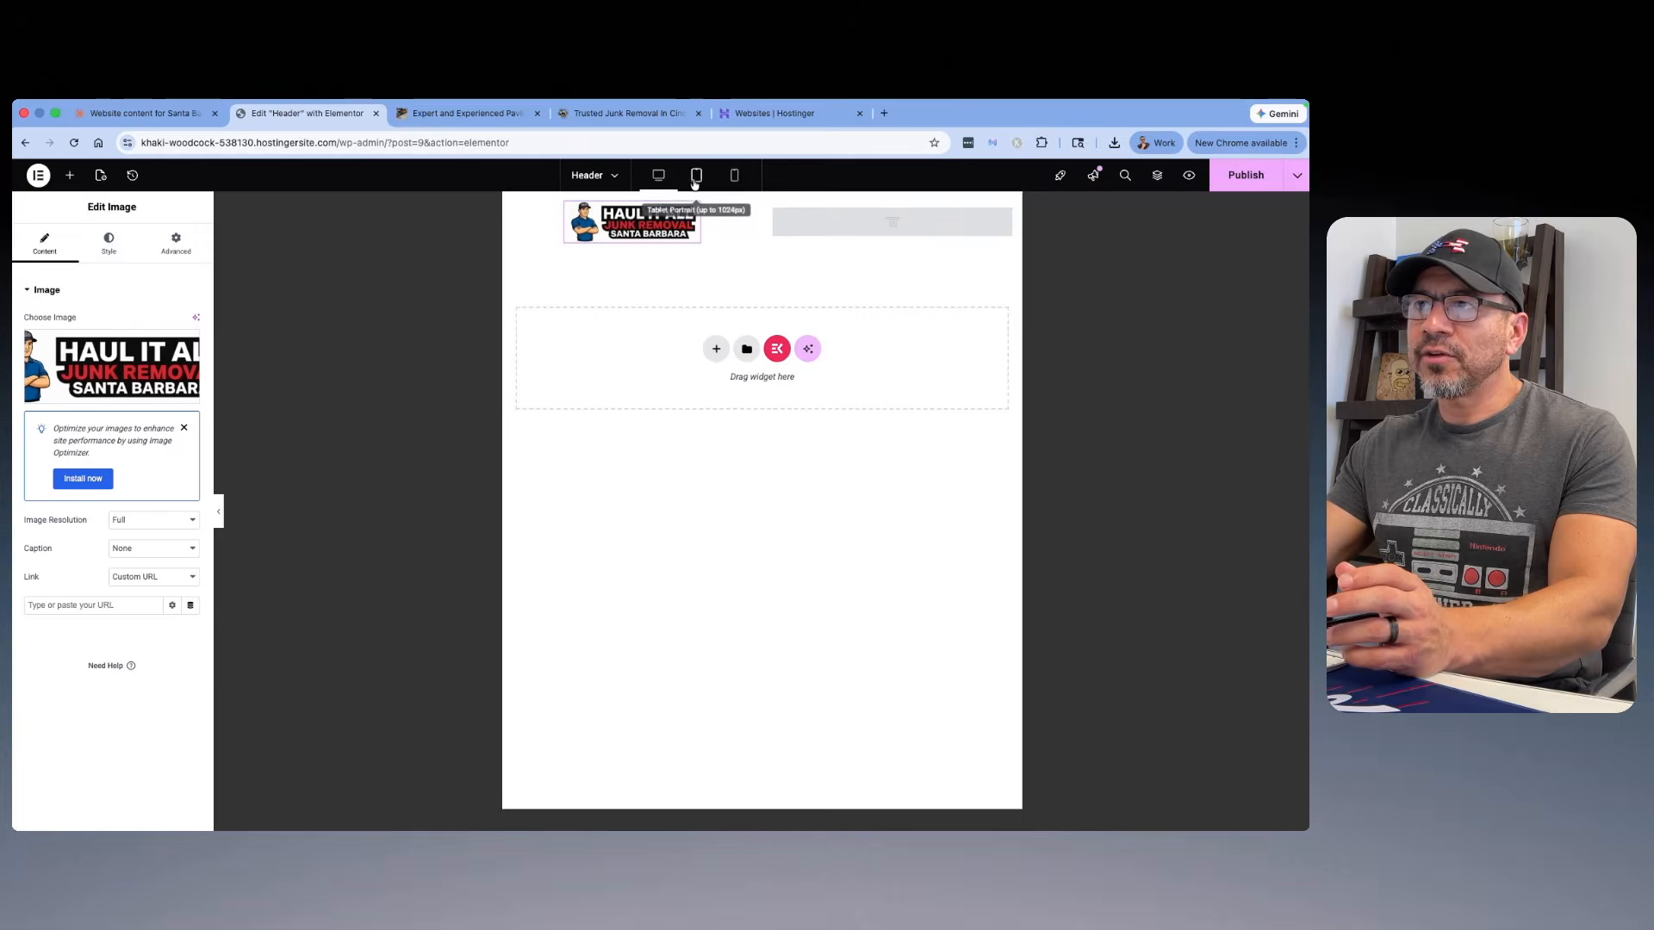
{"action": "left_click", "coordinate": [734, 176]}
{"action": "left_click", "coordinate": [687, 183]}
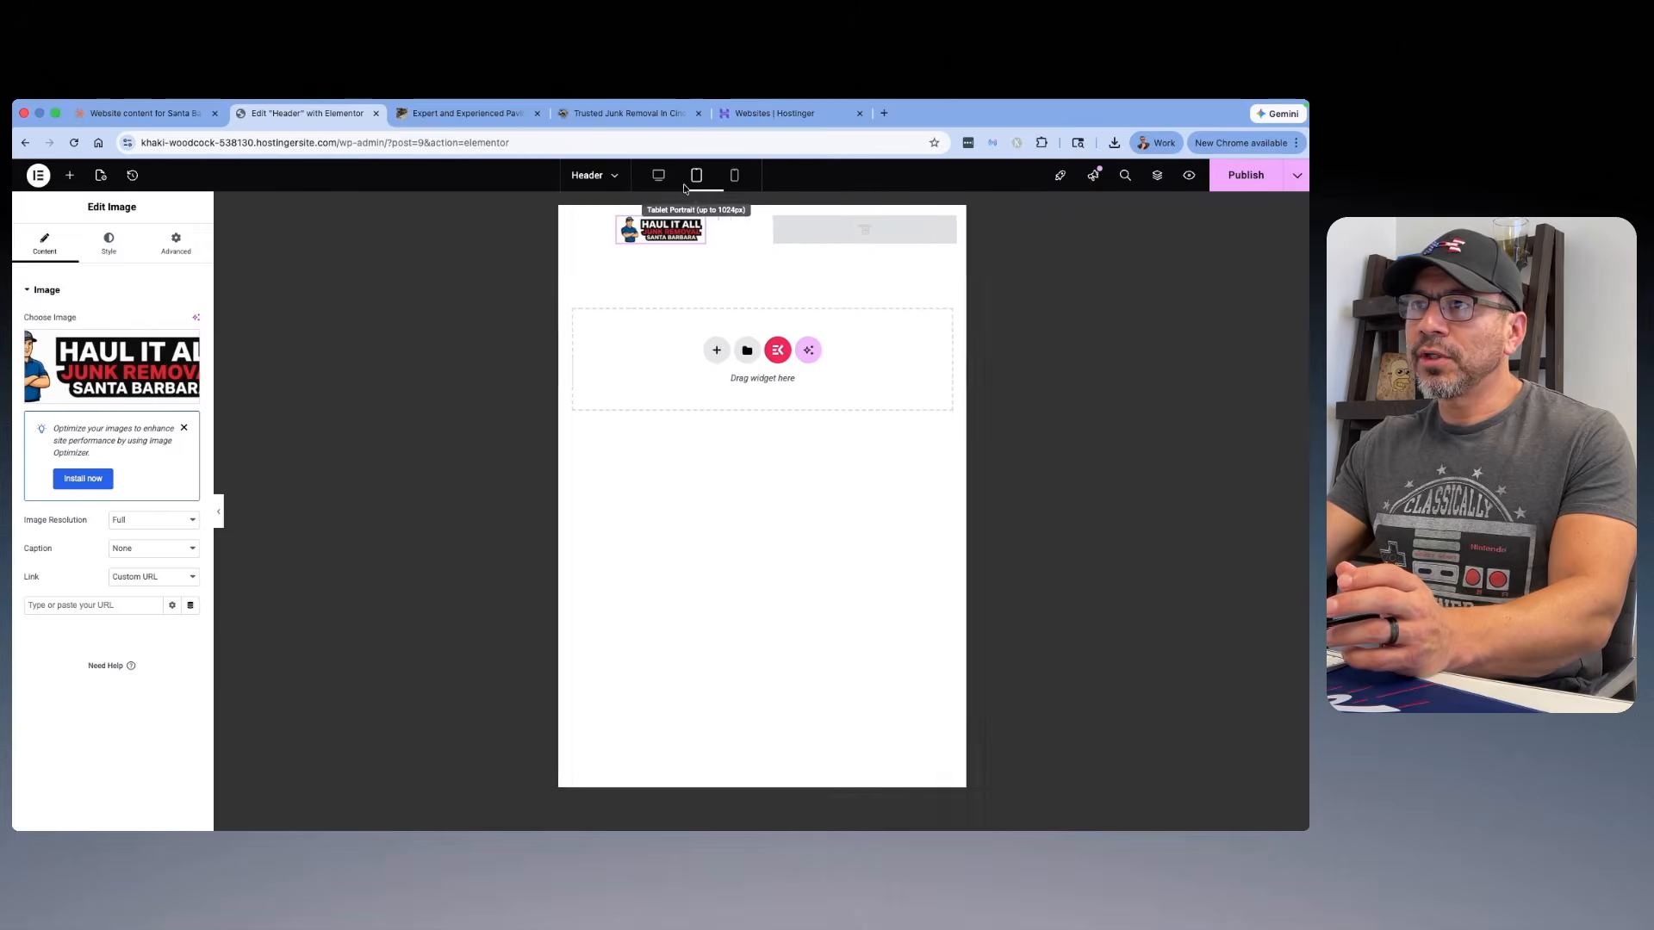
{"action": "left_click", "coordinate": [658, 176]}
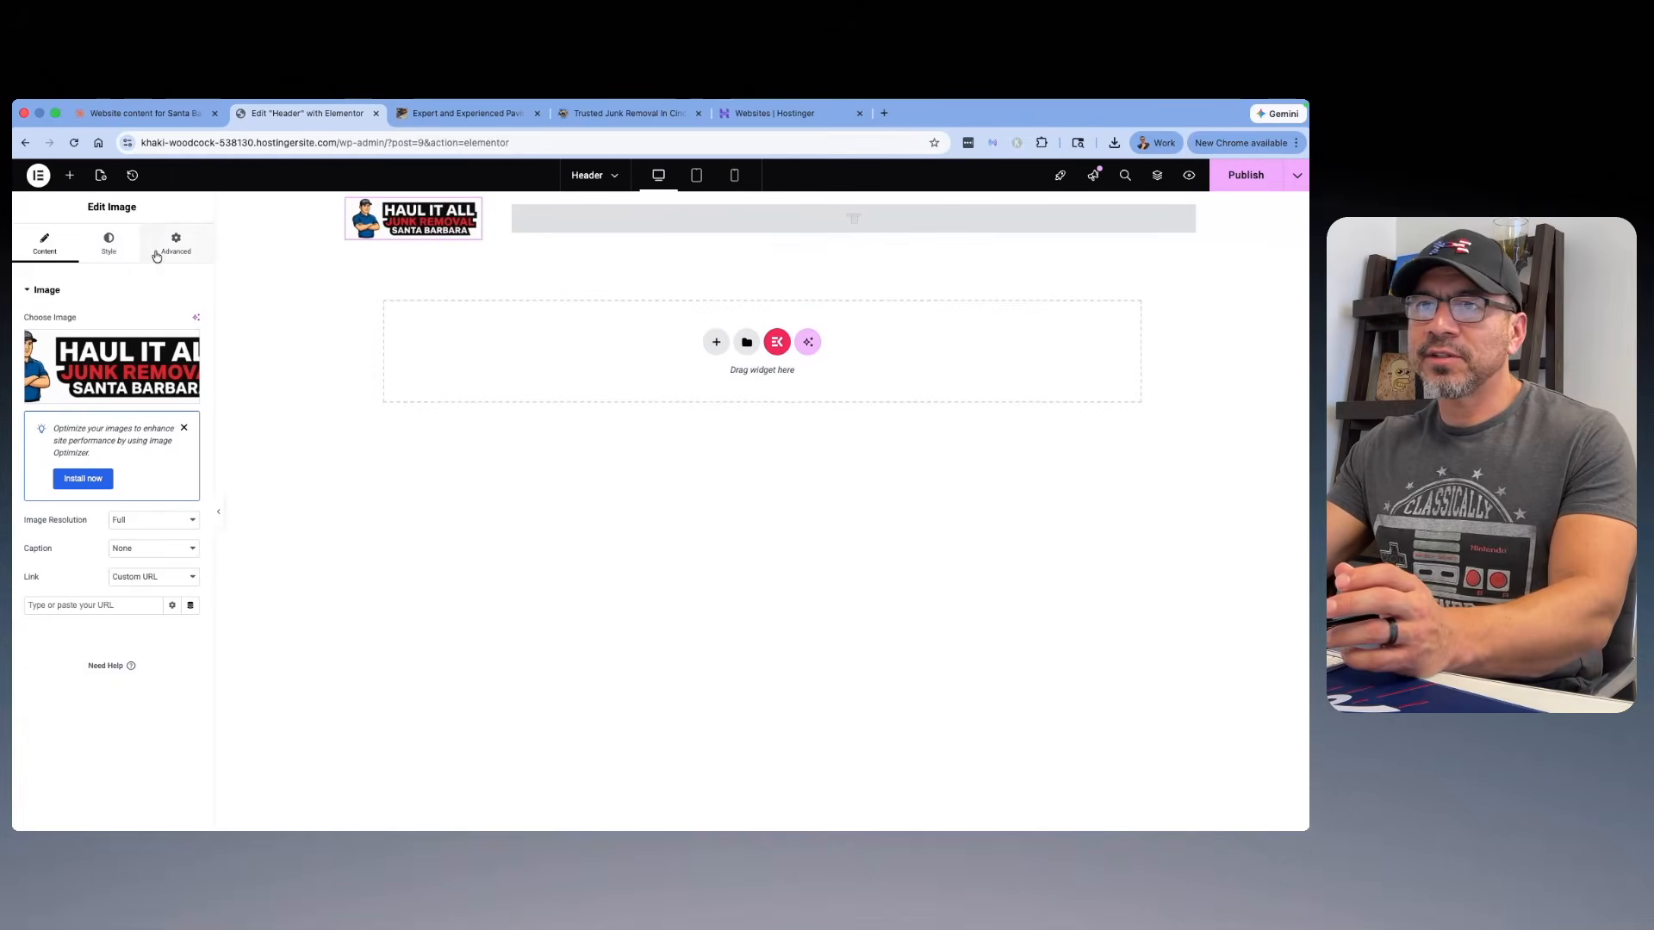
Step: Look over the logo image's style settings and the header section's layout, background and overlay settings, and reselect the logo
{"action": "left_click", "coordinate": [109, 250]}
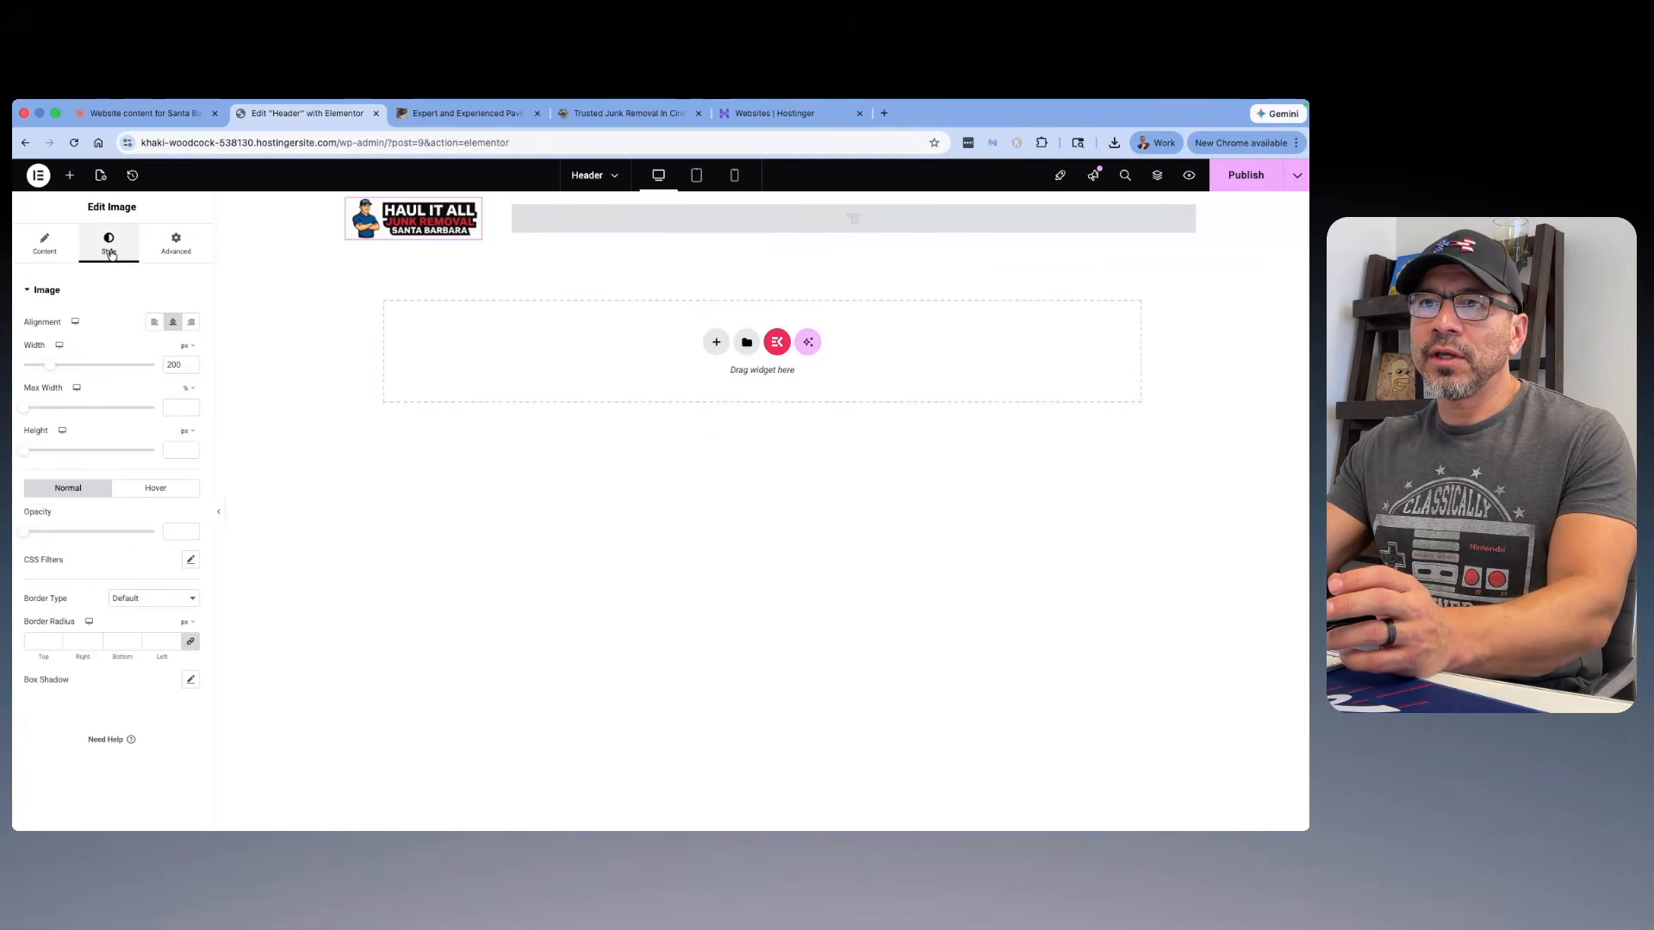
{"action": "left_click", "coordinate": [45, 245]}
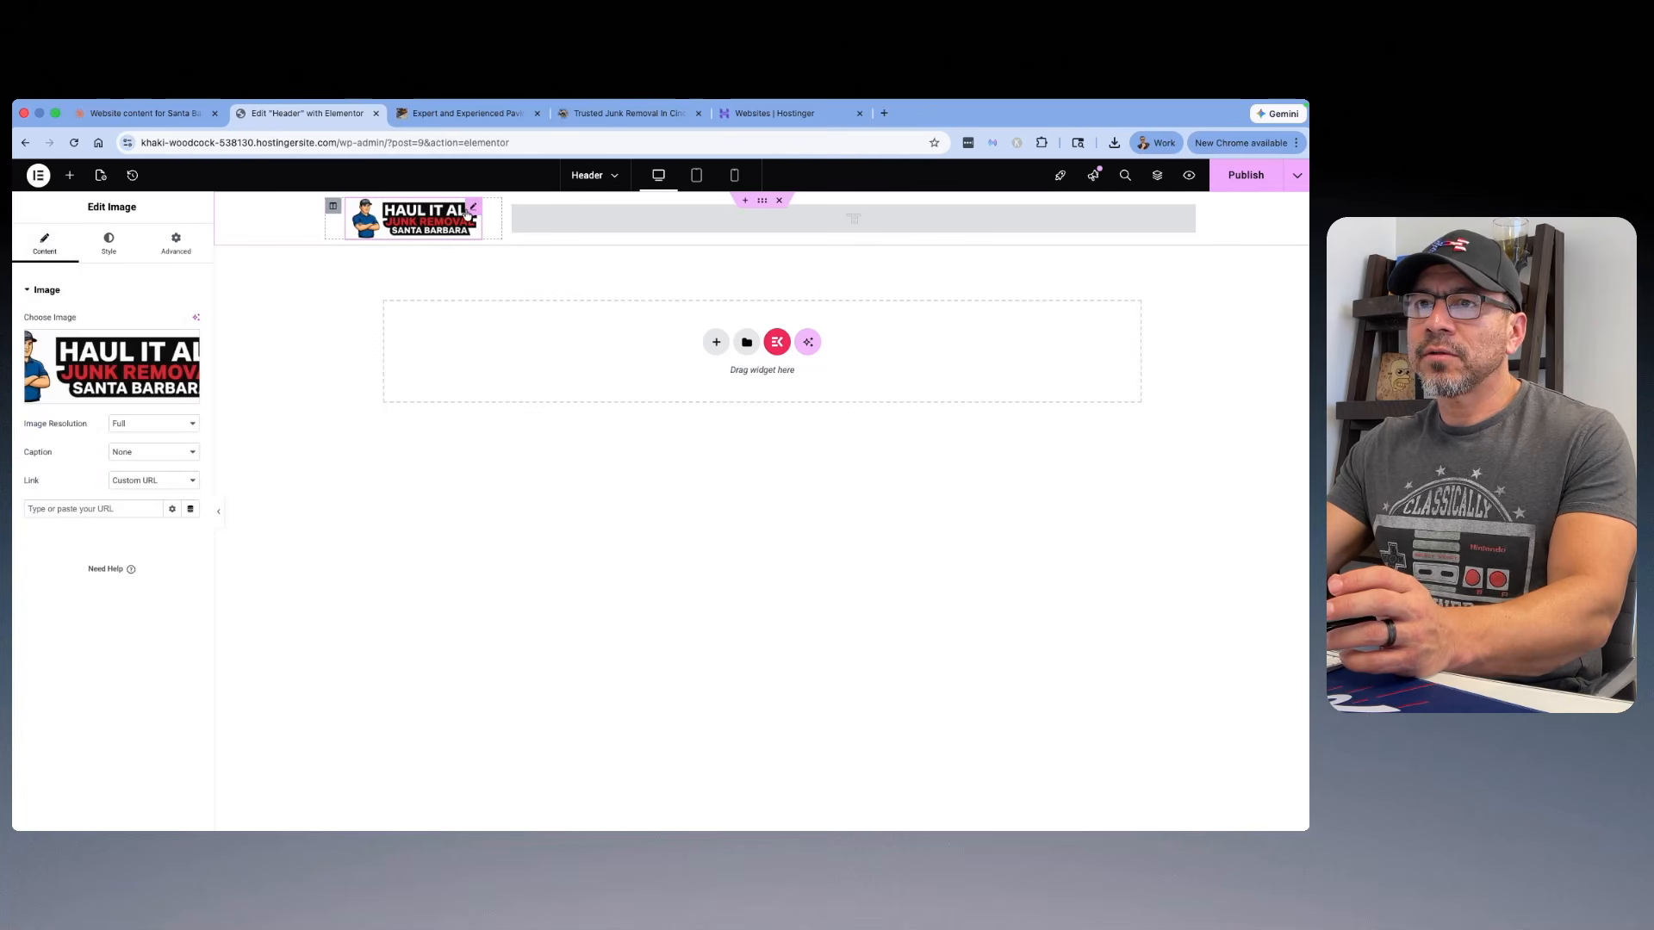
{"action": "left_click", "coordinate": [758, 207]}
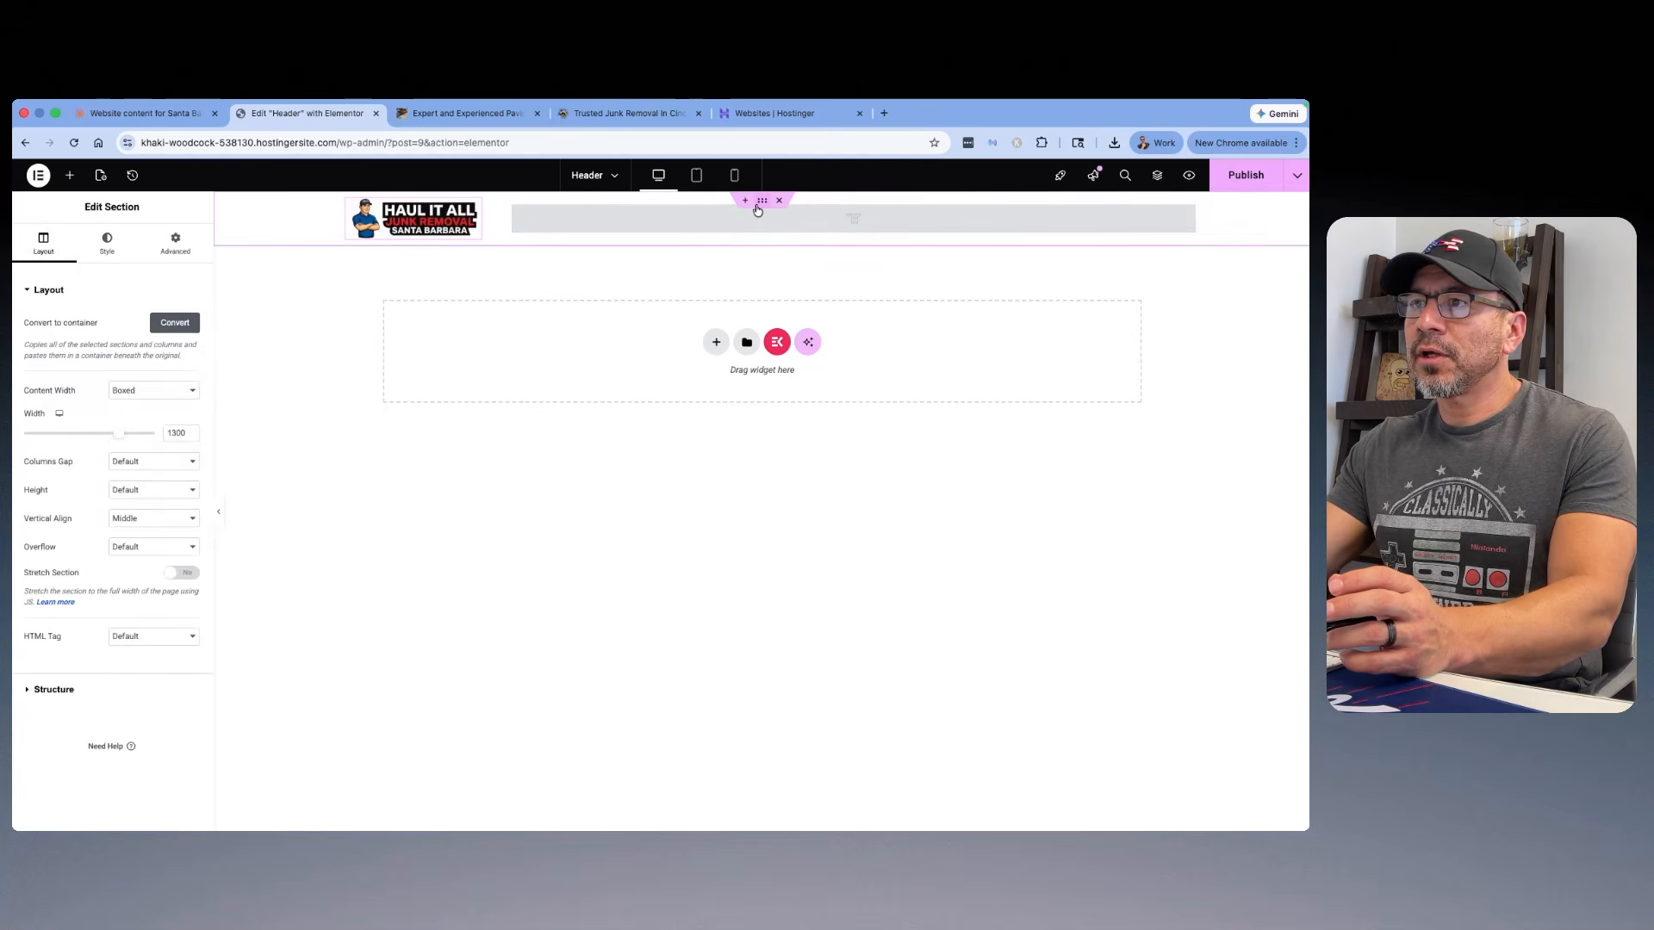
{"action": "left_click", "coordinate": [107, 246]}
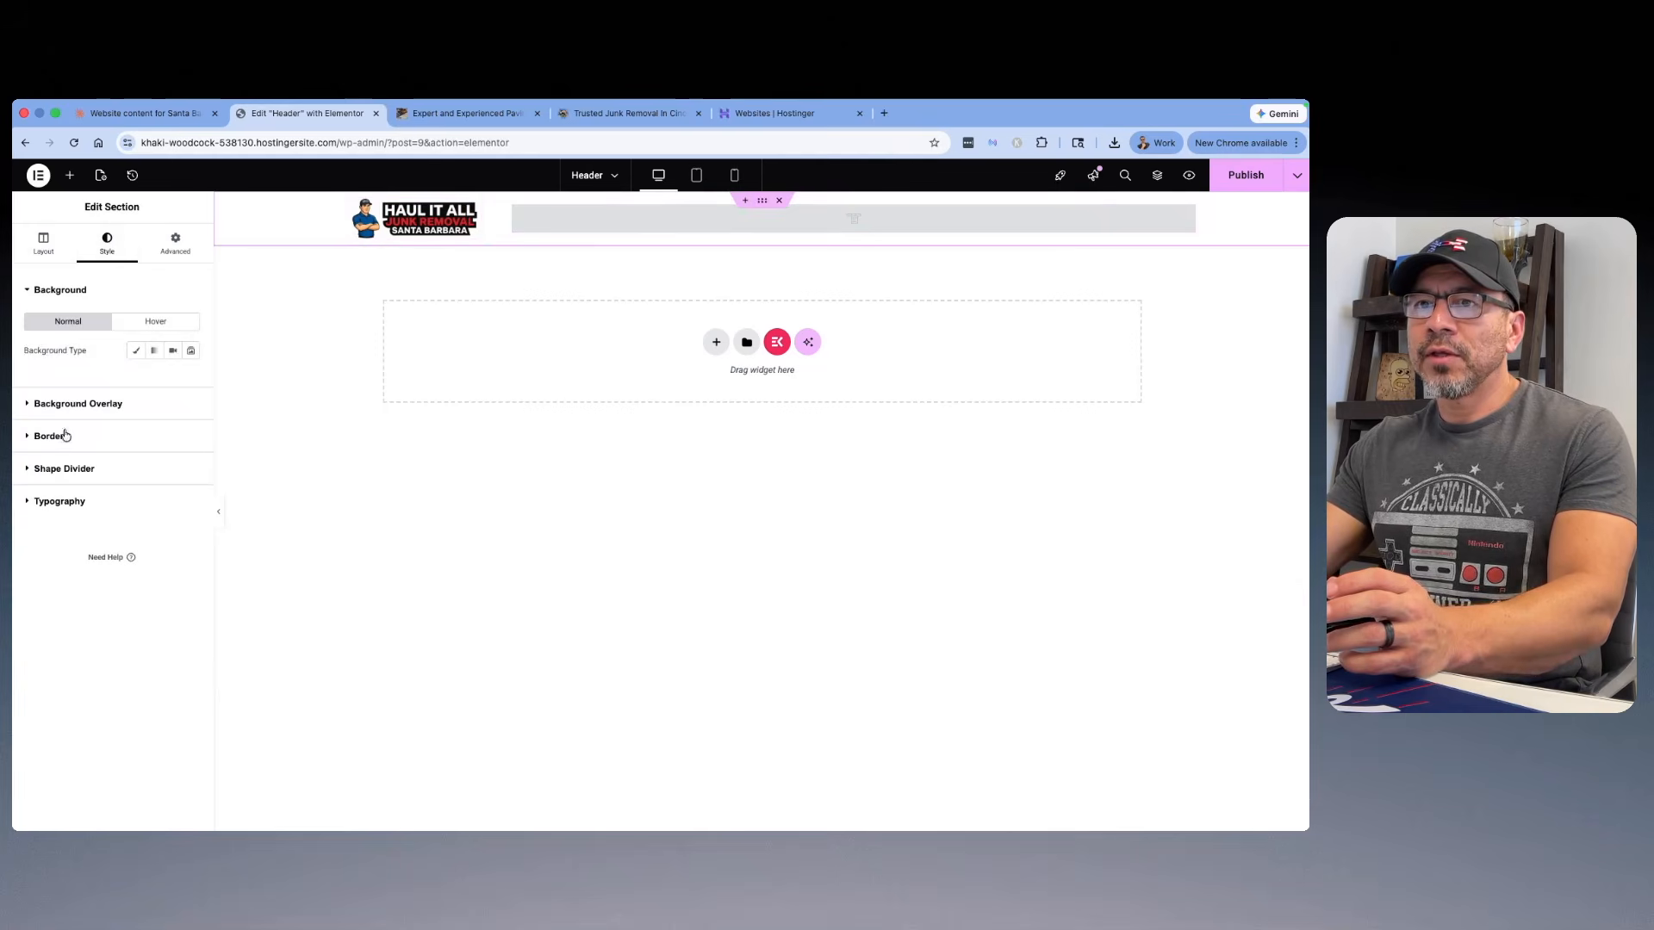
{"action": "left_click", "coordinate": [76, 403]}
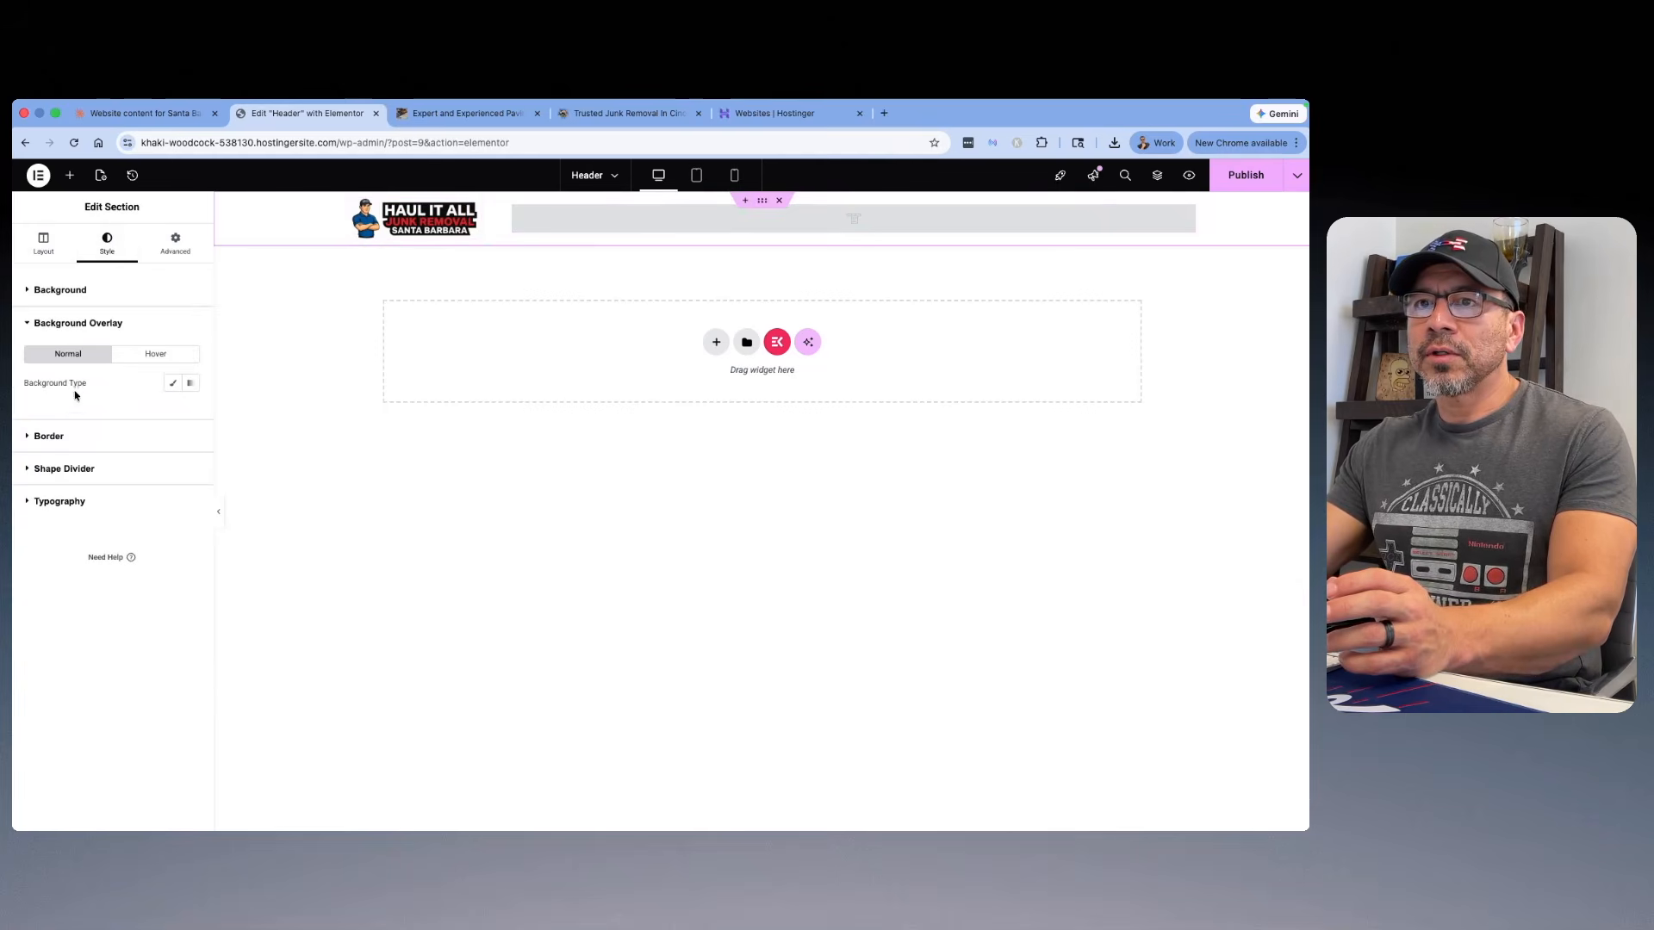
{"action": "left_click", "coordinate": [49, 257]}
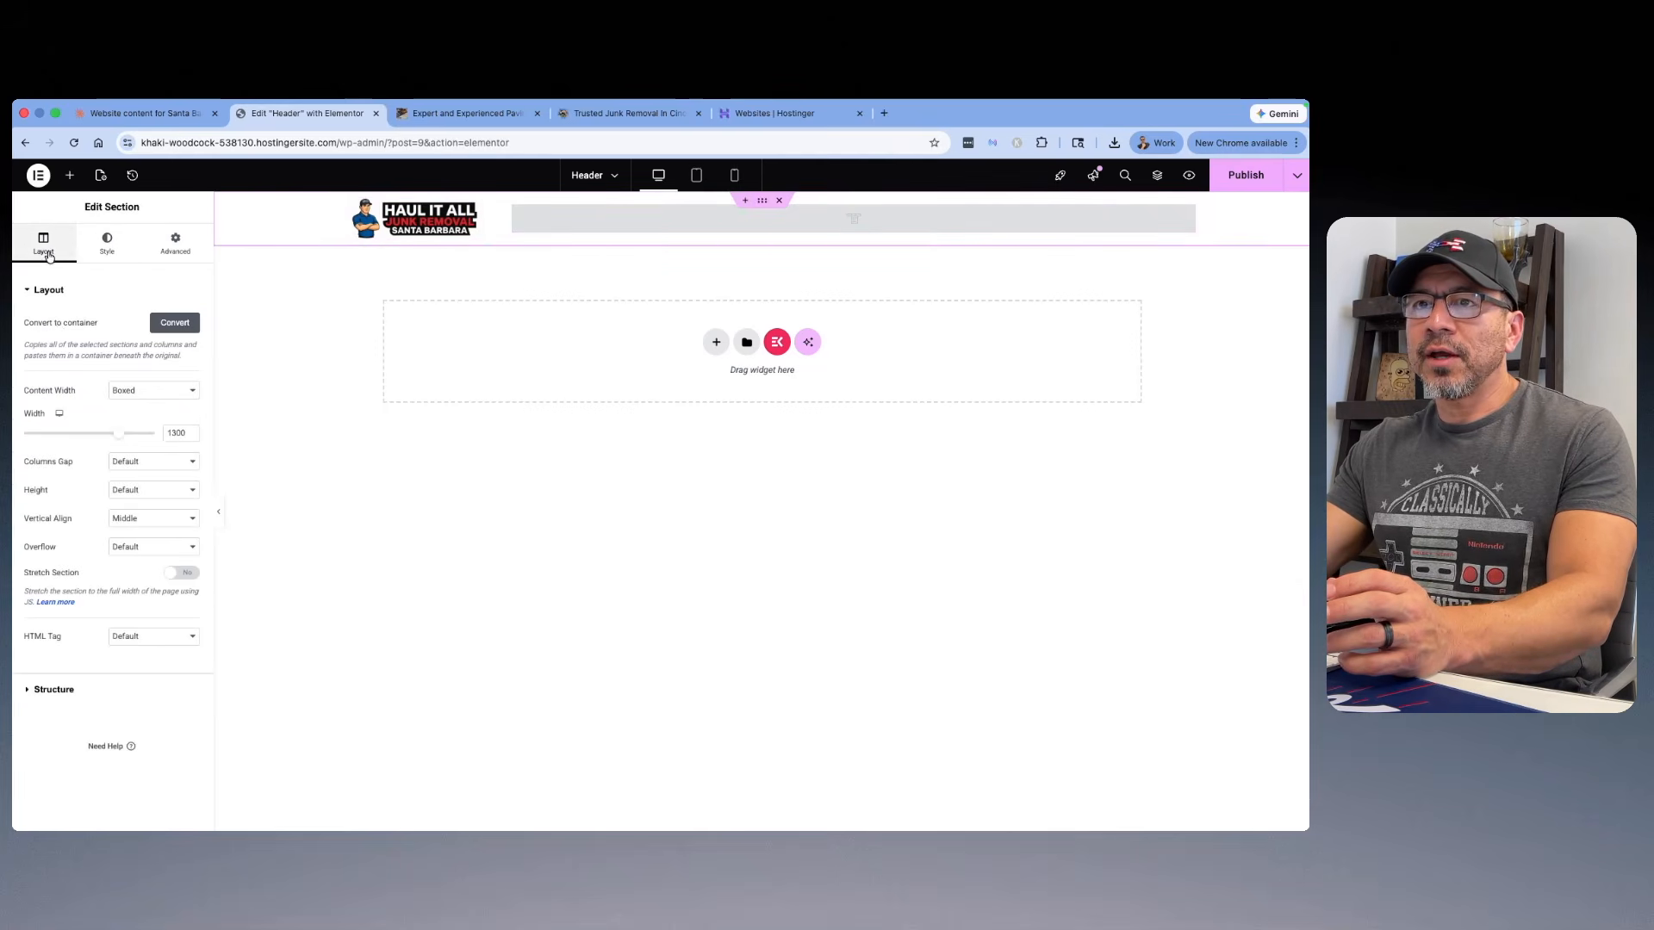
{"action": "left_click", "coordinate": [414, 219]}
Step: In the mobile view, set the ElementsKit Nav Menu's mobile menu logo to the Sprite-Co.jpg image
{"action": "left_click", "coordinate": [734, 175]}
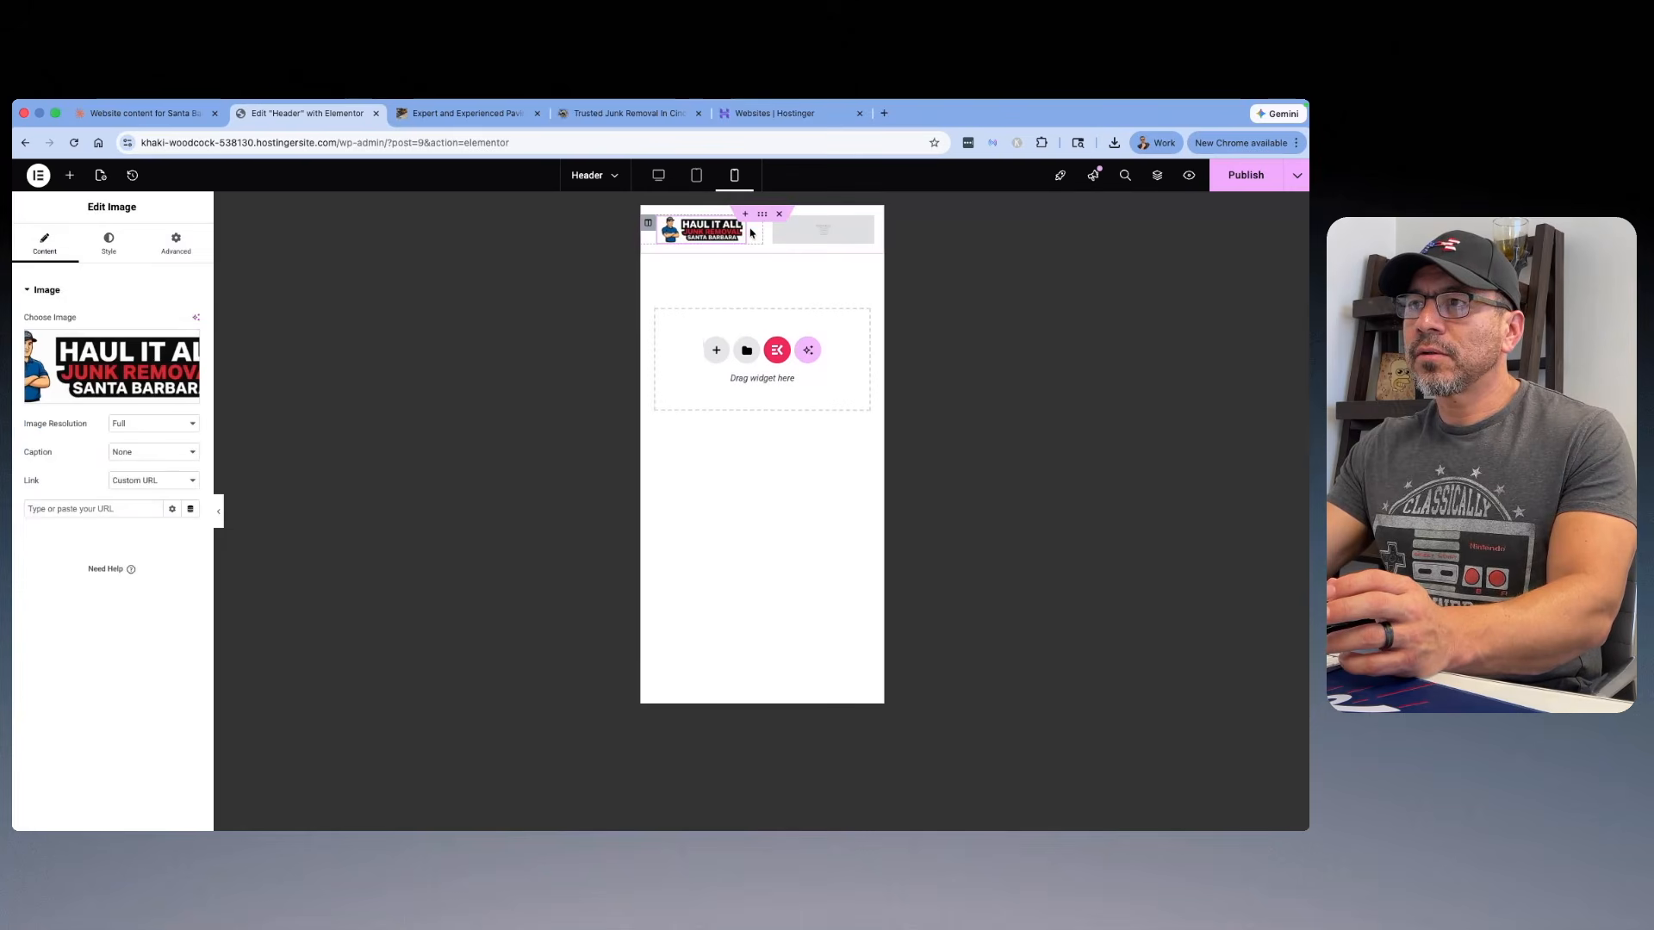
{"action": "left_click", "coordinate": [823, 229]}
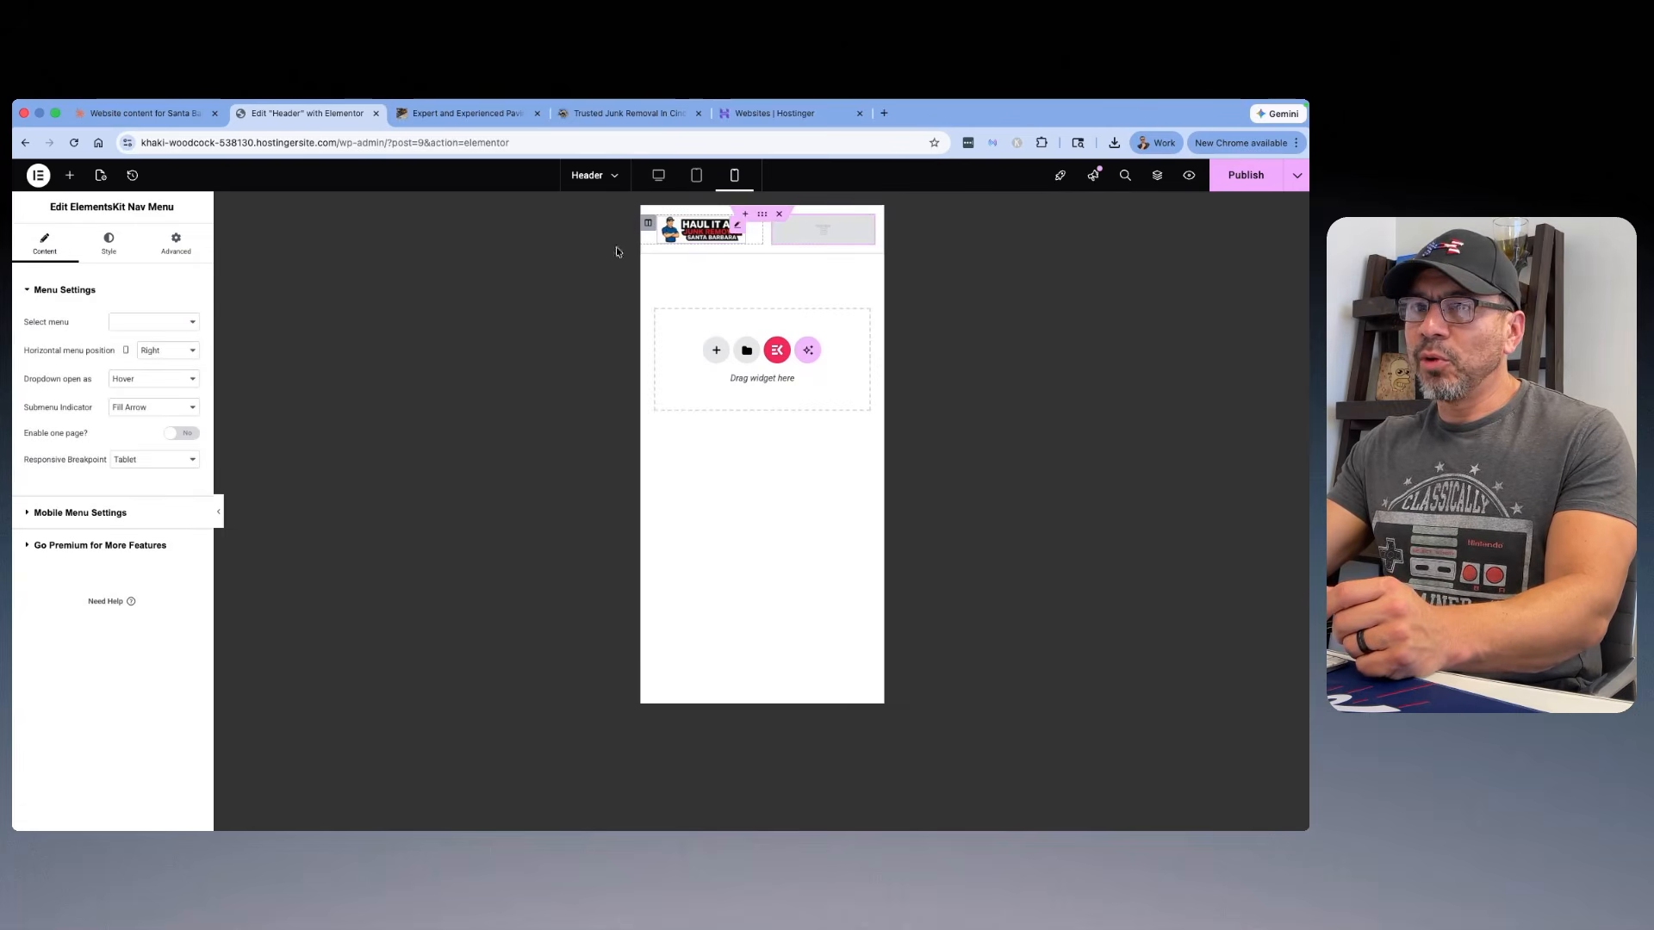
{"action": "left_click", "coordinate": [96, 515]}
{"action": "left_click", "coordinate": [109, 417]}
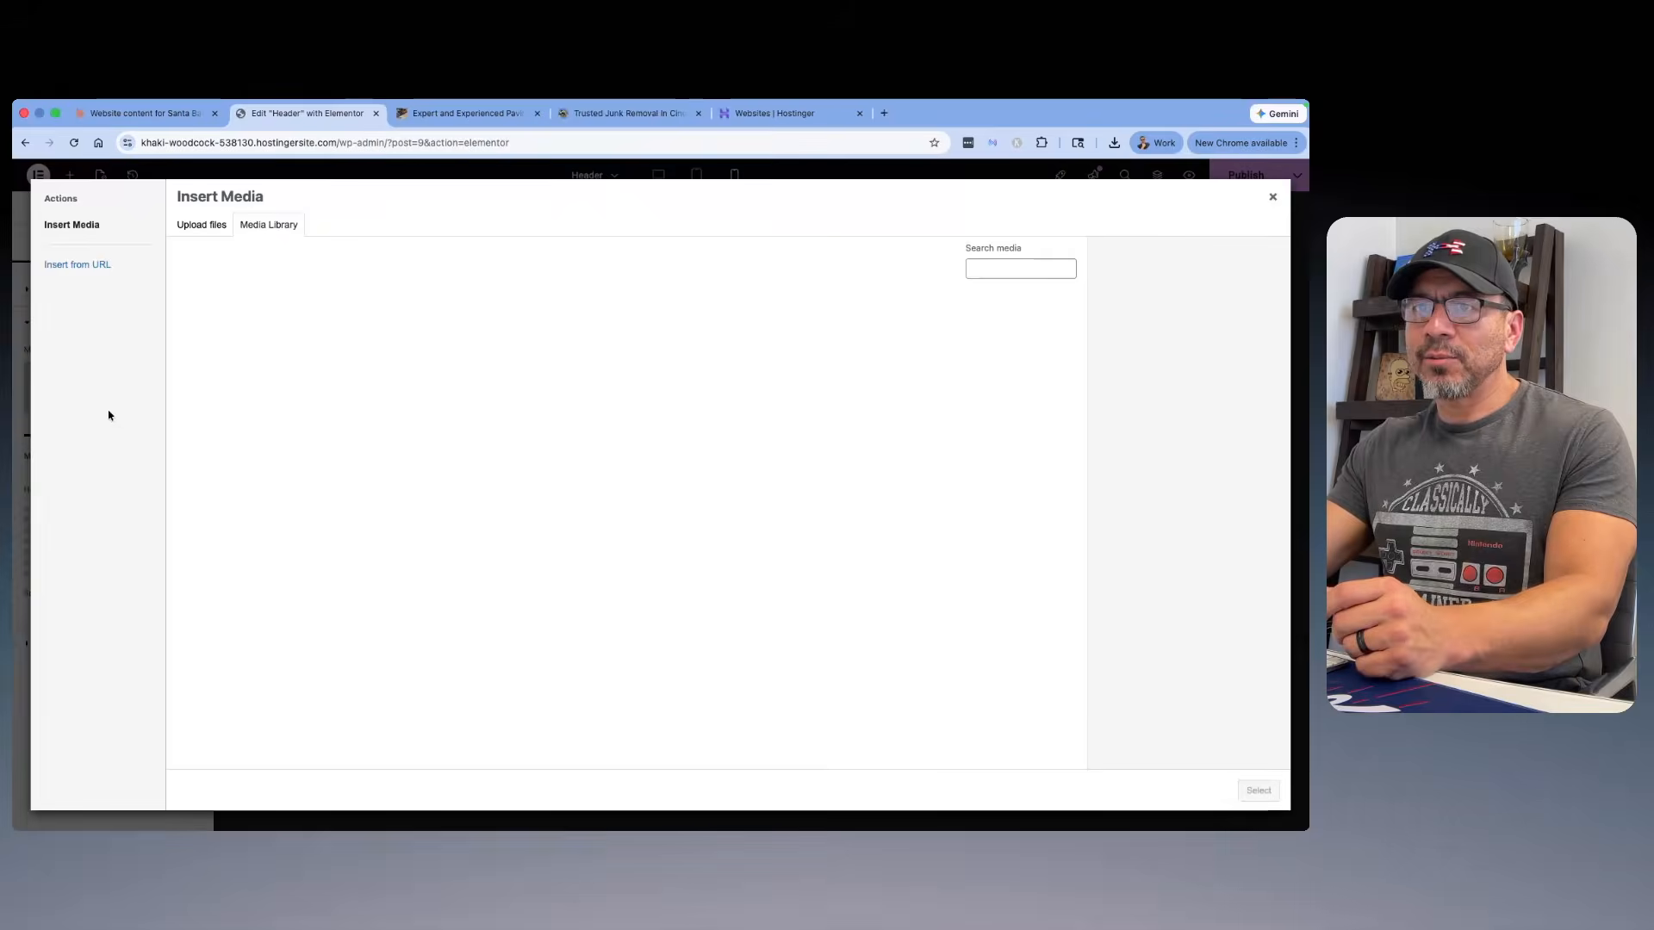
{"action": "left_click", "coordinate": [241, 346]}
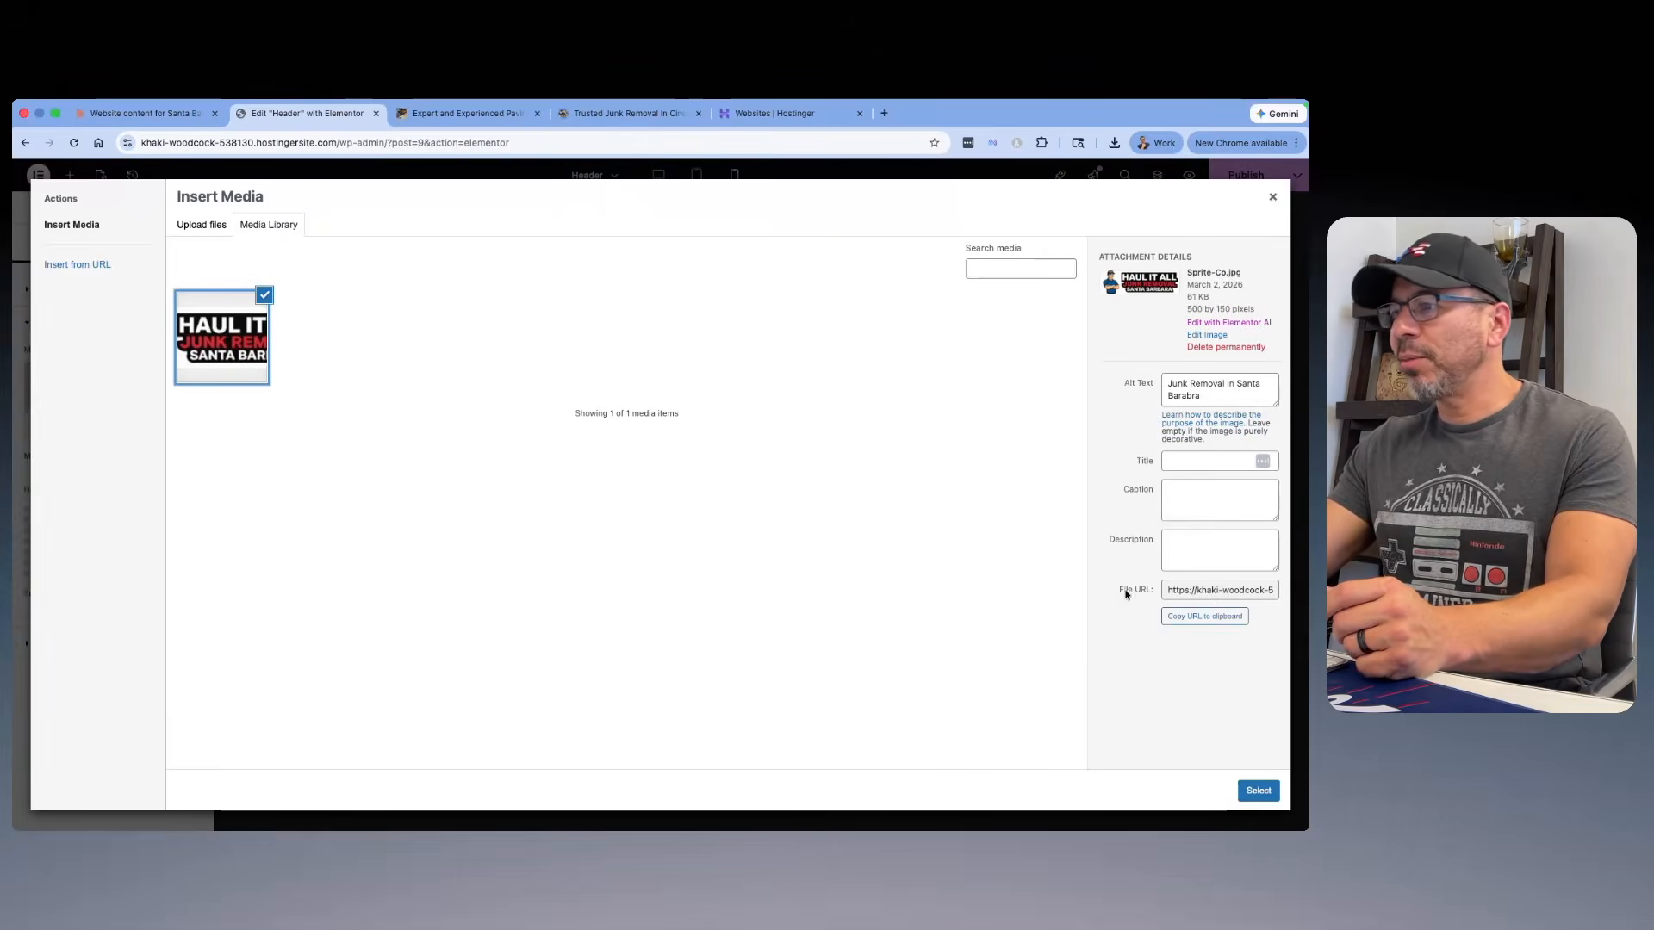
{"action": "left_click", "coordinate": [1258, 790]}
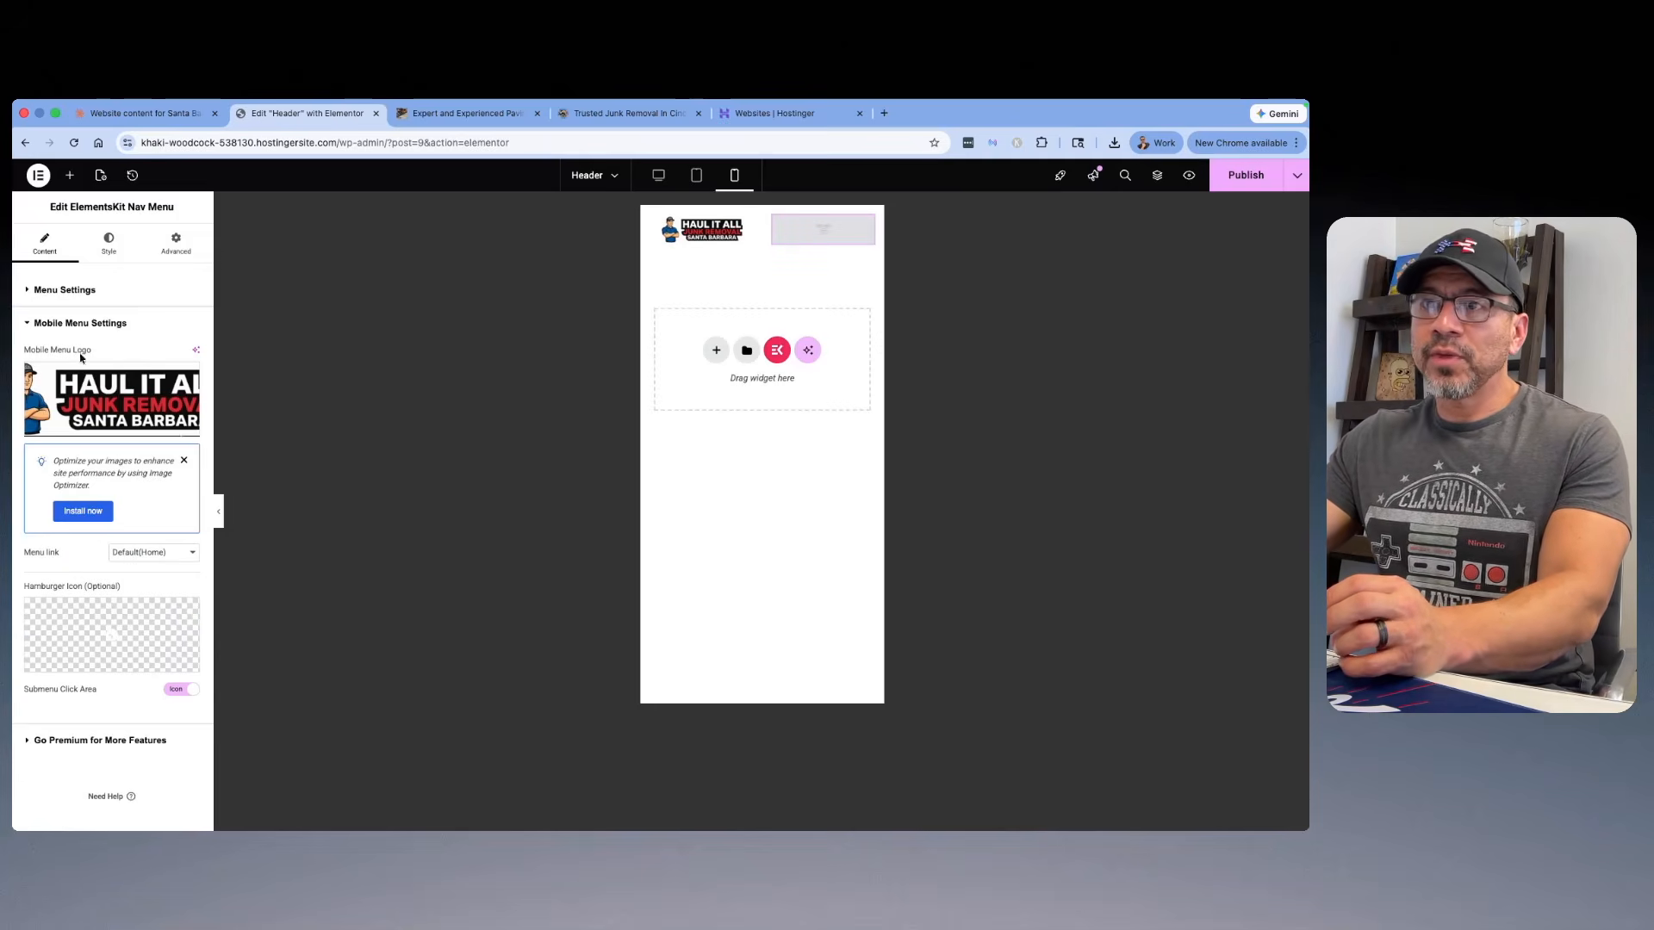
{"action": "left_click", "coordinate": [658, 175]}
{"action": "left_click", "coordinate": [420, 231]}
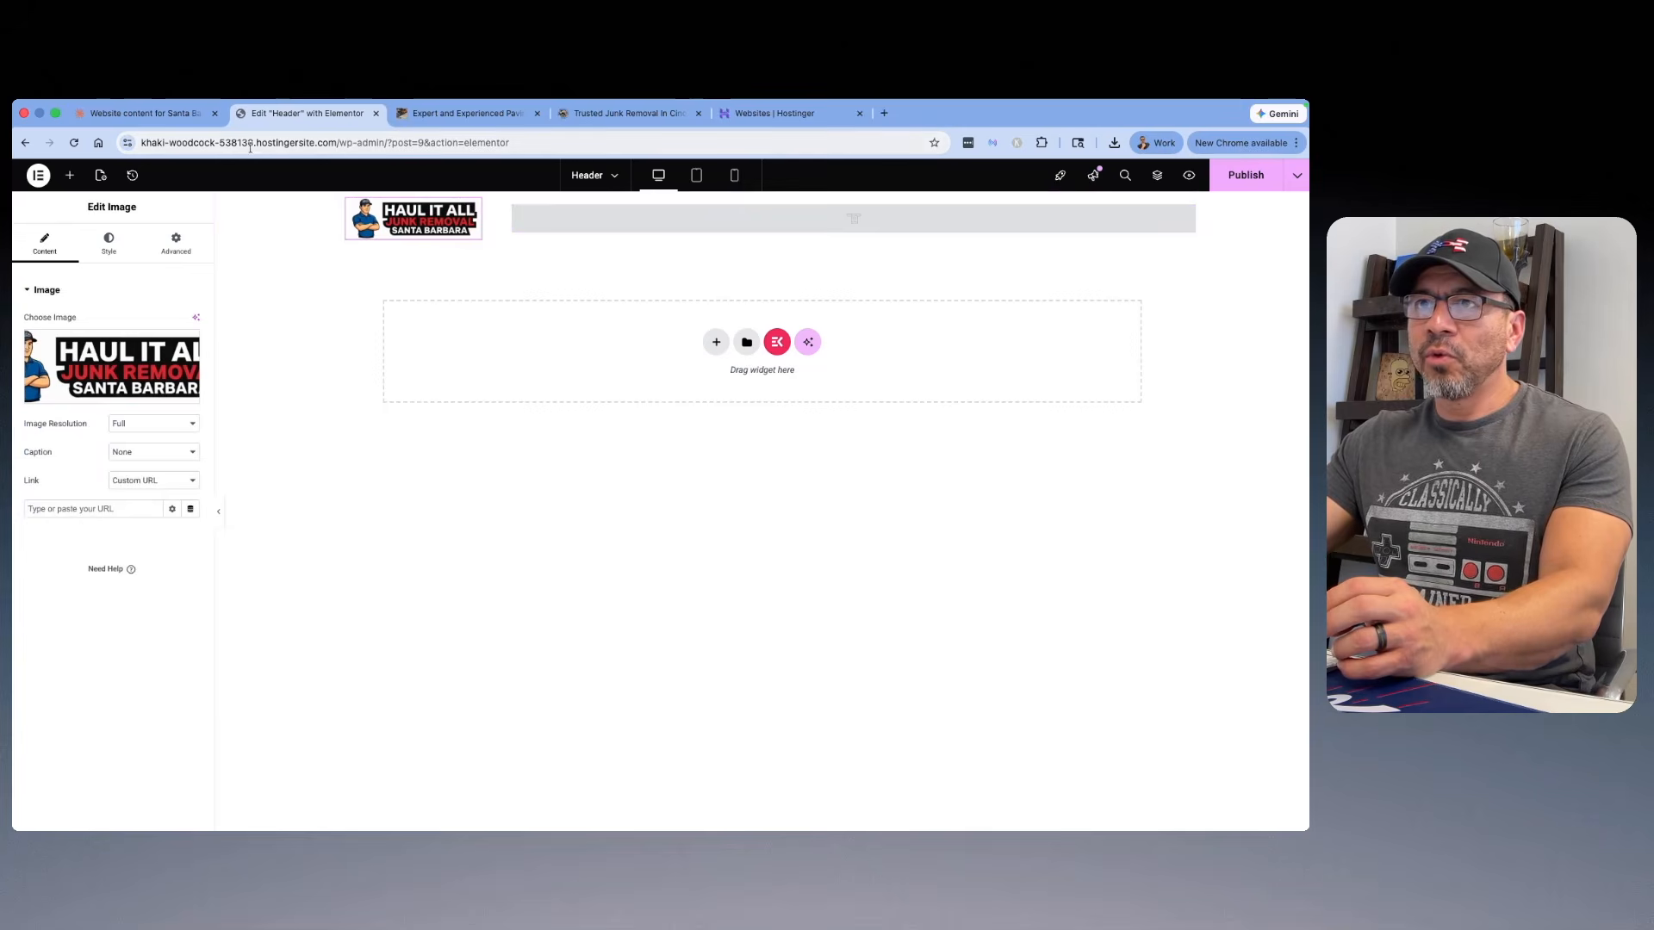
{"action": "left_click", "coordinate": [336, 144]}
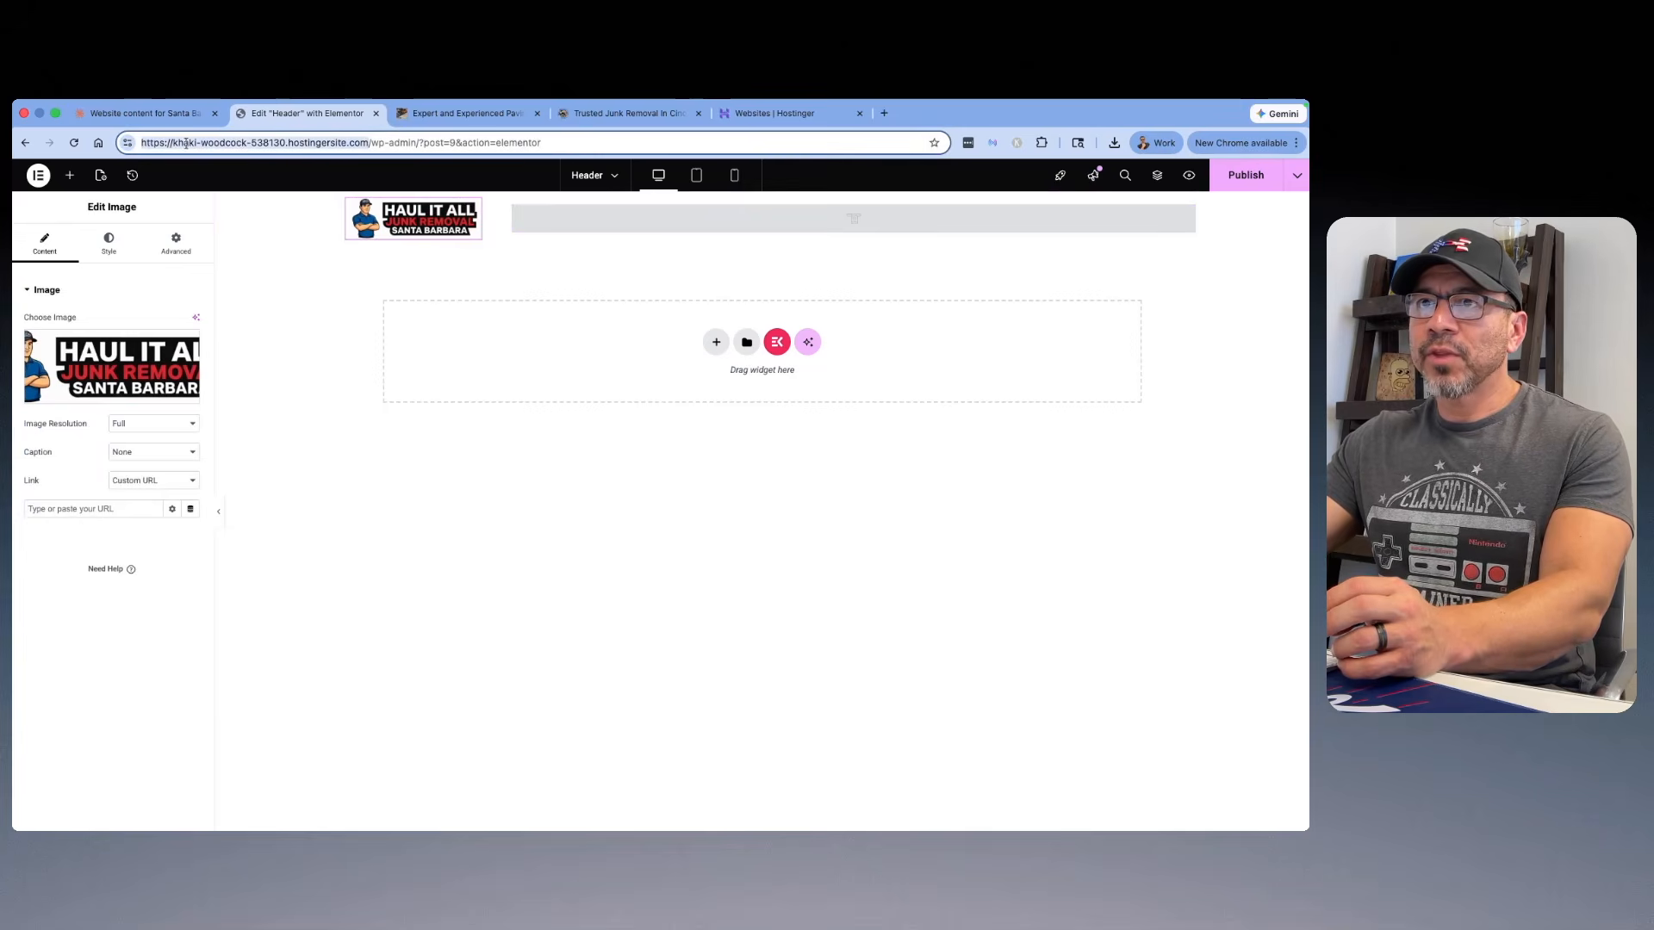
{"action": "right_click", "coordinate": [191, 143]}
{"action": "left_click", "coordinate": [212, 261]}
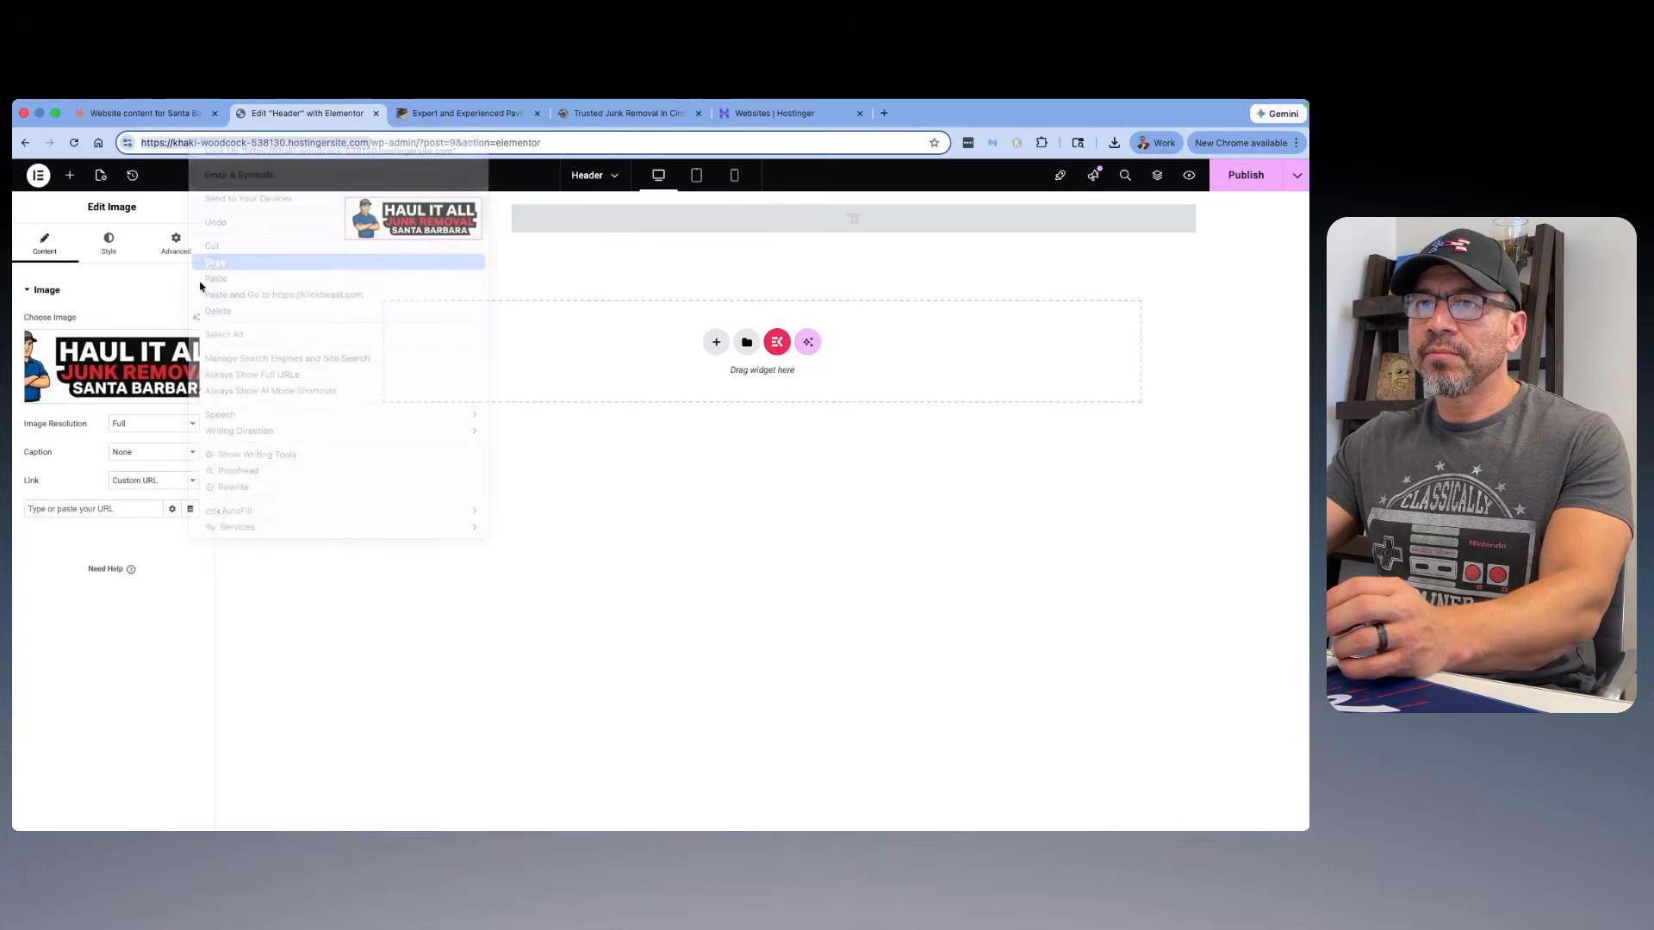
{"action": "left_click", "coordinate": [88, 512]}
{"action": "right_click", "coordinate": [88, 515]}
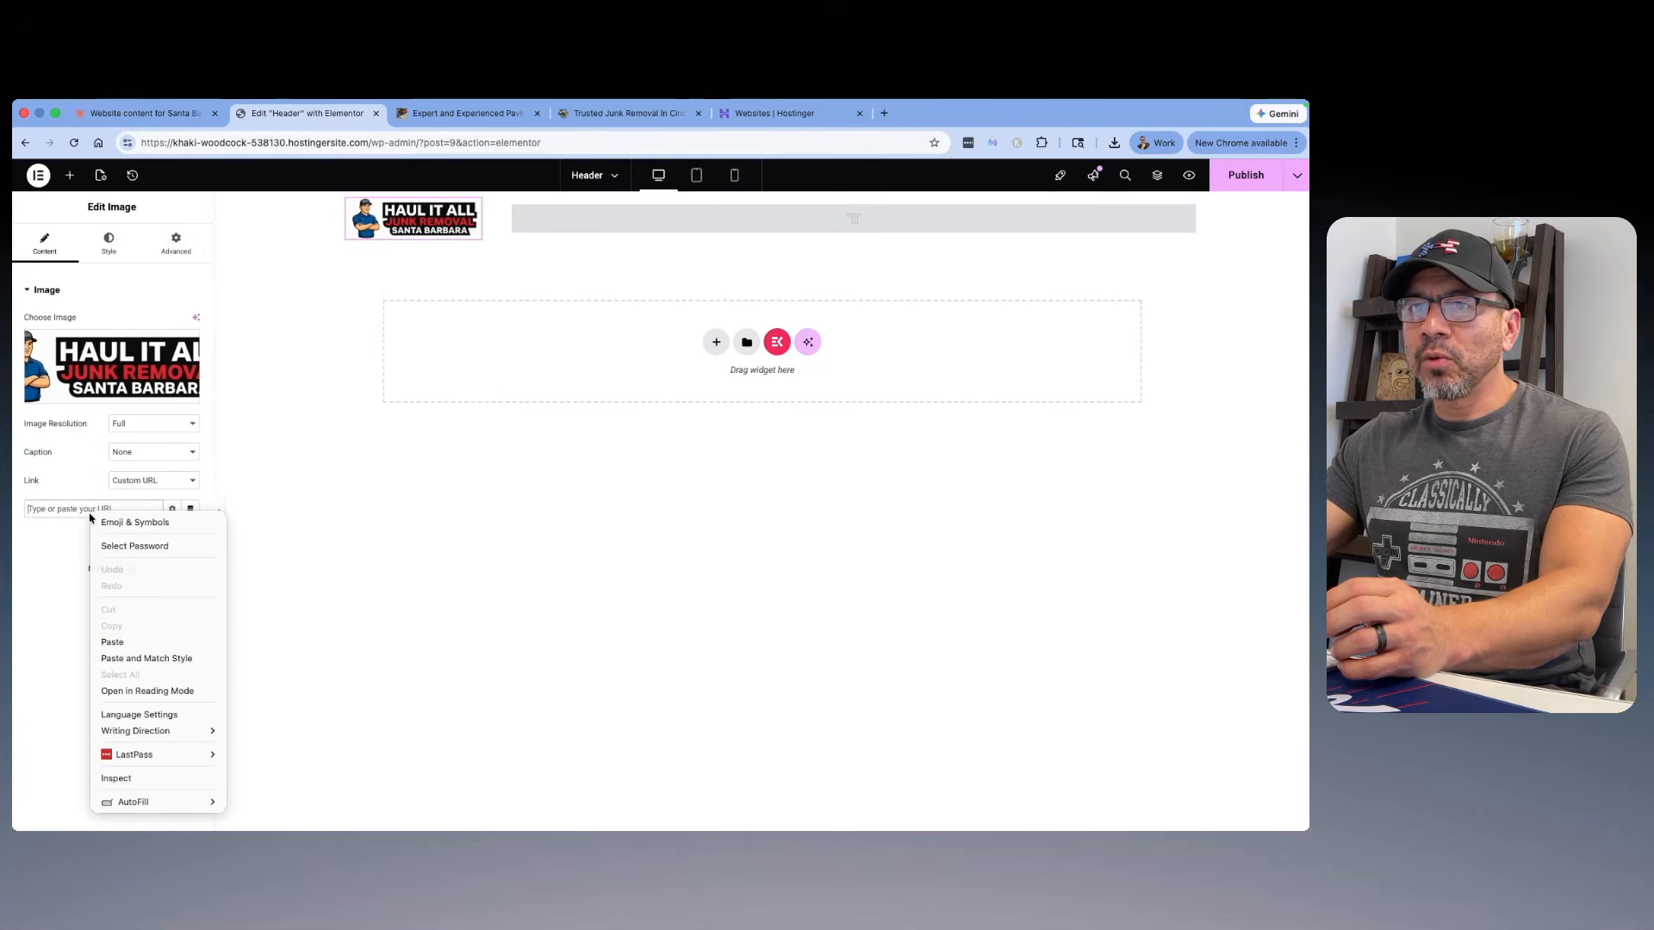
{"action": "left_click", "coordinate": [120, 648]}
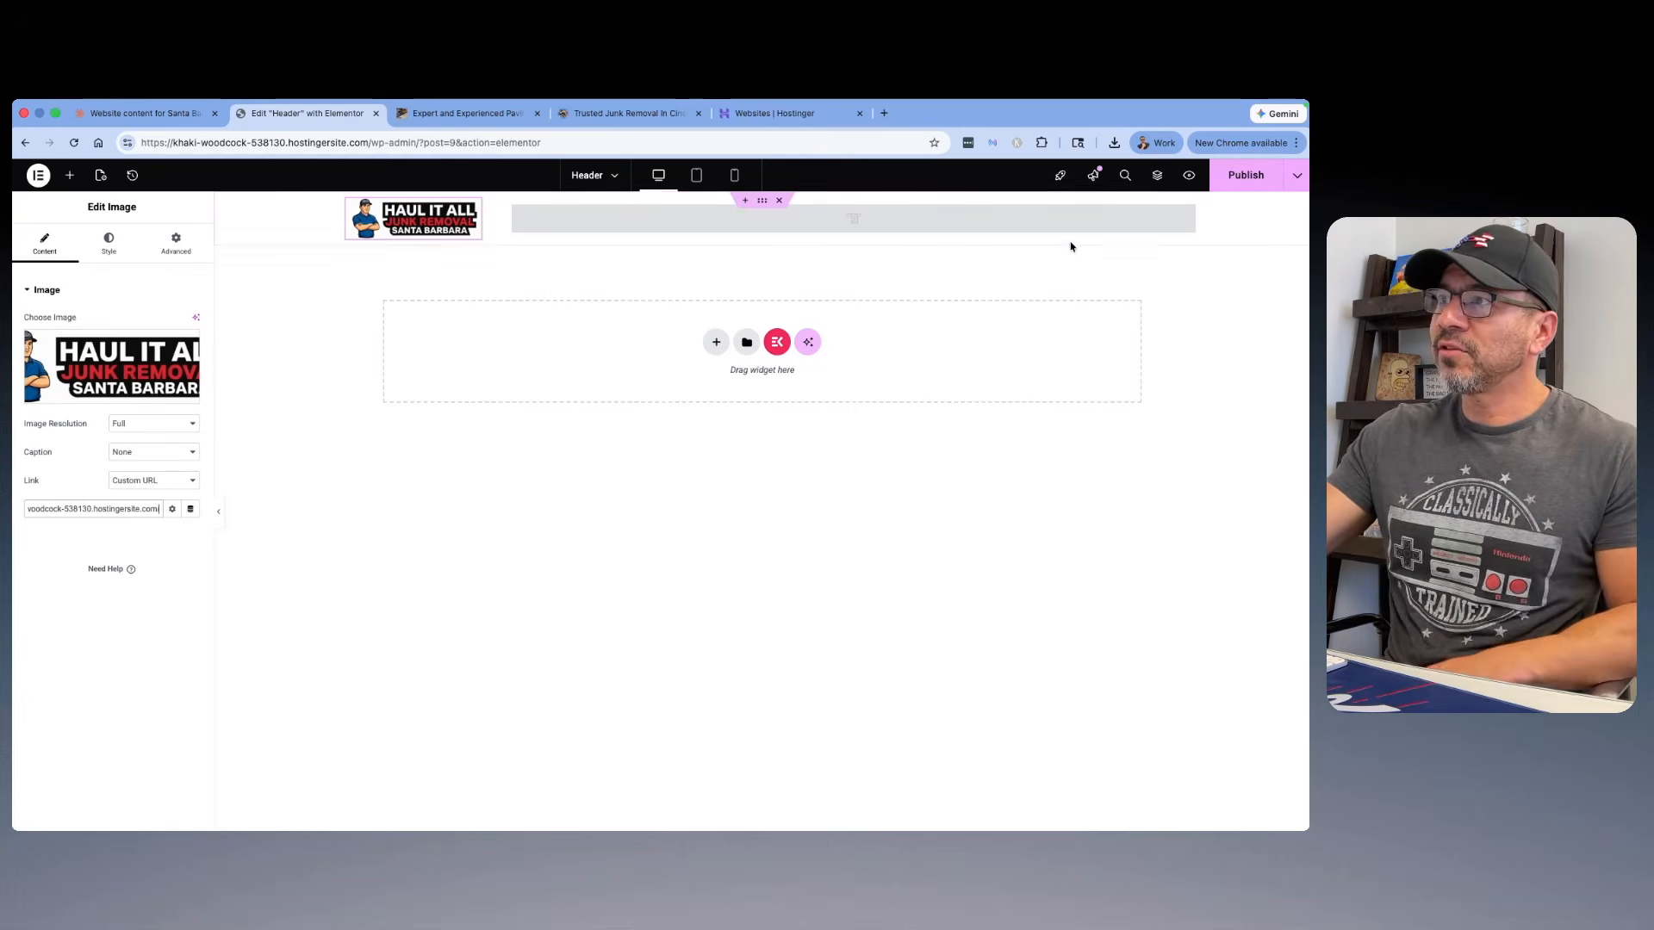
Step: Publish the header template and preview it in a new tab
{"action": "left_click", "coordinate": [1244, 176]}
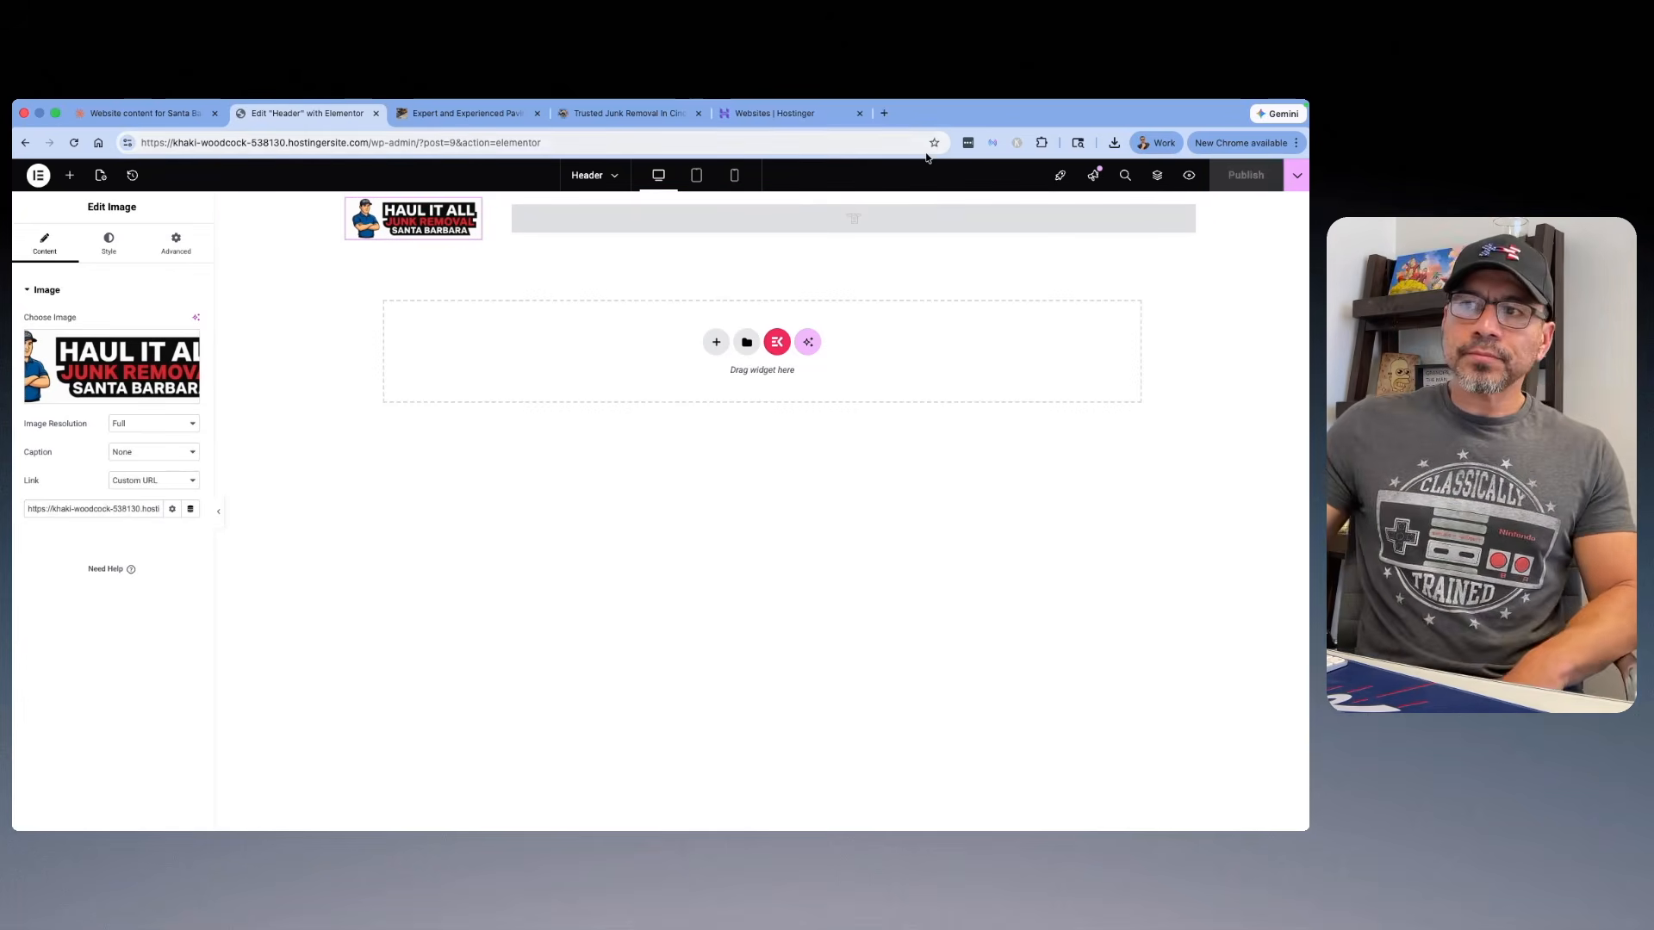
{"action": "left_click", "coordinate": [1190, 177]}
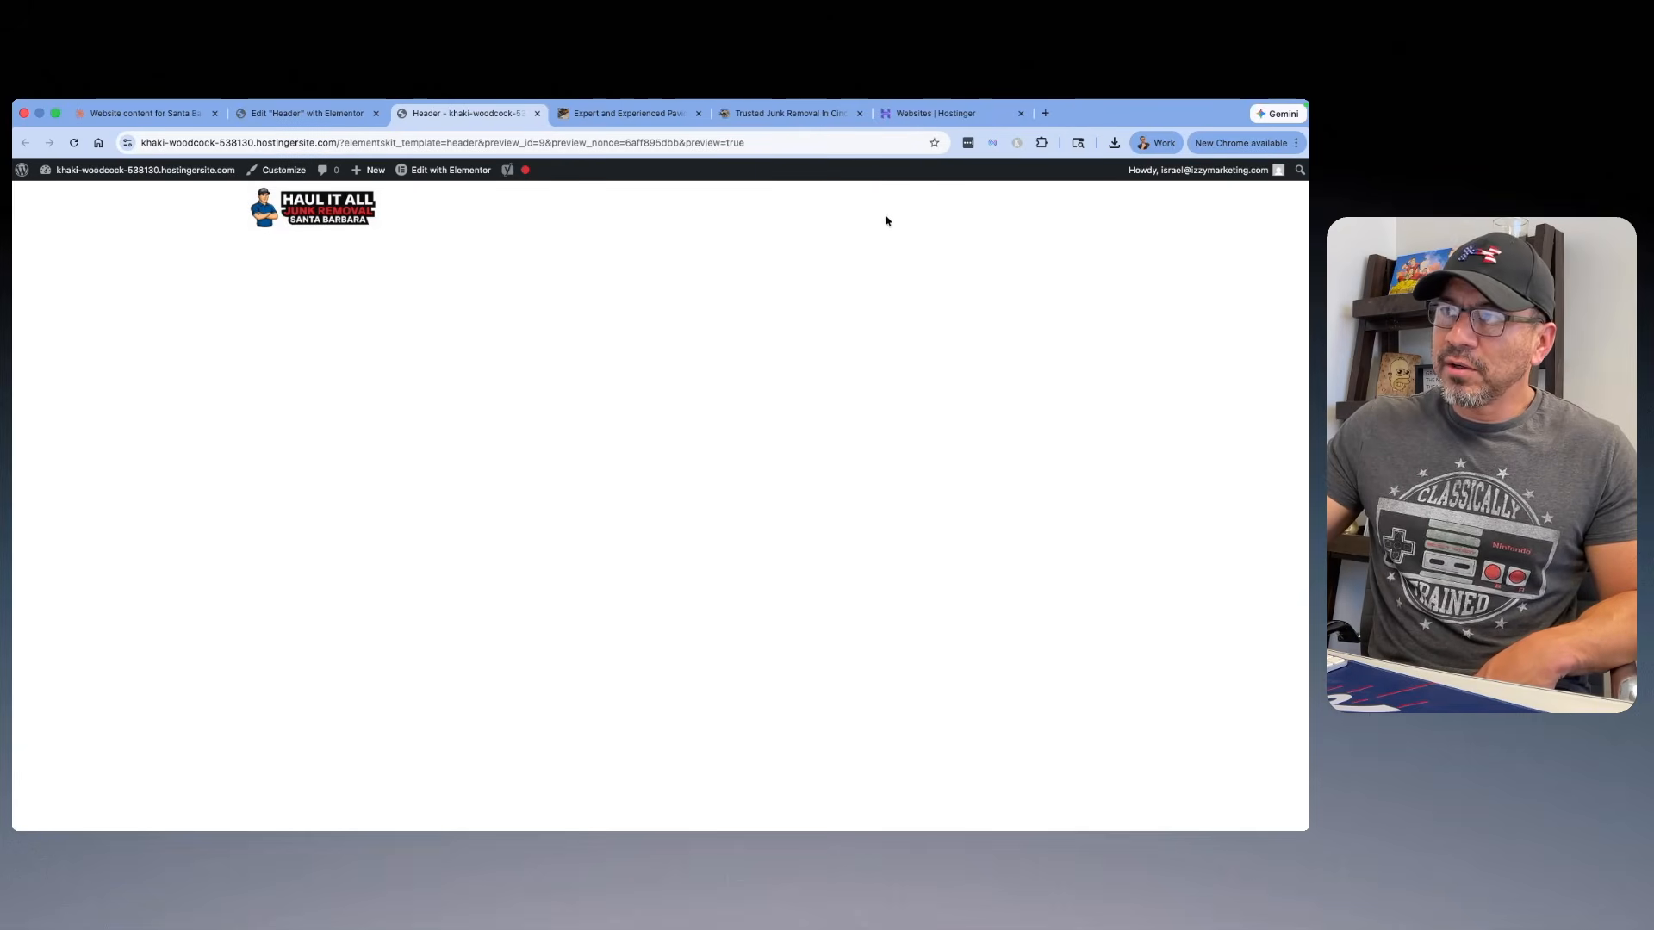
Step: From the WordPress dashboard, add a new ElementsKit header/footer template titled "Footer" with type Footer
{"action": "mouse_move", "coordinate": [123, 173]}
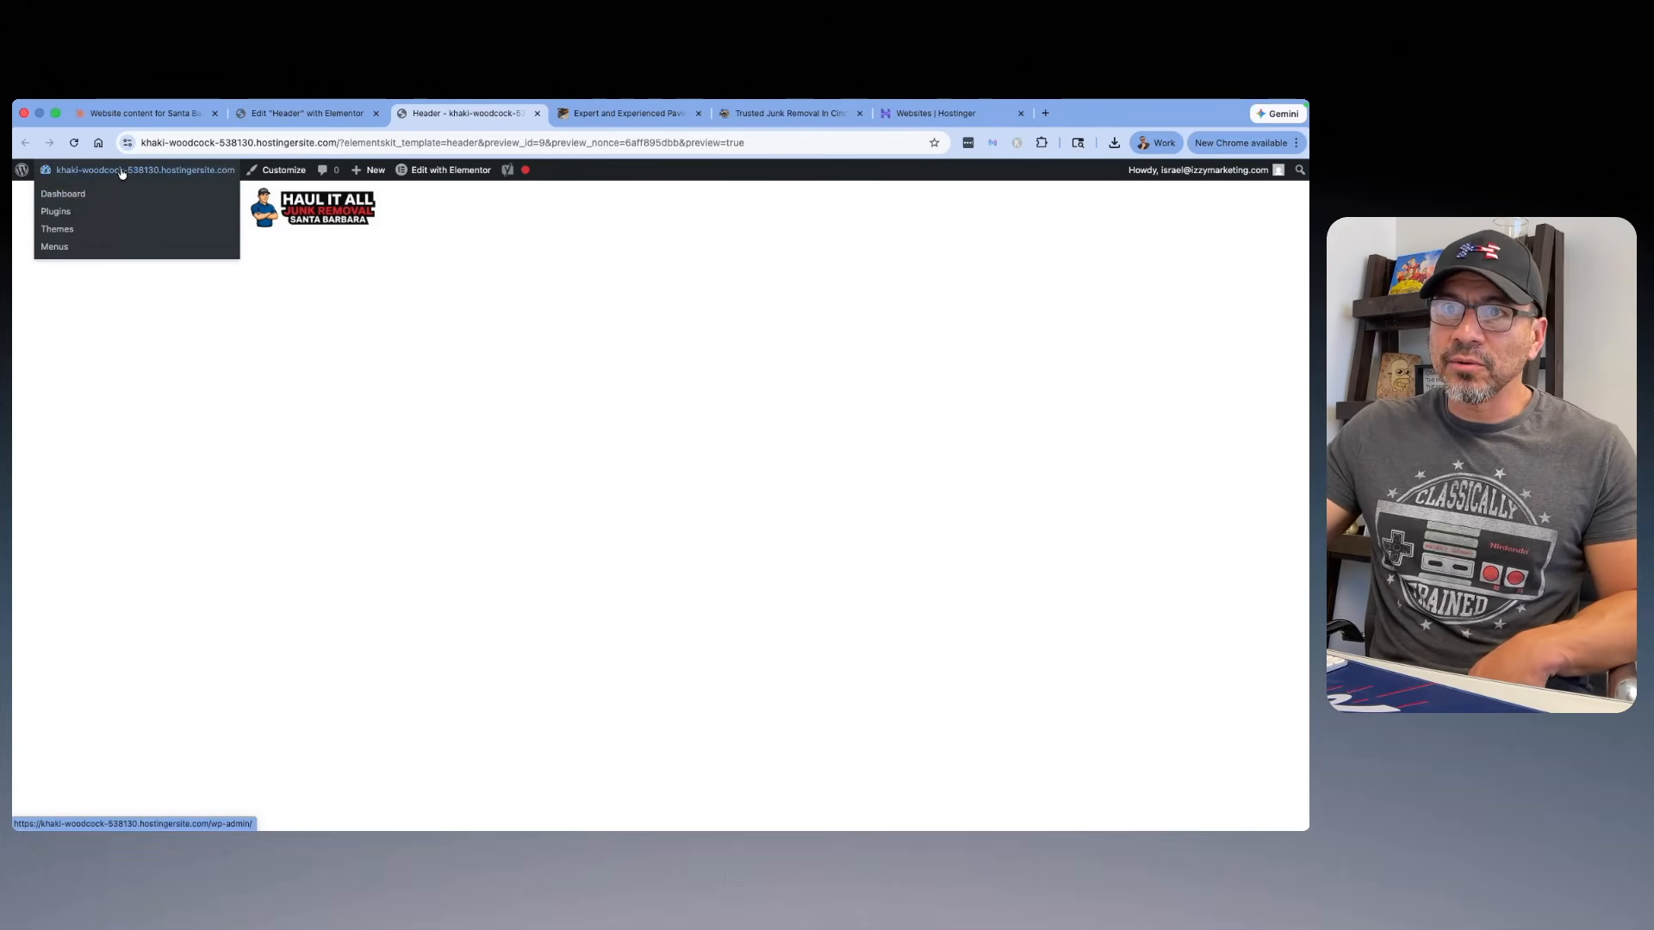
{"action": "left_click", "coordinate": [74, 199]}
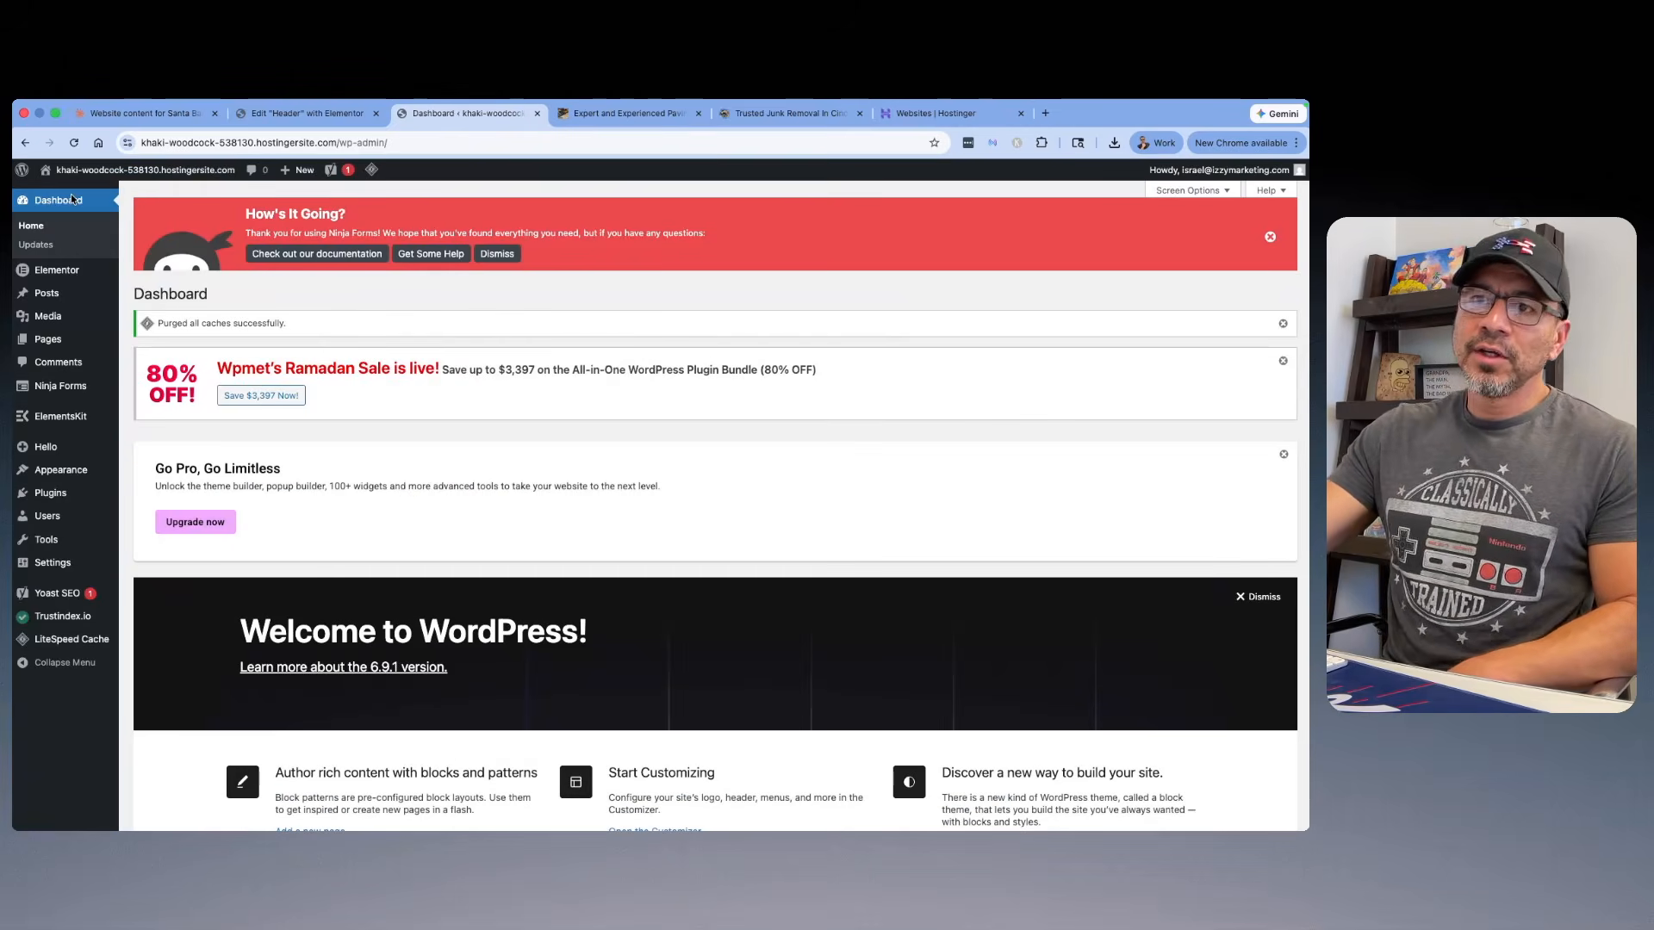
{"action": "mouse_move", "coordinate": [73, 421]}
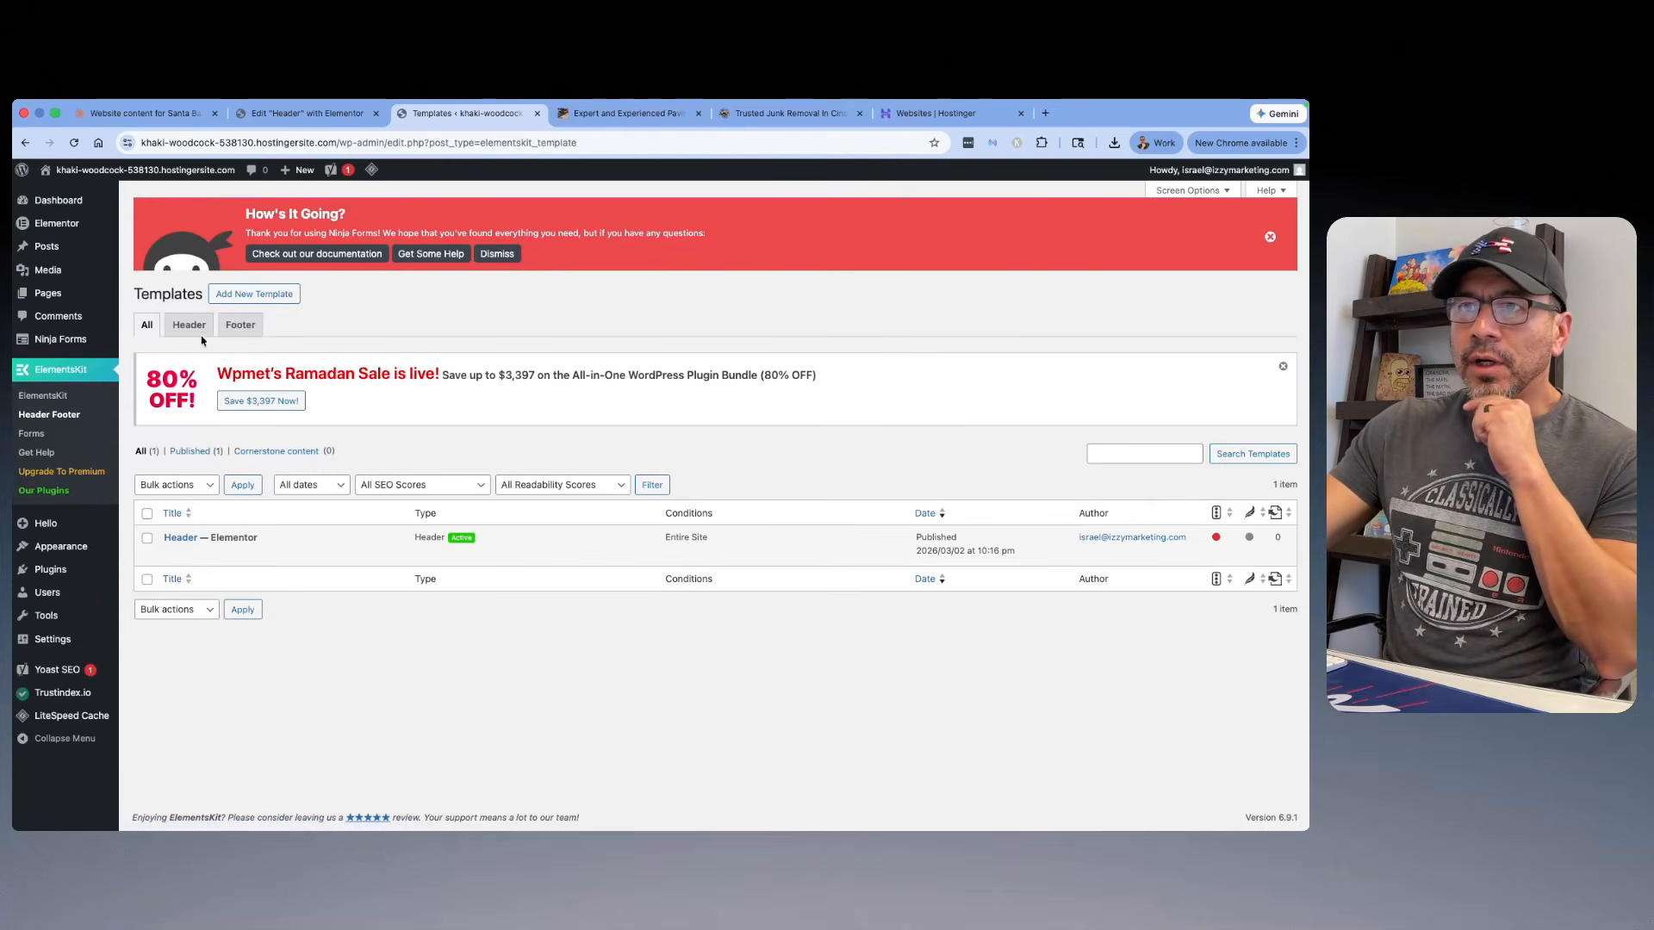
{"action": "left_click", "coordinate": [249, 296]}
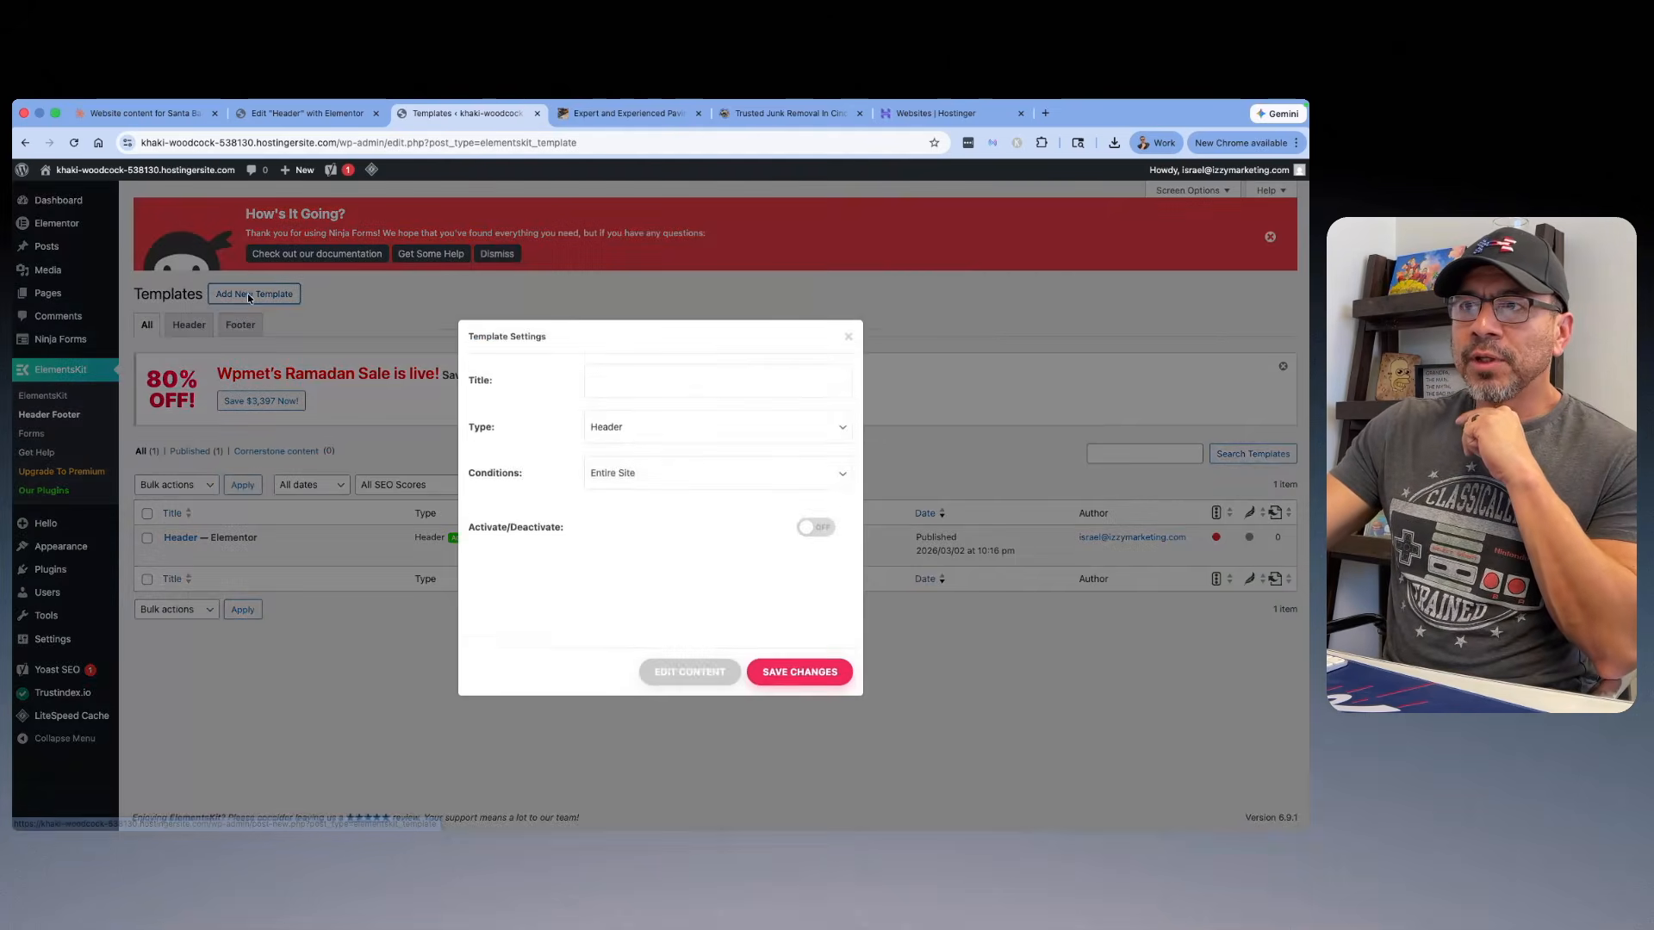
{"action": "left_click", "coordinate": [681, 399]}
{"action": "type", "text": "Footer"}
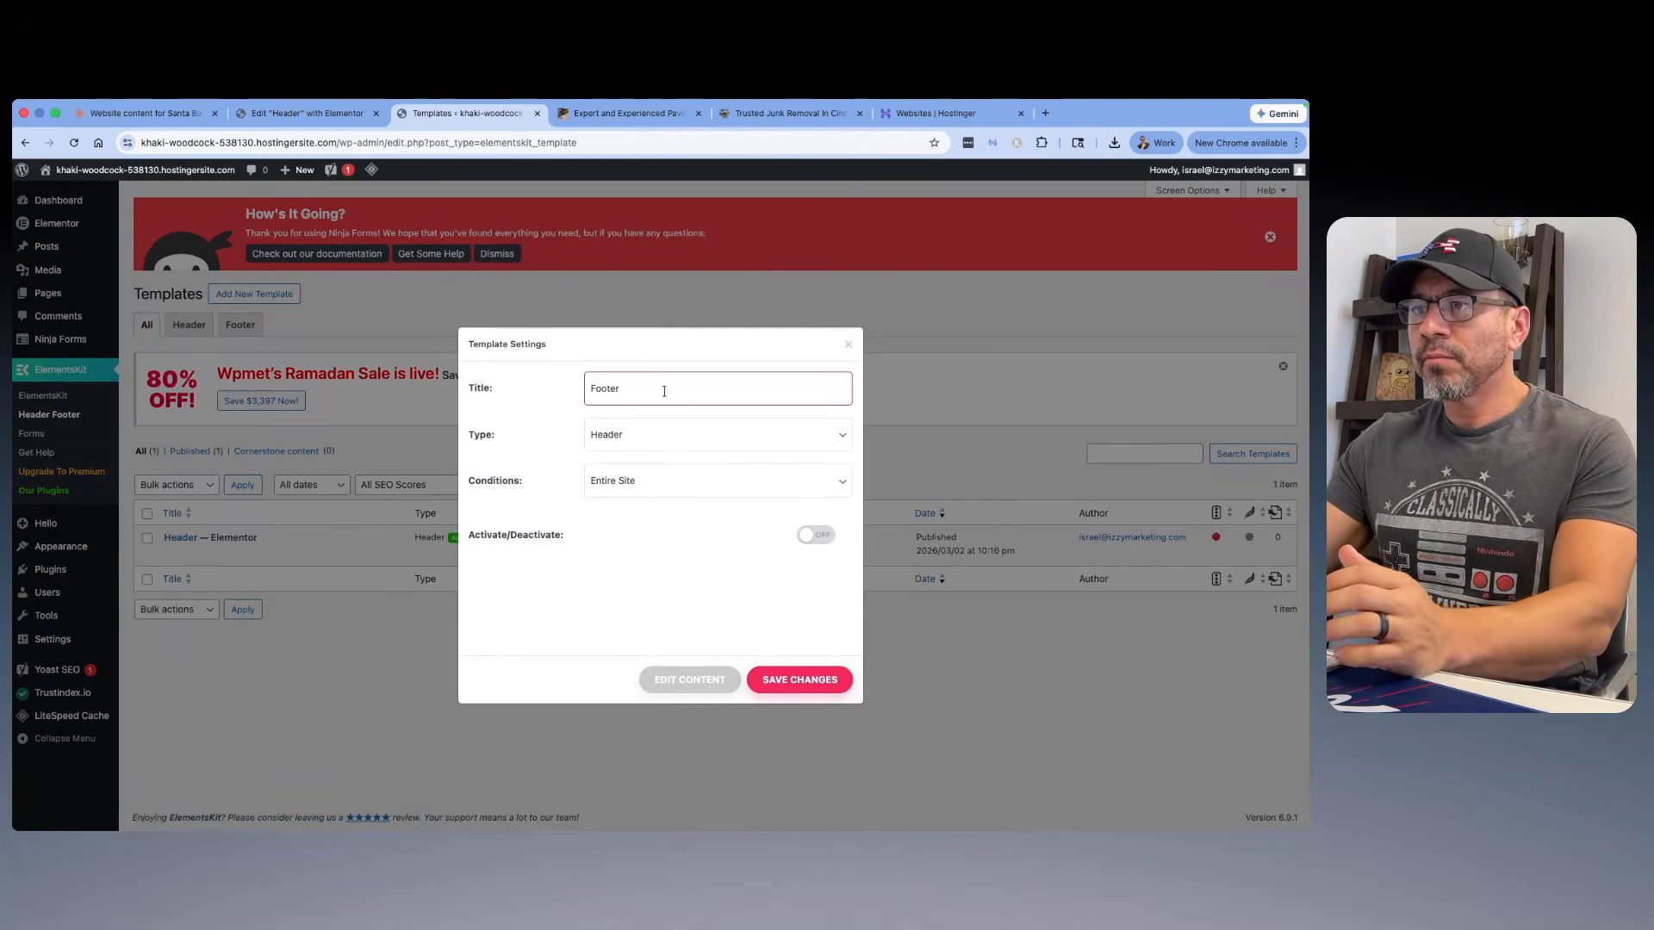
{"action": "left_click", "coordinate": [709, 436]}
{"action": "left_click", "coordinate": [687, 442]}
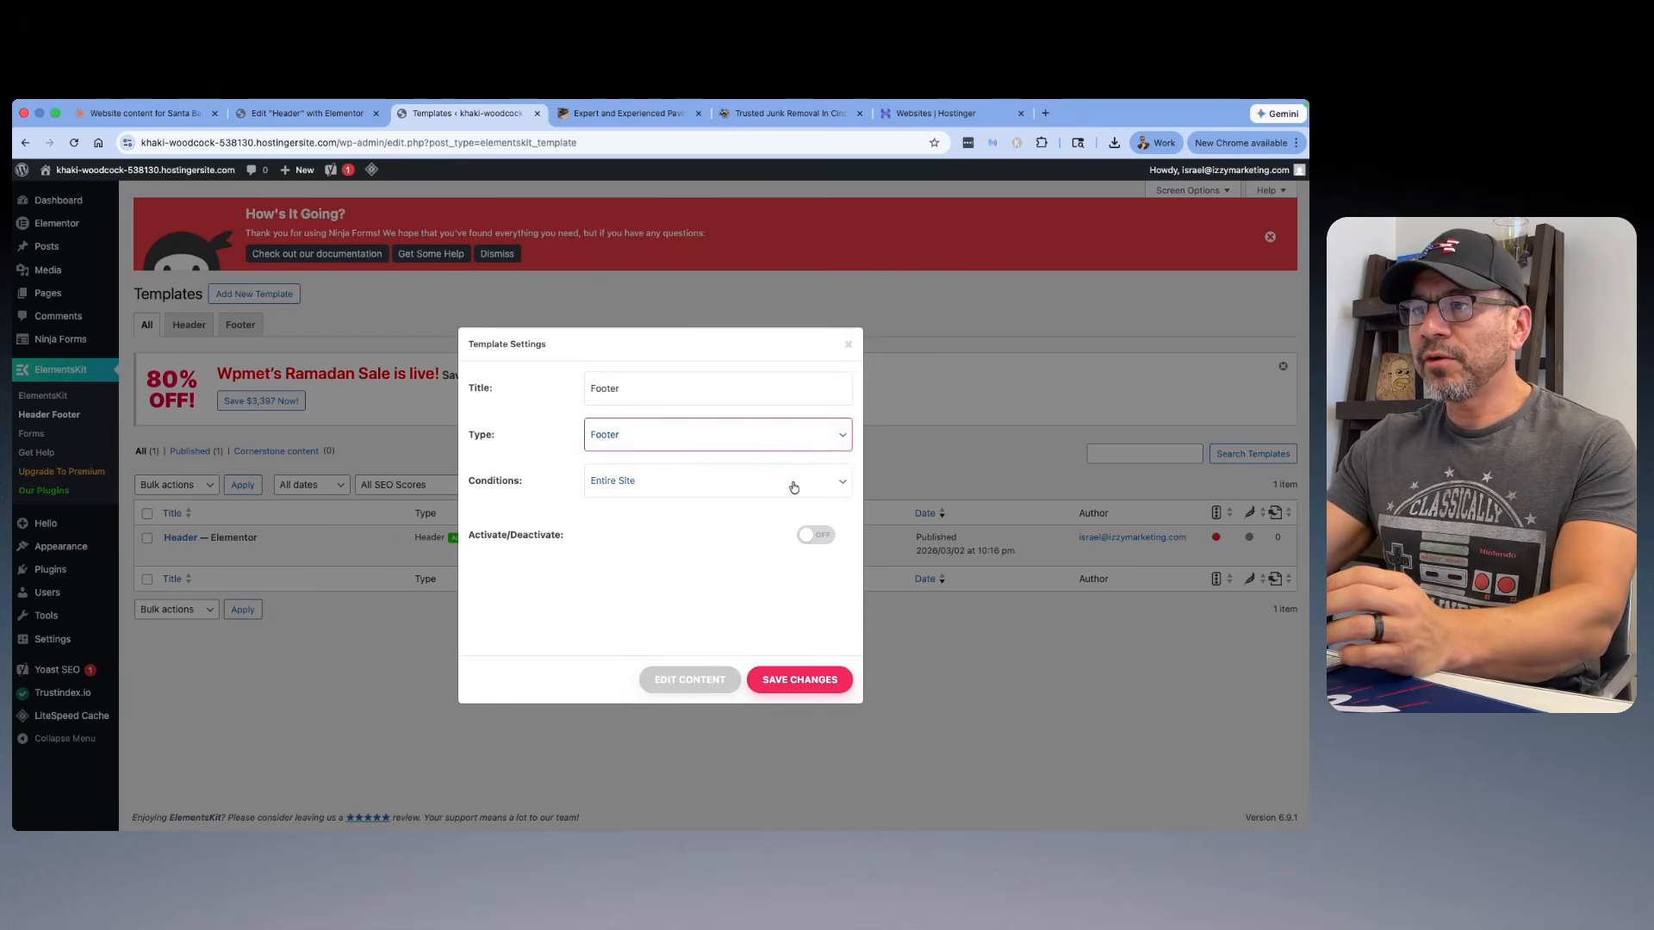
Step: Set the footer template's condition to Entire Site, activate it and open its content for editing
{"action": "left_click", "coordinate": [792, 481]}
{"action": "left_click", "coordinate": [789, 487]}
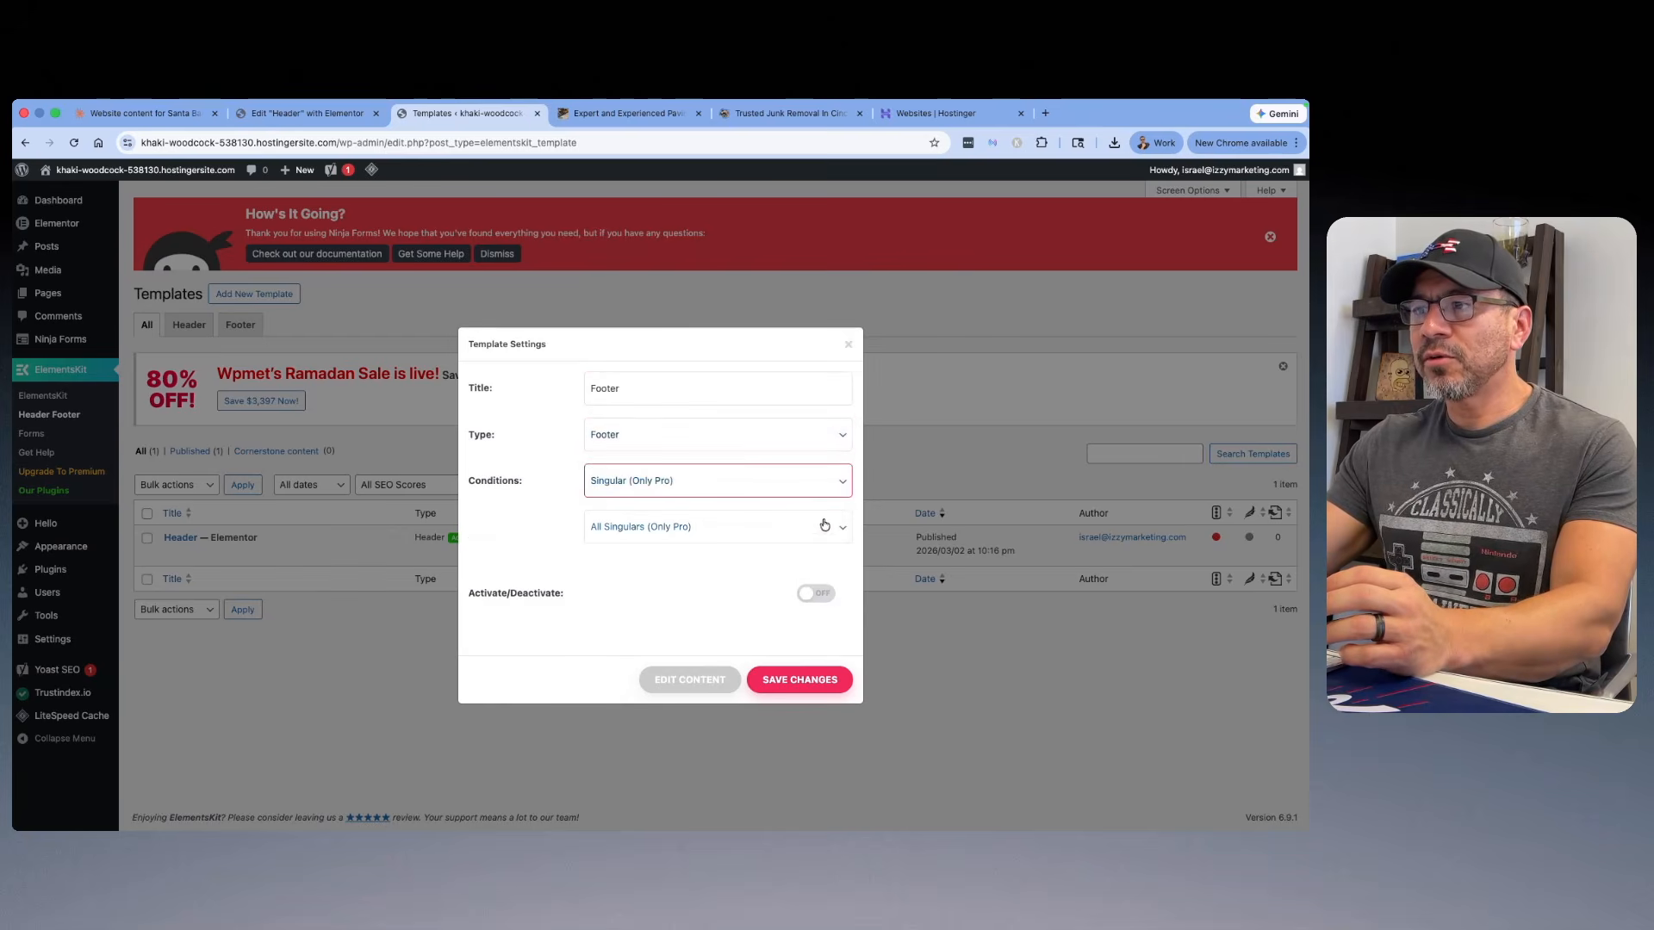
{"action": "left_click", "coordinate": [838, 484]}
{"action": "left_click", "coordinate": [646, 456]}
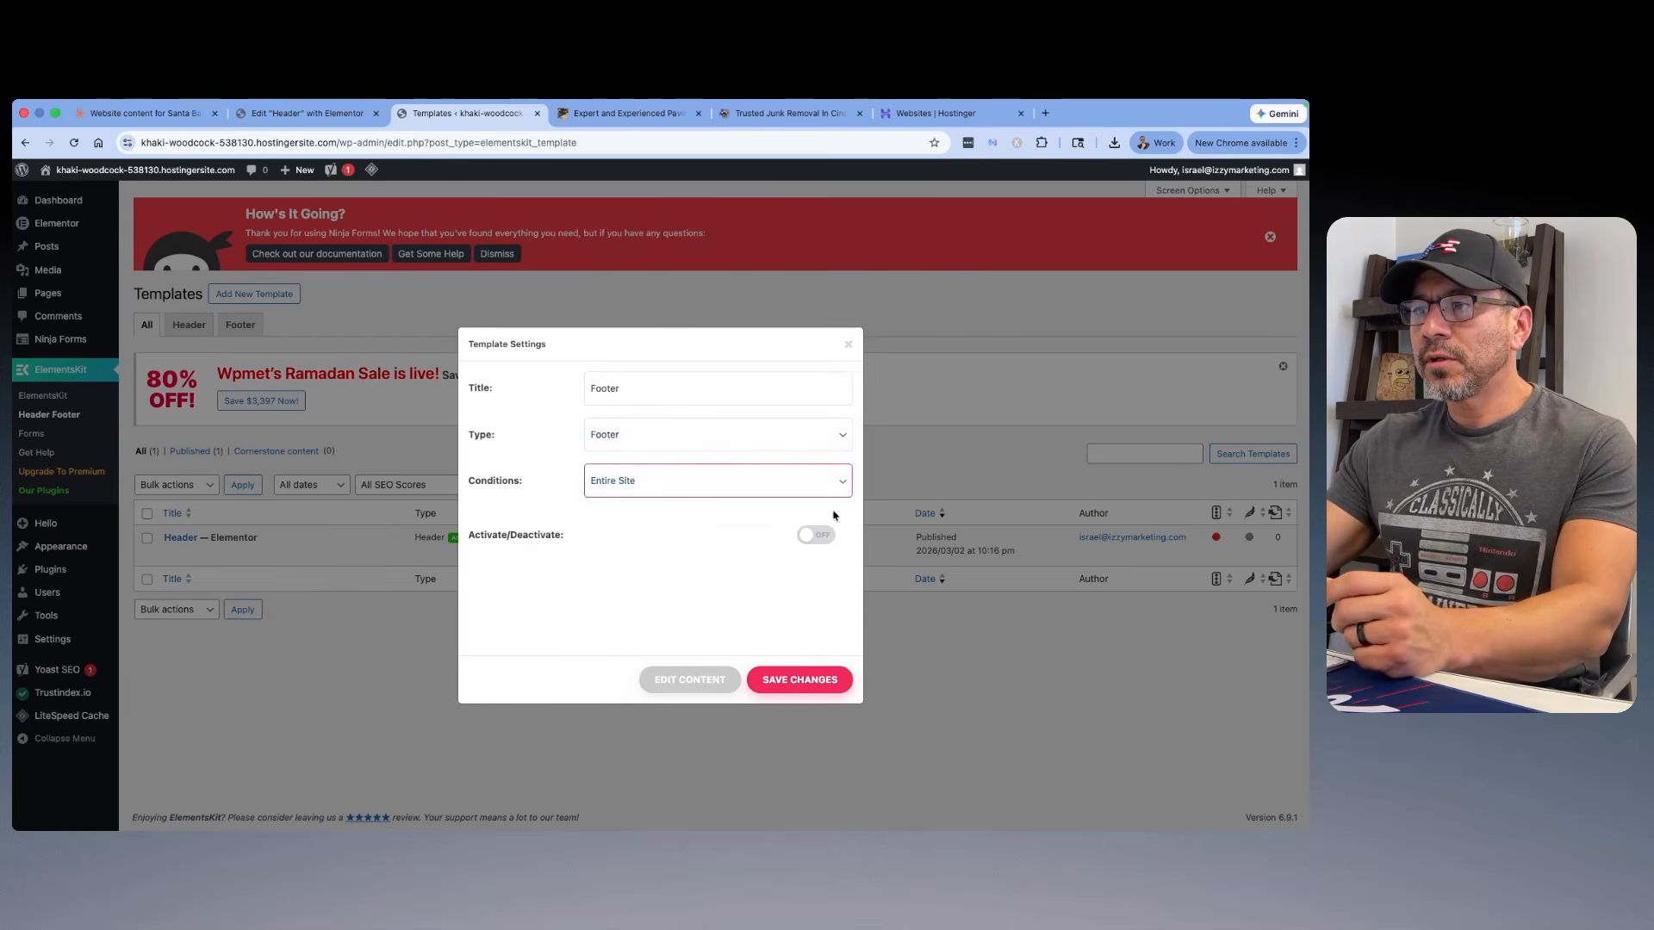
{"action": "left_click", "coordinate": [829, 537]}
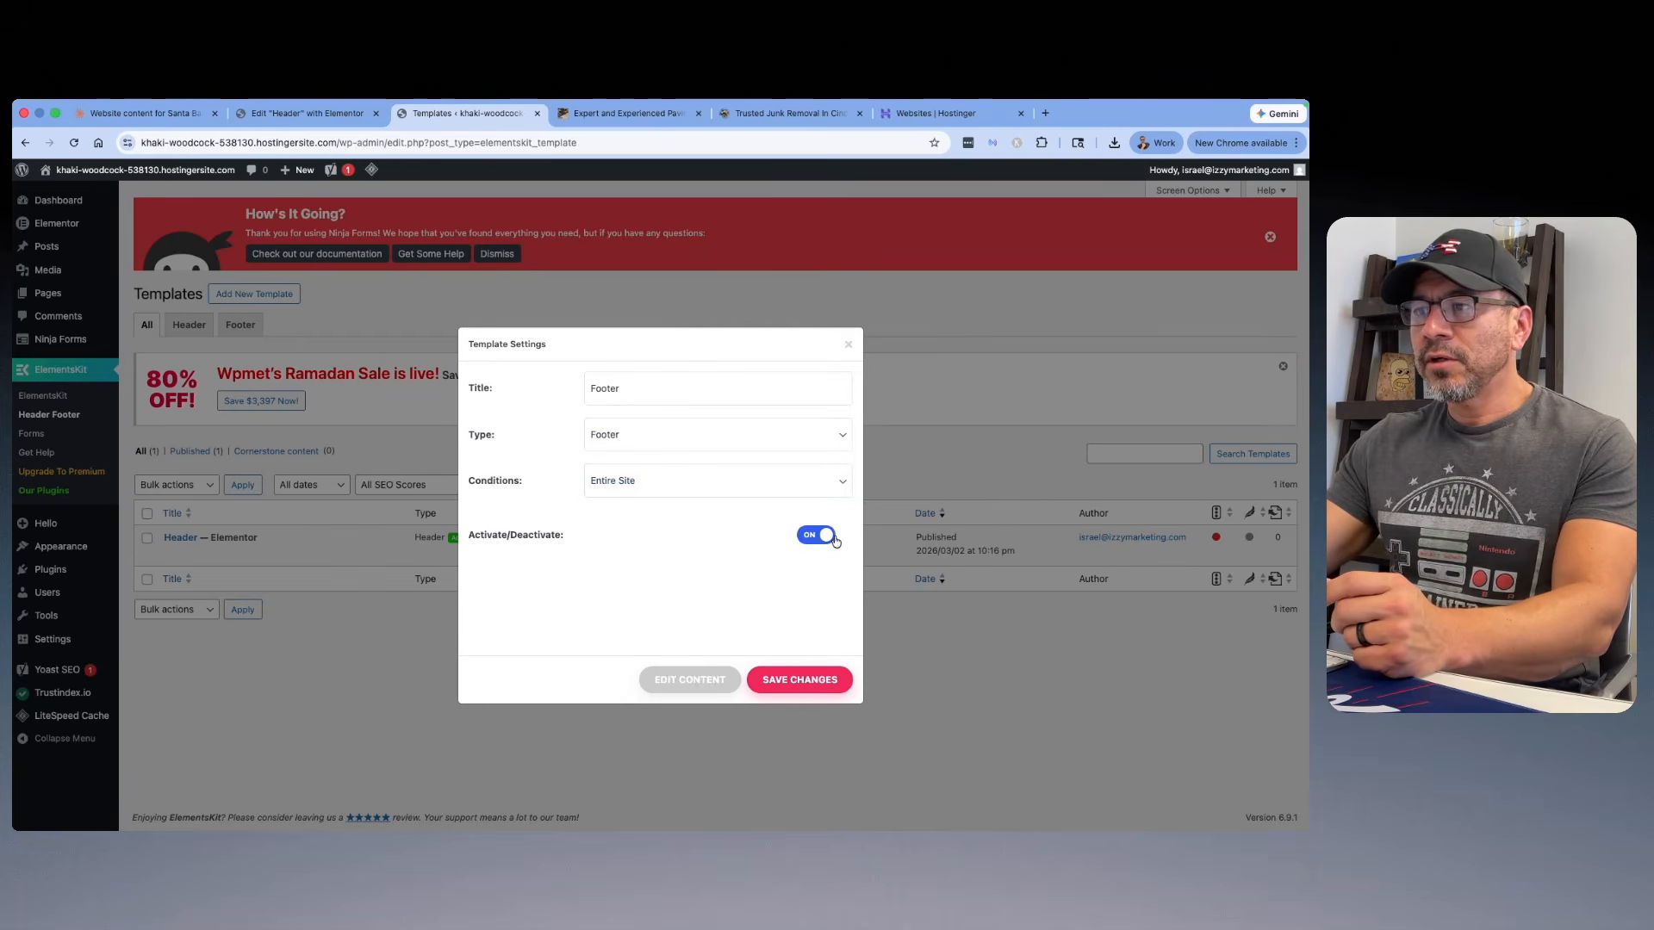
{"action": "left_click", "coordinate": [698, 680]}
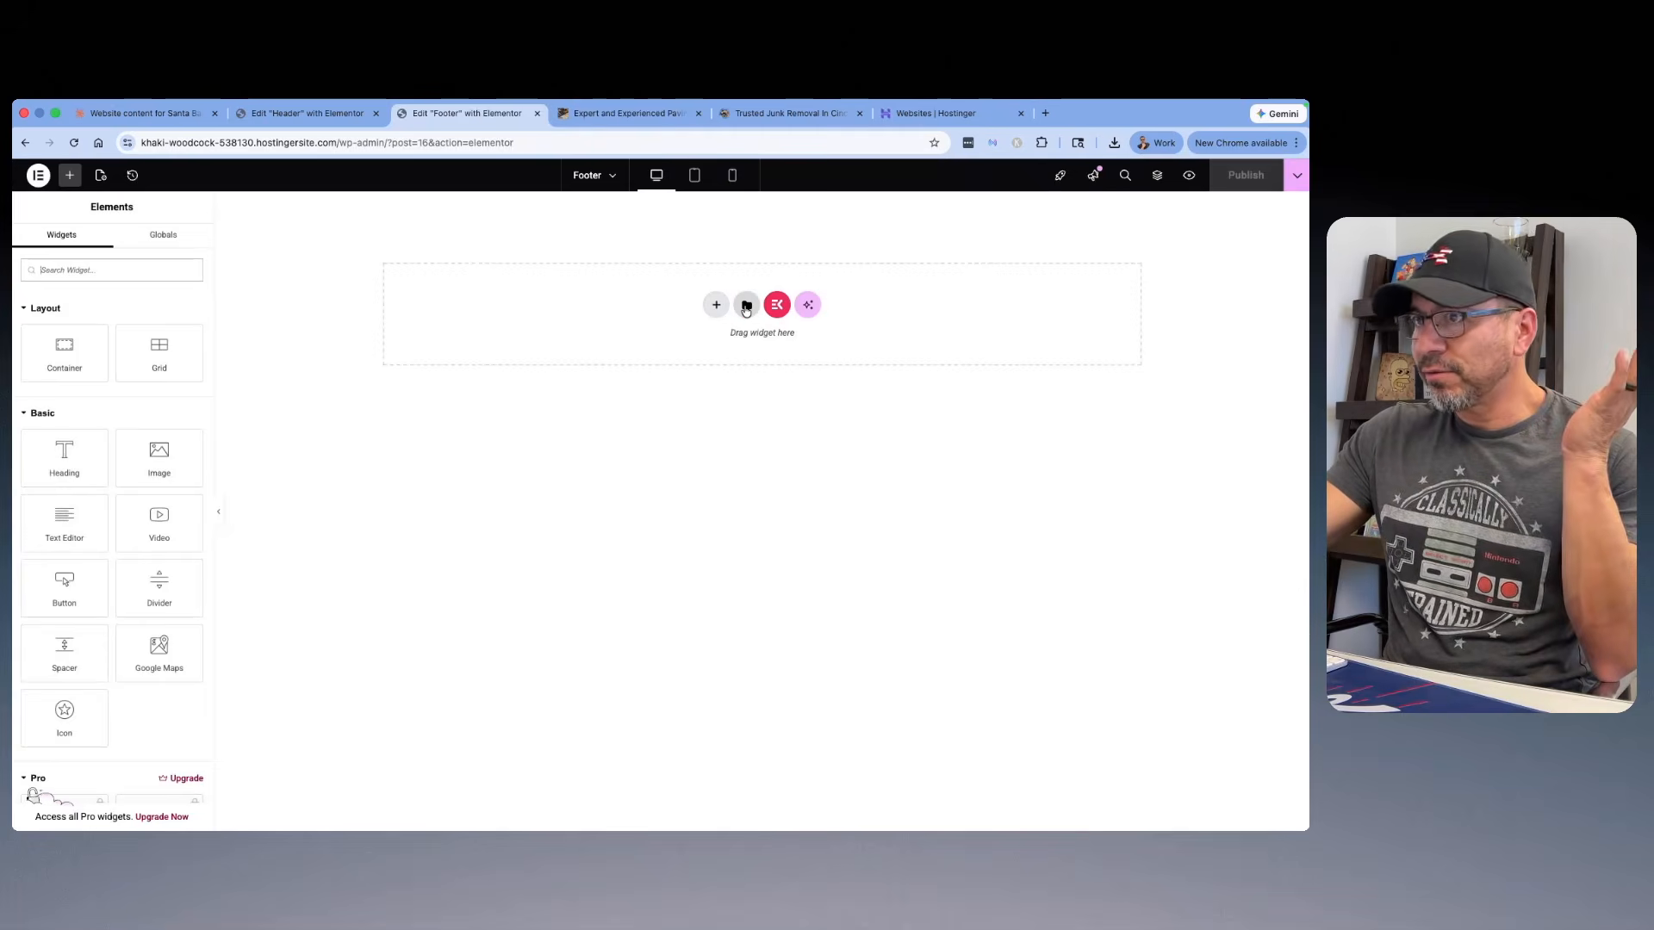
Step: Import elementor-NEW FOOTER.json from the Desktop's My Templates folder into the template library and insert the FOOTER template into the page
{"action": "left_click", "coordinate": [746, 305]}
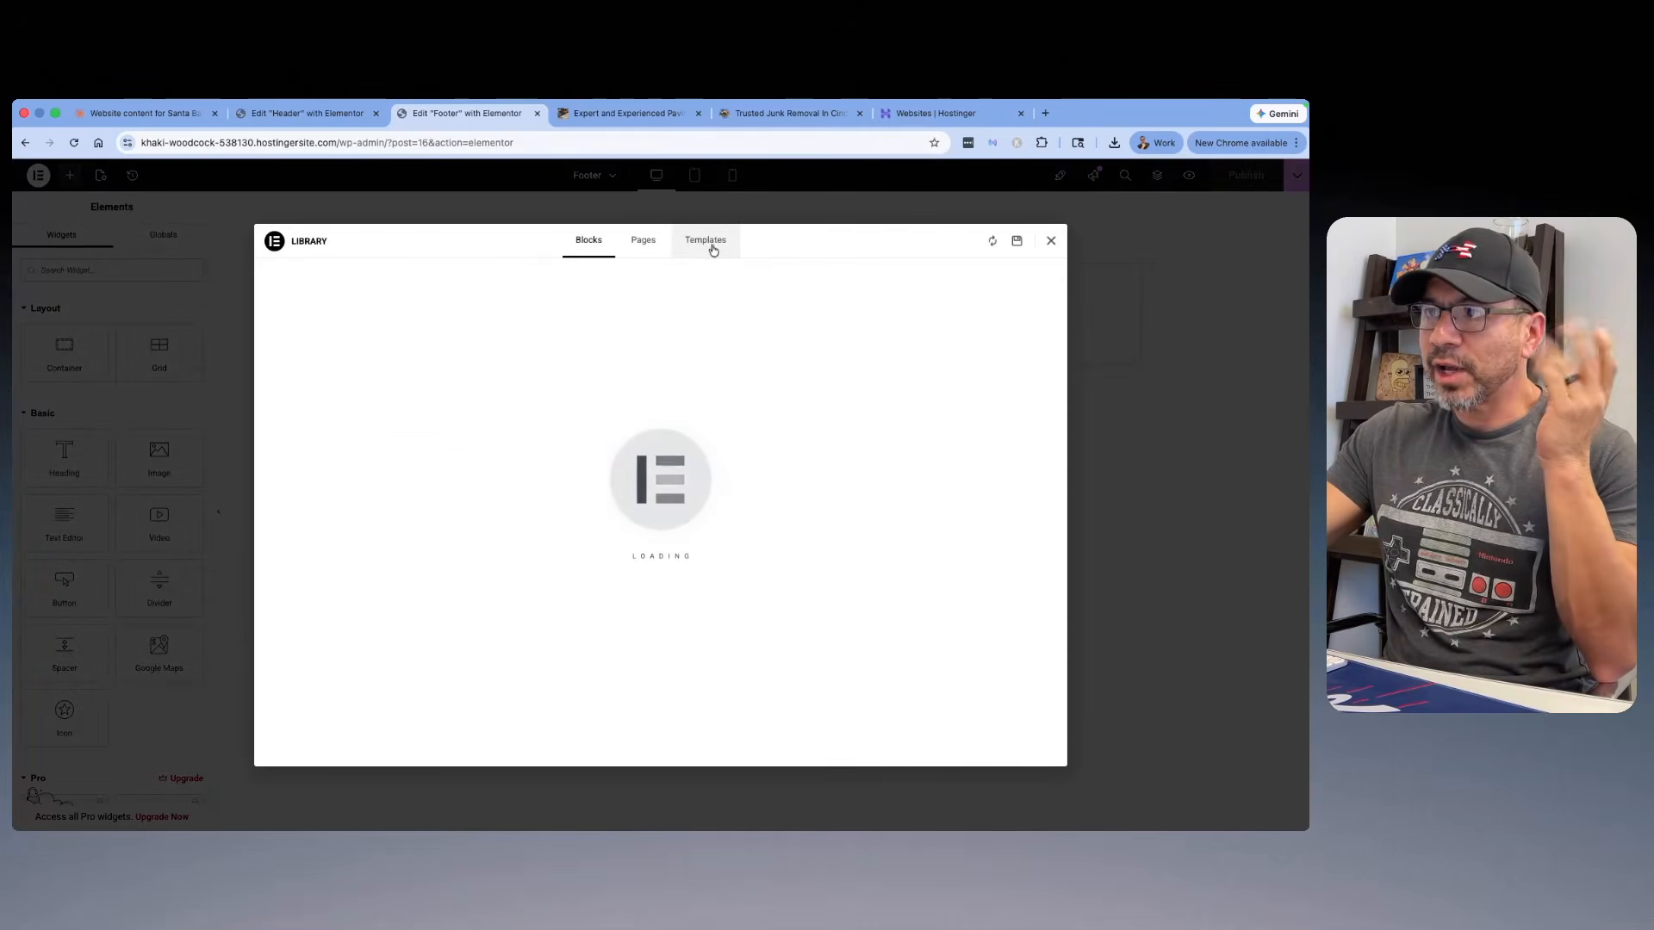
{"action": "left_click", "coordinate": [711, 245]}
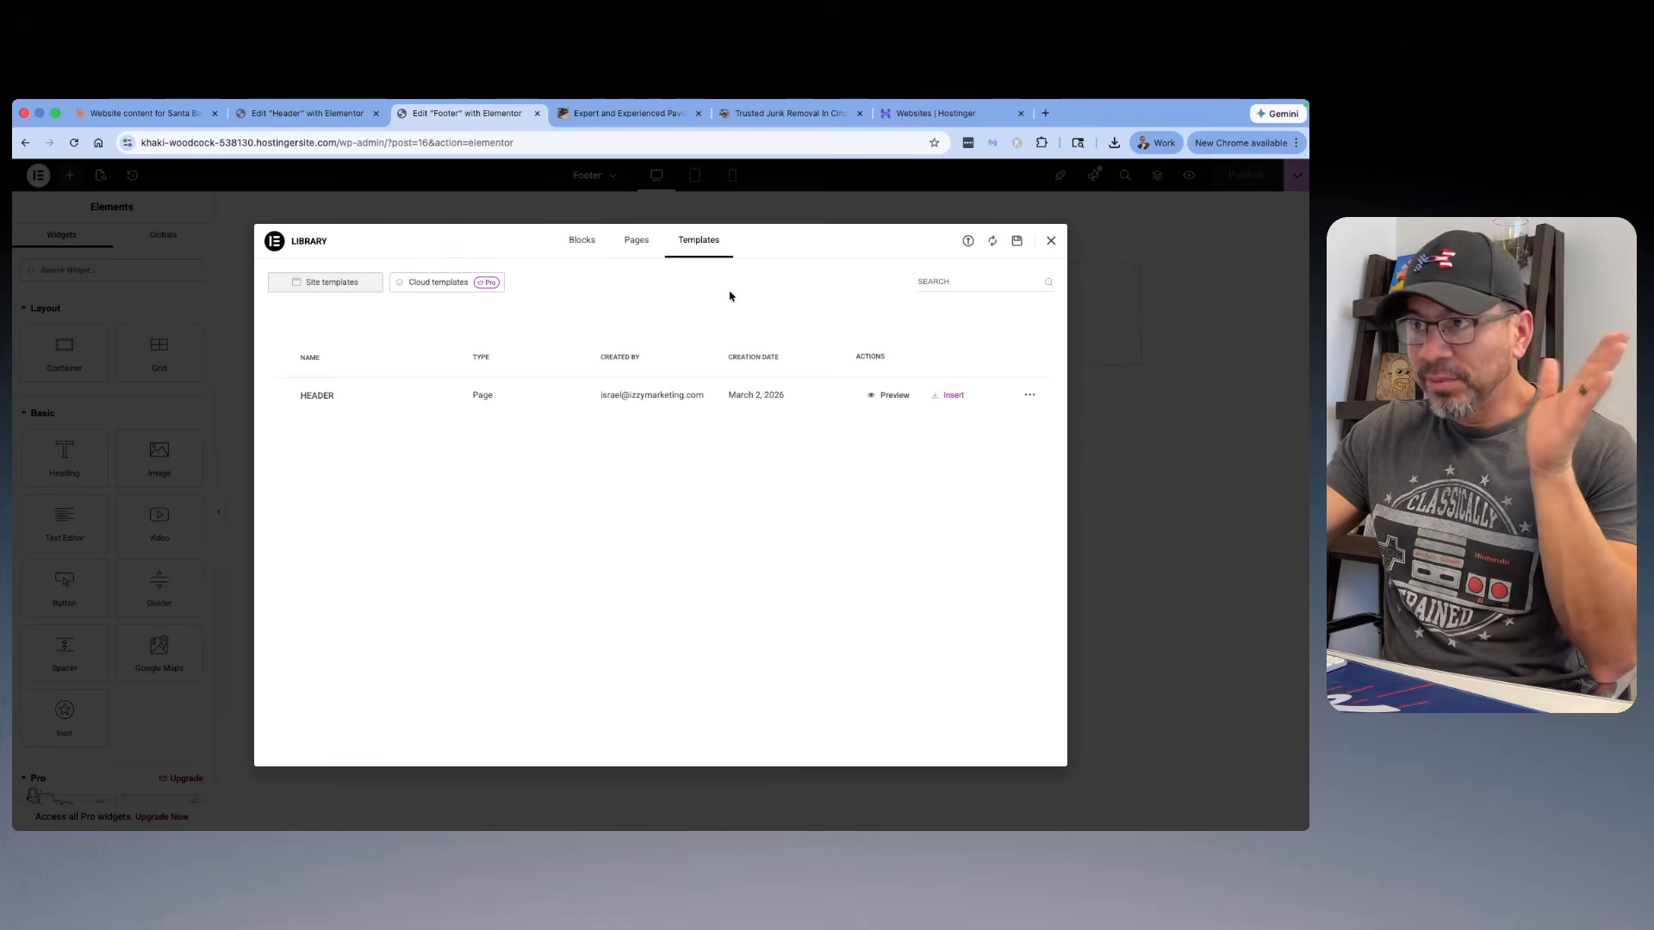
{"action": "left_click", "coordinate": [969, 242]}
{"action": "left_click", "coordinate": [661, 517]}
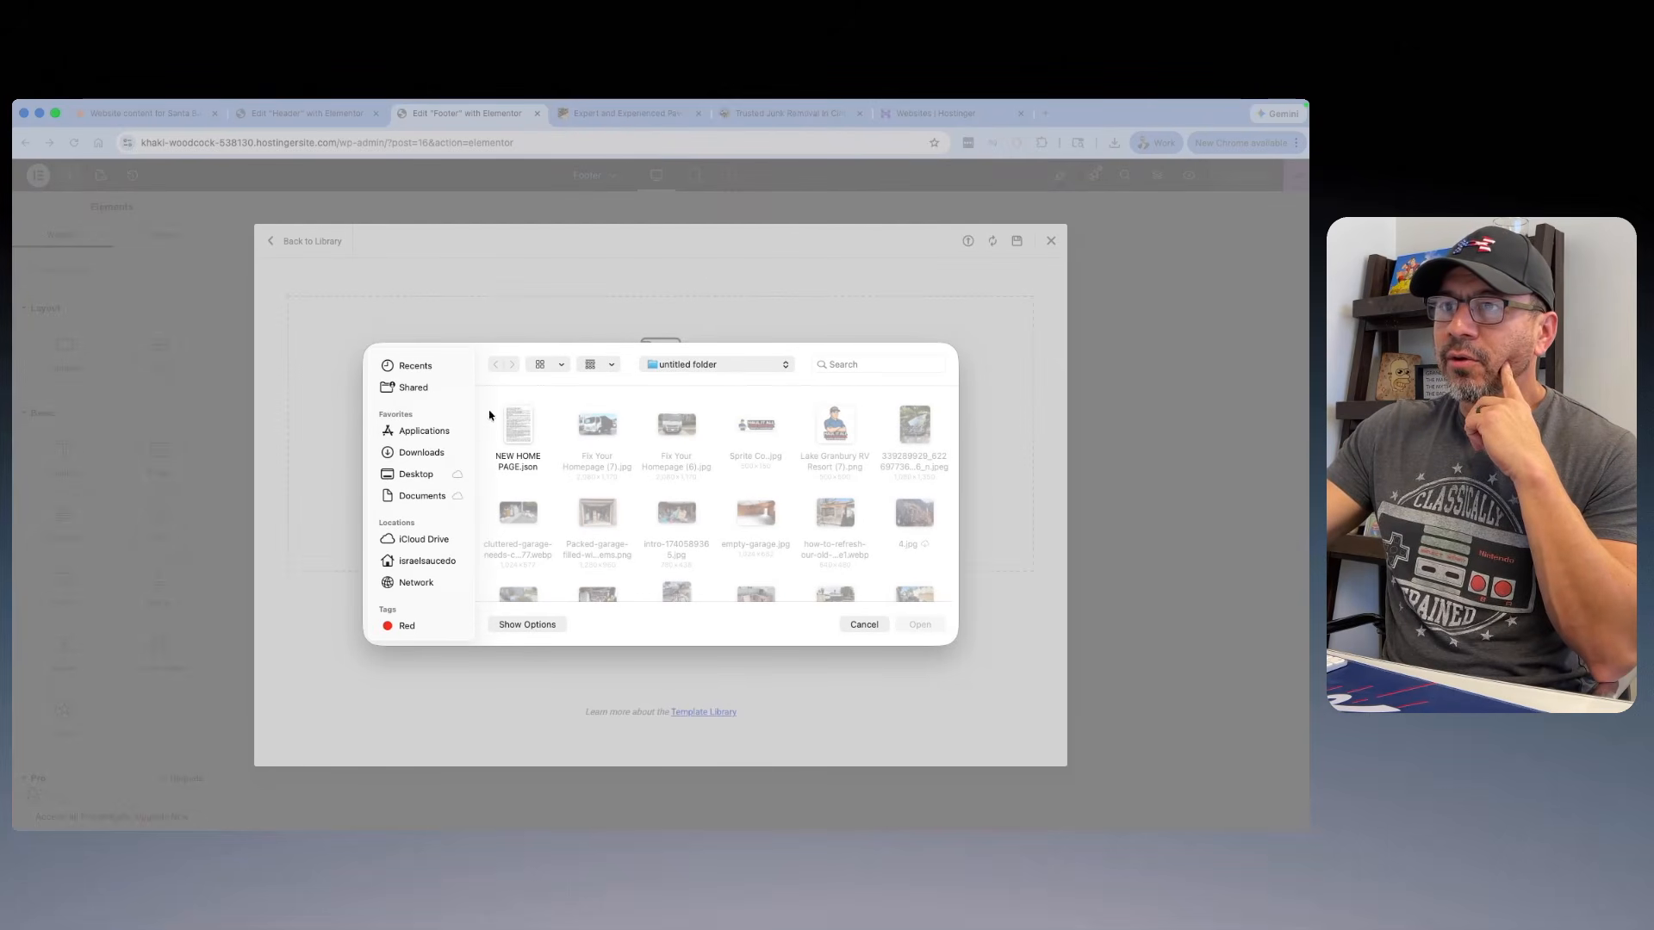
{"action": "left_click", "coordinate": [417, 475]}
{"action": "scroll", "coordinate": [689, 482], "scroll_direction": "down", "scroll_amount": 10}
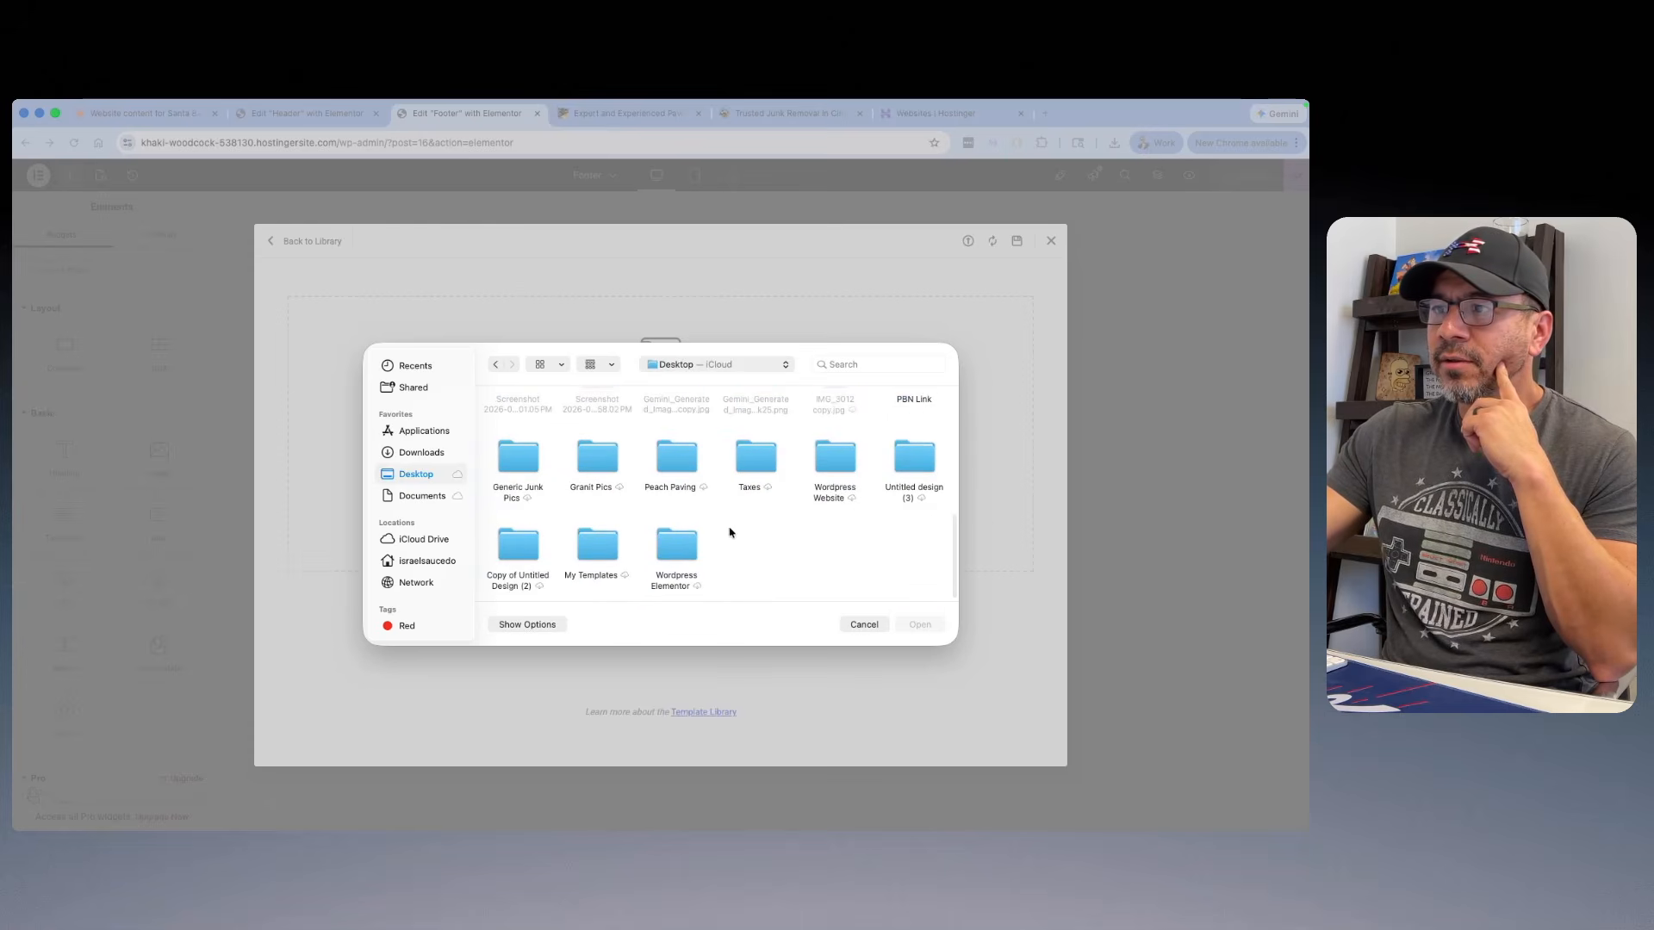
{"action": "double_click", "coordinate": [588, 551]}
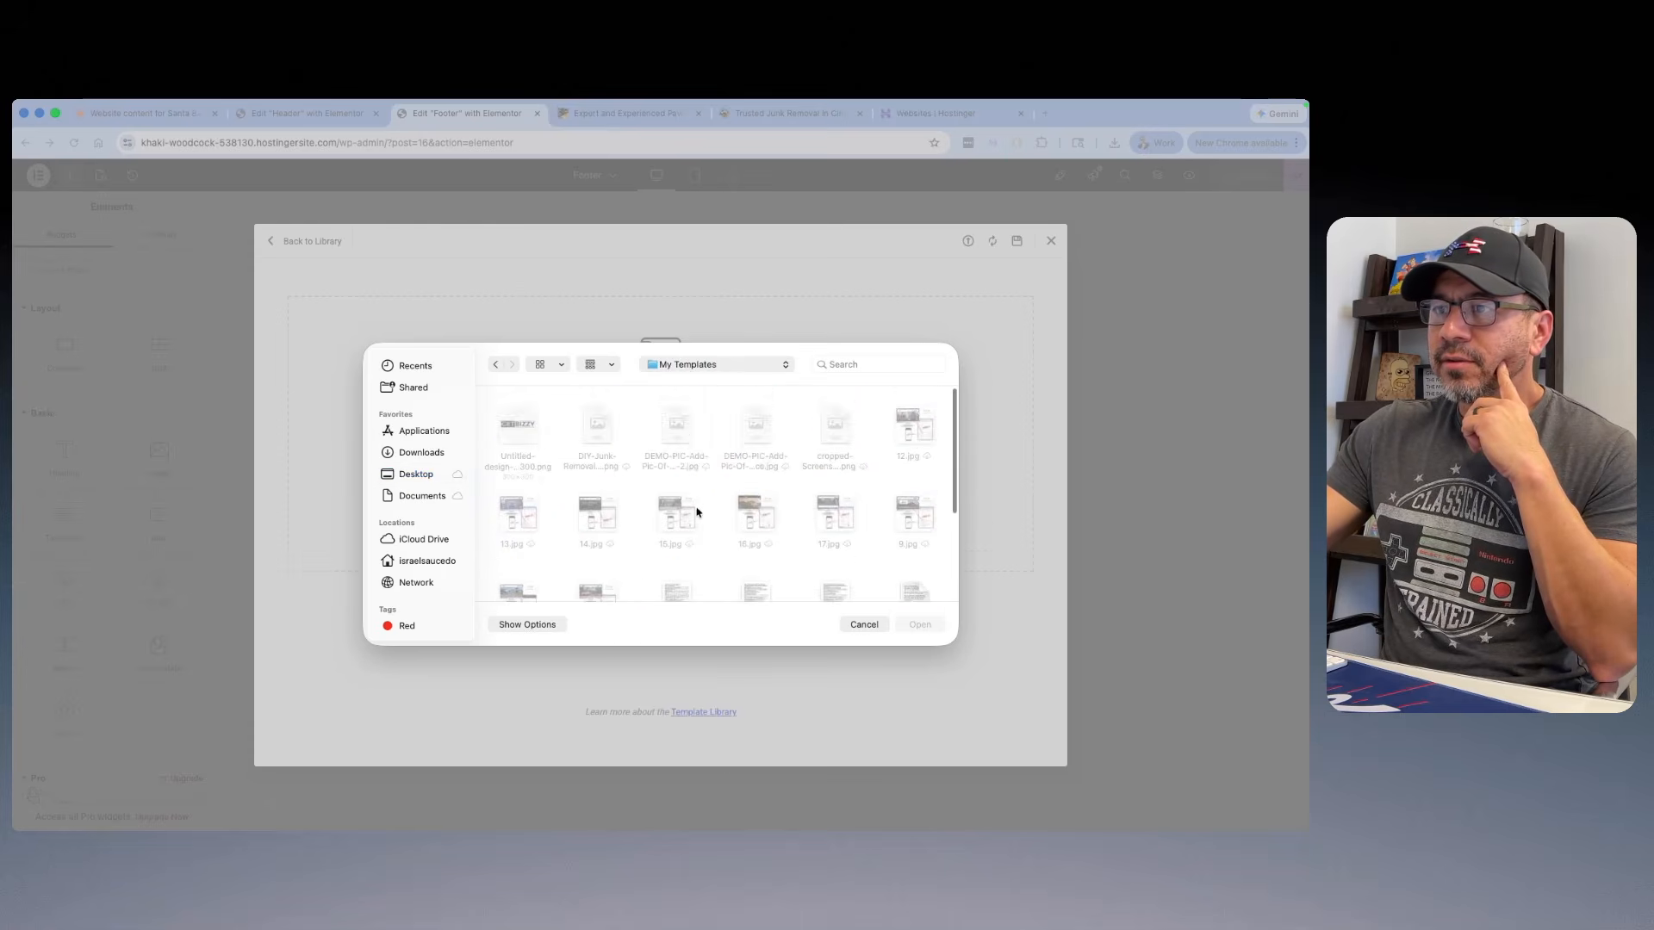
{"action": "scroll", "coordinate": [749, 483], "scroll_direction": "down", "scroll_amount": 5}
{"action": "left_click", "coordinate": [597, 551]}
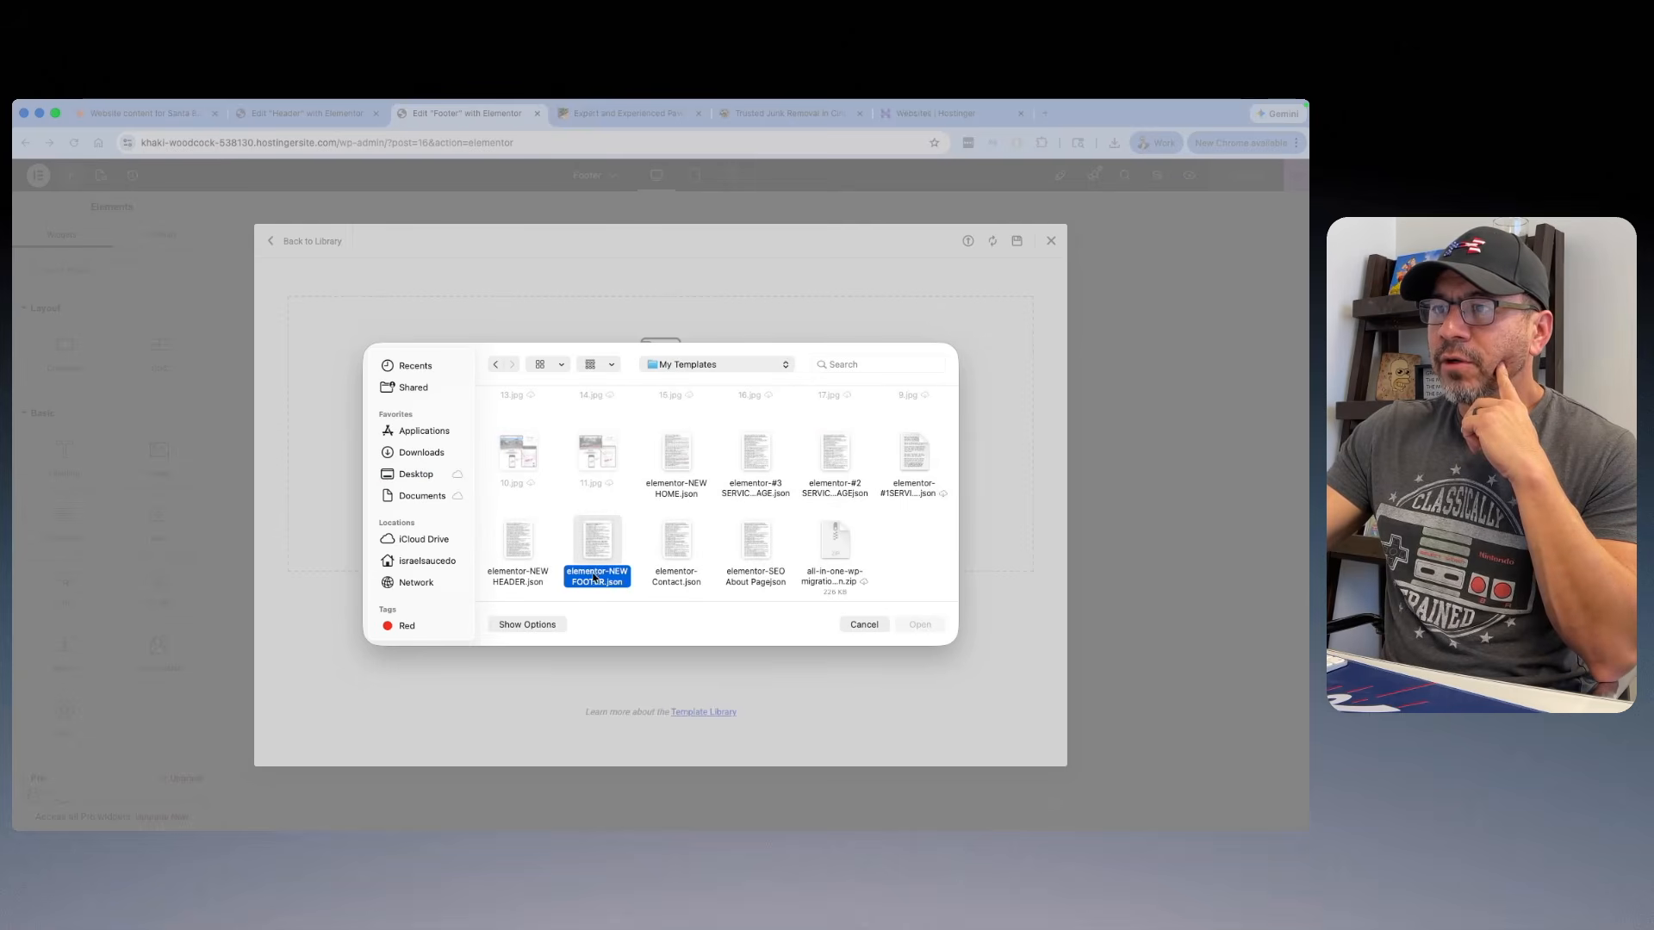
{"action": "left_click", "coordinate": [917, 626]}
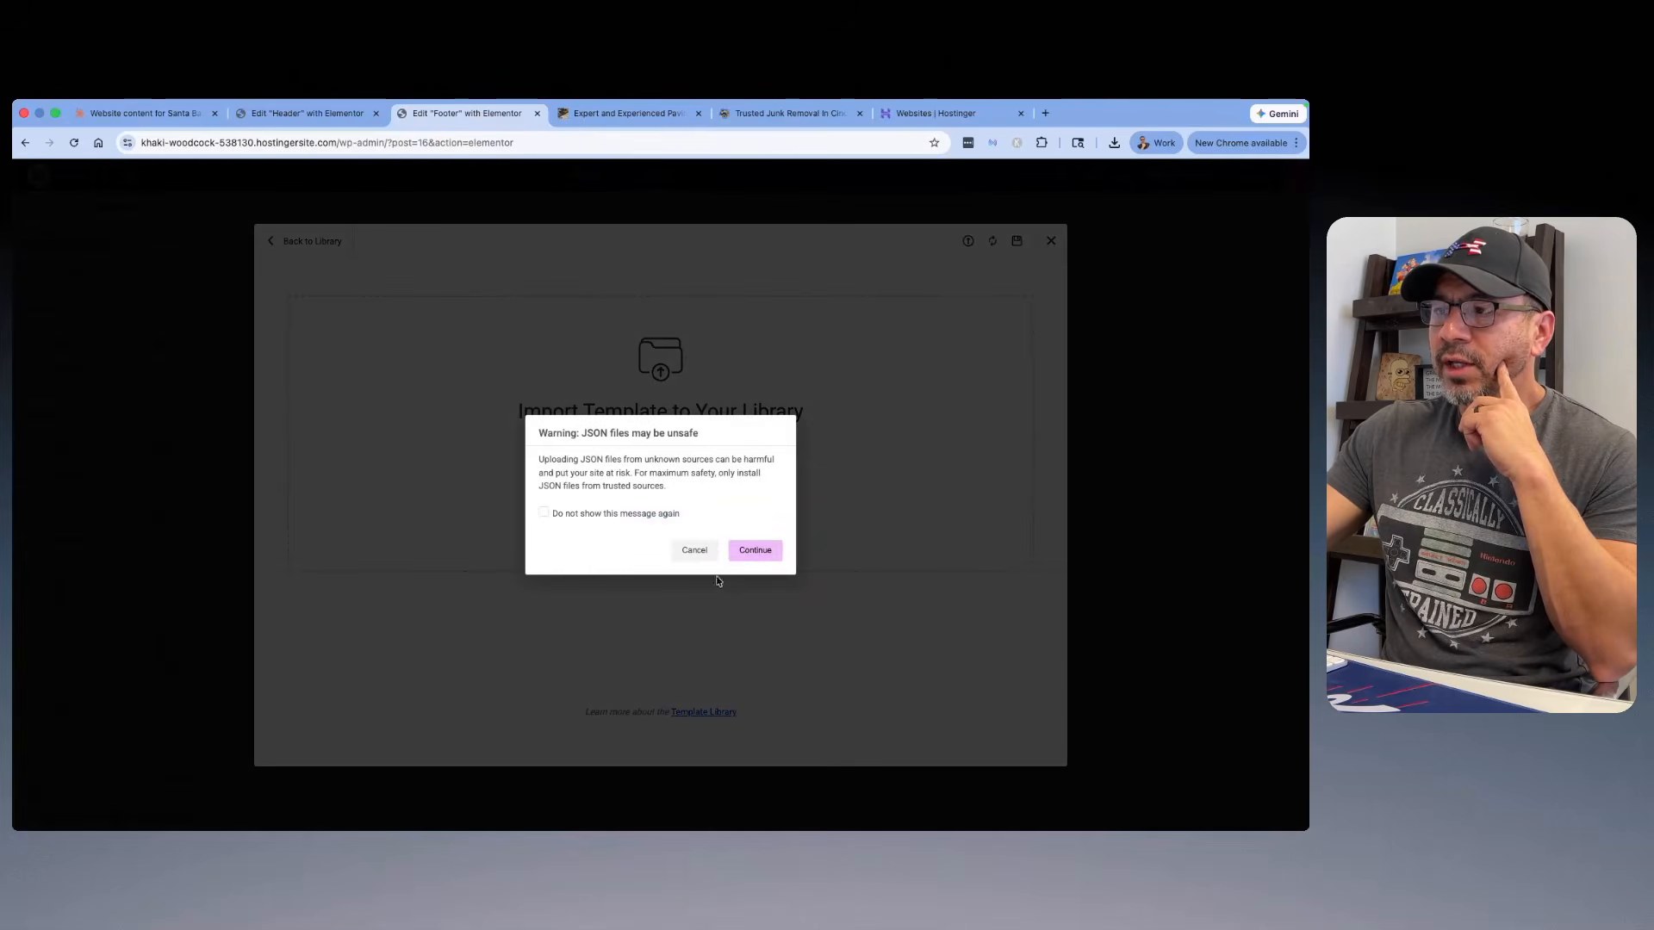
{"action": "left_click", "coordinate": [755, 551]}
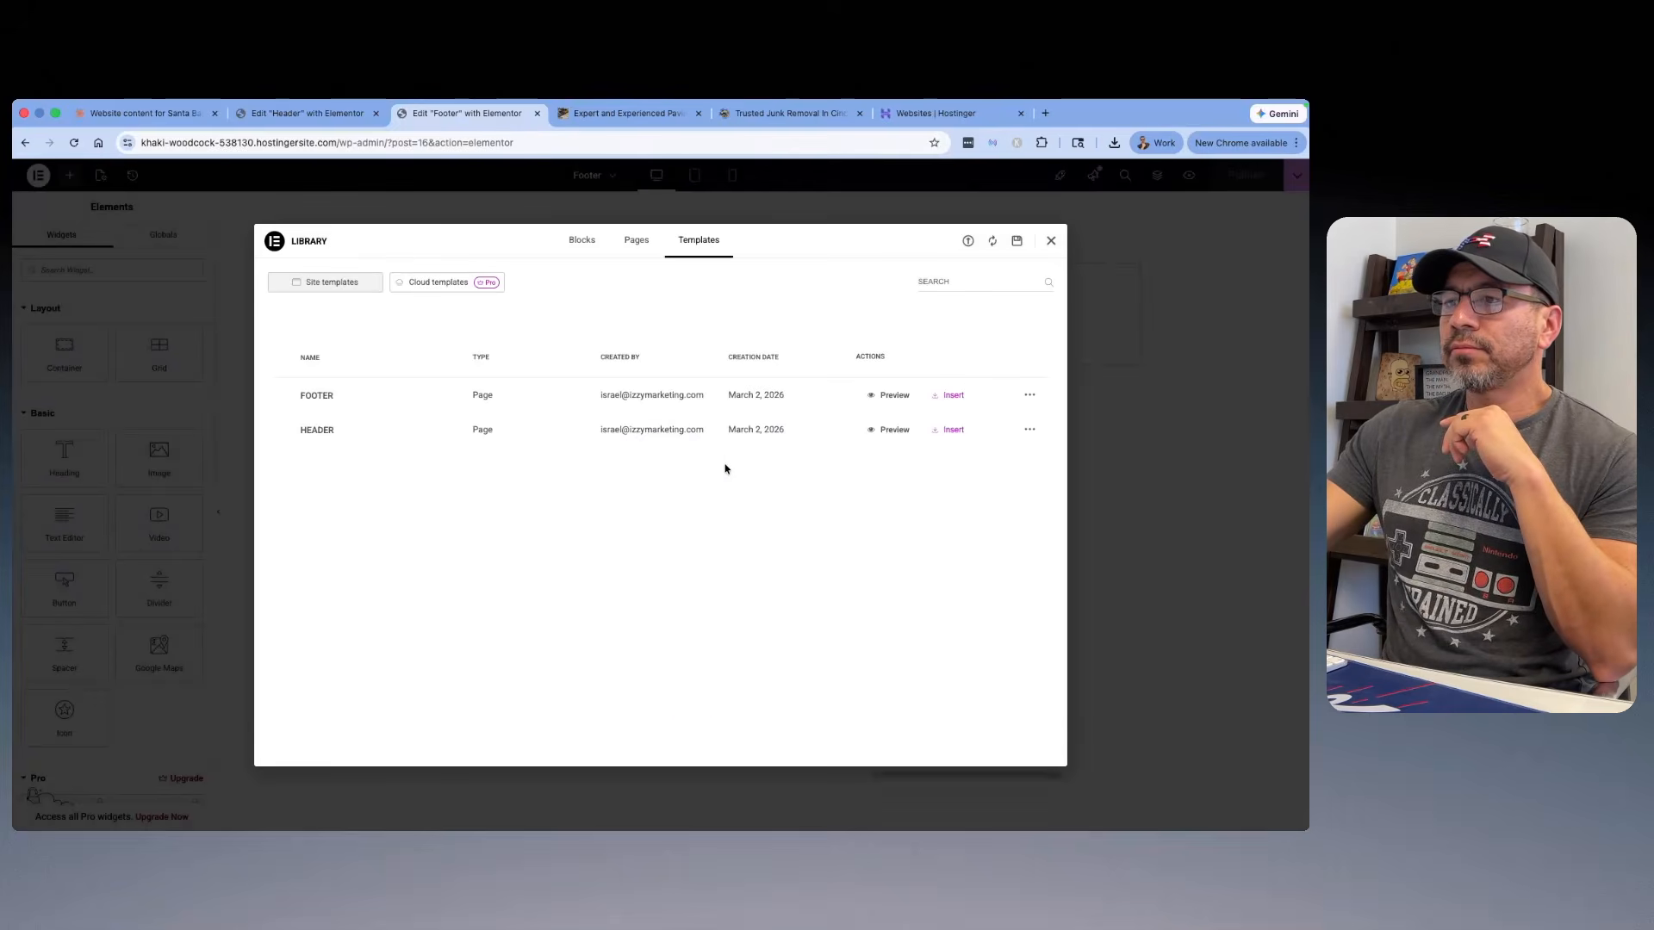
{"action": "left_click", "coordinate": [953, 398]}
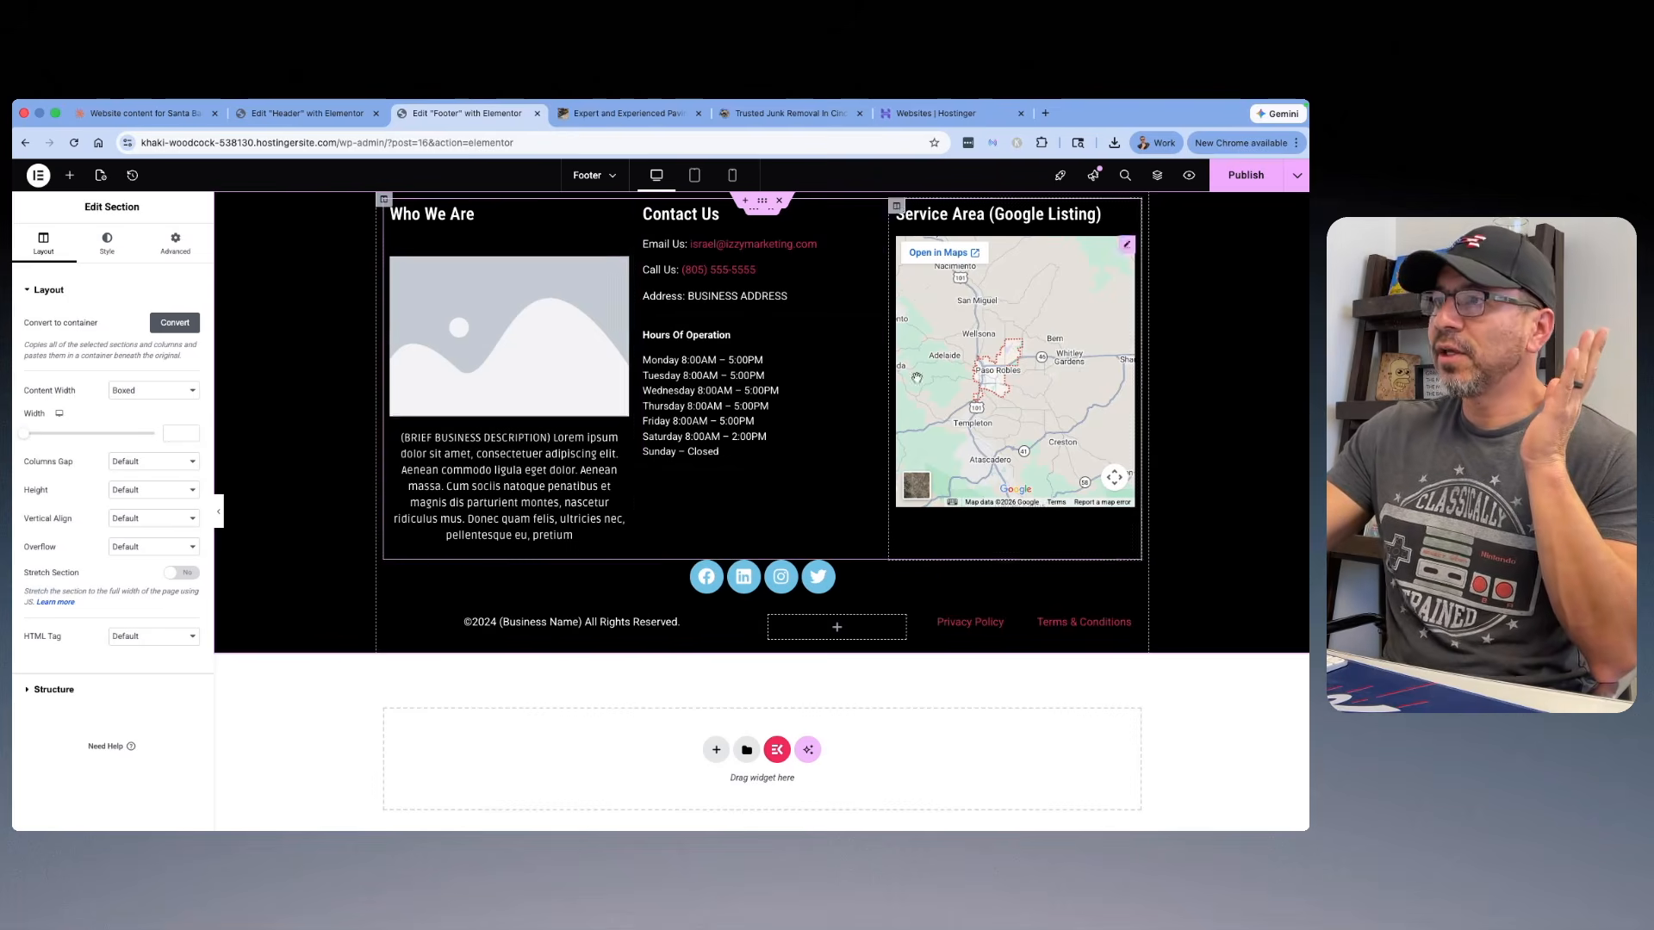
Step: Shorten the heading above the footer map to "Service Area"
{"action": "left_click", "coordinate": [1055, 219]}
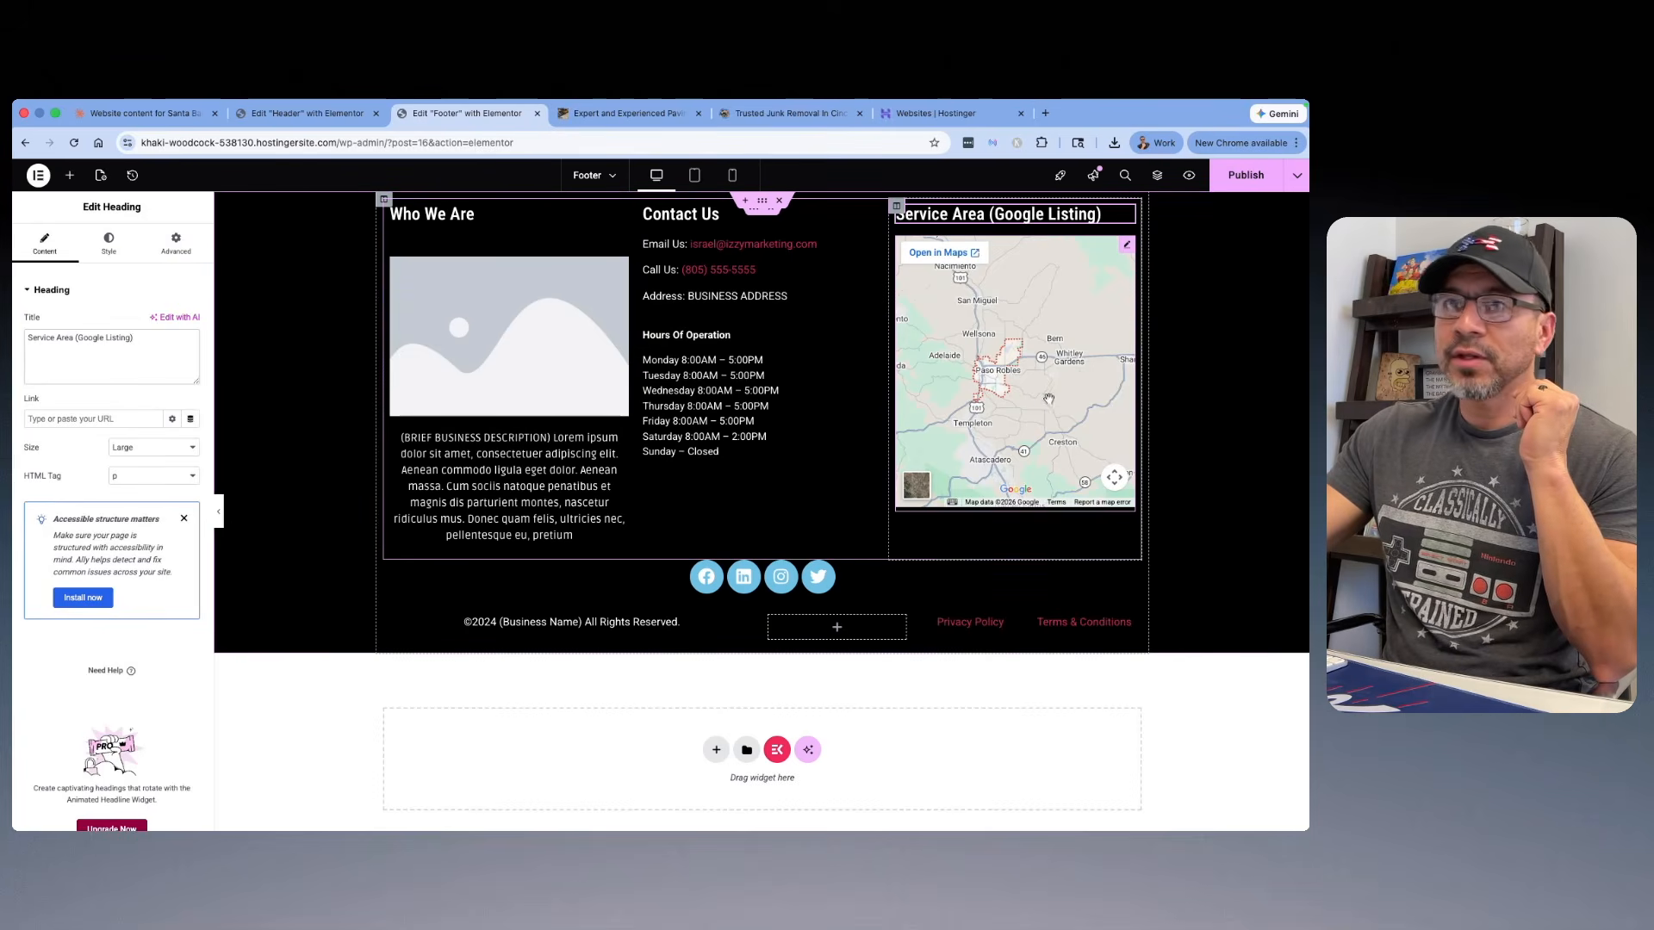
{"action": "left_click_drag", "start_coordinate": [135, 337], "coordinate": [83, 342]}
{"action": "key", "text": "BackSpace"}
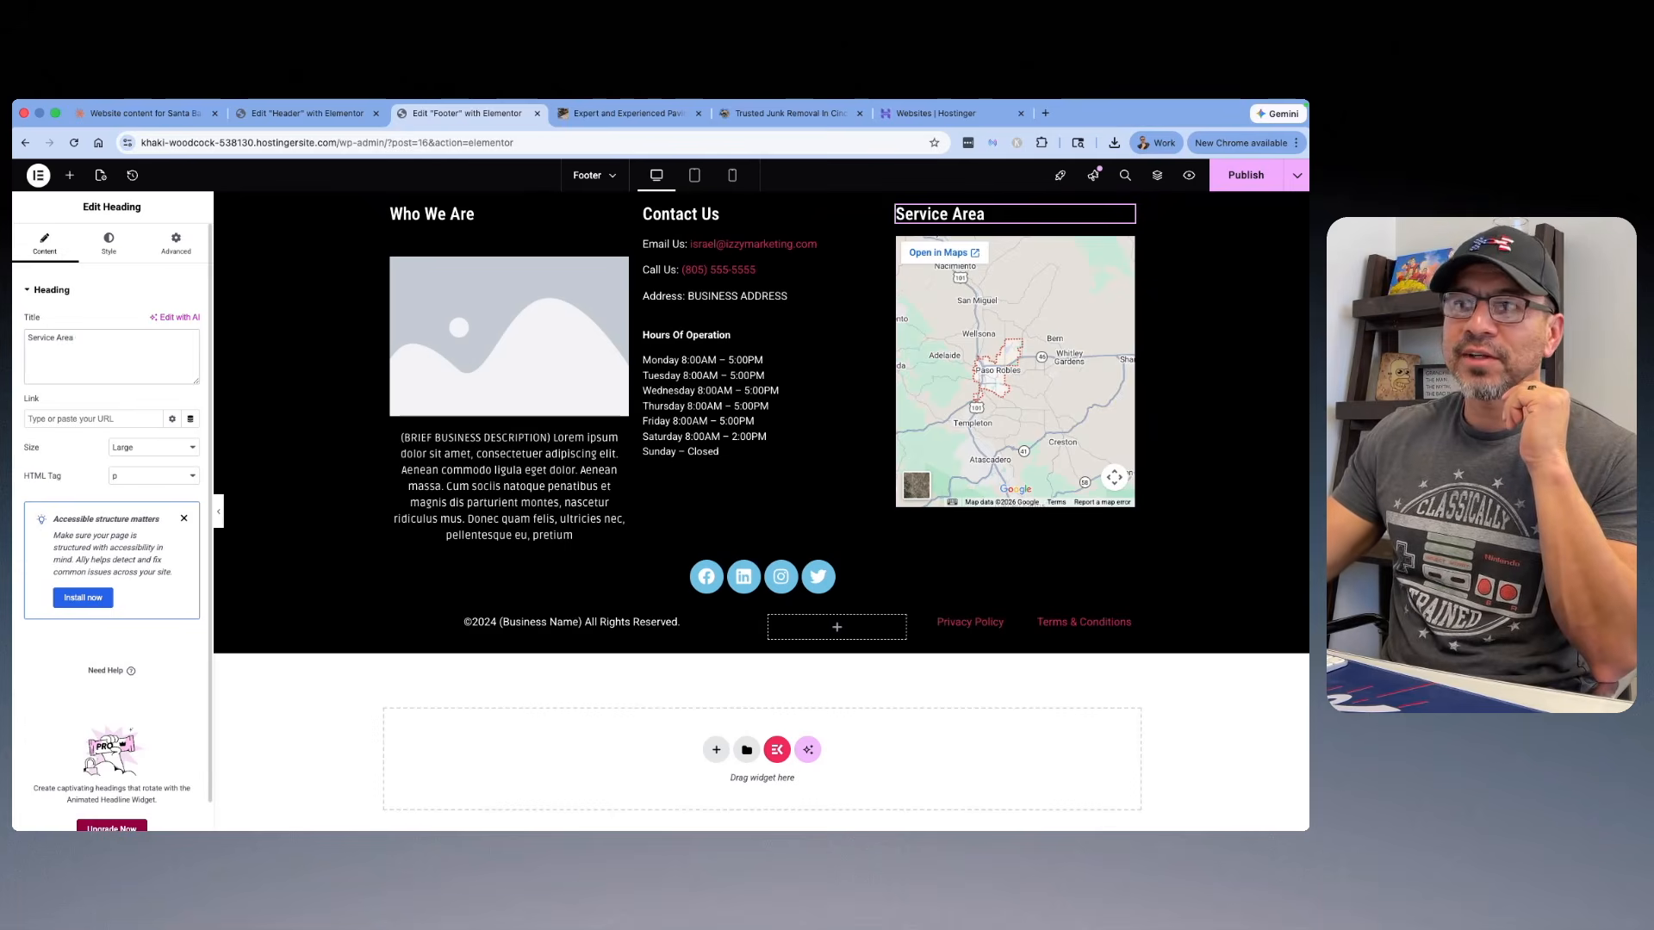
Step: Replace the placeholder image under "Who We Are" with the Sprite-Co.jpg logo from the media library
{"action": "left_click", "coordinate": [467, 369]}
{"action": "left_click", "coordinate": [122, 339]}
{"action": "left_click", "coordinate": [222, 338]}
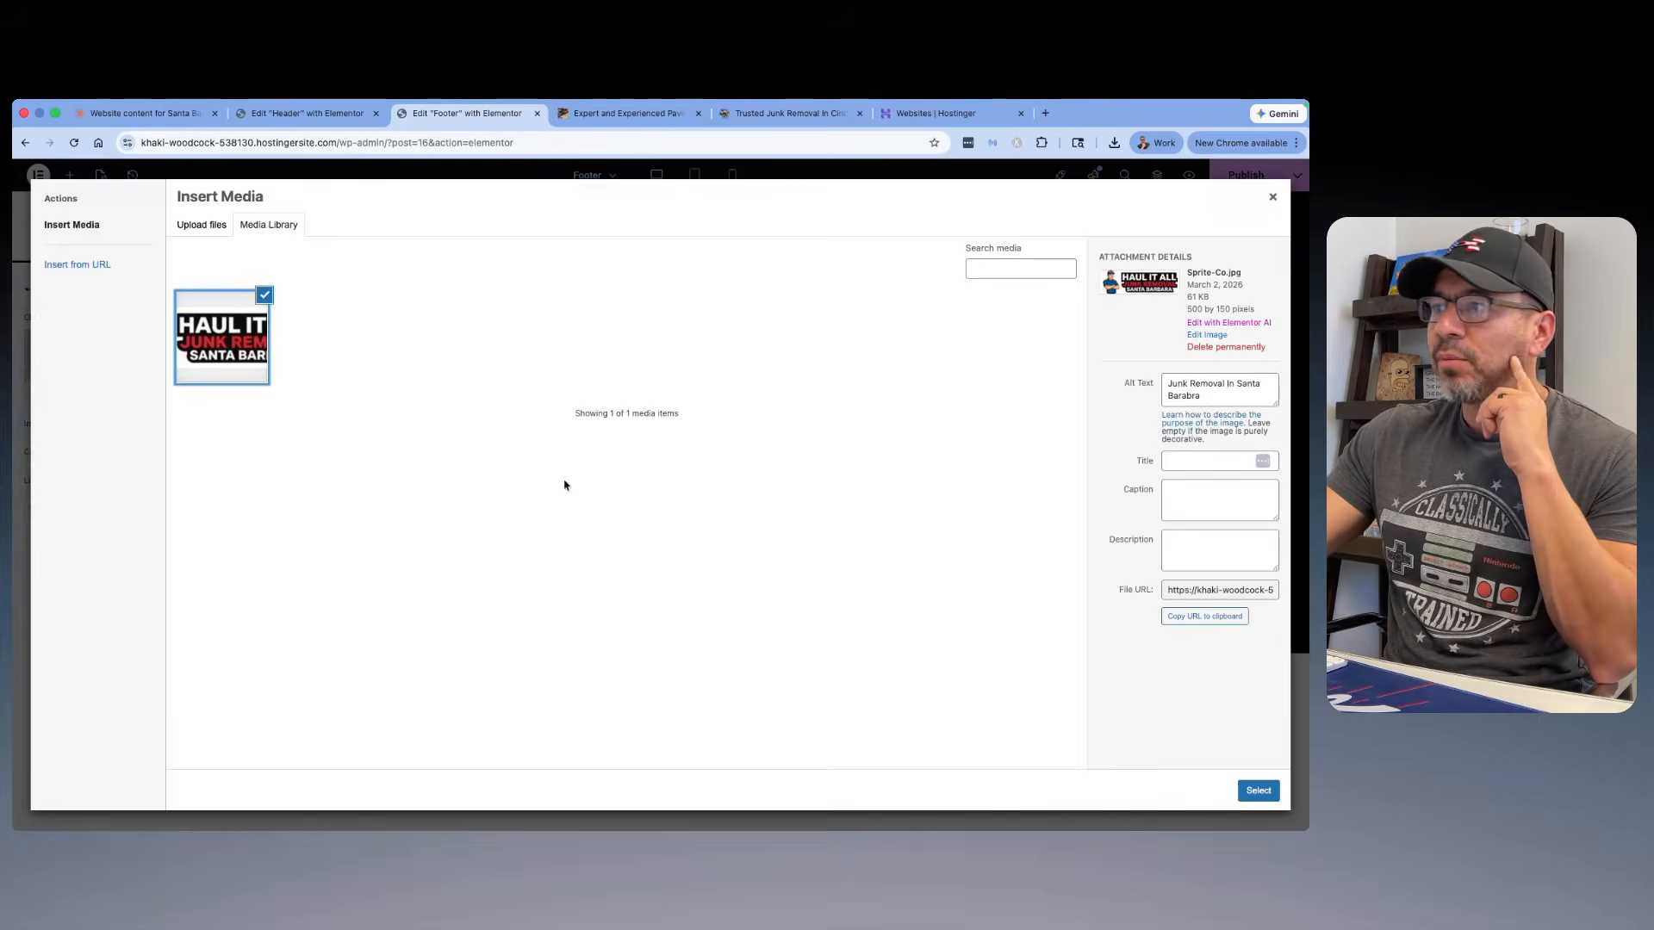
{"action": "left_click", "coordinate": [1259, 790]}
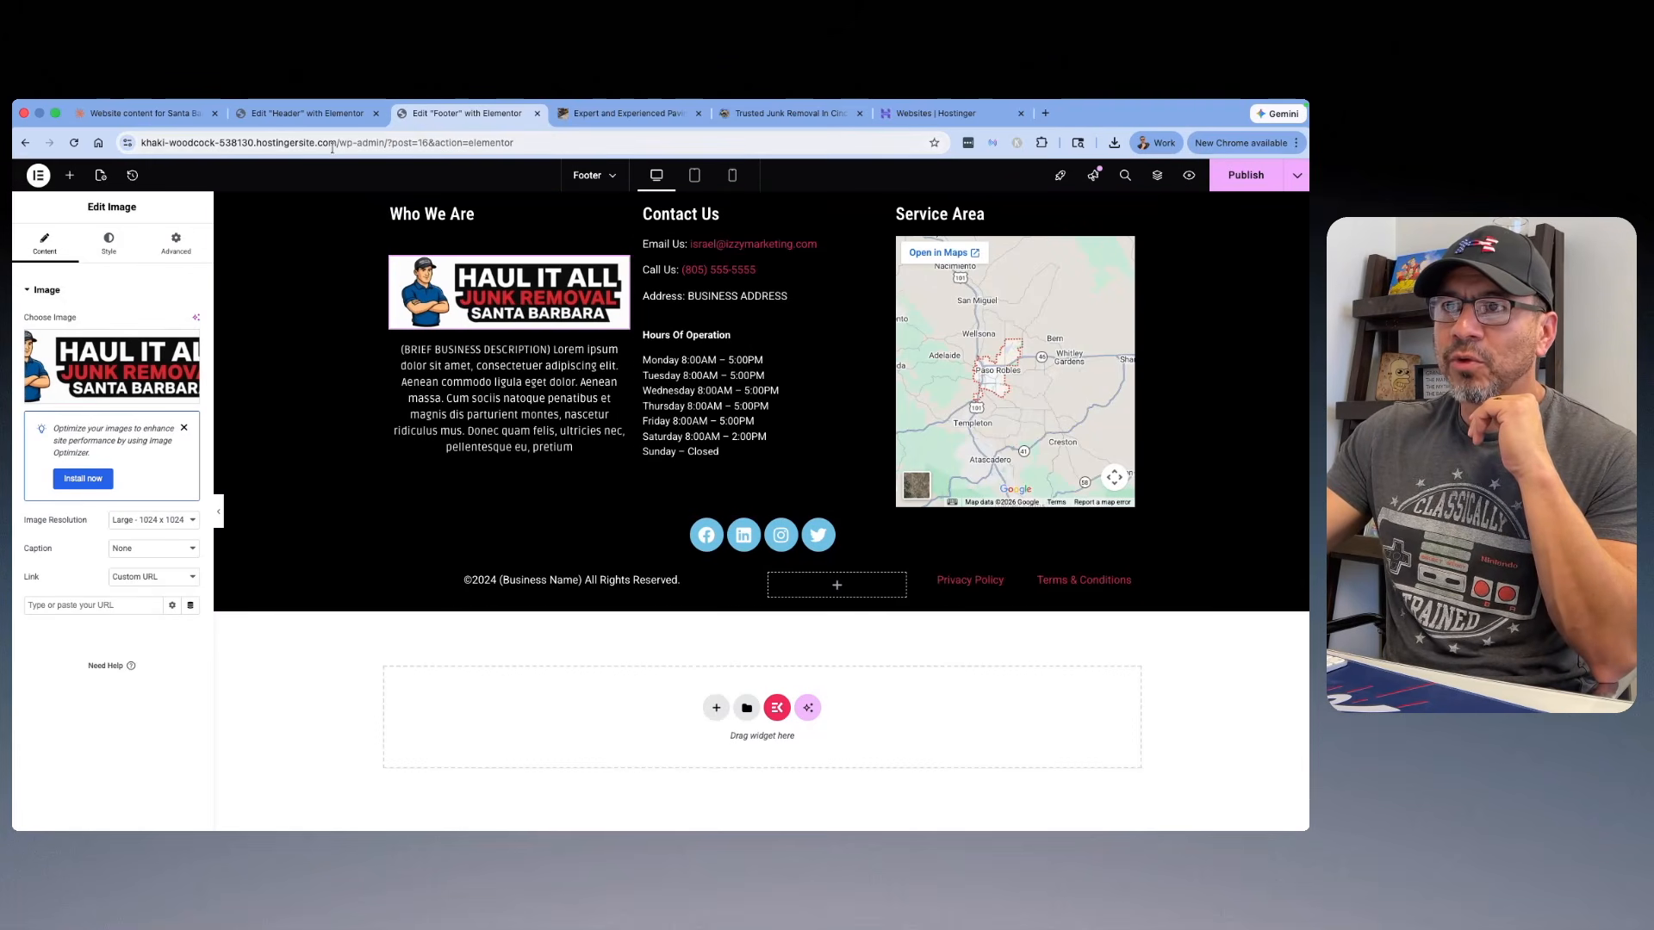
{"action": "left_click_drag", "start_coordinate": [336, 146], "coordinate": [139, 153]}
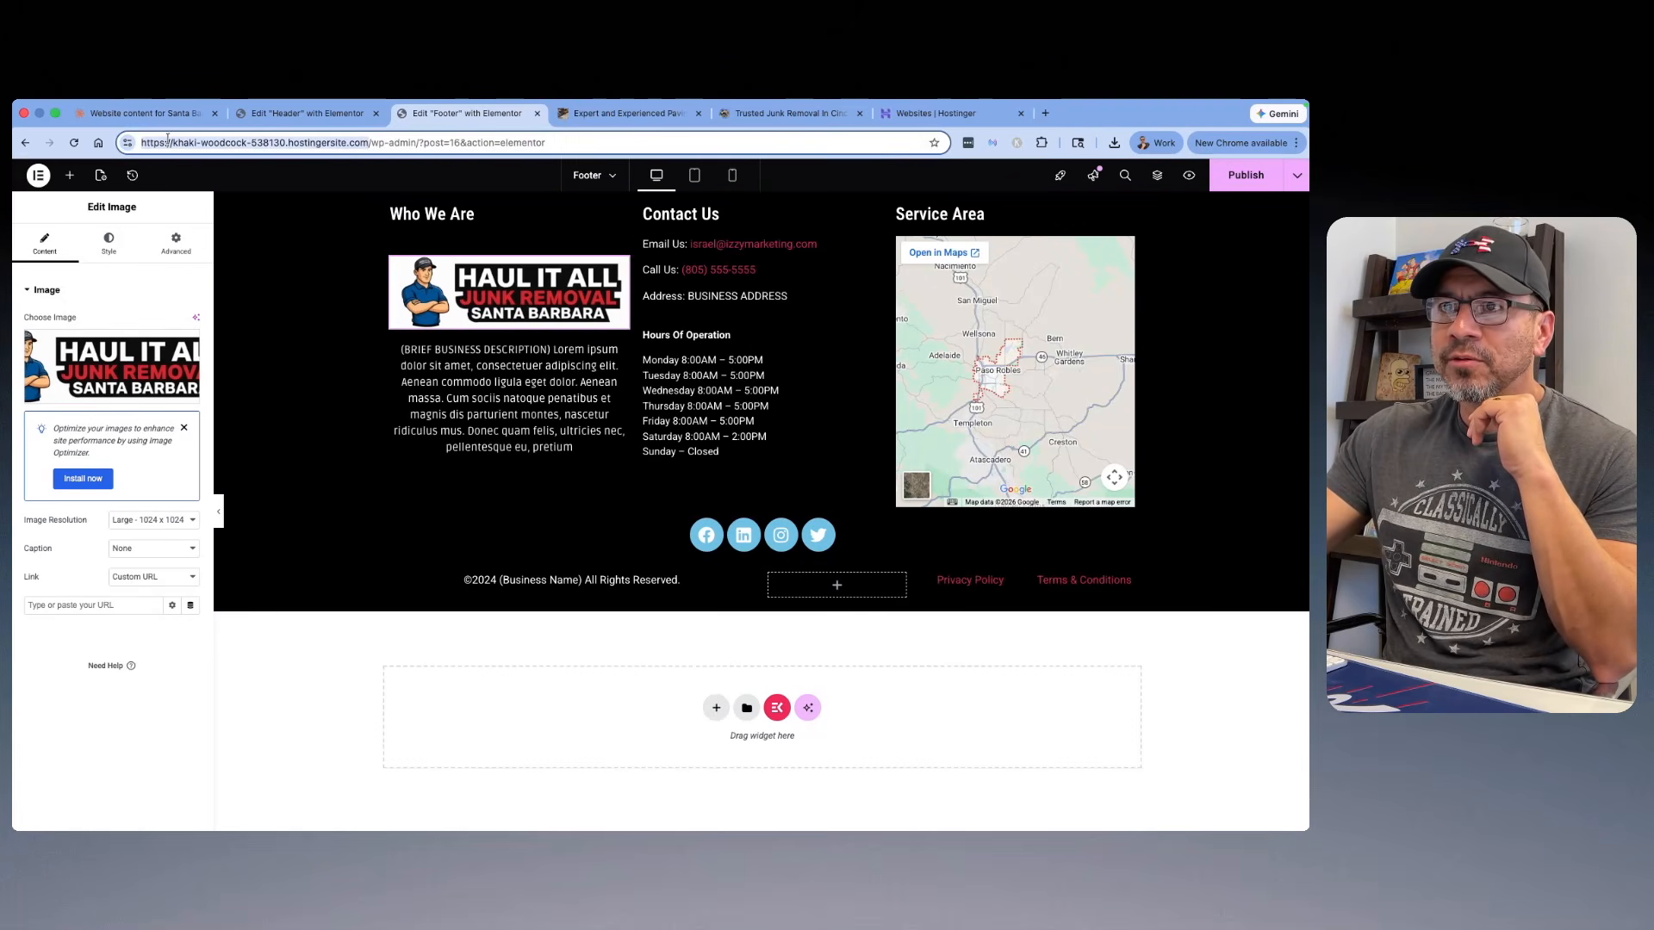
{"action": "right_click", "coordinate": [168, 140]}
{"action": "left_click", "coordinate": [200, 264]}
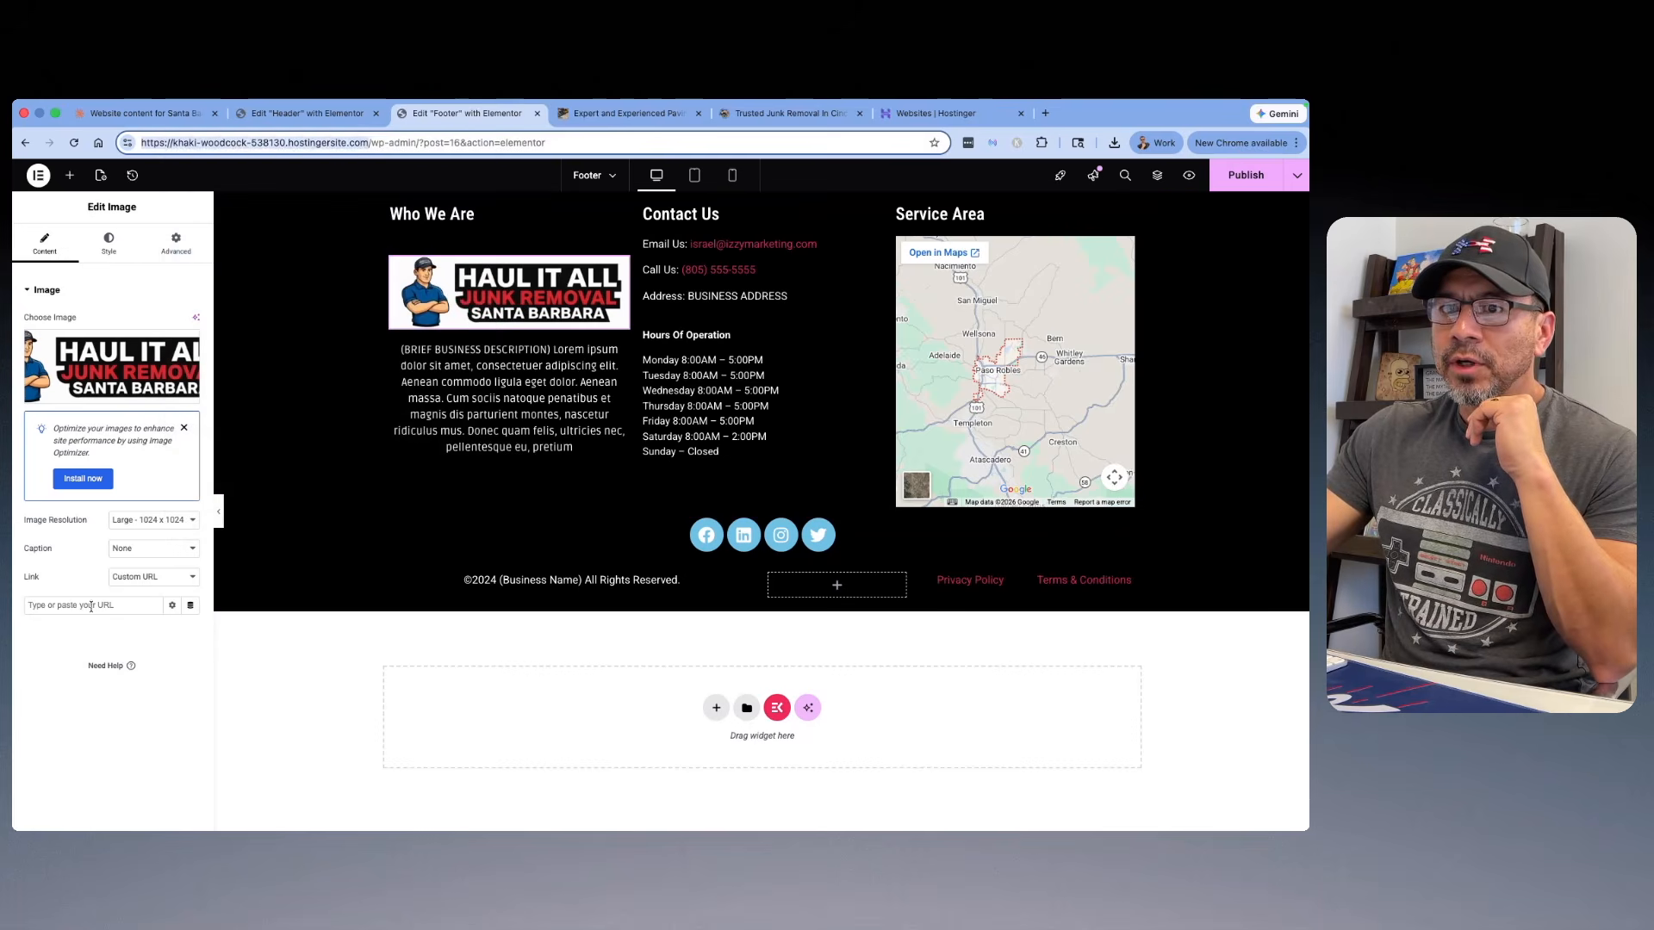
{"action": "right_click", "coordinate": [93, 606]}
{"action": "left_click", "coordinate": [116, 656]}
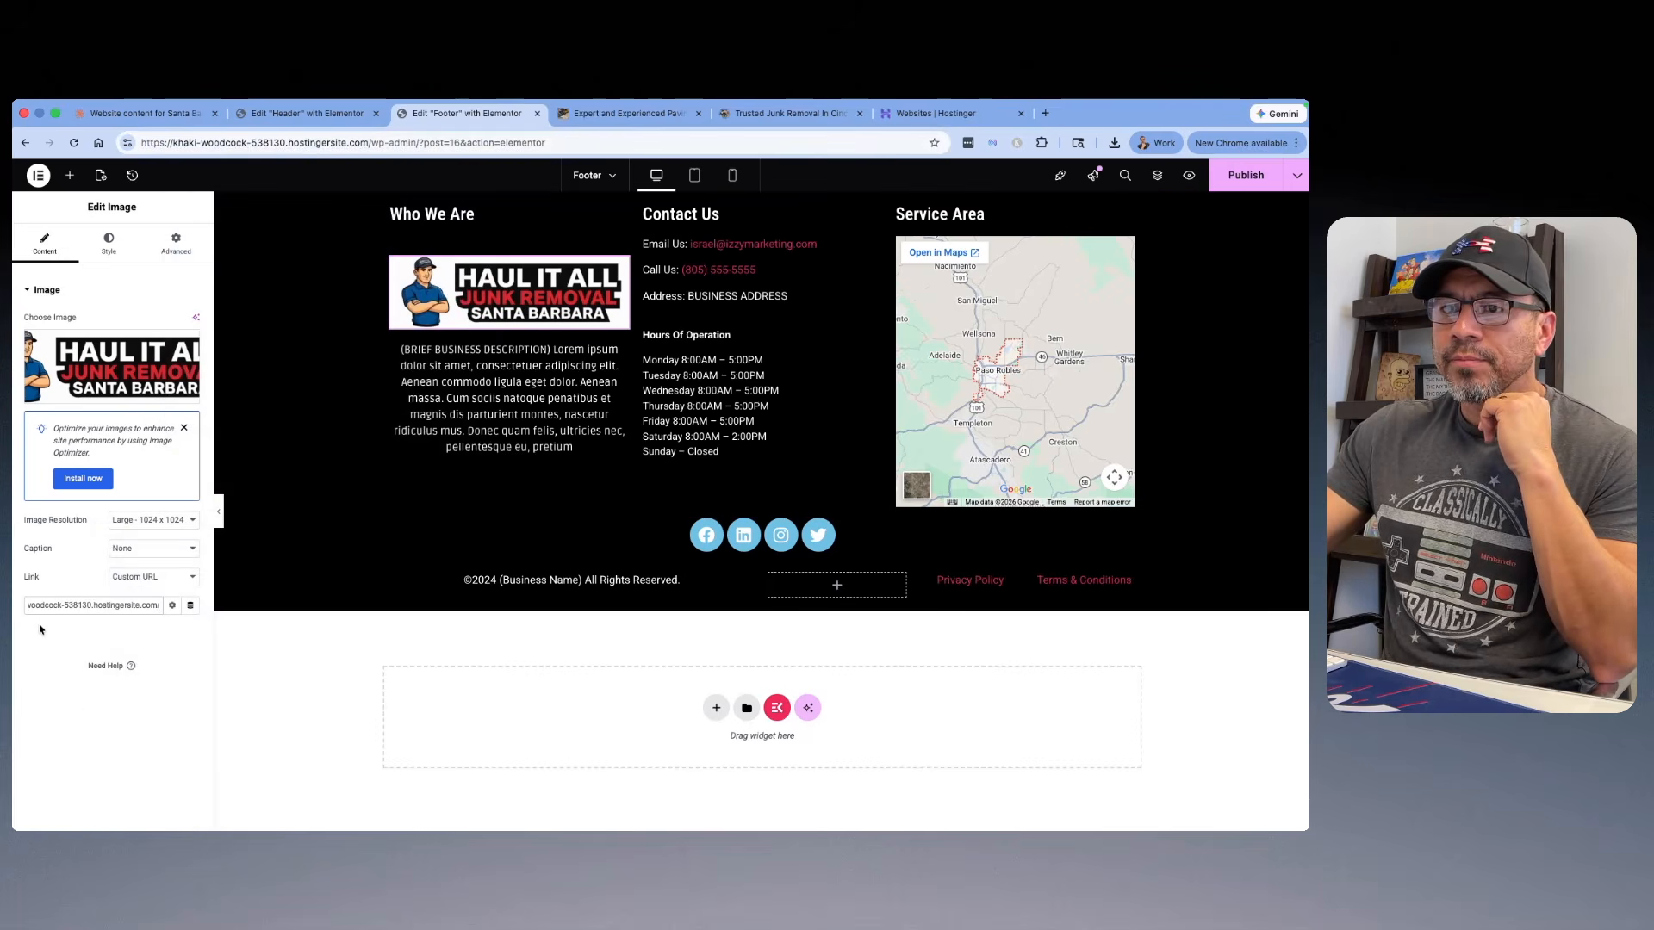
Step: Publish the footer template and preview it in a new tab
{"action": "left_click", "coordinate": [1241, 176]}
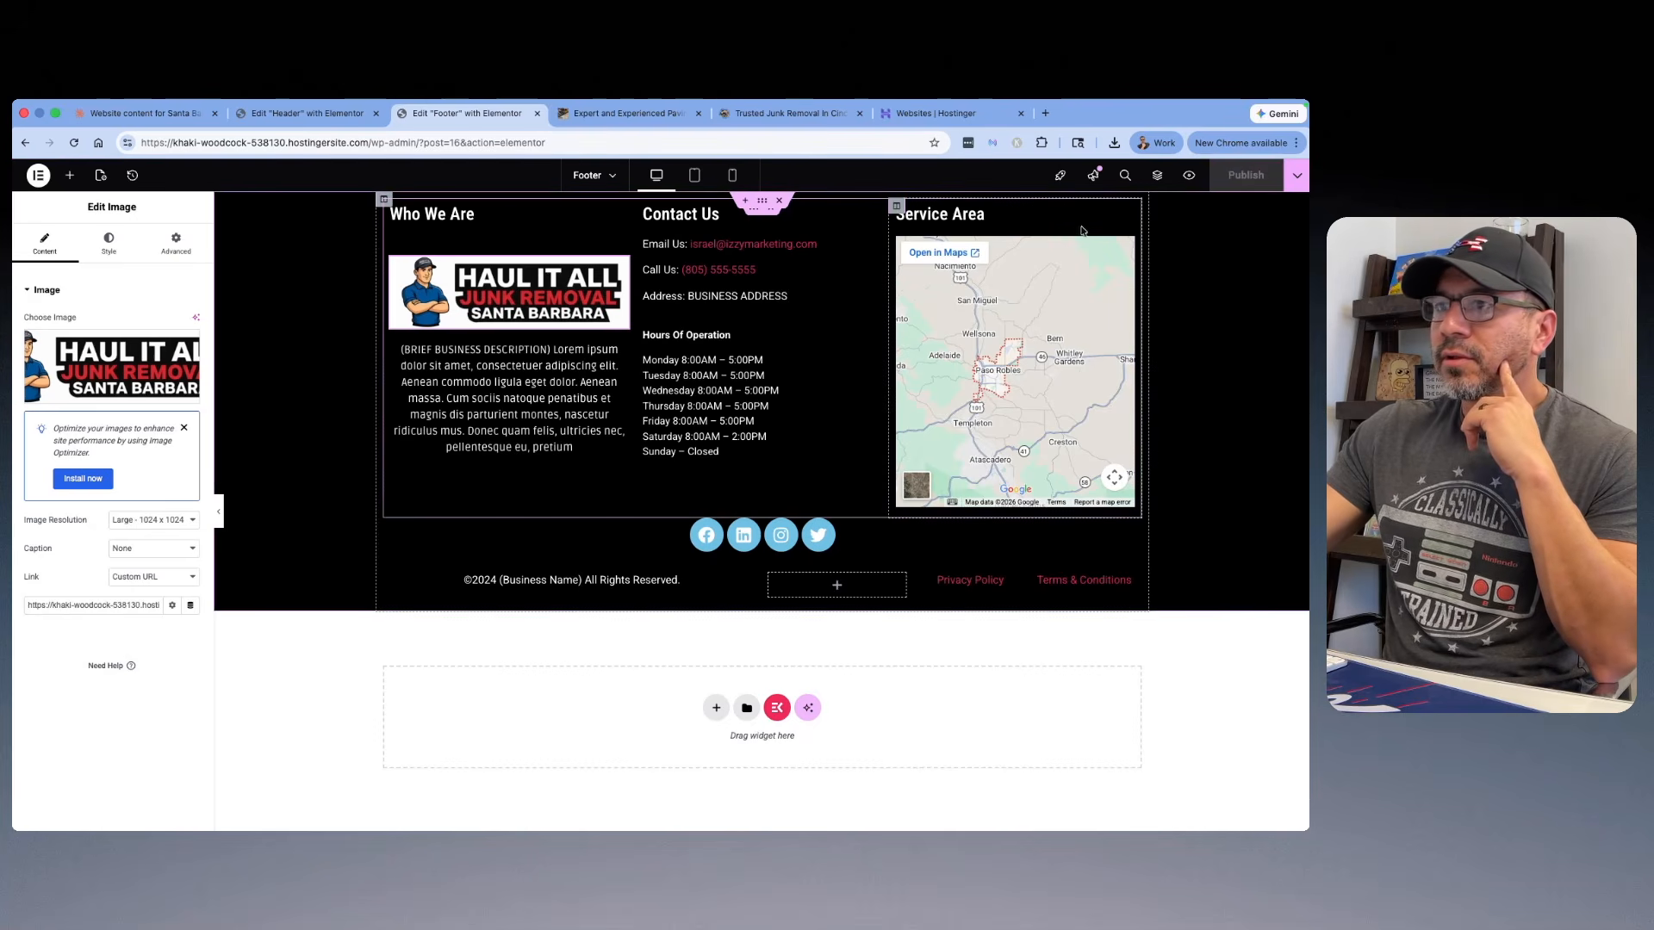
{"action": "left_click", "coordinate": [1187, 177]}
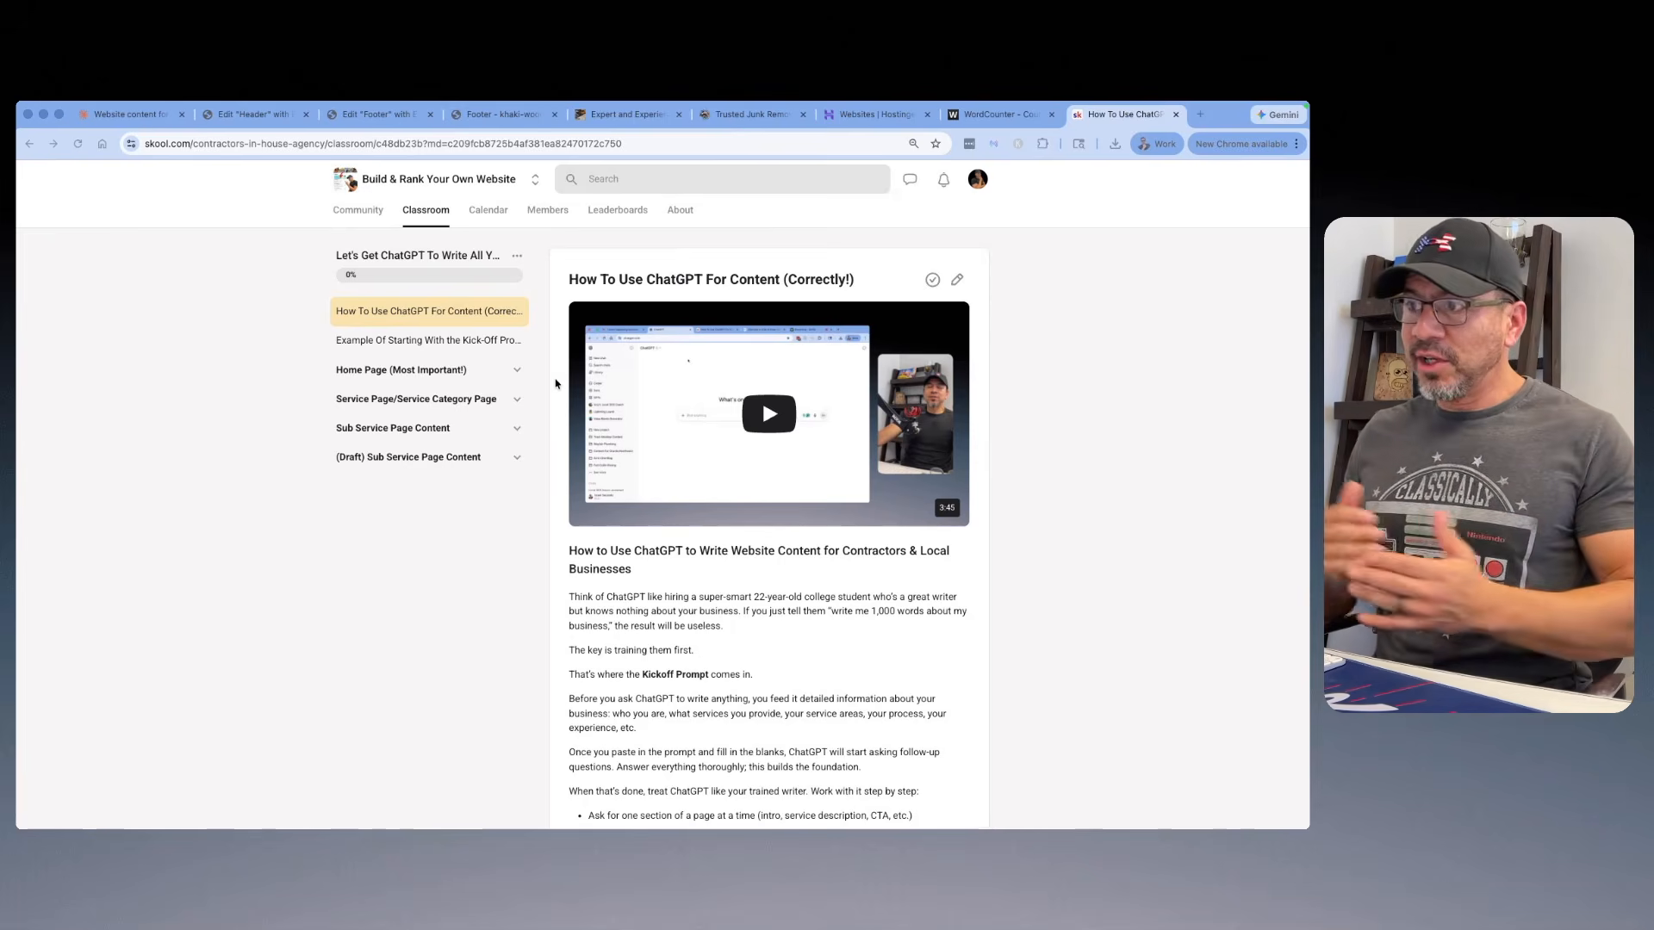
Step: Read the lesson on using ChatGPT for content, including the kickoff prompt template with its business-detail placeholders
{"action": "scroll", "coordinate": [570, 379], "scroll_direction": "down", "scroll_amount": 2}
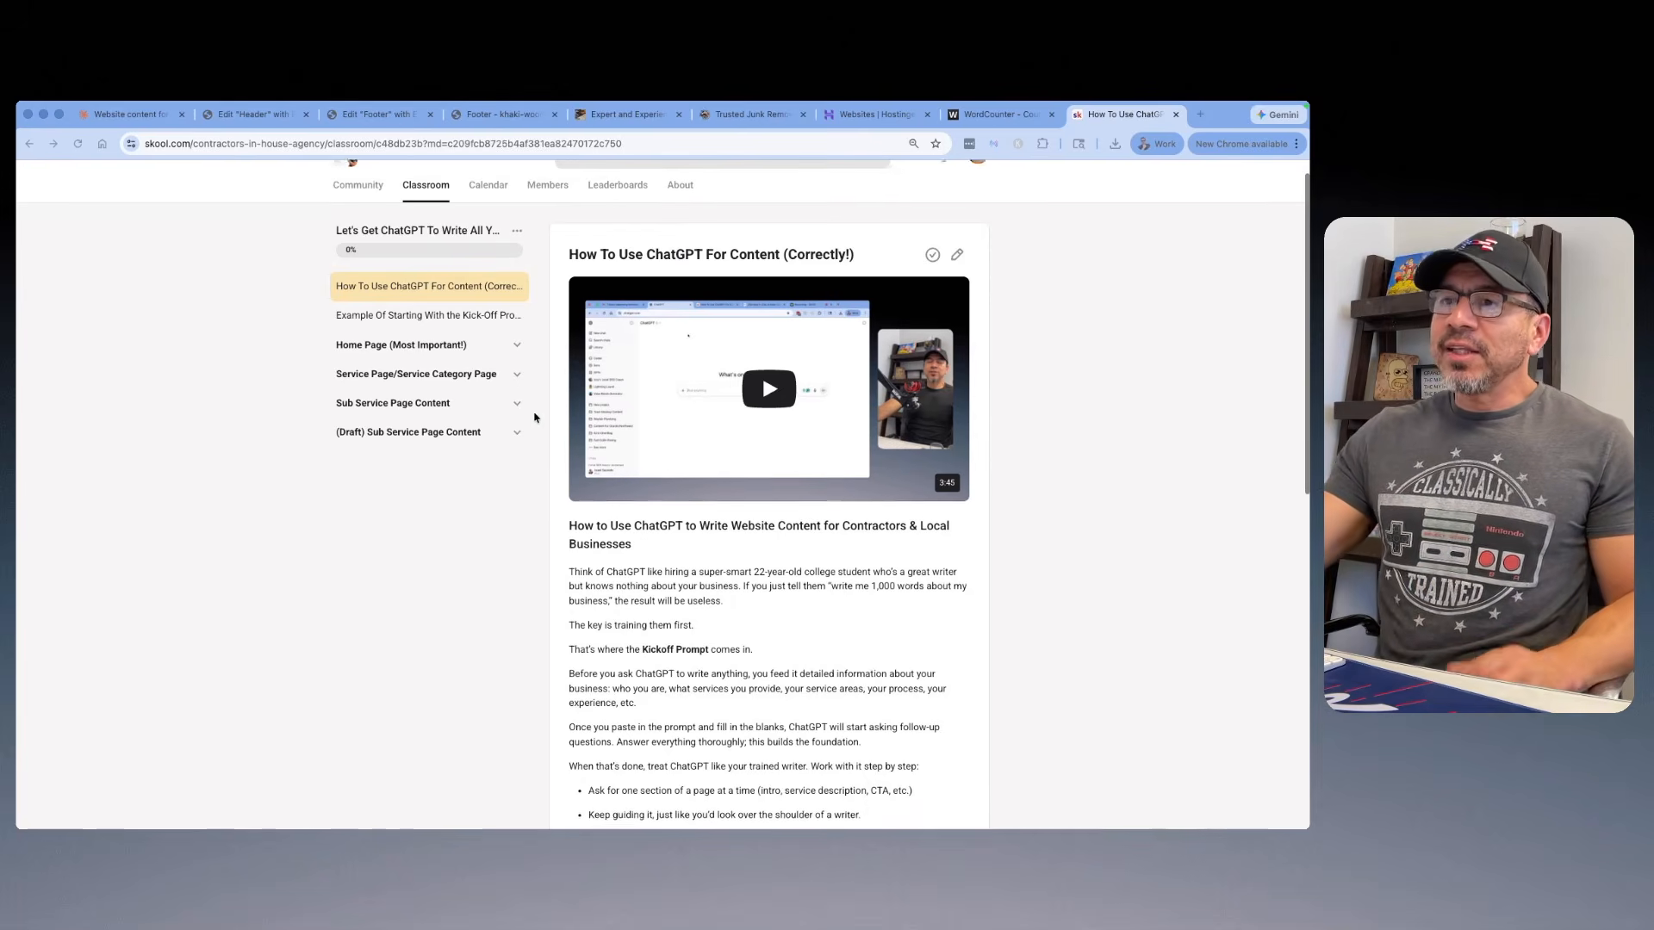
{"action": "scroll", "coordinate": [576, 405], "scroll_direction": "down", "scroll_amount": 3}
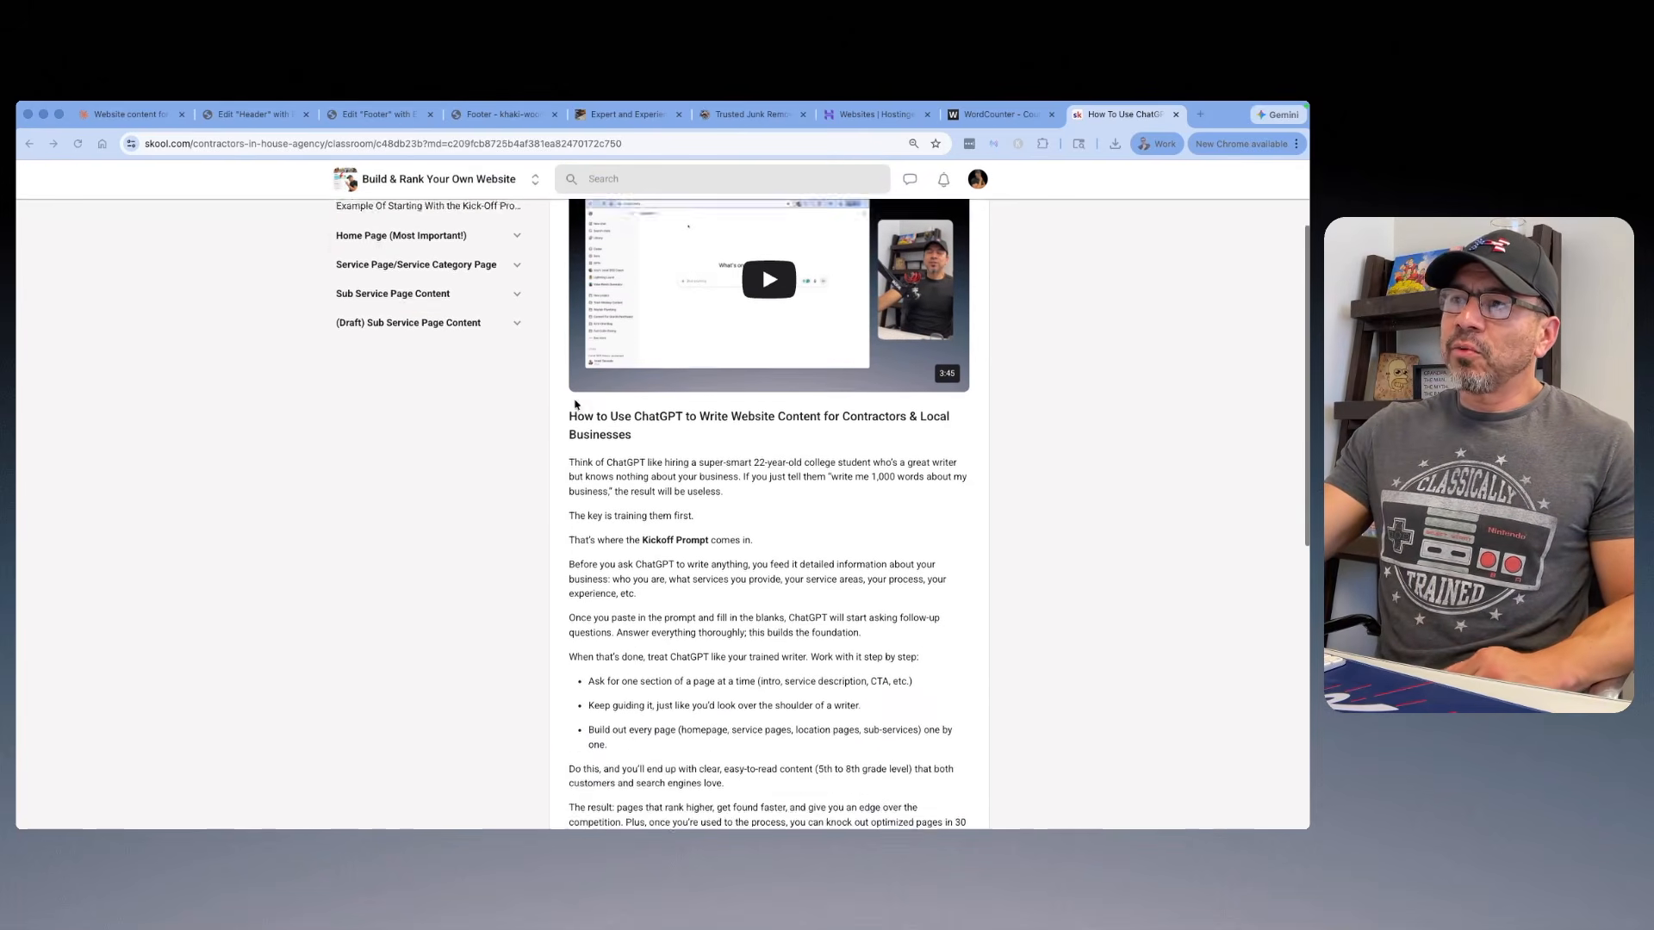
{"action": "scroll", "coordinate": [500, 397], "scroll_direction": "up", "scroll_amount": 5}
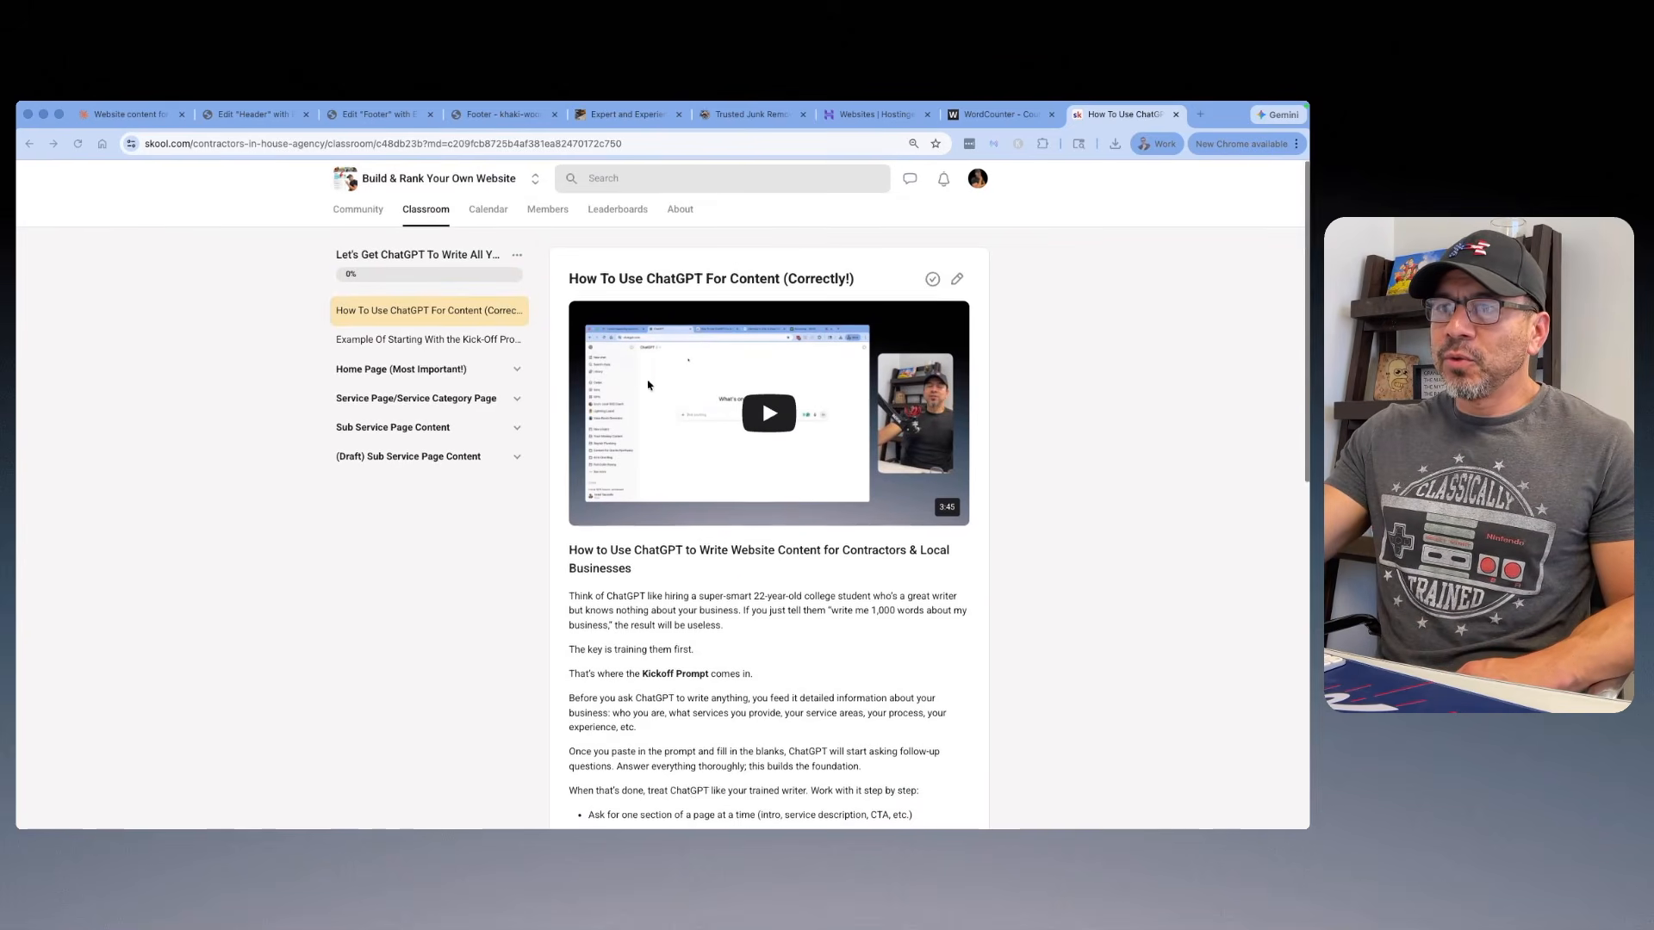
{"action": "scroll", "coordinate": [740, 448], "scroll_direction": "down", "scroll_amount": 15}
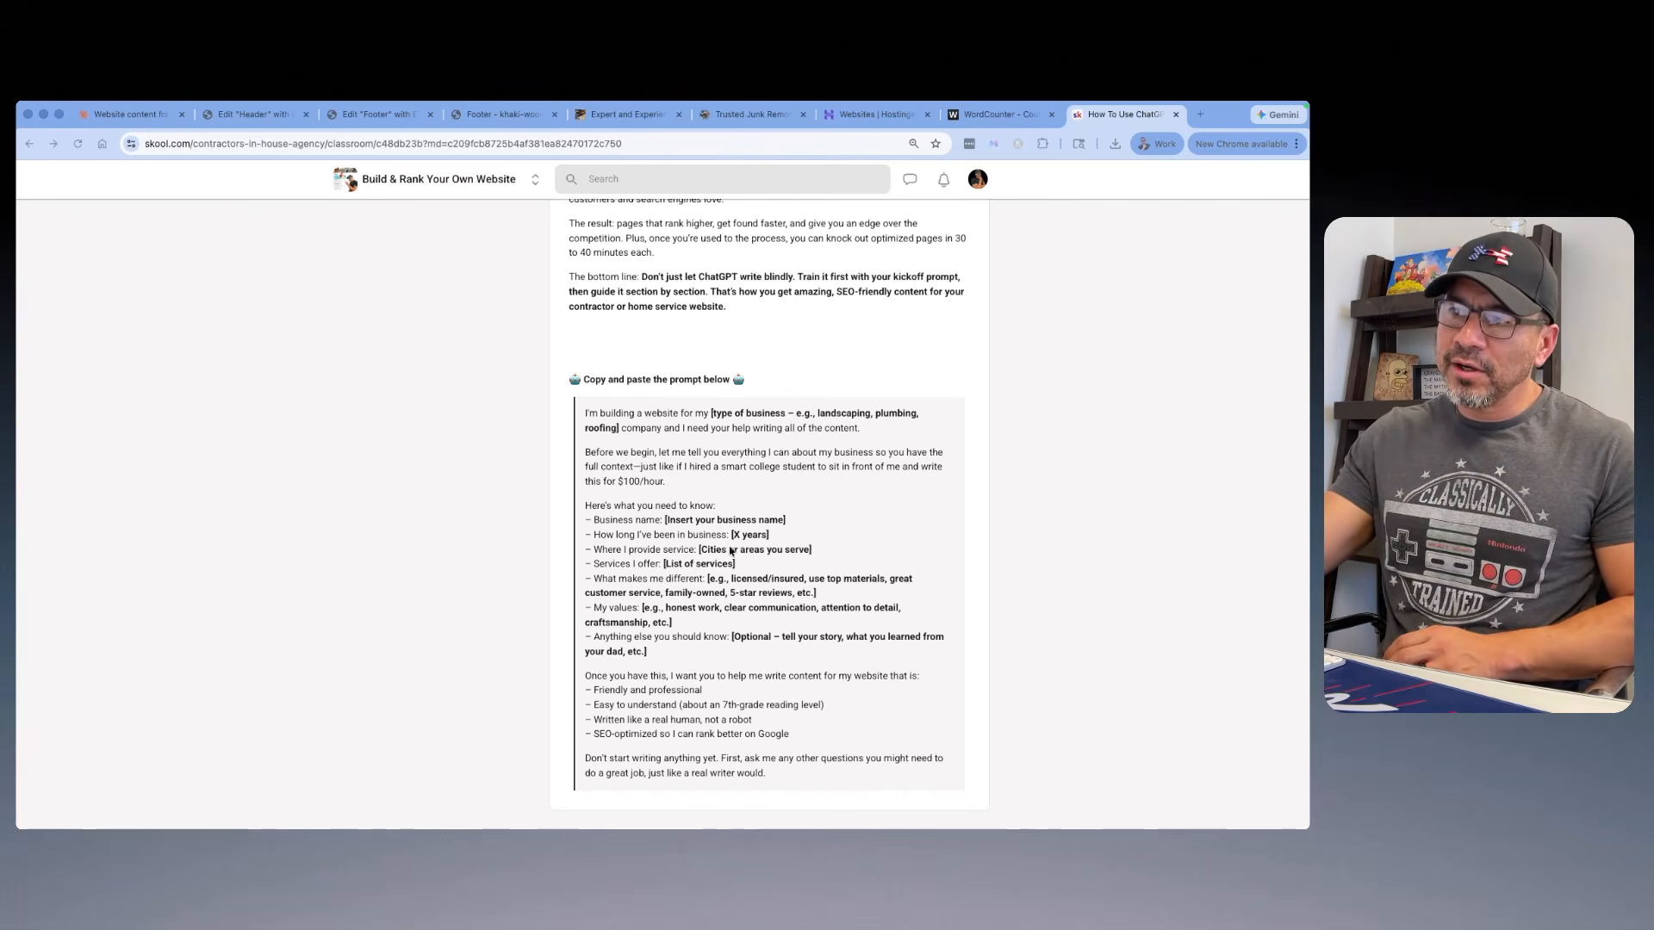
{"action": "left_click", "coordinate": [585, 415]}
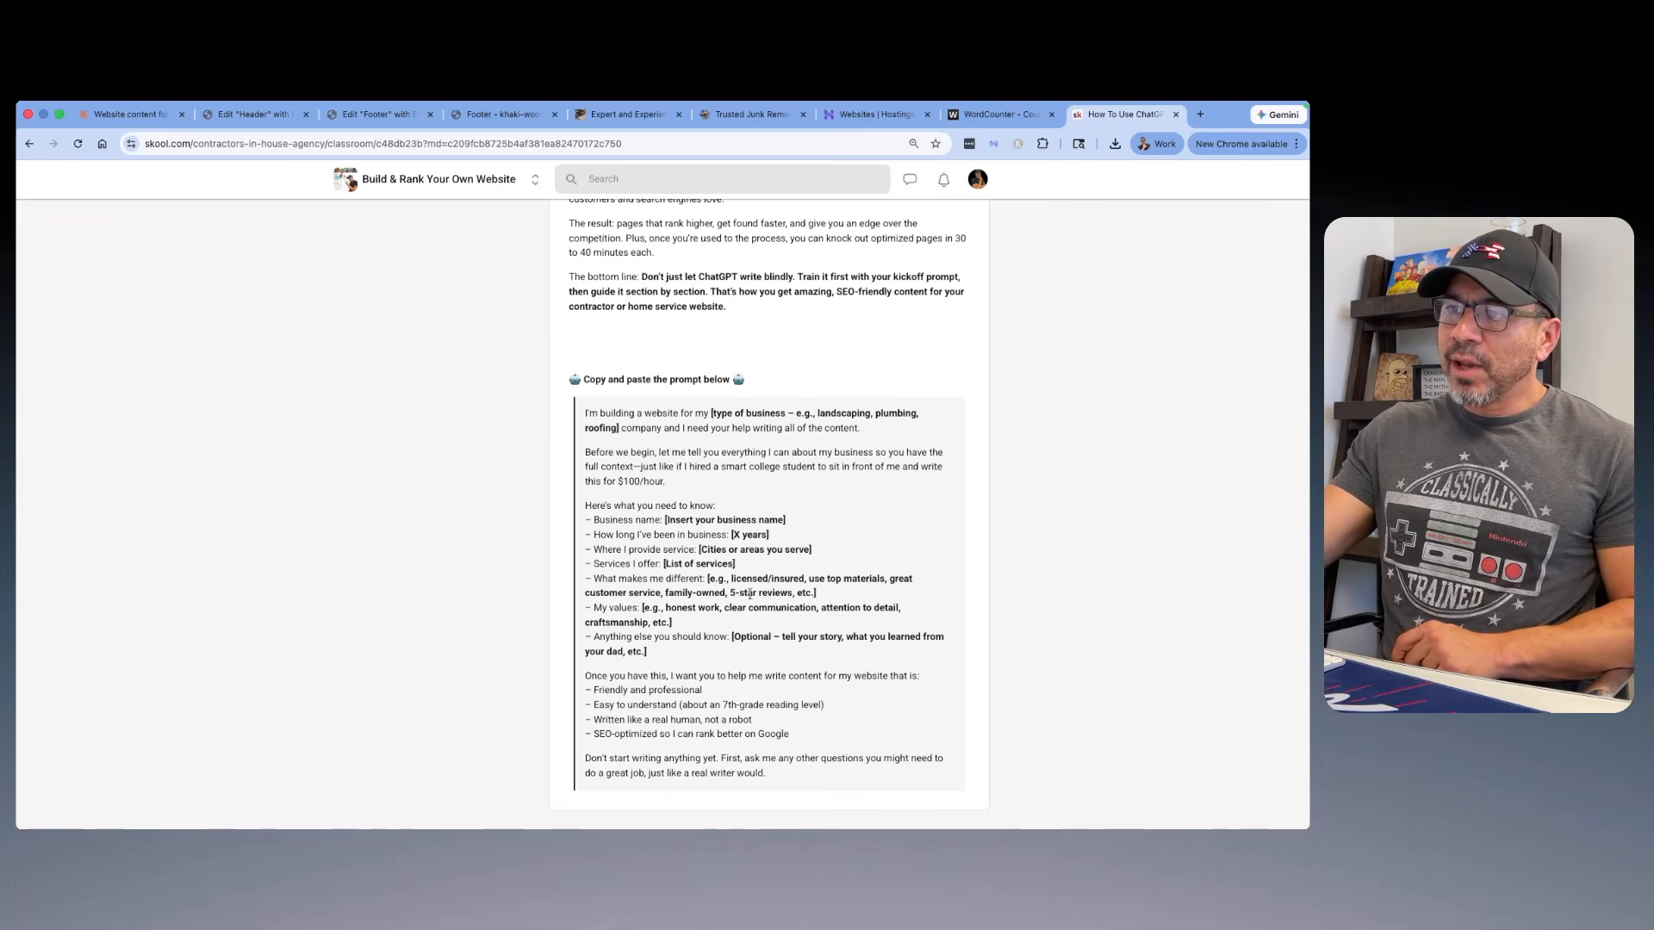
Step: Switch to WordCounter and review the filled-in kickoff prompt for the Santa Barbara junk removal business
{"action": "left_click", "coordinate": [988, 118]}
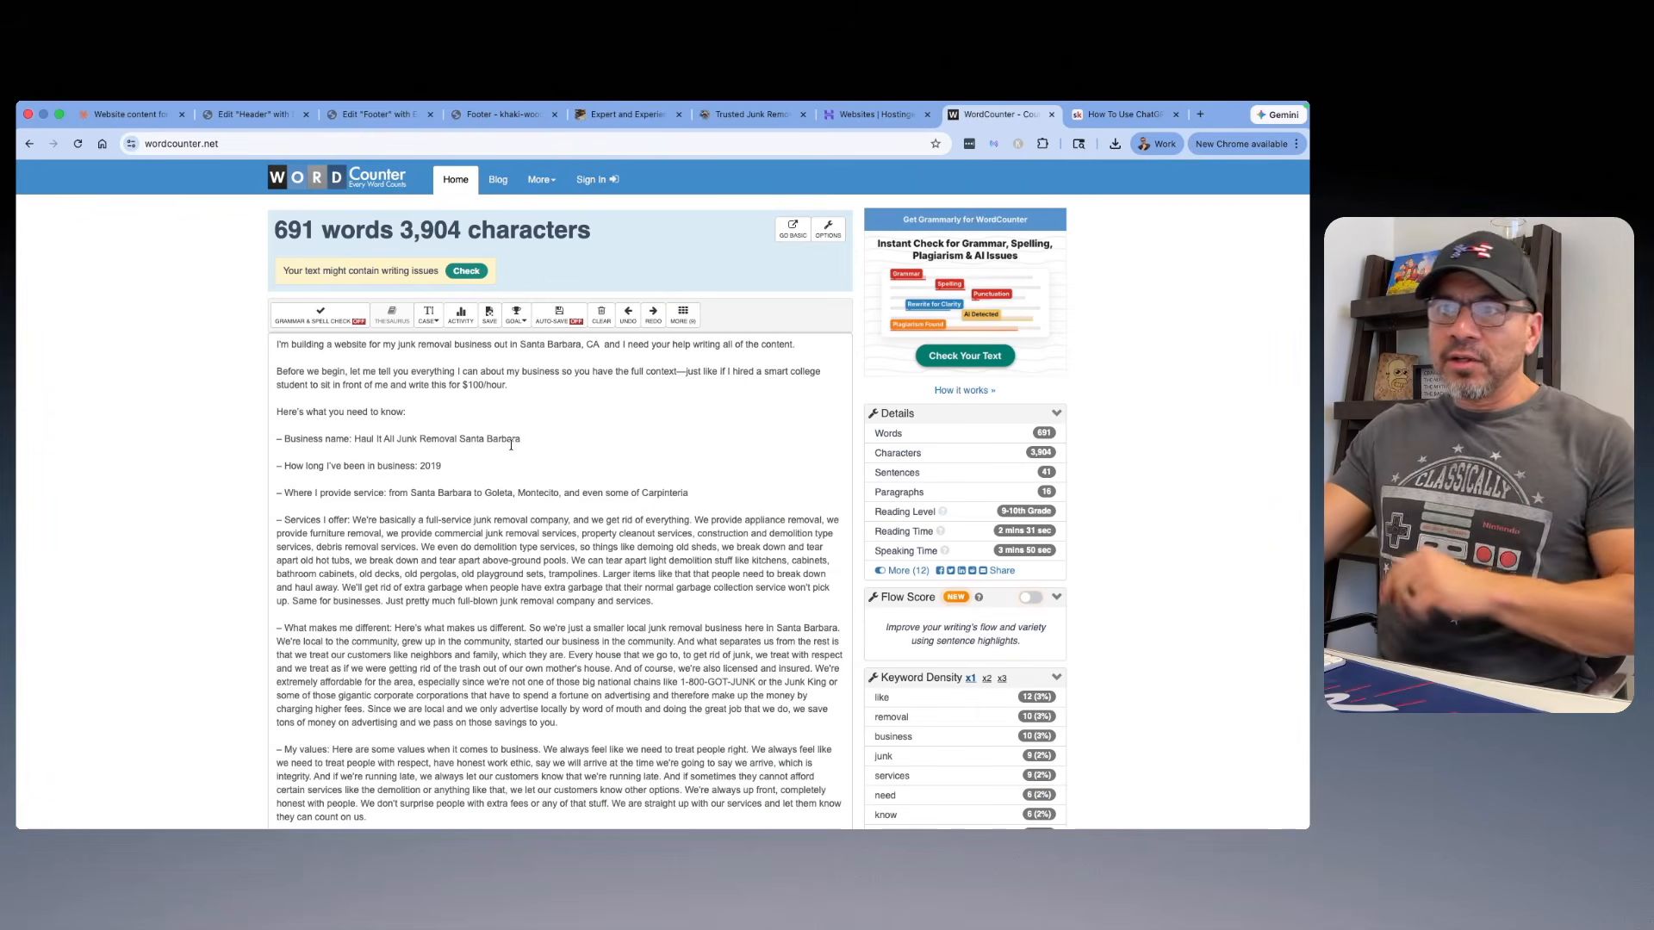
{"action": "scroll", "coordinate": [510, 445], "scroll_direction": "down", "scroll_amount": 3}
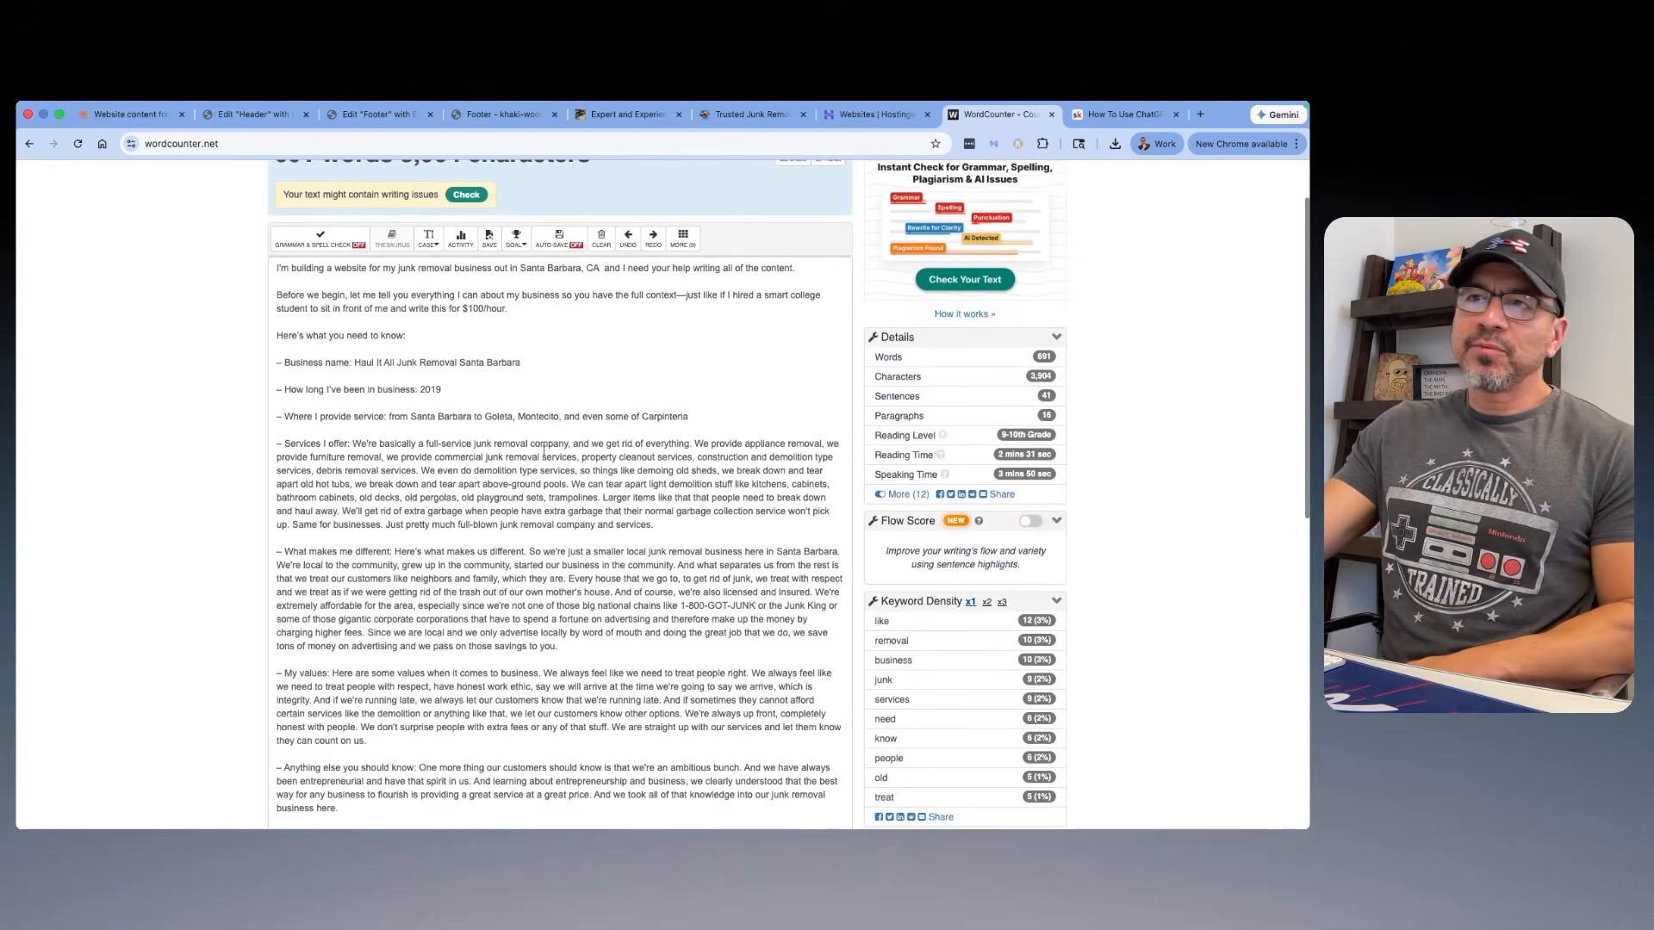
{"action": "scroll", "coordinate": [218, 299], "scroll_direction": "up", "scroll_amount": 3}
{"action": "scroll", "coordinate": [380, 338], "scroll_direction": "down", "scroll_amount": 2}
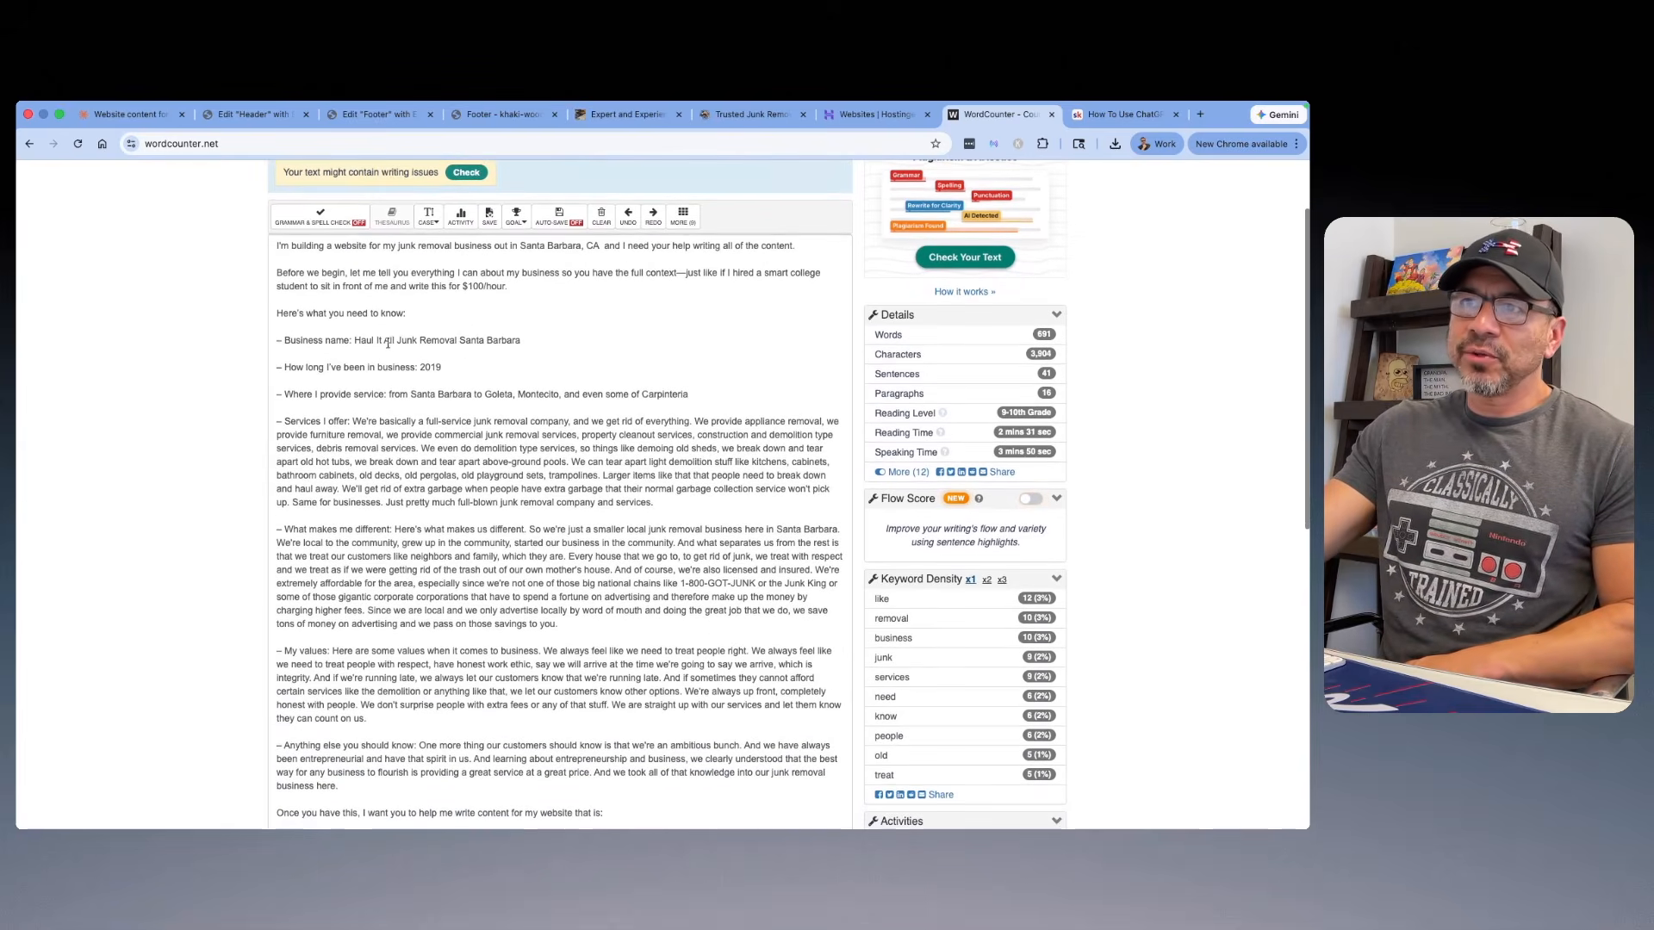
{"action": "scroll", "coordinate": [380, 337], "scroll_direction": "down", "scroll_amount": 1}
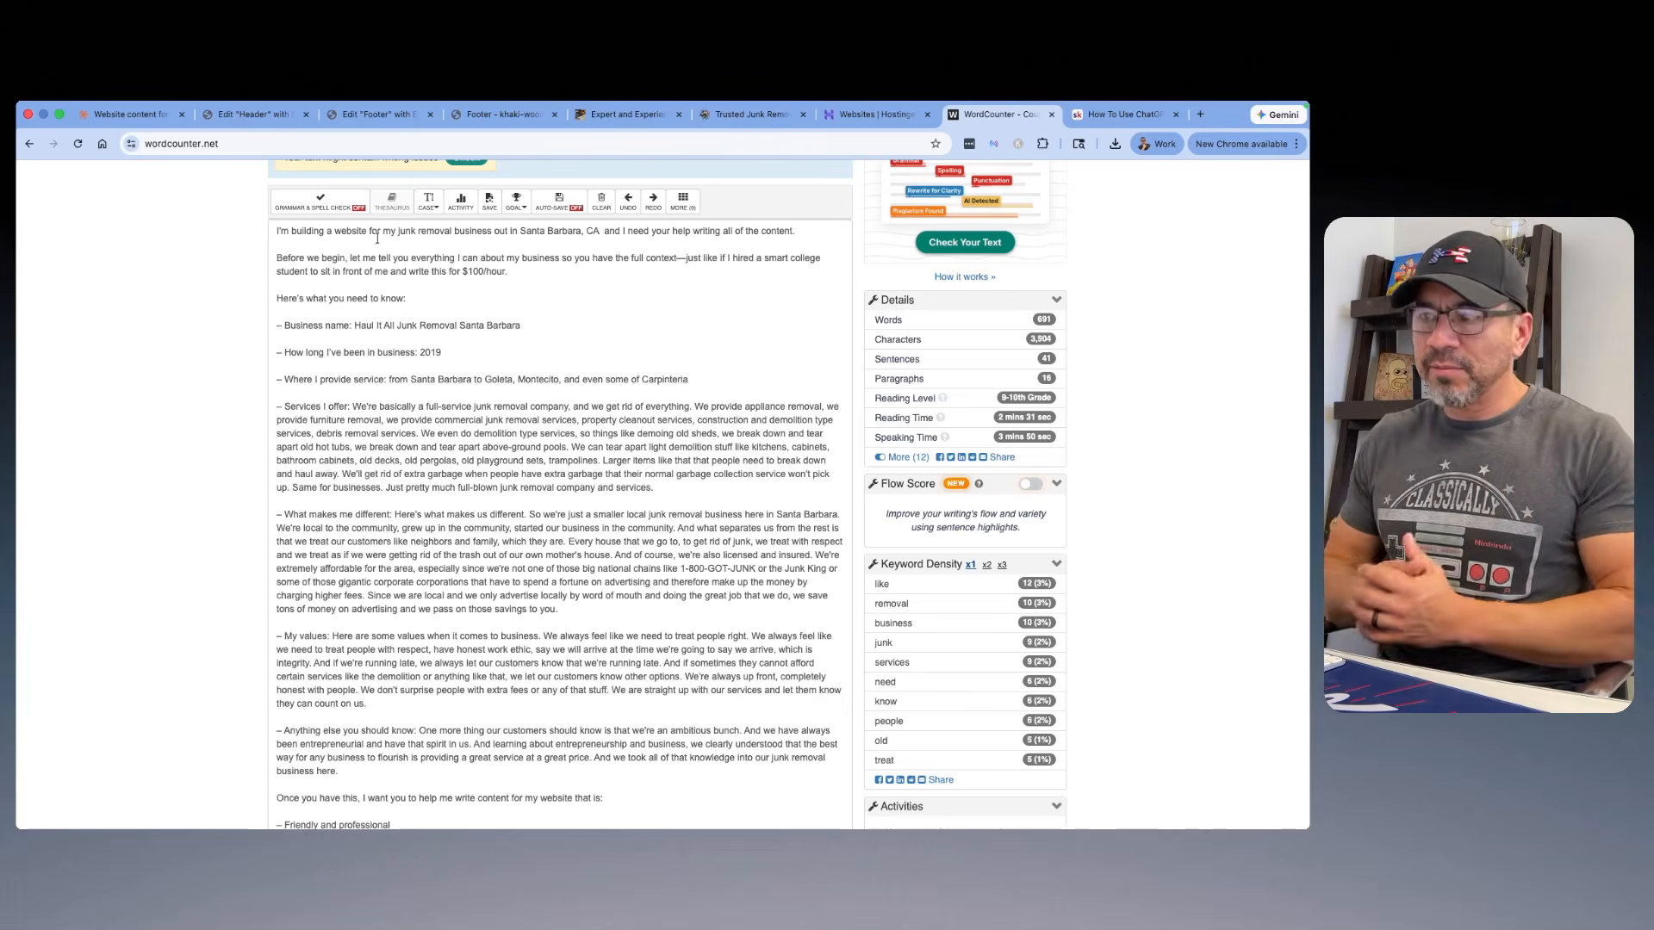
{"action": "scroll", "coordinate": [376, 239], "scroll_direction": "down", "scroll_amount": 5}
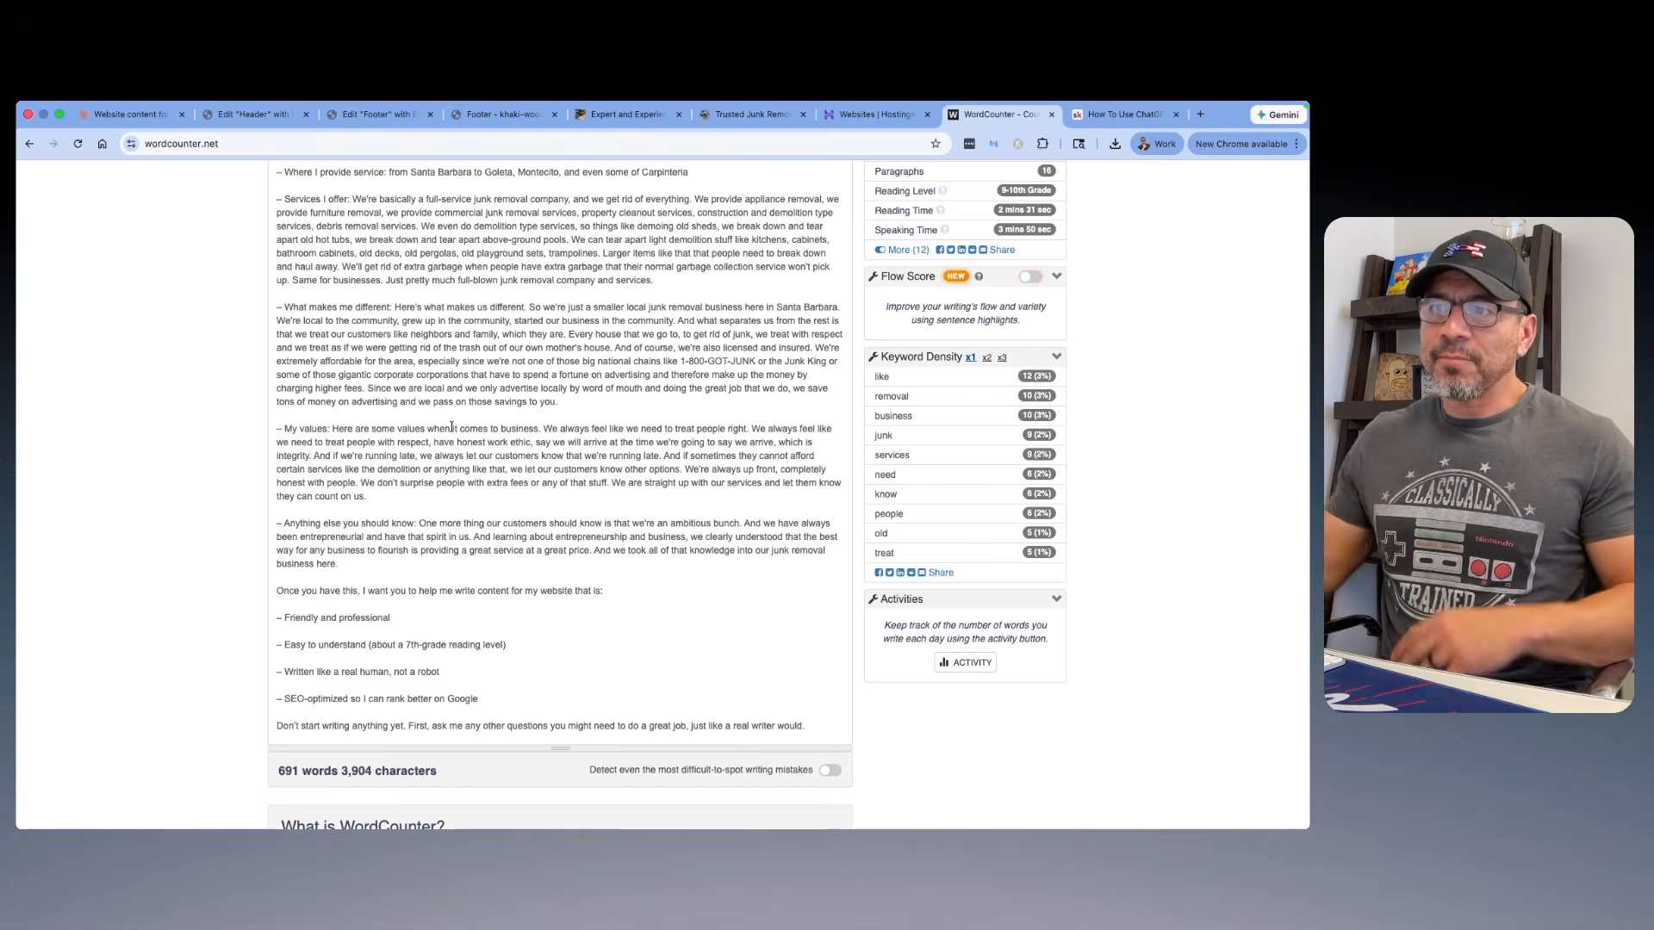
{"action": "scroll", "coordinate": [437, 433], "scroll_direction": "down", "scroll_amount": 5}
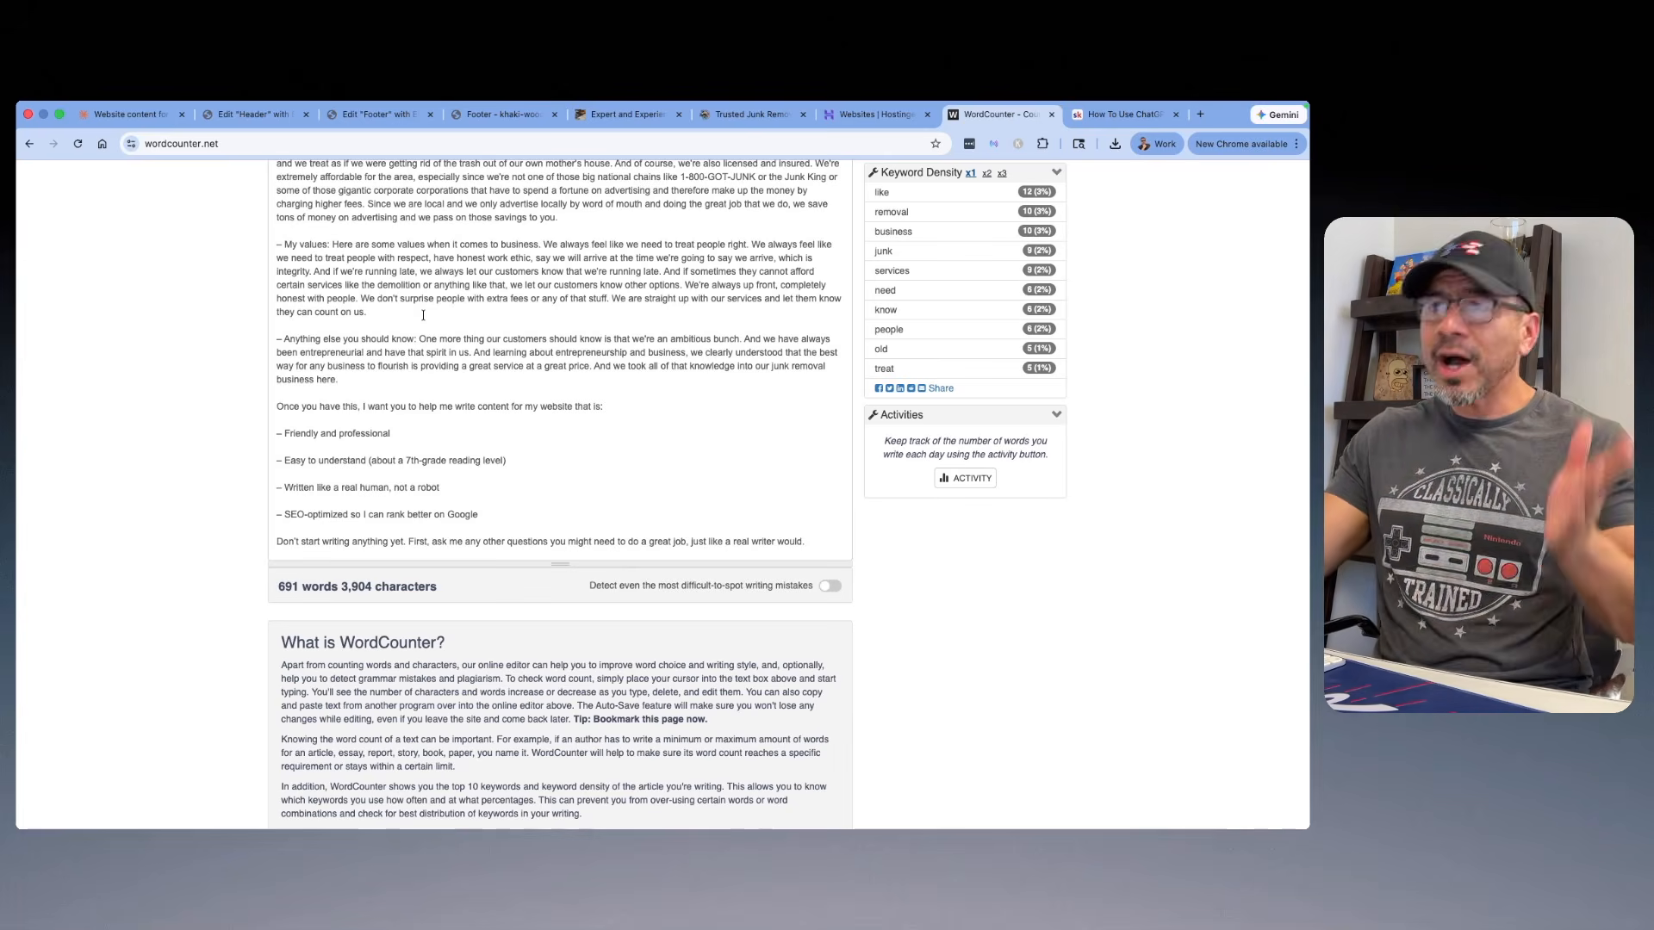
Step: Switch to the Claude chat and review its follow-up questions, the recycling reply and the home page SEO title and meta description request
{"action": "left_click", "coordinate": [152, 115]}
{"action": "scroll", "coordinate": [681, 449], "scroll_direction": "up", "scroll_amount": 10}
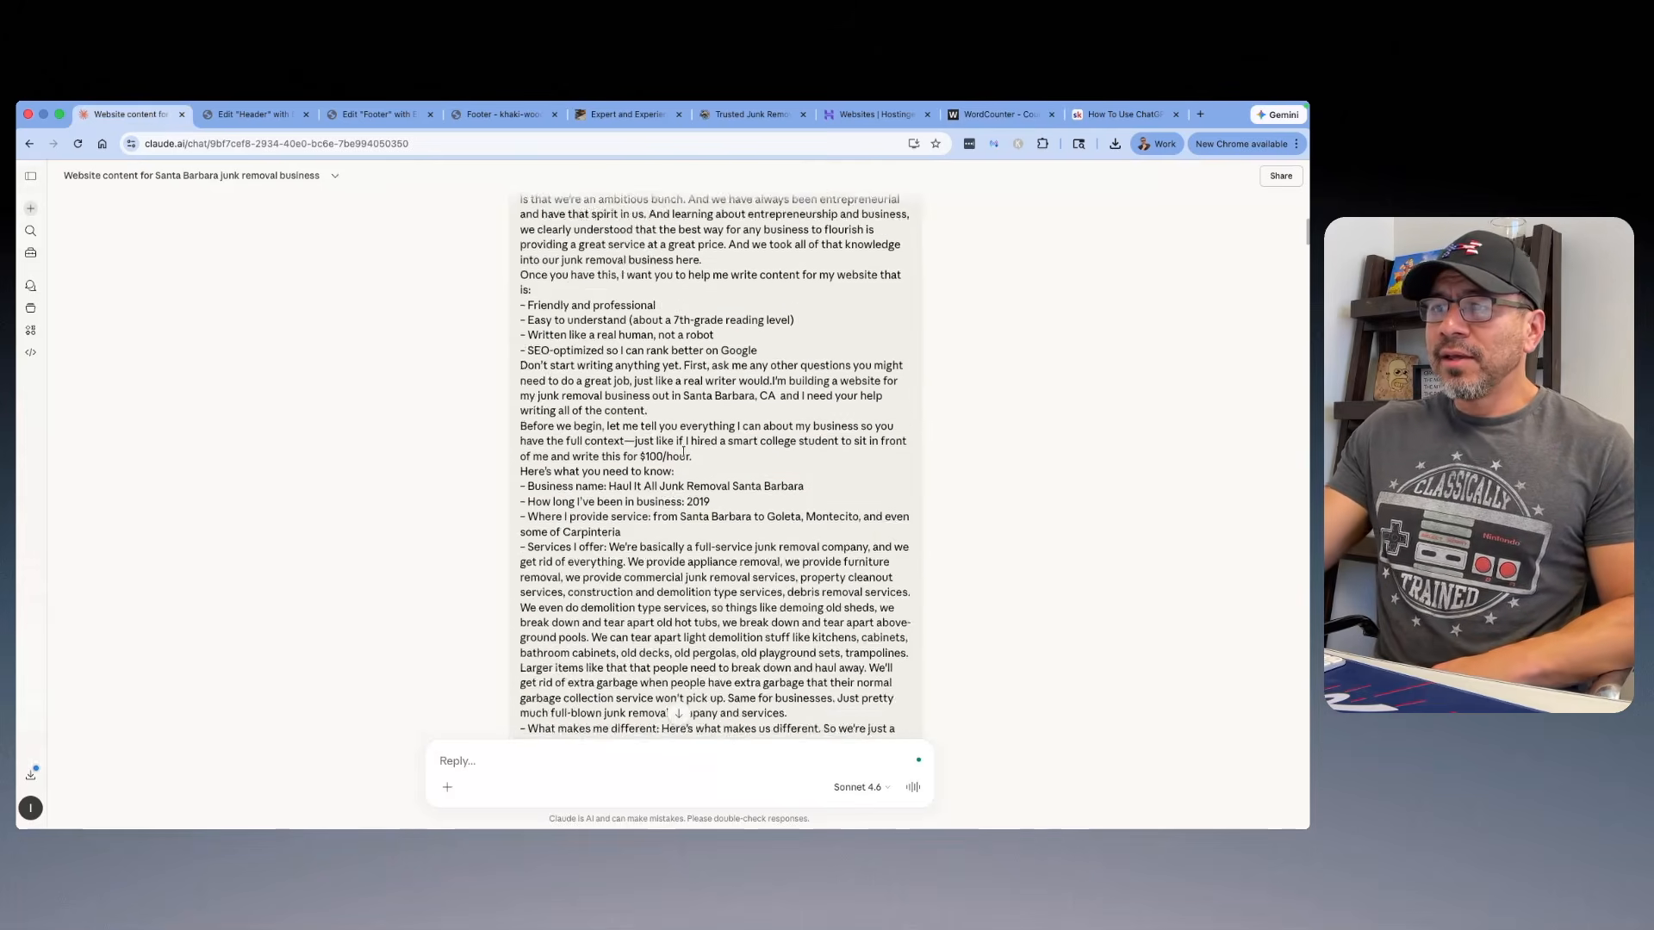
{"action": "scroll", "coordinate": [680, 450], "scroll_direction": "down", "scroll_amount": 10}
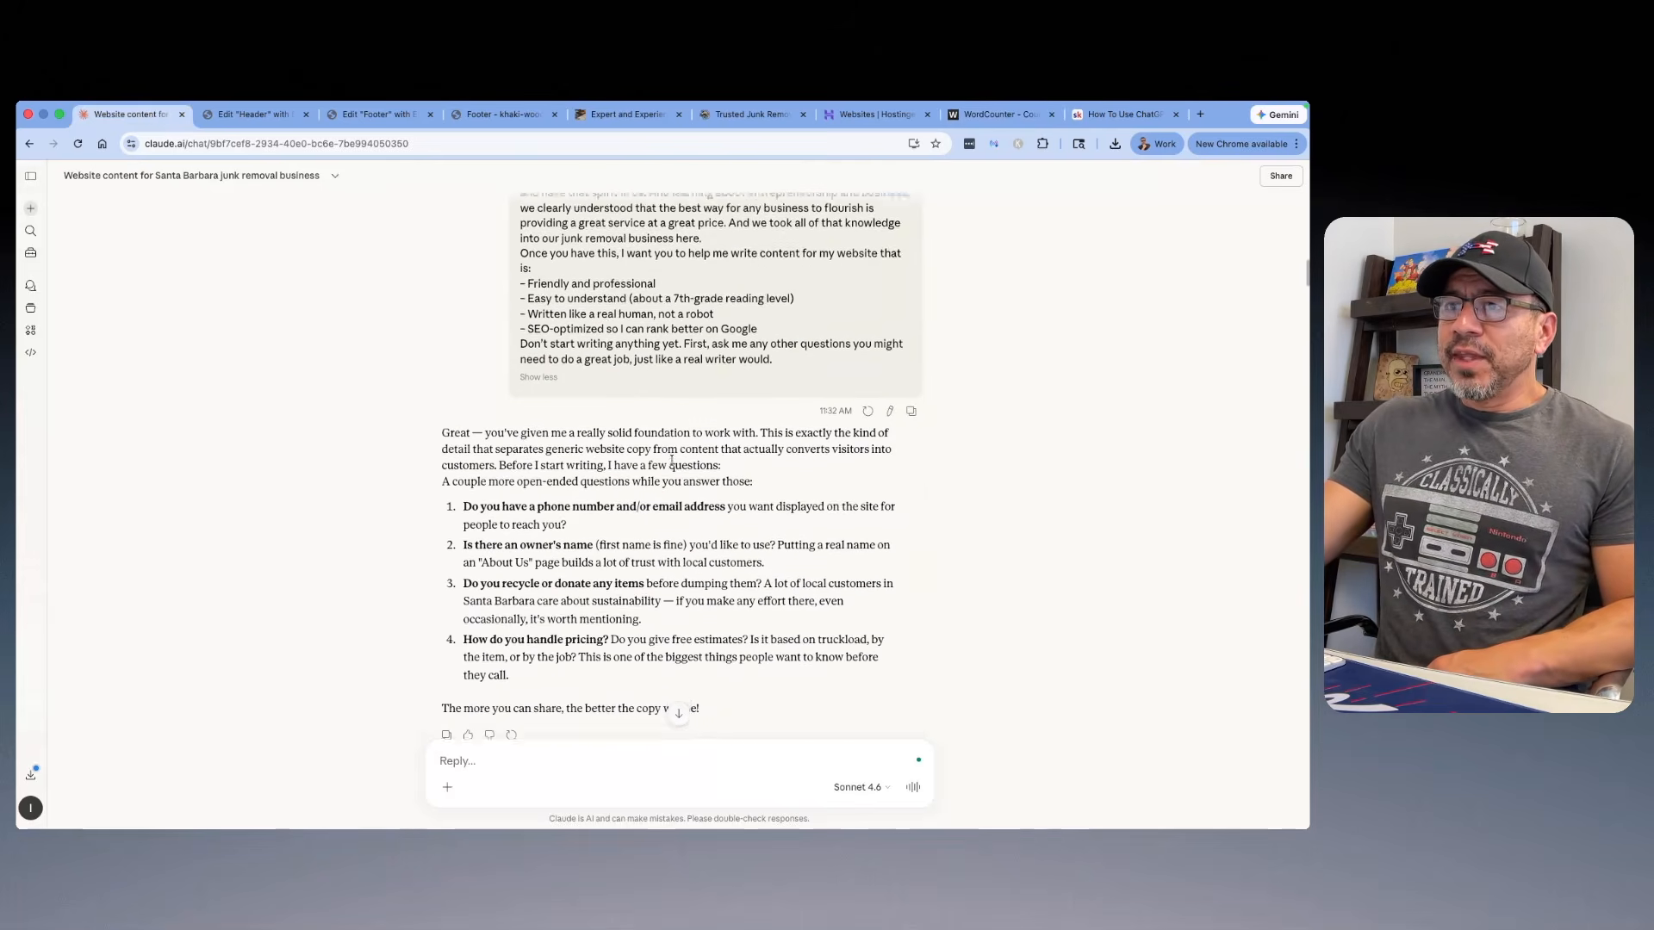
{"action": "scroll", "coordinate": [574, 470], "scroll_direction": "down", "scroll_amount": 1}
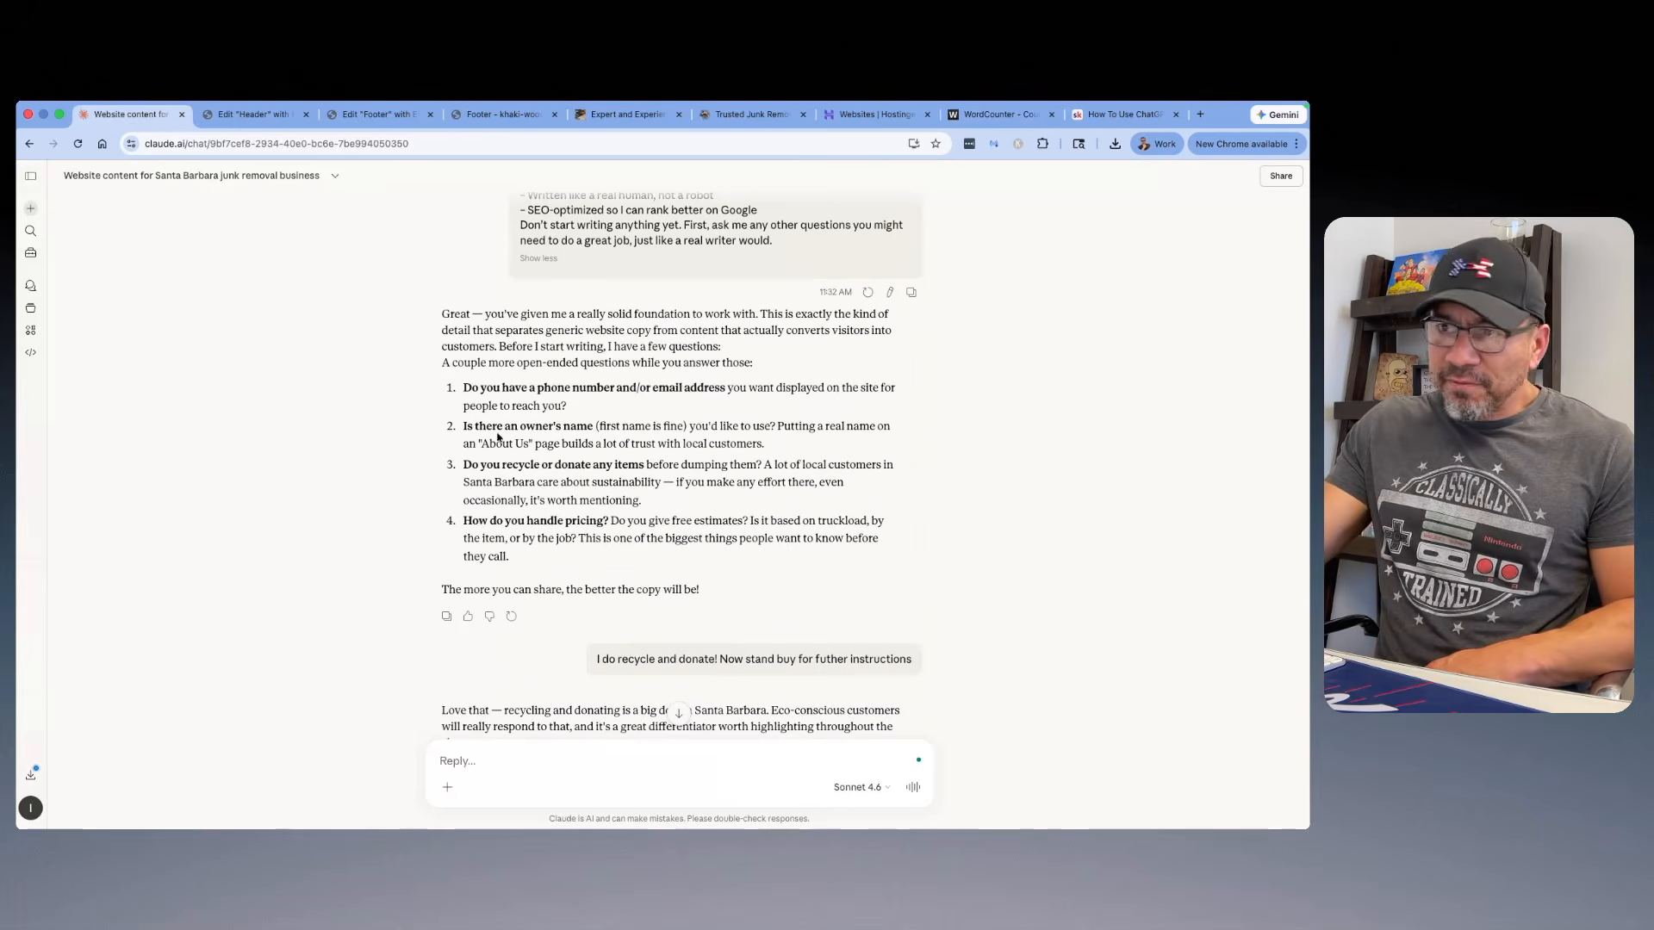
{"action": "left_click_drag", "start_coordinate": [531, 569], "coordinate": [534, 384]}
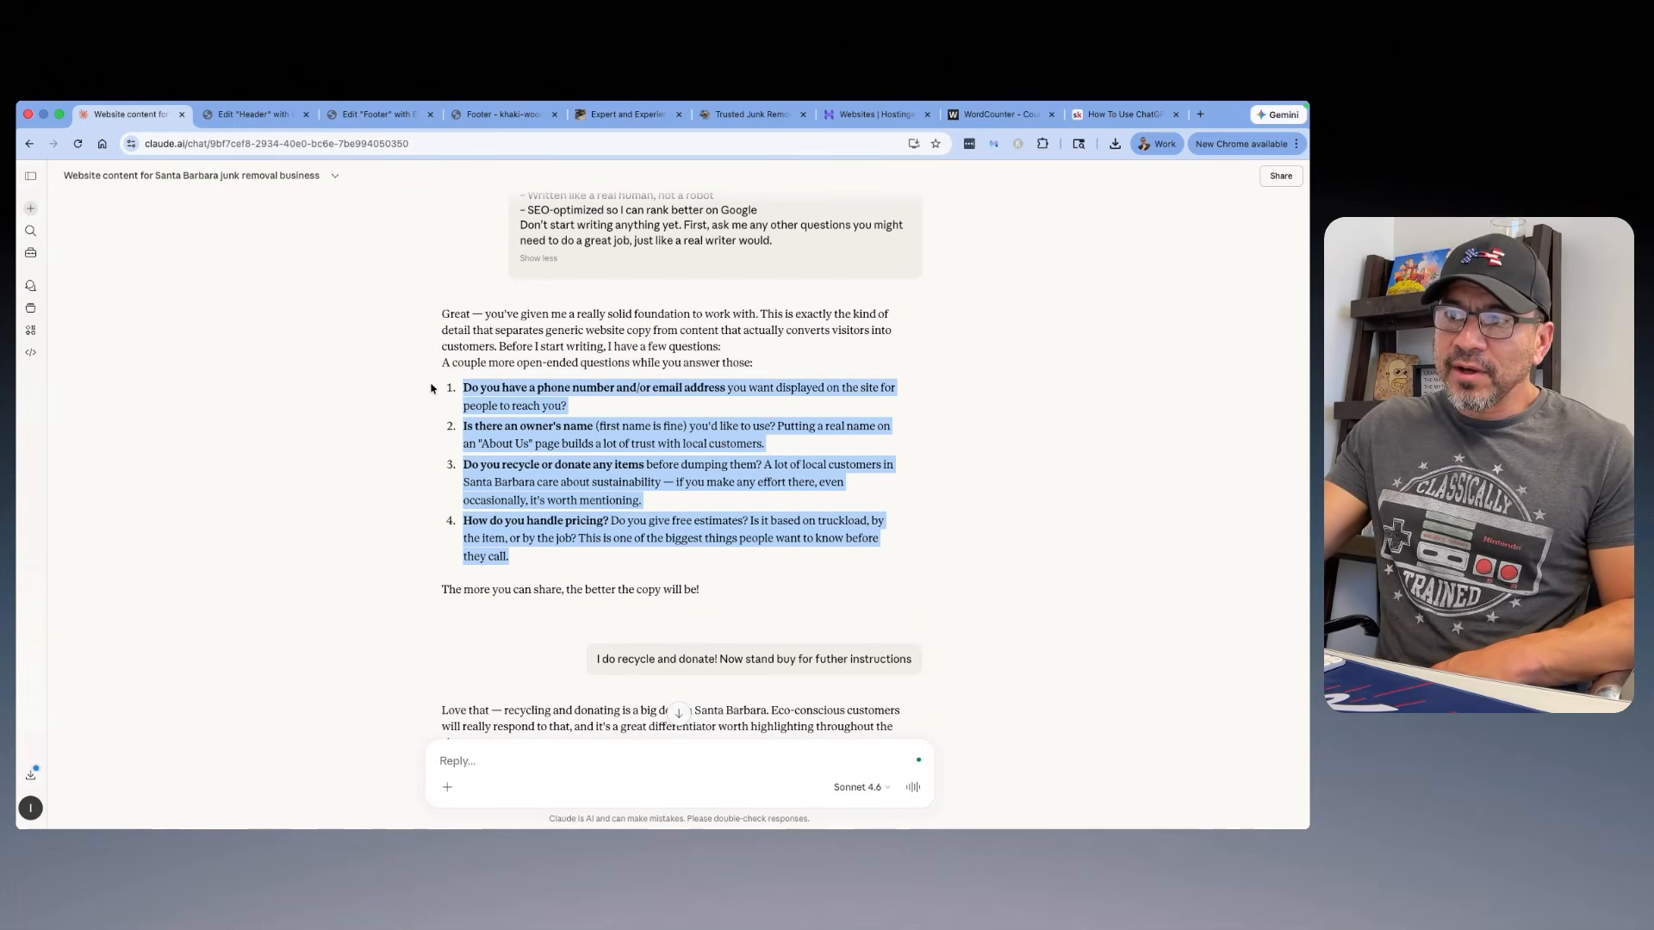
{"action": "left_click", "coordinate": [517, 431]}
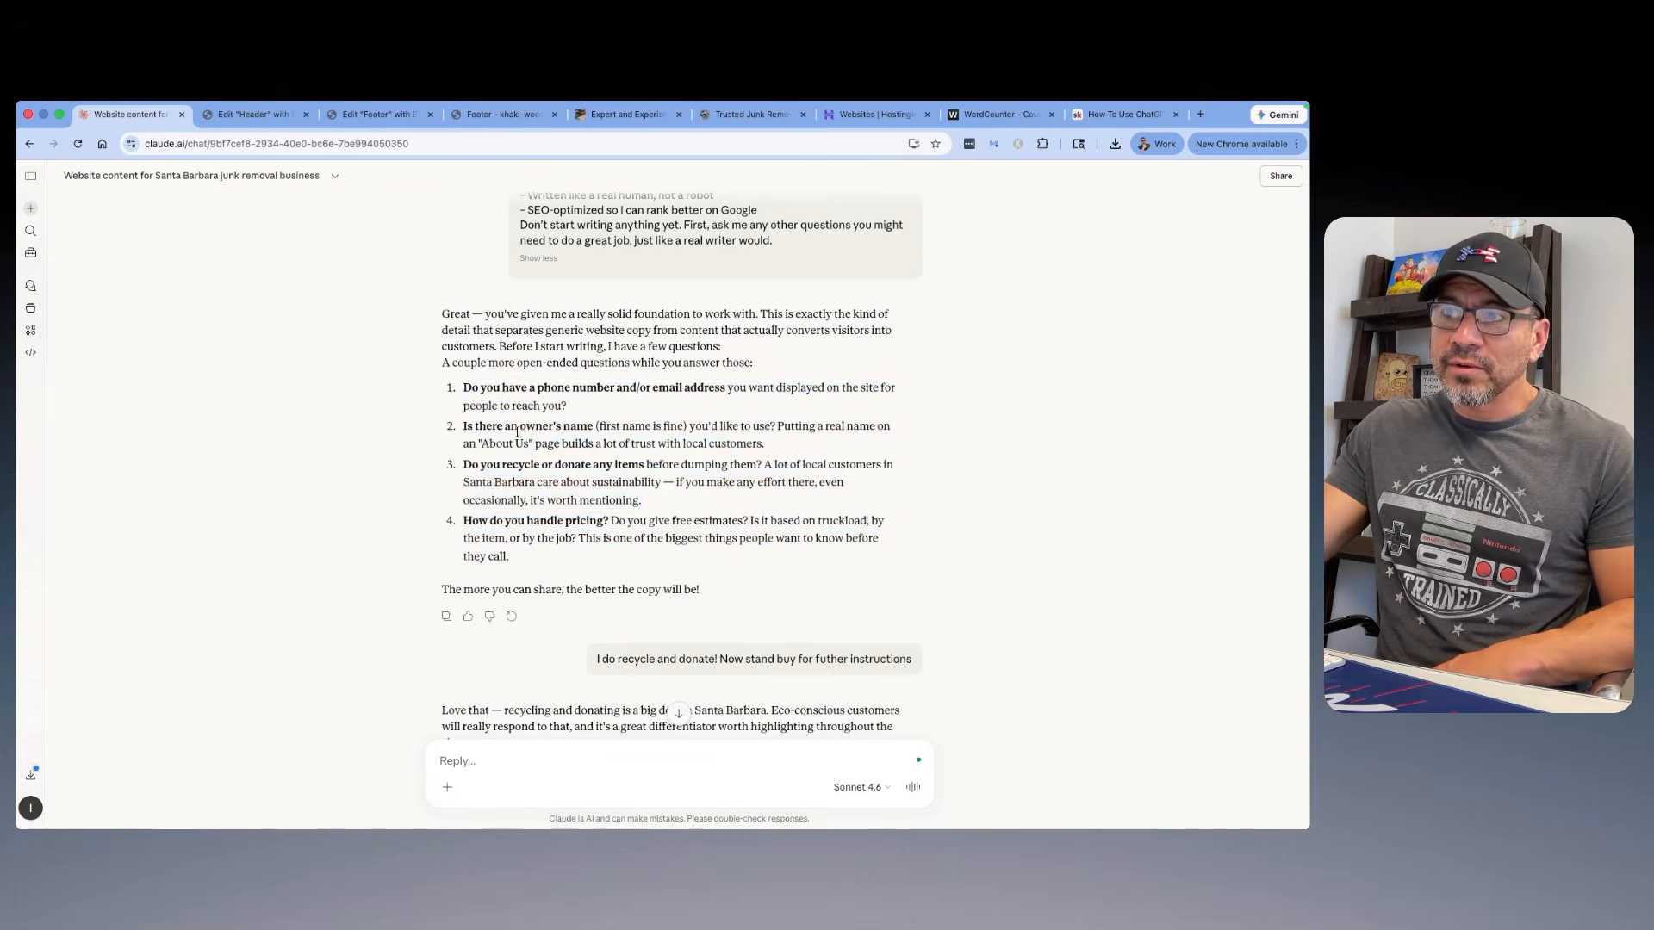
{"action": "scroll", "coordinate": [551, 439], "scroll_direction": "down", "scroll_amount": 5}
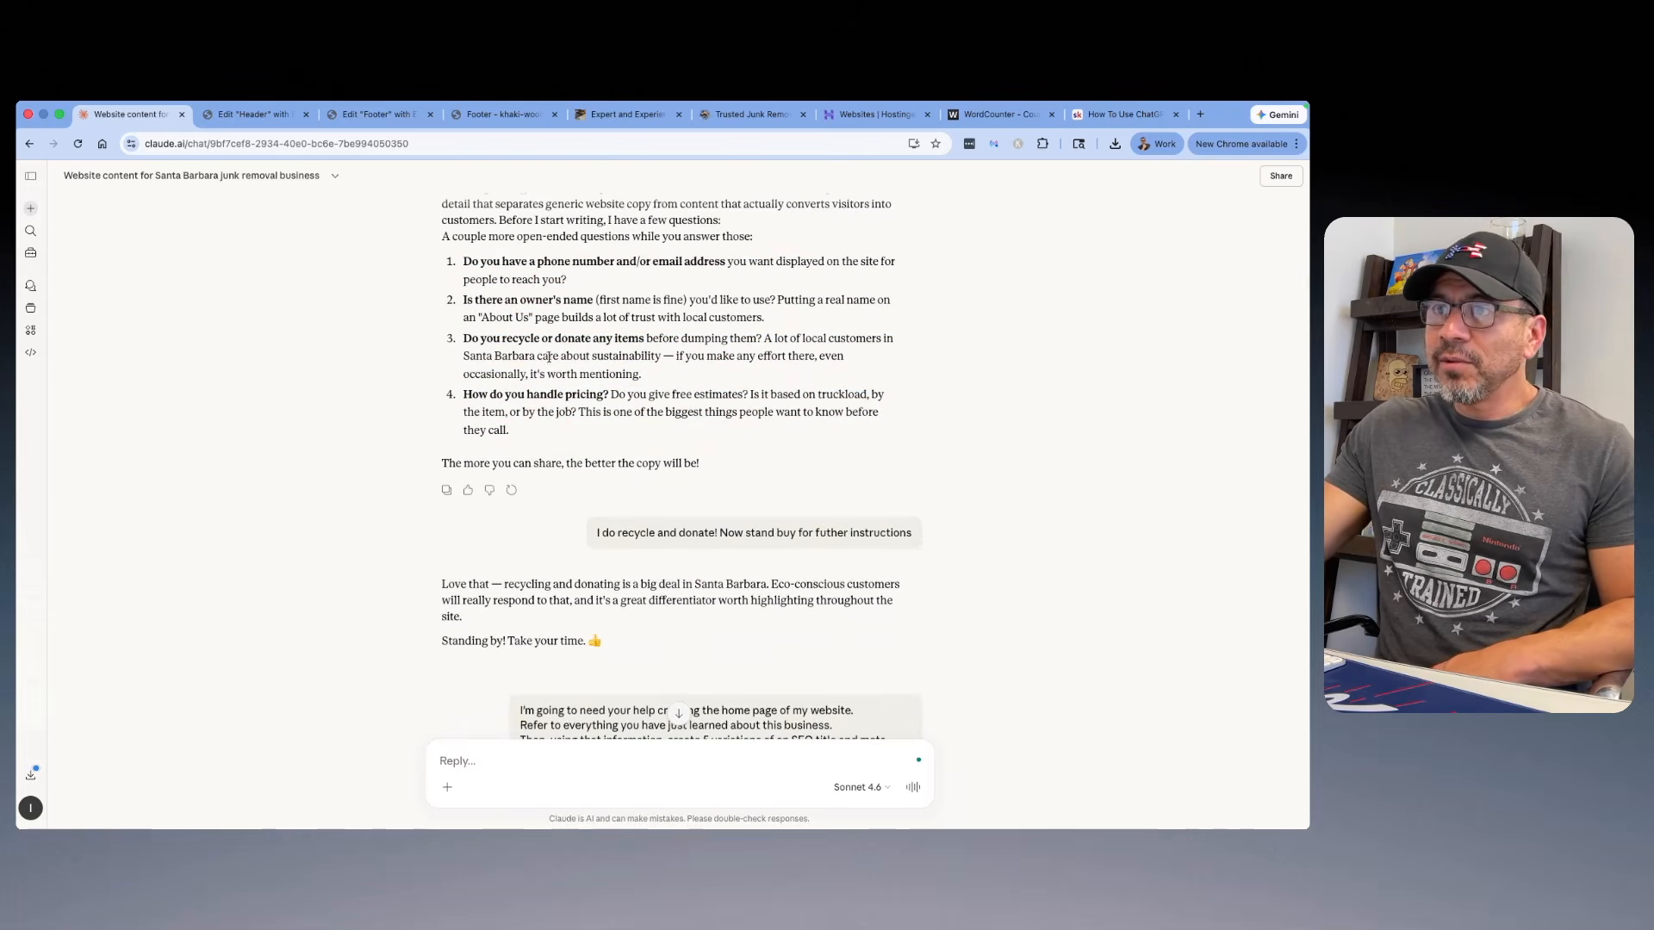
{"action": "left_click_drag", "start_coordinate": [642, 375], "coordinate": [450, 341]}
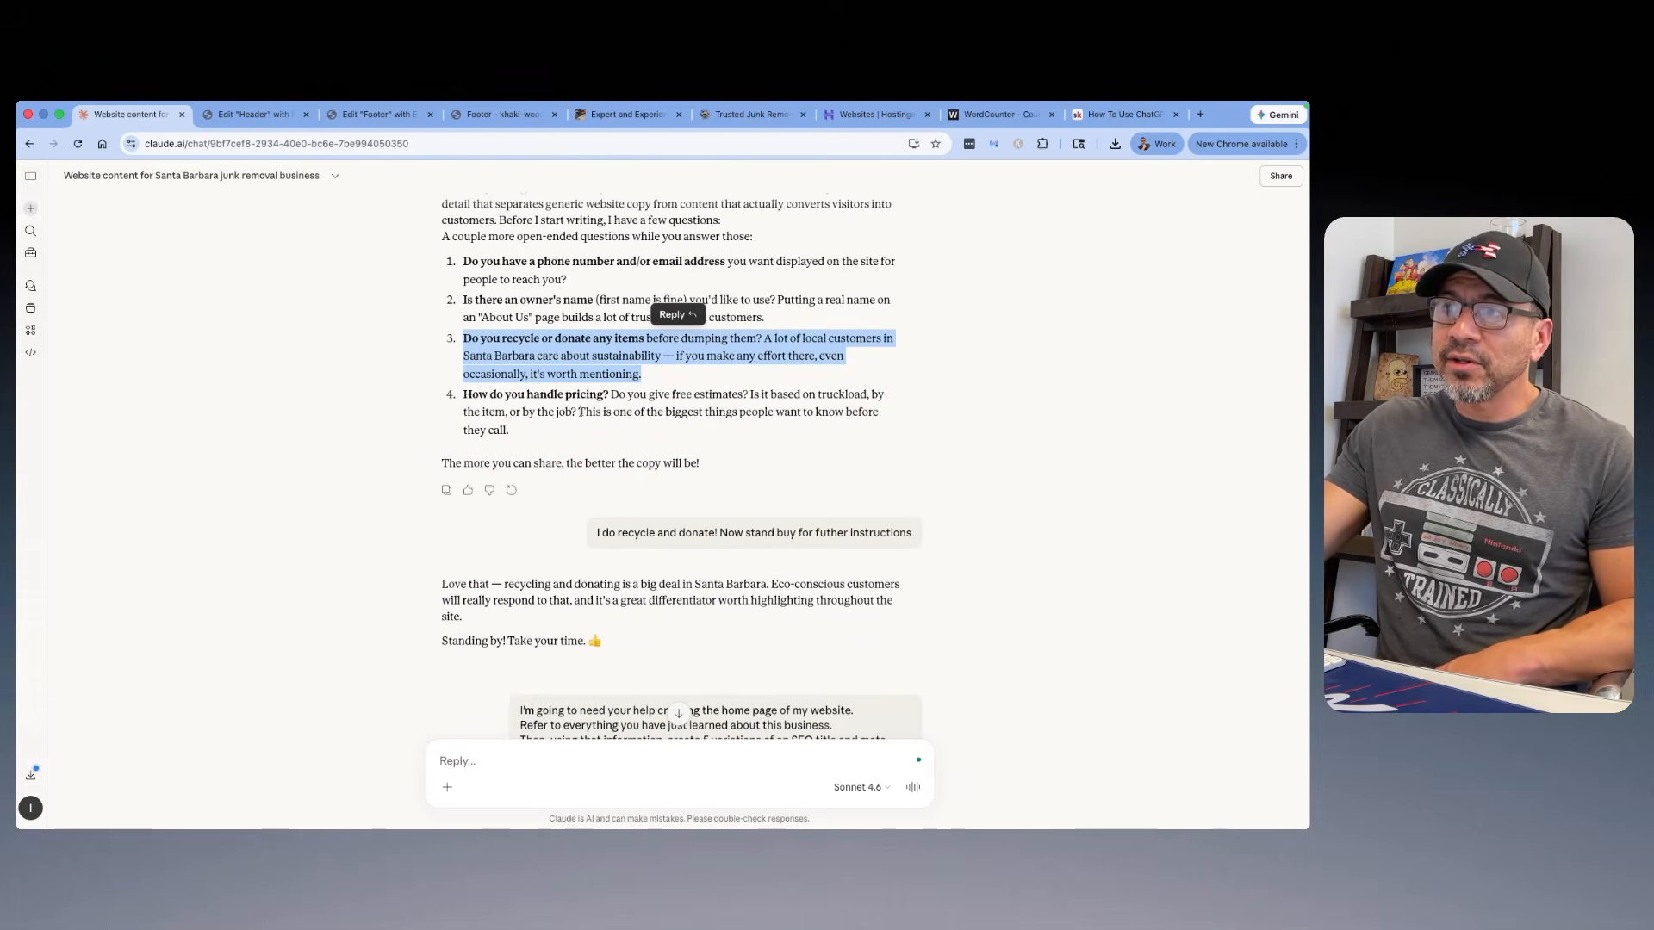
{"action": "scroll", "coordinate": [579, 412], "scroll_direction": "down", "scroll_amount": 1}
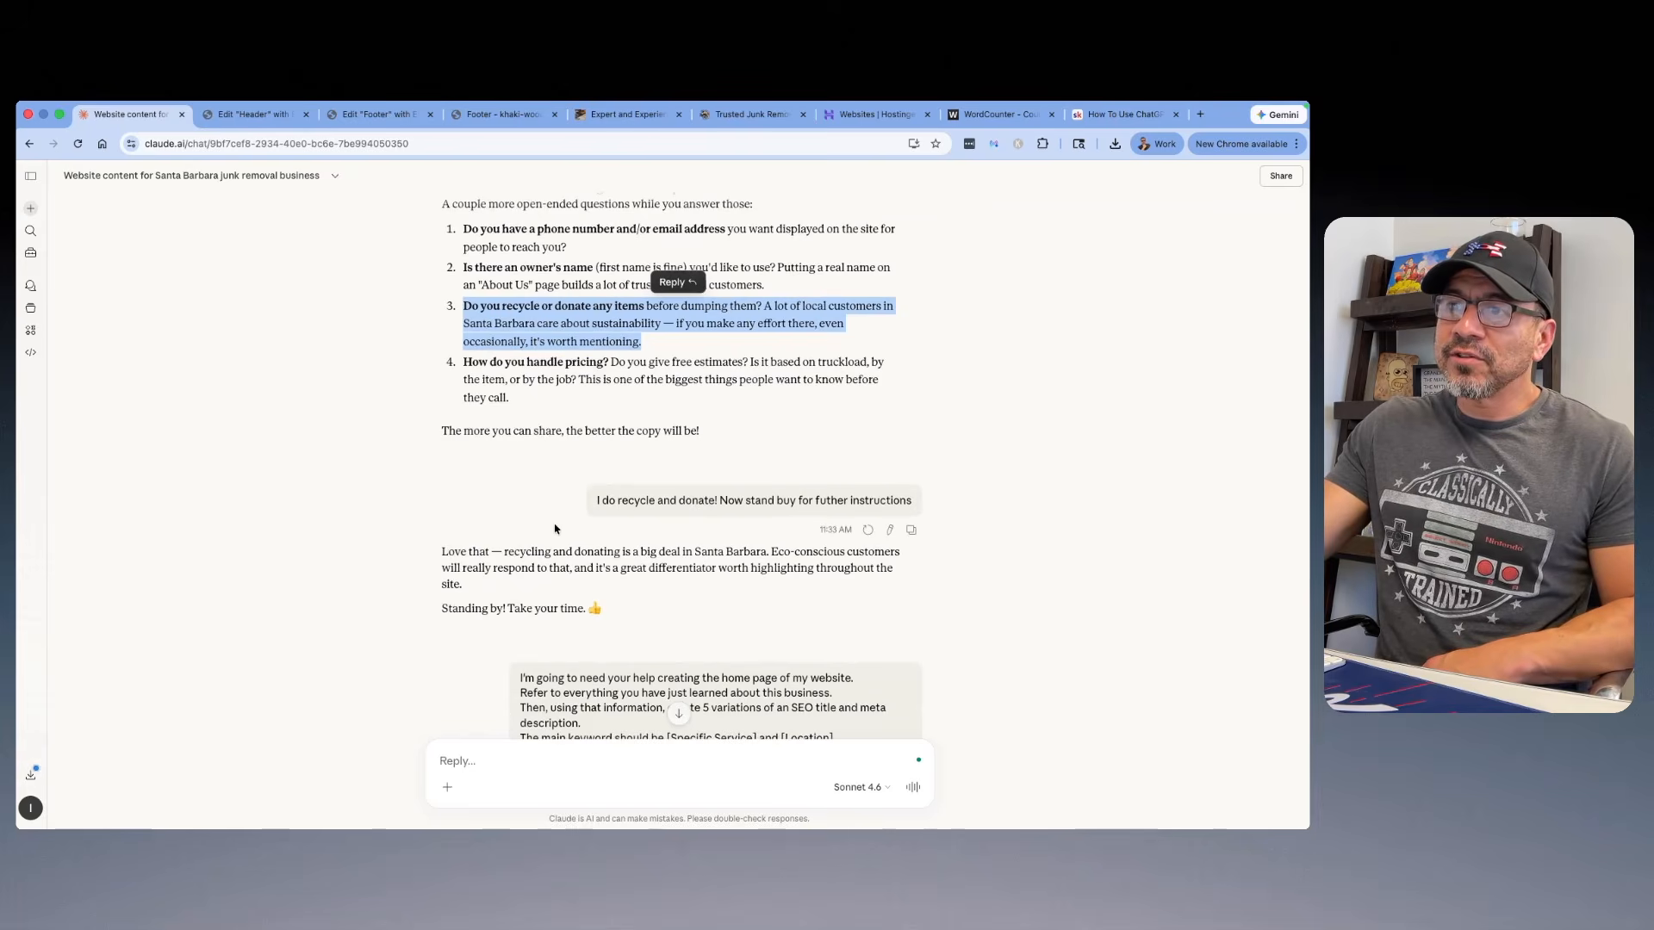
{"action": "scroll", "coordinate": [486, 532], "scroll_direction": "down", "scroll_amount": 3}
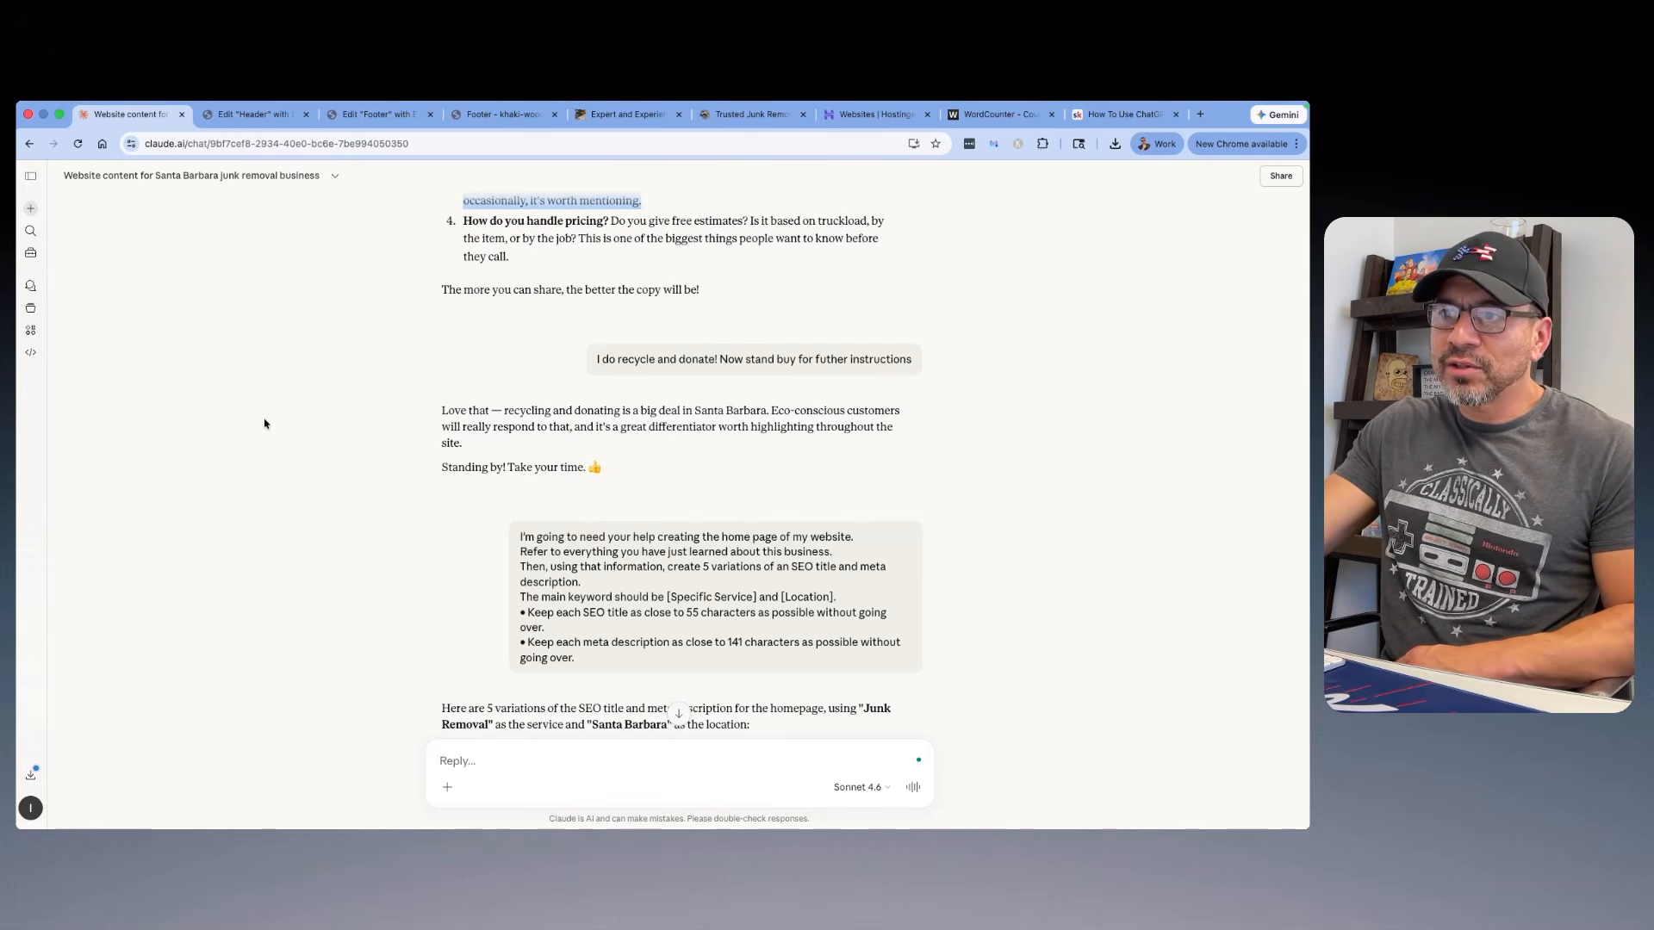
{"action": "scroll", "coordinate": [408, 363], "scroll_direction": "down", "scroll_amount": 3}
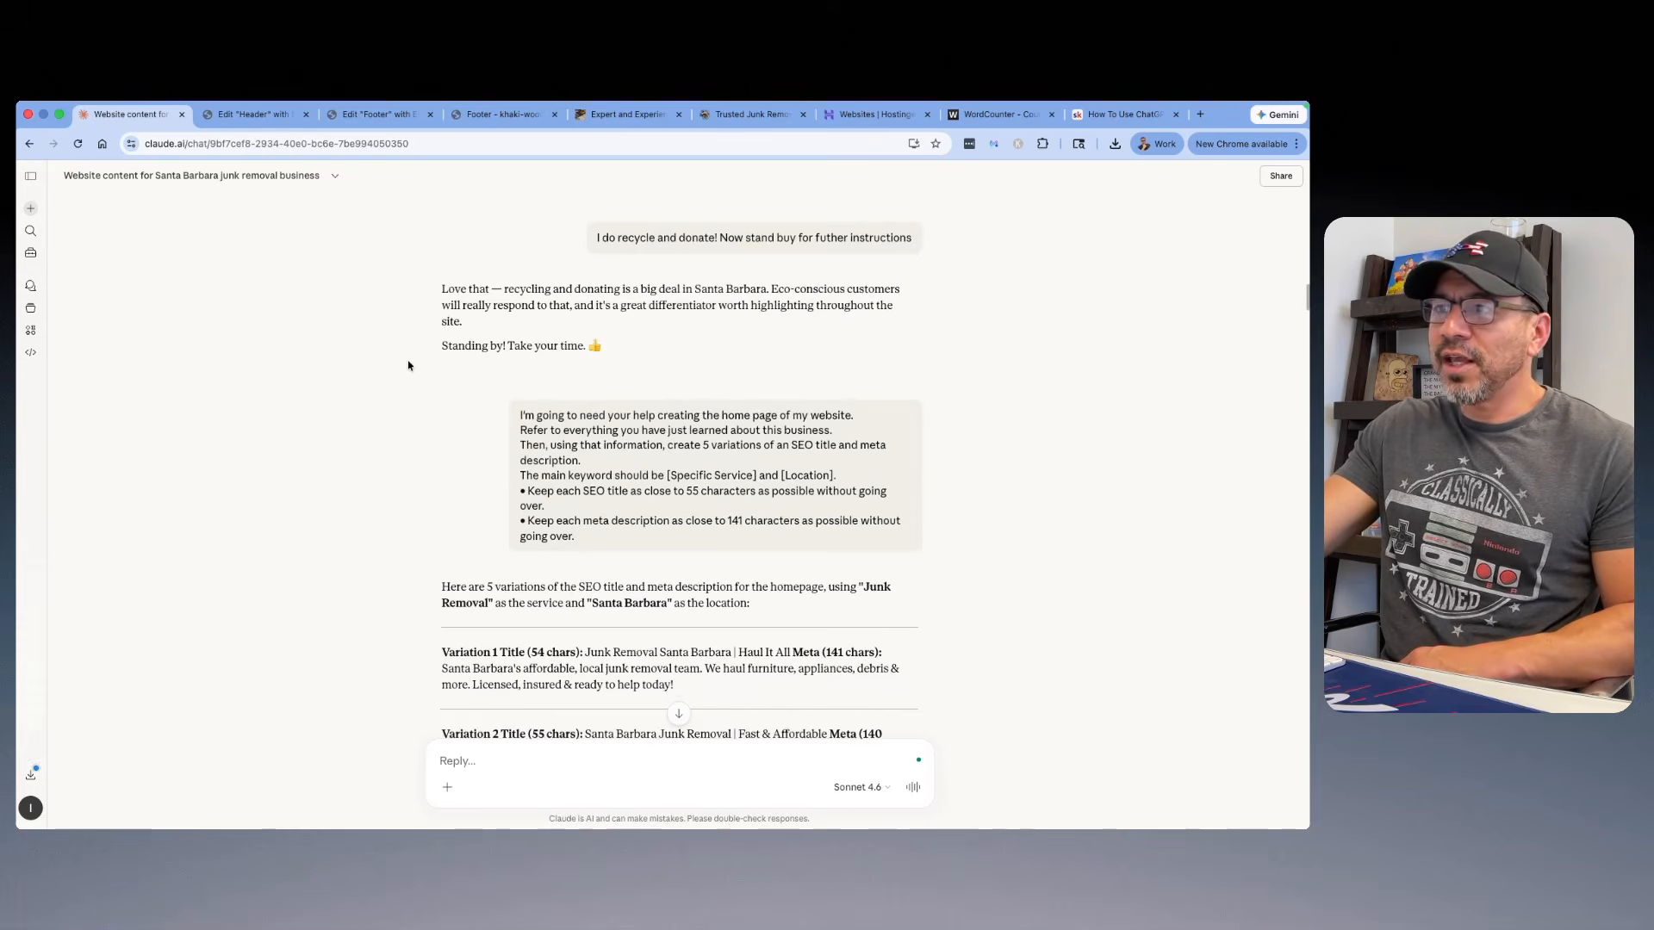
Step: Return to the header template, preview it in a new tab and open the WordPress dashboard from there
{"action": "left_click", "coordinate": [277, 117]}
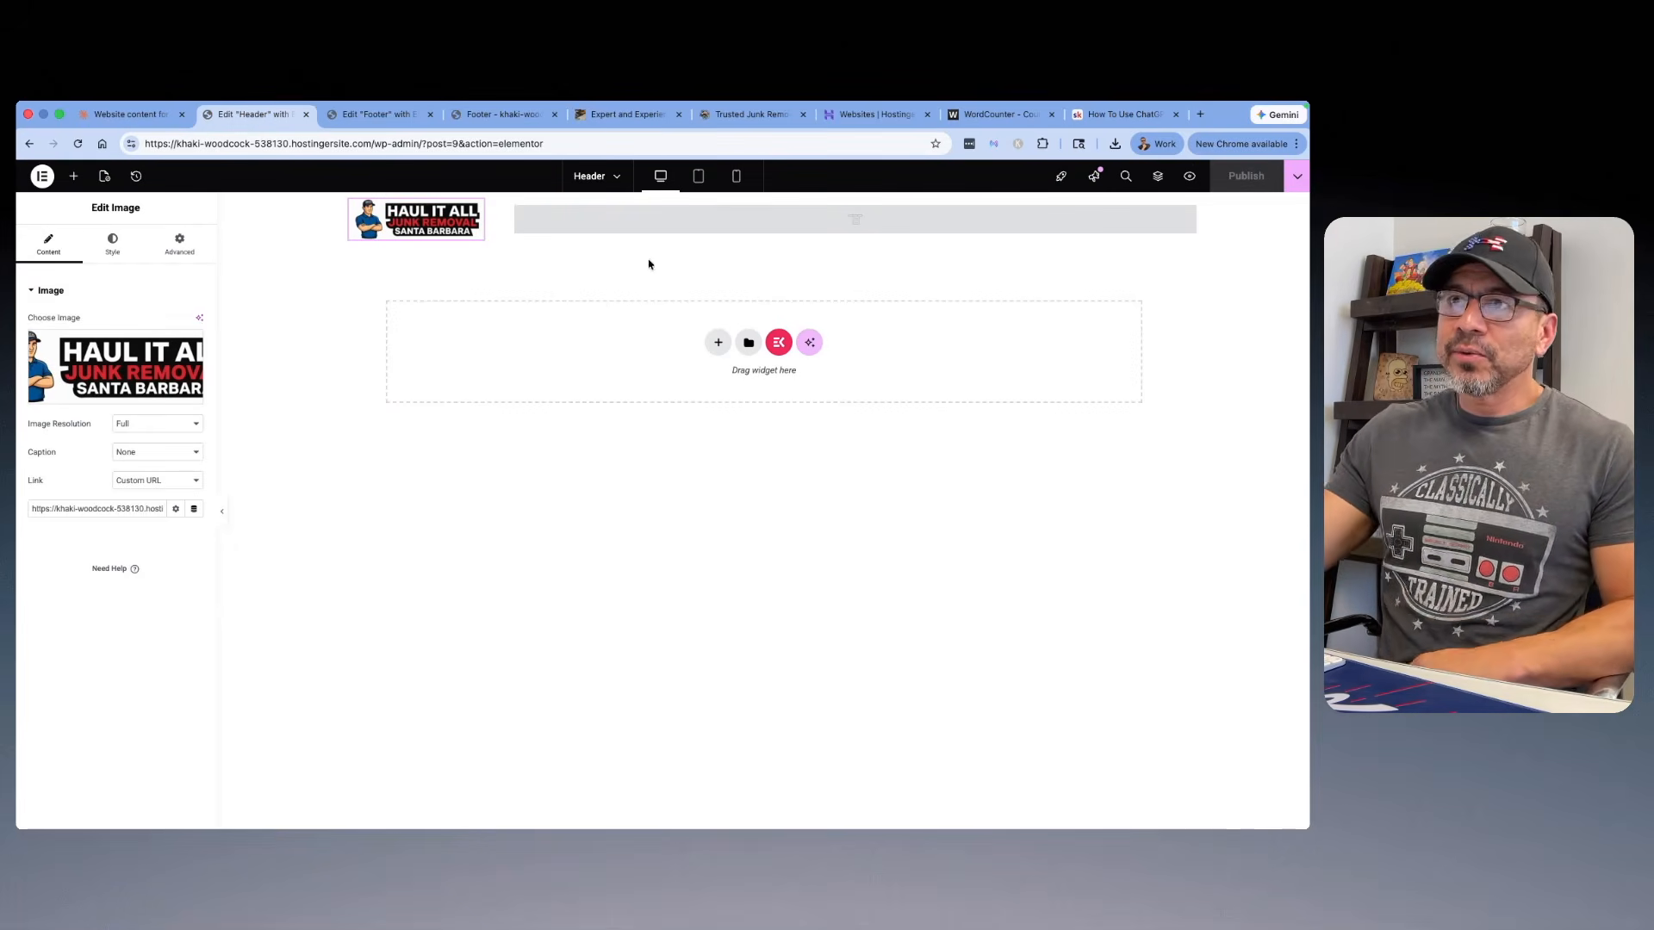
{"action": "left_click", "coordinate": [1189, 177]}
{"action": "mouse_move", "coordinate": [106, 182]}
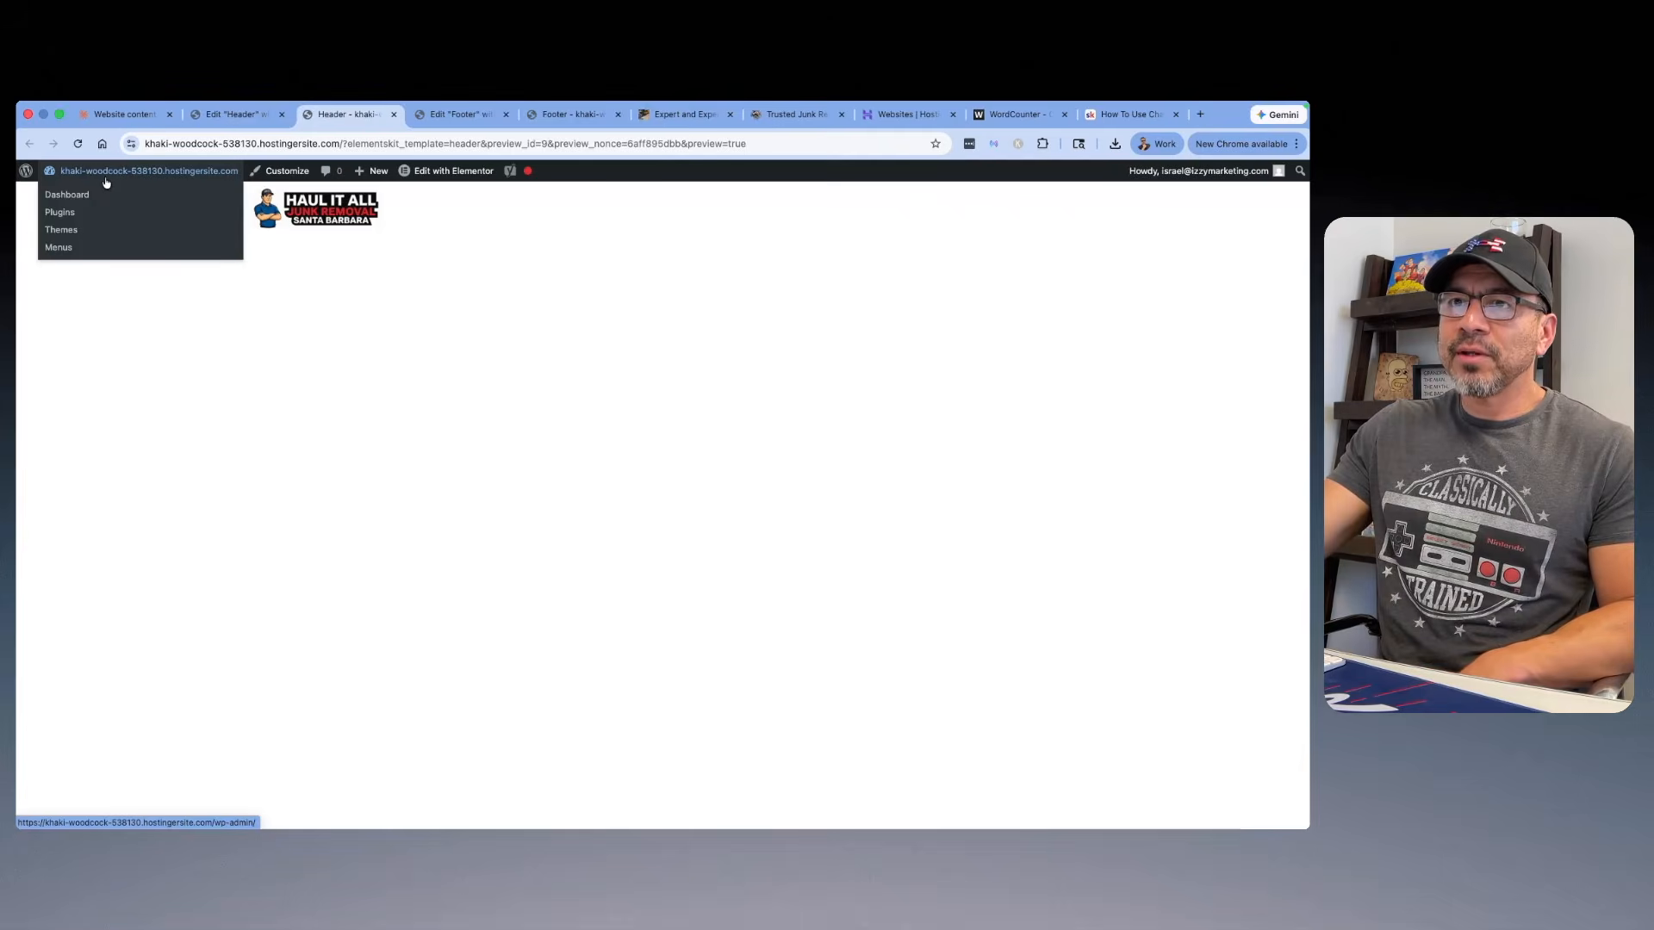
{"action": "left_click", "coordinate": [76, 203]}
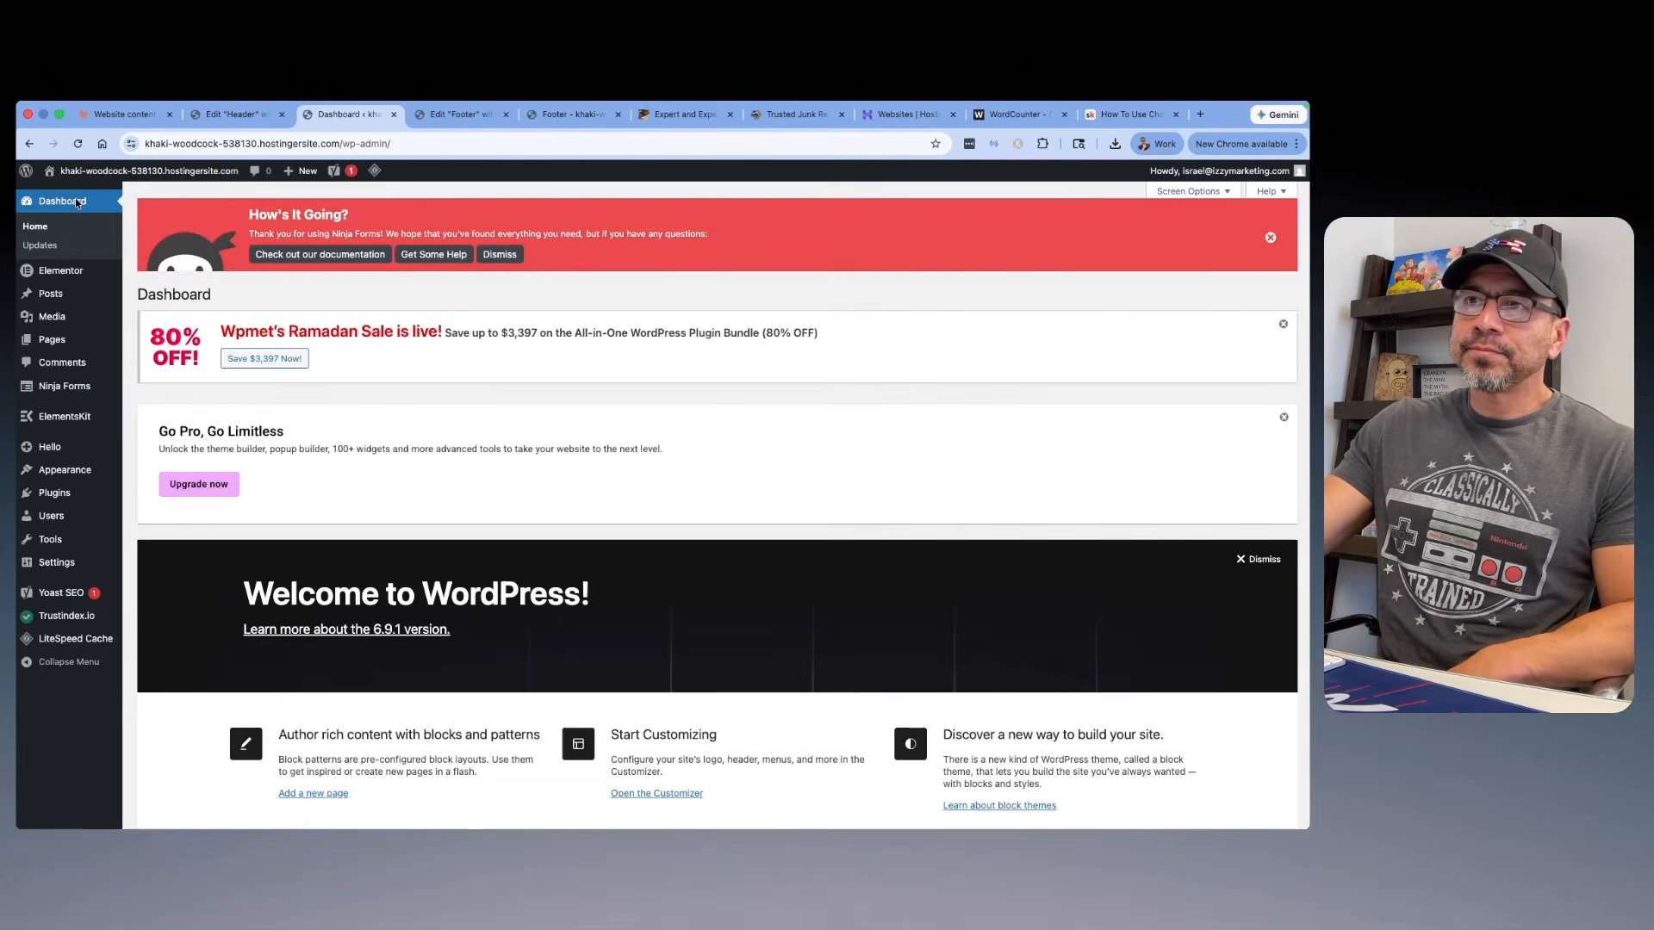
Step: Add a new page titled "Home", dismissing the editor welcome guide, and publish it
{"action": "mouse_move", "coordinate": [61, 349]}
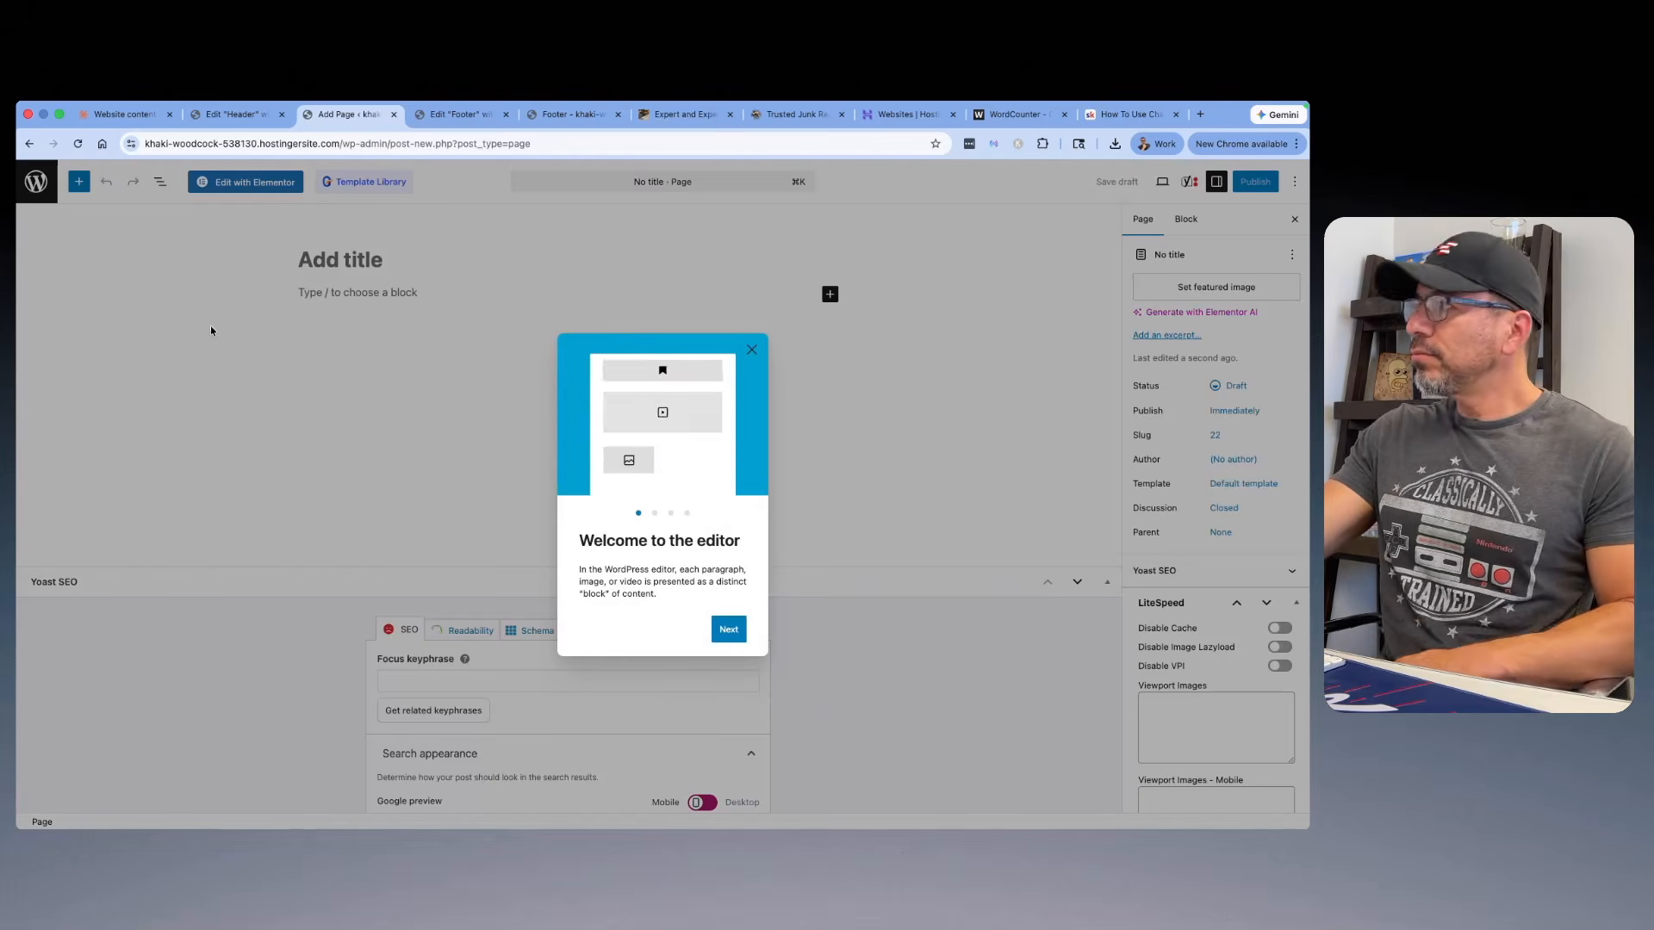
{"action": "left_click", "coordinate": [751, 351]}
{"action": "type", "text": "Home"}
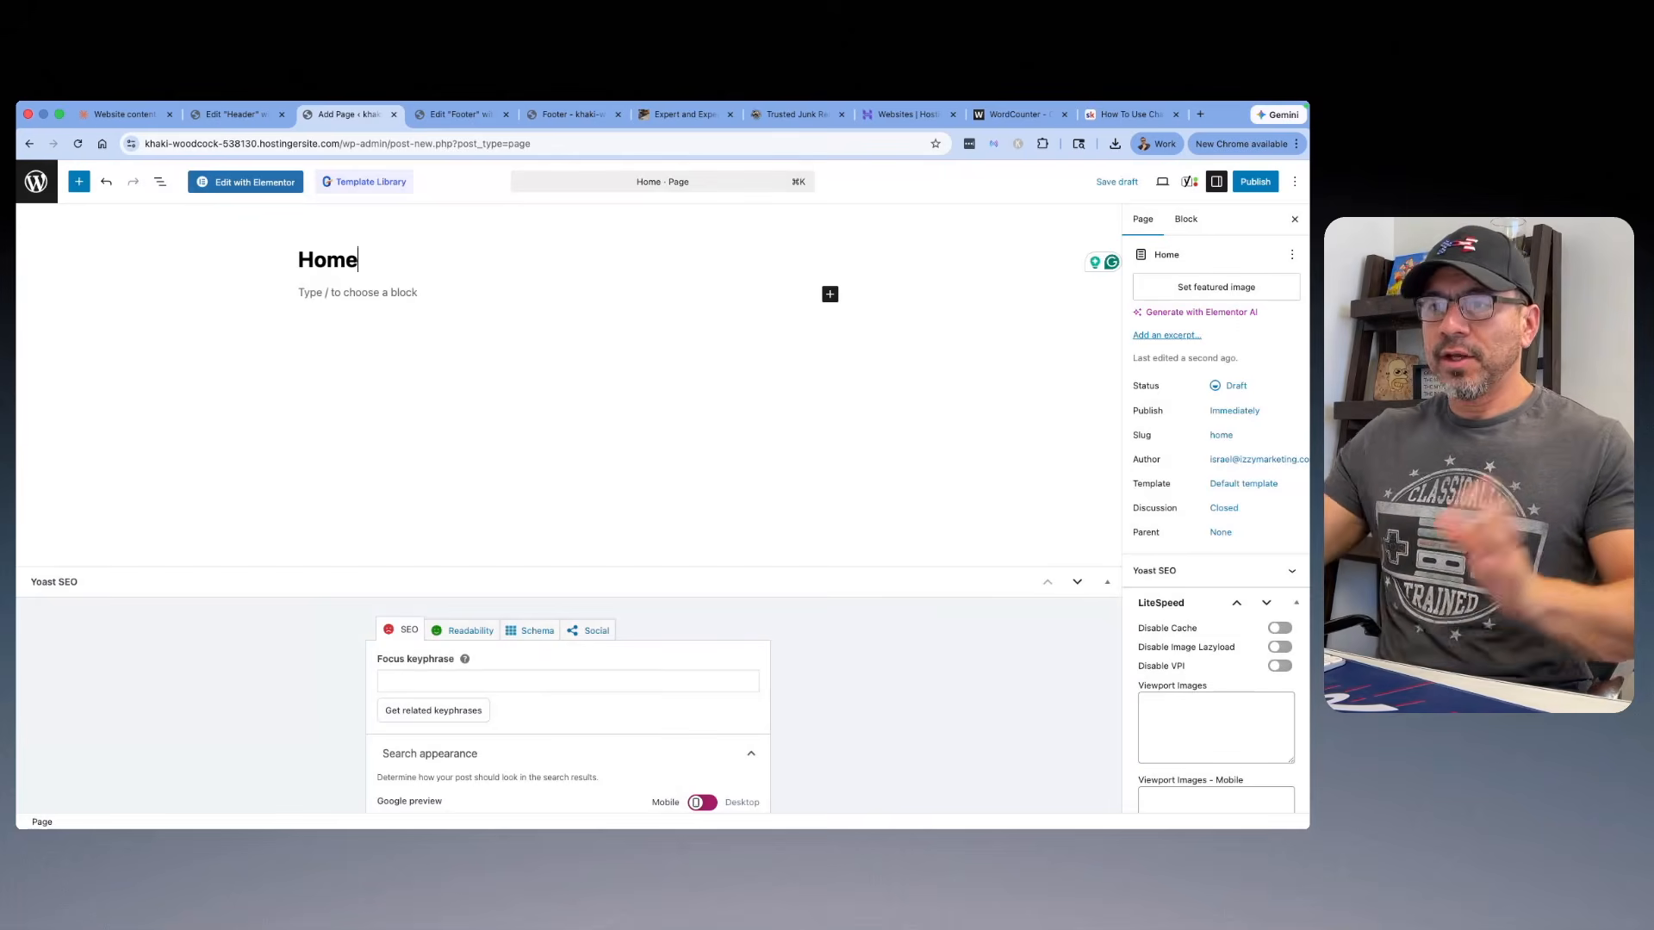
{"action": "left_click", "coordinate": [1256, 181]}
{"action": "left_click", "coordinate": [1258, 181]}
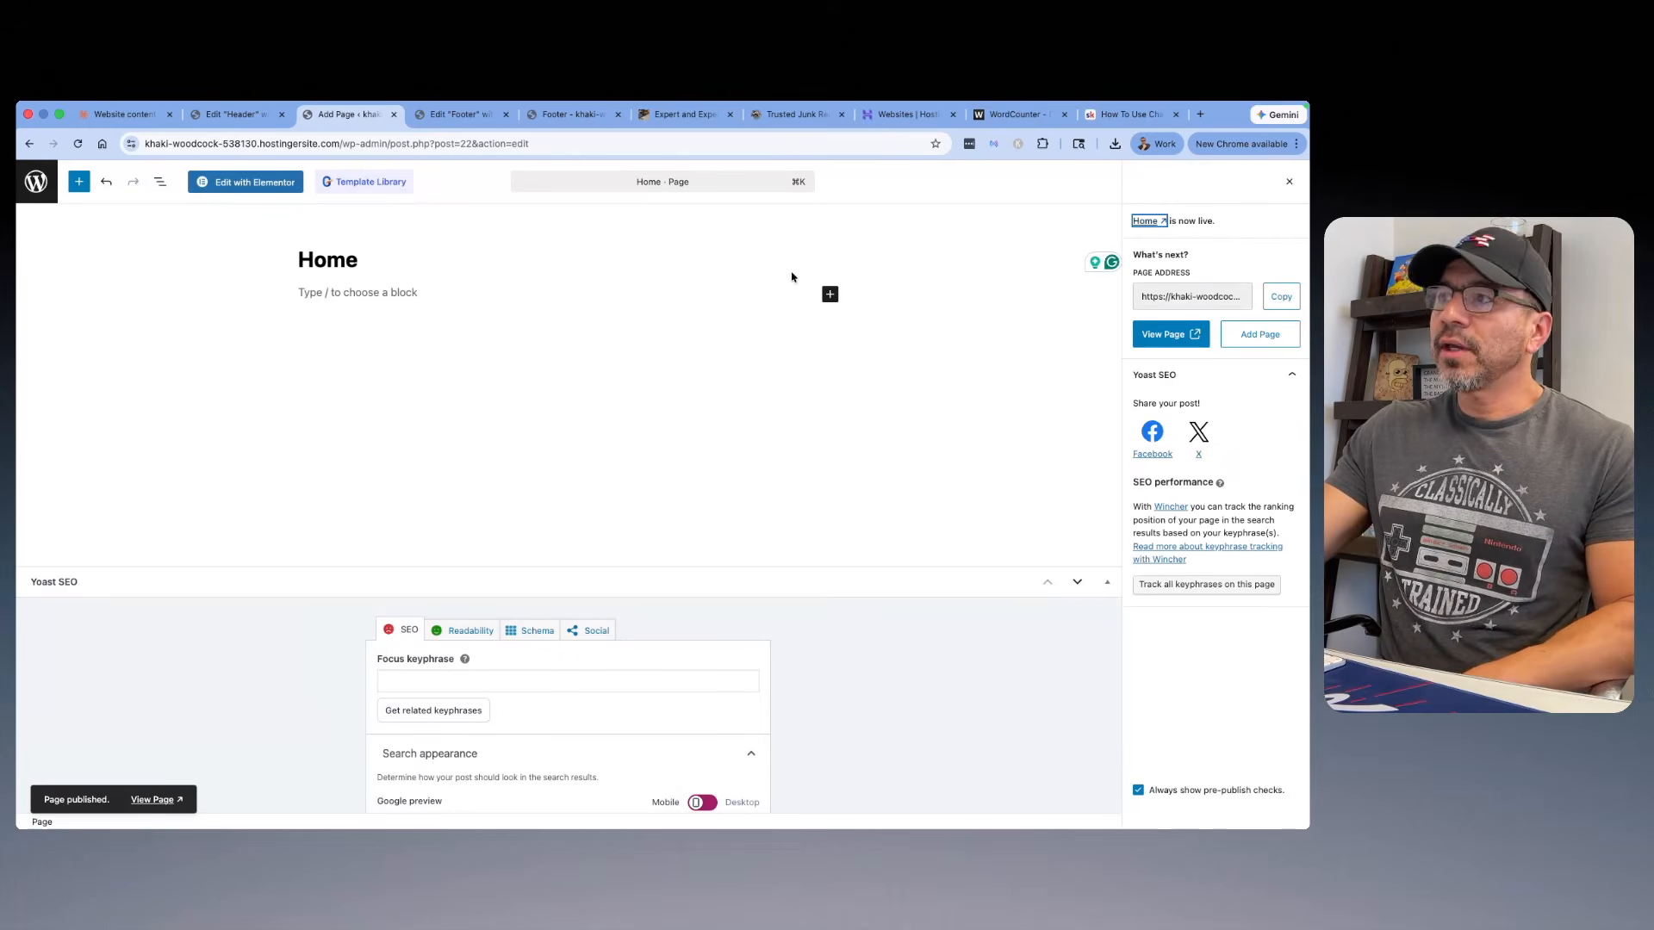
Step: Edit the Home page with Elementor and add a single-column Flexbox container below the page title
{"action": "left_click", "coordinate": [235, 189]}
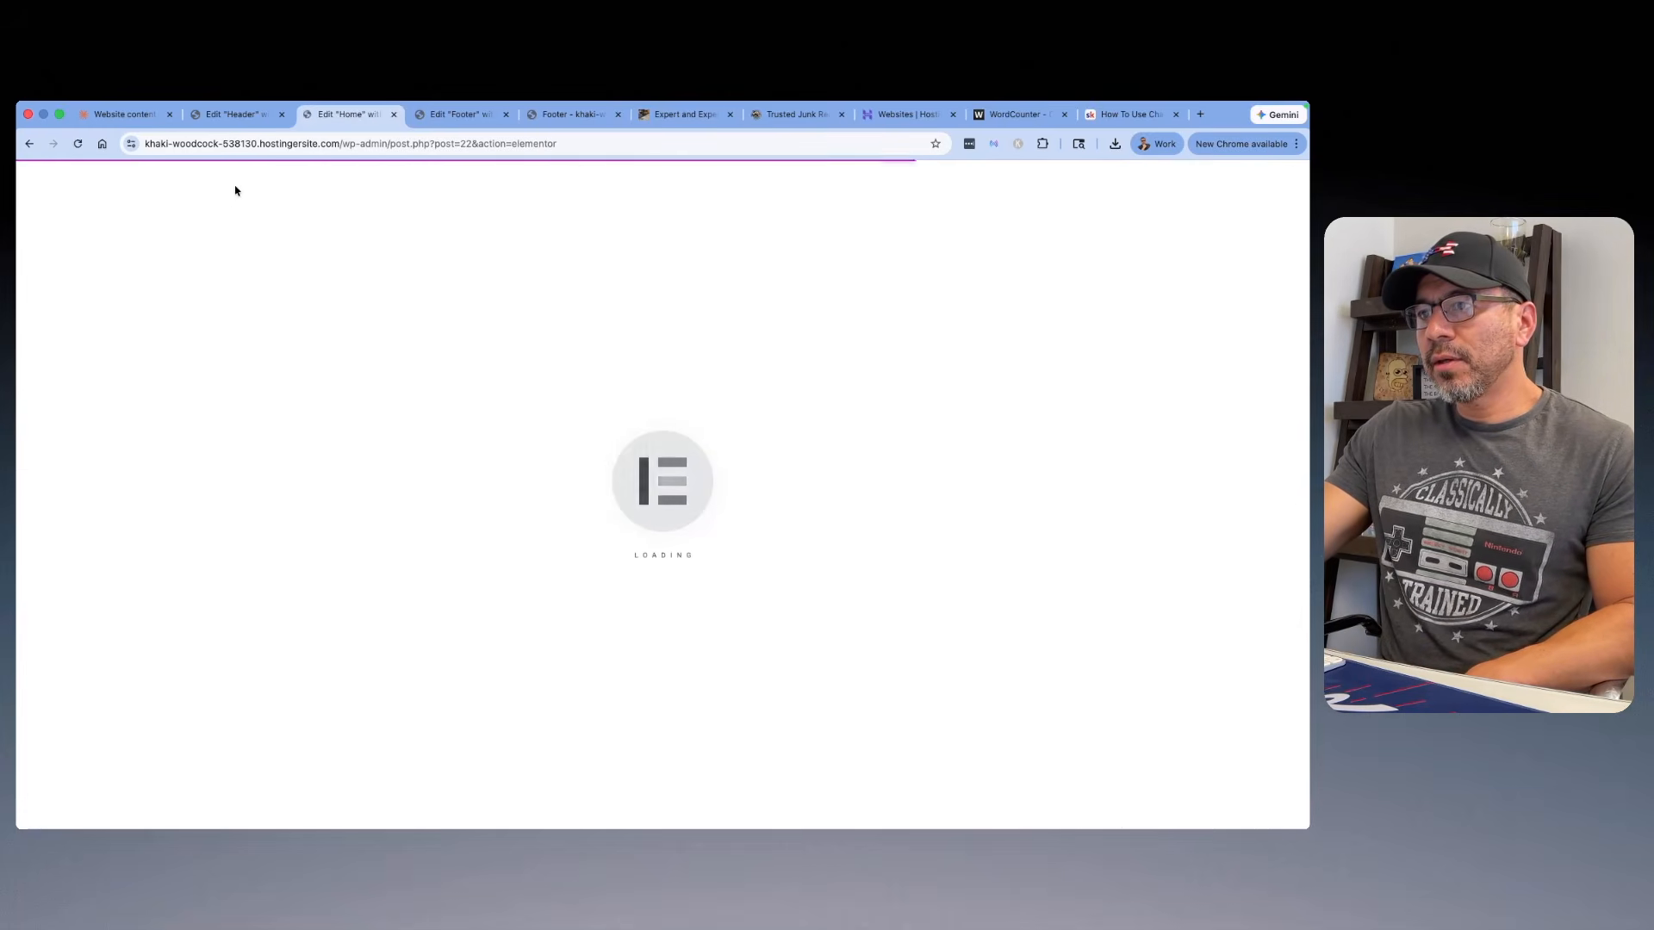
{"action": "left_click", "coordinate": [273, 317]}
{"action": "scroll", "coordinate": [386, 248], "scroll_direction": "down", "scroll_amount": 2}
{"action": "scroll", "coordinate": [386, 248], "scroll_direction": "up", "scroll_amount": 2}
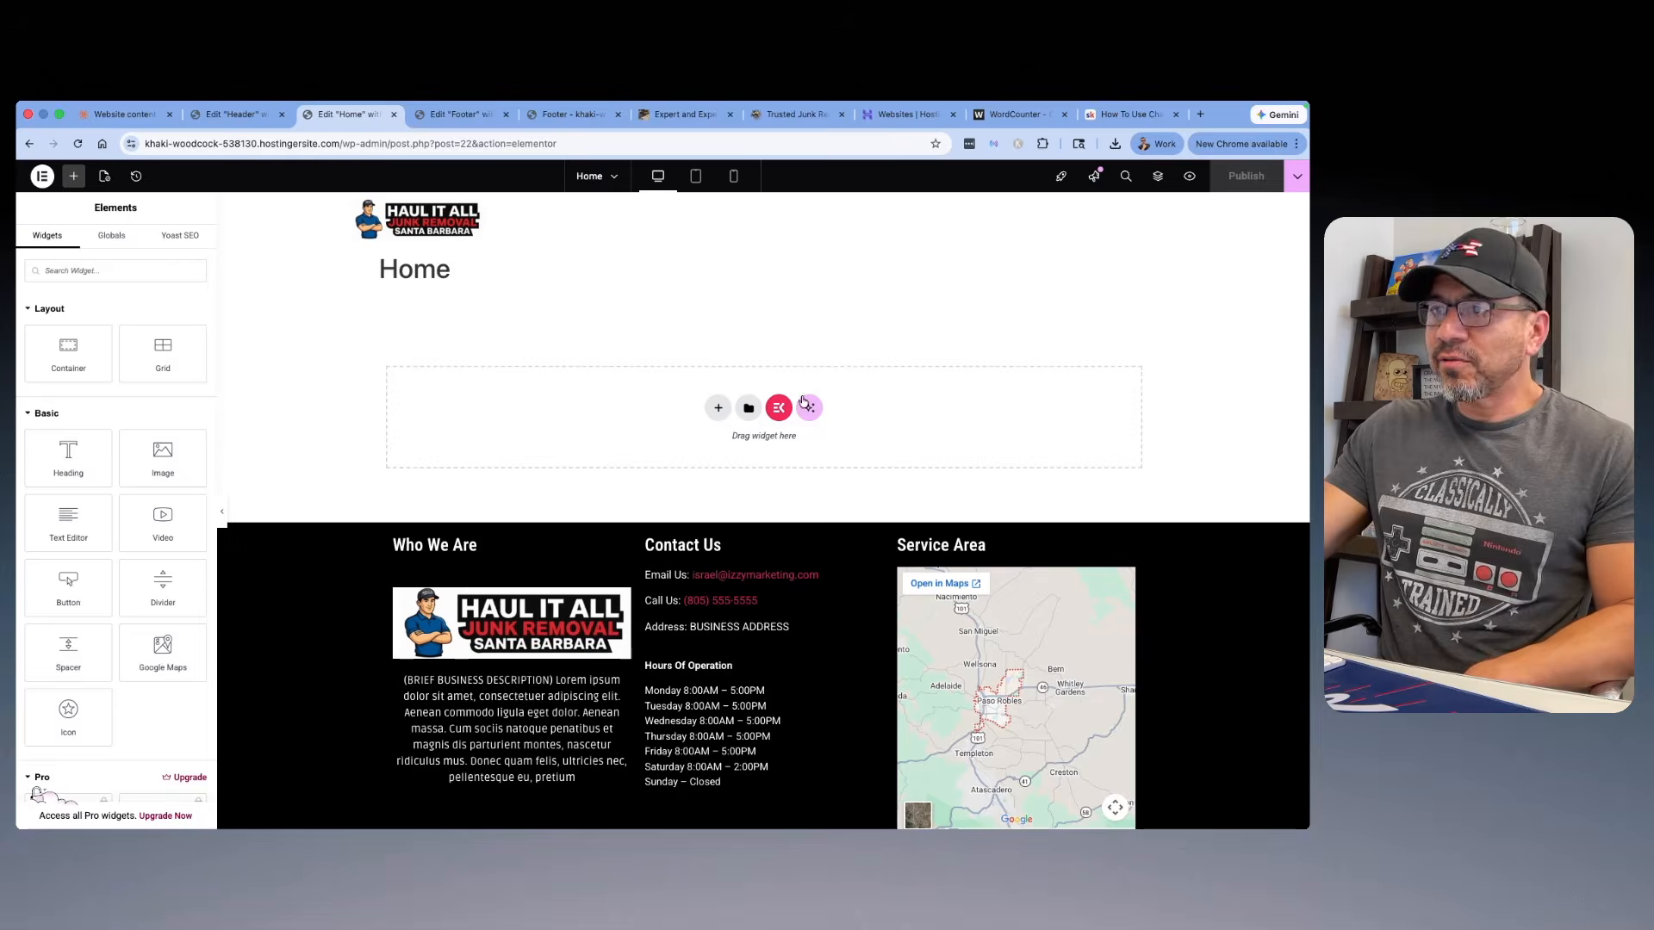
{"action": "left_click", "coordinate": [719, 408]}
{"action": "left_click", "coordinate": [746, 444]}
{"action": "left_click", "coordinate": [590, 443]}
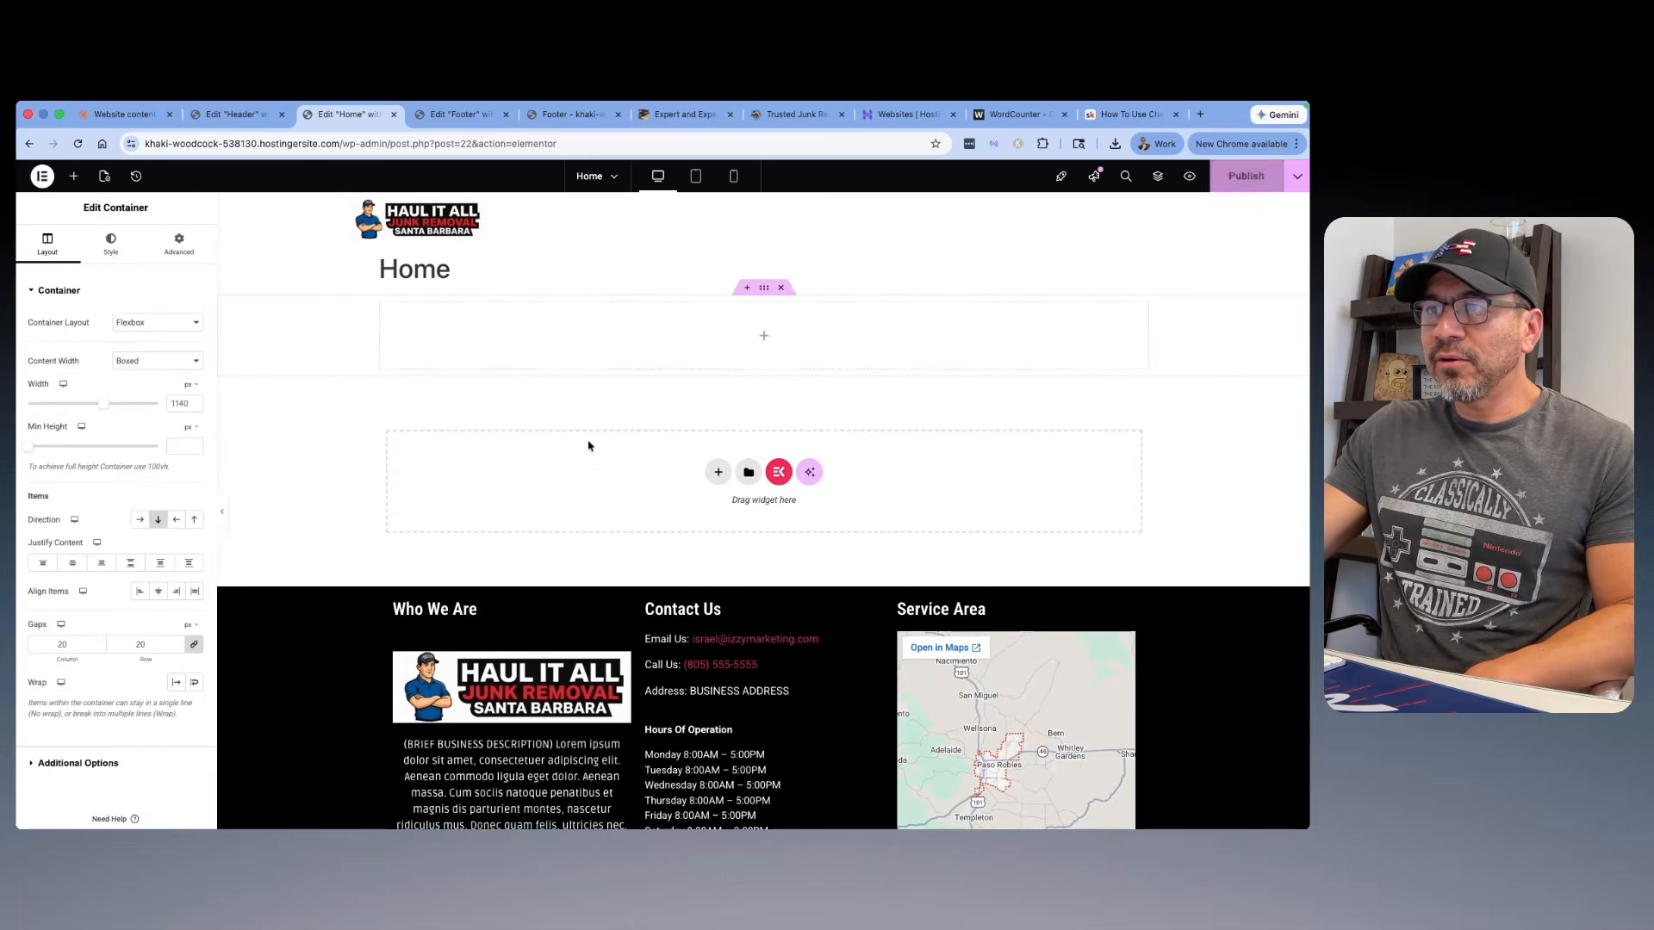
Step: Add a Heading widget to the new container and view the heading's style settings
{"action": "left_click", "coordinate": [74, 176]}
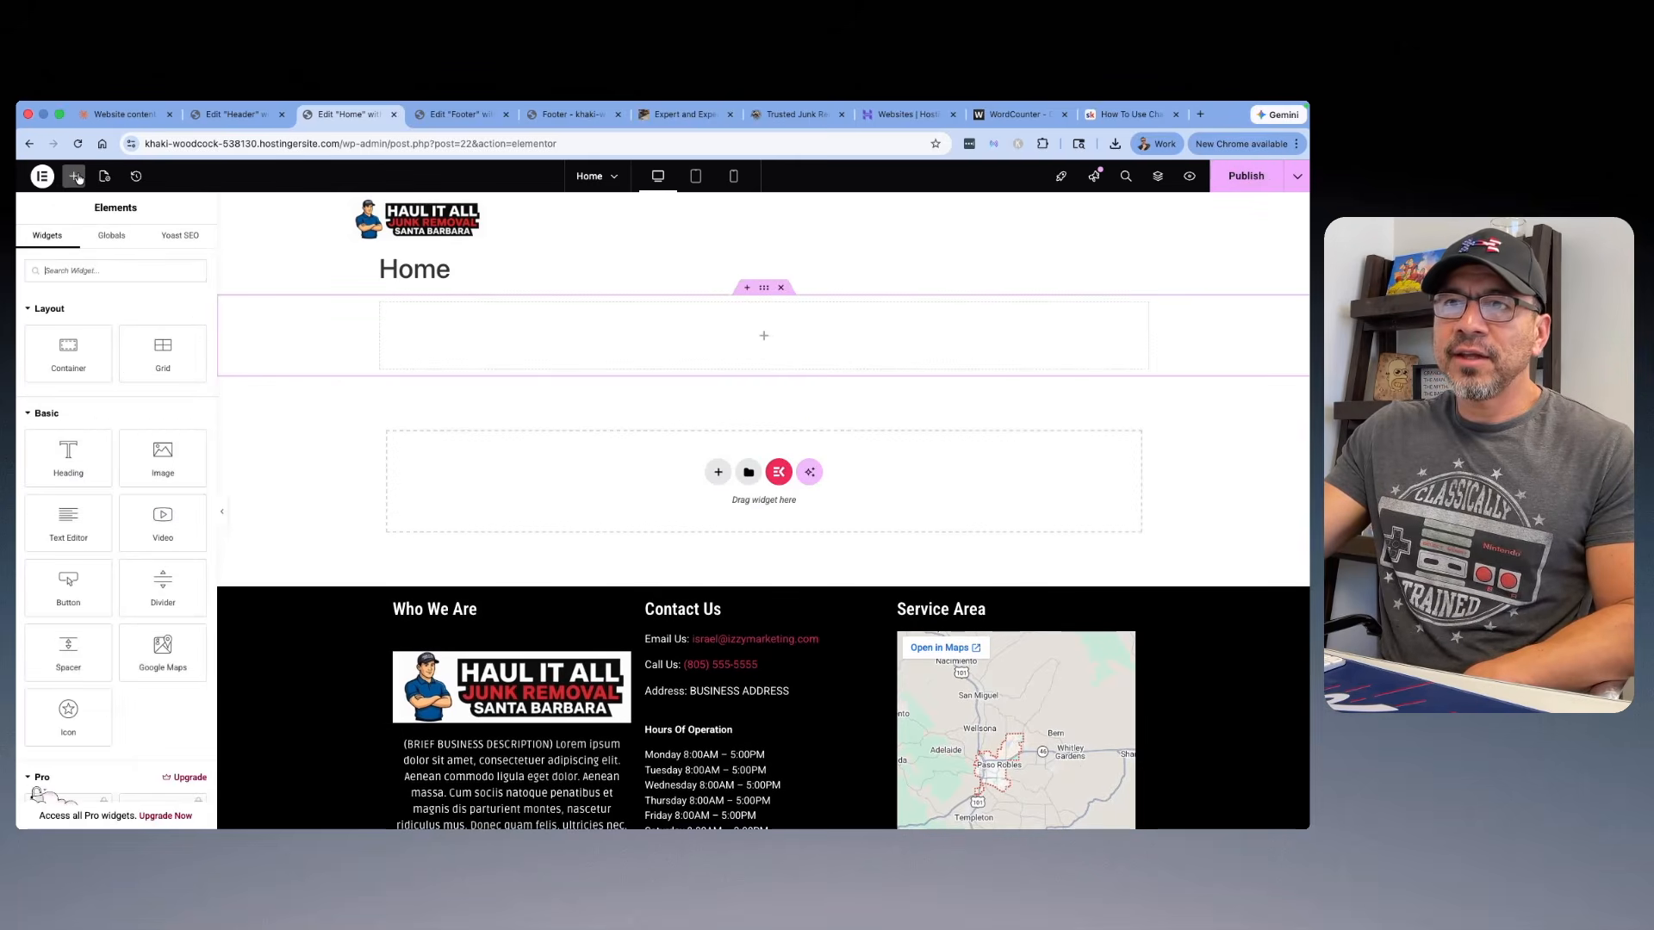
{"action": "left_click_drag", "start_coordinate": [75, 449], "coordinate": [697, 338]}
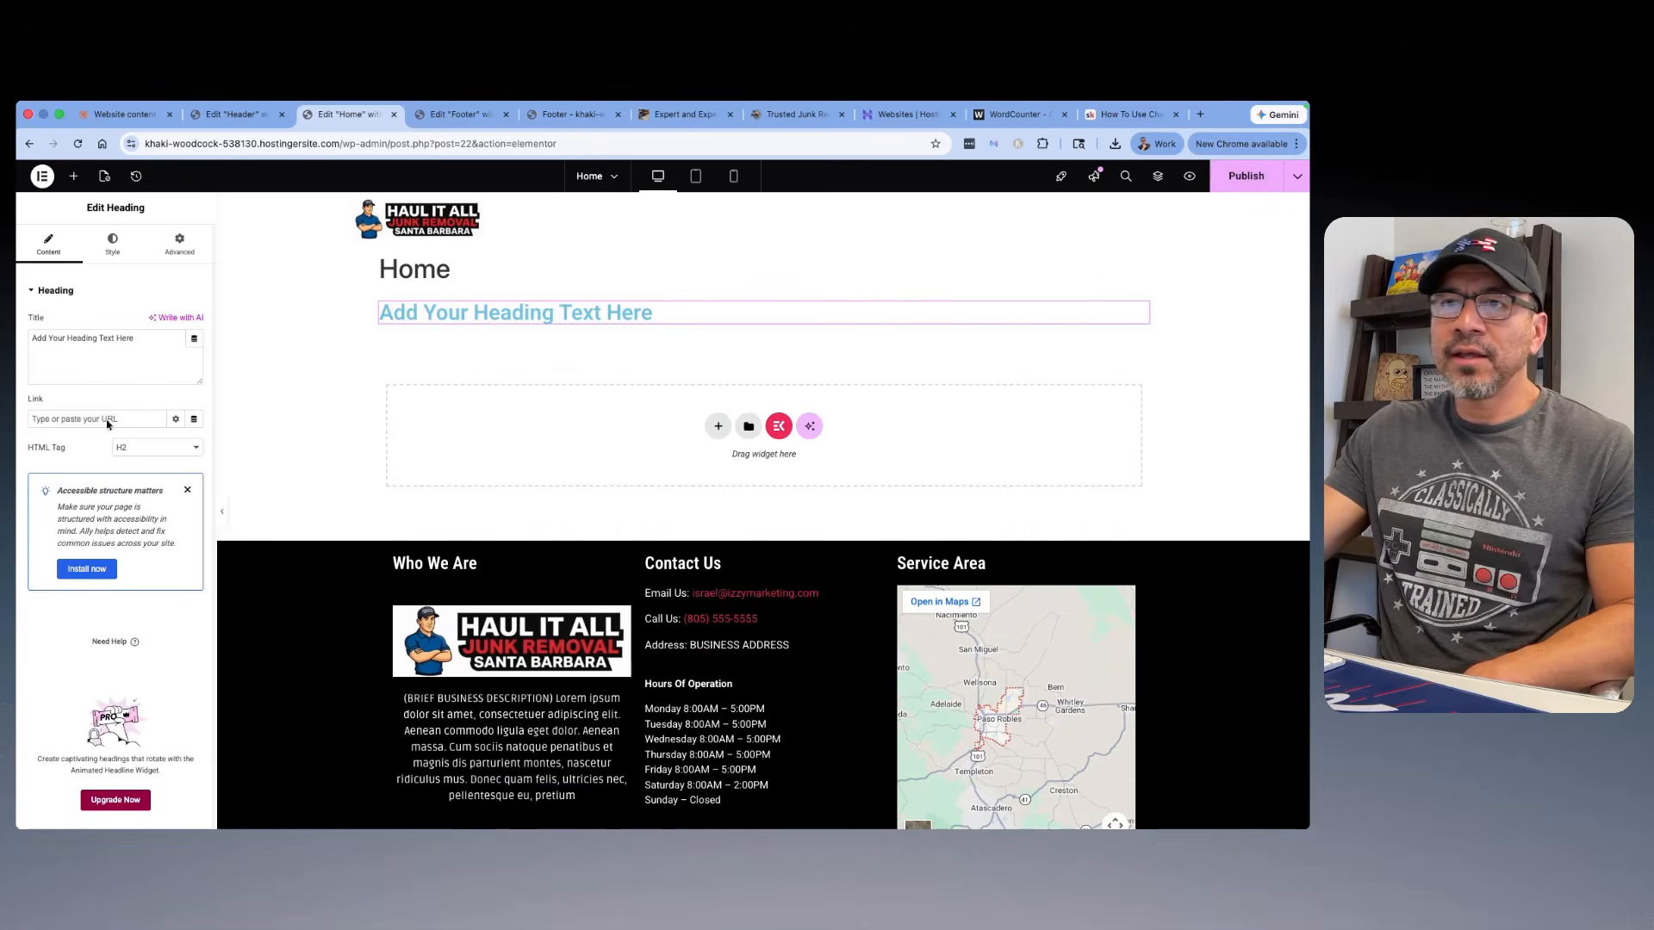
{"action": "left_click", "coordinate": [113, 244]}
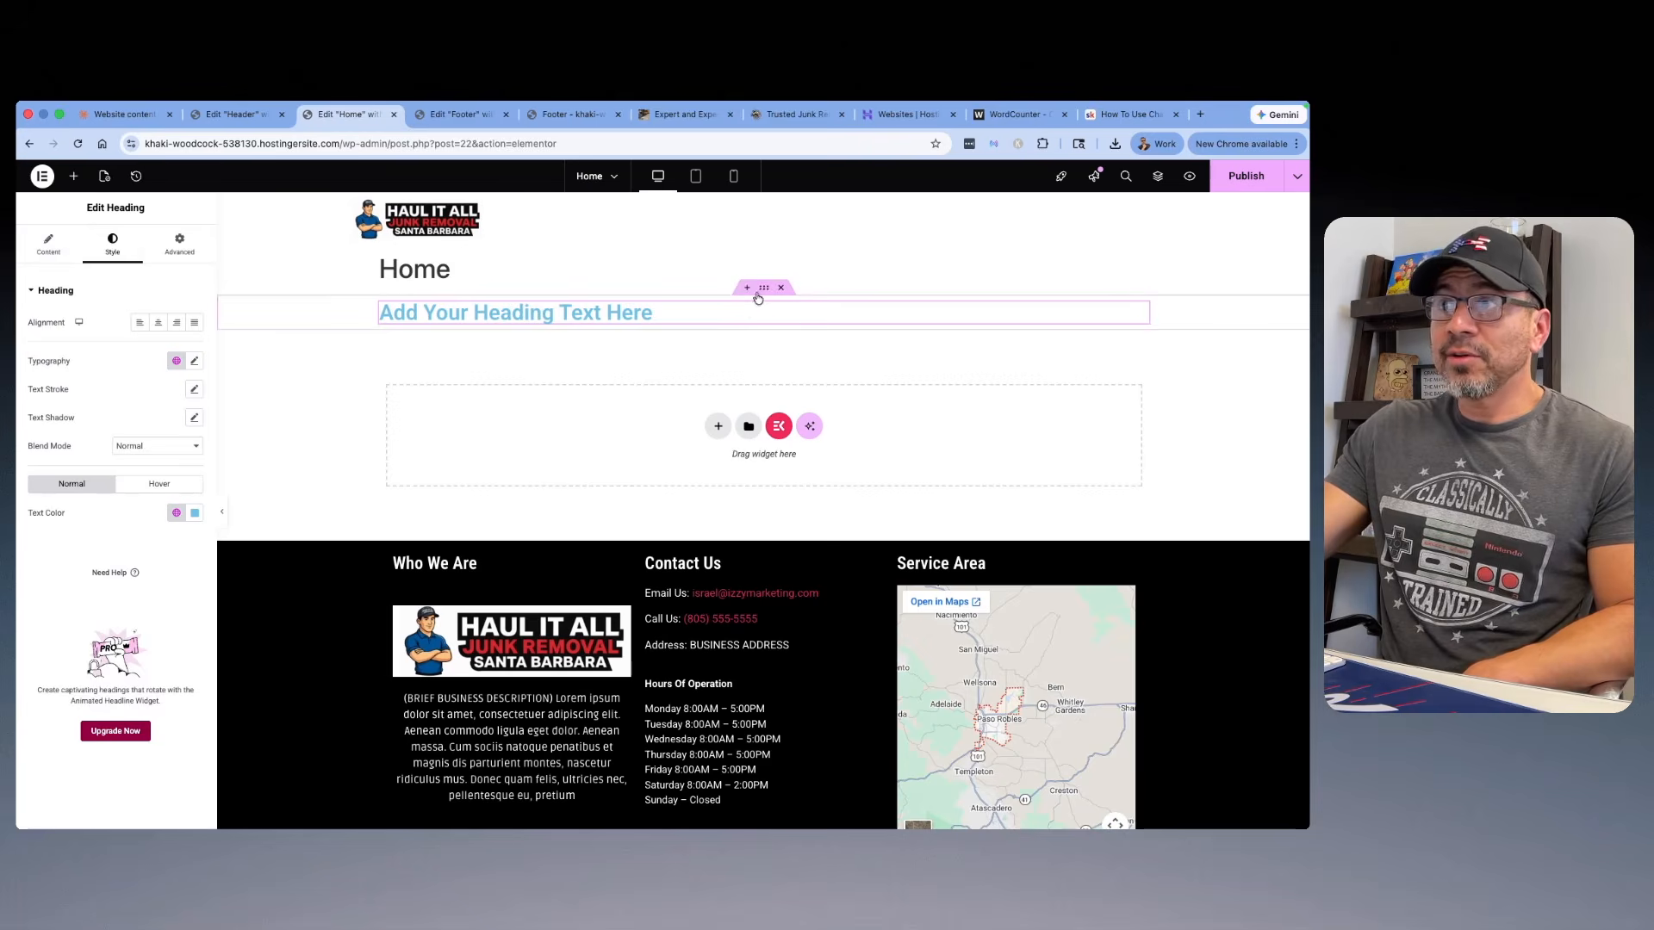
Step: Open the Background Overlay style settings of the container holding the heading
{"action": "left_click", "coordinate": [758, 296]}
{"action": "left_click", "coordinate": [102, 249]}
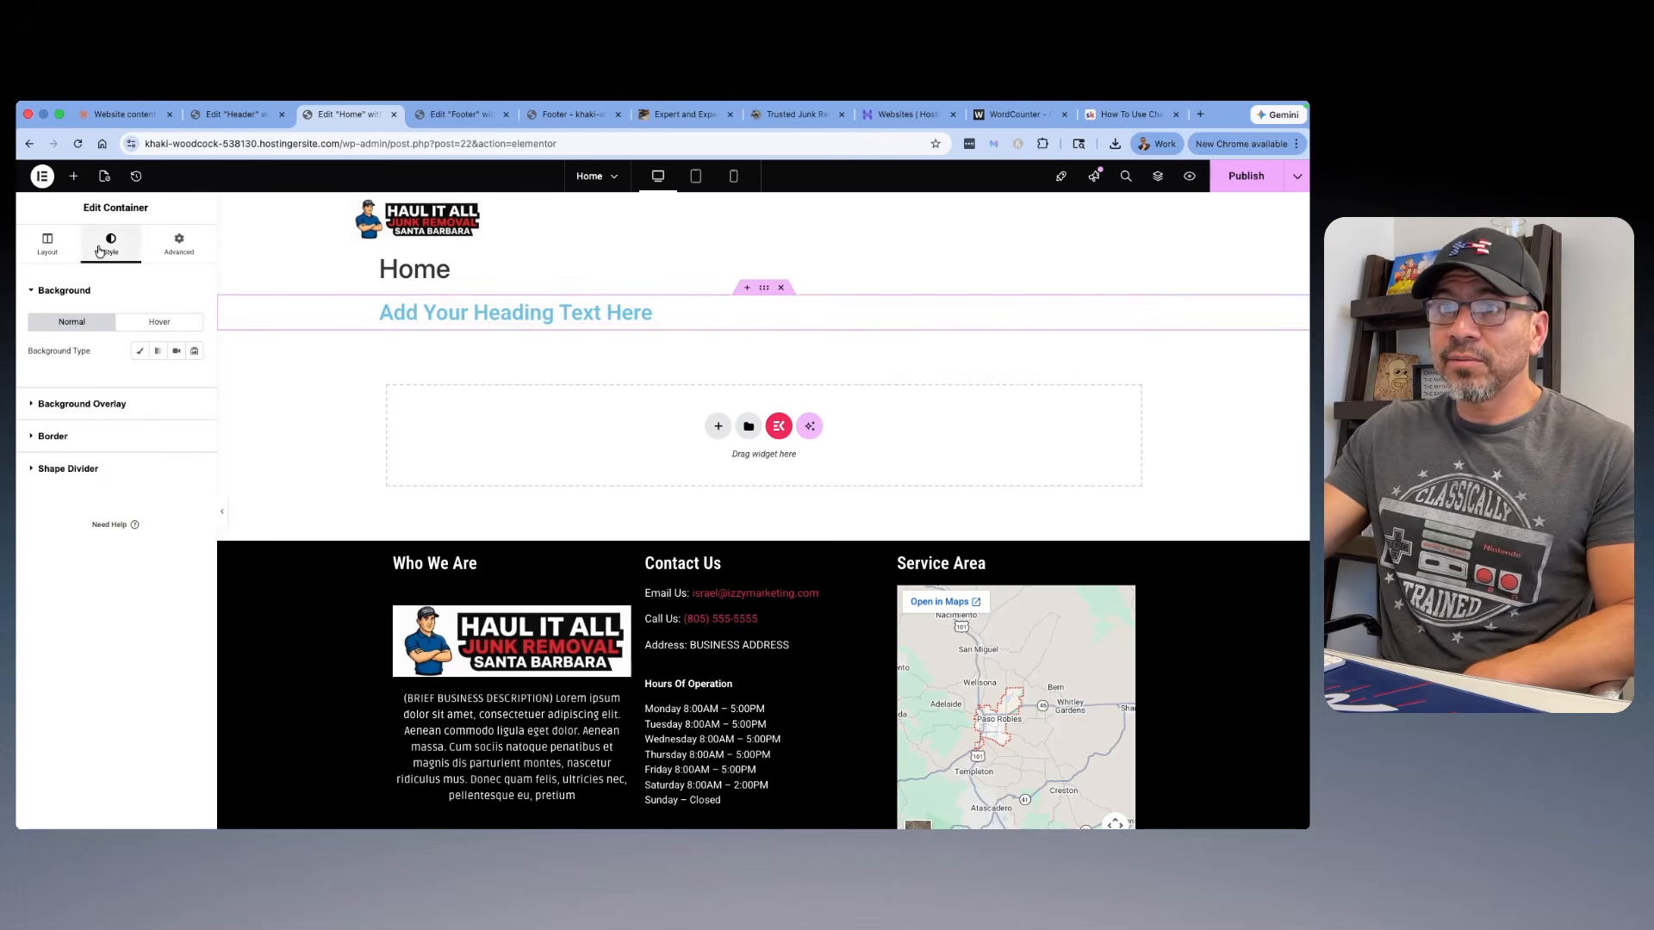
{"action": "left_click", "coordinate": [89, 405]}
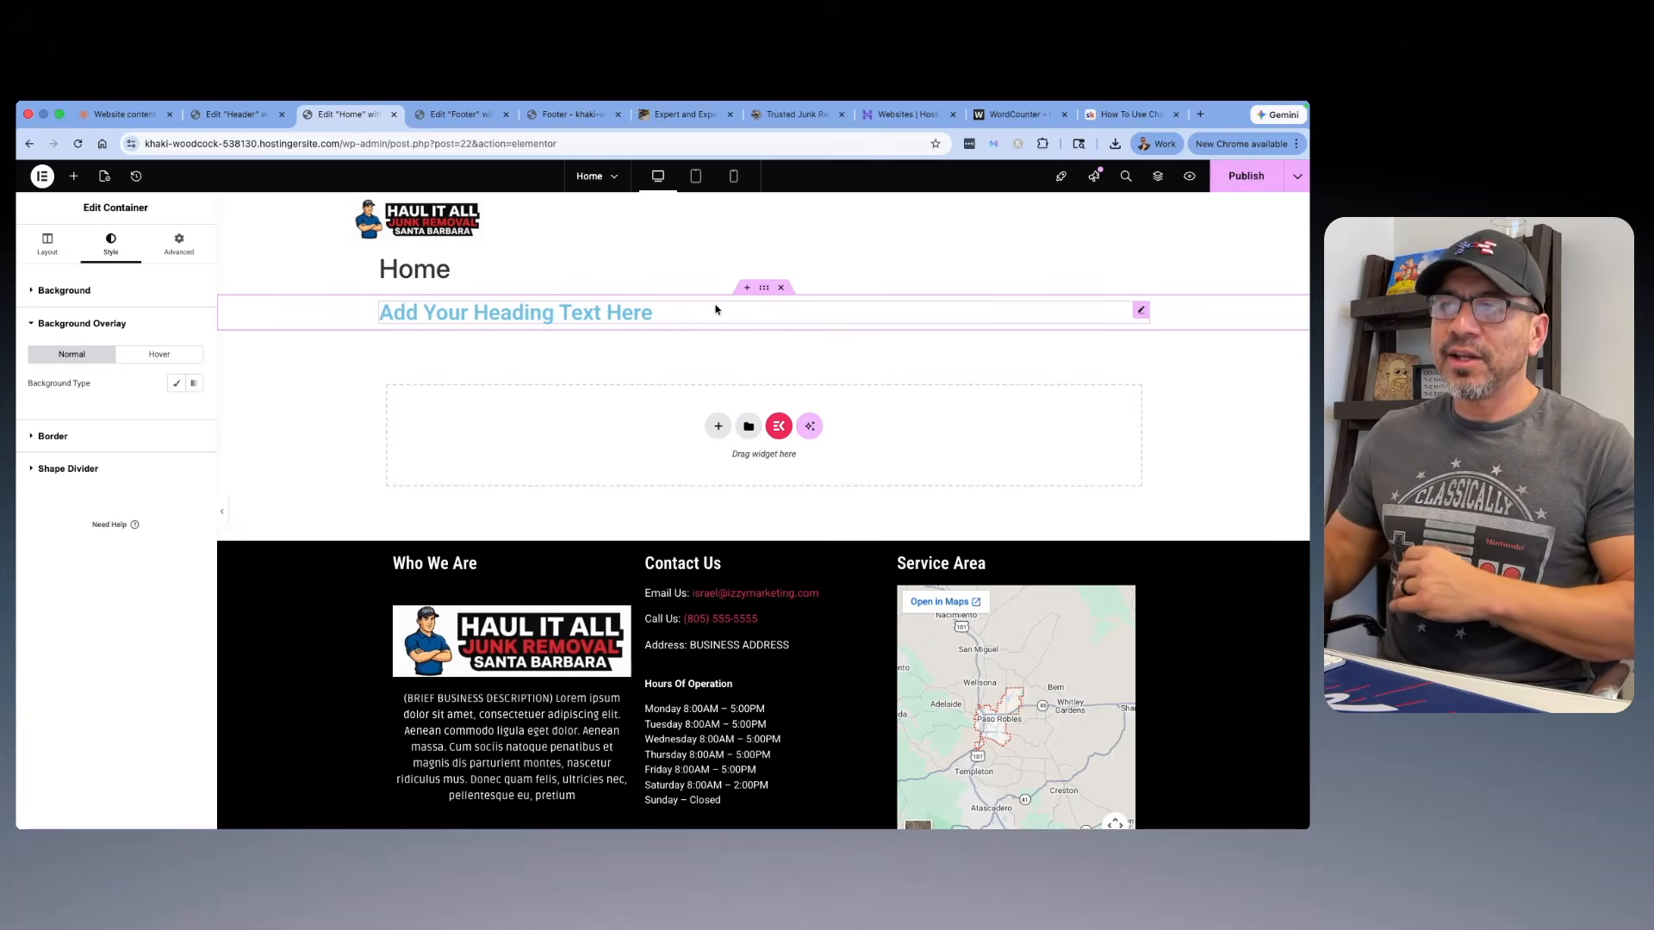
Step: Delete the heading container from the Home page and open the site's saved templates in the library
{"action": "left_click", "coordinate": [783, 289]}
{"action": "left_click", "coordinate": [747, 408]}
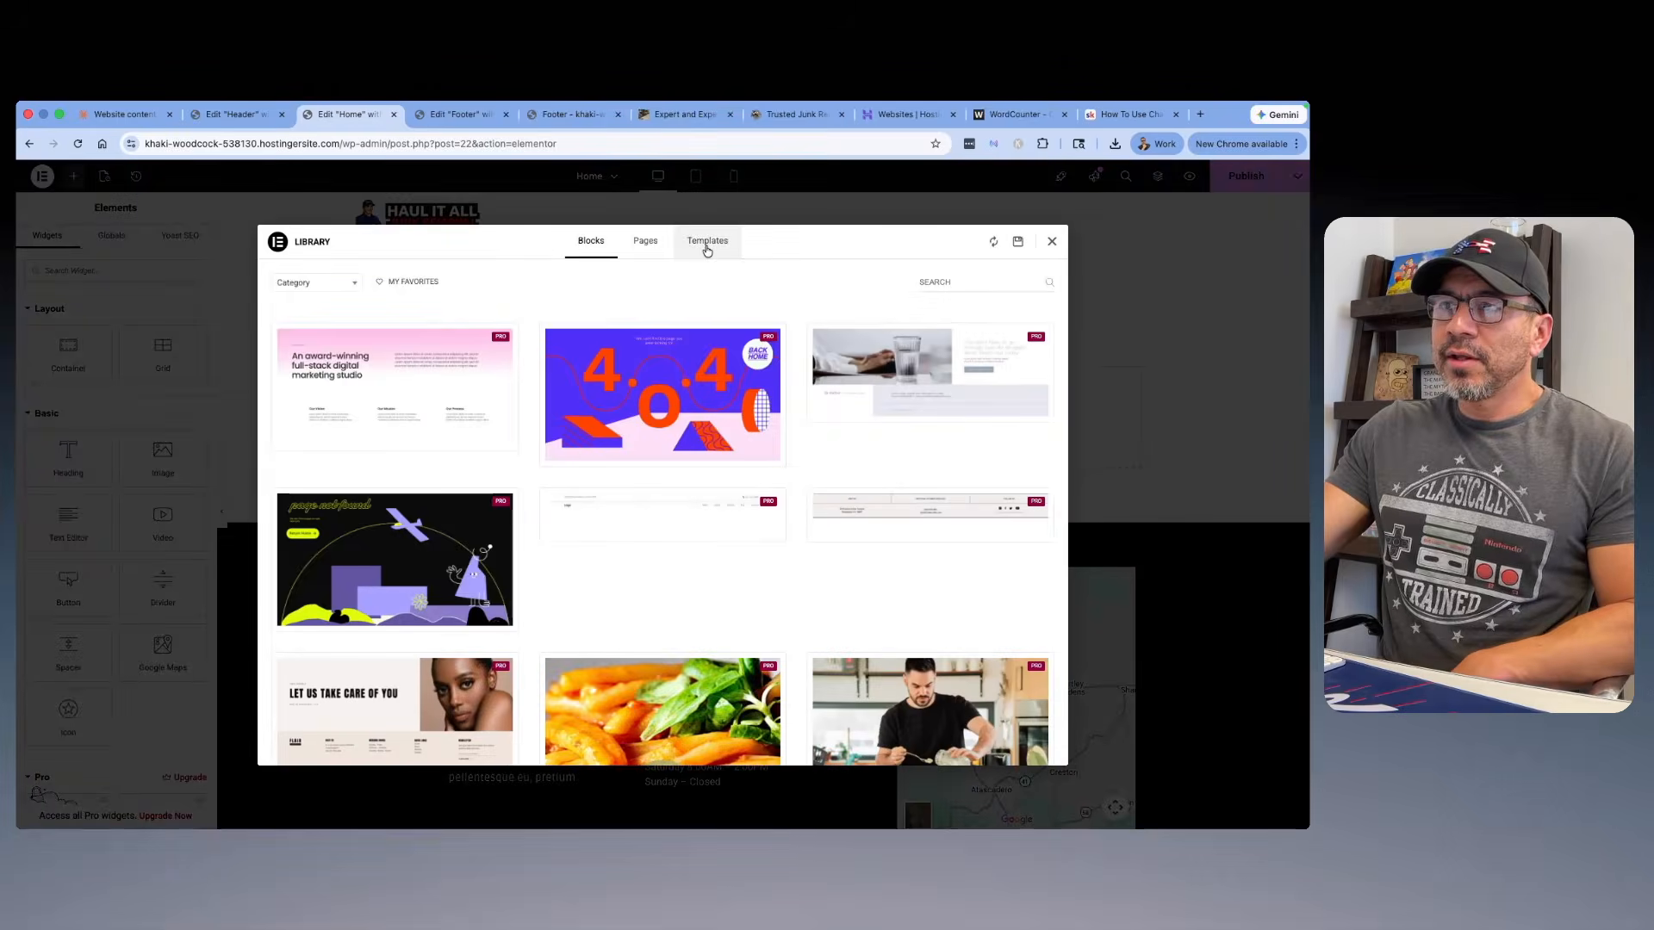
{"action": "left_click", "coordinate": [703, 246]}
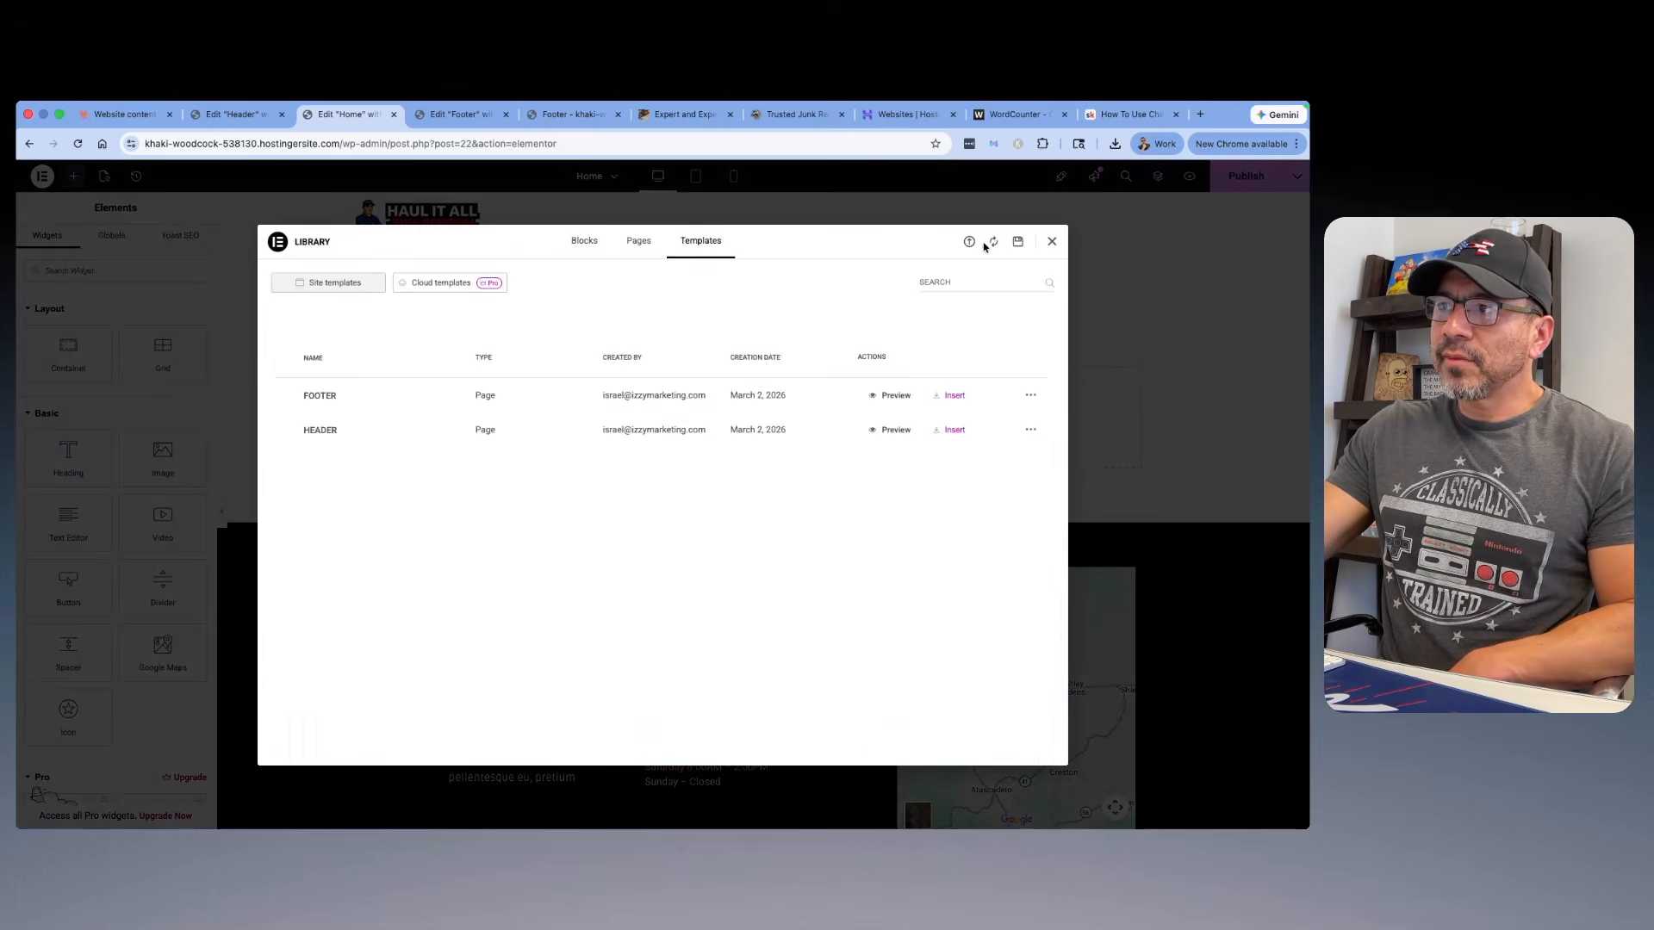
Step: Import NEW HOME PAGE.json from the desktop's untitled folder into the template library, accepting the JSON warning and disabling it for future imports
{"action": "left_click", "coordinate": [970, 243]}
{"action": "left_click", "coordinate": [690, 513]}
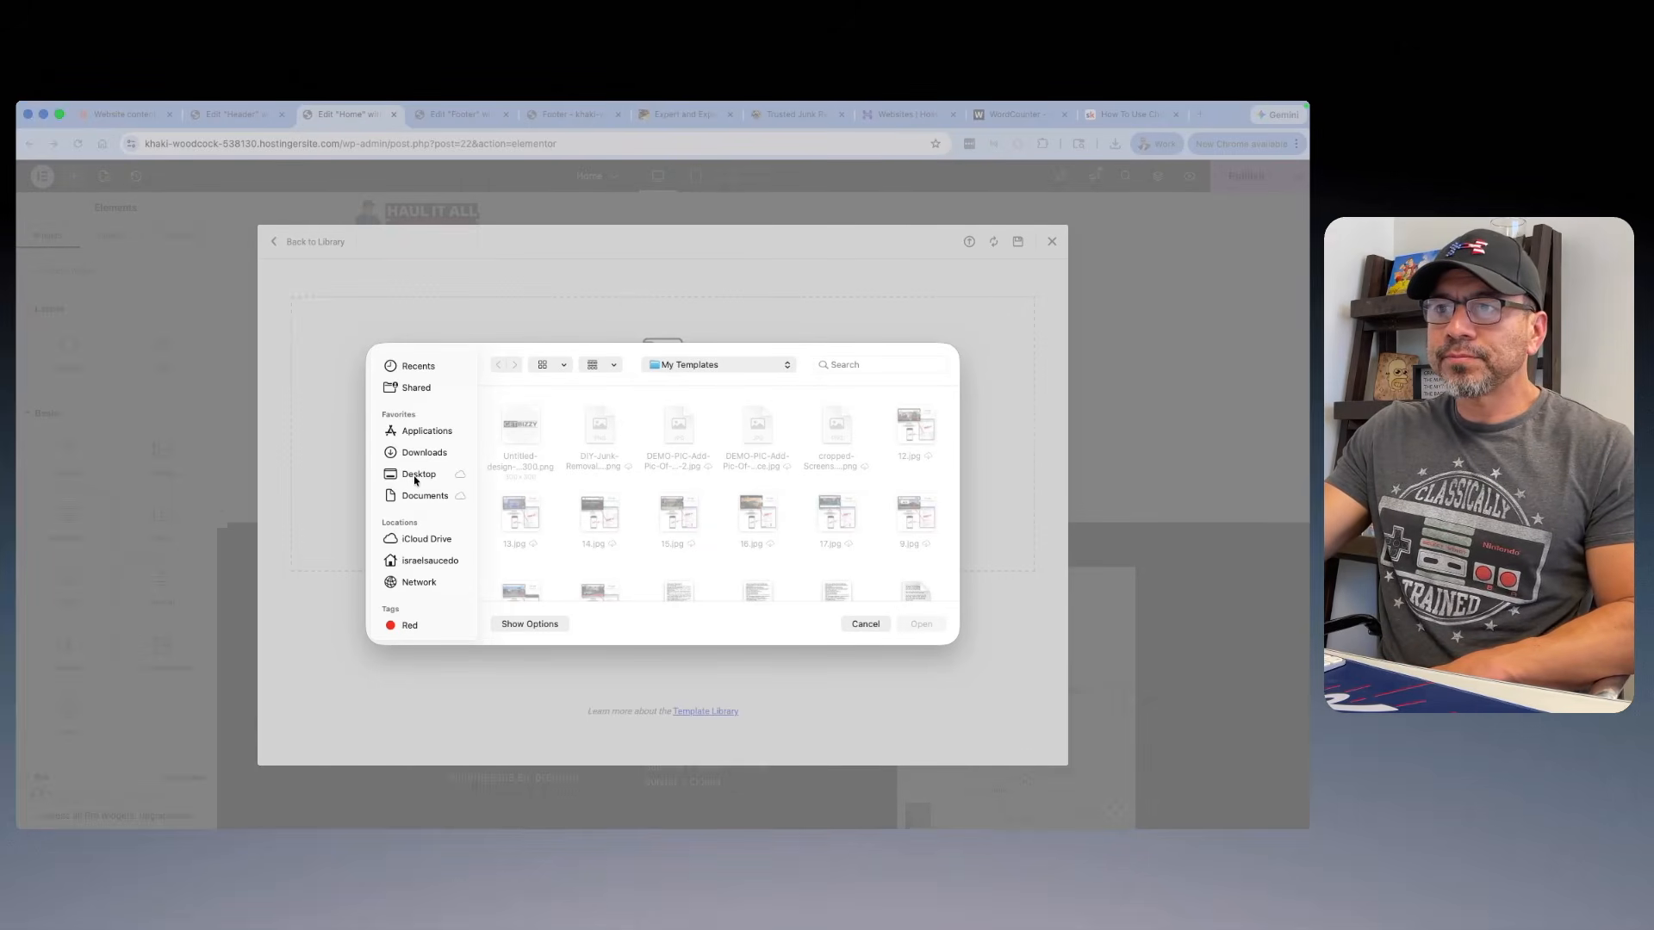
{"action": "left_click", "coordinate": [414, 480]}
{"action": "double_click", "coordinate": [518, 421]}
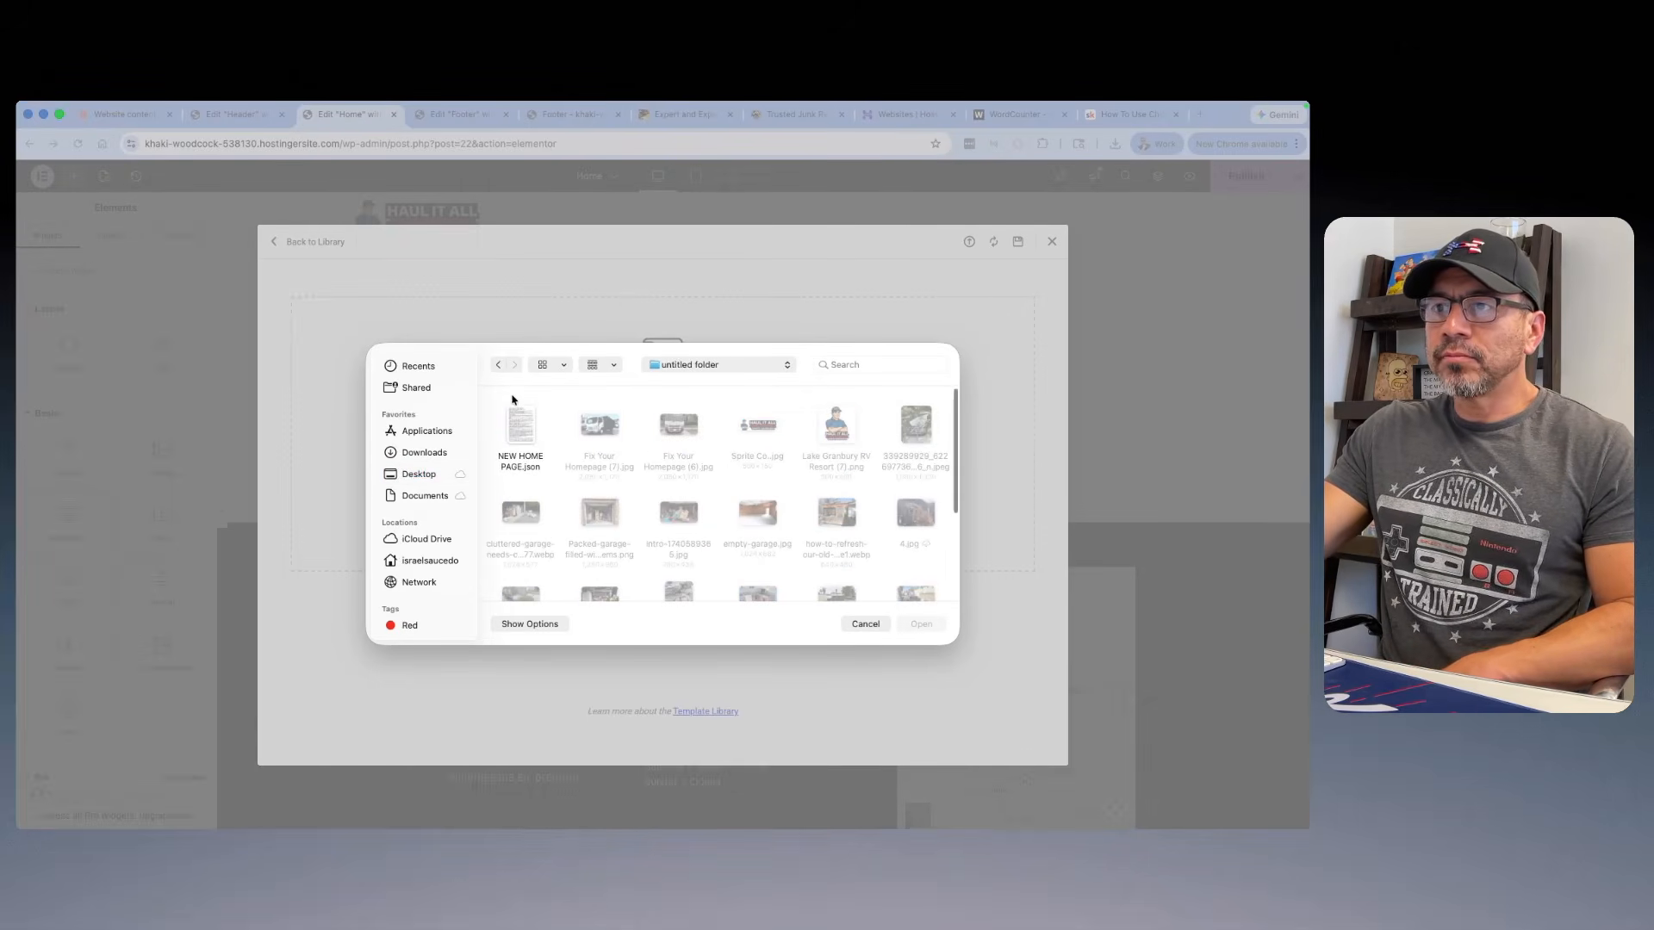
{"action": "left_click", "coordinate": [519, 467]}
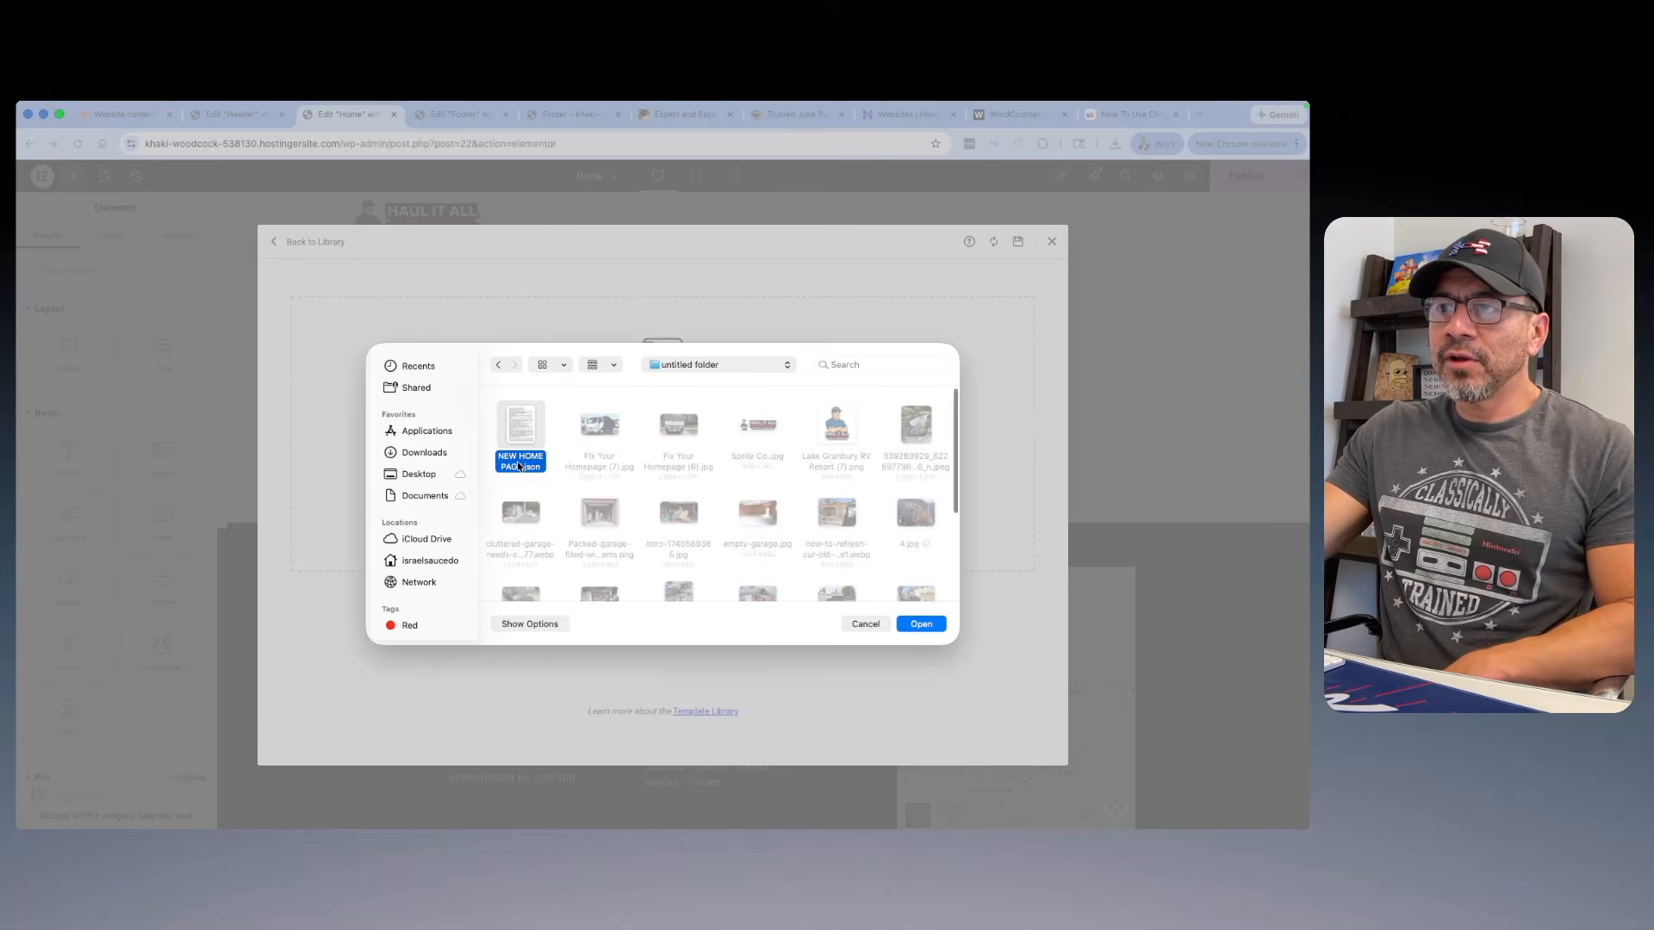
{"action": "left_click", "coordinate": [921, 625]}
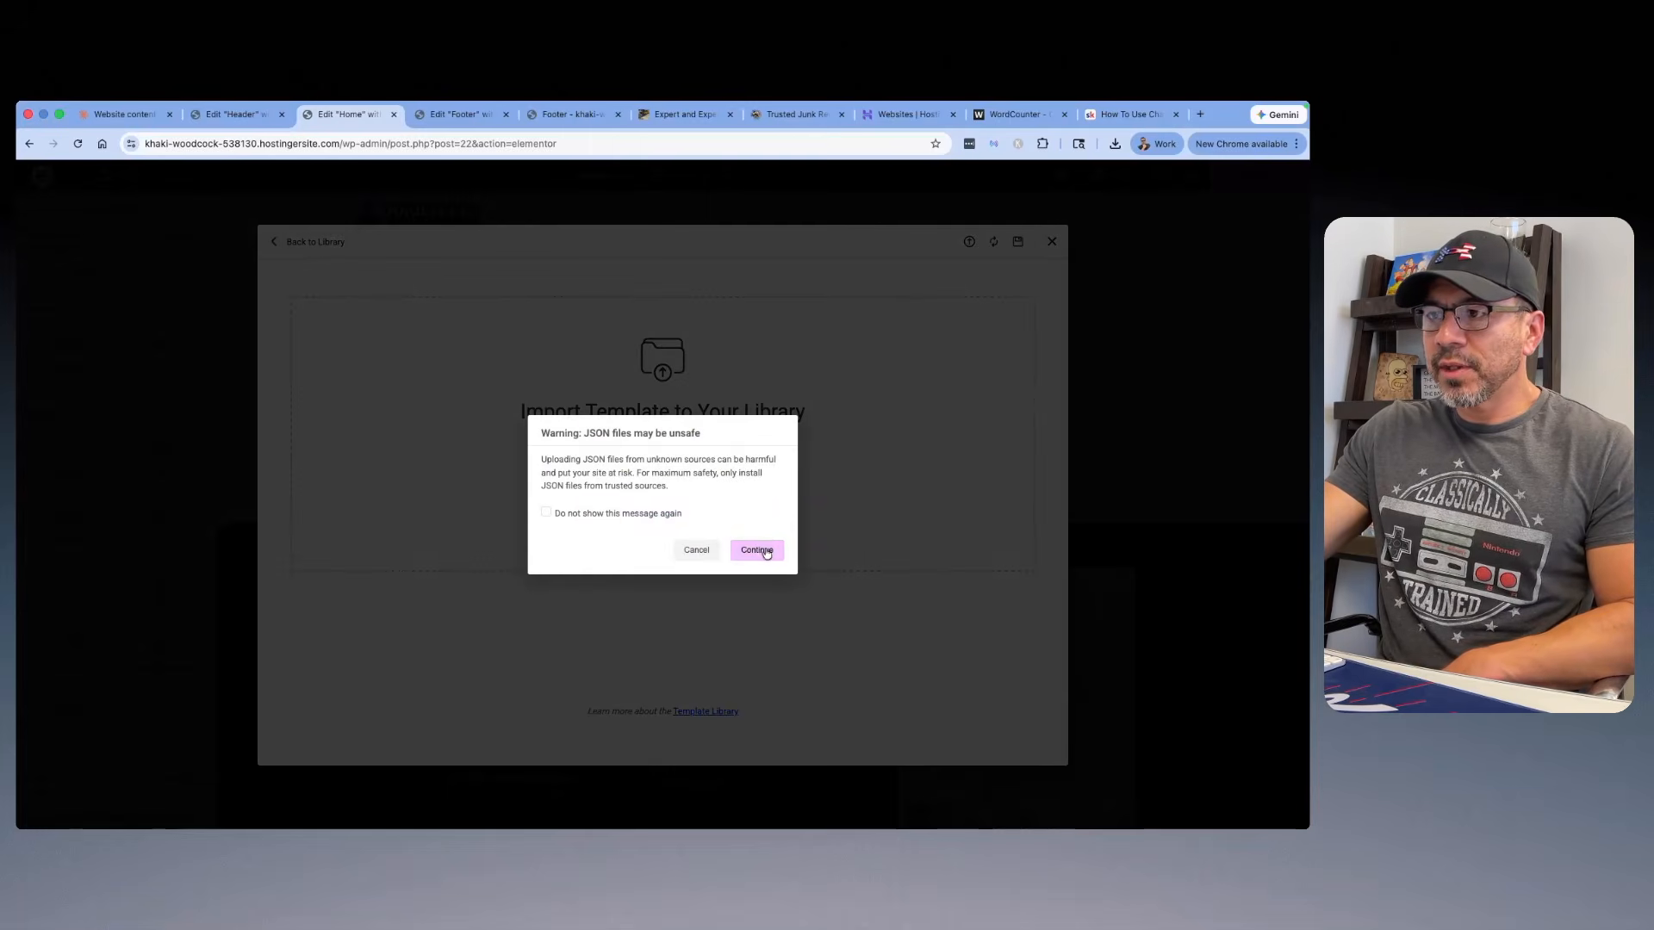
{"action": "left_click", "coordinate": [546, 514]}
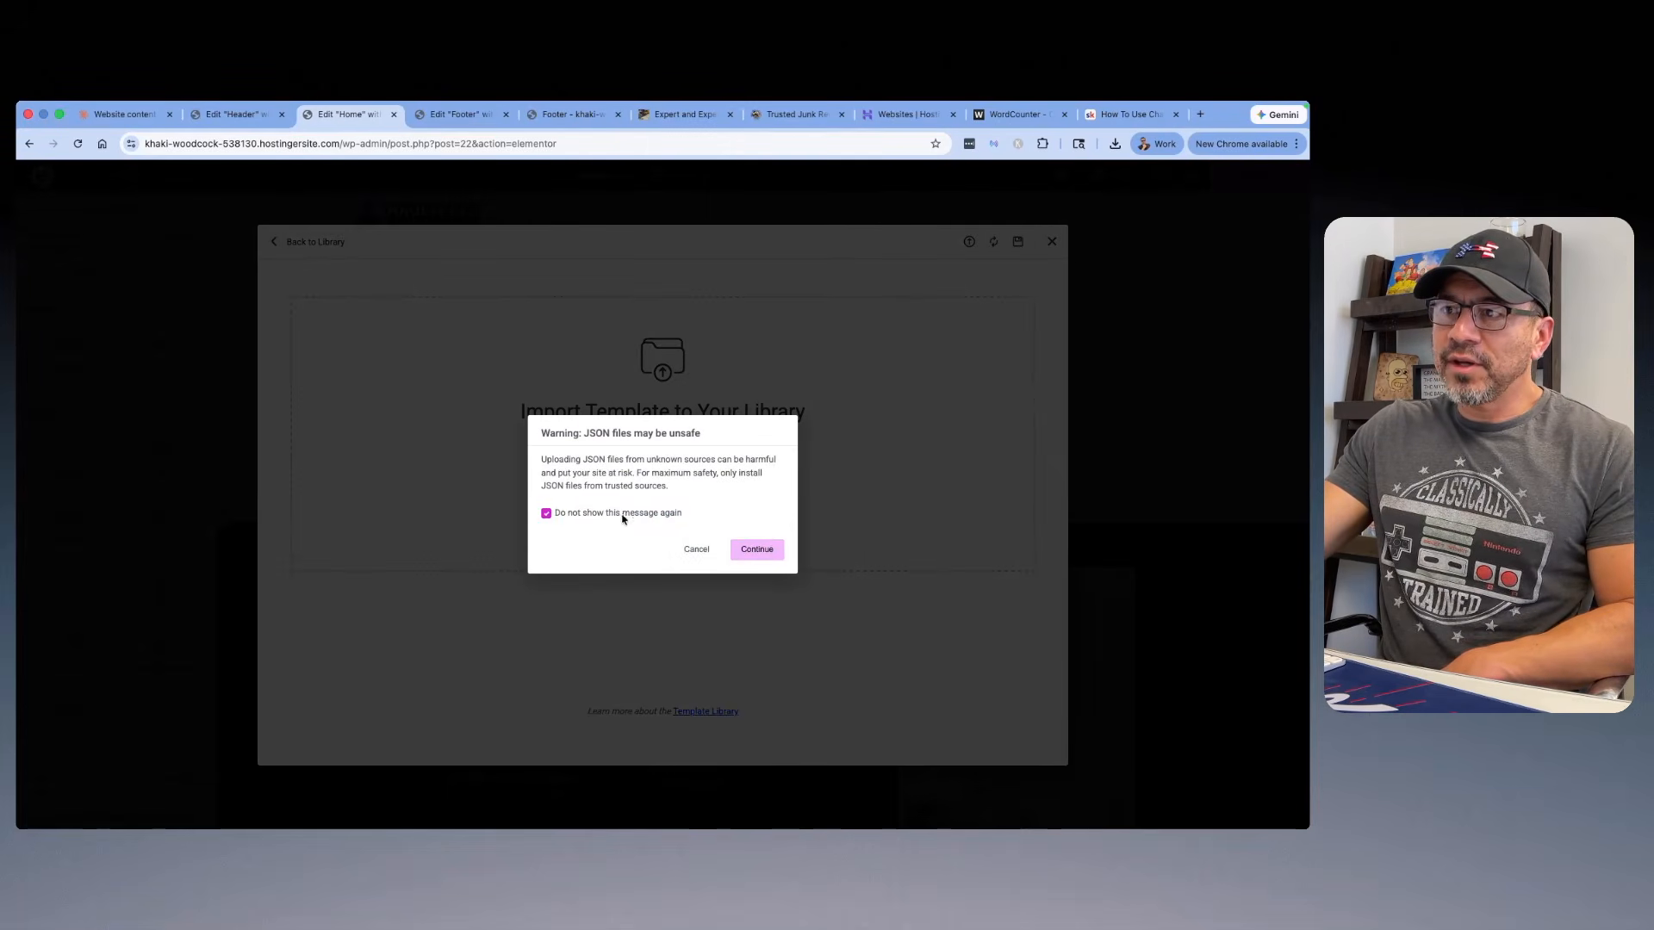
{"action": "left_click", "coordinate": [758, 549]}
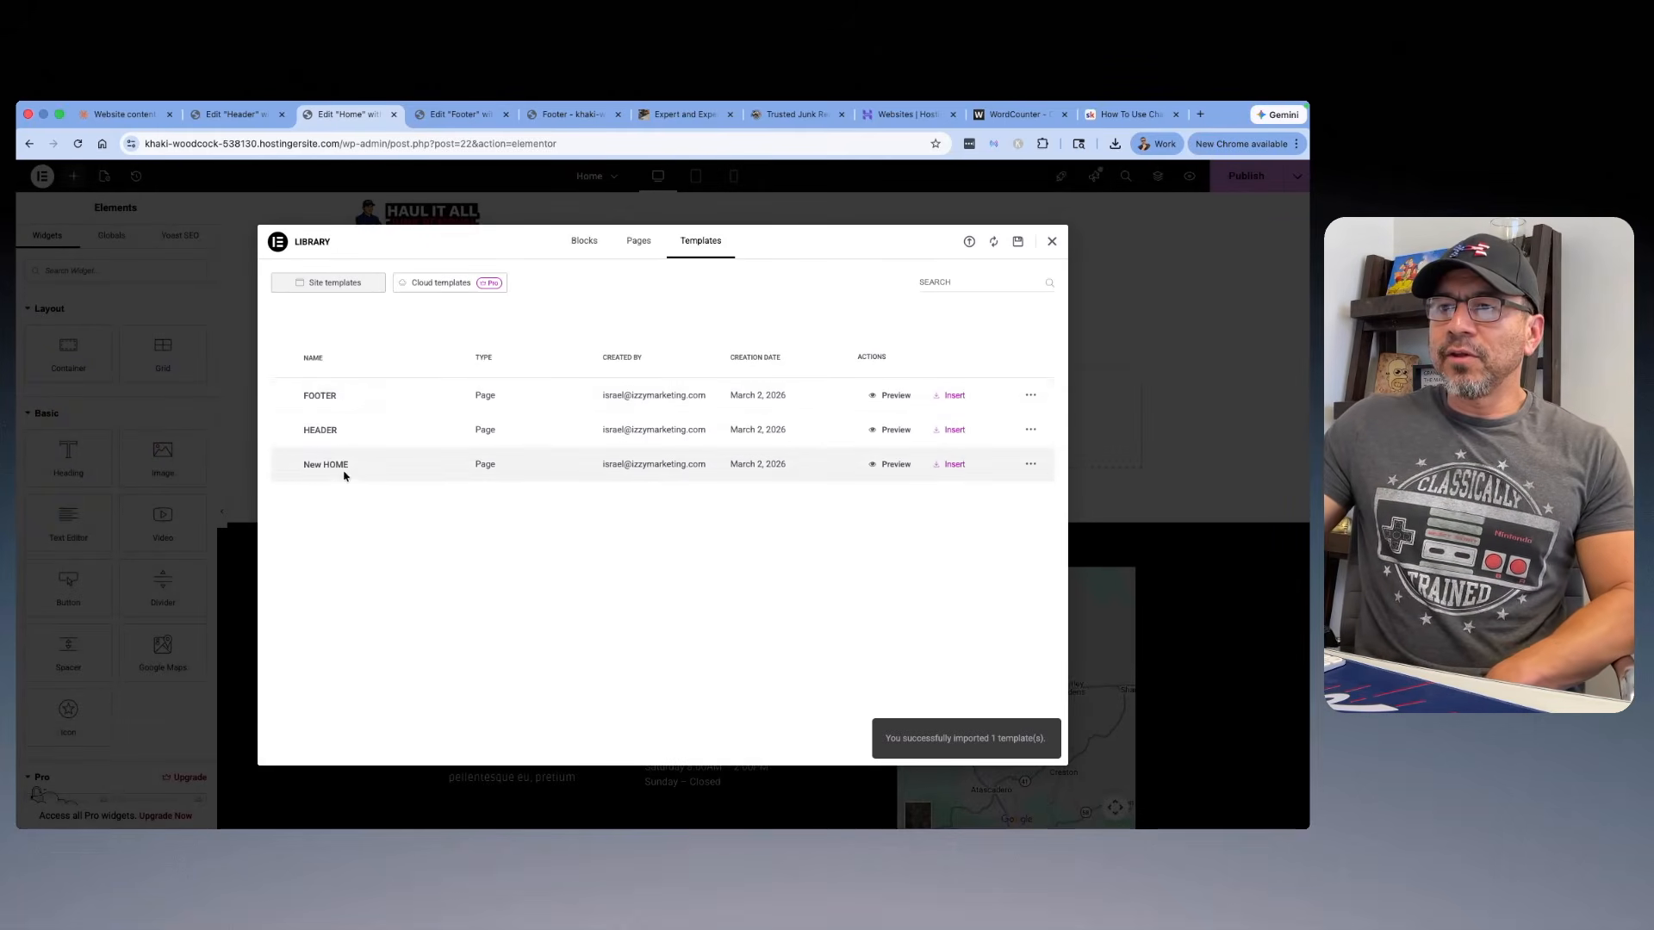
Step: Insert the imported New HOME template into the Home page and apply its page settings
{"action": "left_click", "coordinate": [952, 466]}
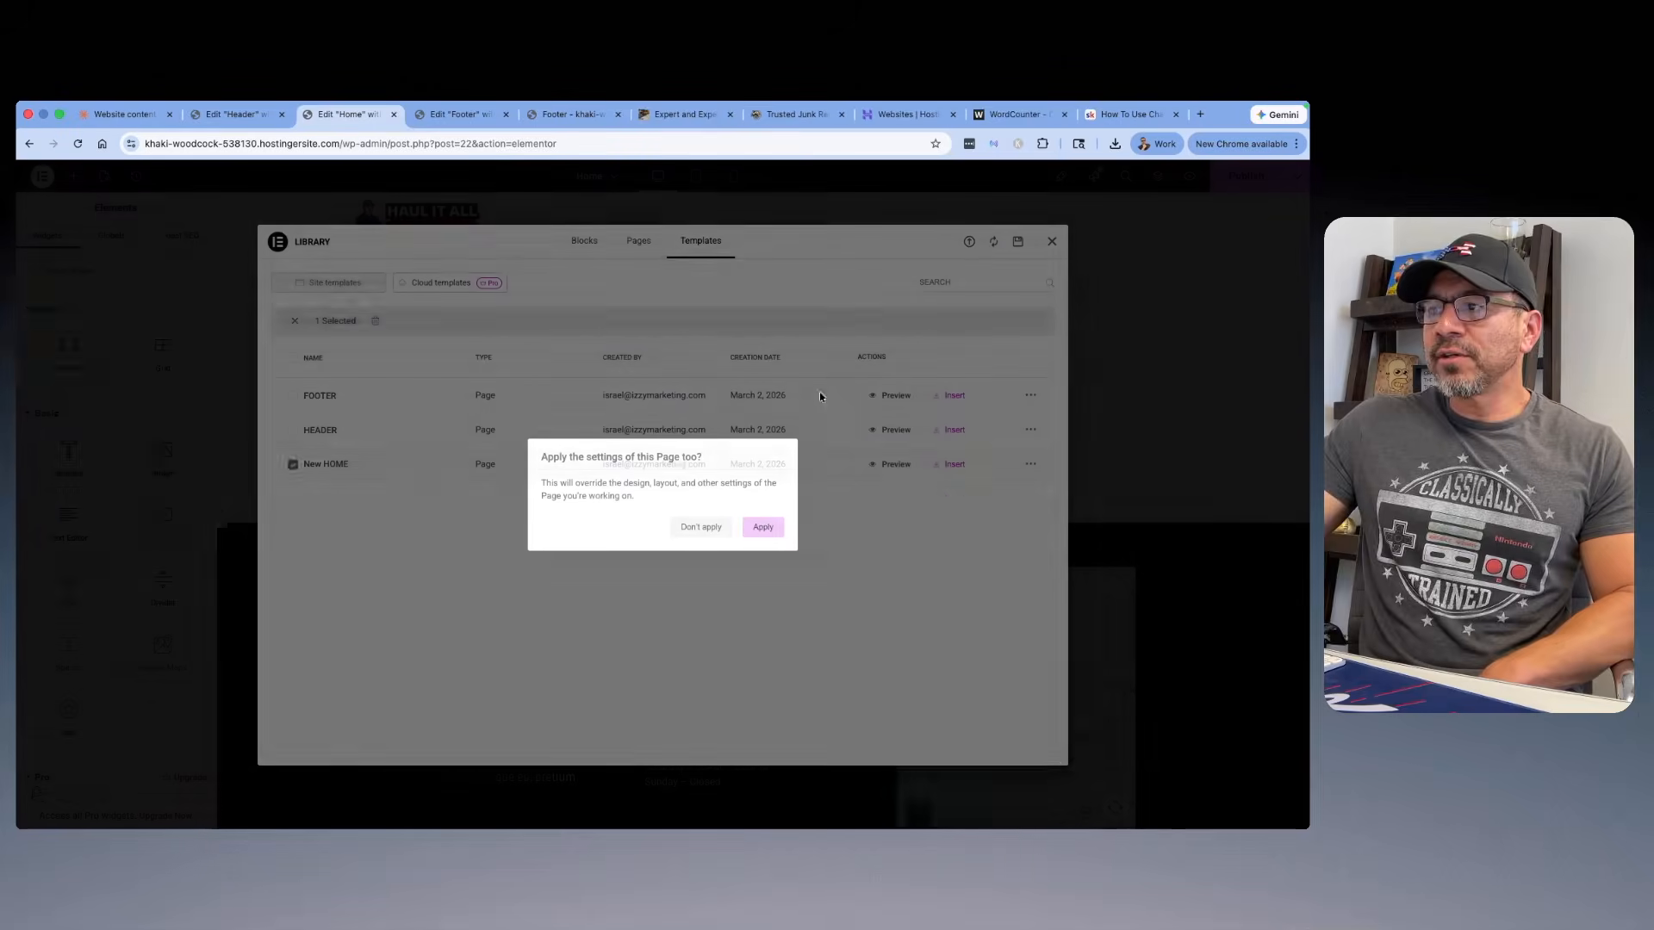
{"action": "left_click", "coordinate": [763, 527]}
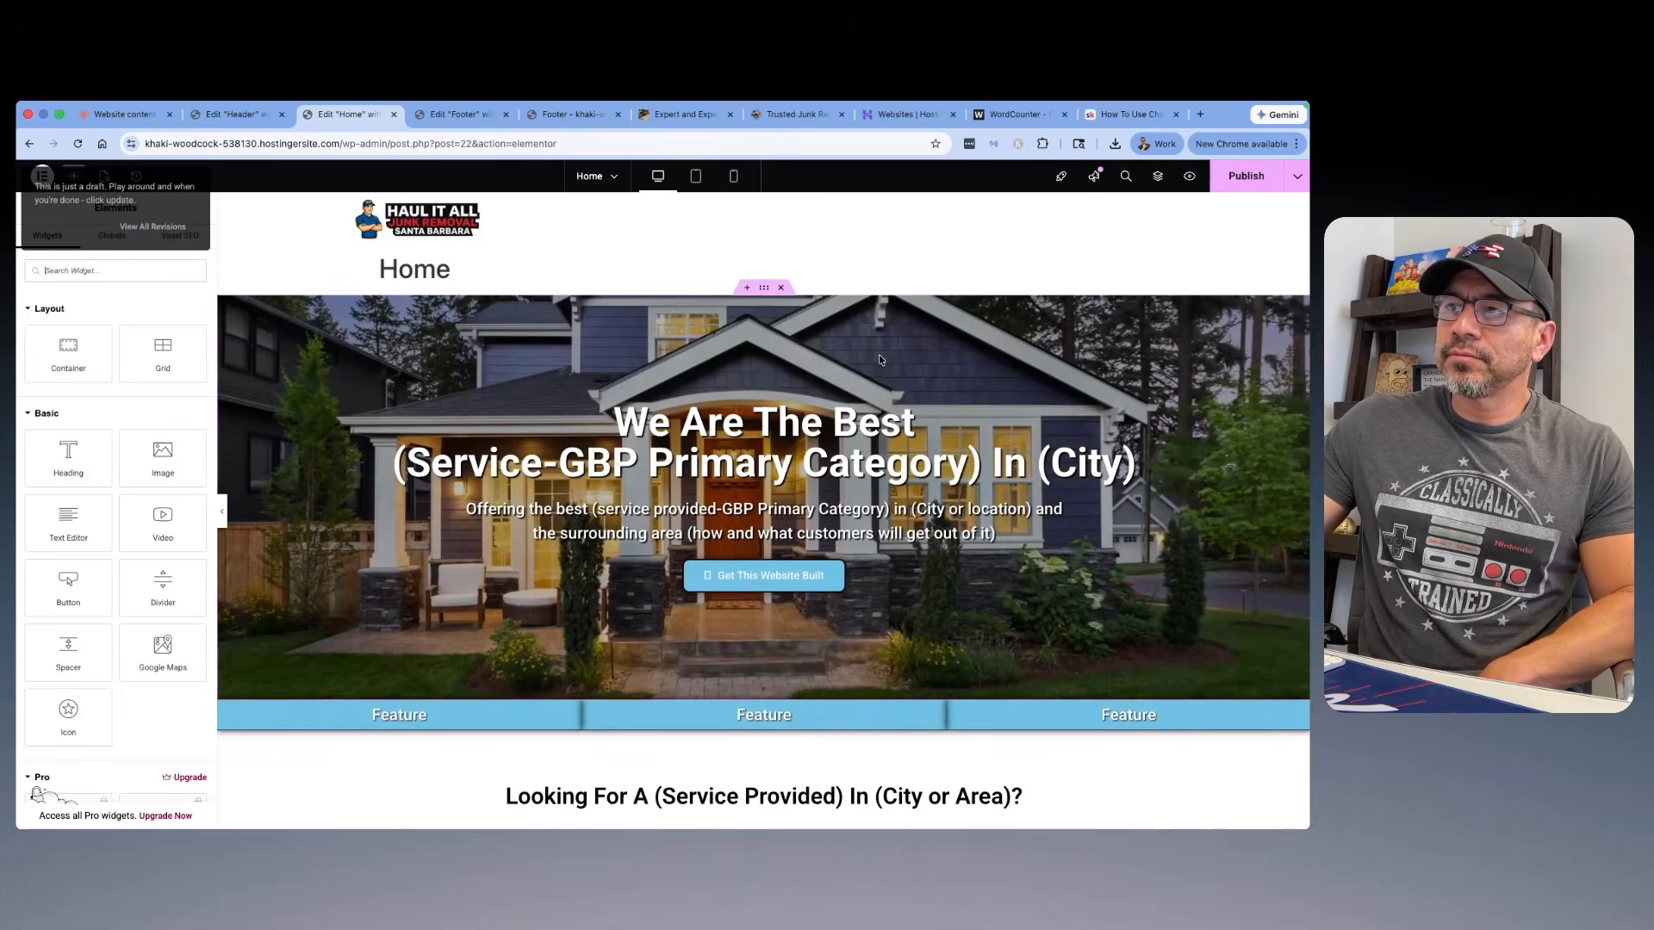
{"action": "scroll", "coordinate": [879, 360], "scroll_direction": "down", "scroll_amount": 10}
{"action": "scroll", "coordinate": [879, 359], "scroll_direction": "down", "scroll_amount": 20}
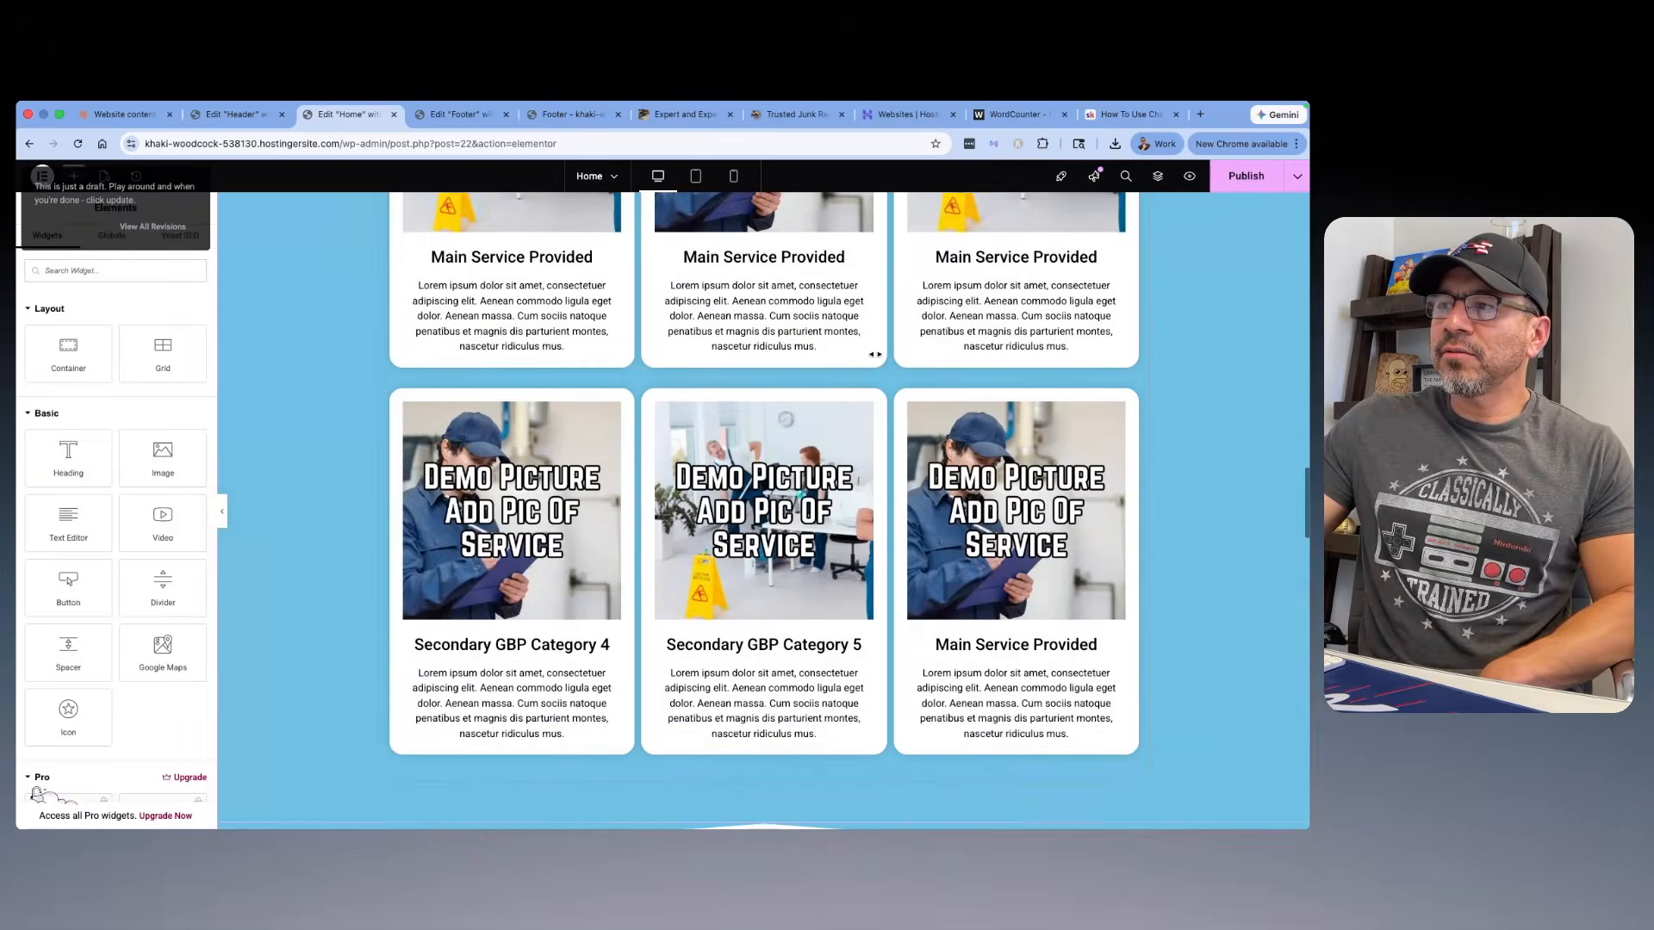
{"action": "scroll", "coordinate": [875, 356], "scroll_direction": "down", "scroll_amount": 8}
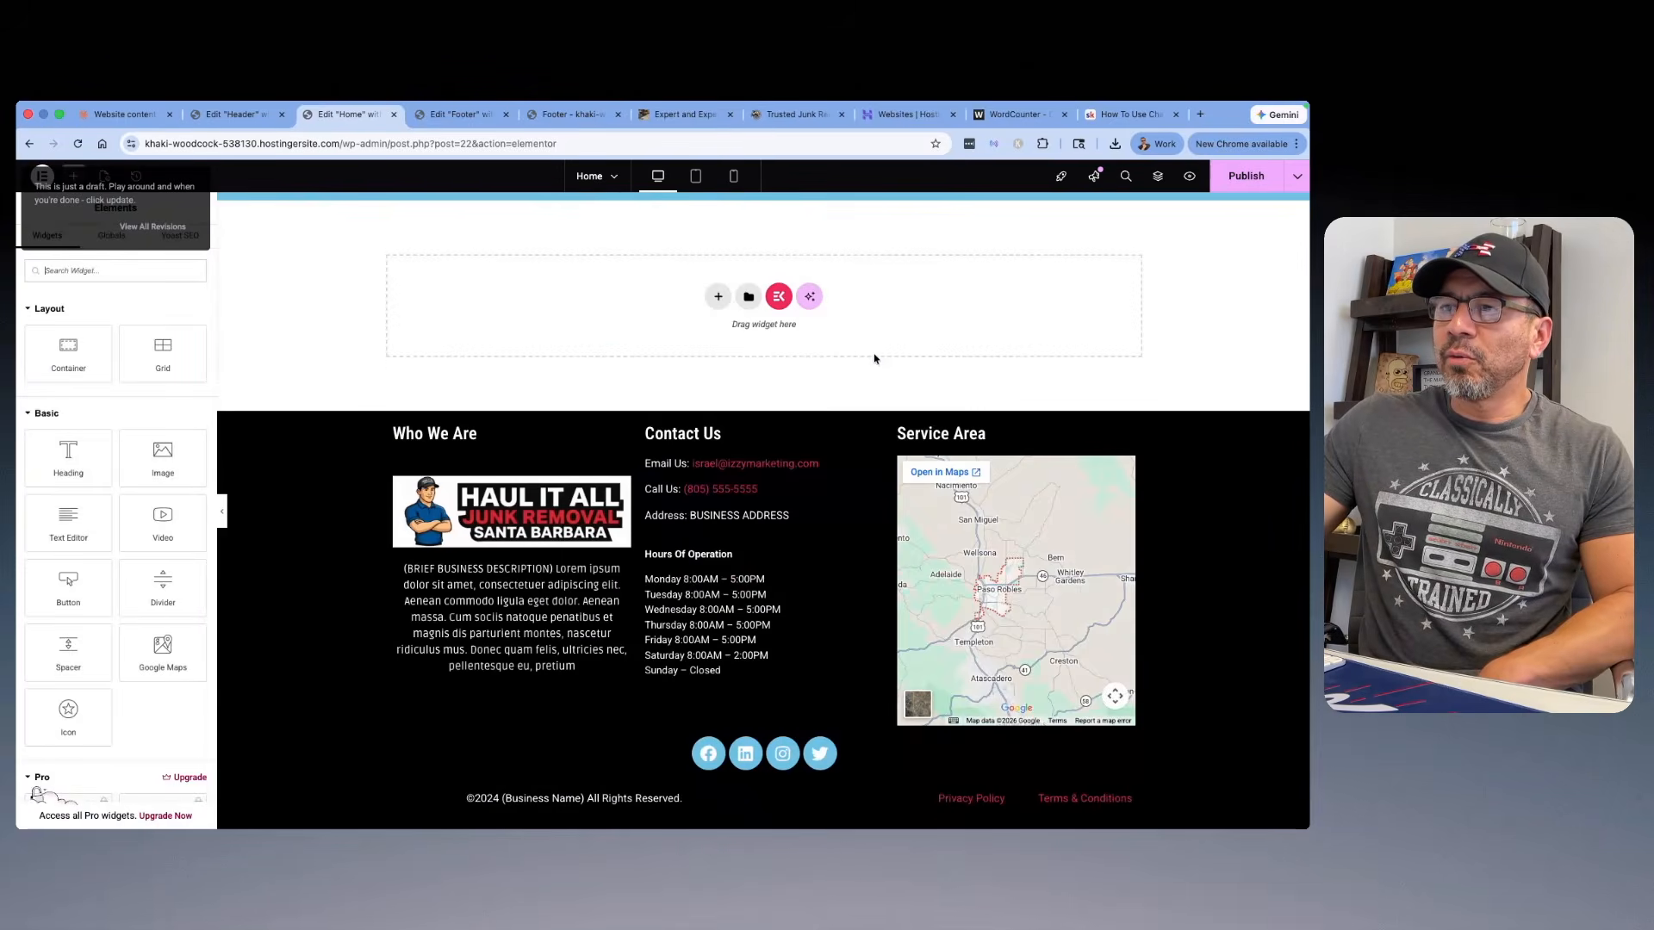
{"action": "scroll", "coordinate": [874, 359], "scroll_direction": "up", "scroll_amount": 20}
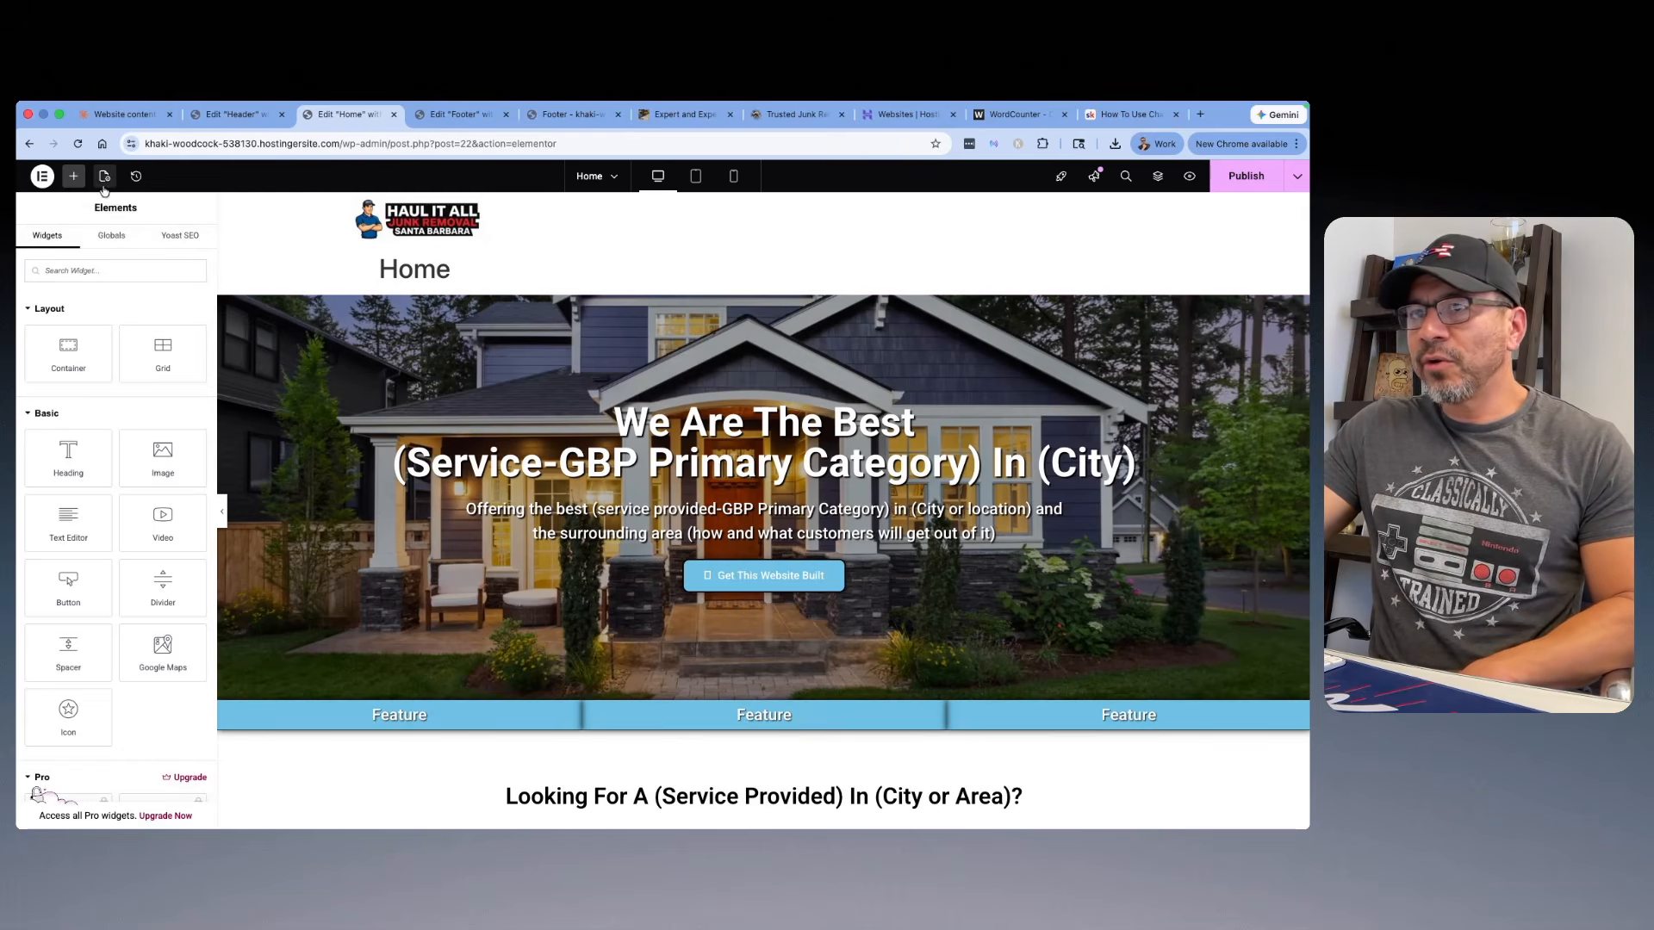
Step: Set the Home page's layout to Elementor Full Width in the page settings
{"action": "left_click", "coordinate": [105, 177]}
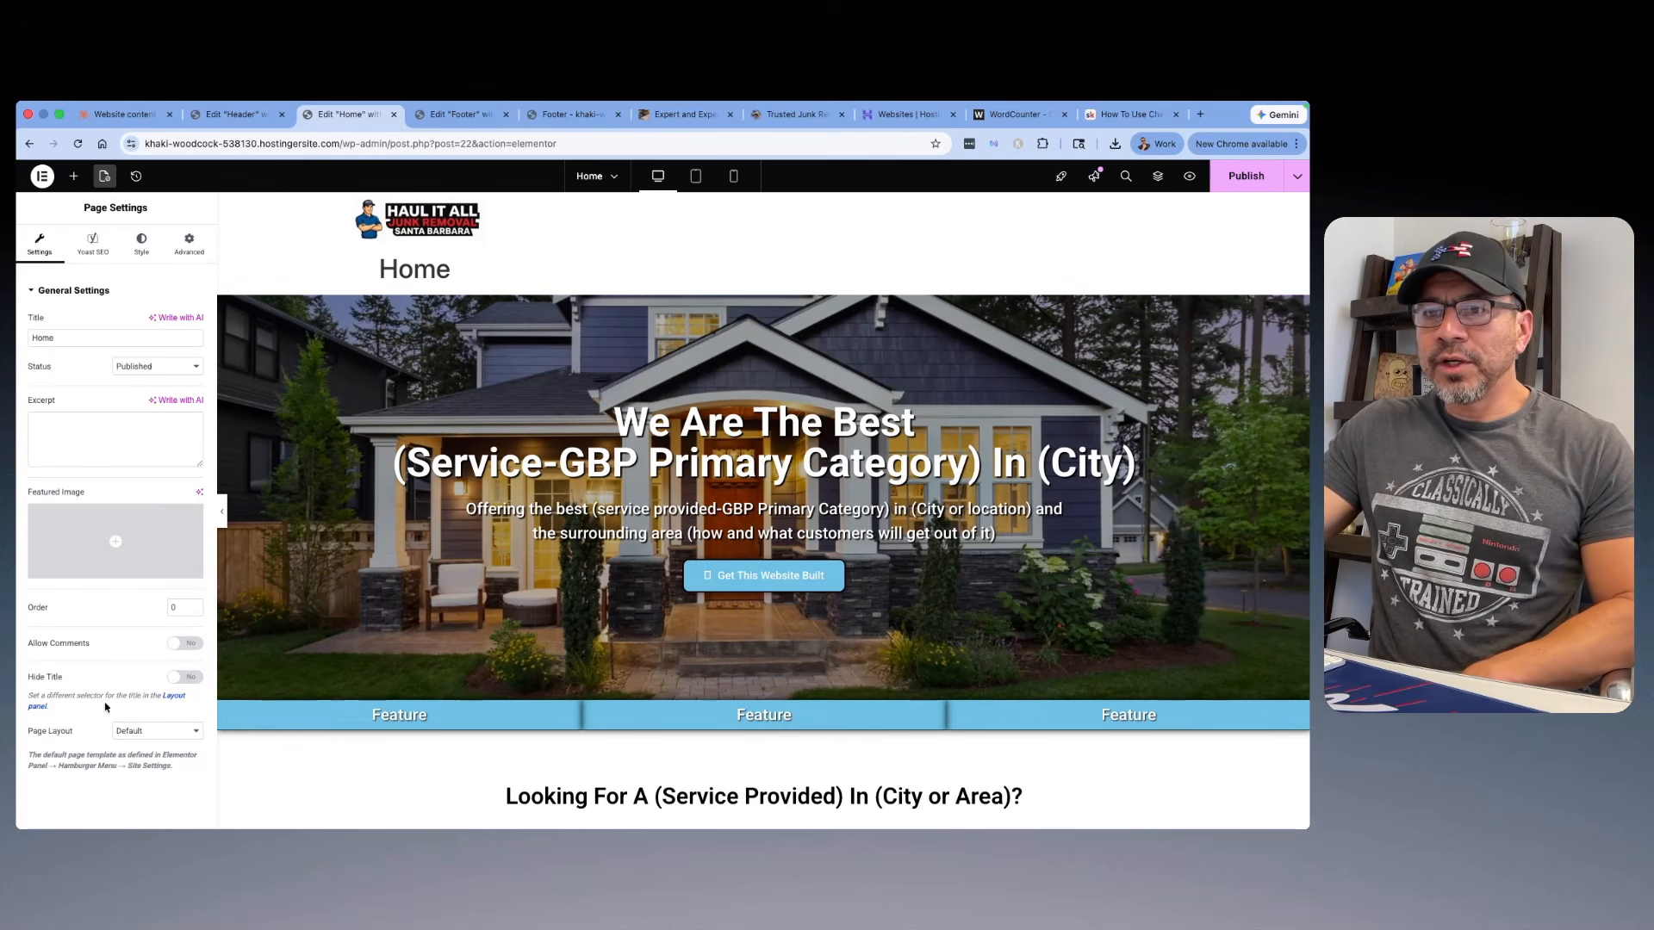
{"action": "left_click", "coordinate": [191, 732]}
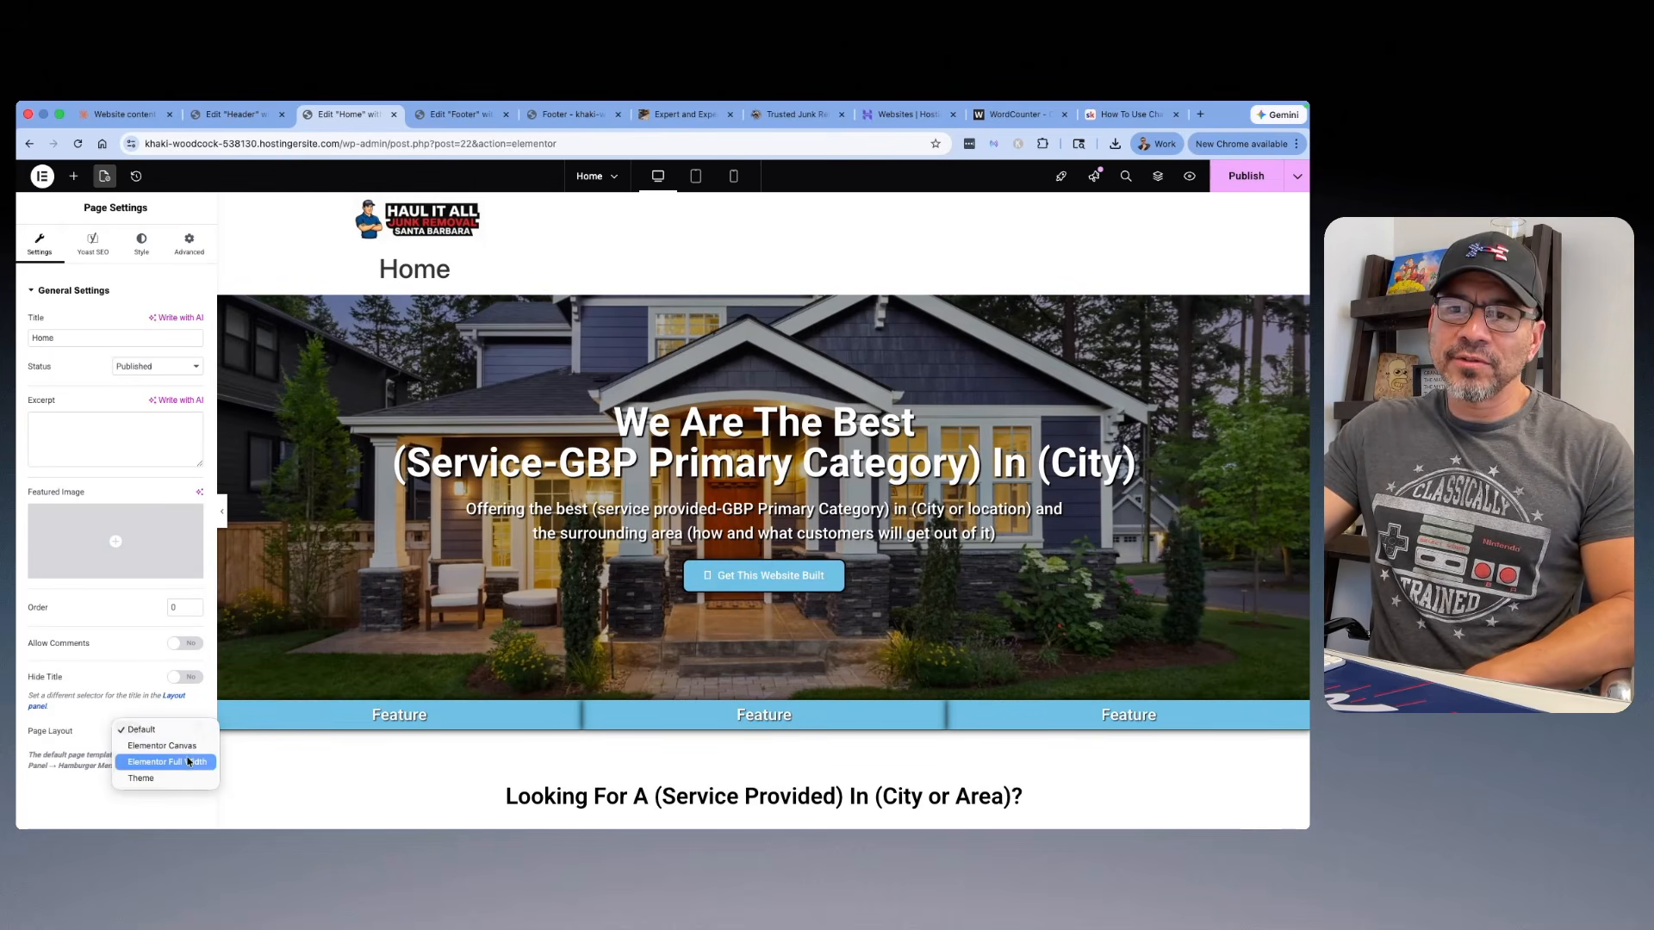
{"action": "left_click", "coordinate": [188, 763]}
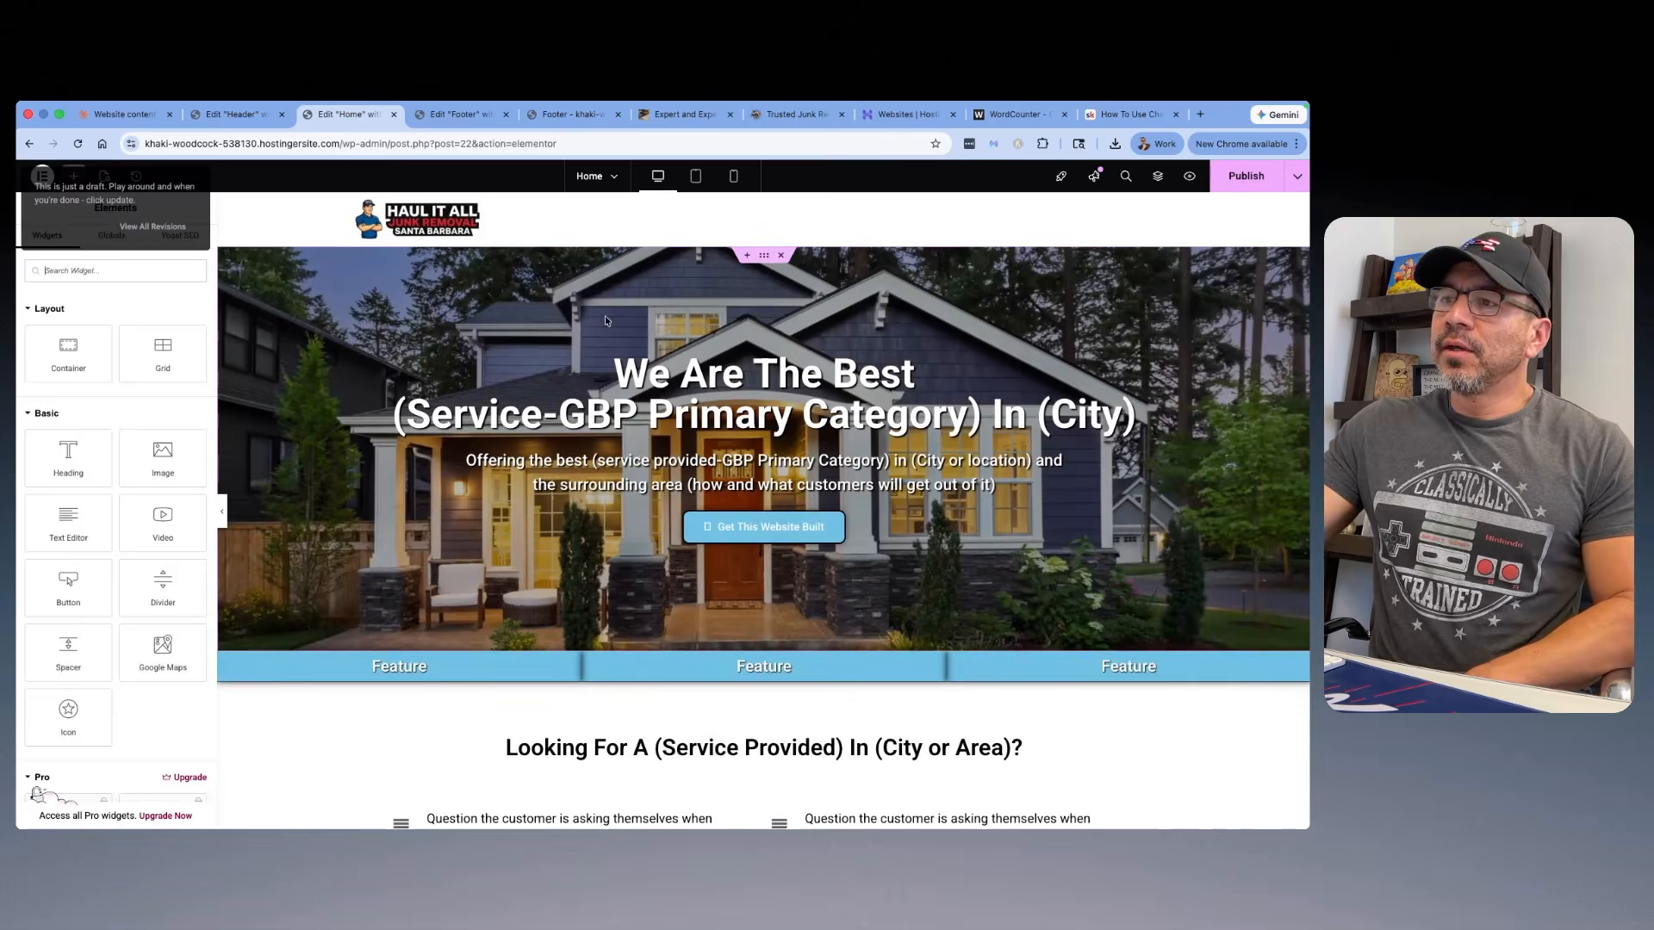
Step: Review the Home template's sections from the hero banner through the customer-question lists, service cards, process steps and reviews area
{"action": "scroll", "coordinate": [790, 401], "scroll_direction": "down", "scroll_amount": 3}
{"action": "scroll", "coordinate": [790, 400], "scroll_direction": "down", "scroll_amount": 5}
{"action": "scroll", "coordinate": [789, 397], "scroll_direction": "up", "scroll_amount": 7}
{"action": "scroll", "coordinate": [789, 396], "scroll_direction": "down", "scroll_amount": 2}
{"action": "left_click", "coordinate": [609, 498]}
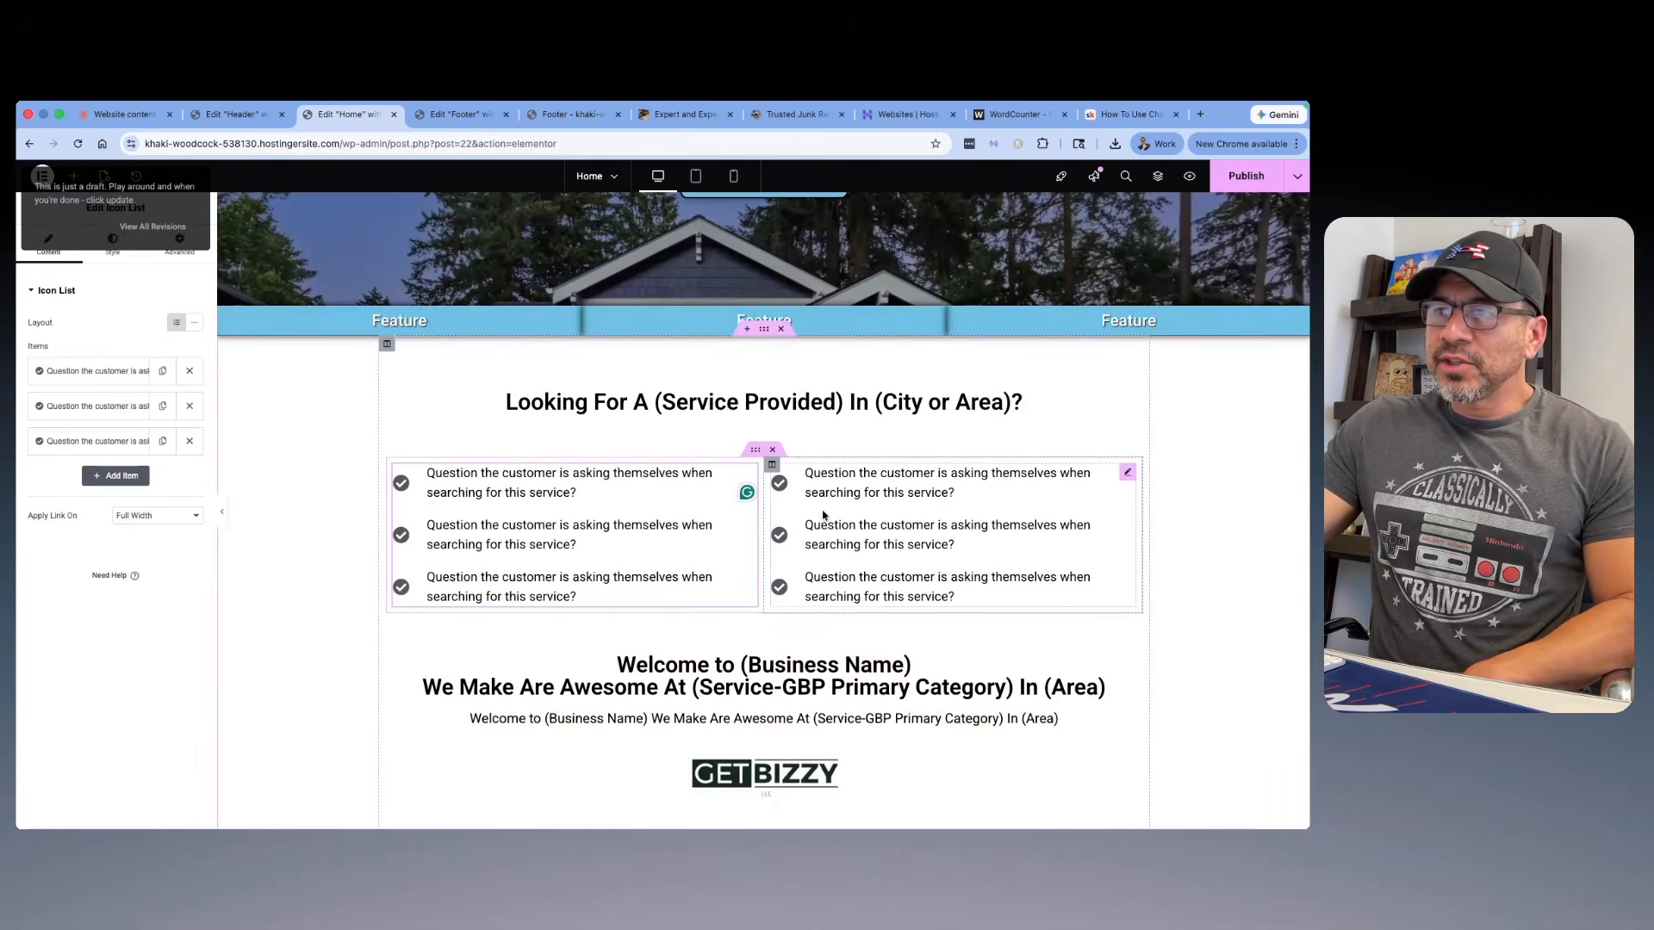
{"action": "scroll", "coordinate": [887, 410], "scroll_direction": "down", "scroll_amount": 3}
{"action": "scroll", "coordinate": [888, 410], "scroll_direction": "down", "scroll_amount": 15}
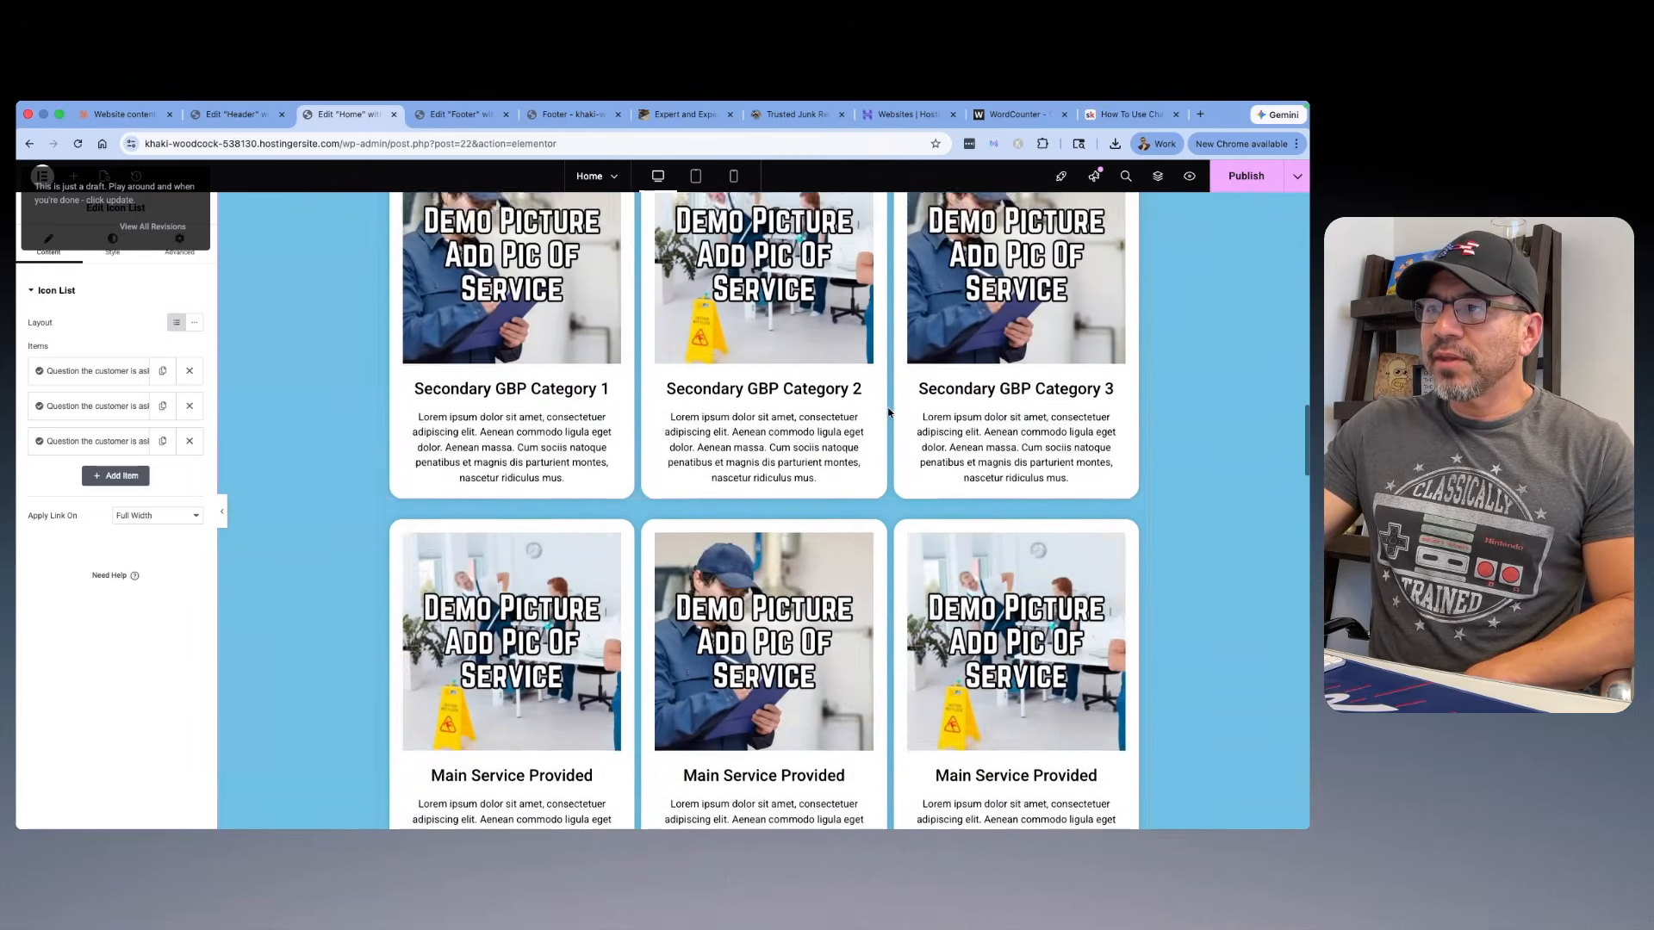
{"action": "scroll", "coordinate": [887, 409], "scroll_direction": "down", "scroll_amount": 15}
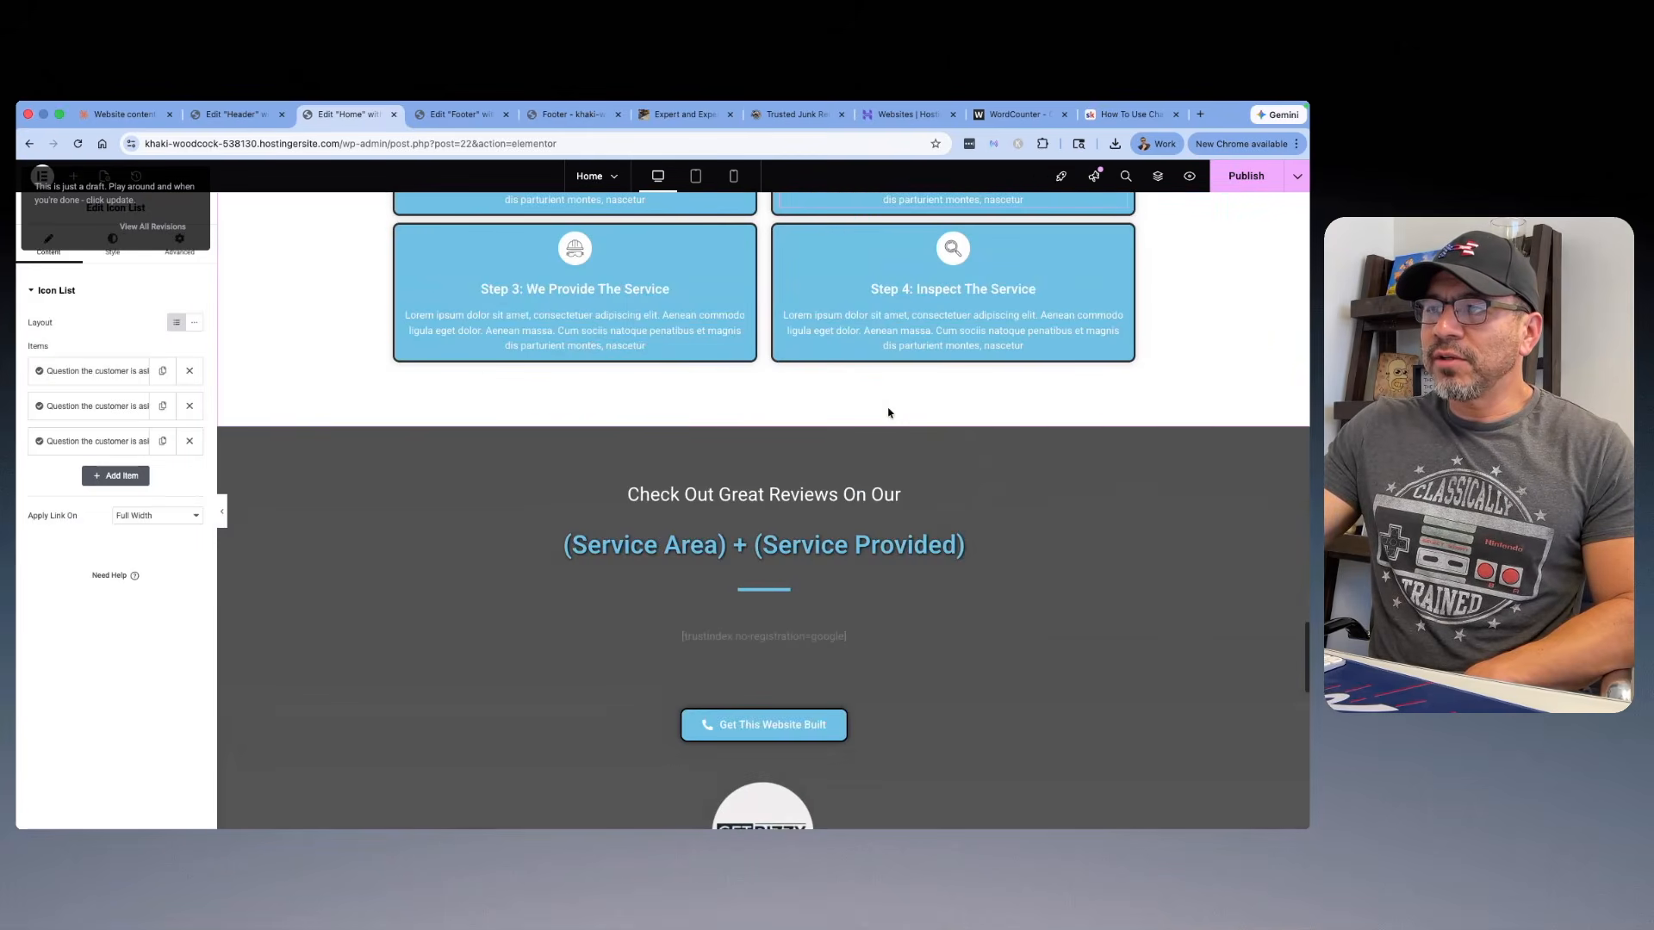
{"action": "scroll", "coordinate": [883, 411], "scroll_direction": "up", "scroll_amount": 20}
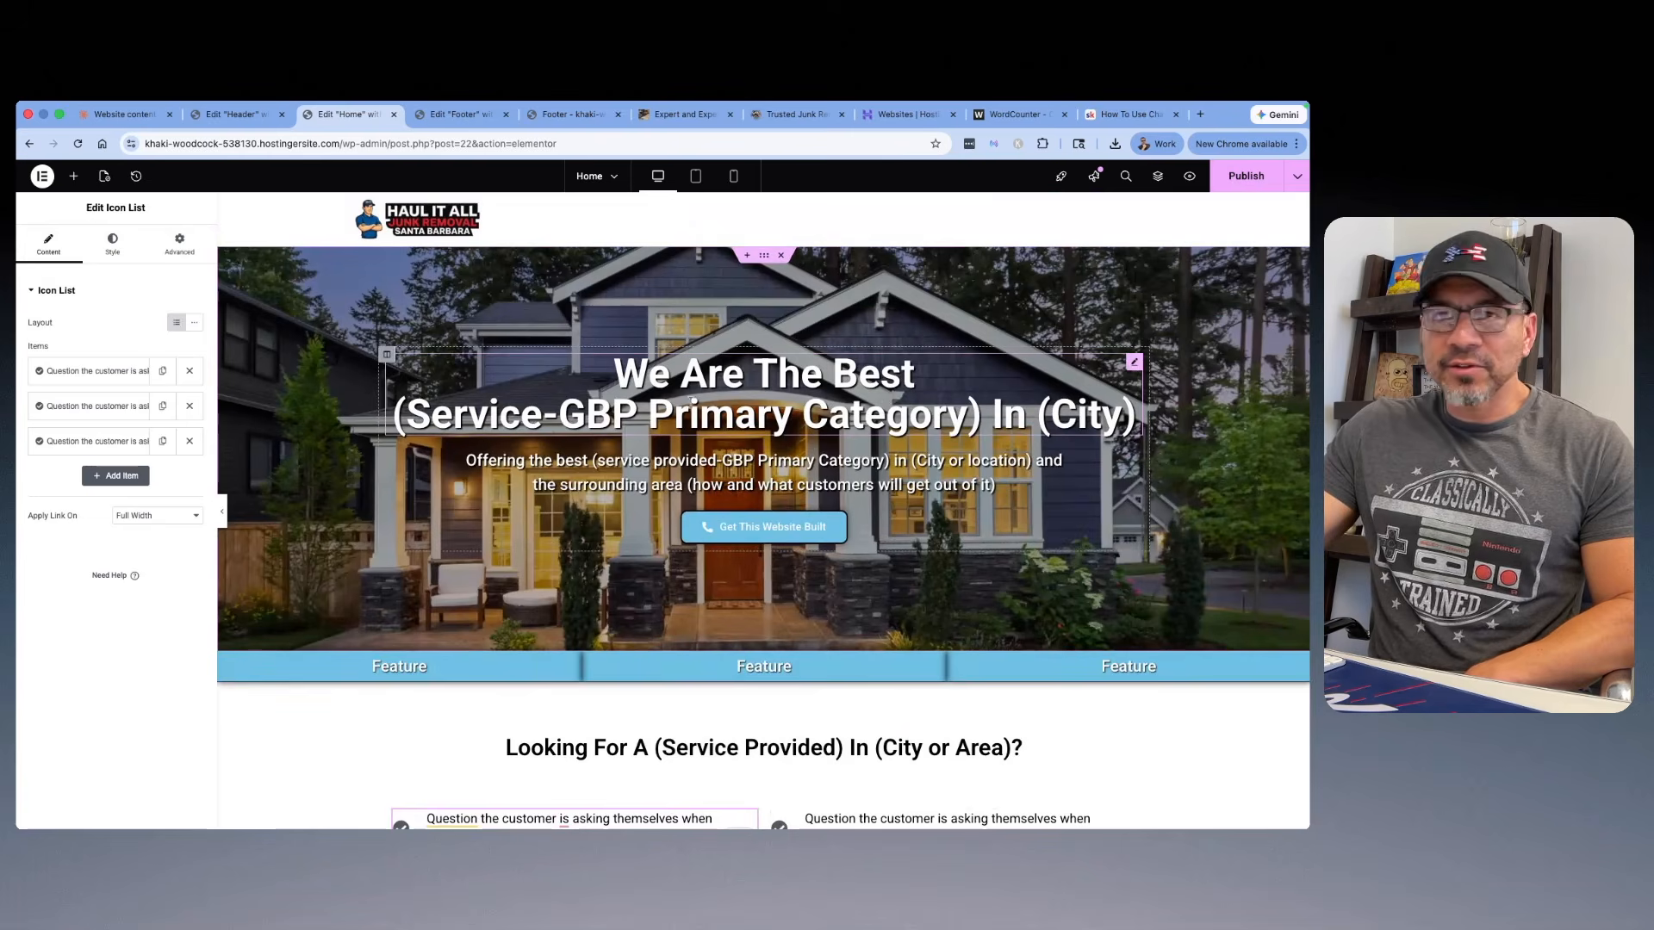
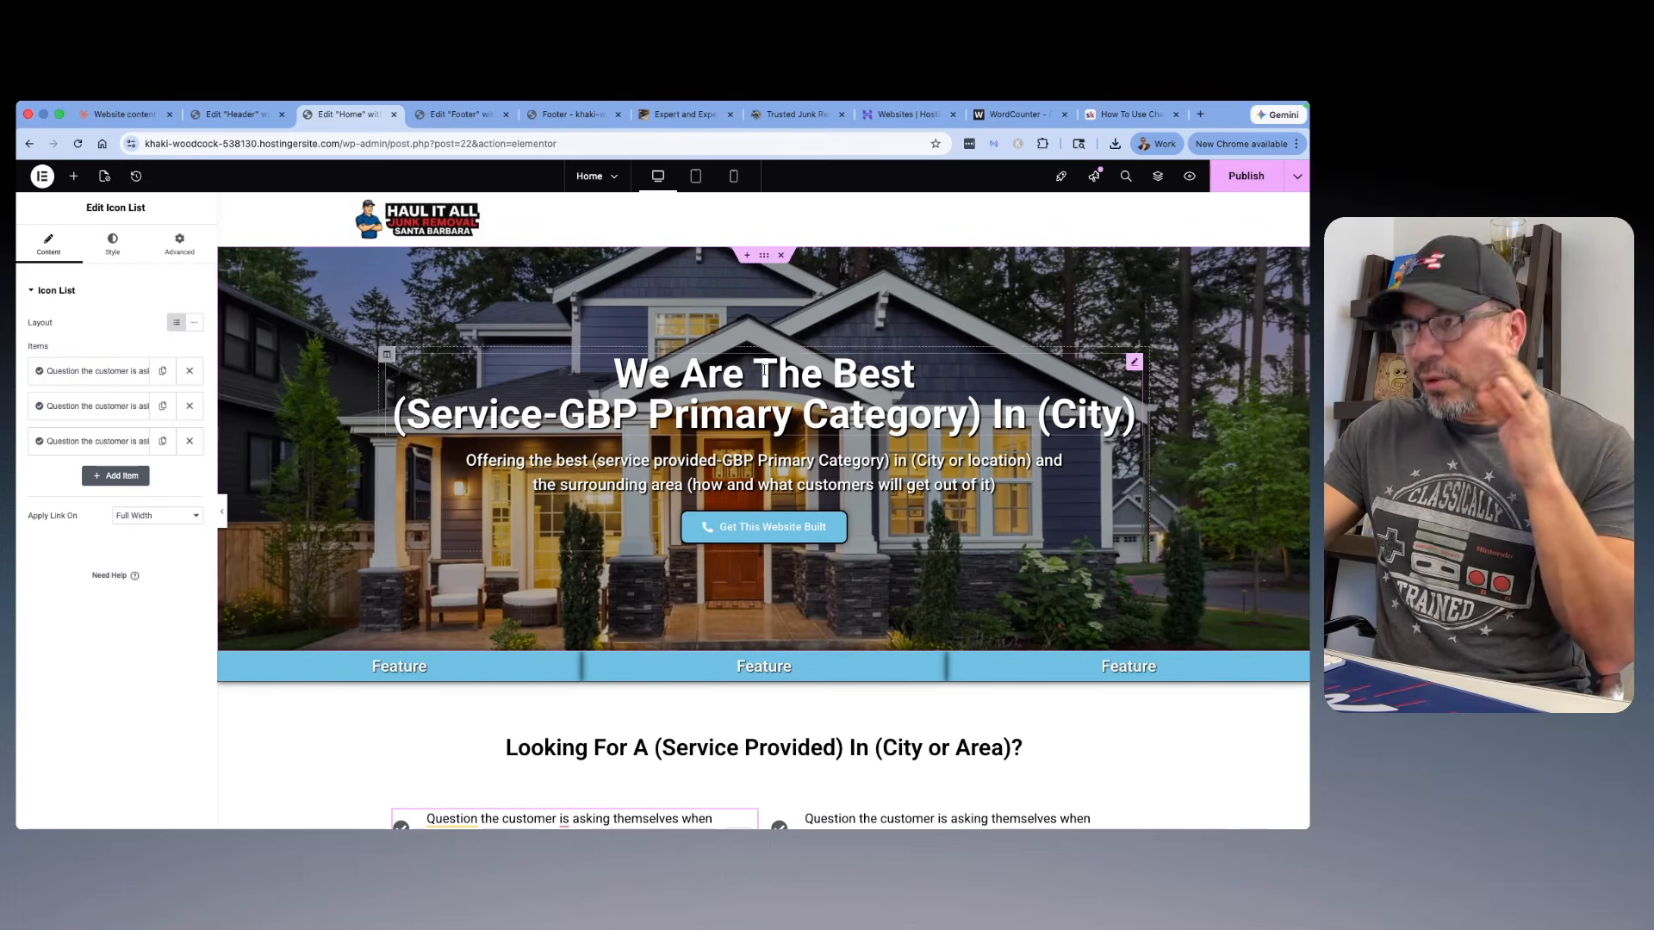
Step: Set the Home page's Yoast SEO focus keyphrase to Junk Removal Santa Barbara and open its search appearance settings
{"action": "left_click", "coordinate": [105, 178]}
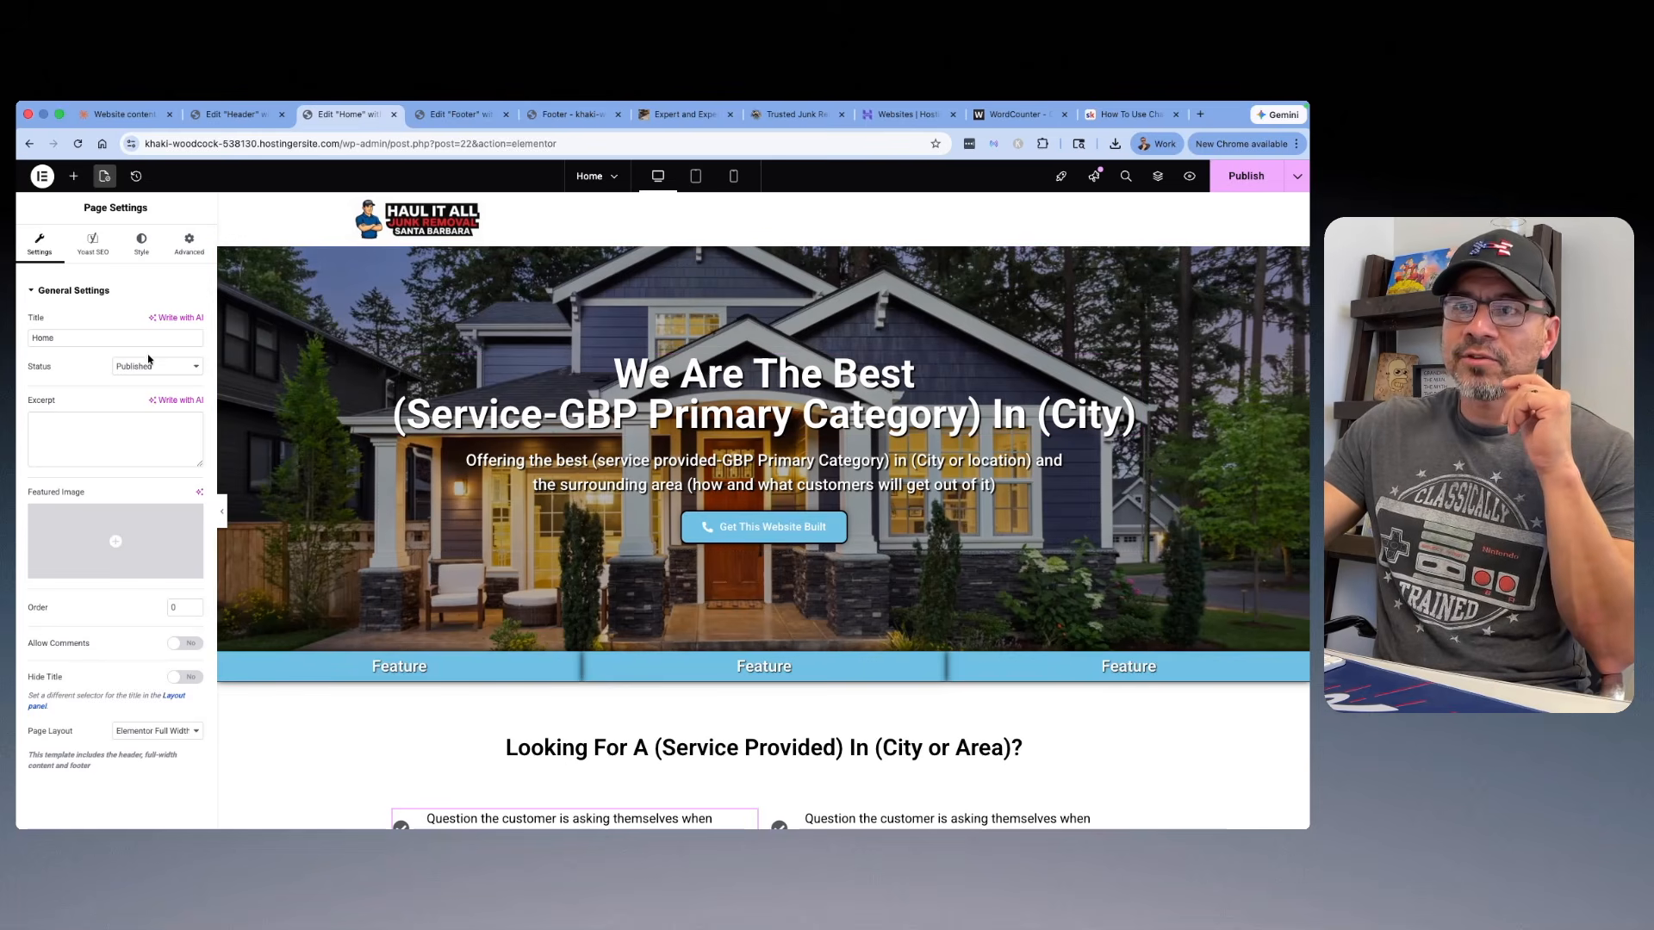
{"action": "left_click", "coordinate": [92, 244]}
{"action": "left_click", "coordinate": [99, 321]}
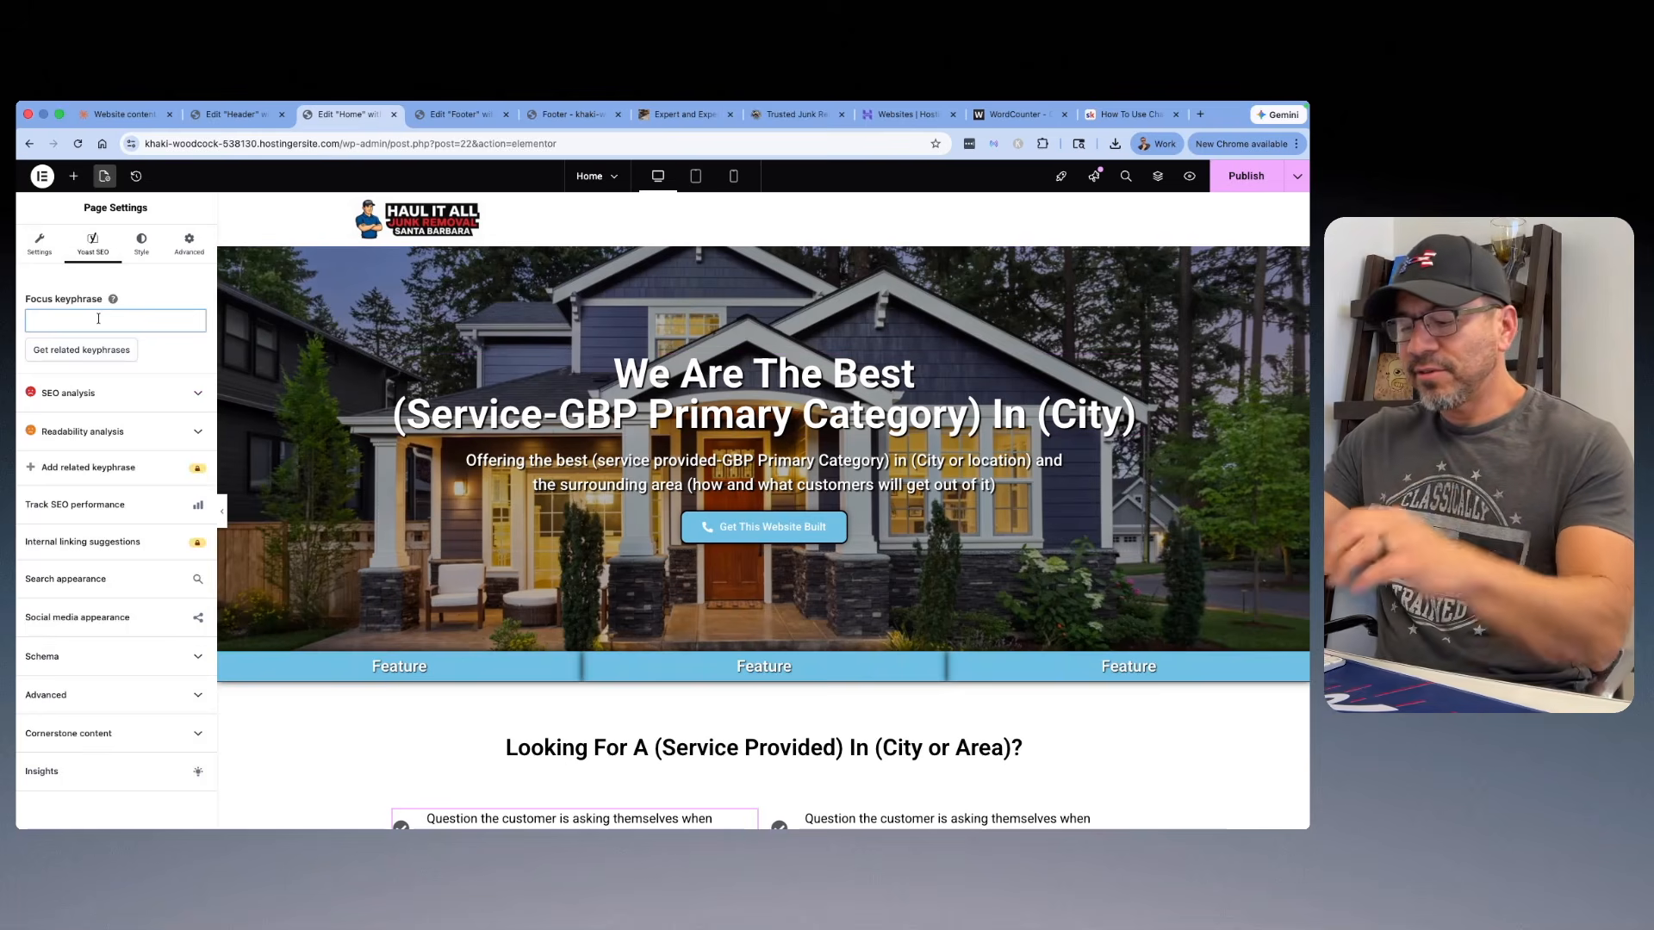
{"action": "type", "text": "Junk "}
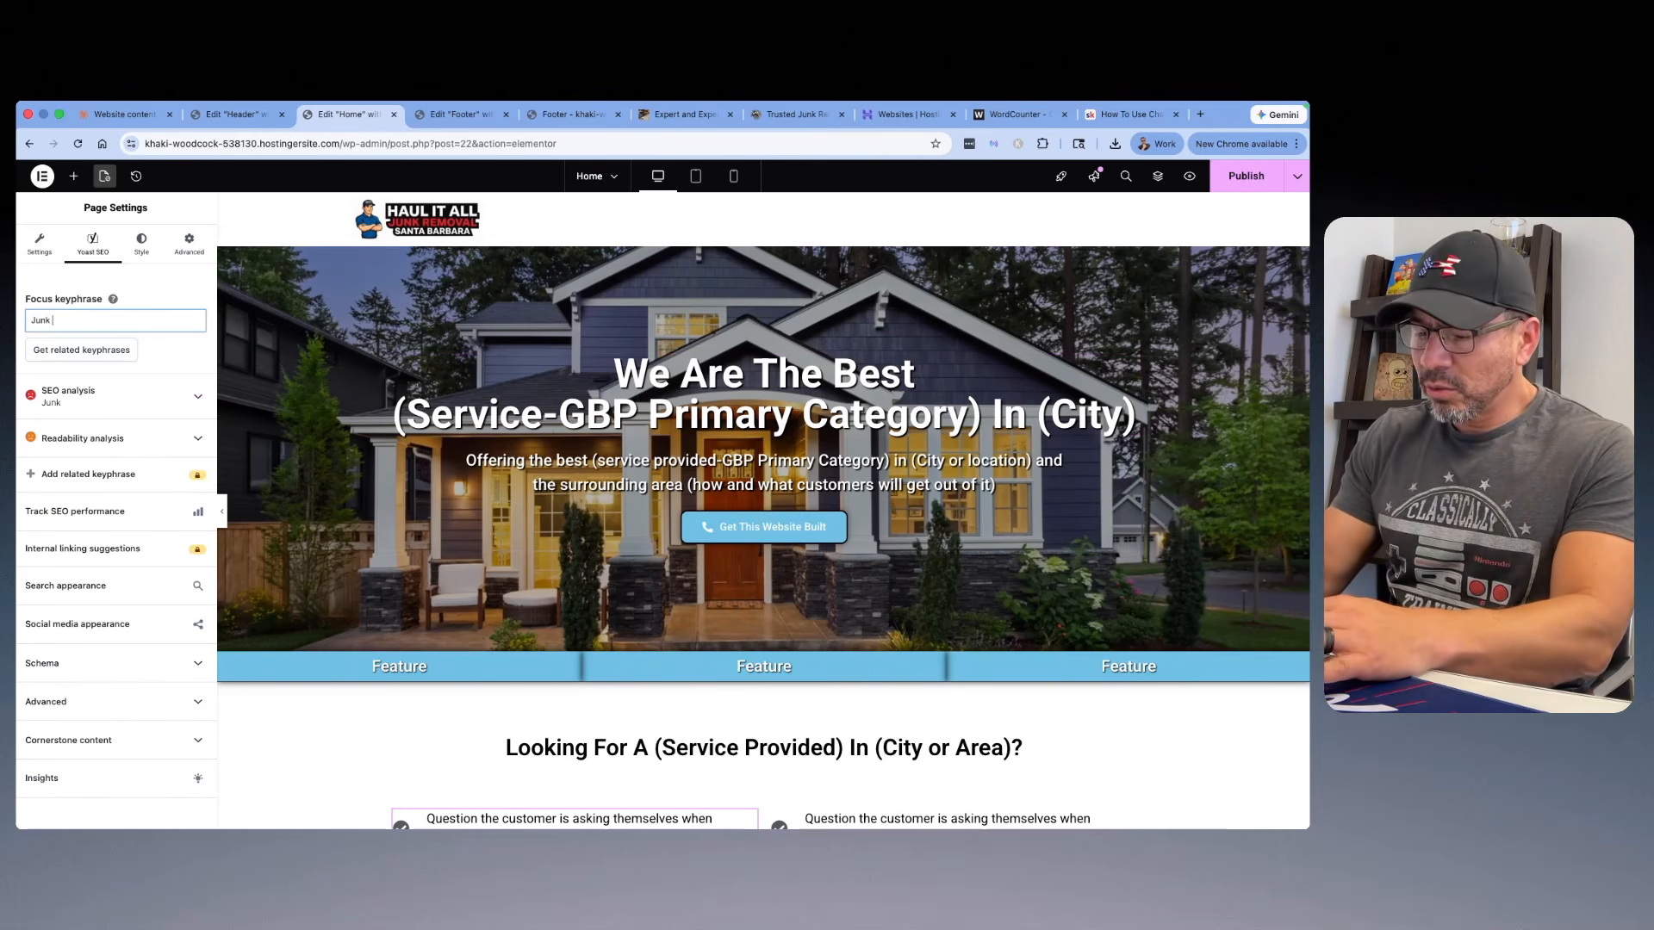
{"action": "type", "text": "Removal"}
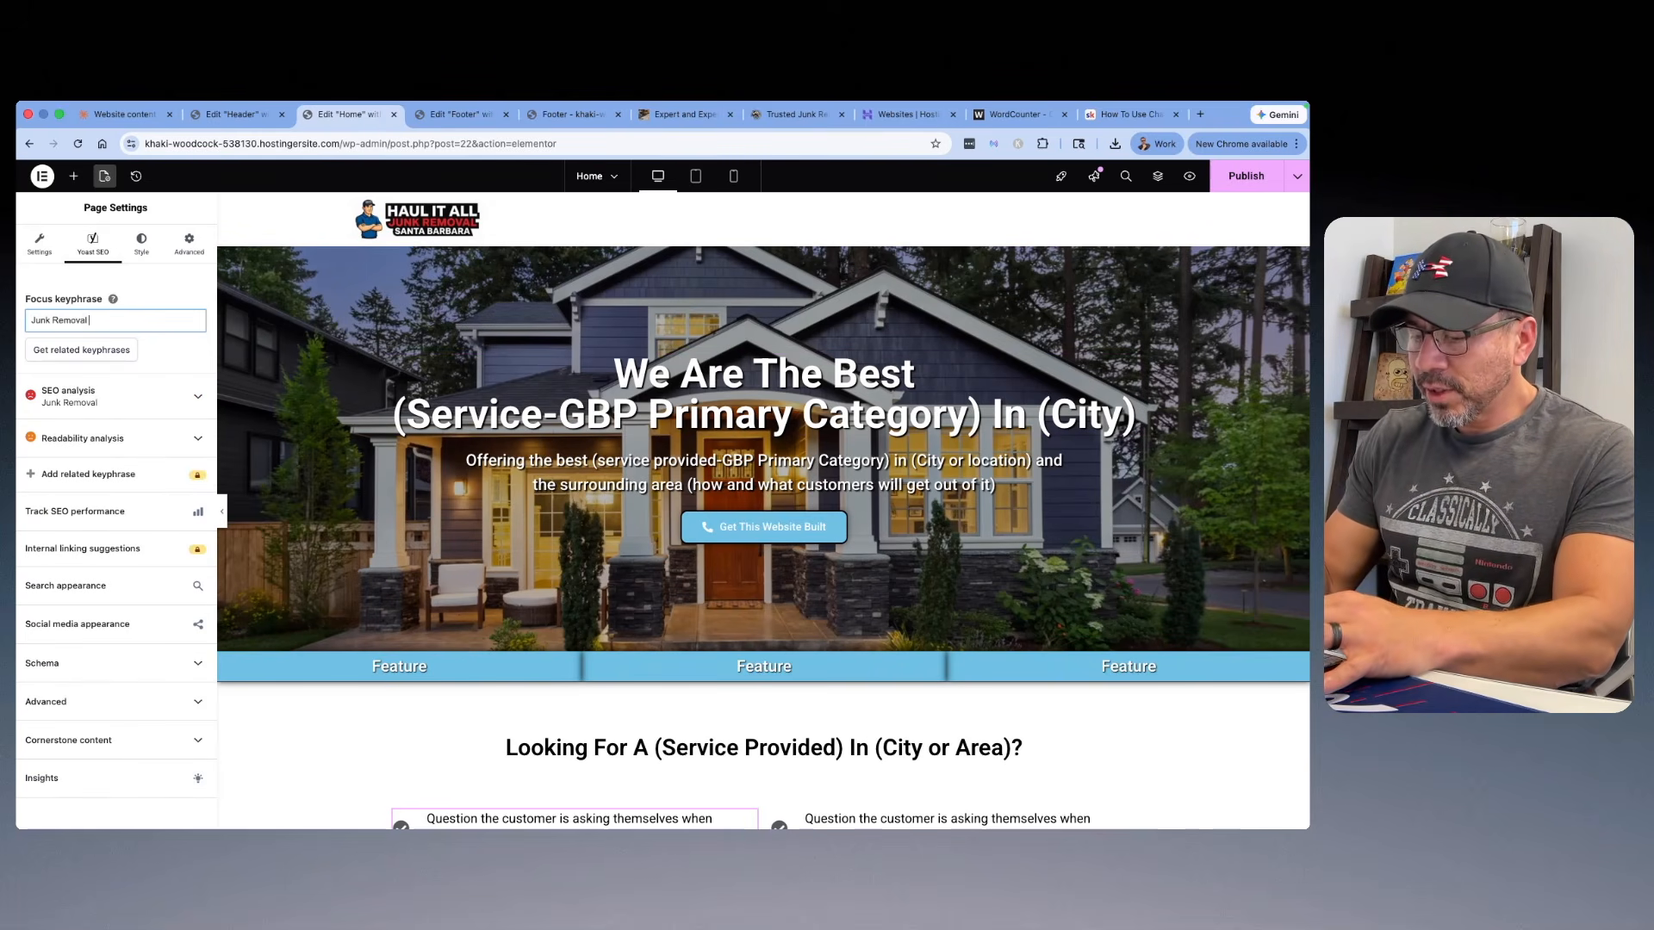
{"action": "type", "text": " Santa Barbra"}
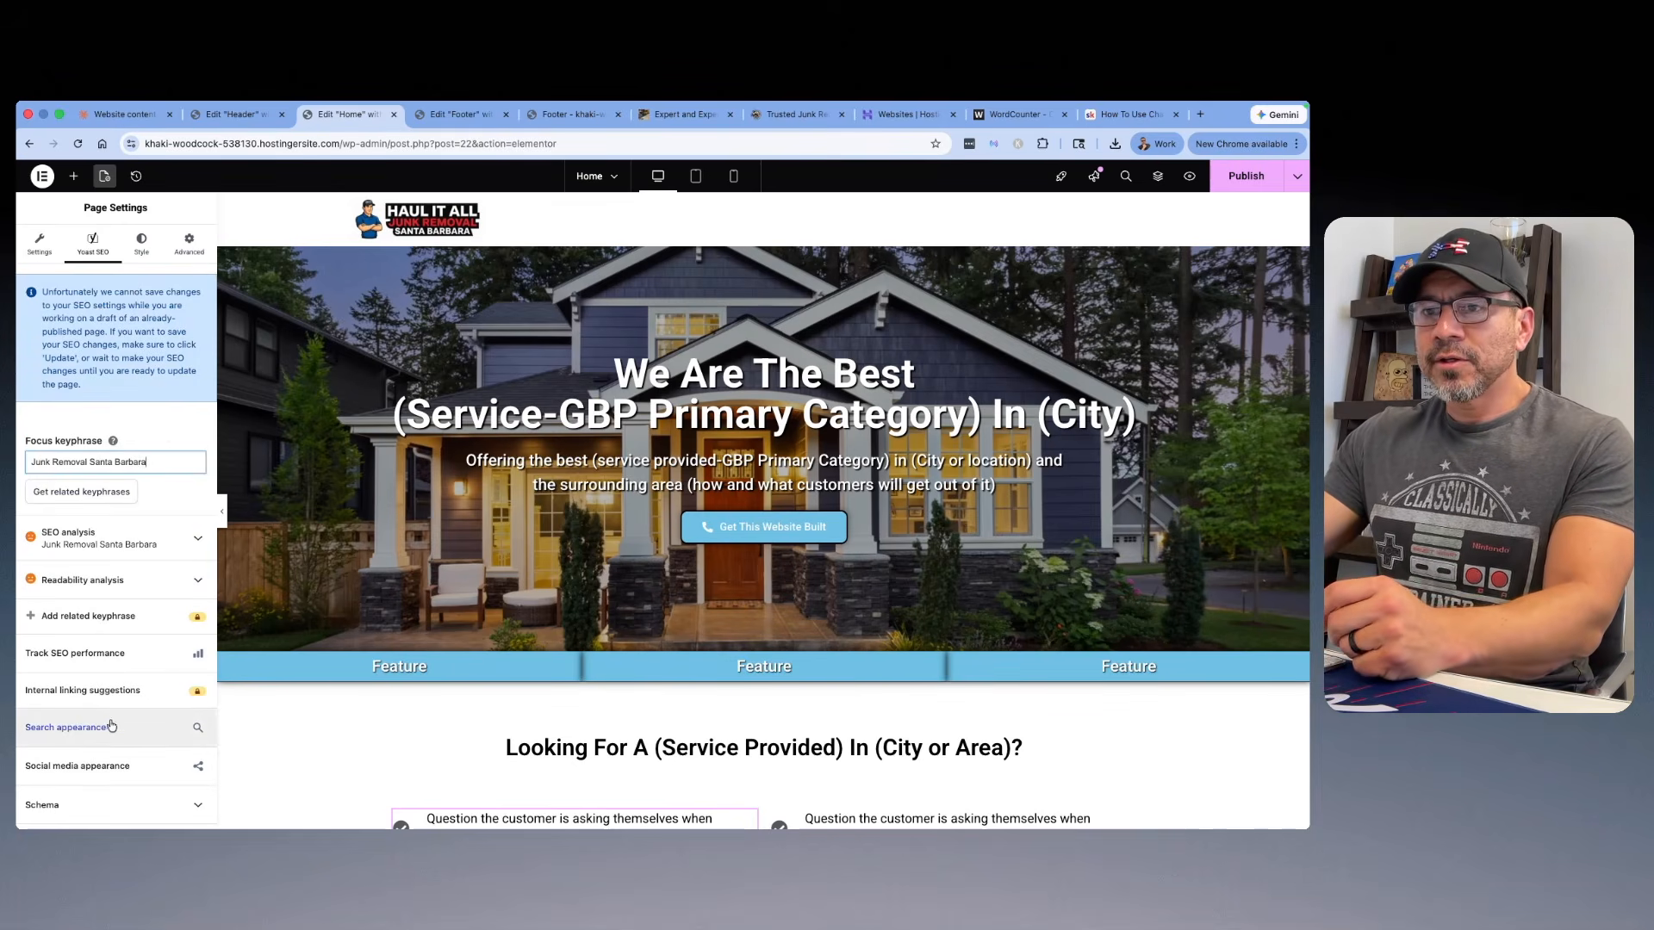
{"action": "left_click", "coordinate": [197, 738]}
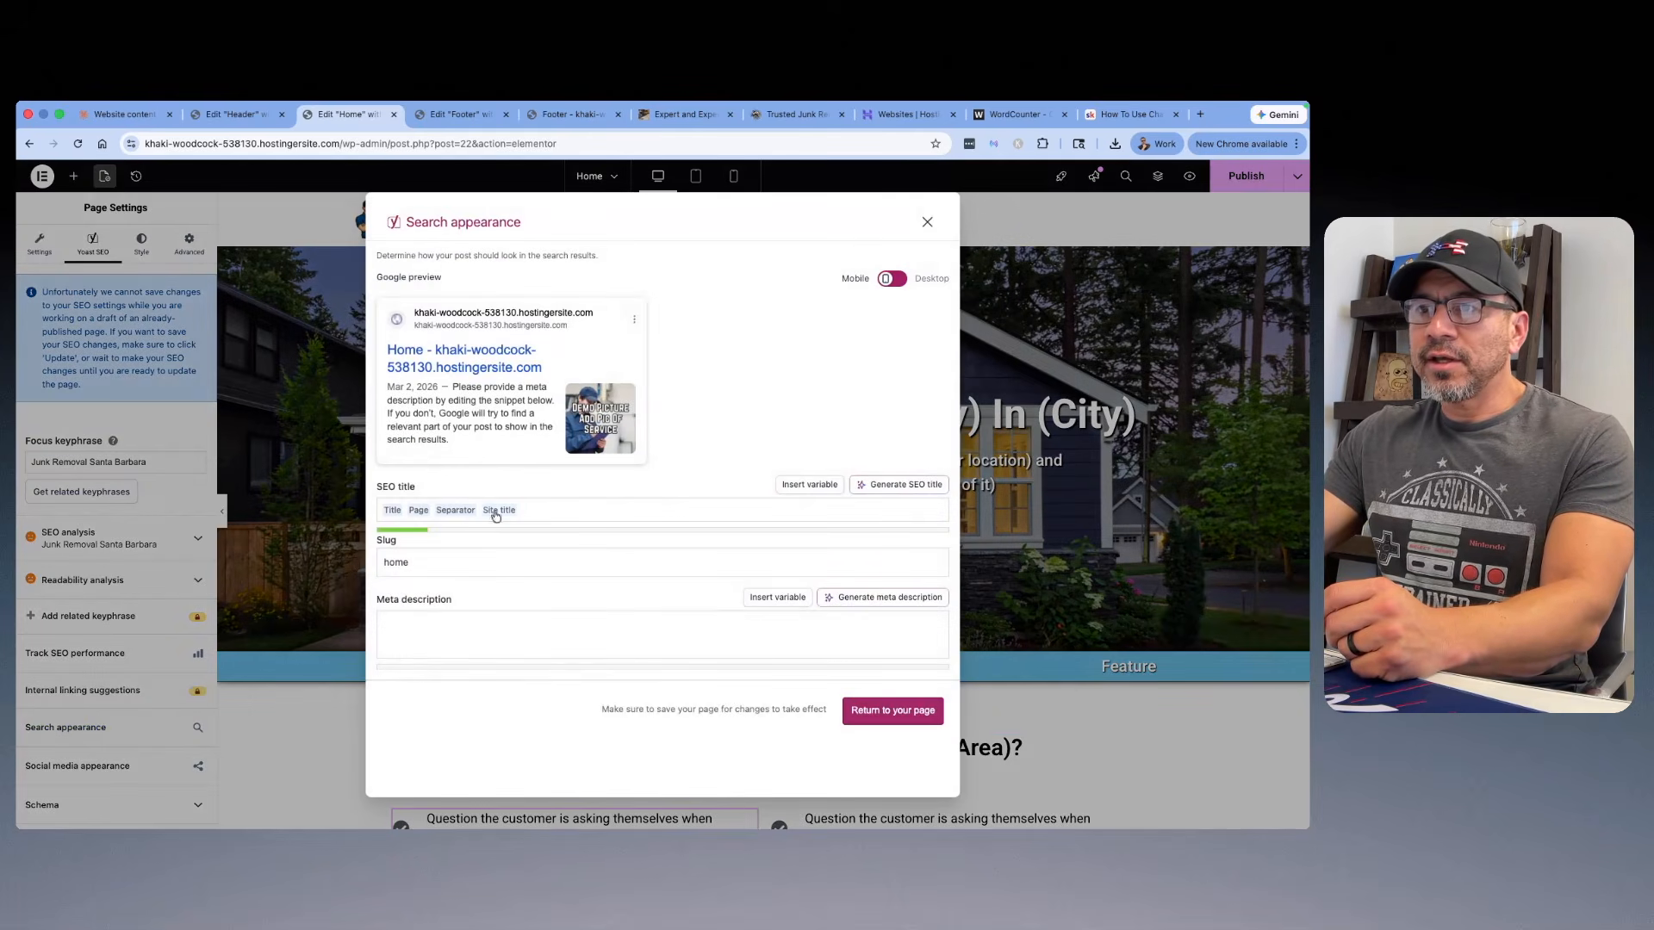
Step: In the Skool classroom's ChatGPT content course, open the Home Page lesson on the proper SEO title and meta description
{"action": "left_click", "coordinate": [1099, 118]}
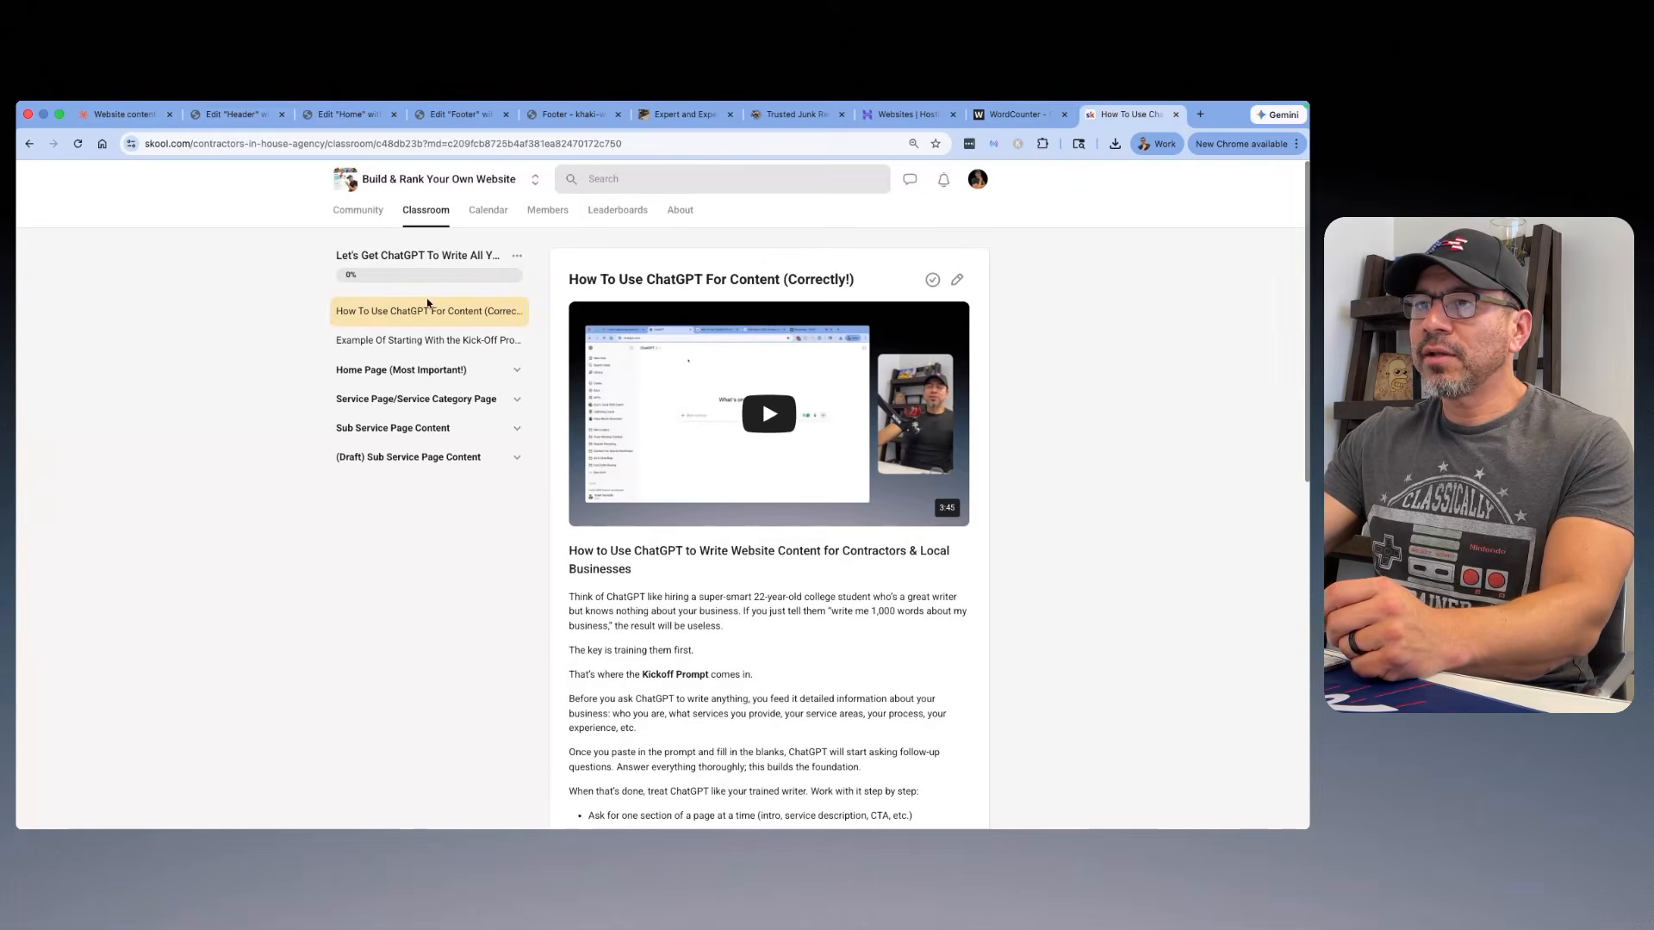
{"action": "left_click", "coordinate": [424, 215]}
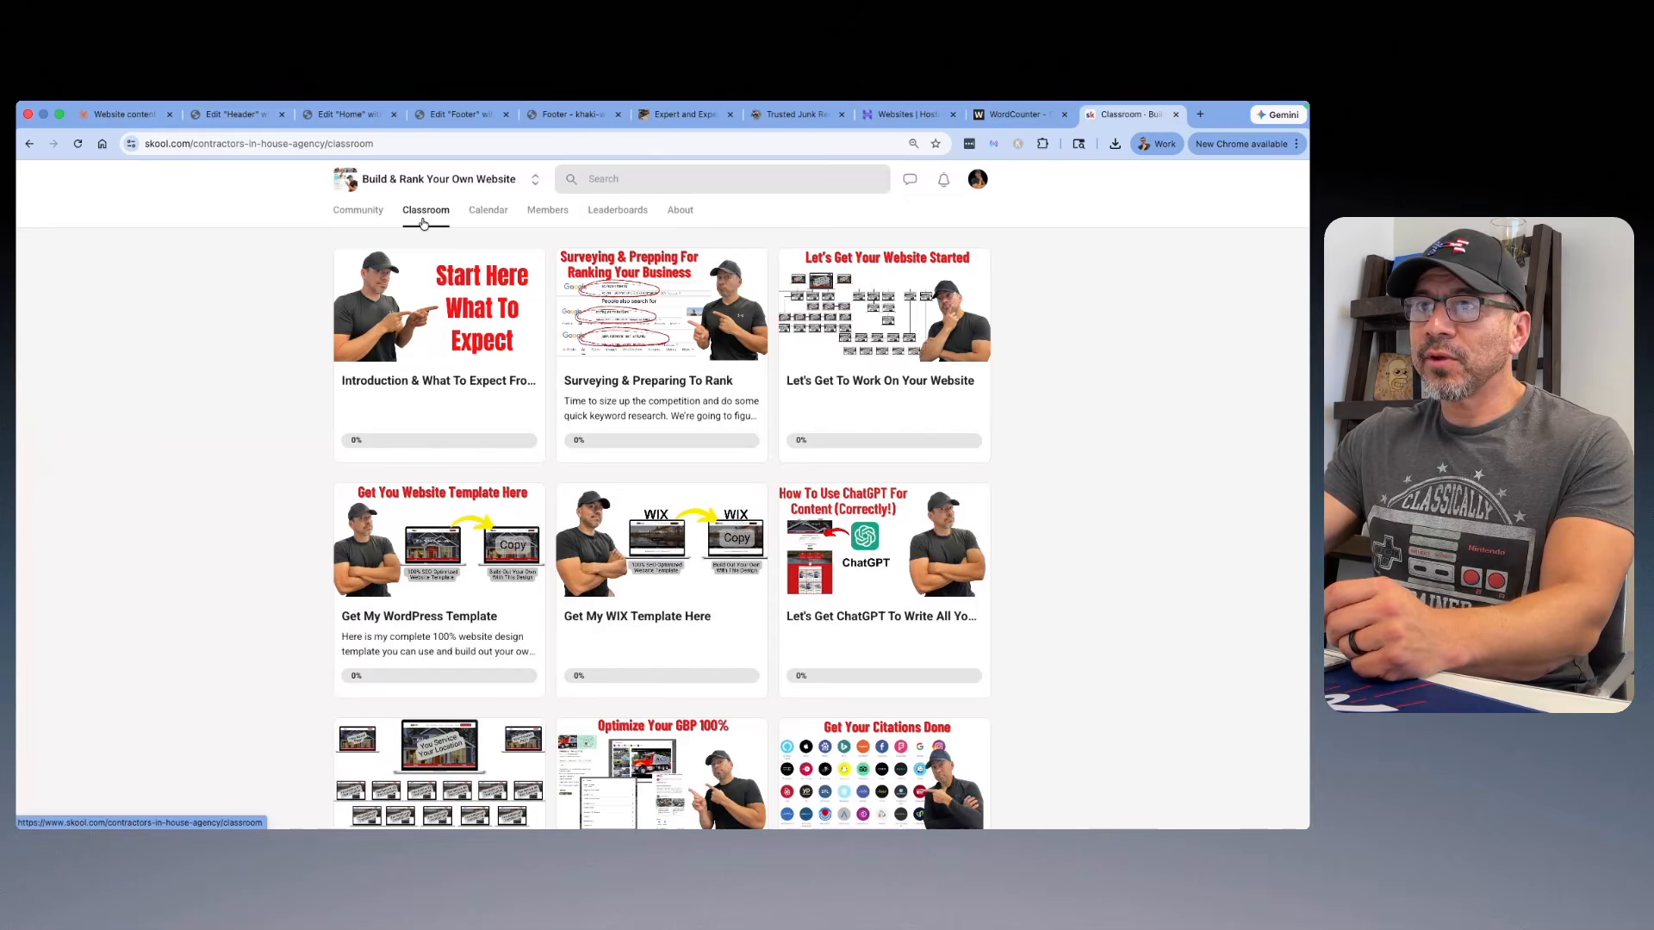
{"action": "scroll", "coordinate": [844, 553], "scroll_direction": "down", "scroll_amount": 1}
{"action": "left_click", "coordinate": [844, 553]}
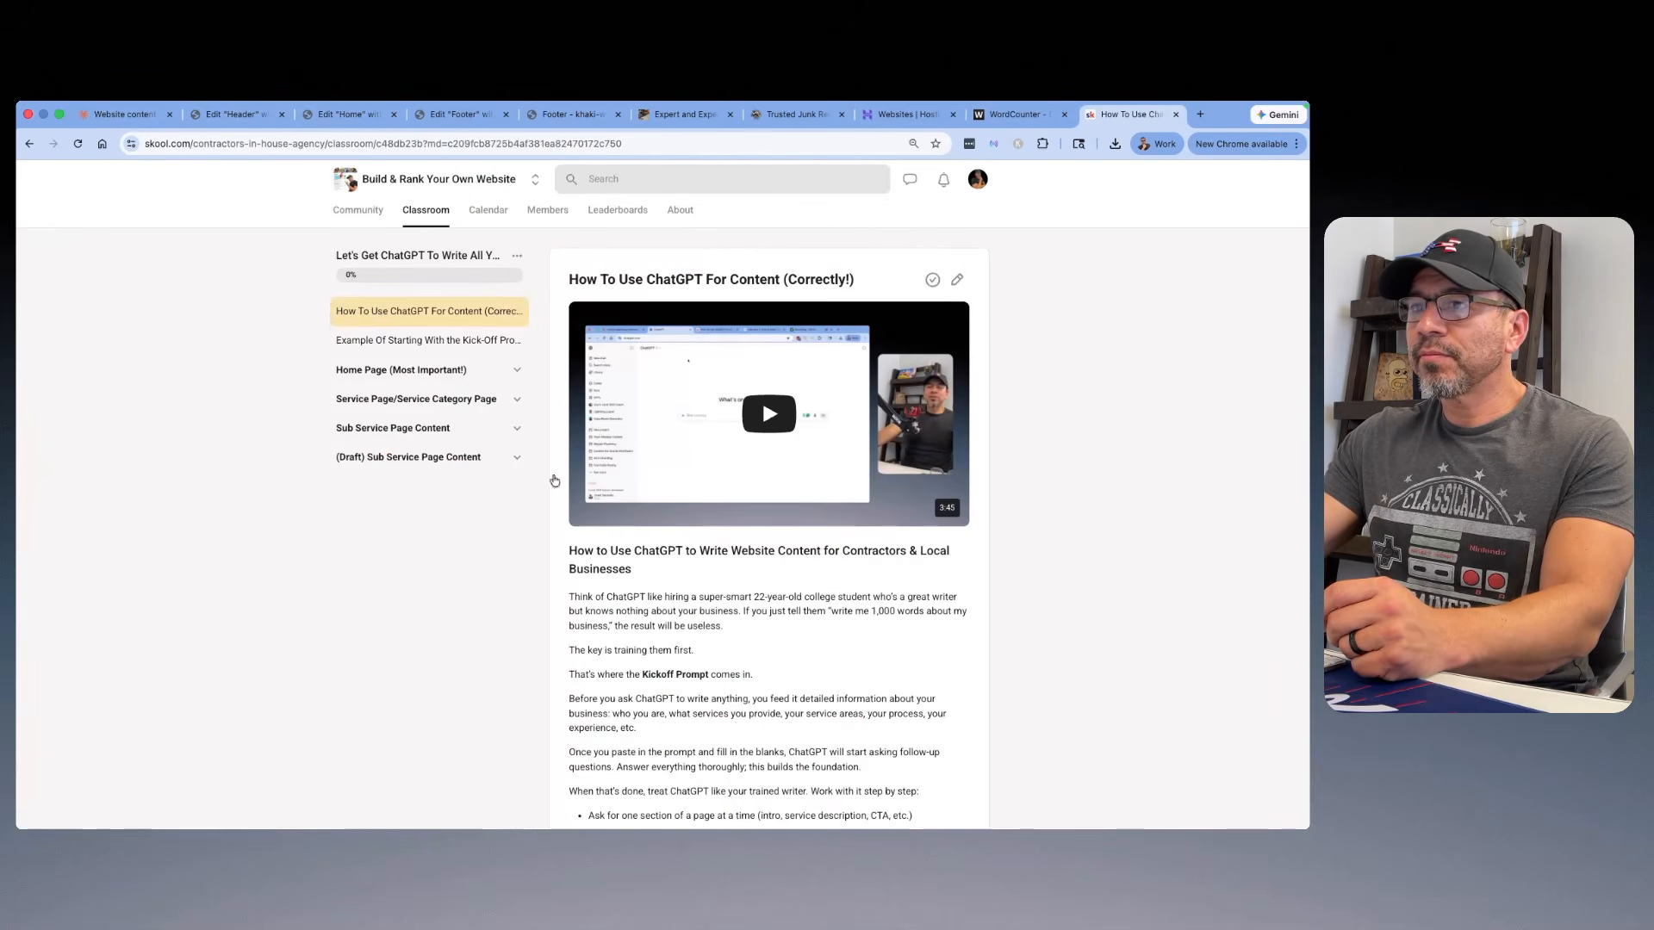
{"action": "scroll", "coordinate": [385, 298], "scroll_direction": "down", "scroll_amount": 1}
{"action": "scroll", "coordinate": [385, 298], "scroll_direction": "up", "scroll_amount": 2}
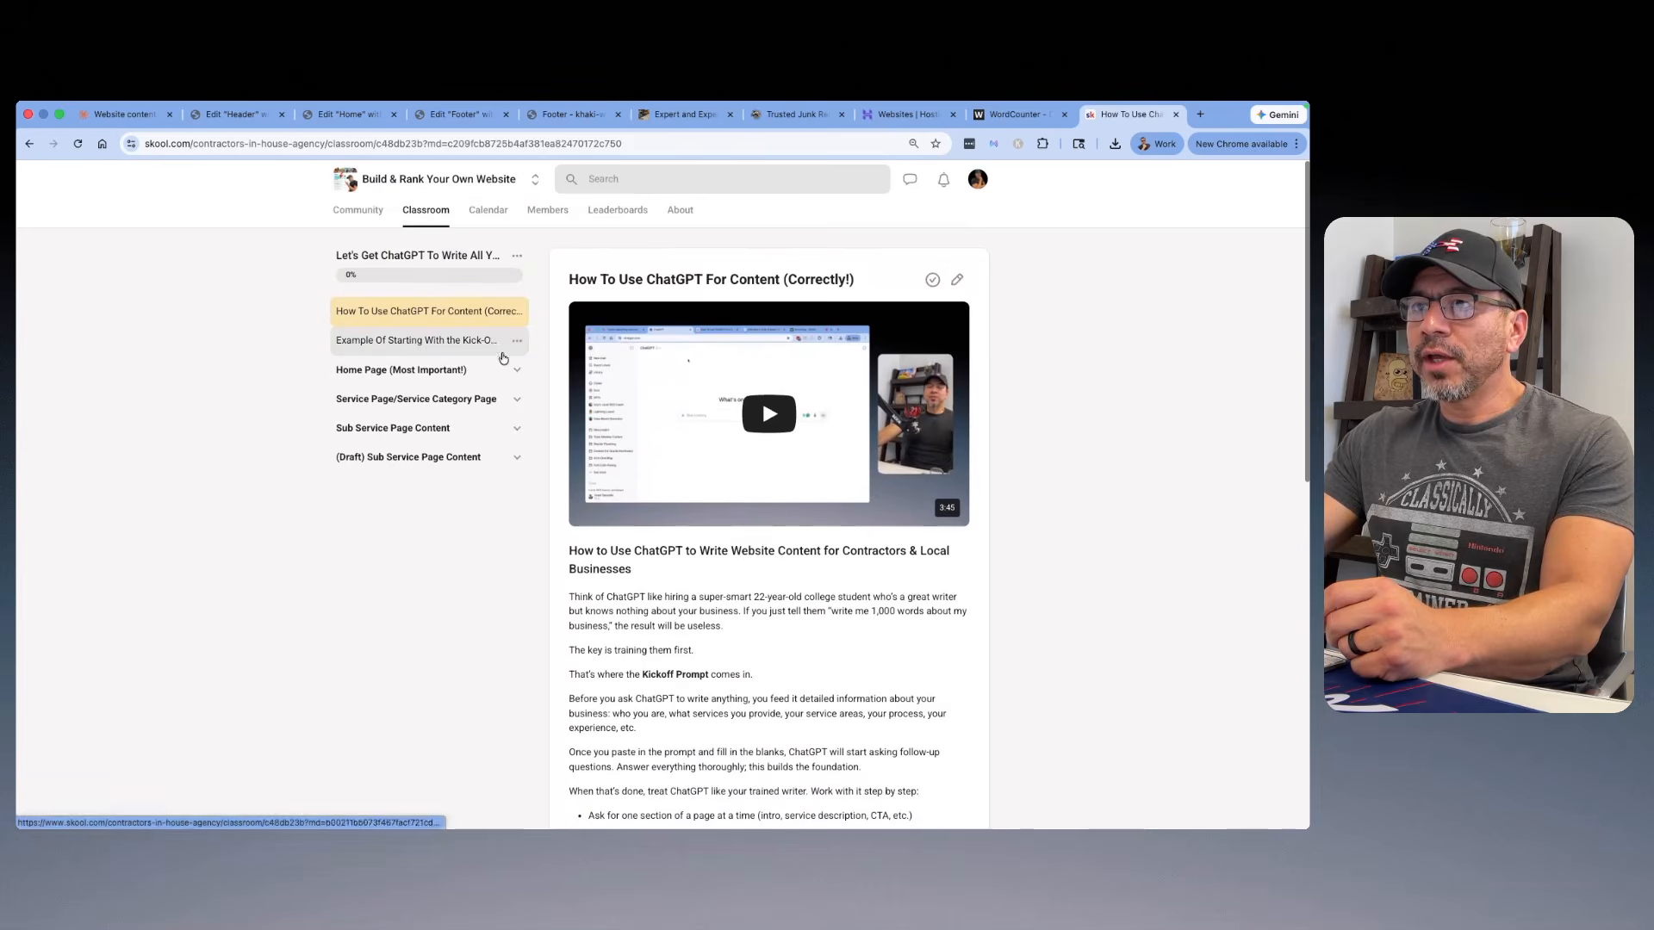
{"action": "left_click", "coordinate": [515, 369]}
{"action": "scroll", "coordinate": [425, 357], "scroll_direction": "down", "scroll_amount": 3}
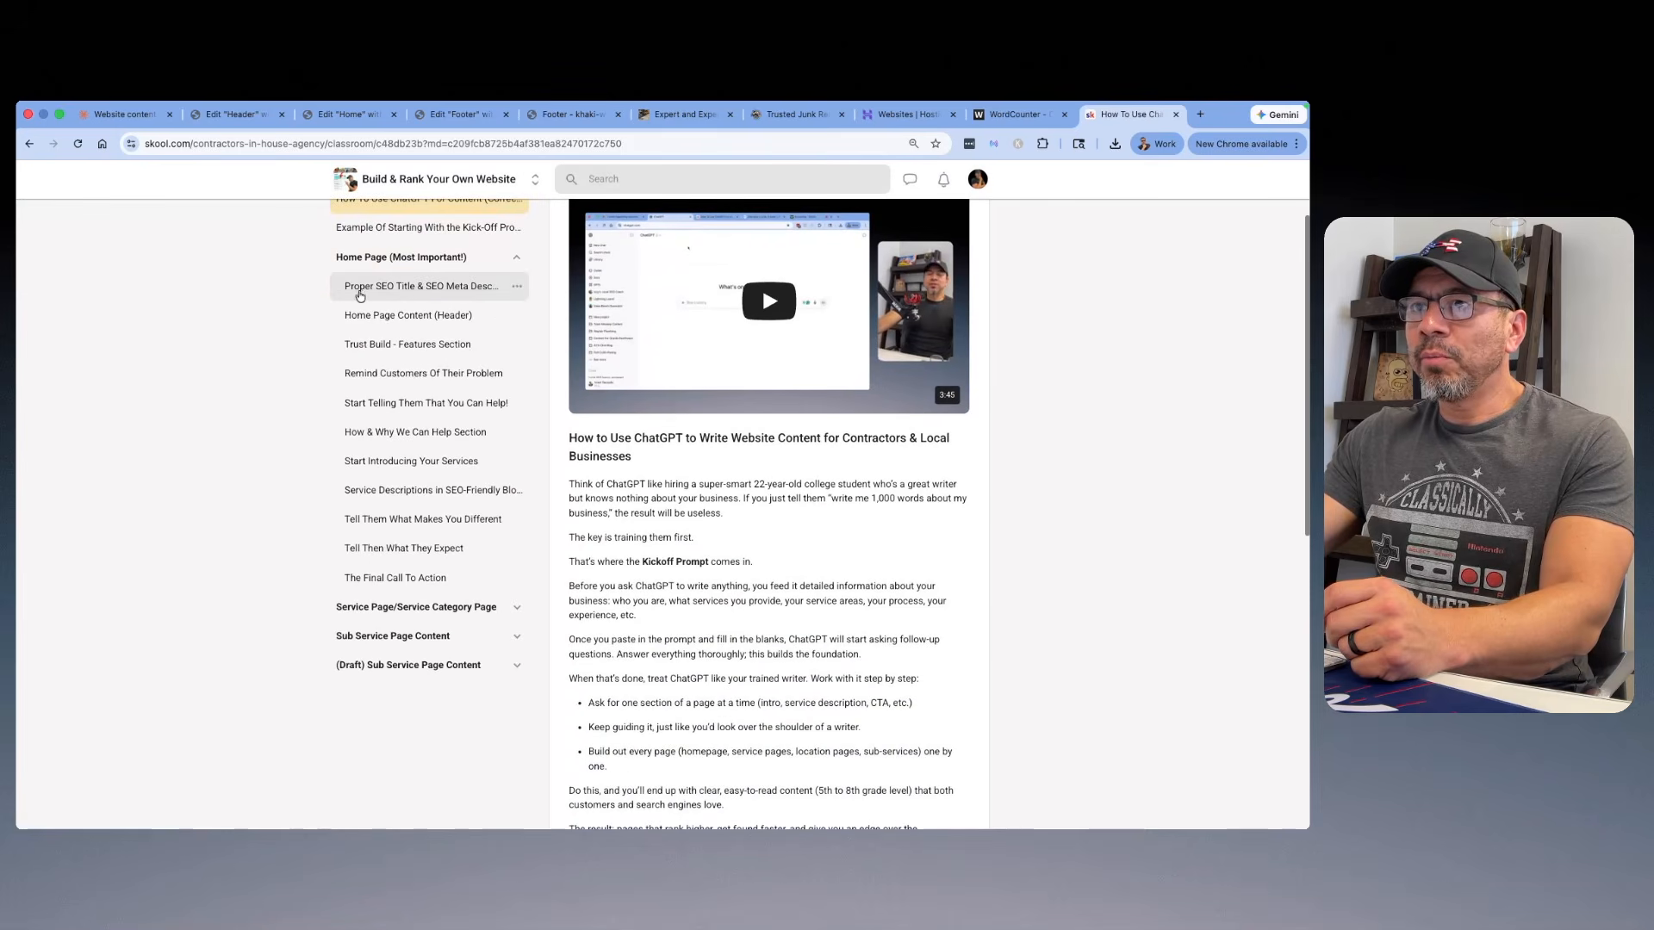
{"action": "left_click", "coordinate": [456, 287]}
Step: Select the lesson's full prompt requesting 5 variations of an SEO title and meta description
{"action": "scroll", "coordinate": [637, 299], "scroll_direction": "down", "scroll_amount": 3}
{"action": "scroll", "coordinate": [639, 300], "scroll_direction": "up", "scroll_amount": 4}
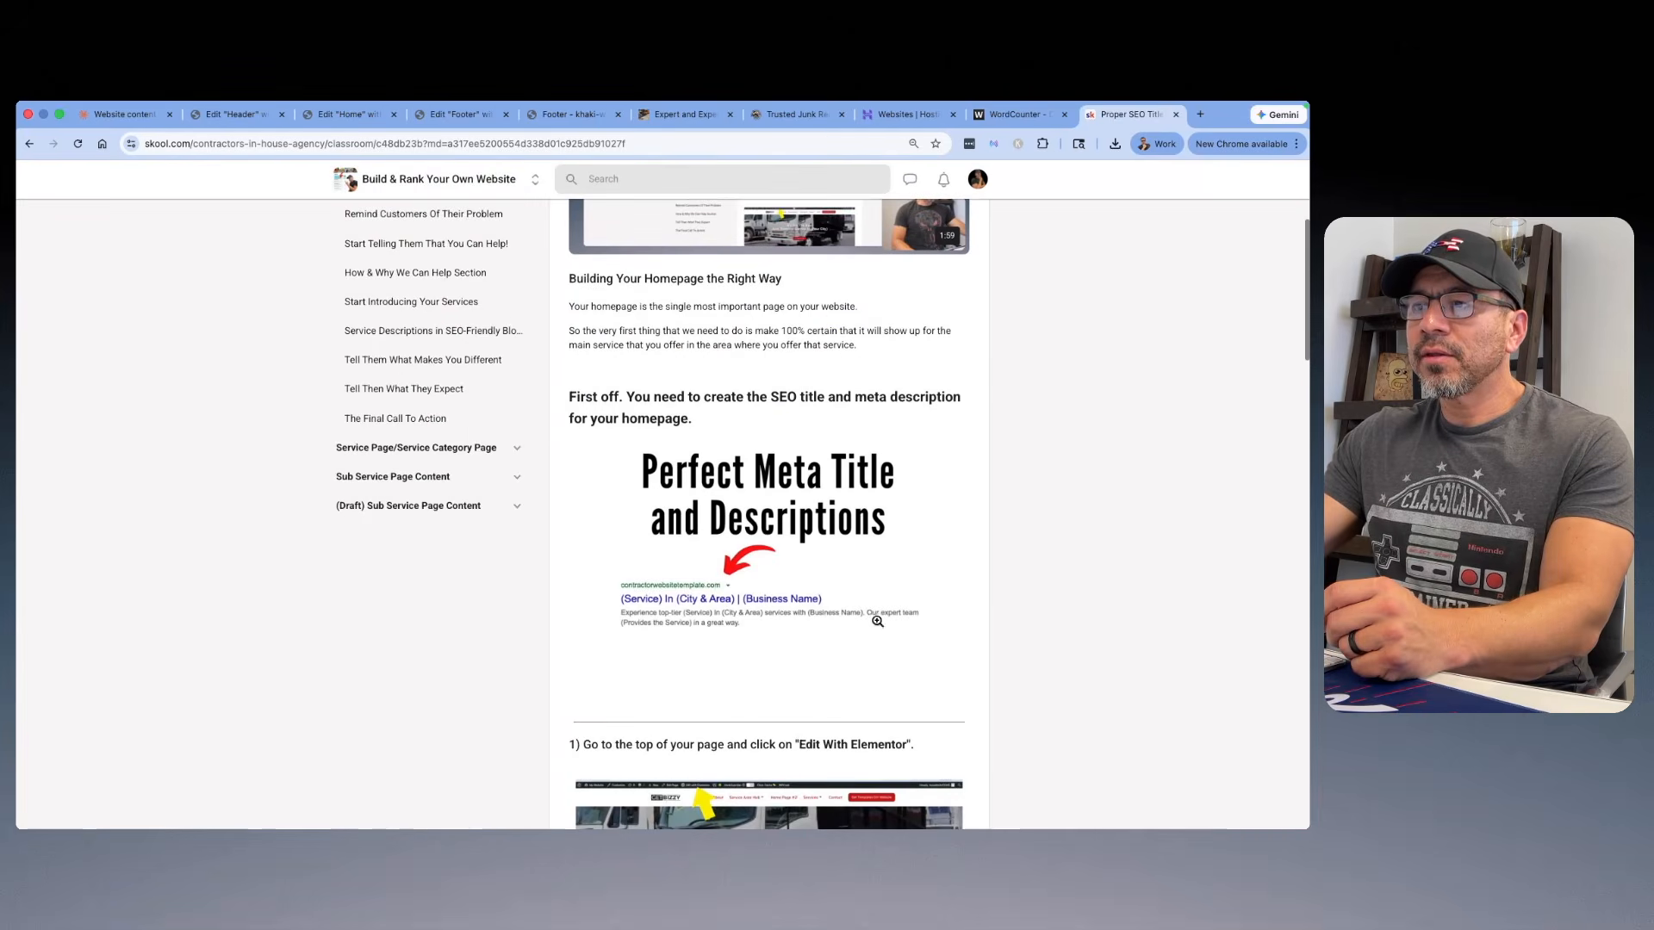
{"action": "scroll", "coordinate": [776, 500], "scroll_direction": "down", "scroll_amount": 10}
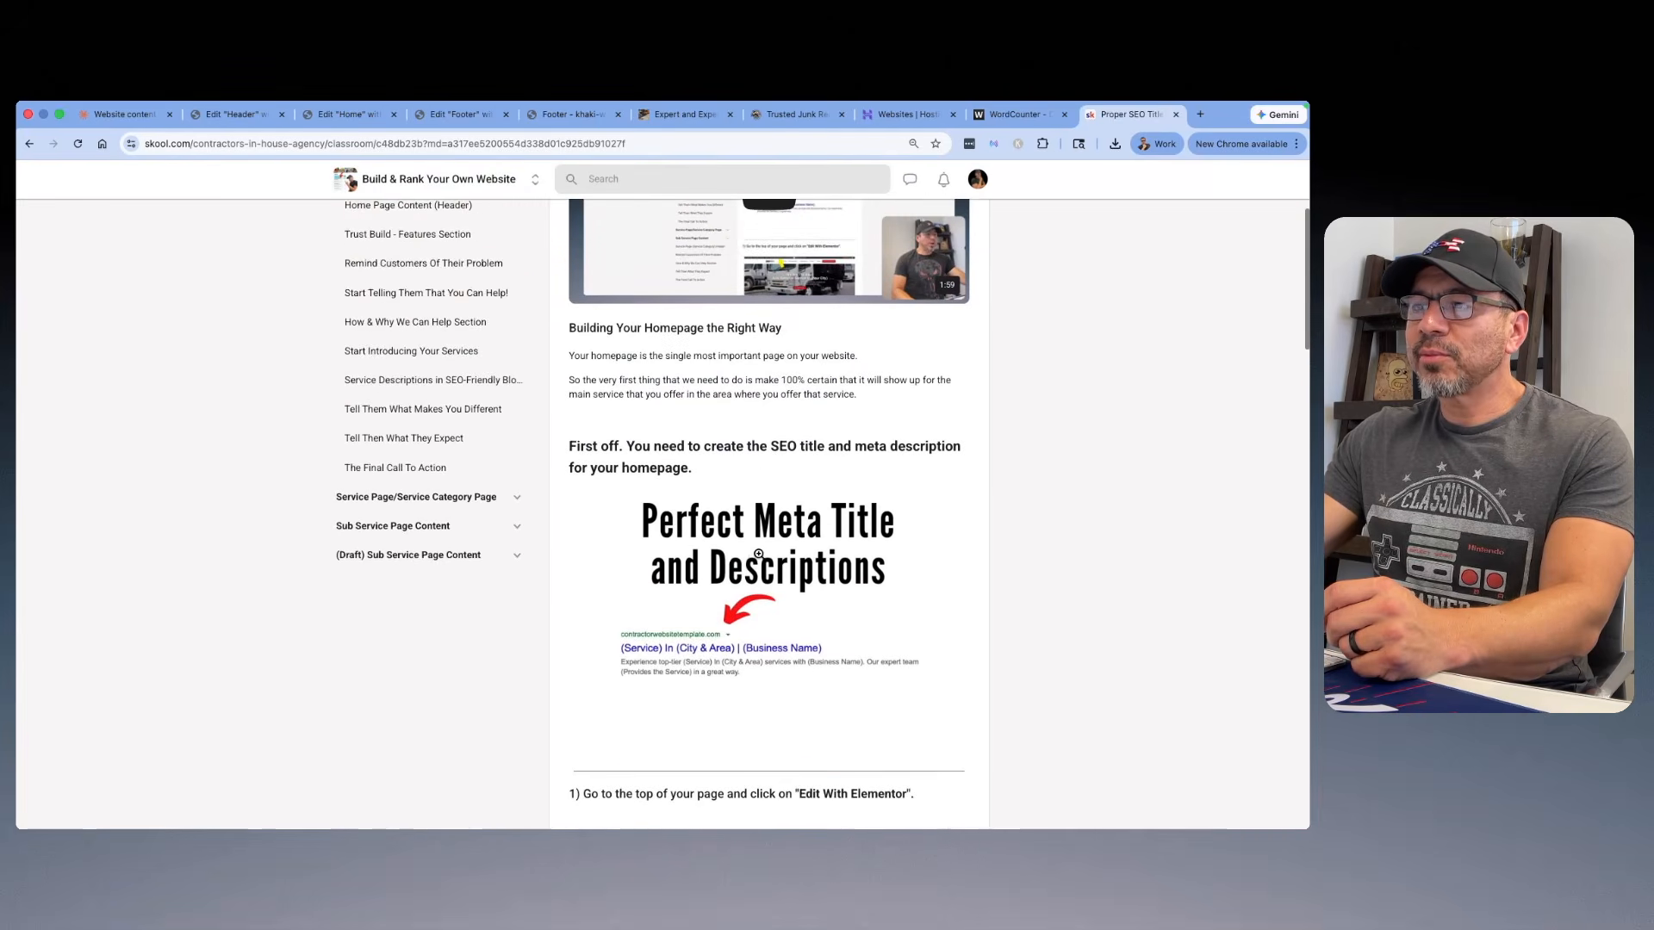
{"action": "scroll", "coordinate": [742, 485], "scroll_direction": "down", "scroll_amount": 13}
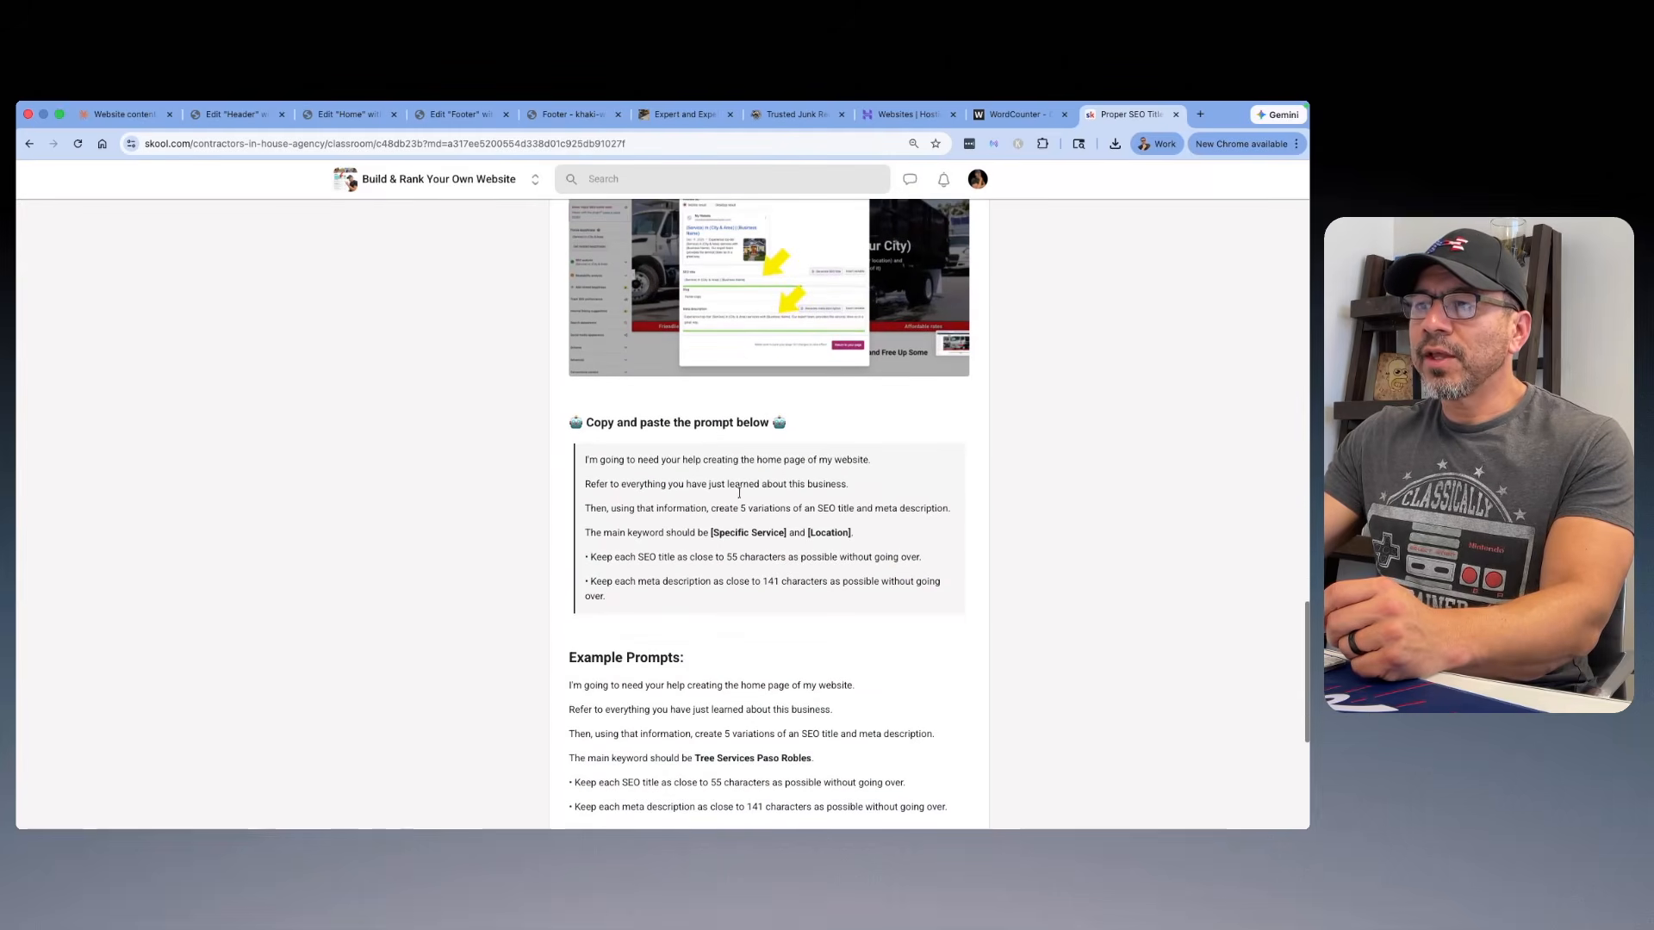
{"action": "left_click_drag", "start_coordinate": [607, 598], "coordinate": [563, 453]}
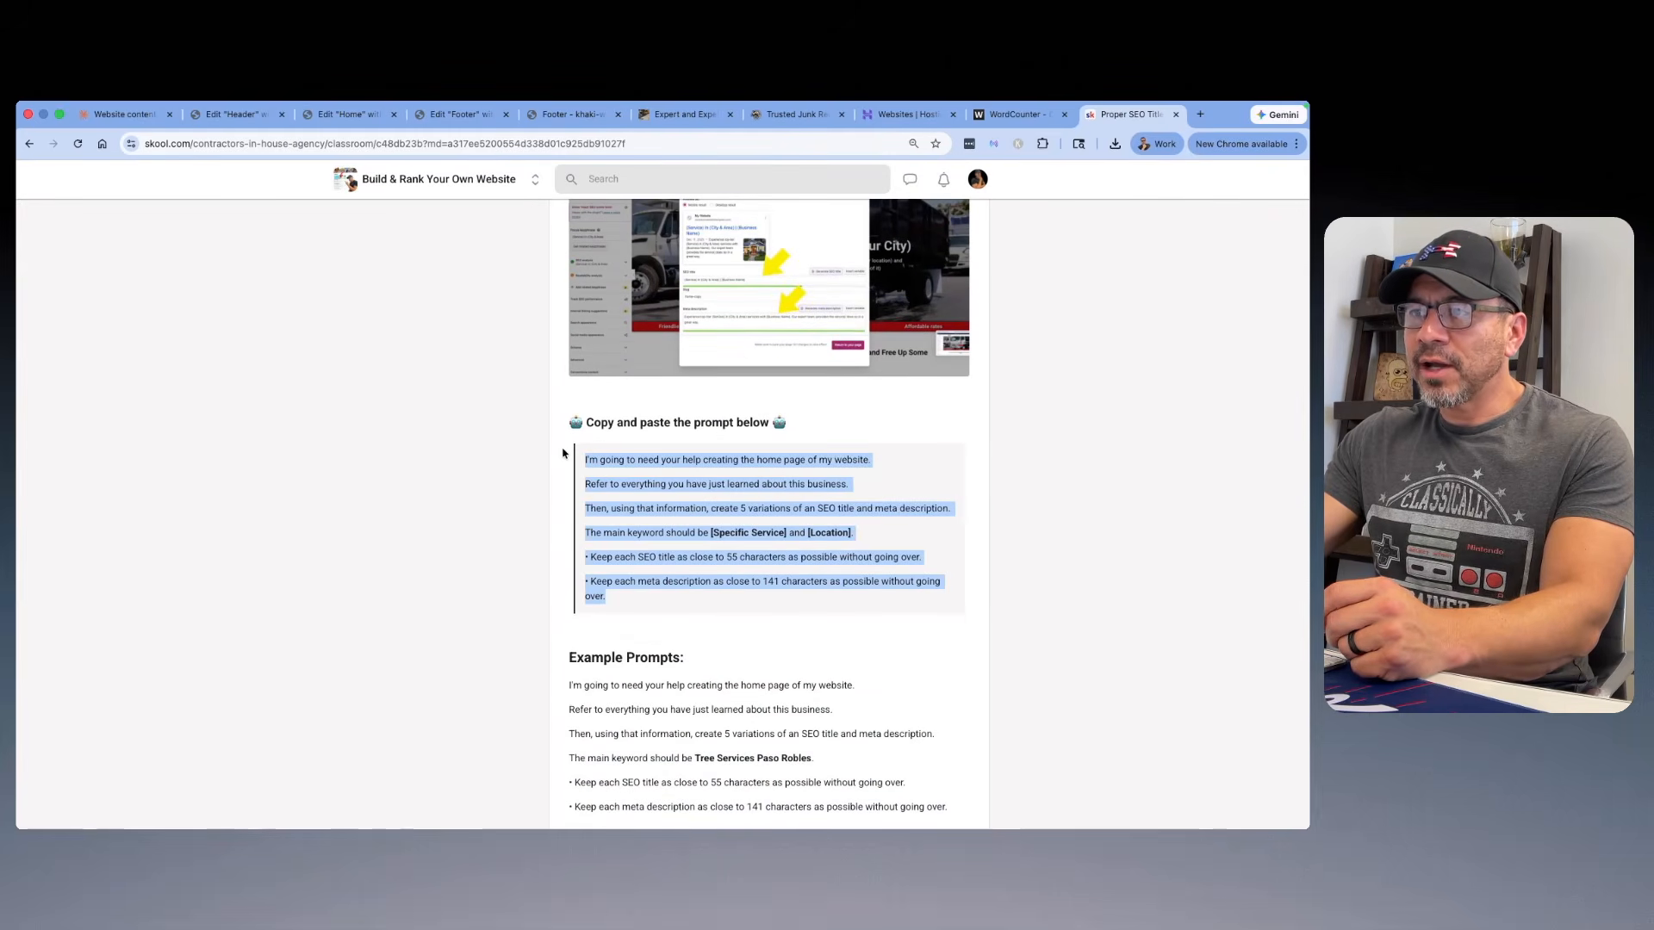
Step: Switch to the Claude chat, compare the SEO variations and copy Variation 1's title, "Junk Removal Santa Barbara | Haul It All"
{"action": "left_click", "coordinate": [121, 116]}
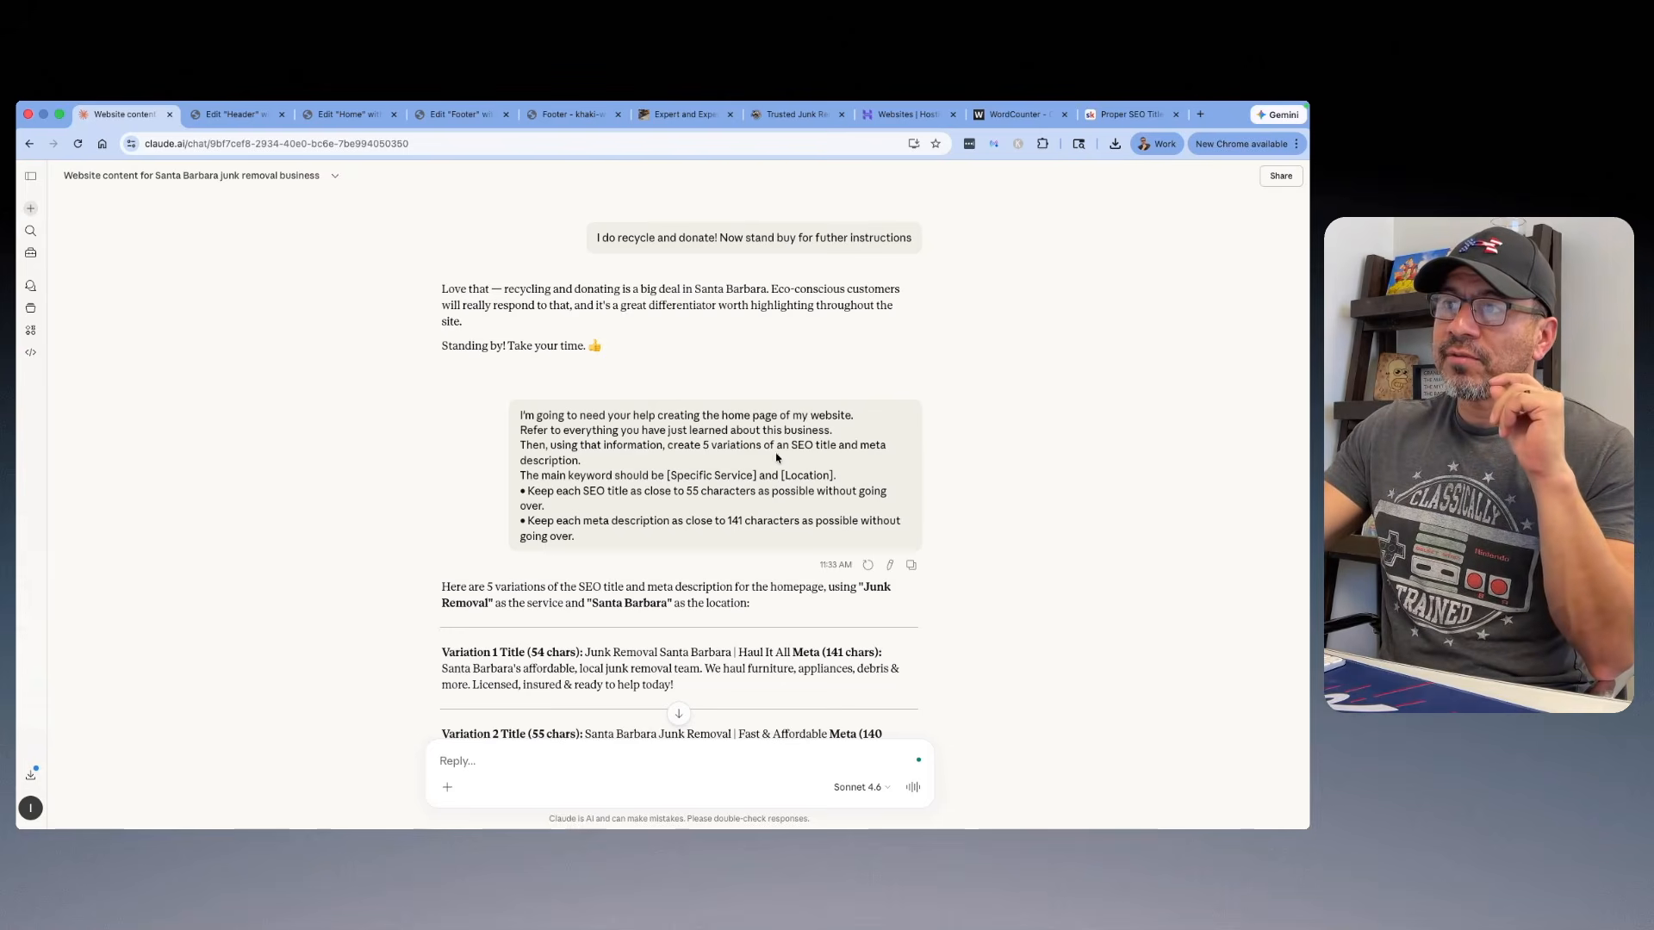
{"action": "scroll", "coordinate": [810, 442], "scroll_direction": "down", "scroll_amount": 2}
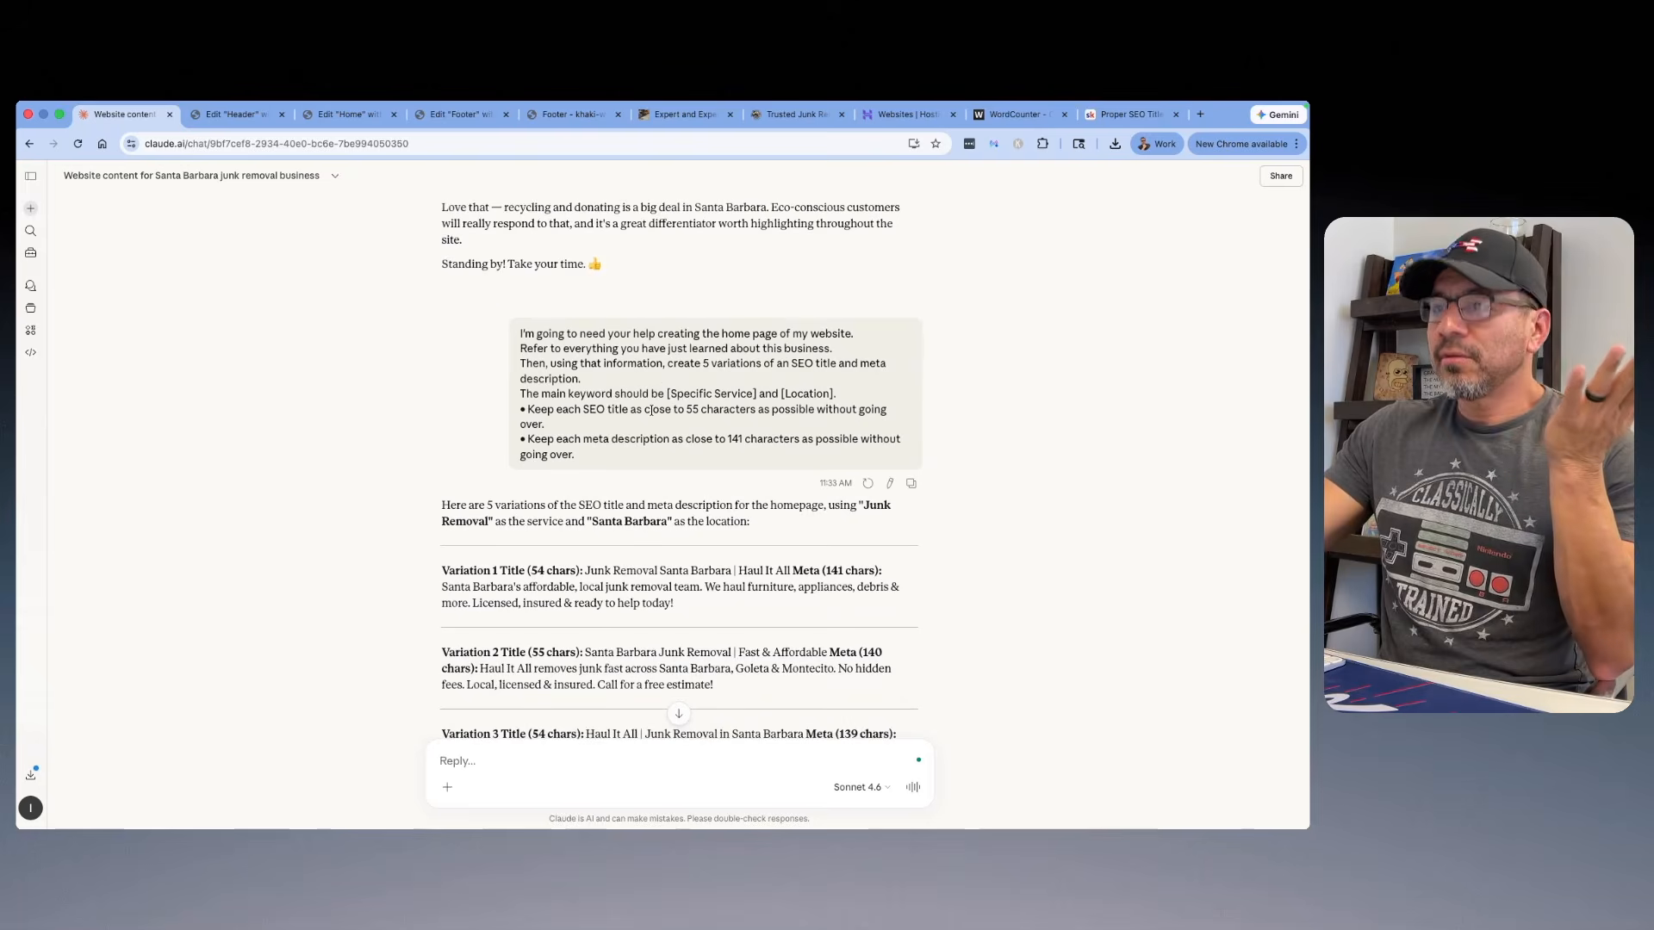
{"action": "scroll", "coordinate": [585, 416], "scroll_direction": "down", "scroll_amount": 1}
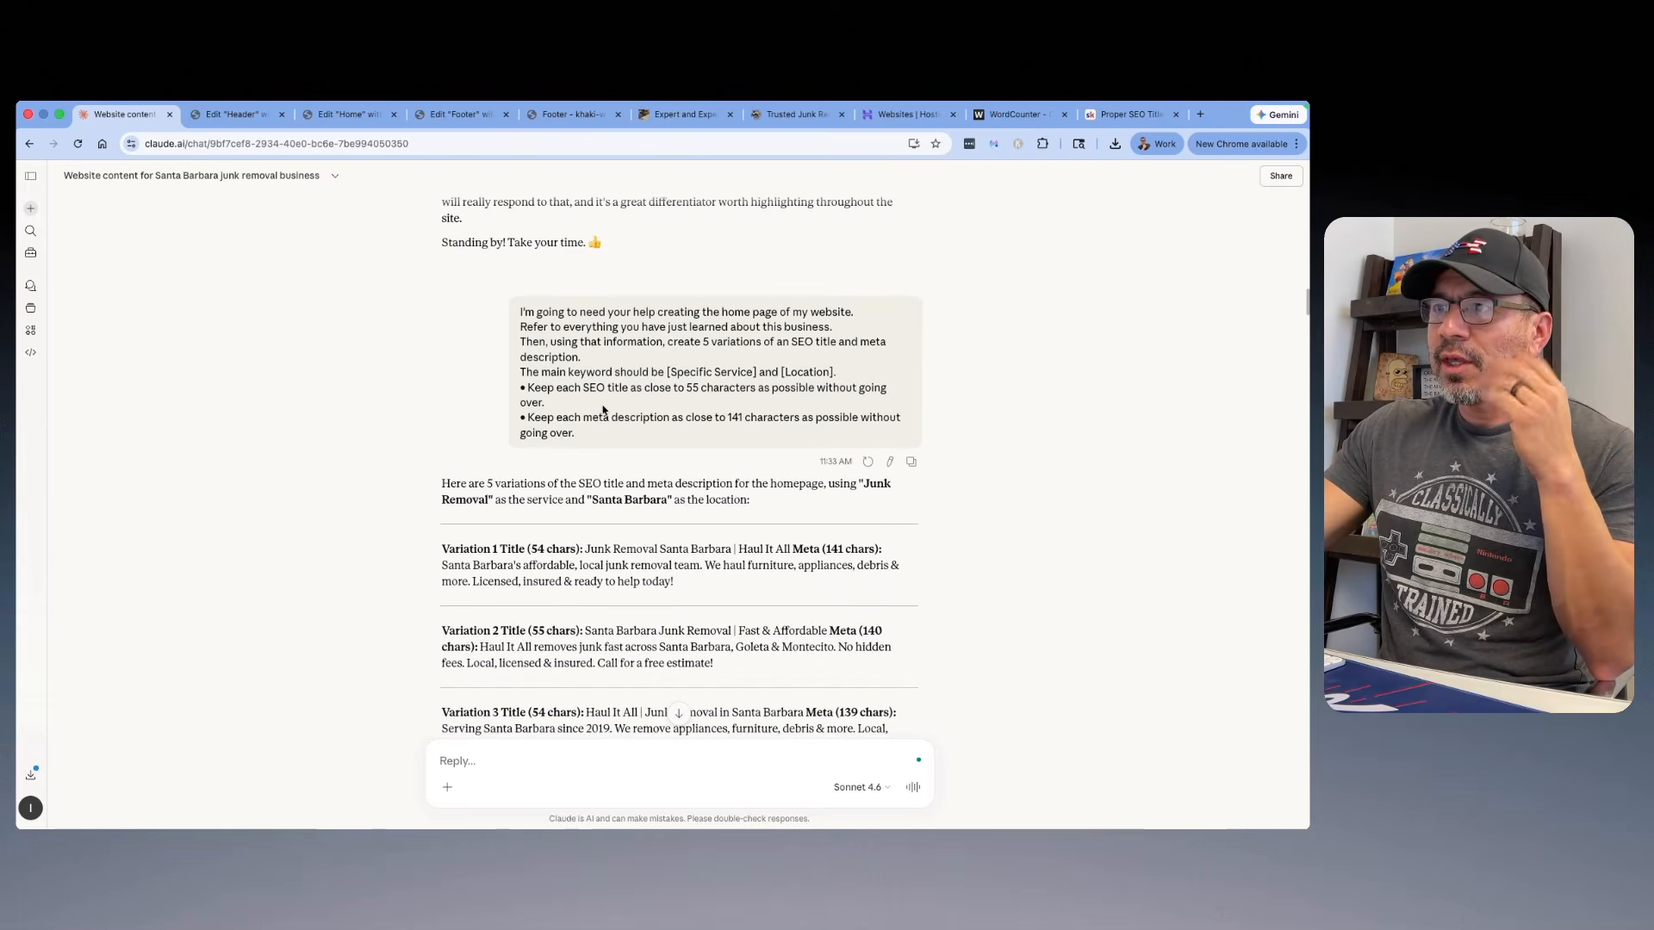
{"action": "scroll", "coordinate": [746, 412], "scroll_direction": "down", "scroll_amount": 5}
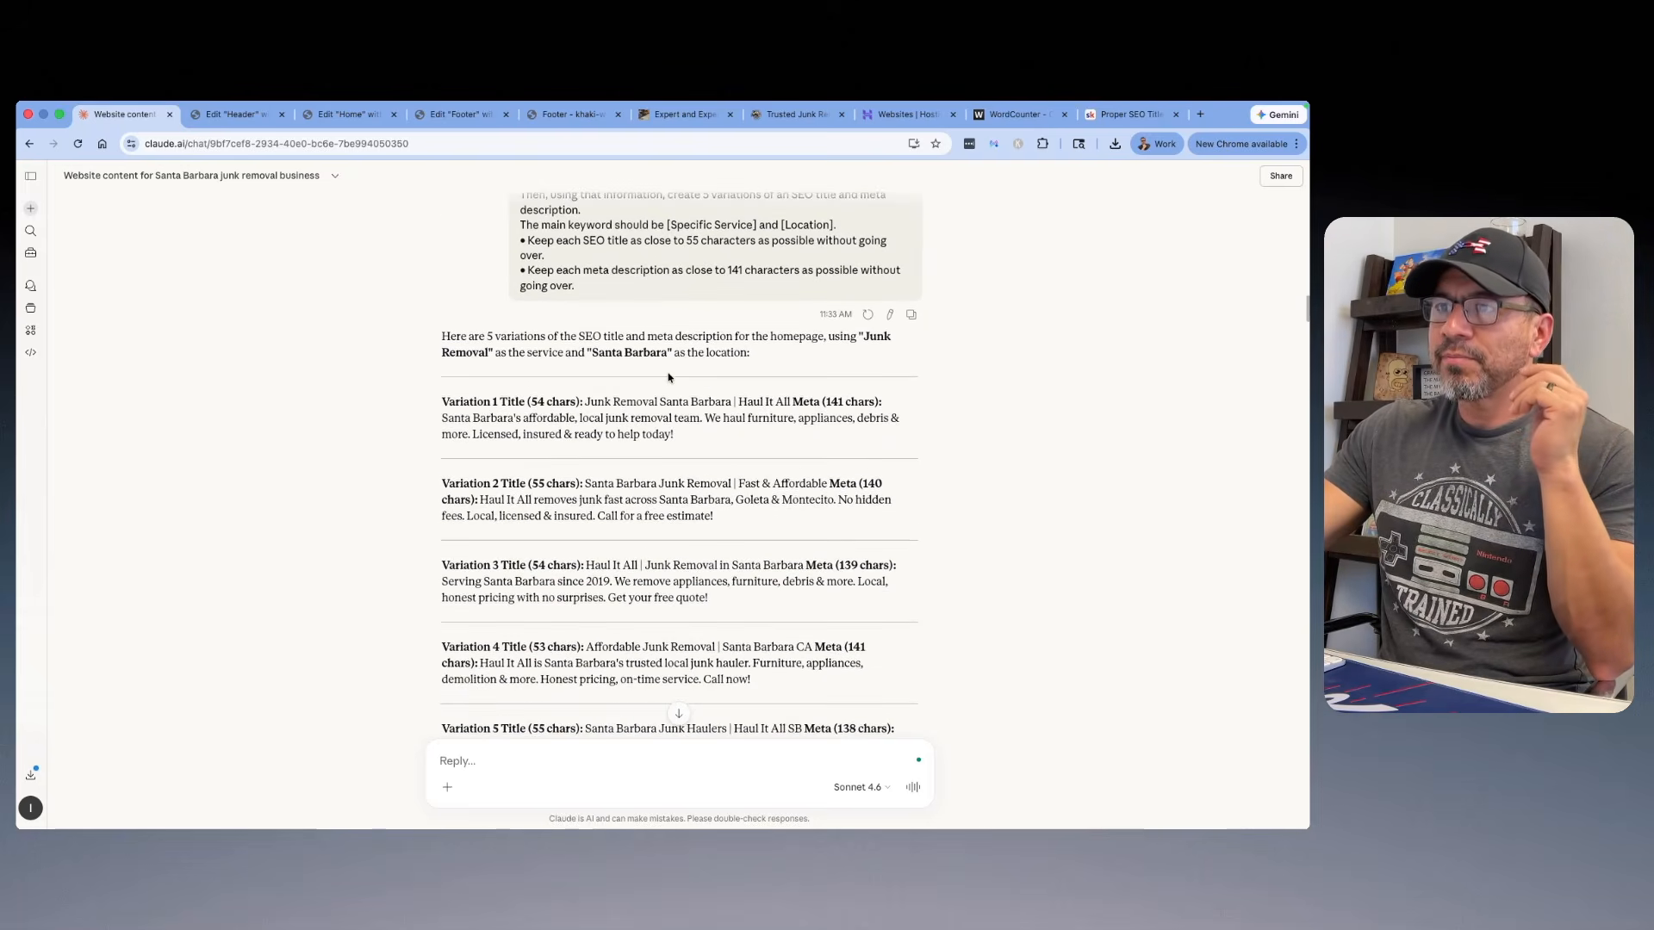
{"action": "scroll", "coordinate": [668, 373], "scroll_direction": "down", "scroll_amount": 3}
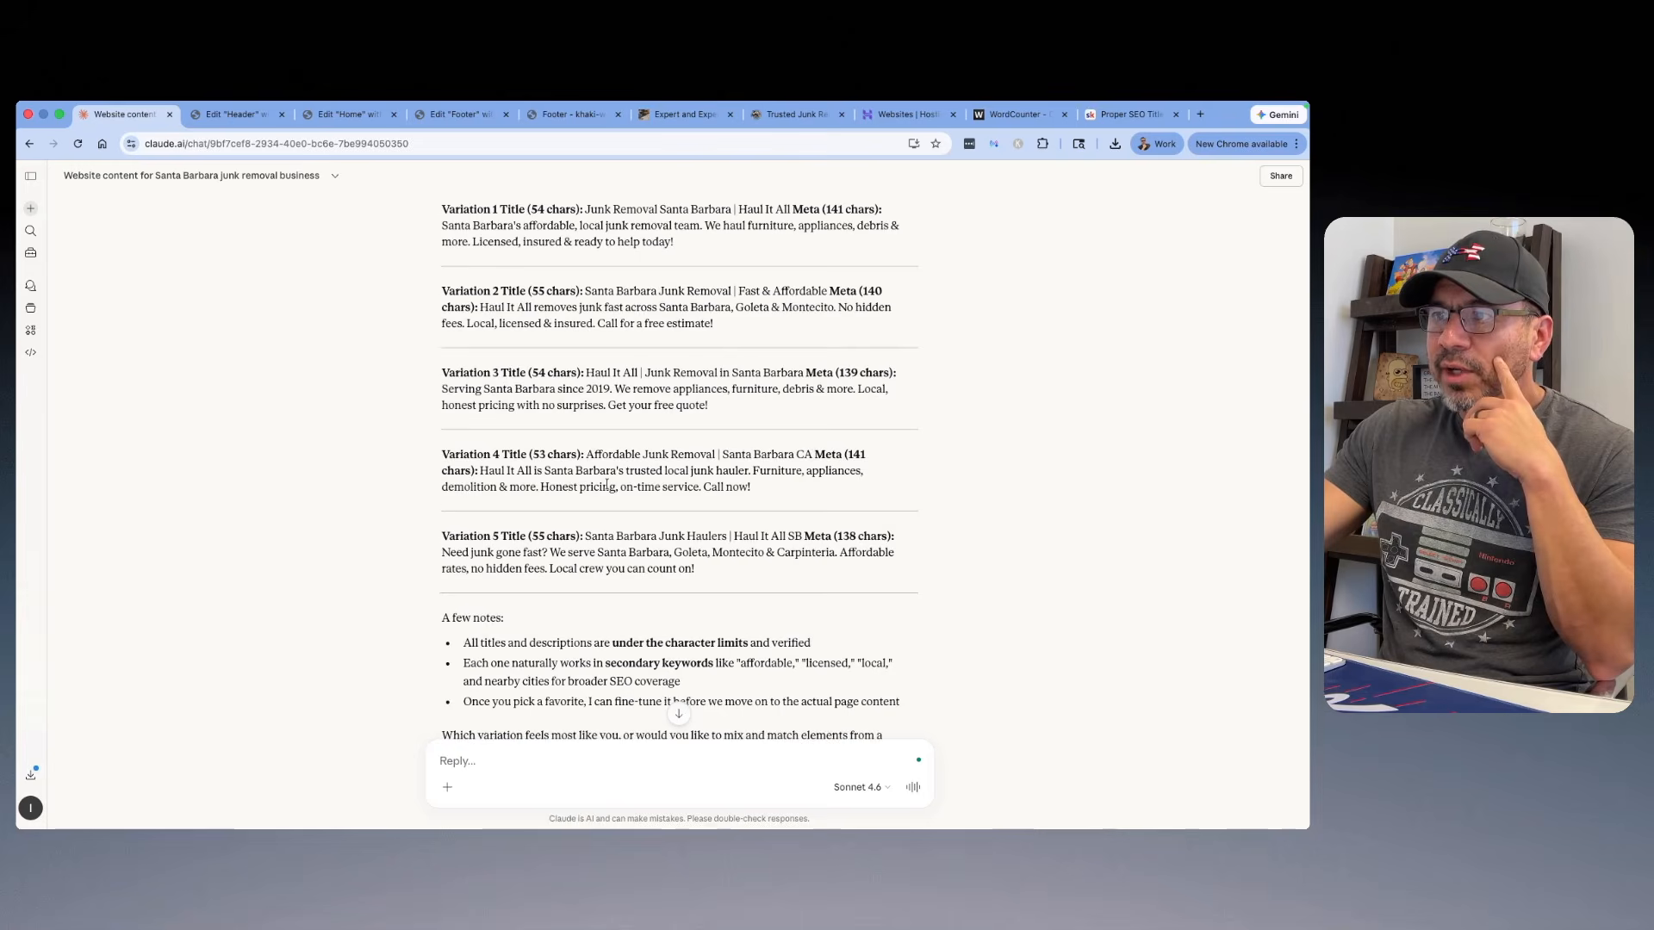
{"action": "scroll", "coordinate": [619, 469], "scroll_direction": "up", "scroll_amount": 2}
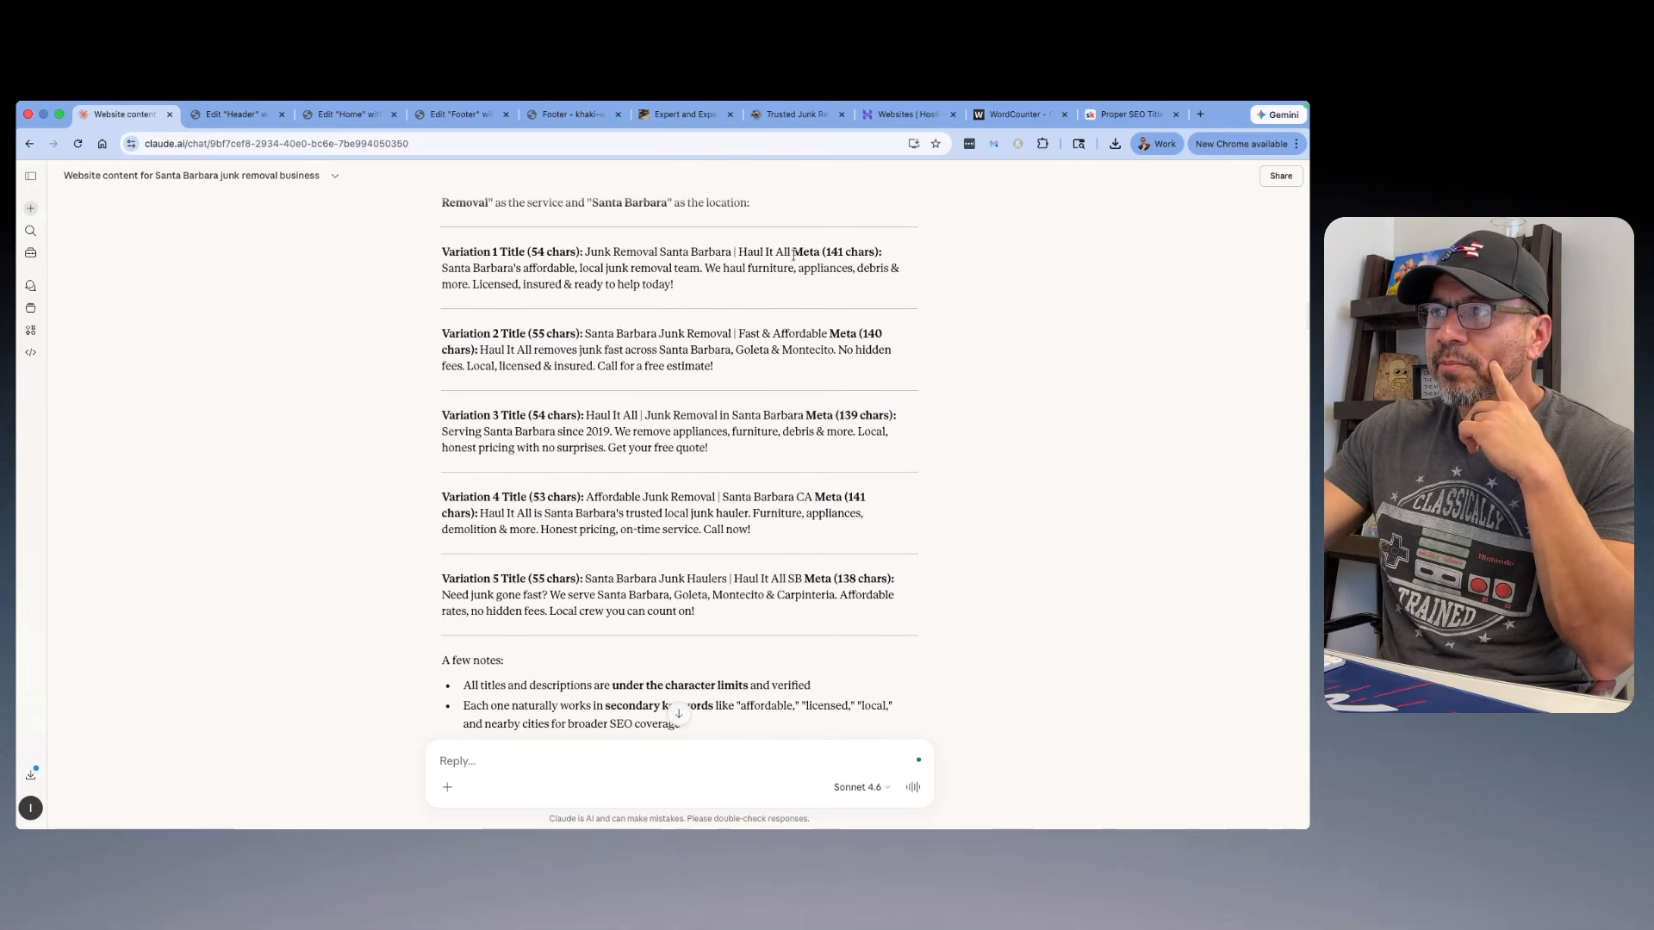
{"action": "left_click_drag", "start_coordinate": [791, 251], "coordinate": [589, 251]}
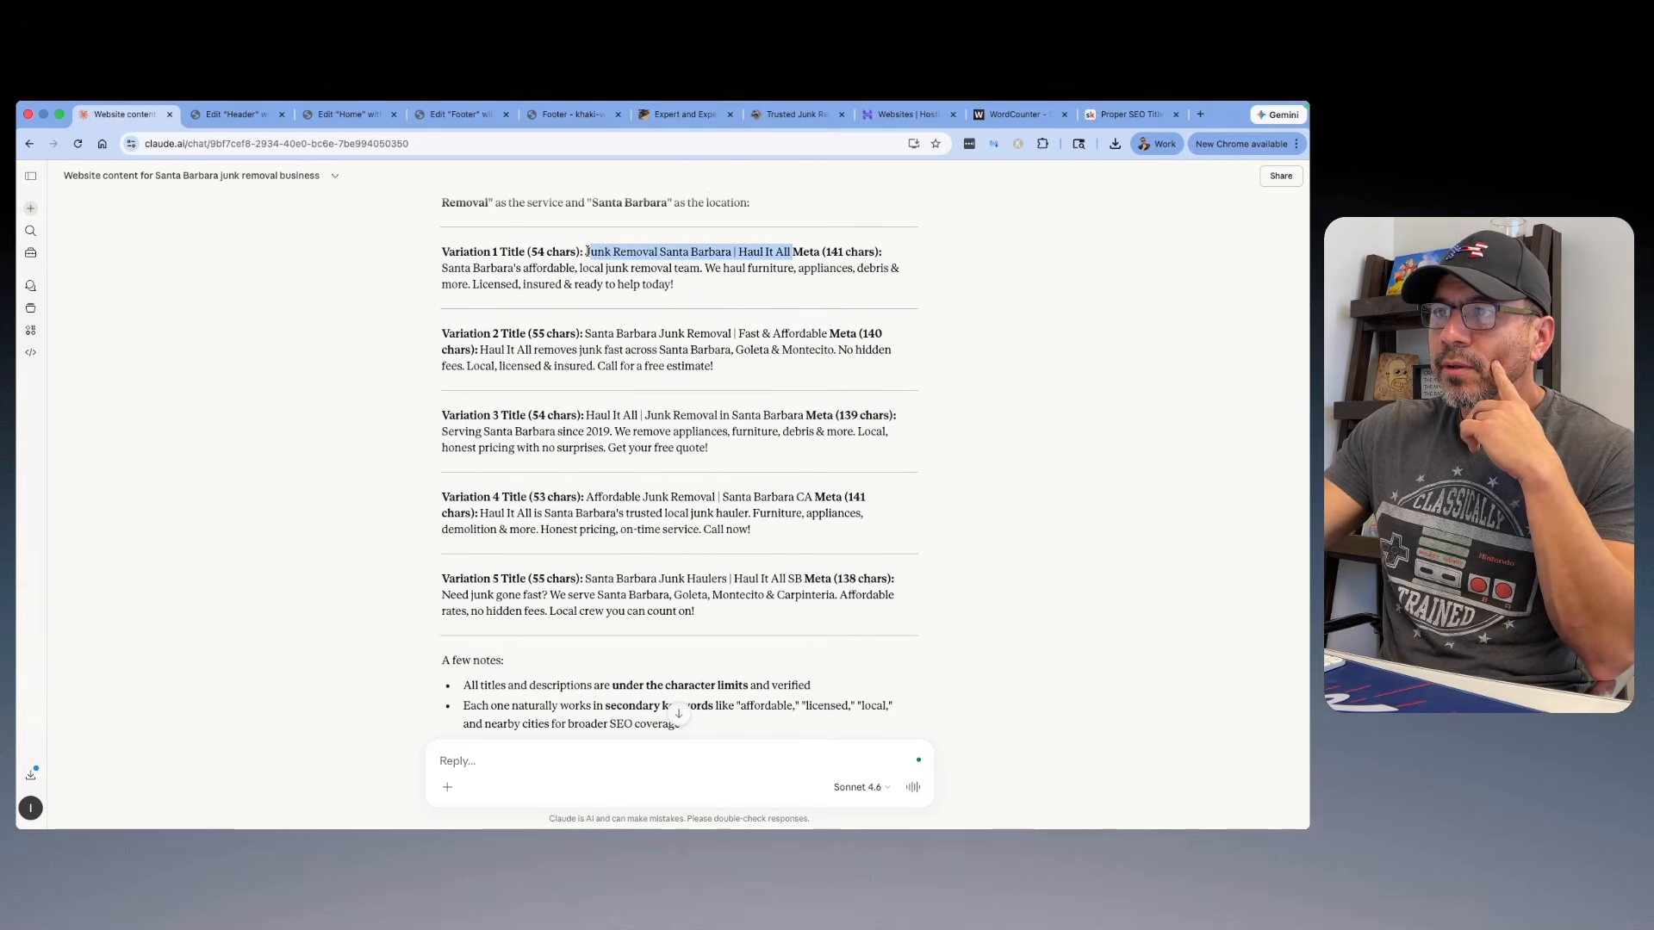
{"action": "right_click", "coordinate": [589, 252]}
{"action": "left_click", "coordinate": [615, 286]}
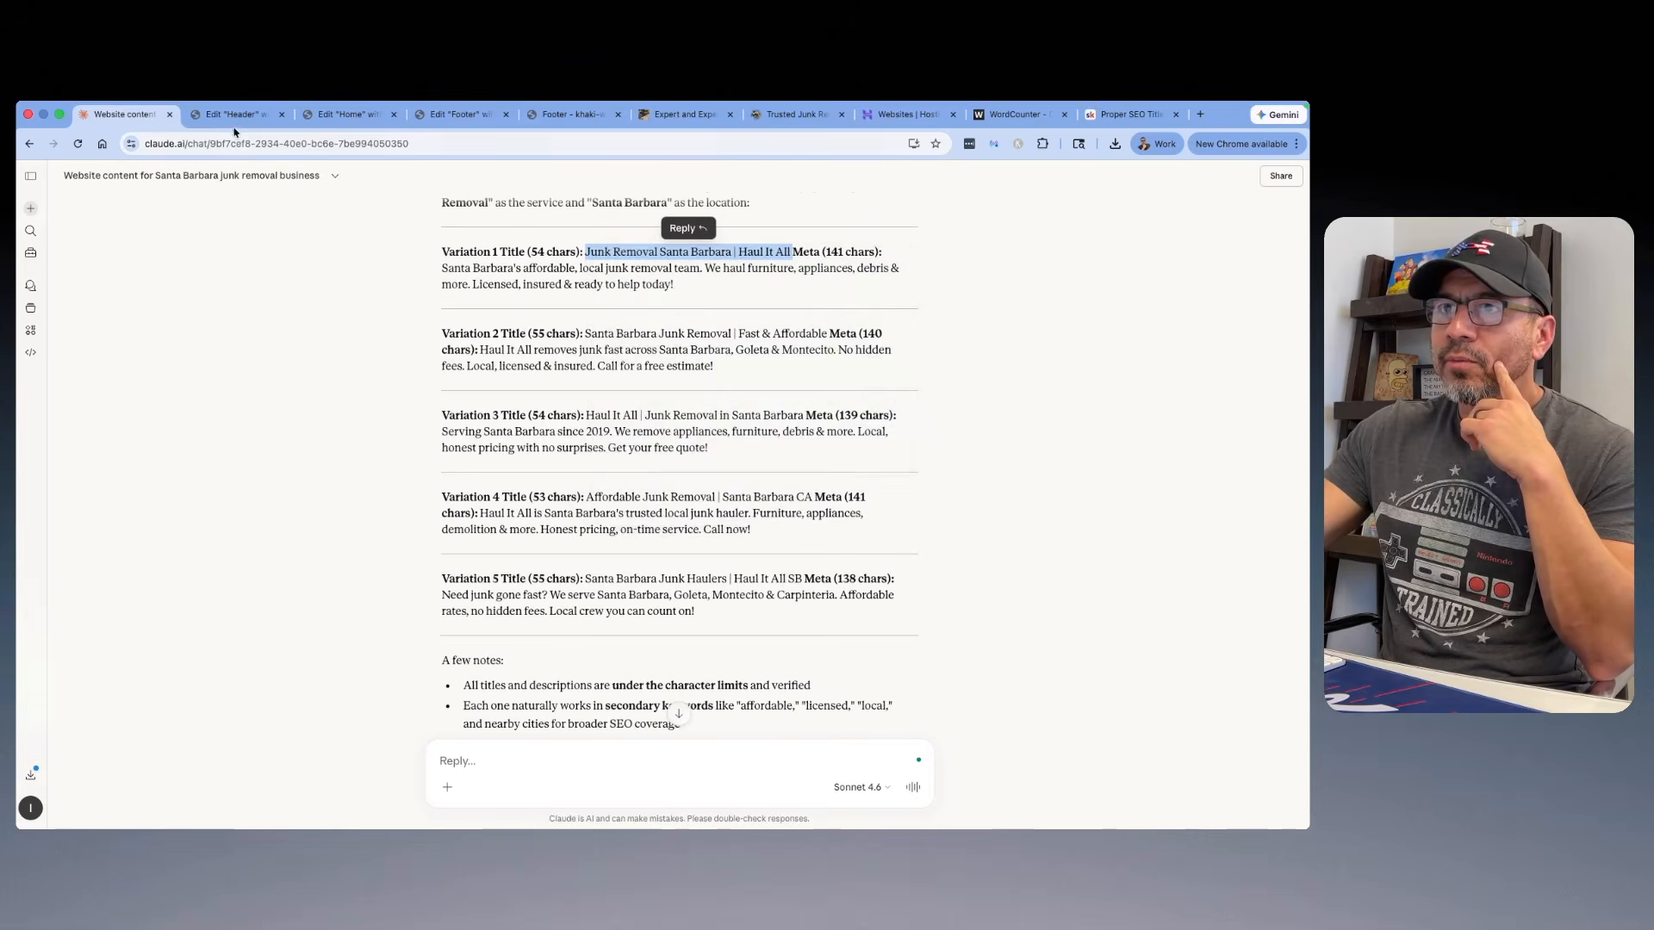
Step: Back in the Home page's search appearance settings, replace the default SEO title variables with the copied Variation 1 title
{"action": "left_click", "coordinate": [236, 123]}
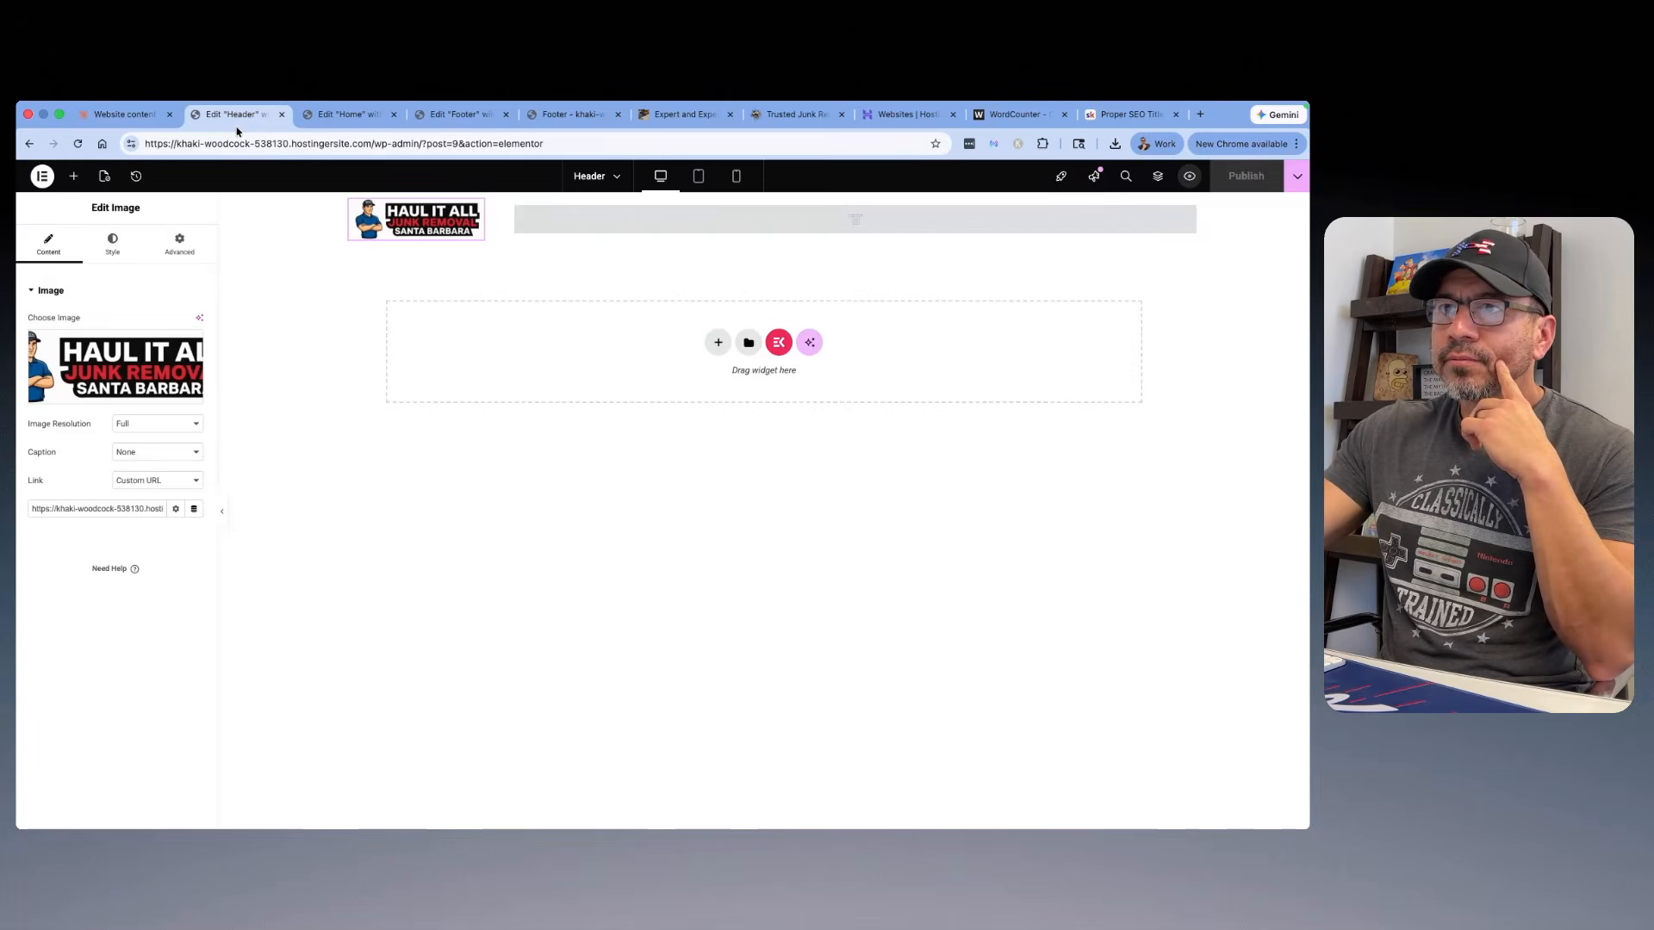
{"action": "left_click", "coordinate": [315, 117]}
{"action": "left_click", "coordinate": [388, 509]}
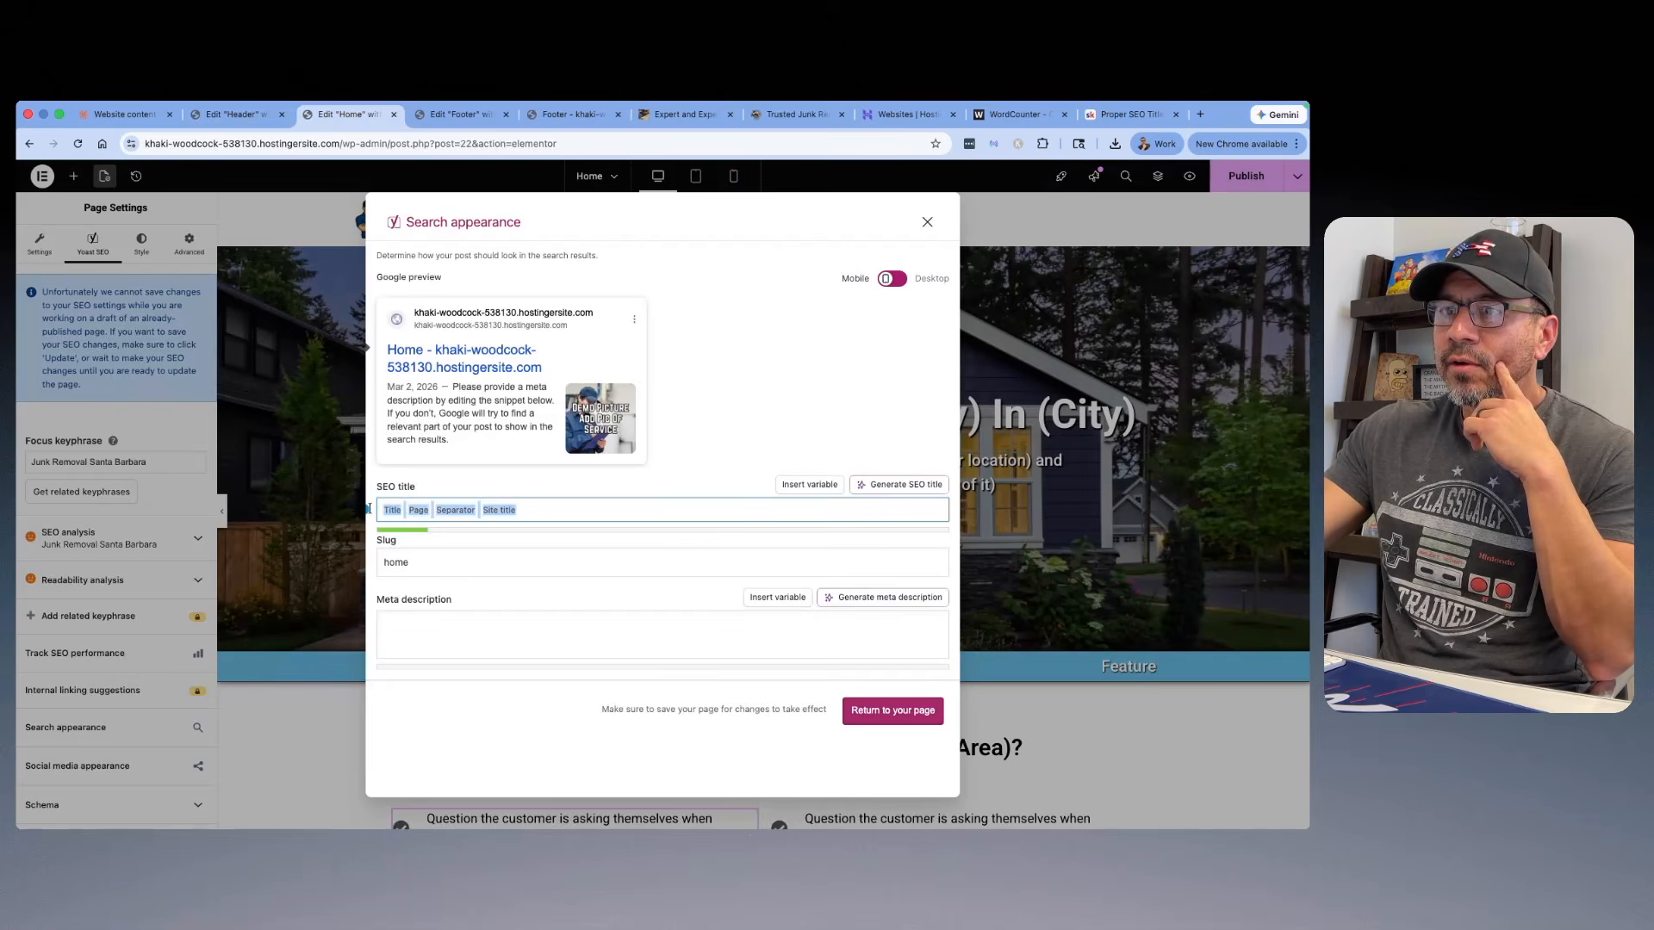
{"action": "right_click", "coordinate": [389, 509]}
{"action": "left_click", "coordinate": [410, 471]}
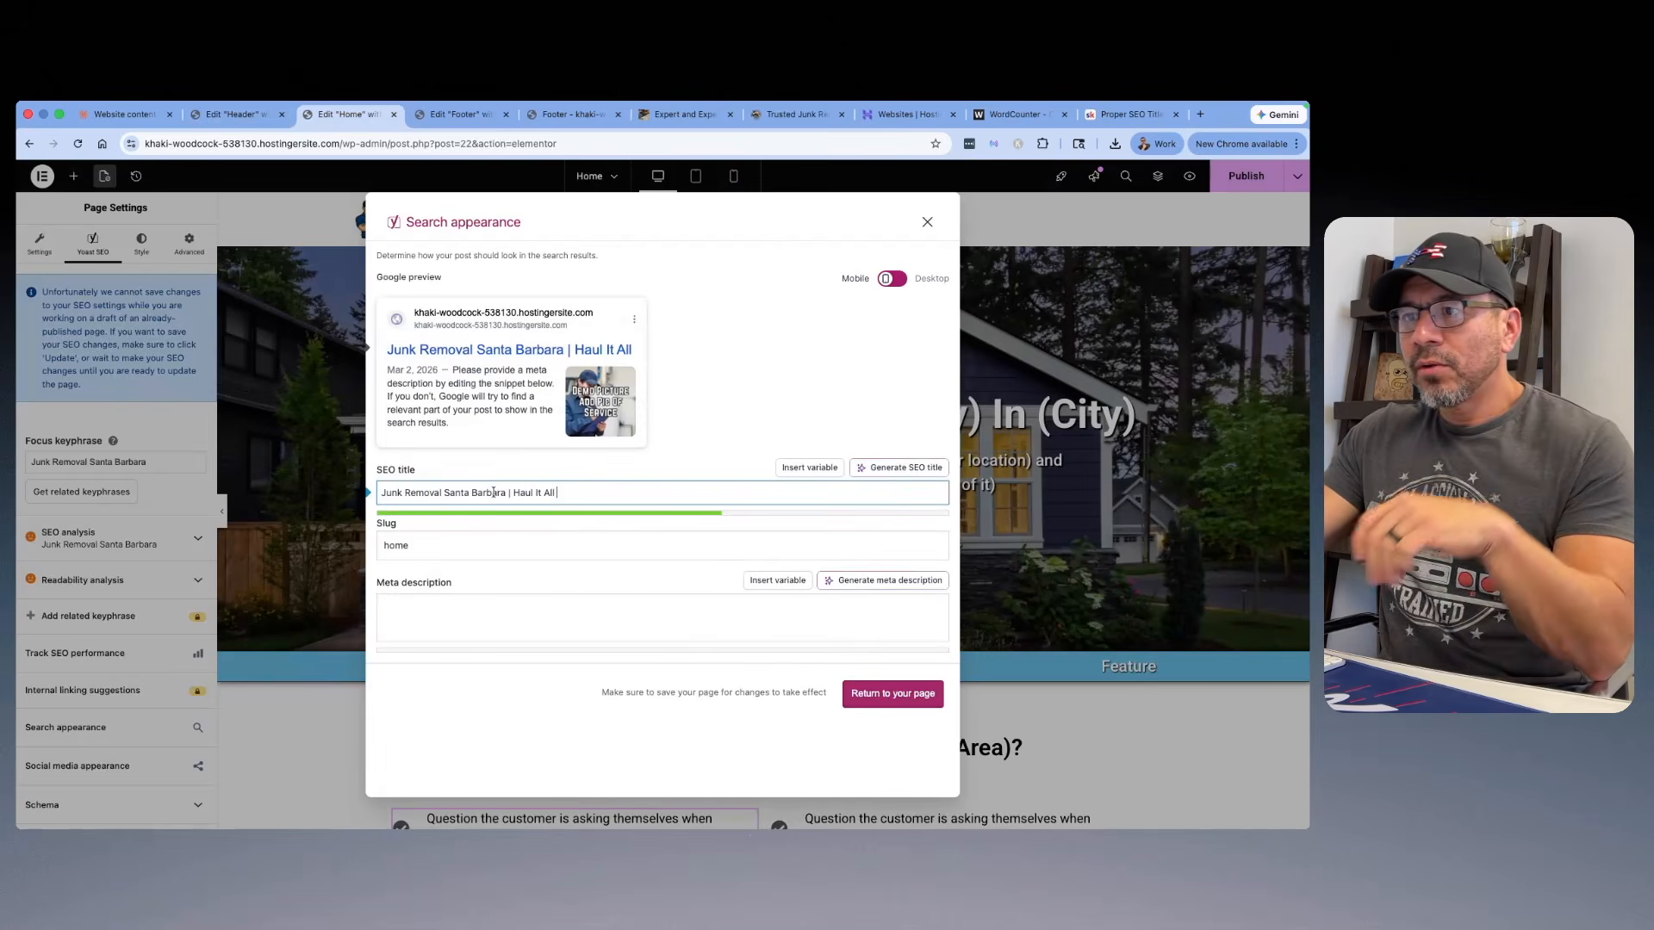
Step: Edit the SEO title to read "Junk Removal In Santa Barbara, CA | We Haul It All"
{"action": "left_click", "coordinate": [445, 493]}
{"action": "type", "text": "In "}
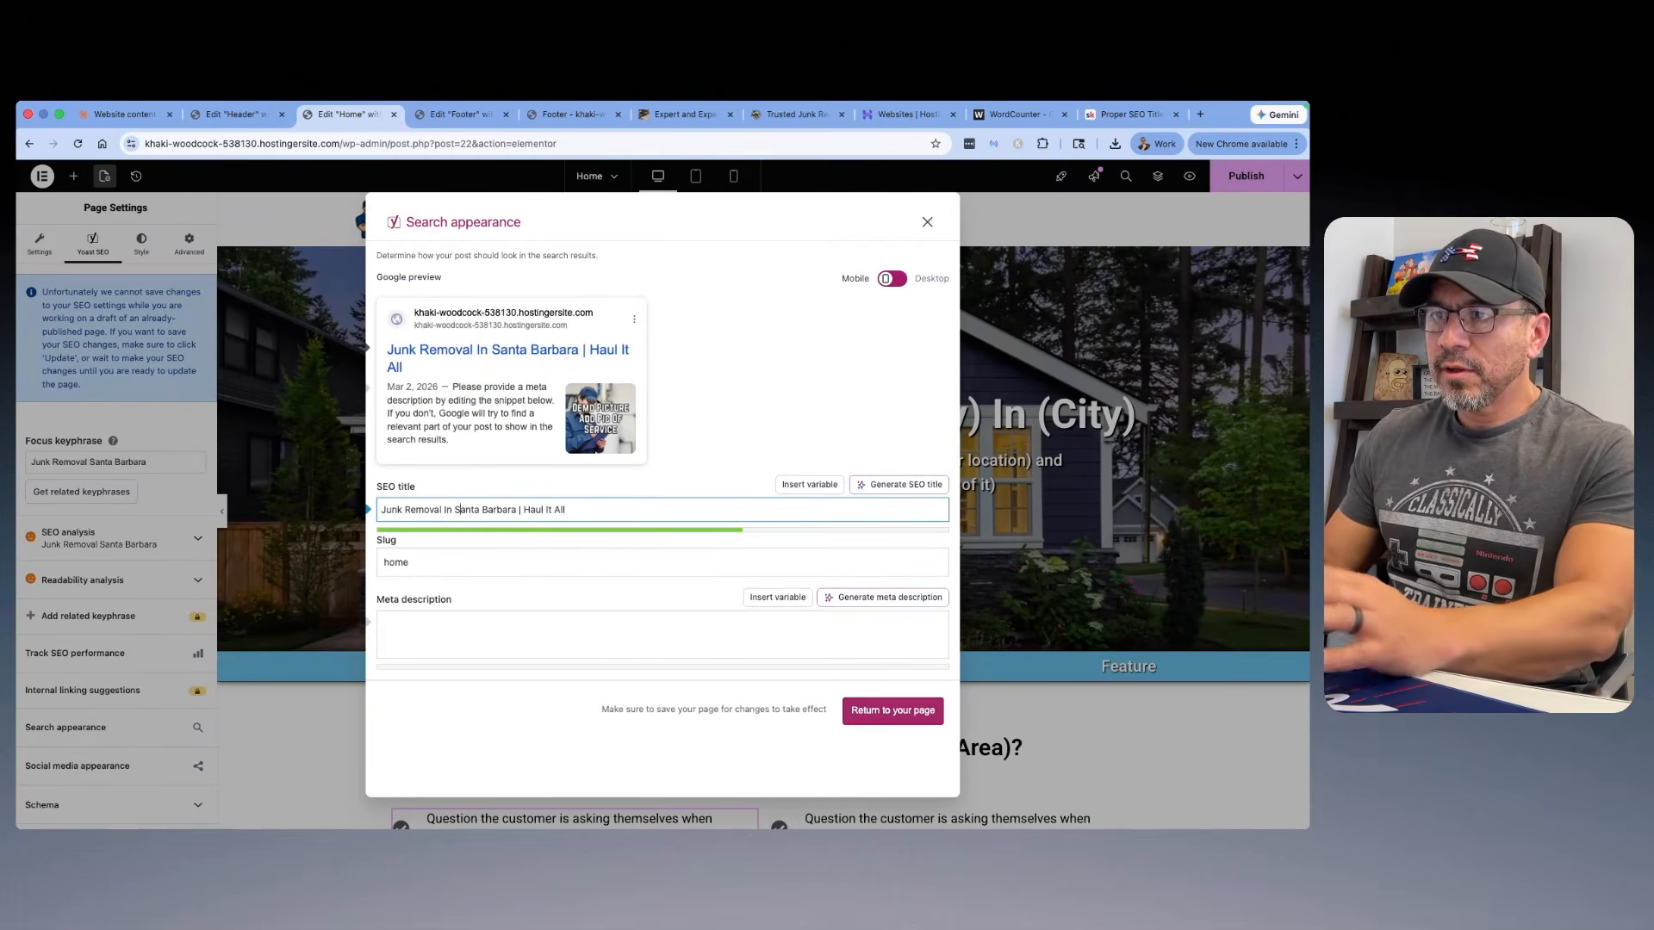
{"action": "type", "text": ", CA"}
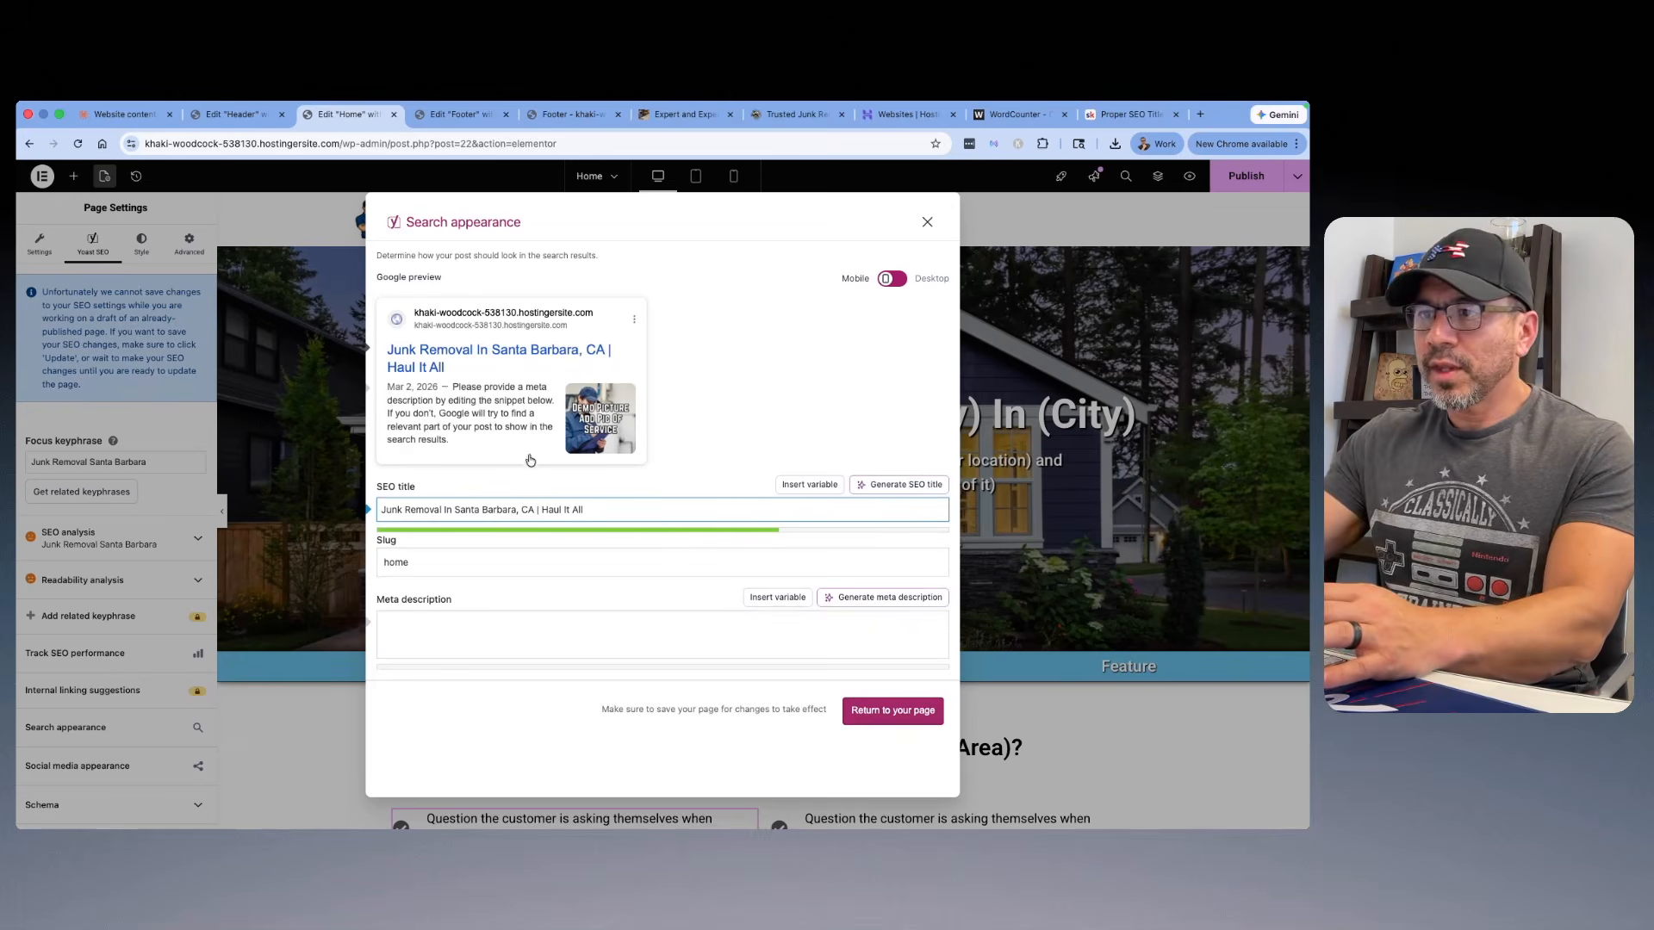
{"action": "left_click", "coordinate": [542, 509]}
{"action": "type", "text": "WE"}
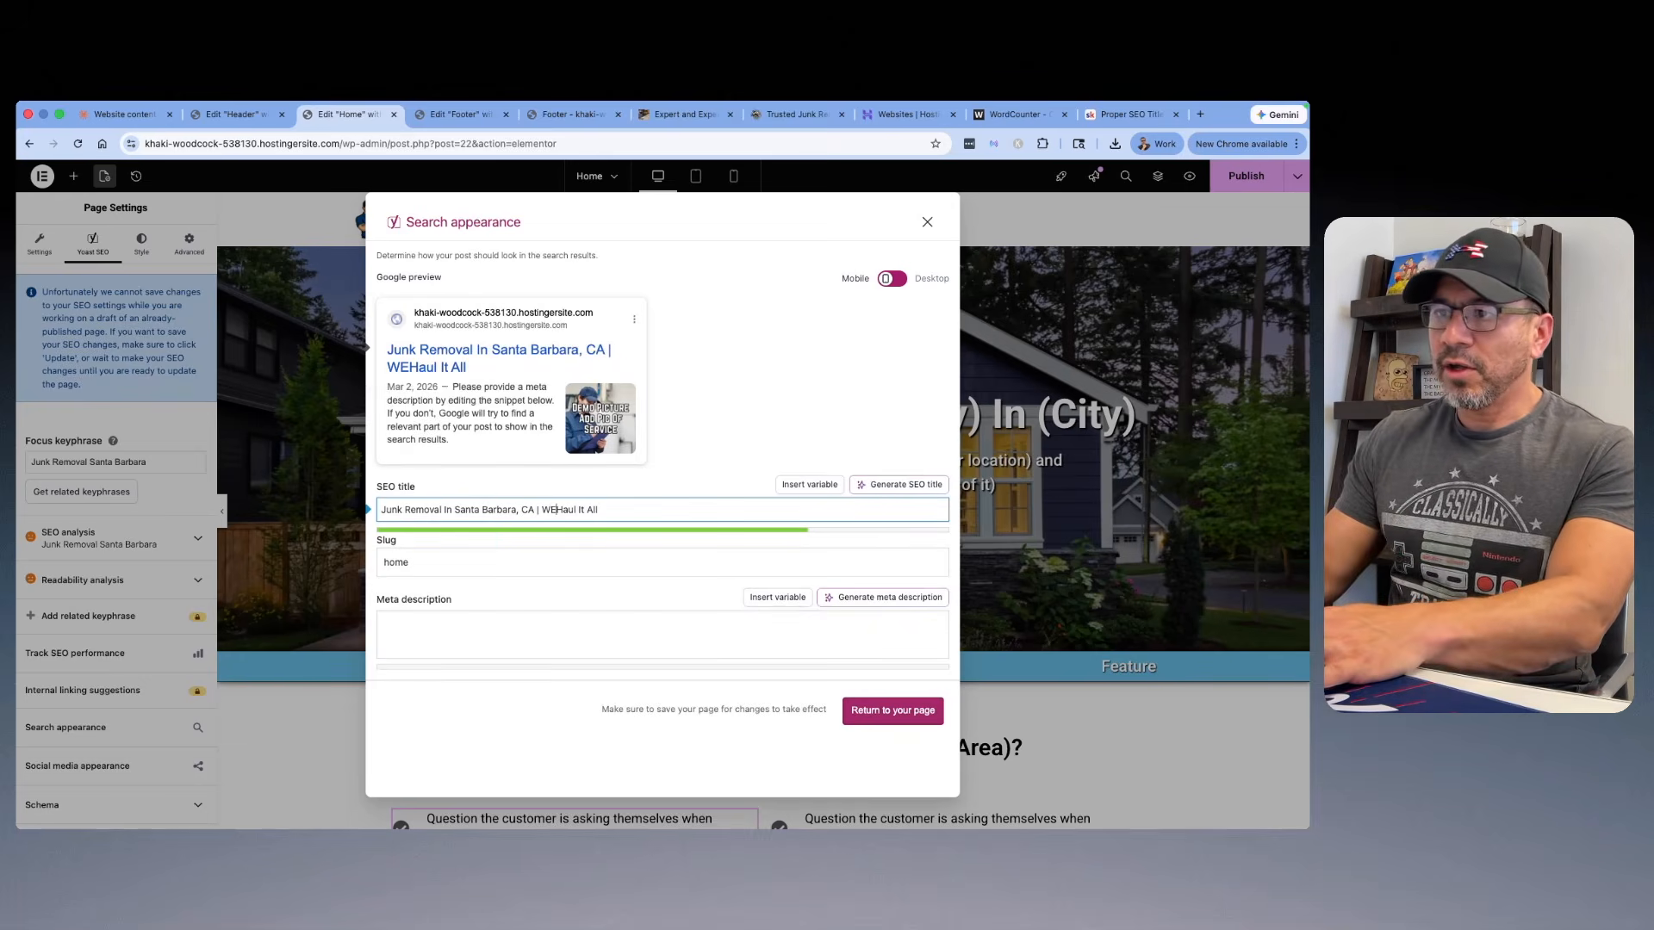
{"action": "key", "text": "BackSpace"}
{"action": "key", "text": "BackSpace"}
{"action": "type", "text": "e"}
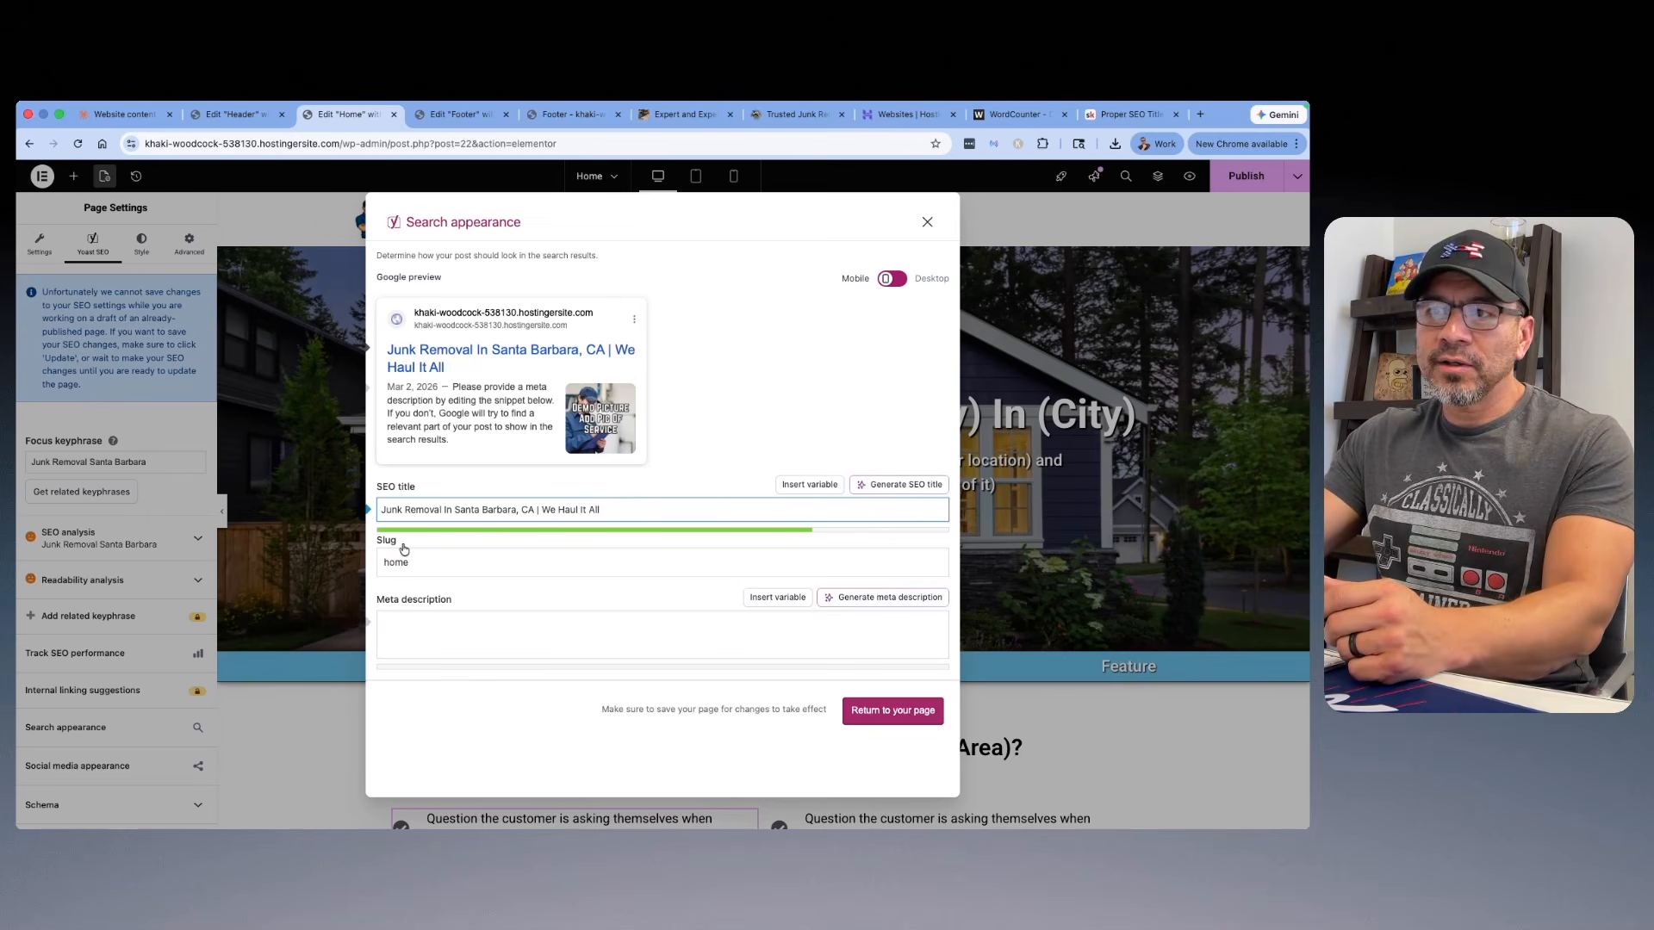
Step: Copy Variation 3's meta description, starting "Serving Santa Barbara since 2019", from the Claude chat for the empty meta description field
{"action": "left_click", "coordinate": [422, 624]}
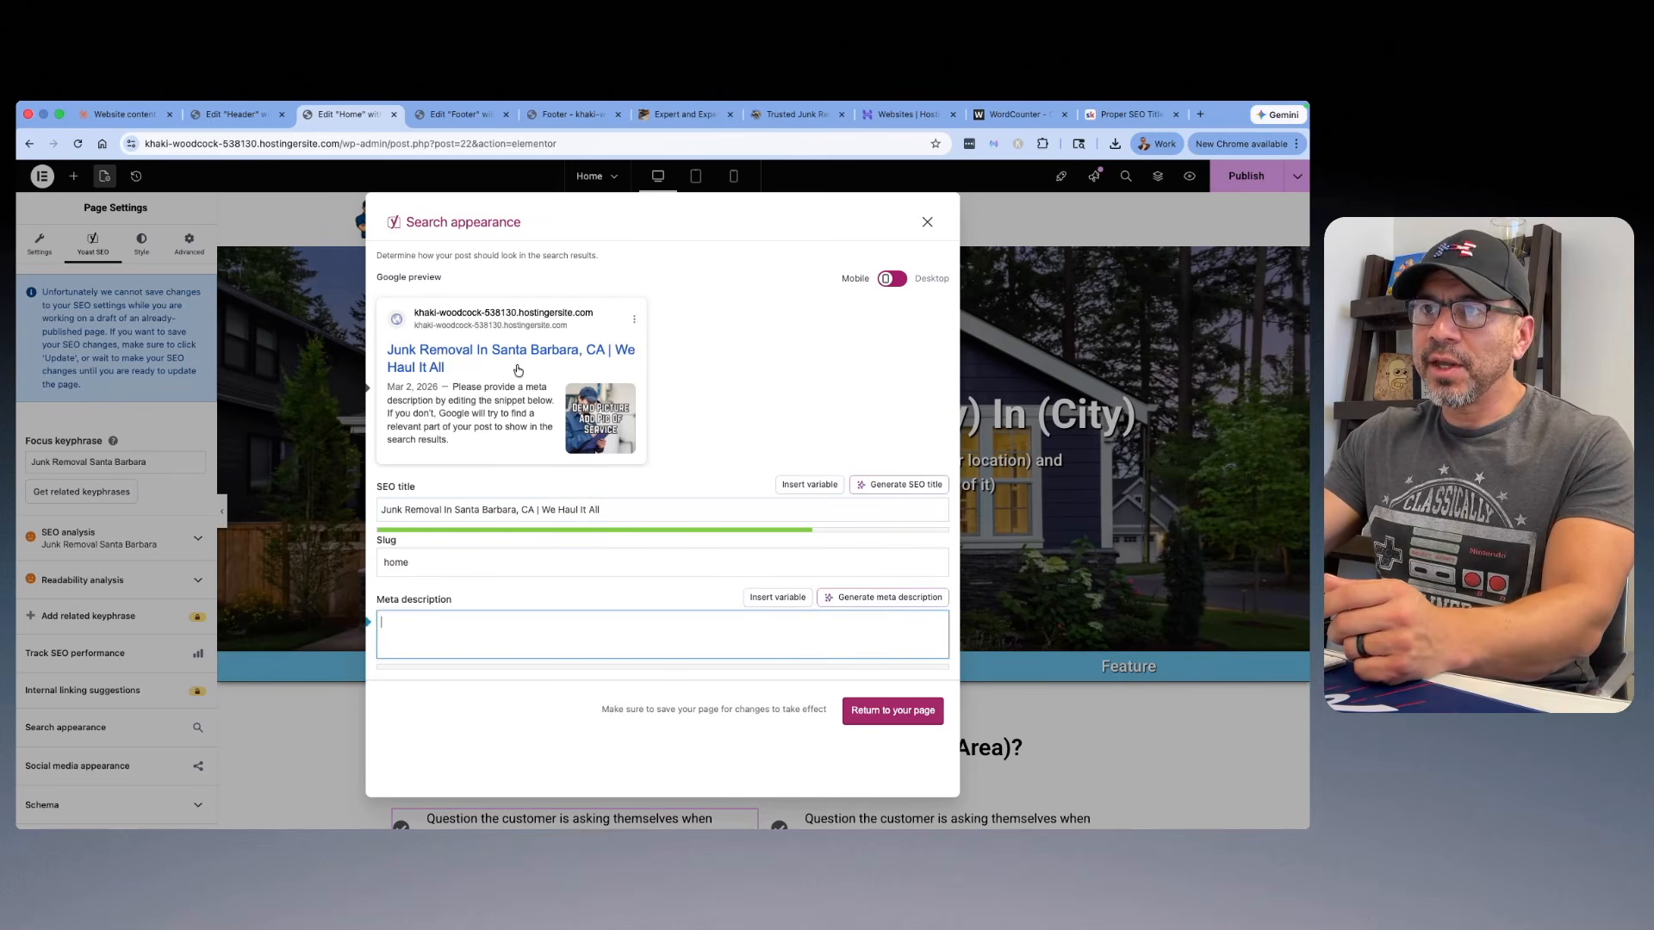
{"action": "left_click", "coordinate": [120, 114]}
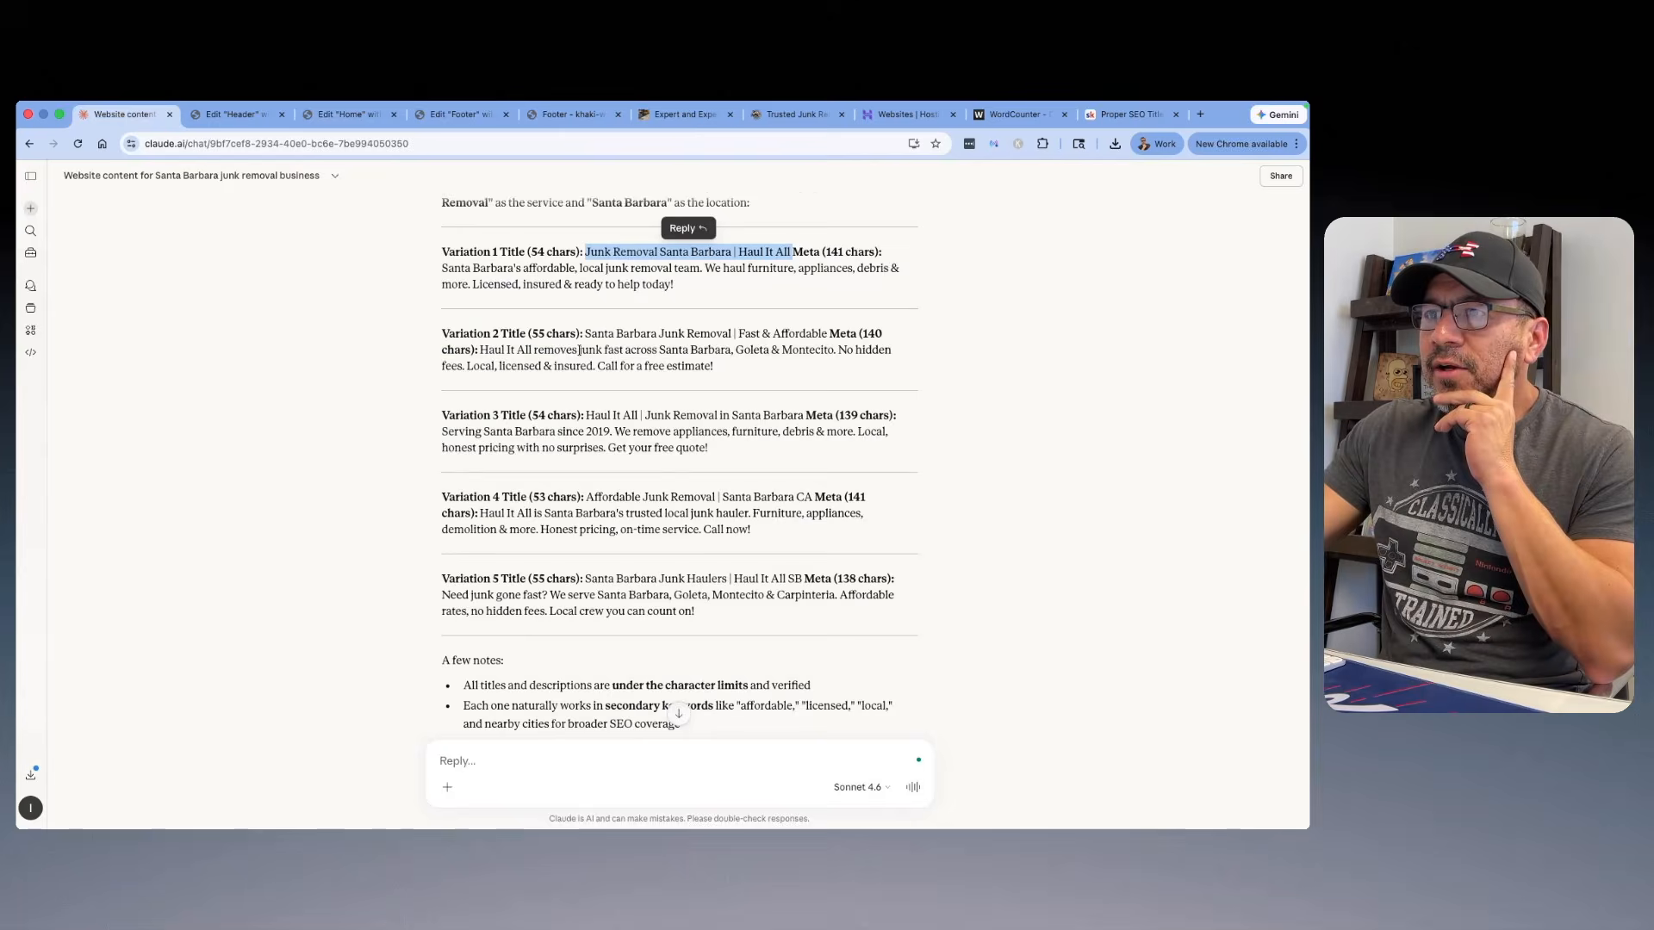
{"action": "scroll", "coordinate": [603, 357], "scroll_direction": "down", "scroll_amount": 2}
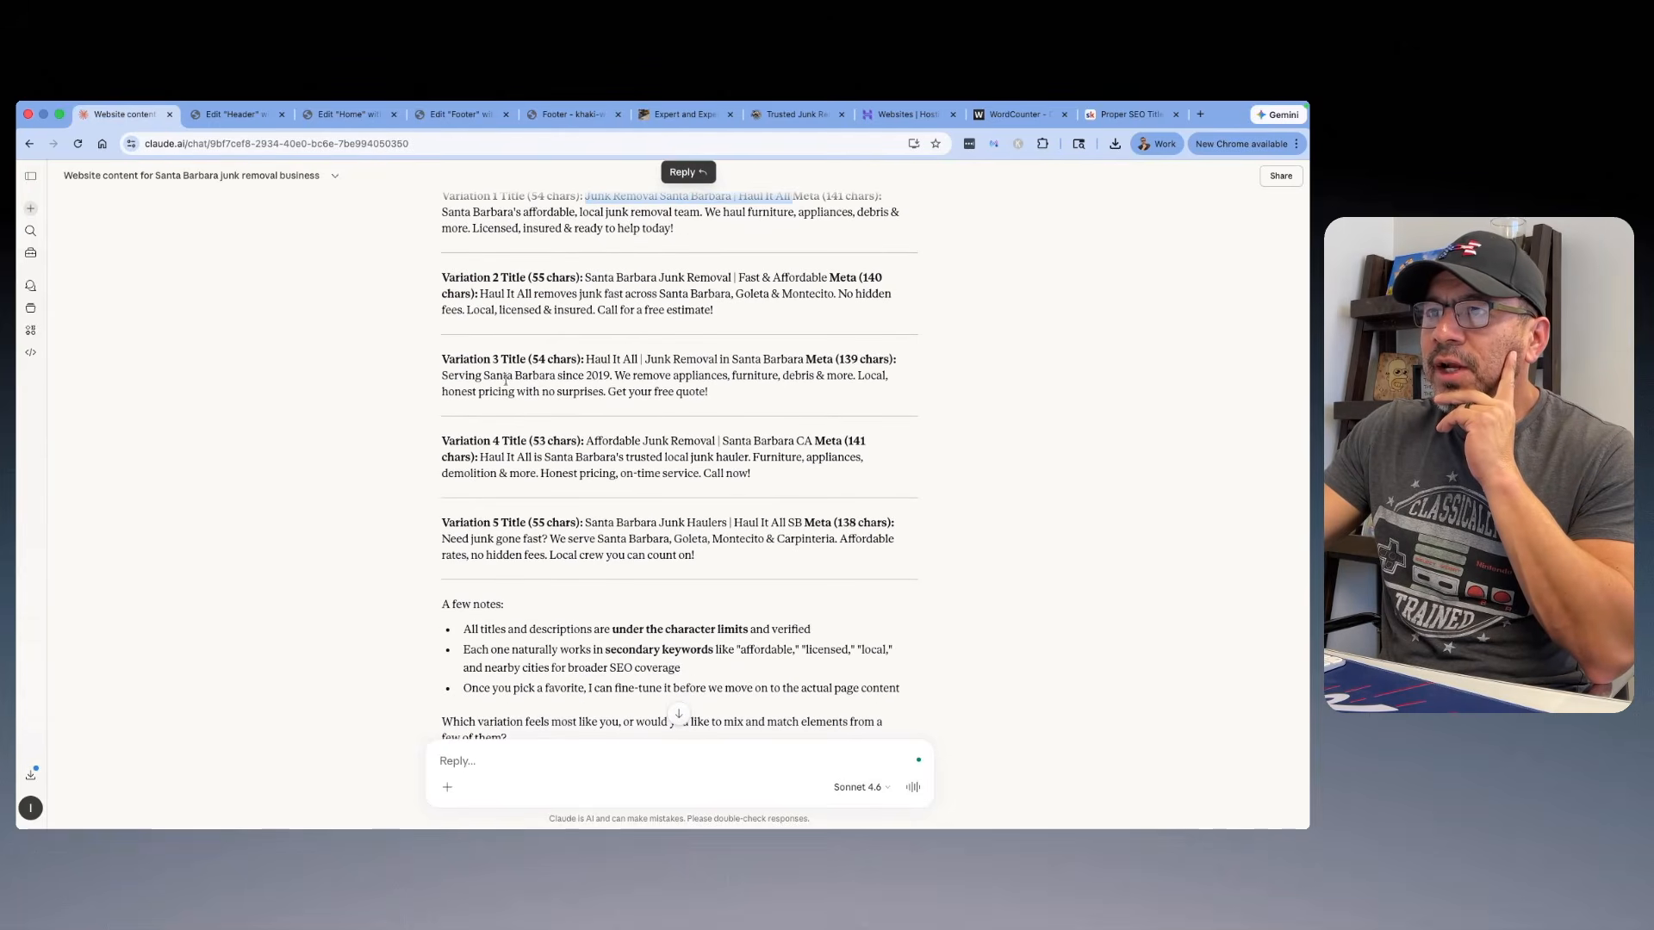
{"action": "left_click_drag", "start_coordinate": [443, 377], "coordinate": [689, 398]}
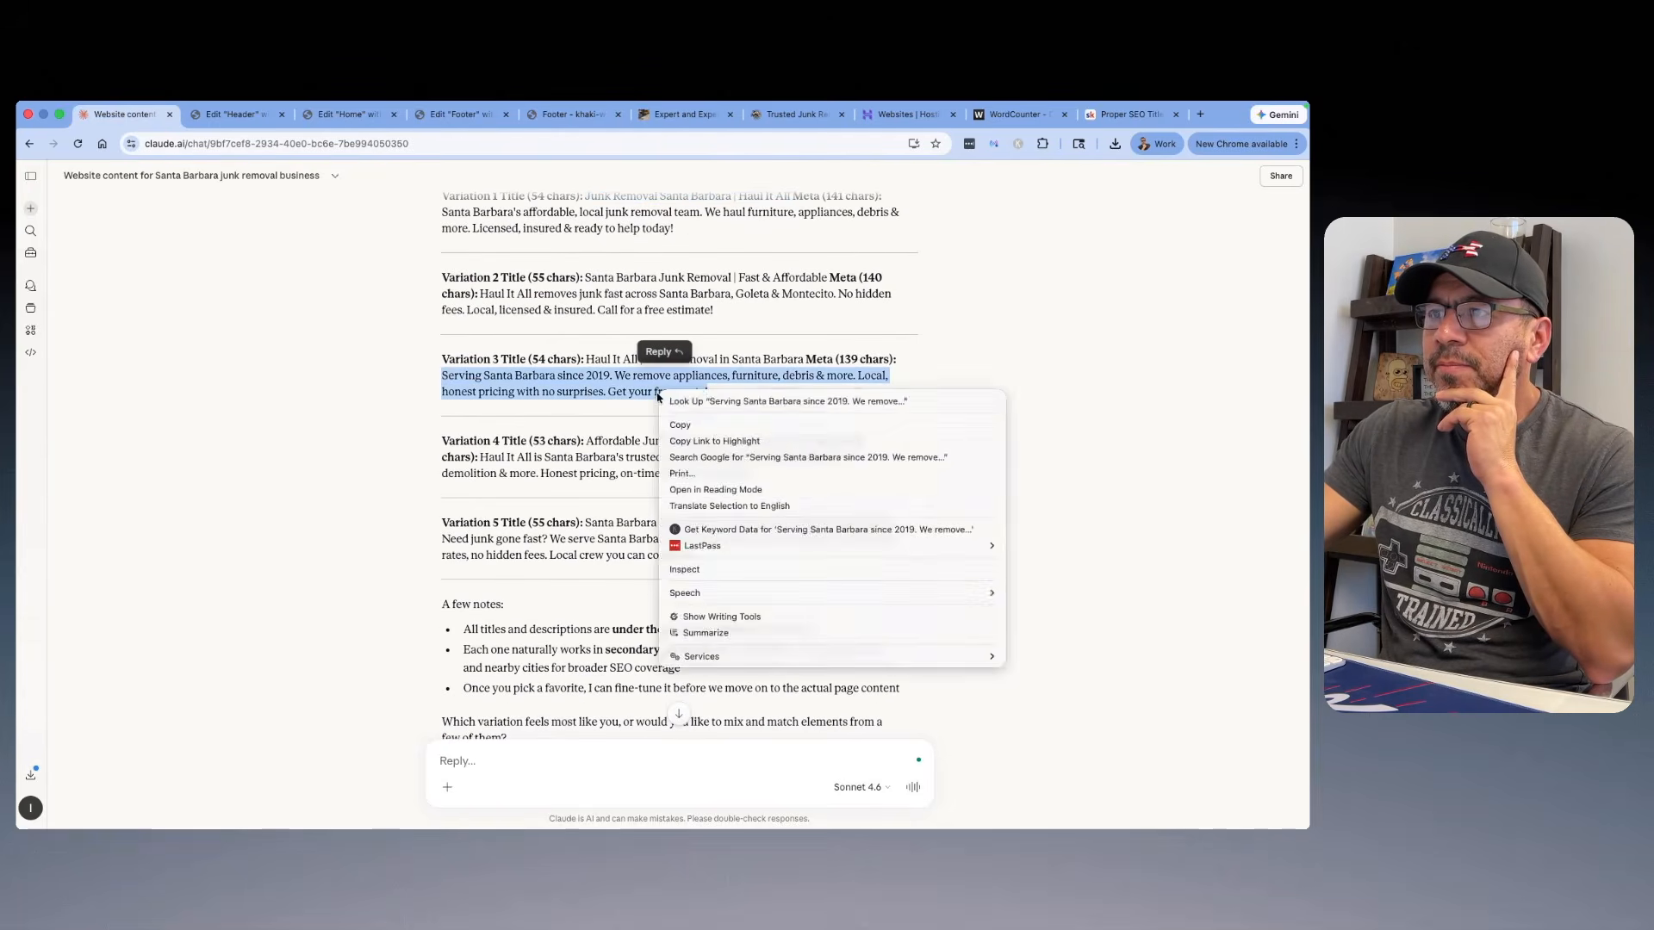
{"action": "right_click", "coordinate": [662, 394]}
{"action": "left_click", "coordinate": [679, 425]}
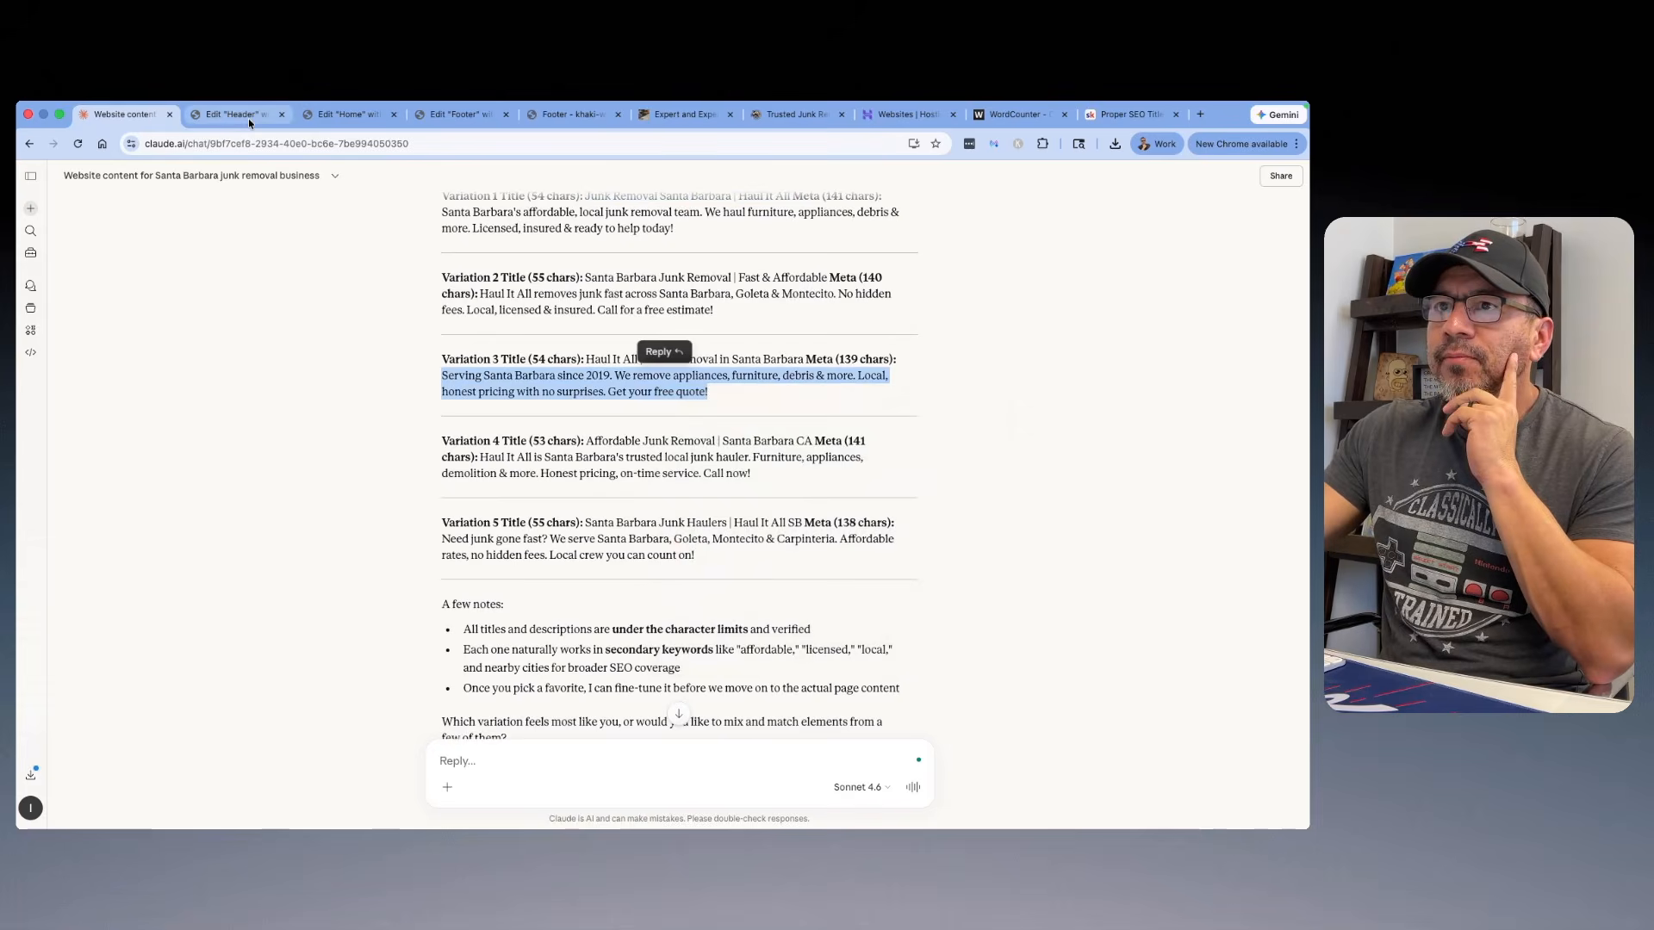
Step: Back in the Home page's search appearance settings, paste the copied Variation 3 text into the meta description
{"action": "left_click", "coordinate": [345, 116]}
{"action": "right_click", "coordinate": [438, 630]}
{"action": "left_click", "coordinate": [443, 654]}
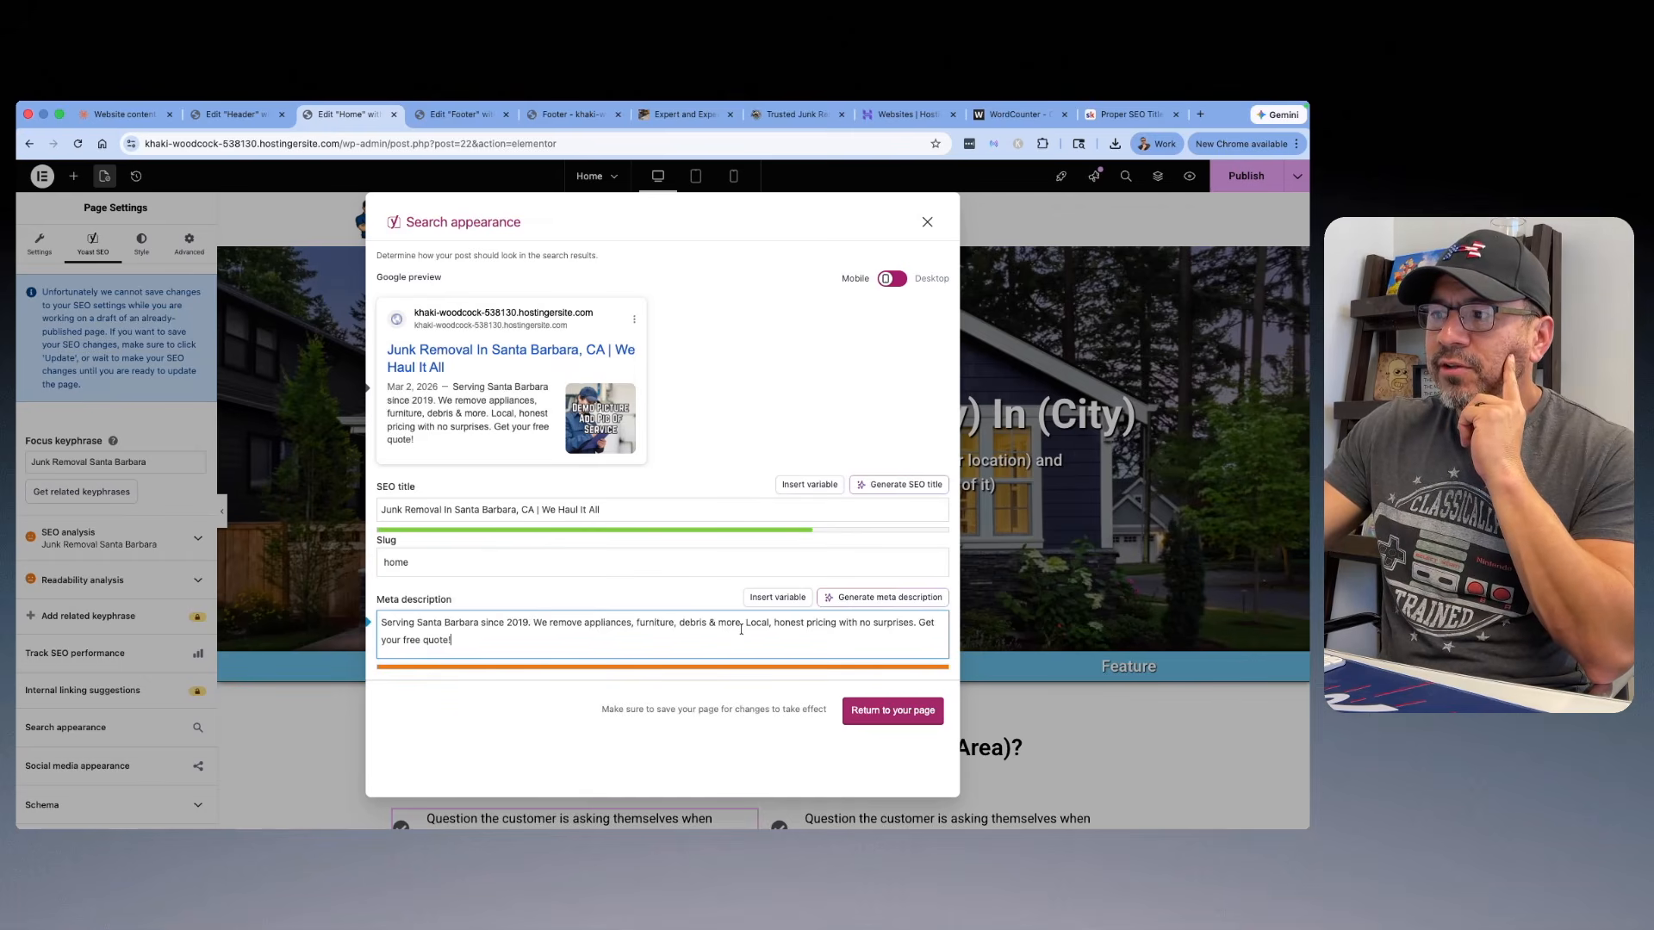
Step: Replace the meta description's closing "Get your free quote!" with "Free Quotes!" and return to the page editor
{"action": "double_click", "coordinate": [444, 644]}
{"action": "left_click_drag", "start_coordinate": [480, 641], "coordinate": [374, 642]}
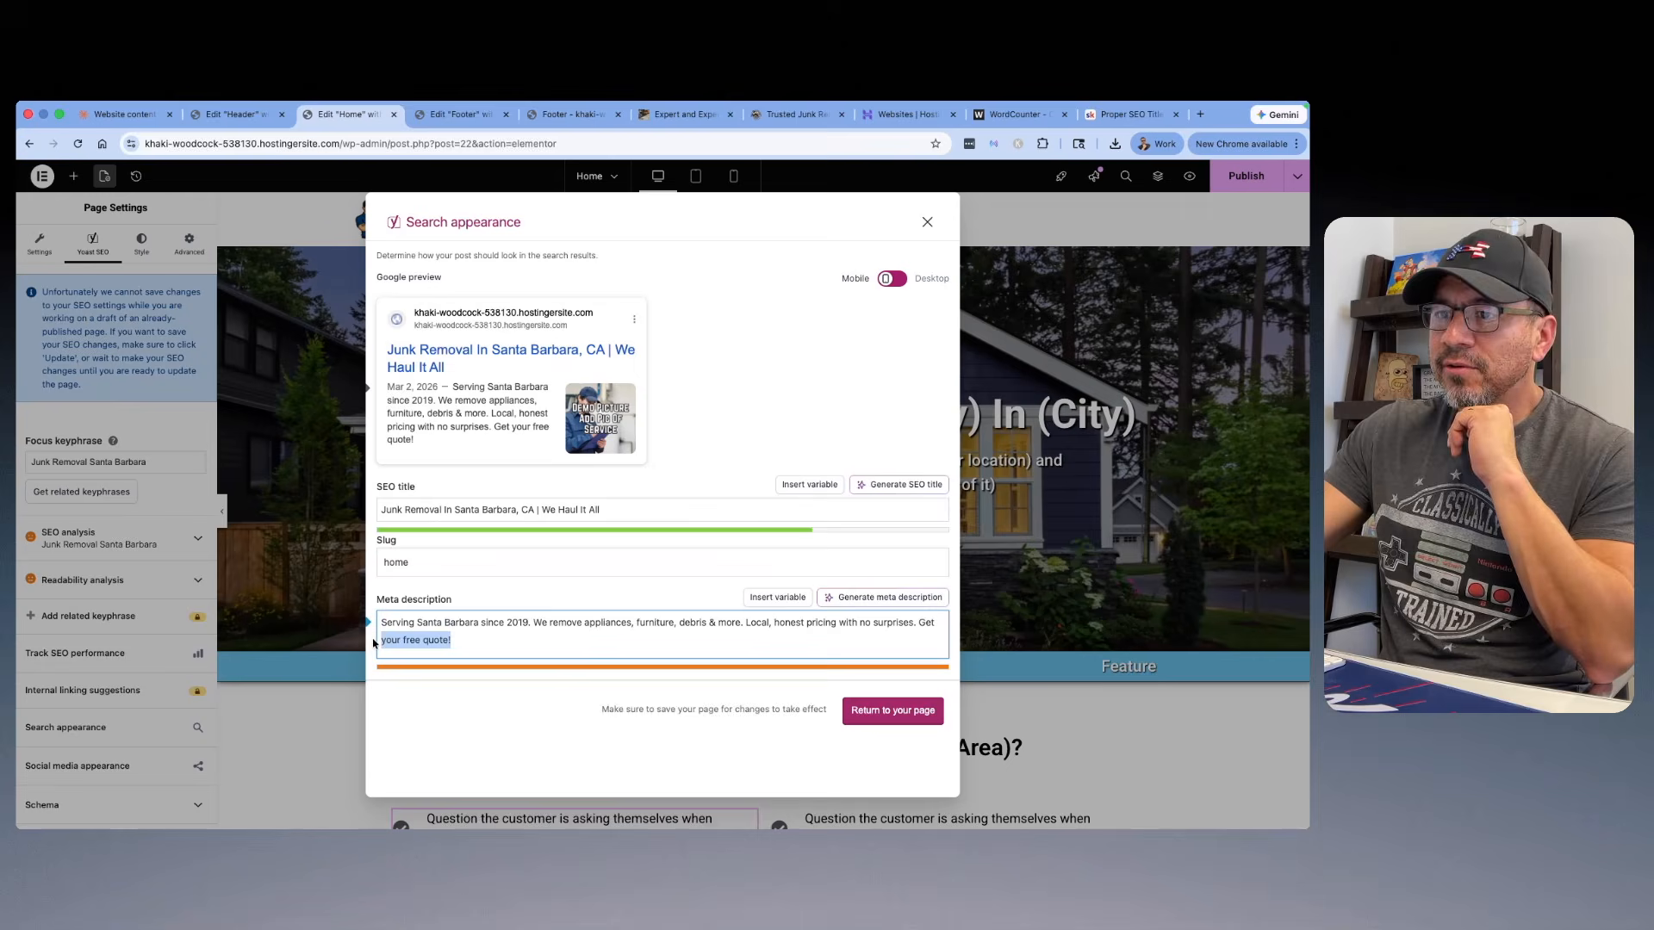
{"action": "key", "text": "BackSpace"}
{"action": "key", "text": "BackSpace"}
{"action": "key", "text": "BackSpace"}
{"action": "key", "text": "BackSpace"}
{"action": "key", "text": "BackSpace"}
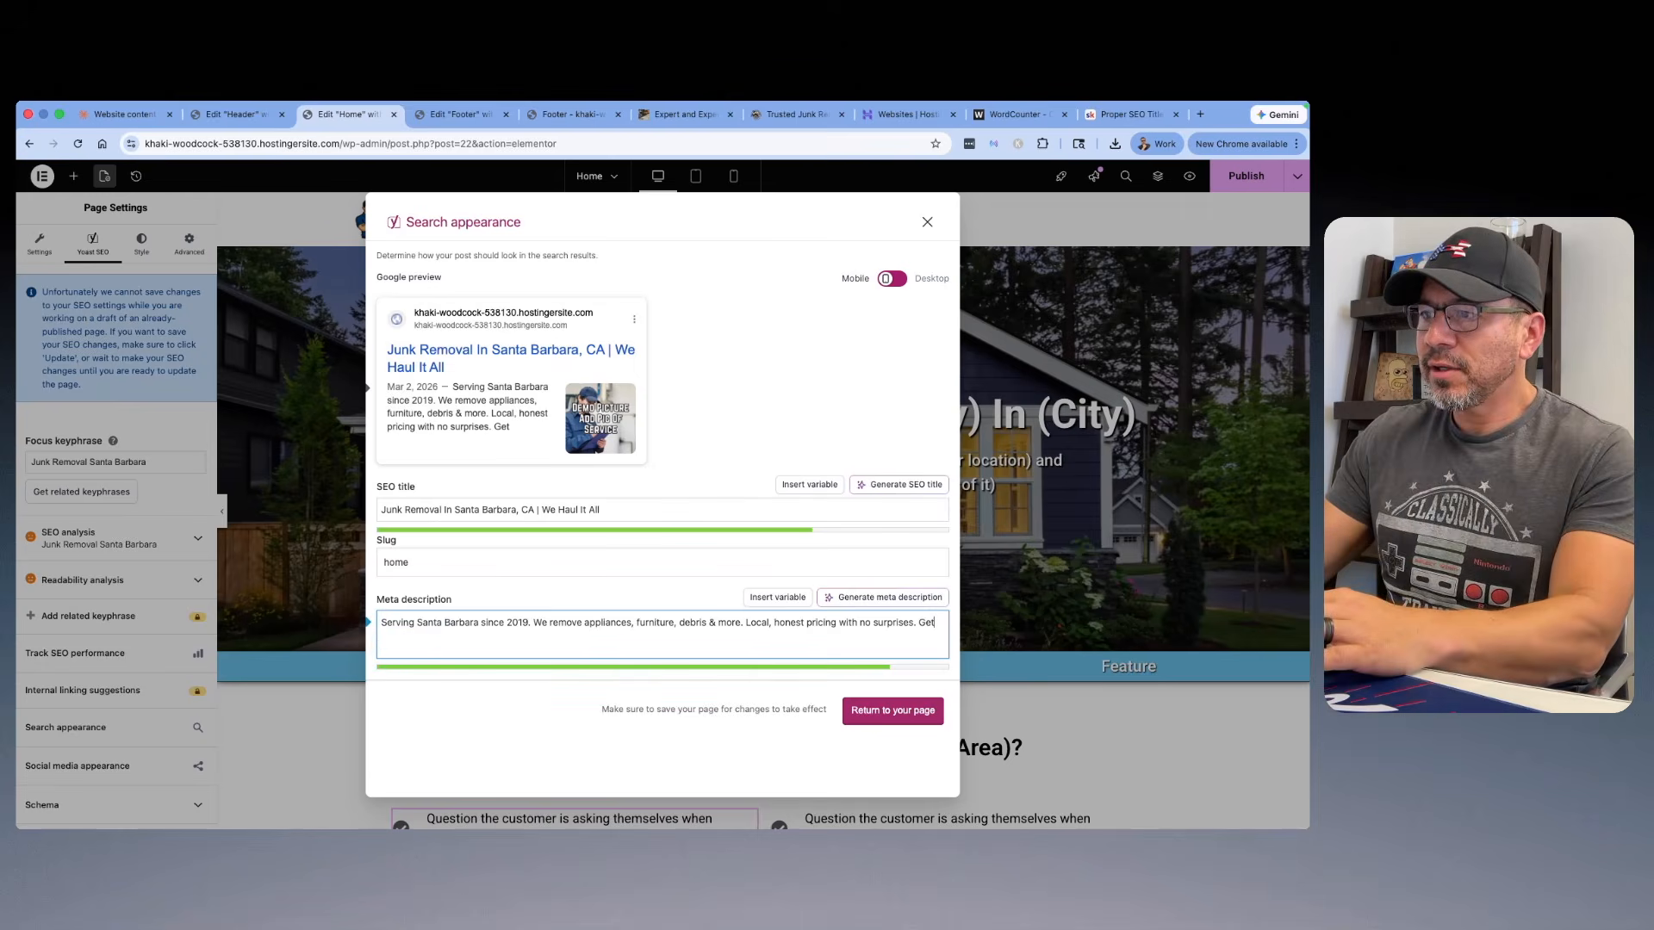
{"action": "type", "text": "Free "}
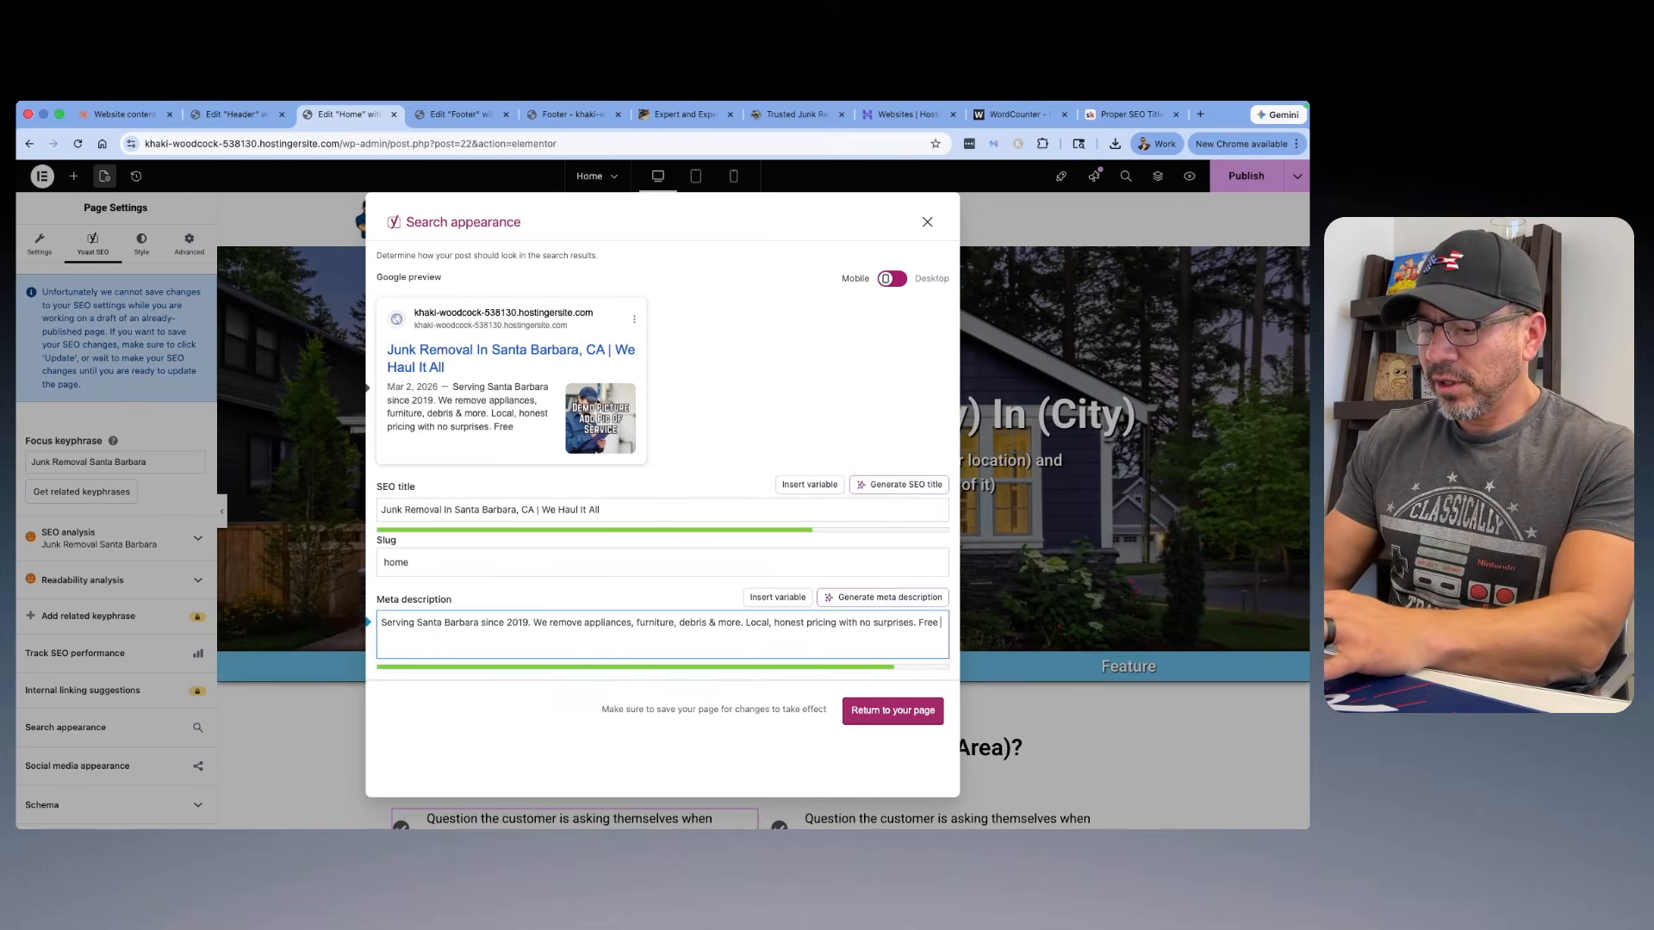
{"action": "type", "text": "Quotes!"}
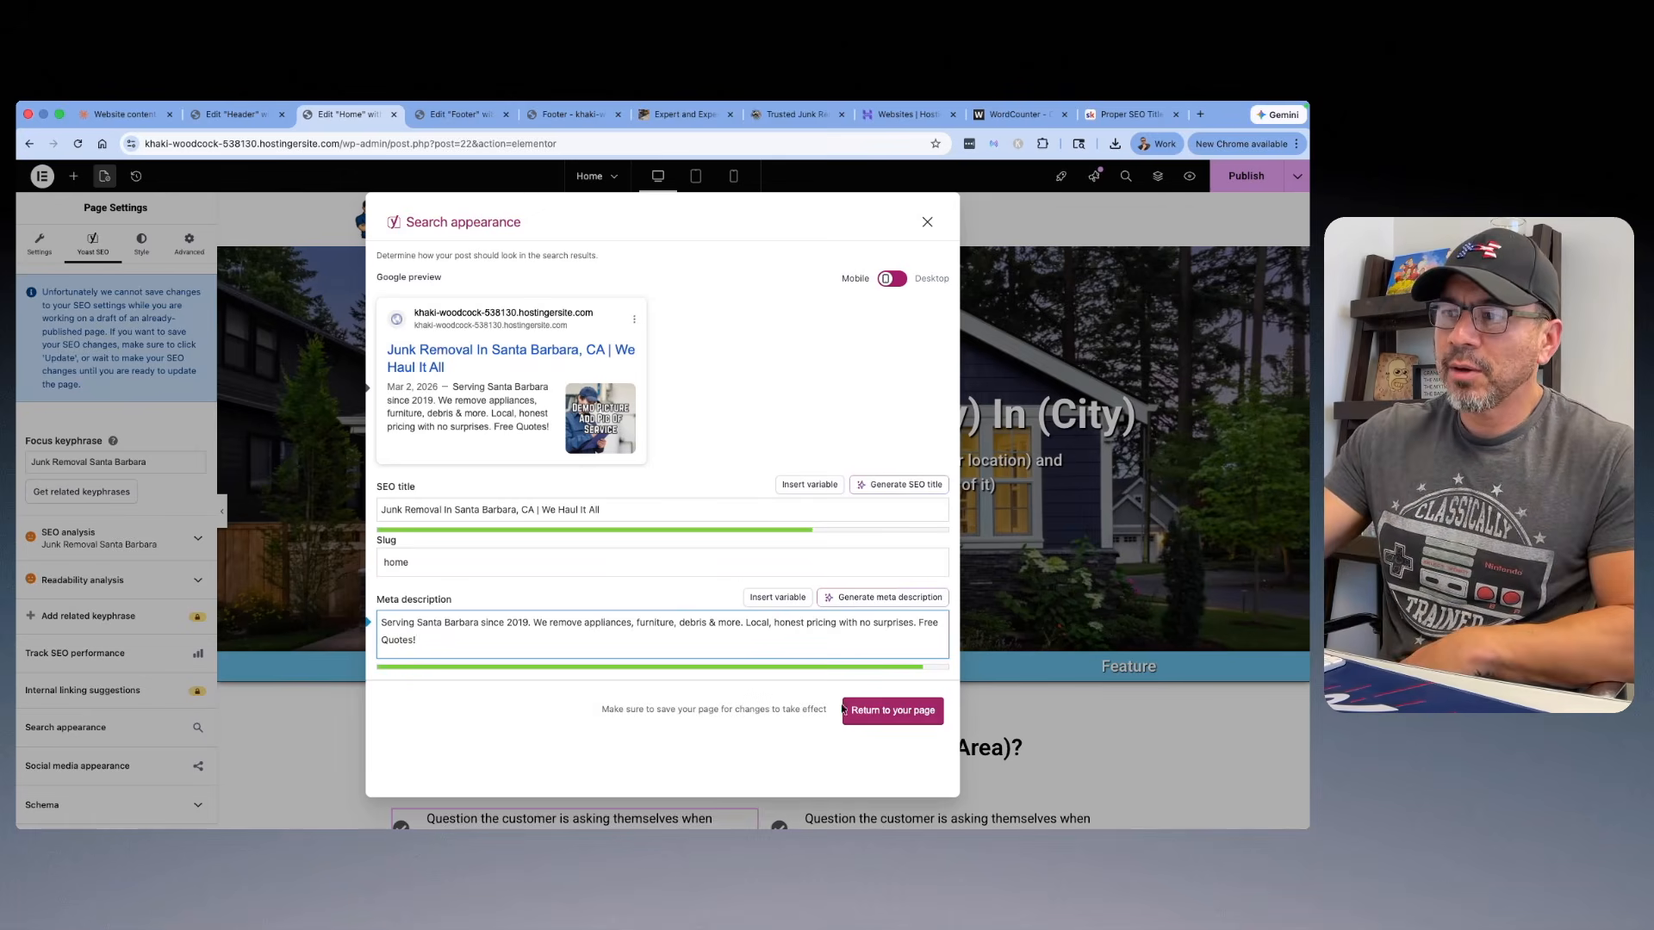
{"action": "left_click", "coordinate": [892, 711]}
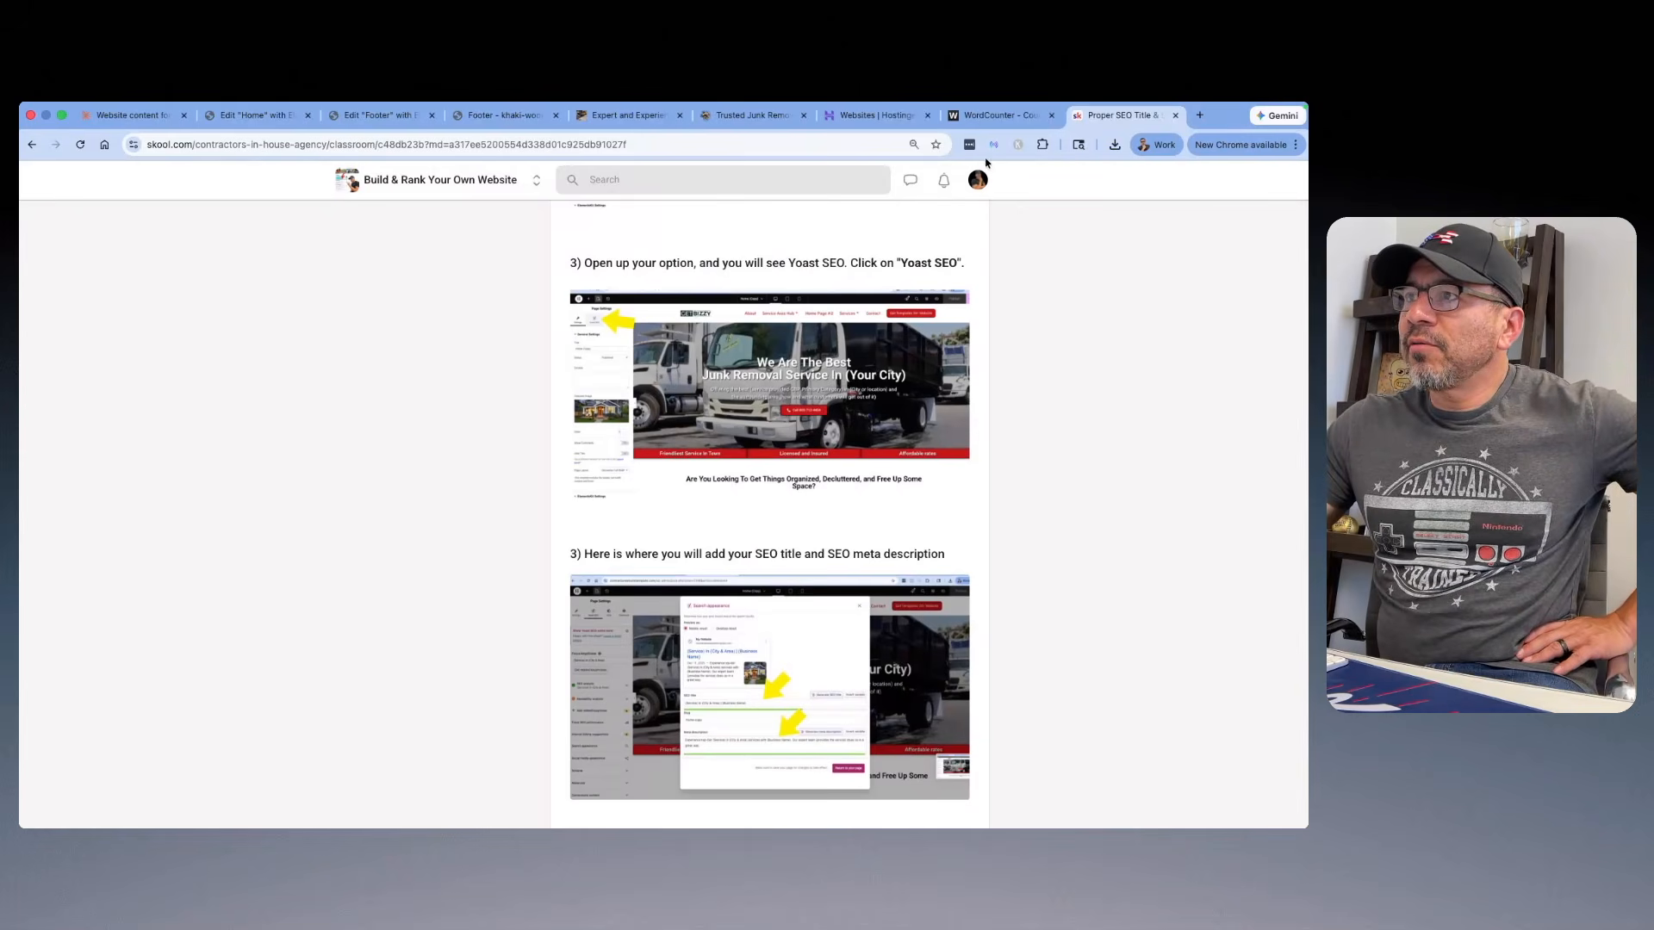
Step: Open the Skool lesson "Home Page Content (Header)" and examine its H1 title prompt and example intro lines
{"action": "scroll", "coordinate": [465, 358], "scroll_direction": "up", "scroll_amount": 15}
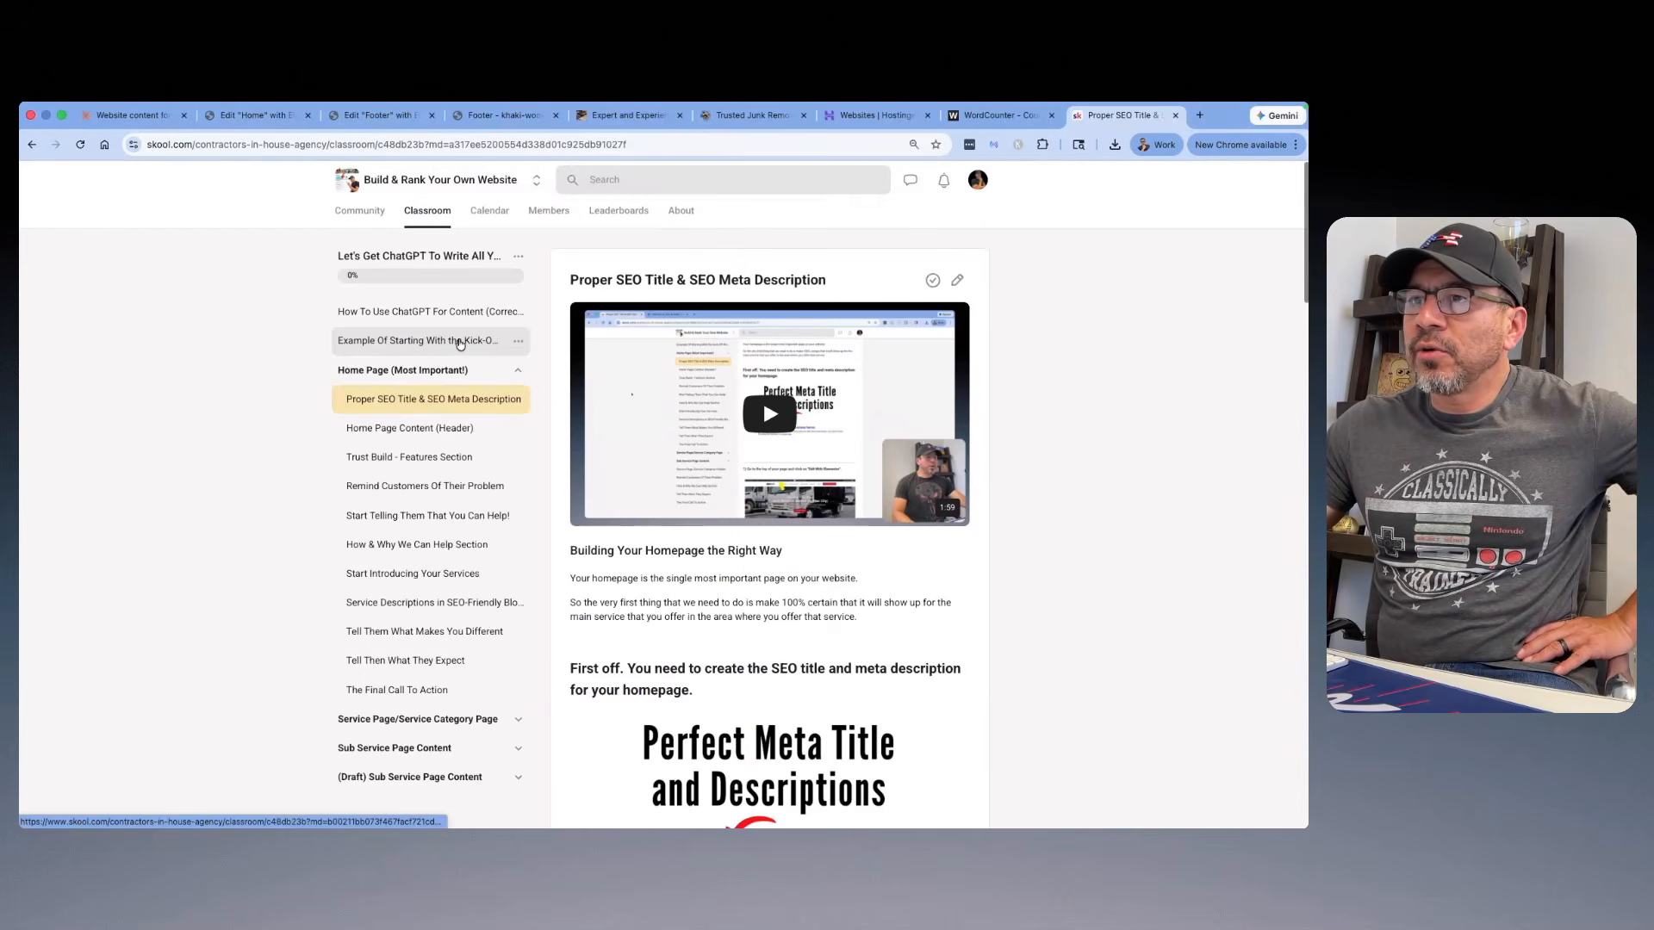
{"action": "left_click", "coordinate": [409, 428]}
{"action": "scroll", "coordinate": [760, 396], "scroll_direction": "down", "scroll_amount": 3}
{"action": "scroll", "coordinate": [760, 396], "scroll_direction": "down", "scroll_amount": 10}
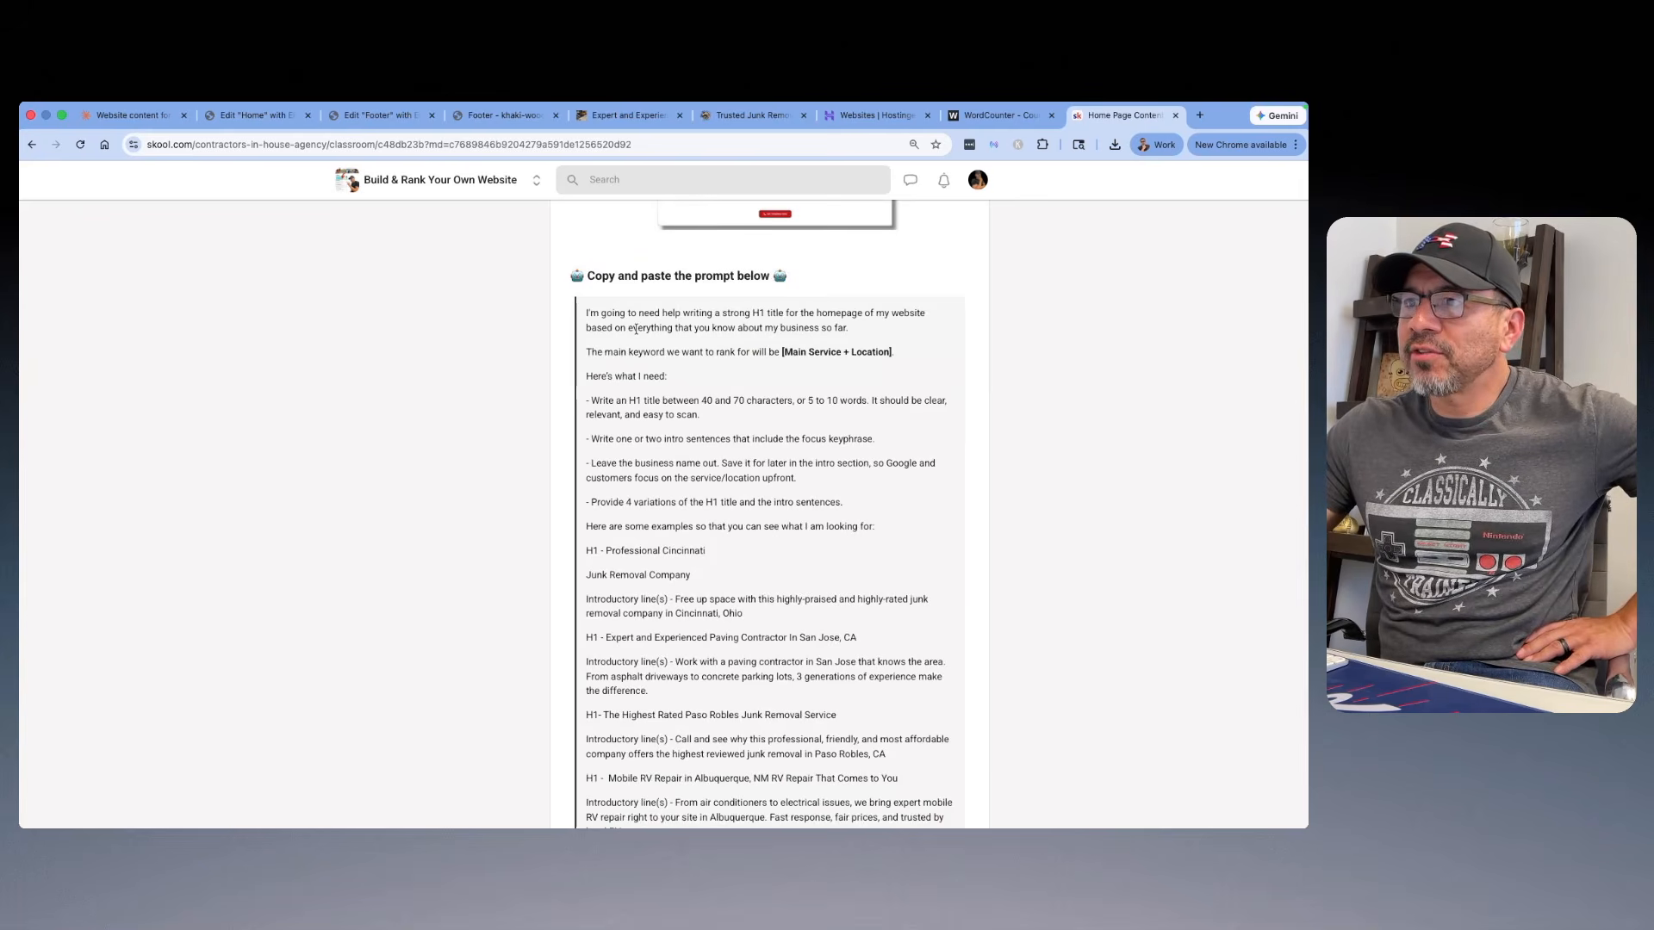
{"action": "scroll", "coordinate": [720, 347], "scroll_direction": "down", "scroll_amount": 1}
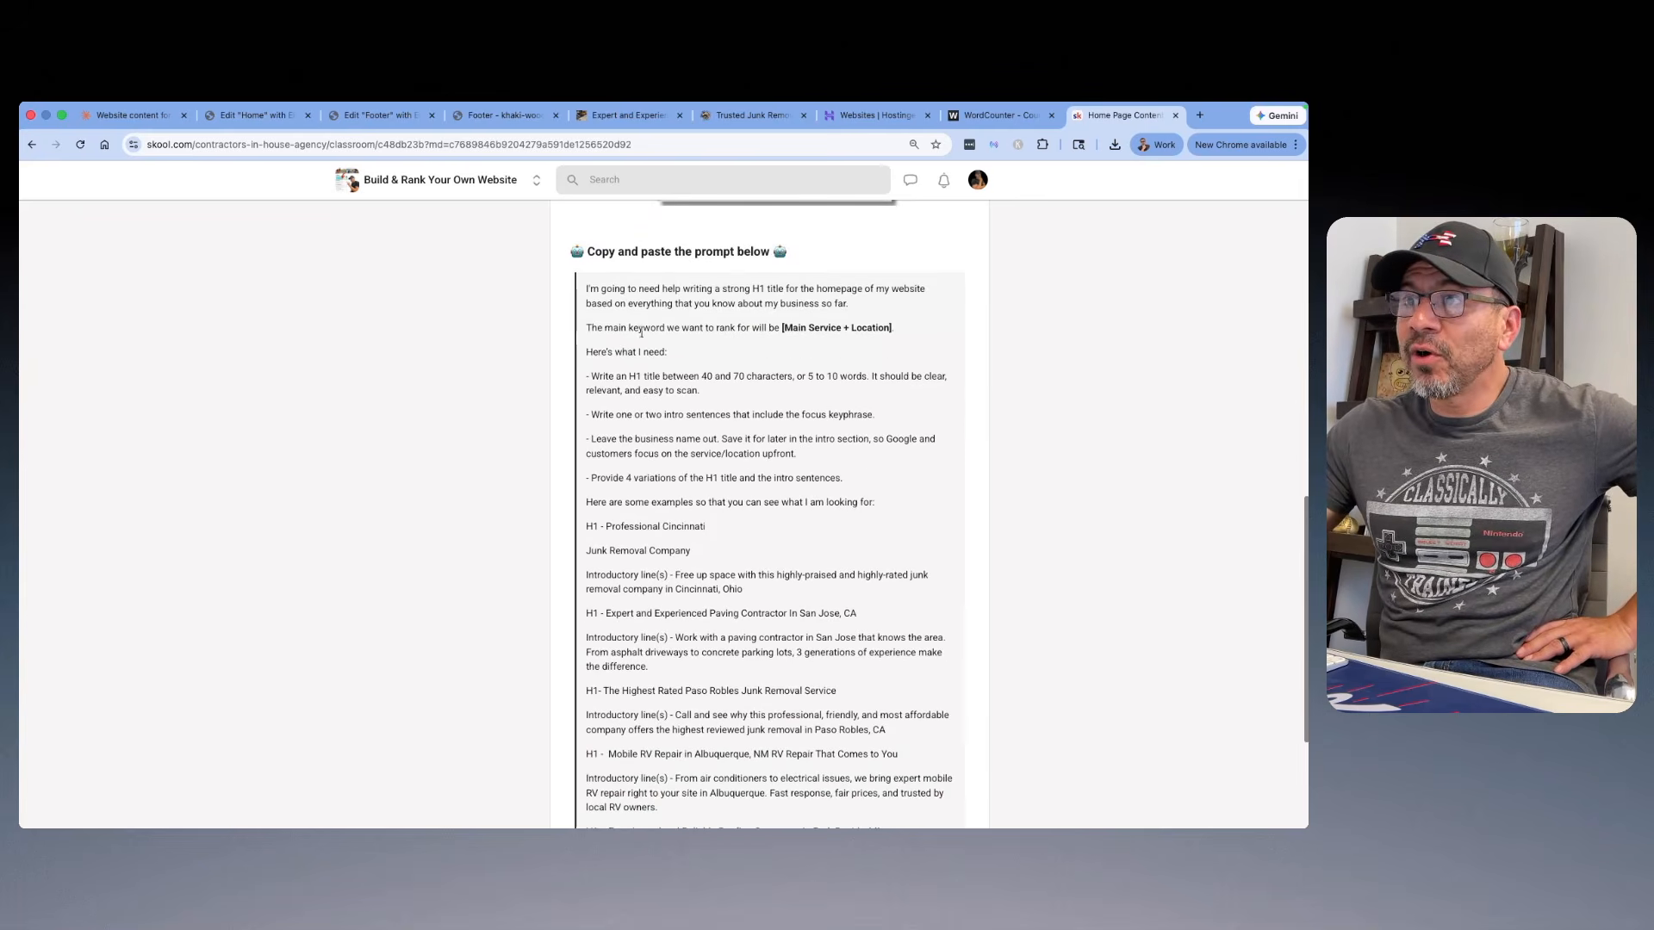
{"action": "scroll", "coordinate": [720, 346], "scroll_direction": "down", "scroll_amount": 3}
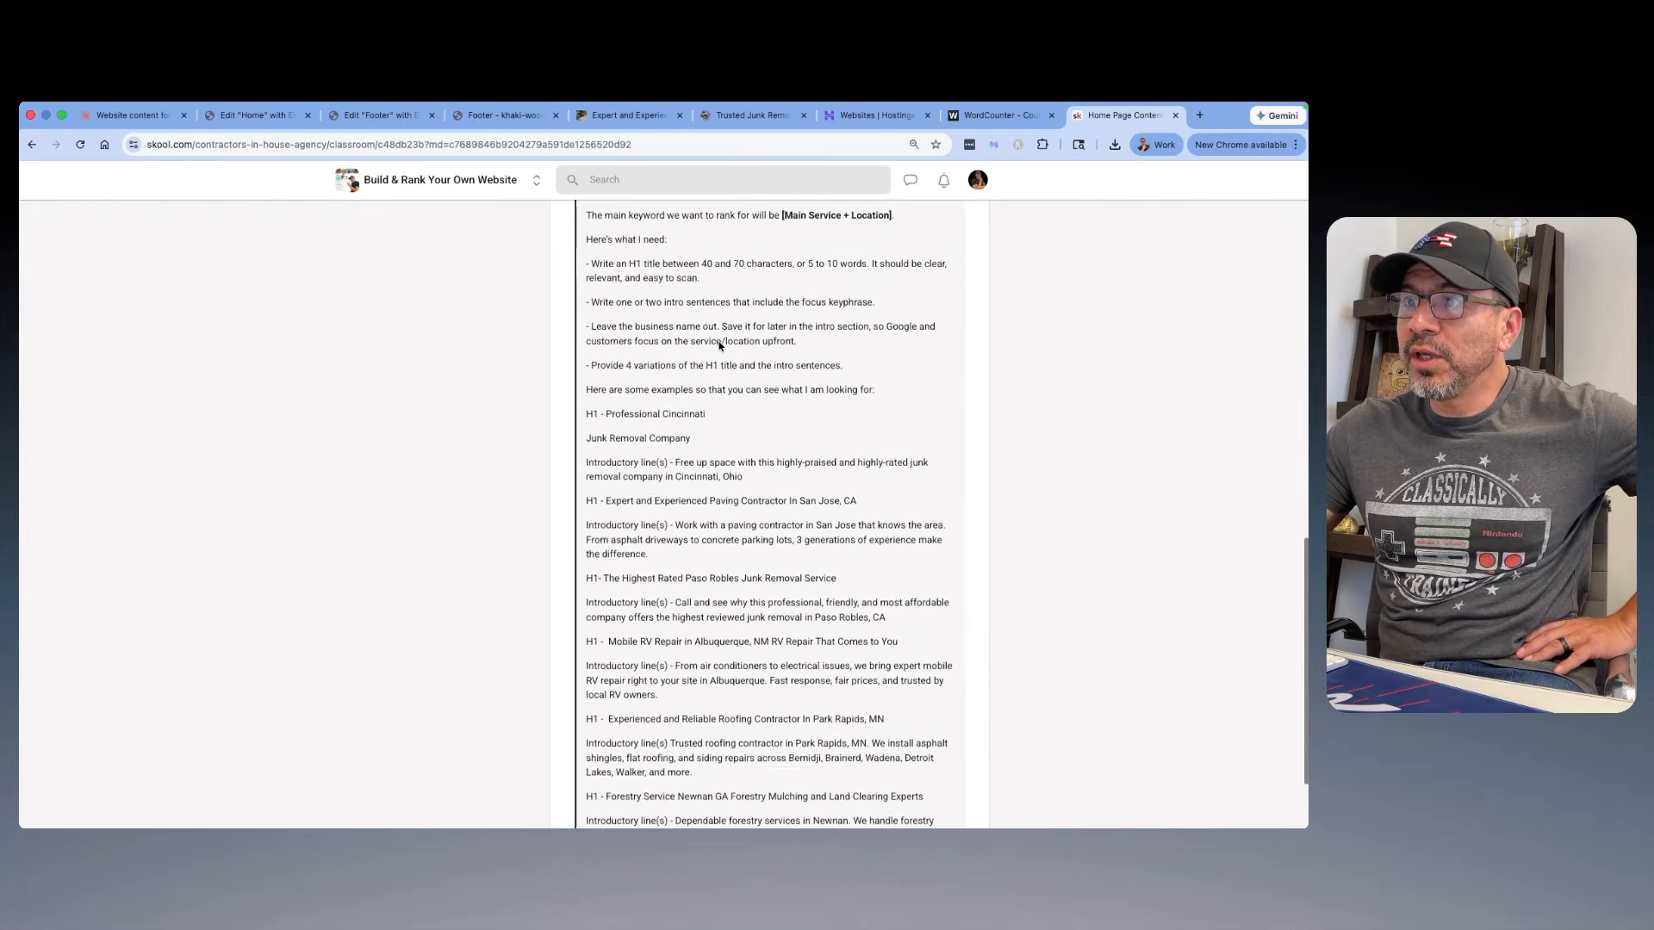
{"action": "scroll", "coordinate": [685, 332], "scroll_direction": "down", "scroll_amount": 3}
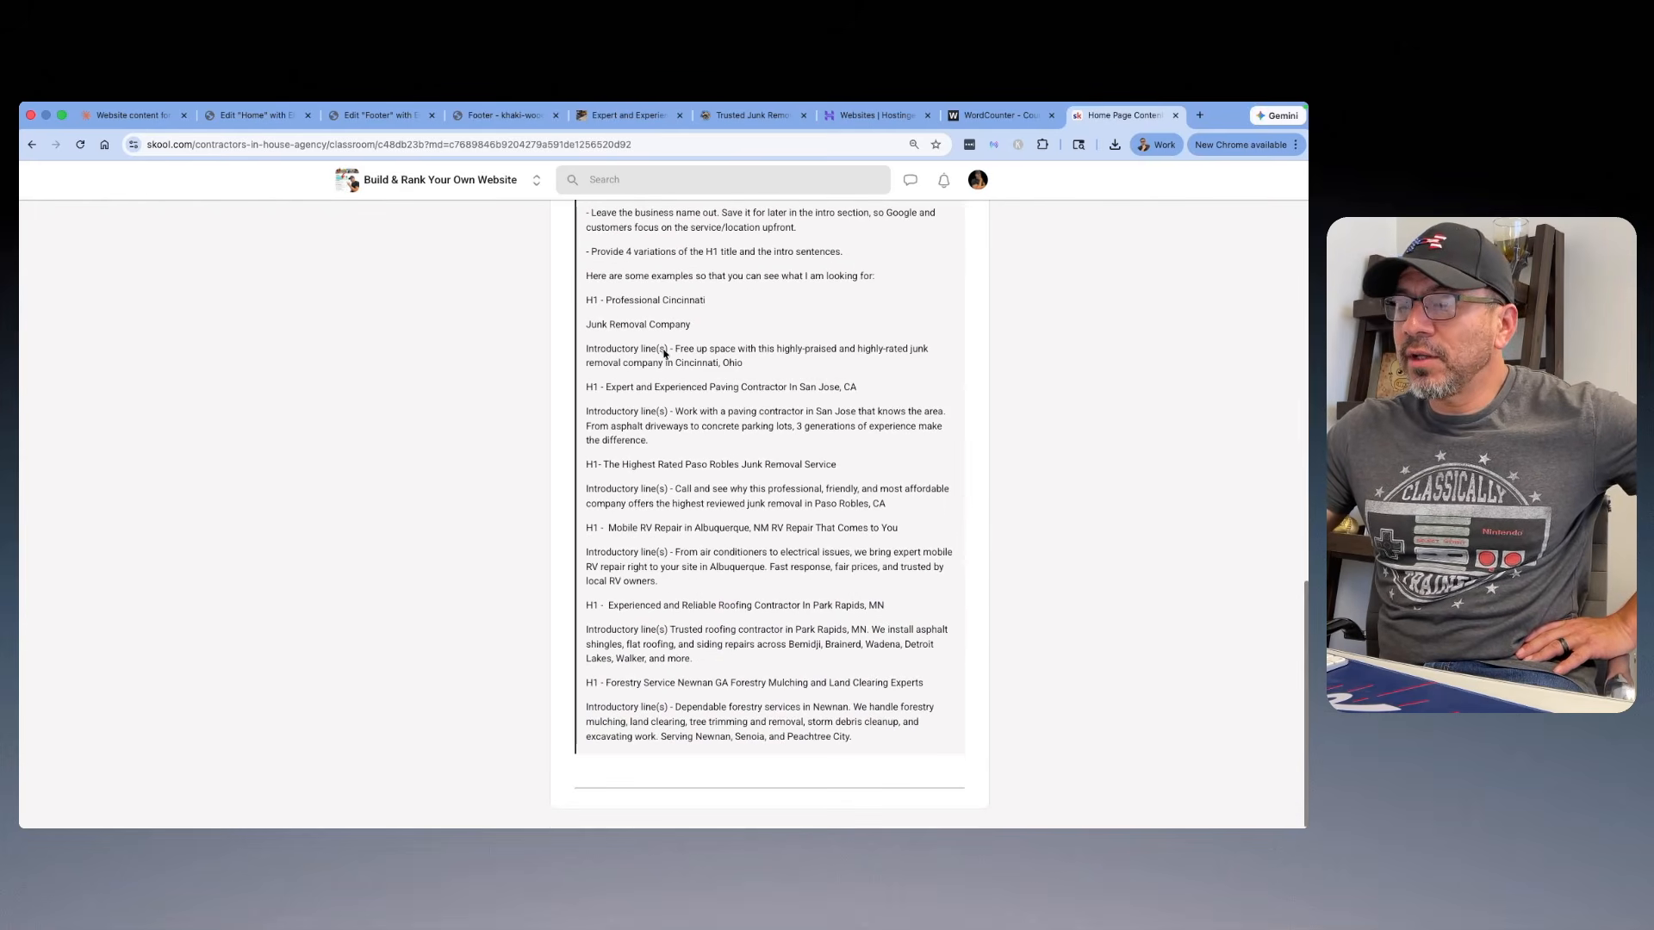
{"action": "scroll", "coordinate": [690, 345], "scroll_direction": "up", "scroll_amount": 3}
{"action": "scroll", "coordinate": [694, 332], "scroll_direction": "down", "scroll_amount": 3}
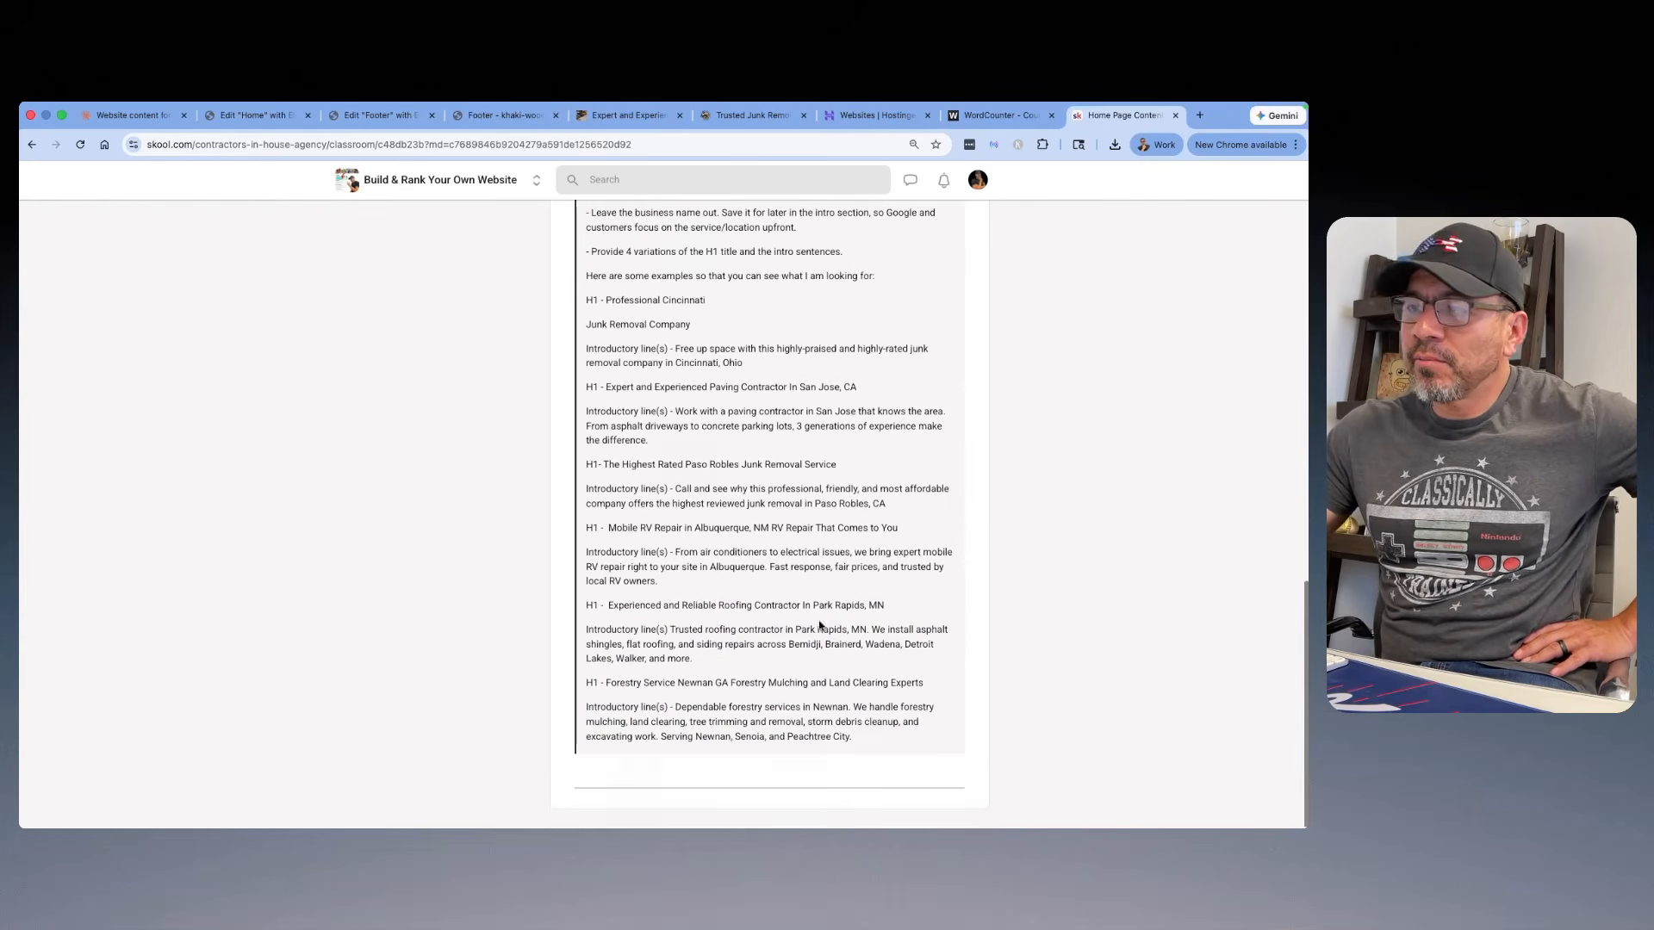
{"action": "left_click_drag", "start_coordinate": [854, 741], "coordinate": [587, 337]}
Step: Switch to the Claude chat, compare the H1 variations and copy Variation 1's title, "Trusted Junk Removal Services In Santa Barbara"
{"action": "left_click", "coordinate": [129, 115]}
{"action": "scroll", "coordinate": [677, 340], "scroll_direction": "up", "scroll_amount": 3}
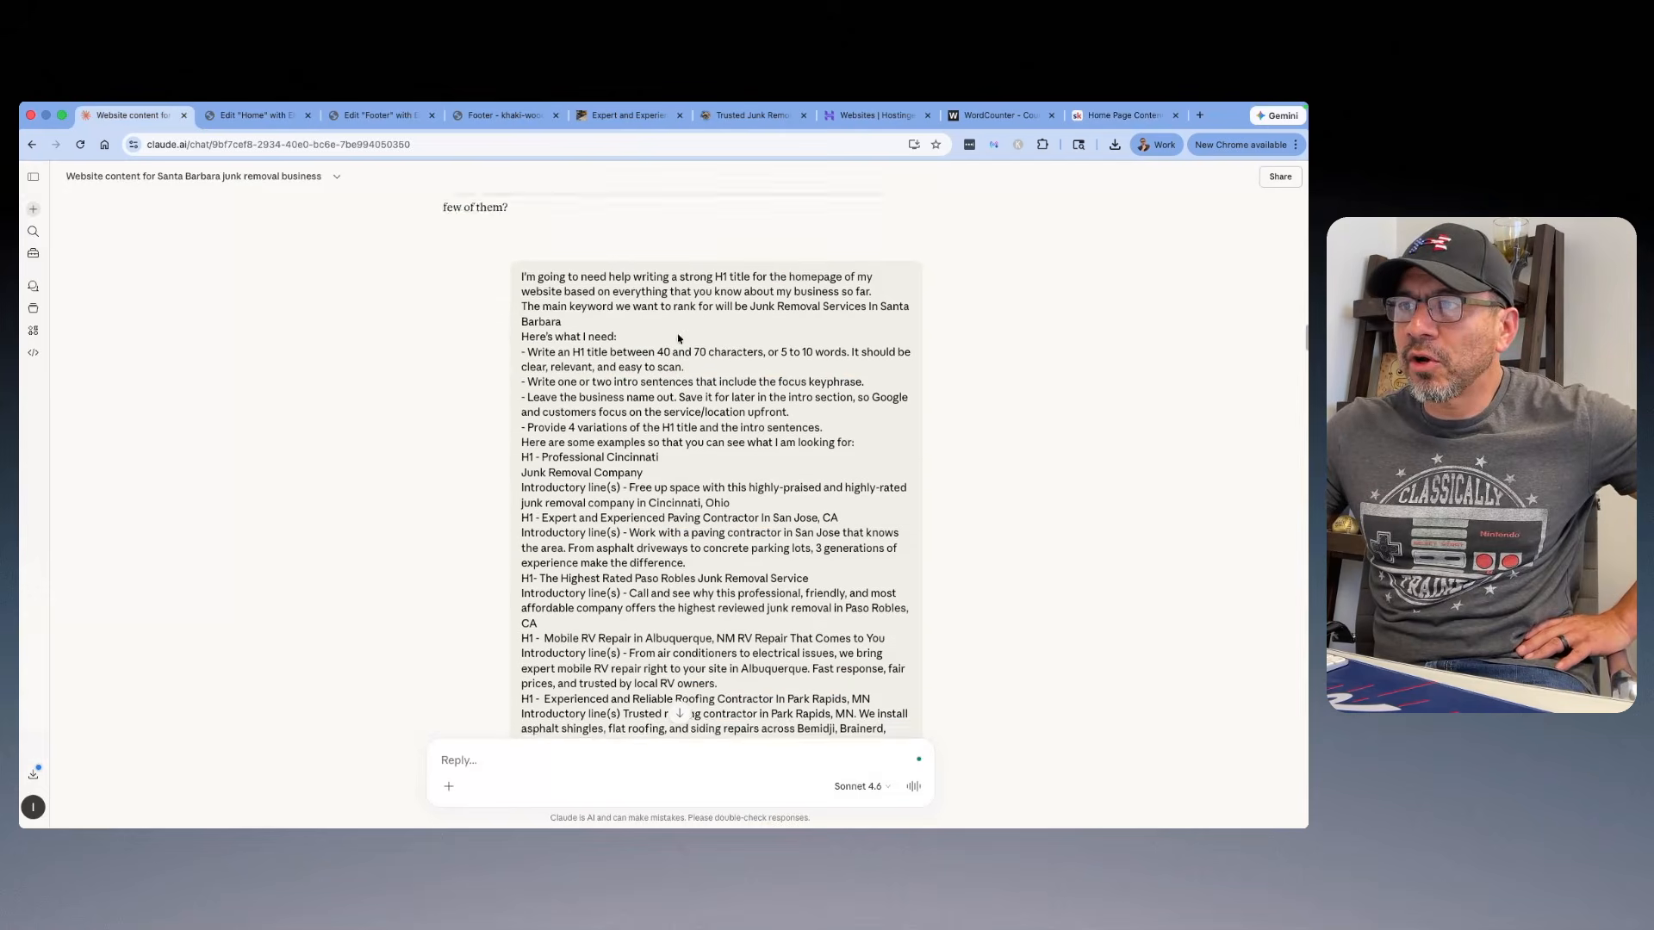
{"action": "scroll", "coordinate": [703, 338], "scroll_direction": "down", "scroll_amount": 2}
{"action": "scroll", "coordinate": [725, 332], "scroll_direction": "down", "scroll_amount": 10}
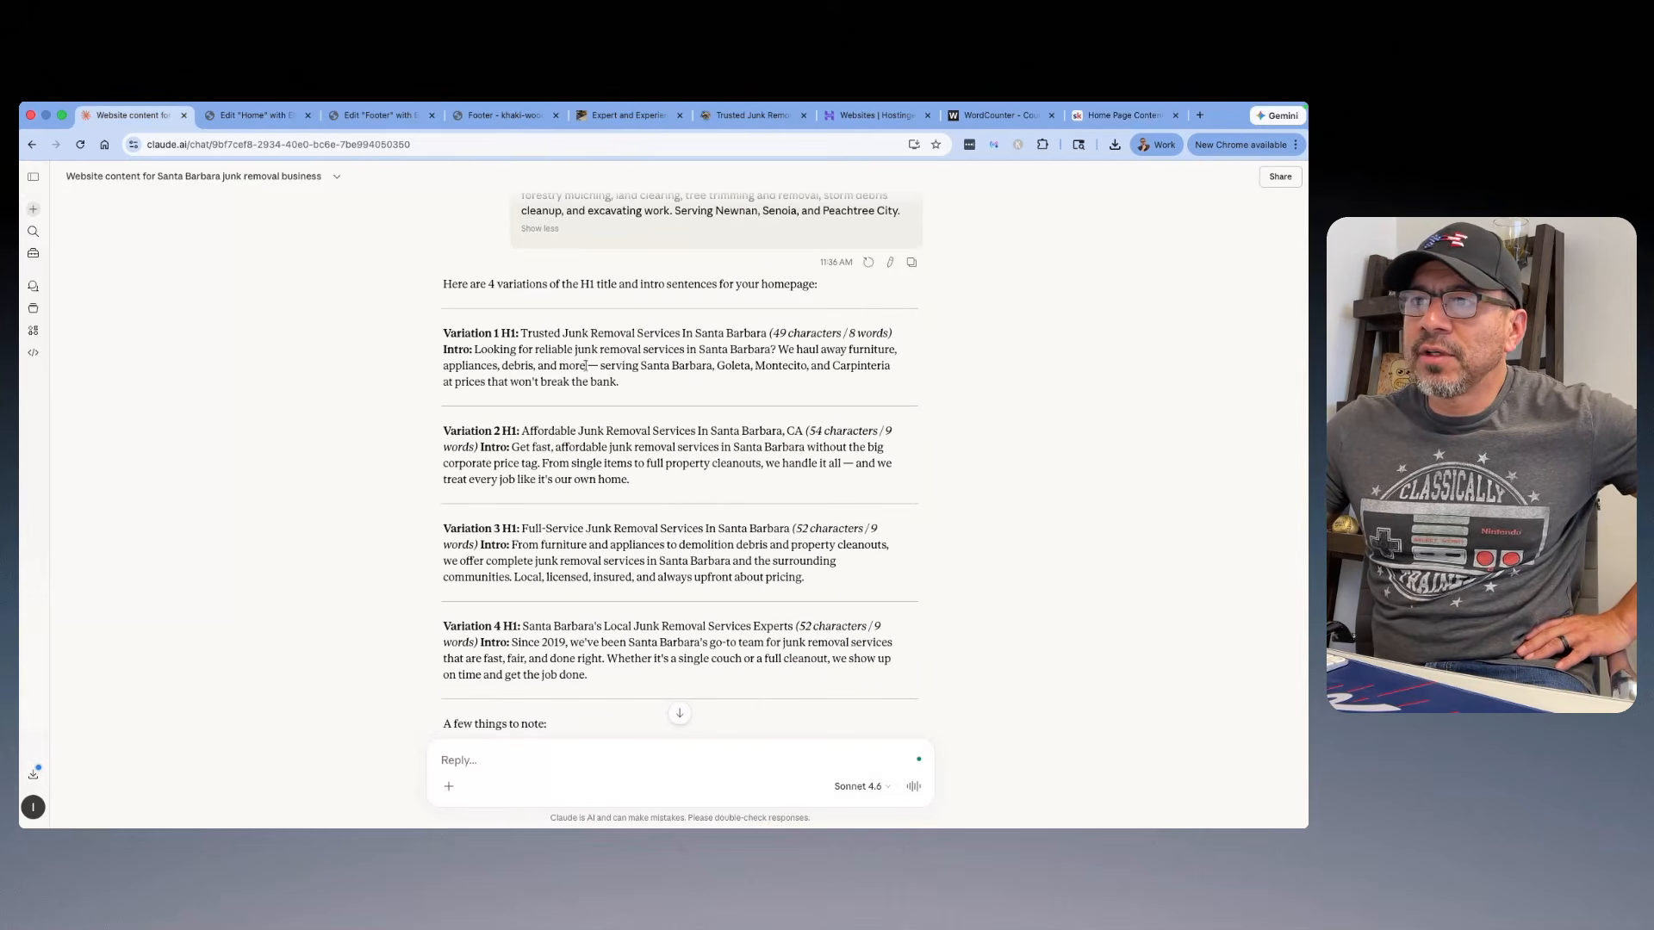
{"action": "scroll", "coordinate": [568, 365], "scroll_direction": "down", "scroll_amount": 2}
{"action": "scroll", "coordinate": [552, 366], "scroll_direction": "up", "scroll_amount": 2}
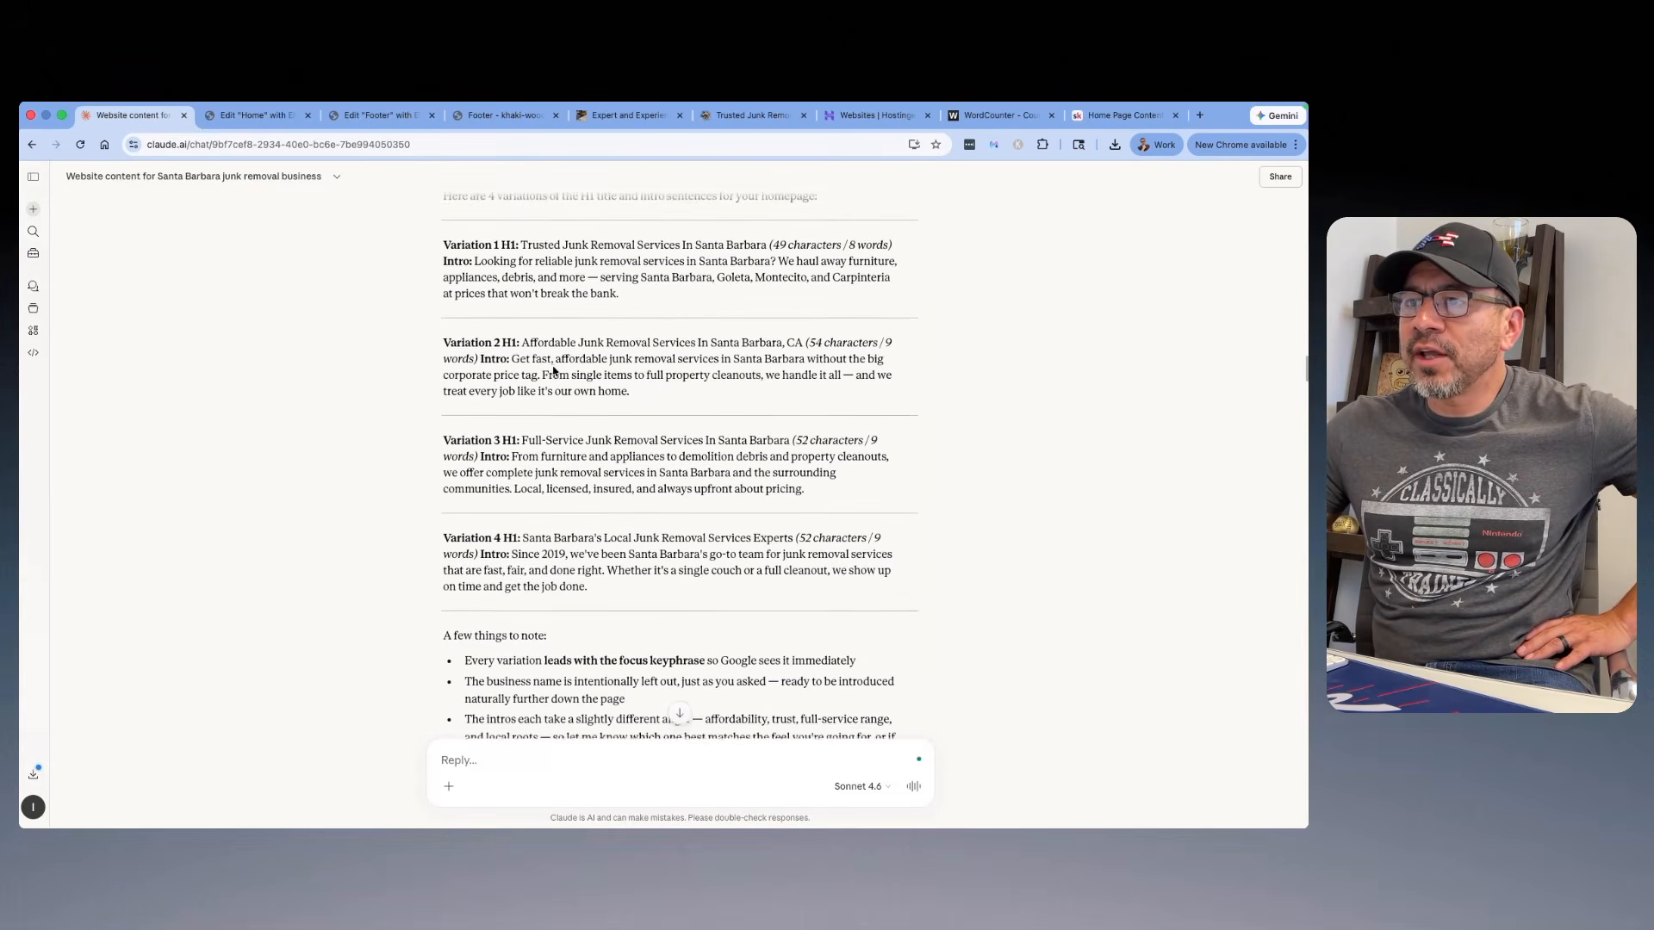
{"action": "scroll", "coordinate": [594, 327], "scroll_direction": "up", "scroll_amount": 1}
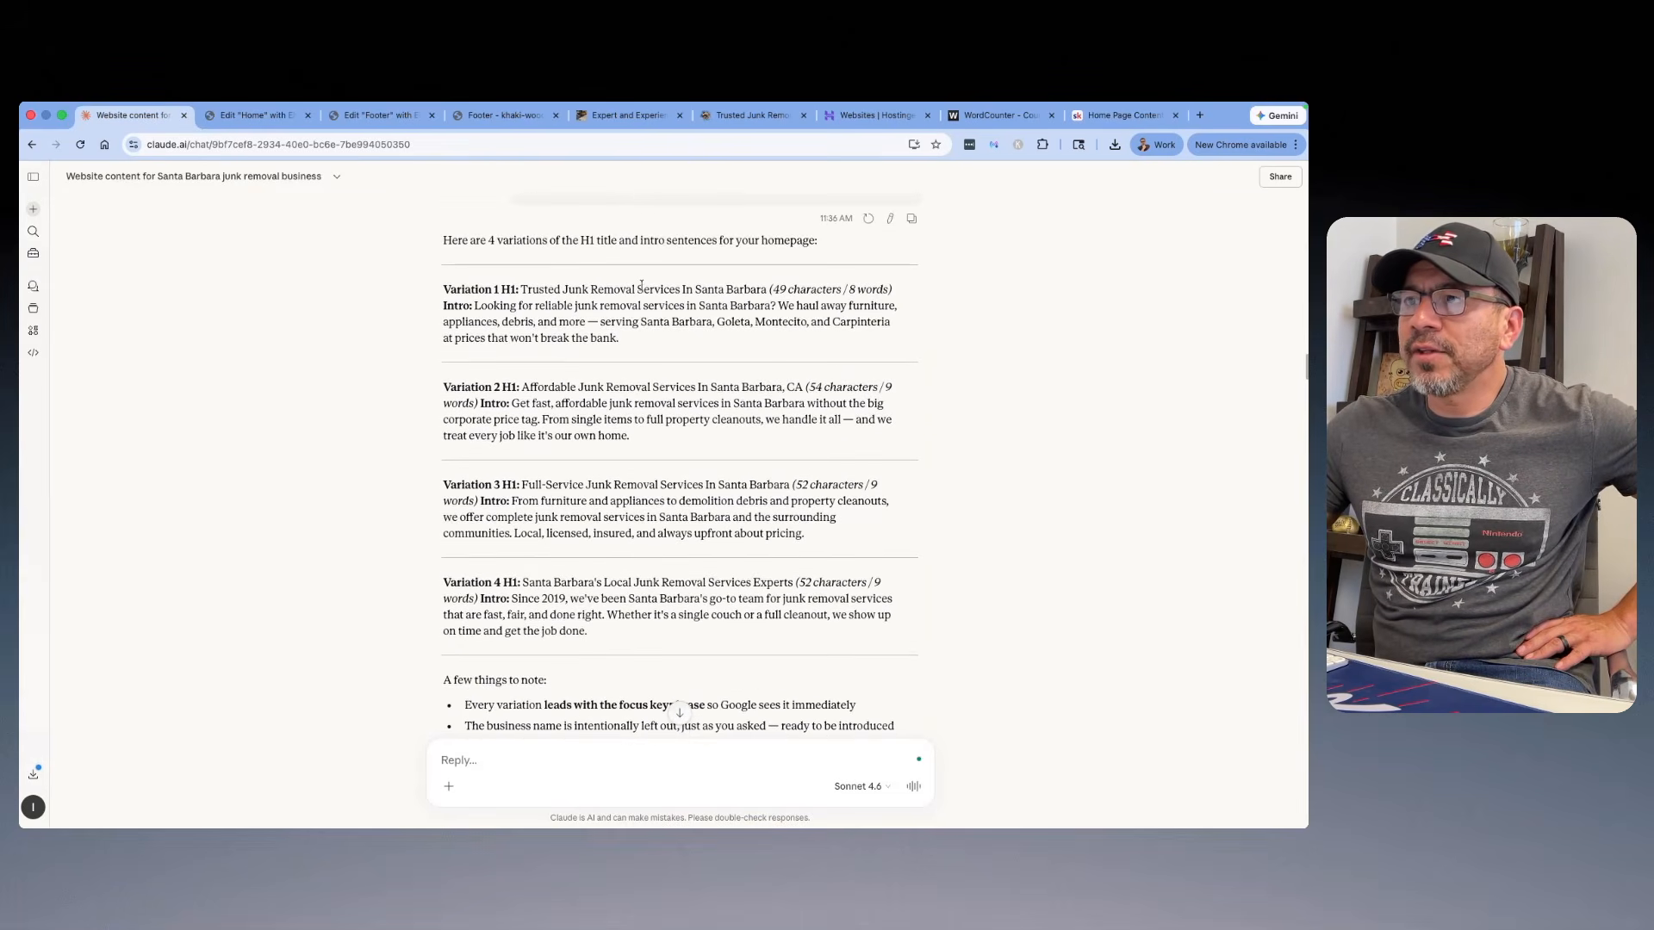
{"action": "left_click_drag", "start_coordinate": [767, 289], "coordinate": [521, 289]}
{"action": "right_click", "coordinate": [544, 288]}
{"action": "left_click", "coordinate": [564, 319]}
Step: In the Home page editor, replace the hero's H1 placeholder with the copied title and append ", CA" to it
{"action": "key", "text": "ctrl+Tab"}
{"action": "left_click", "coordinate": [813, 426]}
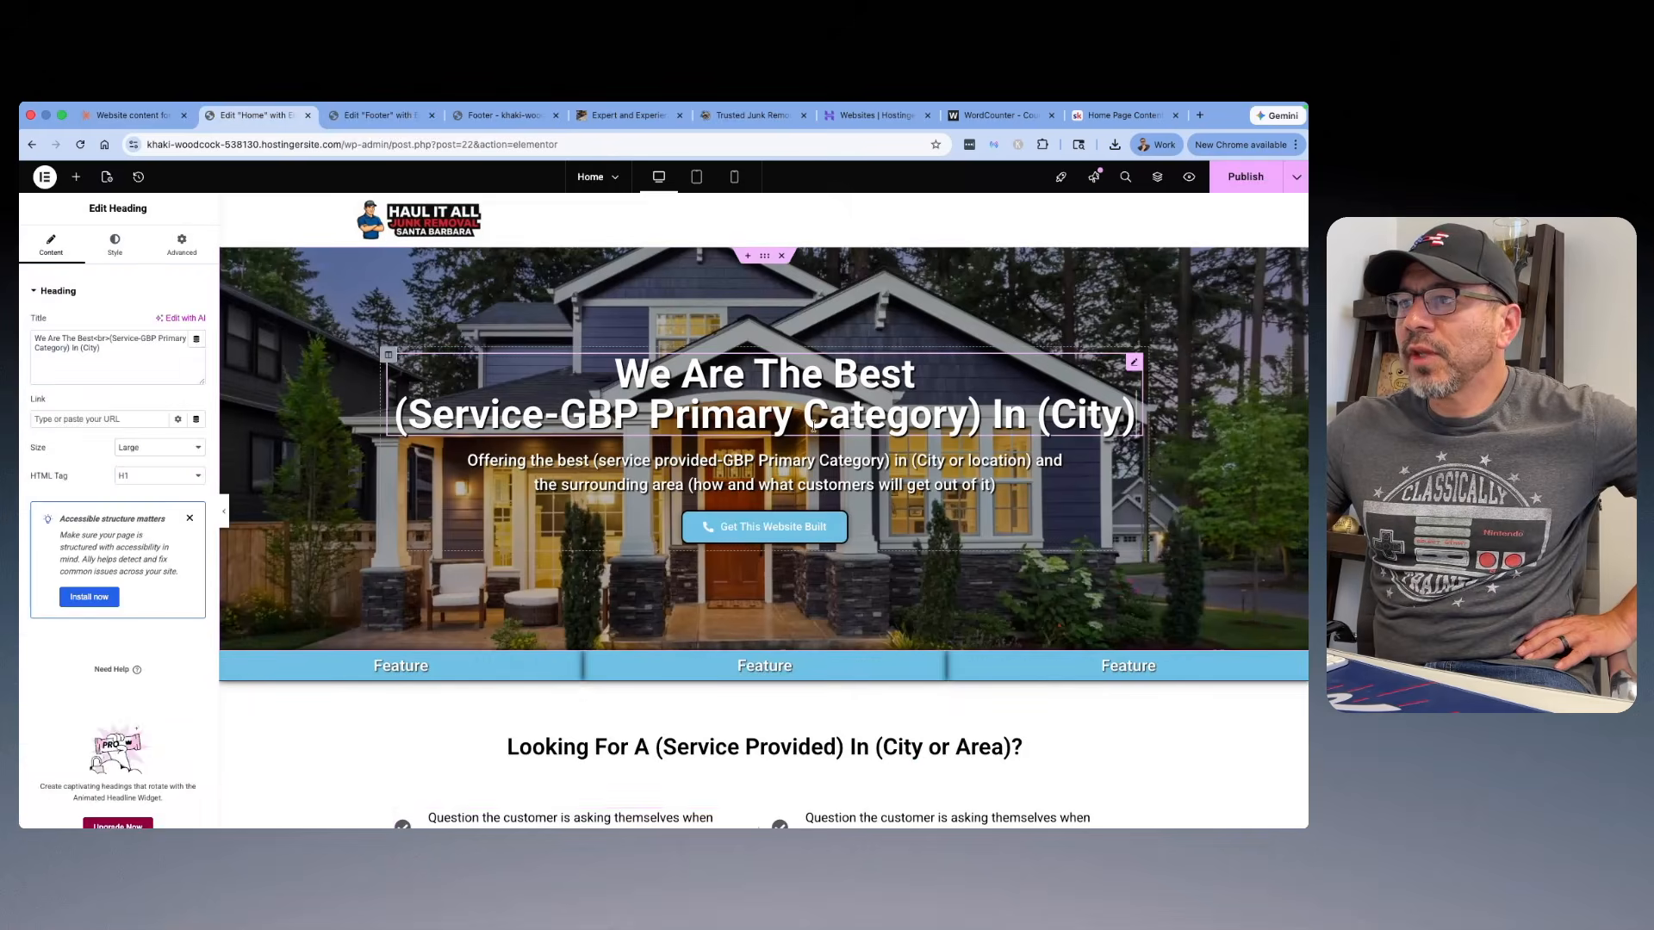
{"action": "triple_click", "coordinate": [103, 343]}
{"action": "right_click", "coordinate": [53, 336]}
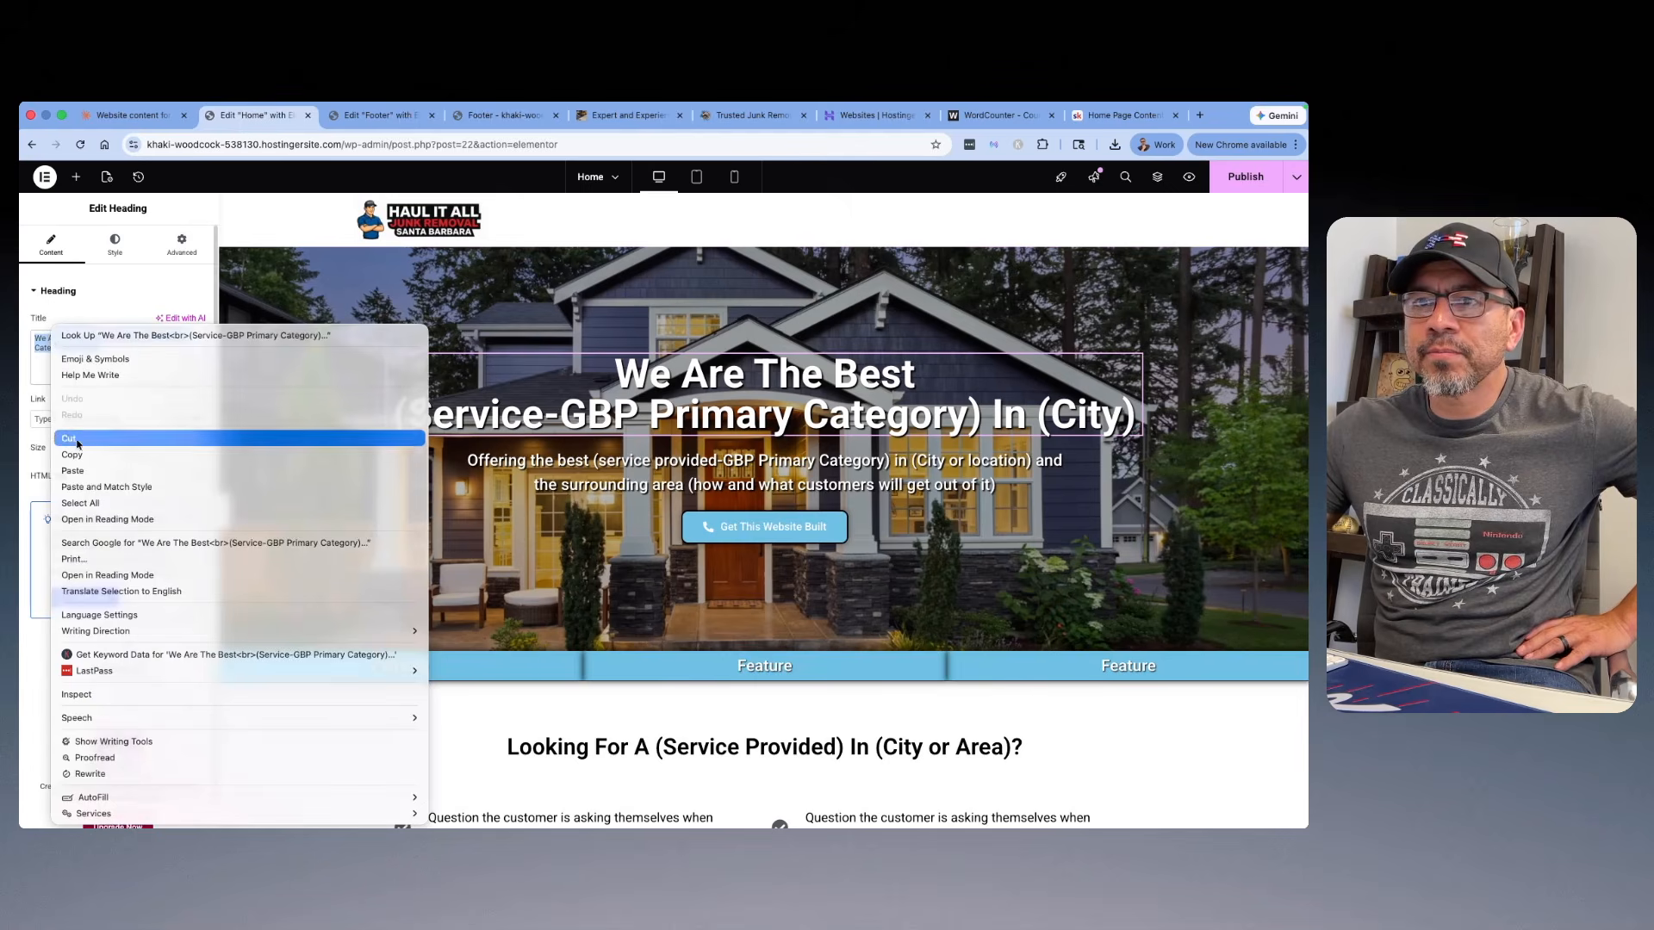
{"action": "left_click", "coordinate": [62, 469]}
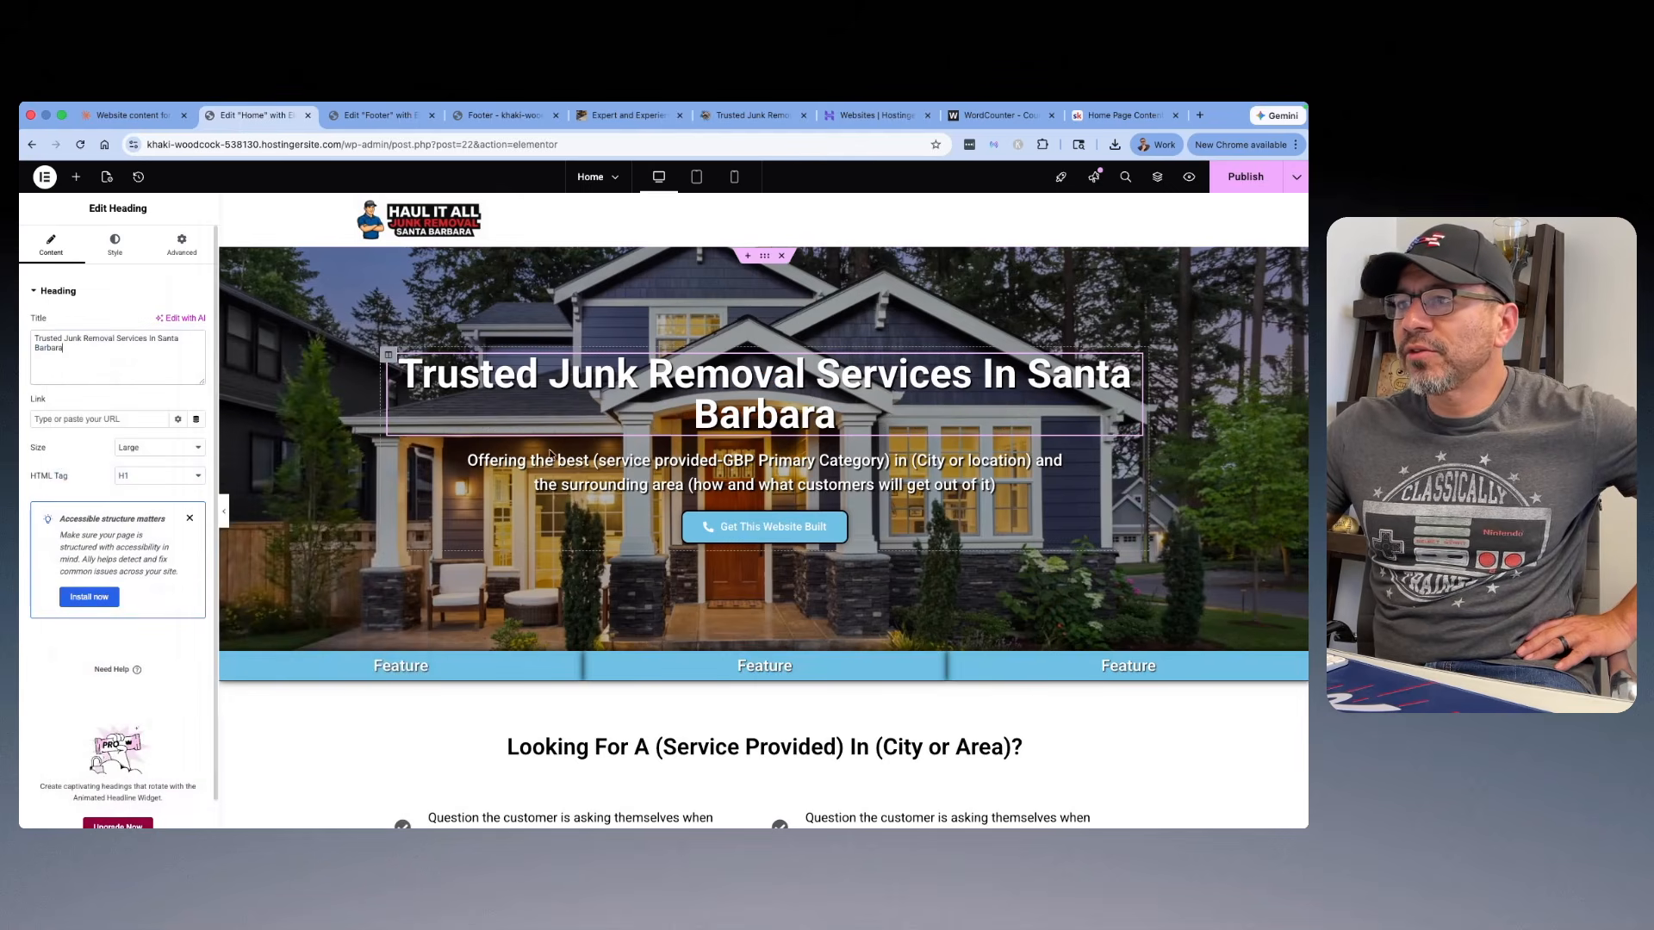
{"action": "left_click", "coordinate": [840, 420]}
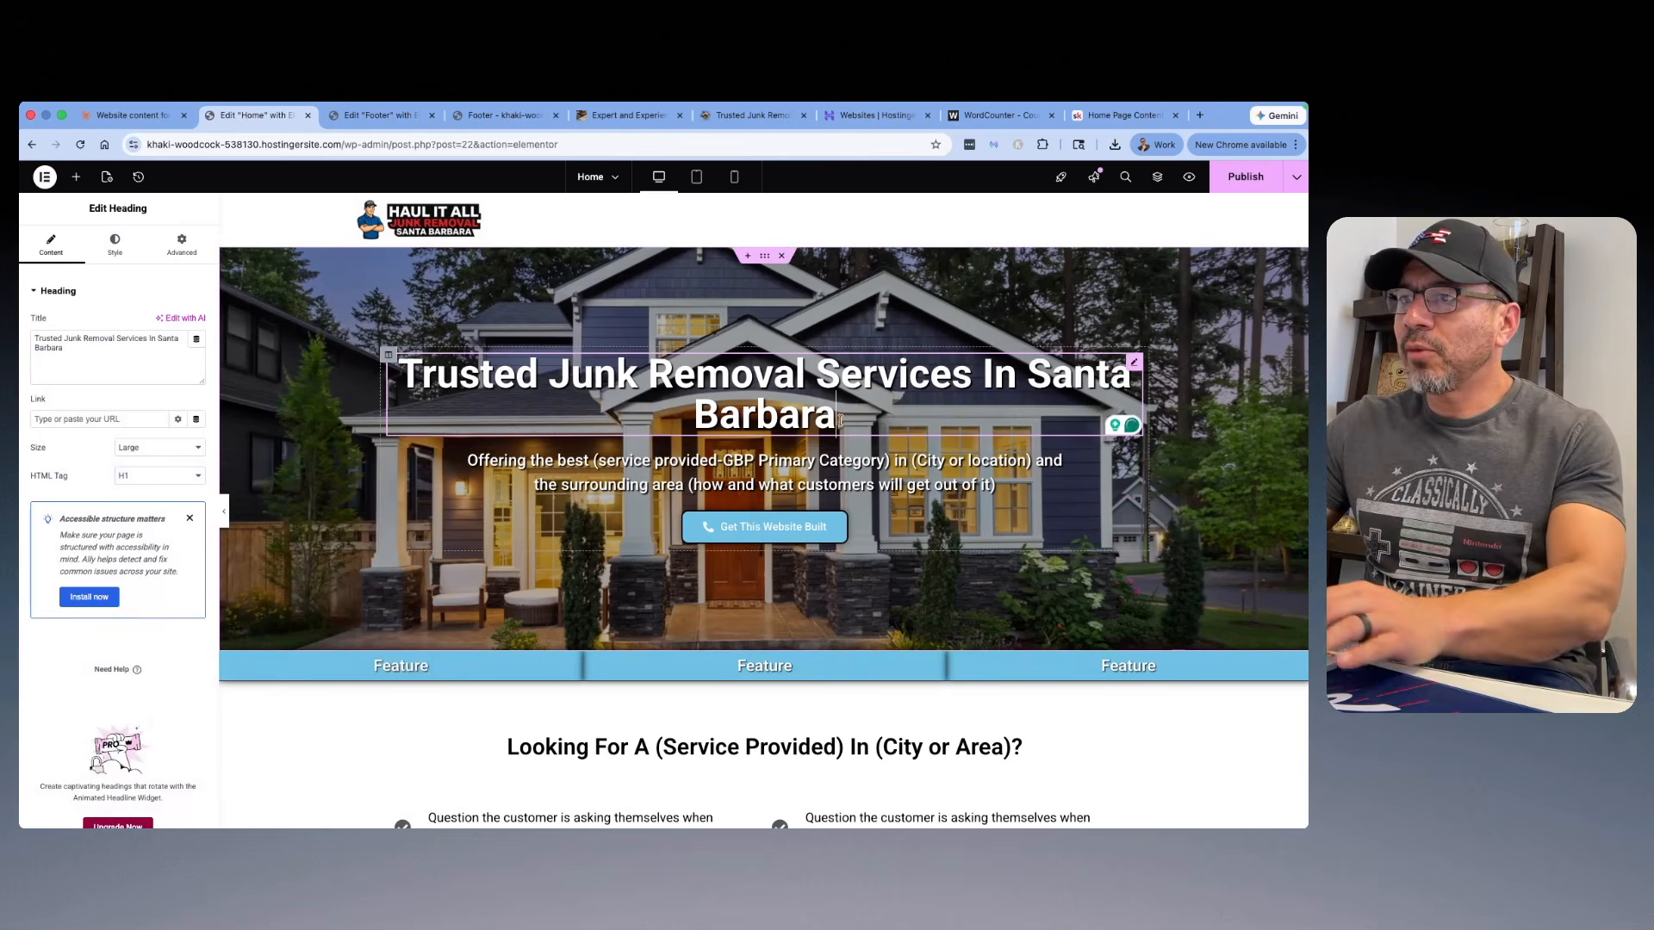
{"action": "type", "text": ", CA"}
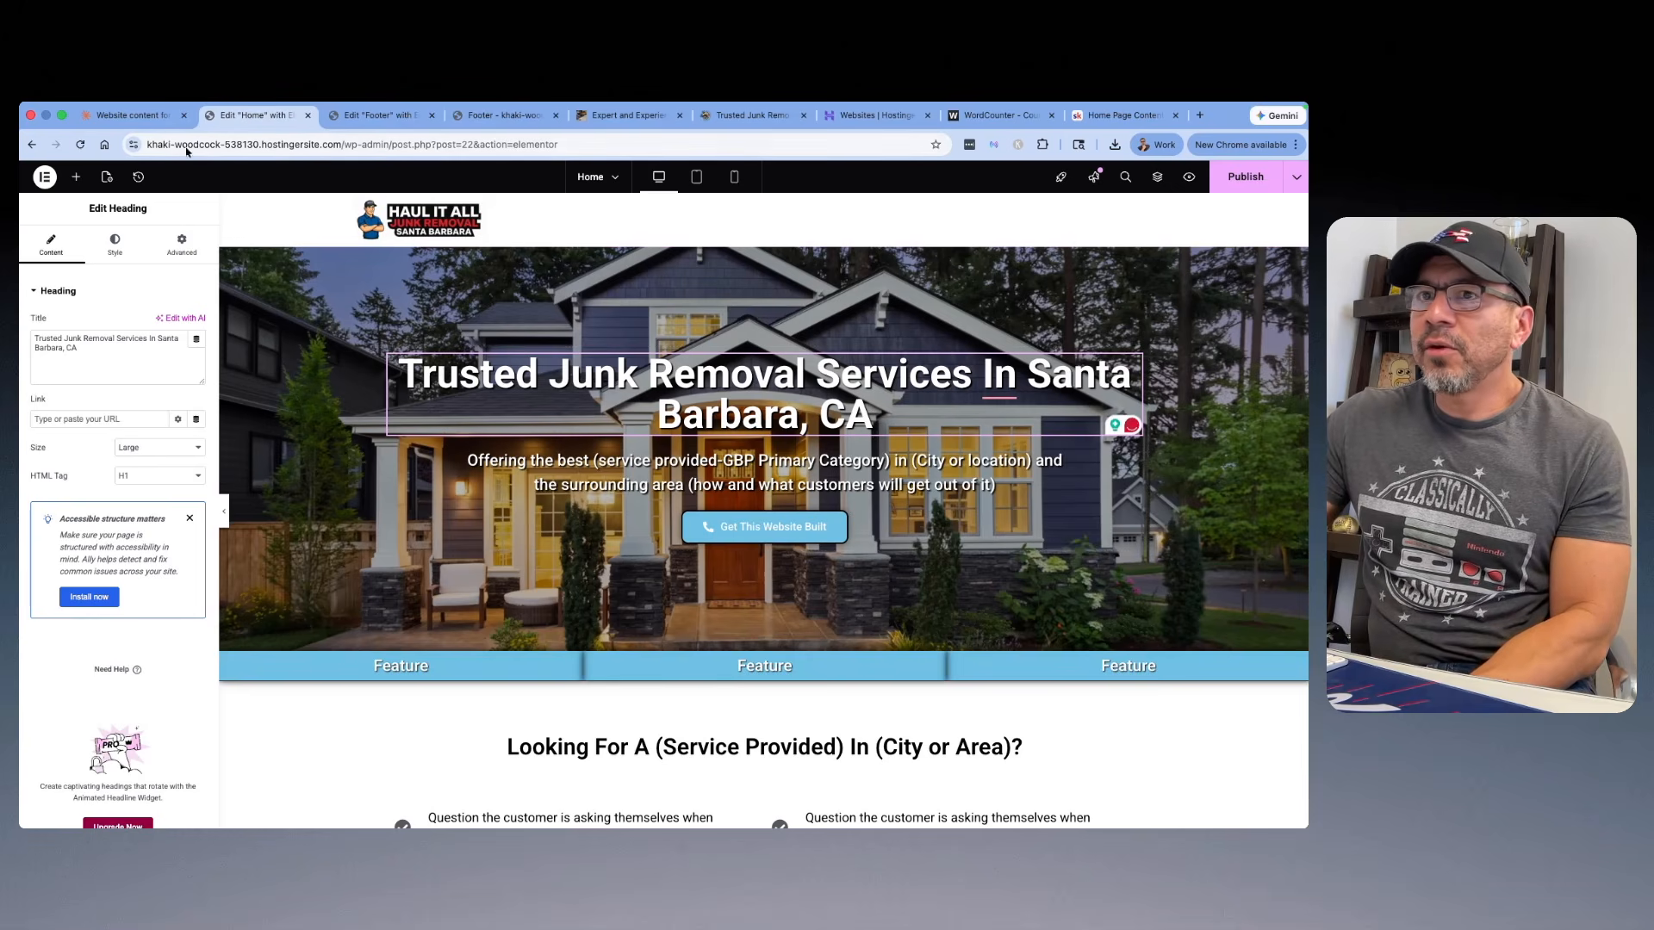
Step: Copy Variation 4's intro, starting "Since 2019, we've been Santa Barbara's go-to team", from the Claude chat
{"action": "left_click", "coordinate": [143, 118]}
{"action": "scroll", "coordinate": [585, 369], "scroll_direction": "down", "scroll_amount": 2}
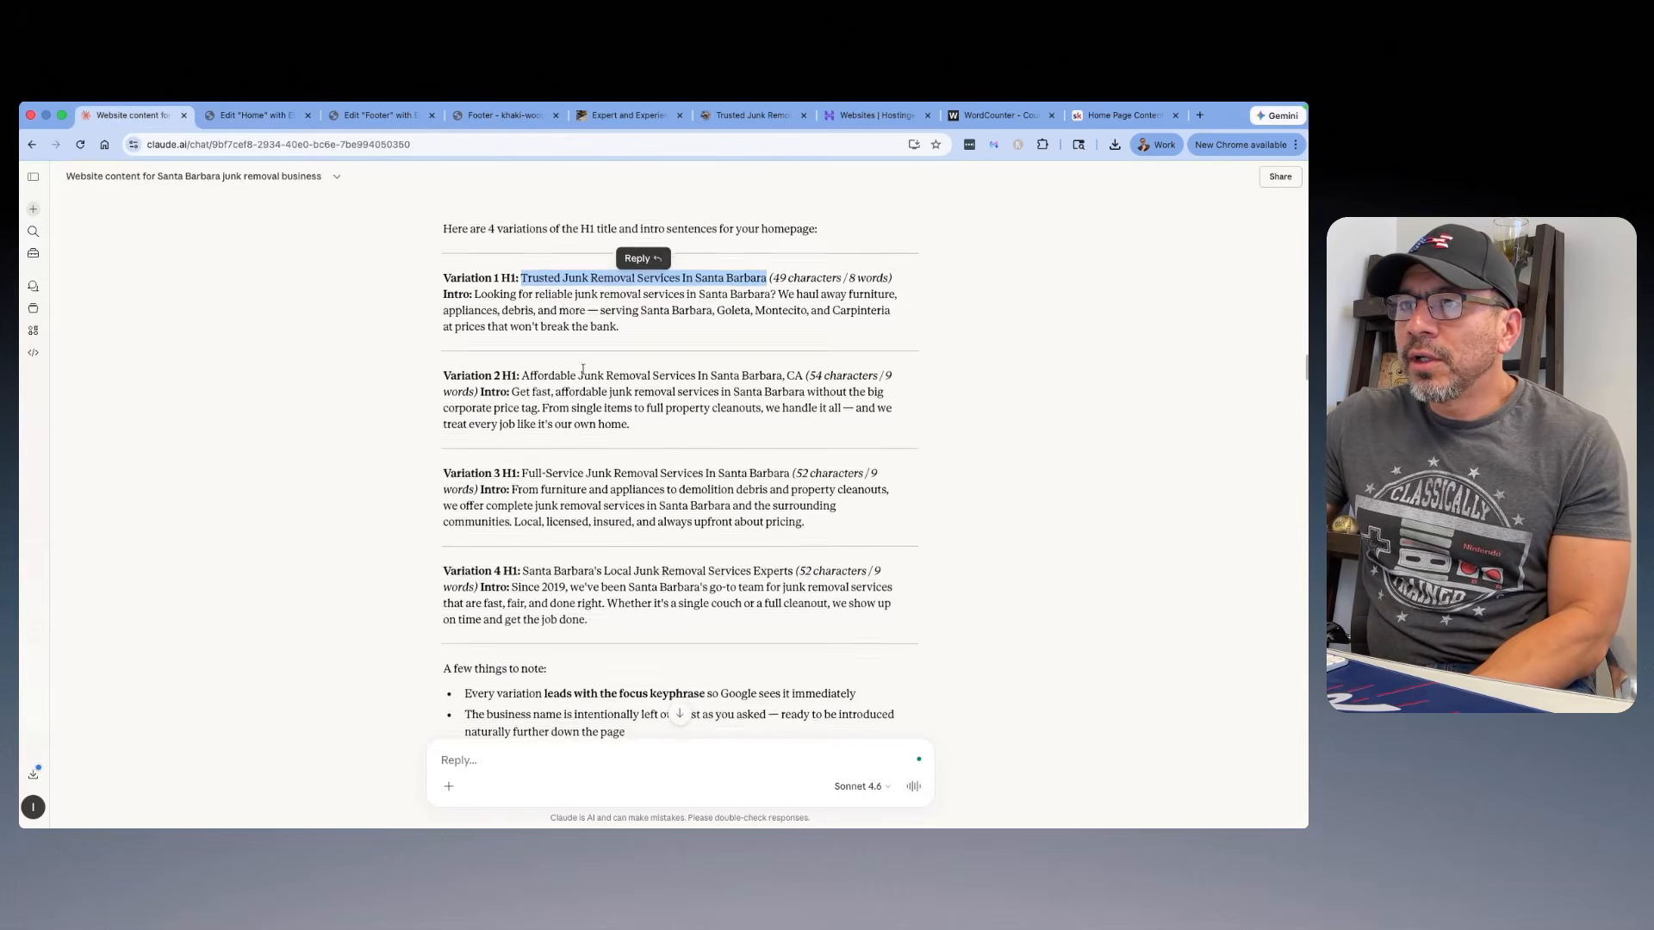
{"action": "scroll", "coordinate": [595, 379], "scroll_direction": "down", "scroll_amount": 2}
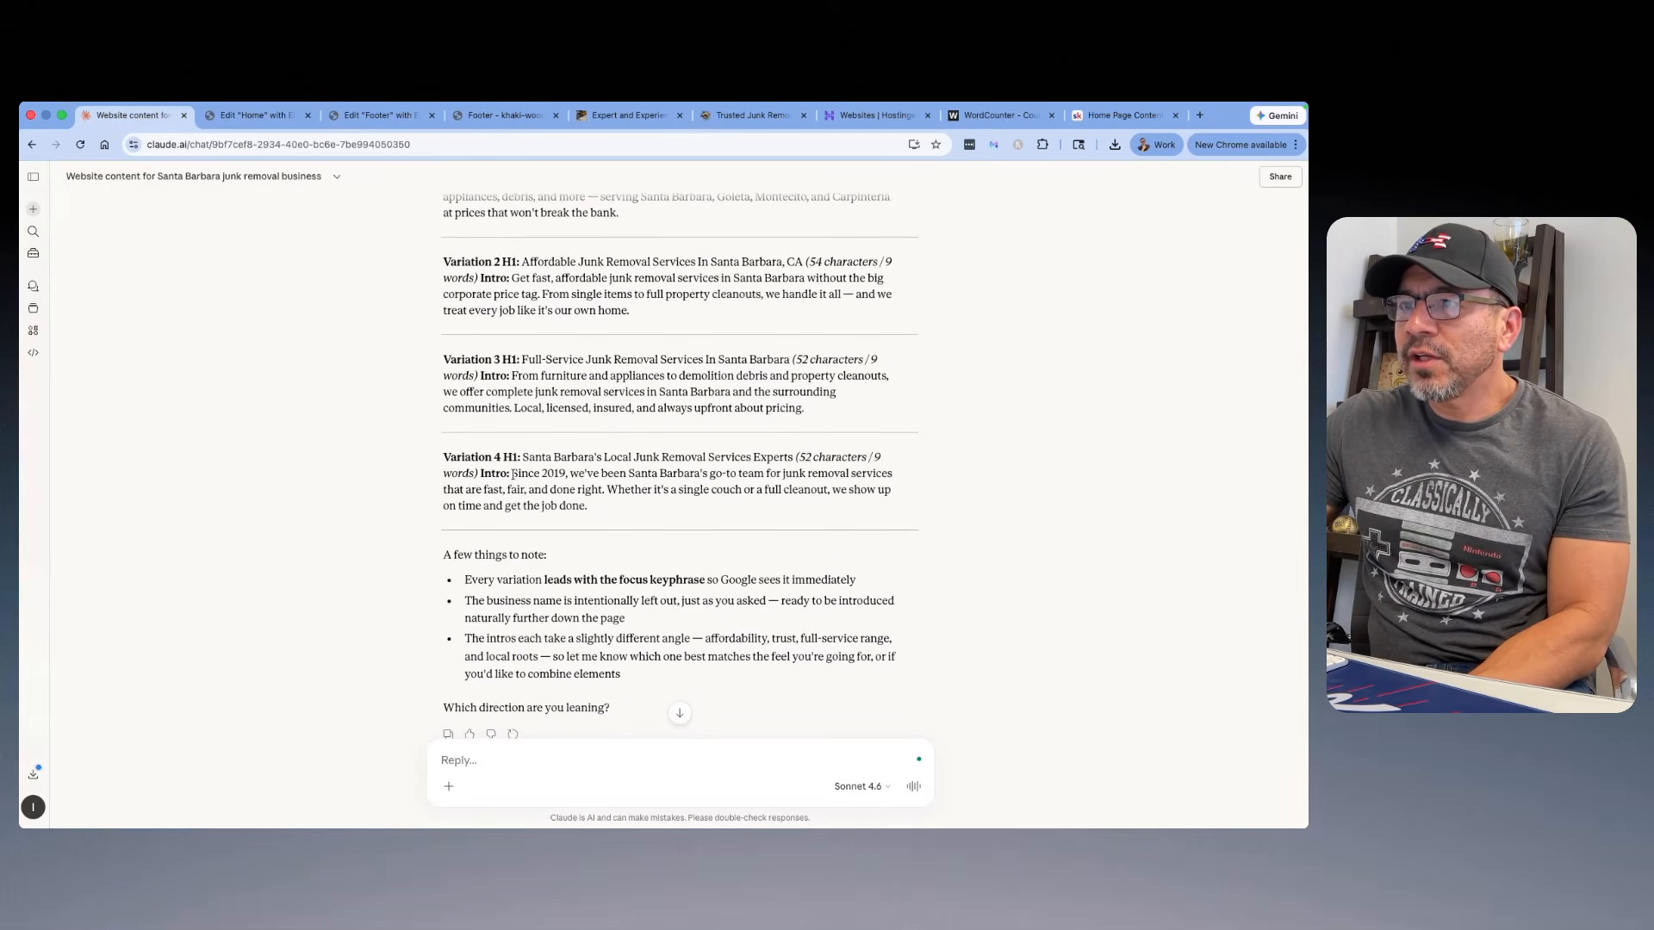
{"action": "left_click_drag", "start_coordinate": [514, 475], "coordinate": [552, 494]}
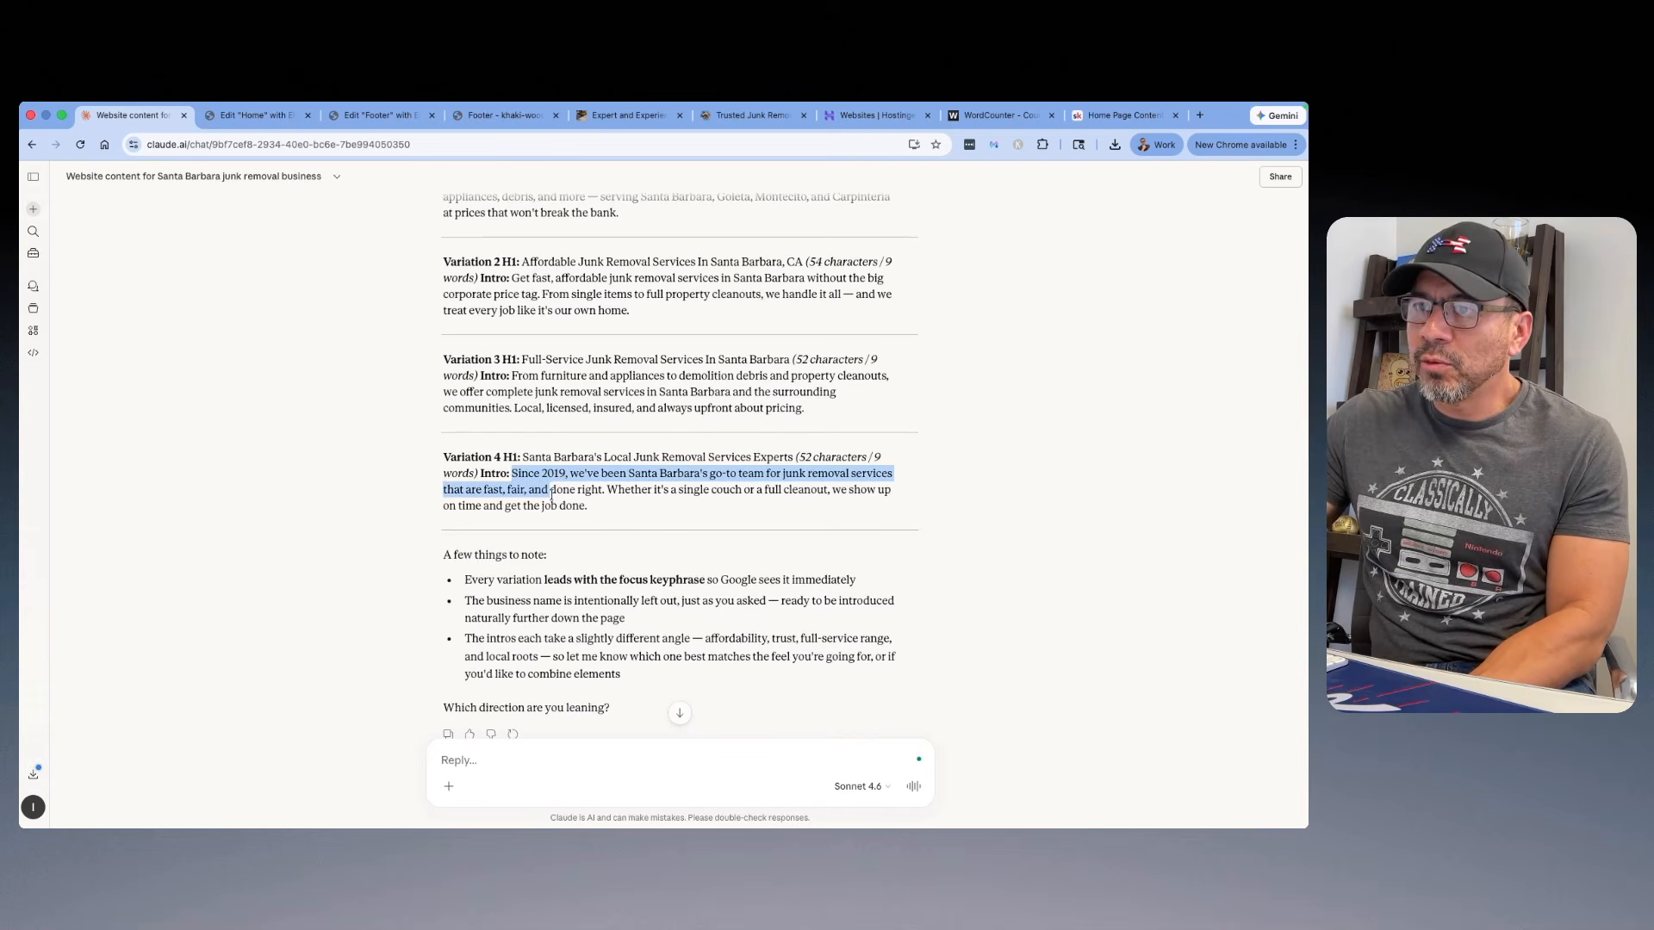
{"action": "right_click", "coordinate": [589, 515]}
{"action": "left_click", "coordinate": [599, 535]}
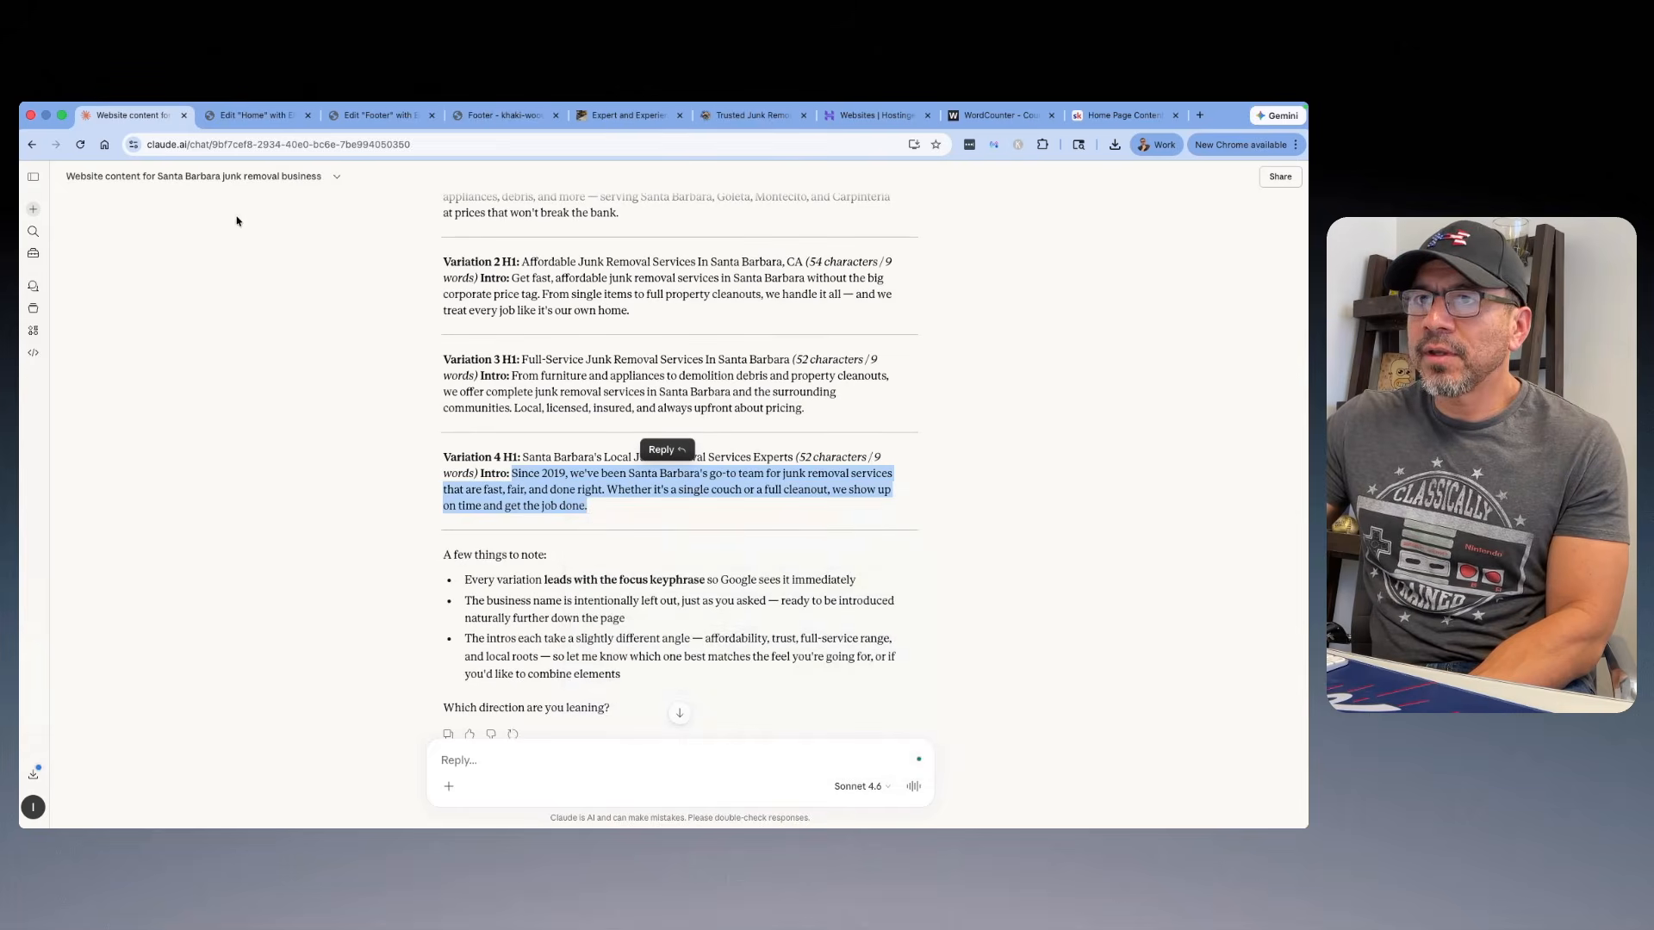
Step: Back in the Home page editor, replace the placeholder text under the hero heading with the copied Variation 4 intro
{"action": "left_click", "coordinate": [243, 117]}
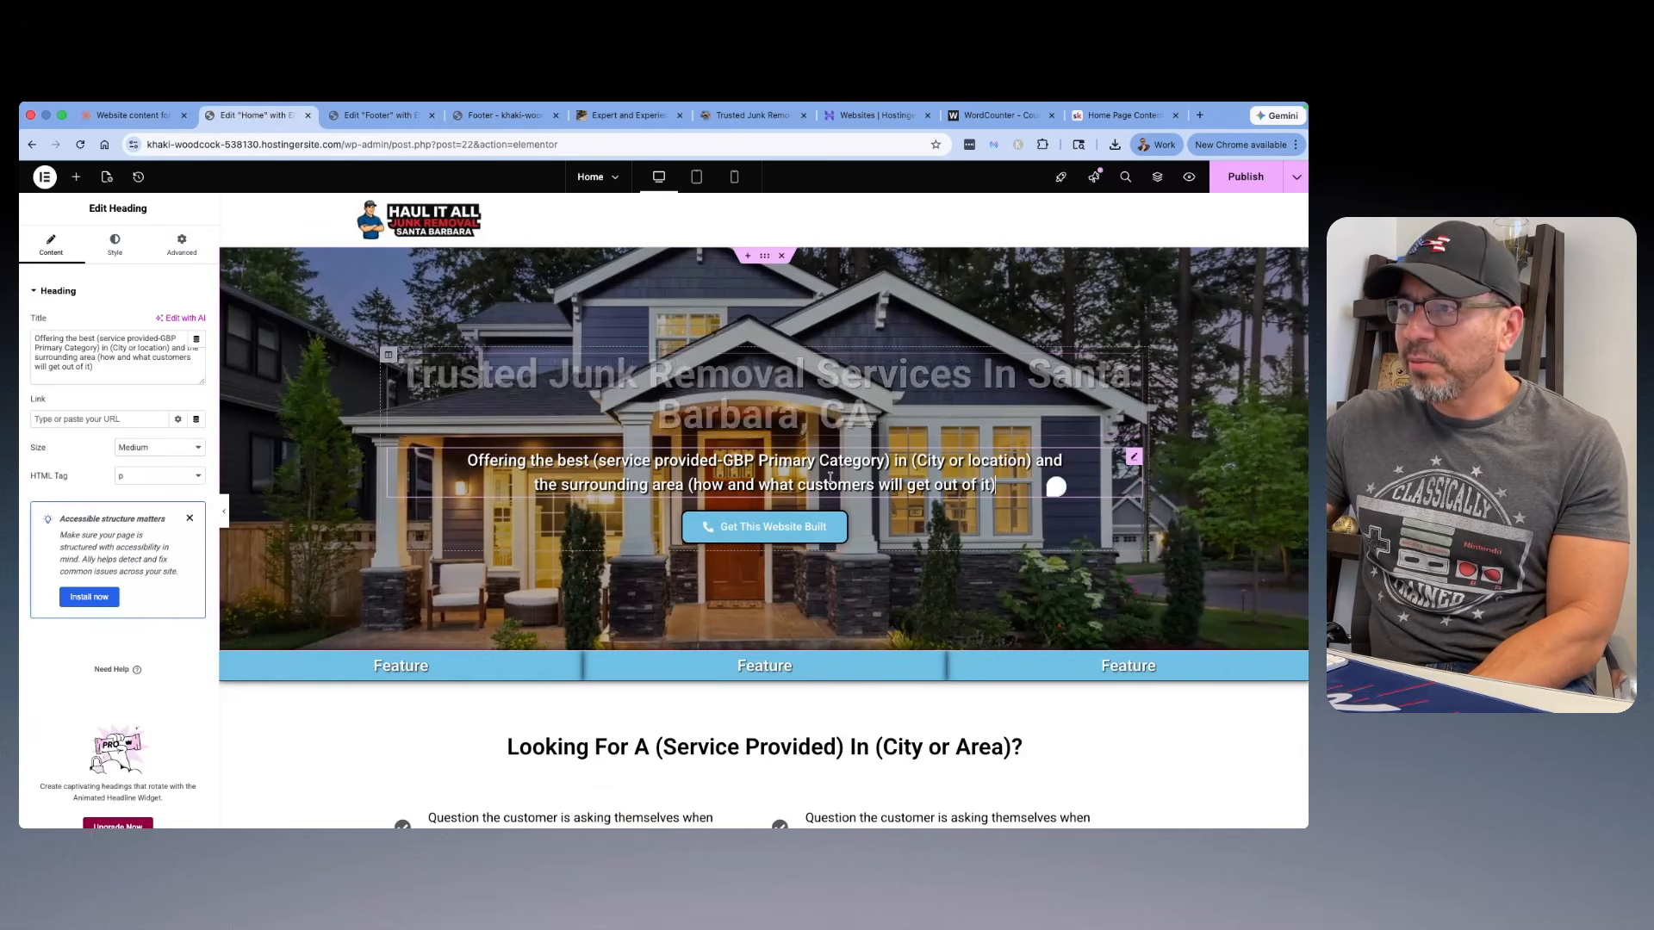
{"action": "left_click_drag", "start_coordinate": [95, 368], "coordinate": [17, 338]}
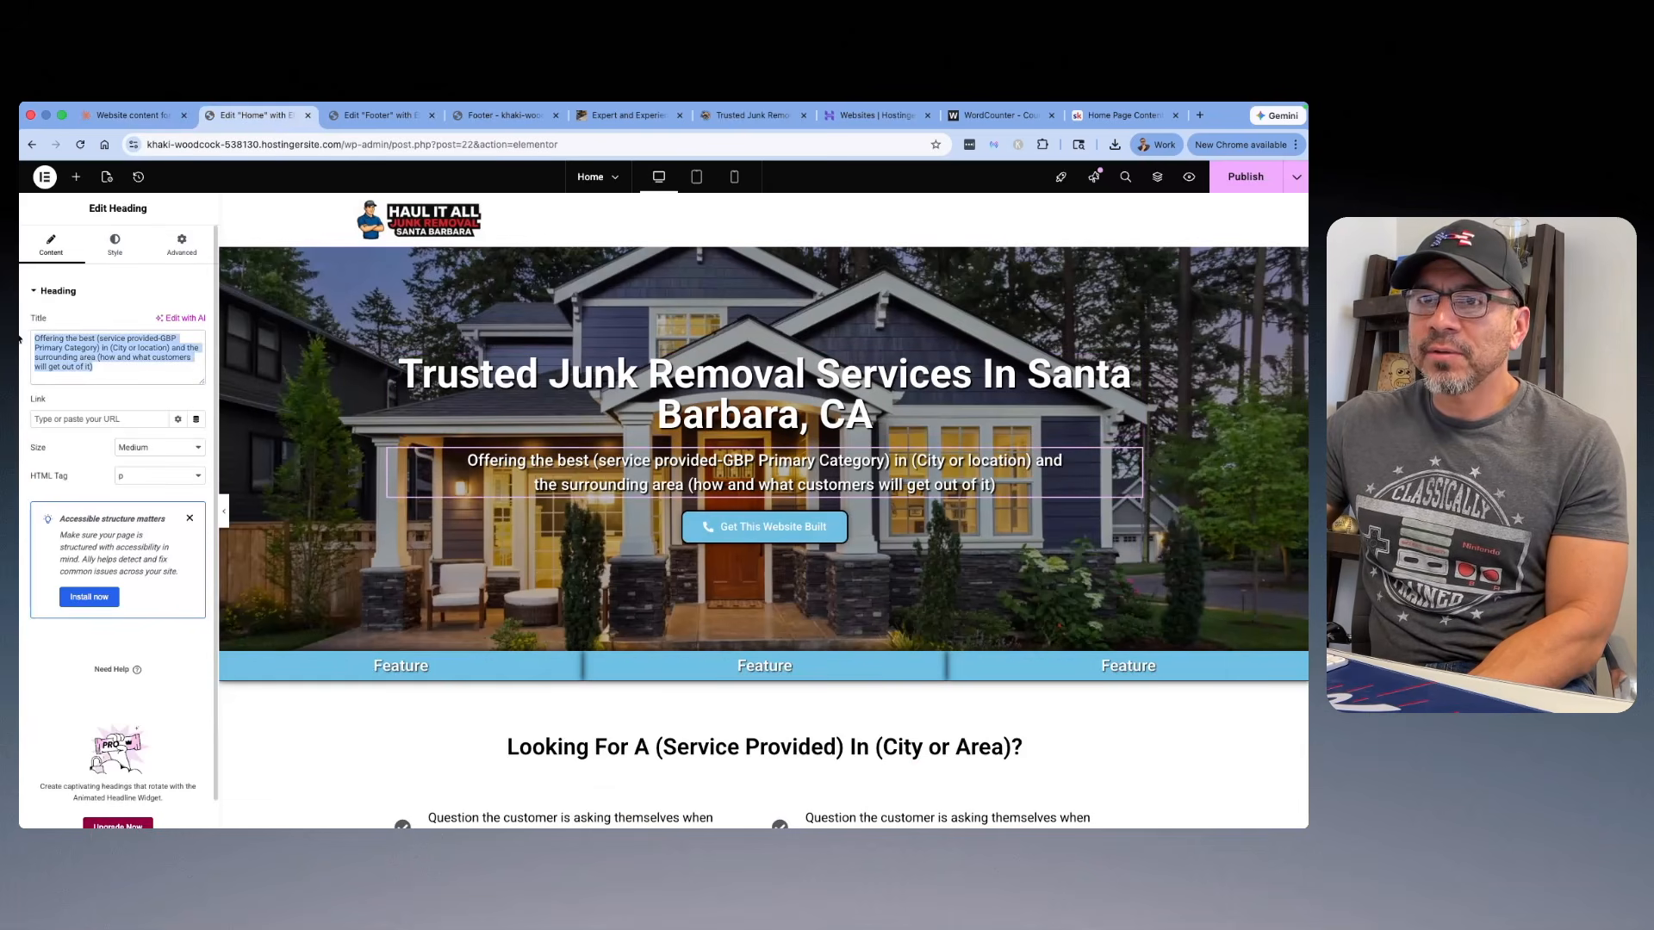
{"action": "right_click", "coordinate": [85, 355]}
{"action": "left_click", "coordinate": [127, 474]}
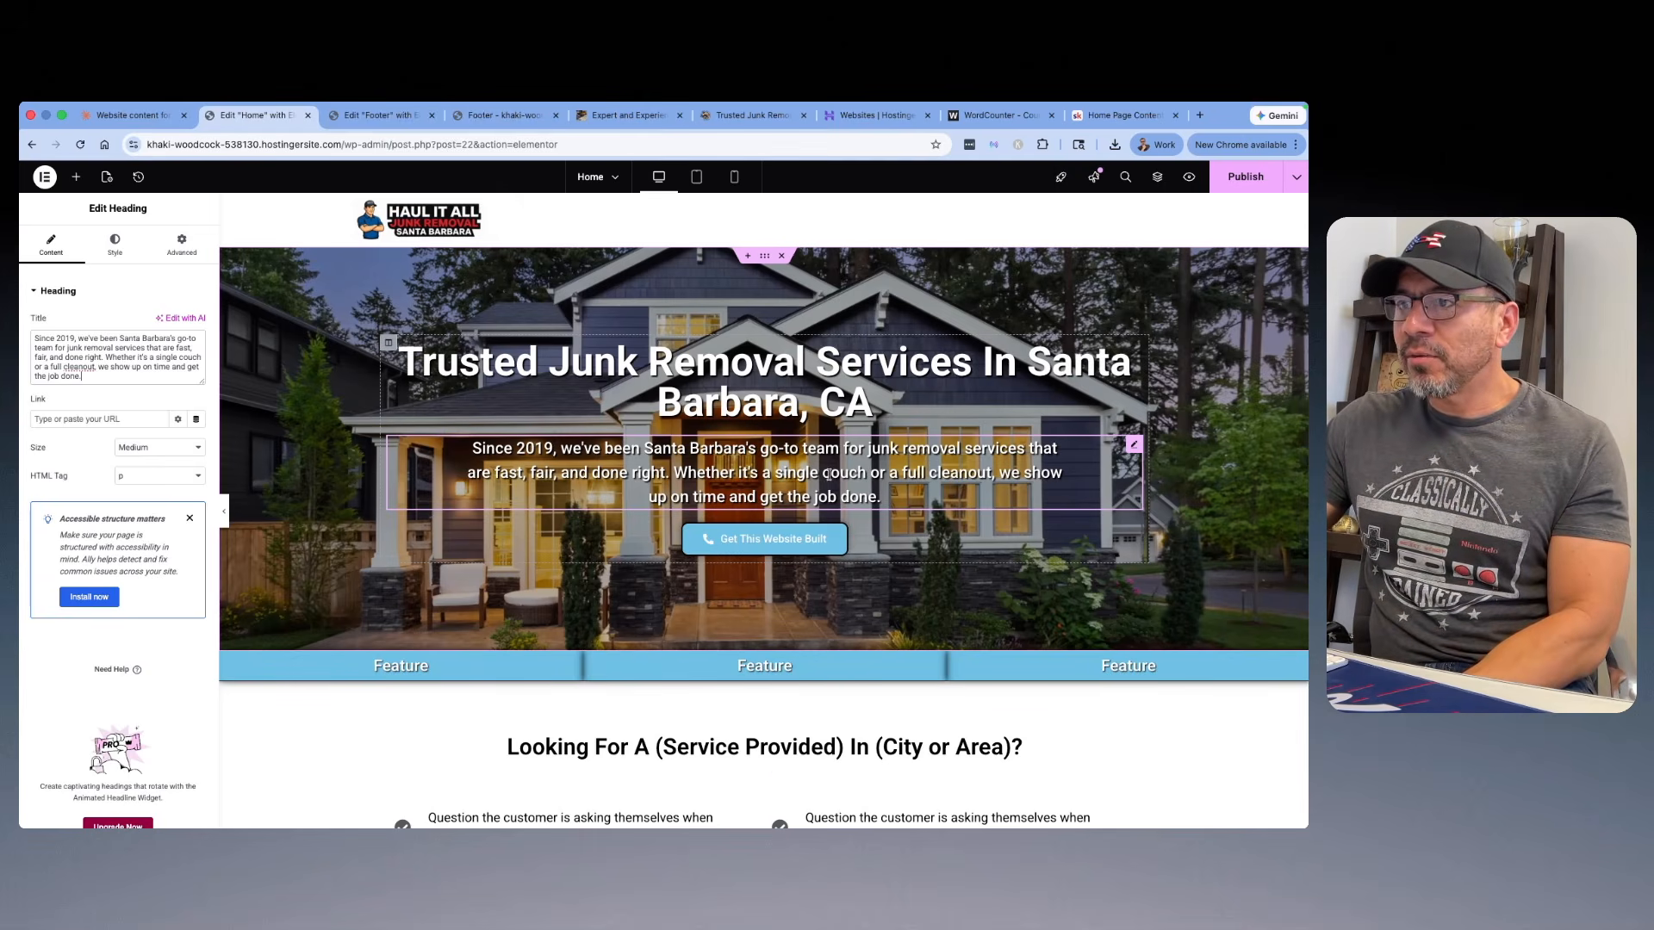
Step: Replace the hero button's text with "Call Us" followed by the business phone number, area code in parentheses
{"action": "scroll", "coordinate": [827, 474], "scroll_direction": "down", "scroll_amount": 2}
{"action": "scroll", "coordinate": [836, 392], "scroll_direction": "up", "scroll_amount": 1}
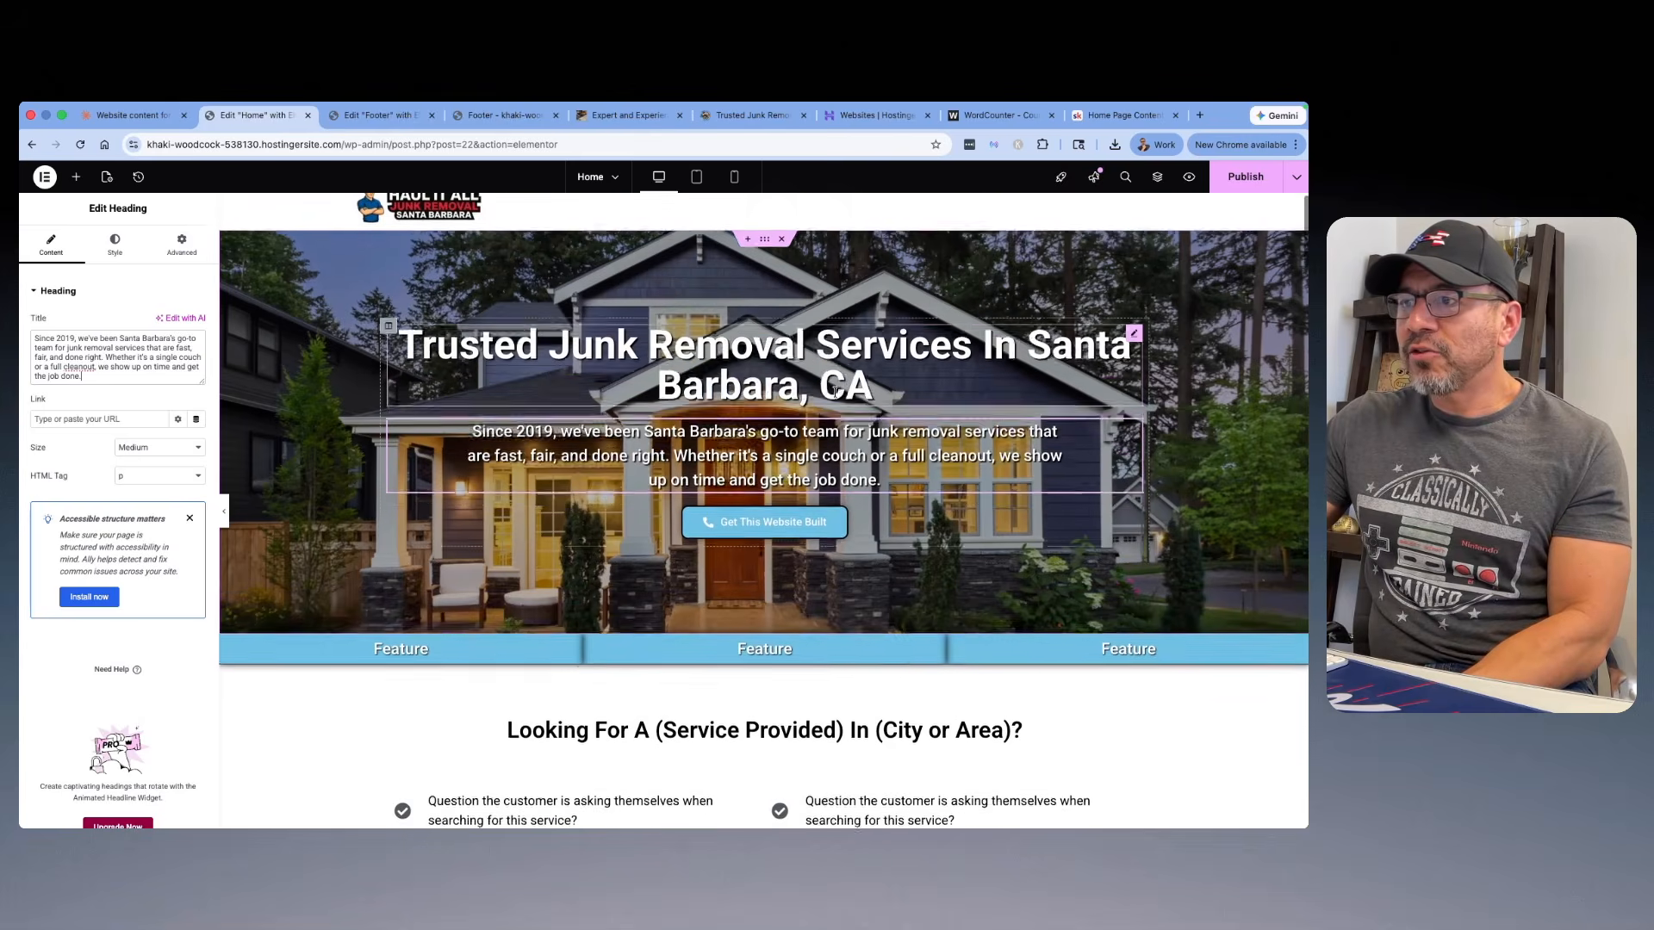
{"action": "scroll", "coordinate": [836, 391], "scroll_direction": "up", "scroll_amount": 1}
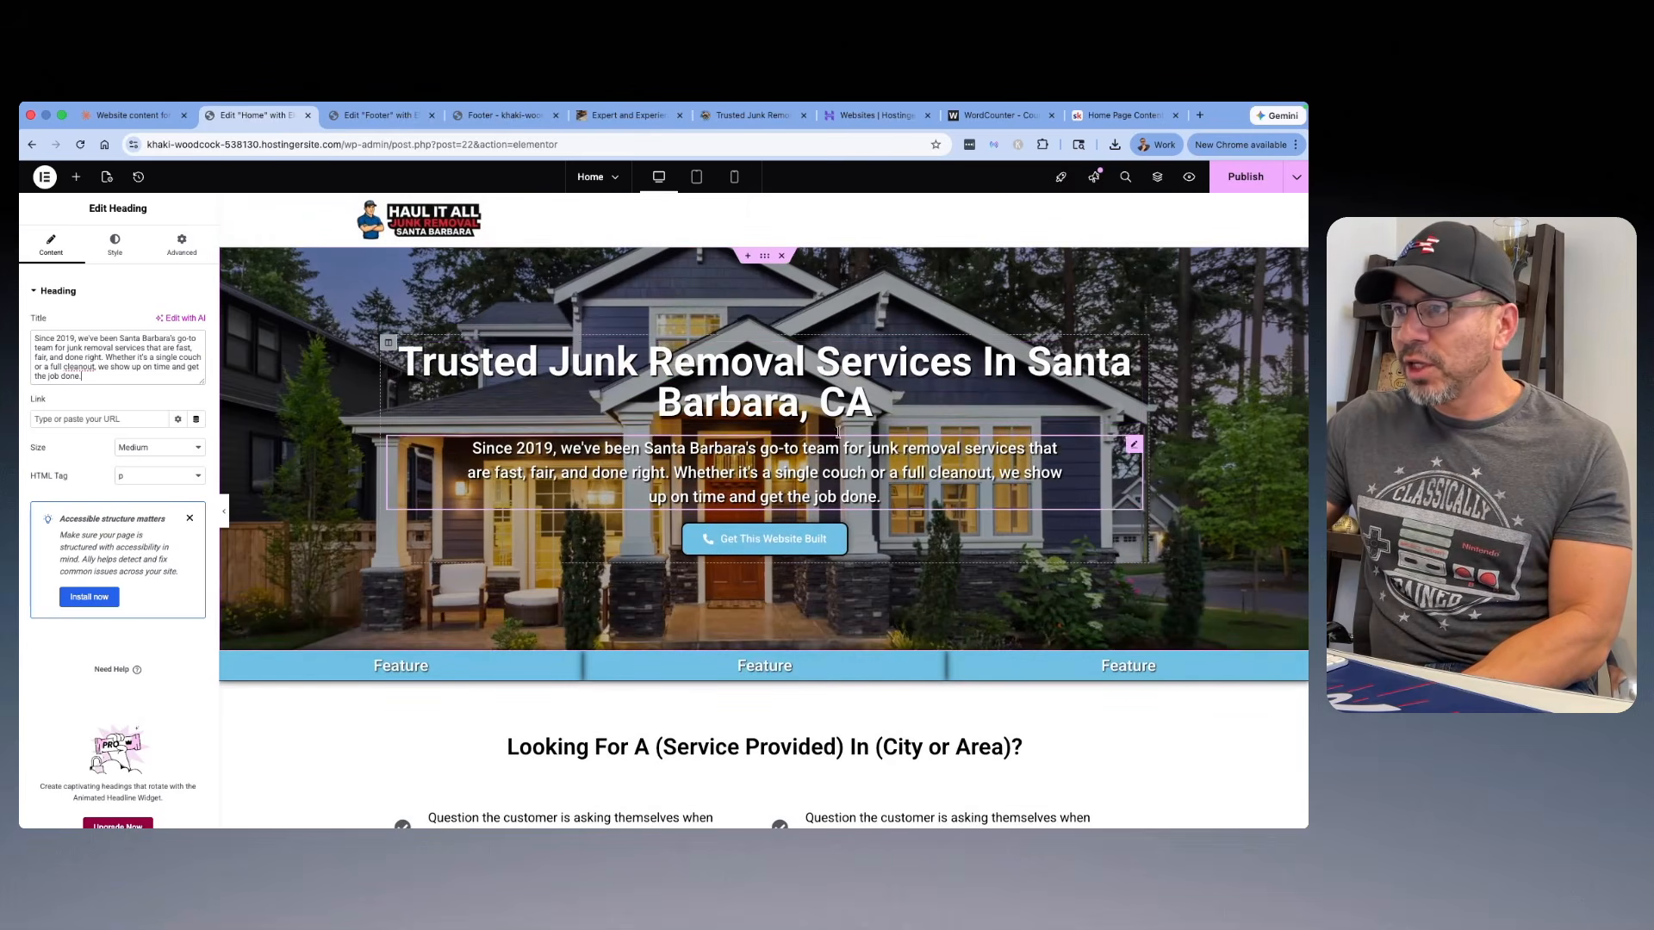
{"action": "scroll", "coordinate": [650, 395], "scroll_direction": "down", "scroll_amount": 1}
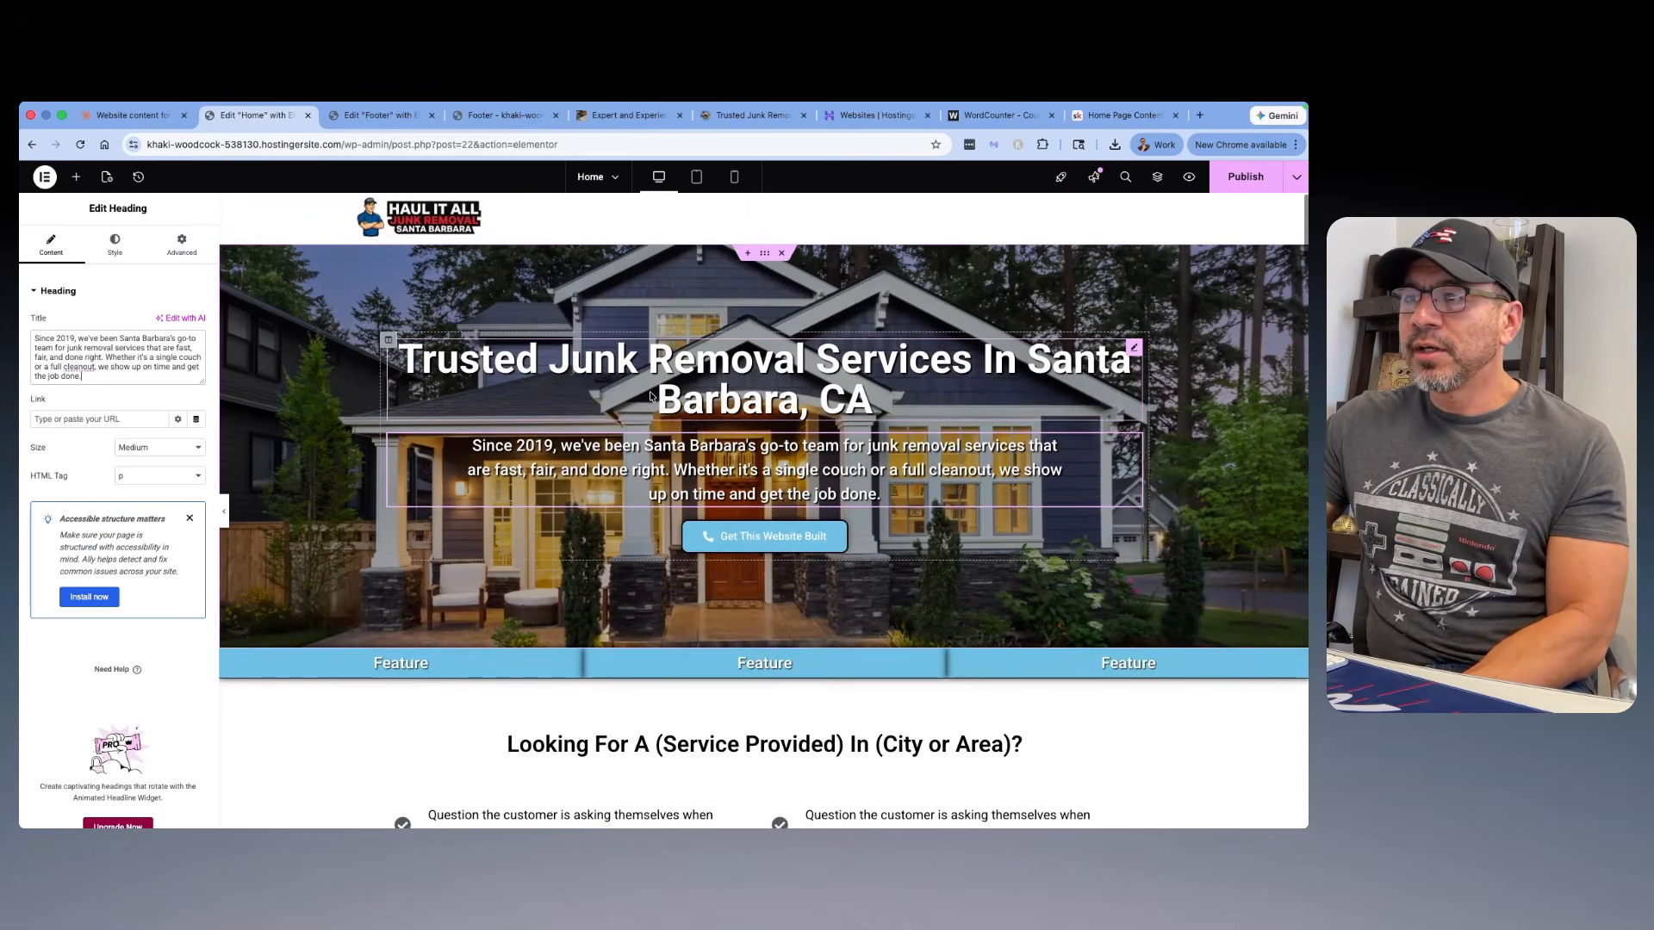
{"action": "left_click", "coordinate": [769, 541]}
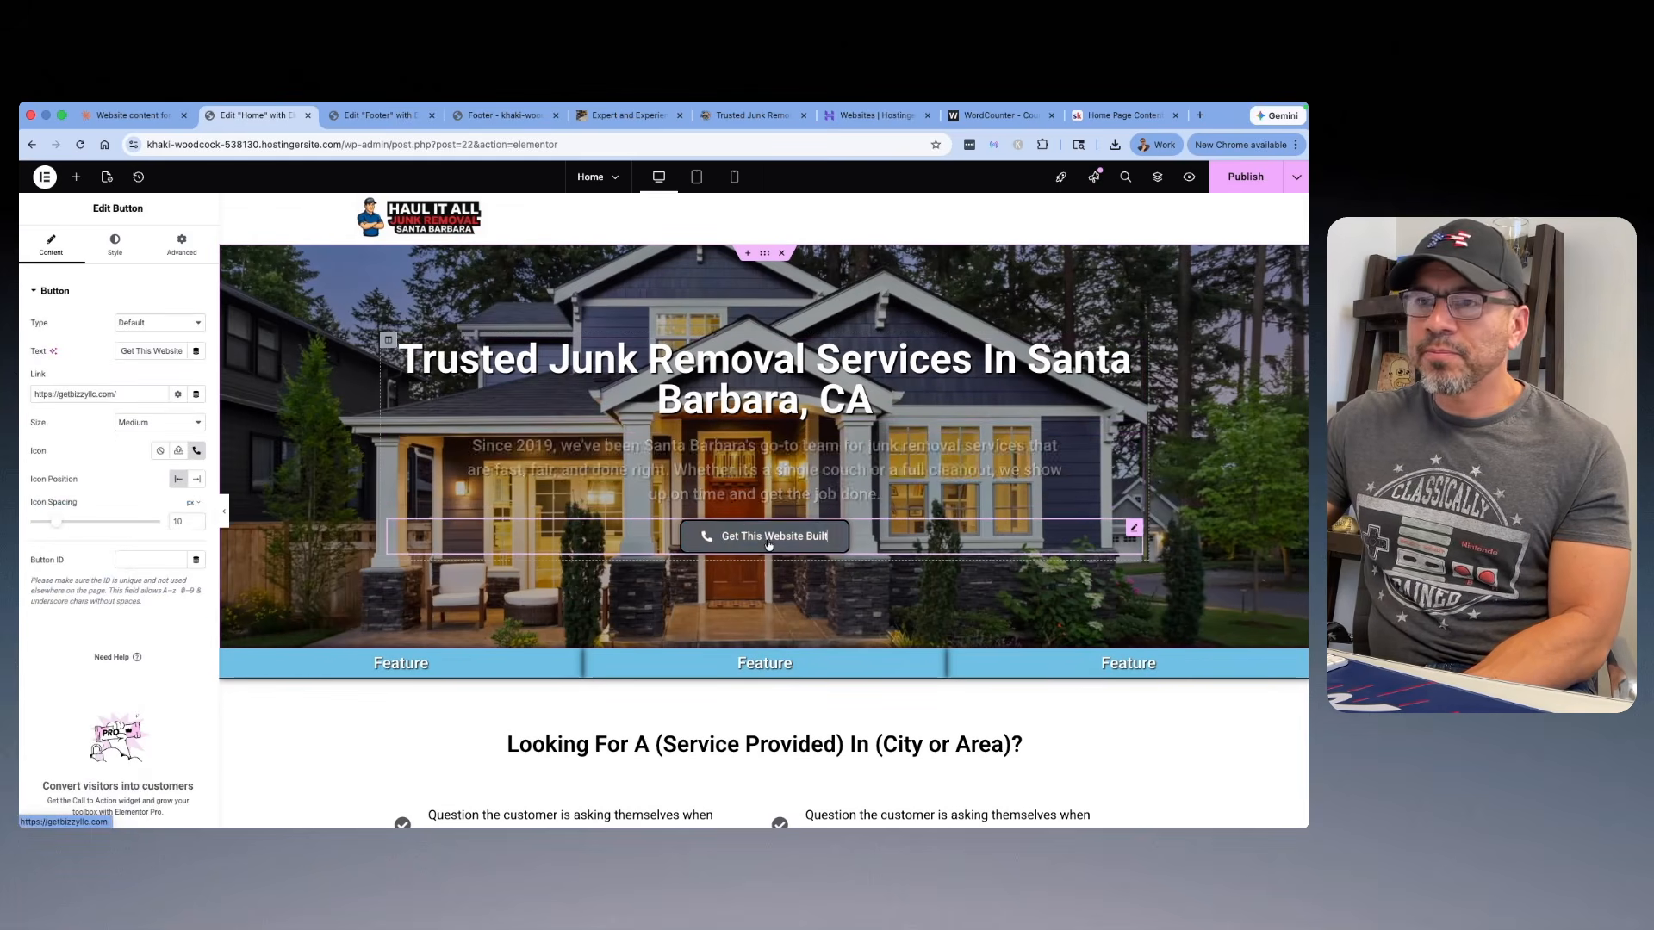
{"action": "left_click_drag", "start_coordinate": [119, 351], "coordinate": [247, 357]}
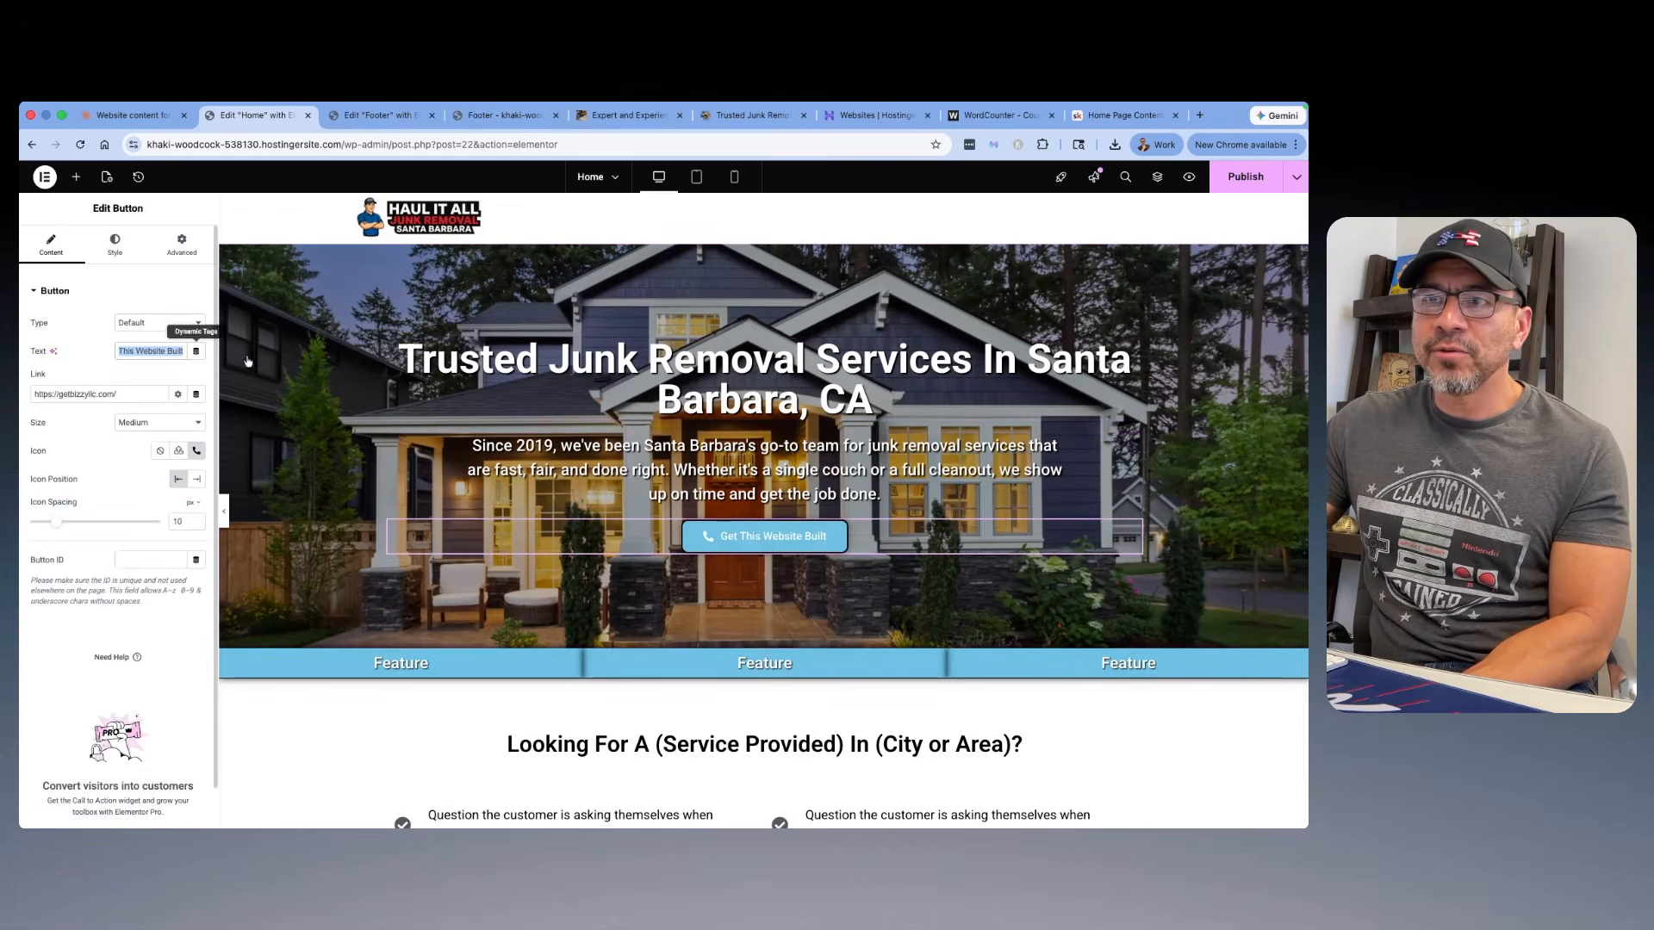
{"action": "type", "text": "Call Us"}
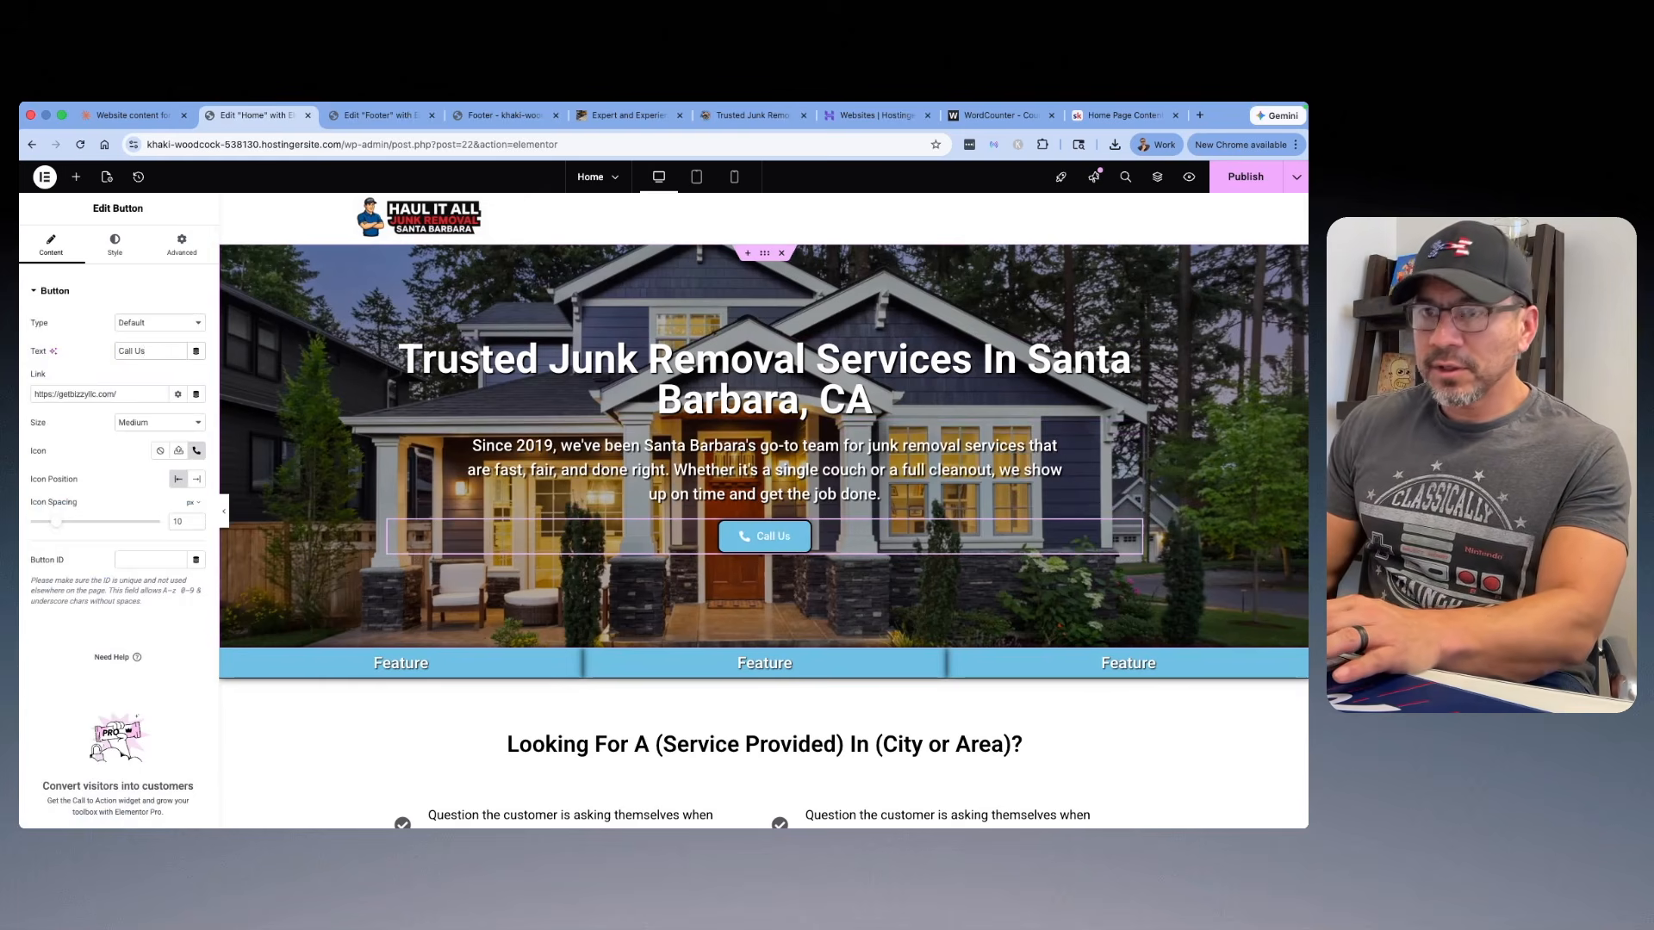
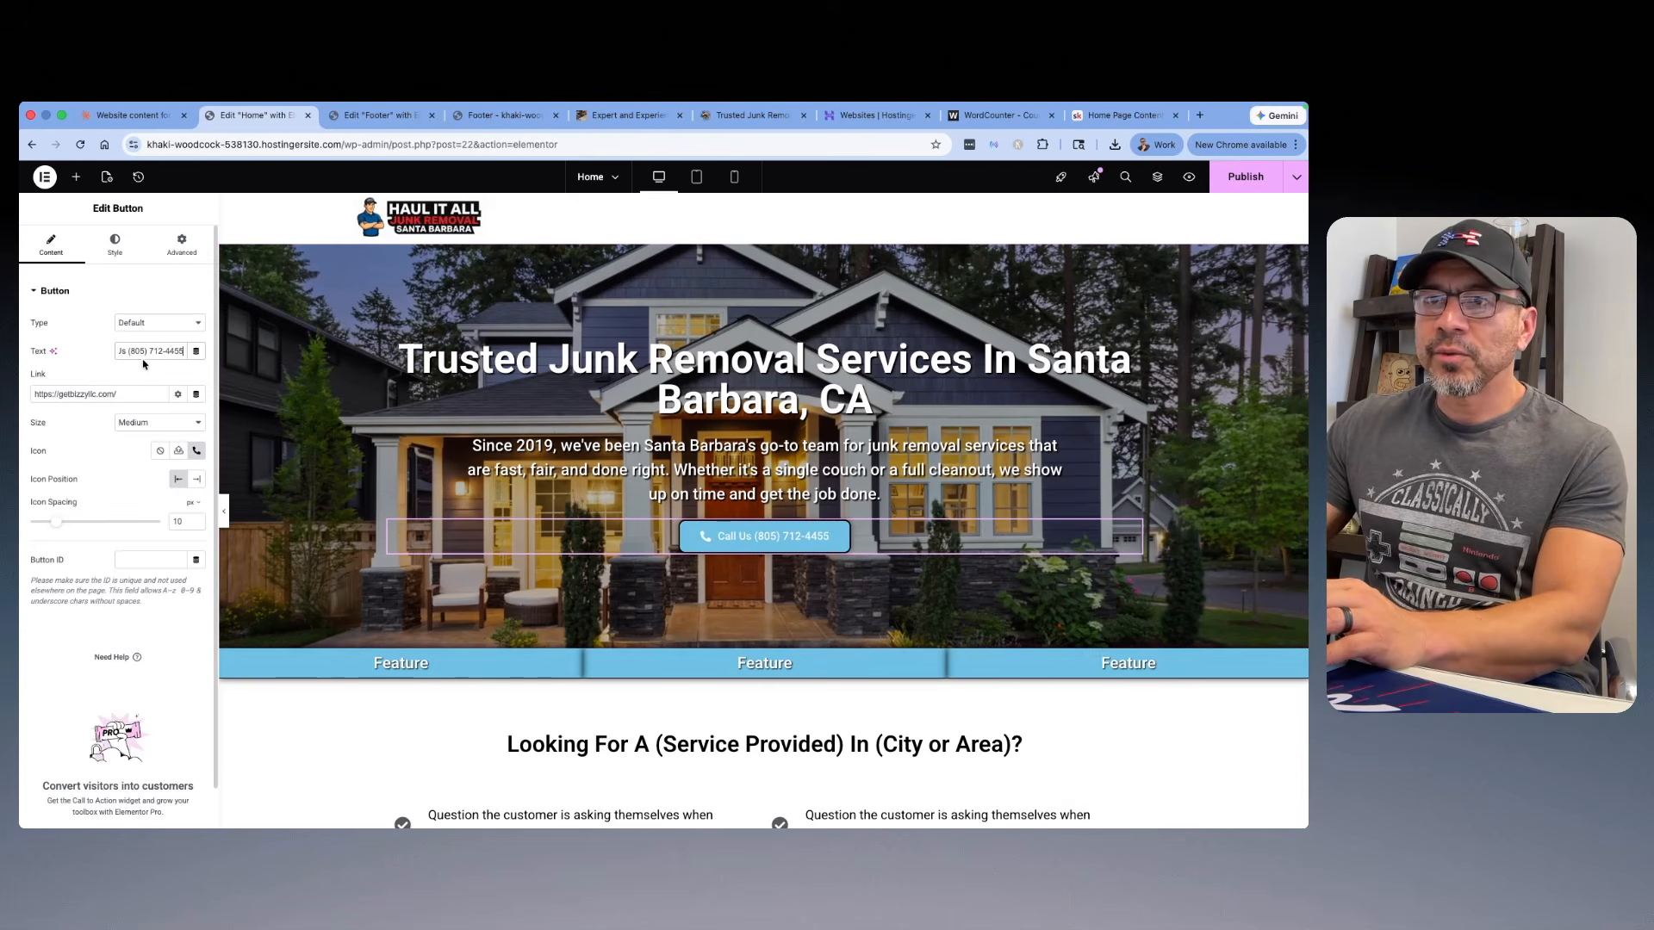
Step: Replace the hero button's link with "tel:" followed by the business phone number as digits only
{"action": "left_click_drag", "start_coordinate": [112, 394], "coordinate": [30, 396]}
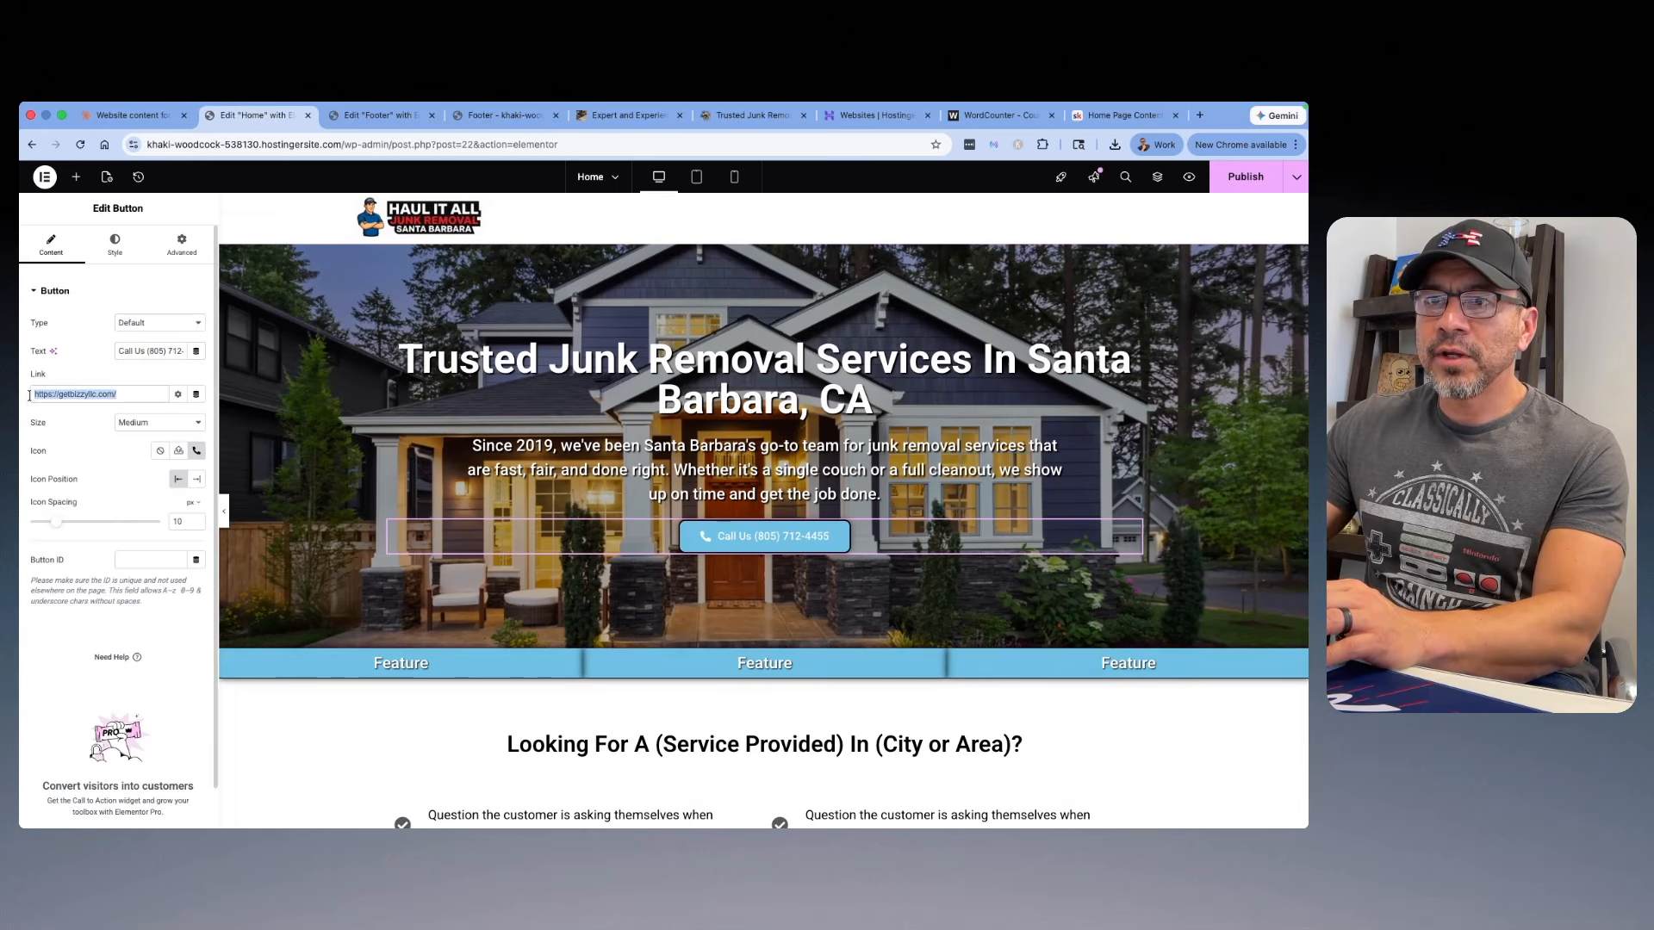
{"action": "type", "text": "tel"}
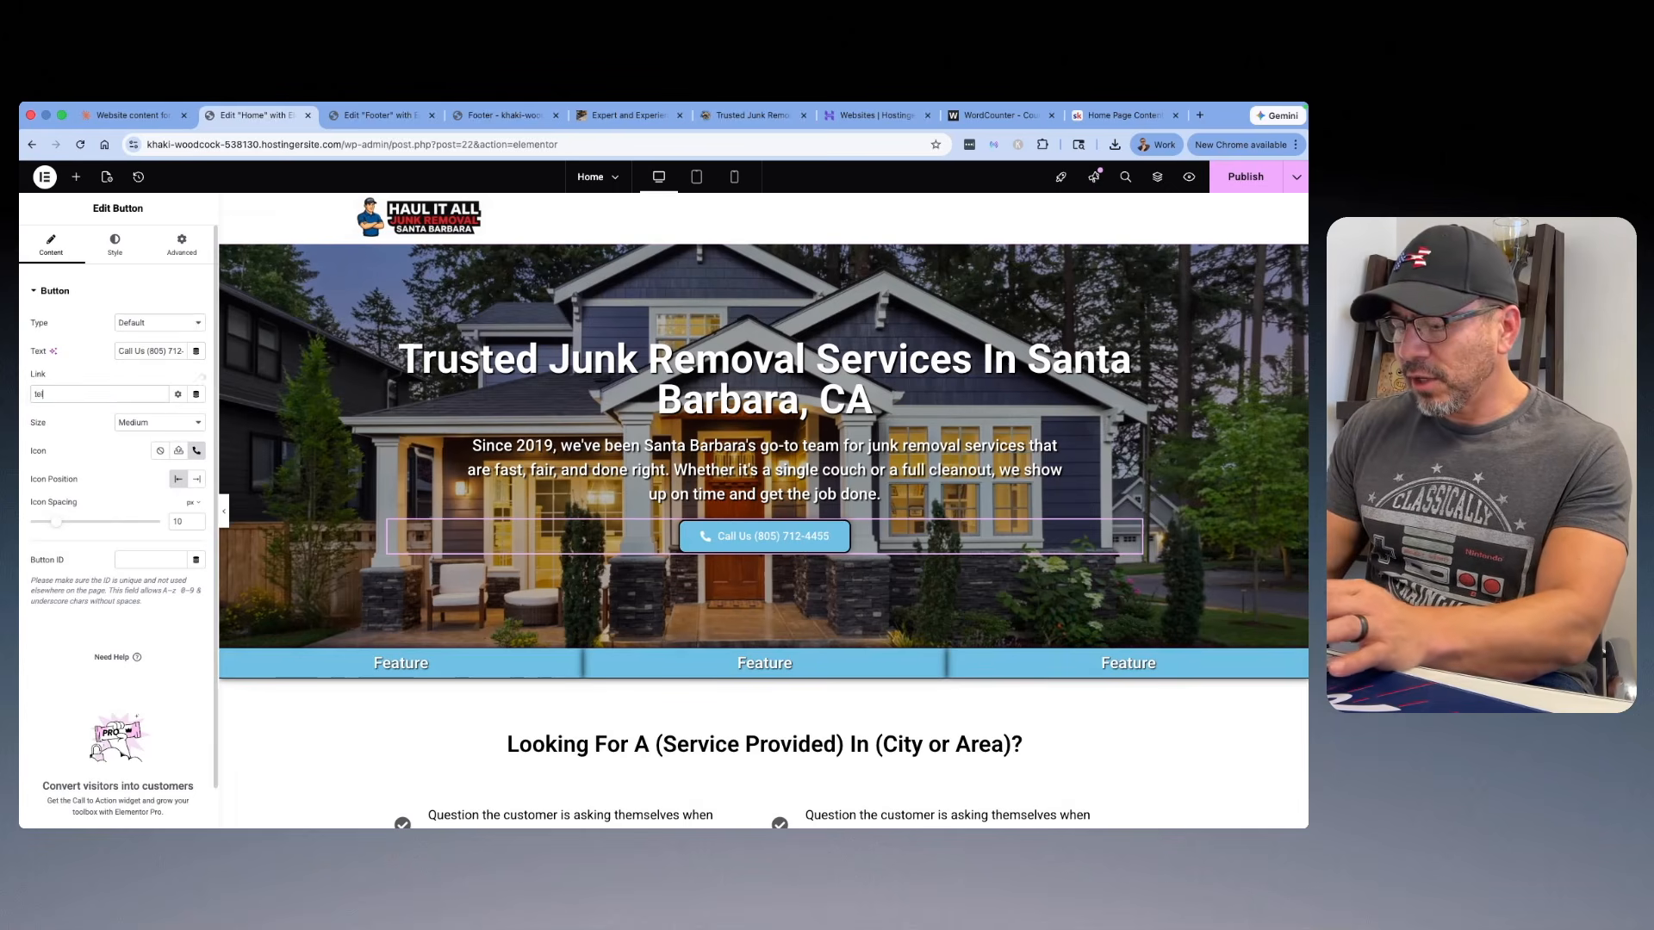
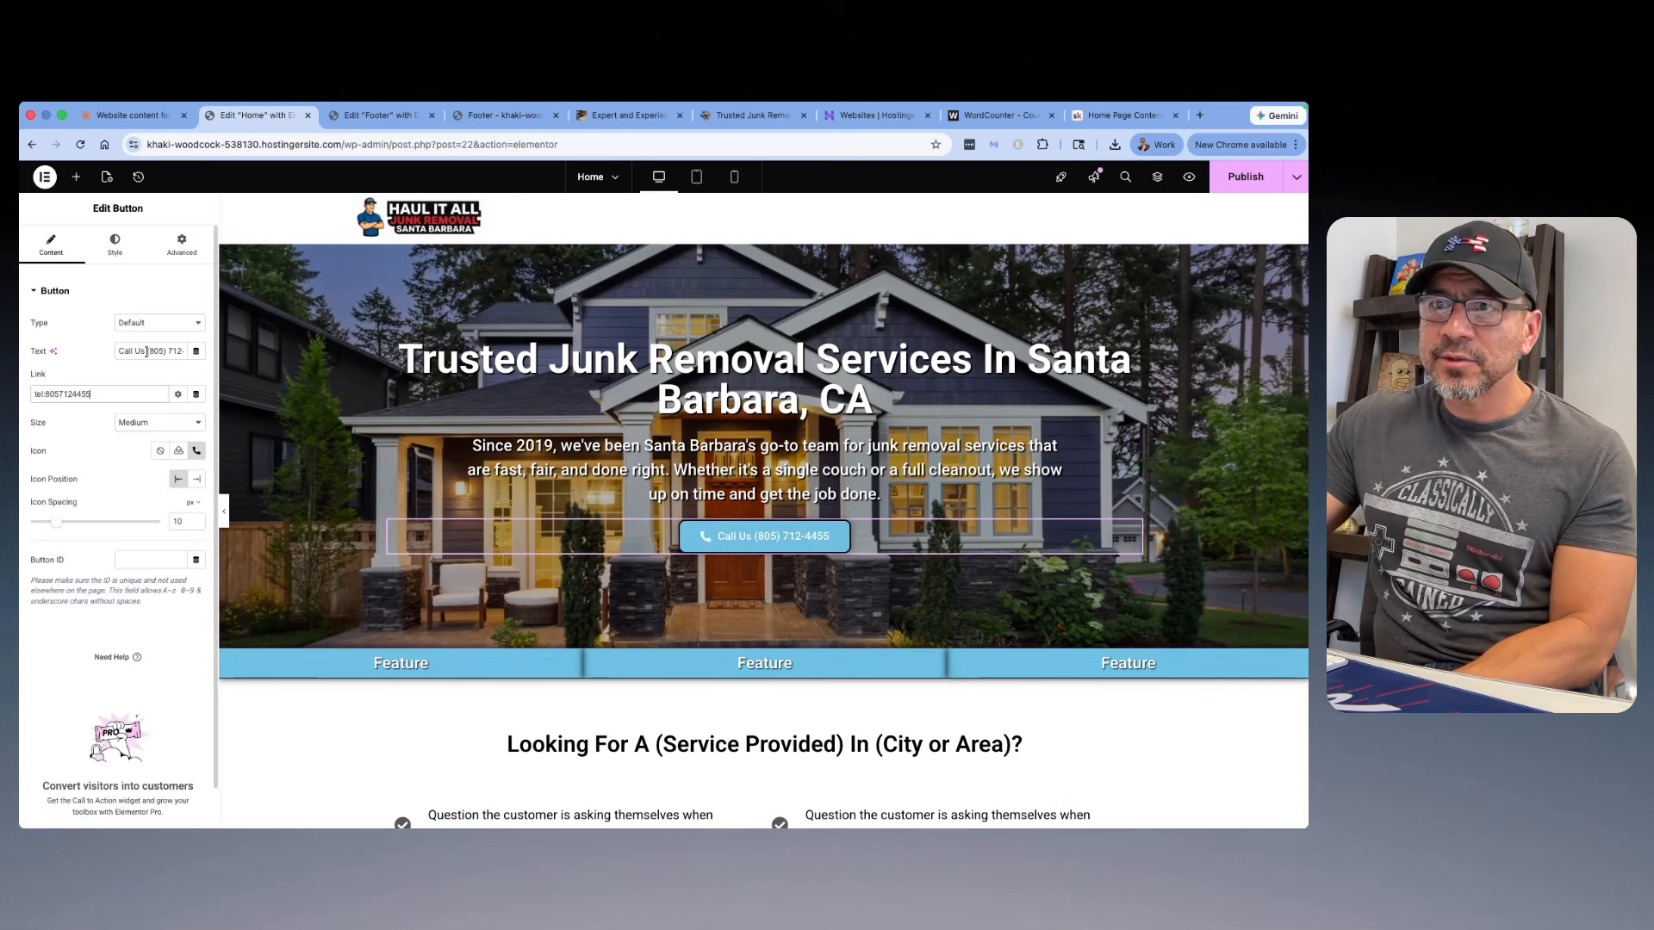
Step: Remove "Us" from the hero button's text so the label is "Call" plus the business phone number
{"action": "key", "text": "BackSpace"}
{"action": "key", "text": "BackSpace"}
{"action": "key", "text": "BackSpace"}
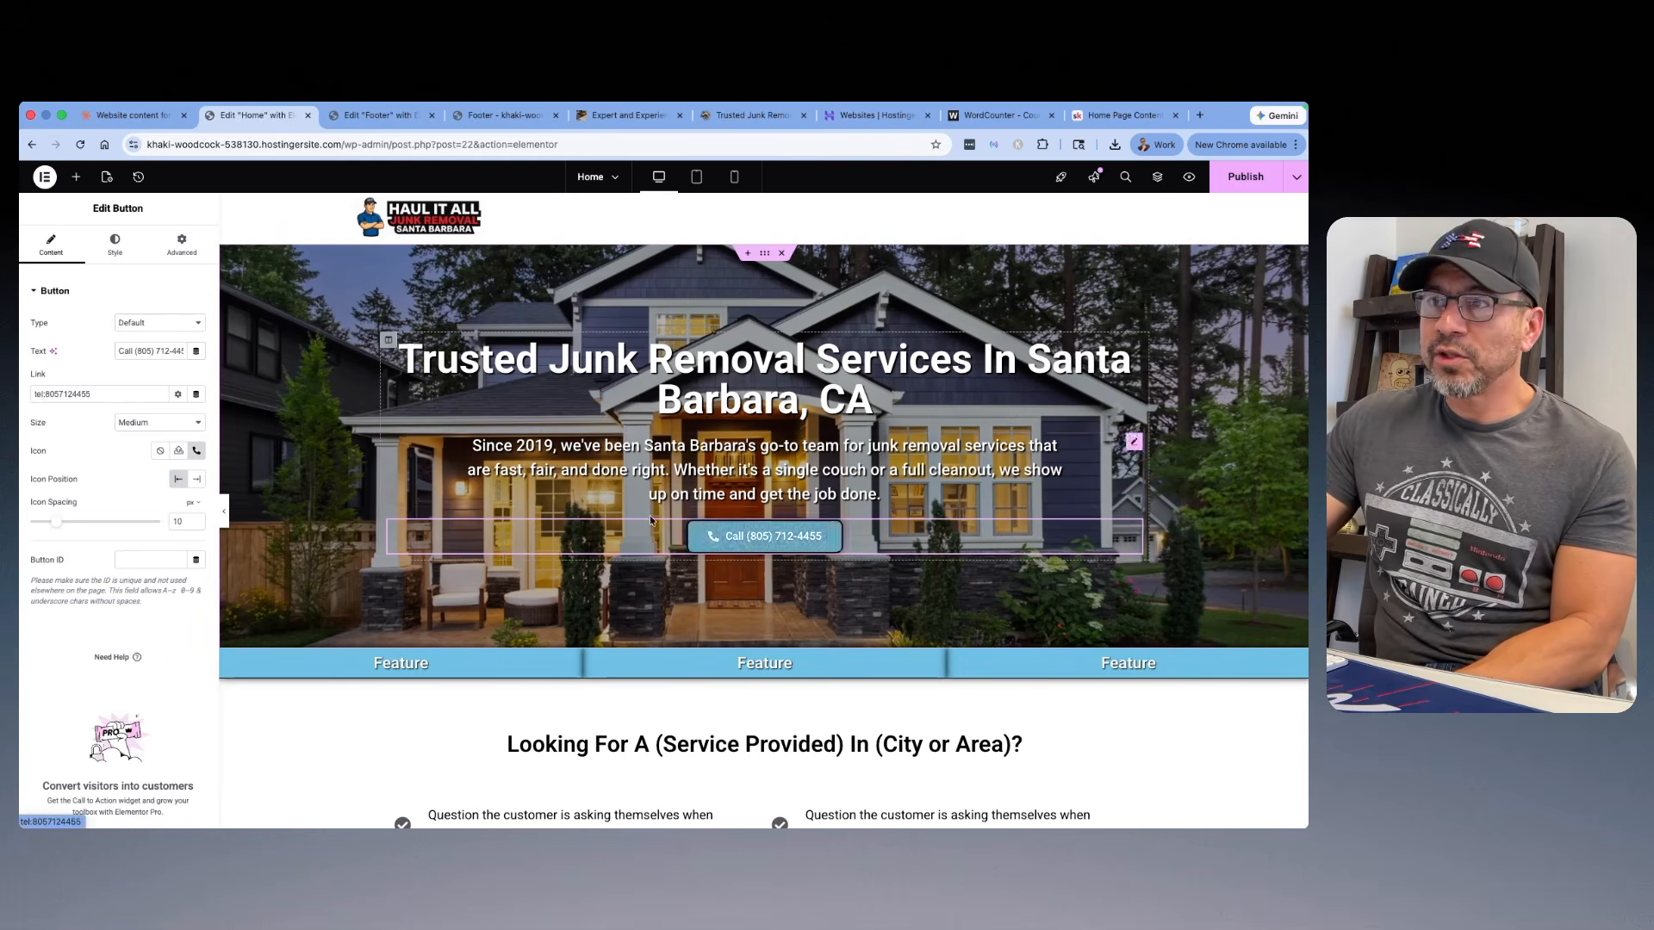
{"action": "left_click_drag", "start_coordinate": [105, 397], "coordinate": [56, 365]}
{"action": "left_click", "coordinate": [56, 365]}
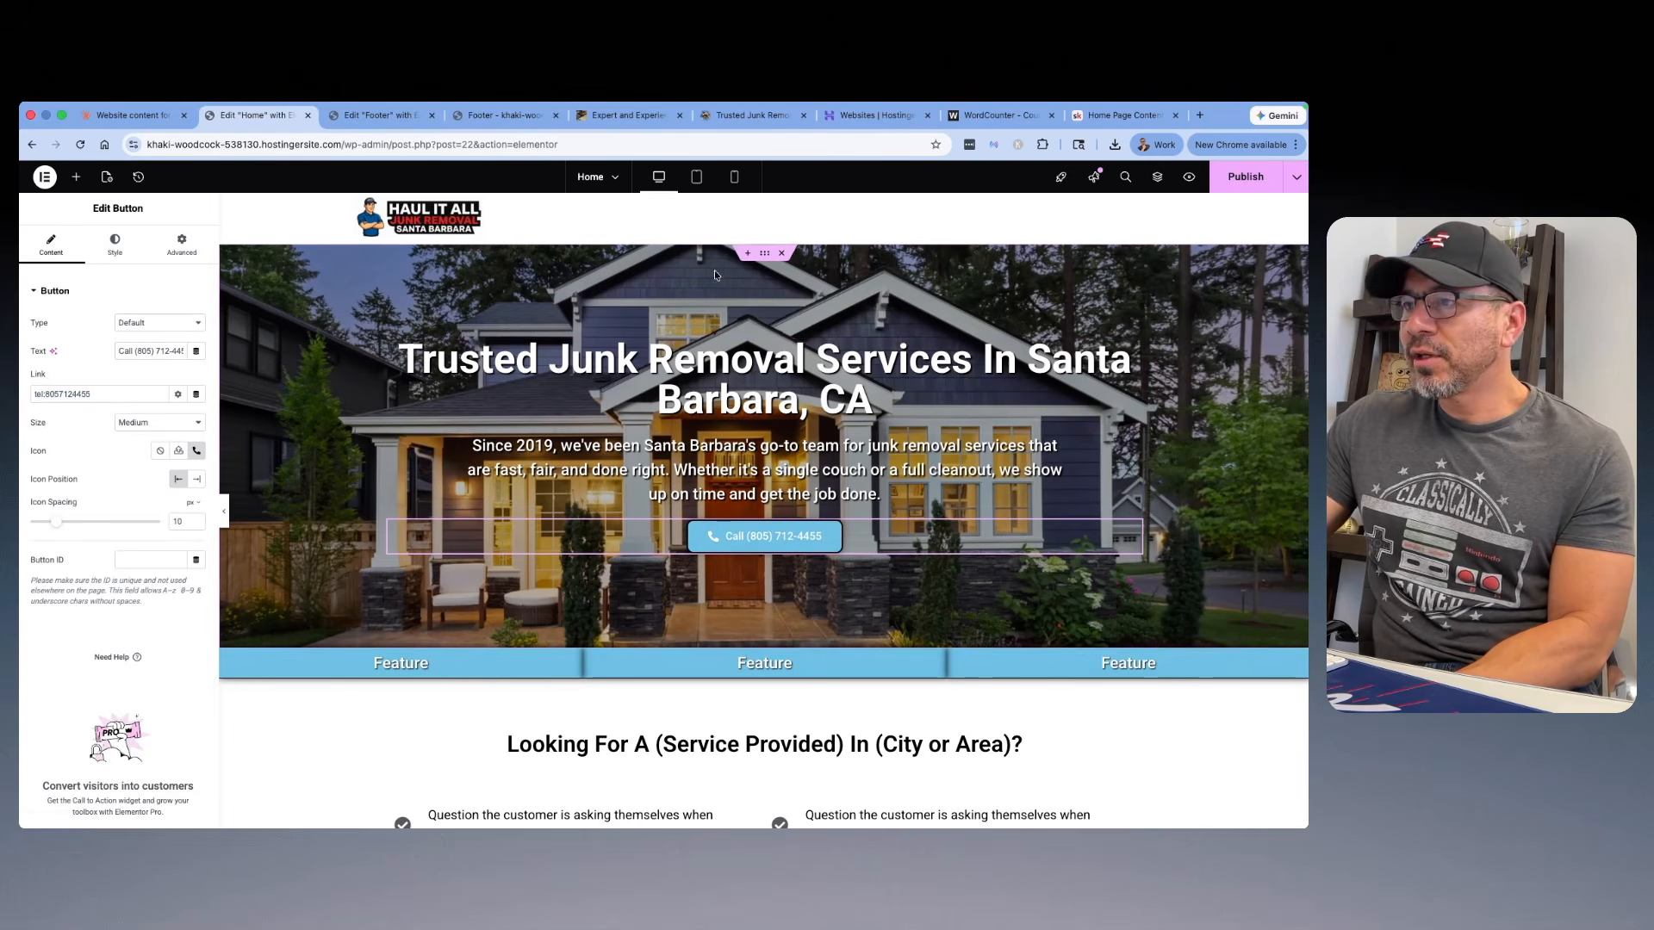
Step: Open the hero section's background image for replacement and browse the computer for files to upload
{"action": "scroll", "coordinate": [732, 430], "scroll_direction": "down", "scroll_amount": 4}
{"action": "scroll", "coordinate": [749, 344], "scroll_direction": "up", "scroll_amount": 4}
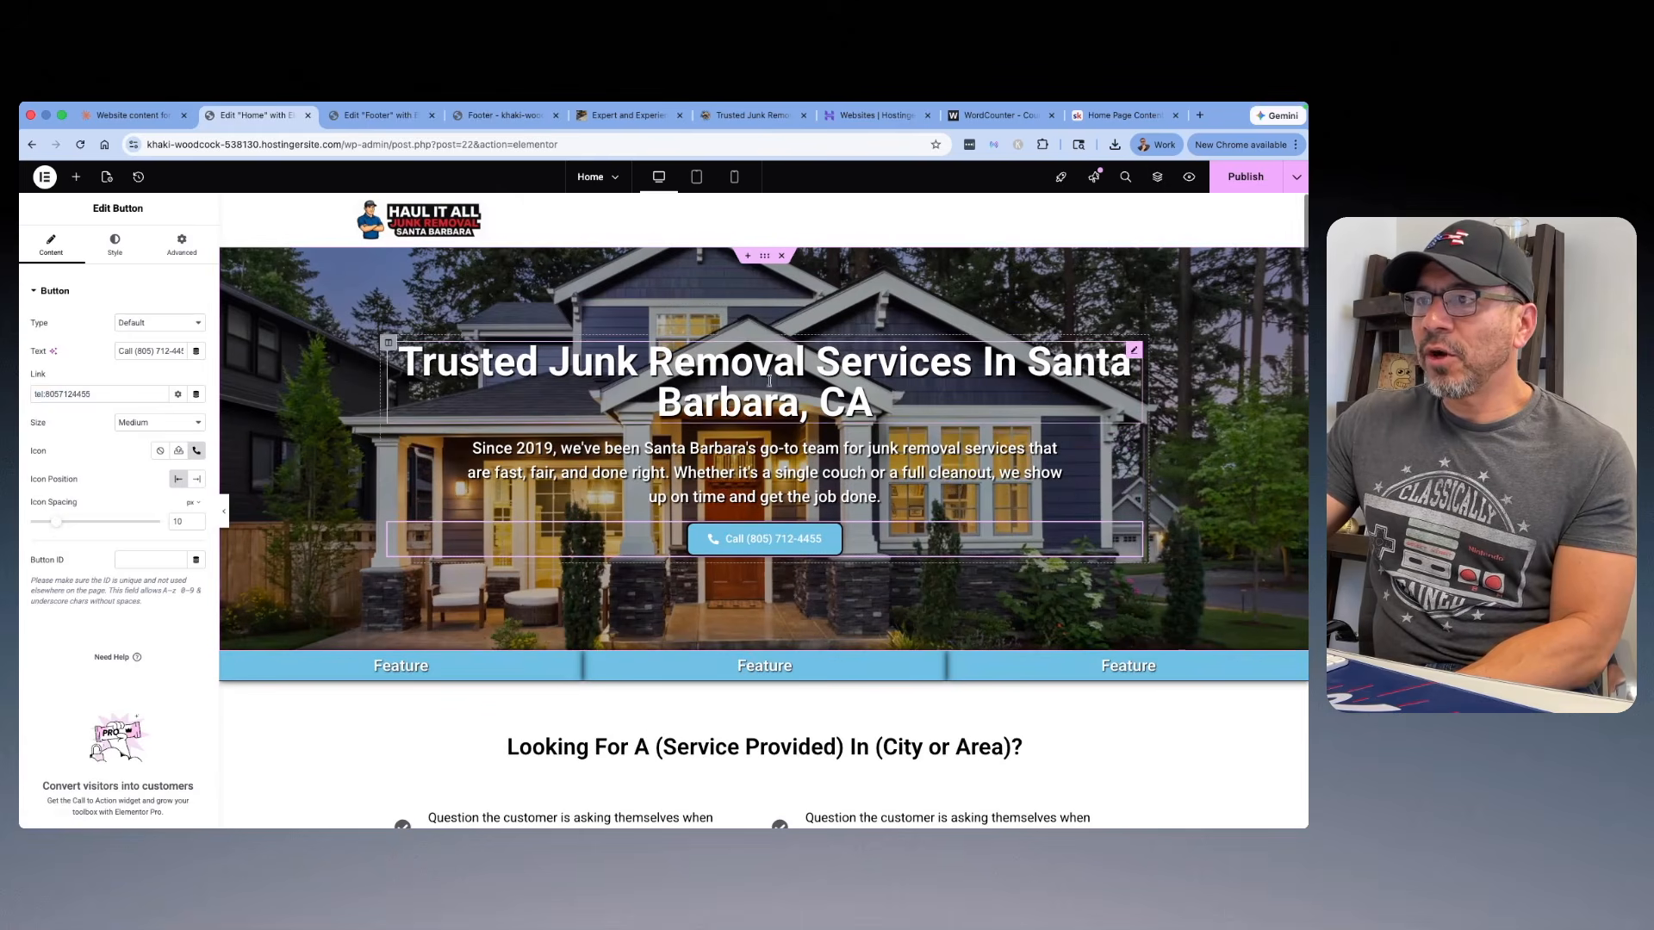
{"action": "left_click", "coordinate": [764, 257]}
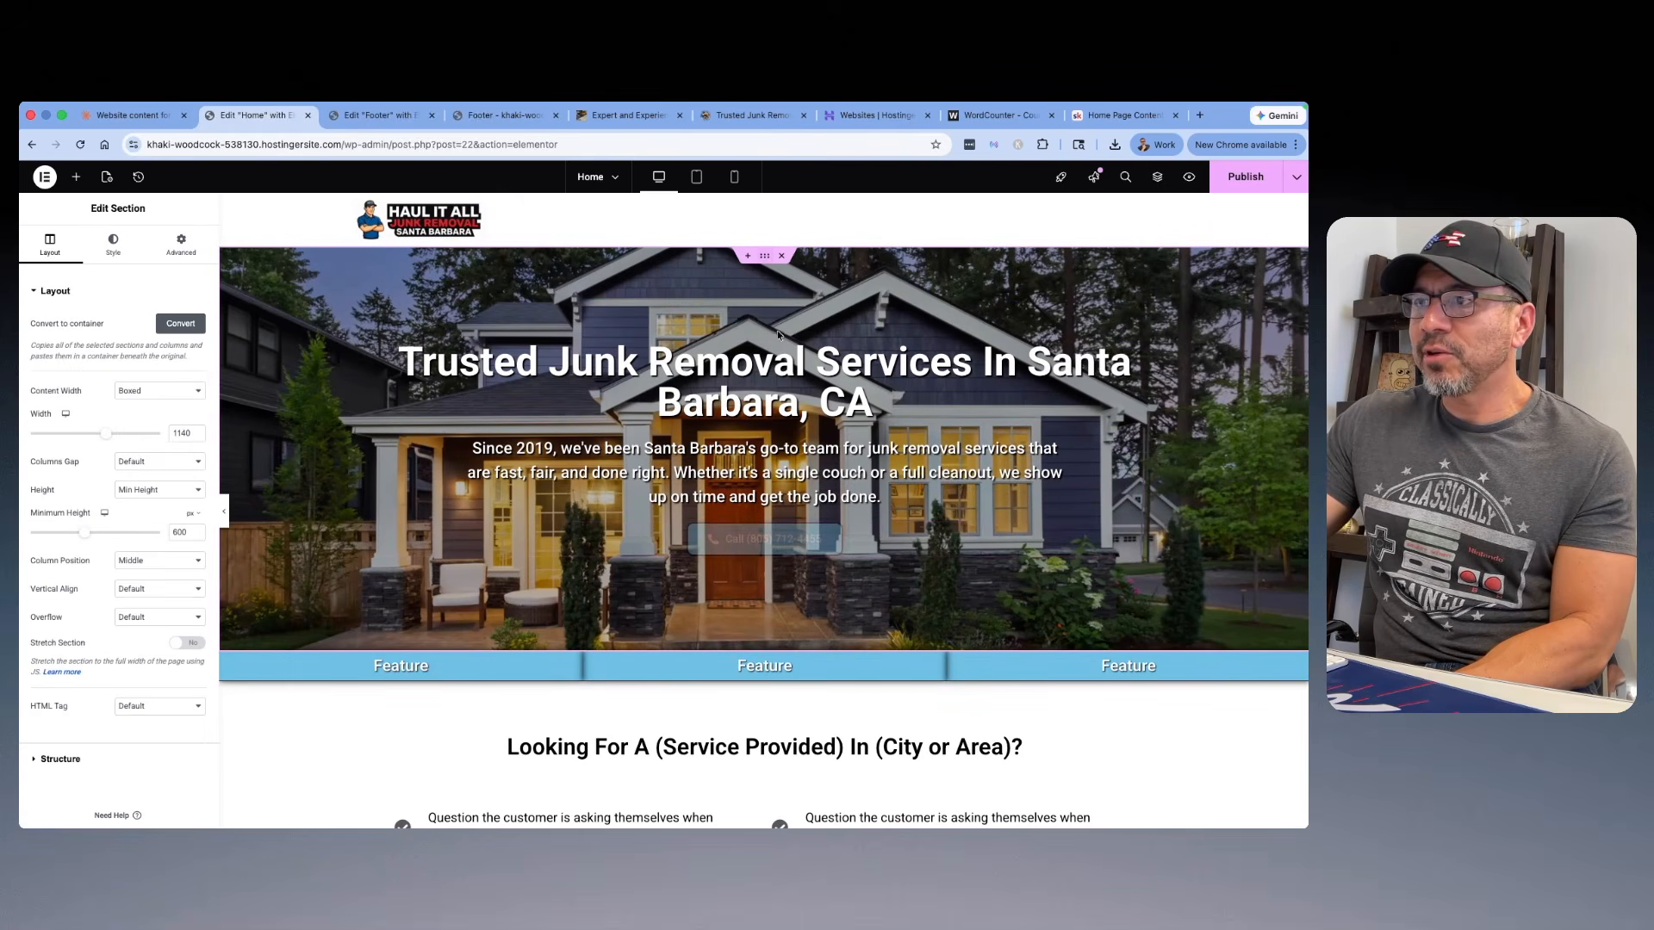
{"action": "left_click", "coordinate": [113, 243]}
{"action": "left_click", "coordinate": [129, 443]}
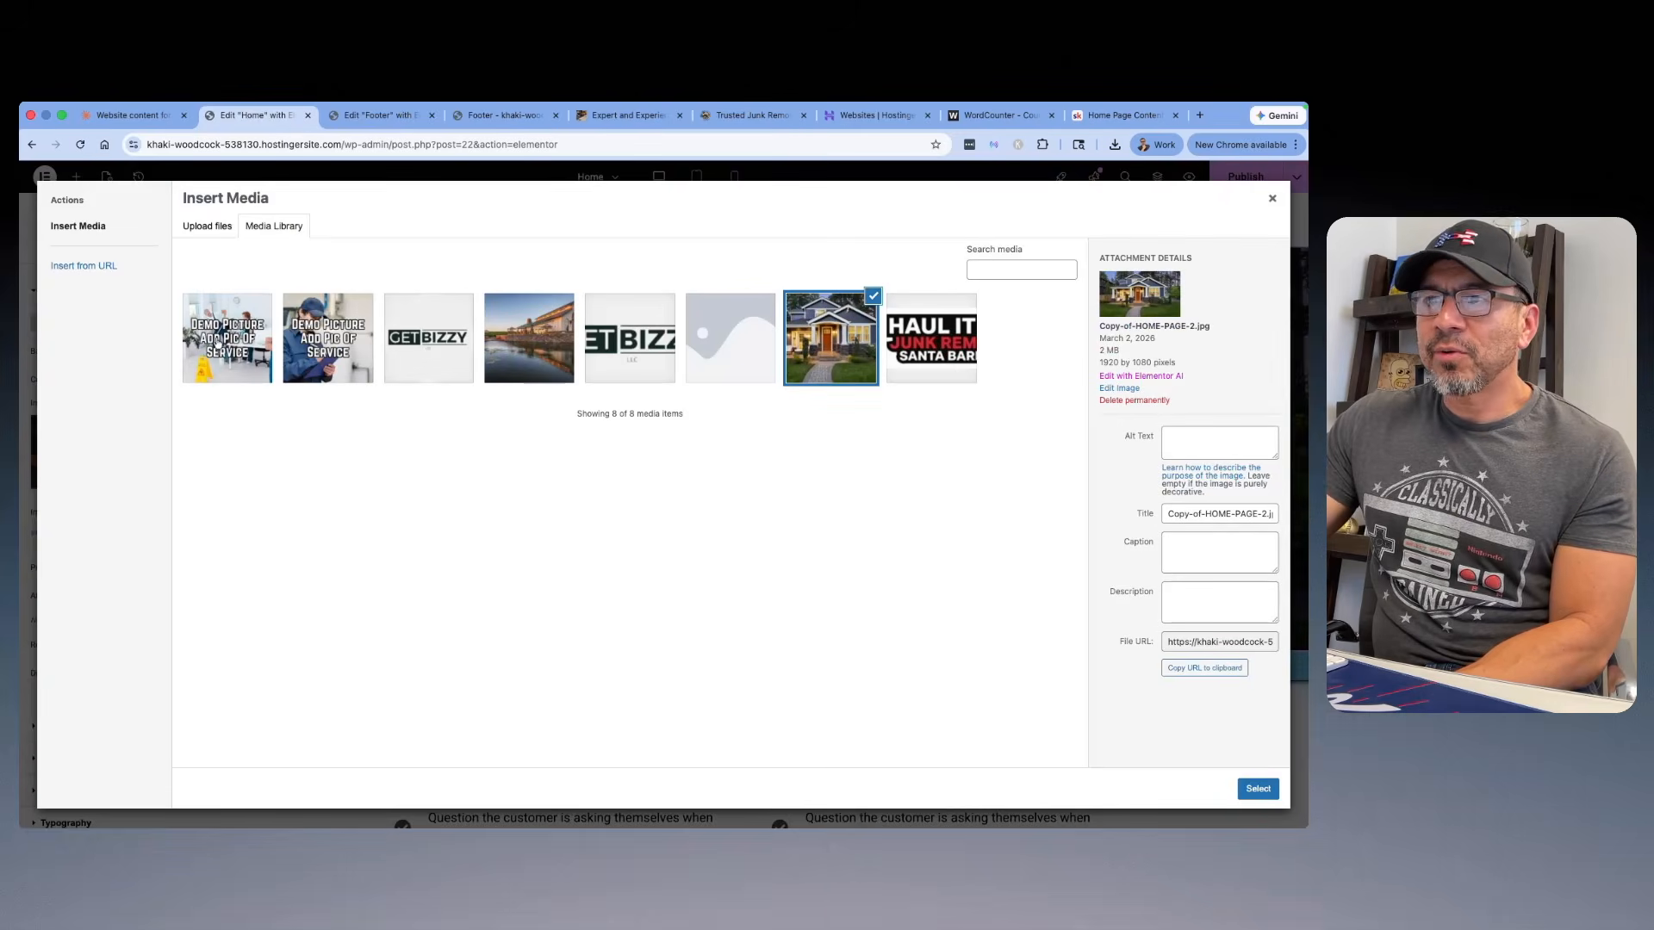
{"action": "left_click", "coordinate": [217, 236]}
{"action": "left_click", "coordinate": [731, 466]}
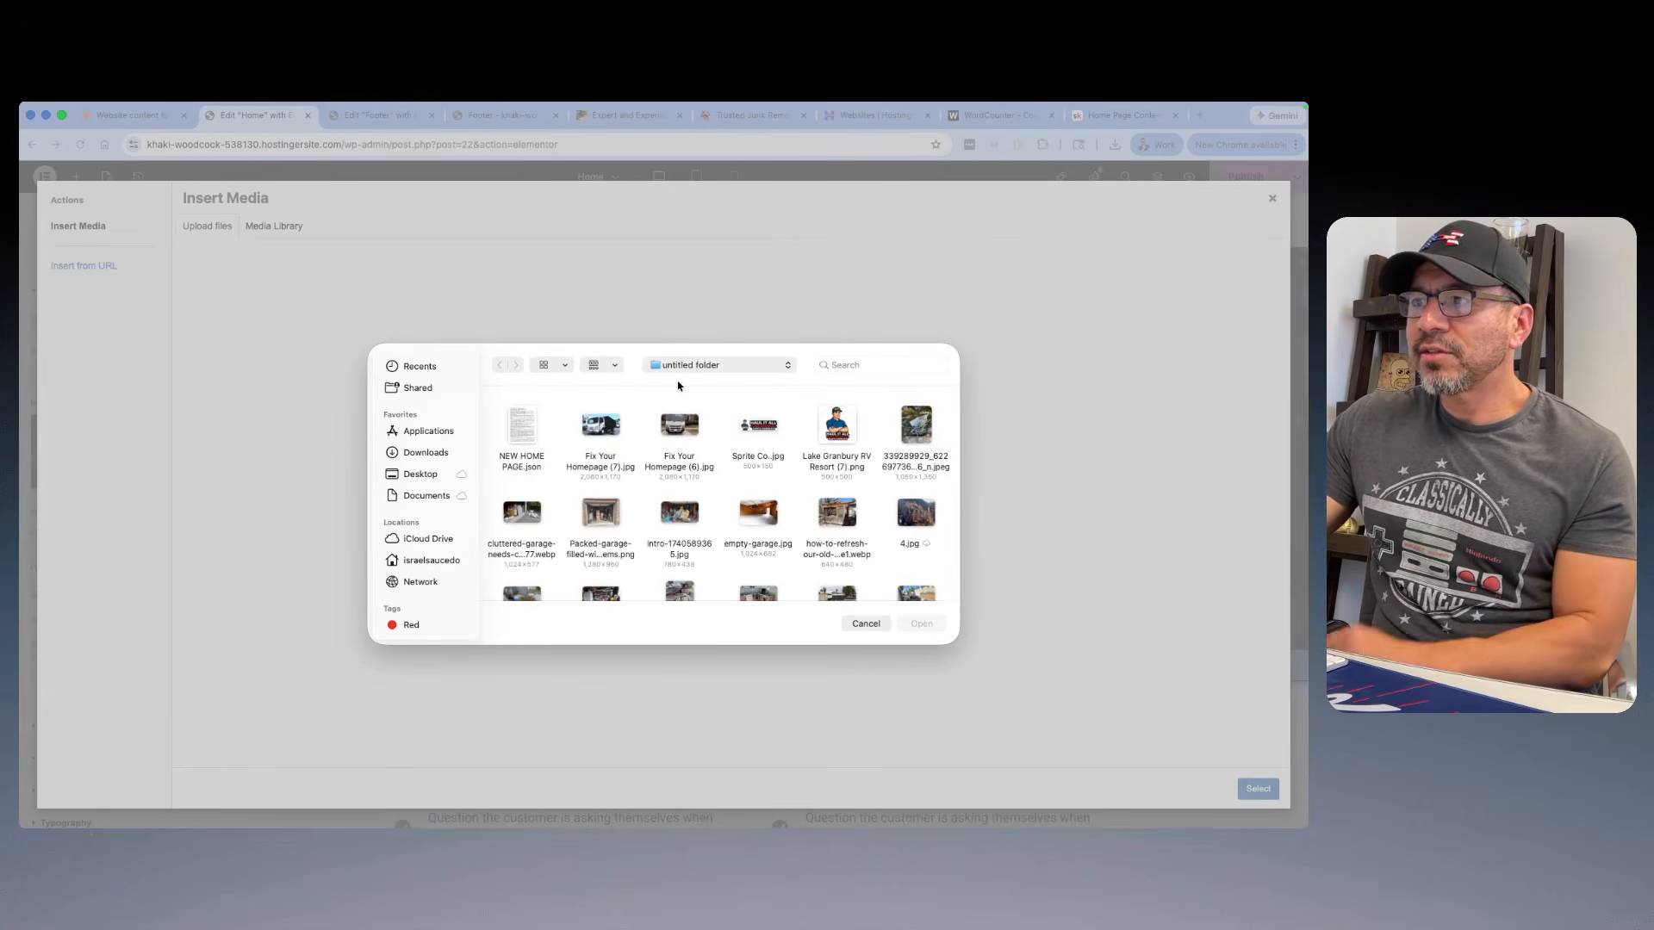
Step: Upload all truck, garage and junk photos from the untitled folder, excluding NEW HOME PAGE.json, Sprite Co.jpg and Lake Granbury RV Resort (7).png
{"action": "left_click", "coordinate": [599, 466]}
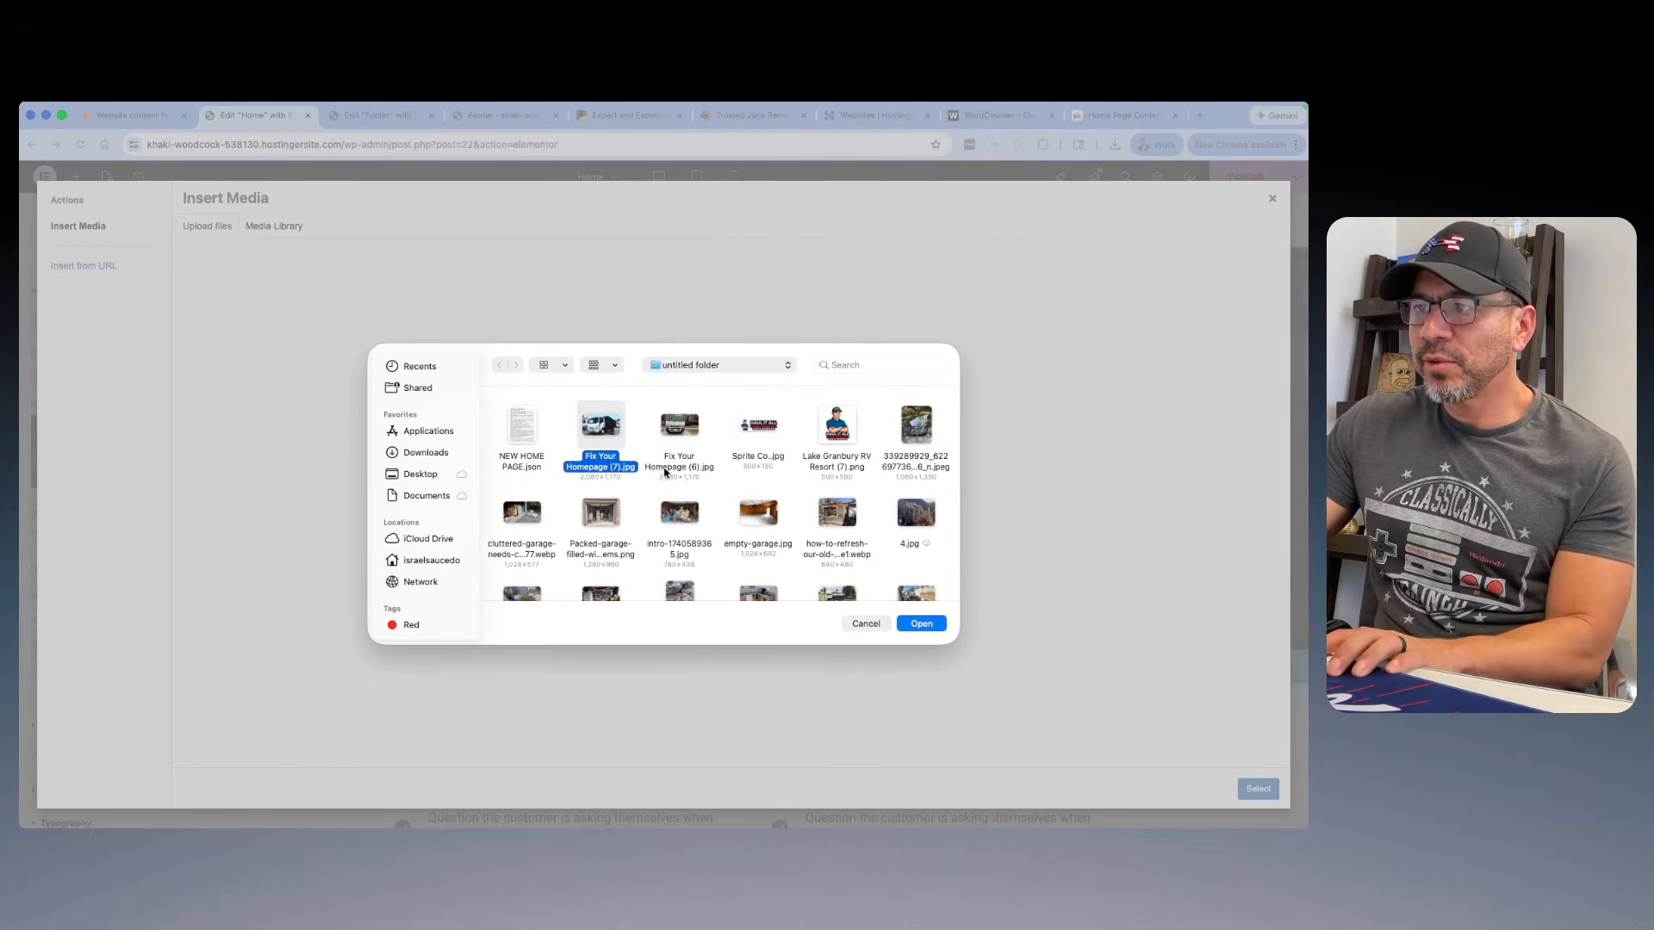
{"action": "left_click", "coordinate": [679, 466], "text": "super"}
{"action": "left_click", "coordinate": [926, 469], "text": "super"}
{"action": "scroll", "coordinate": [913, 473], "scroll_direction": "down", "scroll_amount": 2}
{"action": "left_click", "coordinate": [522, 473], "text": "super"}
{"action": "left_click", "coordinate": [600, 478], "text": "super"}
{"action": "left_click", "coordinate": [679, 504], "text": "super"}
{"action": "left_click", "coordinate": [771, 500], "text": "super"}
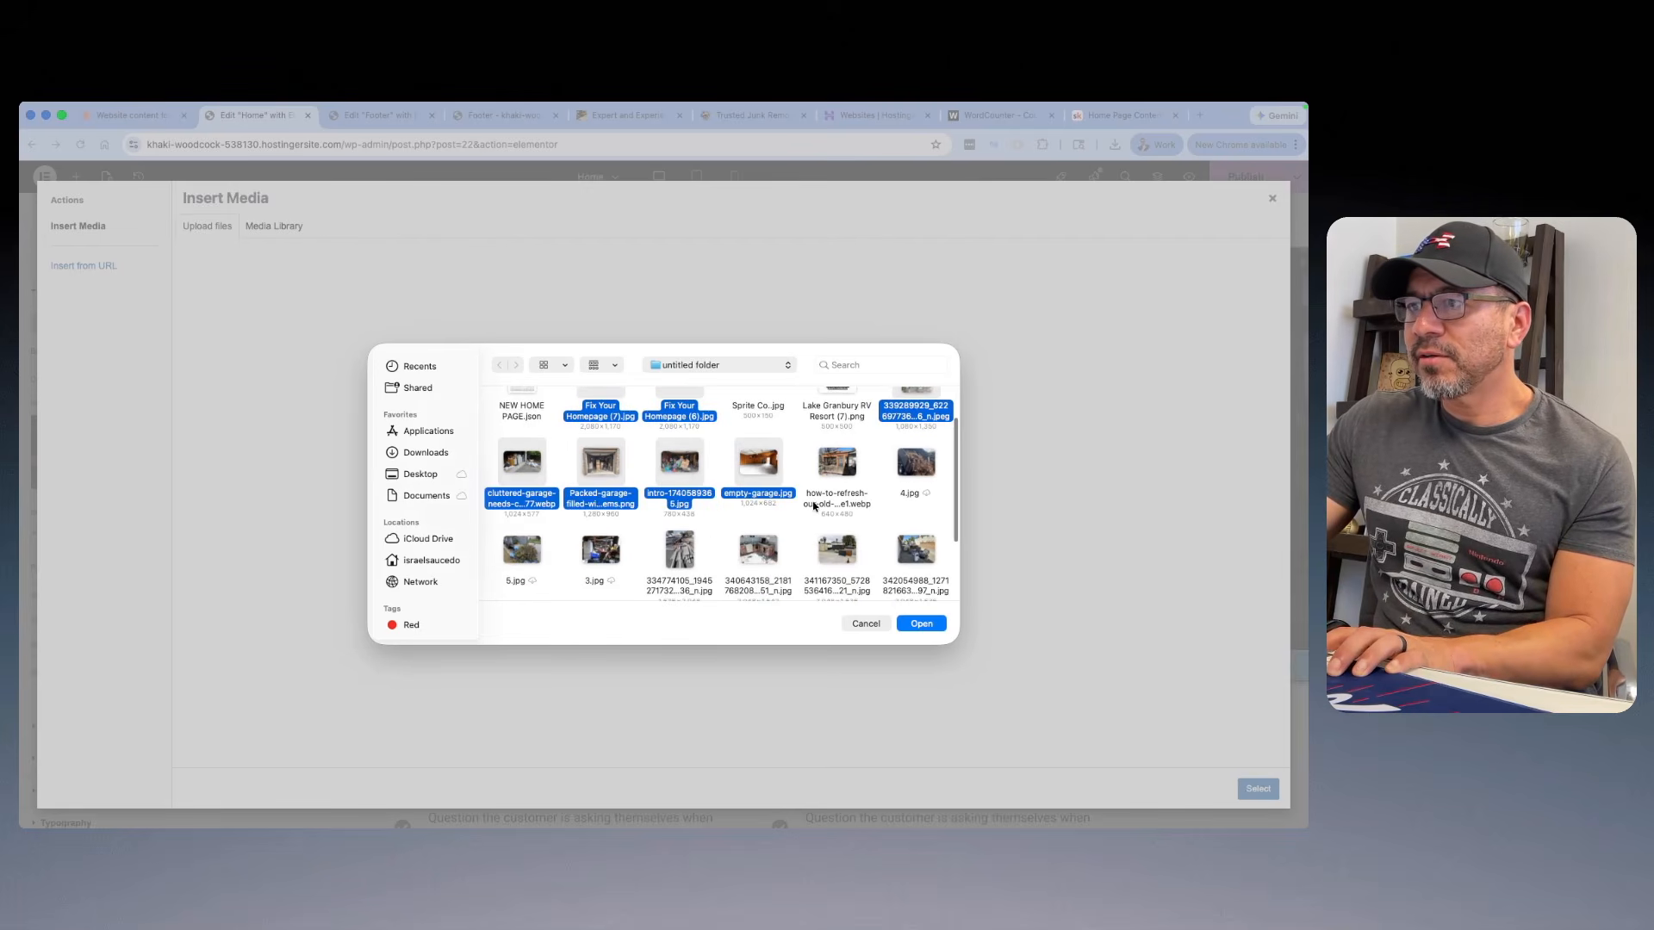
{"action": "left_click", "coordinate": [815, 506], "text": "super"}
{"action": "left_click", "coordinate": [913, 483], "text": "super"}
{"action": "left_click", "coordinate": [526, 582], "text": "super"}
{"action": "left_click", "coordinate": [601, 551], "text": "super"}
{"action": "left_click", "coordinate": [679, 551], "text": "super"}
{"action": "left_click", "coordinate": [760, 550], "text": "super"}
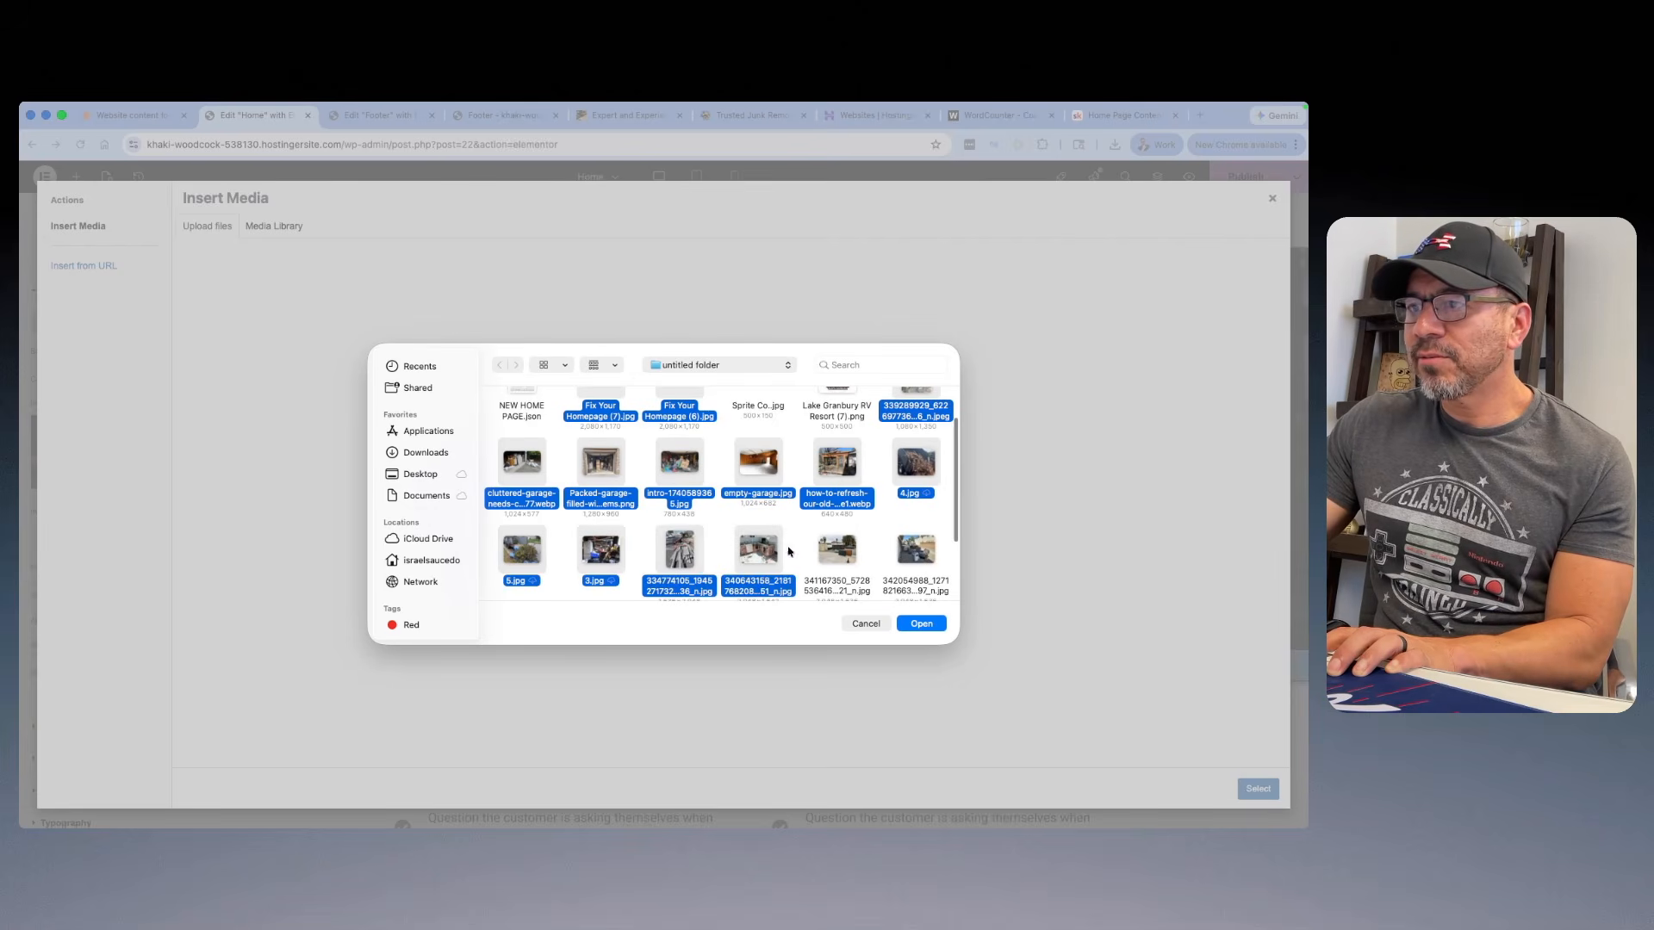
{"action": "left_click", "coordinate": [837, 551], "text": "super"}
{"action": "left_click", "coordinate": [919, 562], "text": "super"}
{"action": "scroll", "coordinate": [905, 540], "scroll_direction": "down", "scroll_amount": 2}
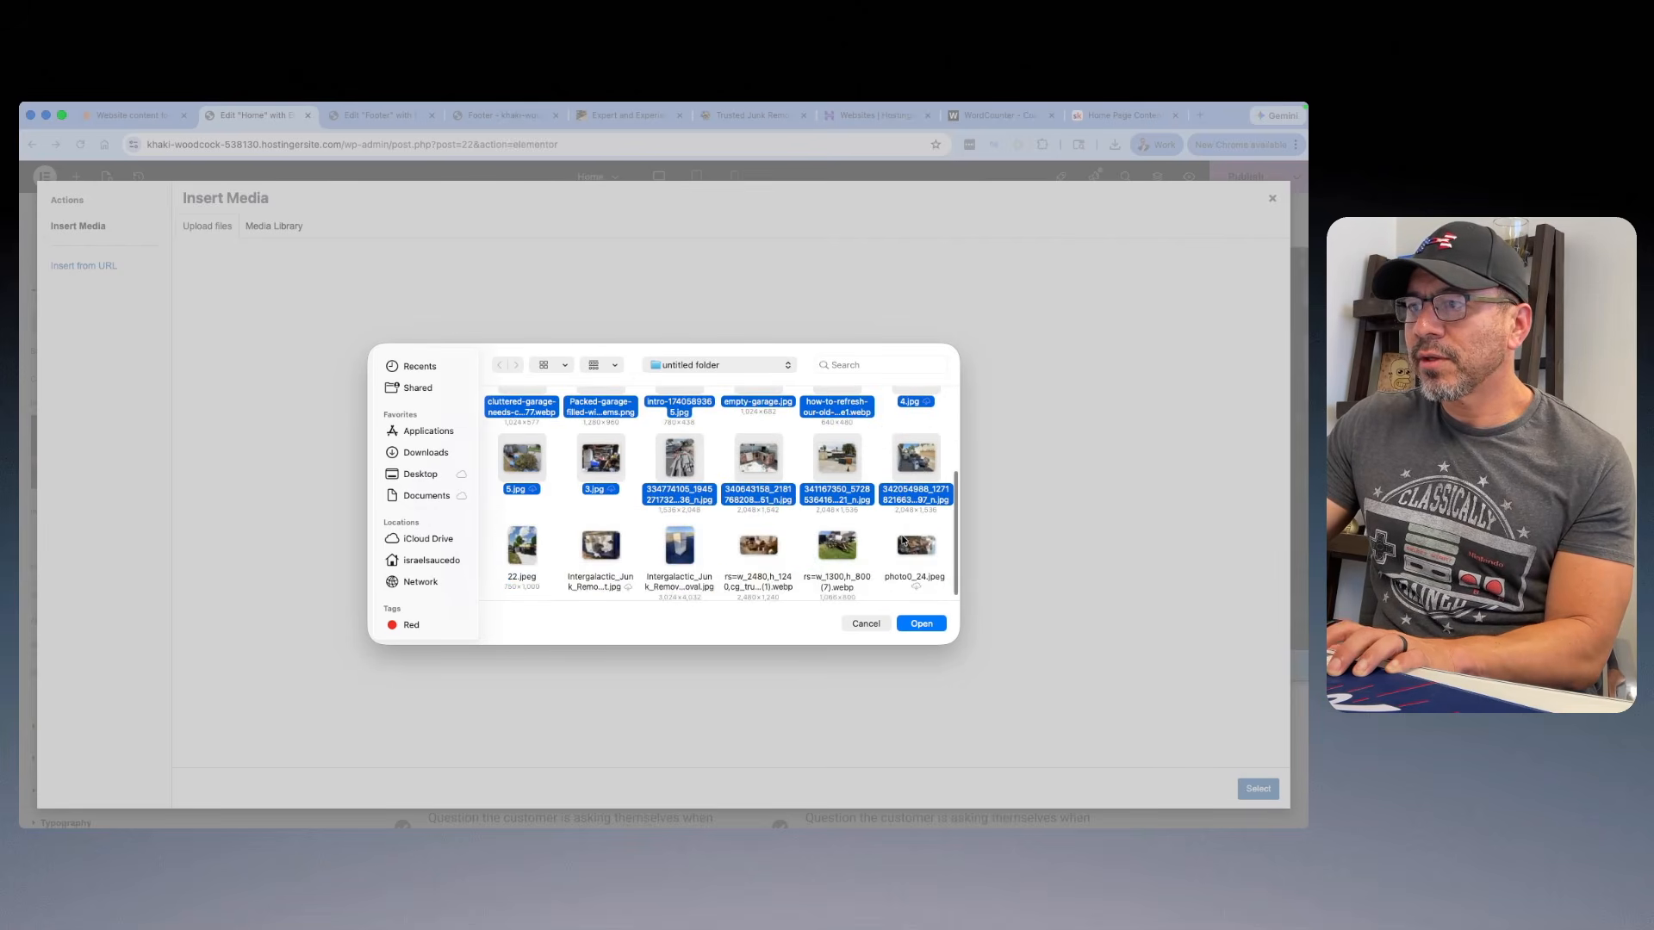
{"action": "left_click", "coordinate": [517, 551], "text": "super"}
{"action": "left_click", "coordinate": [600, 547], "text": "super"}
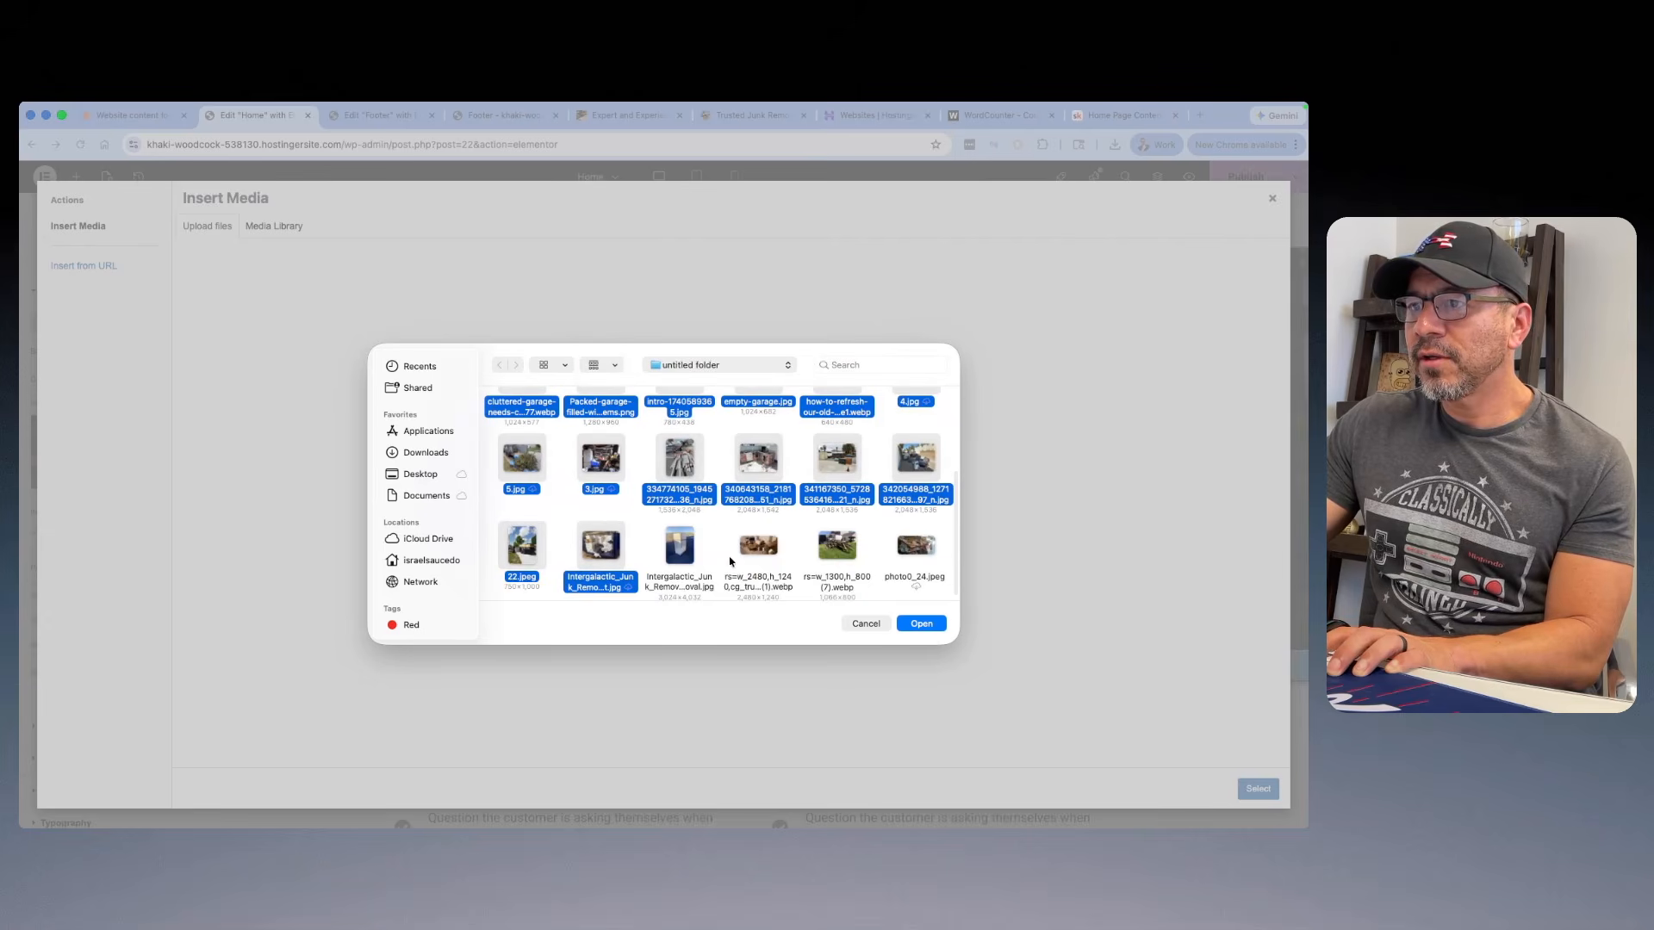
{"action": "left_click", "coordinate": [683, 551], "text": "super"}
{"action": "left_click", "coordinate": [767, 555], "text": "super"}
{"action": "left_click", "coordinate": [843, 555], "text": "super"}
{"action": "left_click", "coordinate": [913, 557], "text": "super"}
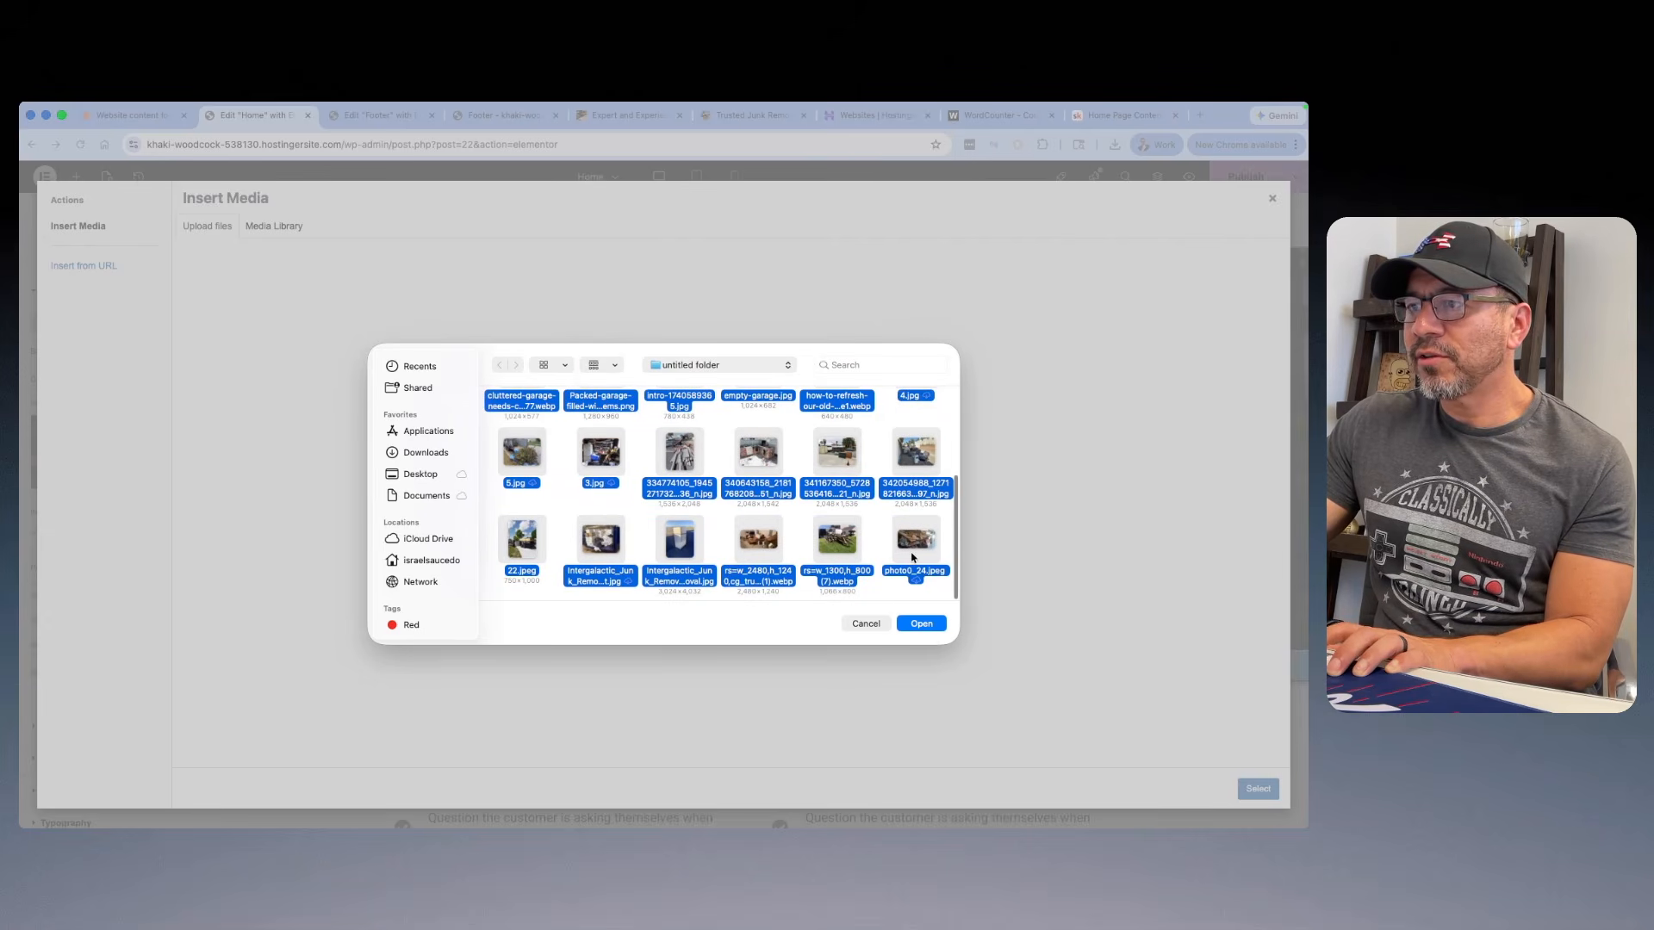
{"action": "left_click", "coordinate": [924, 628]}
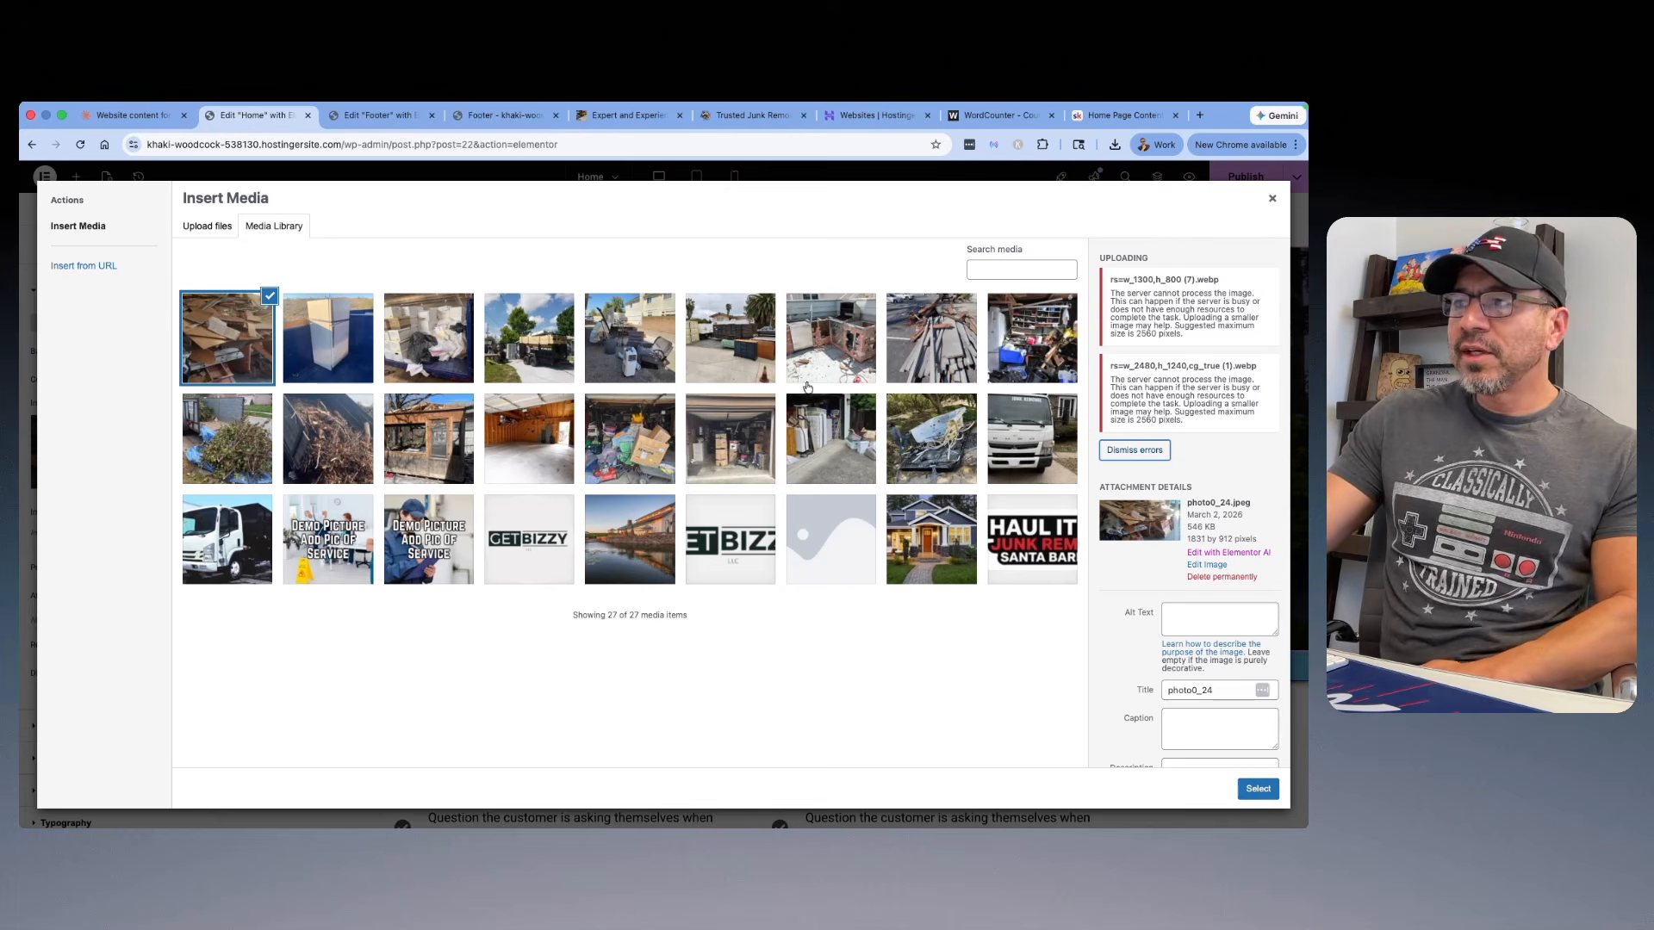
Step: Select the white truck photo Fix-Your-Homepage-6.jpg in the media library and clear its title
{"action": "left_click", "coordinate": [1018, 440]}
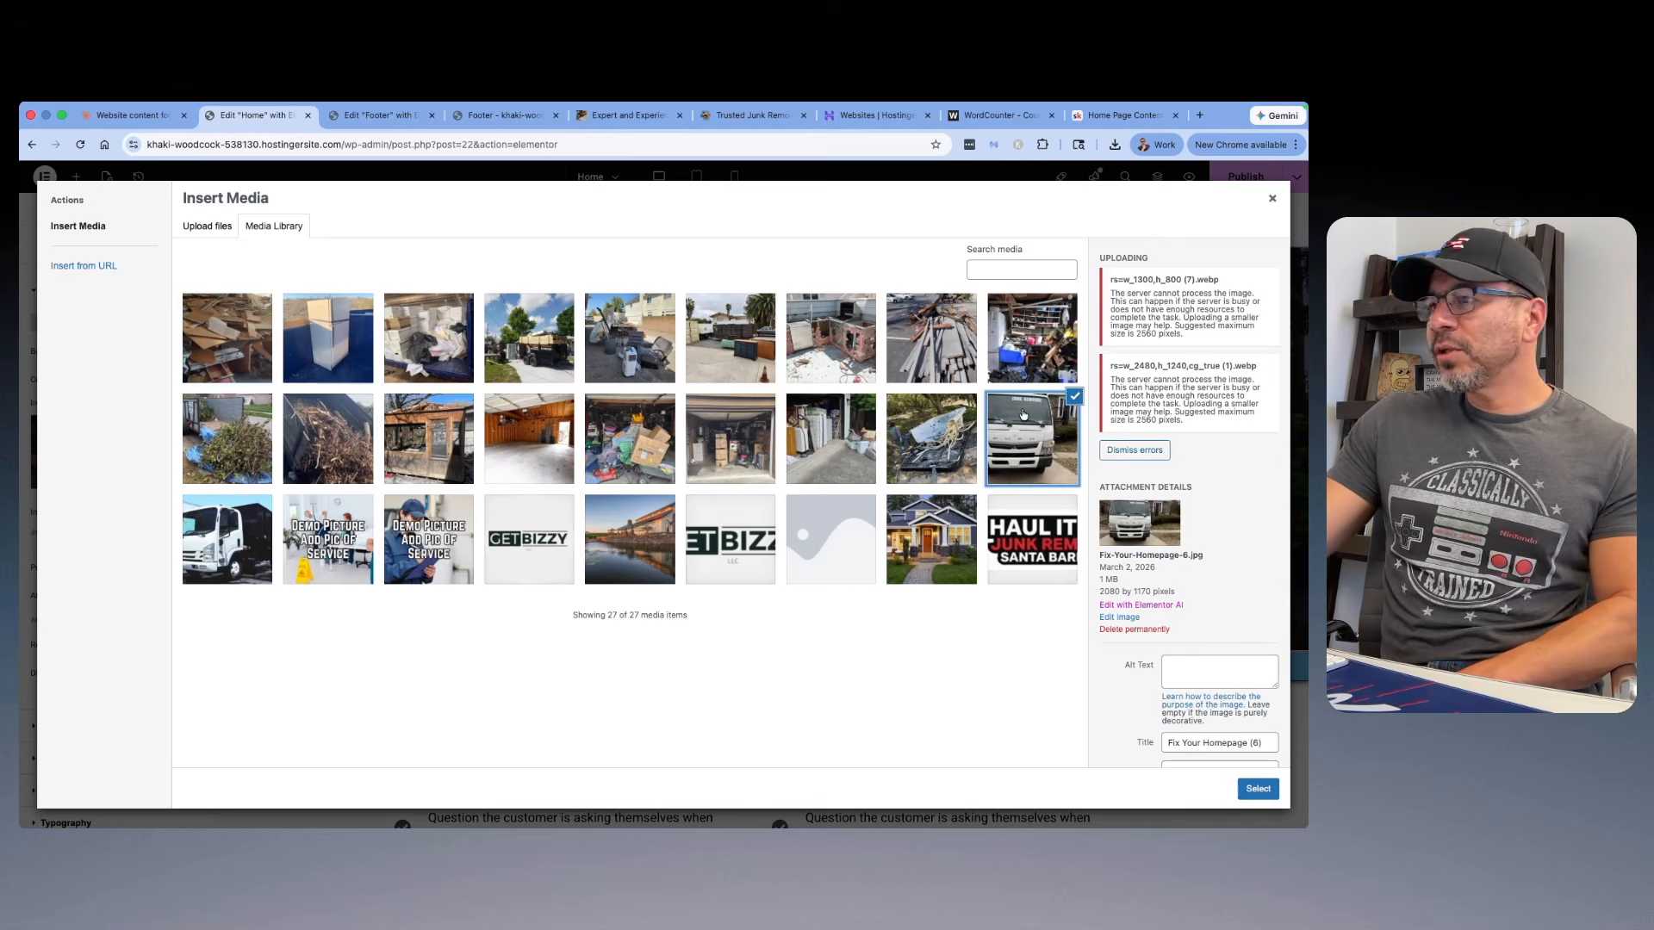
{"action": "scroll", "coordinate": [1215, 689], "scroll_direction": "down", "scroll_amount": 3}
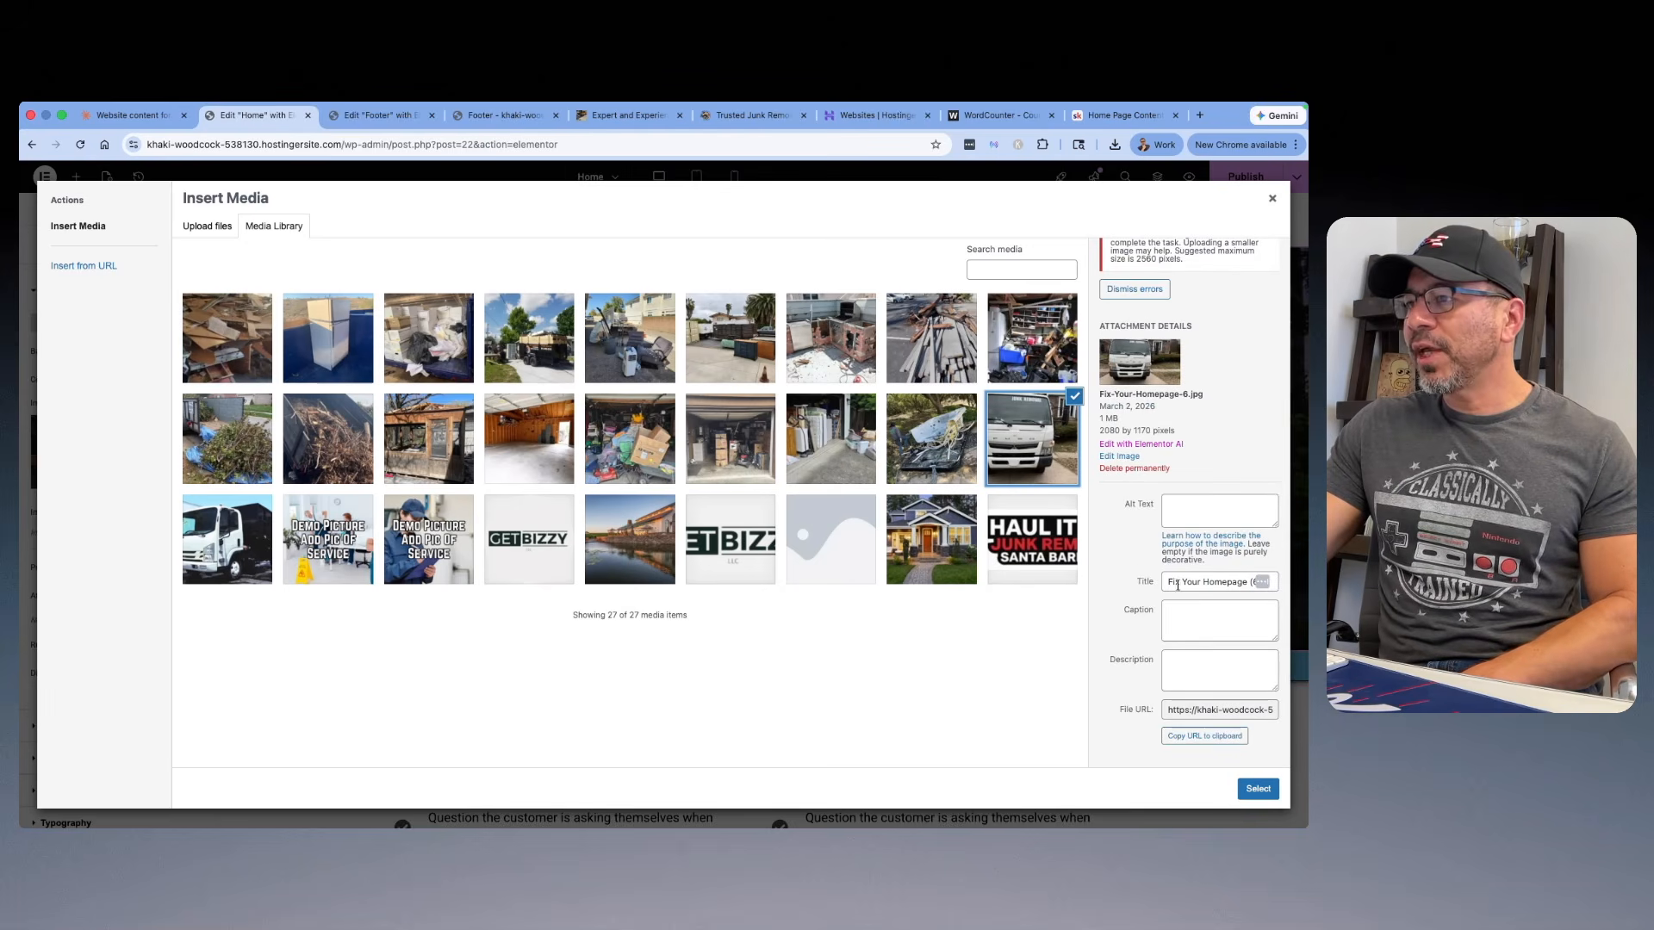
{"action": "triple_click", "coordinate": [1168, 582]}
{"action": "key", "text": "BackSpace"}
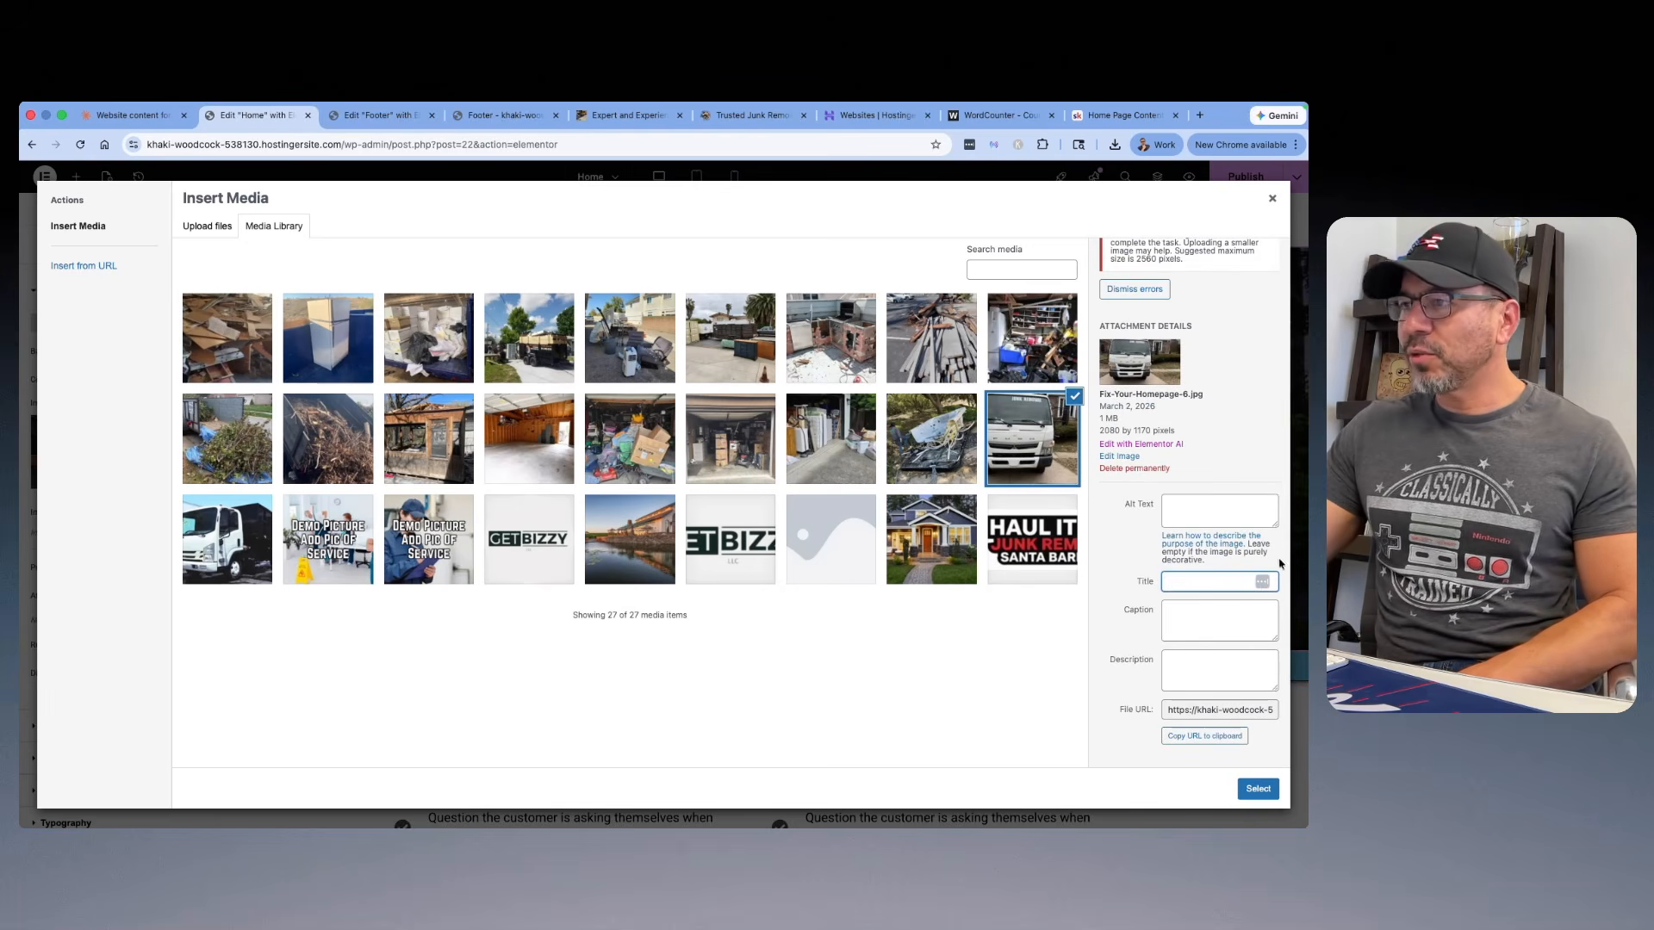
Step: Give the truck photo the alt text "Junk Removal Service In Santa Barbara" and insert it as the hero background
{"action": "left_click", "coordinate": [1189, 519]}
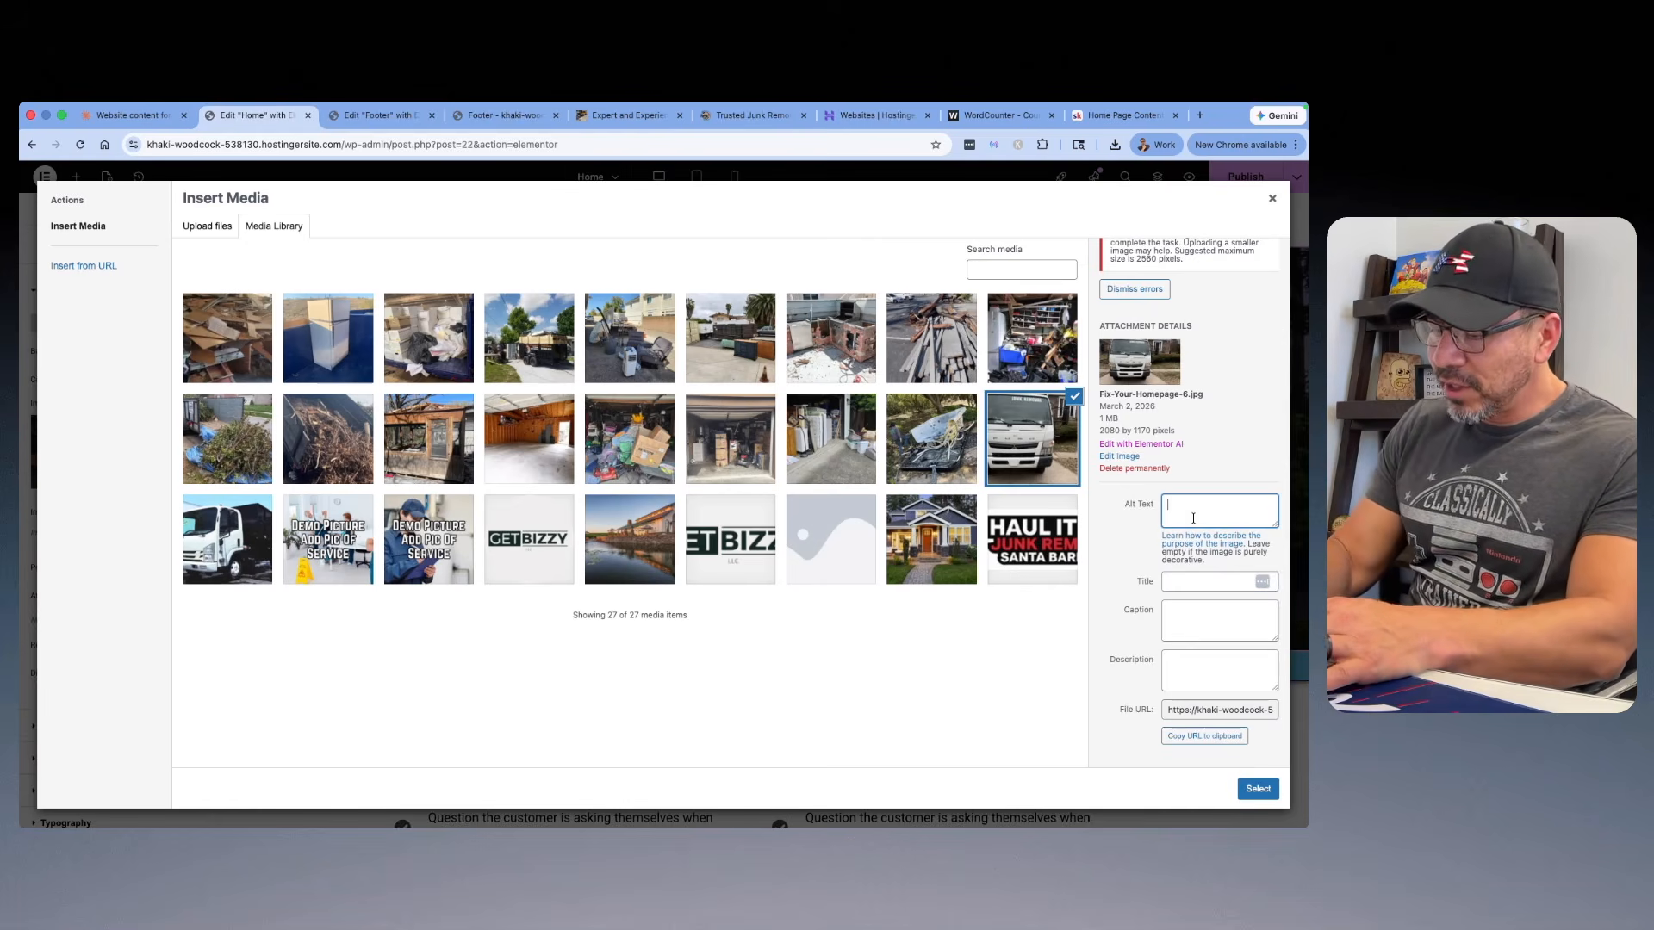
{"action": "type", "text": "Junk Removal Service"}
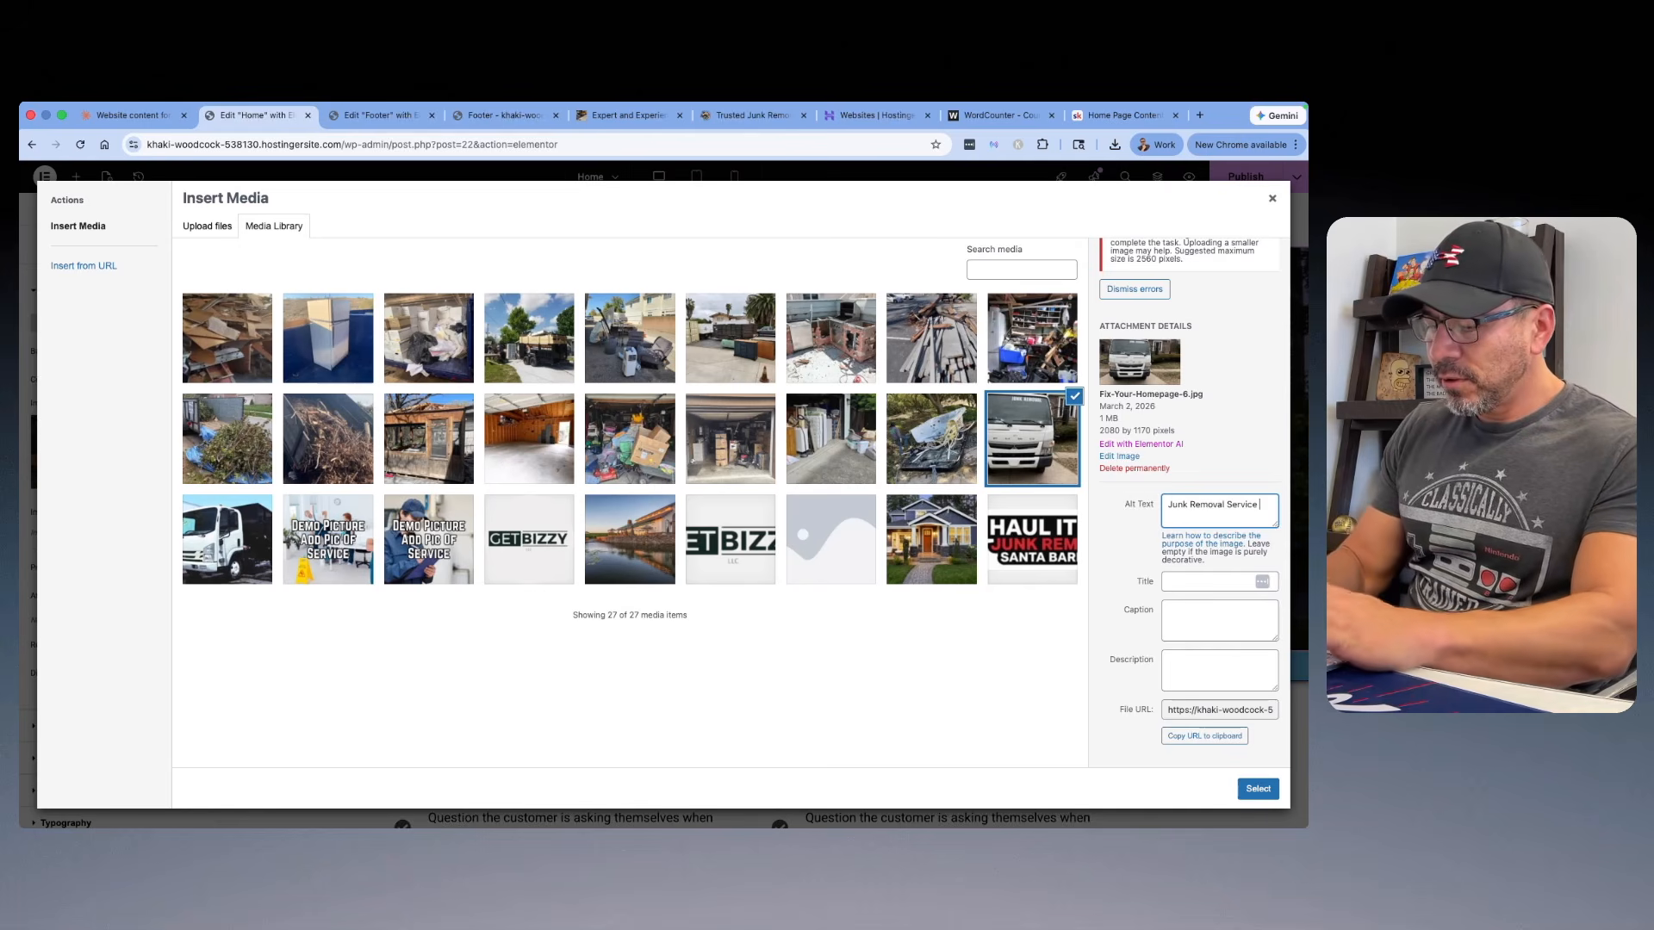
{"action": "type", "text": " In Santa Barbara"}
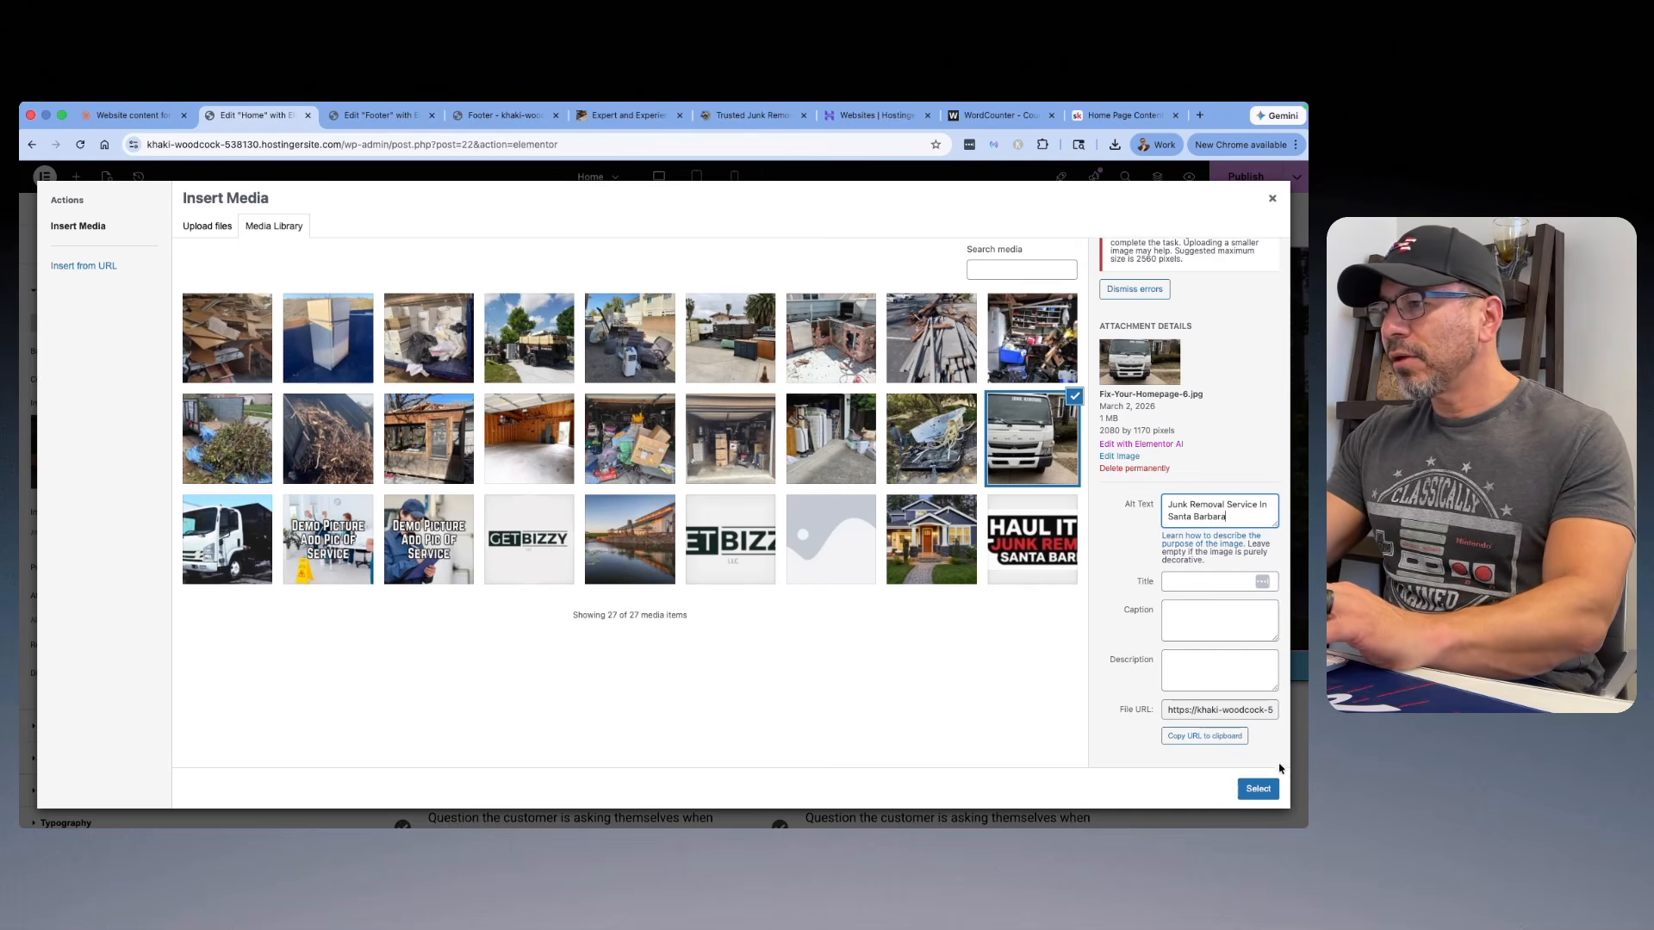
{"action": "left_click", "coordinate": [1258, 789]}
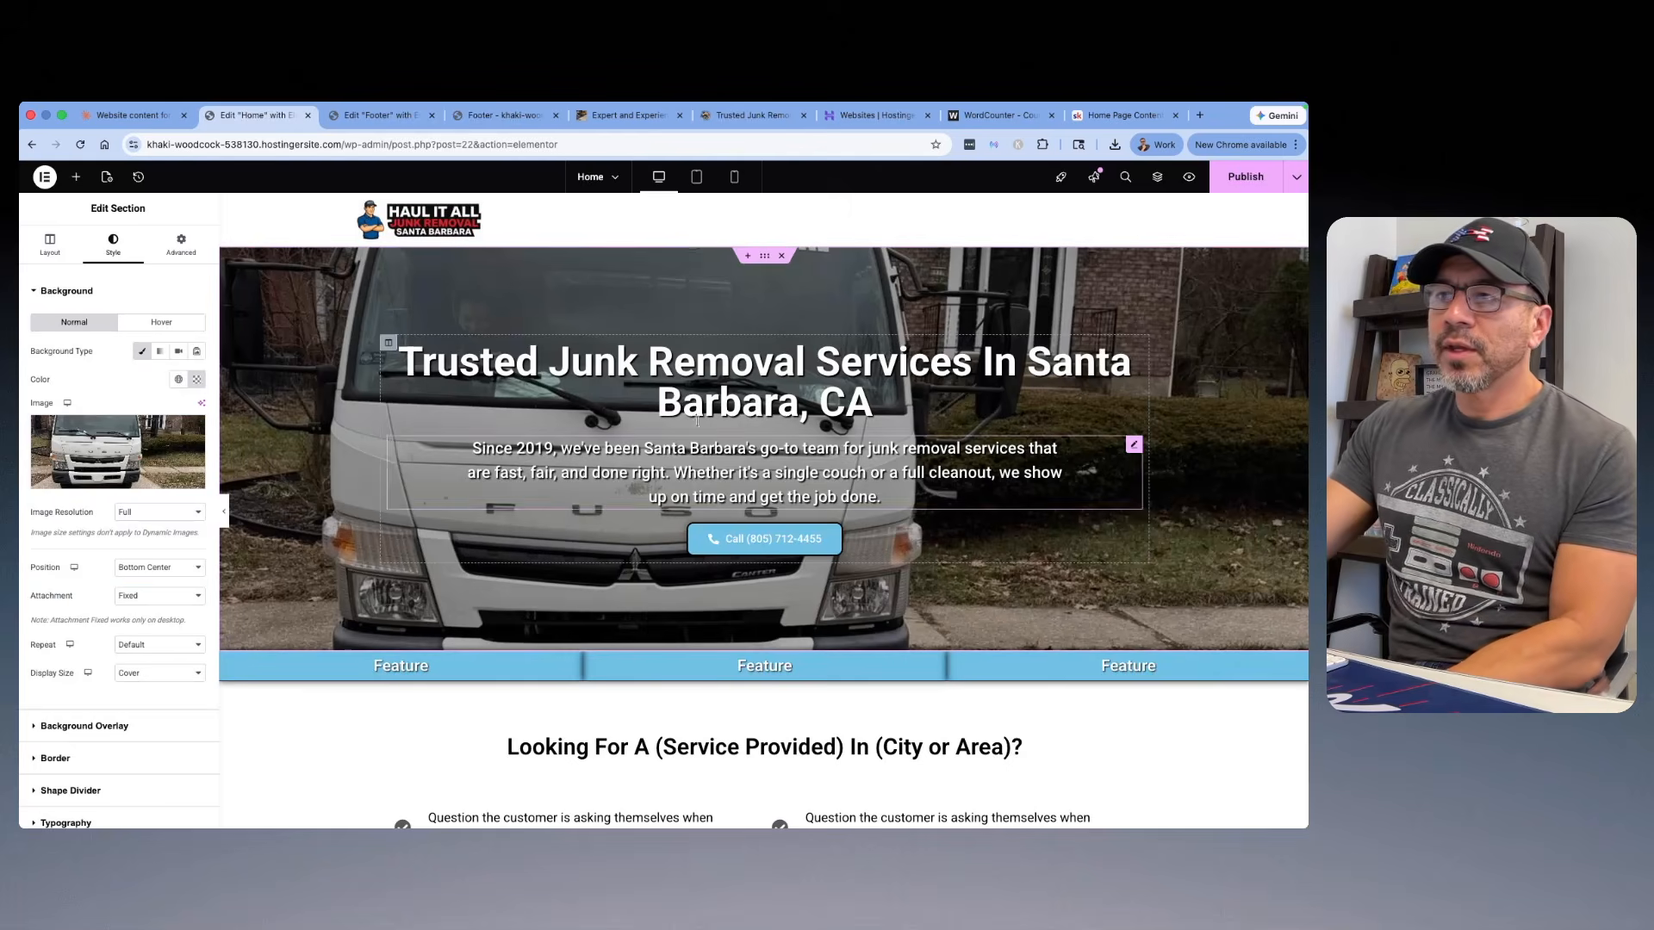
{"action": "scroll", "coordinate": [822, 473], "scroll_direction": "down", "scroll_amount": 1}
{"action": "scroll", "coordinate": [823, 473], "scroll_direction": "up", "scroll_amount": 1}
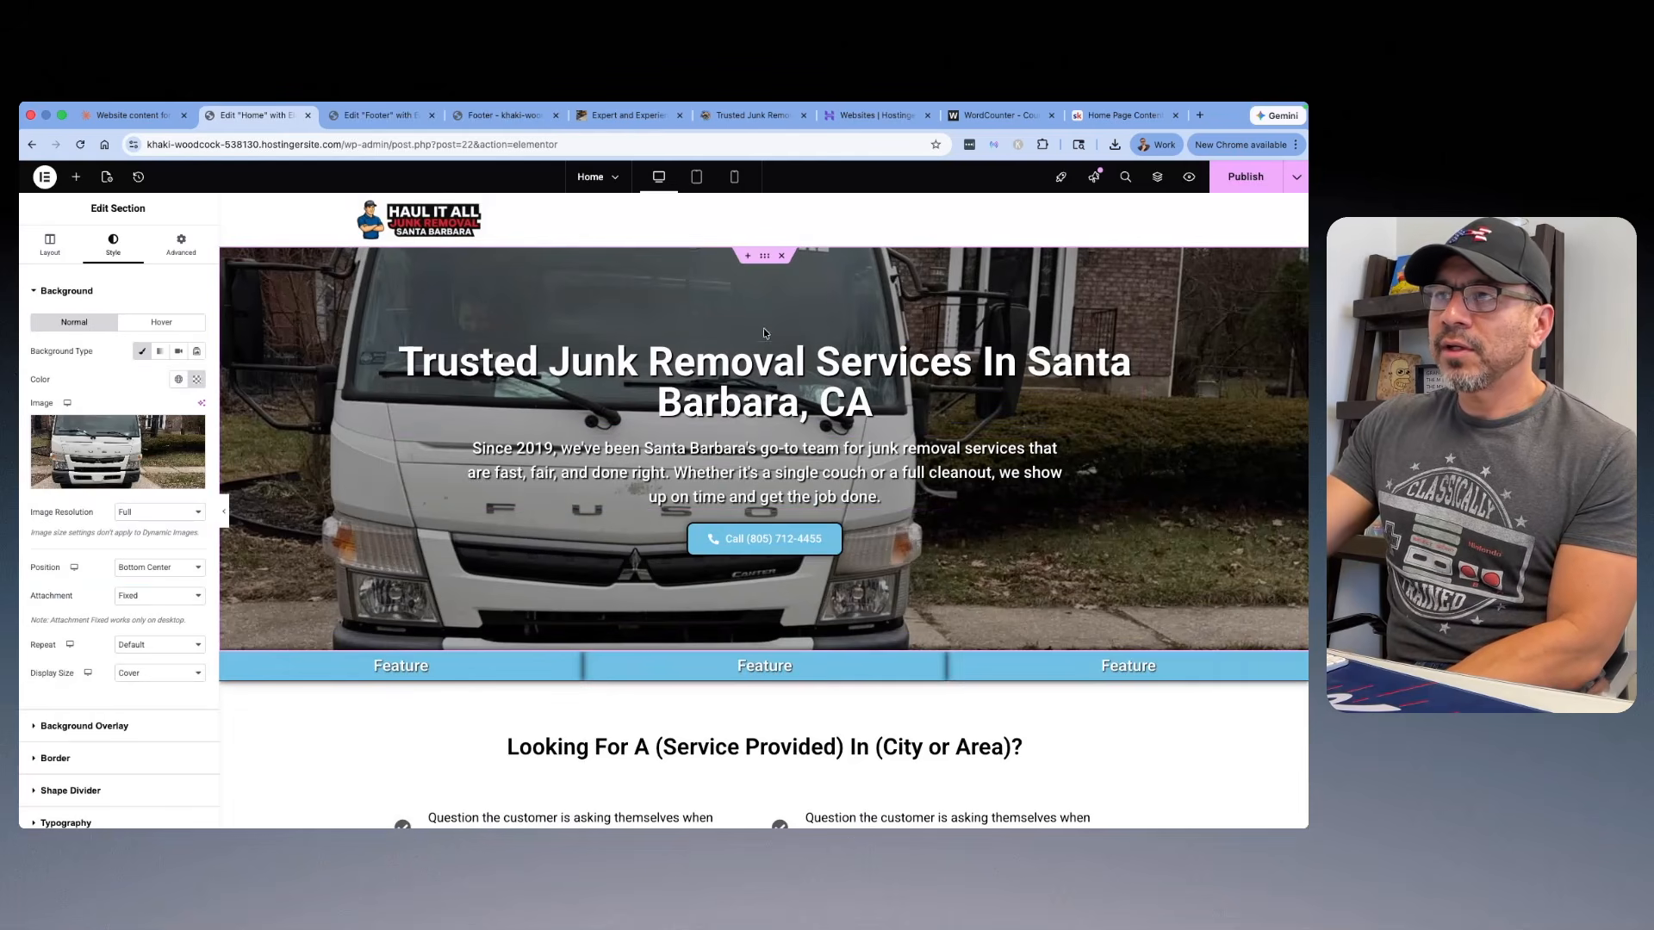
Step: Preview the hero section and the content below it in tablet, mobile and desktop layouts
{"action": "left_click", "coordinate": [697, 177]}
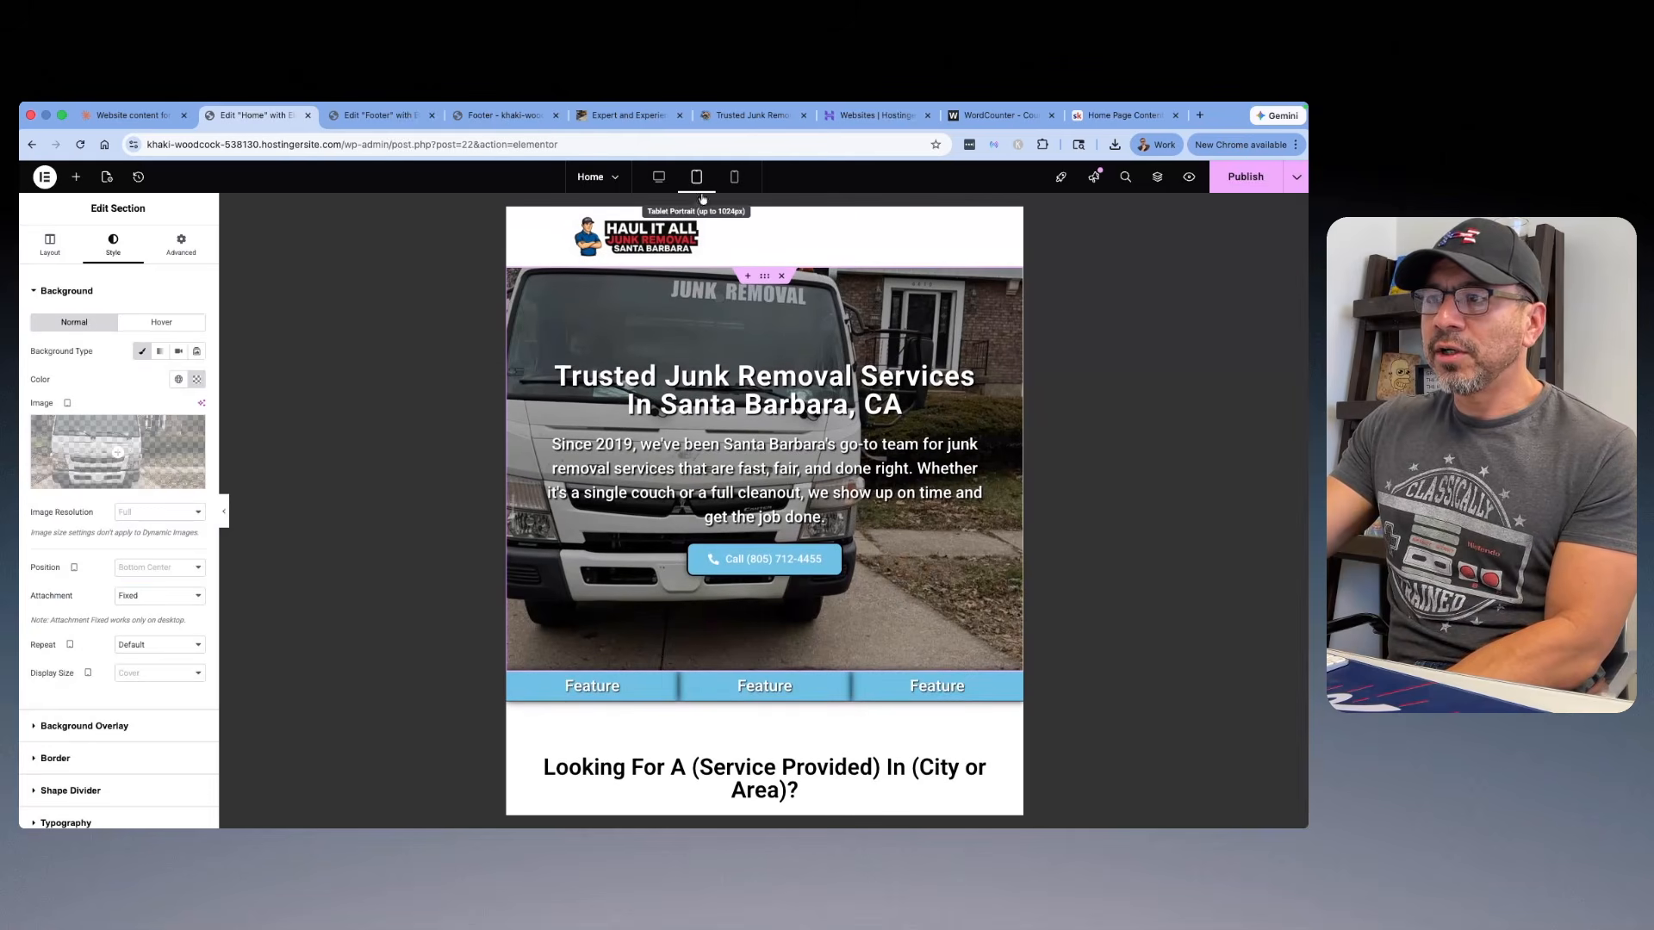
{"action": "left_click", "coordinate": [736, 177]}
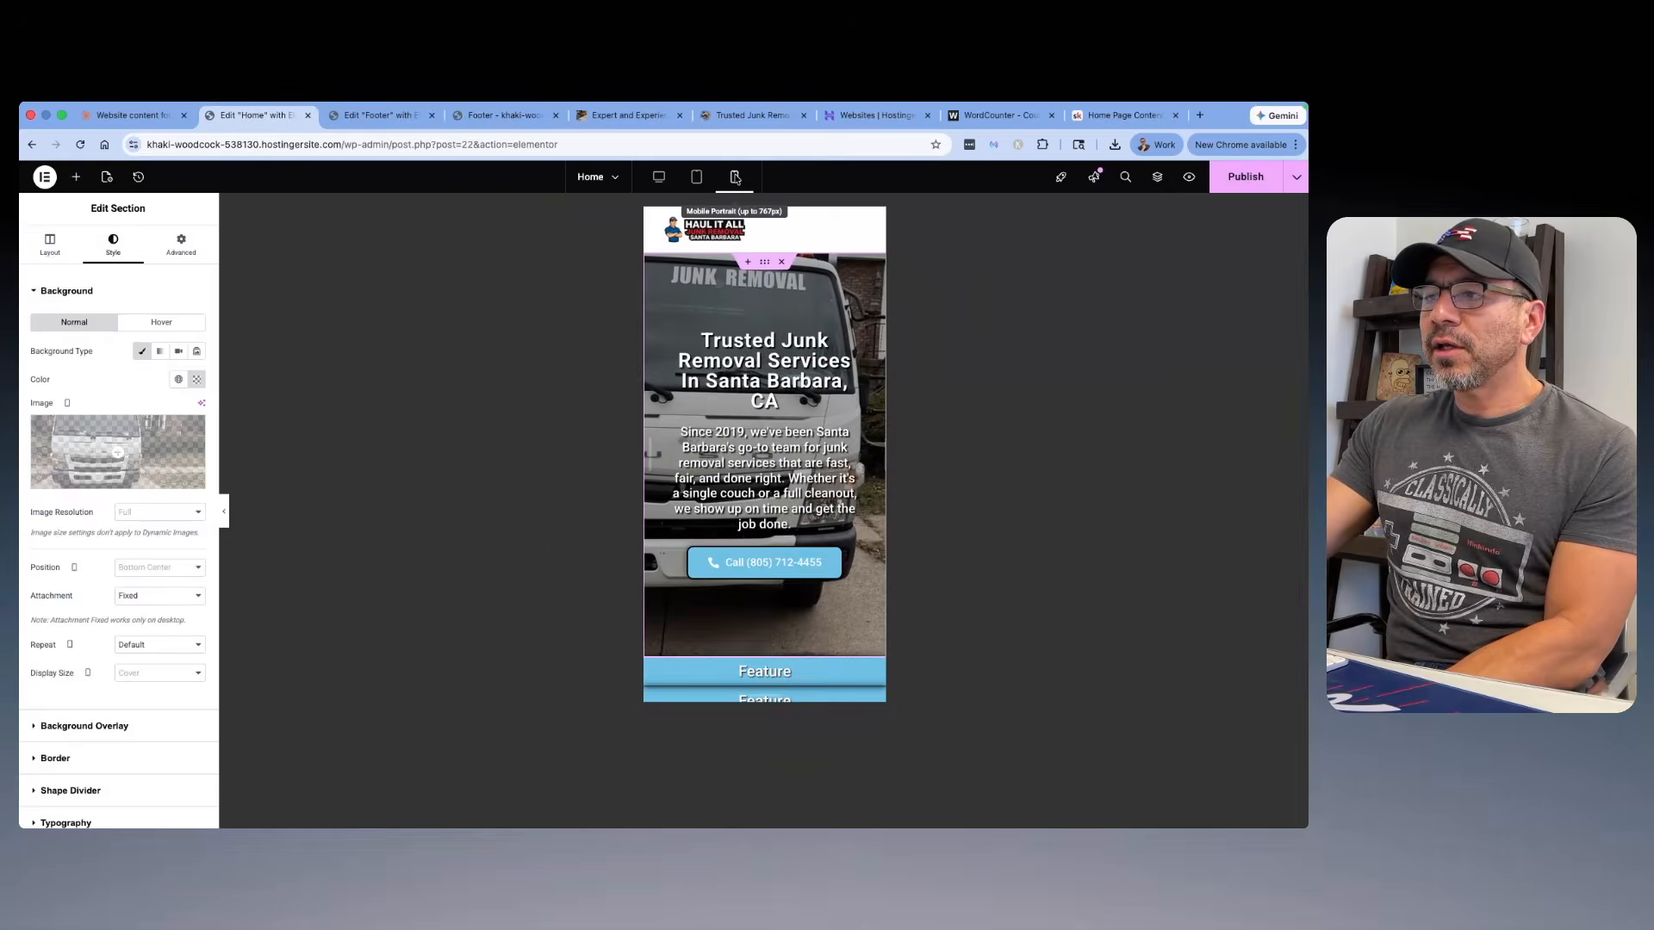
{"action": "scroll", "coordinate": [808, 389], "scroll_direction": "down", "scroll_amount": 5}
{"action": "scroll", "coordinate": [808, 389], "scroll_direction": "up", "scroll_amount": 3}
{"action": "scroll", "coordinate": [808, 390], "scroll_direction": "up", "scroll_amount": 2}
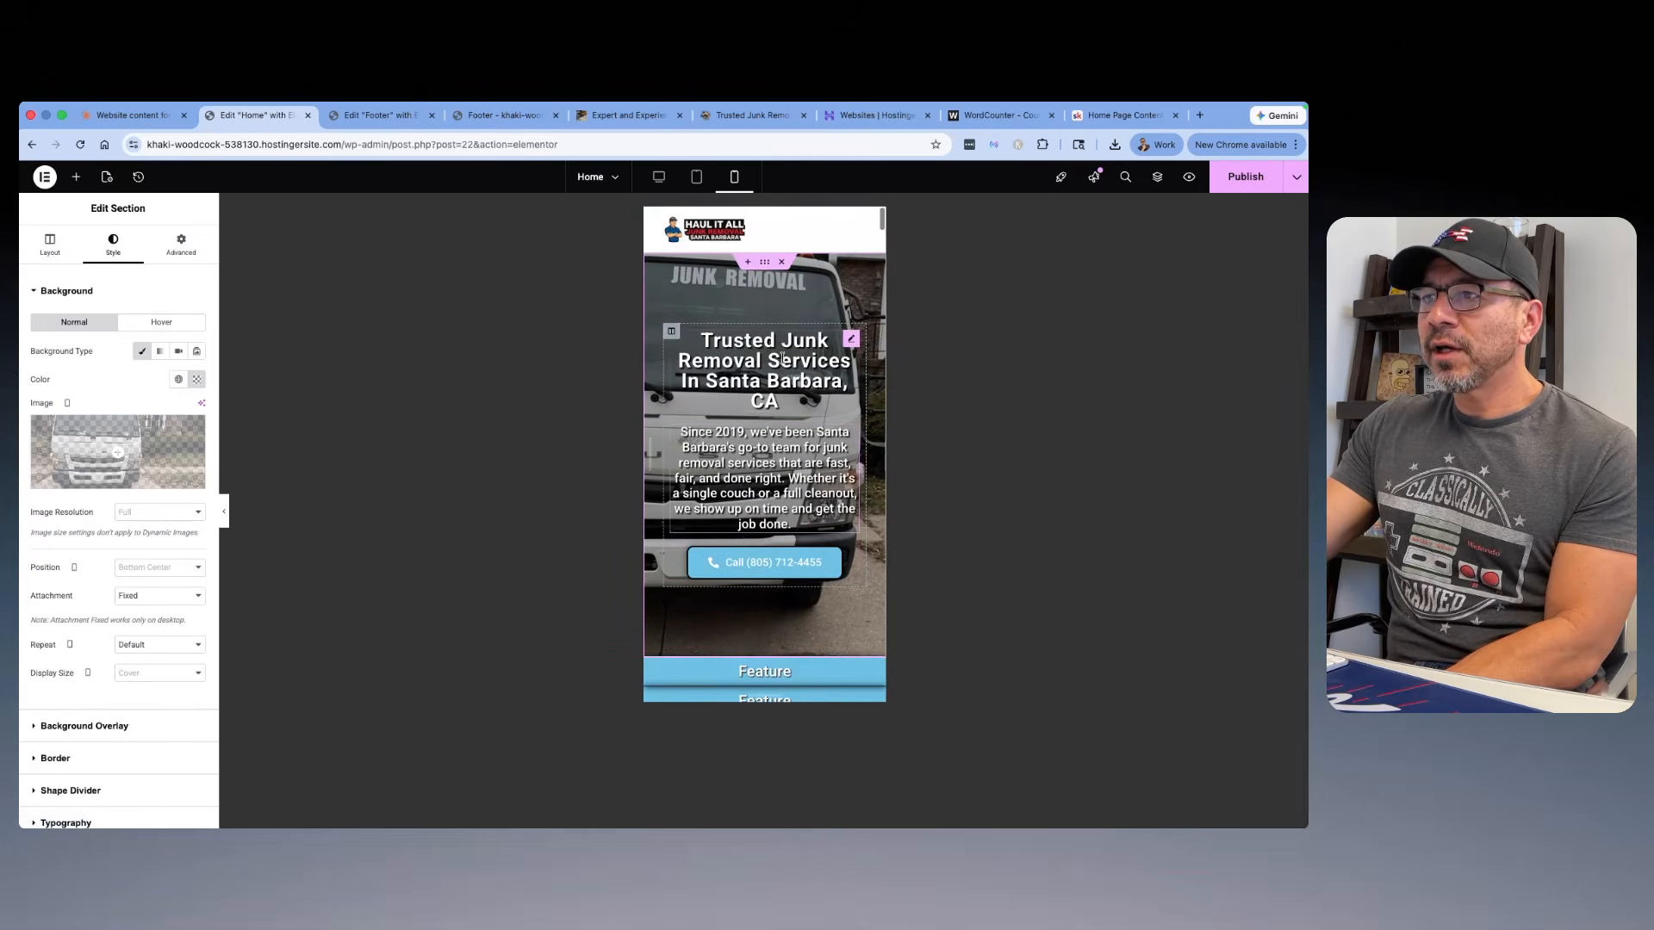
{"action": "scroll", "coordinate": [775, 510], "scroll_direction": "down", "scroll_amount": 2}
{"action": "scroll", "coordinate": [775, 510], "scroll_direction": "down", "scroll_amount": 2}
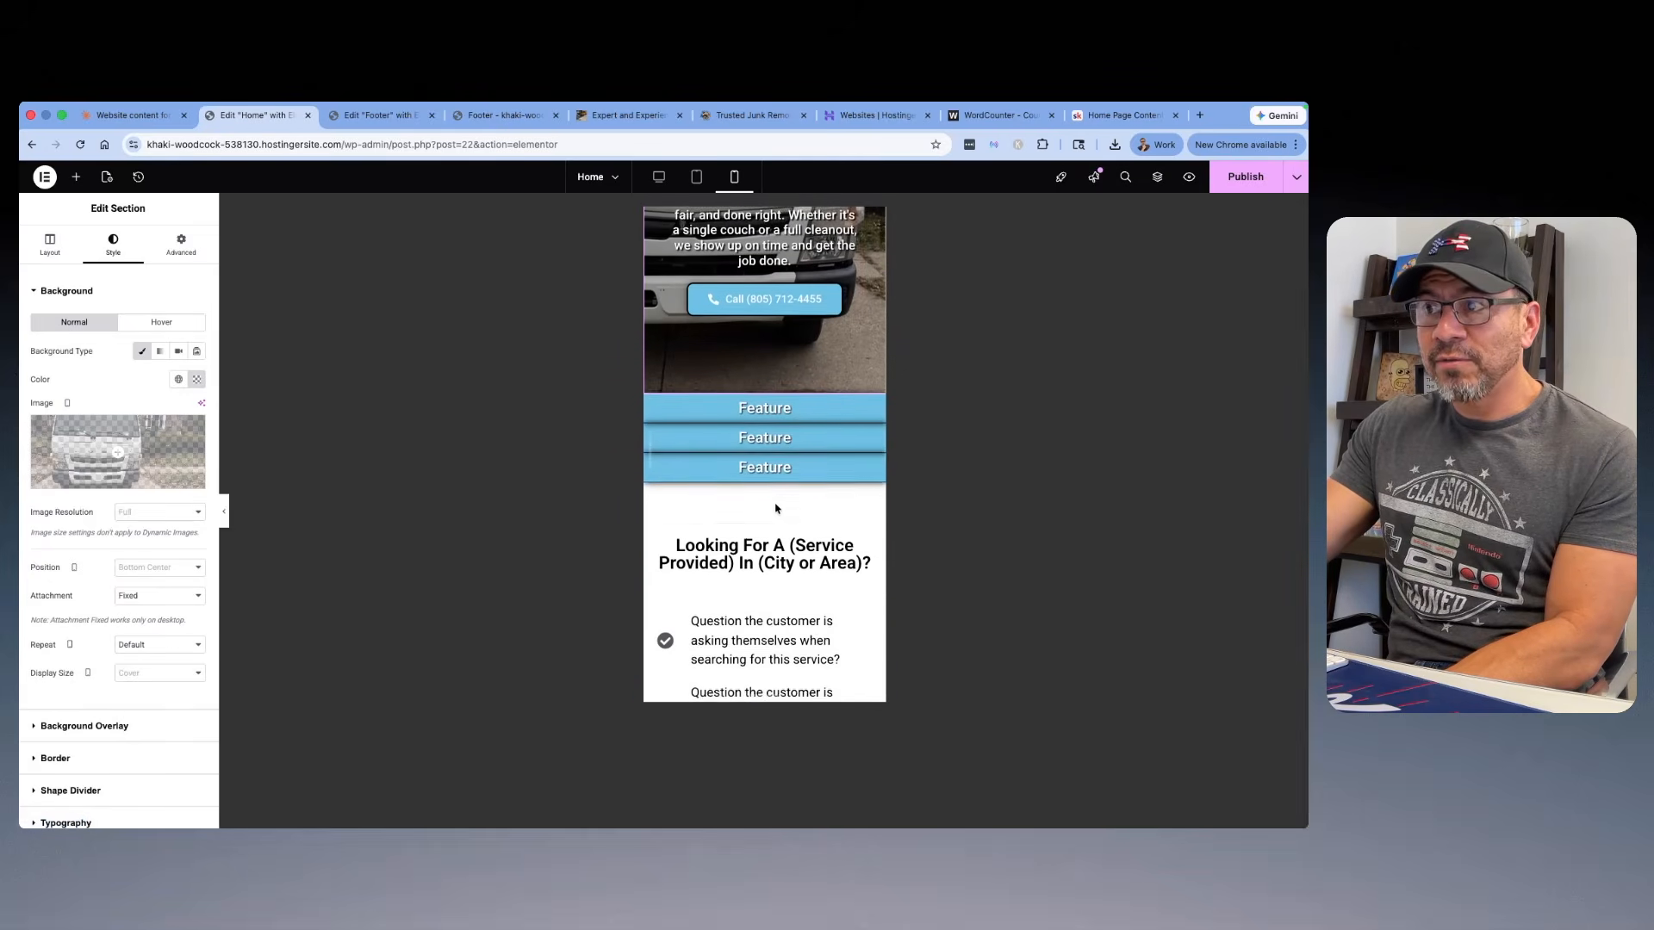
{"action": "scroll", "coordinate": [776, 510], "scroll_direction": "up", "scroll_amount": 5}
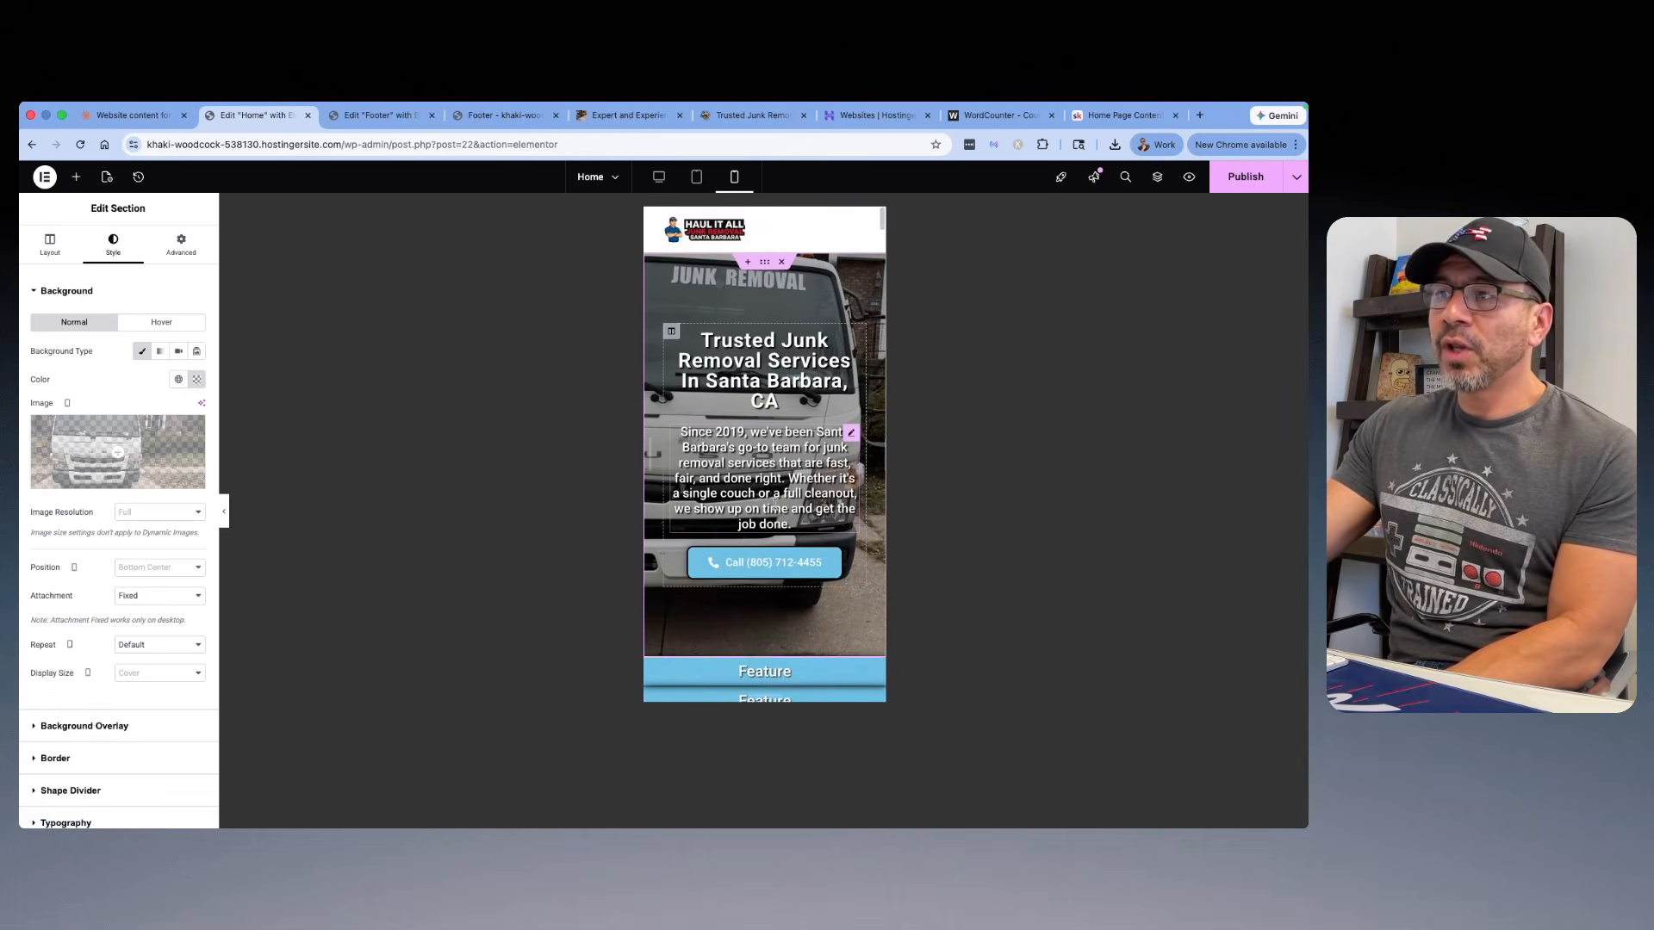
{"action": "left_click", "coordinate": [696, 177]}
{"action": "left_click", "coordinate": [658, 177]}
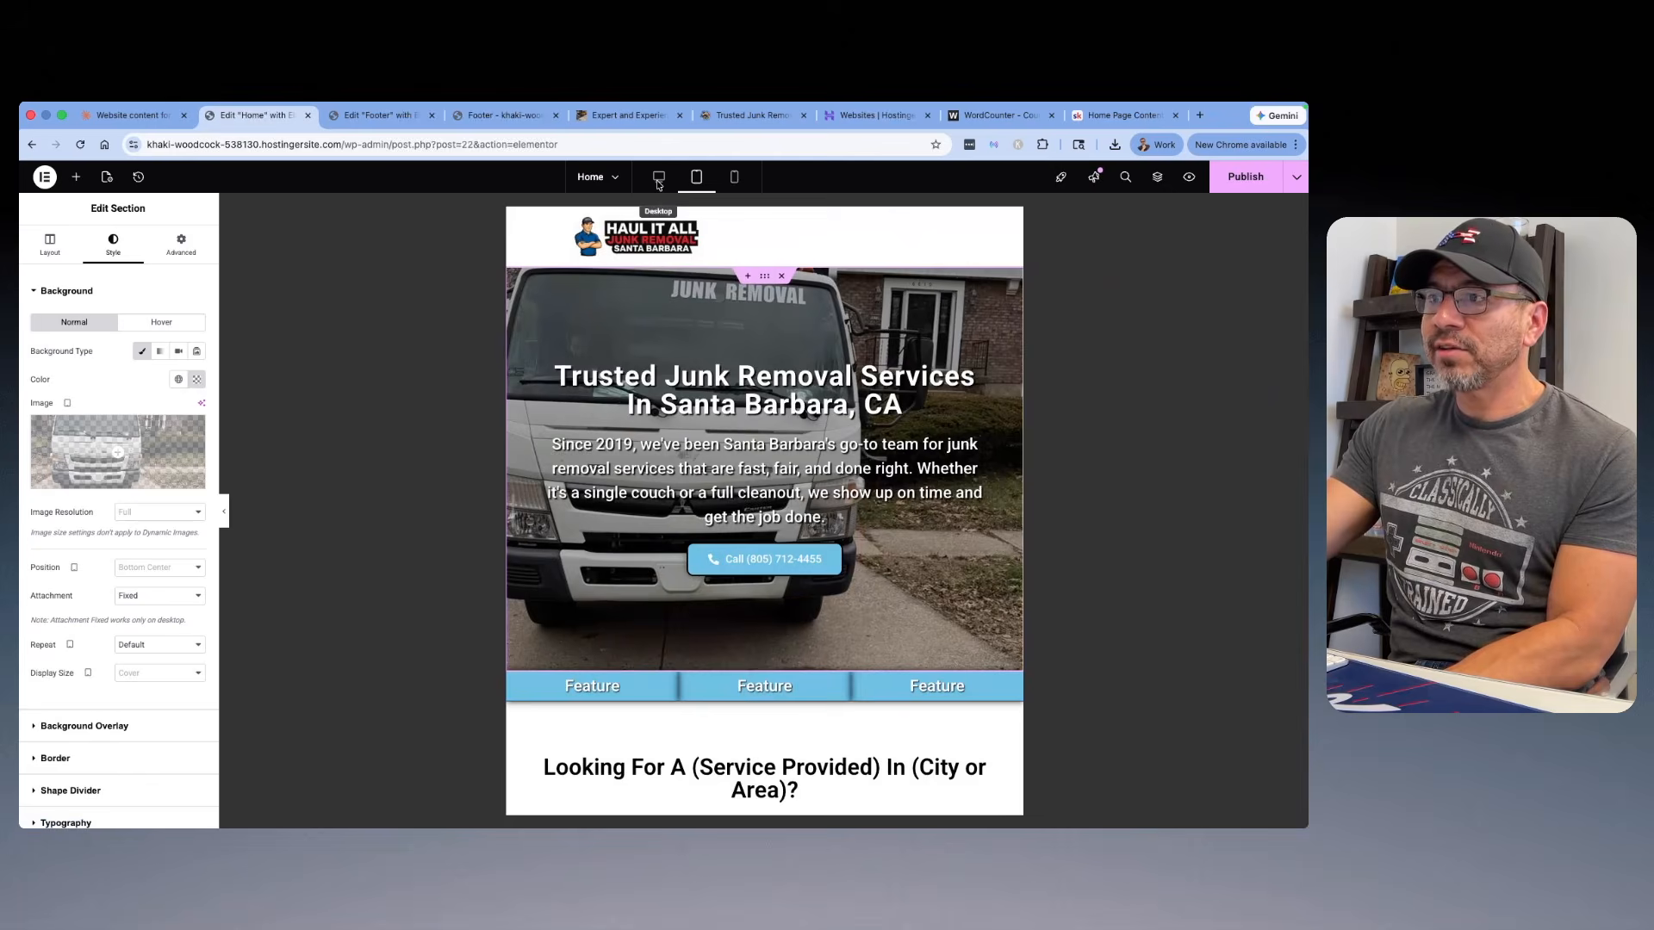
{"action": "scroll", "coordinate": [828, 379], "scroll_direction": "down", "scroll_amount": 3}
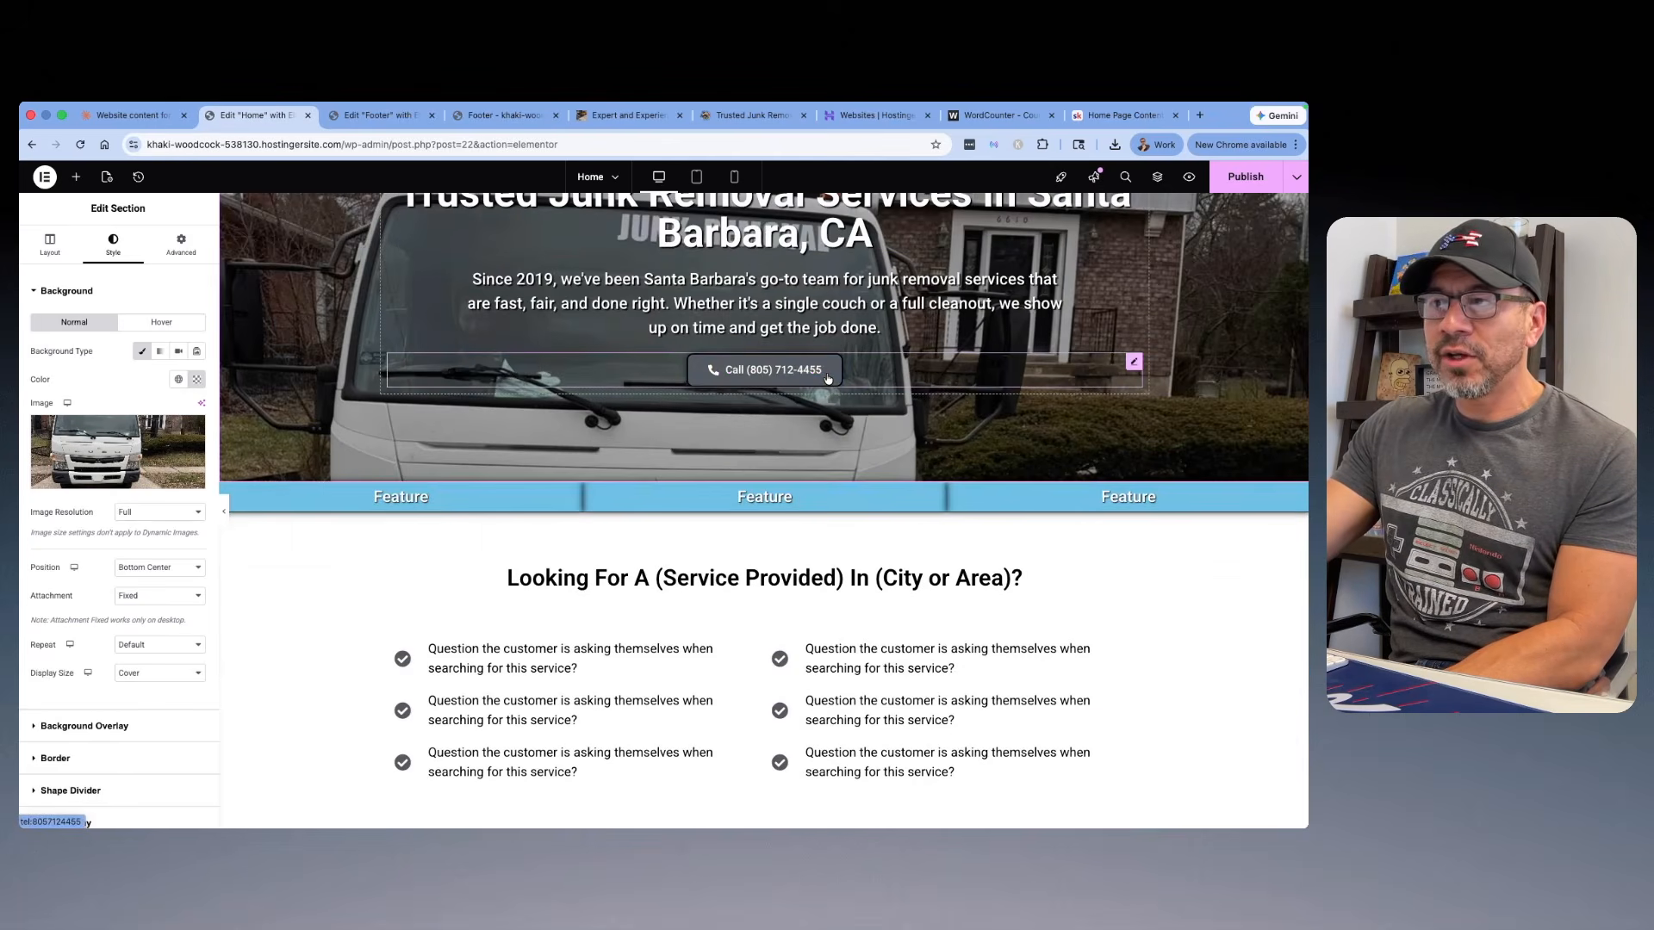
{"action": "scroll", "coordinate": [825, 375], "scroll_direction": "up", "scroll_amount": 3}
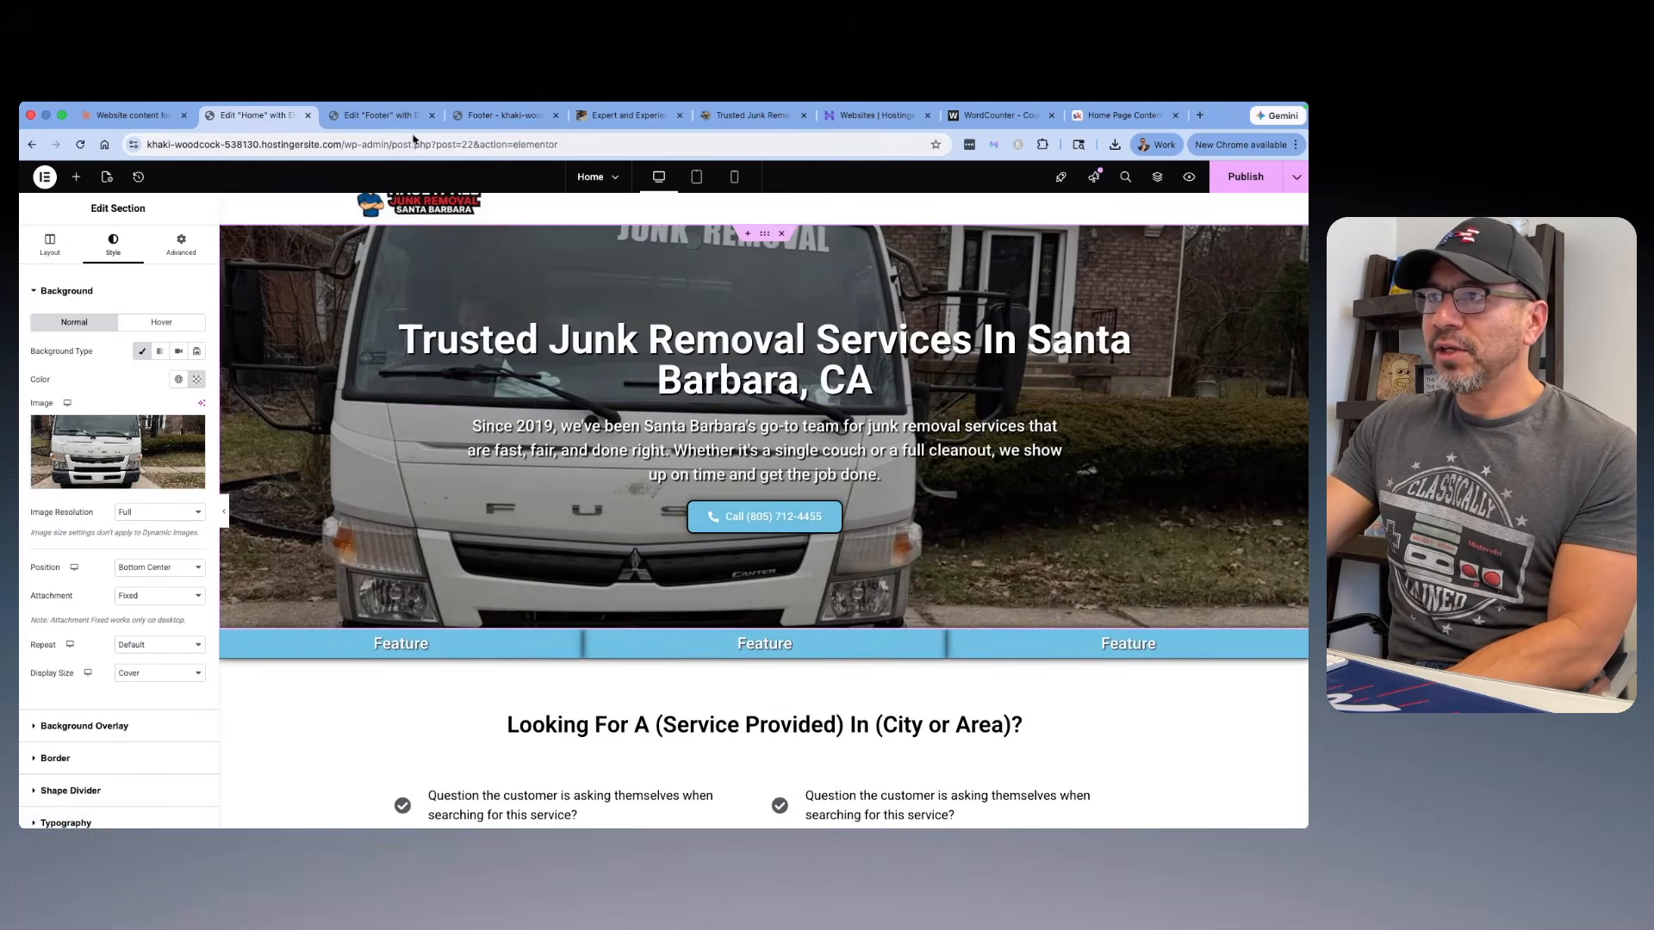
Step: Open the Trust Build - Features Section lesson in the Skool classroom and examine its example image and feature-writing prompt
{"action": "left_click", "coordinate": [1120, 115]}
{"action": "scroll", "coordinate": [405, 298], "scroll_direction": "up", "scroll_amount": 10}
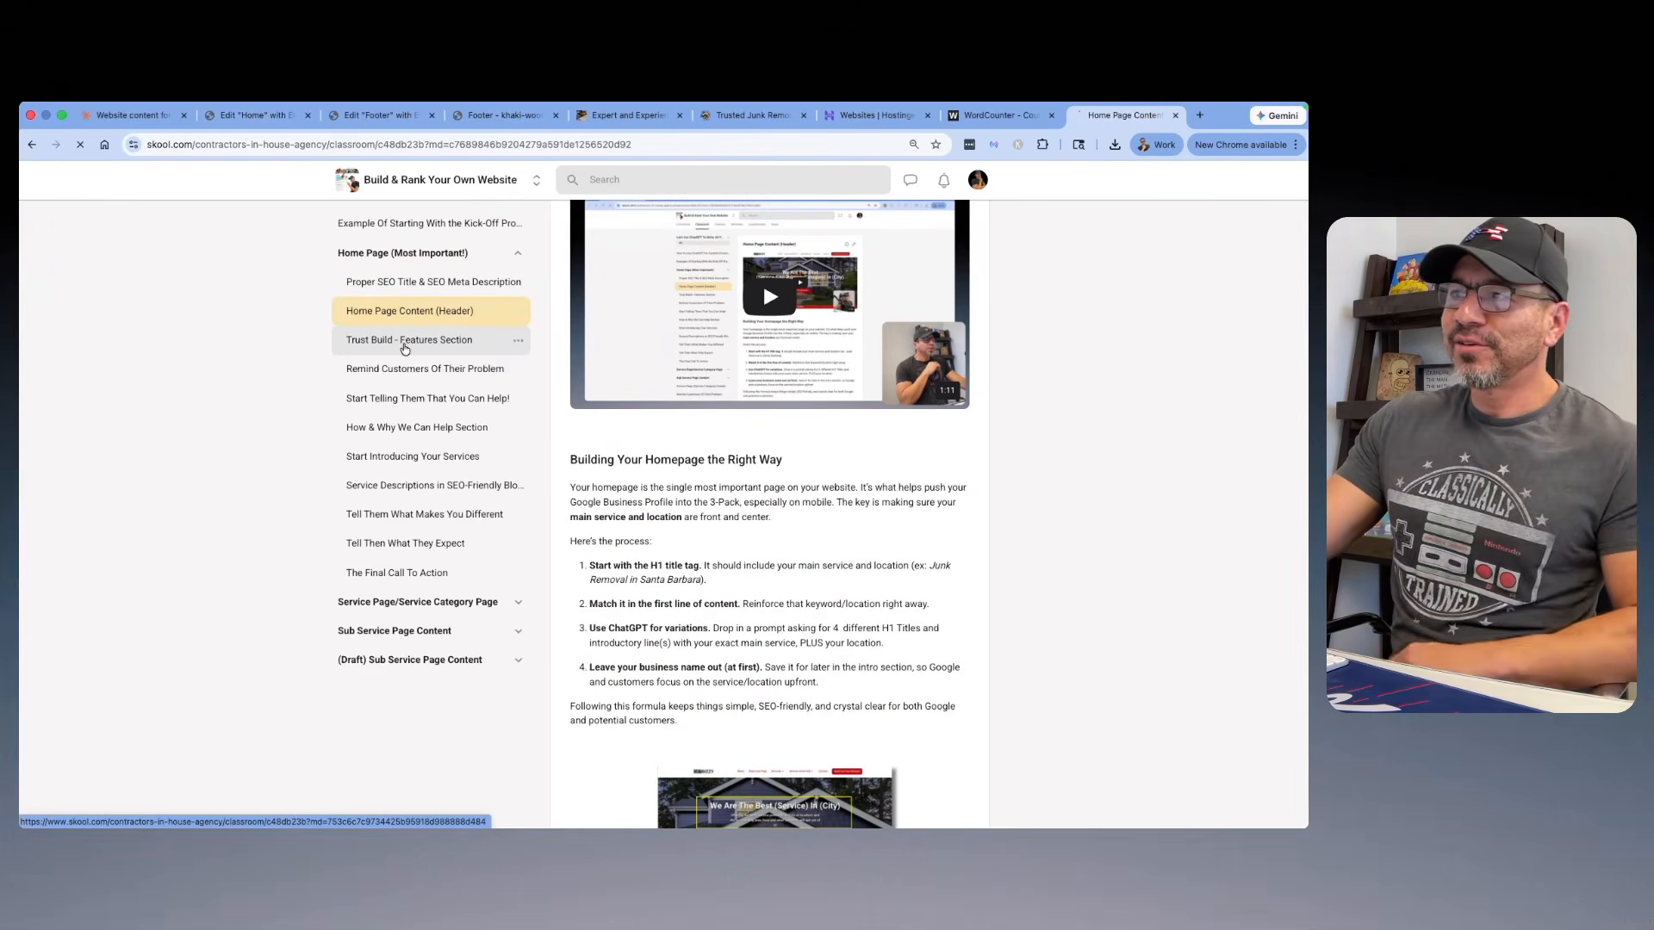
{"action": "left_click", "coordinate": [403, 345]}
{"action": "scroll", "coordinate": [658, 360], "scroll_direction": "down", "scroll_amount": 1}
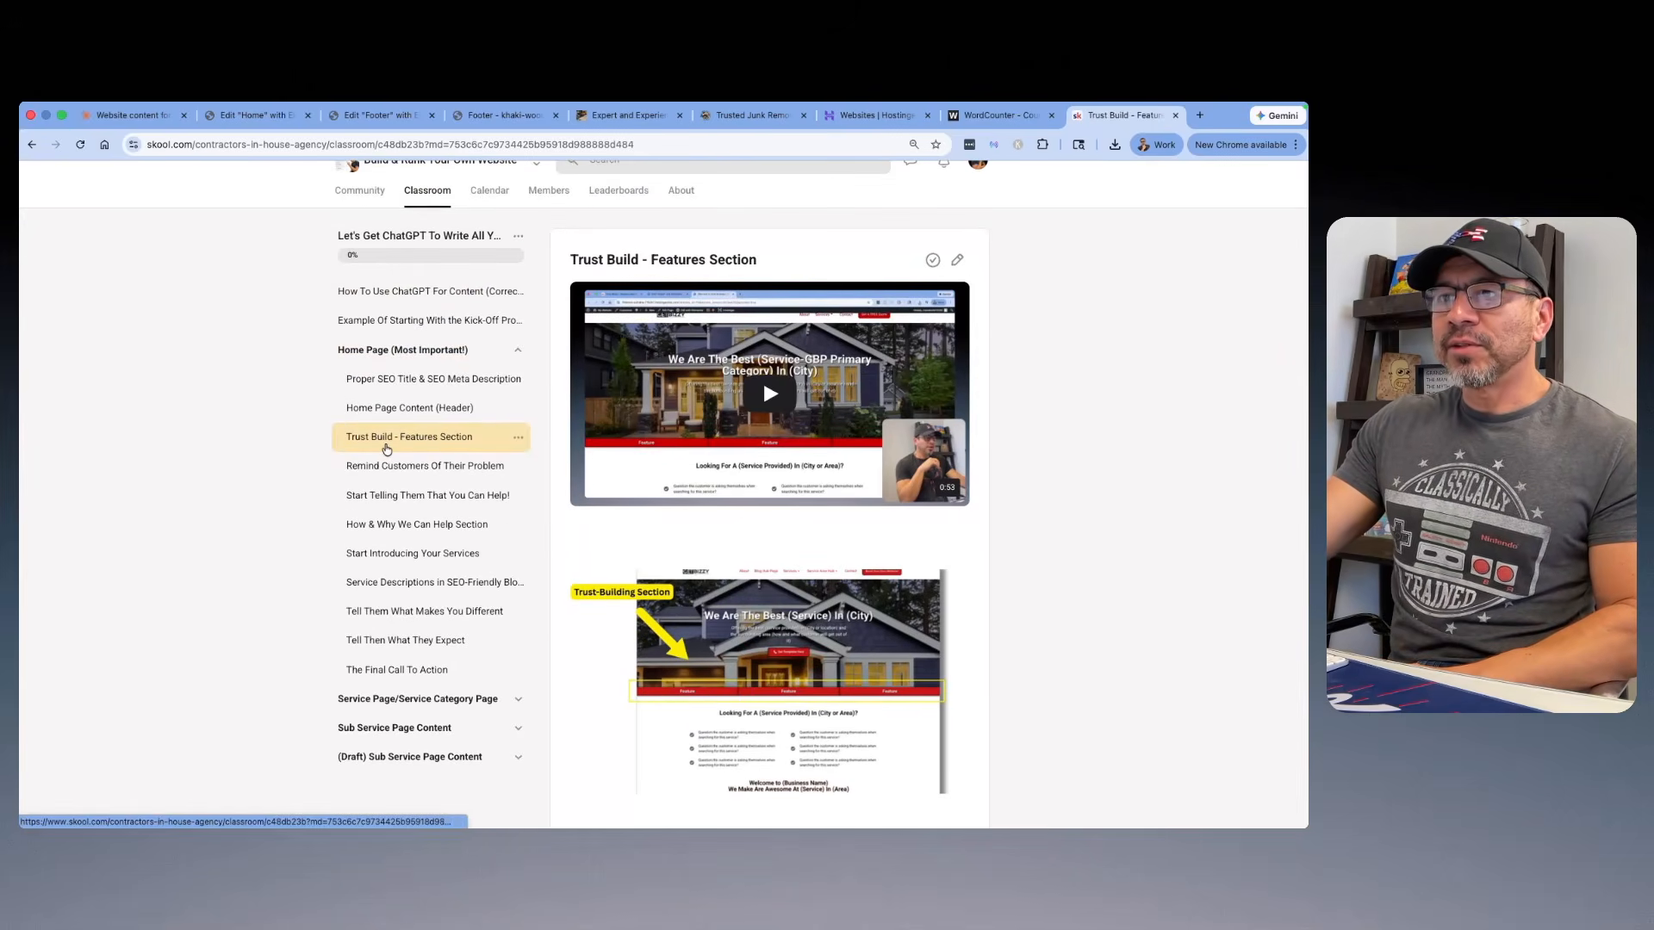
{"action": "scroll", "coordinate": [628, 436], "scroll_direction": "down", "scroll_amount": 3}
{"action": "left_click", "coordinate": [752, 440]}
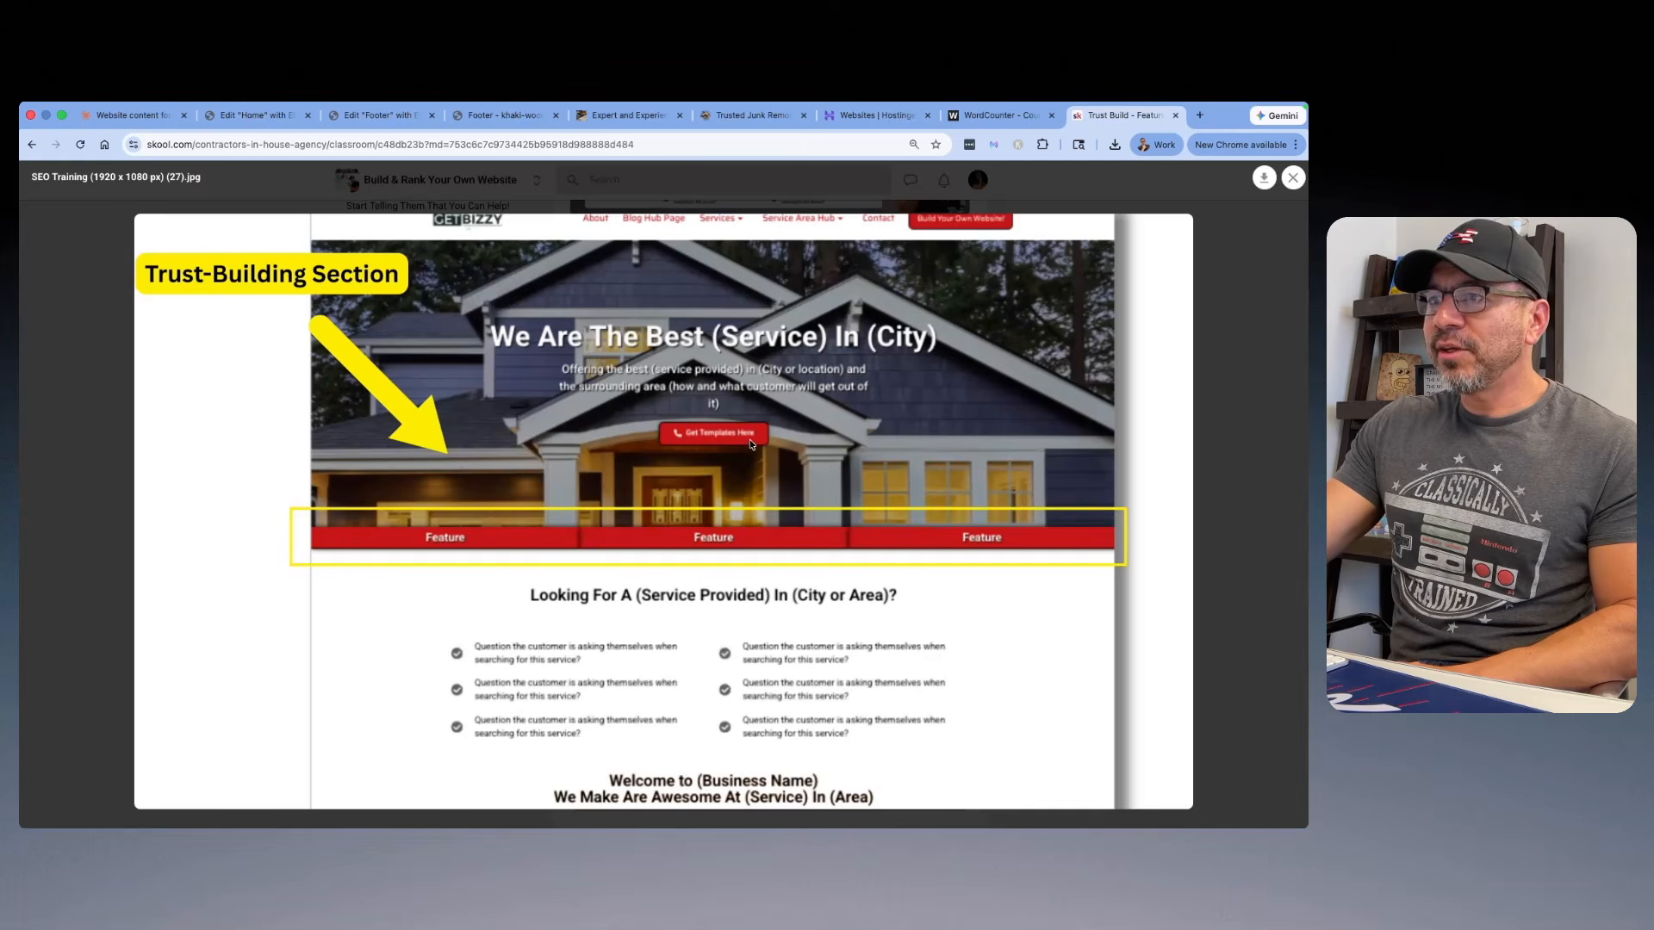
{"action": "left_click", "coordinate": [1293, 177]}
{"action": "scroll", "coordinate": [732, 517], "scroll_direction": "down", "scroll_amount": 1}
{"action": "left_click_drag", "start_coordinate": [694, 653], "coordinate": [576, 624]}
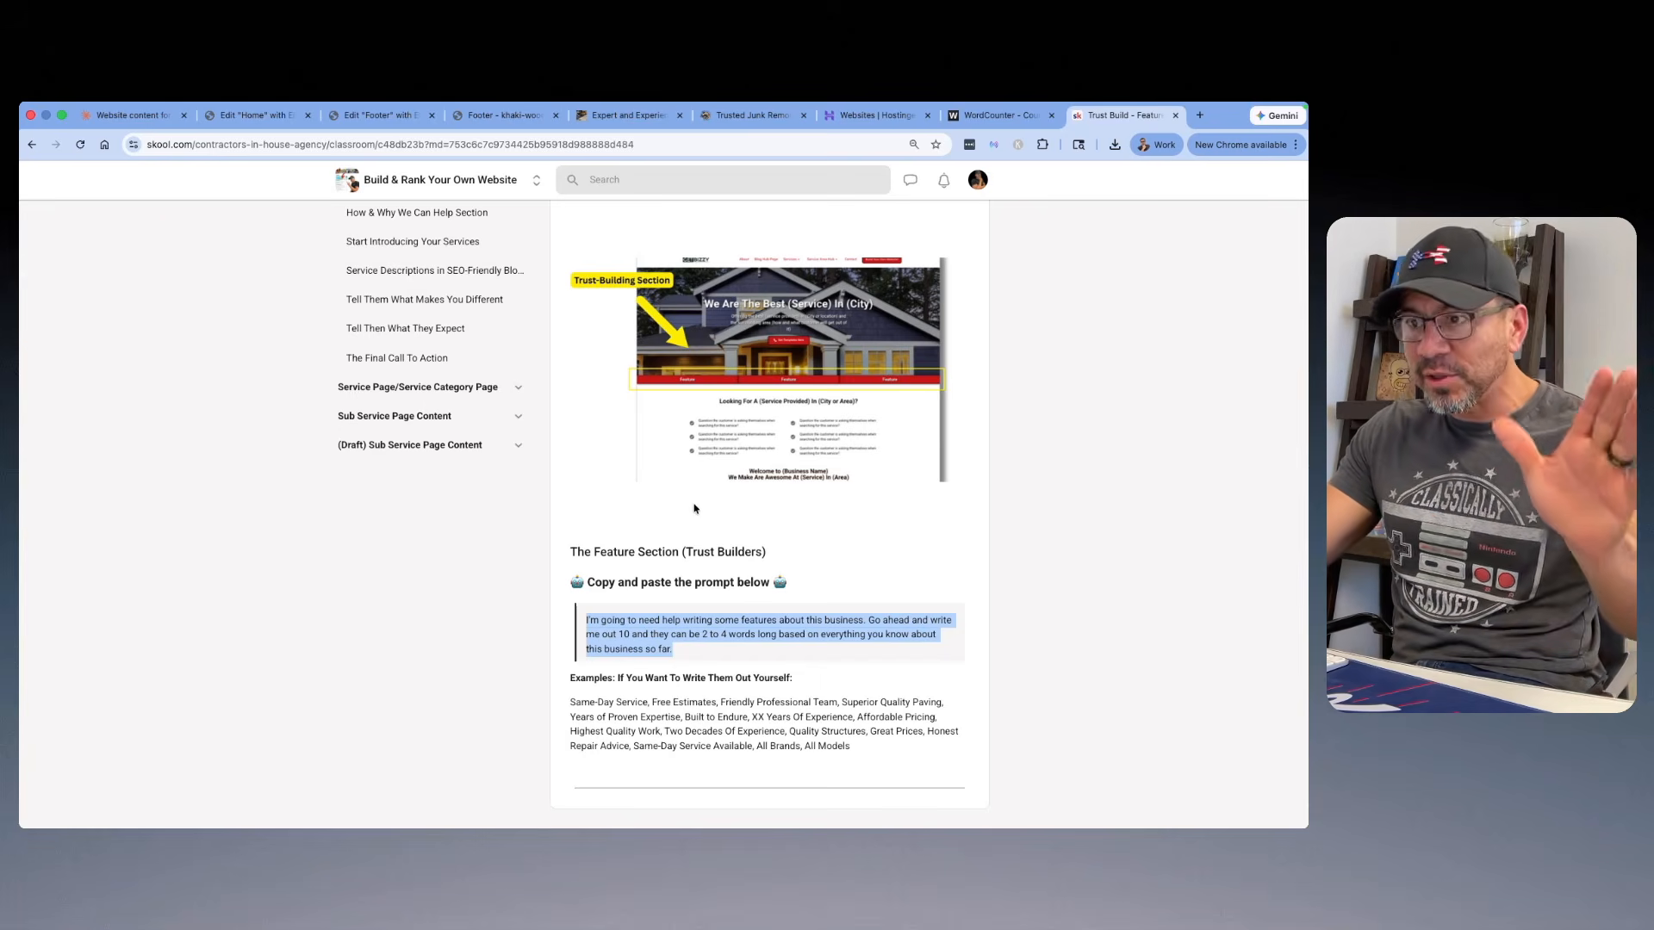
Step: Switch to the Claude chat, find the list of ten business features and copy "Locally Owned & Operated"
{"action": "left_click", "coordinate": [129, 114]}
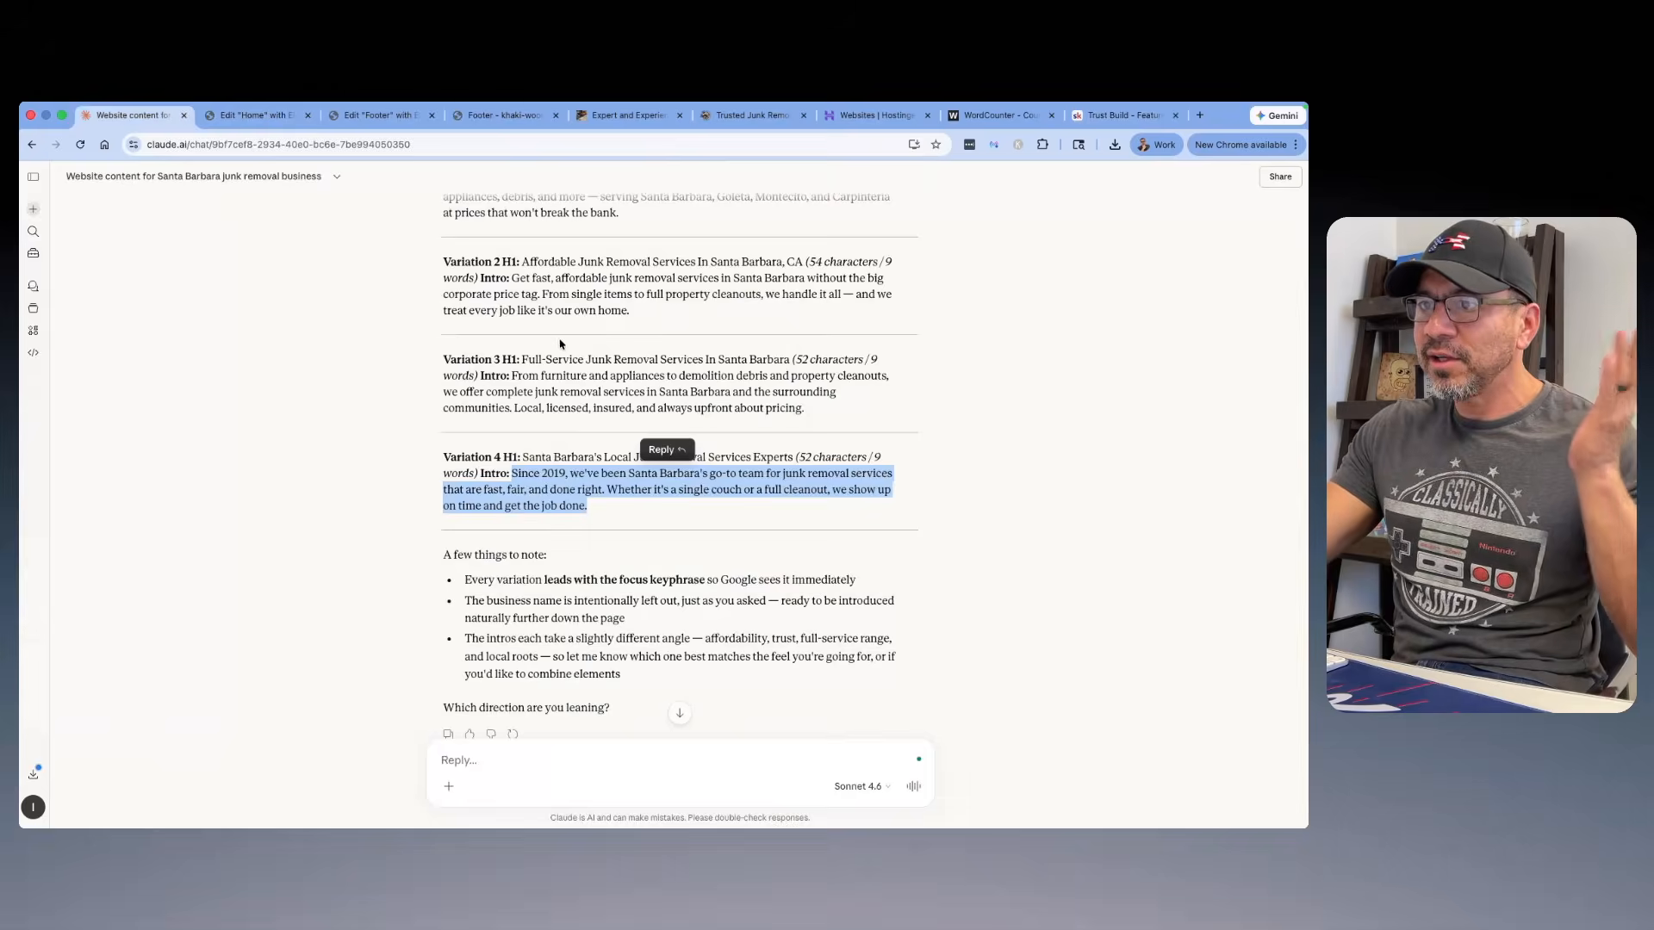
{"action": "scroll", "coordinate": [517, 388], "scroll_direction": "down", "scroll_amount": 3}
{"action": "scroll", "coordinate": [517, 387], "scroll_direction": "down", "scroll_amount": 3}
{"action": "left_click_drag", "start_coordinate": [704, 371], "coordinate": [538, 343]}
{"action": "scroll", "coordinate": [482, 413], "scroll_direction": "down", "scroll_amount": 2}
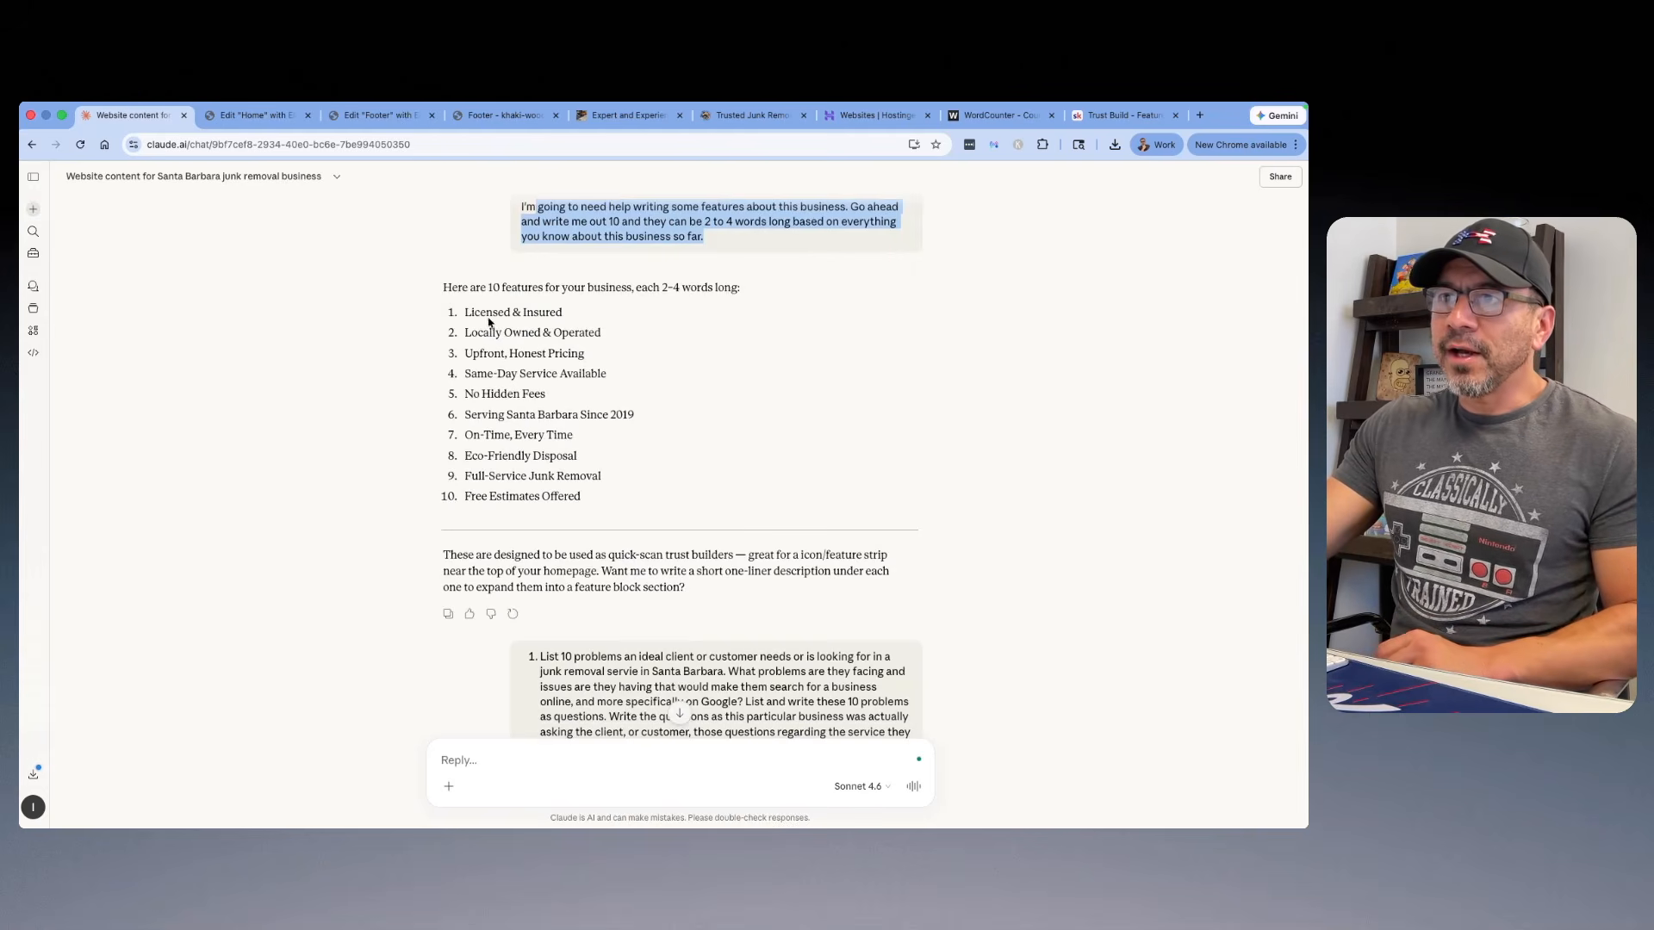
{"action": "left_click_drag", "start_coordinate": [607, 338], "coordinate": [466, 336]}
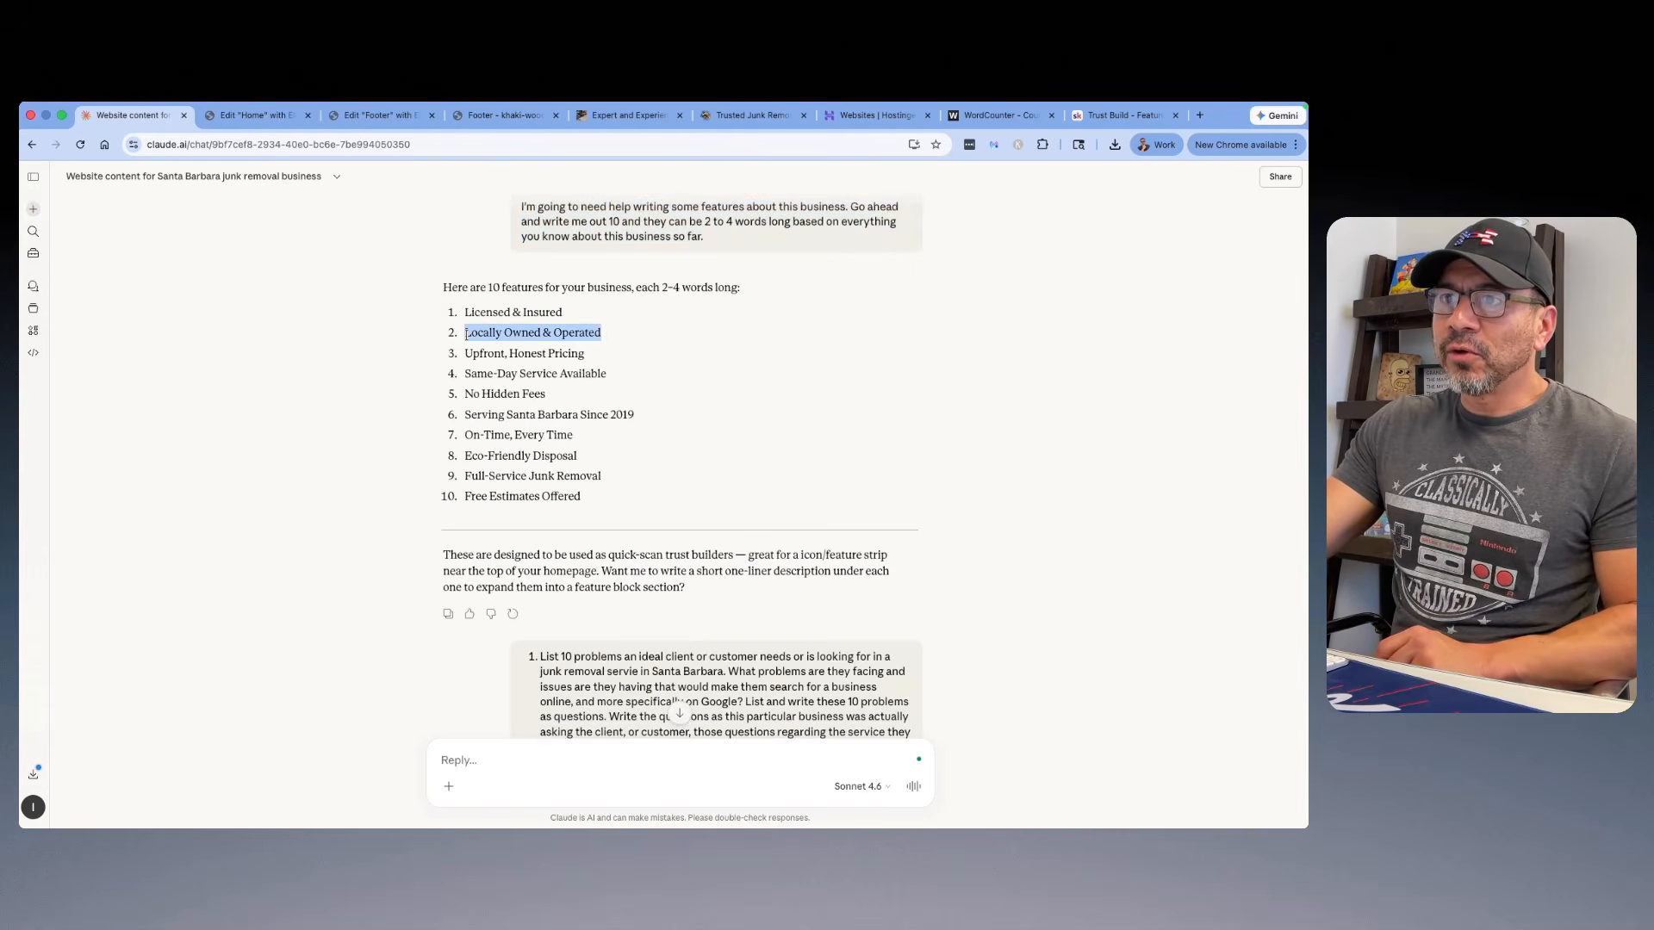
{"action": "right_click", "coordinate": [473, 333]}
{"action": "left_click", "coordinate": [487, 366]}
Step: Replace the first feature heading under the Home page hero with "Locally Owned & Operated"
{"action": "left_click", "coordinate": [244, 117]}
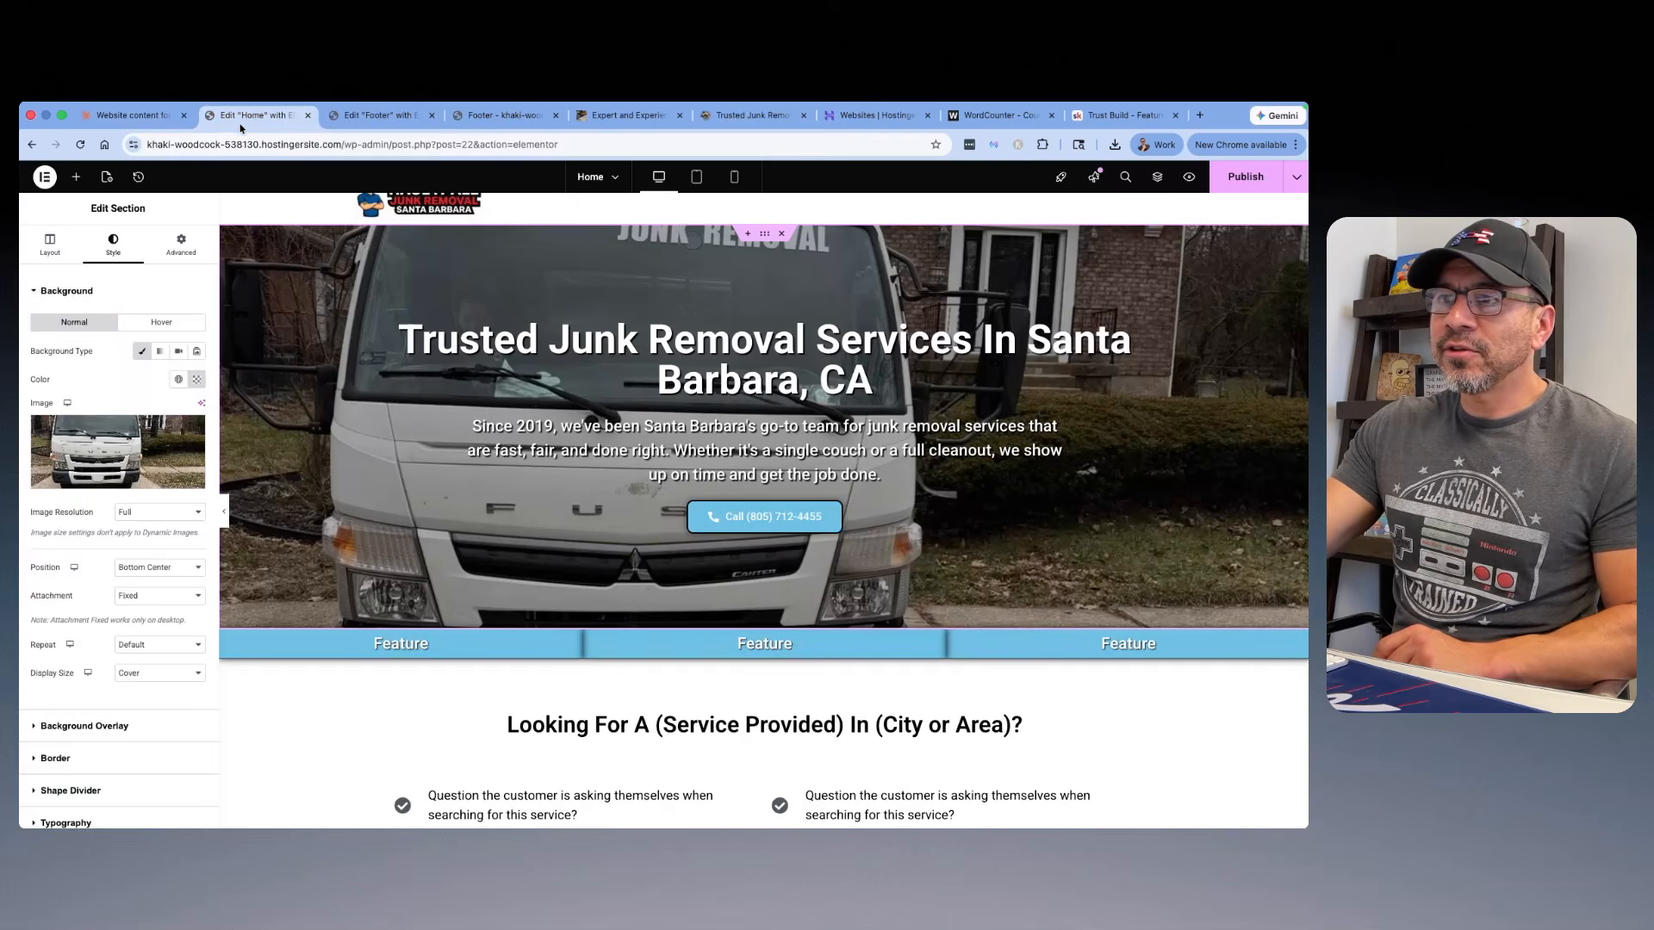
{"action": "left_click", "coordinate": [385, 633]}
{"action": "double_click", "coordinate": [44, 337]}
{"action": "right_click", "coordinate": [44, 337]}
{"action": "left_click", "coordinate": [77, 471]}
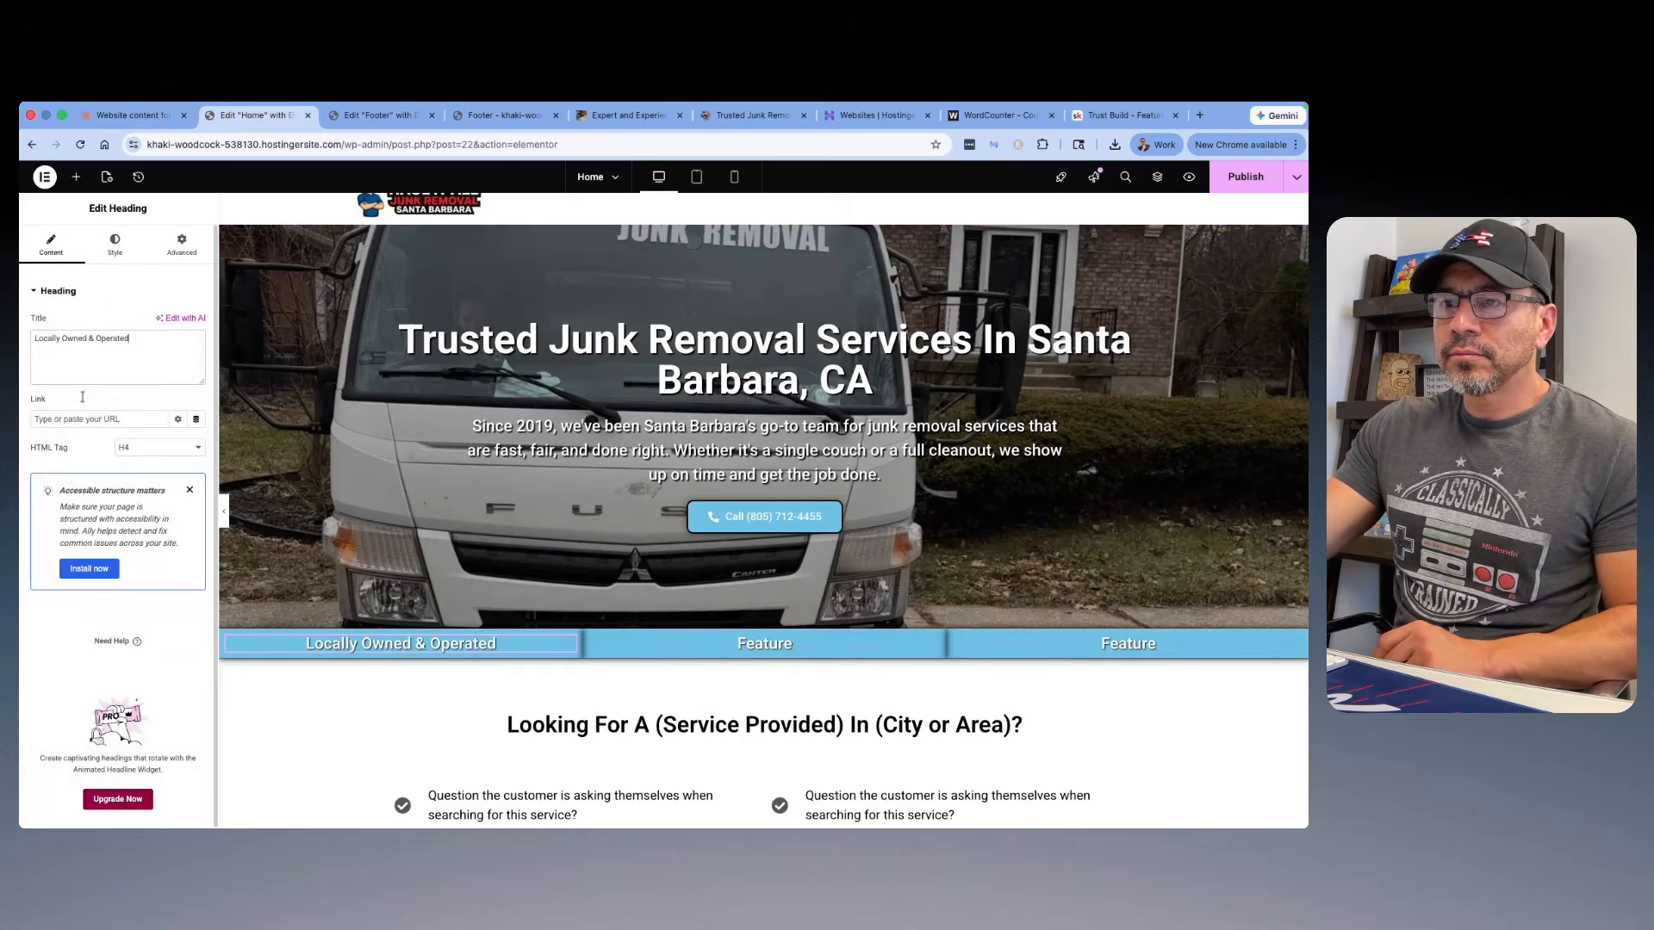
Step: Copy "On-Time, Every Time" from the Claude feature list and use it to replace the Home page's second feature heading
{"action": "left_click", "coordinate": [130, 115]}
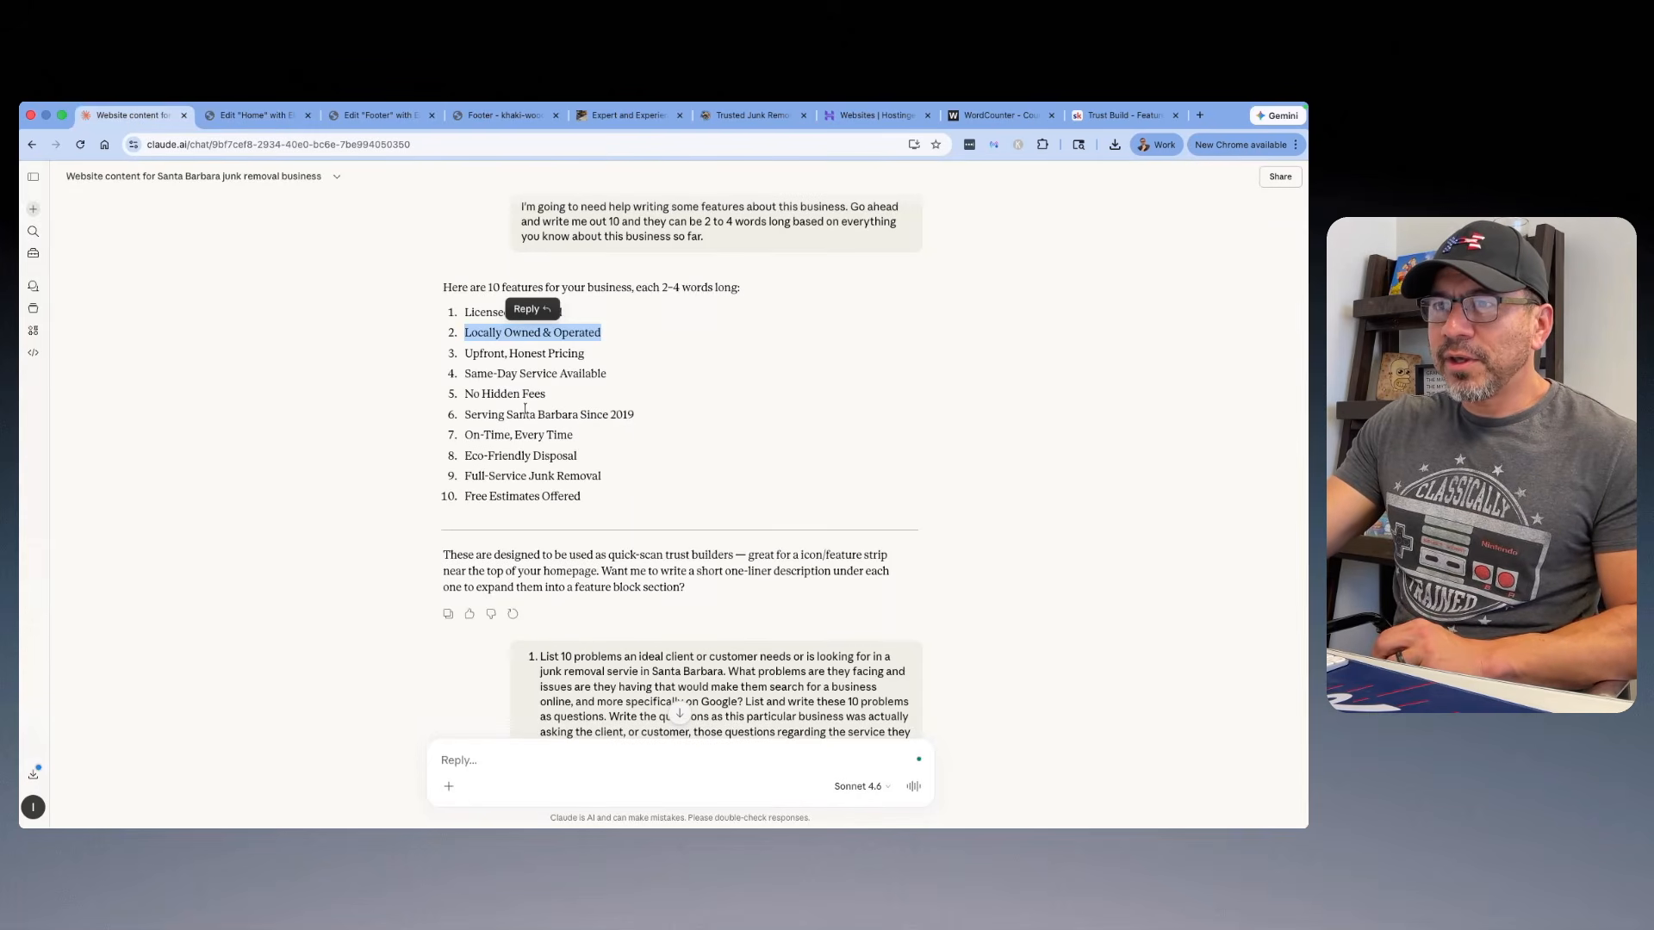
{"action": "scroll", "coordinate": [493, 425], "scroll_direction": "down", "scroll_amount": 2}
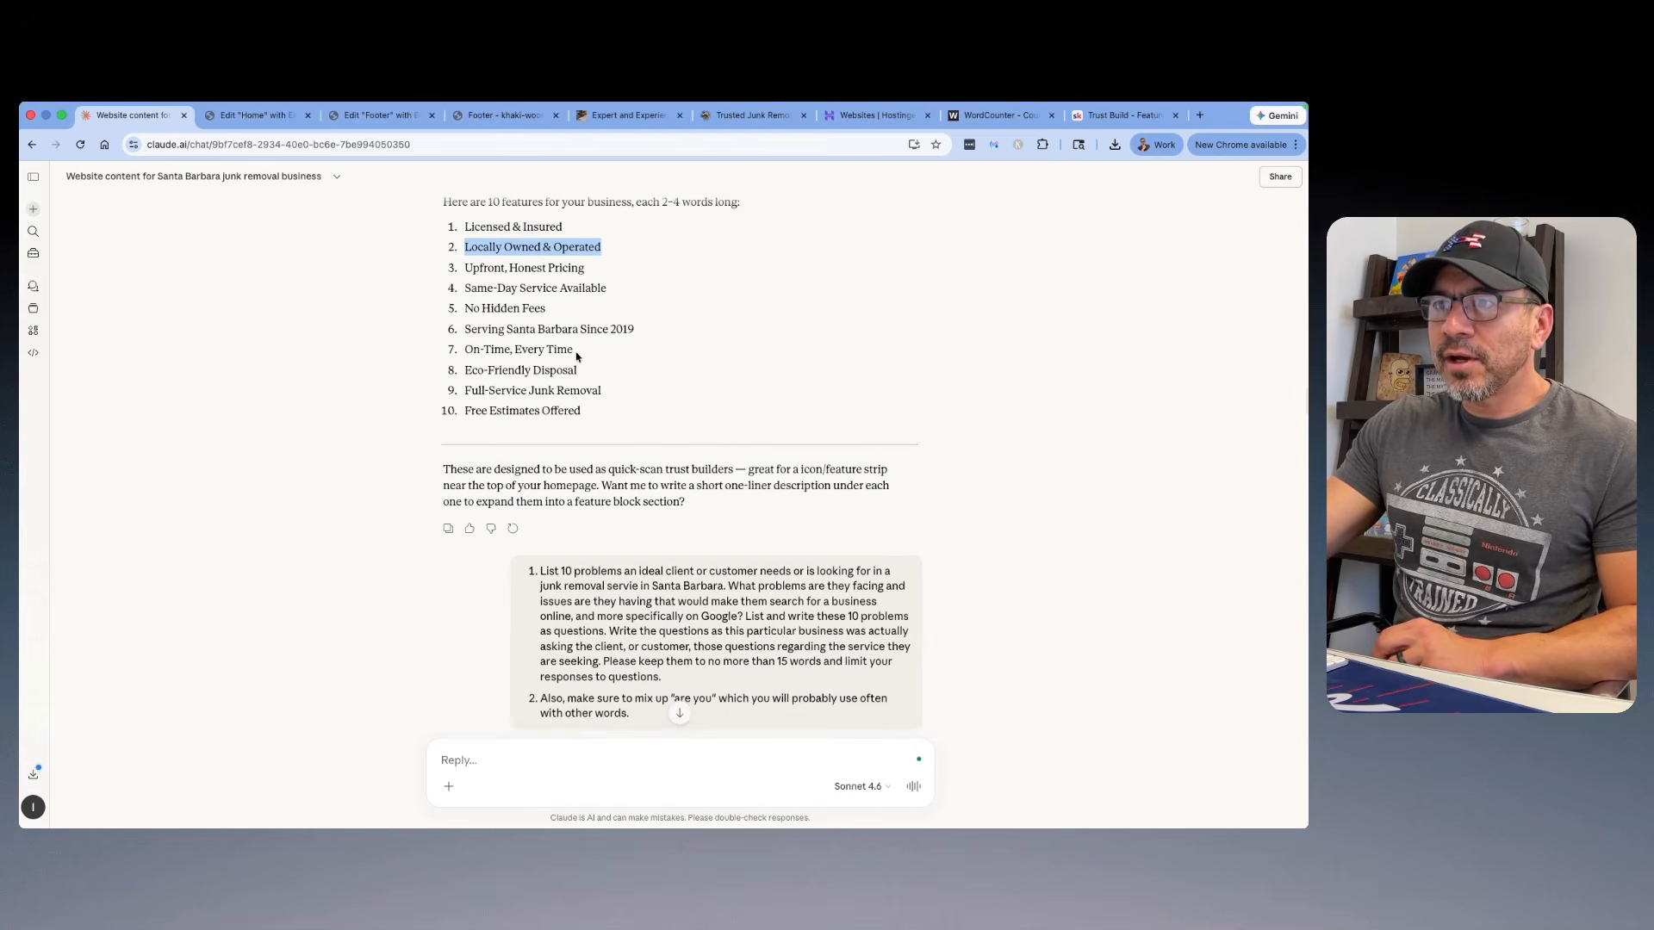
{"action": "left_click_drag", "start_coordinate": [575, 352], "coordinate": [460, 359]}
{"action": "right_click", "coordinate": [477, 350]}
{"action": "left_click", "coordinate": [489, 383]}
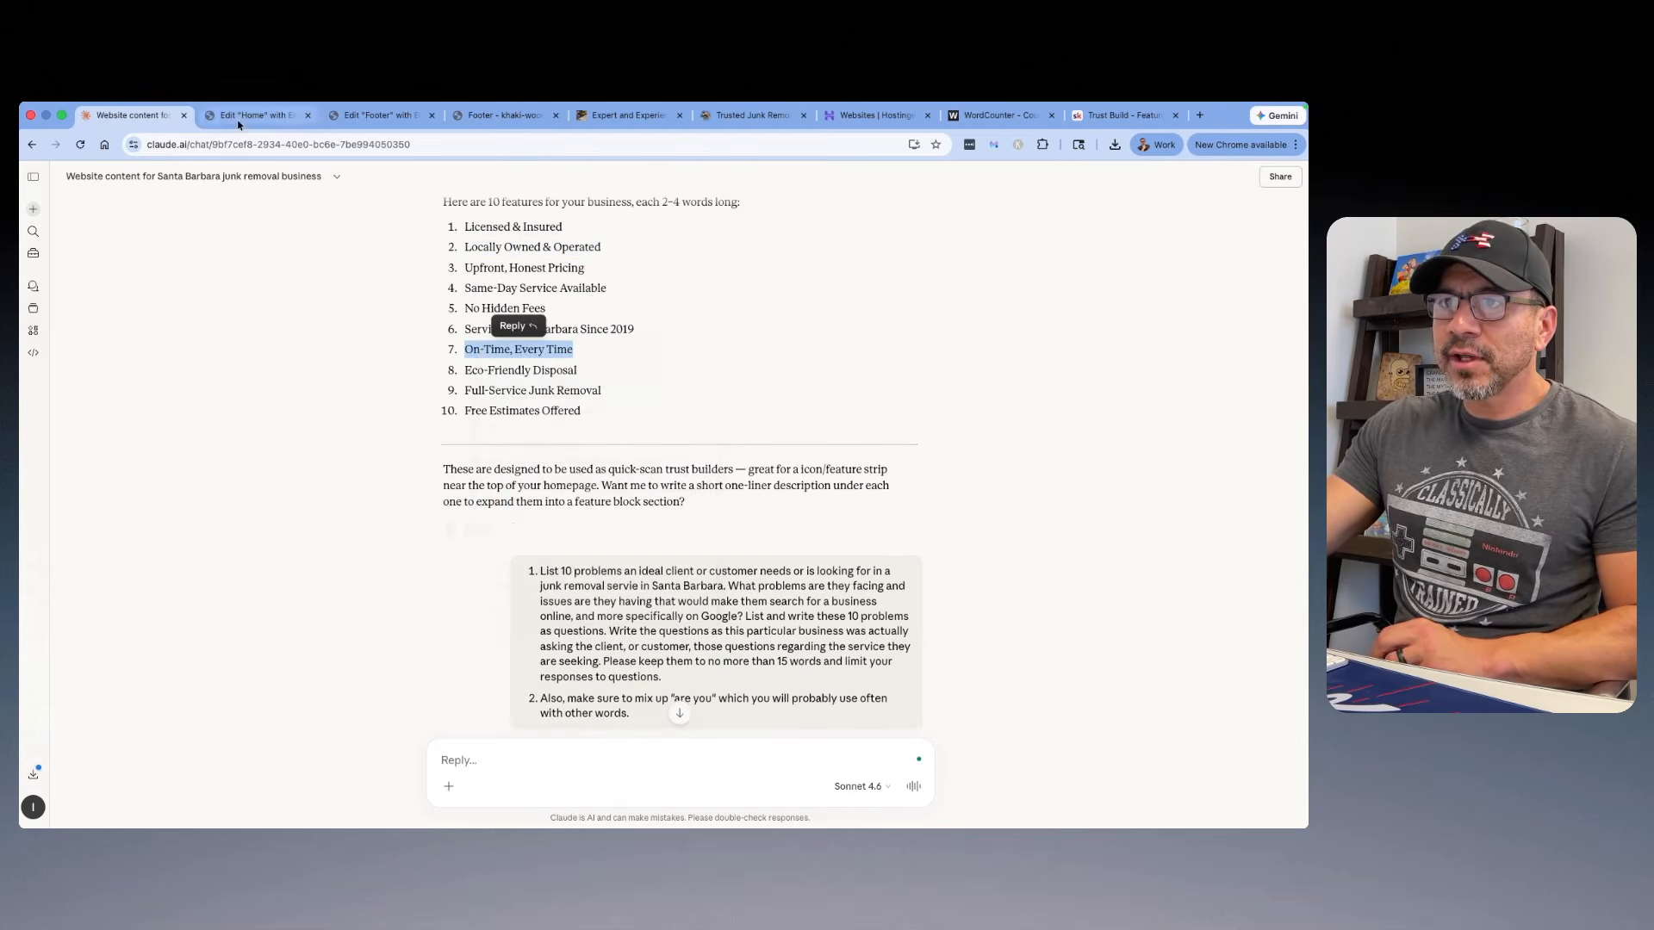
{"action": "left_click", "coordinate": [254, 115]}
{"action": "left_click", "coordinate": [765, 644]}
{"action": "double_click", "coordinate": [48, 338]}
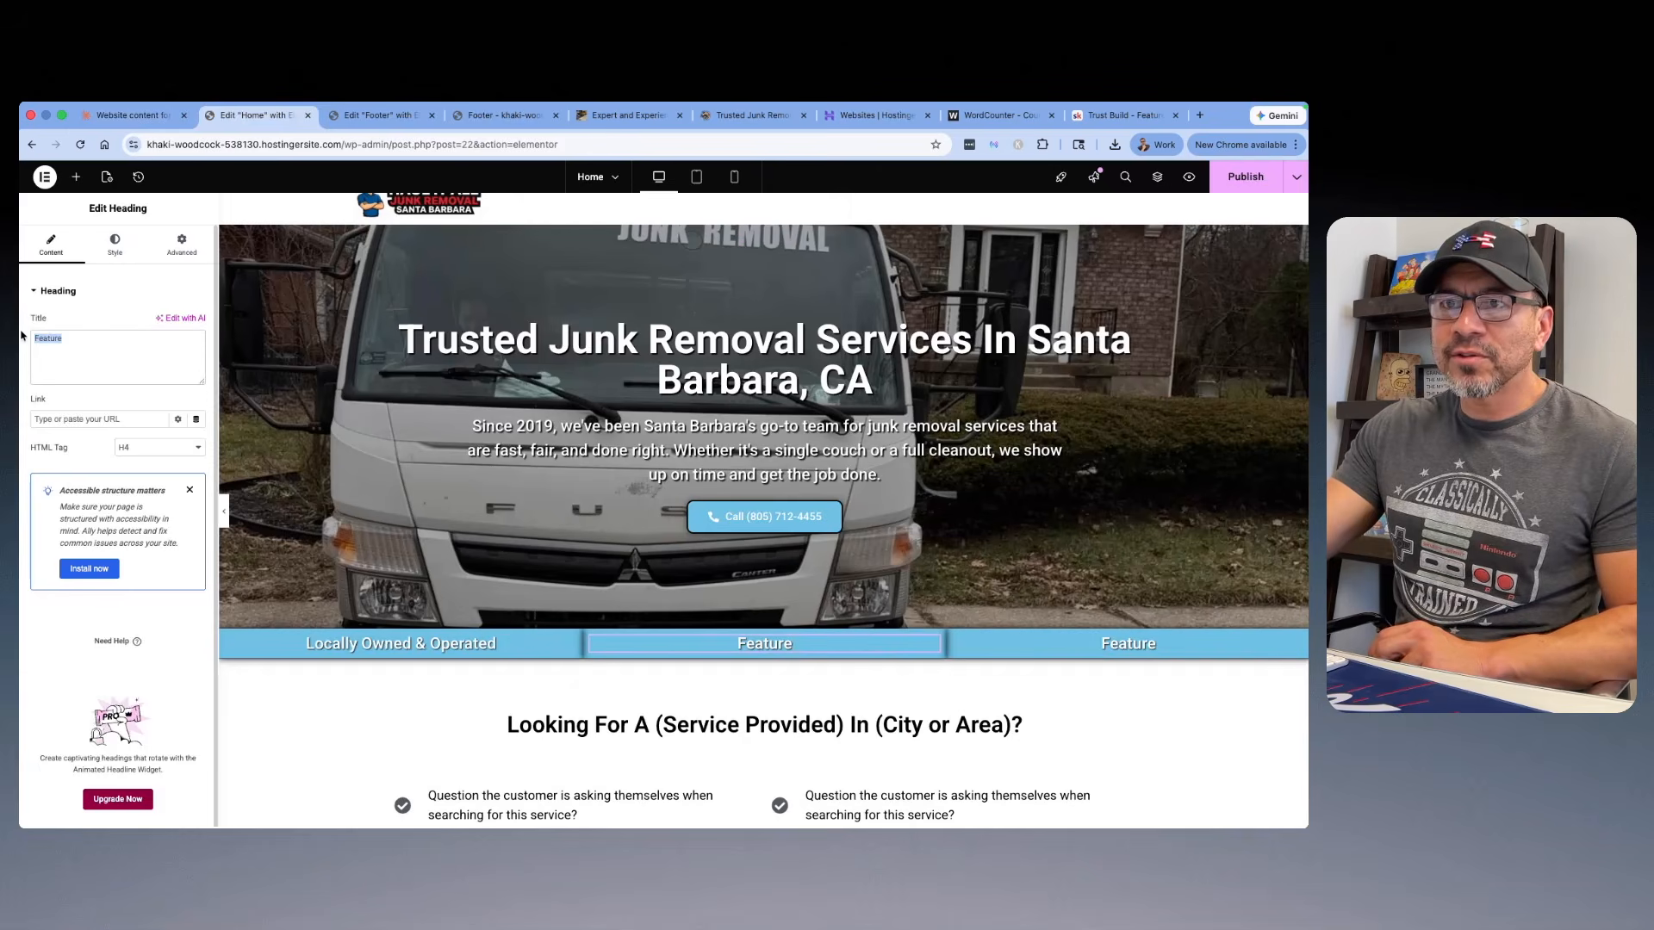
{"action": "right_click", "coordinate": [49, 336]}
{"action": "left_click", "coordinate": [73, 471]}
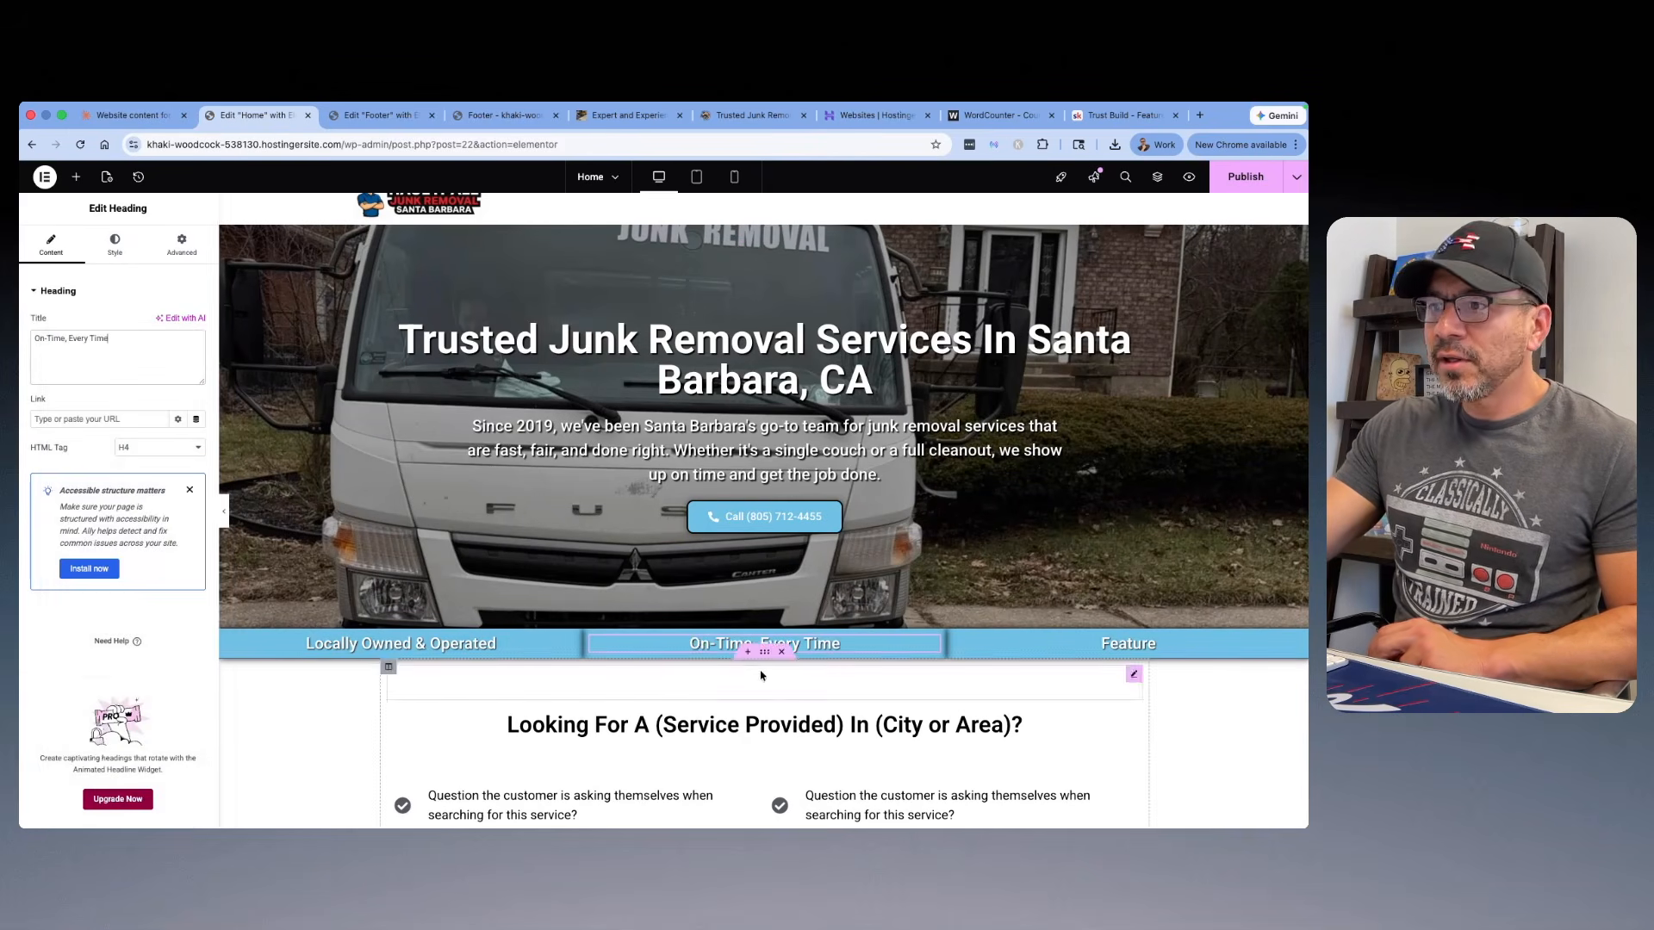
Step: Copy "Eco-Friendly Disposal" from the Claude feature list and use it to replace the Home page's third feature heading
{"action": "left_click", "coordinate": [129, 114]}
{"action": "scroll", "coordinate": [495, 361], "scroll_direction": "down", "scroll_amount": 2}
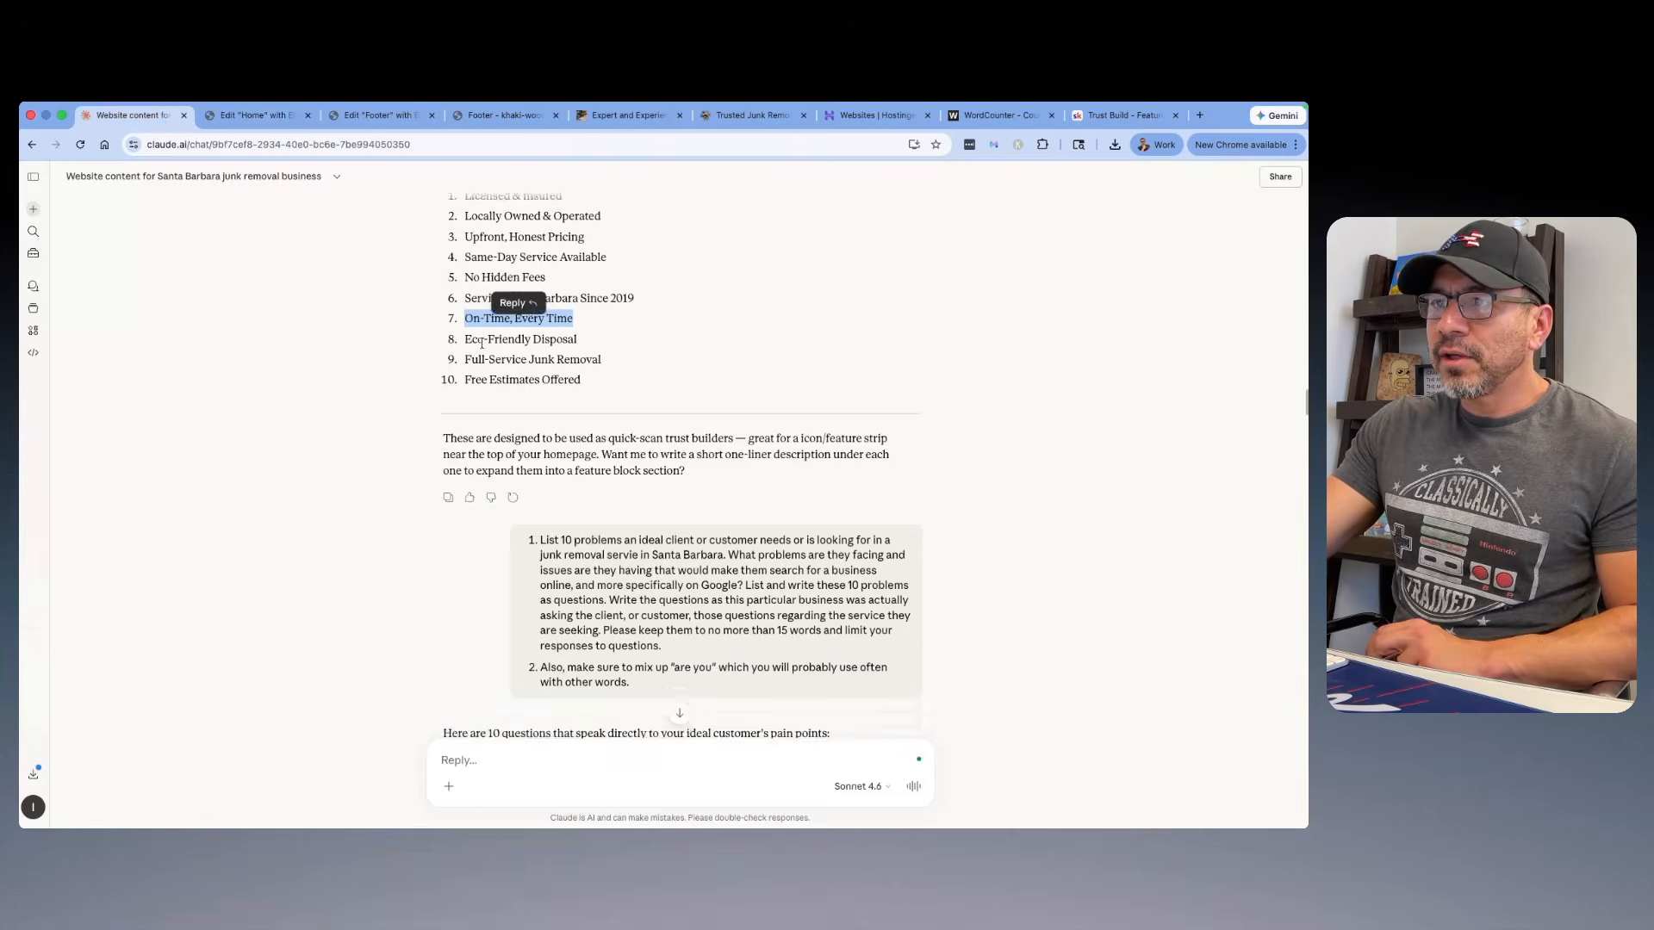
{"action": "scroll", "coordinate": [496, 361], "scroll_direction": "up", "scroll_amount": 2}
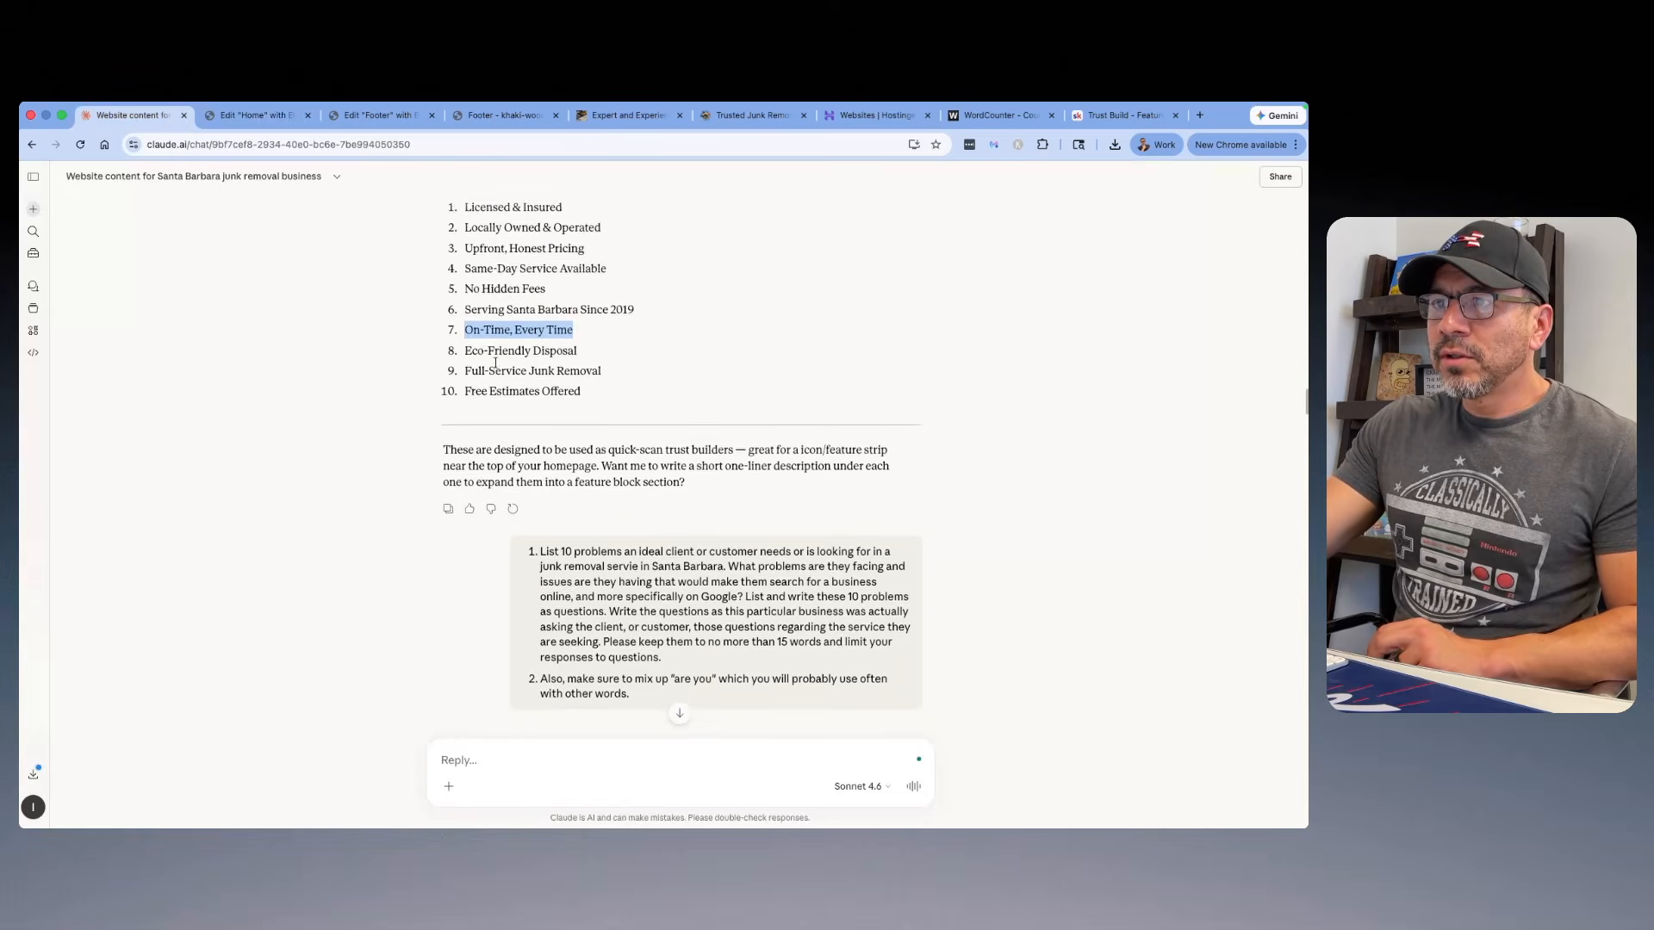
{"action": "left_click_drag", "start_coordinate": [593, 371], "coordinate": [469, 366]}
{"action": "right_click", "coordinate": [483, 363]}
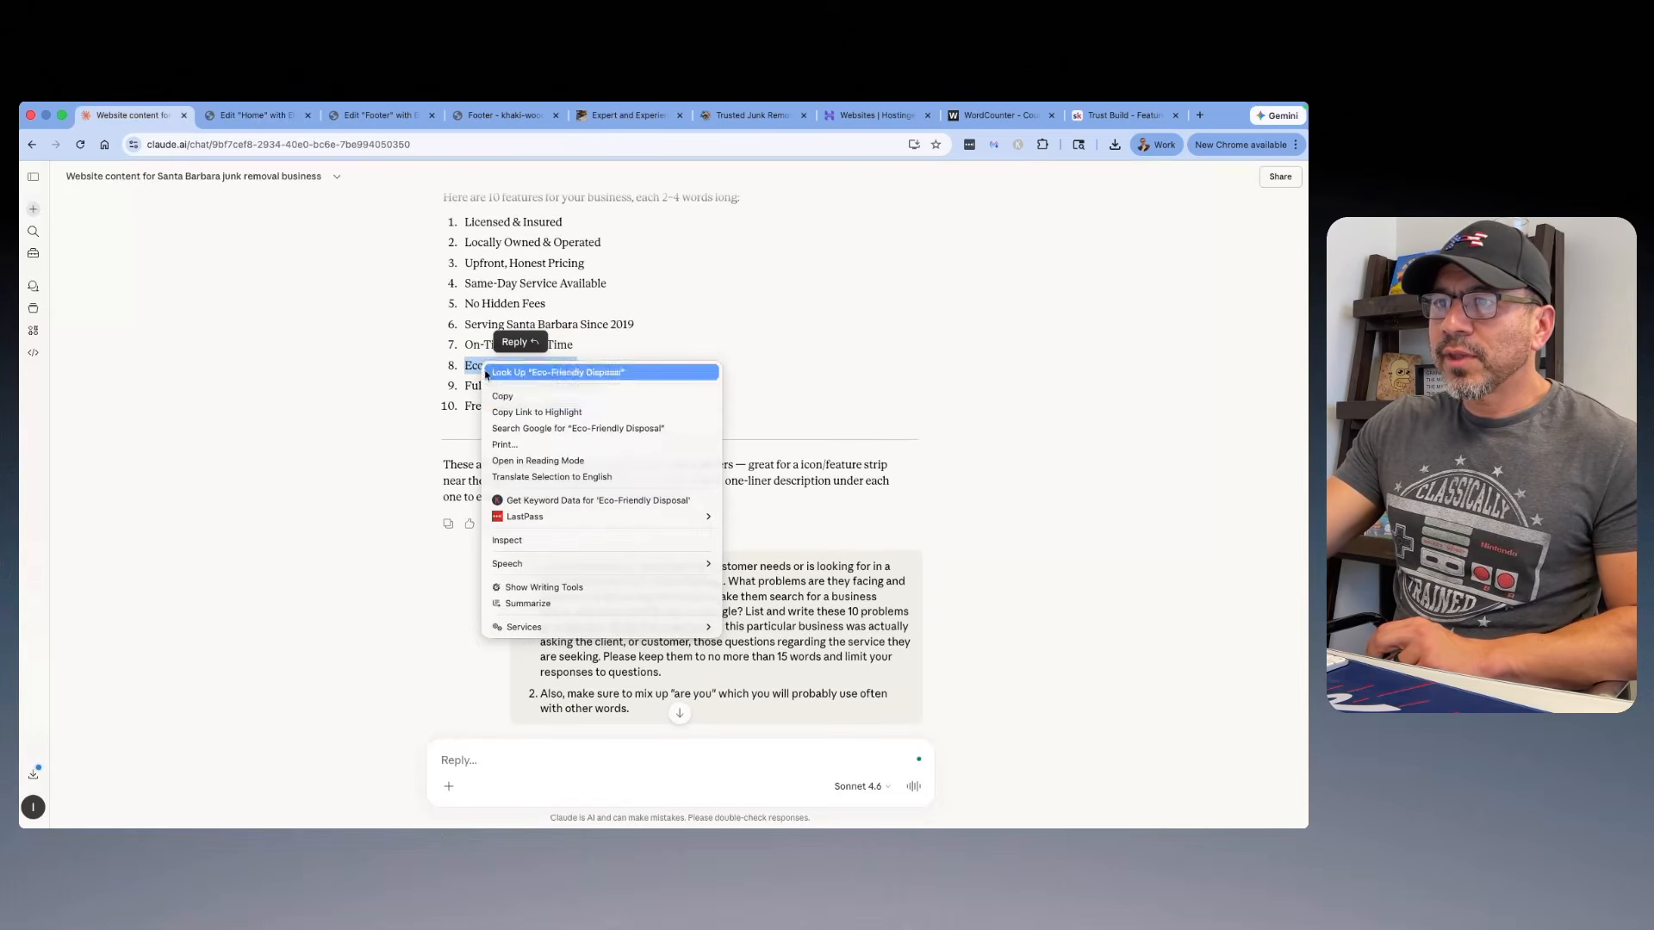
{"action": "left_click", "coordinate": [502, 398]}
{"action": "left_click", "coordinate": [254, 114]}
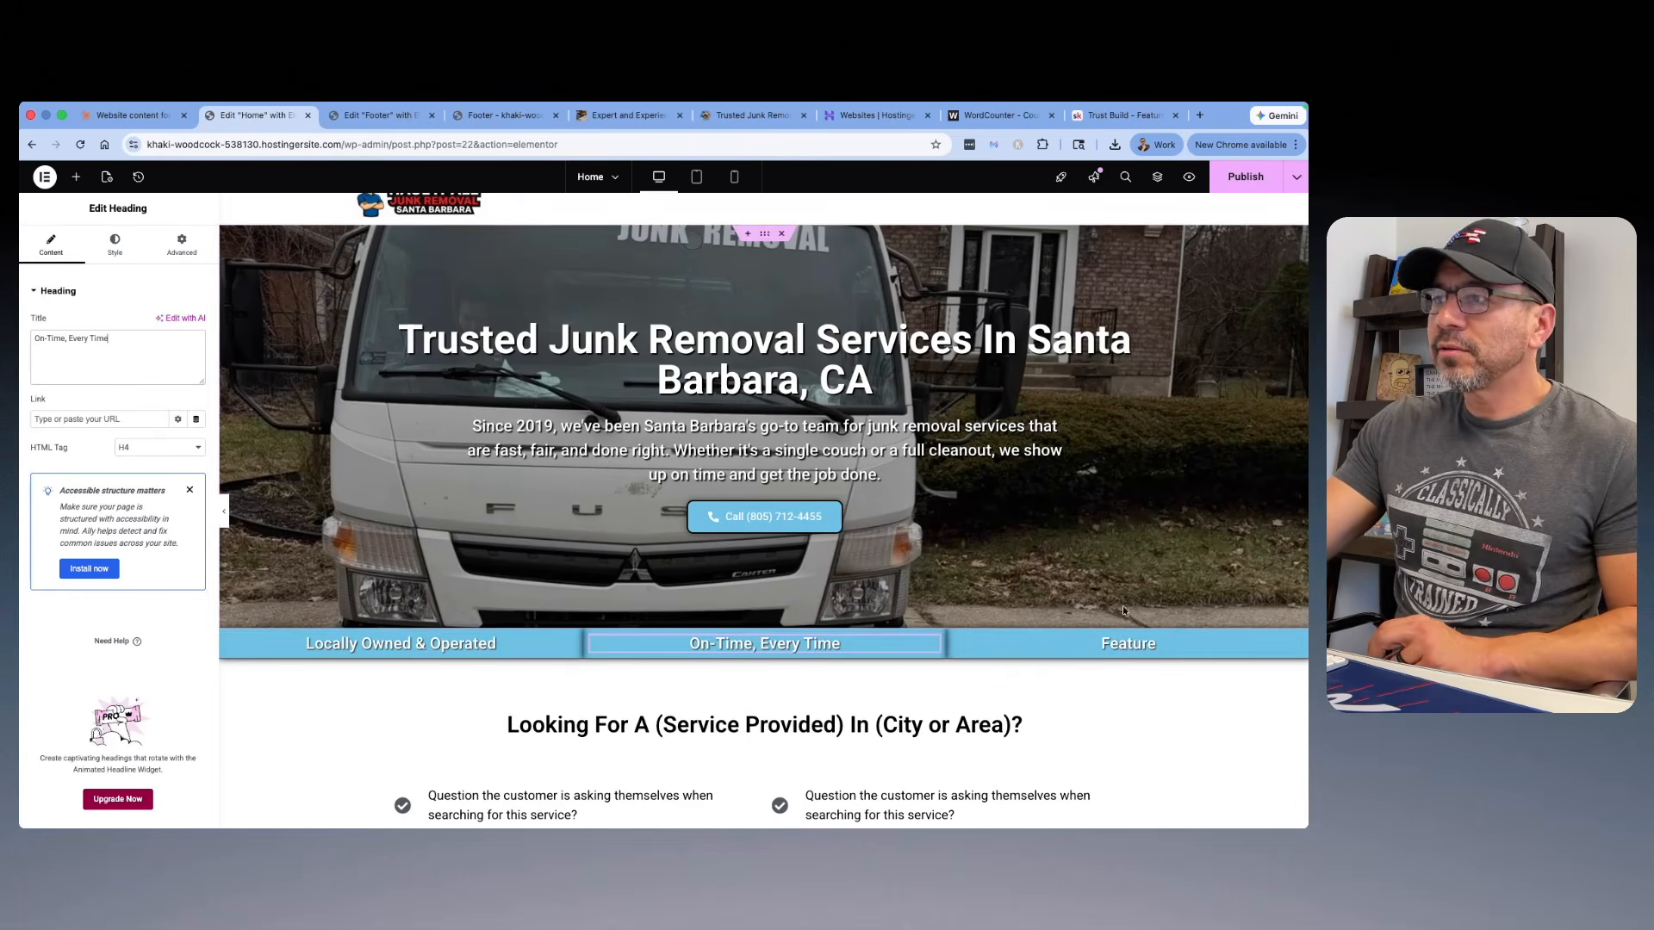
{"action": "left_click", "coordinate": [1129, 643]}
{"action": "double_click", "coordinate": [47, 338]}
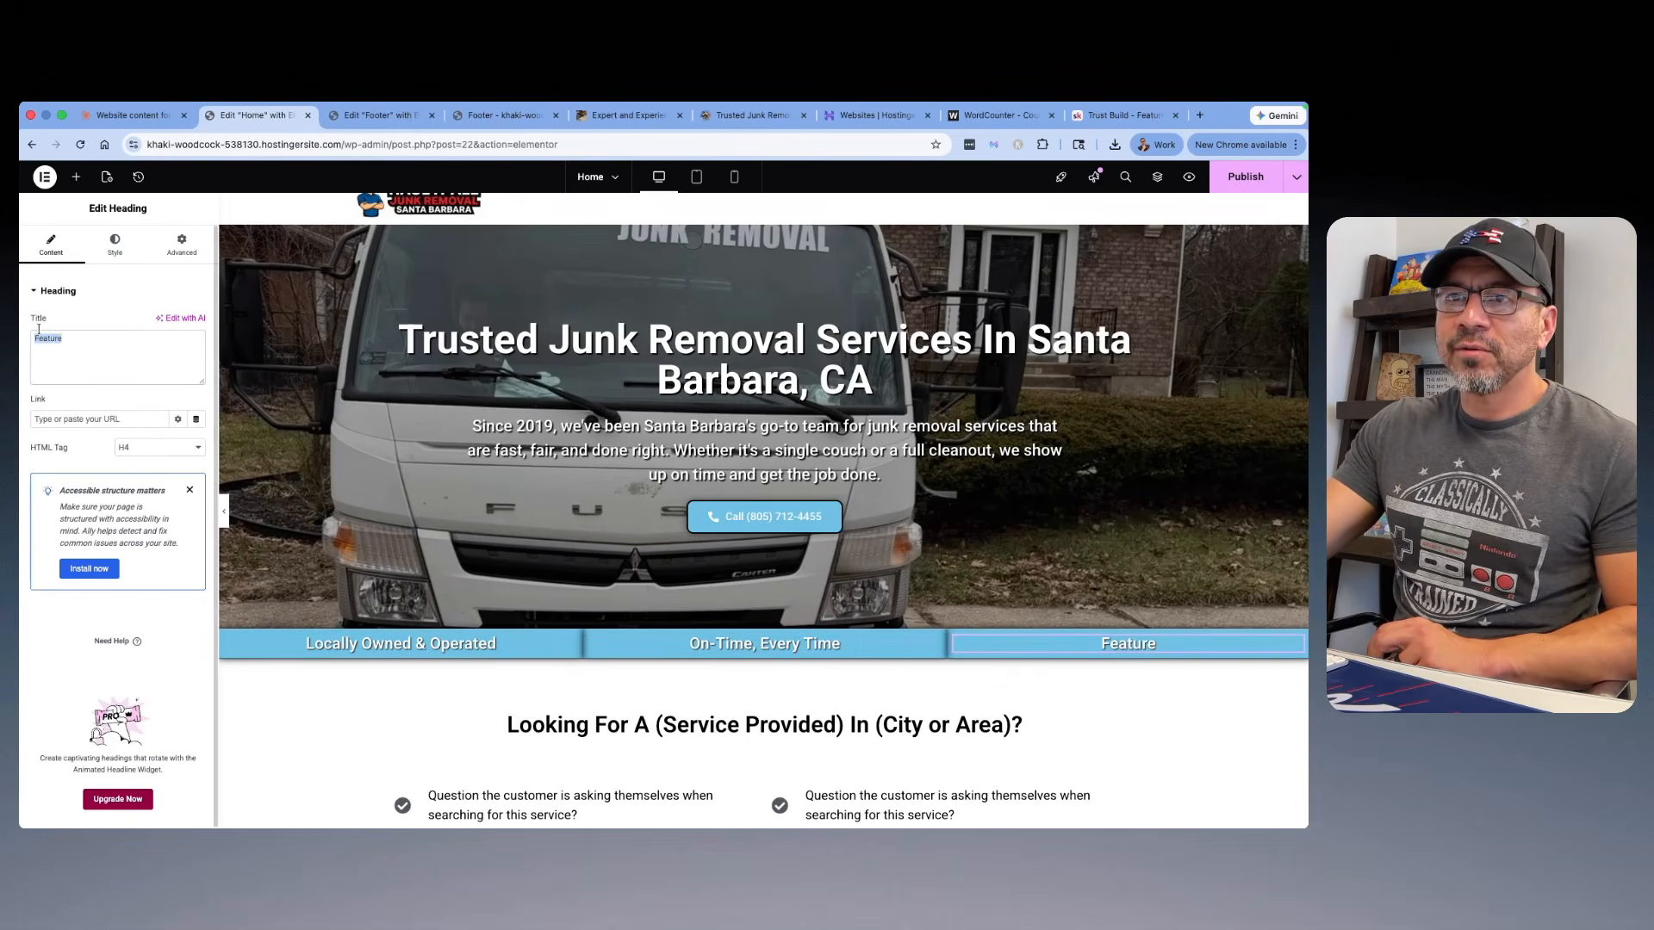
{"action": "right_click", "coordinate": [47, 338]}
{"action": "left_click", "coordinate": [62, 471]}
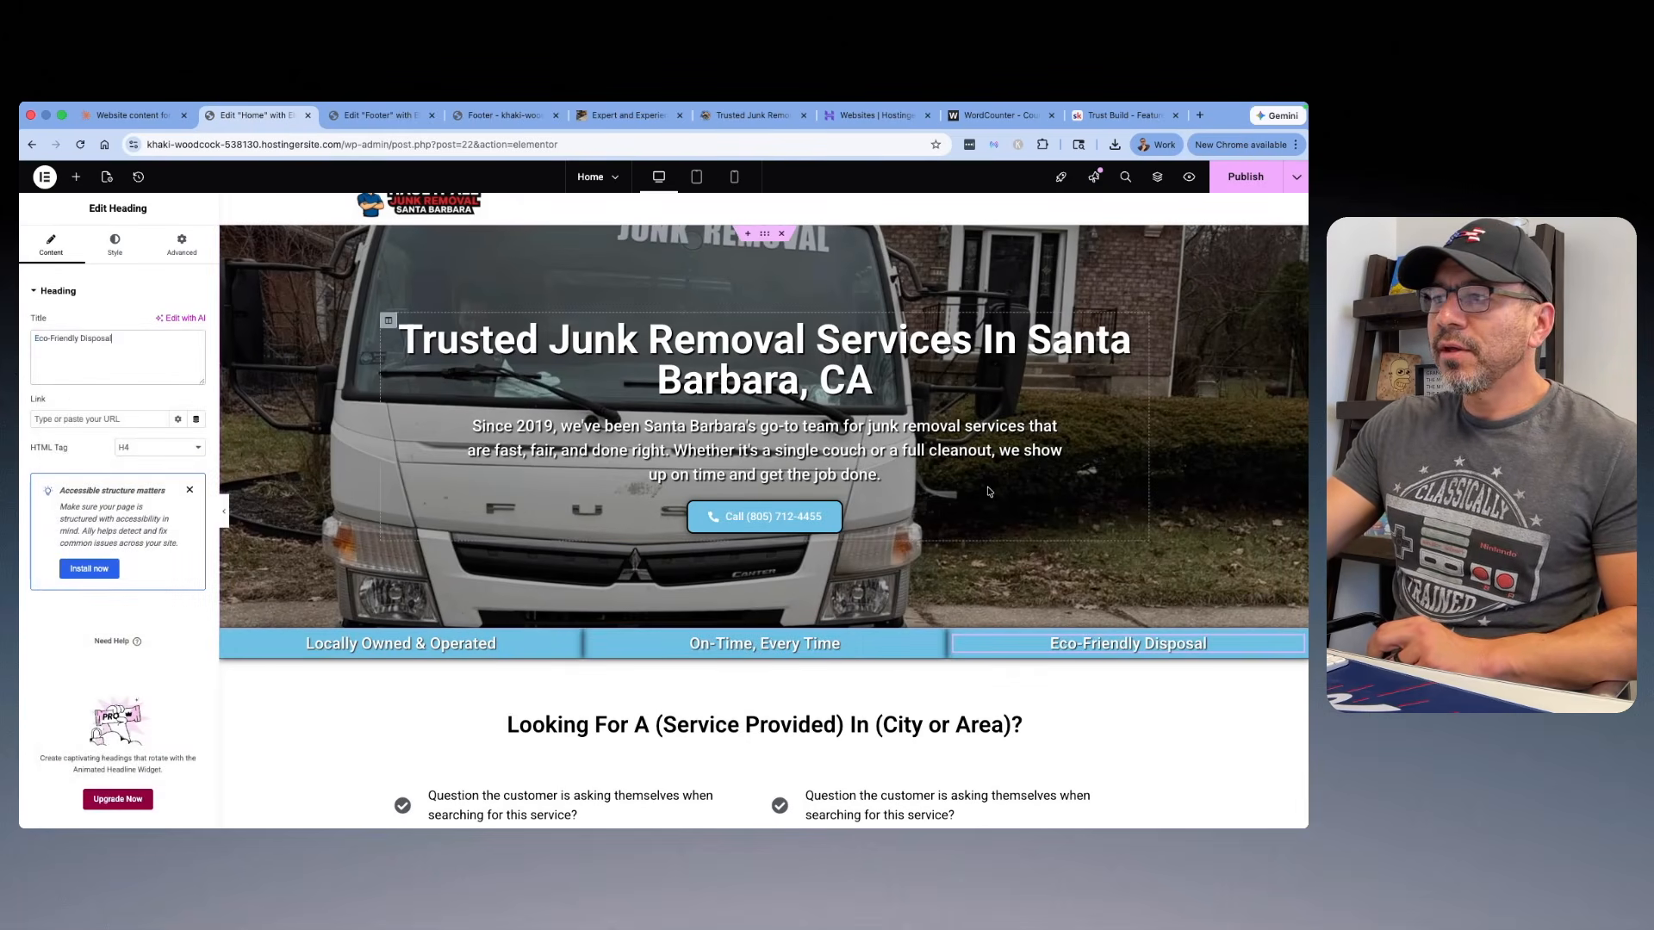
Step: View the section below the Home page's feature strip and open the Remind Customers Of Their Problem lesson in the Skool classroom
{"action": "scroll", "coordinate": [892, 482], "scroll_direction": "down", "scroll_amount": 3}
{"action": "scroll", "coordinate": [892, 483], "scroll_direction": "up", "scroll_amount": 3}
{"action": "scroll", "coordinate": [892, 482], "scroll_direction": "down", "scroll_amount": 3}
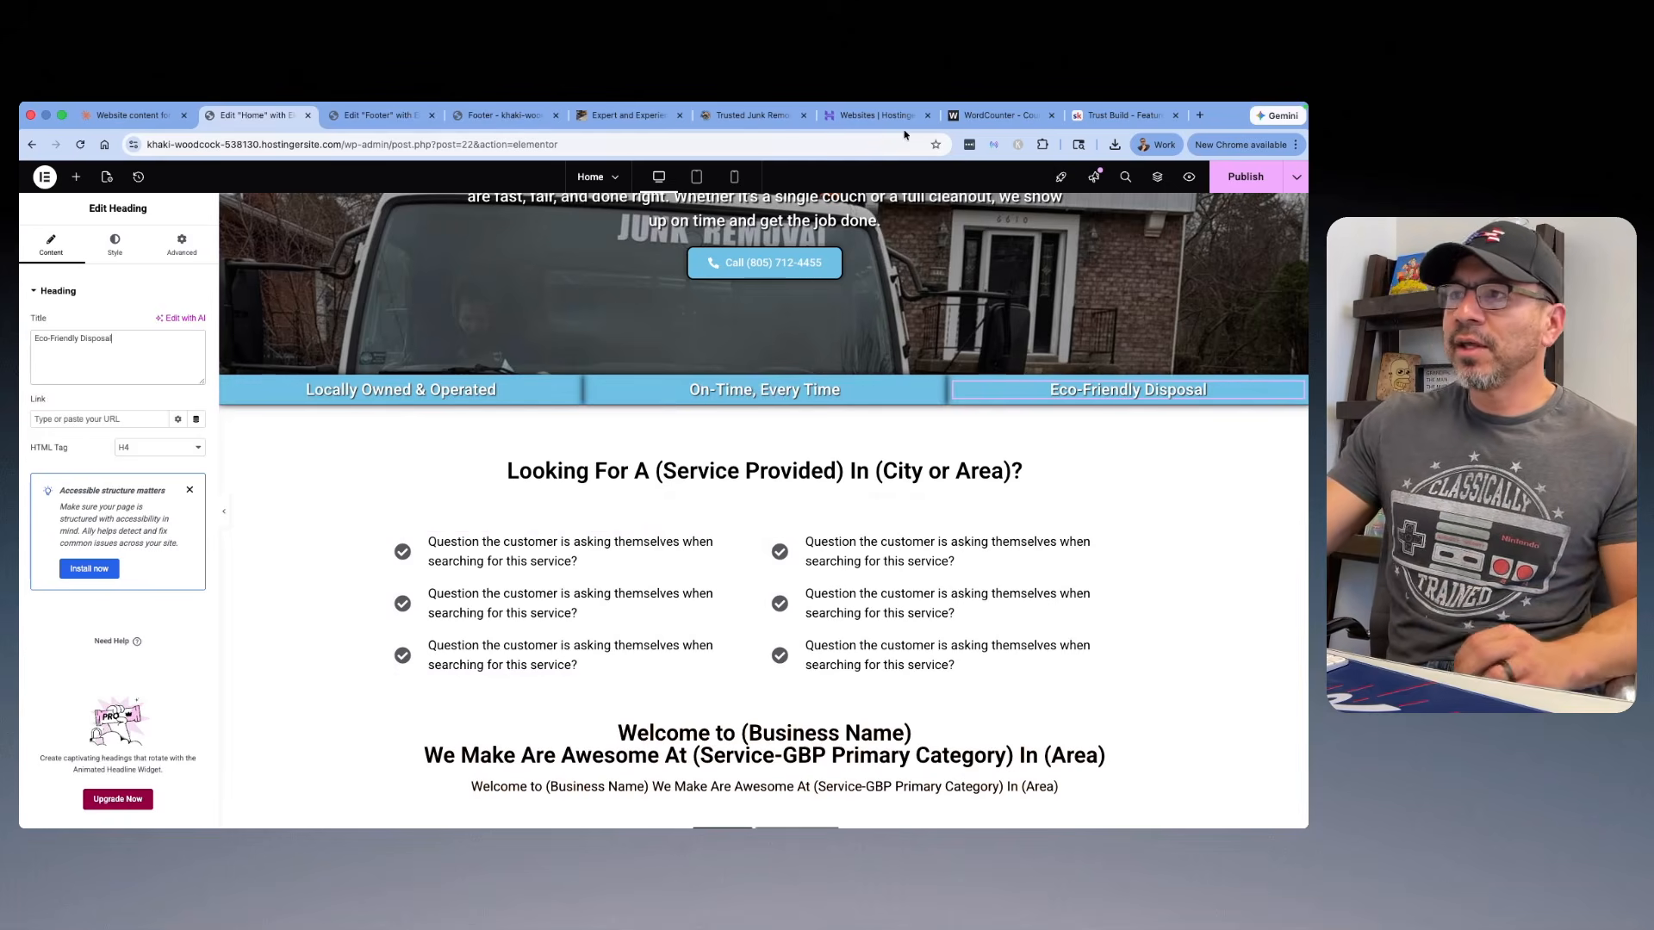
{"action": "left_click", "coordinate": [1120, 114]}
{"action": "scroll", "coordinate": [541, 393], "scroll_direction": "up", "scroll_amount": 10}
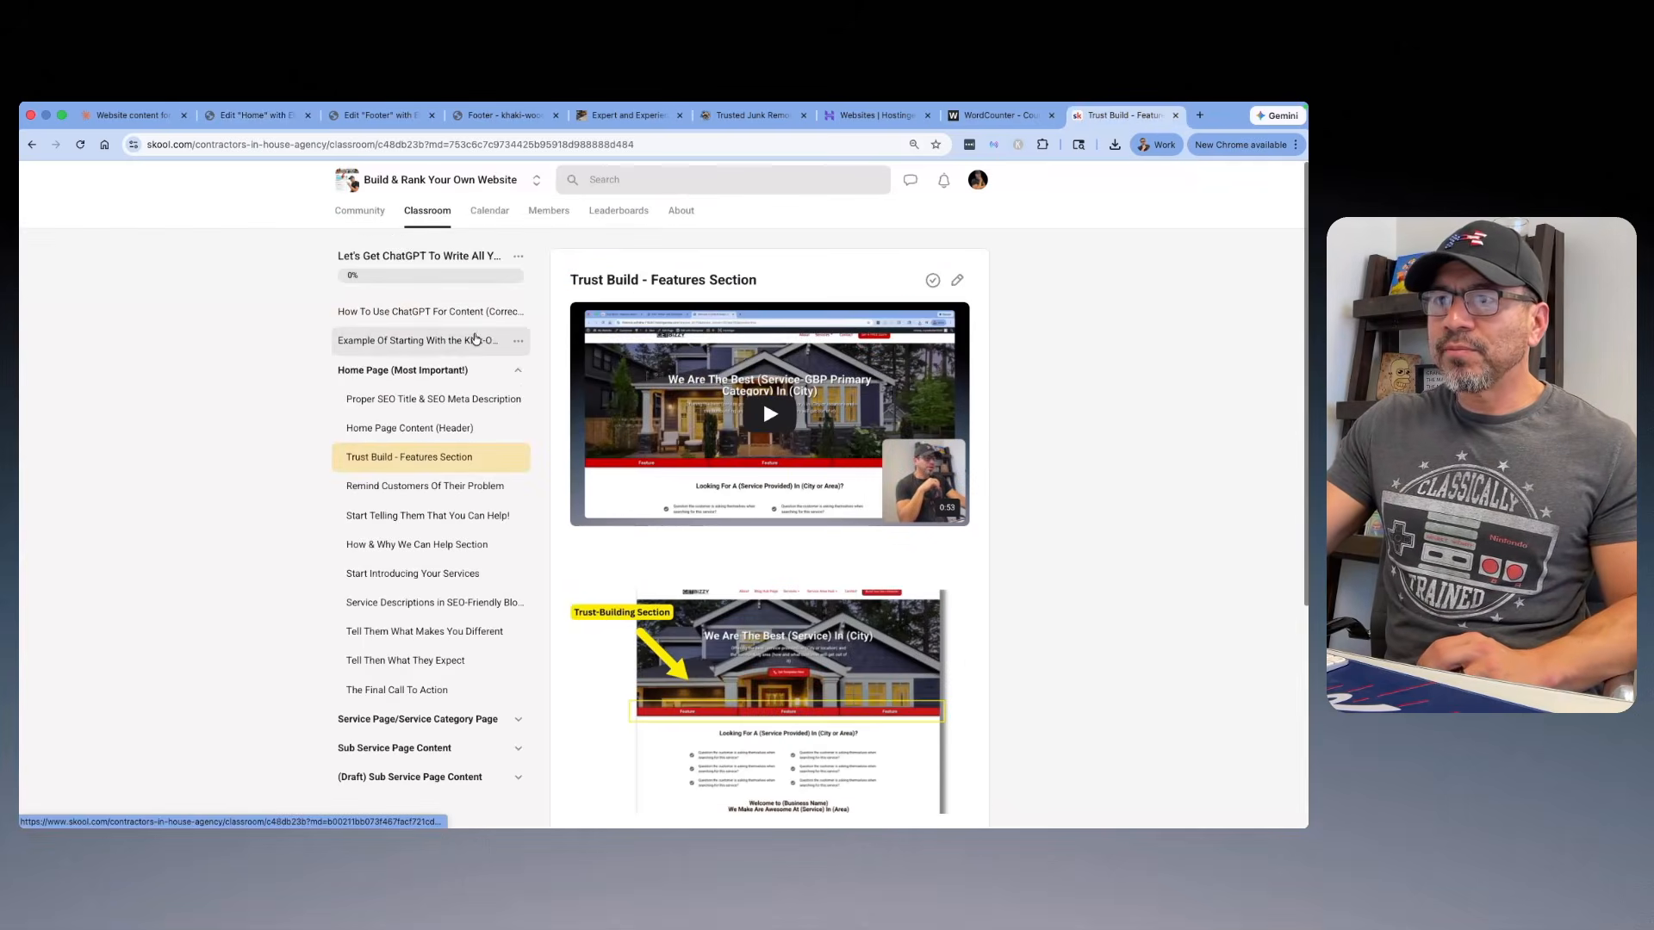
{"action": "scroll", "coordinate": [541, 394], "scroll_direction": "down", "scroll_amount": 2}
{"action": "scroll", "coordinate": [538, 394], "scroll_direction": "down", "scroll_amount": 1}
{"action": "left_click", "coordinate": [443, 336]}
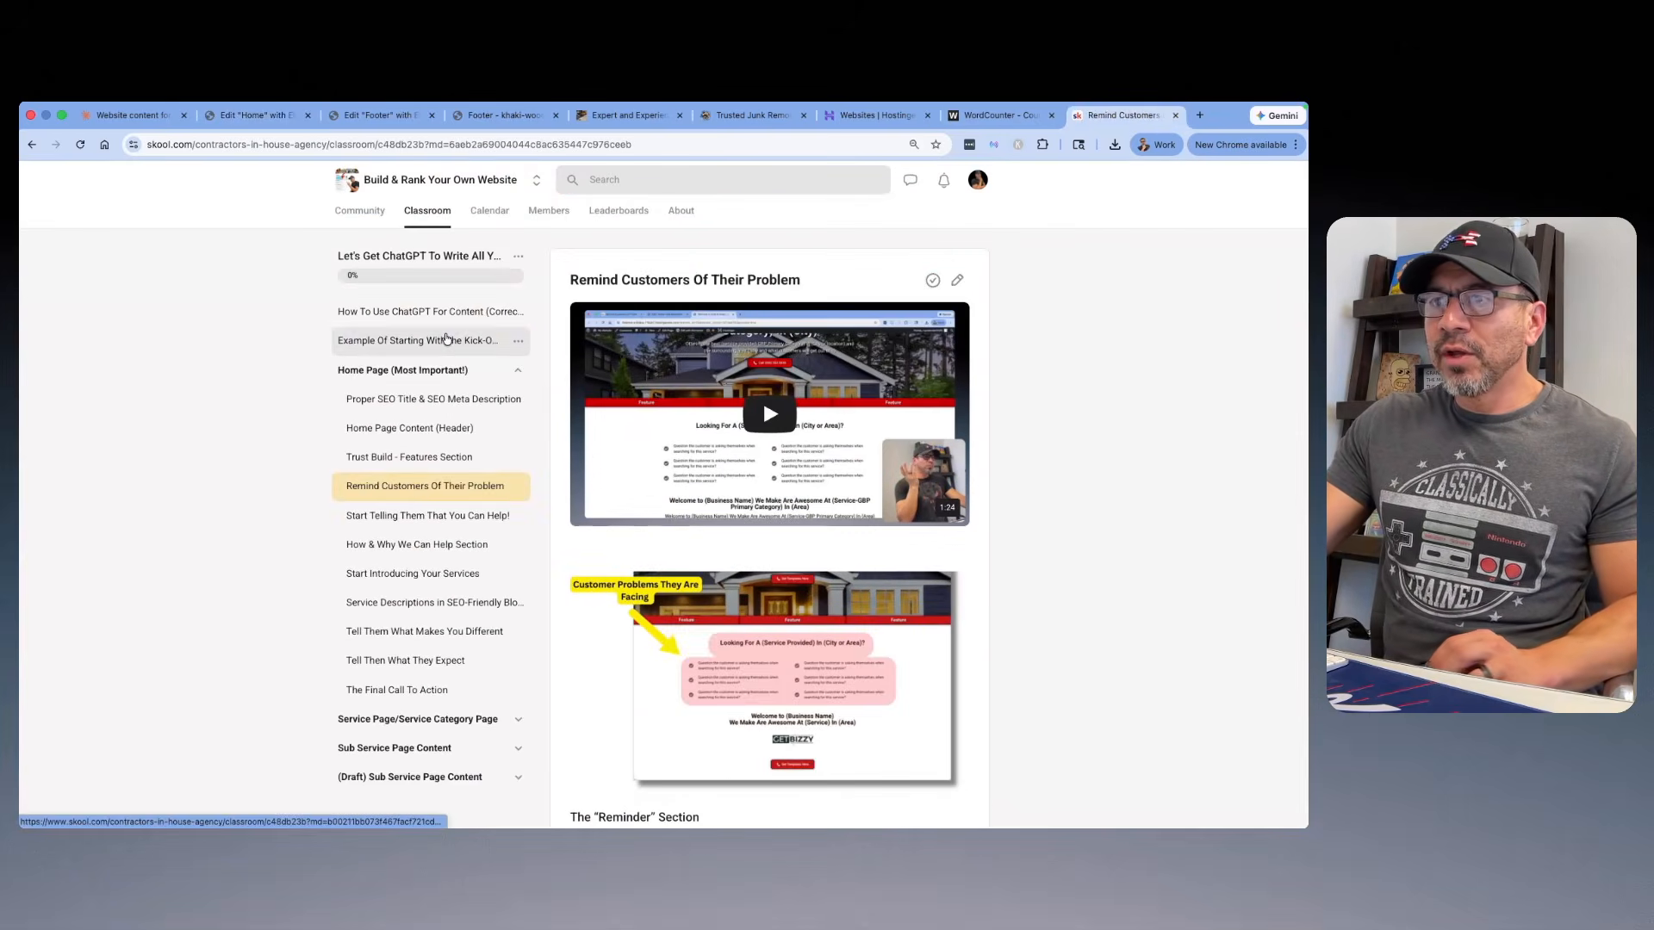
Step: Examine the lesson's enlarged customer problems example and read its Reminder section instructions and prompt
{"action": "scroll", "coordinate": [777, 347], "scroll_direction": "down", "scroll_amount": 5}
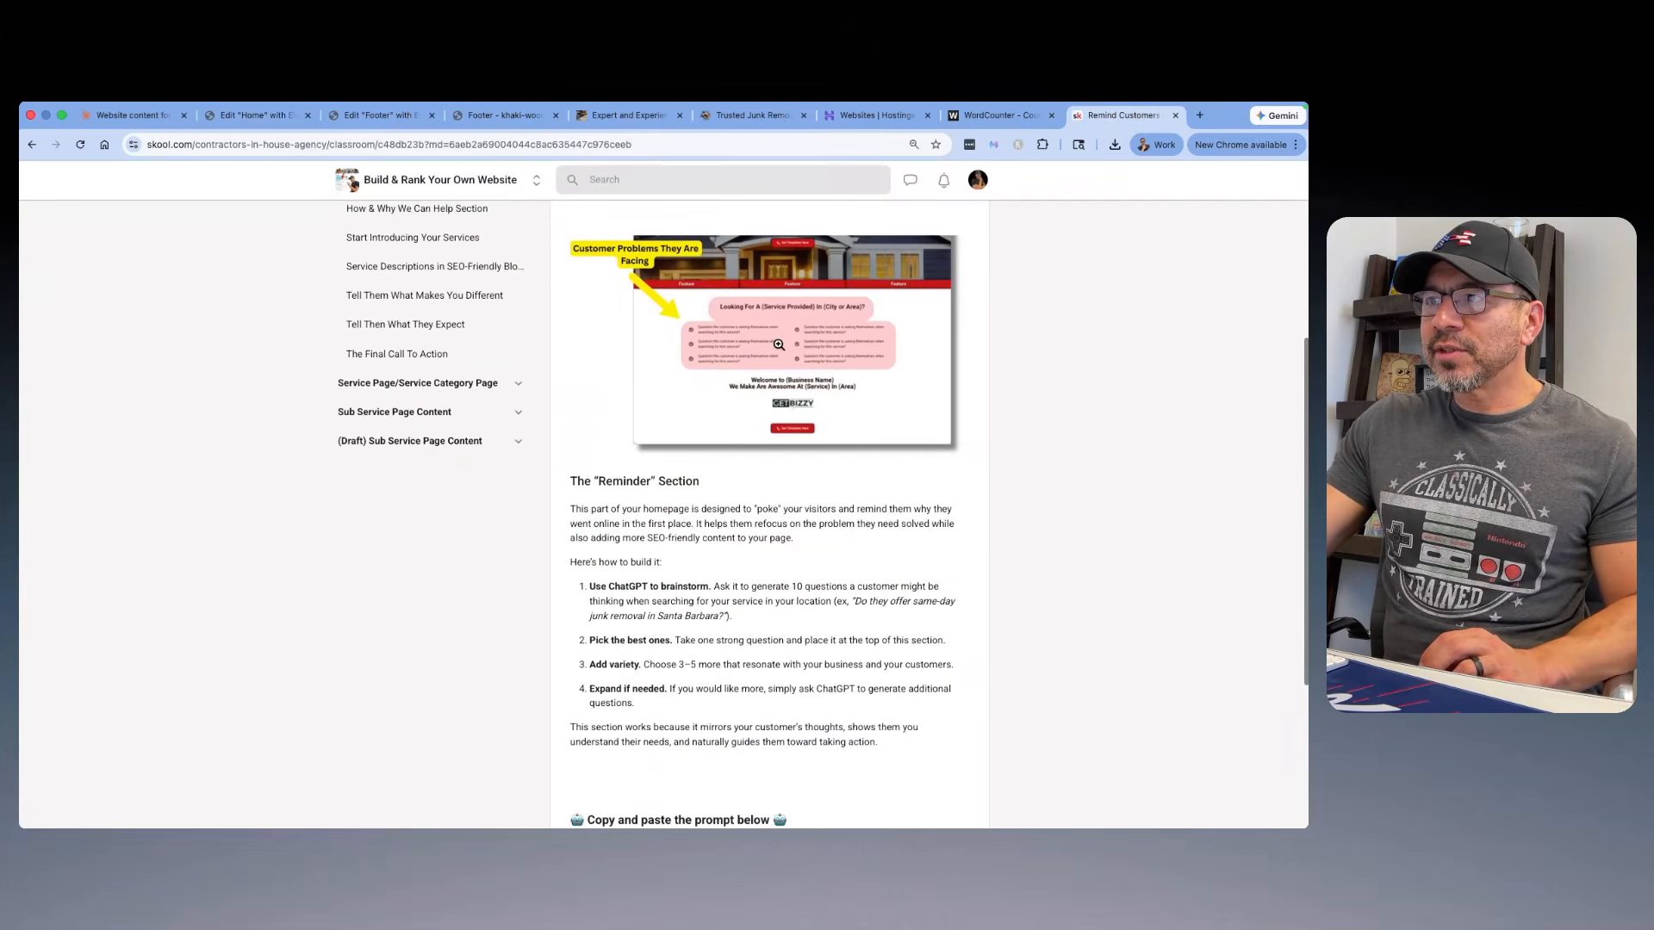
{"action": "left_click", "coordinate": [777, 347]}
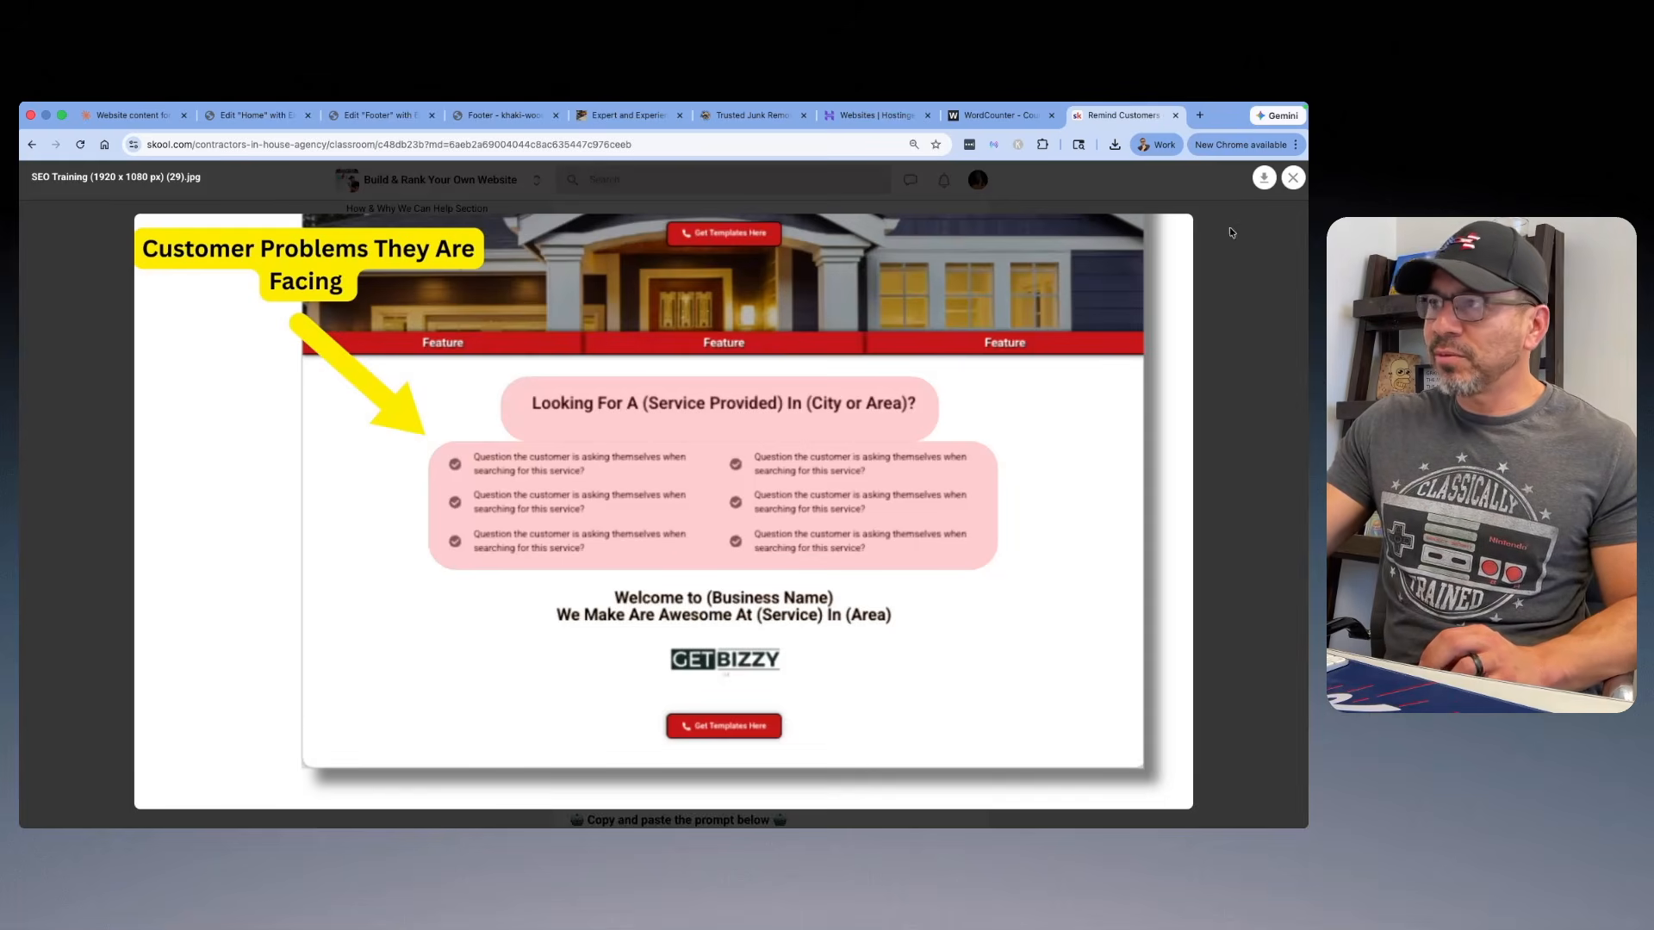
{"action": "left_click", "coordinate": [1293, 178]}
{"action": "scroll", "coordinate": [746, 351], "scroll_direction": "down", "scroll_amount": 3}
{"action": "scroll", "coordinate": [746, 351], "scroll_direction": "down", "scroll_amount": 1}
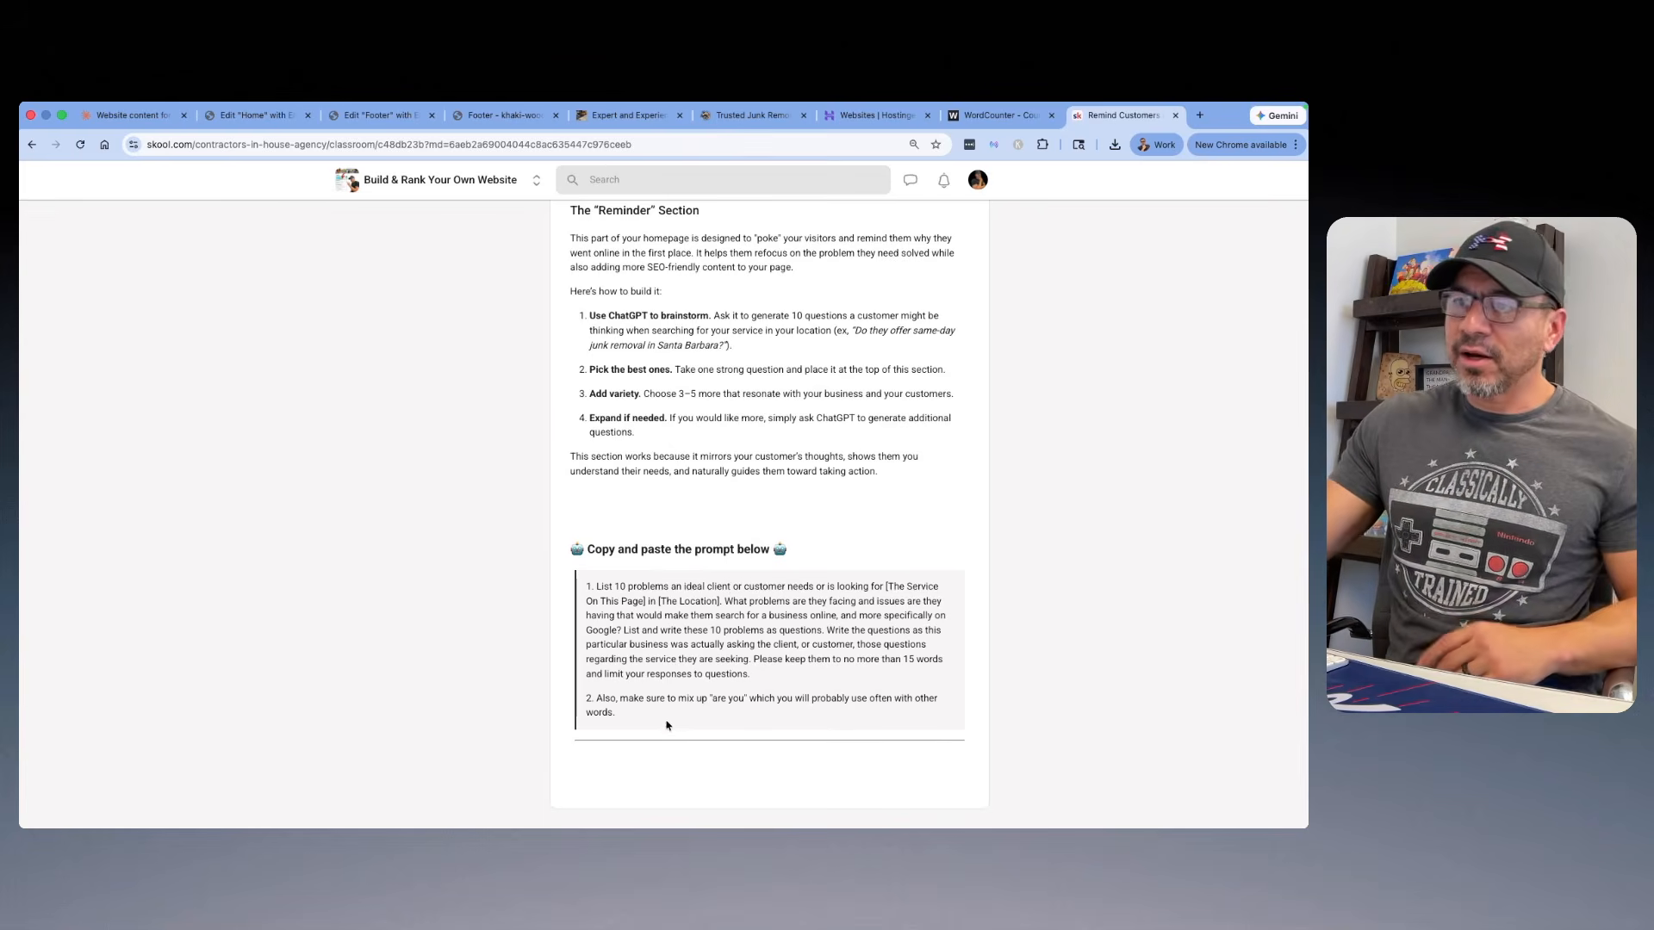
Step: Copy "Ready to finally reclaim your space but don't know where to even start?" from Claude's question list and replace the problem section's heading with it
{"action": "left_click", "coordinate": [130, 115]}
{"action": "scroll", "coordinate": [589, 440], "scroll_direction": "down", "scroll_amount": 3}
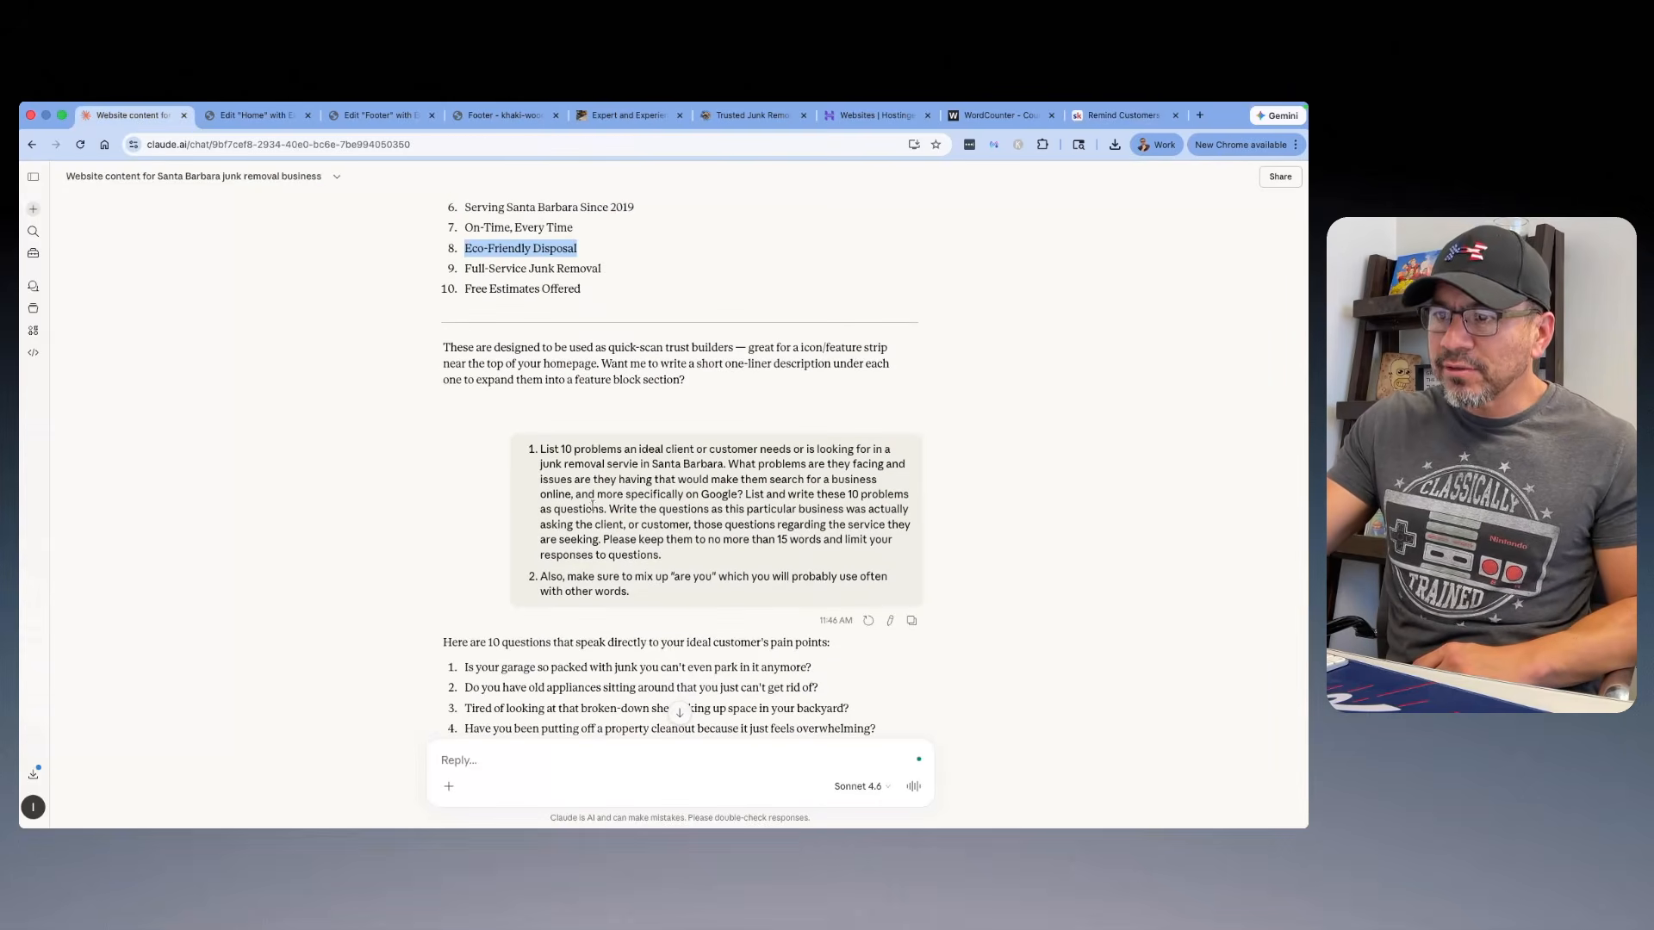
{"action": "scroll", "coordinate": [592, 505], "scroll_direction": "down", "scroll_amount": 5}
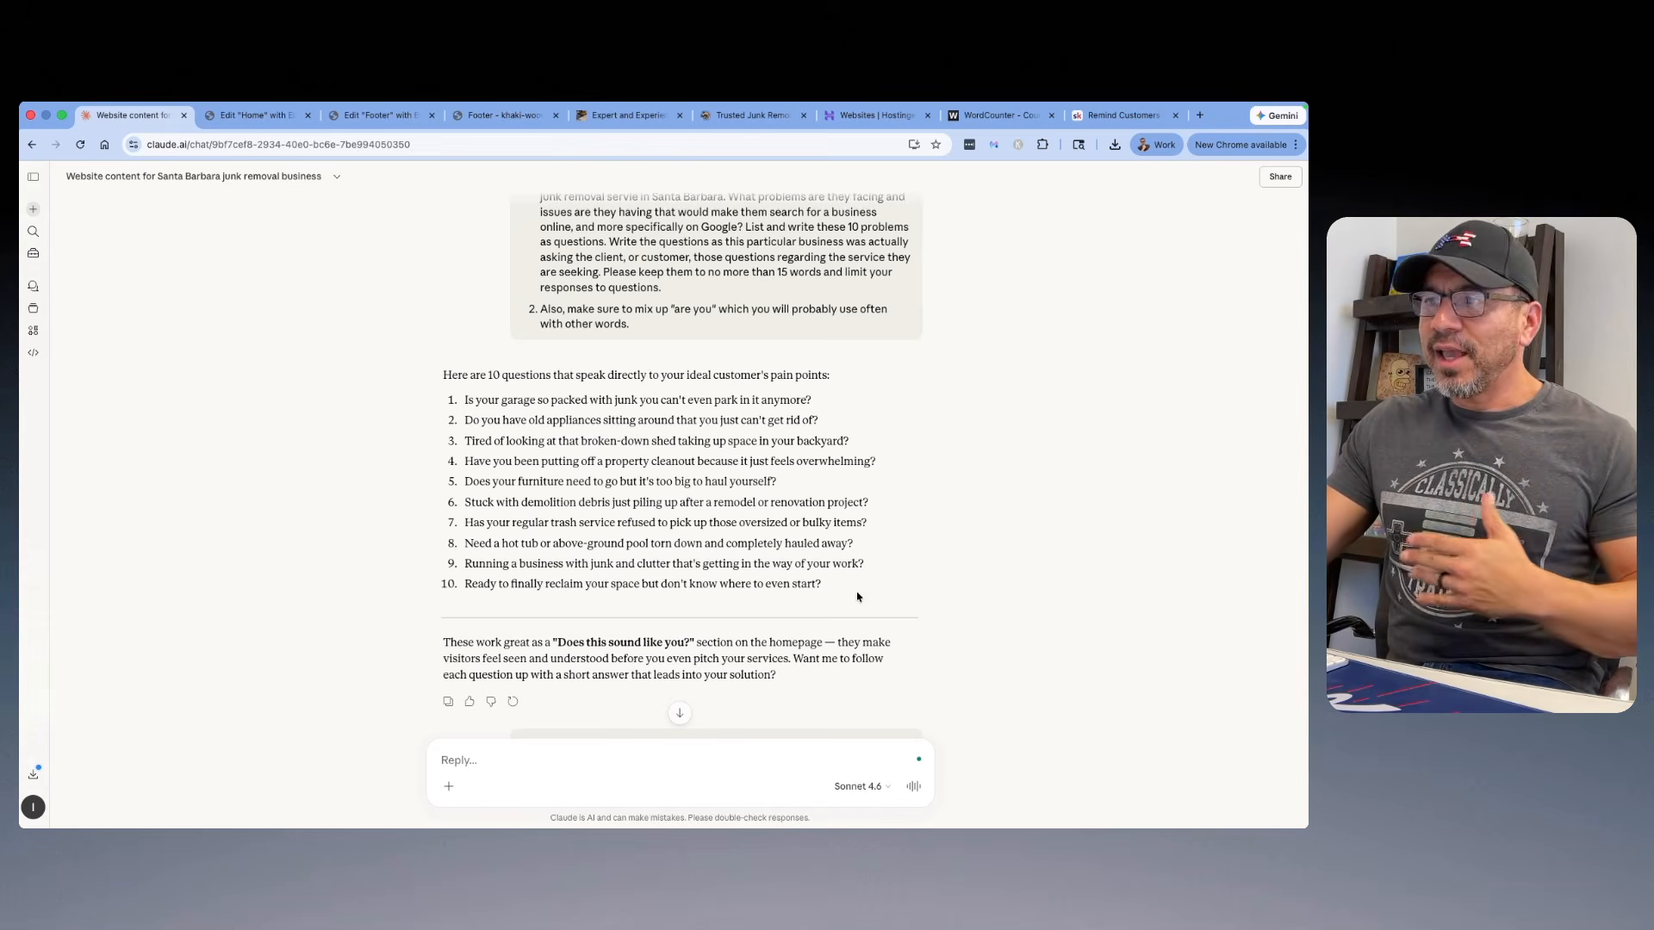
{"action": "left_click_drag", "start_coordinate": [834, 587], "coordinate": [468, 583]}
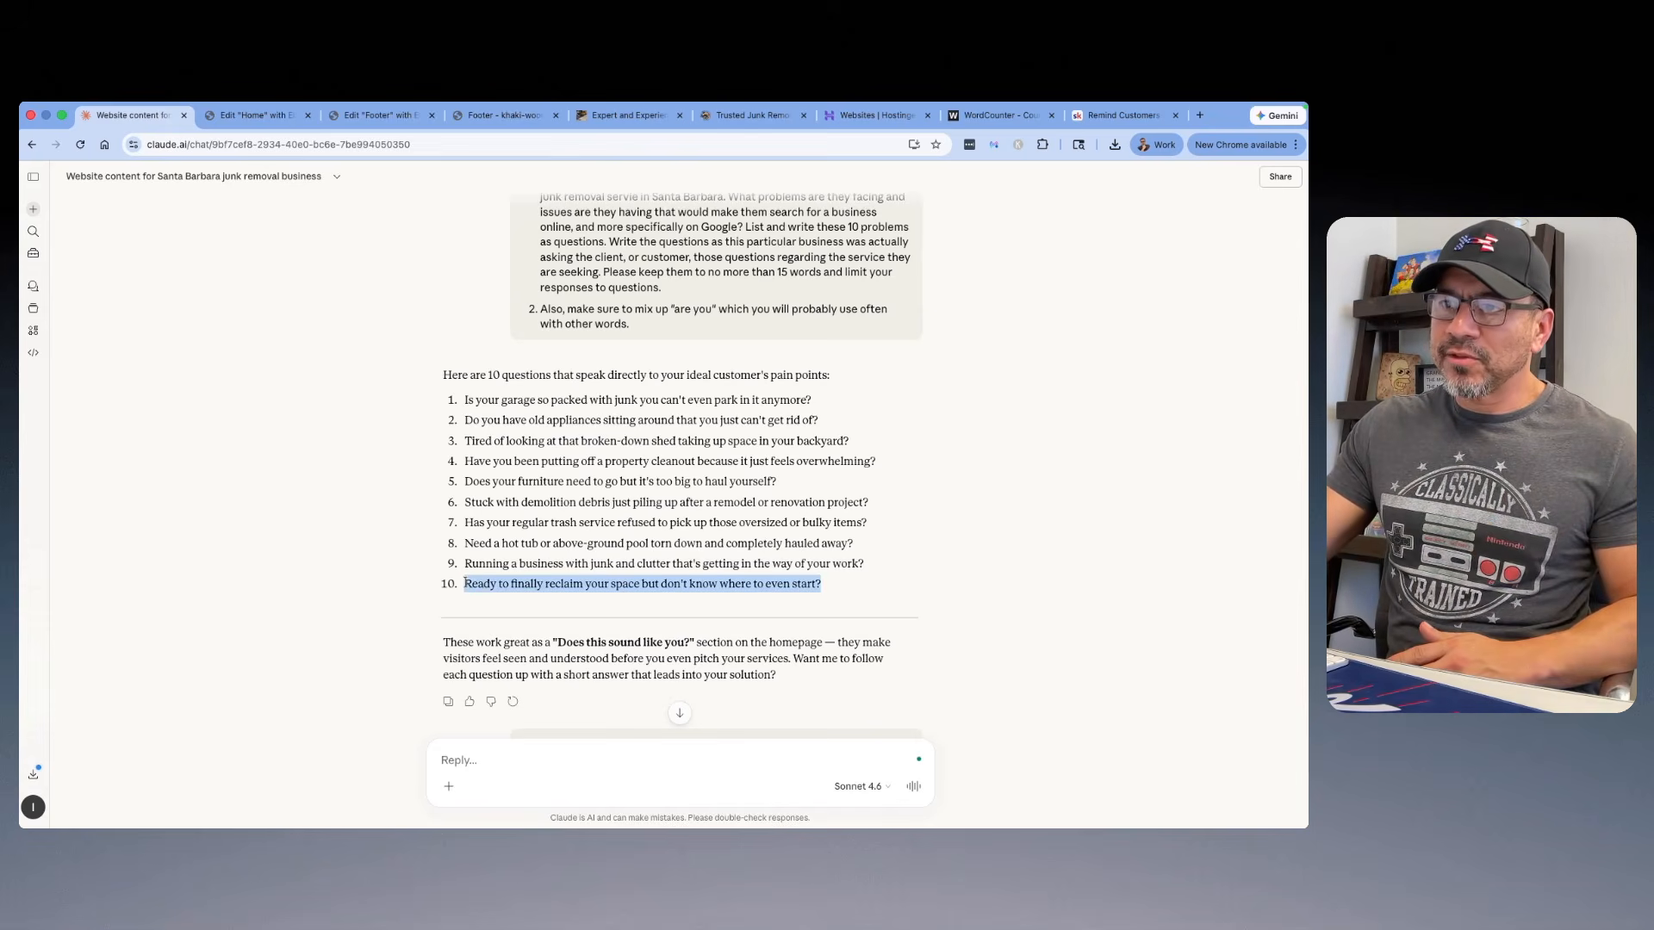
{"action": "right_click", "coordinate": [470, 579]}
{"action": "left_click", "coordinate": [500, 583]}
{"action": "left_click", "coordinate": [242, 121]}
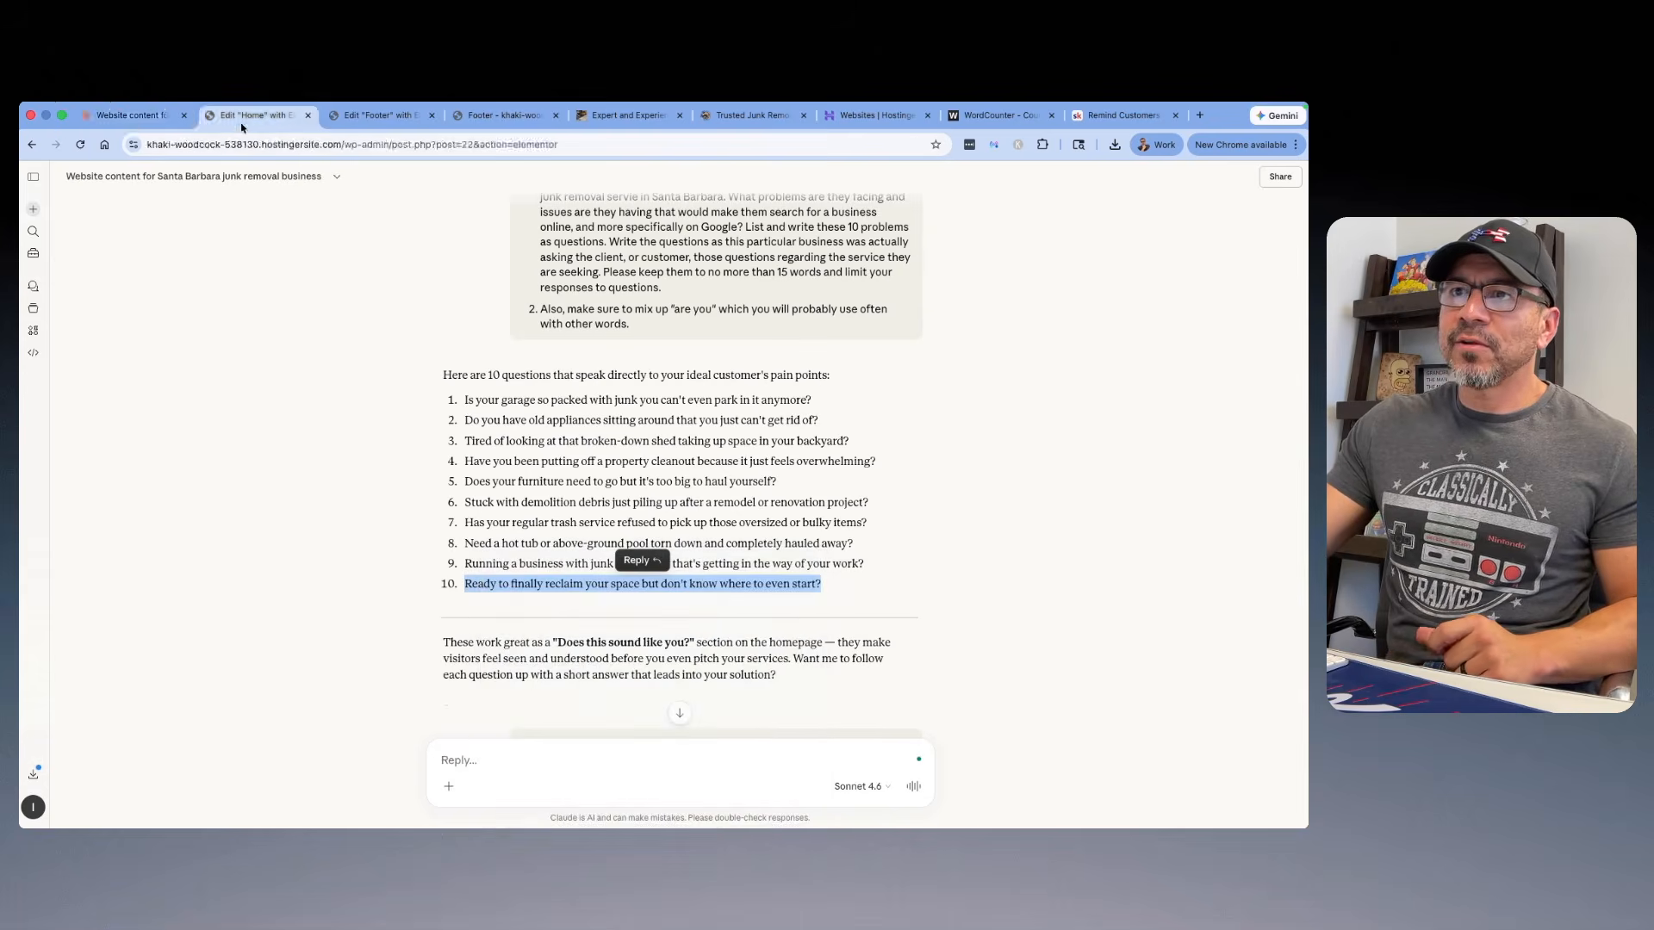
{"action": "left_click", "coordinate": [765, 471]}
{"action": "left_click_drag", "start_coordinate": [95, 359], "coordinate": [47, 326]}
{"action": "right_click", "coordinate": [47, 325]}
{"action": "left_click", "coordinate": [87, 476]}
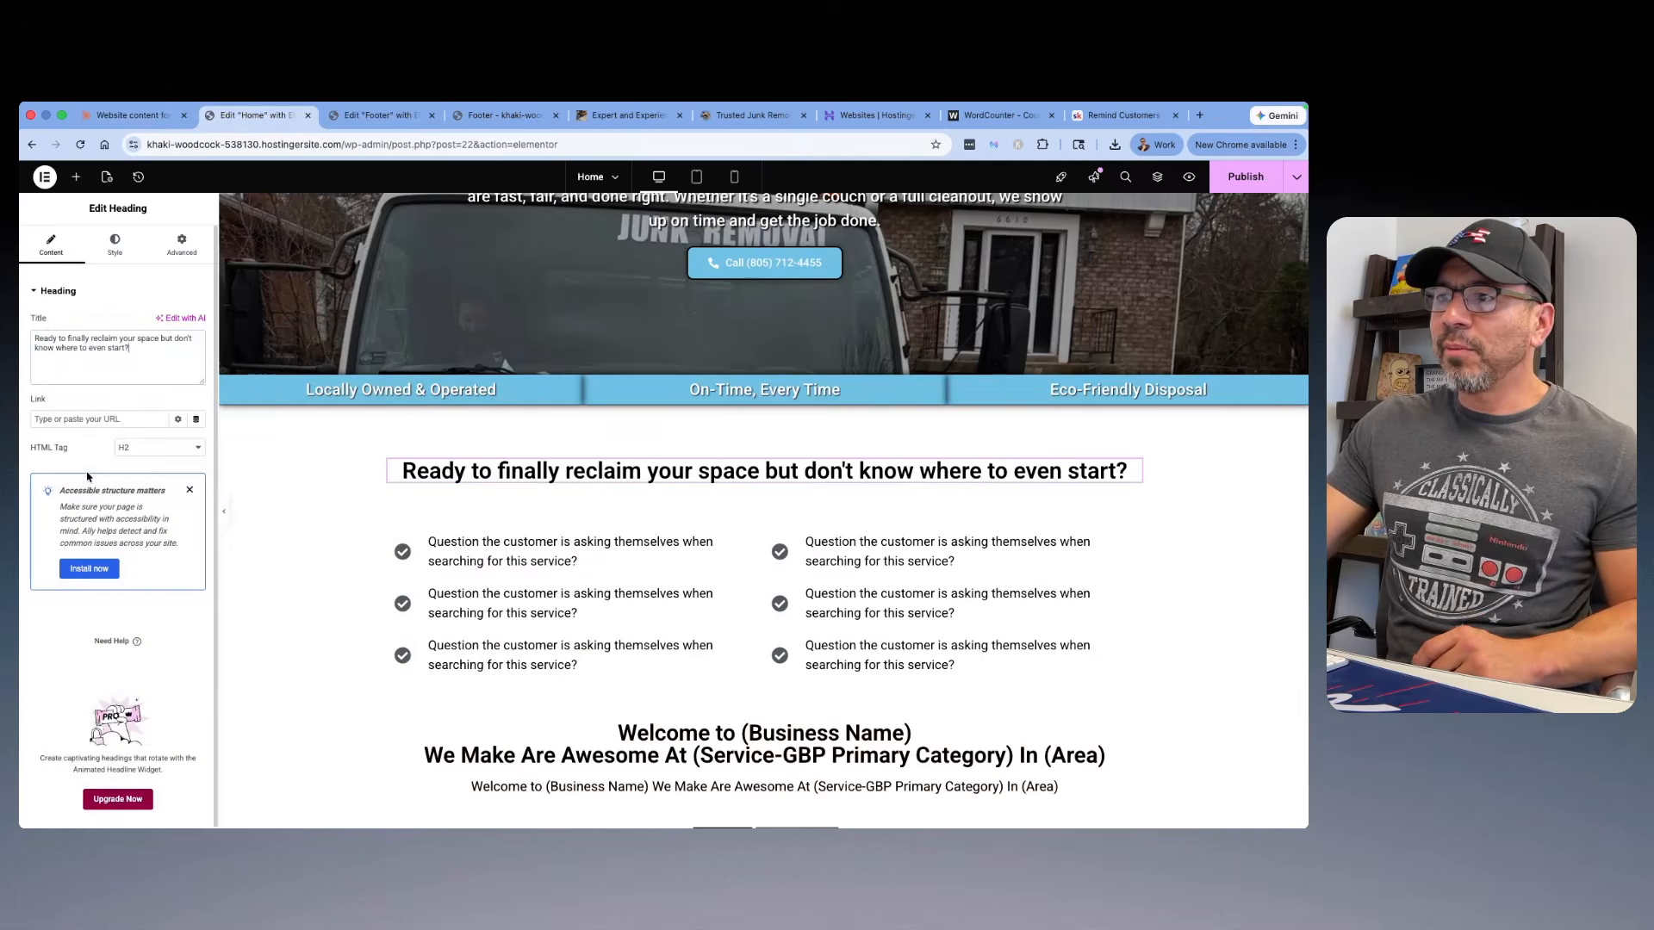
Step: Capitalize each word of the problem section heading to read "Ready To Finally Reclaim Your Space But Don't Know Where To Even Start?"
{"action": "double_click", "coordinate": [480, 471]}
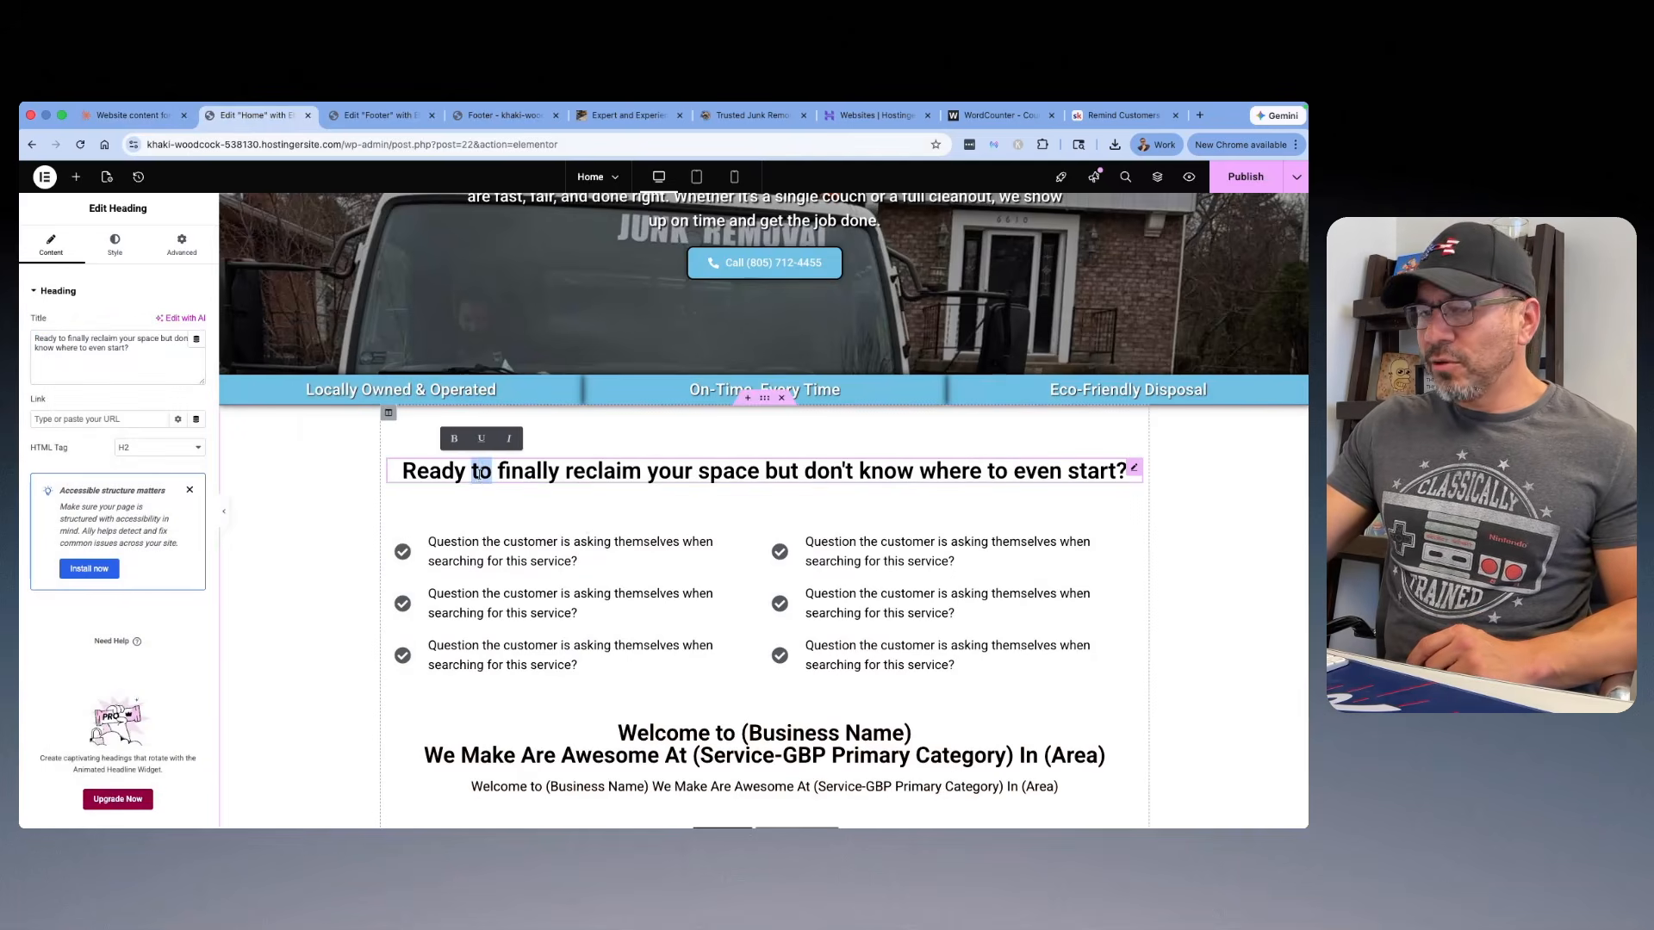
{"action": "left_click_drag", "start_coordinate": [480, 474], "coordinate": [480, 479]}
{"action": "left_click", "coordinate": [479, 473]}
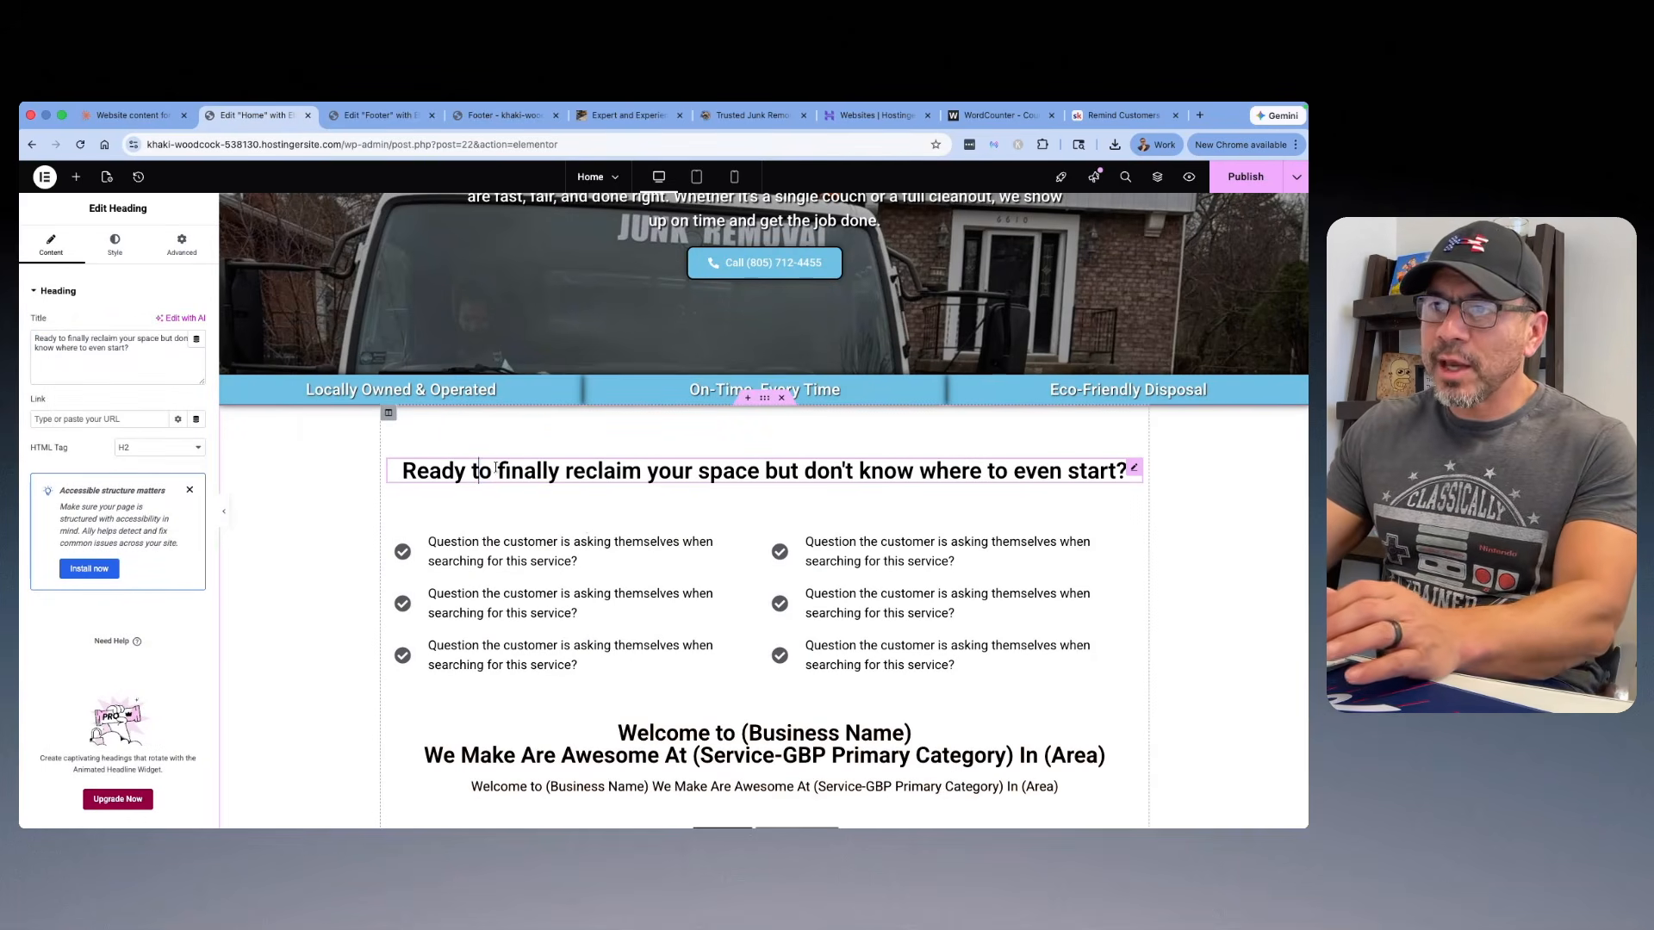
{"action": "key", "text": "BackSpace"}
{"action": "type", "text": "T"}
{"action": "key", "text": "Right"}
{"action": "key", "text": "Right"}
{"action": "key", "text": "Right"}
{"action": "key", "text": "BackSpace"}
{"action": "type", "text": "F"}
{"action": "key", "text": "Right"}
{"action": "key", "text": "Right"}
{"action": "key", "text": "Right"}
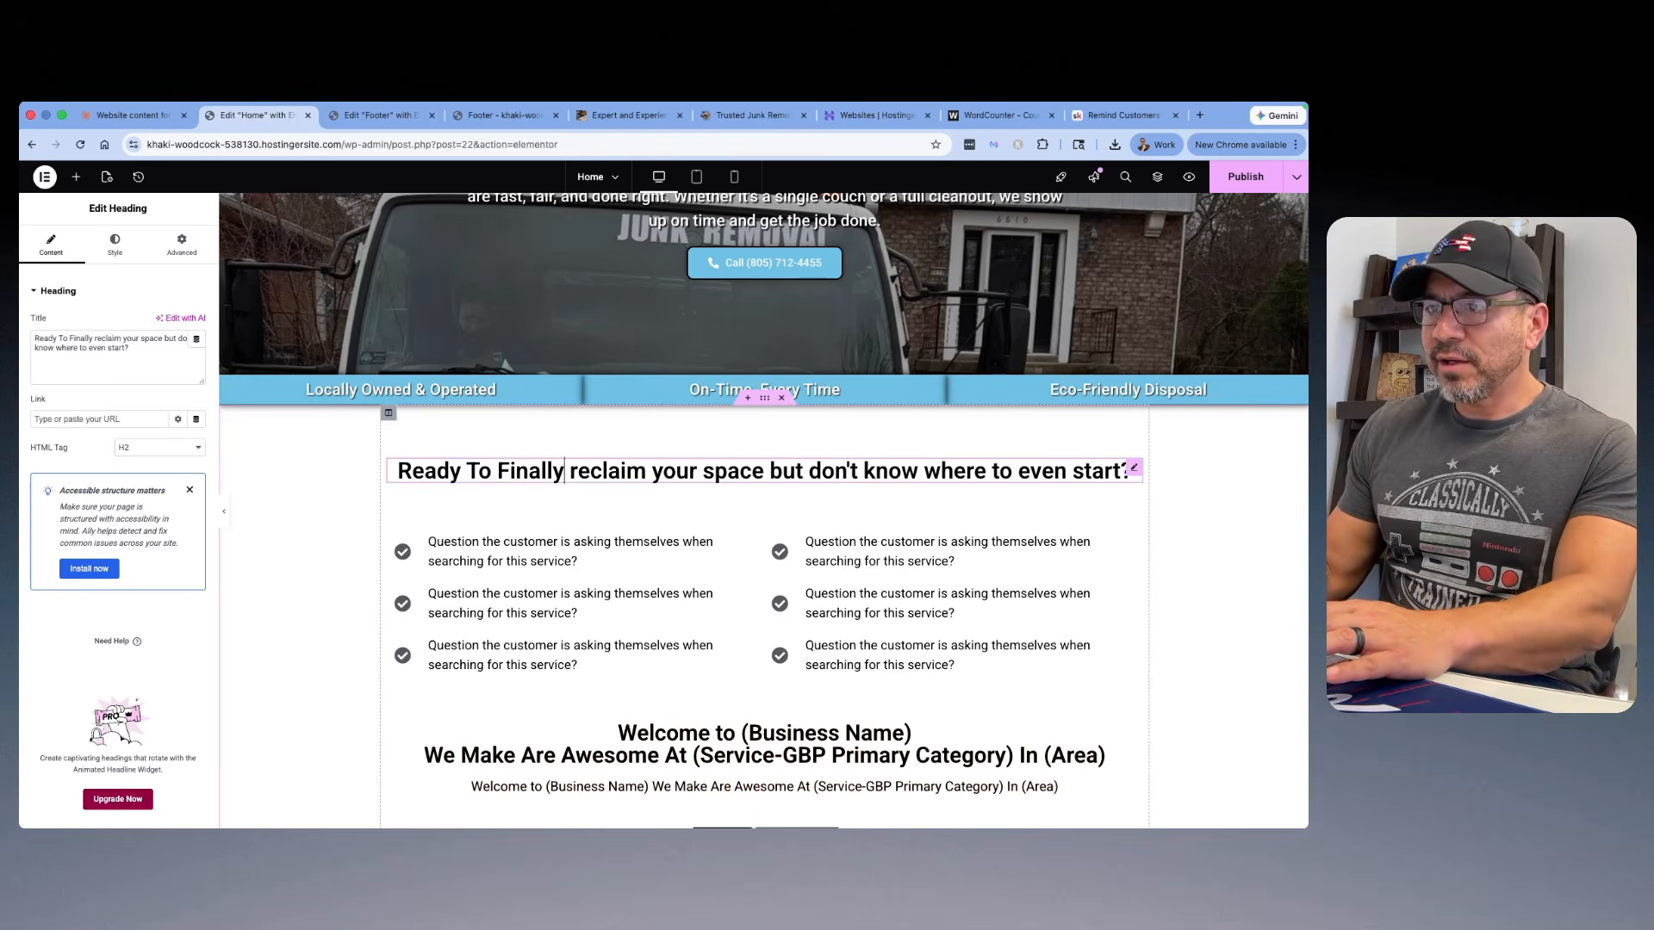
{"action": "key", "text": "BackSpace"}
{"action": "type", "text": "R"}
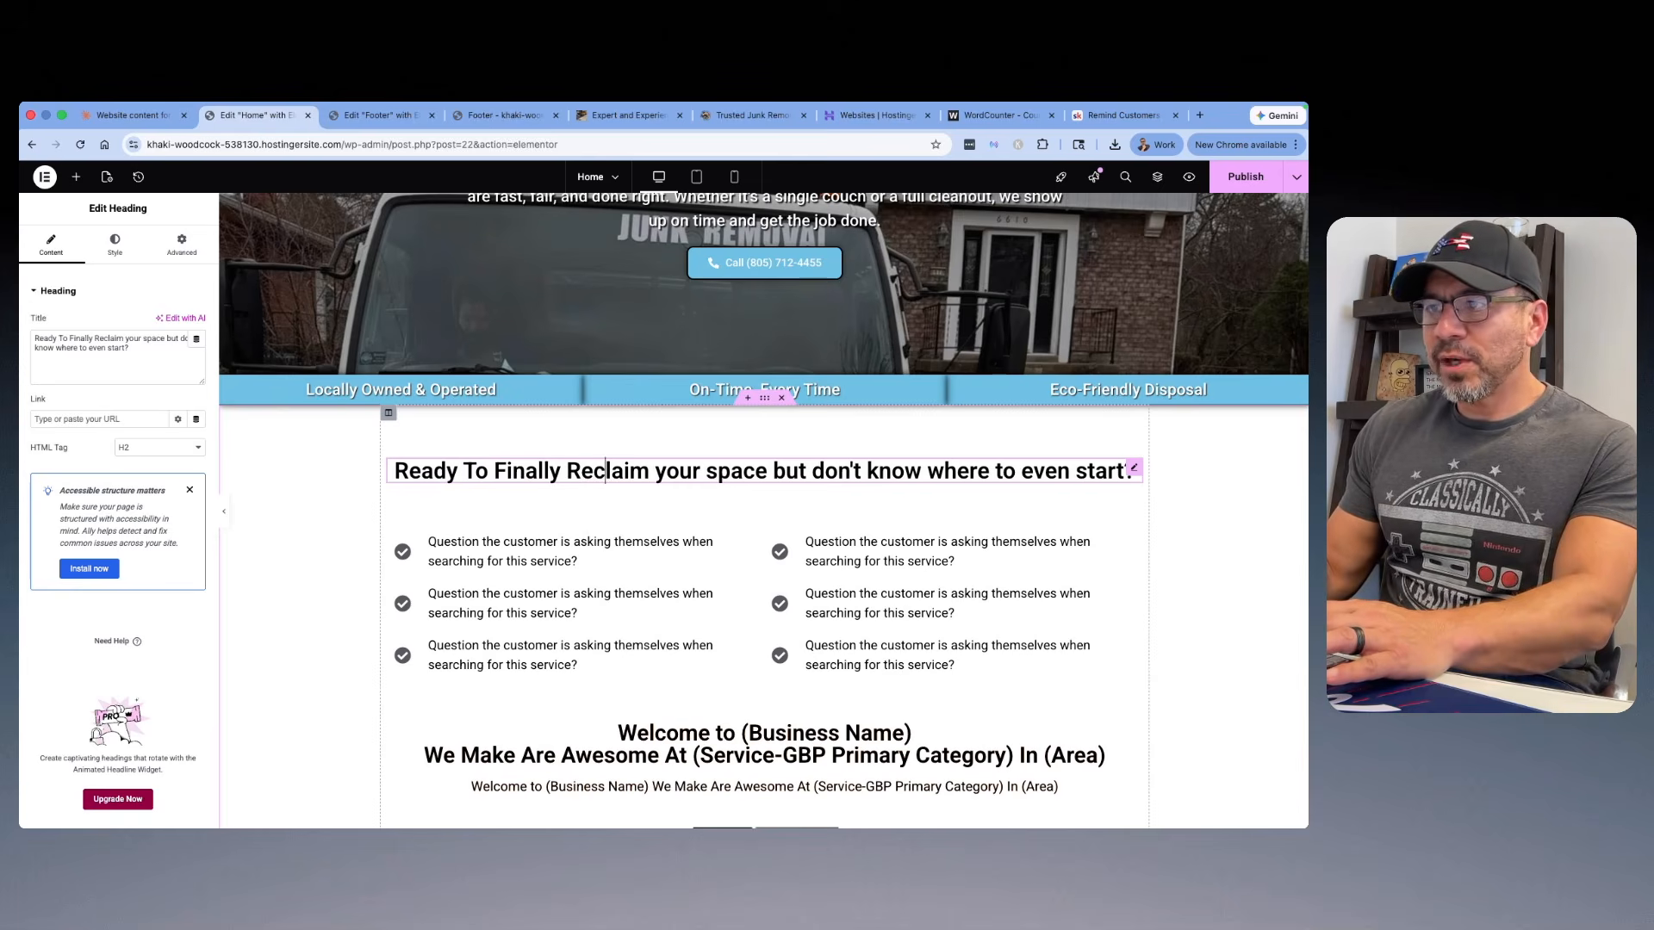
{"action": "key", "text": "BackSpace"}
{"action": "type", "text": "Y"}
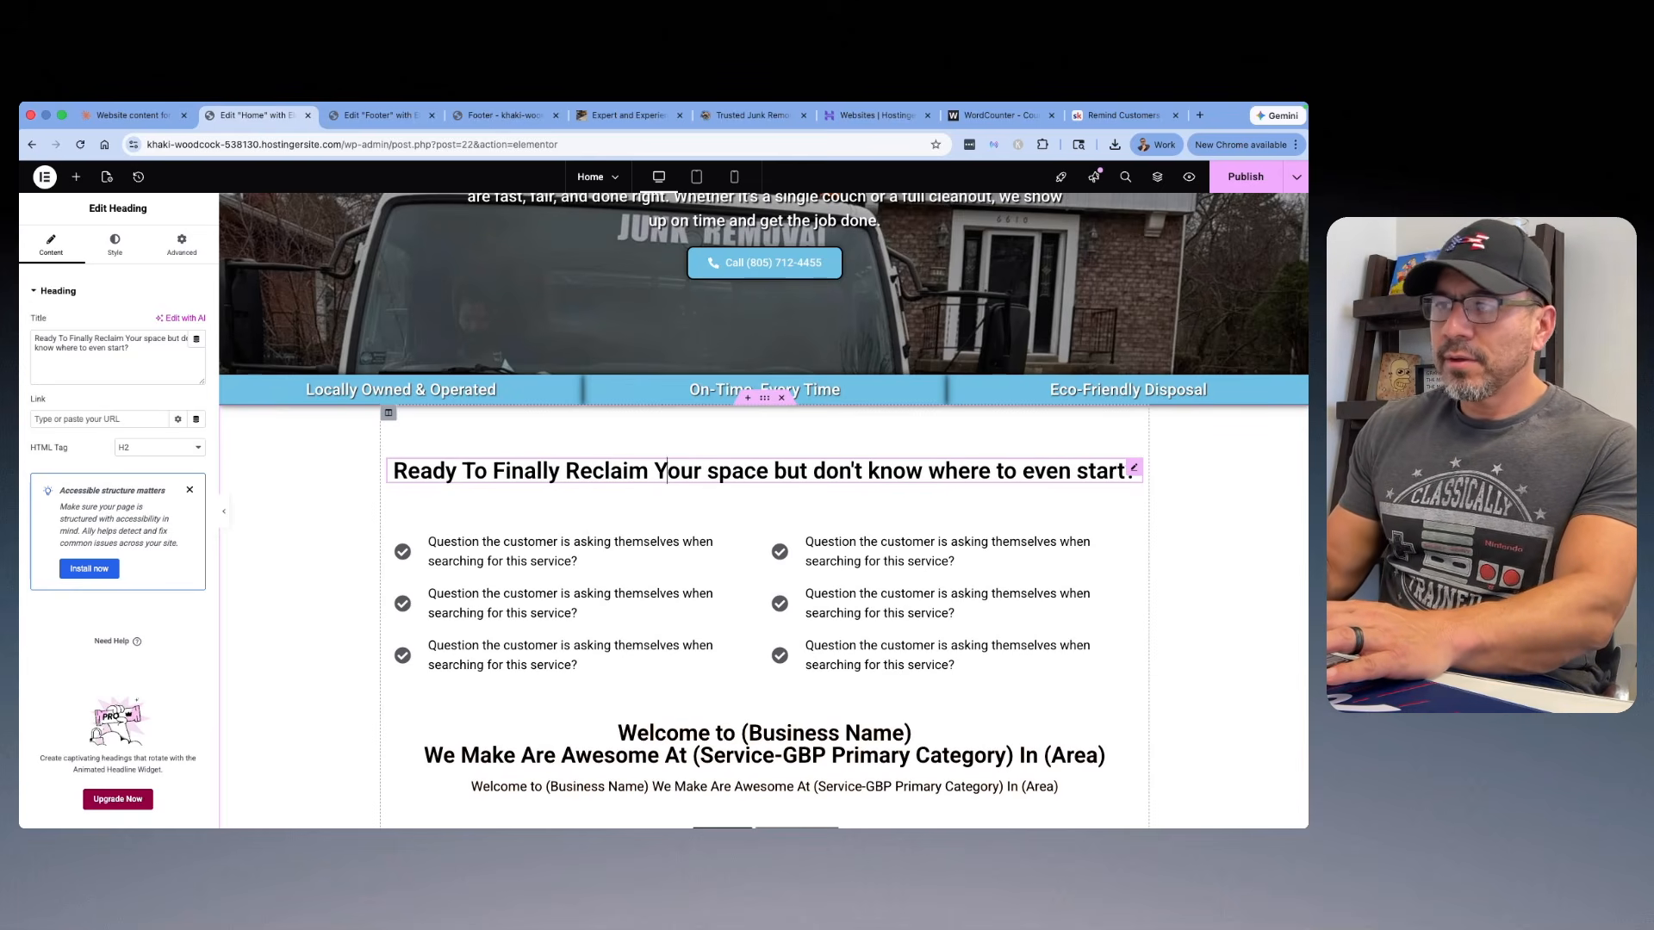
{"action": "key", "text": "BackSpace"}
{"action": "type", "text": "S"}
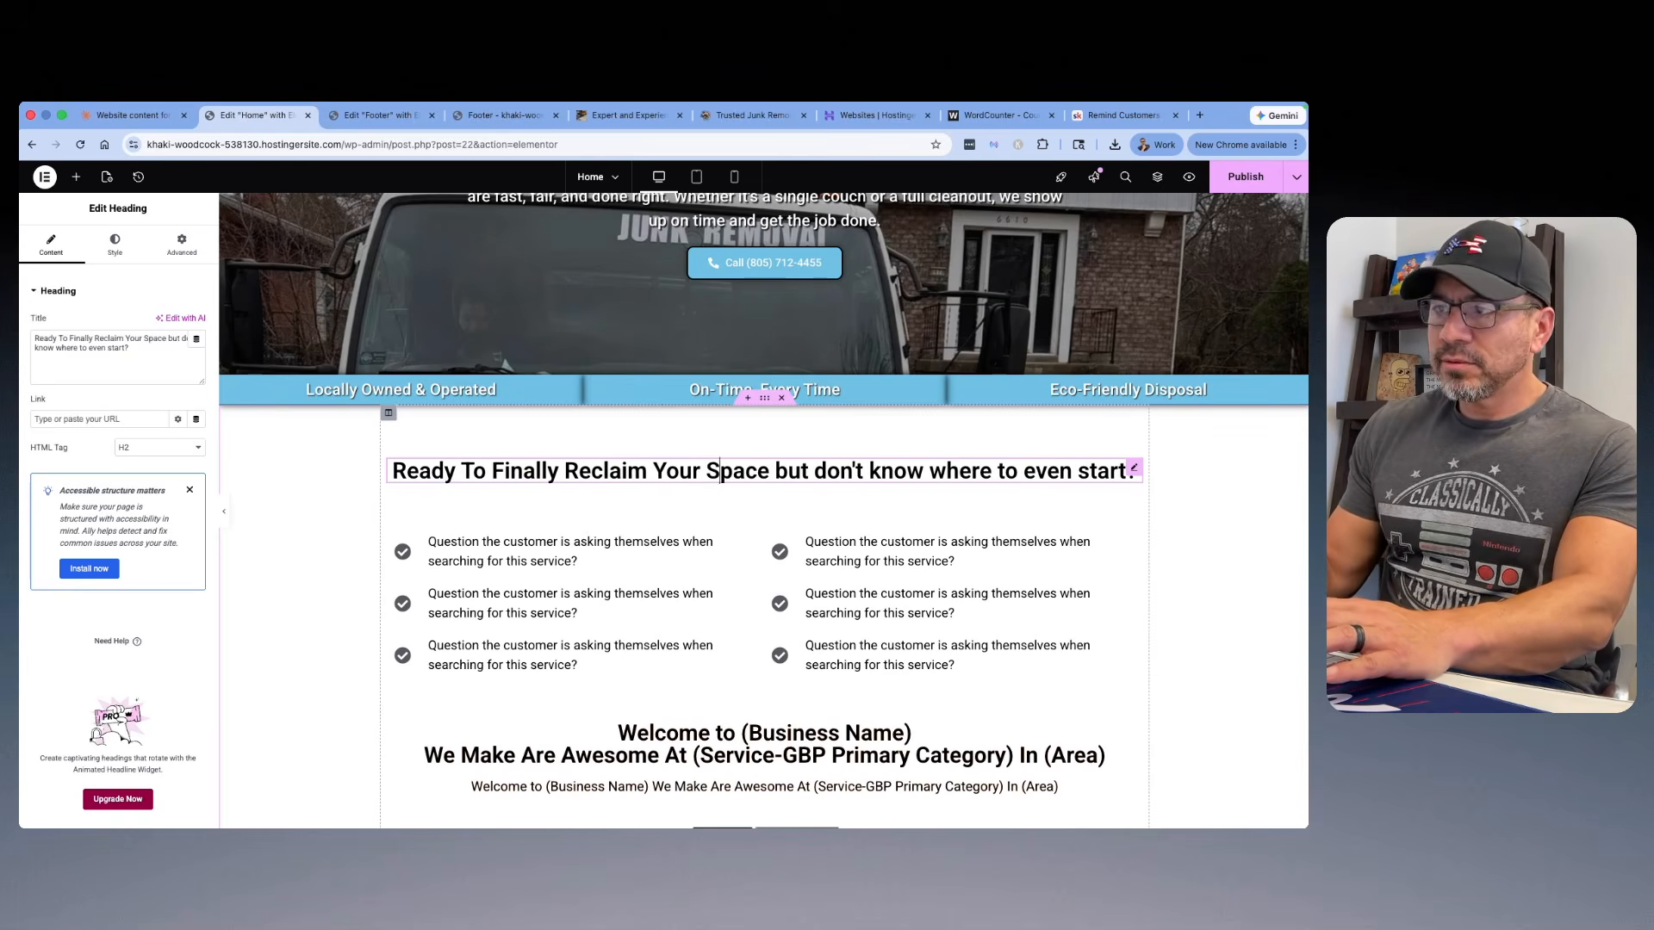
{"action": "key", "text": "Right"}
{"action": "key", "text": "Right"}
{"action": "key", "text": "Right"}
{"action": "key", "text": "BackSpace"}
{"action": "type", "text": "B"}
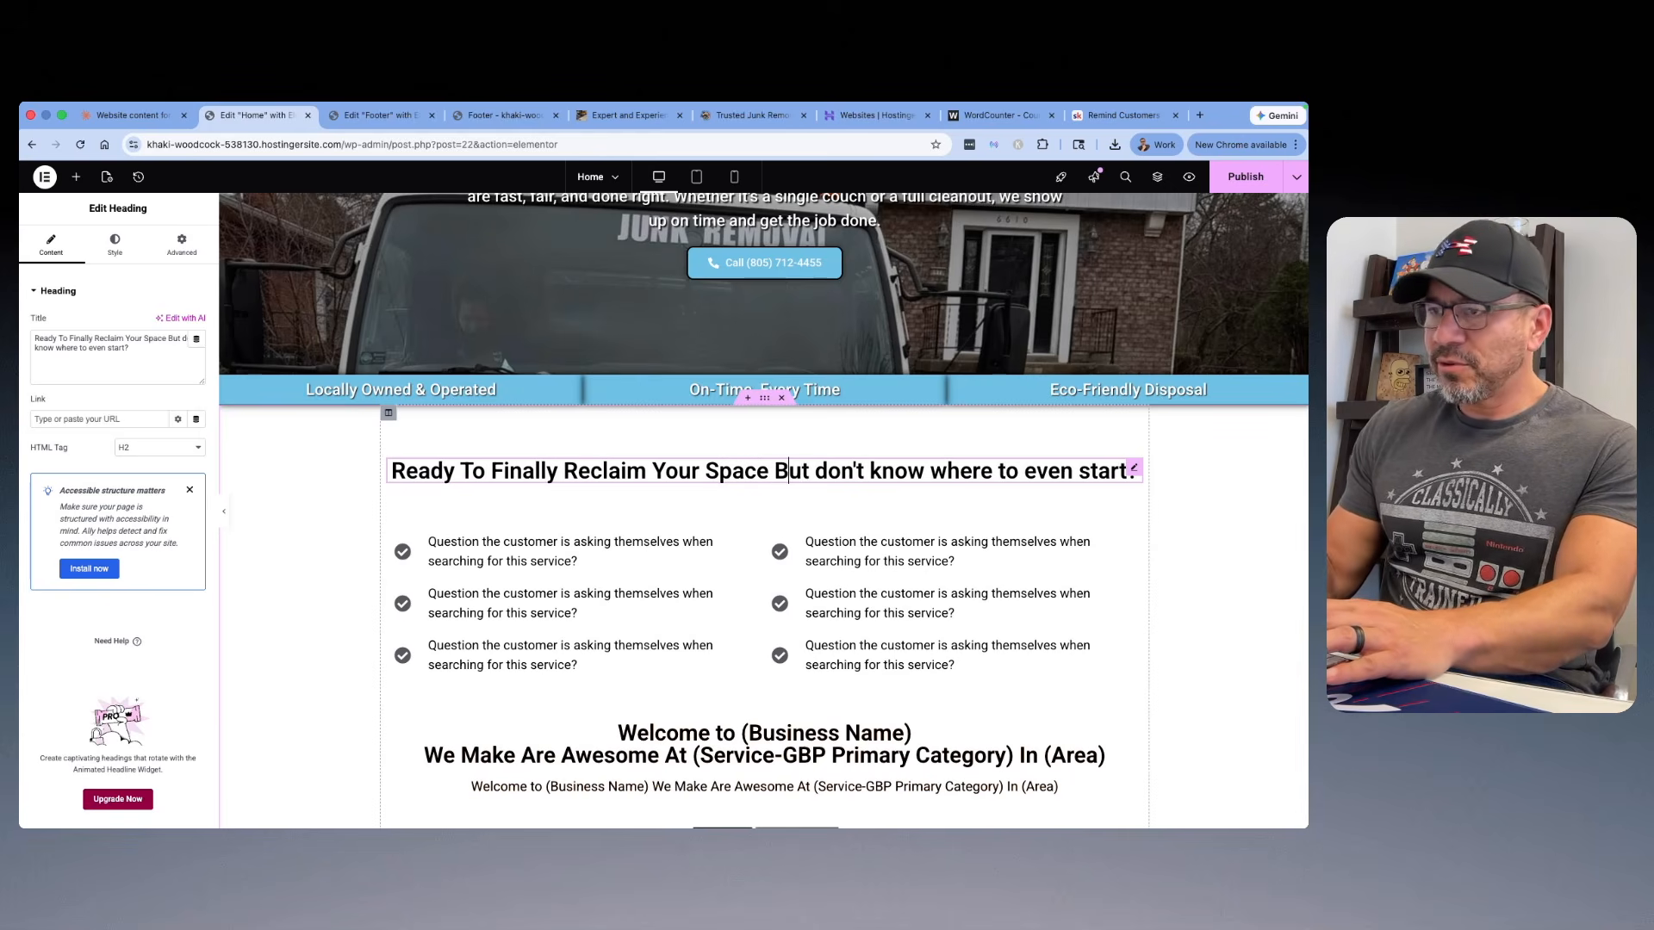
{"action": "key", "text": "BackSpace"}
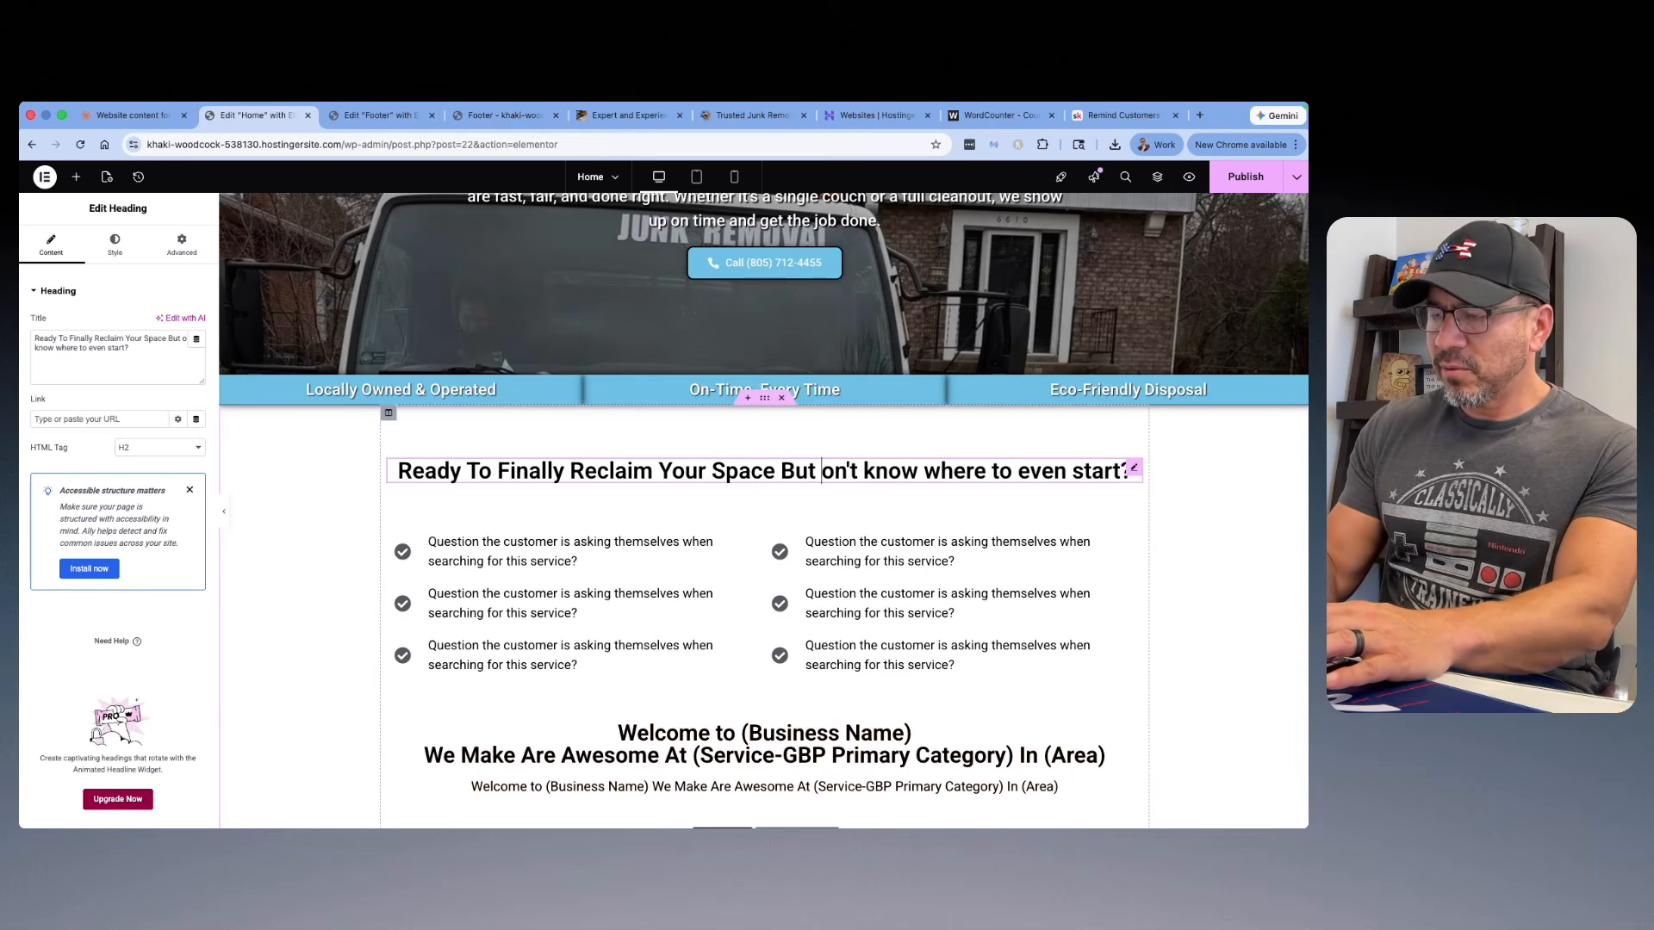
{"action": "type", "text": "D"}
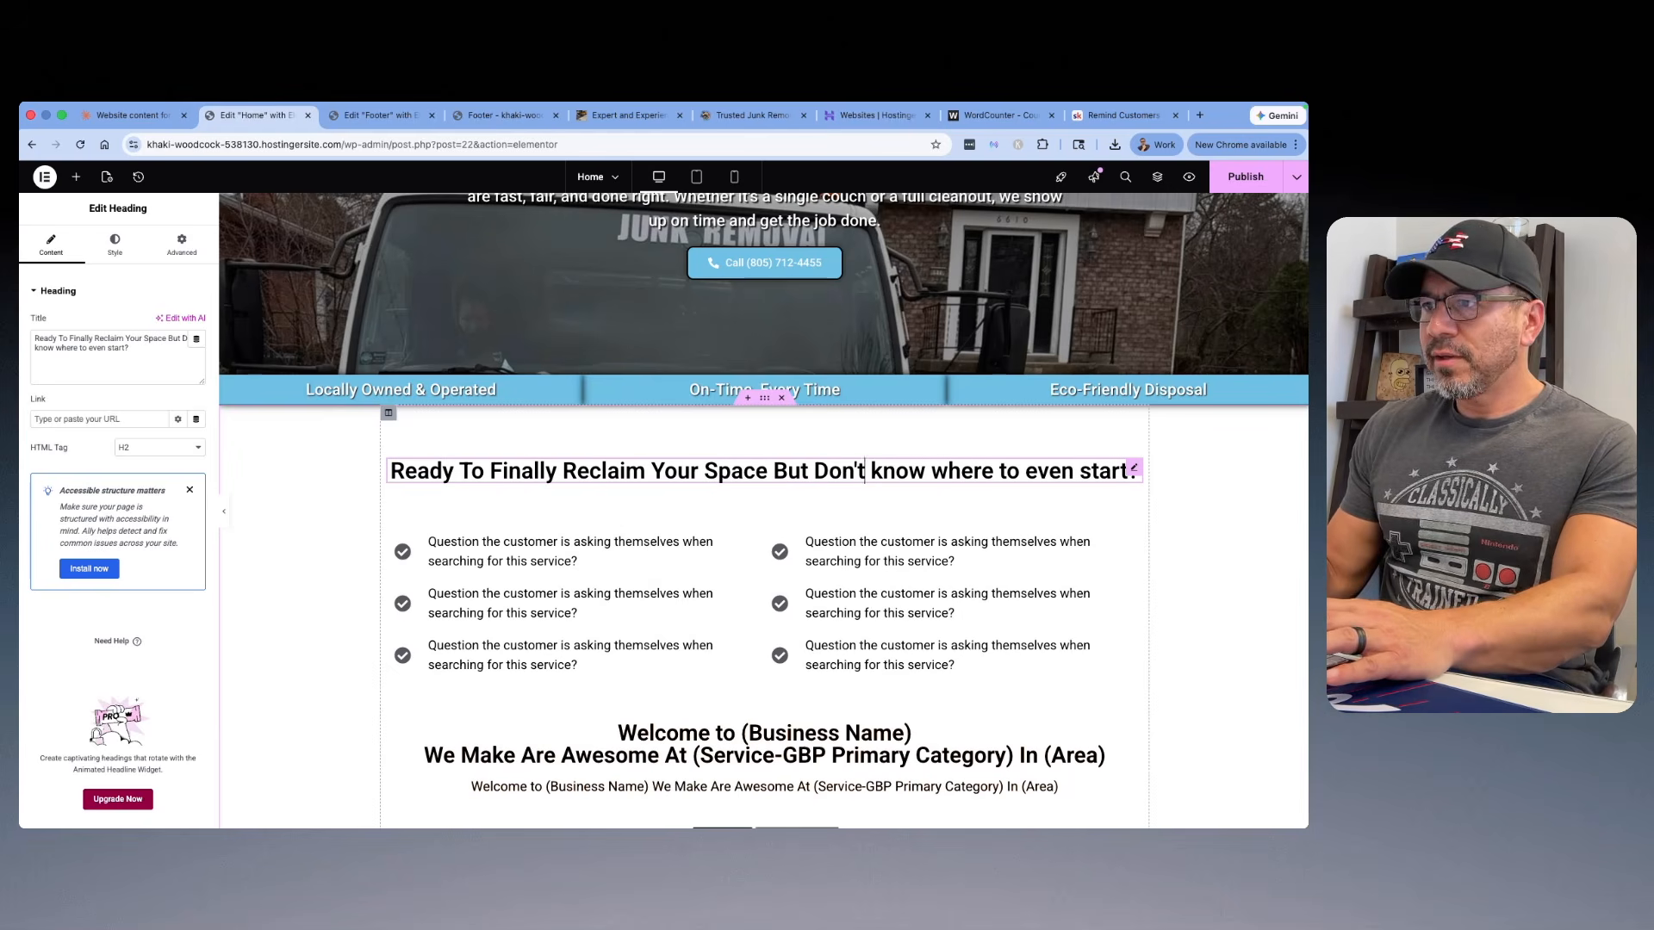
{"action": "key", "text": "BackSpace"}
{"action": "type", "text": "K"}
{"action": "key", "text": "Right"}
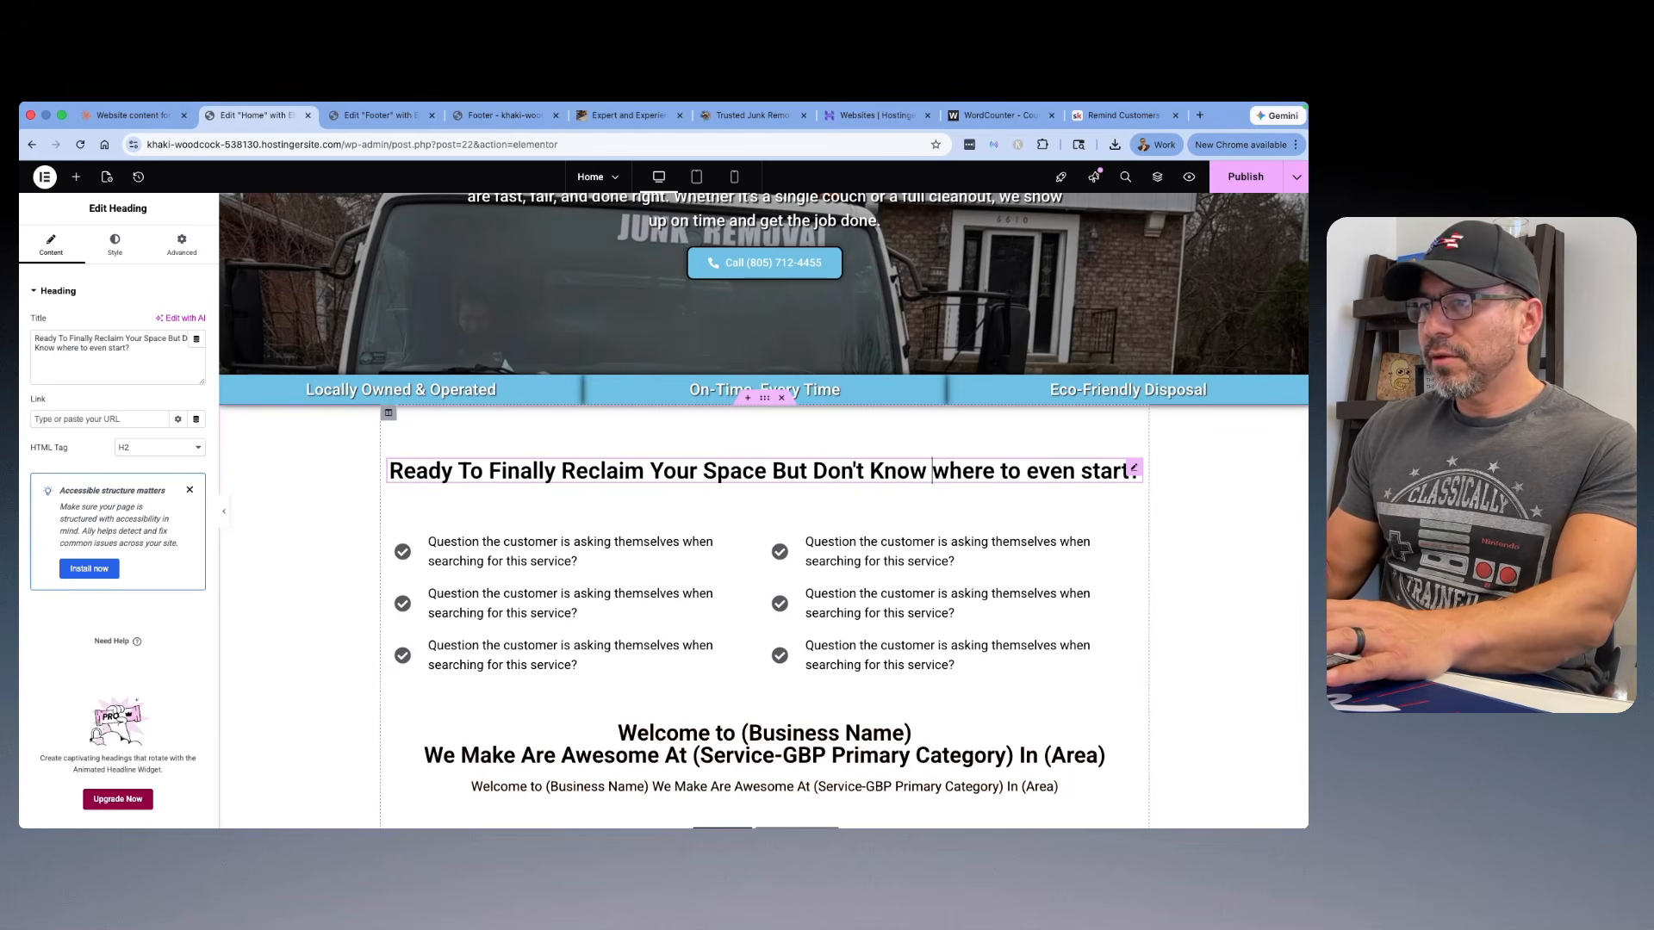
{"action": "key", "text": "BackSpace"}
{"action": "type", "text": "W"}
{"action": "key", "text": "Right"}
{"action": "key", "text": "Right"}
{"action": "key", "text": "Right"}
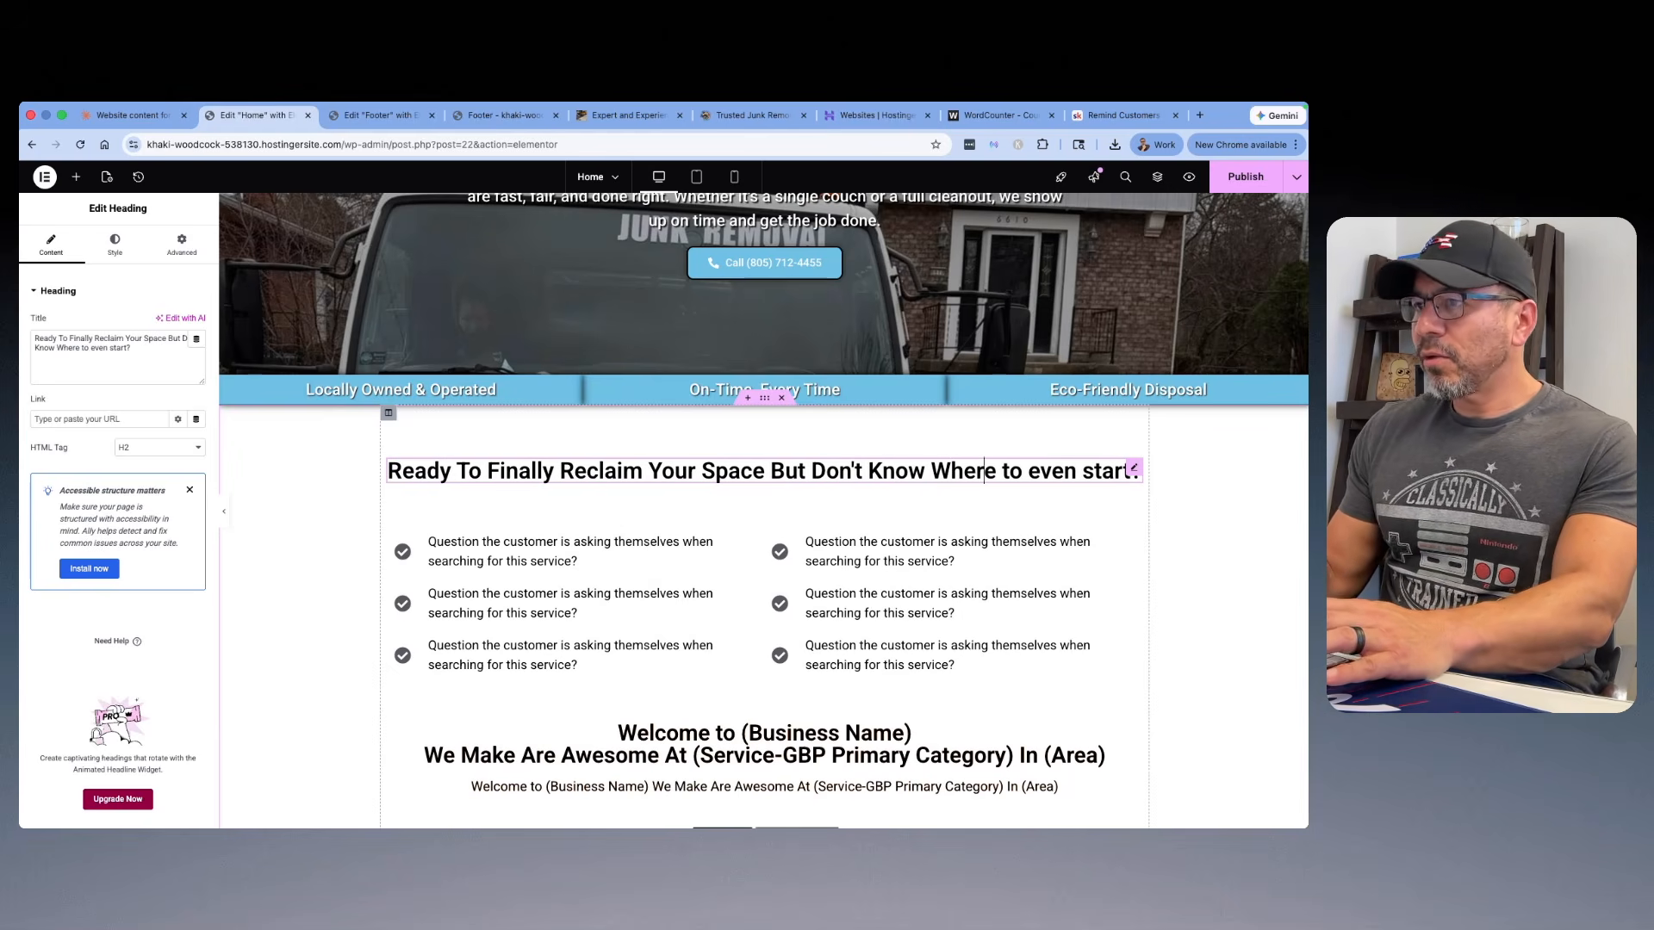
{"action": "key", "text": "Right"}
{"action": "key", "text": "BackSpace"}
{"action": "type", "text": "T"}
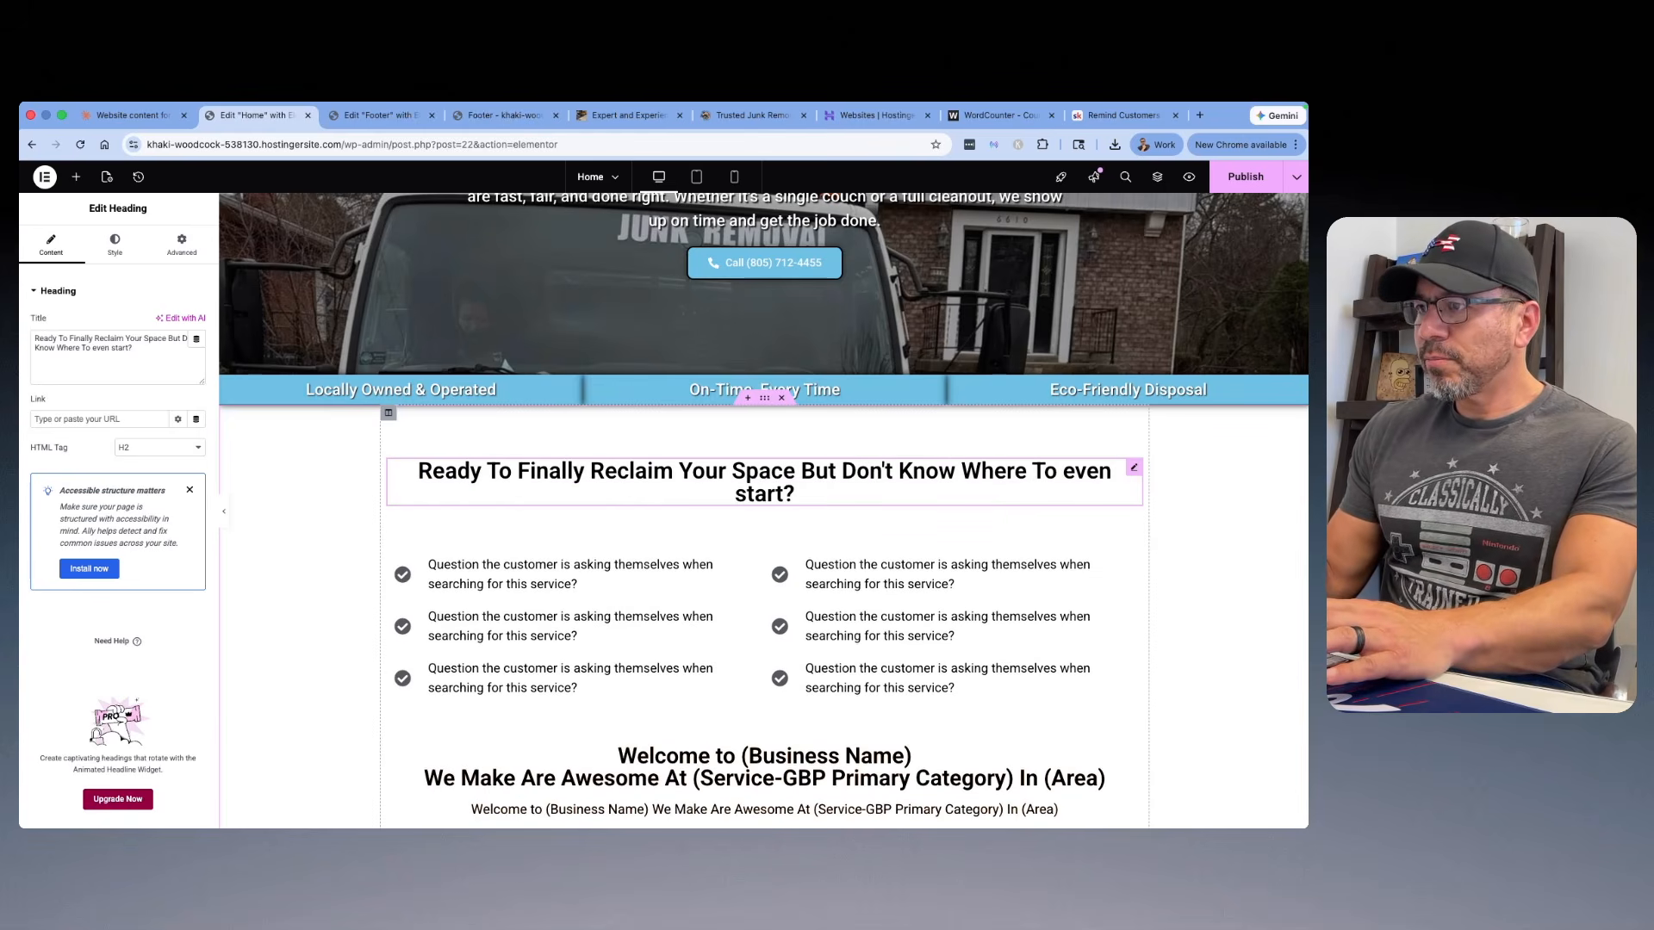
{"action": "key", "text": "BackSpace"}
{"action": "type", "text": "E"}
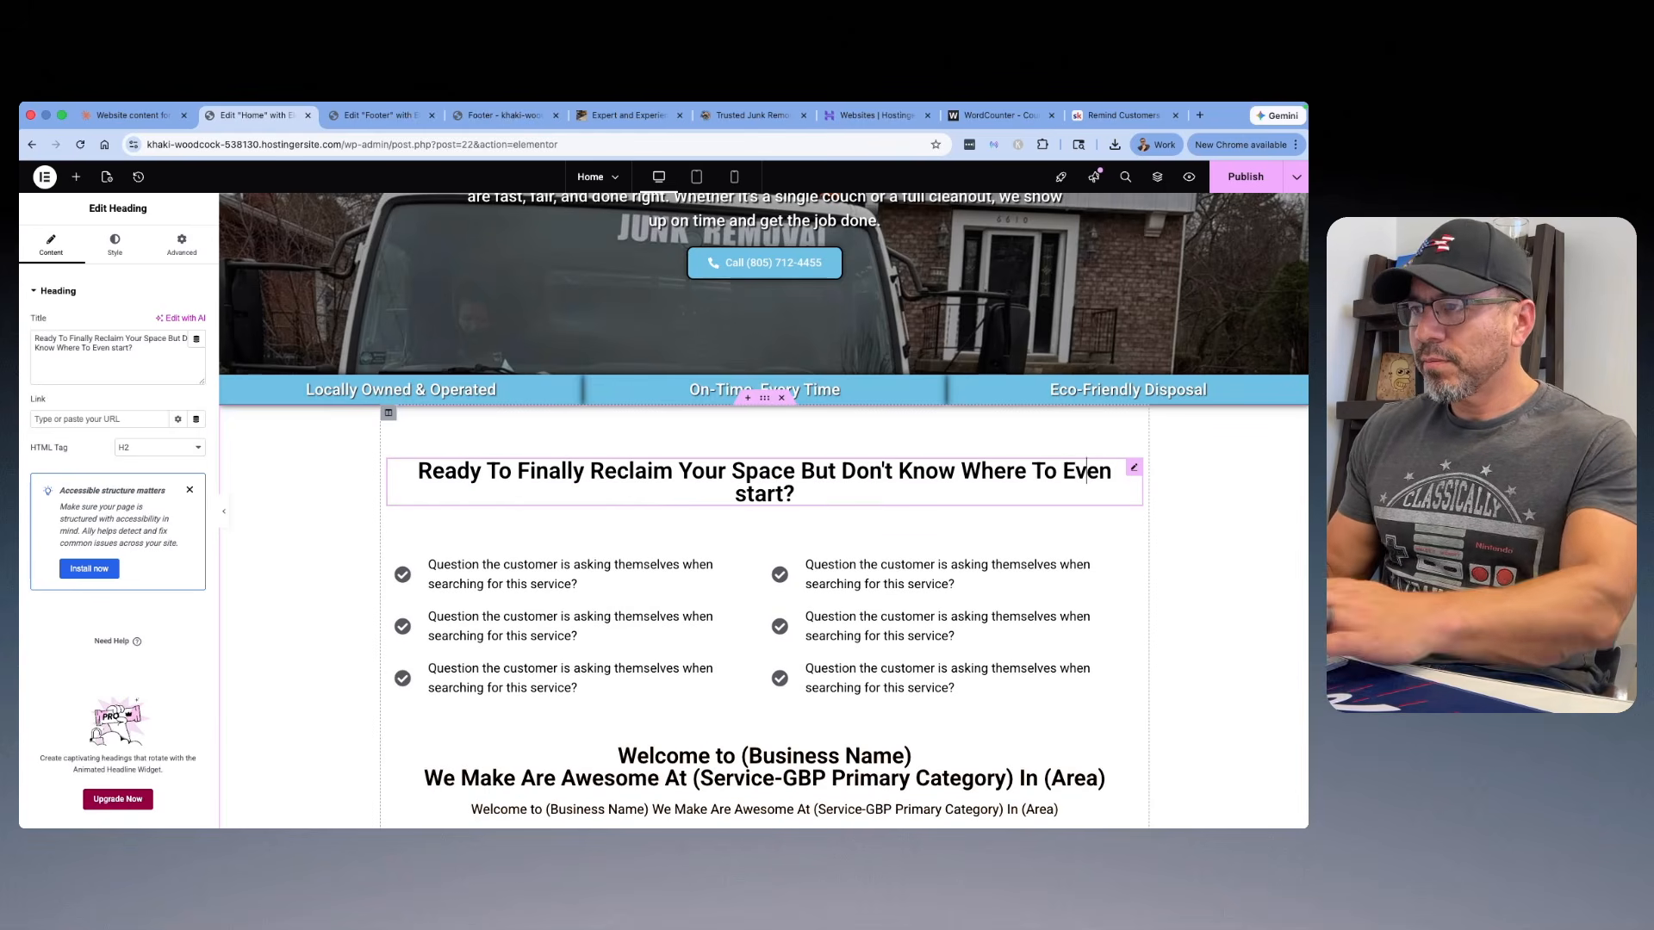
{"action": "key", "text": "Right"}
{"action": "key", "text": "Right"}
{"action": "key", "text": "BackSpace"}
{"action": "type", "text": "S"}
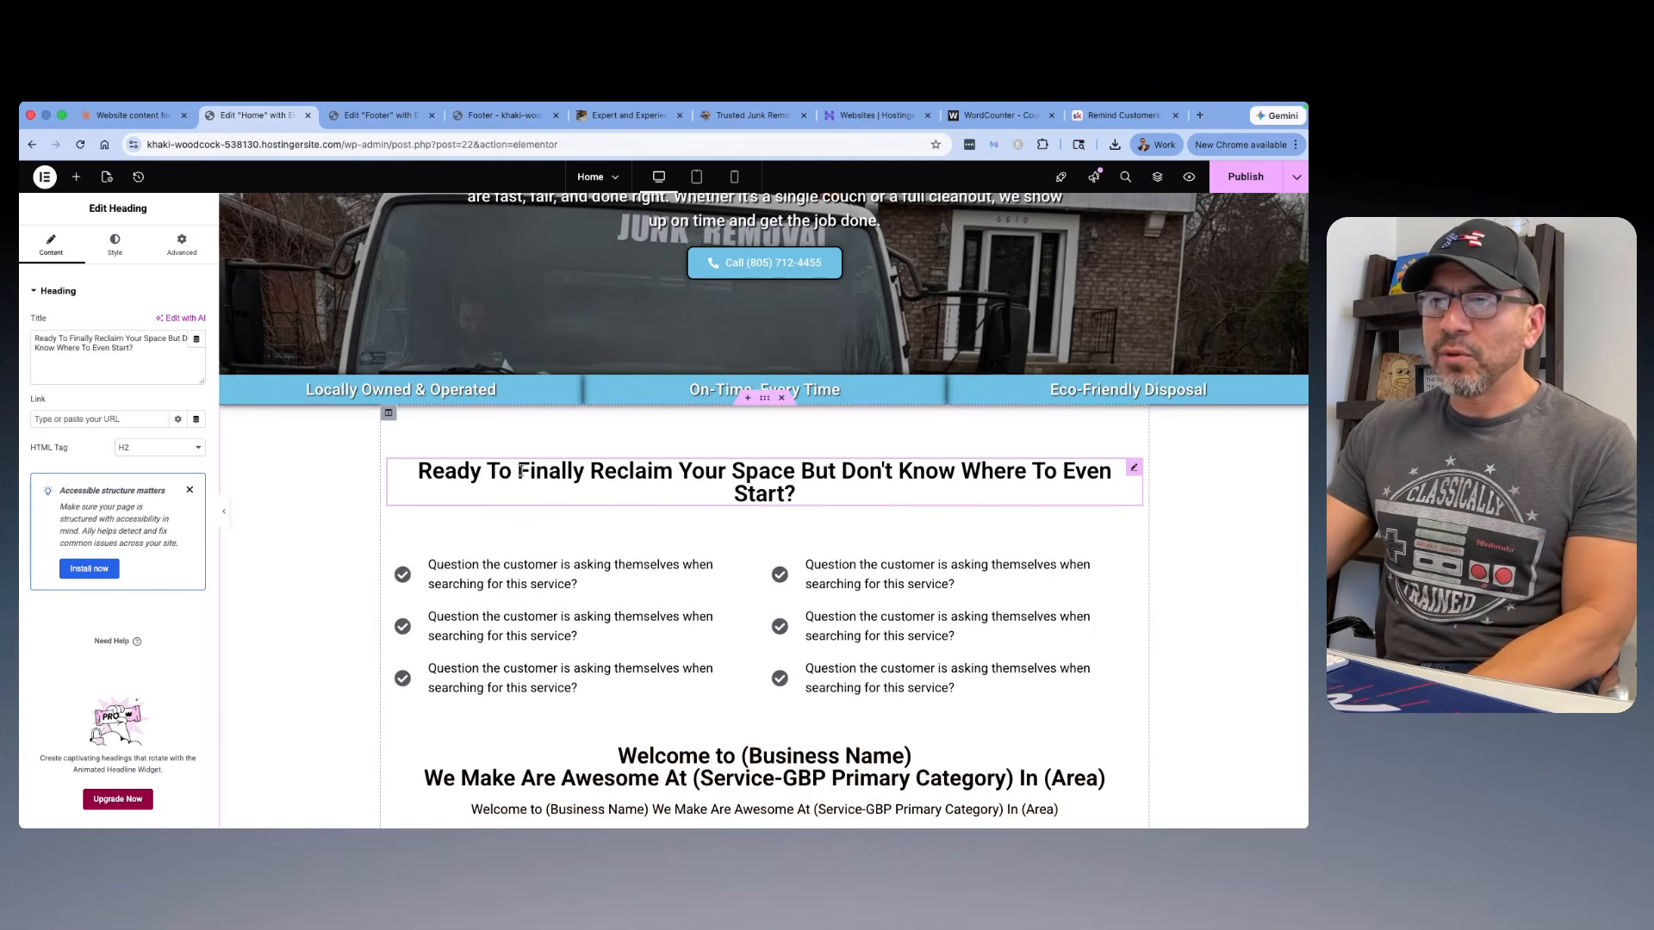
Step: Try narrowing the problem section heading with unlinked margins of 70 px left and 78 px right, and reset all its margins to 0
{"action": "left_click", "coordinate": [169, 260]}
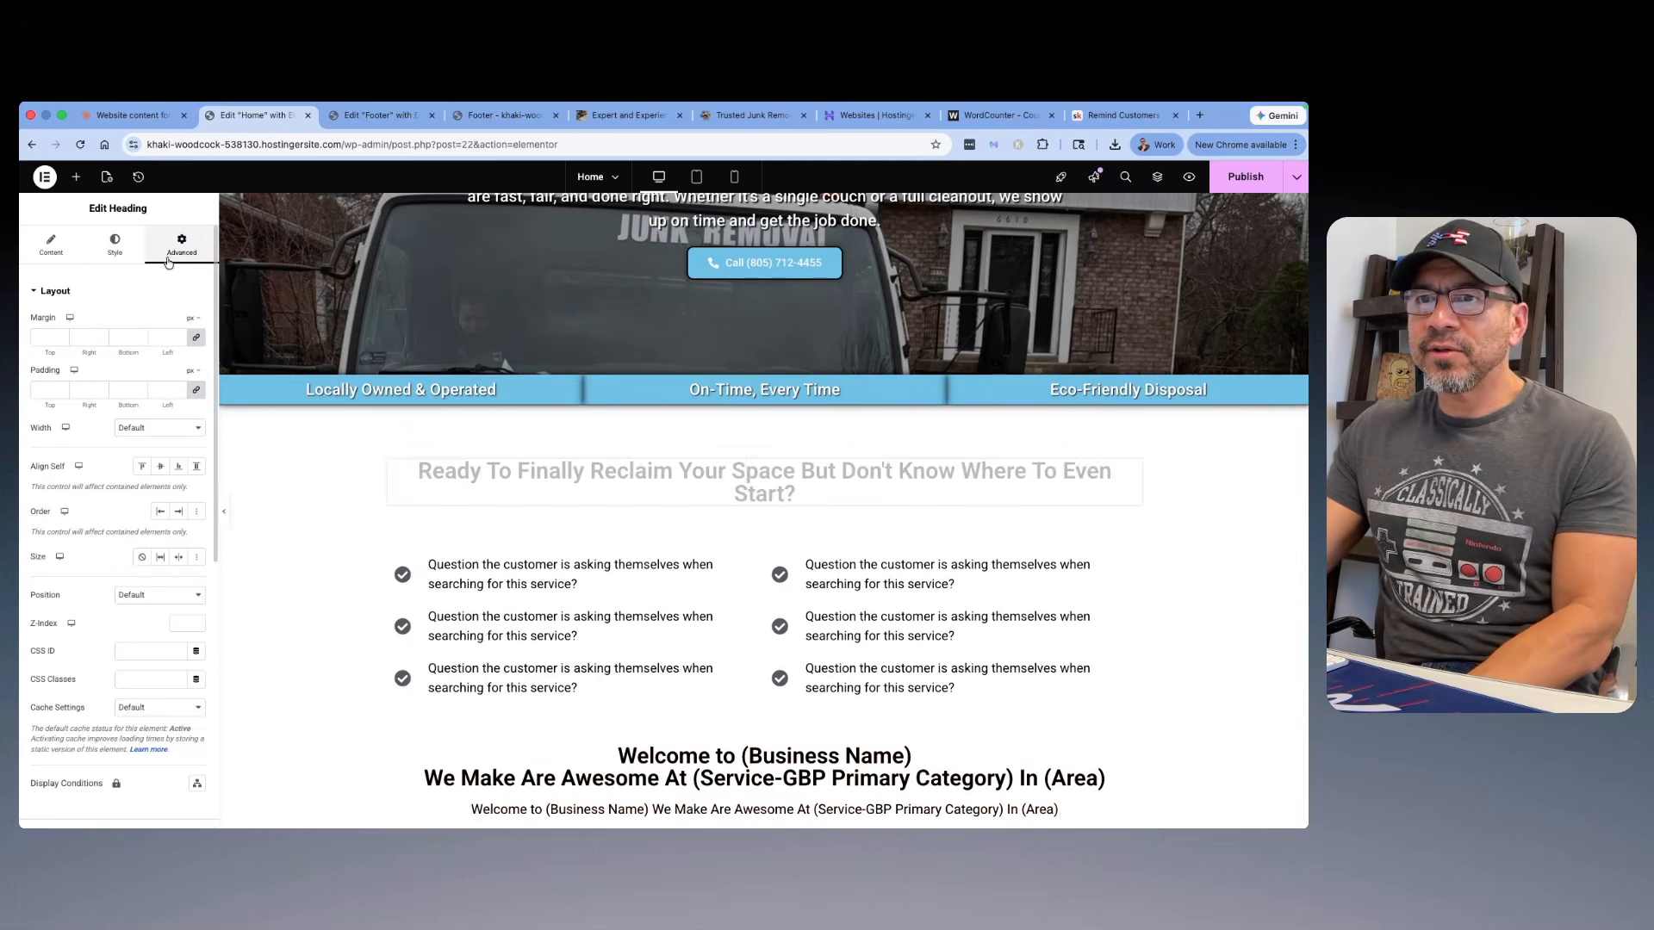
{"action": "left_click", "coordinate": [196, 339]}
{"action": "left_click", "coordinate": [181, 336]}
{"action": "left_click_drag", "start_coordinate": [181, 337], "coordinate": [100, 338]}
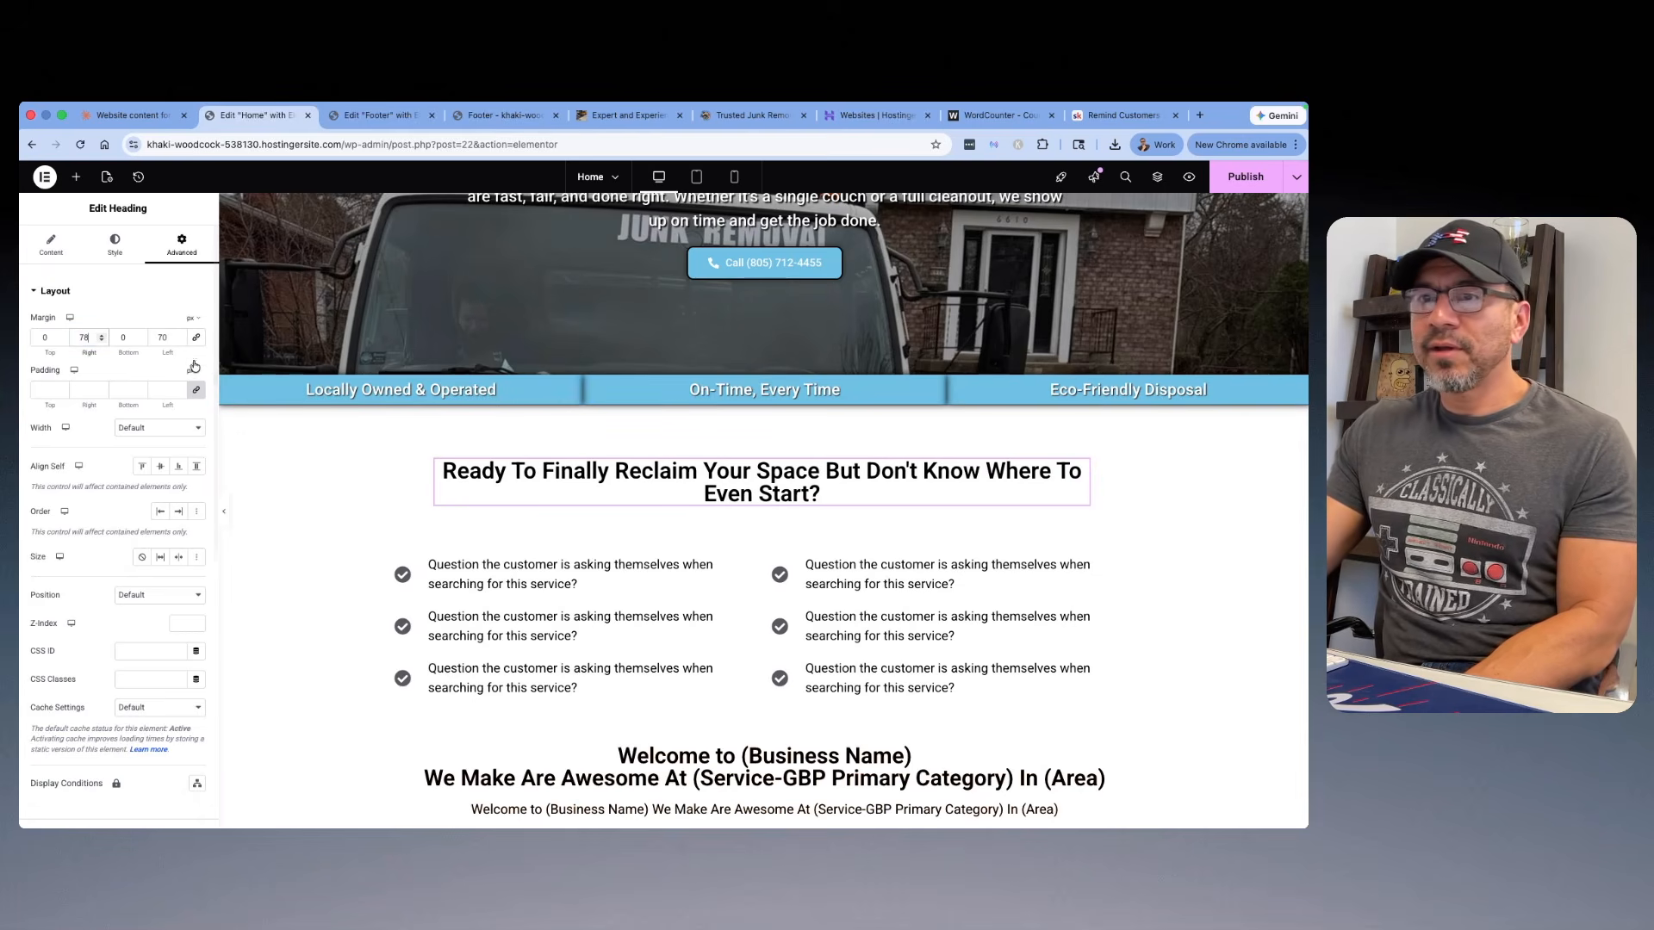
{"action": "left_click", "coordinate": [196, 338]}
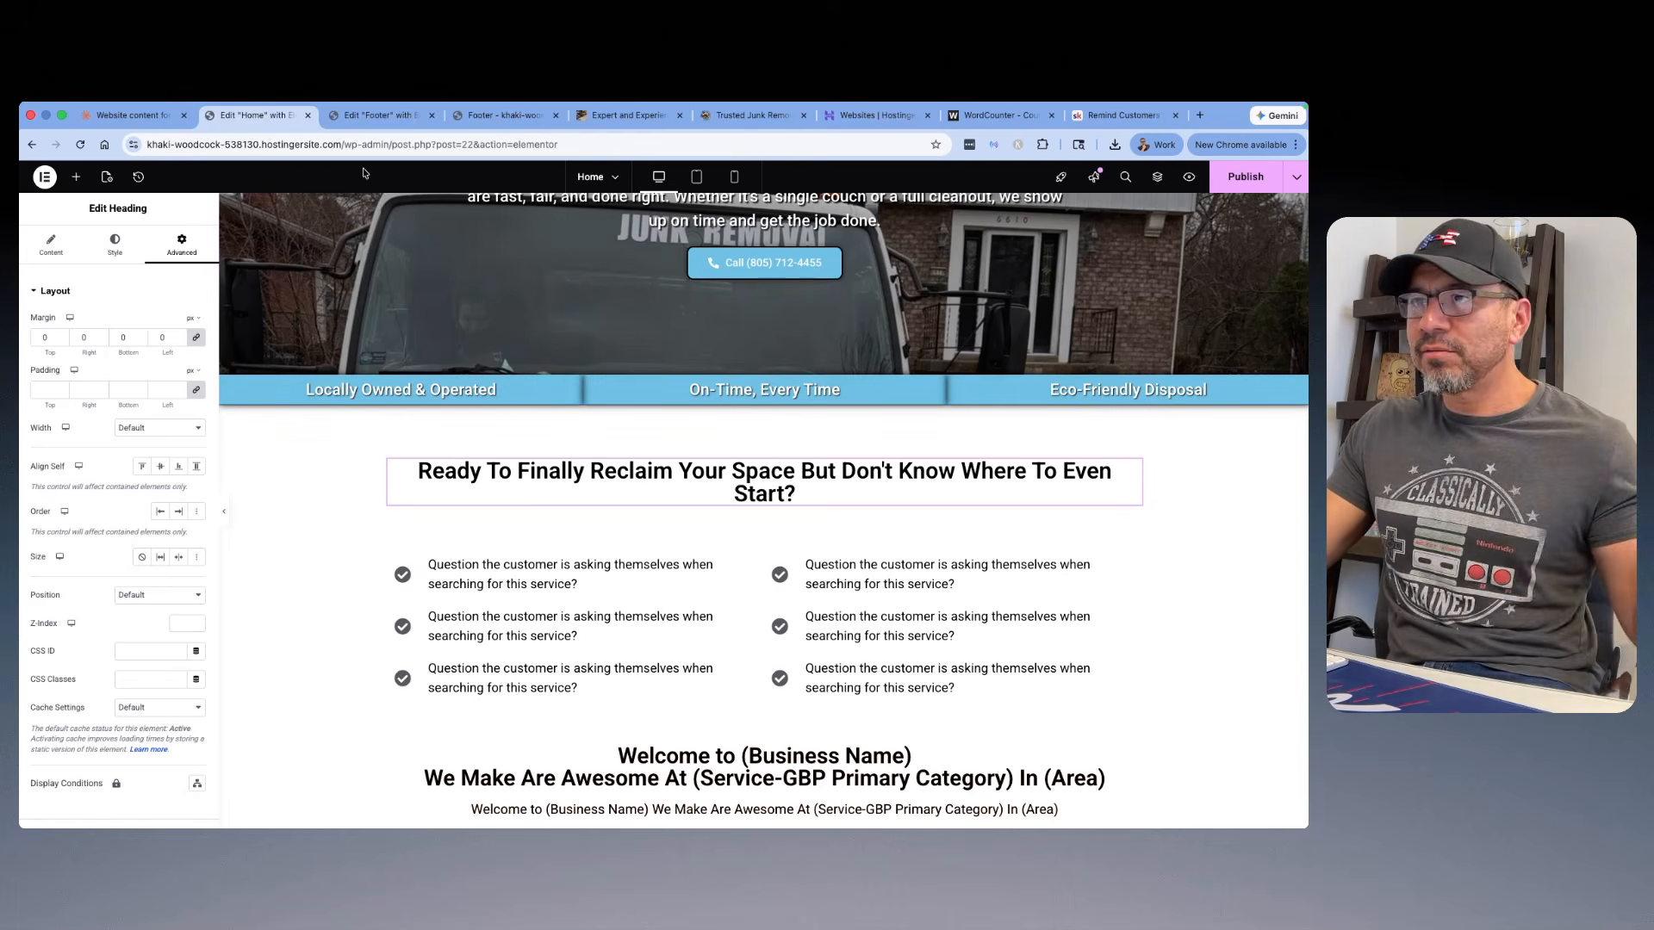
Step: Copy "Is your garage so packed with junk you can't even park in it anymore?" from Claude and replace the left icon list's first item
{"action": "left_click", "coordinate": [134, 115]}
{"action": "left_click_drag", "start_coordinate": [825, 407], "coordinate": [460, 405]}
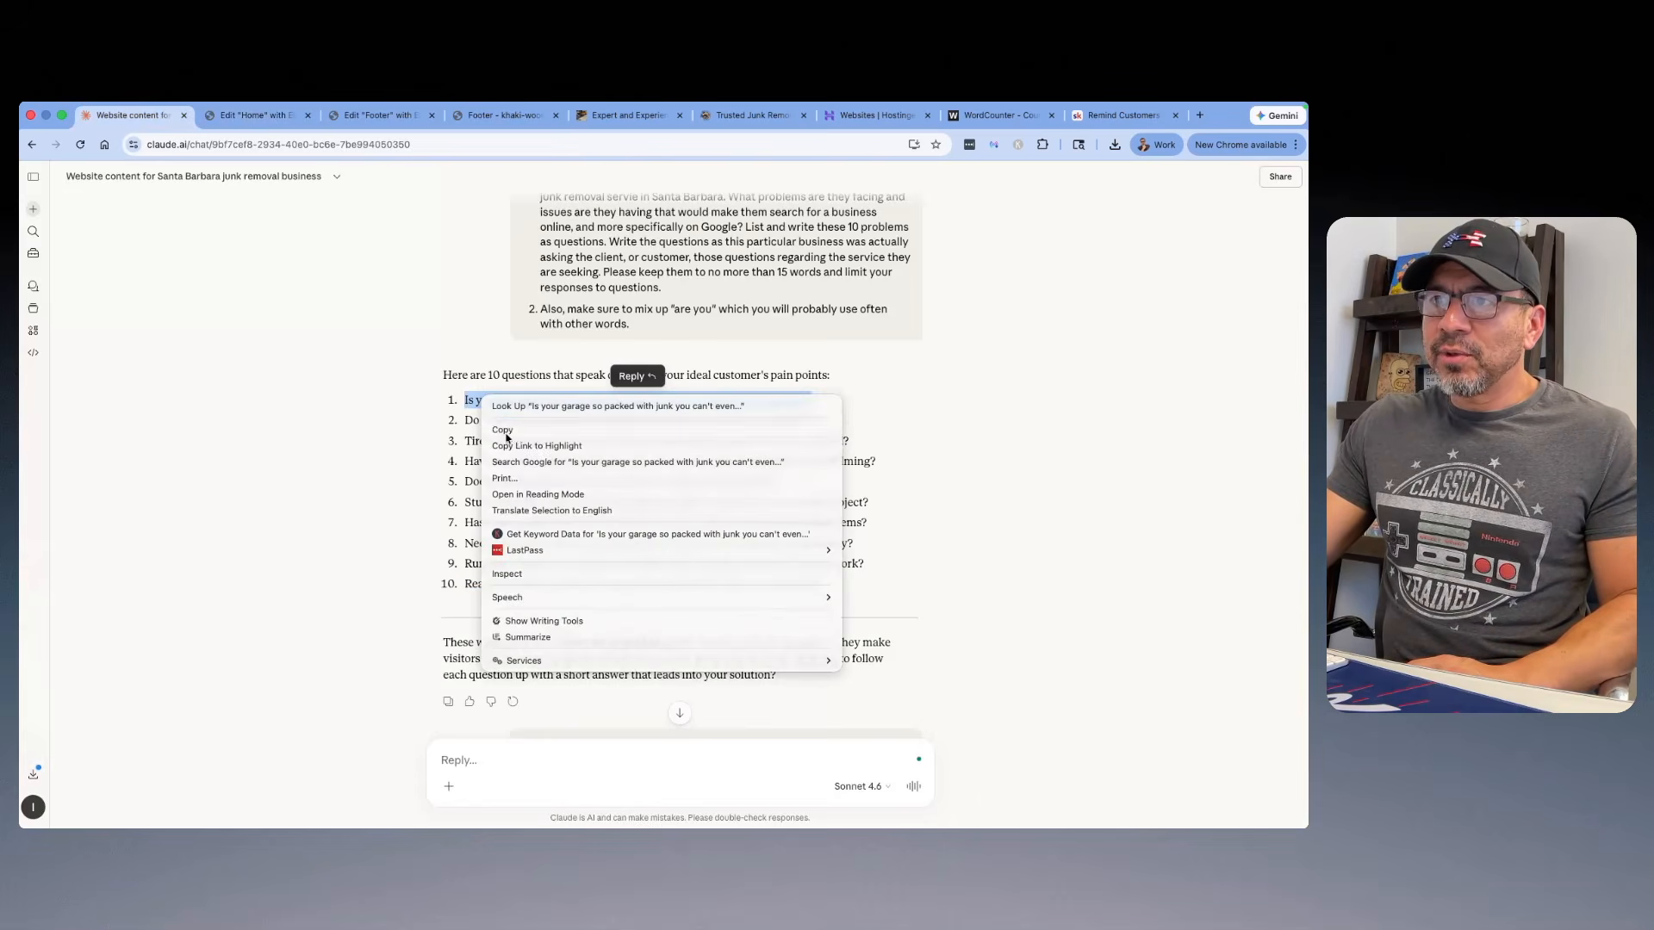
{"action": "left_click", "coordinate": [516, 434]}
{"action": "key", "text": "ctrl+Tab"}
{"action": "left_click", "coordinate": [750, 563]}
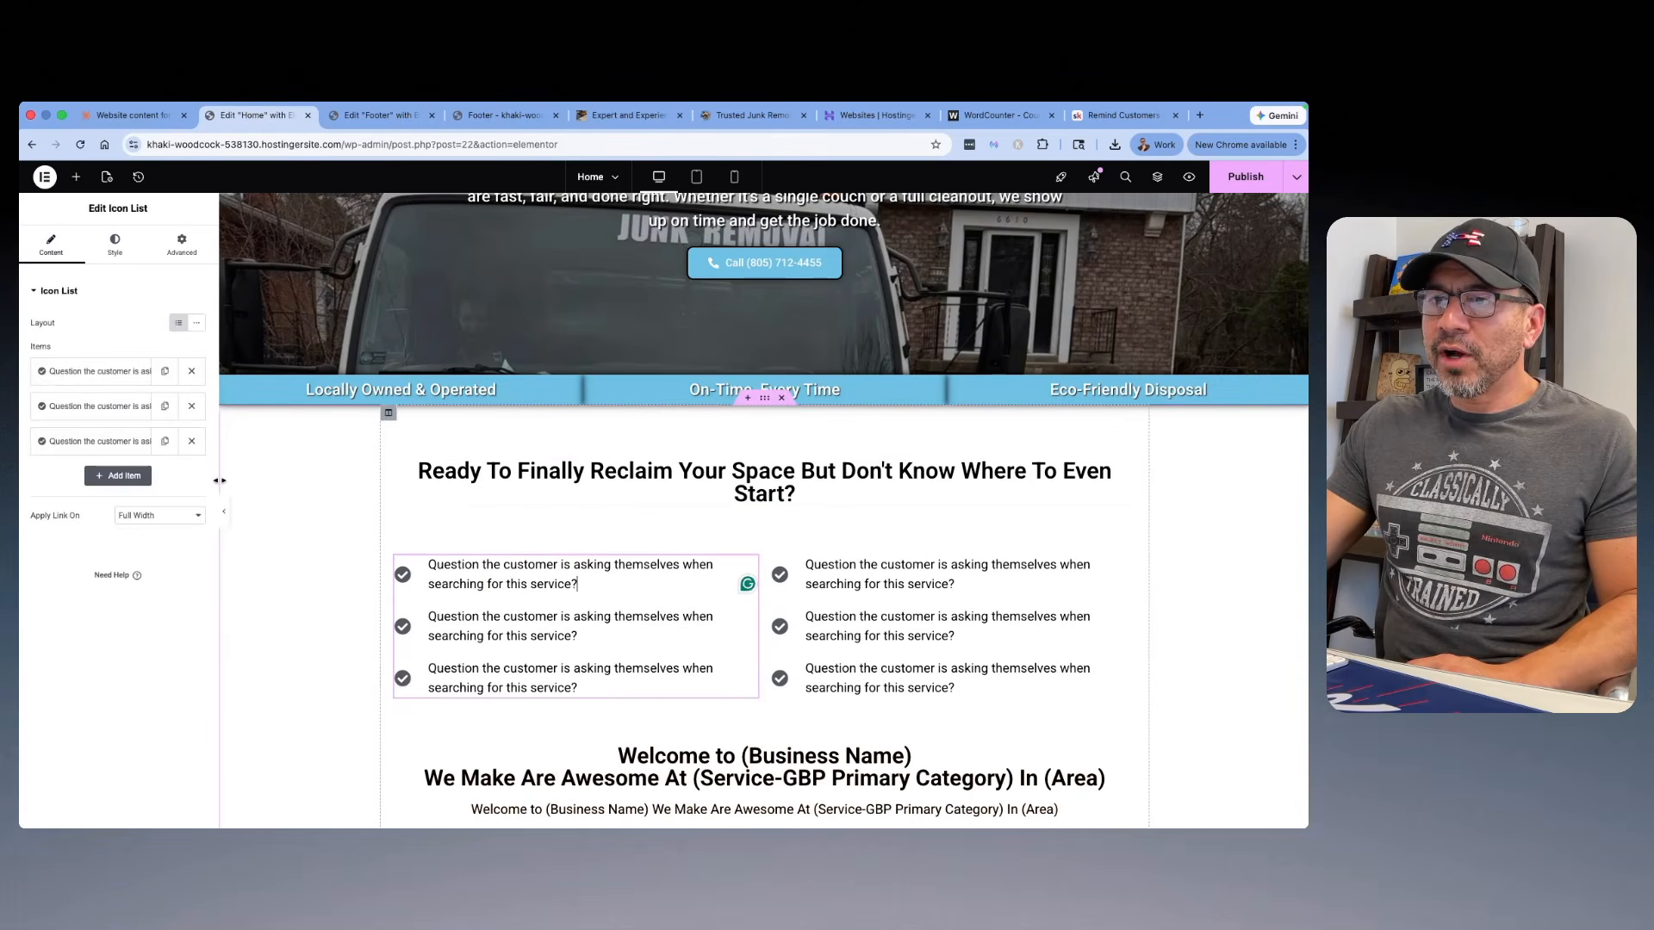
{"action": "left_click", "coordinate": [81, 373]}
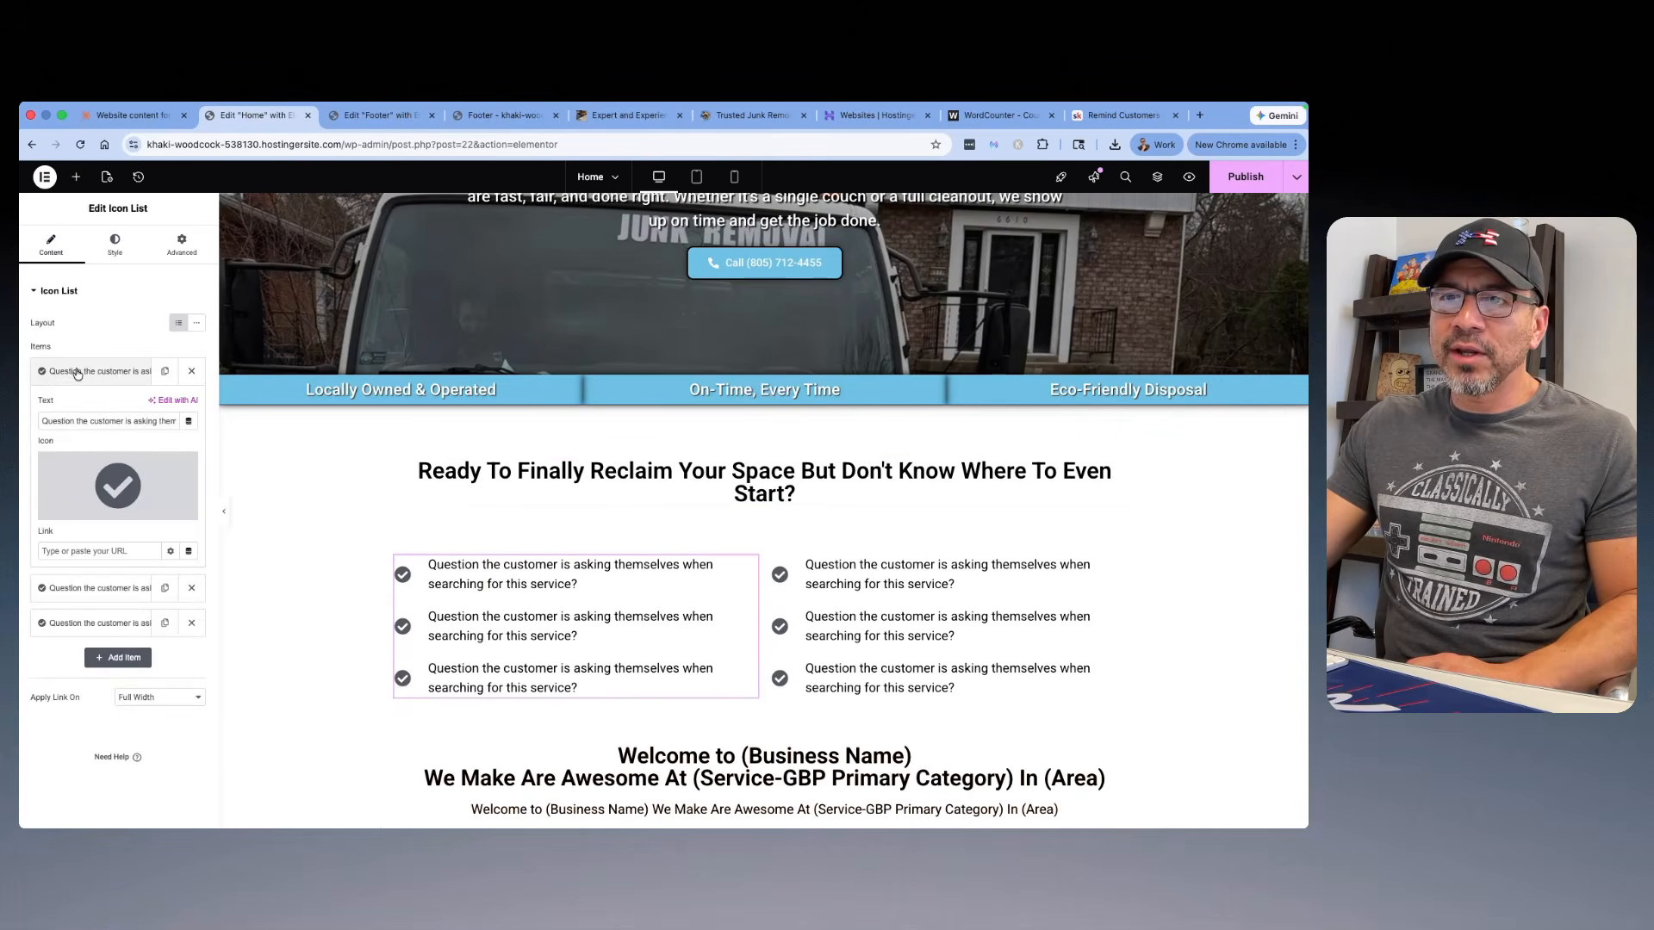
{"action": "left_click_drag", "start_coordinate": [41, 421], "coordinate": [167, 445]}
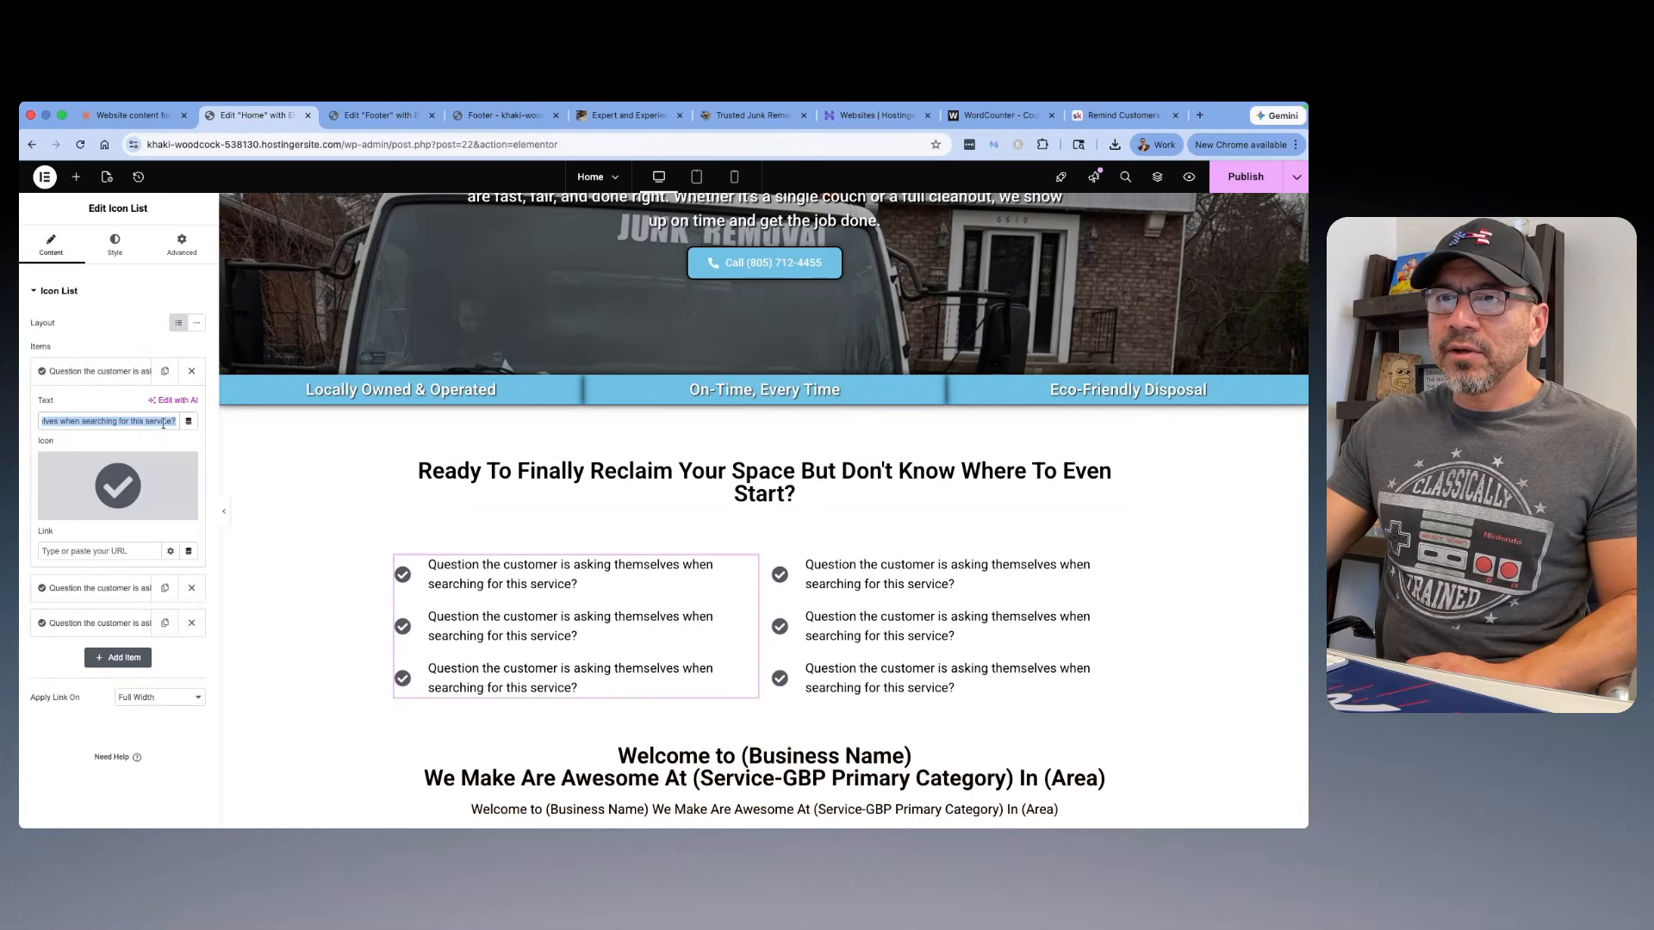
{"action": "right_click", "coordinate": [163, 426]}
{"action": "left_click", "coordinate": [198, 471]}
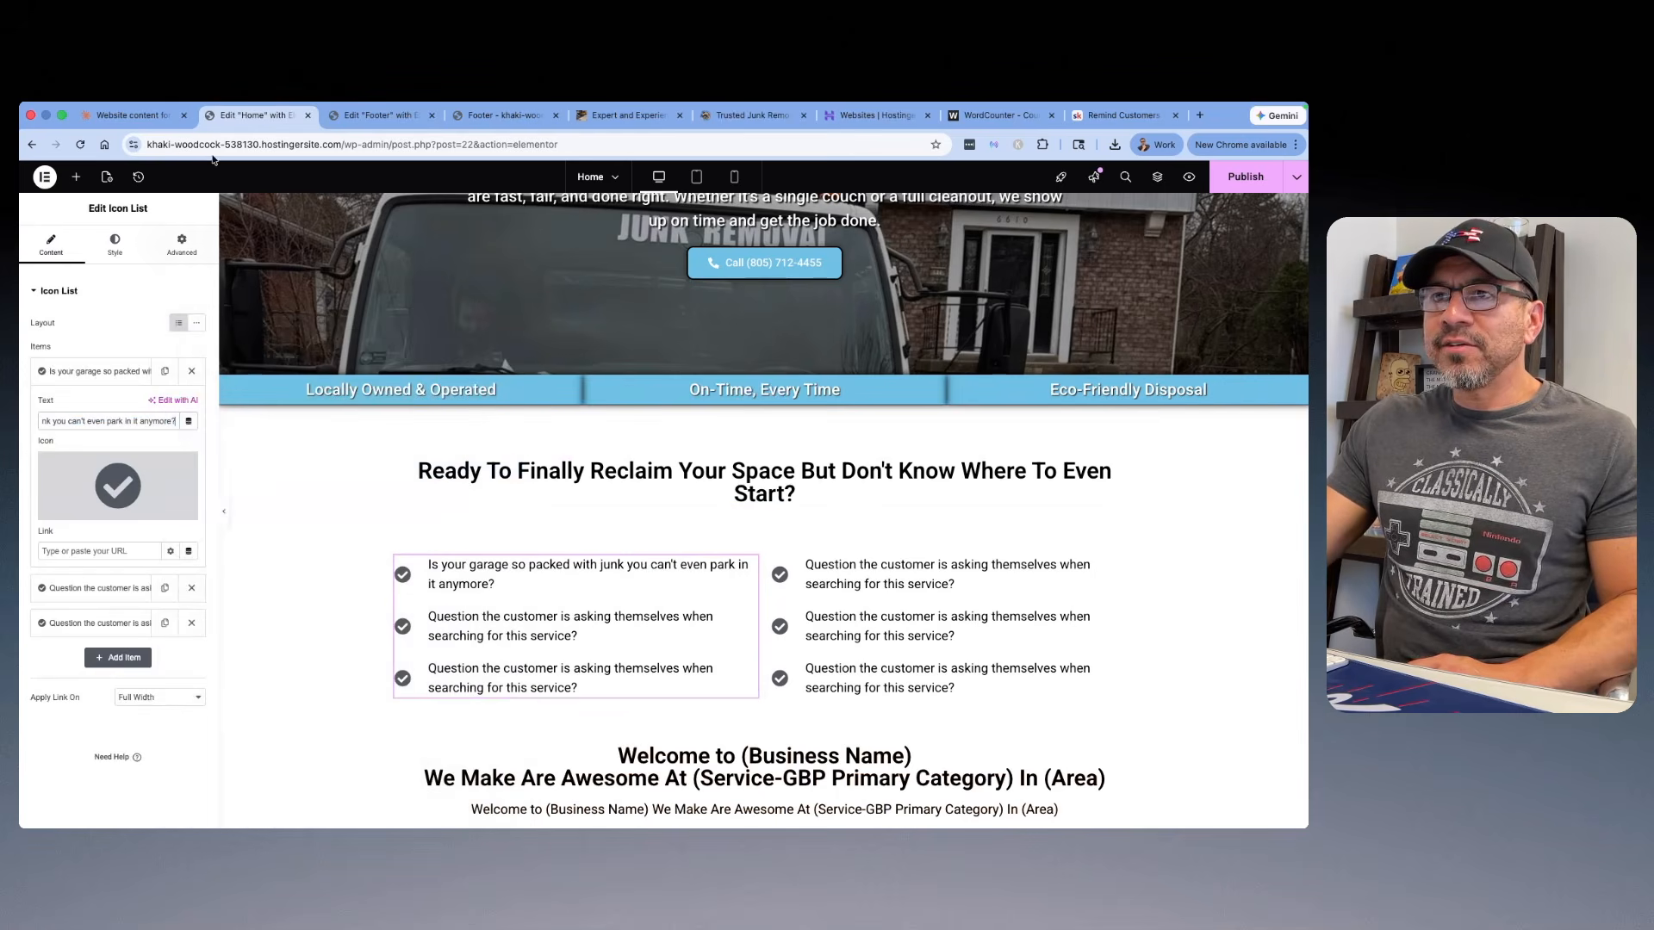
Step: Copy "Do you have old appliances sitting around that you just can't get rid of?" from Claude and replace the left icon list's second item
{"action": "left_click", "coordinate": [131, 114]}
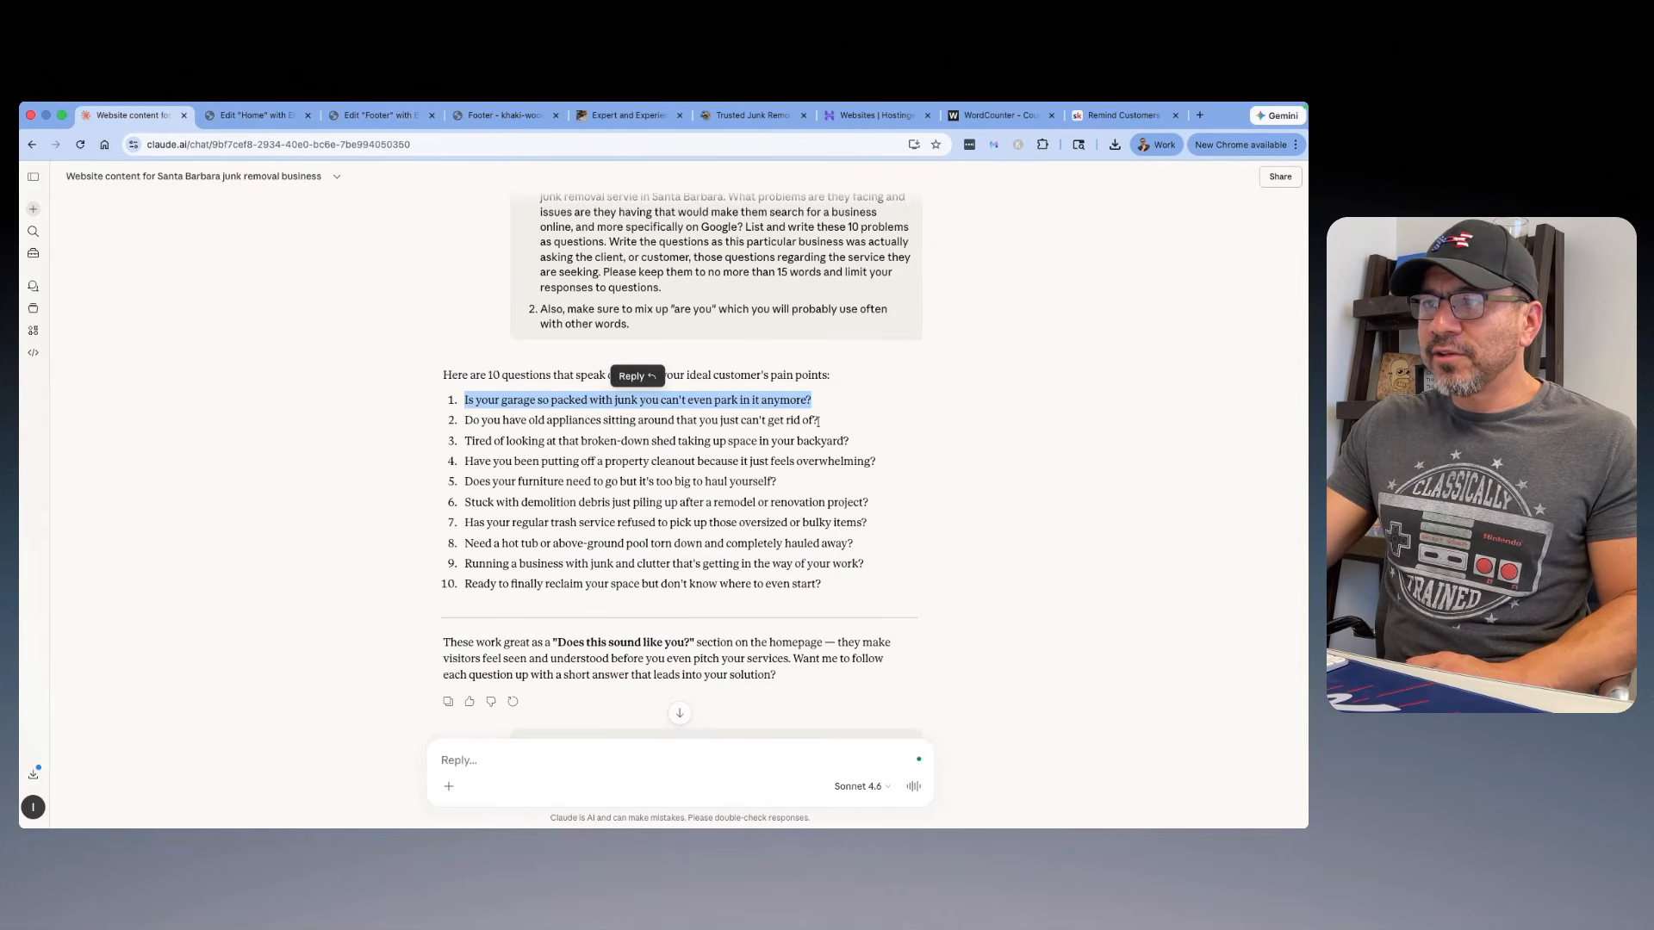
{"action": "left_click_drag", "start_coordinate": [856, 422], "coordinate": [463, 420]}
{"action": "right_click", "coordinate": [482, 422]}
{"action": "left_click", "coordinate": [501, 454]}
{"action": "left_click", "coordinate": [250, 118]}
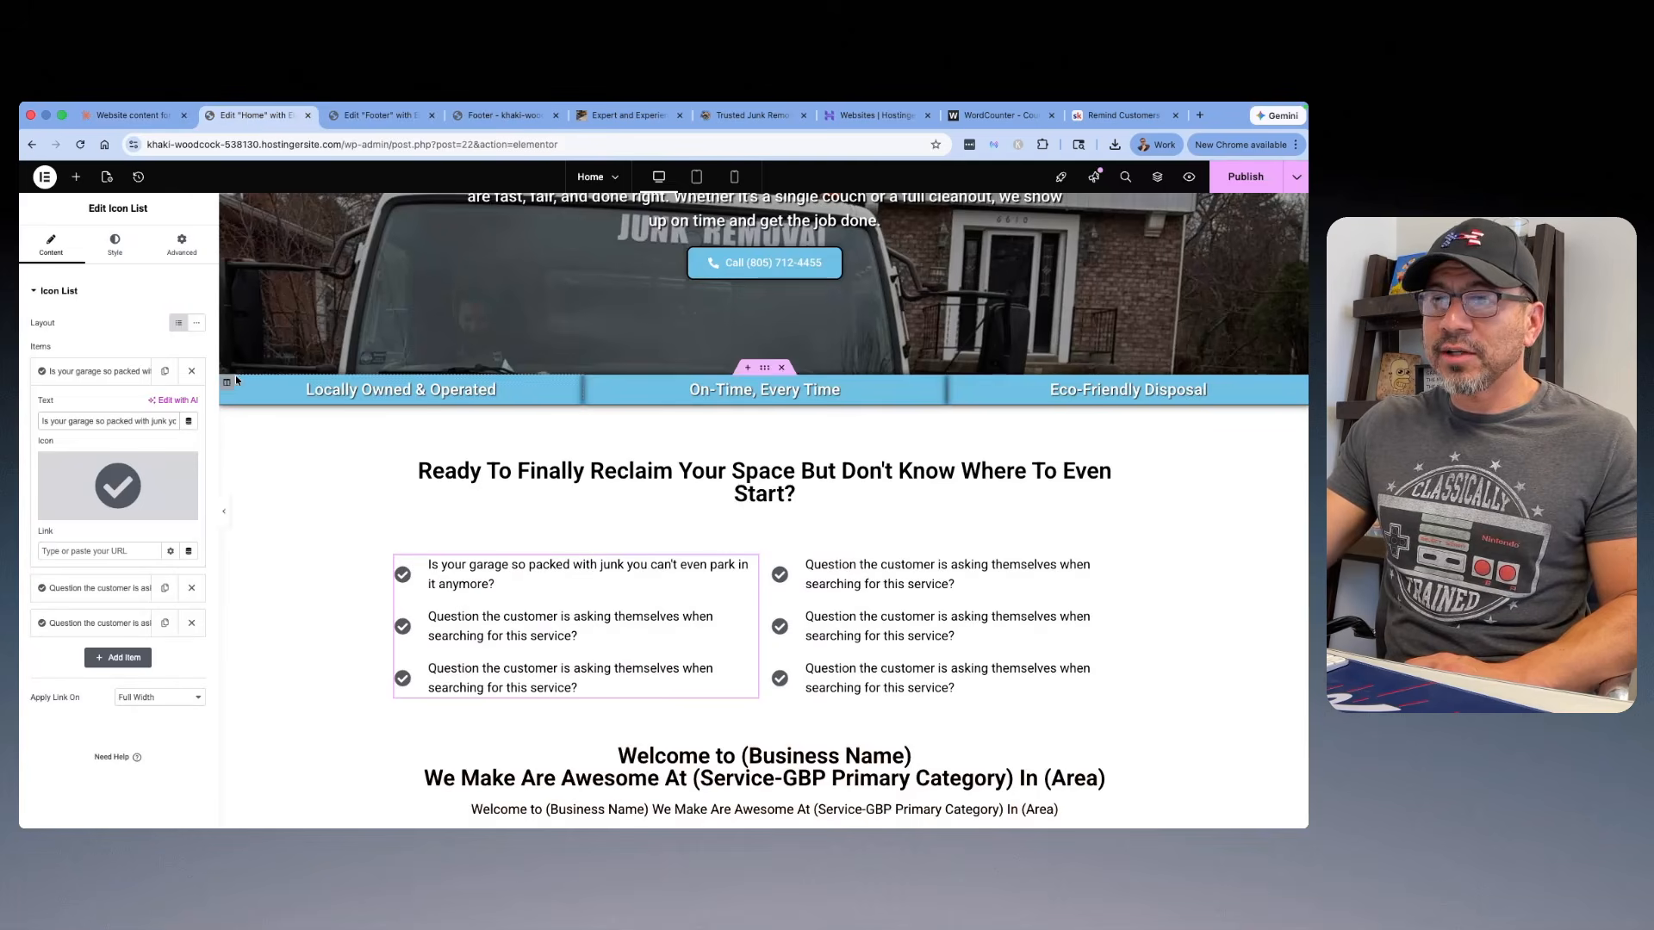
{"action": "left_click_drag", "start_coordinate": [43, 457], "coordinate": [210, 475]}
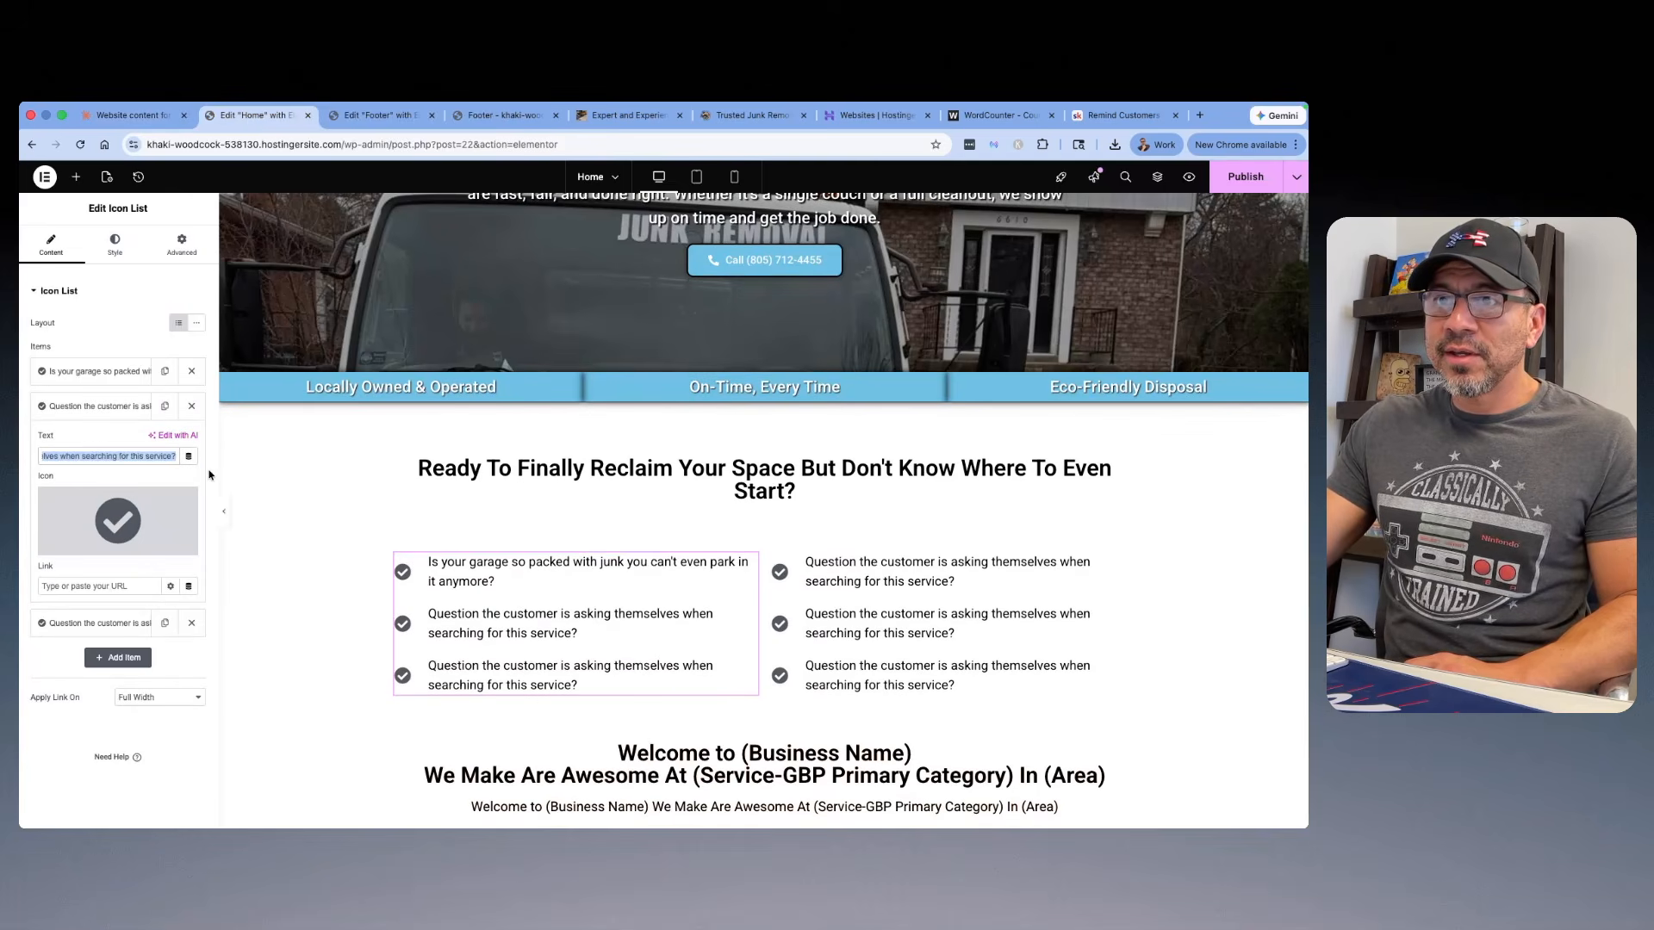
{"action": "right_click", "coordinate": [152, 459]}
{"action": "left_click", "coordinate": [172, 473]}
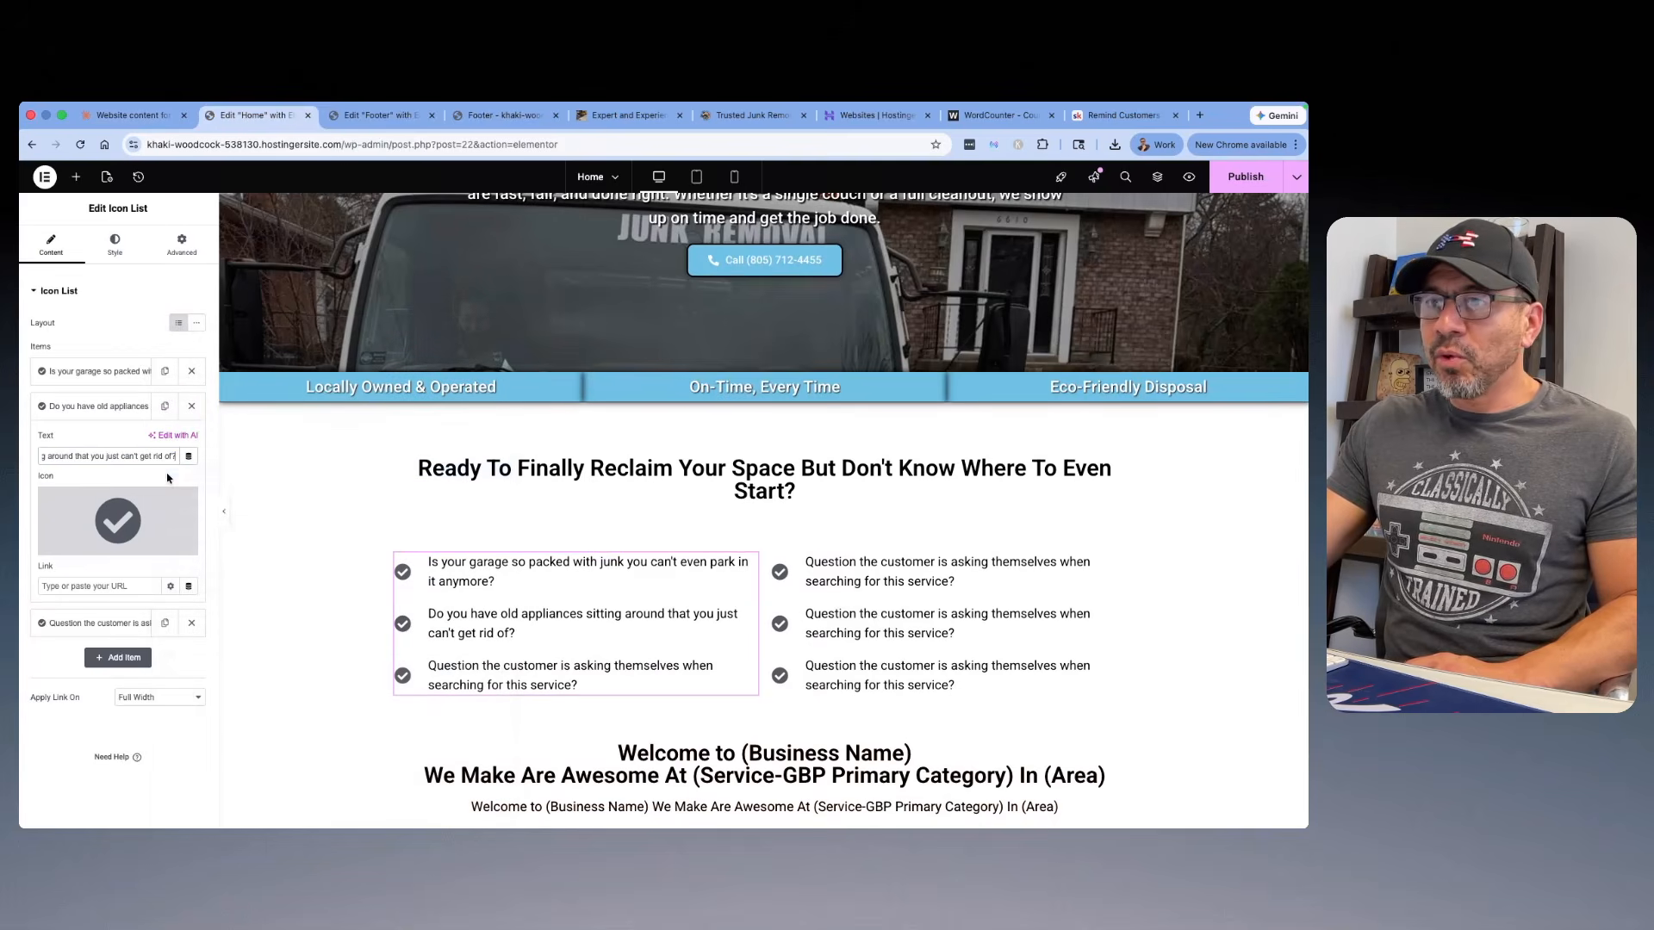
Step: Copy "Tired of looking at that broken-down shed taking up space in your backyard?" from Claude and replace the left icon list's third item
{"action": "left_click", "coordinate": [129, 116]}
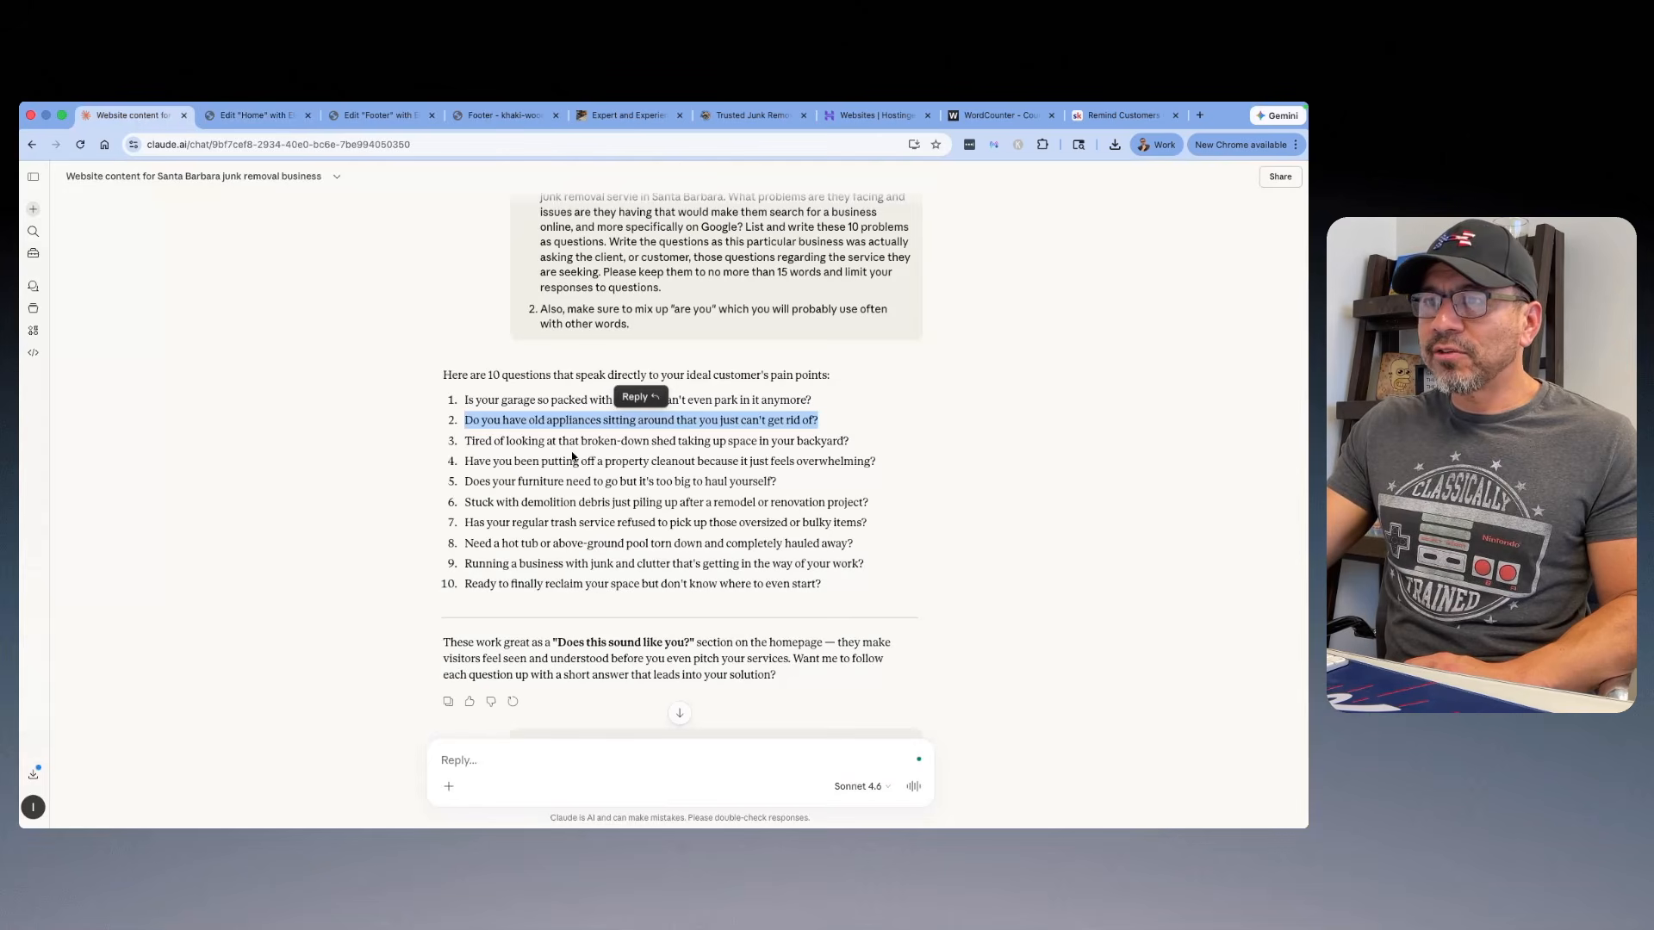
{"action": "left_click_drag", "start_coordinate": [856, 448], "coordinate": [466, 444]}
{"action": "right_click", "coordinate": [473, 441]}
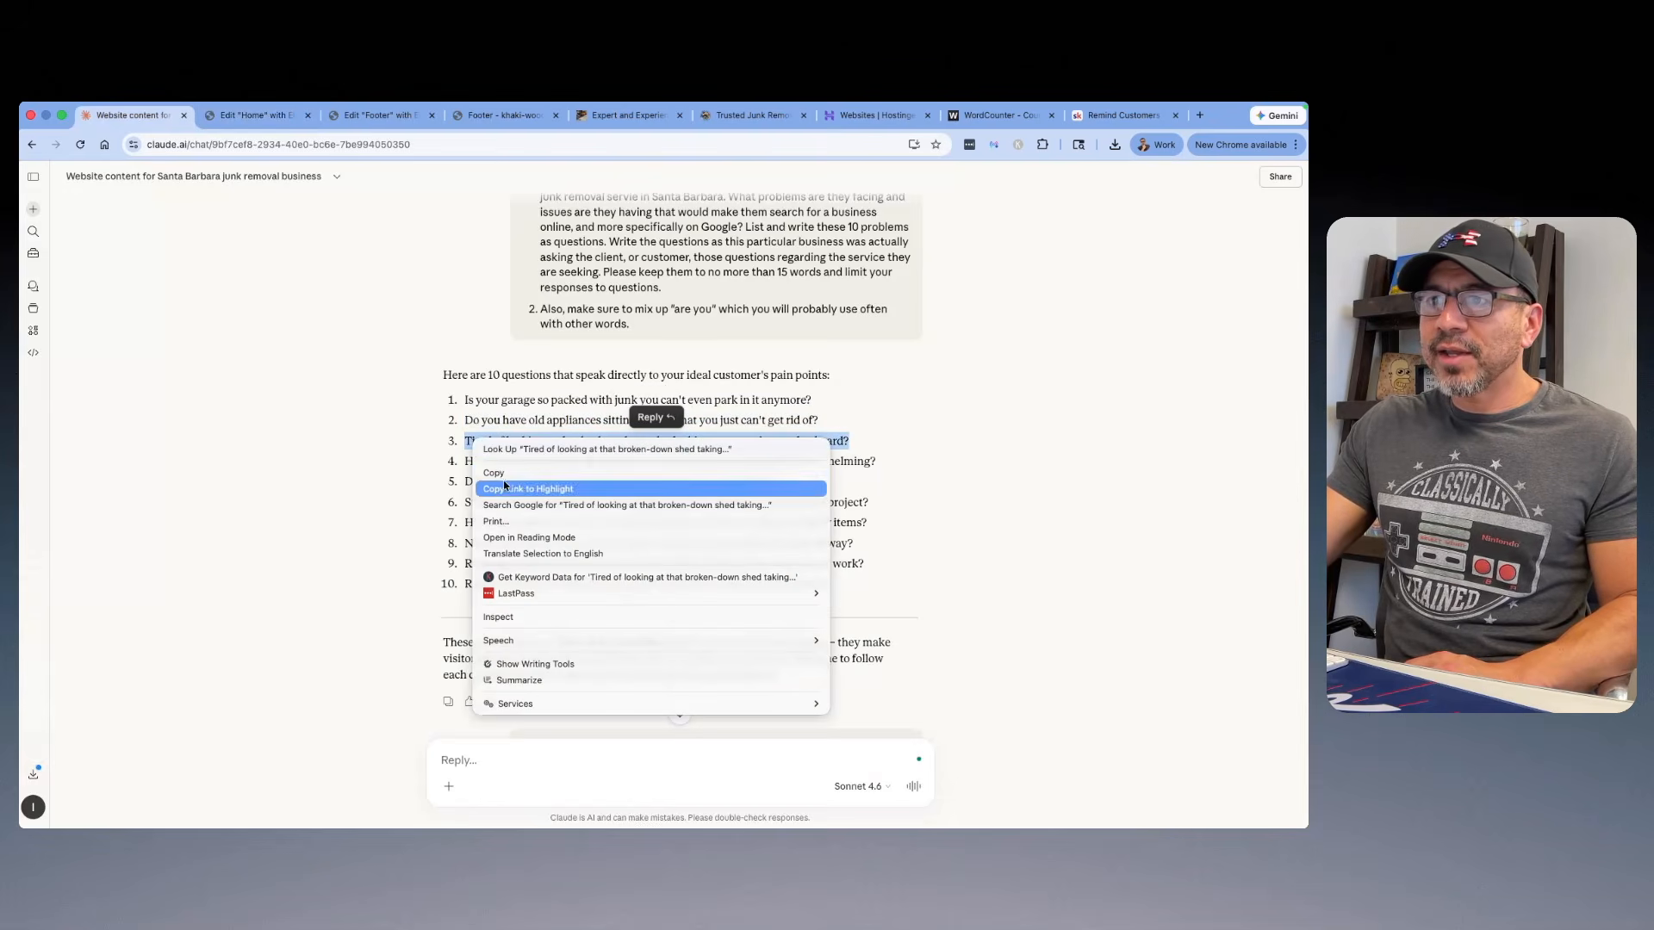
{"action": "left_click", "coordinate": [494, 473]}
{"action": "left_click", "coordinate": [249, 116]}
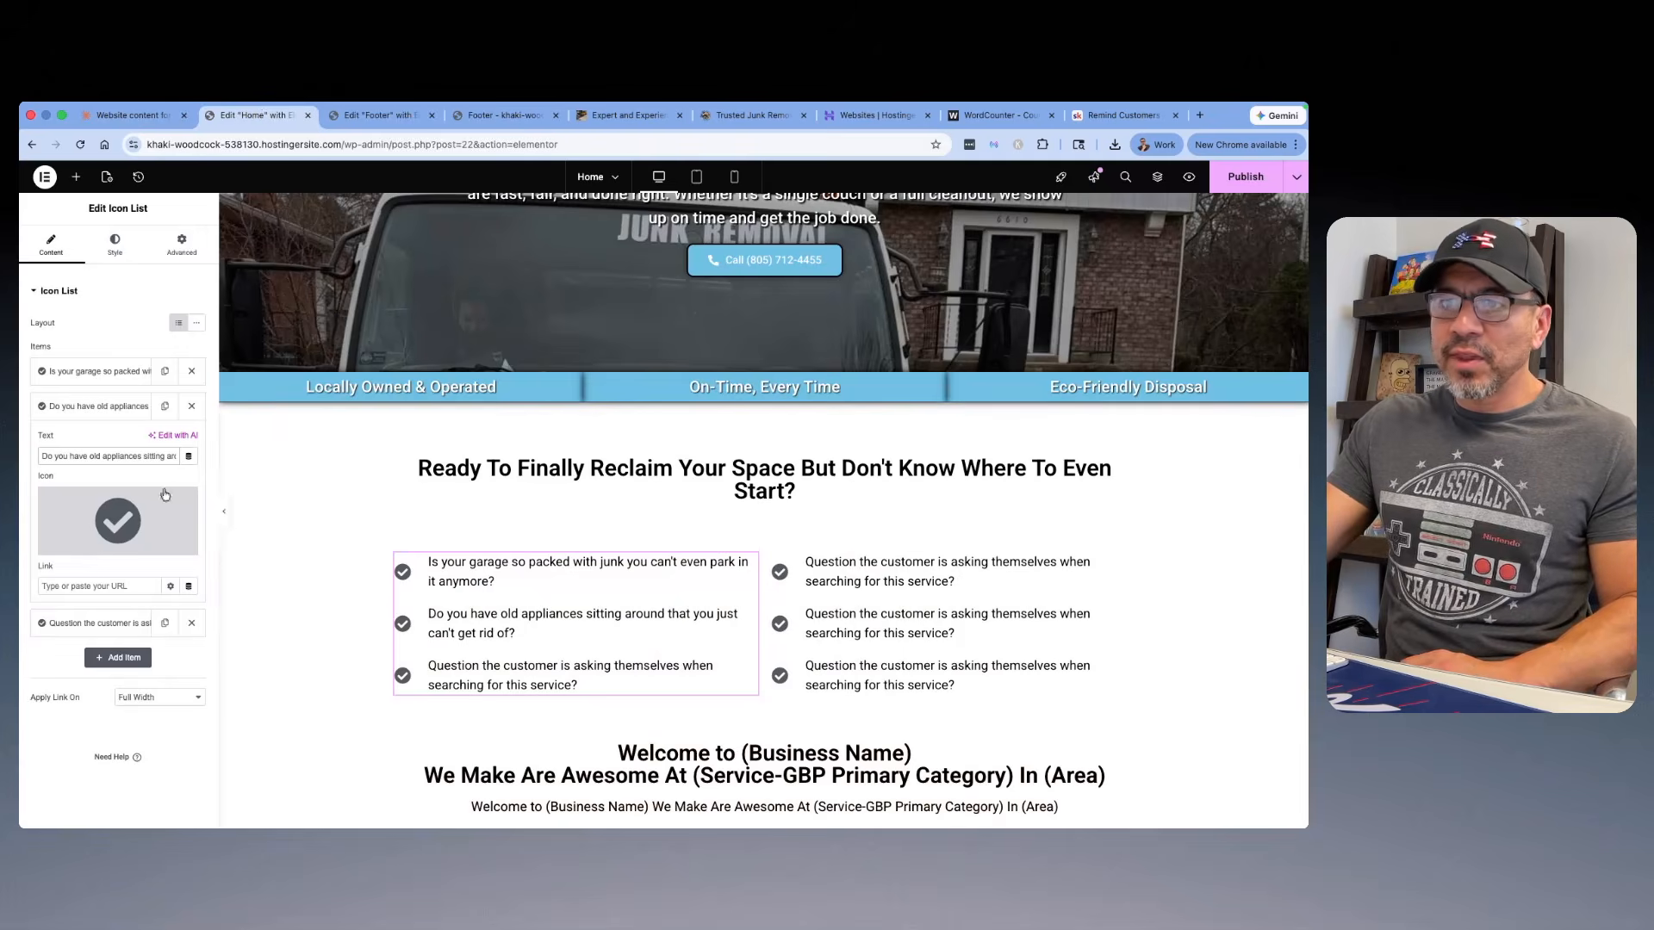
{"action": "left_click", "coordinate": [112, 623]}
{"action": "left_click_drag", "start_coordinate": [40, 490], "coordinate": [208, 518]}
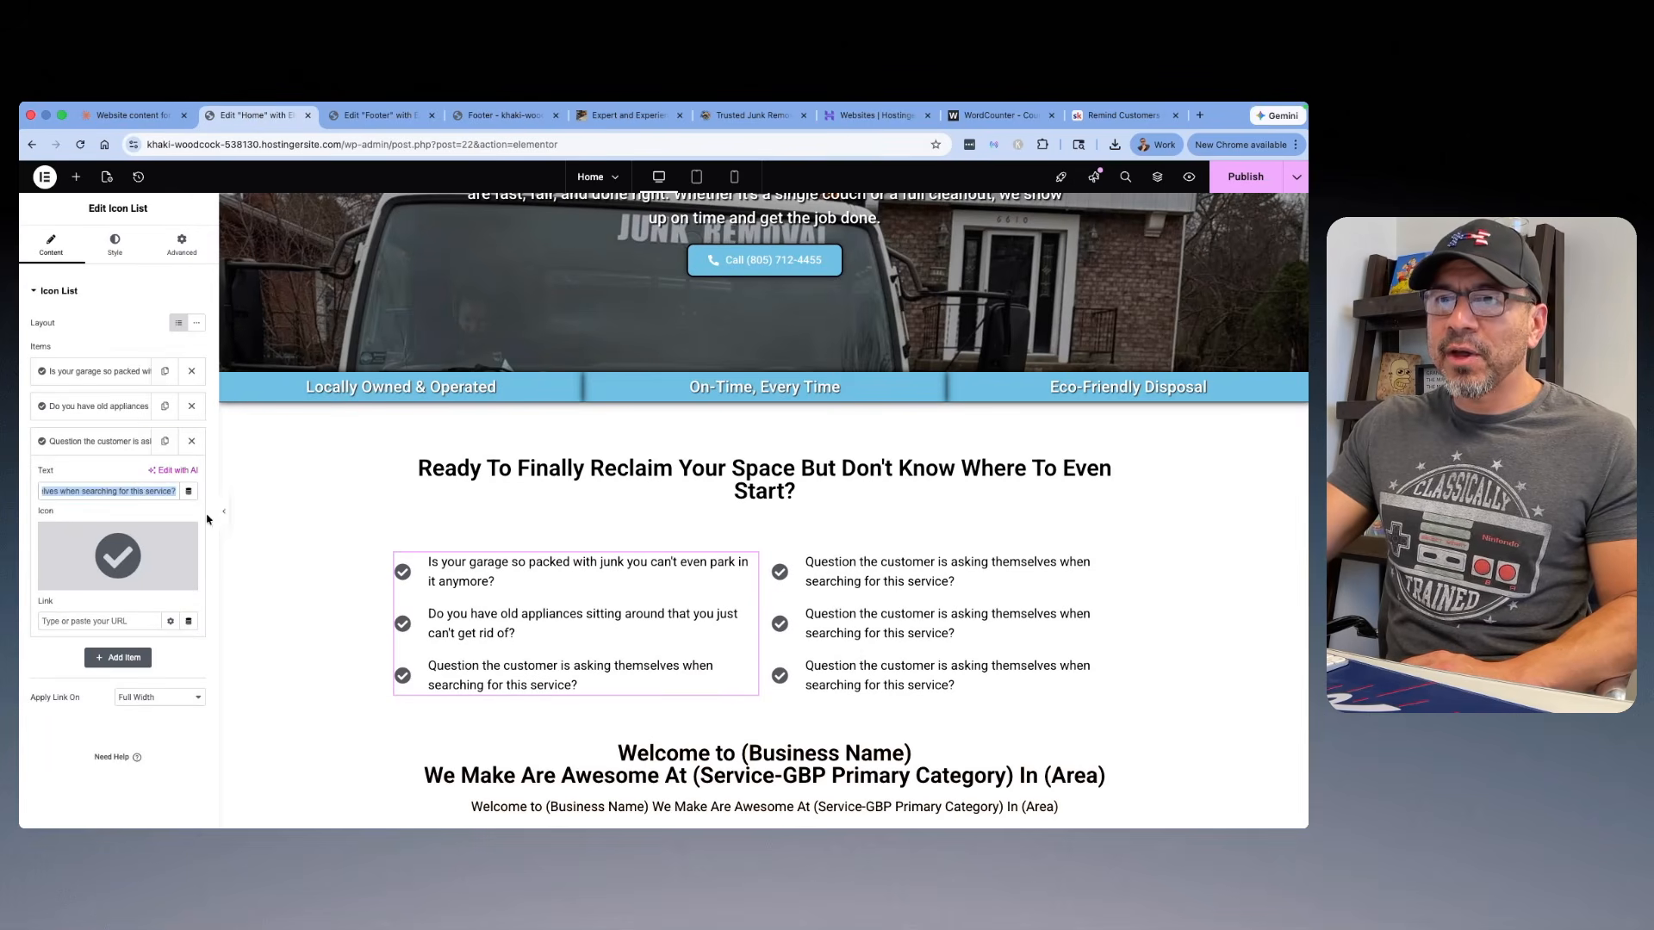
{"action": "right_click", "coordinate": [145, 495]}
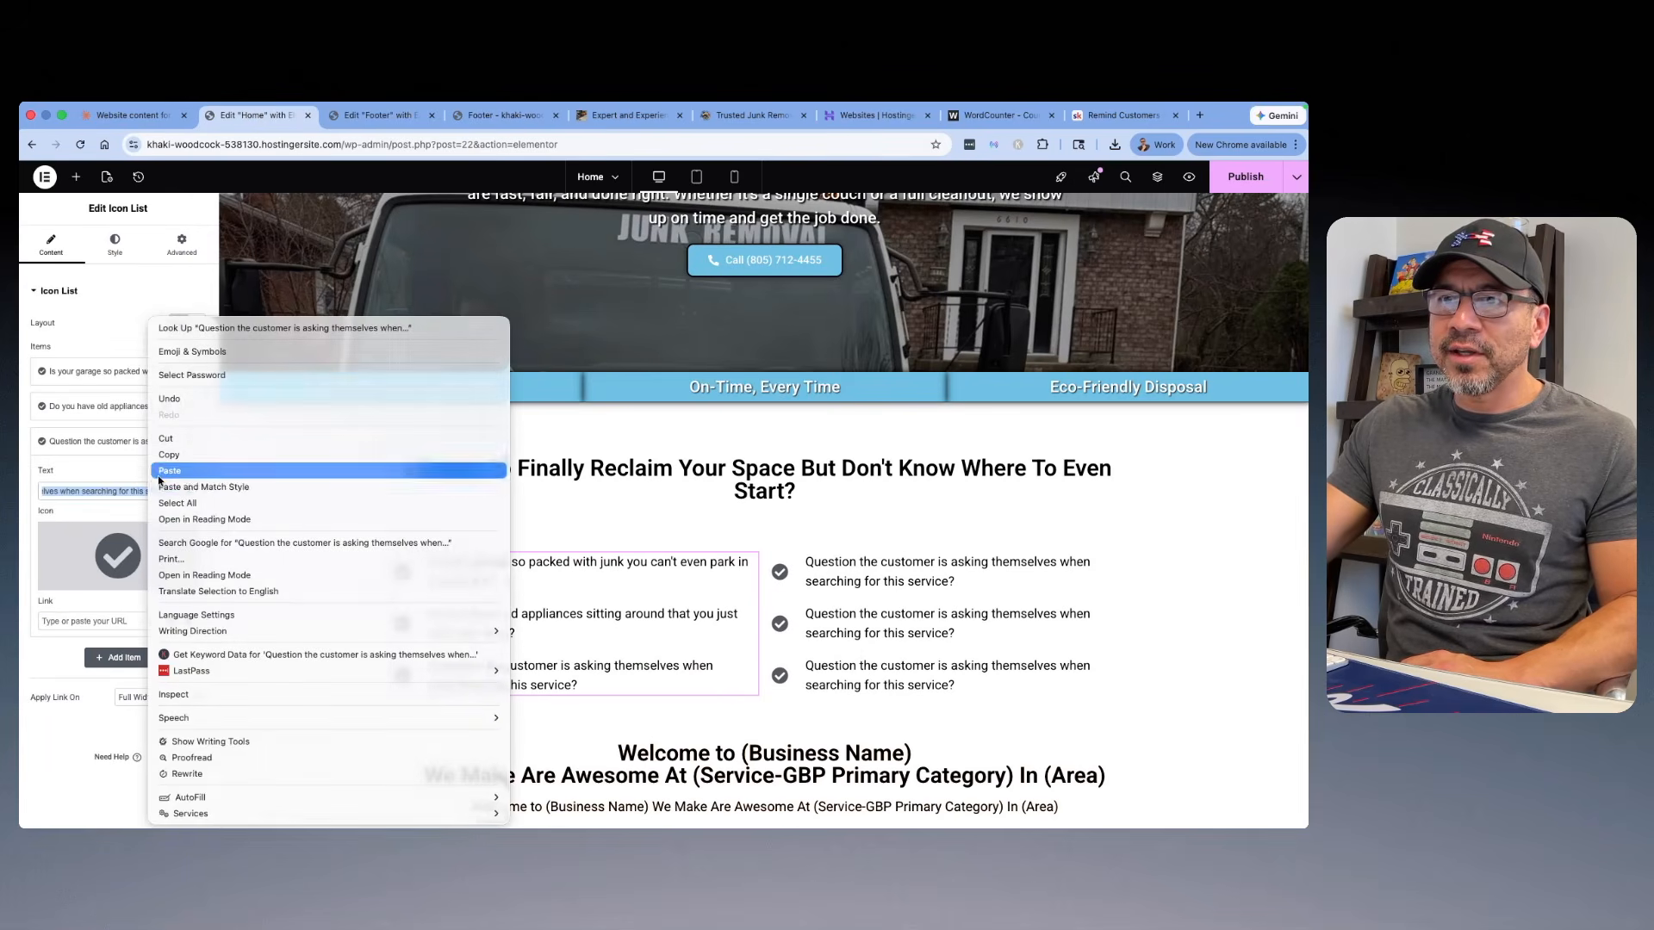
{"action": "left_click", "coordinate": [186, 468]}
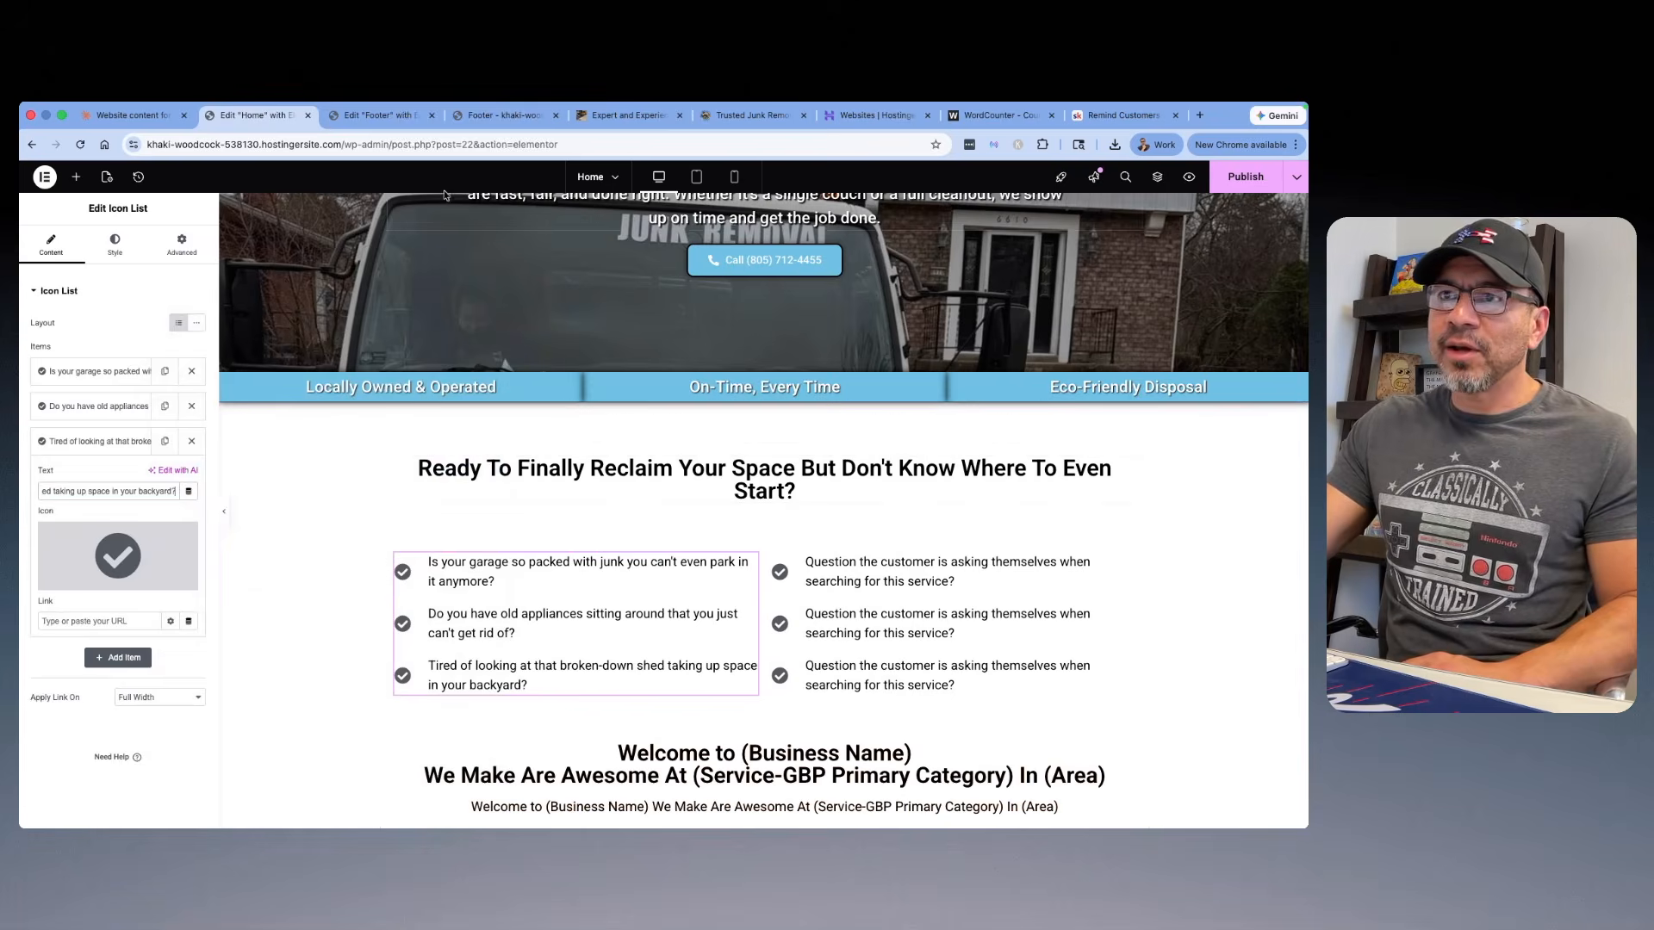
Step: Copy "Have you been putting off a property cleanout because it just feels overwhelming?" from Claude and replace the right icon list's first item
{"action": "left_click", "coordinate": [120, 119]}
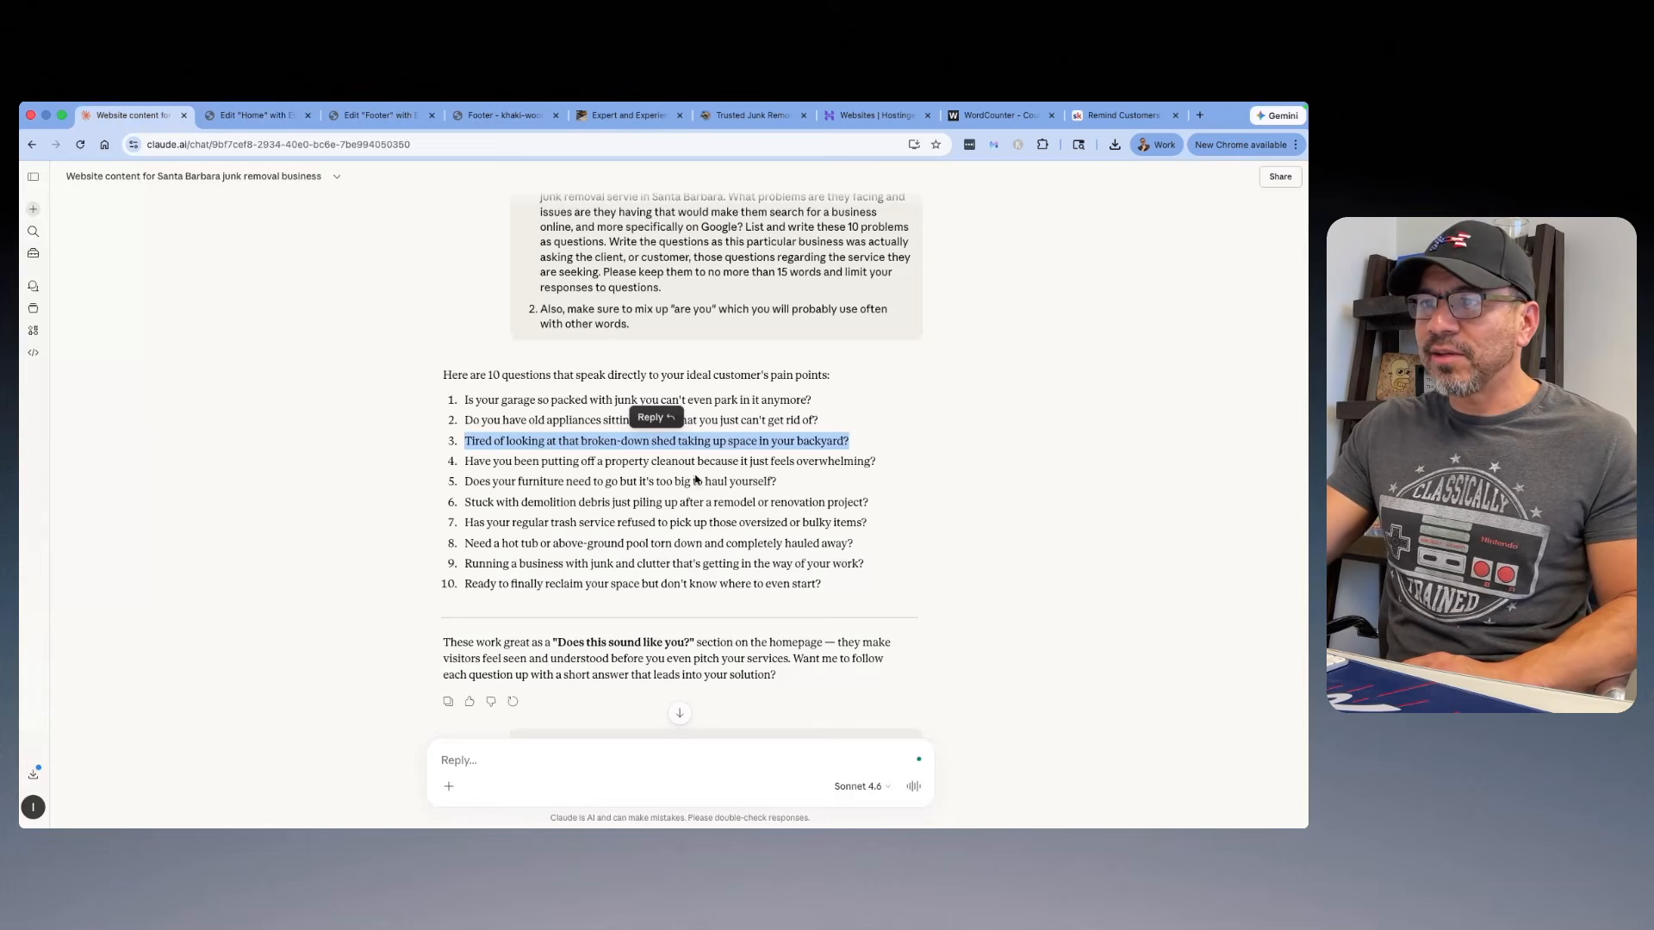
{"action": "left_click", "coordinate": [813, 484]}
{"action": "left_click_drag", "start_coordinate": [924, 465], "coordinate": [481, 466]}
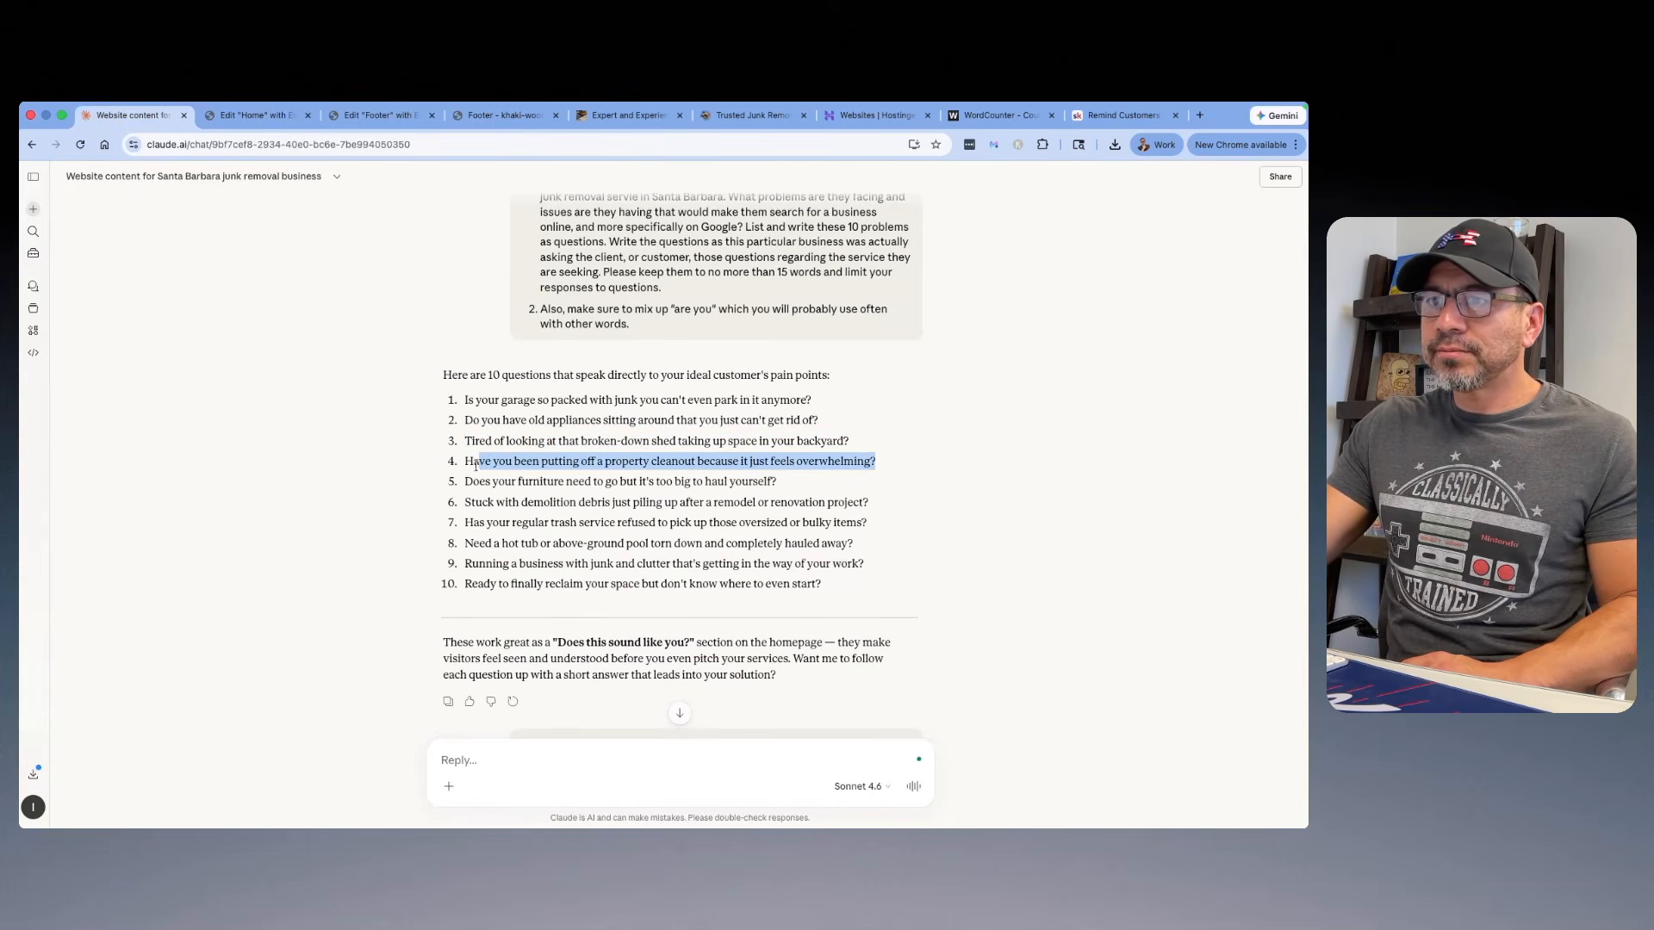
{"action": "right_click", "coordinate": [464, 465]}
{"action": "left_click", "coordinate": [516, 488]}
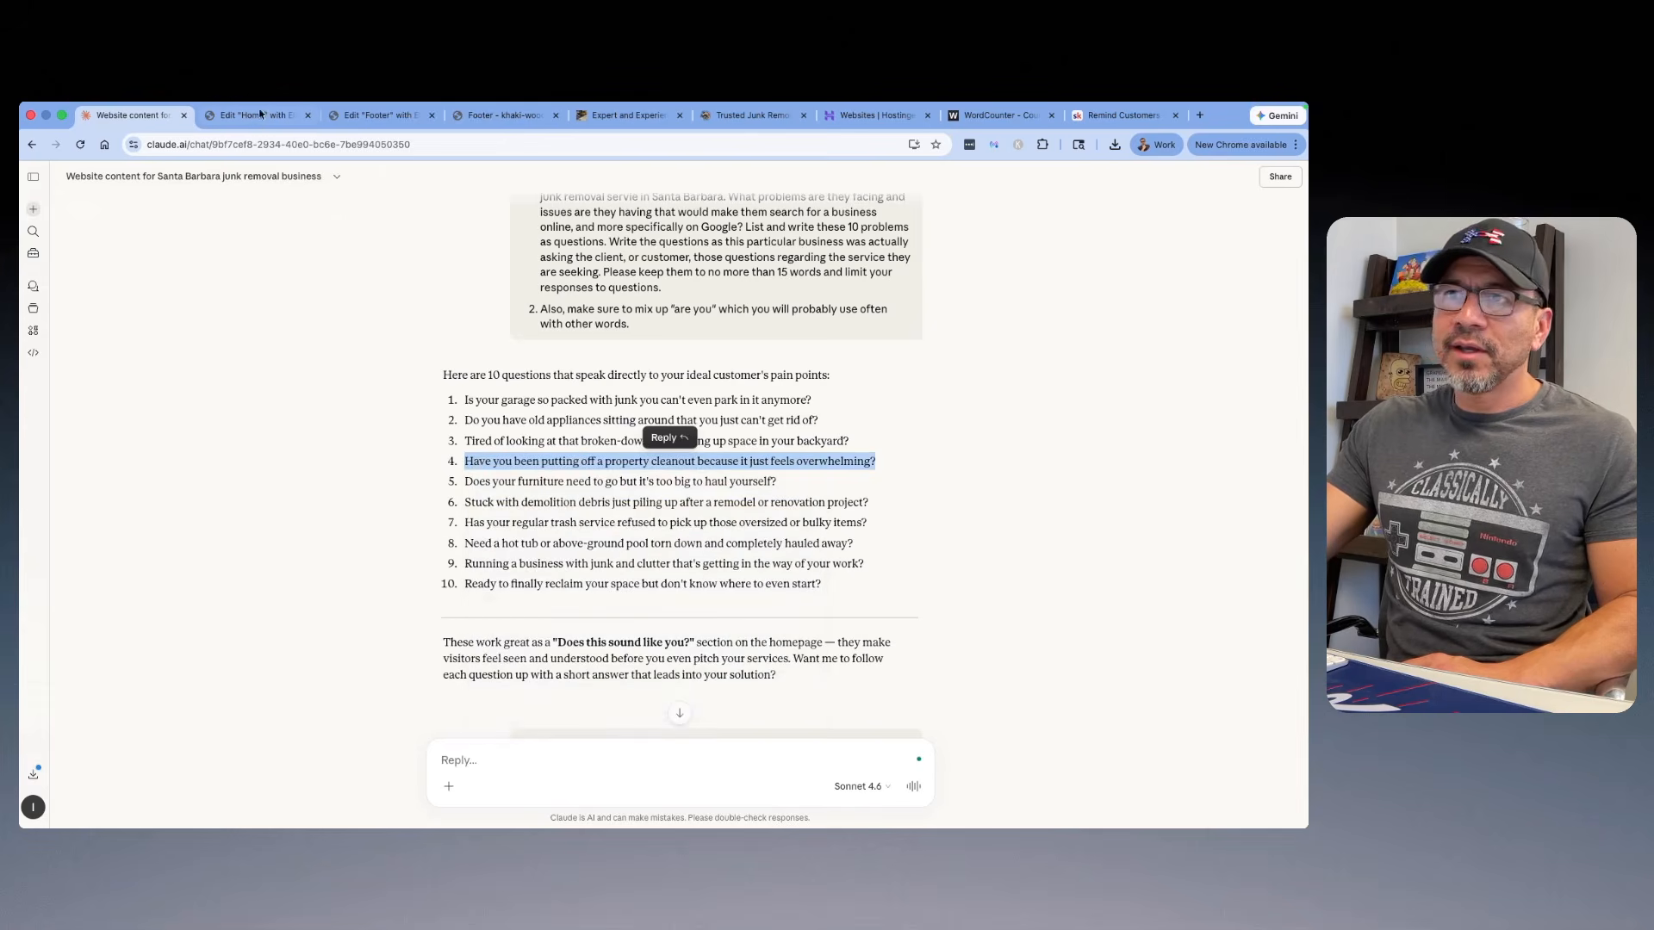
{"action": "left_click", "coordinate": [264, 110]}
{"action": "left_click", "coordinate": [948, 616]}
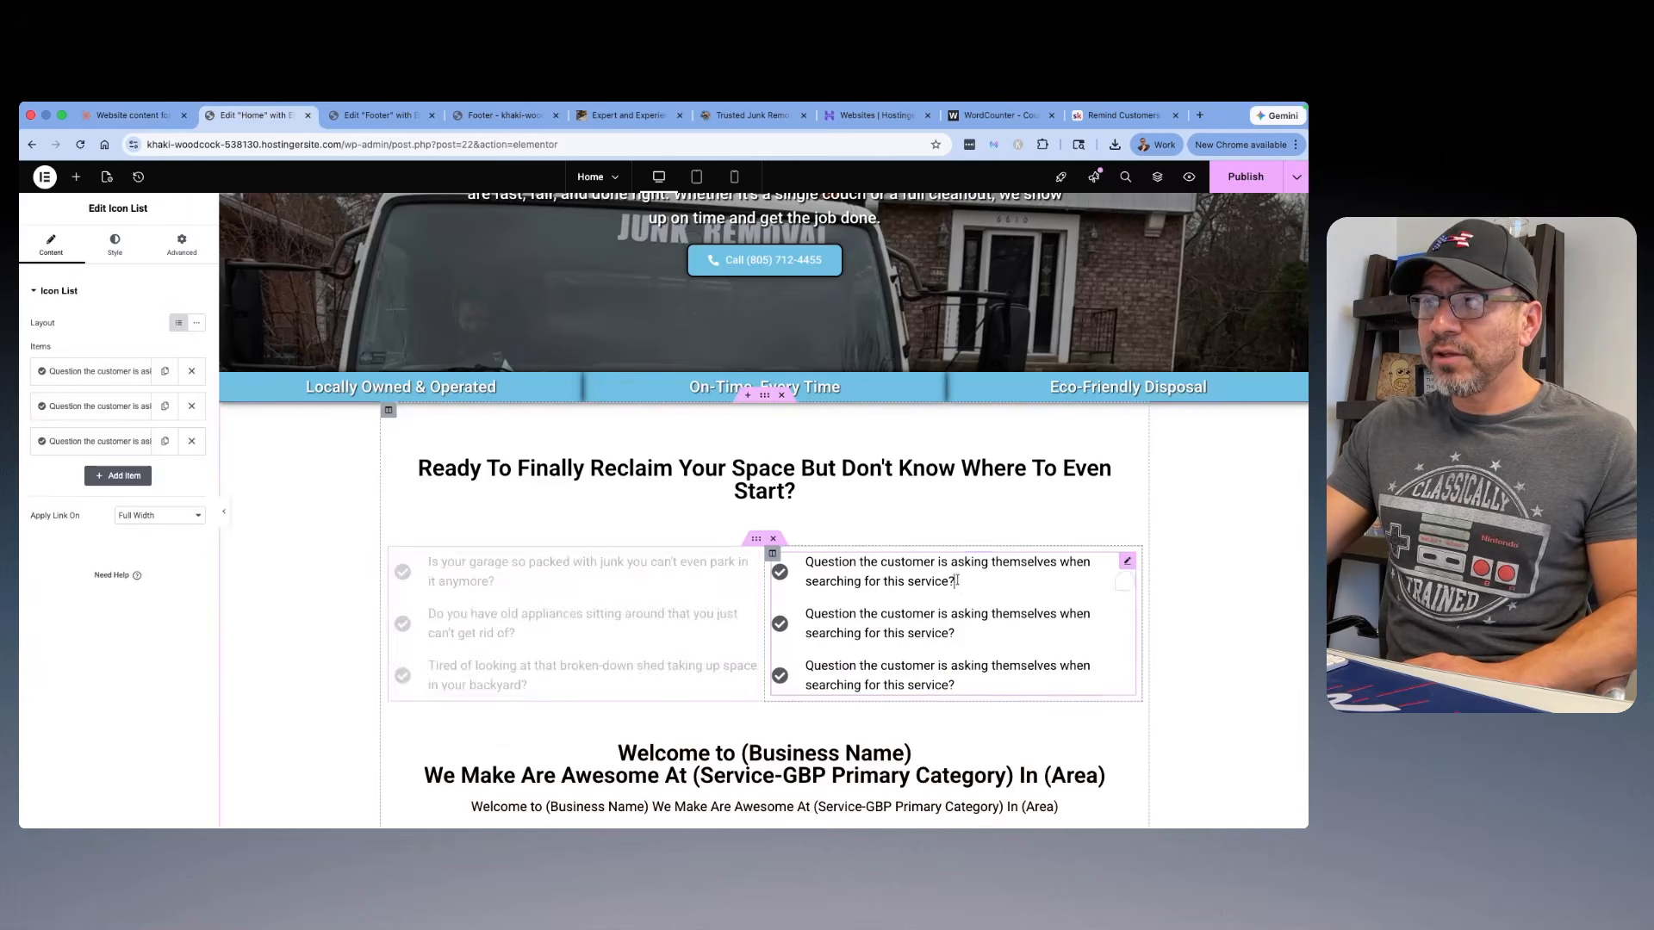
{"action": "left_click", "coordinate": [94, 371]}
{"action": "left_click_drag", "start_coordinate": [42, 420], "coordinate": [164, 421]}
{"action": "right_click", "coordinate": [164, 421]}
{"action": "left_click", "coordinate": [177, 470]}
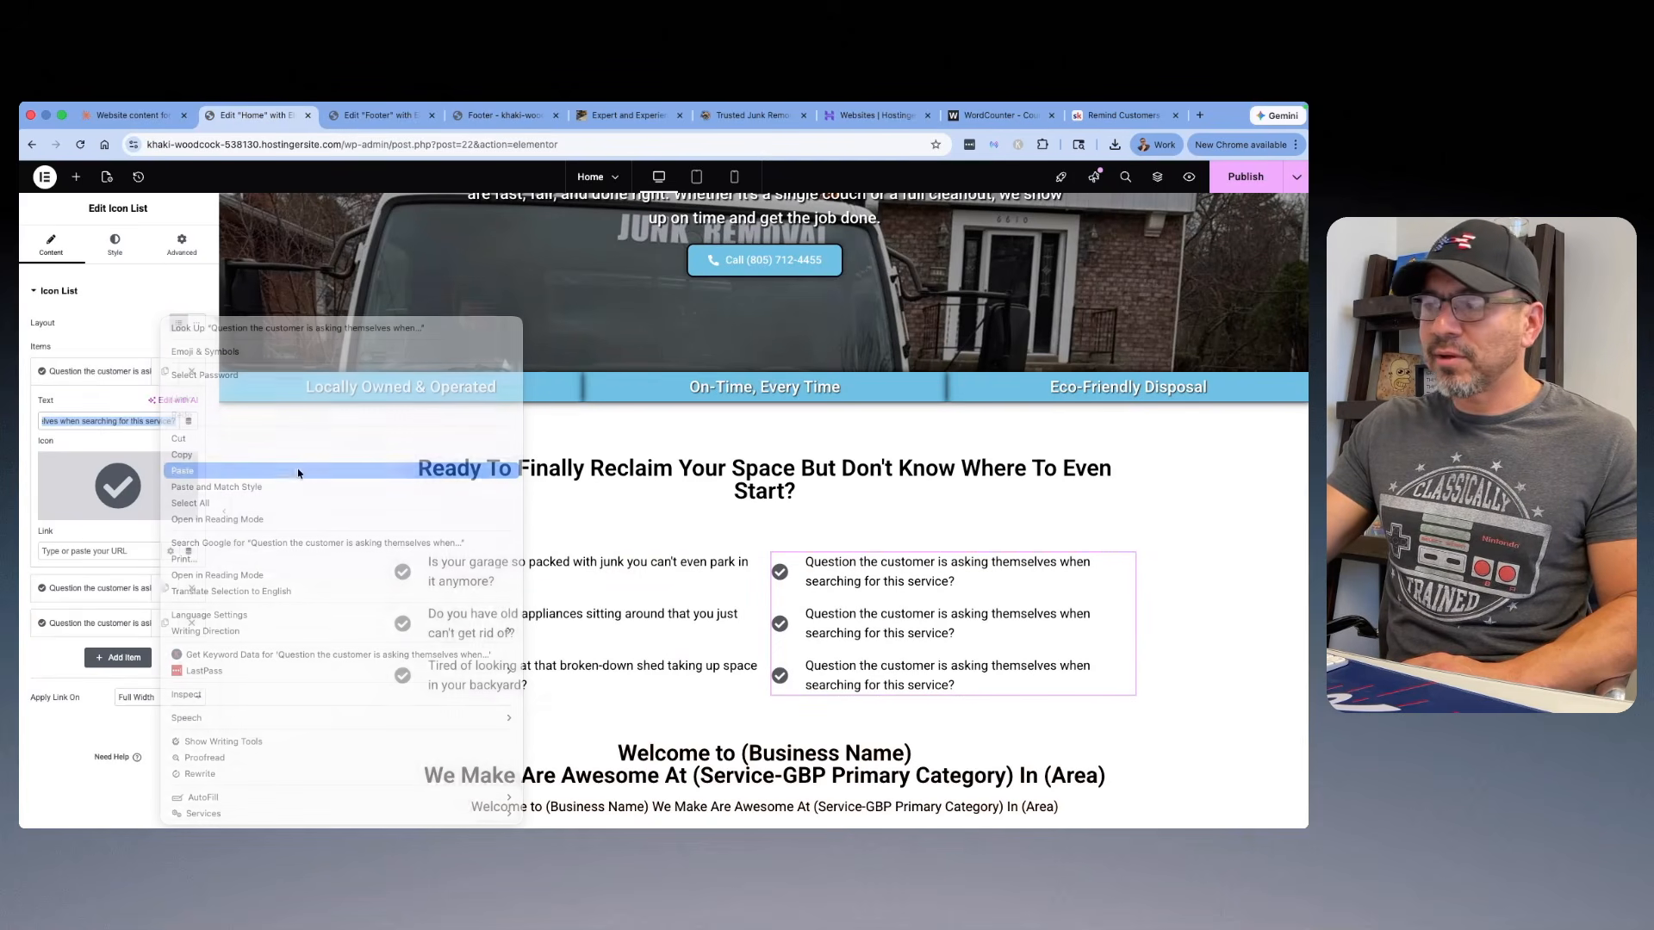
Step: Copy "Does your furniture need to go but it's too big to haul yourself?" from Claude and replace the right icon list's second item
{"action": "left_click", "coordinate": [119, 120]}
{"action": "left_click_drag", "start_coordinate": [759, 488], "coordinate": [464, 484]}
{"action": "right_click", "coordinate": [470, 482]}
{"action": "left_click", "coordinate": [505, 514]}
{"action": "left_click", "coordinate": [252, 116]}
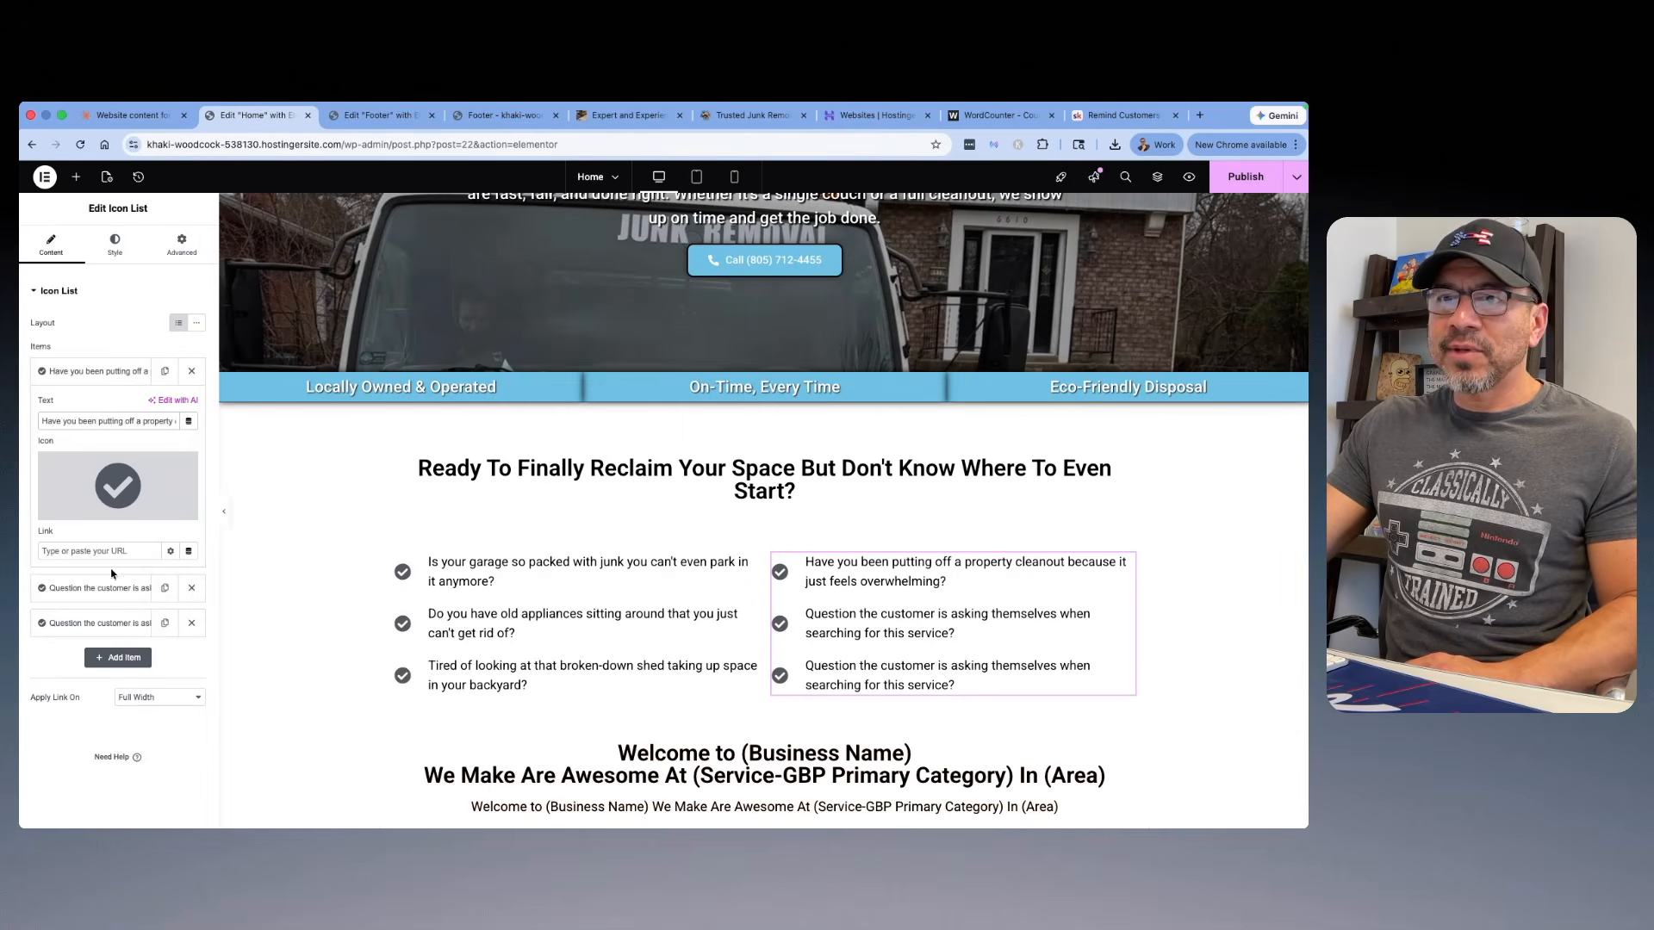
{"action": "left_click", "coordinate": [95, 588]}
{"action": "triple_click", "coordinate": [163, 457]}
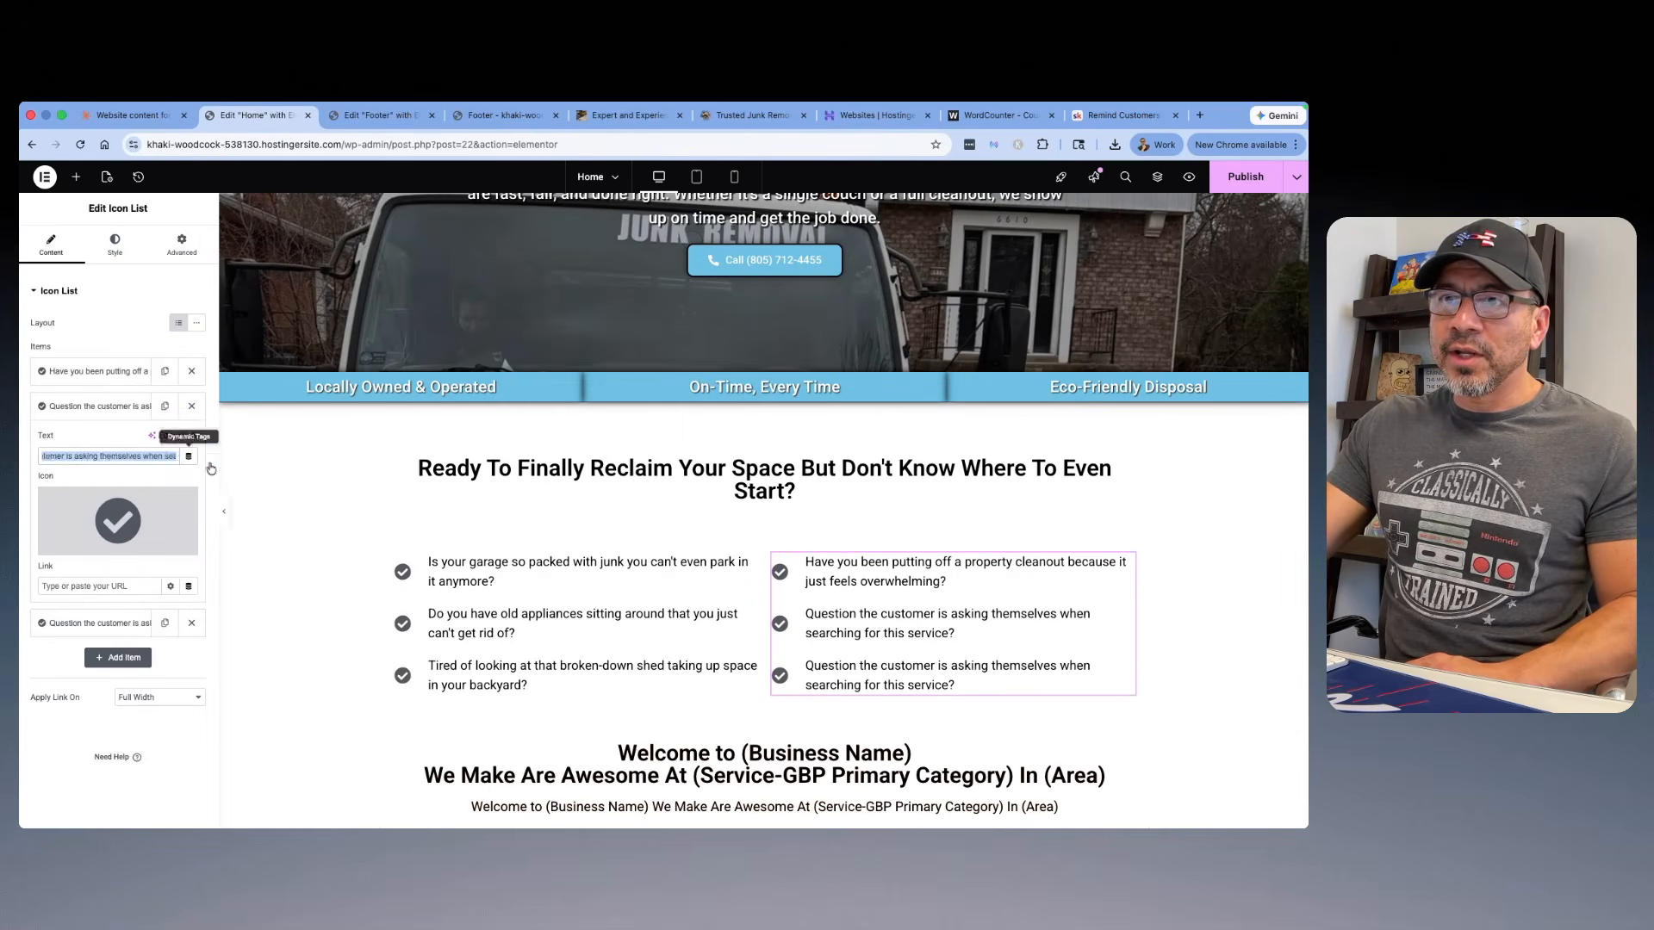
{"action": "right_click", "coordinate": [166, 461]}
{"action": "left_click", "coordinate": [194, 471]}
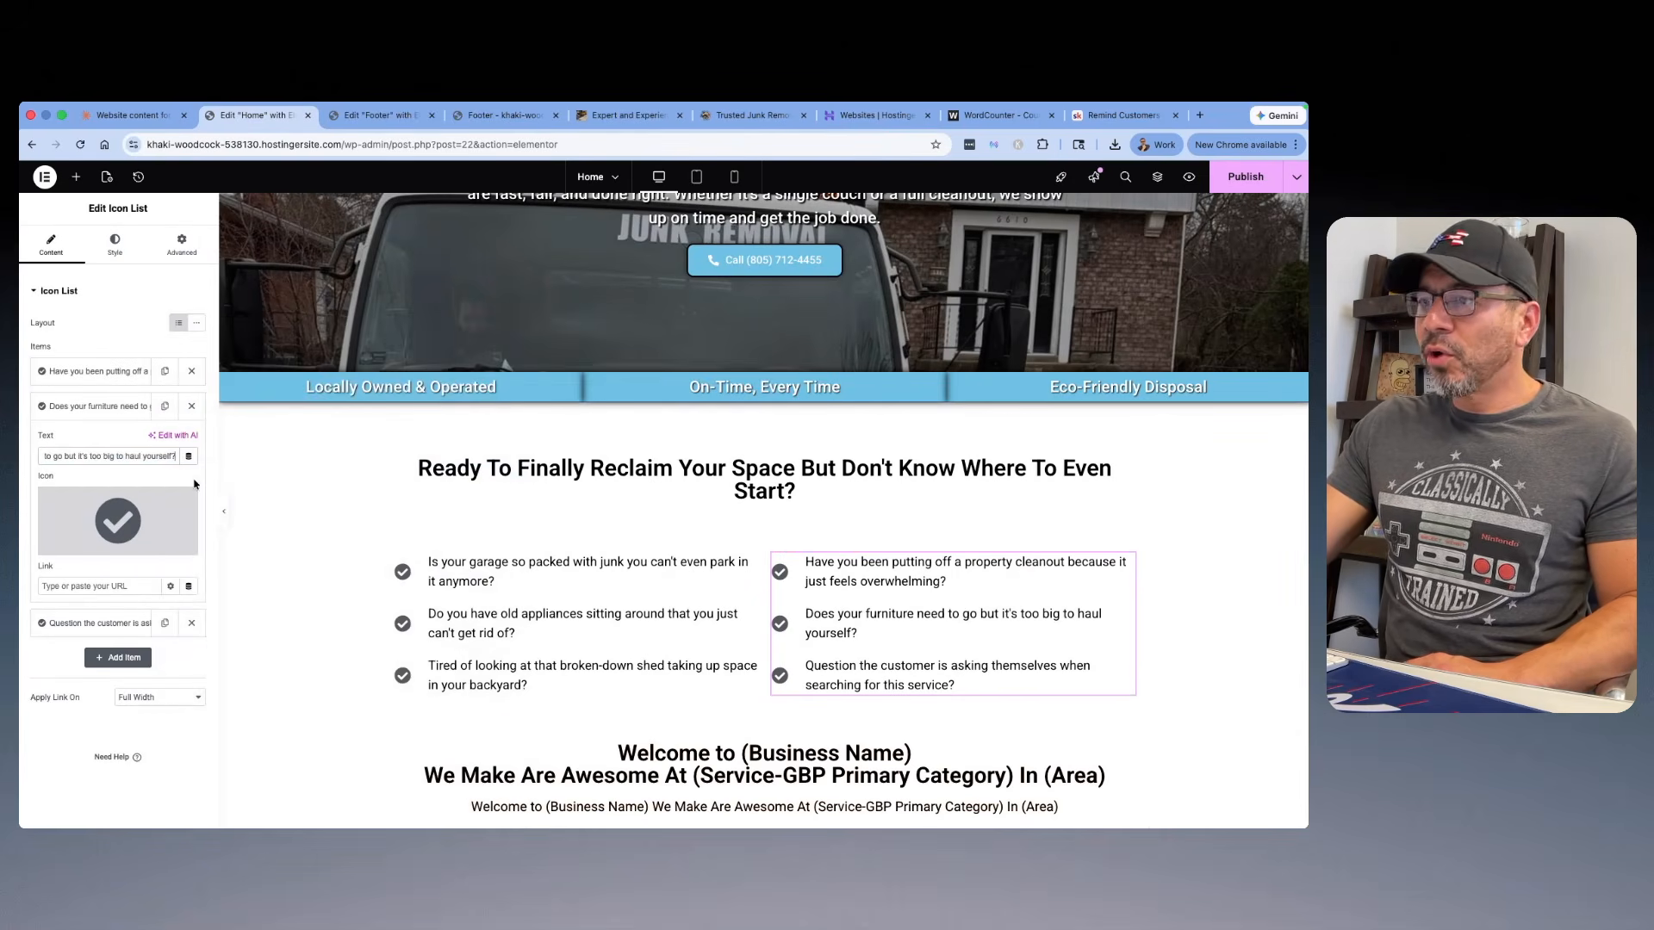
Step: Copy "Has your regular trash service refused to pick up those oversized or bulky items?" from Claude and replace the right icon list's third item
{"action": "left_click", "coordinate": [139, 123]}
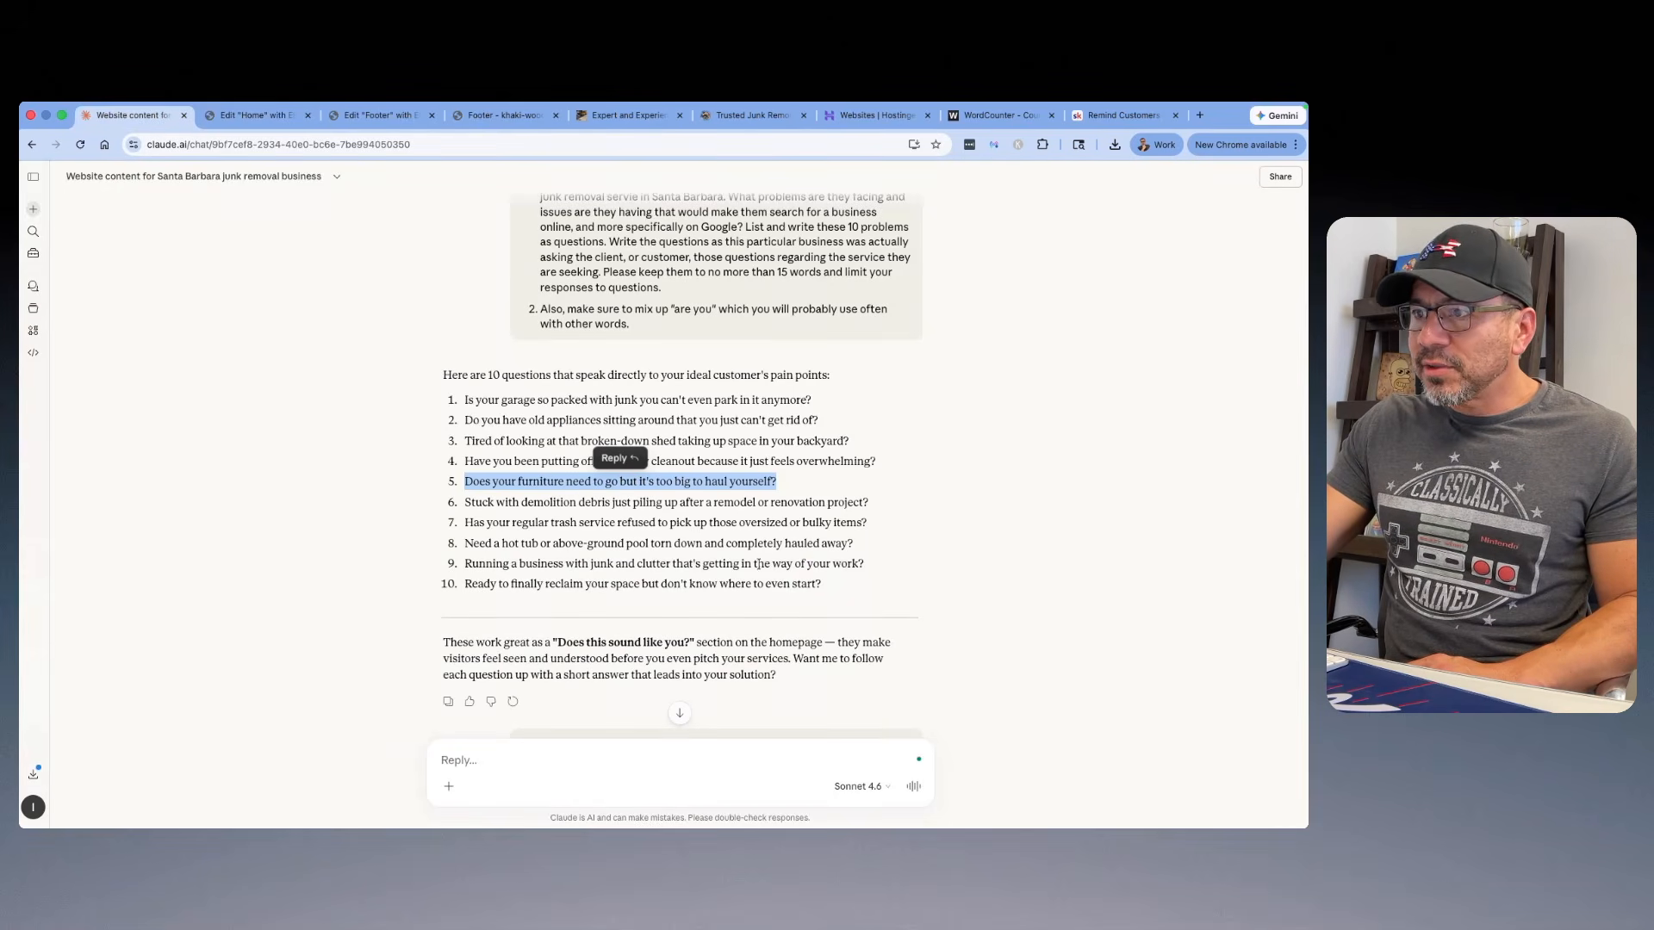
{"action": "left_click", "coordinate": [869, 552]}
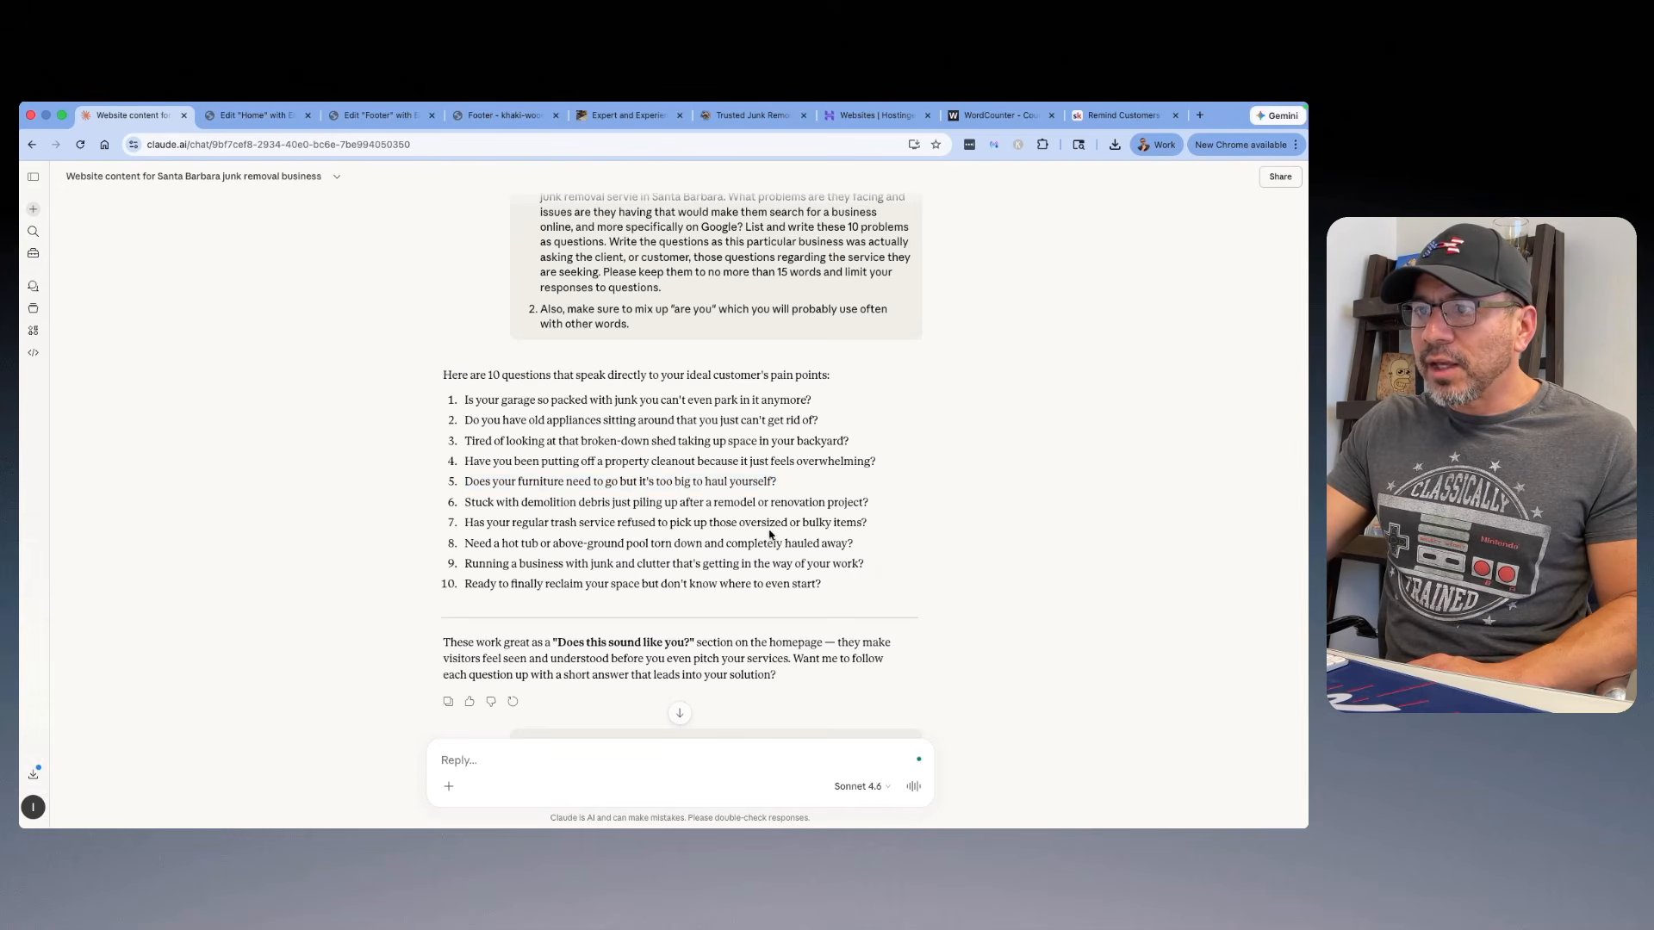
{"action": "left_click_drag", "start_coordinate": [910, 525], "coordinate": [465, 522]}
{"action": "right_click", "coordinate": [477, 522]}
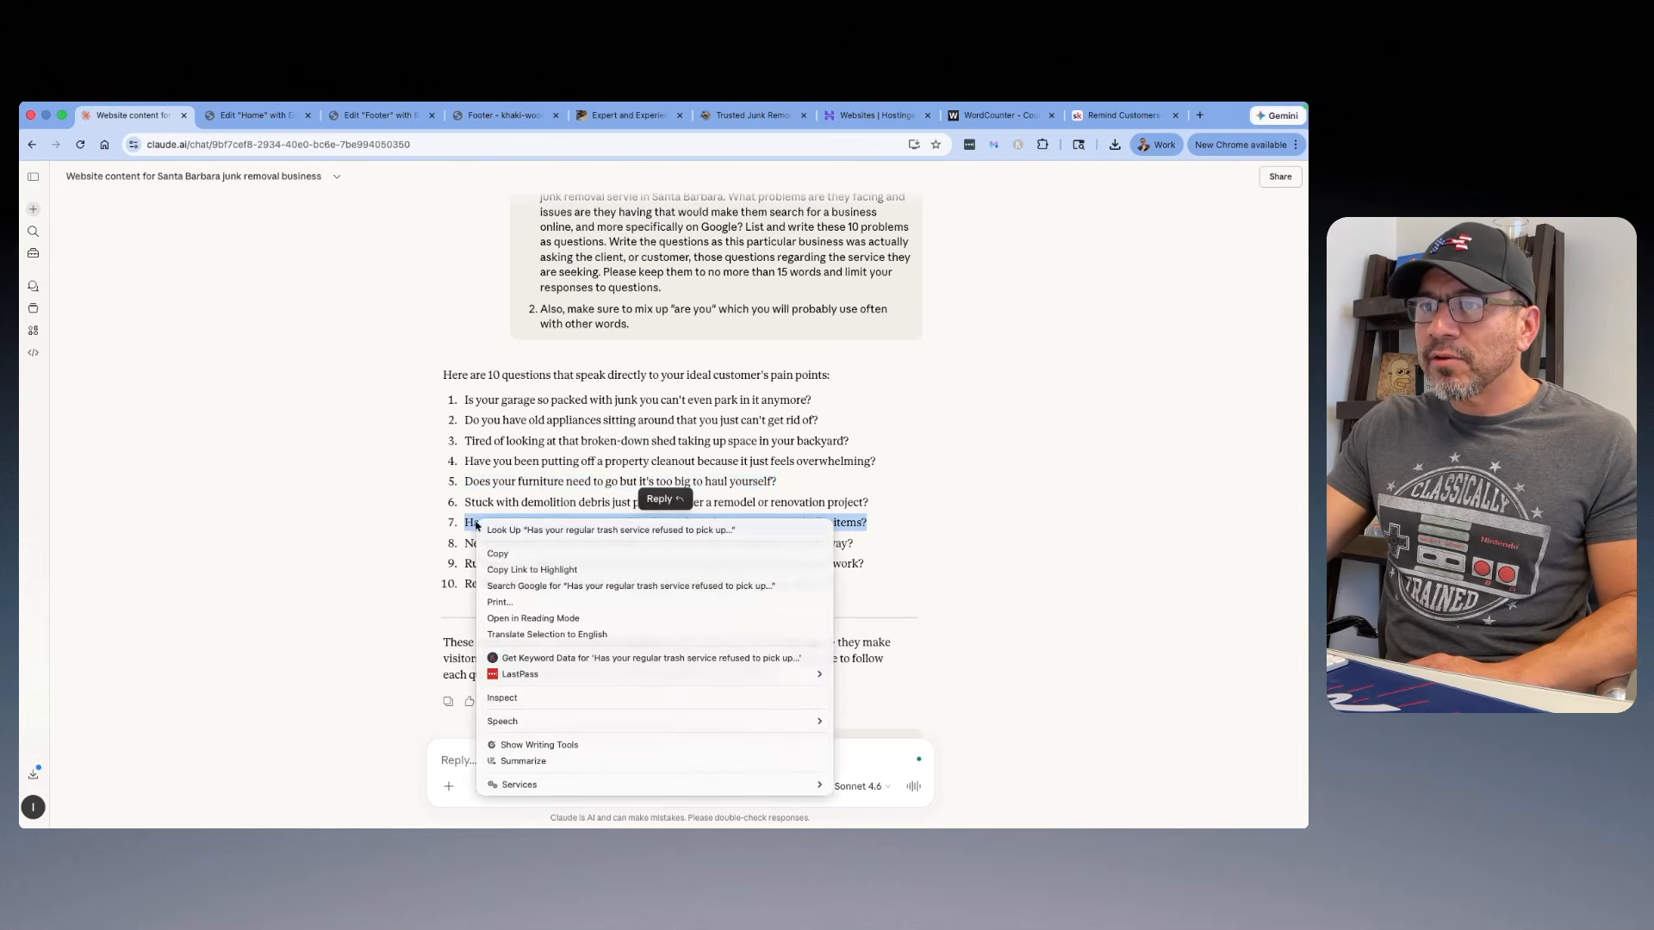
{"action": "left_click", "coordinate": [498, 553]}
{"action": "left_click", "coordinate": [254, 115]}
{"action": "left_click", "coordinate": [878, 677]}
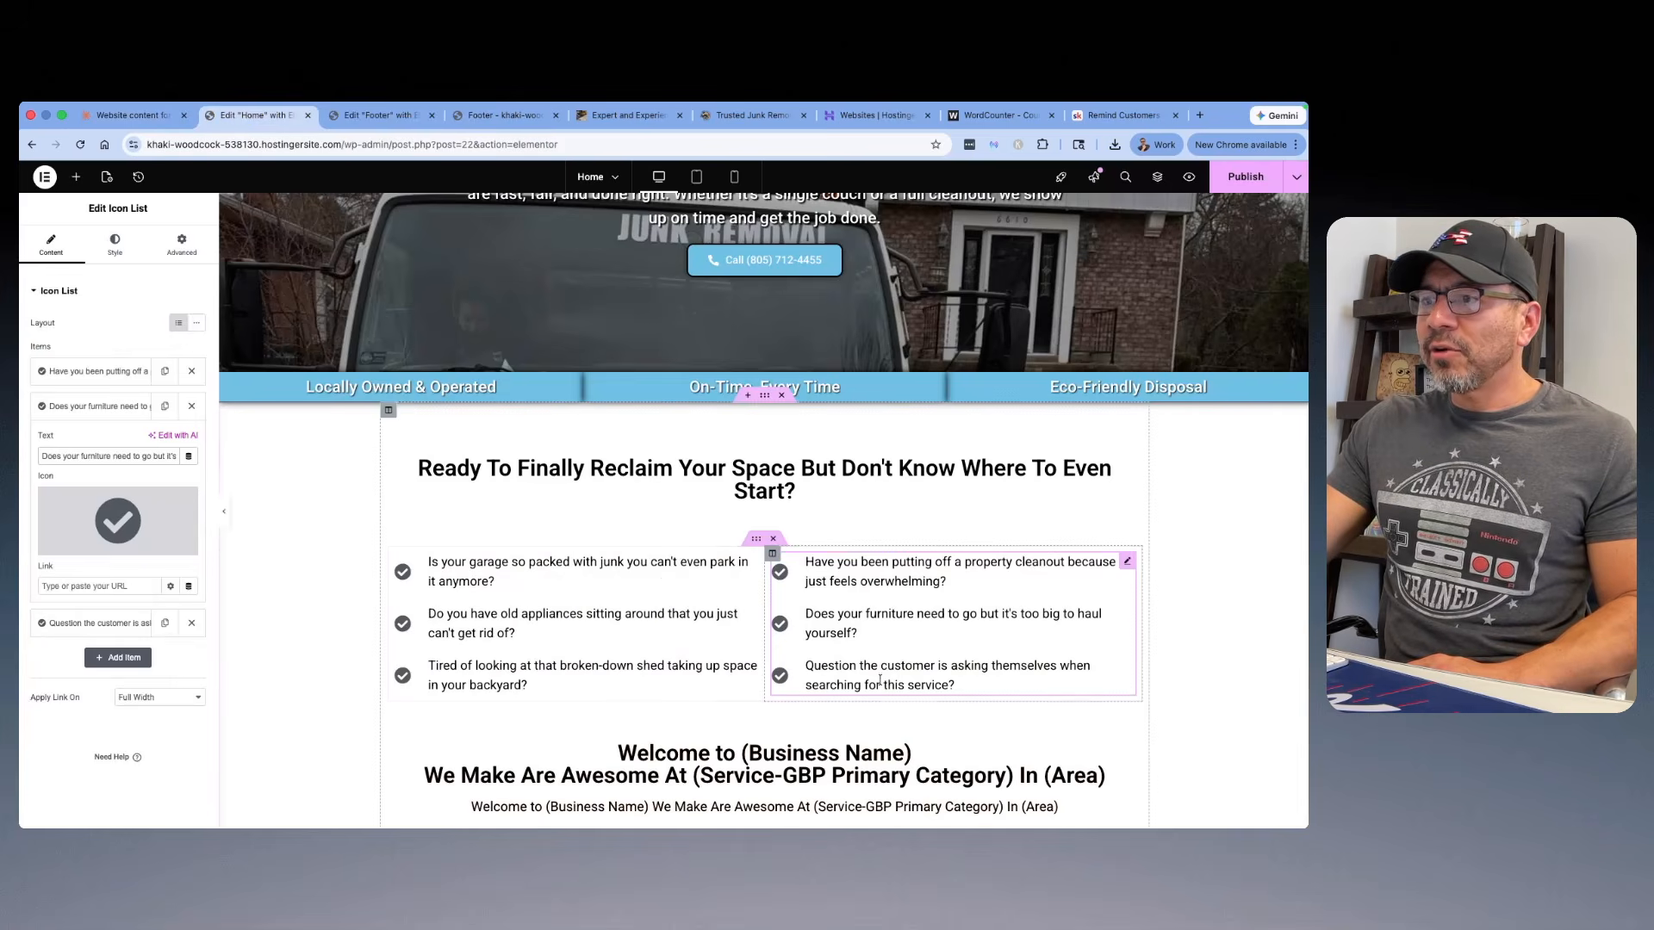
{"action": "left_click", "coordinate": [86, 622]}
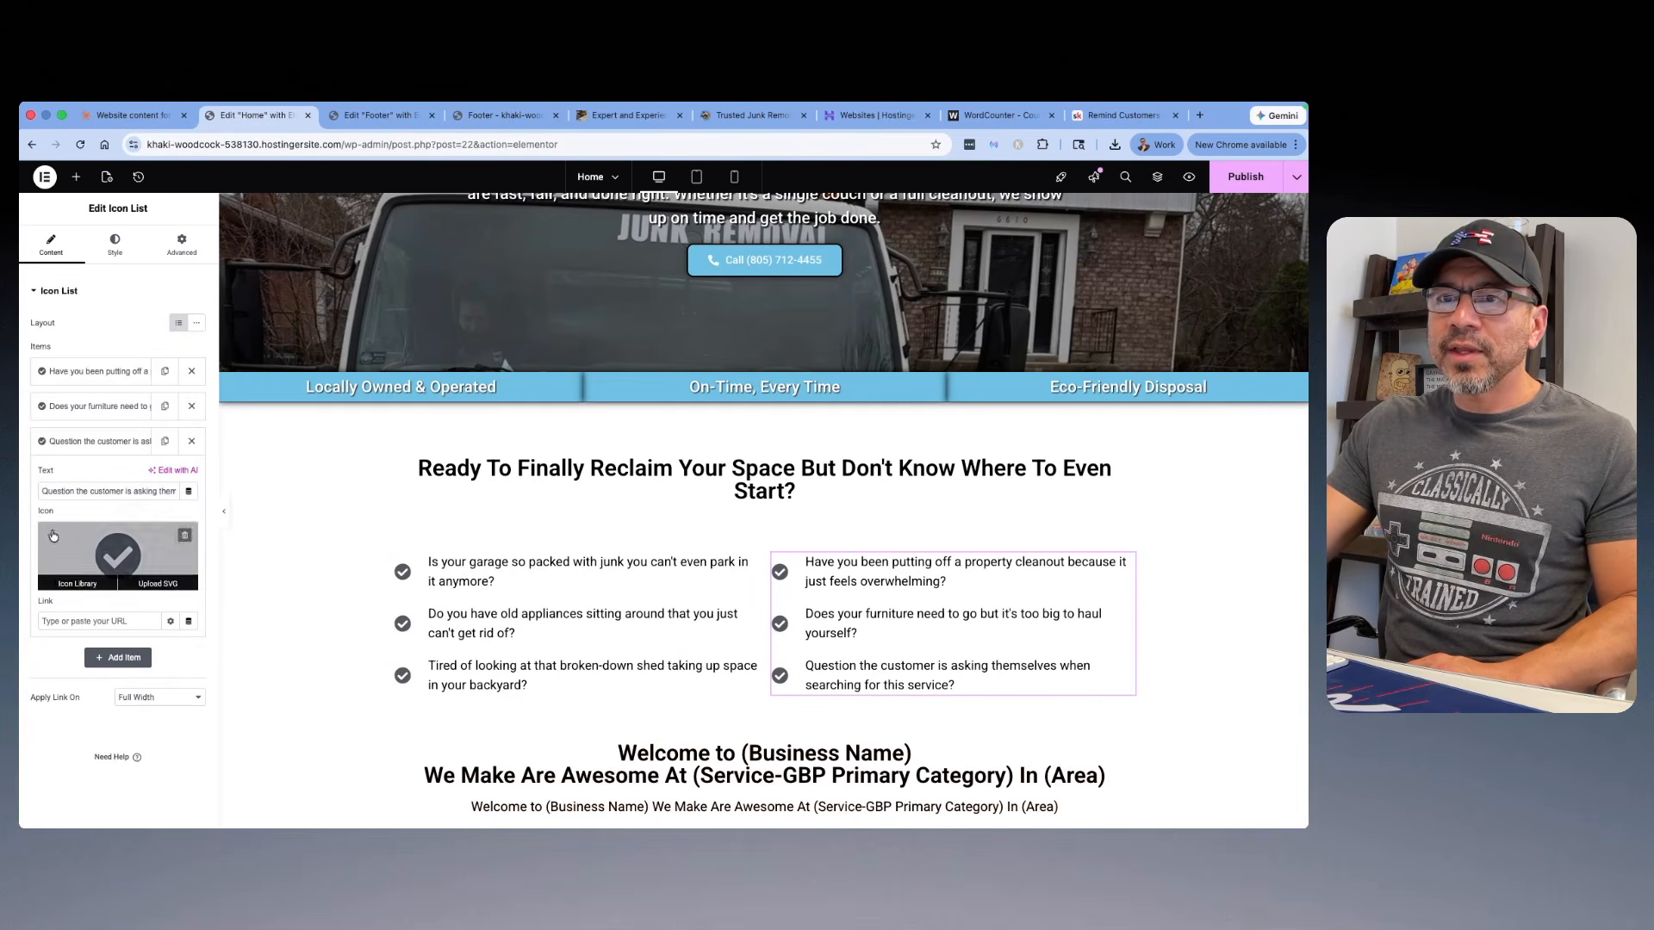
{"action": "left_click_drag", "start_coordinate": [40, 491], "coordinate": [199, 512]}
{"action": "right_click", "coordinate": [156, 489]}
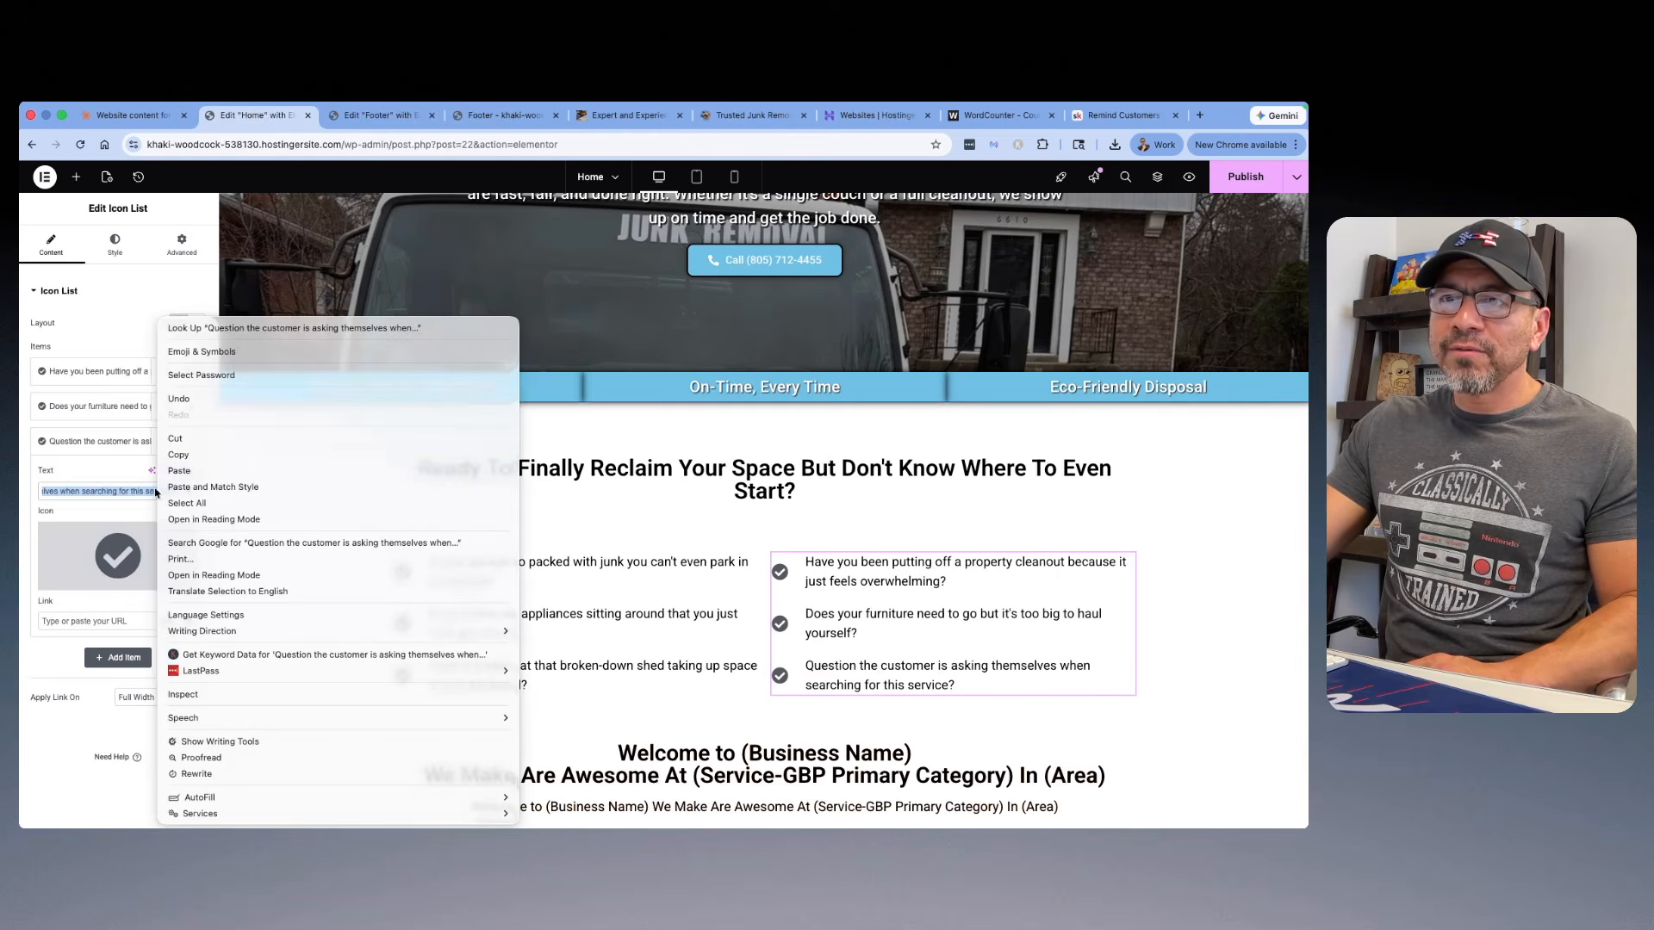
{"action": "left_click", "coordinate": [172, 474]}
{"action": "left_click", "coordinate": [125, 343]}
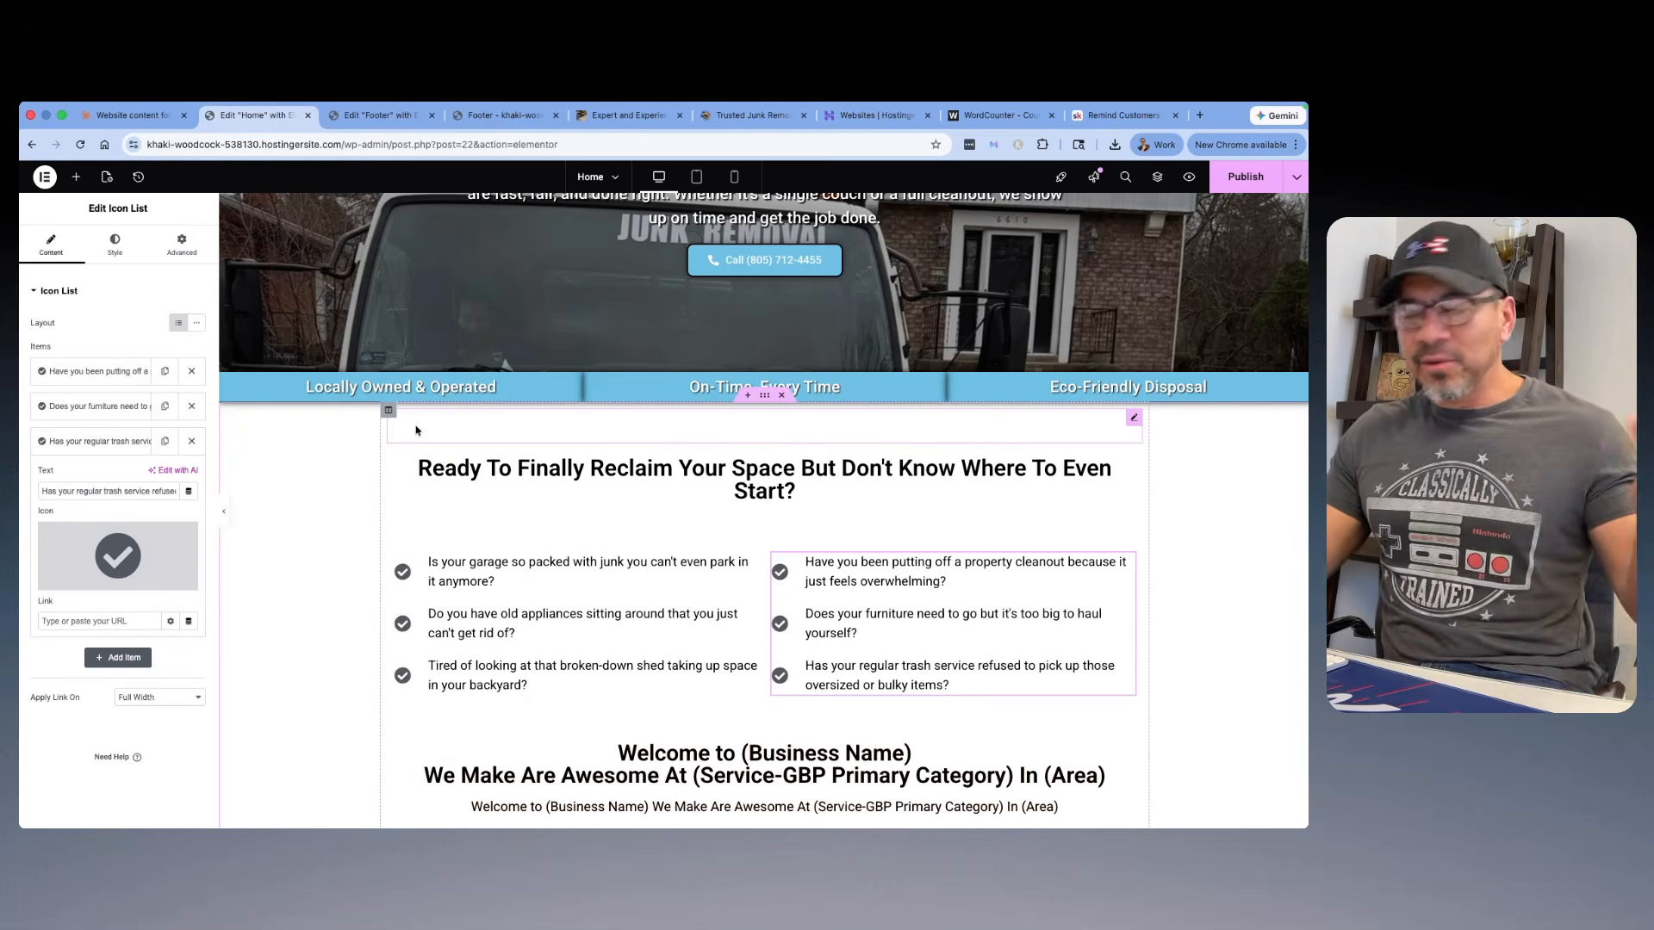
Step: Switch to the Skool classroom, open the lesson "Start Telling Them That You Can Help!" and examine its H2 and intro example image enlarged
{"action": "scroll", "coordinate": [606, 476], "scroll_direction": "down", "scroll_amount": 3}
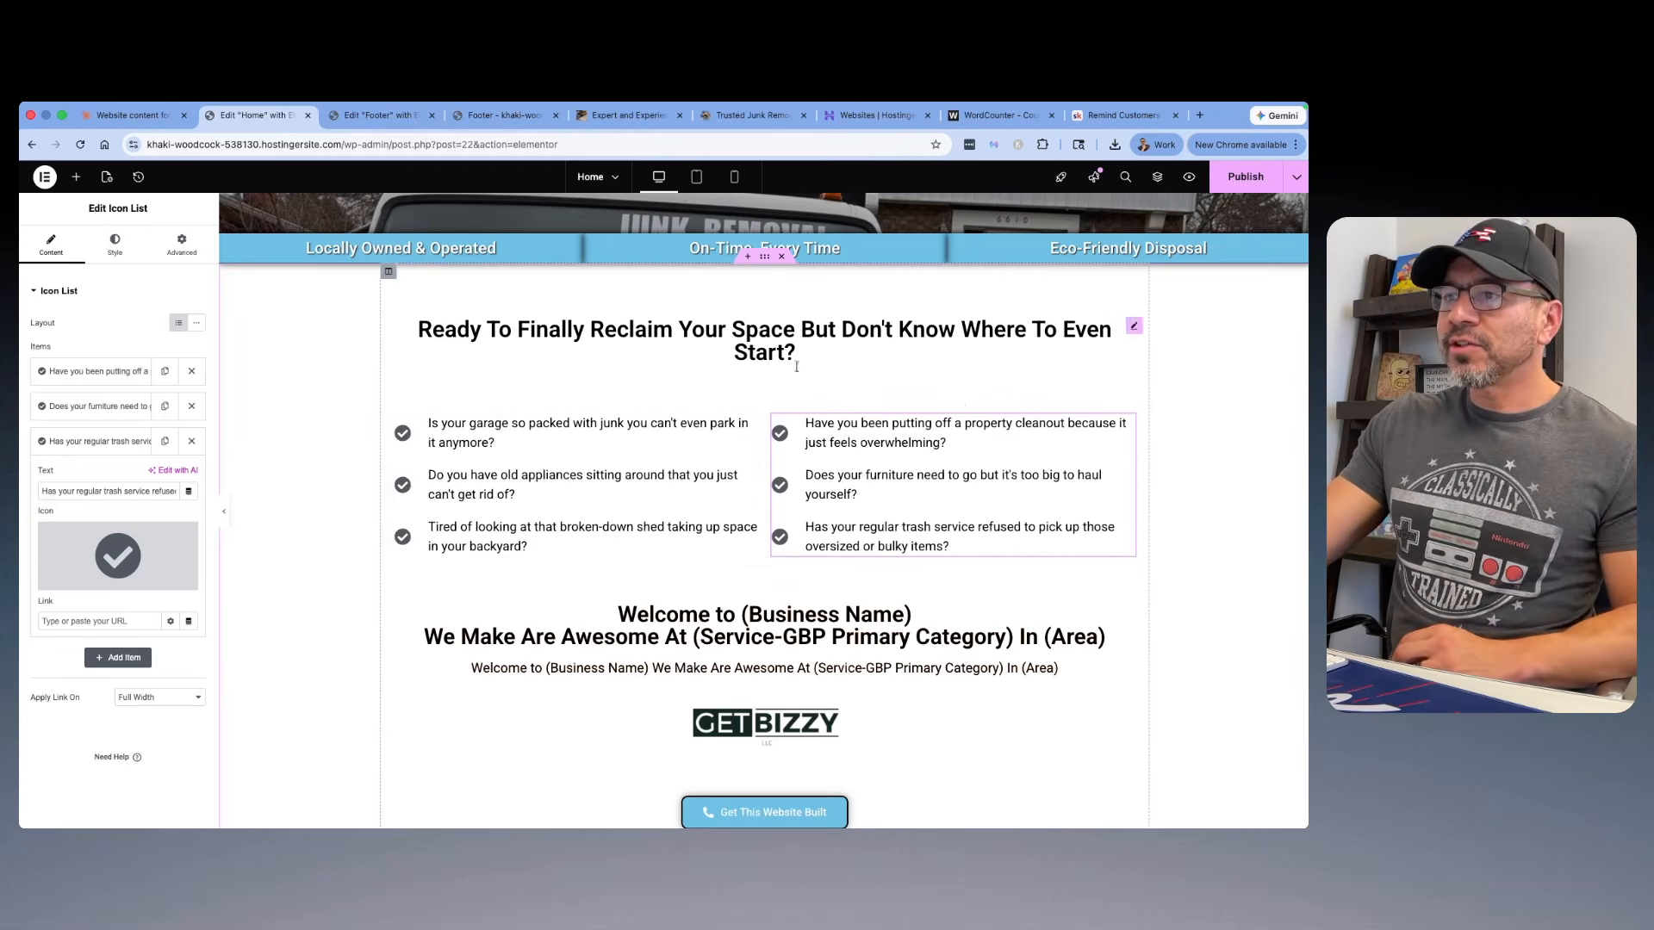
{"action": "scroll", "coordinate": [726, 595], "scroll_direction": "down", "scroll_amount": 1}
{"action": "scroll", "coordinate": [726, 586], "scroll_direction": "down", "scroll_amount": 1}
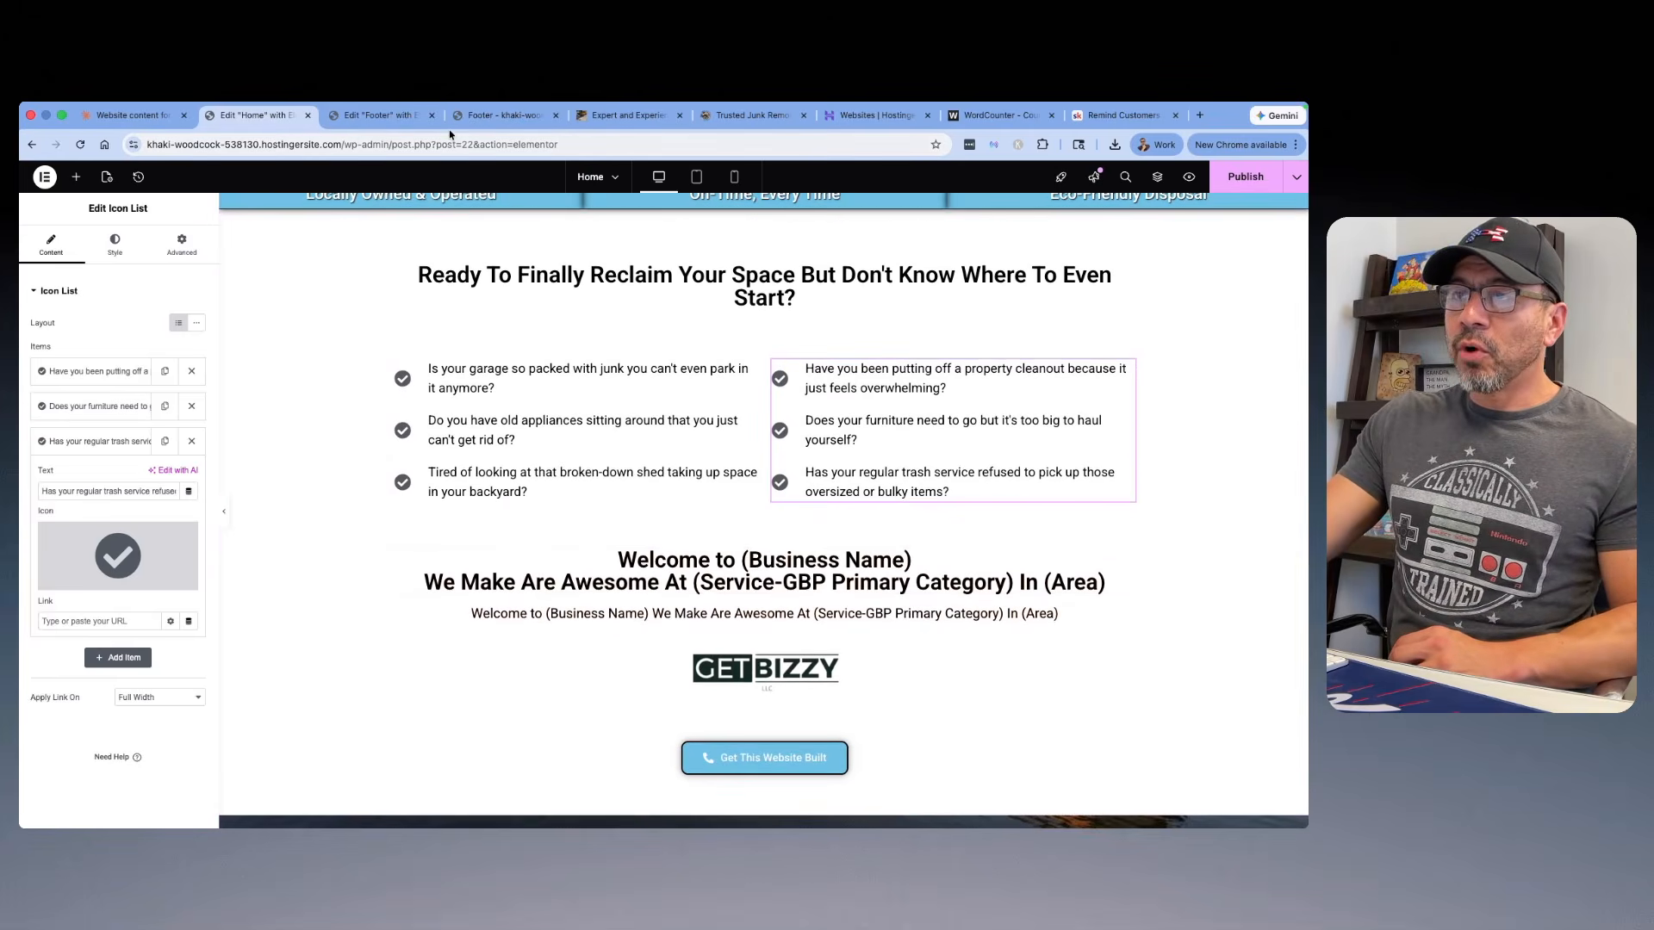
{"action": "left_click", "coordinate": [1130, 118]}
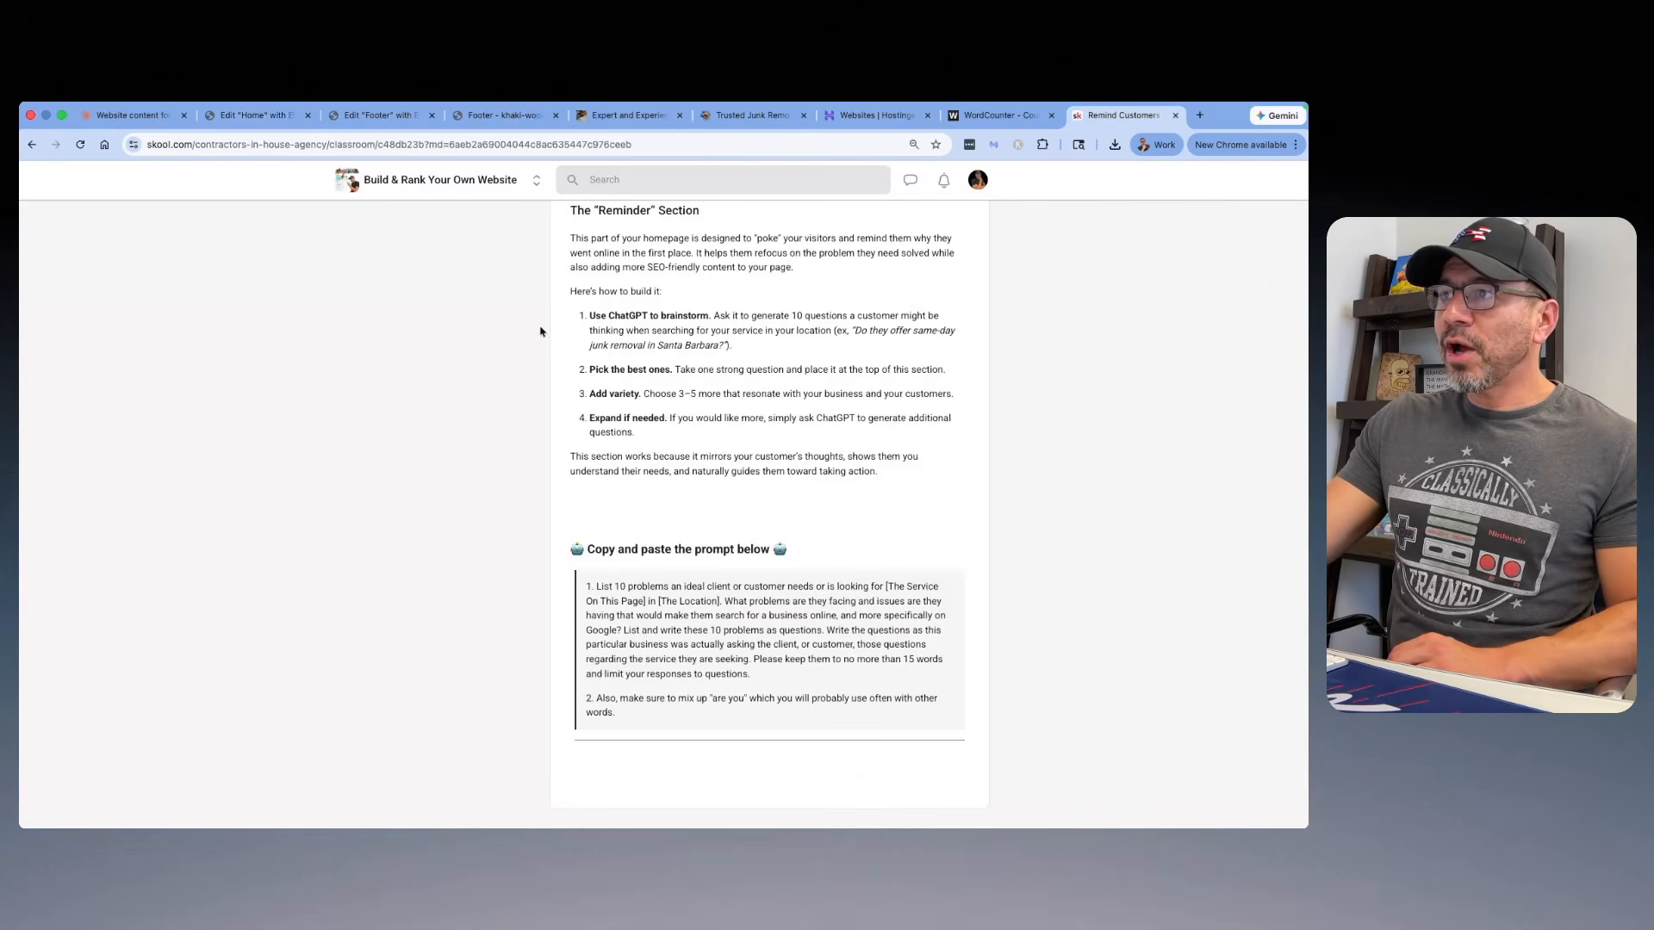
{"action": "scroll", "coordinate": [506, 327], "scroll_direction": "up", "scroll_amount": 10}
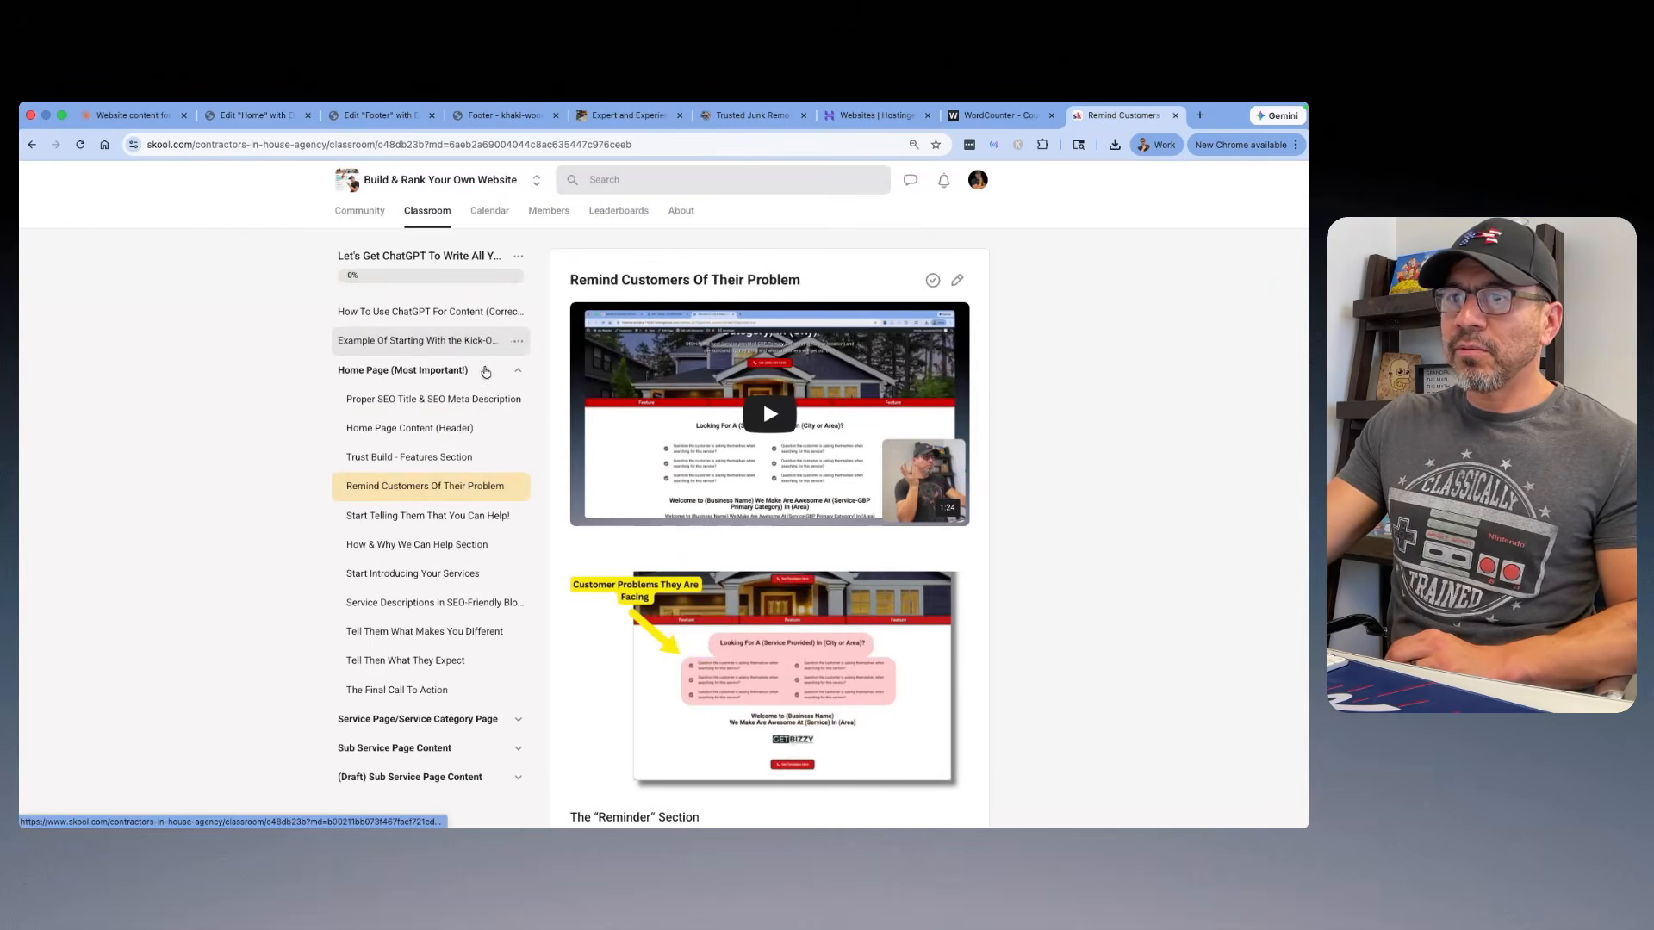
{"action": "left_click", "coordinate": [440, 517]}
{"action": "scroll", "coordinate": [773, 388], "scroll_direction": "down", "scroll_amount": 3}
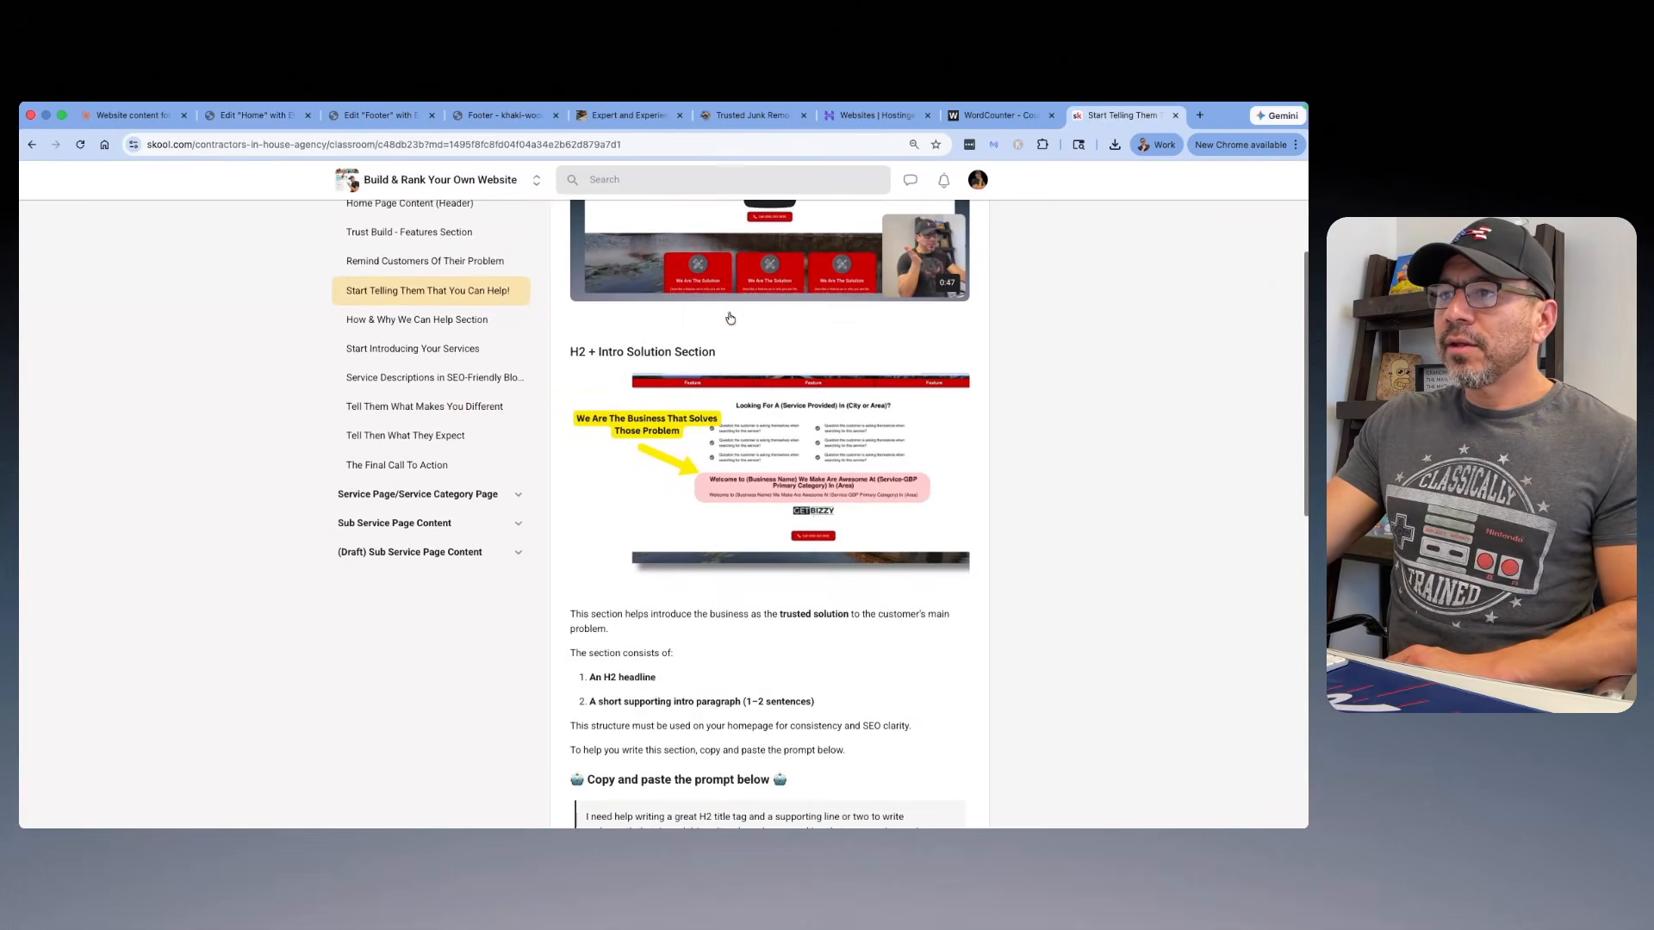
{"action": "left_click", "coordinate": [773, 387]}
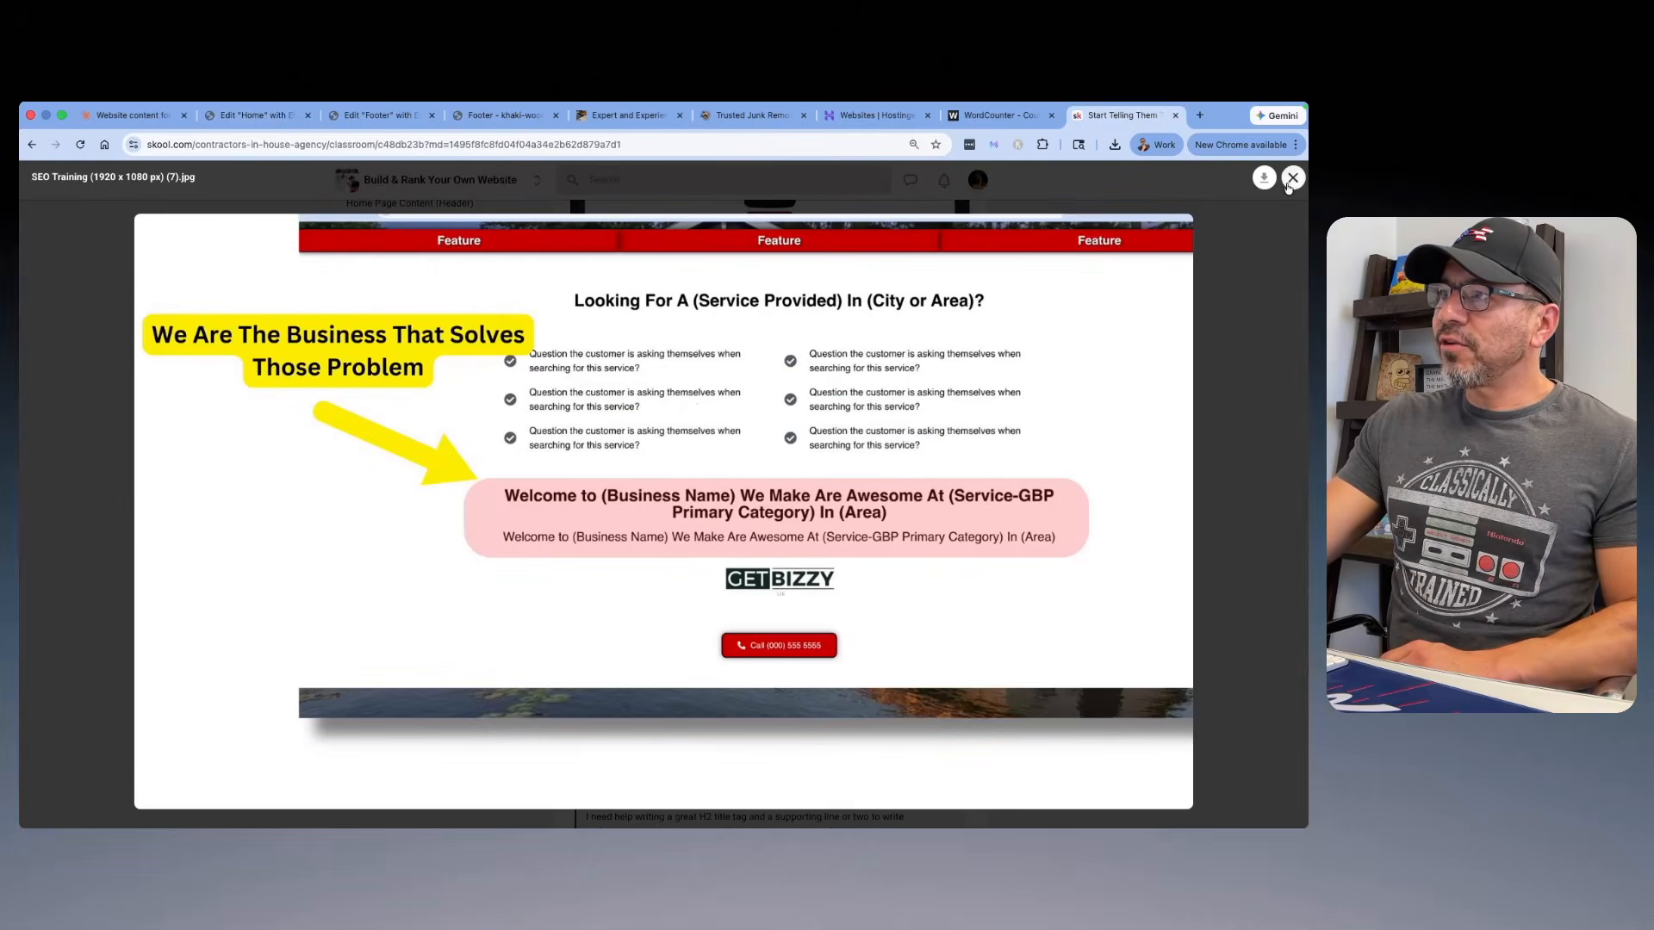
{"action": "left_click", "coordinate": [1293, 177]}
Step: Take the lesson's full prompt for an H2 title and supporting intro lines over to the Claude chat
{"action": "scroll", "coordinate": [568, 334], "scroll_direction": "down", "scroll_amount": 8}
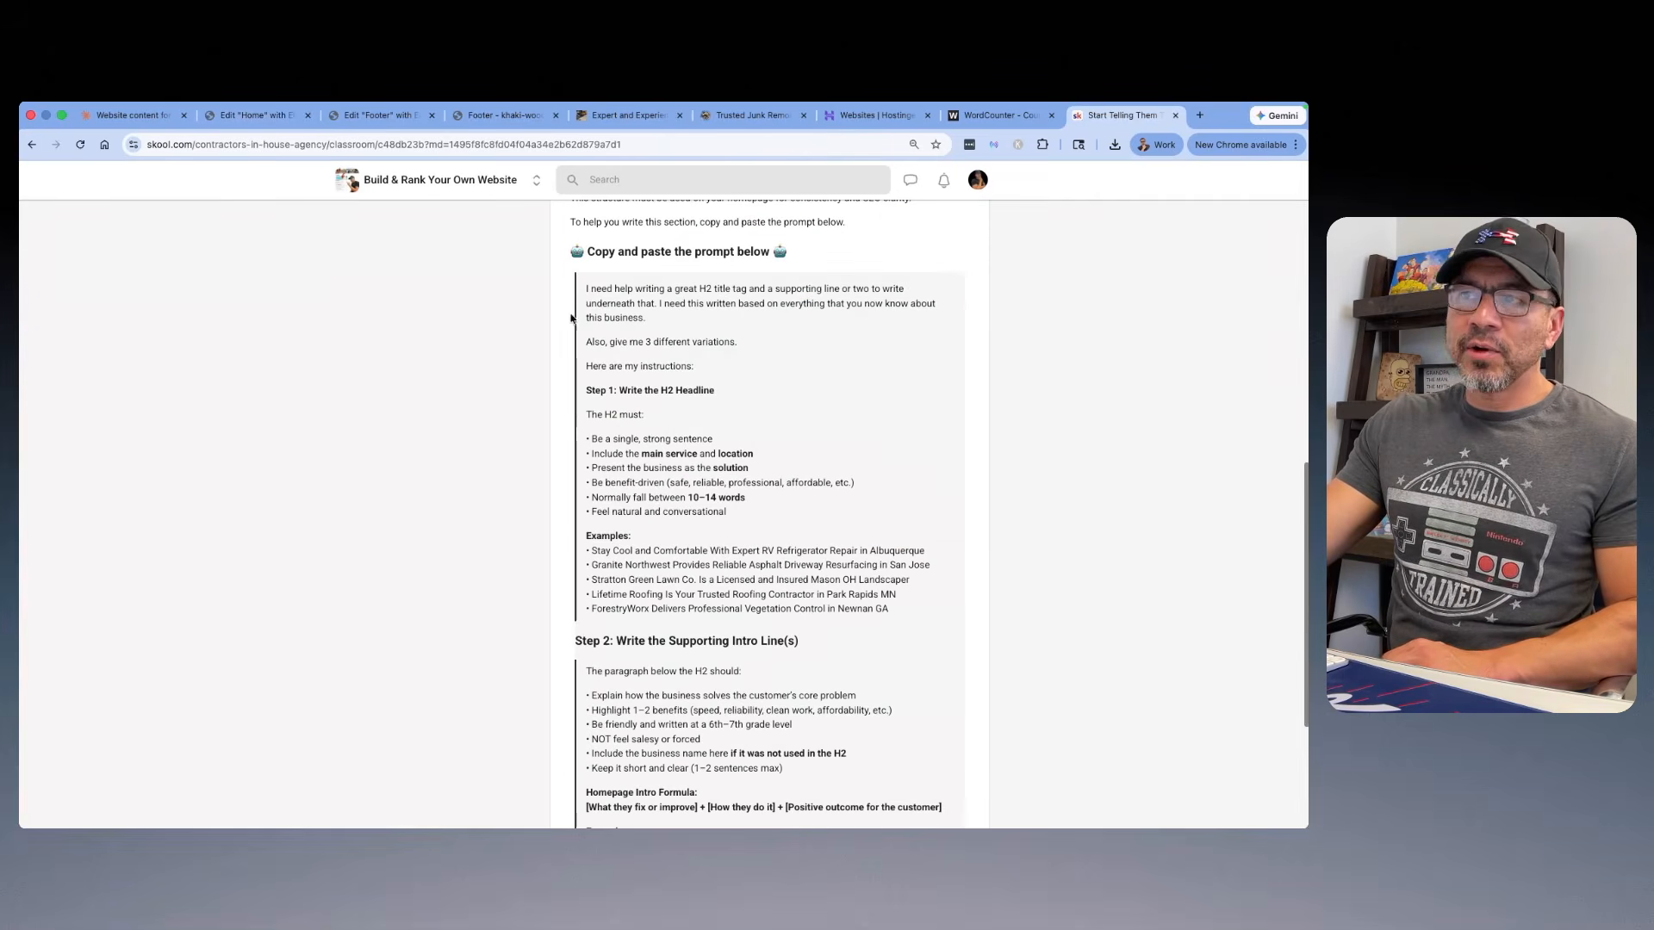
{"action": "left_click_drag", "start_coordinate": [579, 288], "coordinate": [942, 740]}
{"action": "scroll", "coordinate": [895, 595], "scroll_direction": "down", "scroll_amount": 3}
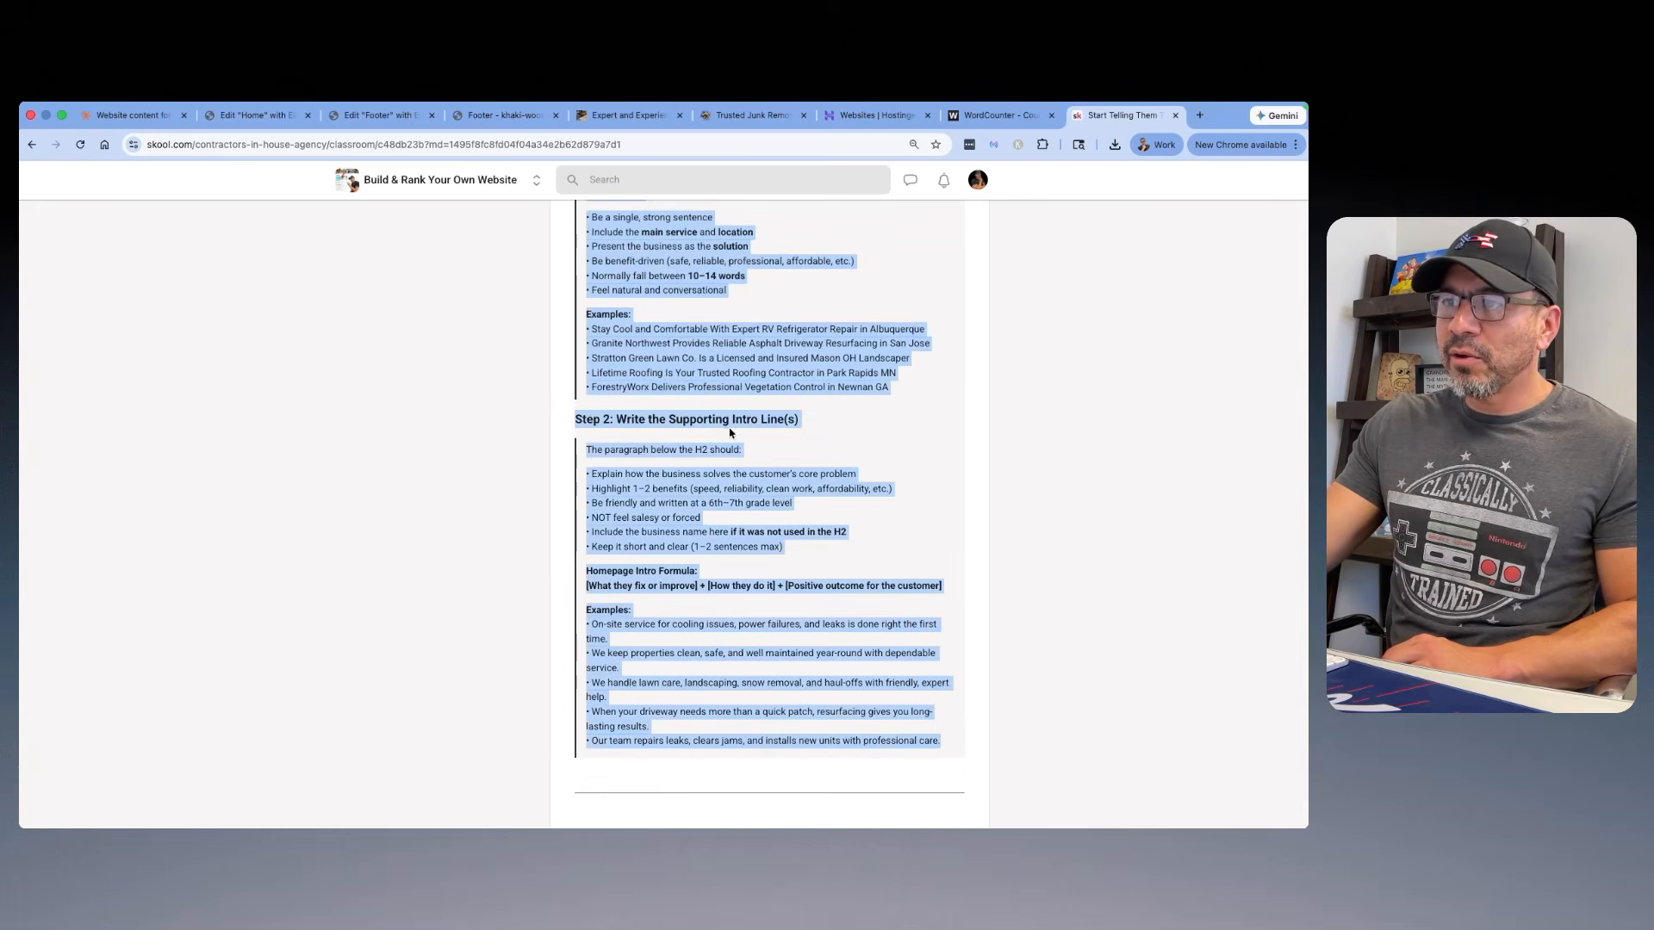
{"action": "scroll", "coordinate": [730, 431], "scroll_direction": "up", "scroll_amount": 3}
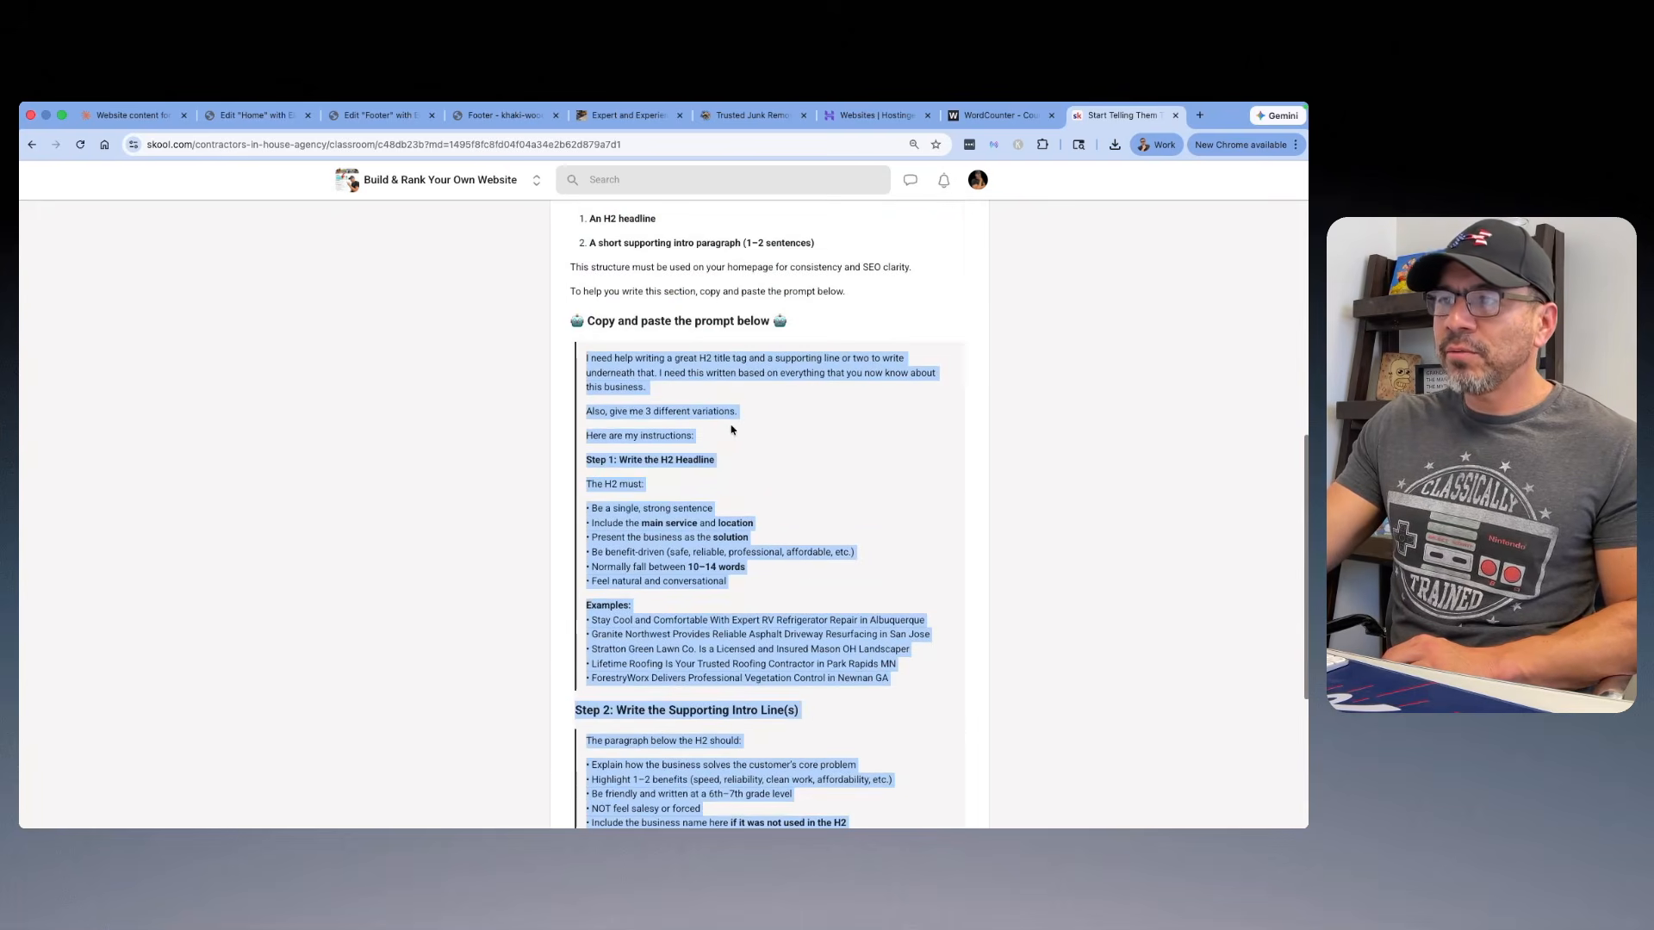
{"action": "left_click", "coordinate": [142, 116]}
{"action": "key", "text": "cmd+v"}
{"action": "key", "text": "Return"}
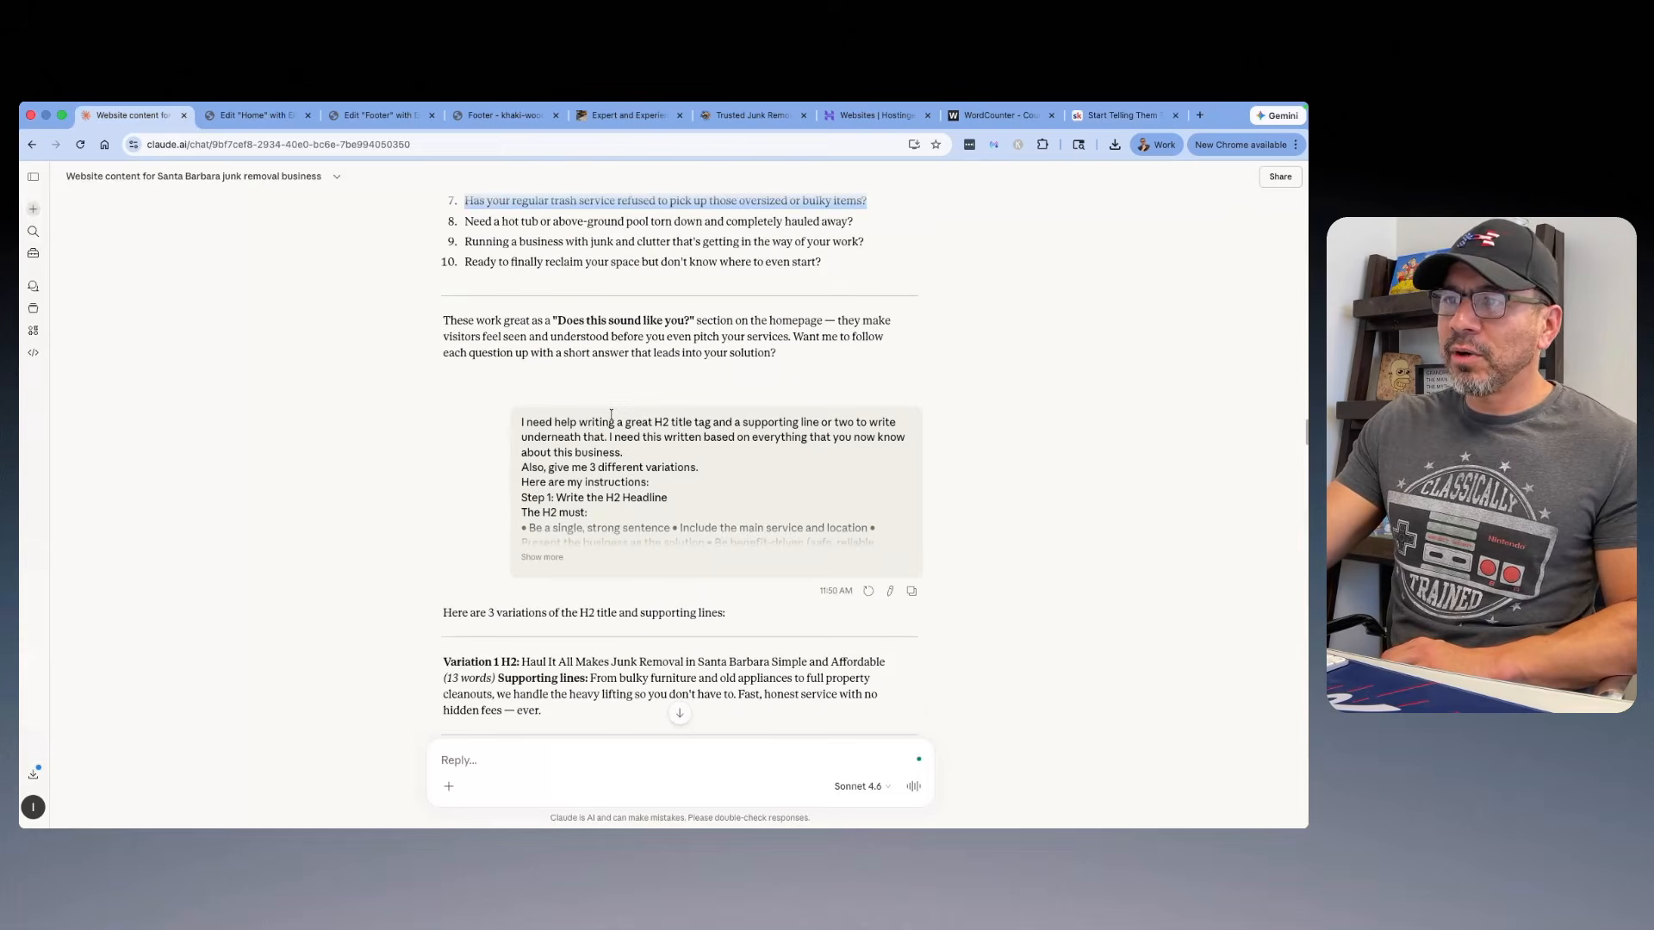
Step: Copy Claude's Variation 1 H2, "Haul It All Makes Junk Removal in Santa Barbara Simple and Affordable", and replace the Home page's welcome heading in Elementor
{"action": "left_click", "coordinate": [588, 569]}
{"action": "scroll", "coordinate": [688, 538], "scroll_direction": "down", "scroll_amount": 6}
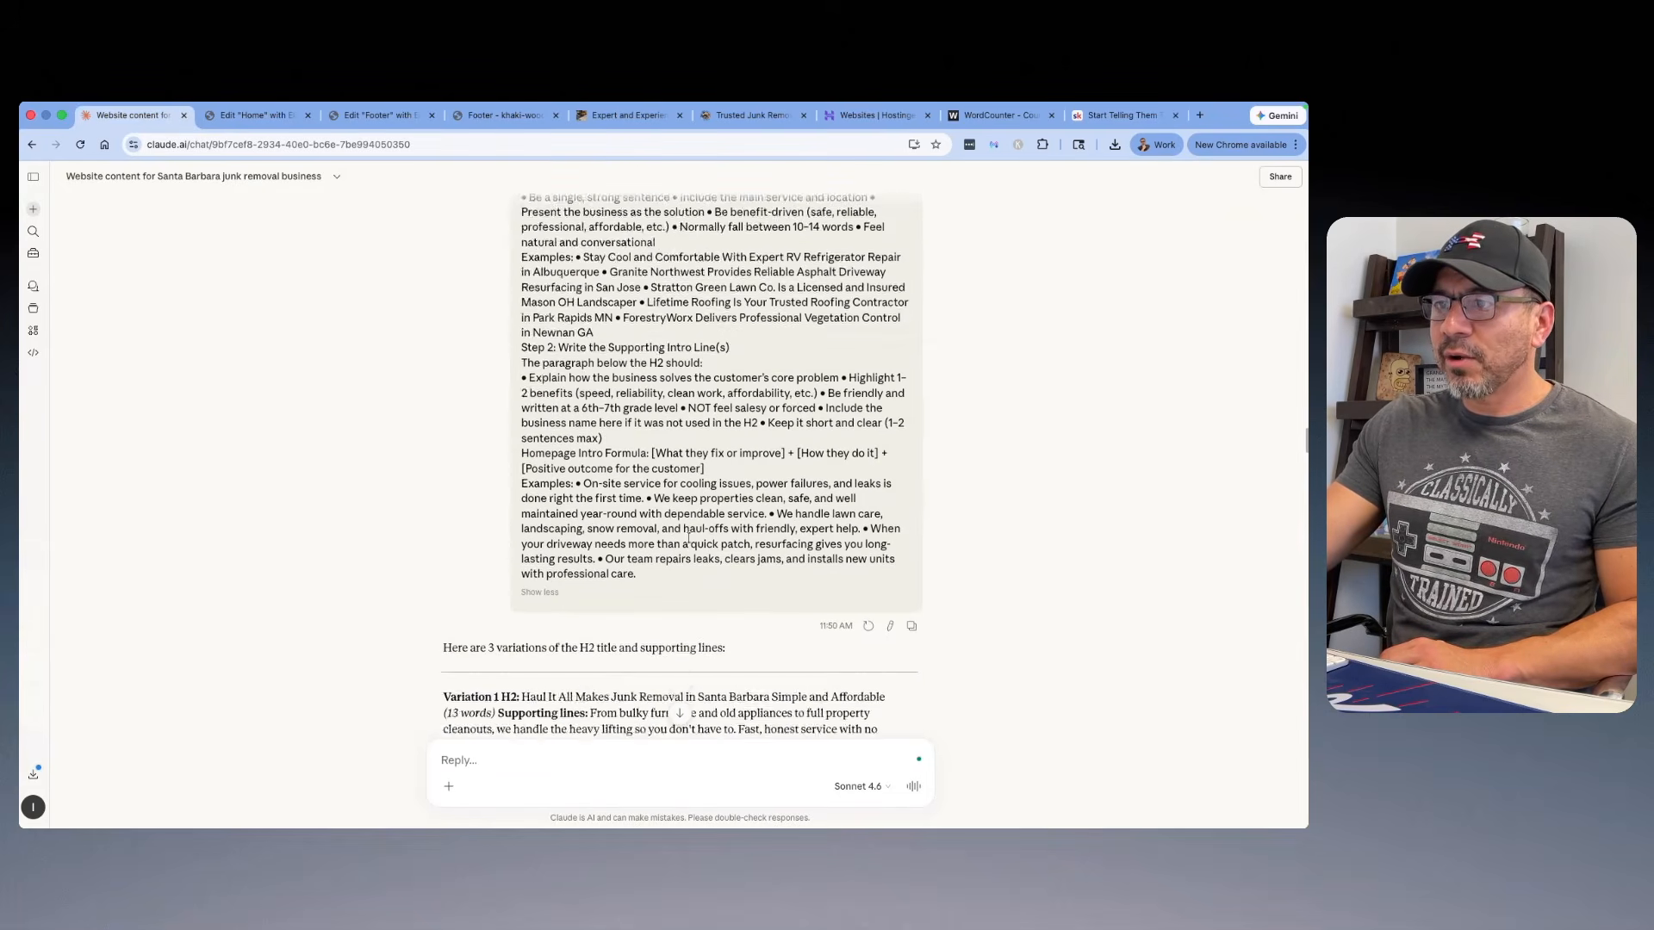
{"action": "scroll", "coordinate": [688, 539], "scroll_direction": "down", "scroll_amount": 2}
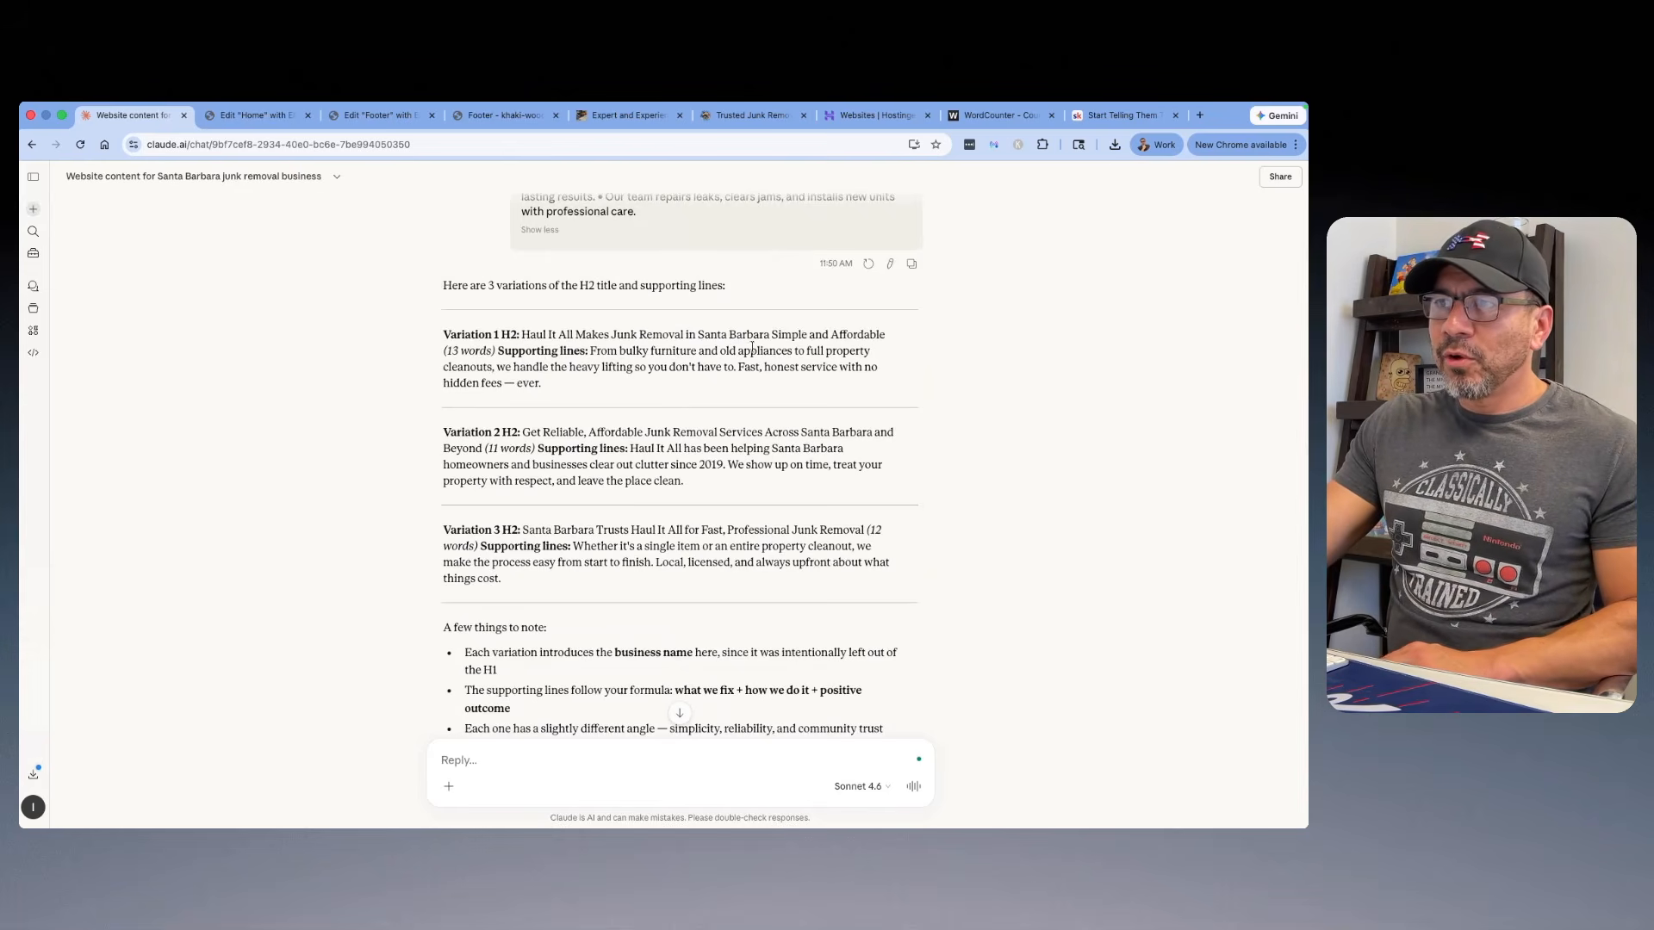
{"action": "left_click_drag", "start_coordinate": [896, 332], "coordinate": [521, 336]}
{"action": "right_click", "coordinate": [552, 332]}
{"action": "left_click", "coordinate": [567, 366]}
{"action": "left_click", "coordinate": [255, 114]}
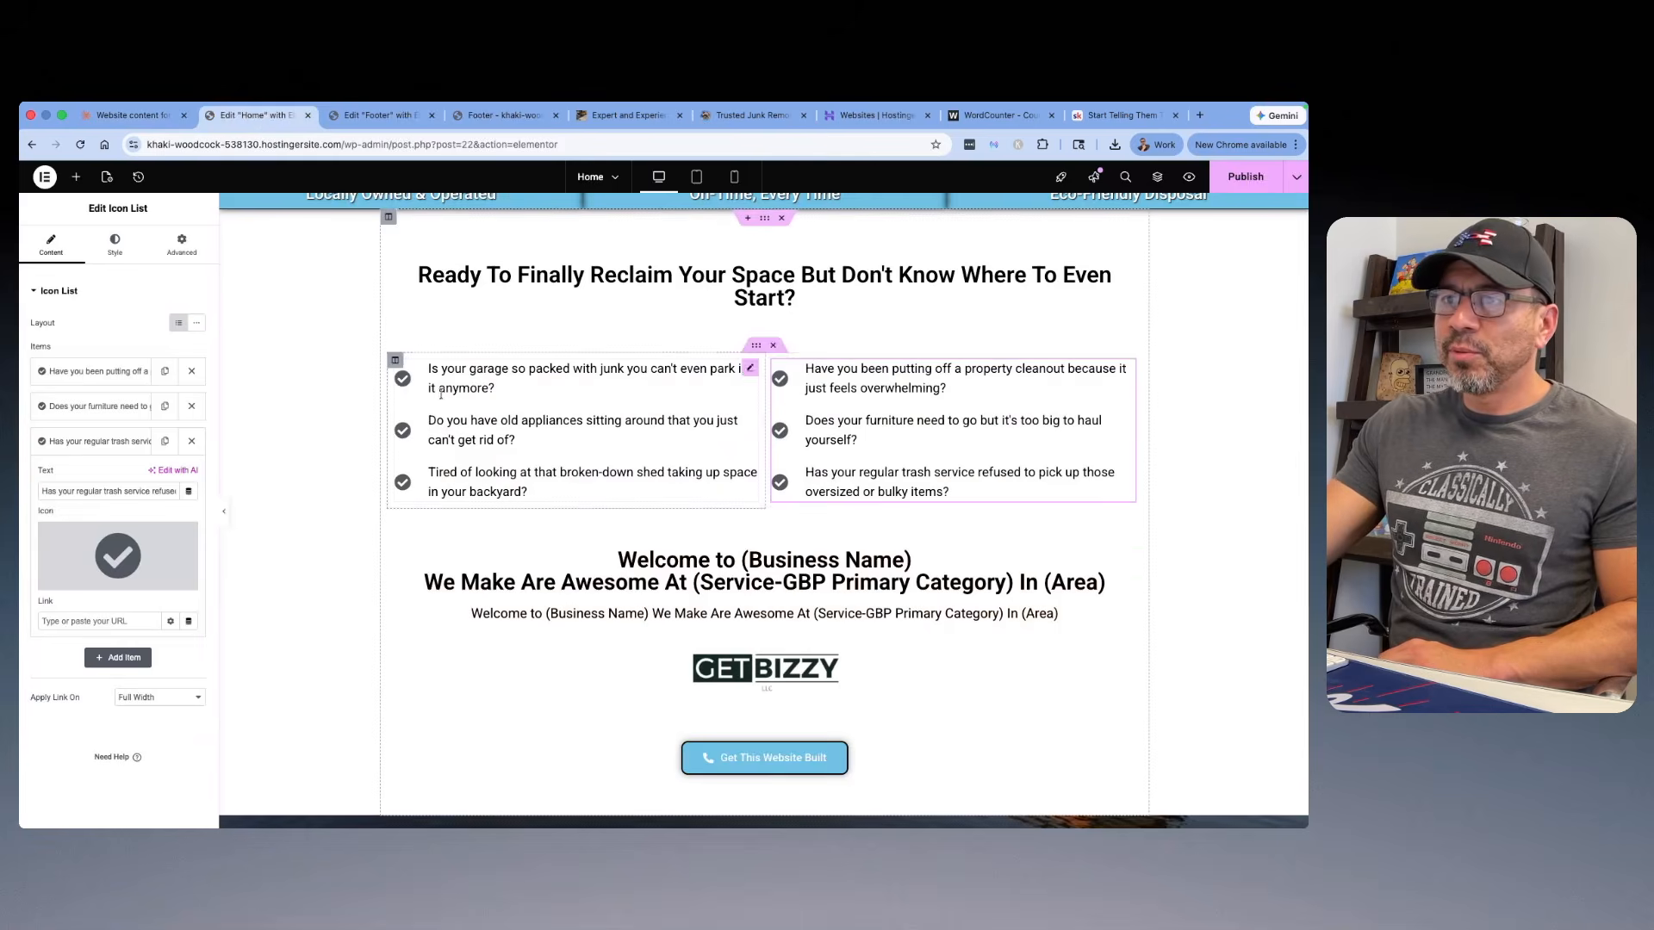
{"action": "left_click", "coordinate": [754, 560]}
{"action": "left_click_drag", "start_coordinate": [102, 356], "coordinate": [33, 338]}
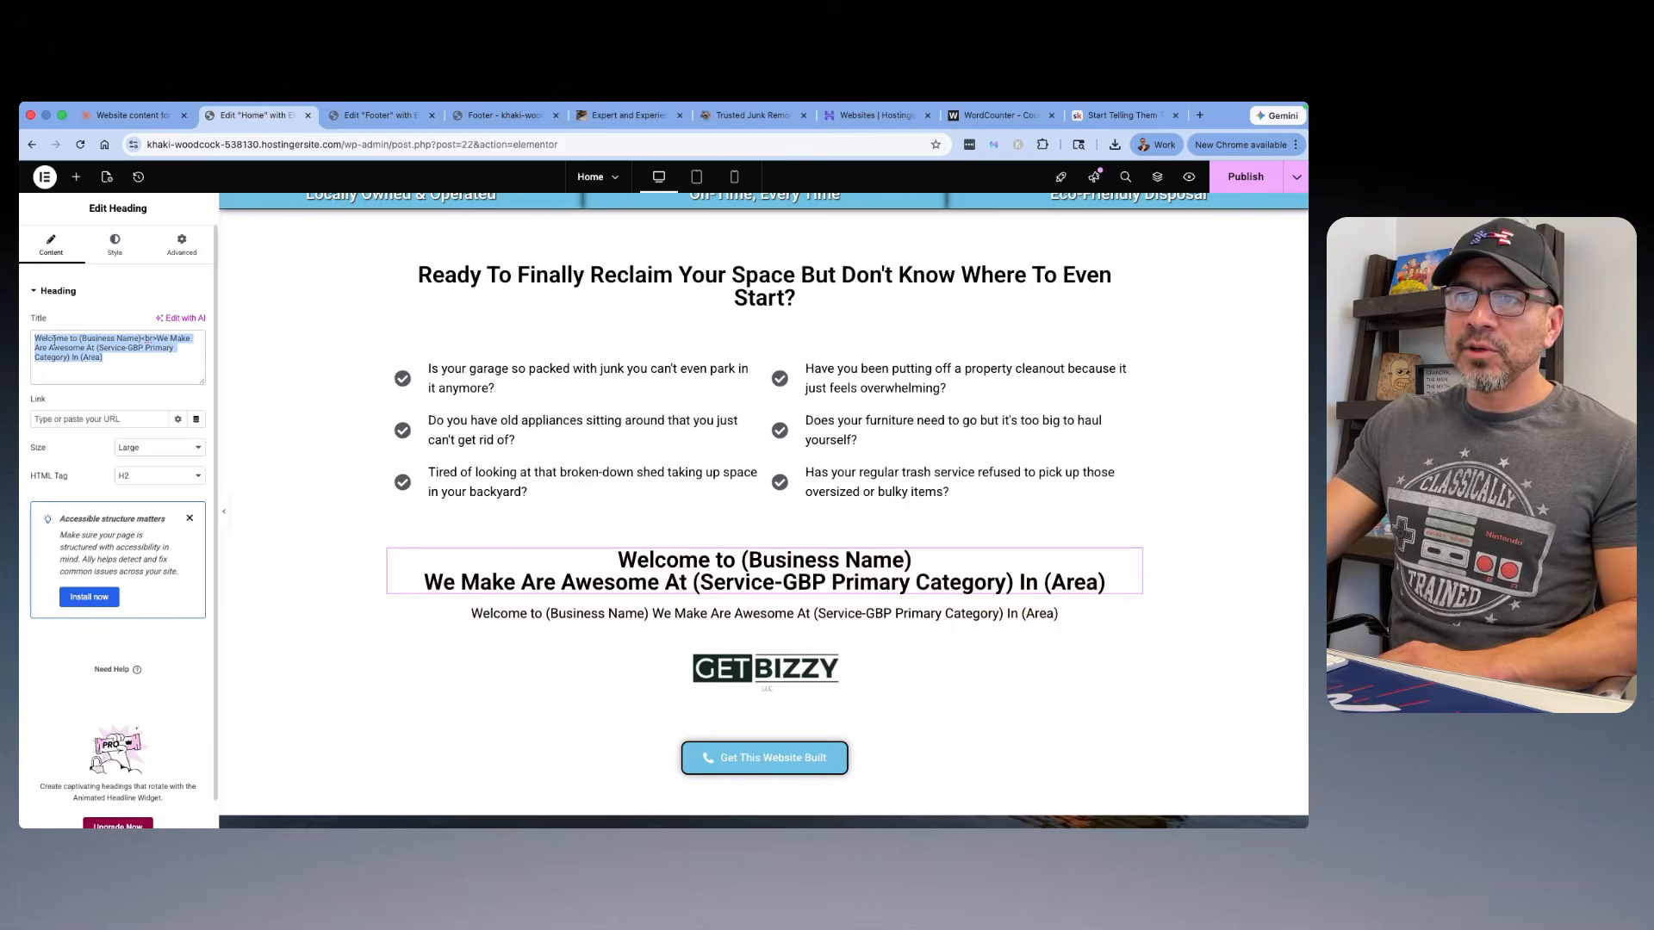
{"action": "right_click", "coordinate": [53, 344]}
{"action": "left_click", "coordinate": [93, 472]}
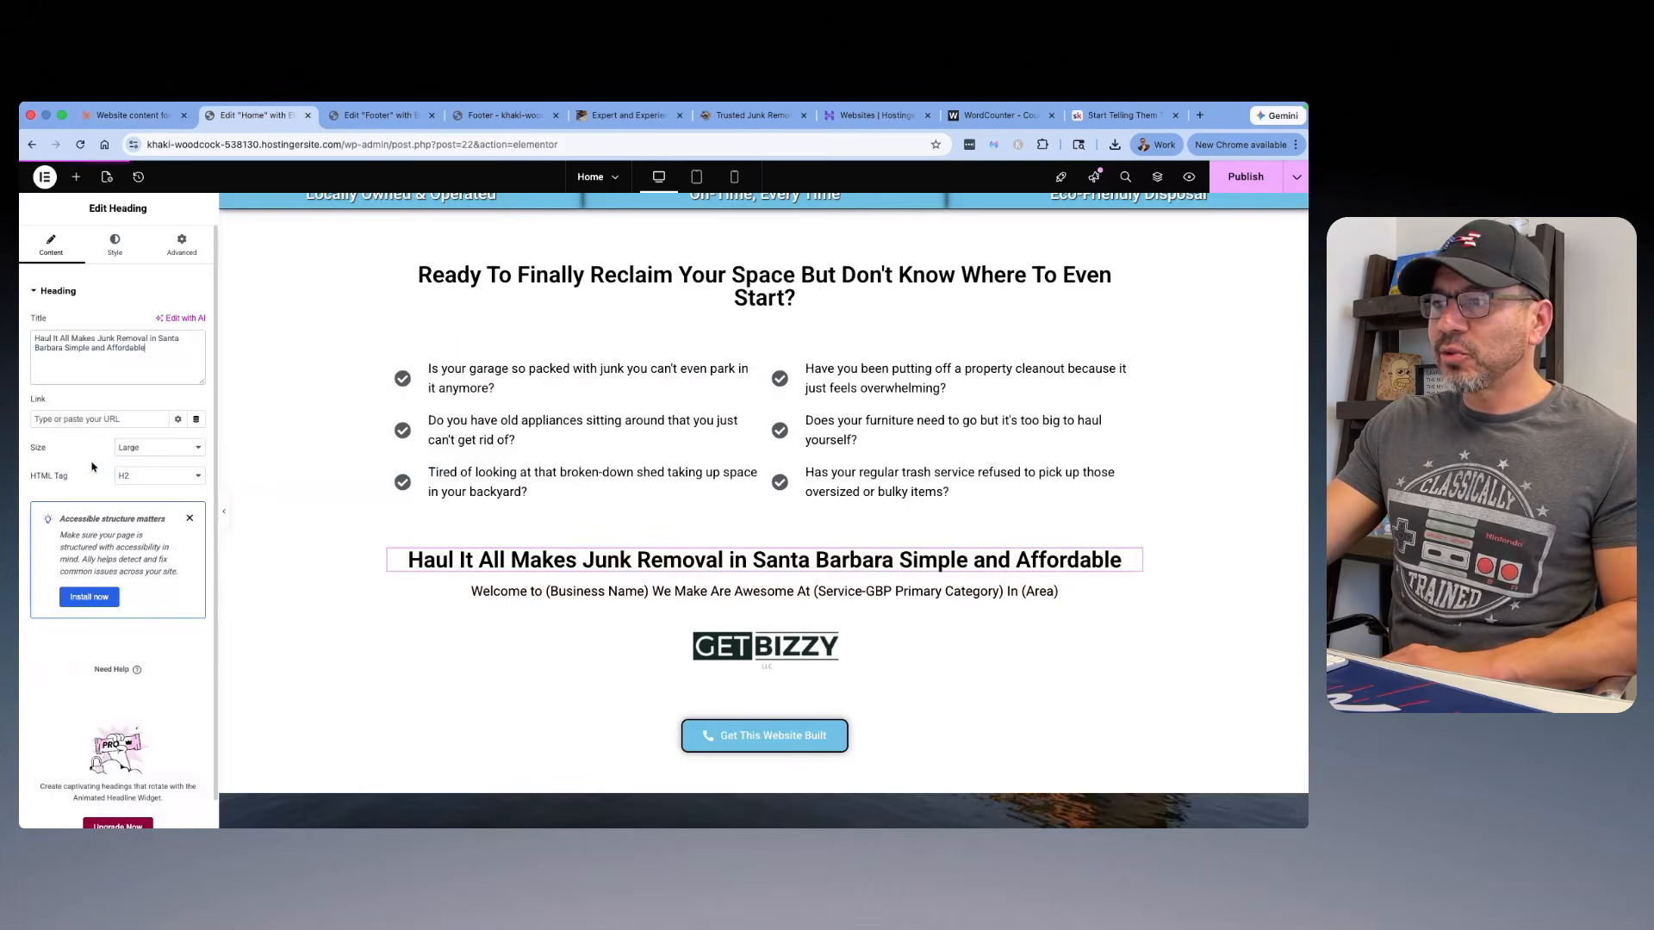
Step: Copy Claude's Variation 3 supporting lines, starting "Whether it's a single item", and replace the intro text under the Haul It All heading
{"action": "left_click", "coordinate": [143, 121]}
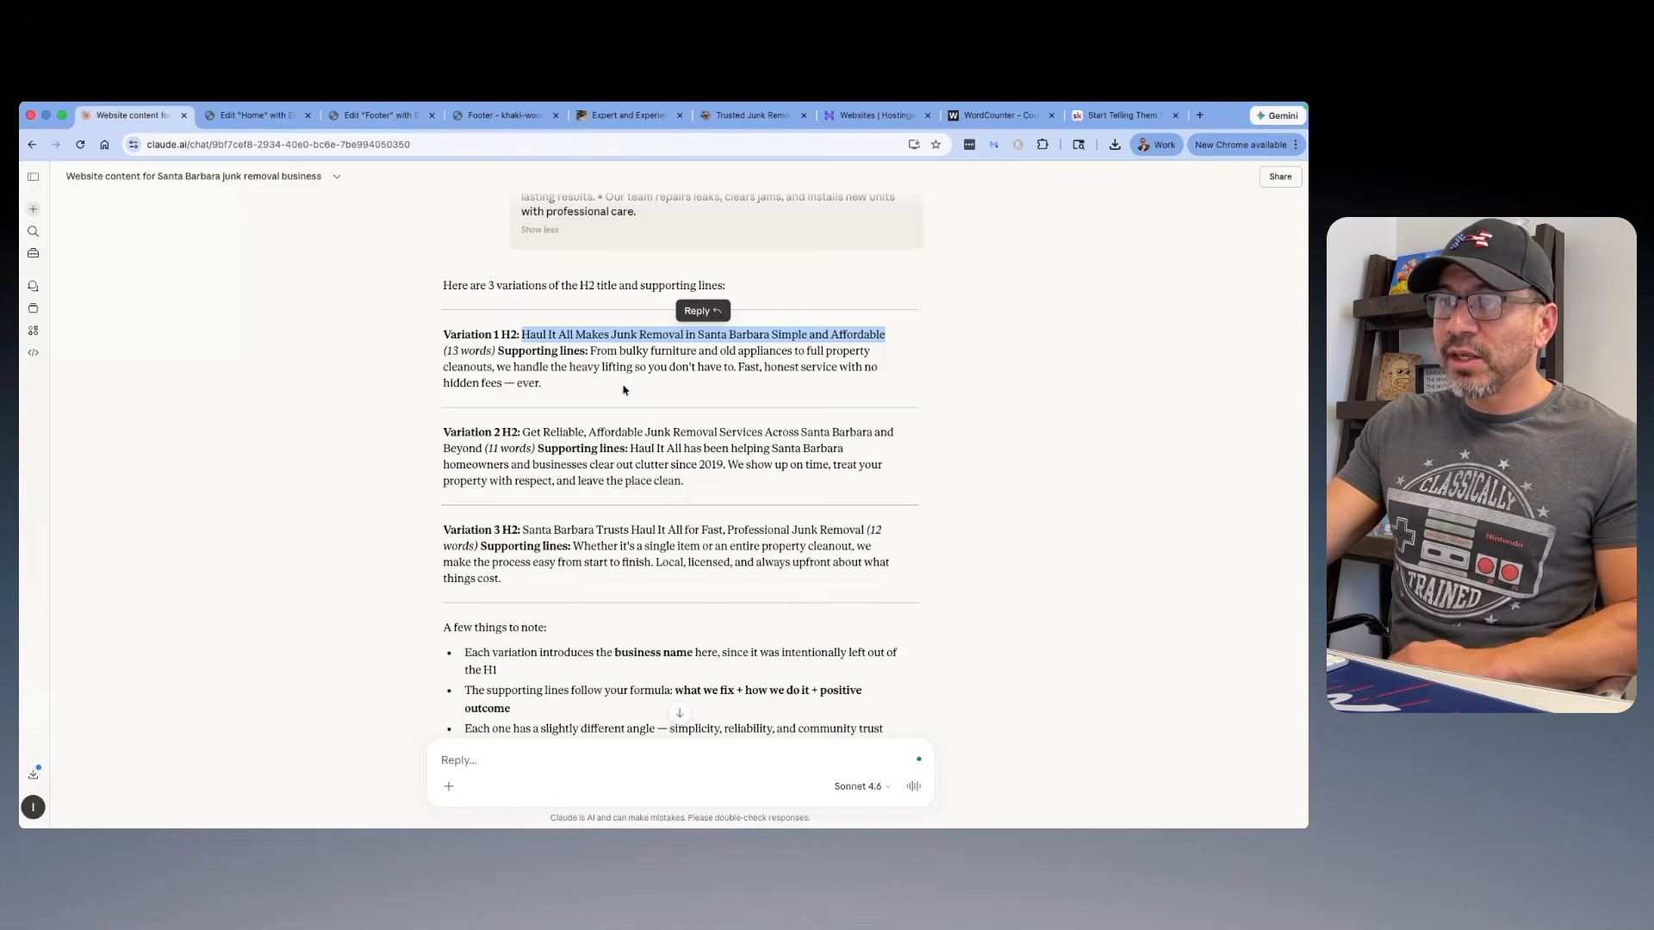
{"action": "left_click", "coordinate": [572, 546]}
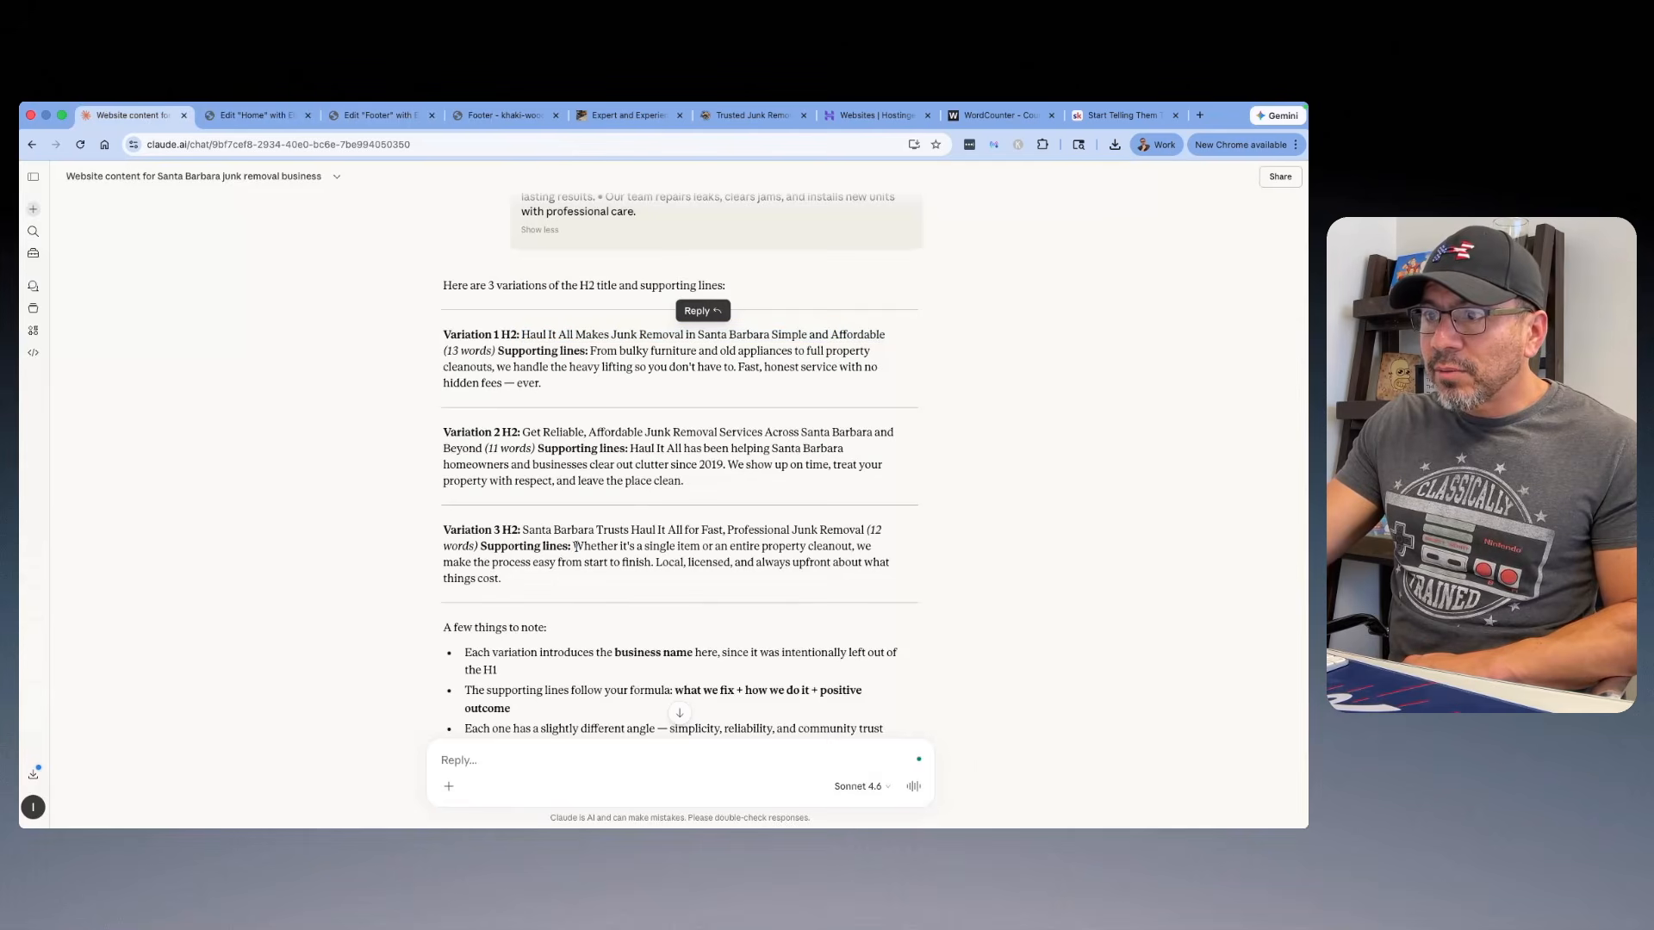
{"action": "left_click_drag", "start_coordinate": [577, 546], "coordinate": [502, 579]}
{"action": "right_click", "coordinate": [664, 548]}
{"action": "left_click", "coordinate": [680, 582]}
{"action": "left_click", "coordinate": [231, 122]}
{"action": "left_click", "coordinate": [698, 591]}
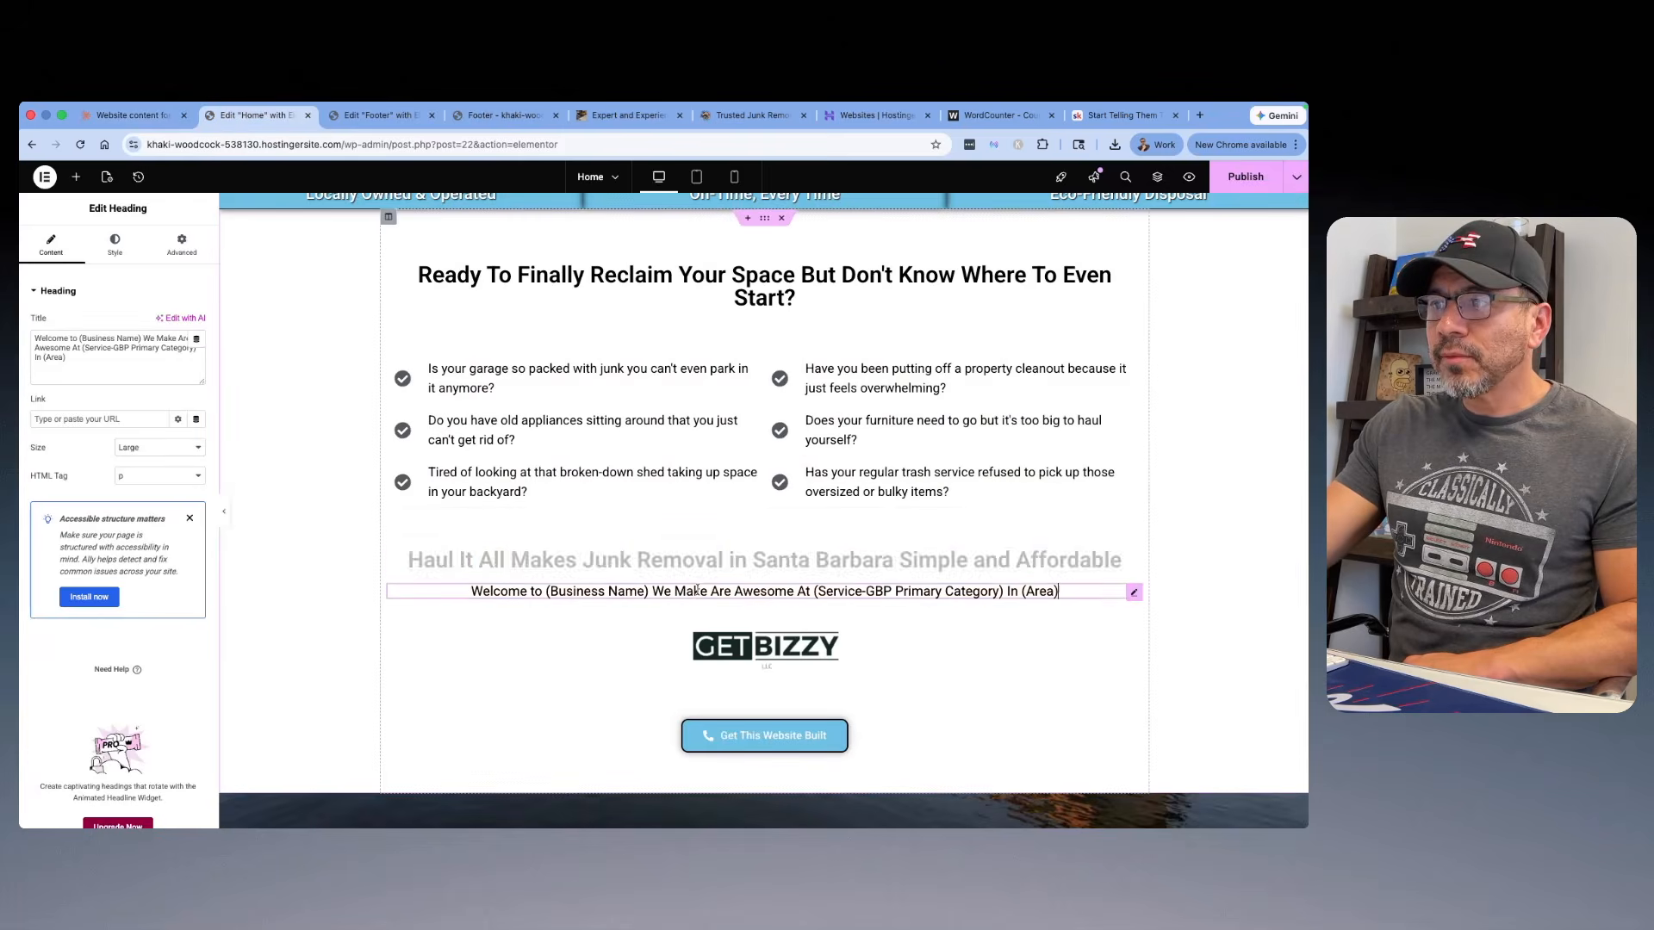
{"action": "left_click_drag", "start_coordinate": [68, 357], "coordinate": [24, 336]}
{"action": "right_click", "coordinate": [47, 345]}
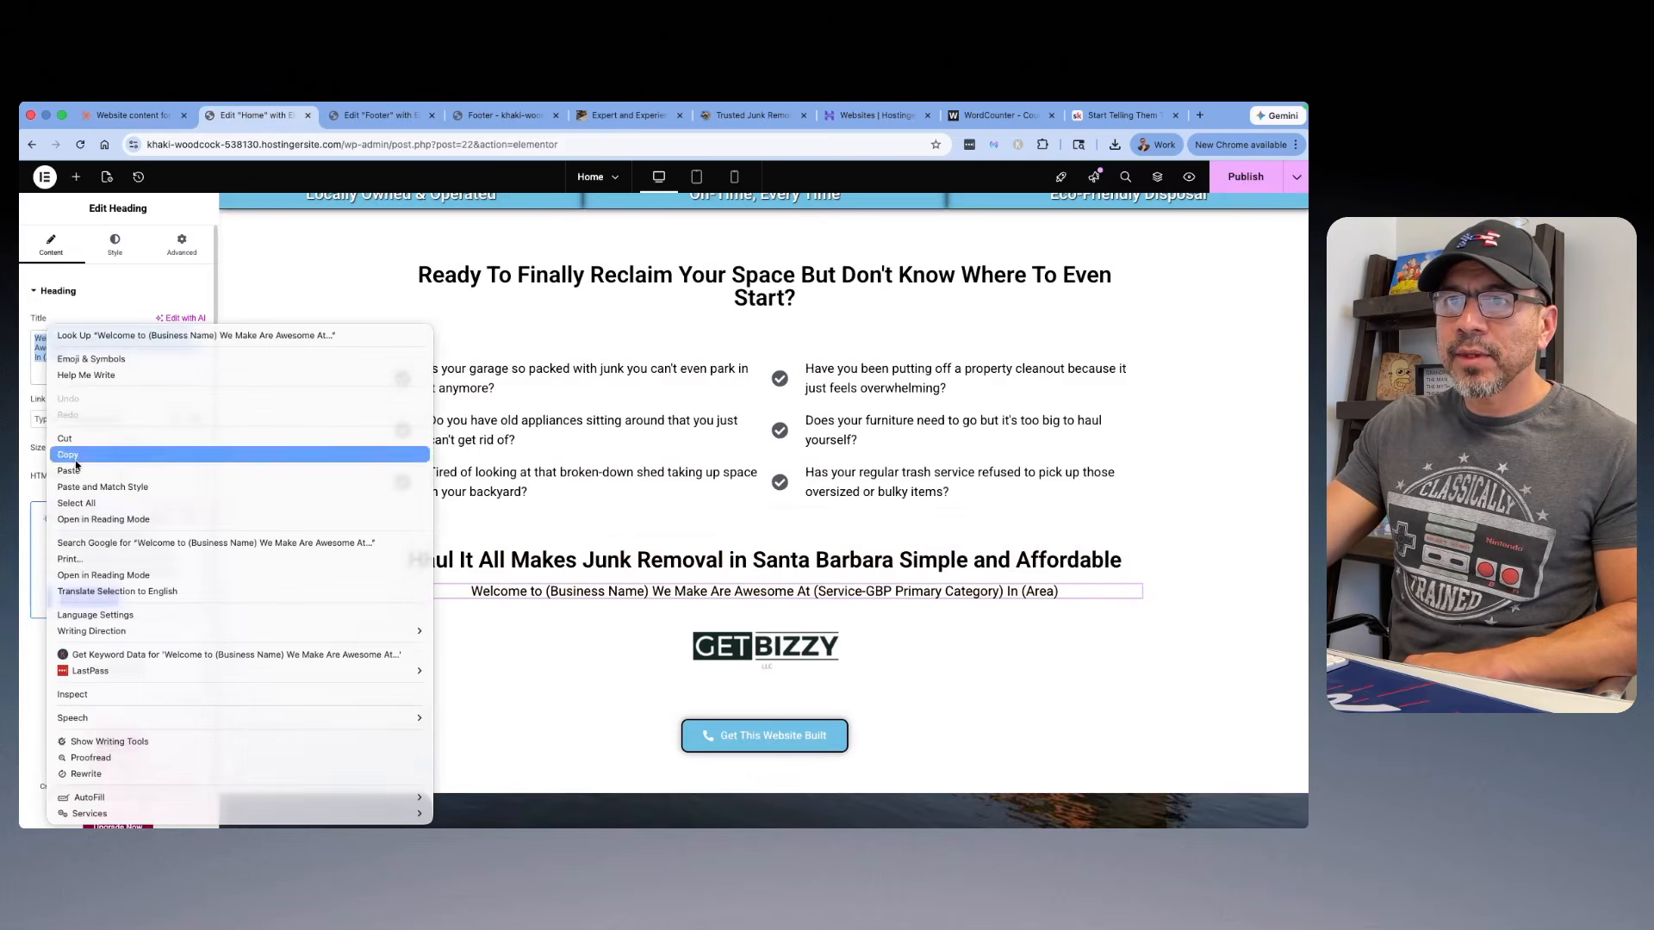
{"action": "left_click", "coordinate": [76, 471]}
Step: Replace the GetBizzy logo below the intro text with the Haul It All logo Sprite-Co.jpg from the media library
{"action": "scroll", "coordinate": [800, 548], "scroll_direction": "down", "scroll_amount": 3}
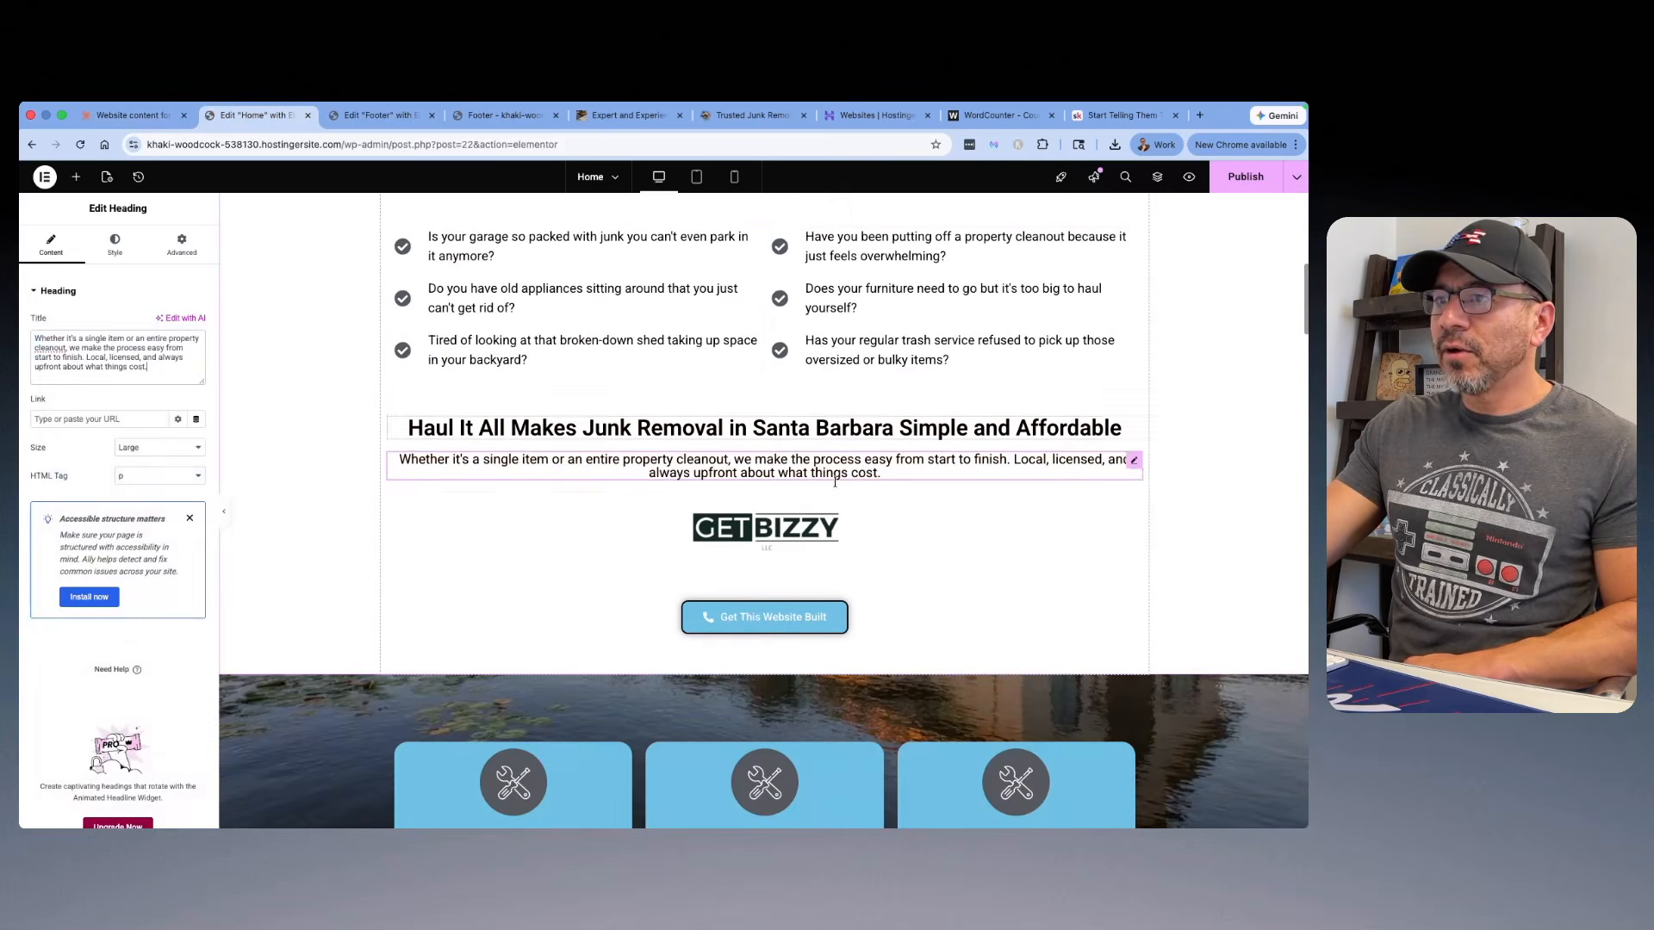
{"action": "left_click", "coordinate": [767, 532]}
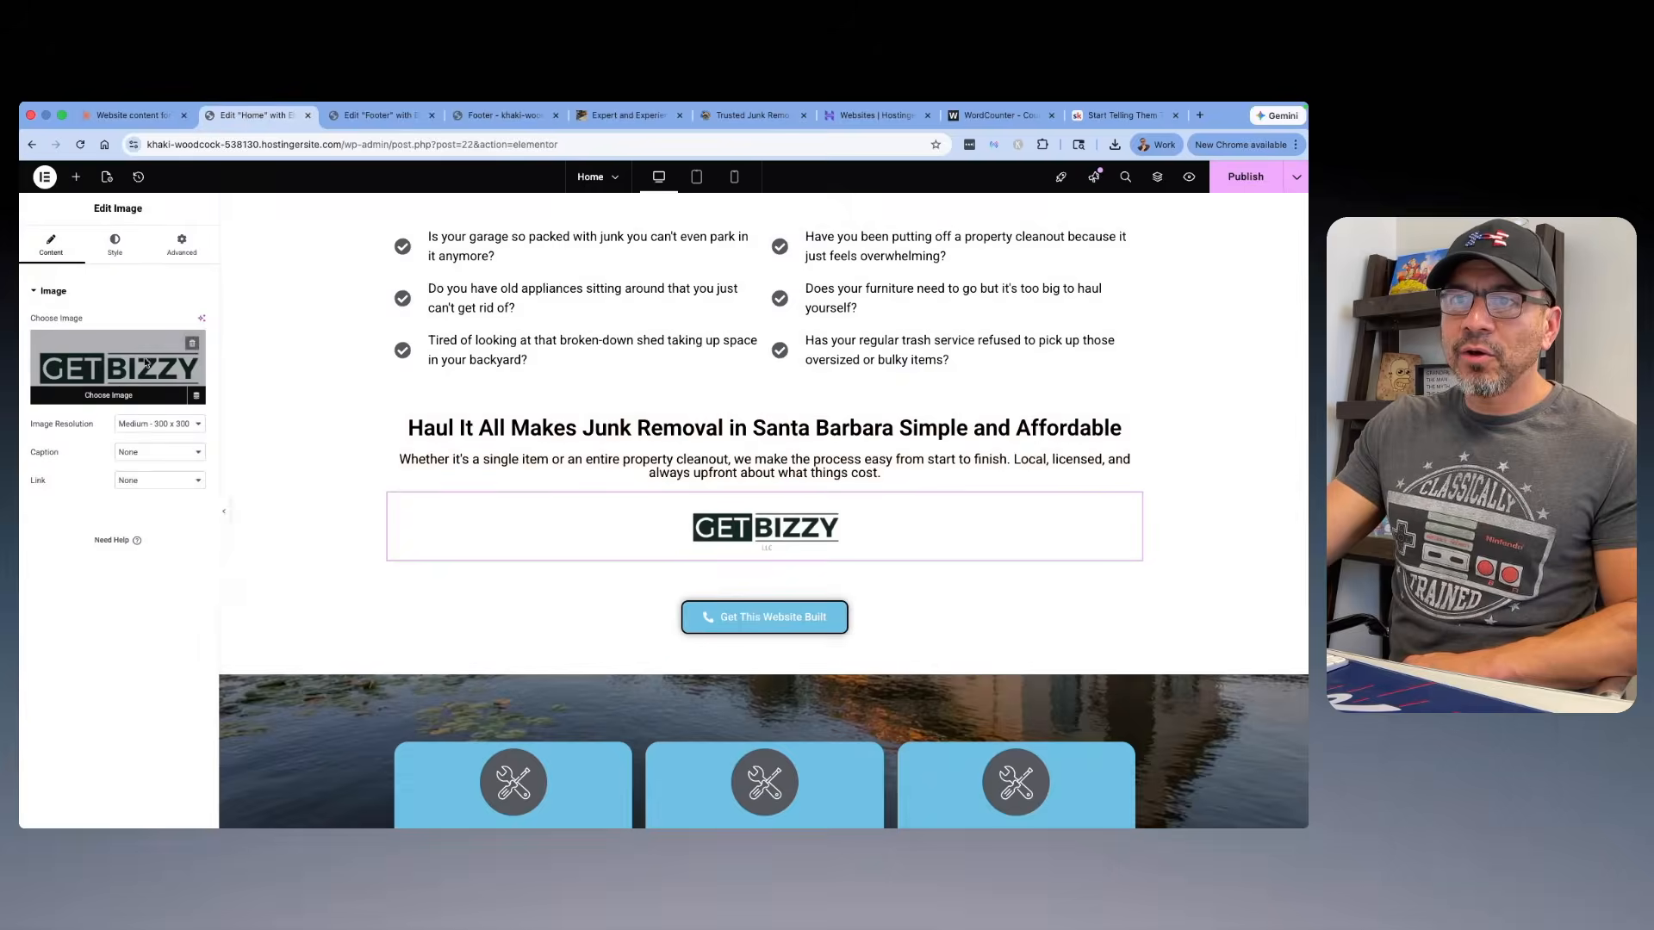
{"action": "left_click", "coordinate": [144, 362]}
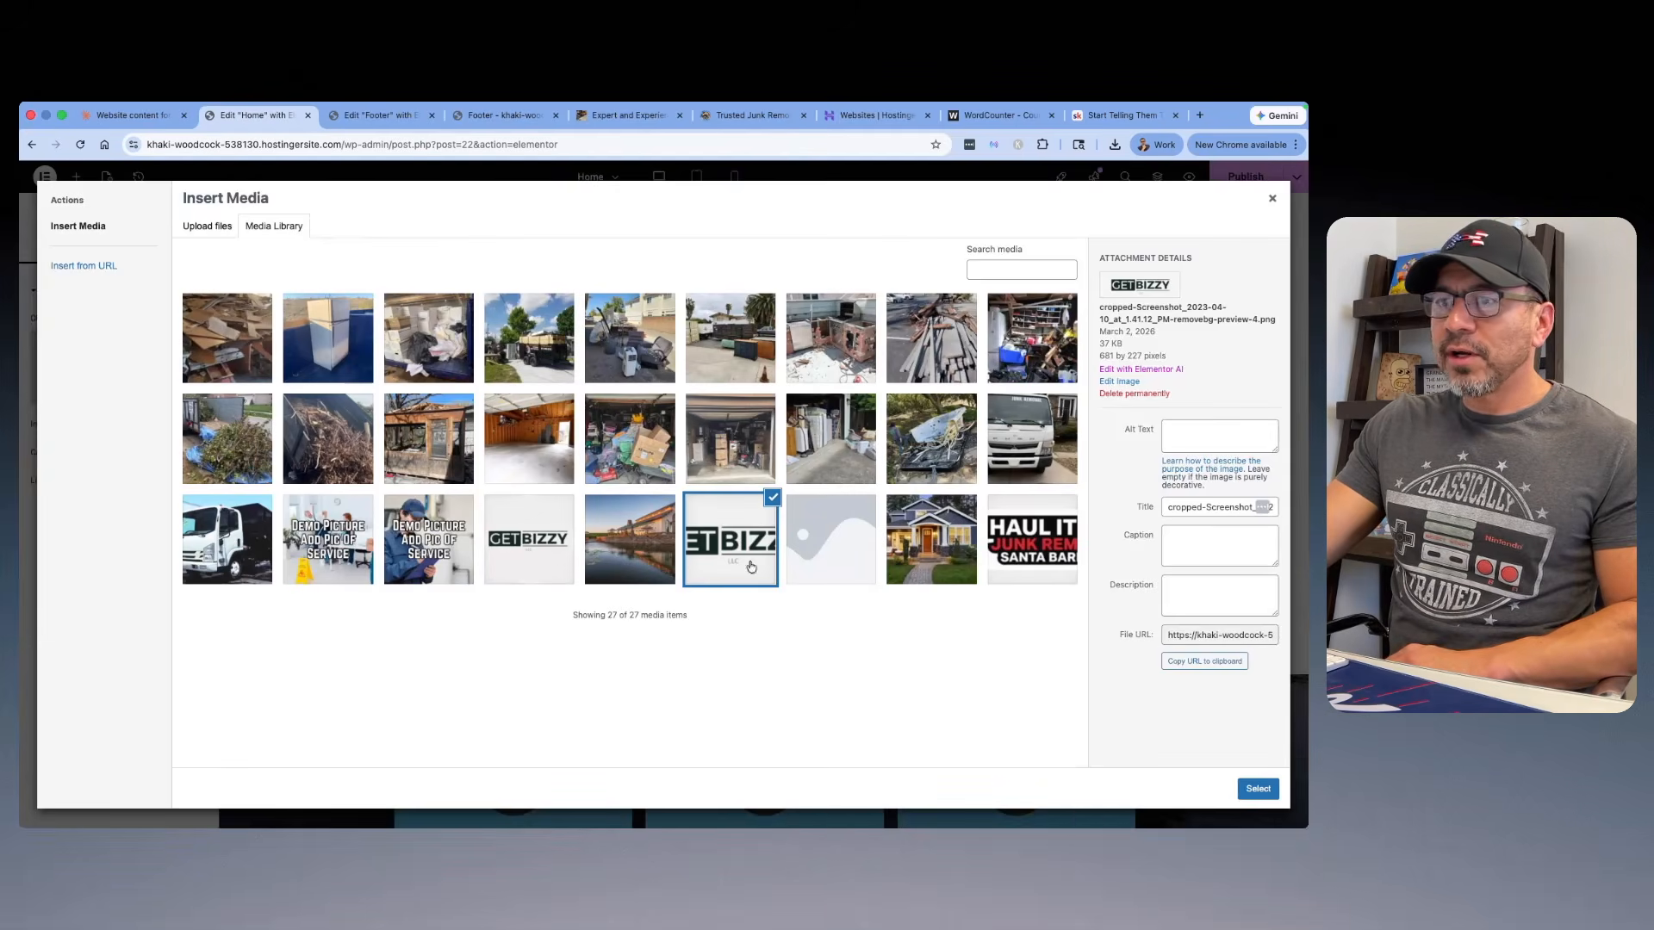
{"action": "left_click", "coordinate": [1037, 544]}
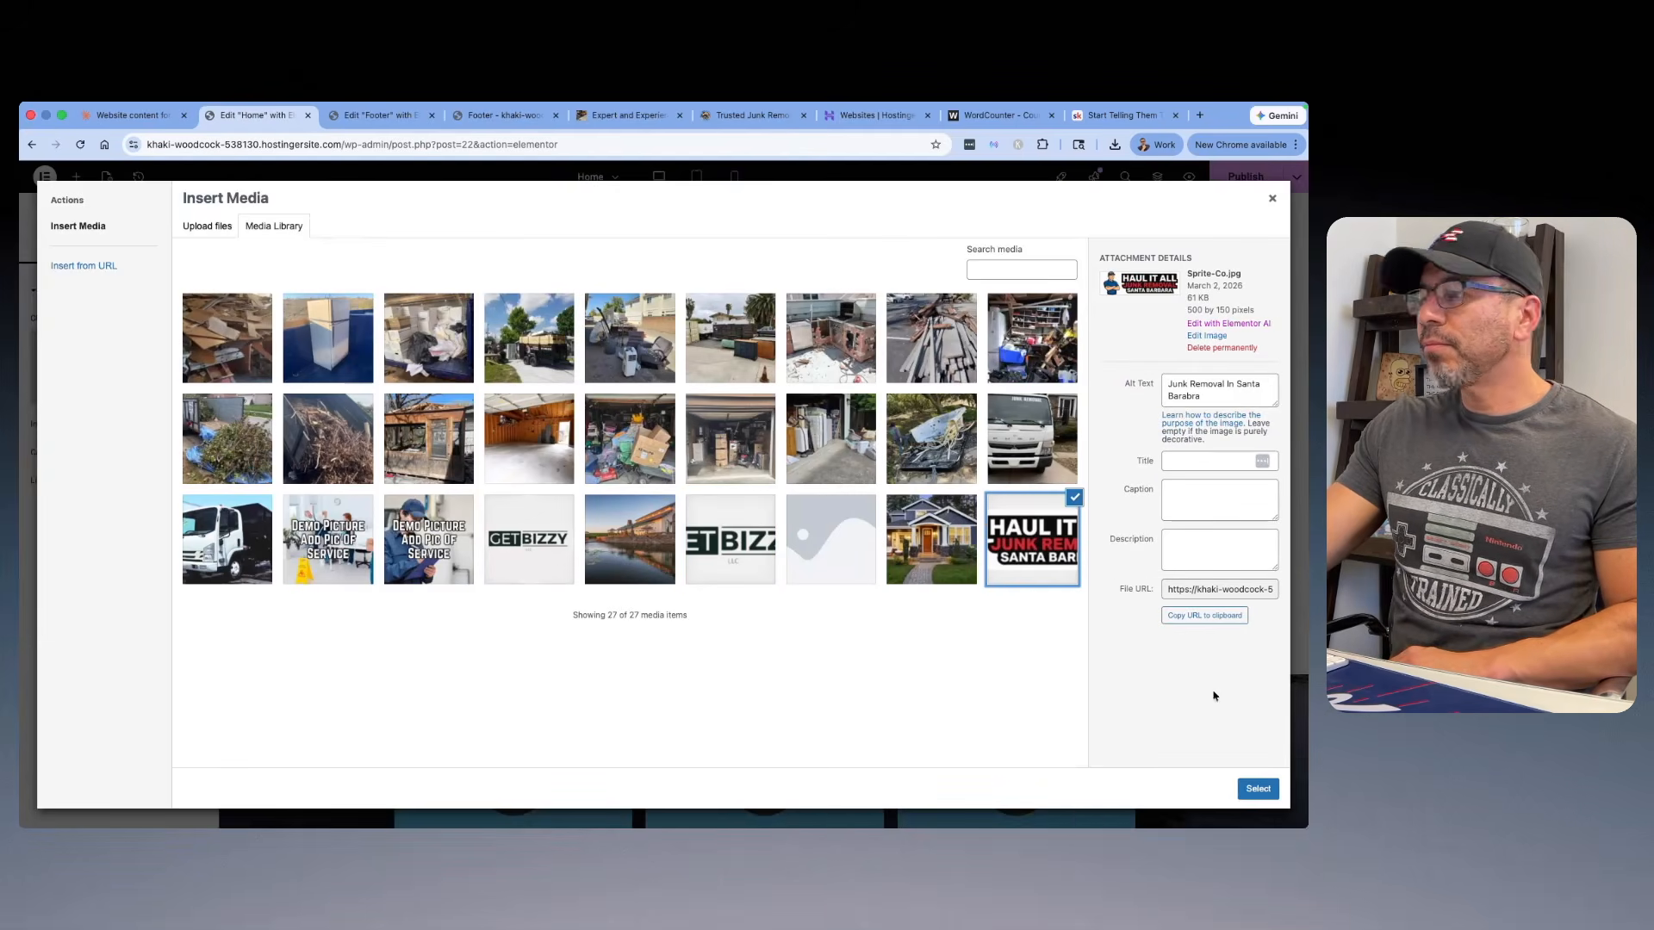
{"action": "left_click", "coordinate": [1258, 789]}
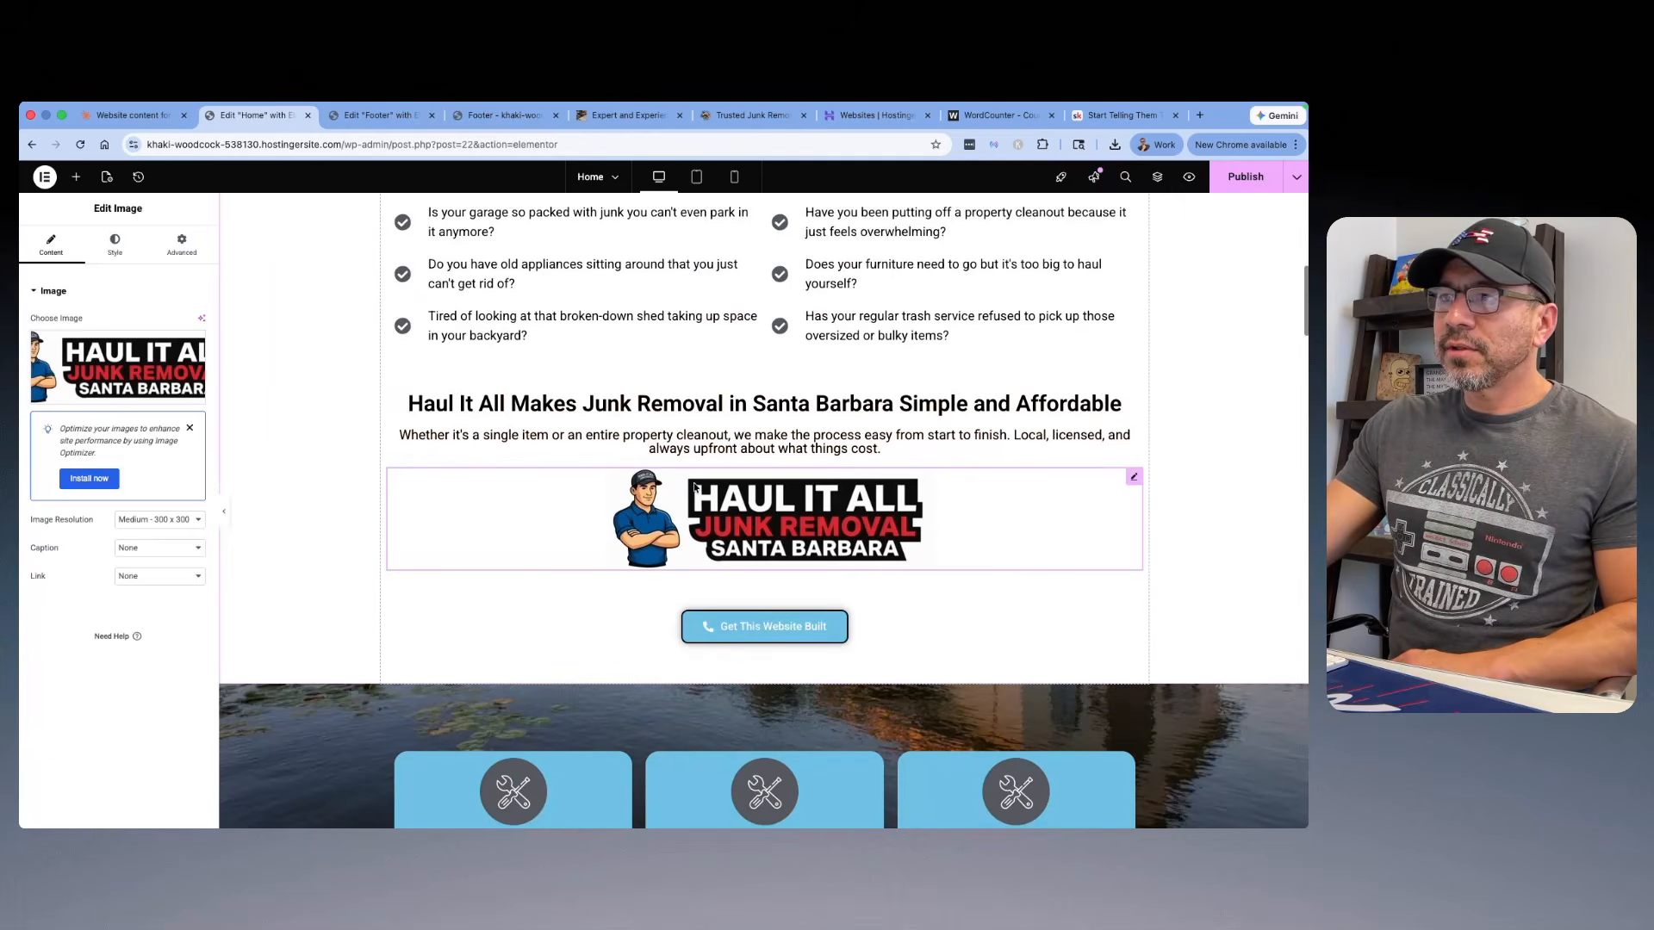
Step: Replace the "Get This Website Built" button under the Haul It All logo with a copy of the hero section's call button
{"action": "scroll", "coordinate": [701, 491], "scroll_direction": "up", "scroll_amount": 5}
{"action": "scroll", "coordinate": [736, 252], "scroll_direction": "down", "scroll_amount": 7}
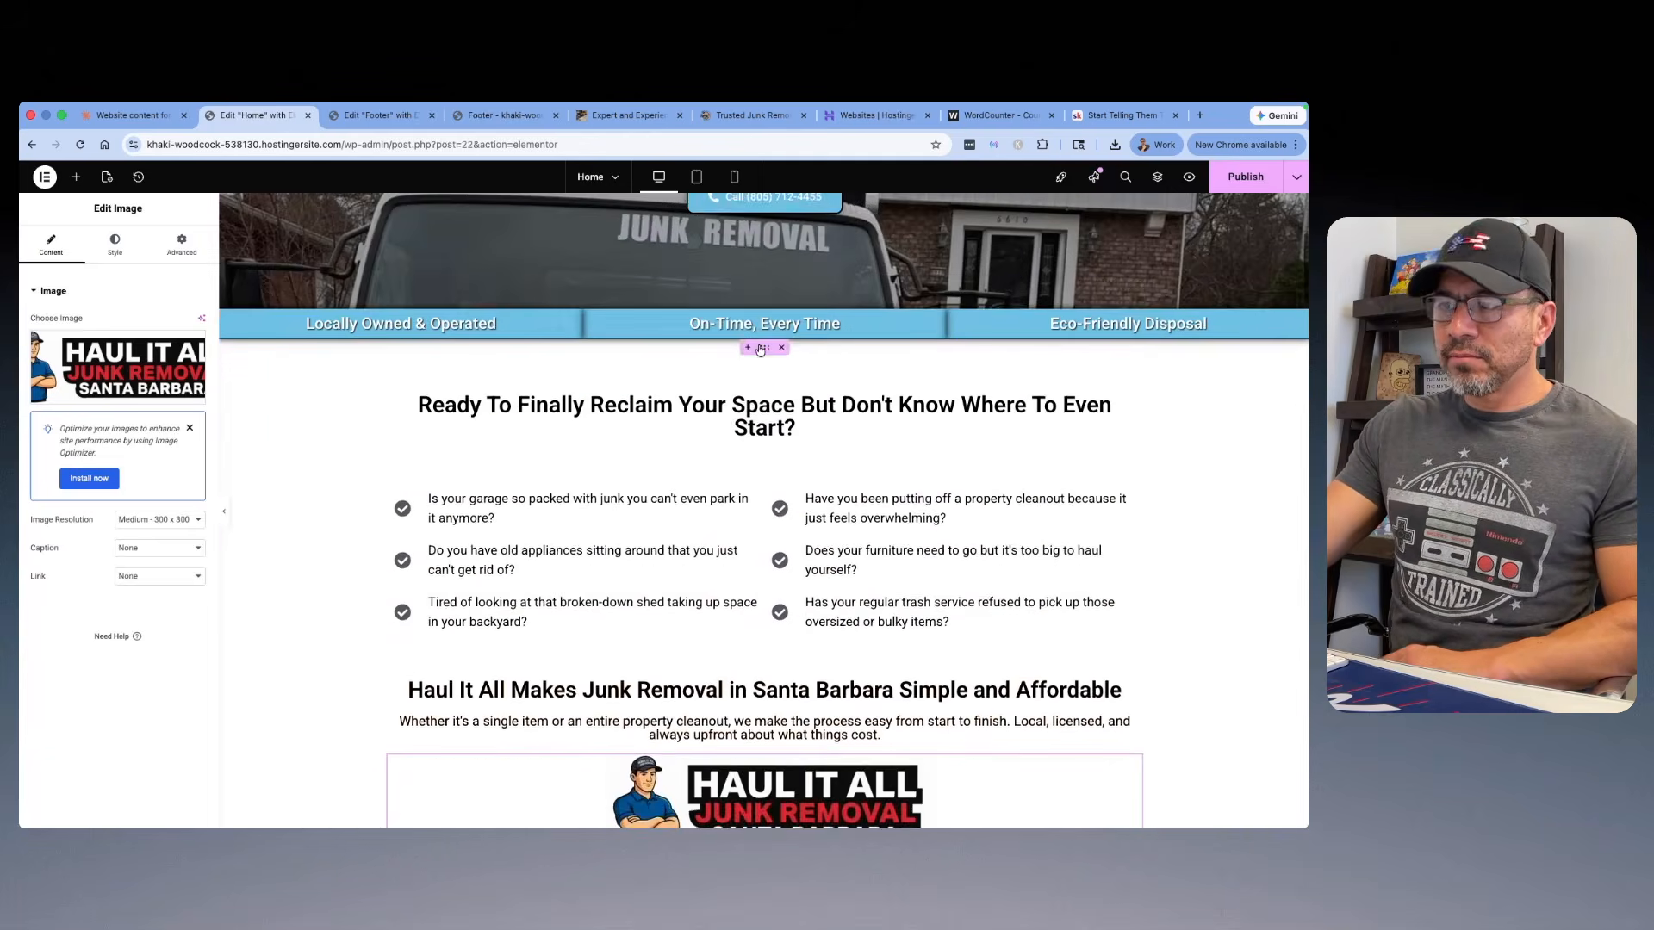
{"action": "scroll", "coordinate": [790, 431], "scroll_direction": "up", "scroll_amount": 10}
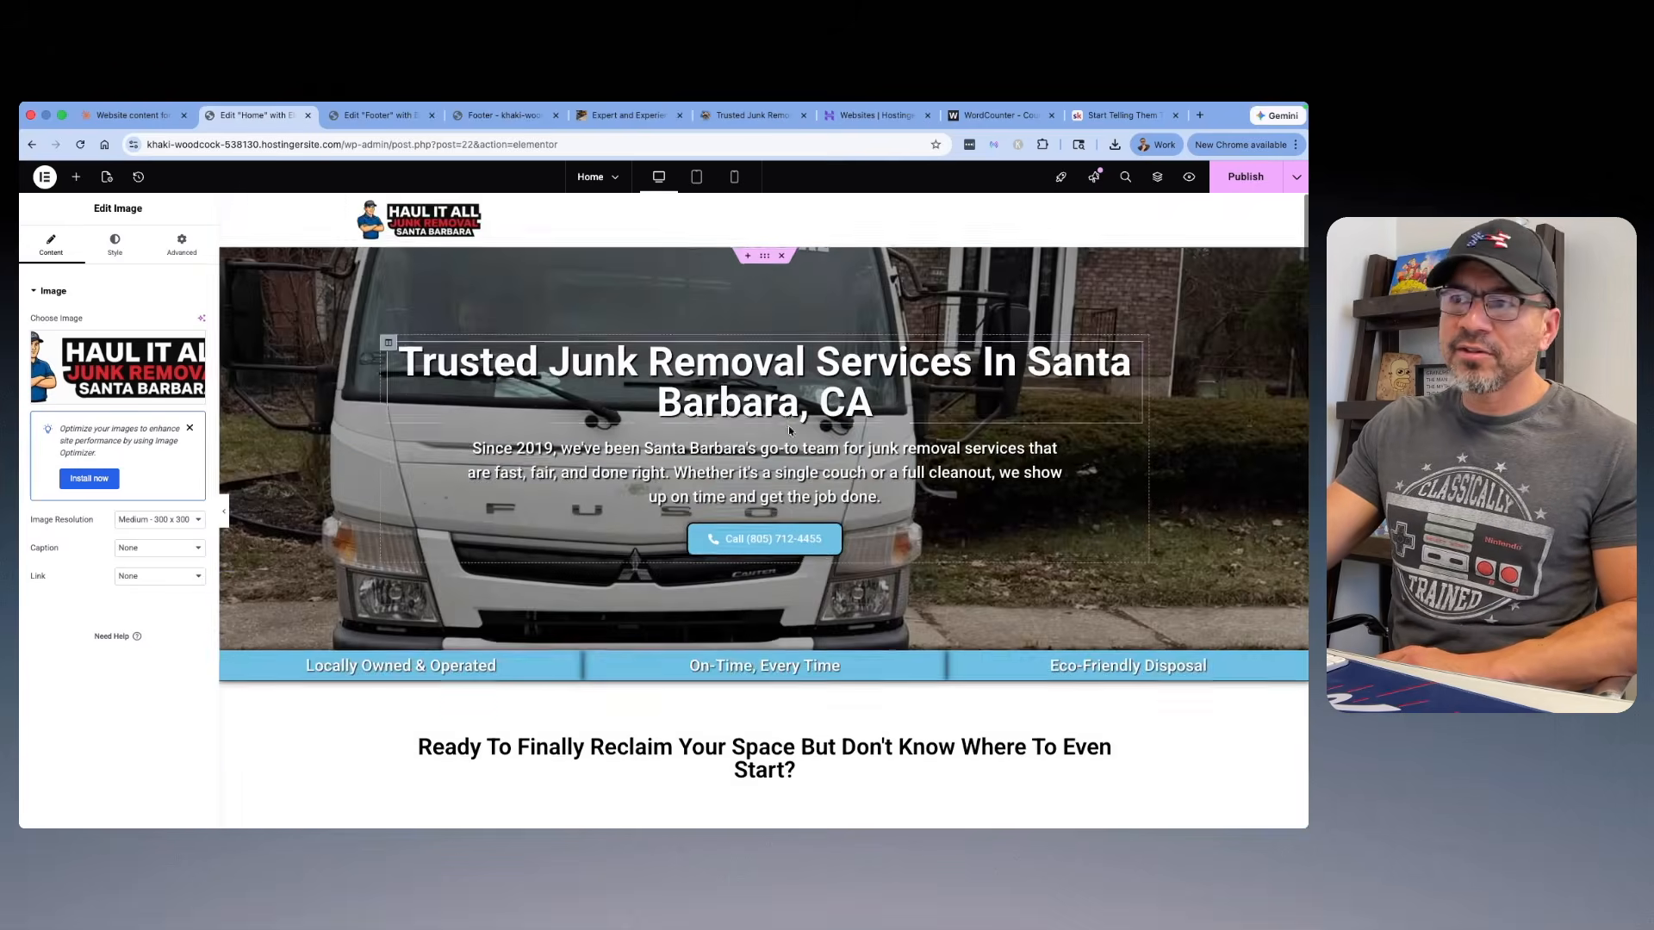
{"action": "right_click", "coordinate": [786, 535]}
{"action": "left_click", "coordinate": [814, 576]}
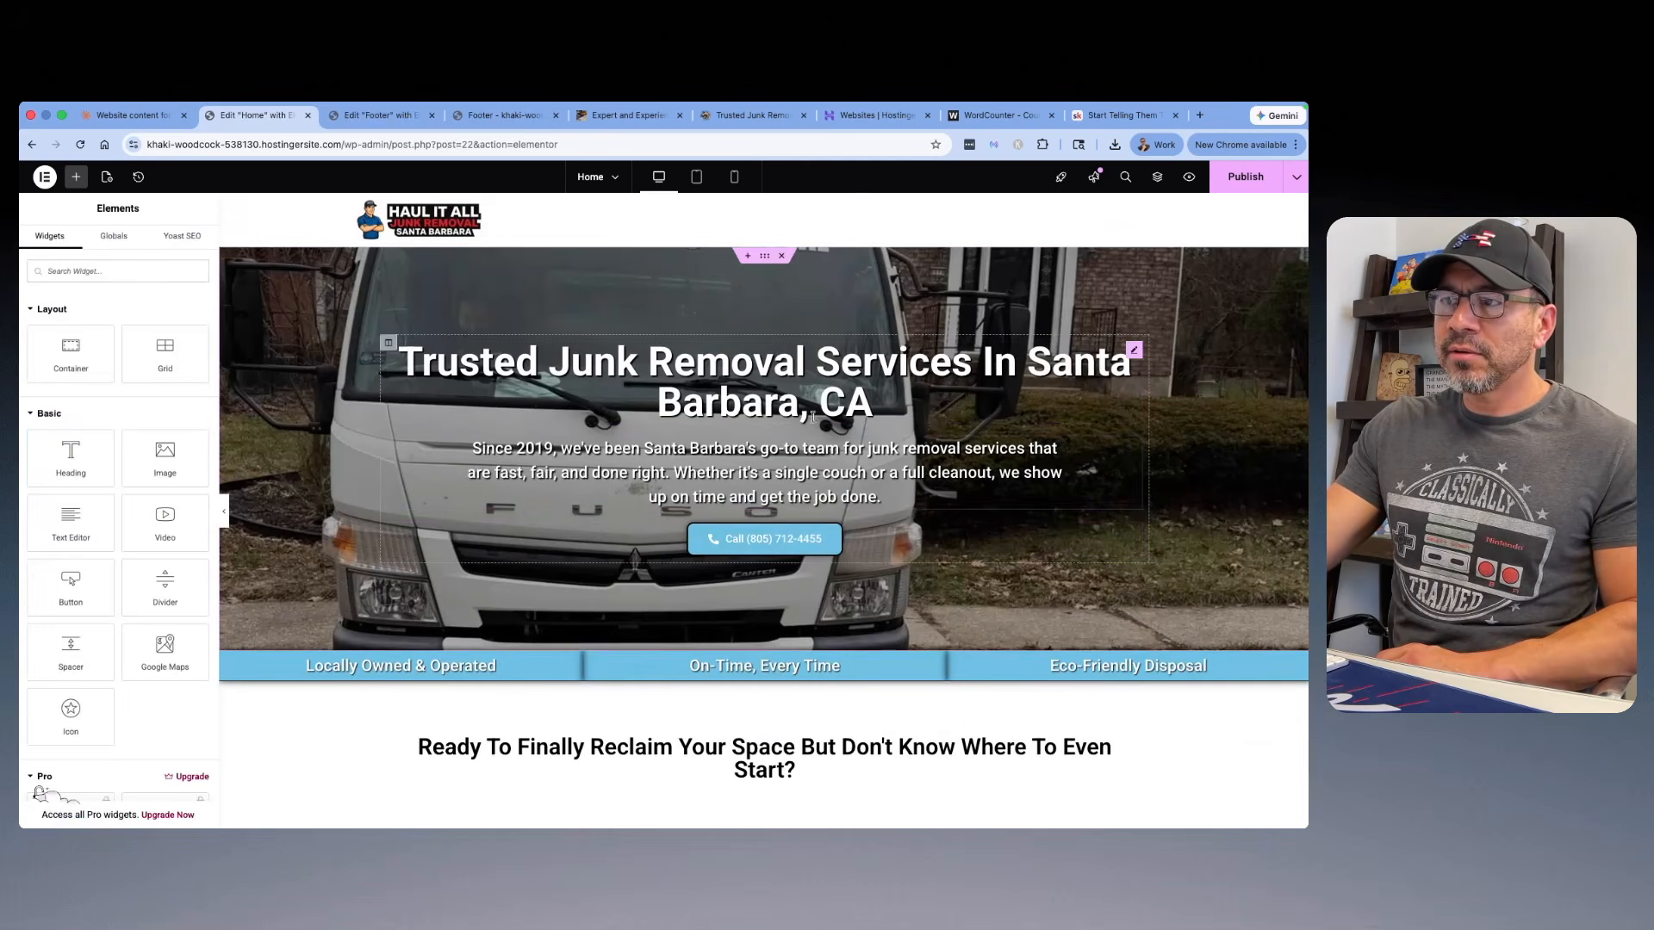
{"action": "scroll", "coordinate": [783, 435], "scroll_direction": "down", "scroll_amount": 8}
{"action": "right_click", "coordinate": [783, 435]}
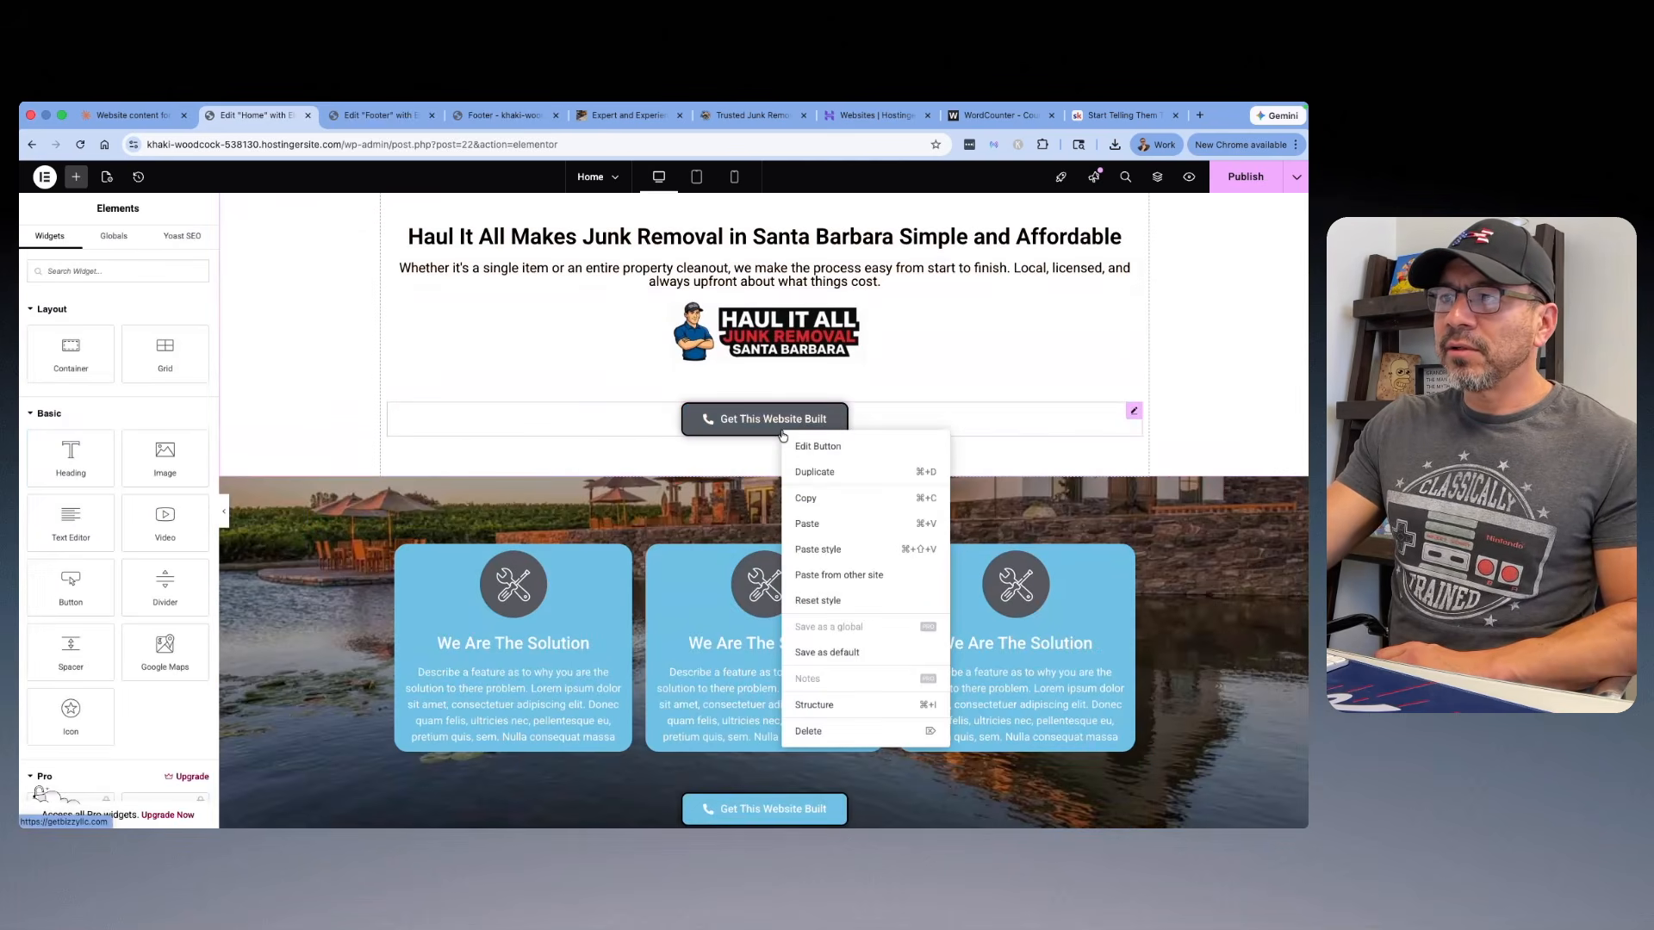
{"action": "left_click", "coordinate": [814, 526]}
{"action": "right_click", "coordinate": [795, 425]}
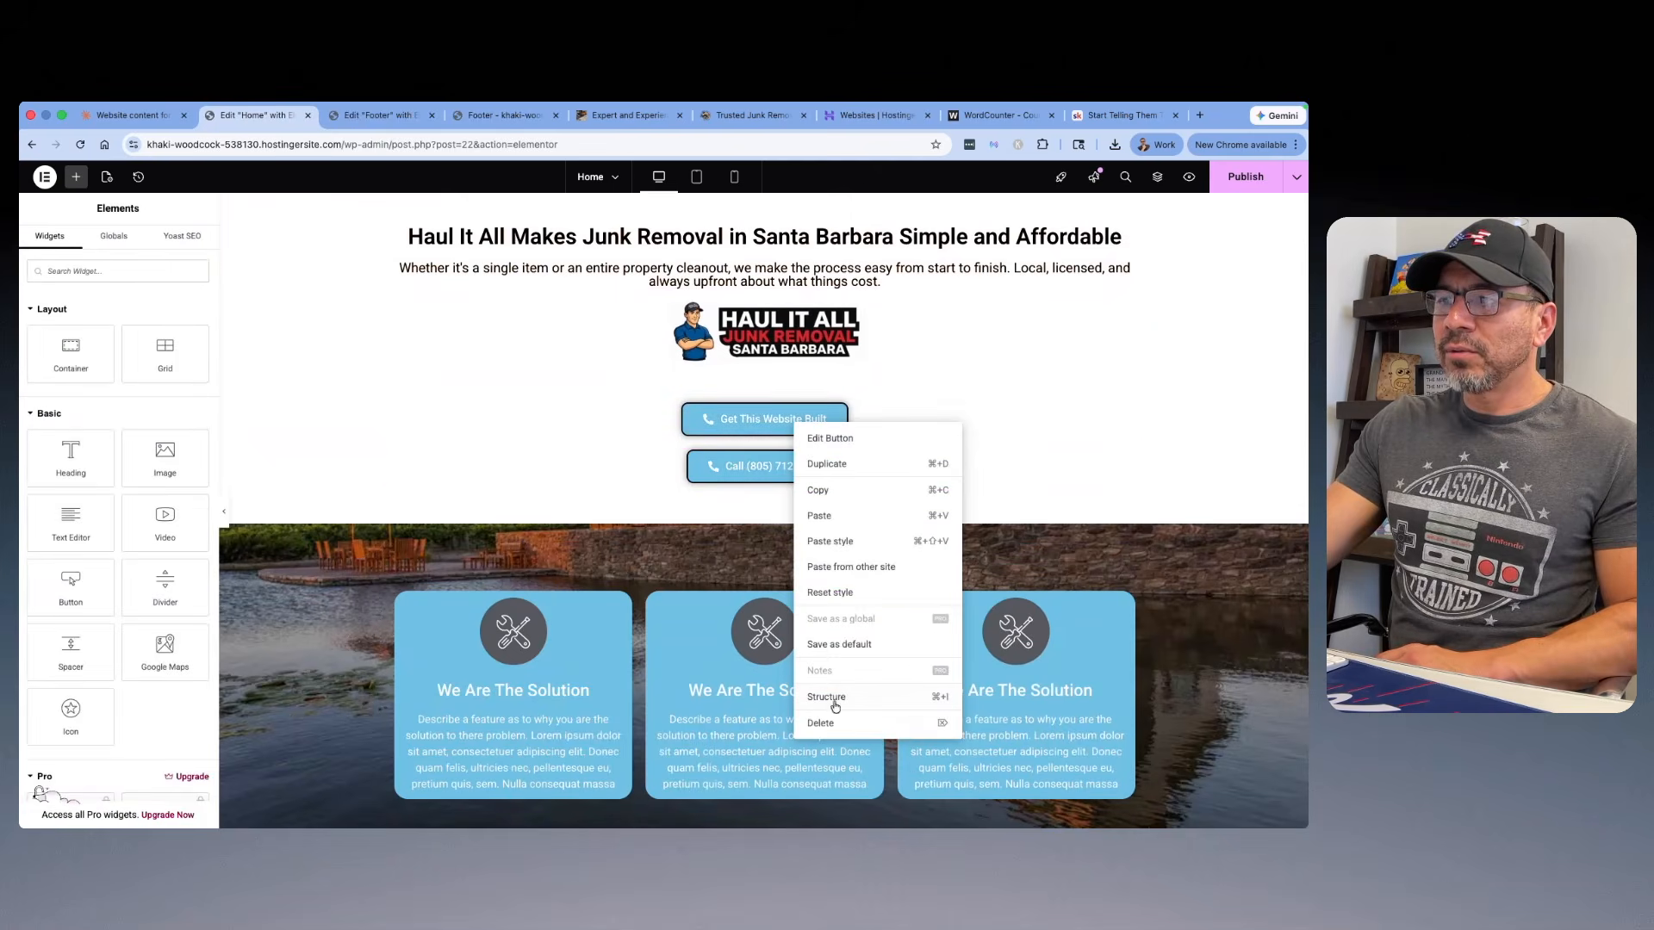
{"action": "left_click", "coordinate": [820, 723]}
{"action": "scroll", "coordinate": [836, 413], "scroll_direction": "up", "scroll_amount": 1}
{"action": "key", "text": "ctrl+z"}
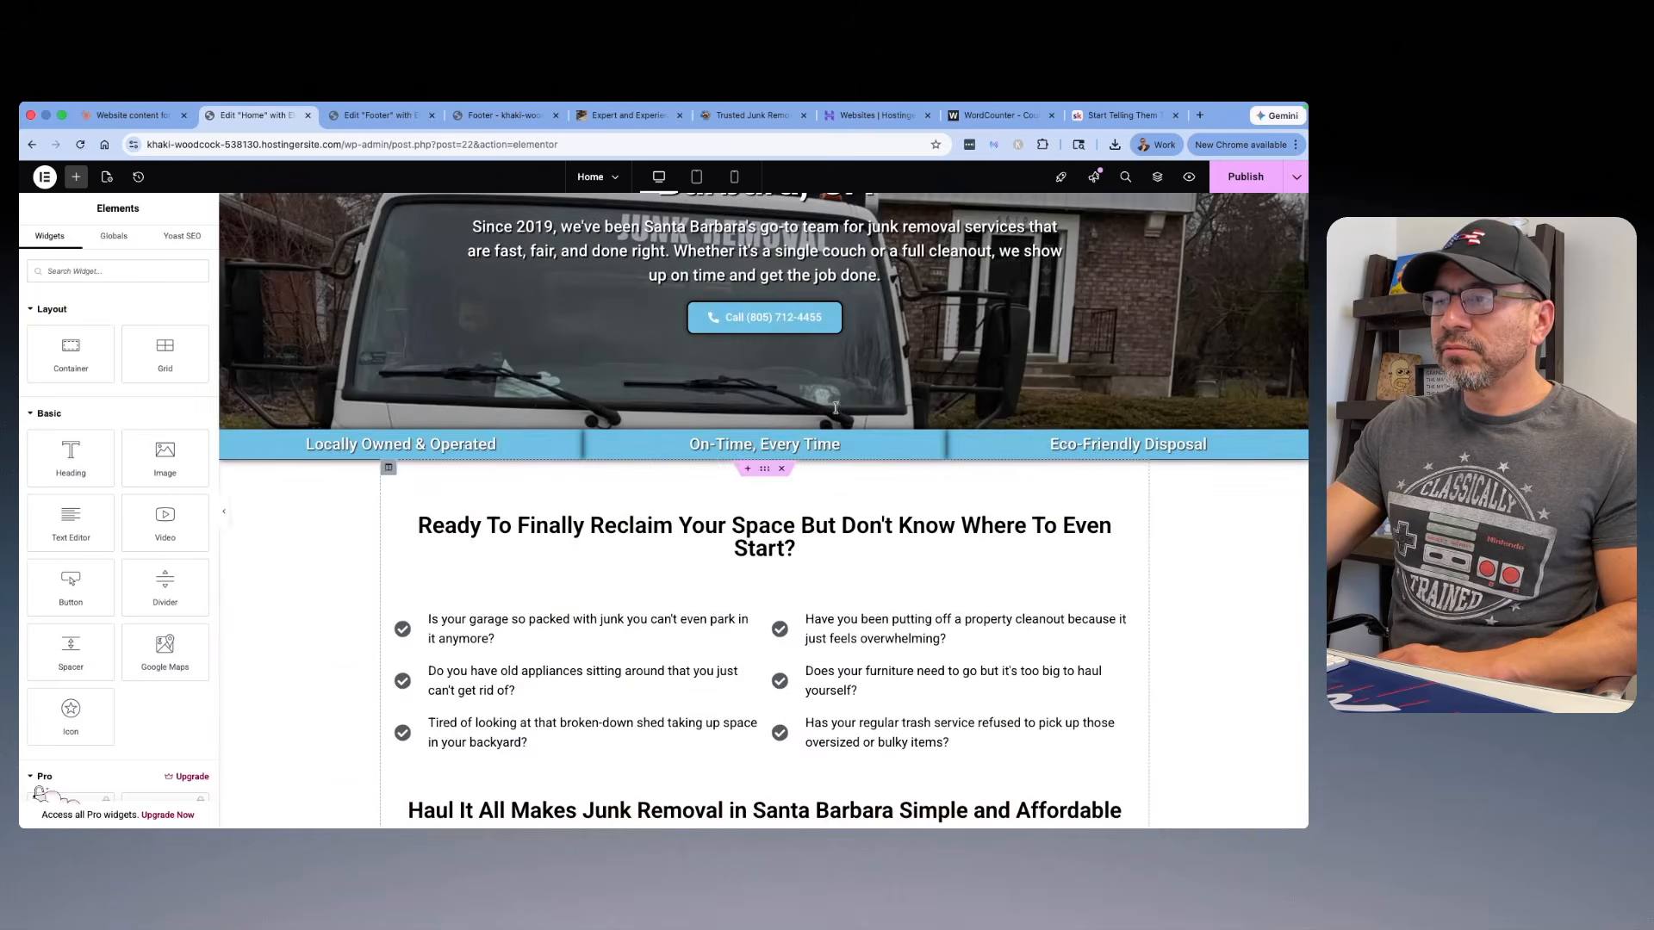
Step: Open the round GetBizzy image above the service area box for replacement and upload "Lake Granbury RV Resort (7).png" from the computer
{"action": "scroll", "coordinate": [838, 411], "scroll_direction": "down", "scroll_amount": 3}
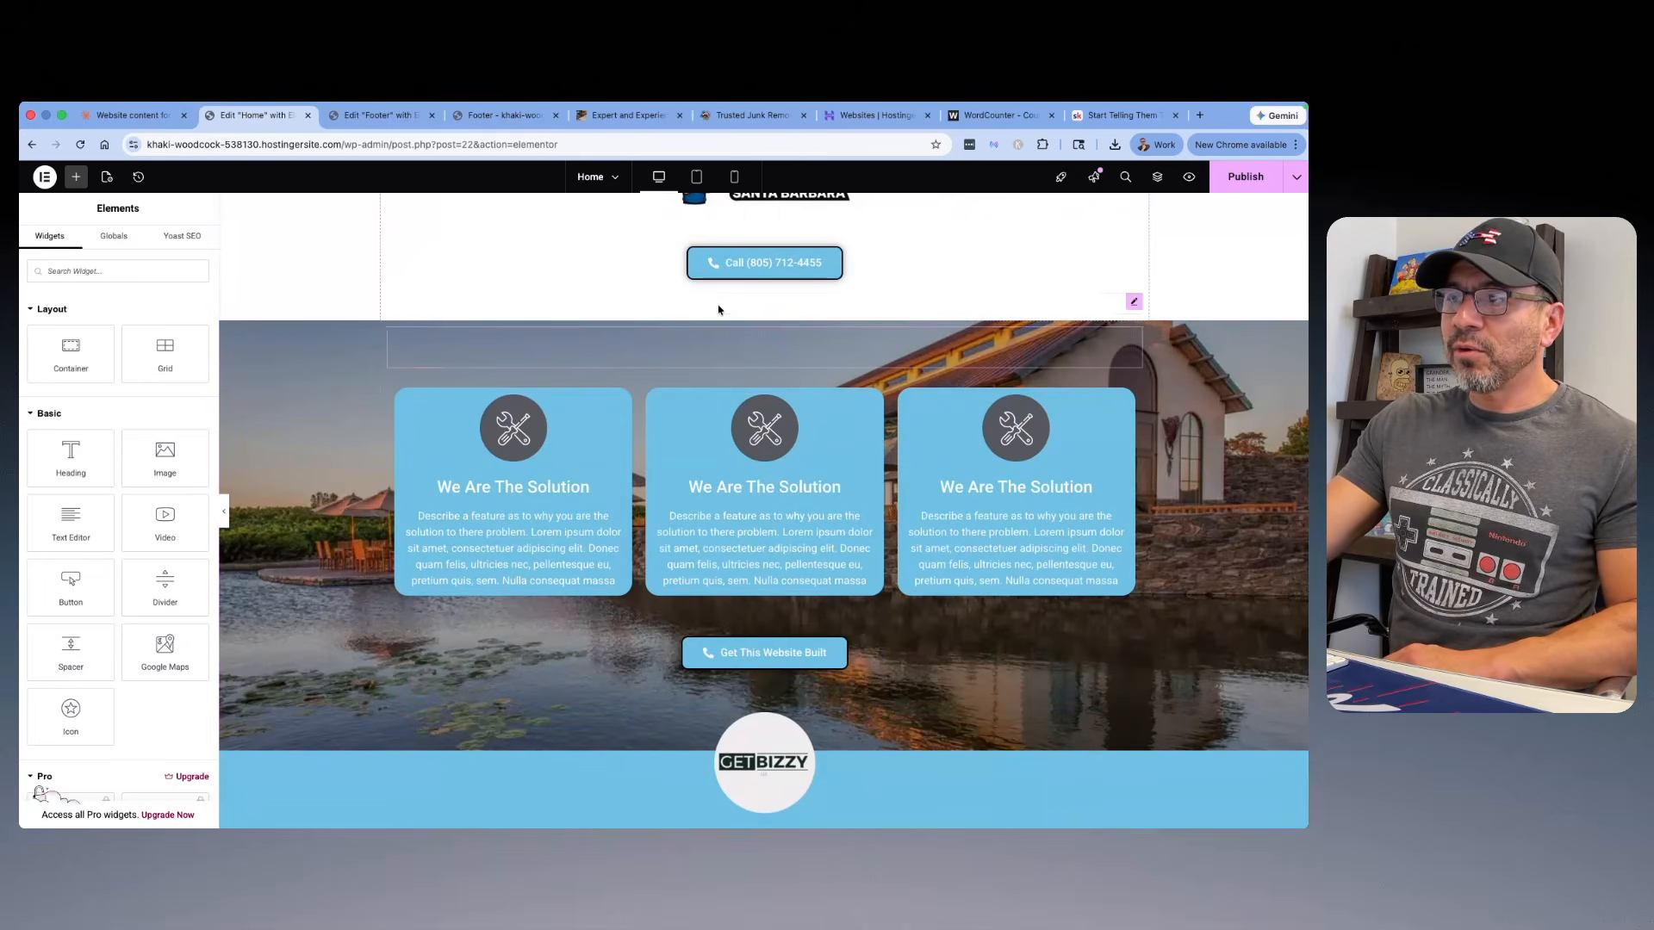
{"action": "scroll", "coordinate": [720, 310], "scroll_direction": "up", "scroll_amount": 2}
{"action": "scroll", "coordinate": [722, 312], "scroll_direction": "down", "scroll_amount": 6}
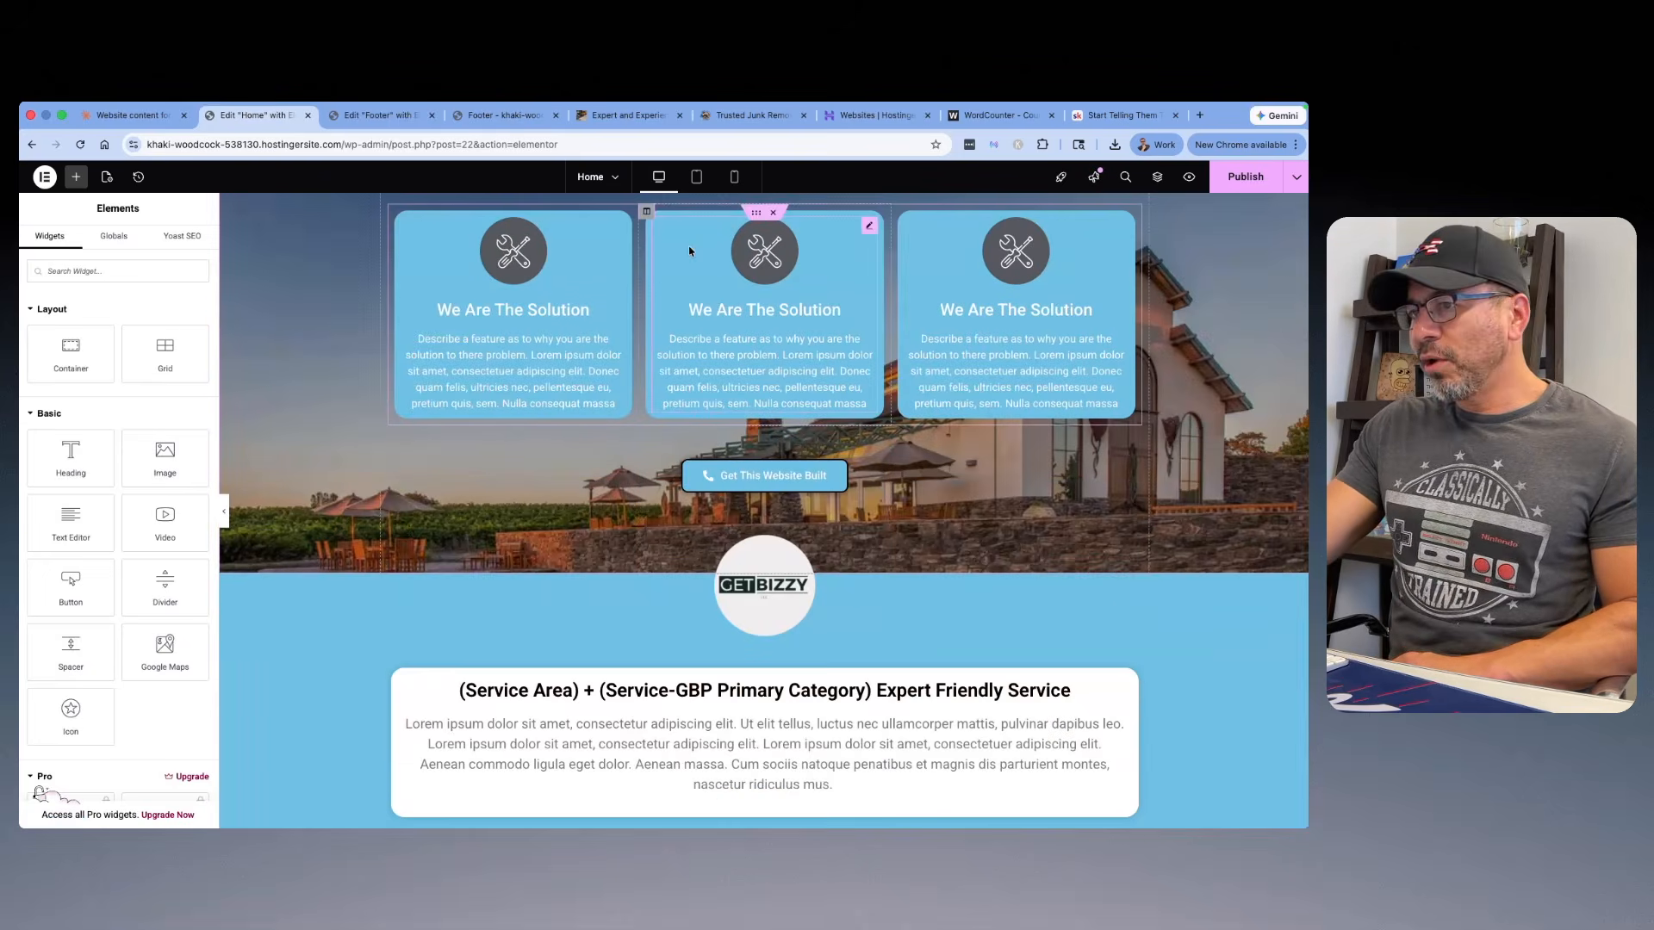
{"action": "left_click", "coordinate": [763, 613]}
{"action": "left_click", "coordinate": [116, 369]}
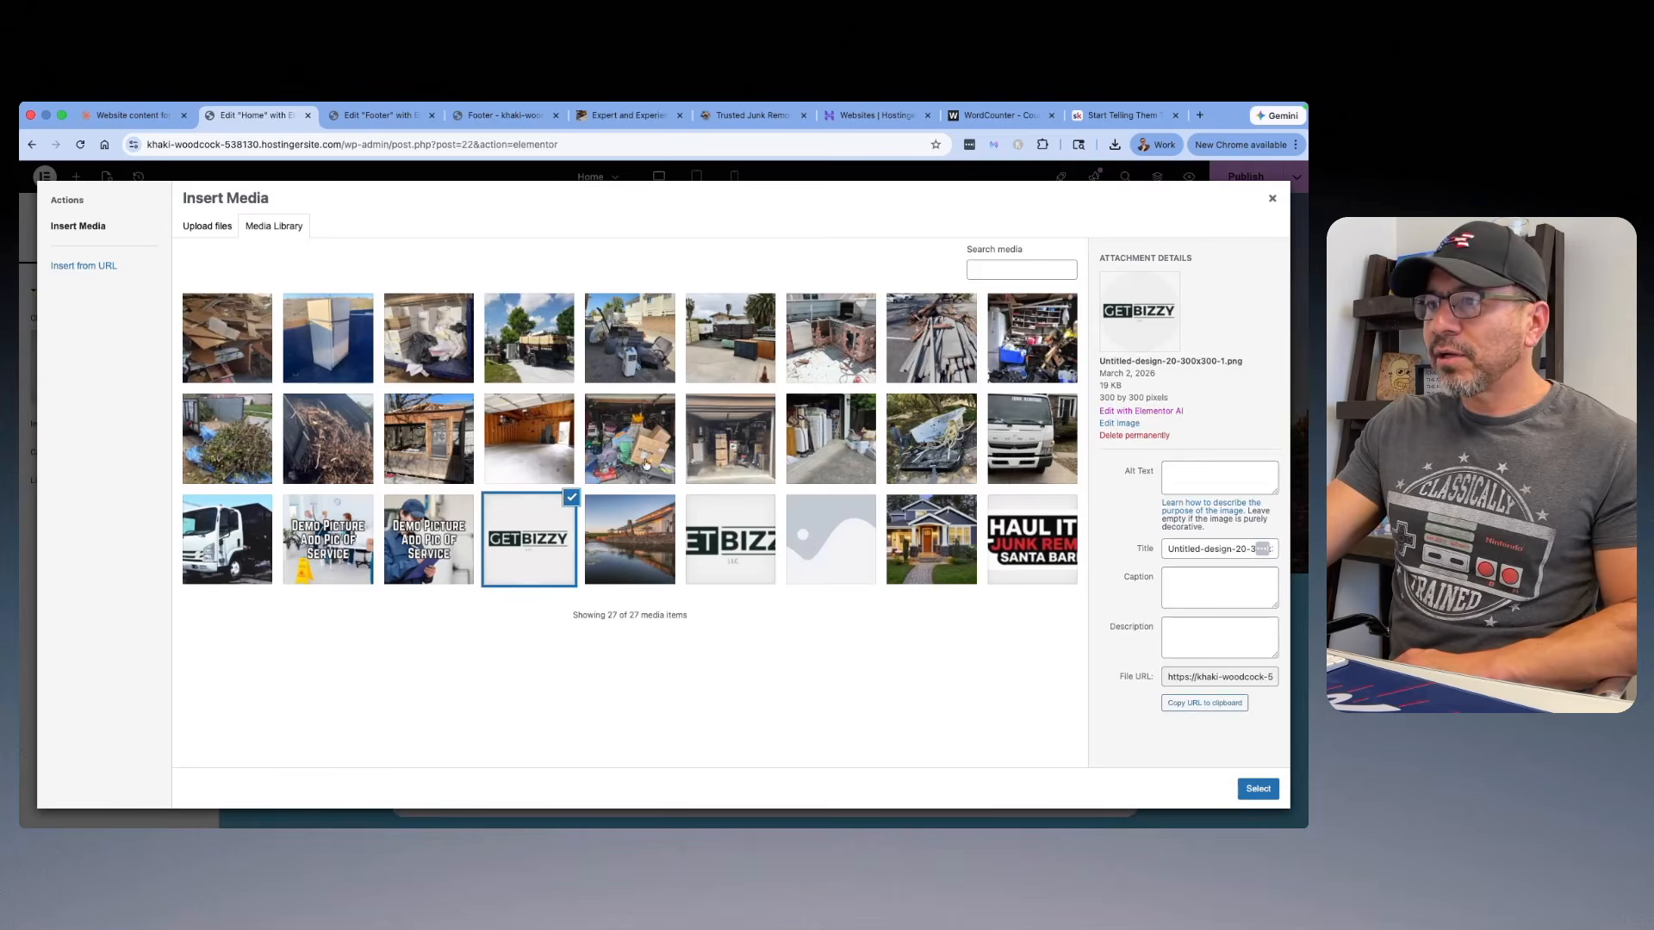
{"action": "left_click", "coordinate": [208, 226]}
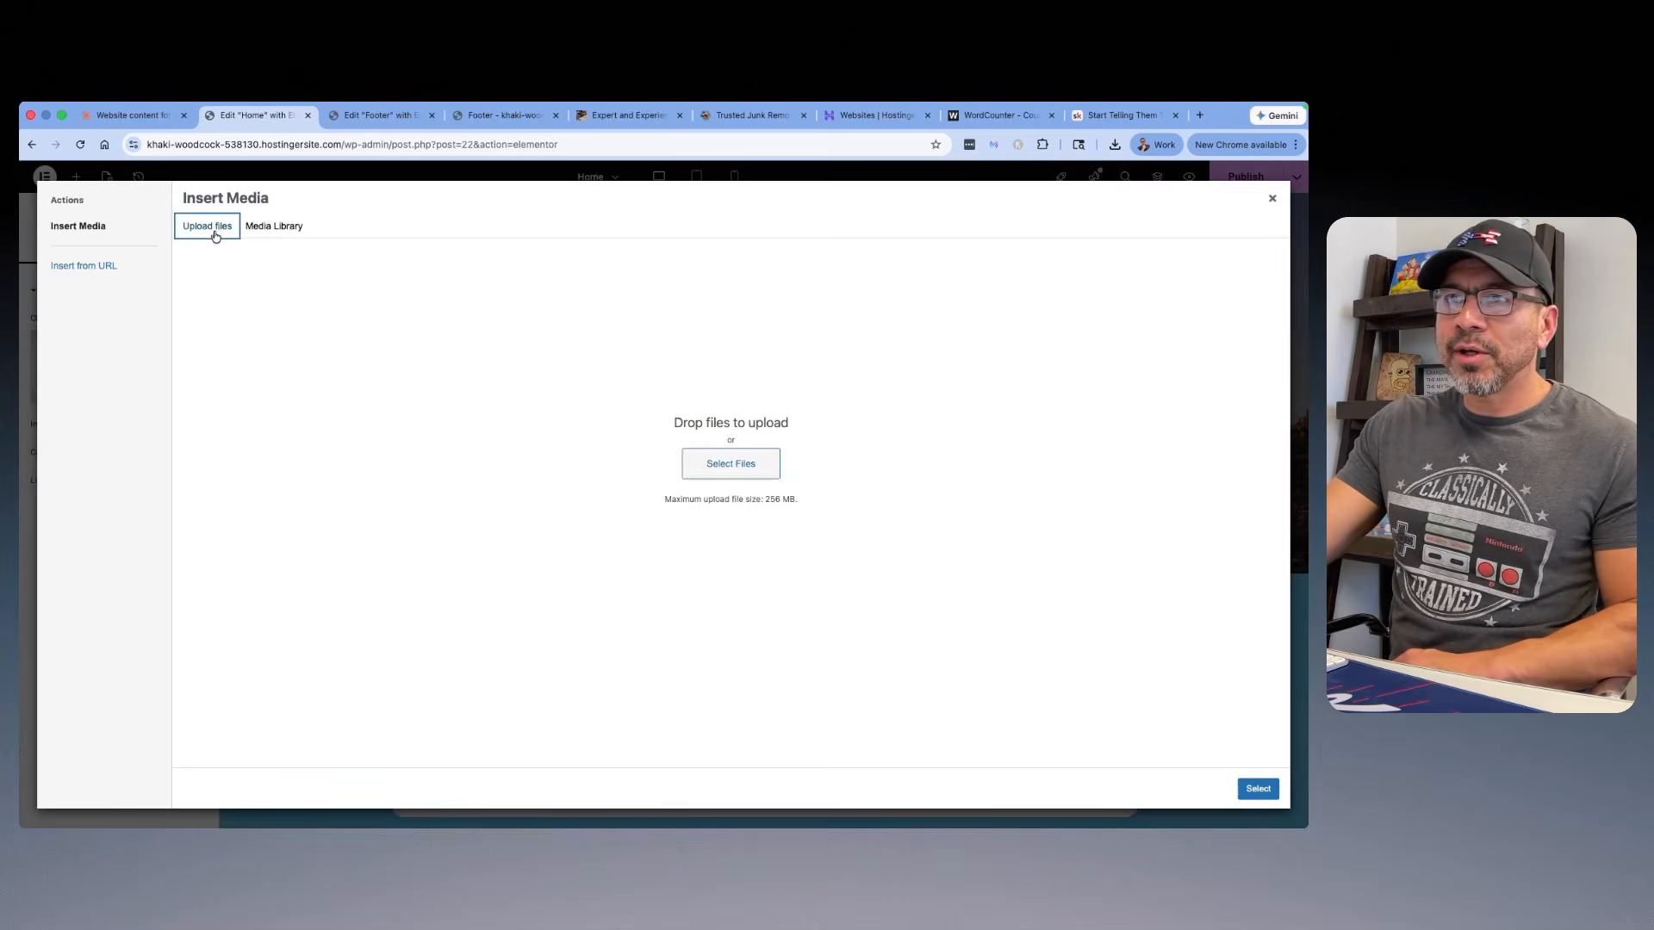
{"action": "left_click", "coordinate": [739, 464]}
{"action": "left_click", "coordinate": [836, 425]}
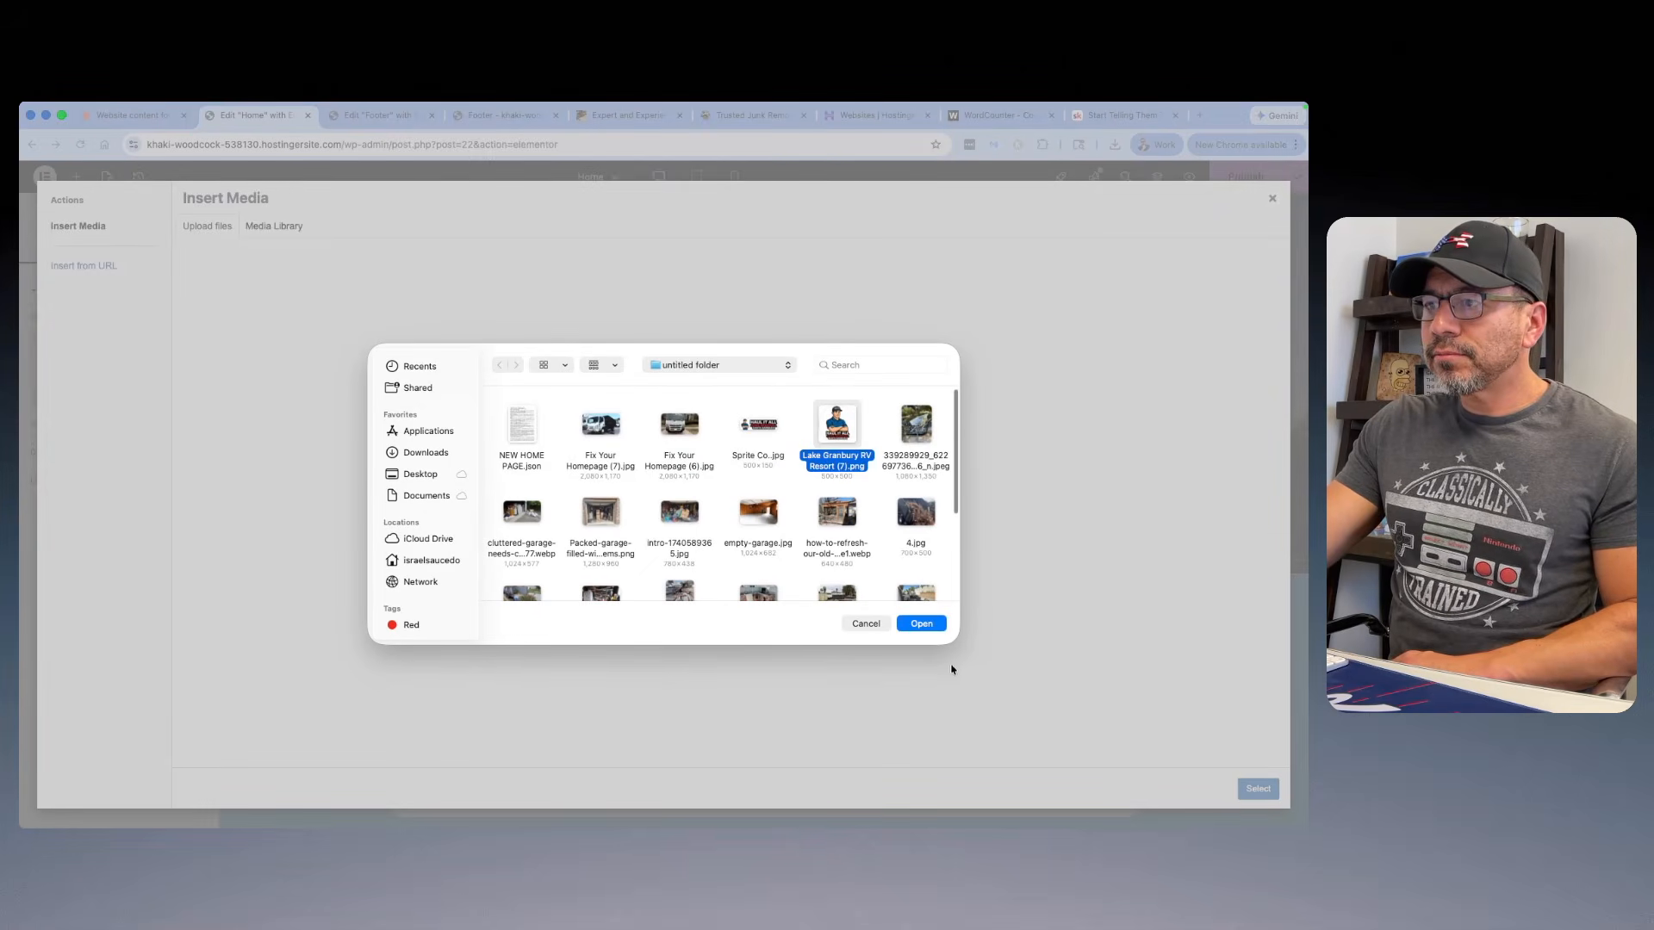
{"action": "left_click", "coordinate": [920, 624]}
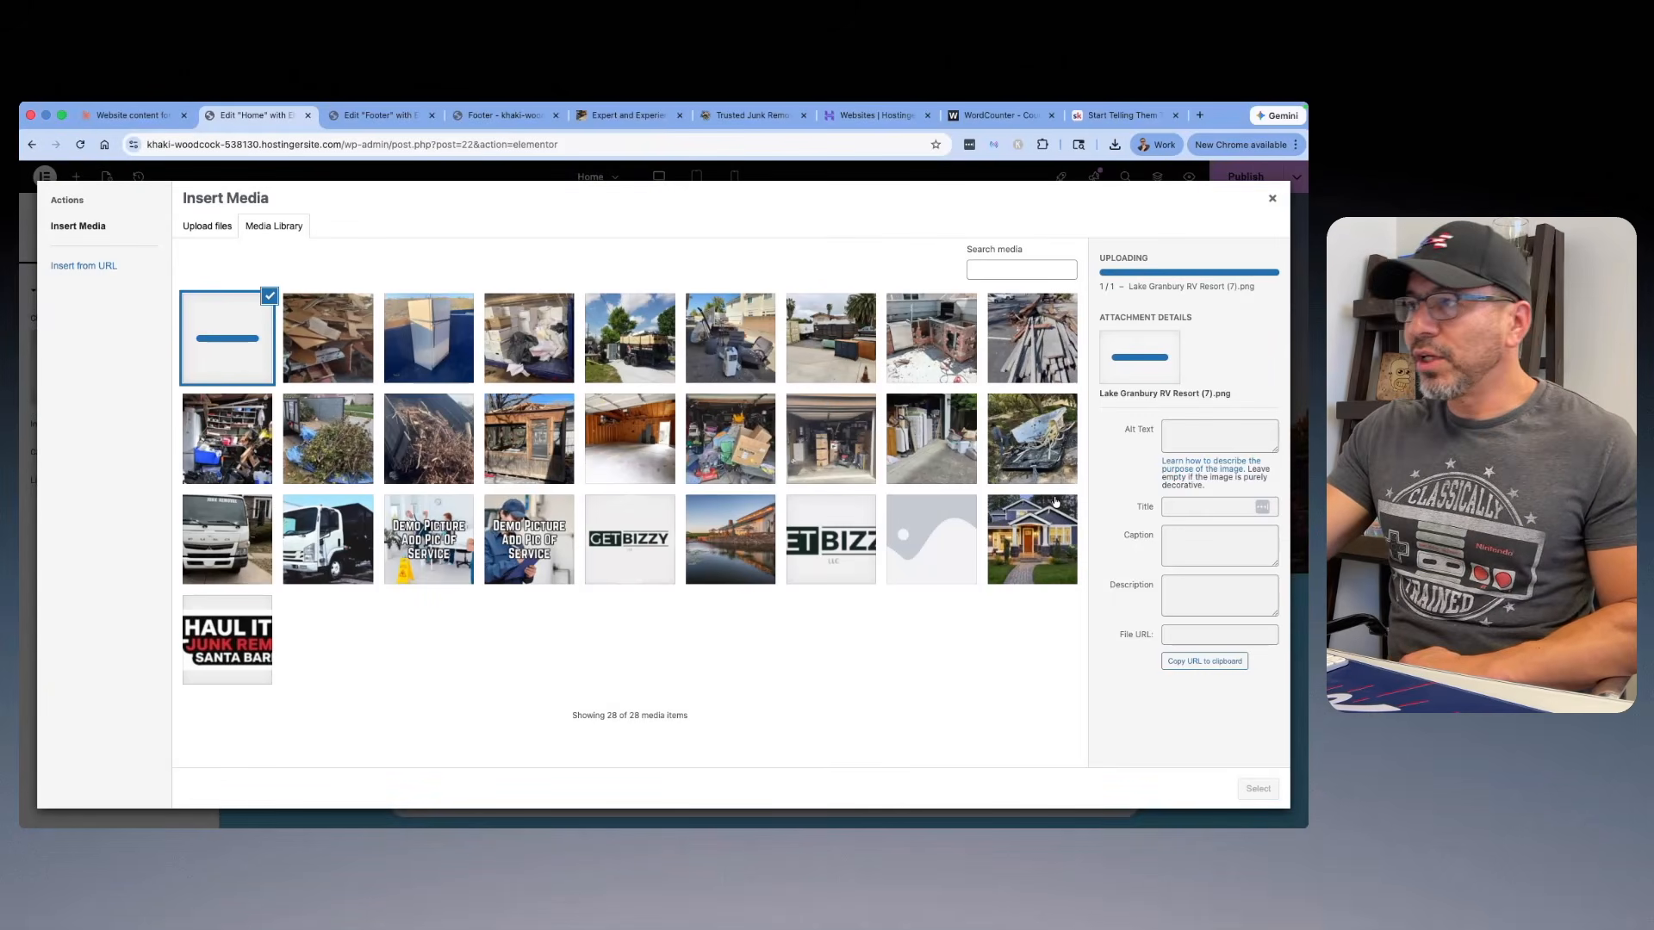
Step: Clear the uploaded image's title, add alt text naming it the Haul It All Junk Removal Santa Barbara logo, and insert it
{"action": "left_click", "coordinate": [1171, 534]}
{"action": "key", "text": "super+a"}
{"action": "key", "text": "BackSpace"}
{"action": "left_click", "coordinate": [1207, 454]}
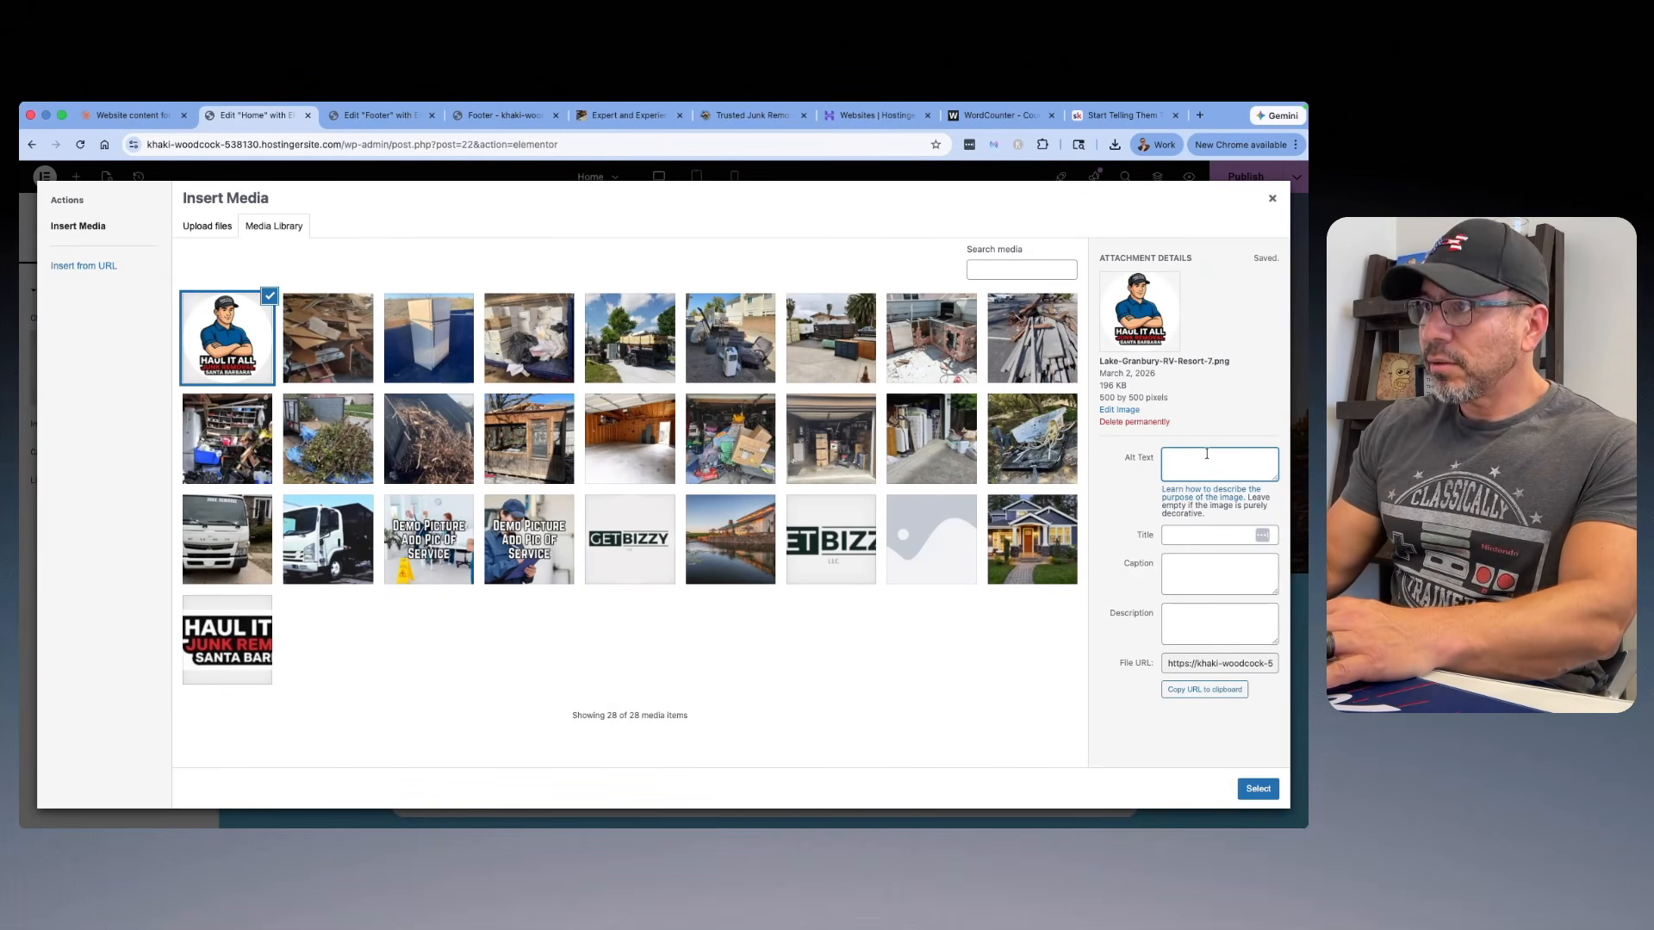
{"action": "type", "text": "Haul It All Junk Removal Santa Barbara Logo"}
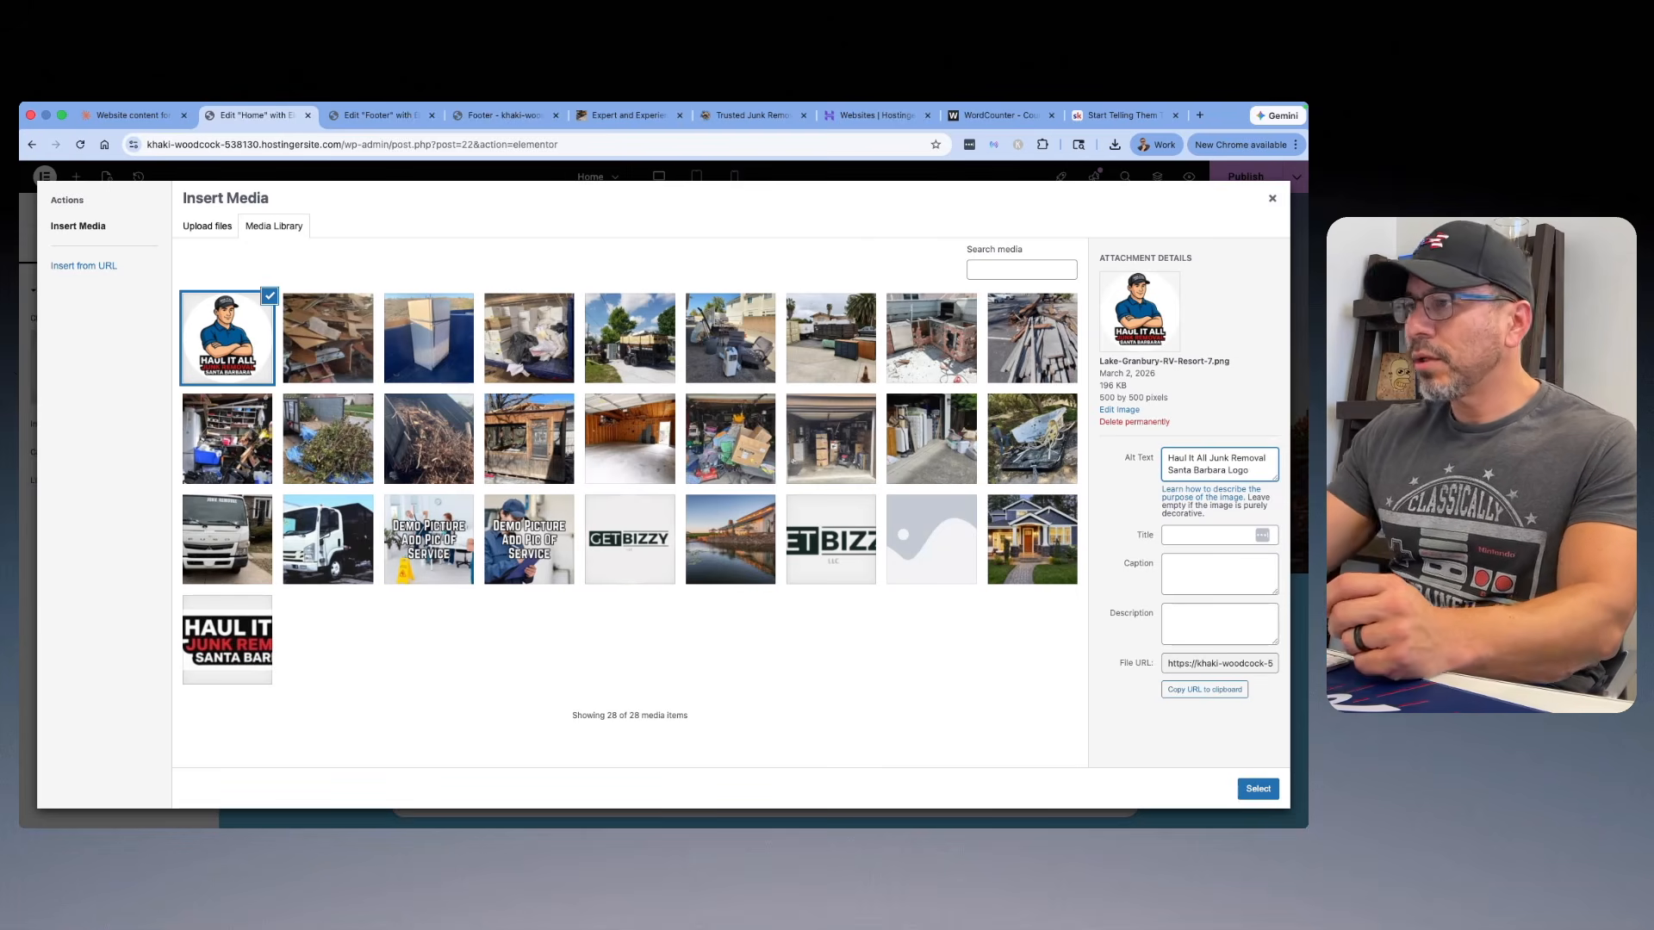
{"action": "left_click", "coordinate": [1258, 789]}
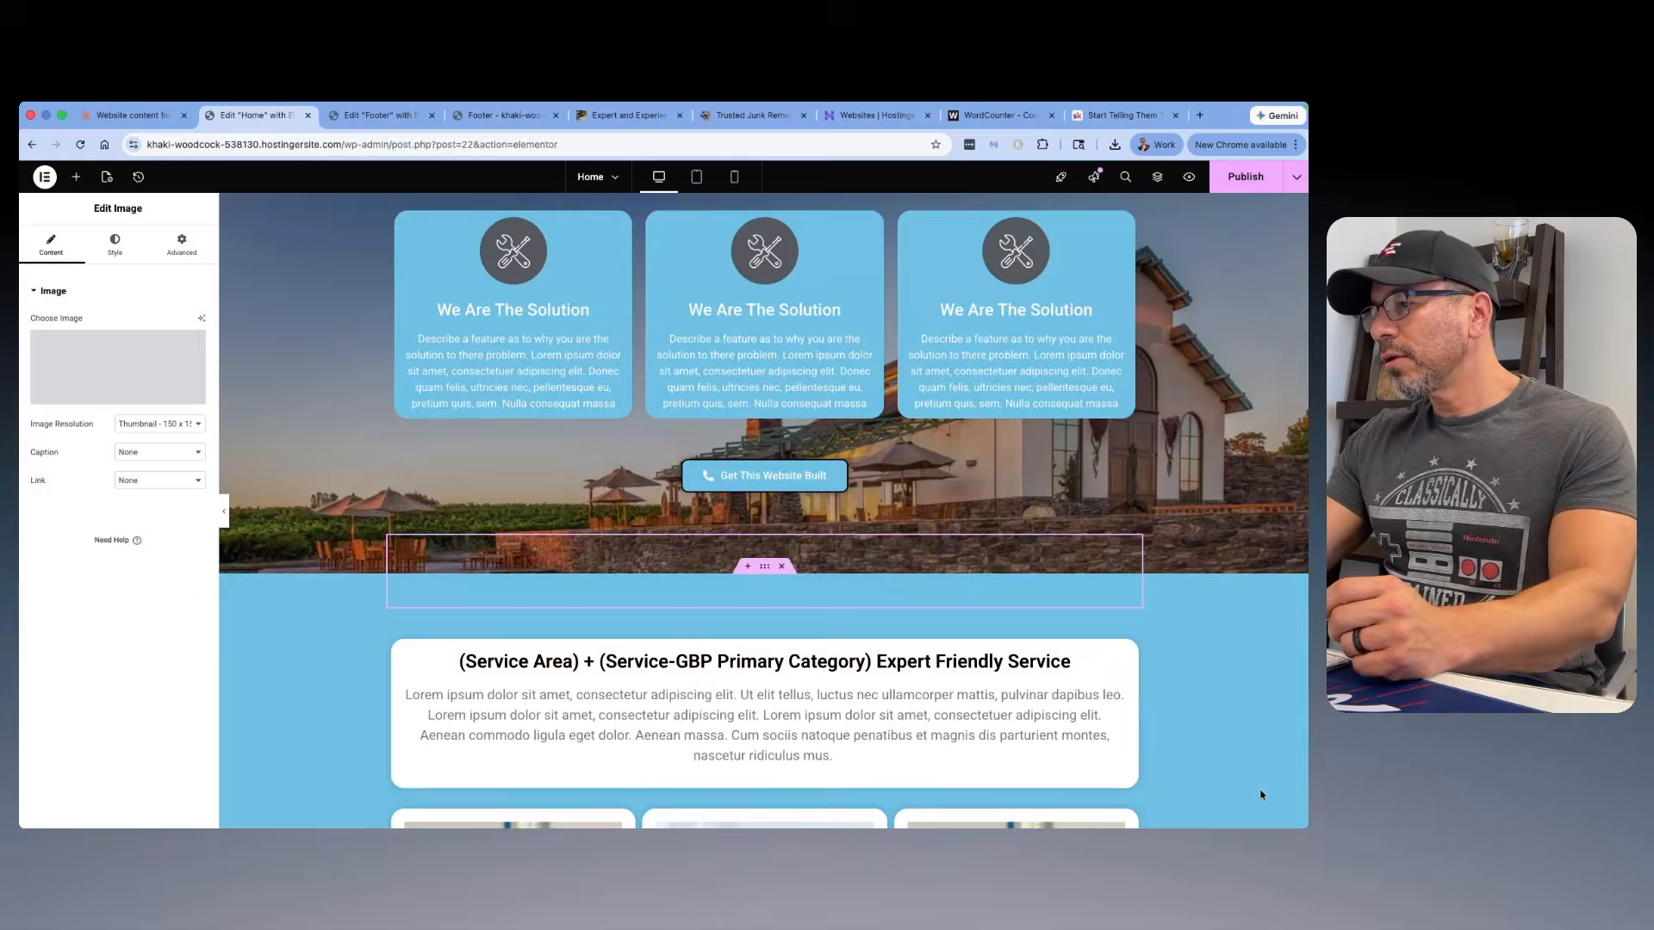
Step: Switch the round logo's image resolution to Medium - 300 x 300 and back to Thumbnail - 150 x 150
{"action": "scroll", "coordinate": [635, 376], "scroll_direction": "down", "scroll_amount": 3}
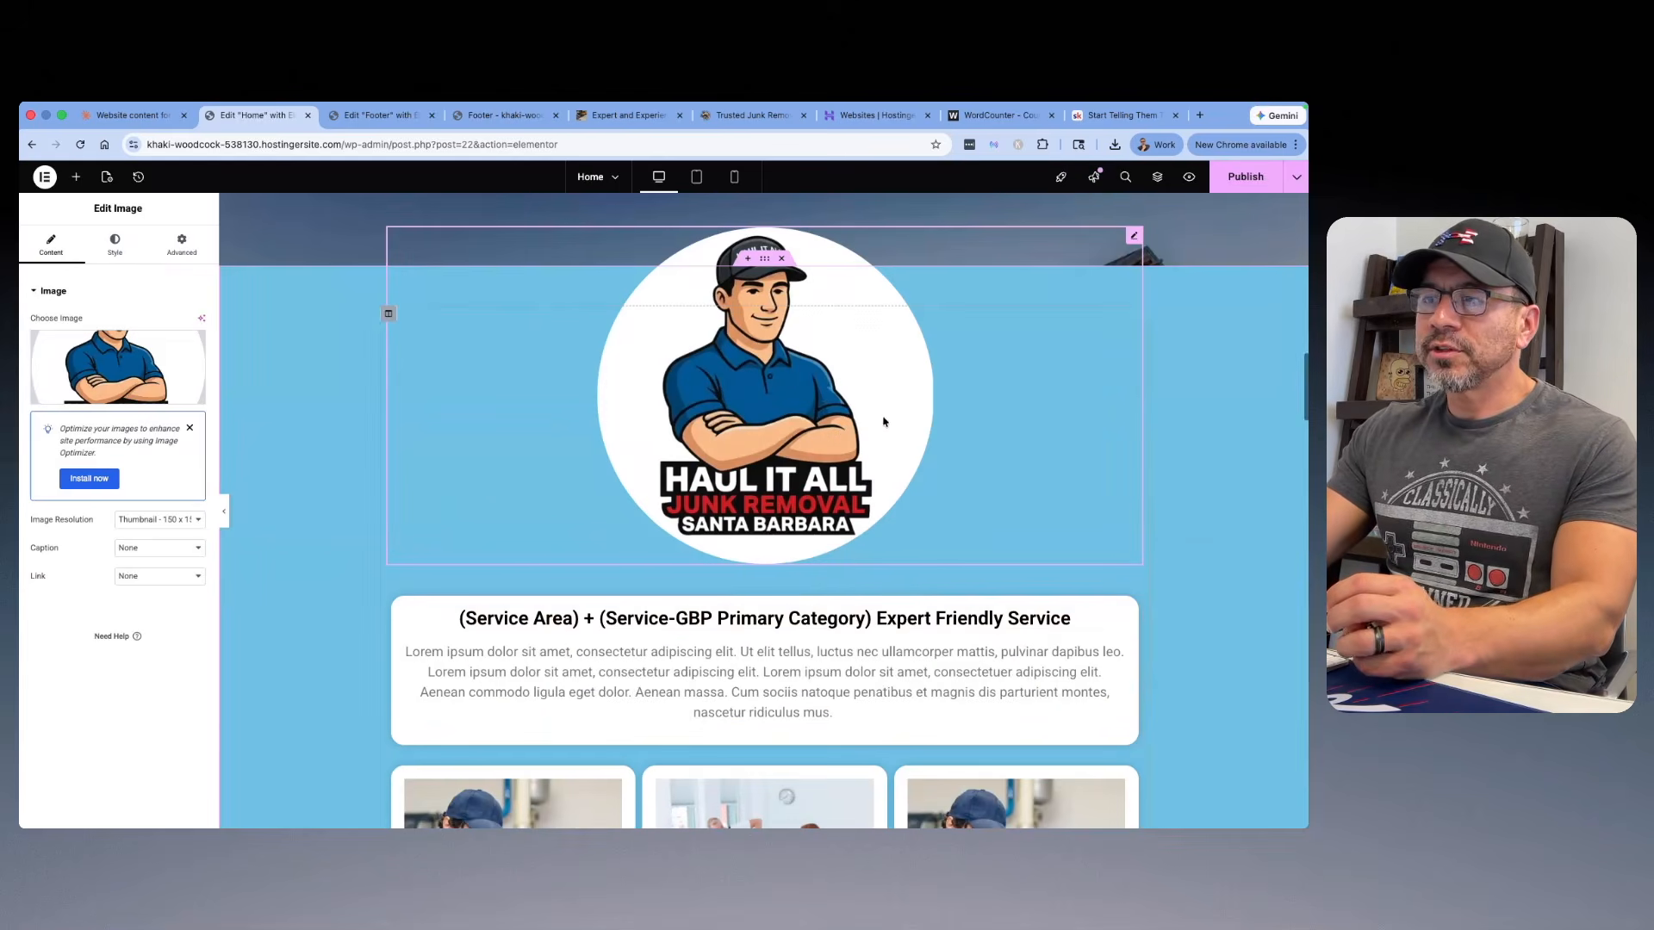
{"action": "left_click", "coordinate": [197, 519]}
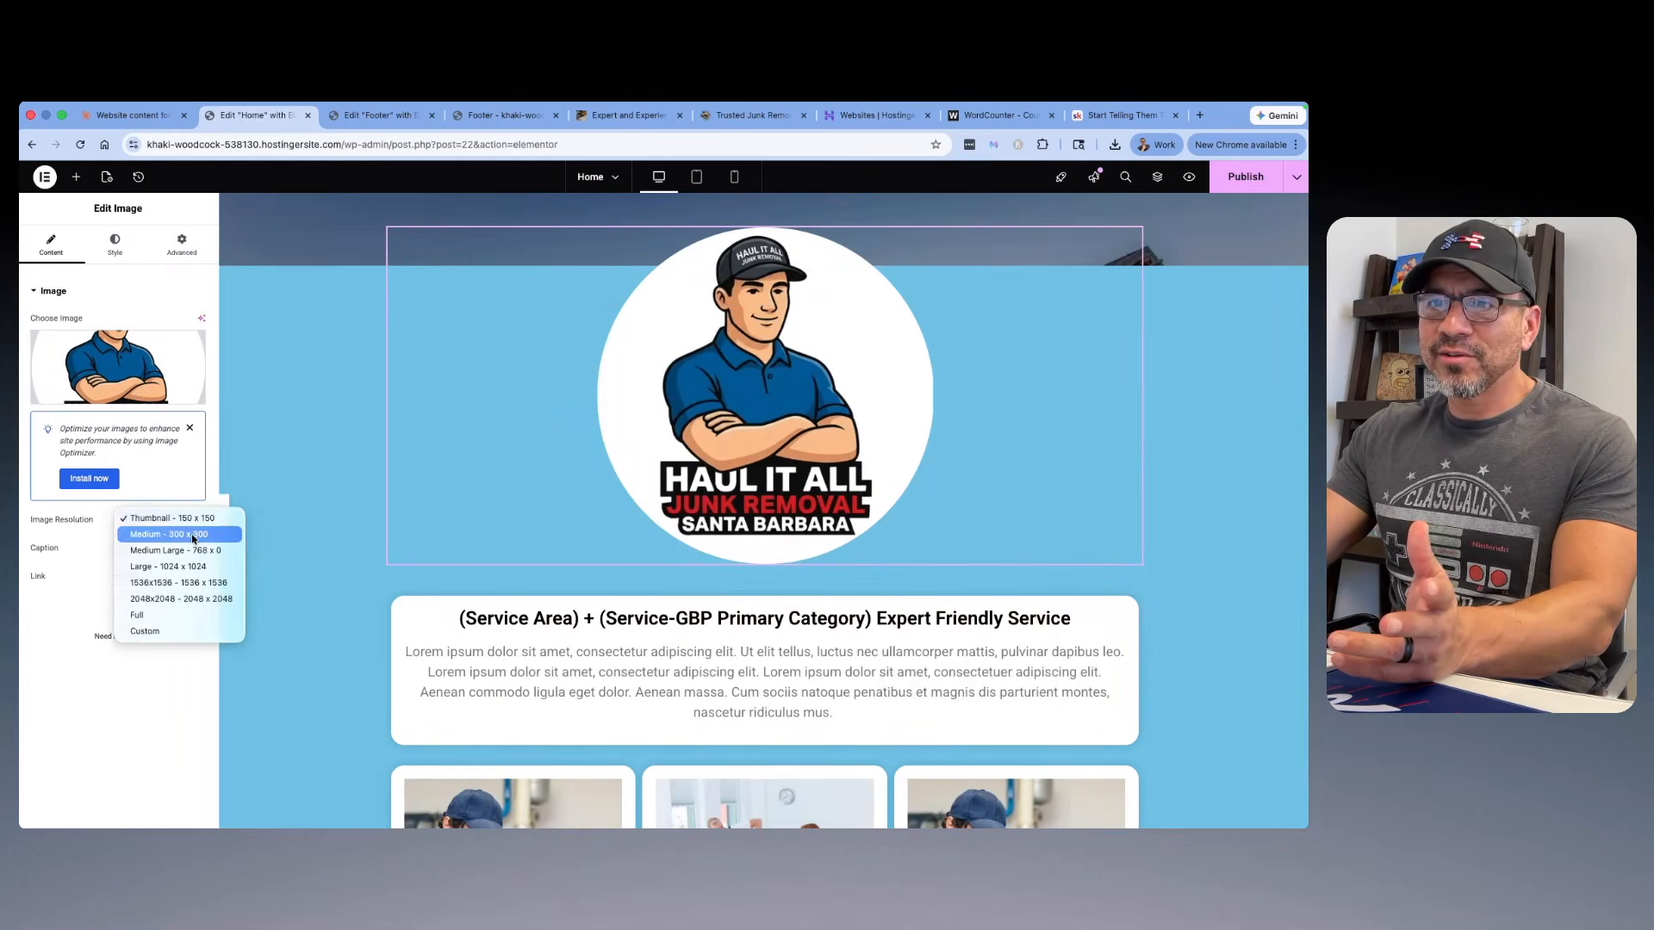
{"action": "left_click", "coordinate": [198, 530]}
{"action": "left_click", "coordinate": [197, 519]}
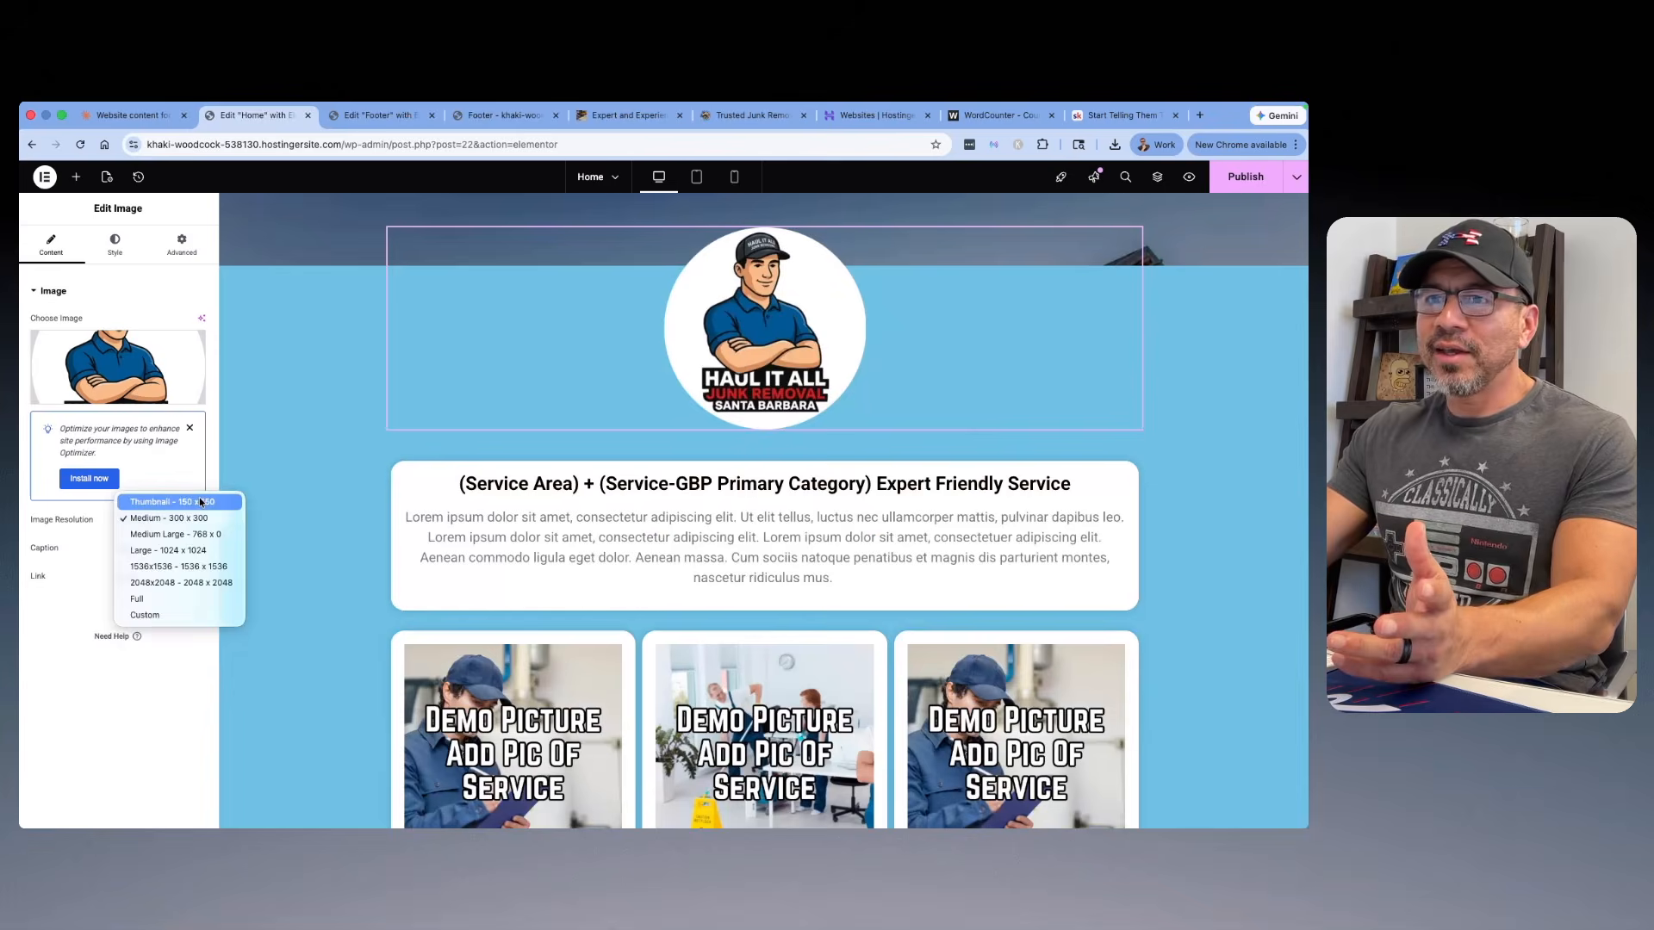
{"action": "left_click", "coordinate": [185, 500]}
Step: Open the background image of the "We Are The Solution" section for replacement and choose the white truck photo Fix-Your-Homepage-7.jpg
{"action": "scroll", "coordinate": [819, 318], "scroll_direction": "up", "scroll_amount": 2}
{"action": "scroll", "coordinate": [822, 327], "scroll_direction": "down", "scroll_amount": 1}
{"action": "scroll", "coordinate": [824, 328], "scroll_direction": "up", "scroll_amount": 5}
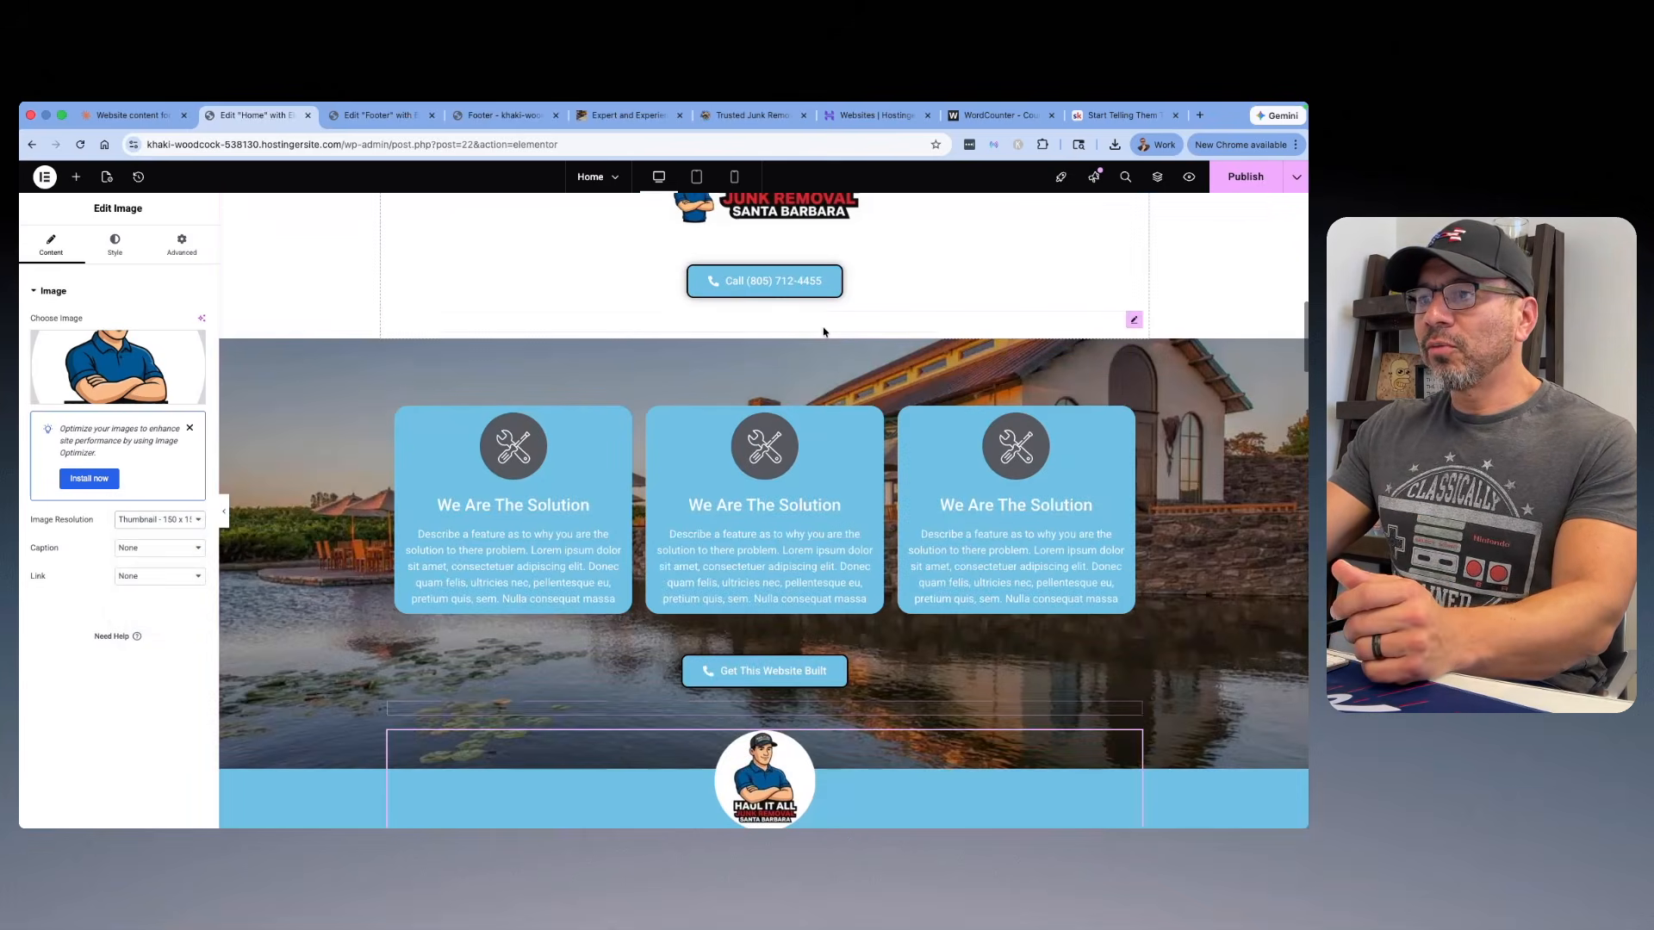
{"action": "mouse_move", "coordinate": [762, 342]}
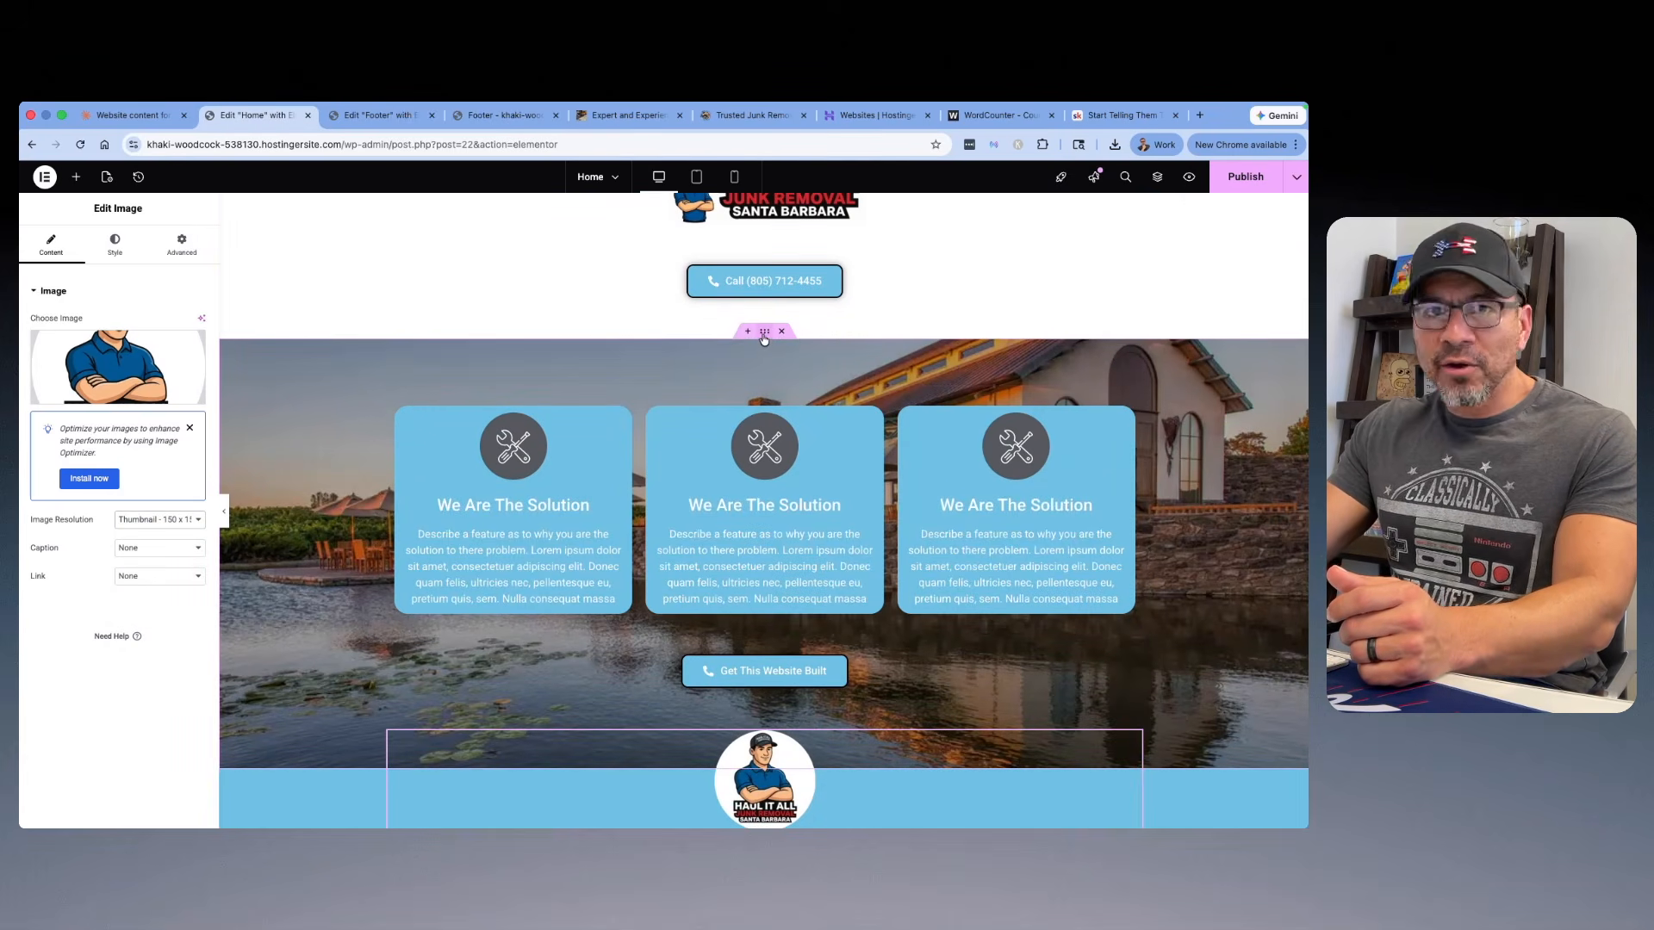
{"action": "left_click", "coordinate": [765, 336]}
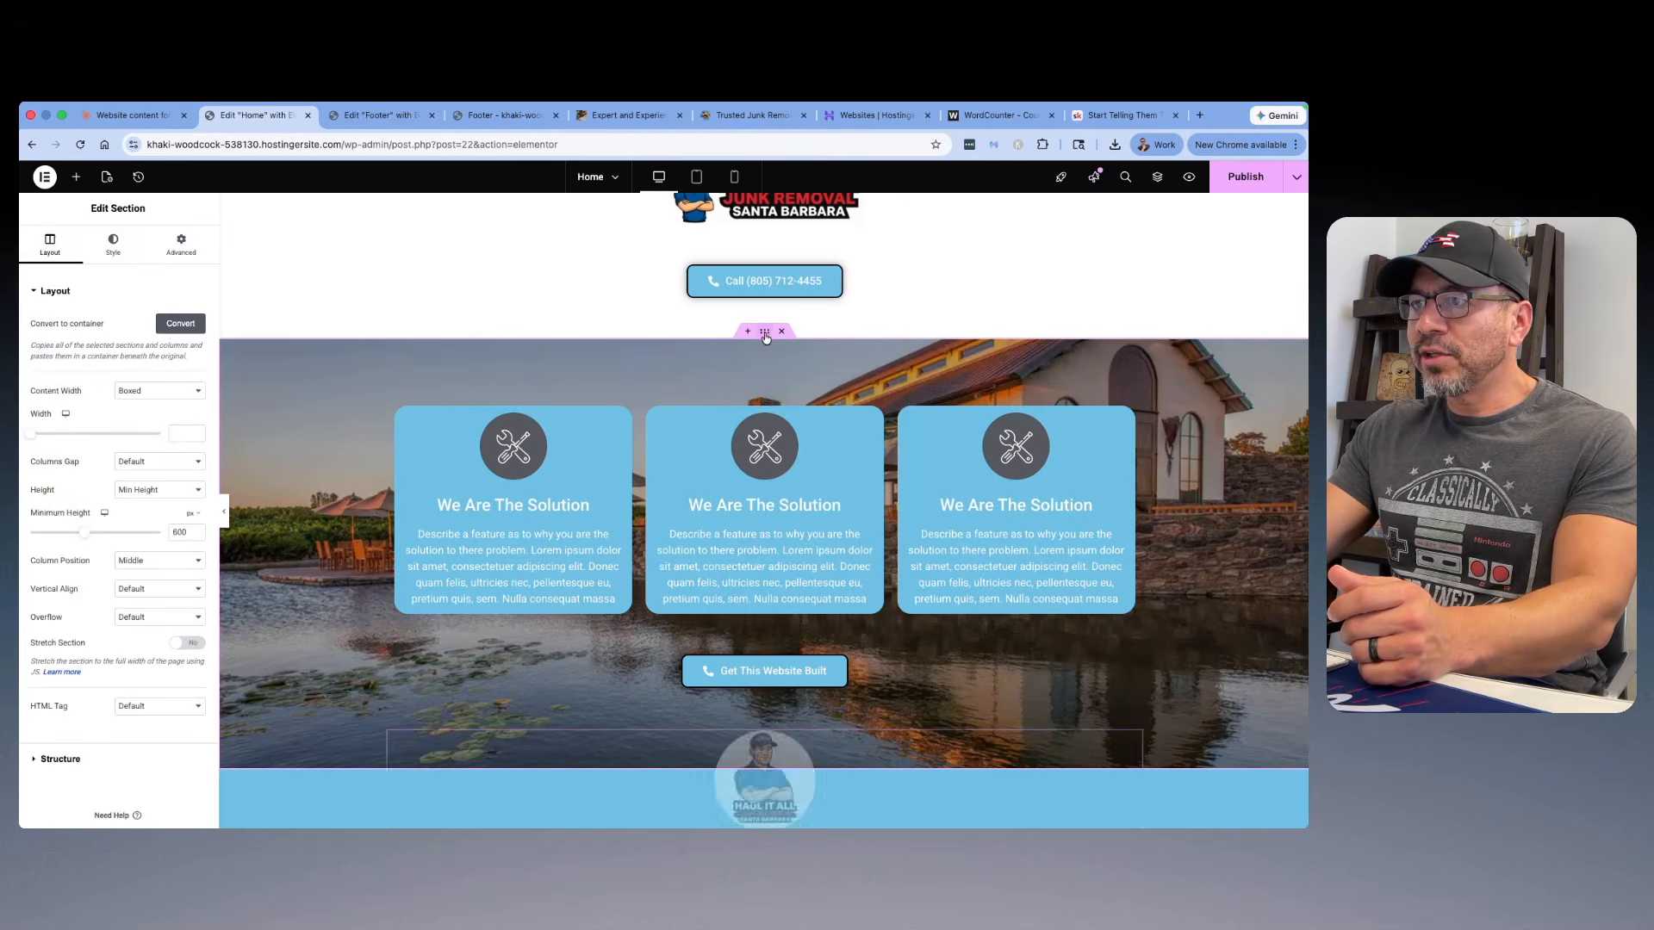
{"action": "left_click", "coordinate": [113, 245]}
{"action": "left_click", "coordinate": [123, 429]}
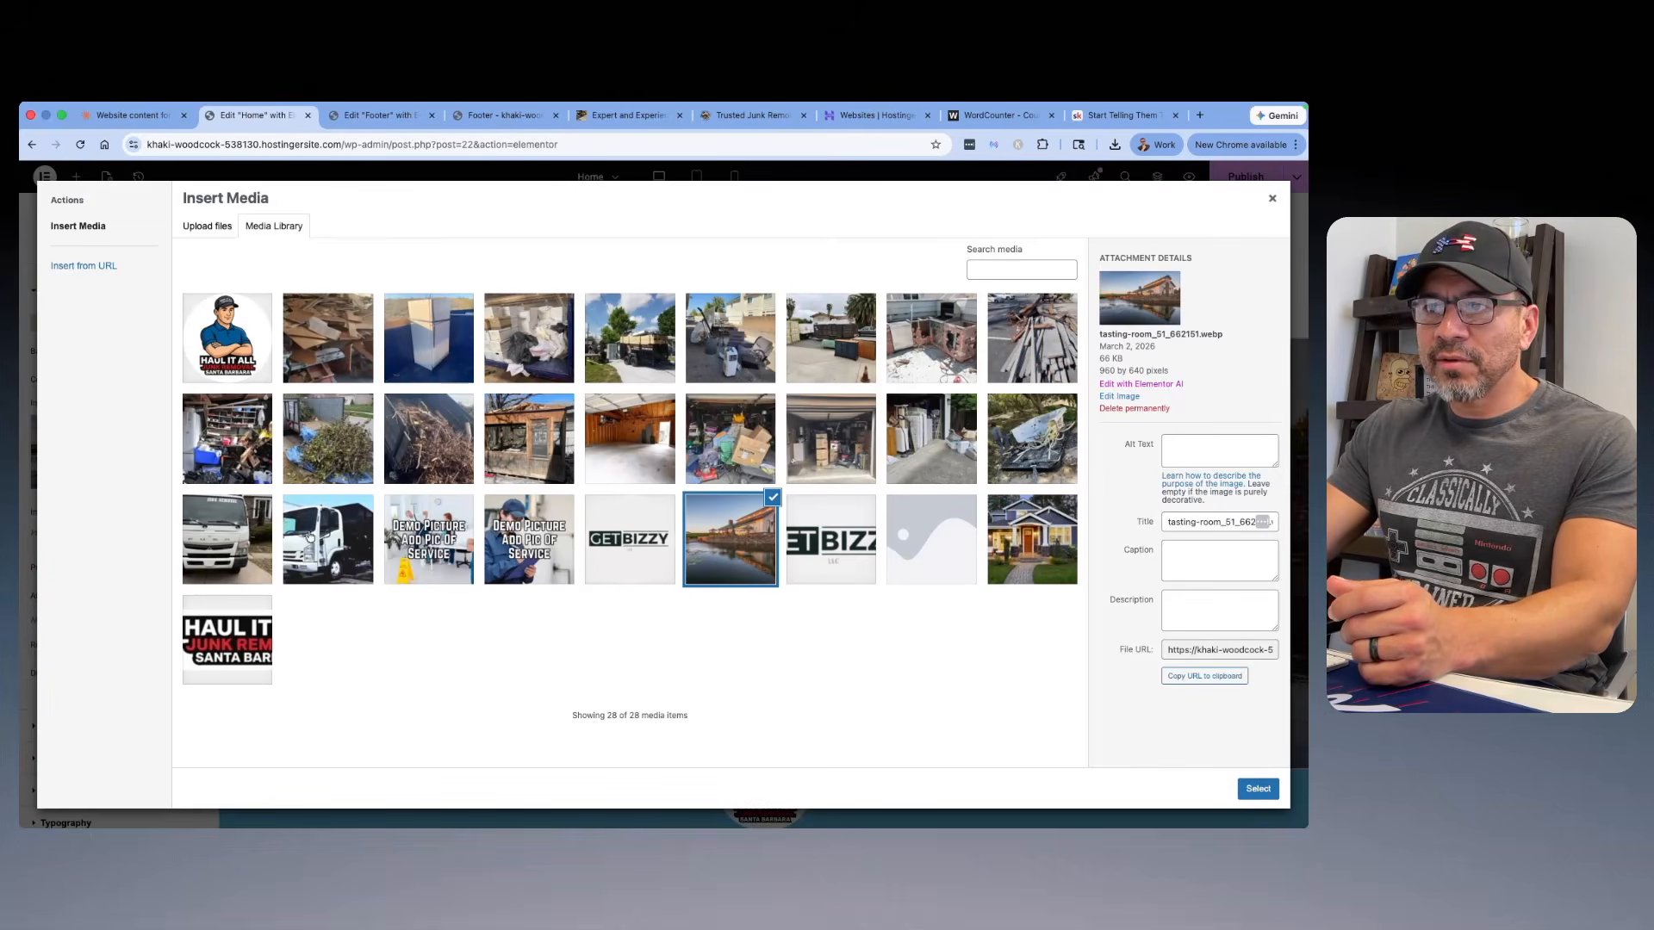
{"action": "left_click", "coordinate": [353, 541]}
Step: Clear the truck photo's title, set its alt text to "Santa Barbara Junk Removal Services", and insert it as the section background
{"action": "triple_click", "coordinate": [1275, 511]}
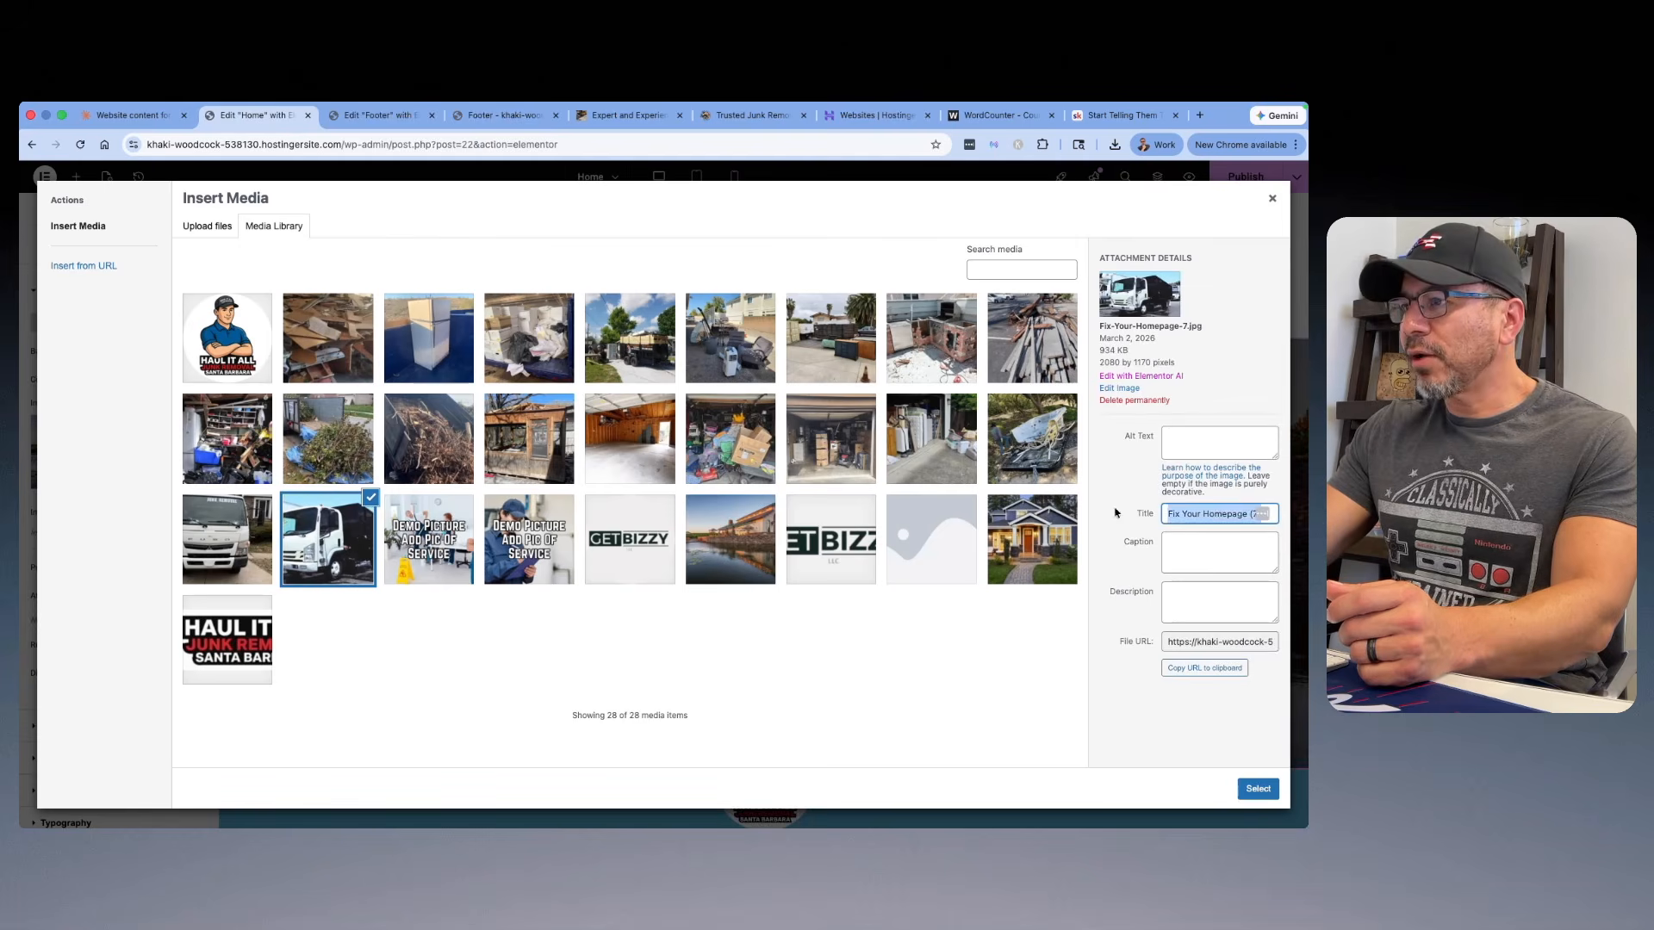
{"action": "key", "text": "BackSpace"}
{"action": "left_click", "coordinate": [1223, 445]}
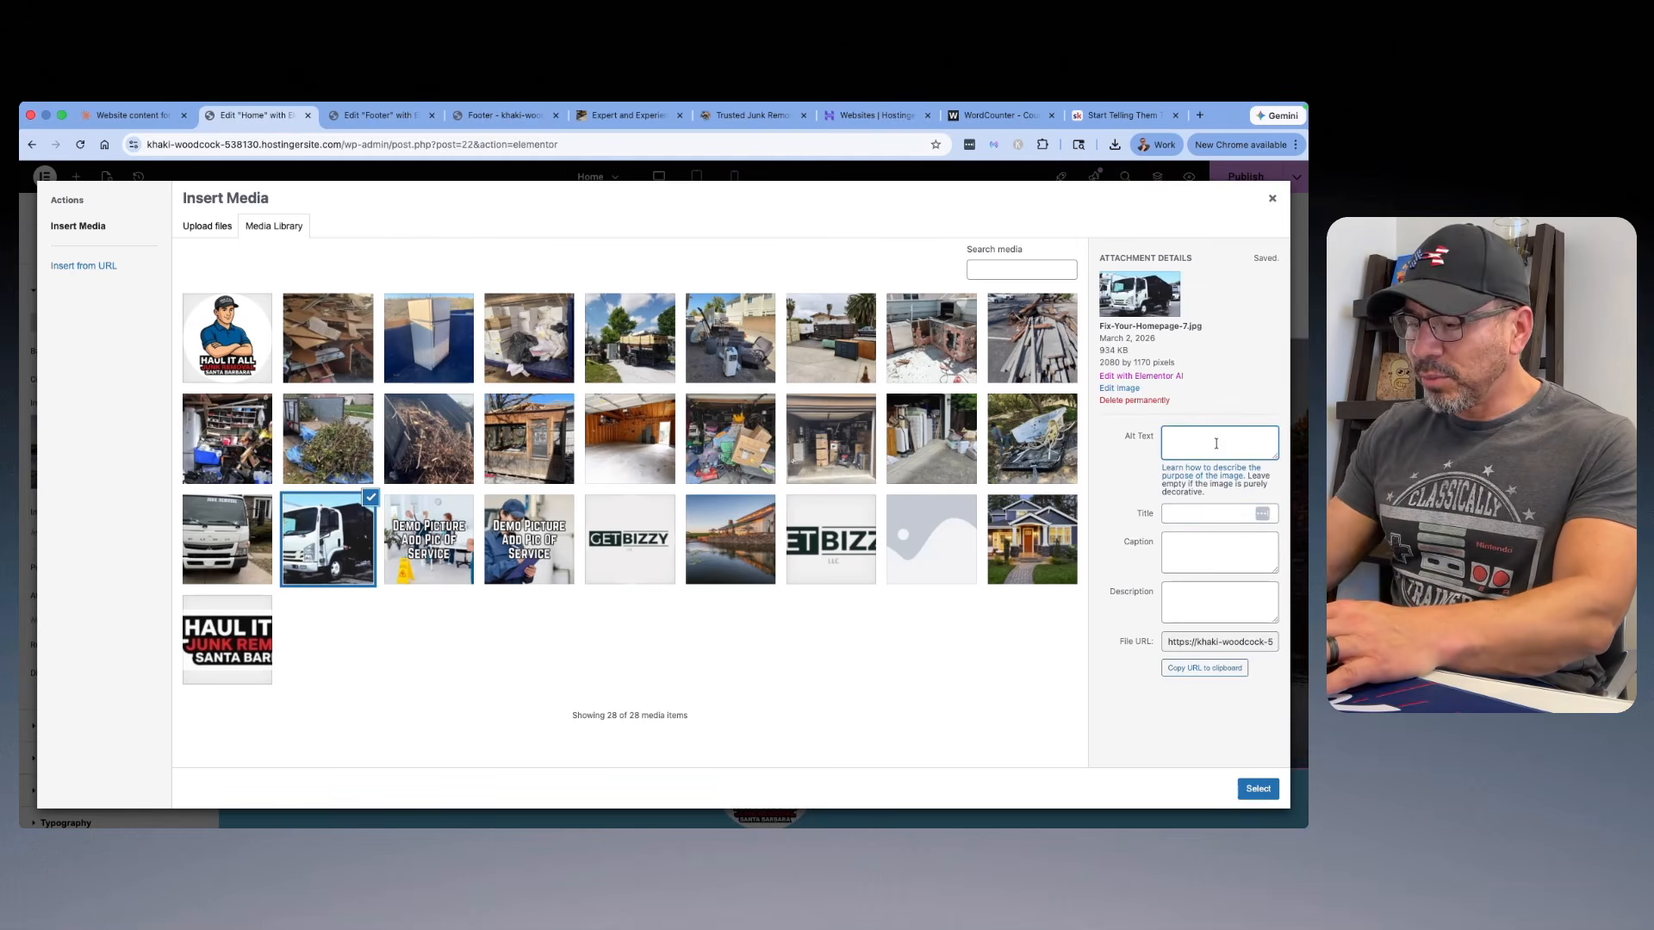
{"action": "type", "text": "Santa Barbara Ju"}
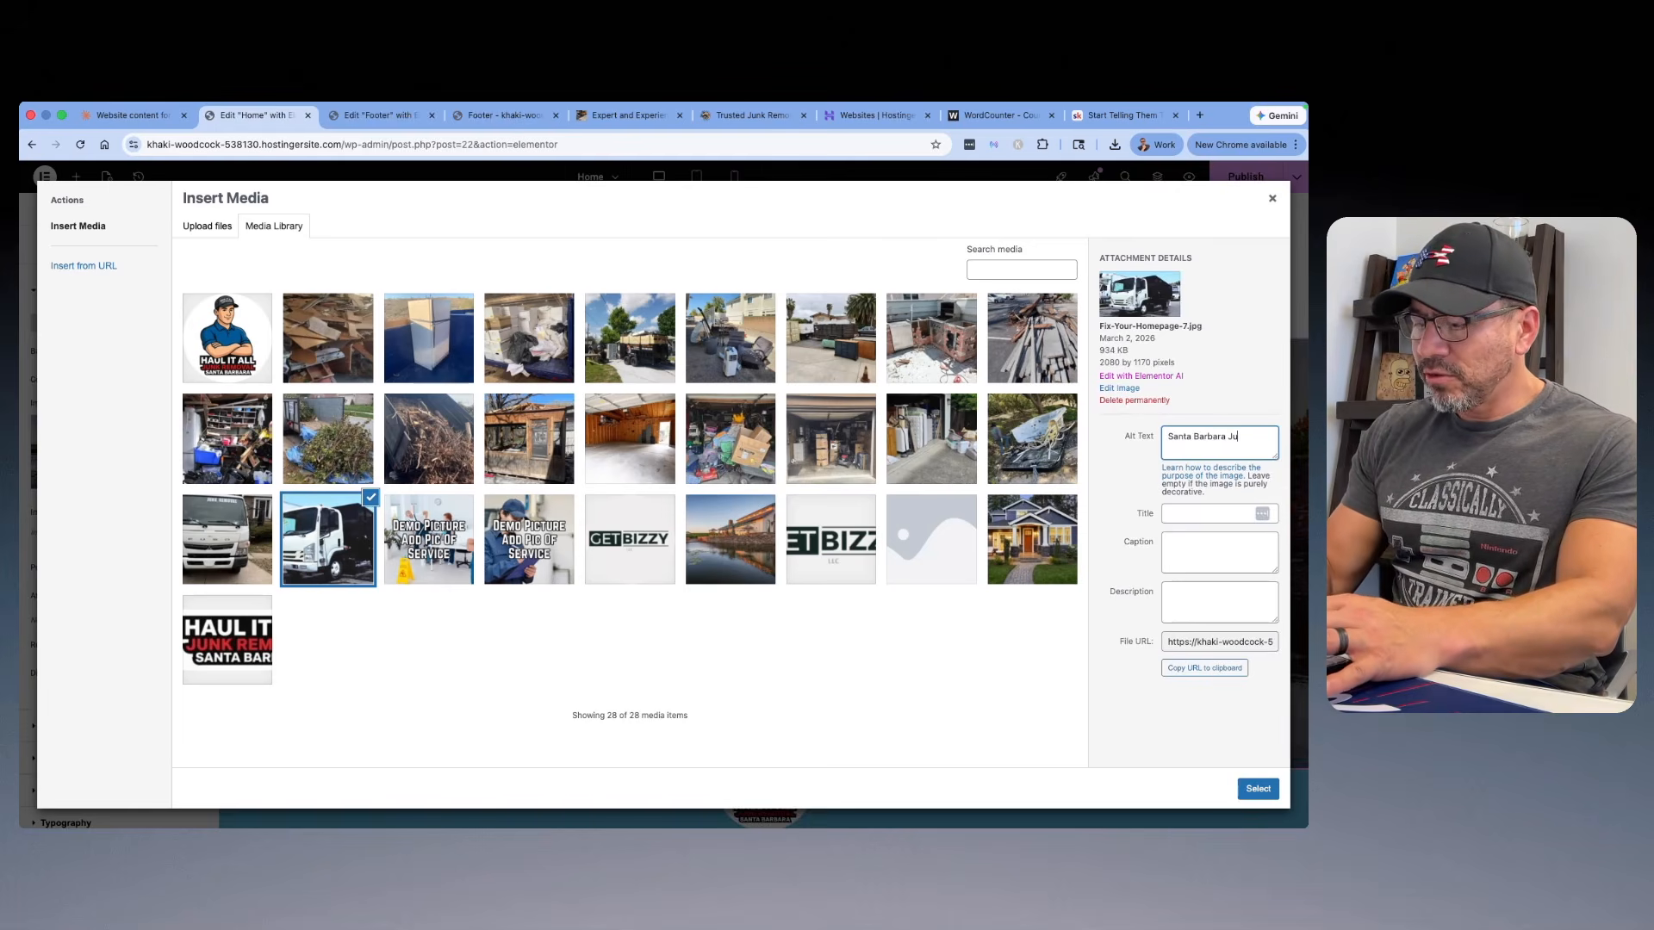
{"action": "type", "text": "nk Removal Services"}
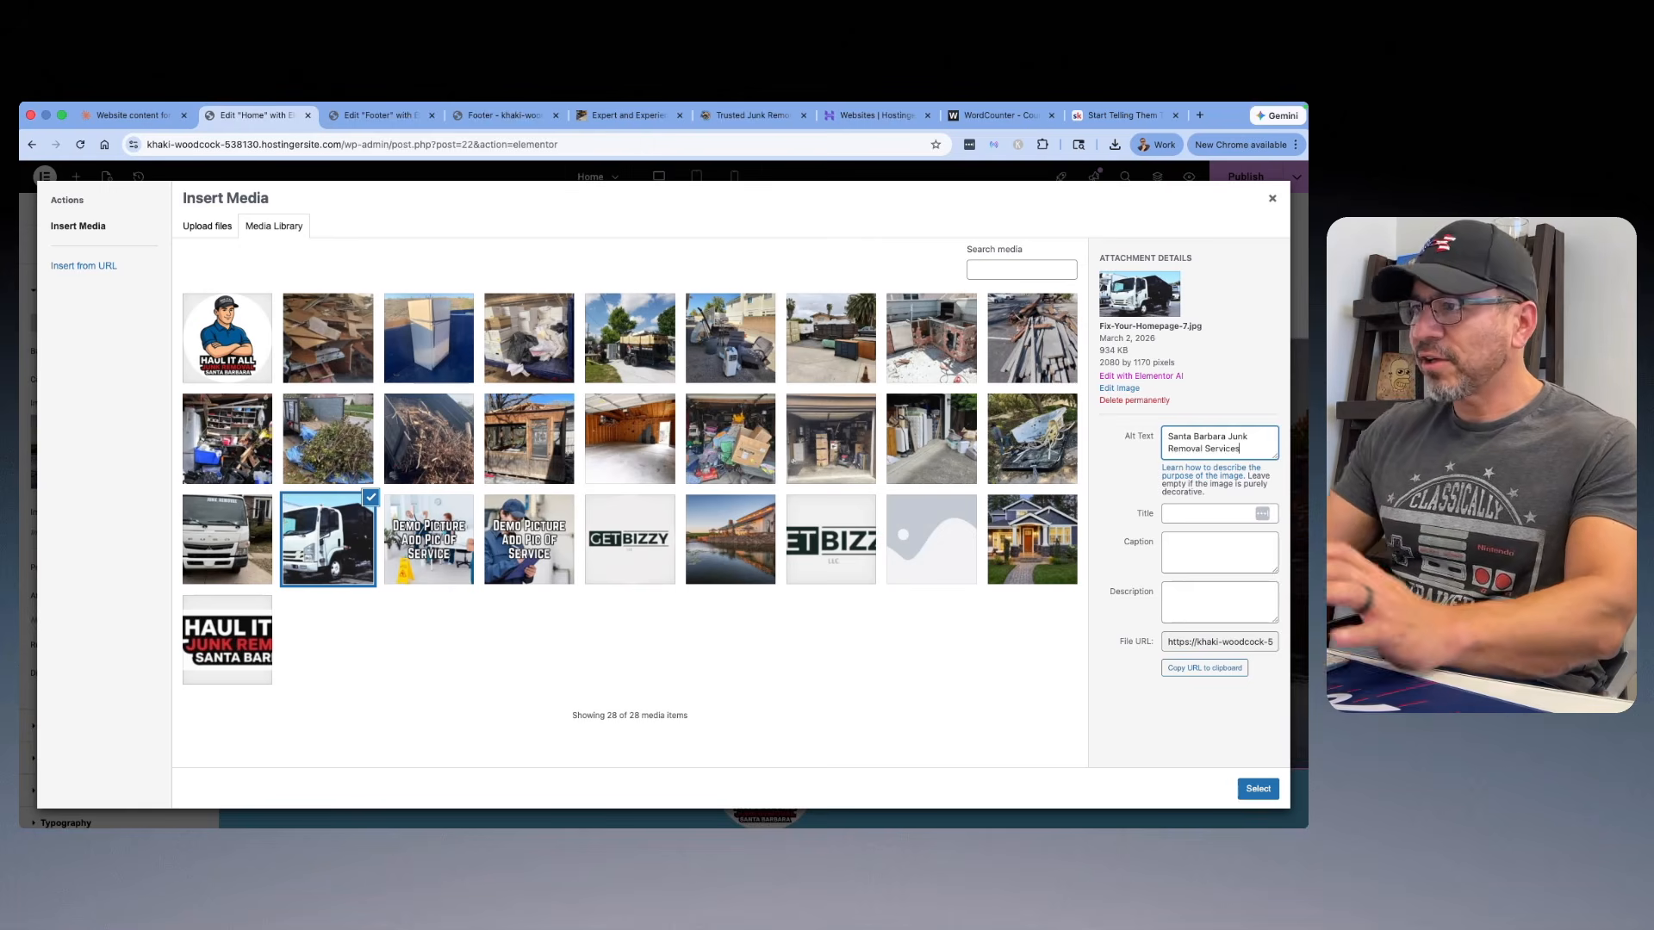
{"action": "left_click", "coordinate": [1258, 788]}
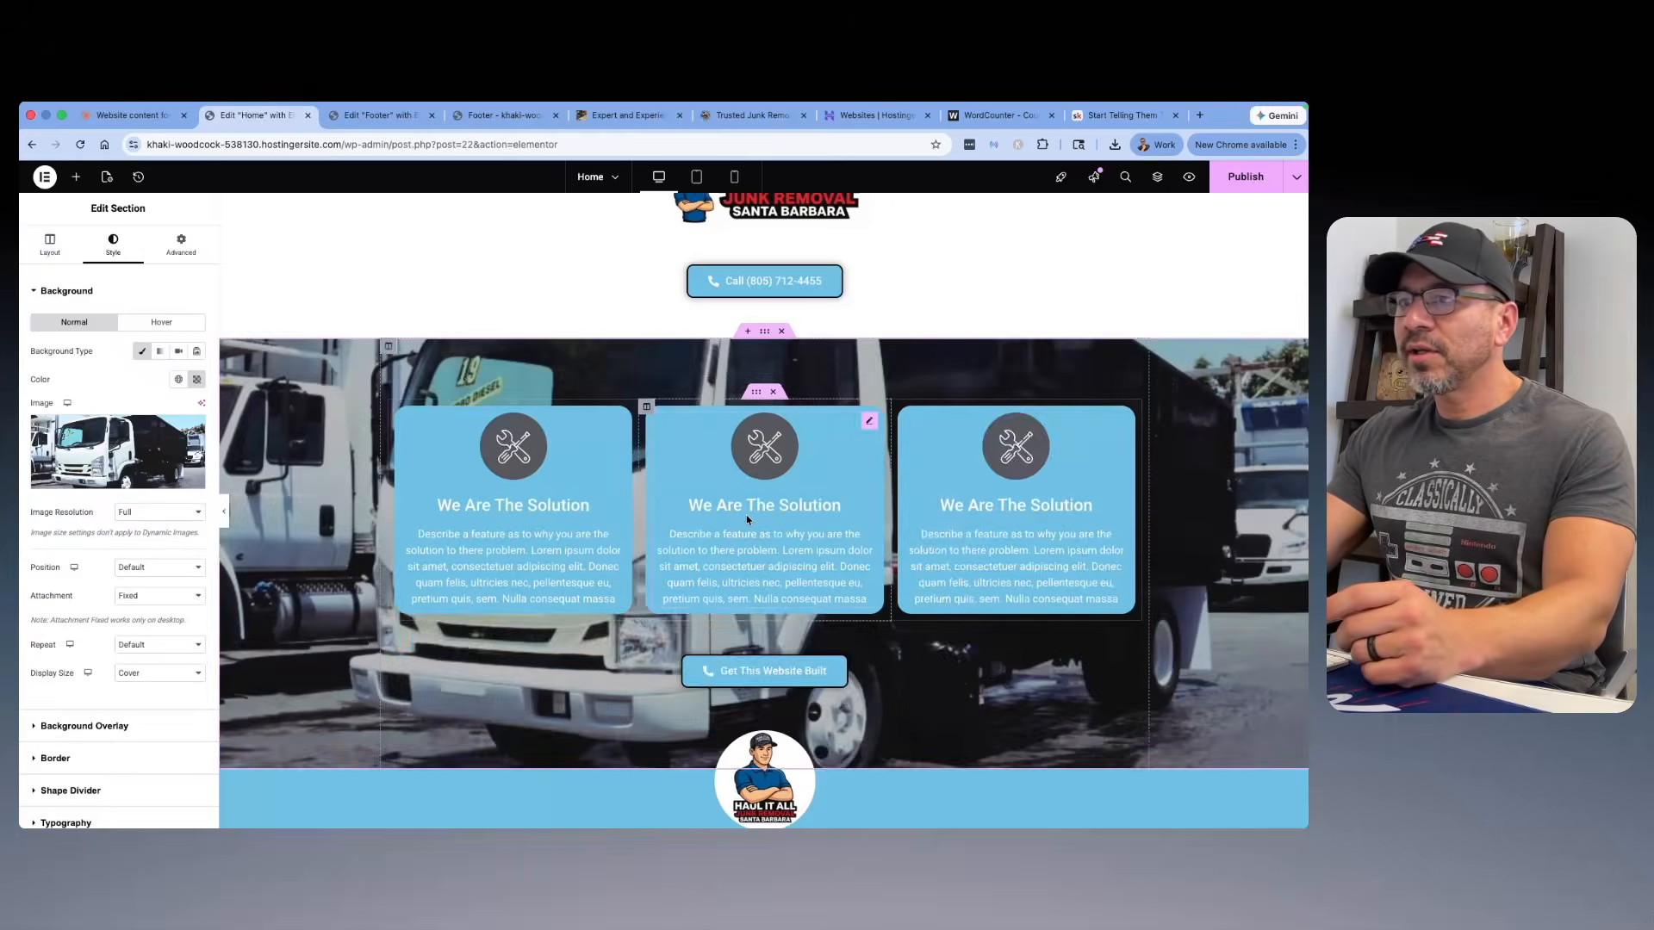
Step: Check the new truck background behind the "We Are The Solution" boxes in the tablet, mobile and desktop previews
{"action": "scroll", "coordinate": [829, 427], "scroll_direction": "down", "scroll_amount": 3}
{"action": "scroll", "coordinate": [776, 345], "scroll_direction": "up", "scroll_amount": 4}
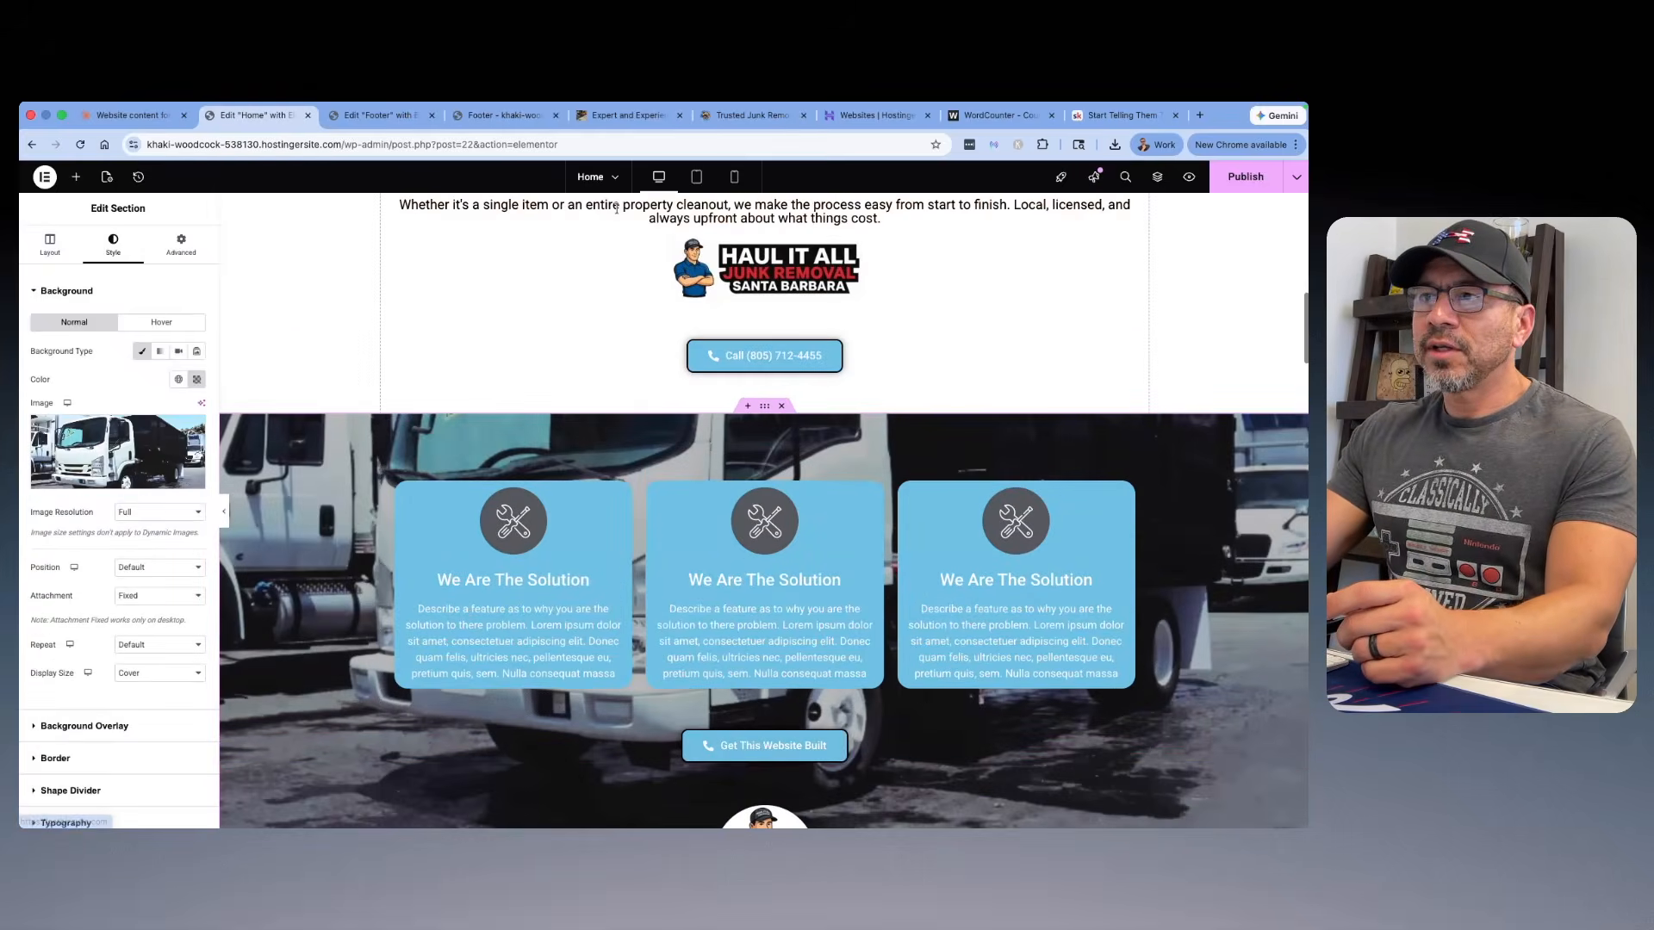
{"action": "left_click", "coordinate": [697, 176]}
{"action": "scroll", "coordinate": [799, 417], "scroll_direction": "down", "scroll_amount": 5}
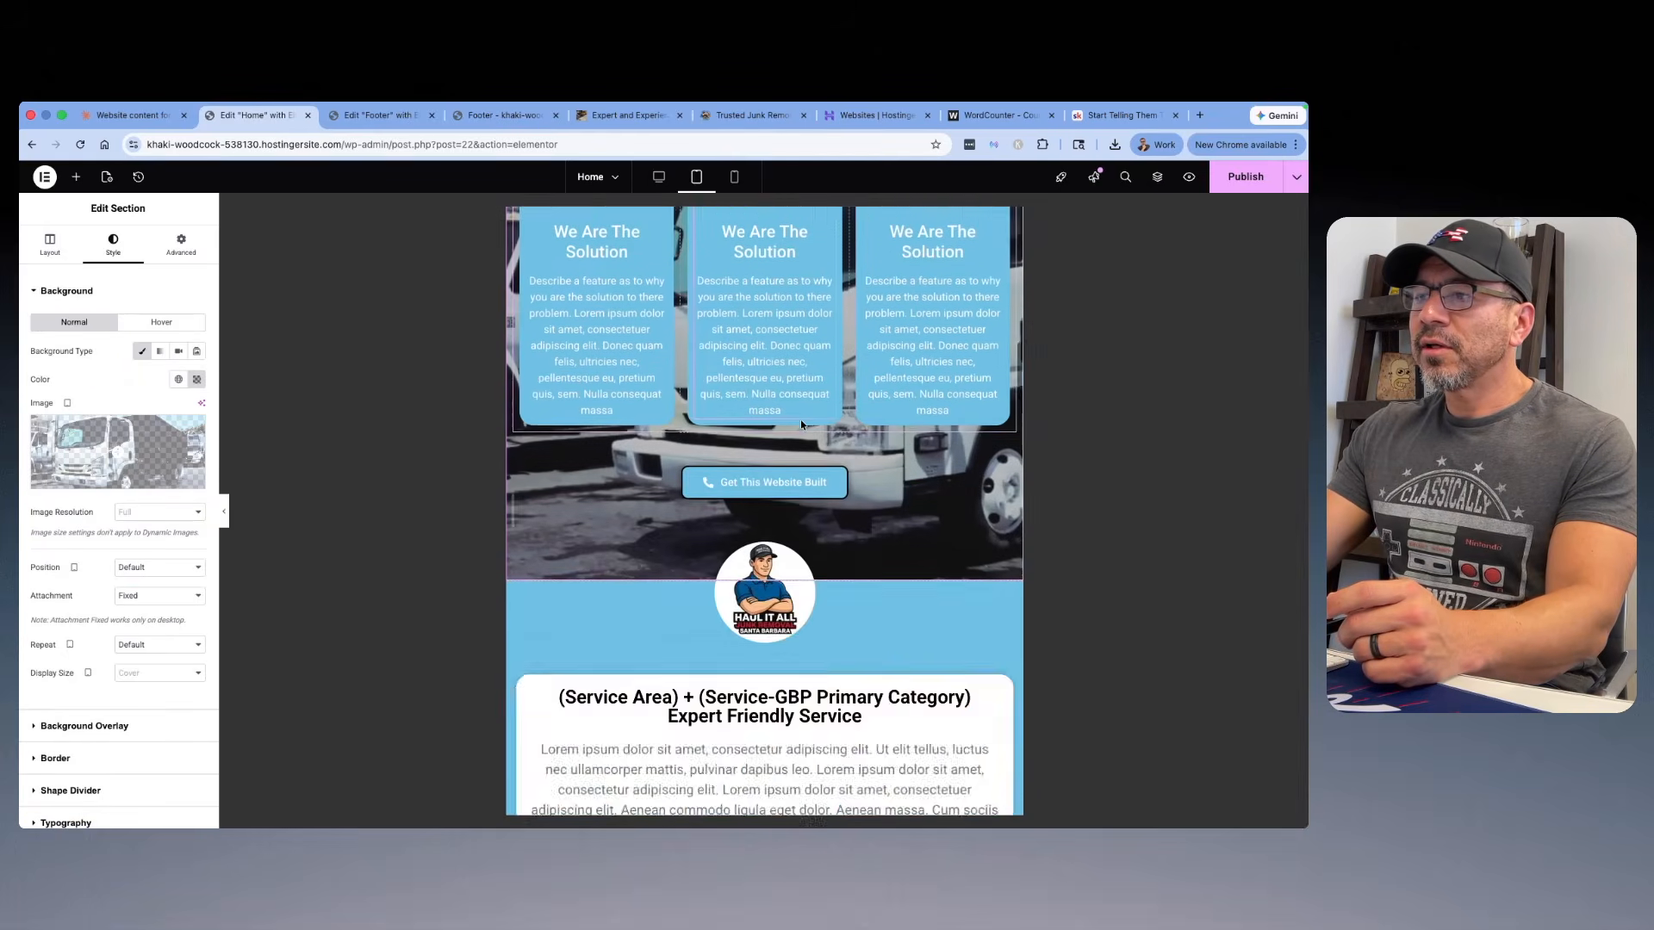
{"action": "scroll", "coordinate": [799, 420], "scroll_direction": "up", "scroll_amount": 3}
{"action": "left_click", "coordinate": [735, 179]}
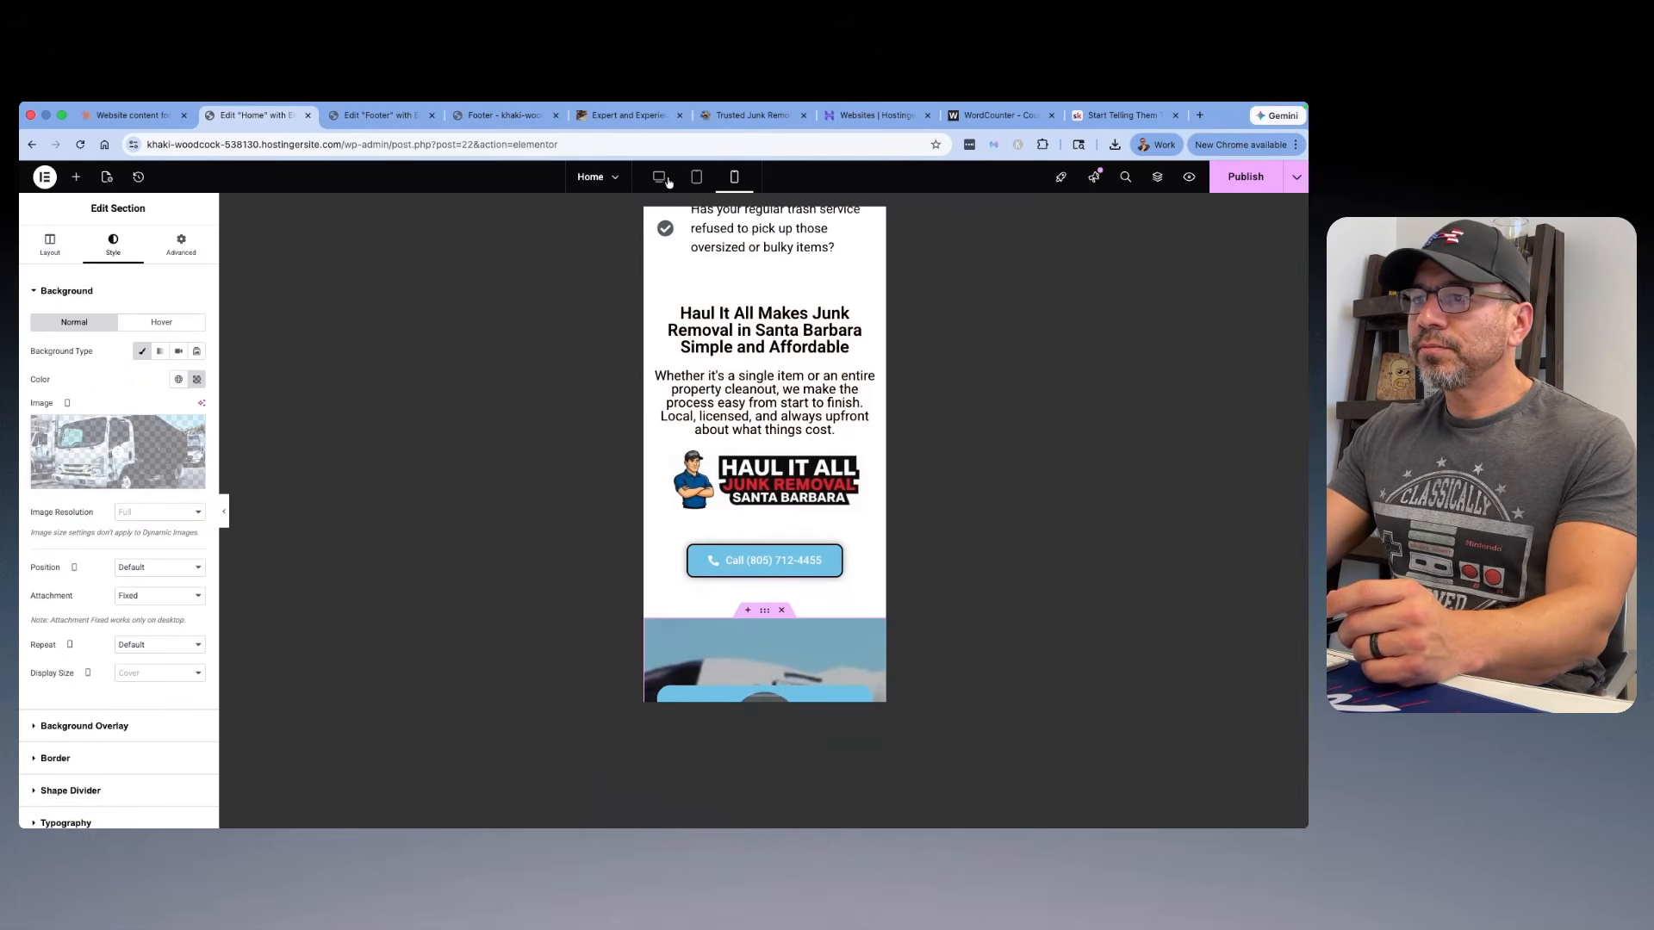
{"action": "scroll", "coordinate": [746, 405], "scroll_direction": "down", "scroll_amount": 10}
{"action": "scroll", "coordinate": [746, 405], "scroll_direction": "up", "scroll_amount": 3}
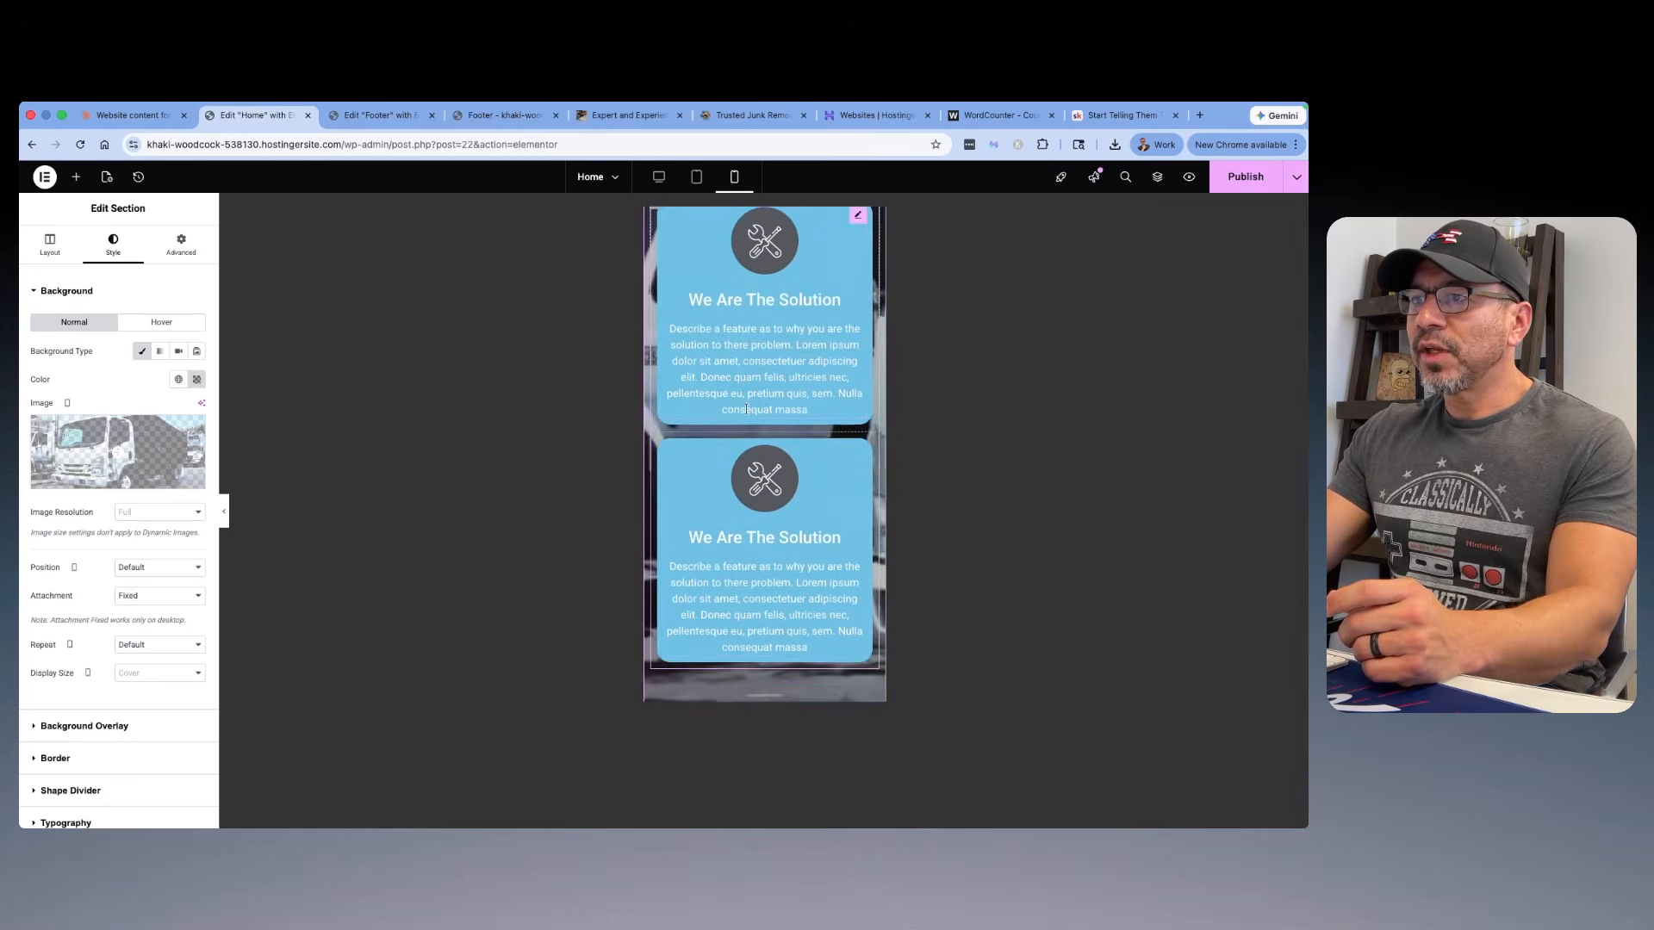
{"action": "scroll", "coordinate": [746, 409], "scroll_direction": "up", "scroll_amount": 6}
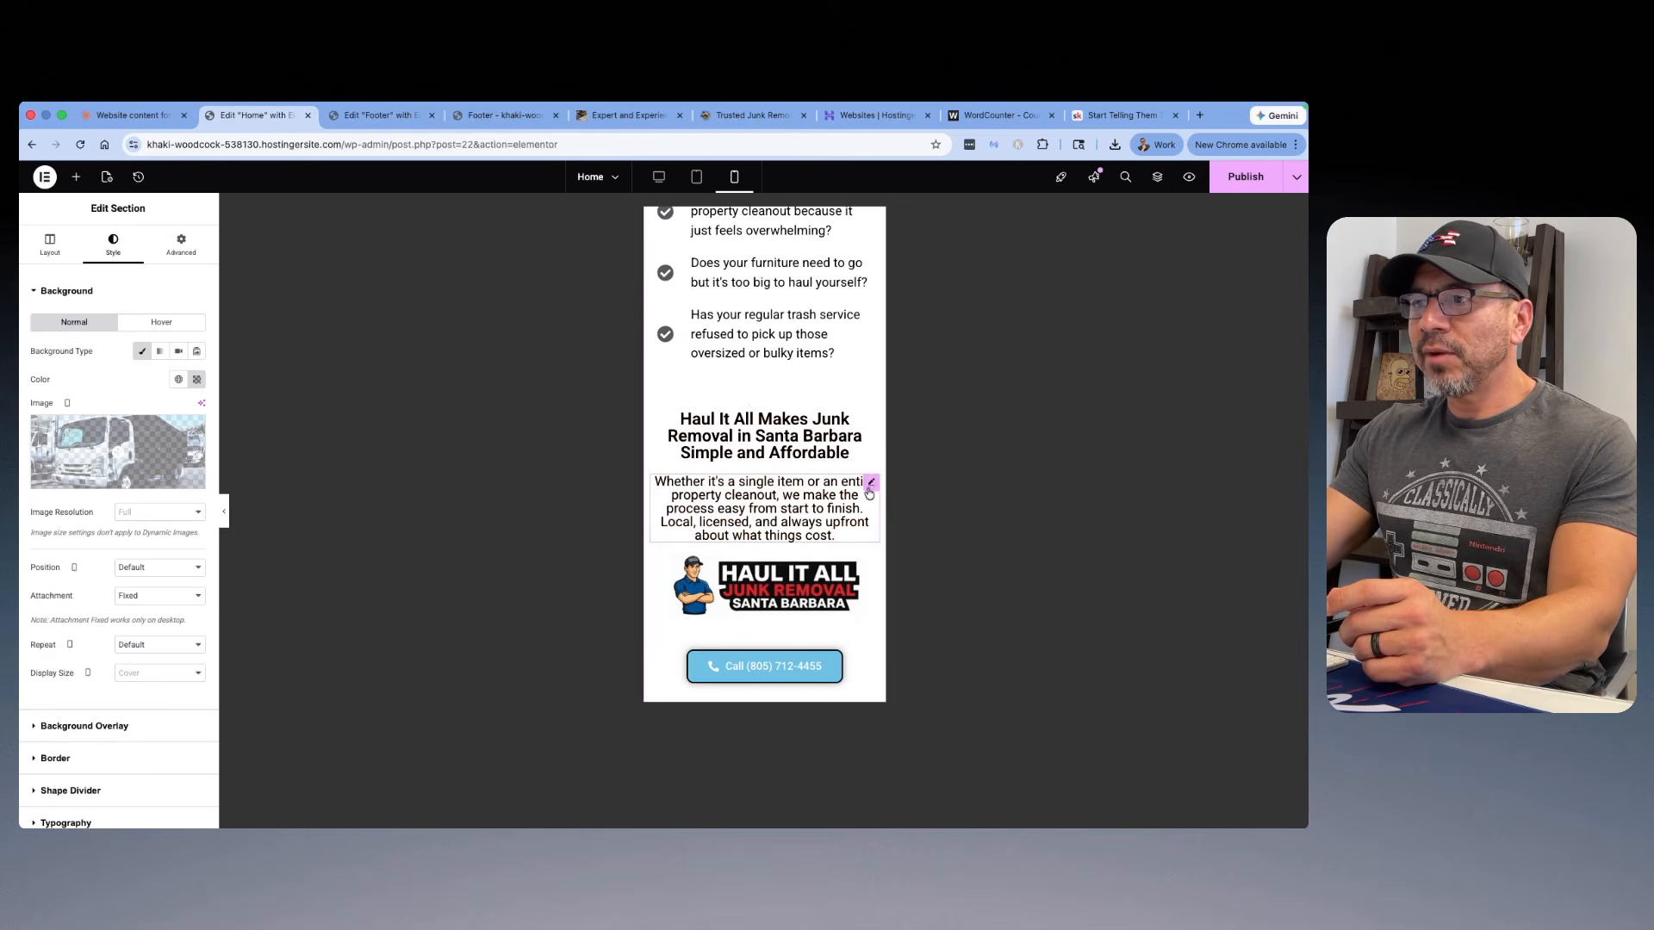
{"action": "left_click", "coordinate": [697, 178]}
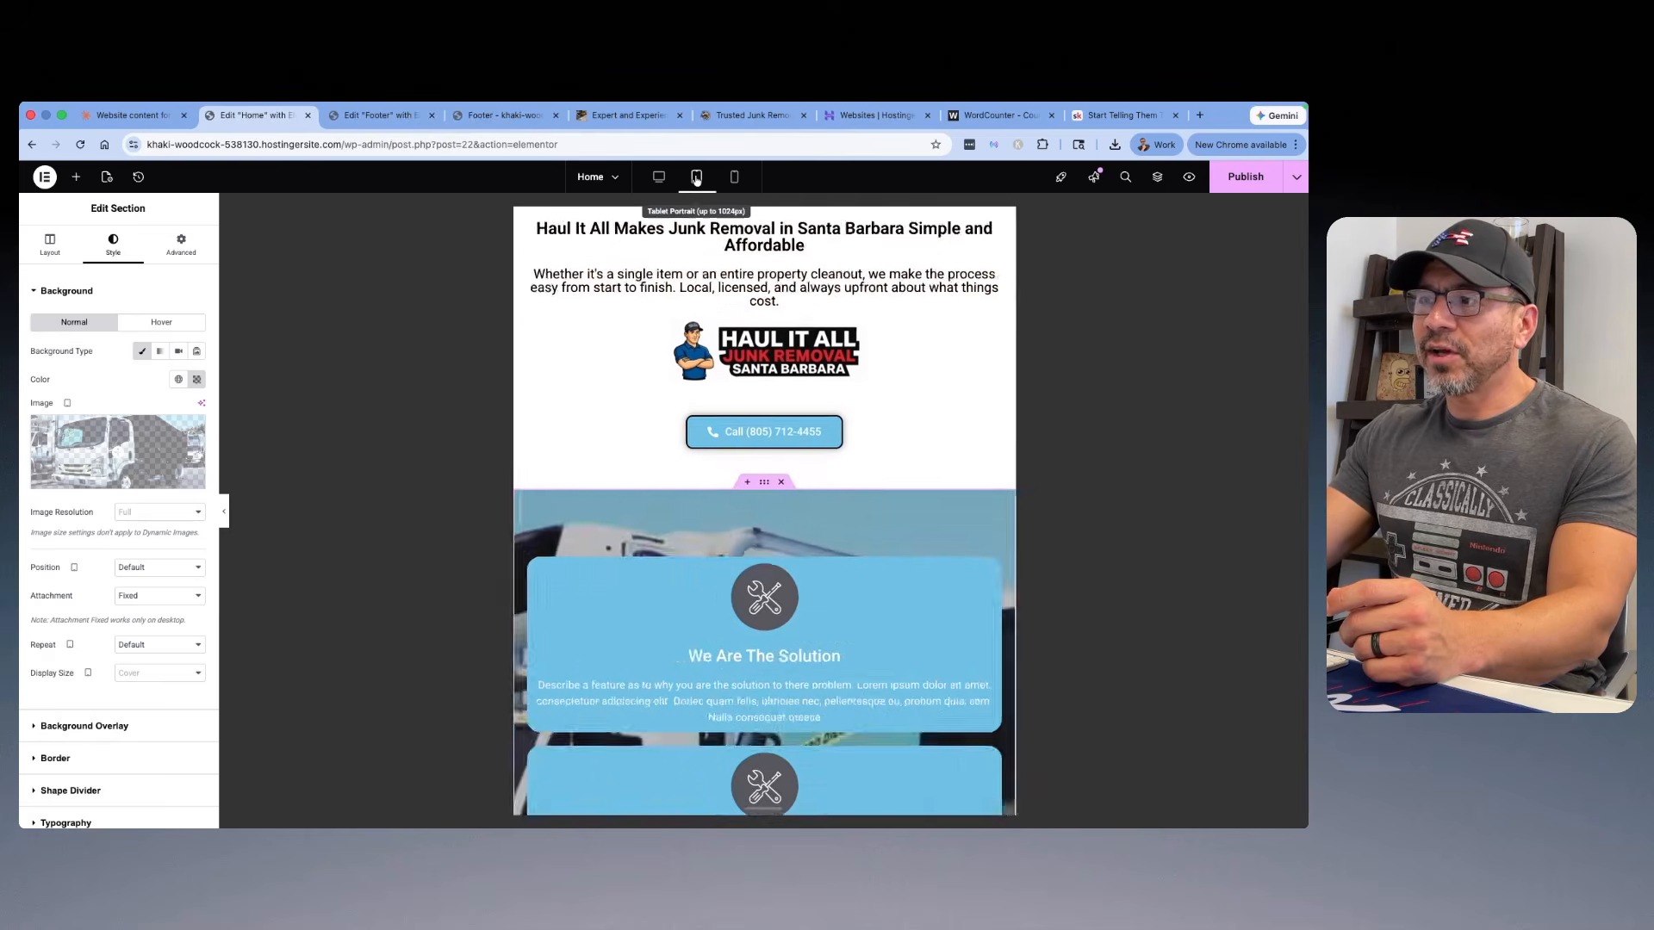
{"action": "left_click", "coordinate": [658, 178]}
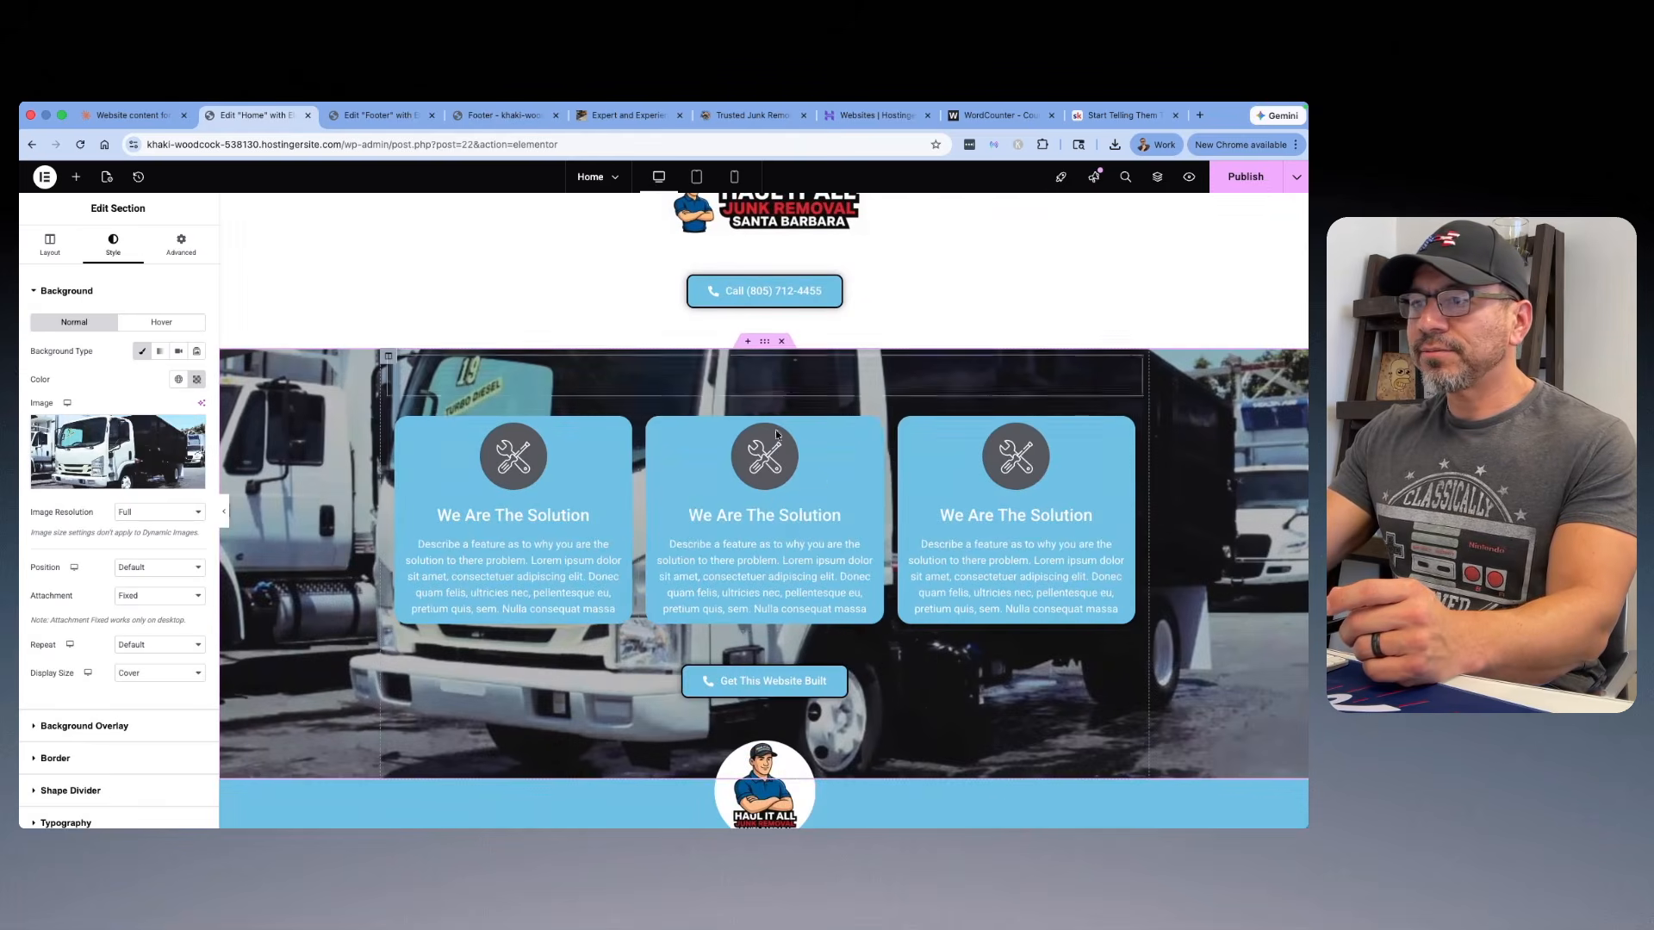
{"action": "scroll", "coordinate": [775, 431], "scroll_direction": "down", "scroll_amount": 3}
{"action": "scroll", "coordinate": [824, 497], "scroll_direction": "up", "scroll_amount": 3}
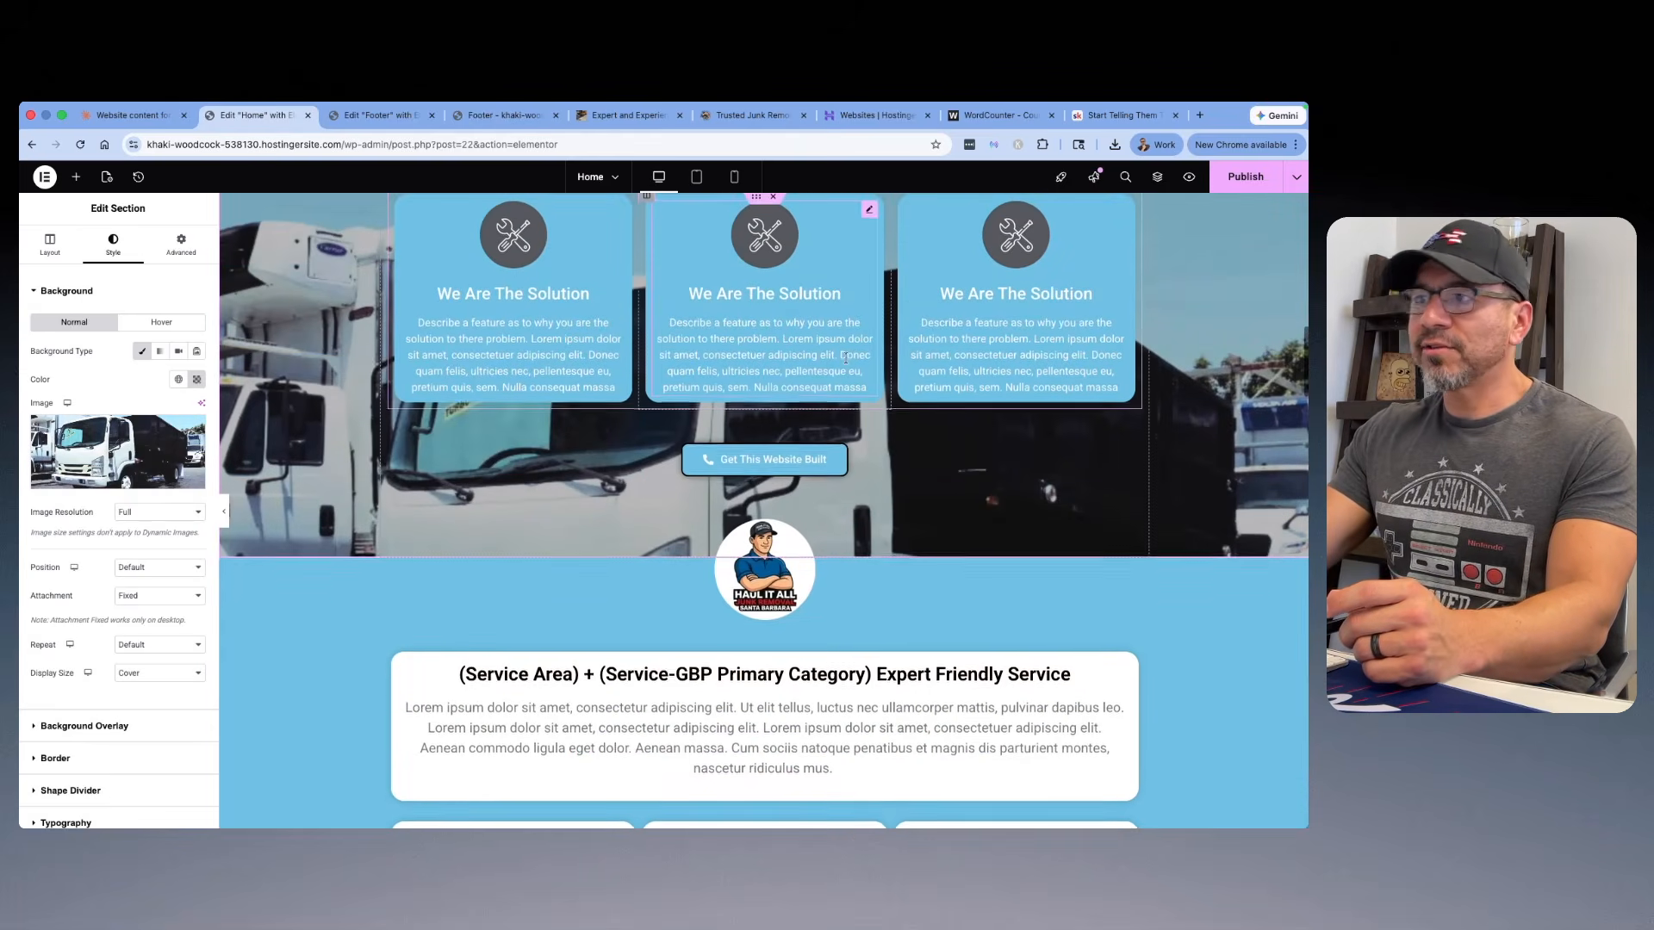
{"action": "scroll", "coordinate": [677, 336], "scroll_direction": "up", "scroll_amount": 1}
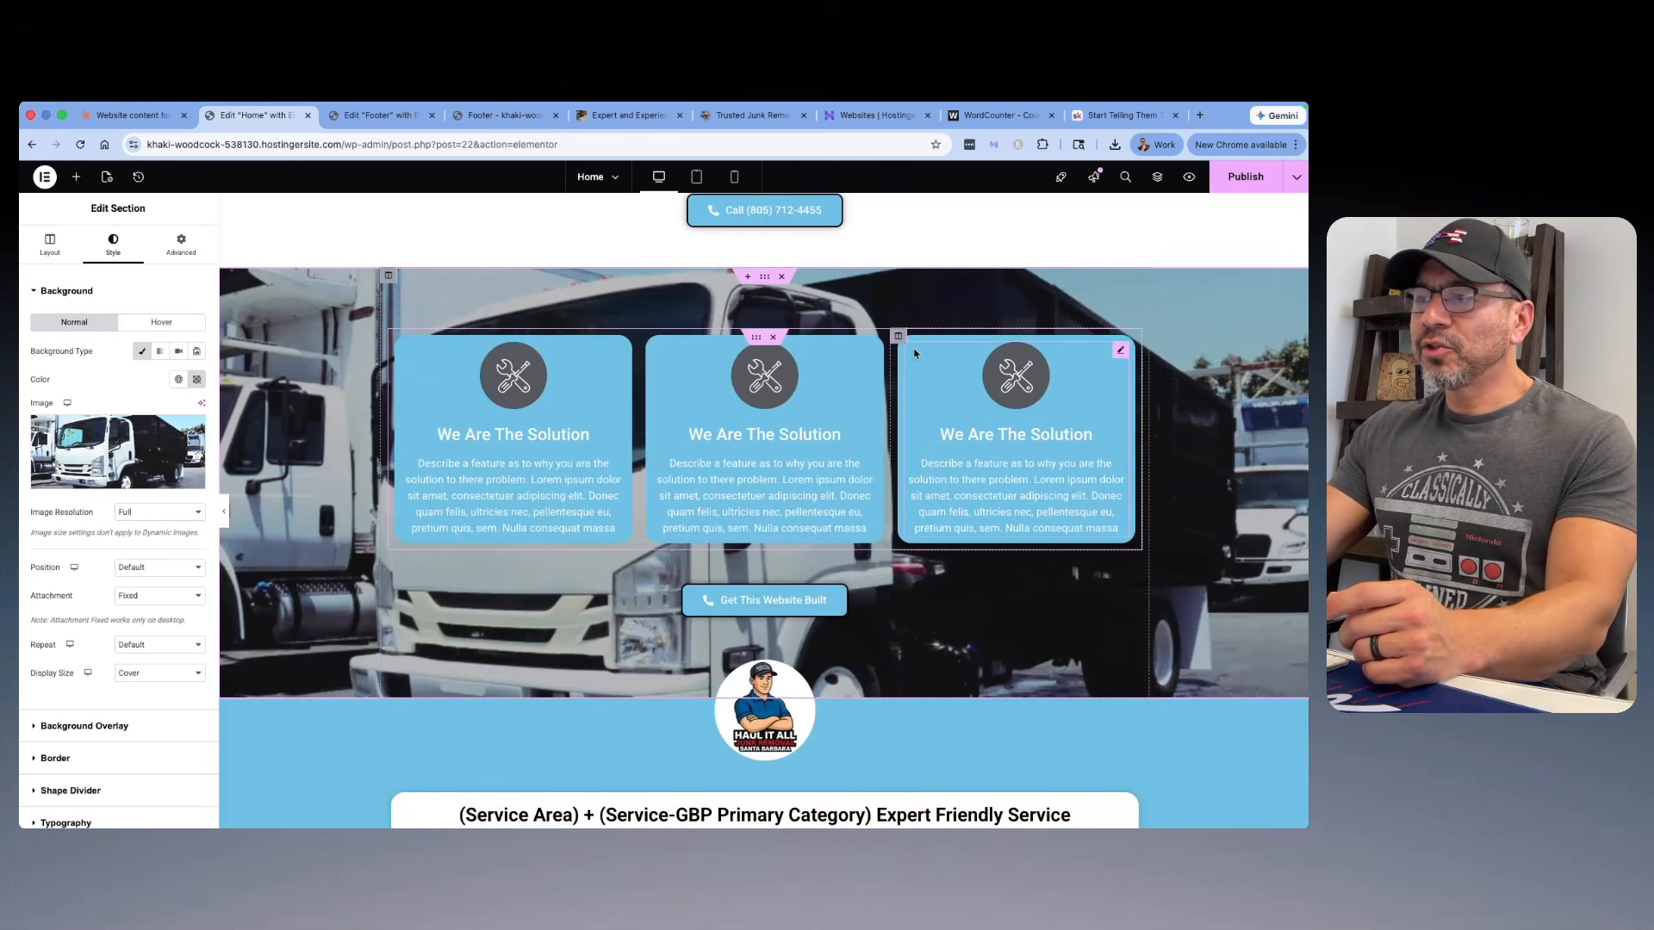
Step: Switch to the Skool classroom, open the "How & Why We Can Help Section" lesson, and enlarge and close its example image
{"action": "left_click", "coordinate": [1120, 115]}
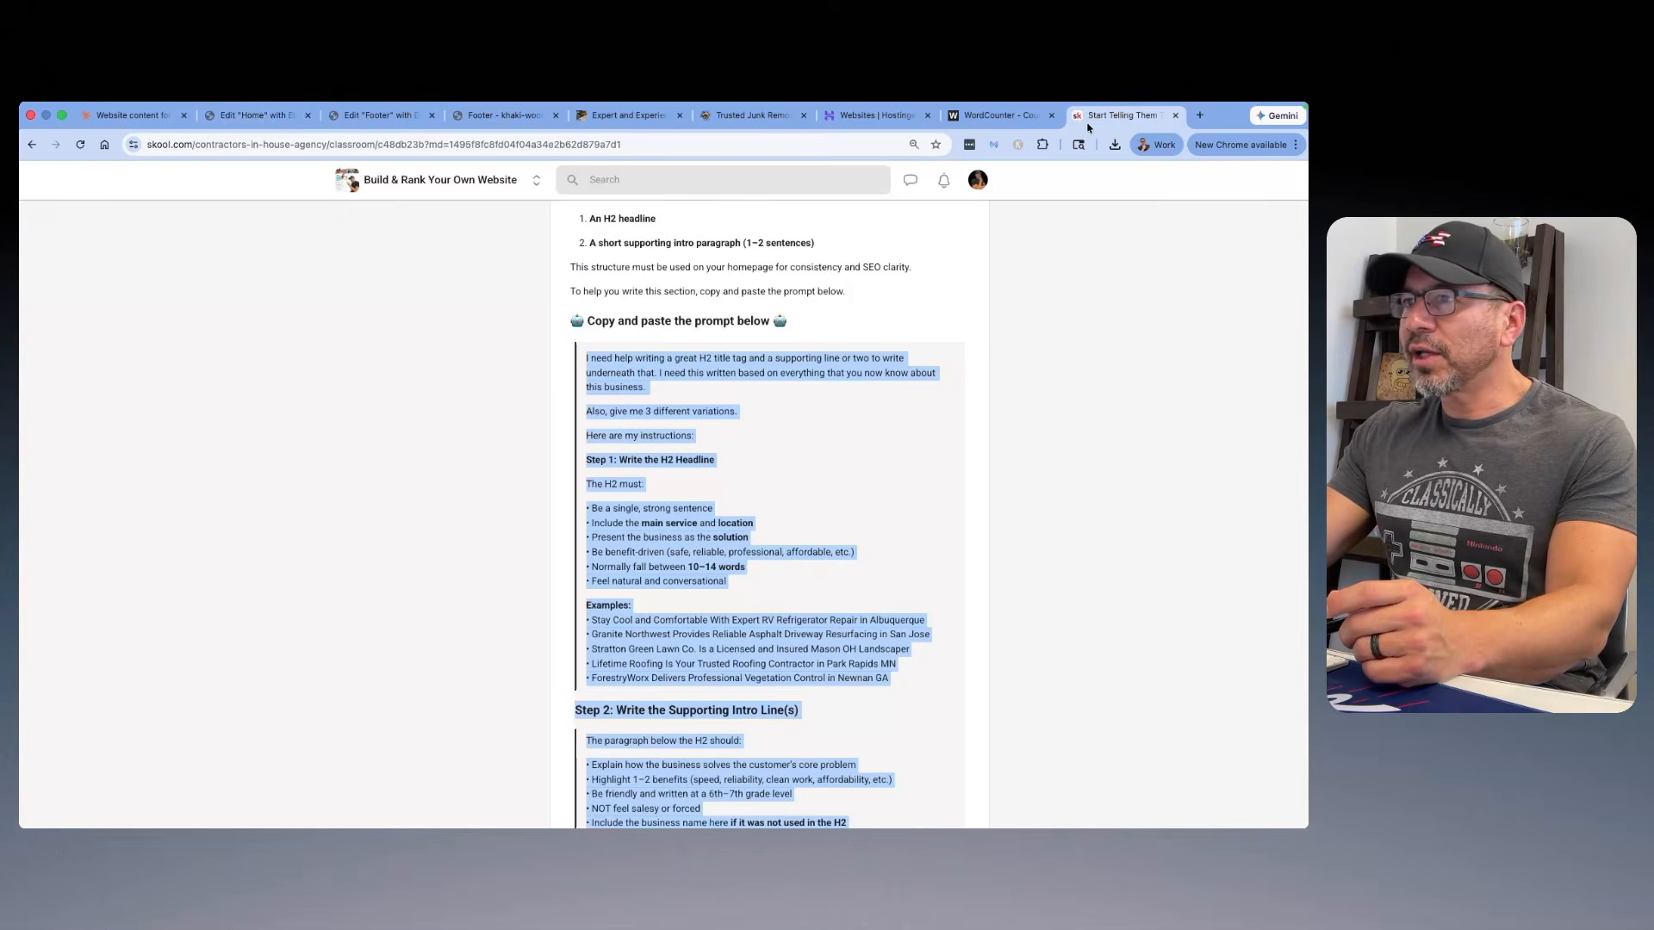
{"action": "scroll", "coordinate": [699, 359], "scroll_direction": "up", "scroll_amount": 1}
{"action": "scroll", "coordinate": [699, 359], "scroll_direction": "up", "scroll_amount": 10}
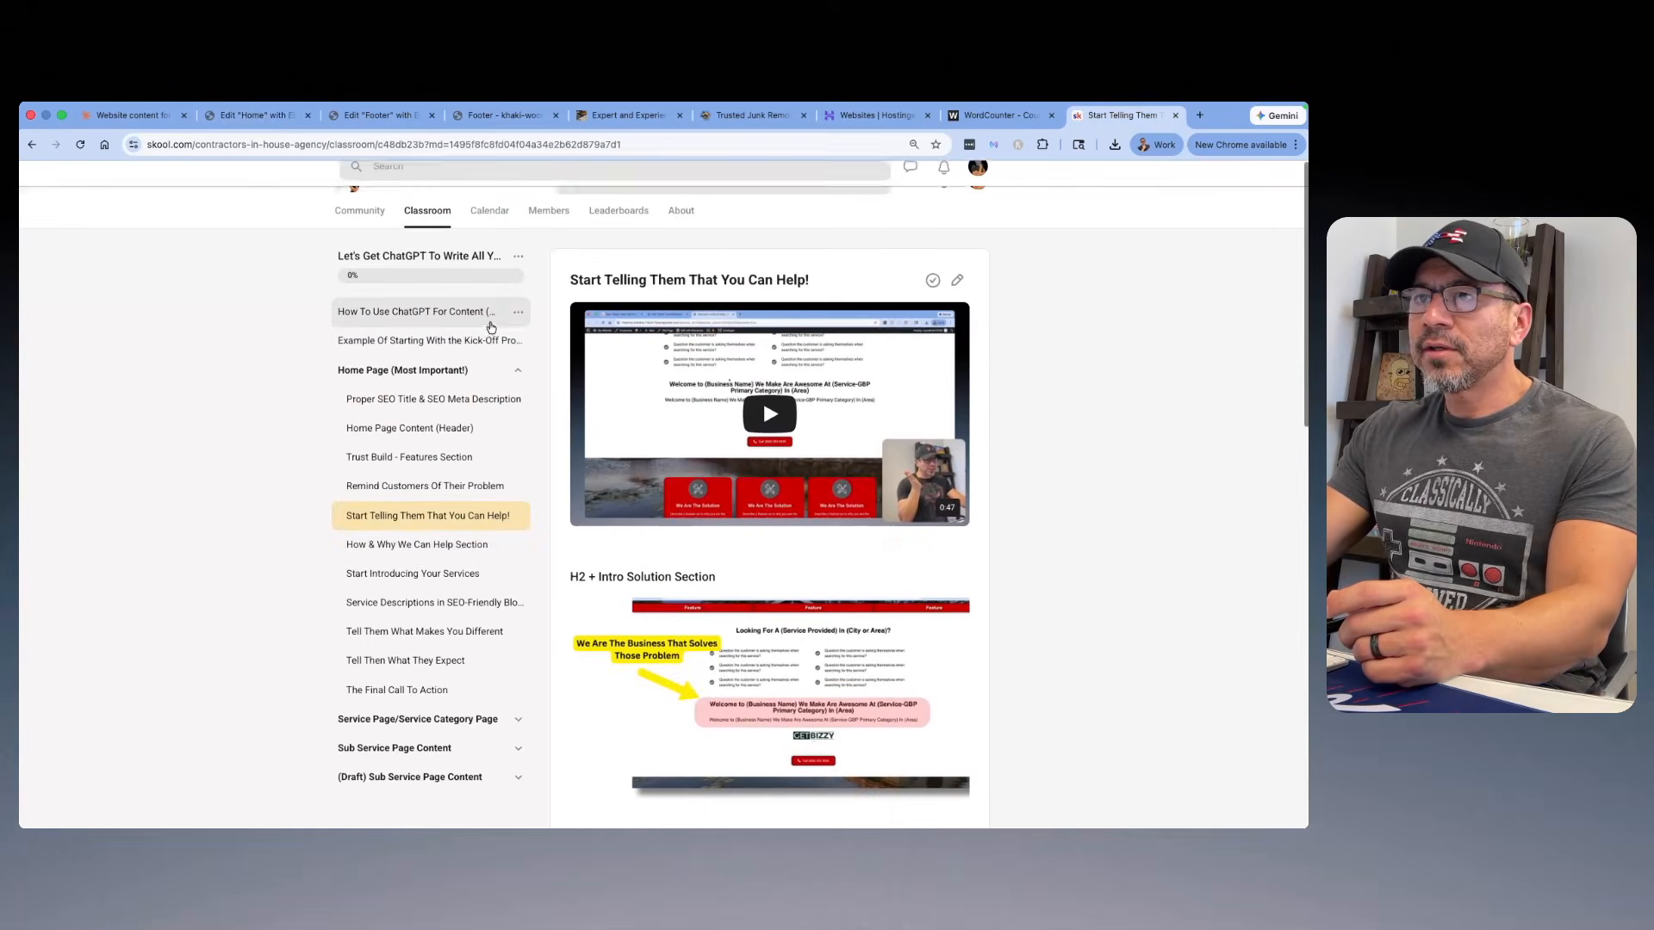
{"action": "left_click", "coordinate": [421, 557]}
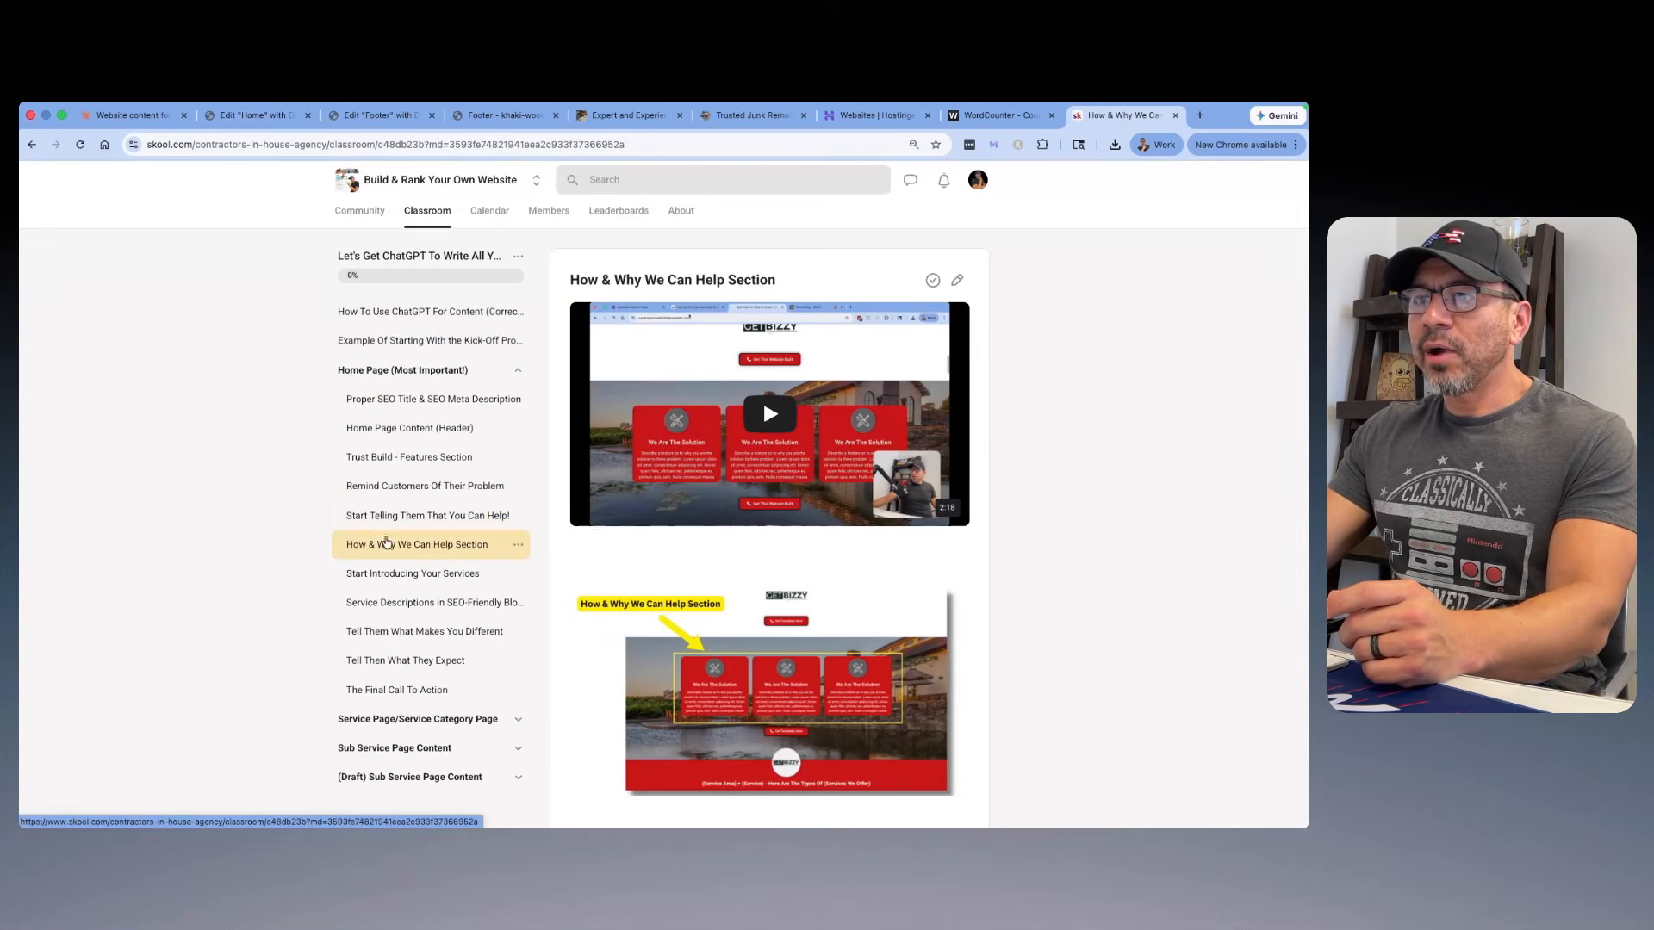
{"action": "scroll", "coordinate": [793, 393], "scroll_direction": "down", "scroll_amount": 4}
{"action": "scroll", "coordinate": [792, 393], "scroll_direction": "down", "scroll_amount": 2}
{"action": "left_click", "coordinate": [811, 334]}
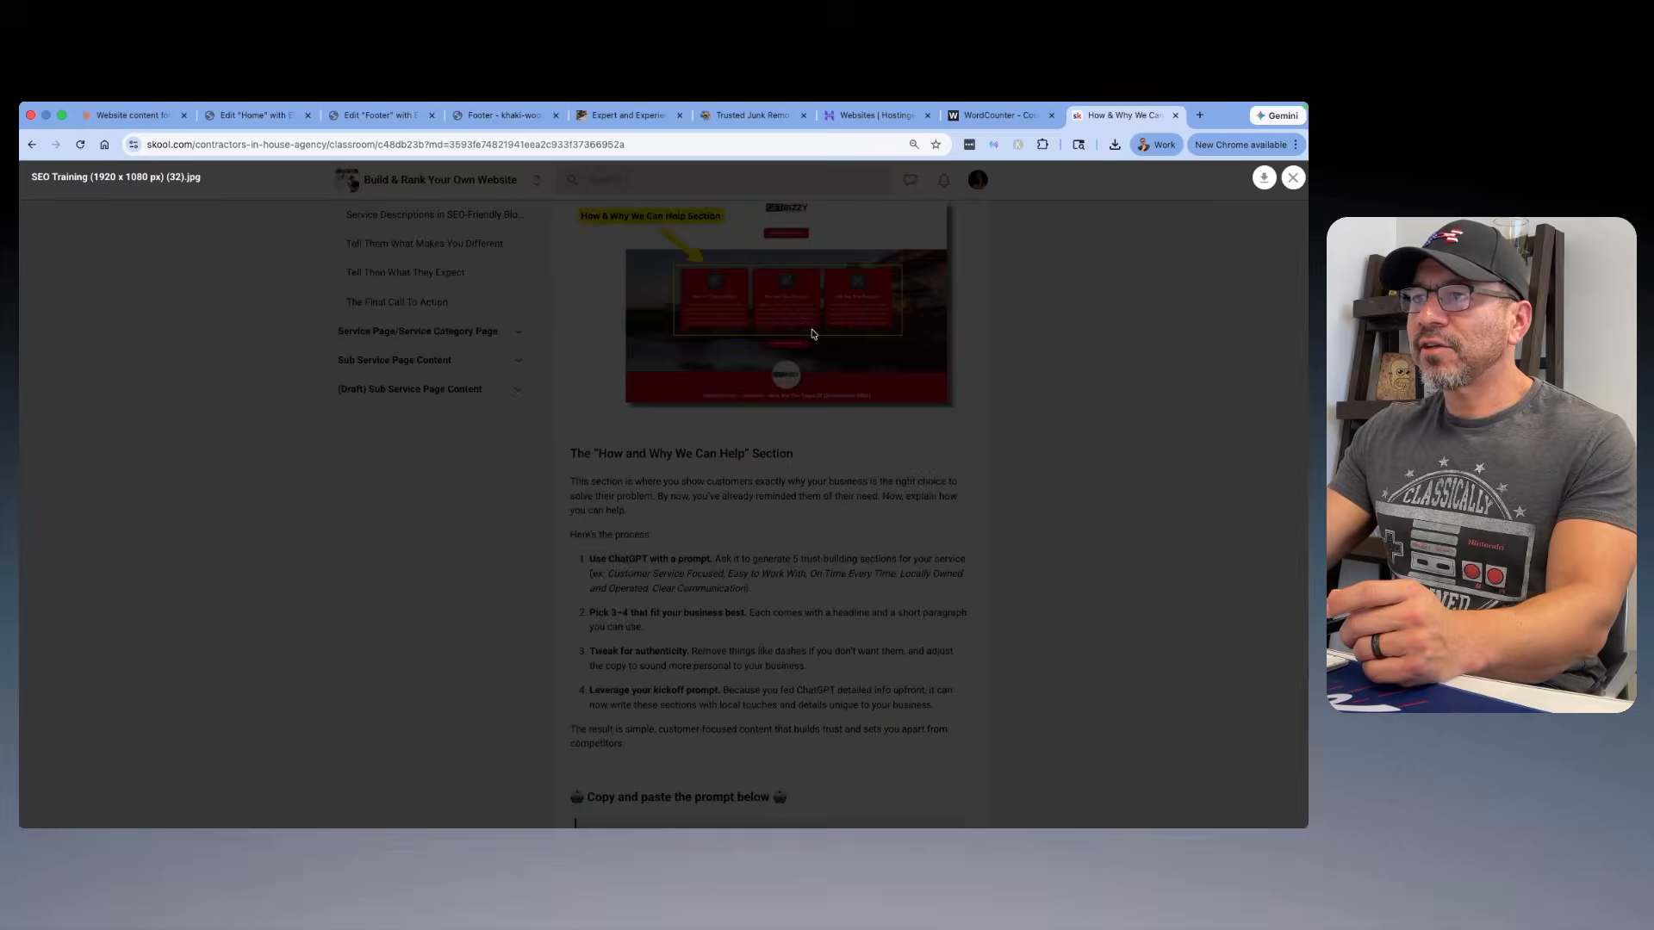
{"action": "left_click", "coordinate": [1293, 177]}
Step: Read through the lesson's prompt for writing five short website sections on the business's core values
{"action": "scroll", "coordinate": [848, 352], "scroll_direction": "down", "scroll_amount": 6}
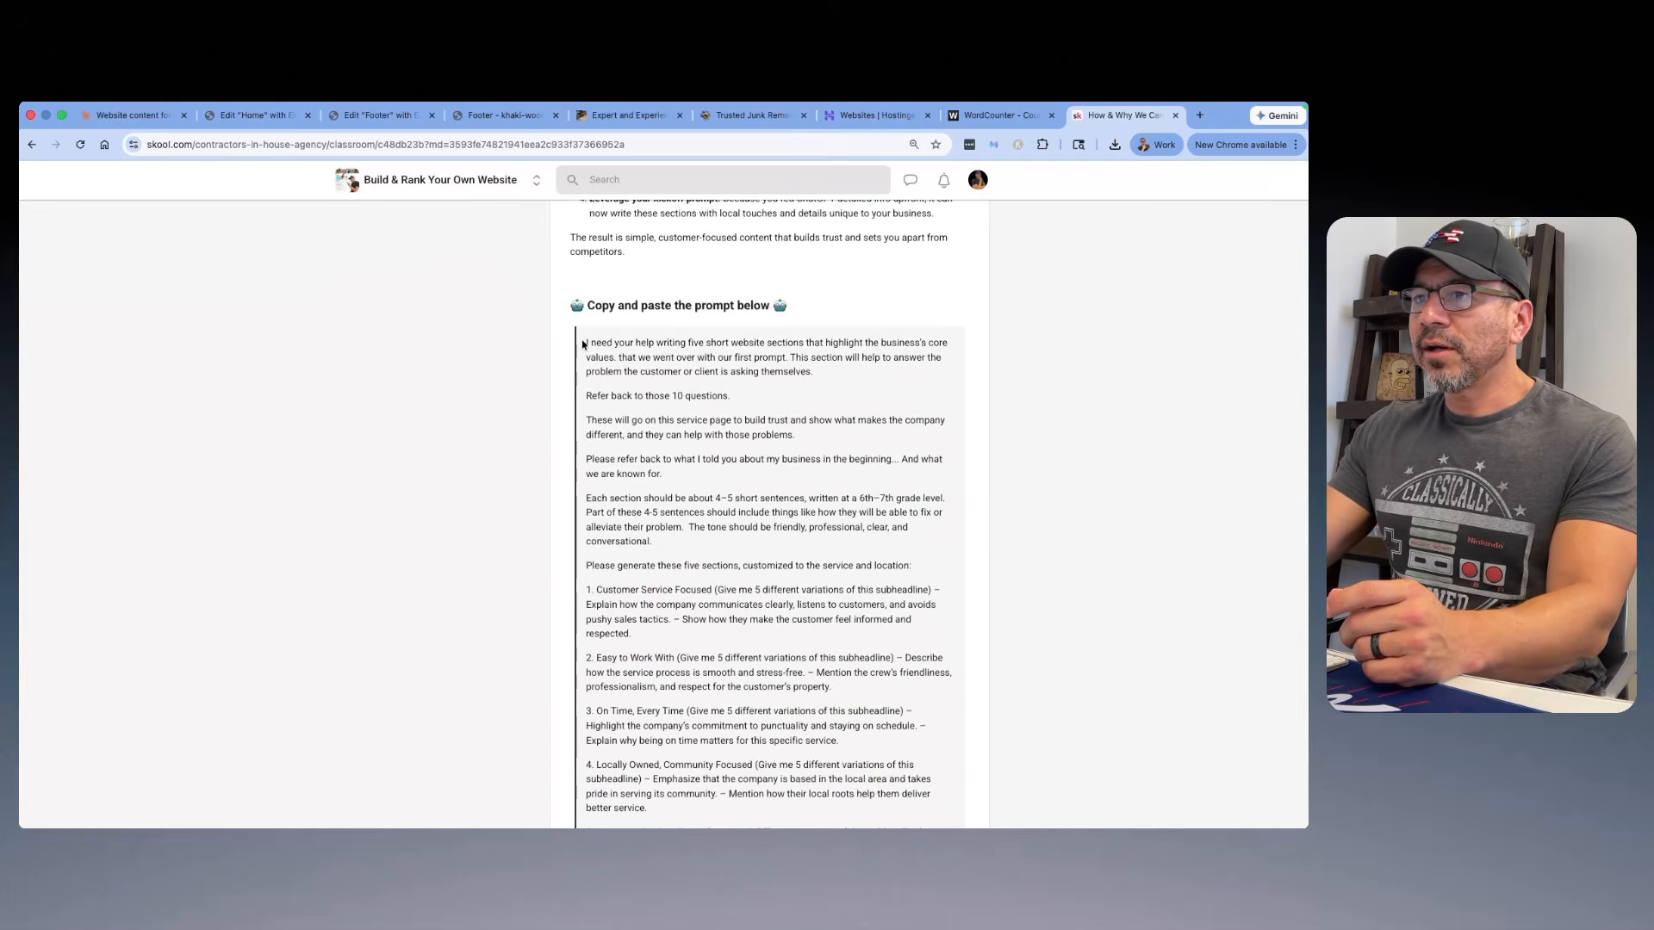
{"action": "scroll", "coordinate": [583, 345], "scroll_direction": "down", "scroll_amount": 2}
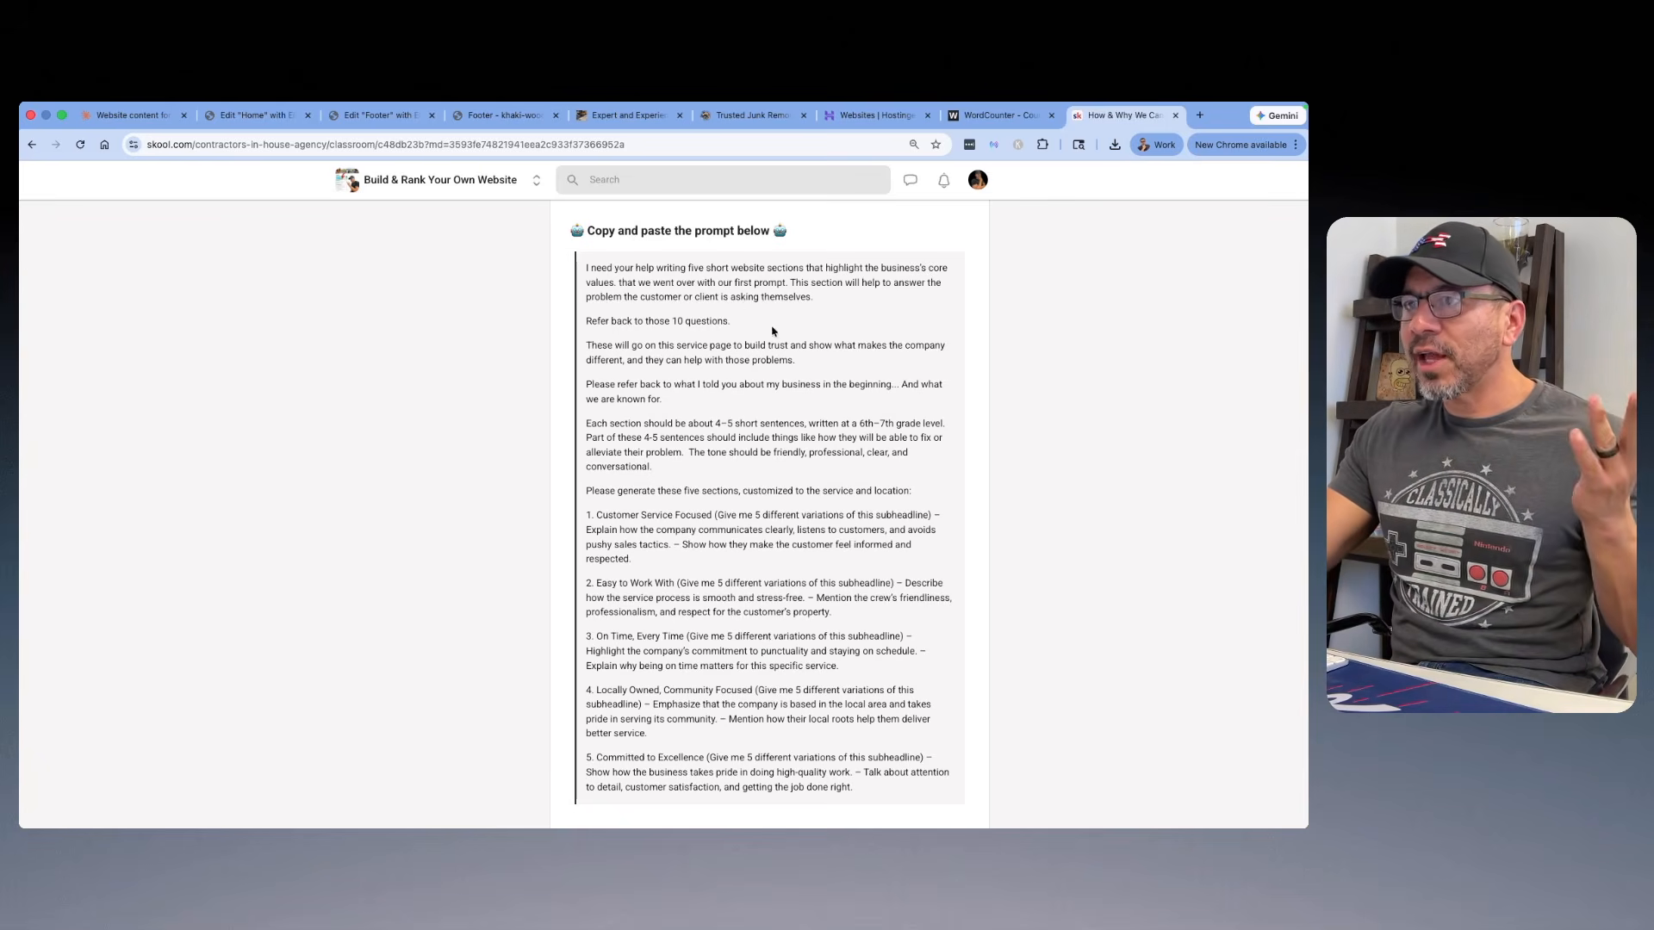
{"action": "scroll", "coordinate": [747, 305], "scroll_direction": "down", "scroll_amount": 2}
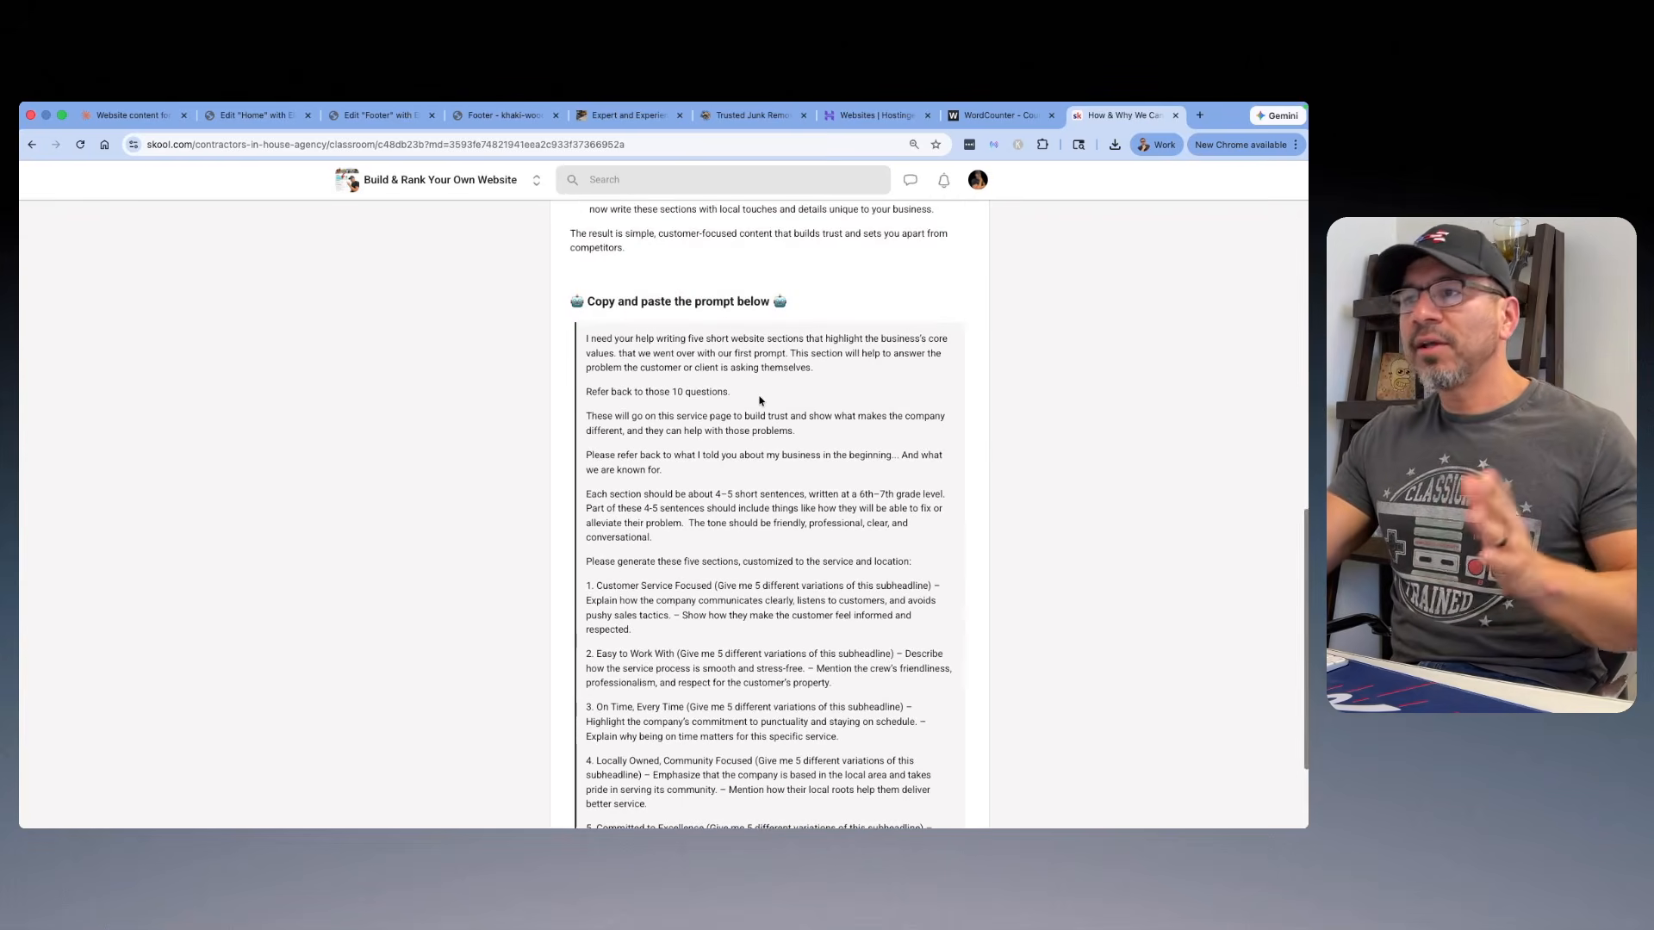
{"action": "scroll", "coordinate": [761, 399], "scroll_direction": "up", "scroll_amount": 4}
{"action": "scroll", "coordinate": [511, 292], "scroll_direction": "down", "scroll_amount": 4}
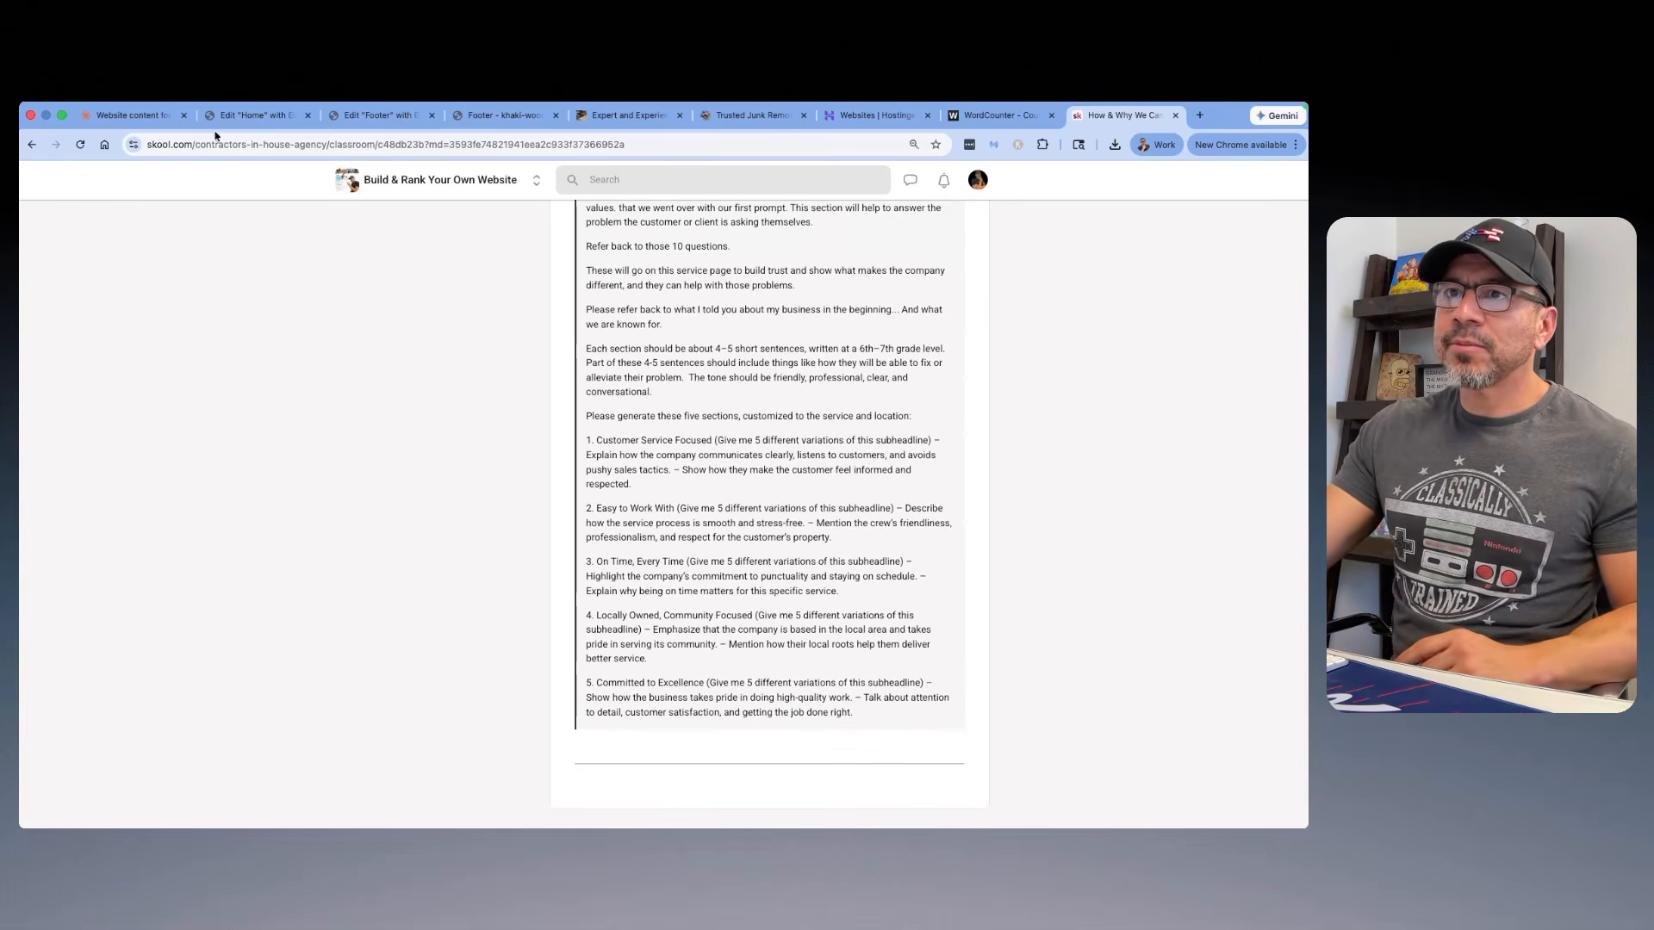
Step: Switch to the Claude chat and expand the sent prompt that asks for five core value website sections
{"action": "left_click", "coordinate": [129, 115]}
{"action": "scroll", "coordinate": [560, 335], "scroll_direction": "down", "scroll_amount": 5}
{"action": "scroll", "coordinate": [561, 335], "scroll_direction": "down", "scroll_amount": 5}
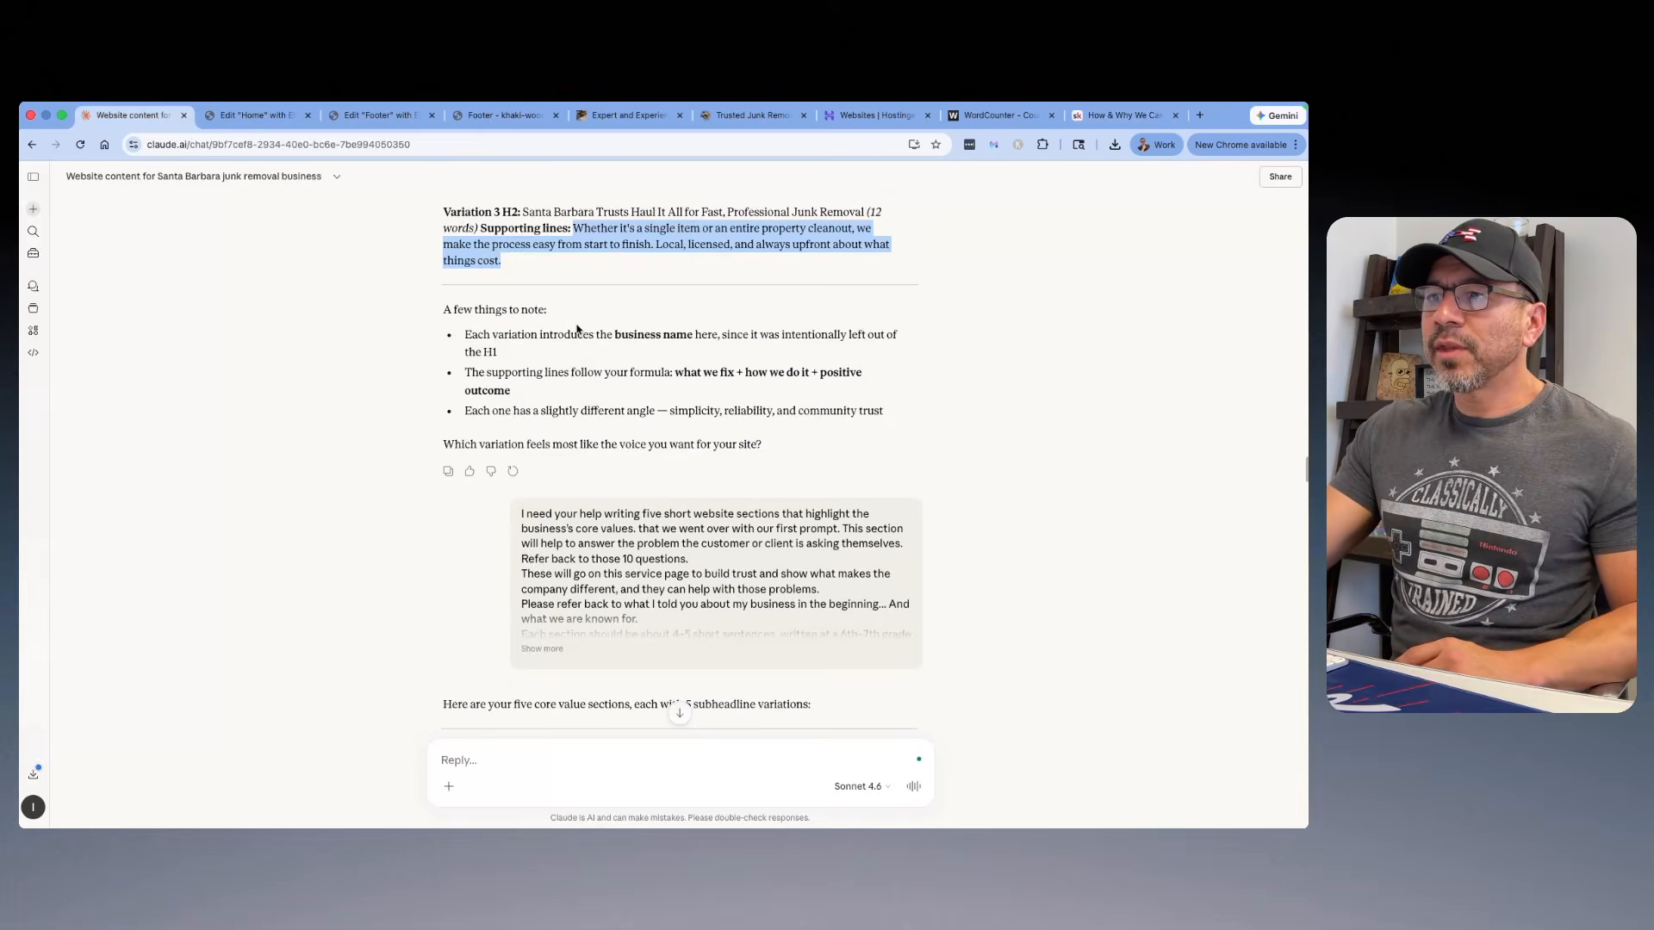
{"action": "left_click", "coordinate": [637, 420]}
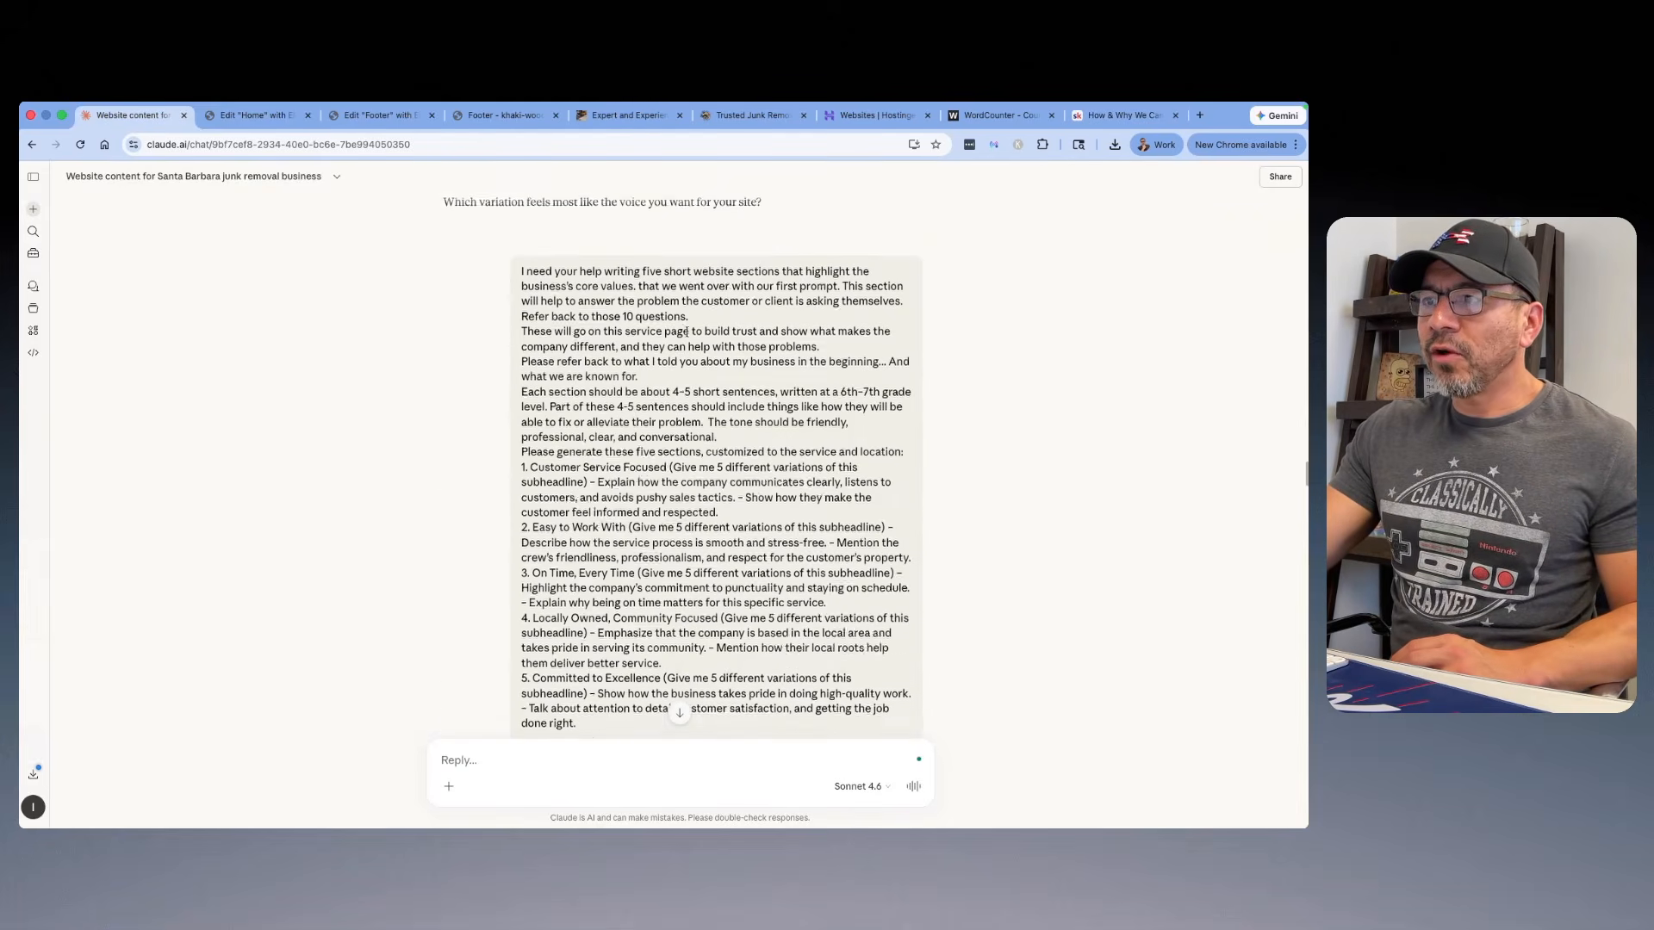
Step: Review the five core value sections' subheadlines and copy, then the version rewritten without em dashes
{"action": "scroll", "coordinate": [724, 384], "scroll_direction": "down", "scroll_amount": 5}
{"action": "scroll", "coordinate": [724, 384], "scroll_direction": "down", "scroll_amount": 10}
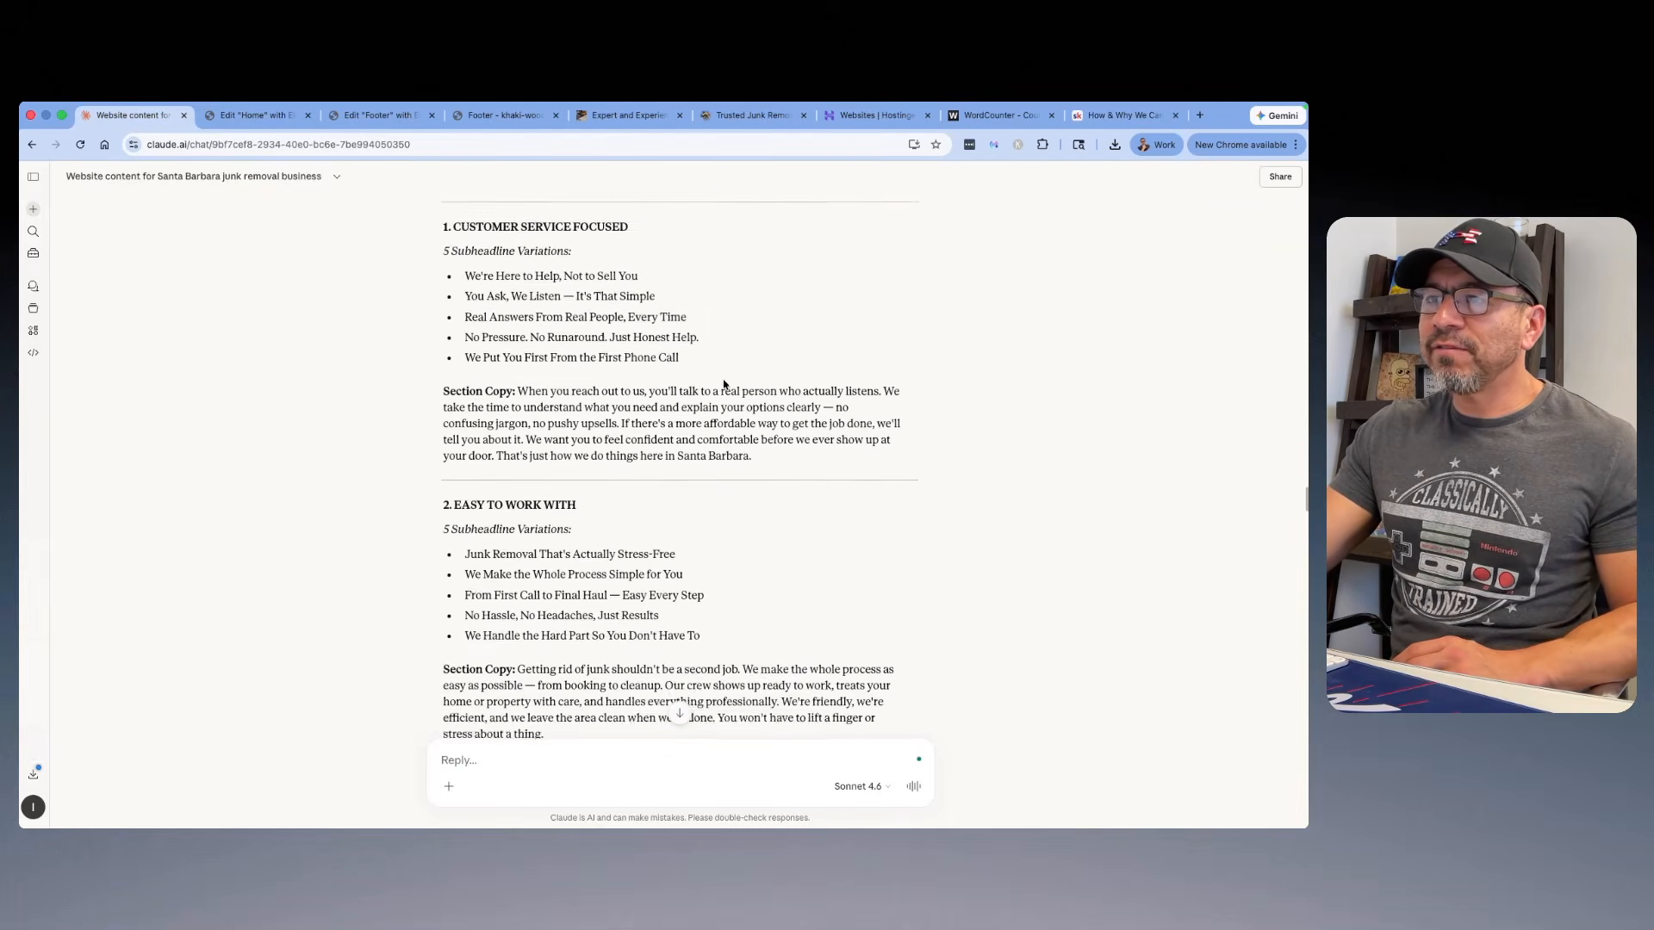
{"action": "scroll", "coordinate": [698, 395], "scroll_direction": "down", "scroll_amount": 12}
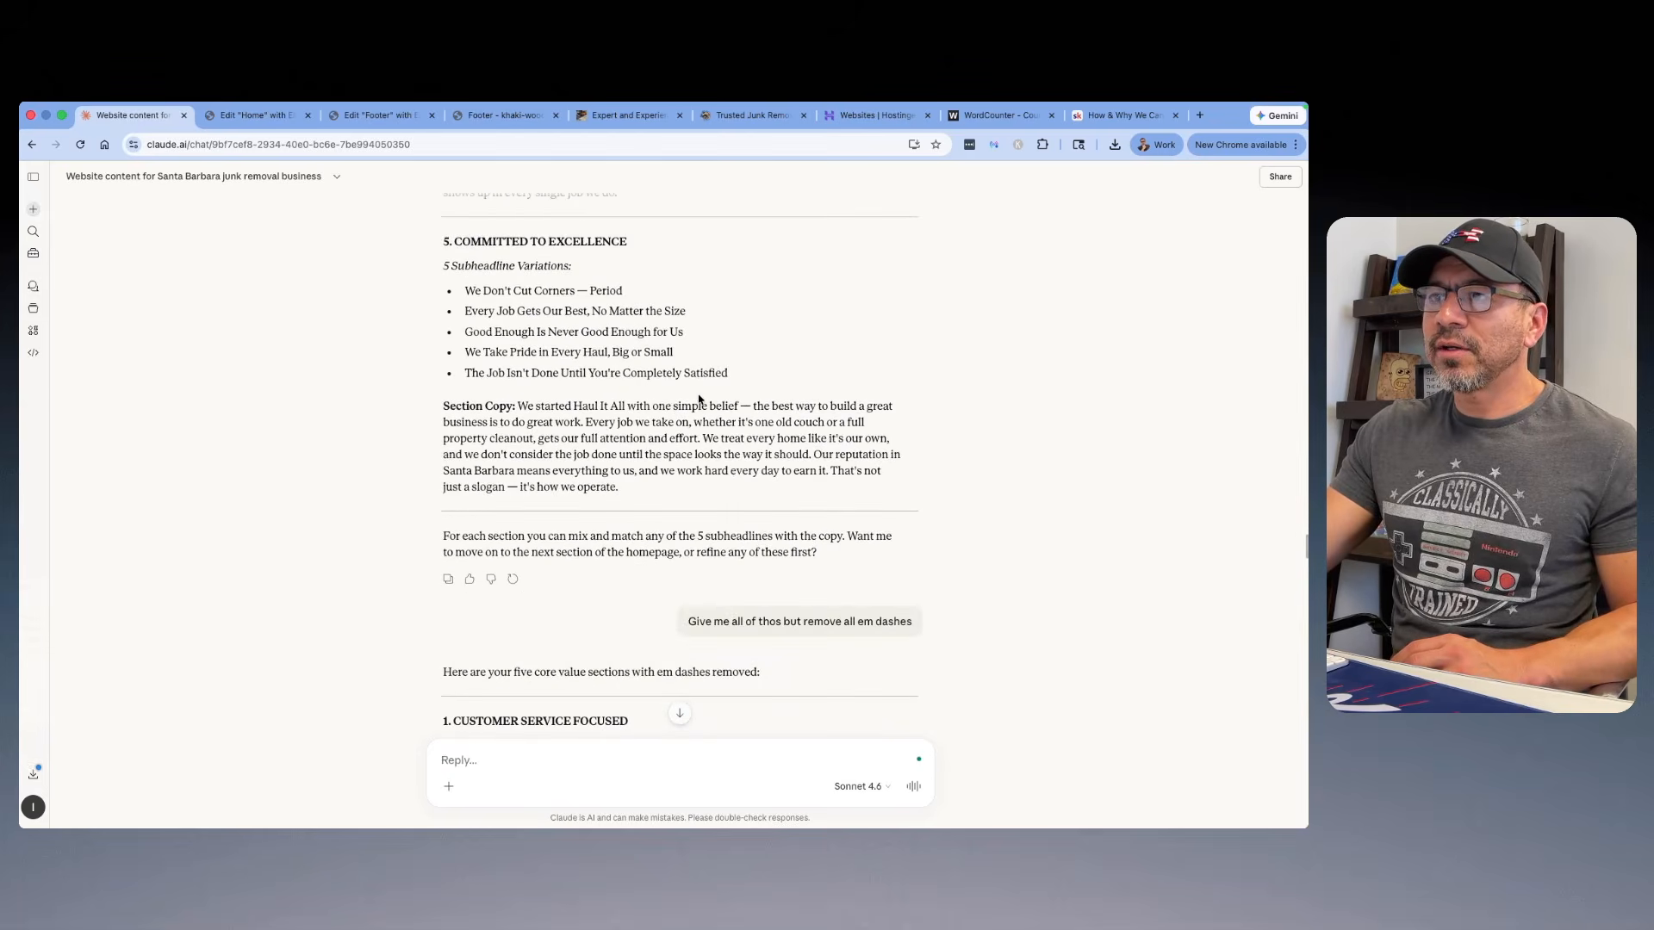
{"action": "scroll", "coordinate": [700, 399], "scroll_direction": "up", "scroll_amount": 10}
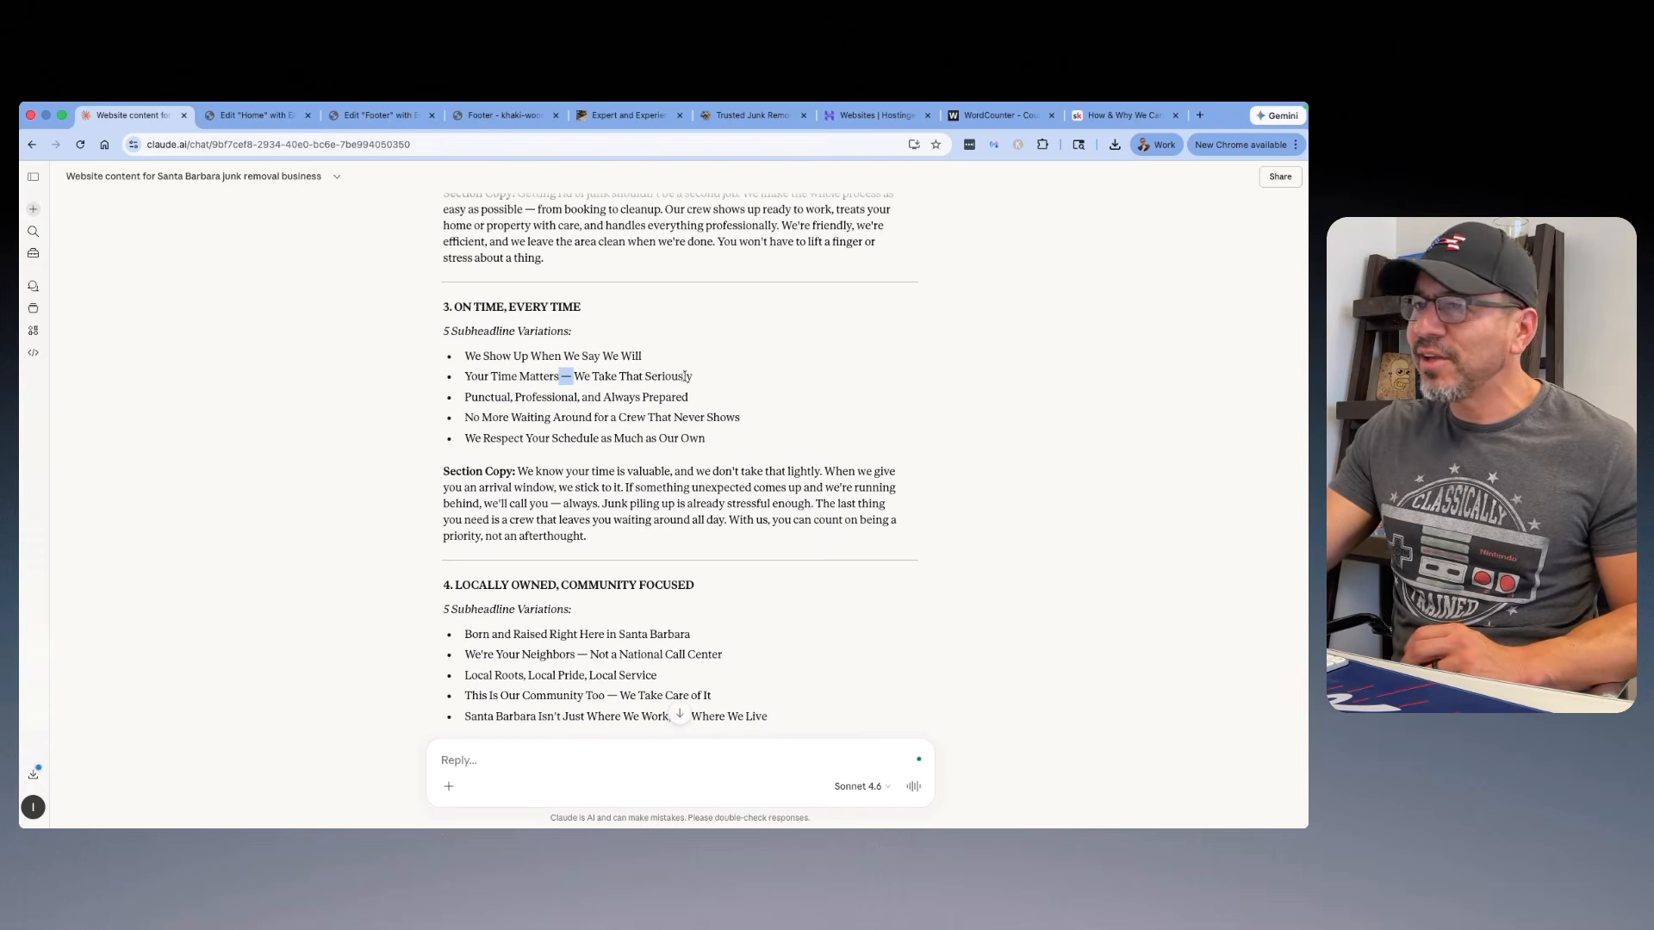
{"action": "scroll", "coordinate": [686, 376], "scroll_direction": "down", "scroll_amount": 3}
{"action": "scroll", "coordinate": [684, 379], "scroll_direction": "down", "scroll_amount": 9}
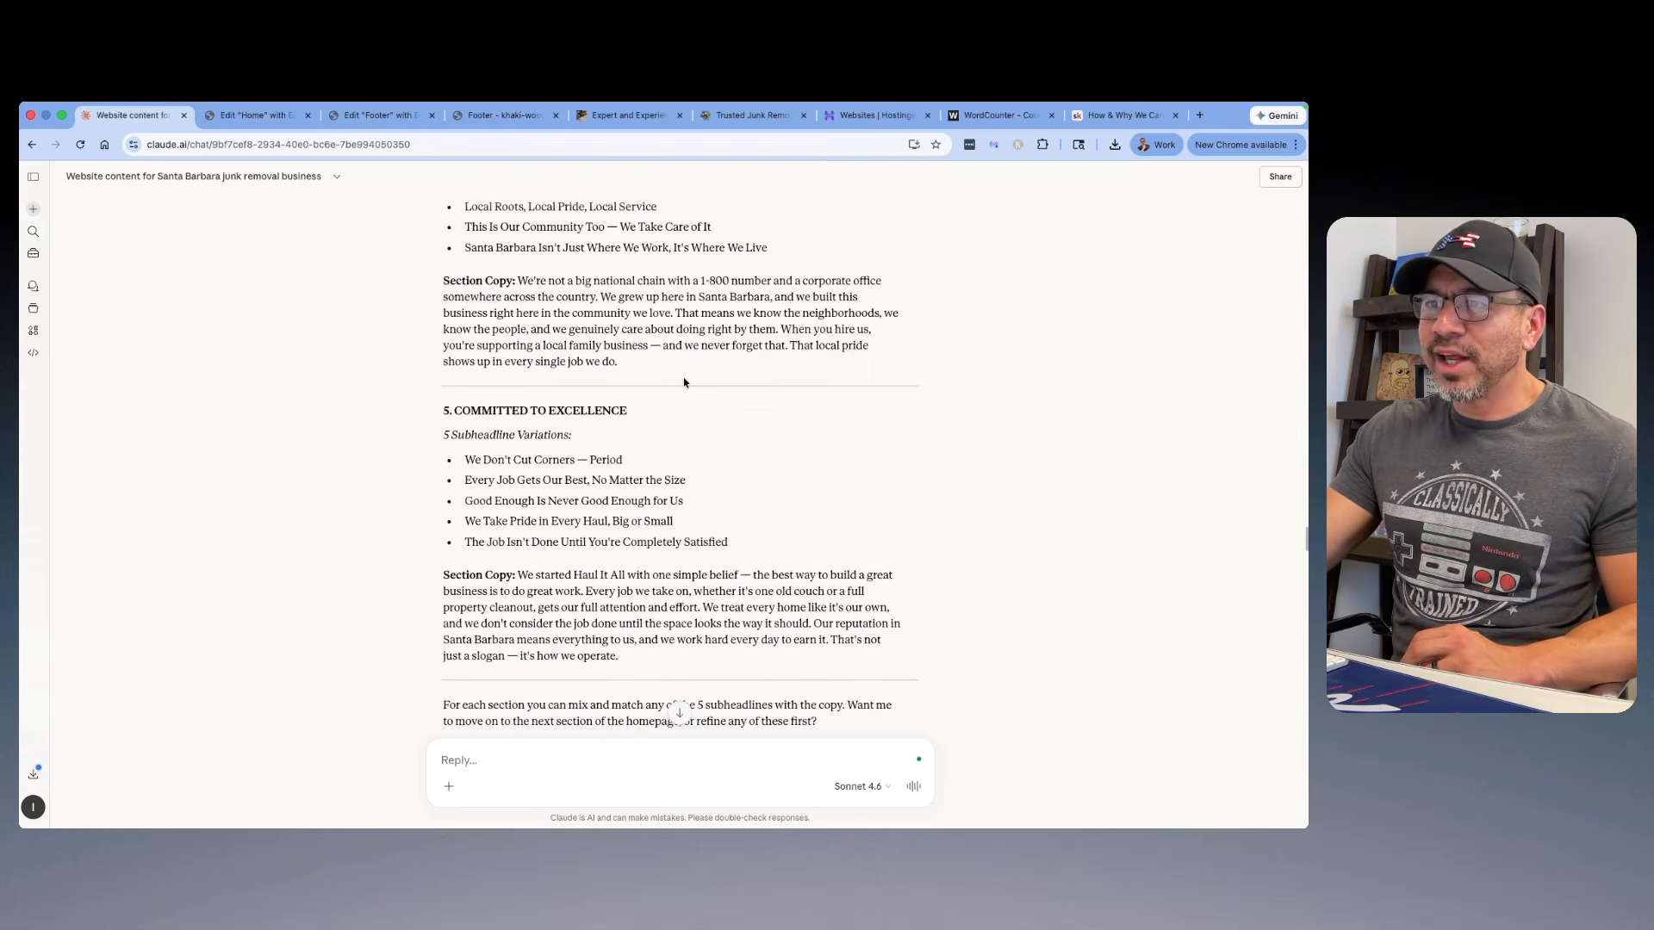
{"action": "scroll", "coordinate": [683, 379], "scroll_direction": "down", "scroll_amount": 2}
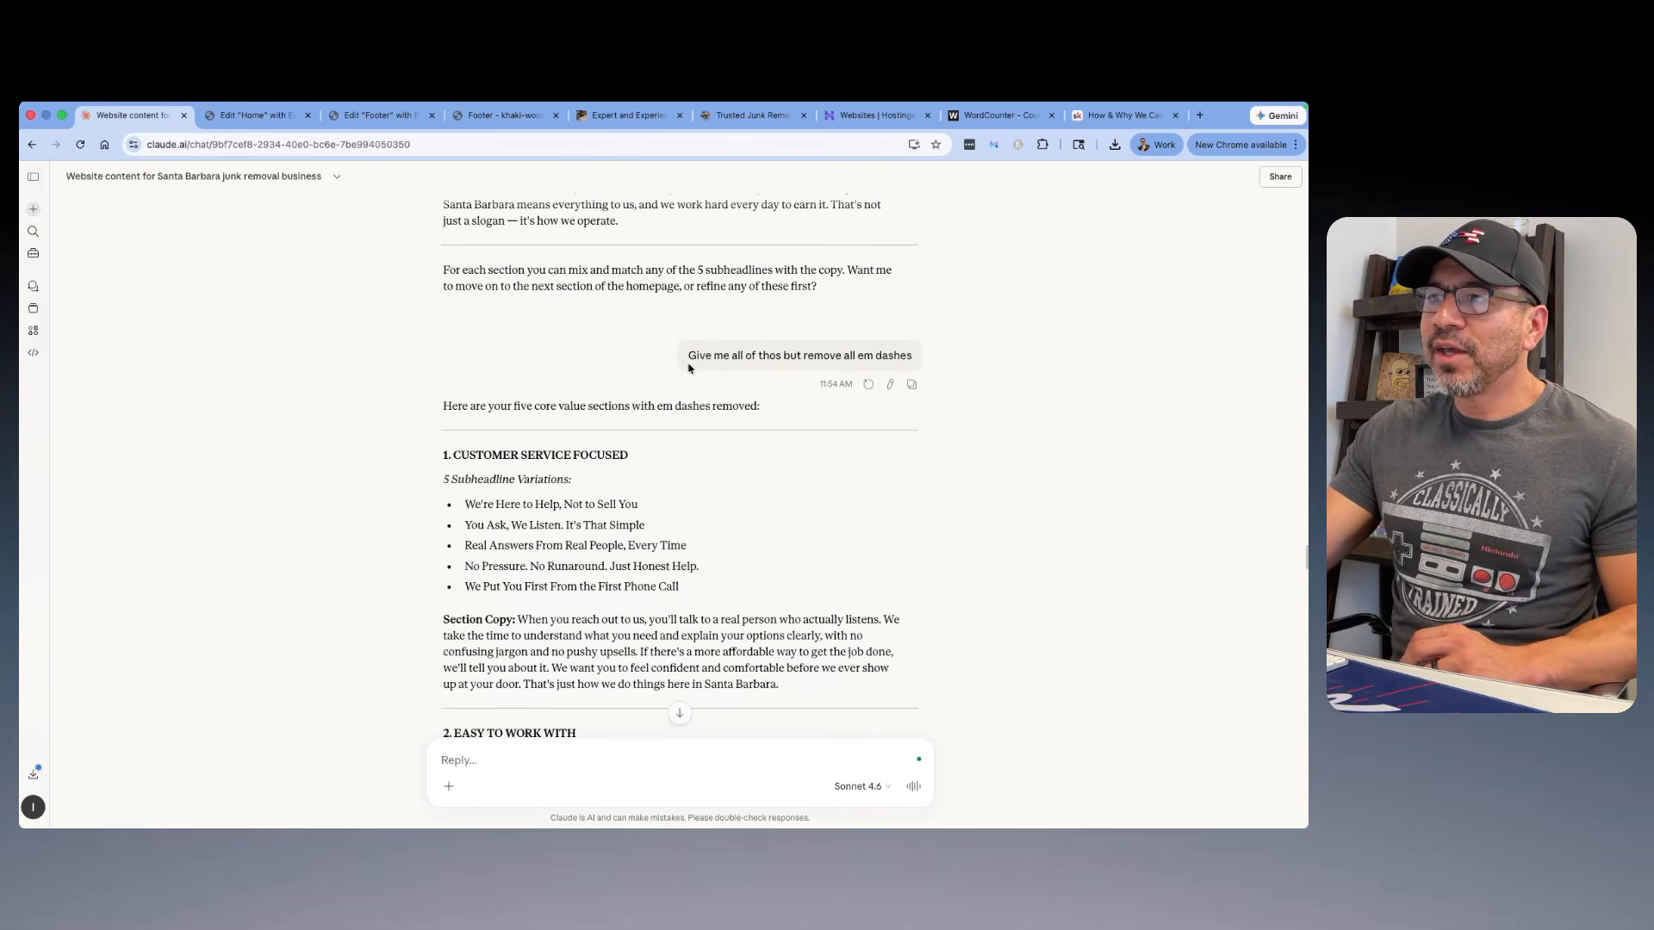
{"action": "scroll", "coordinate": [681, 379], "scroll_direction": "down", "scroll_amount": 3}
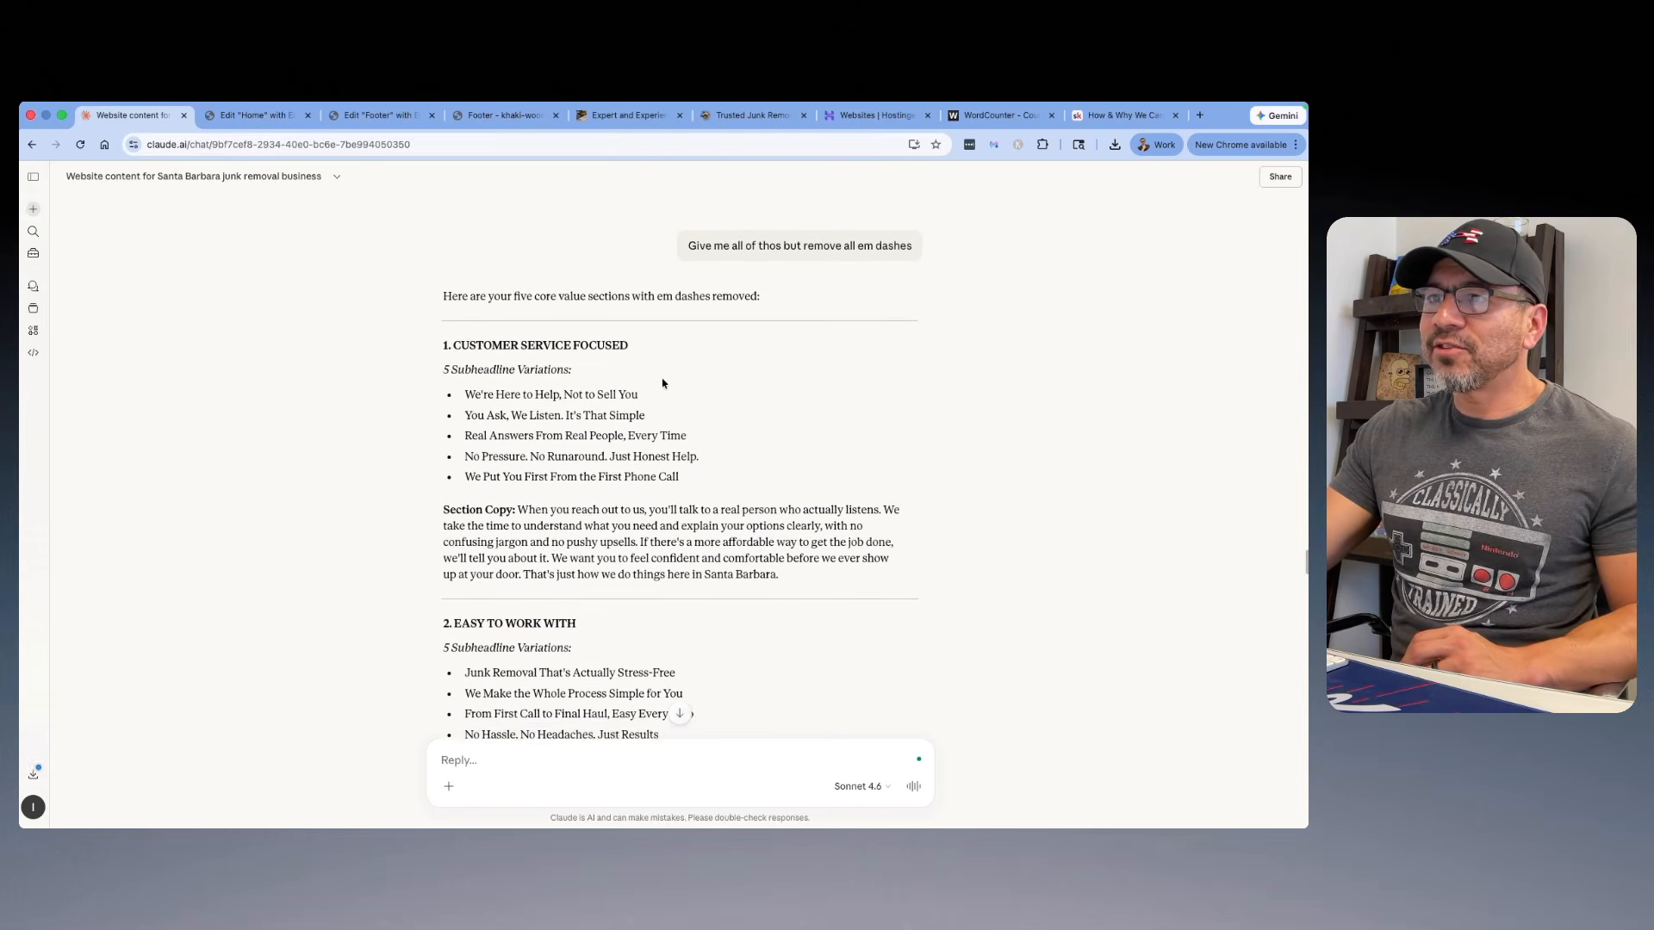
{"action": "scroll", "coordinate": [457, 337], "scroll_direction": "down", "scroll_amount": 1}
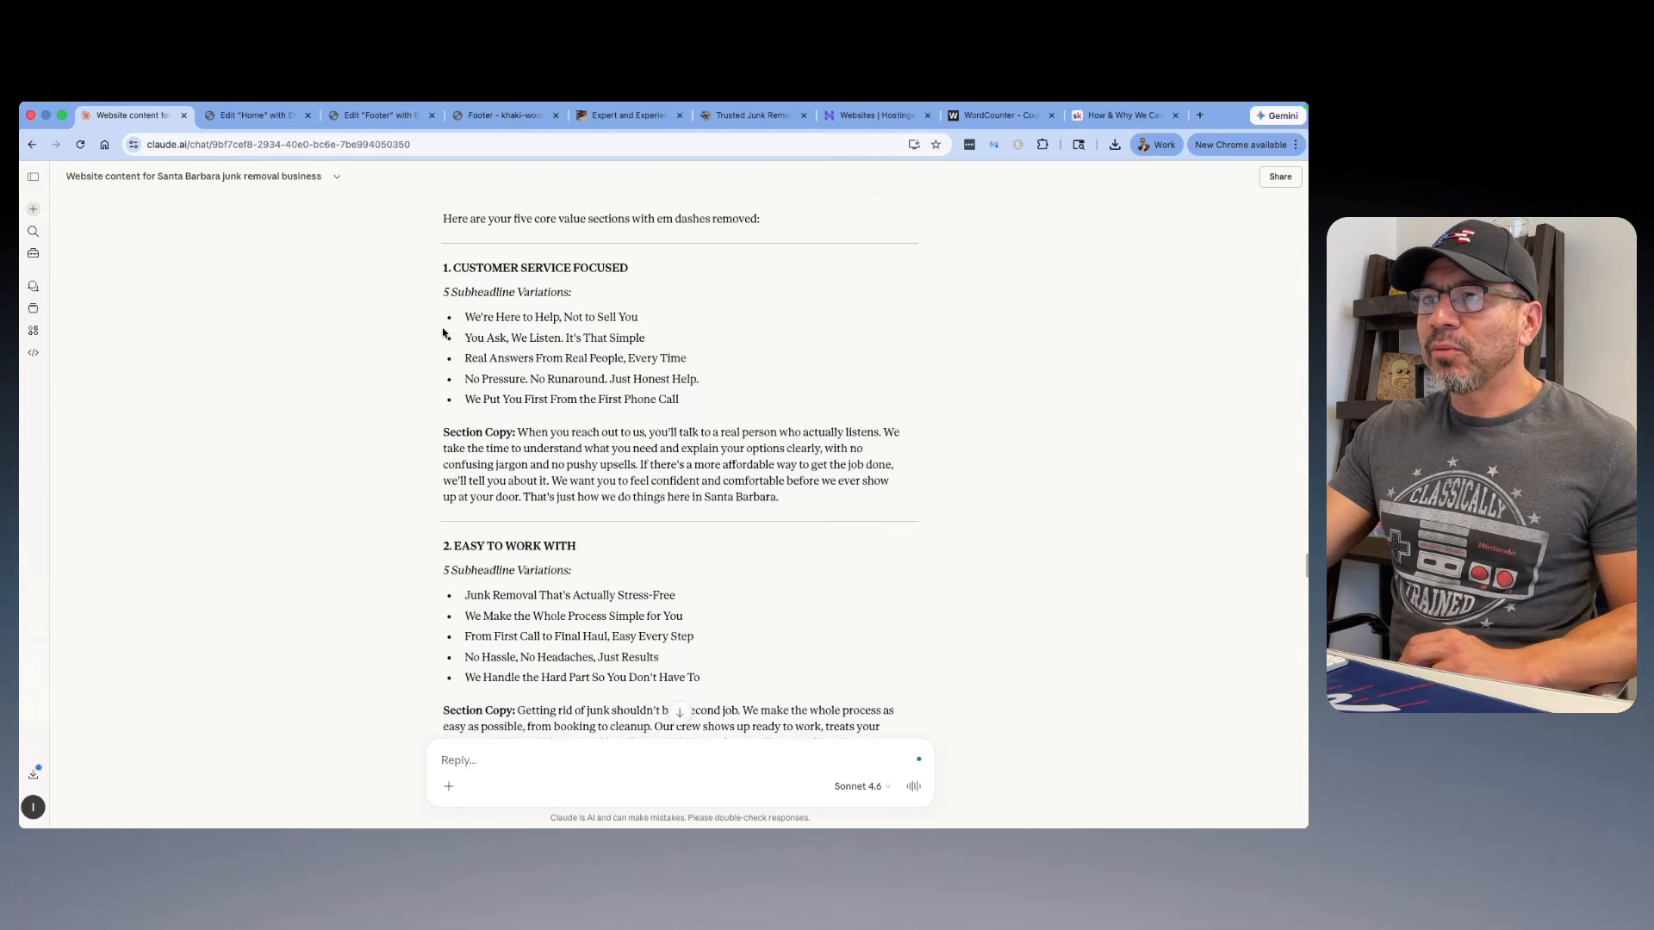
Step: Compare the rewritten core value sections in the Claude chat and copy the Customer Service Focused subheadline "We're Here to Help, Not to Sell You"
{"action": "scroll", "coordinate": [570, 361], "scroll_direction": "down", "scroll_amount": 4}
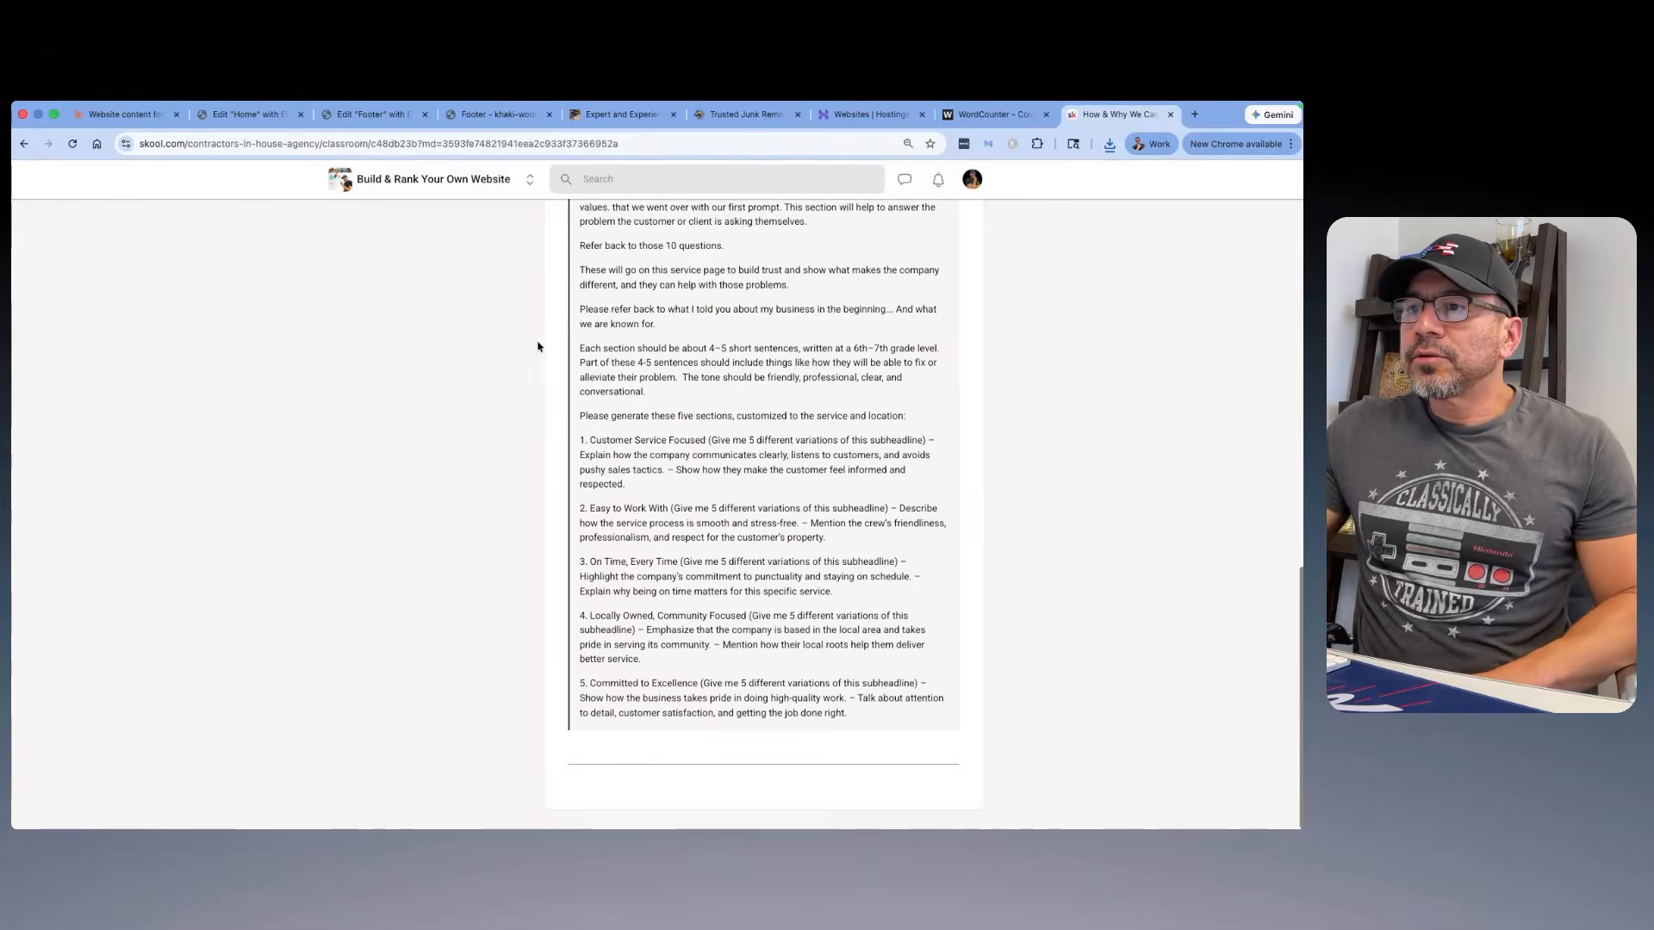
{"action": "scroll", "coordinate": [554, 340], "scroll_direction": "up", "scroll_amount": 1}
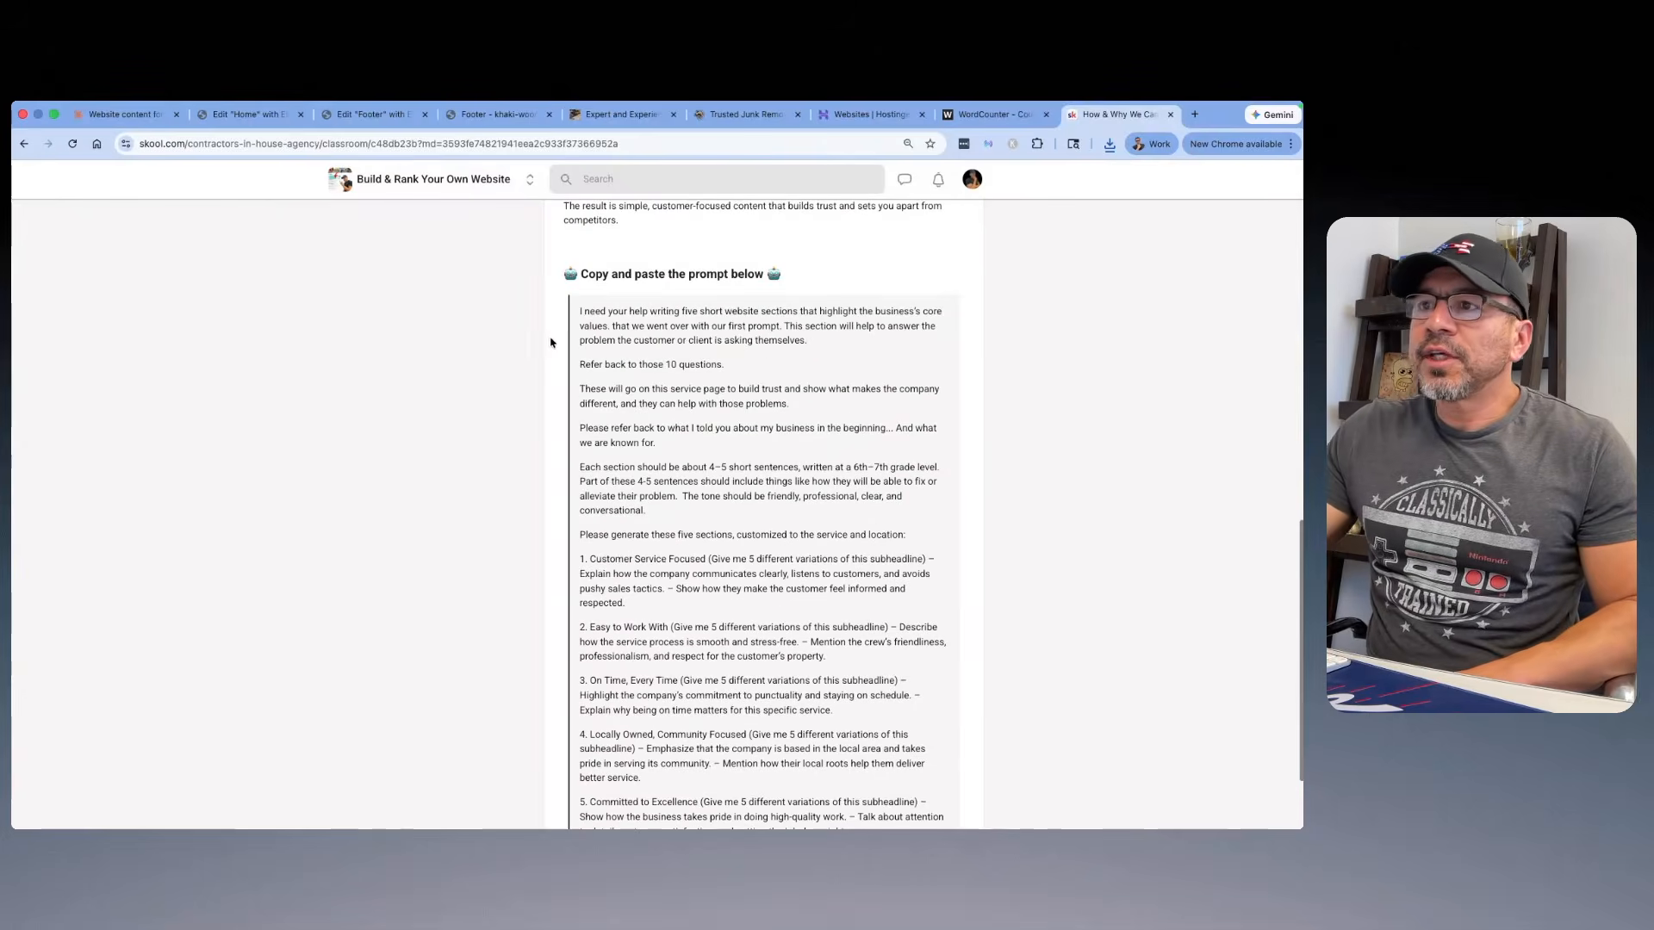
{"action": "left_click", "coordinate": [151, 121]}
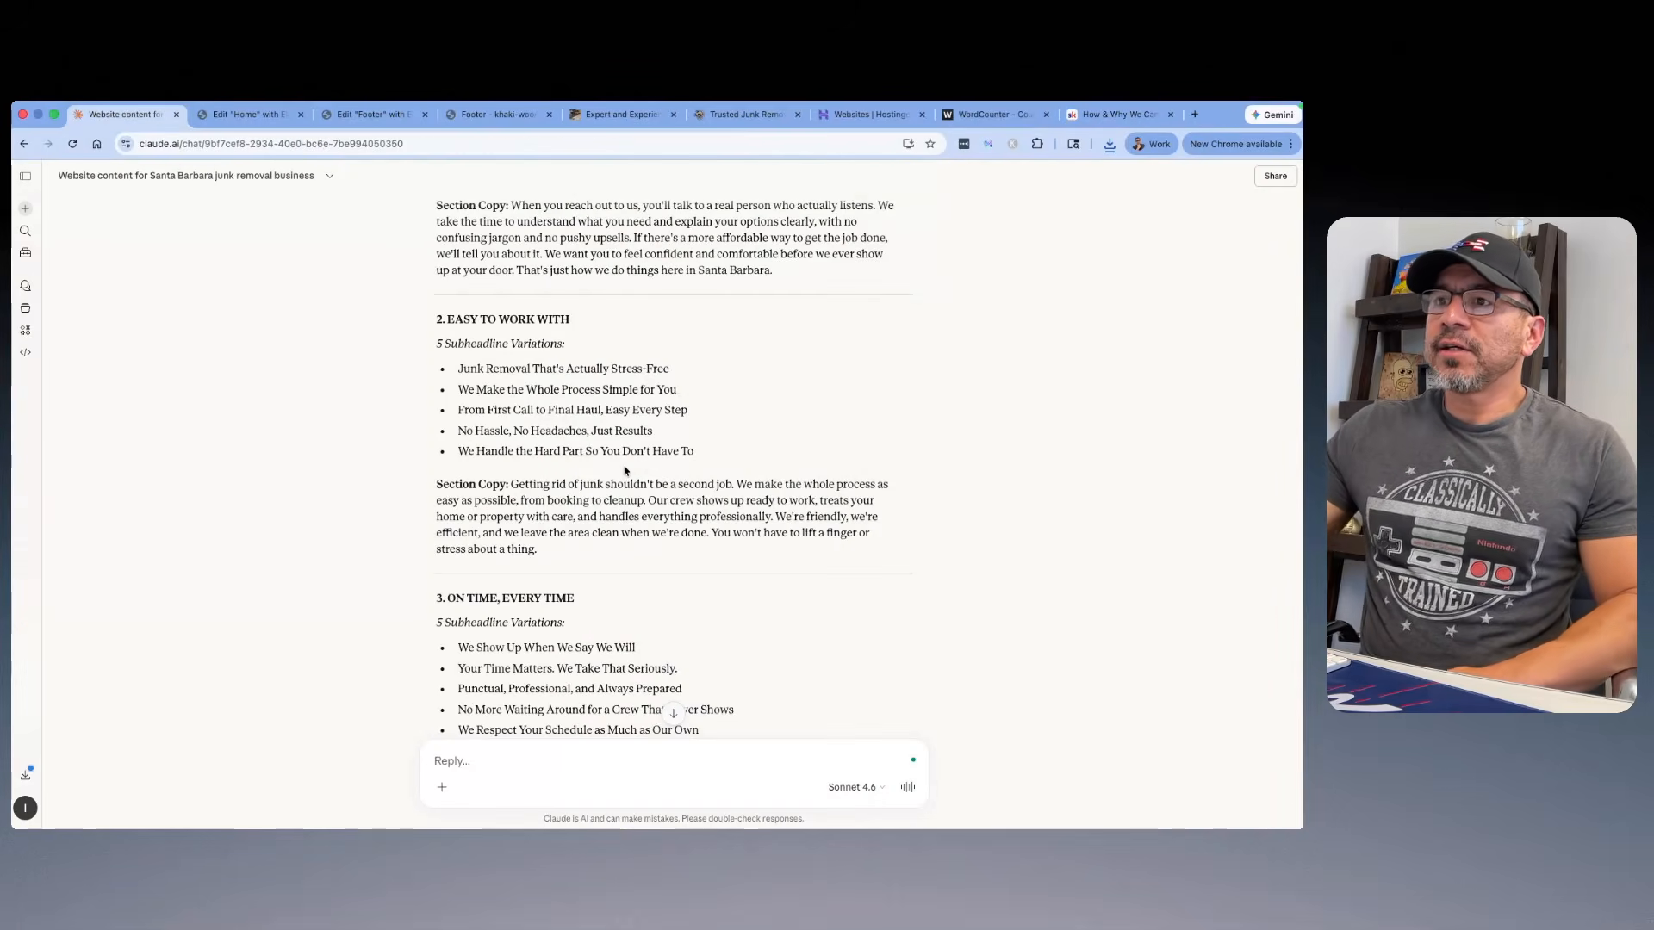
{"action": "scroll", "coordinate": [610, 462], "scroll_direction": "down", "scroll_amount": 1}
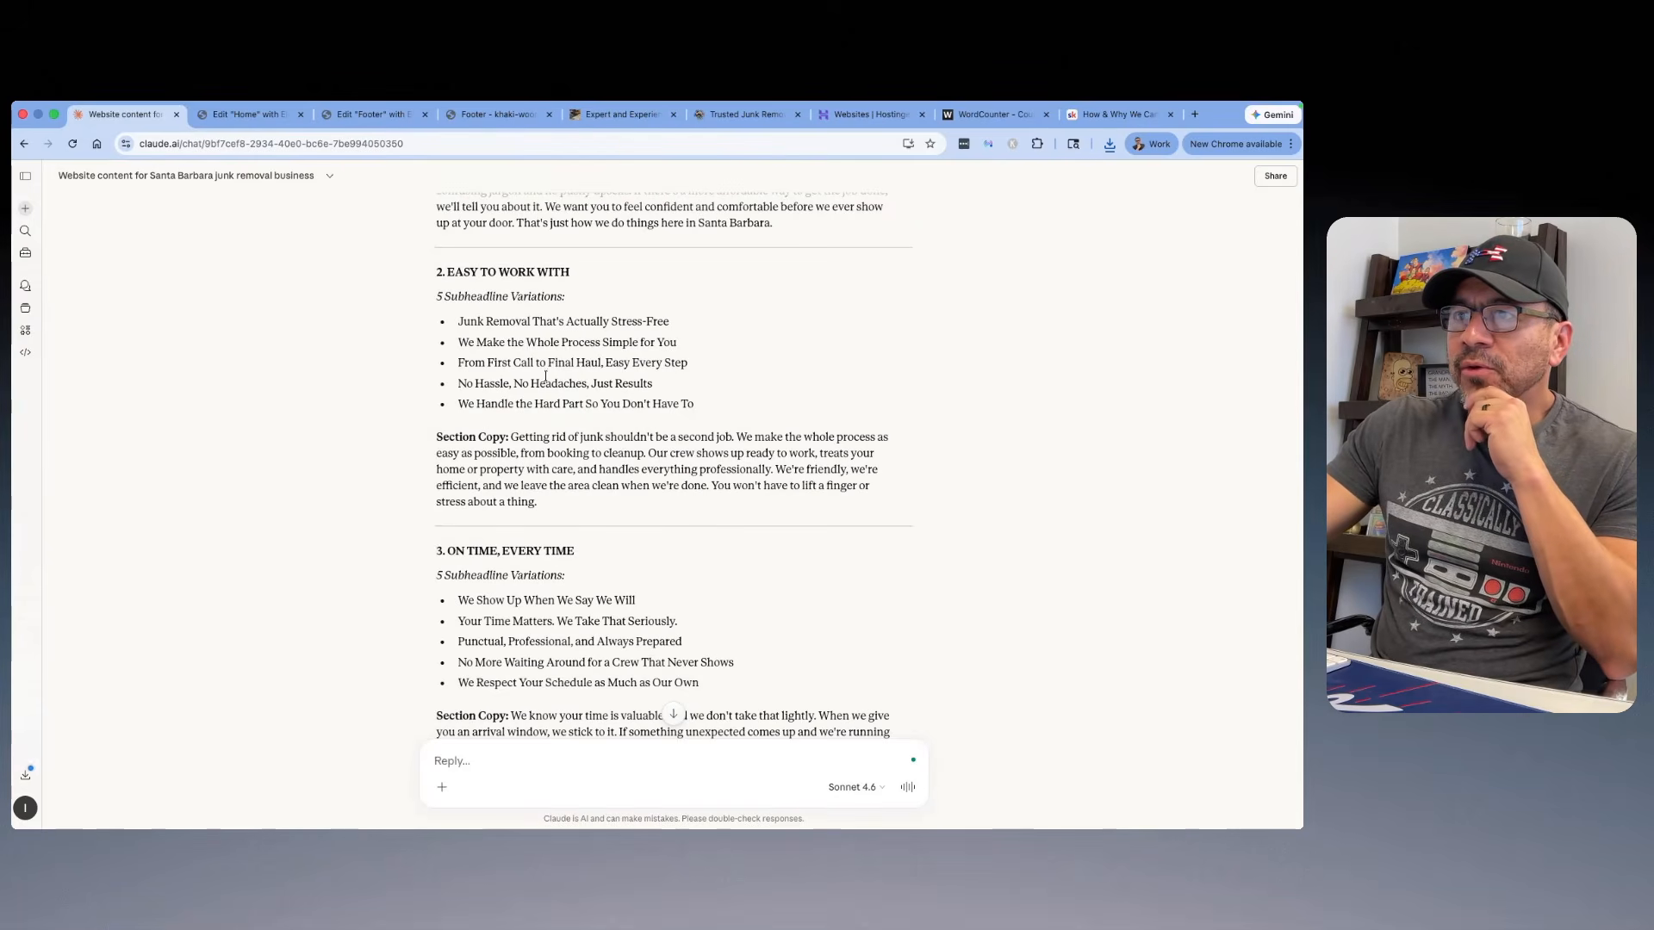
{"action": "scroll", "coordinate": [683, 386], "scroll_direction": "up", "scroll_amount": 5}
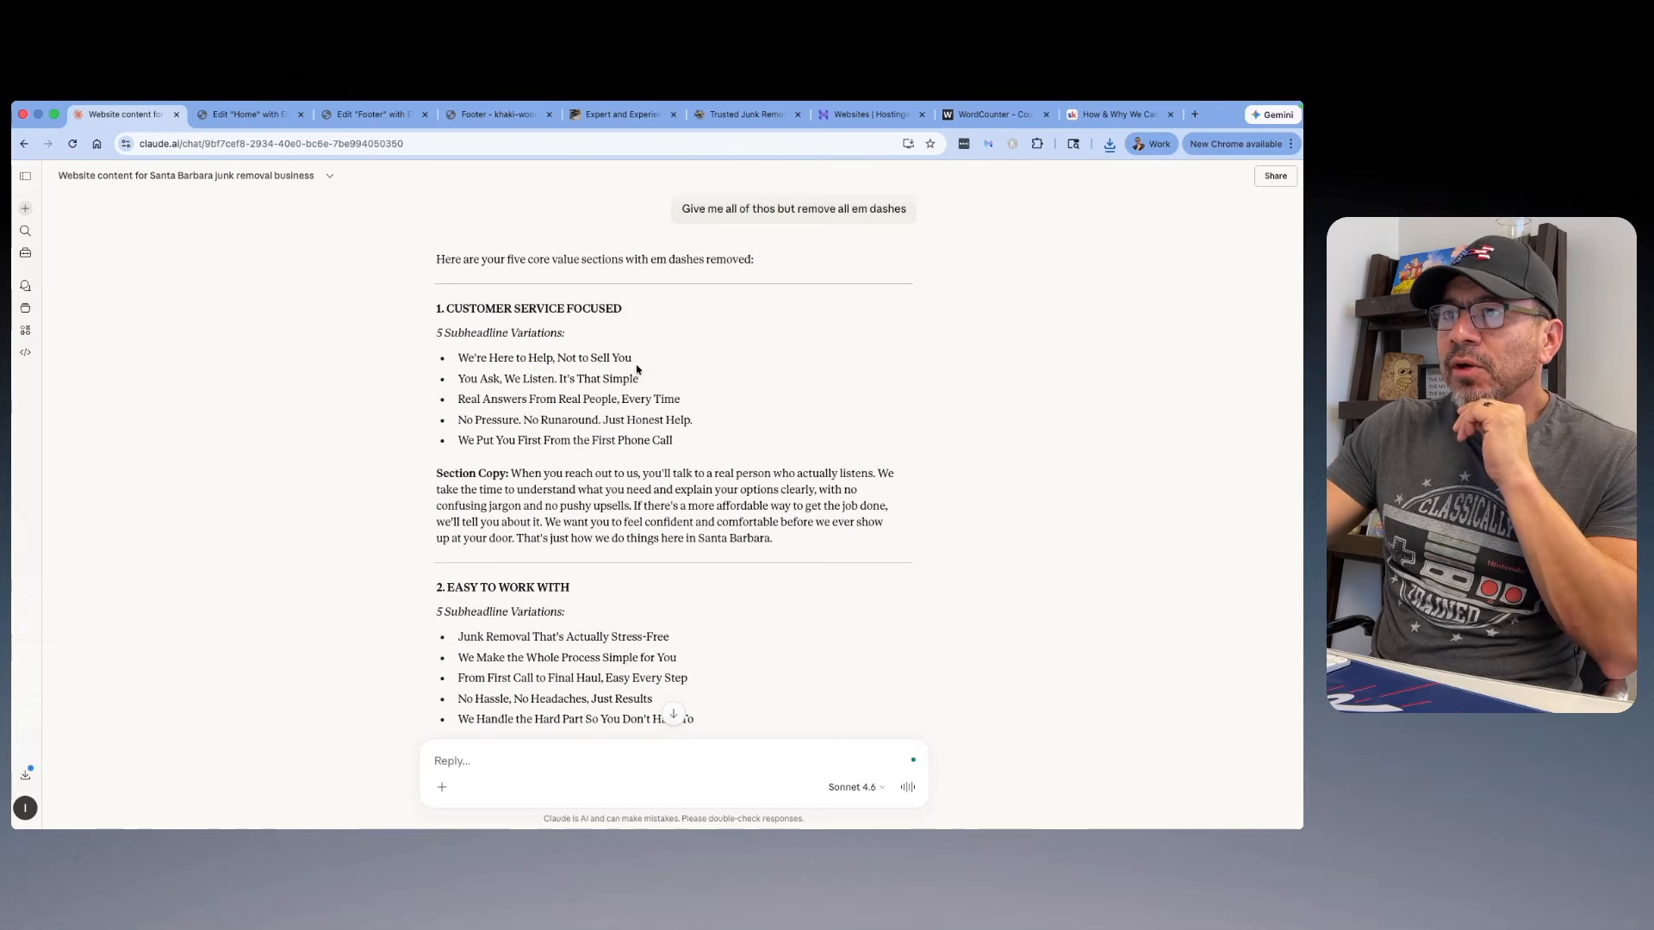
{"action": "left_click_drag", "start_coordinate": [645, 360], "coordinate": [460, 354]}
{"action": "right_click", "coordinate": [478, 355]}
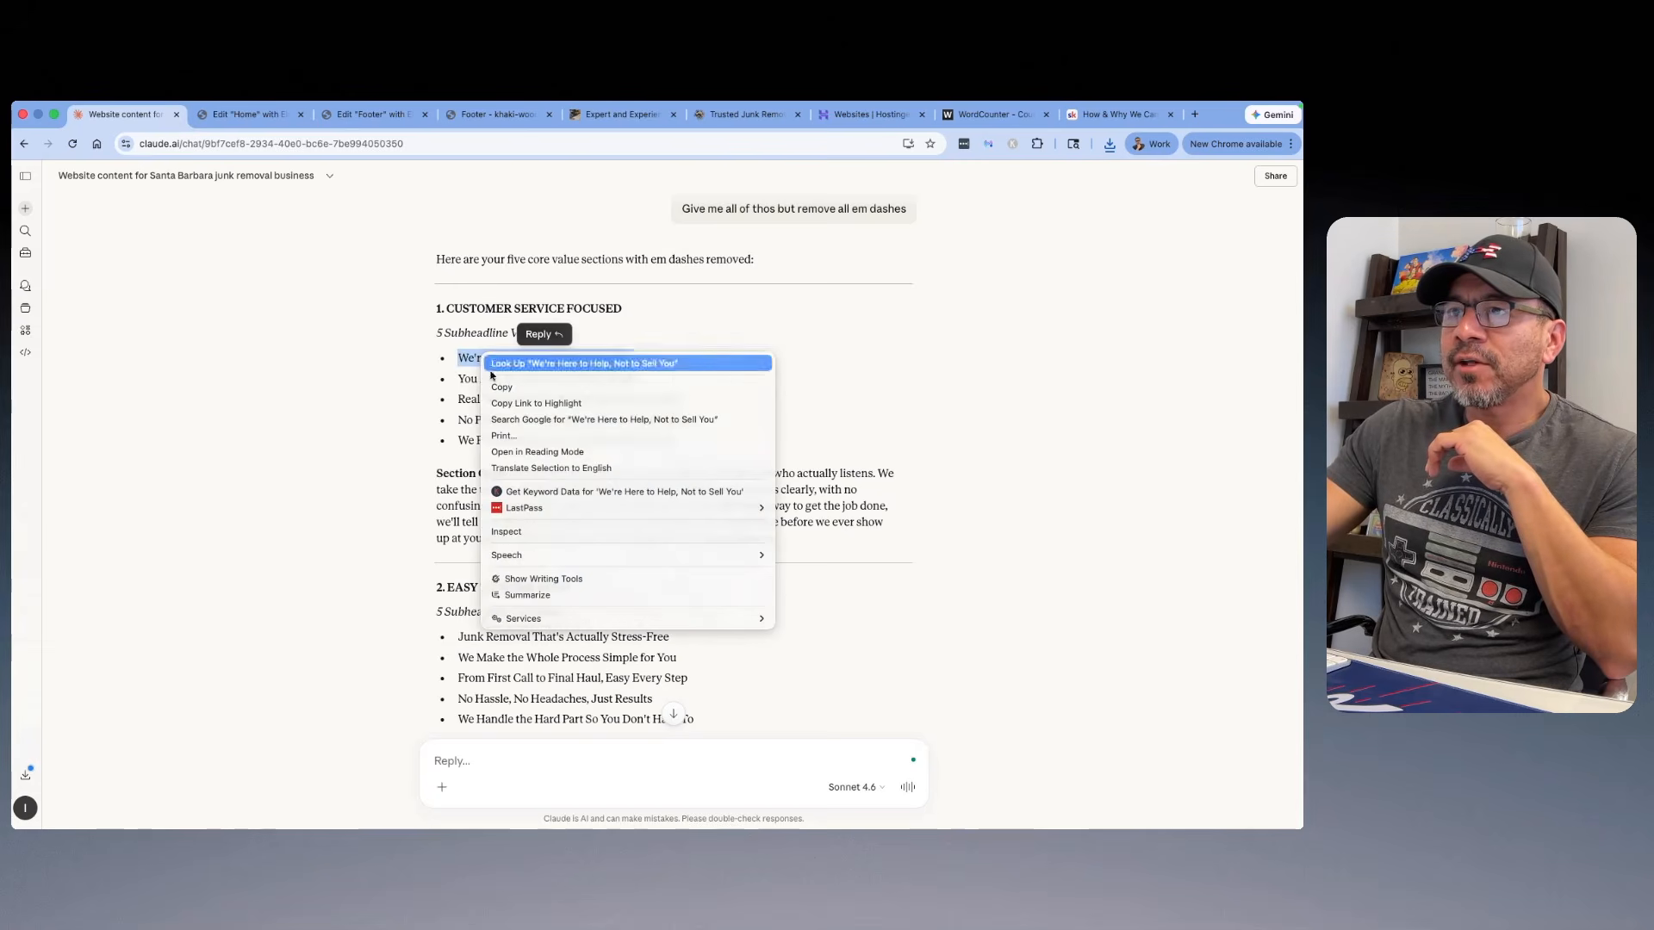
{"action": "left_click", "coordinate": [507, 385]}
Step: Switch to the Home page in Elementor and replace the first "We Are The Solution" icon box's title with "We're Here to Help, Not to Sell You"
{"action": "left_click", "coordinate": [267, 110]}
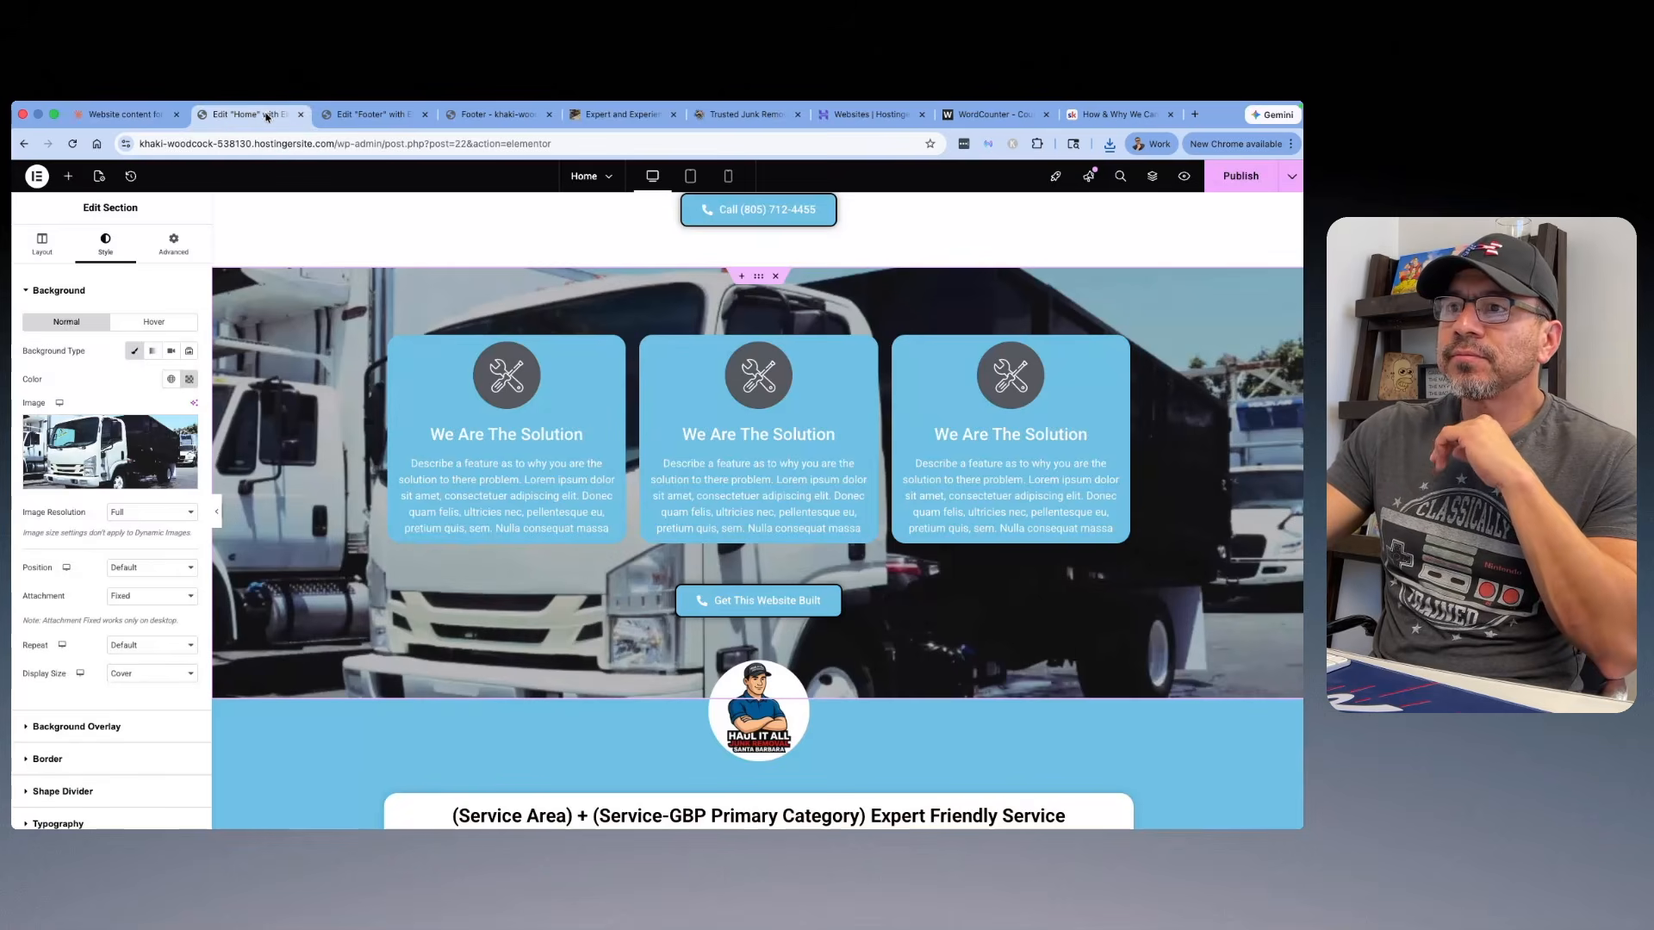
{"action": "left_click", "coordinate": [506, 447]}
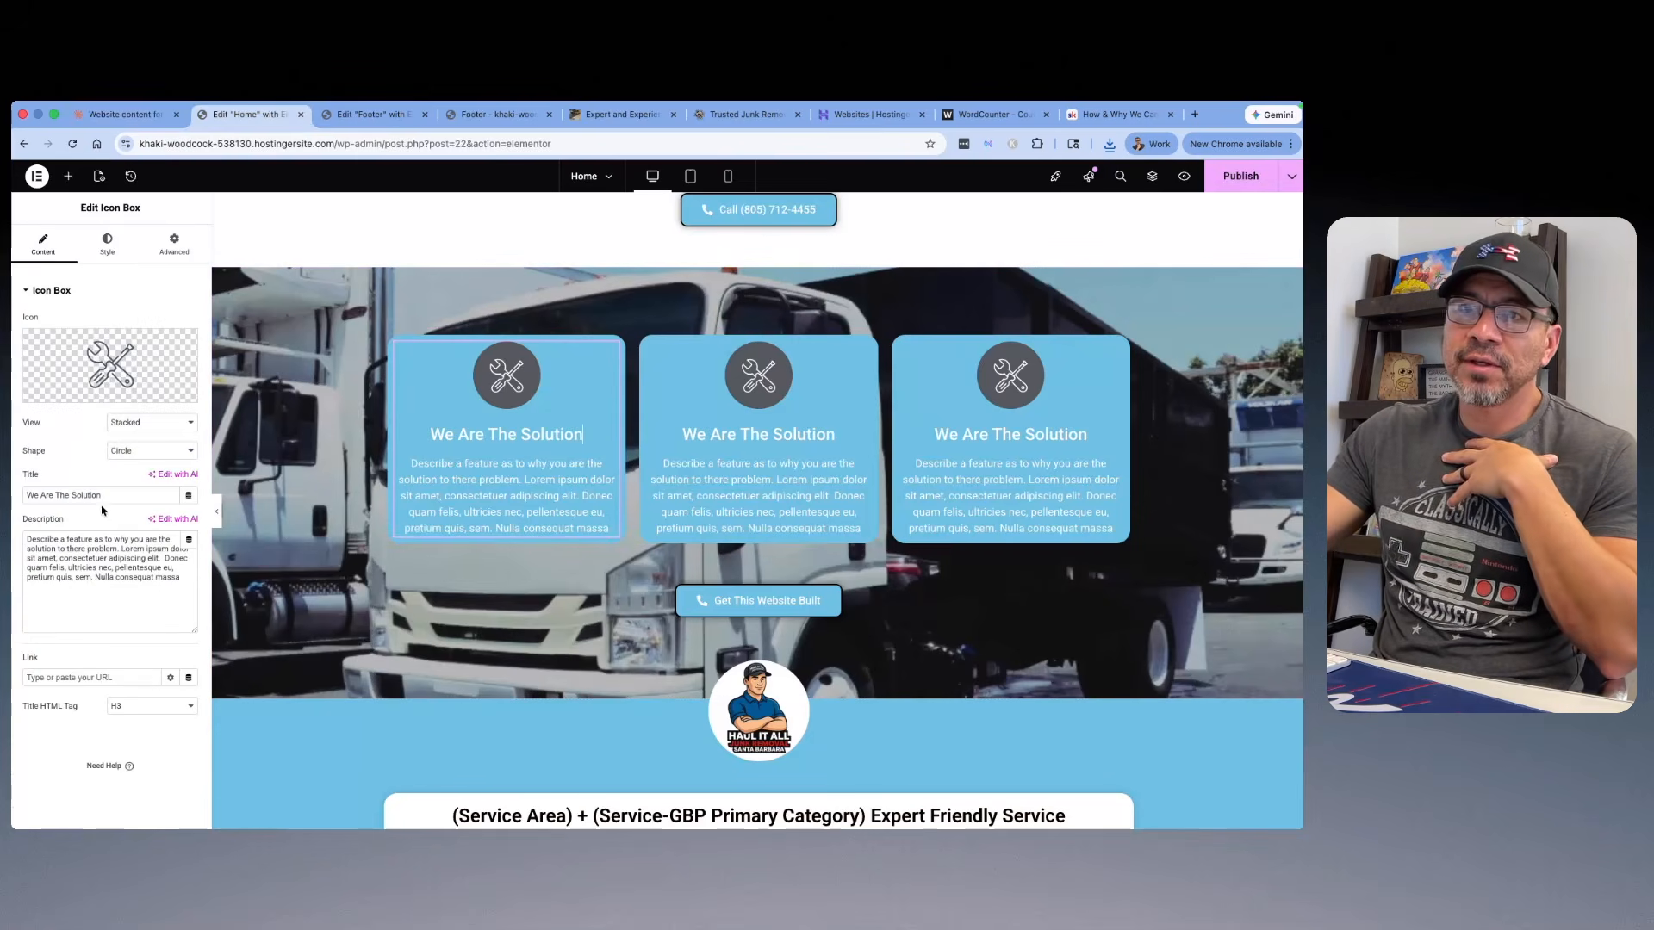
{"action": "left_click_drag", "start_coordinate": [73, 494], "coordinate": [28, 495]}
{"action": "right_click", "coordinate": [65, 496]}
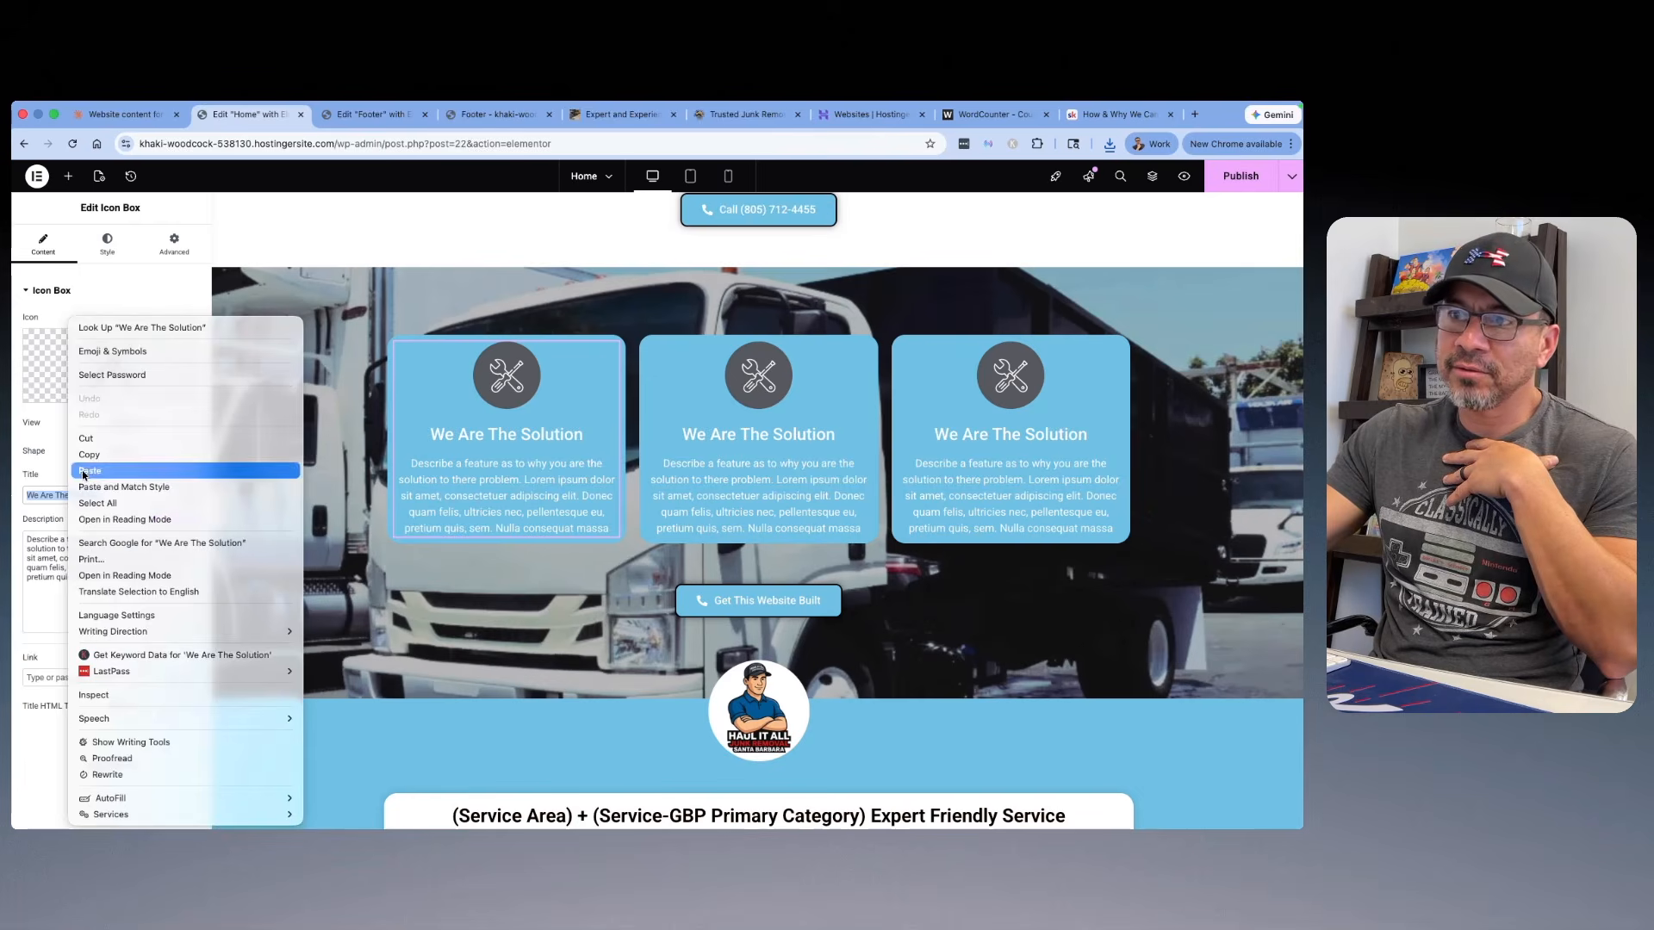
{"action": "left_click", "coordinate": [95, 473]}
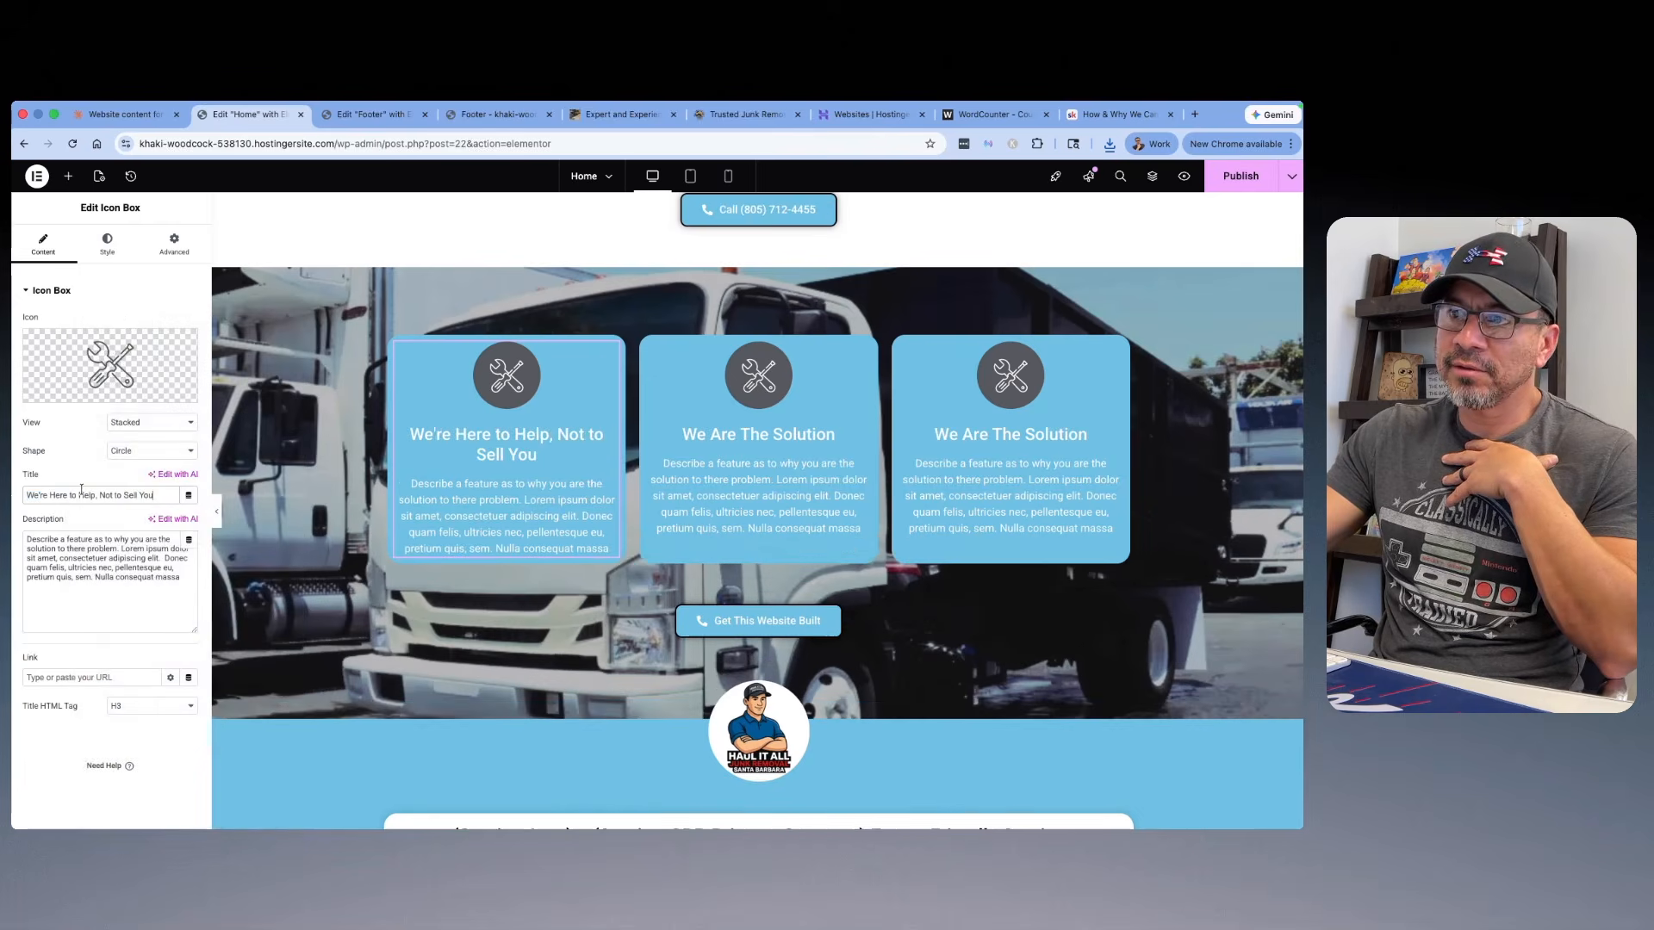
Step: Switch back to the Claude chat and copy the full Customer Service Focused section copy, without its "Section Copy:" label
{"action": "left_click", "coordinate": [136, 121]}
{"action": "left_click_drag", "start_coordinate": [790, 556], "coordinate": [519, 470]}
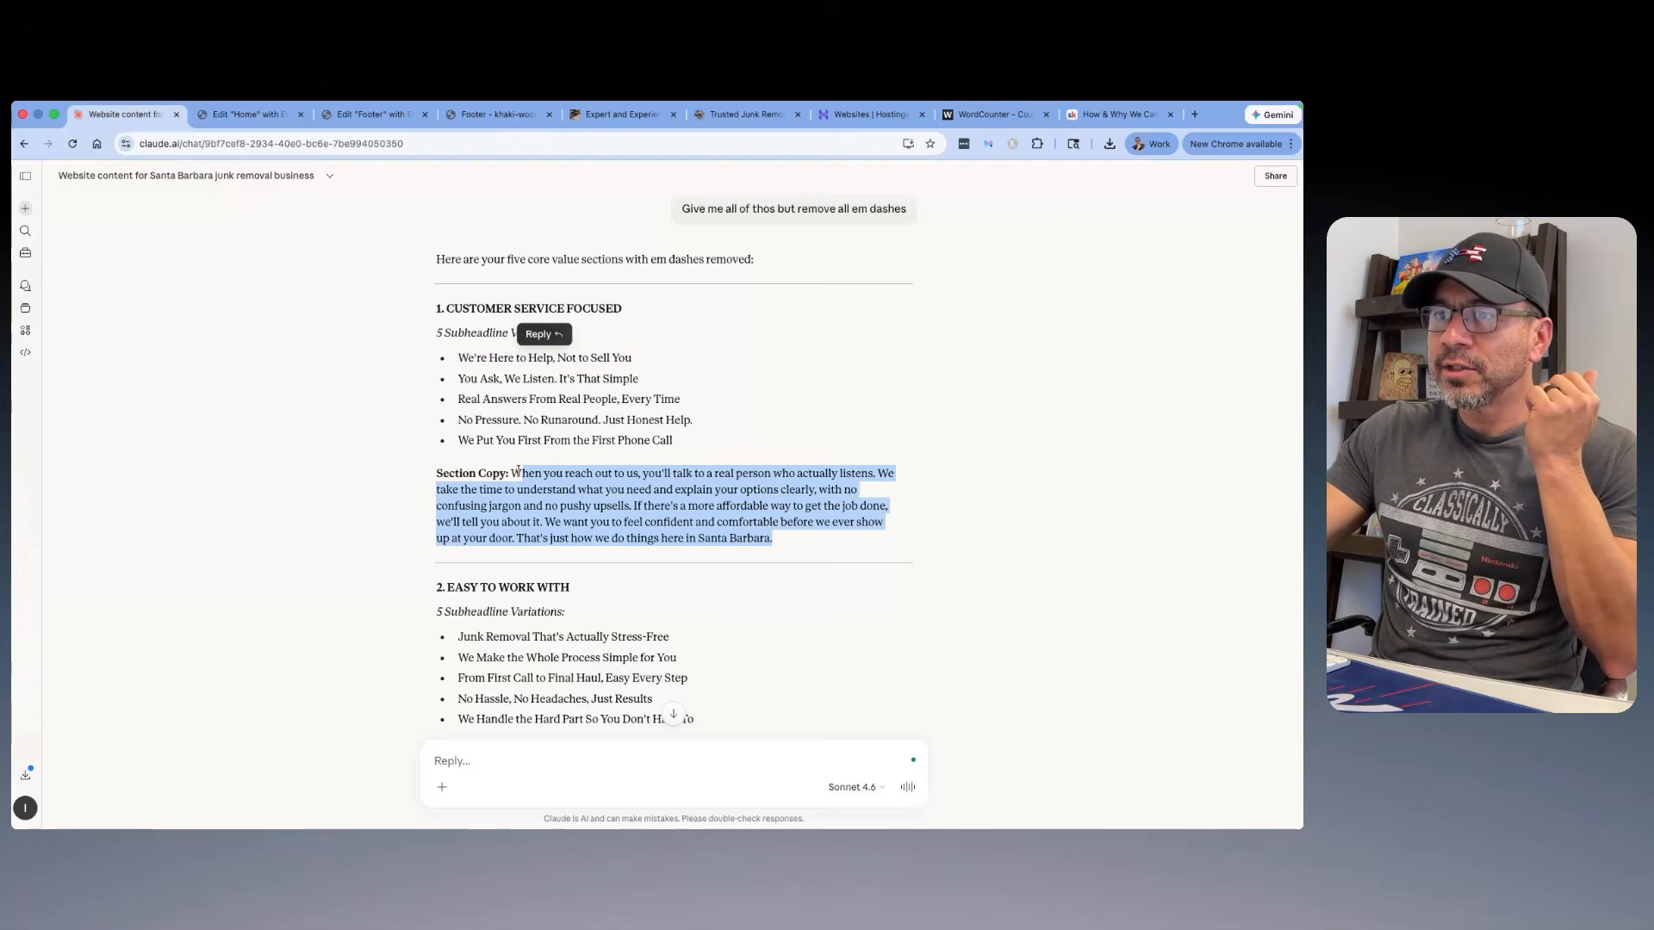
{"action": "right_click", "coordinate": [517, 471]}
{"action": "left_click", "coordinate": [564, 510]}
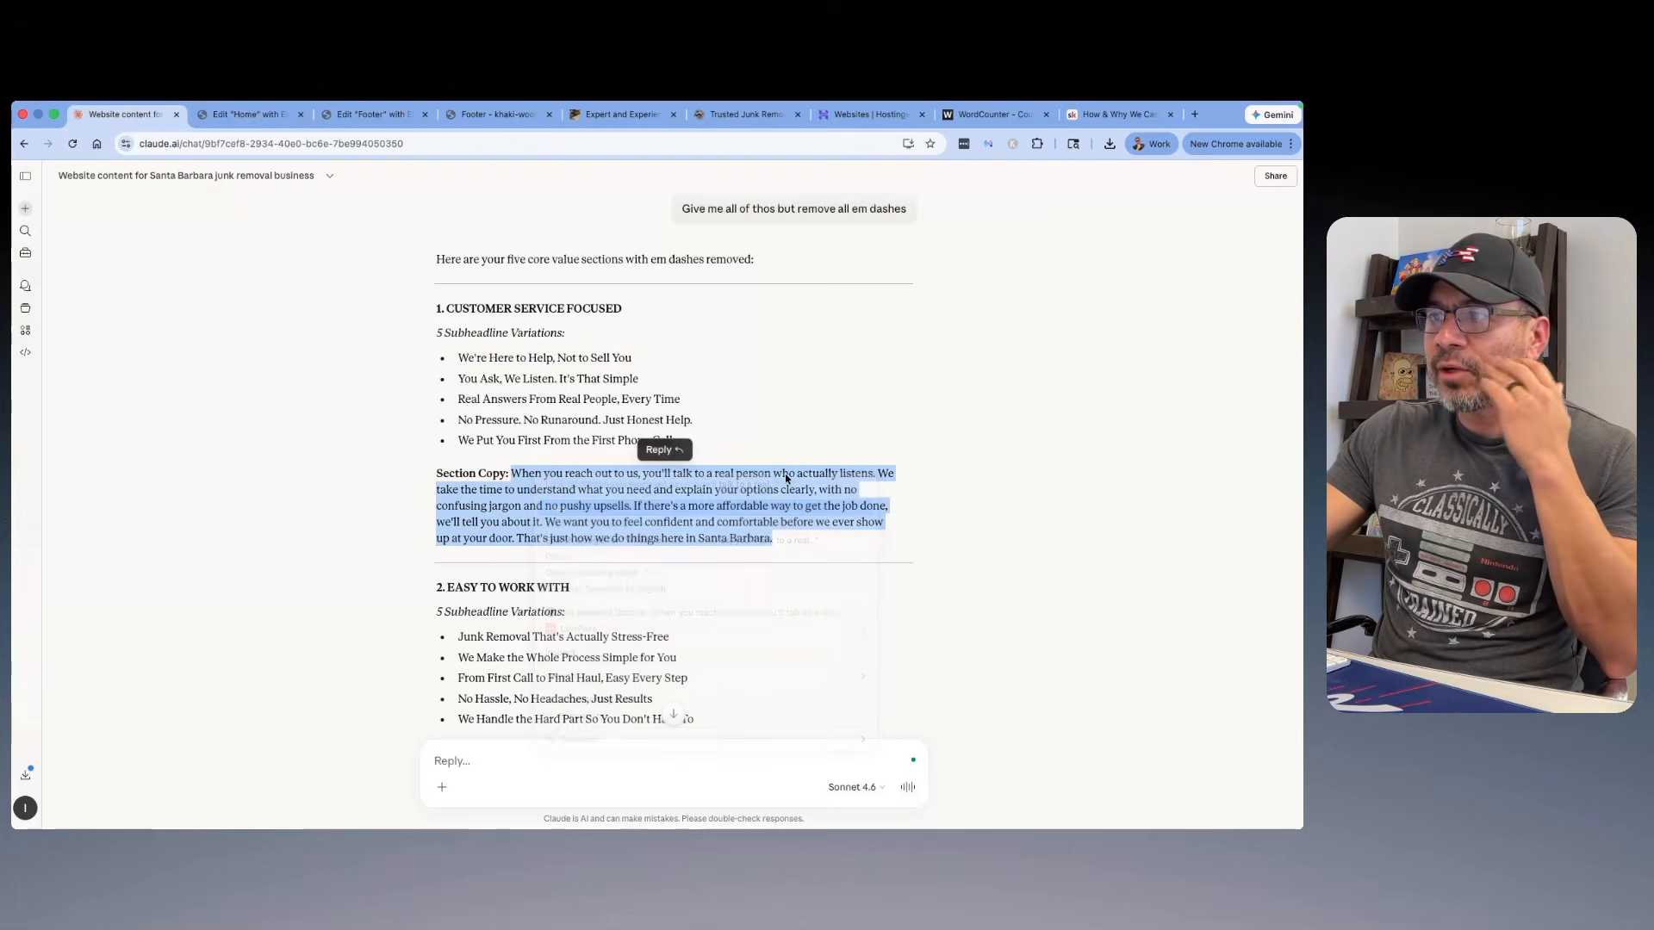
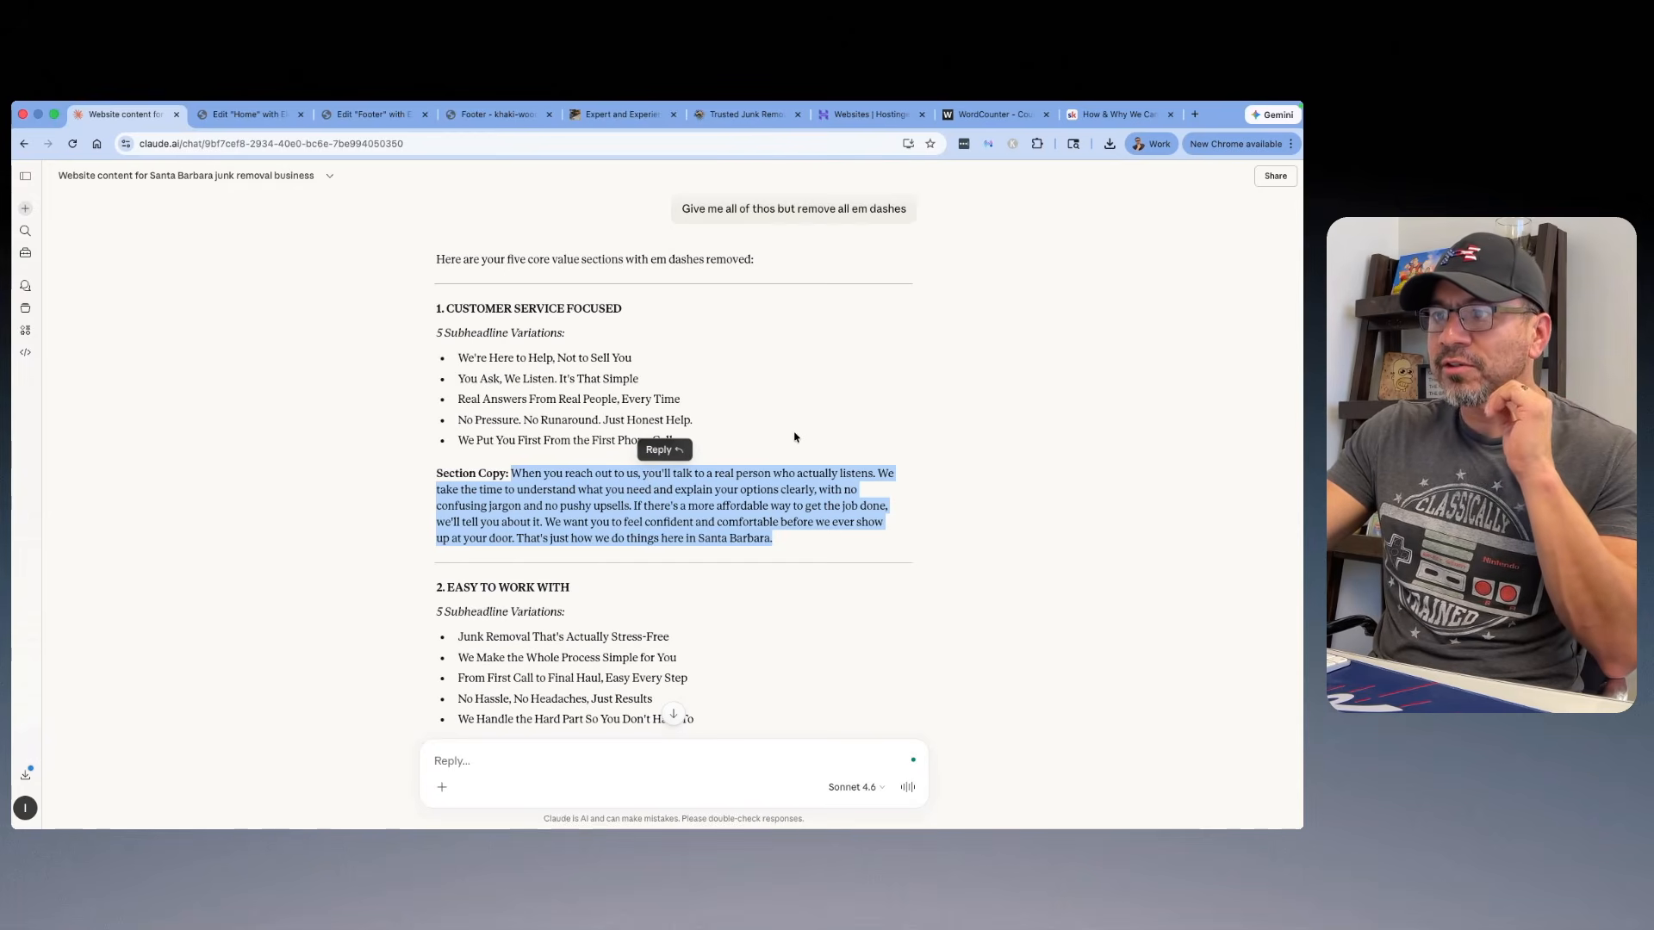
Step: Switch to the Home page in Elementor and replace the first icon box's placeholder description with the copied Customer Service Focused copy
{"action": "left_click", "coordinate": [248, 114]}
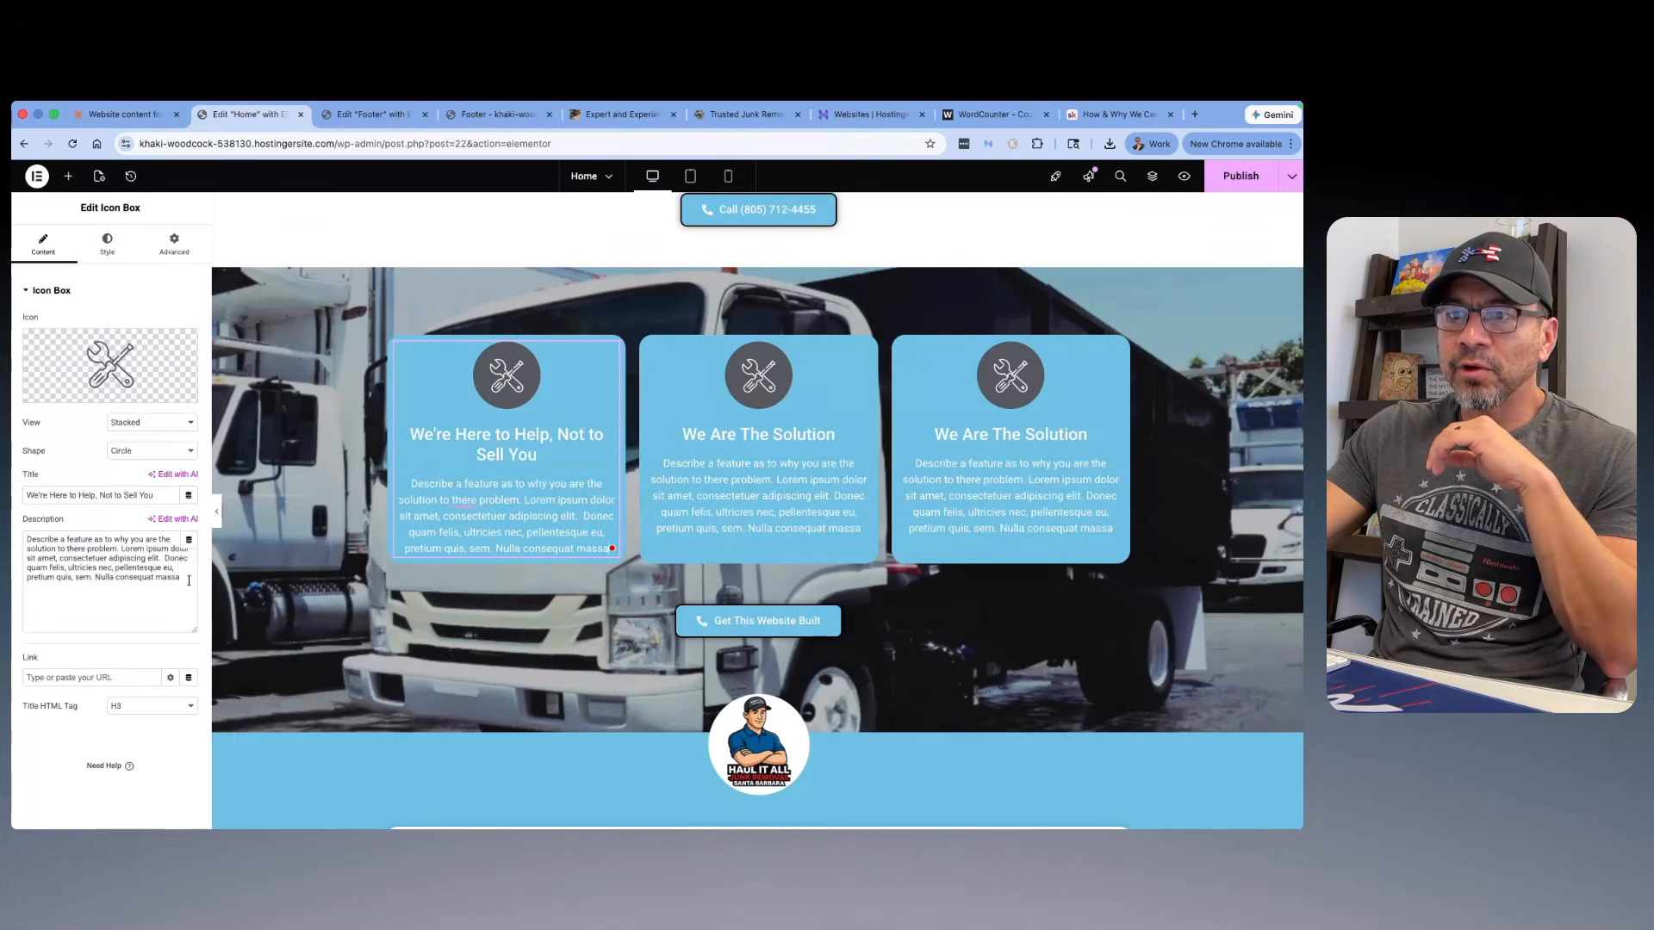
{"action": "key", "text": "super+a"}
{"action": "right_click", "coordinate": [54, 556]}
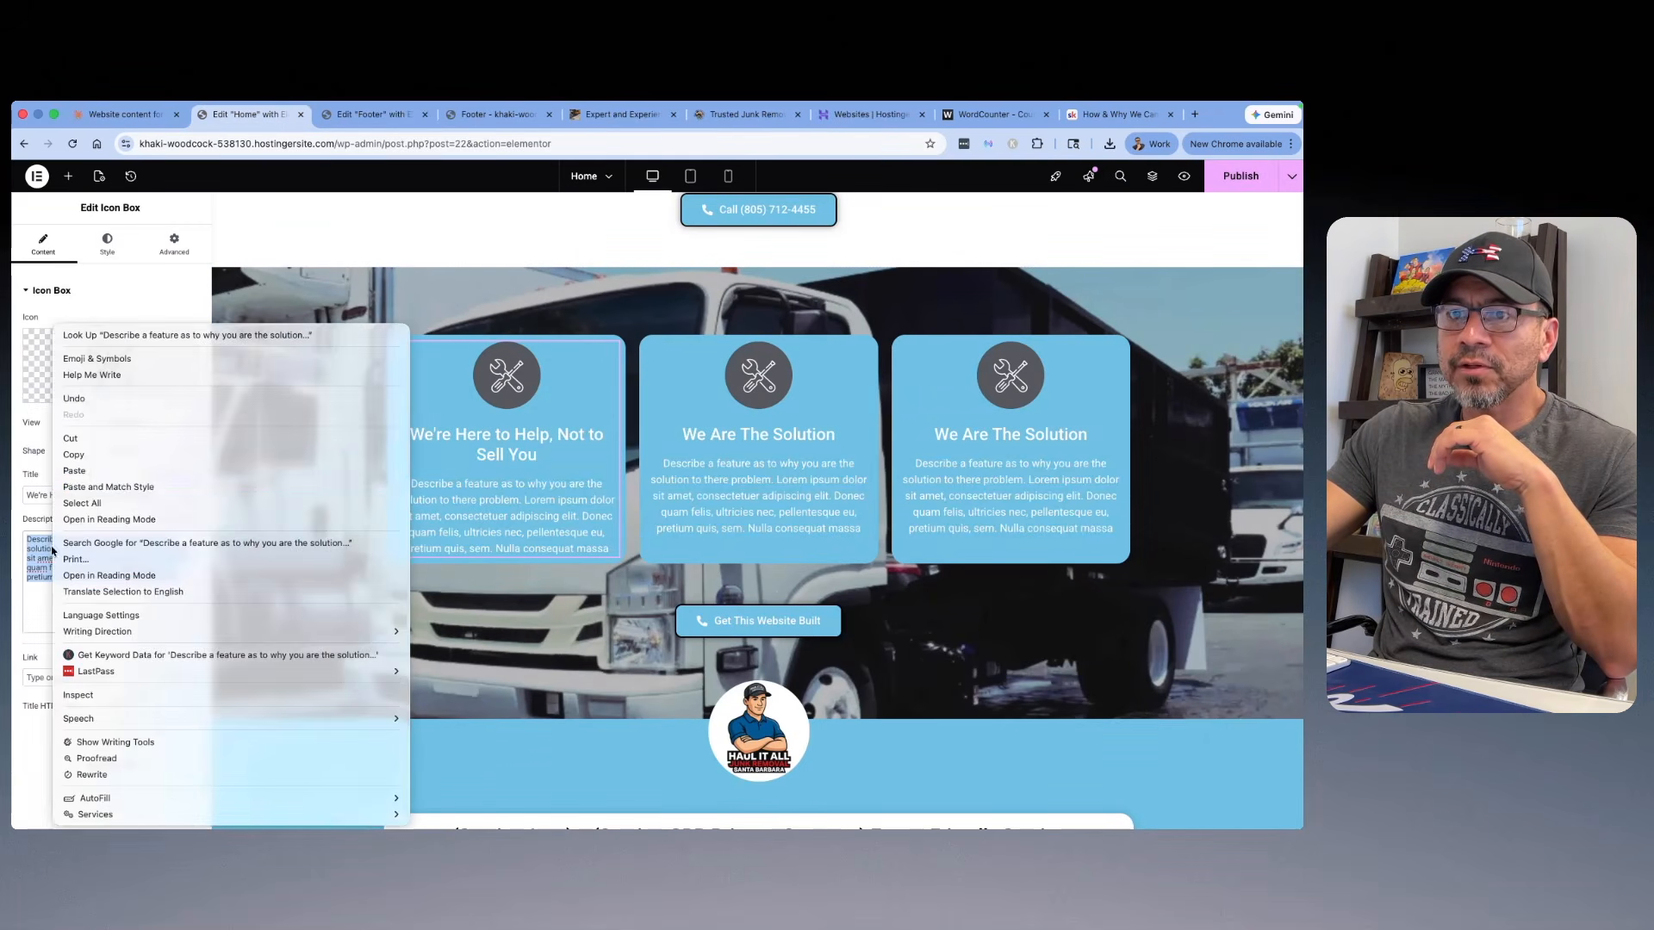
{"action": "left_click", "coordinate": [68, 471]}
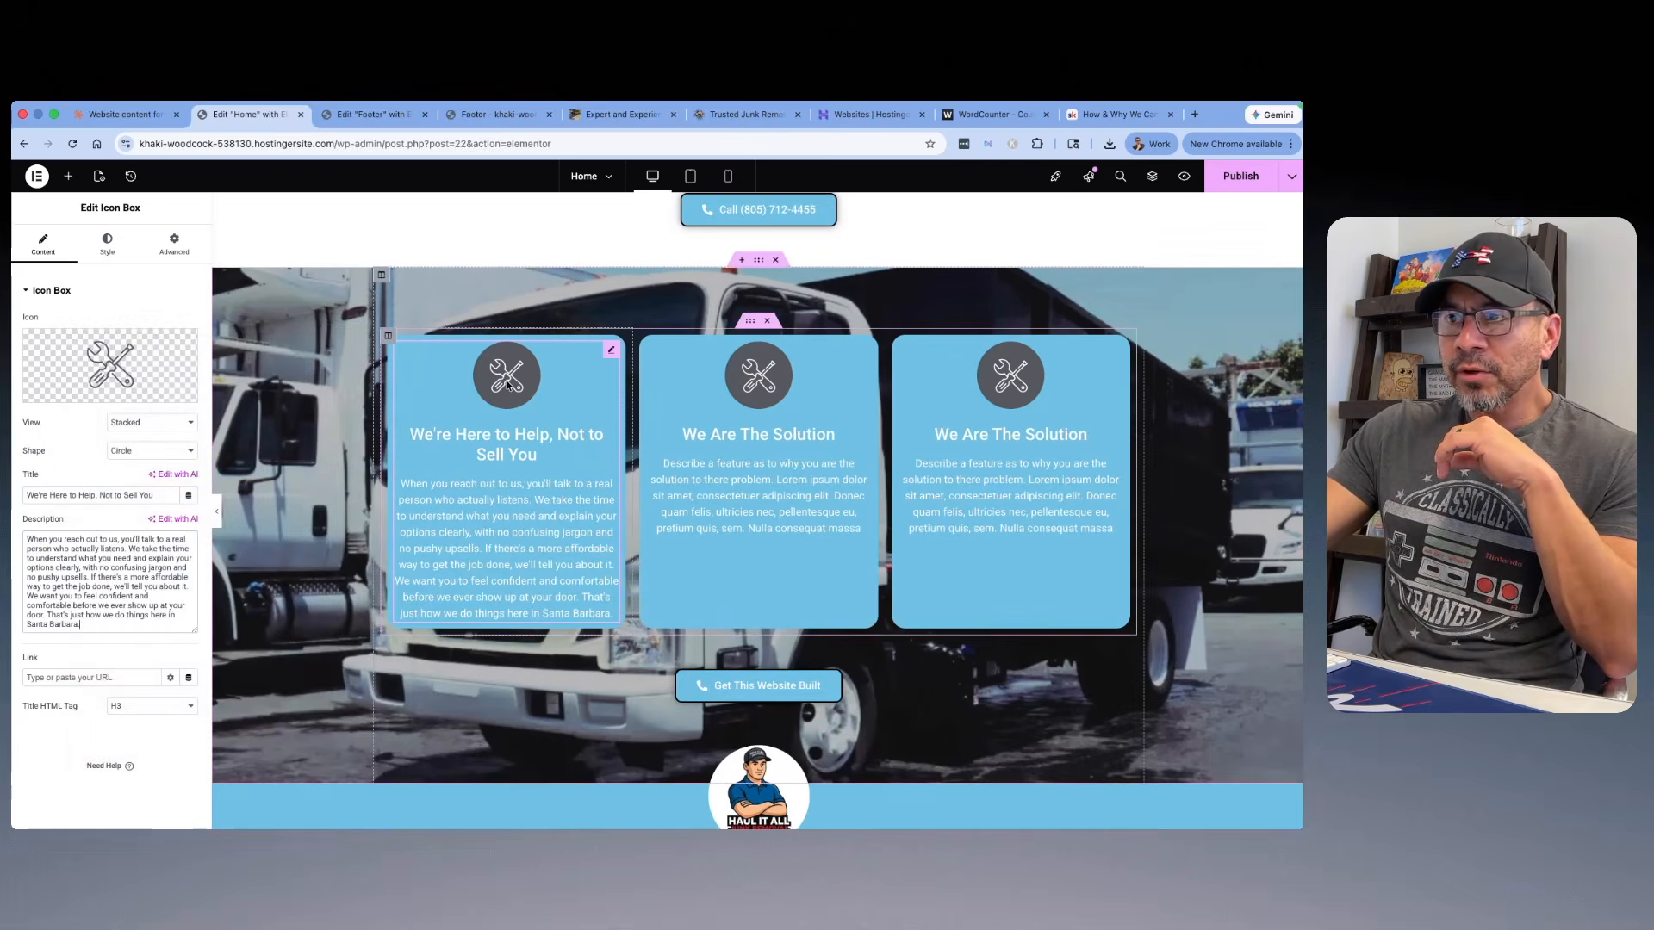
Step: Search the icon library for "review" and replace the first icon box's tools icon with the Review icon
{"action": "left_click", "coordinate": [110, 367]}
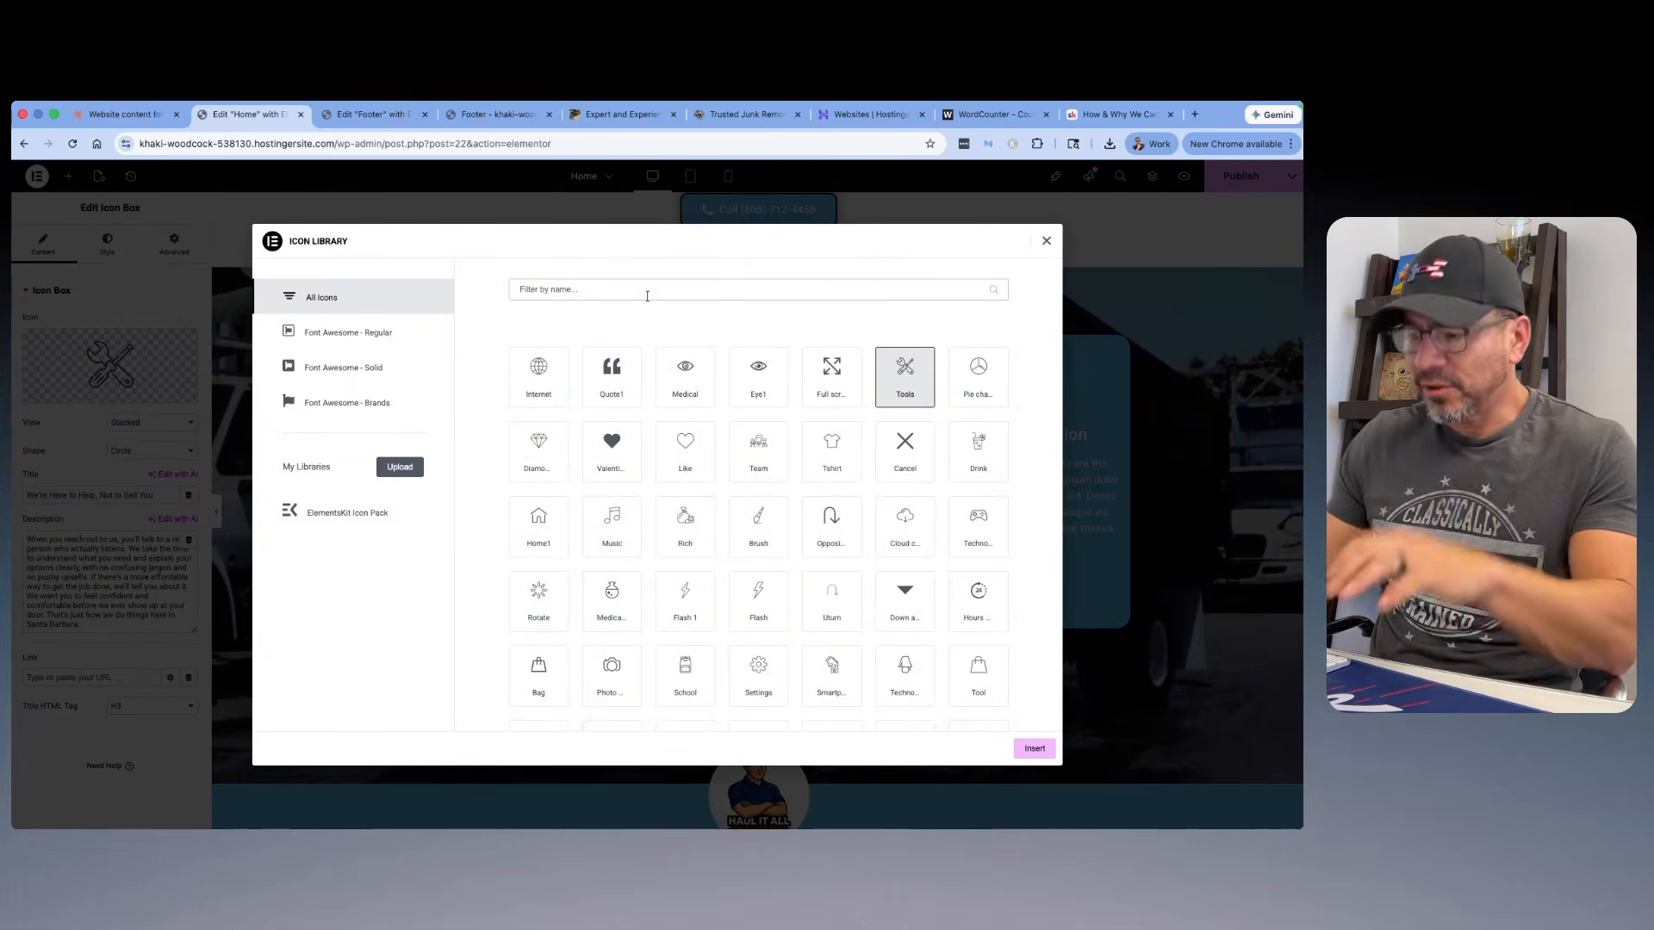
{"action": "left_click", "coordinate": [647, 295]}
{"action": "type", "text": "review"}
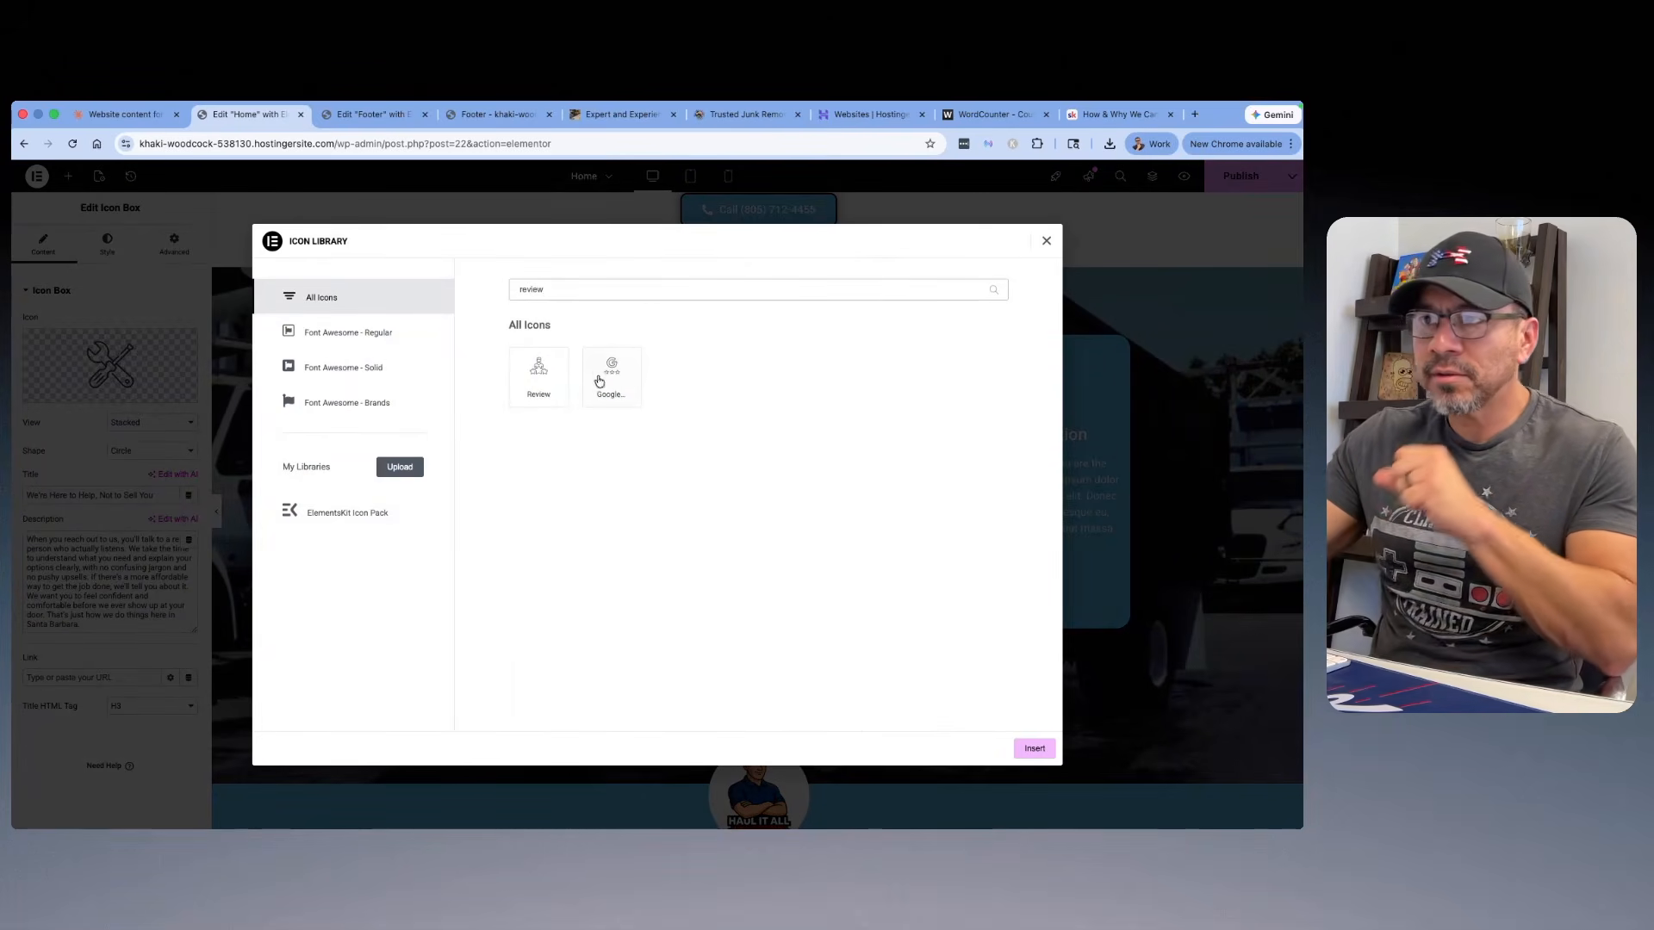
{"action": "left_click", "coordinate": [539, 392]}
{"action": "left_click", "coordinate": [1032, 747]}
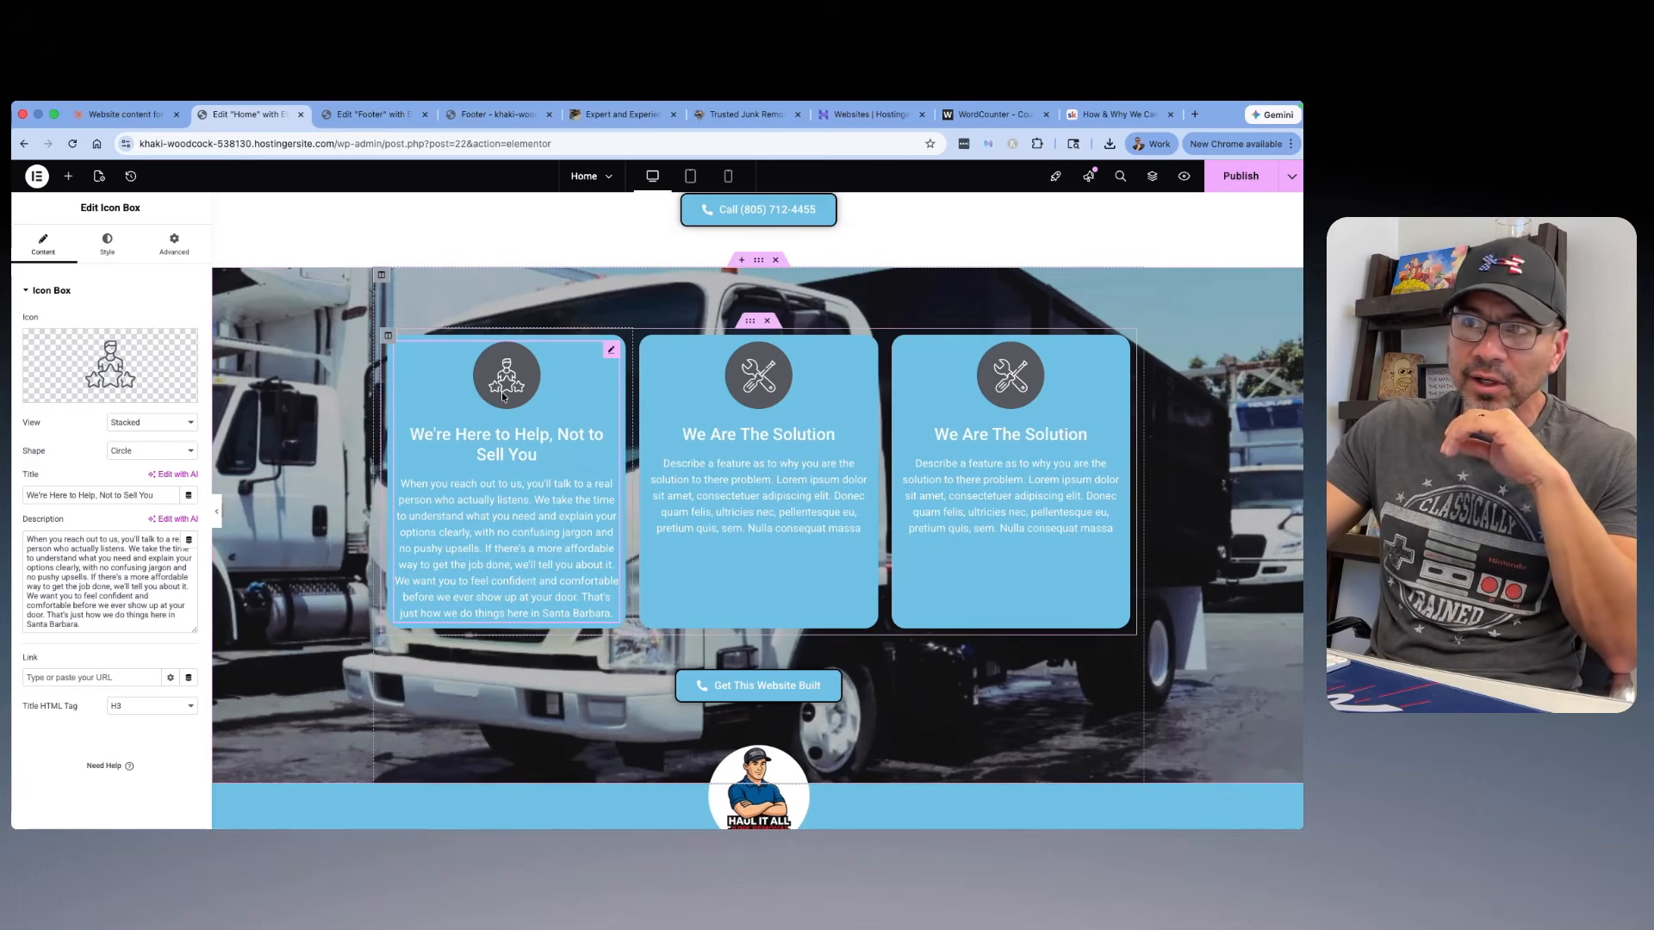
{"action": "mouse_move", "coordinate": [118, 379]}
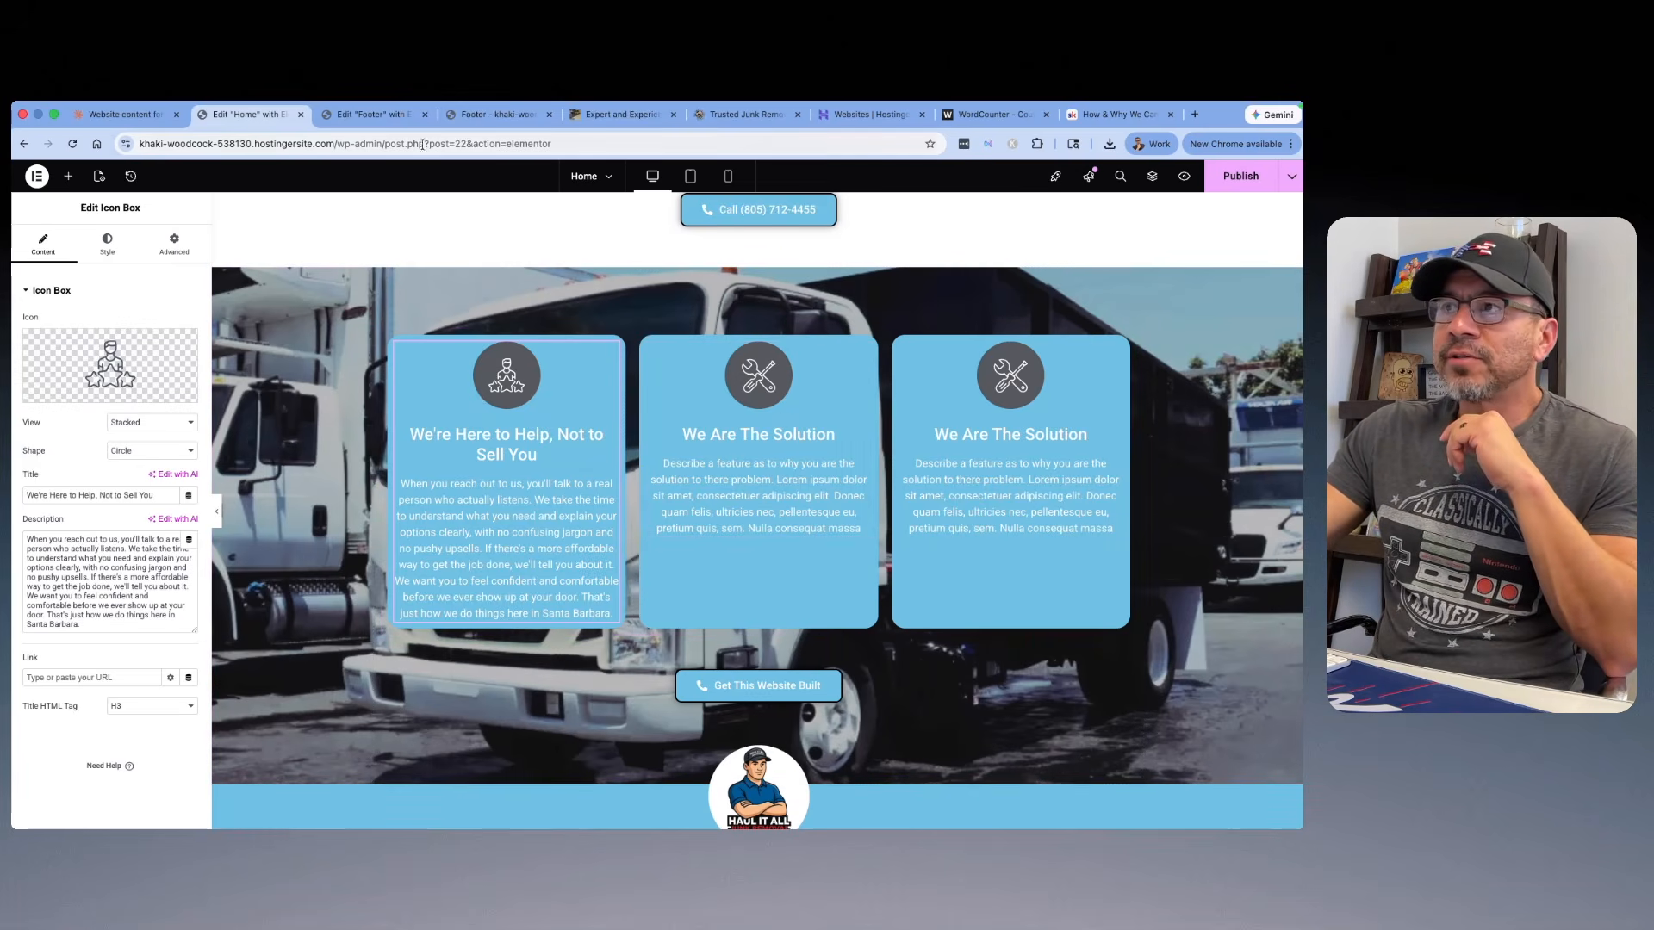
Step: Switch to the Claude chat and copy the On Time, Every Time subheadline "Your Time Matters. We Take That Seriously."
{"action": "left_click", "coordinate": [121, 113]}
{"action": "scroll", "coordinate": [666, 324], "scroll_direction": "down", "scroll_amount": 4}
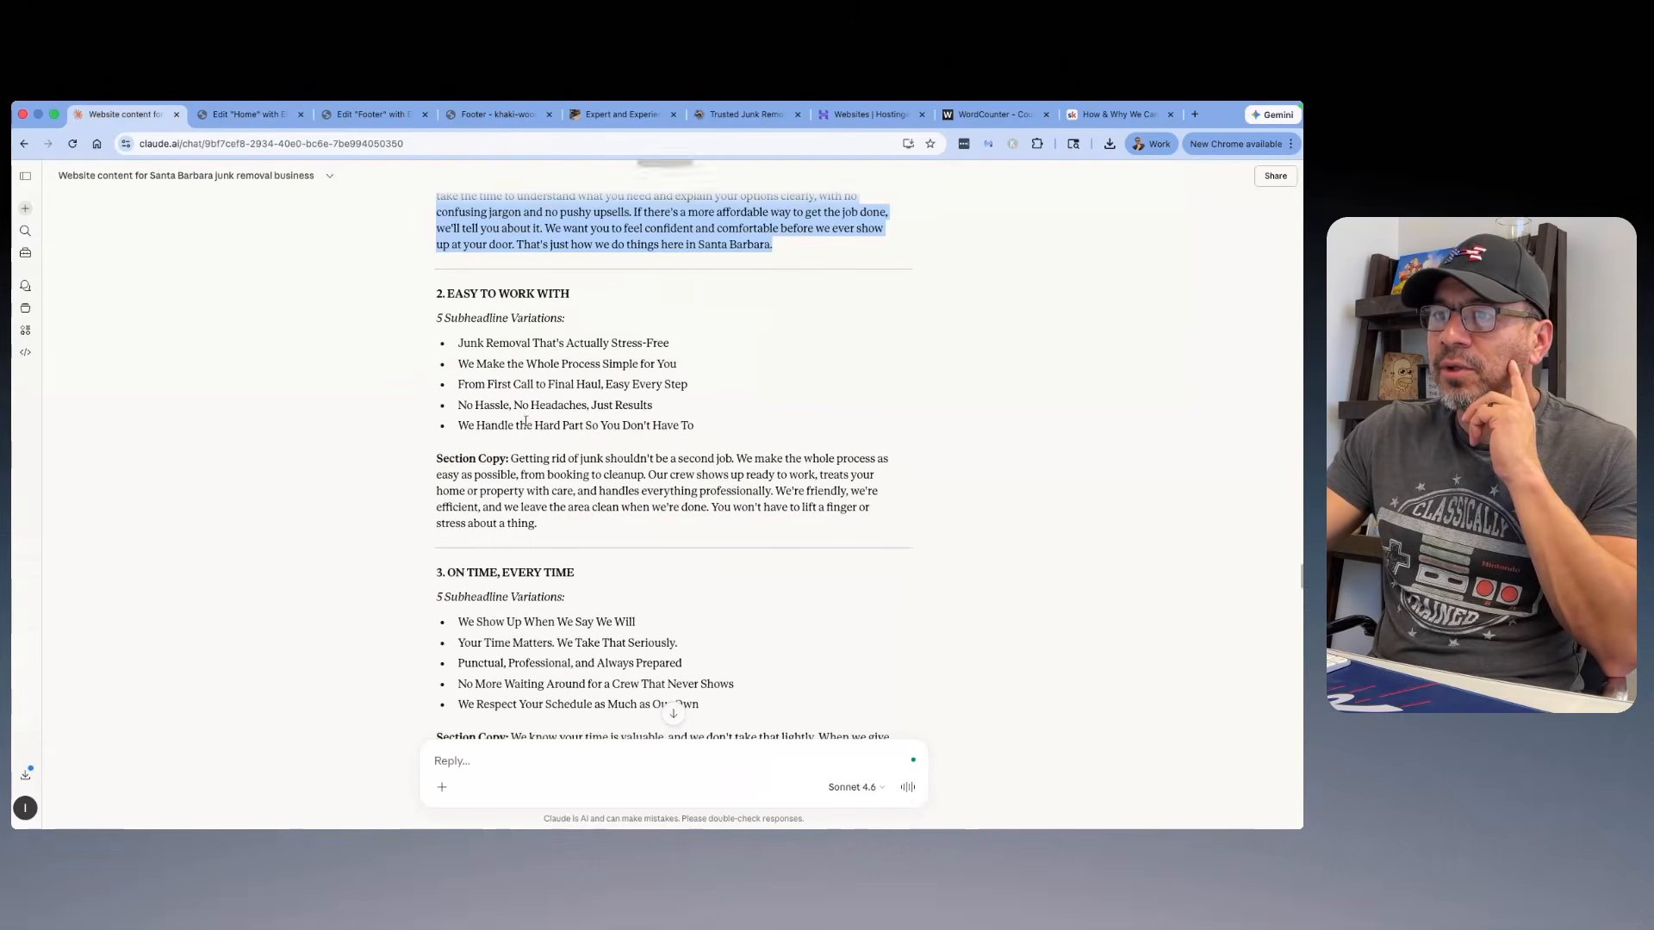
{"action": "scroll", "coordinate": [666, 324], "scroll_direction": "down", "scroll_amount": 3}
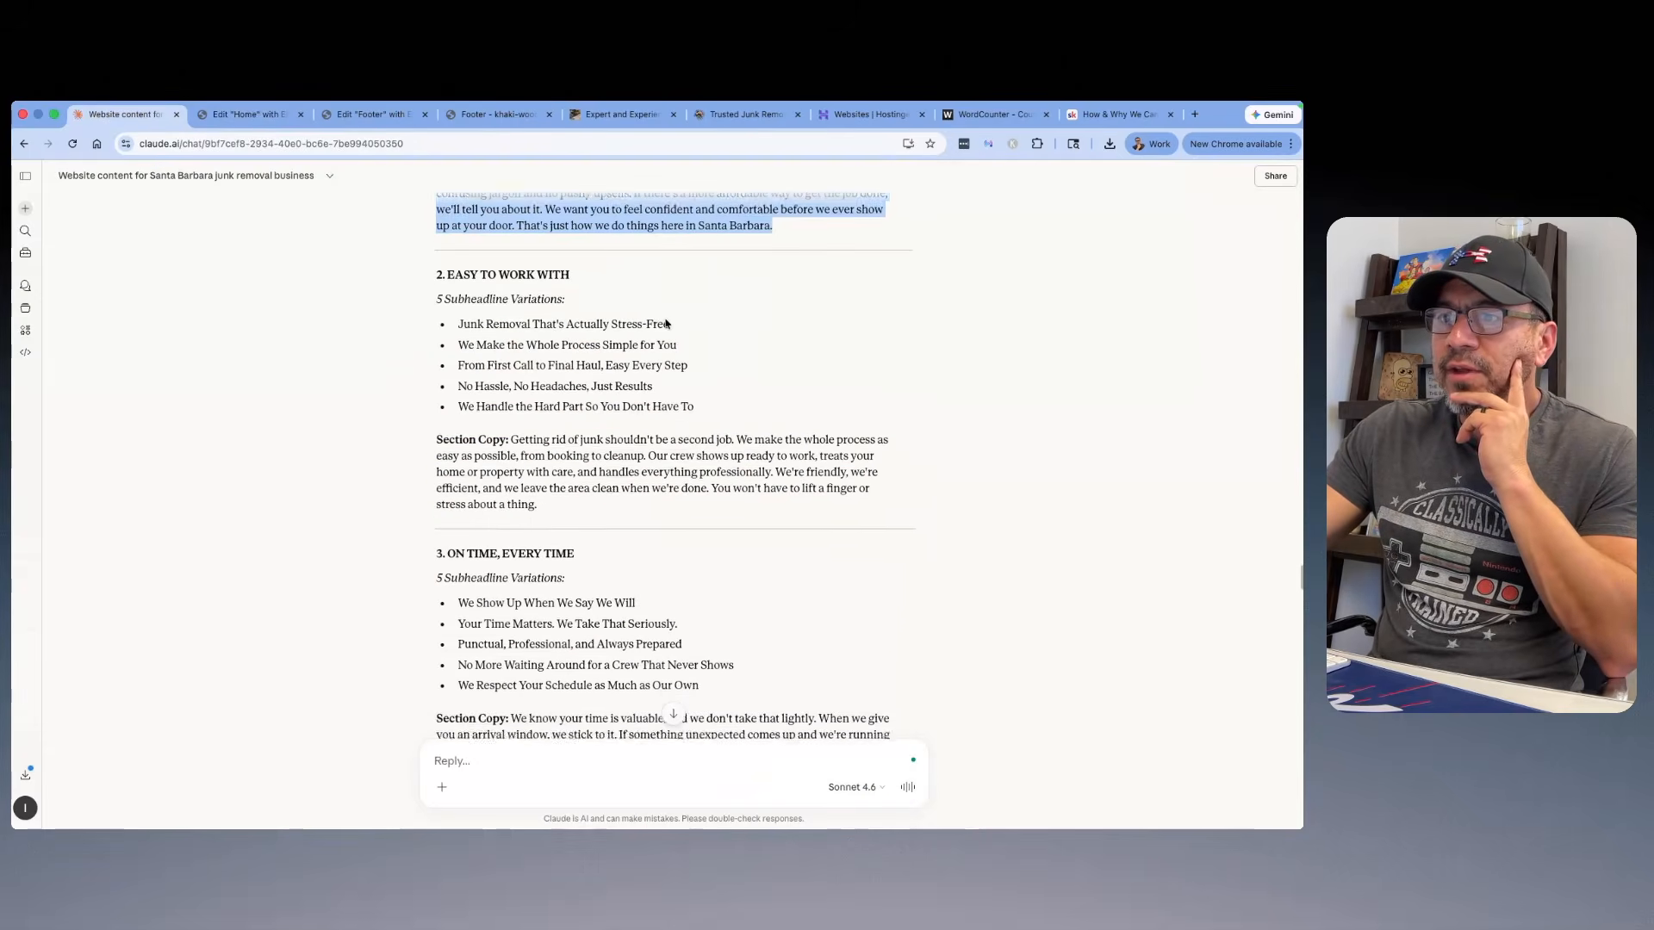
{"action": "scroll", "coordinate": [665, 320], "scroll_direction": "down", "scroll_amount": 3}
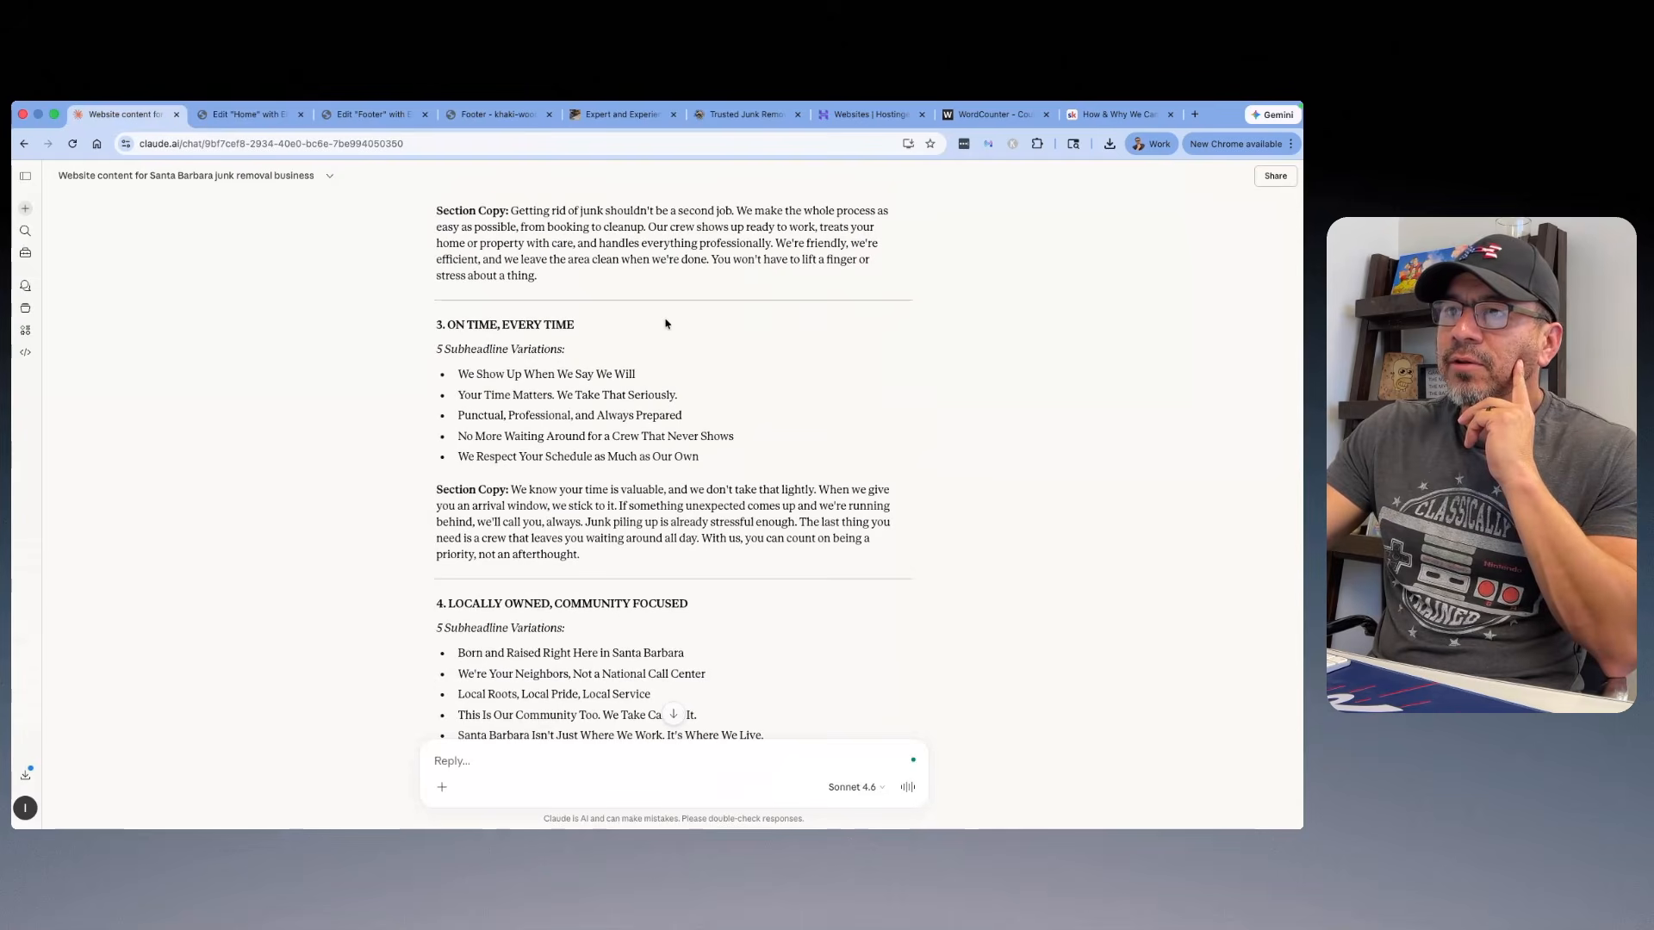
{"action": "left_click_drag", "start_coordinate": [678, 397], "coordinate": [458, 396]}
{"action": "right_click", "coordinate": [466, 397]}
{"action": "left_click", "coordinate": [517, 427]}
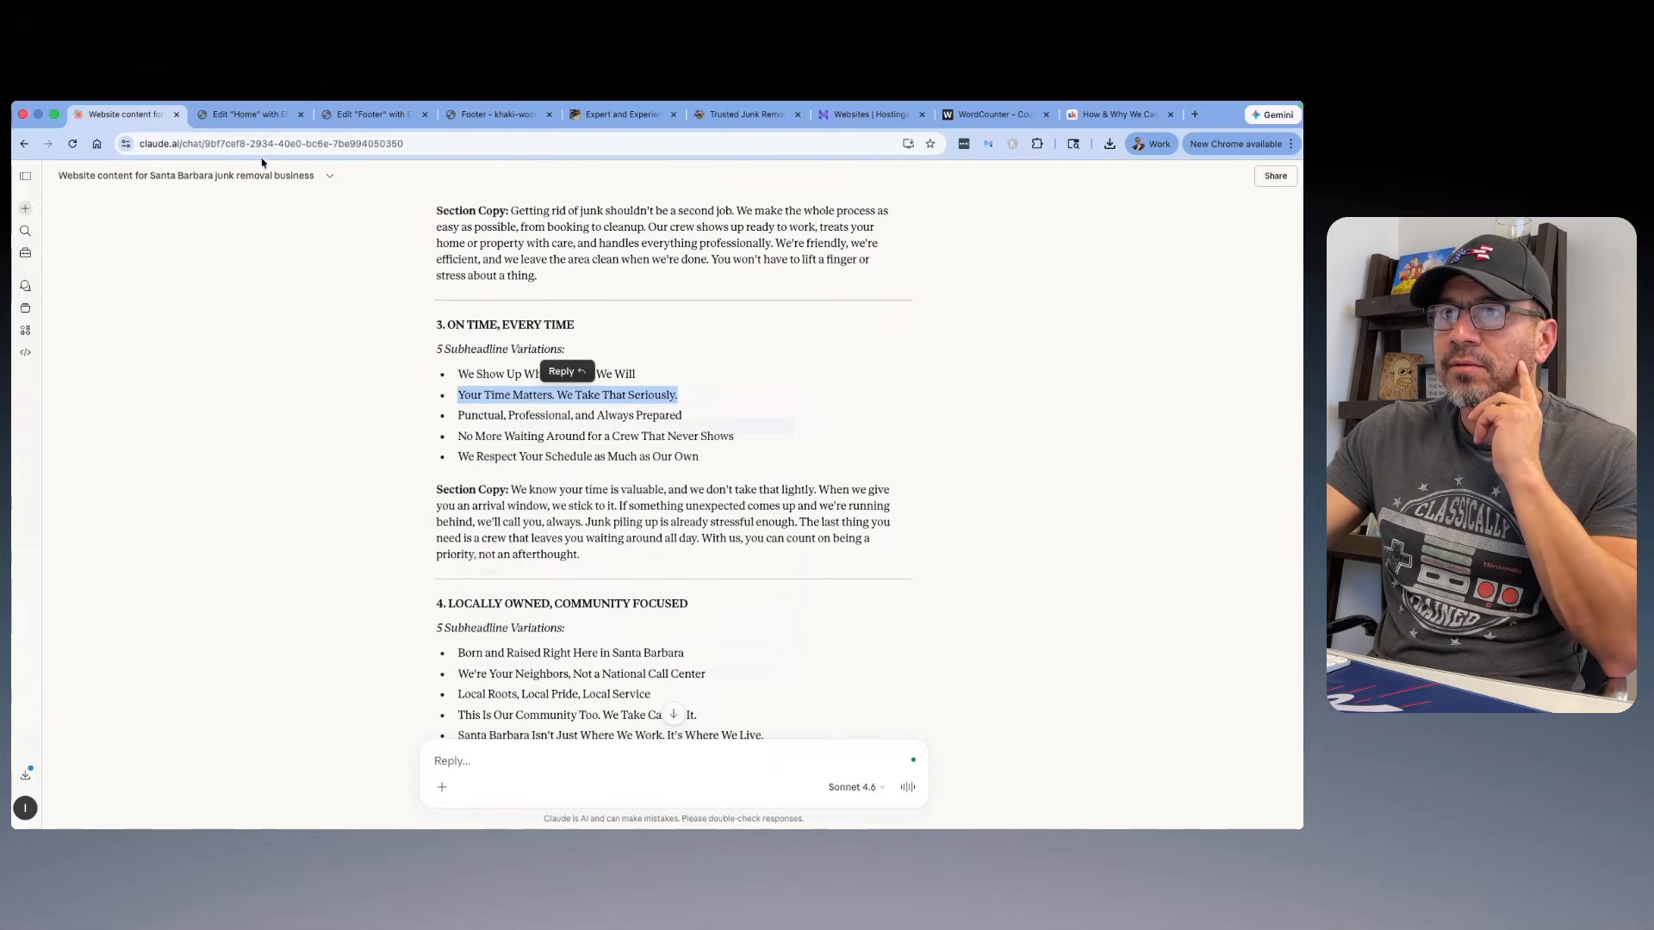
Step: Return to the Home page in Elementor and replace the middle icon box's title with "Your Time Matters. We Take That Seriously."
{"action": "left_click", "coordinate": [246, 114]}
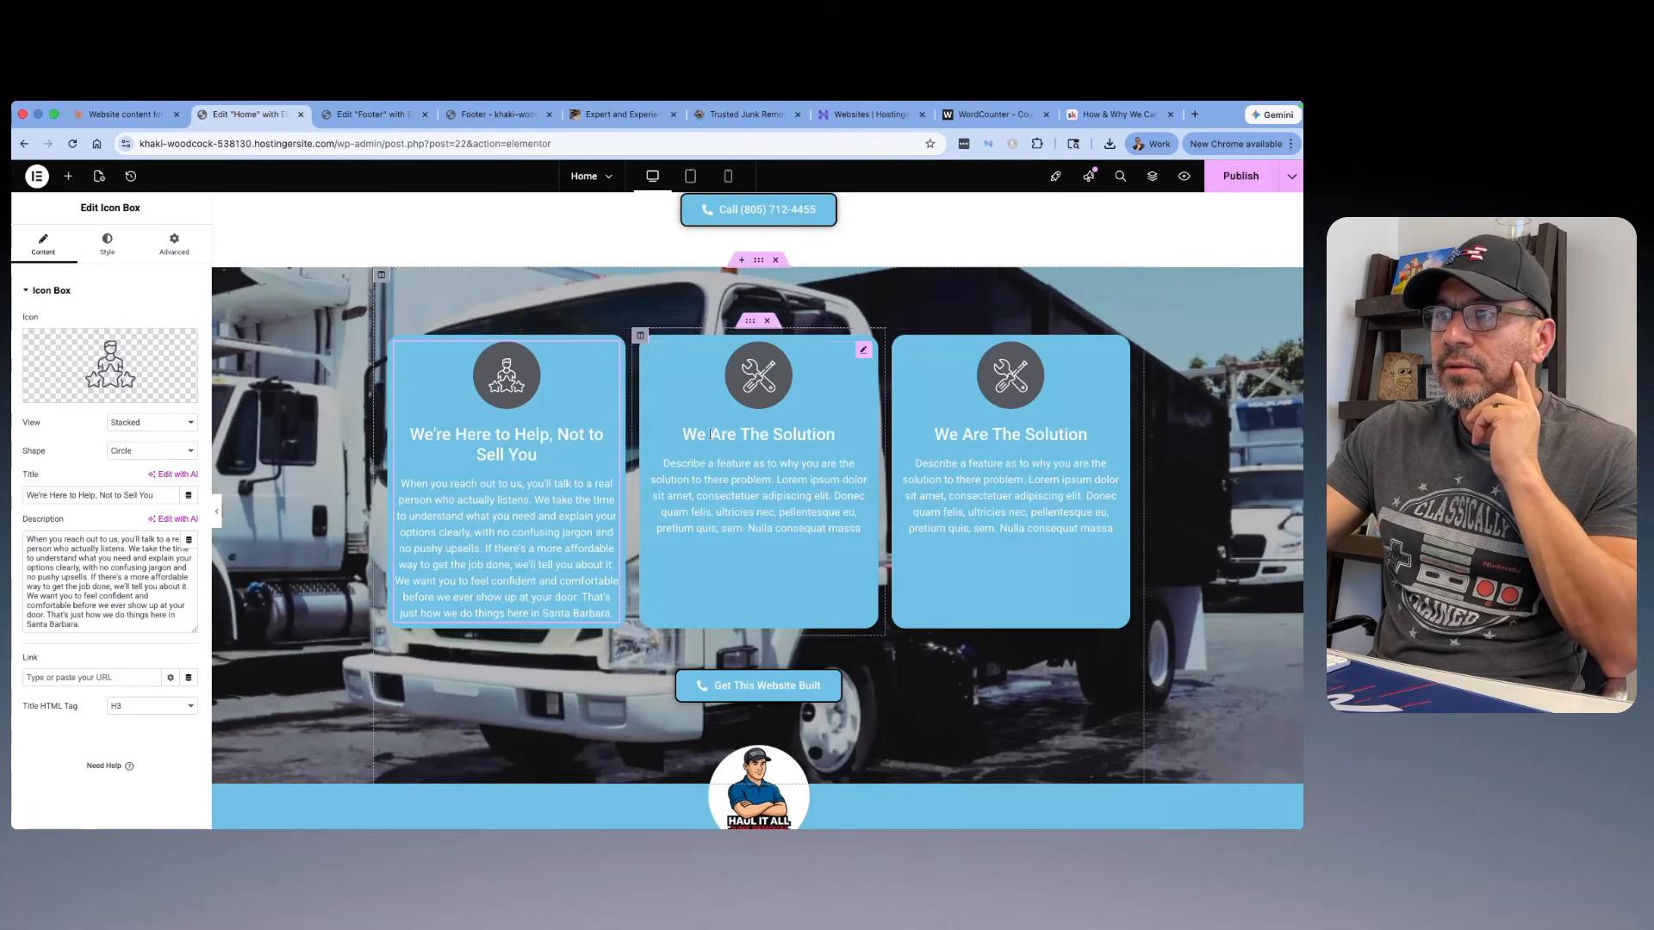
{"action": "triple_click", "coordinate": [153, 496]}
{"action": "right_click", "coordinate": [28, 497]}
{"action": "left_click", "coordinate": [52, 471]}
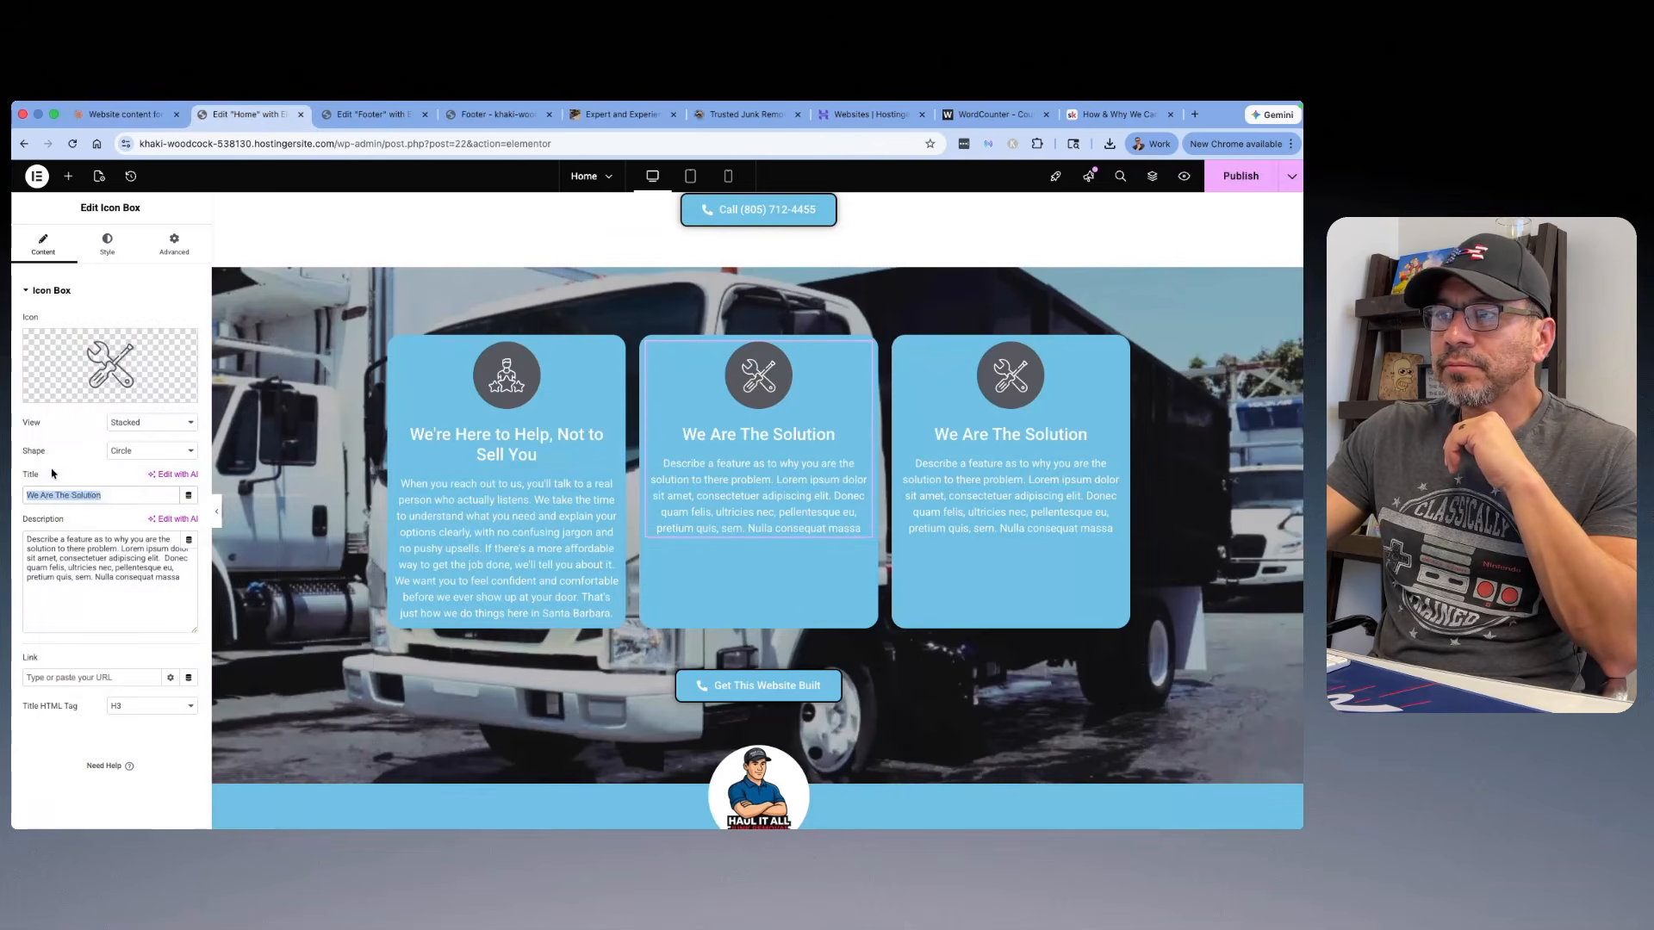
Step: Switch back to the Claude chat and copy the full On Time, Every Time section copy, without its "Section Copy:" label
{"action": "left_click", "coordinate": [160, 119]}
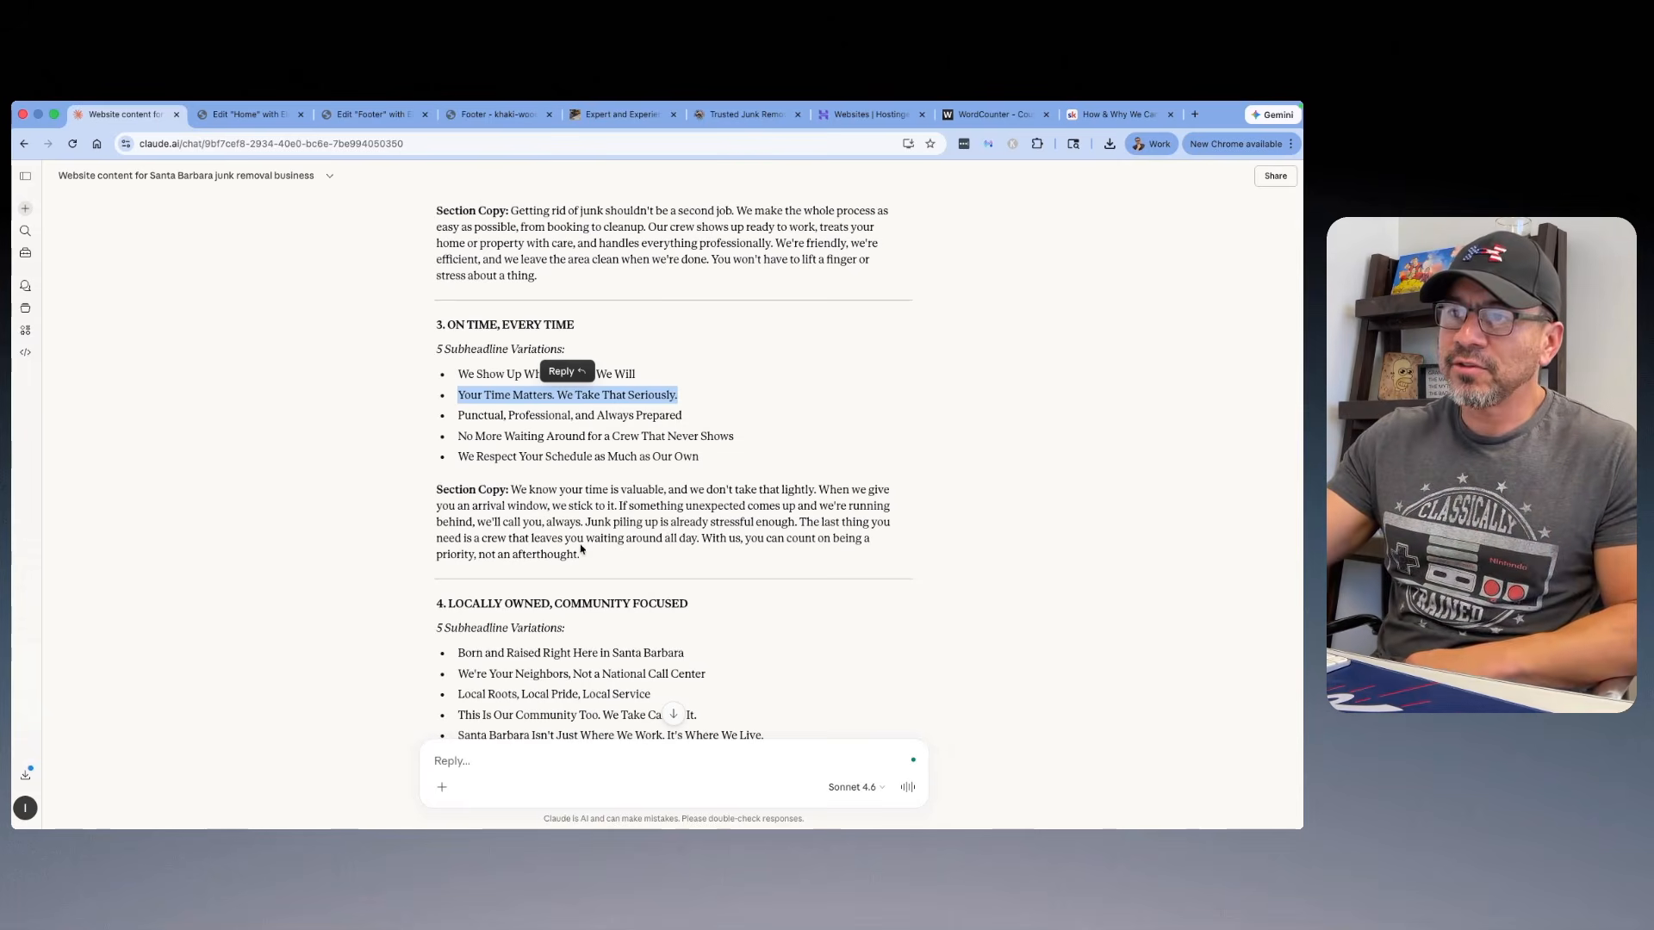
{"action": "left_click_drag", "start_coordinate": [595, 567], "coordinate": [512, 490]}
{"action": "right_click", "coordinate": [528, 500]}
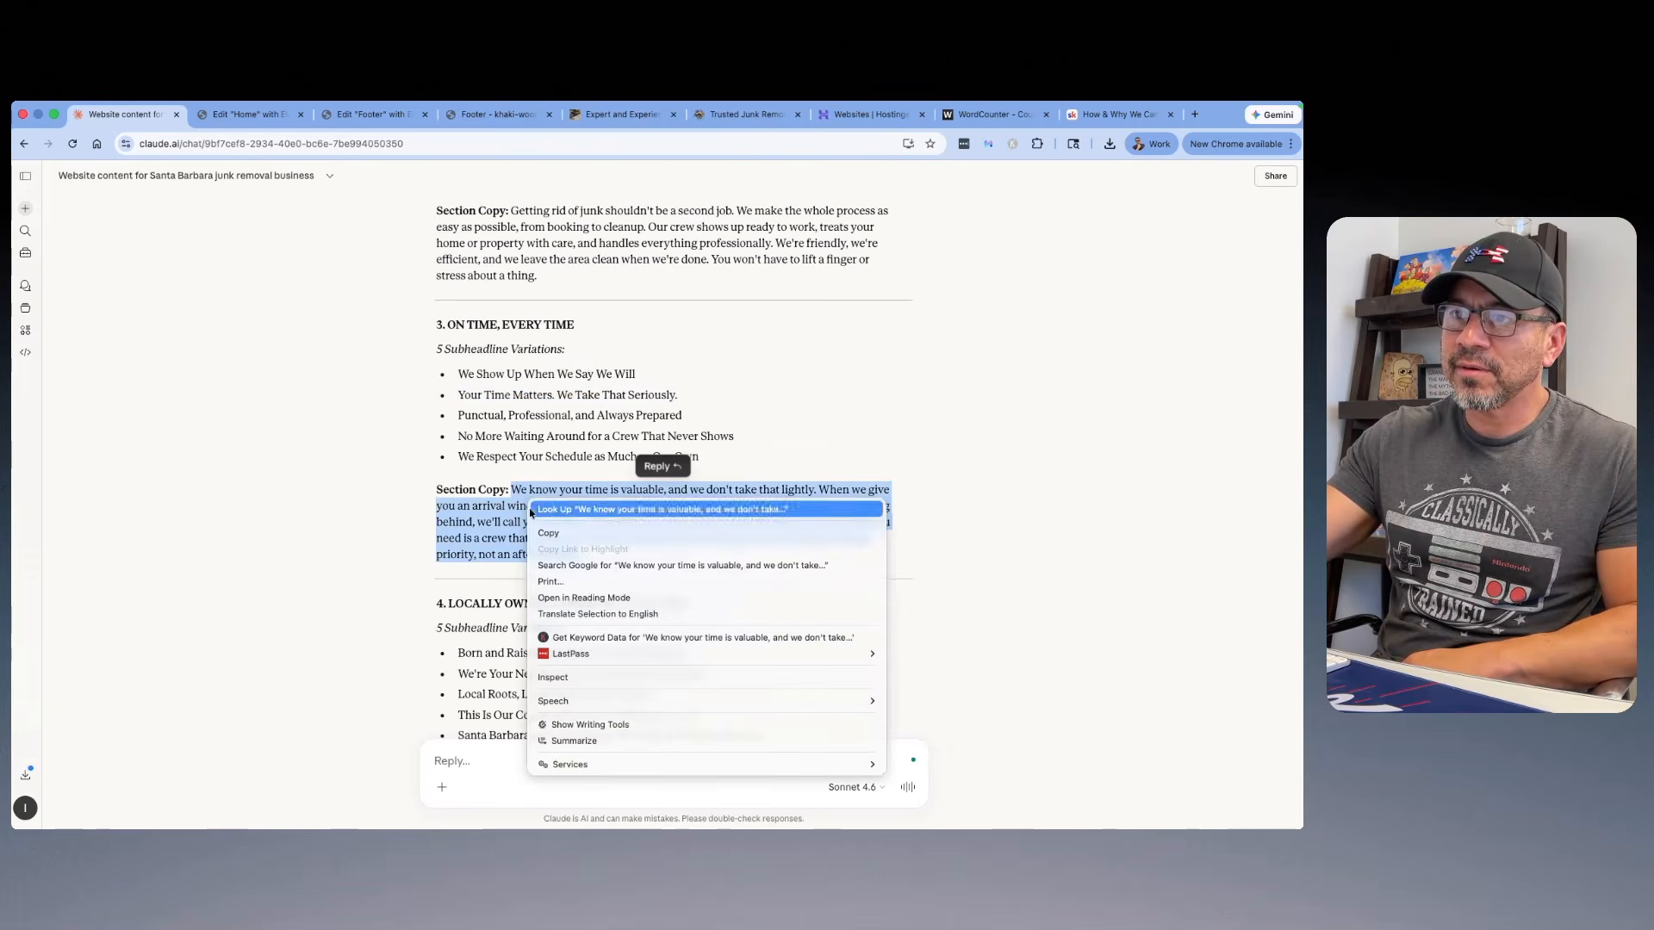
{"action": "left_click", "coordinate": [543, 535]}
Step: Return to the Home page in Elementor and replace the middle icon box's placeholder description with the copied On Time, Every Time copy
{"action": "left_click", "coordinate": [246, 114]}
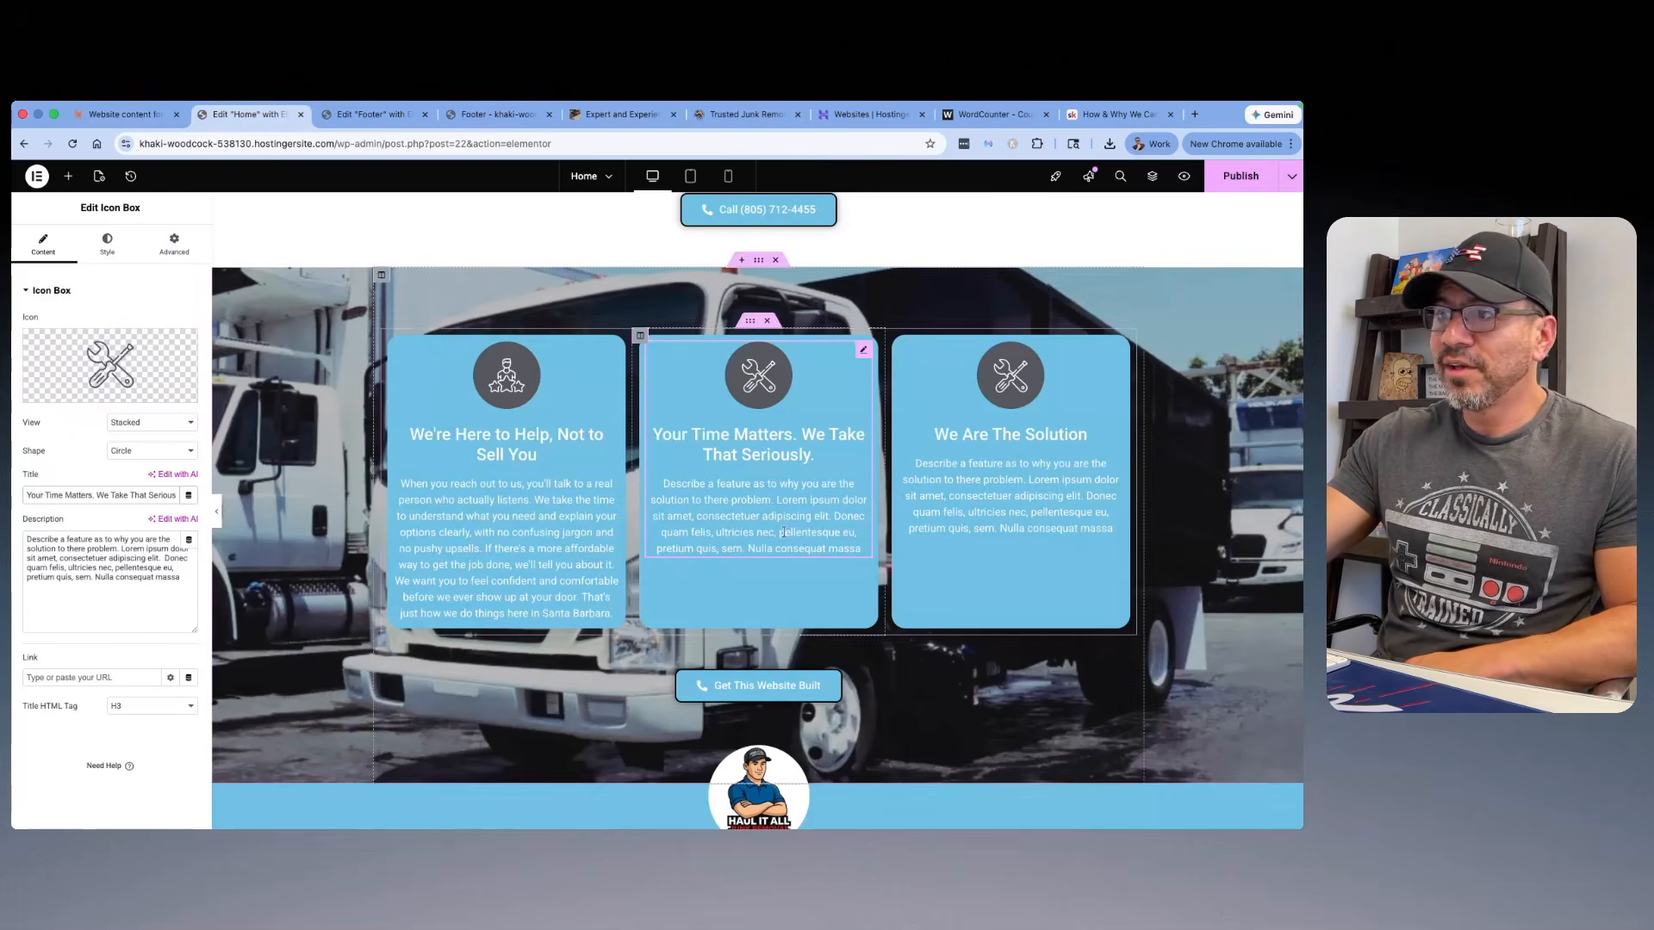
{"action": "left_click_drag", "start_coordinate": [172, 583], "coordinate": [49, 530]}
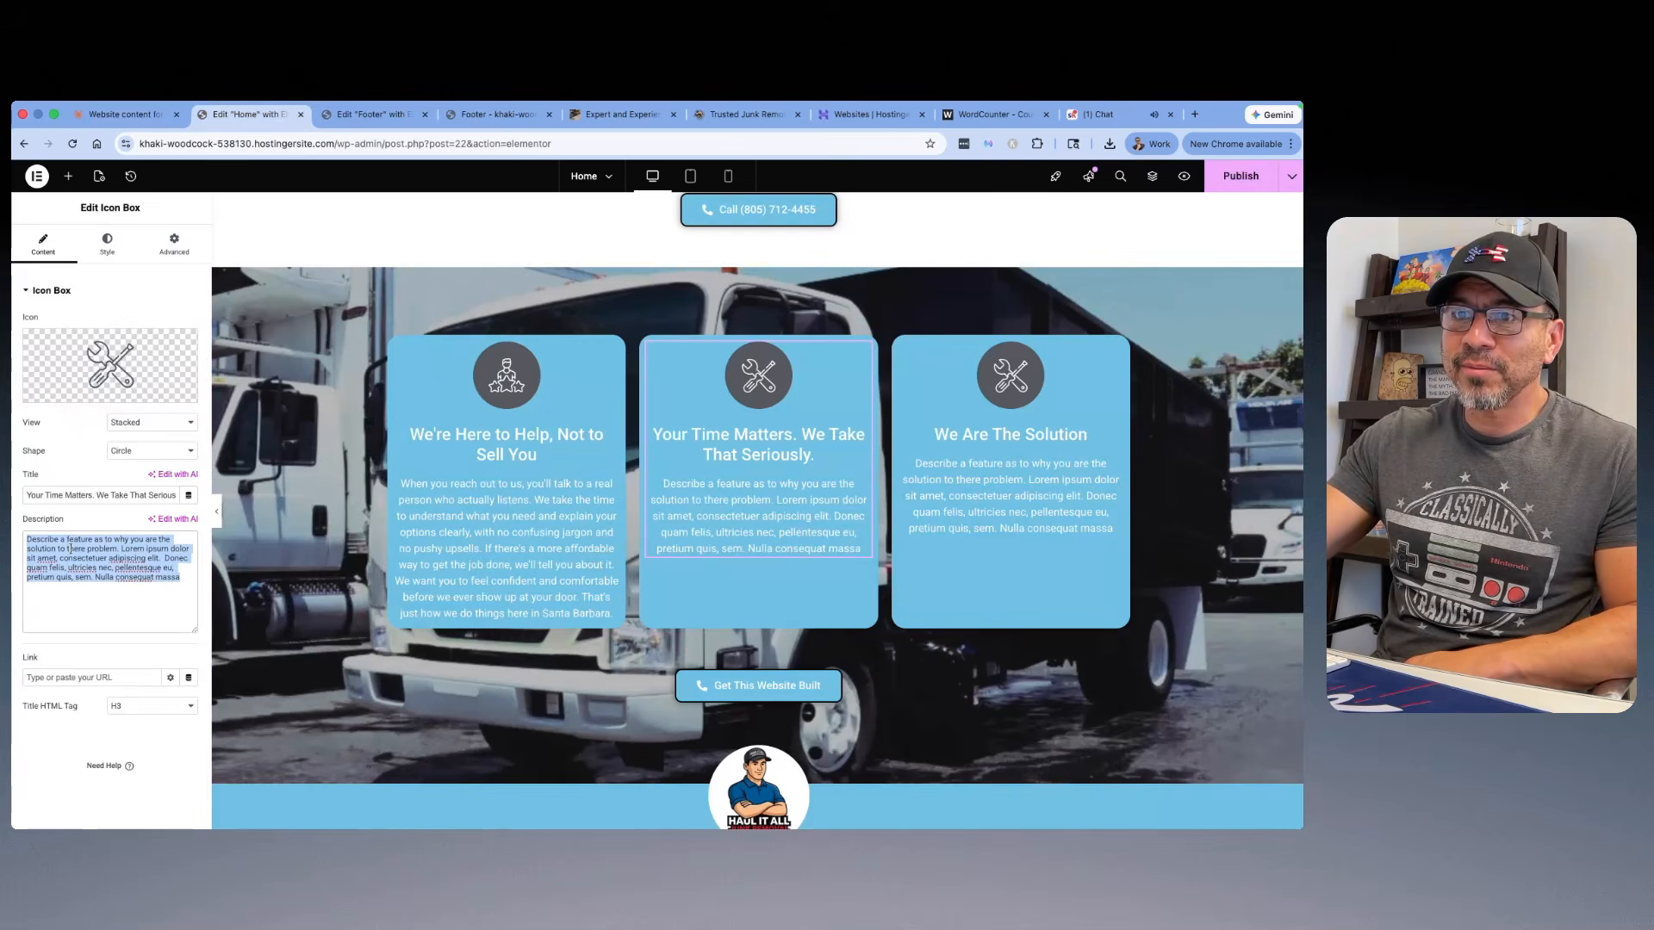
{"action": "right_click", "coordinate": [71, 549]}
{"action": "left_click", "coordinate": [95, 473]}
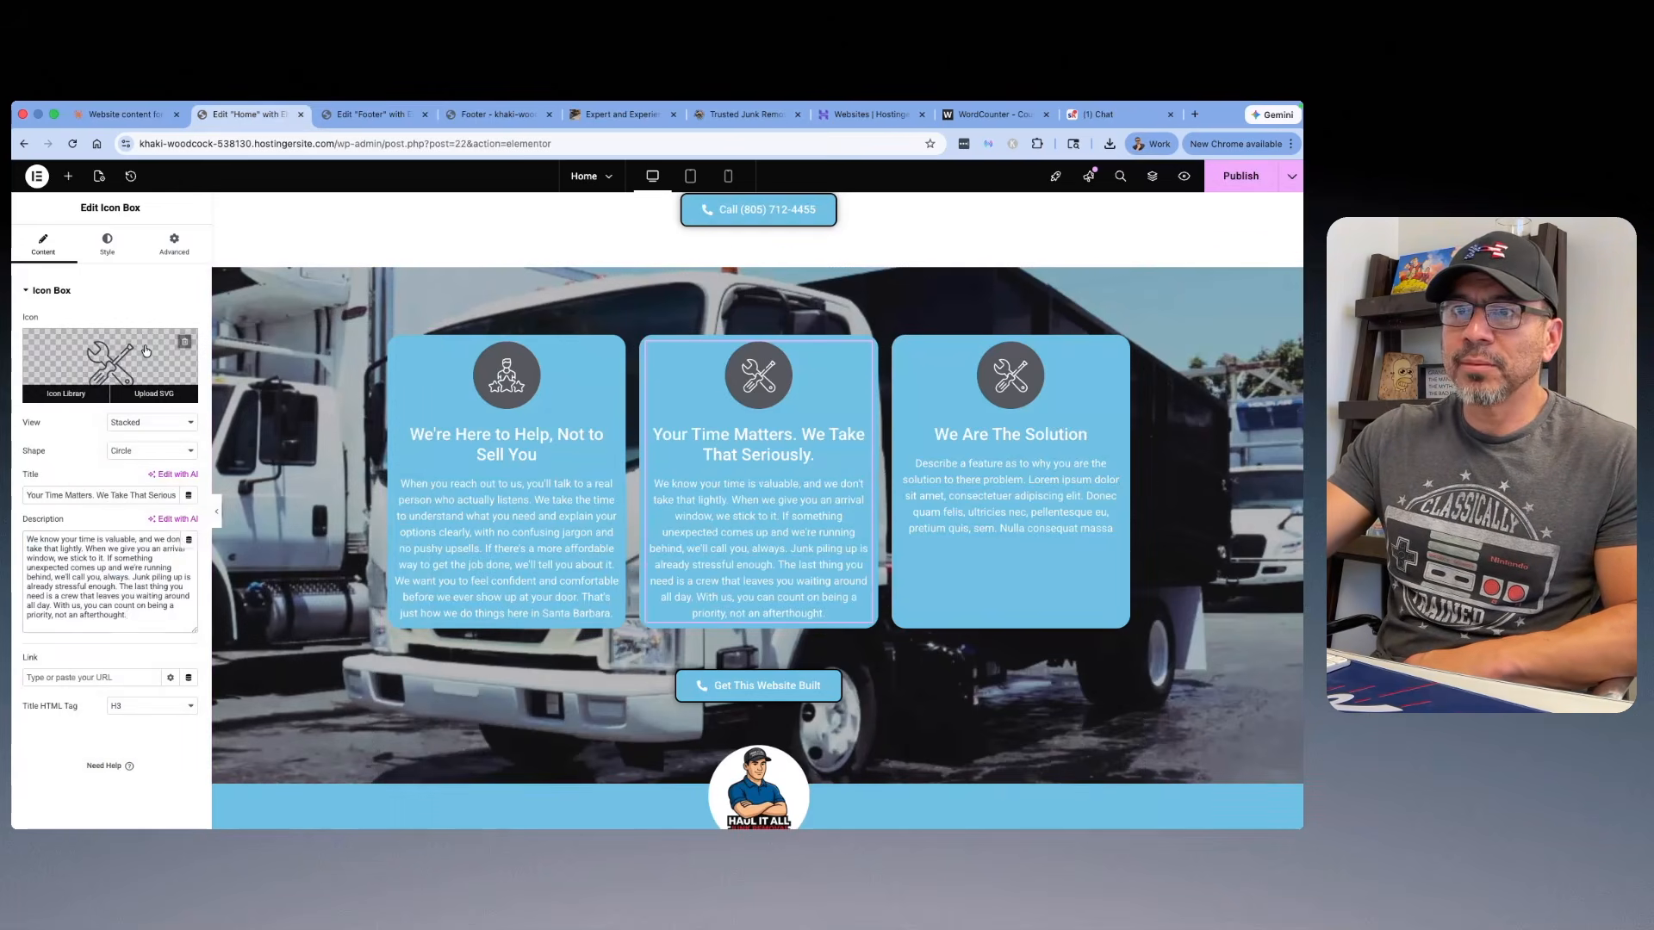
Step: Search the icon library for "calendar" and give the middle icon box the calendar icon with a small clock
{"action": "left_click", "coordinate": [64, 390]}
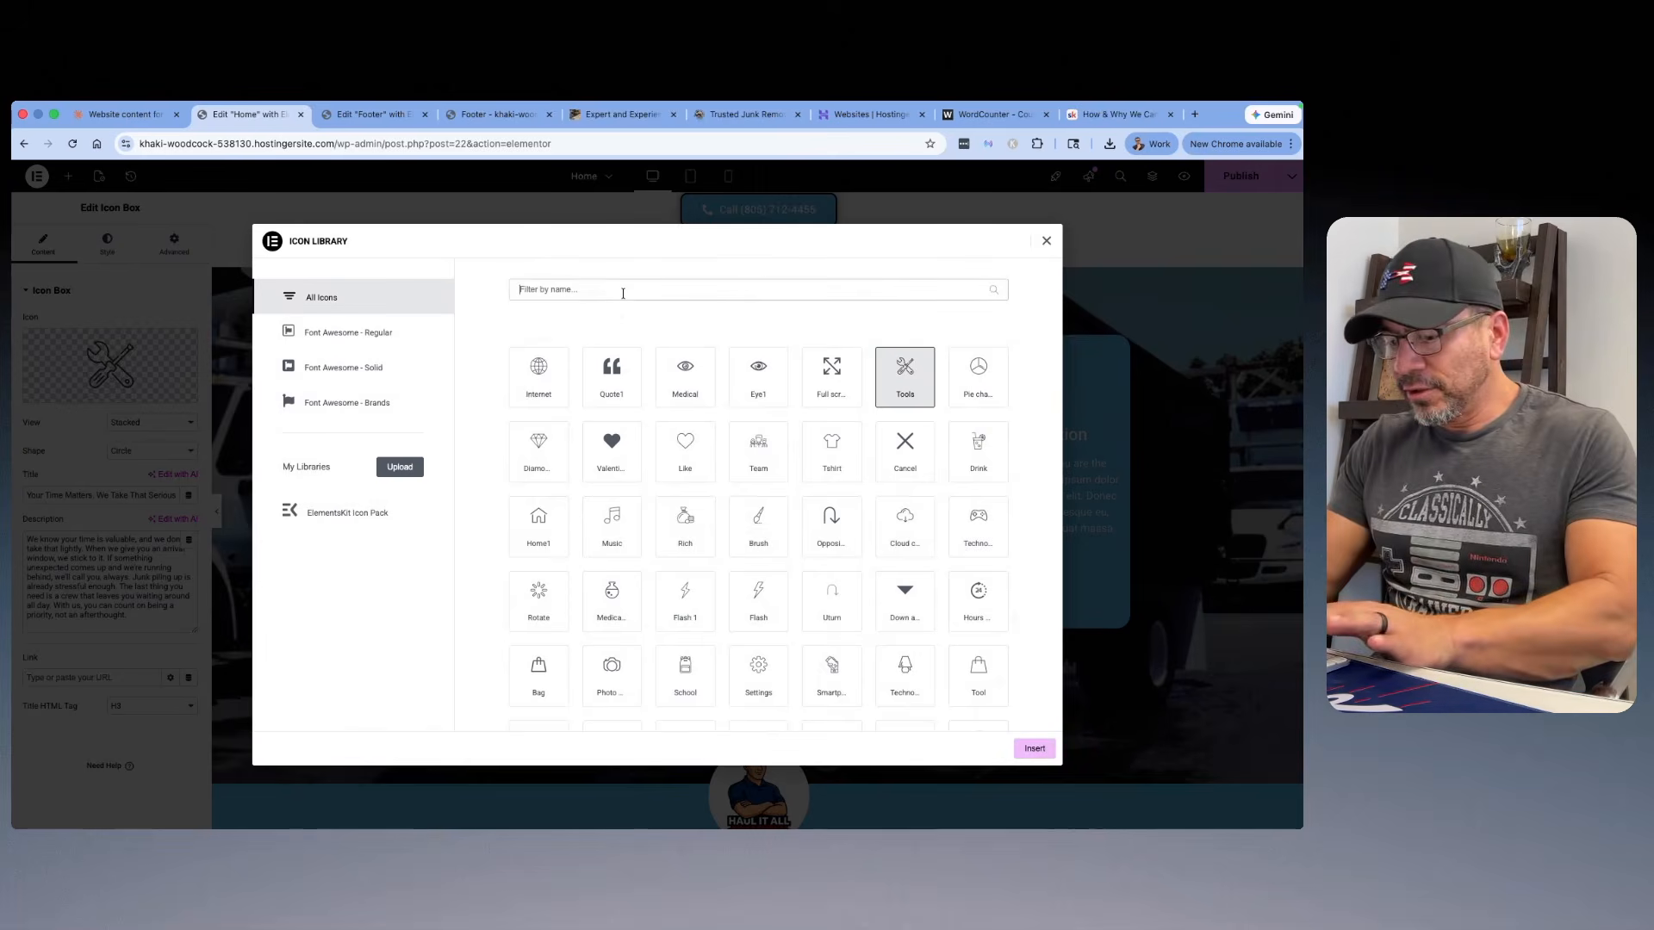
{"action": "type", "text": "calendar"}
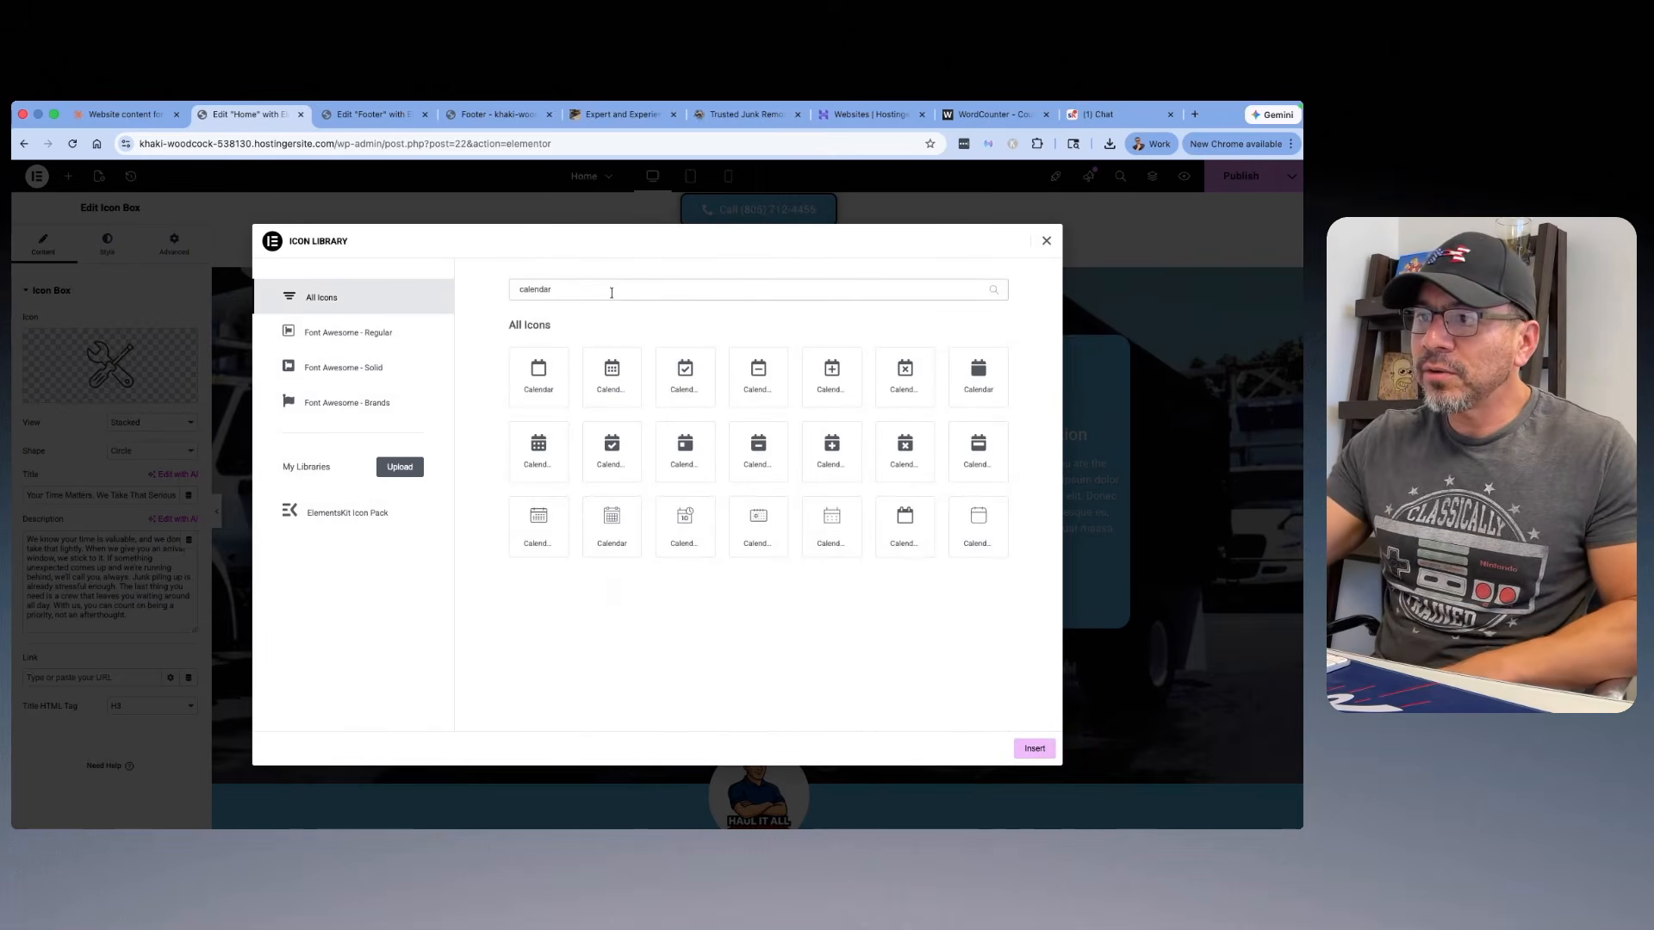
{"action": "left_click", "coordinate": [698, 517]}
{"action": "left_click", "coordinate": [1035, 748]}
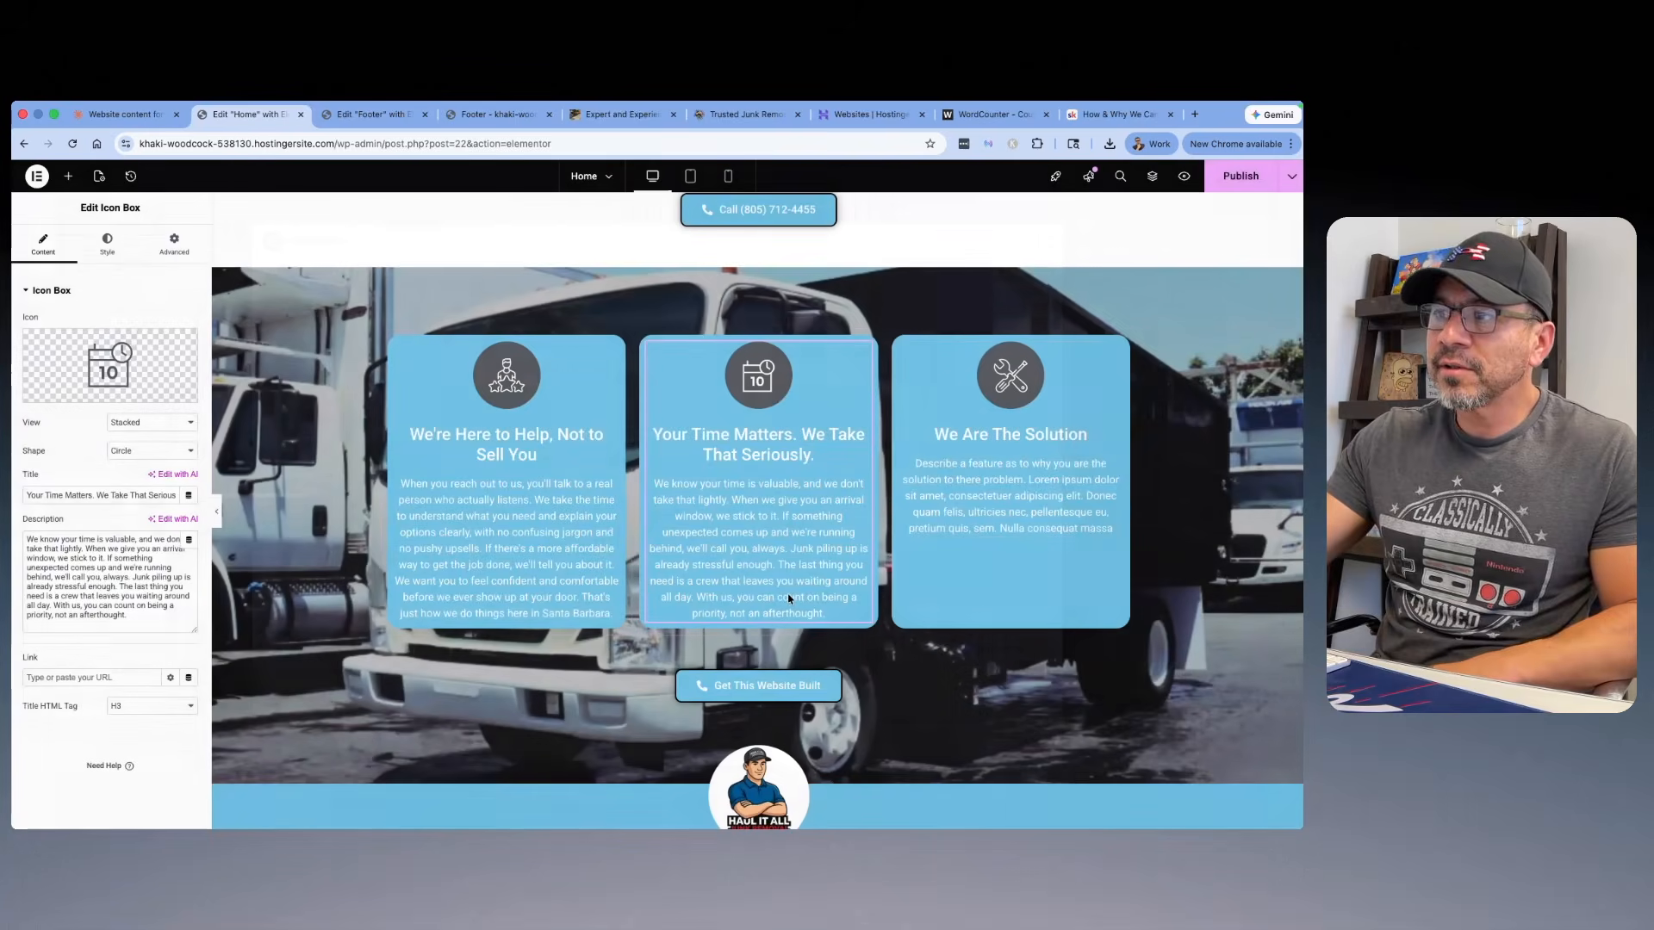
Step: Review the remaining core value sections in the Claude chat and copy the Locally Owned subheadline "Born and Raised Right Here in Santa Barbara"
{"action": "left_click", "coordinate": [129, 114]}
{"action": "scroll", "coordinate": [682, 442], "scroll_direction": "down", "scroll_amount": 5}
{"action": "scroll", "coordinate": [682, 442], "scroll_direction": "down", "scroll_amount": 5}
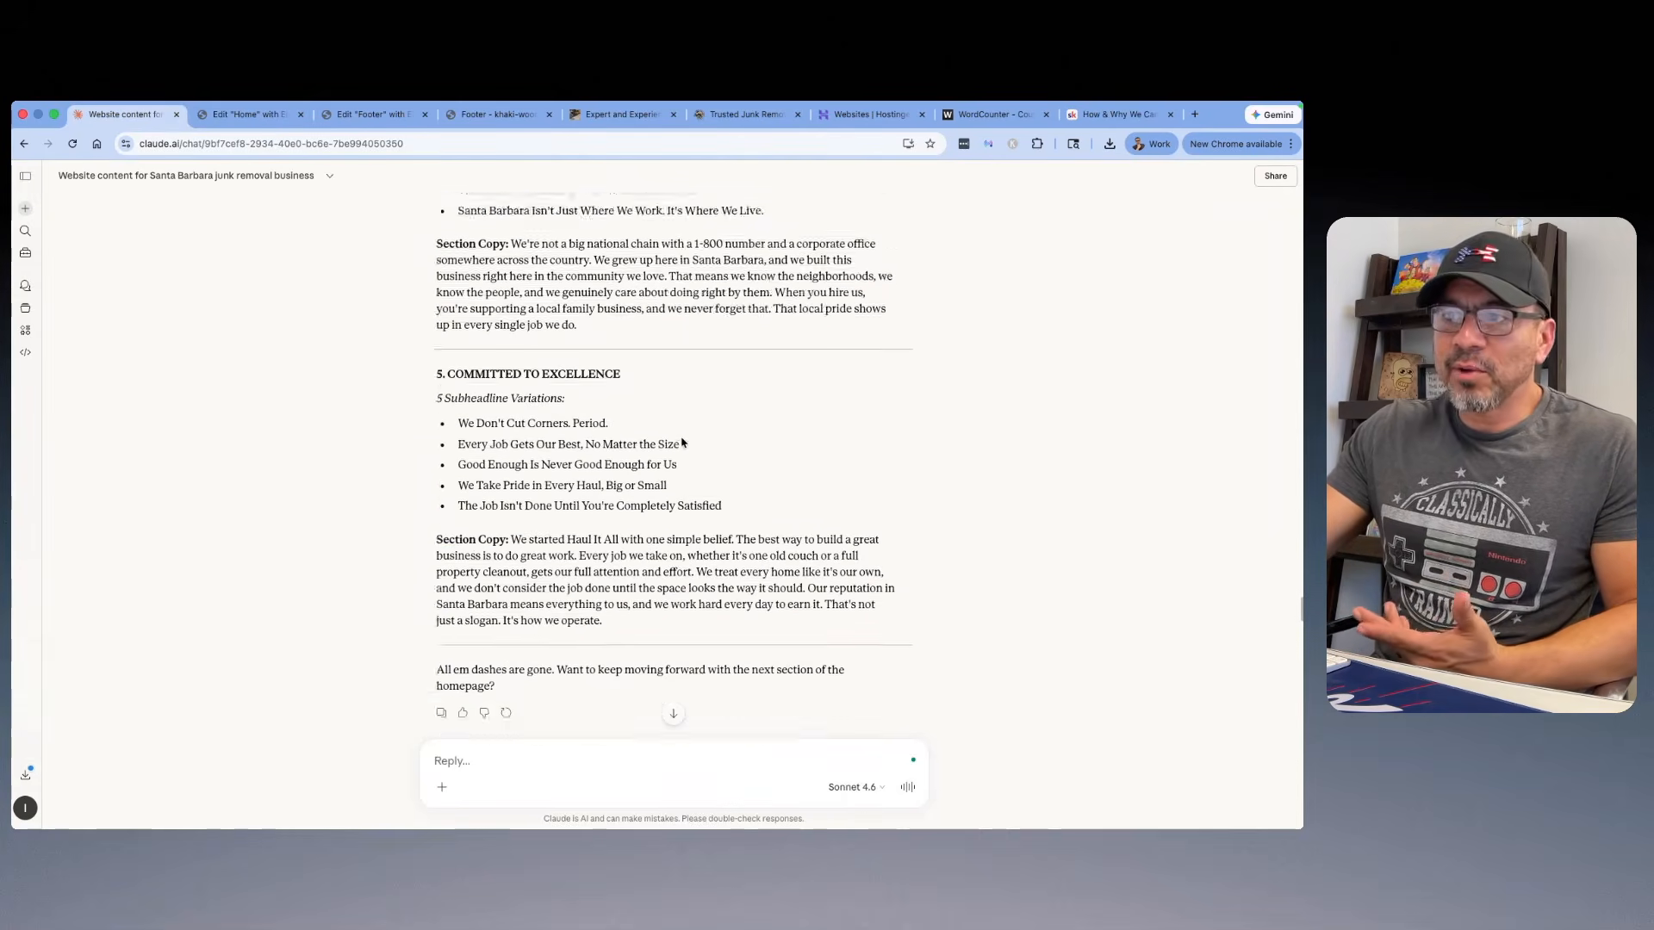
{"action": "scroll", "coordinate": [681, 437], "scroll_direction": "up", "scroll_amount": 2}
{"action": "scroll", "coordinate": [680, 439], "scroll_direction": "up", "scroll_amount": 3}
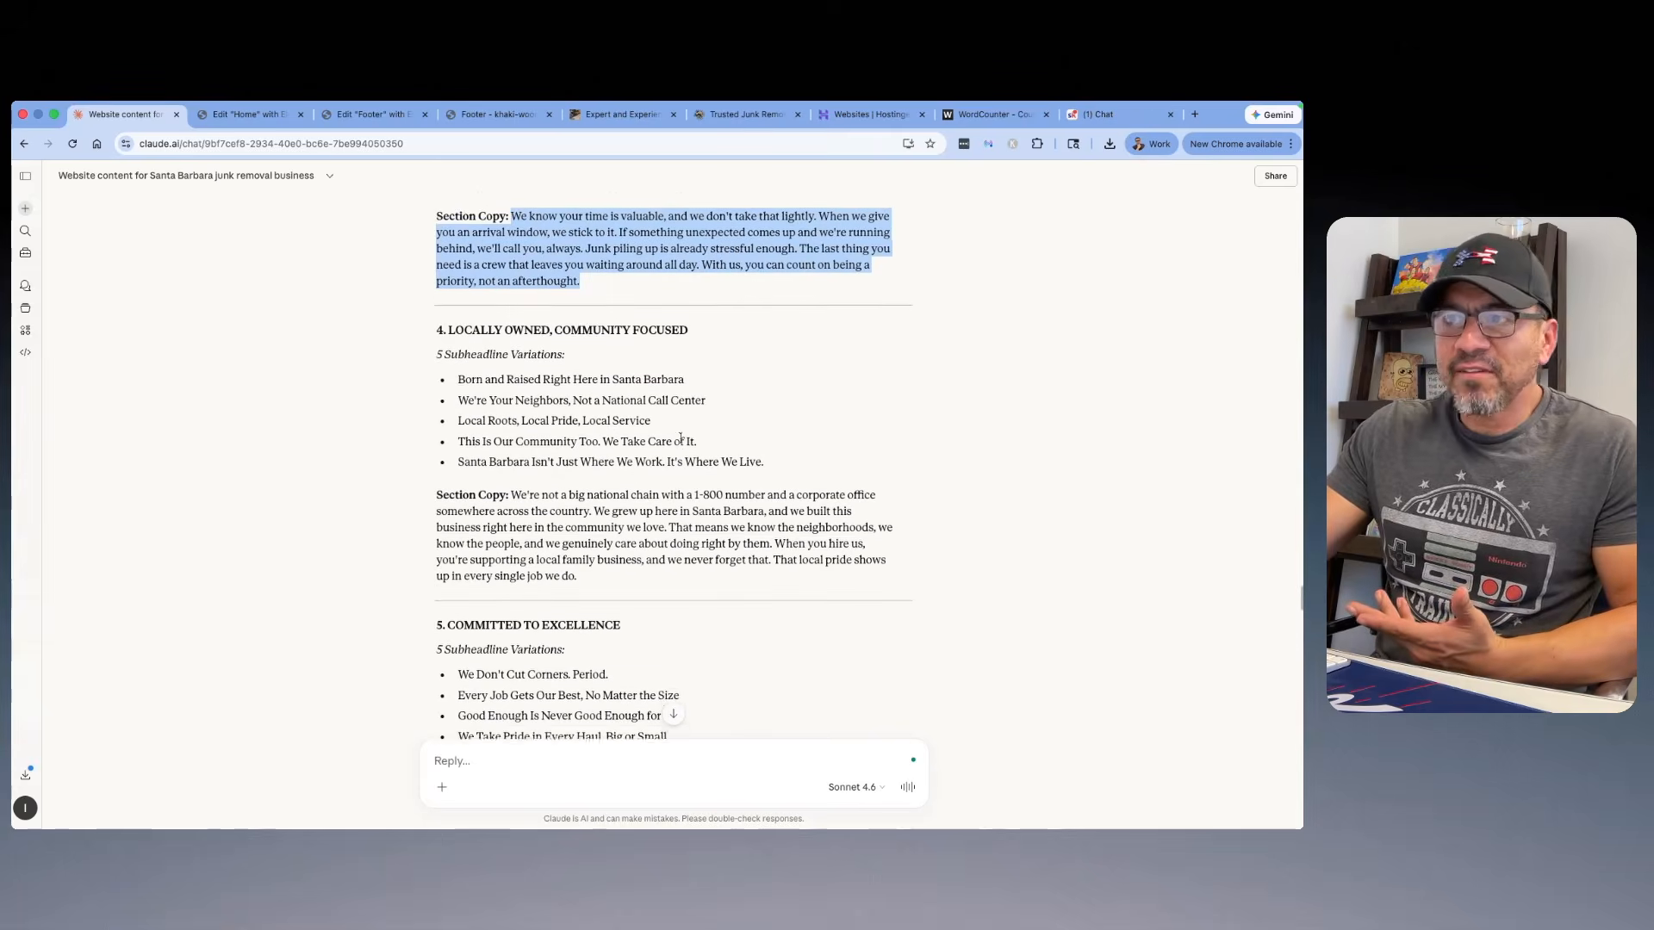
{"action": "scroll", "coordinate": [681, 442], "scroll_direction": "up", "scroll_amount": 3}
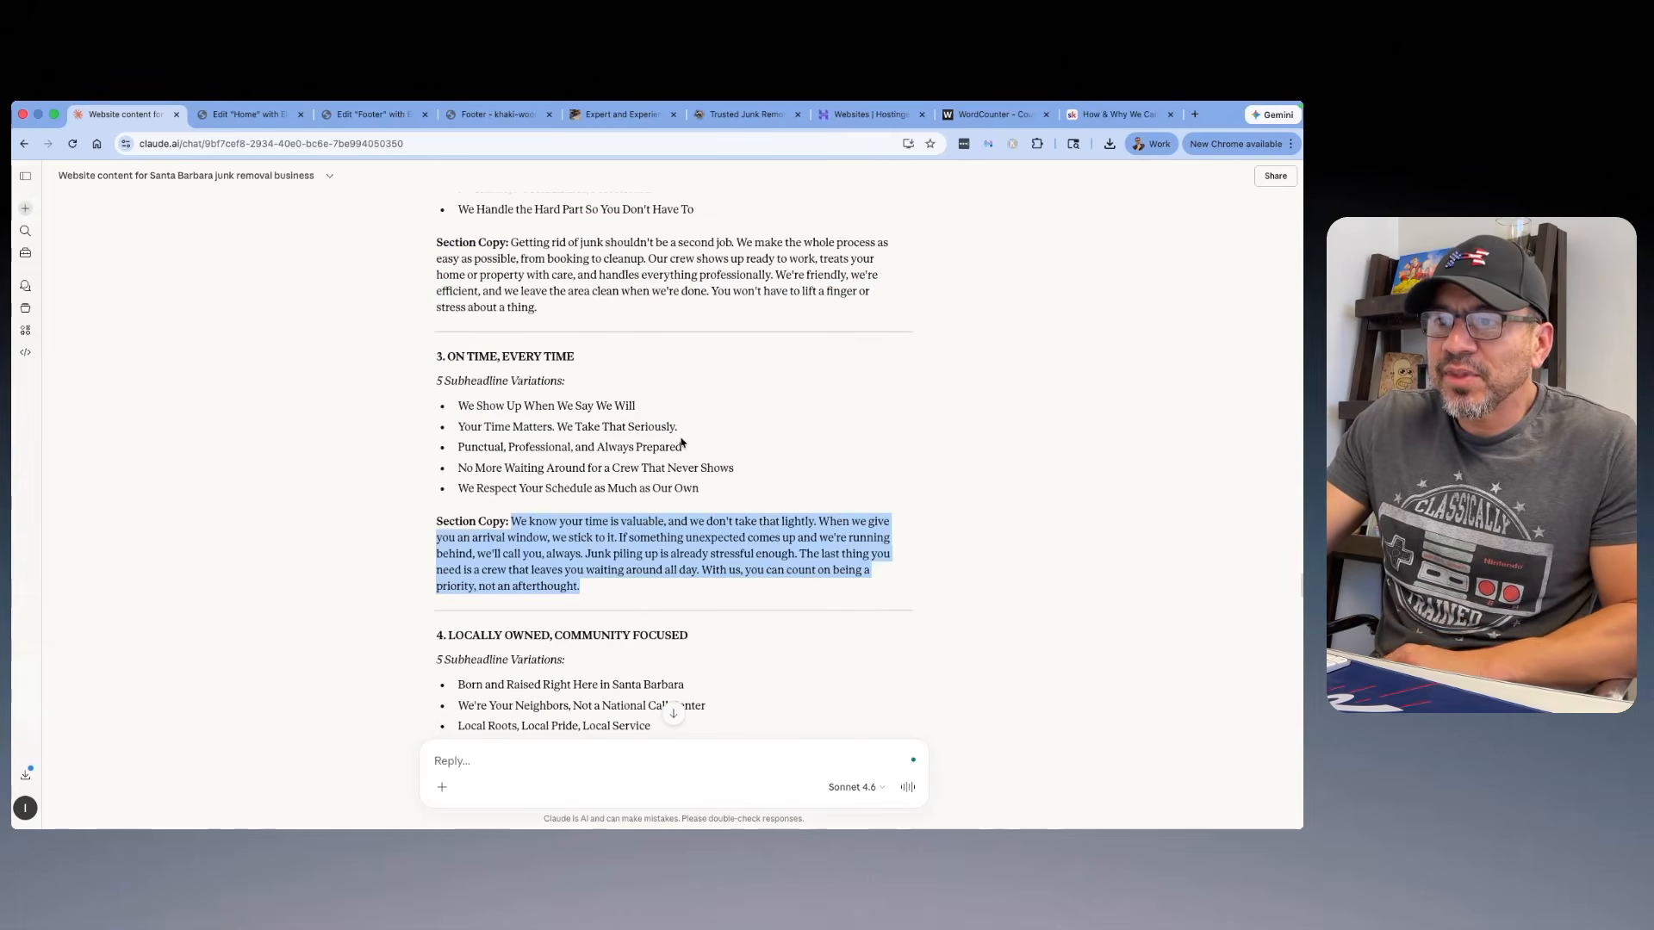
{"action": "scroll", "coordinate": [680, 443], "scroll_direction": "down", "scroll_amount": 4}
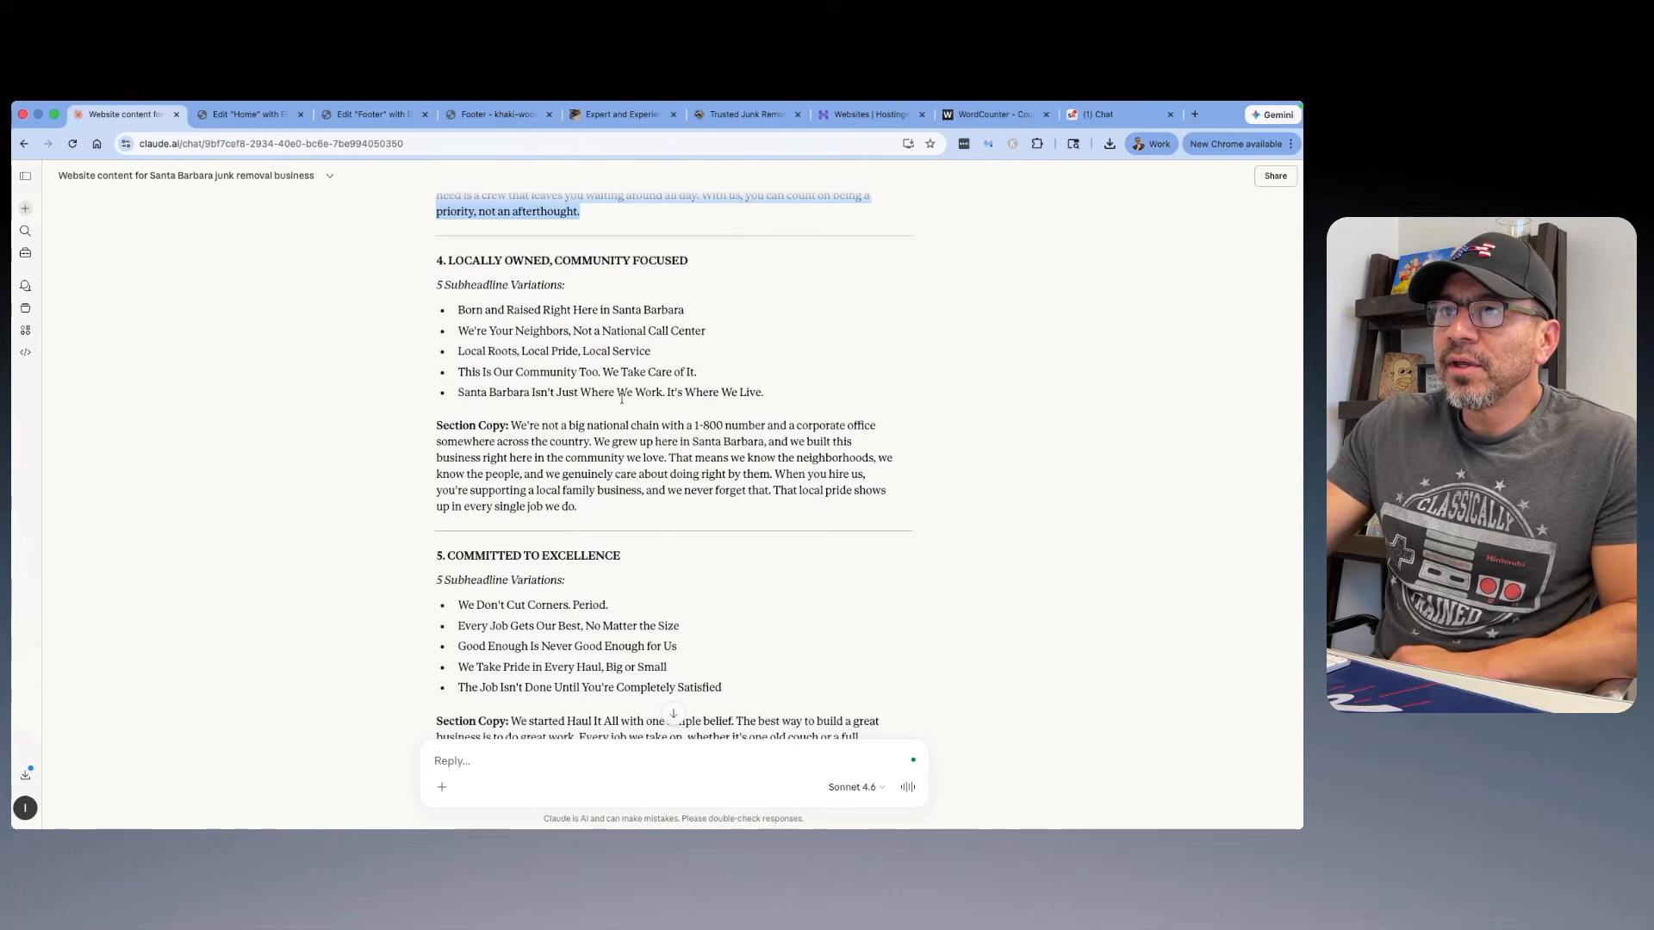
{"action": "left_click_drag", "start_coordinate": [690, 317], "coordinate": [454, 312]}
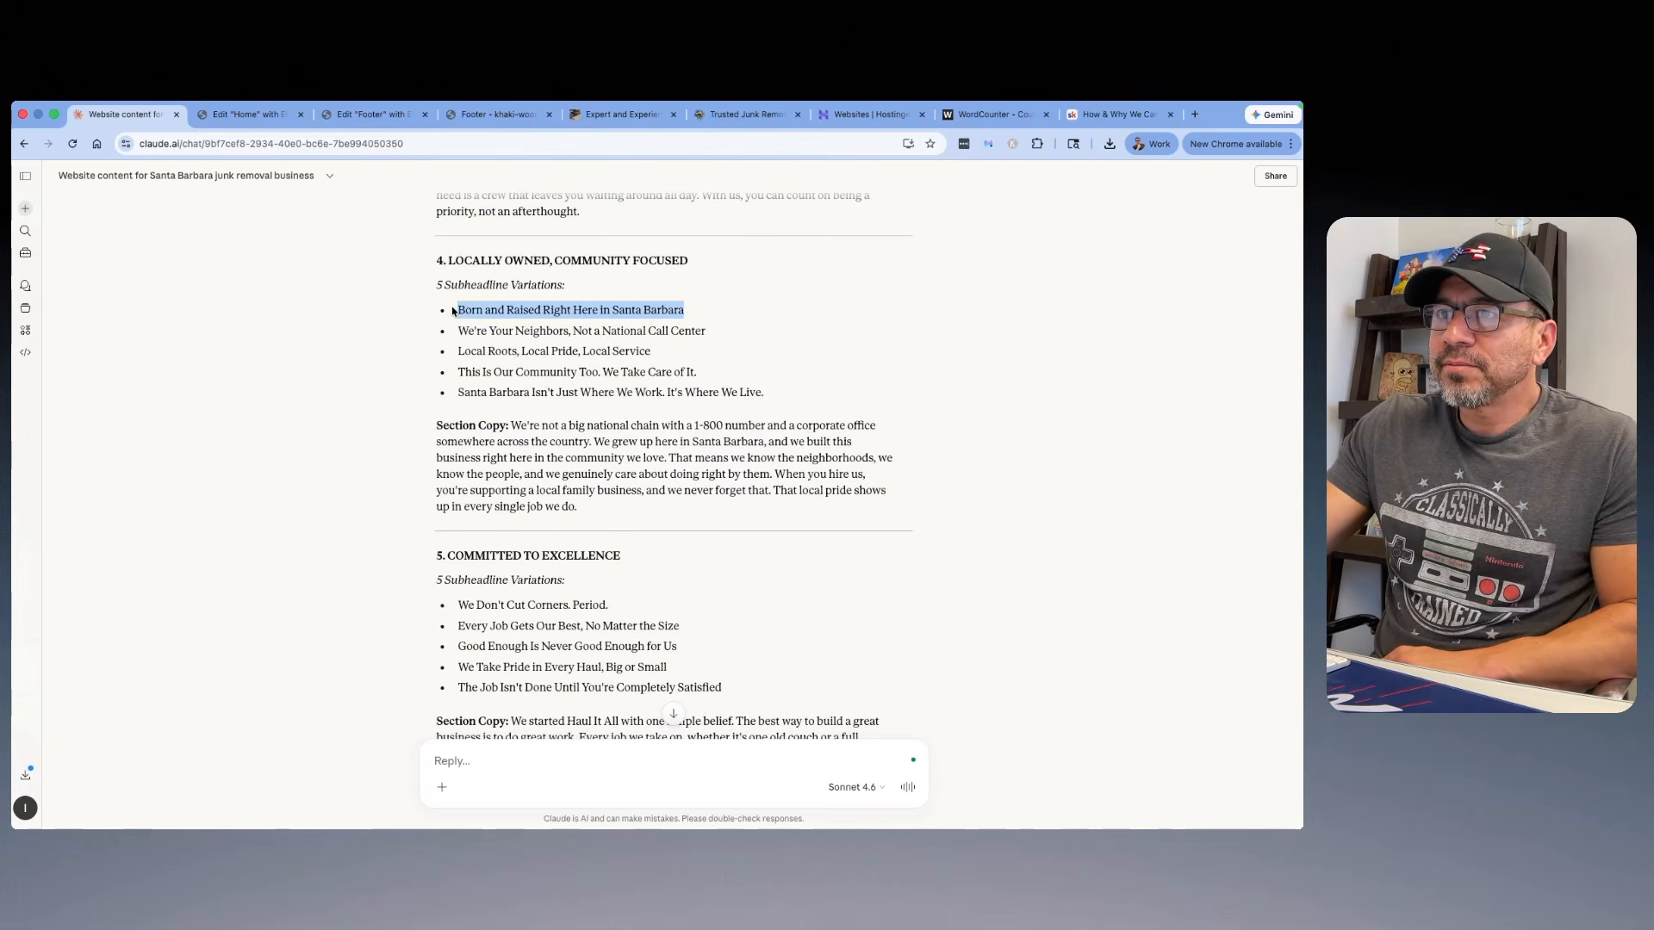
{"action": "right_click", "coordinate": [475, 307]}
{"action": "left_click", "coordinate": [480, 343]}
Step: Switch to the Home page in Elementor and replace the third icon box's title with "Born and Raised Right Here in Santa Barbara"
{"action": "left_click", "coordinate": [245, 114]}
{"action": "left_click", "coordinate": [1023, 435]}
{"action": "triple_click", "coordinate": [118, 496]}
{"action": "right_click", "coordinate": [47, 496]}
{"action": "left_click", "coordinate": [85, 476]}
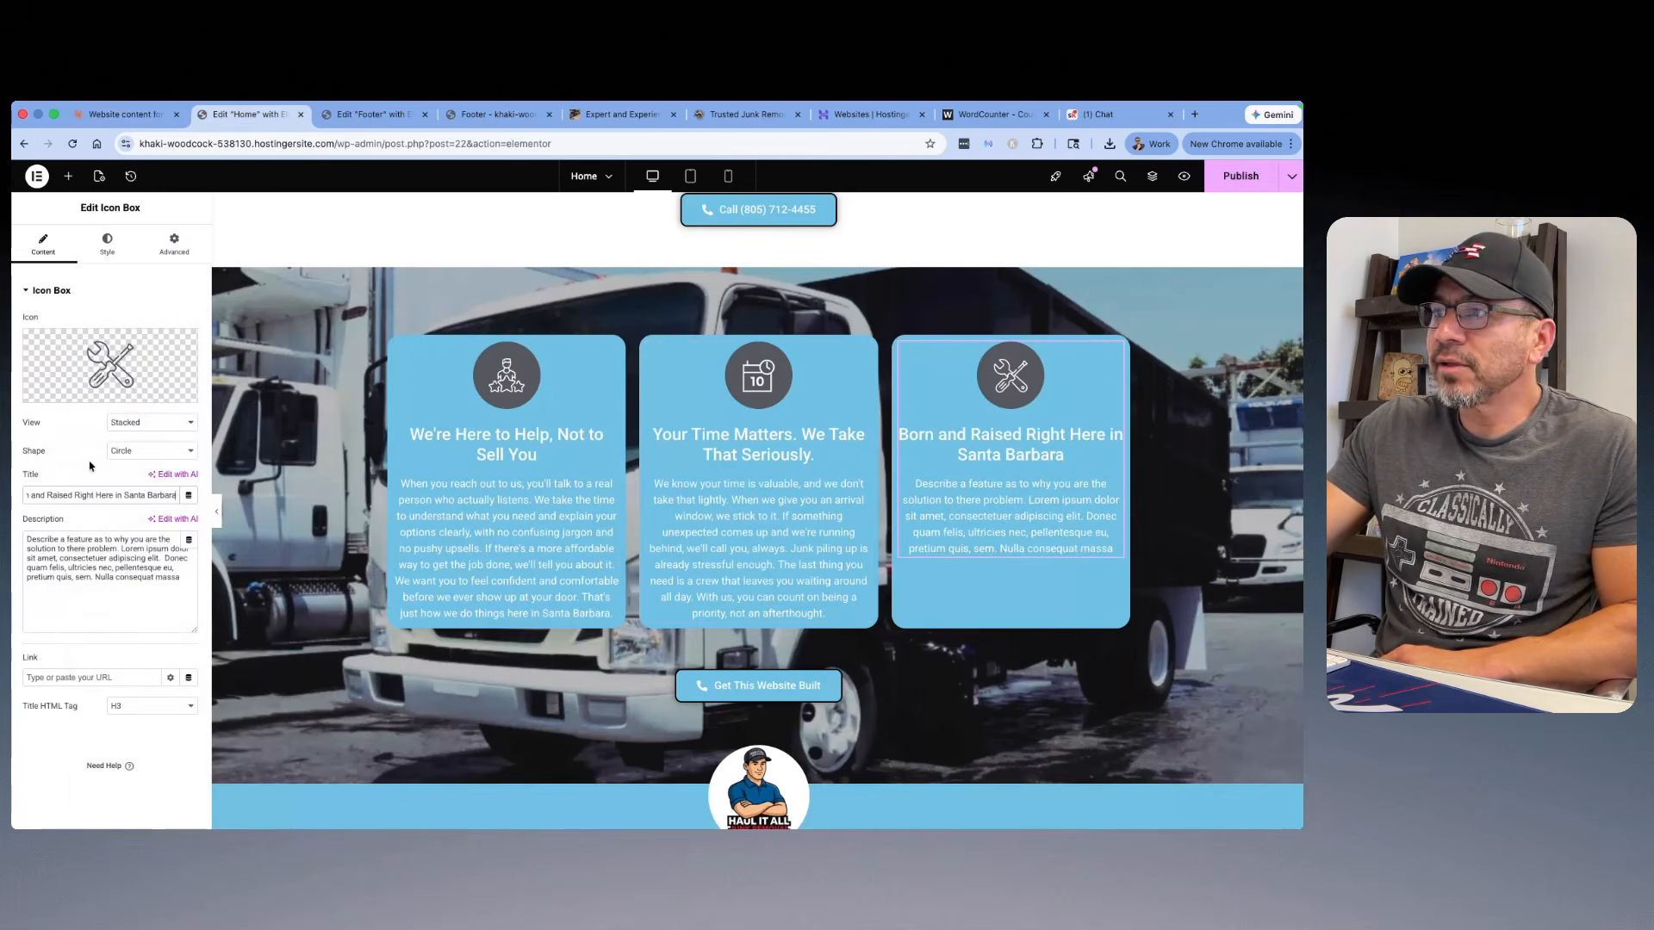
Step: Switch back to the Claude chat and copy the full Locally Owned, Community Focused section copy, without its "Section Copy:" label
{"action": "left_click", "coordinate": [111, 115]}
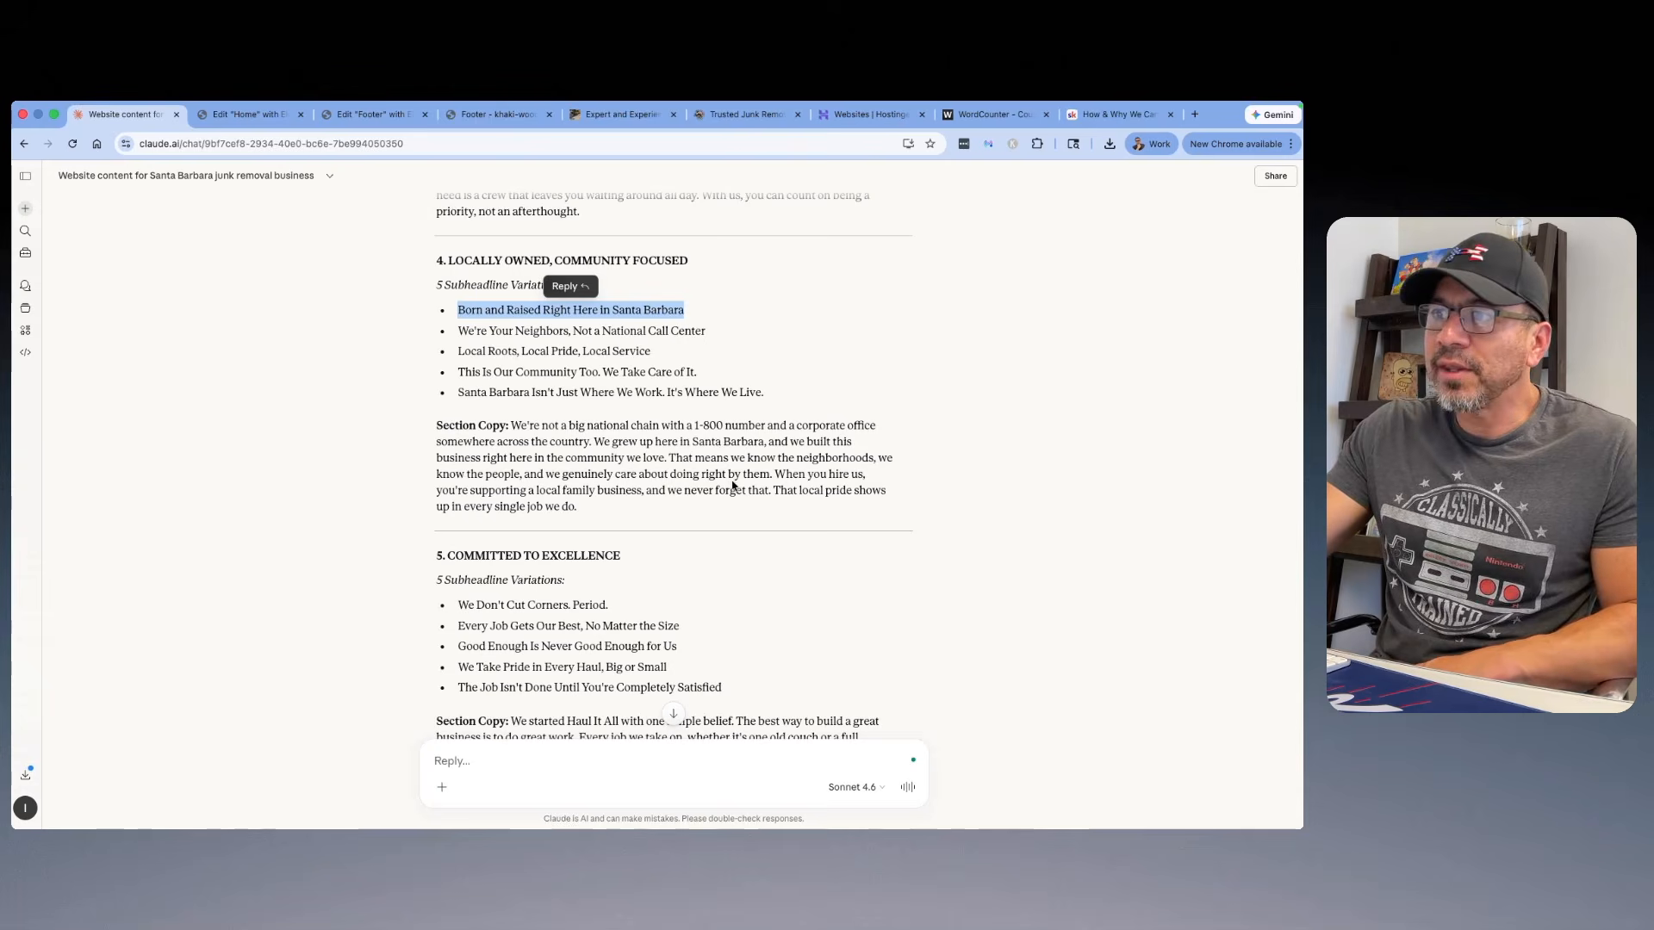
{"action": "left_click", "coordinate": [593, 510]}
{"action": "left_click_drag", "start_coordinate": [584, 509], "coordinate": [513, 423]}
{"action": "right_click", "coordinate": [526, 430]}
{"action": "left_click", "coordinate": [559, 469]}
Step: Return to the Home page in Elementor and replace the third icon box's placeholder description with the copied Locally Owned, Community Focused copy
{"action": "left_click", "coordinate": [262, 117]}
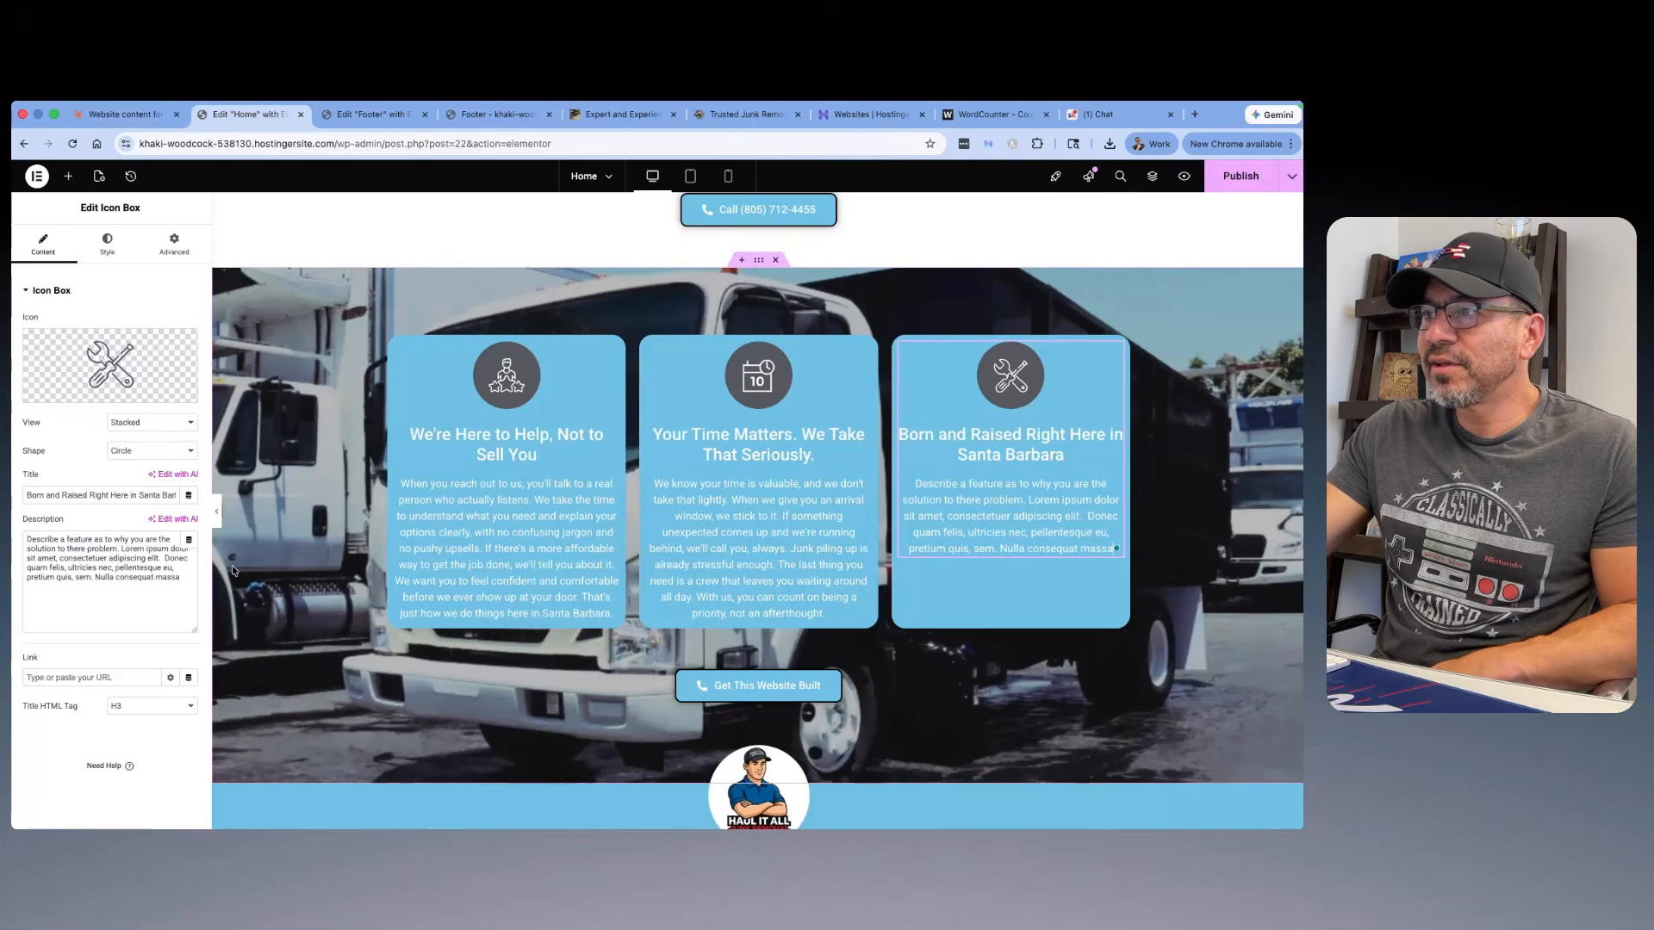
{"action": "left_click_drag", "start_coordinate": [182, 578], "coordinate": [27, 539]}
{"action": "right_click", "coordinate": [82, 551]}
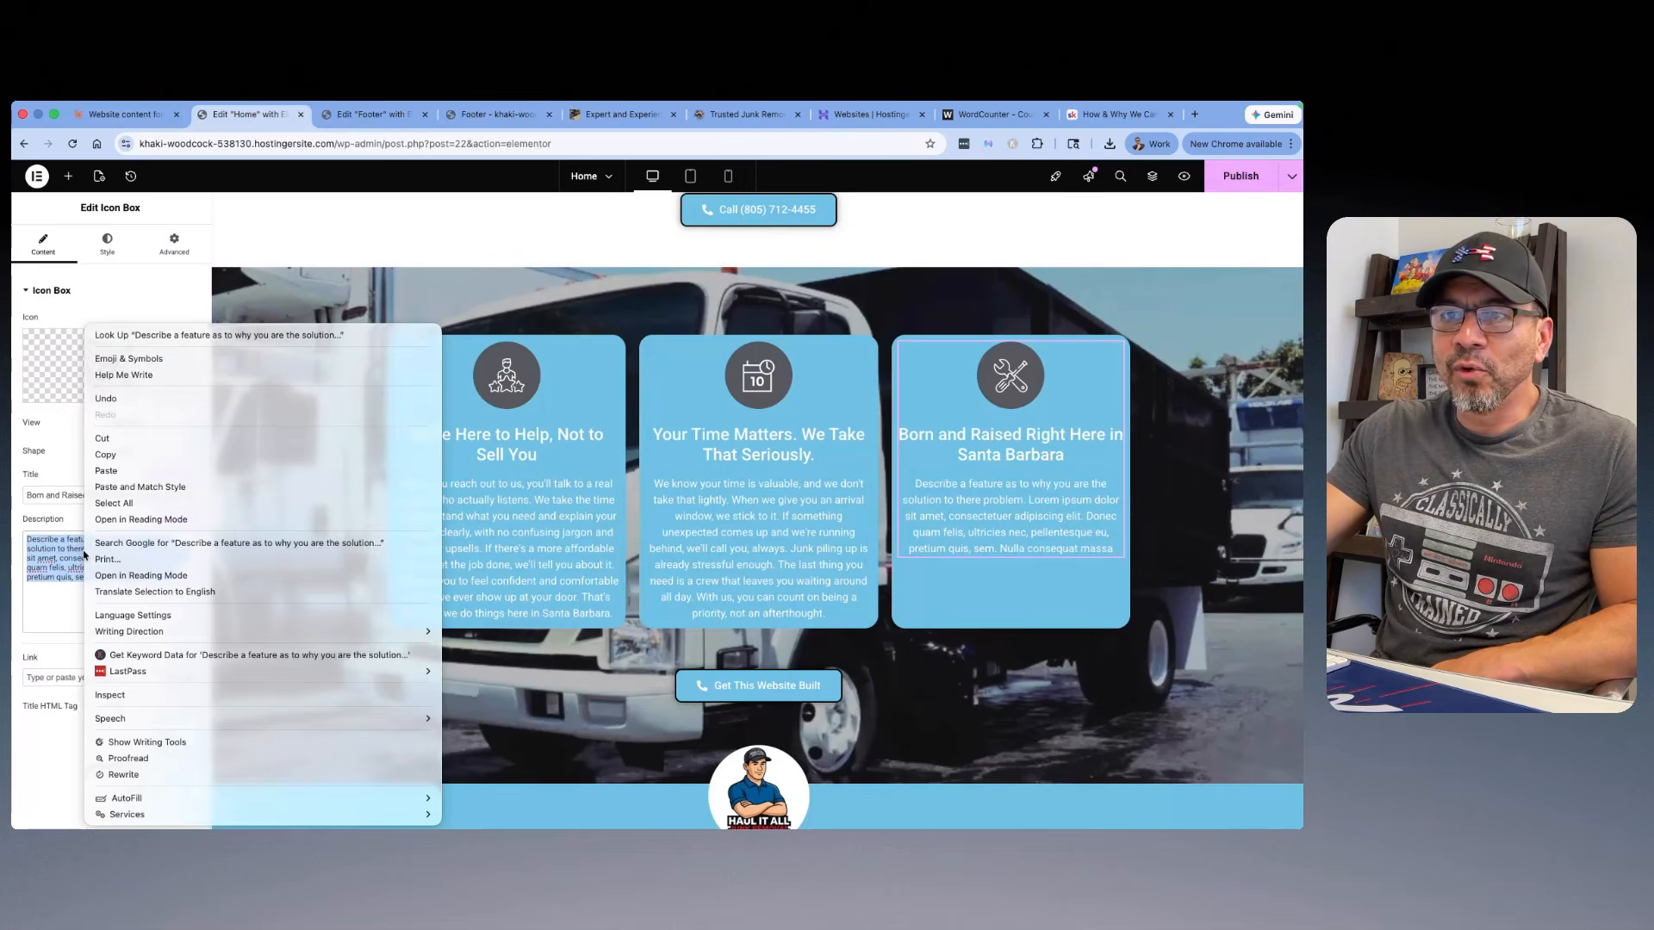
{"action": "left_click", "coordinate": [229, 473]}
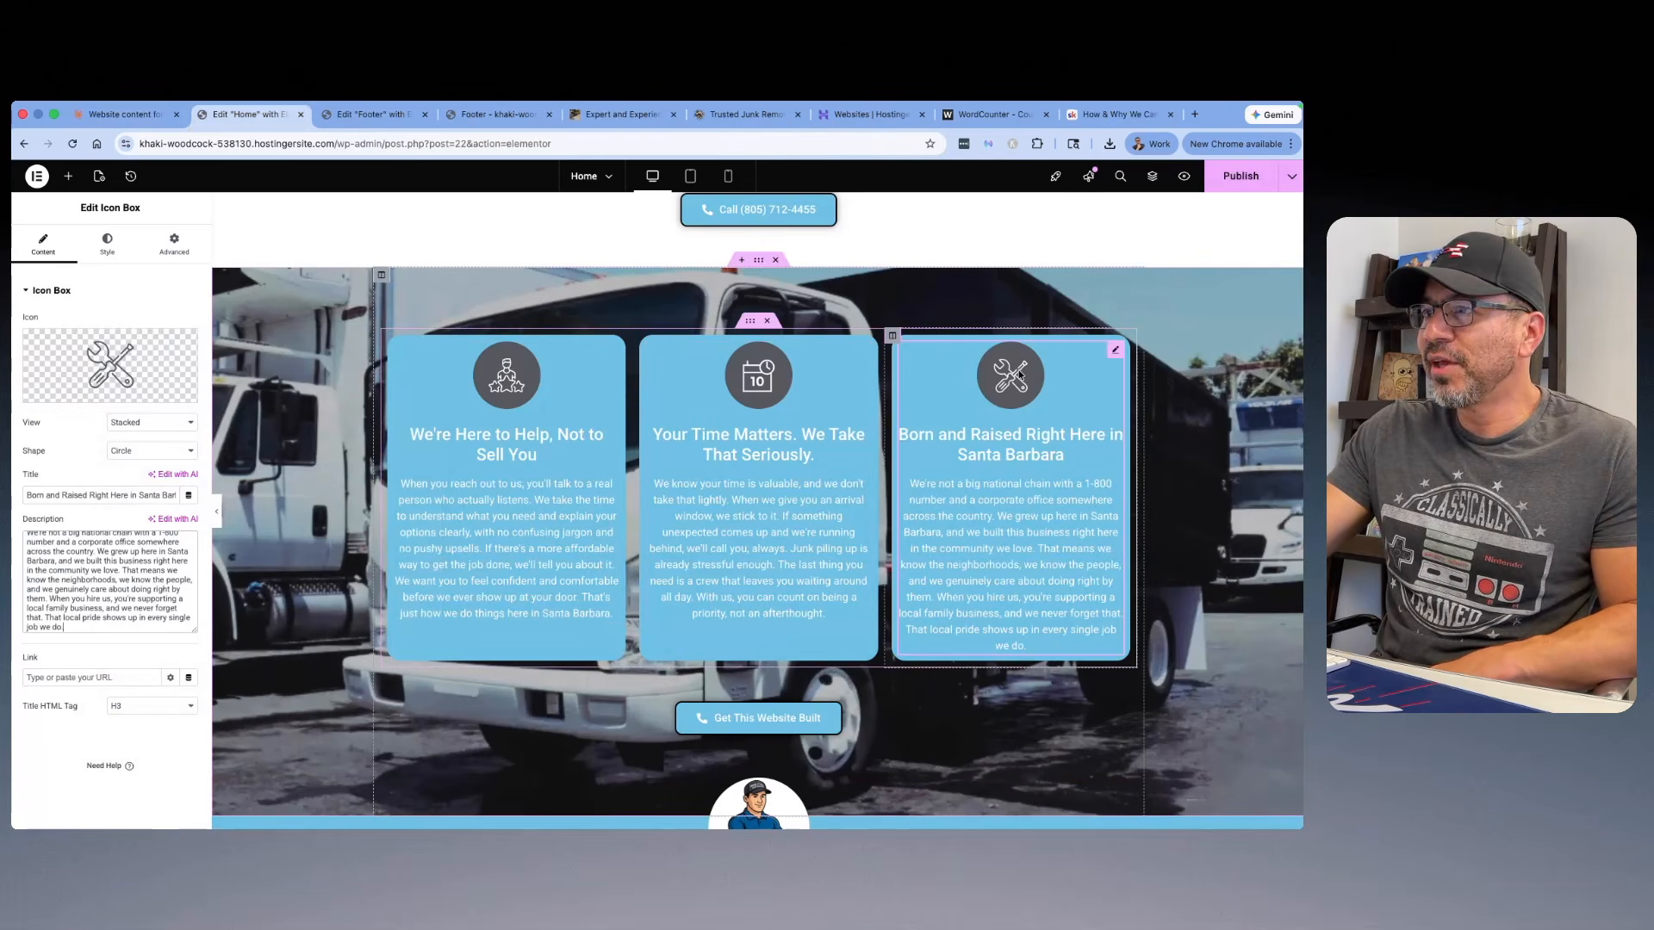
Step: Search the icon library for "hand" and replace the third icon box's tools icon with the handshake icon
{"action": "left_click", "coordinate": [110, 364]}
{"action": "left_click", "coordinate": [580, 290]}
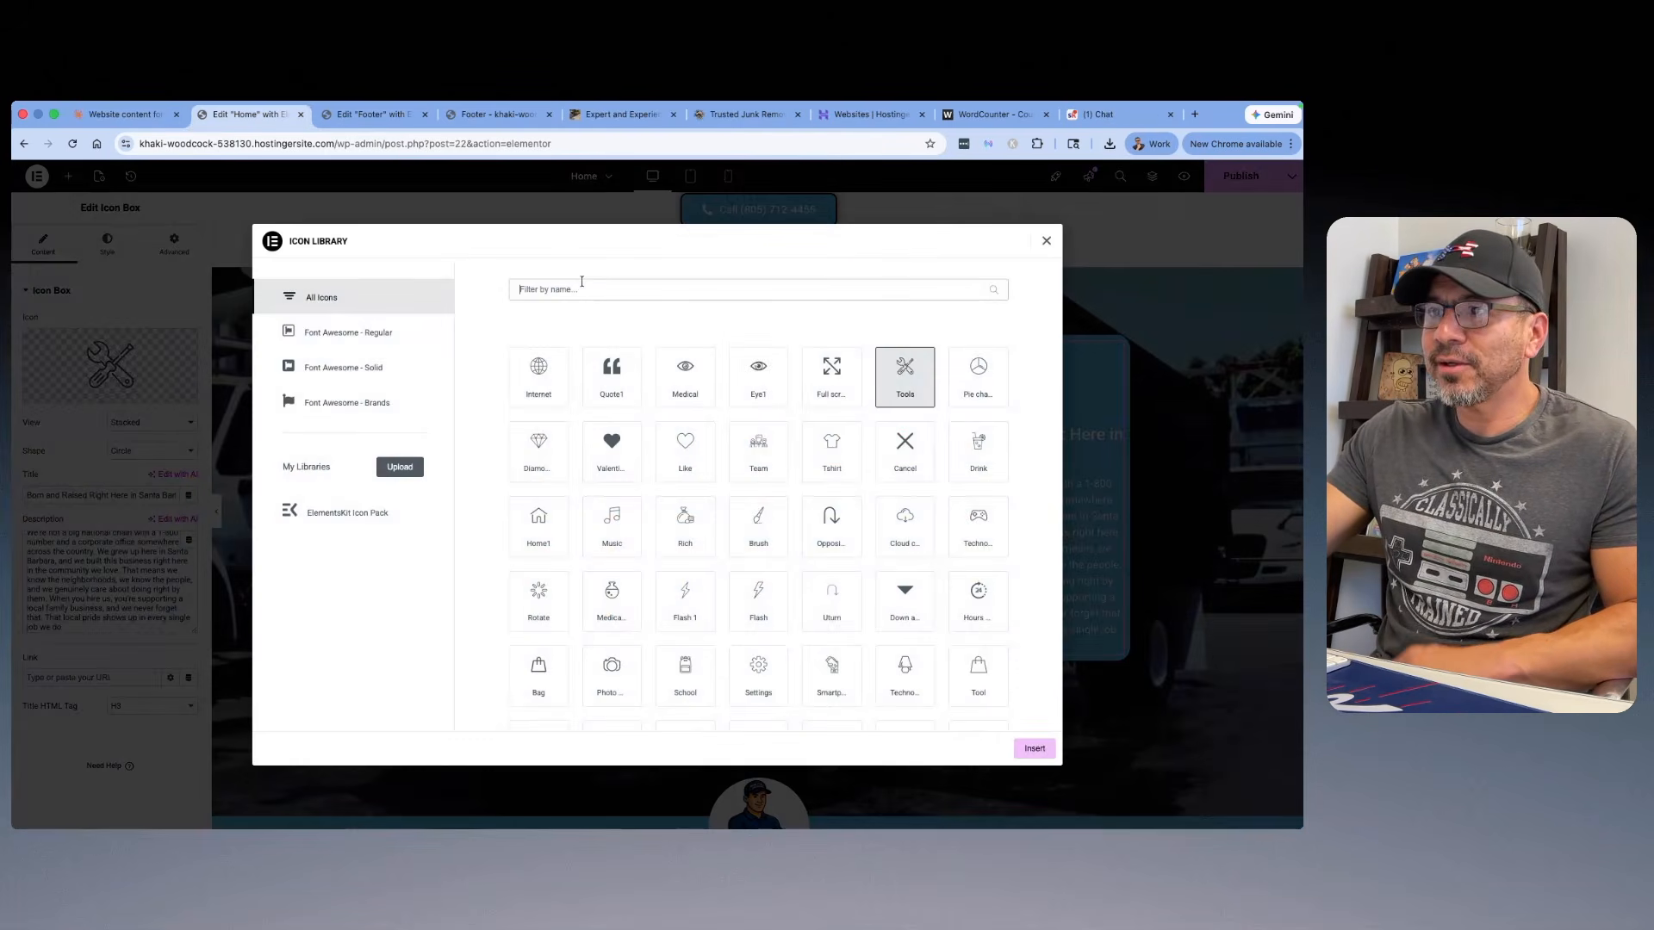
{"action": "type", "text": "hand"}
{"action": "left_click", "coordinate": [904, 672]}
{"action": "left_click", "coordinate": [1034, 747]}
Step: Copy the phone call button below the Haul It All logo, above the three icon boxes
{"action": "scroll", "coordinate": [957, 516], "scroll_direction": "down", "scroll_amount": 4}
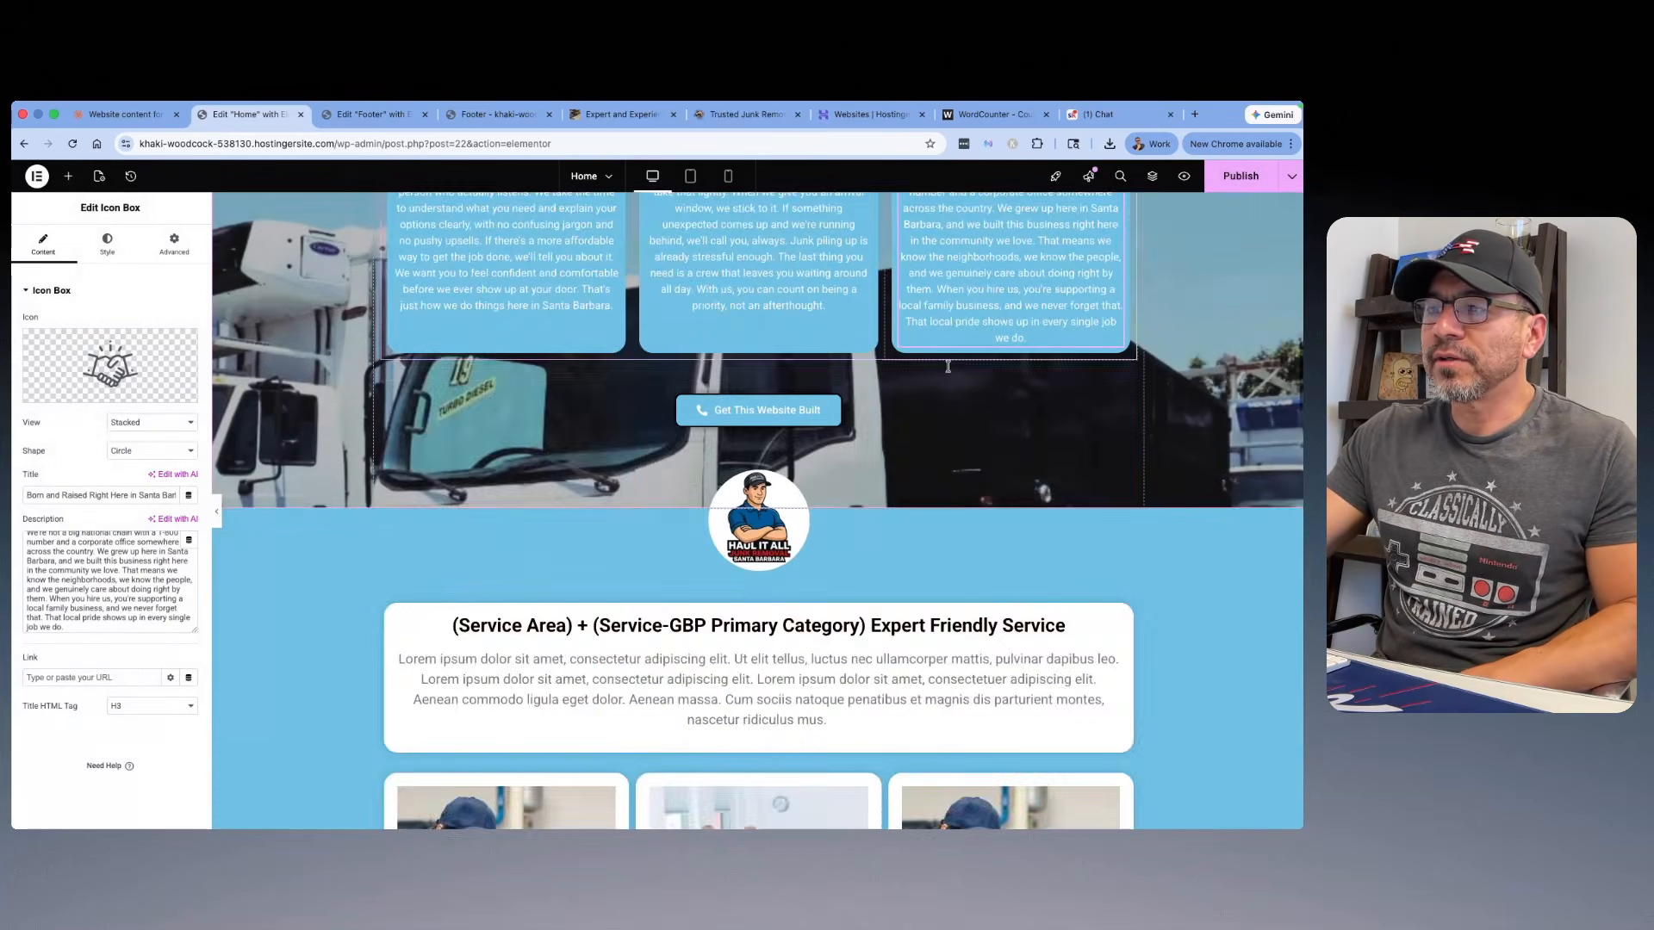
{"action": "scroll", "coordinate": [948, 365], "scroll_direction": "up", "scroll_amount": 3}
{"action": "scroll", "coordinate": [948, 365], "scroll_direction": "up", "scroll_amount": 3}
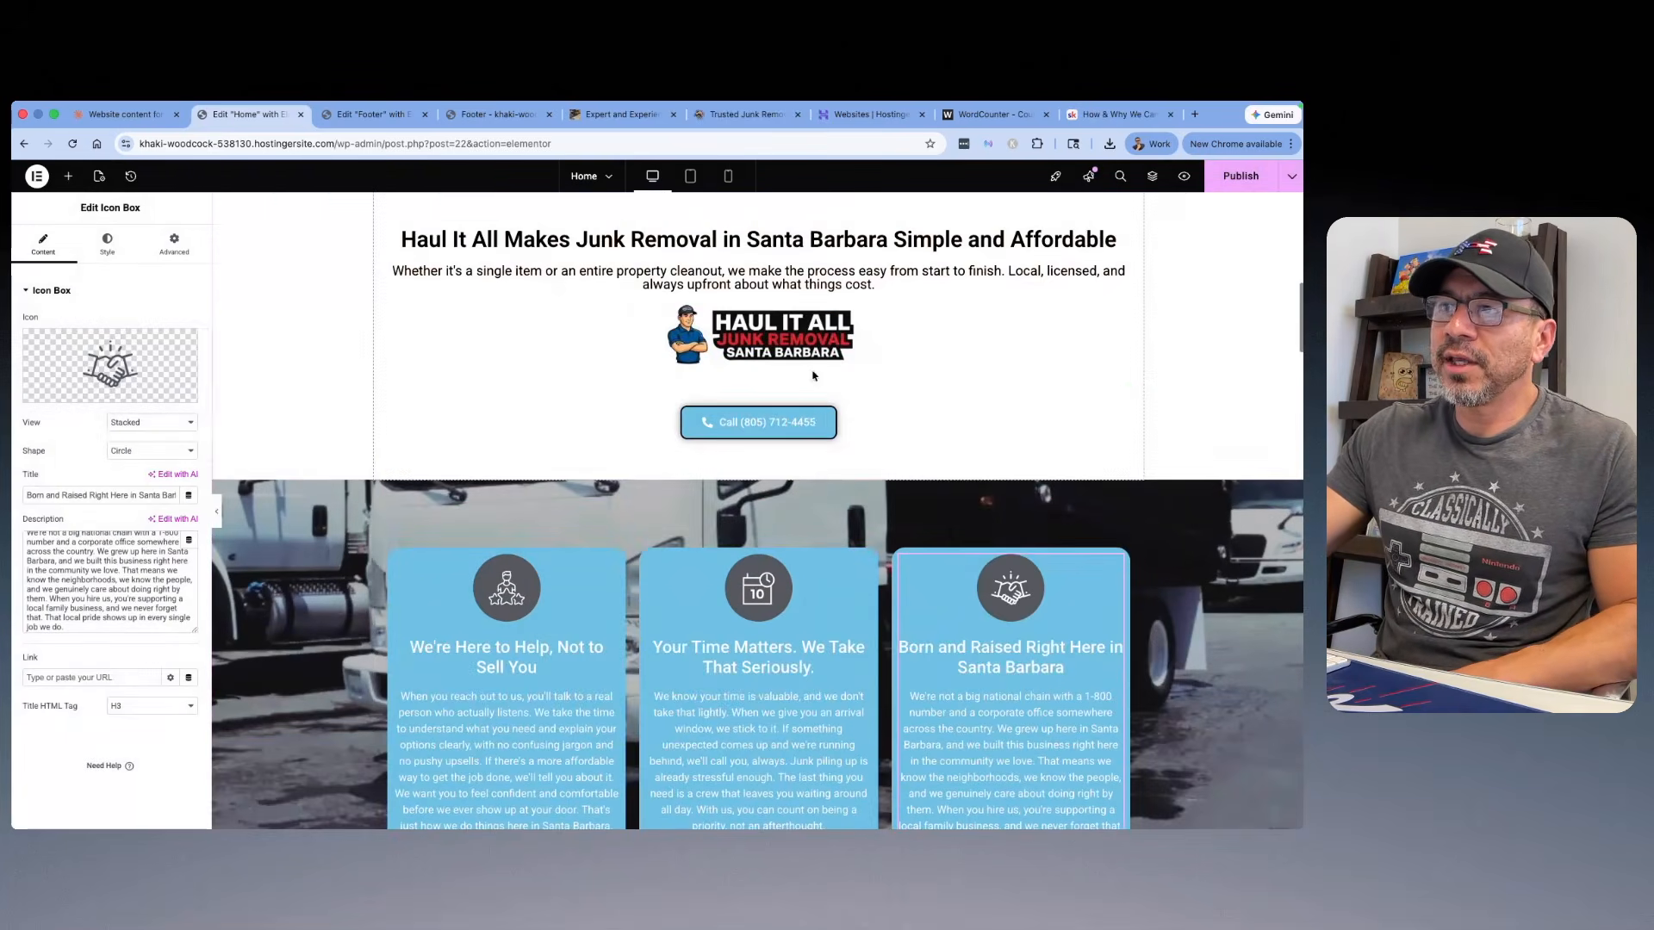
{"action": "right_click", "coordinate": [812, 417]}
{"action": "left_click", "coordinate": [841, 481]}
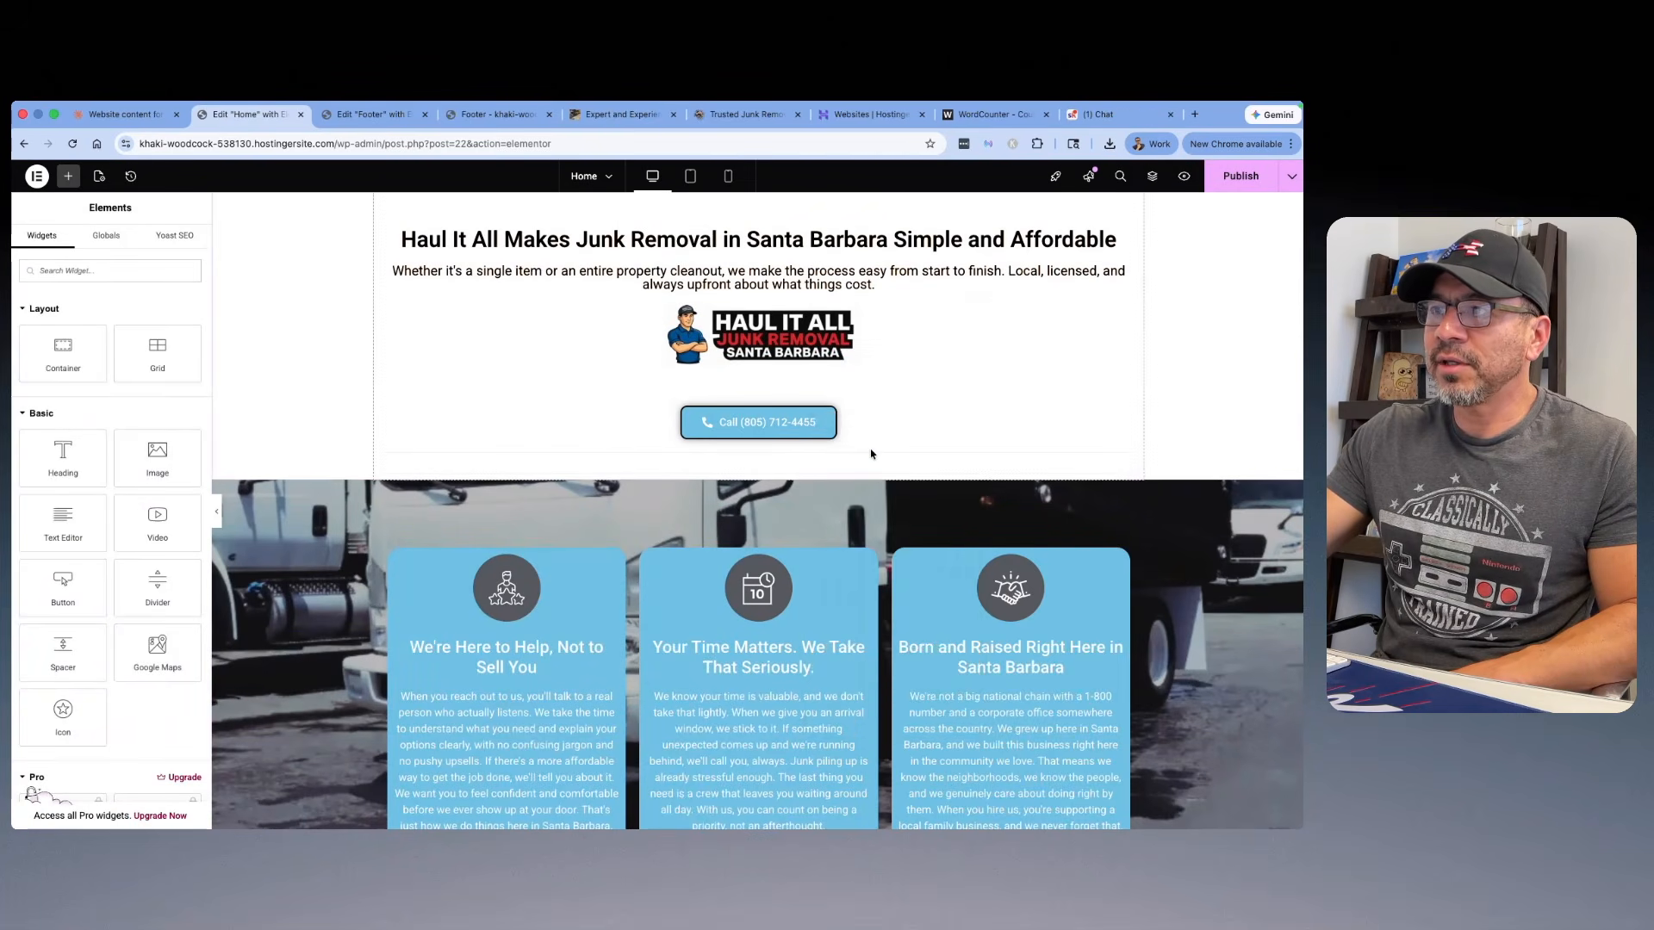
Step: Paste the copied phone call button below the three icon boxes and delete the "Get This Website Built" button there
{"action": "scroll", "coordinate": [780, 483], "scroll_direction": "down", "scroll_amount": 5}
{"action": "right_click", "coordinate": [773, 488]}
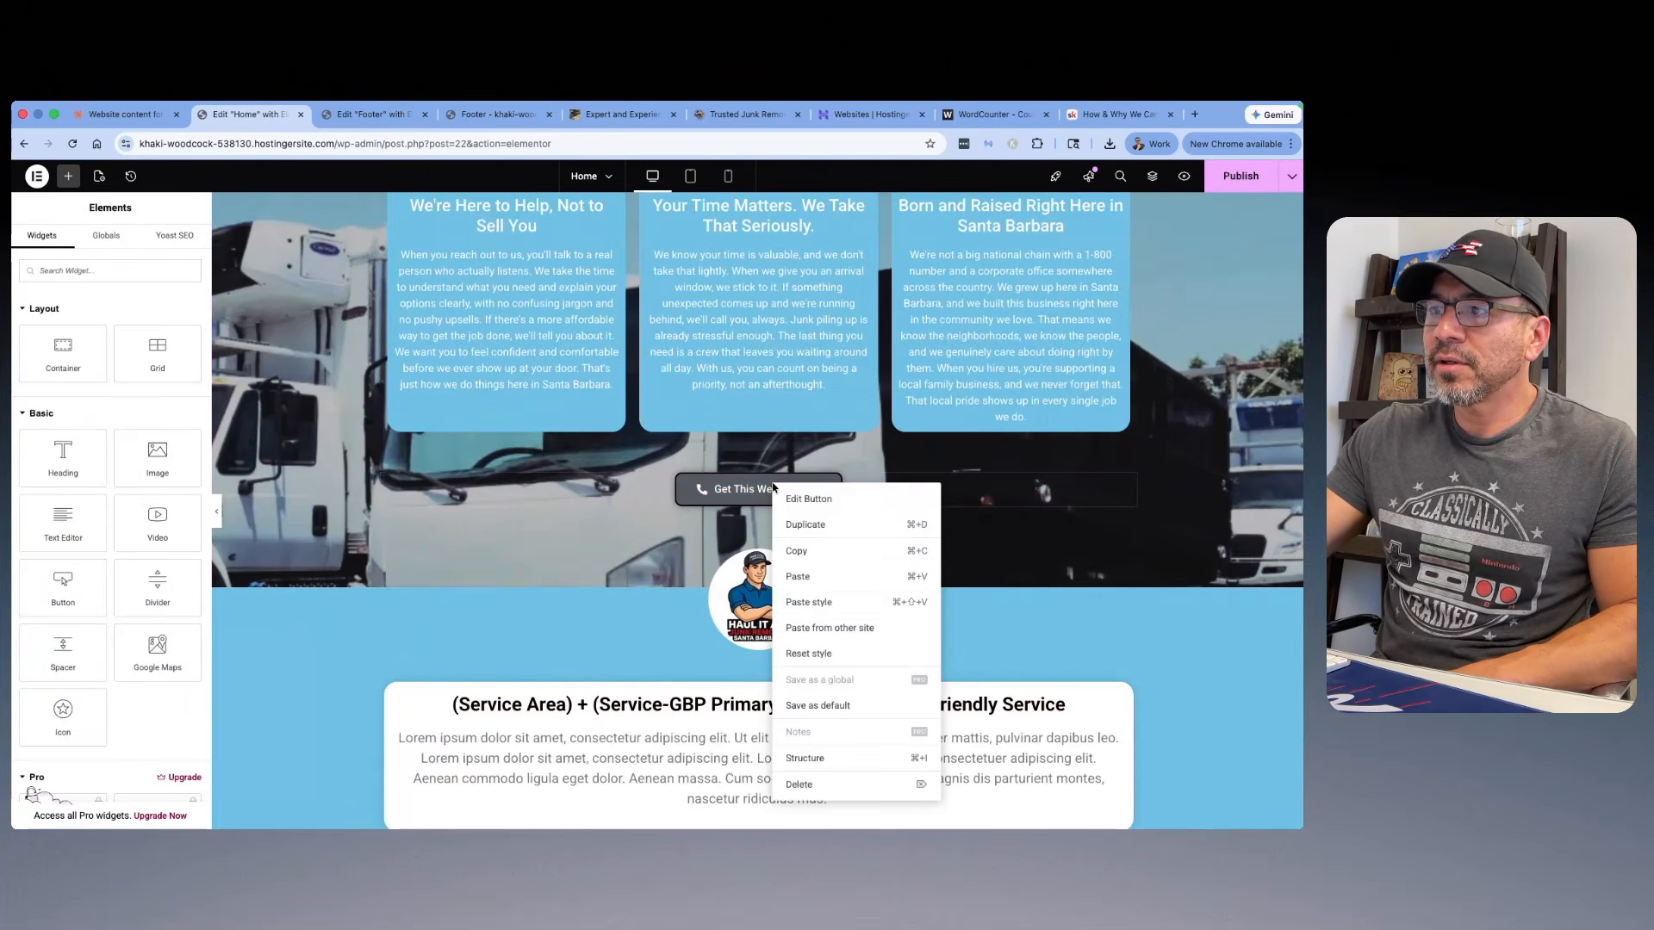
{"action": "left_click", "coordinate": [810, 576]}
{"action": "right_click", "coordinate": [777, 498]}
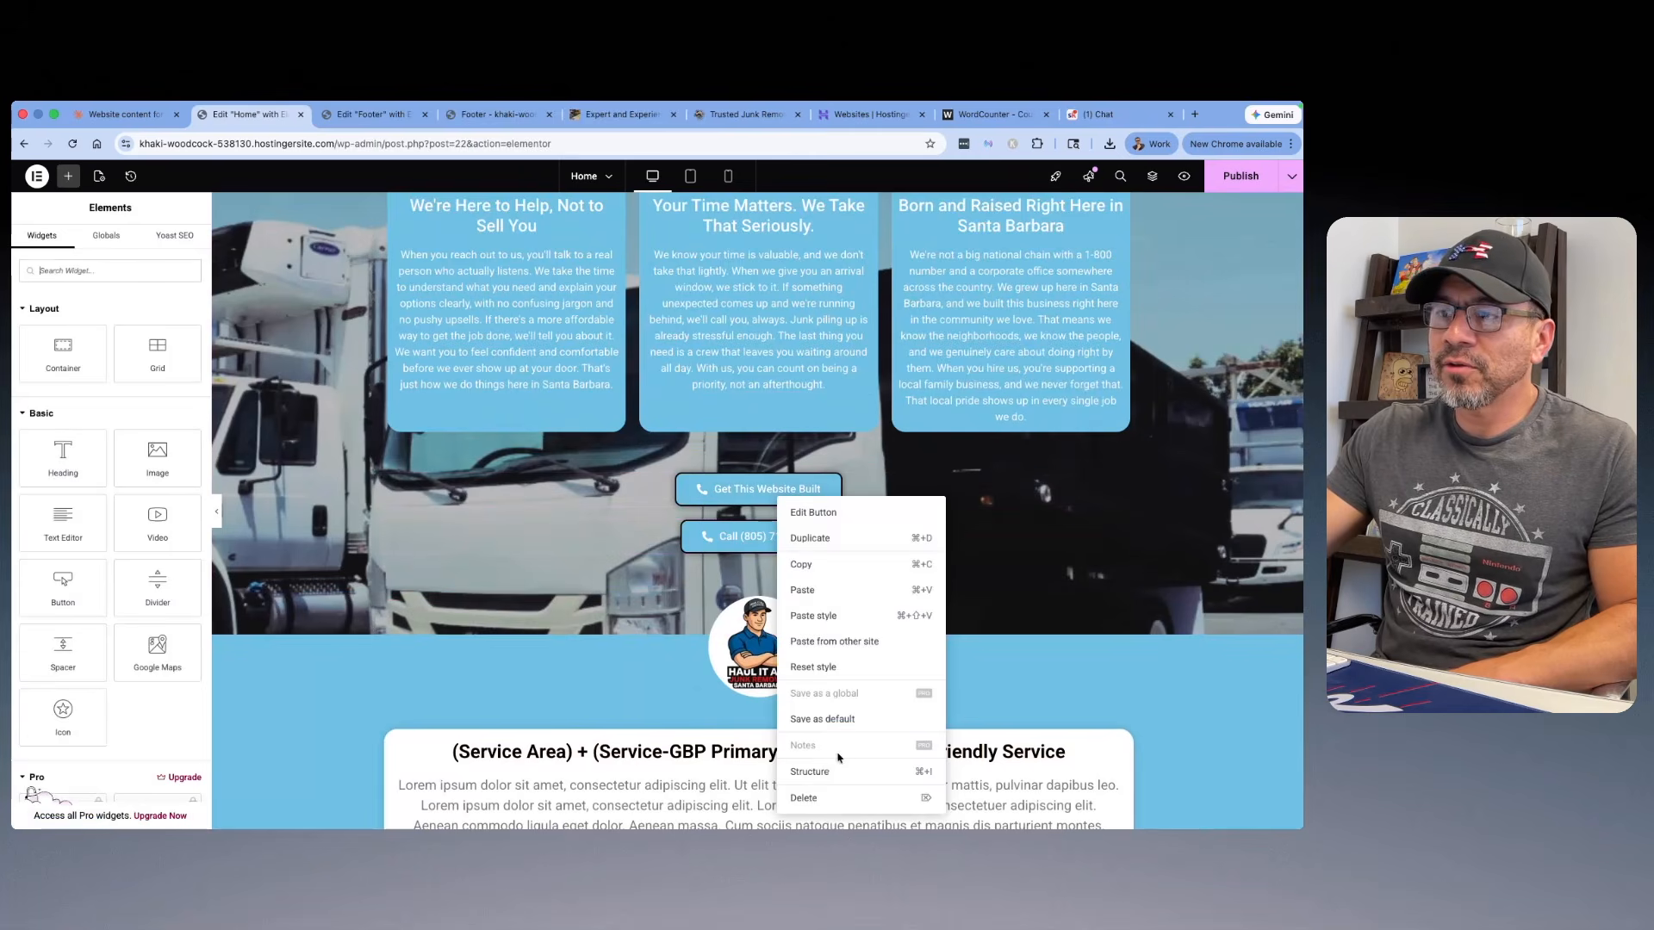
{"action": "left_click", "coordinate": [804, 797]}
Step: Set the text color of the placeholder paragraph under the "(Service Area) + (Service-GBP Primary Category) Expert Friendly Service" heading to black
{"action": "scroll", "coordinate": [892, 561], "scroll_direction": "down", "scroll_amount": 3}
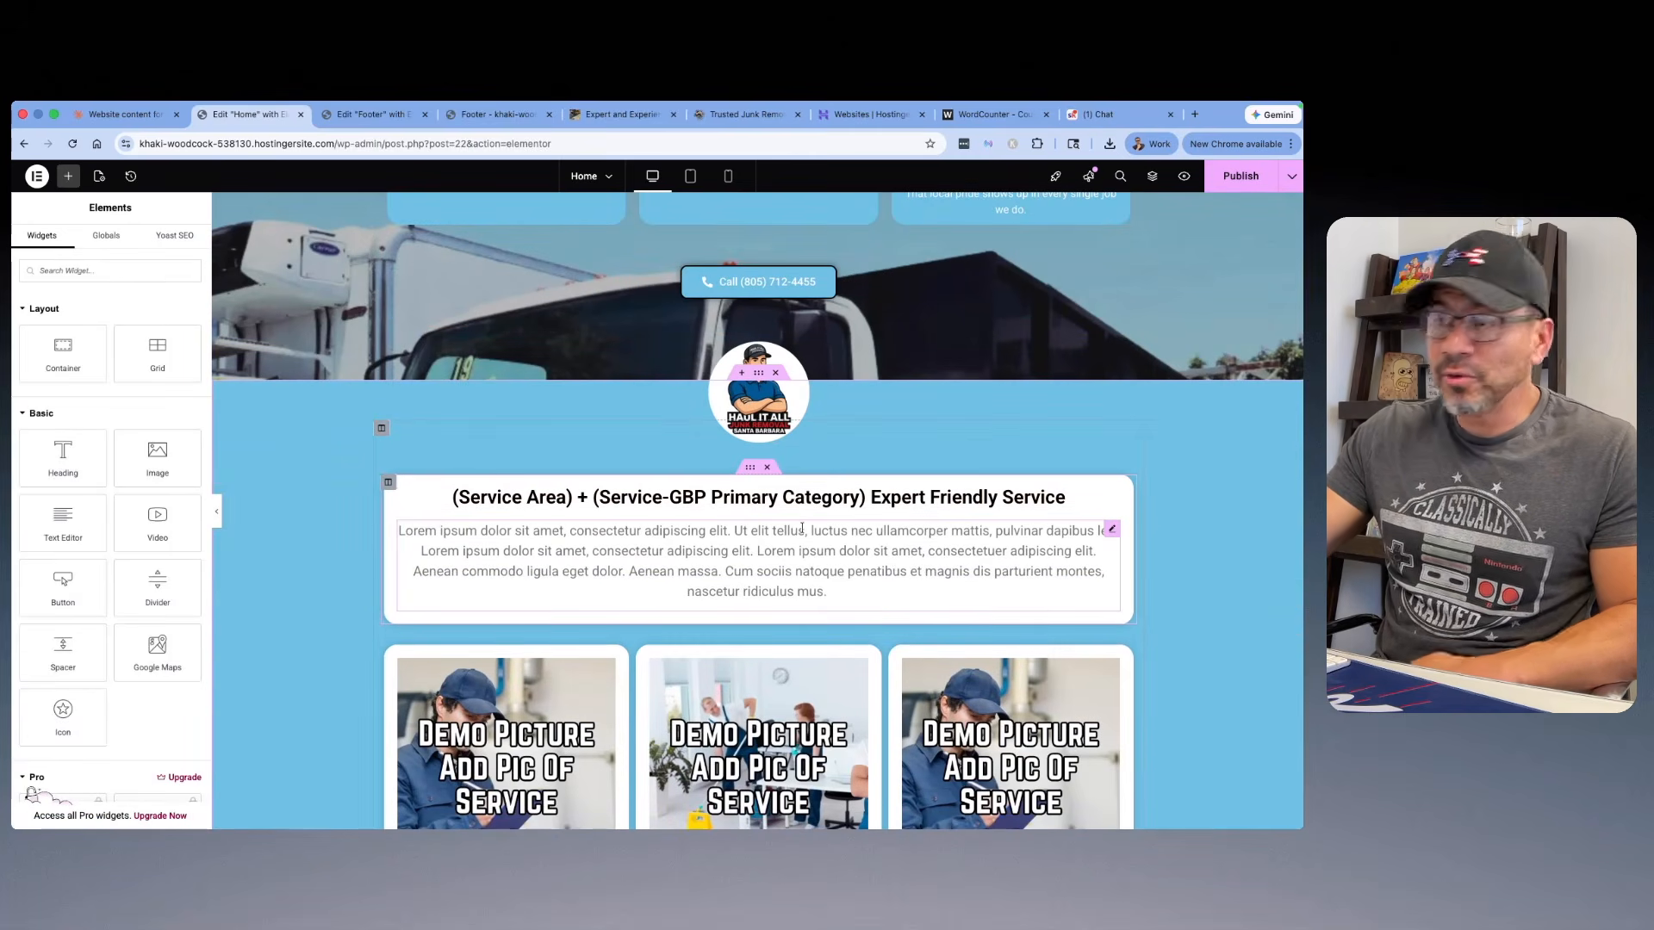
{"action": "left_click", "coordinate": [1110, 531]}
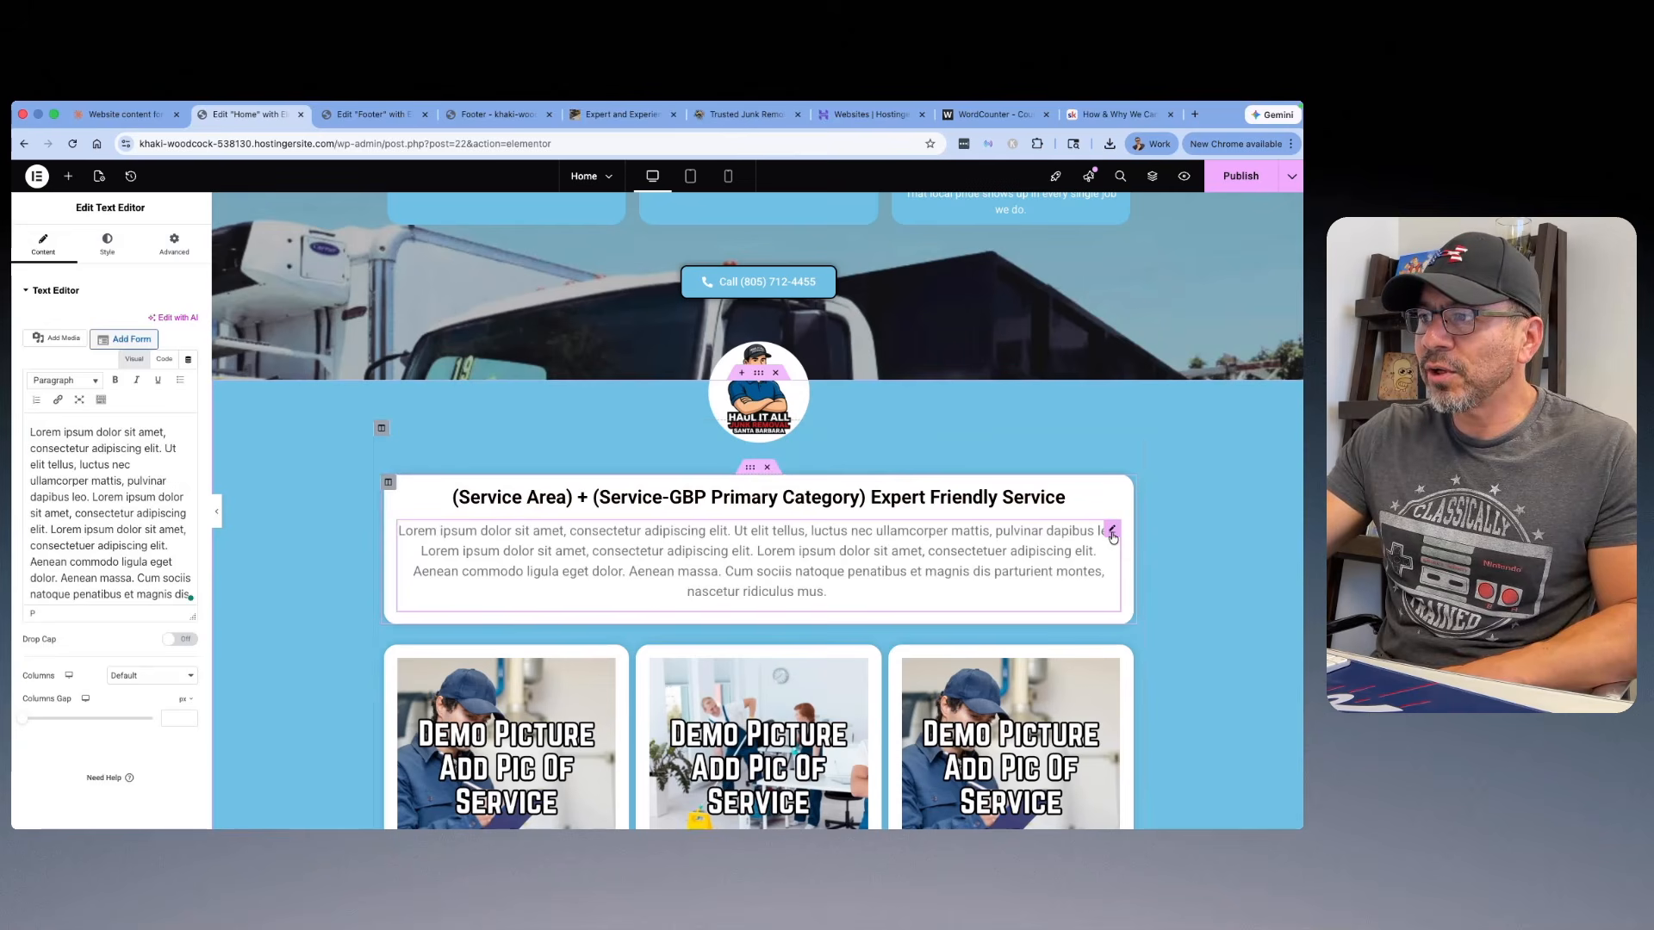
{"action": "left_click", "coordinate": [107, 243]}
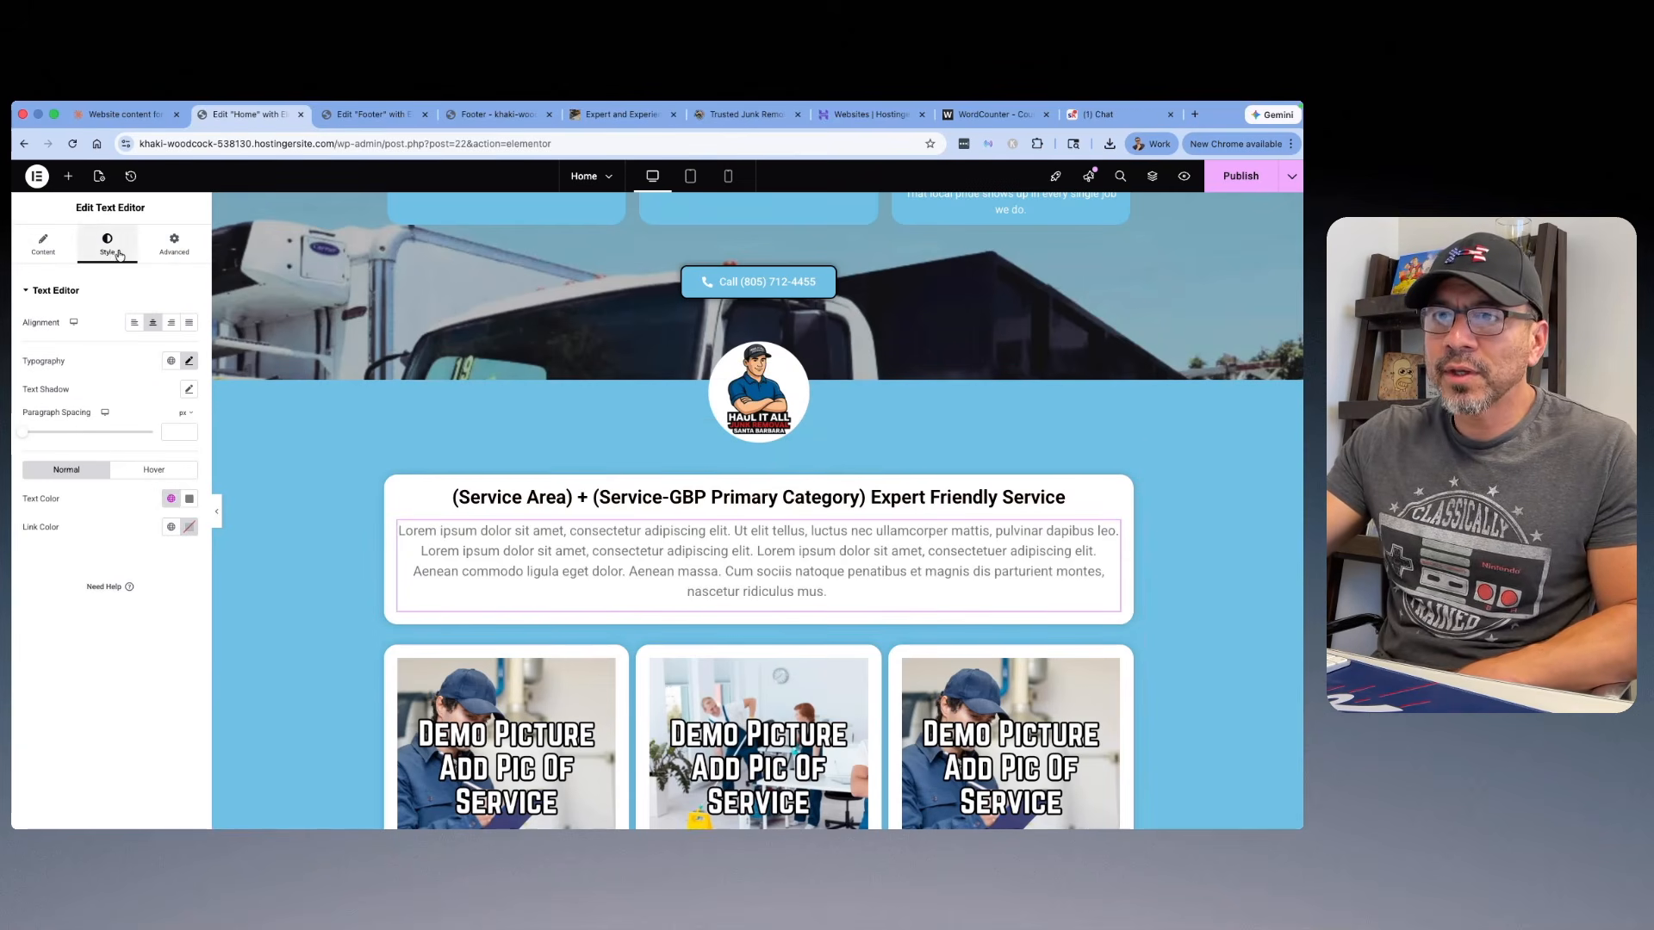
{"action": "left_click", "coordinate": [189, 500]}
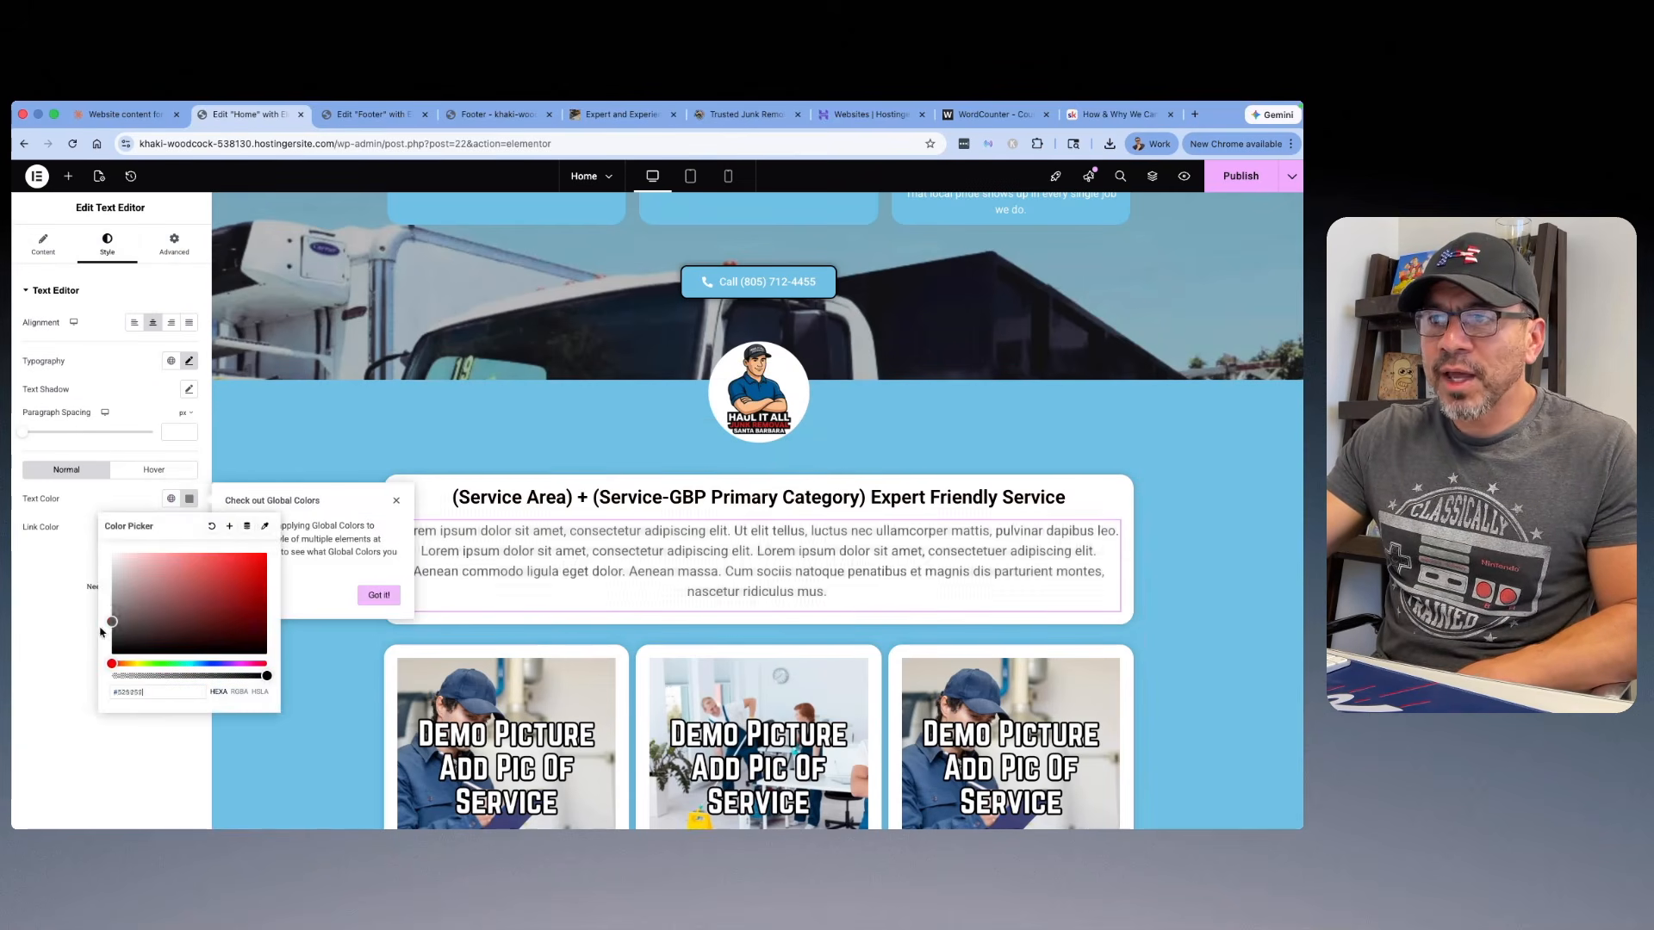
{"action": "left_click", "coordinate": [76, 697]}
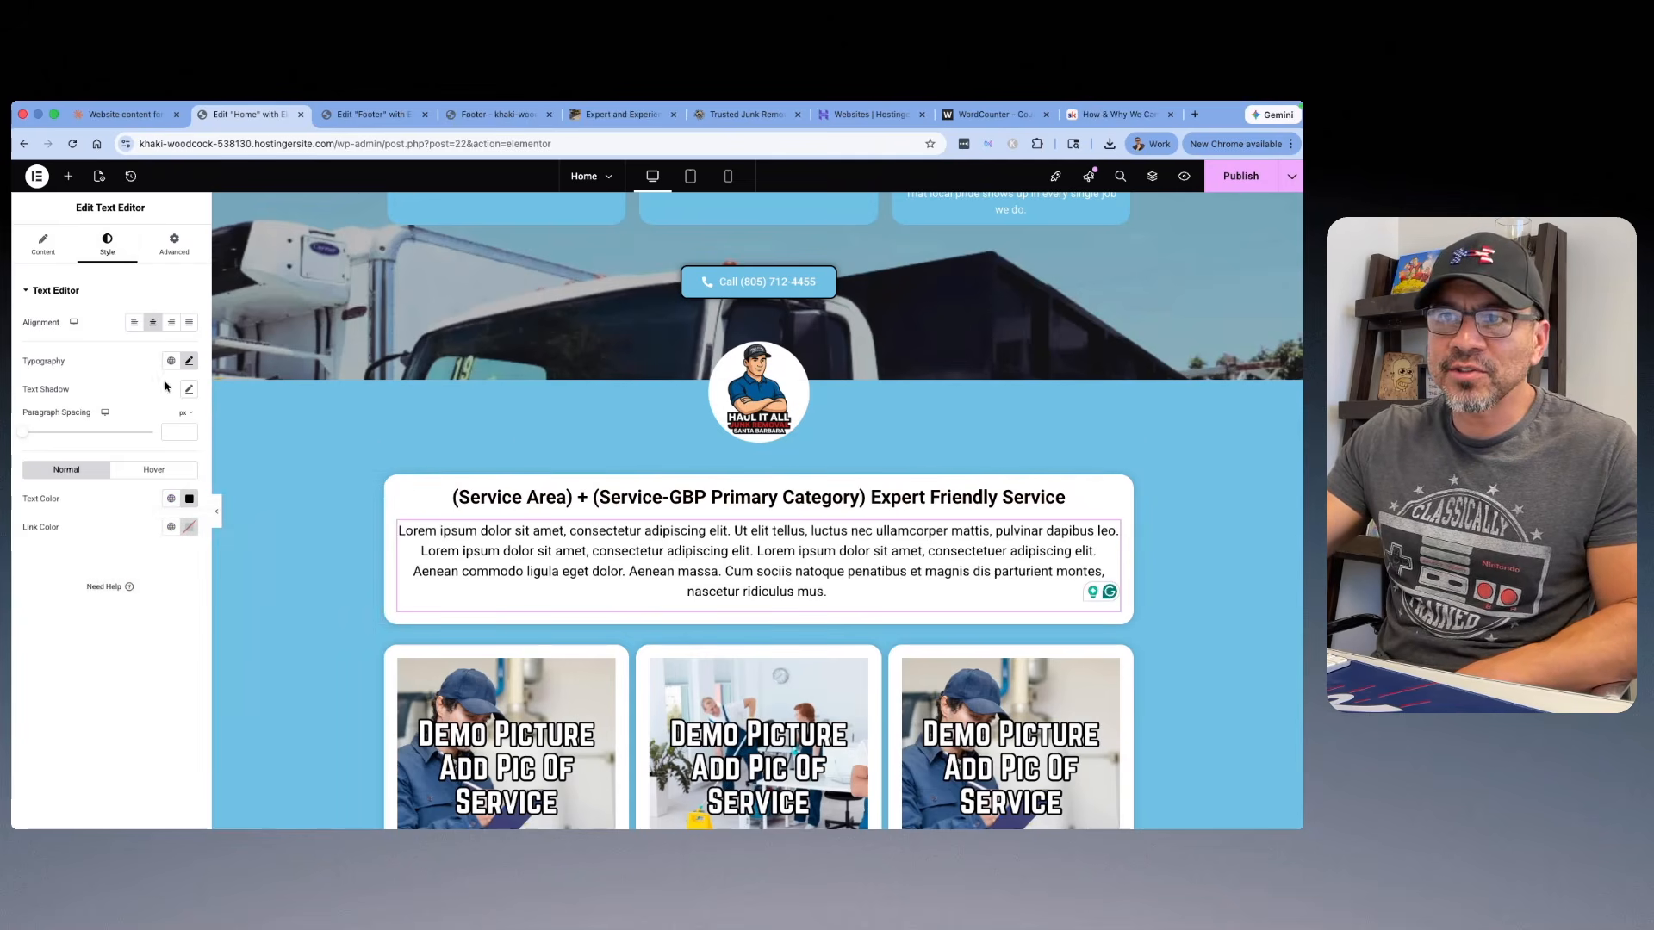
Step: Try the 300 (Light) weight on the services intro paragraph, return it to 400 (Normal), and set its font size to 18 px
{"action": "left_click", "coordinate": [190, 364]}
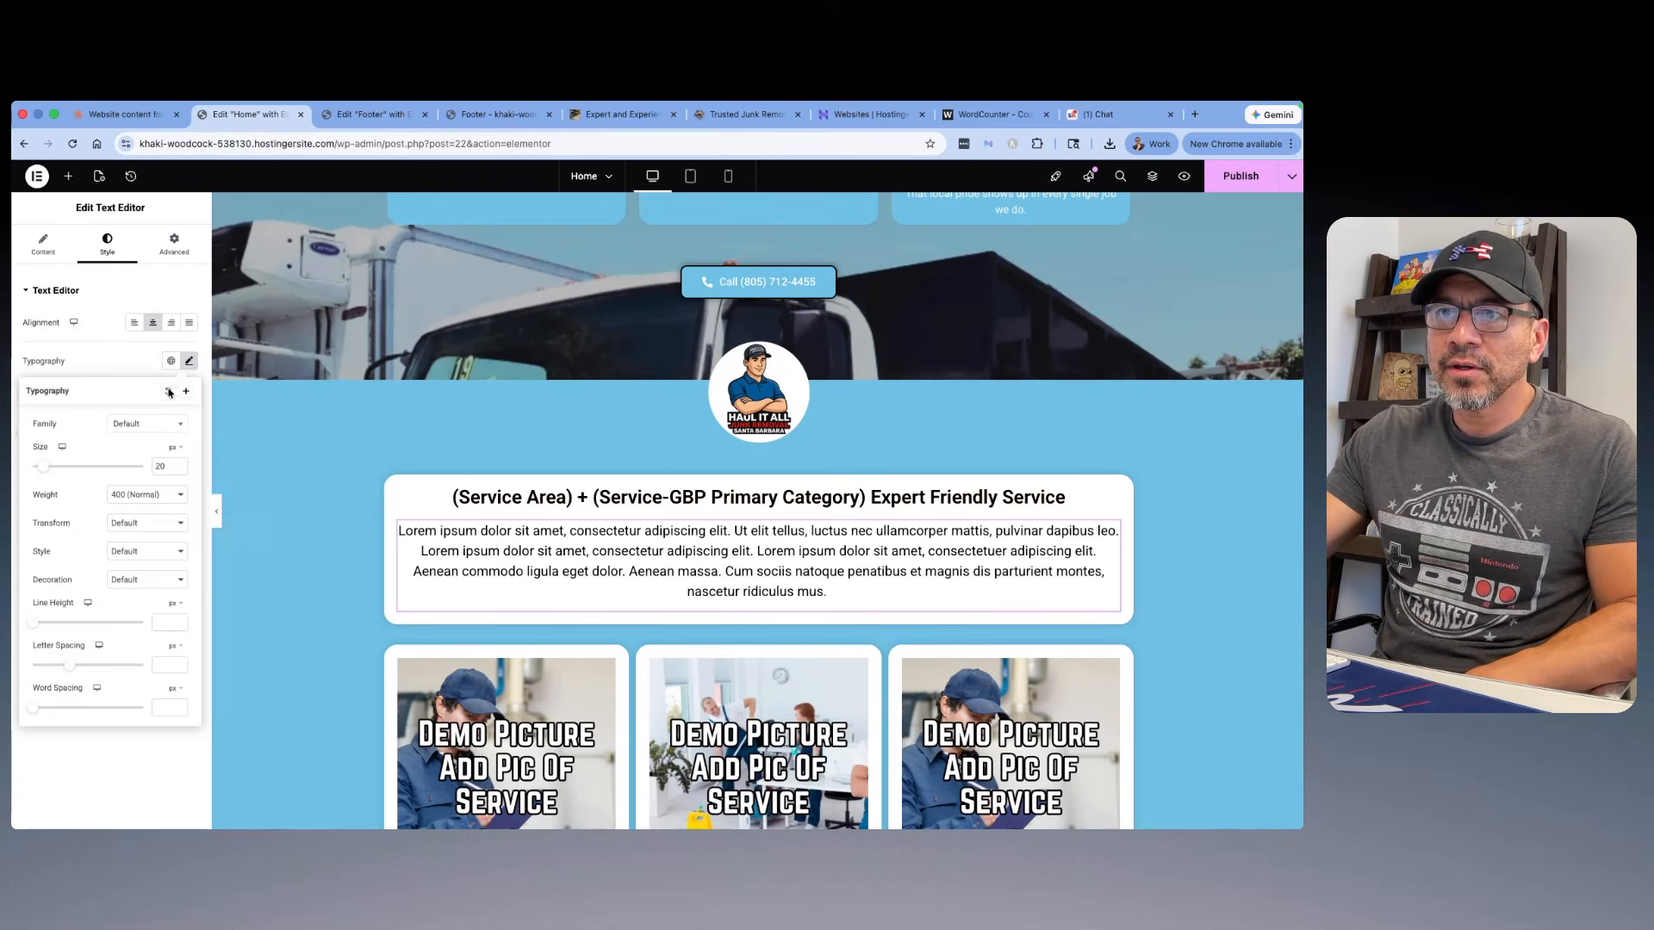
{"action": "left_click", "coordinate": [178, 500]}
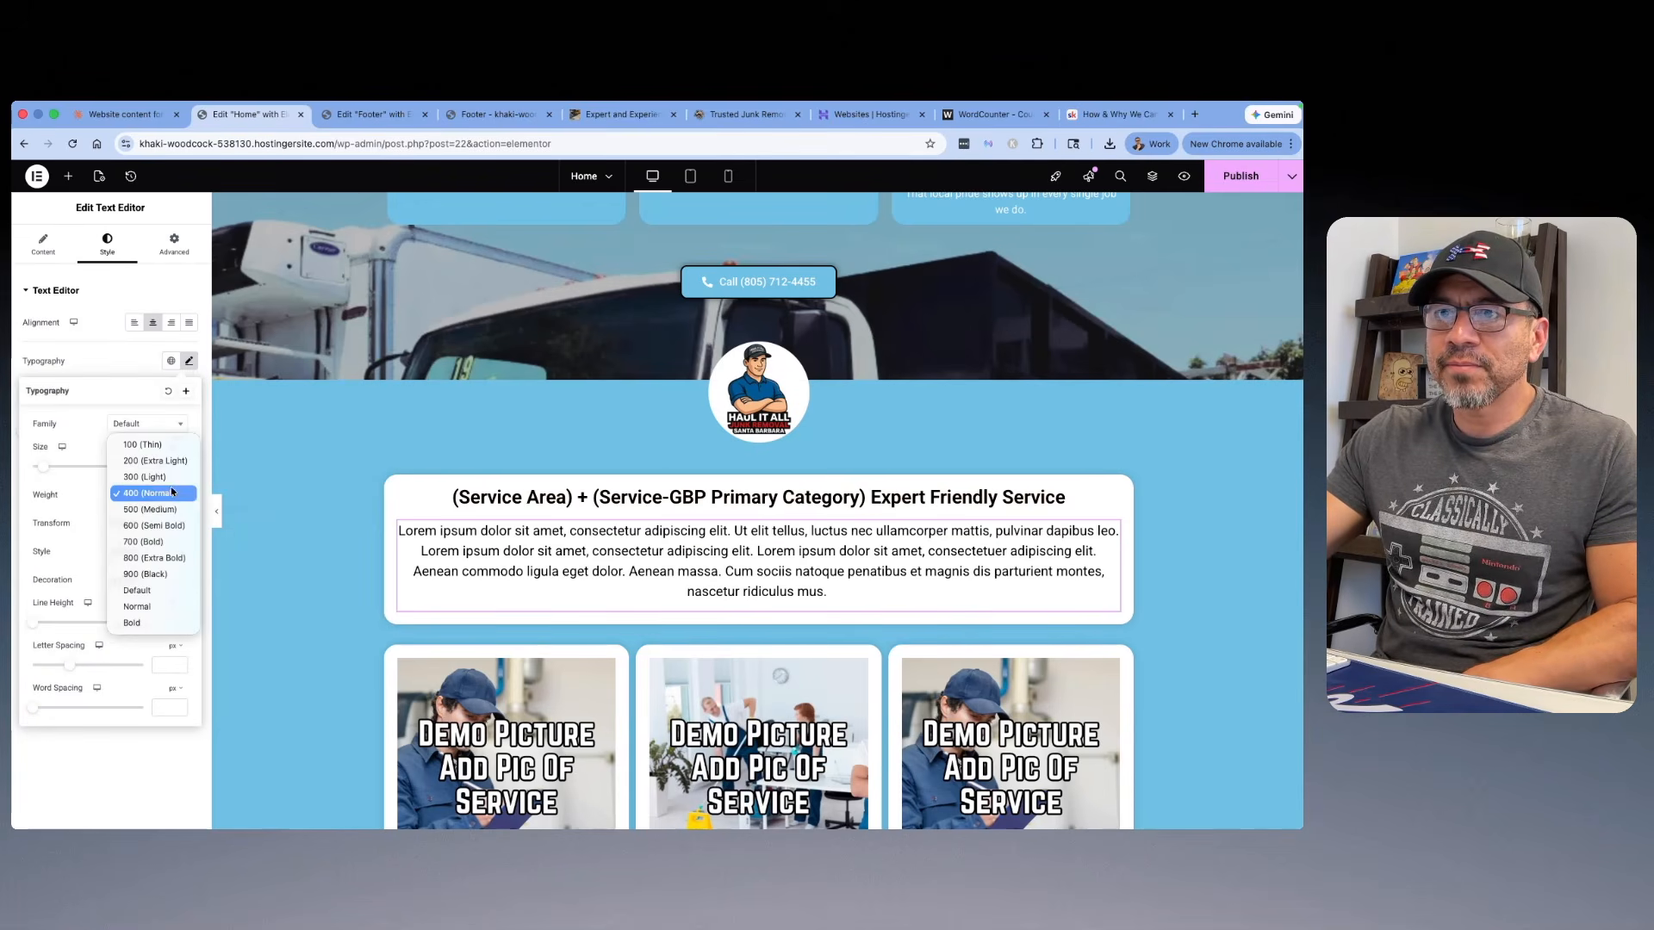
{"action": "left_click", "coordinate": [171, 486]}
{"action": "left_click", "coordinate": [183, 499]}
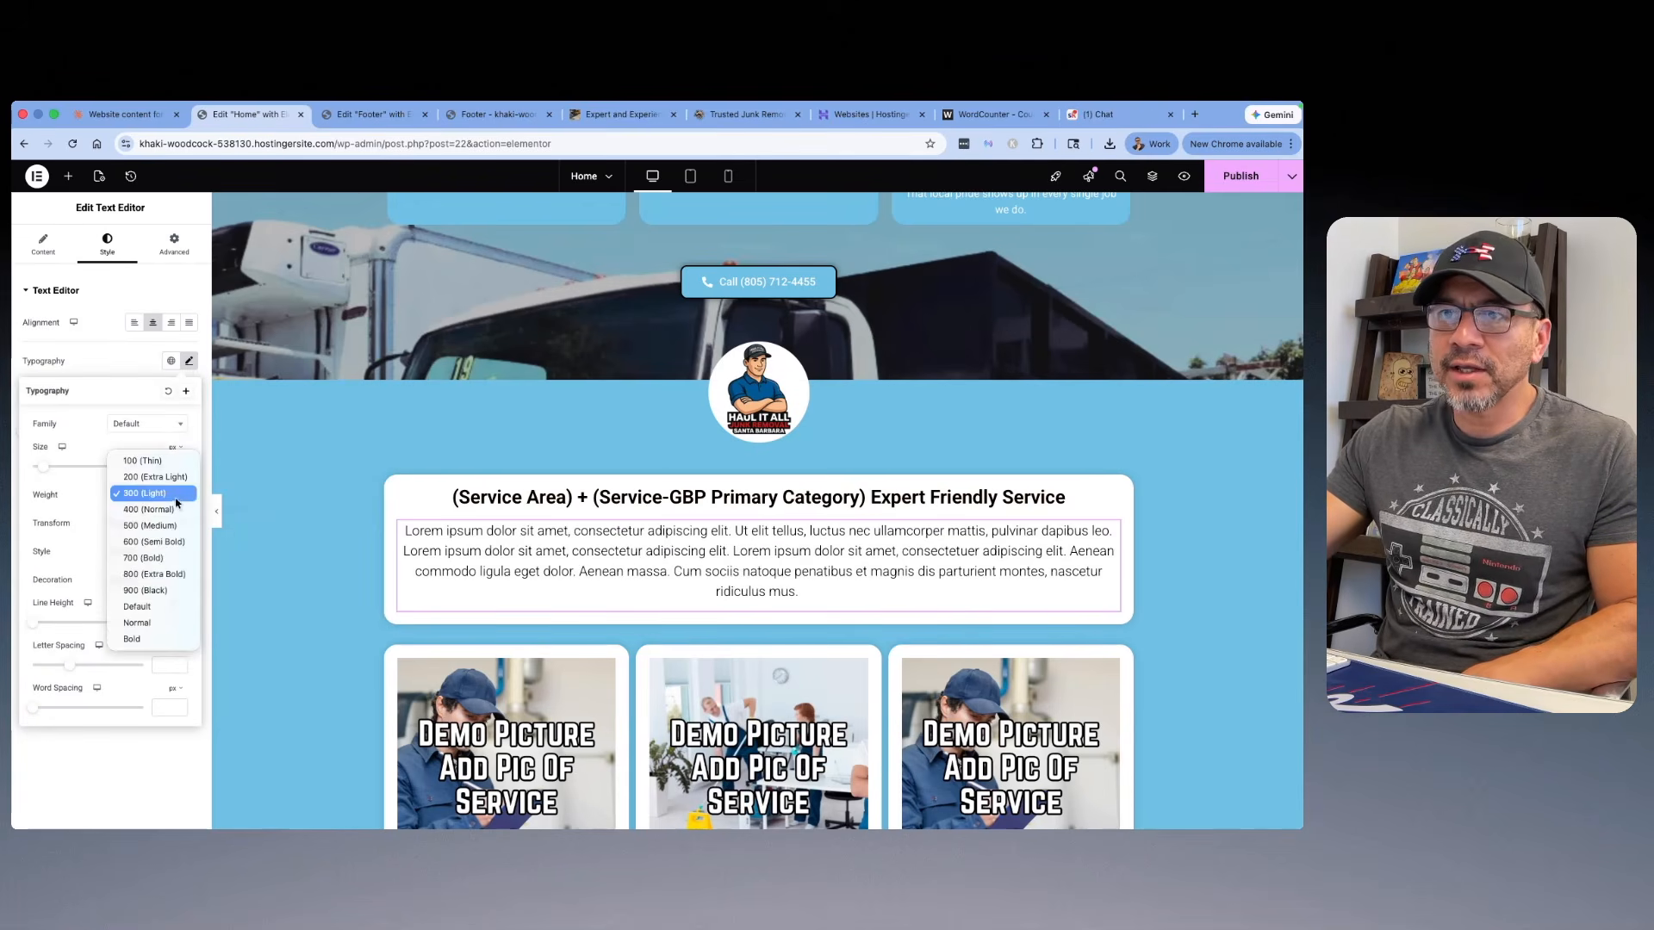
{"action": "left_click", "coordinate": [180, 496]}
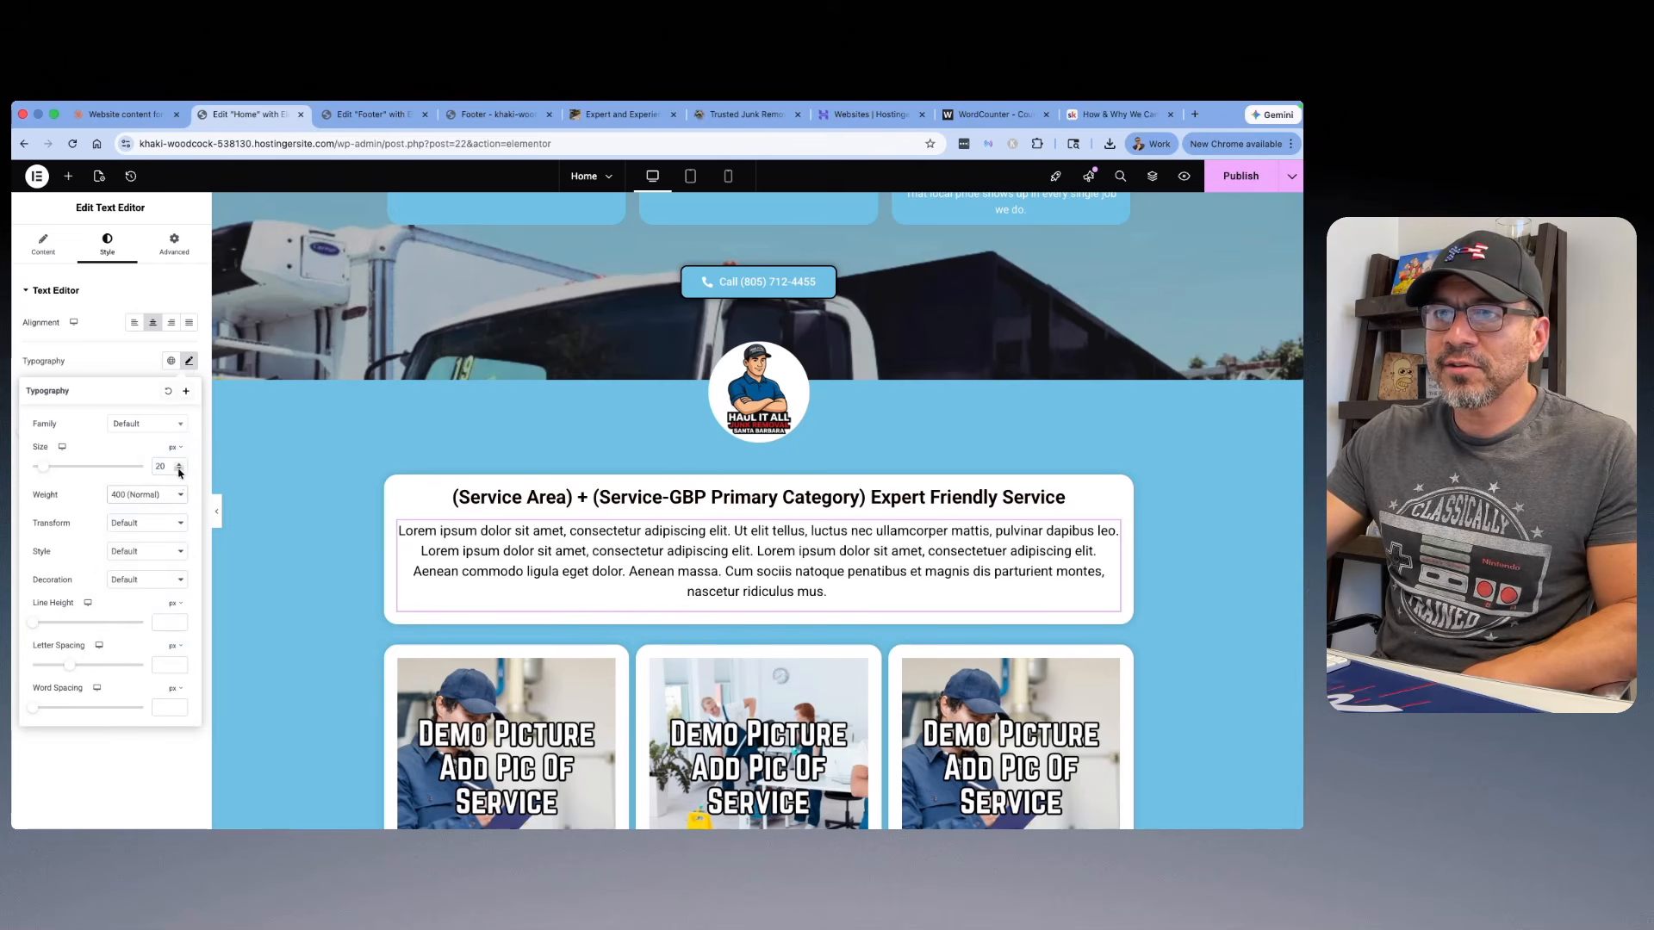
{"action": "left_click", "coordinate": [179, 470]}
{"action": "left_click", "coordinate": [179, 470]}
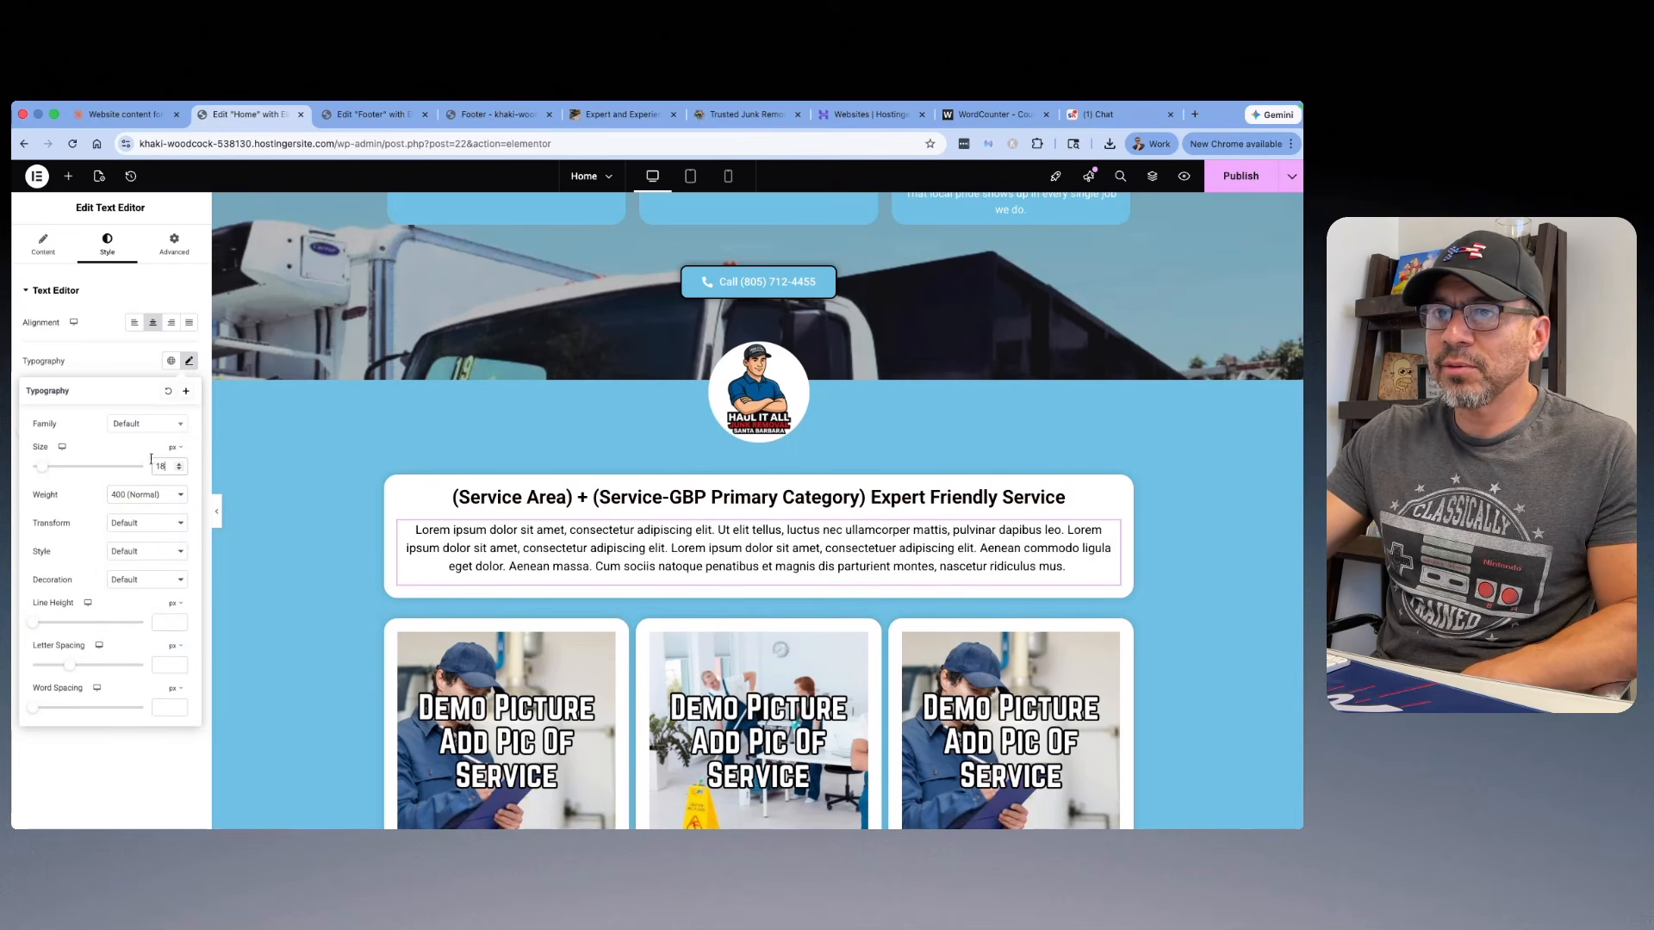
Step: Preview the services intro section in tablet and mobile layouts, then return to the desktop layout
{"action": "scroll", "coordinate": [380, 396], "scroll_direction": "down", "scroll_amount": 2}
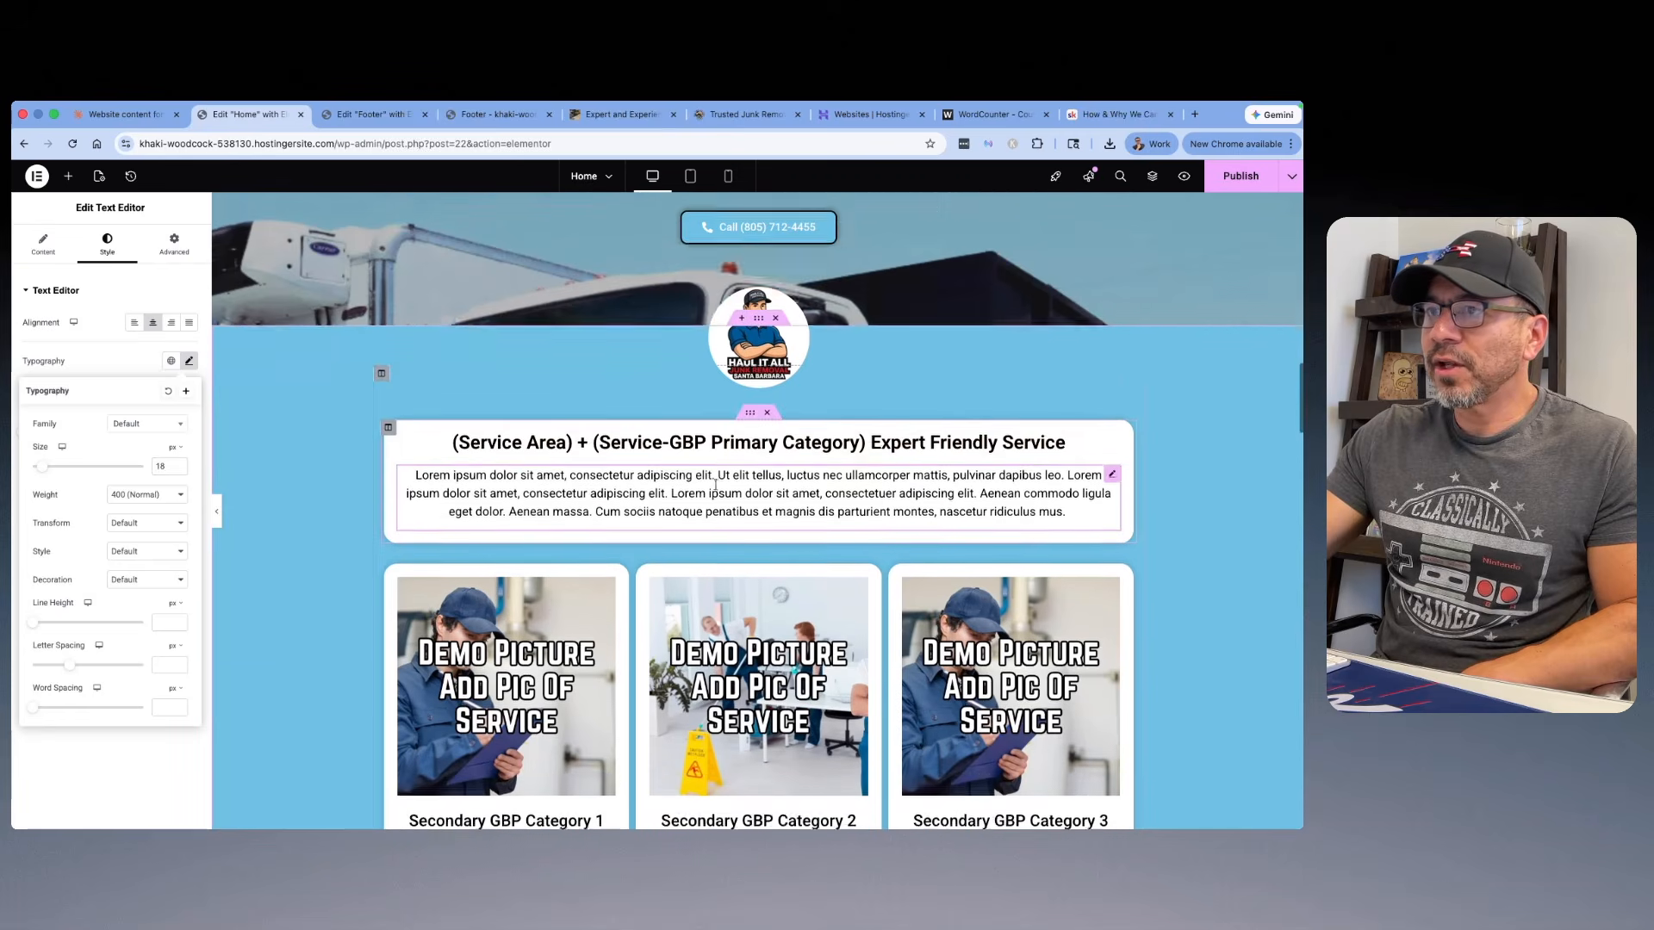
{"action": "left_click", "coordinate": [690, 176]}
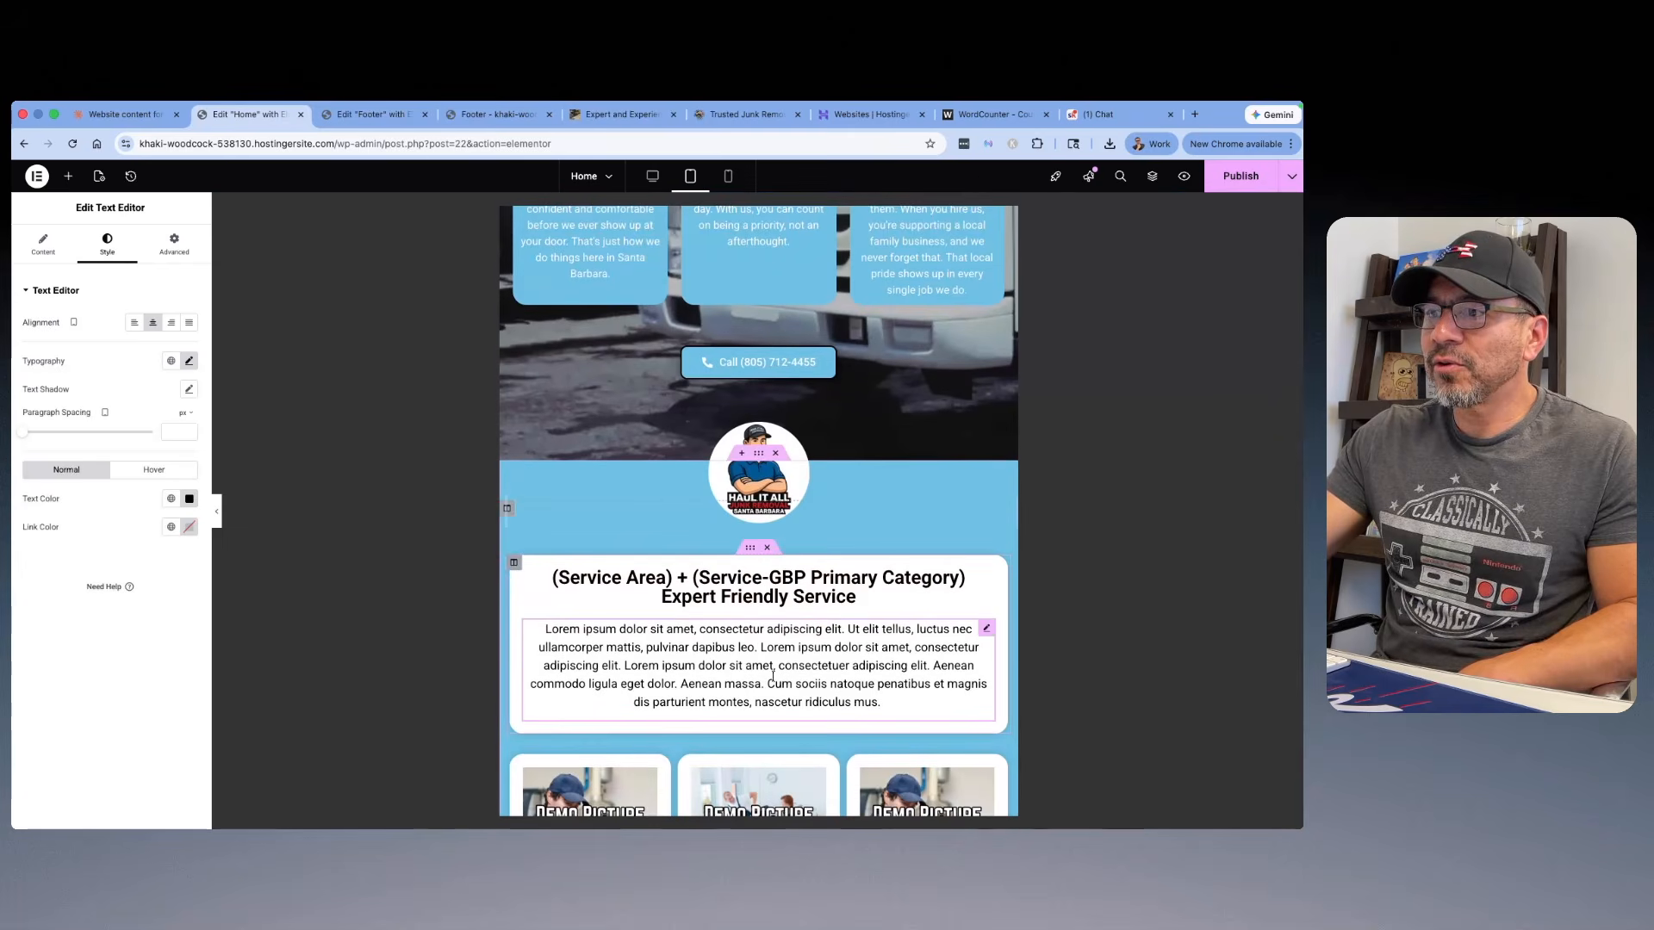
{"action": "left_click", "coordinate": [728, 176]}
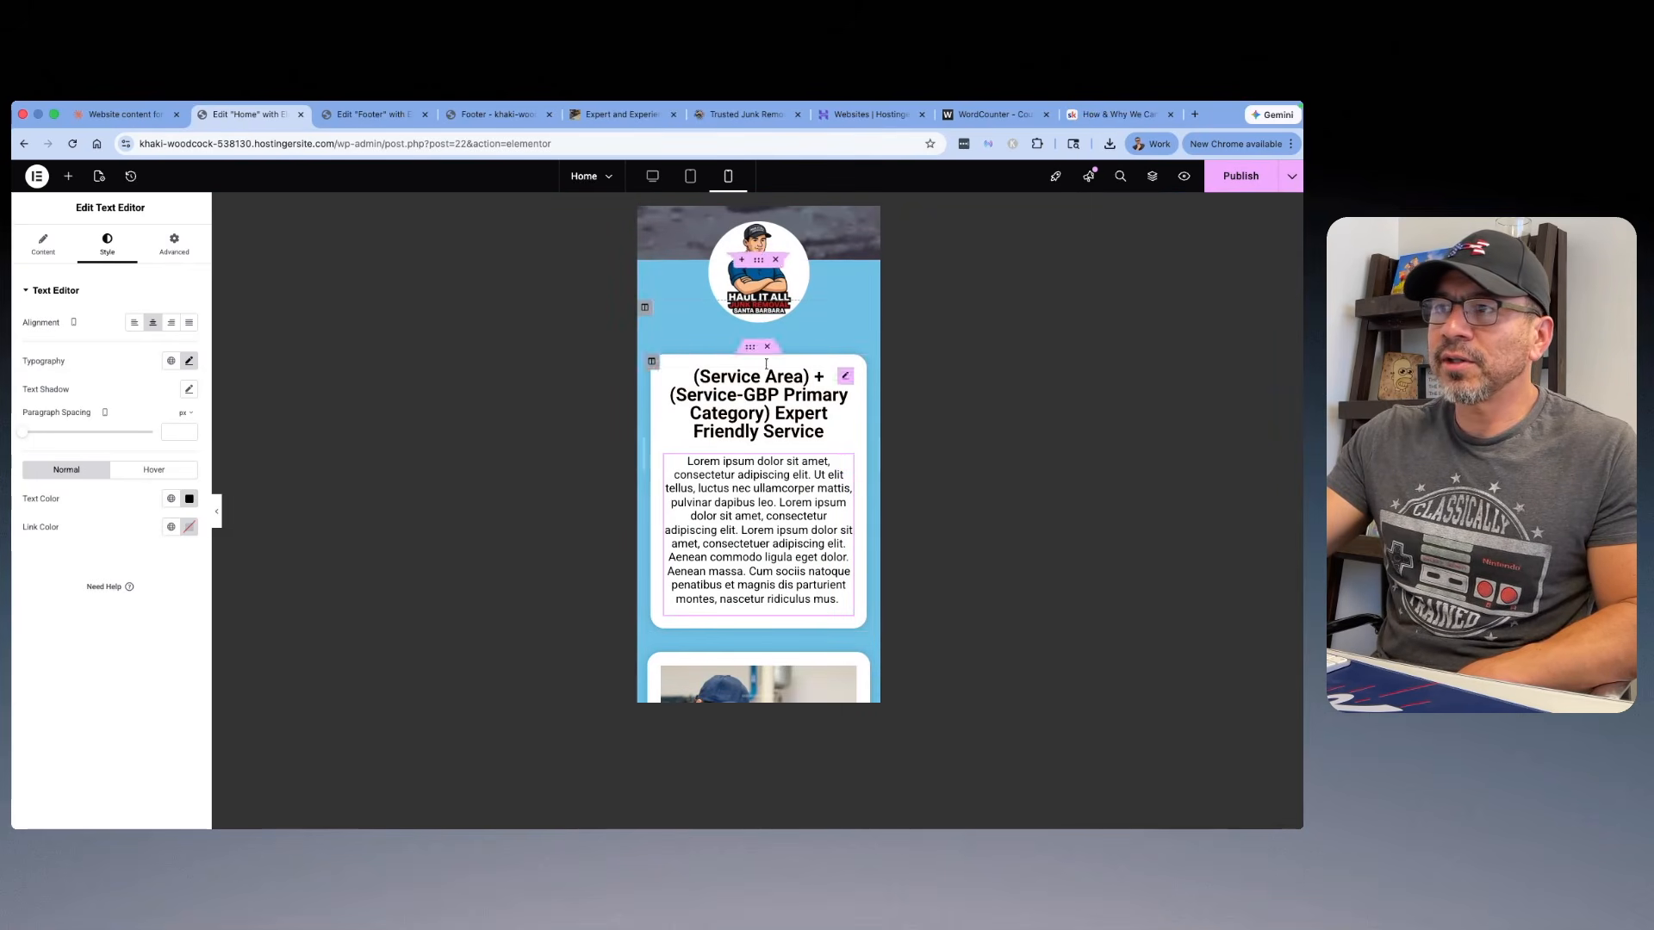
{"action": "left_click", "coordinate": [690, 176]}
{"action": "left_click", "coordinate": [648, 178]}
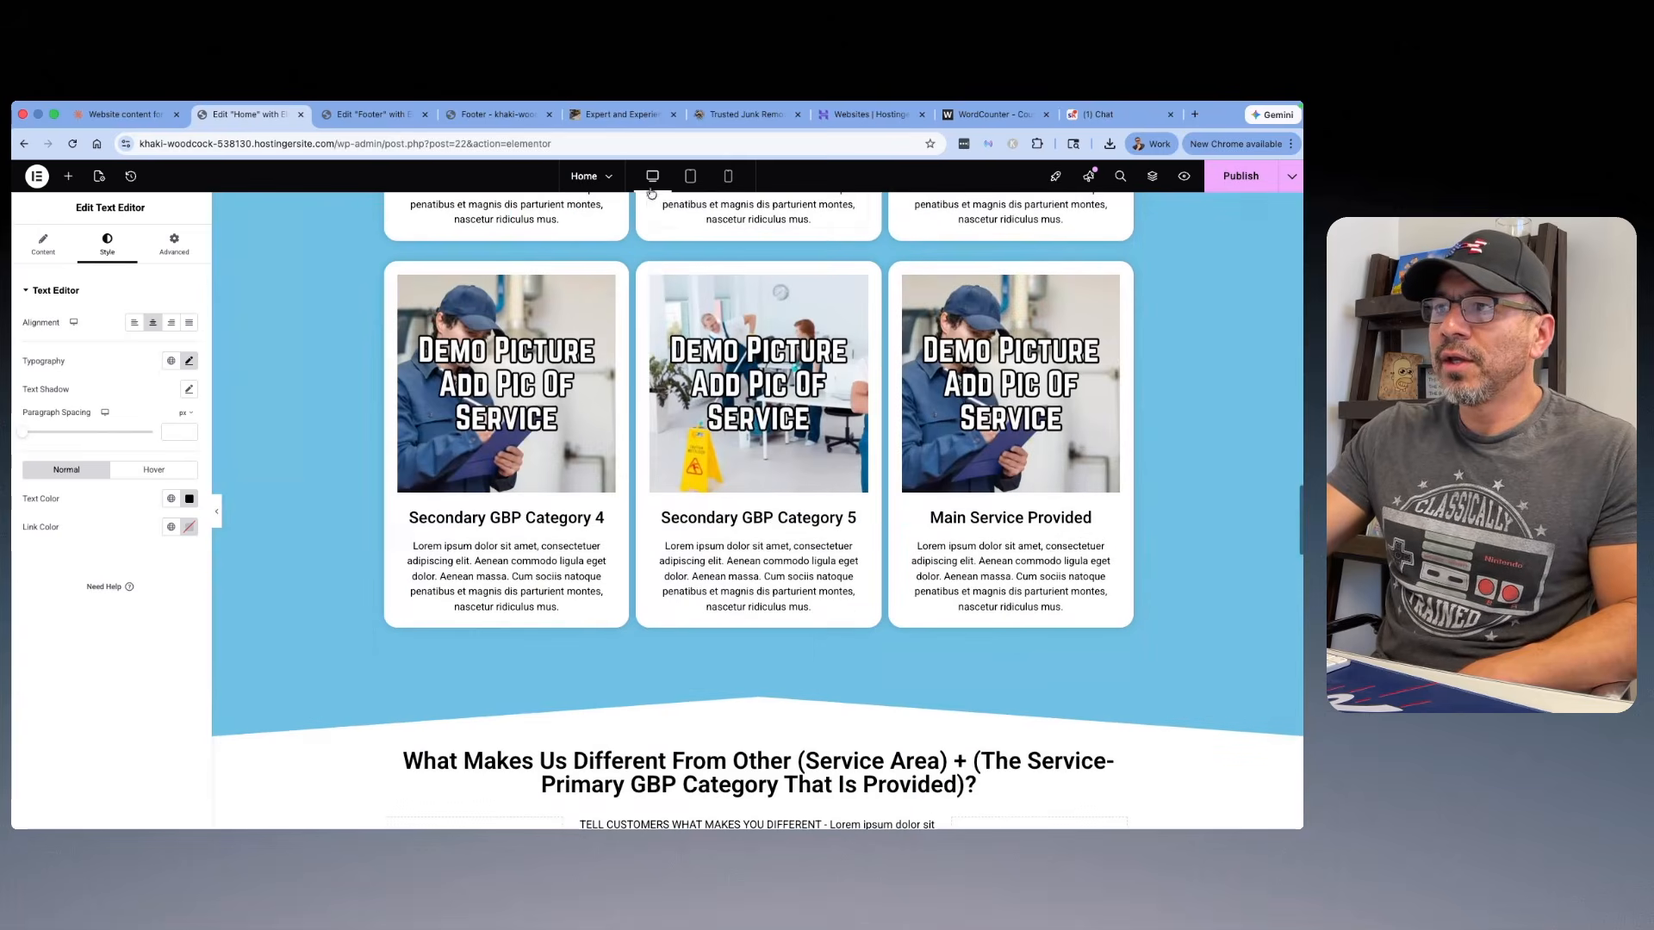
{"action": "scroll", "coordinate": [671, 331], "scroll_direction": "up", "scroll_amount": 8}
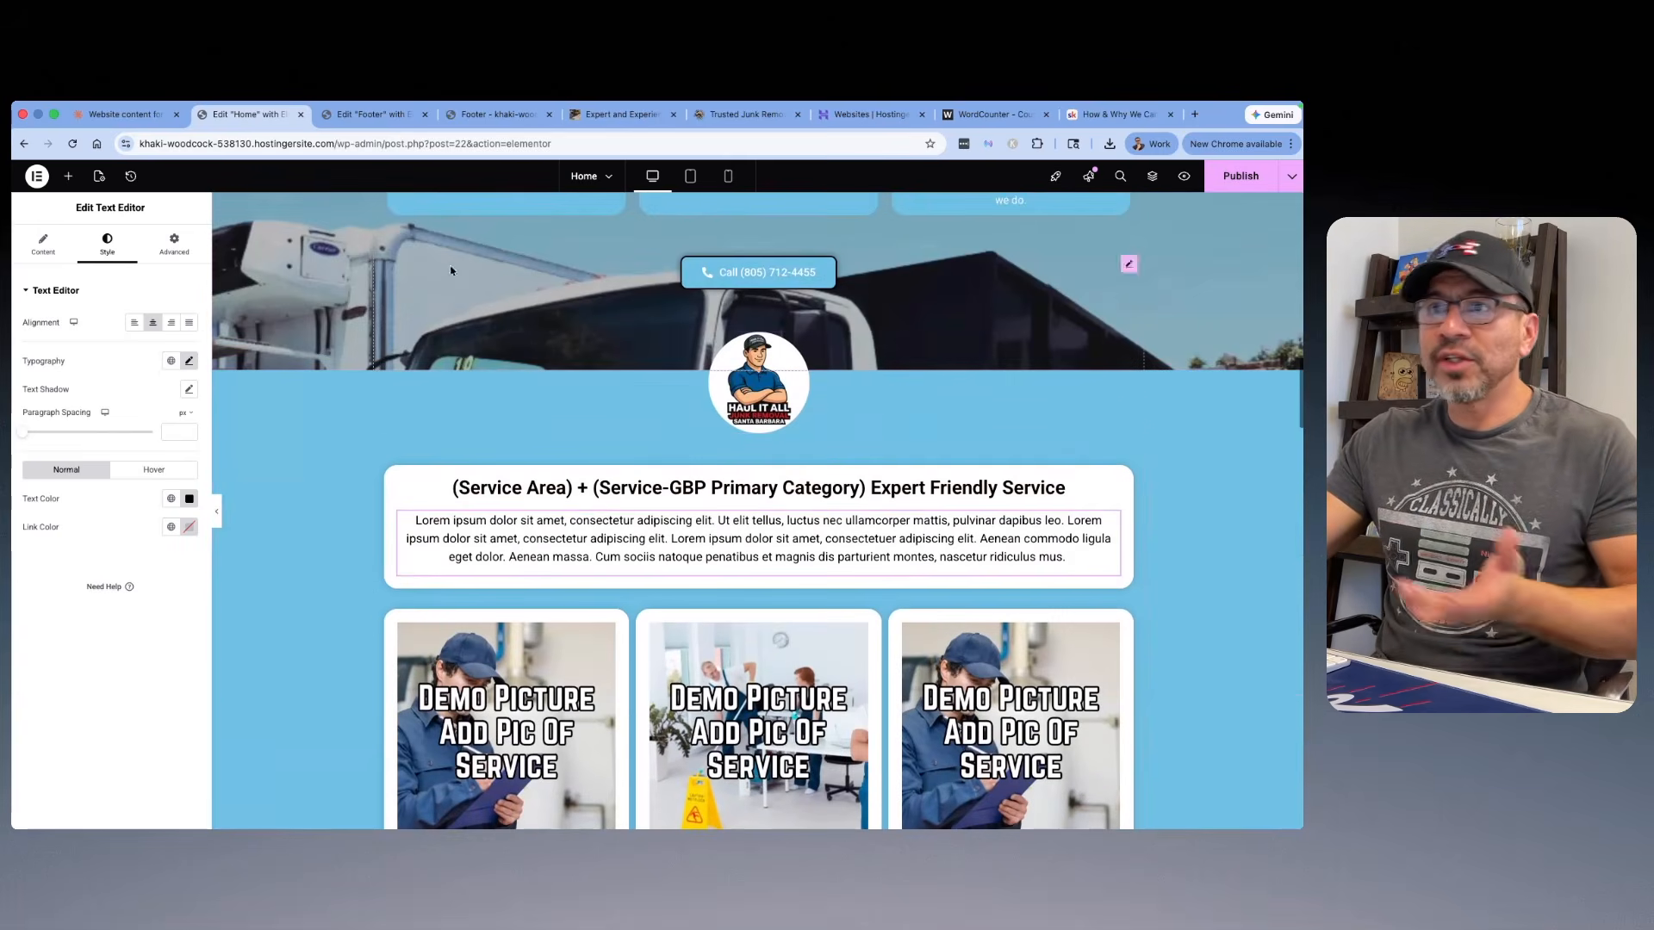
Step: Switch to the Skool classroom, open the "Start Introducing Your Services" lesson, and view its enlarged example layout image
{"action": "left_click", "coordinate": [1103, 113]}
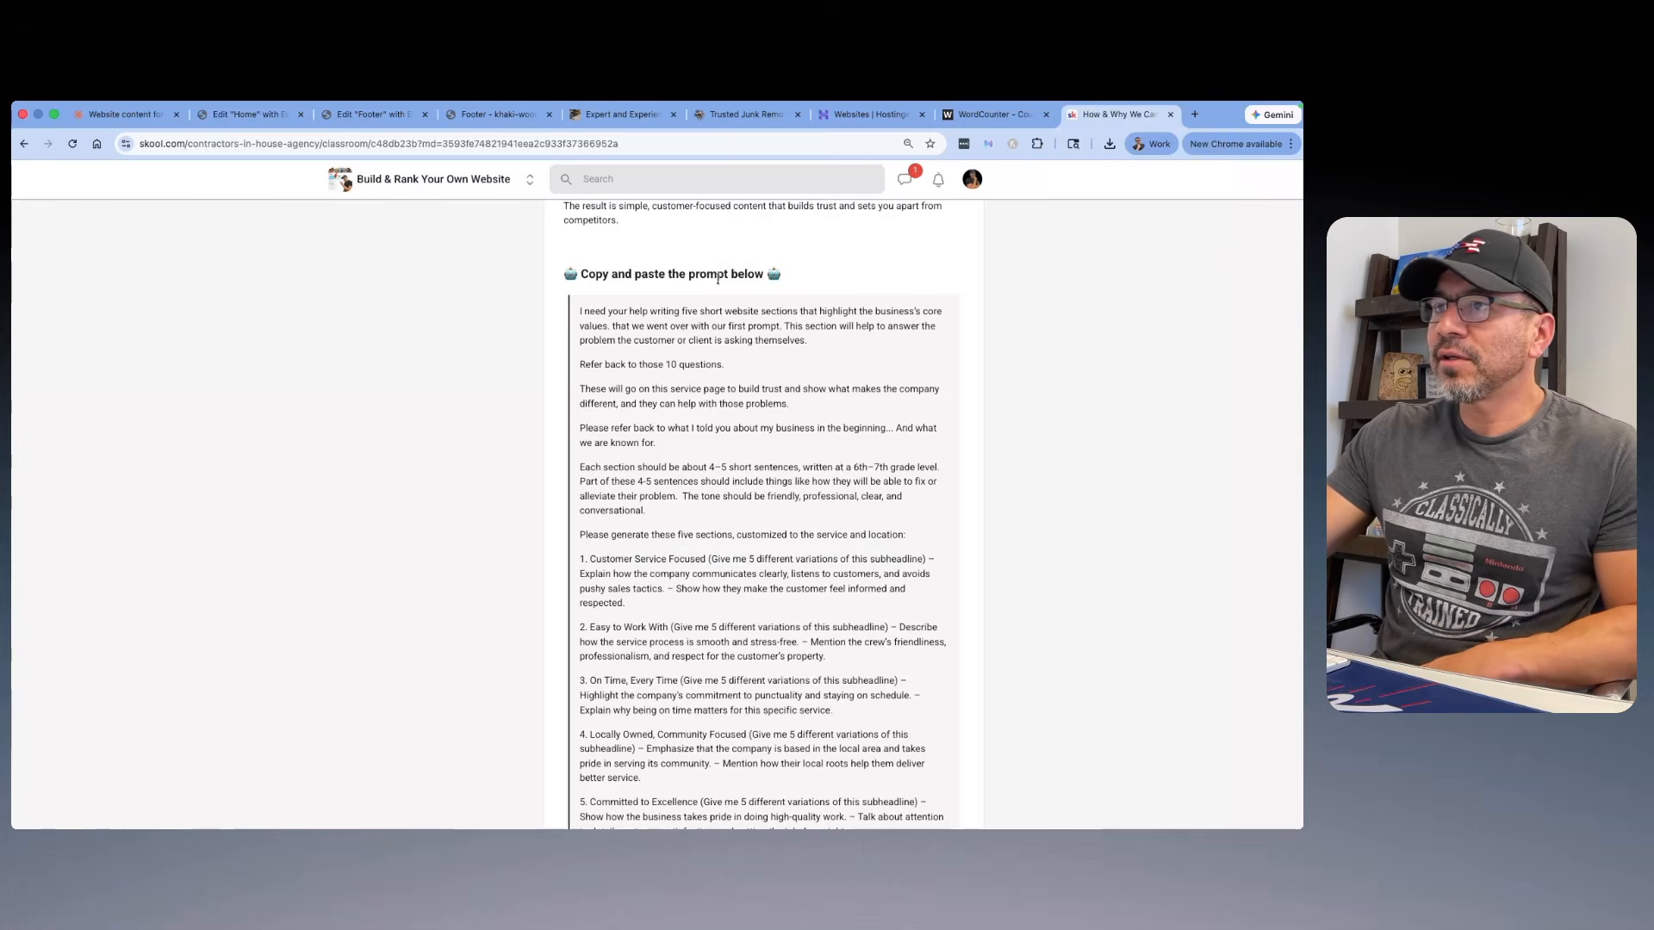
{"action": "scroll", "coordinate": [832, 283], "scroll_direction": "up", "scroll_amount": 3}
{"action": "scroll", "coordinate": [689, 259], "scroll_direction": "down", "scroll_amount": 4}
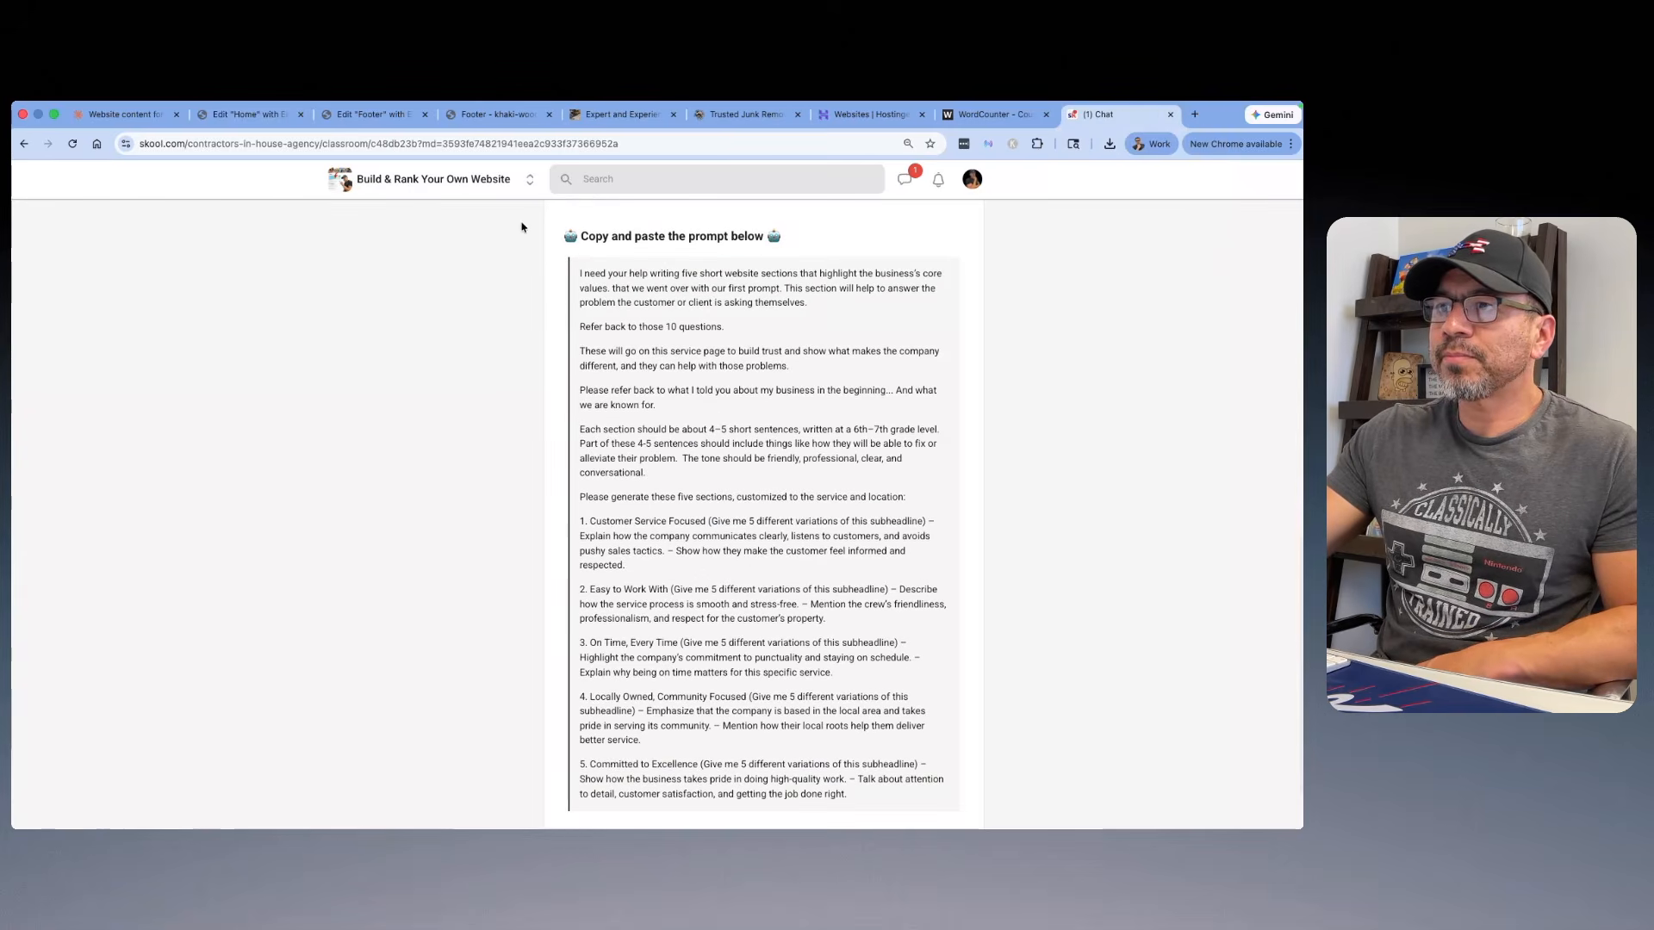
{"action": "scroll", "coordinate": [521, 227], "scroll_direction": "down", "scroll_amount": 2}
{"action": "scroll", "coordinate": [517, 317], "scroll_direction": "up", "scroll_amount": 15}
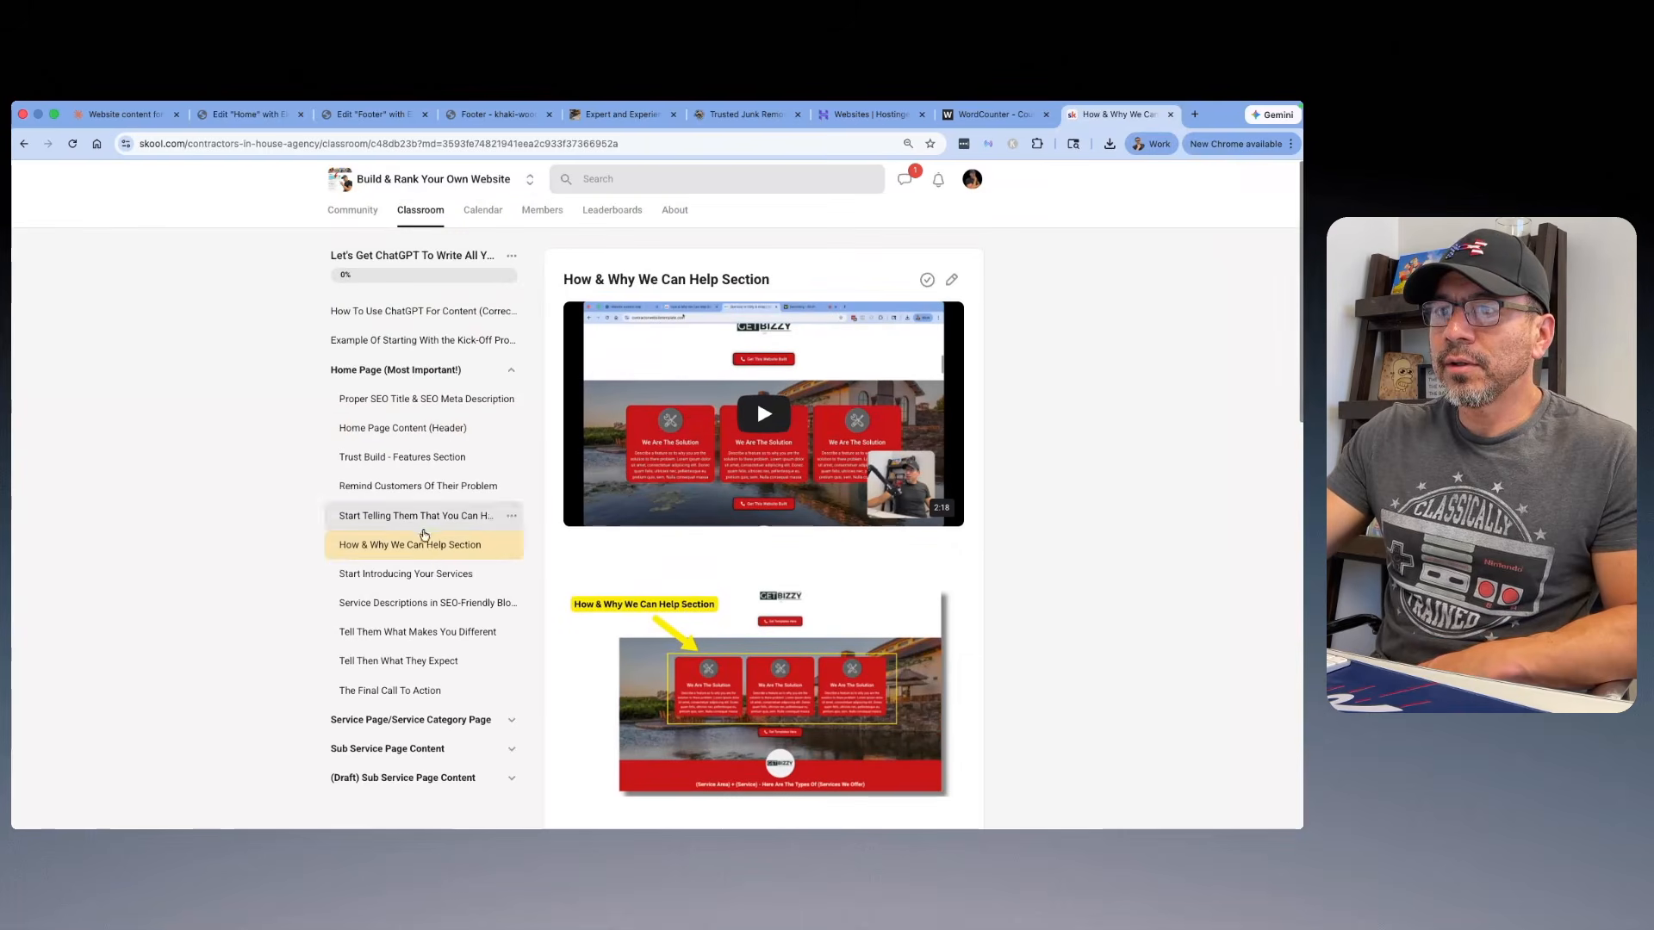
{"action": "left_click", "coordinate": [429, 573]}
{"action": "scroll", "coordinate": [598, 452], "scroll_direction": "down", "scroll_amount": 1}
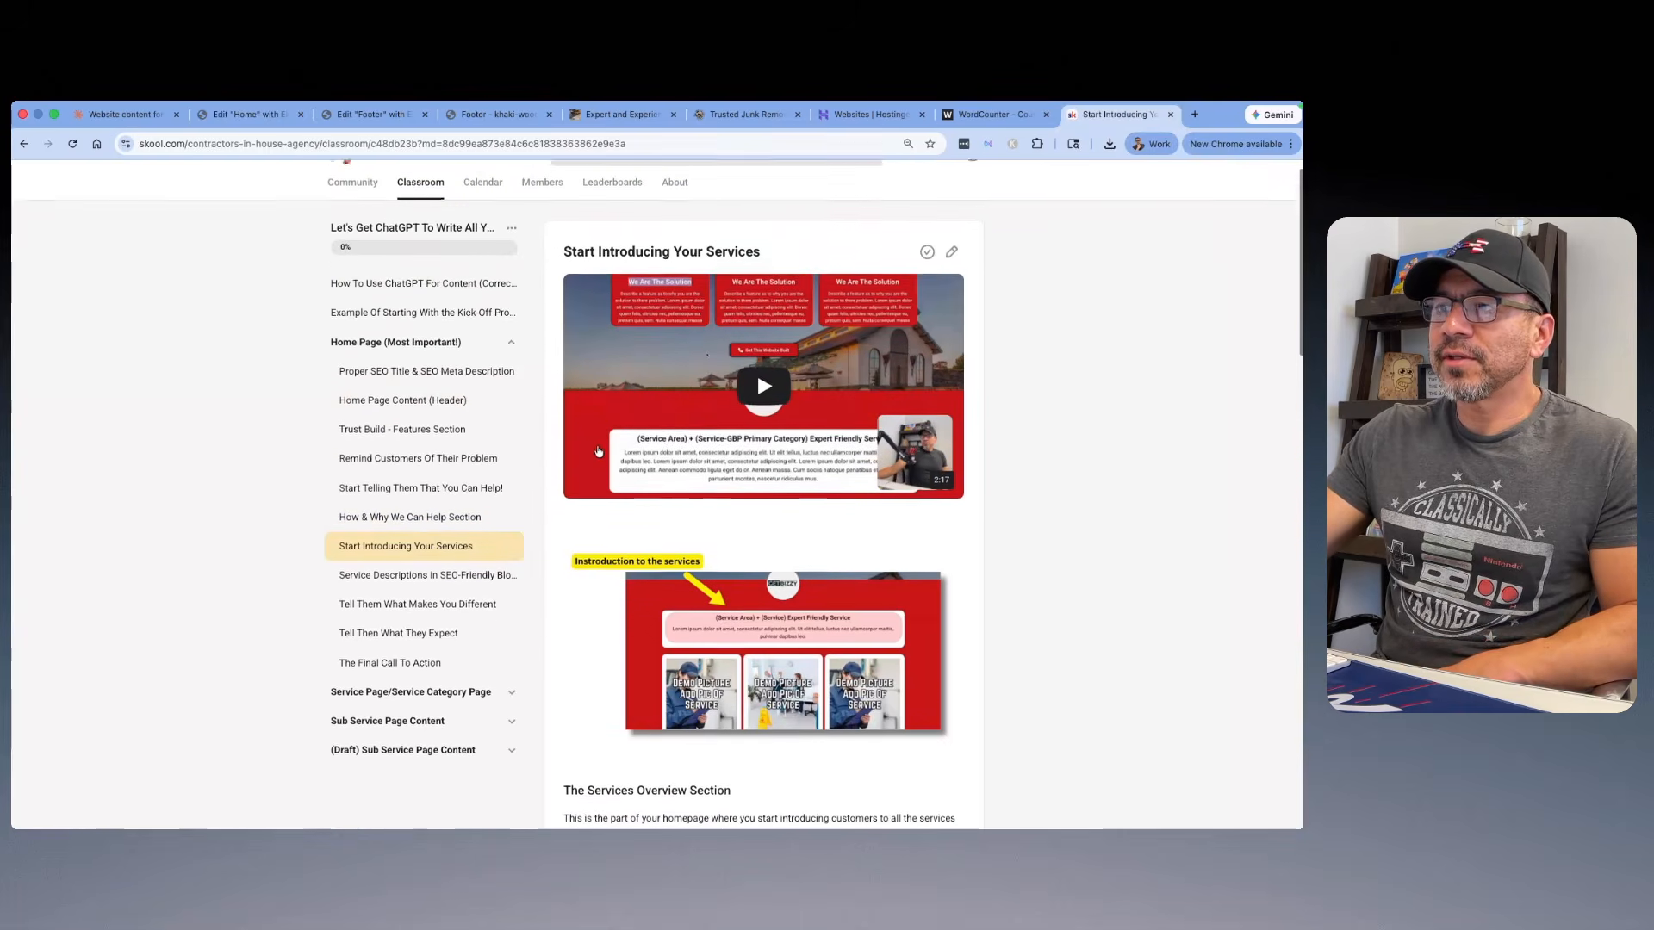
{"action": "left_click", "coordinate": [689, 603]}
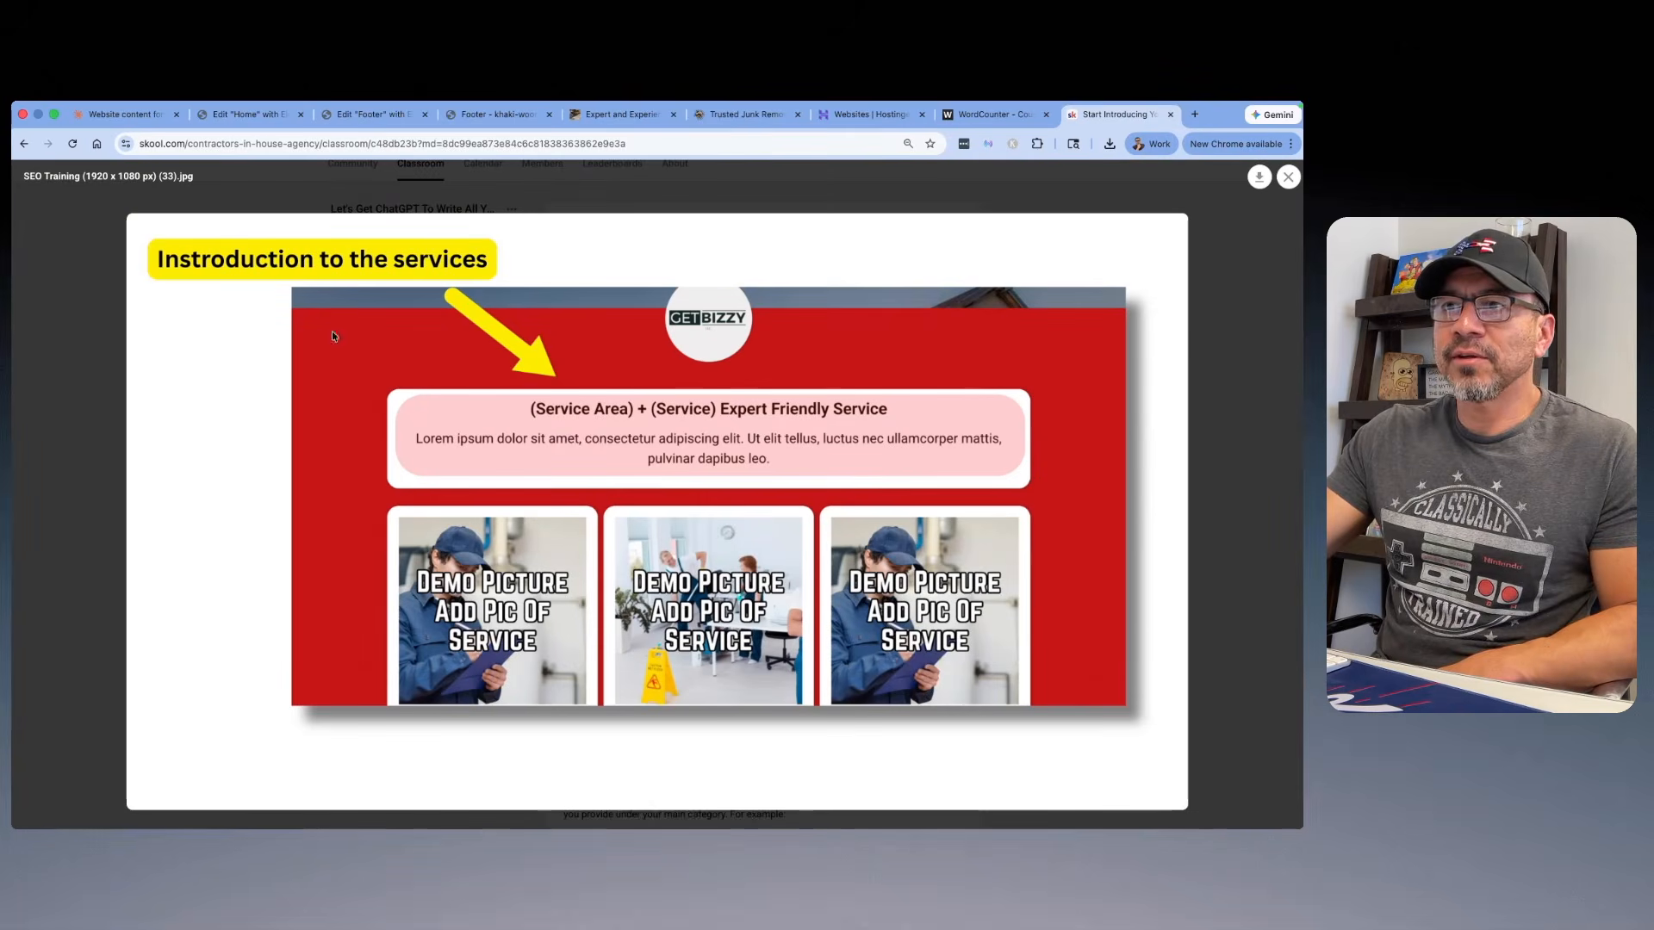
{"action": "left_click", "coordinate": [1286, 178]}
Step: Examine the lesson's services overview prompt, including its "[List Services Provided Under This Main Service Or Category]" placeholder
{"action": "scroll", "coordinate": [756, 345], "scroll_direction": "down", "scroll_amount": 8}
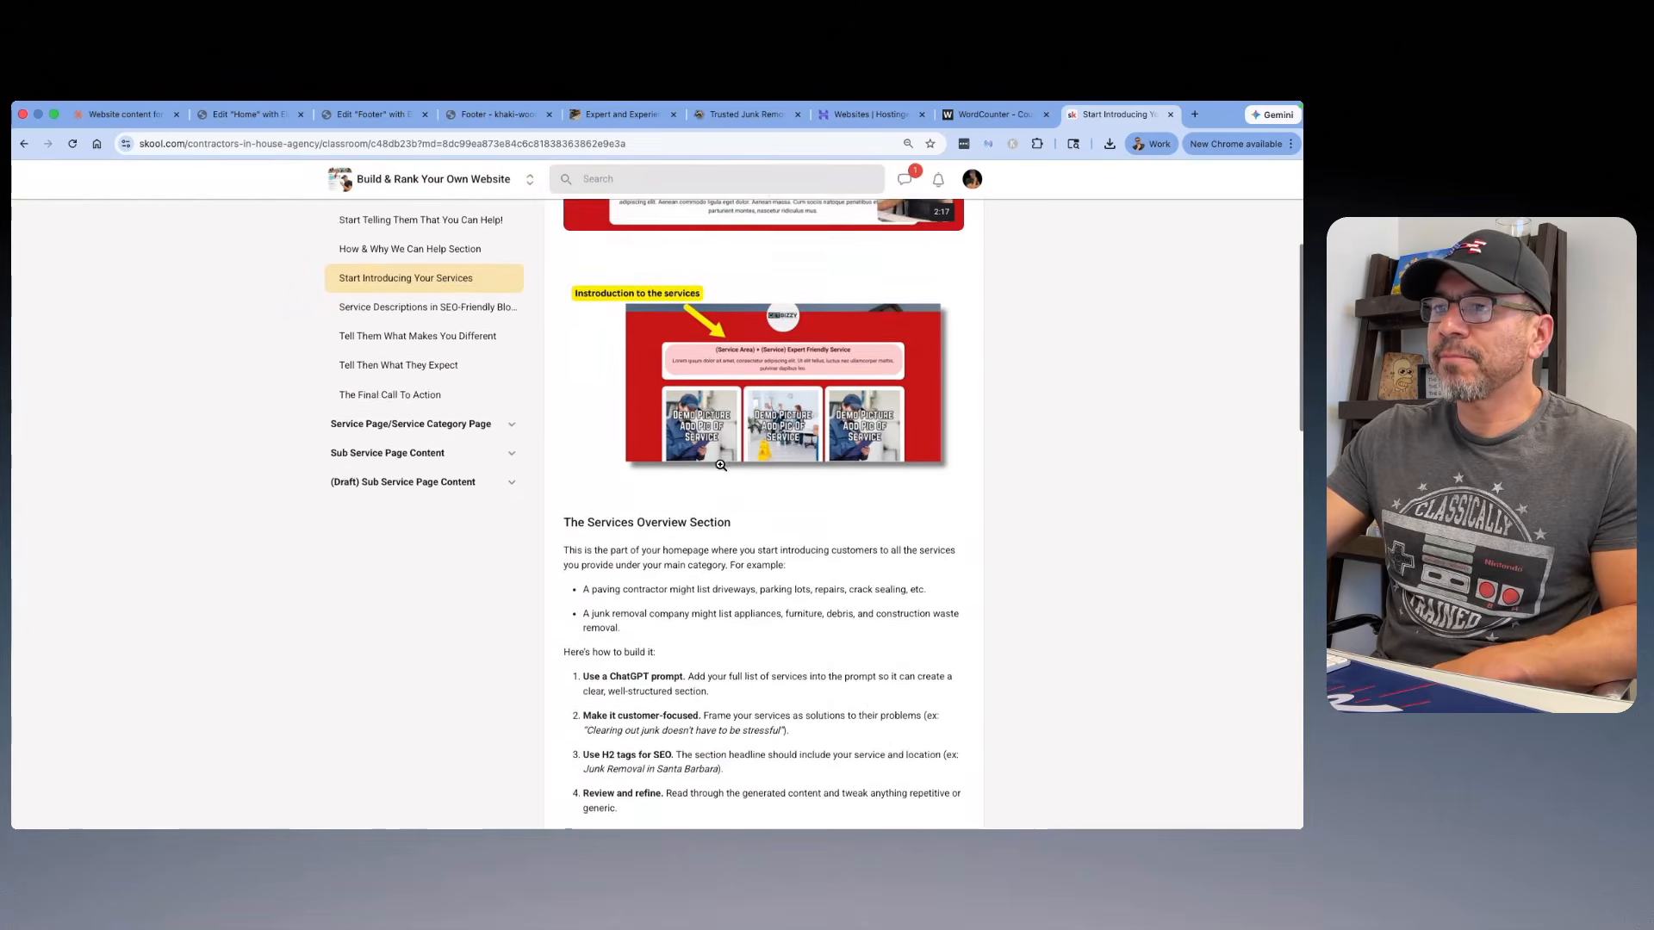
{"action": "scroll", "coordinate": [722, 465], "scroll_direction": "down", "scroll_amount": 4}
{"action": "left_click_drag", "start_coordinate": [576, 291], "coordinate": [900, 723]}
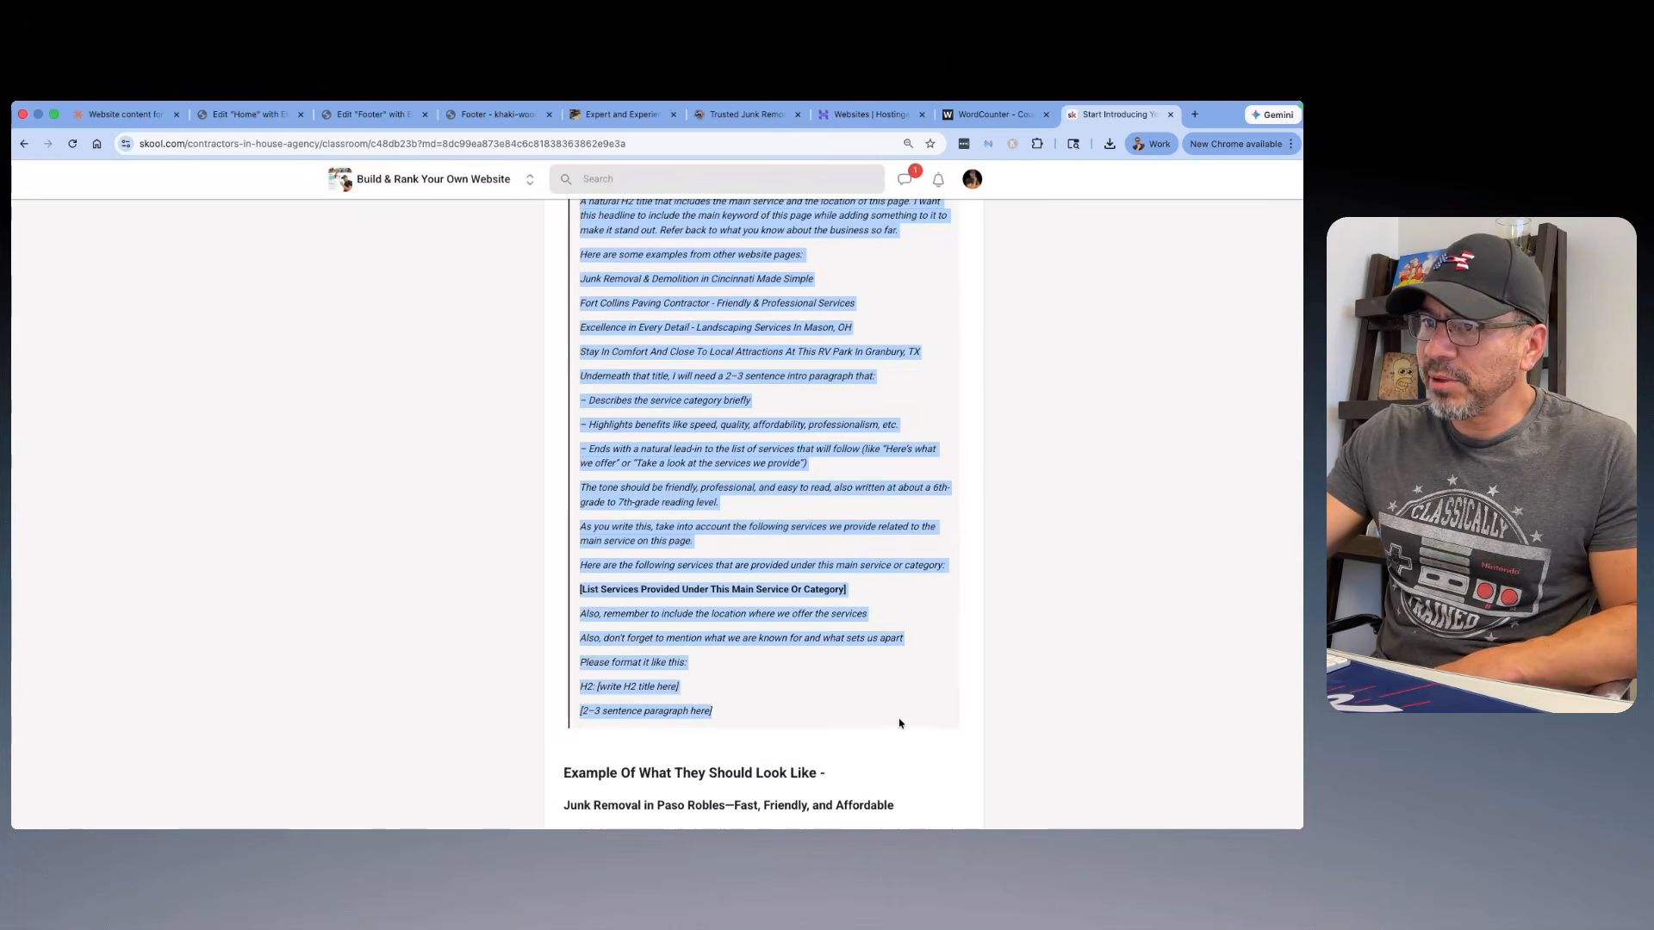
{"action": "left_click_drag", "start_coordinate": [848, 595], "coordinate": [563, 596]}
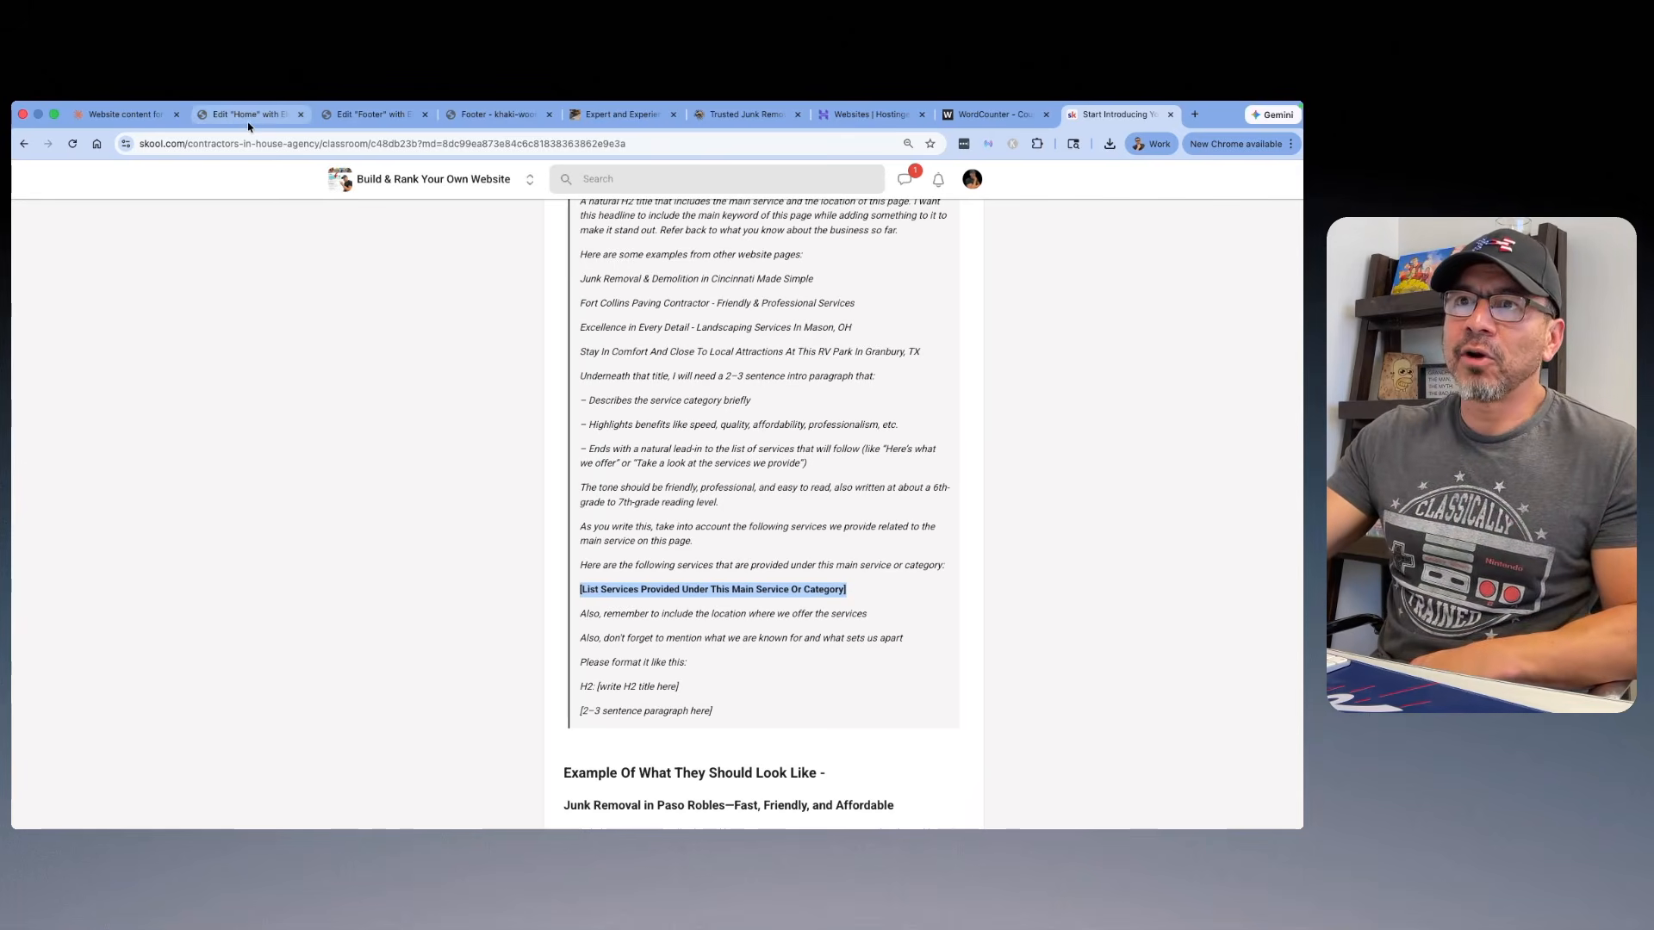
Step: Switch to the Claude chat, expand the submitted services section prompt, and examine the services description filled into it
{"action": "left_click", "coordinate": [121, 114]}
{"action": "scroll", "coordinate": [556, 323], "scroll_direction": "down", "scroll_amount": 3}
{"action": "left_click", "coordinate": [601, 420]}
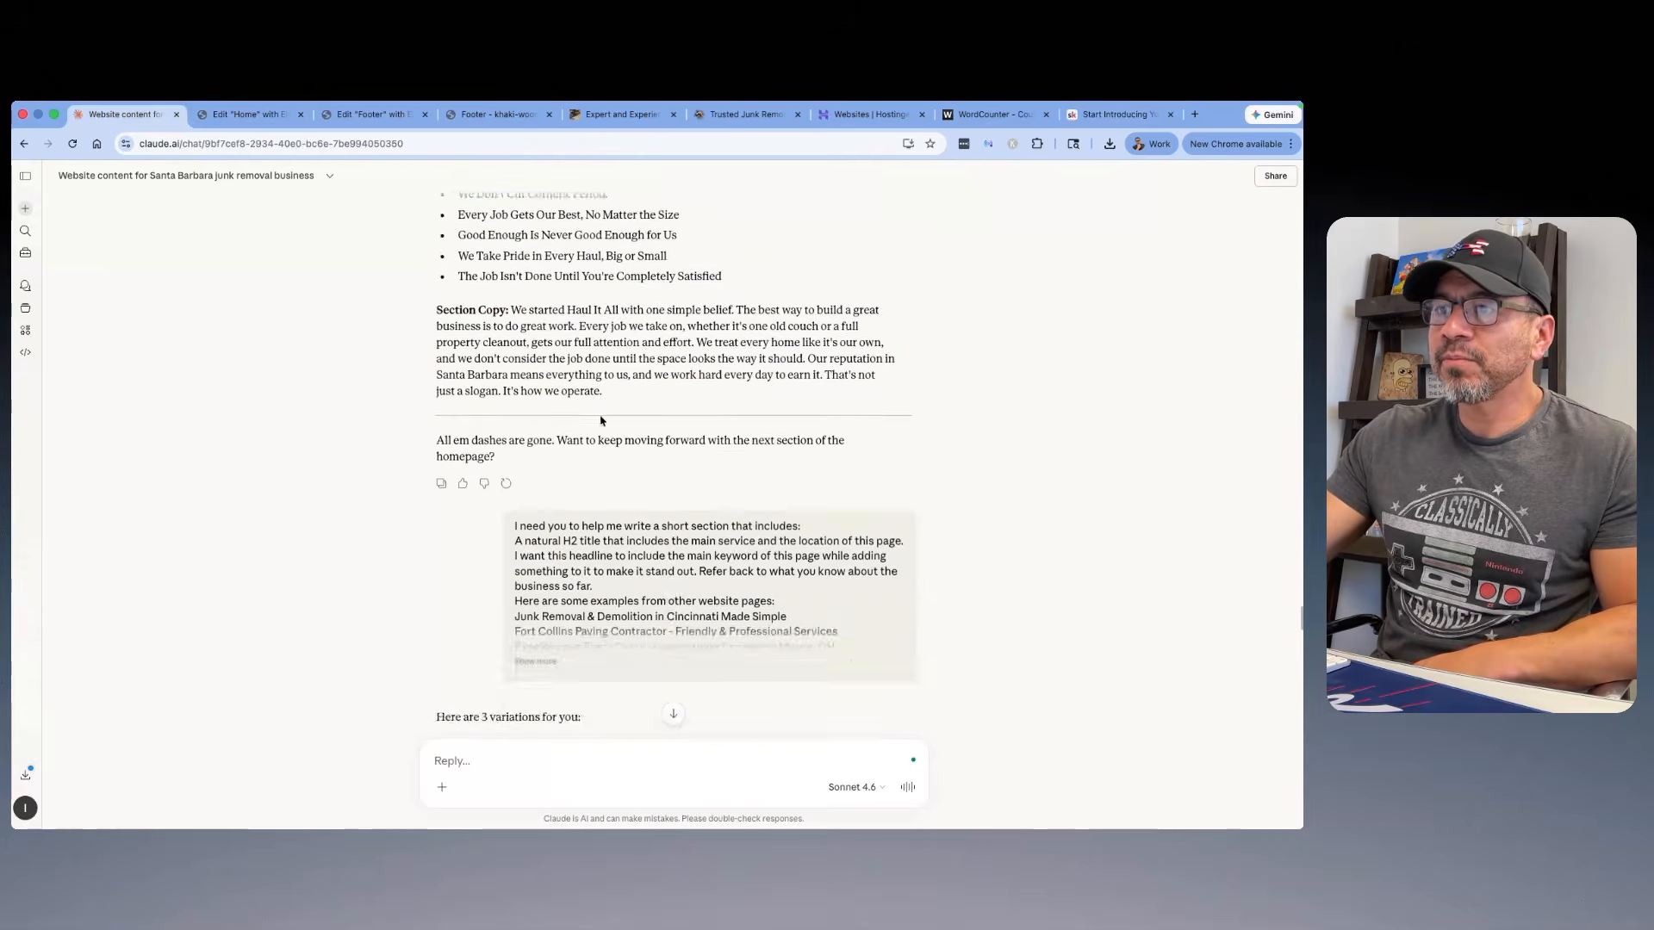
{"action": "scroll", "coordinate": [601, 590], "scroll_direction": "down", "scroll_amount": 3}
{"action": "left_click", "coordinate": [537, 543]}
{"action": "scroll", "coordinate": [776, 482], "scroll_direction": "down", "scroll_amount": 5}
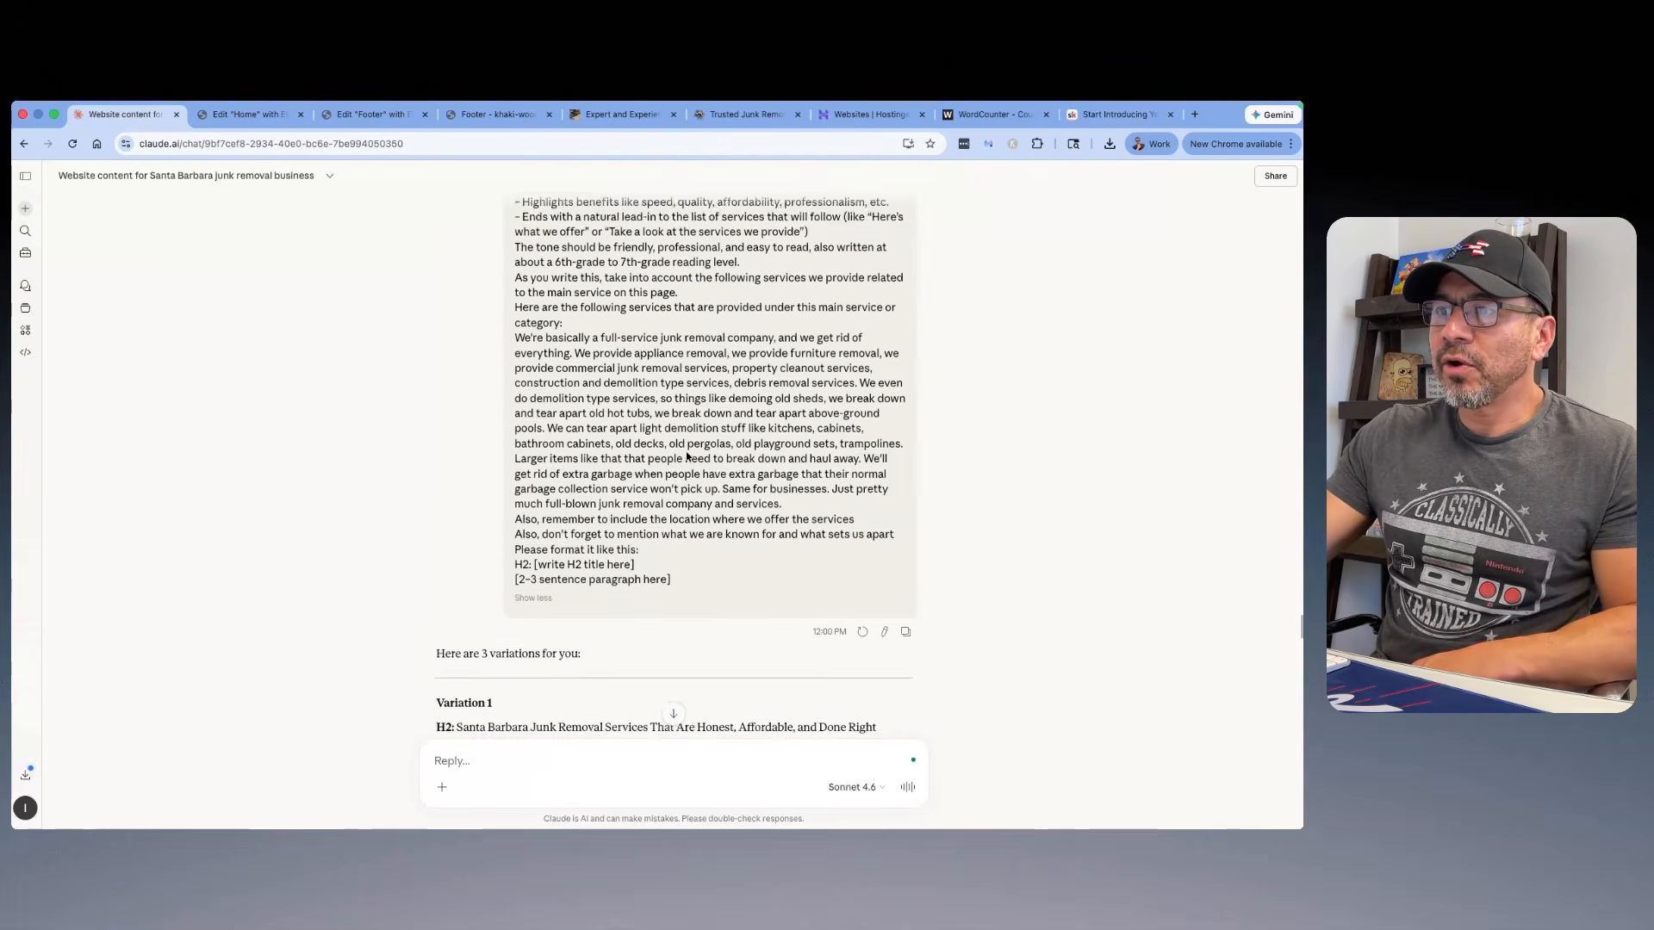
{"action": "left_click_drag", "start_coordinate": [824, 495], "coordinate": [514, 316]}
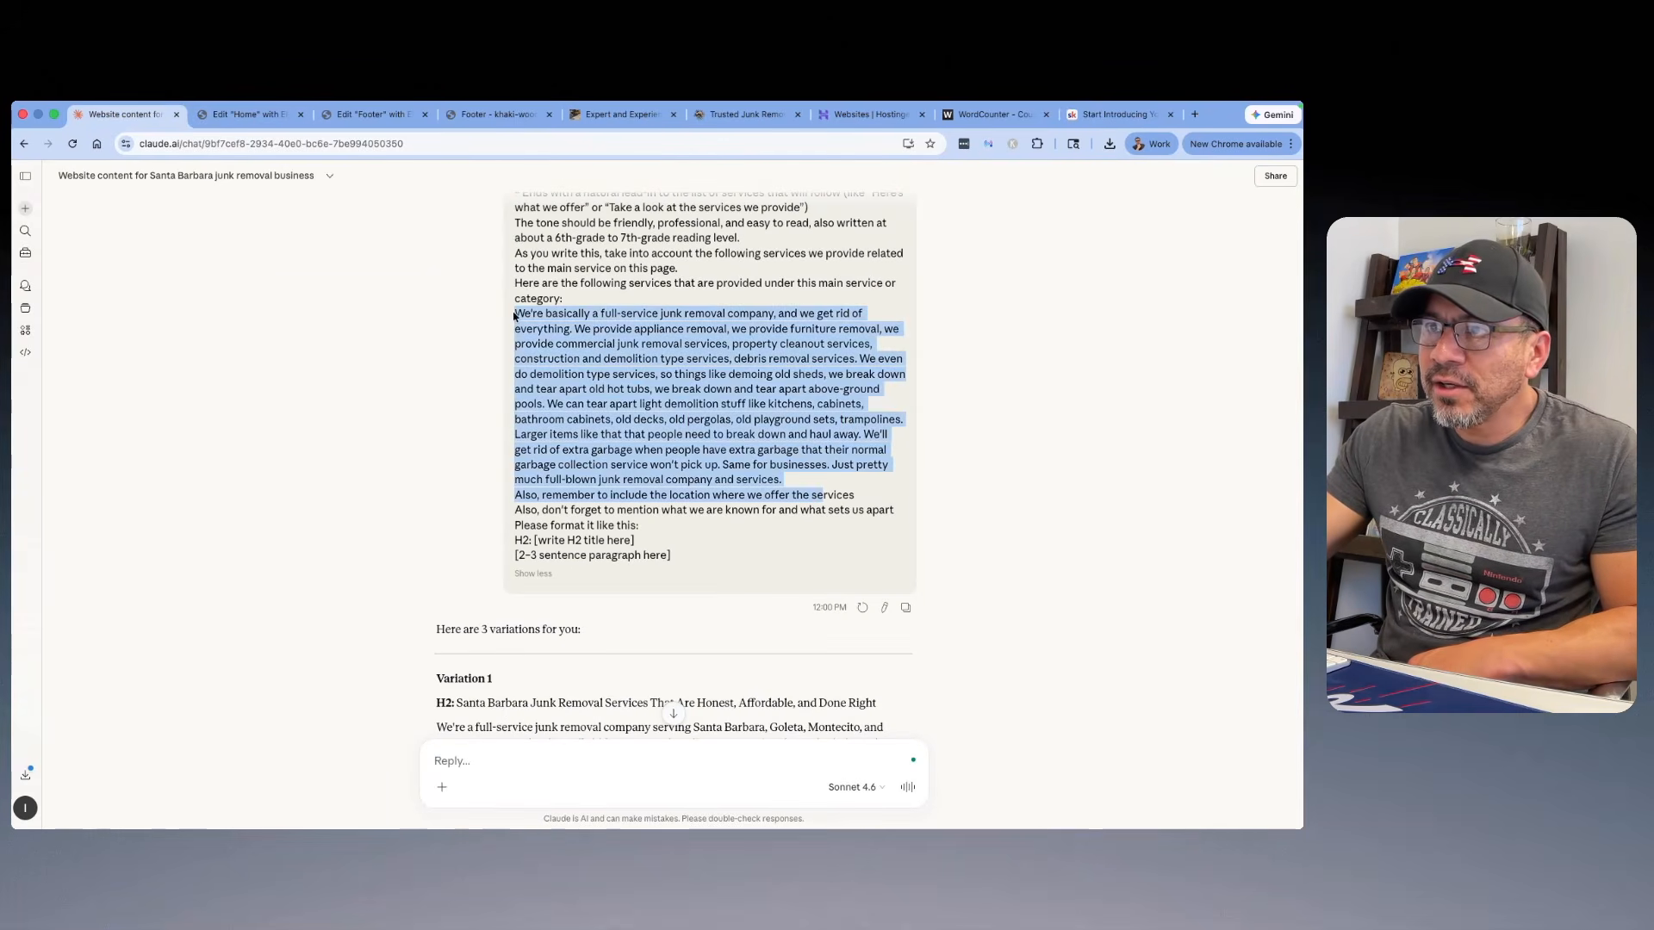
Step: Copy the Variation 1 H2 title text from Claude's three services section variations, without its "H2:" label
{"action": "scroll", "coordinate": [560, 344], "scroll_direction": "down", "scroll_amount": 5}
{"action": "scroll", "coordinate": [524, 345], "scroll_direction": "down", "scroll_amount": 2}
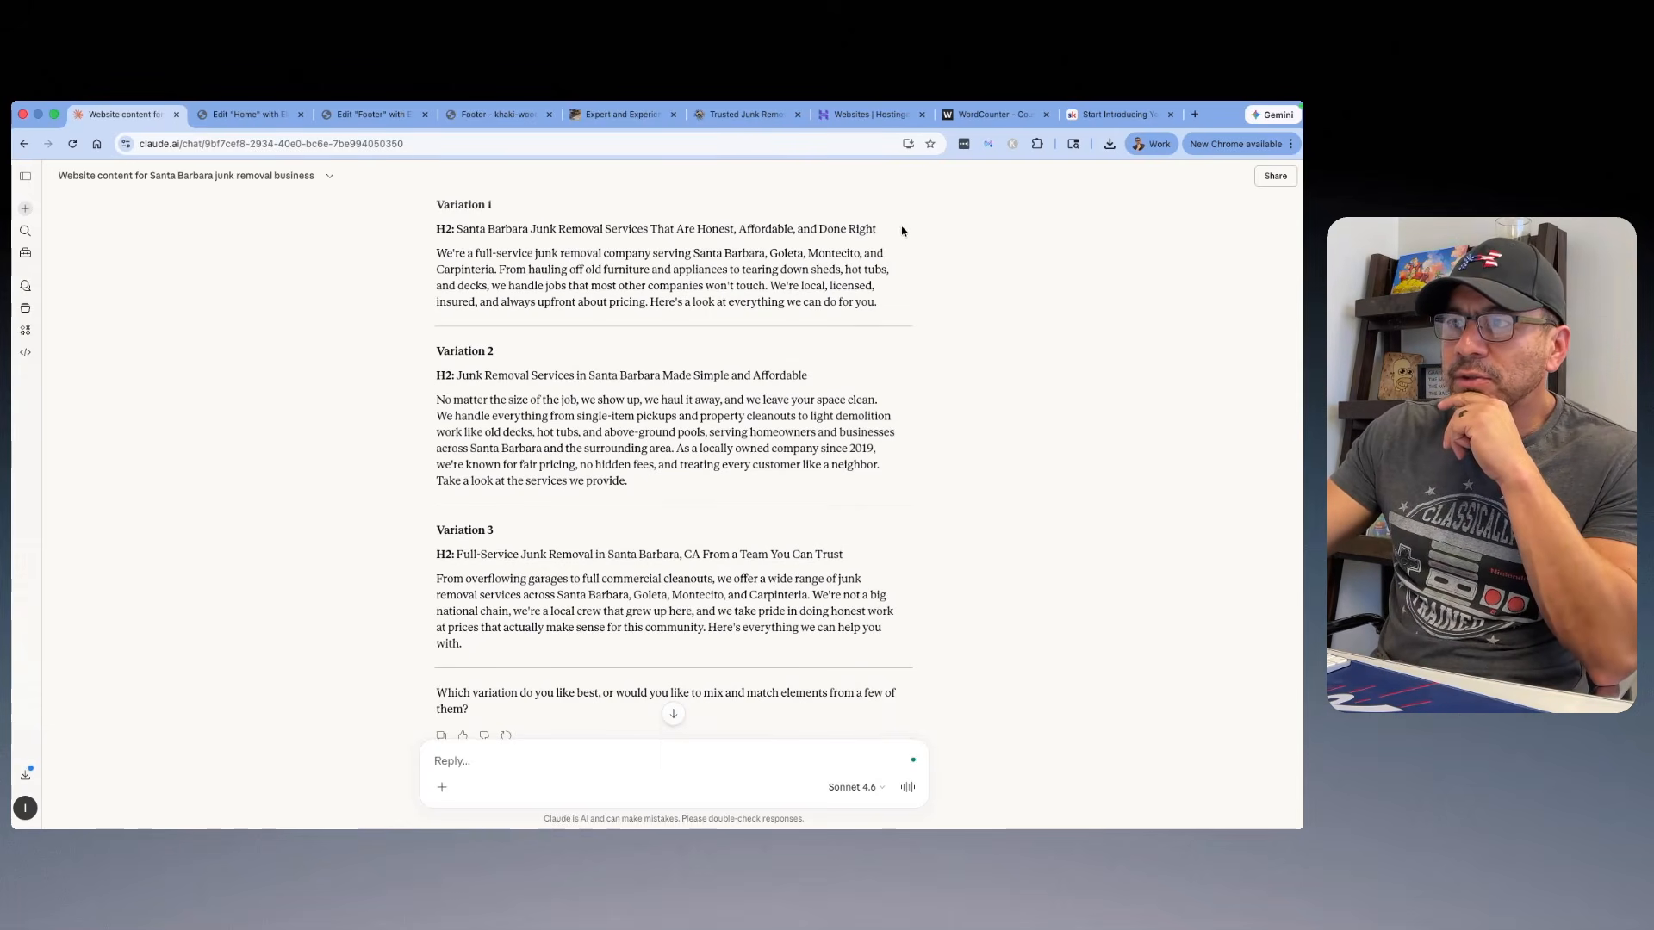
{"action": "left_click_drag", "start_coordinate": [847, 554], "coordinate": [456, 555]}
{"action": "left_click_drag", "start_coordinate": [893, 242], "coordinate": [457, 230]}
{"action": "right_click", "coordinate": [486, 229]}
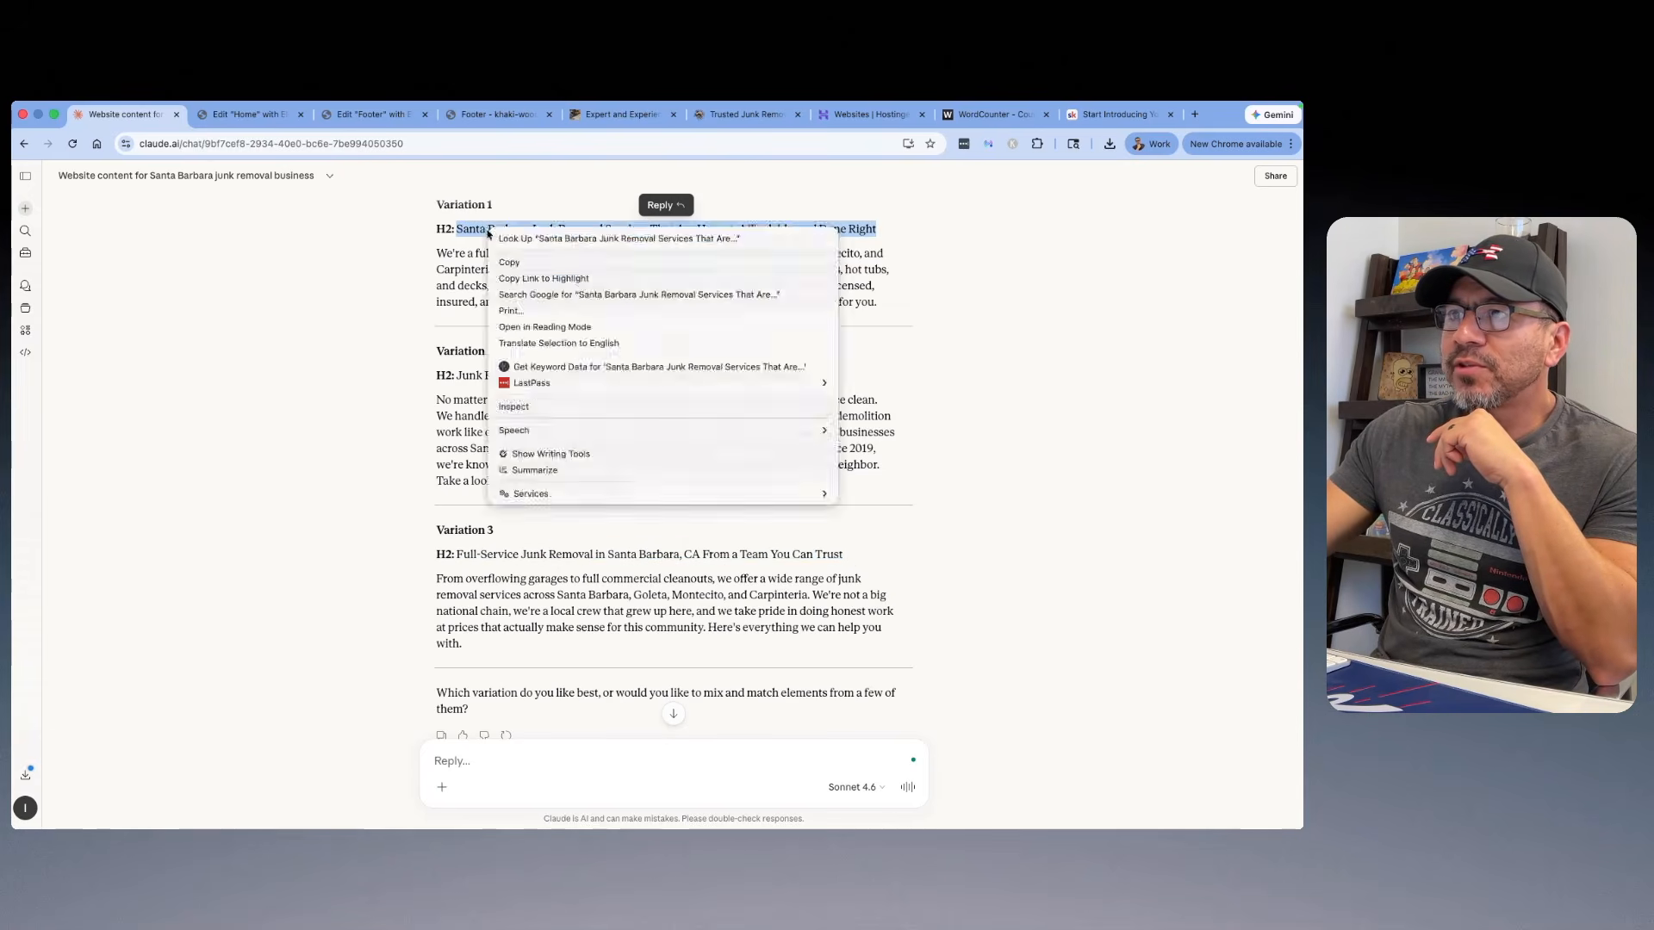
{"action": "left_click", "coordinate": [534, 253]}
Step: Return to the Home page in Elementor and replace the services intro heading with "Santa Barbara Junk Removal Services That Are Honest, Affordable, and Done Right"
{"action": "left_click", "coordinate": [248, 113]}
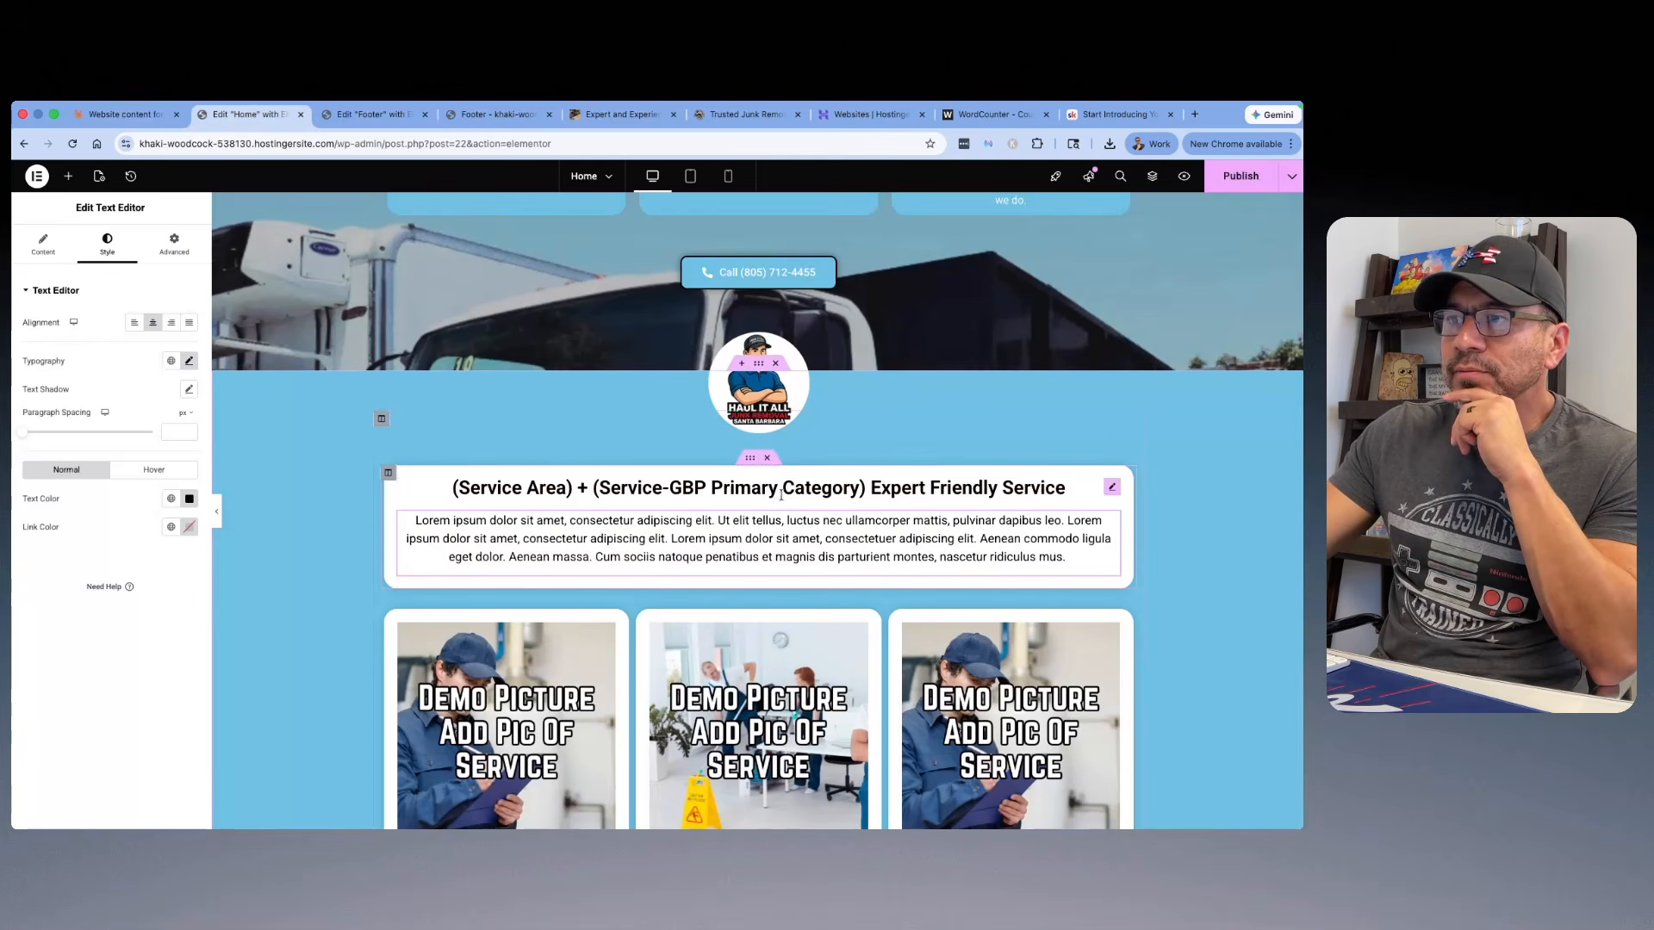
{"action": "left_click", "coordinate": [390, 484]}
{"action": "left_click_drag", "start_coordinate": [148, 349], "coordinate": [10, 345]}
{"action": "right_click", "coordinate": [59, 348]}
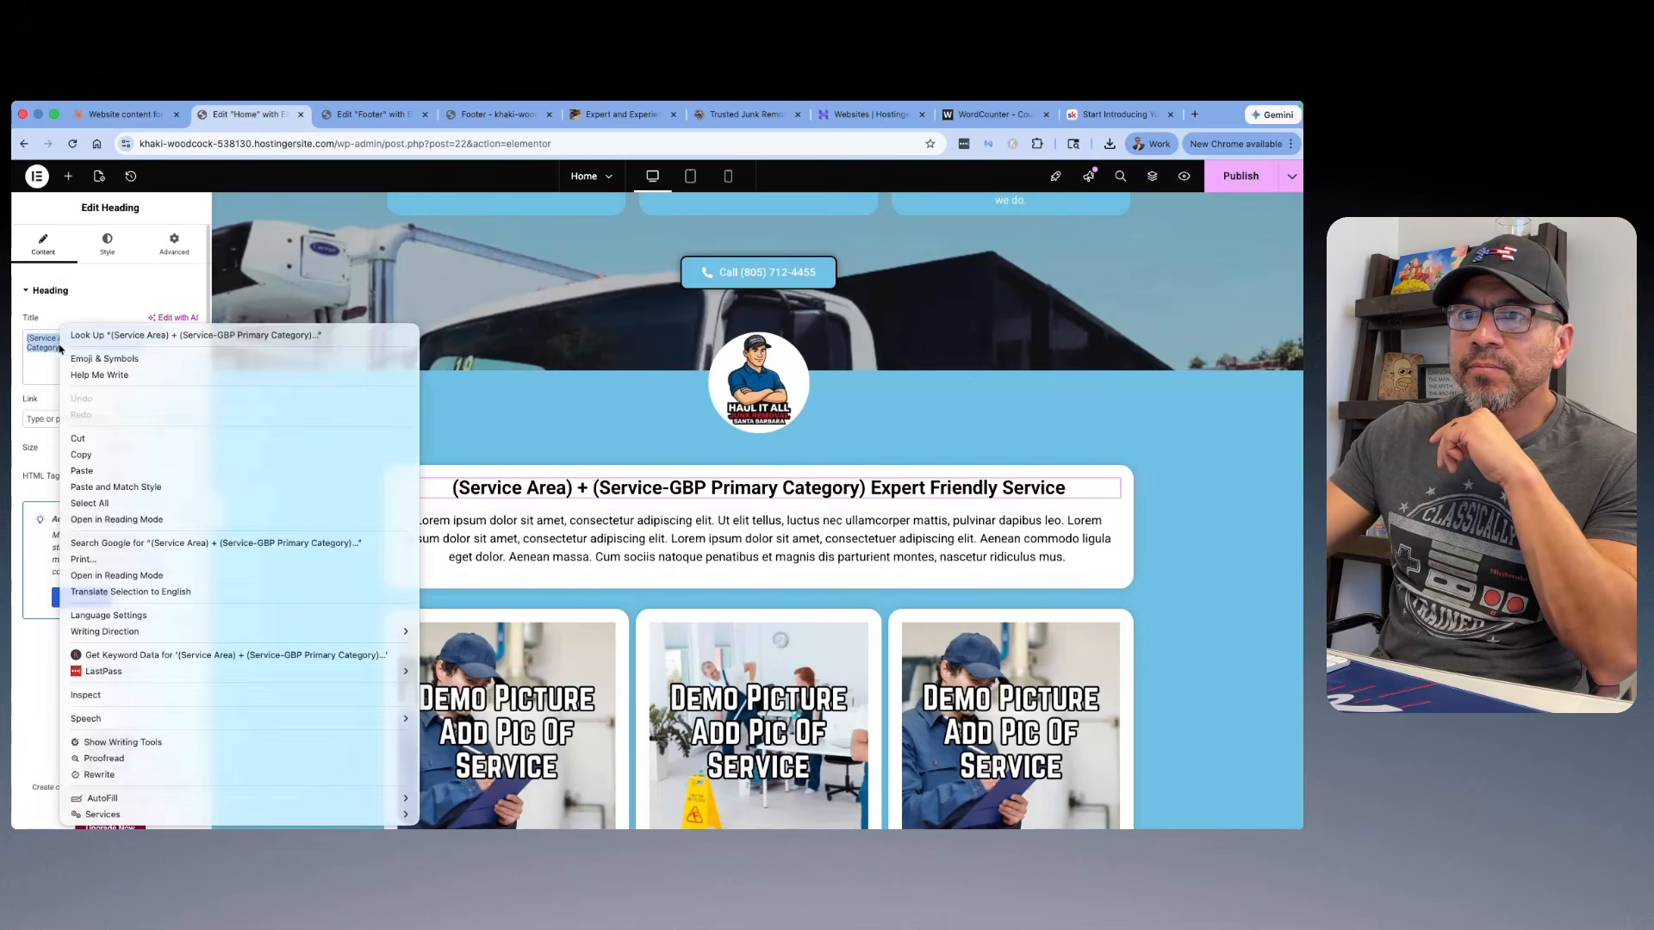
{"action": "left_click", "coordinate": [123, 465]}
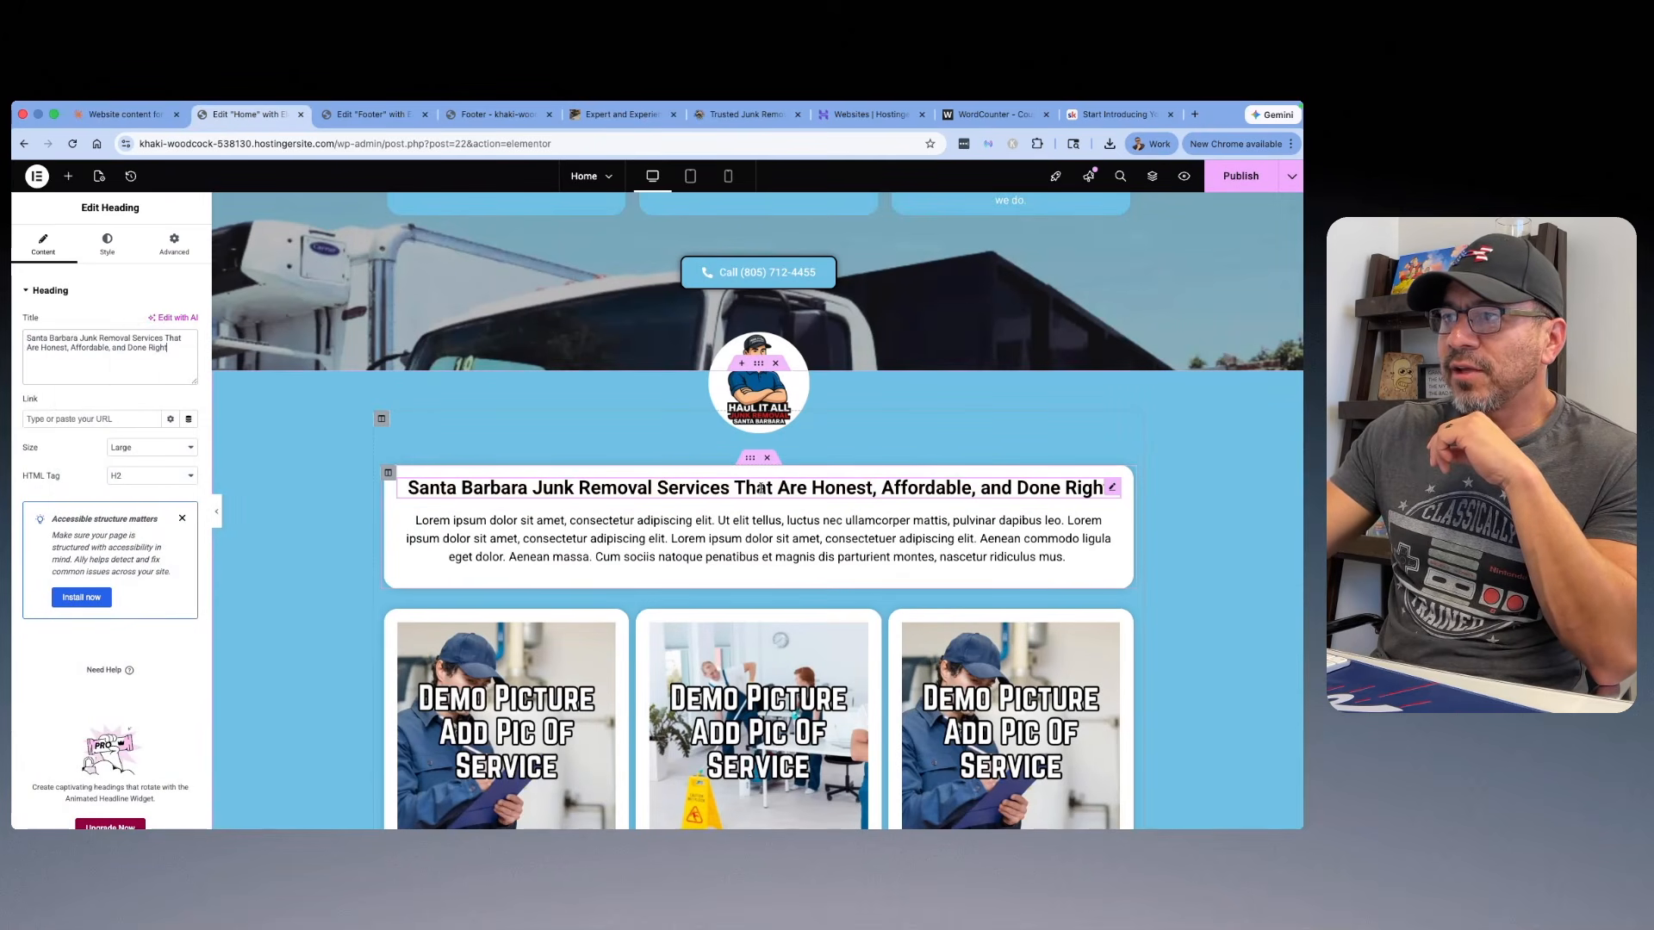
Step: Review the headings and copy in the Home page sections above the services intro
{"action": "scroll", "coordinate": [761, 488], "scroll_direction": "up", "scroll_amount": 5}
{"action": "scroll", "coordinate": [539, 309], "scroll_direction": "up", "scroll_amount": 5}
{"action": "scroll", "coordinate": [684, 408], "scroll_direction": "up", "scroll_amount": 5}
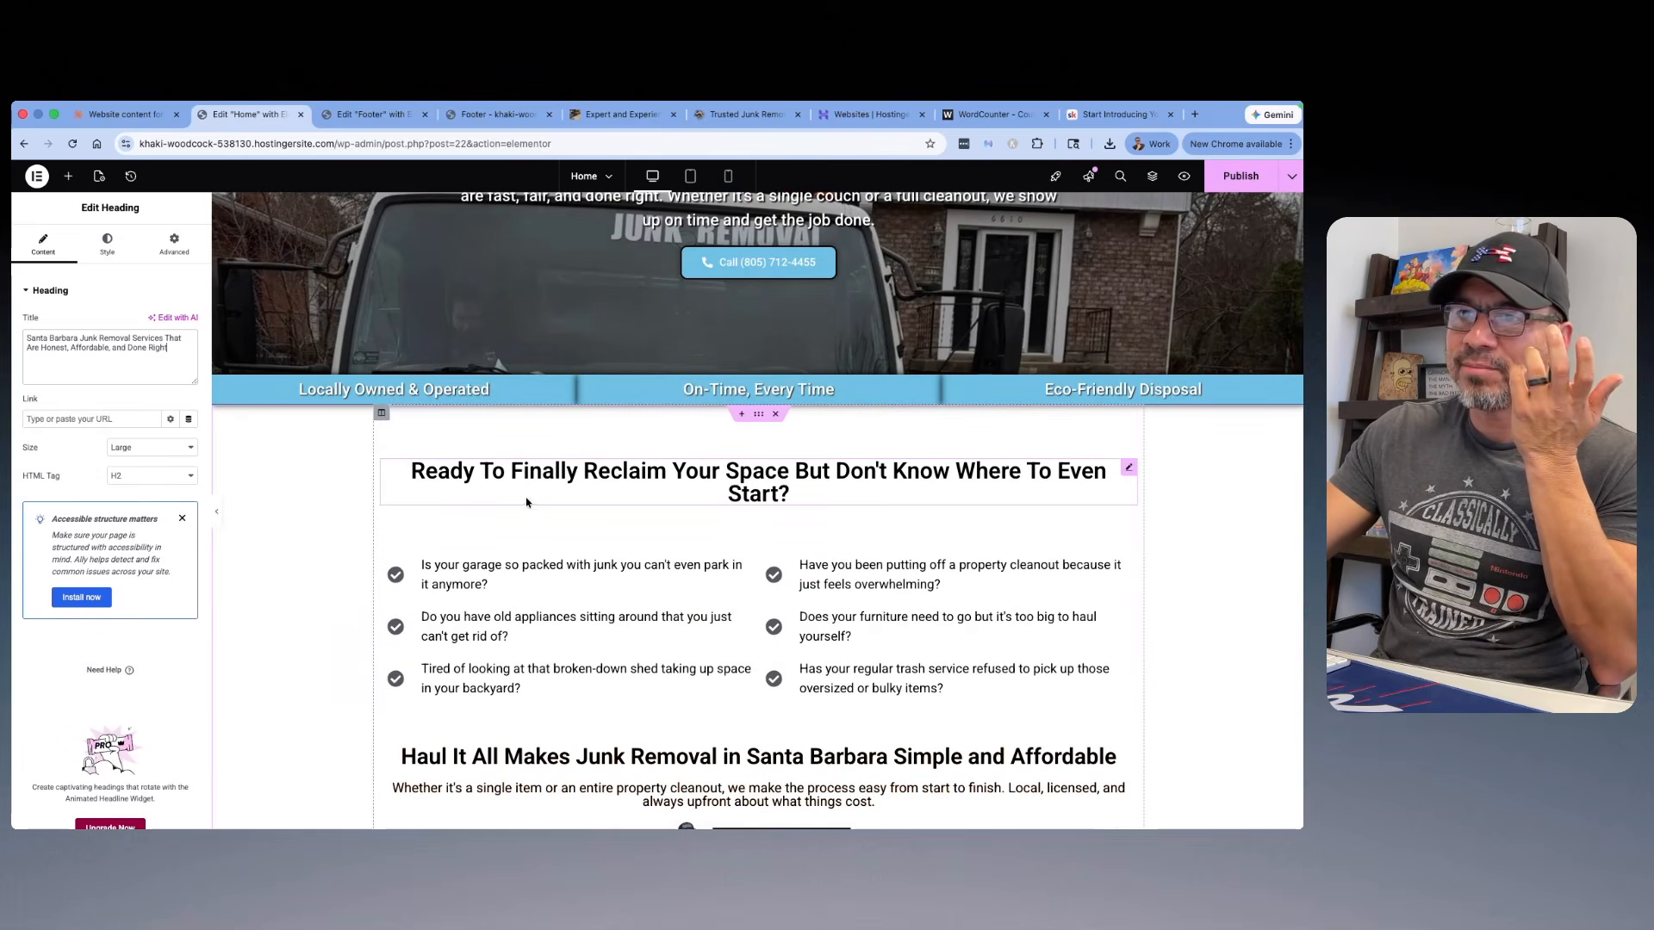
{"action": "scroll", "coordinate": [861, 426], "scroll_direction": "down", "scroll_amount": 3}
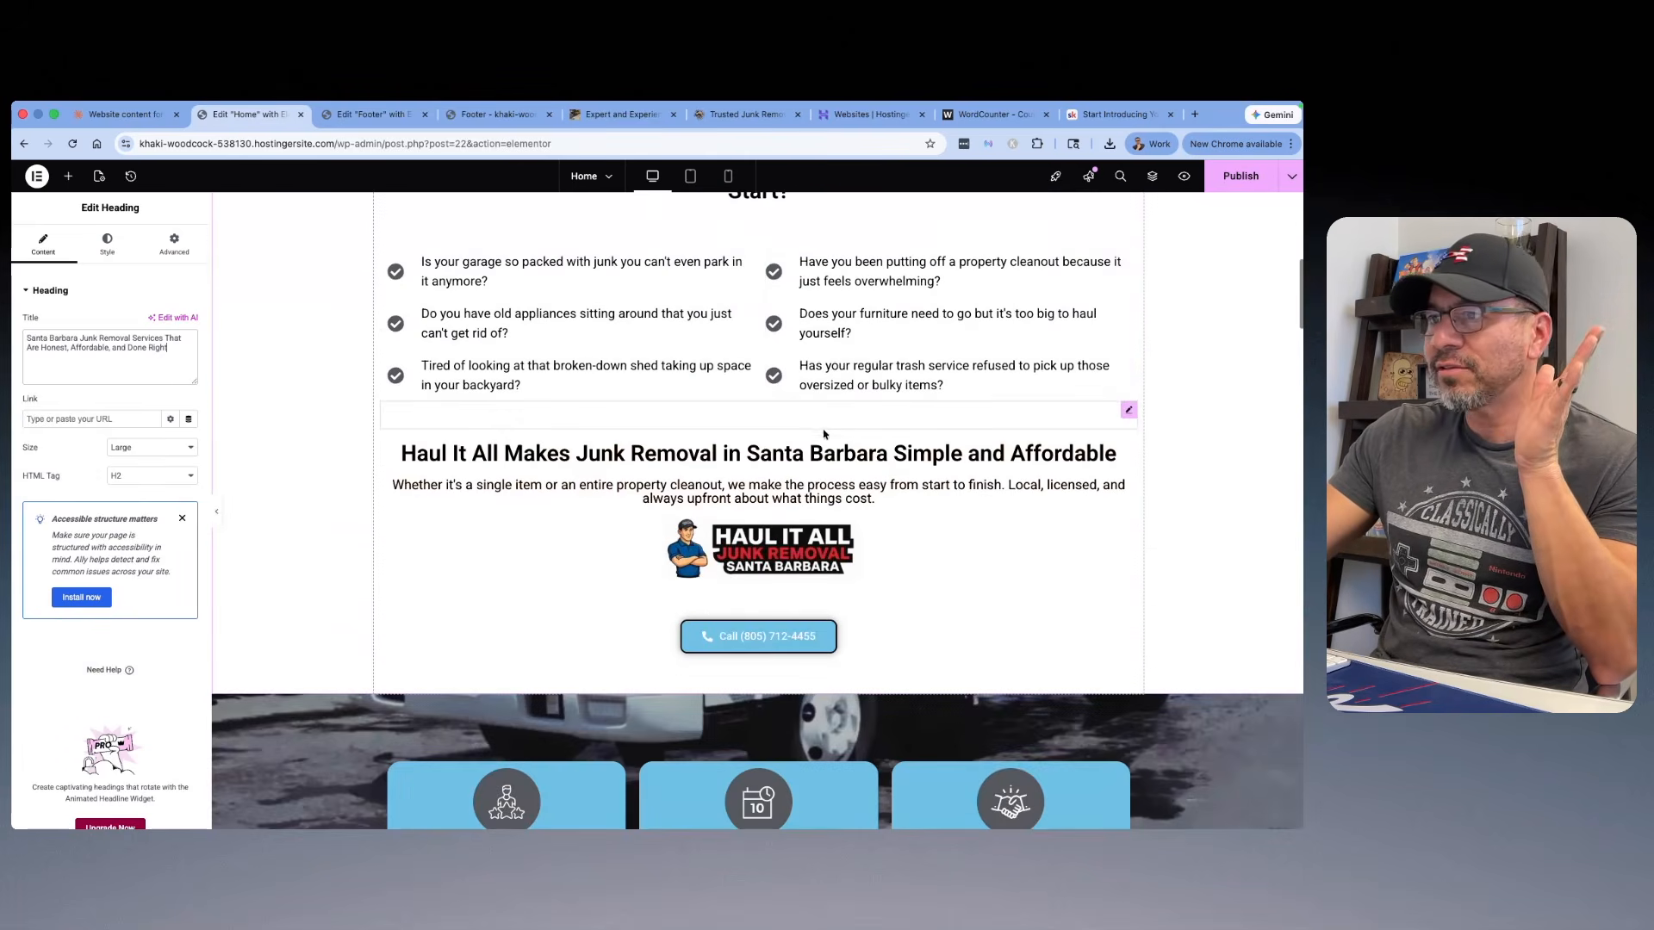
Step: Review the Home page sections from the problem checklist down to the services intro
{"action": "scroll", "coordinate": [845, 426], "scroll_direction": "down", "scroll_amount": 3}
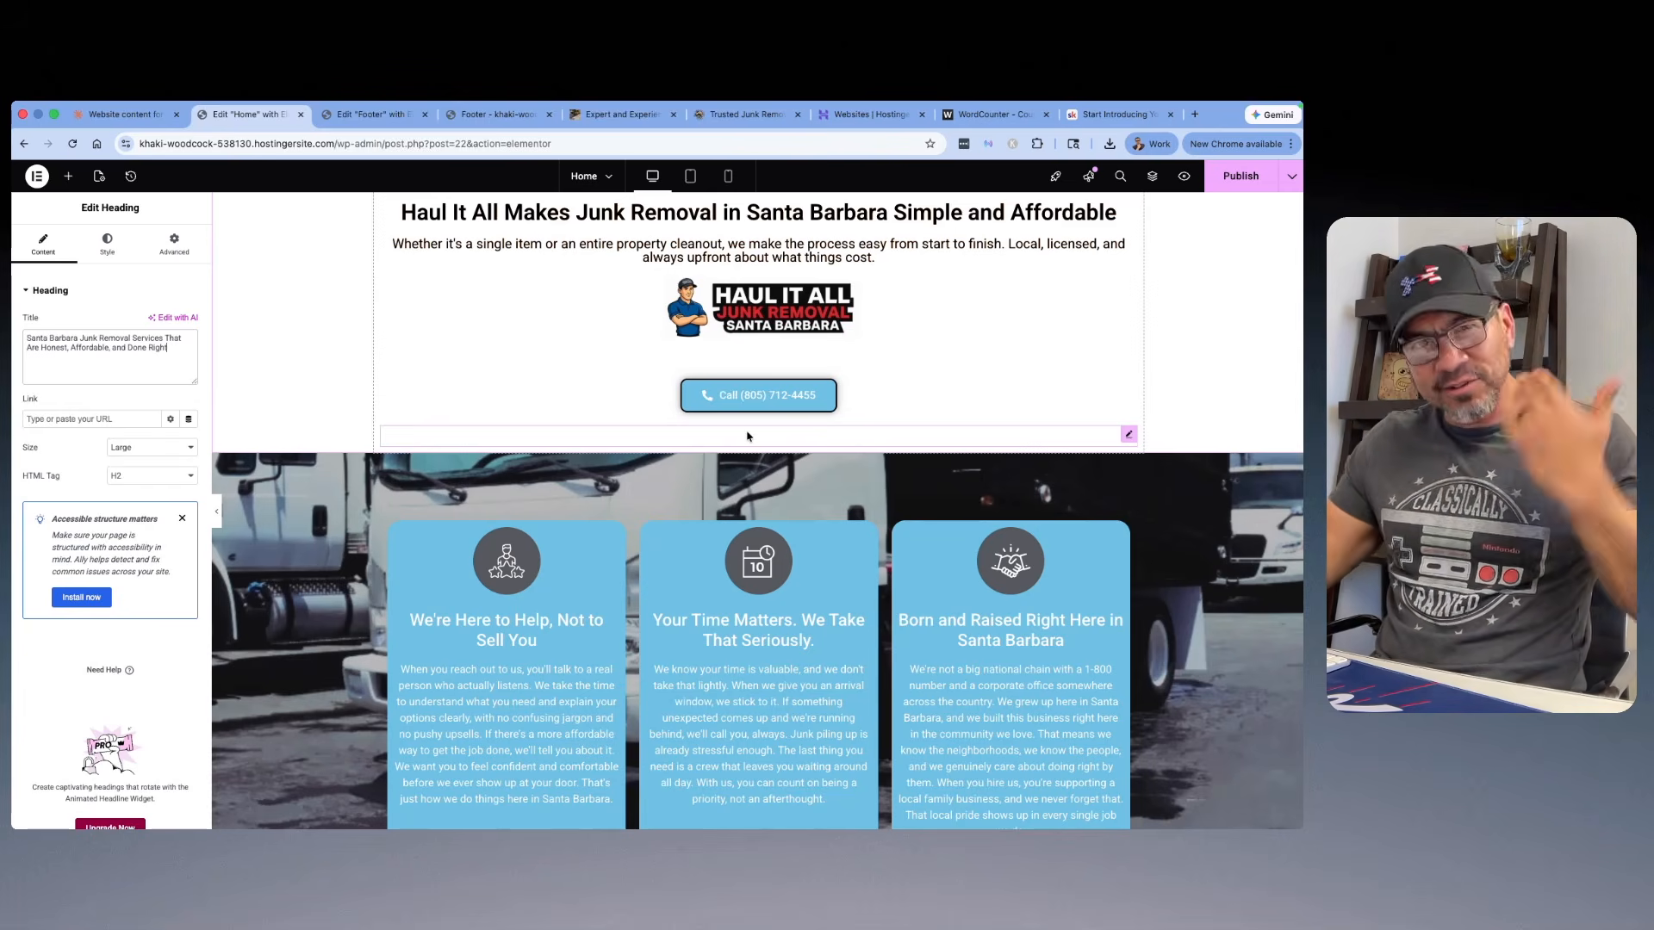
{"action": "scroll", "coordinate": [747, 436], "scroll_direction": "down", "scroll_amount": 6}
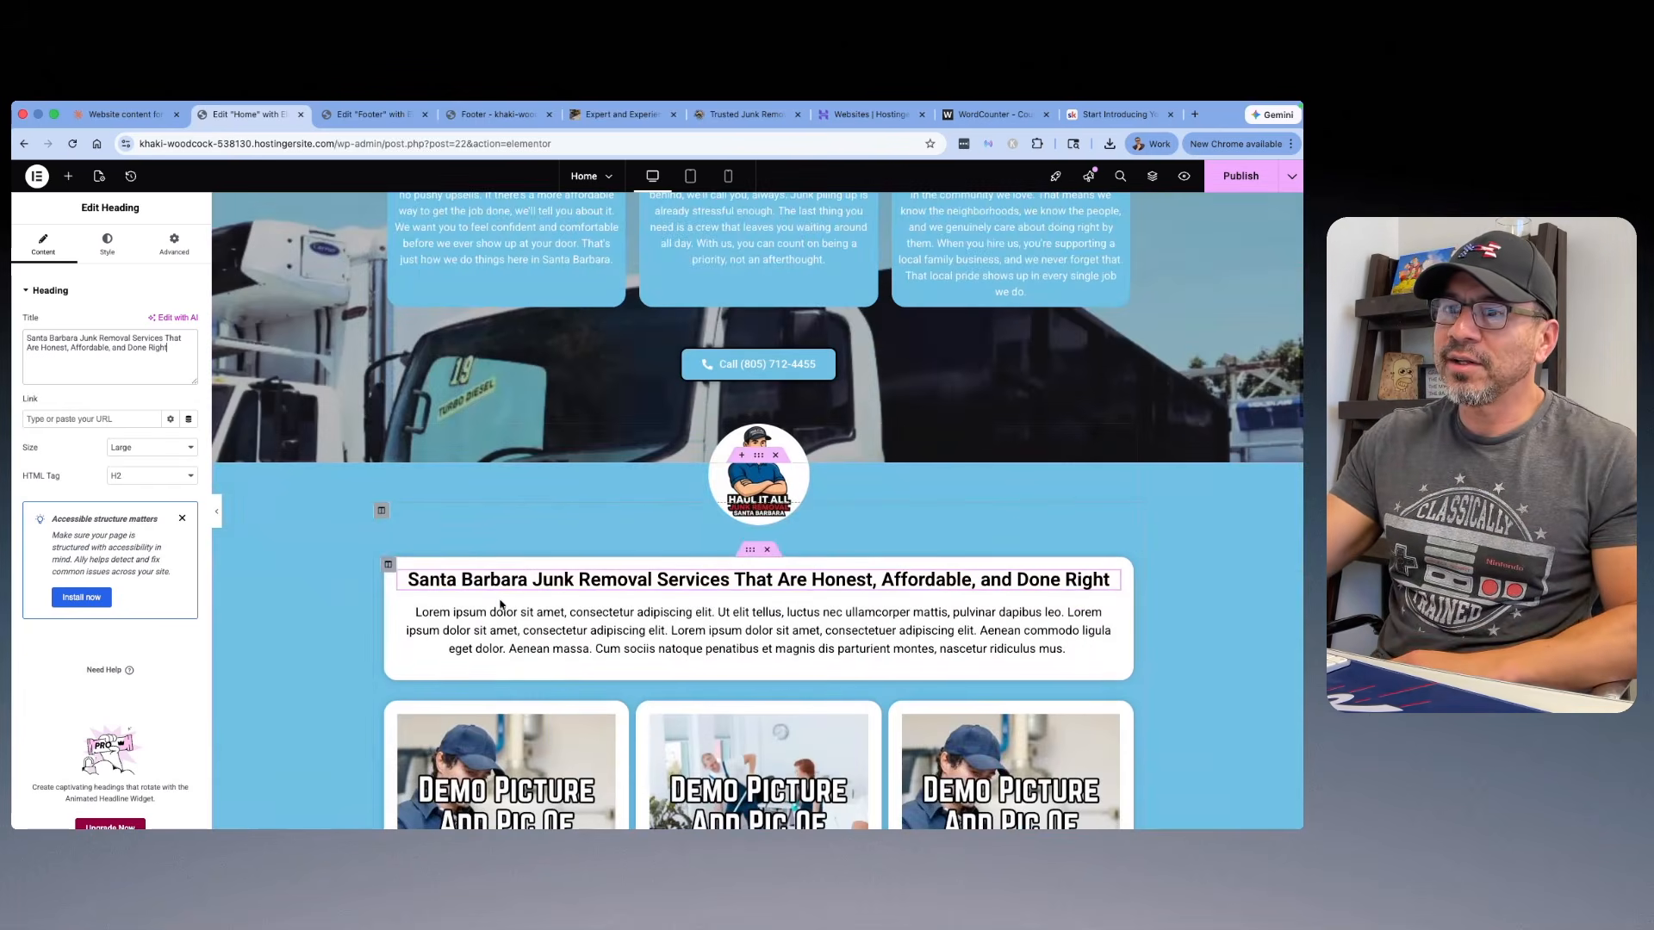
{"action": "scroll", "coordinate": [641, 586], "scroll_direction": "down", "scroll_amount": 3}
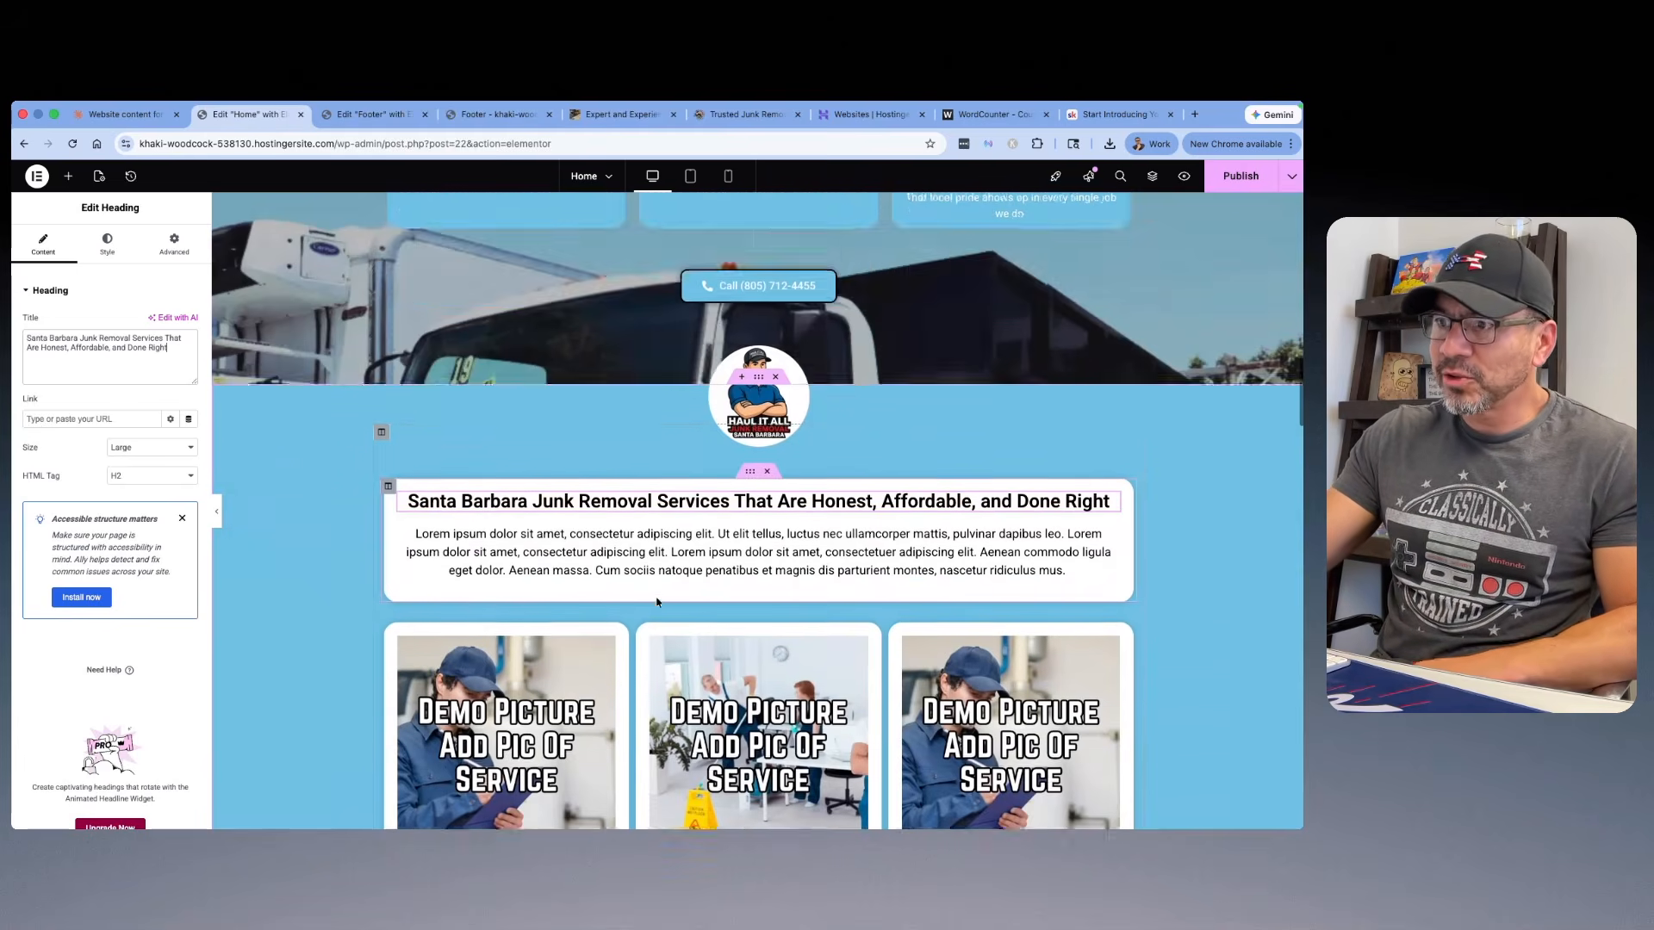
{"action": "scroll", "coordinate": [646, 595], "scroll_direction": "up", "scroll_amount": 9}
{"action": "scroll", "coordinate": [650, 600], "scroll_direction": "up", "scroll_amount": 3}
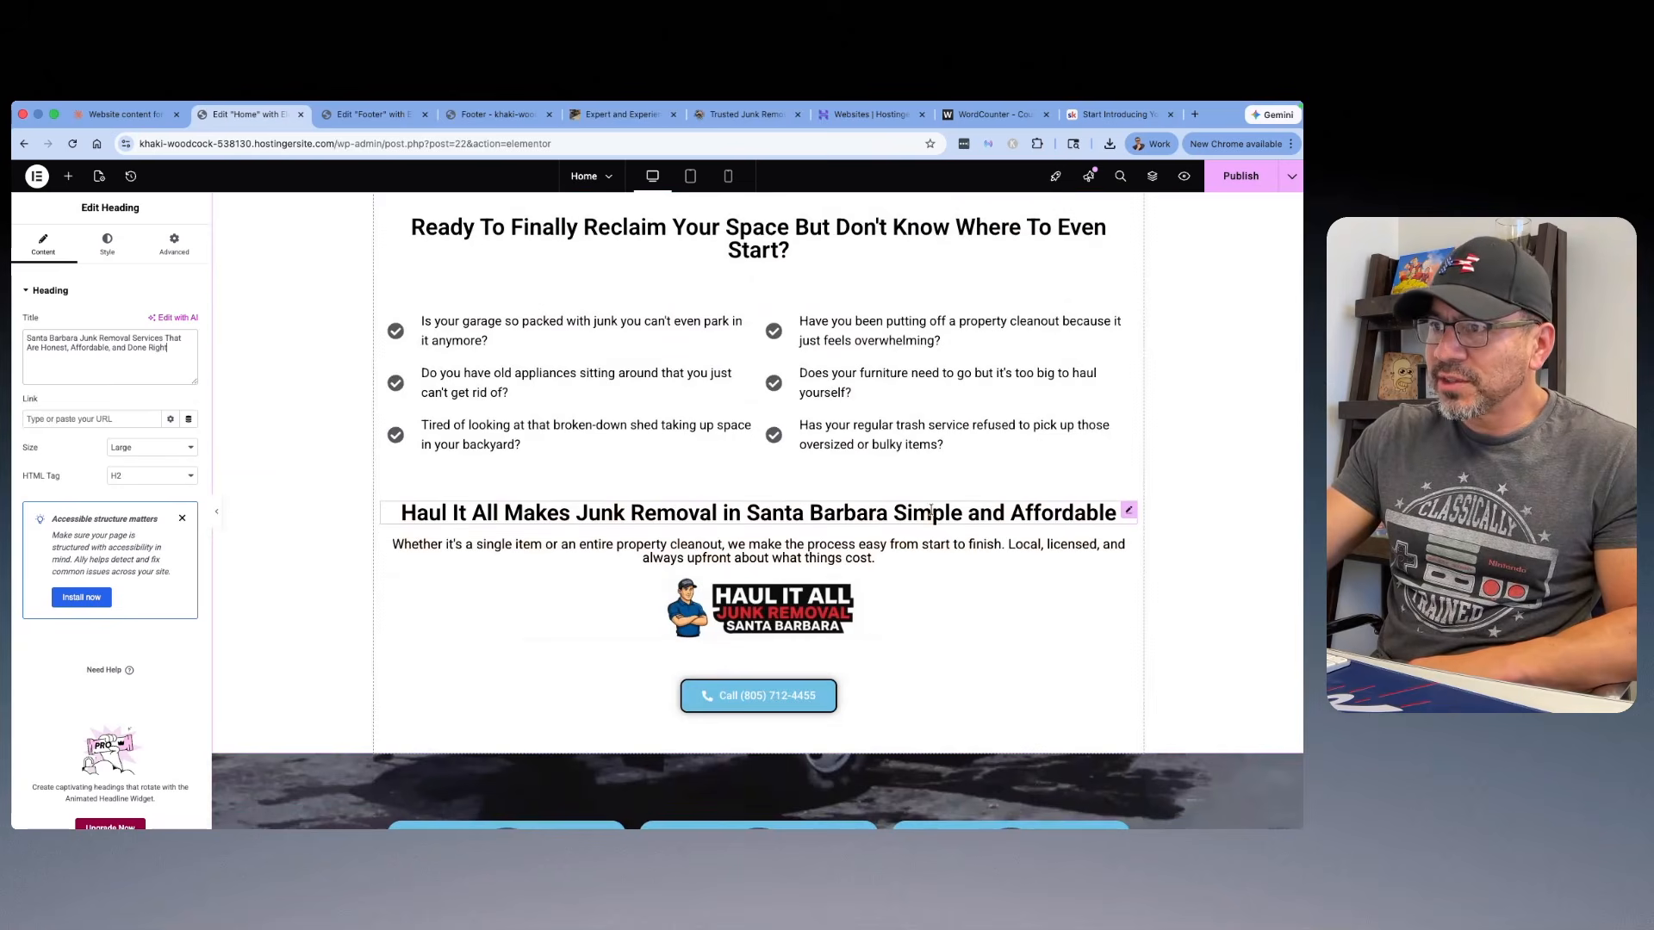
{"action": "scroll", "coordinate": [930, 511], "scroll_direction": "down", "scroll_amount": 3}
{"action": "scroll", "coordinate": [912, 541], "scroll_direction": "down", "scroll_amount": 7}
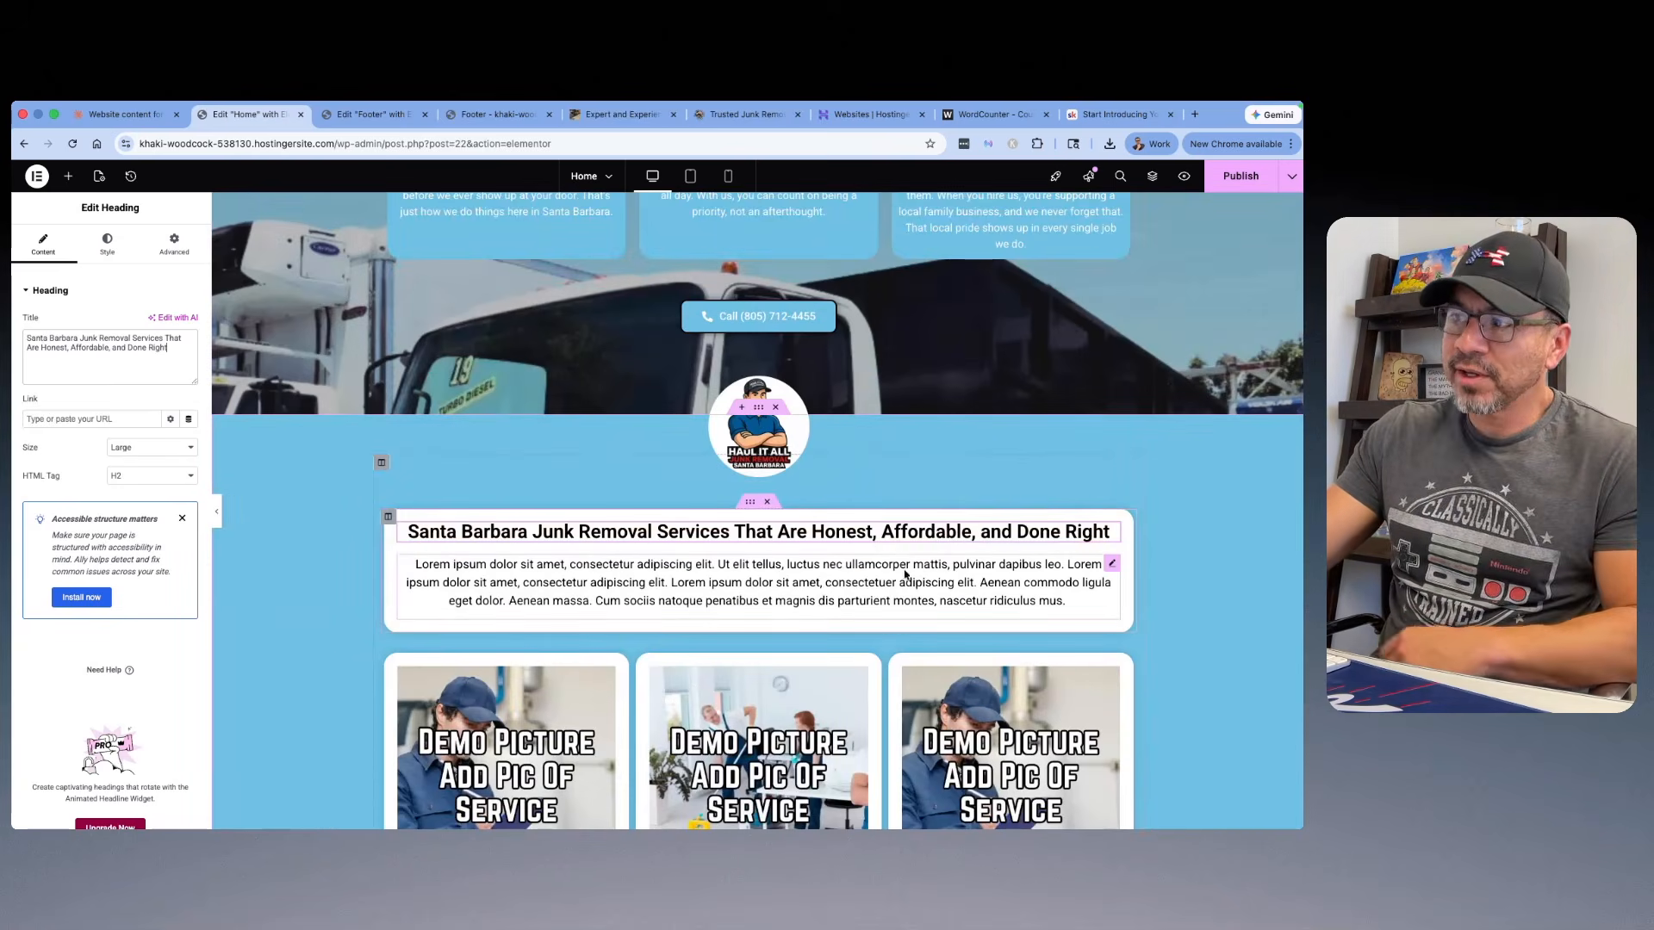
Step: Switch to the Claude chat and copy the Variation 1 paragraph from the services section variations
{"action": "left_click", "coordinate": [124, 118]}
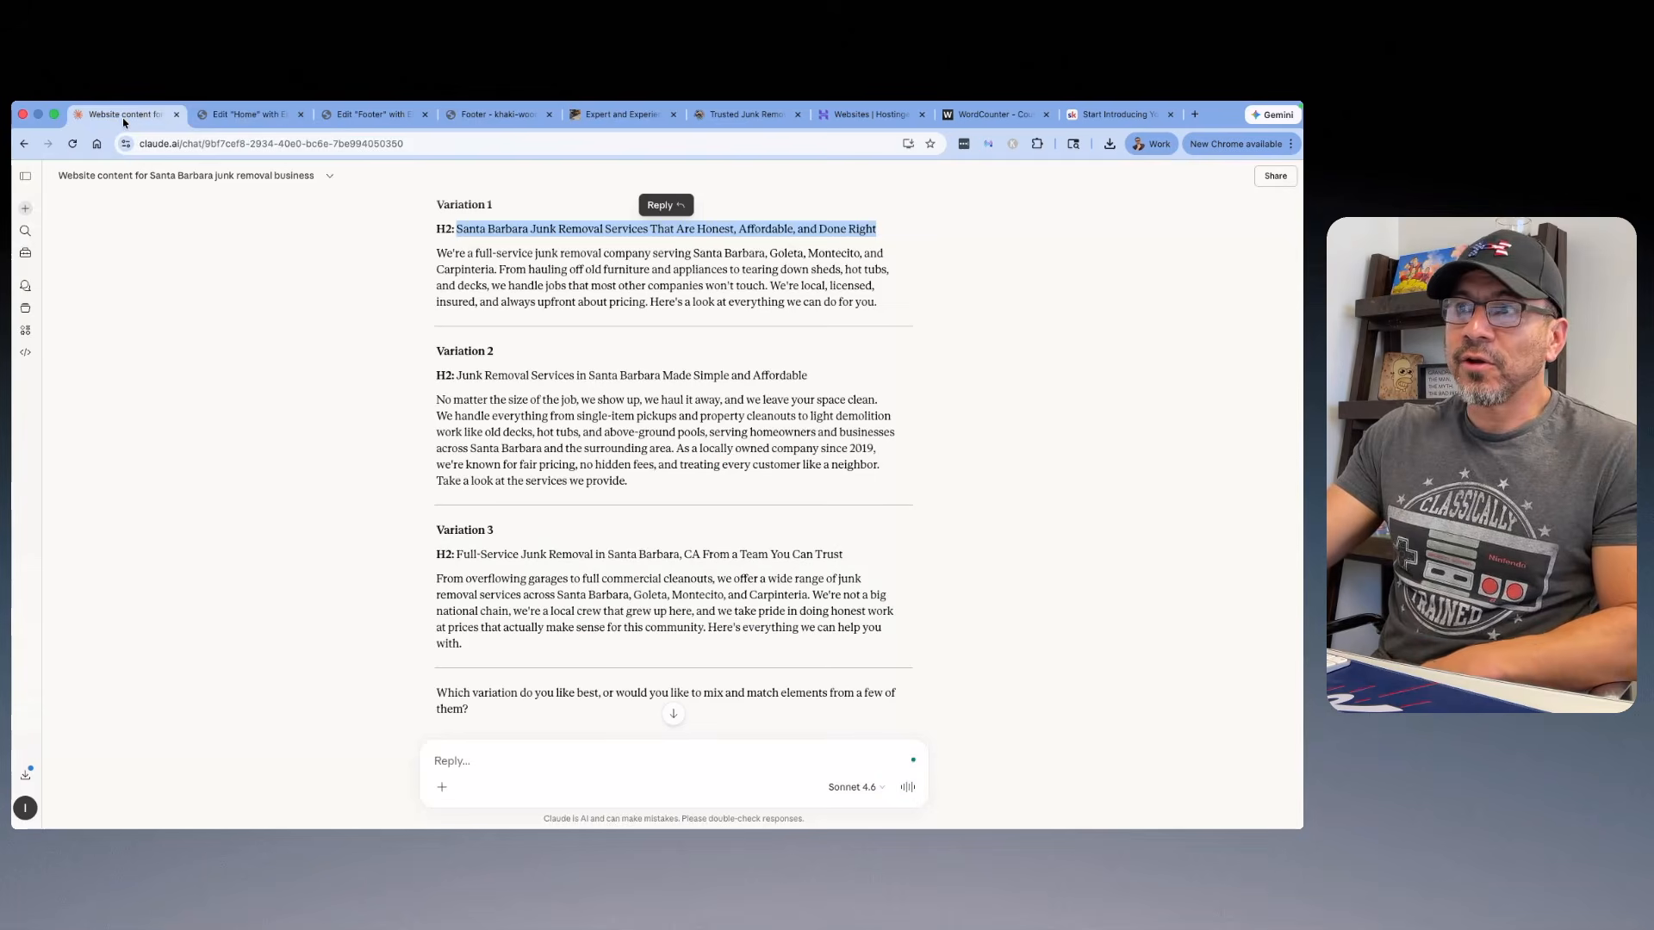
{"action": "left_click", "coordinate": [547, 296]}
{"action": "left_click_drag", "start_coordinate": [886, 304], "coordinate": [437, 253]}
{"action": "right_click", "coordinate": [510, 261]}
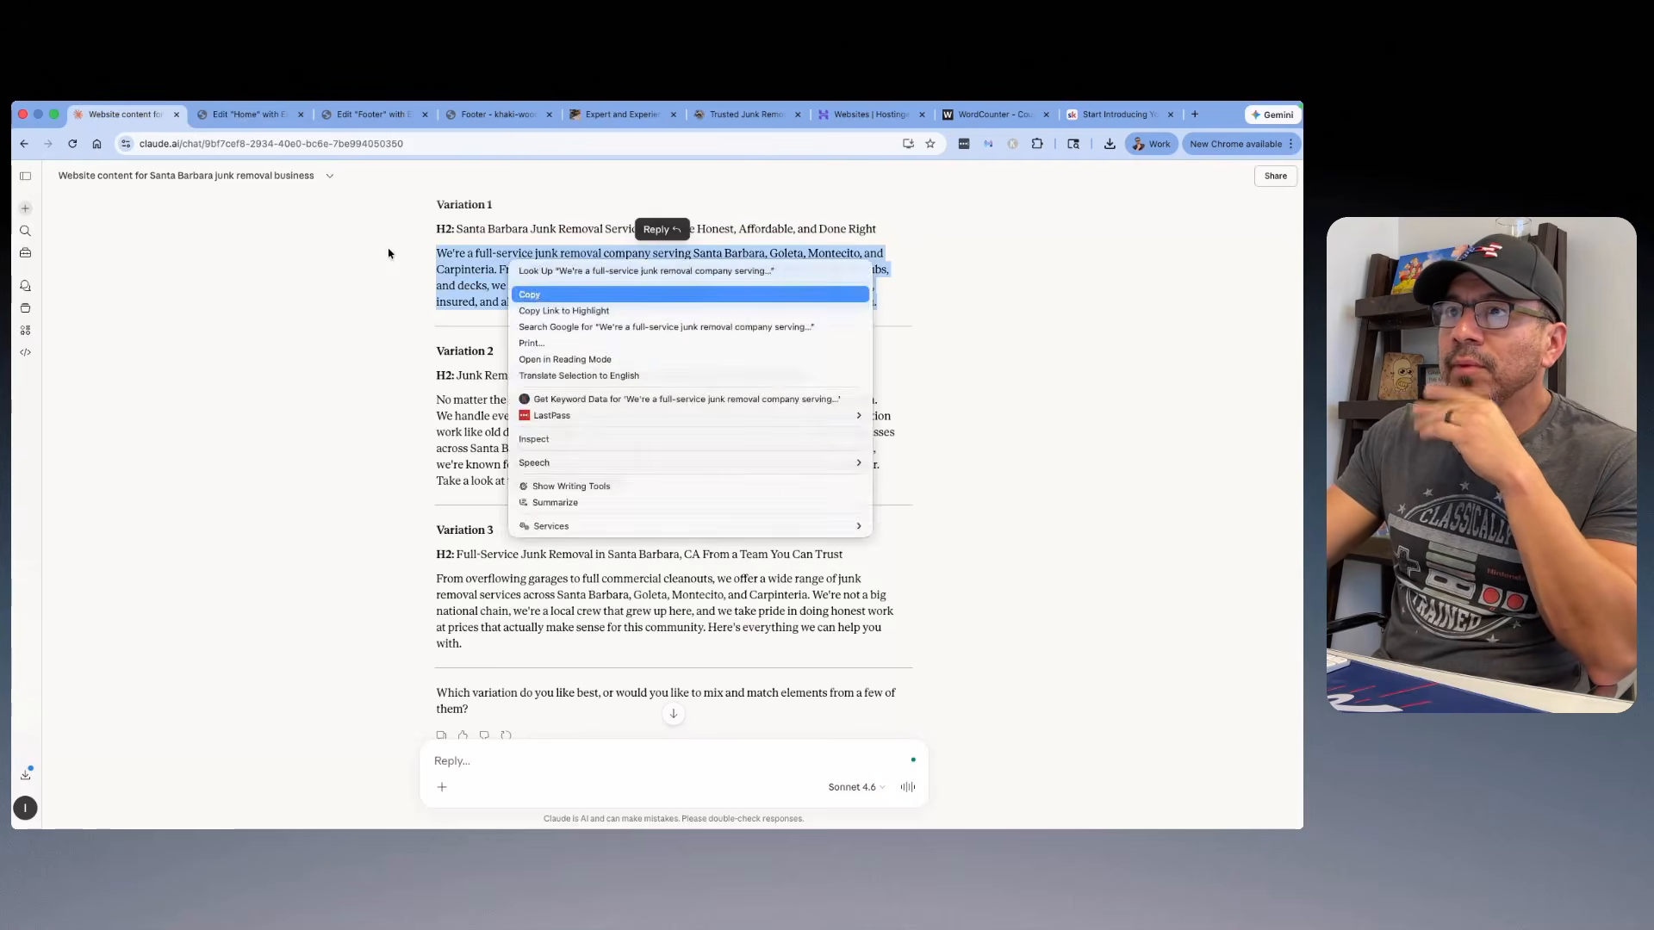
{"action": "left_click", "coordinate": [529, 295]}
Step: Return to the Home page in Elementor and replace the services intro's placeholder text with the copied paragraph, matching the existing style
{"action": "left_click", "coordinate": [265, 120]}
{"action": "left_click", "coordinate": [690, 565]}
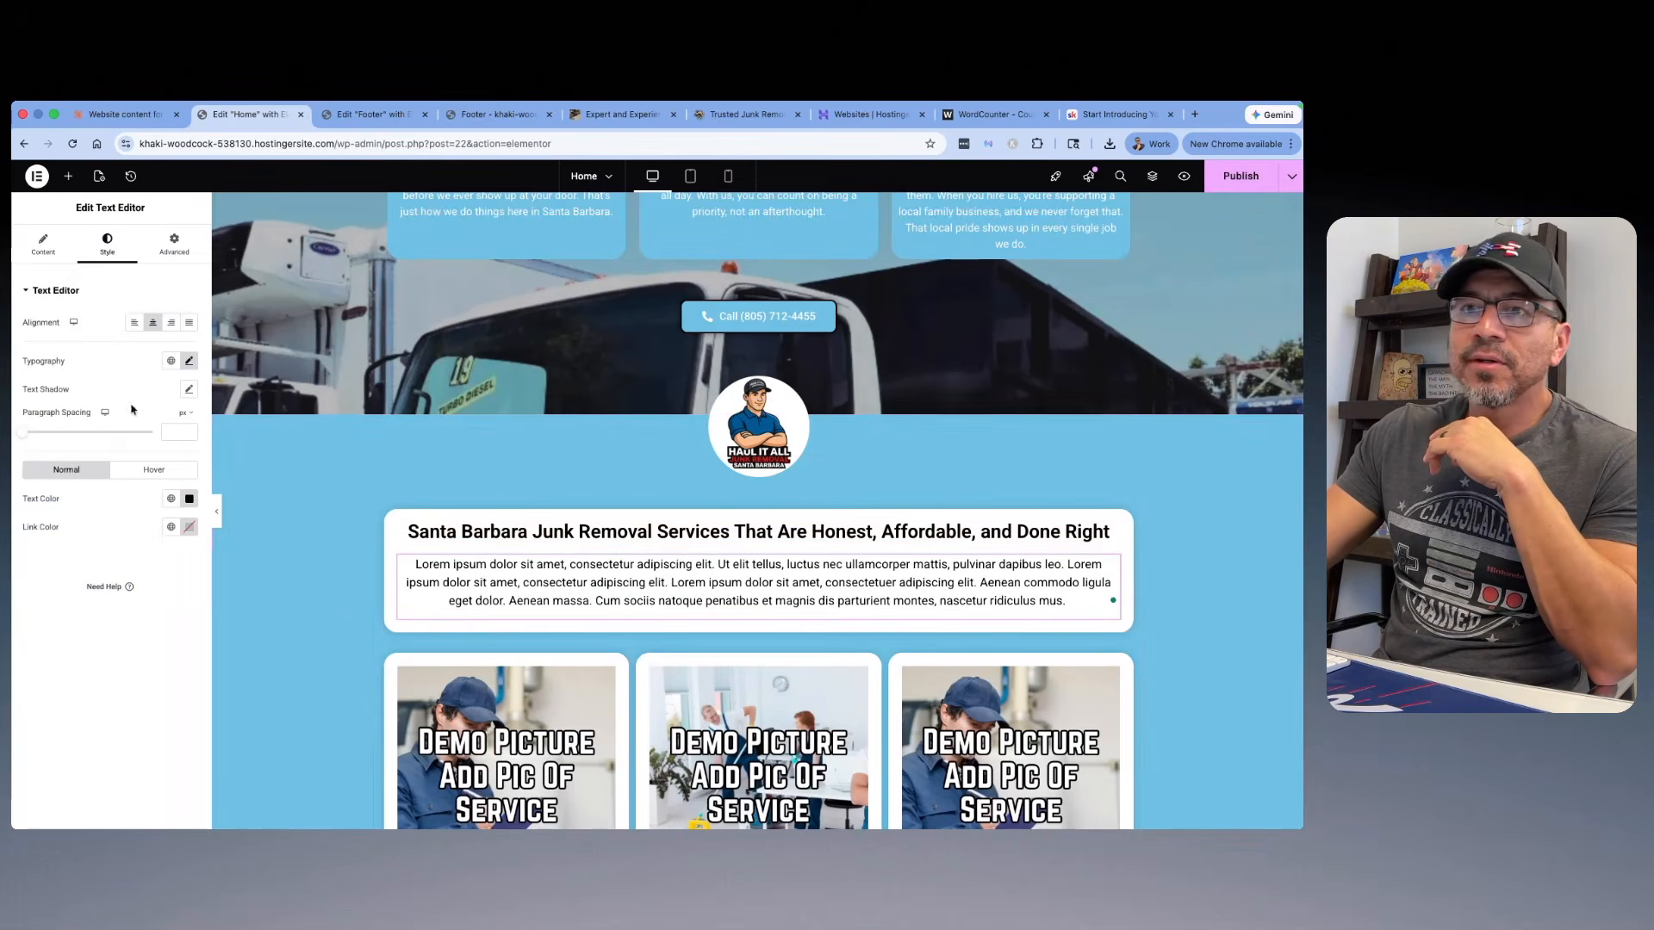
{"action": "left_click", "coordinate": [42, 250]}
{"action": "scroll", "coordinate": [144, 530], "scroll_direction": "down", "scroll_amount": 2}
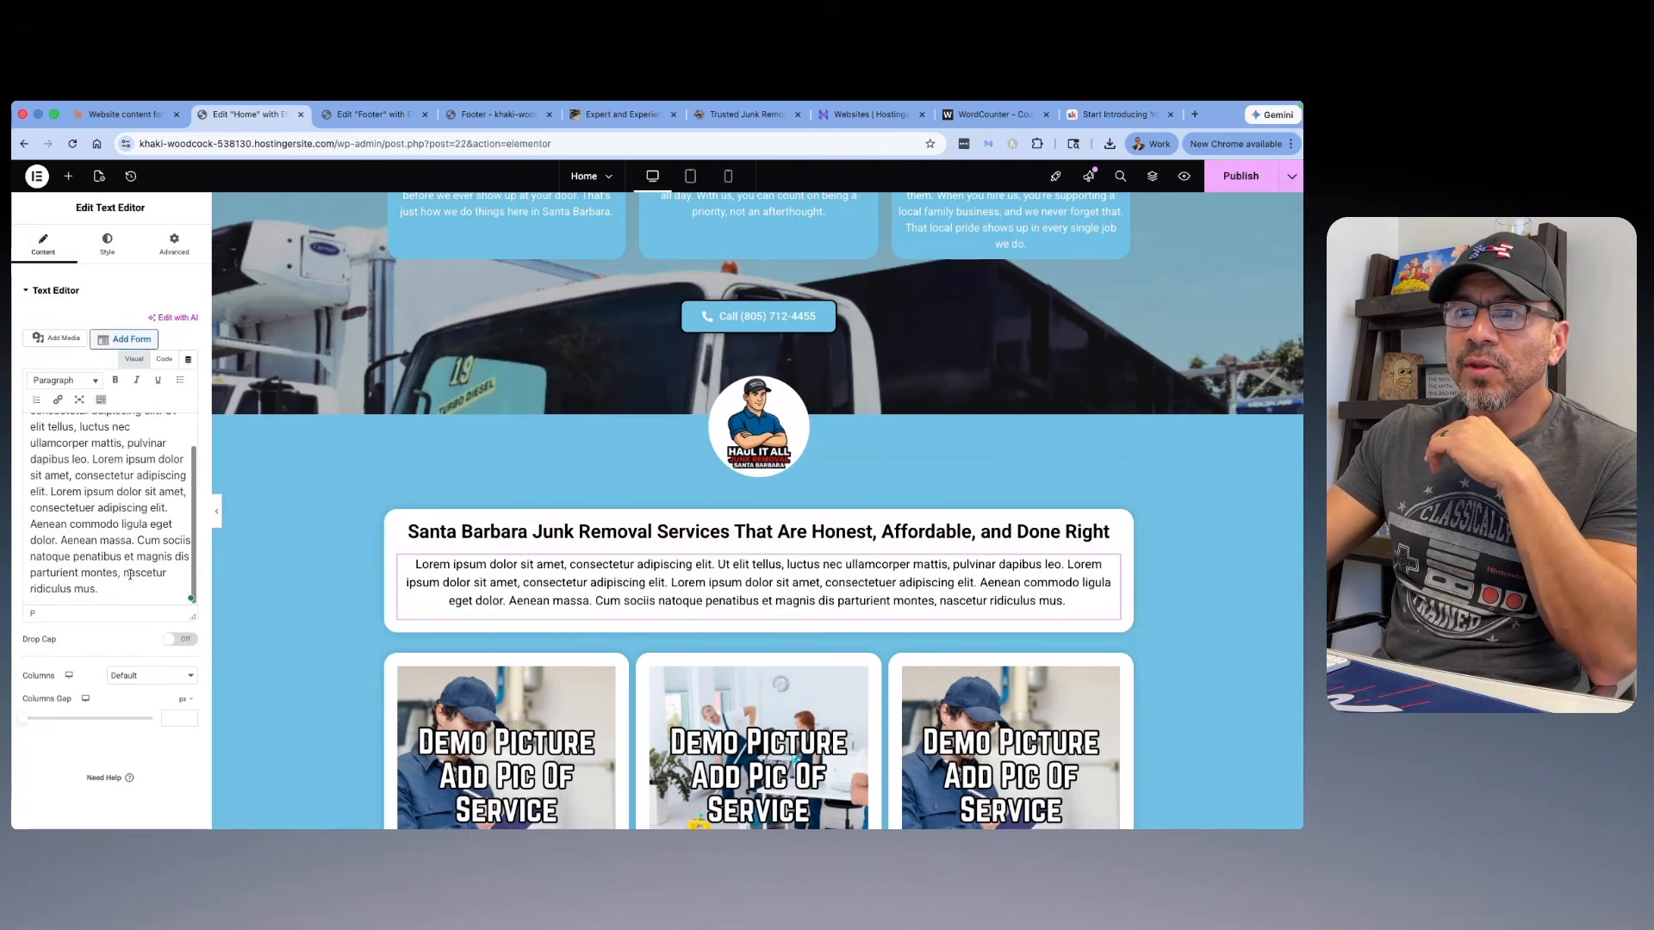
{"action": "left_click_drag", "start_coordinate": [100, 589], "coordinate": [17, 388]}
{"action": "right_click", "coordinate": [86, 498]}
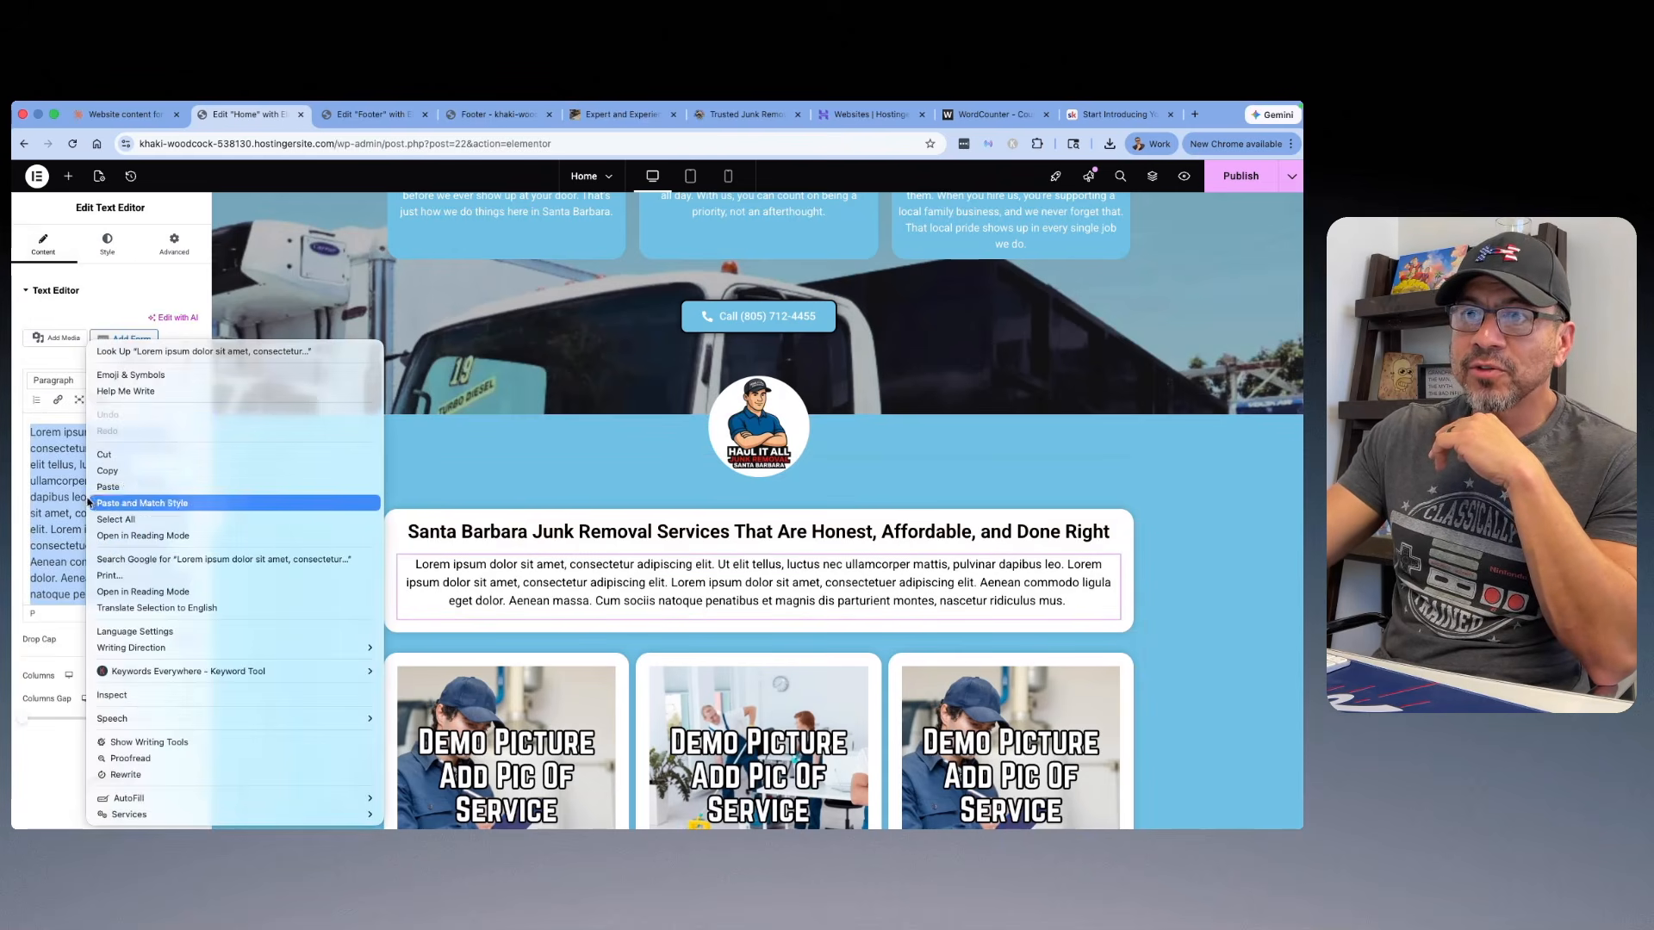
{"action": "left_click", "coordinate": [199, 502]}
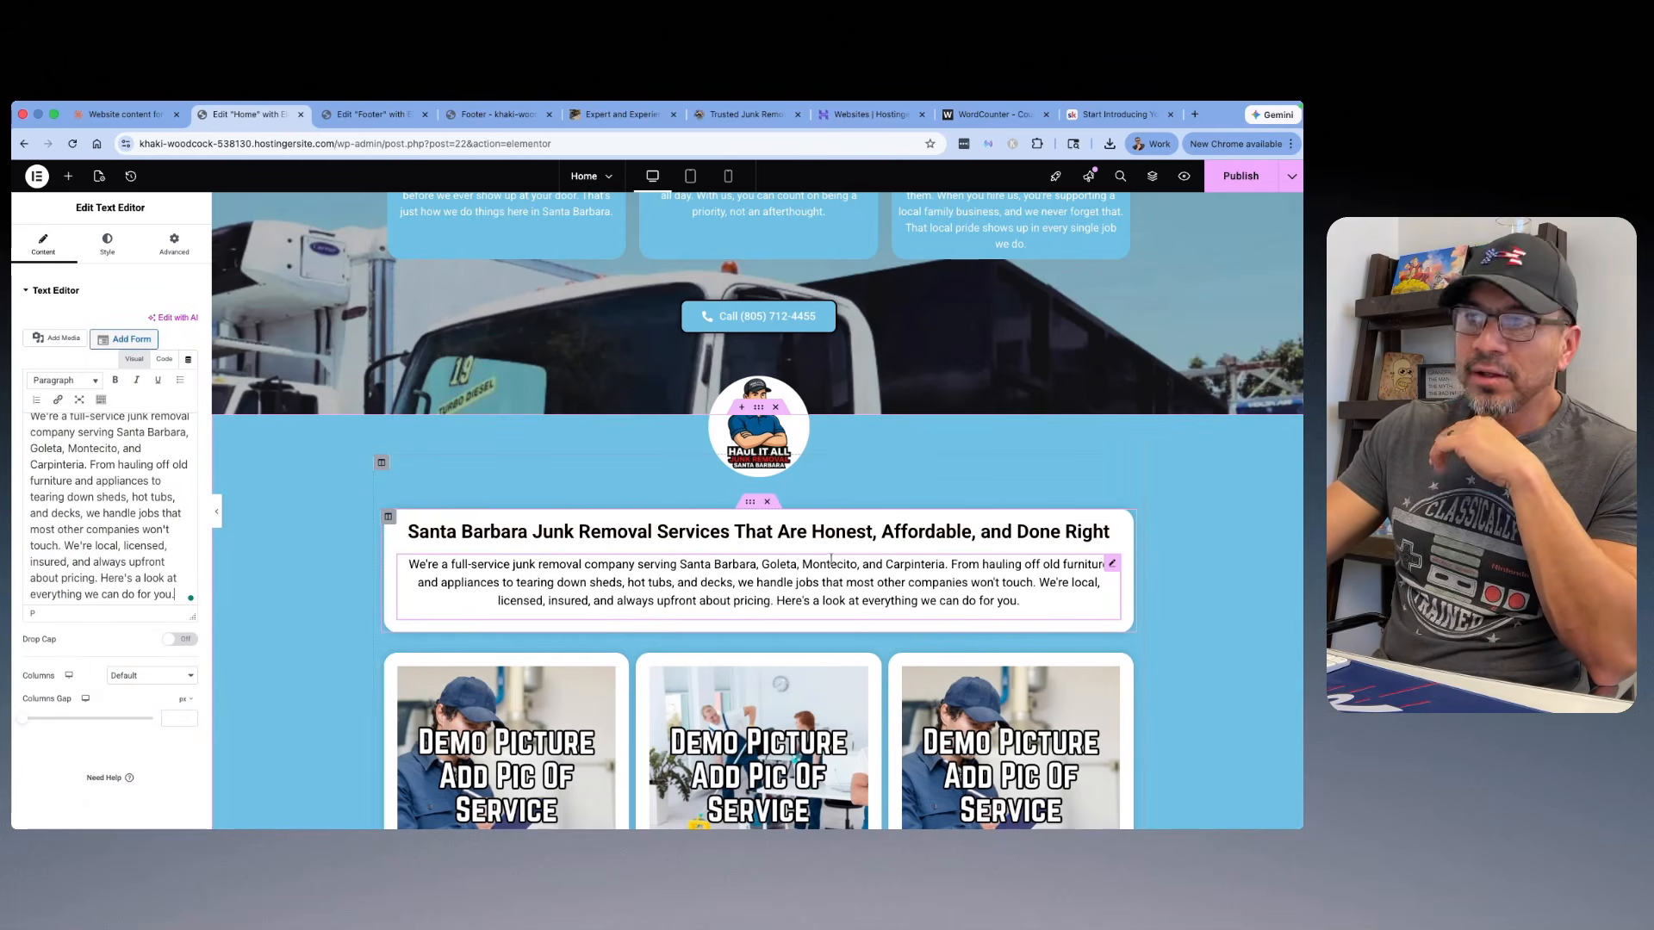
Step: Examine the three rows of service cards below the services intro, including their Secondary GBP Category and Main Service Provided titles
{"action": "scroll", "coordinate": [831, 560], "scroll_direction": "down", "scroll_amount": 5}
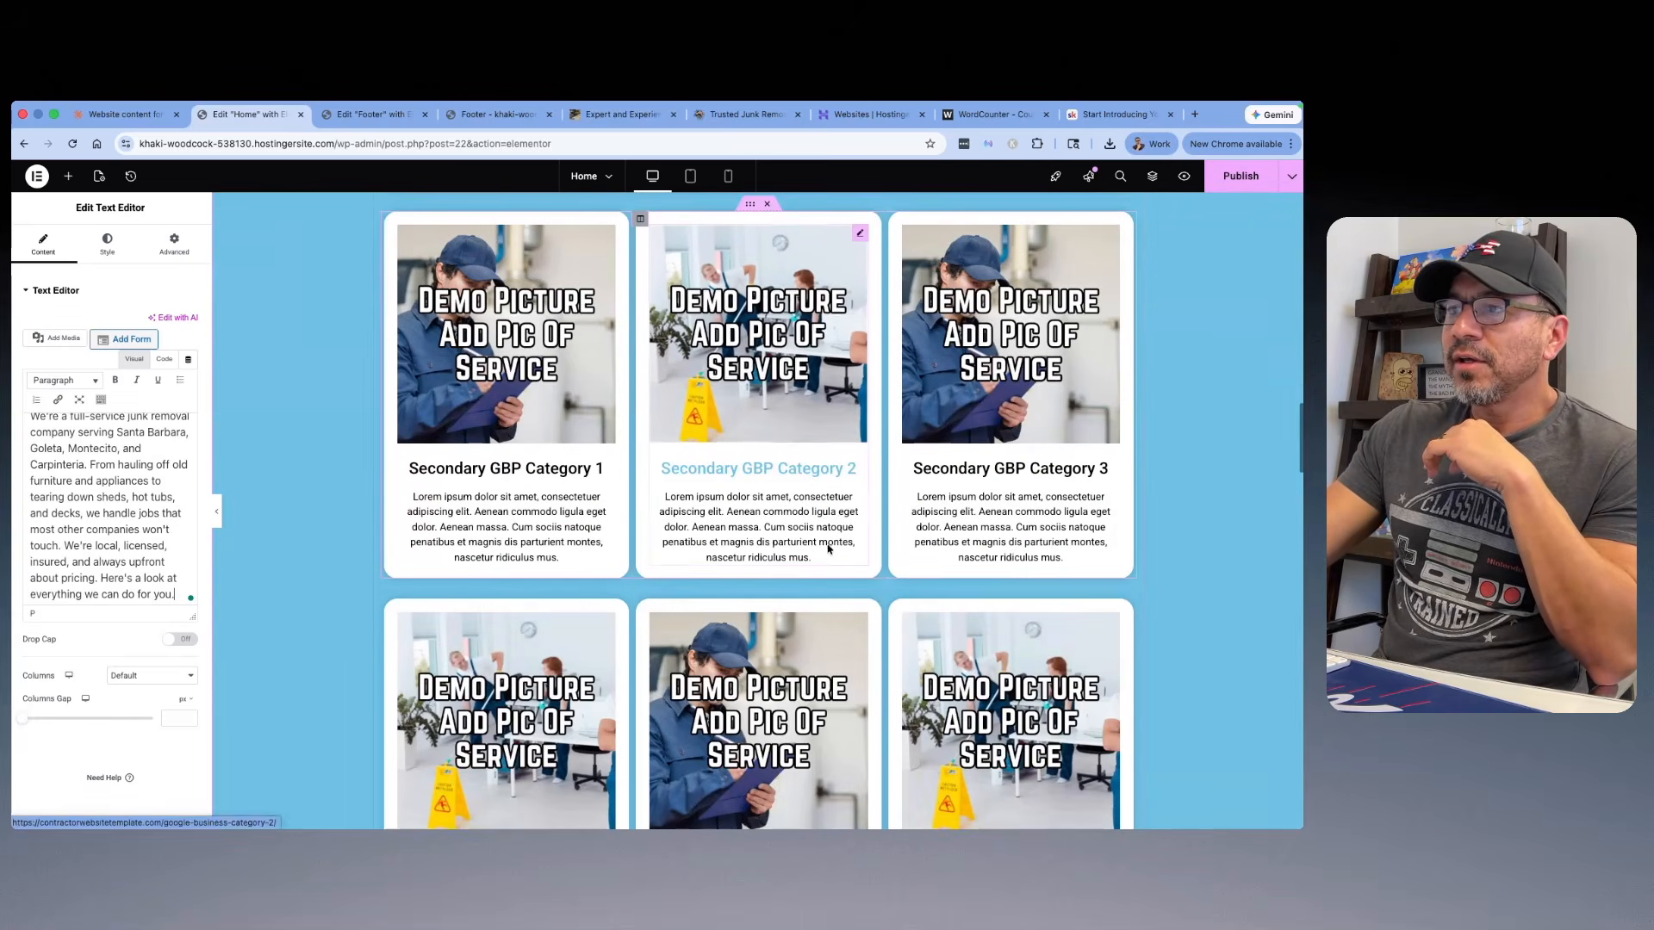
{"action": "scroll", "coordinate": [831, 542], "scroll_direction": "down", "scroll_amount": 5}
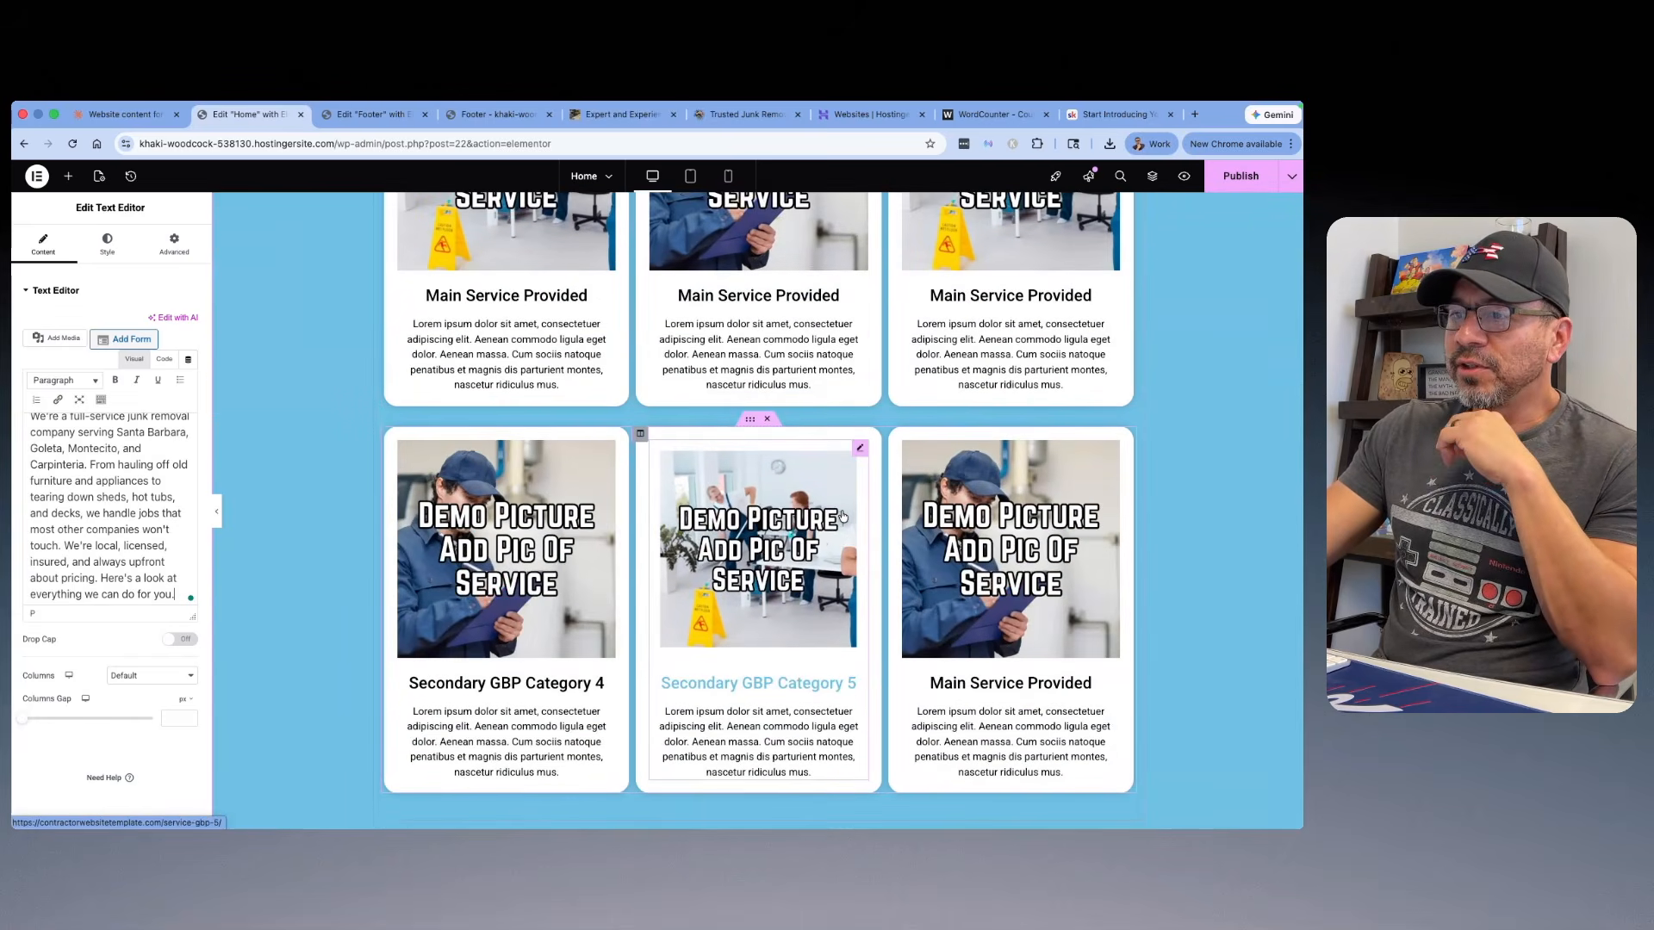
{"action": "scroll", "coordinate": [842, 516], "scroll_direction": "down", "scroll_amount": 3}
{"action": "scroll", "coordinate": [842, 516], "scroll_direction": "up", "scroll_amount": 10}
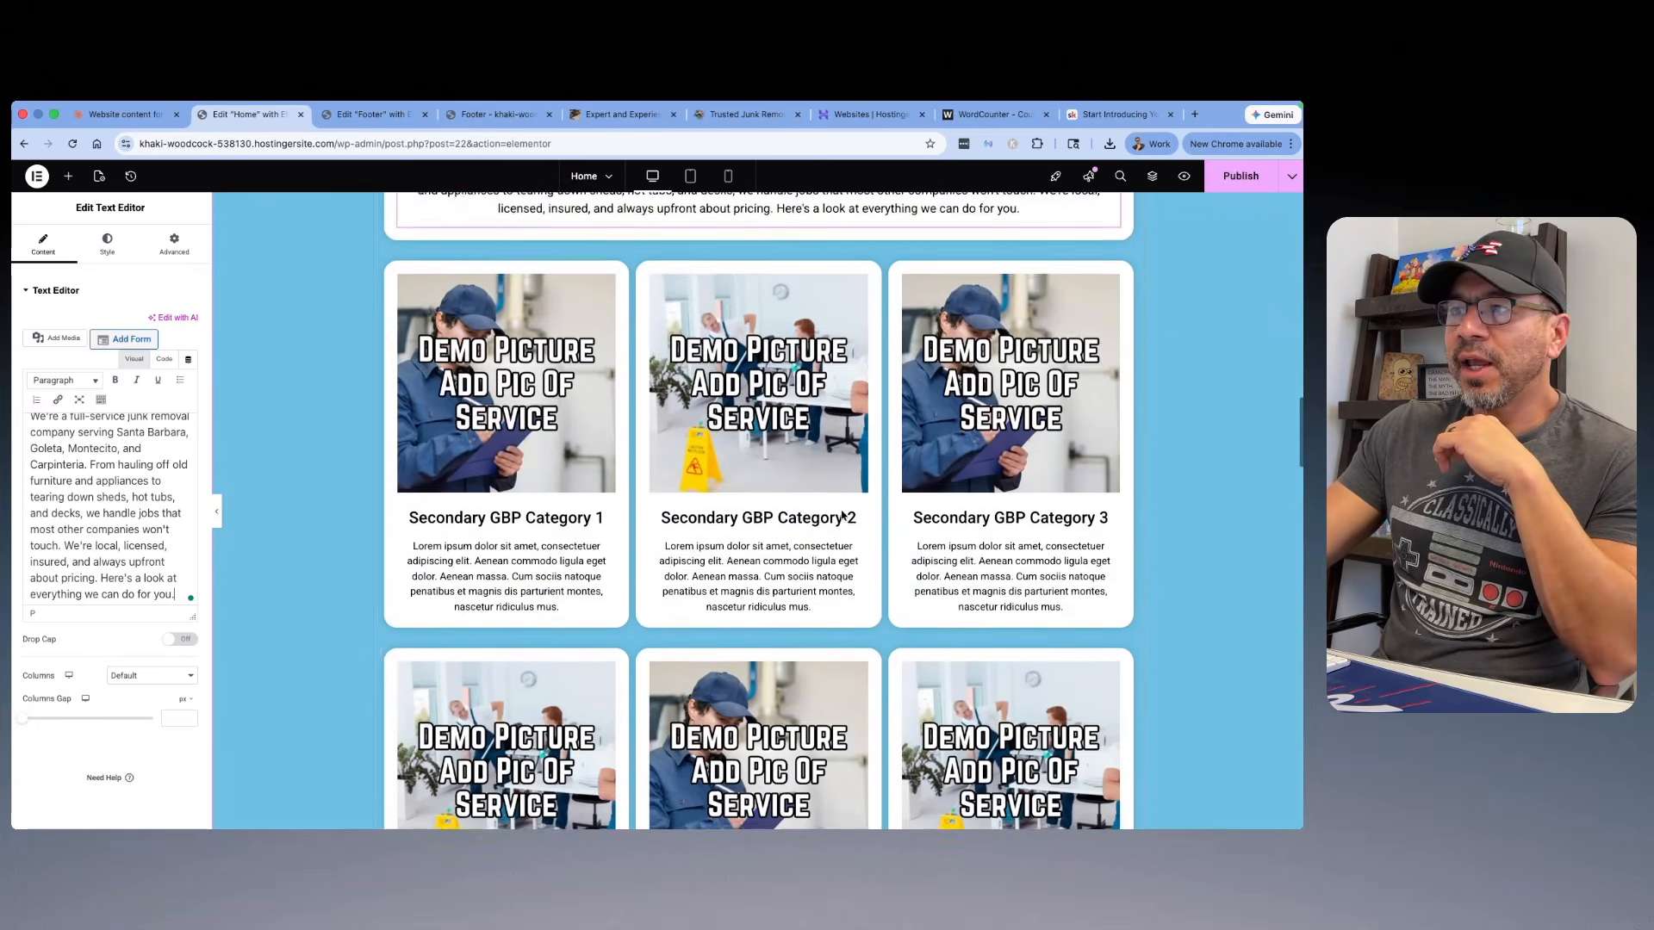
{"action": "scroll", "coordinate": [843, 516], "scroll_direction": "up", "scroll_amount": 2}
{"action": "scroll", "coordinate": [842, 516], "scroll_direction": "down", "scroll_amount": 4}
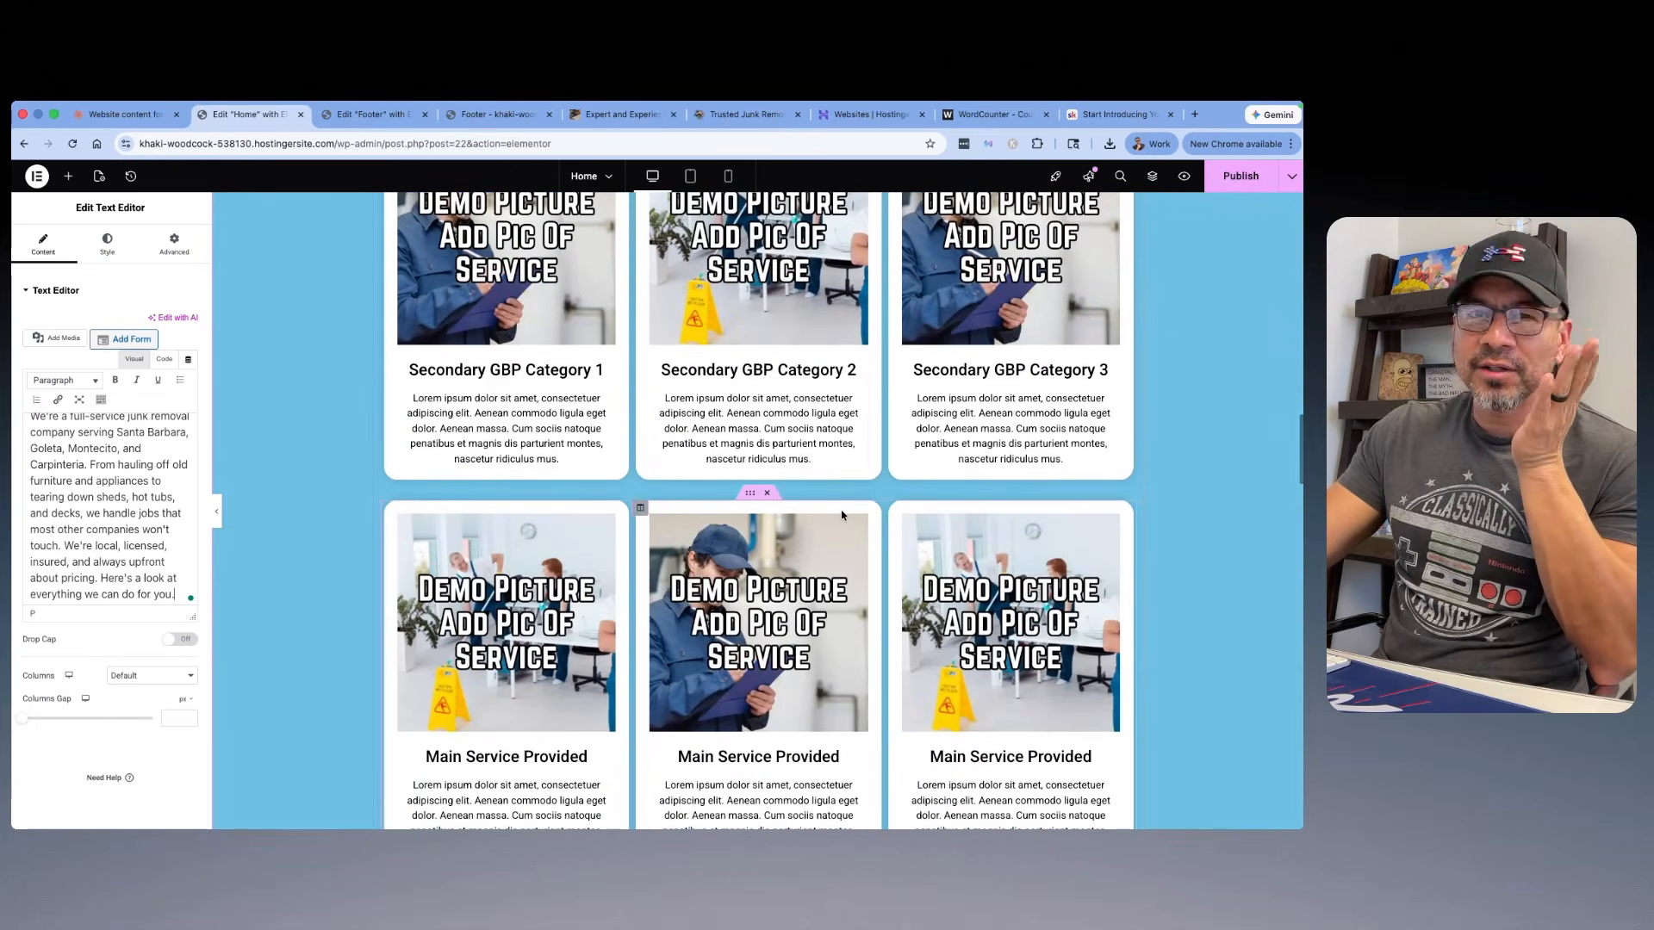
{"action": "scroll", "coordinate": [842, 515], "scroll_direction": "down", "scroll_amount": 3}
{"action": "scroll", "coordinate": [831, 534], "scroll_direction": "down", "scroll_amount": 2}
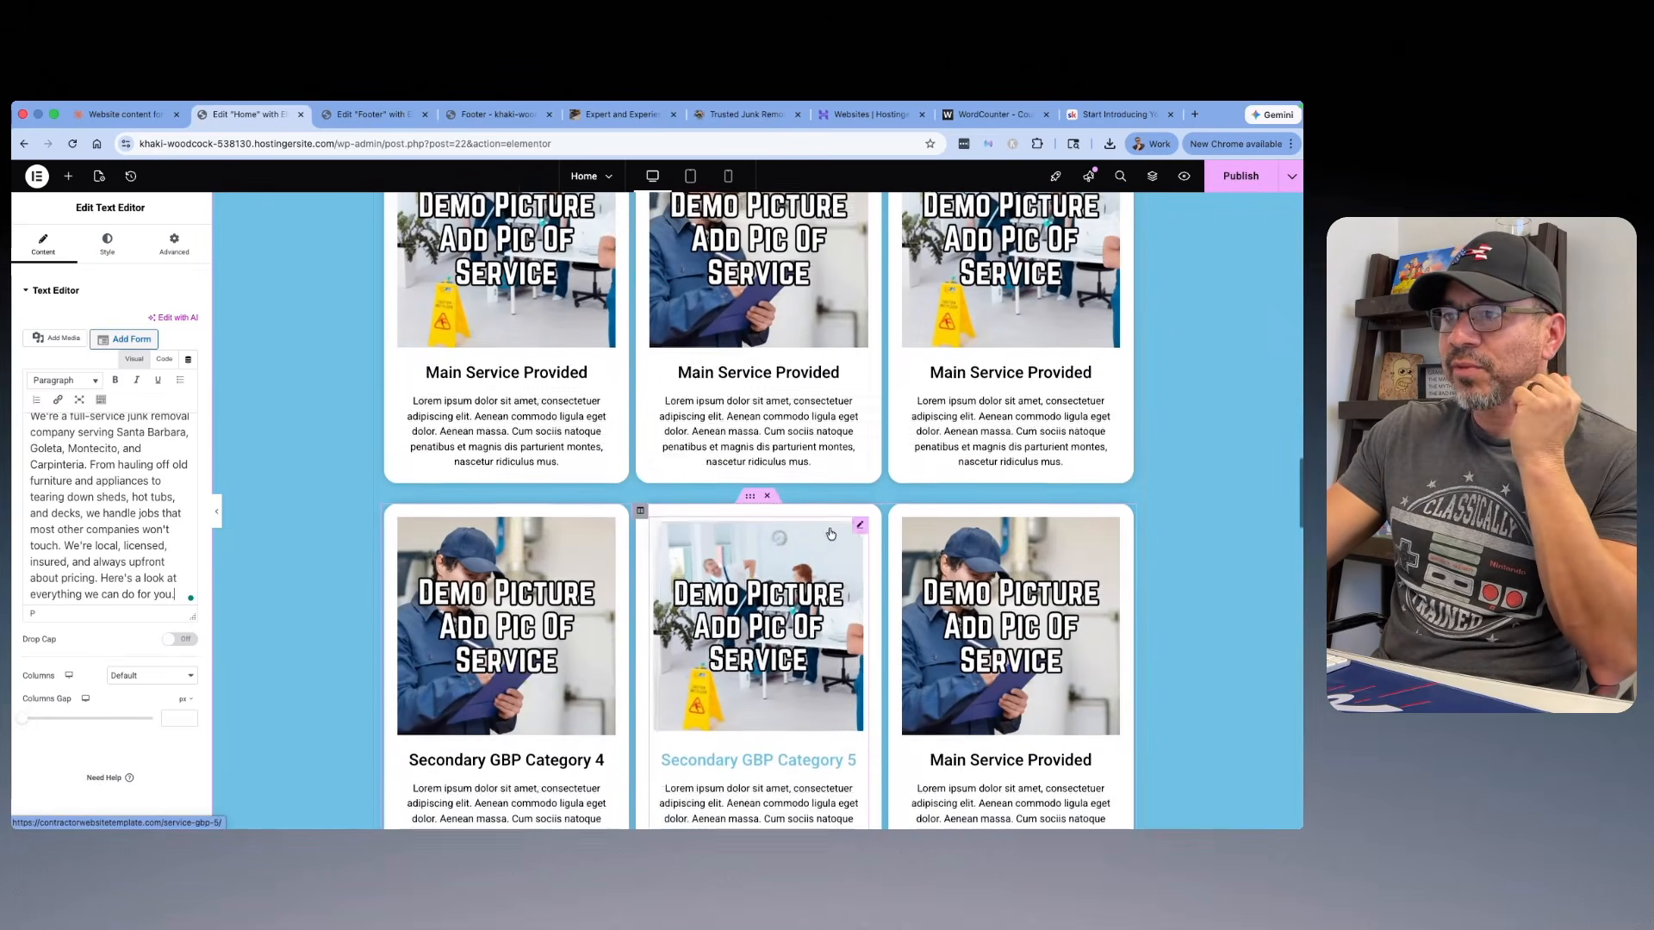
{"action": "scroll", "coordinate": [831, 534], "scroll_direction": "down", "scroll_amount": 3}
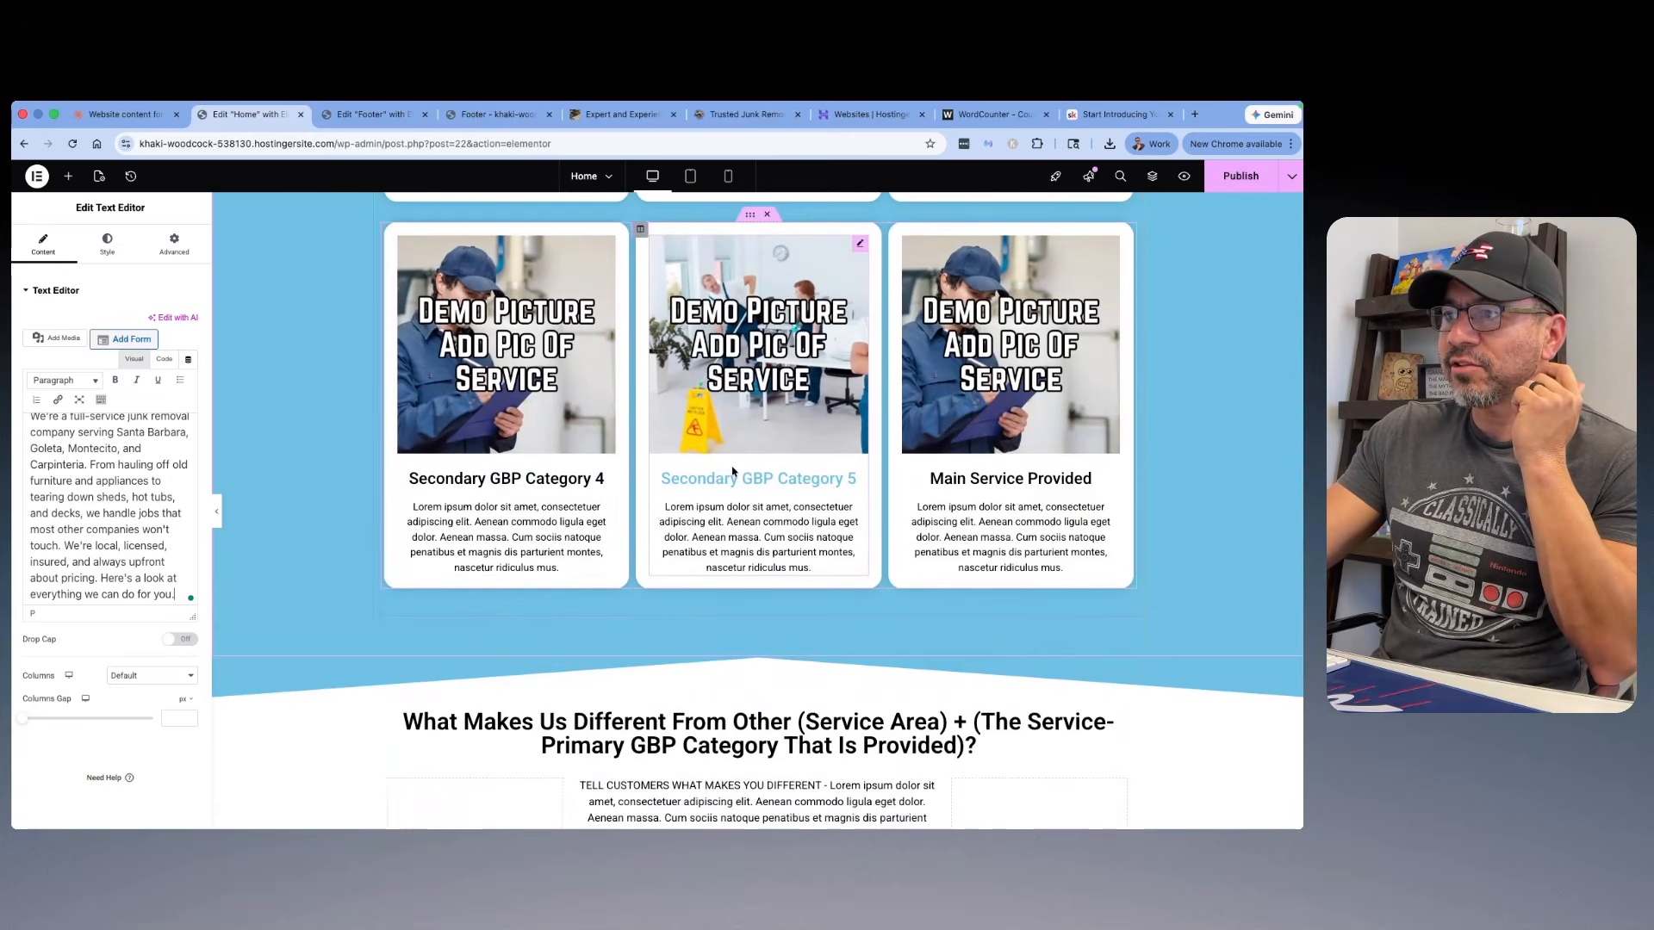
Step: Delete the third row of service cards, holding Secondary GBP Category 4, Secondary GBP Category 5 and a Main Service Provided card
{"action": "scroll", "coordinate": [732, 472], "scroll_direction": "up", "scroll_amount": 2}
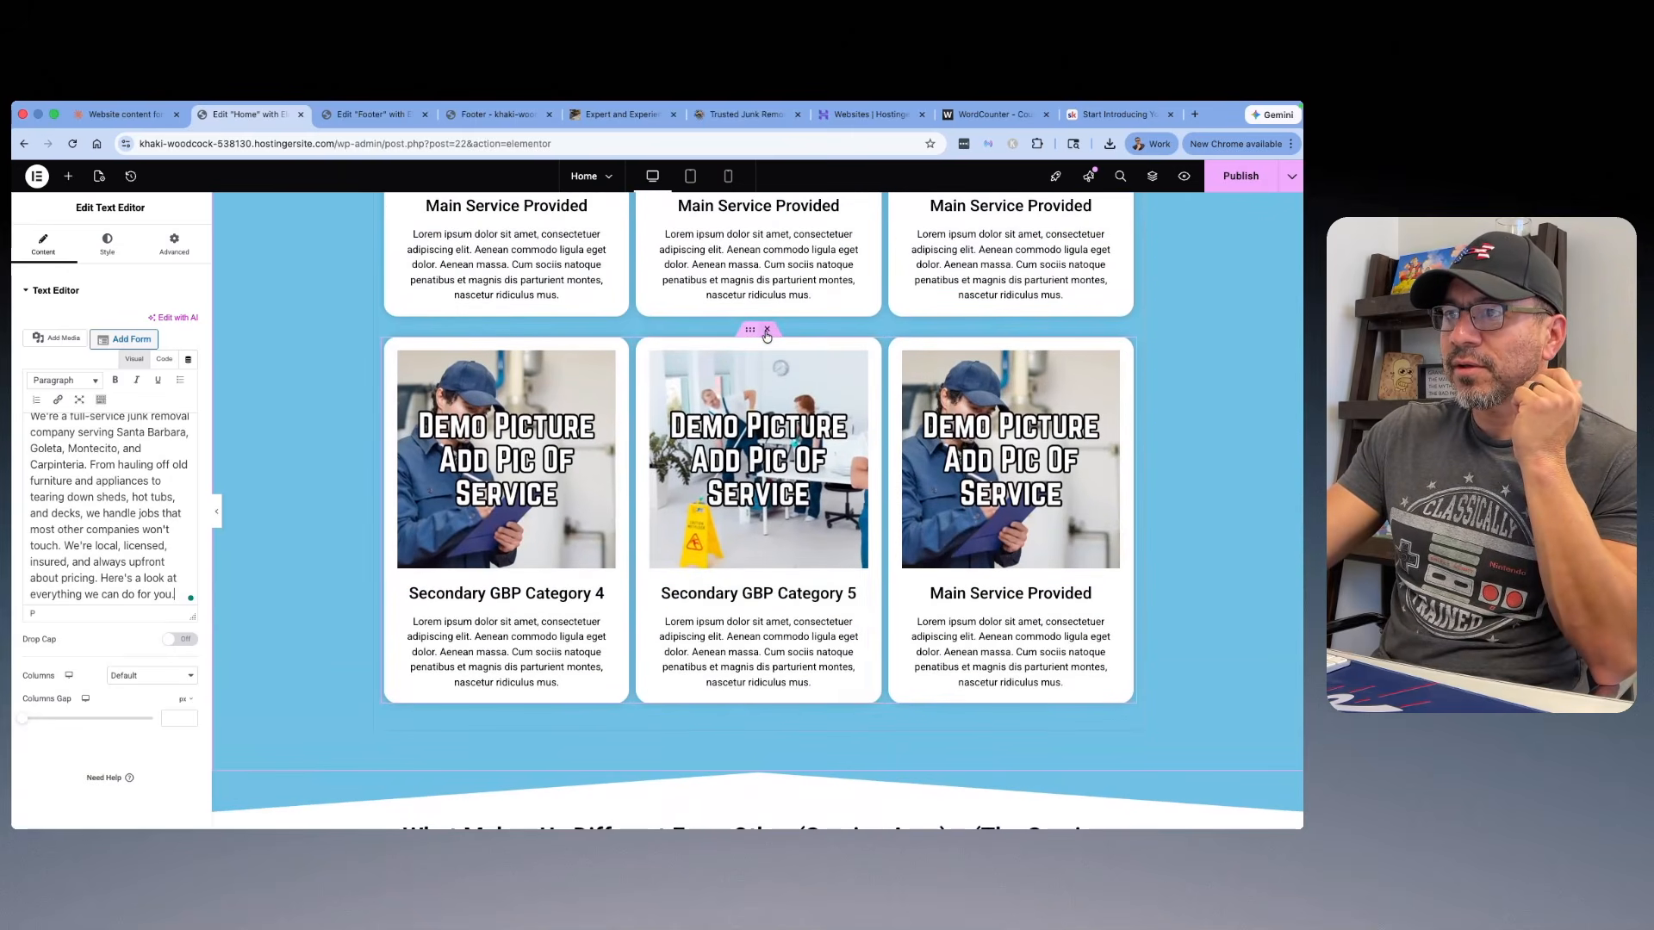
{"action": "left_click", "coordinate": [767, 331]}
{"action": "scroll", "coordinate": [760, 382], "scroll_direction": "up", "scroll_amount": 5}
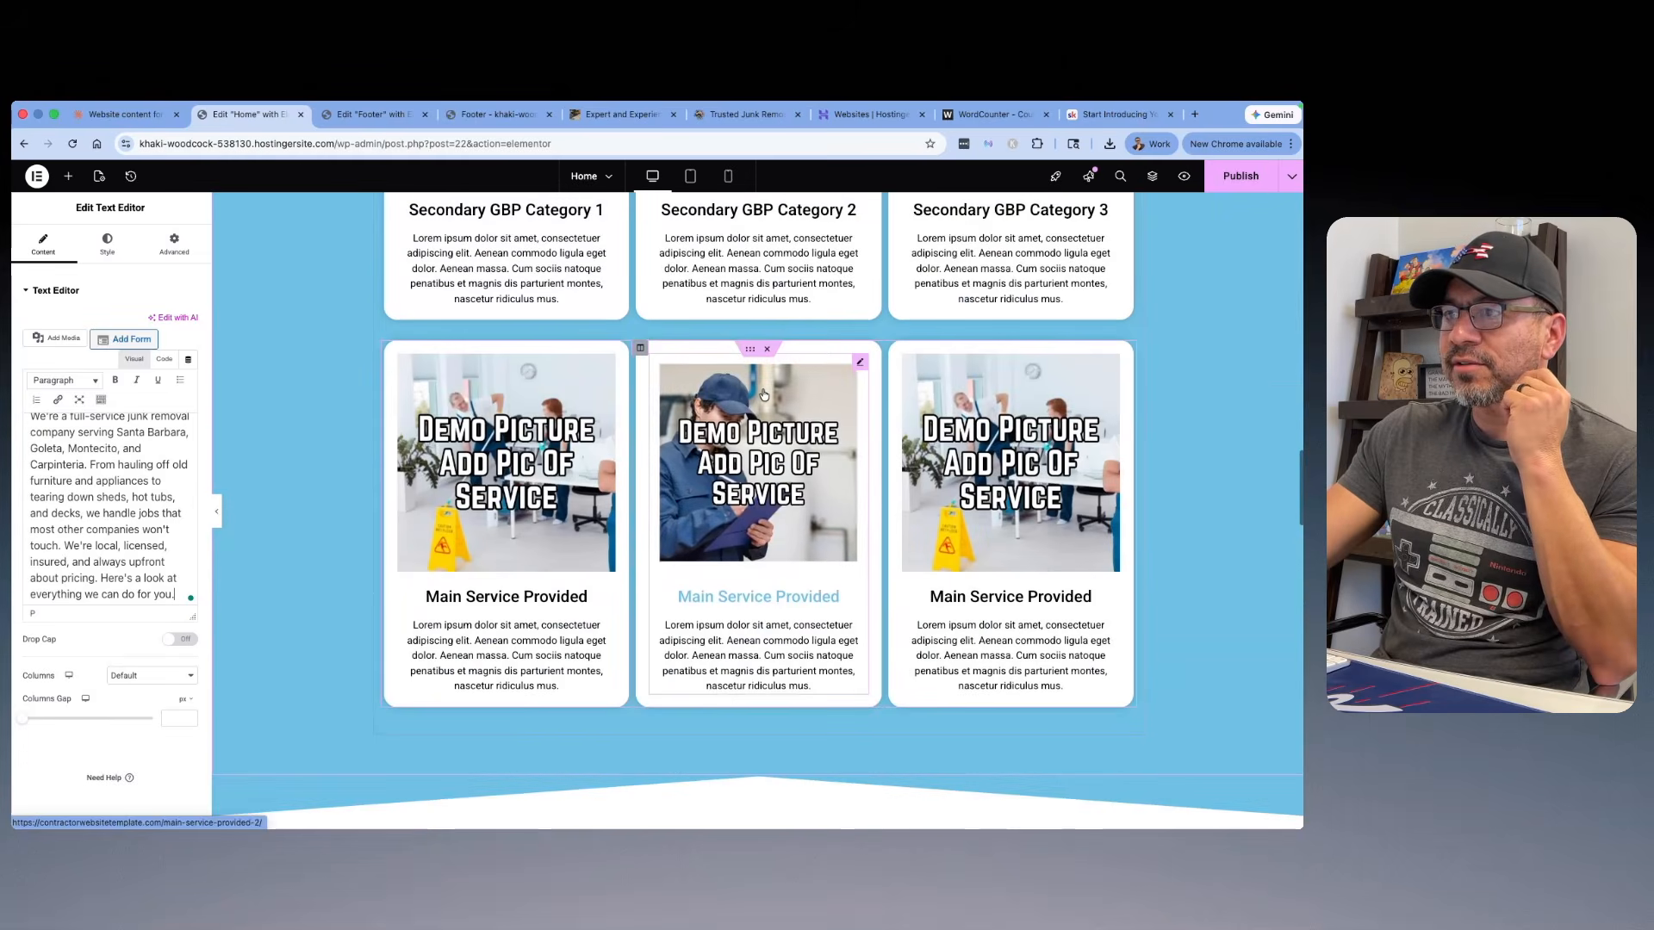
Step: Duplicate the row of Main Service Provided cards and delete the duplicate row
{"action": "scroll", "coordinate": [759, 414], "scroll_direction": "up", "scroll_amount": 1}
{"action": "scroll", "coordinate": [757, 483], "scroll_direction": "down", "scroll_amount": 1}
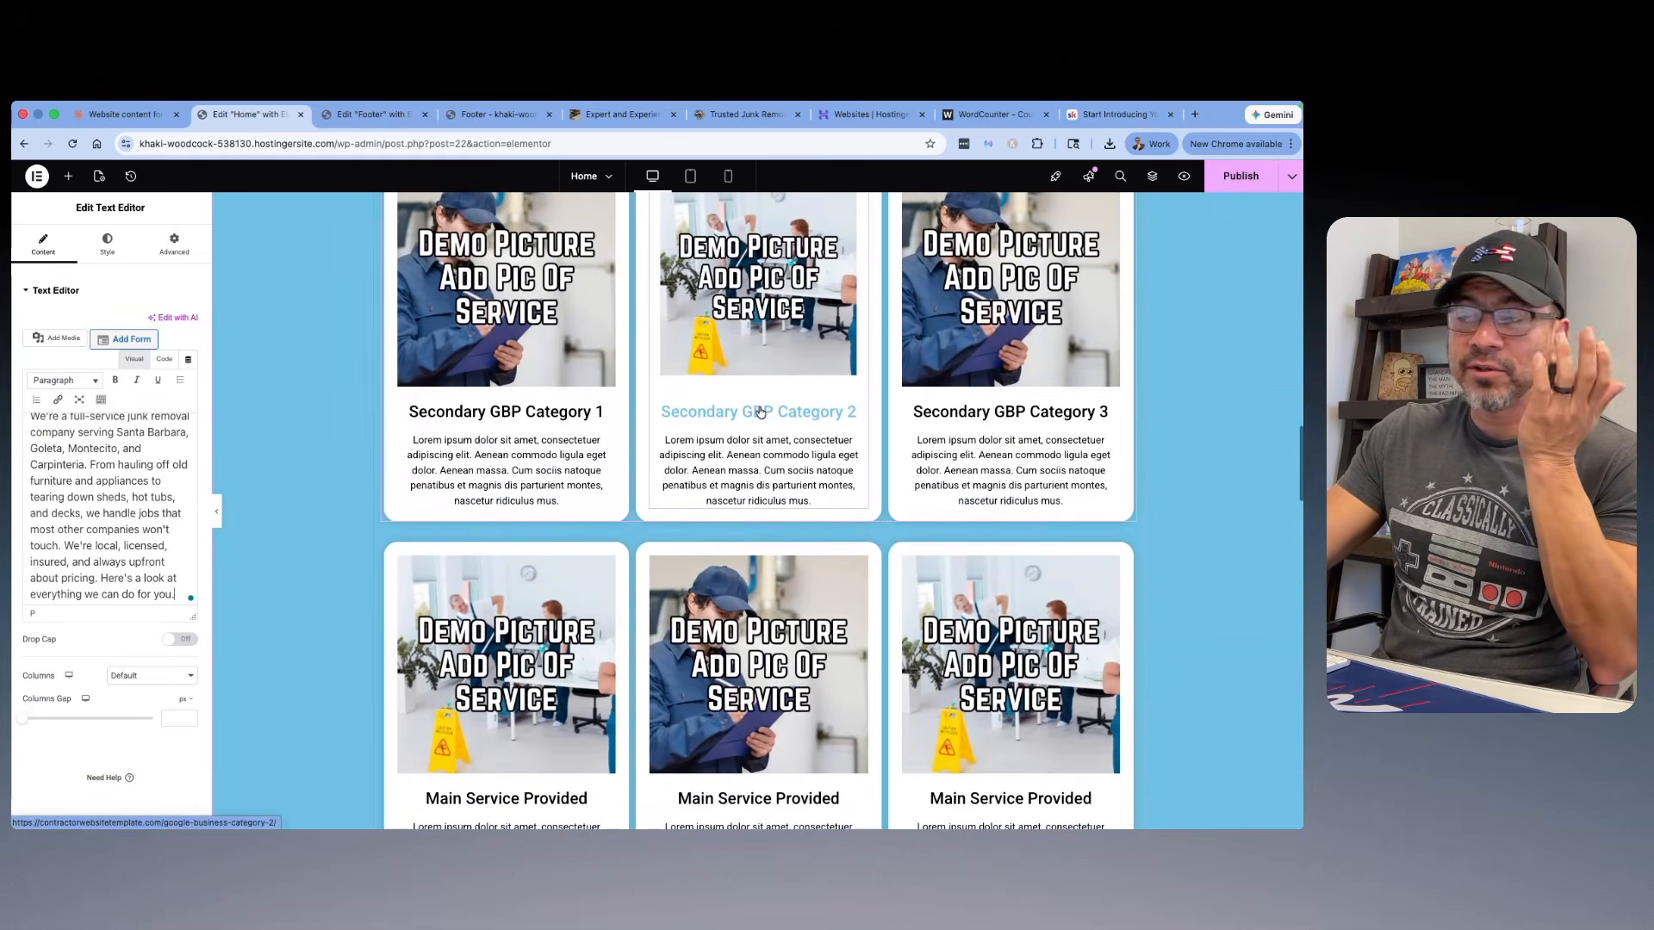
{"action": "right_click", "coordinate": [754, 517]}
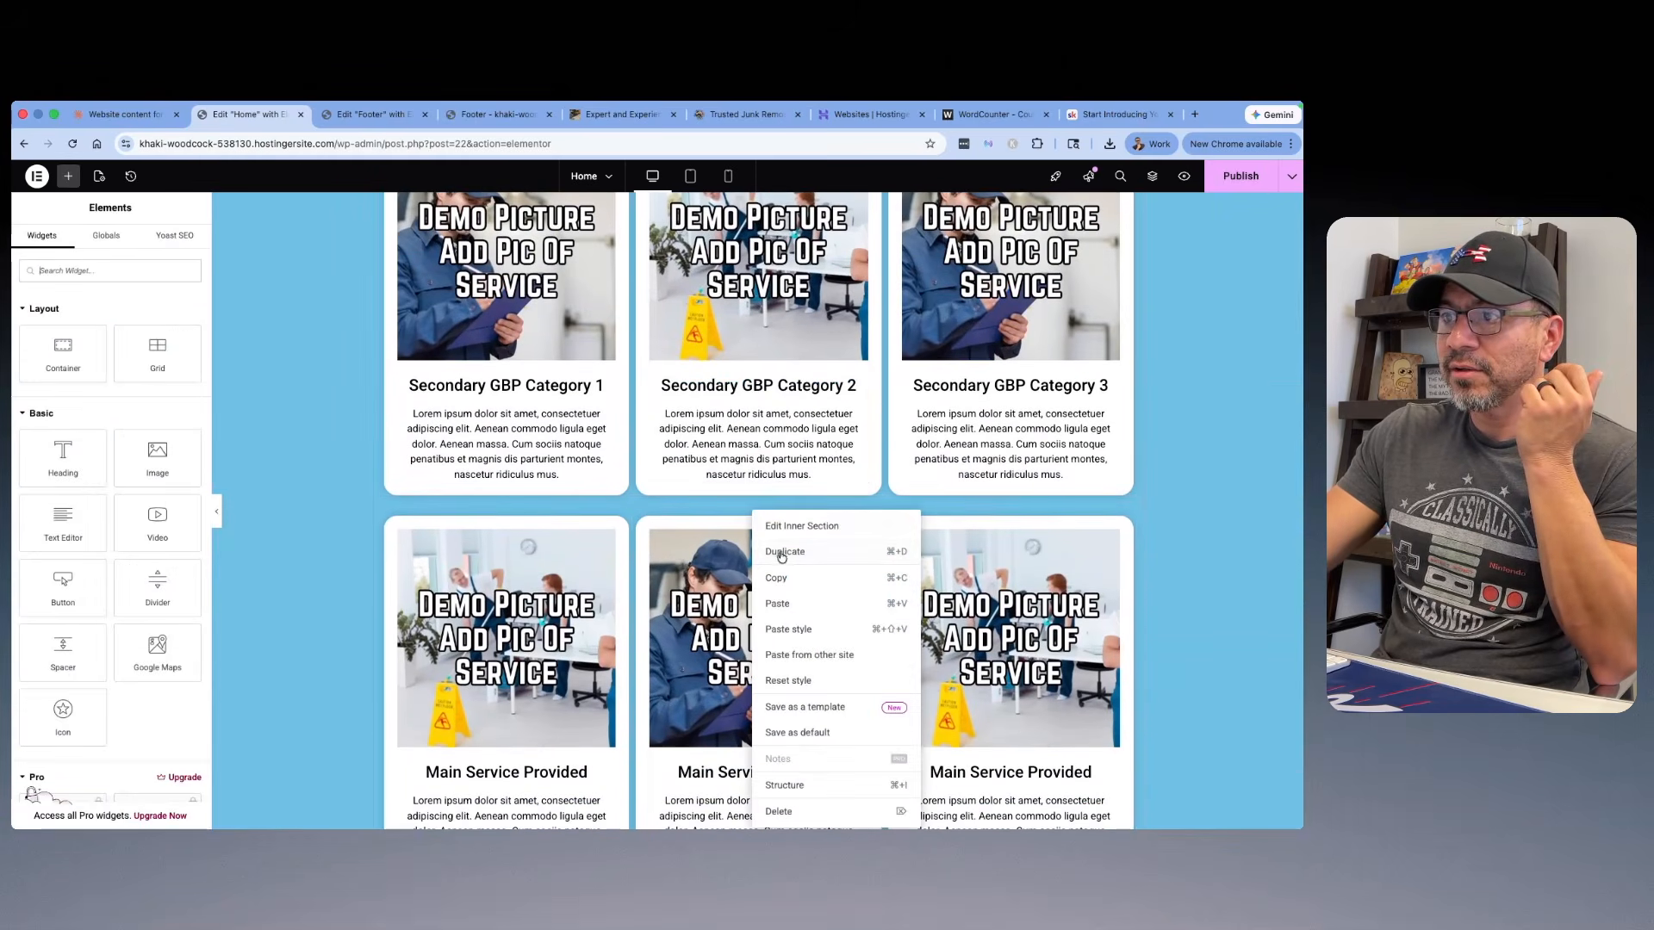
{"action": "left_click", "coordinate": [776, 527]}
{"action": "scroll", "coordinate": [737, 469], "scroll_direction": "down", "scroll_amount": 1}
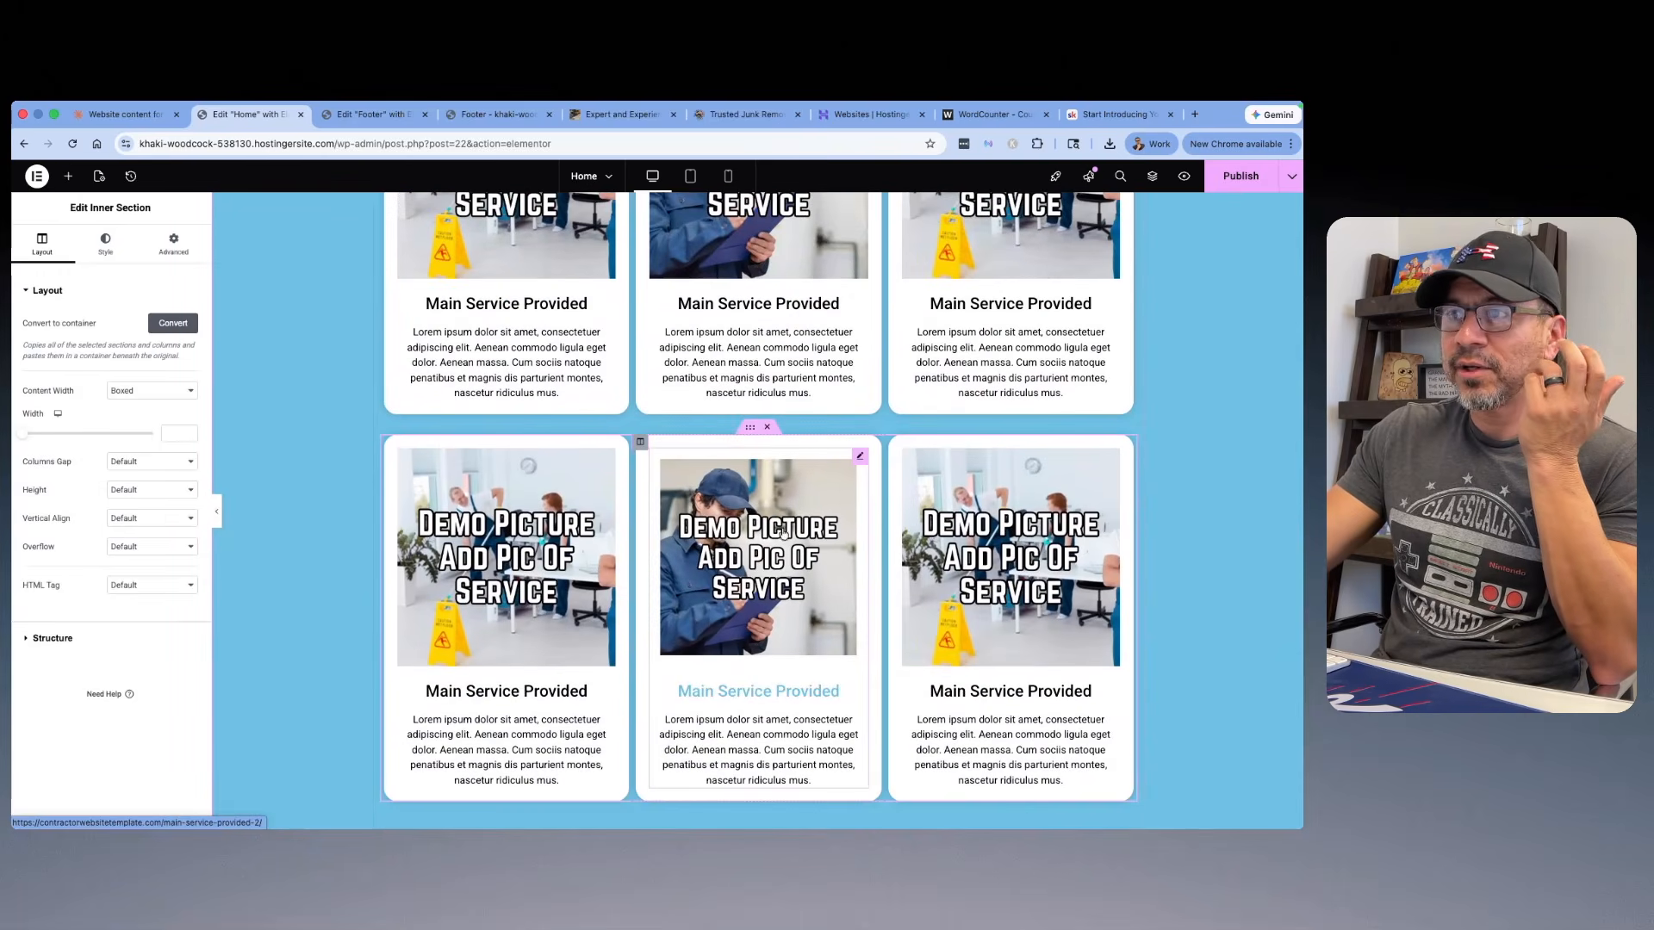
{"action": "scroll", "coordinate": [782, 530], "scroll_direction": "up", "scroll_amount": 2}
{"action": "left_click", "coordinate": [769, 633]}
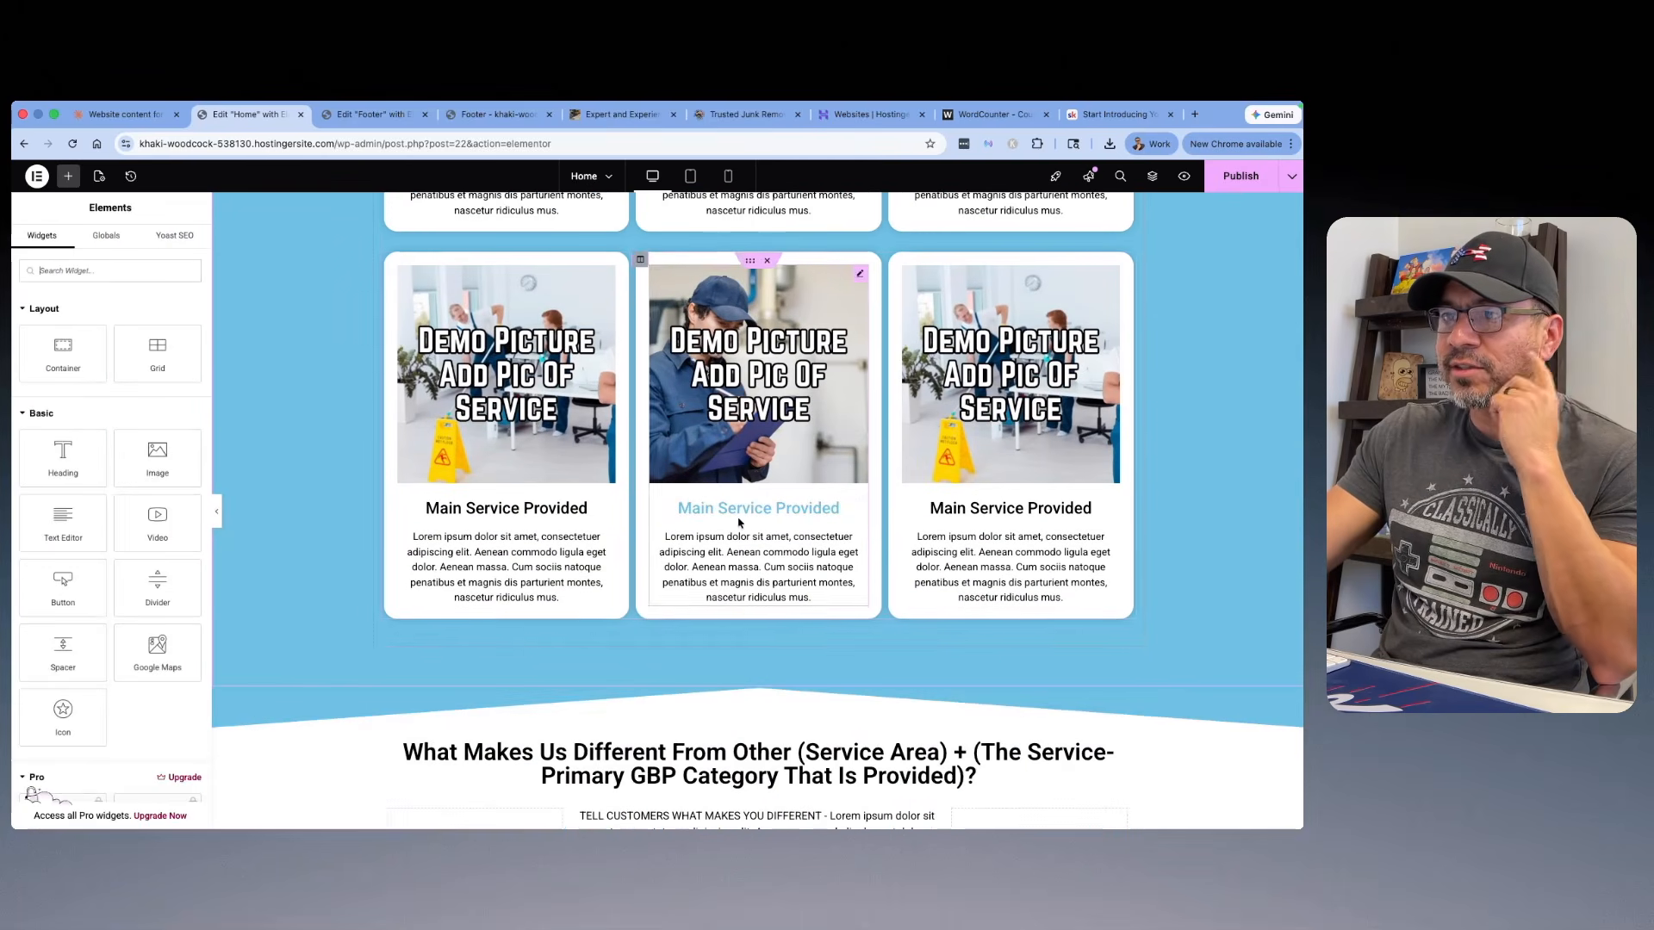
{"action": "scroll", "coordinate": [469, 387], "scroll_direction": "up", "scroll_amount": 3}
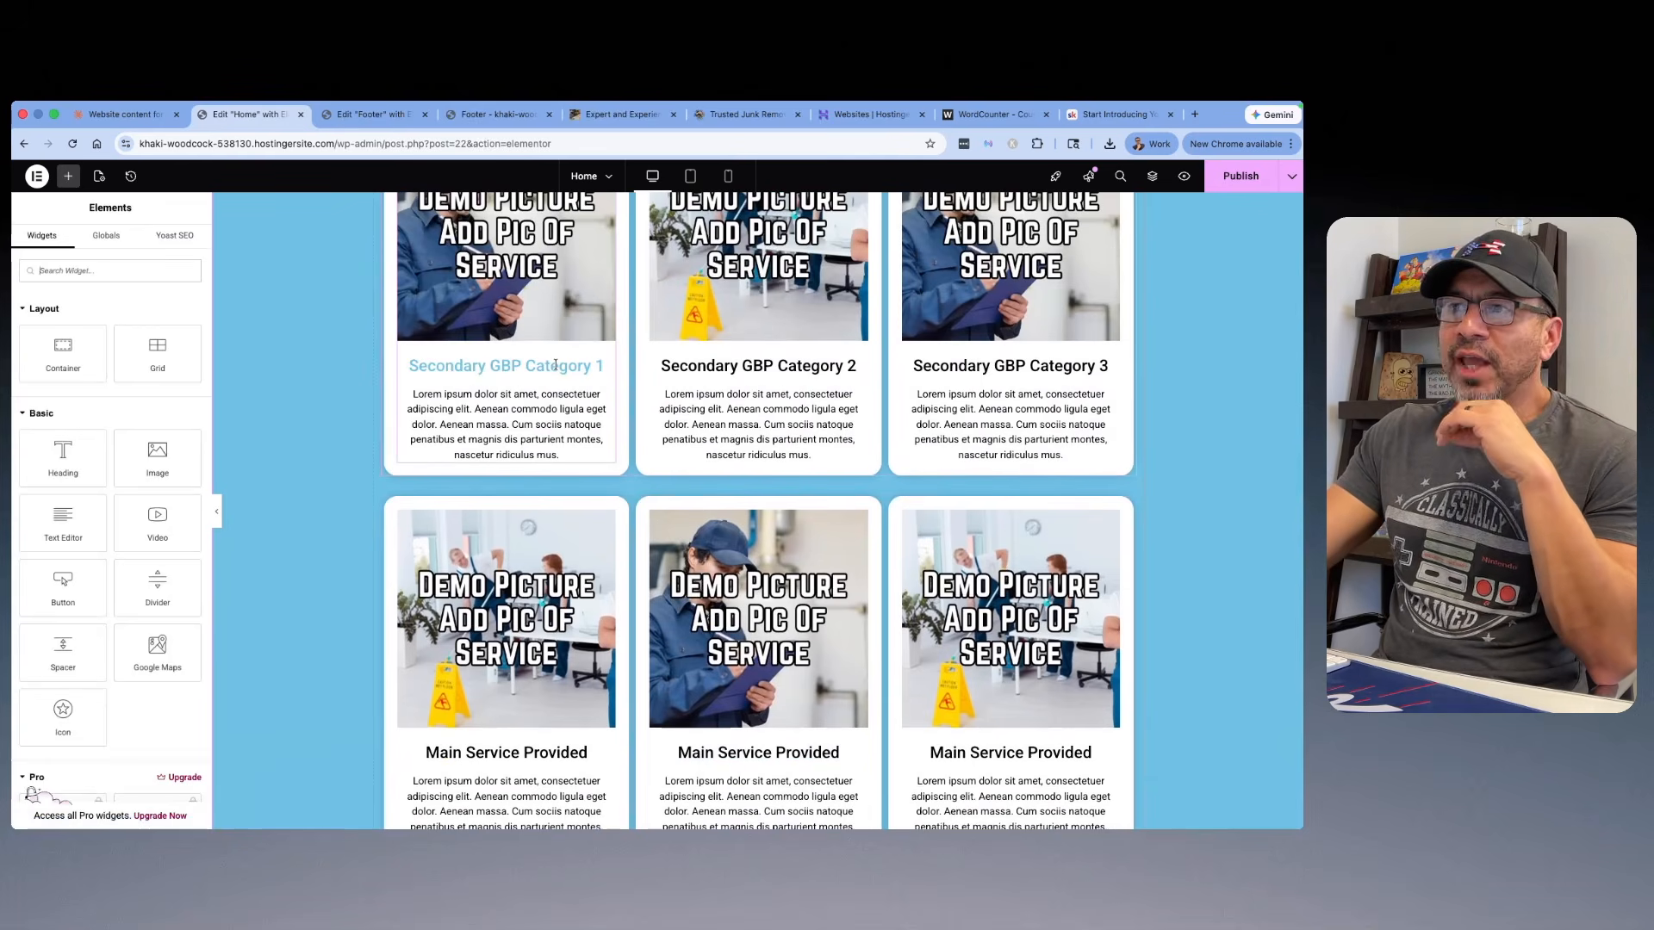
{"action": "scroll", "coordinate": [948, 707], "scroll_direction": "down", "scroll_amount": 2}
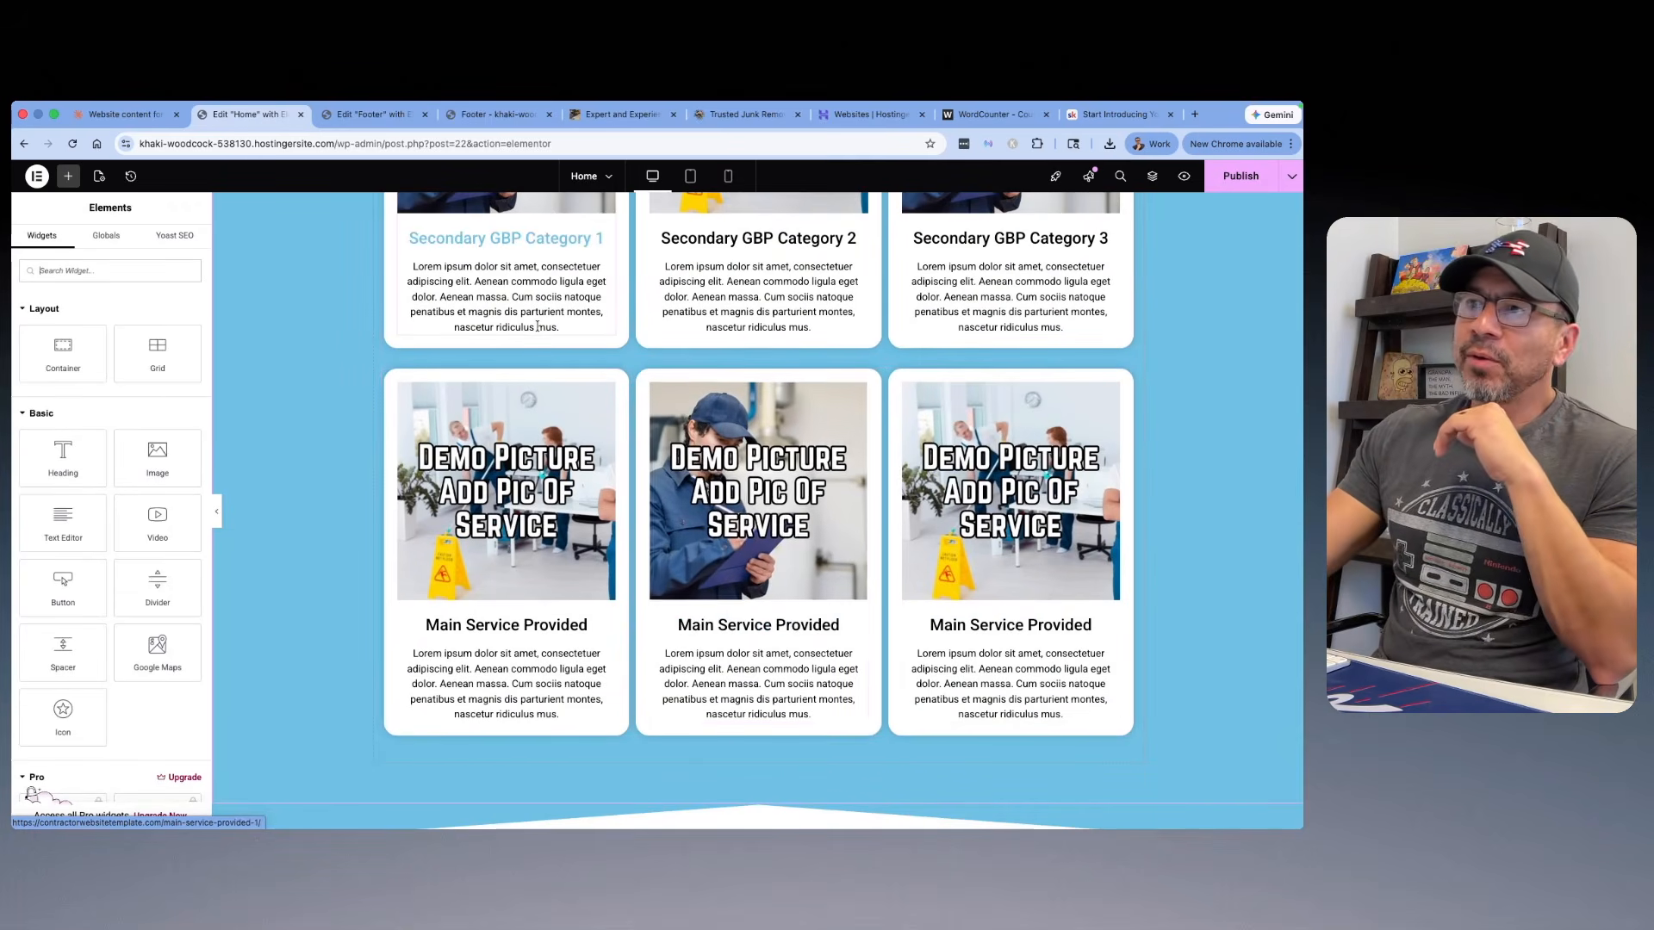
{"action": "scroll", "coordinate": [556, 377], "scroll_direction": "up", "scroll_amount": 2}
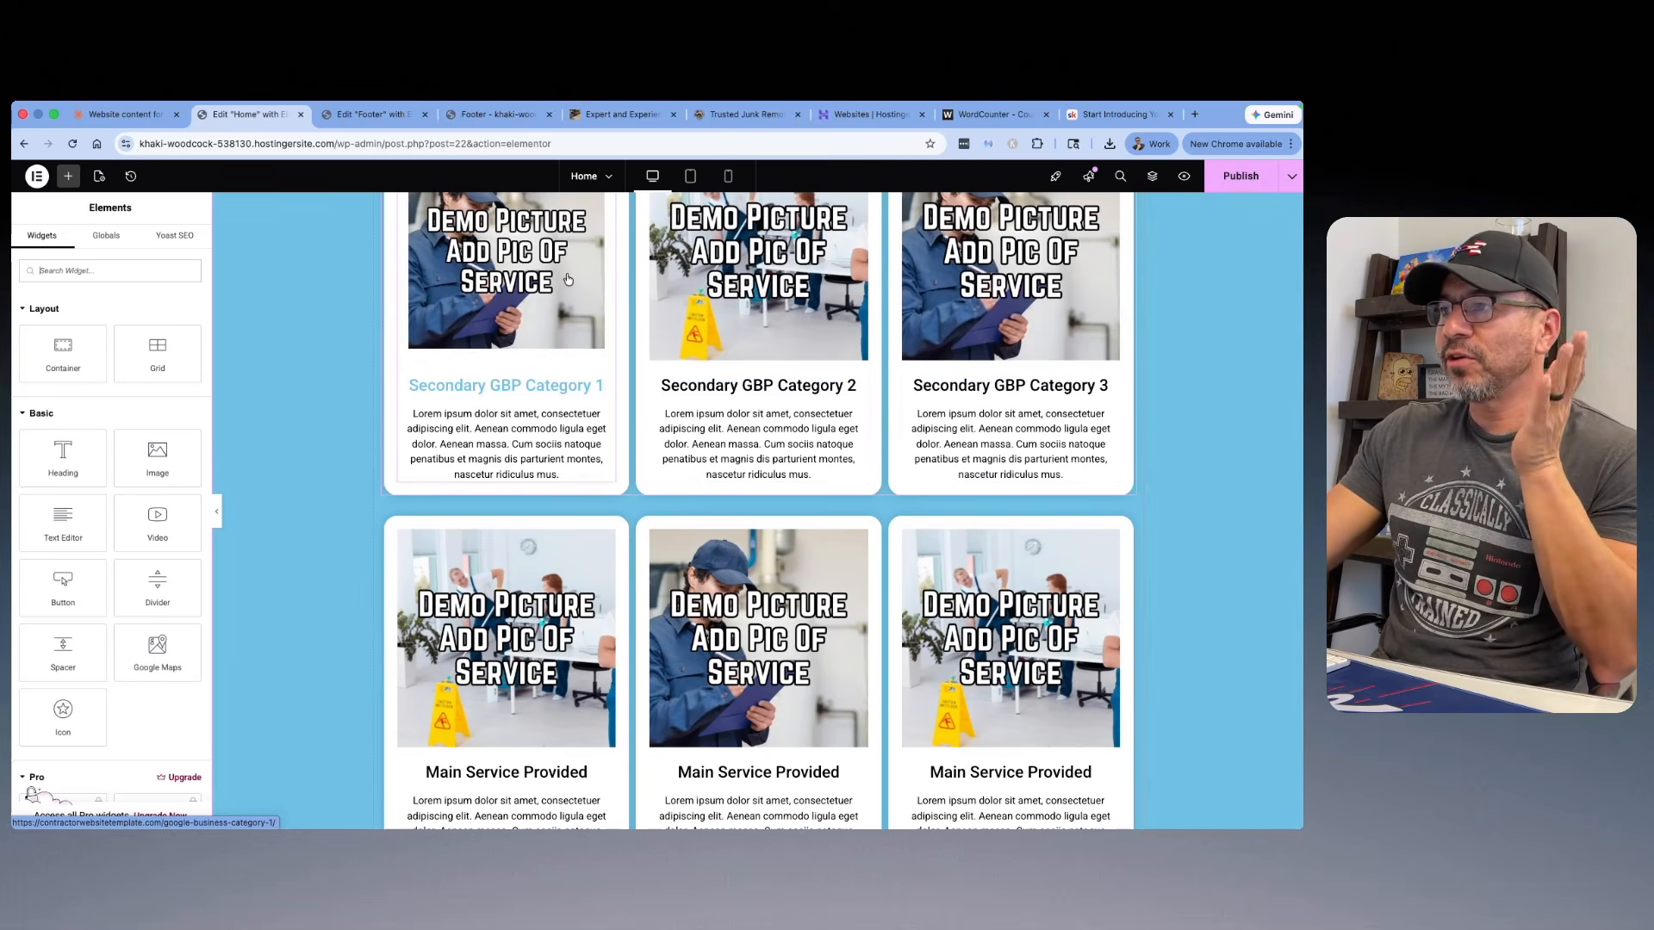
{"action": "scroll", "coordinate": [650, 297], "scroll_direction": "up", "scroll_amount": 1}
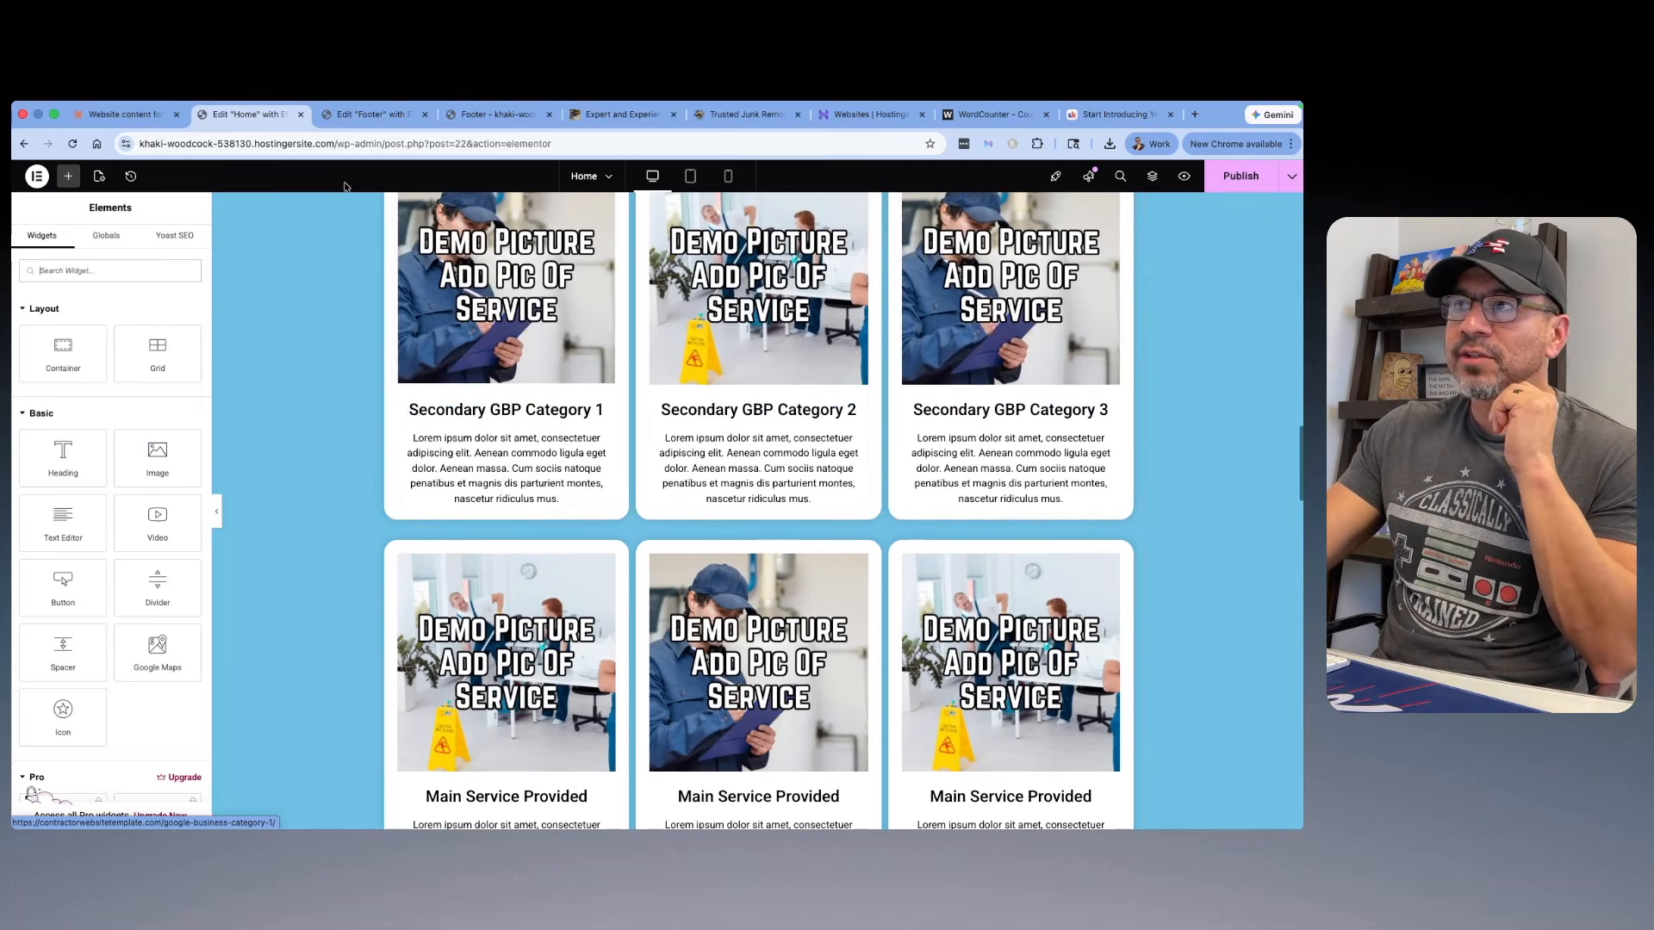
Step: Switch to the Skool course, open the Service Descriptions lesson, and highlight its full copy-and-paste prompt for the main services
{"action": "left_click", "coordinate": [1115, 114]}
{"action": "scroll", "coordinate": [404, 350], "scroll_direction": "up", "scroll_amount": 2}
{"action": "scroll", "coordinate": [405, 350], "scroll_direction": "up", "scroll_amount": 10}
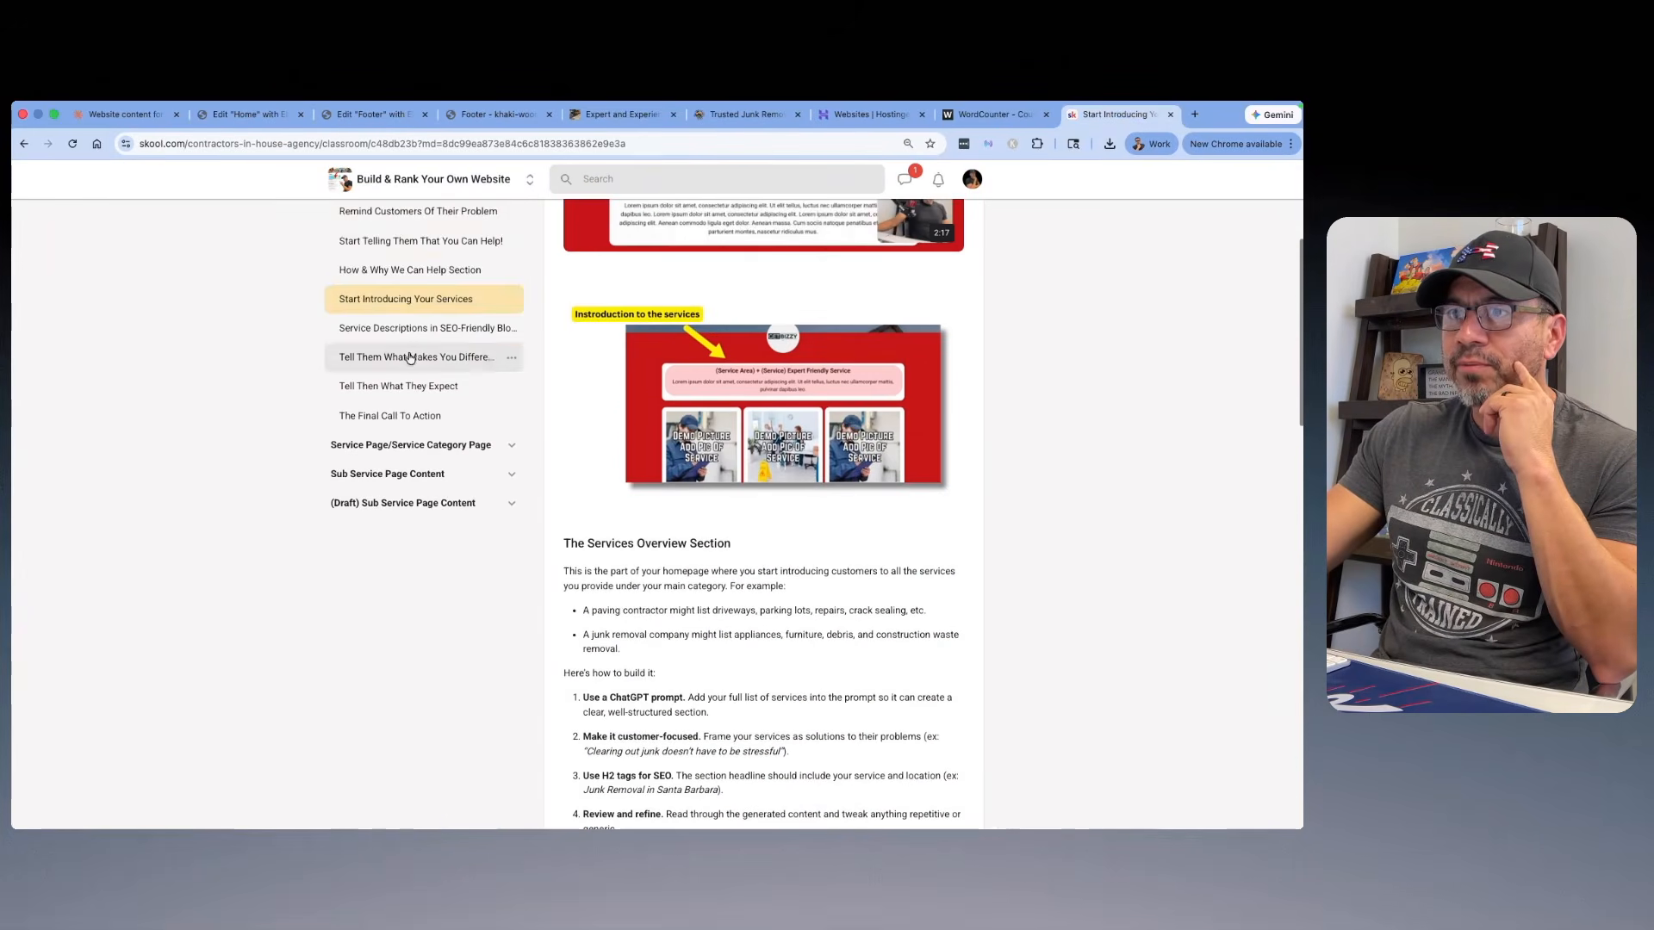
{"action": "left_click", "coordinate": [431, 329]}
{"action": "scroll", "coordinate": [463, 313], "scroll_direction": "down", "scroll_amount": 6}
{"action": "scroll", "coordinate": [464, 313], "scroll_direction": "down", "scroll_amount": 3}
{"action": "left_click_drag", "start_coordinate": [816, 764], "coordinate": [594, 586]}
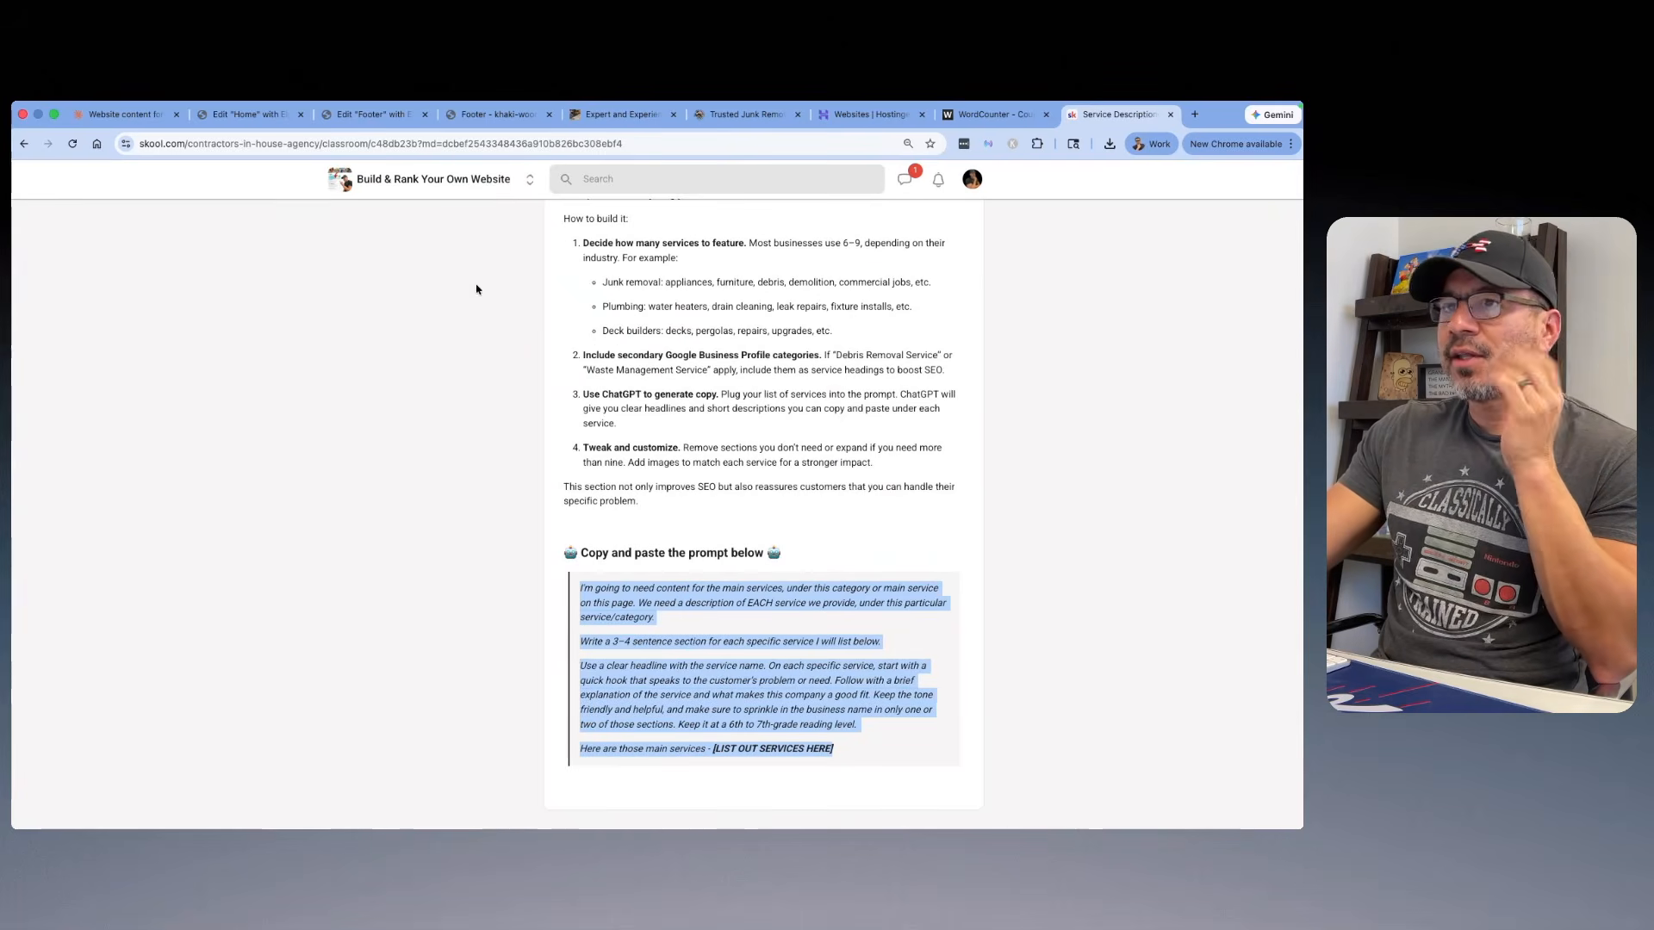
Step: Switch to the Claude chat and examine the main services listed in the submitted service descriptions prompt
{"action": "left_click", "coordinate": [150, 115]}
{"action": "scroll", "coordinate": [519, 366], "scroll_direction": "down", "scroll_amount": 2}
{"action": "scroll", "coordinate": [537, 376], "scroll_direction": "down", "scroll_amount": 5}
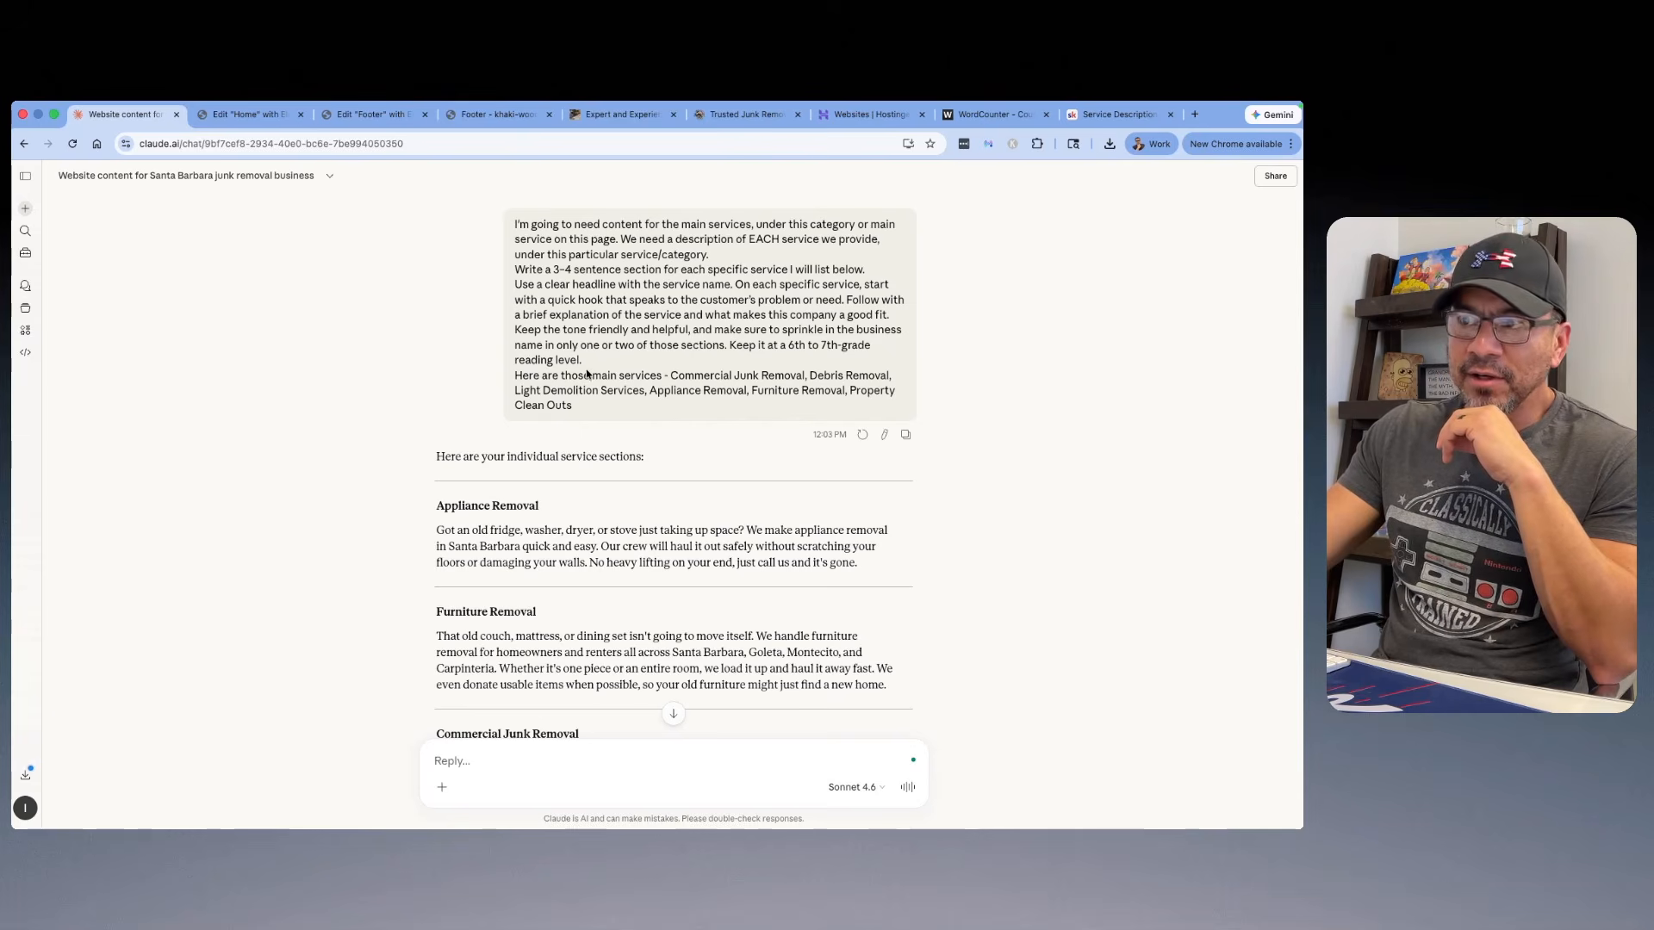
{"action": "left_click_drag", "start_coordinate": [669, 377], "coordinate": [880, 375]}
{"action": "left_click_drag", "start_coordinate": [514, 390], "coordinate": [835, 392]}
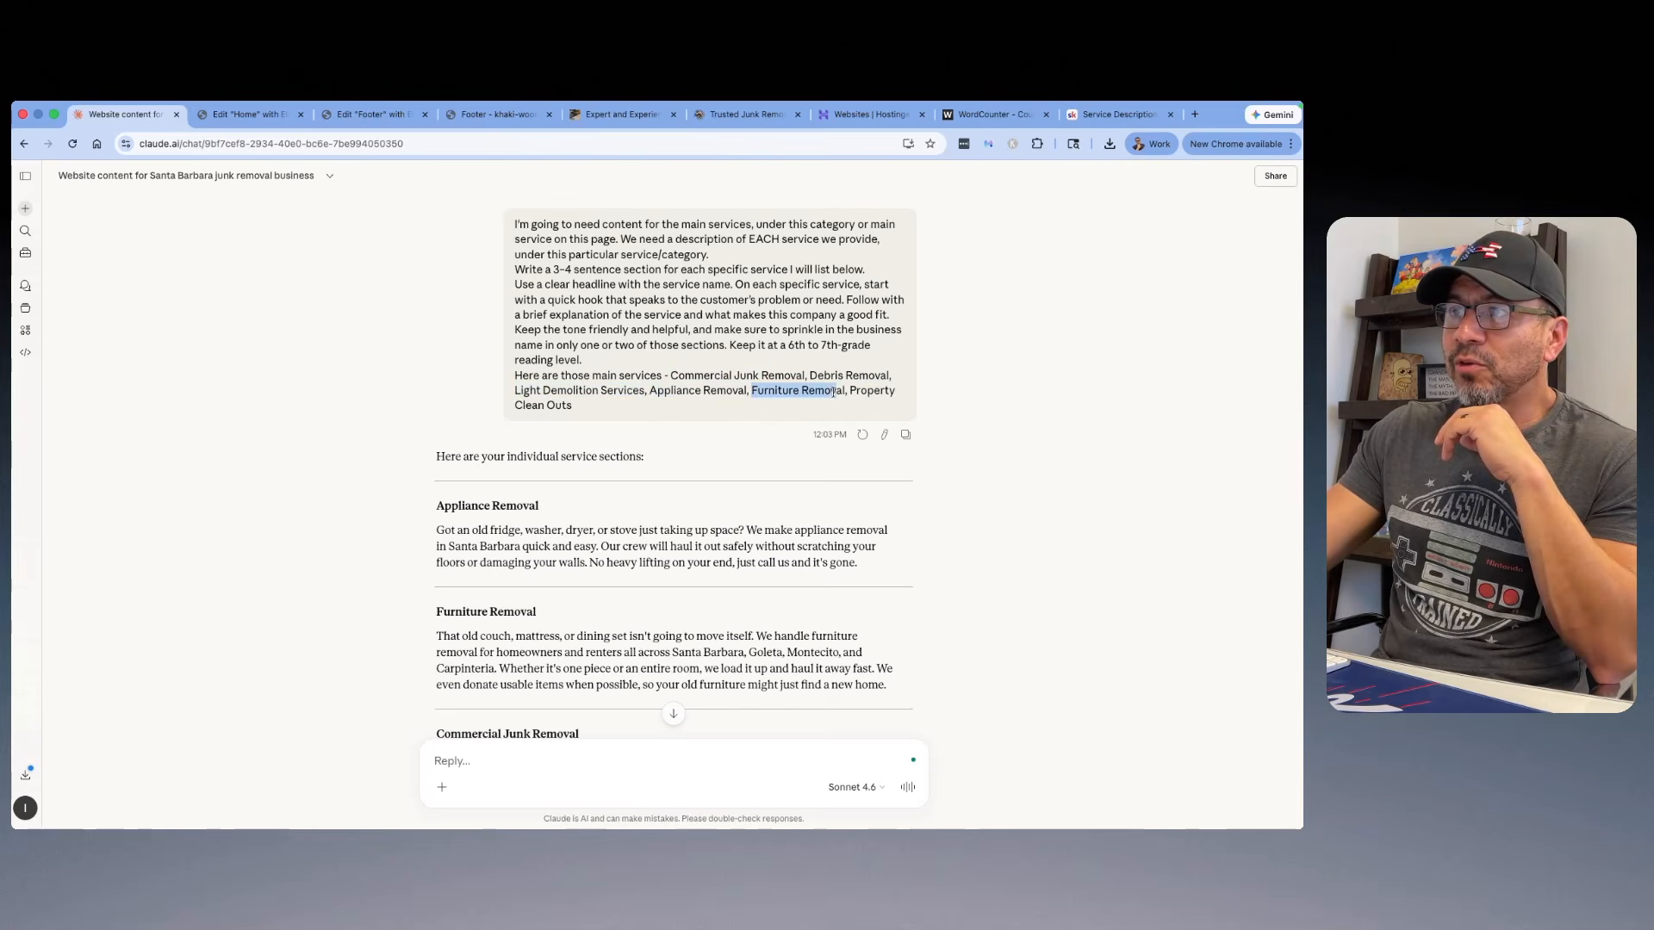
{"action": "left_click_drag", "start_coordinate": [572, 405], "coordinate": [542, 406]}
Step: Read through Claude's individual service sections, from Appliance Removal to Light Demolition Services
{"action": "scroll", "coordinate": [648, 358], "scroll_direction": "down", "scroll_amount": 5}
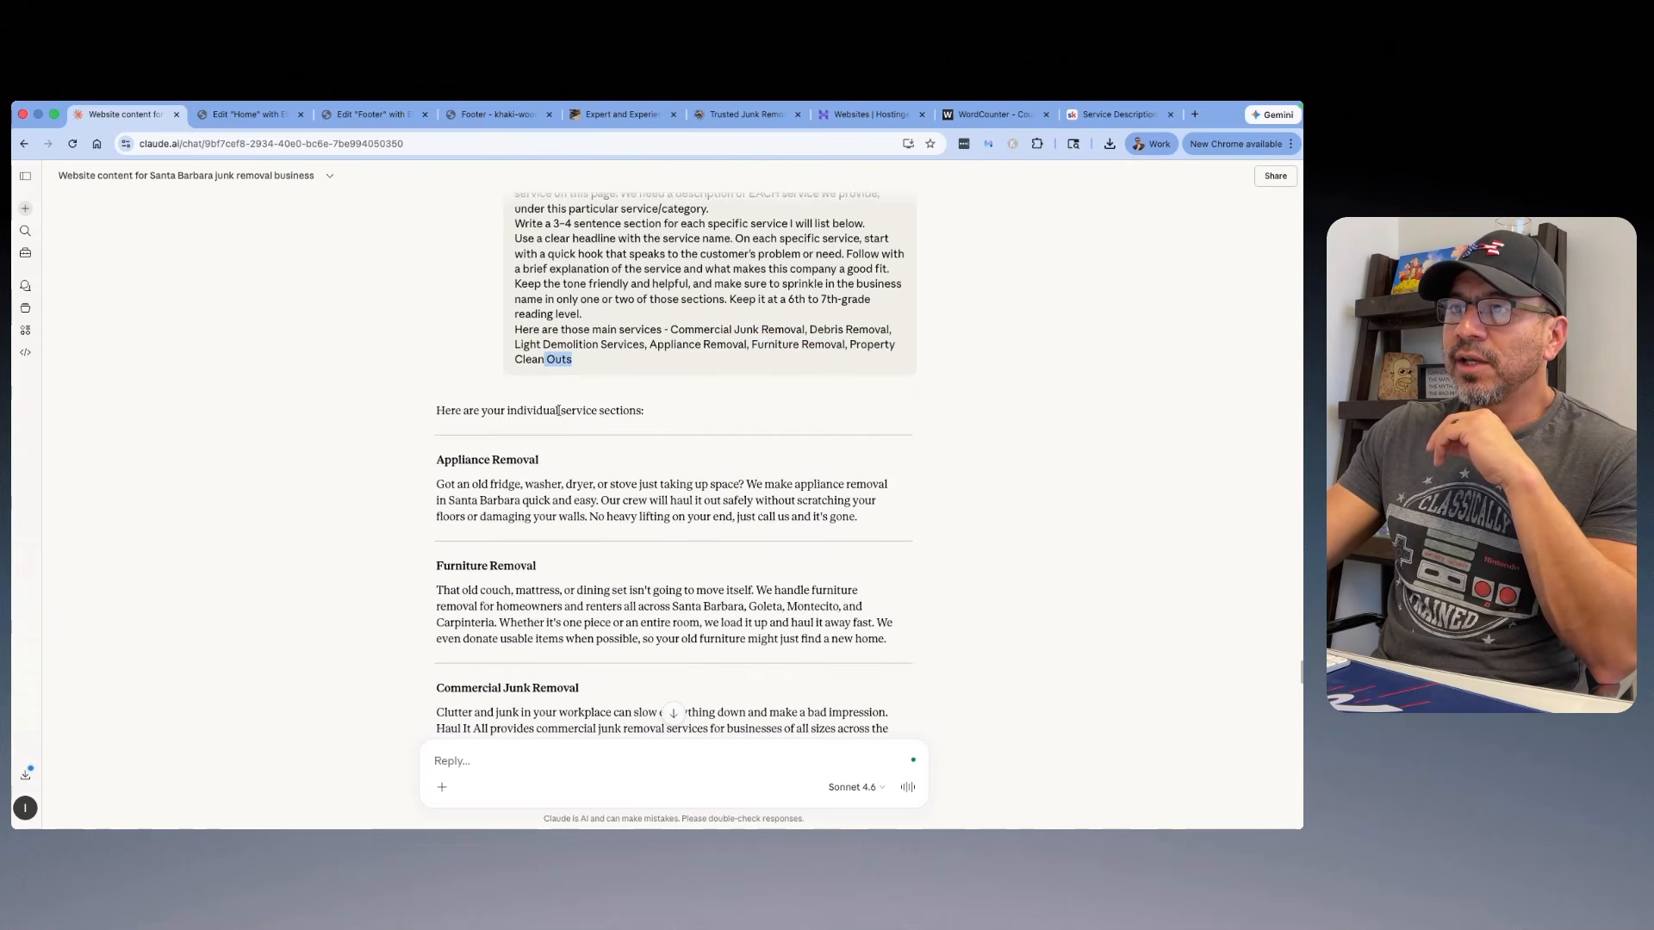
{"action": "scroll", "coordinate": [648, 358], "scroll_direction": "down", "scroll_amount": 4}
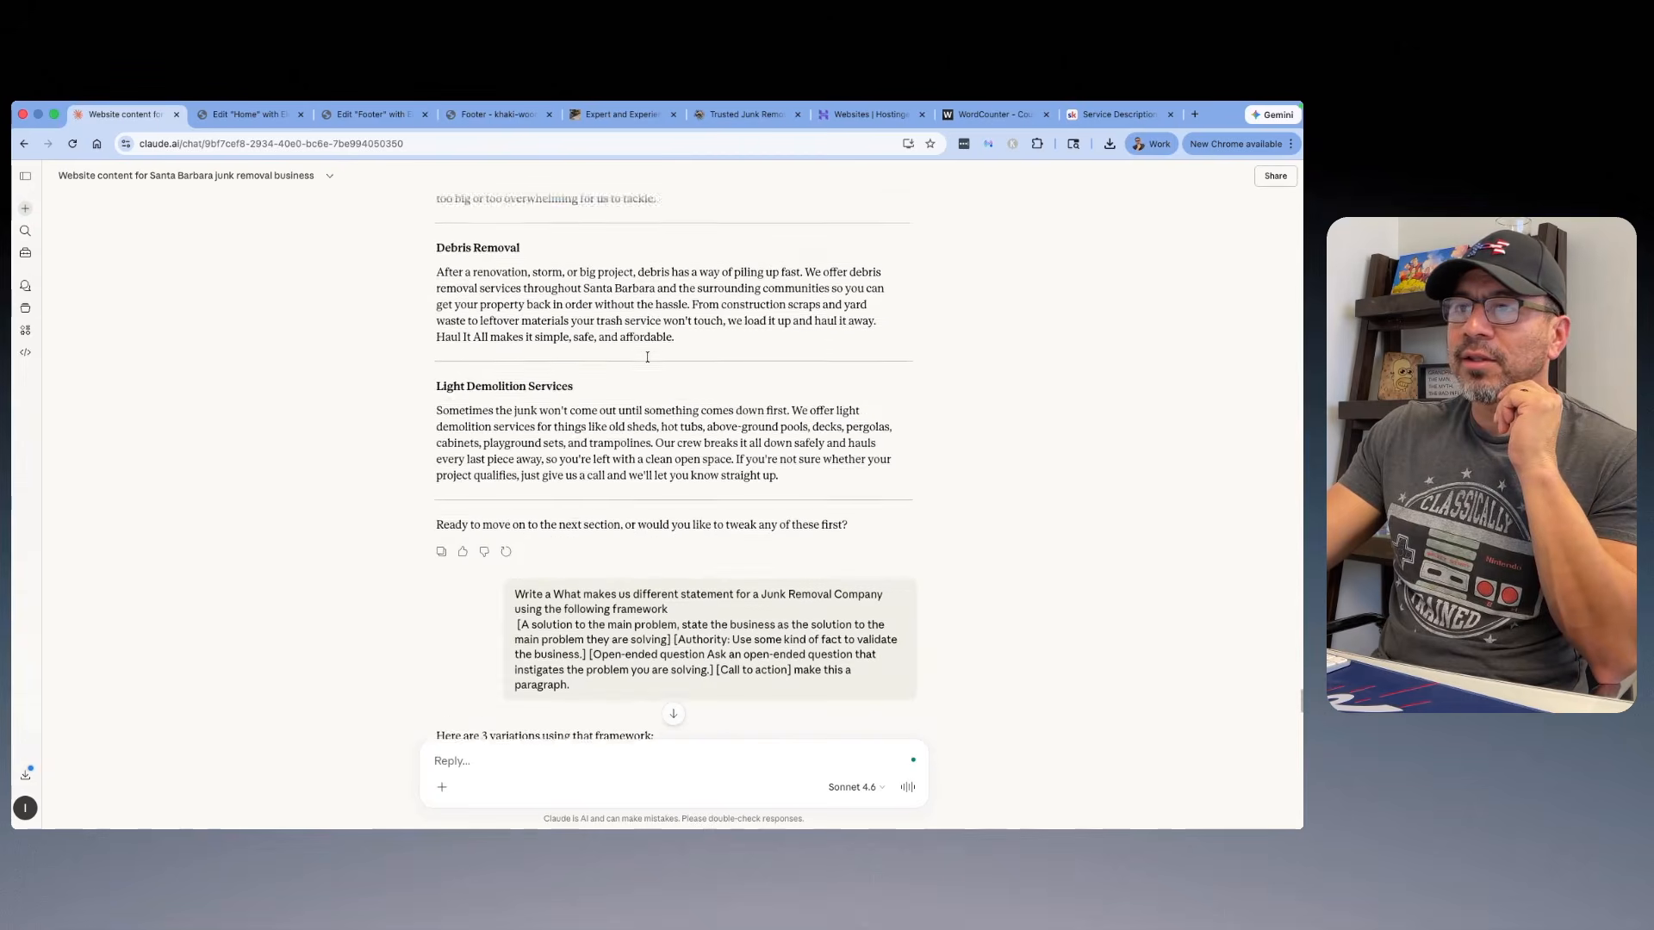
{"action": "scroll", "coordinate": [647, 358], "scroll_direction": "up", "scroll_amount": 3}
{"action": "scroll", "coordinate": [648, 357], "scroll_direction": "down", "scroll_amount": 1}
{"action": "scroll", "coordinate": [648, 357], "scroll_direction": "up", "scroll_amount": 4}
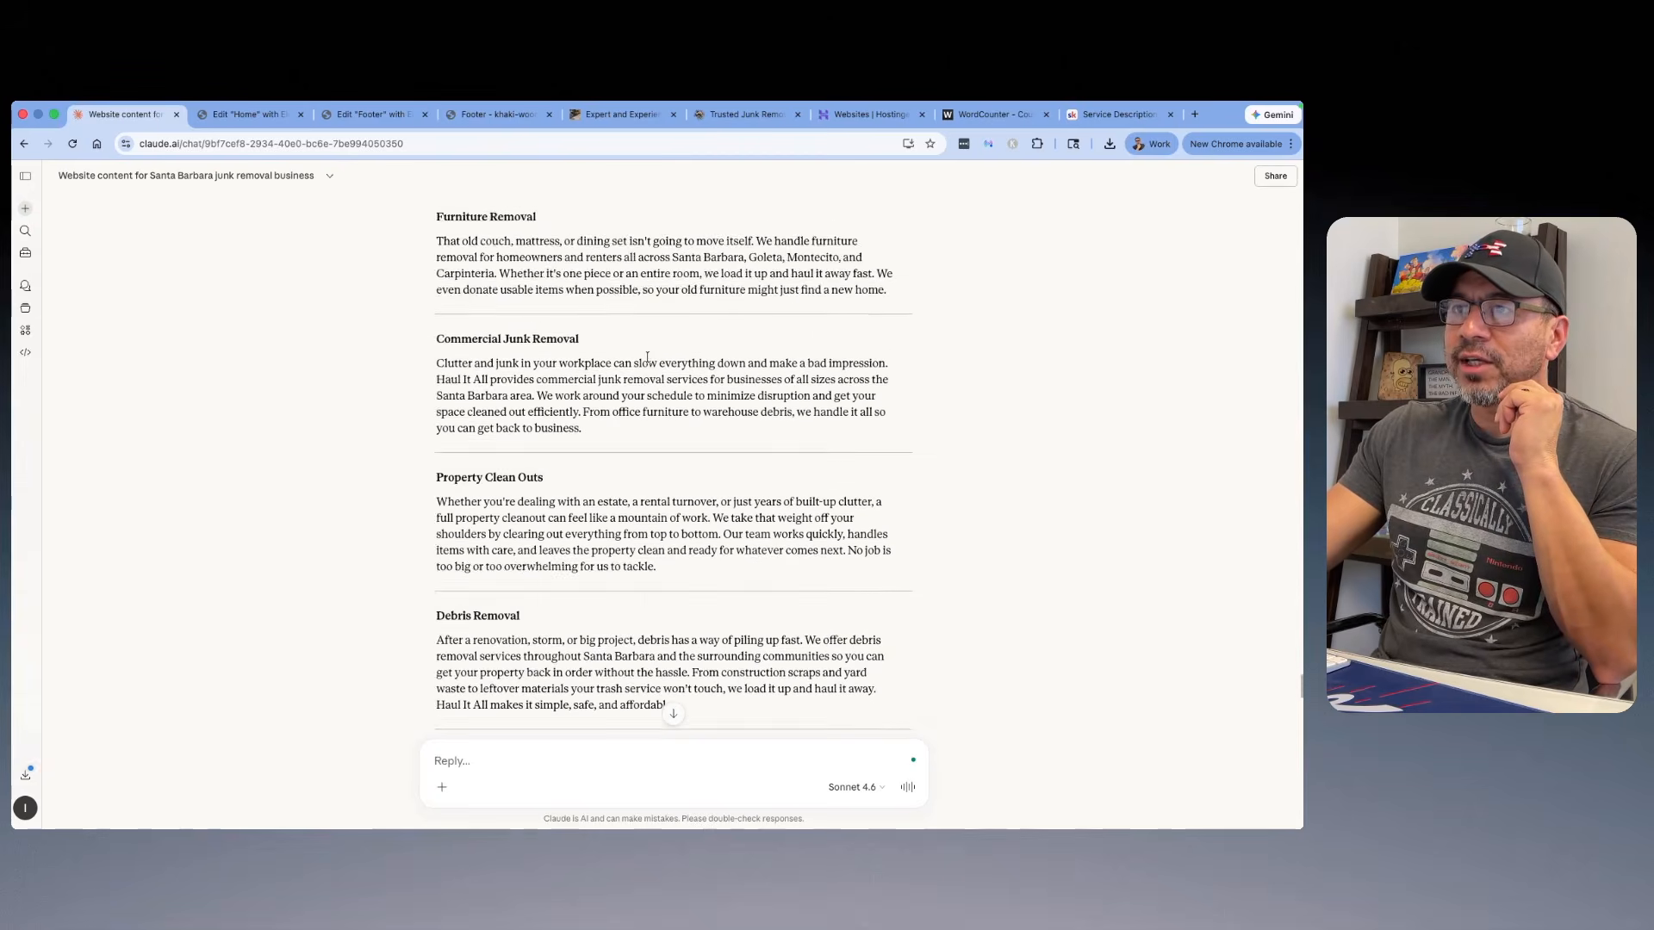
{"action": "scroll", "coordinate": [629, 352], "scroll_direction": "down", "scroll_amount": 1}
Step: Copy the "Appliance Removal" headline from Claude's individual service sections
{"action": "scroll", "coordinate": [543, 287], "scroll_direction": "up", "scroll_amount": 1}
{"action": "left_click_drag", "start_coordinate": [555, 347], "coordinate": [435, 346]}
{"action": "right_click", "coordinate": [466, 344]}
{"action": "left_click", "coordinate": [488, 378]}
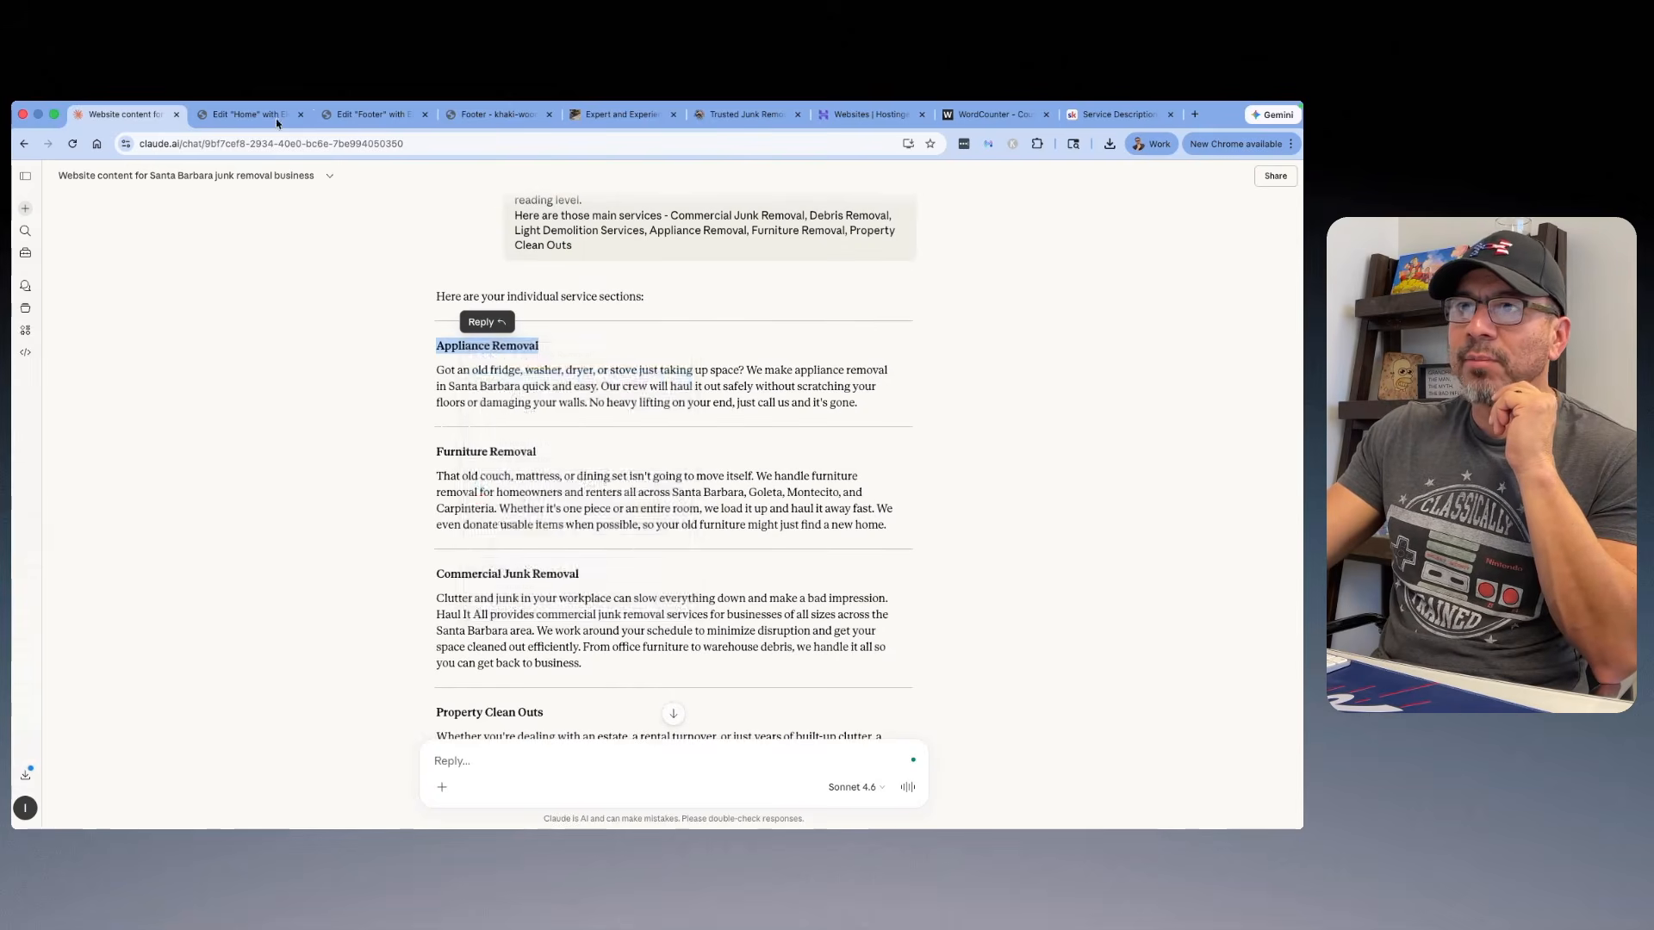
Step: Switch to the Elementor Home page editor and set the "Secondary GBP Category 1" card's title to the copied "Appliance Removal"
{"action": "left_click", "coordinate": [274, 116]}
{"action": "left_click", "coordinate": [505, 411]}
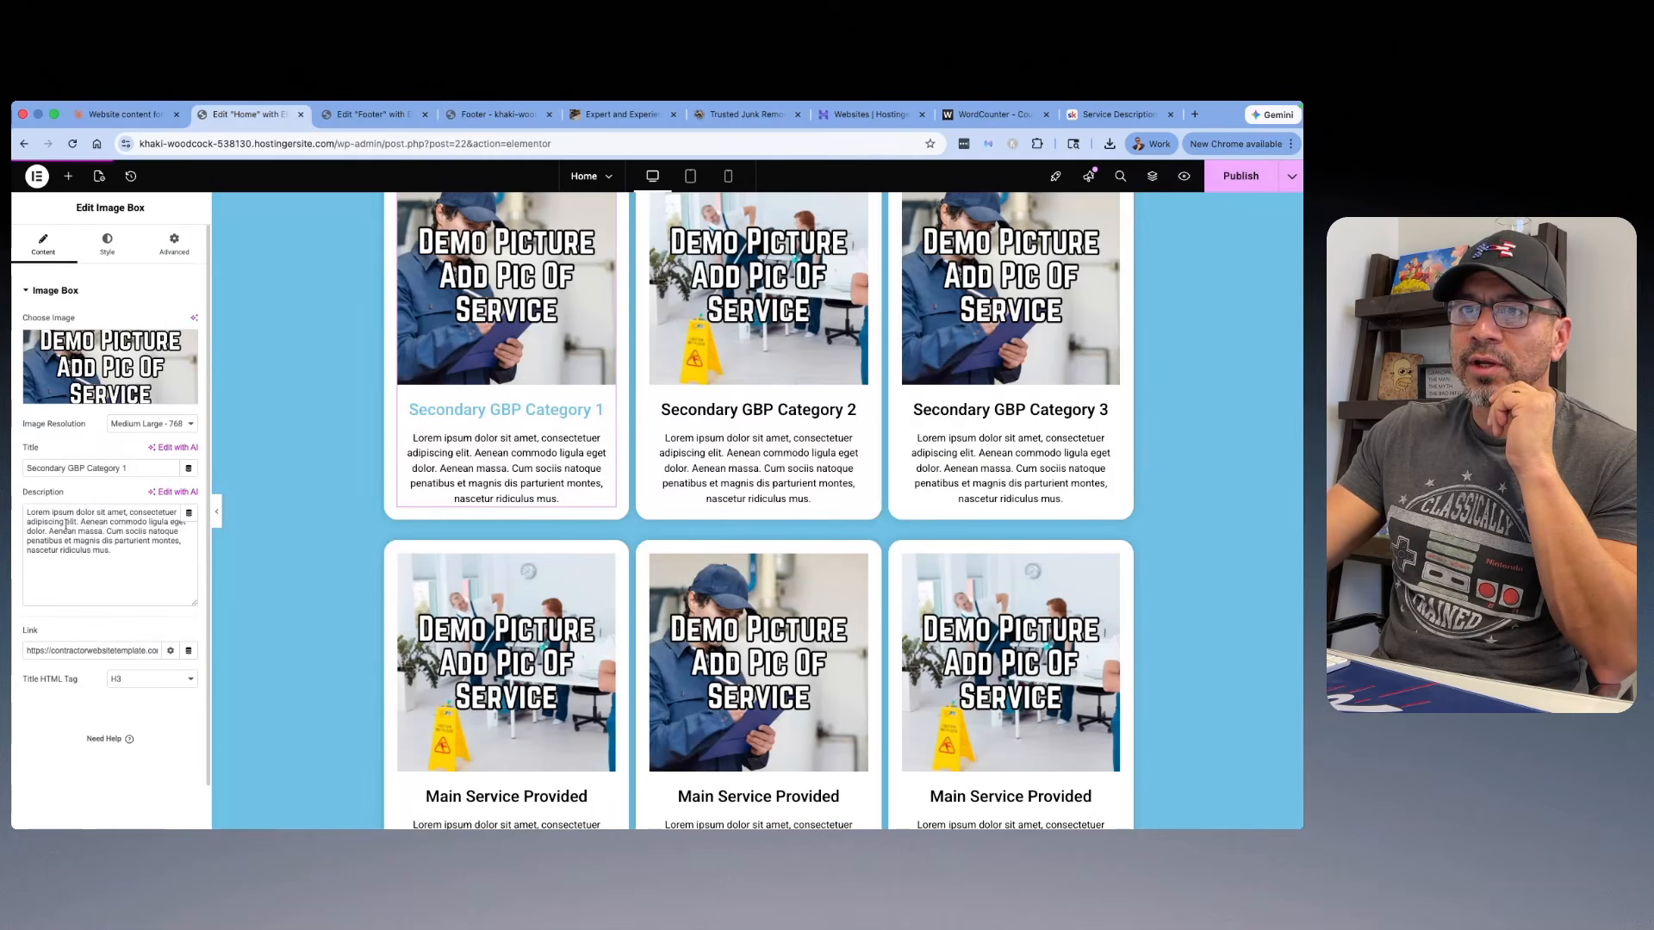
{"action": "triple_click", "coordinate": [127, 471]}
{"action": "right_click", "coordinate": [85, 471]}
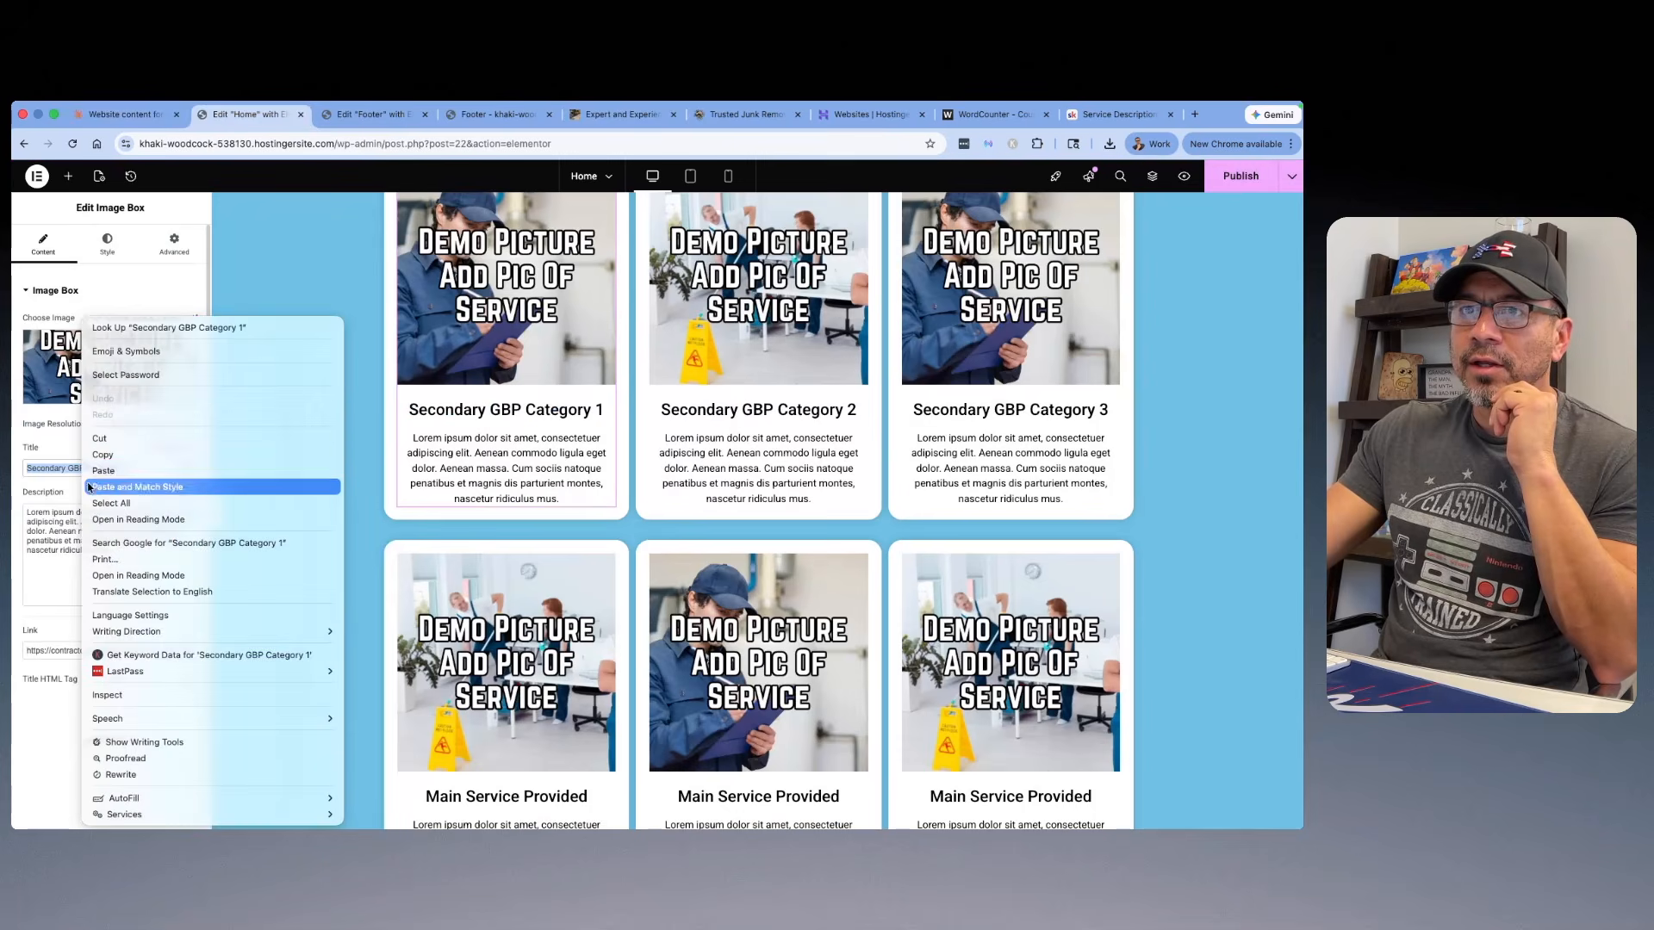
{"action": "left_click", "coordinate": [92, 468]}
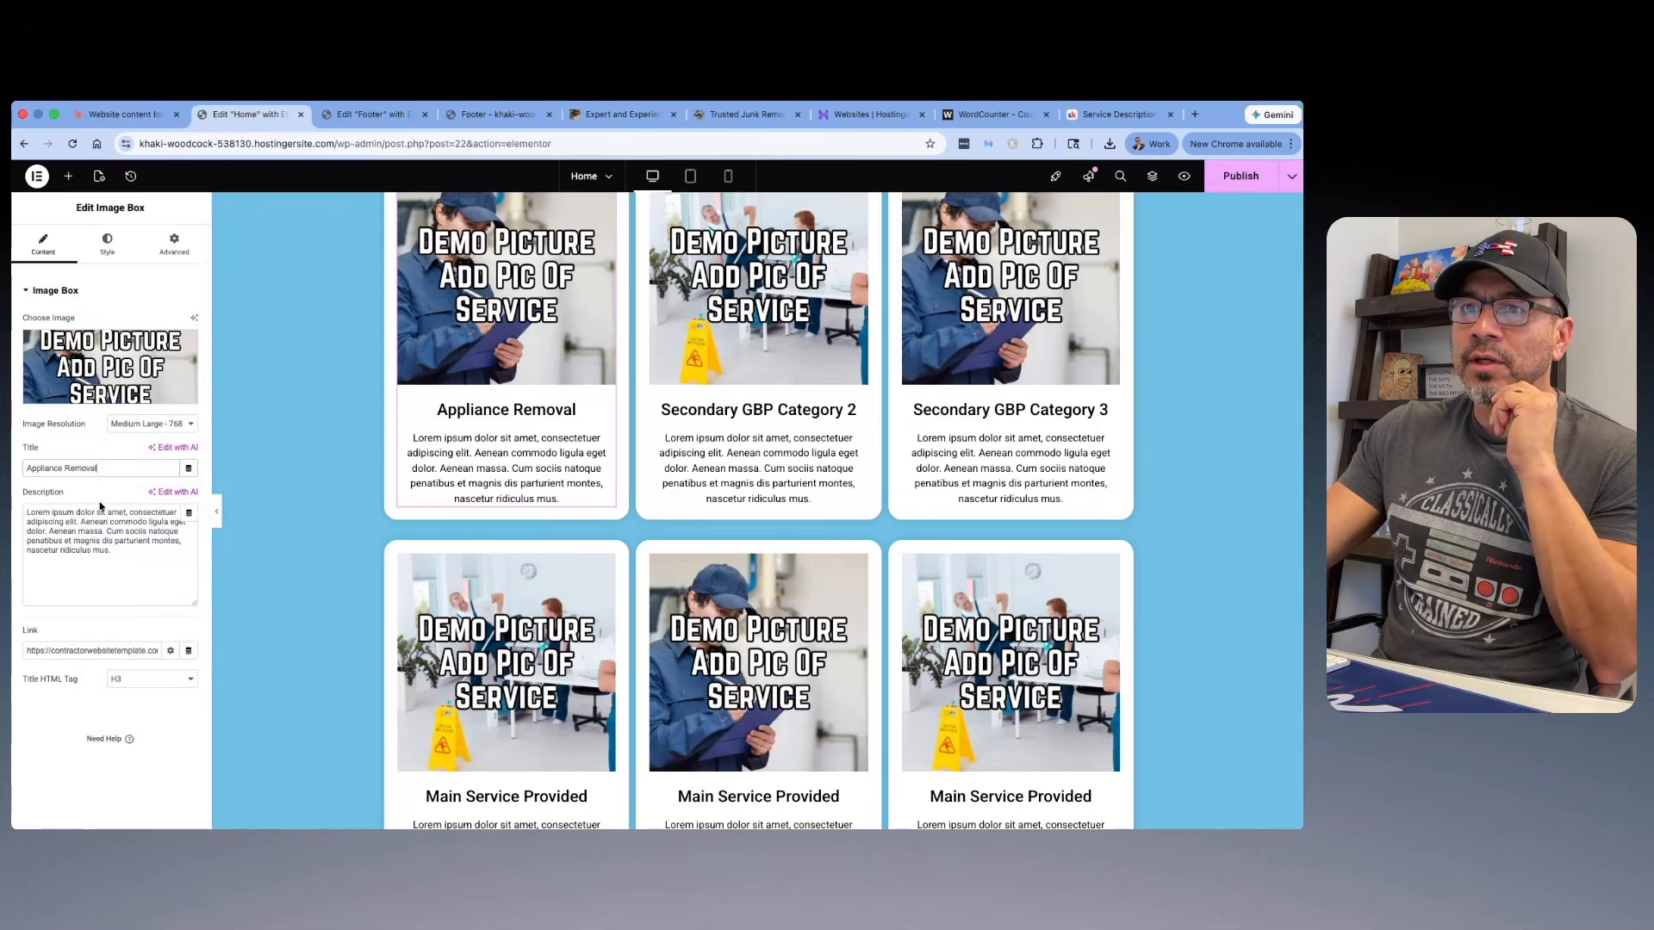
Step: Replace the Appliance Removal card's placeholder description with Claude's appliance removal paragraph, and clear the card's template link
{"action": "left_click", "coordinate": [121, 114]}
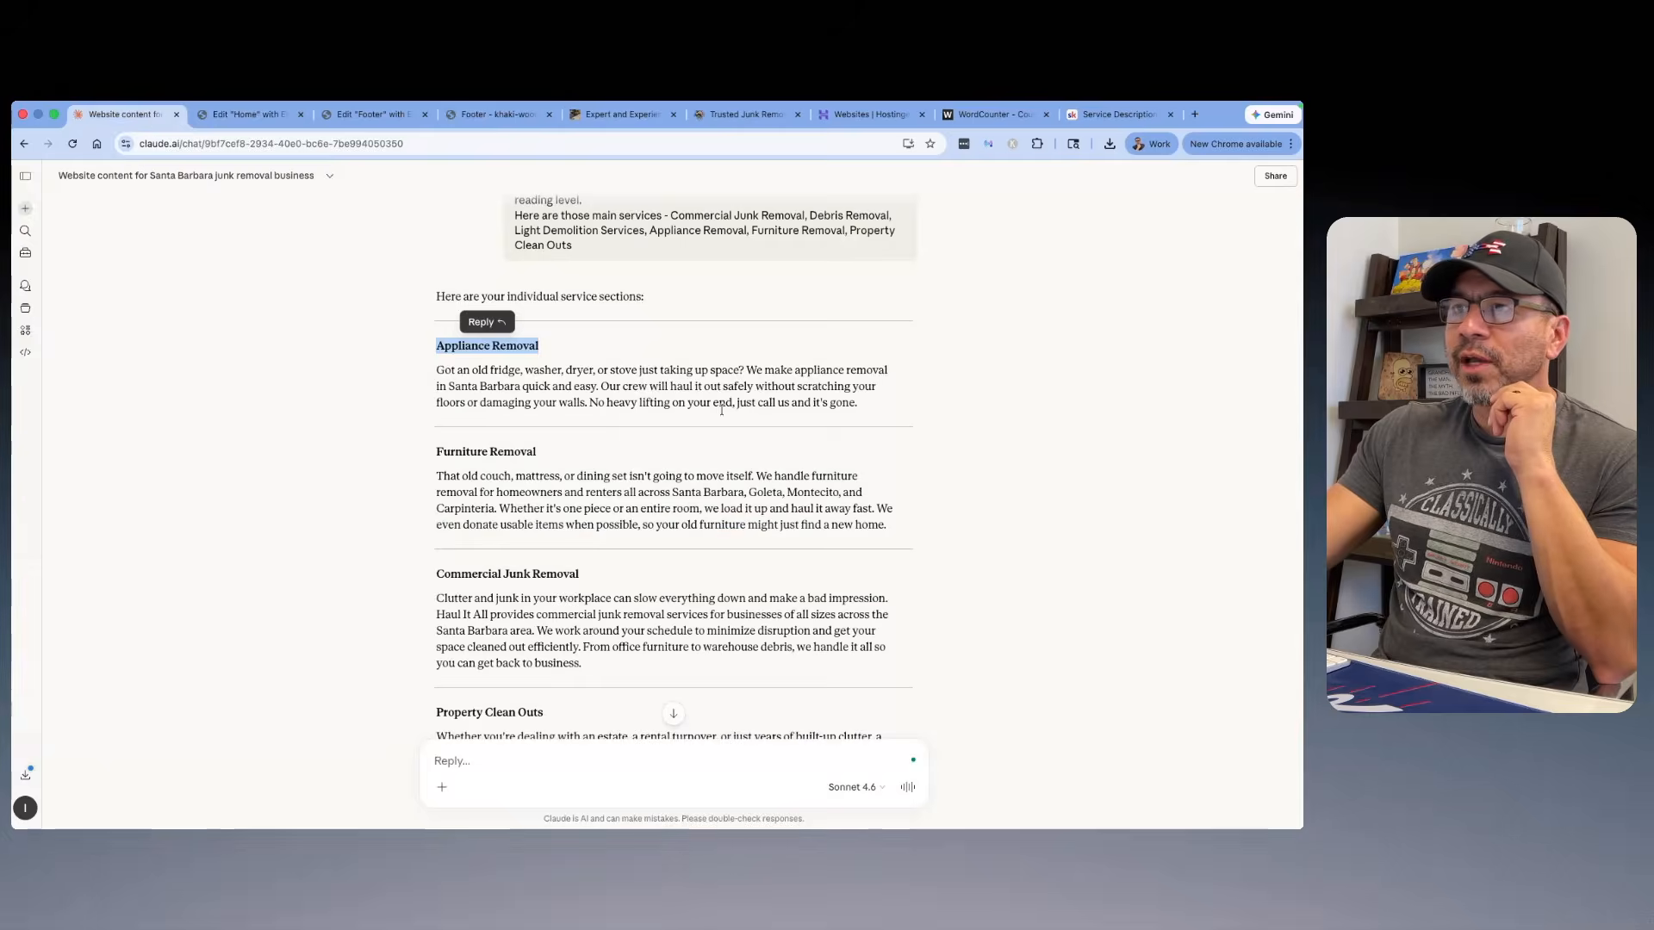
{"action": "left_click_drag", "start_coordinate": [865, 421], "coordinate": [436, 371]}
{"action": "right_click", "coordinate": [443, 364]}
{"action": "left_click", "coordinate": [483, 401]}
{"action": "left_click", "coordinate": [250, 114]}
{"action": "triple_click", "coordinate": [129, 525]}
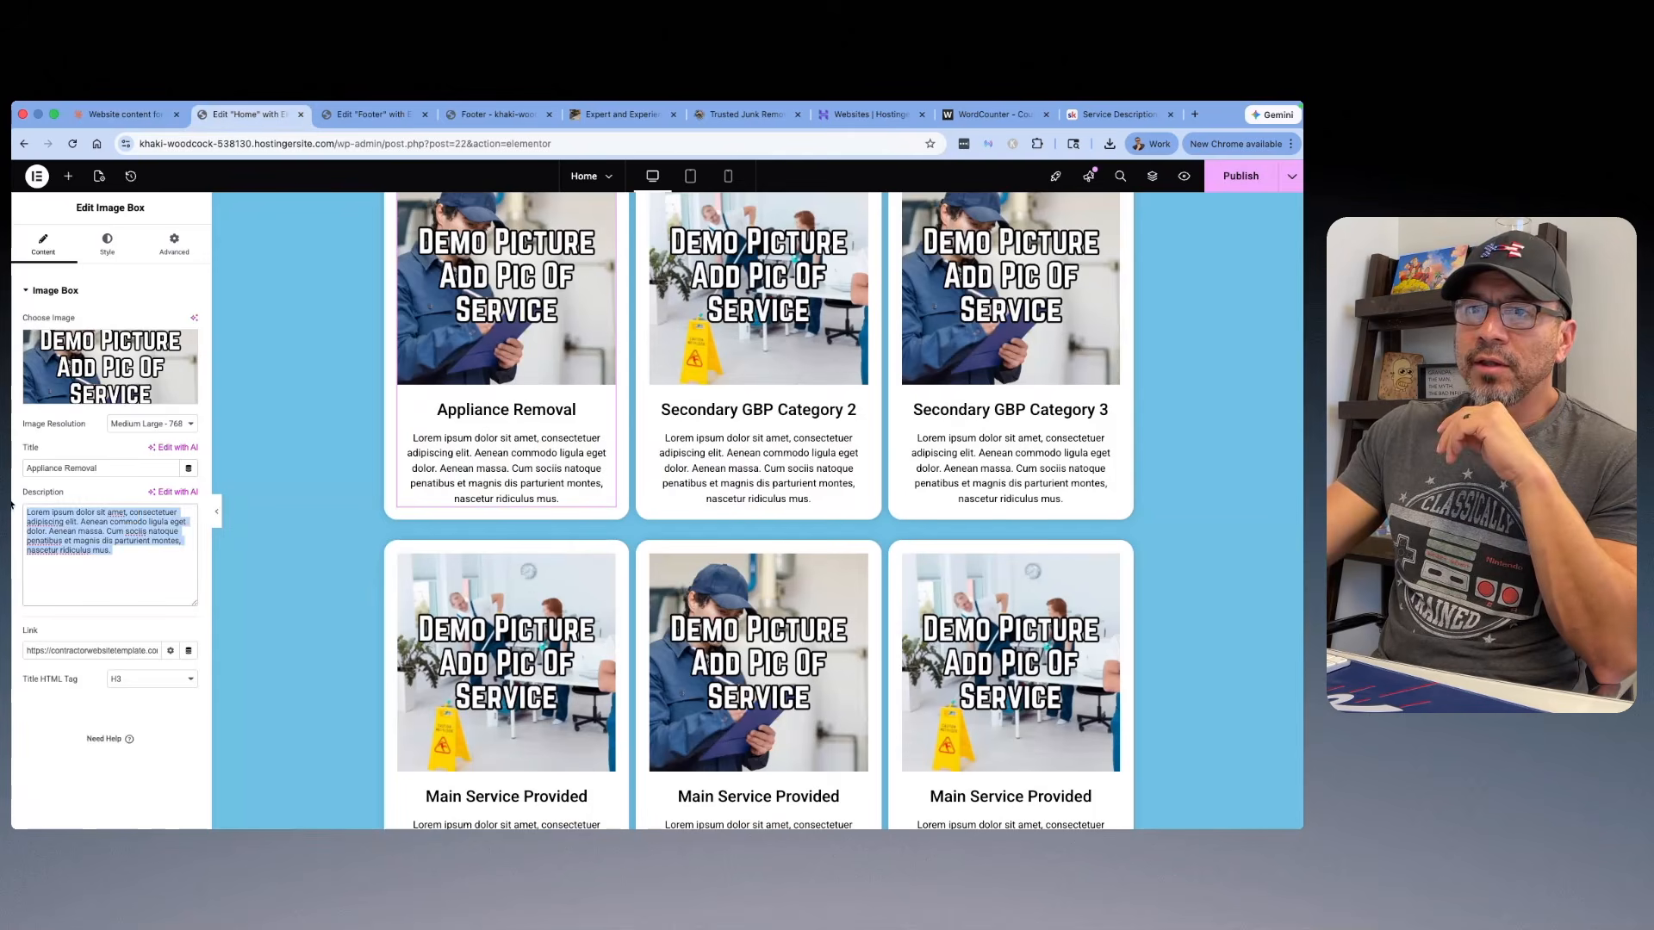
{"action": "right_click", "coordinate": [71, 520]}
{"action": "left_click", "coordinate": [82, 473]}
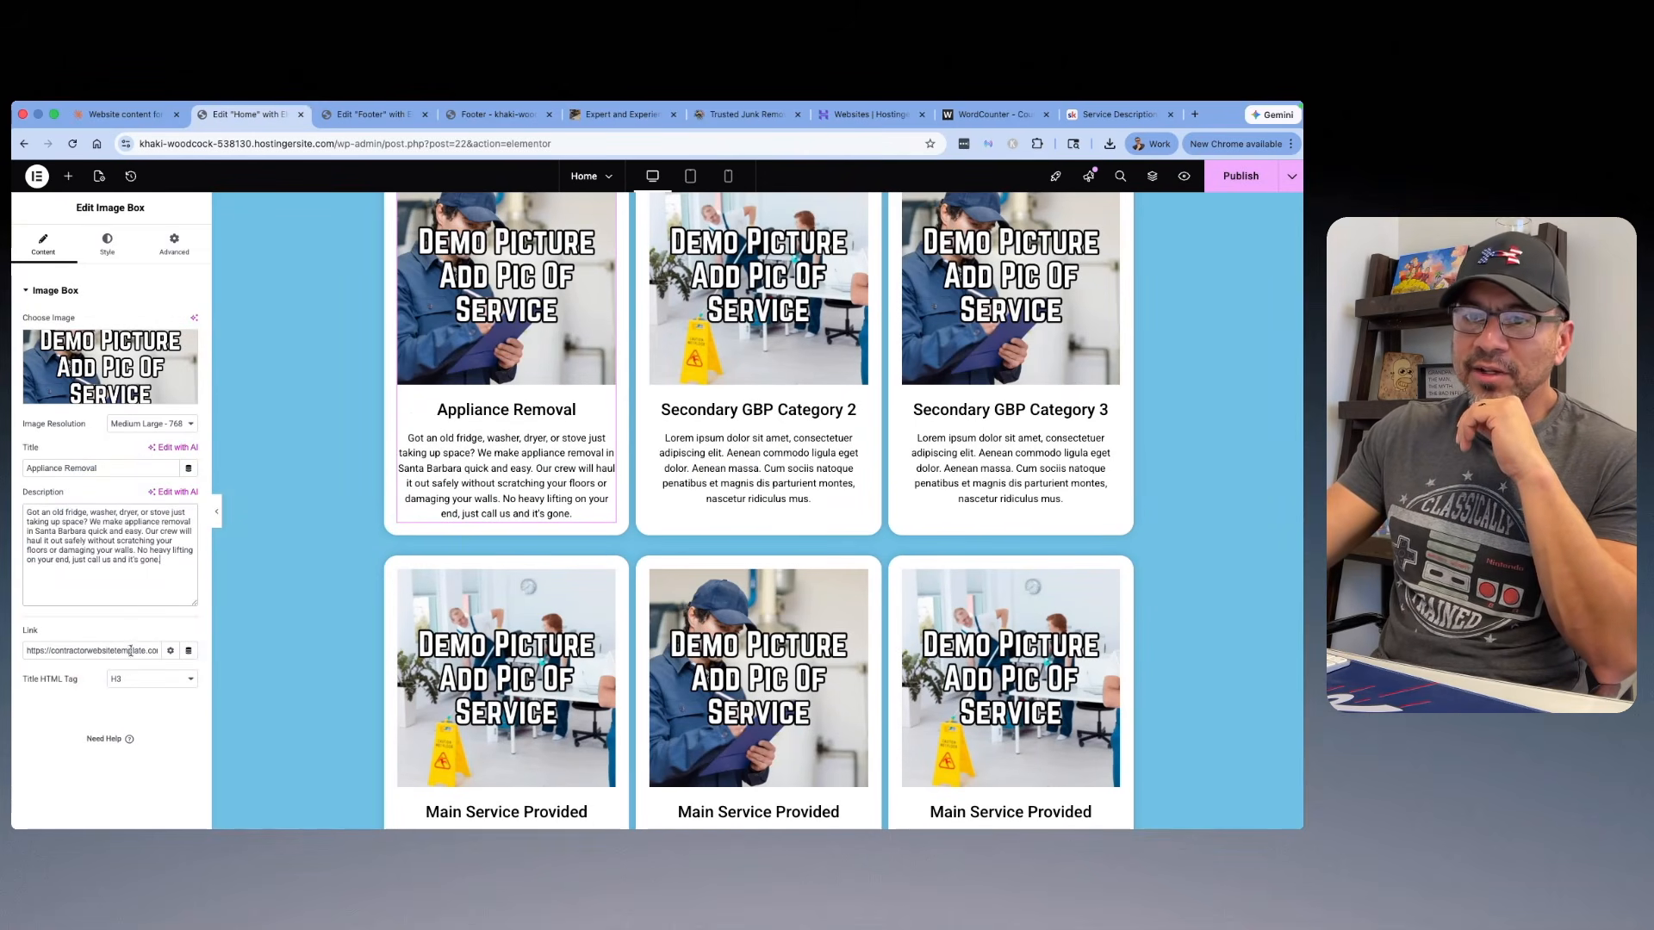
{"action": "triple_click", "coordinate": [95, 656]}
{"action": "key", "text": "BackSpace"}
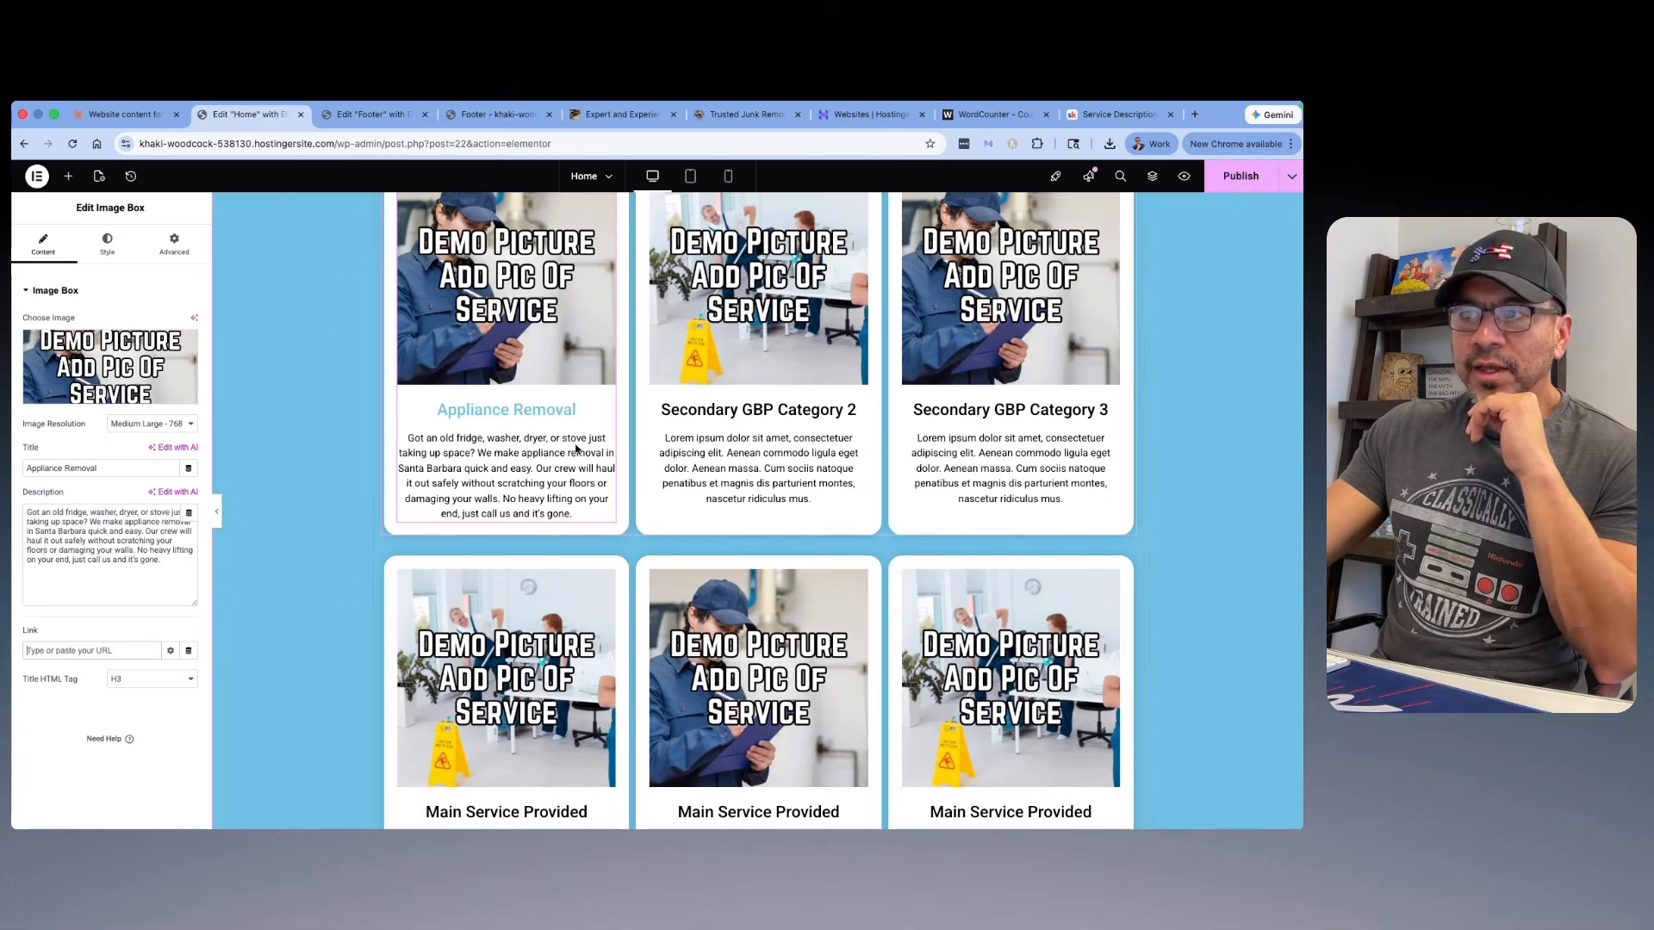
Step: Copy the "Furniture Removal" headline from the Claude chat and use it as the "Secondary GBP Category 2" card's title in Elementor
{"action": "left_click", "coordinate": [126, 117]}
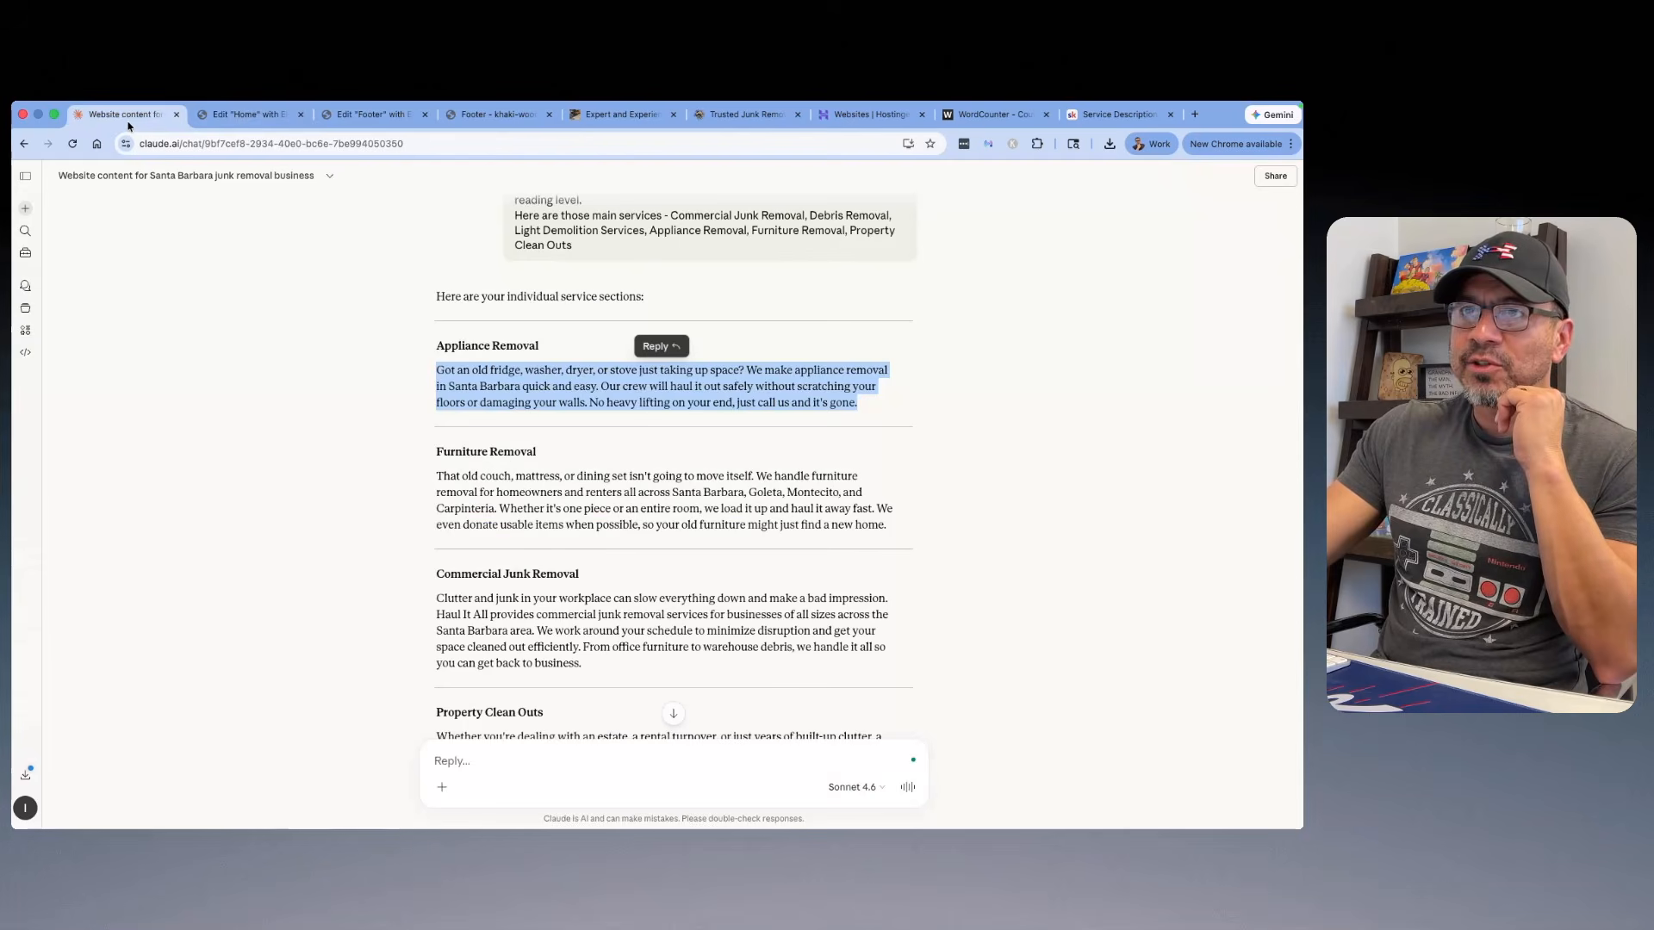
{"action": "left_click_drag", "start_coordinate": [558, 452], "coordinate": [438, 449]}
{"action": "right_click", "coordinate": [470, 453]}
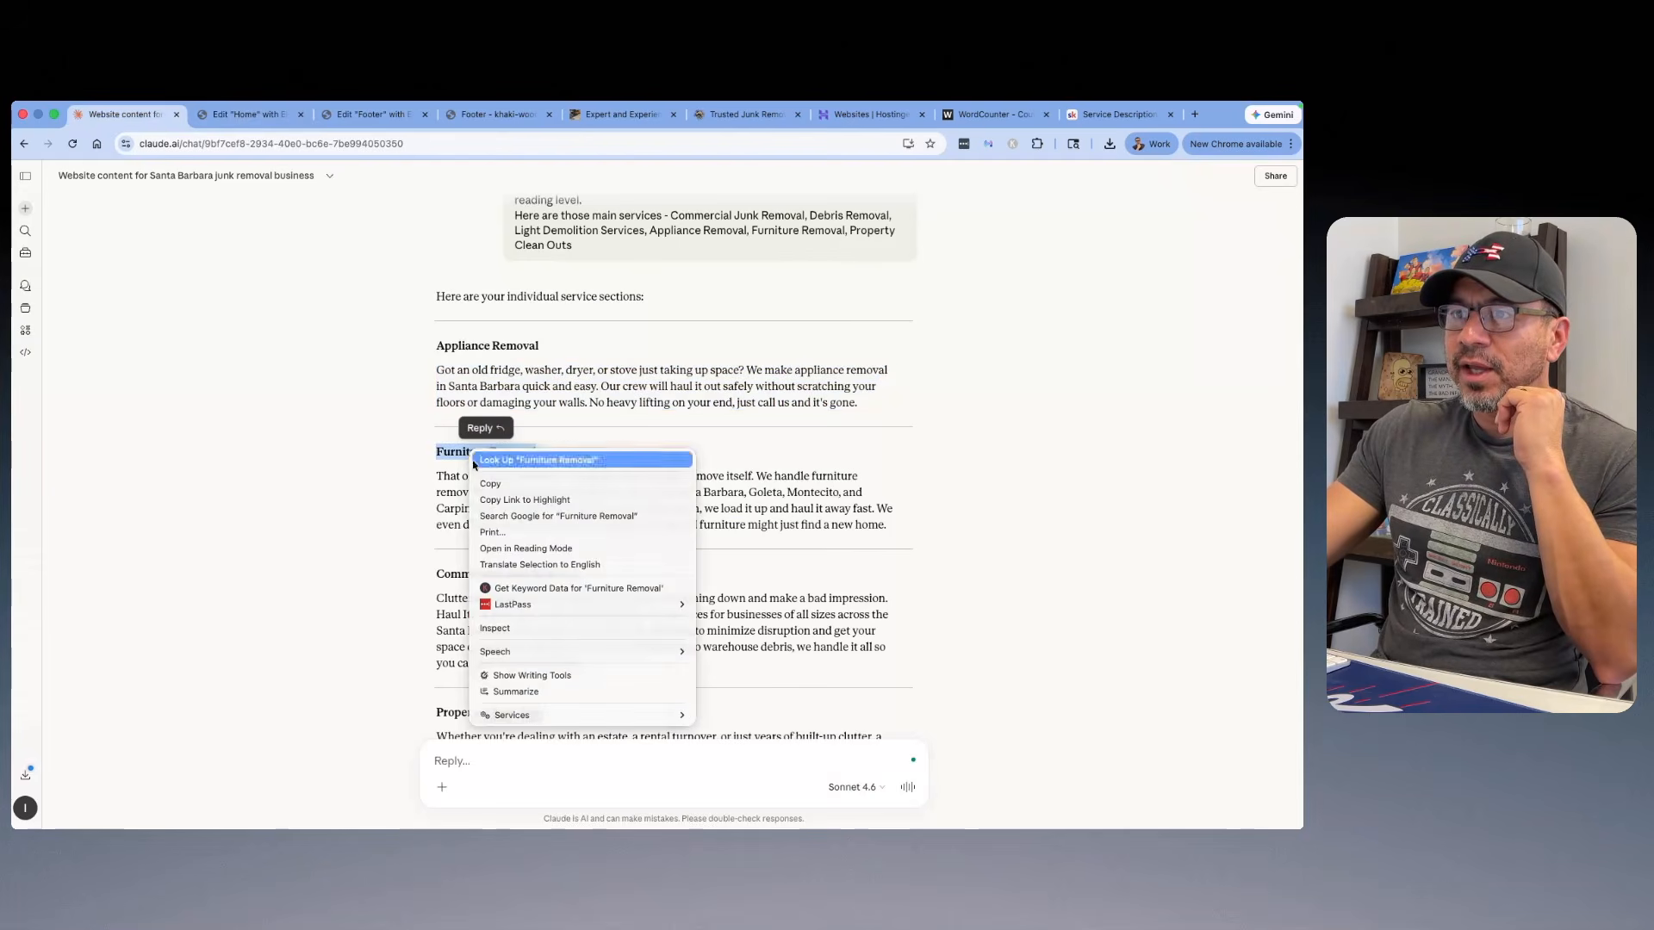
{"action": "left_click", "coordinate": [486, 484]}
{"action": "left_click", "coordinate": [231, 116]}
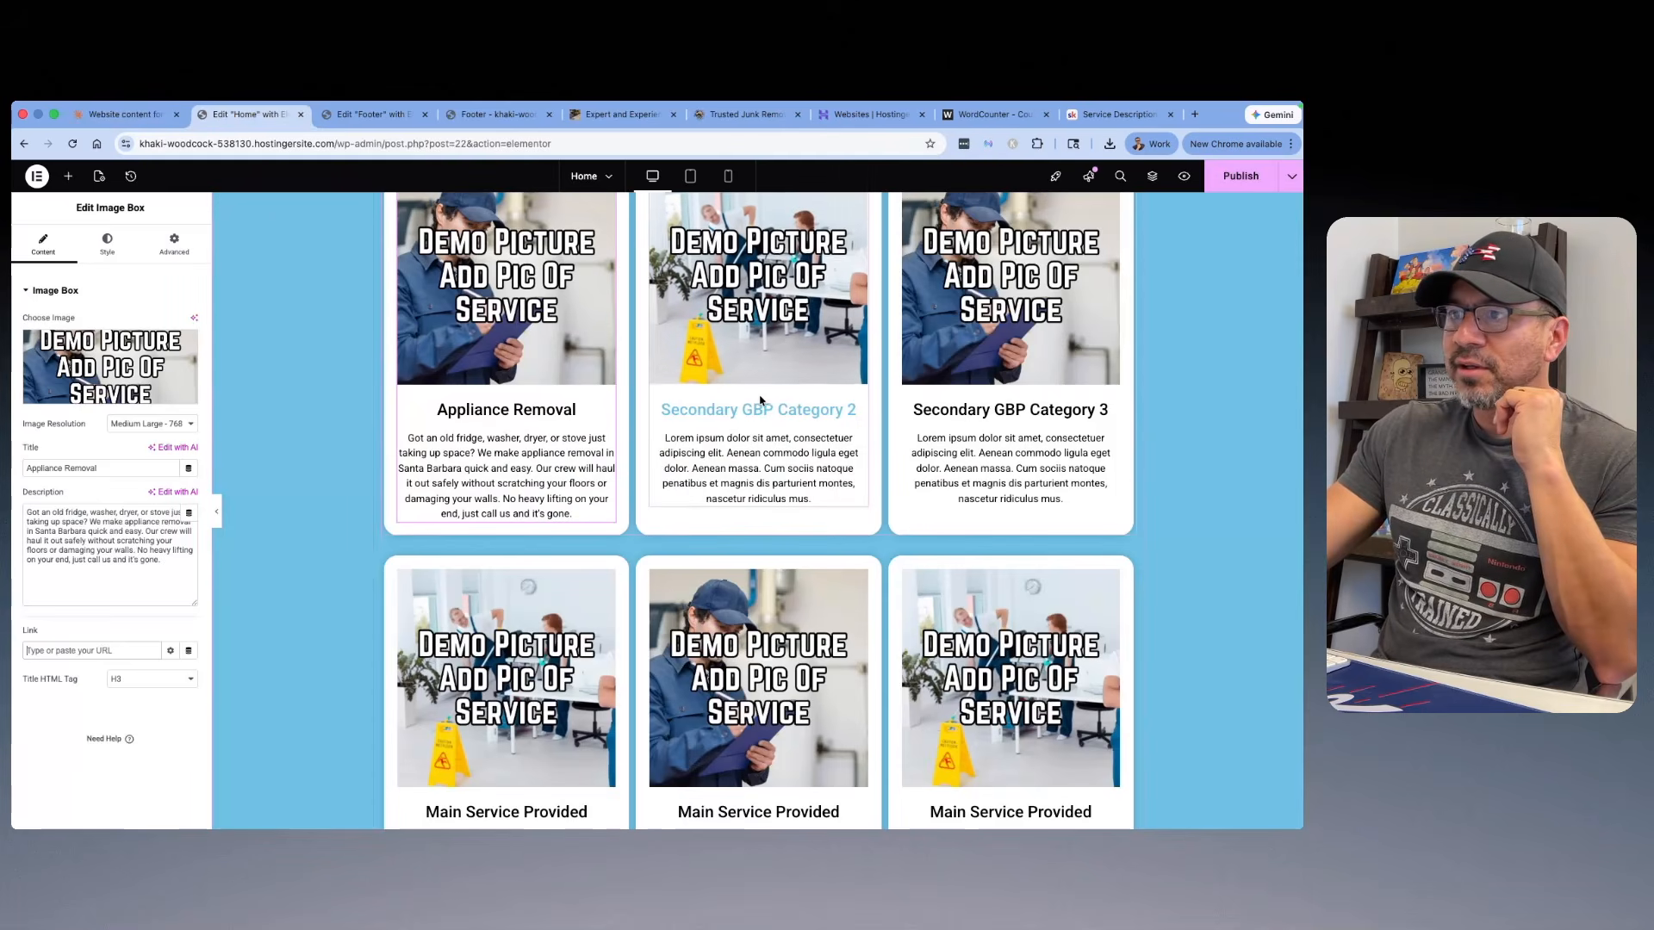
{"action": "left_click", "coordinate": [827, 411]}
{"action": "left_click", "coordinate": [138, 470]}
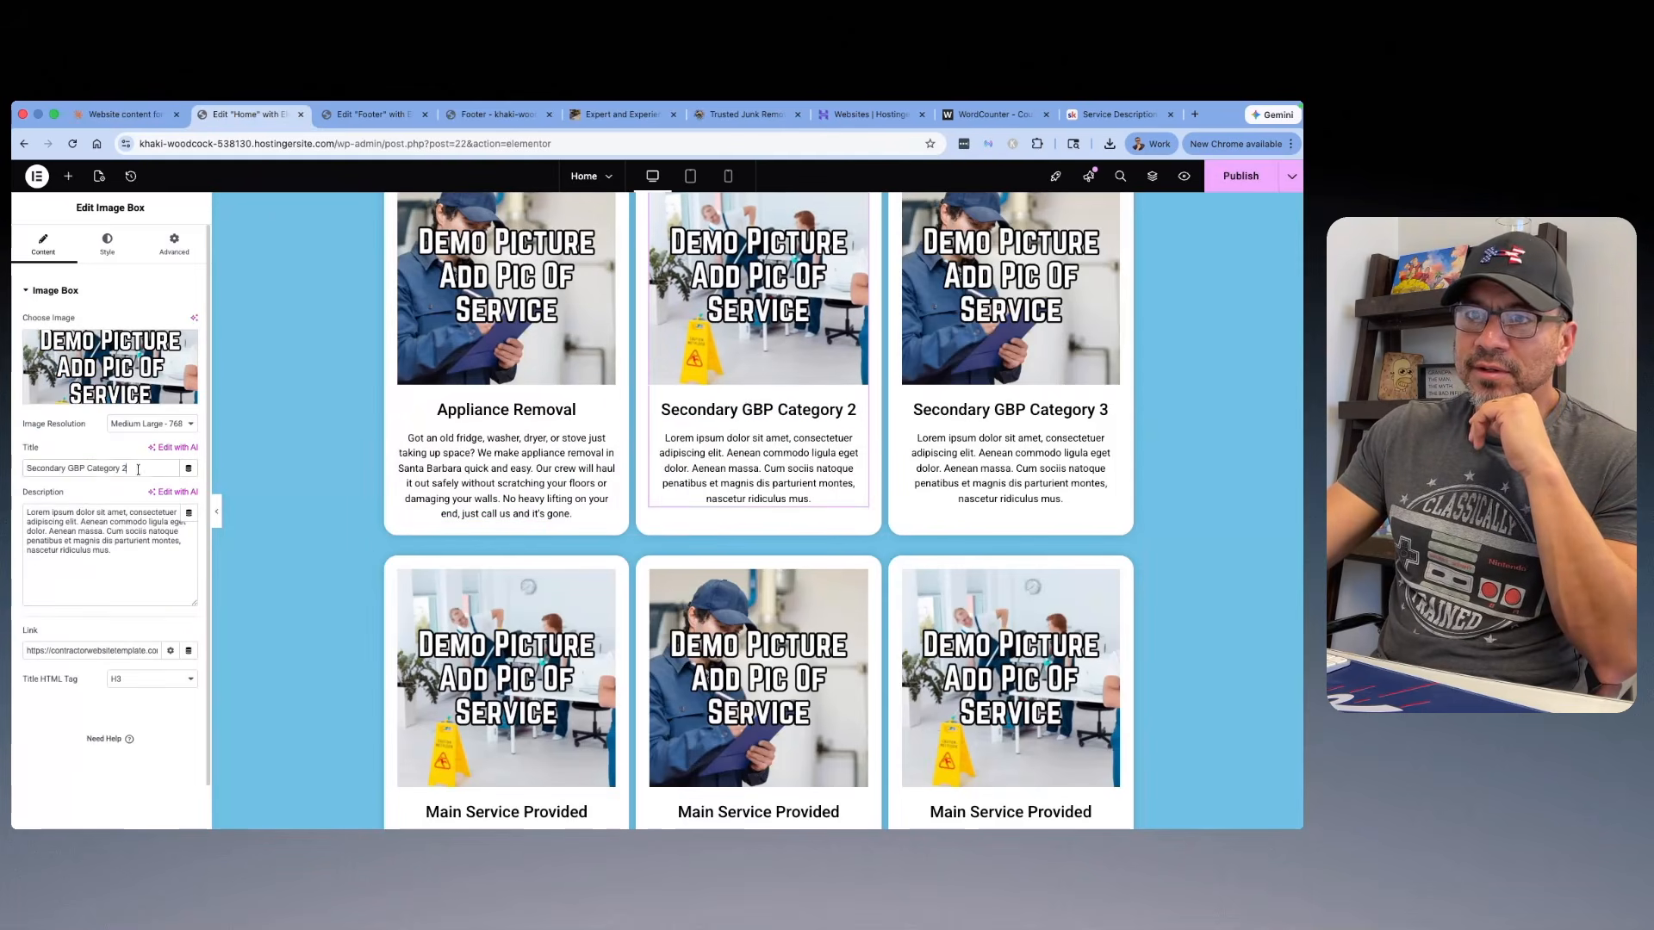
{"action": "right_click", "coordinate": [60, 471]}
{"action": "left_click", "coordinate": [83, 476]}
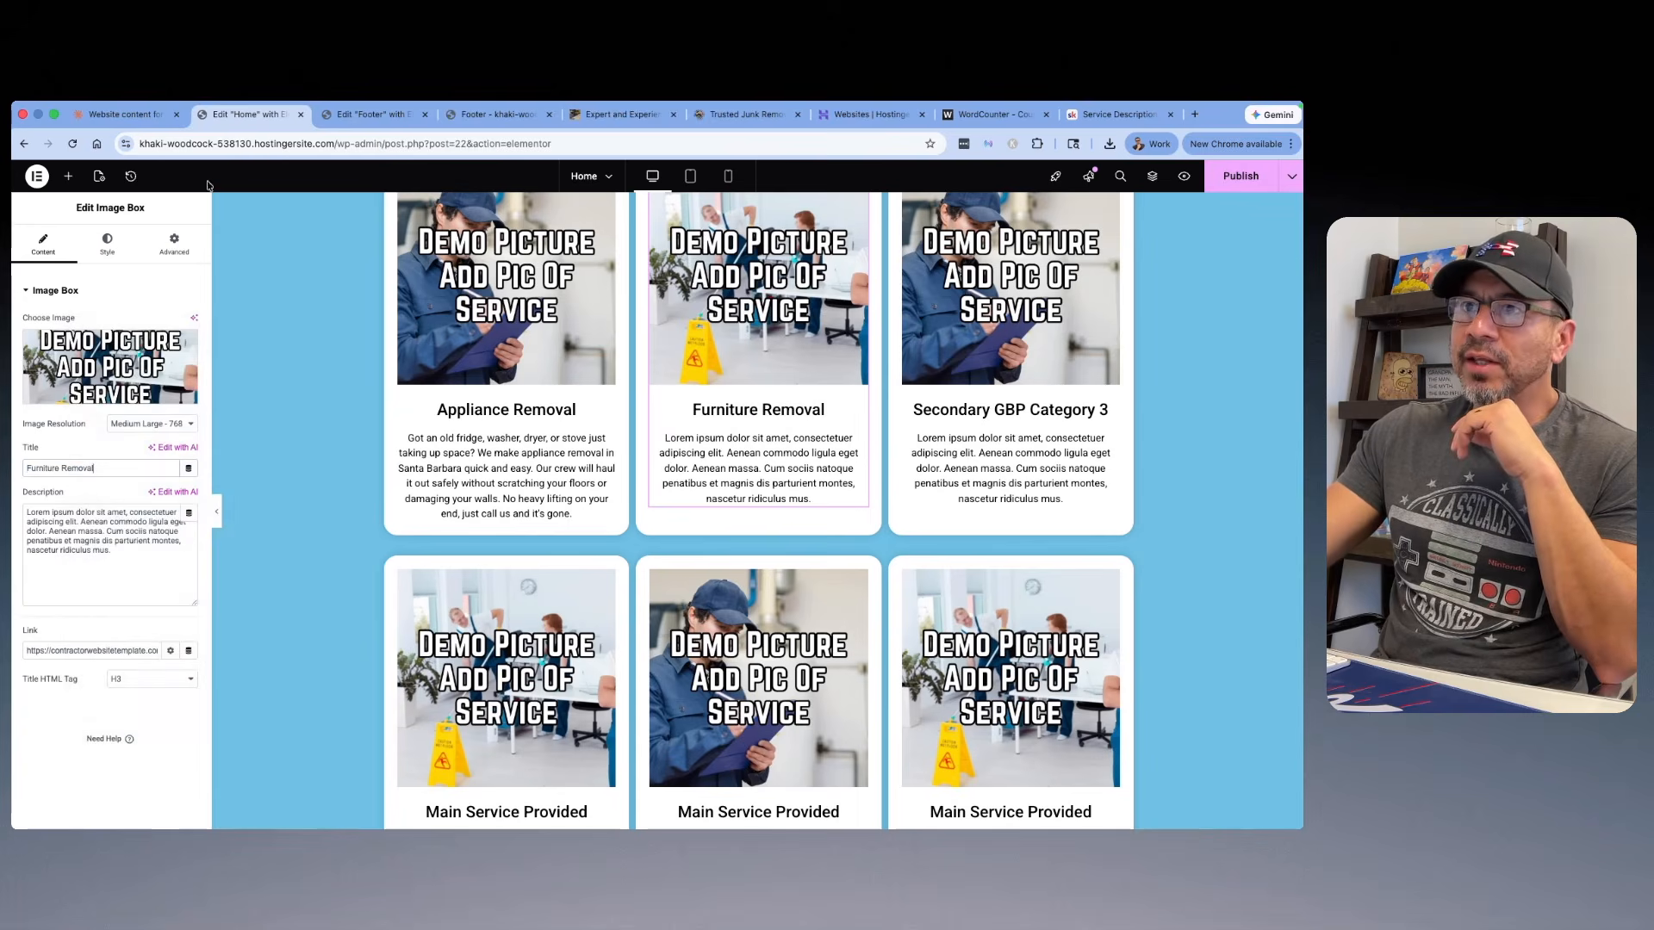
Step: Replace the Furniture Removal card's placeholder description with Claude's furniture removal paragraph, and clear the card's template link
{"action": "left_click", "coordinate": [128, 114]}
{"action": "left_click_drag", "start_coordinate": [897, 546], "coordinate": [427, 478]}
{"action": "right_click", "coordinate": [525, 483]}
{"action": "left_click", "coordinate": [560, 516]}
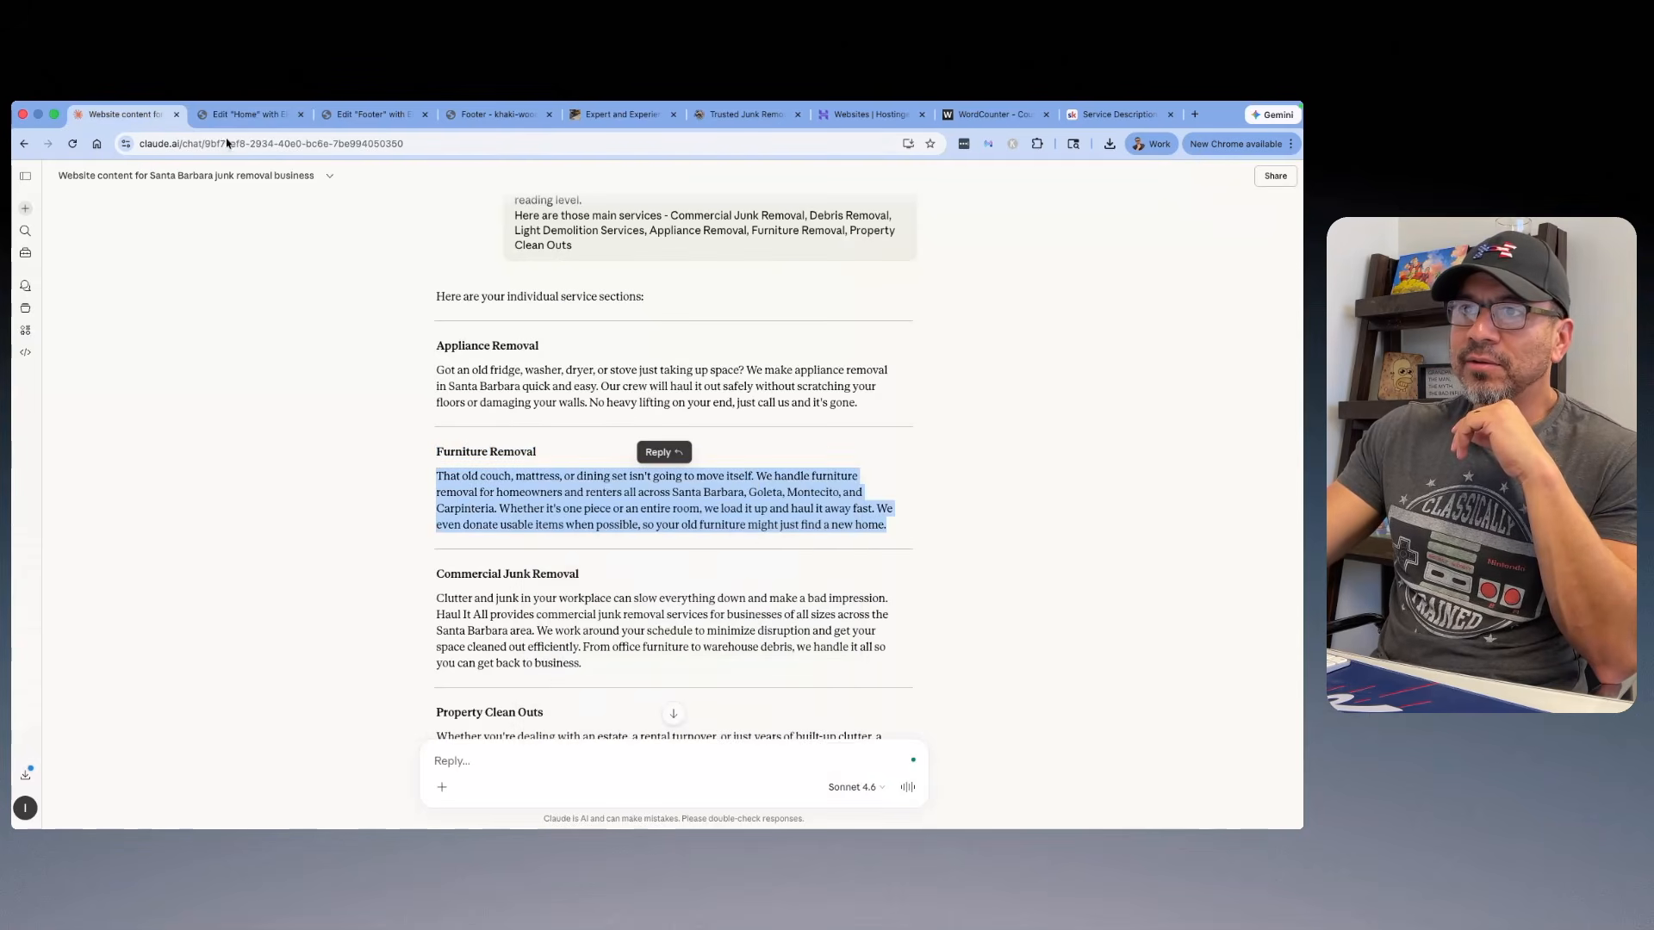
{"action": "left_click", "coordinate": [239, 120]}
{"action": "left_click_drag", "start_coordinate": [150, 578], "coordinate": [26, 508]}
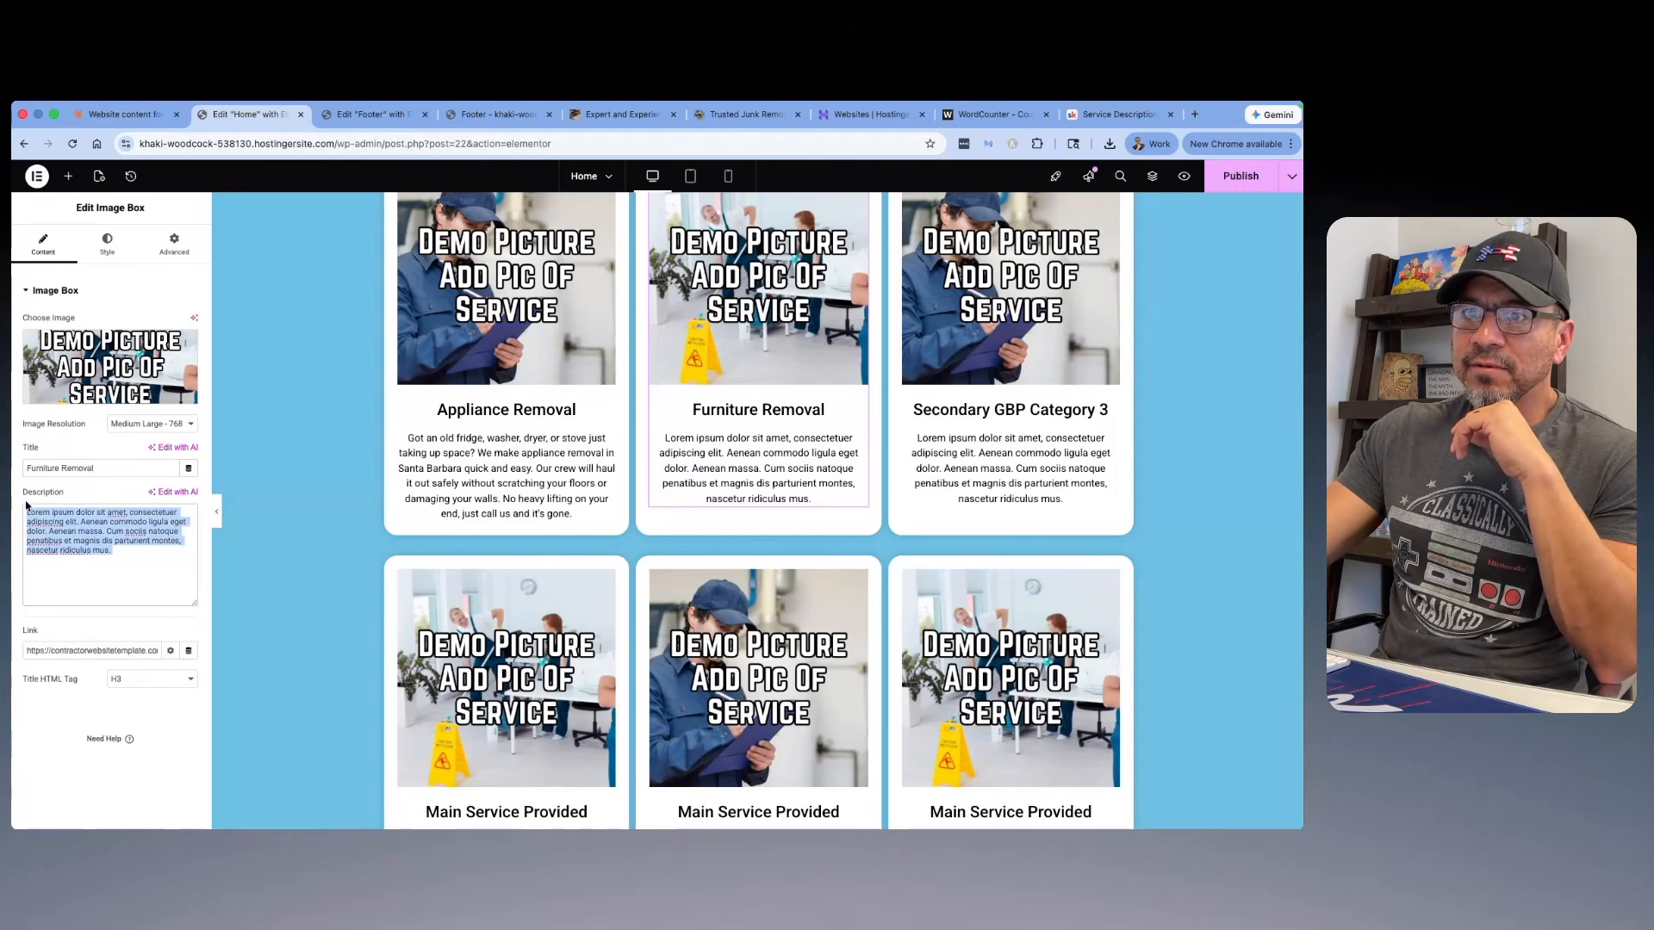
{"action": "right_click", "coordinate": [77, 521]}
{"action": "left_click", "coordinate": [96, 471]}
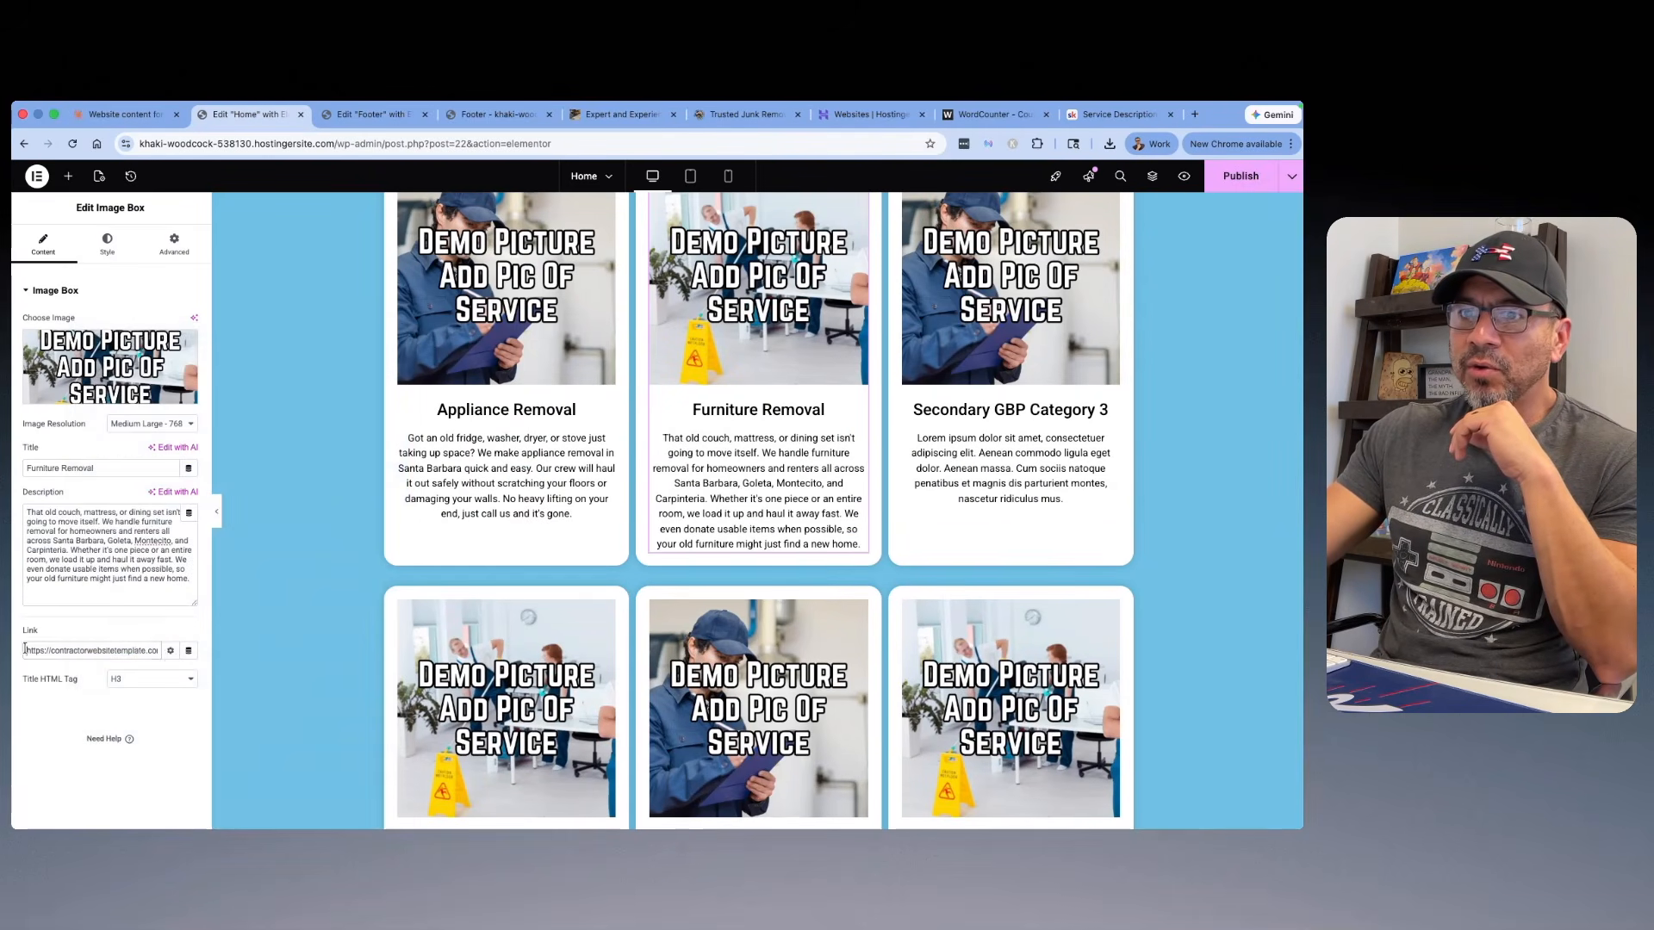
{"action": "key", "text": "BackSpace"}
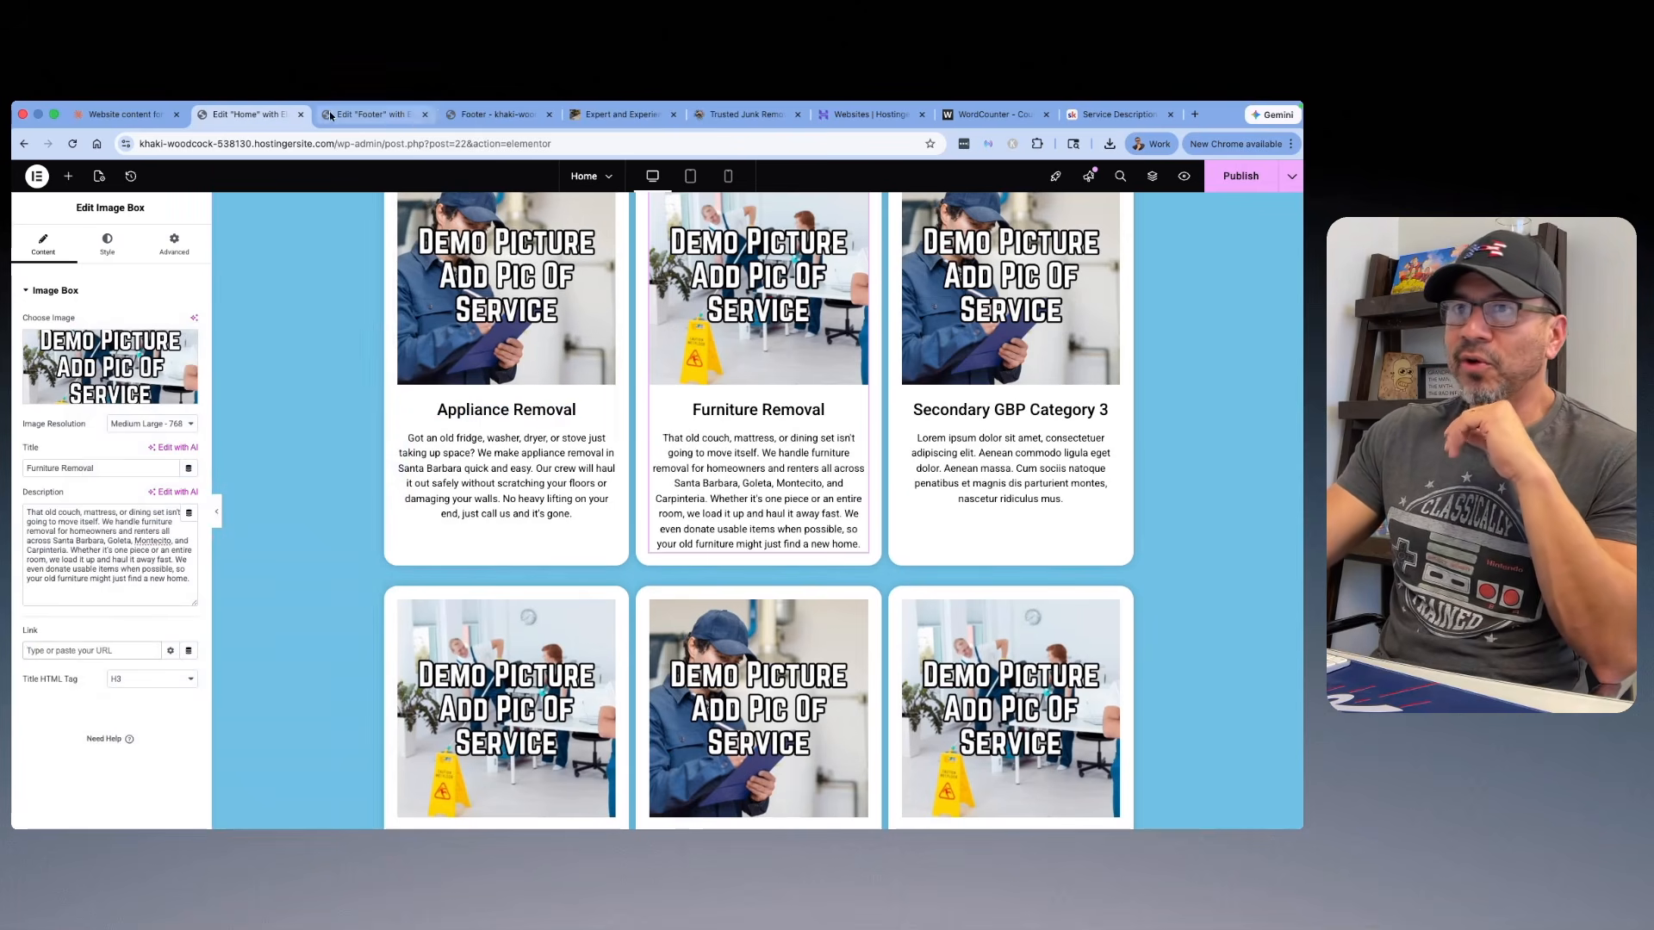
Step: Retitle the "Secondary GBP Category 3" card with Claude's "Commercial Junk Removal" headline, and clear the card's template link
{"action": "left_click", "coordinate": [125, 114]}
{"action": "scroll", "coordinate": [610, 376], "scroll_direction": "down", "scroll_amount": 1}
{"action": "left_click_drag", "start_coordinate": [579, 519], "coordinate": [438, 518]}
{"action": "right_click", "coordinate": [457, 517]}
{"action": "key", "text": "Escape"}
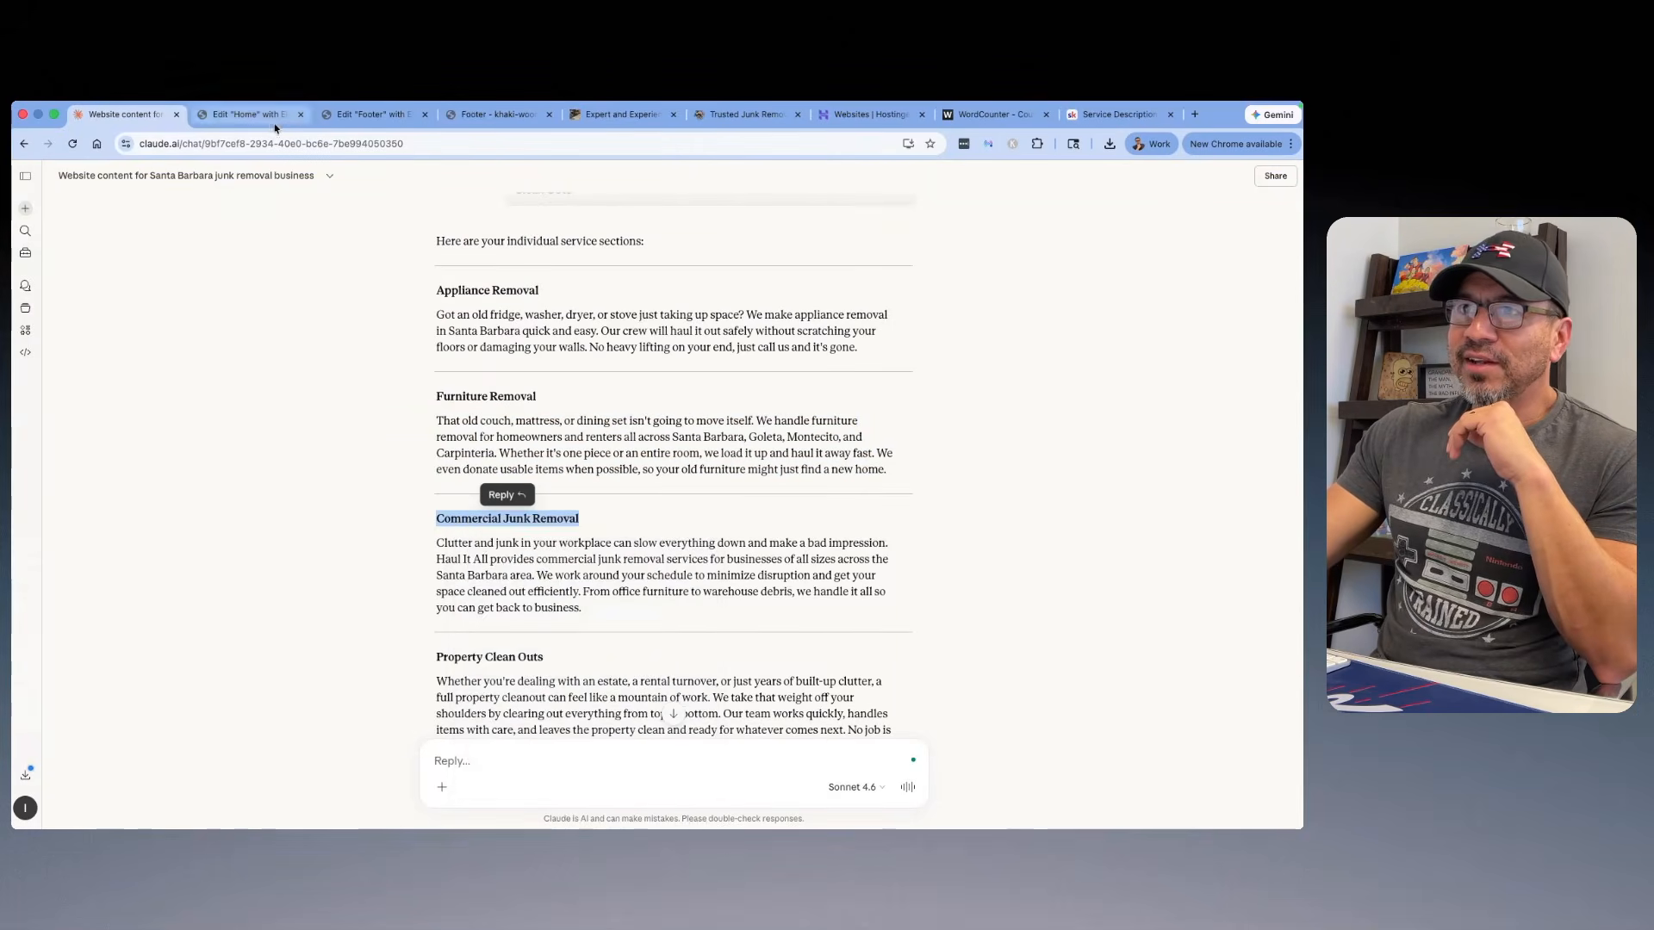
{"action": "left_click", "coordinate": [250, 114]}
{"action": "left_click", "coordinate": [131, 468]}
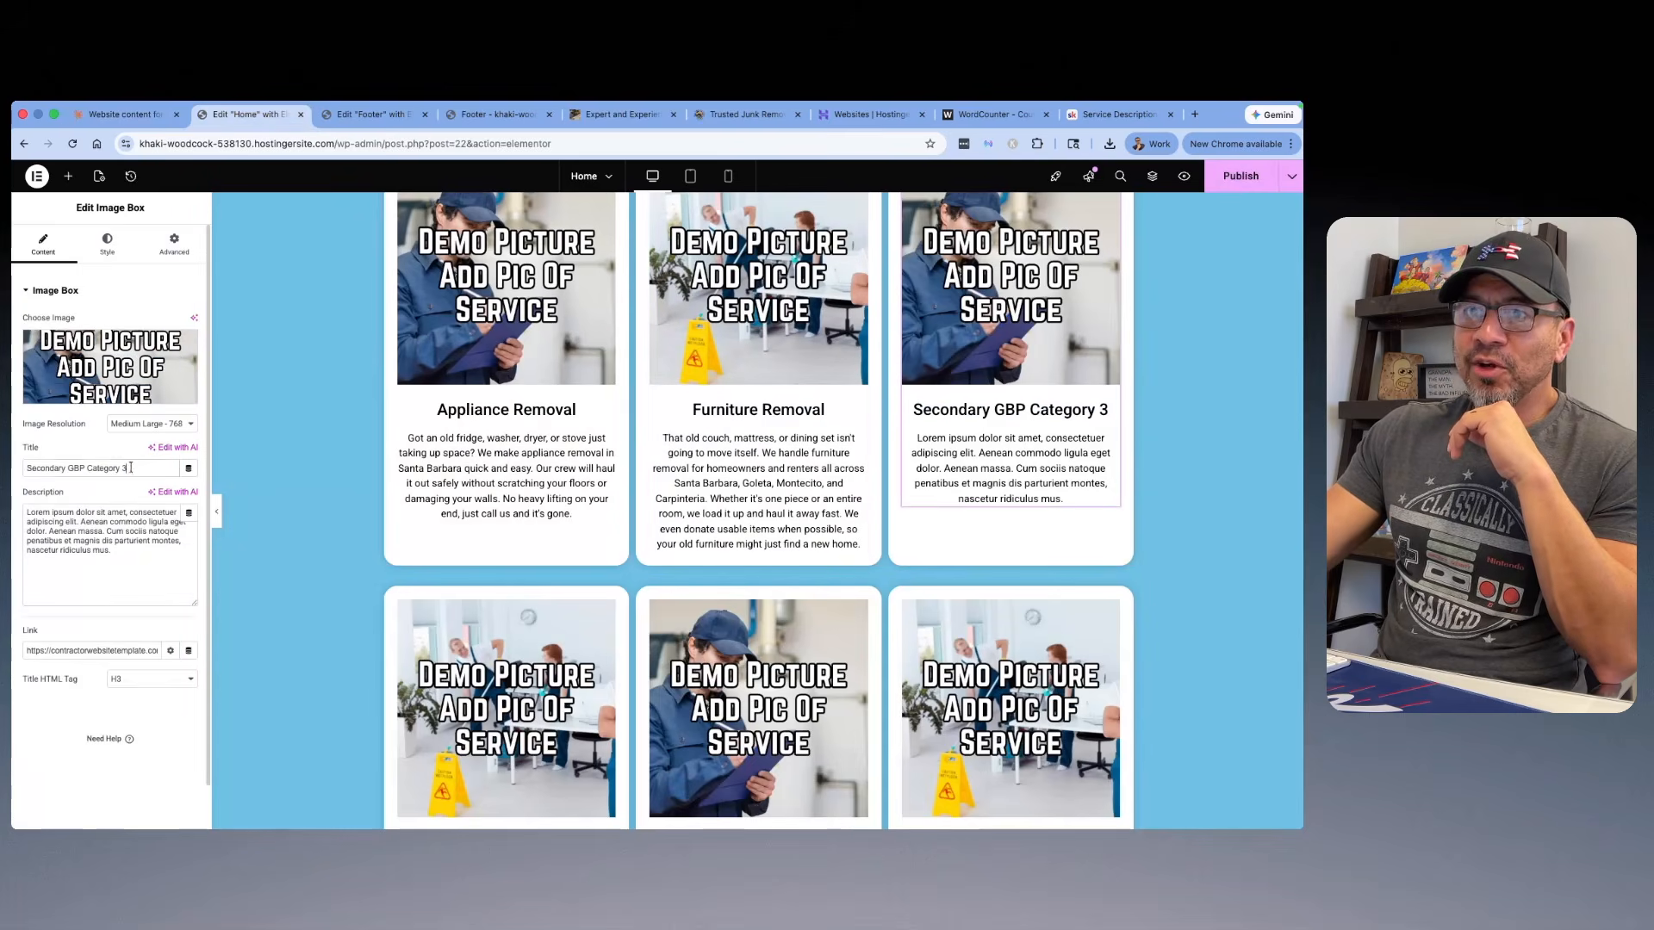
{"action": "right_click", "coordinate": [69, 466]}
{"action": "left_click", "coordinate": [78, 483]}
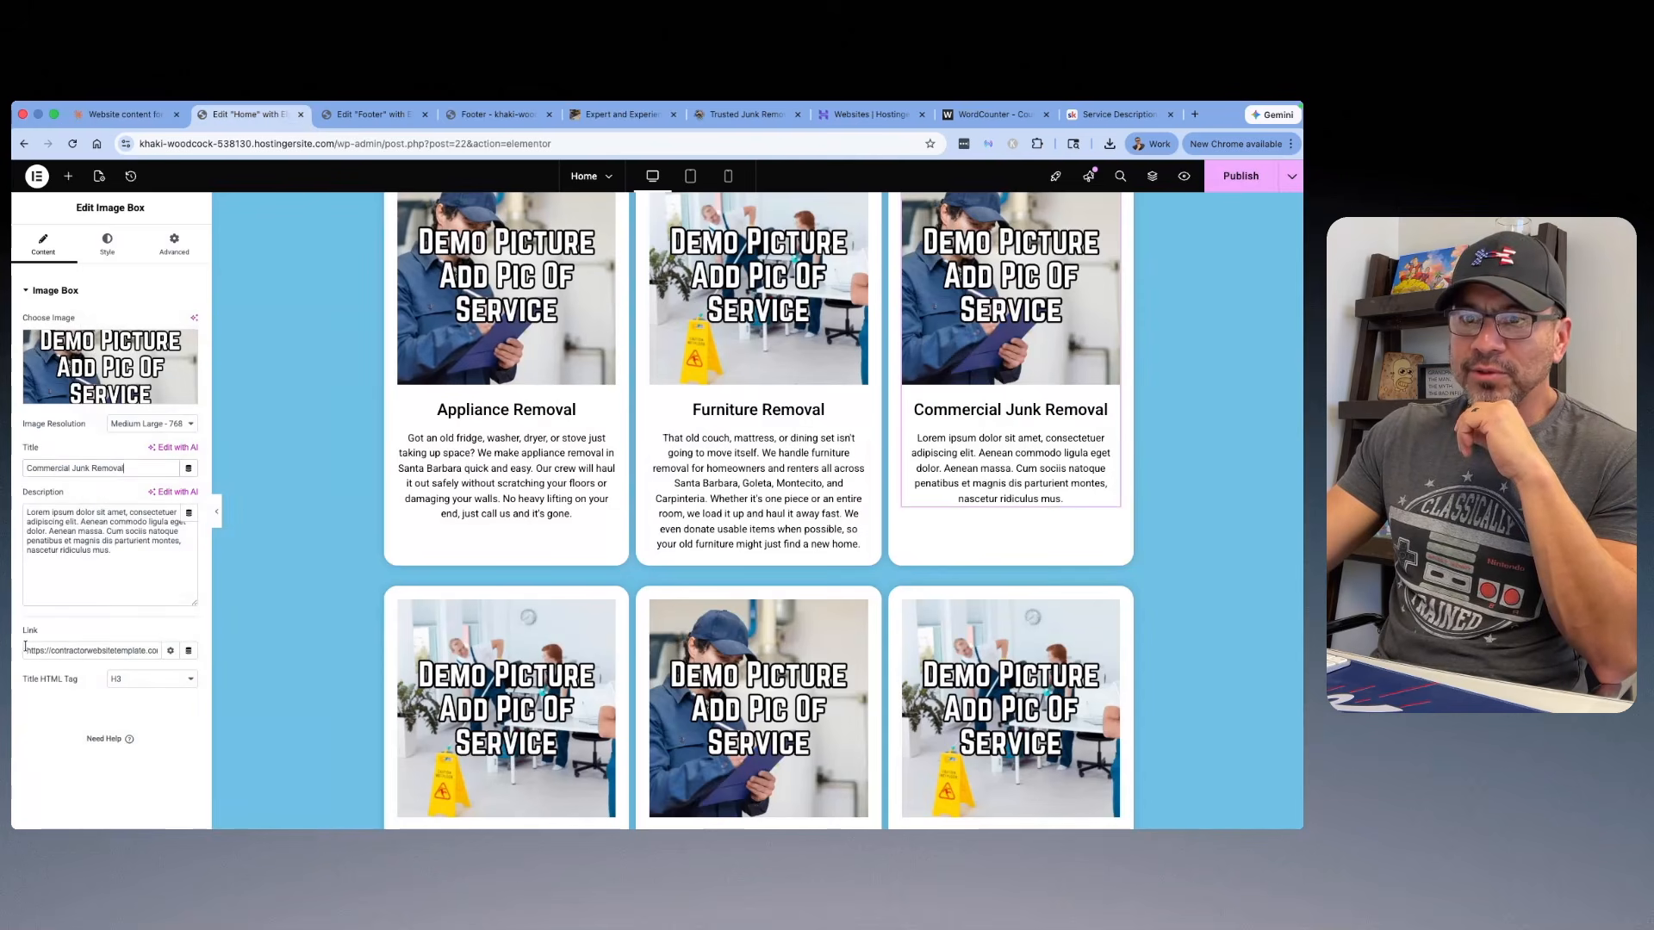
{"action": "key", "text": "BackSpace"}
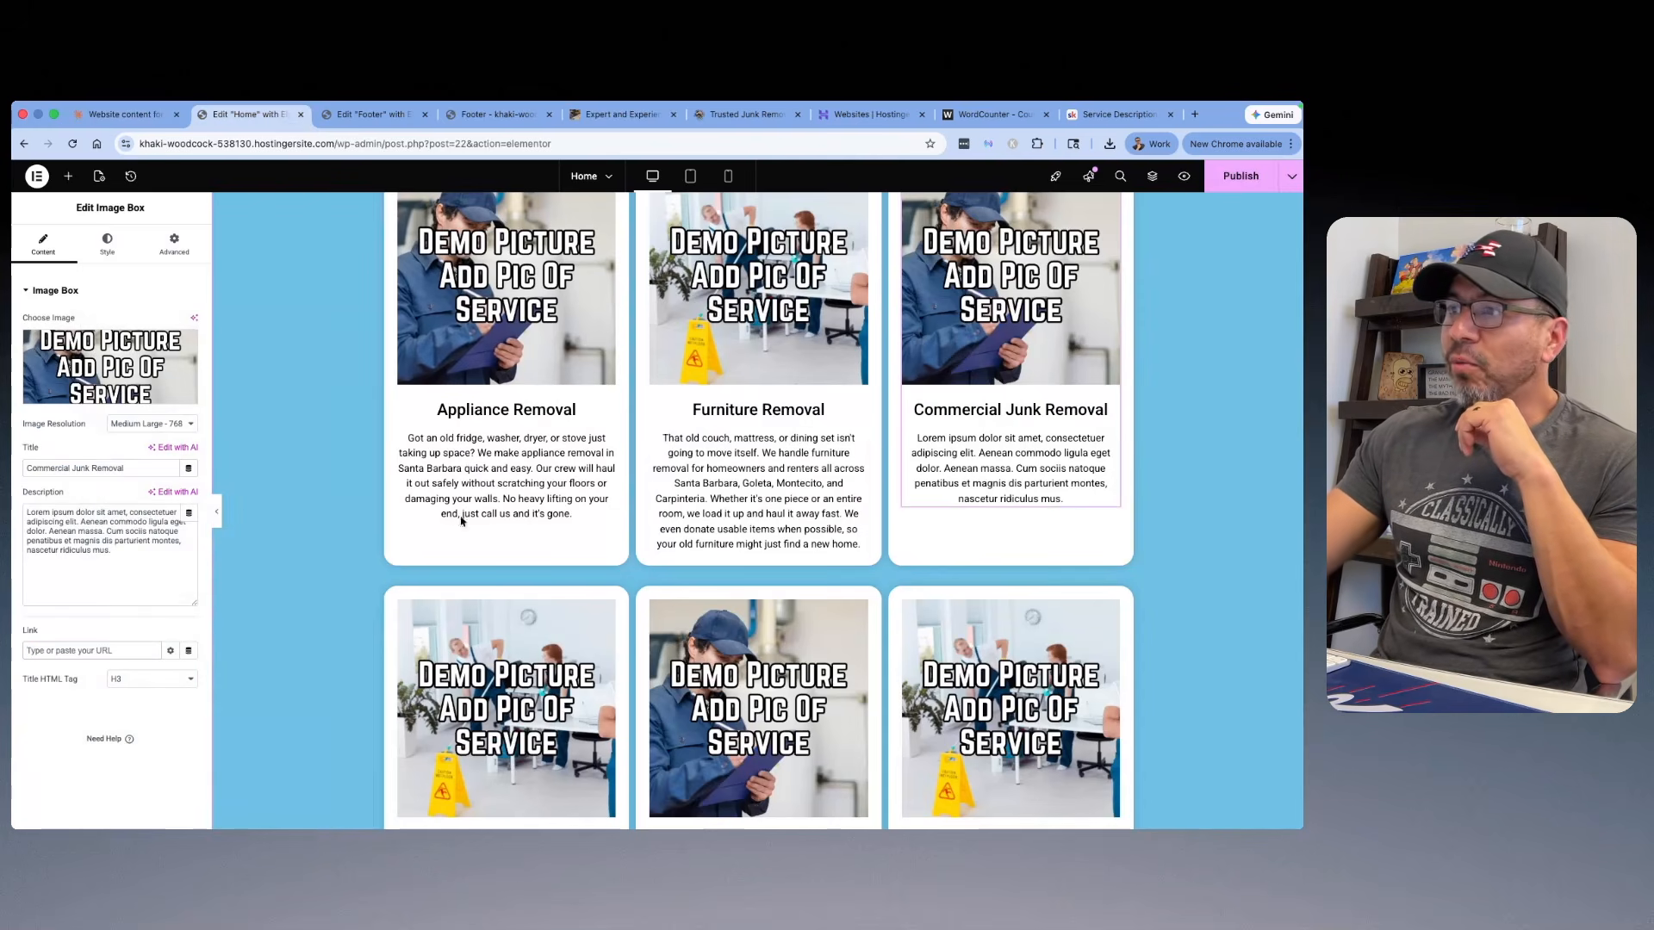
Step: Replace the Commercial Junk Removal card's placeholder description with Claude's commercial junk removal paragraph
{"action": "left_click", "coordinate": [132, 119]}
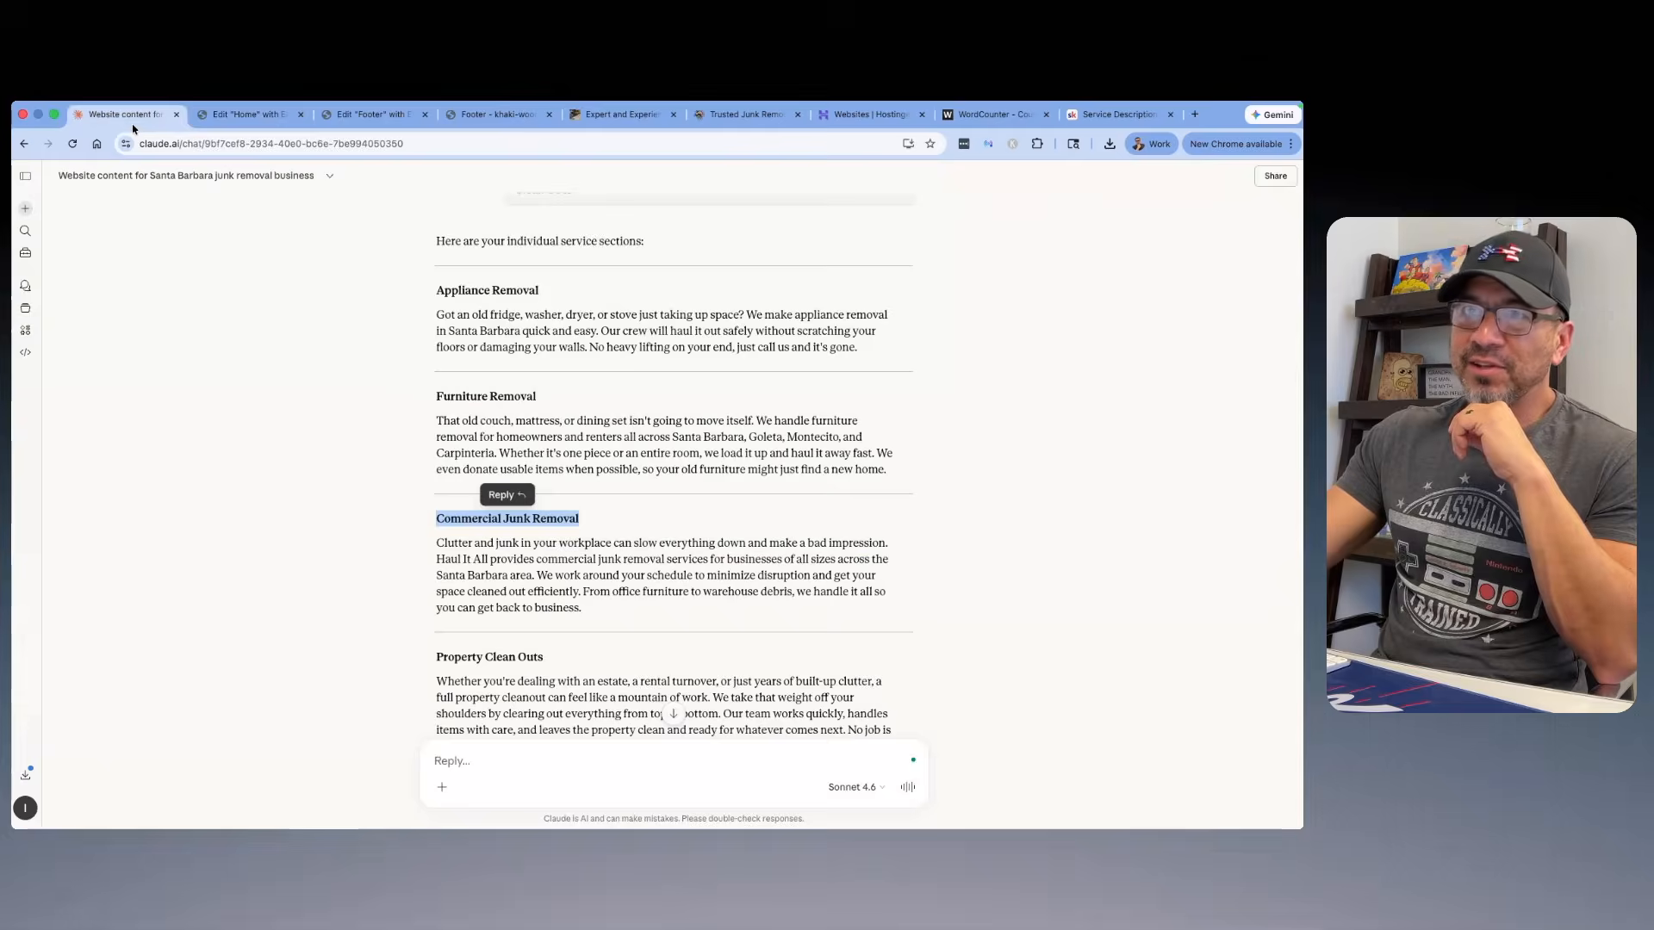
{"action": "left_click_drag", "start_coordinate": [616, 619], "coordinate": [430, 541]}
{"action": "right_click", "coordinate": [470, 552]}
{"action": "left_click", "coordinate": [491, 582]}
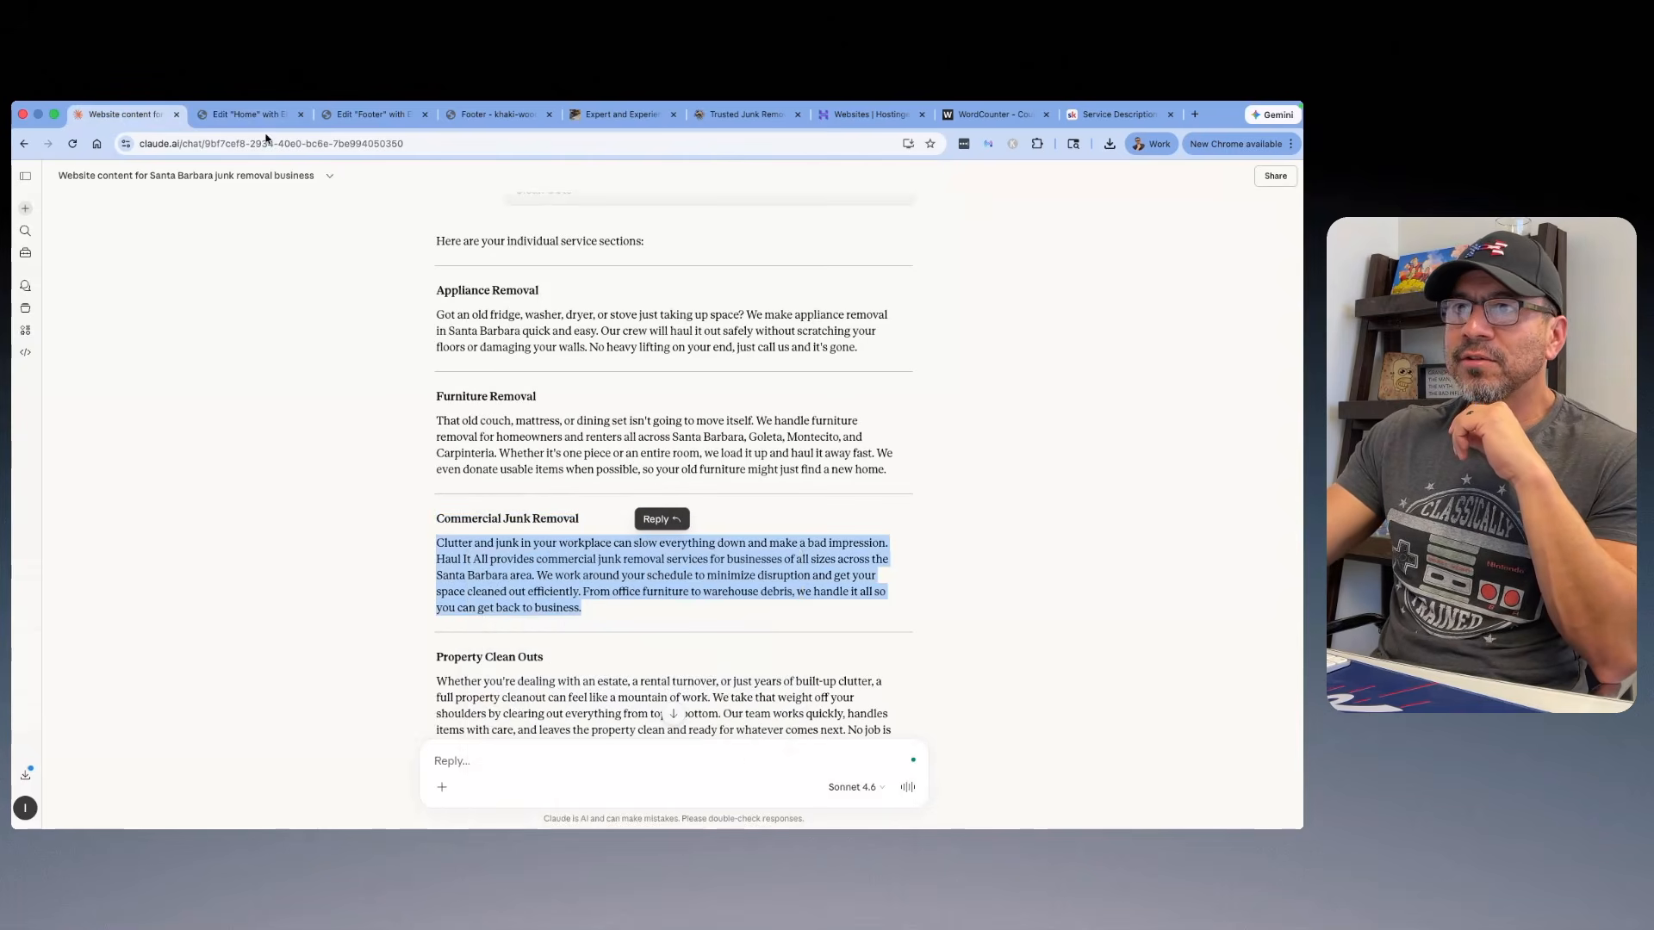
{"action": "key", "text": "ctrl+Tab"}
{"action": "left_click_drag", "start_coordinate": [99, 561], "coordinate": [54, 510]}
{"action": "right_click", "coordinate": [53, 510]}
{"action": "left_click", "coordinate": [95, 471]}
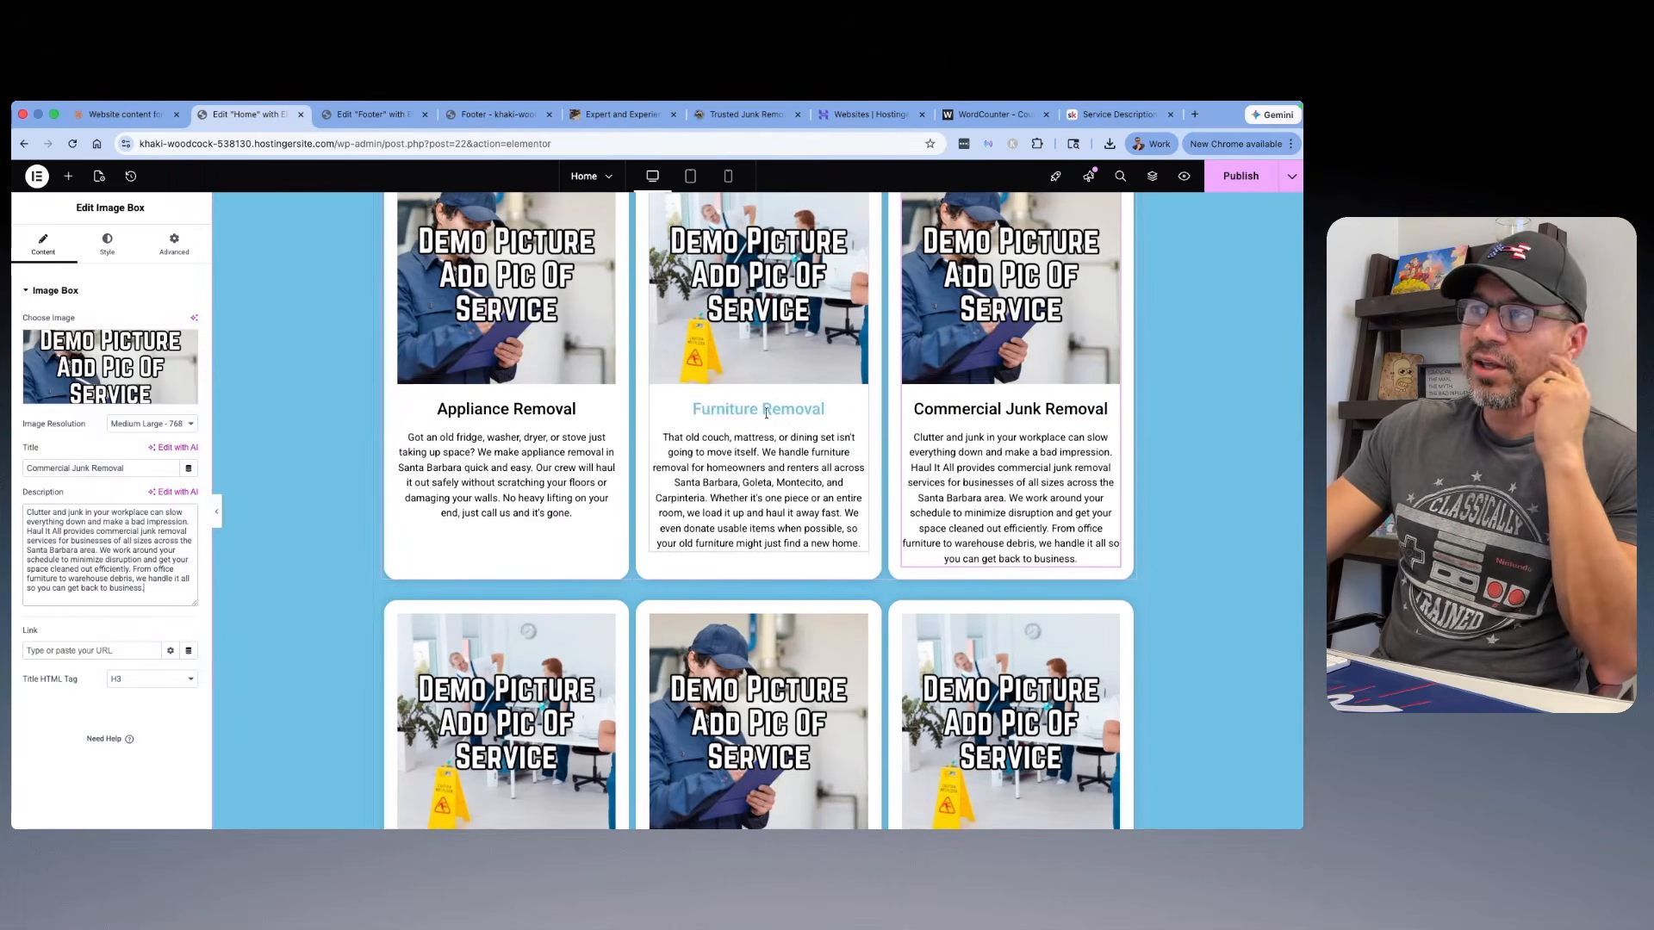
Step: Return to the Claude chat and select the "Property Clean Outs" headline for the second row of service cards
{"action": "scroll", "coordinate": [766, 413], "scroll_direction": "down", "scroll_amount": 2}
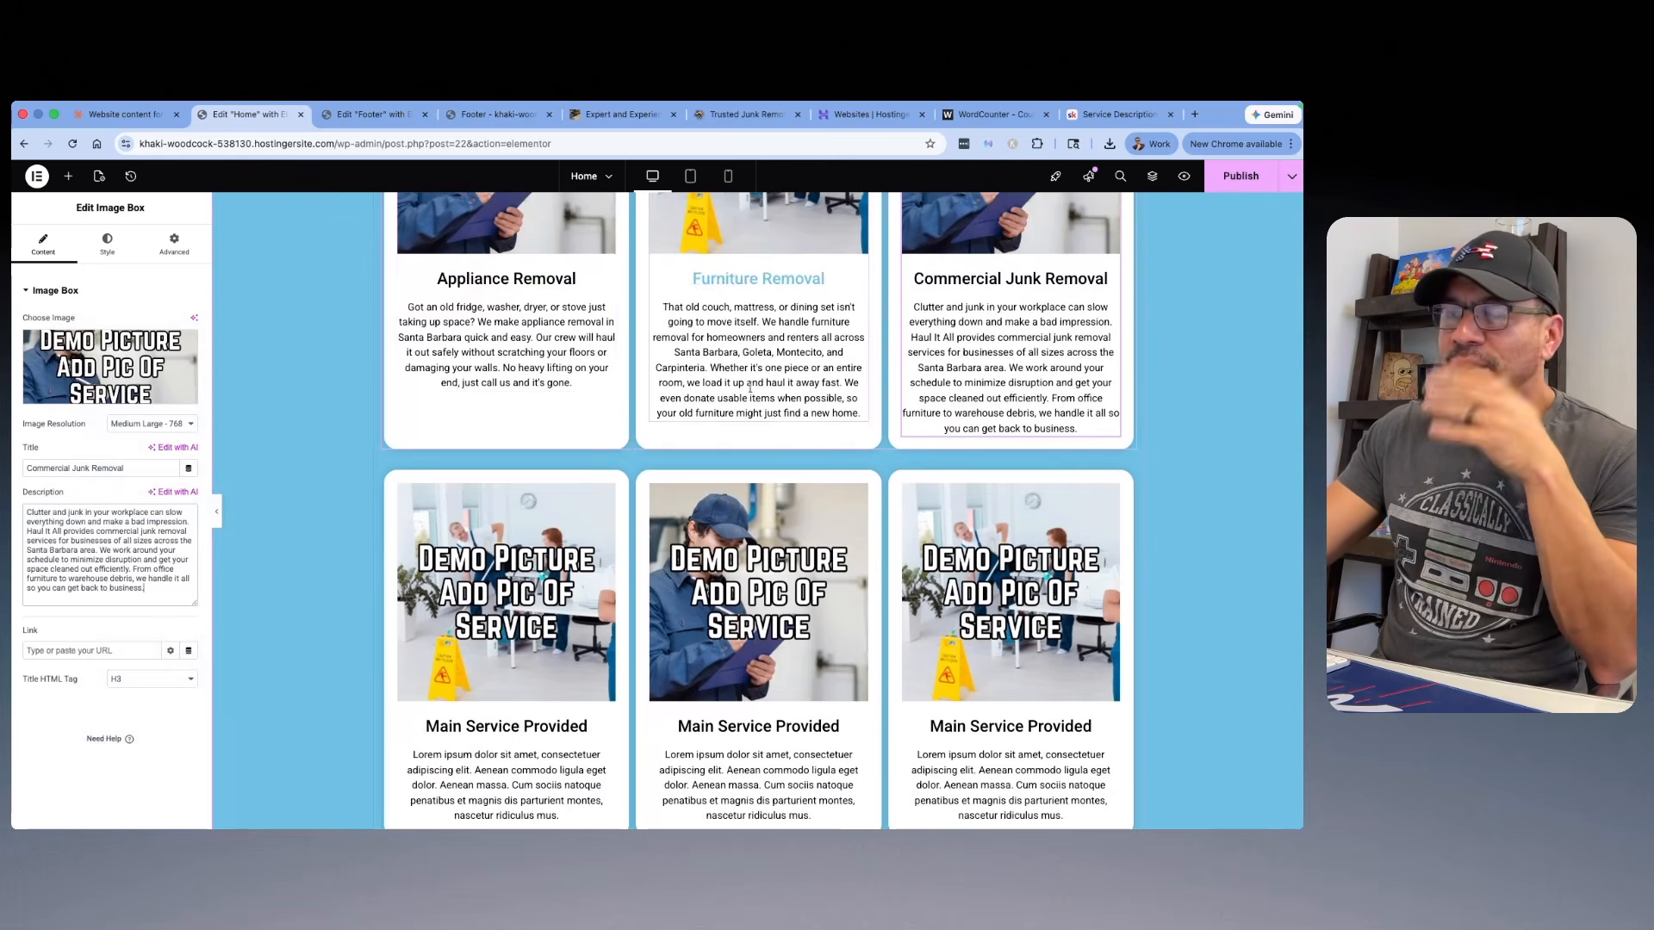
{"action": "left_click", "coordinate": [103, 114]}
{"action": "scroll", "coordinate": [576, 493], "scroll_direction": "down", "scroll_amount": 3}
{"action": "left_click_drag", "start_coordinate": [576, 493], "coordinate": [434, 494]}
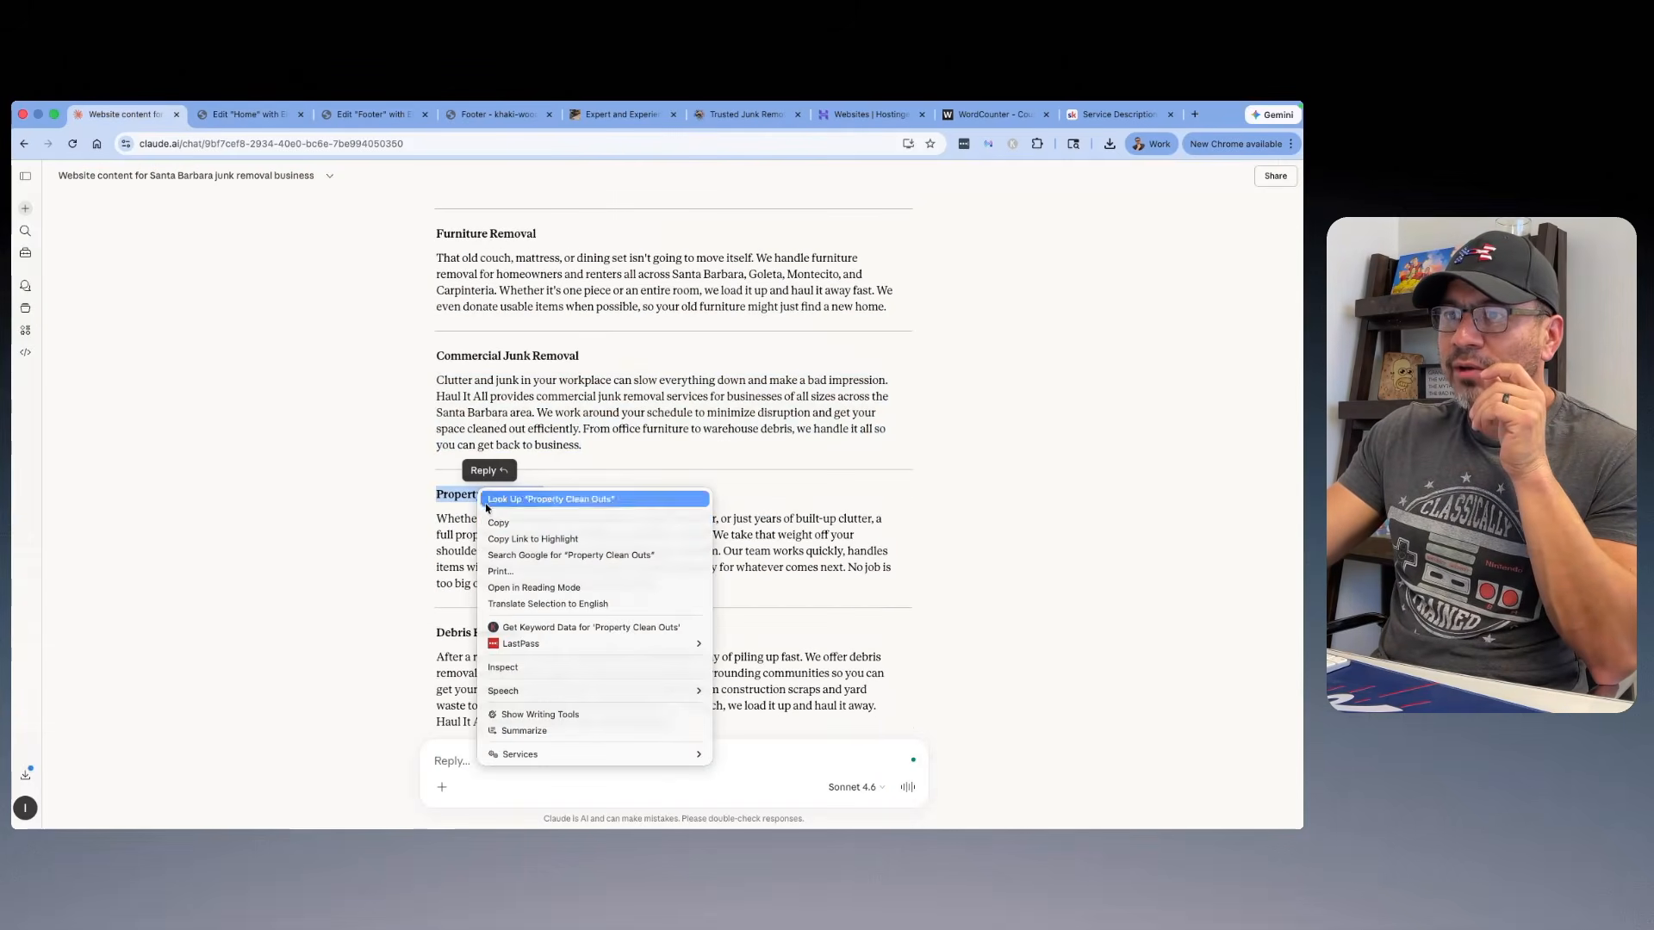
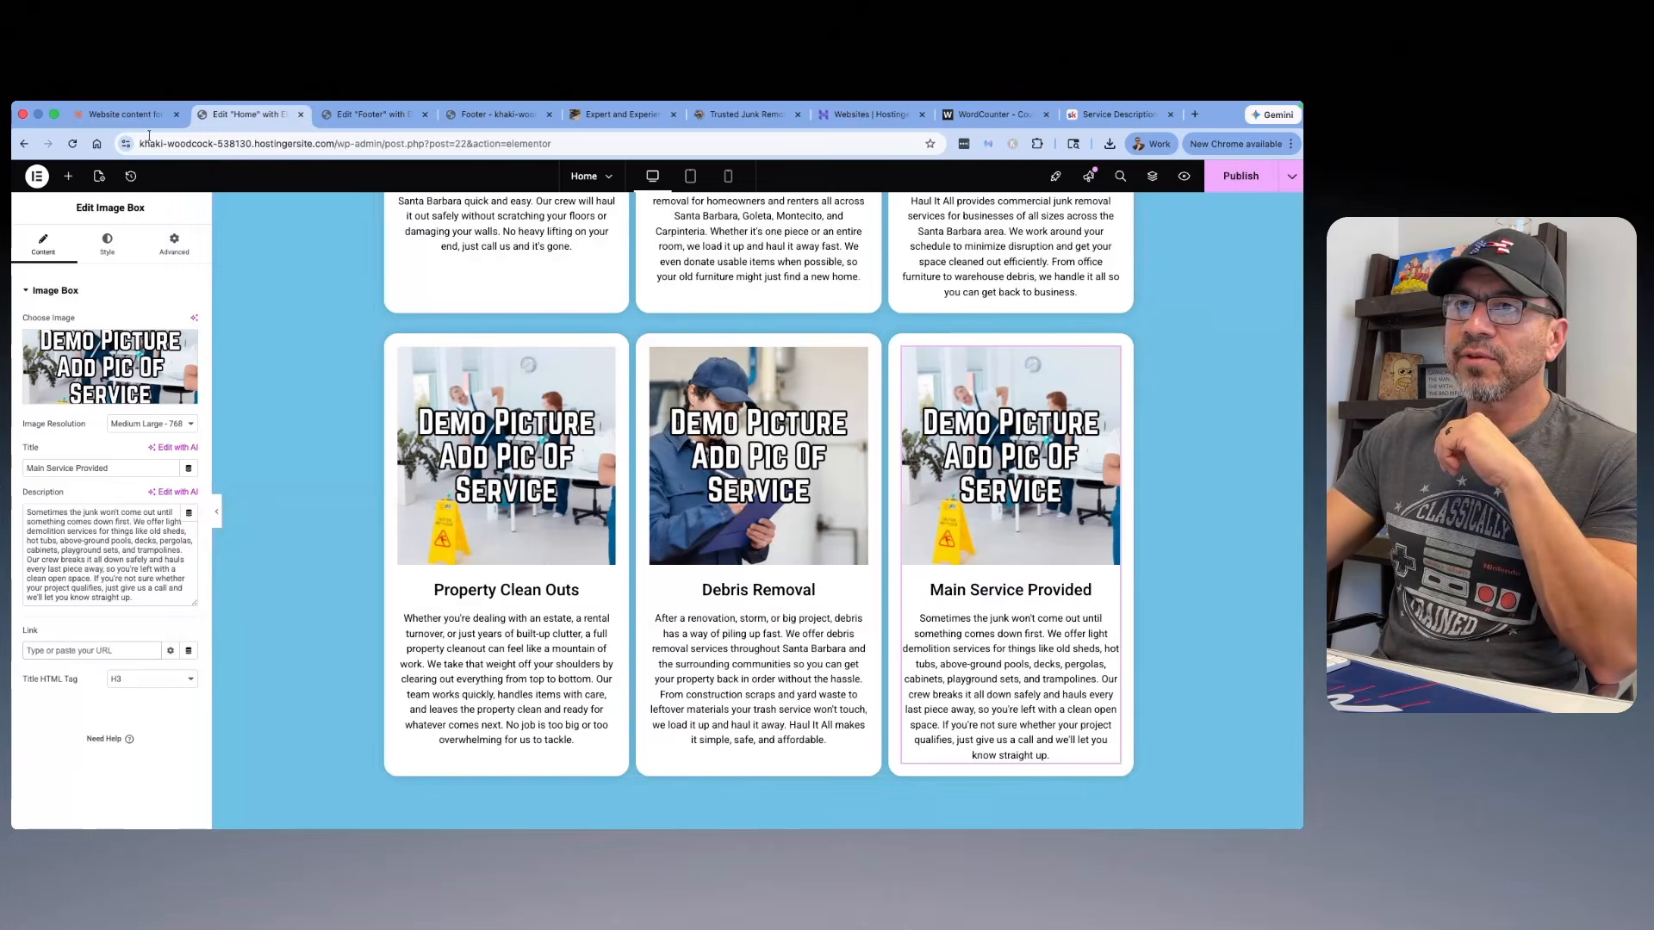
Step: Retitle the "Main Service Provided" card with Claude's "Light Demolition Services" headline
{"action": "left_click_drag", "start_coordinate": [577, 479], "coordinate": [413, 483]}
{"action": "right_click", "coordinate": [482, 475]}
{"action": "left_click", "coordinate": [534, 507]}
{"action": "left_click", "coordinate": [249, 113]}
{"action": "left_click", "coordinate": [981, 530]}
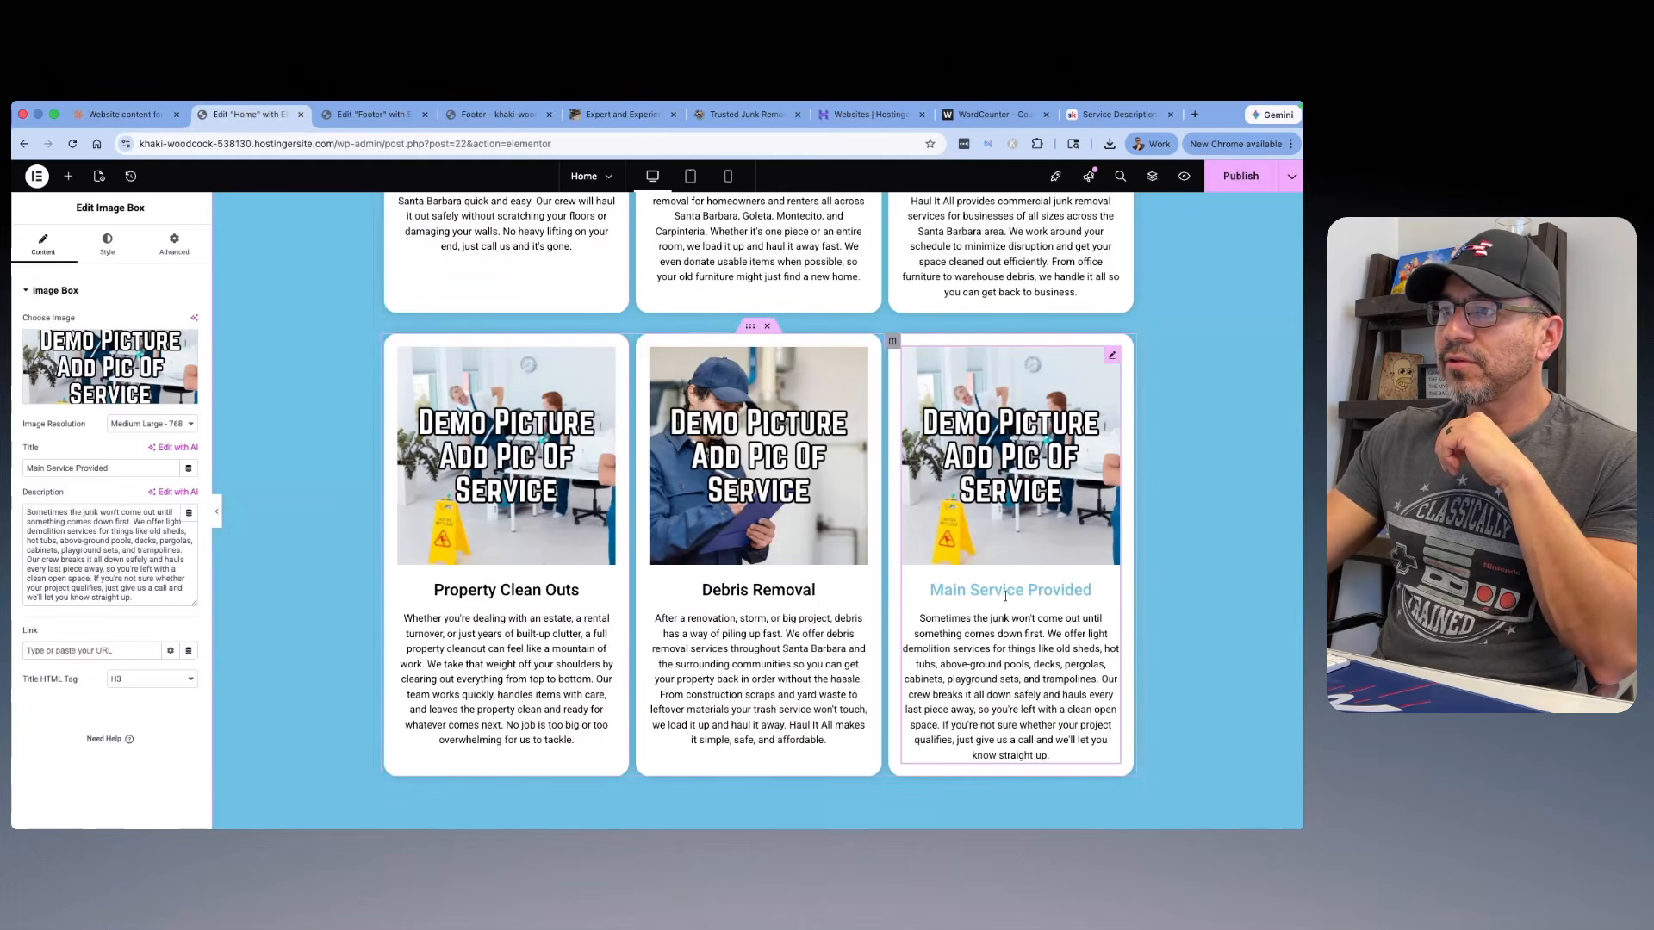
{"action": "triple_click", "coordinate": [119, 468]}
{"action": "right_click", "coordinate": [76, 470]}
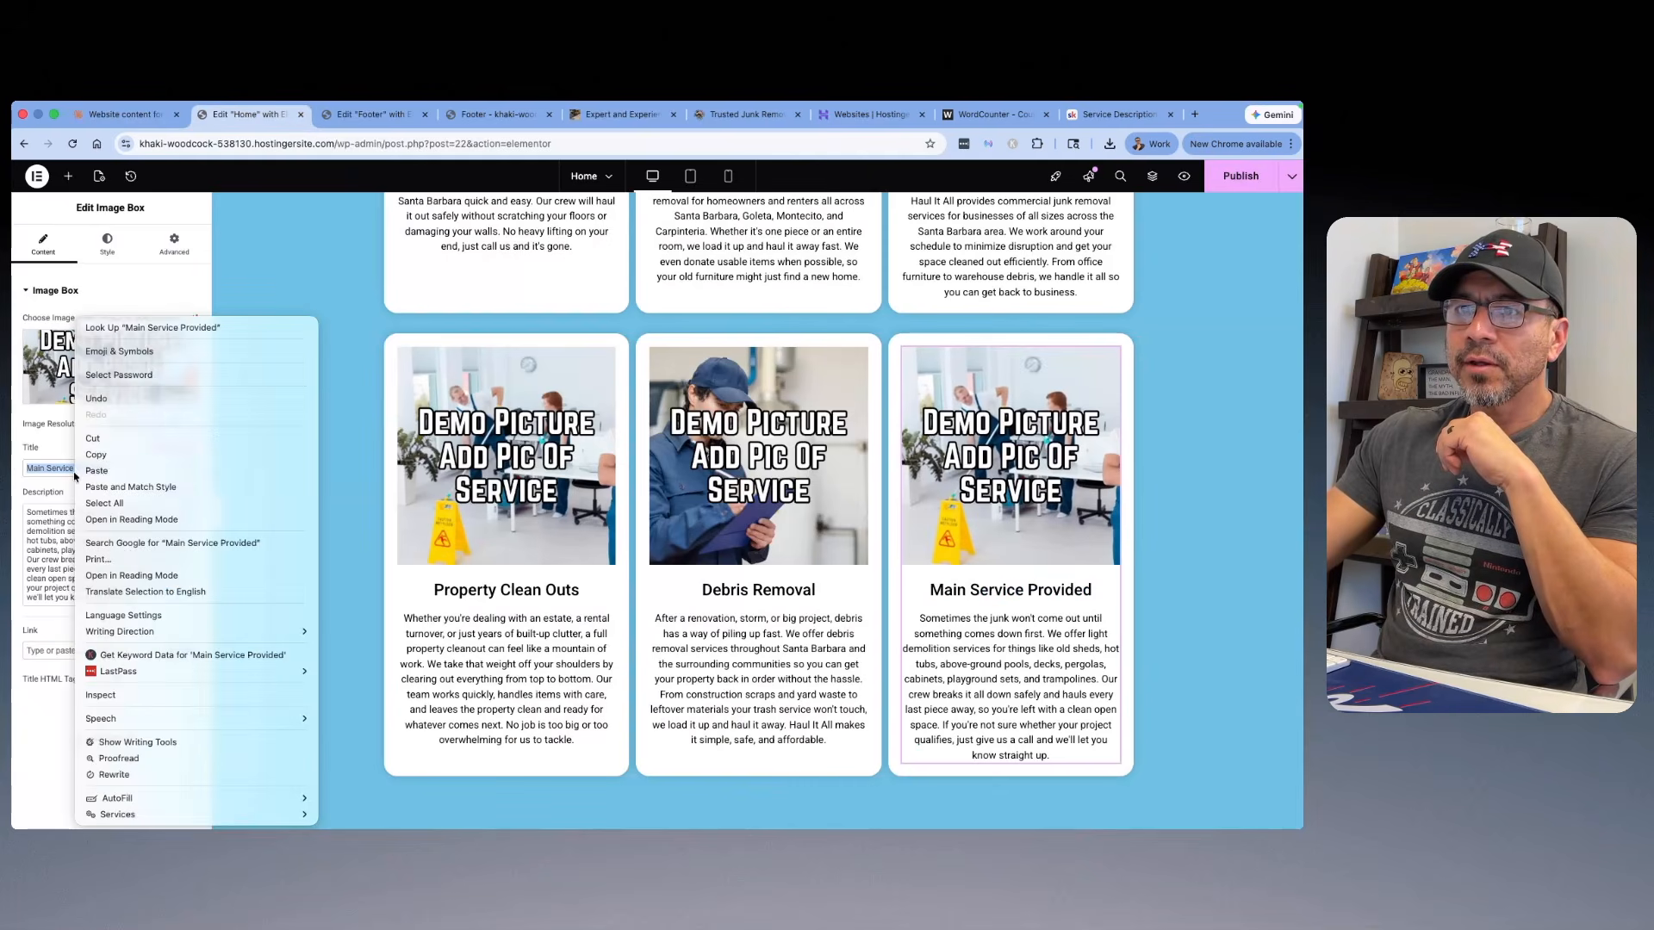
{"action": "left_click", "coordinate": [86, 475]}
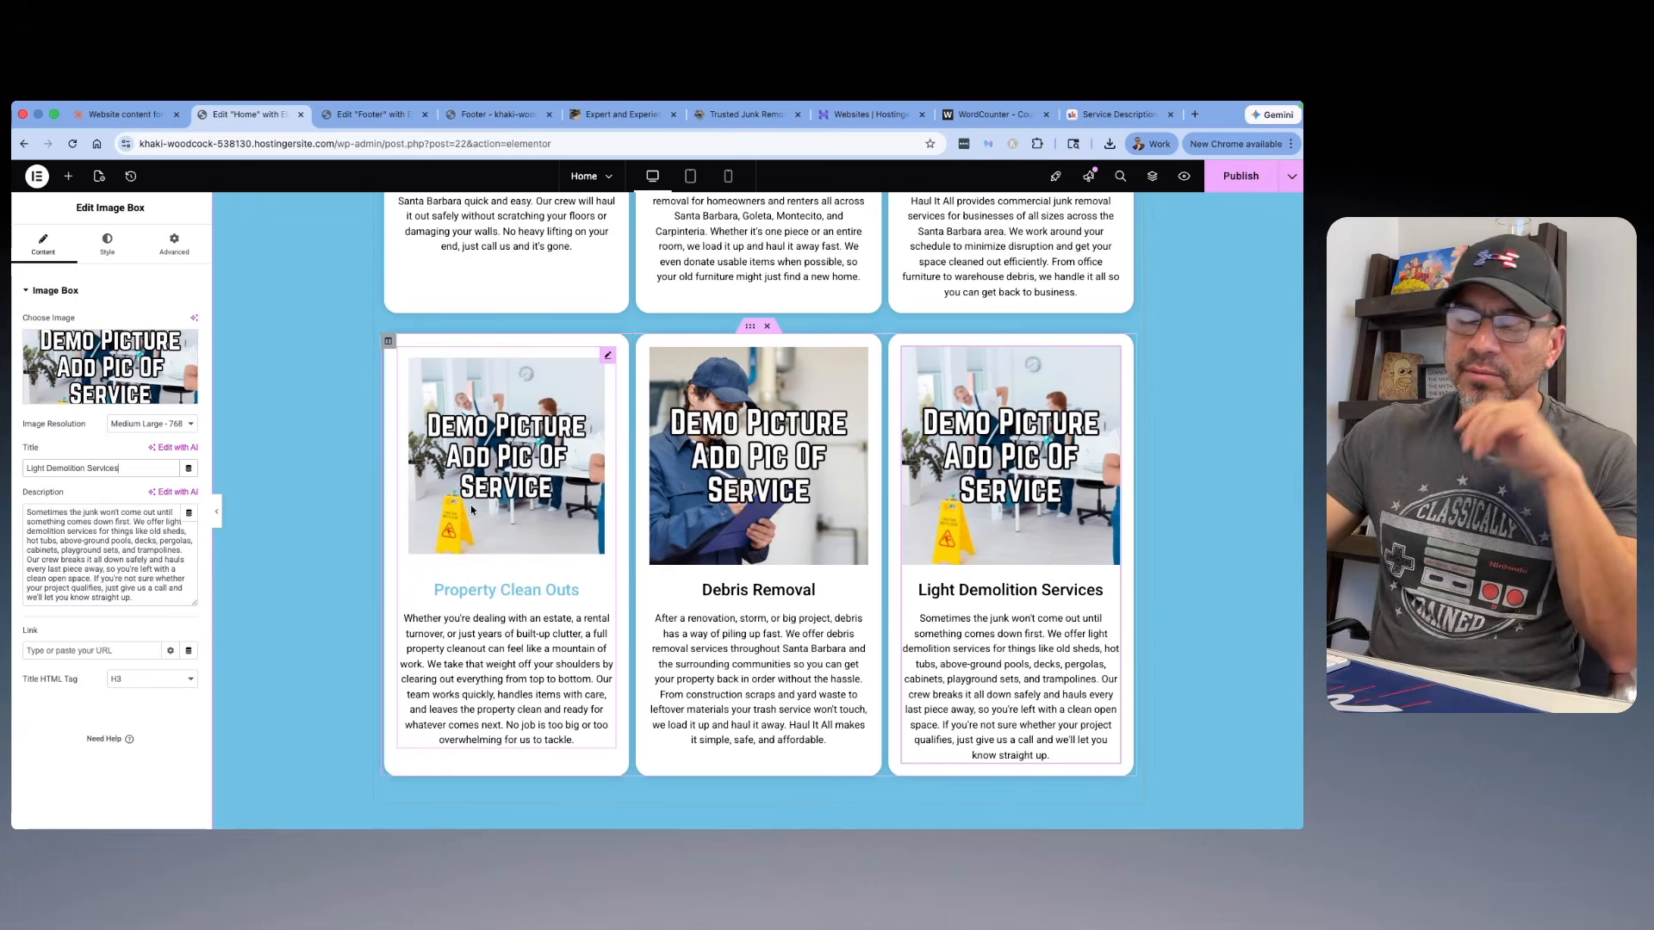
Step: Choose the refrigerator photo from the media library for the Light Demolition Services card, and clear the photo's title
{"action": "scroll", "coordinate": [460, 511], "scroll_direction": "up", "scroll_amount": 5}
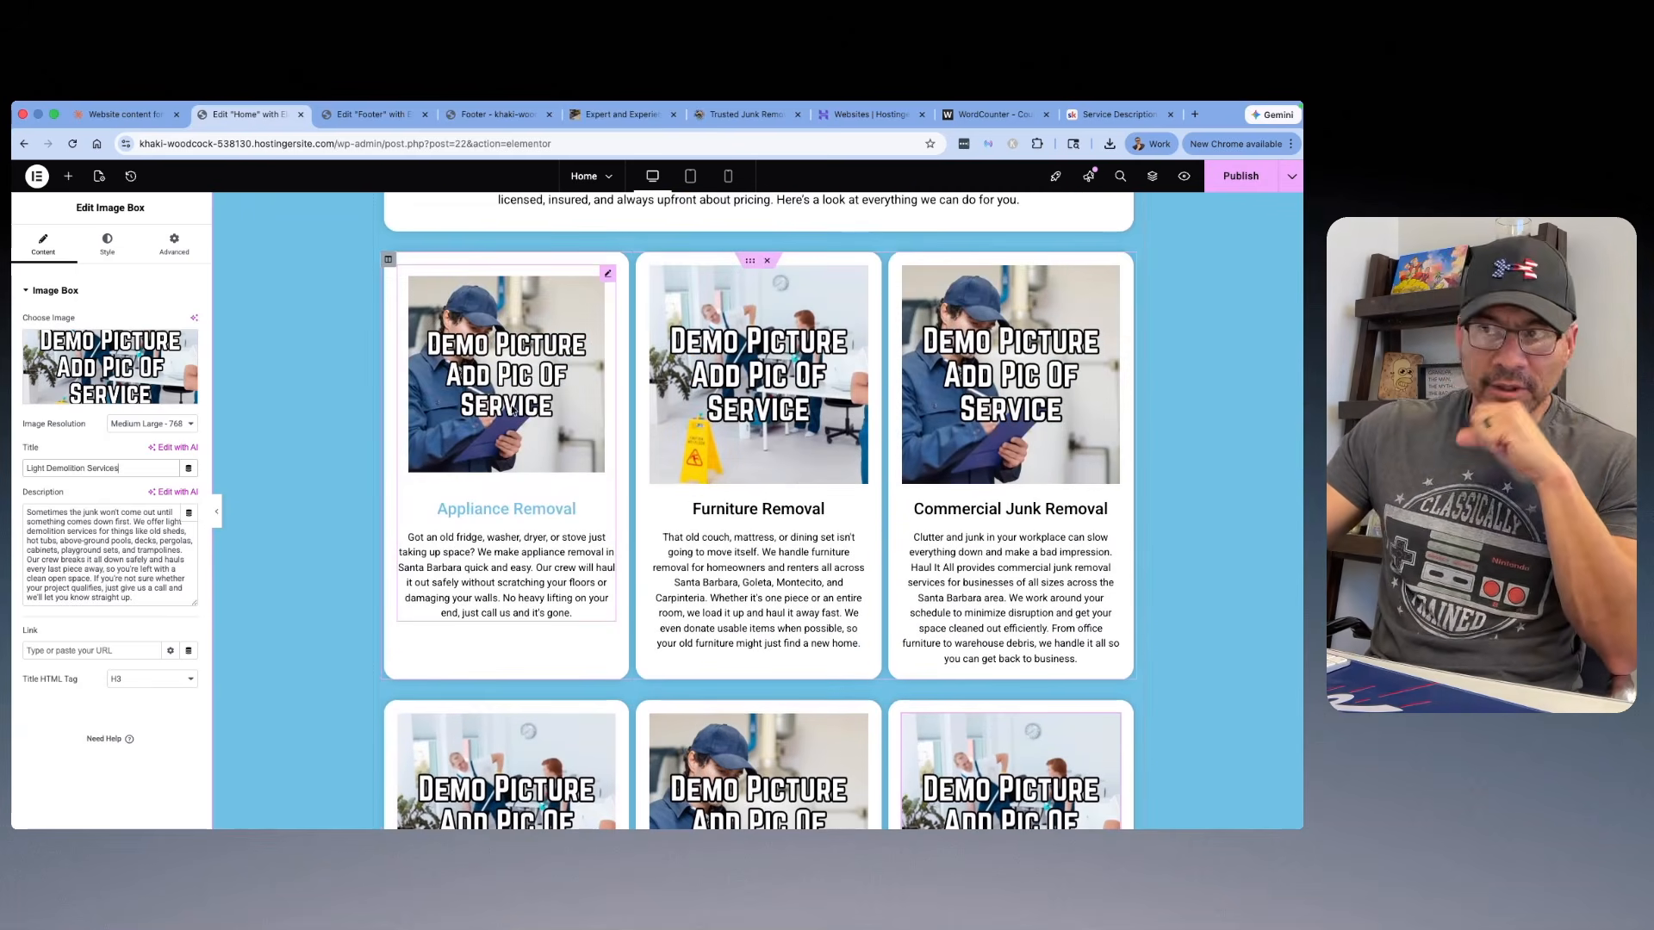
{"action": "left_click", "coordinate": [119, 353]}
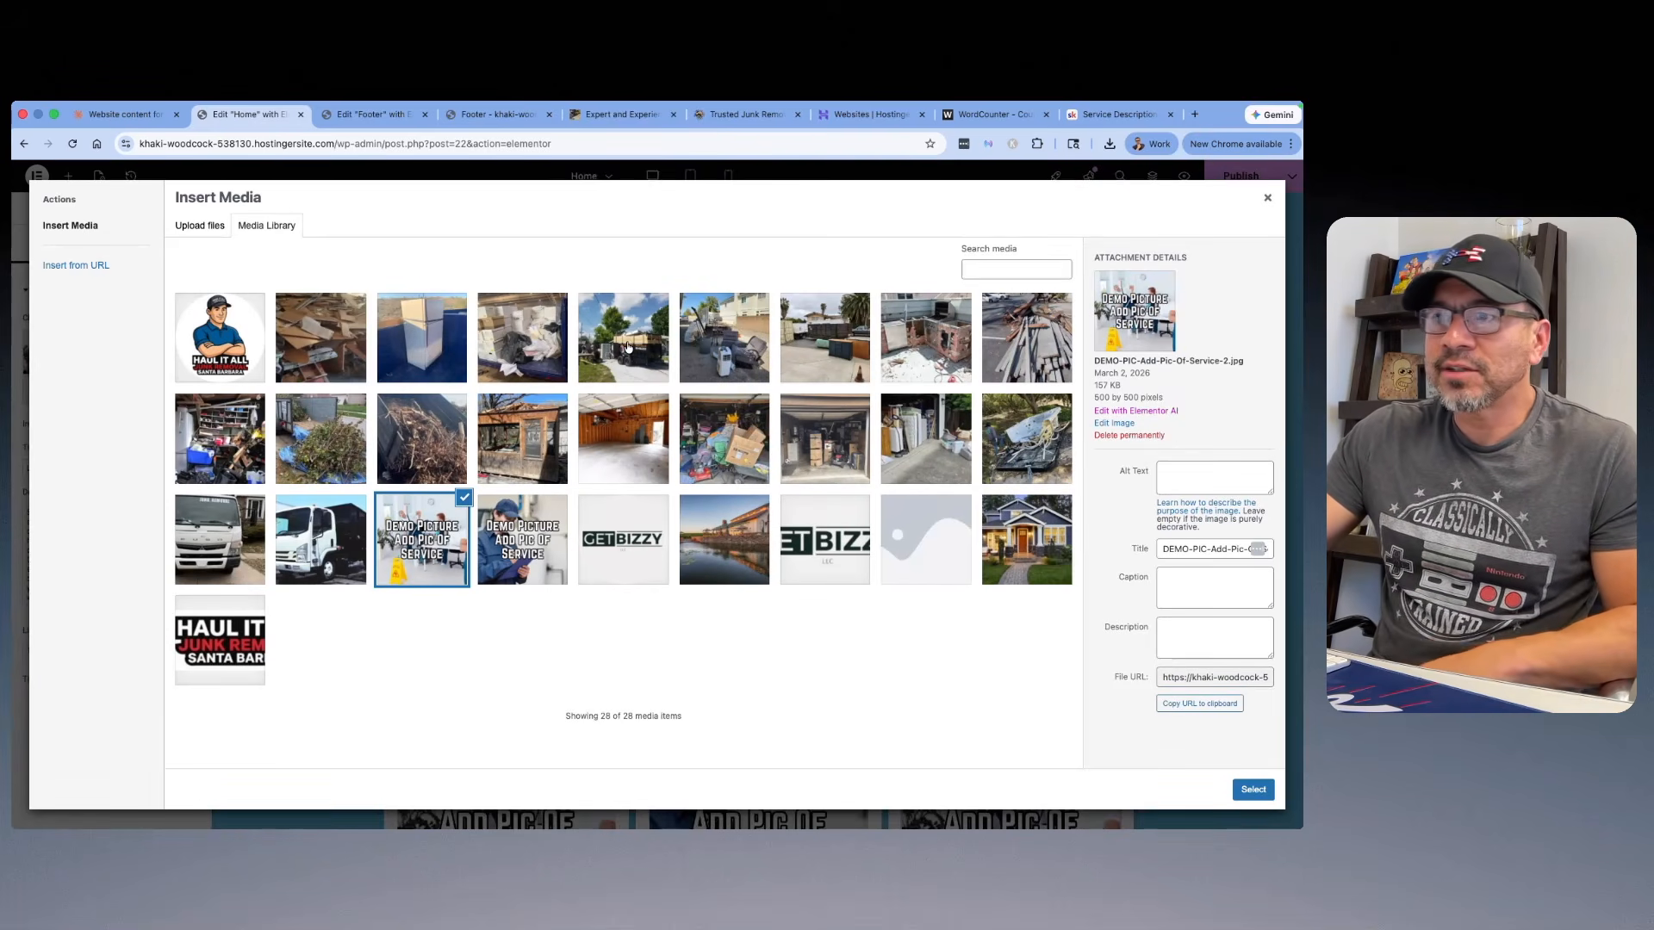
{"action": "left_click", "coordinate": [457, 348]}
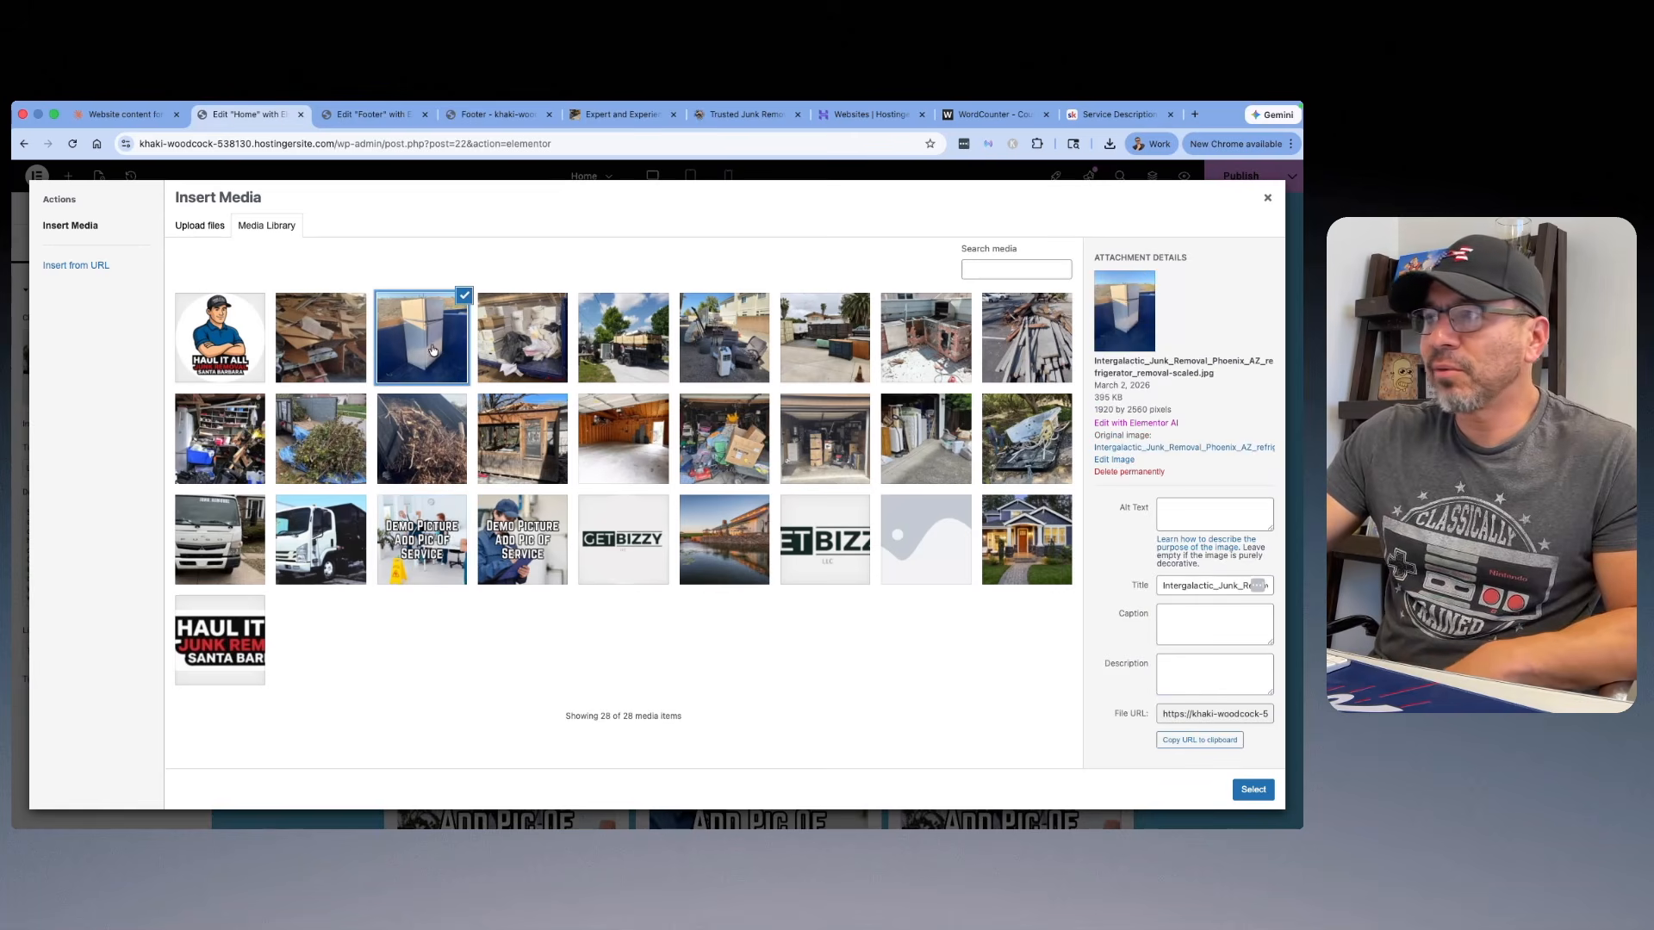
{"action": "left_click", "coordinate": [1171, 588]}
{"action": "key", "text": "End"}
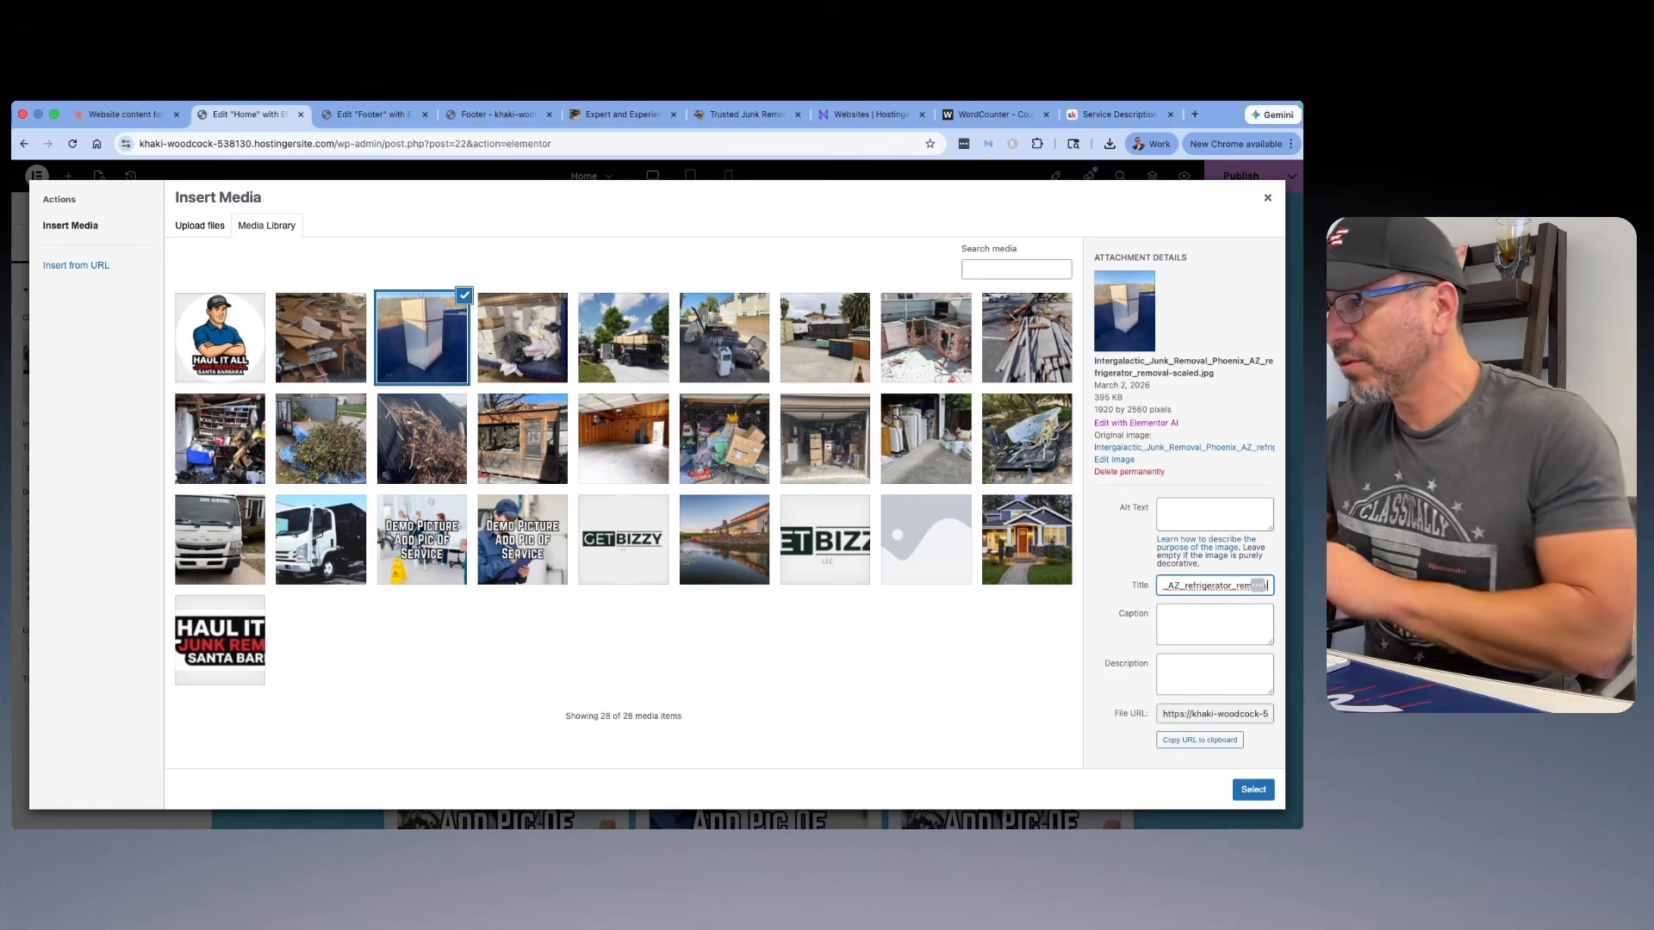
{"action": "left_click_drag", "start_coordinate": [1236, 585], "coordinate": [1101, 585]}
{"action": "key", "text": "BackSpace"}
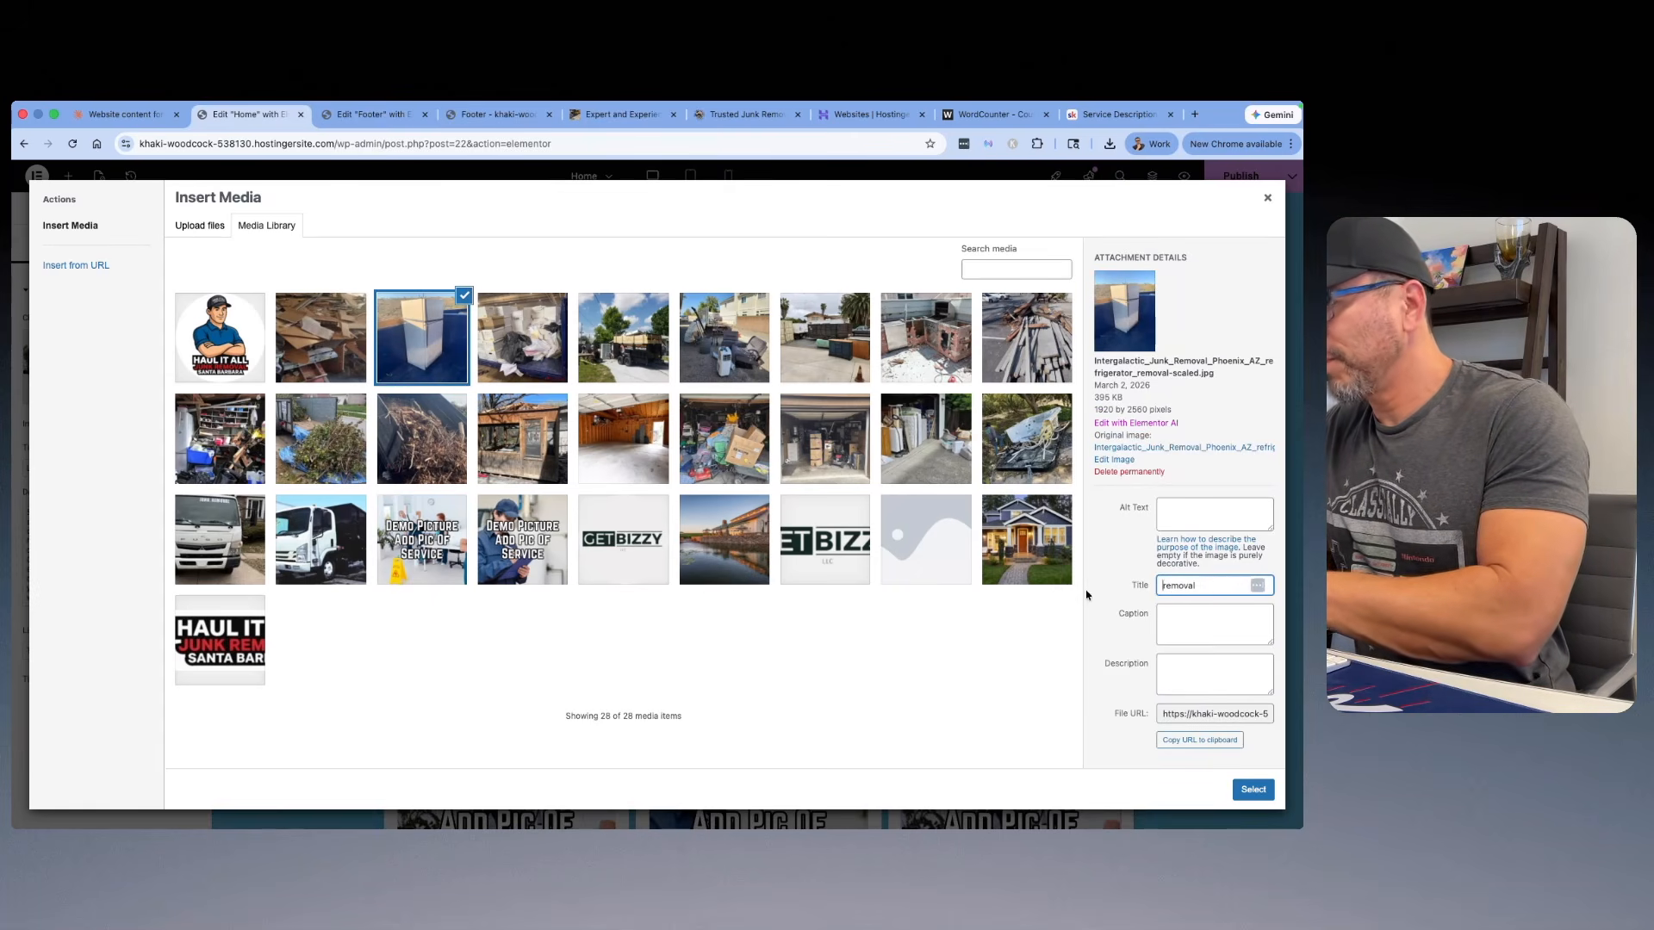
{"action": "key", "text": "super+a"}
{"action": "key", "text": "BackSpace"}
Step: Set the refrigerator photo's alt text to "Appliance Removal Santa Barbara" and insert the photo into the card being edited
{"action": "left_click", "coordinate": [1183, 508]}
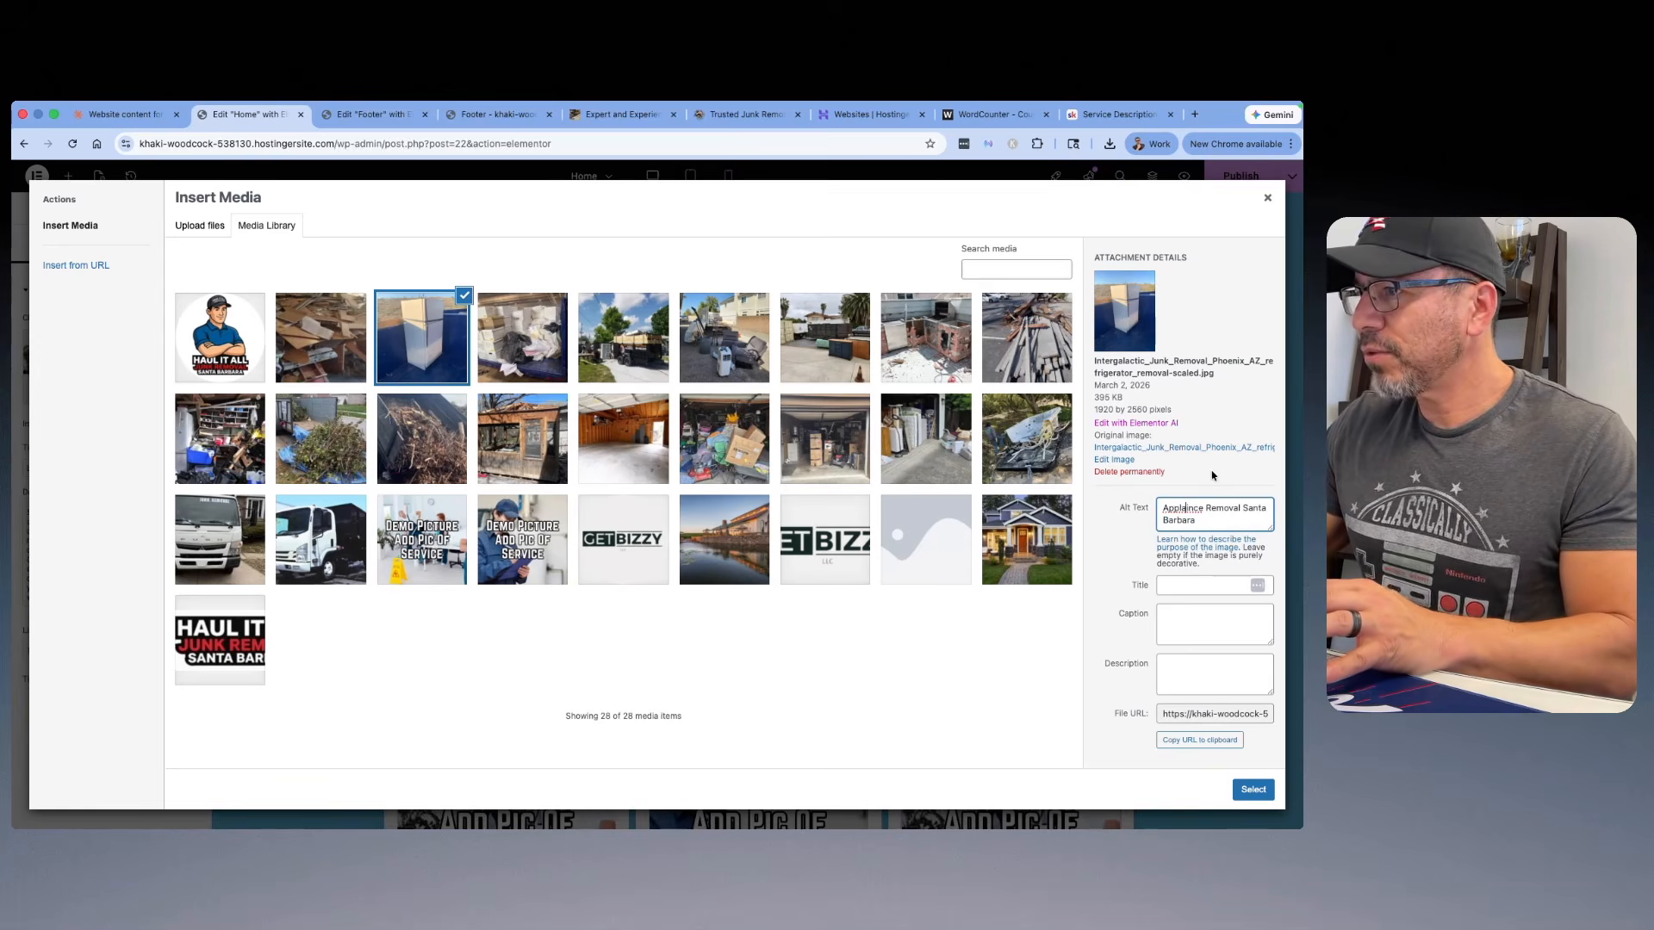
{"action": "key", "text": "BackSpace"}
{"action": "key", "text": "BackSpace"}
{"action": "type", "text": "ia"}
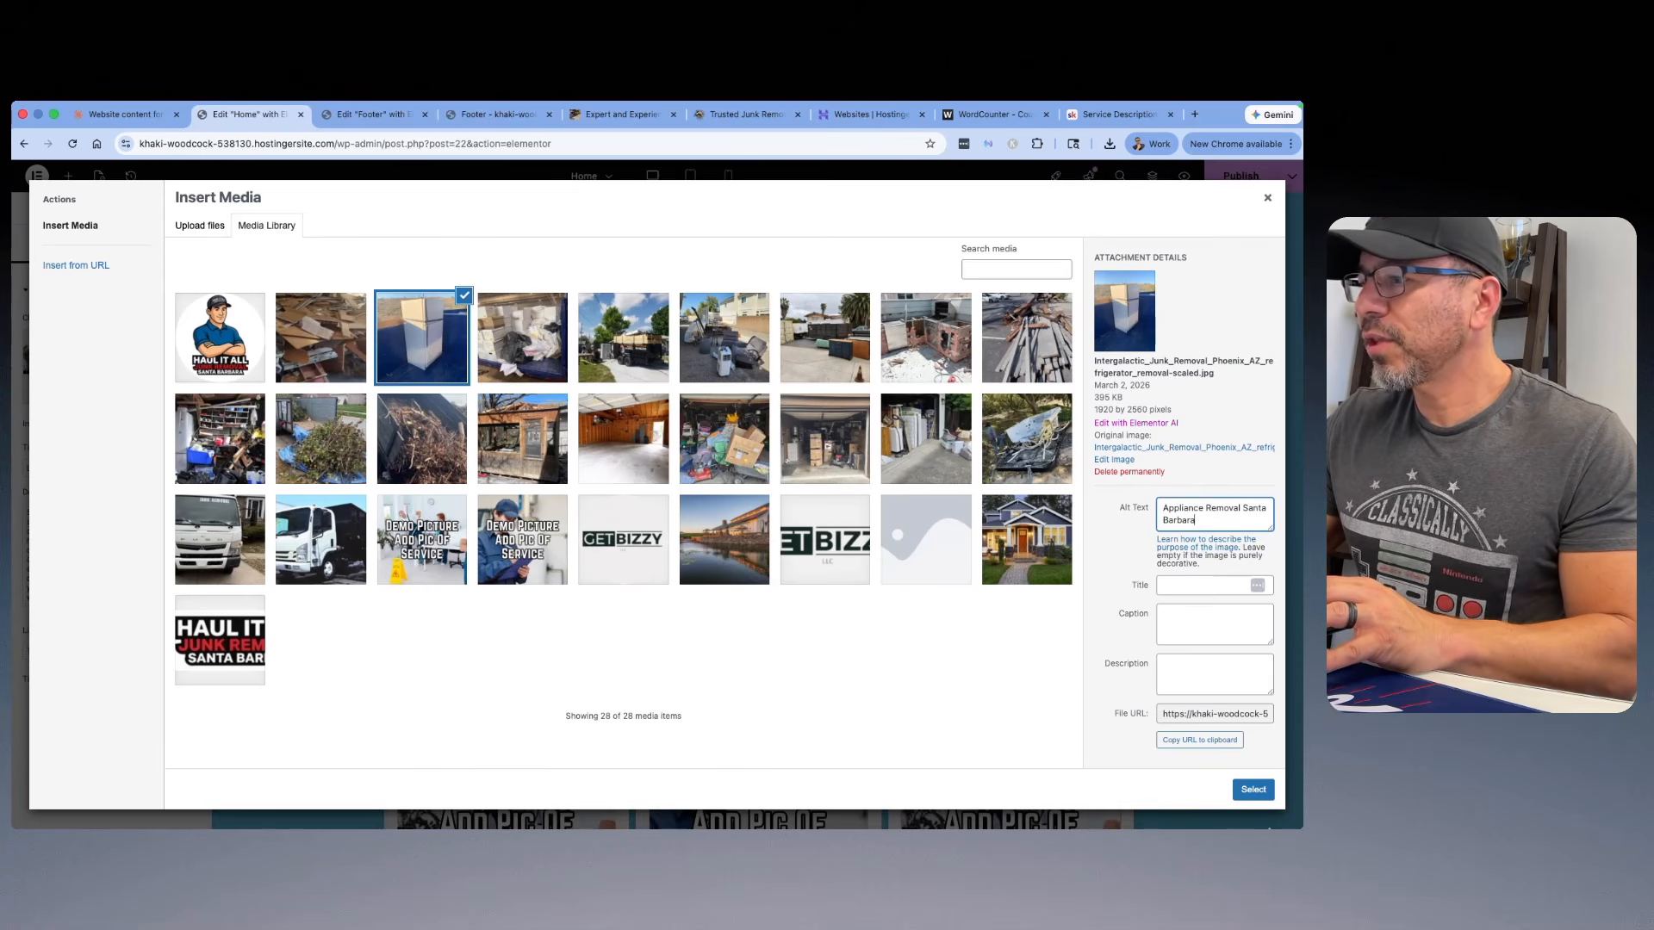
{"action": "left_click", "coordinate": [1253, 789]}
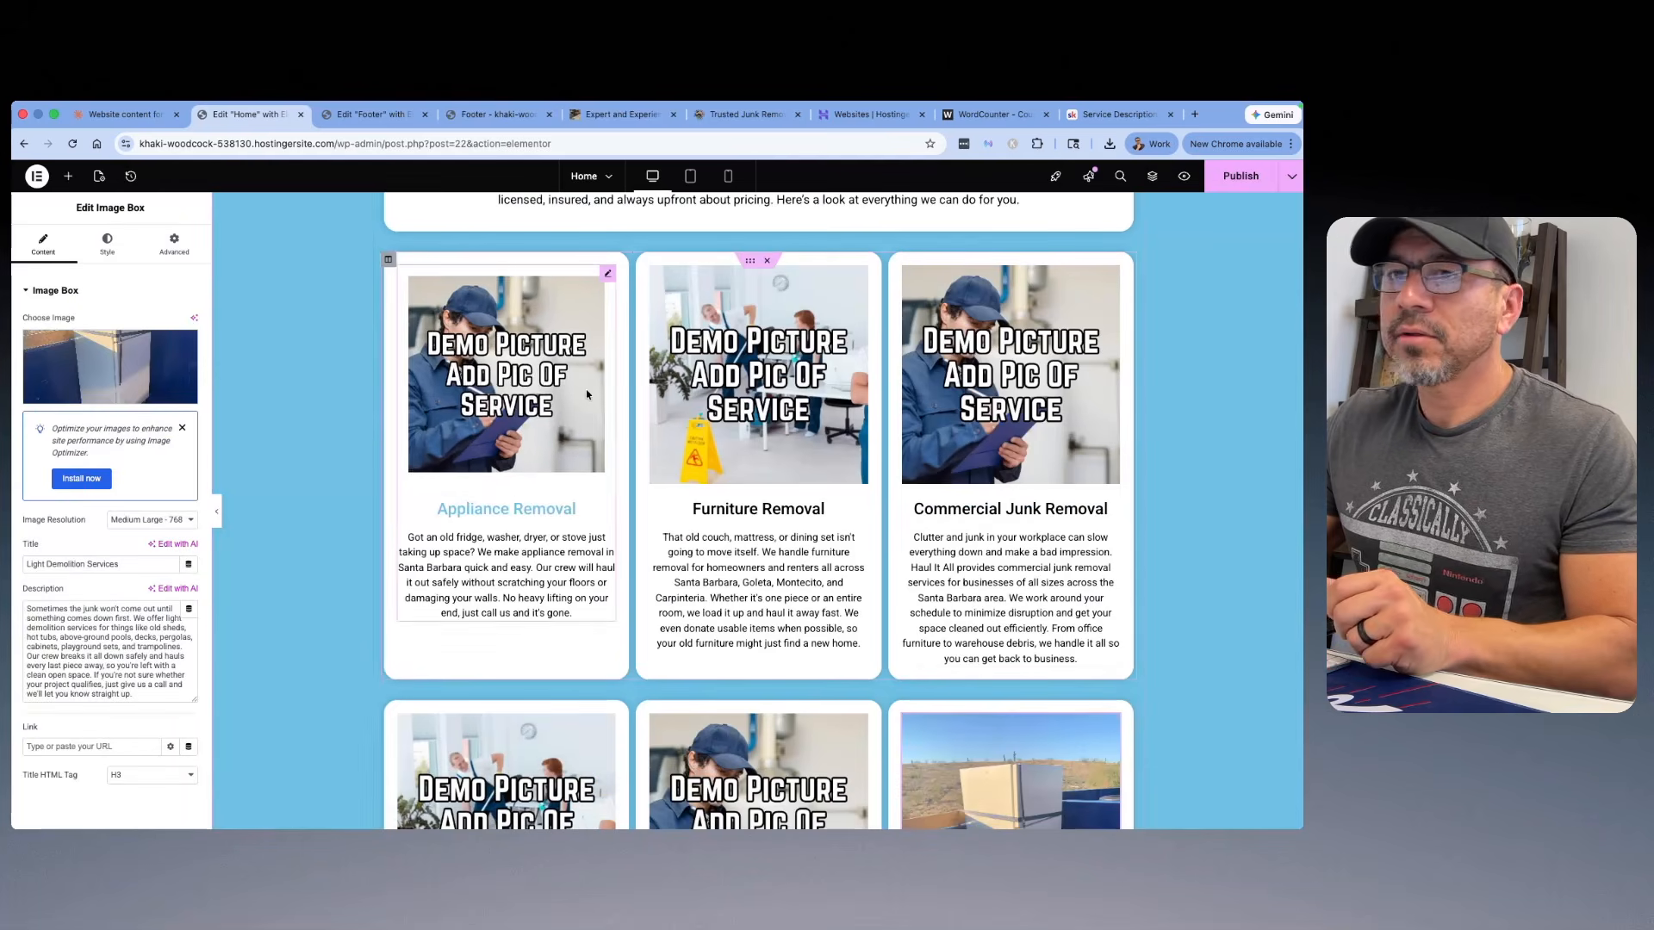
Step: Replace the Appliance Removal card's demo picture with the refrigerator photo from the media library
{"action": "scroll", "coordinate": [955, 530], "scroll_direction": "down", "scroll_amount": 3}
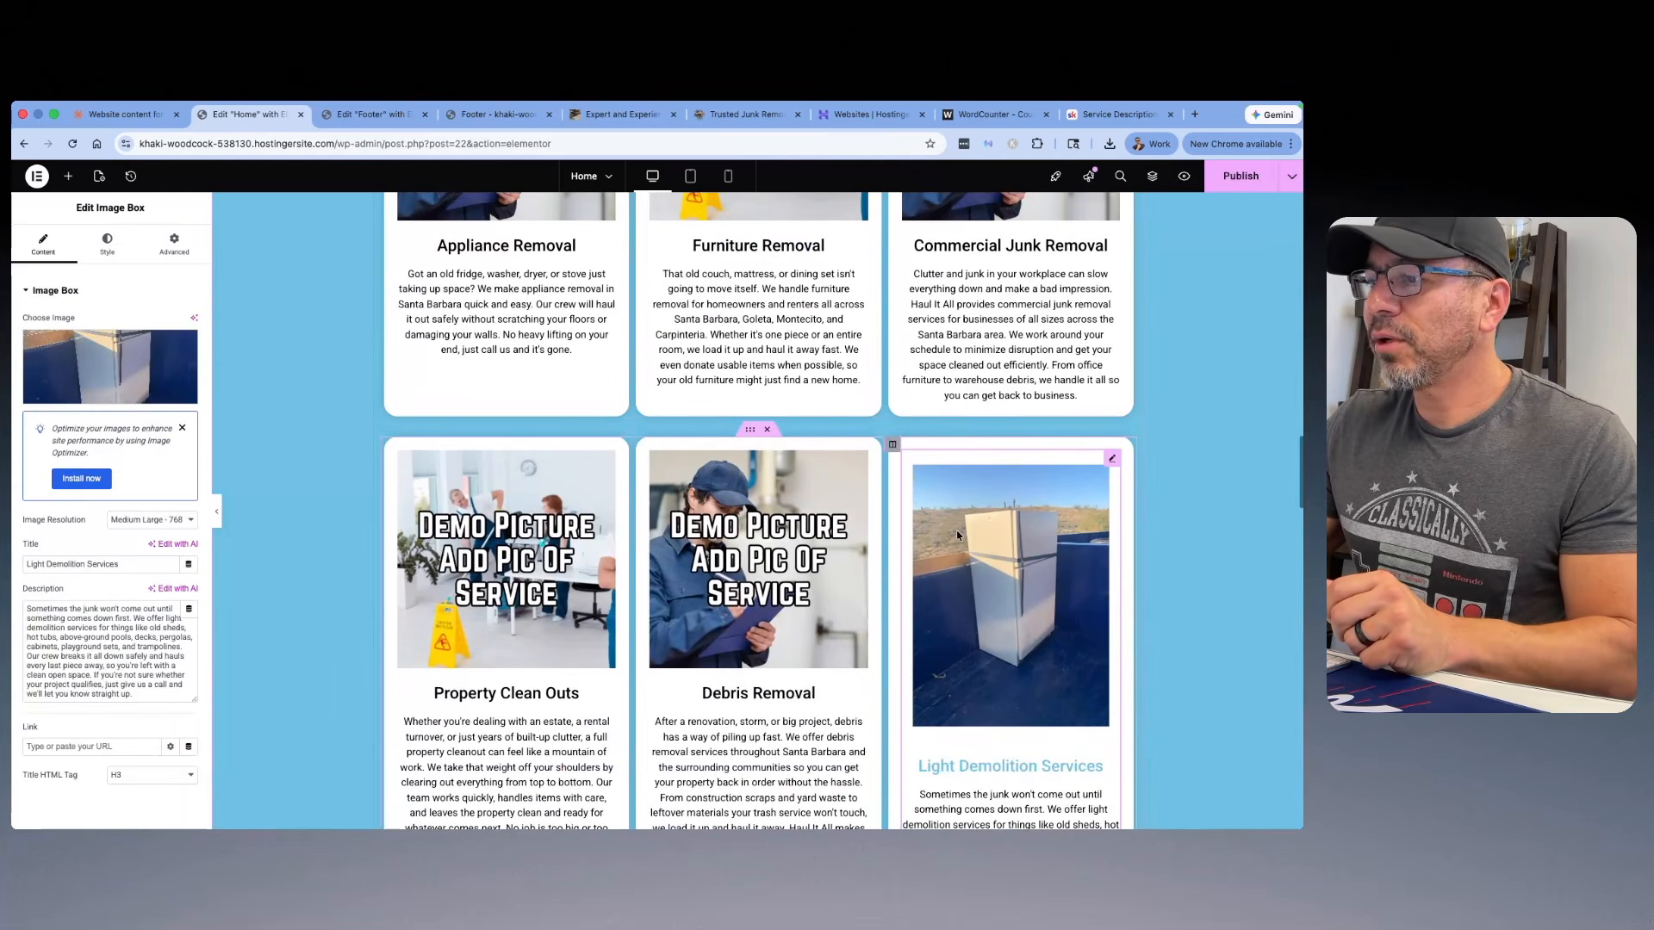
{"action": "scroll", "coordinate": [957, 536], "scroll_direction": "up", "scroll_amount": 3}
{"action": "left_click", "coordinate": [505, 344]}
{"action": "left_click", "coordinate": [98, 353]}
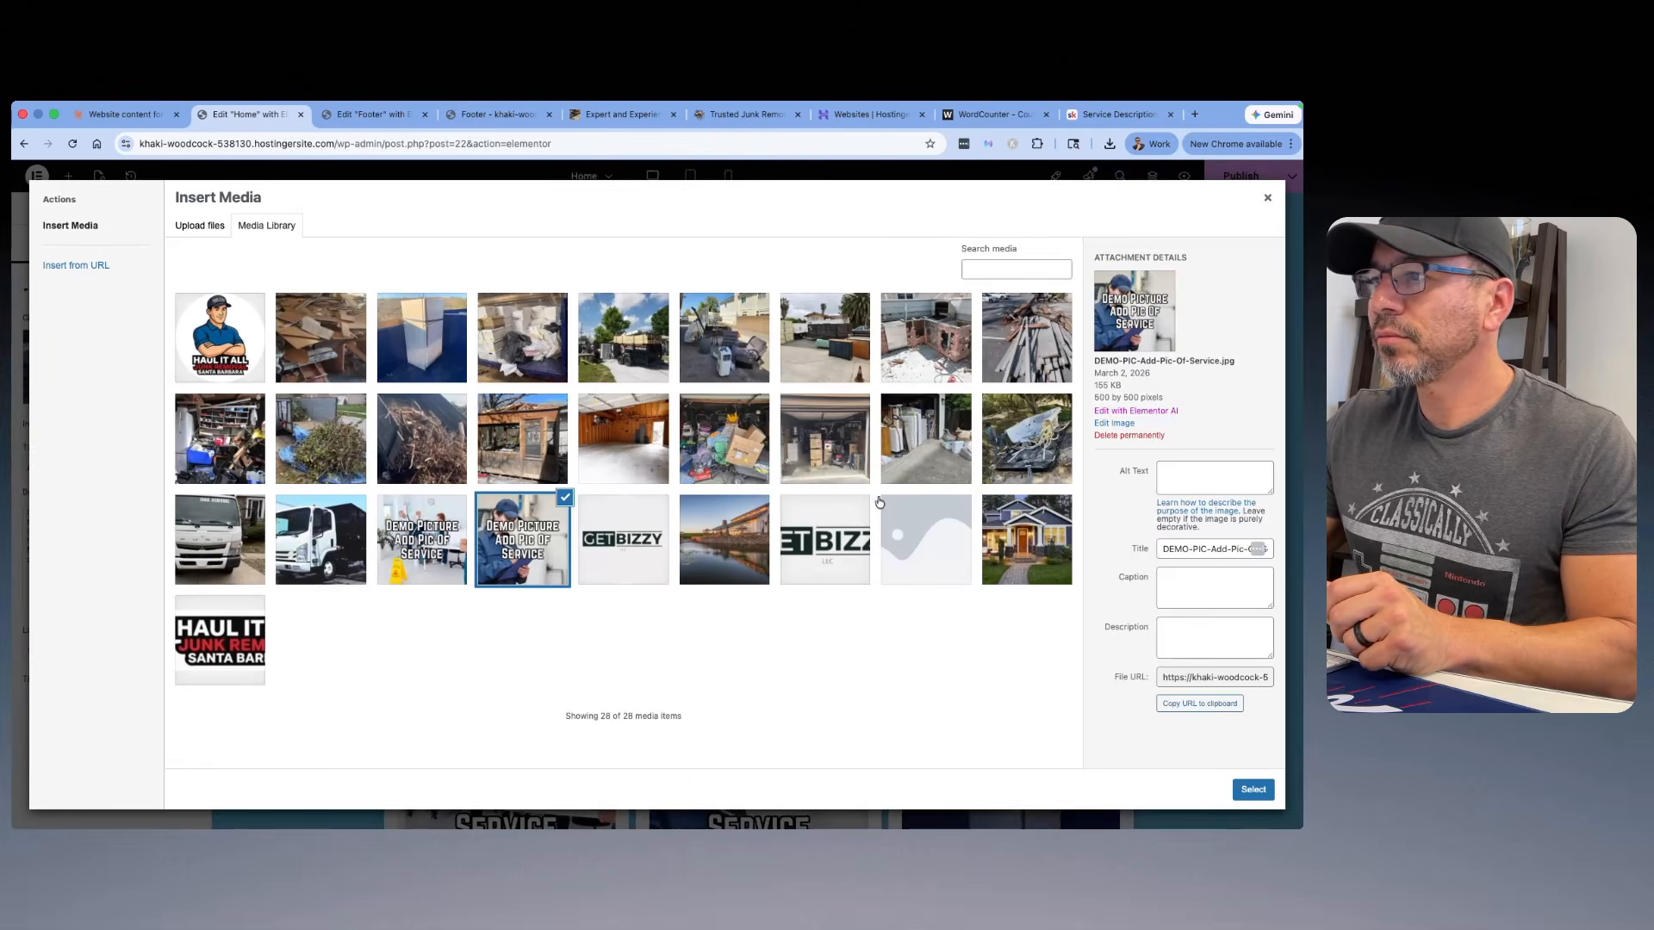
{"action": "left_click", "coordinate": [419, 353]}
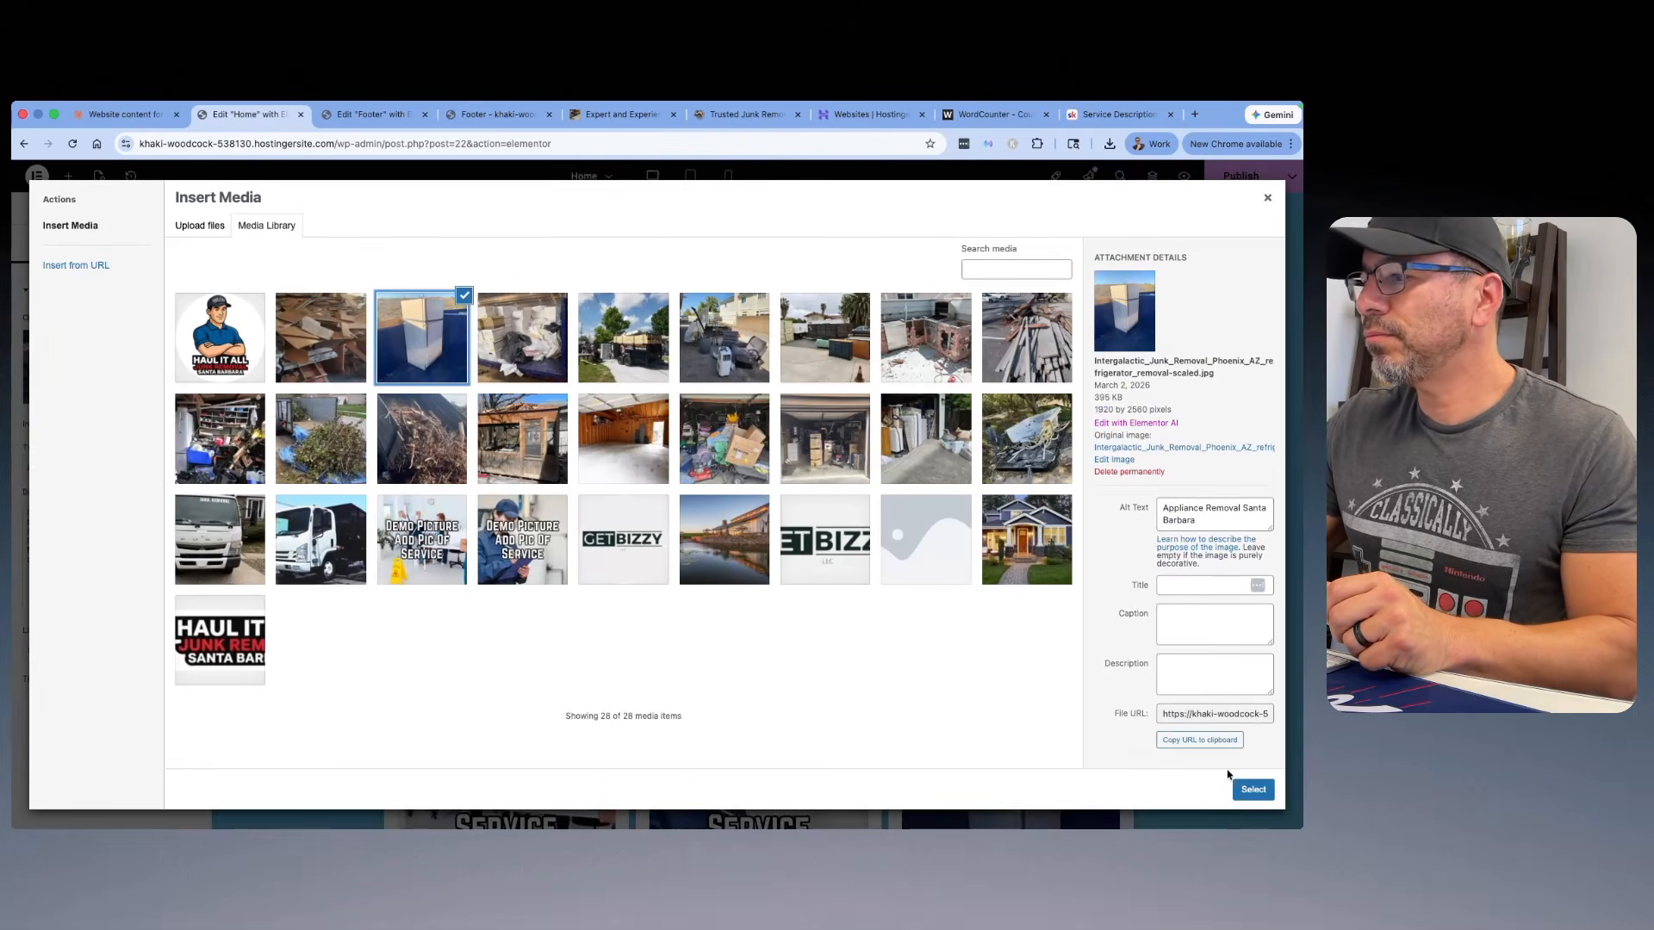
{"action": "left_click", "coordinate": [1252, 789]}
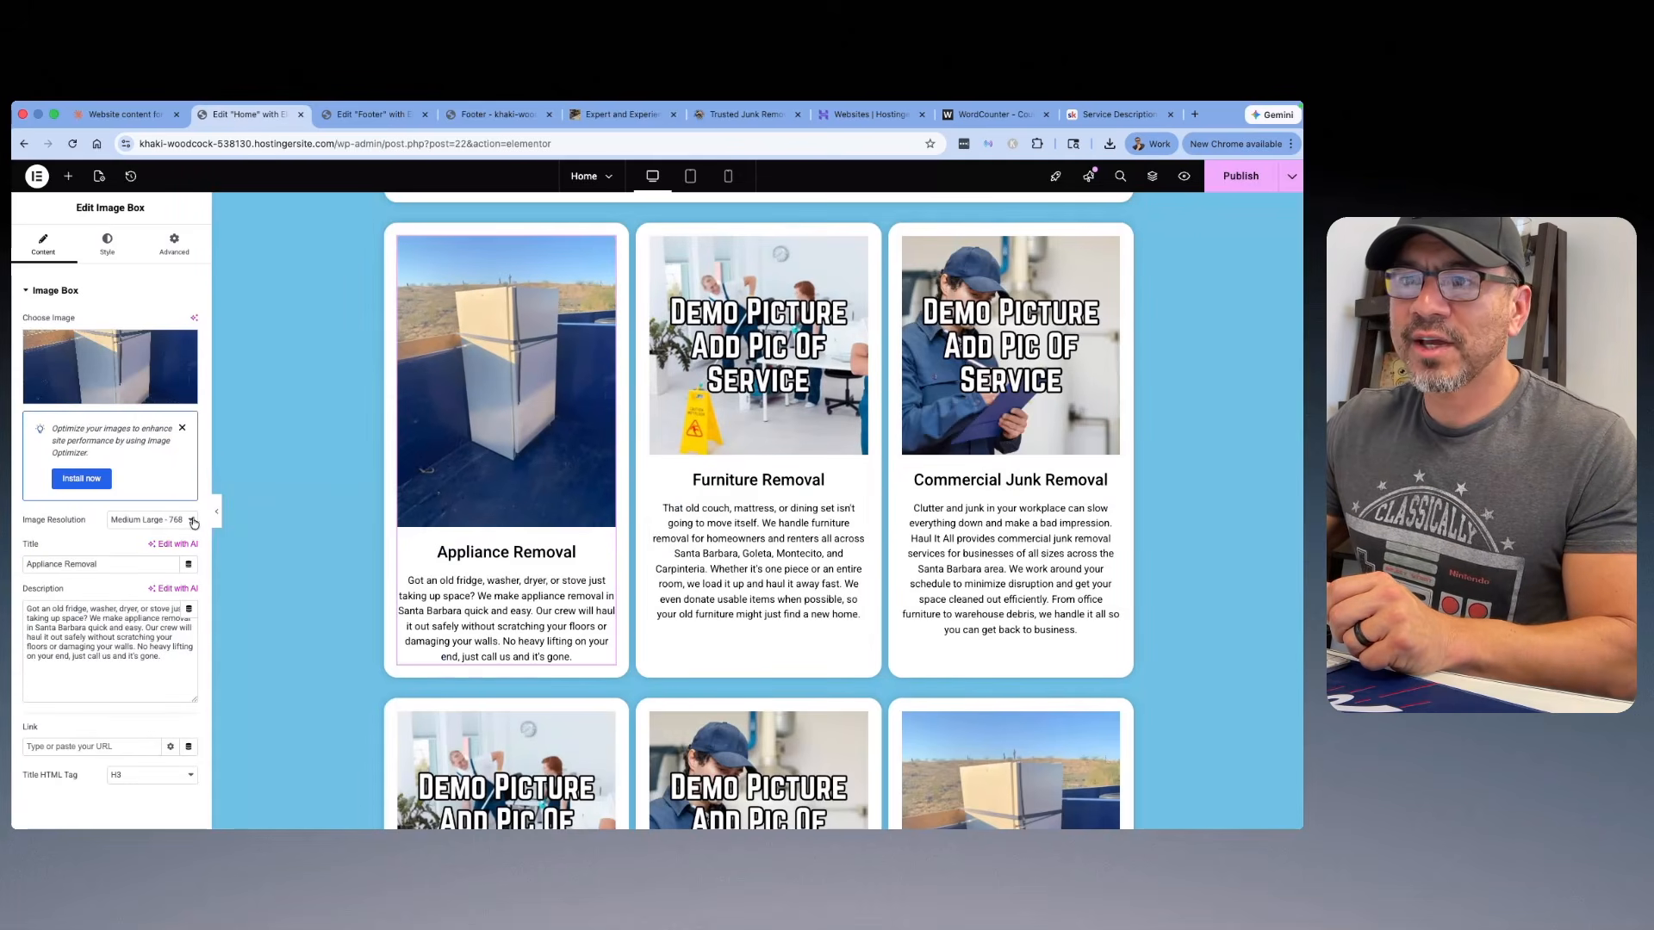
Step: Set the Appliance Removal card's image resolution to a custom size of 700 x 500 and apply it
{"action": "left_click", "coordinate": [192, 522]}
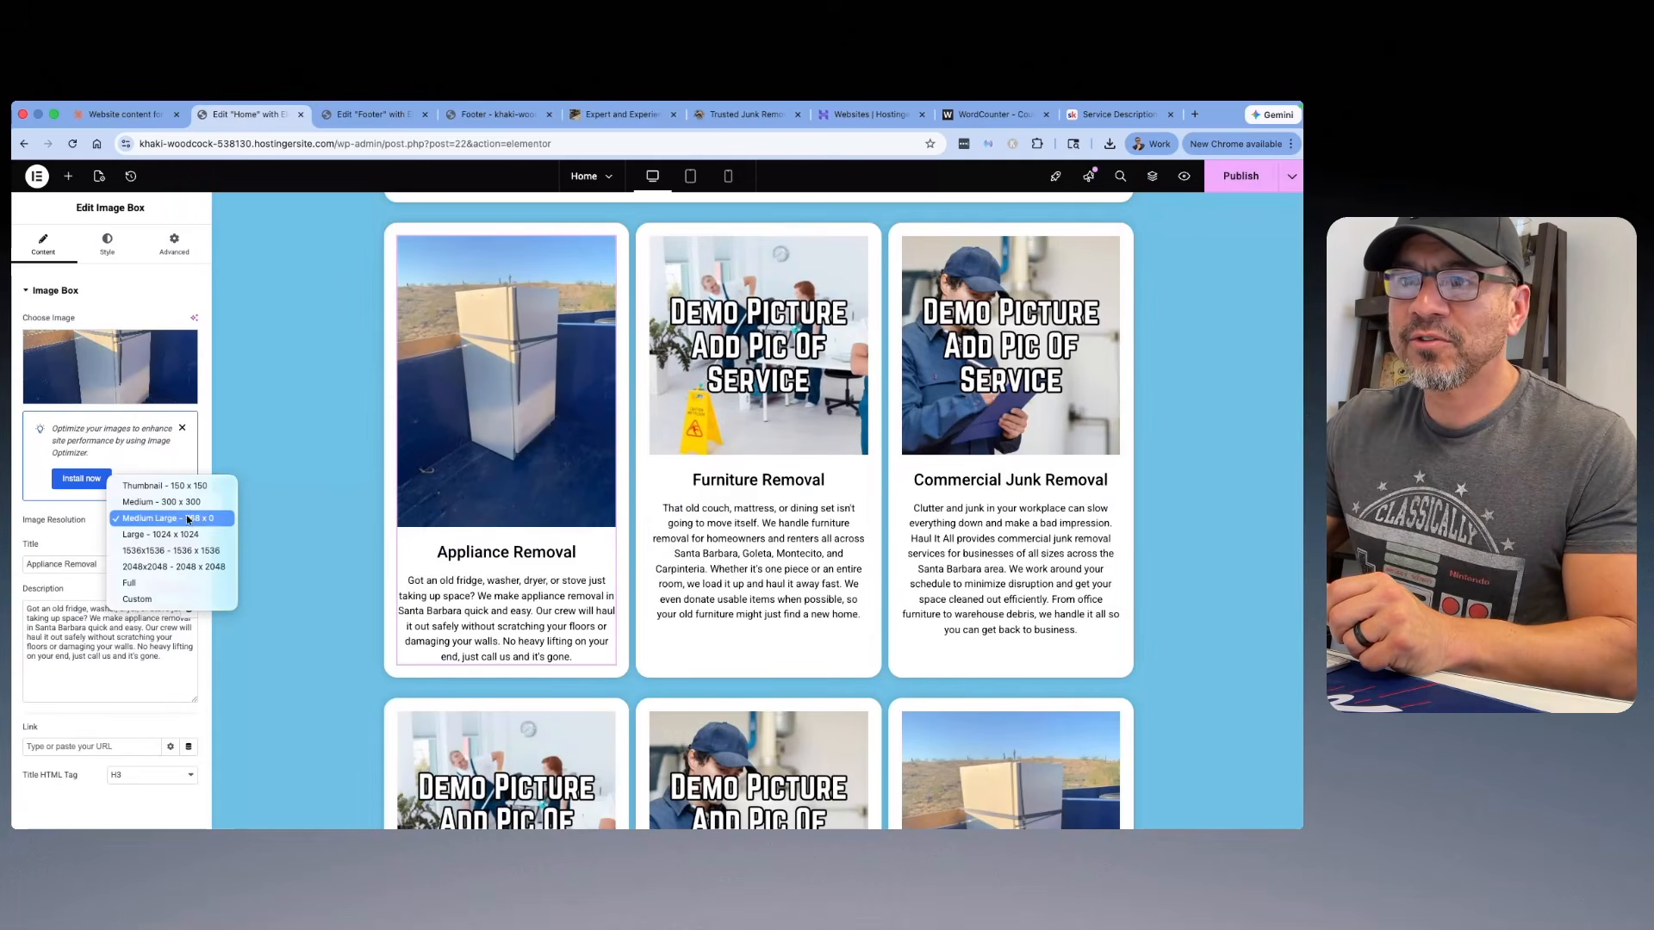
{"action": "left_click", "coordinate": [138, 600]}
{"action": "left_click", "coordinate": [44, 590]}
{"action": "type", "text": "70"}
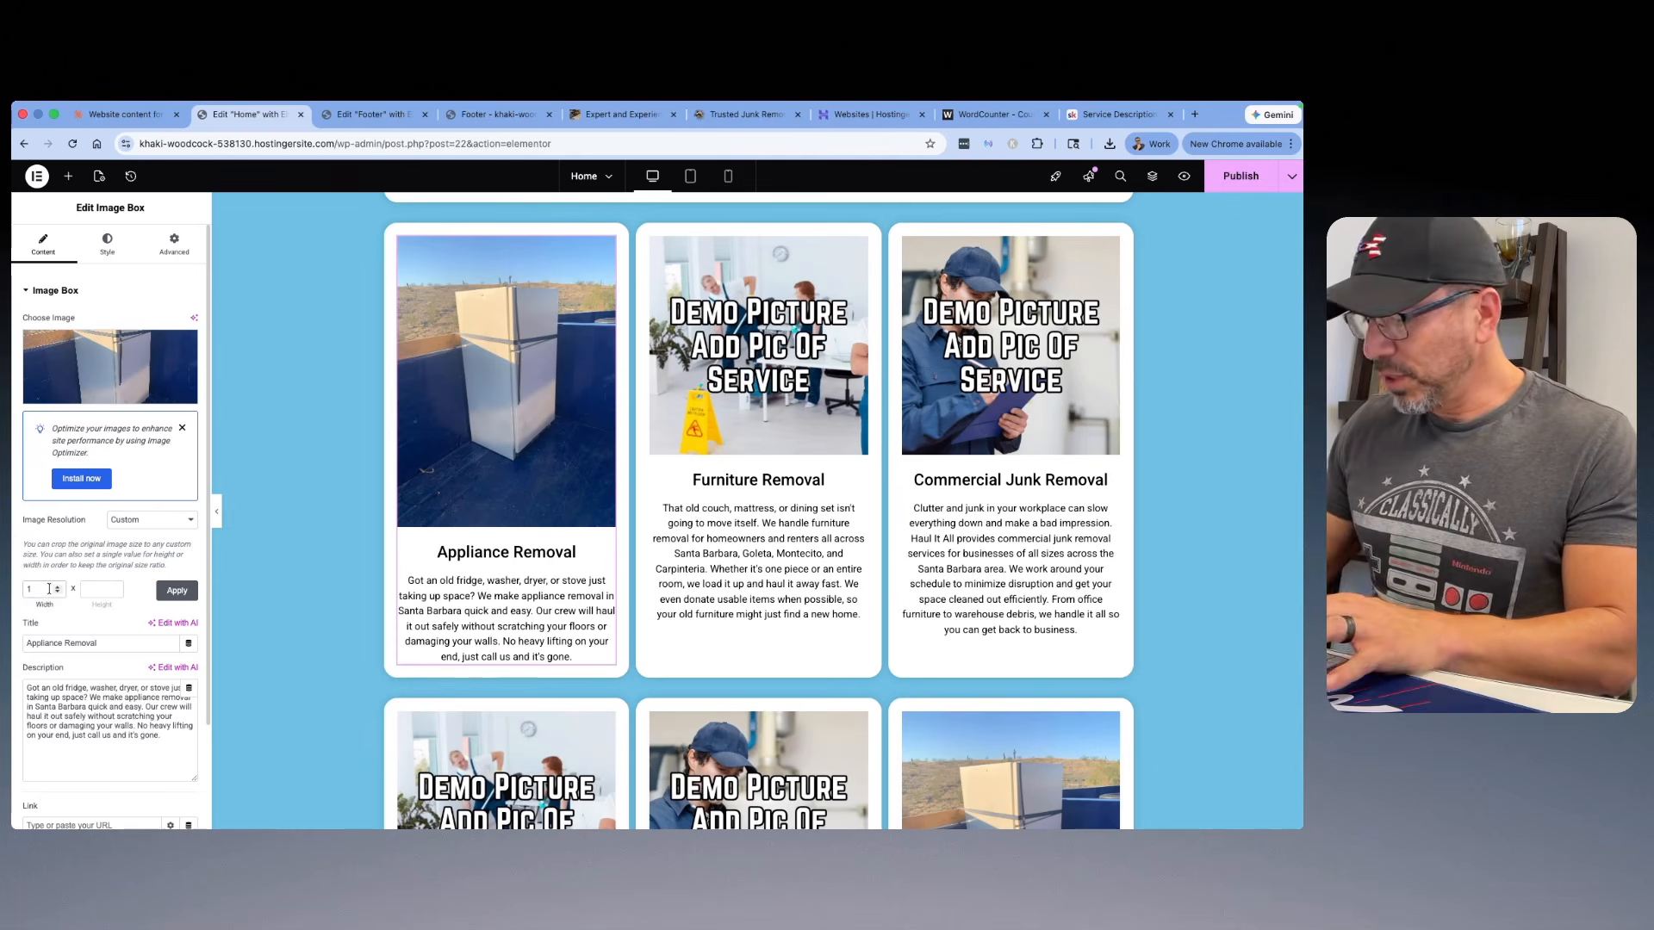
{"action": "type", "text": "0"}
{"action": "left_click", "coordinate": [81, 585]}
{"action": "type", "text": "500"}
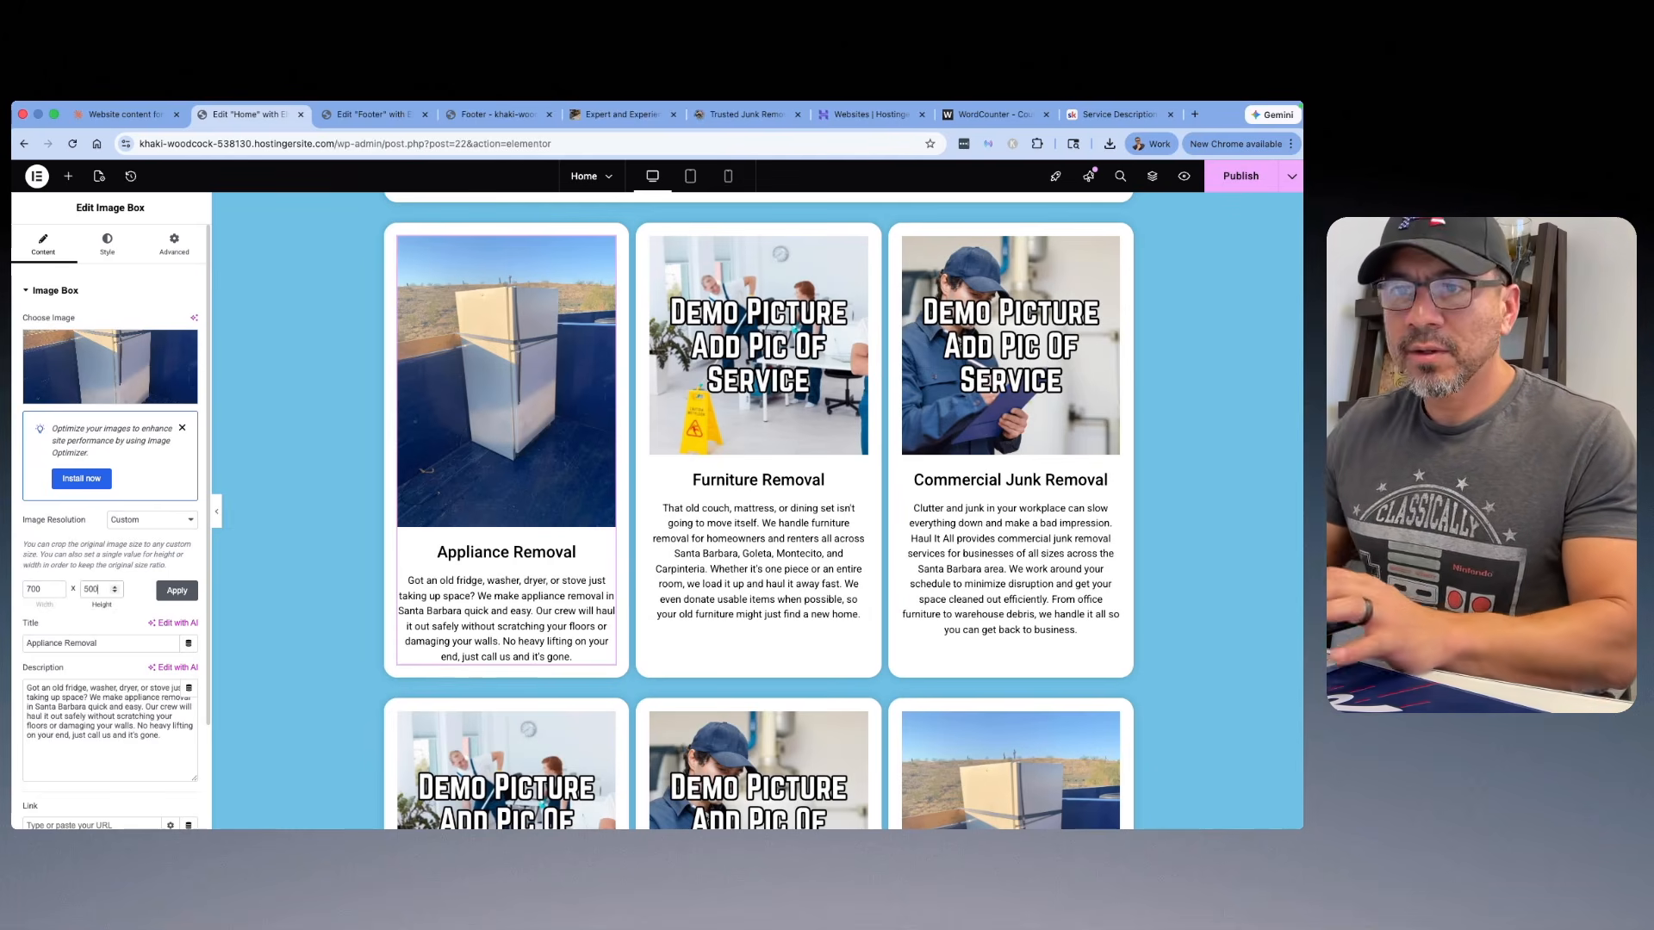
{"action": "left_click", "coordinate": [177, 591]}
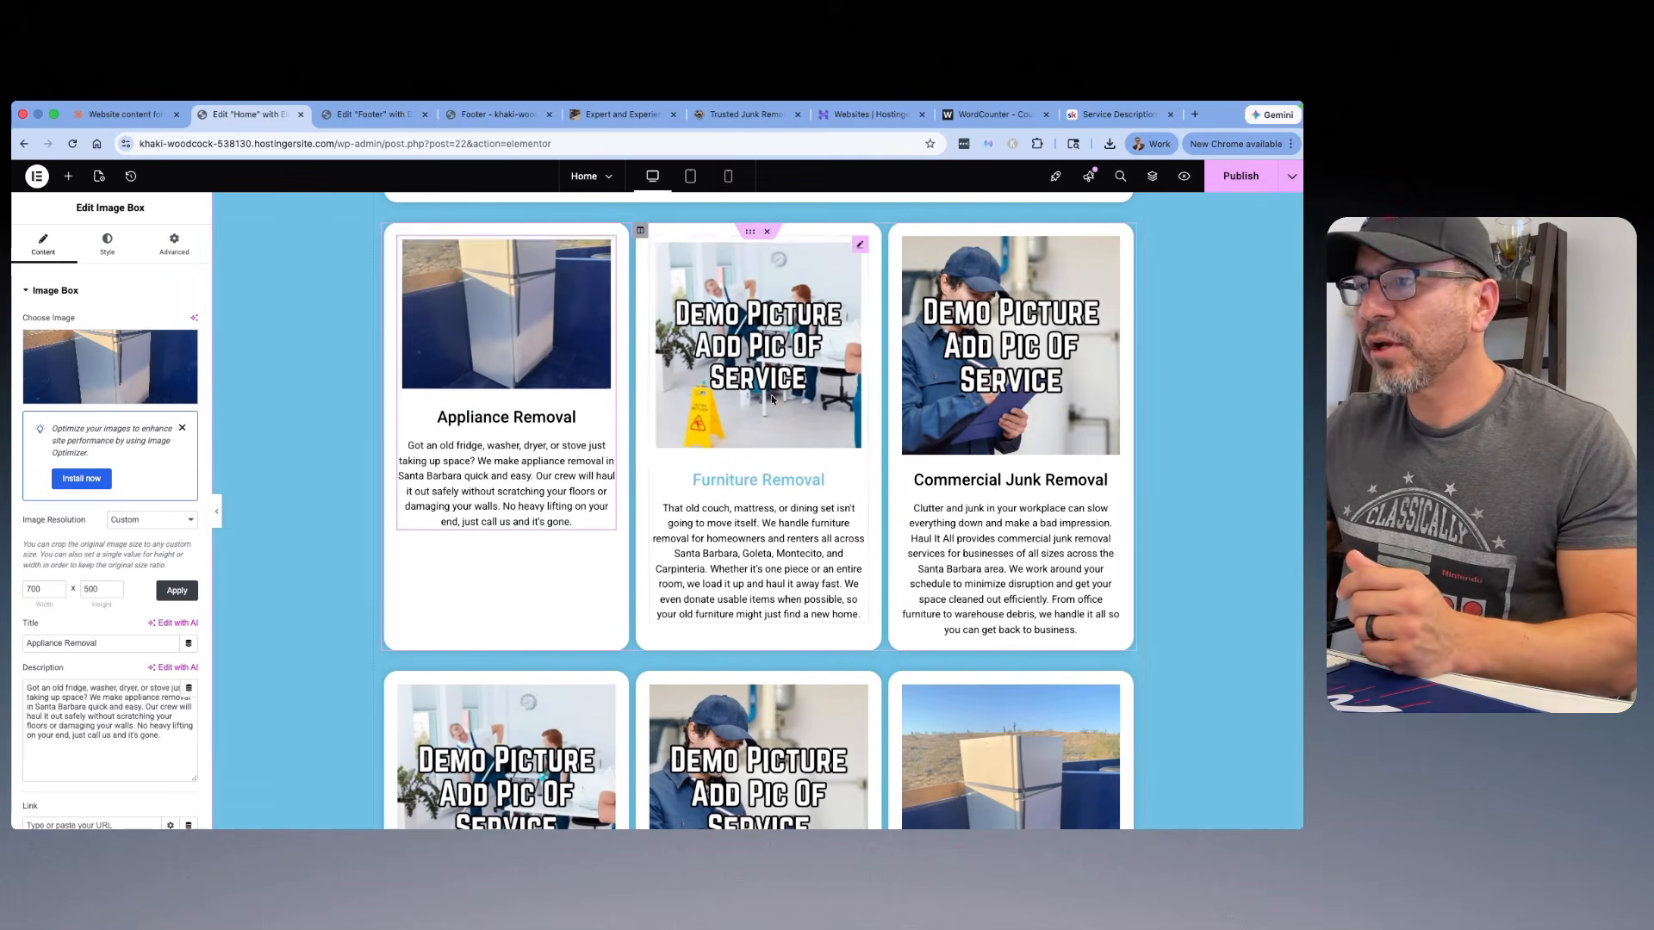
Step: Choose the photo of dressers on the pavement for the Furniture Removal card, and clear the photo's title
{"action": "left_click", "coordinate": [715, 388]}
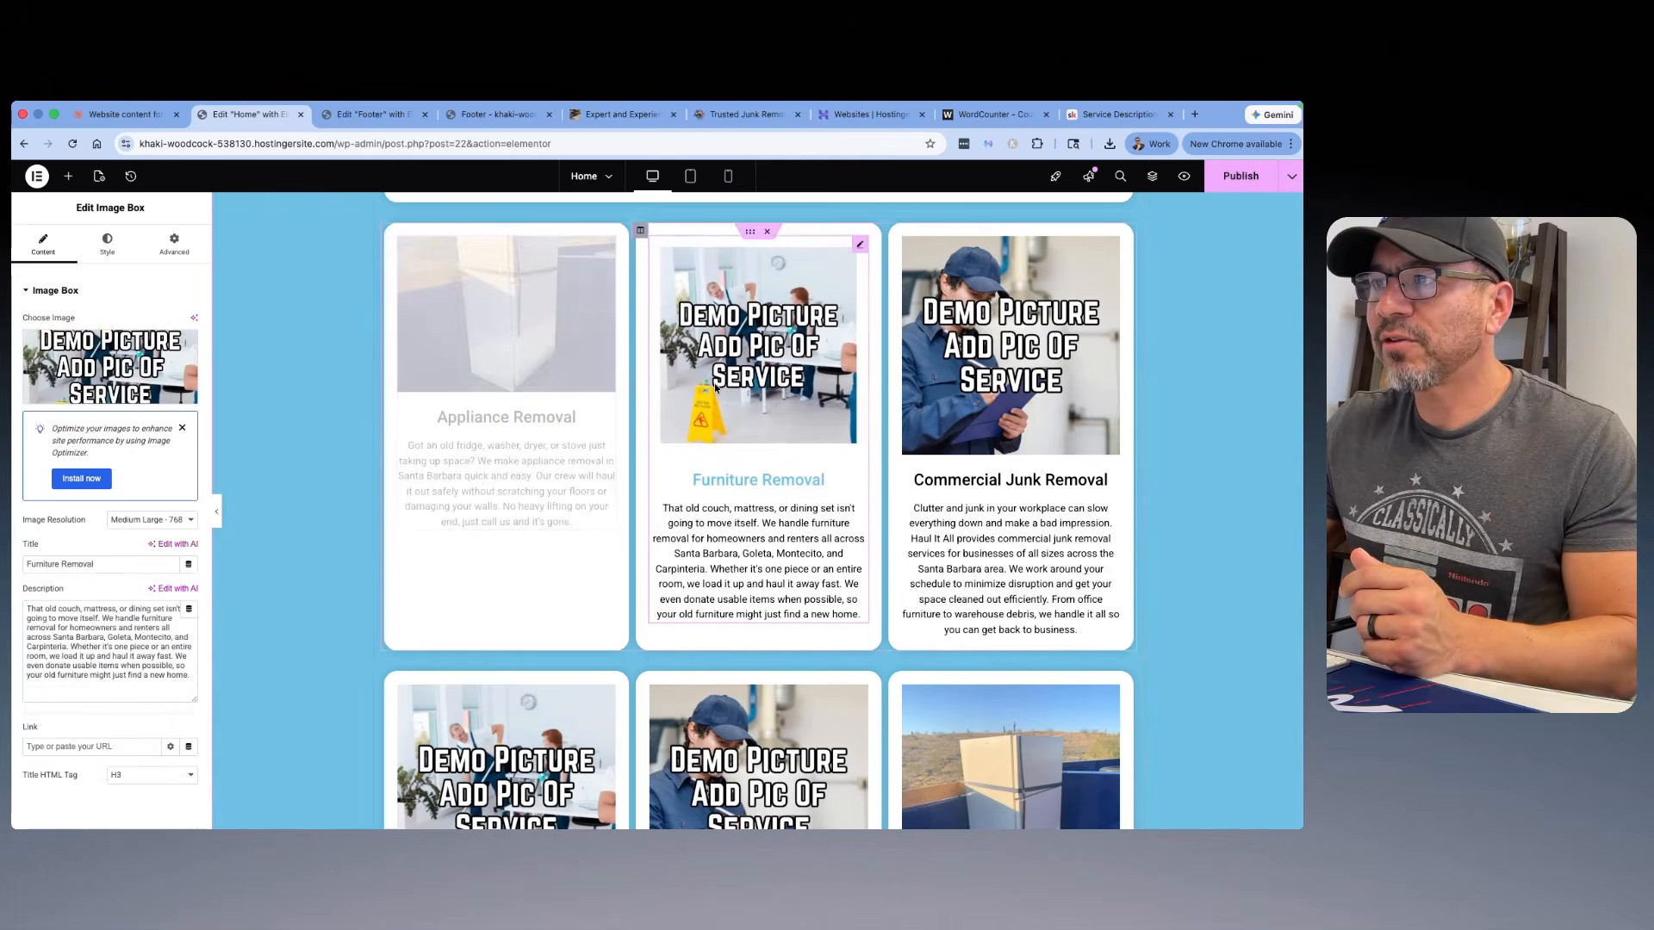
{"action": "left_click", "coordinate": [113, 353]}
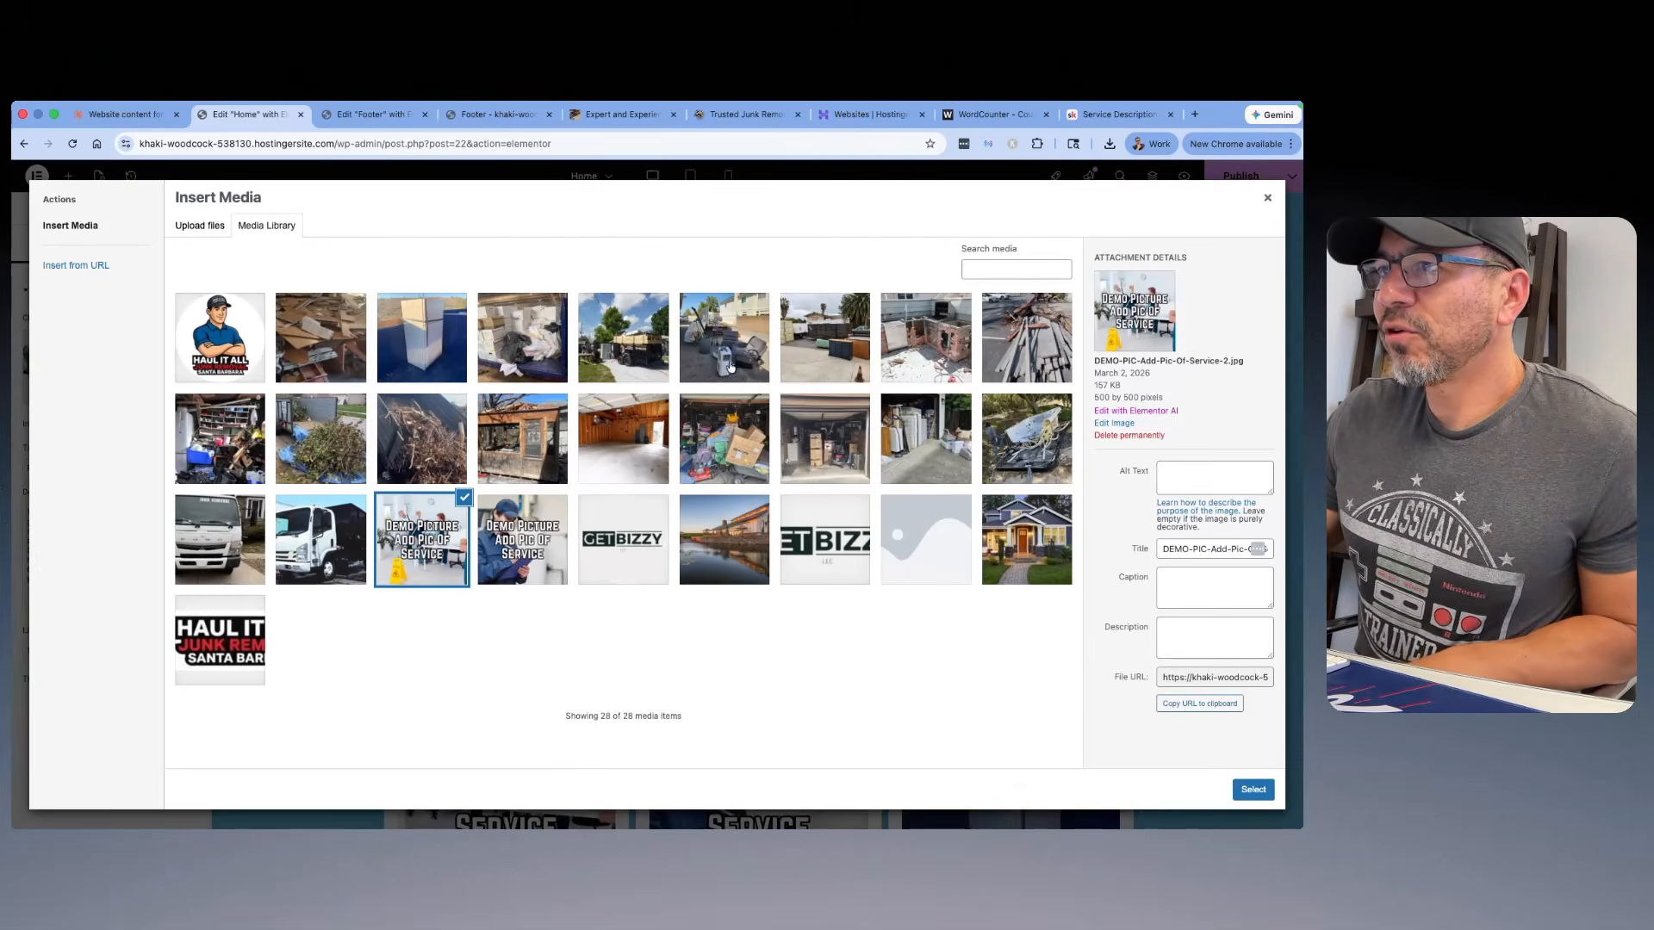
{"action": "left_click", "coordinate": [838, 355]}
{"action": "triple_click", "coordinate": [1164, 544]}
{"action": "key", "text": "BackSpace"}
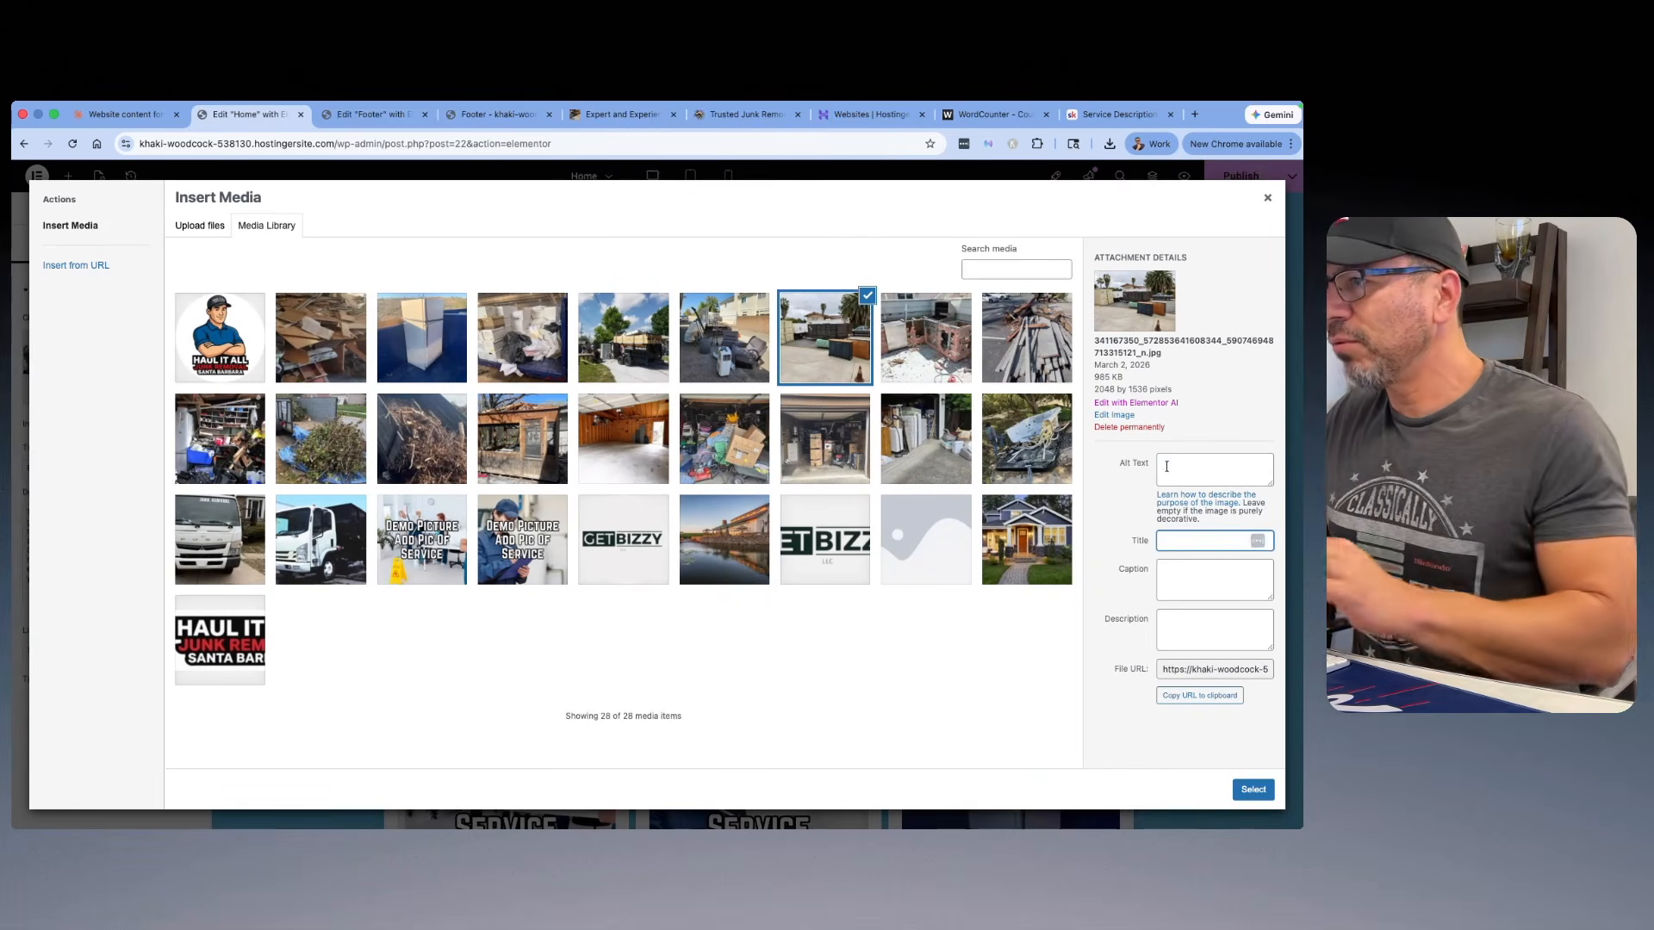
Step: Set the dresser photo's alt text to "Furniture Removal Santa Barbara" and insert it into the Furniture Removal card
{"action": "left_click", "coordinate": [1167, 466]}
{"action": "type", "text": "Furntir"}
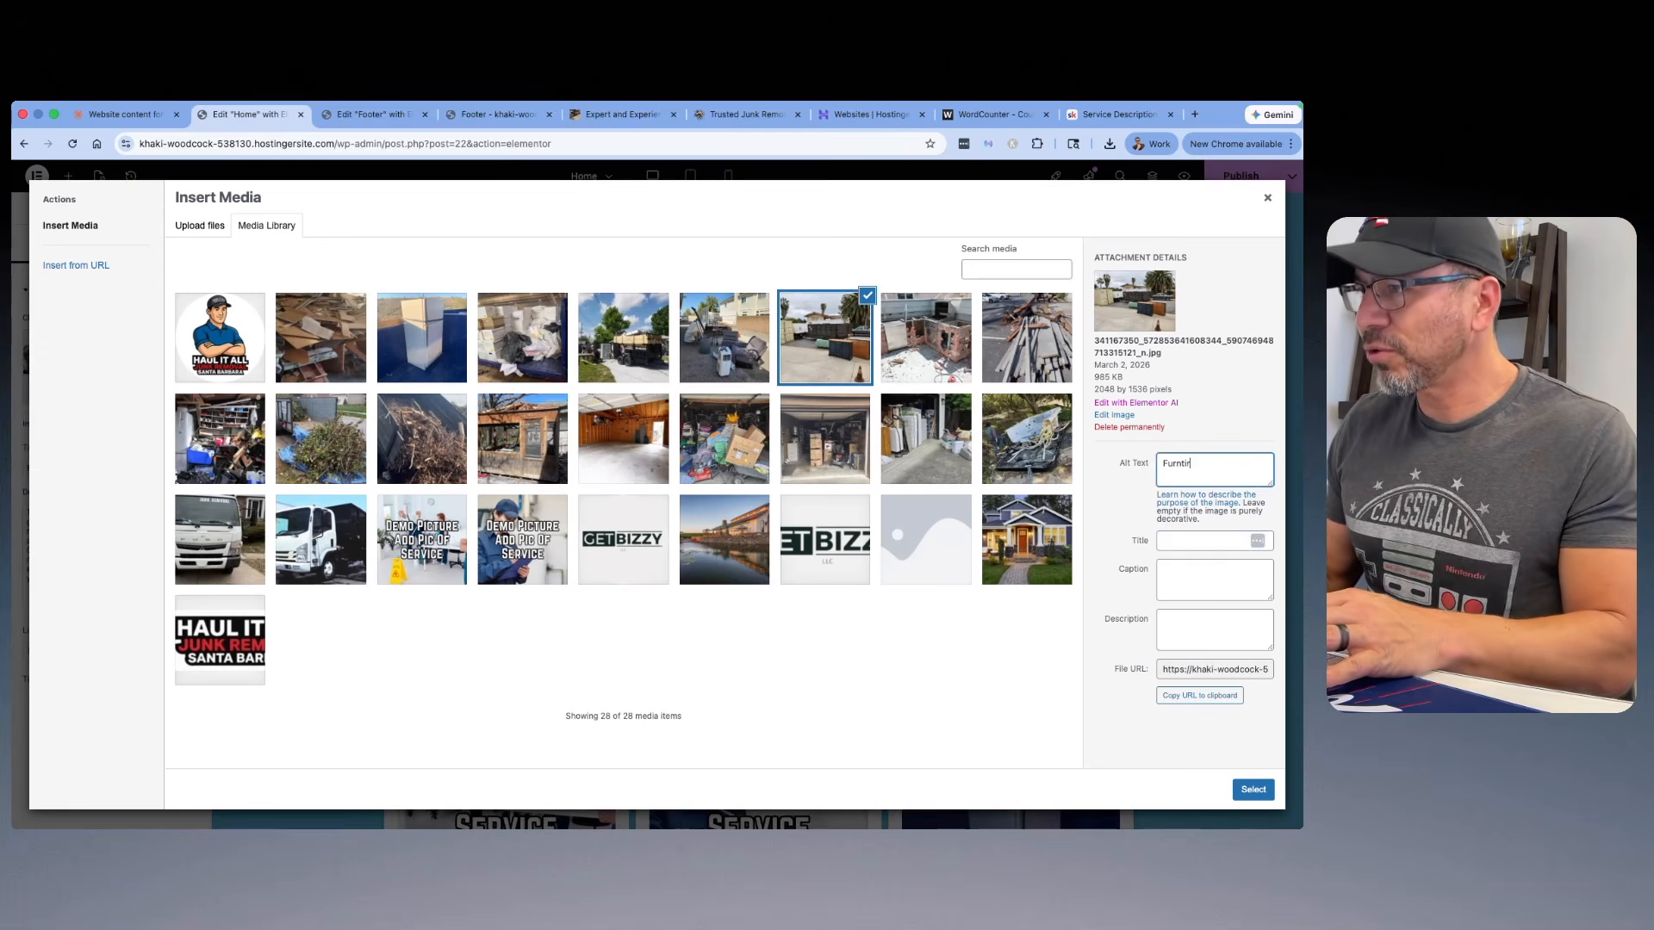
{"action": "key", "text": "BackSpace"}
{"action": "key", "text": "BackSpace"}
{"action": "key", "text": "BackSpace"}
{"action": "type", "text": "iture Removal Santa Barbara"}
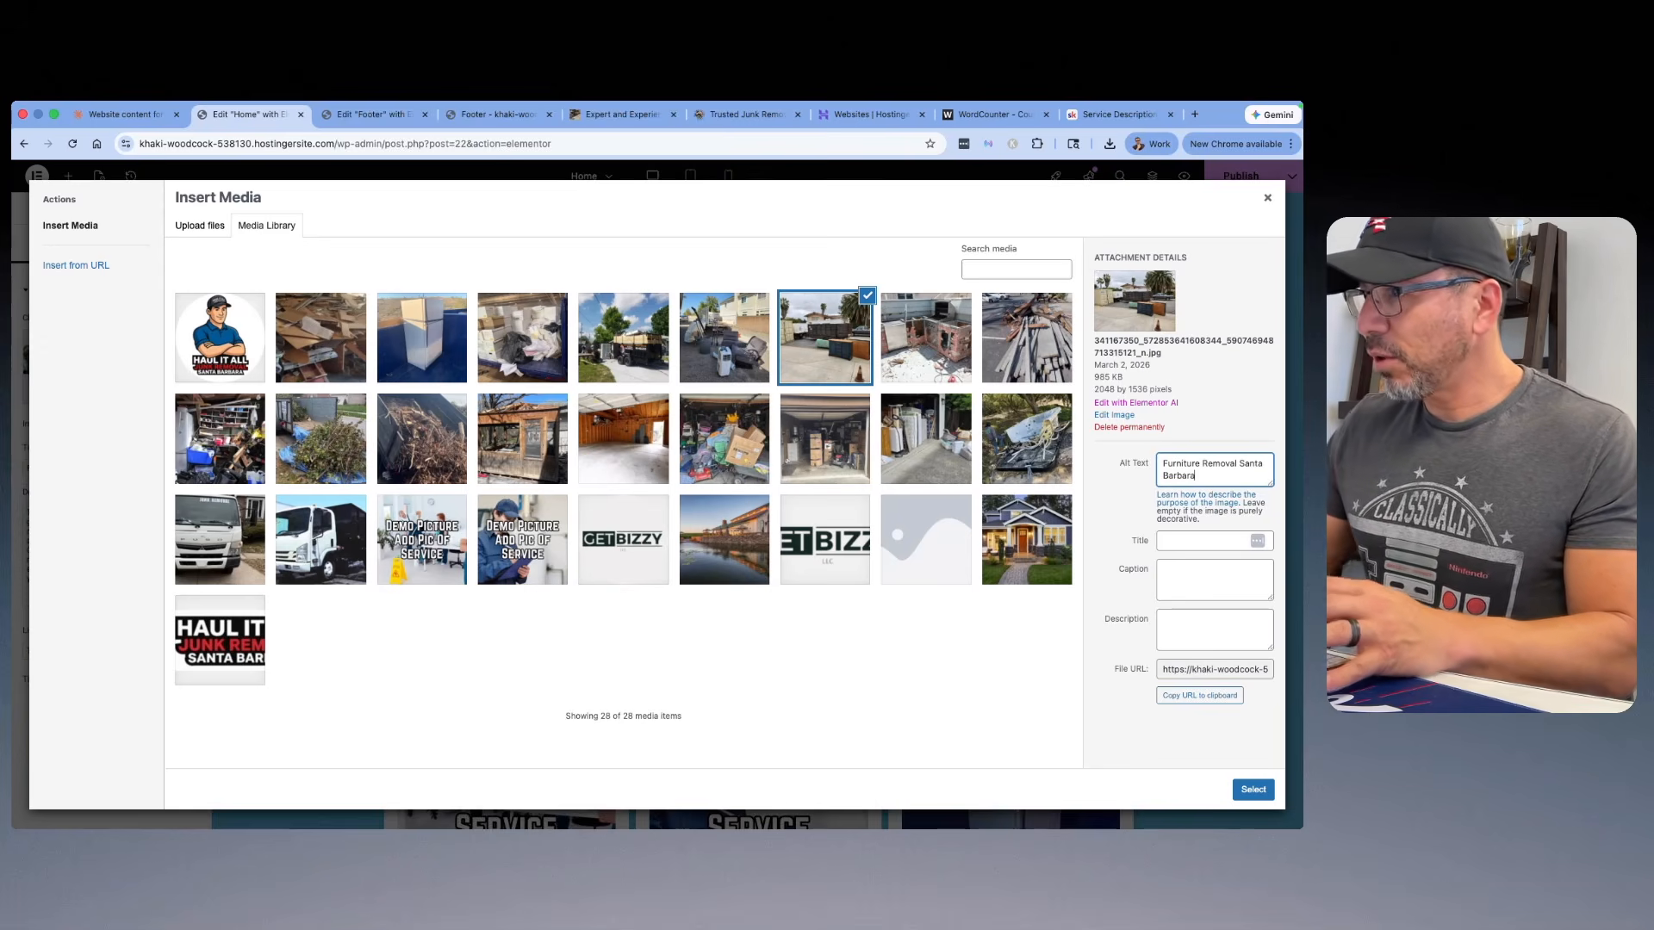
{"action": "left_click", "coordinate": [1255, 789]}
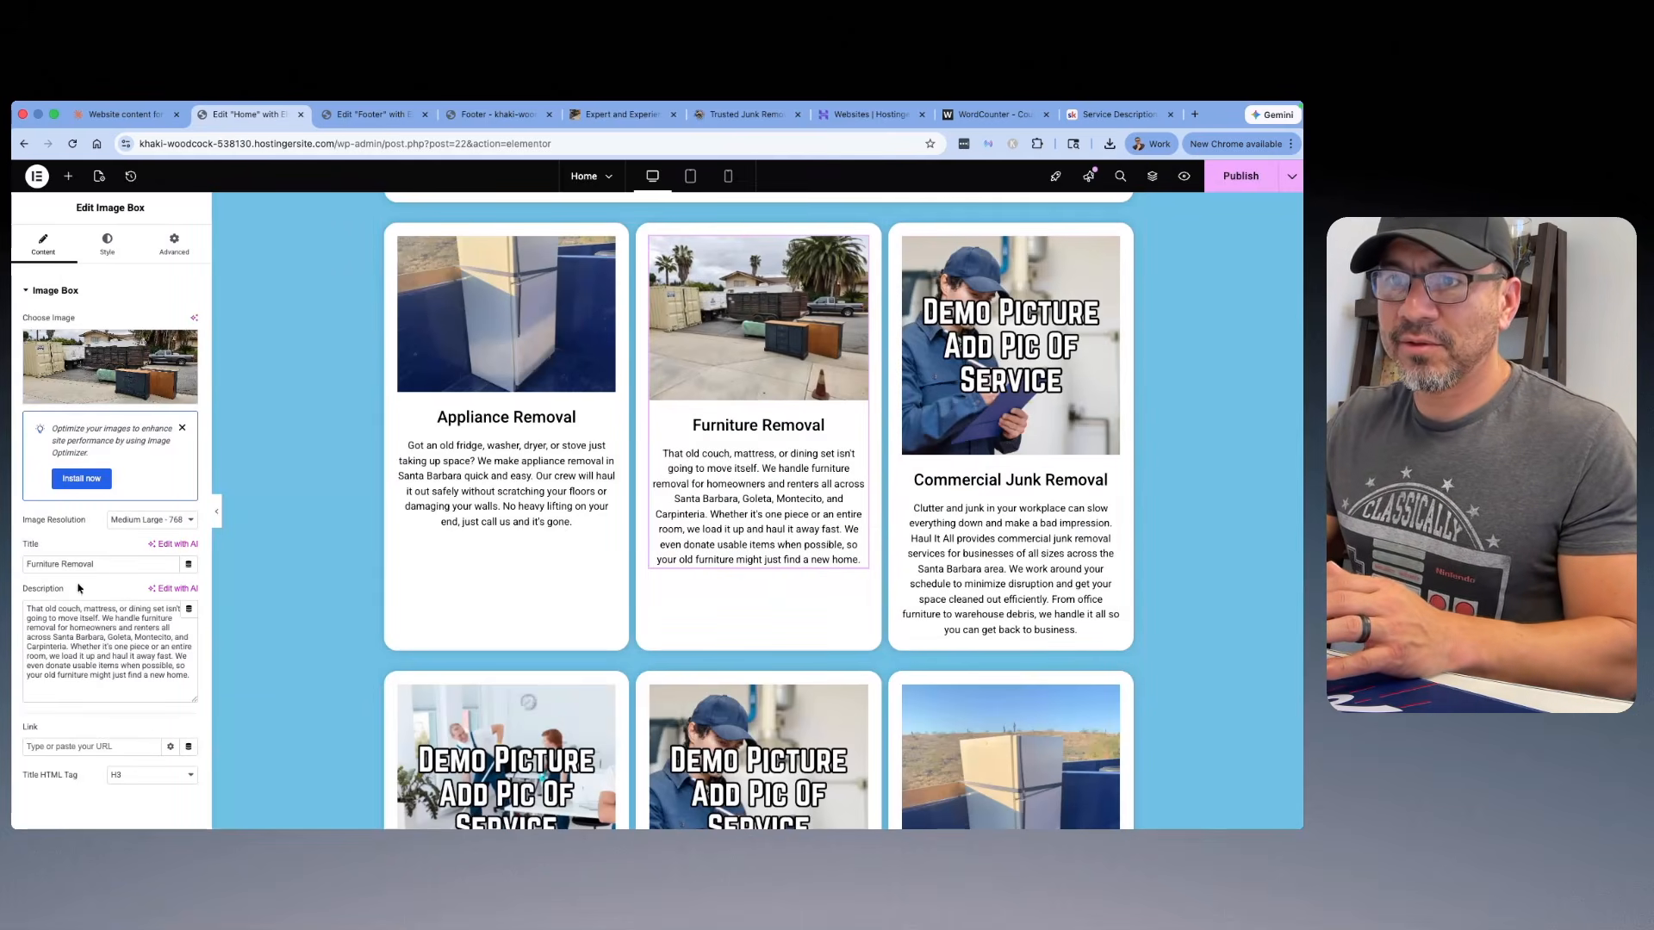
Step: Set the Furniture Removal card's image resolution to a custom size of 700 x 500 and apply it
{"action": "left_click", "coordinate": [168, 520]}
{"action": "left_click", "coordinate": [161, 582]}
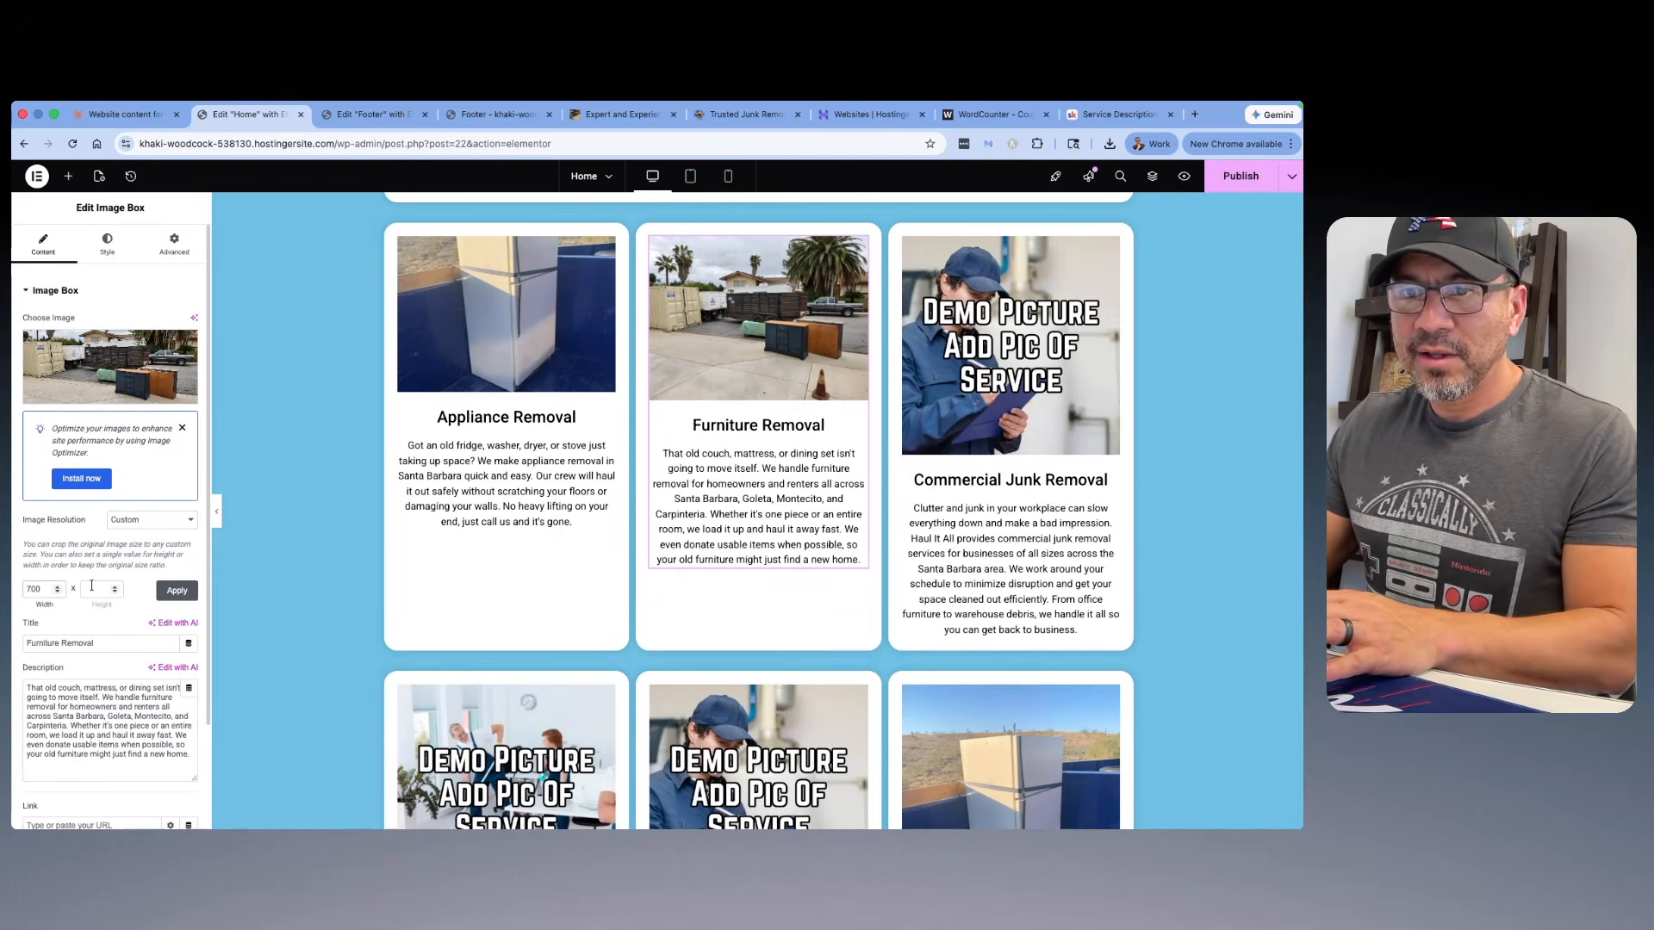
{"action": "left_click", "coordinate": [93, 589]}
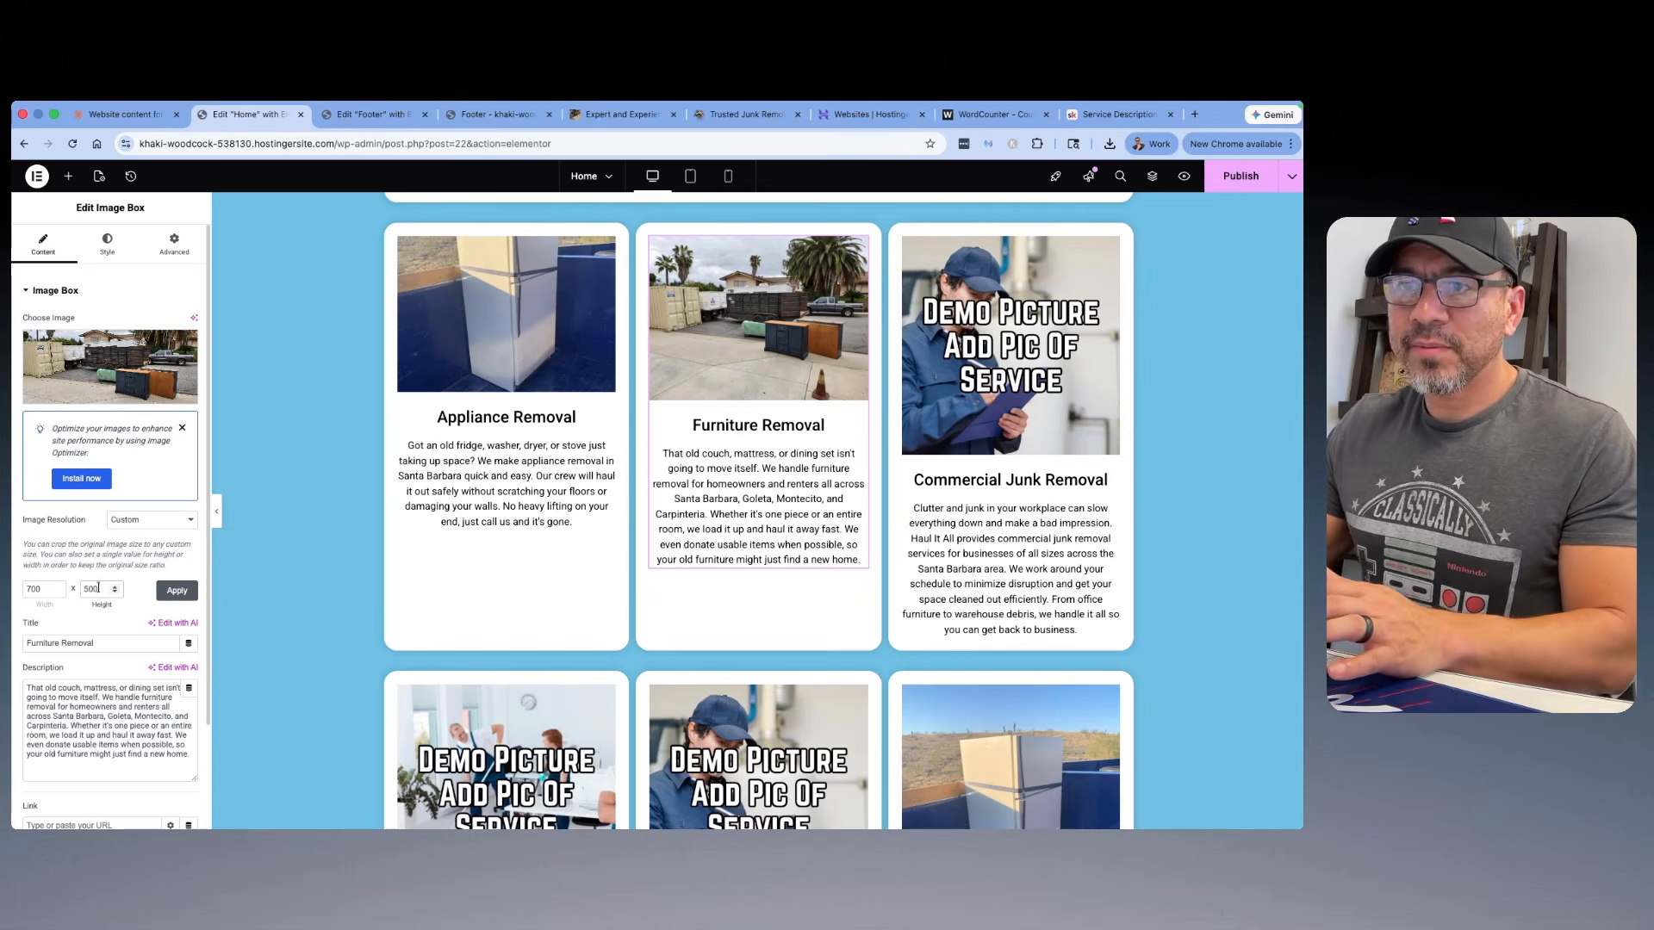
{"action": "type", "text": "500"}
{"action": "left_click", "coordinate": [160, 598]}
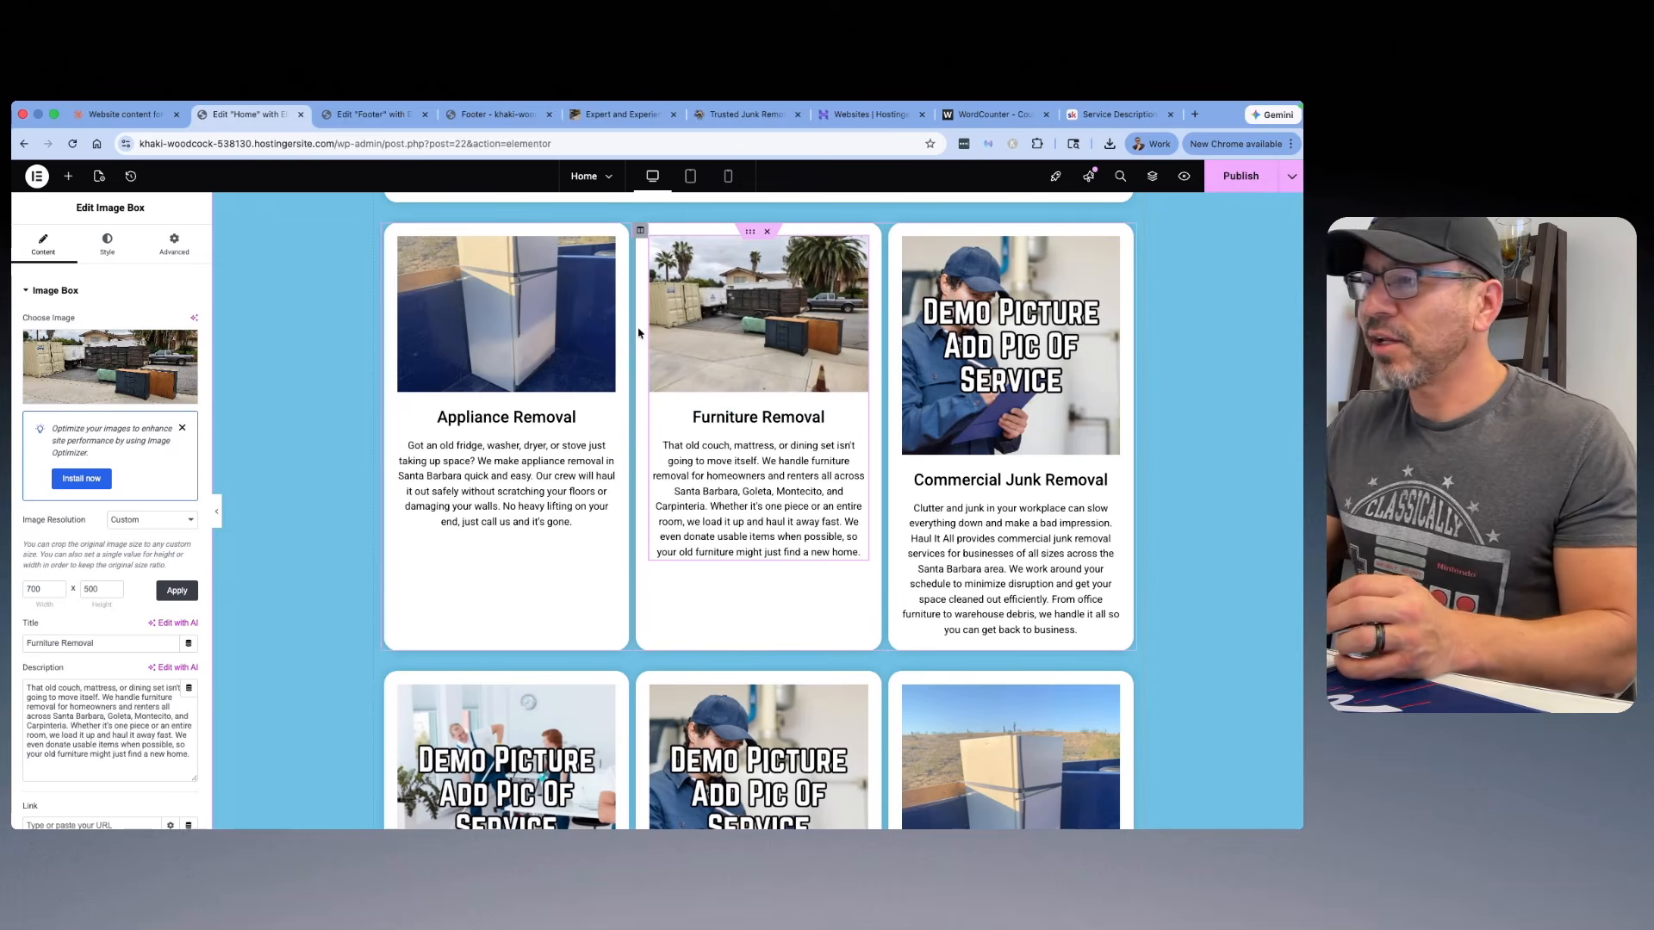
{"action": "left_click", "coordinate": [128, 115]}
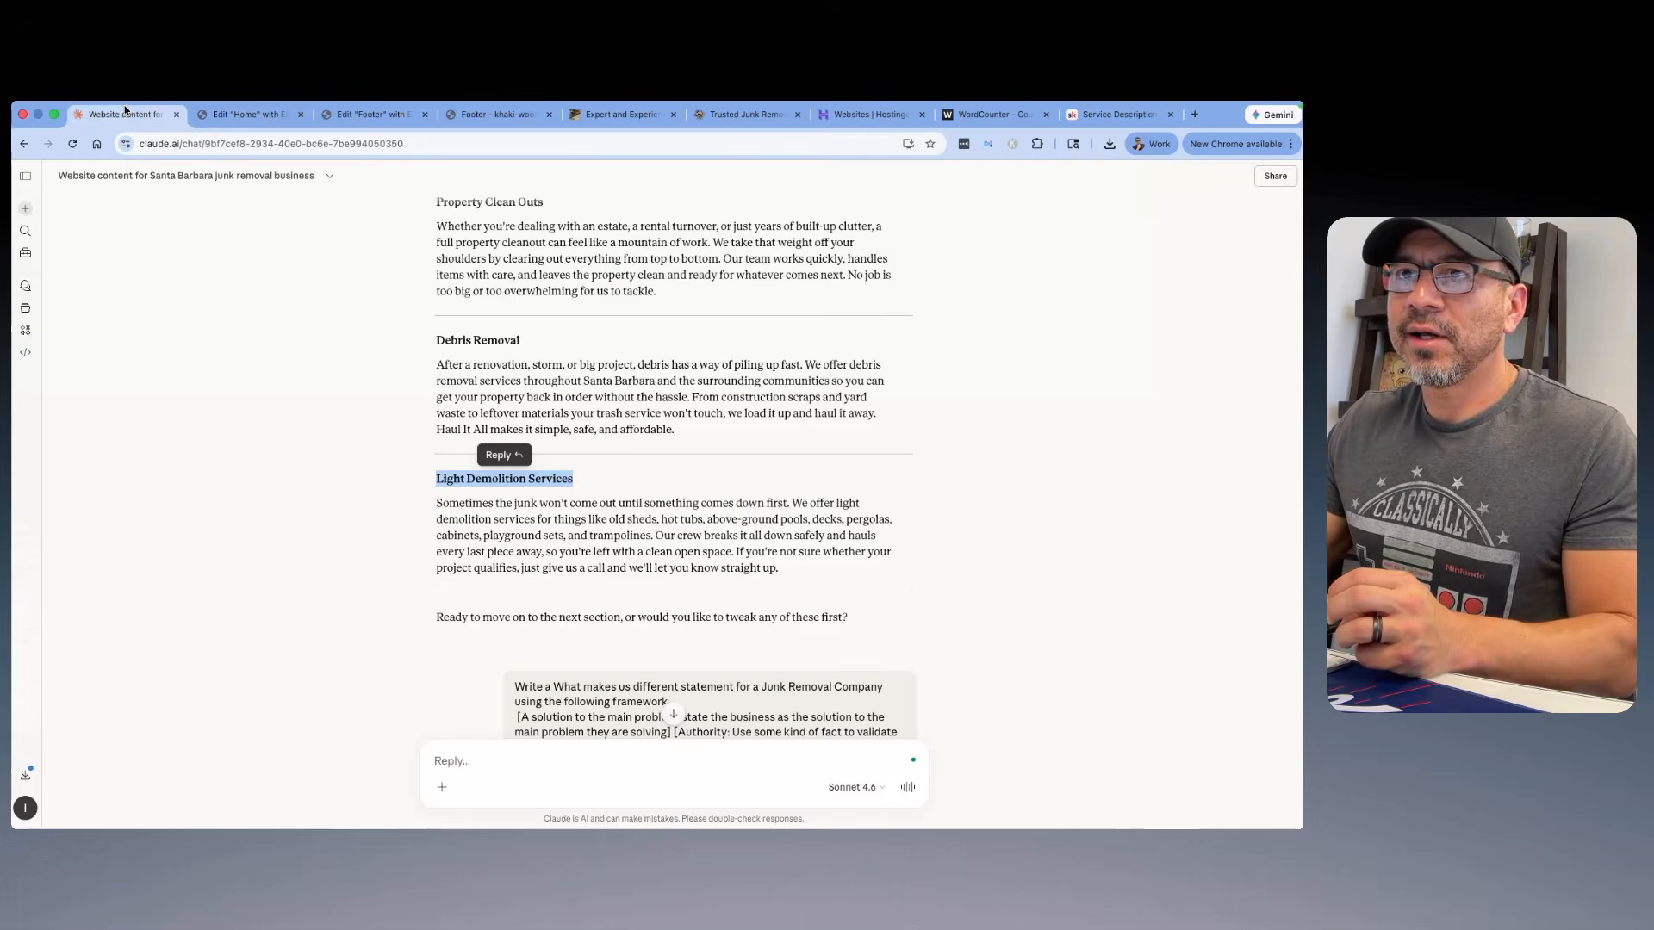
{"action": "scroll", "coordinate": [397, 385], "scroll_direction": "down", "scroll_amount": 3}
{"action": "left_click", "coordinate": [250, 115]}
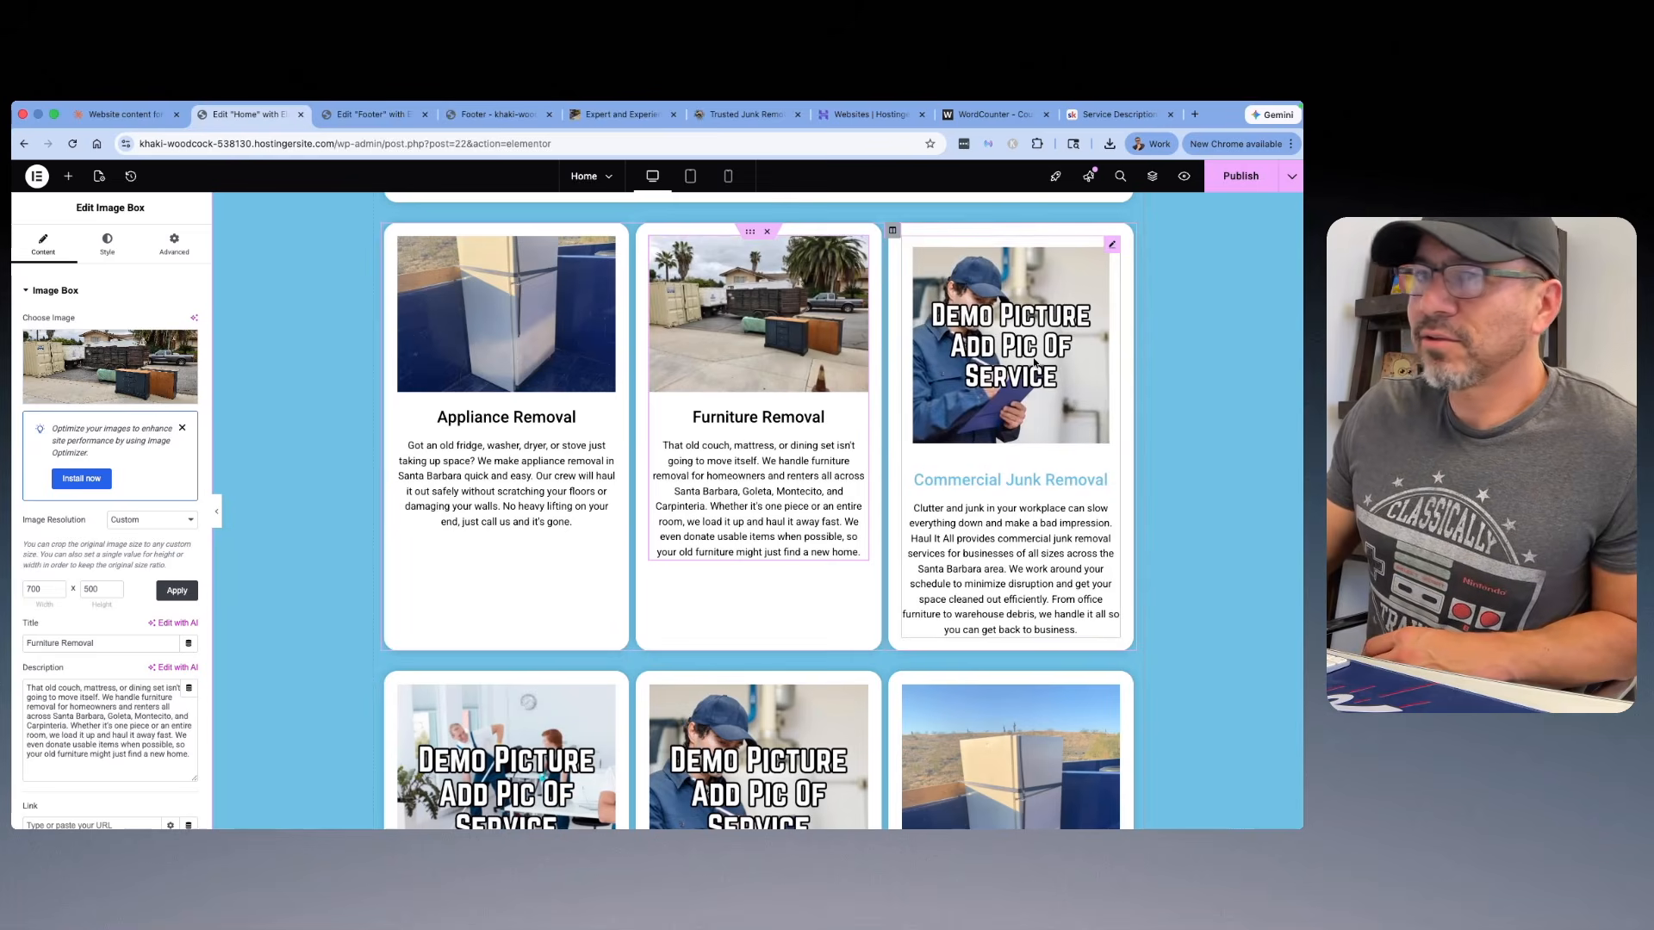
Step: Choose the office clean-out photo for the Commercial Junk Removal card, and clear the photo's title
{"action": "left_click", "coordinate": [913, 362]}
{"action": "left_click", "coordinate": [106, 354]}
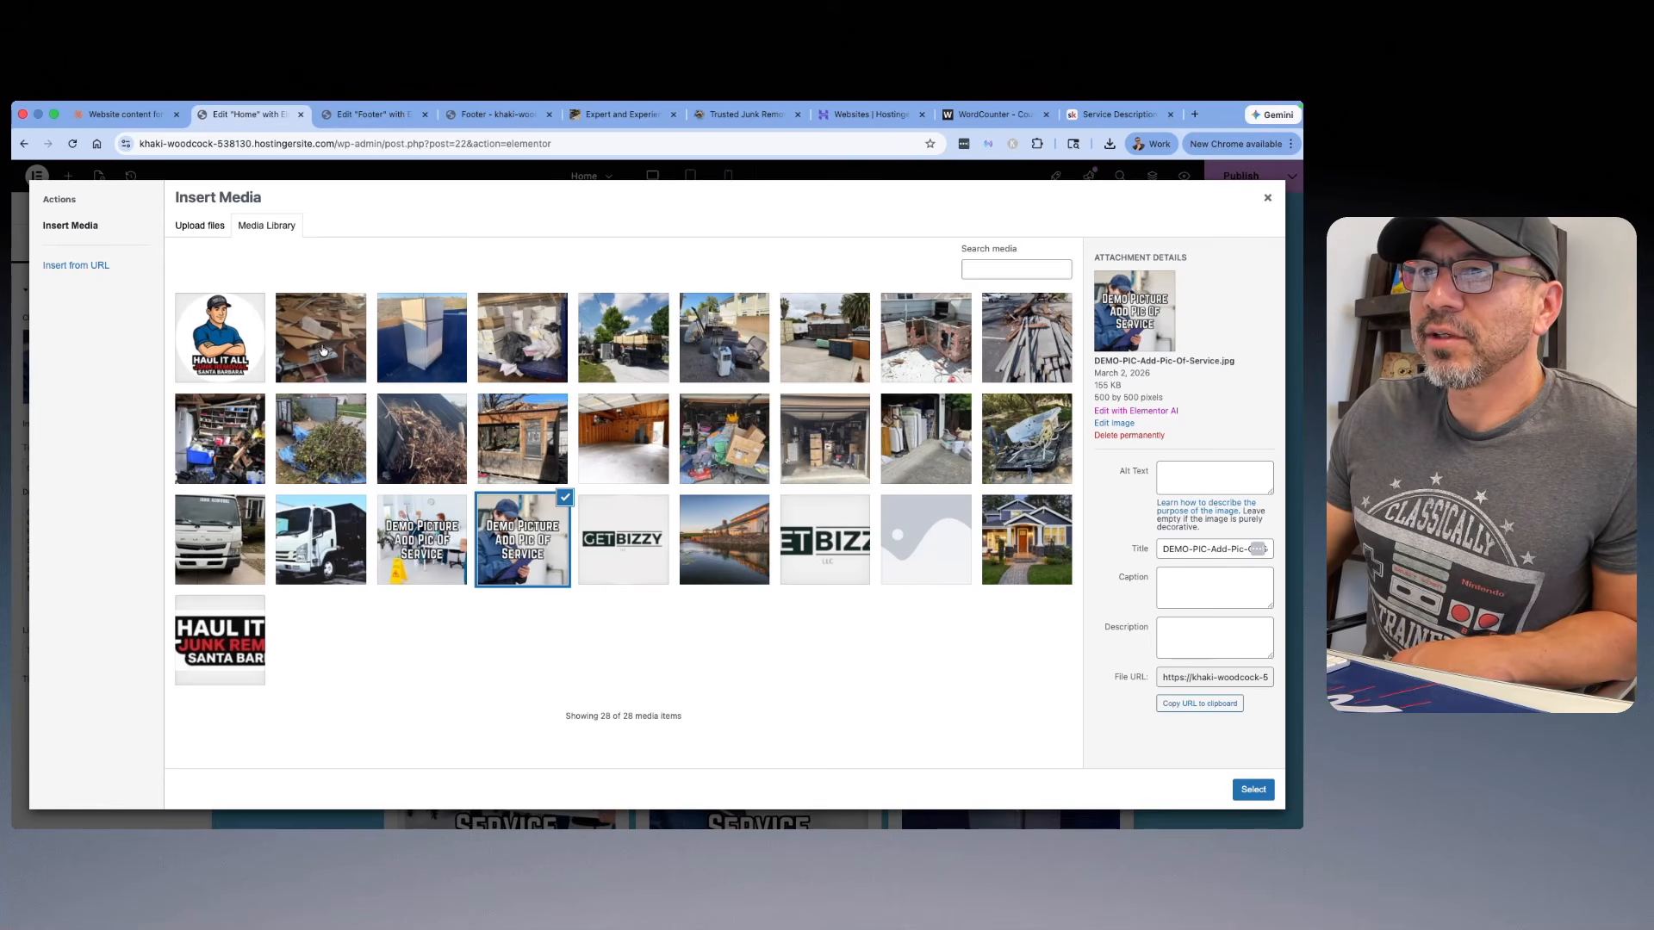
{"action": "left_click", "coordinate": [501, 349]}
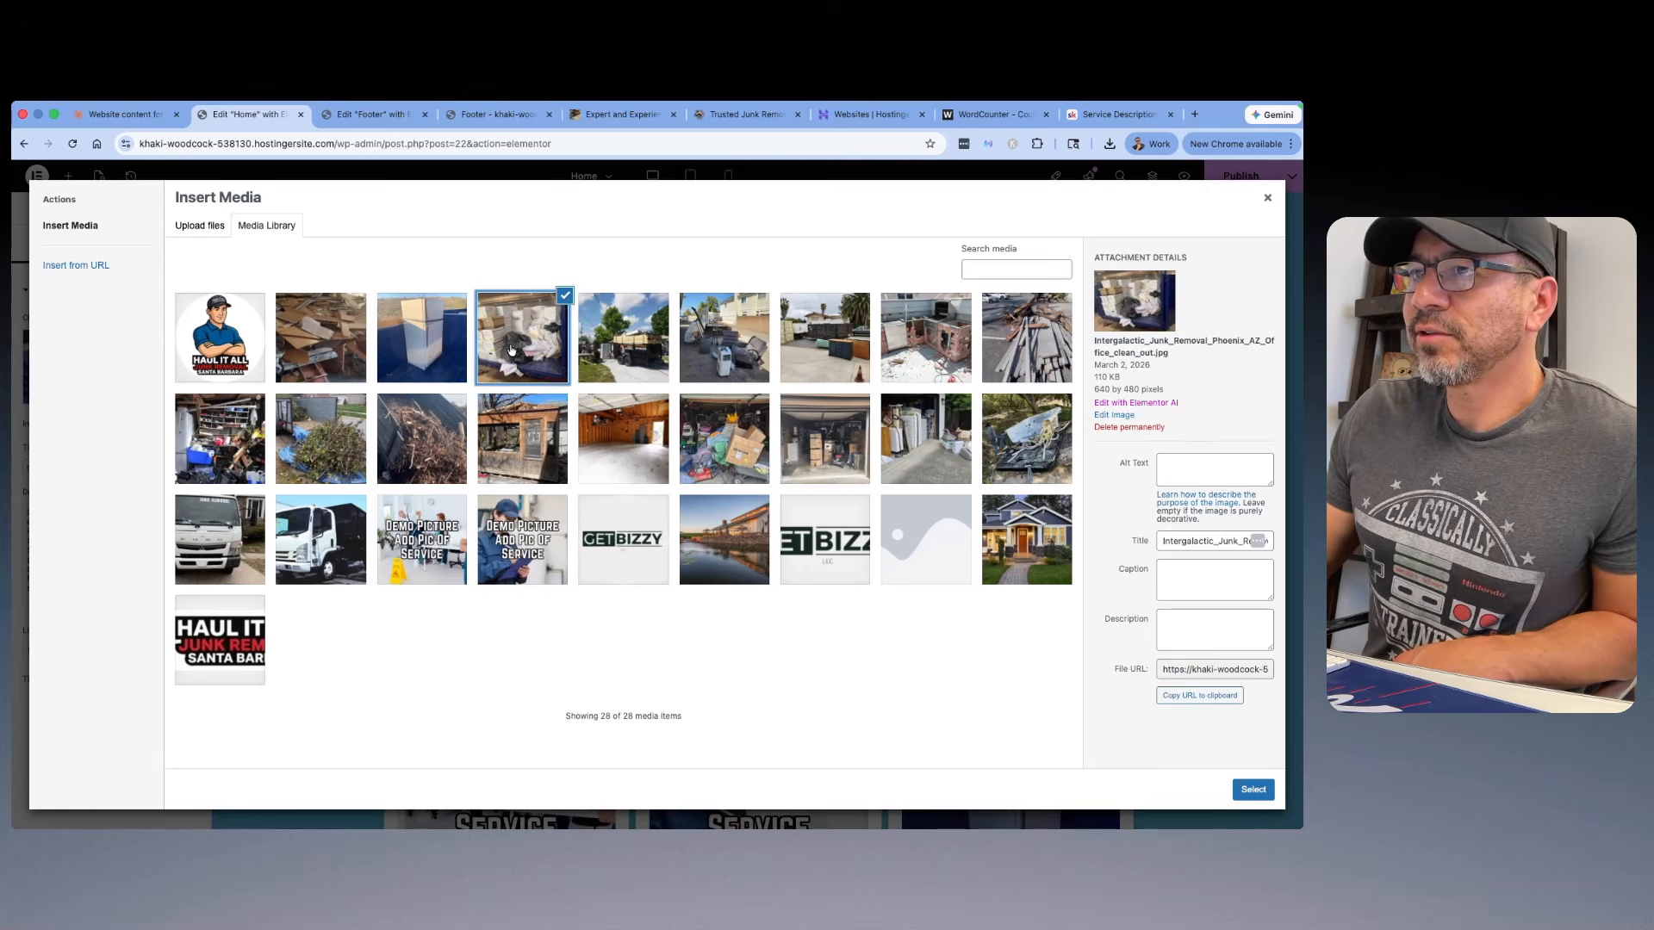
{"action": "key", "text": "super+a"}
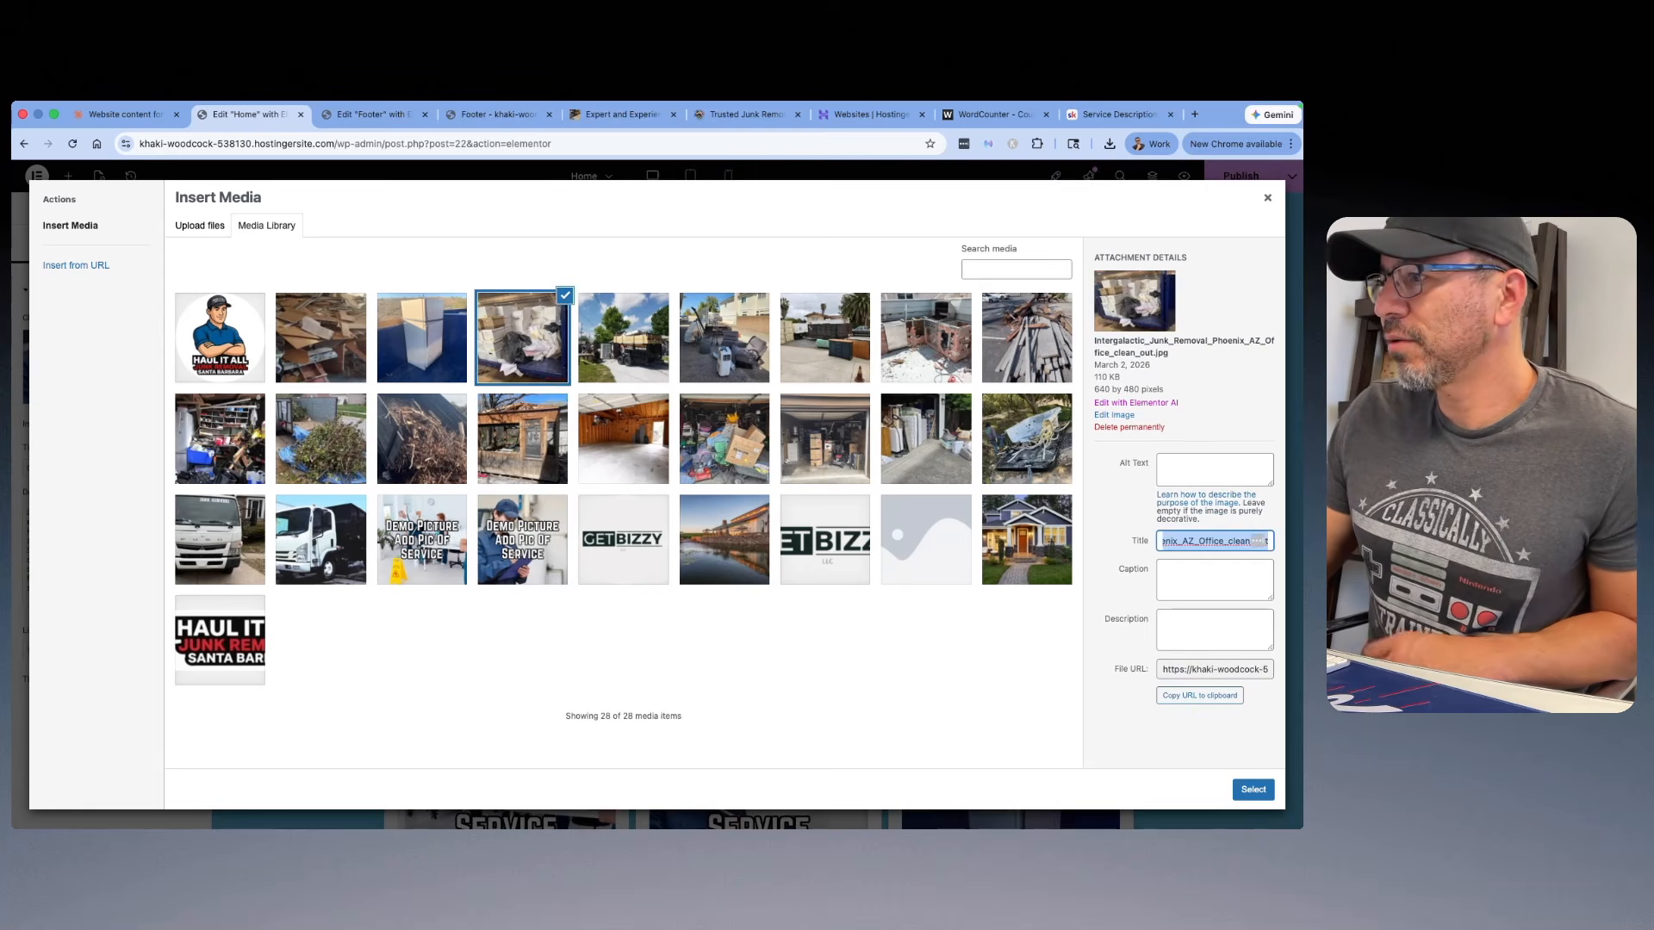
{"action": "key", "text": "BackSpace"}
Step: Set the office clean-out photo's alt text to "Junk Removal Services" and insert it into the Commercial Junk Removal card
{"action": "left_click", "coordinate": [1212, 472]}
{"action": "type", "text": "Junk Removal Services"}
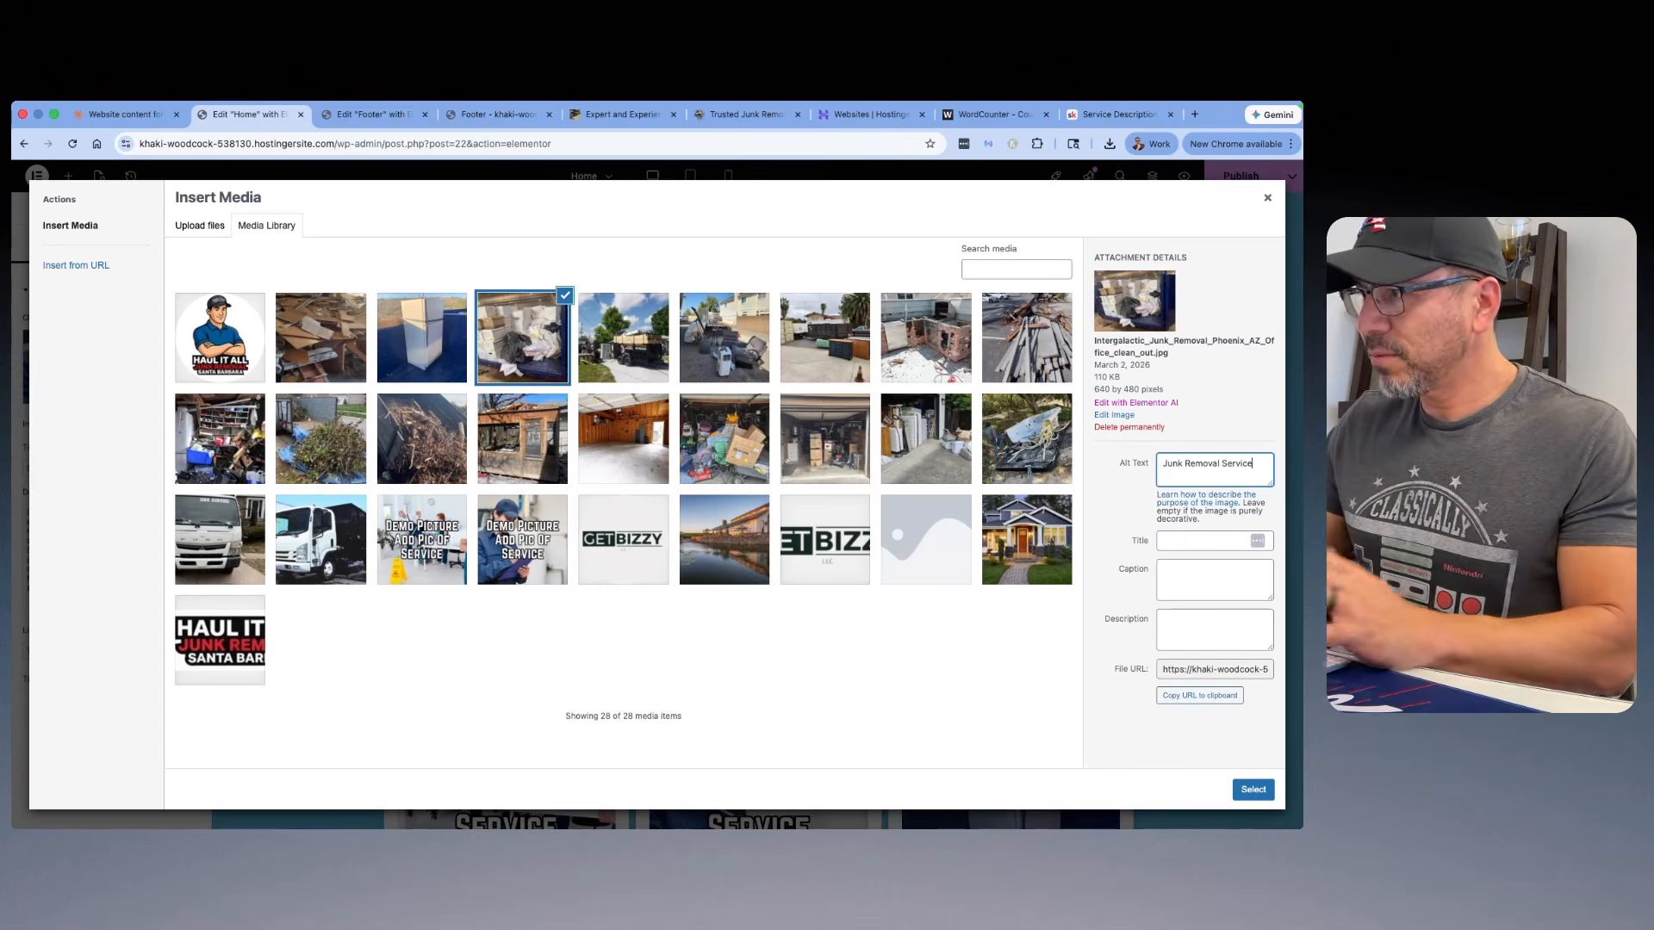
{"action": "left_click", "coordinate": [1254, 790]}
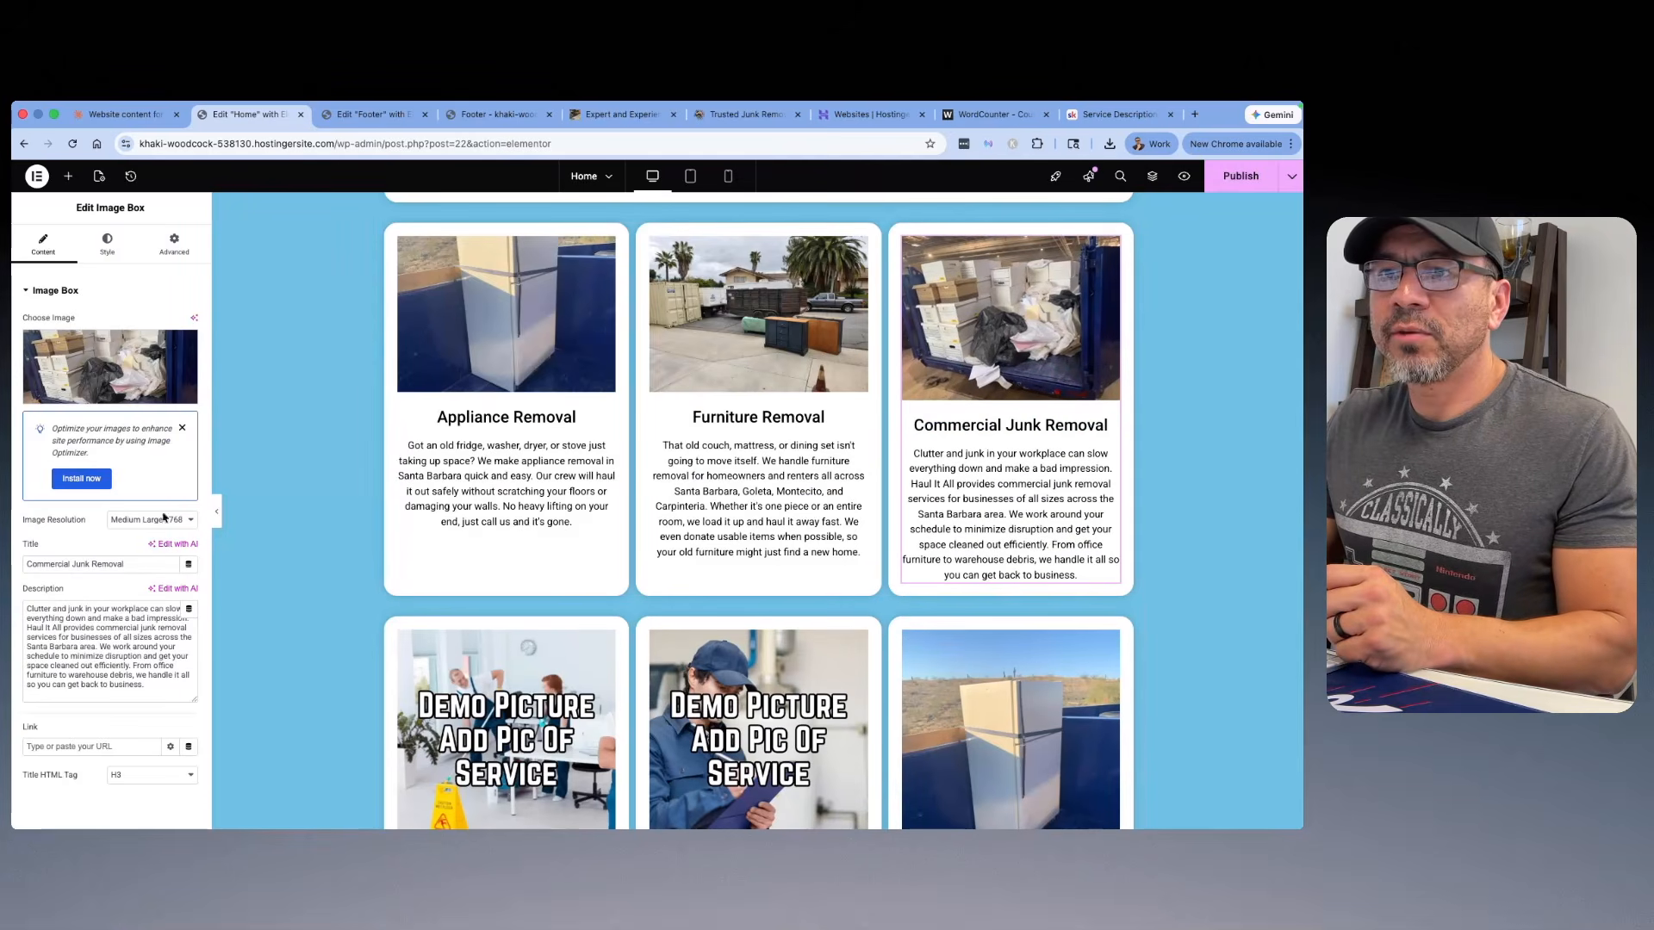
Step: Try a custom image resolution of 700 x 500 on the Commercial Junk Removal card, and switch it back to Medium Large
{"action": "left_click", "coordinate": [171, 520]}
{"action": "left_click", "coordinate": [138, 600]}
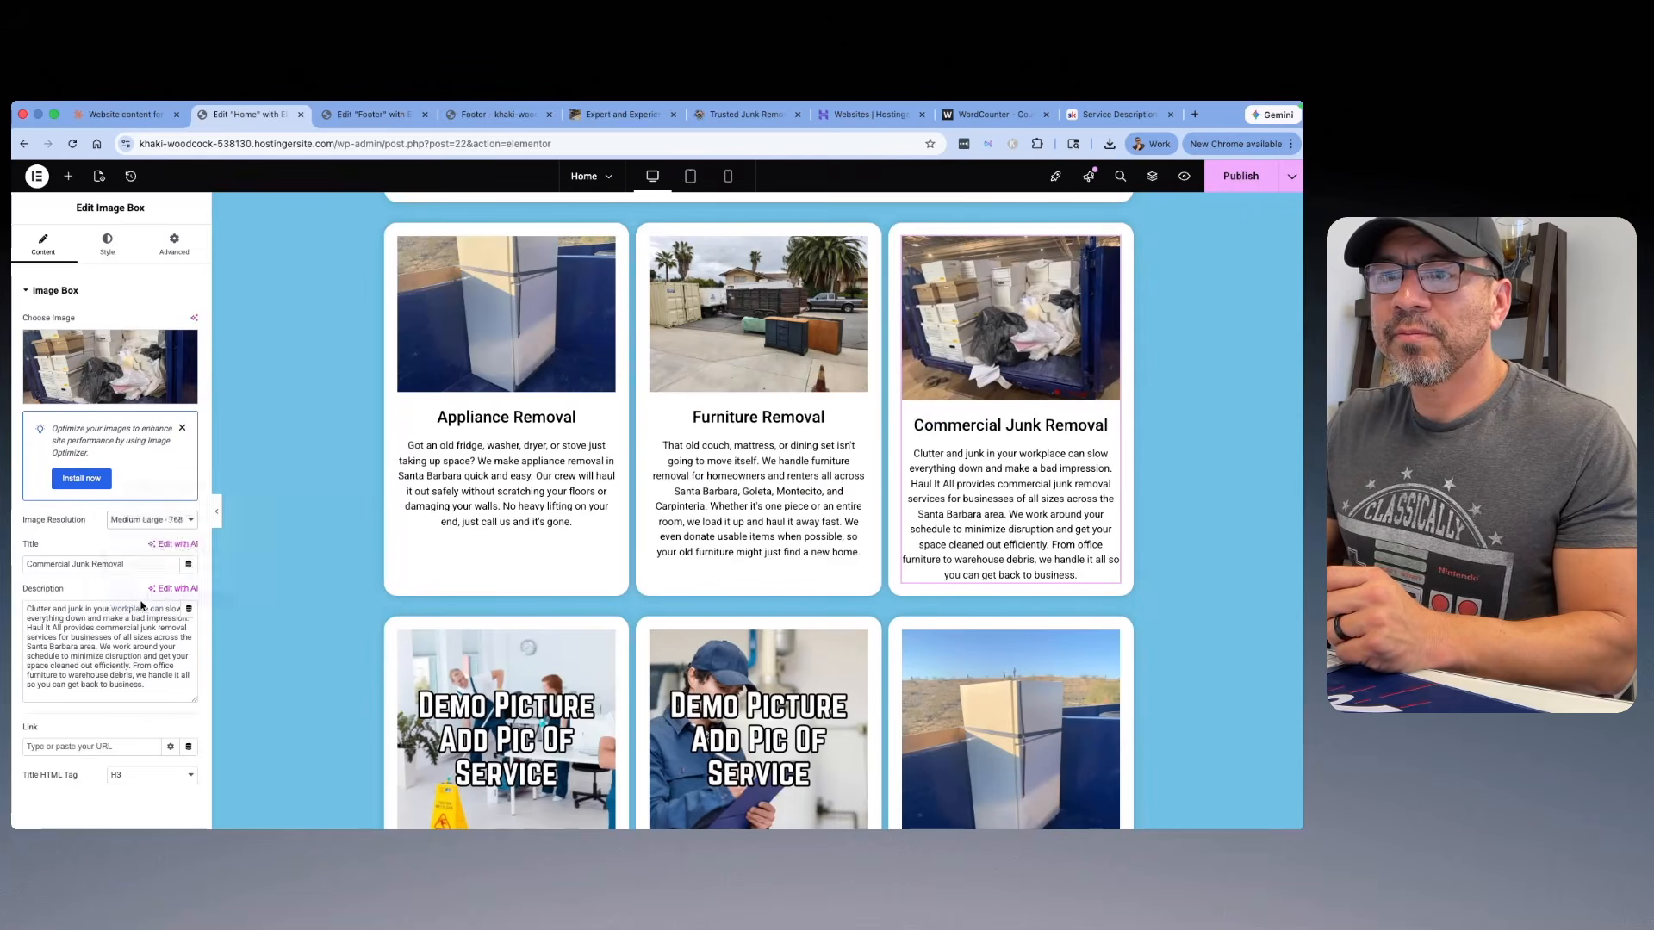
{"action": "left_click", "coordinate": [48, 592]}
{"action": "type", "text": "700"}
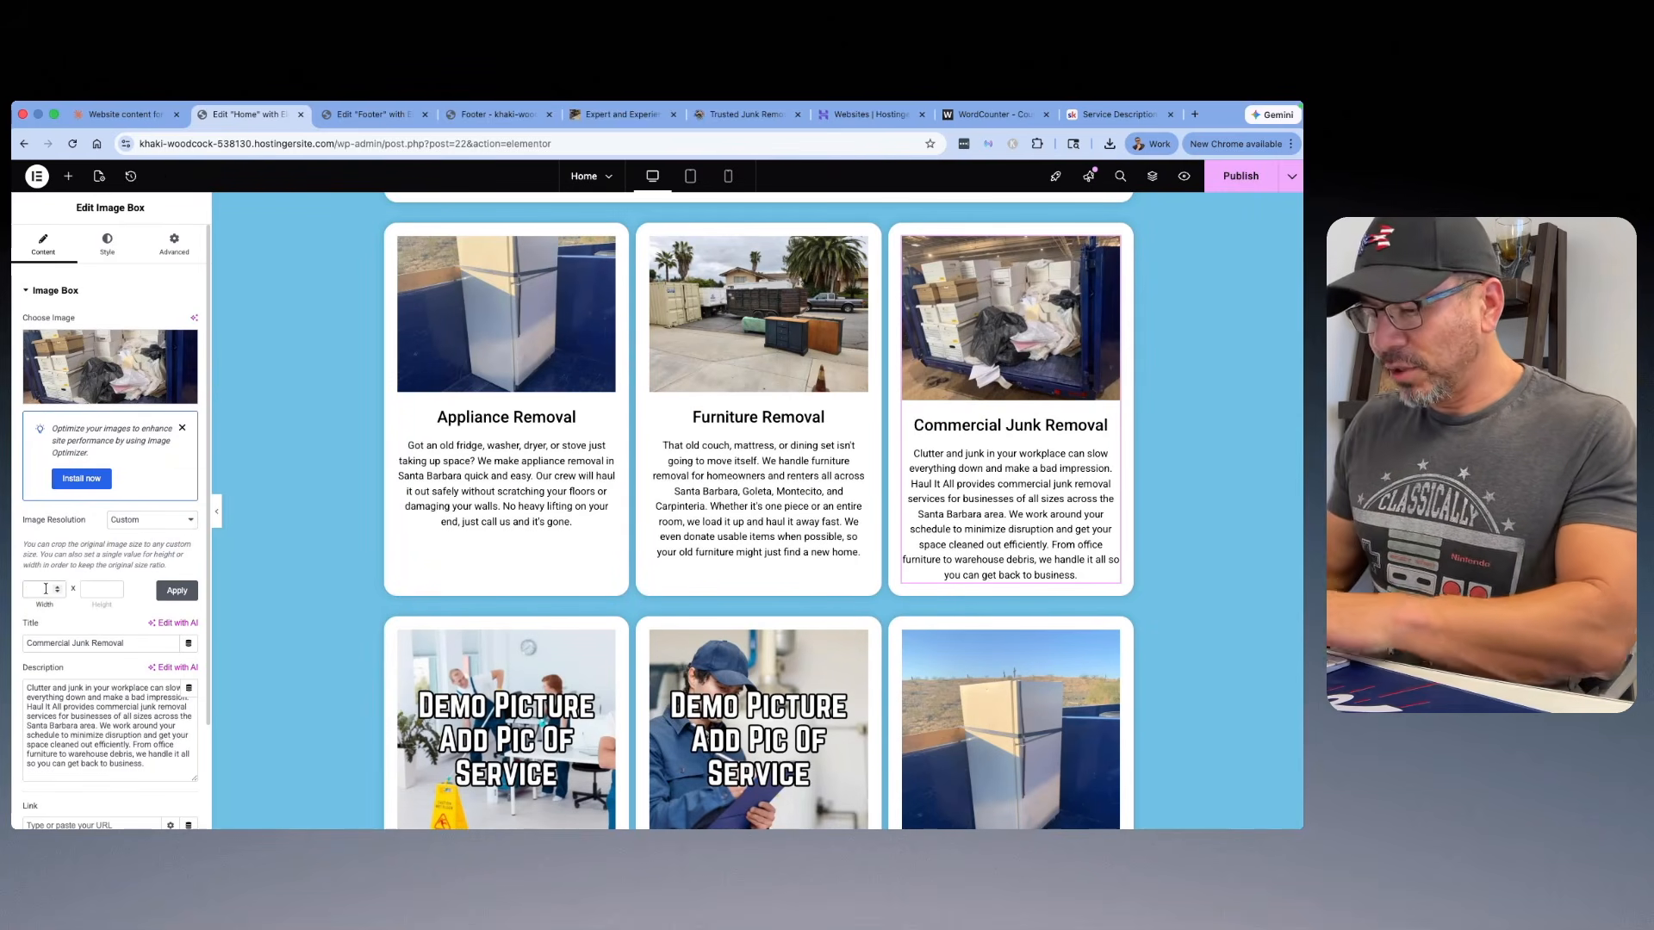
{"action": "key", "text": "Tab"}
{"action": "type", "text": "500"}
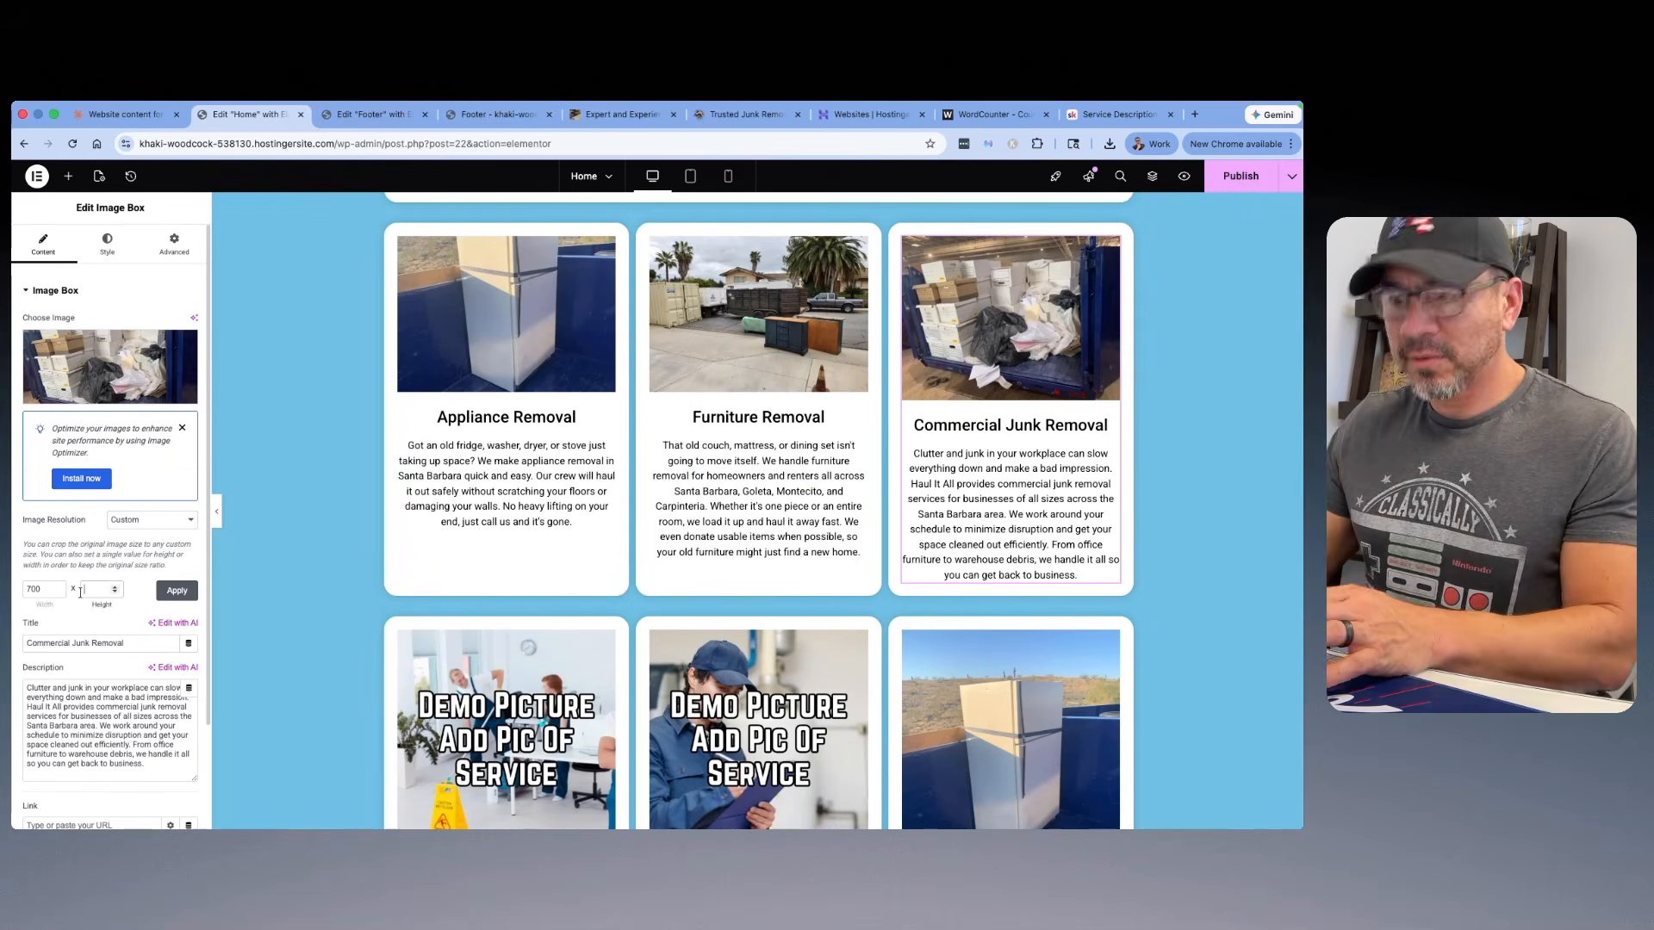
{"action": "left_click", "coordinate": [176, 590]}
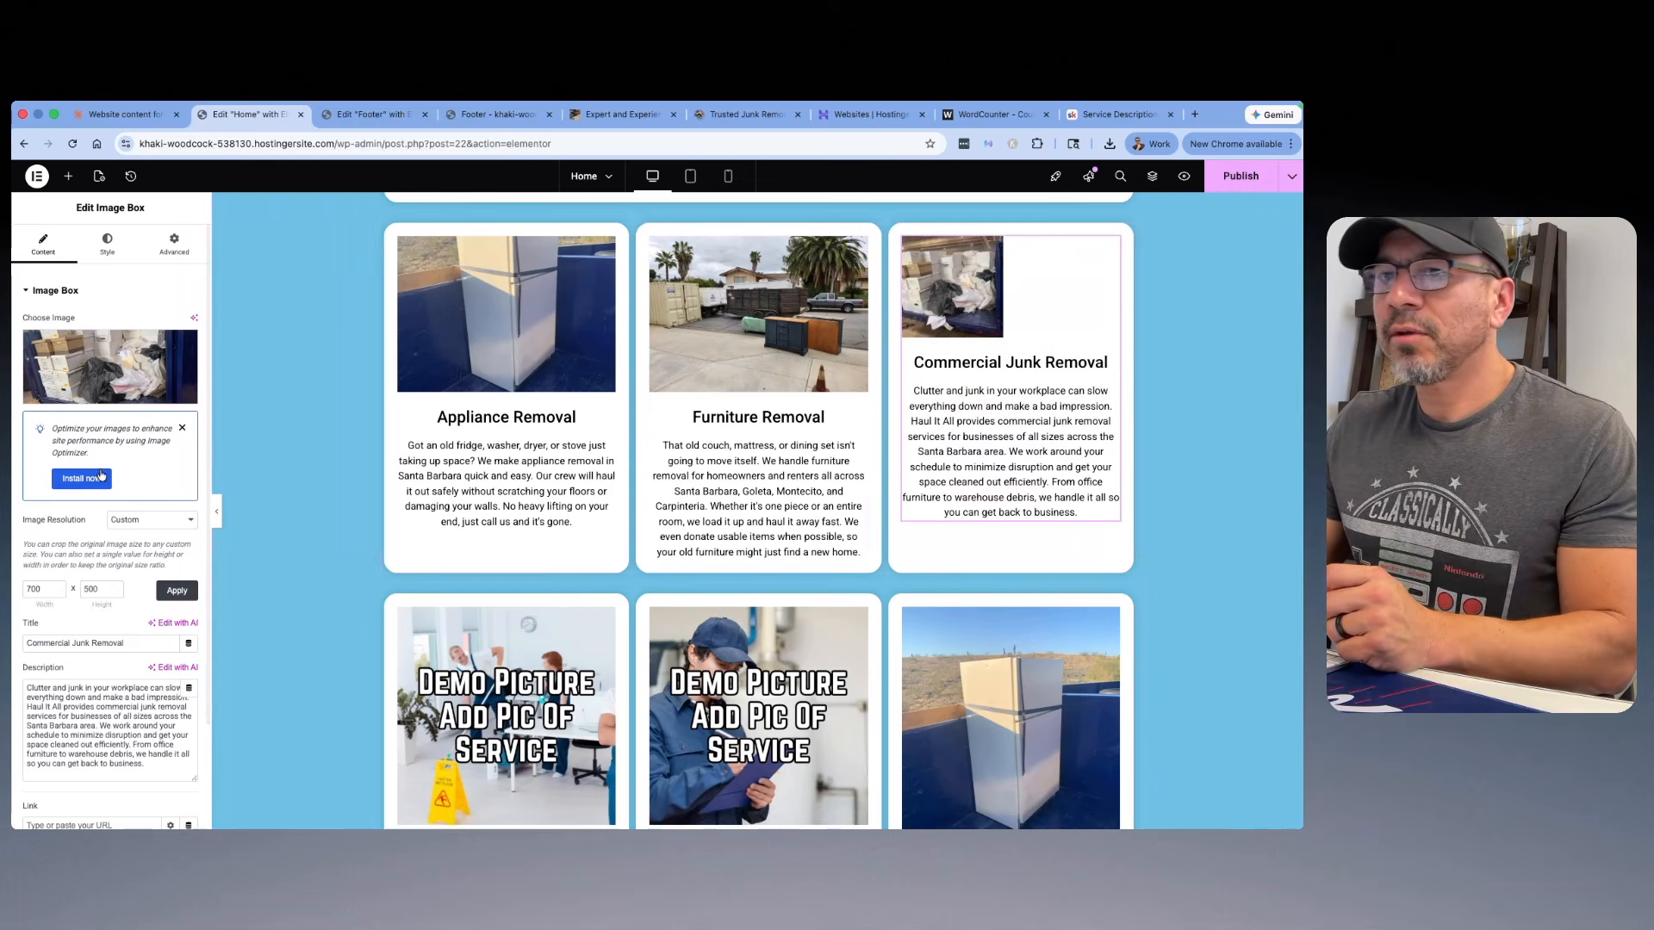
{"action": "left_click", "coordinate": [161, 526]}
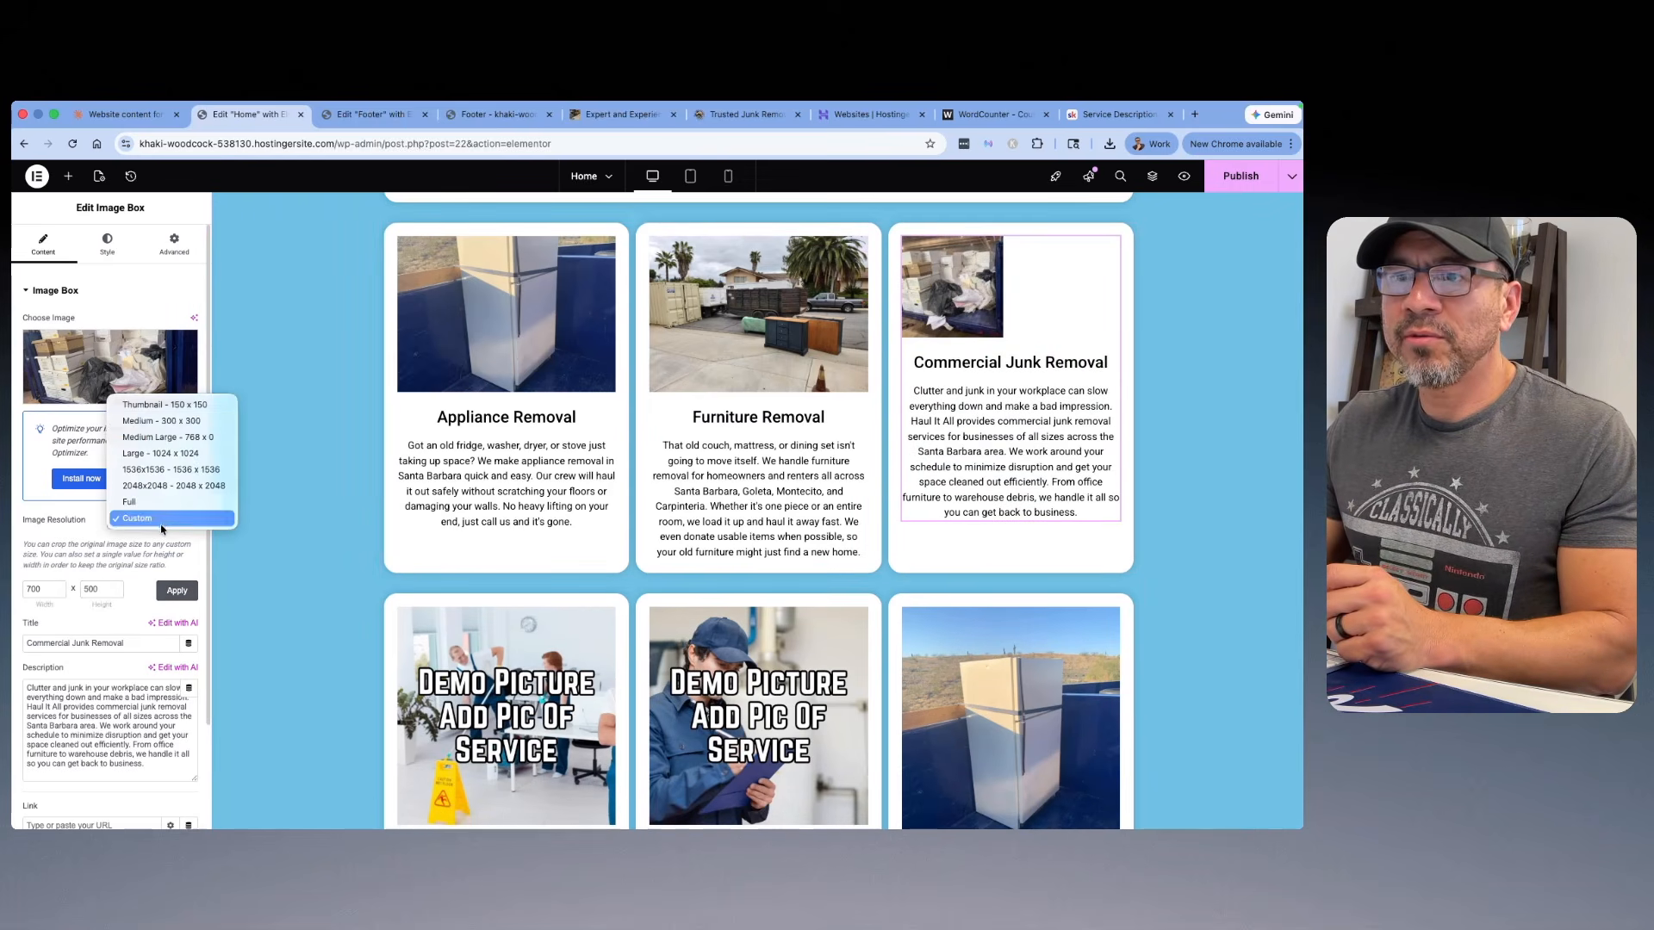
{"action": "left_click", "coordinate": [148, 437]}
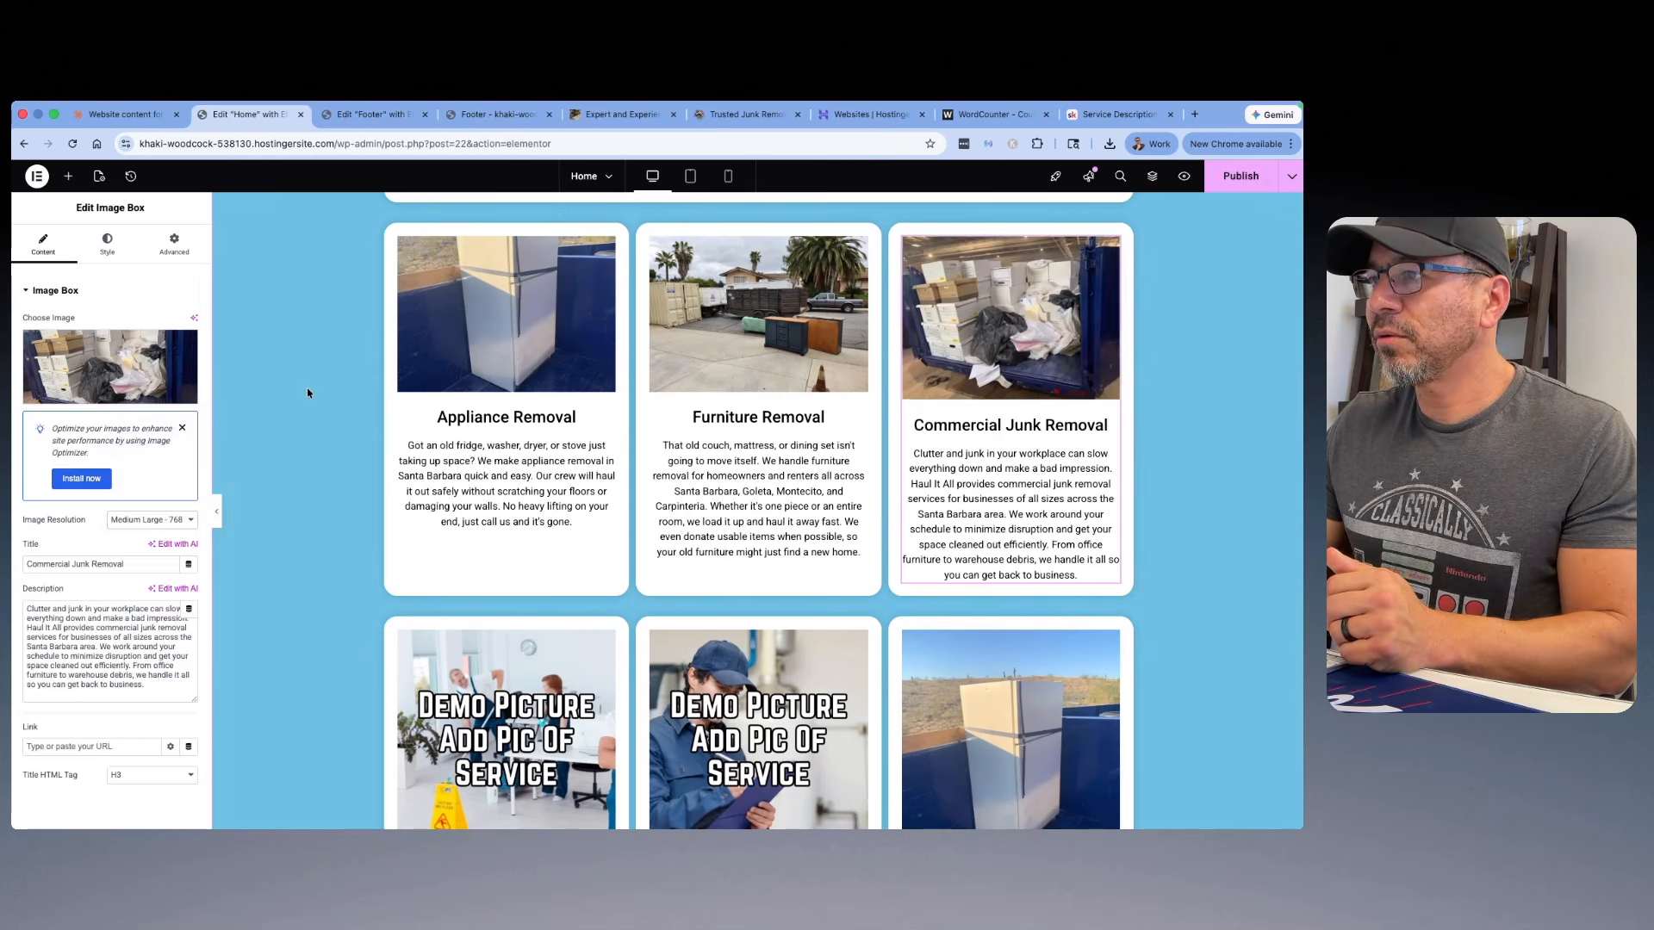
Step: Clear the title of the garage photo intro-1740589365.jpg and insert it into the Property Clean Outs card
{"action": "scroll", "coordinate": [678, 363], "scroll_direction": "down", "scroll_amount": 2}
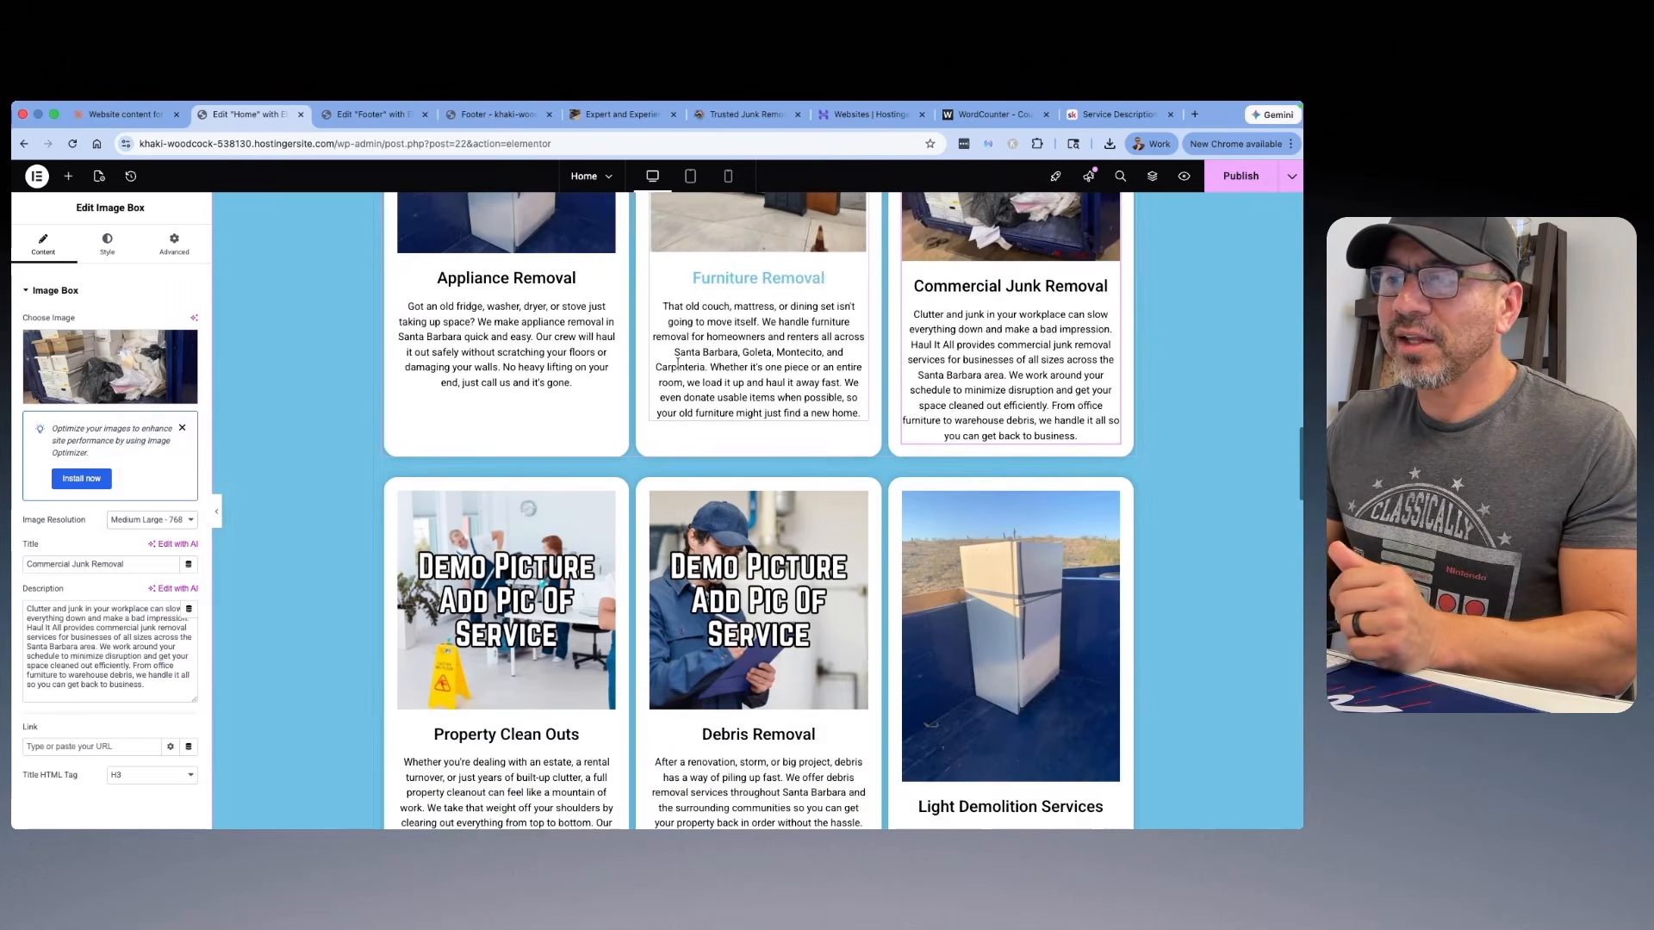
{"action": "scroll", "coordinate": [678, 363], "scroll_direction": "down", "scroll_amount": 4}
{"action": "left_click", "coordinate": [570, 293]}
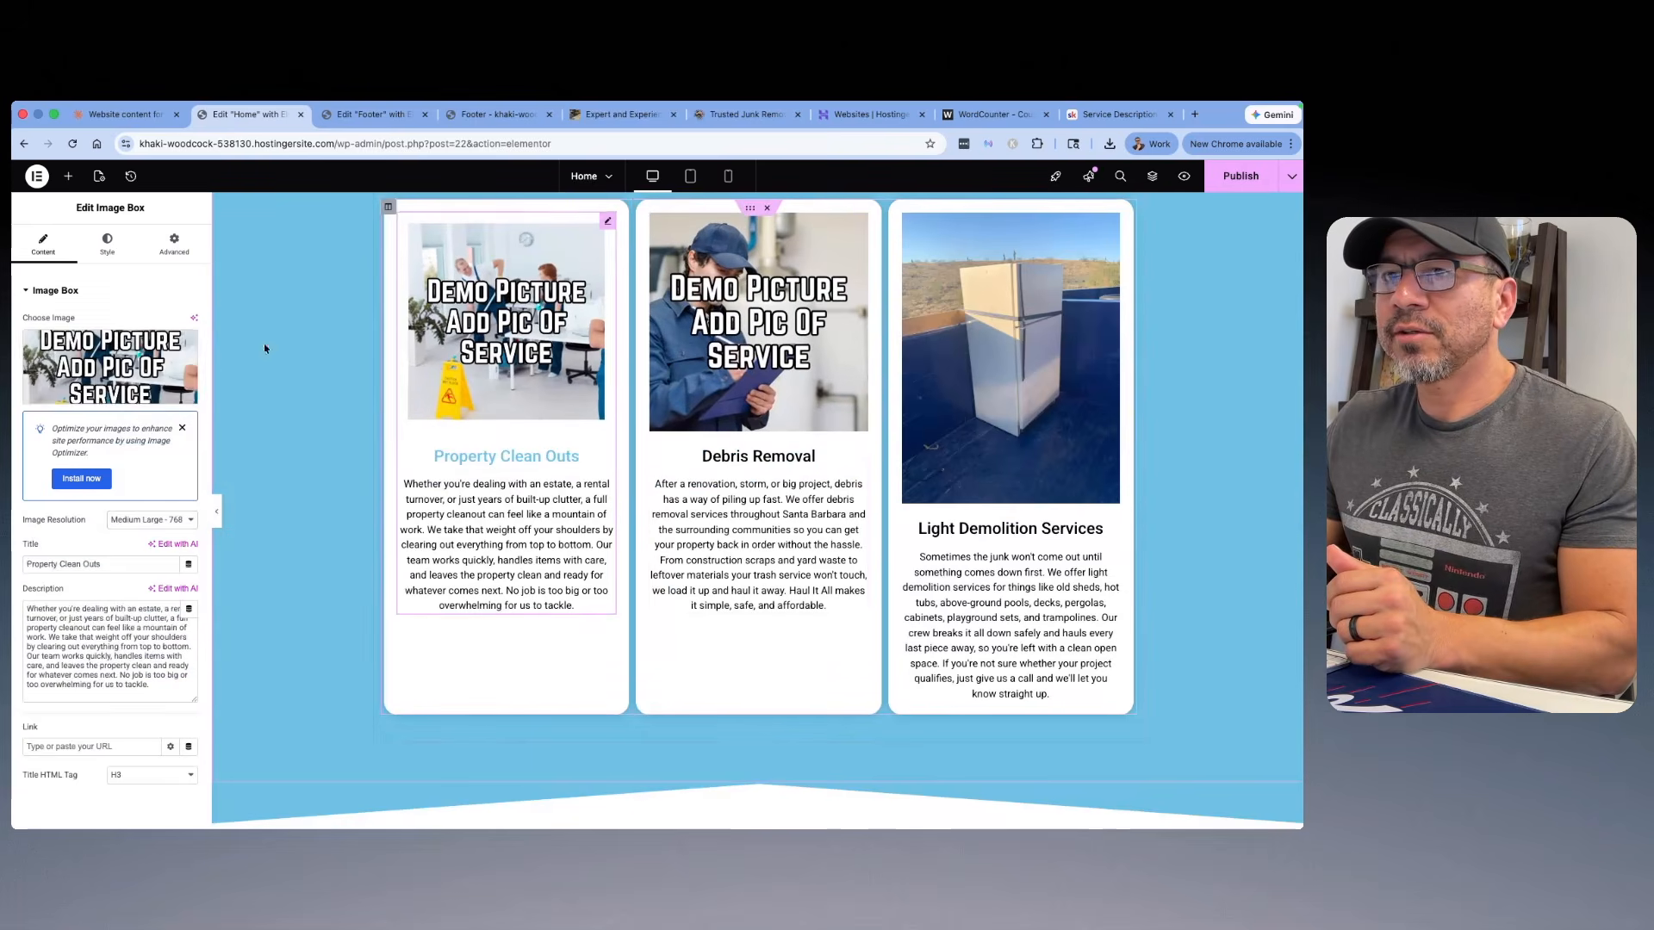
{"action": "left_click", "coordinate": [113, 360]}
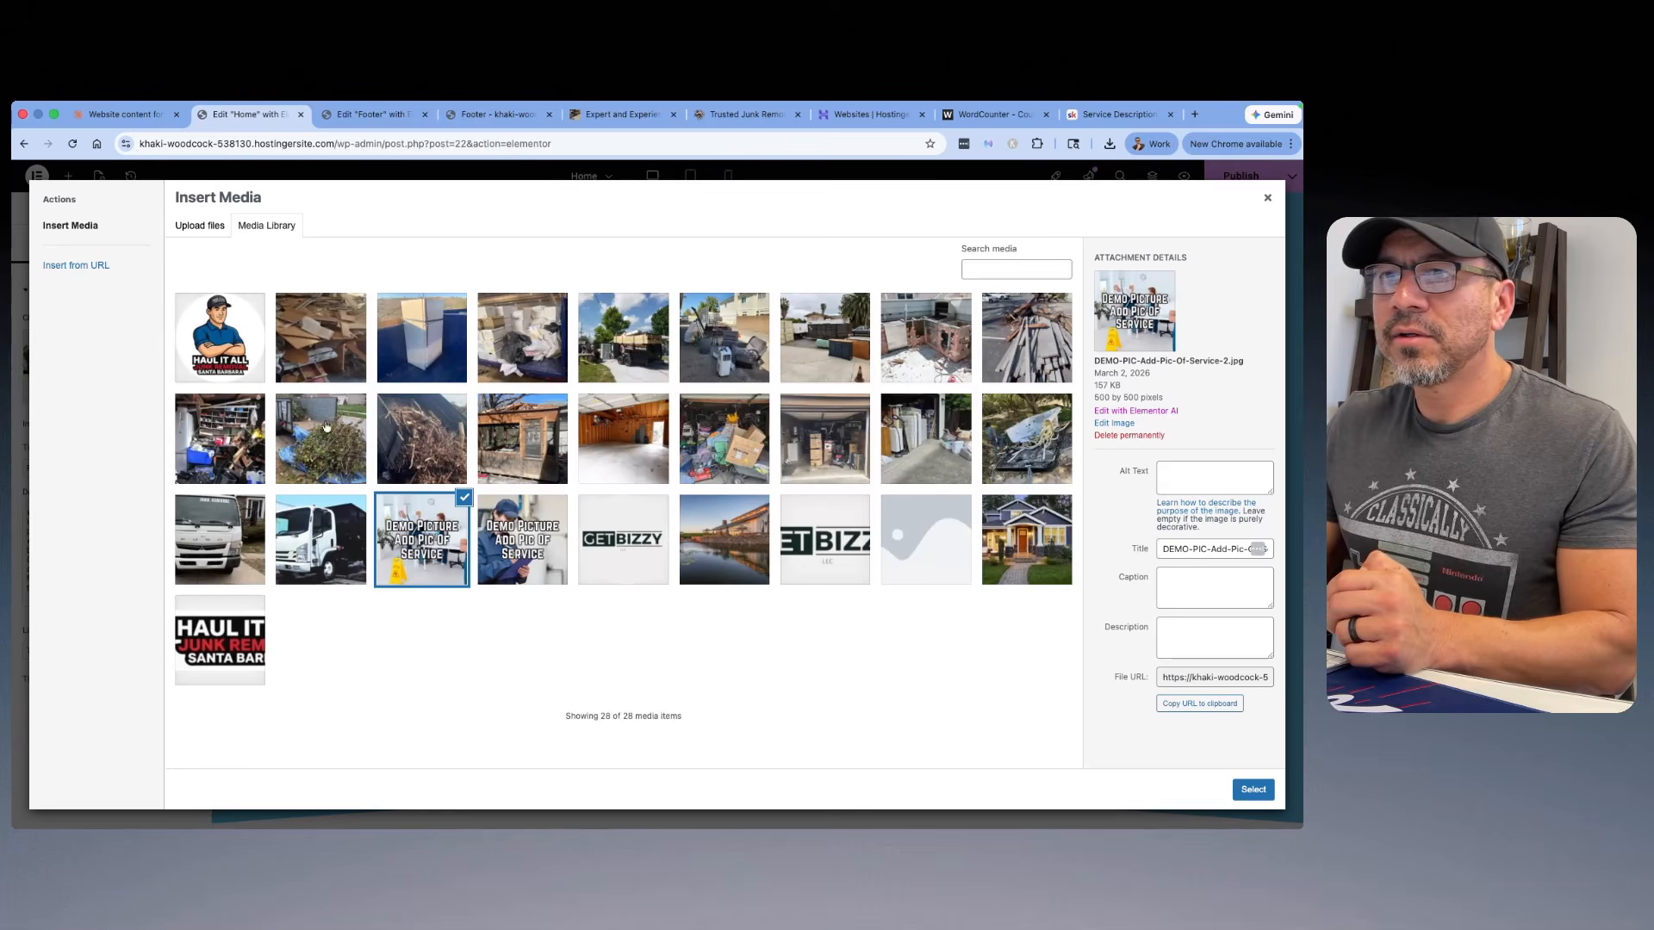
{"action": "left_click", "coordinate": [737, 447]}
{"action": "left_click", "coordinate": [1159, 465]}
{"action": "key", "text": "ctrl+a"}
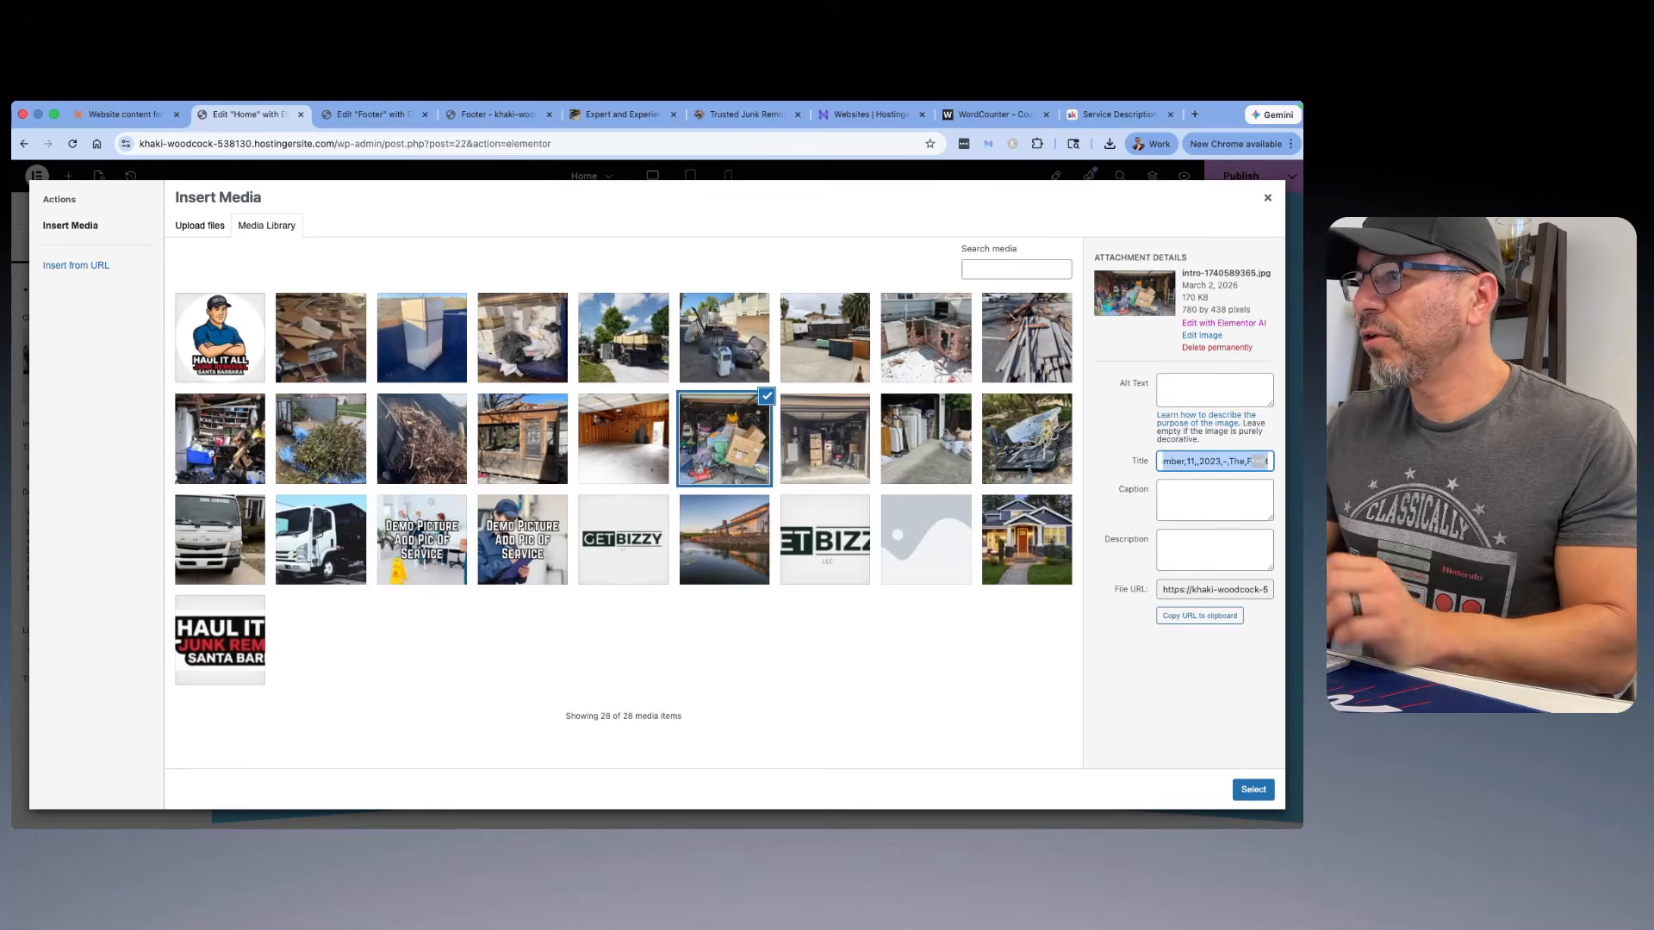
{"action": "key", "text": "BackSpace"}
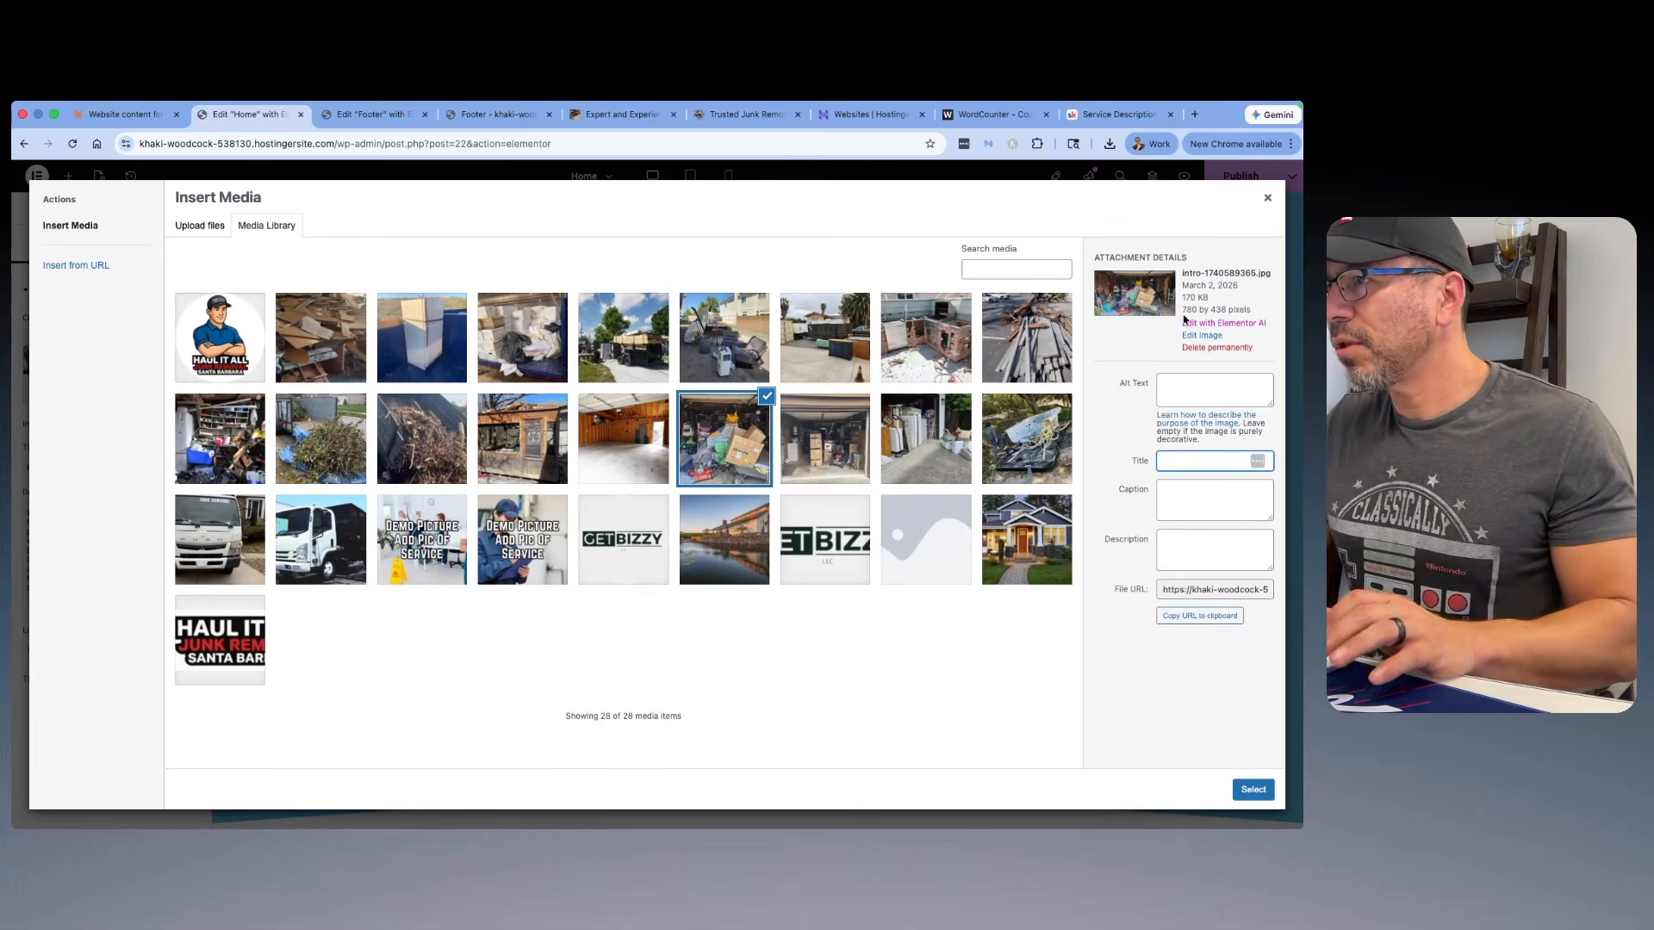
{"action": "left_click", "coordinate": [1254, 790]}
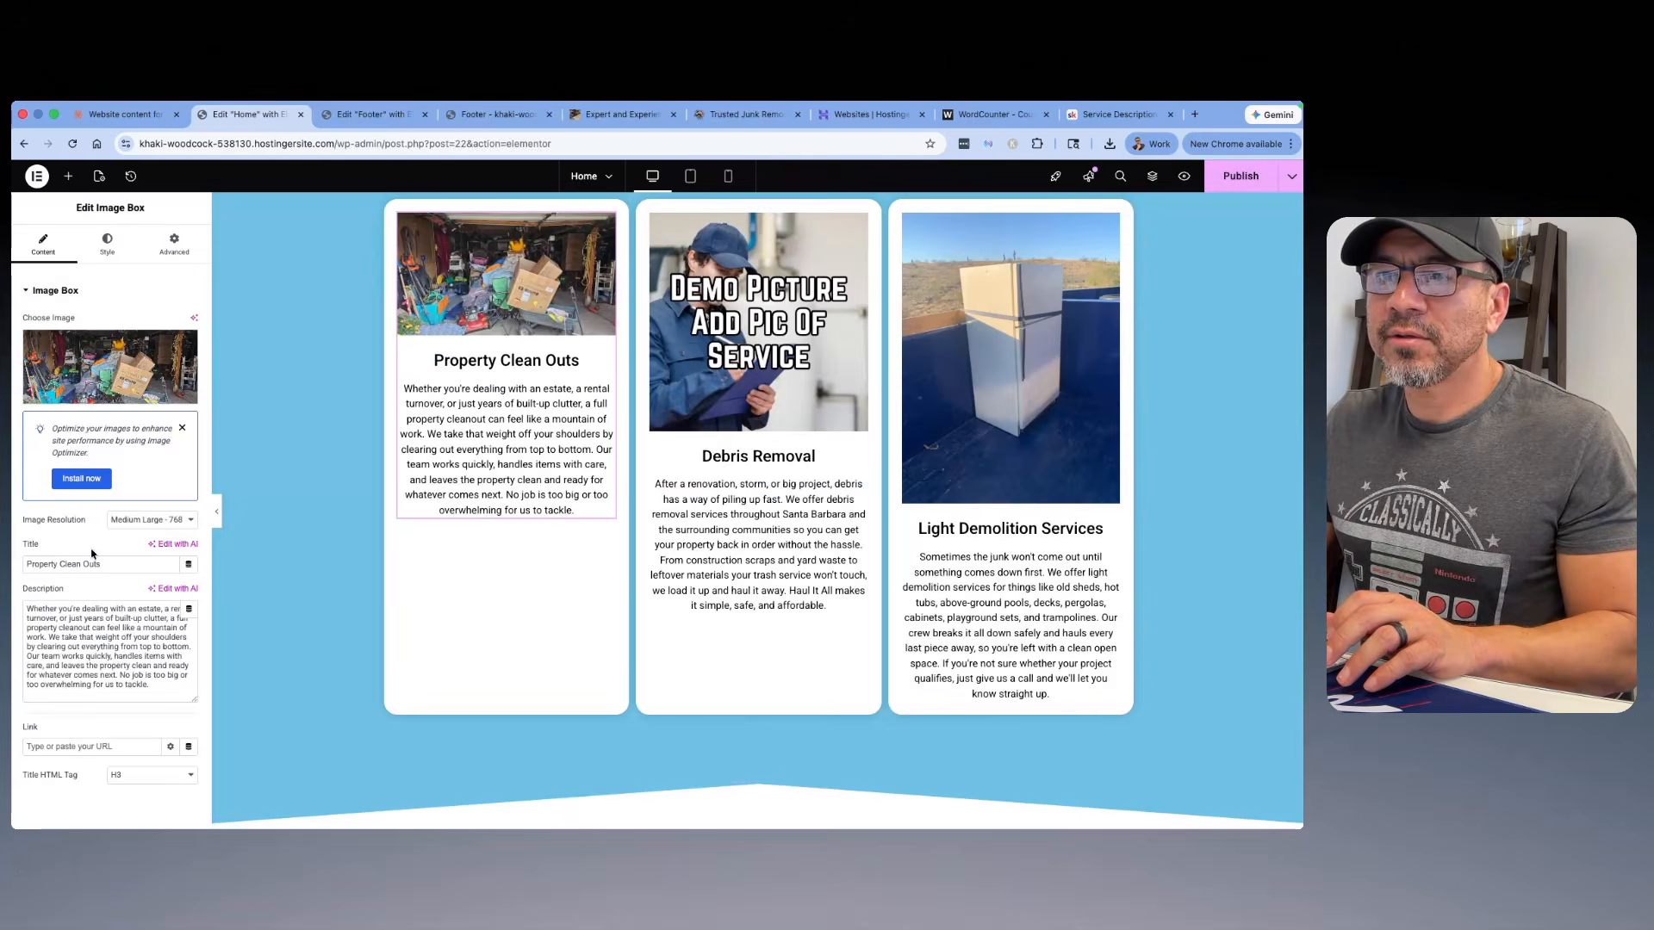
Step: Replace the Property Clean Outs card's image with the cluttered garage photo 3.jpg, with its title cleared and alt text "Property cleanout"
{"action": "left_click", "coordinate": [89, 384]}
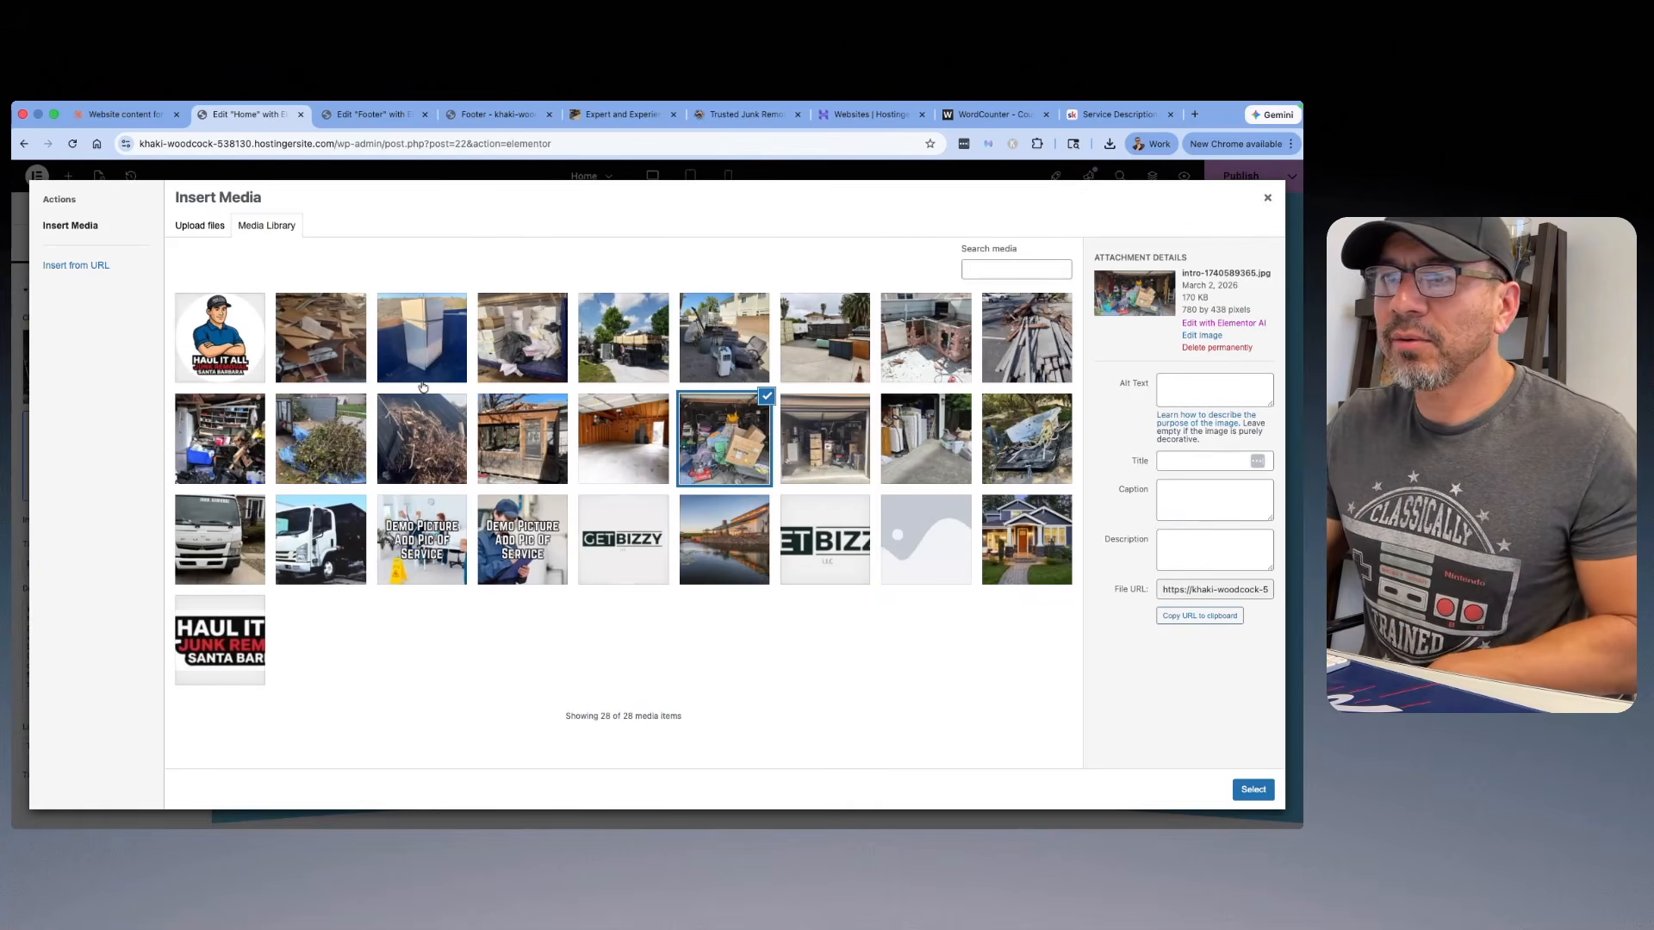
{"action": "left_click", "coordinate": [207, 466]}
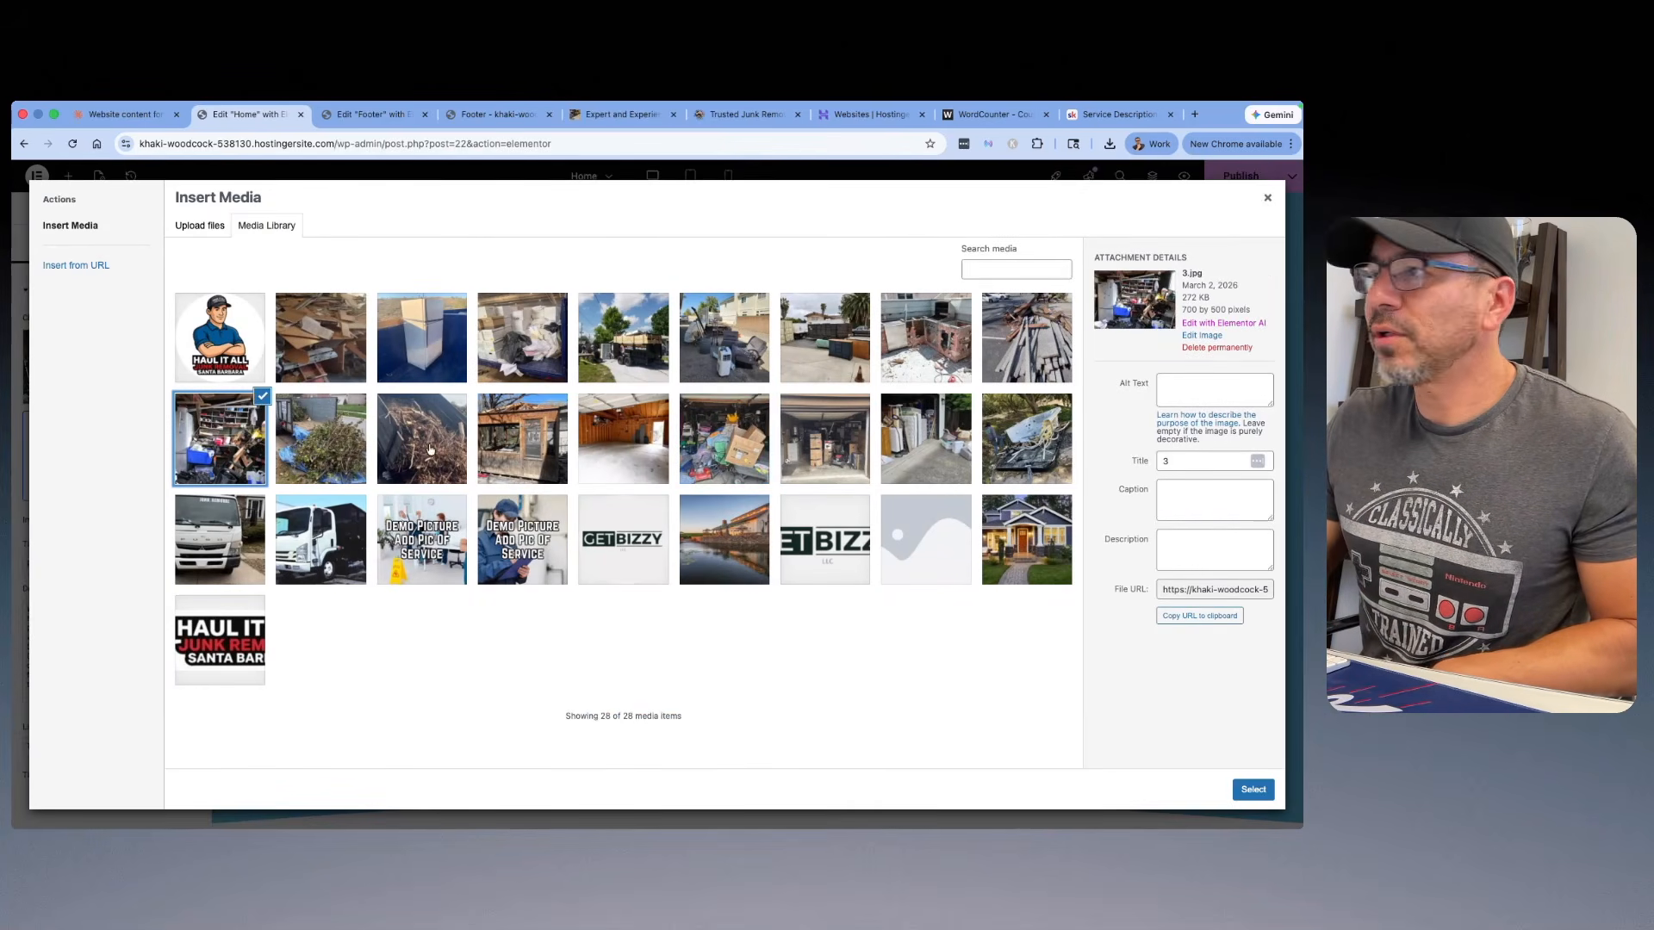
{"action": "double_click", "coordinate": [1166, 461]}
{"action": "key", "text": "BackSpace"}
{"action": "left_click", "coordinate": [1201, 385]}
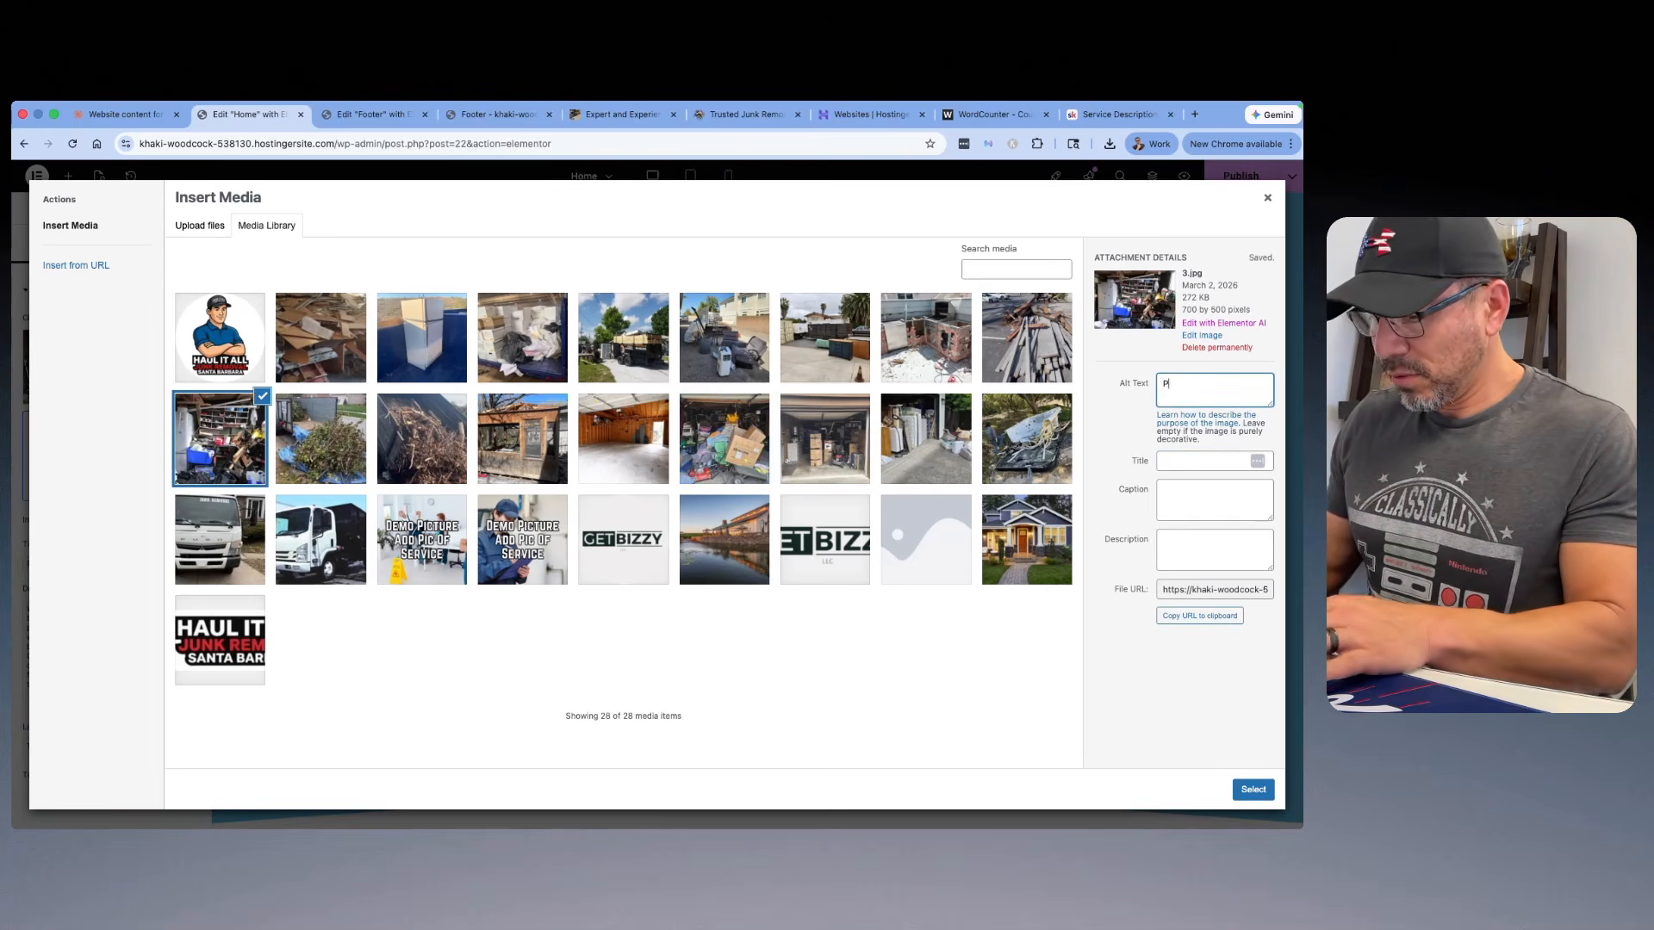
{"action": "type", "text": "Property cleanout"}
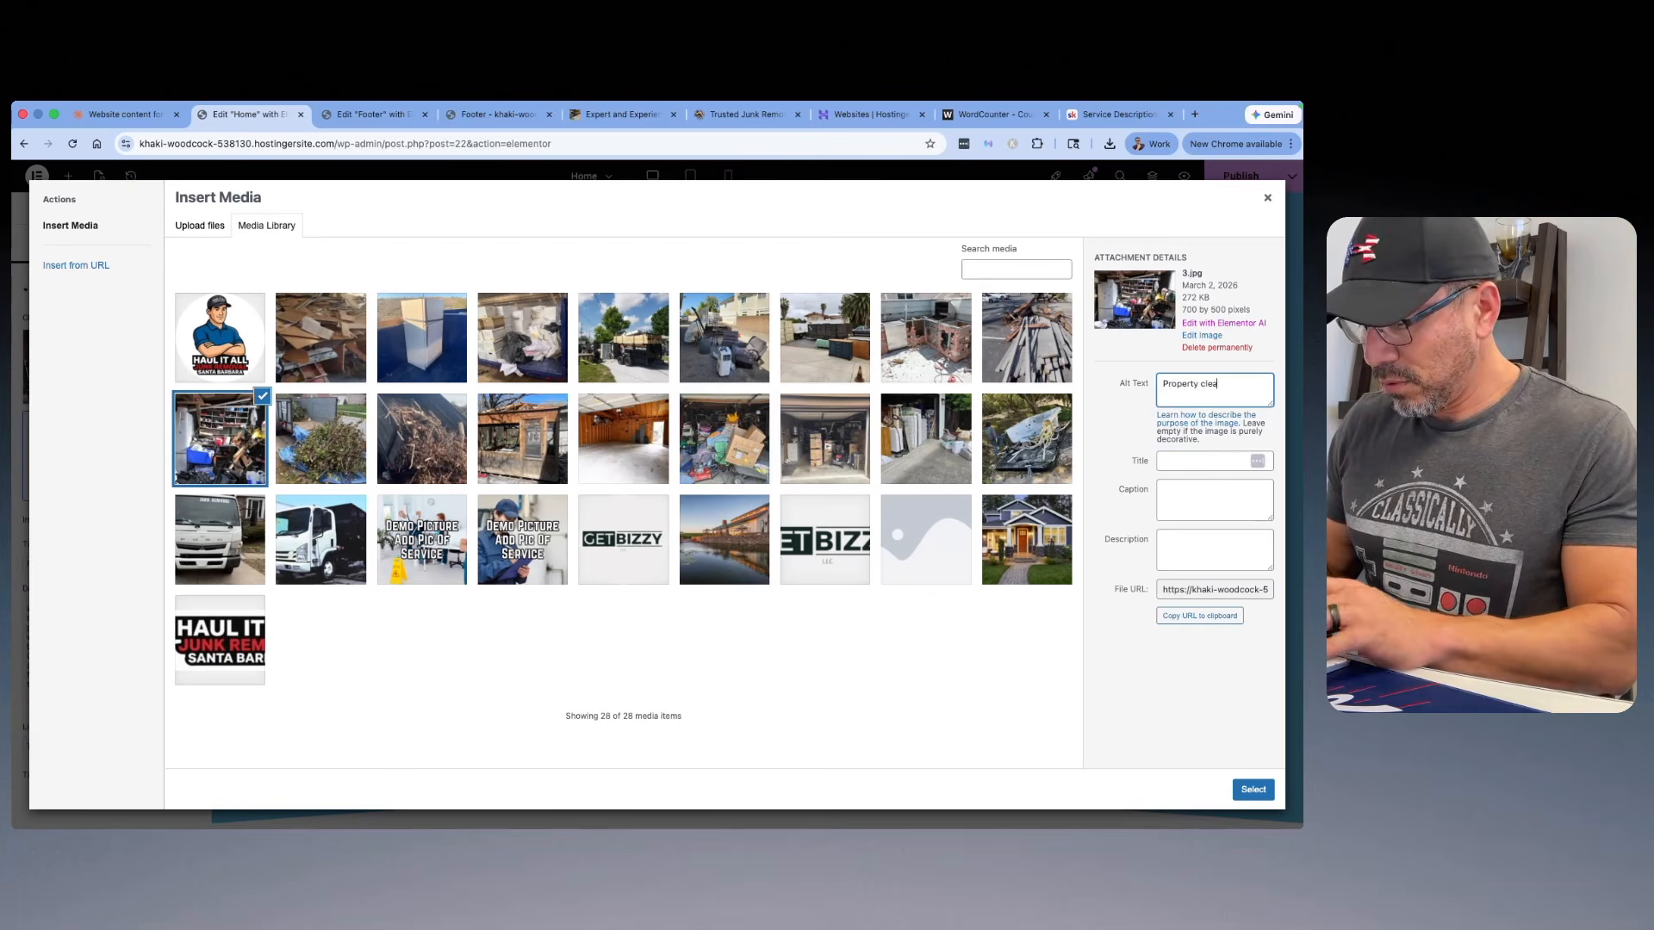
{"action": "left_click", "coordinate": [1254, 790]}
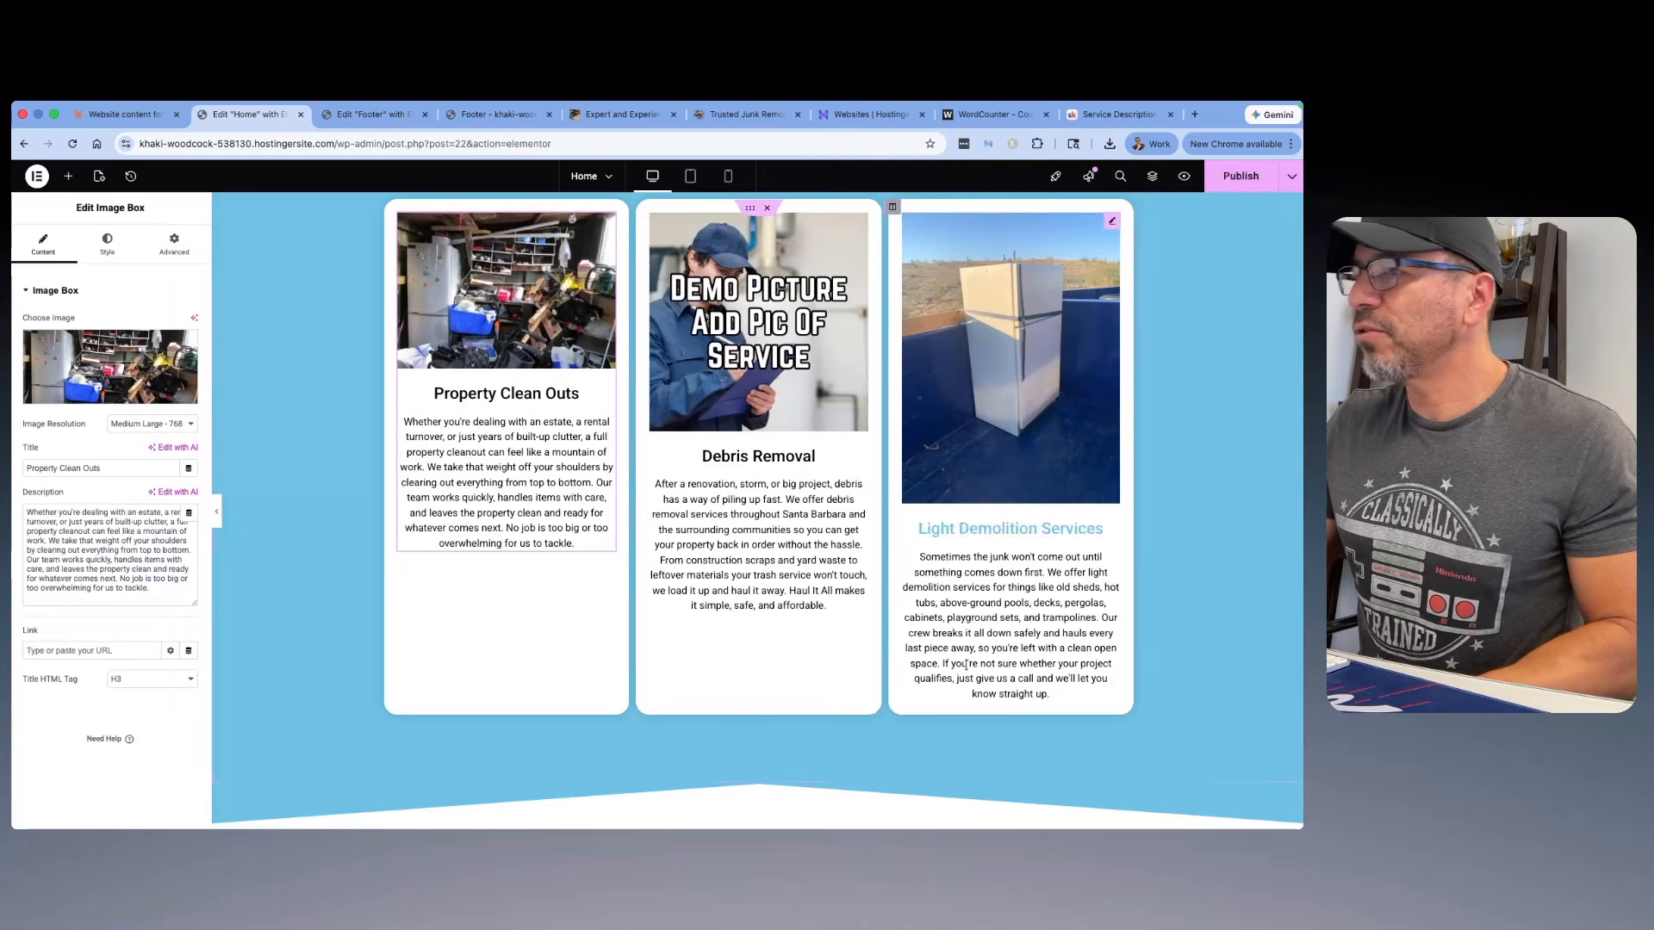
Step: Set the Property Clean Outs card's image resolution to a custom size of 700 x 500 and apply it
{"action": "left_click", "coordinate": [162, 426]}
{"action": "left_click", "coordinate": [119, 512]}
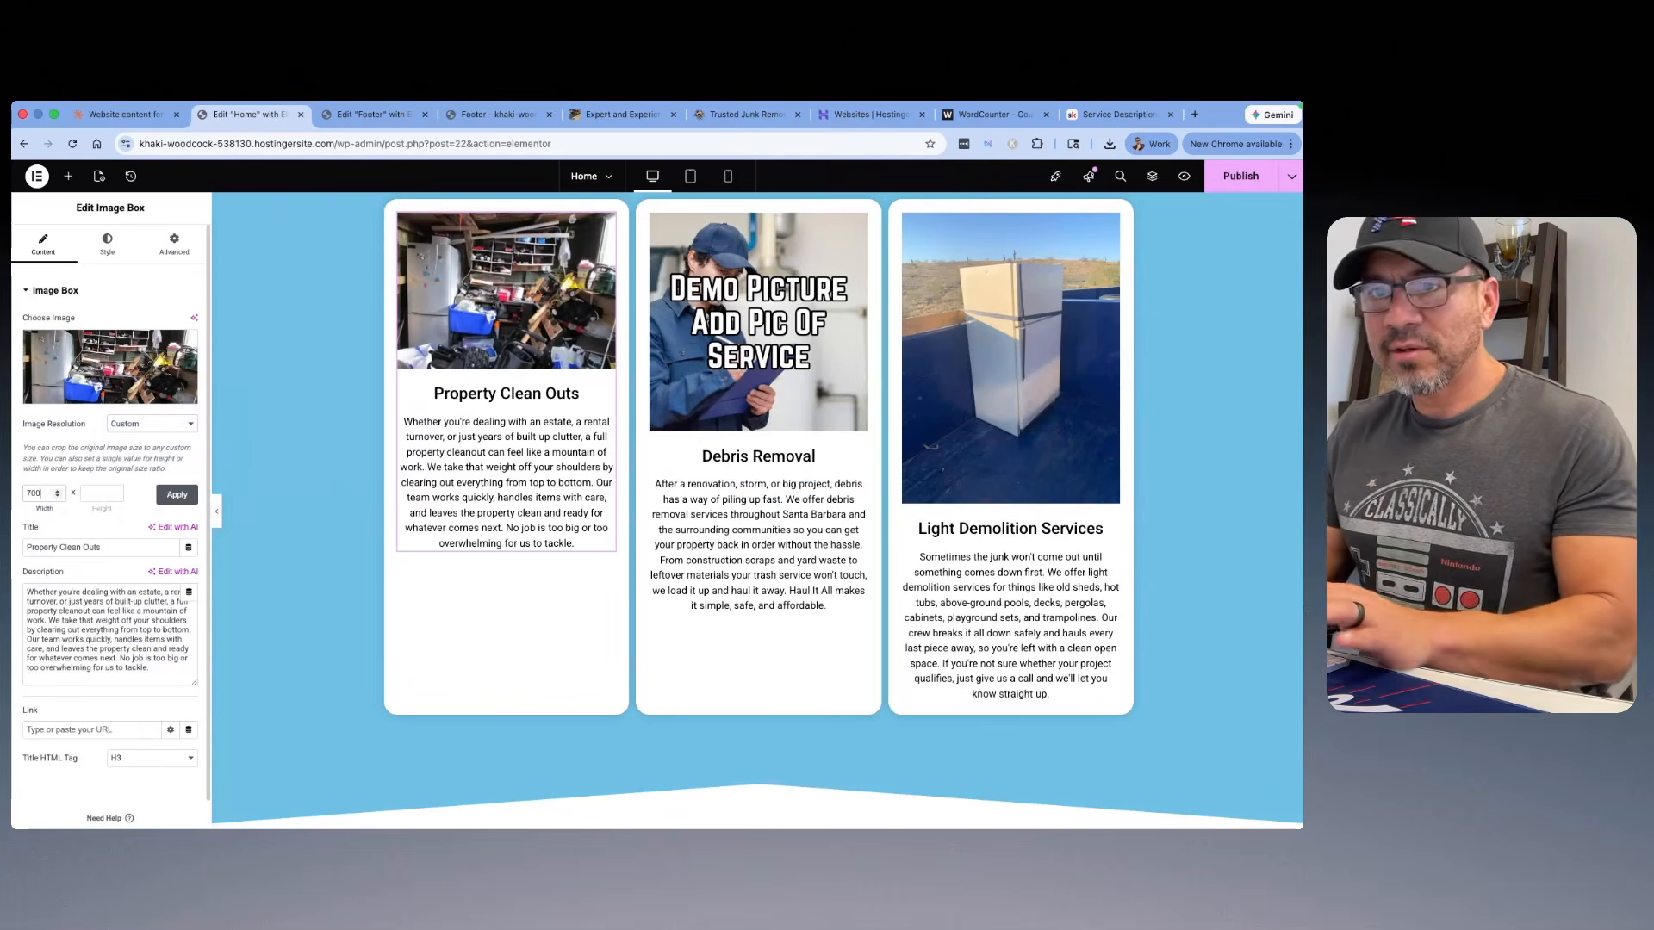
{"action": "left_click", "coordinate": [90, 496]}
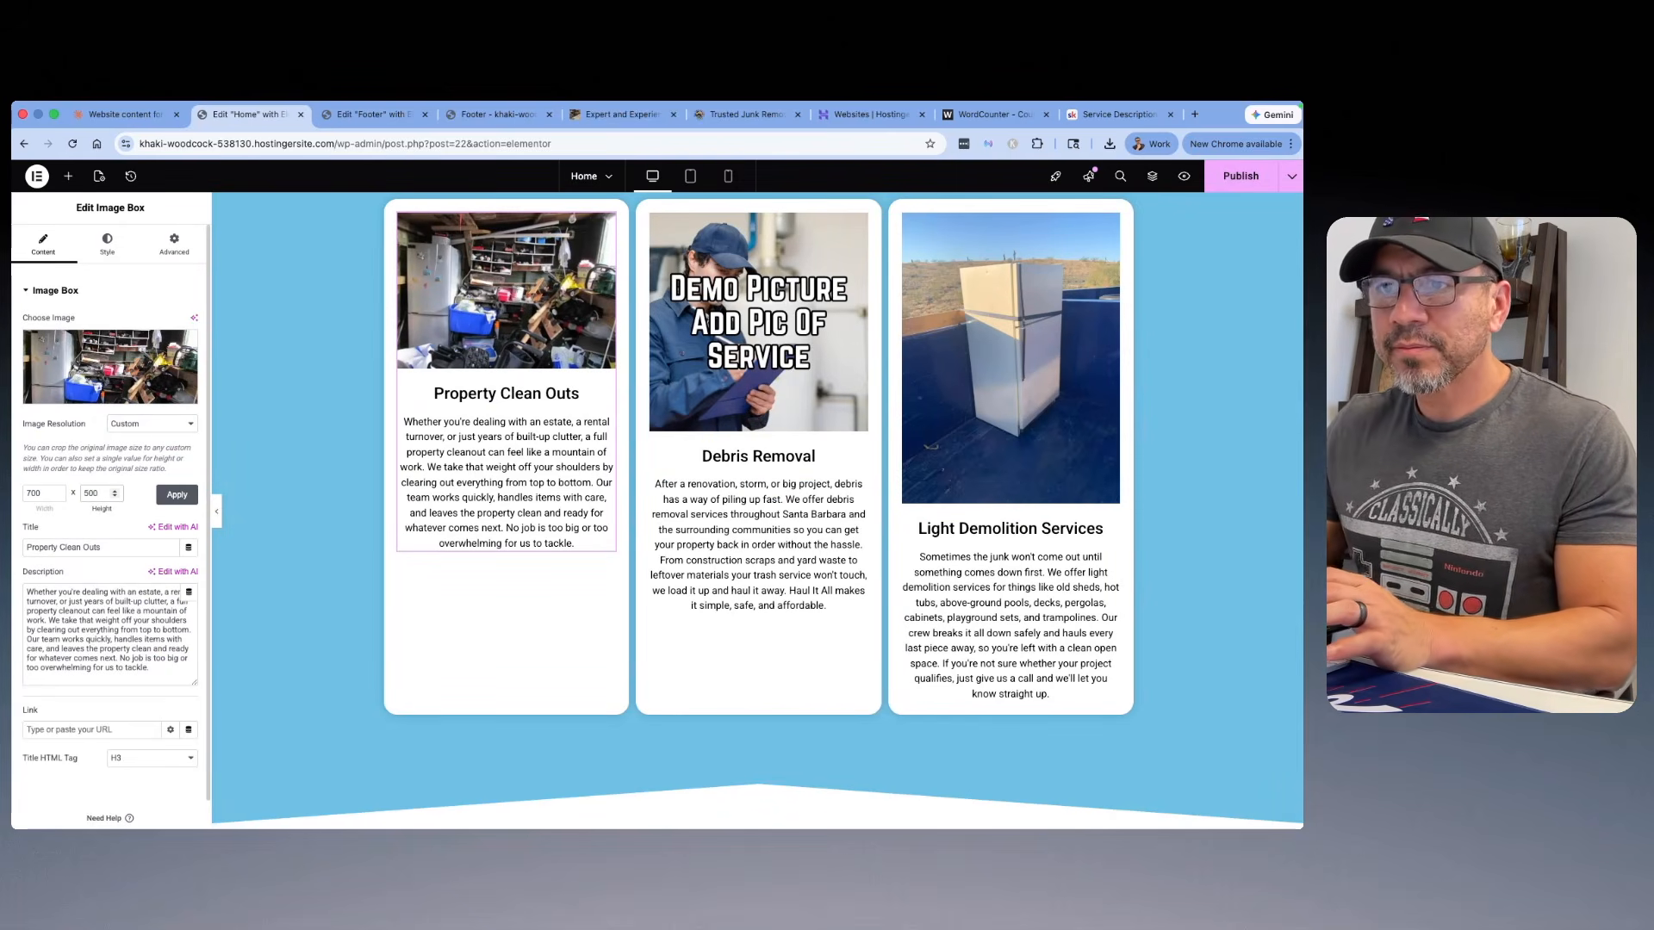
{"action": "left_click", "coordinate": [161, 498]}
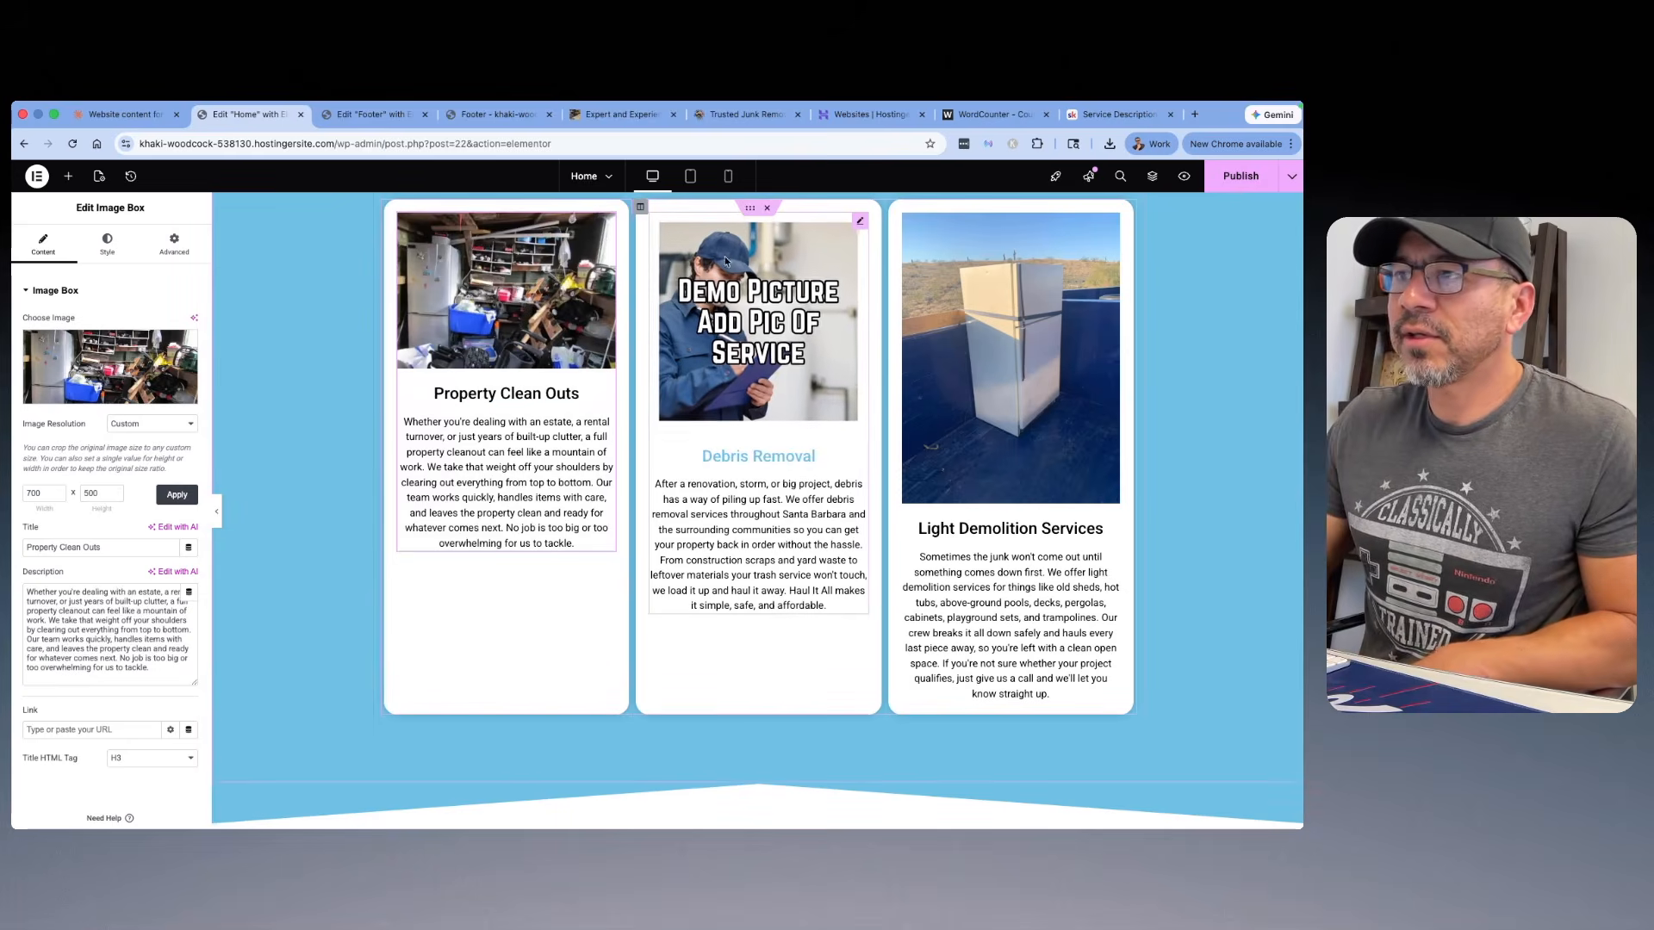
Step: Insert the yard waste photo 5.jpg into the Debris Removal card, with its title cleared and alt text "Yard Waste Debris"
{"action": "left_click", "coordinate": [791, 326]}
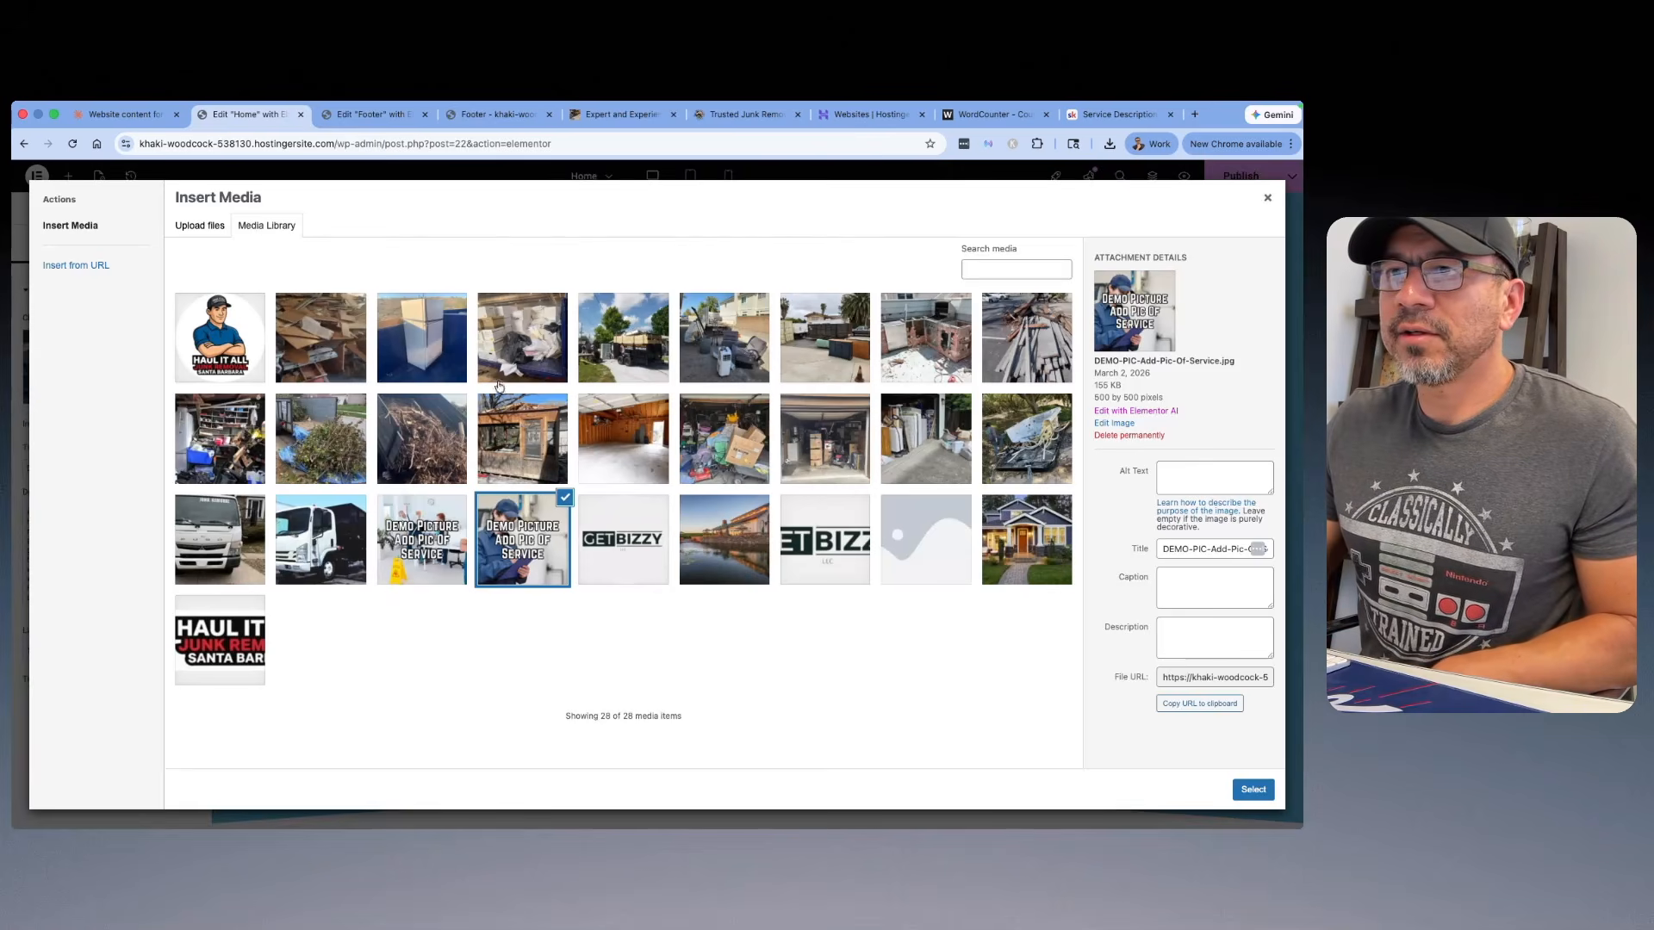
{"action": "left_click", "coordinate": [333, 438]}
{"action": "double_click", "coordinate": [1172, 463]}
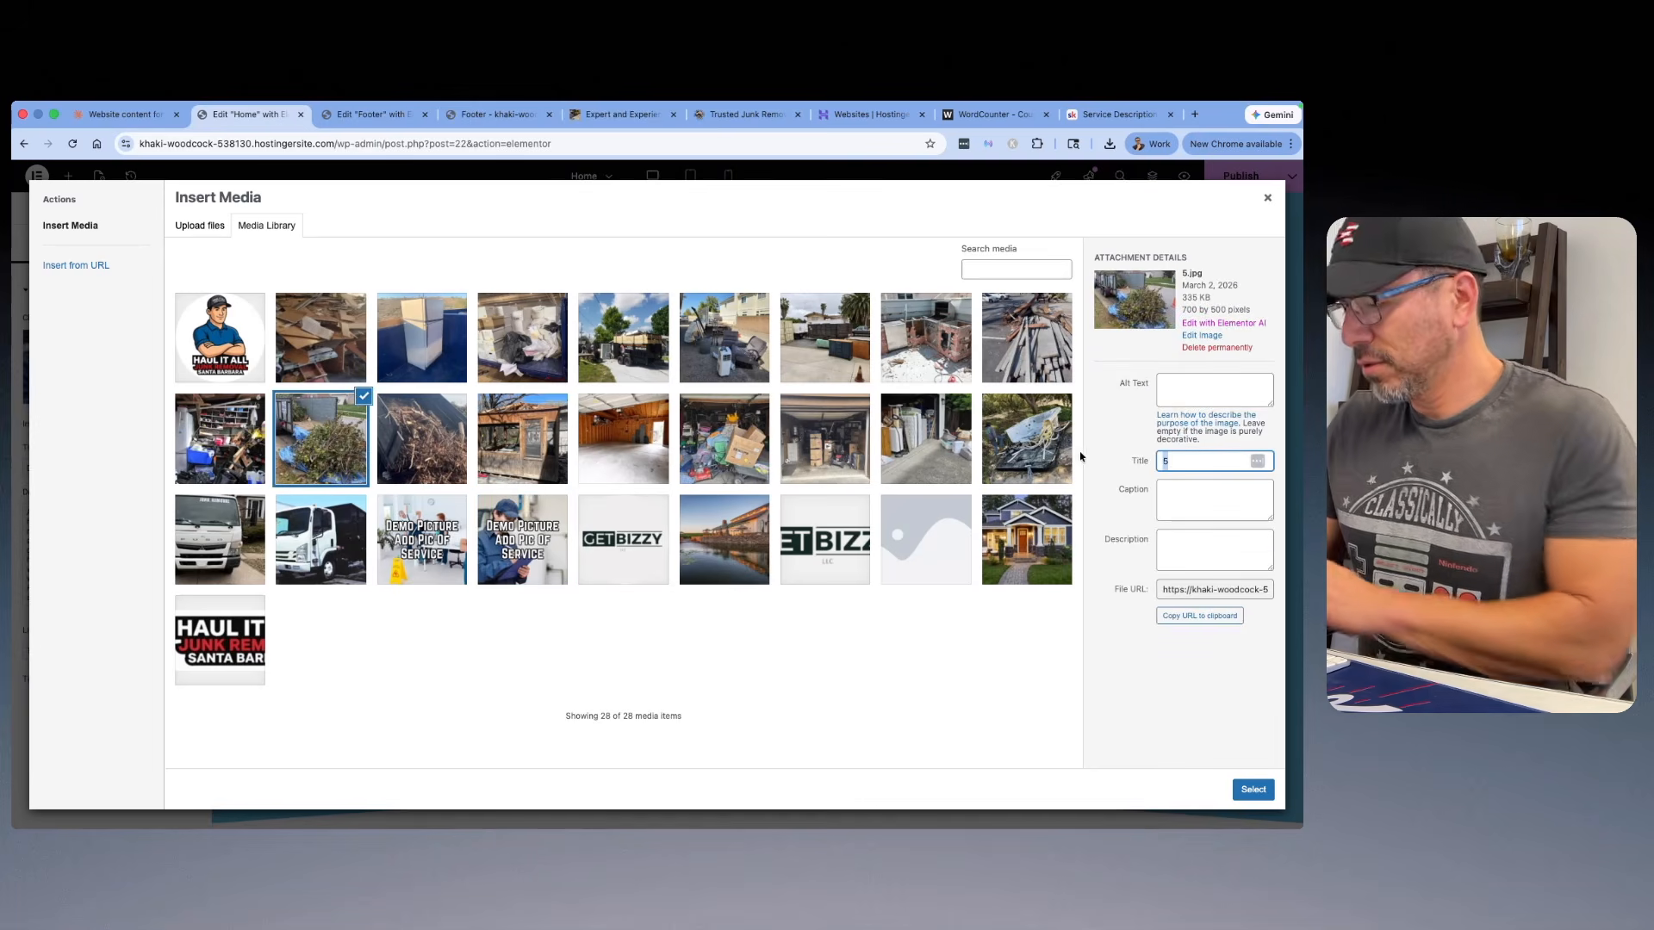
{"action": "left_click", "coordinate": [1178, 392]}
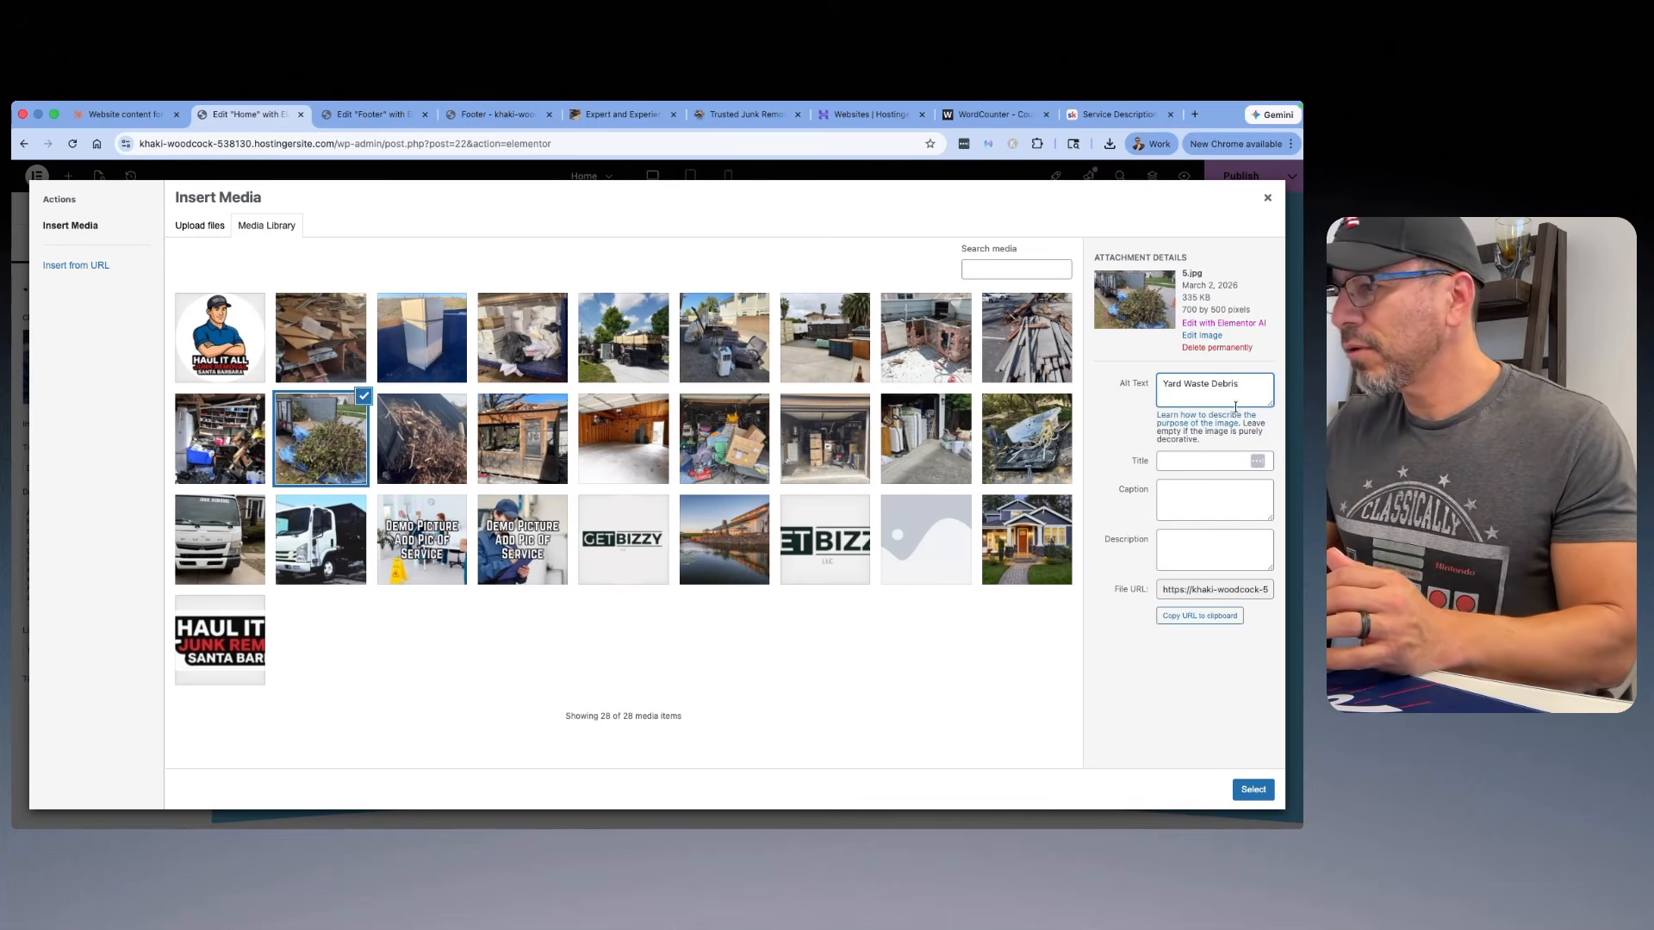
{"action": "left_click", "coordinate": [1253, 790]}
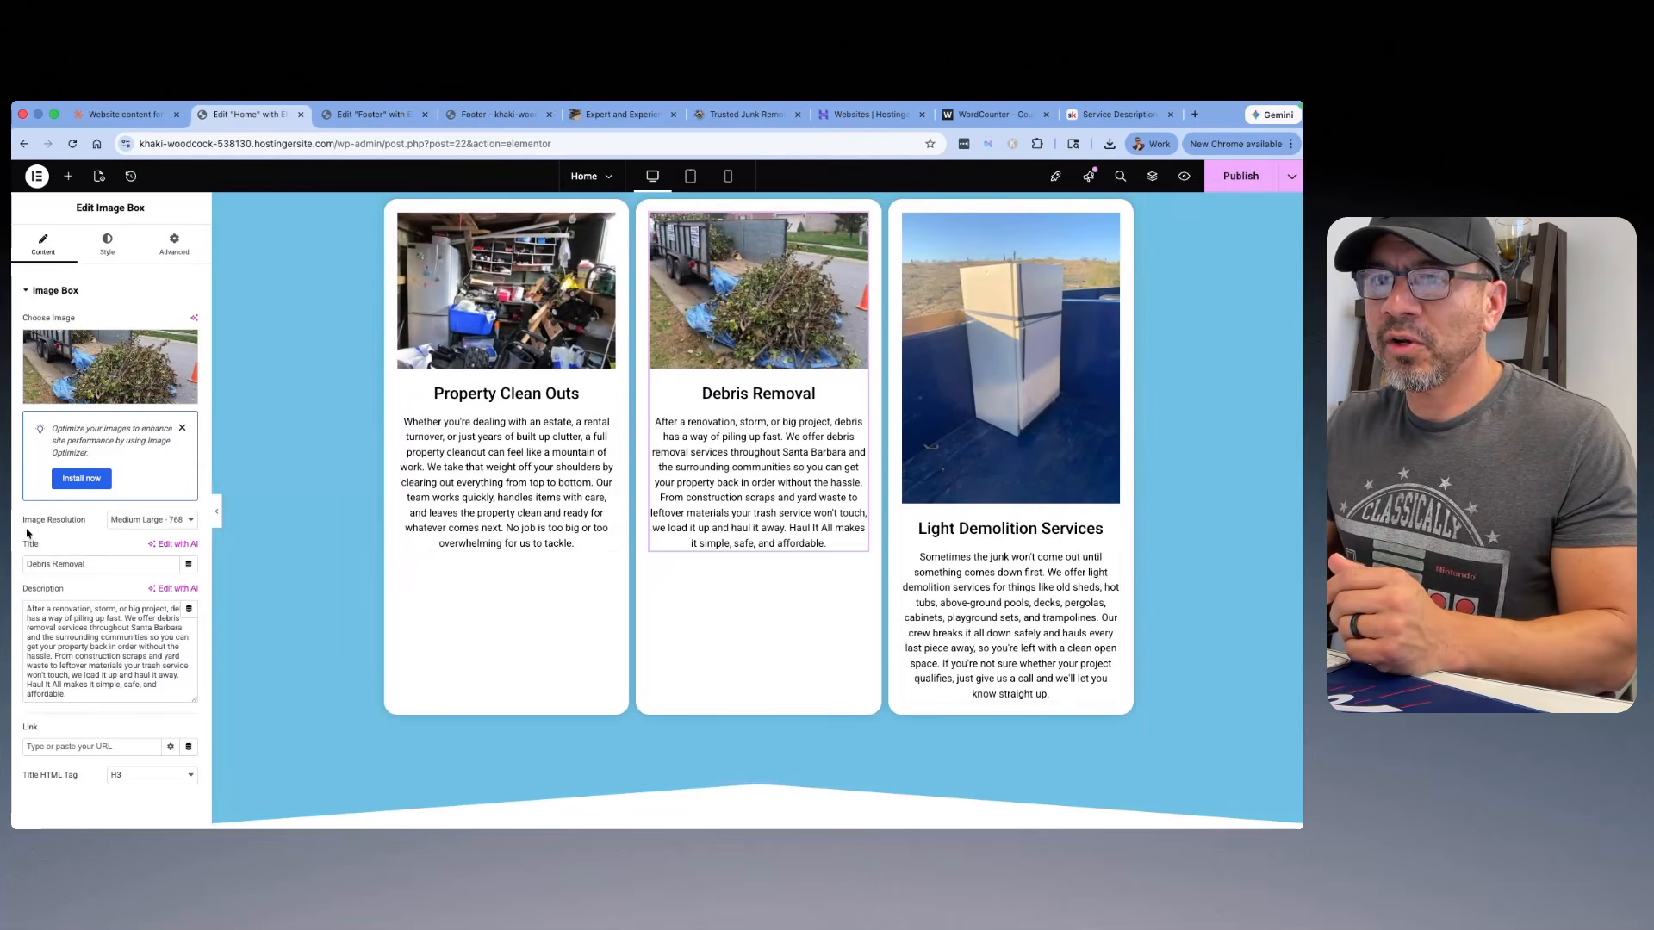
Step: Set the Debris Removal card's image resolution to a custom size of 700 x 500 and apply it
{"action": "left_click", "coordinate": [169, 528]}
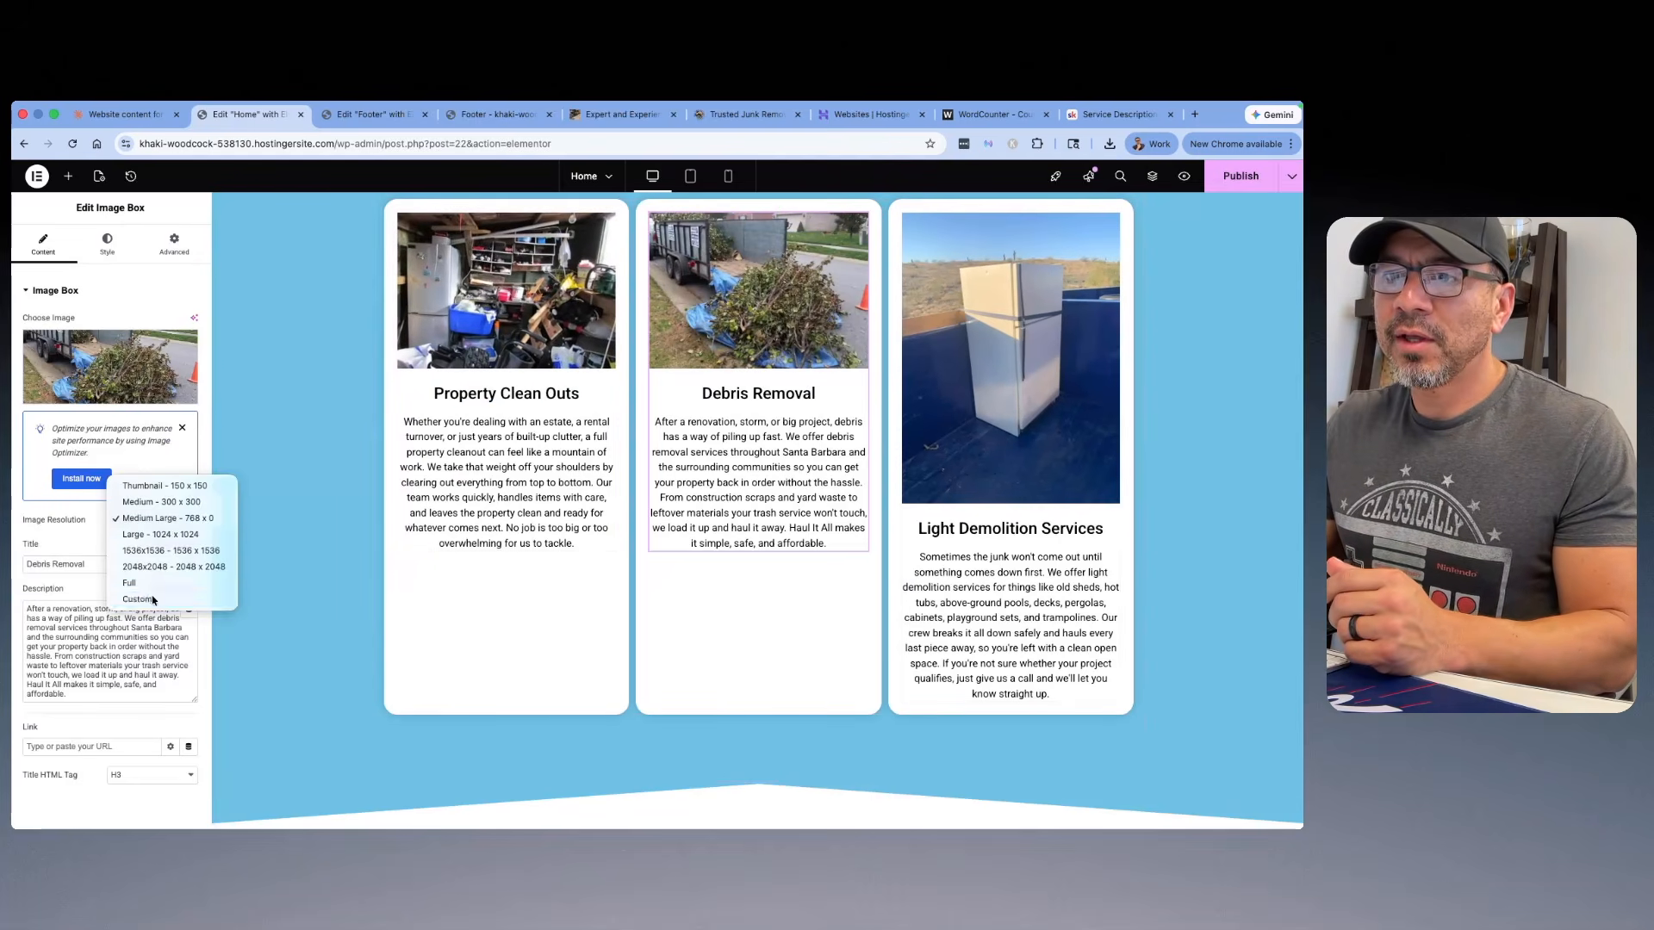
{"action": "left_click", "coordinate": [128, 599]}
{"action": "left_click", "coordinate": [31, 593]}
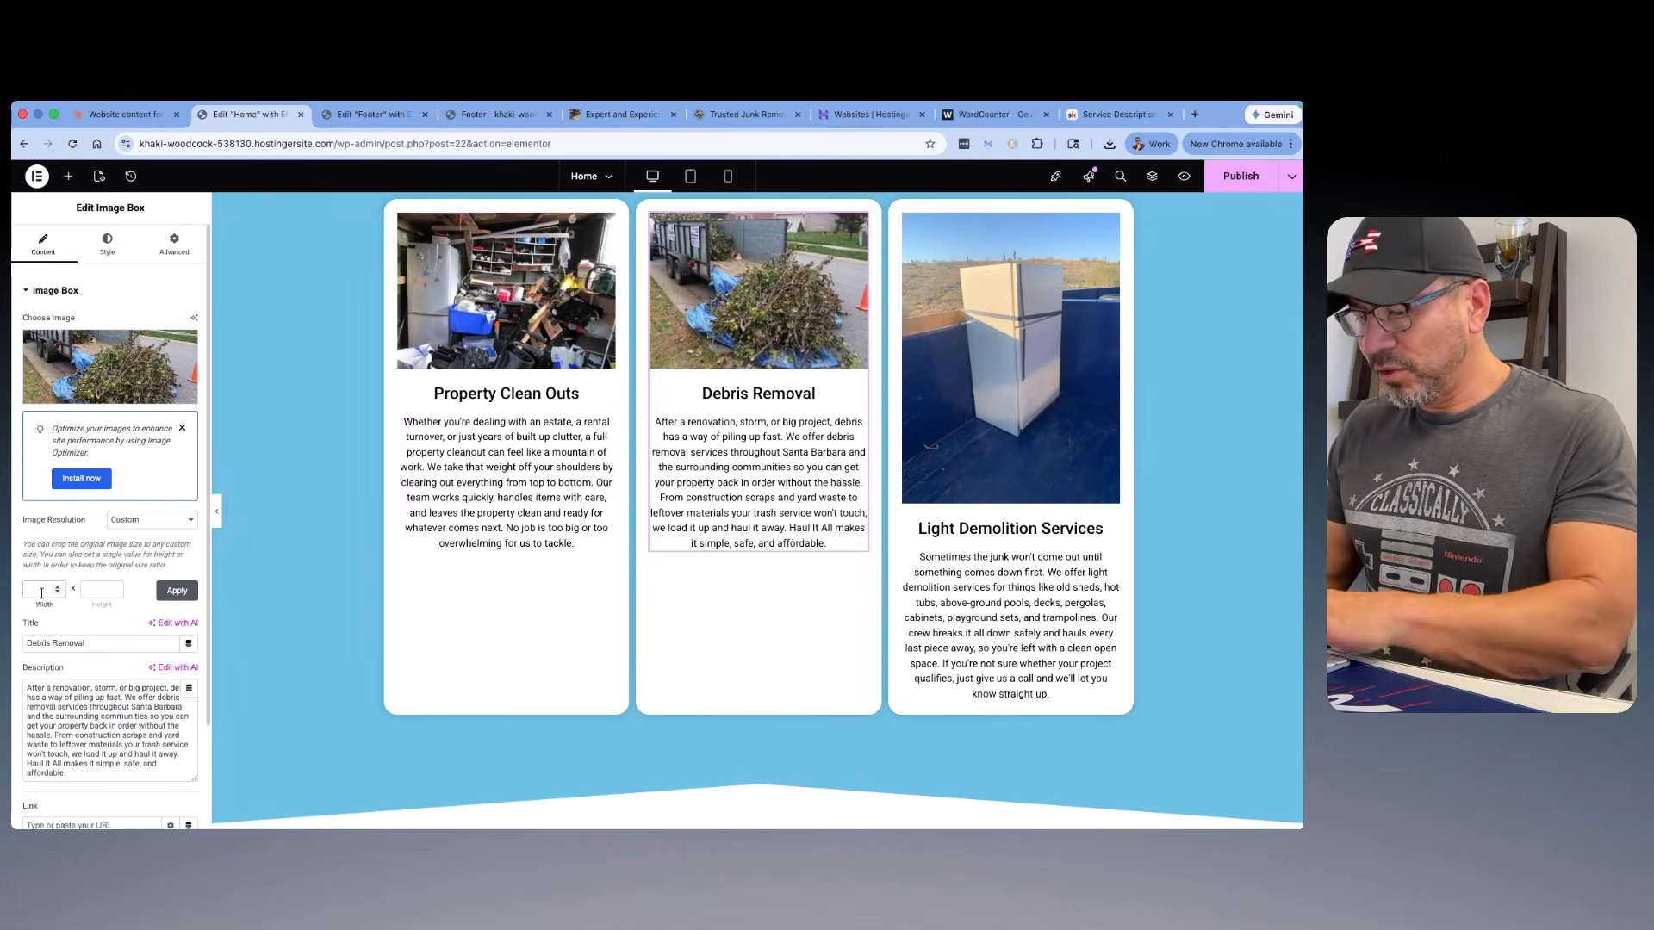
{"action": "type", "text": "700"}
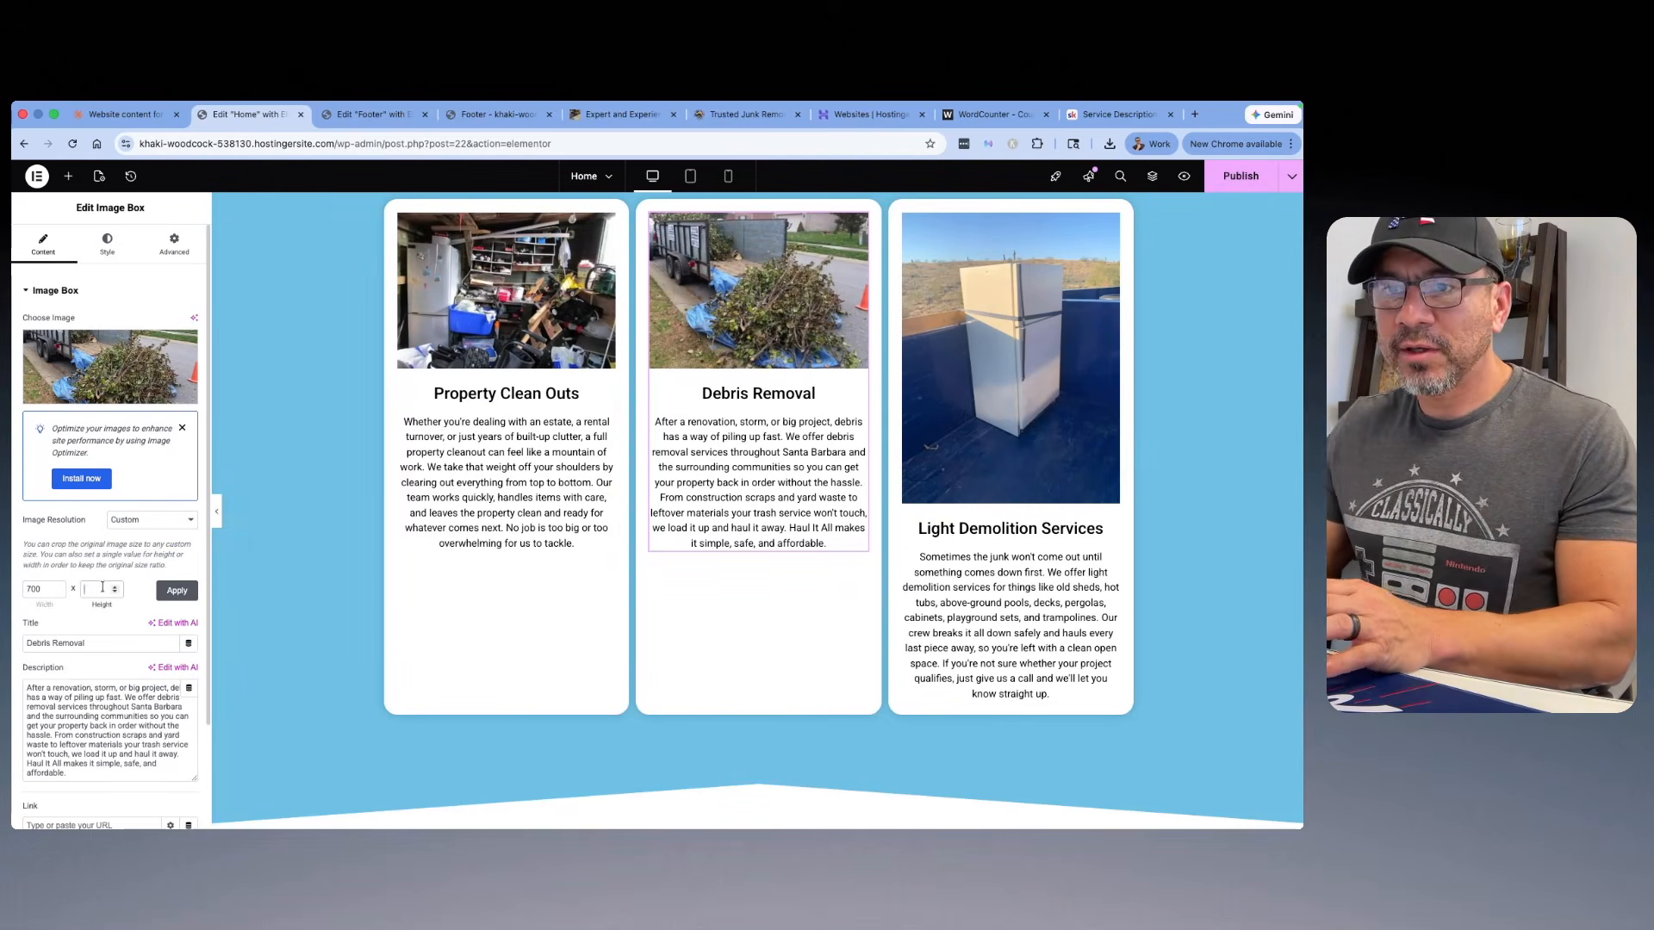
{"action": "type", "text": "500"}
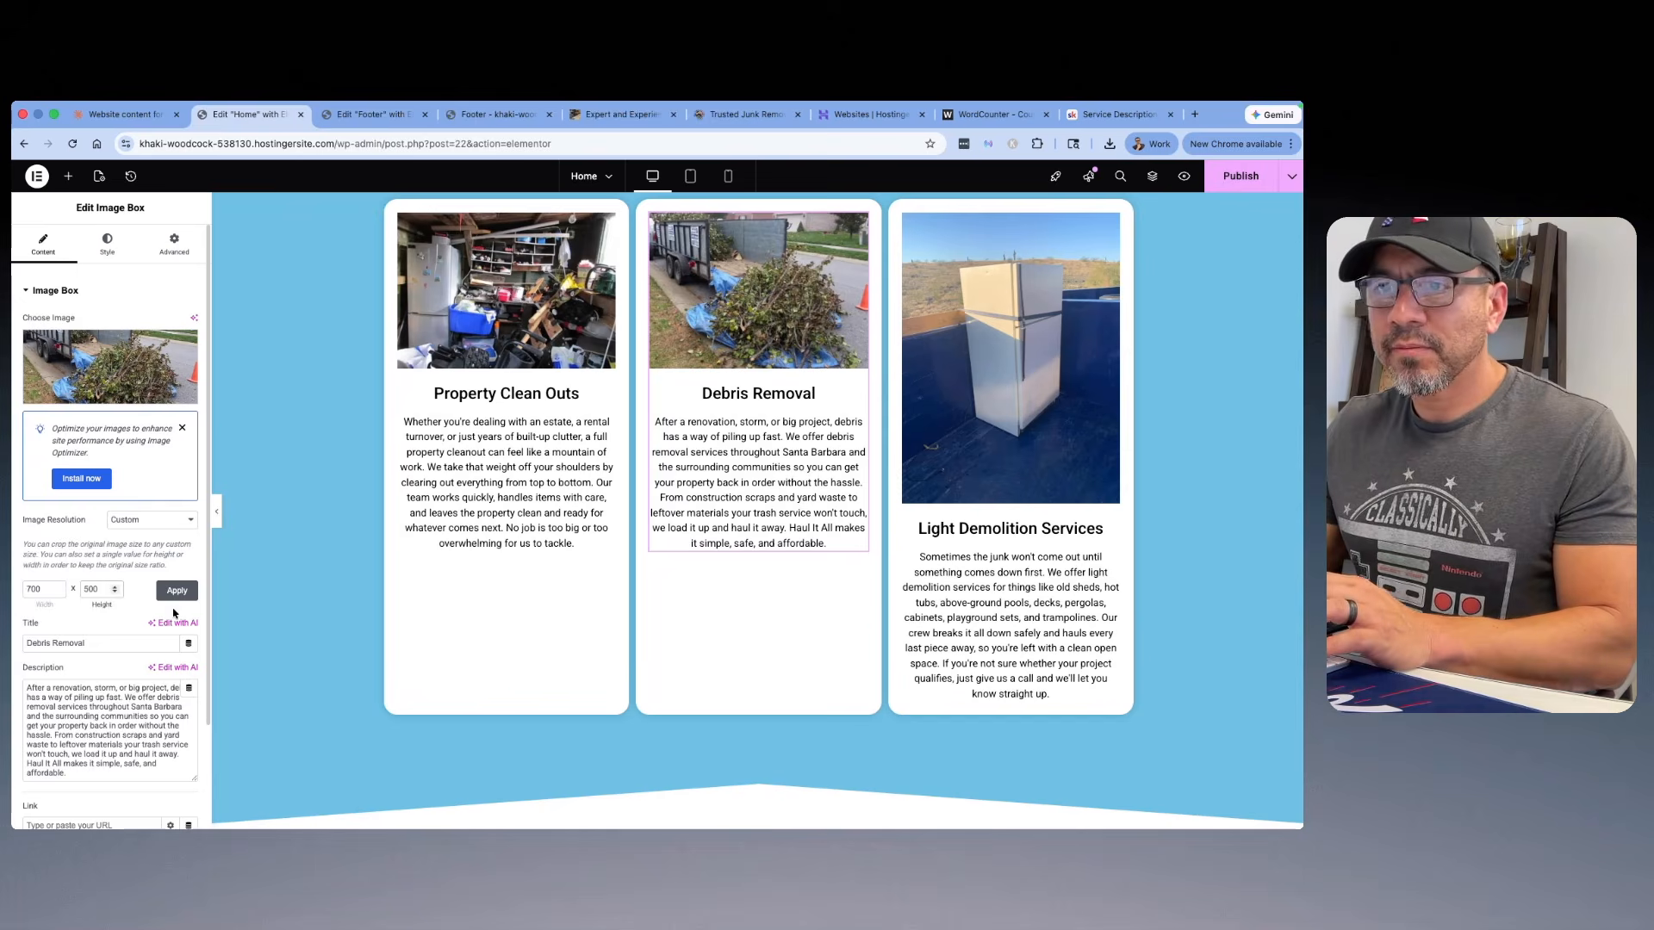
{"action": "left_click", "coordinate": [177, 591]}
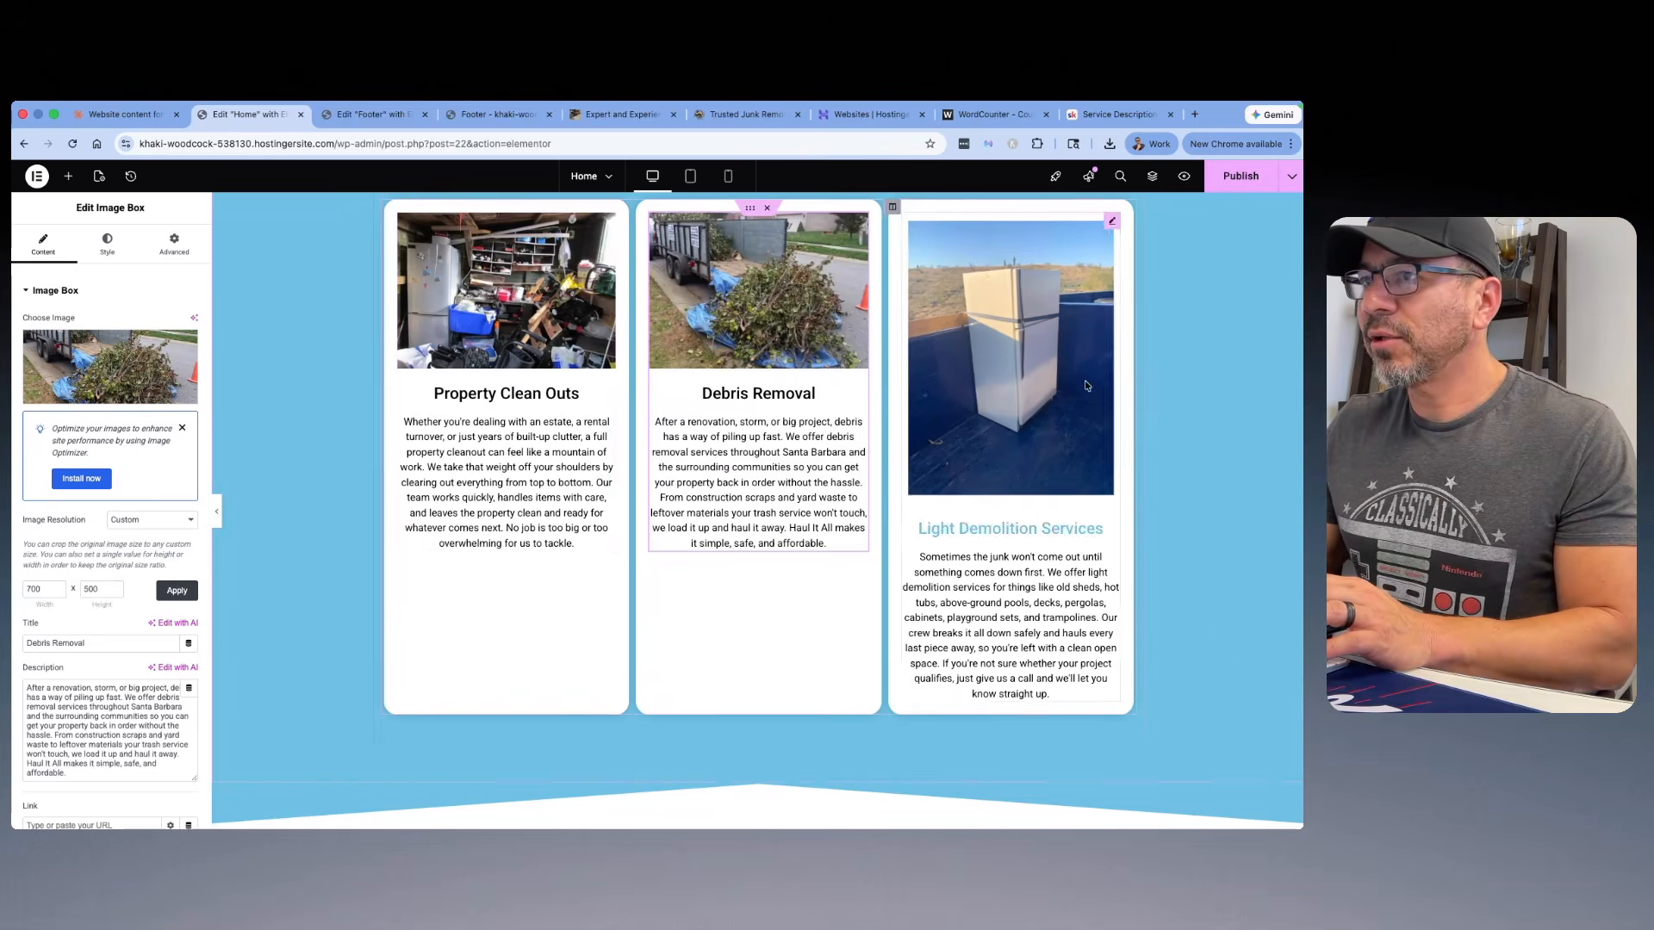
Step: Choose the photo of the torn-out lumber pile from the media library and clear its title
{"action": "left_click", "coordinate": [95, 362]}
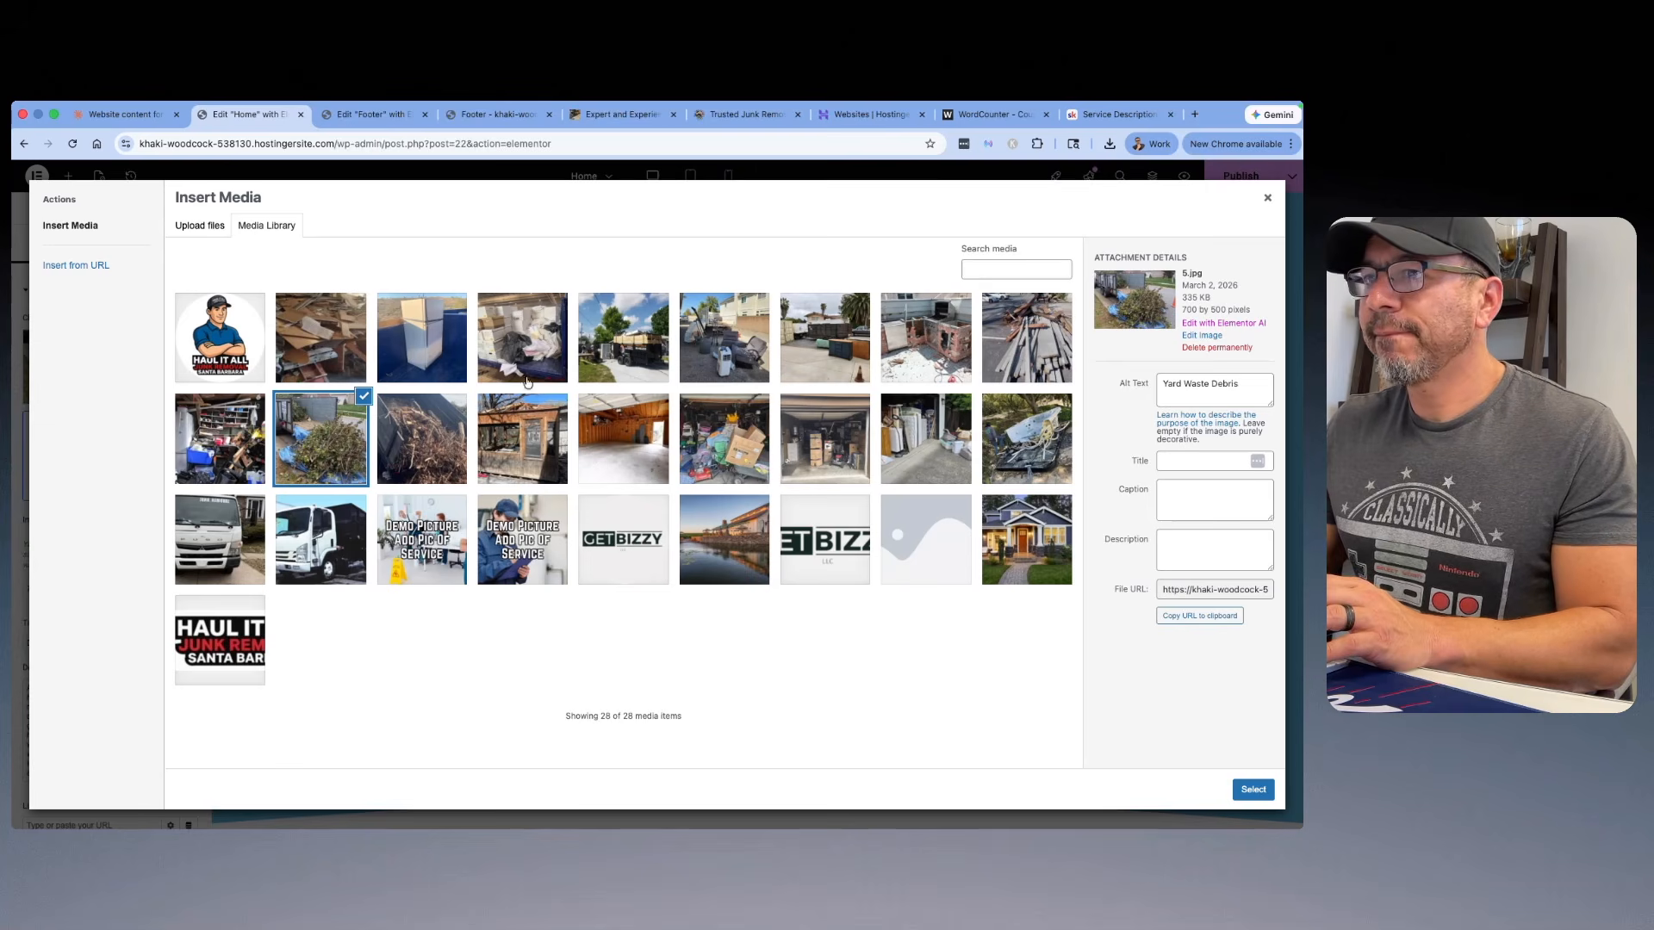
{"action": "left_click", "coordinate": [1043, 358]}
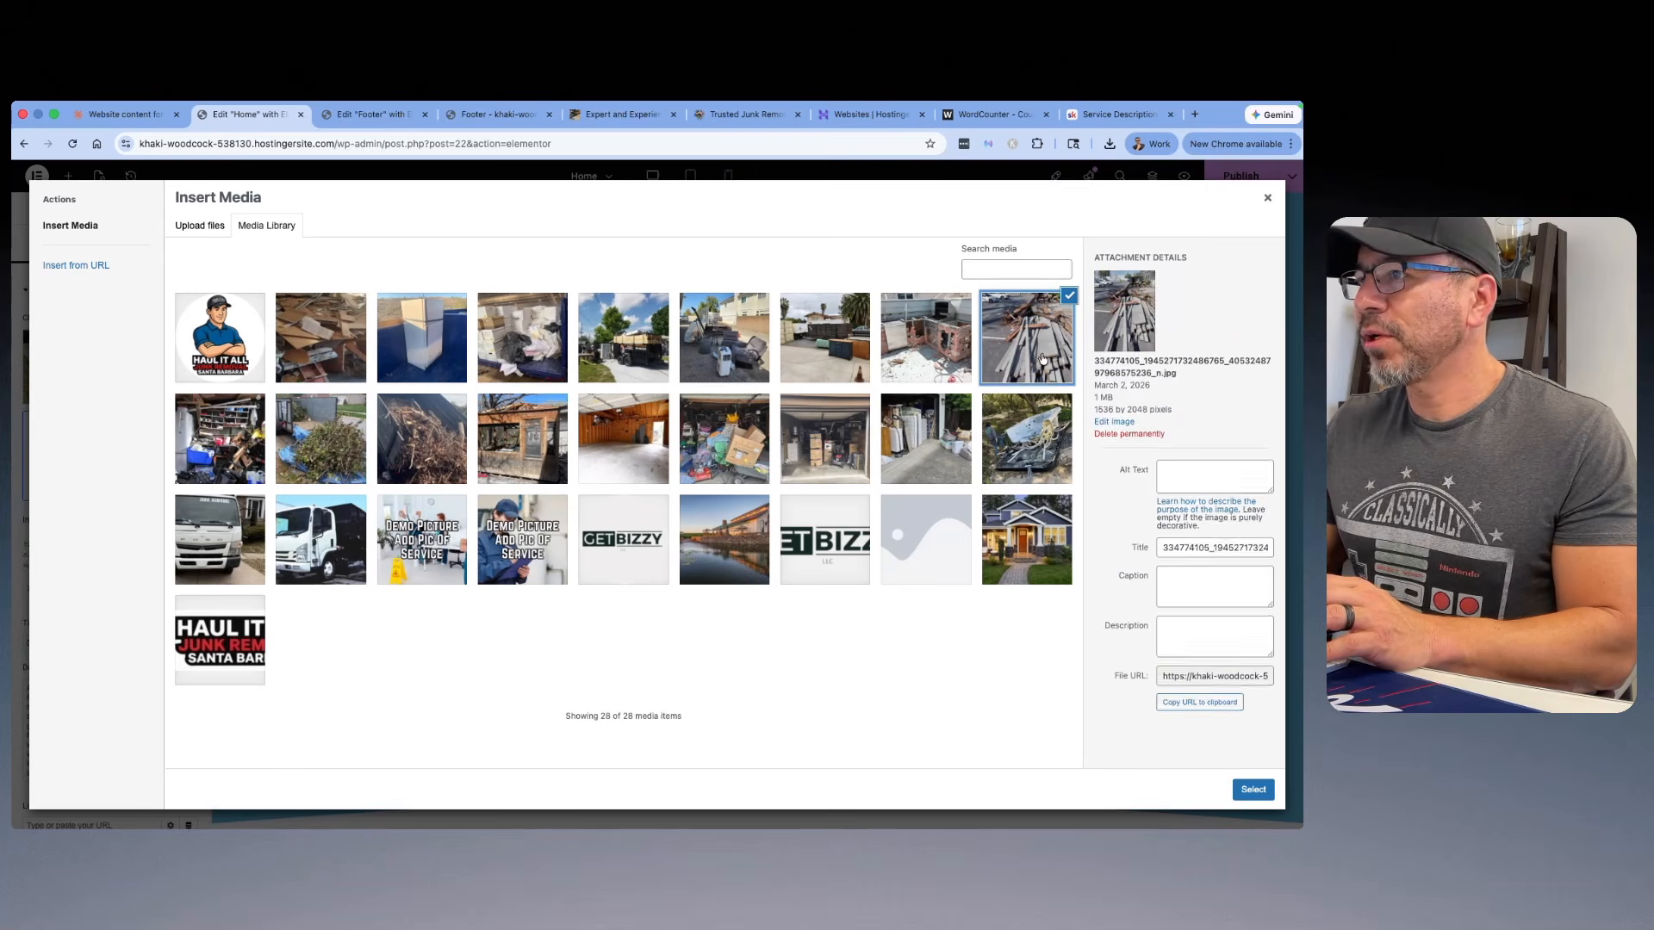
{"action": "triple_click", "coordinate": [1160, 561]}
{"action": "key", "text": "BackSpace"}
Step: Set the lumber pile photo's alt text to "Light Demo Work Santa Barbara"
{"action": "left_click", "coordinate": [1199, 479]}
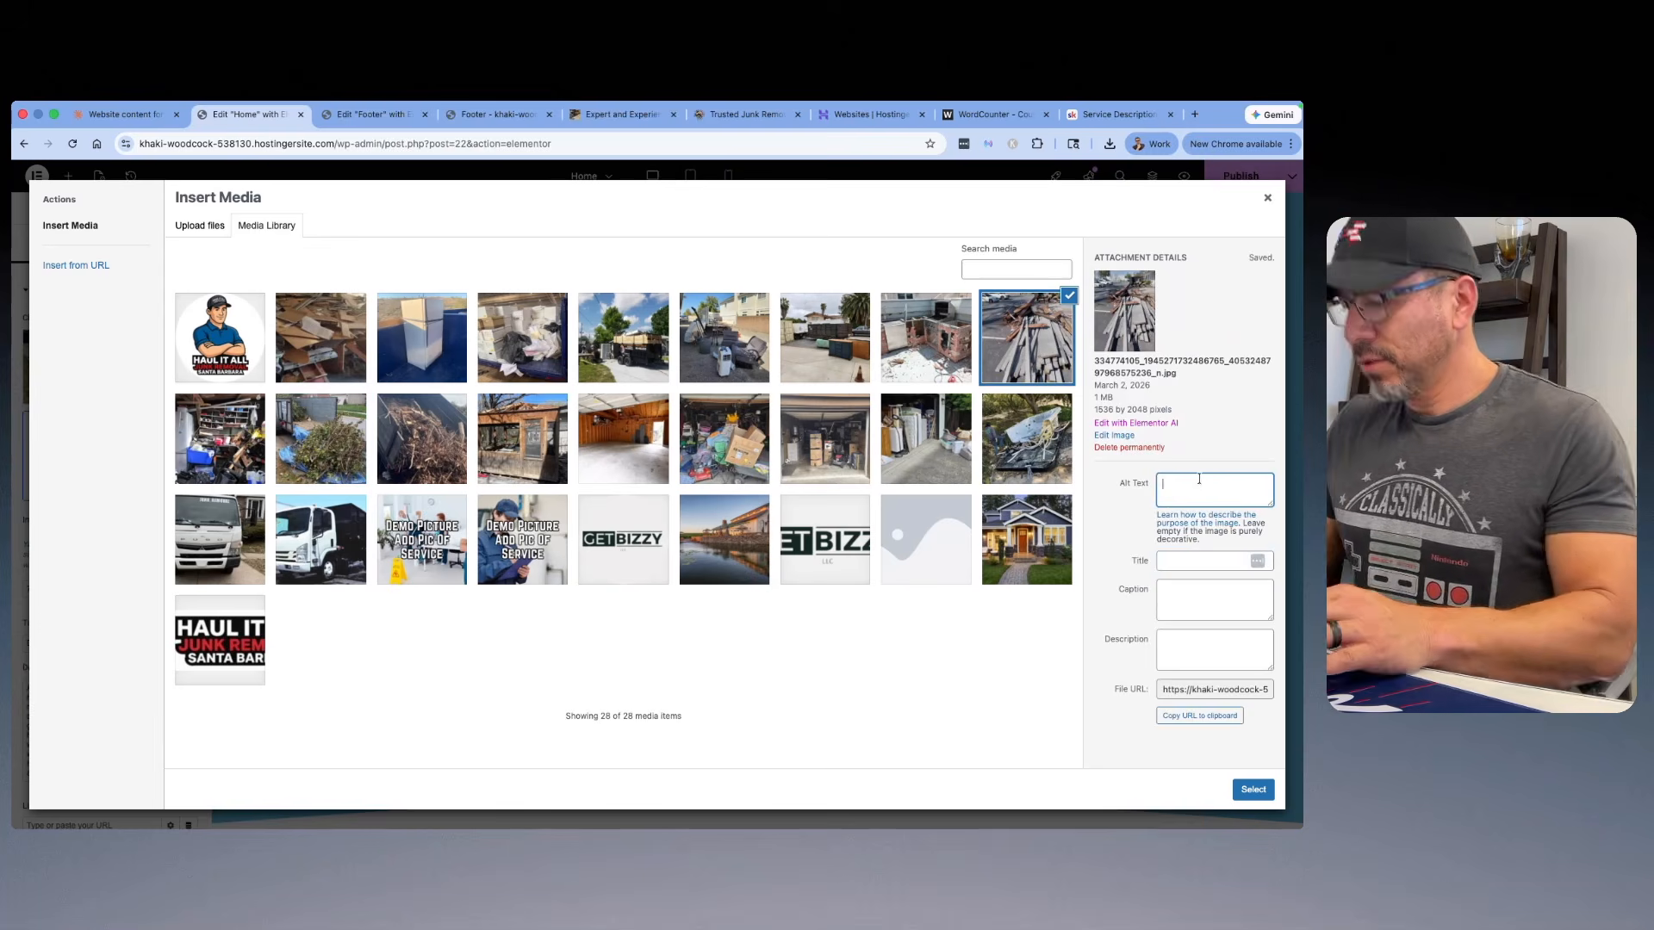
{"action": "type", "text": "Light "}
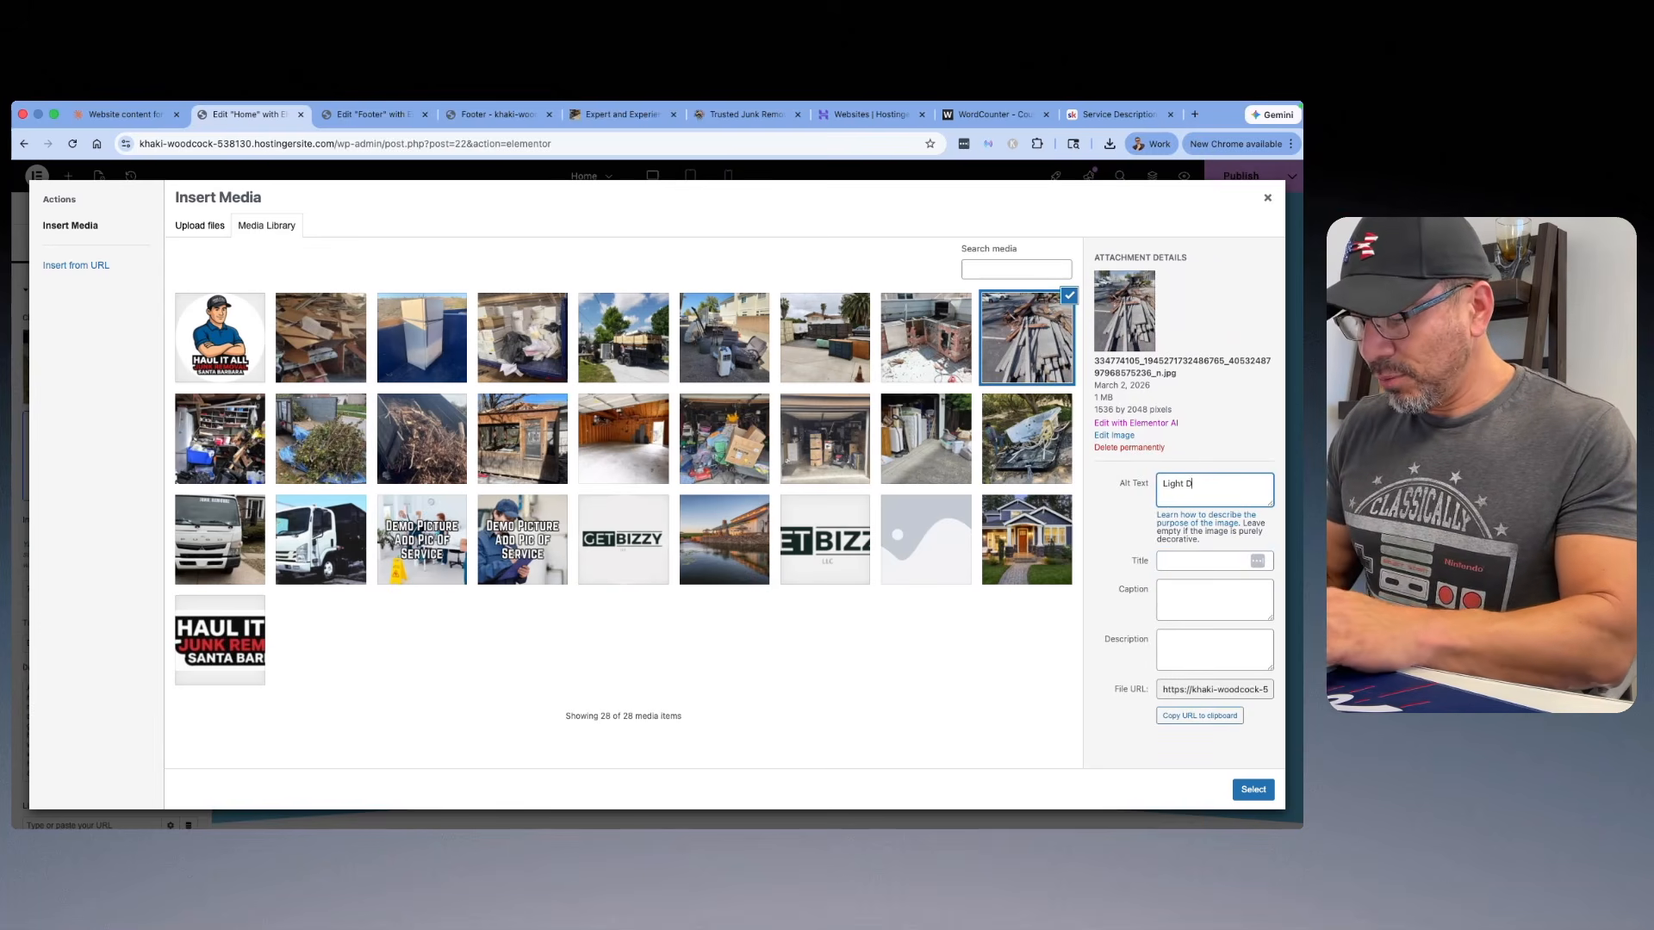
{"action": "type", "text": "Demo Work Santa Barbar"}
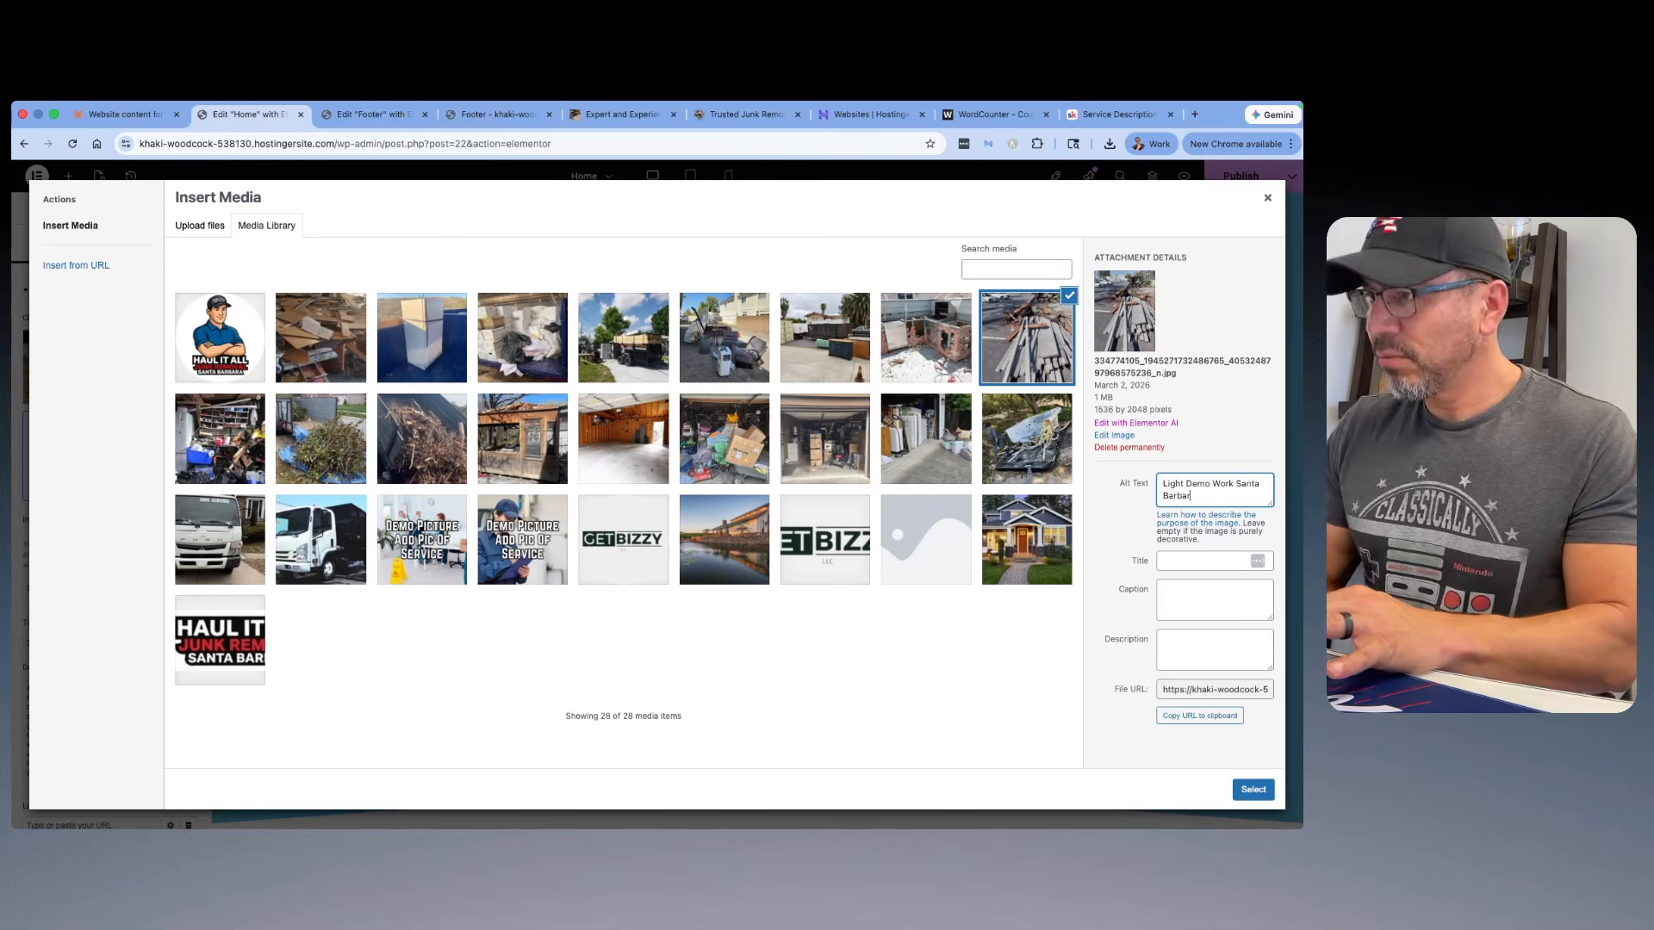
{"action": "type", "text": "a"}
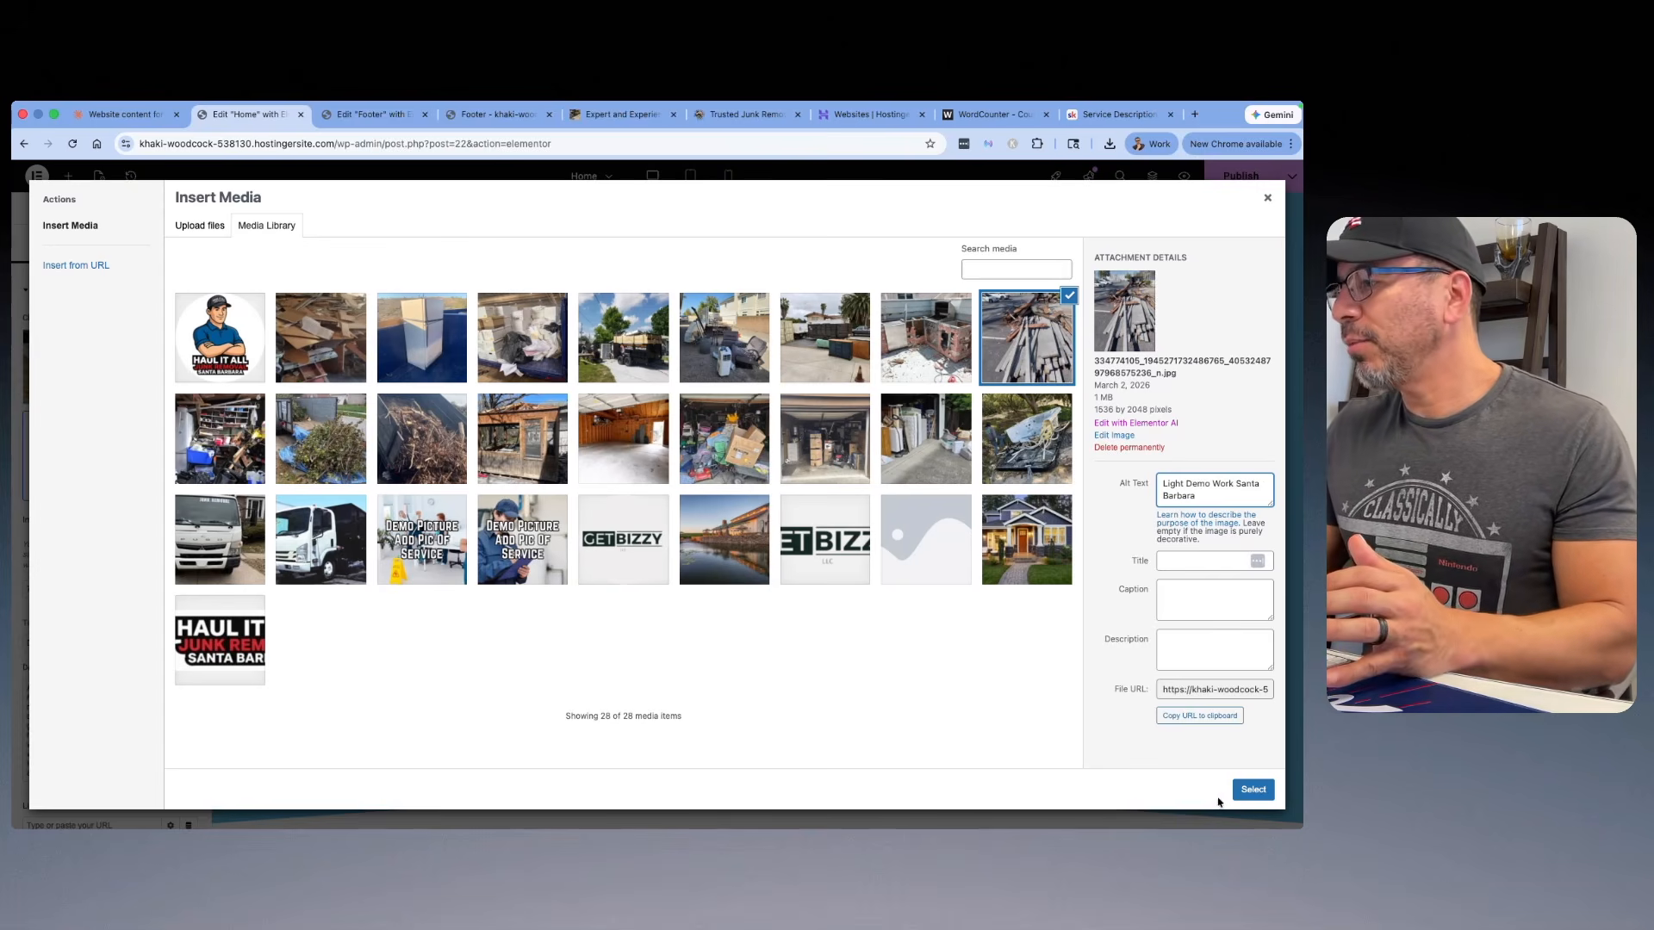
Step: Insert the chosen lumber pile photo into the Debris Removal card, and replace it there with the property cleanout photo 3.jpg
{"action": "left_click", "coordinate": [1247, 789]}
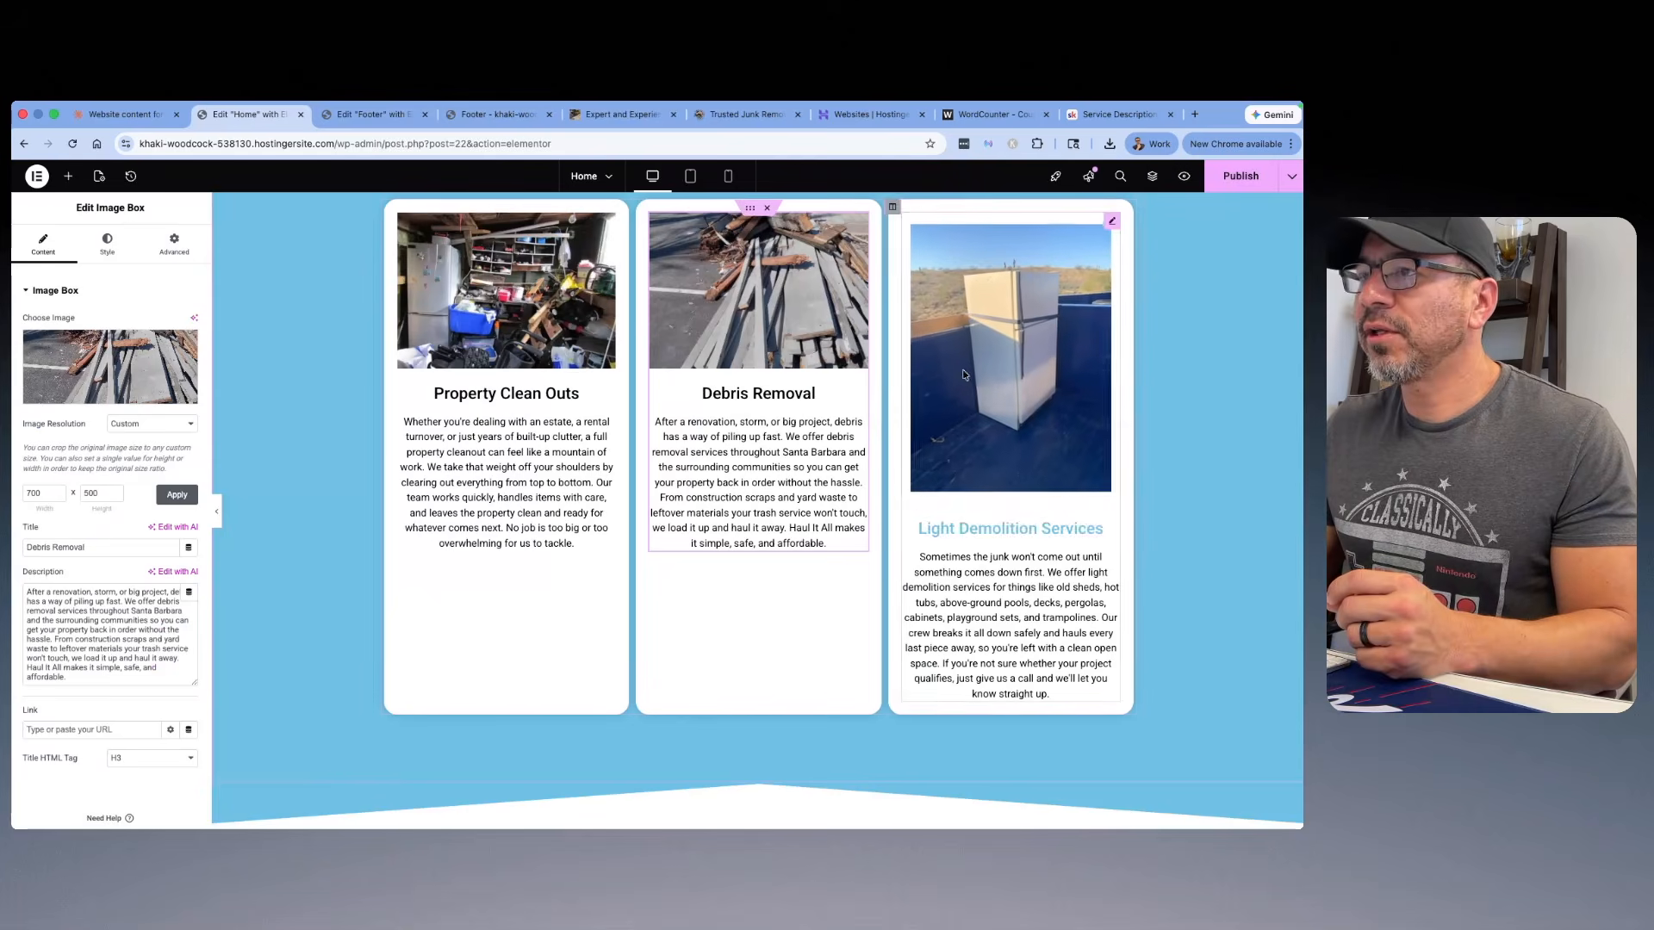
{"action": "left_click", "coordinate": [101, 363]}
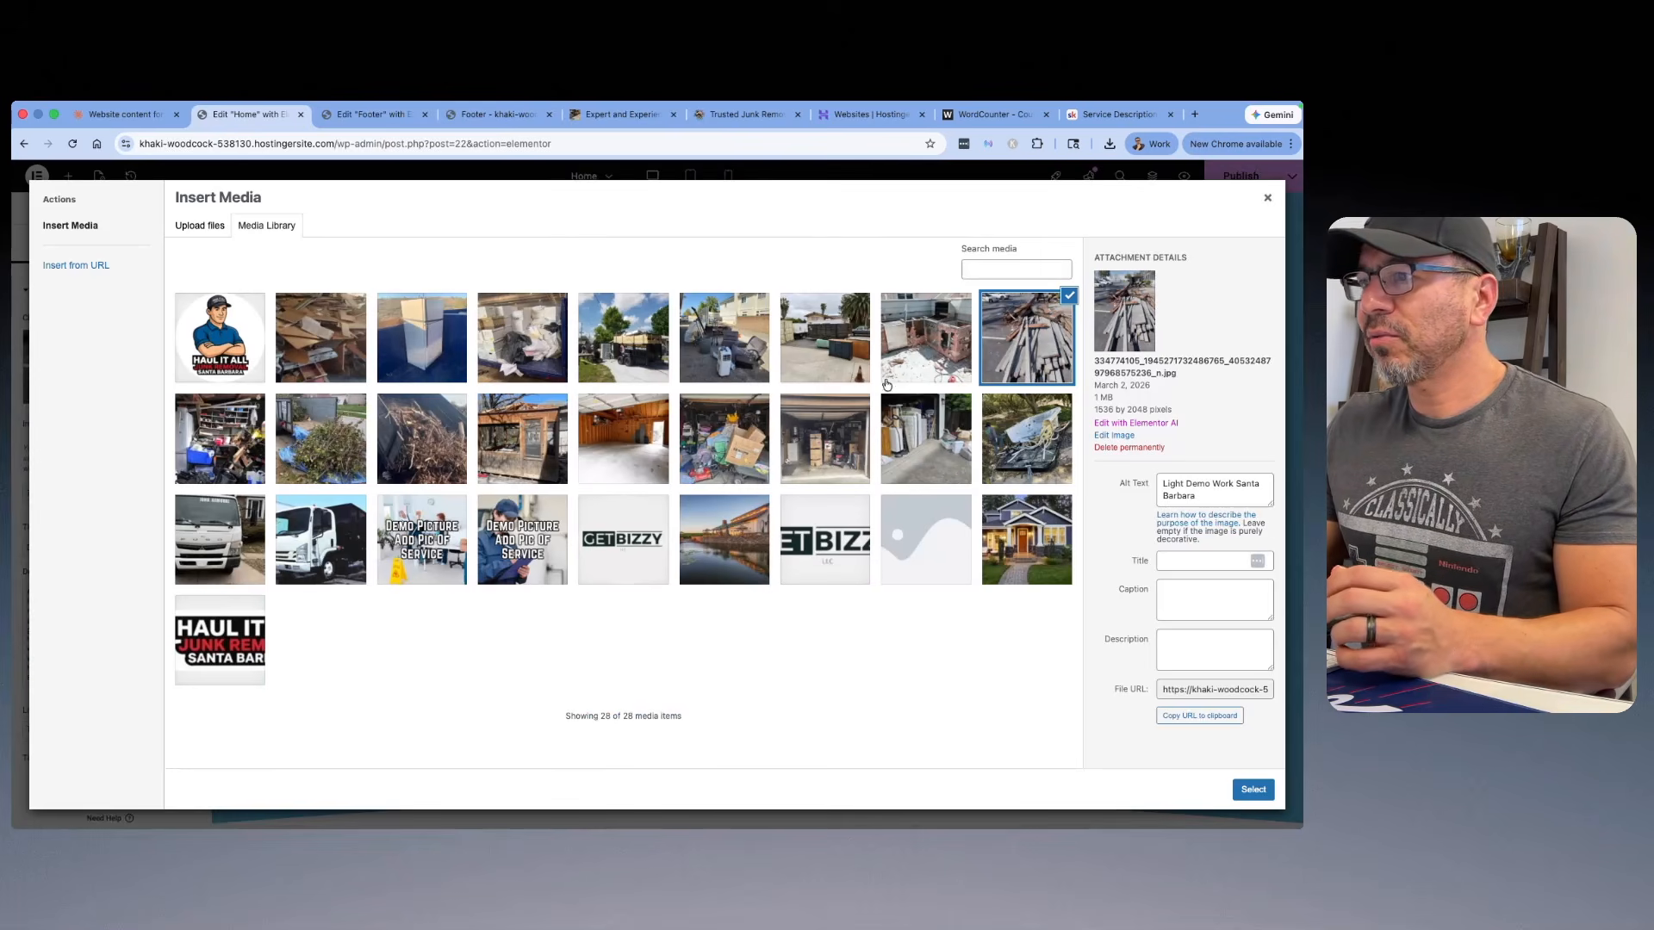
{"action": "left_click", "coordinate": [228, 453]}
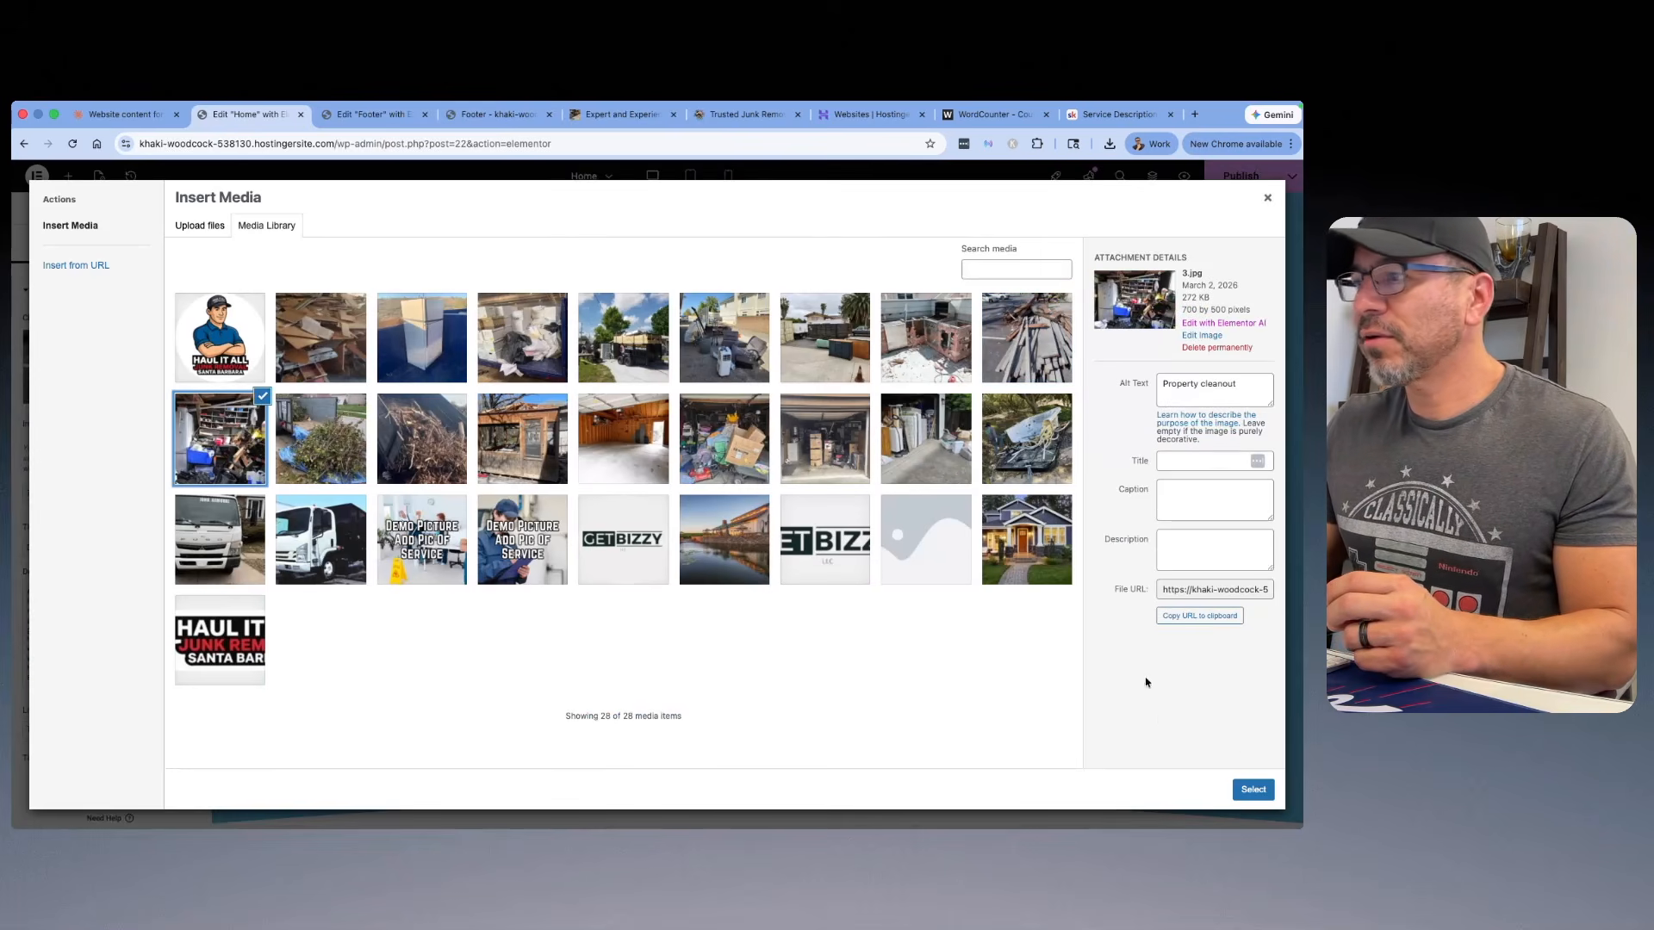
{"action": "left_click", "coordinate": [1253, 789]}
Step: Replace the refrigerator photo in the Light Demolition Services card with the lumber pile photo from the media library
{"action": "left_click", "coordinate": [996, 322]}
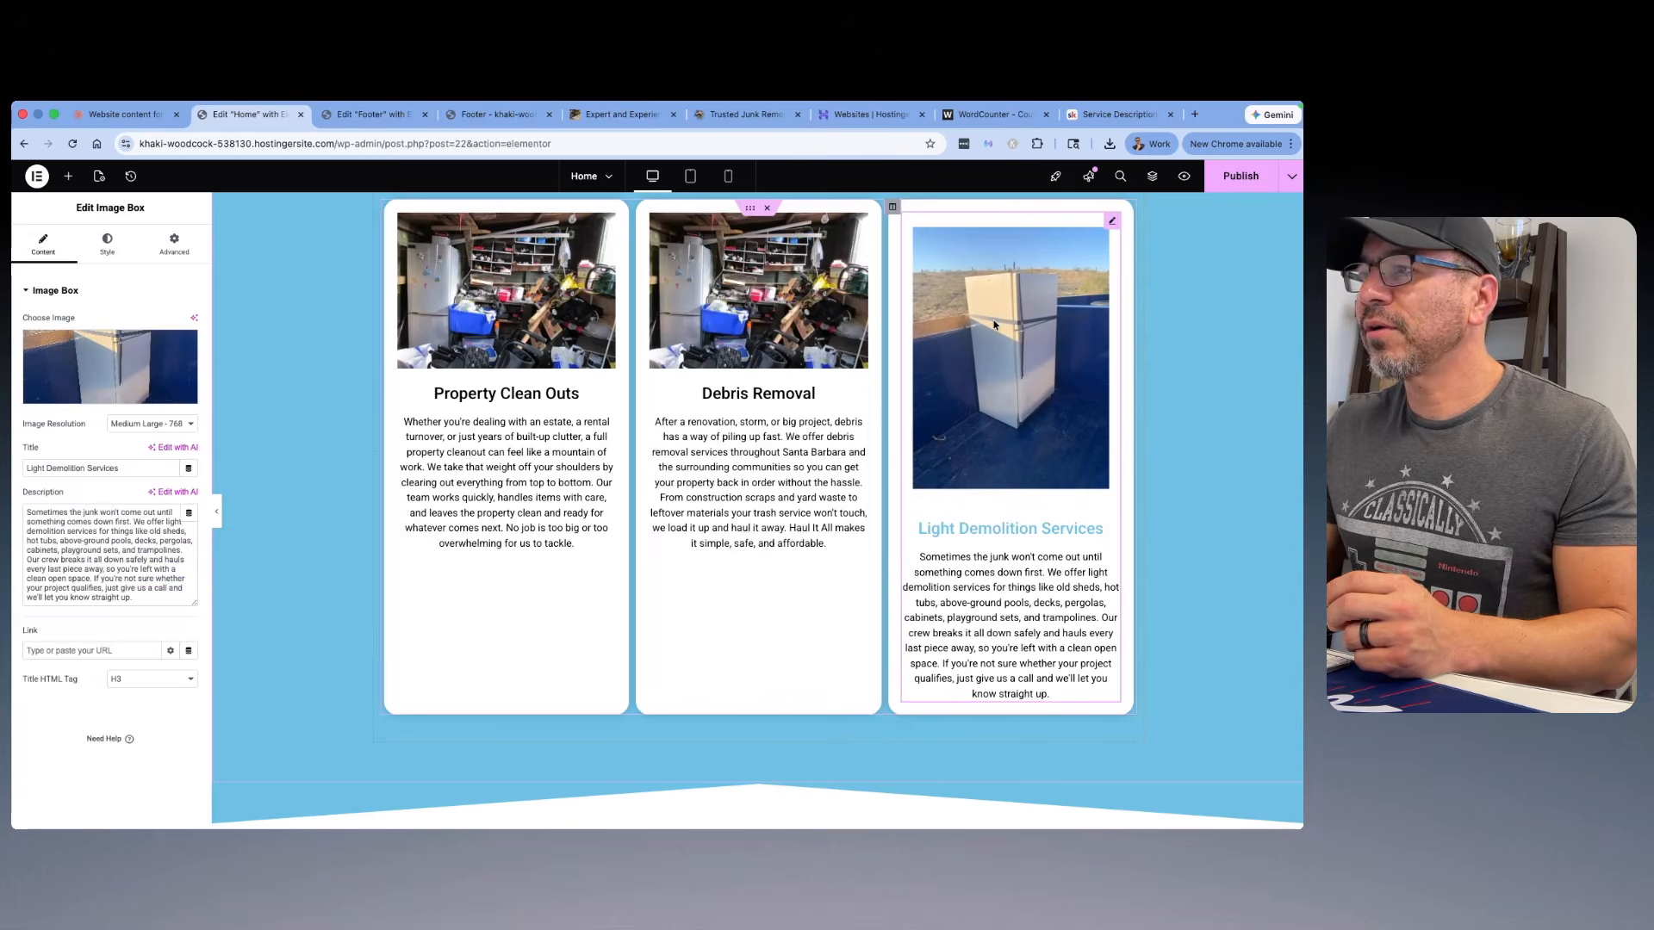
{"action": "left_click", "coordinate": [82, 359]}
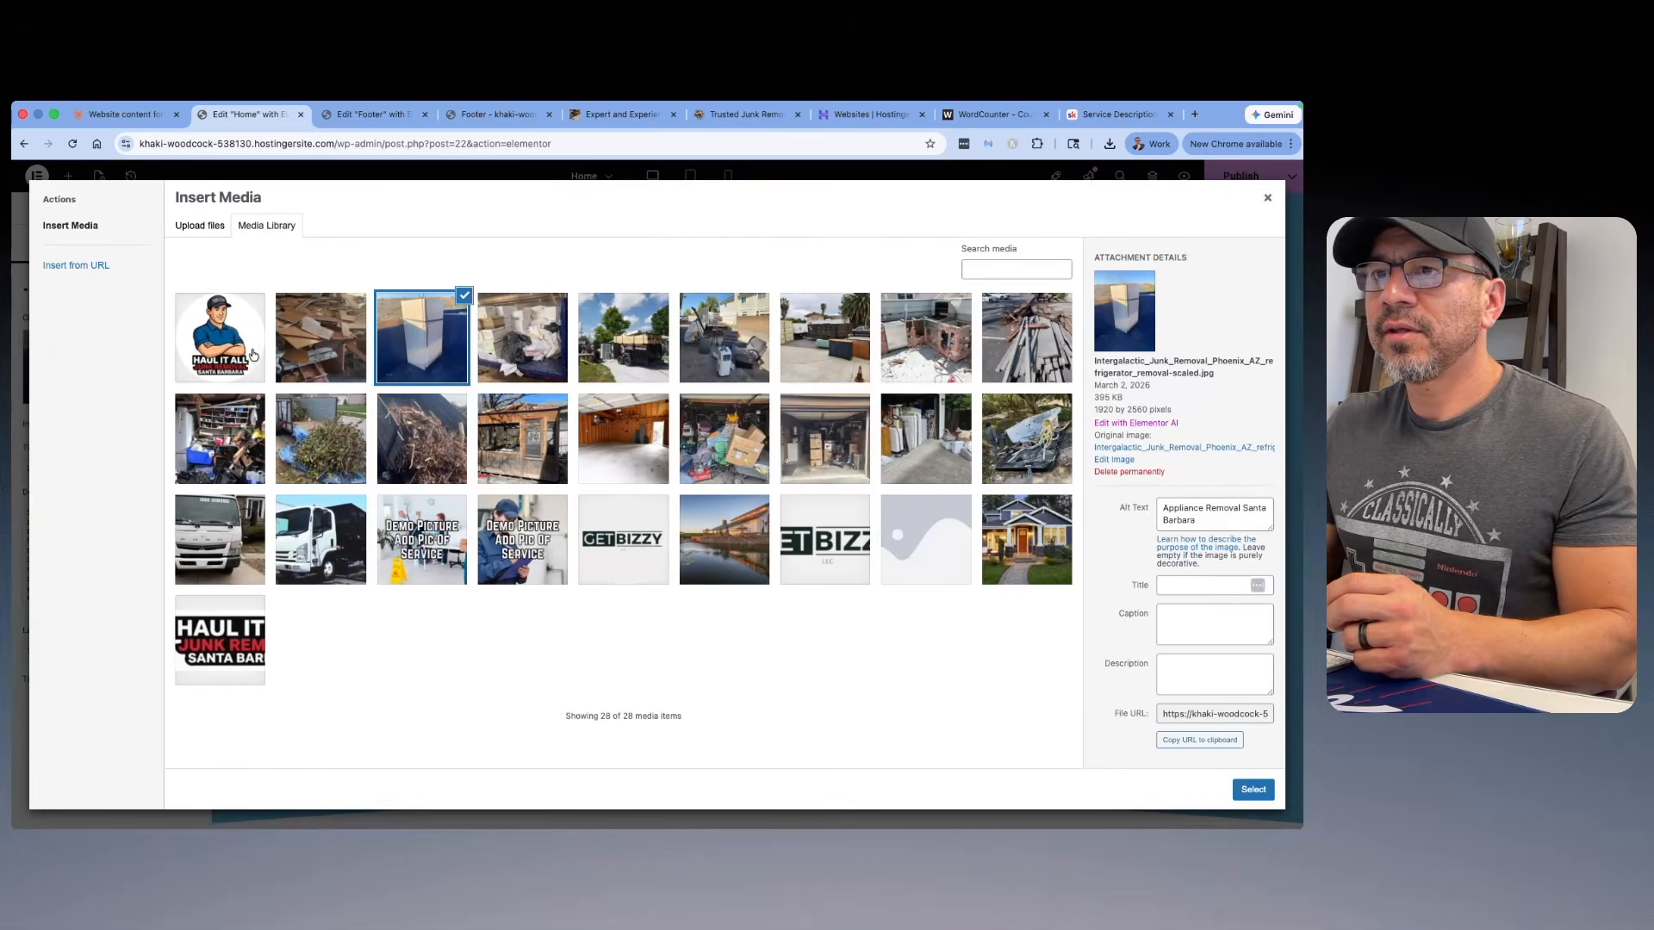
{"action": "left_click", "coordinate": [1021, 332]}
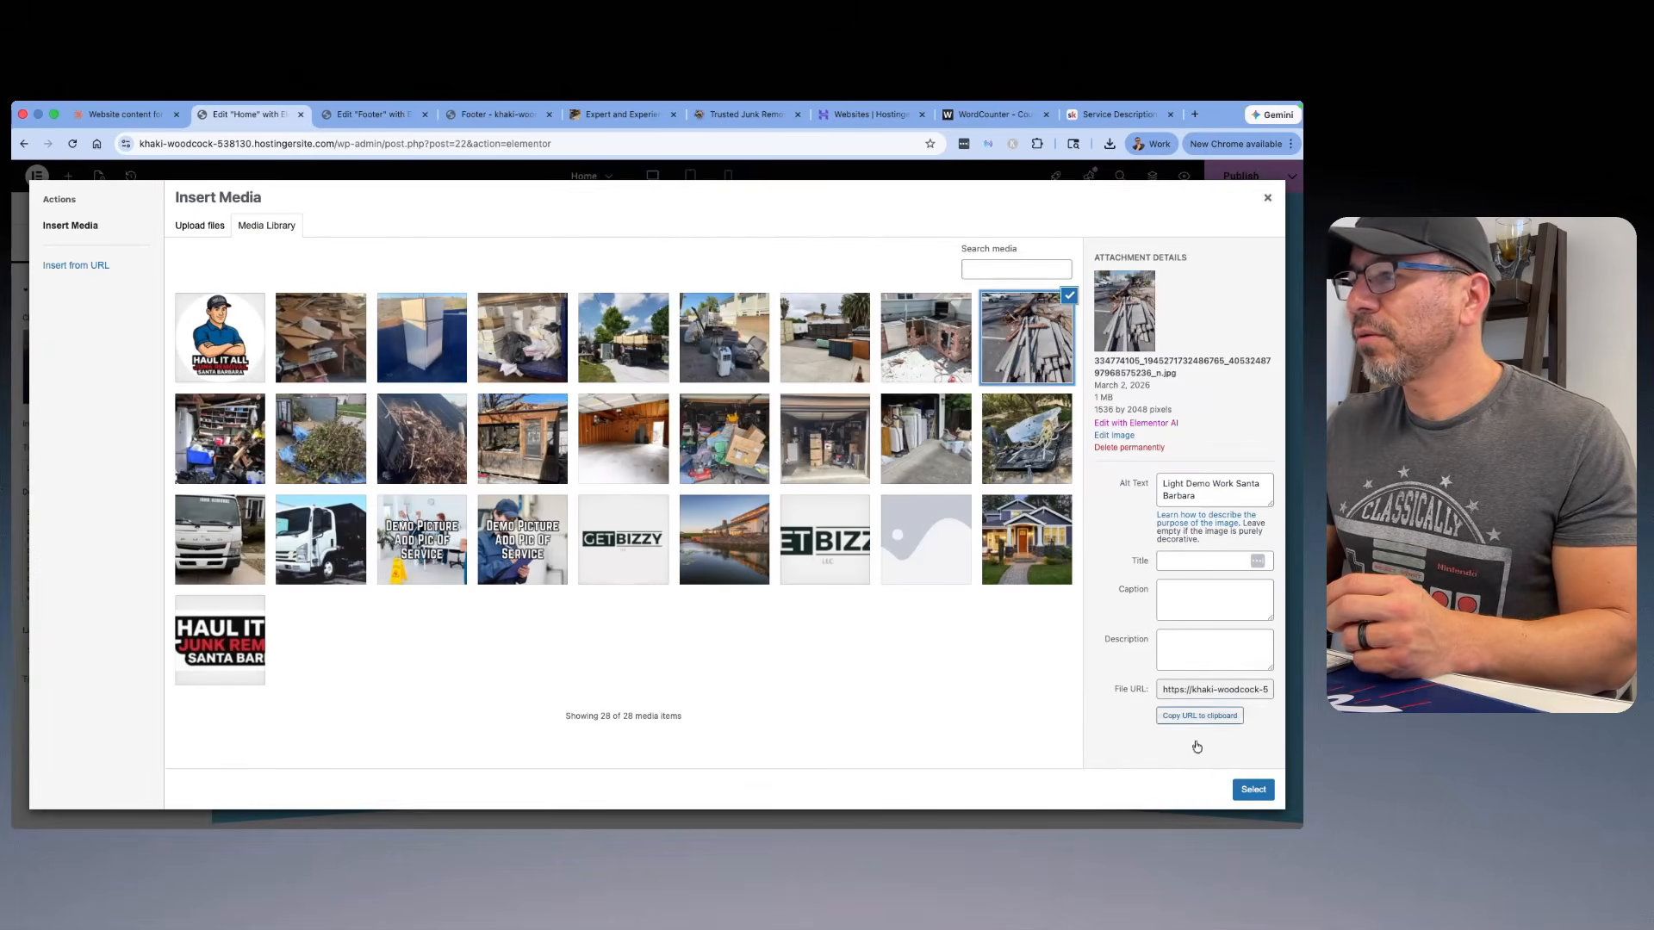
{"action": "left_click", "coordinate": [1253, 789]}
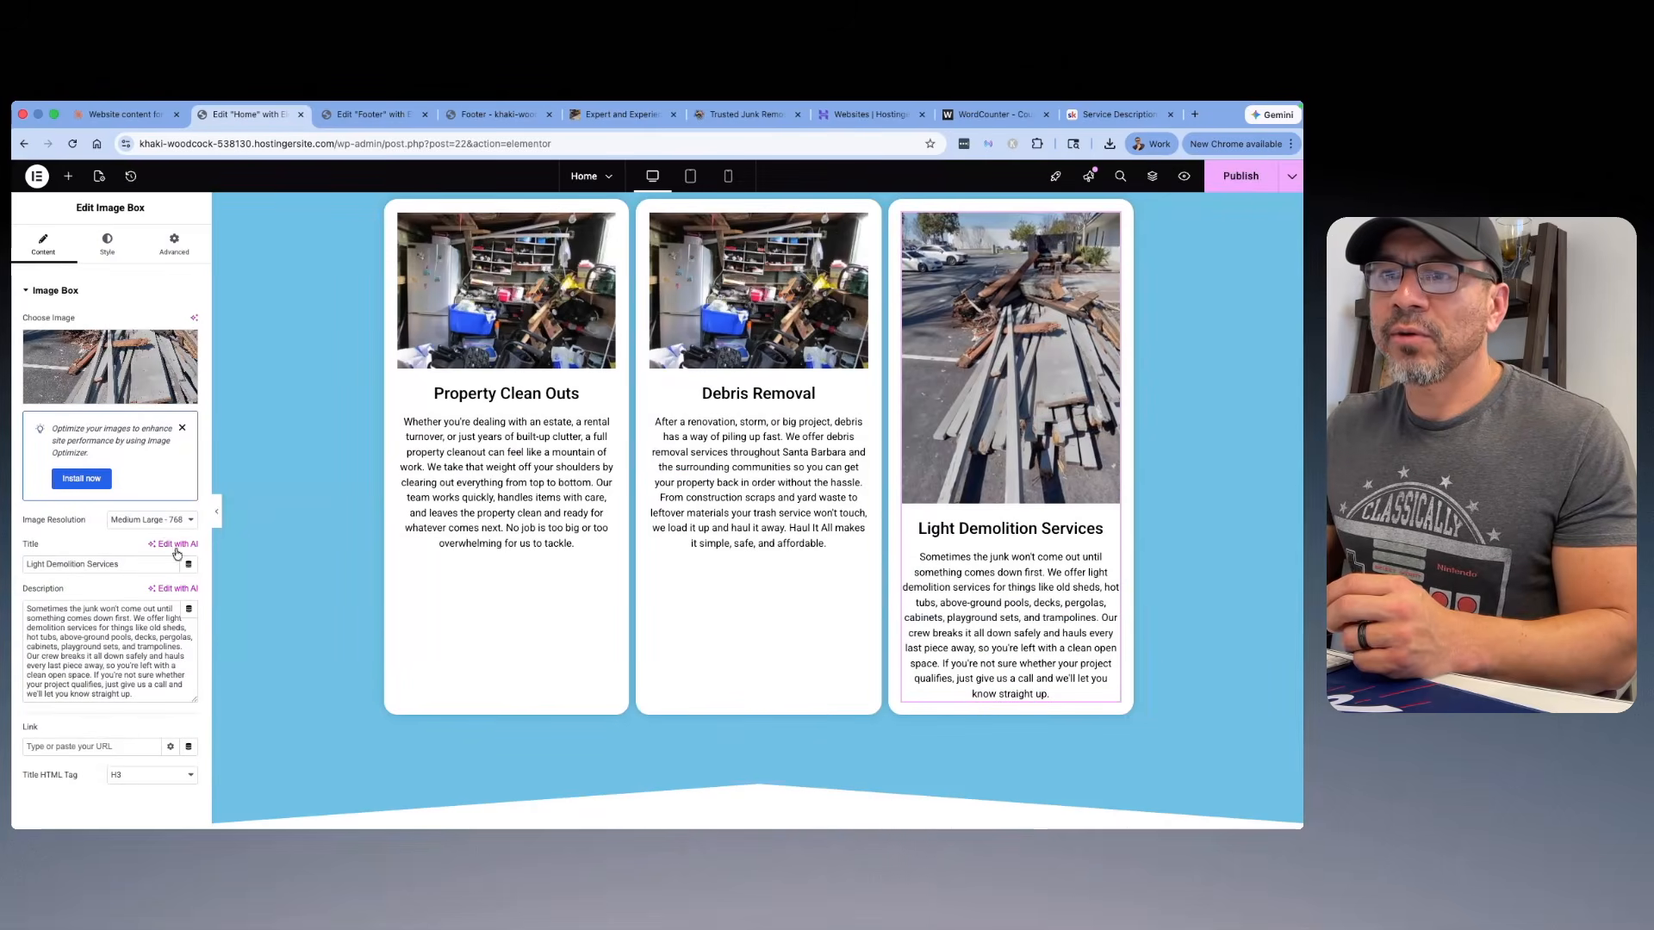
Step: Set the Light Demolition Services card's image resolution to a custom size of 700 x 500 and apply it
{"action": "left_click", "coordinate": [151, 520]}
{"action": "left_click", "coordinate": [143, 580]}
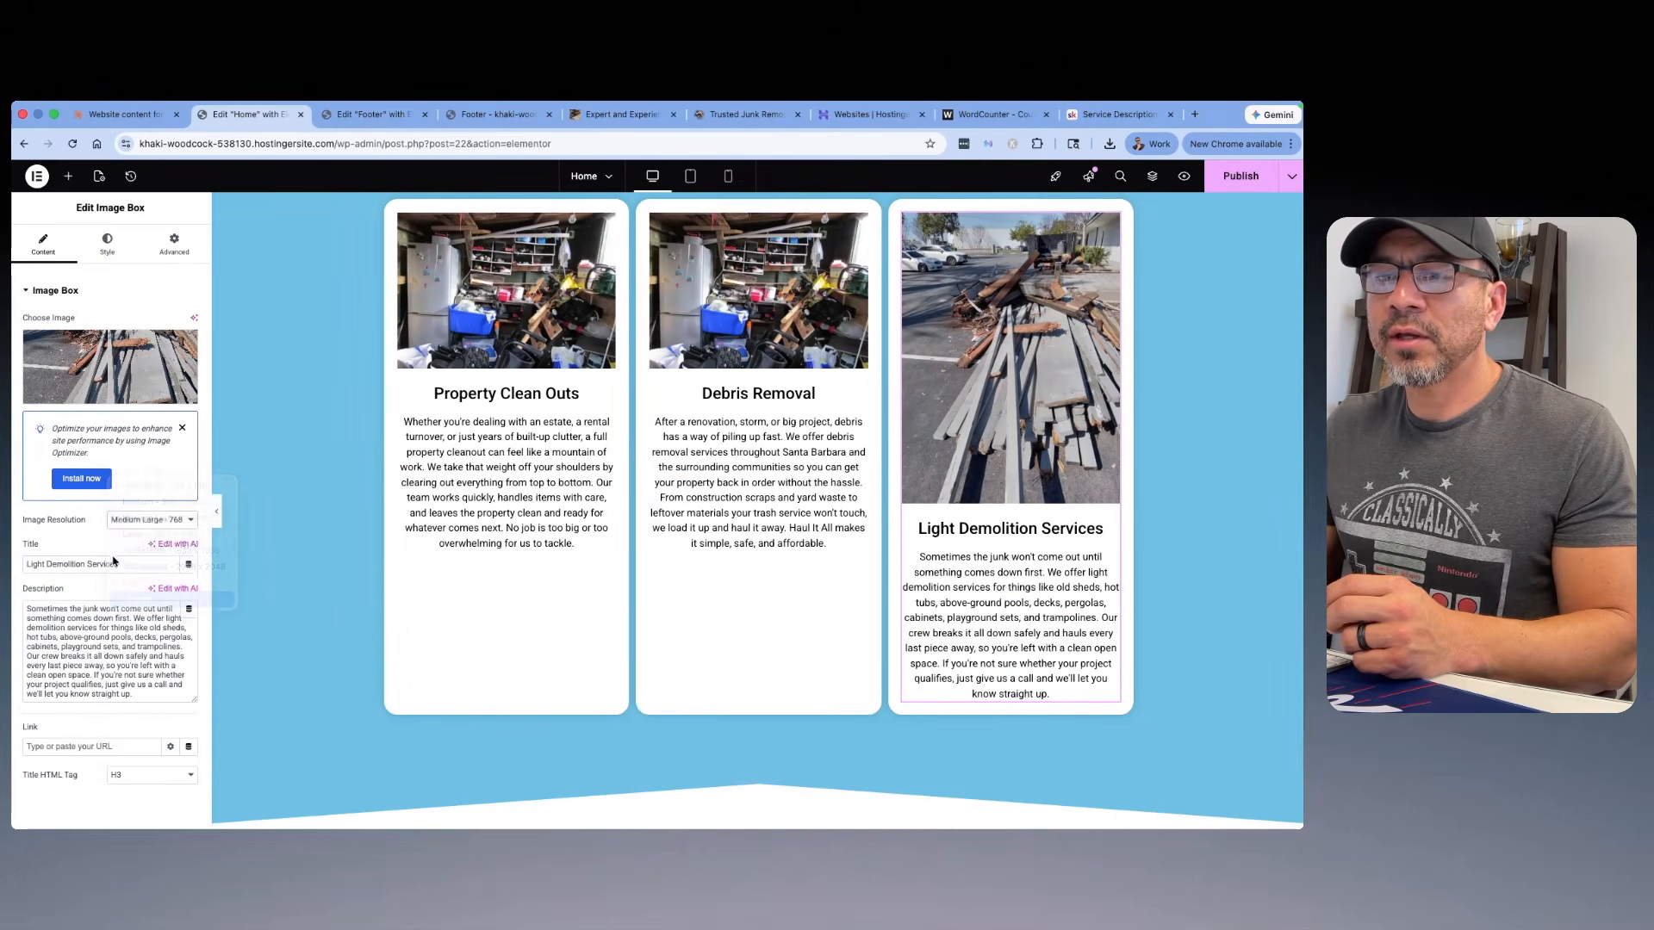
{"action": "left_click", "coordinate": [44, 589]}
{"action": "type", "text": "700"}
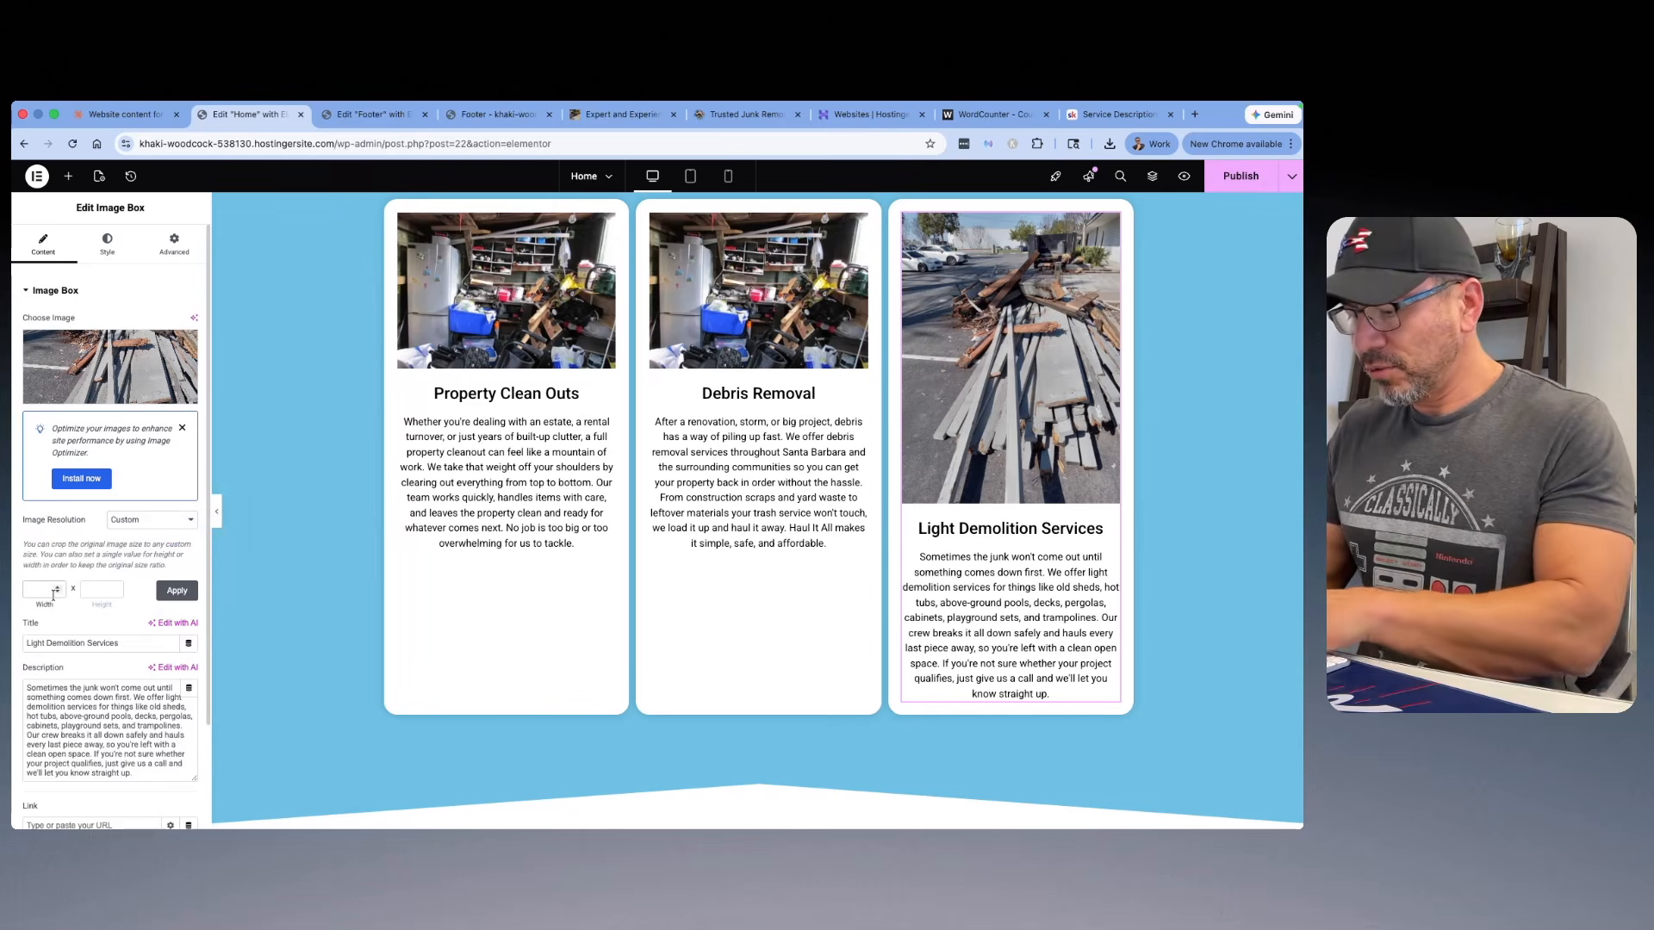
{"action": "left_click", "coordinate": [97, 591]}
{"action": "type", "text": "500"}
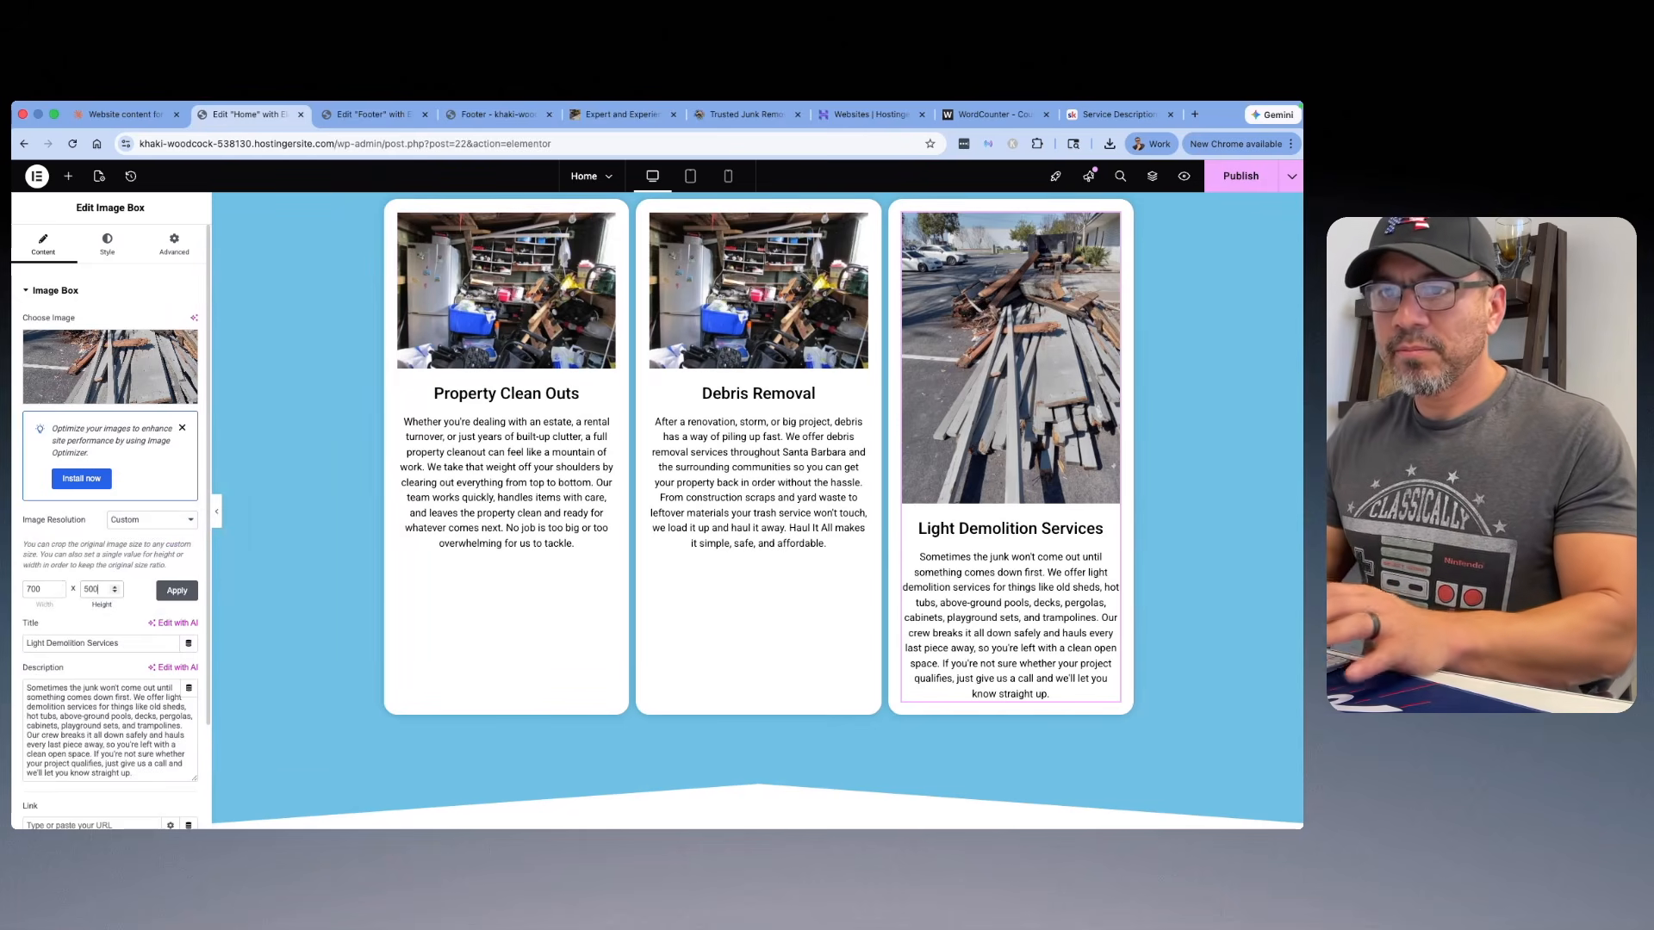
{"action": "left_click", "coordinate": [170, 591]}
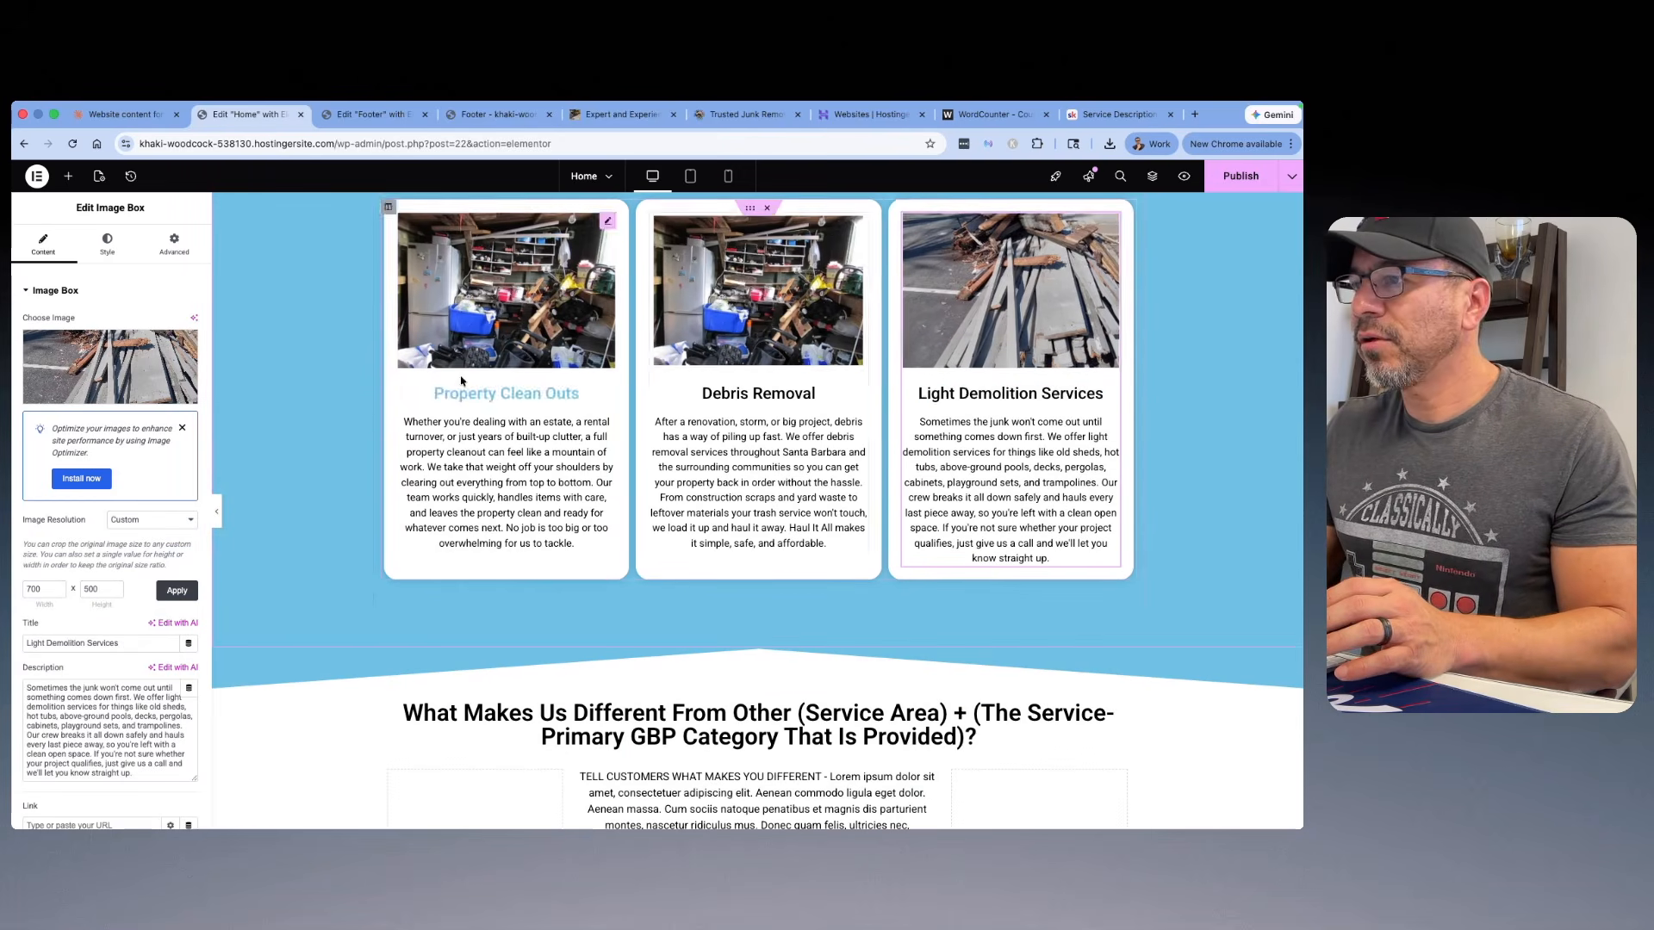
Step: Replace the placeholders in the "What Makes Us Different From Other" heading with "Santa Barbara Junk removal Services?"
{"action": "scroll", "coordinate": [900, 392], "scroll_direction": "up", "scroll_amount": 3}
{"action": "scroll", "coordinate": [891, 397], "scroll_direction": "up", "scroll_amount": 10}
{"action": "scroll", "coordinate": [892, 401], "scroll_direction": "down", "scroll_amount": 15}
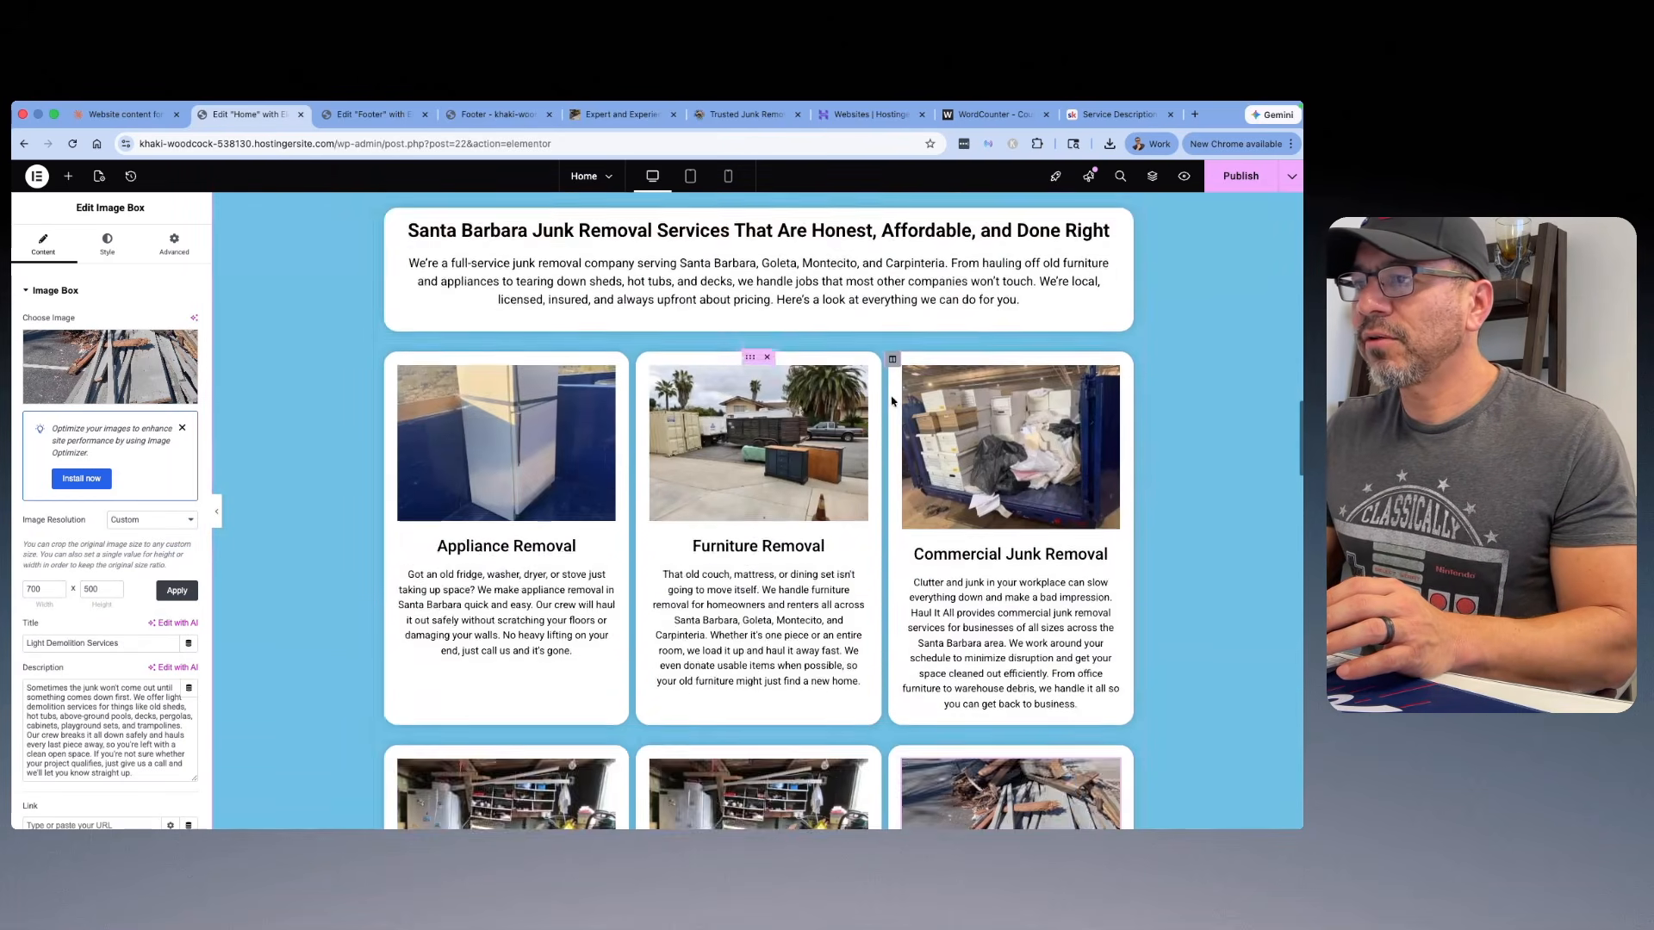
{"action": "scroll", "coordinate": [914, 426], "scroll_direction": "down", "scroll_amount": 3}
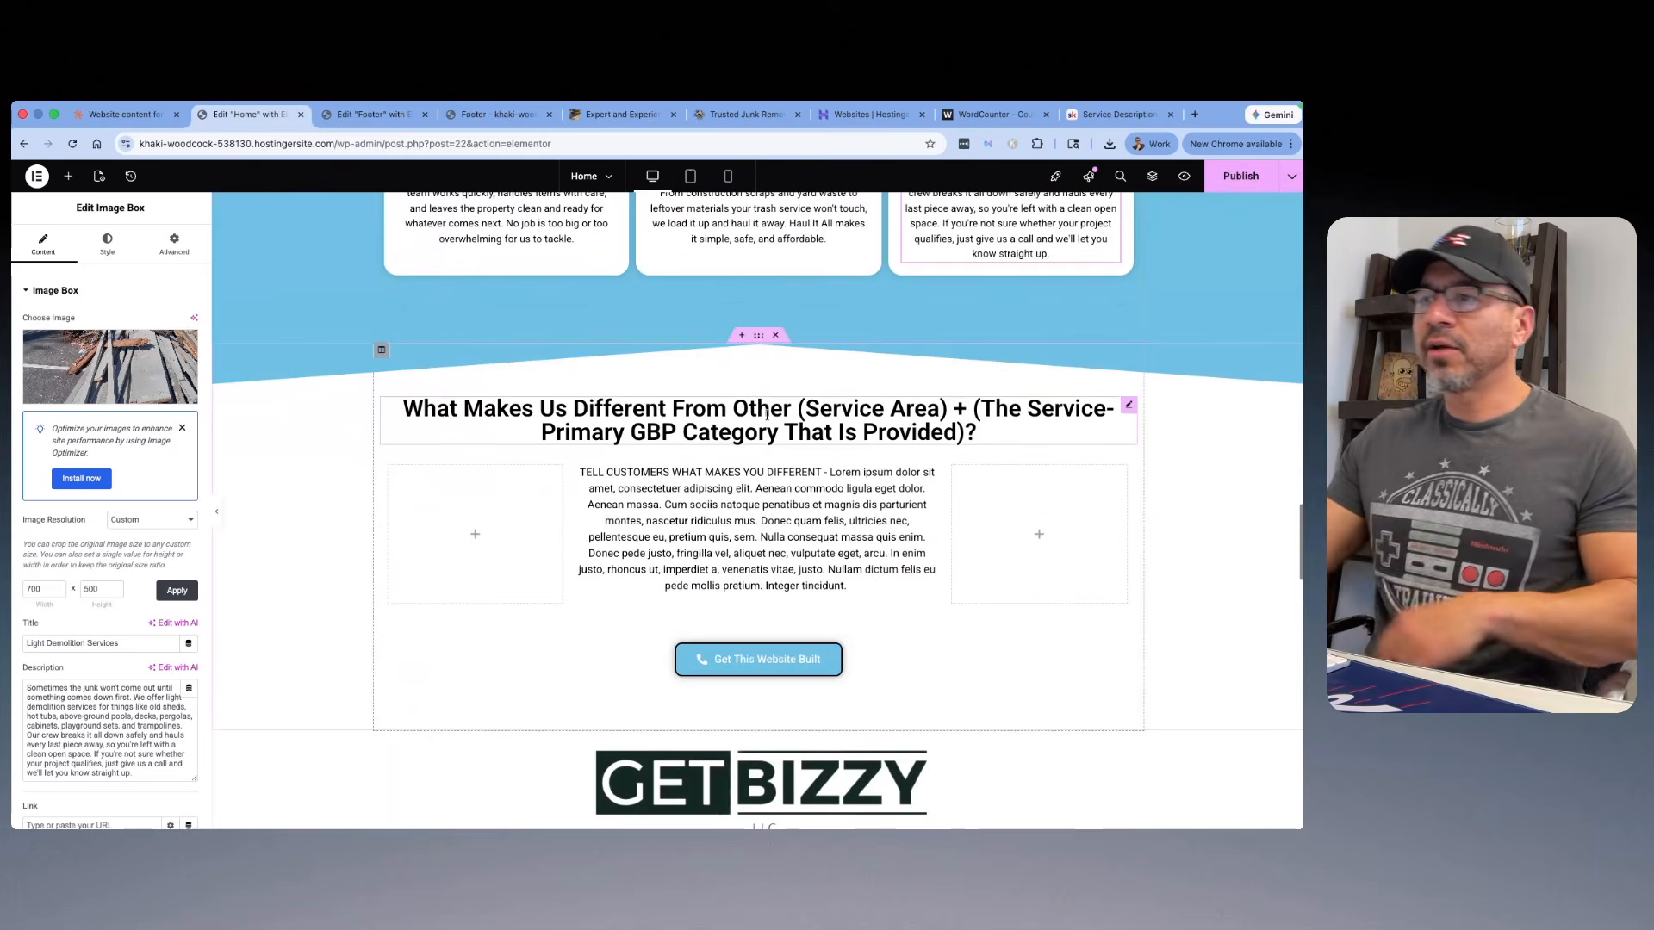
{"action": "left_click", "coordinate": [803, 441]}
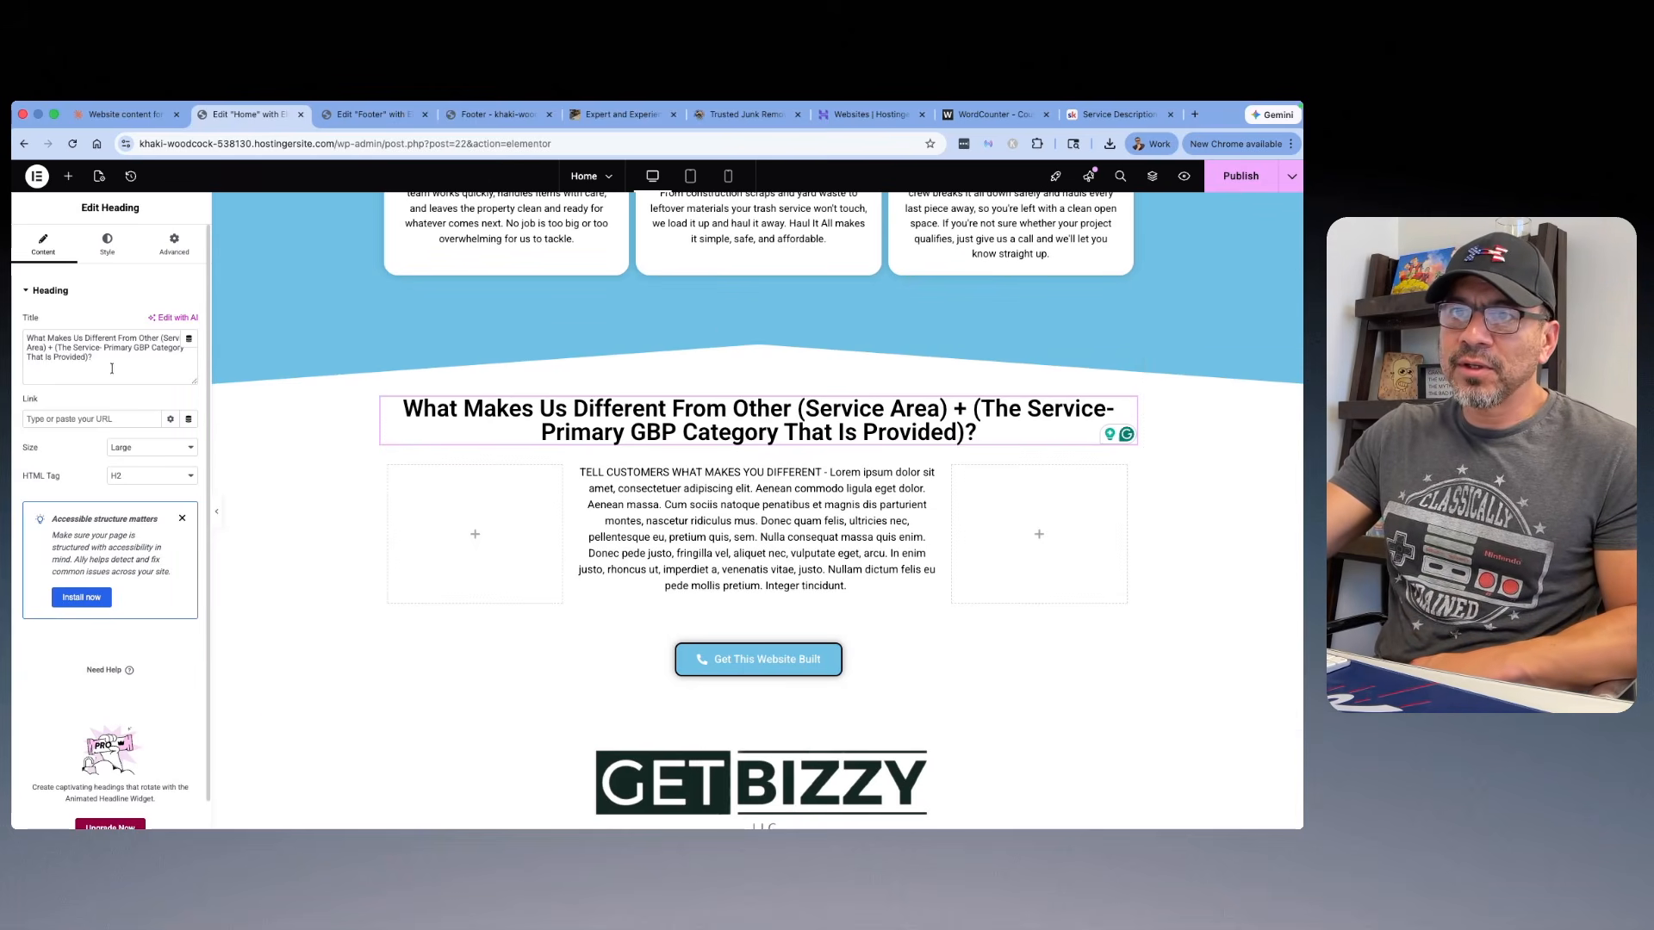
{"action": "left_click_drag", "start_coordinate": [103, 357], "coordinate": [164, 339]}
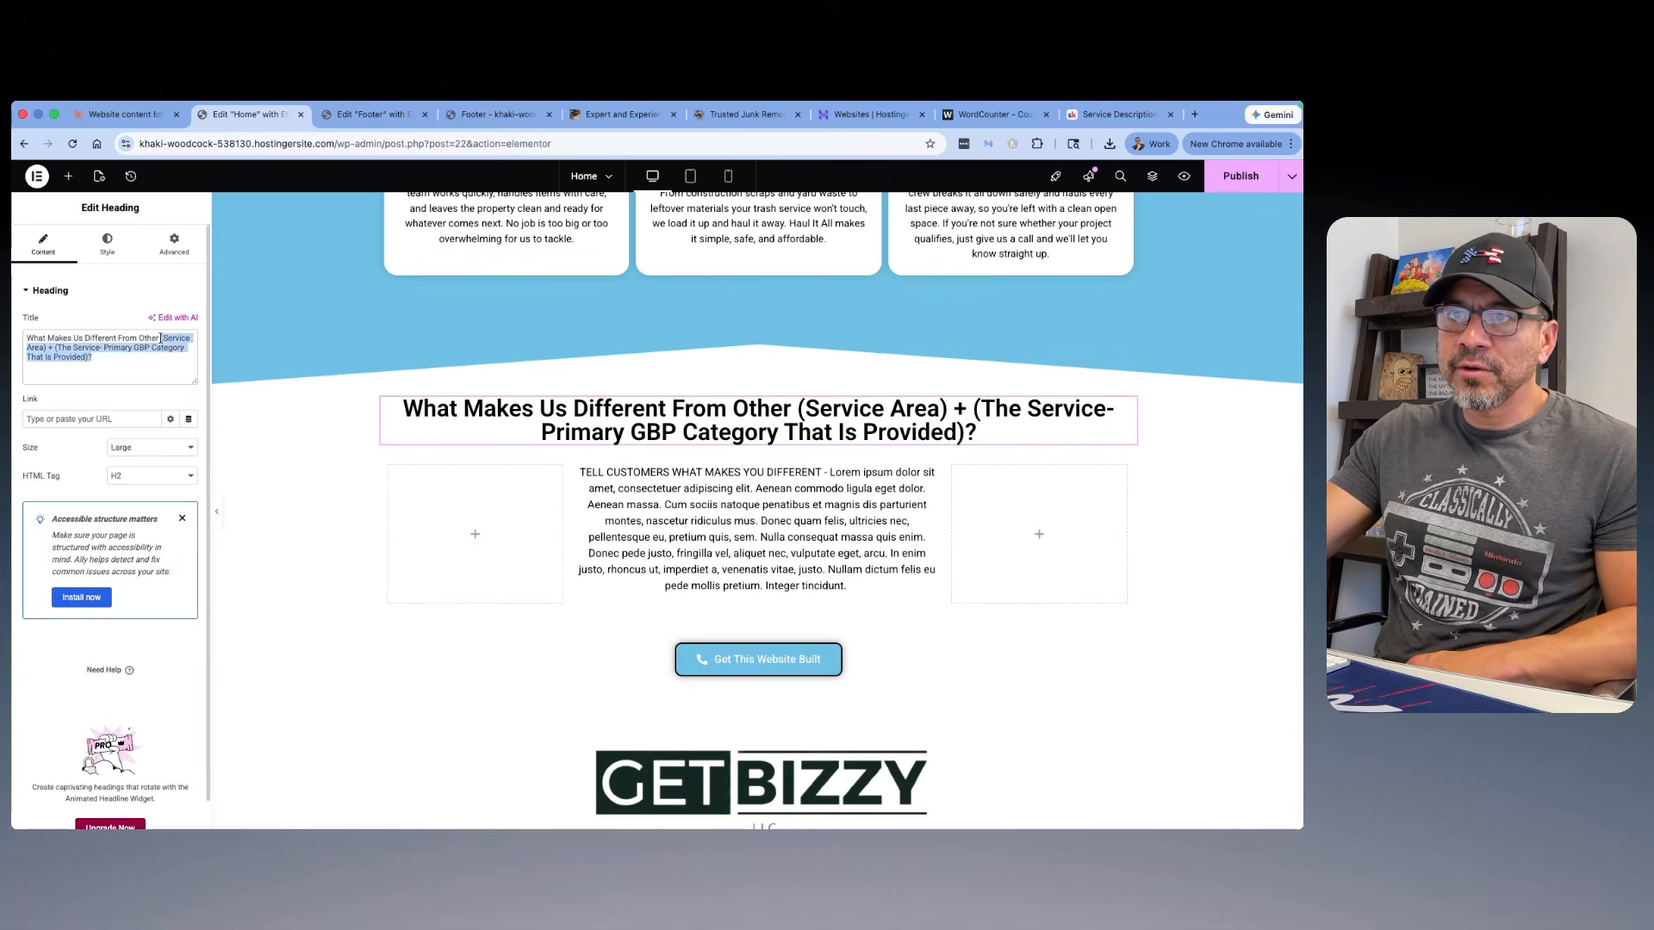
{"action": "type", "text": "Santa "}
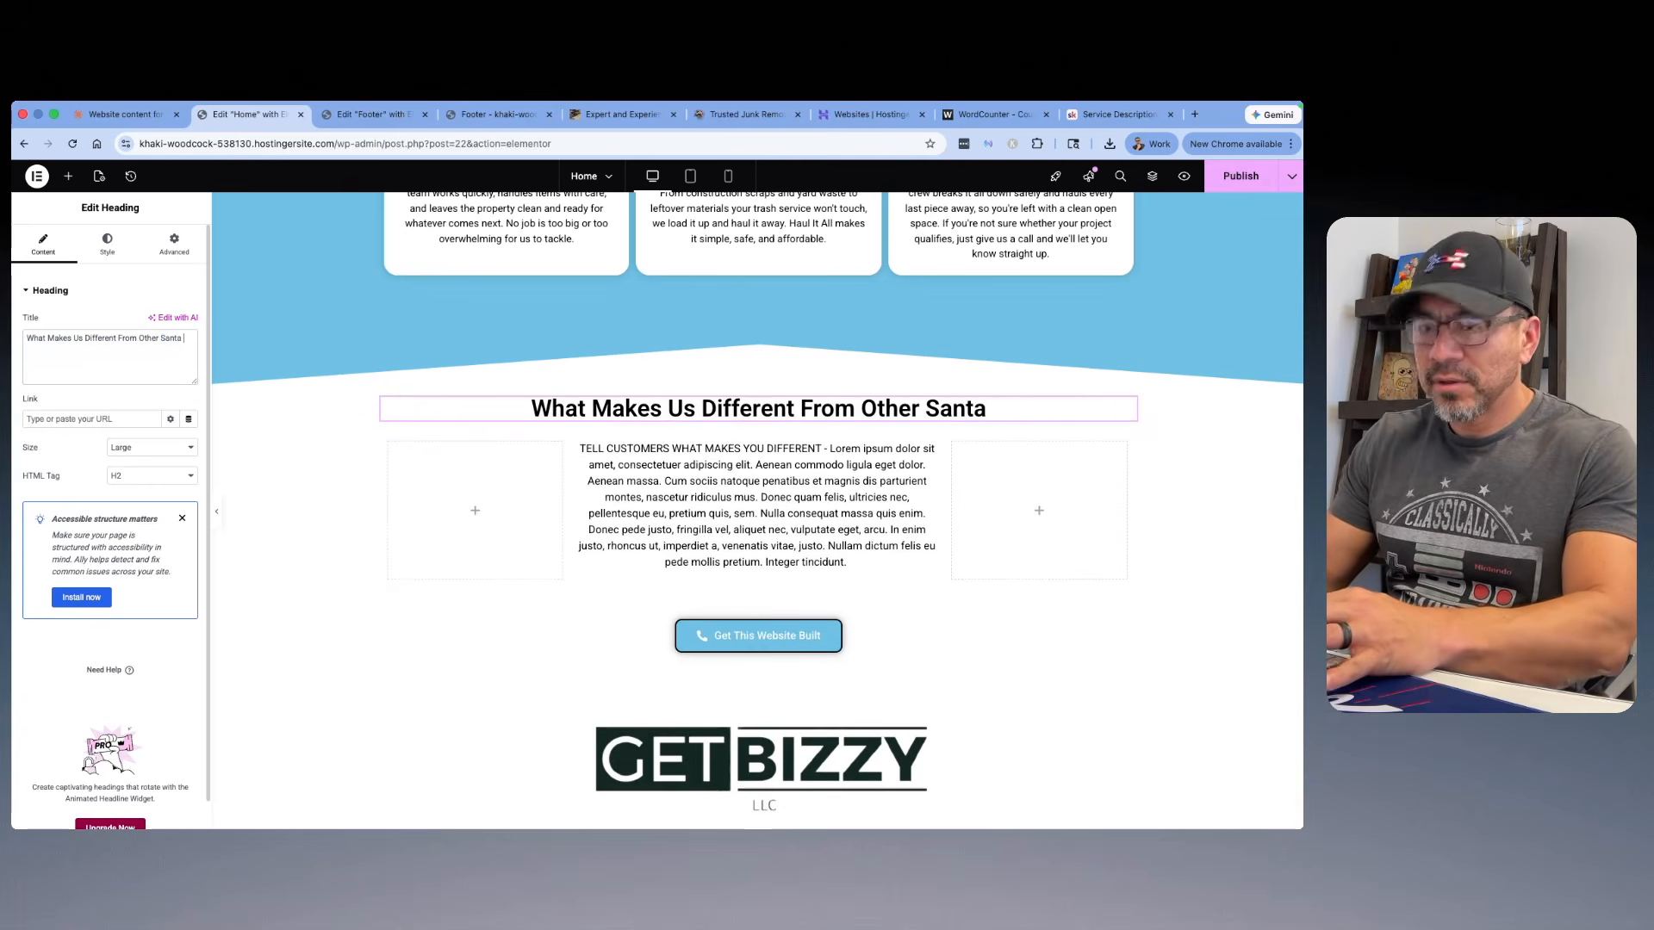
{"action": "type", "text": "Barbara"}
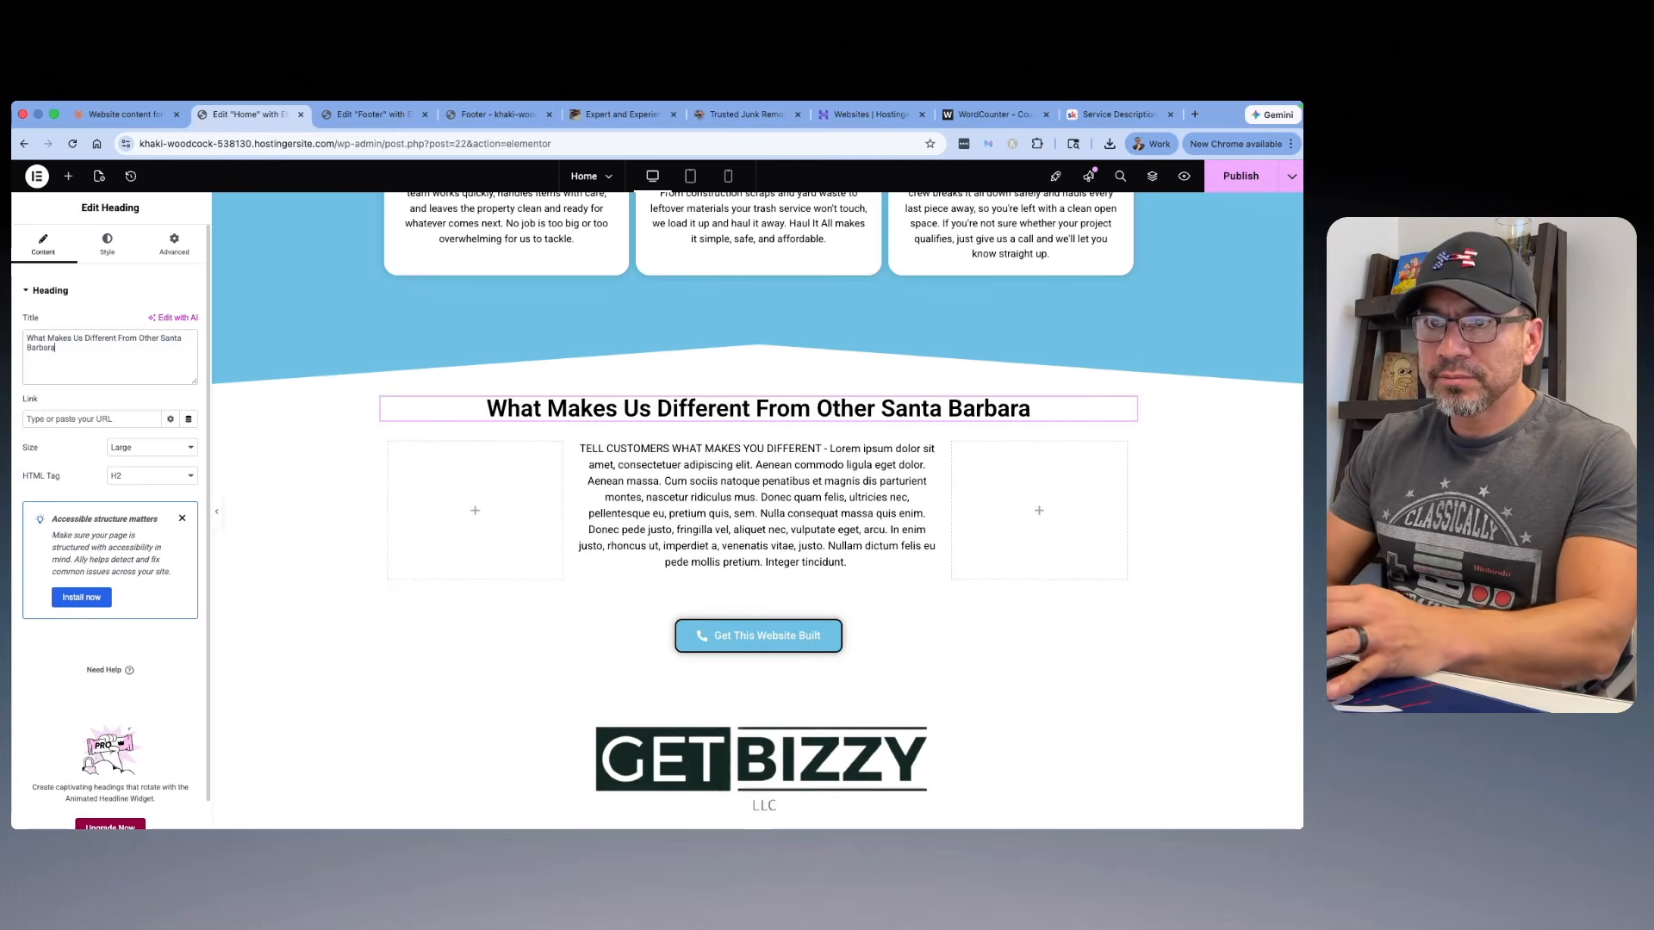
{"action": "type", "text": " Junk r"}
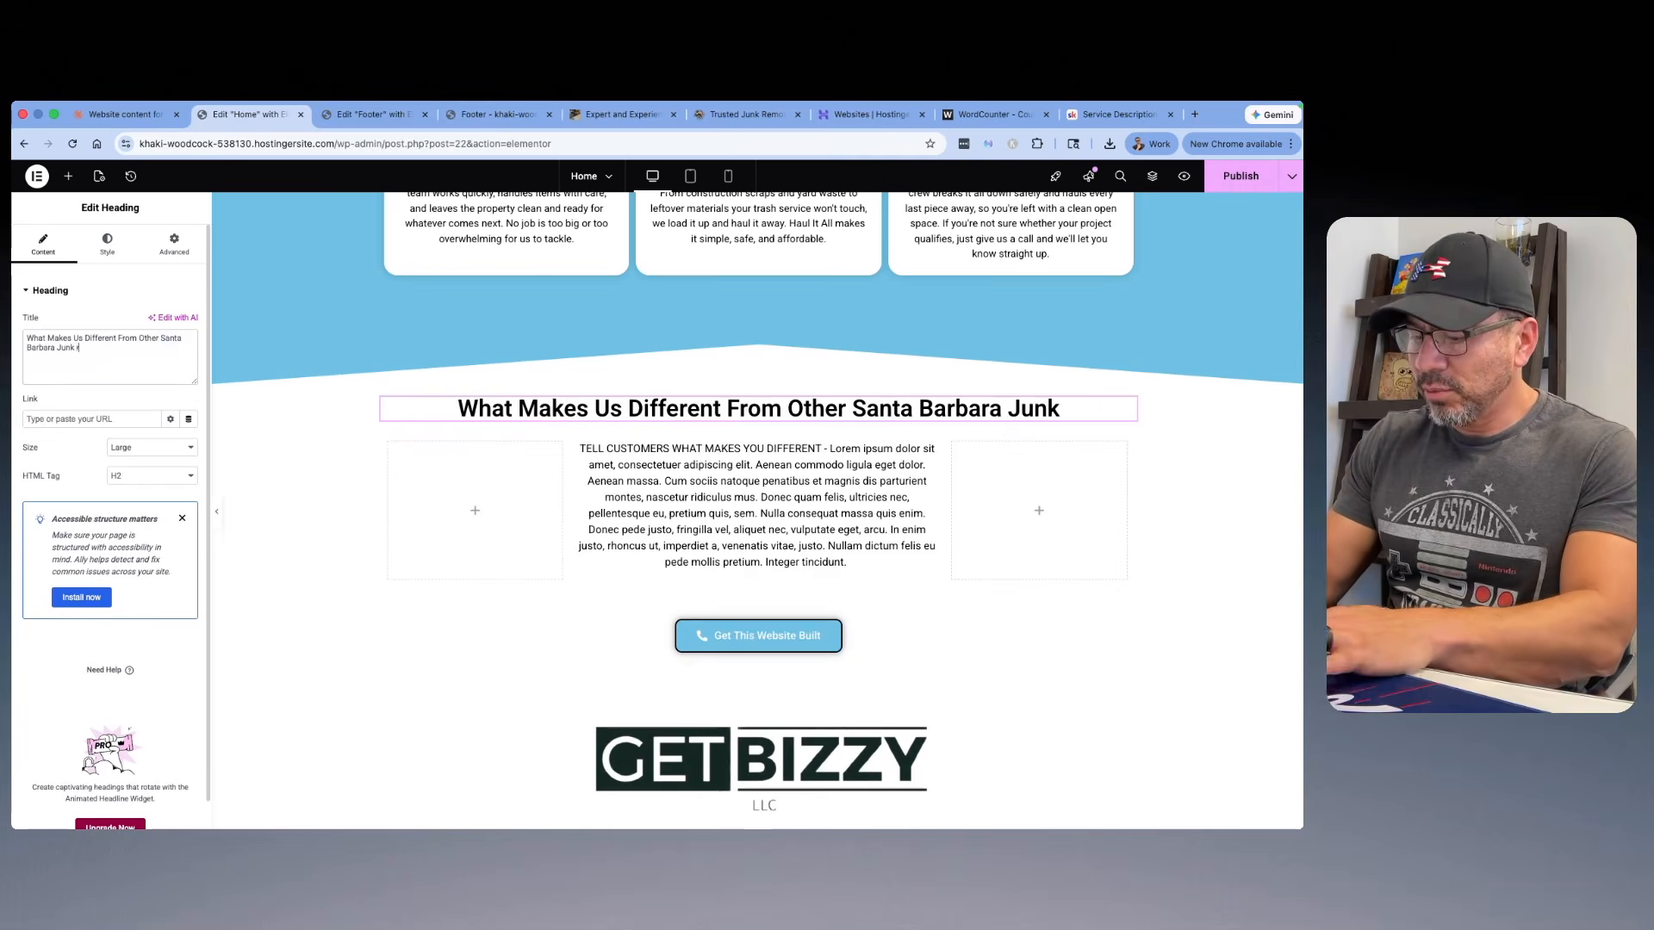
{"action": "type", "text": "emoval Serv"}
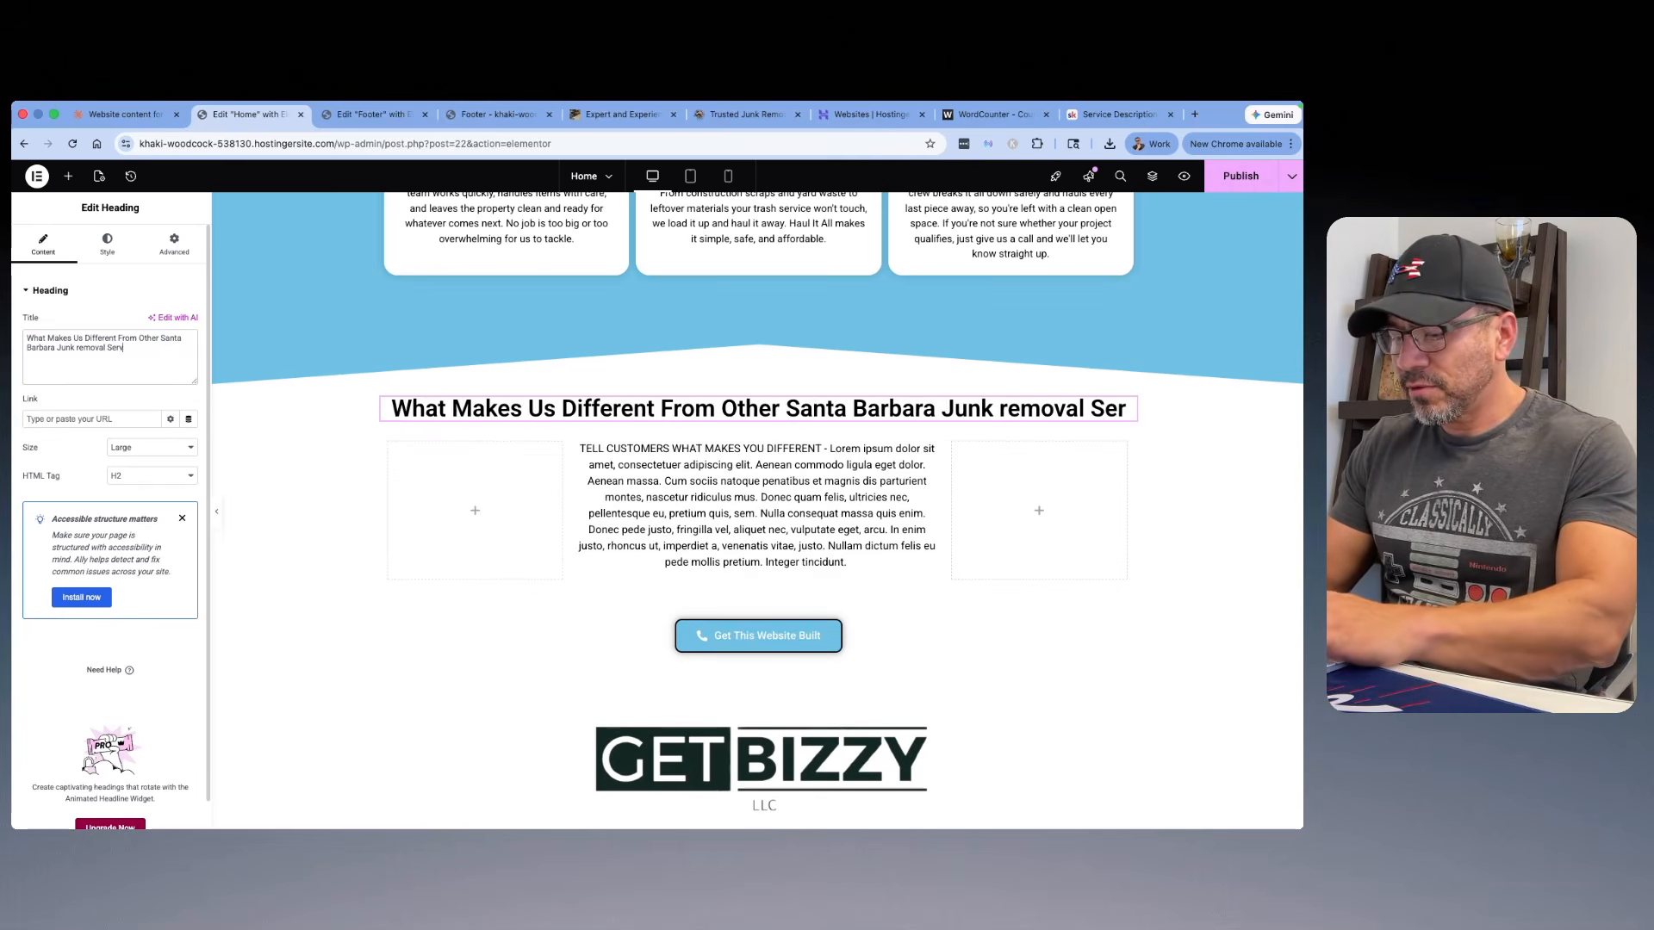
{"action": "type", "text": "ices?"}
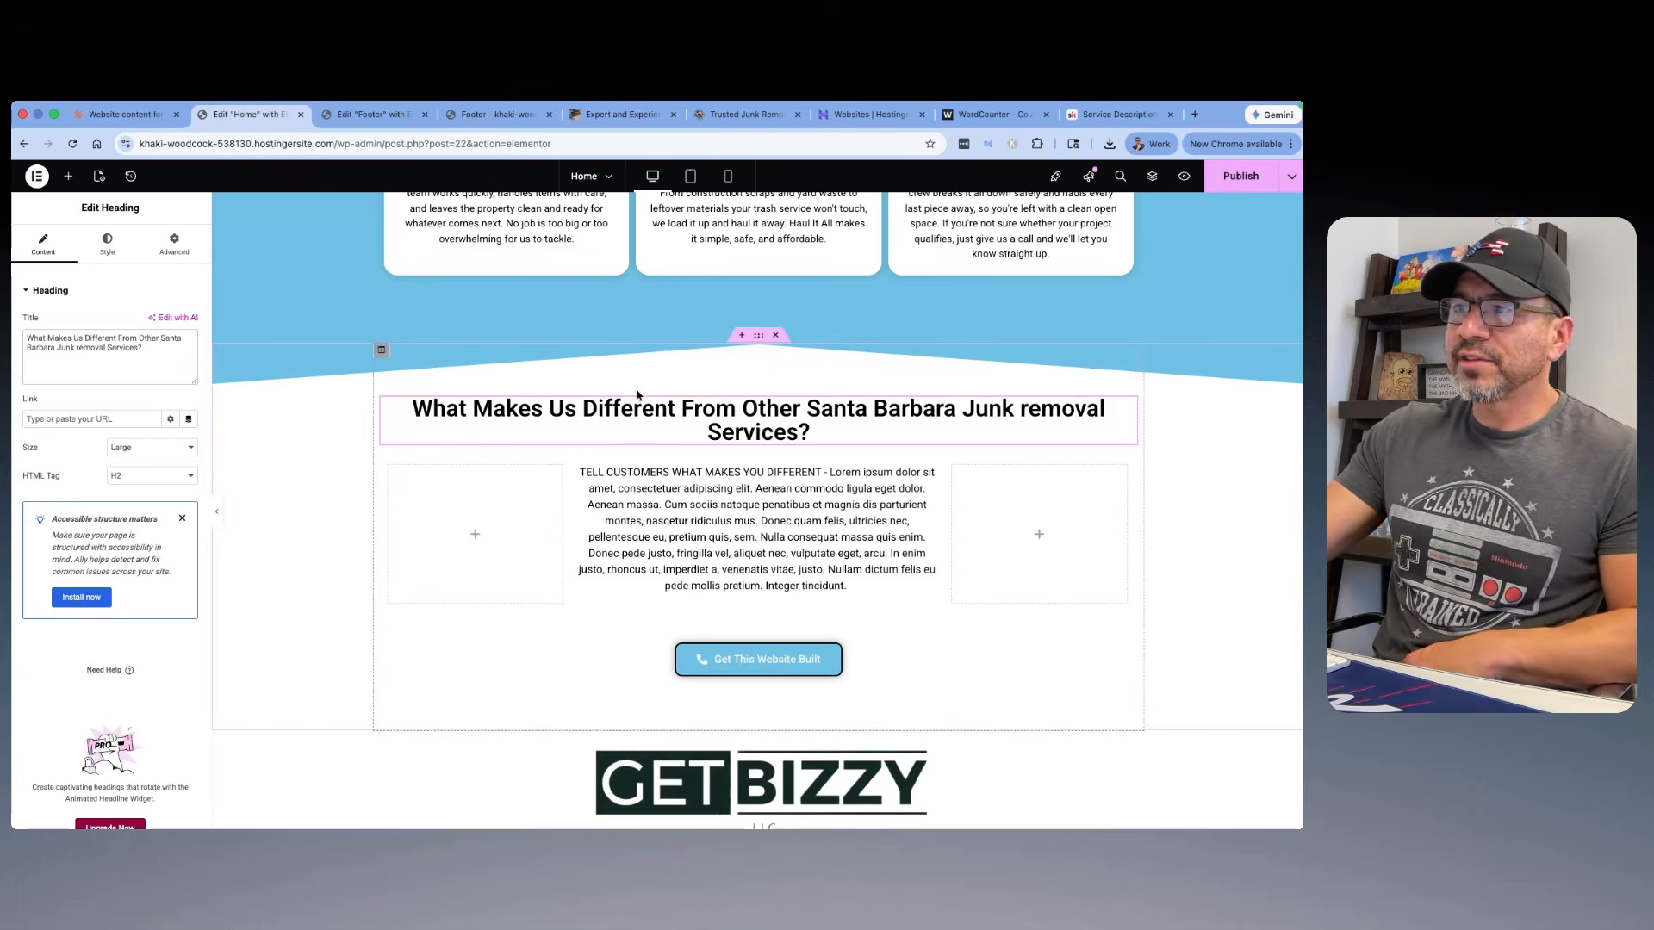
Step: Capitalize "Removal" in the "What Makes Us Different" heading
{"action": "left_click", "coordinate": [1028, 408]}
{"action": "key", "text": "BackSpace"}
{"action": "type", "text": "r"}
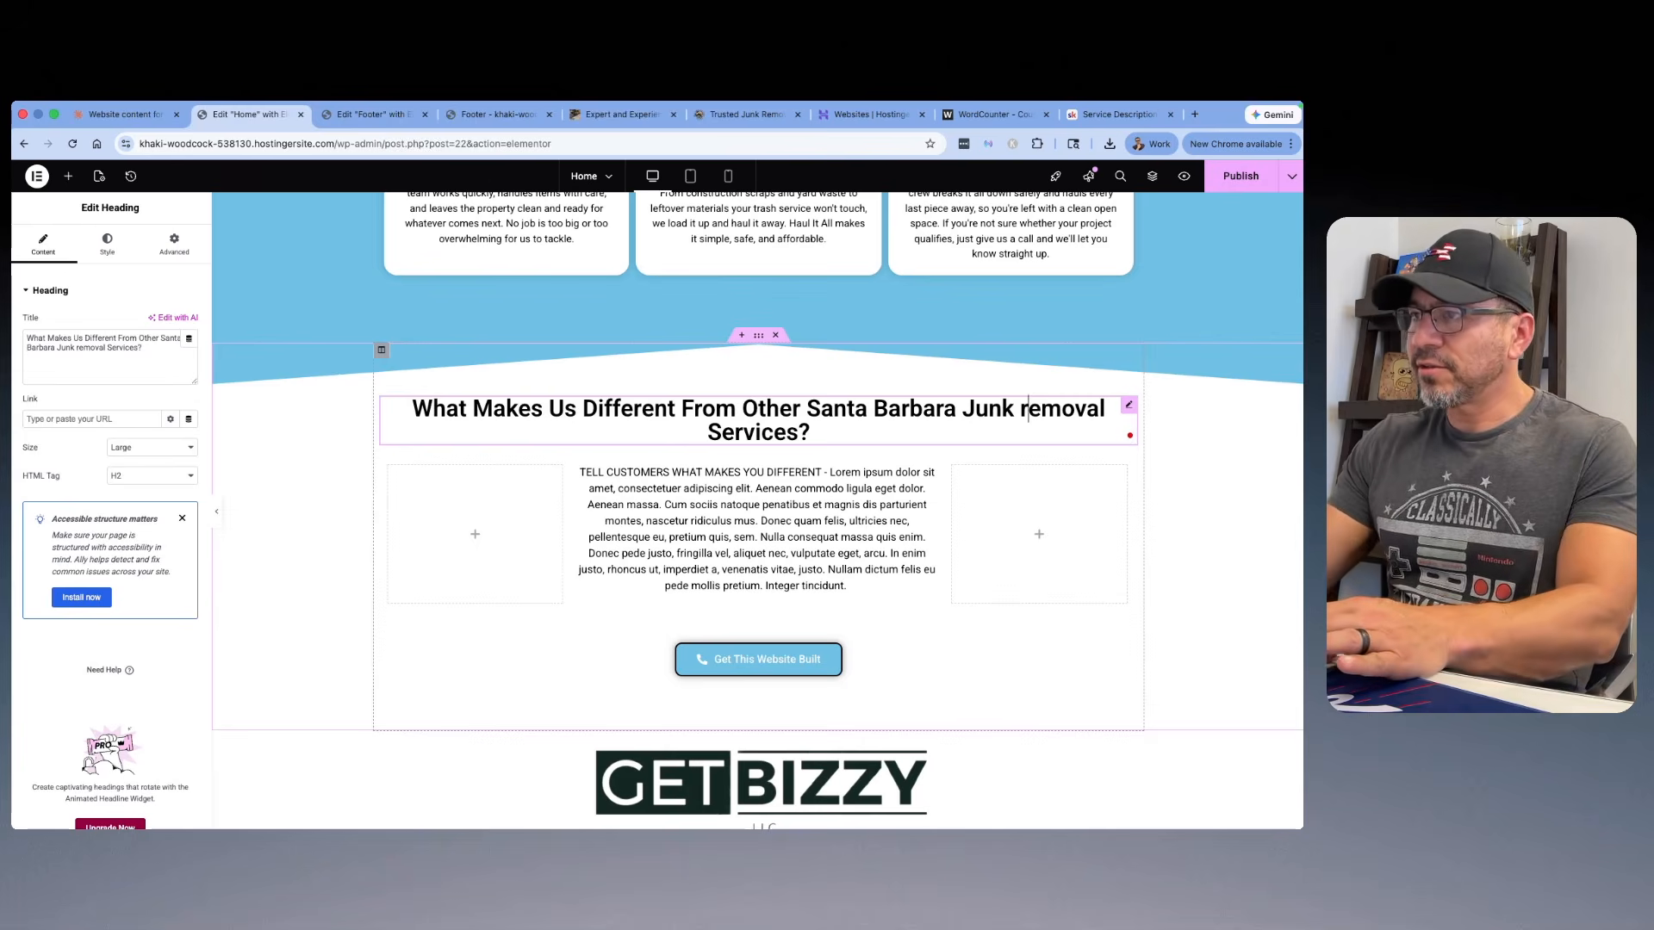
{"action": "key", "text": "BackSpace"}
{"action": "type", "text": "R"}
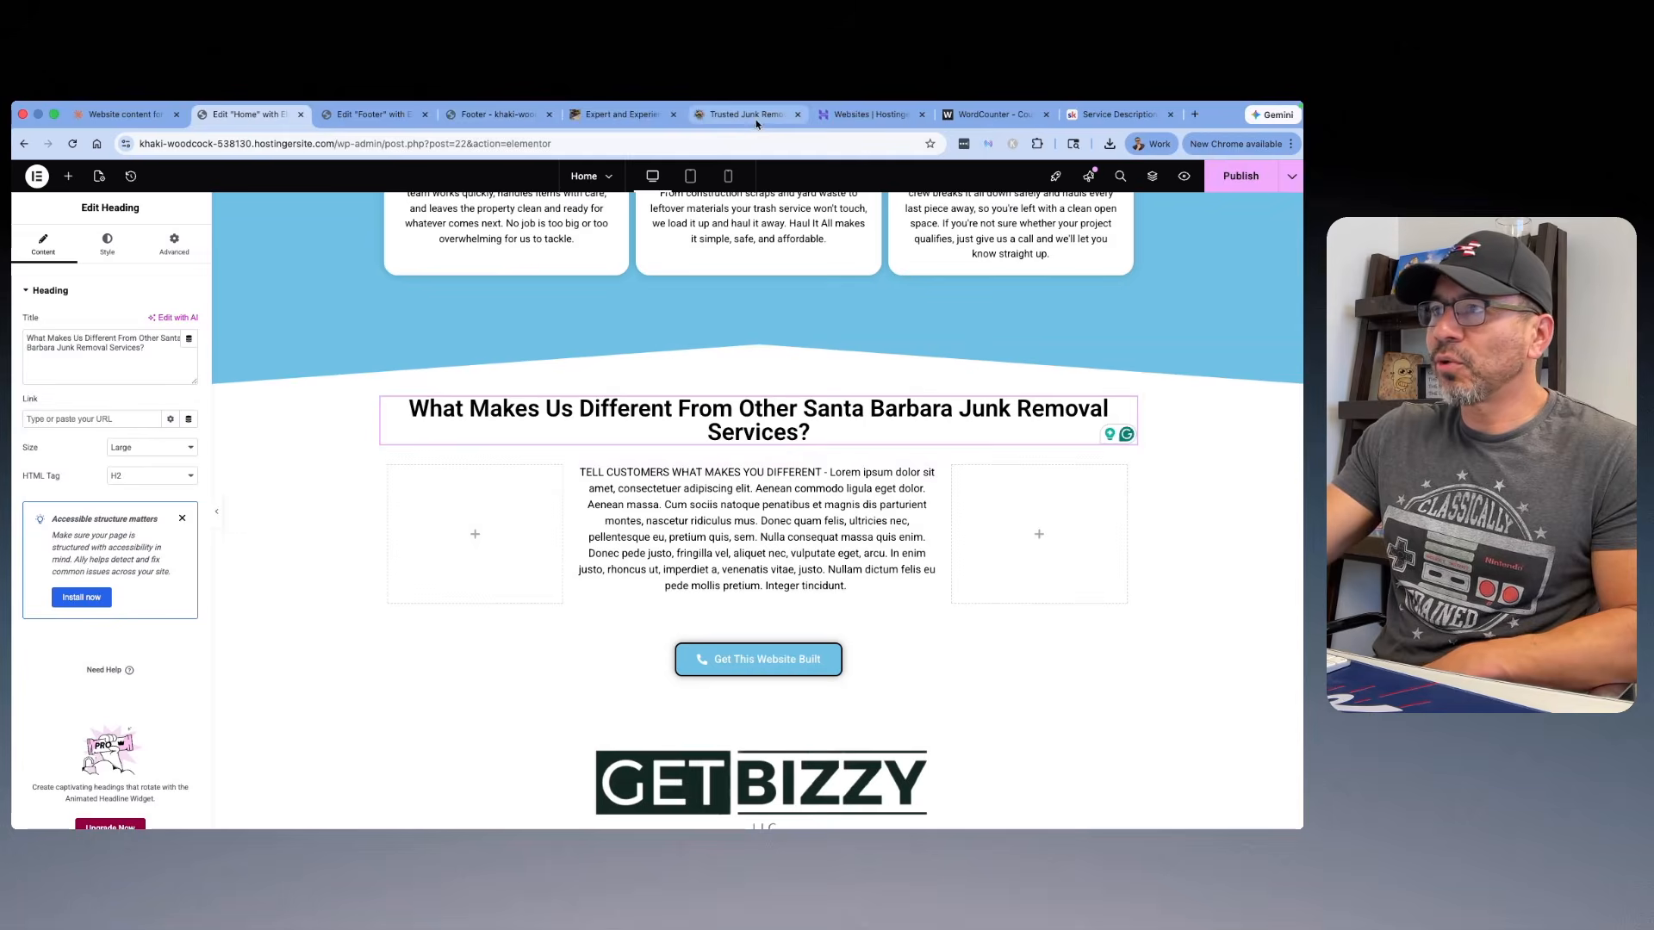
Step: Switch to the Skool course, open the "Tell Them What Makes You Different" lesson and highlight its copy-and-paste prompt
{"action": "left_click", "coordinate": [1105, 116]}
{"action": "scroll", "coordinate": [689, 403], "scroll_direction": "up", "scroll_amount": 3}
{"action": "scroll", "coordinate": [394, 355], "scroll_direction": "up", "scroll_amount": 3}
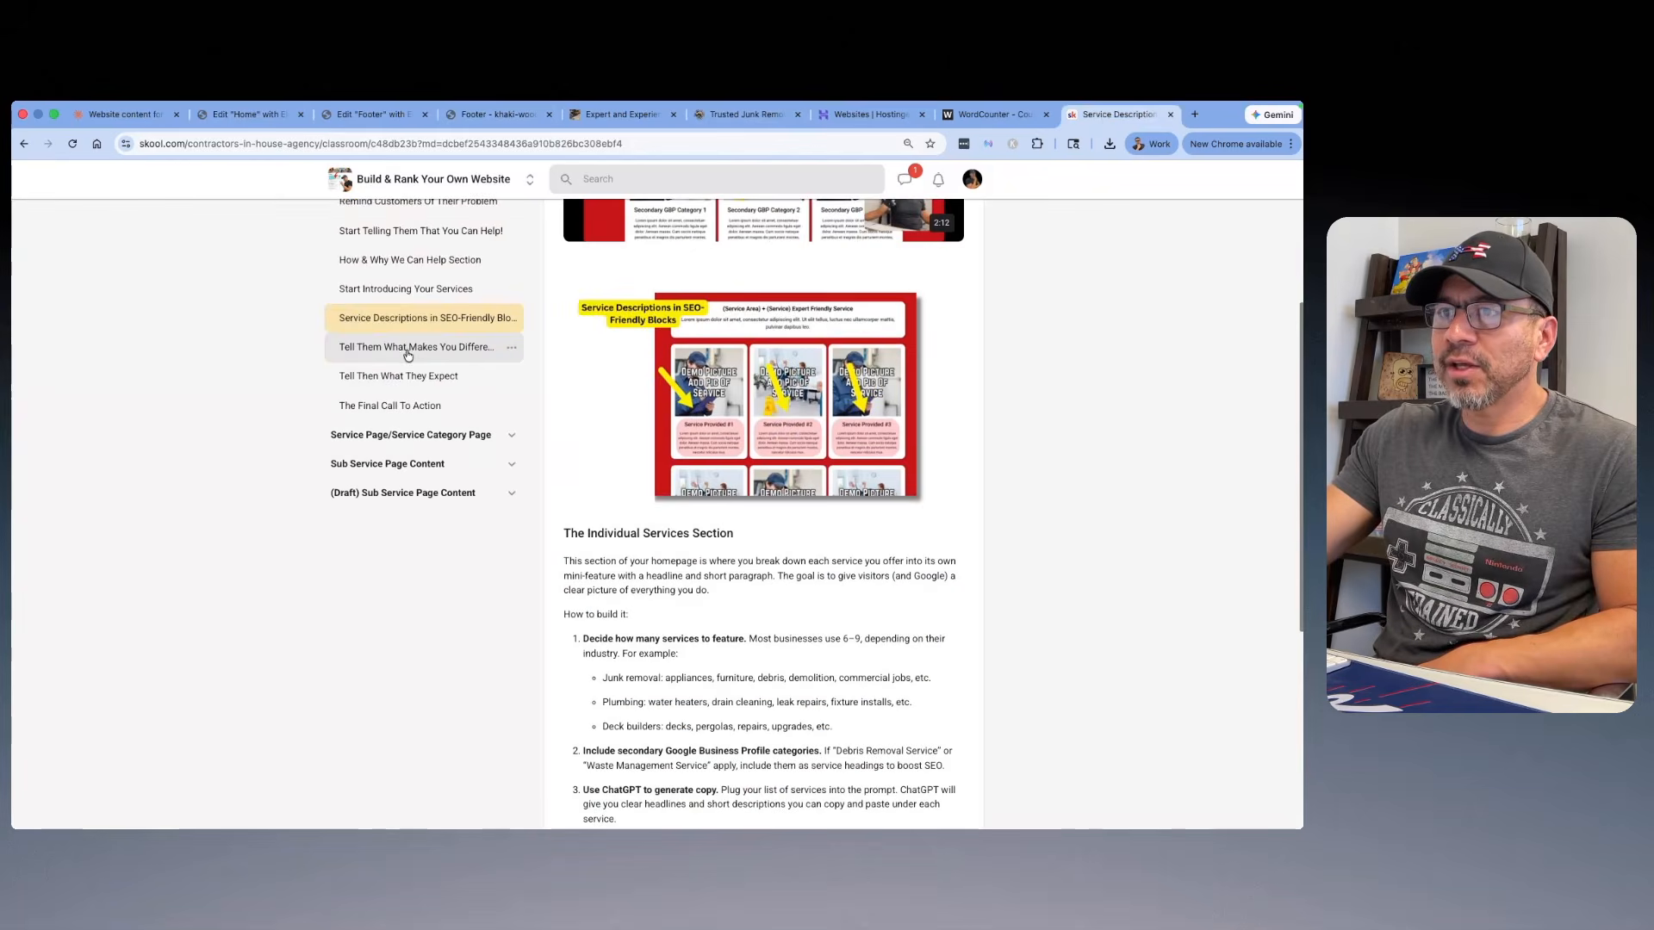
{"action": "left_click", "coordinate": [406, 349]}
{"action": "scroll", "coordinate": [842, 505], "scroll_direction": "down", "scroll_amount": 10}
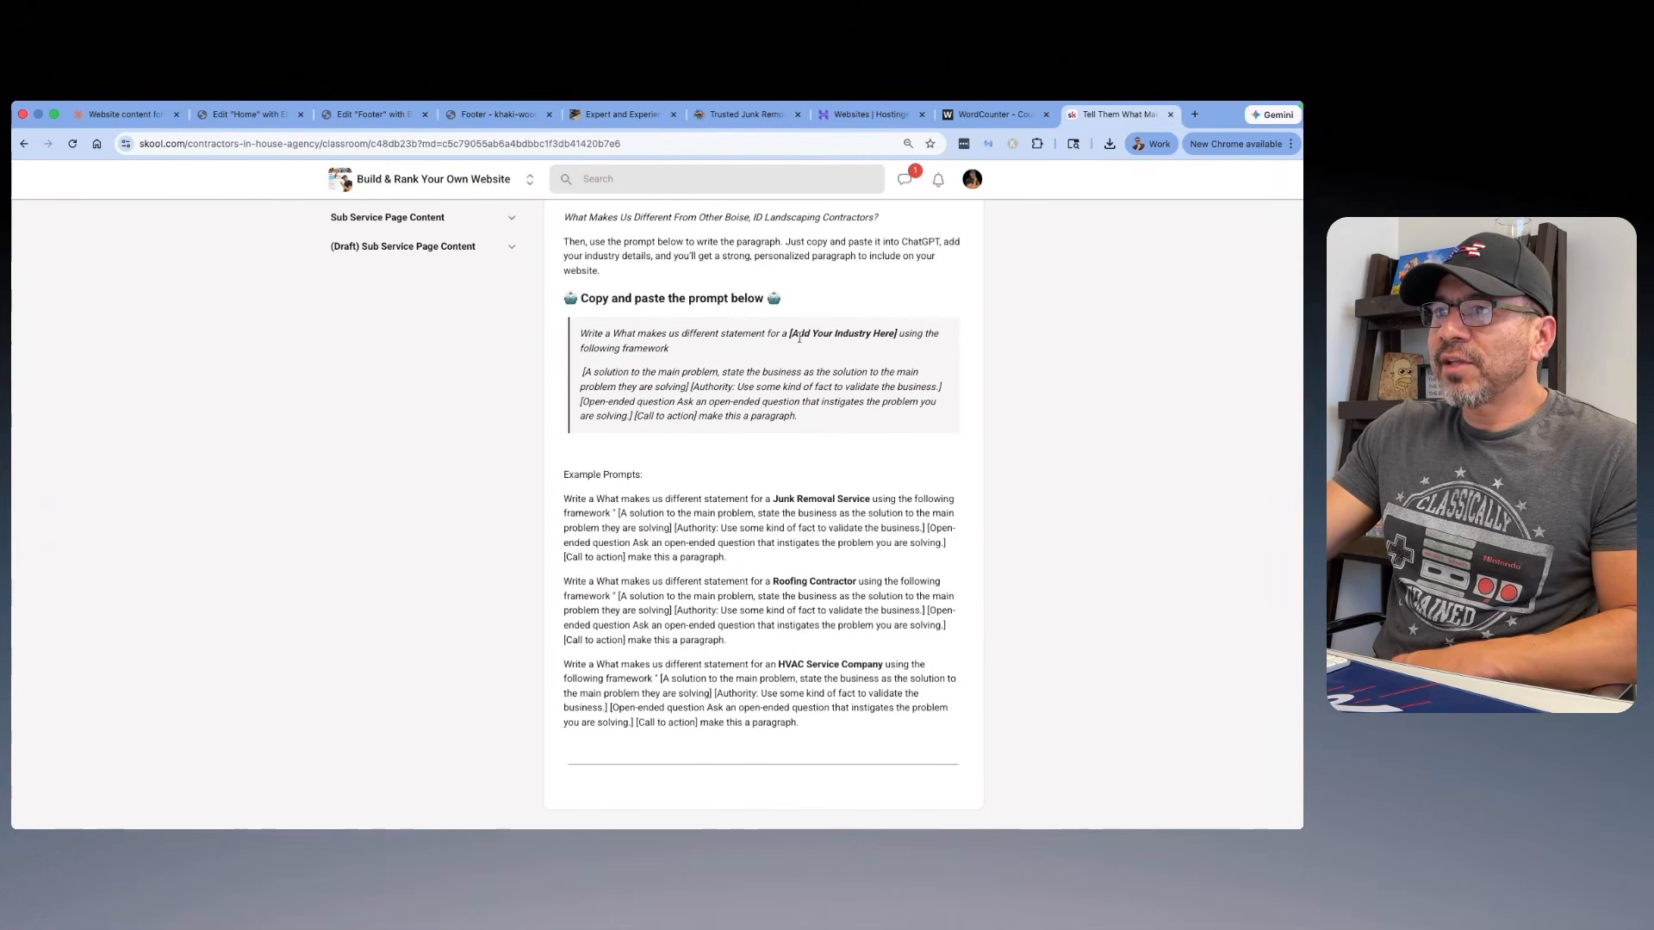
{"action": "left_click_drag", "start_coordinate": [891, 345], "coordinate": [797, 349]}
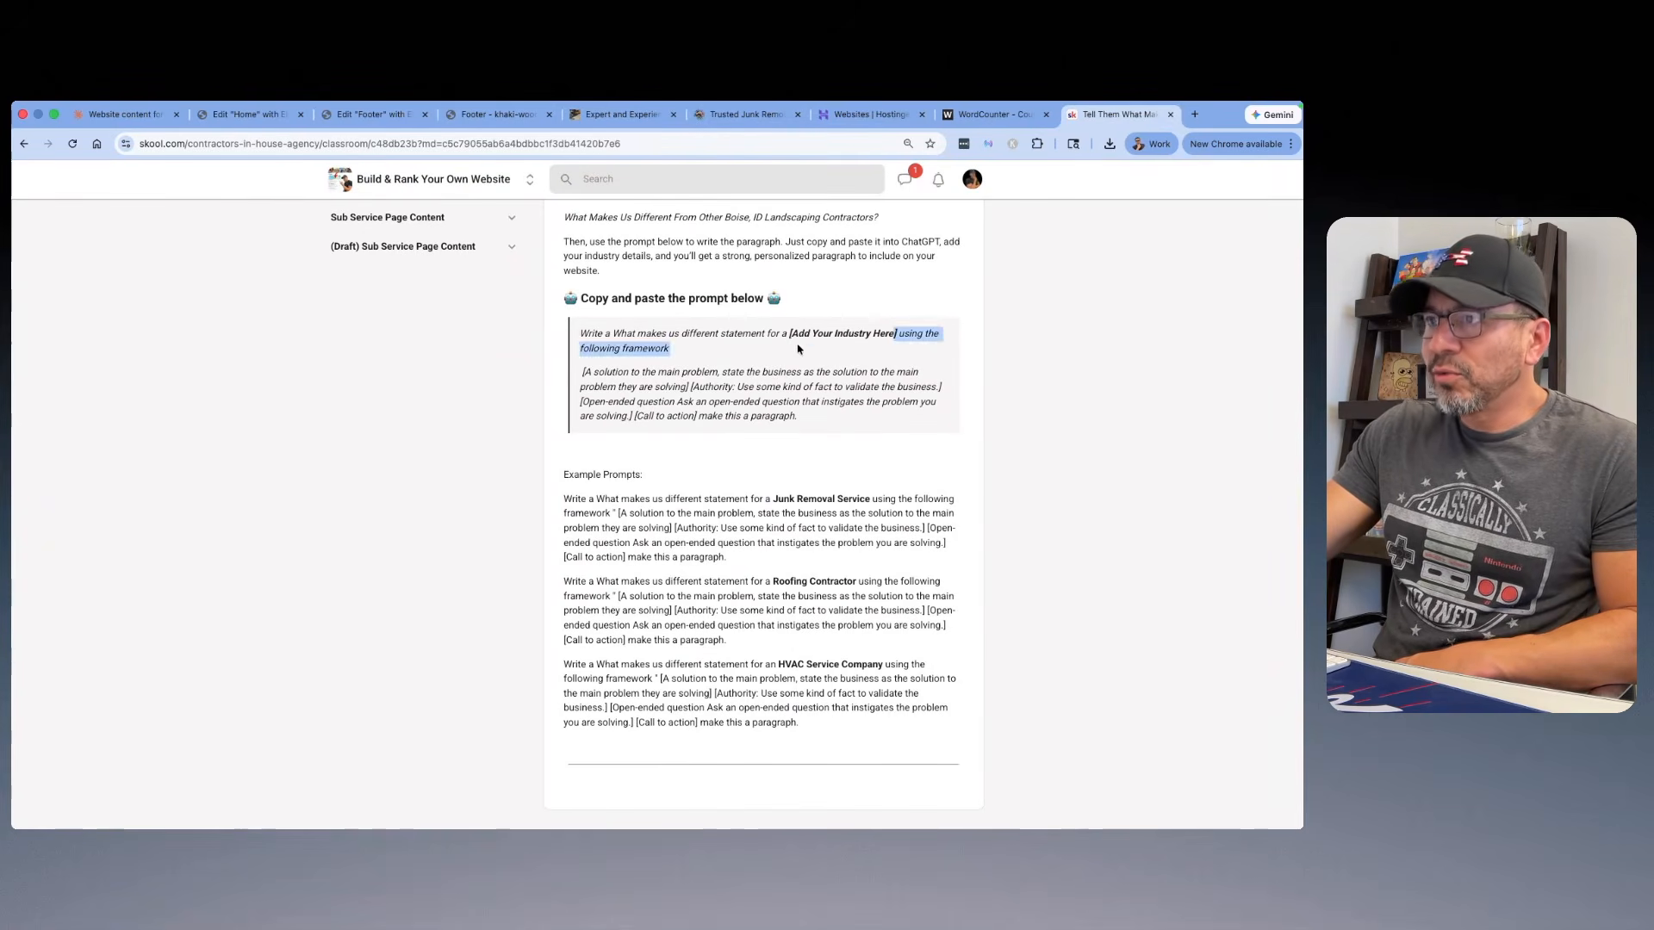
{"action": "left_click", "coordinate": [880, 348]}
{"action": "left_click_drag", "start_coordinate": [822, 417], "coordinate": [566, 332]}
Step: Switch to the Claude chat and copy the Variation 1 paragraph of the what-makes-us-different statement
{"action": "left_click", "coordinate": [107, 123]}
{"action": "scroll", "coordinate": [610, 469], "scroll_direction": "down", "scroll_amount": 3}
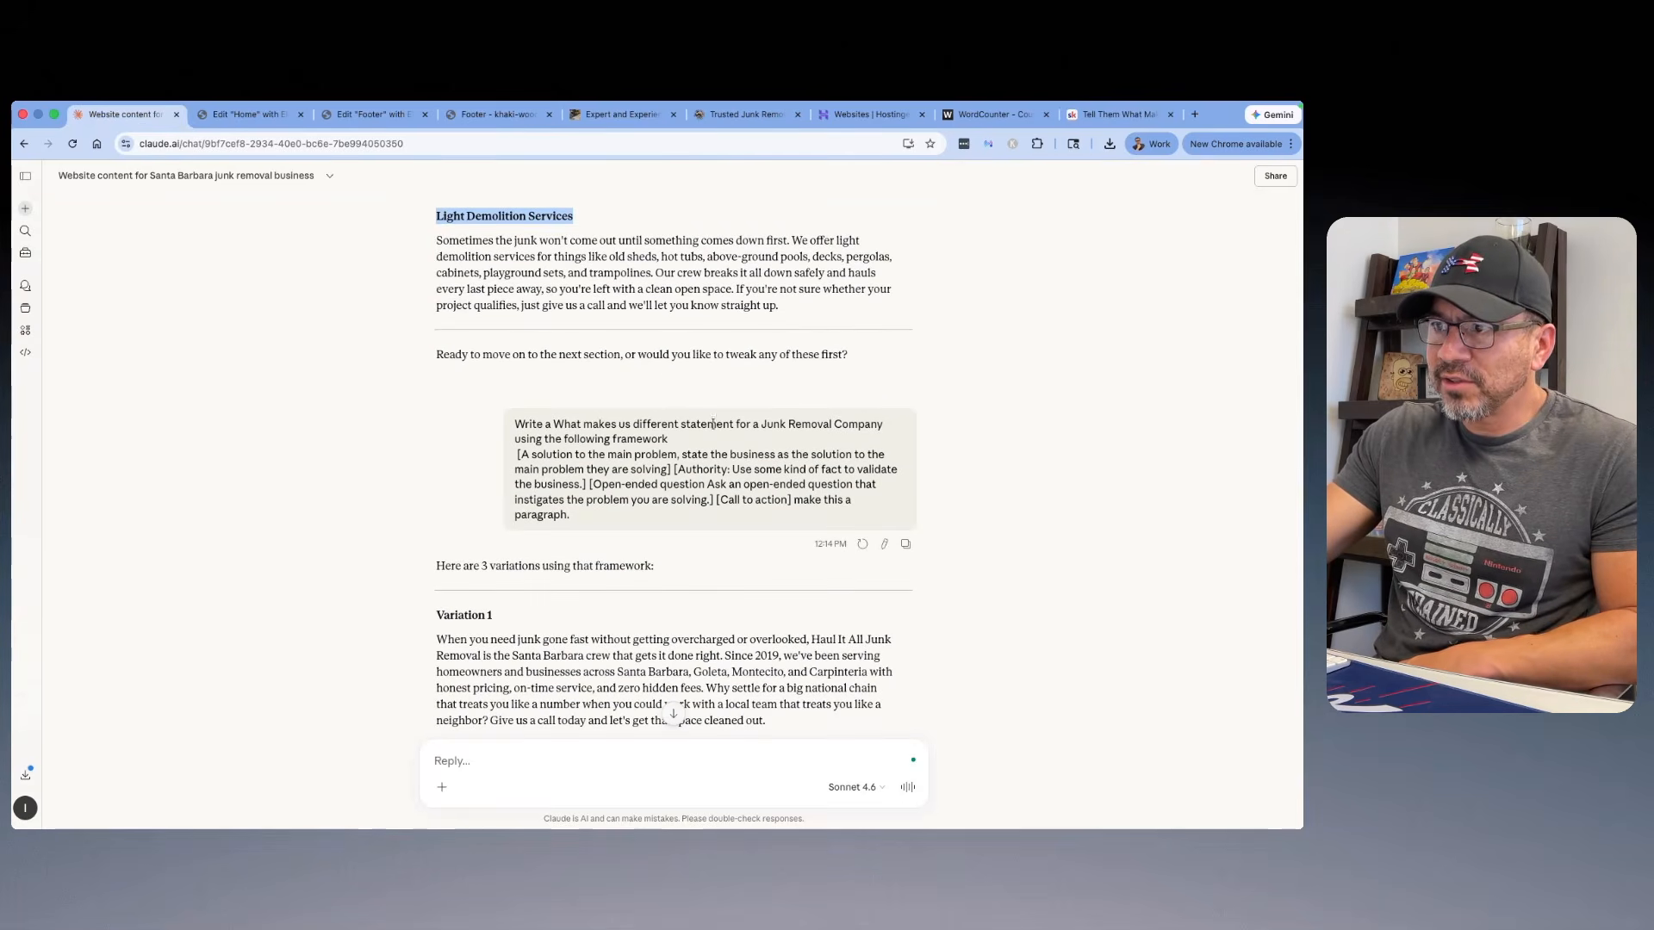
{"action": "scroll", "coordinate": [603, 500], "scroll_direction": "down", "scroll_amount": 3}
{"action": "scroll", "coordinate": [534, 458], "scroll_direction": "down", "scroll_amount": 5}
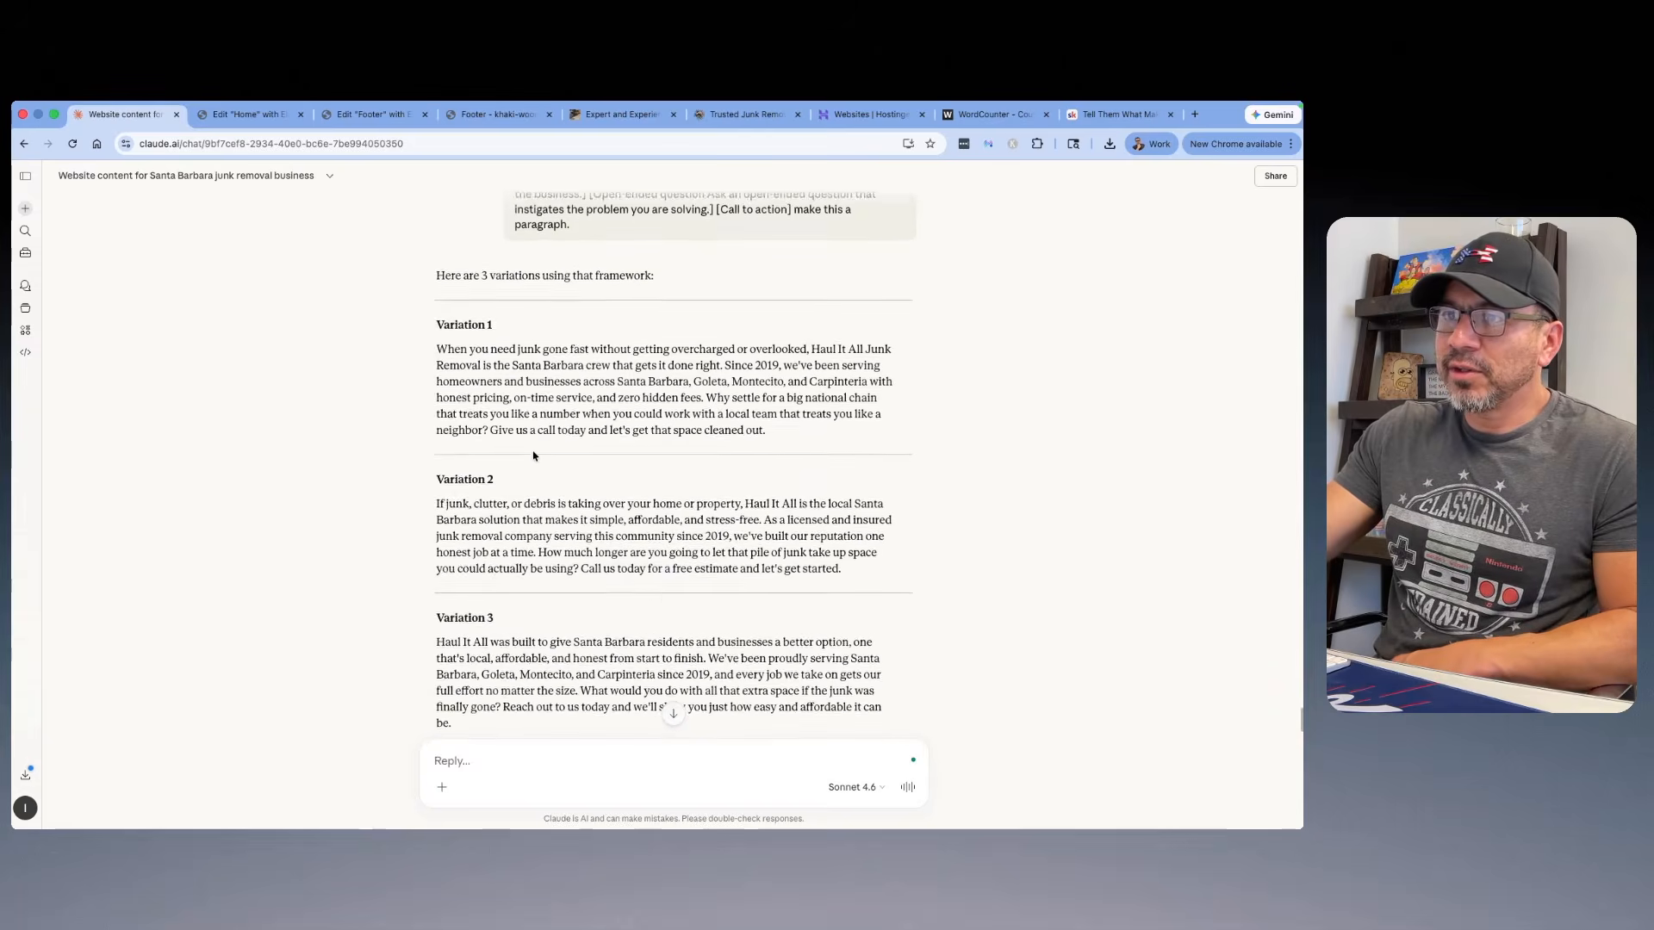
{"action": "scroll", "coordinate": [535, 458], "scroll_direction": "up", "scroll_amount": 2}
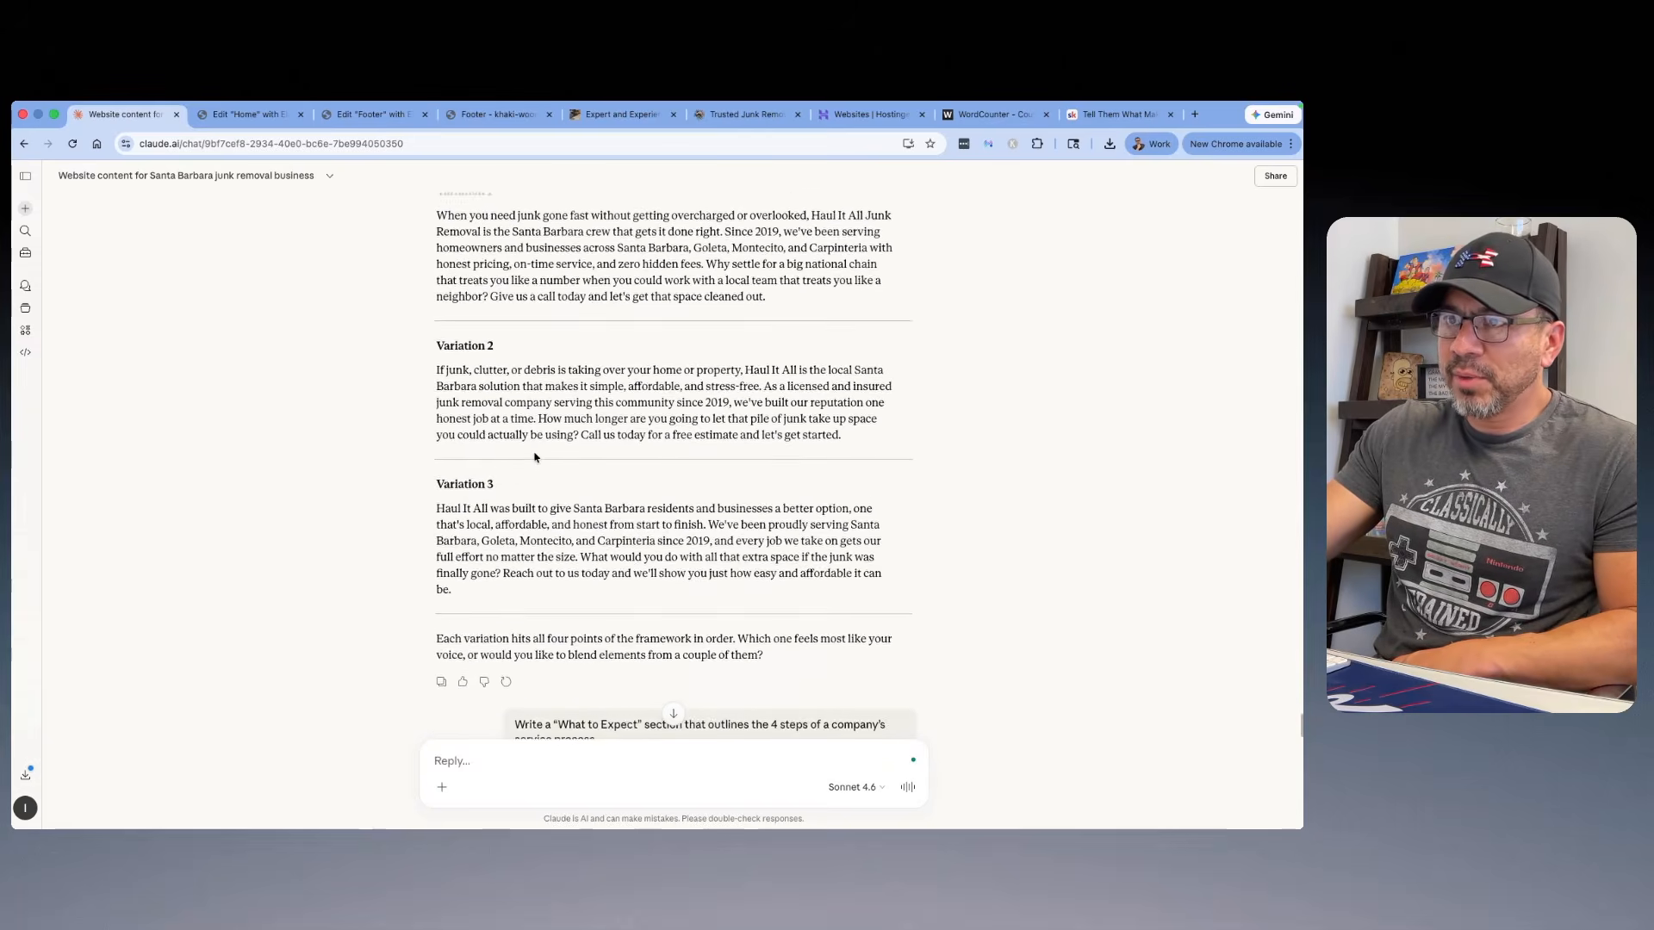
{"action": "left_click_drag", "start_coordinate": [768, 337], "coordinate": [435, 256]}
{"action": "right_click", "coordinate": [484, 270]}
{"action": "left_click", "coordinate": [504, 300]}
Step: Return to the Home page editor and replace the placeholder paragraph under the "What Makes Us Different" heading with the copied text
{"action": "left_click", "coordinate": [246, 114]}
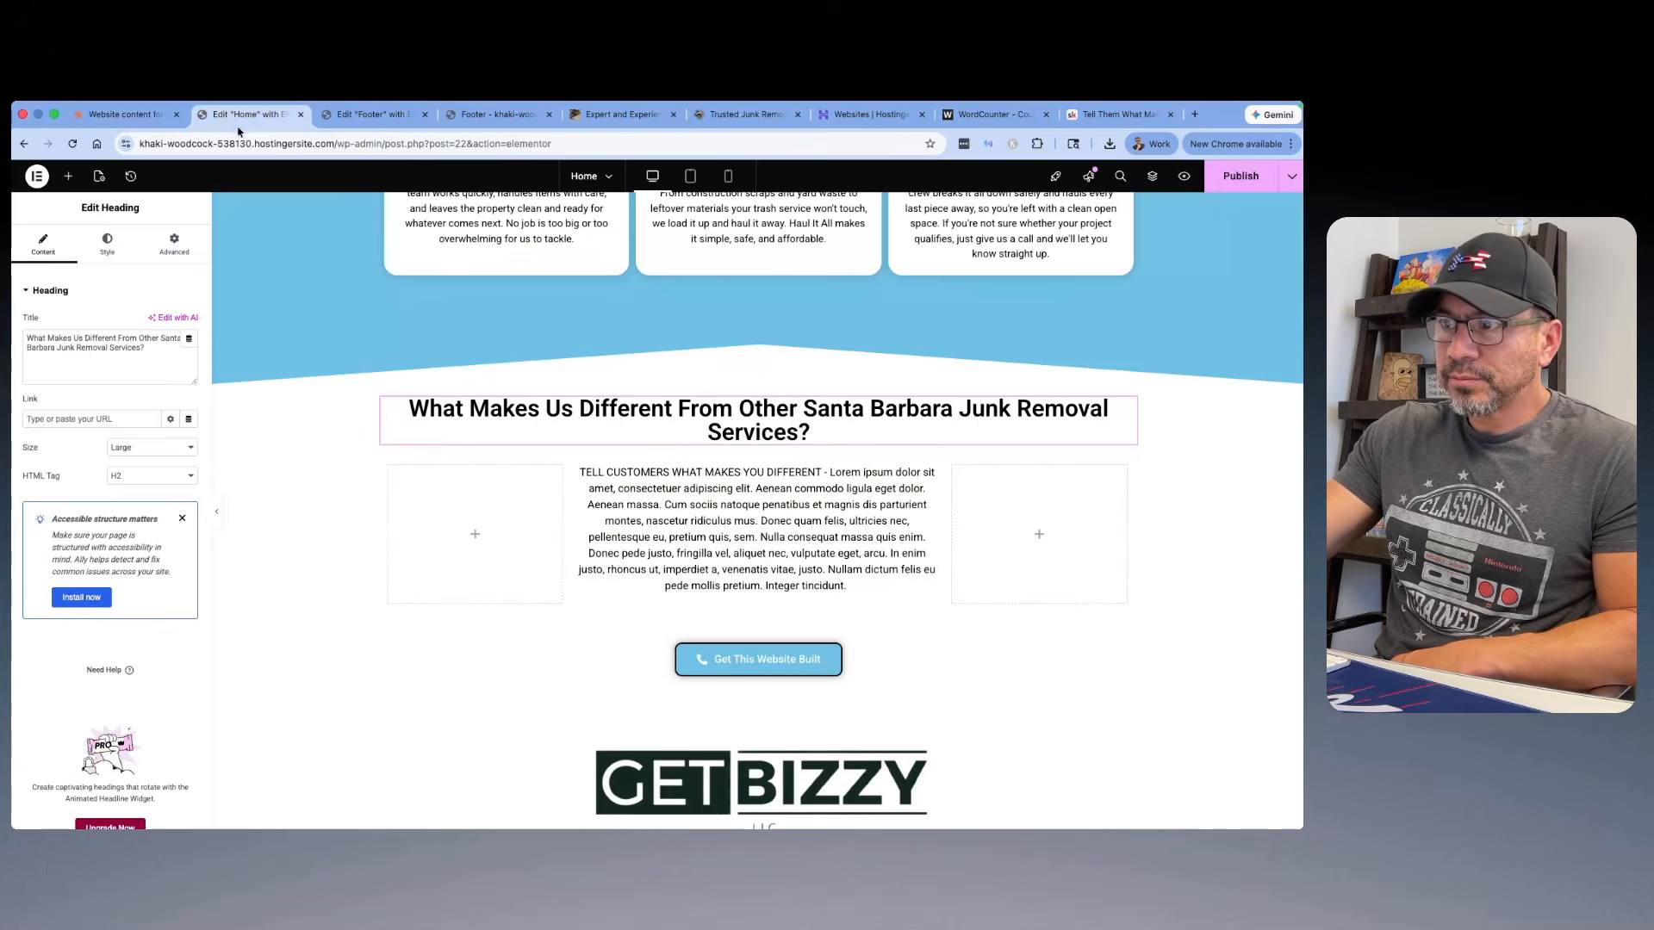
{"action": "left_click", "coordinate": [766, 523]}
{"action": "scroll", "coordinate": [108, 500], "scroll_direction": "down", "scroll_amount": 5}
{"action": "left_click_drag", "start_coordinate": [79, 589], "coordinate": [62, 415]}
{"action": "right_click", "coordinate": [67, 426]}
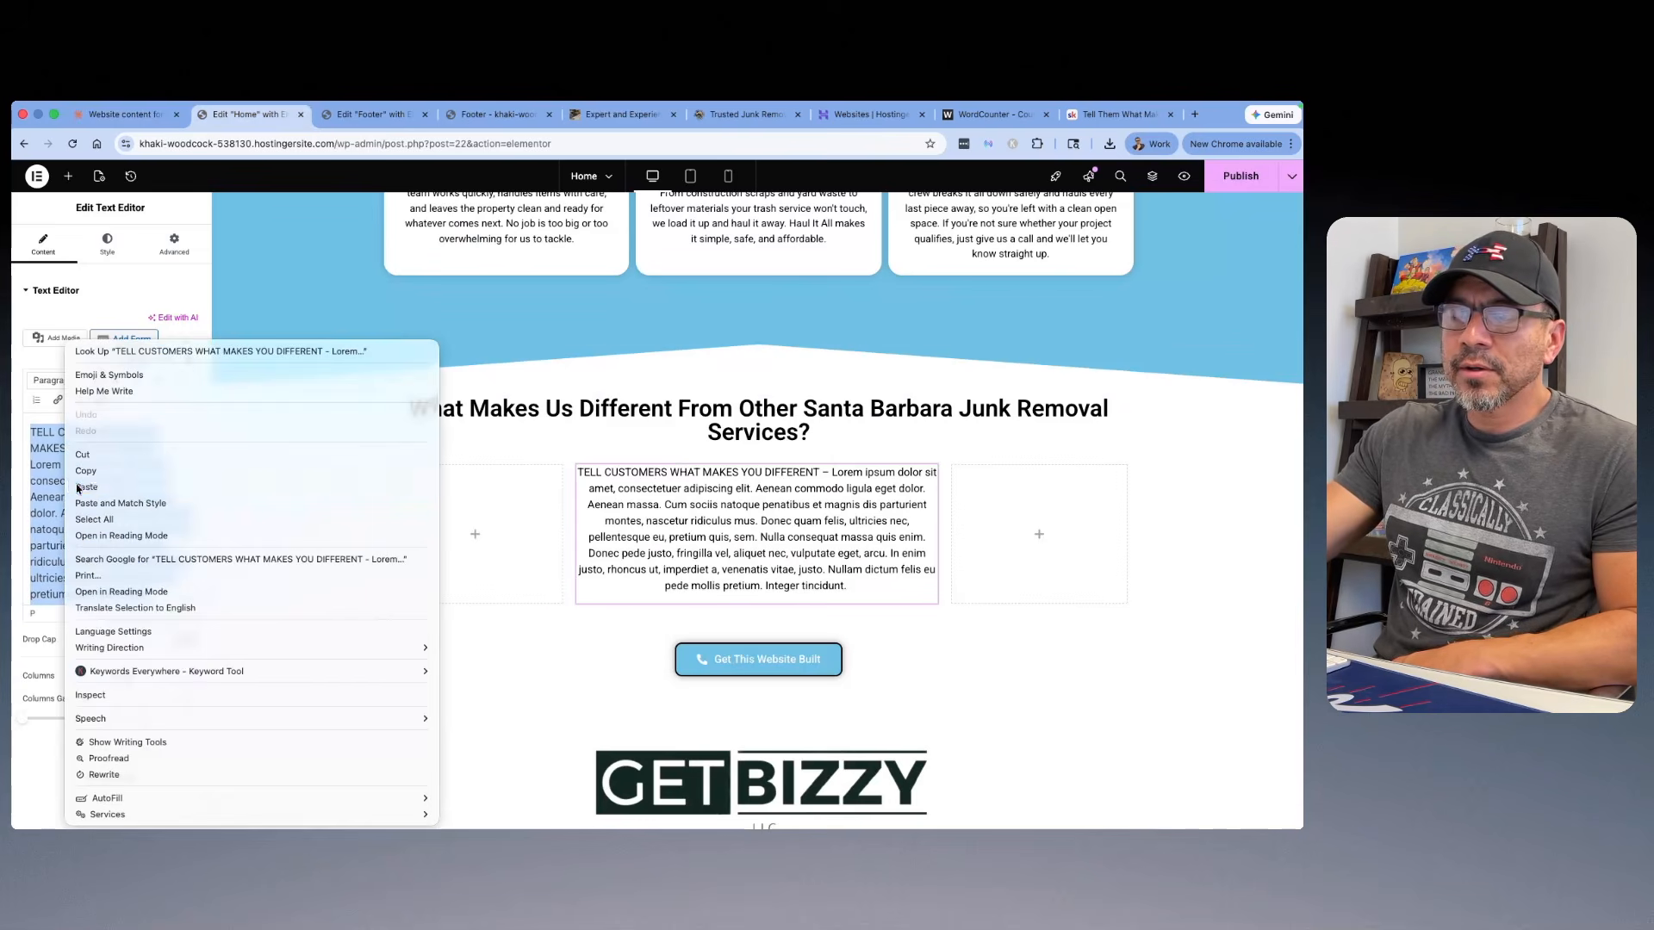
{"action": "left_click", "coordinate": [82, 487]}
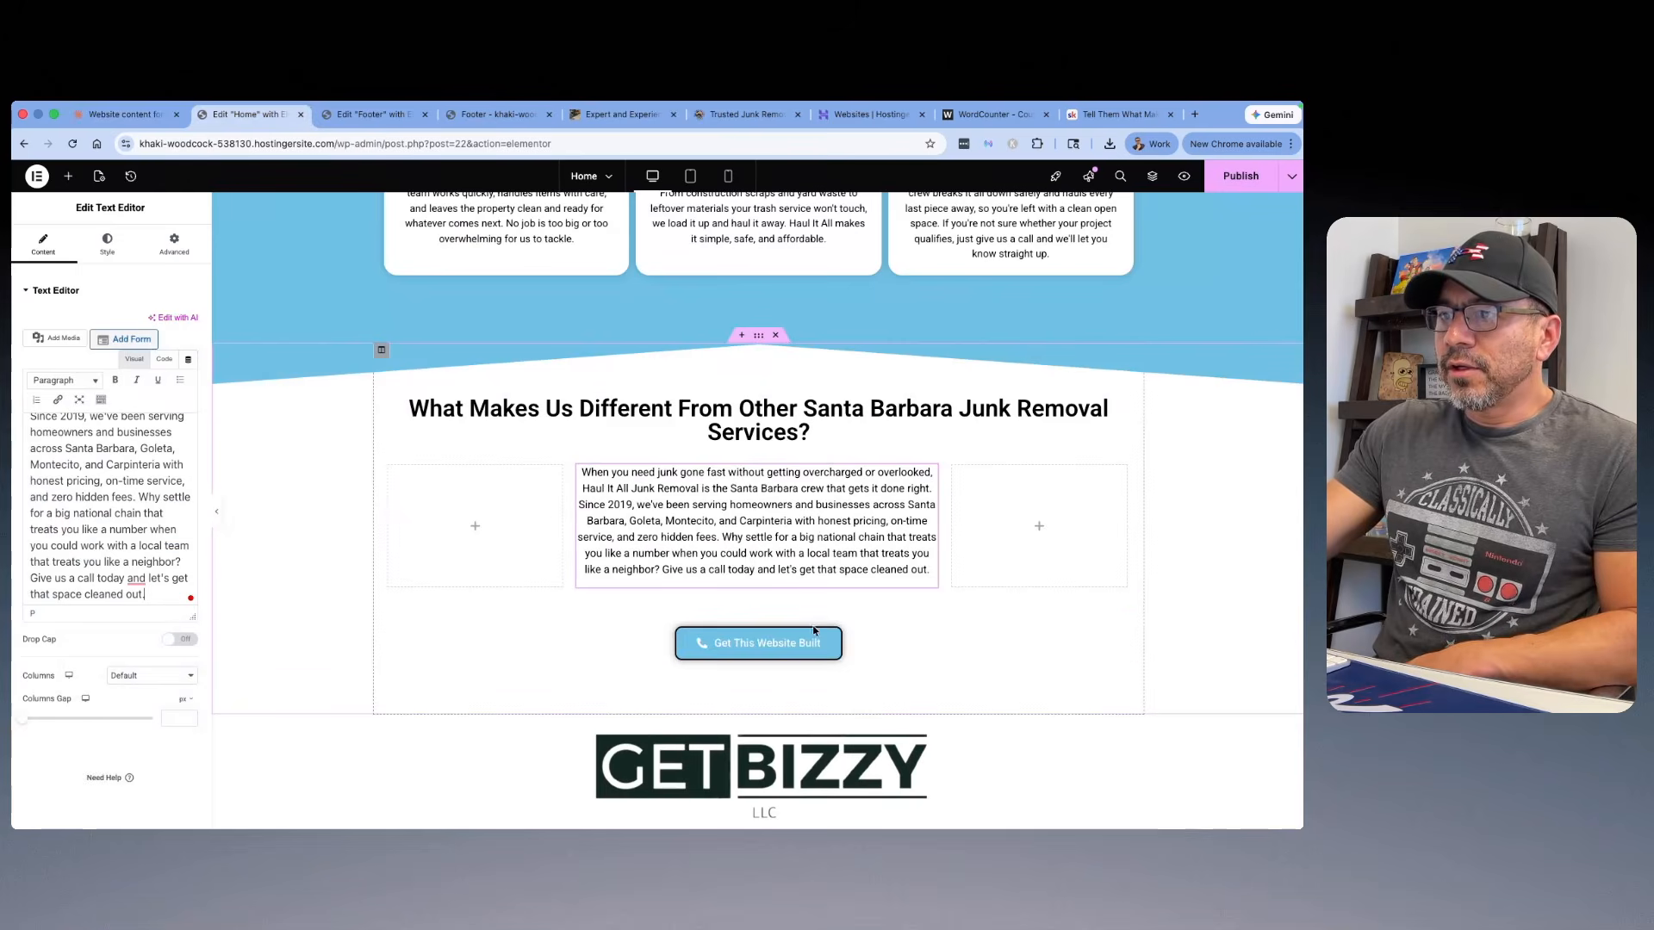
Step: Replace the "Get This Website Built" button under the What Makes Us Different paragraph with a copy of the call button from the truck-background section
{"action": "scroll", "coordinate": [750, 594], "scroll_direction": "up", "scroll_amount": 5}
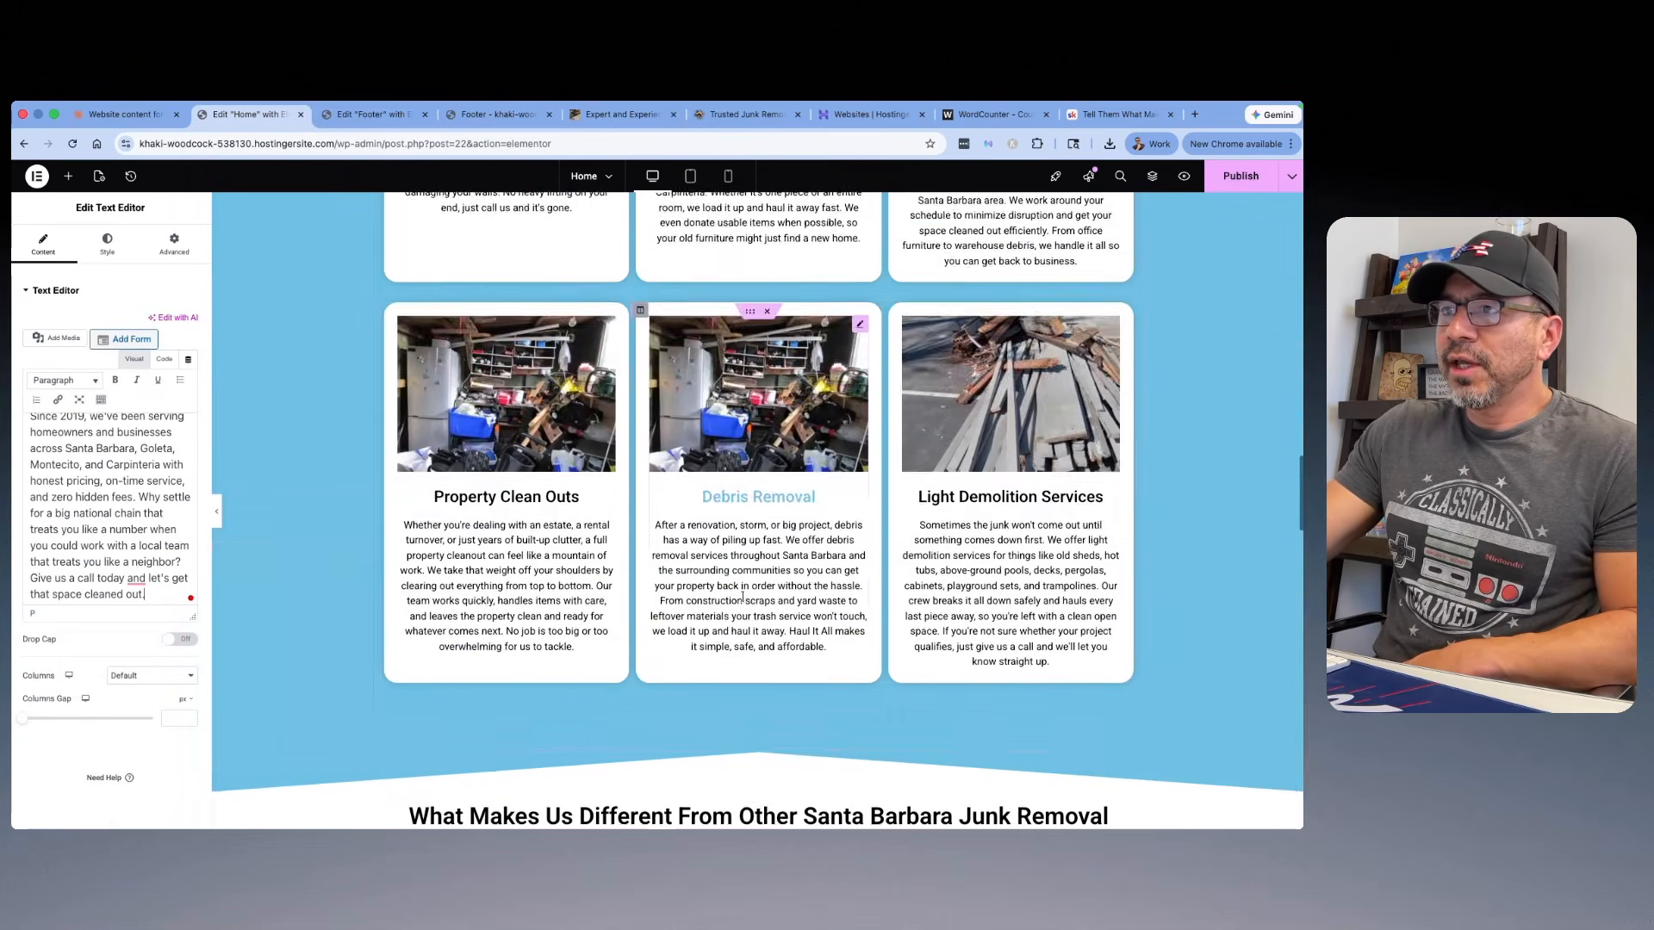
{"action": "scroll", "coordinate": [742, 597], "scroll_direction": "up", "scroll_amount": 10}
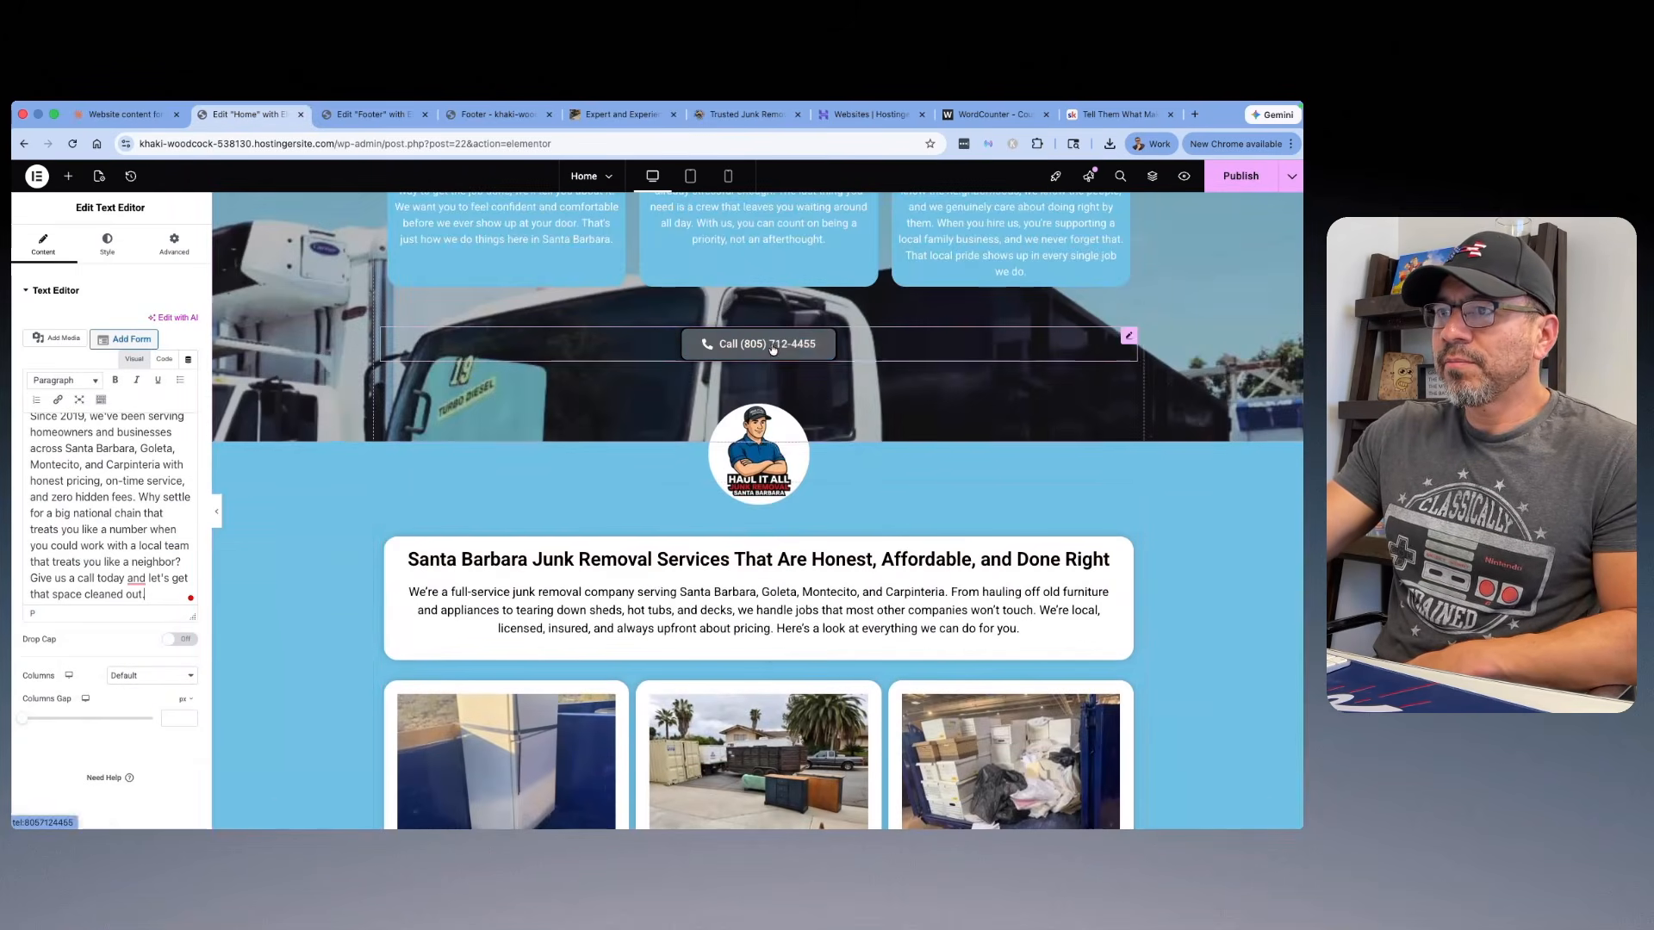
{"action": "right_click", "coordinate": [773, 349]}
{"action": "left_click", "coordinate": [813, 414]}
{"action": "scroll", "coordinate": [876, 417], "scroll_direction": "down", "scroll_amount": 10}
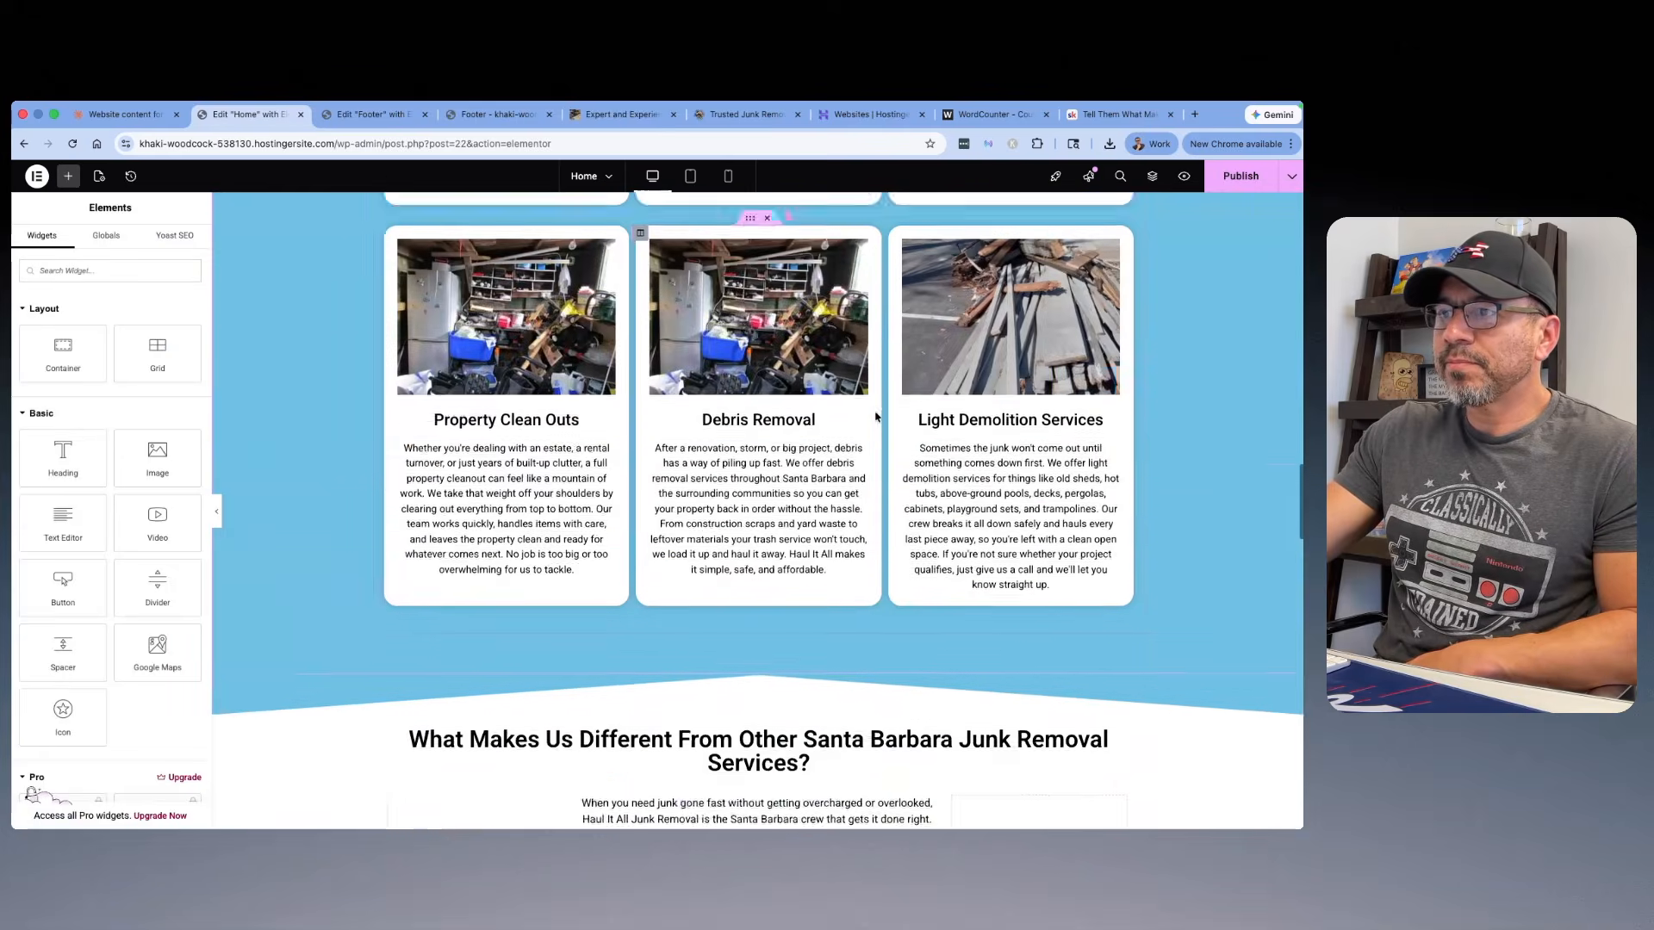
{"action": "scroll", "coordinate": [876, 417], "scroll_direction": "down", "scroll_amount": 7}
{"action": "right_click", "coordinate": [780, 358]}
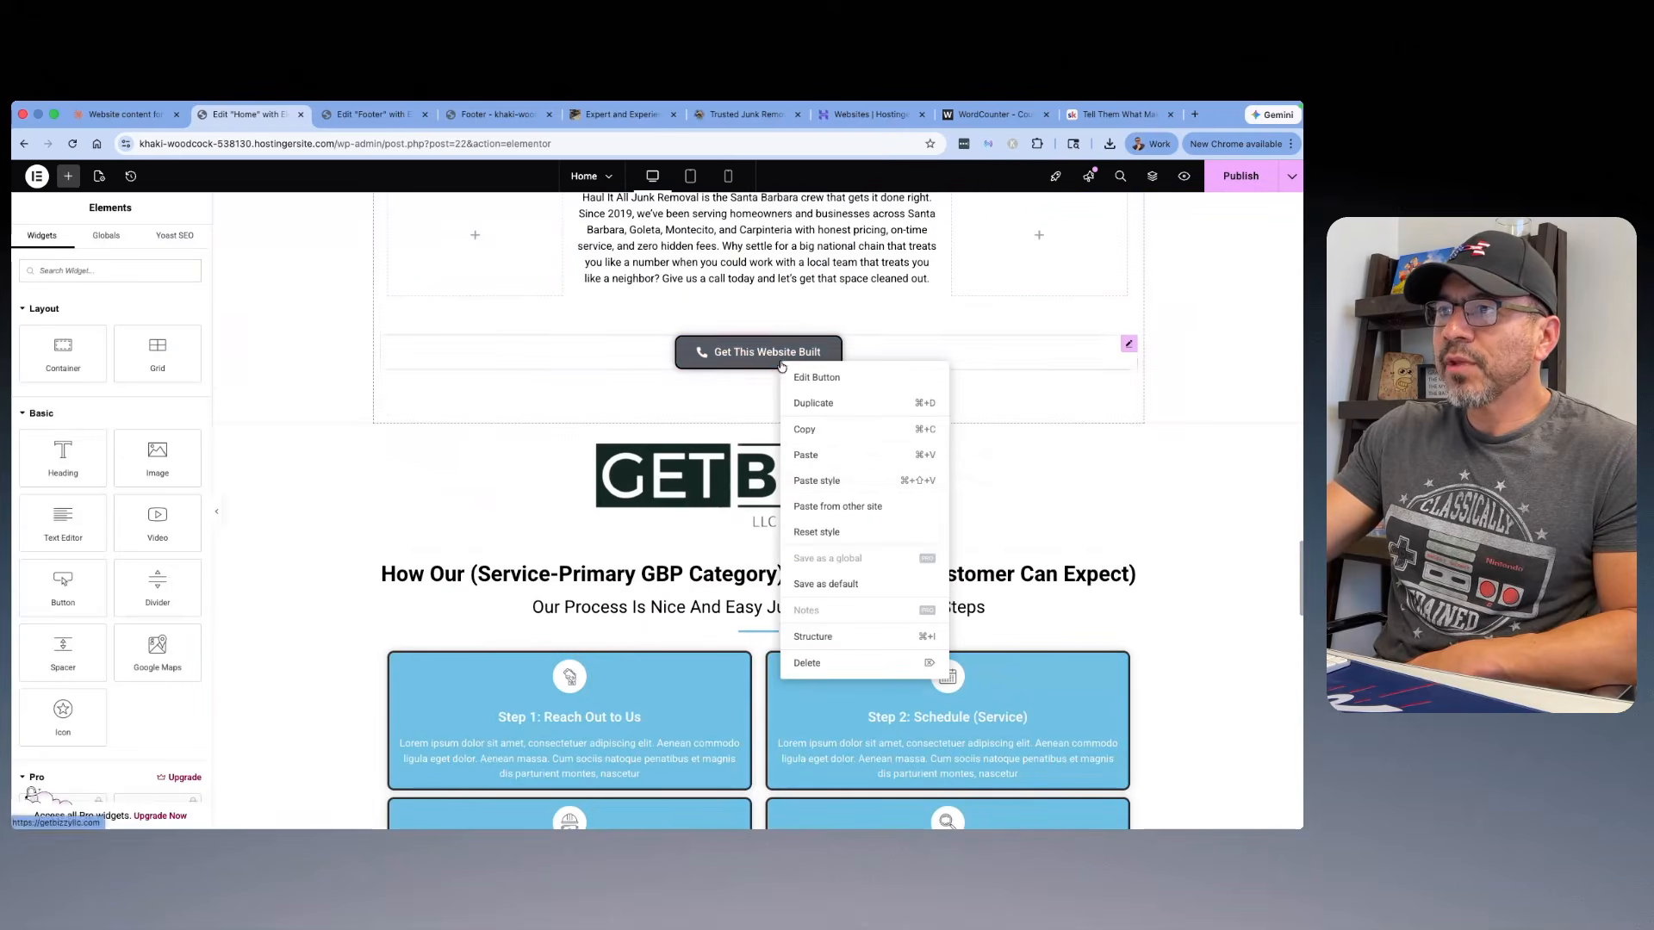
{"action": "left_click", "coordinate": [813, 457]}
{"action": "right_click", "coordinate": [803, 357]}
{"action": "left_click", "coordinate": [864, 662]}
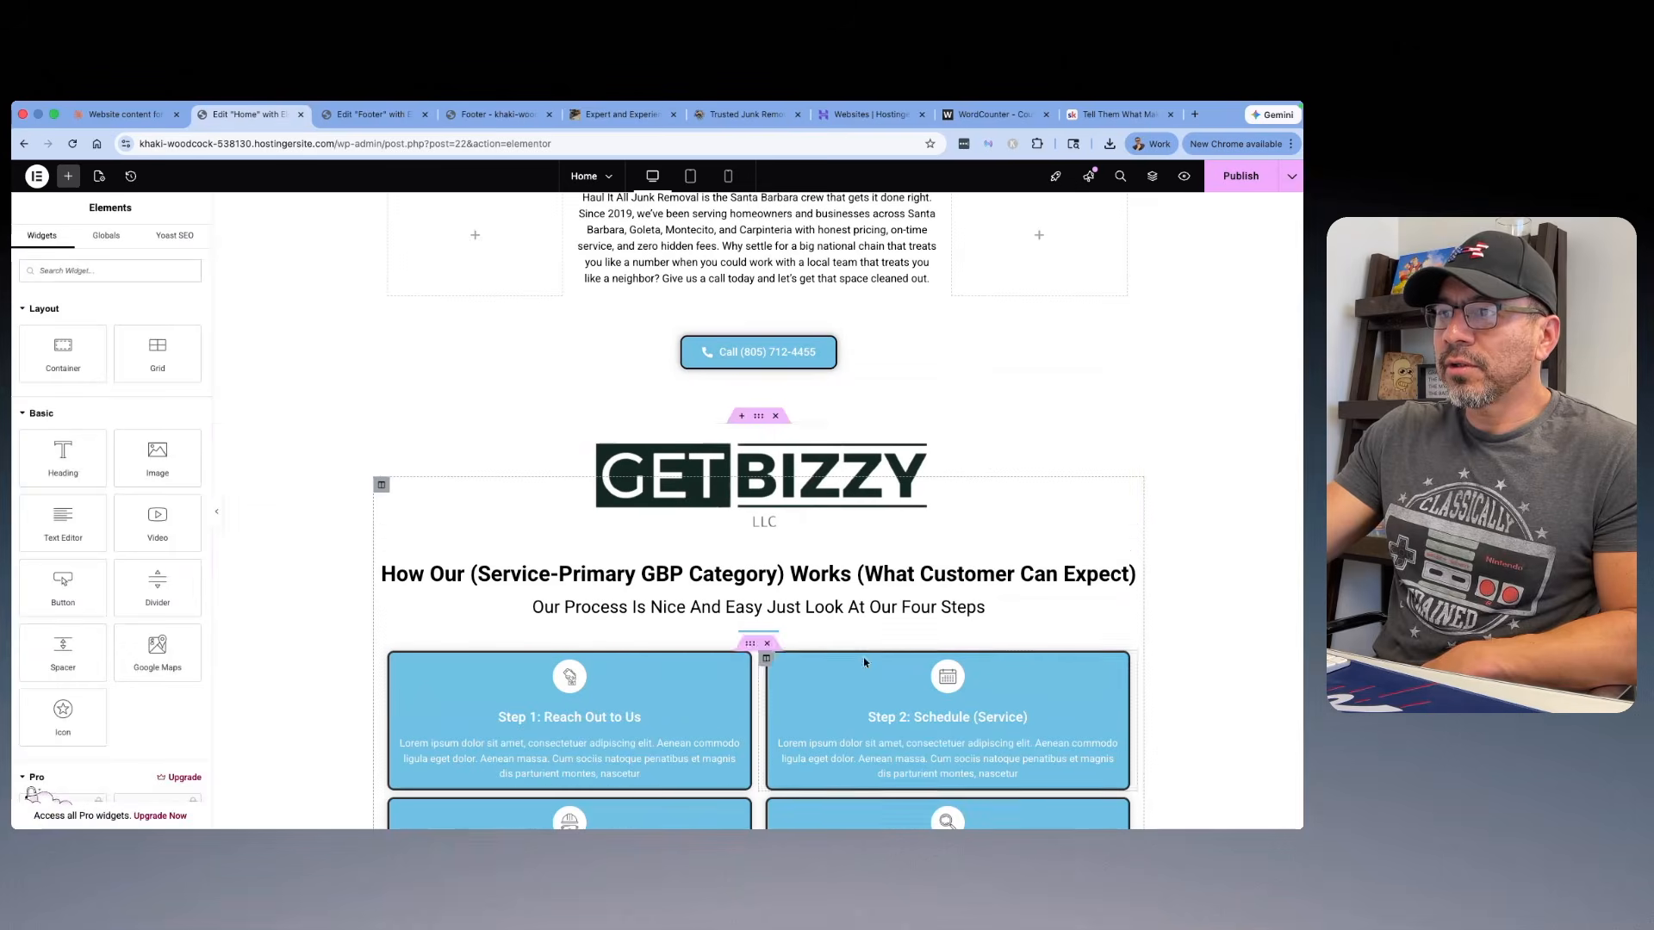
Step: Replace the GETBIZZY logo below the call button with the Haul It All Junk Removal Santa Barbara image, Sprite-Co.jpg, from the media library
{"action": "left_click", "coordinate": [719, 479]}
{"action": "left_click", "coordinate": [125, 368]}
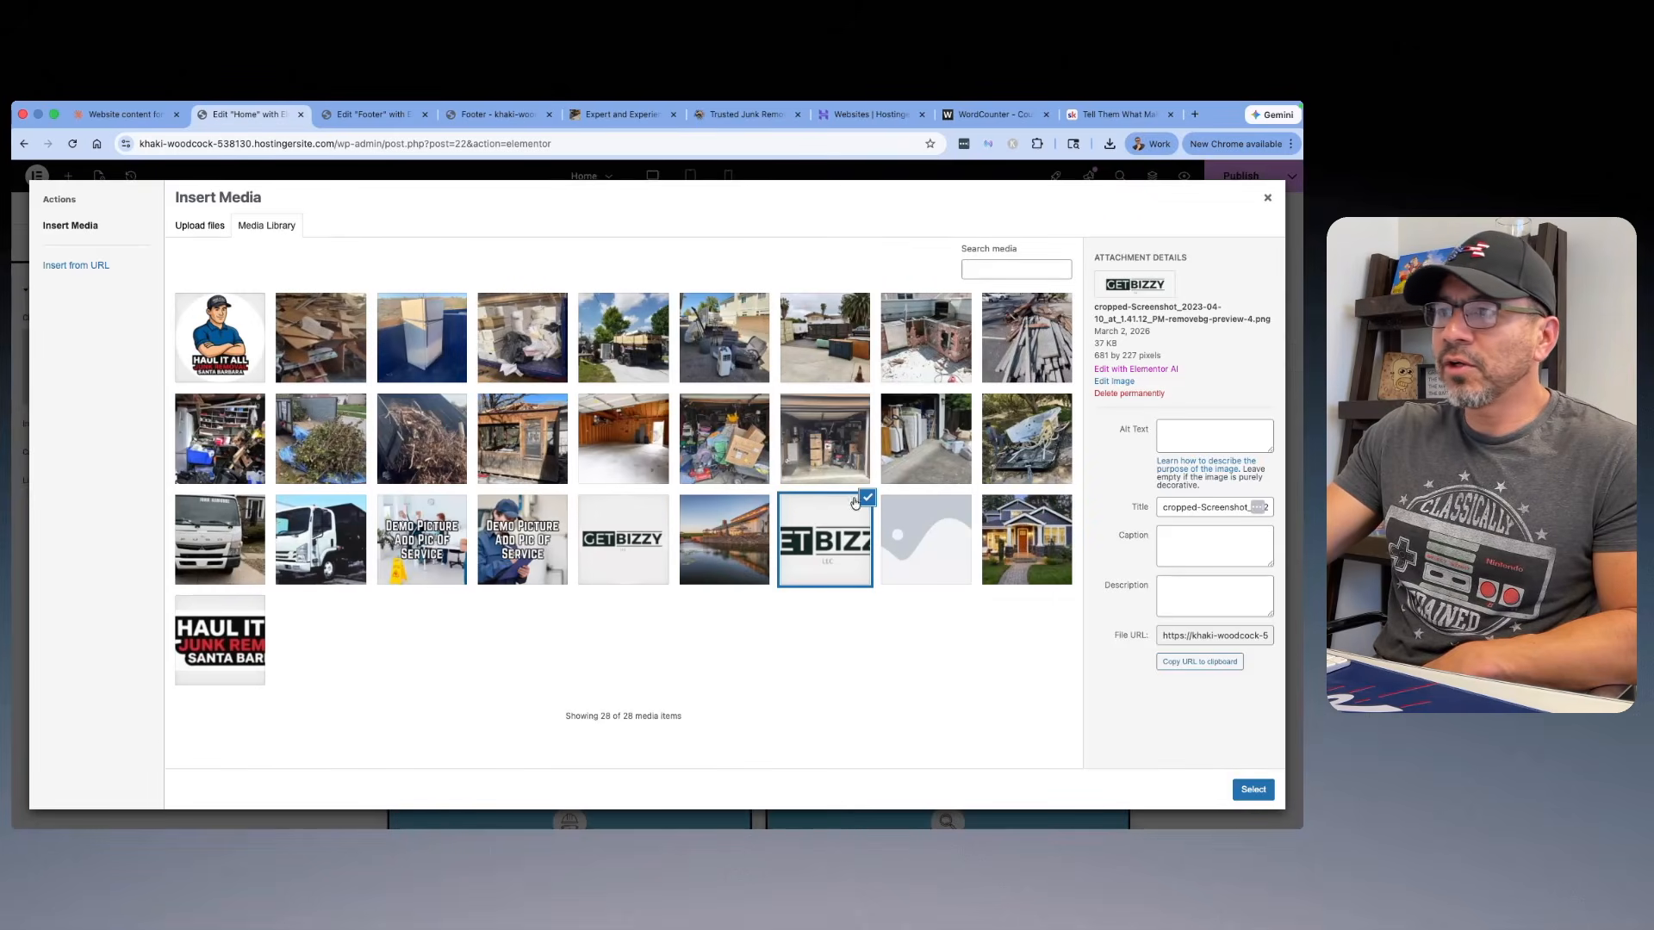
{"action": "left_click", "coordinate": [215, 634]}
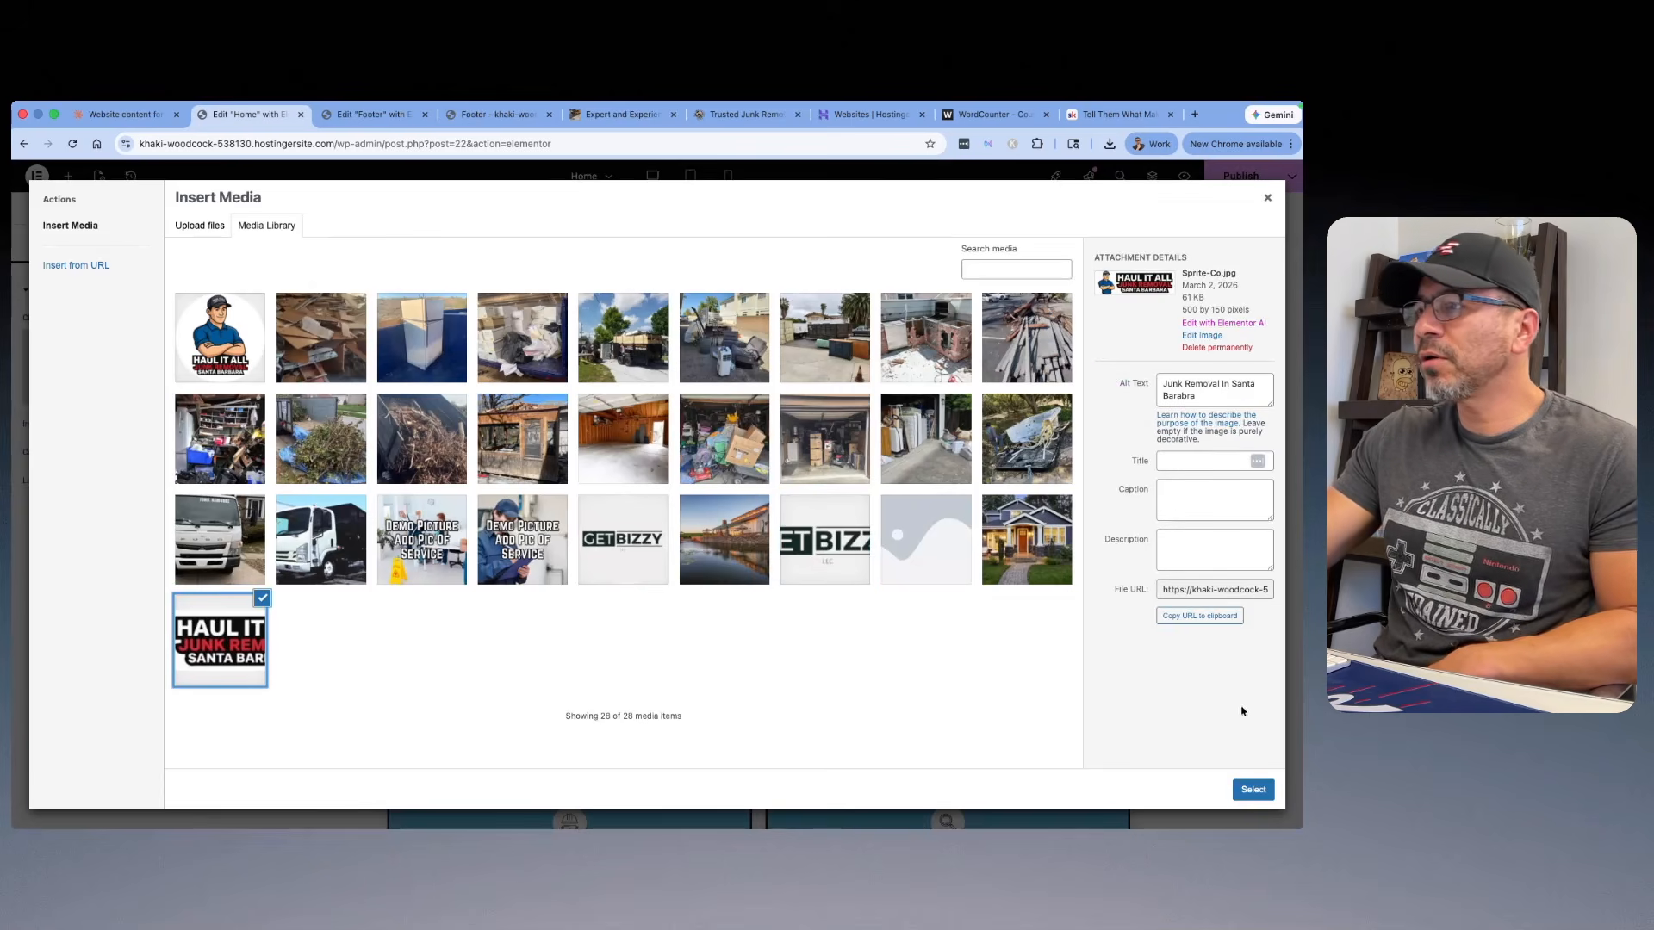
{"action": "left_click", "coordinate": [1245, 791]}
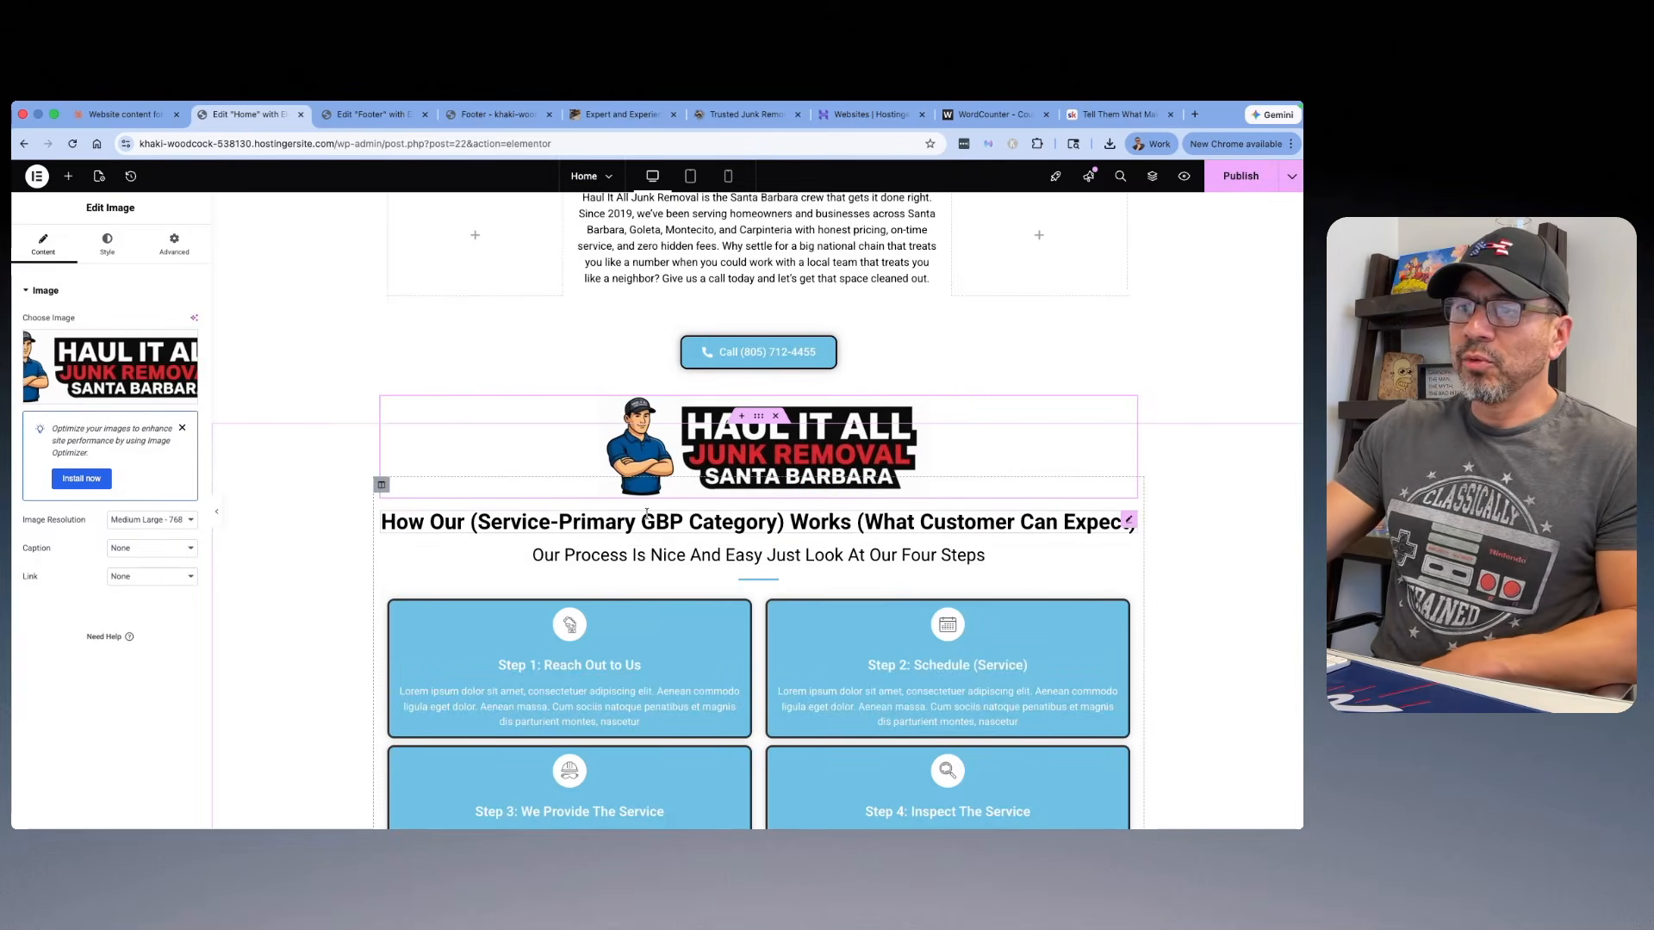
Step: Check the Home page's four-step process section and read the prompt in the Skool lesson "Tell Then What They Expect"
{"action": "scroll", "coordinate": [551, 431], "scroll_direction": "down", "scroll_amount": 3}
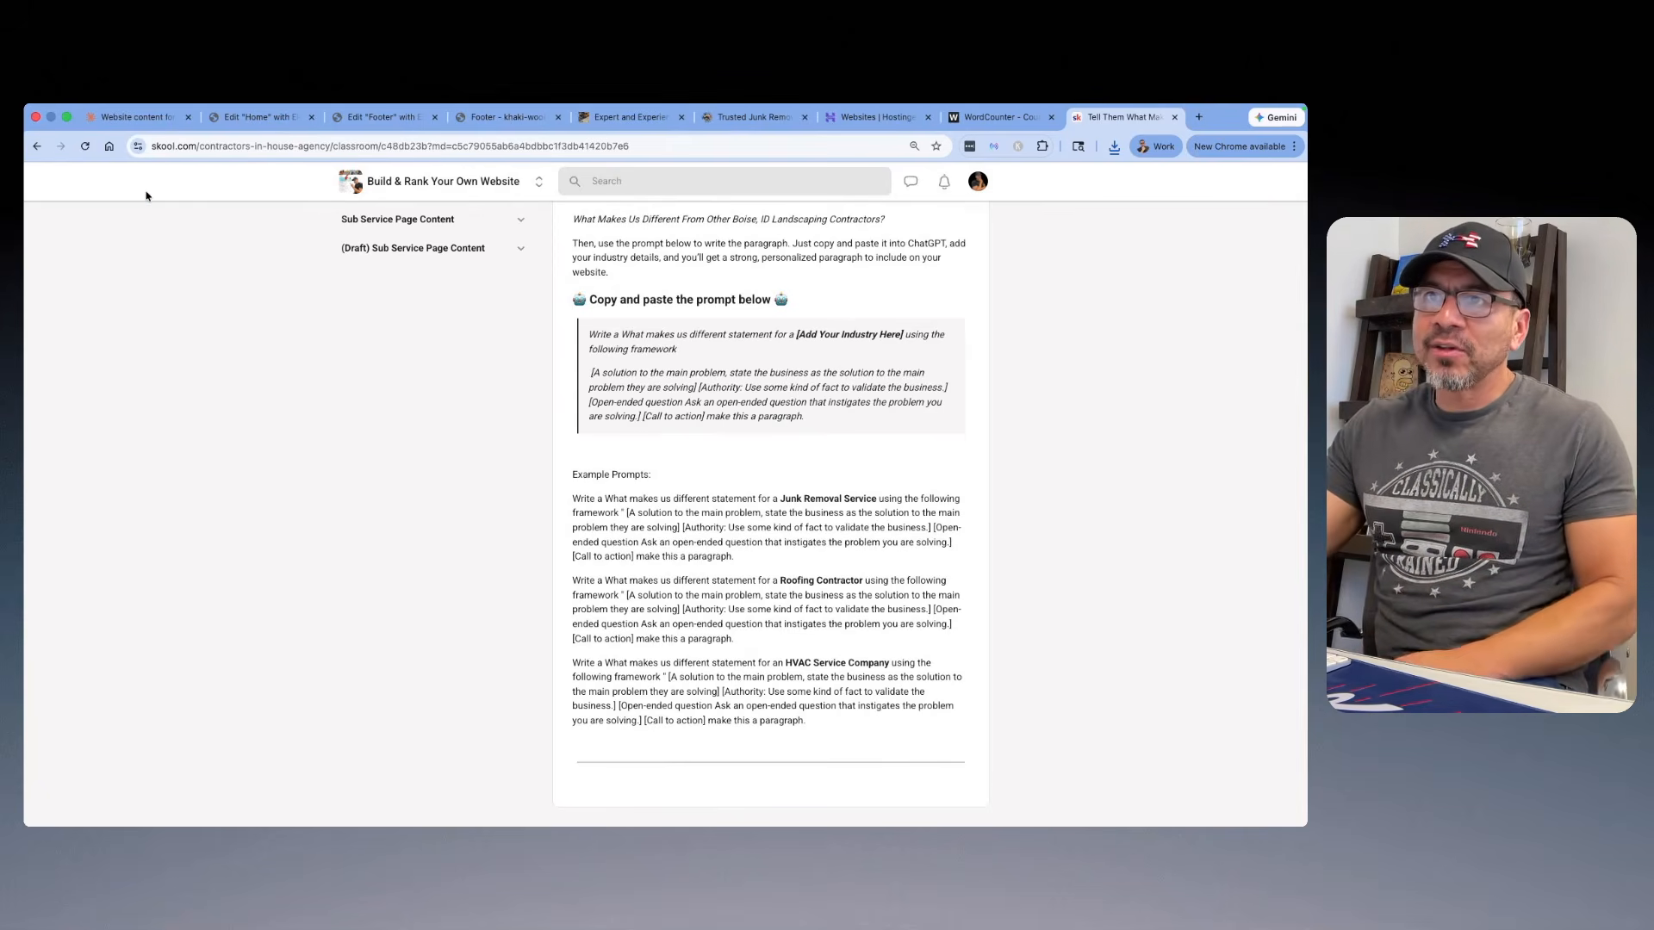
{"action": "left_click", "coordinate": [258, 117]}
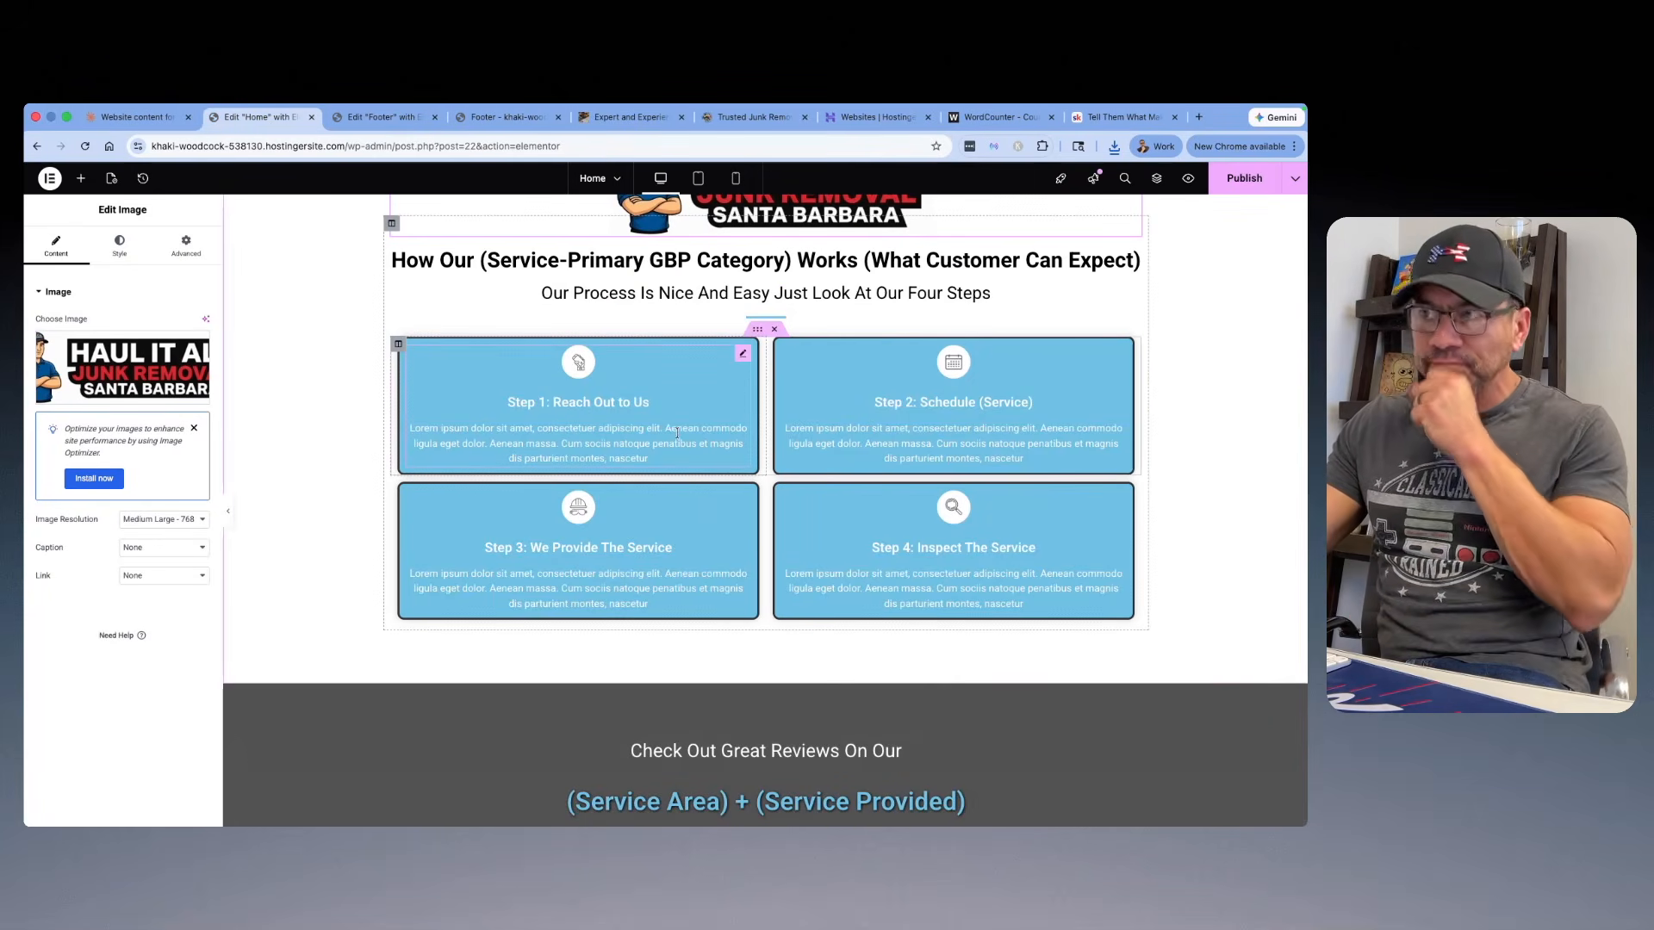
{"action": "scroll", "coordinate": [677, 433], "scroll_direction": "up", "scroll_amount": 5}
{"action": "scroll", "coordinate": [673, 419], "scroll_direction": "down", "scroll_amount": 5}
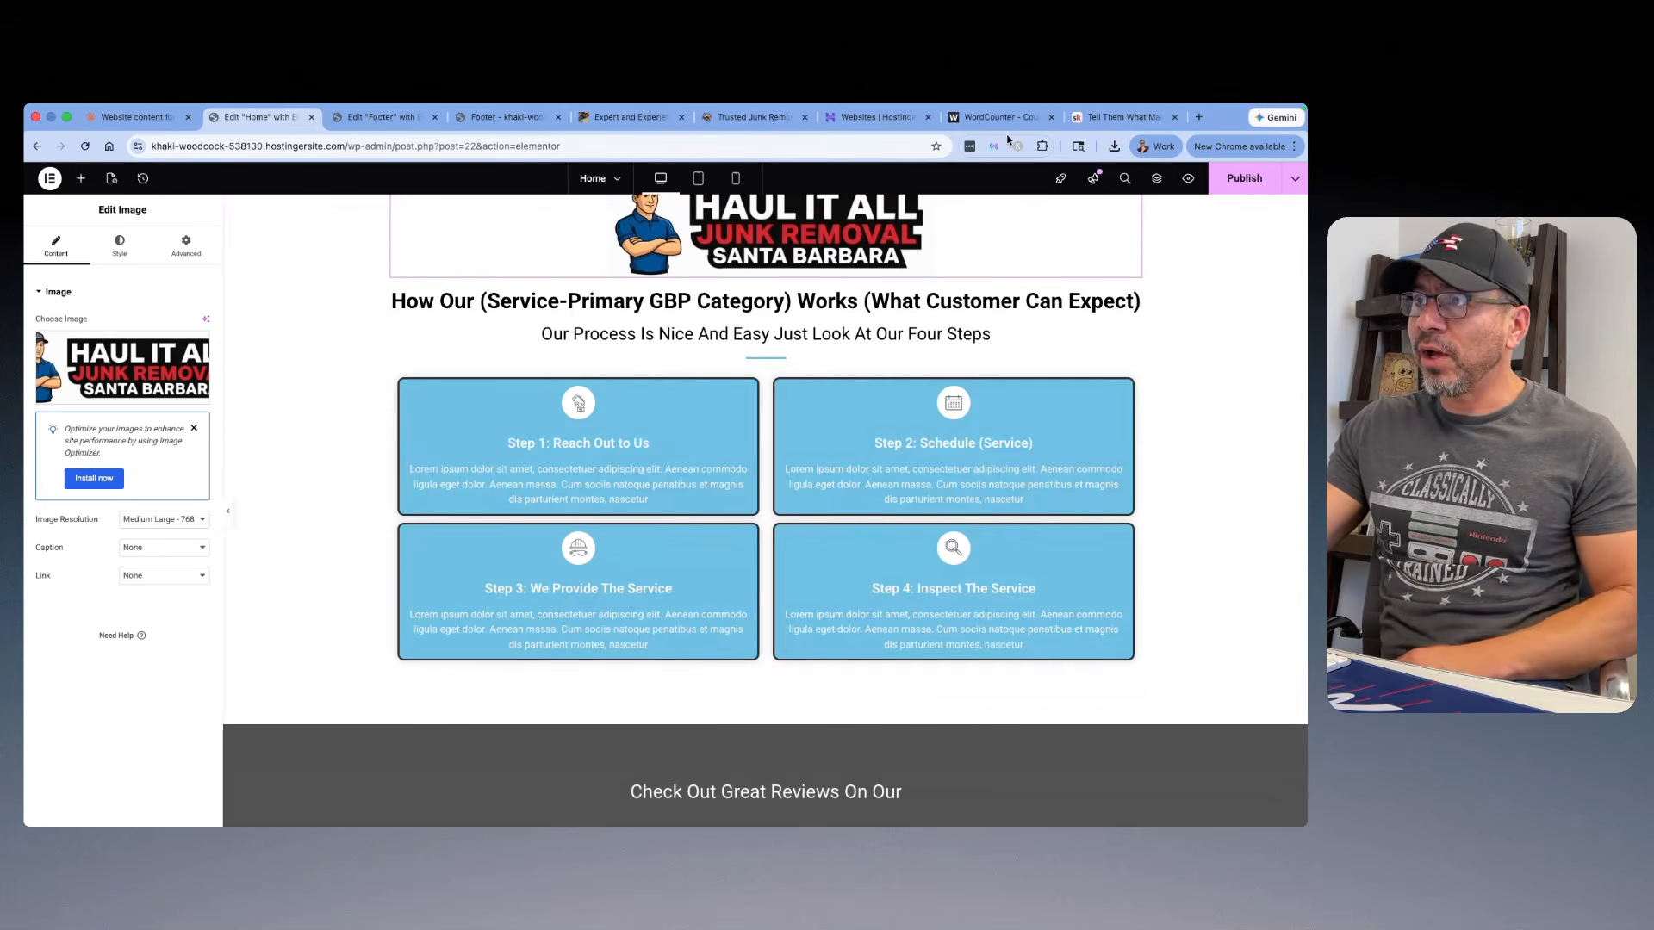
{"action": "left_click", "coordinate": [1123, 117]}
{"action": "scroll", "coordinate": [448, 431], "scroll_direction": "up", "scroll_amount": 5}
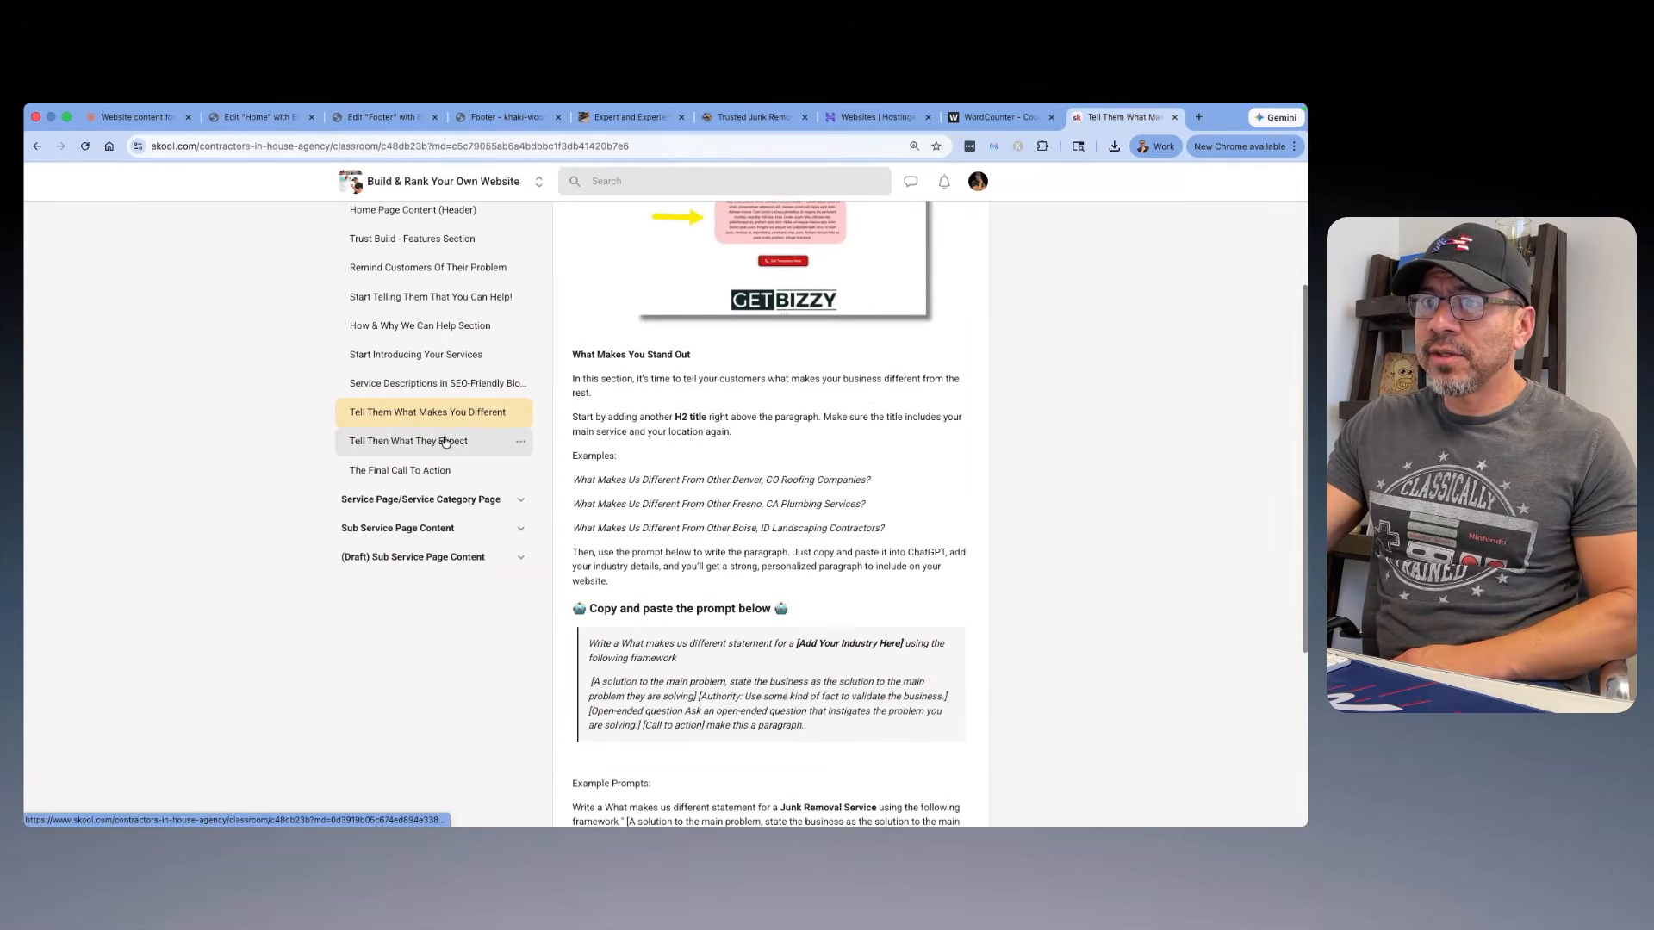
{"action": "left_click", "coordinate": [446, 442]}
{"action": "scroll", "coordinate": [814, 391], "scroll_direction": "down", "scroll_amount": 5}
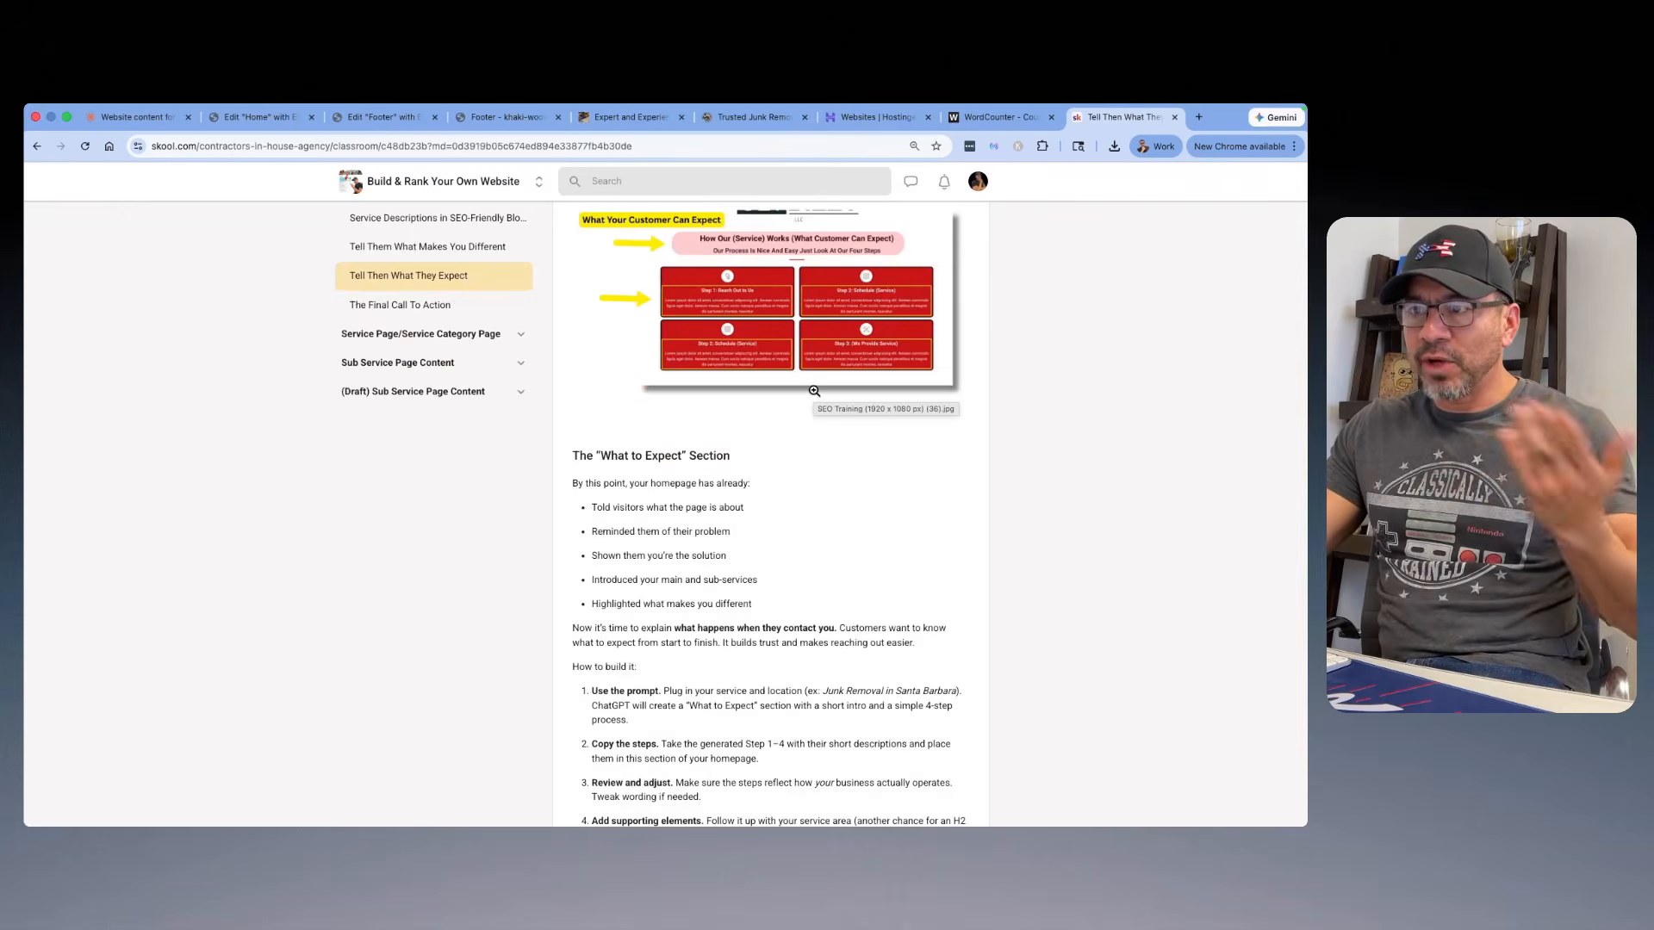
{"action": "scroll", "coordinate": [814, 392], "scroll_direction": "down", "scroll_amount": 5}
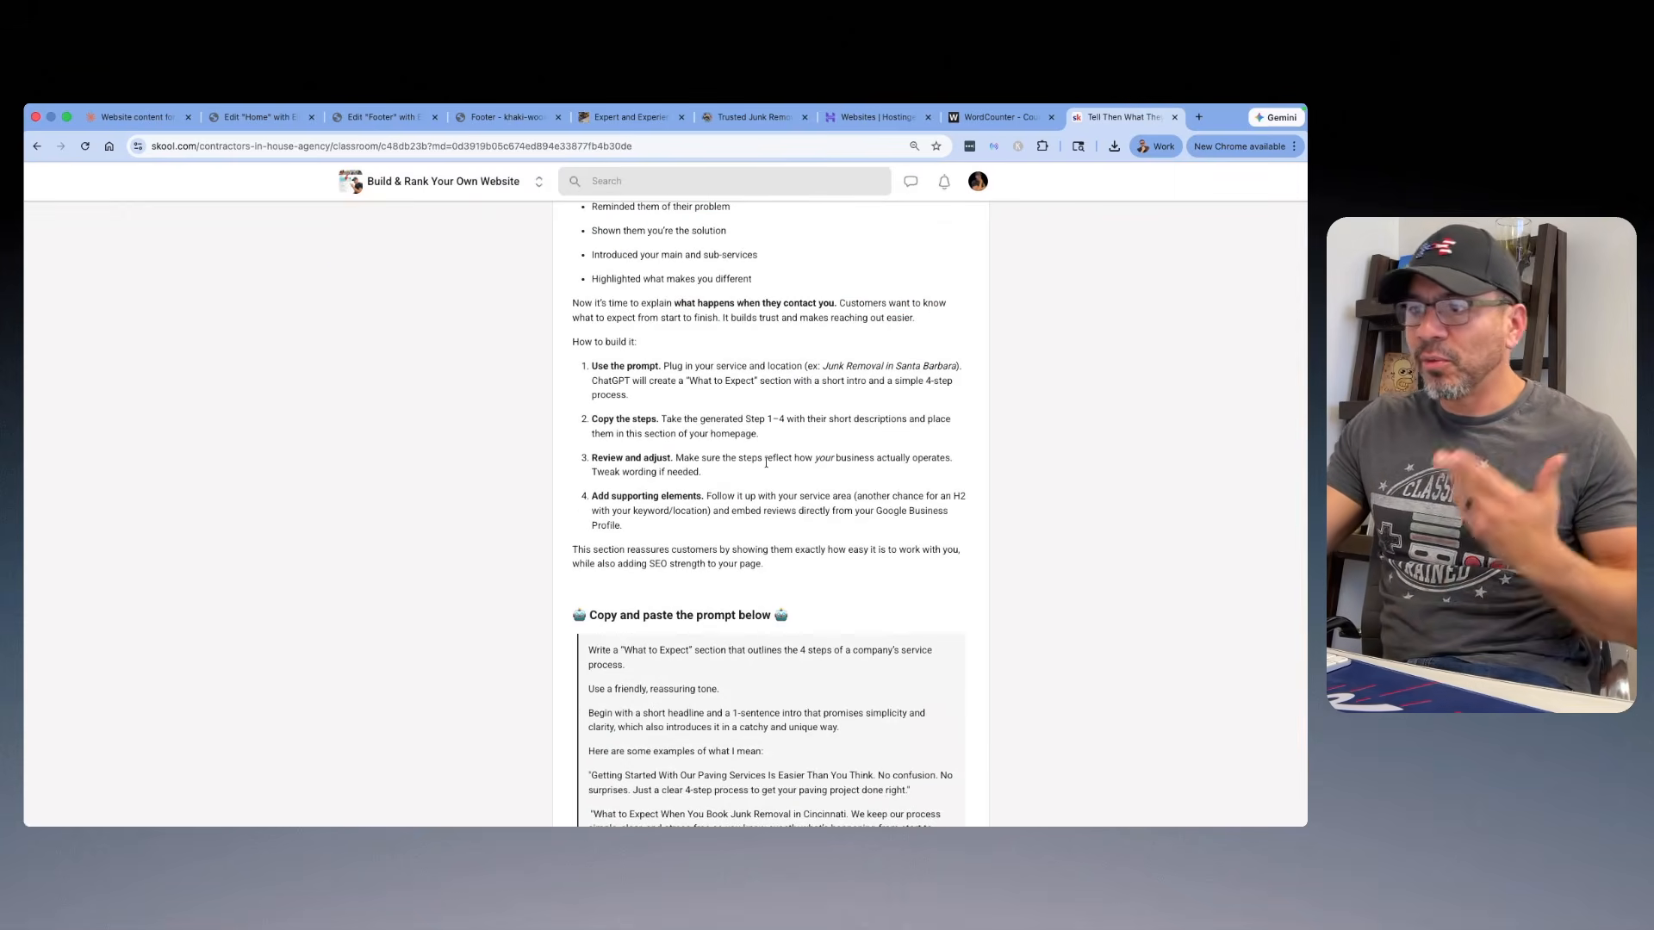
{"action": "scroll", "coordinate": [766, 463], "scroll_direction": "down", "scroll_amount": 5}
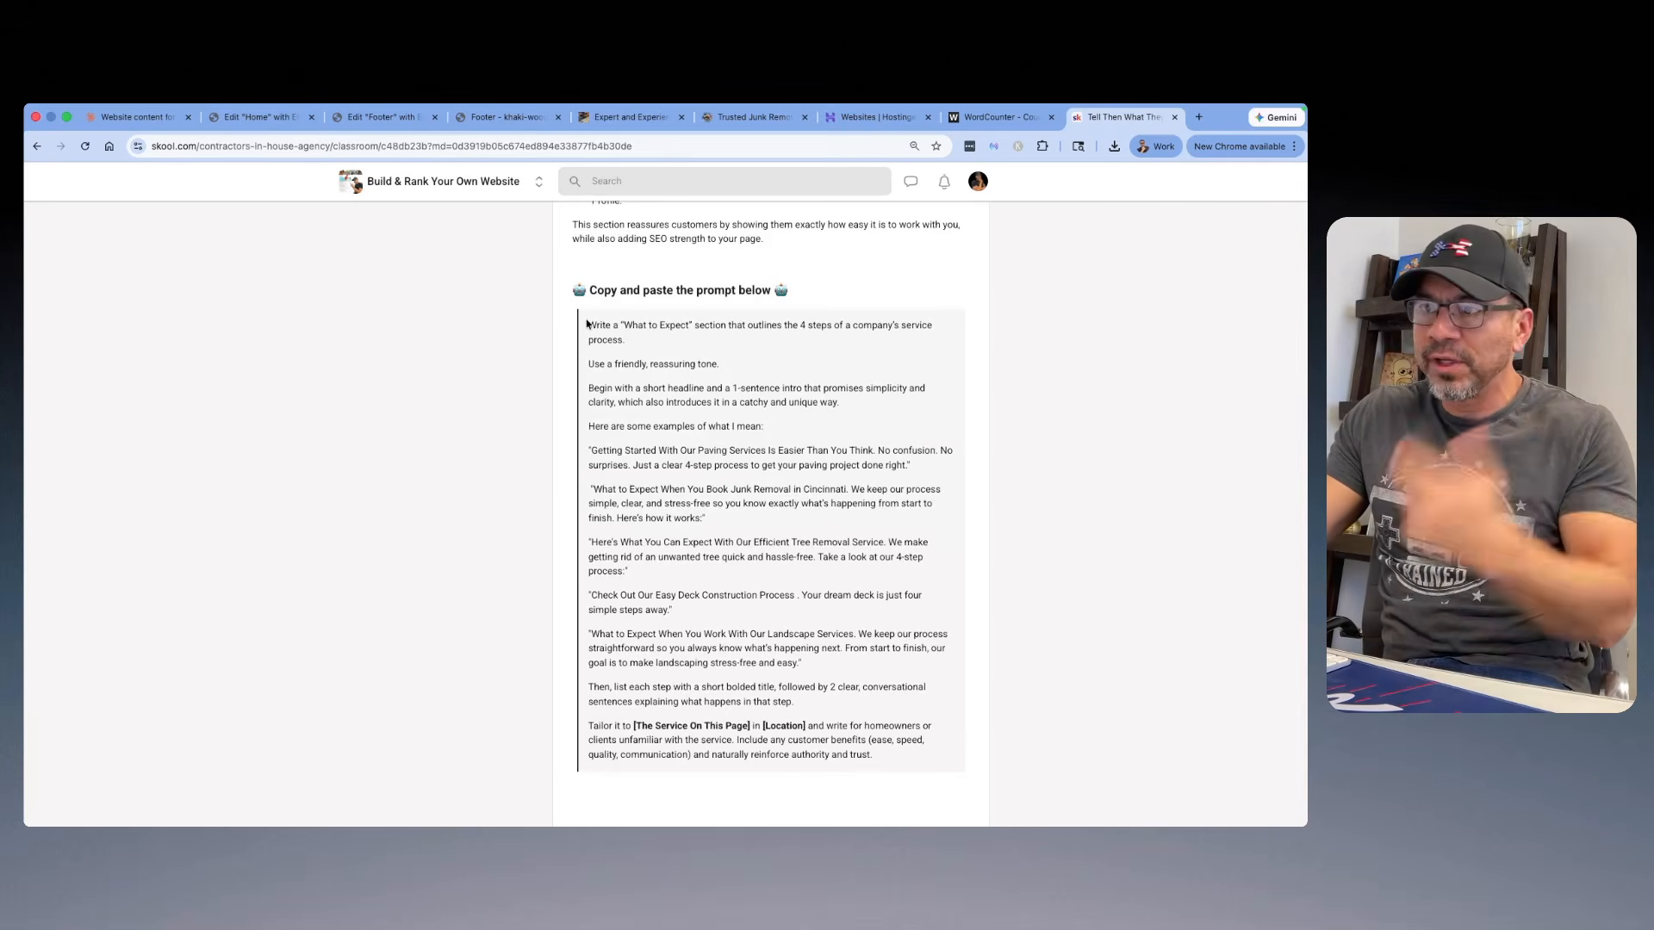
{"action": "left_click_drag", "start_coordinate": [588, 323], "coordinate": [675, 543]}
{"action": "left_click", "coordinate": [637, 398]}
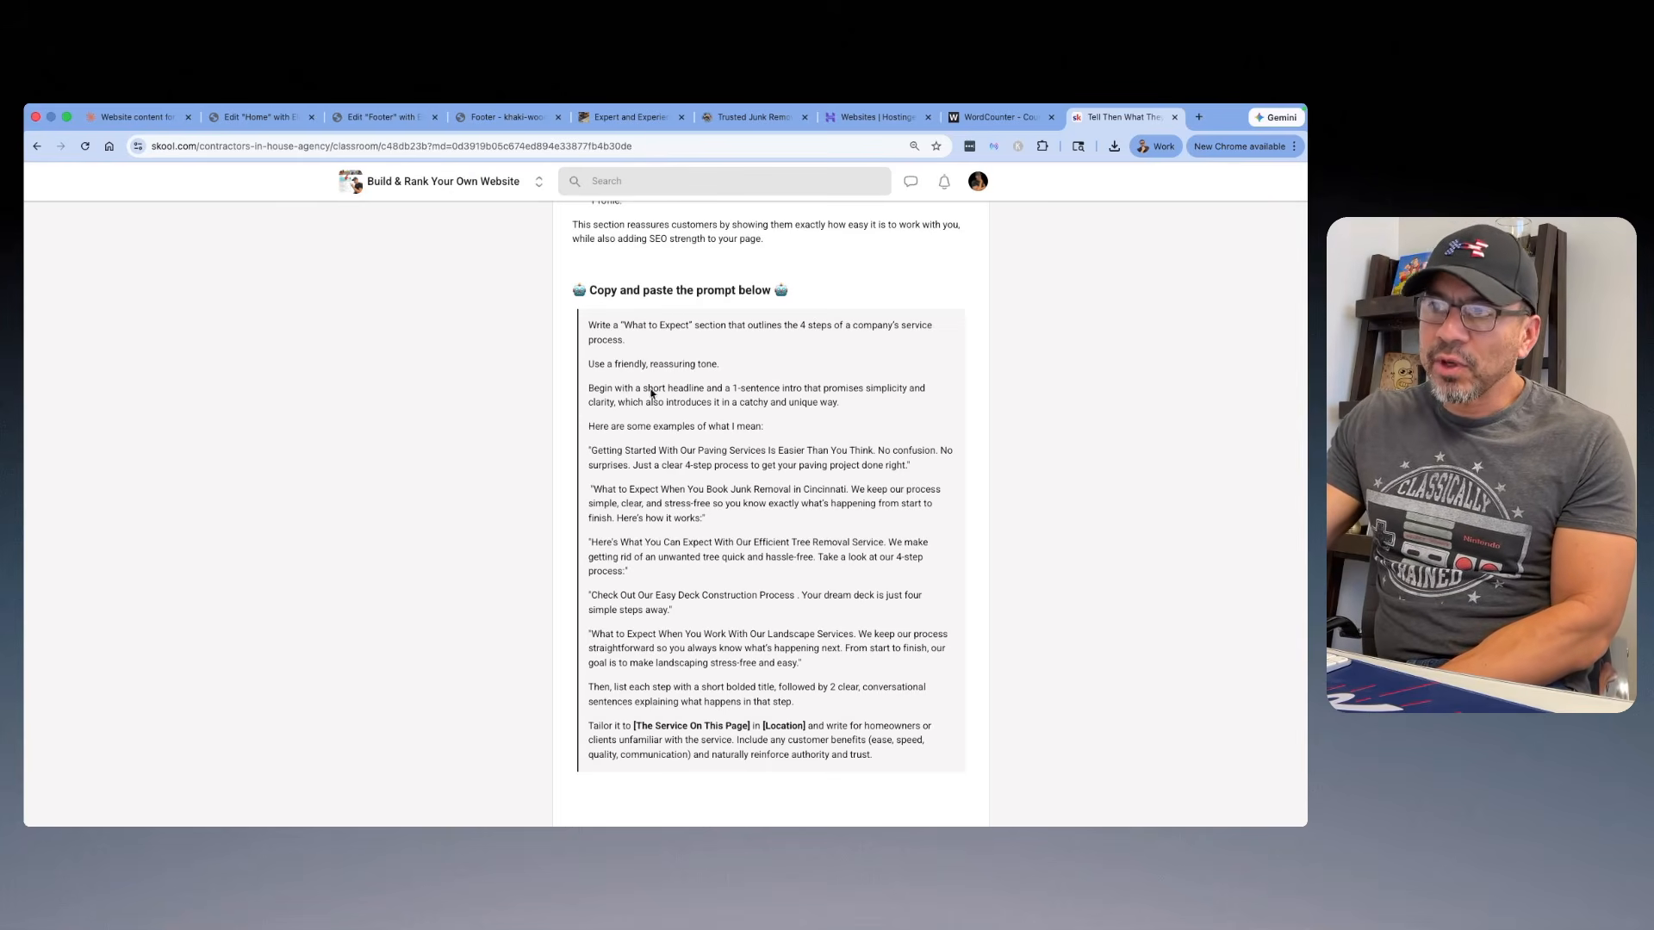
Step: Switch to the Claude chat, expand the "What to Expect" prompt and compare the variations written for that section
{"action": "left_click", "coordinate": [133, 117]}
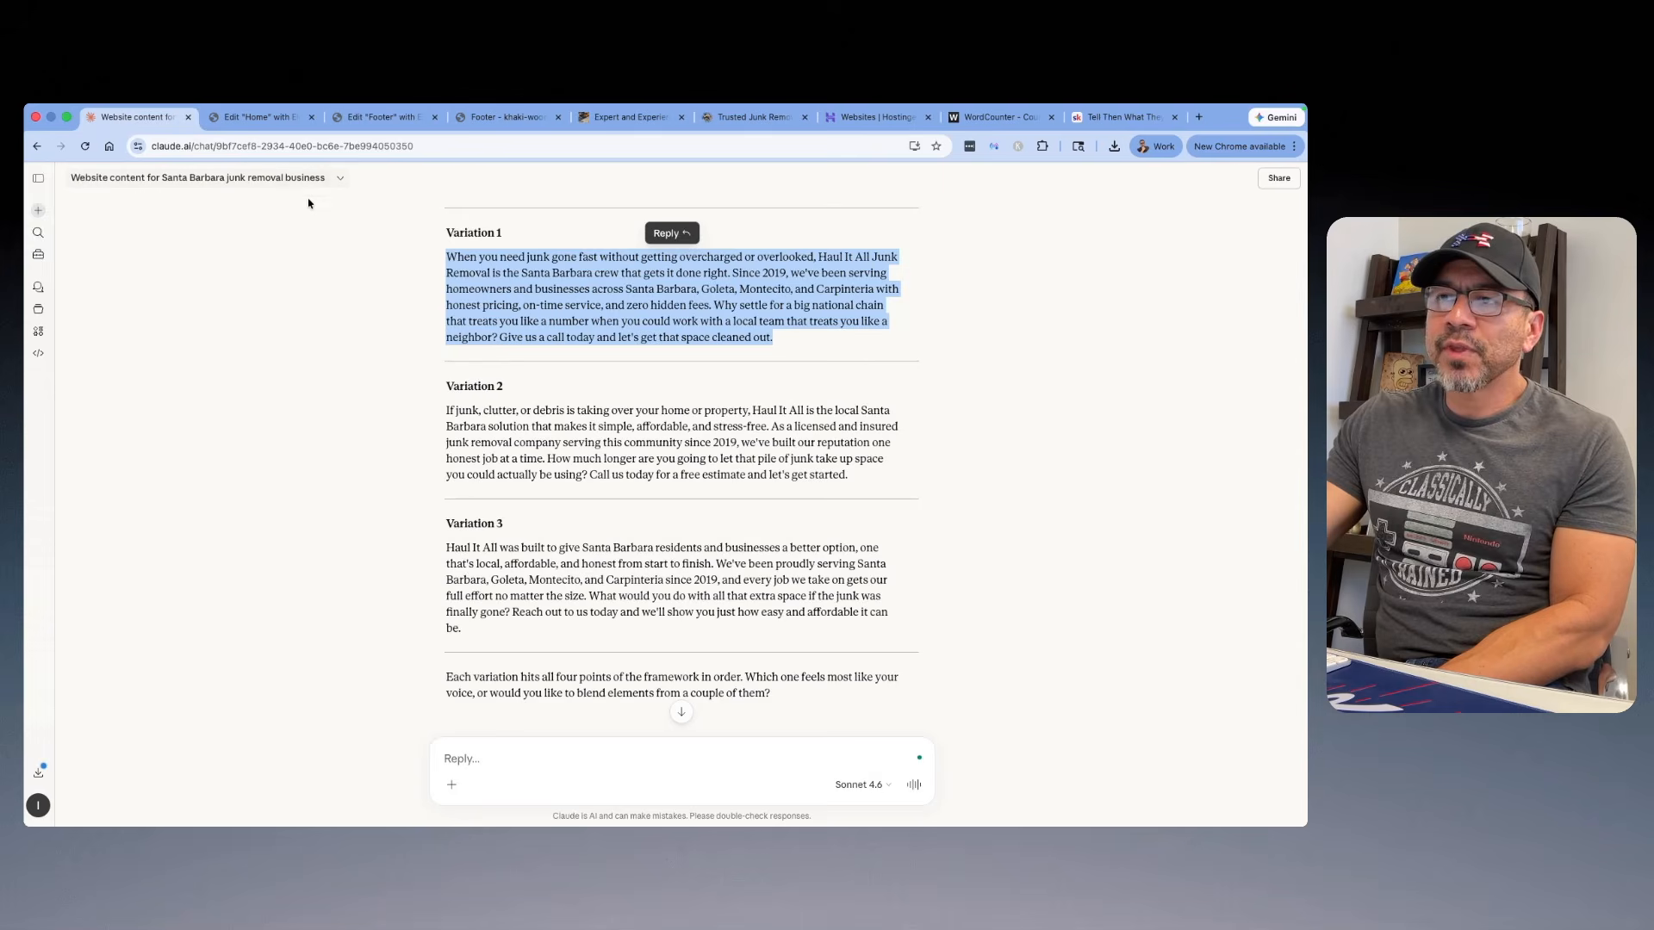
{"action": "scroll", "coordinate": [630, 354], "scroll_direction": "down", "scroll_amount": 10}
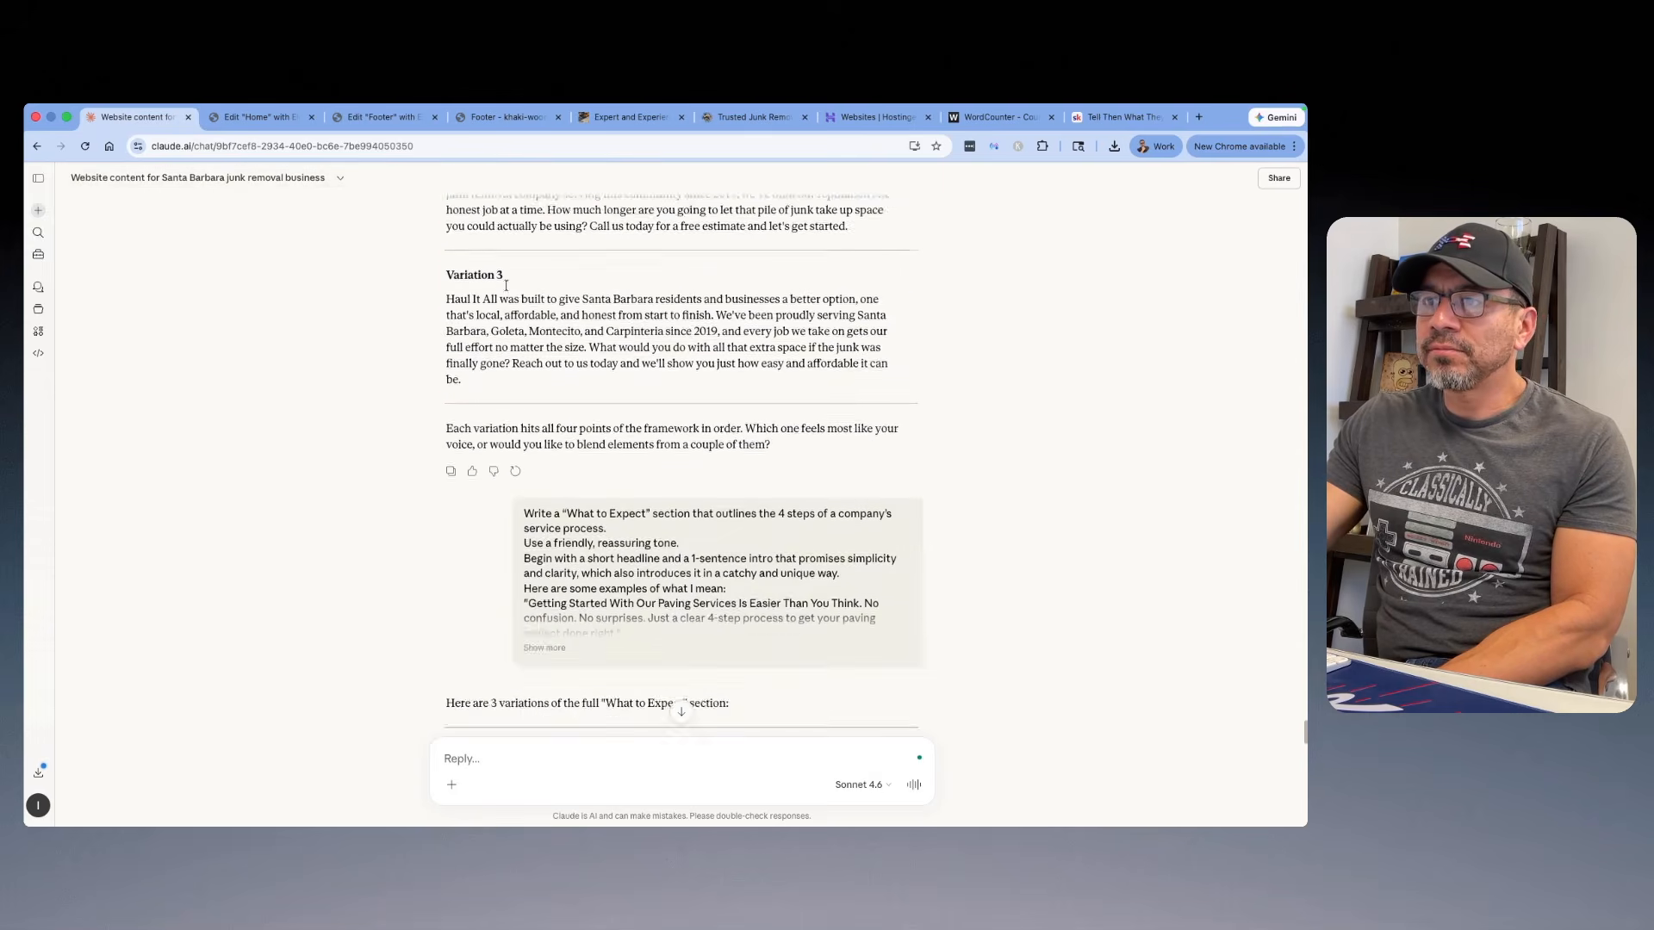
{"action": "left_click", "coordinate": [546, 361]}
{"action": "scroll", "coordinate": [664, 308], "scroll_direction": "down", "scroll_amount": 5}
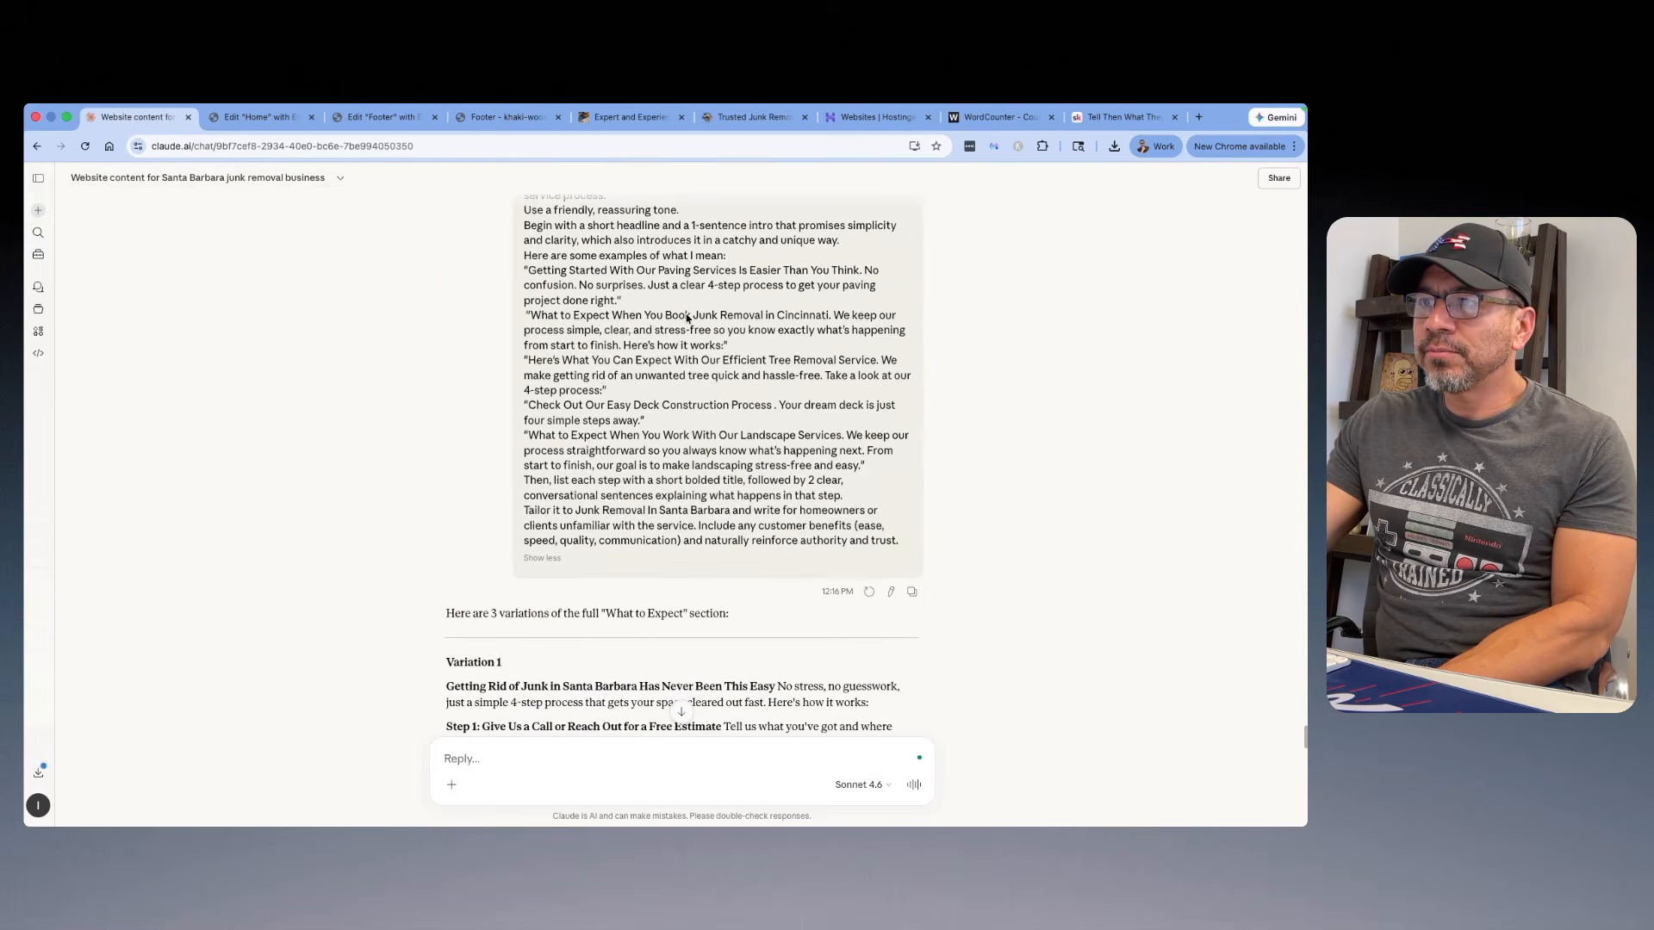
{"action": "scroll", "coordinate": [664, 308], "scroll_direction": "down", "scroll_amount": 6}
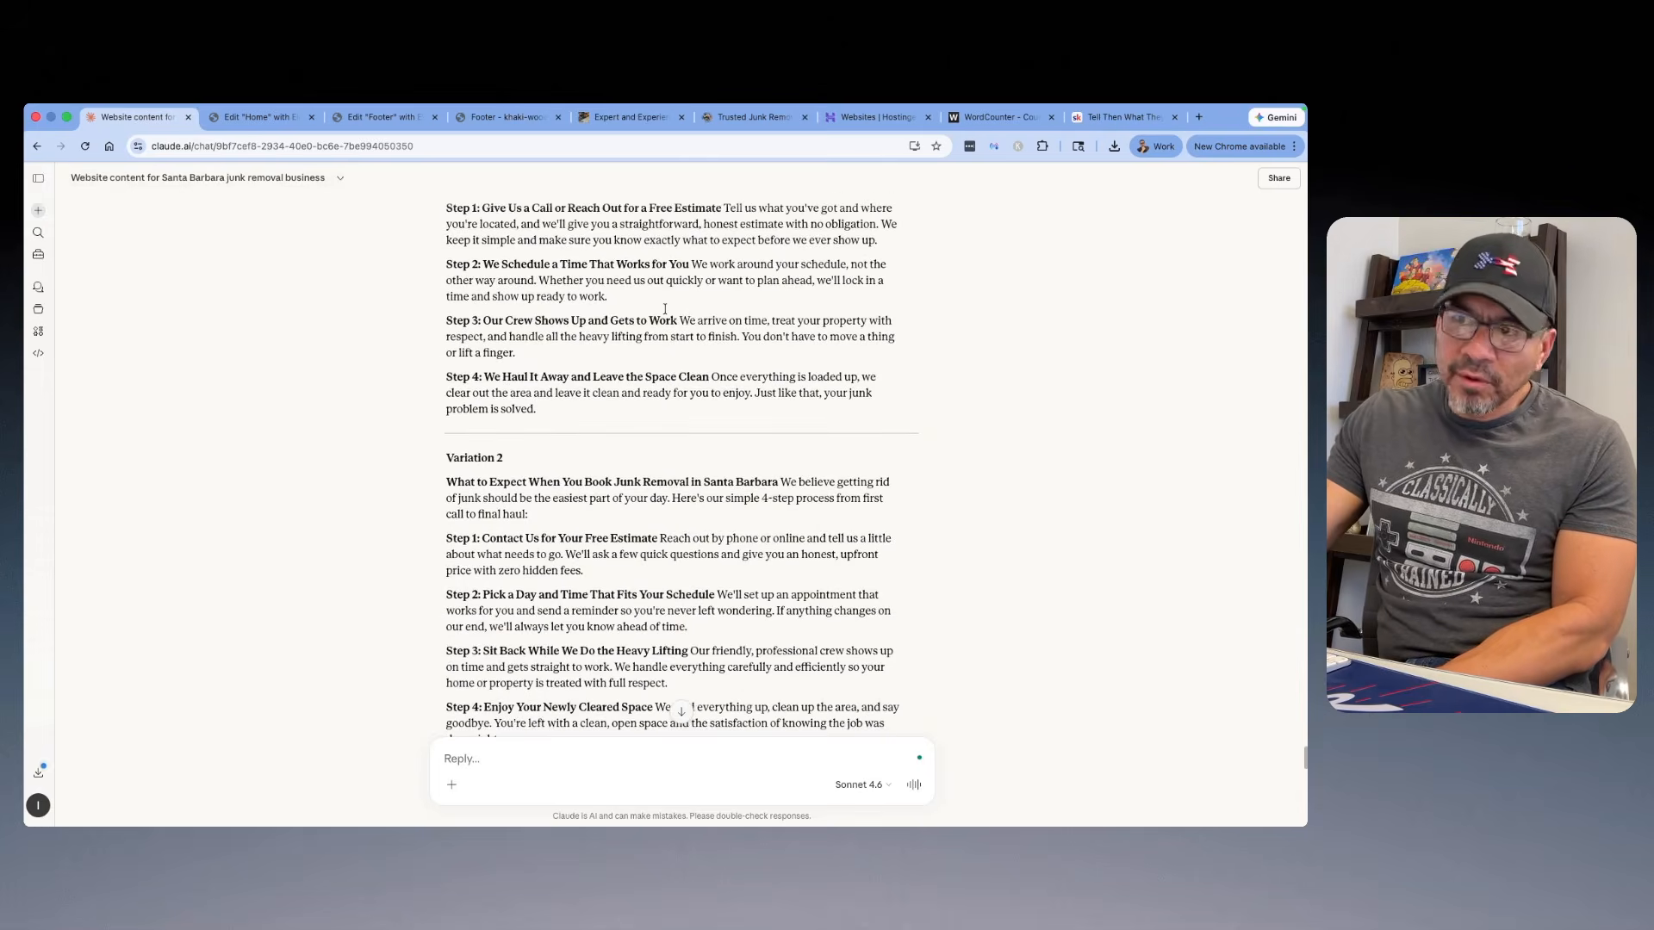
{"action": "scroll", "coordinate": [664, 309], "scroll_direction": "down", "scroll_amount": 3}
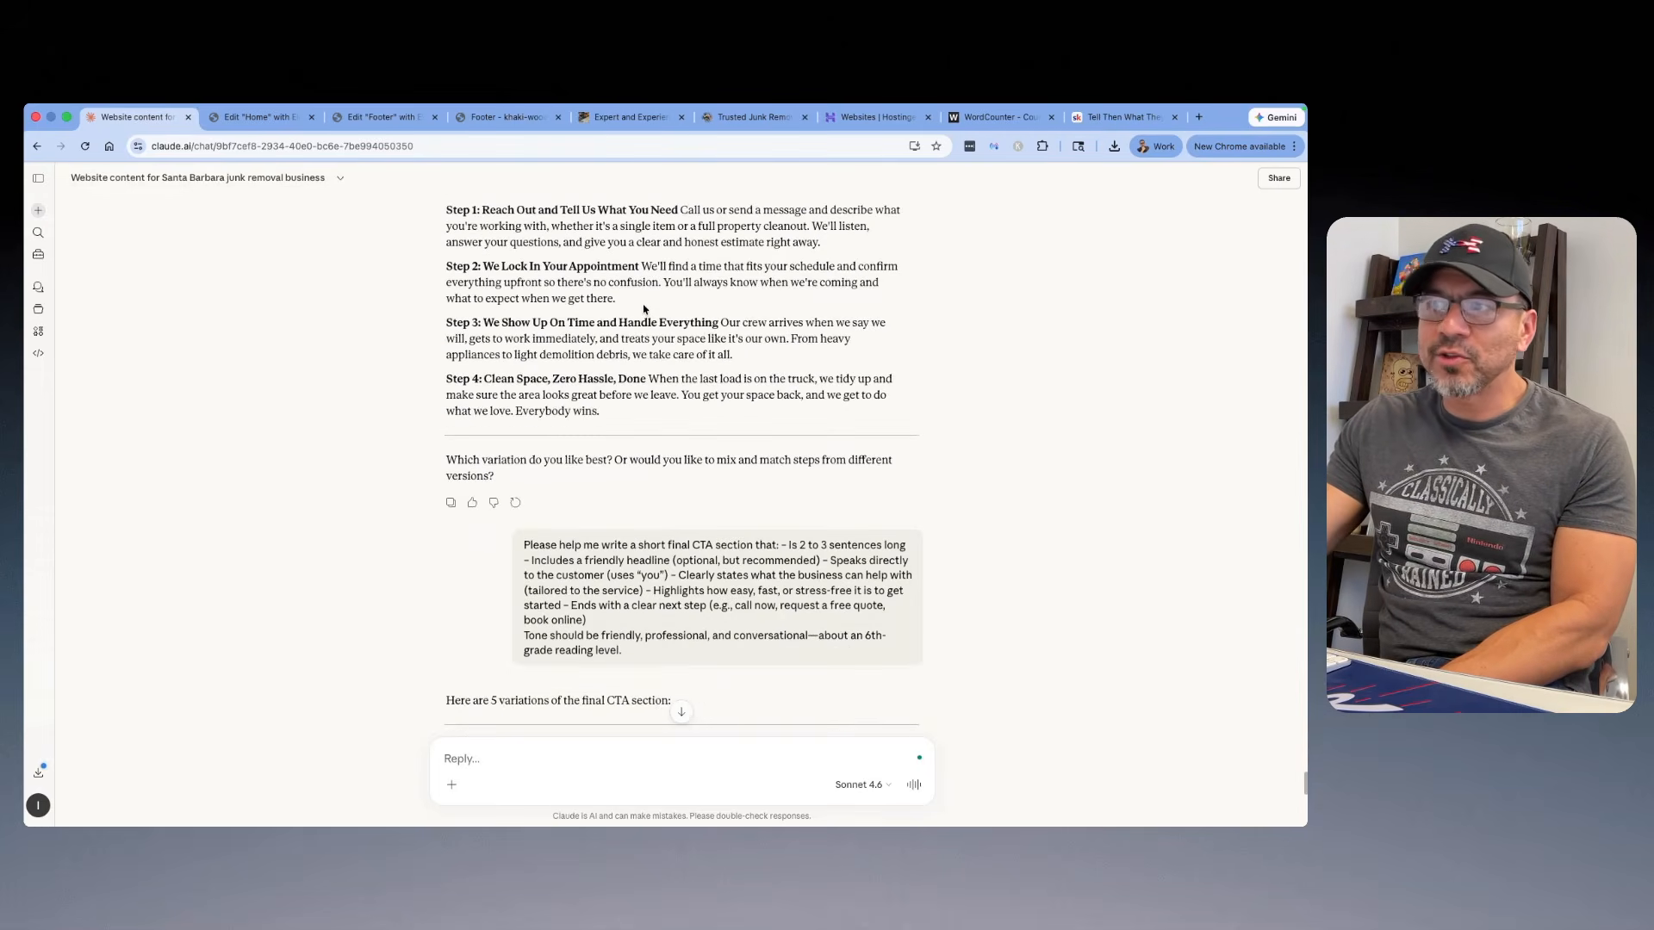
{"action": "scroll", "coordinate": [654, 308], "scroll_direction": "up", "scroll_amount": 4}
{"action": "scroll", "coordinate": [651, 307], "scroll_direction": "up", "scroll_amount": 1}
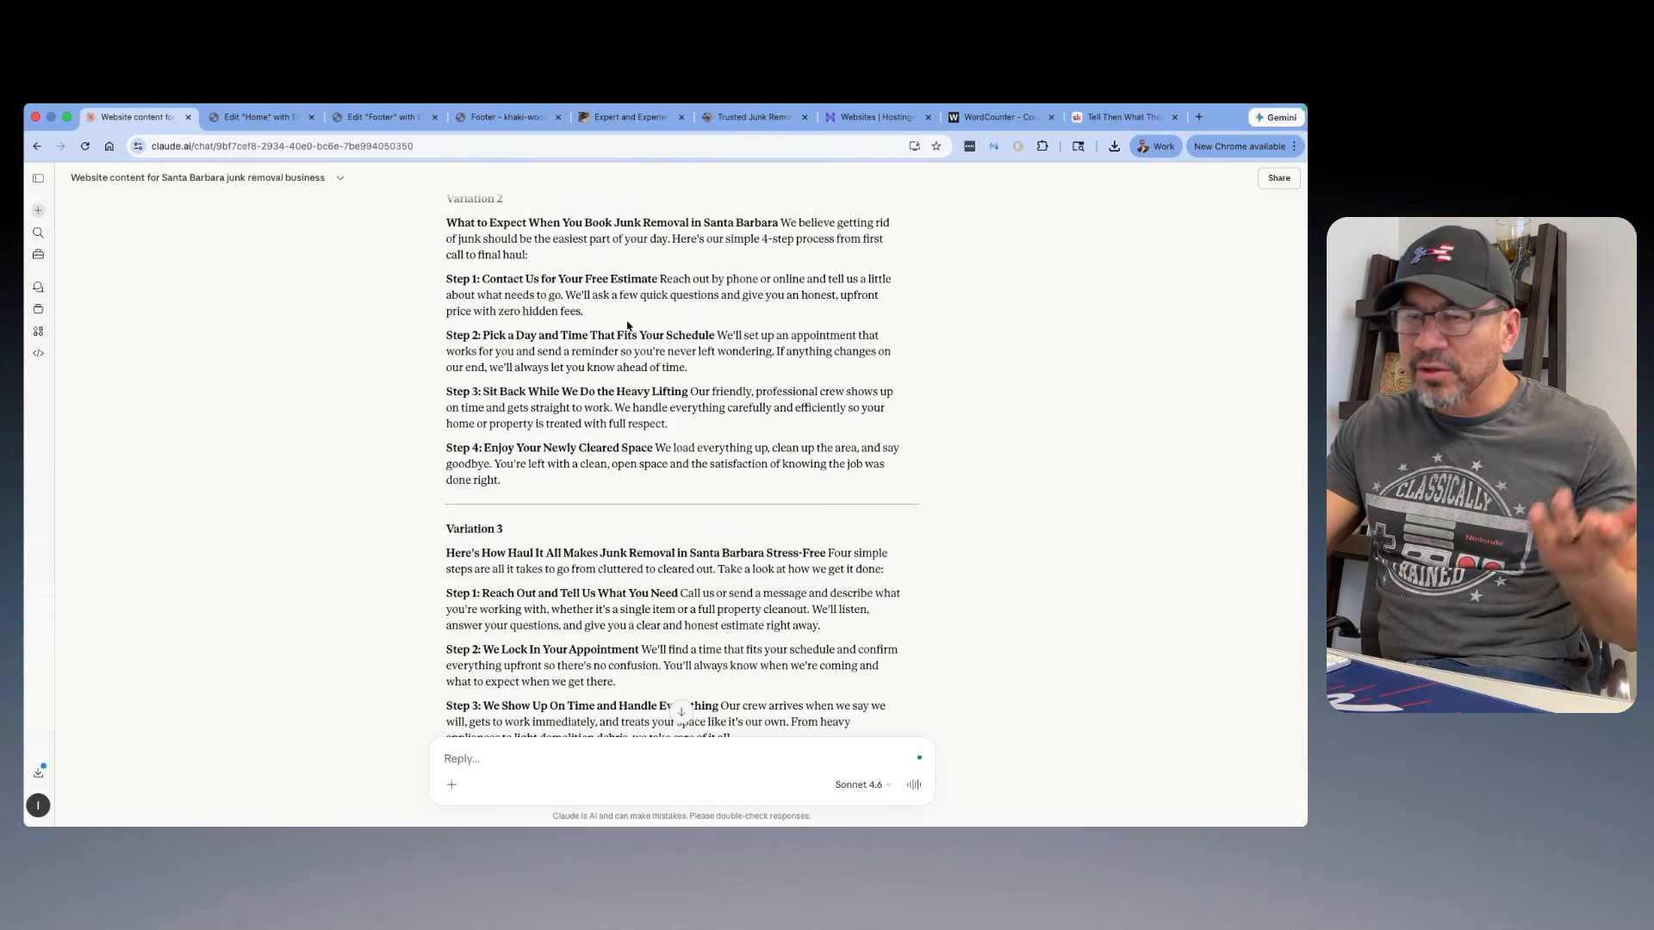
{"action": "scroll", "coordinate": [626, 310], "scroll_direction": "up", "scroll_amount": 2}
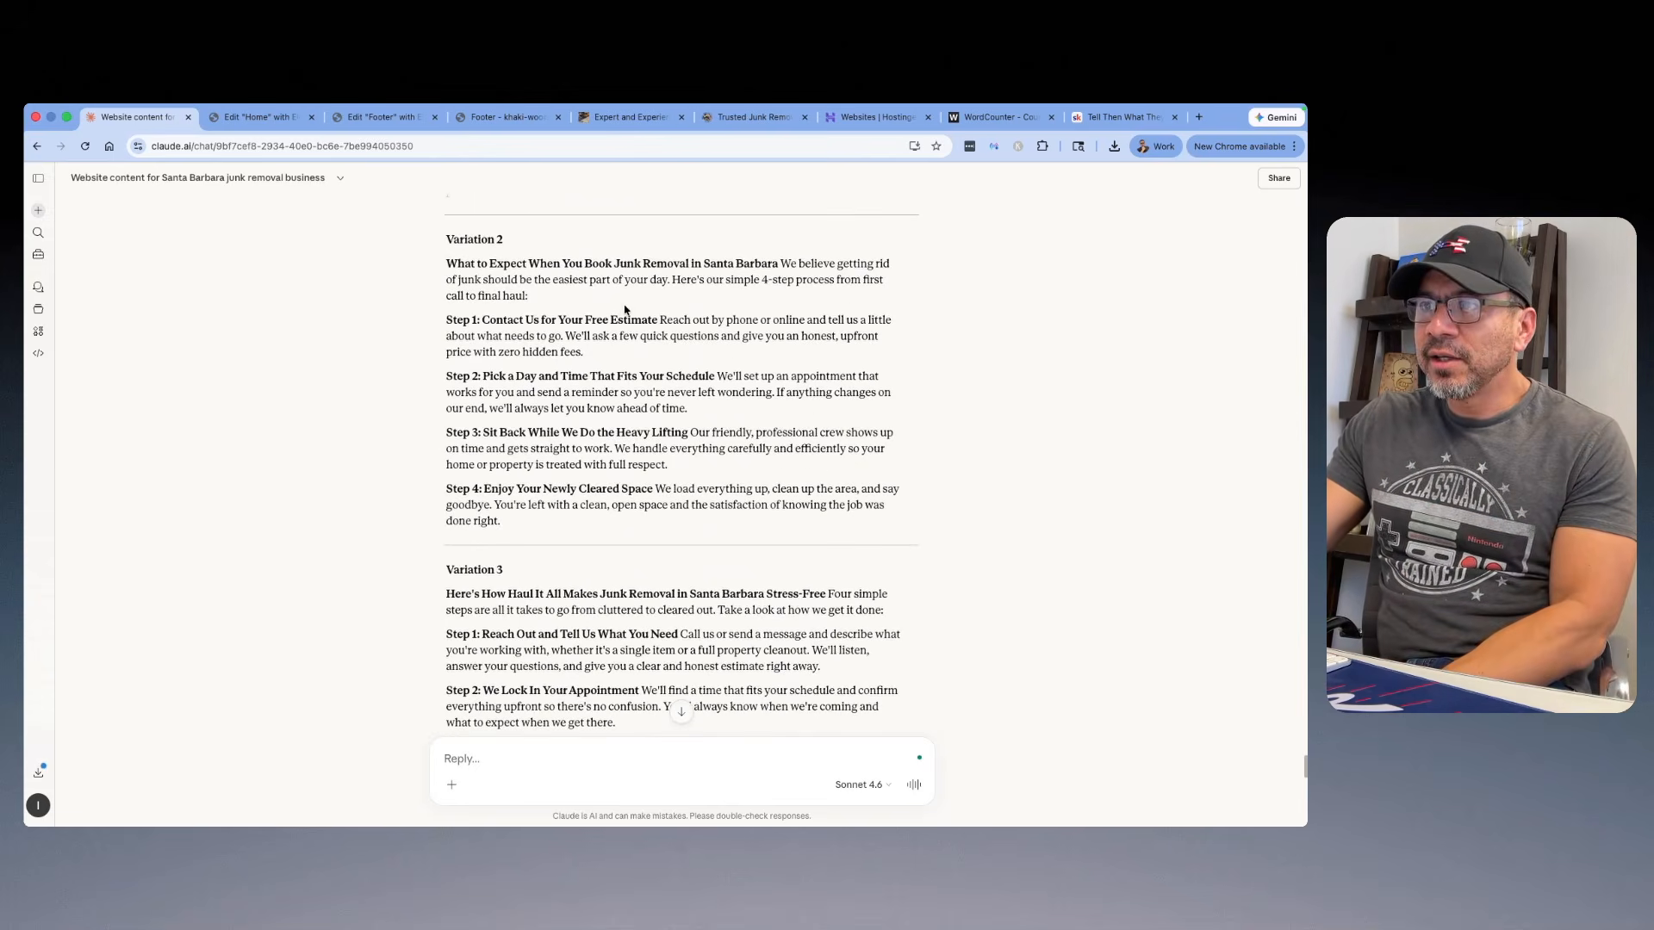
{"action": "scroll", "coordinate": [625, 310], "scroll_direction": "down", "scroll_amount": 4}
{"action": "scroll", "coordinate": [627, 319], "scroll_direction": "up", "scroll_amount": 10}
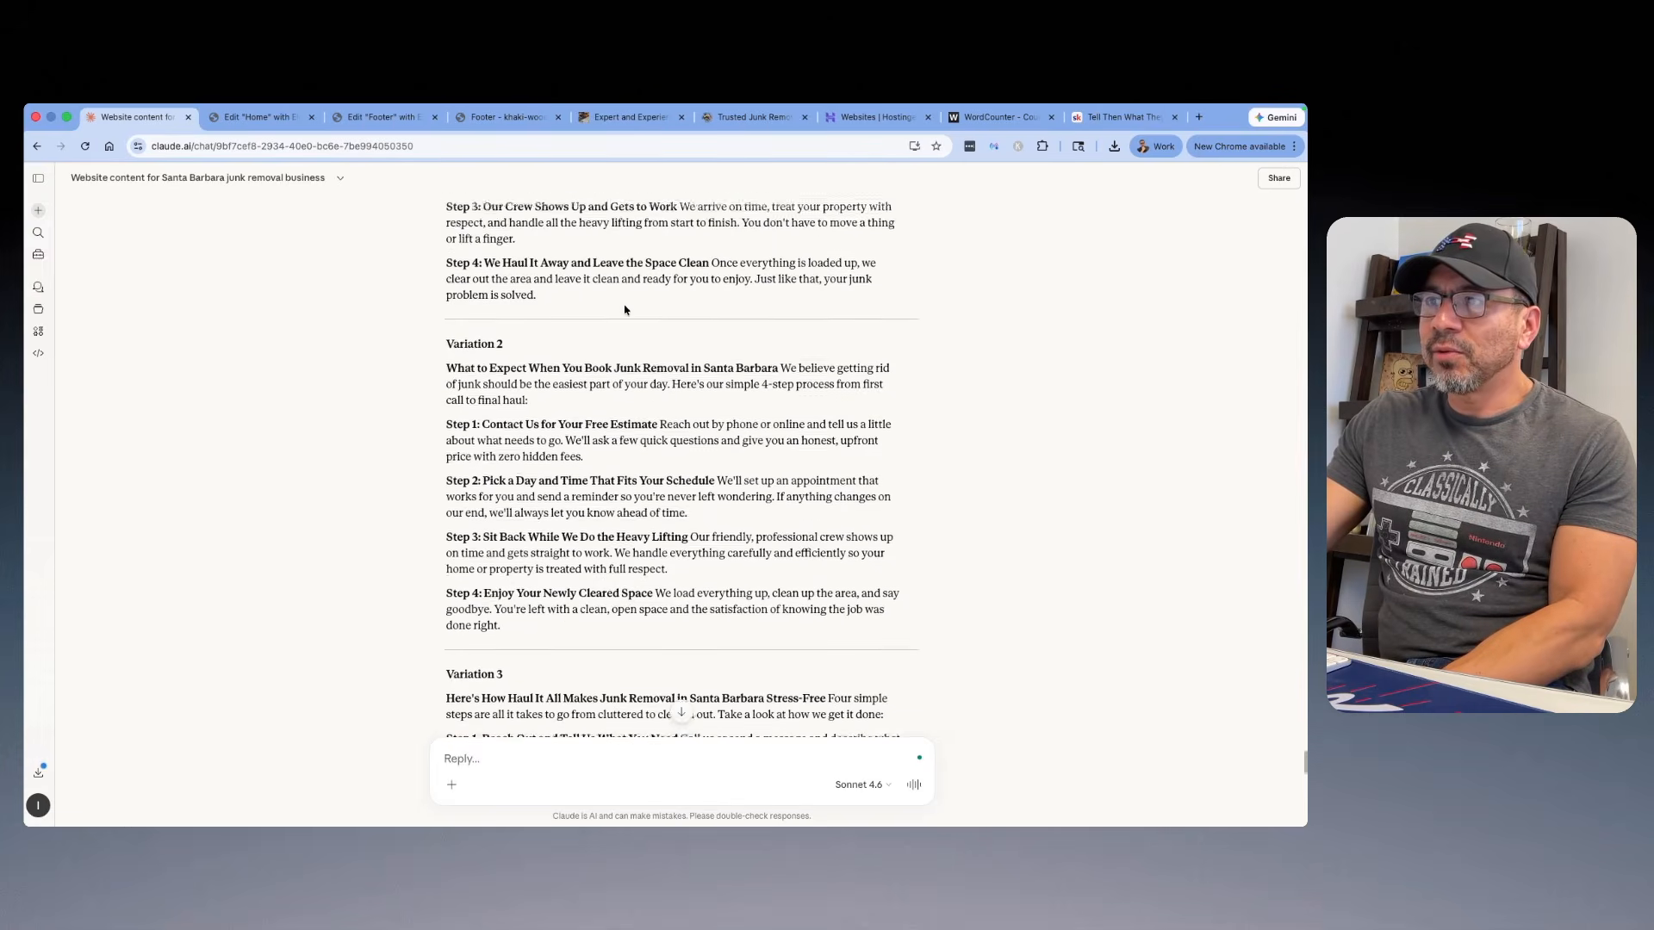
{"action": "scroll", "coordinate": [629, 330], "scroll_direction": "up", "scroll_amount": 9}
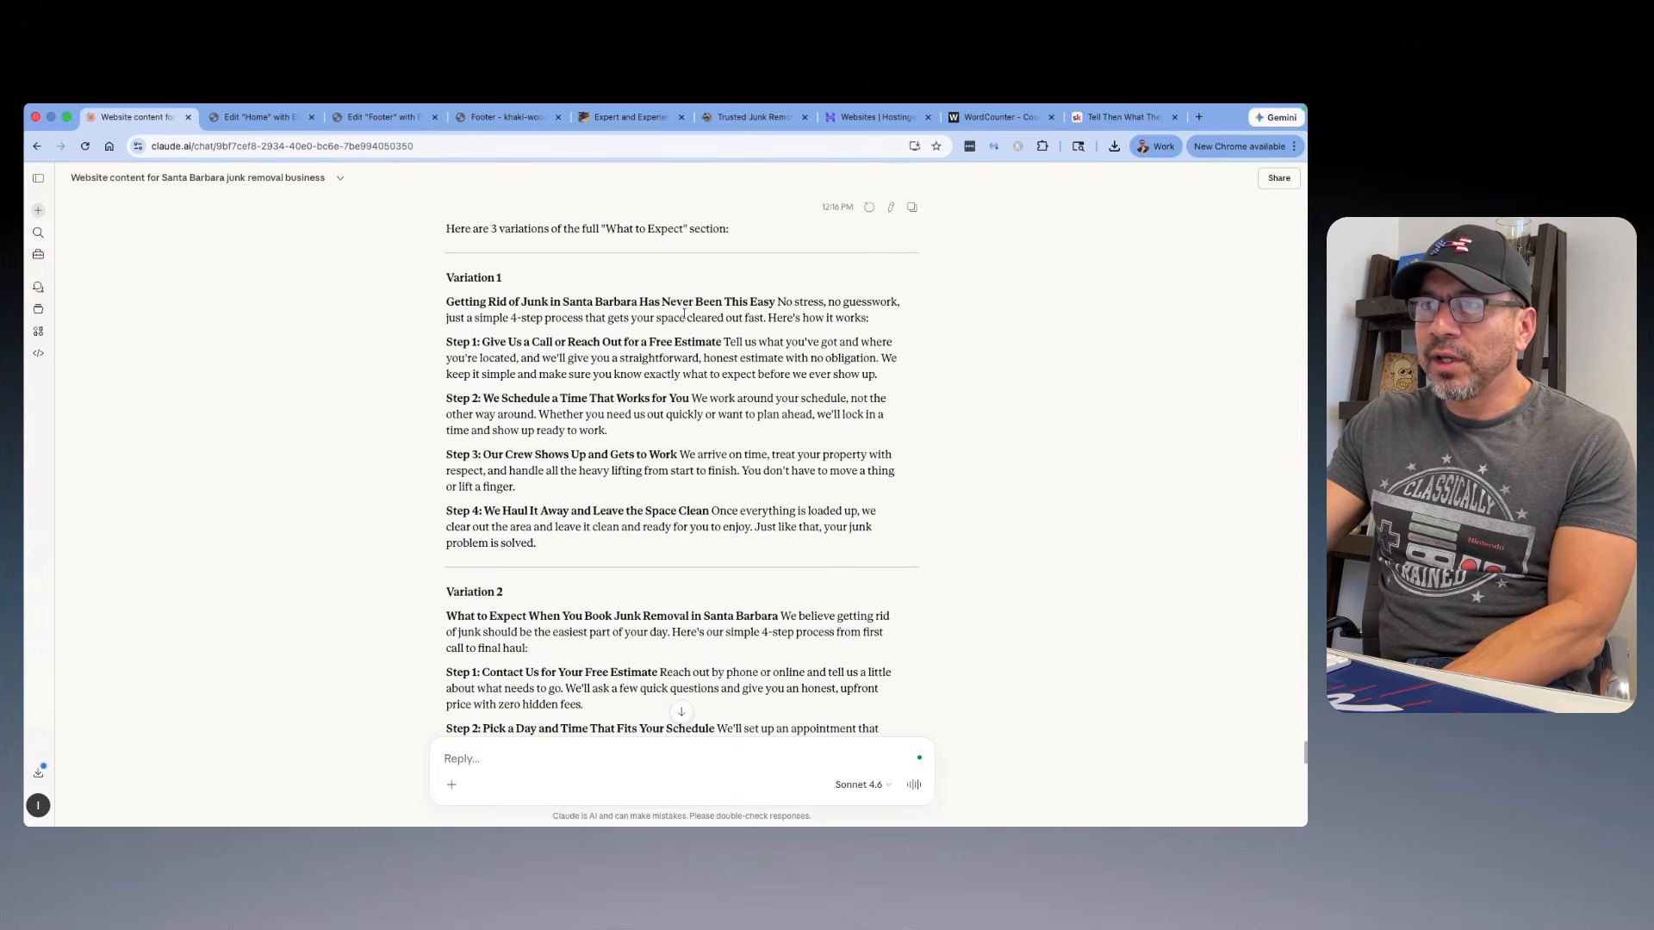
Step: Copy Variation 1's headline "Getting Rid of Junk in Santa Barbara Has Never Been This Easy" over the Home page's "How Our (Service-Primary GBP Category) Works" heading
{"action": "left_click_drag", "start_coordinate": [776, 302], "coordinate": [445, 301]}
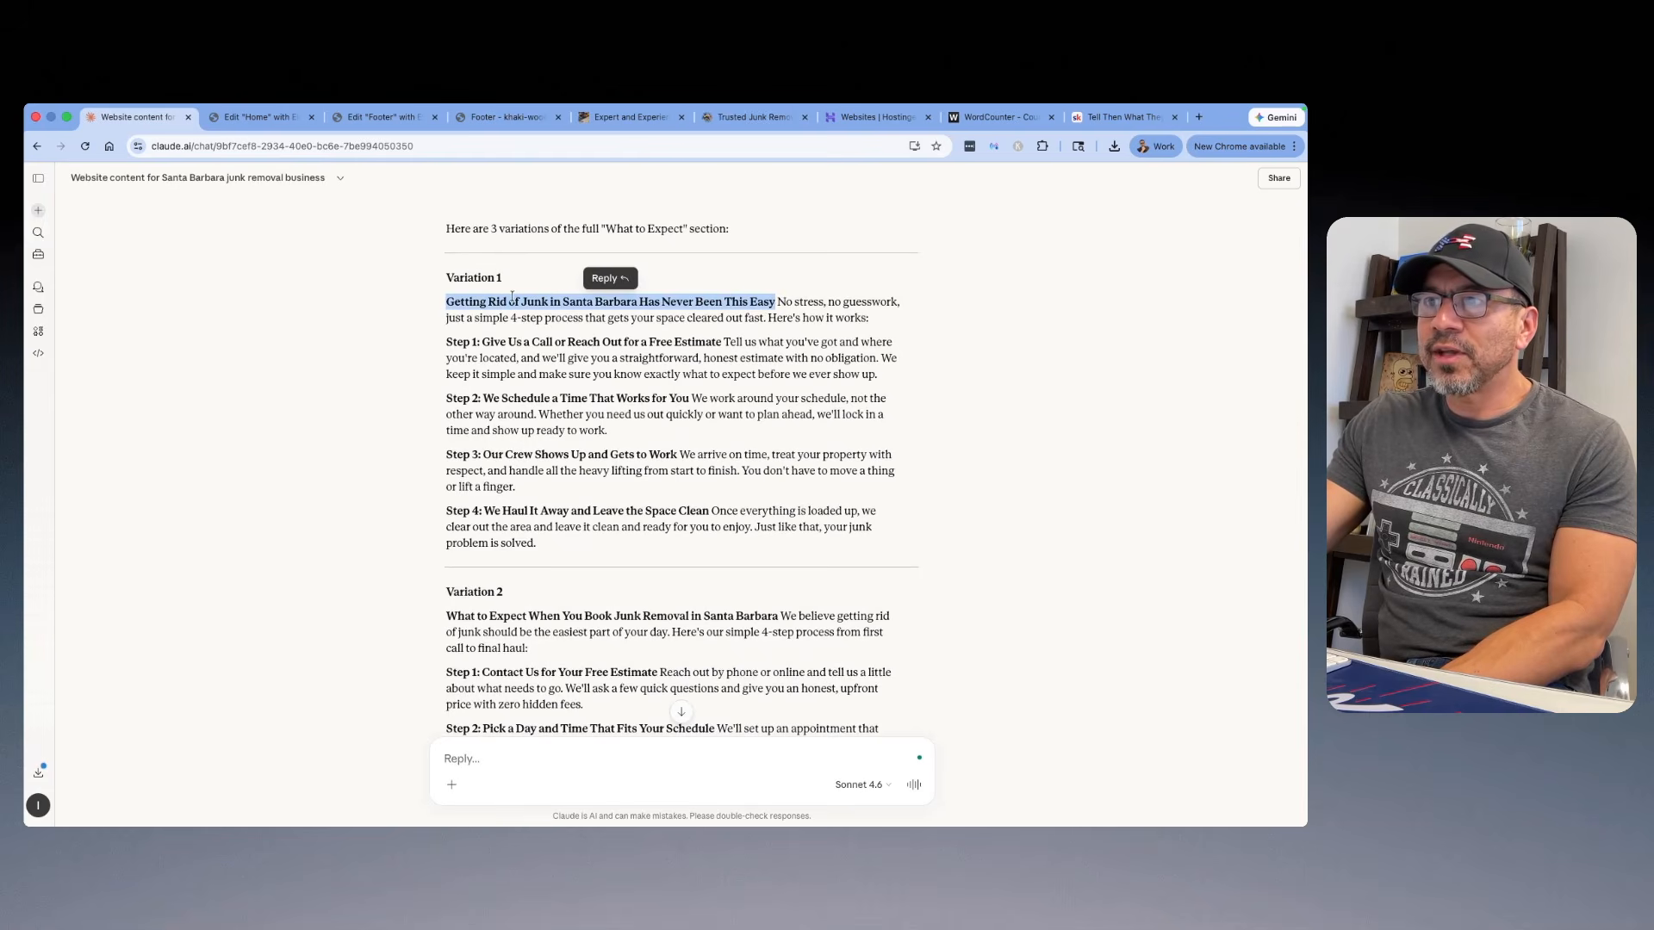
{"action": "right_click", "coordinate": [511, 297]}
{"action": "left_click", "coordinate": [534, 329]}
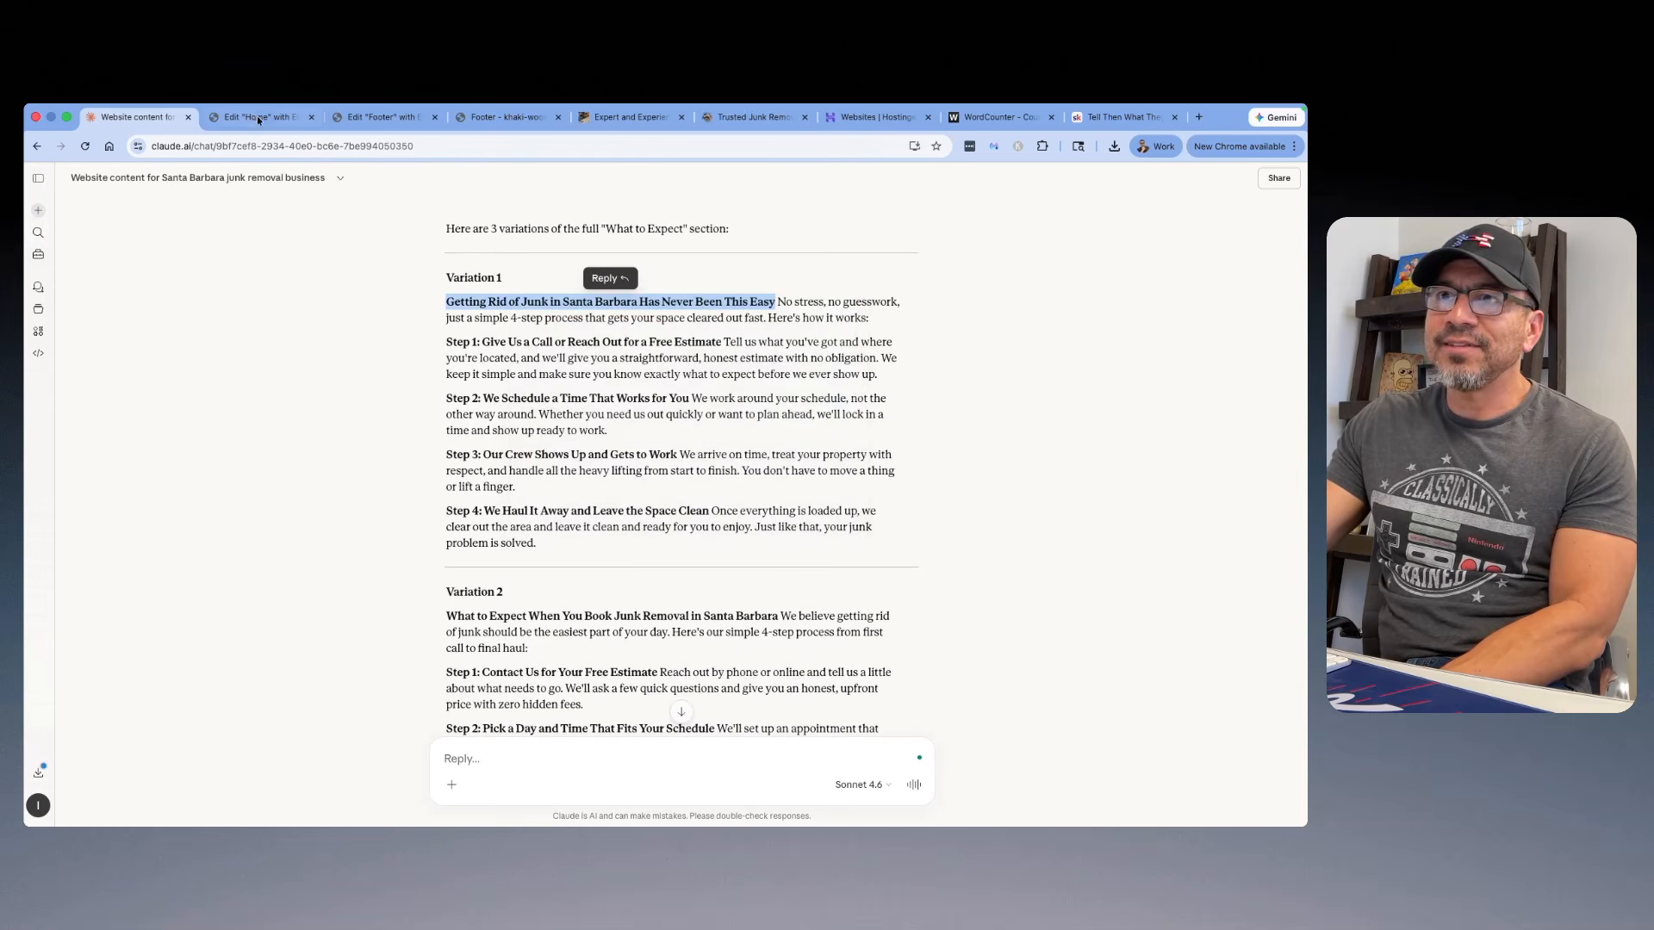
{"action": "left_click", "coordinate": [248, 120]}
{"action": "left_click", "coordinate": [1034, 301]}
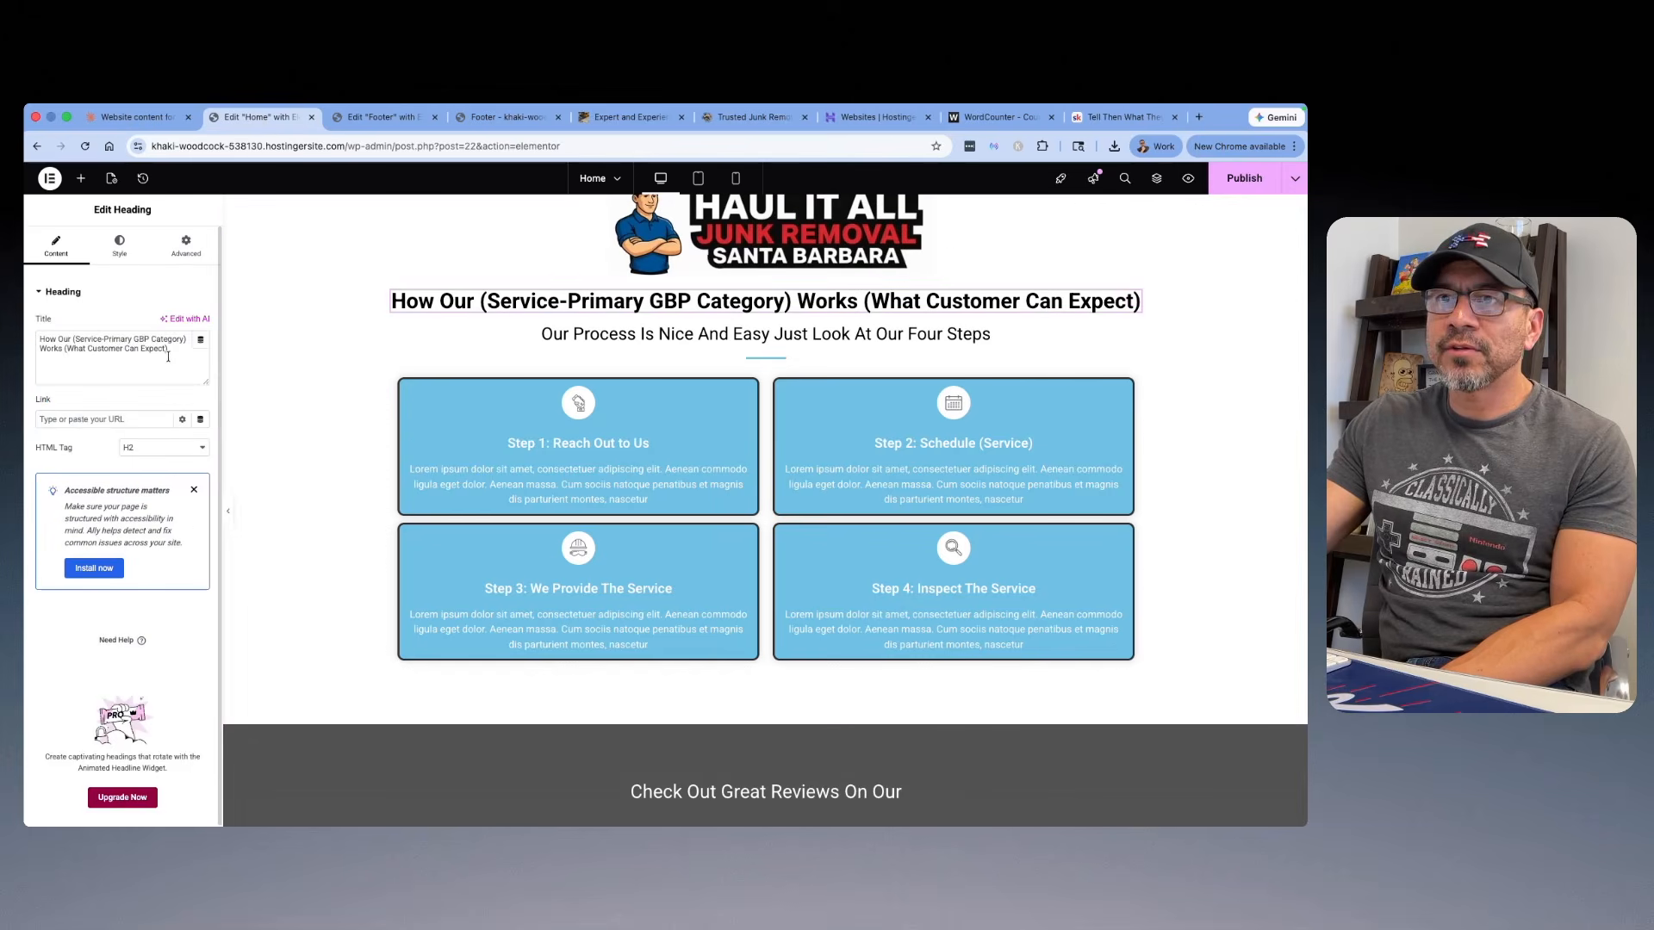
{"action": "left_click_drag", "start_coordinate": [168, 356], "coordinate": [24, 342]}
{"action": "right_click", "coordinate": [93, 343]}
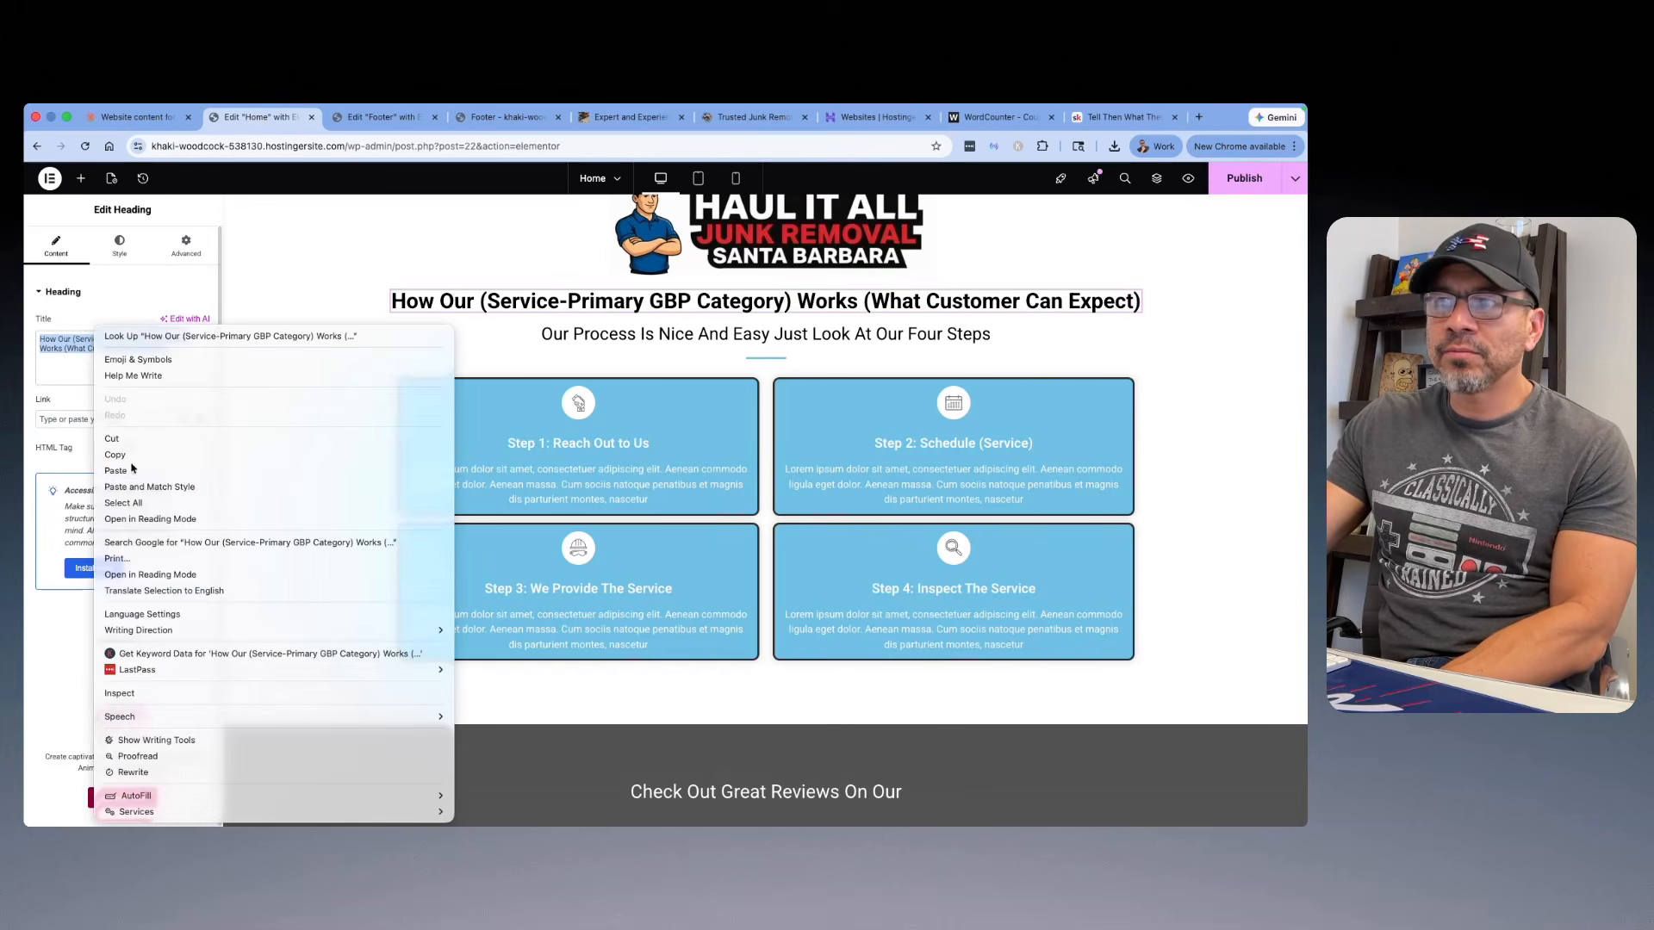
{"action": "left_click", "coordinate": [155, 471]}
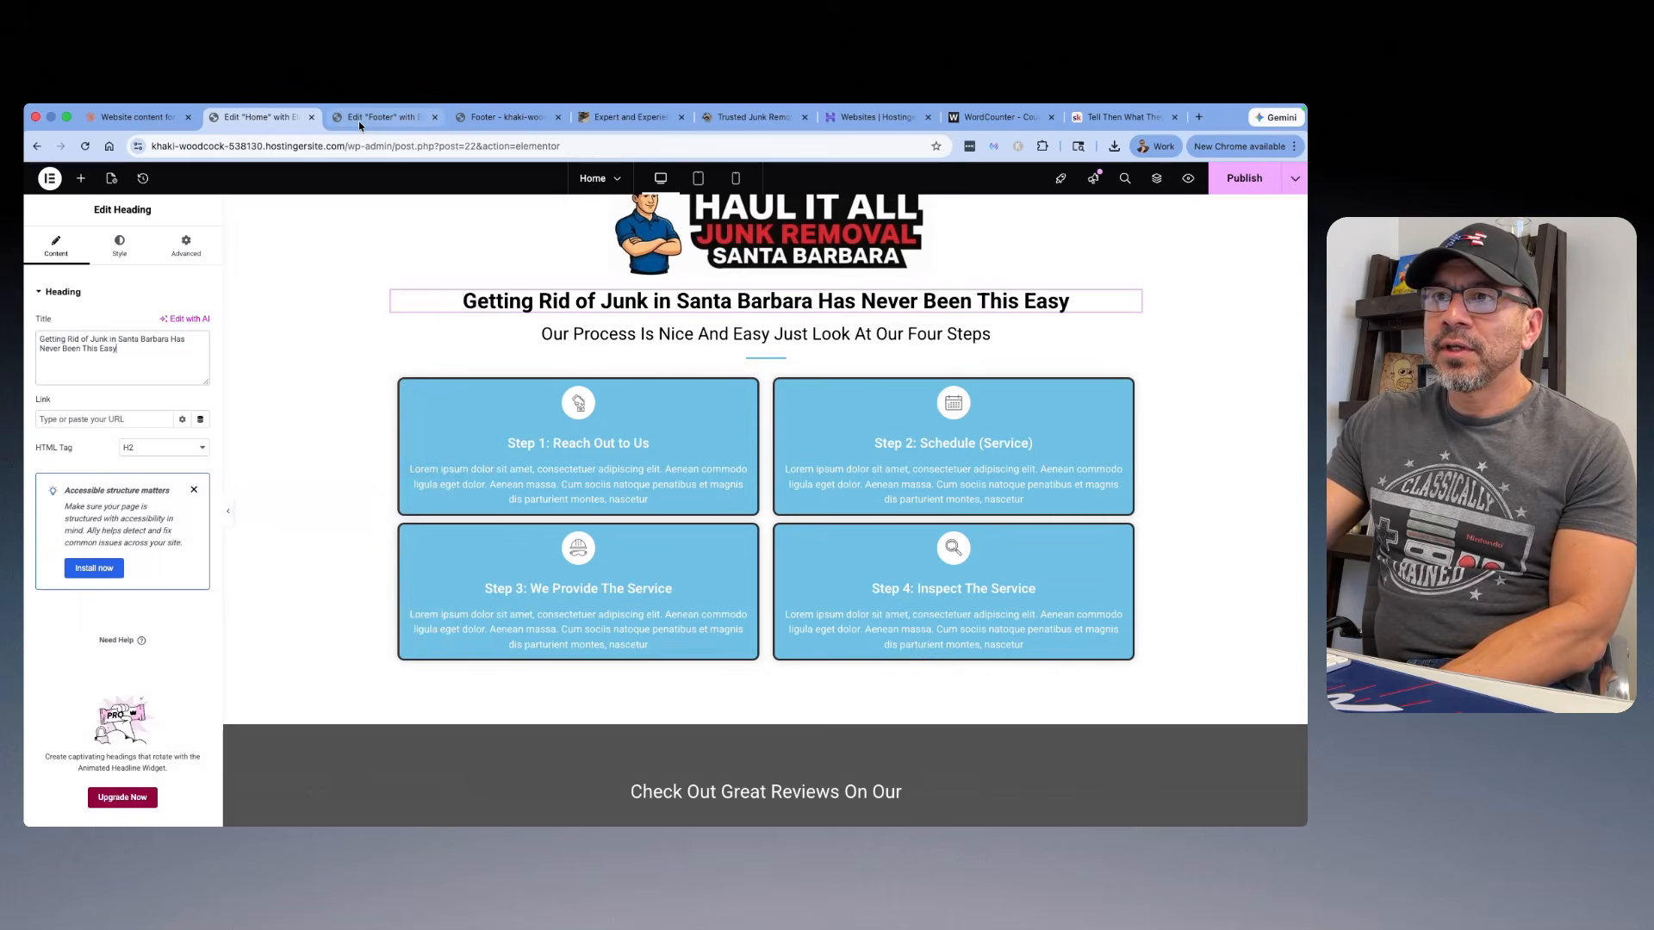
Step: Copy Variation 1's intro sentences, from "No stress, no guesswork" to "Here's how it works:", from the Claude chat over the Home page's four-step subheading
{"action": "left_click", "coordinate": [126, 117]}
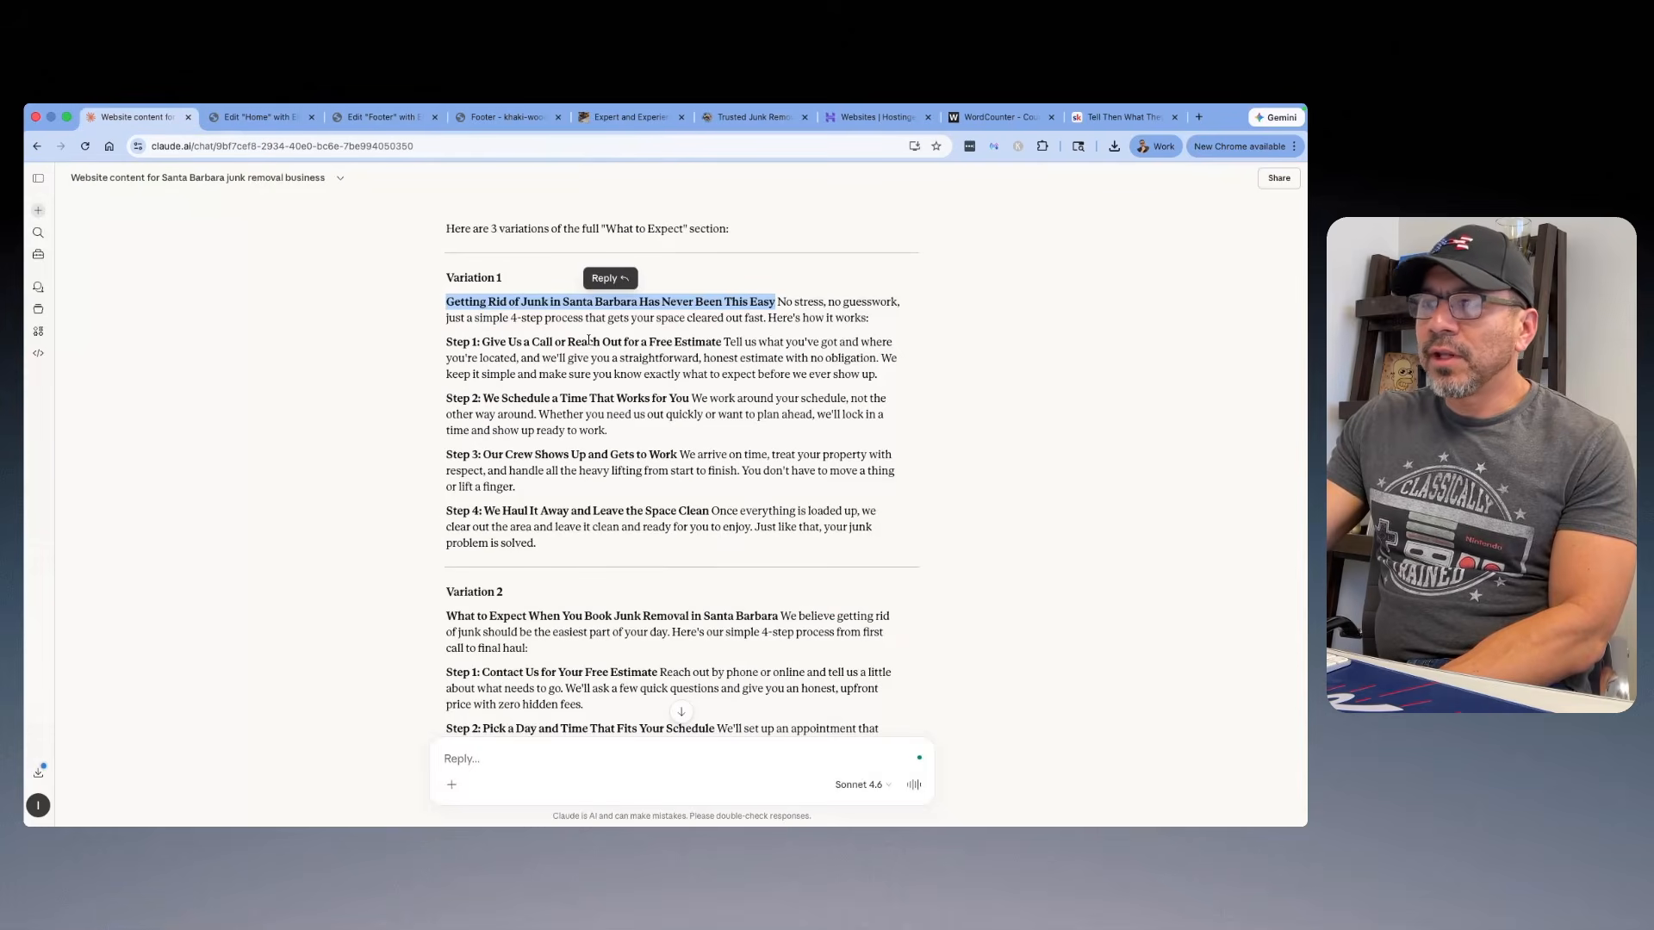
{"action": "left_click_drag", "start_coordinate": [874, 321], "coordinate": [790, 302]}
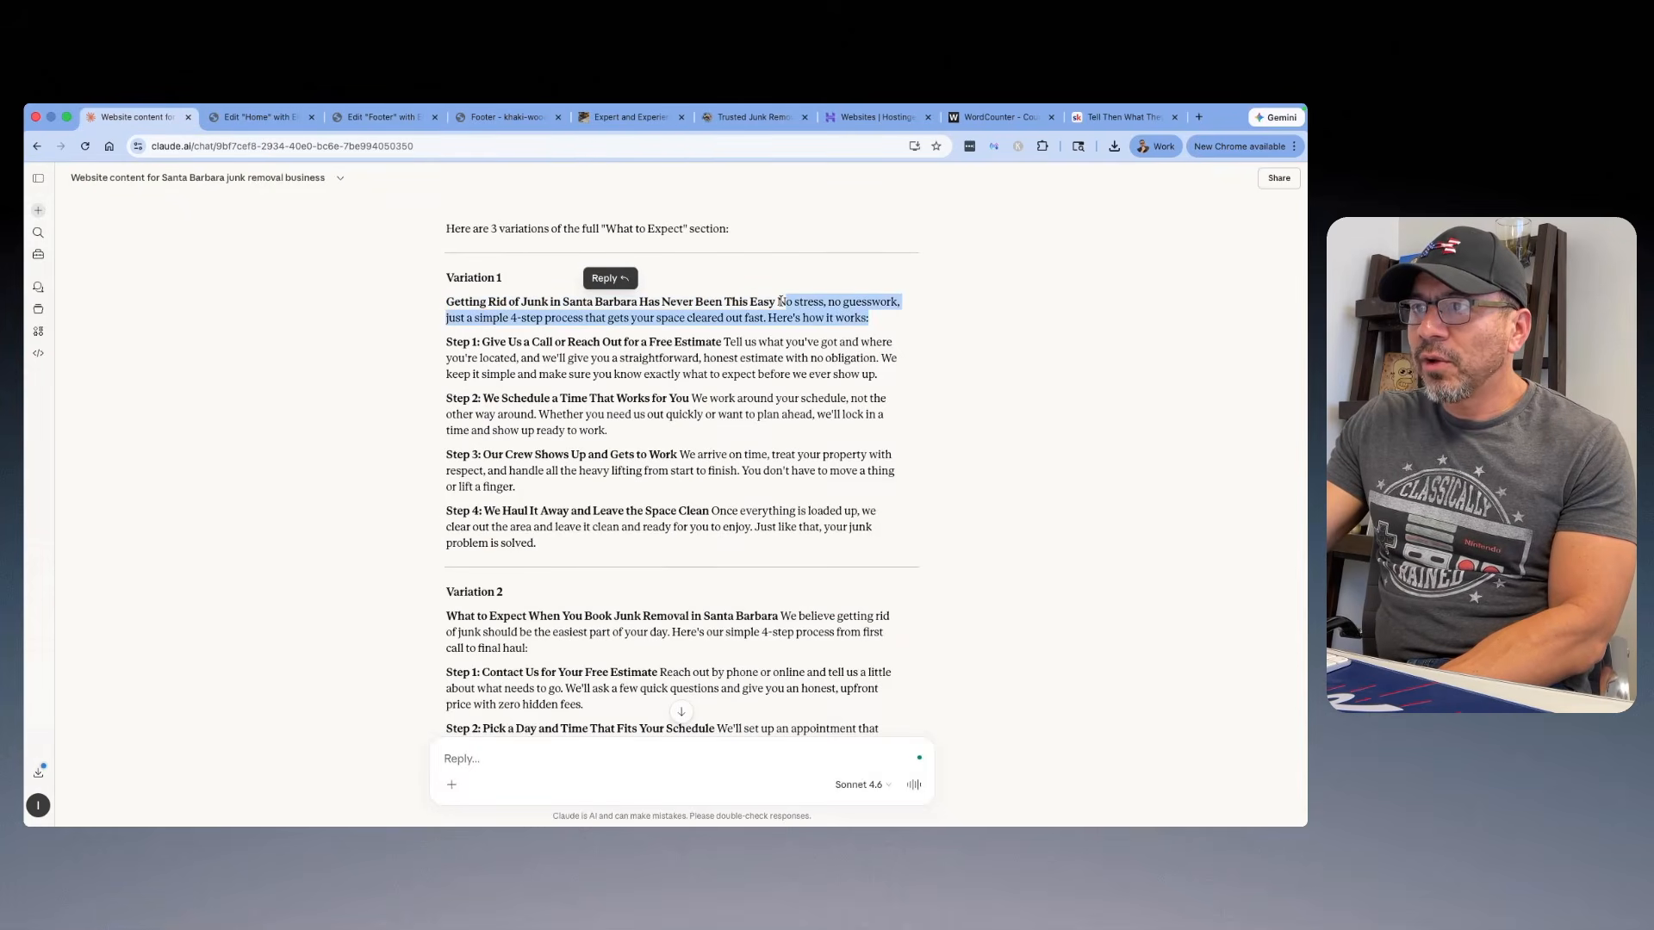
{"action": "right_click", "coordinate": [800, 301]}
{"action": "left_click", "coordinate": [814, 338]}
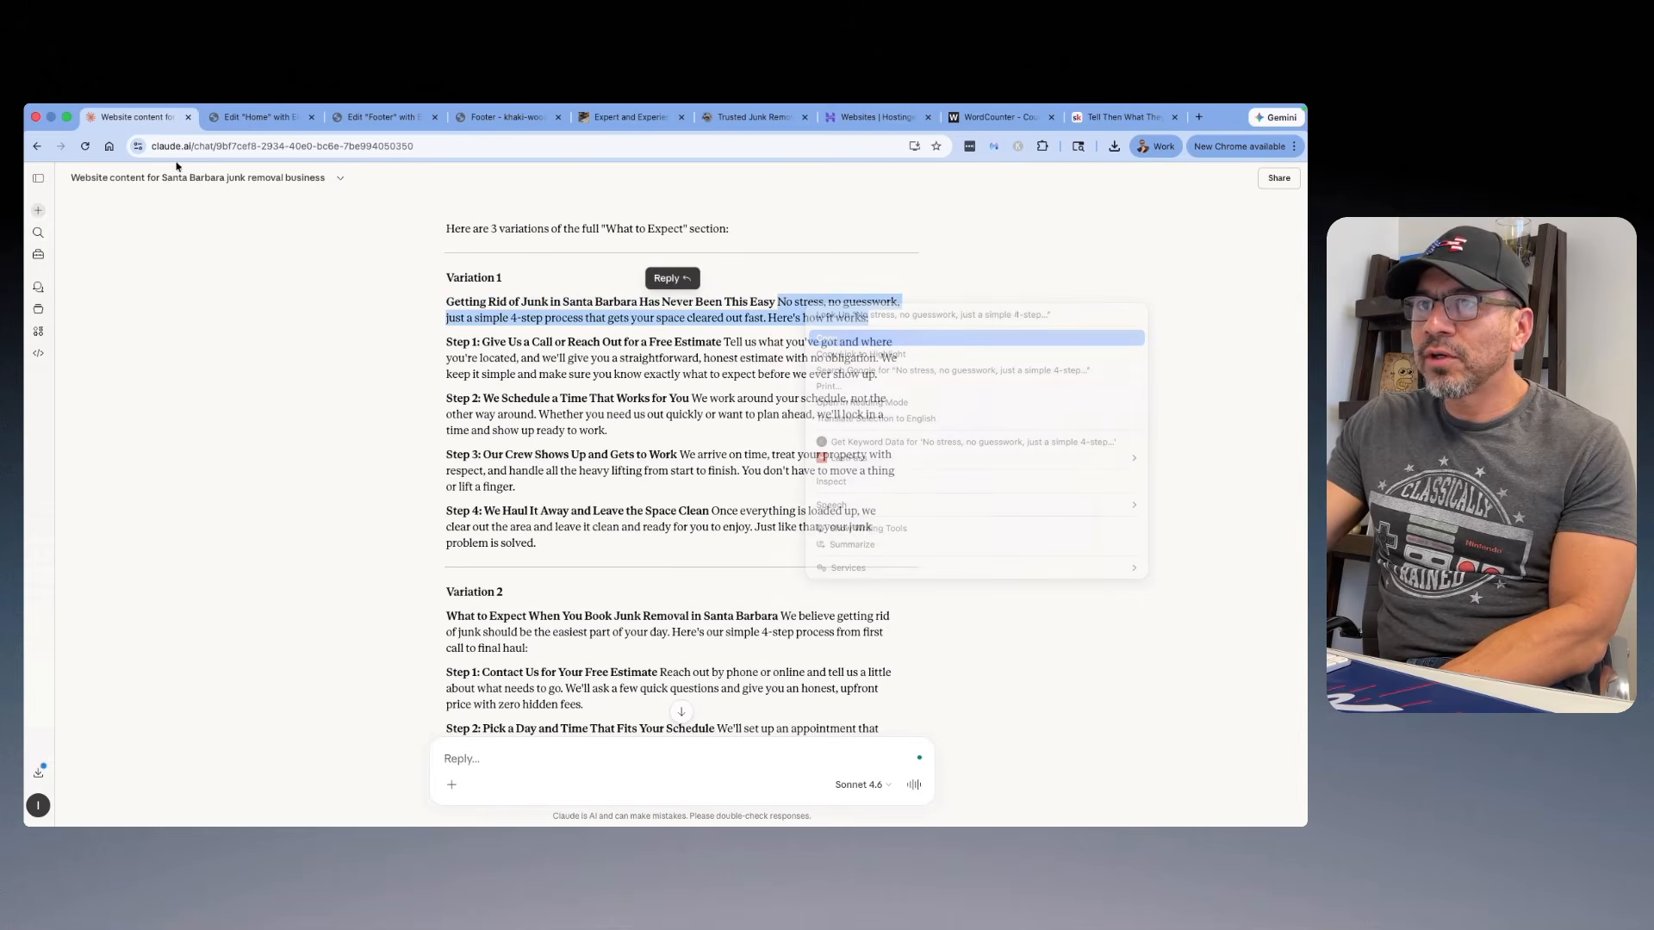
{"action": "left_click", "coordinate": [250, 118]}
{"action": "left_click", "coordinate": [717, 336]}
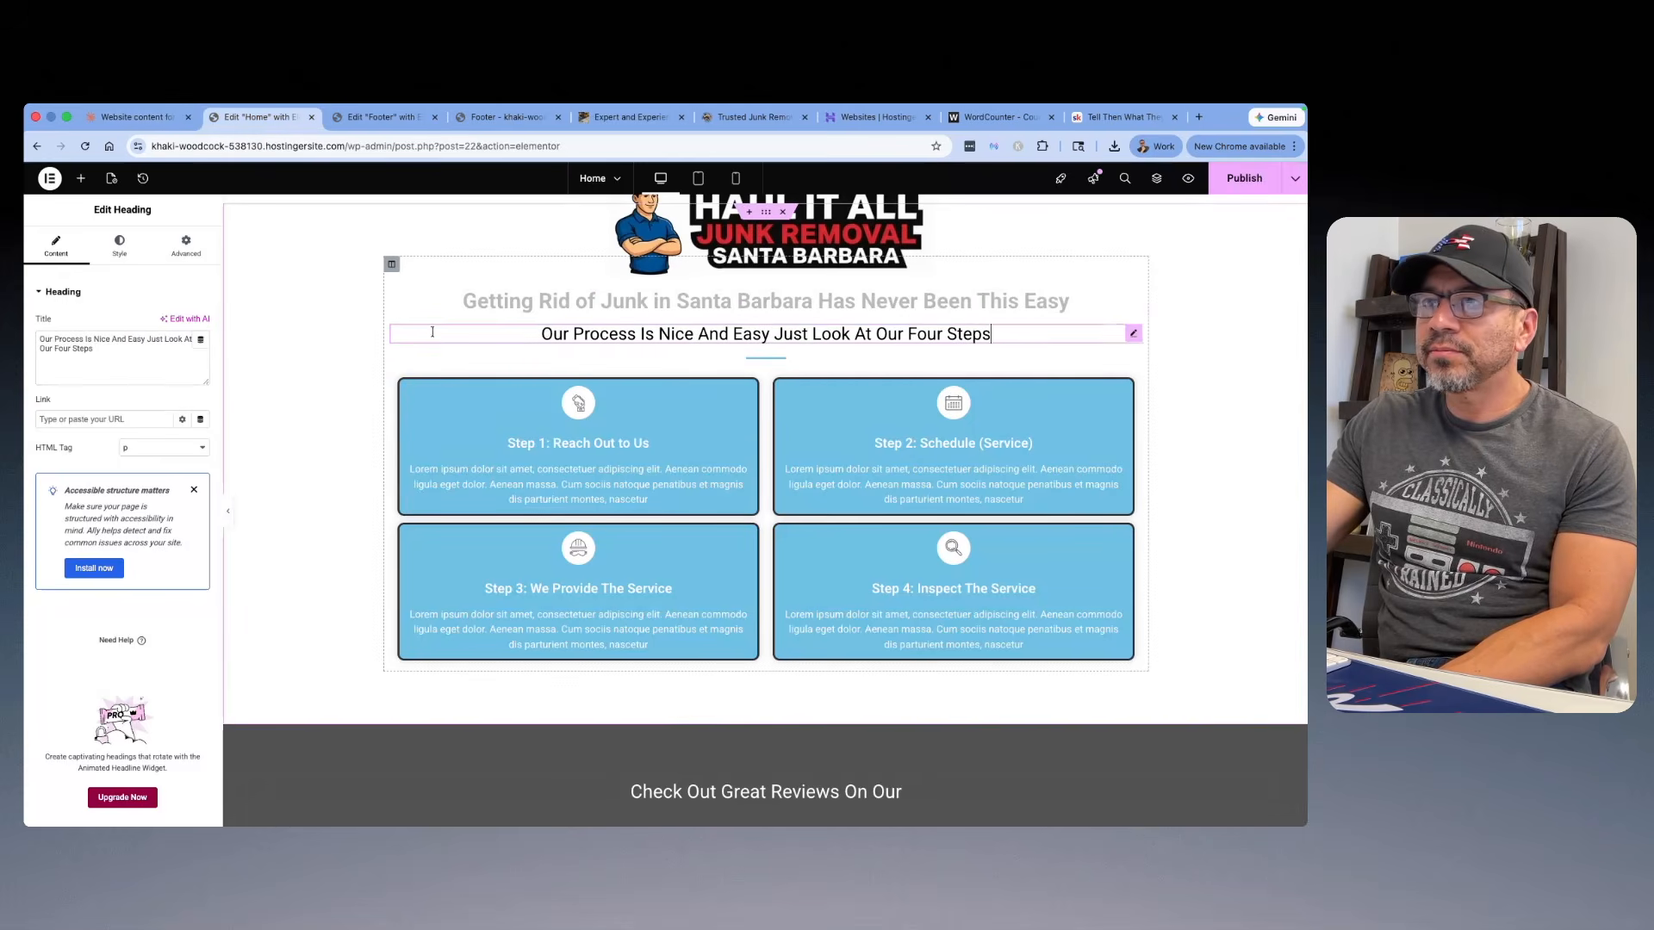
{"action": "triple_click", "coordinate": [87, 347]}
{"action": "right_click", "coordinate": [86, 347]}
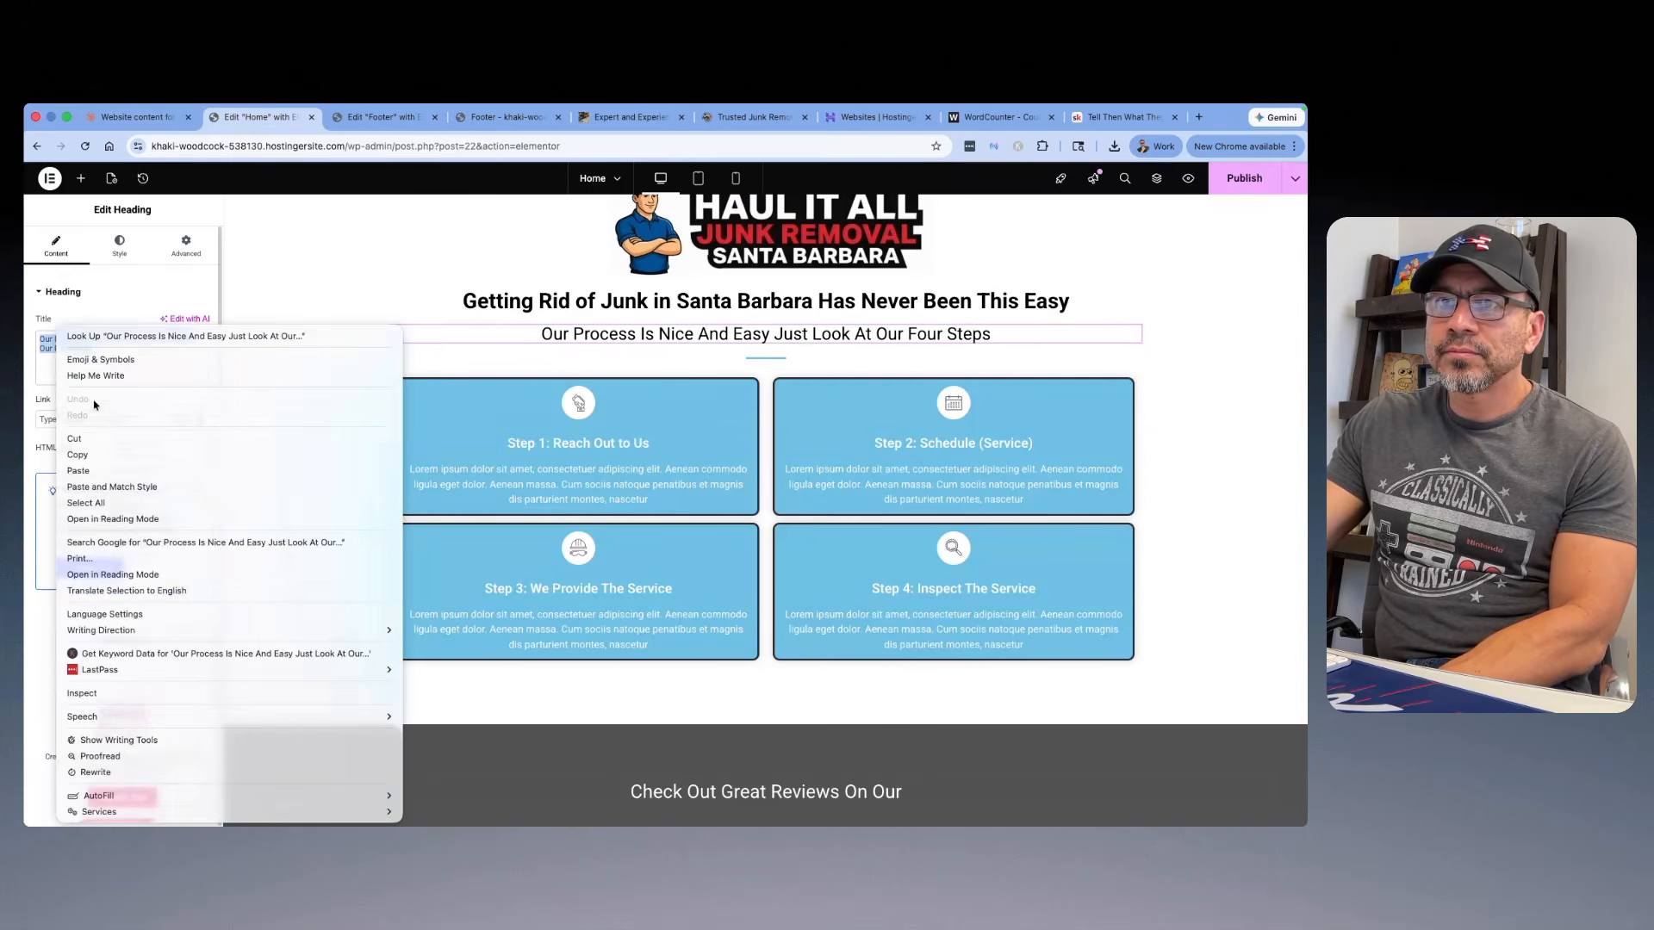
{"action": "left_click", "coordinate": [77, 470]}
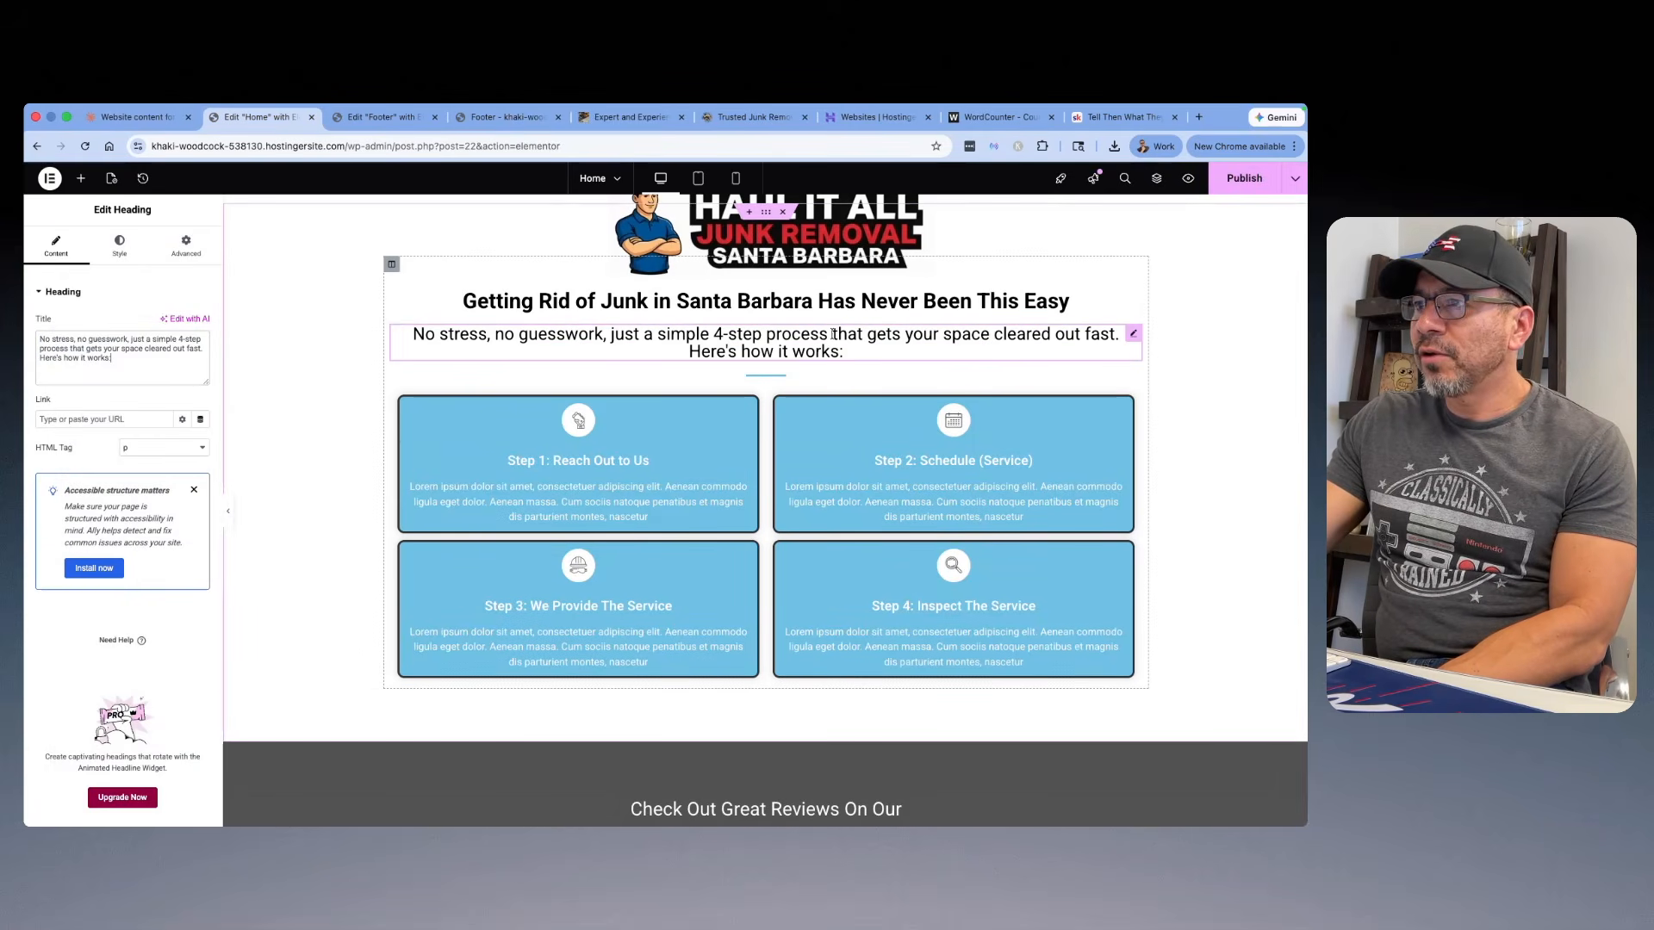
Step: Replace the first icon box's title with Variation 1's "Step 1: Give Us a Call or Reach Out for a Free Estimate" from the Claude chat
{"action": "scroll", "coordinate": [833, 344], "scroll_direction": "down", "scroll_amount": 1}
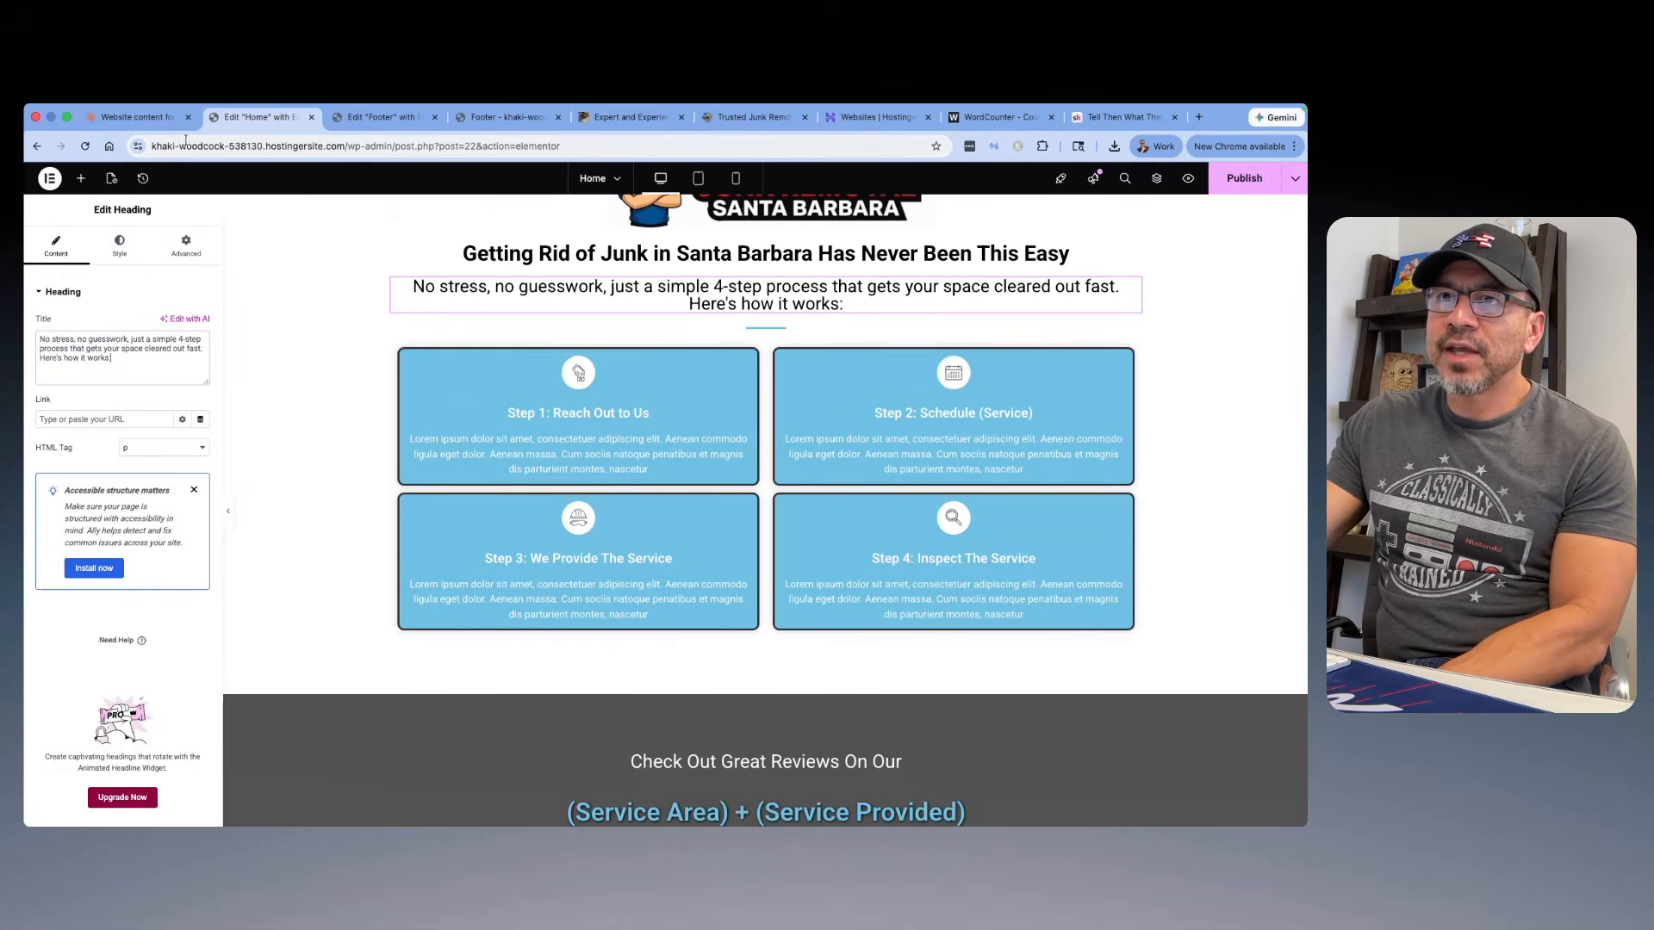
{"action": "left_click", "coordinate": [136, 117]}
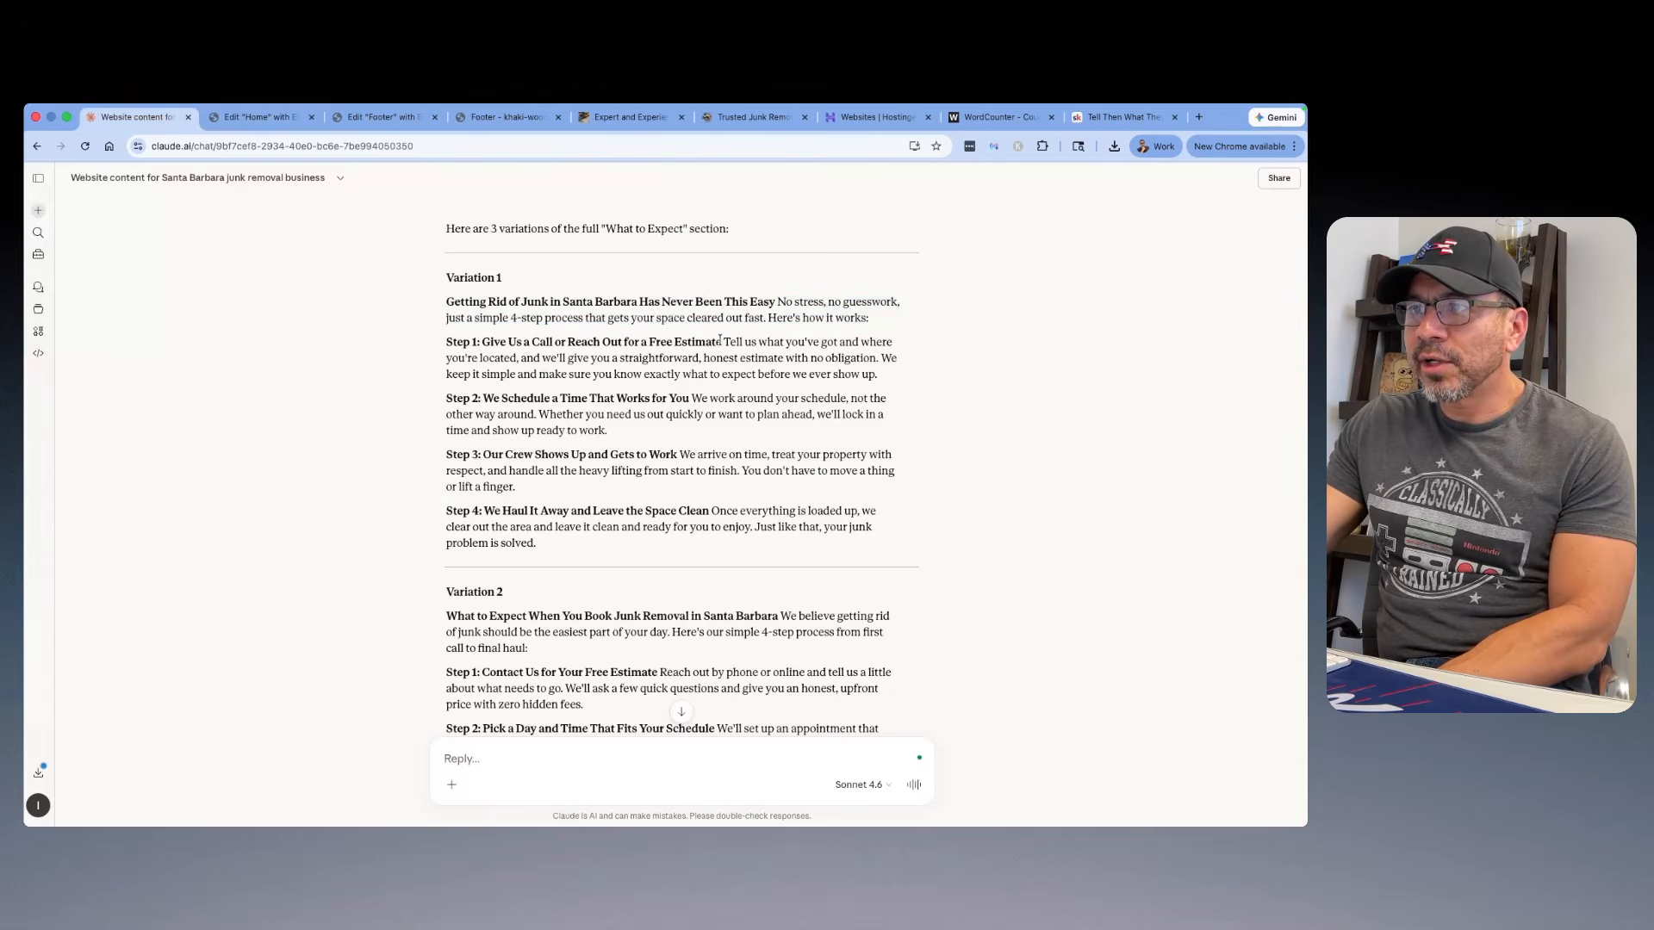
{"action": "left_click_drag", "start_coordinate": [643, 340], "coordinate": [564, 340]}
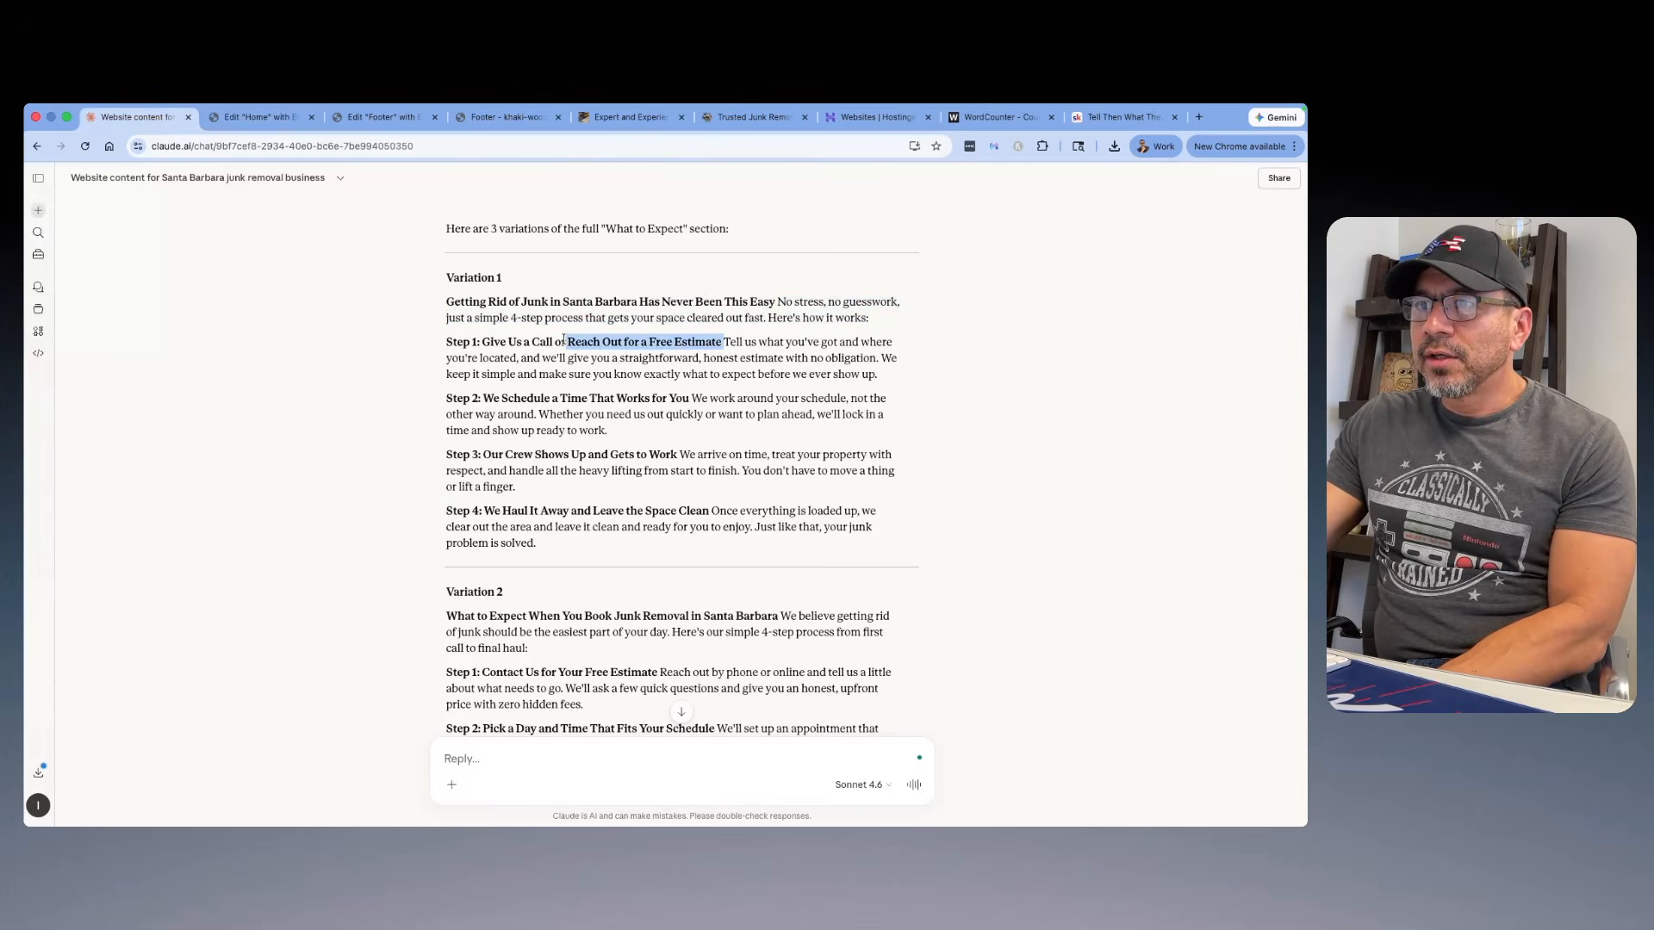
{"action": "right_click", "coordinate": [448, 338]}
{"action": "left_click", "coordinate": [483, 361]}
{"action": "left_click", "coordinate": [277, 120]}
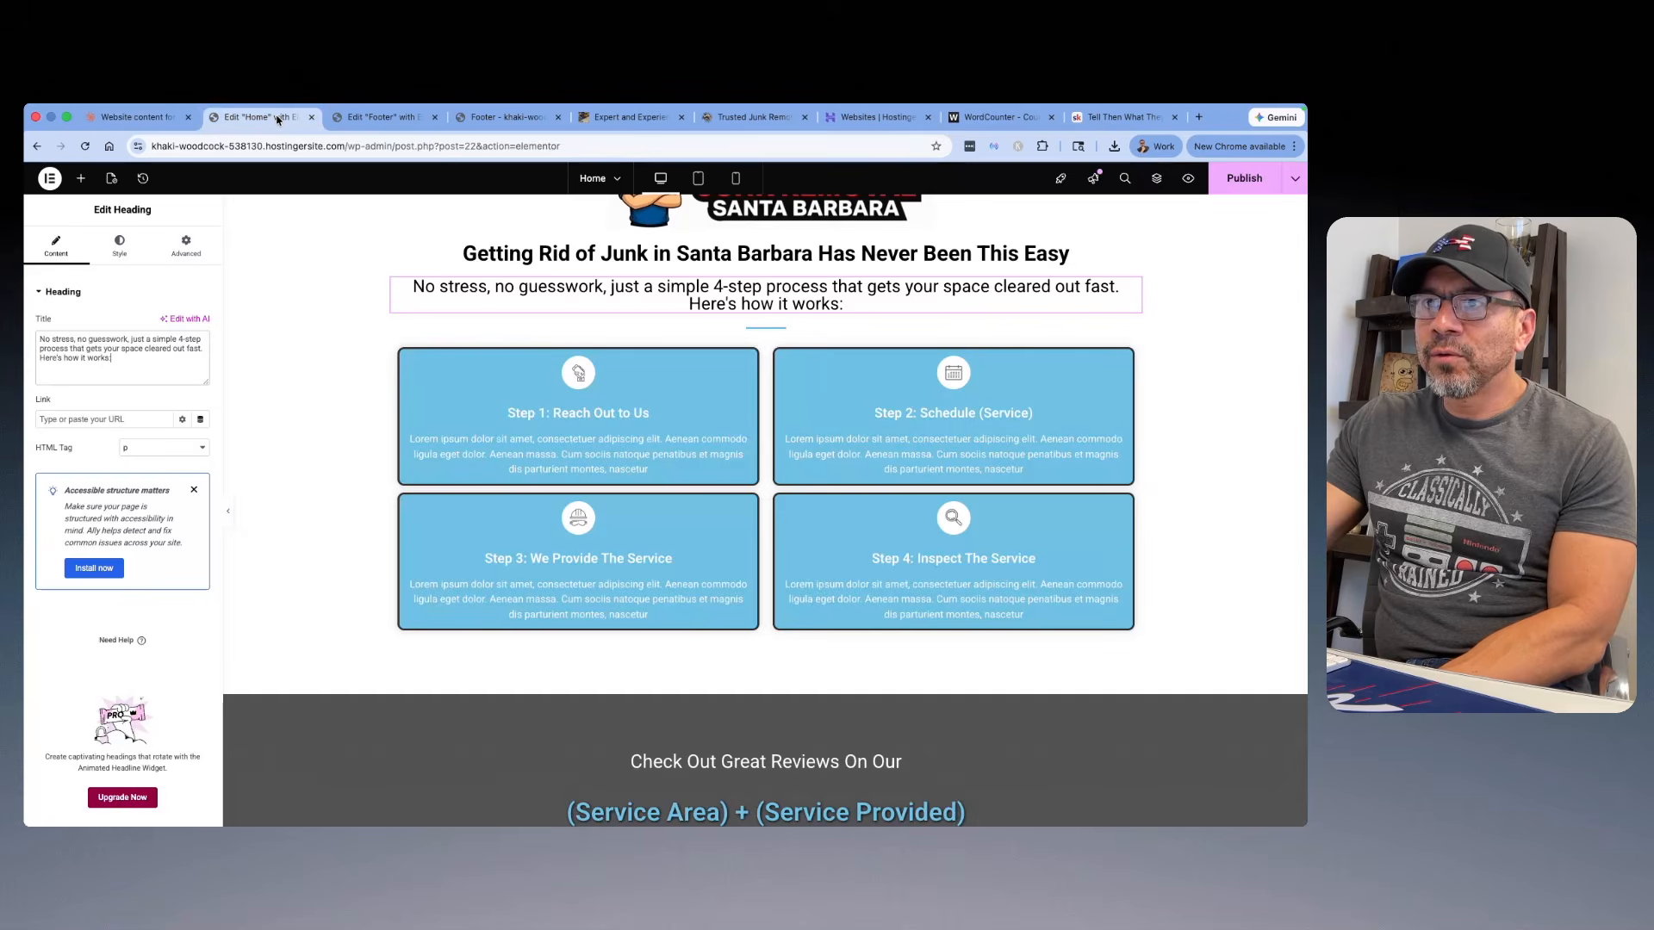
{"action": "left_click", "coordinate": [547, 377]}
{"action": "left_click", "coordinate": [144, 499]}
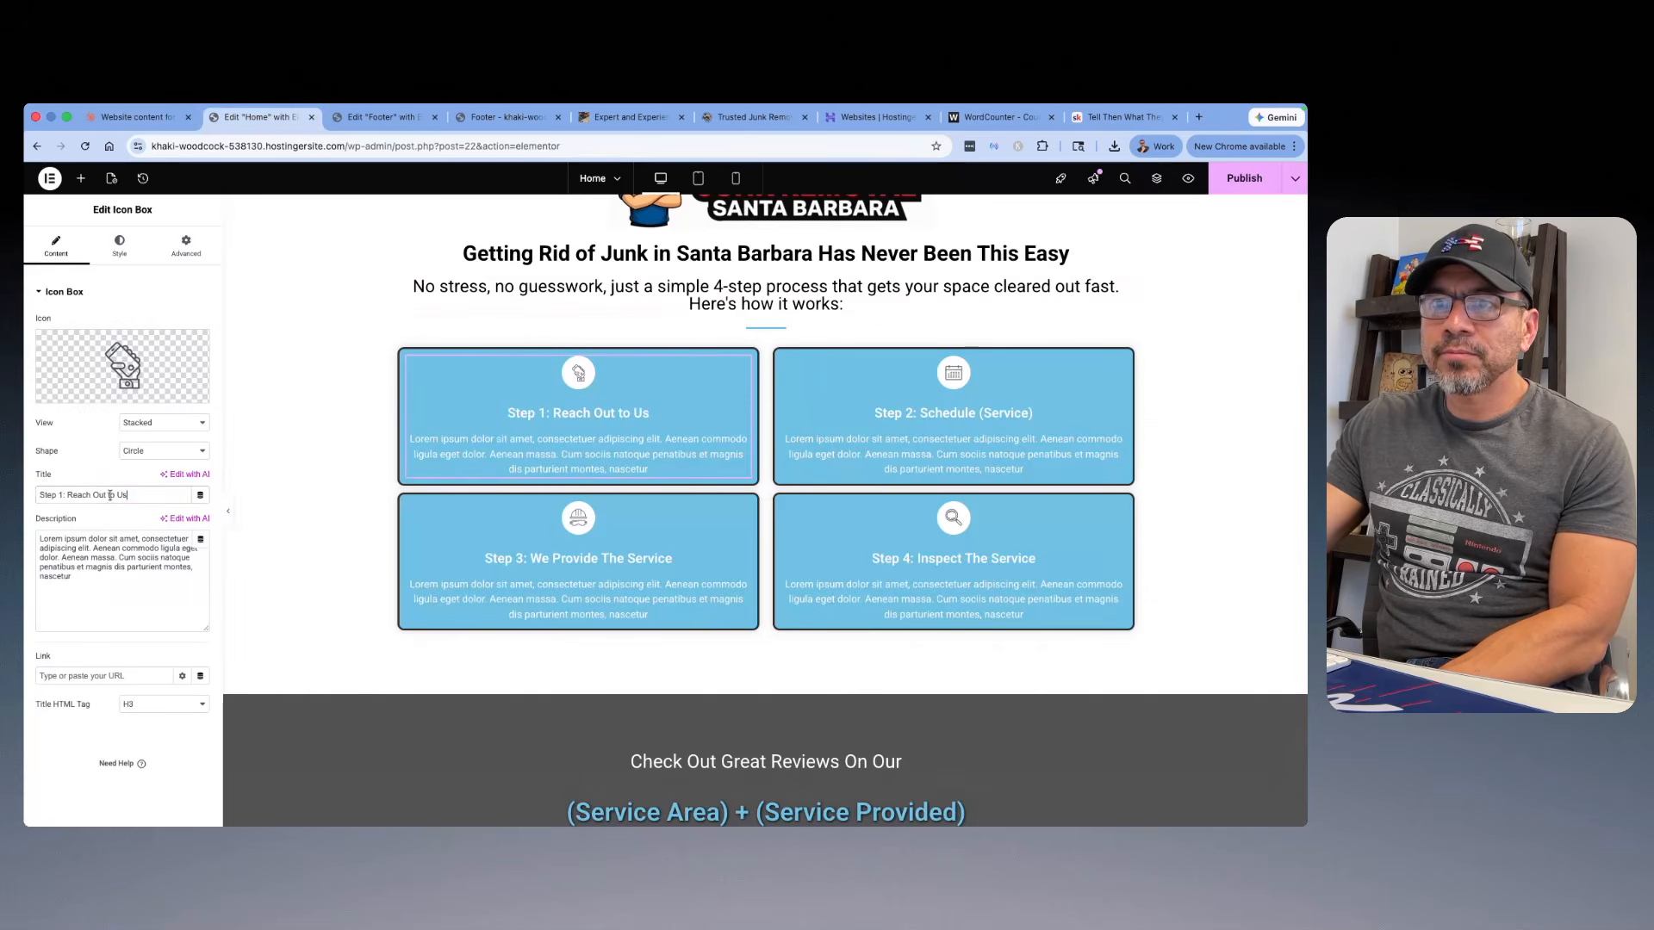
{"action": "right_click", "coordinate": [63, 496]}
{"action": "left_click", "coordinate": [112, 473]}
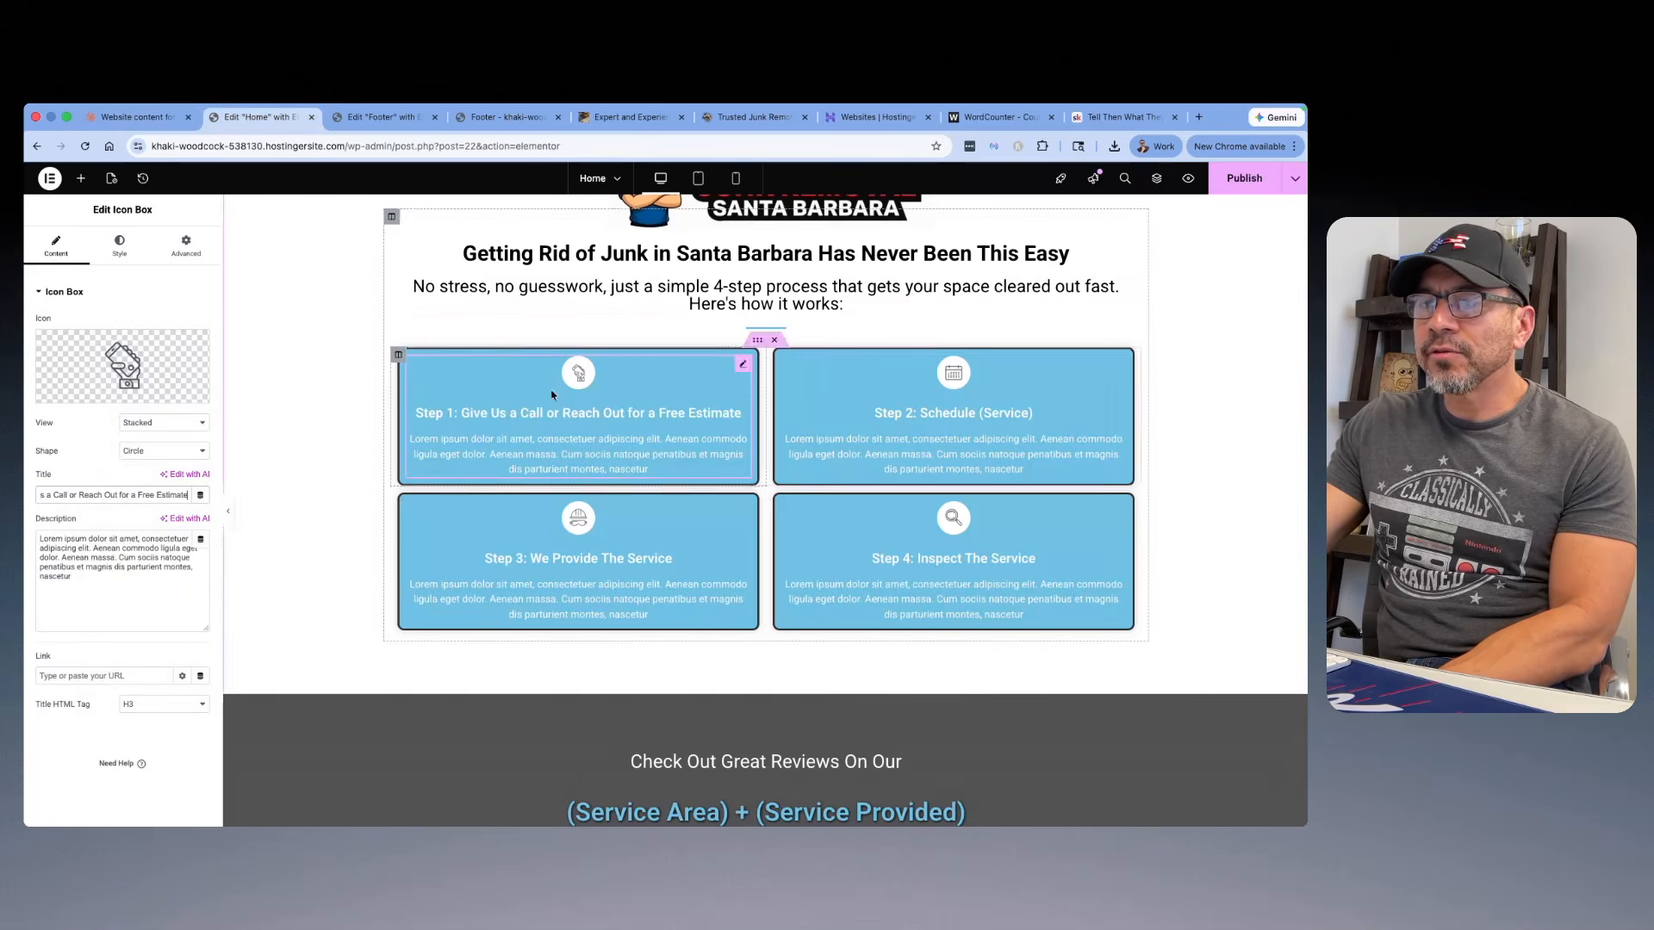
Step: Close the Footer editor and Footer preview browser tabs and return to the Home page editor
{"action": "left_click", "coordinate": [333, 119]}
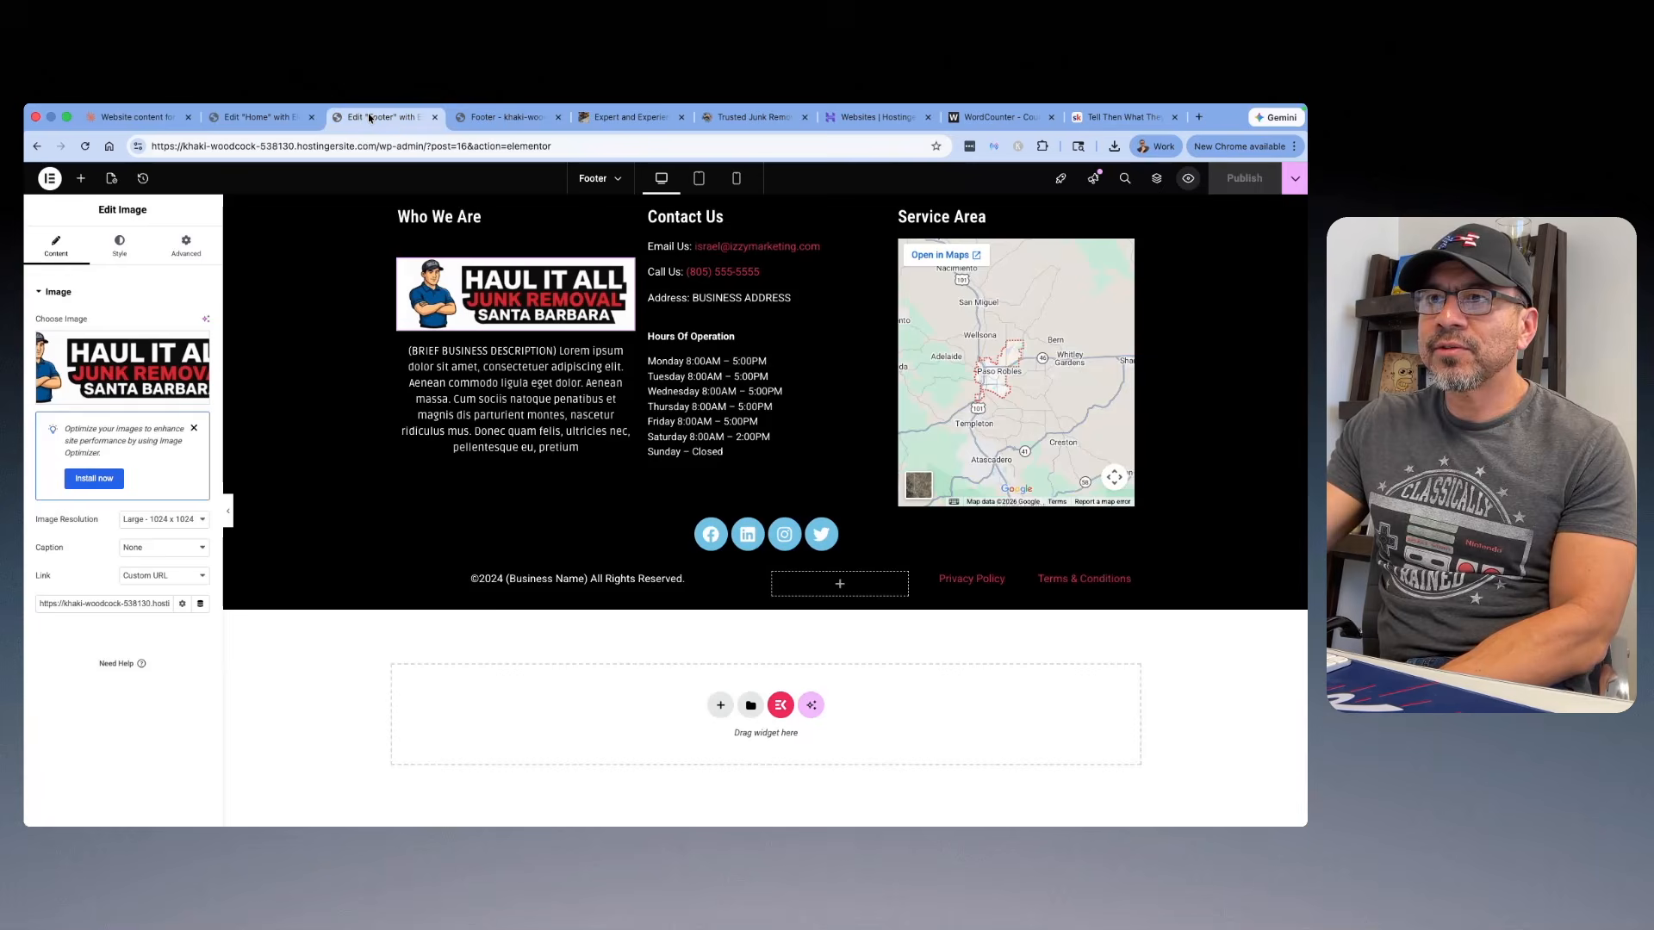
{"action": "left_click", "coordinate": [435, 117]}
{"action": "left_click", "coordinate": [434, 118]}
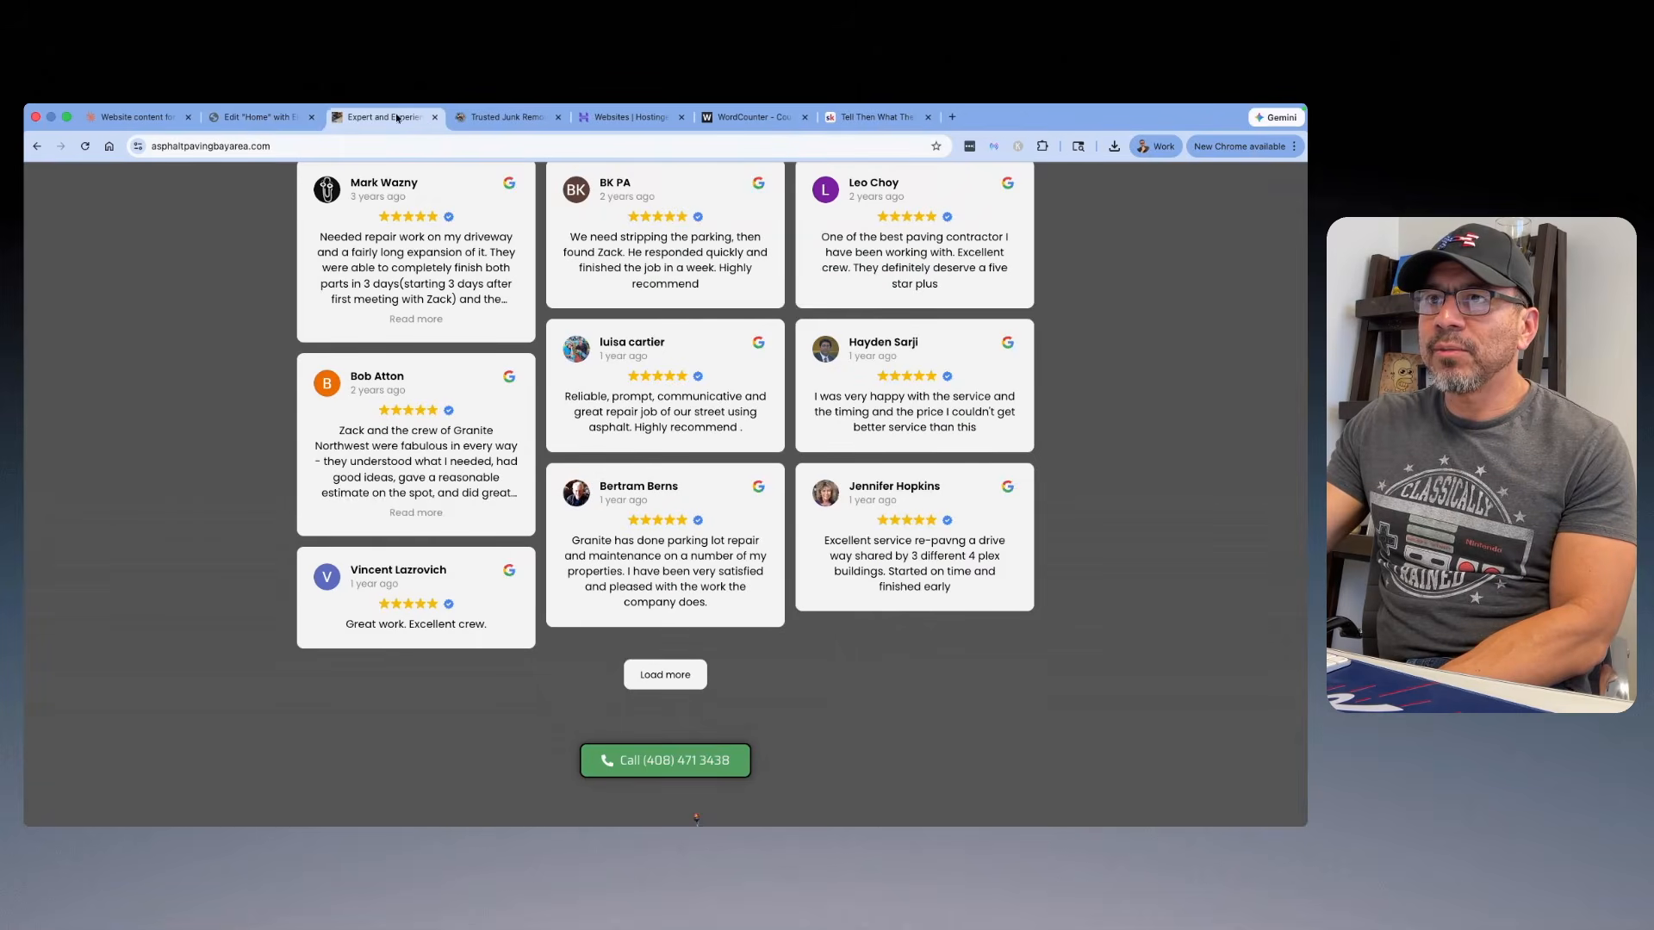
{"action": "left_click", "coordinate": [259, 117]}
Step: Replace the Step 1 box's placeholder description with Variation 1's Step 1 text, from "Tell us what you've got" to "before we ever show up."
{"action": "left_click", "coordinate": [136, 117]}
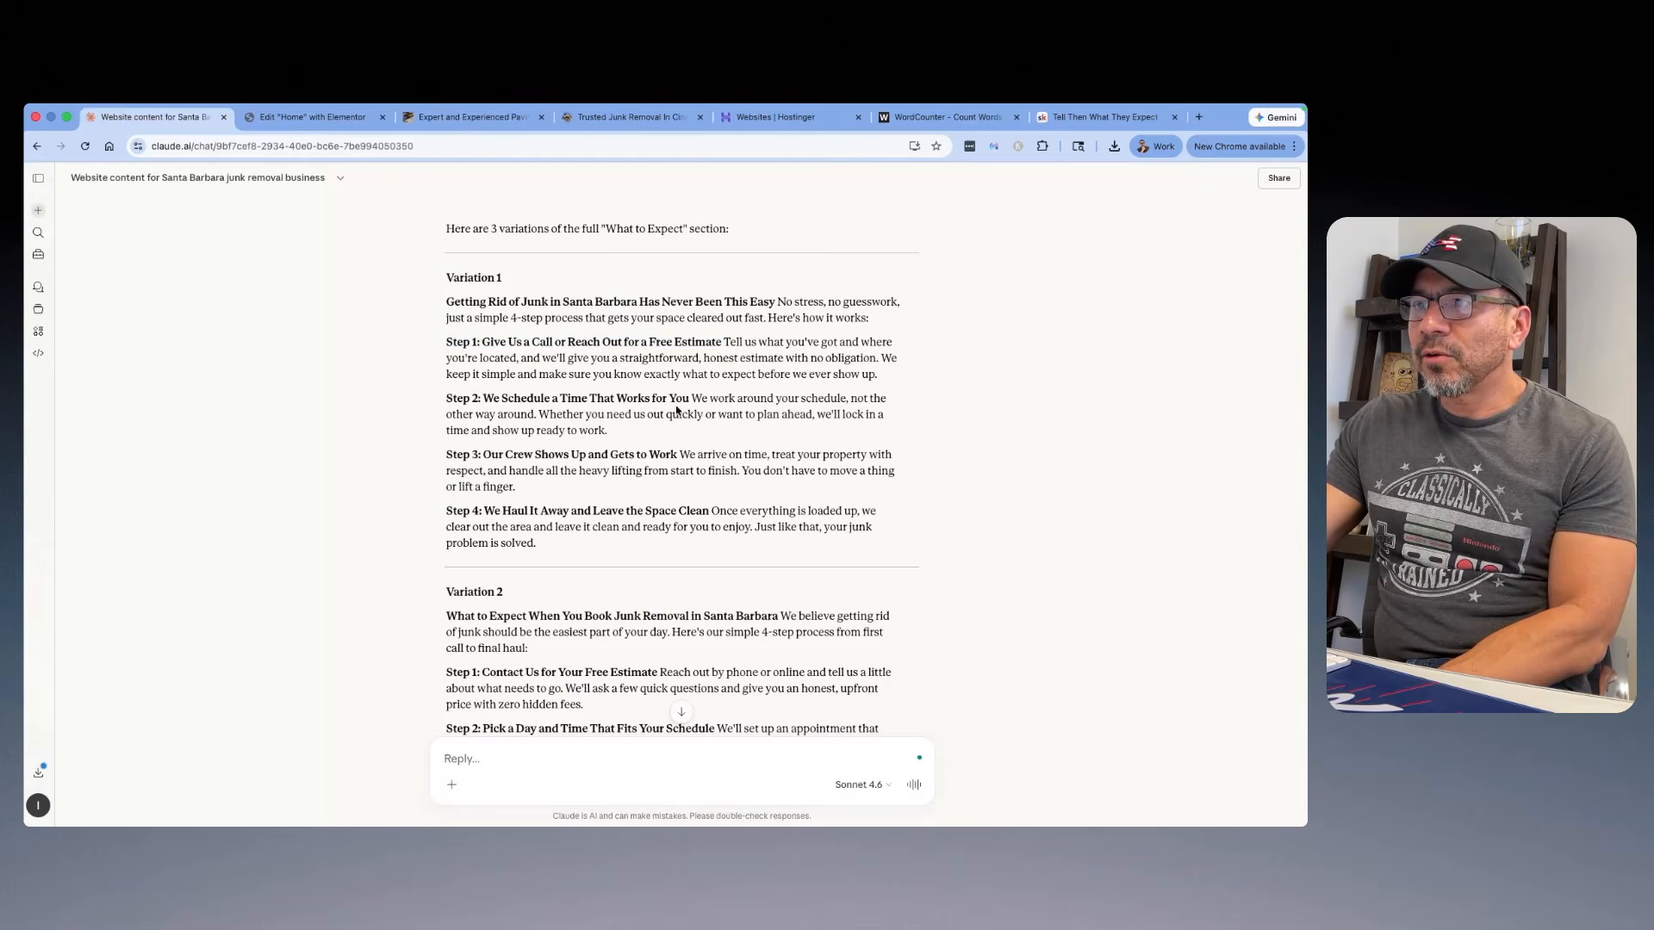
{"action": "left_click_drag", "start_coordinate": [880, 375], "coordinate": [743, 342]}
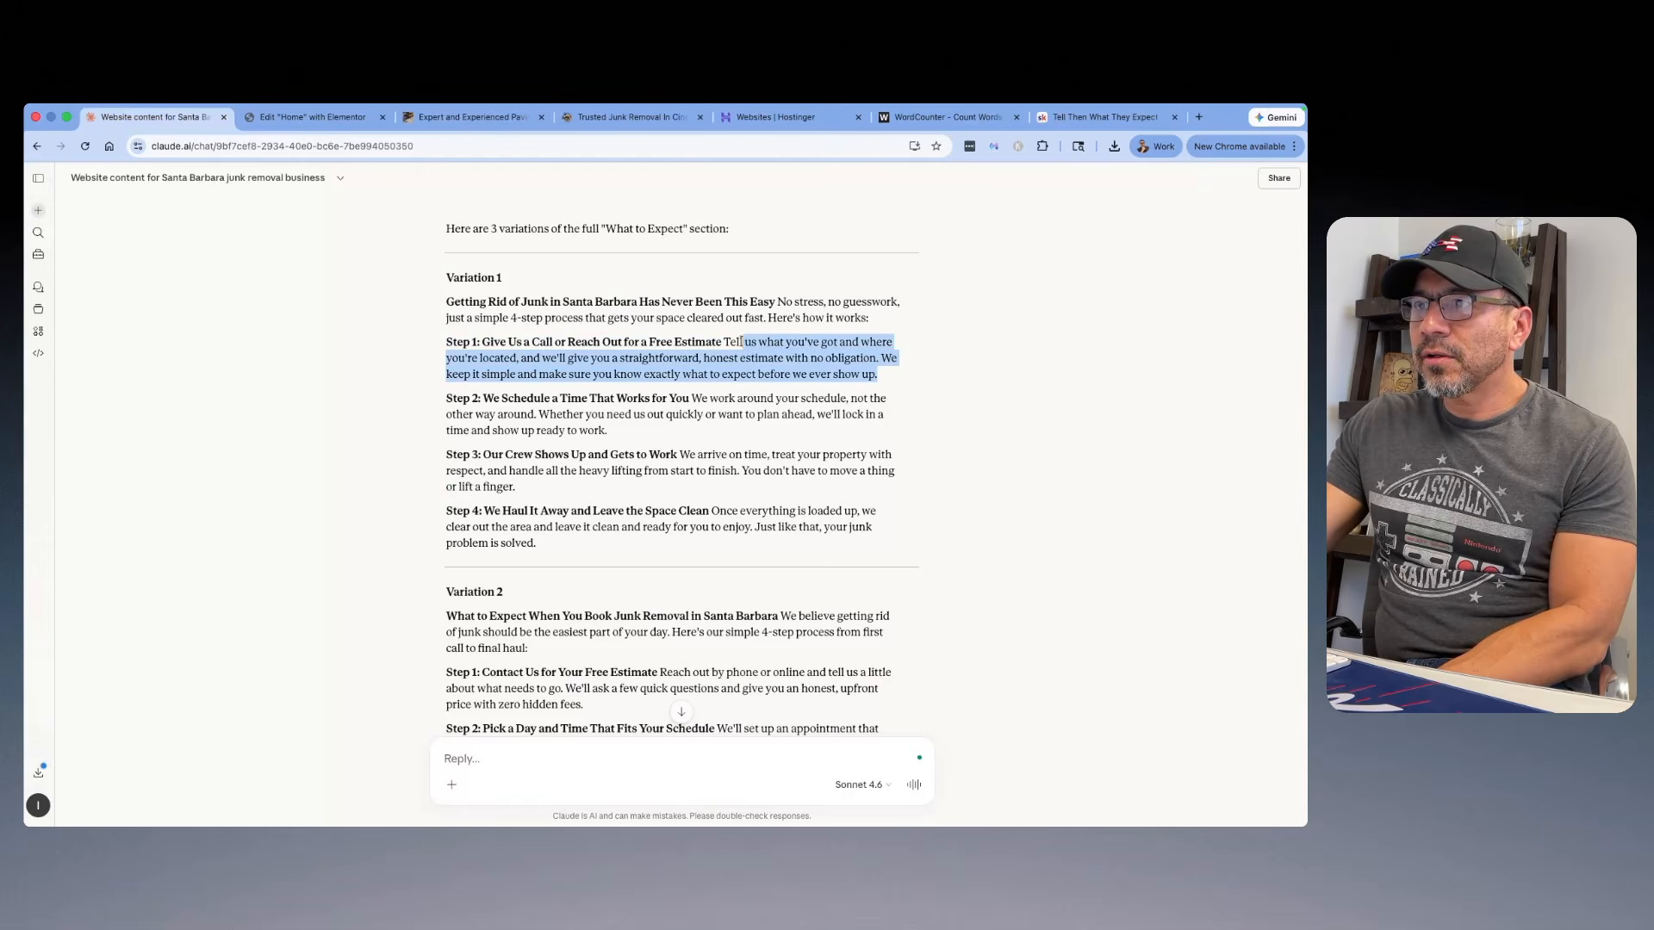
{"action": "right_click", "coordinate": [746, 343]}
{"action": "left_click", "coordinate": [784, 375]}
{"action": "left_click", "coordinate": [310, 117]}
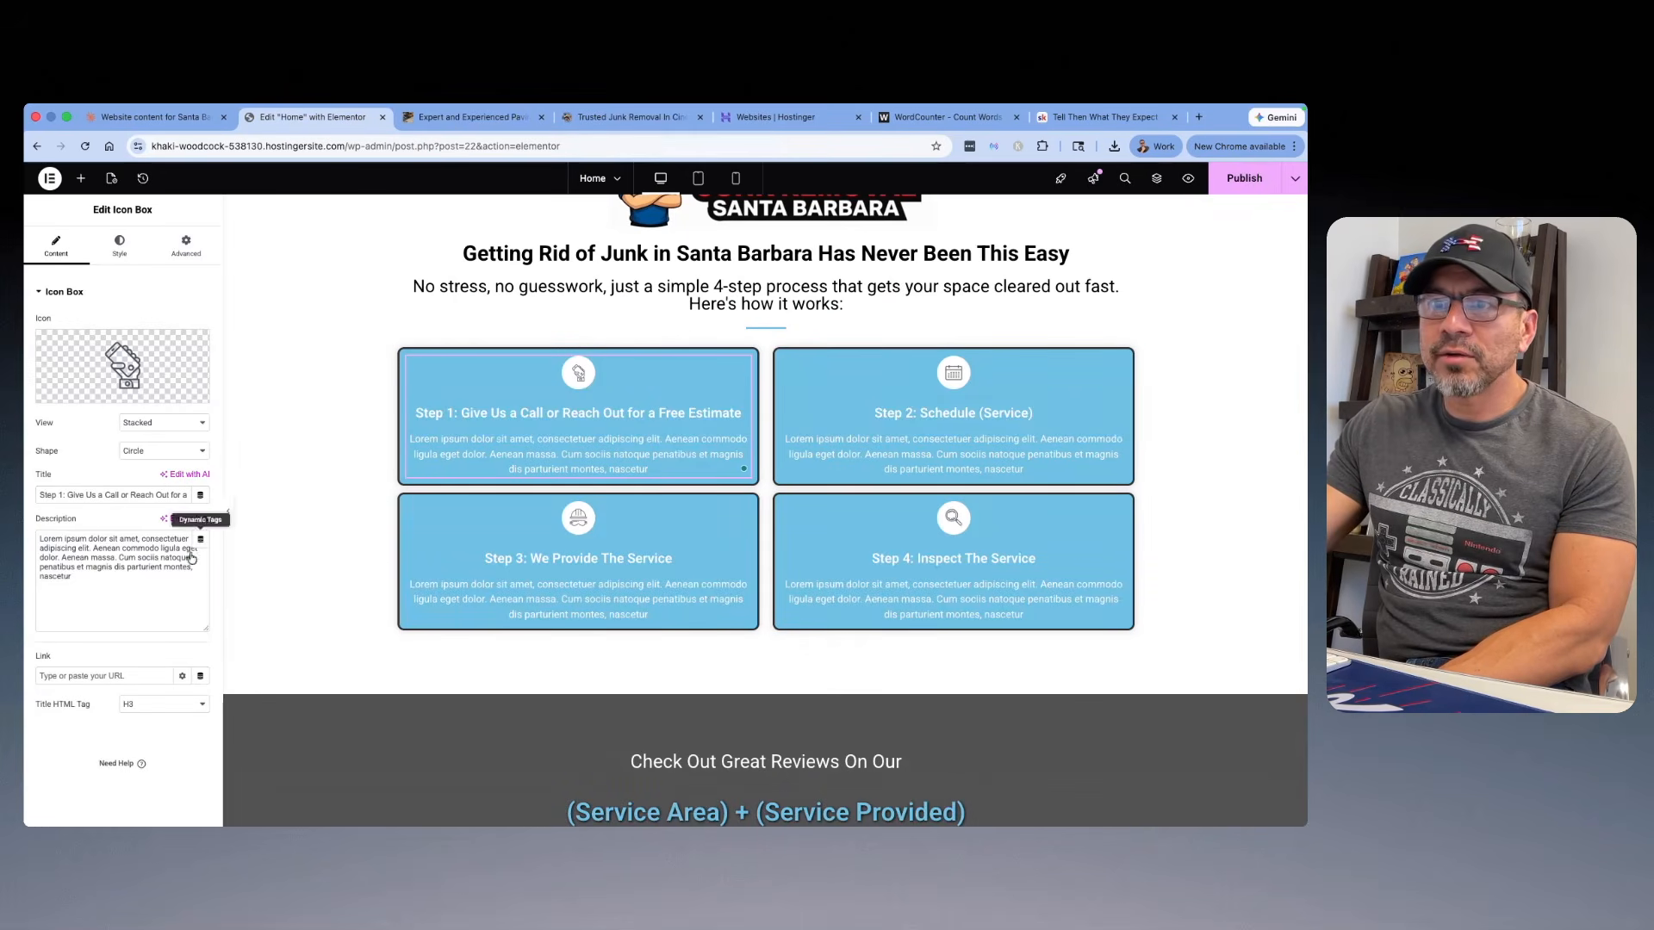
{"action": "triple_click", "coordinate": [111, 586]}
{"action": "right_click", "coordinate": [82, 569]}
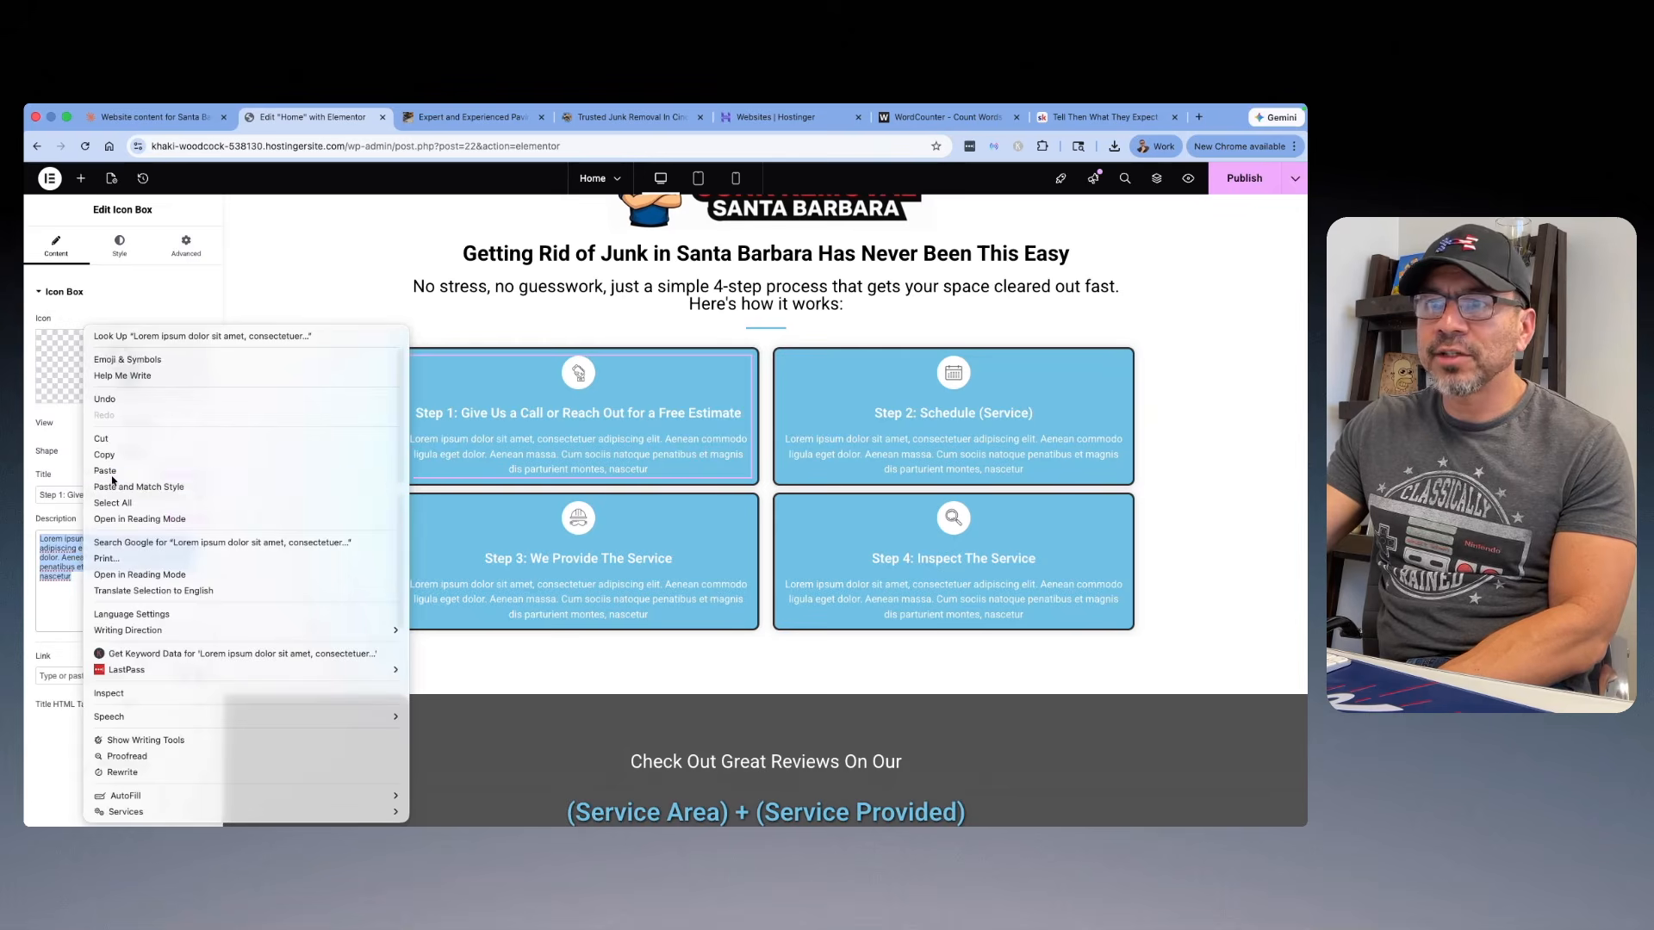
{"action": "left_click", "coordinate": [112, 488]}
Step: Replace the "Step 2: Schedule (Service)" box title with Variation 1's "Step 2: We Schedule a Time That Works for You" from the Claude chat
{"action": "left_click", "coordinate": [134, 119]}
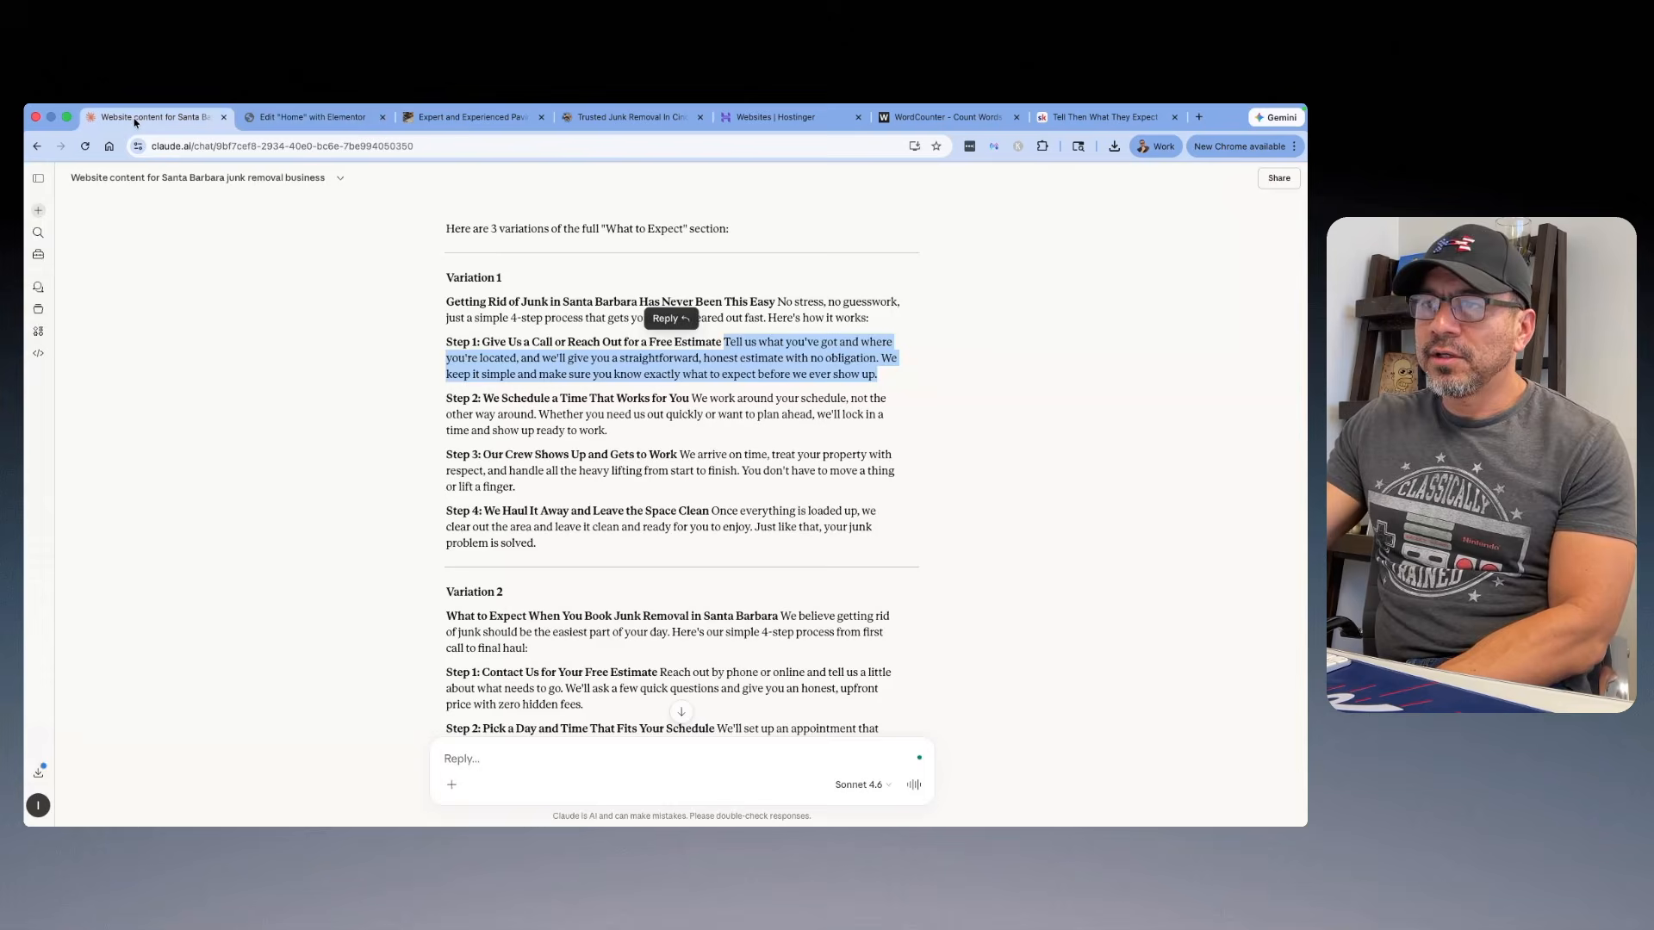
{"action": "left_click_drag", "start_coordinate": [689, 398], "coordinate": [500, 389]}
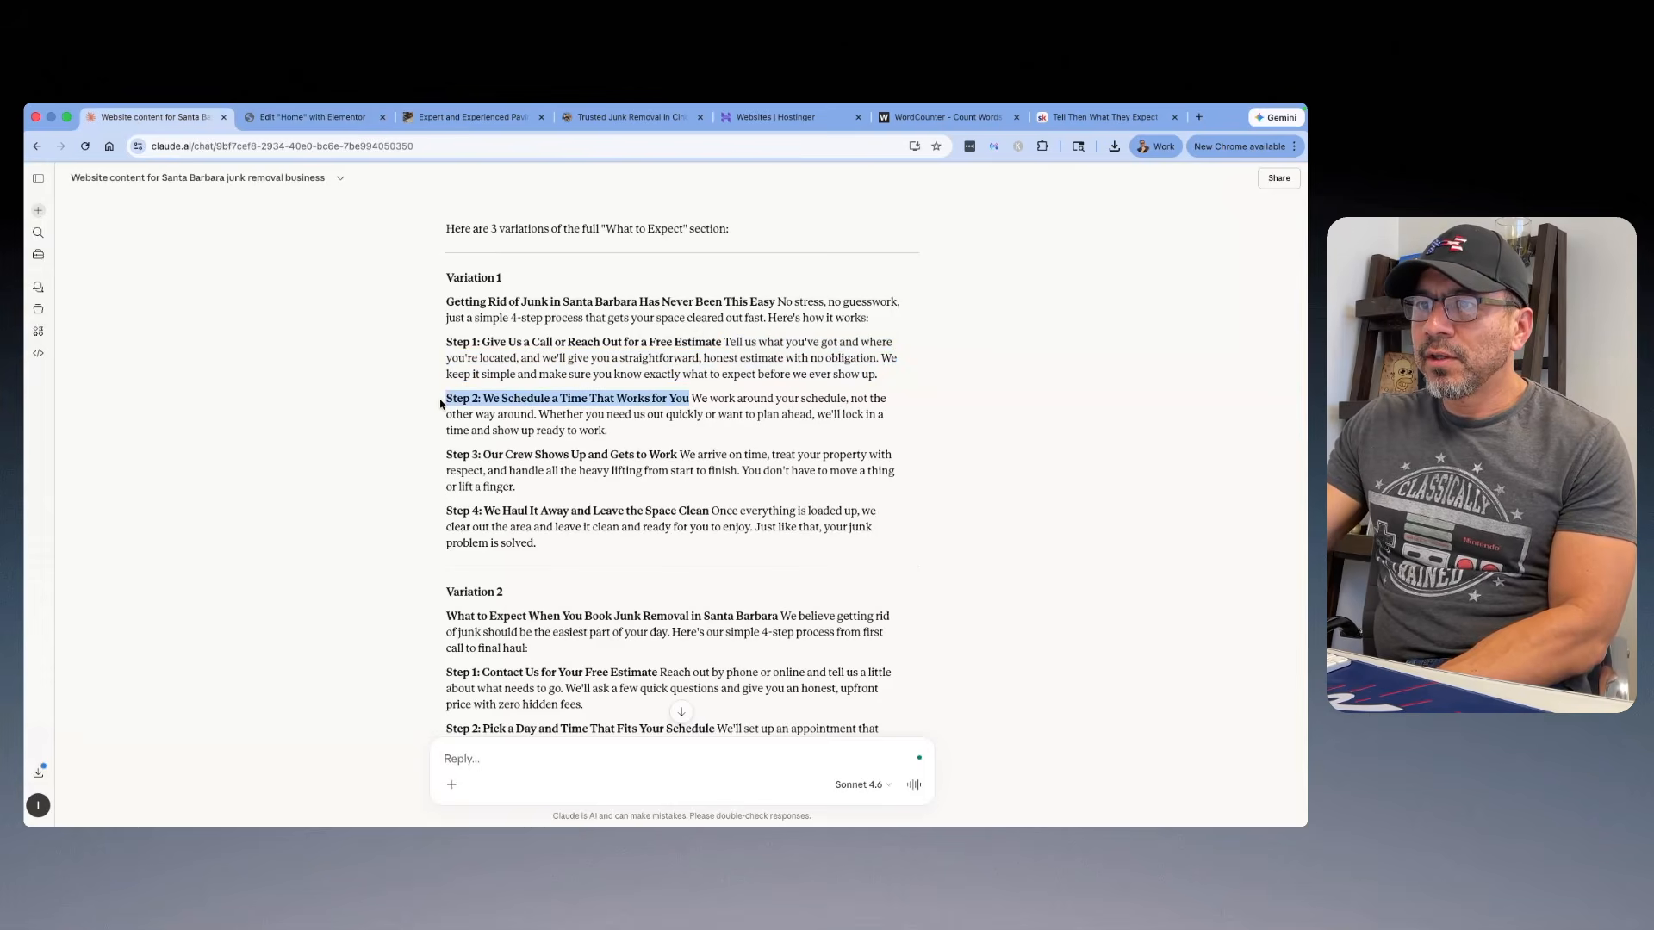
{"action": "right_click", "coordinate": [485, 398]}
{"action": "left_click", "coordinate": [506, 428]}
{"action": "left_click", "coordinate": [337, 123]}
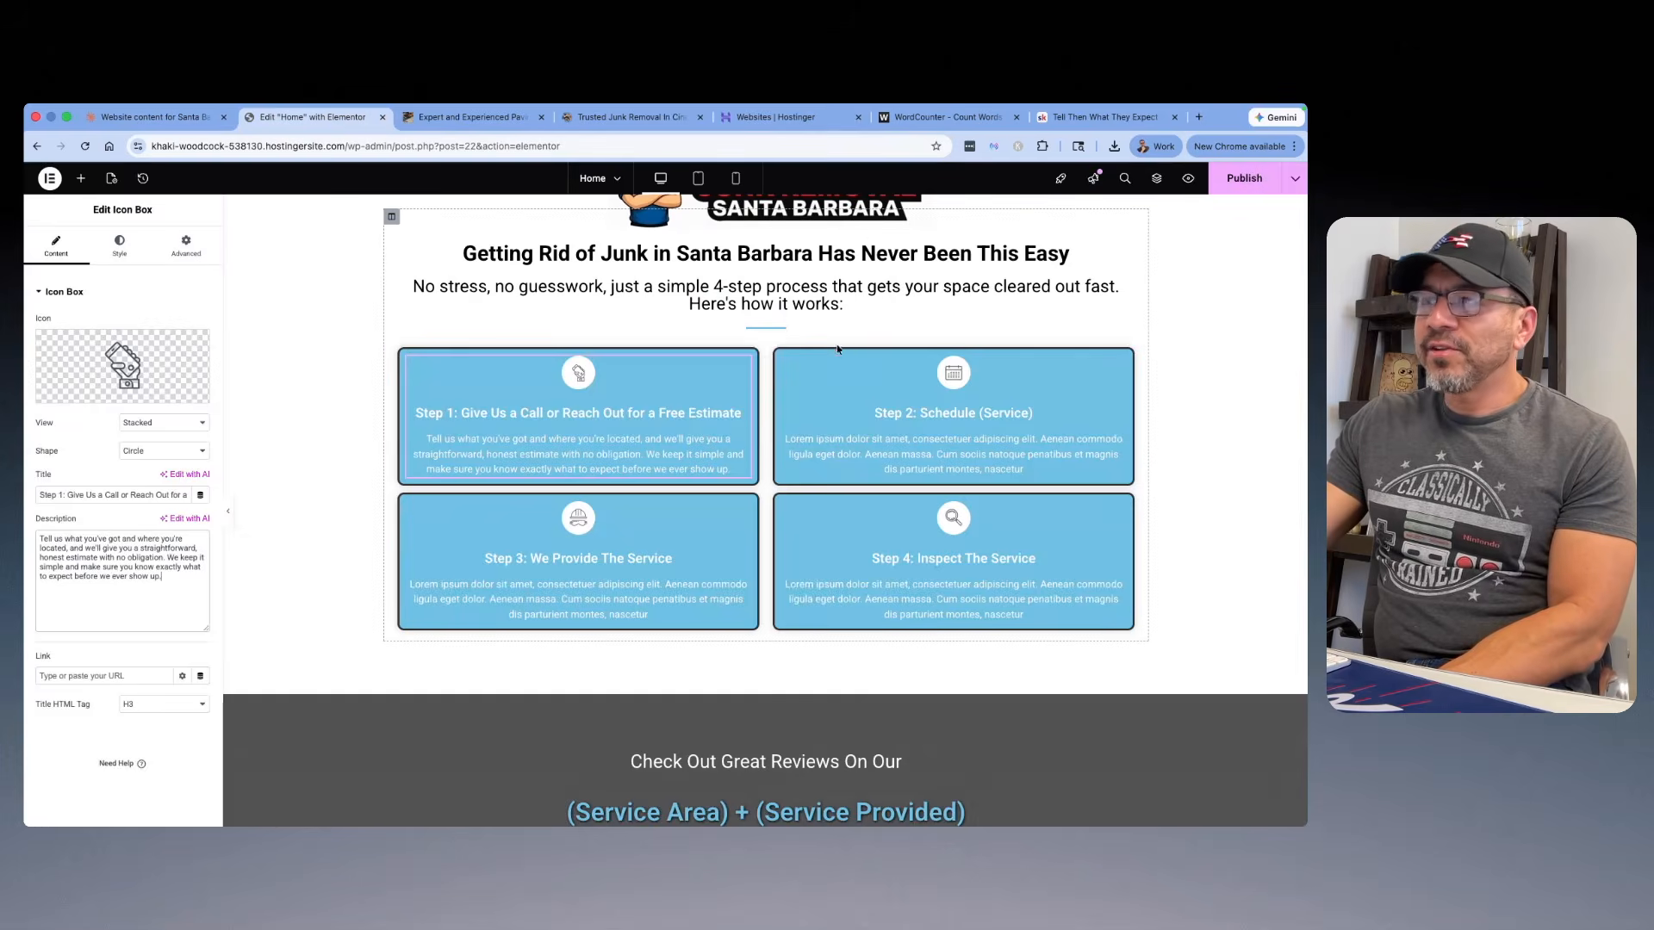
{"action": "left_click", "coordinate": [840, 370]}
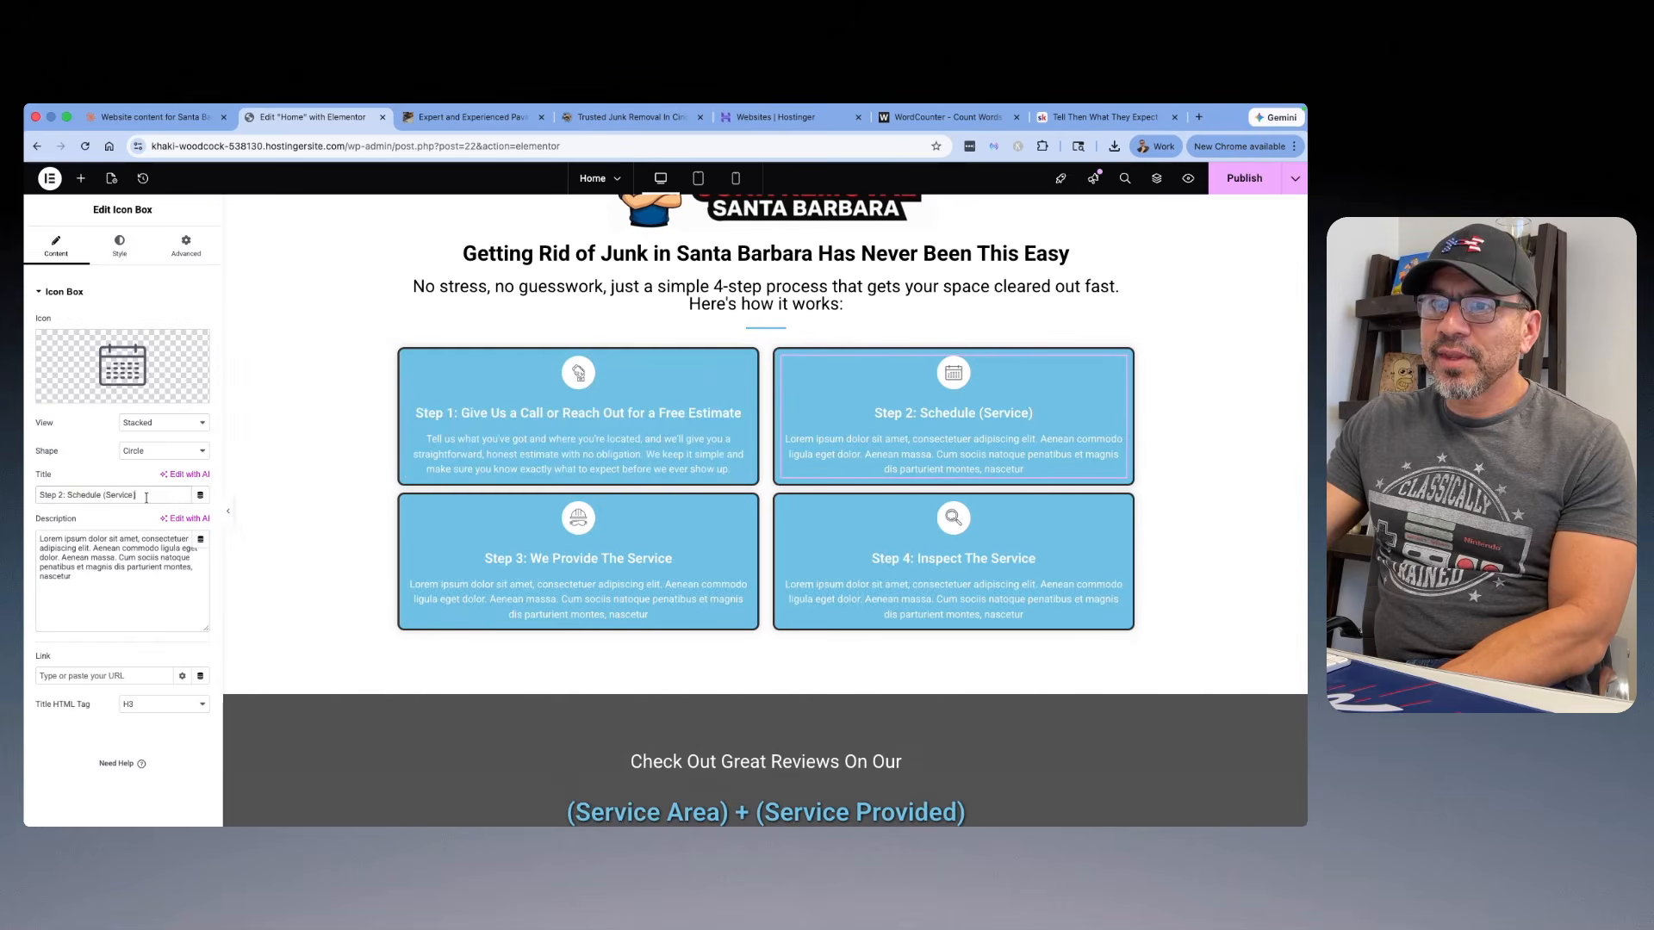
{"action": "right_click", "coordinate": [89, 499]}
{"action": "left_click", "coordinate": [138, 473]}
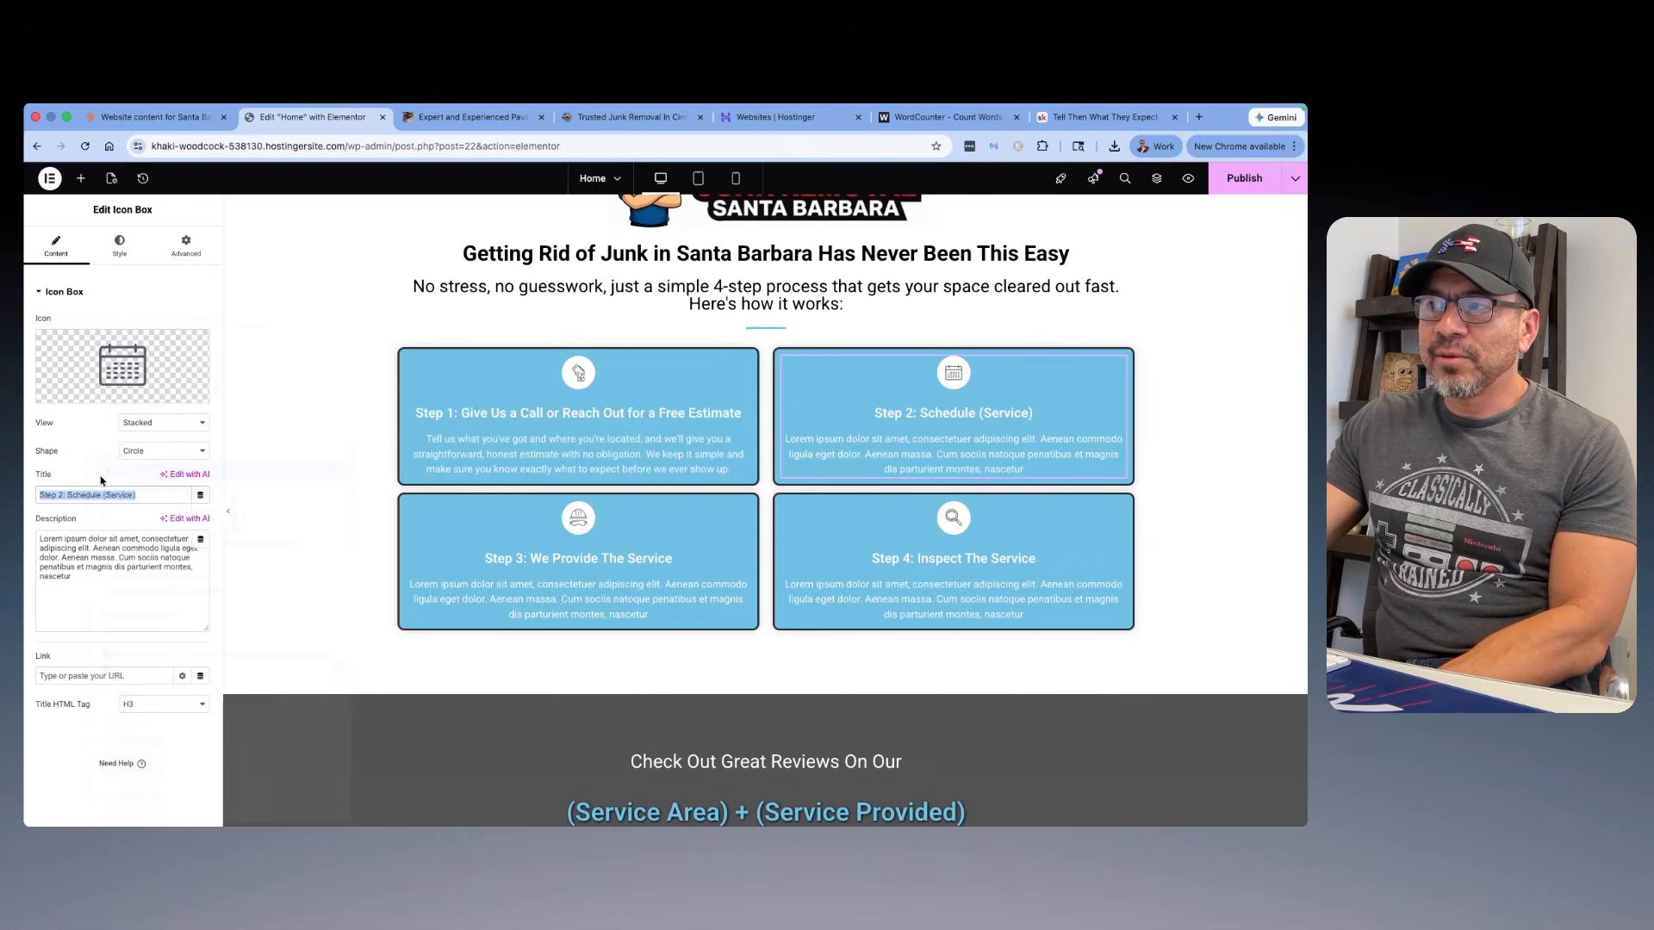
Step: Replace the Step 2 box's placeholder description with Variation 1's Step 2 text, from "We work around your schedule" to "show up ready to work."
{"action": "left_click", "coordinate": [169, 126]}
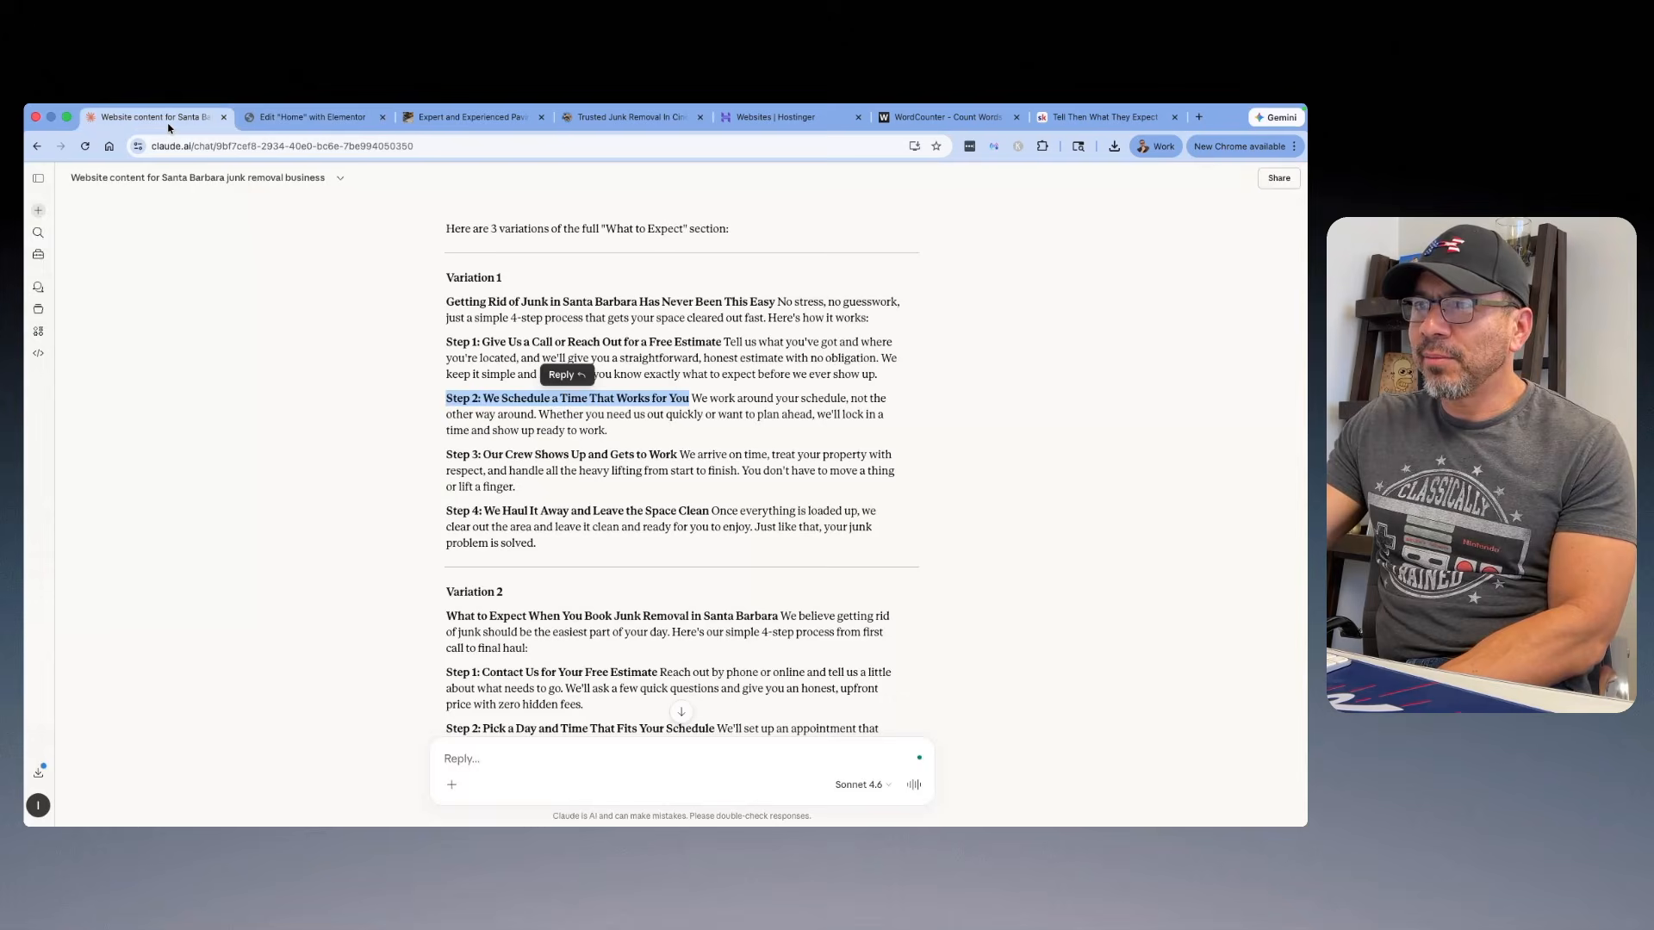
{"action": "left_click_drag", "start_coordinate": [614, 434], "coordinate": [691, 399]}
{"action": "right_click", "coordinate": [704, 397]}
{"action": "left_click", "coordinate": [732, 435]}
{"action": "left_click", "coordinate": [277, 120]}
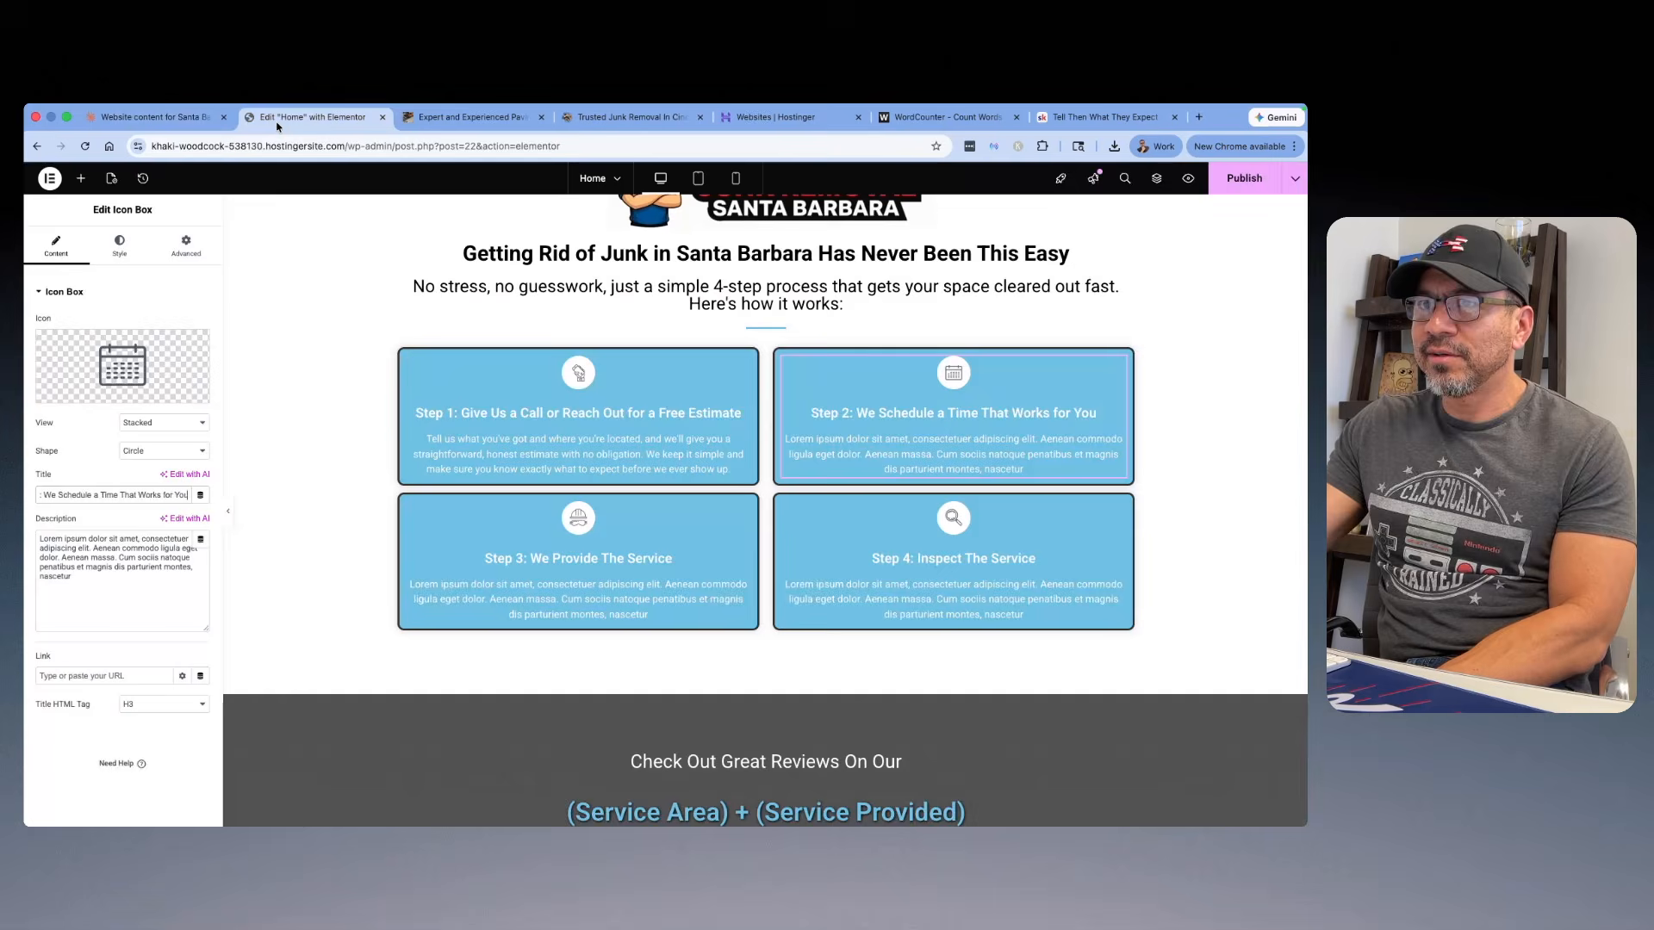
{"action": "left_click_drag", "start_coordinate": [105, 586], "coordinate": [39, 538]}
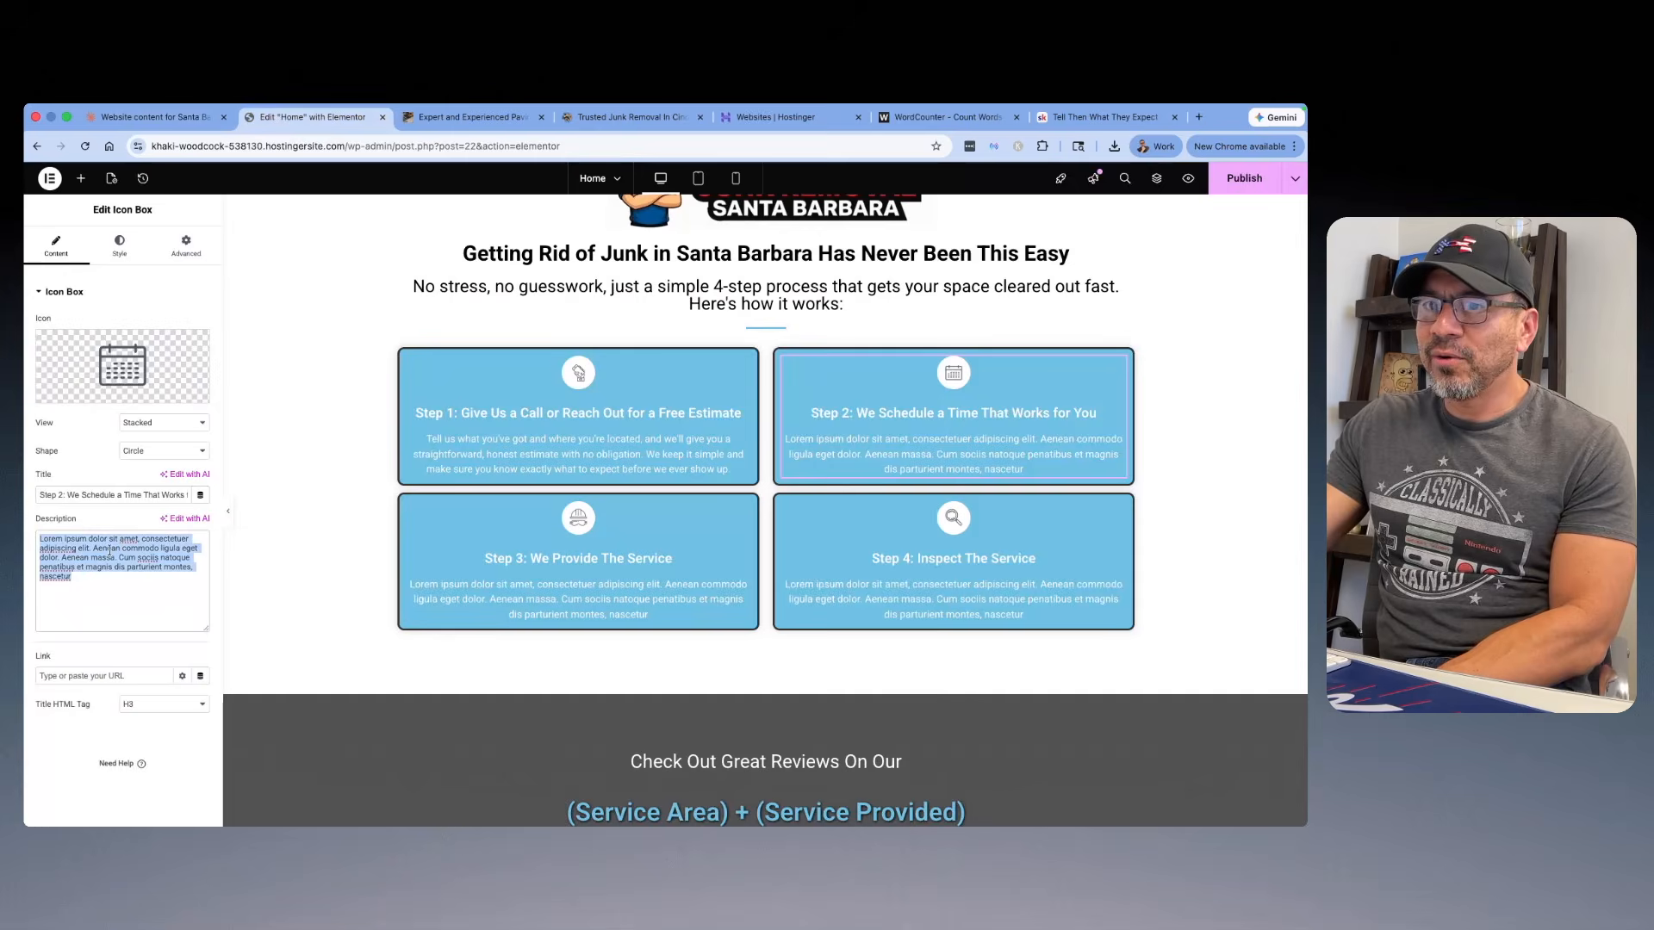
{"action": "right_click", "coordinate": [112, 558]}
{"action": "left_click", "coordinate": [131, 472]}
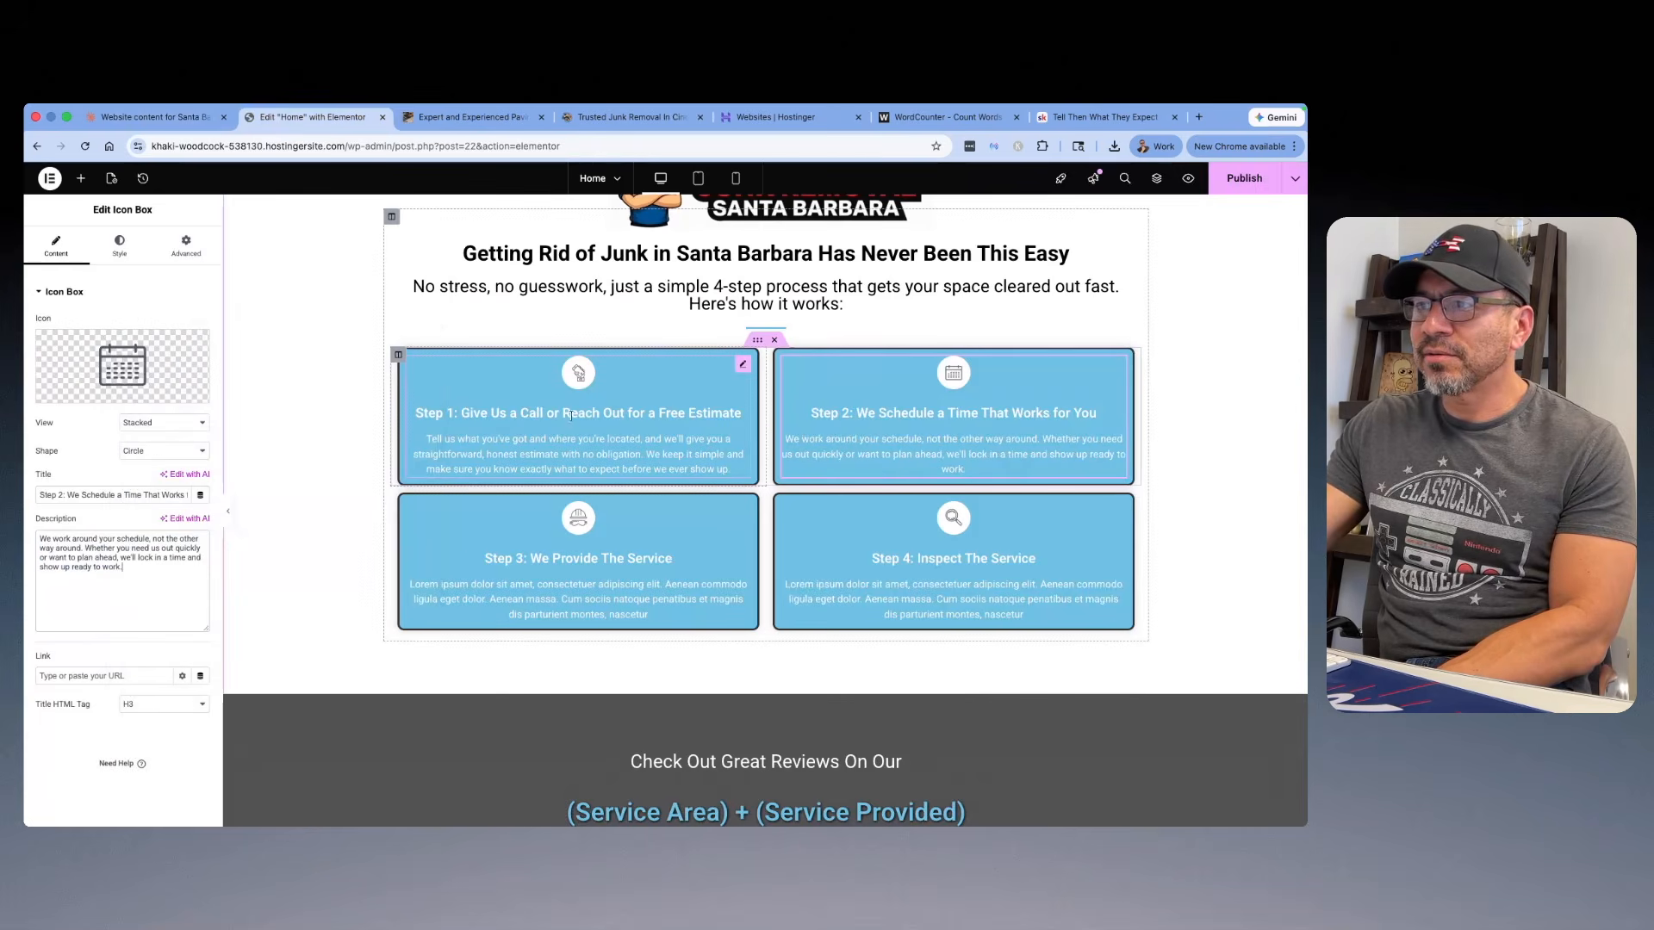
Step: Replace the "Step 3: We Provide The Service" box title with Variation 1's "Step 3: Our Crew Shows Up and Gets to Work" from the Claude chat
{"action": "left_click", "coordinate": [138, 118]}
{"action": "scroll", "coordinate": [678, 377], "scroll_direction": "down", "scroll_amount": 1}
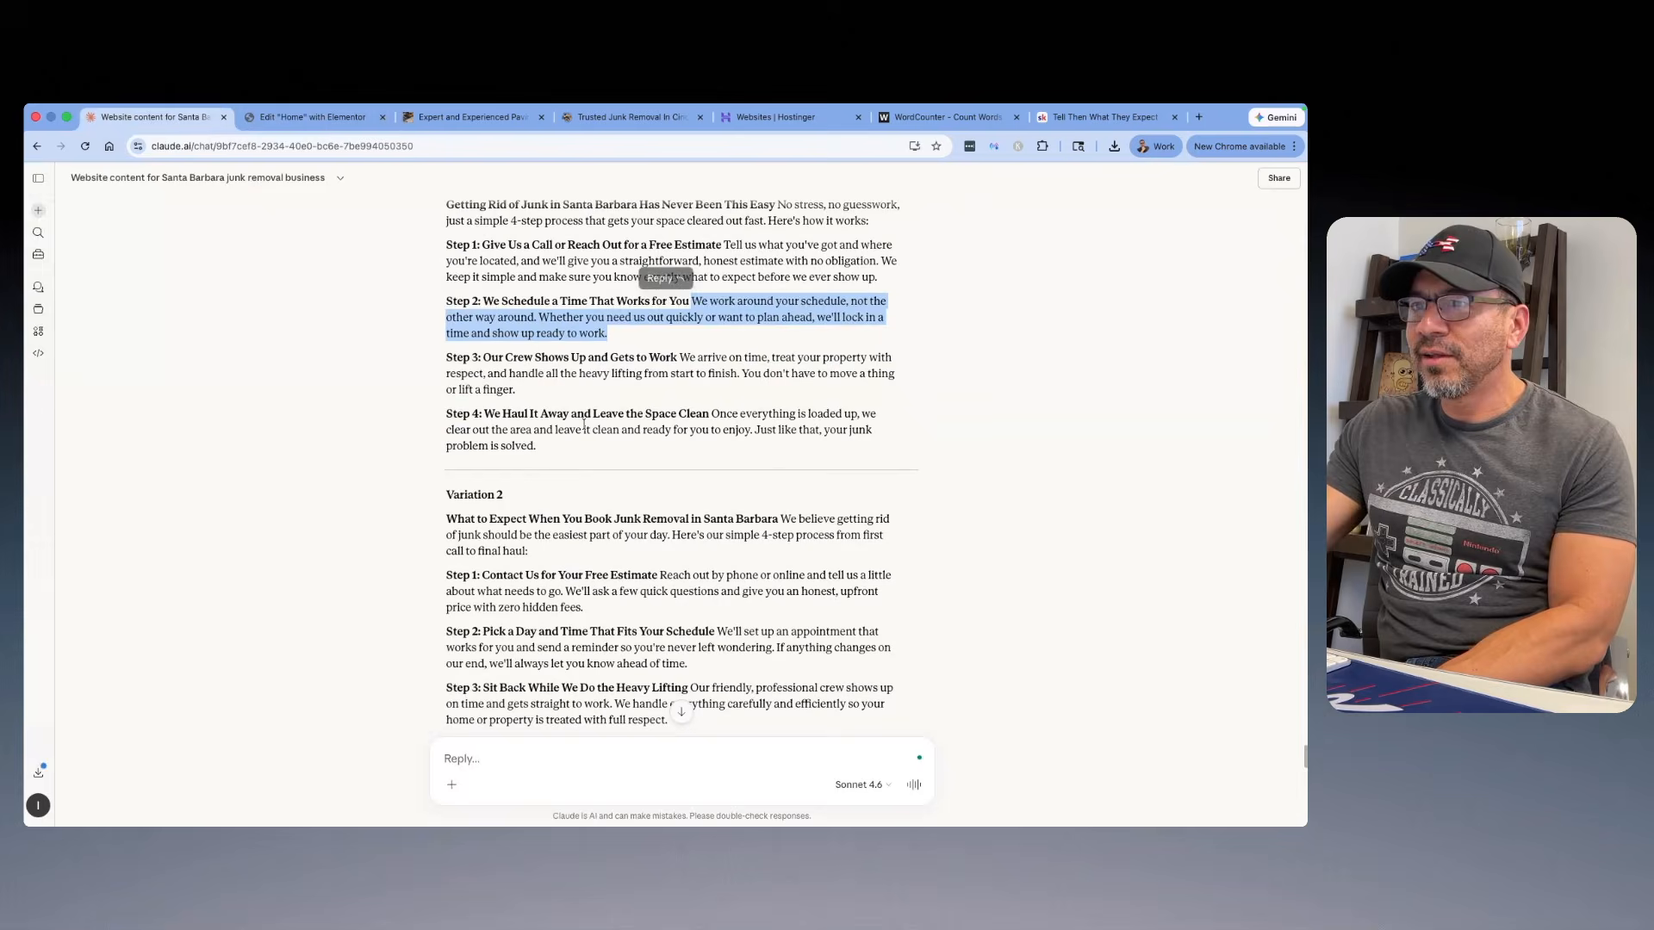
{"action": "left_click", "coordinate": [678, 376]}
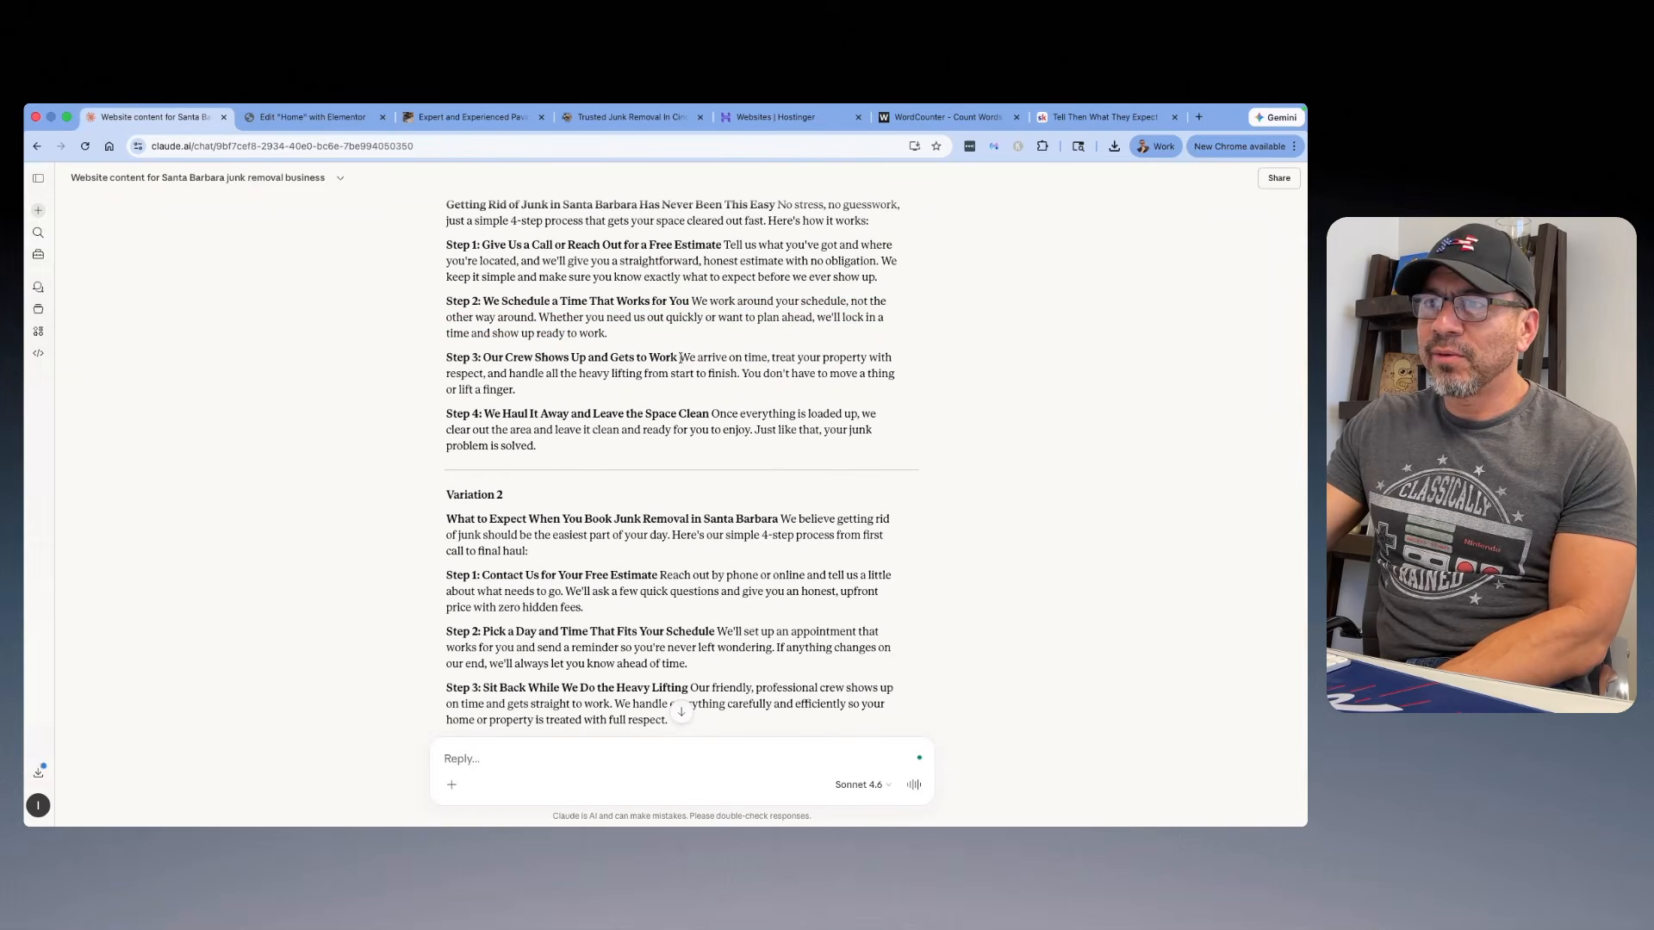
{"action": "left_click_drag", "start_coordinate": [680, 357], "coordinate": [478, 352]}
{"action": "right_click", "coordinate": [443, 356]}
{"action": "left_click", "coordinate": [465, 380]}
{"action": "left_click", "coordinate": [349, 127]}
{"action": "left_click", "coordinate": [672, 551]}
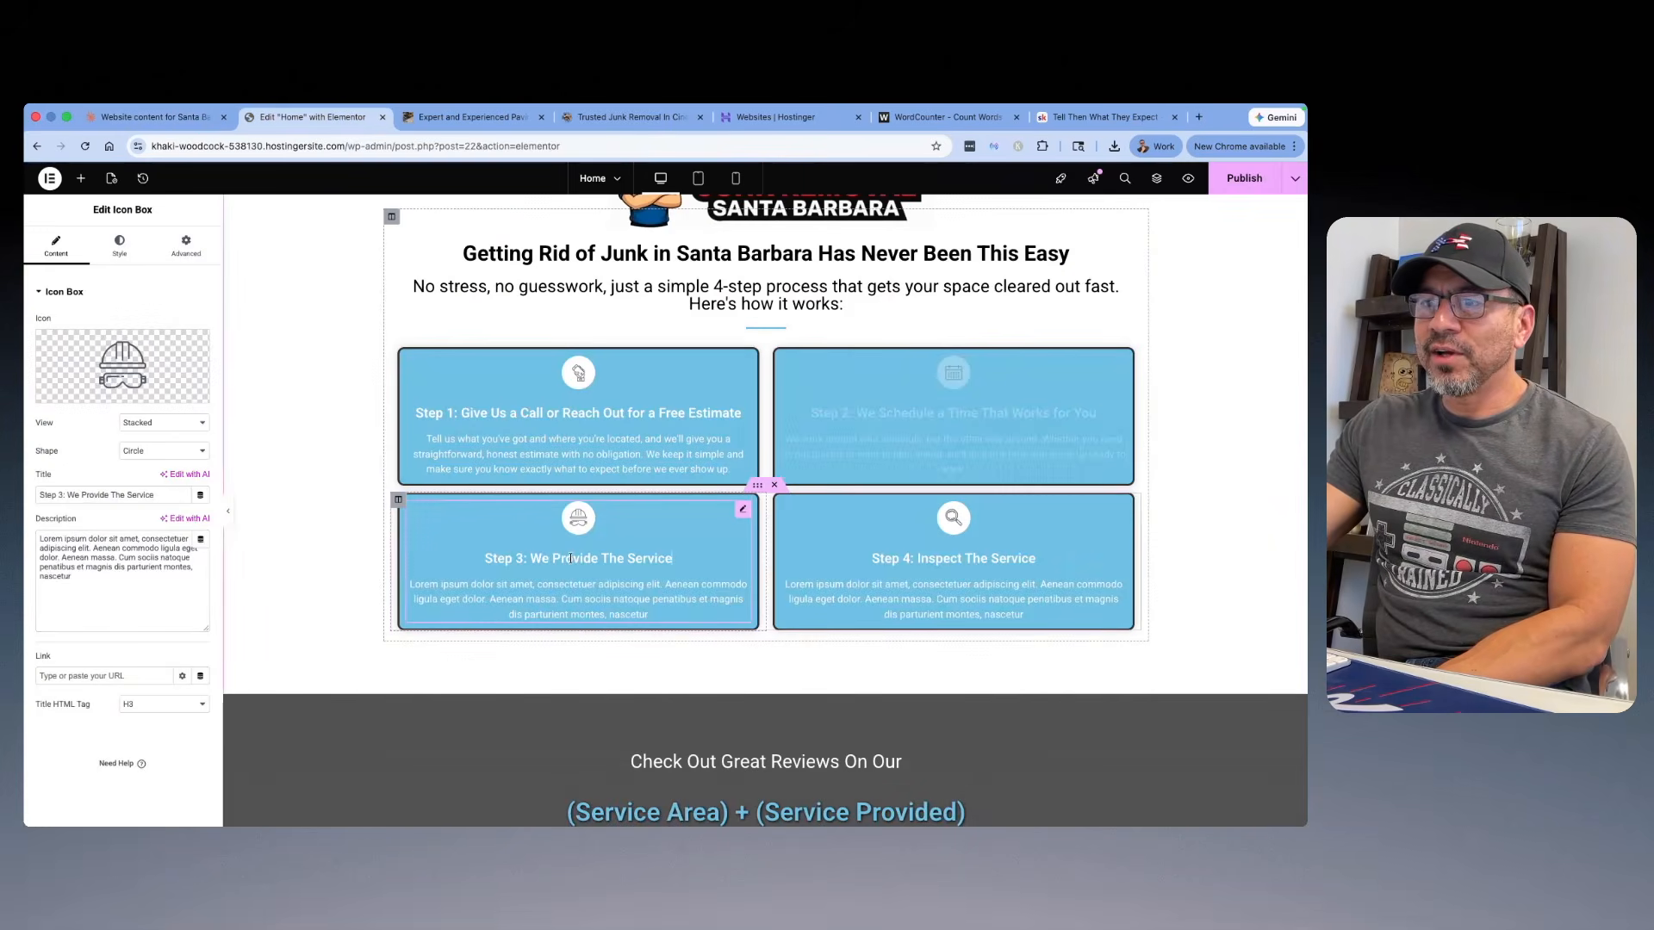
{"action": "right_click", "coordinate": [41, 496]}
{"action": "left_click", "coordinate": [108, 480]}
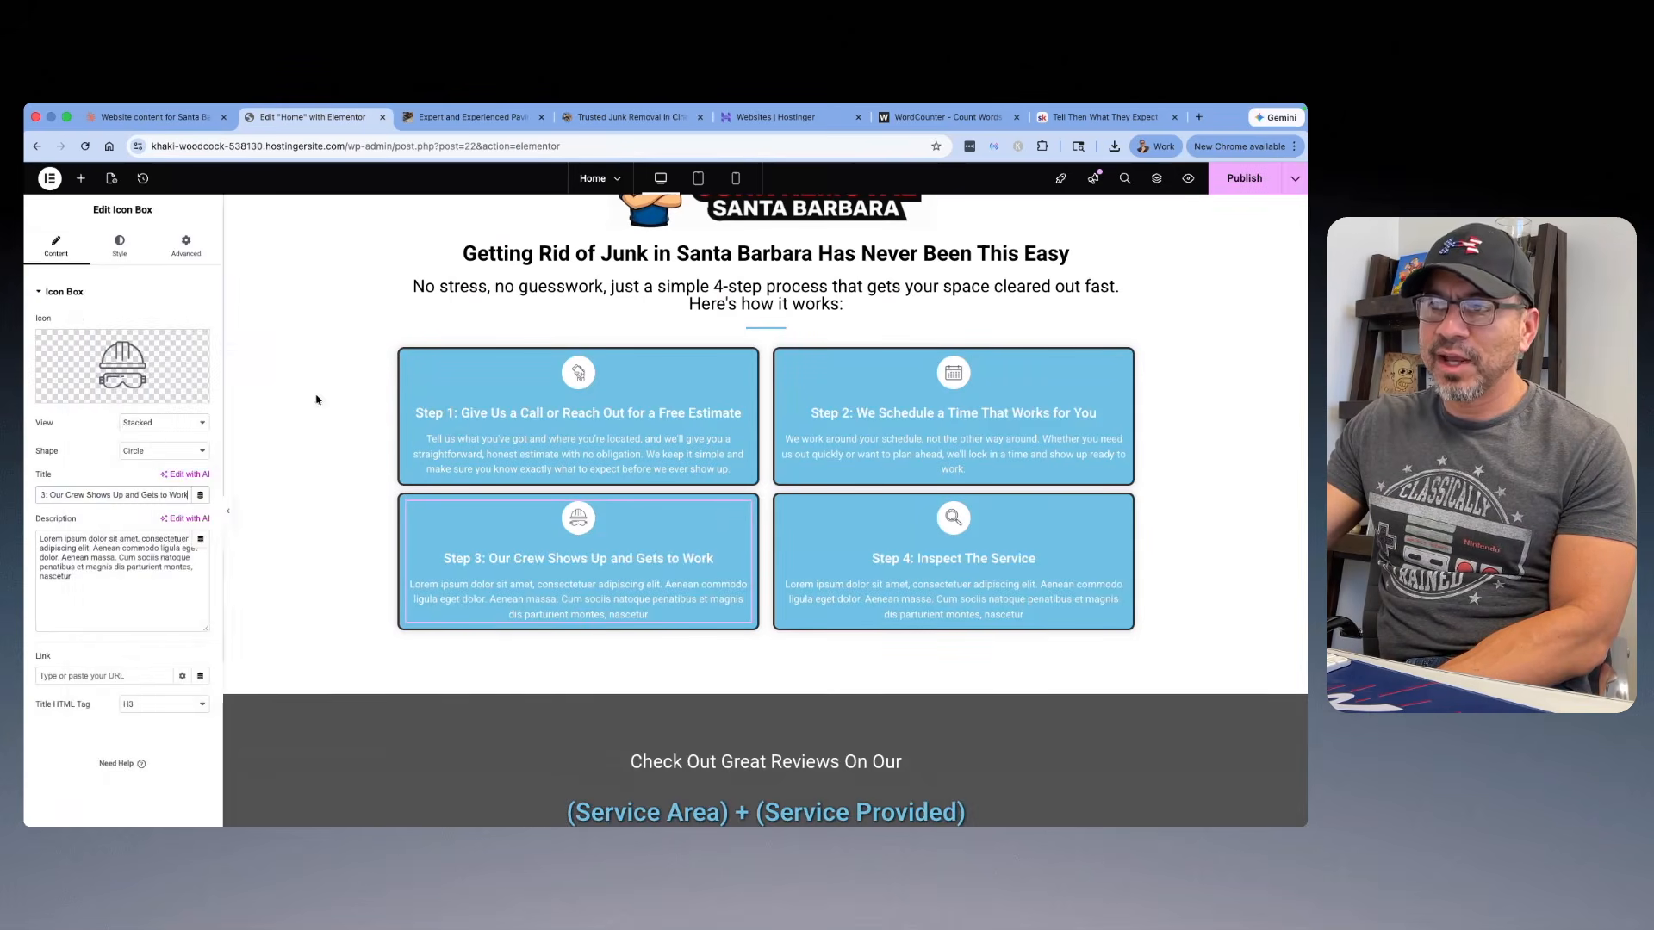
Step: Replace the Step 3 box's placeholder description with Variation 1's Step 3 text, from "We arrive on time" to "move a thing or lift a finger."
{"action": "left_click", "coordinate": [151, 116]}
{"action": "left_click_drag", "start_coordinate": [517, 390], "coordinate": [680, 357]}
{"action": "right_click", "coordinate": [708, 358]}
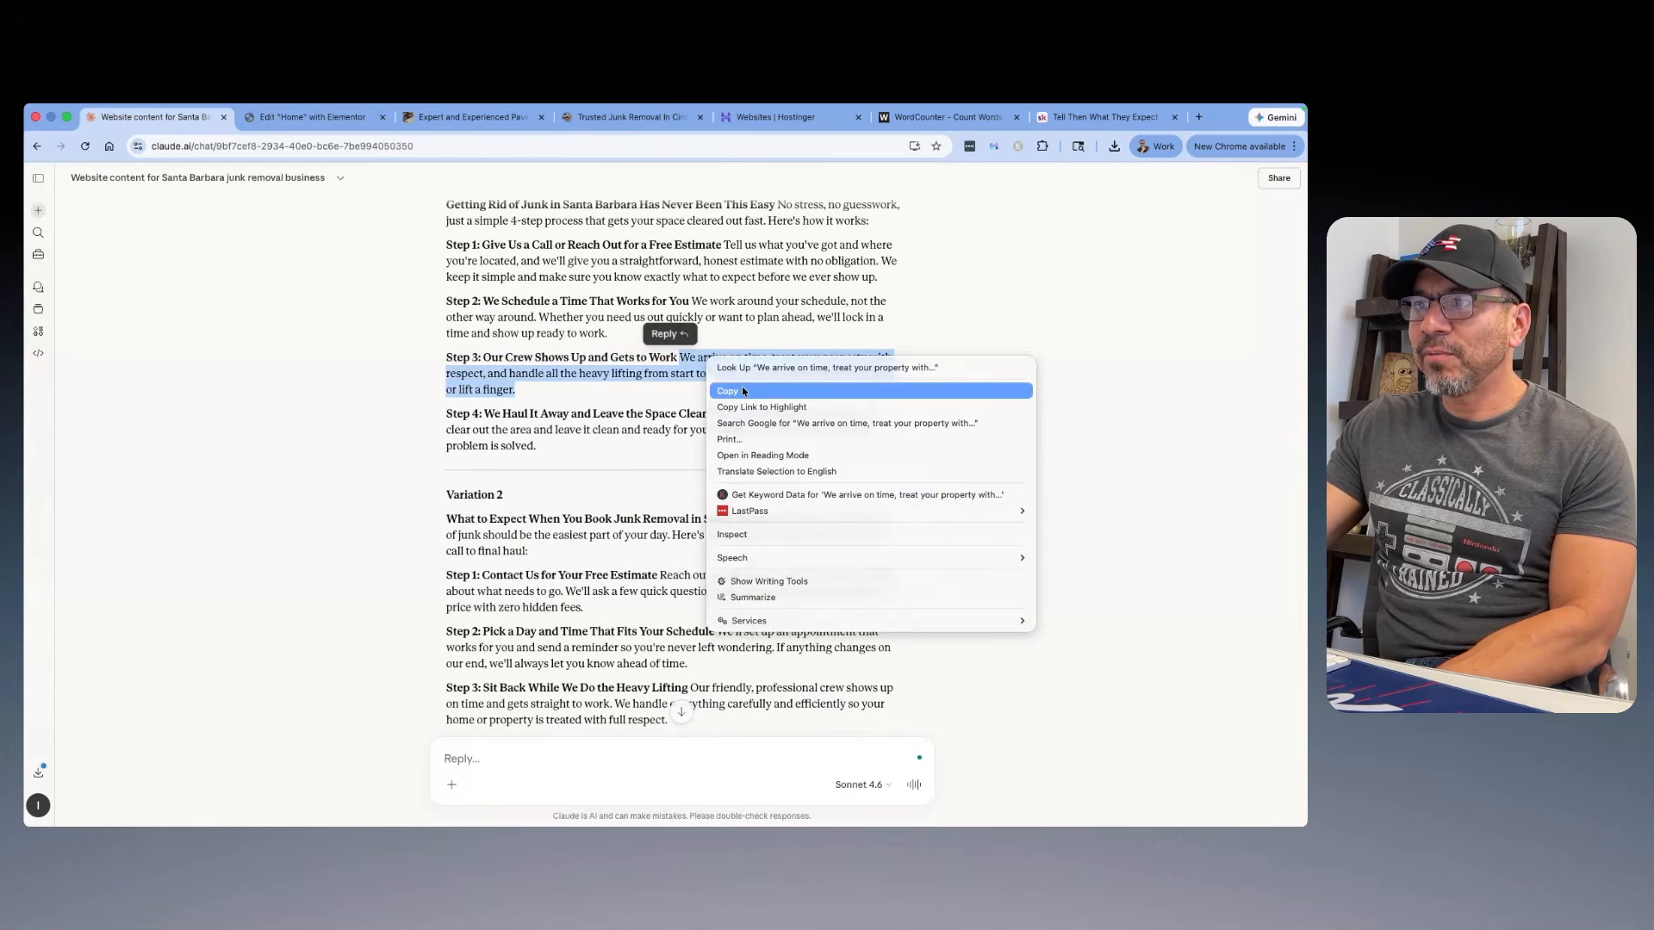
{"action": "left_click", "coordinate": [744, 391]}
{"action": "left_click", "coordinate": [287, 125]}
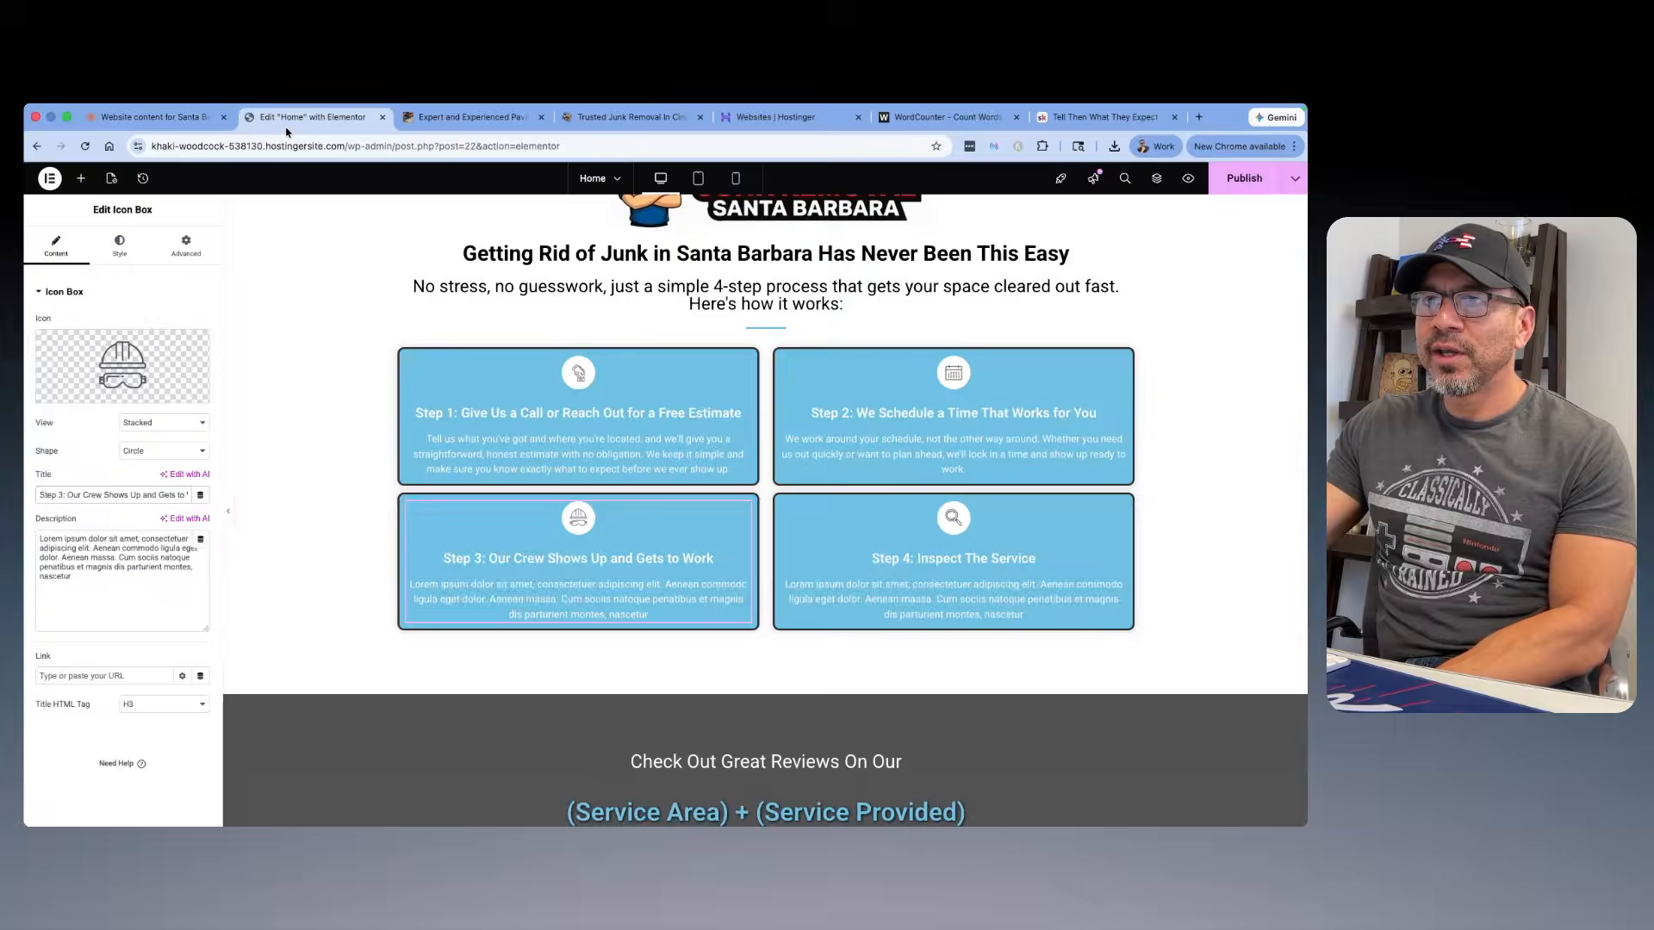
{"action": "triple_click", "coordinate": [121, 588]}
{"action": "right_click", "coordinate": [86, 569]}
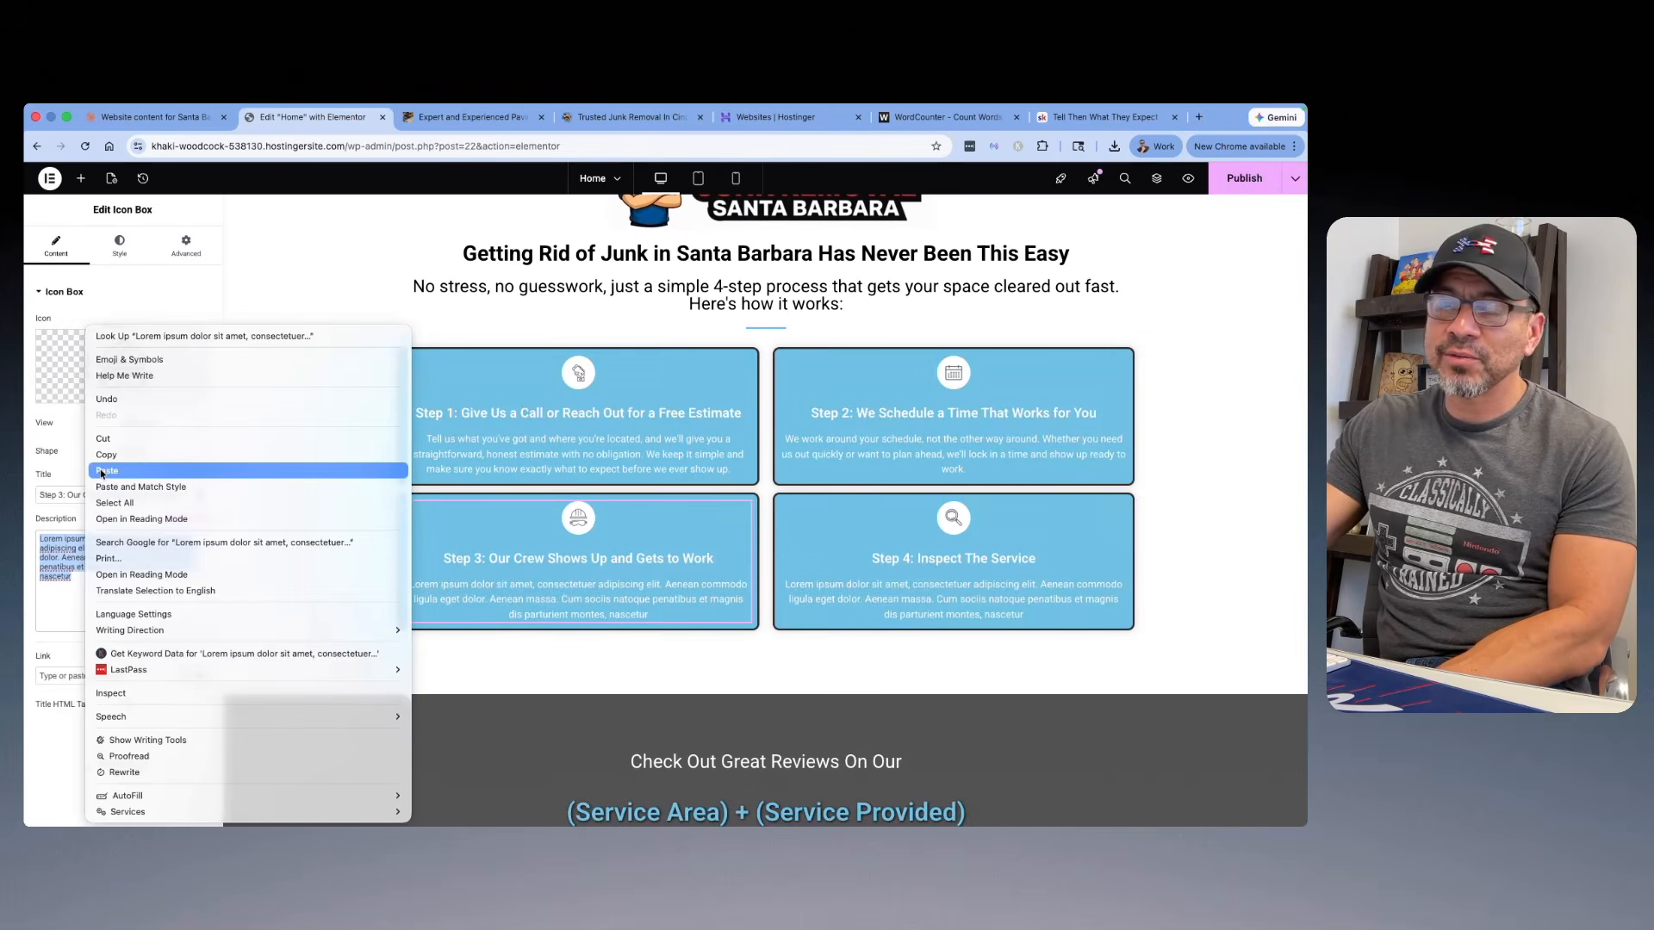
{"action": "left_click", "coordinate": [101, 471]}
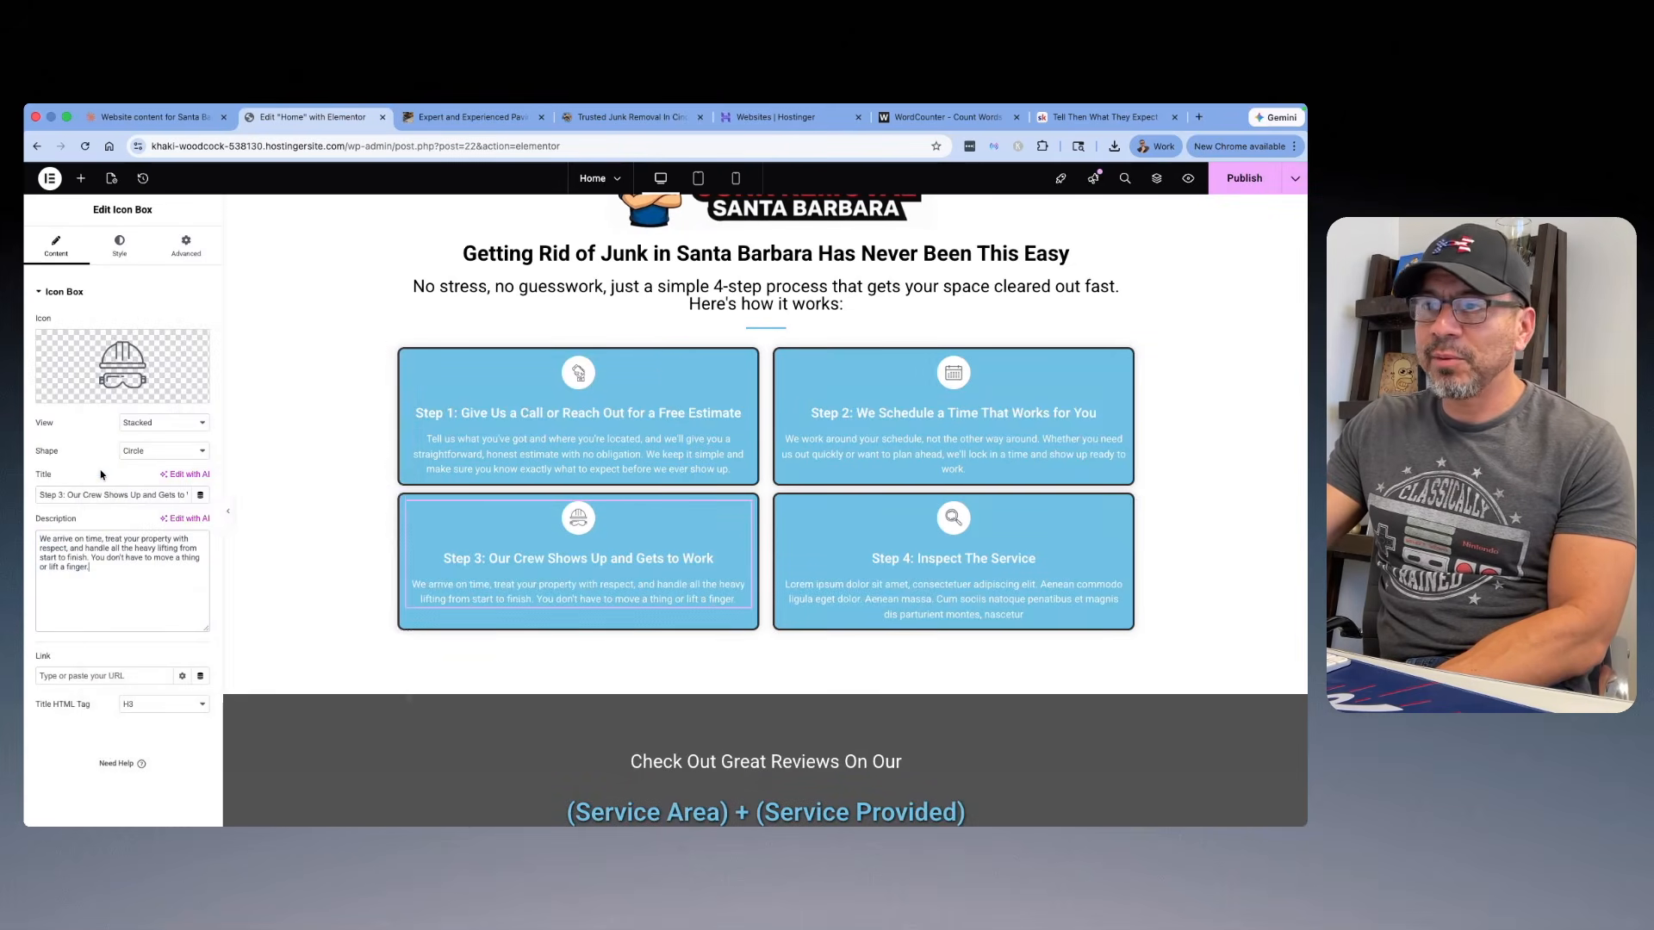
Step: Replace the "Step 4: Inspect The Service" box title with Variation 1's "Step 4: We Haul It Away and Leave the Space Clean" from the Claude chat
{"action": "left_click", "coordinate": [185, 119]}
{"action": "left_click", "coordinate": [658, 428]}
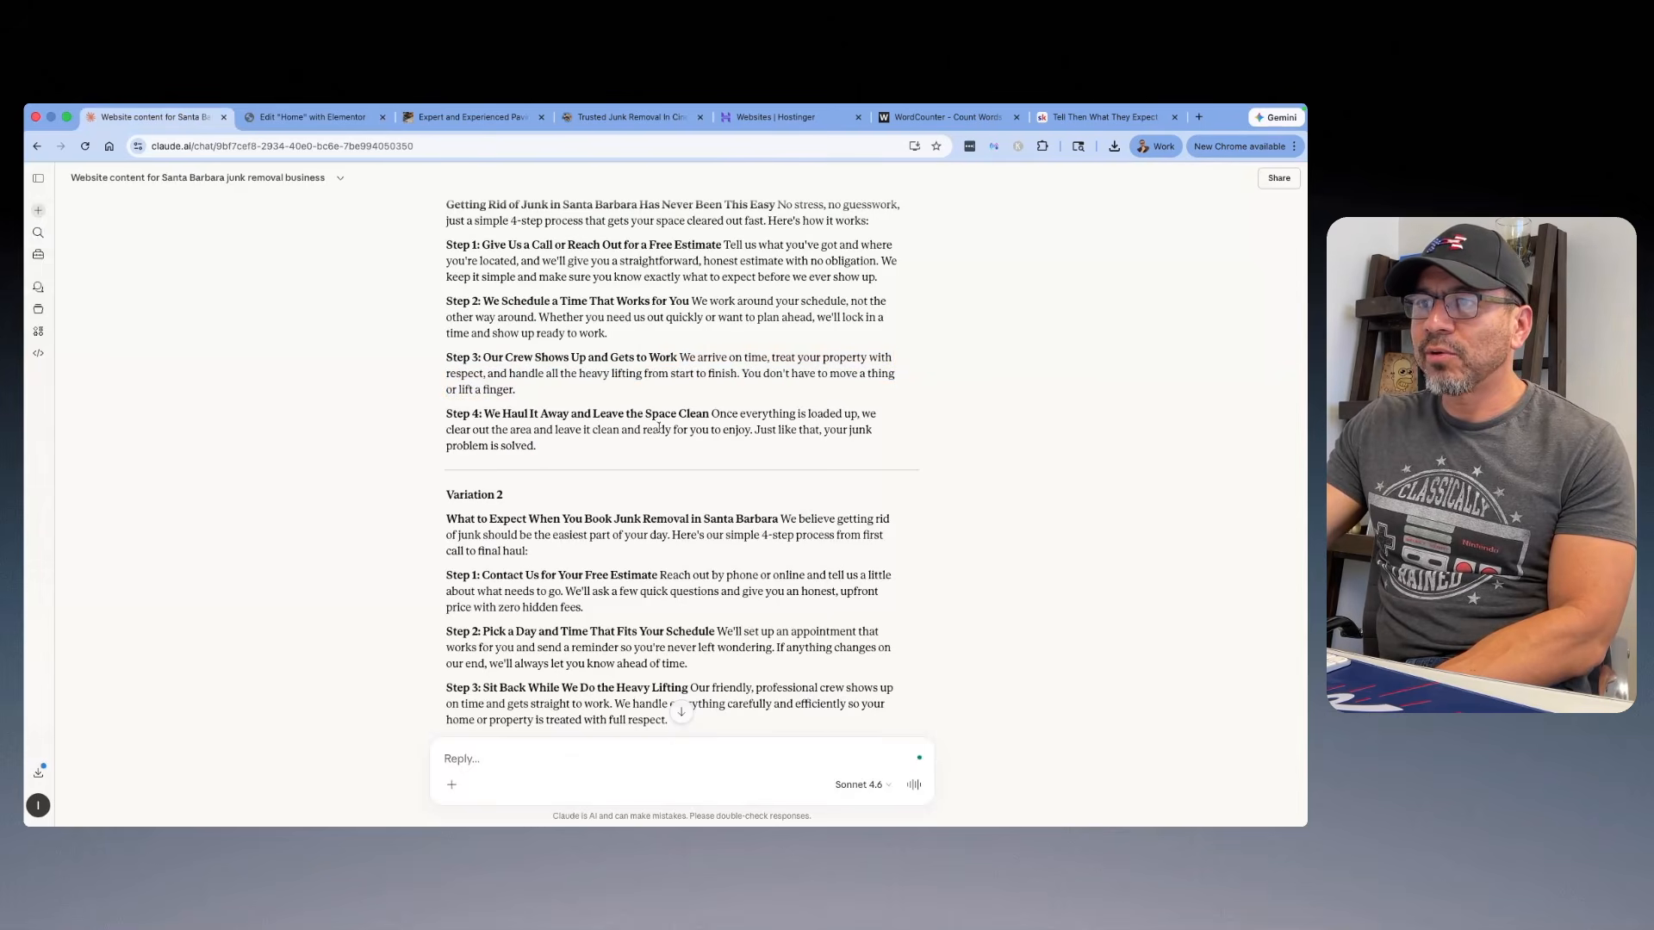
{"action": "left_click_drag", "start_coordinate": [554, 451], "coordinate": [713, 413]}
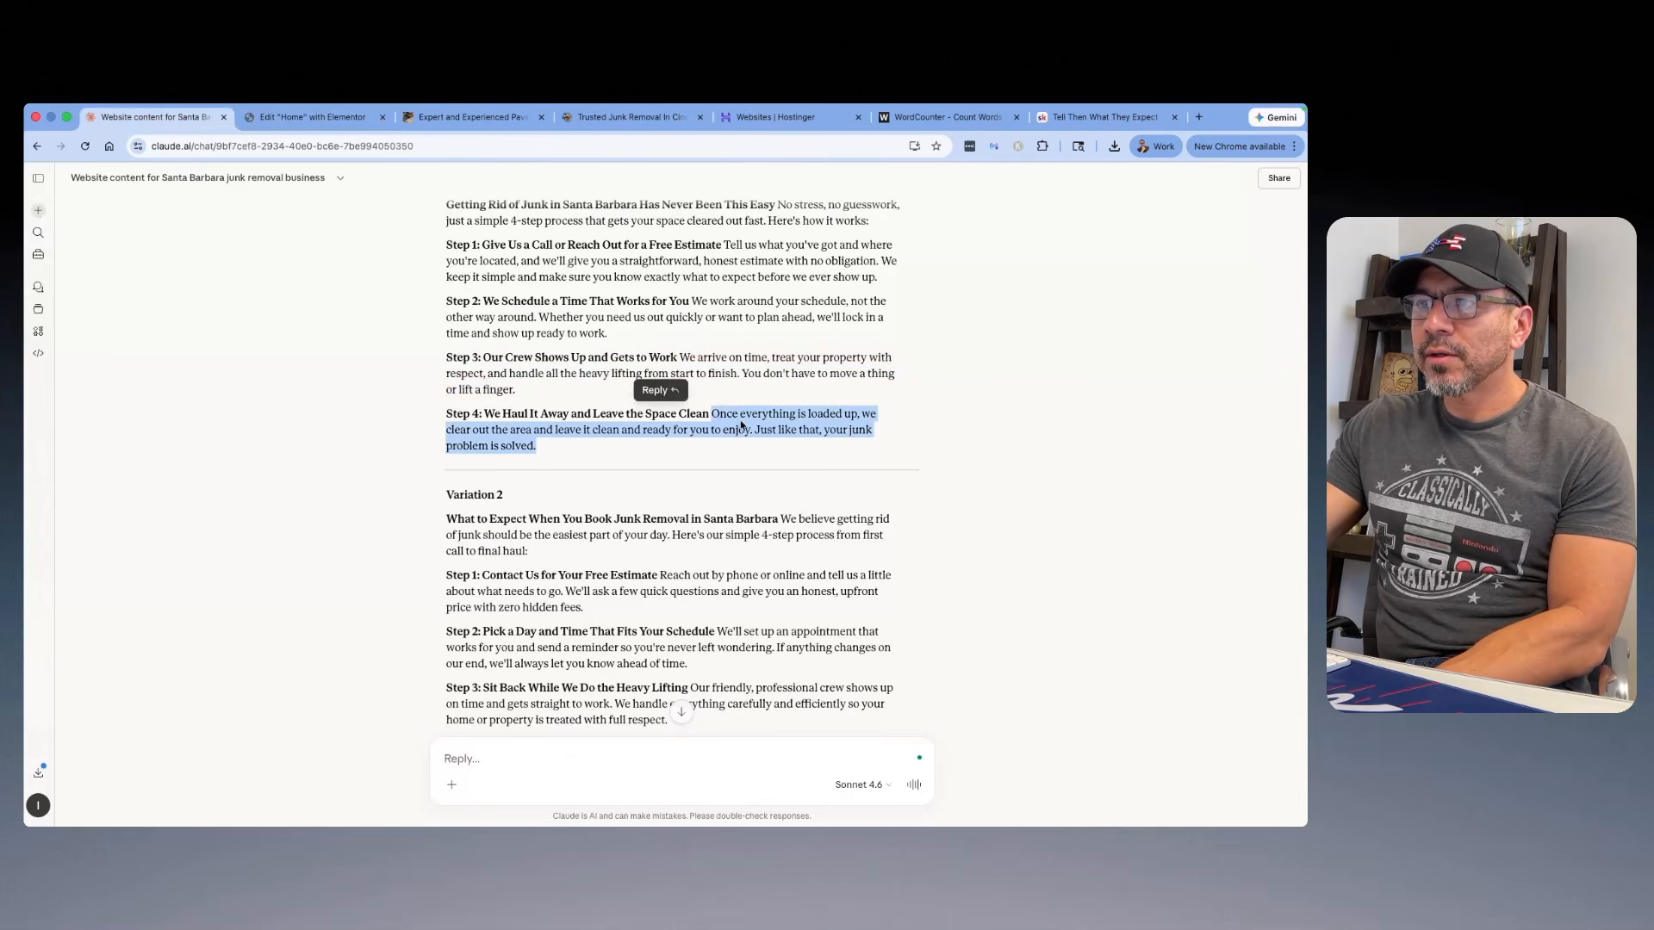
{"action": "left_click", "coordinate": [530, 414]}
{"action": "left_click_drag", "start_coordinate": [708, 414], "coordinate": [473, 410]}
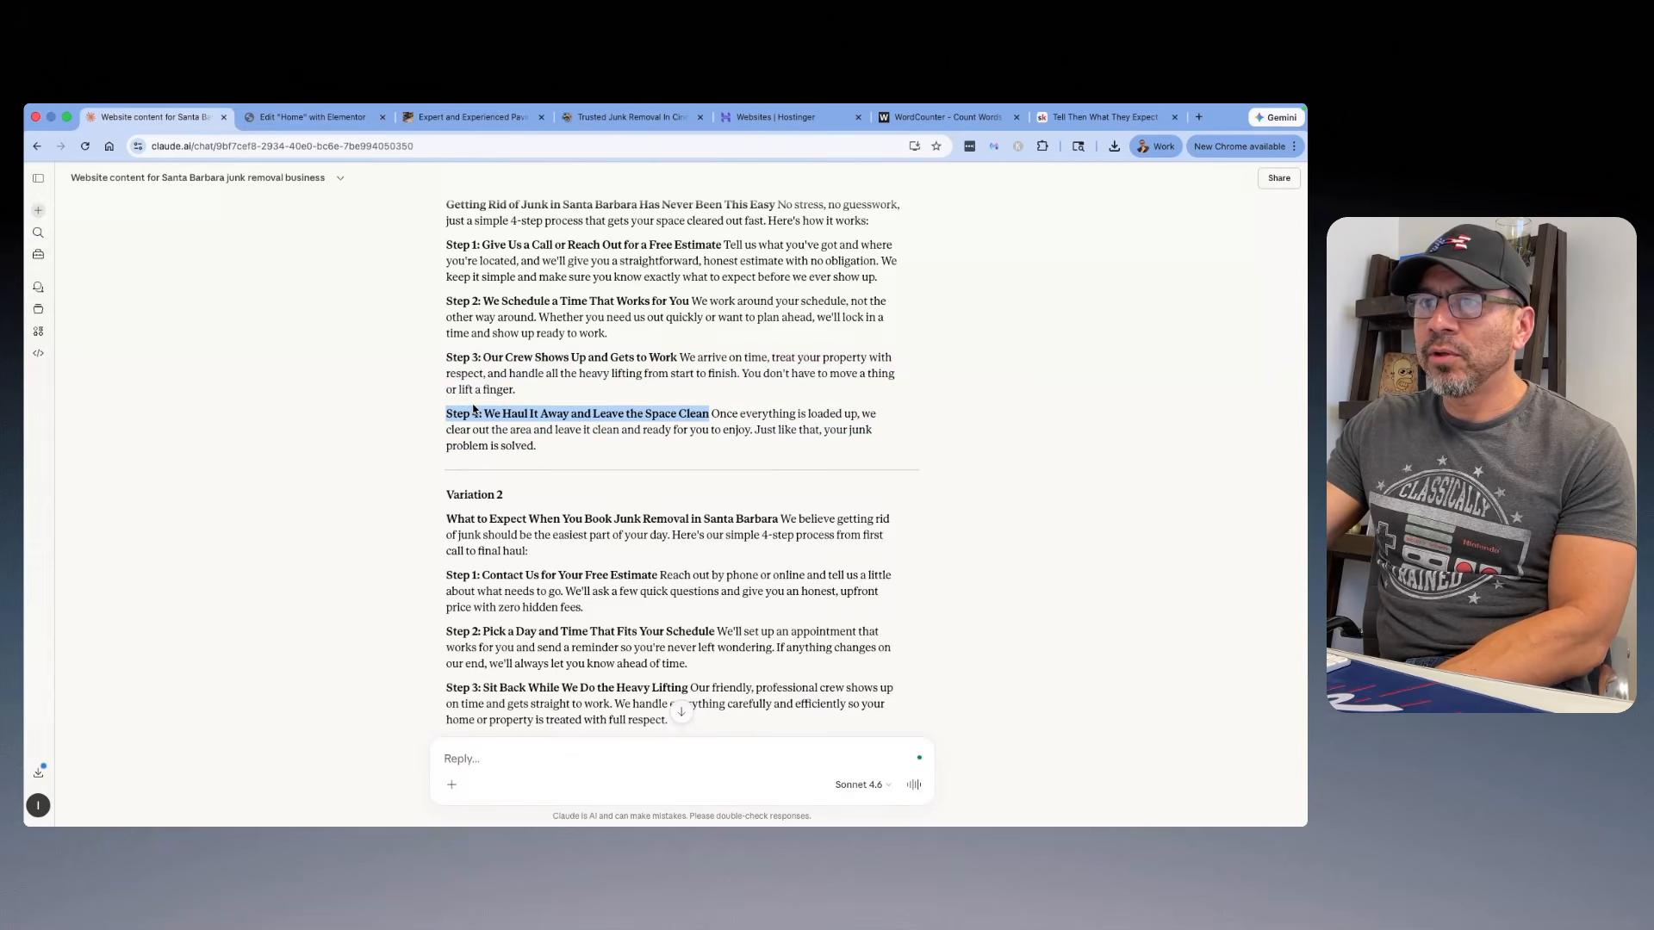
{"action": "right_click", "coordinate": [469, 413]}
{"action": "left_click", "coordinate": [482, 440]}
{"action": "key", "text": "ctrl+Tab"}
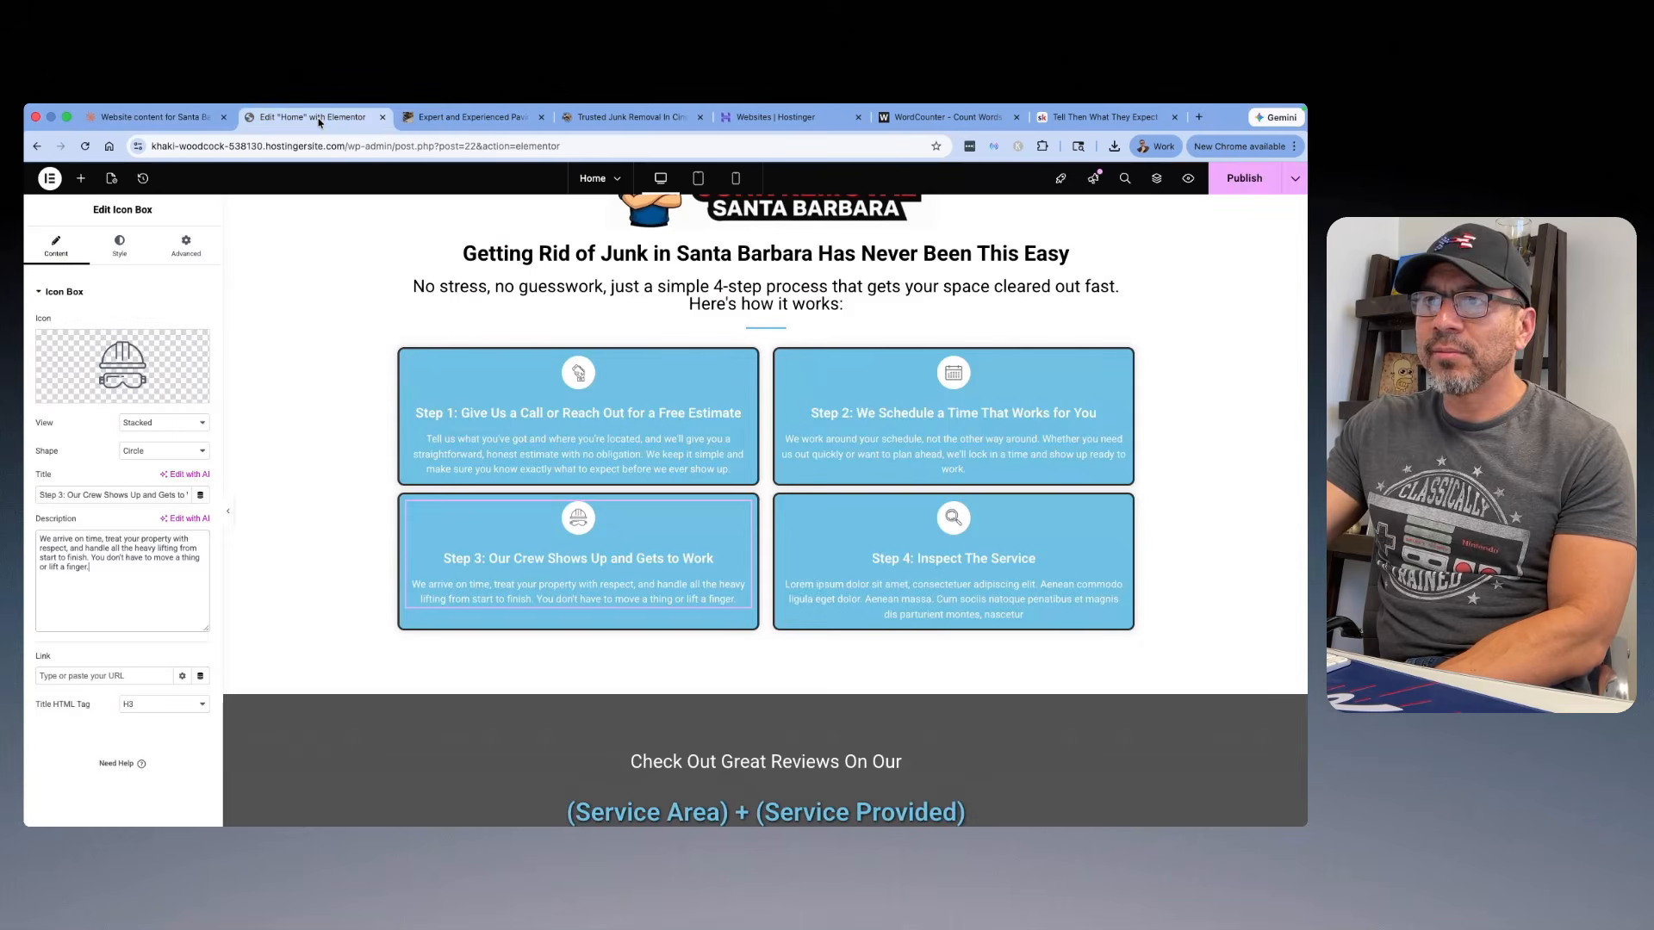
{"action": "left_click", "coordinate": [936, 564]}
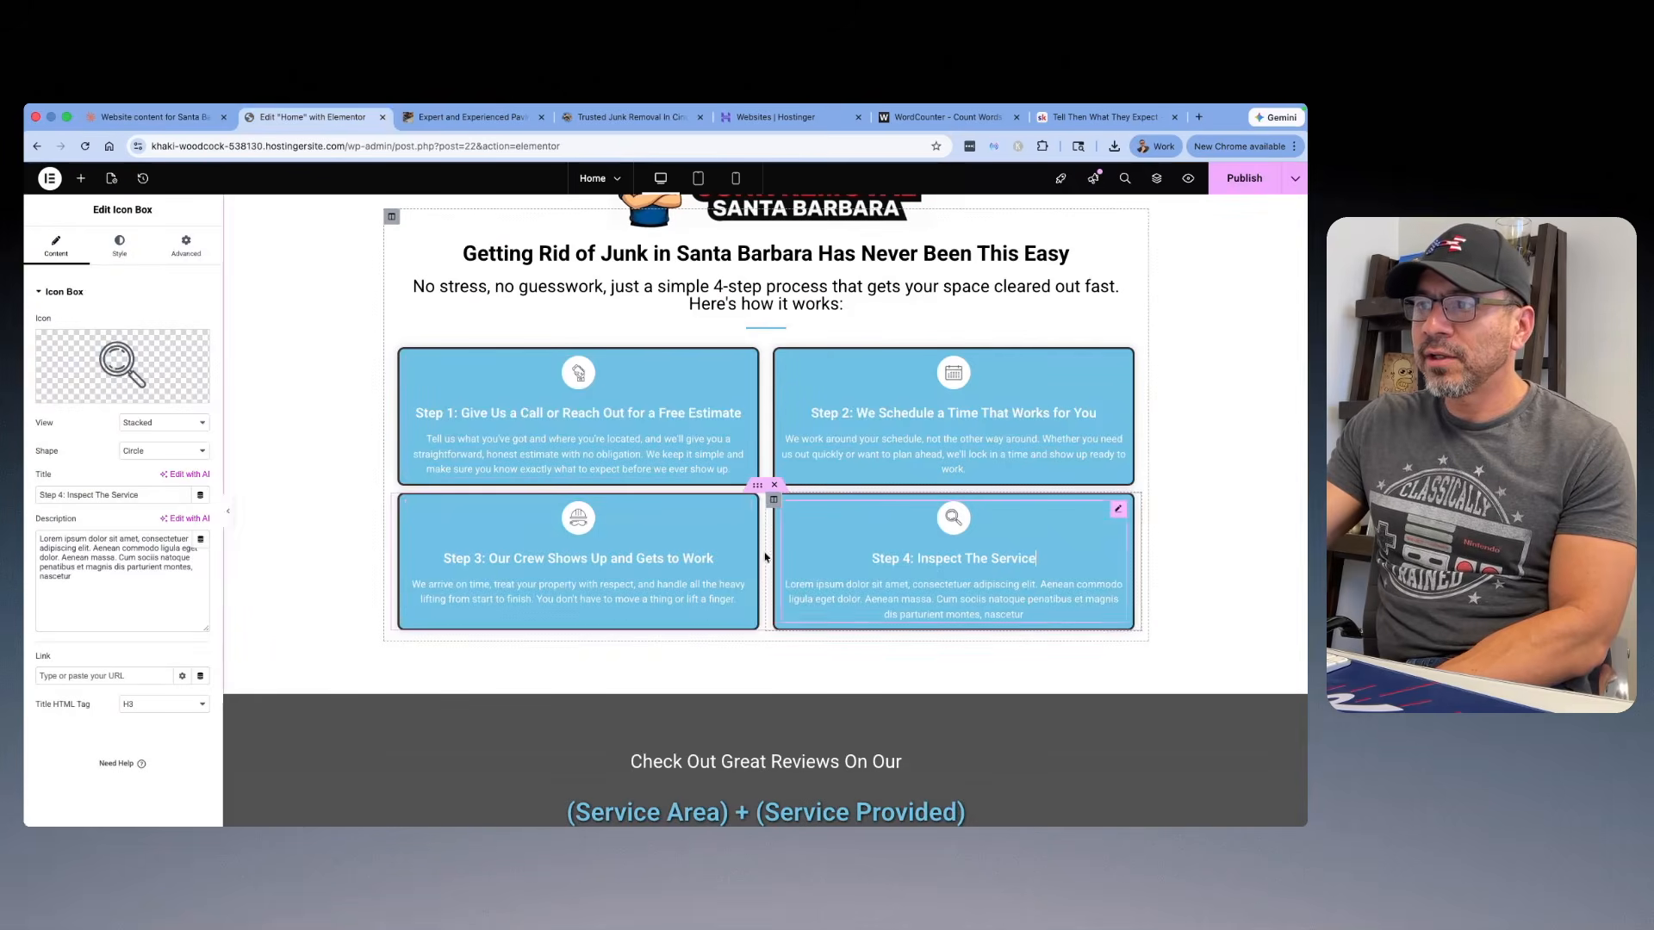
{"action": "right_click", "coordinate": [39, 496]}
{"action": "left_click", "coordinate": [82, 480]}
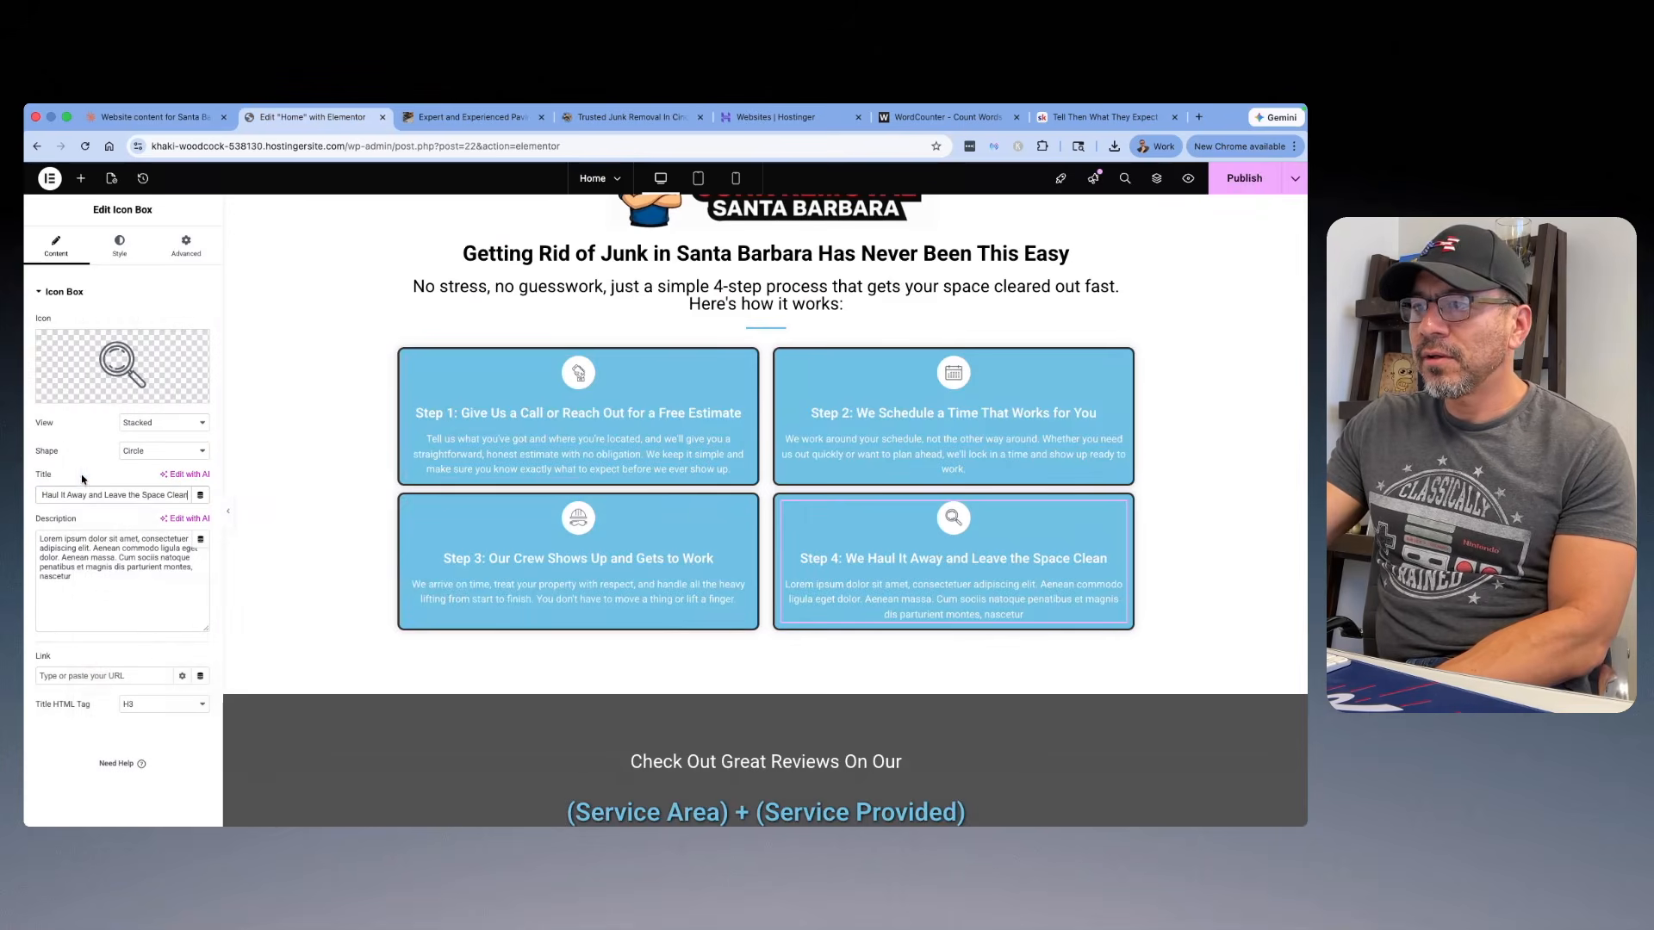
Step: Replace the Step 4 box's placeholder description with Variation 1's Step 4 text, from "Once everything is loaded up" to "your junk problem is solved."
{"action": "left_click", "coordinate": [150, 116]}
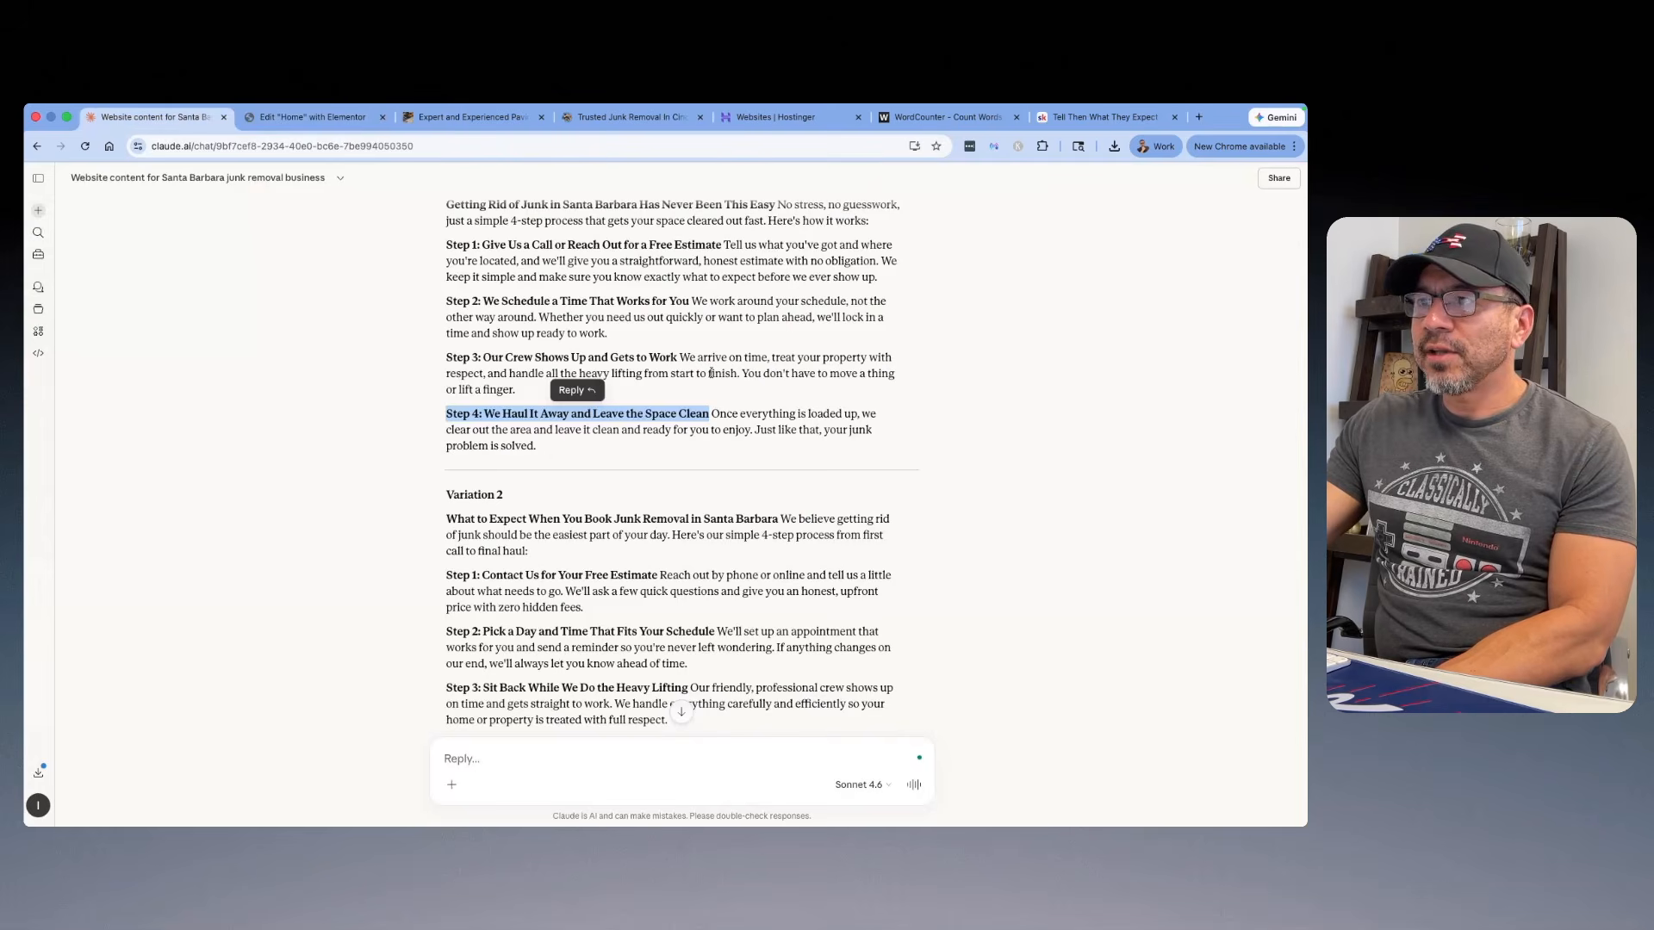
{"action": "left_click_drag", "start_coordinate": [579, 450], "coordinate": [710, 414]}
{"action": "right_click", "coordinate": [731, 414]}
{"action": "left_click", "coordinate": [751, 445]}
{"action": "left_click", "coordinate": [317, 117]}
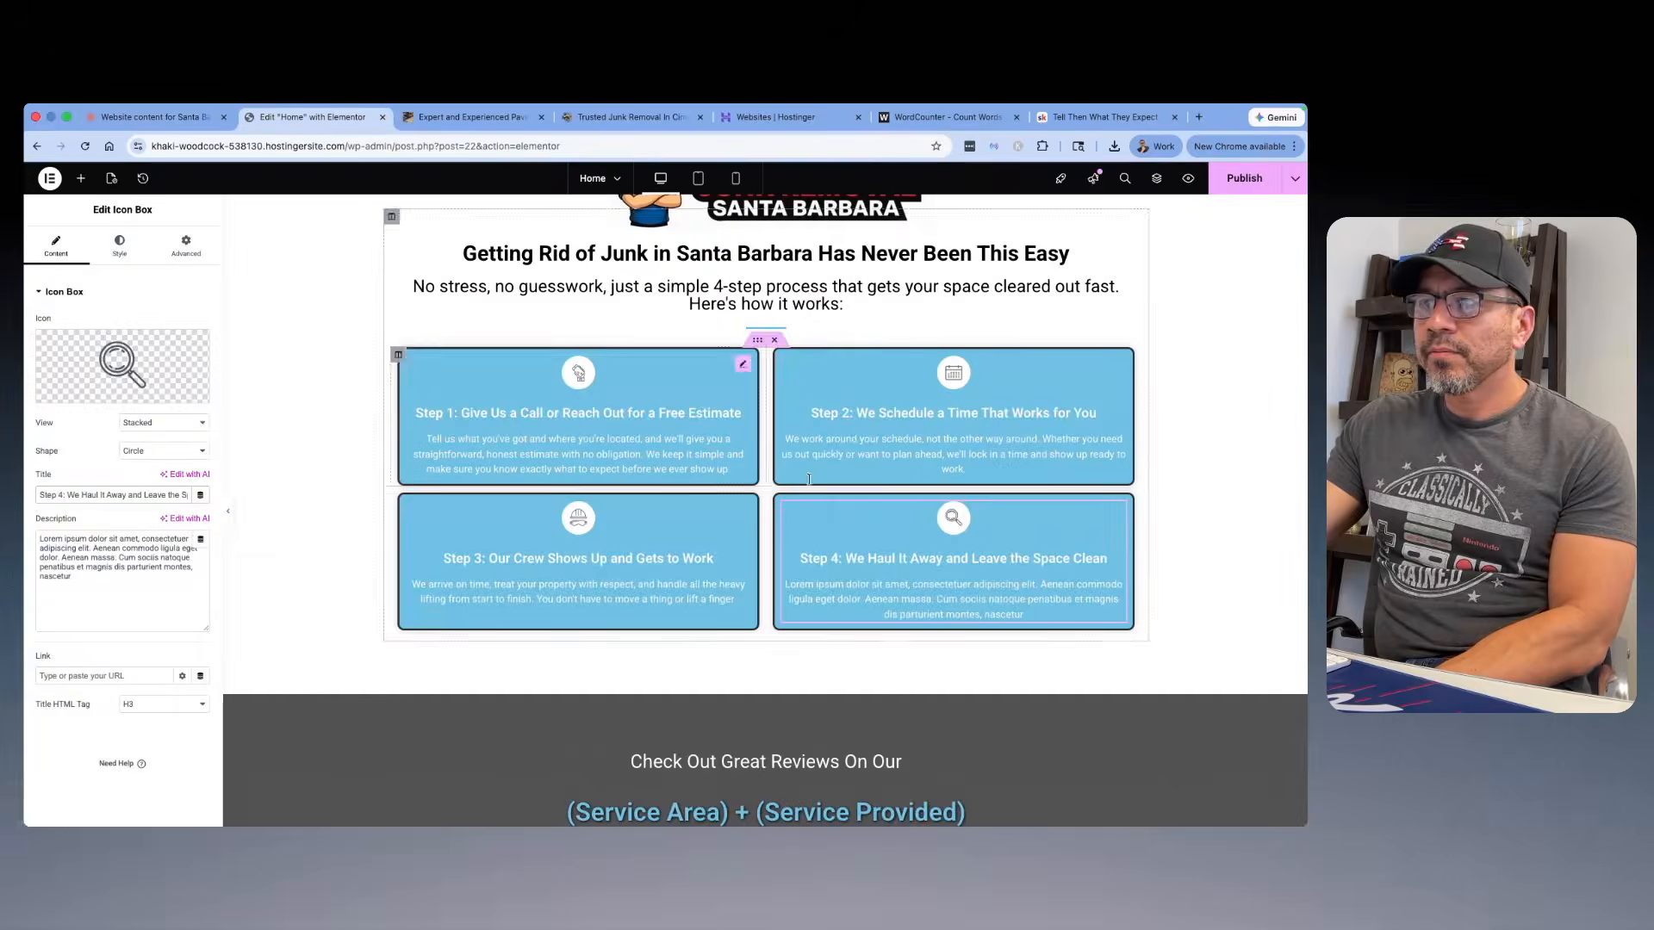
{"action": "left_click", "coordinate": [1023, 614]}
{"action": "triple_click", "coordinate": [100, 593]}
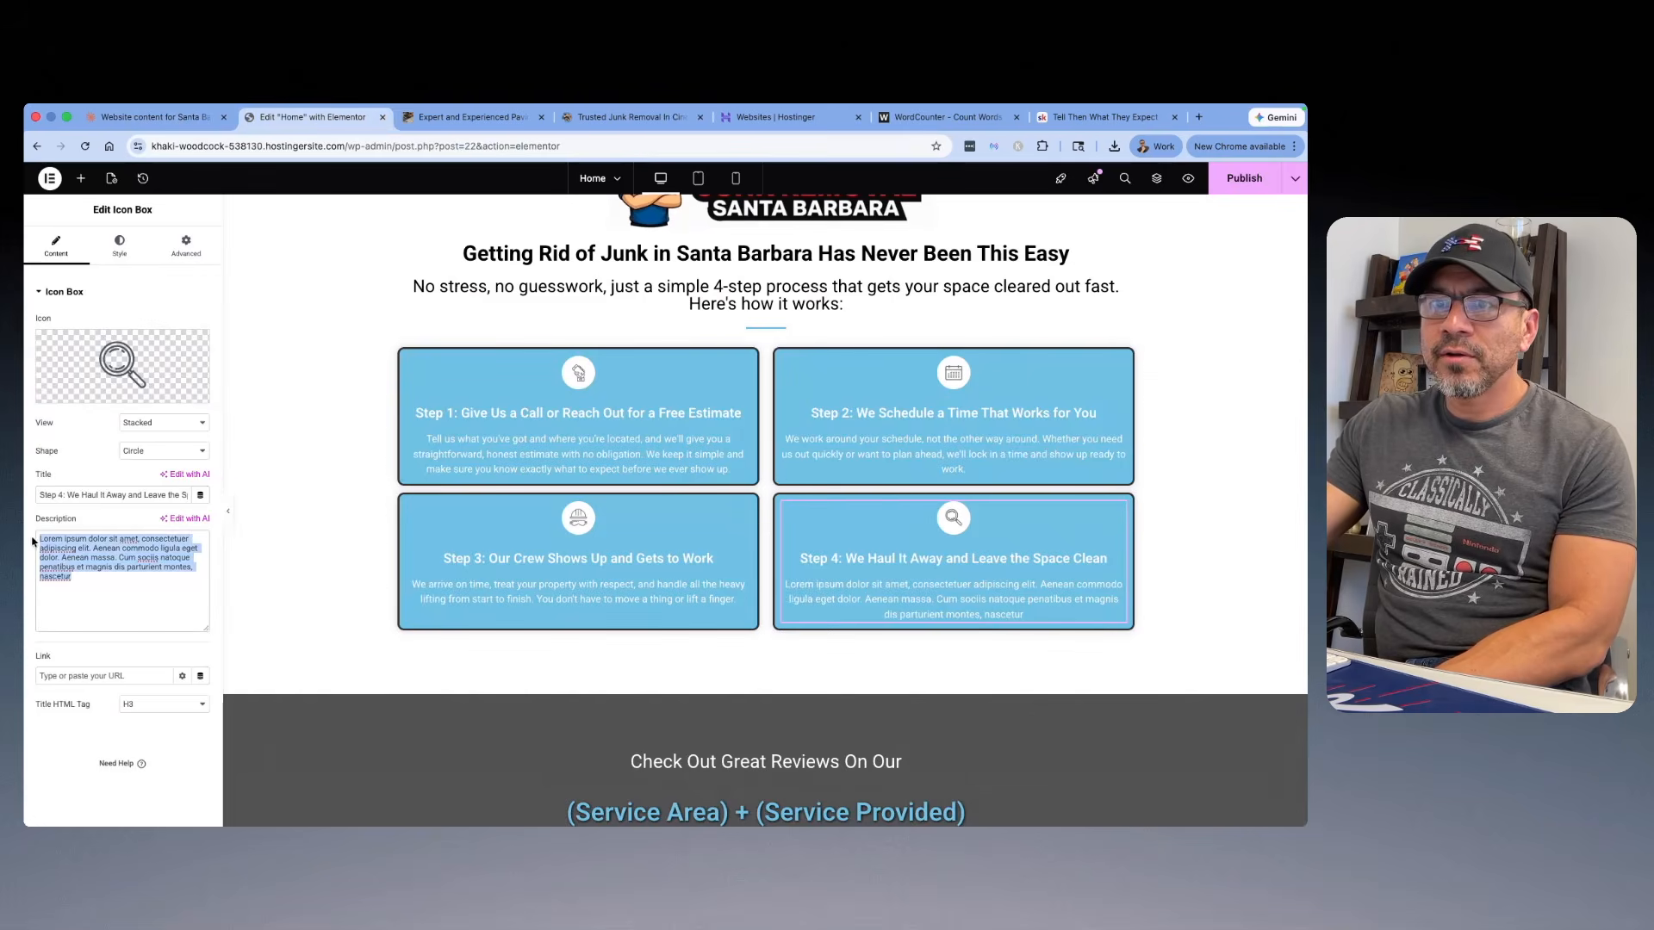
{"action": "right_click", "coordinate": [100, 593]}
{"action": "left_click", "coordinate": [122, 473]}
{"action": "key", "text": "super+v"}
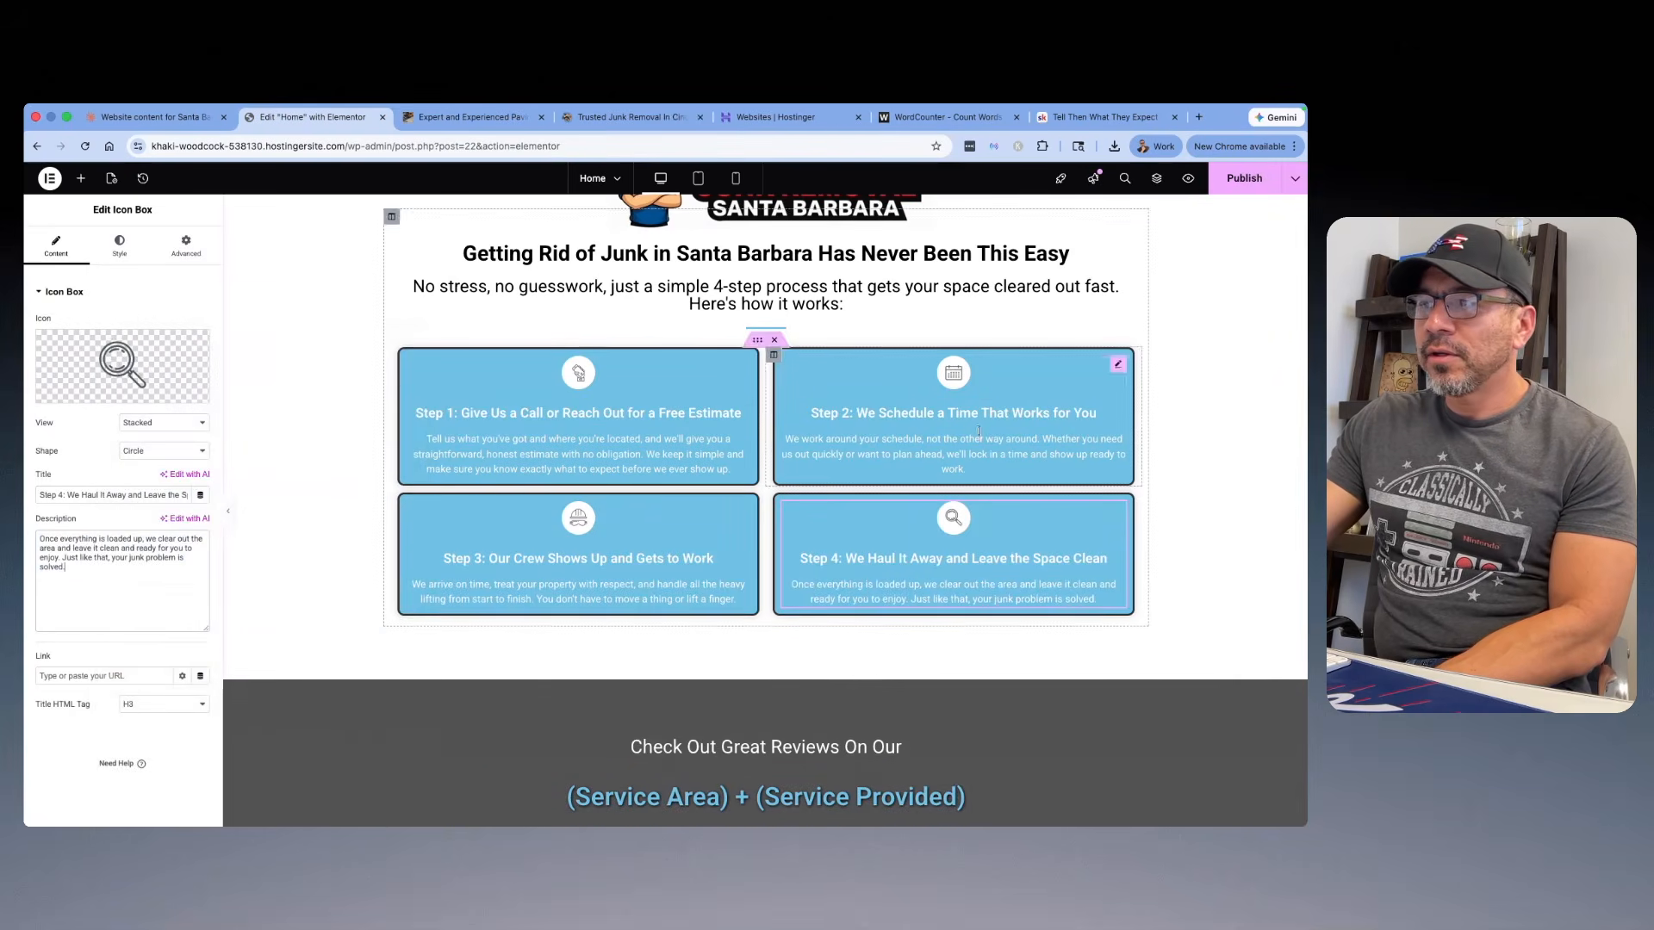
Step: Replace the reviews section's "(Service Area) + (Service Provided)" heading with "Santa Barbara Junk Removal Services"
{"action": "scroll", "coordinate": [1028, 491], "scroll_direction": "up", "scroll_amount": 3}
{"action": "scroll", "coordinate": [1024, 493], "scroll_direction": "down", "scroll_amount": 6}
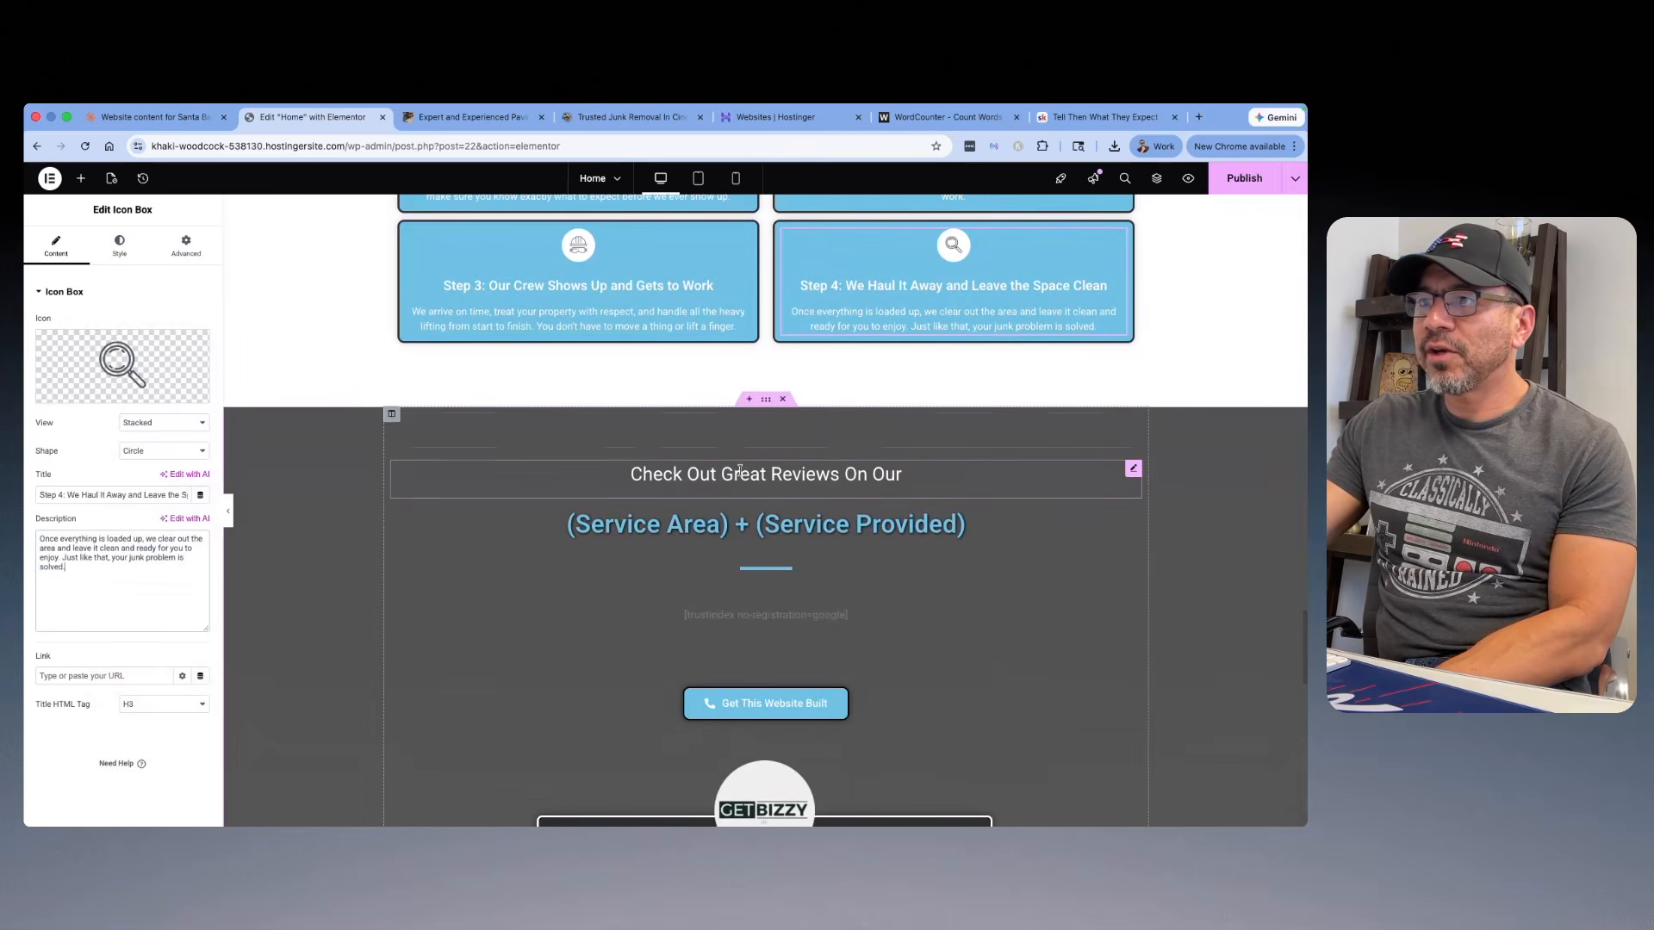
{"action": "scroll", "coordinate": [640, 495], "scroll_direction": "down", "scroll_amount": 1}
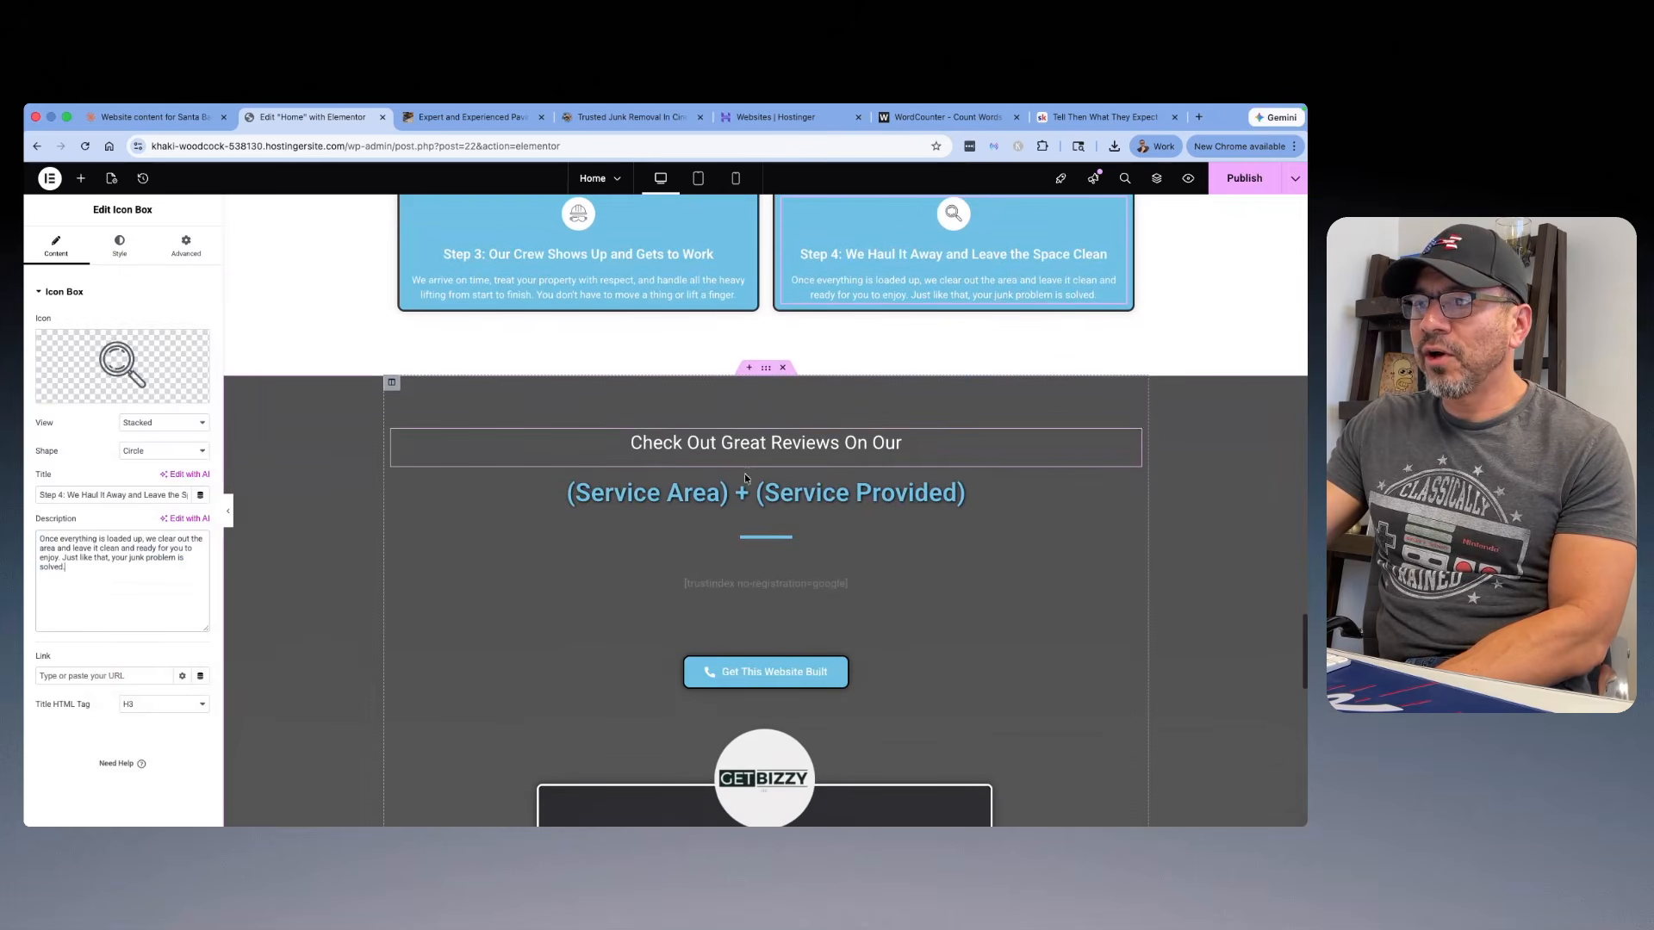
{"action": "left_click", "coordinate": [640, 491]}
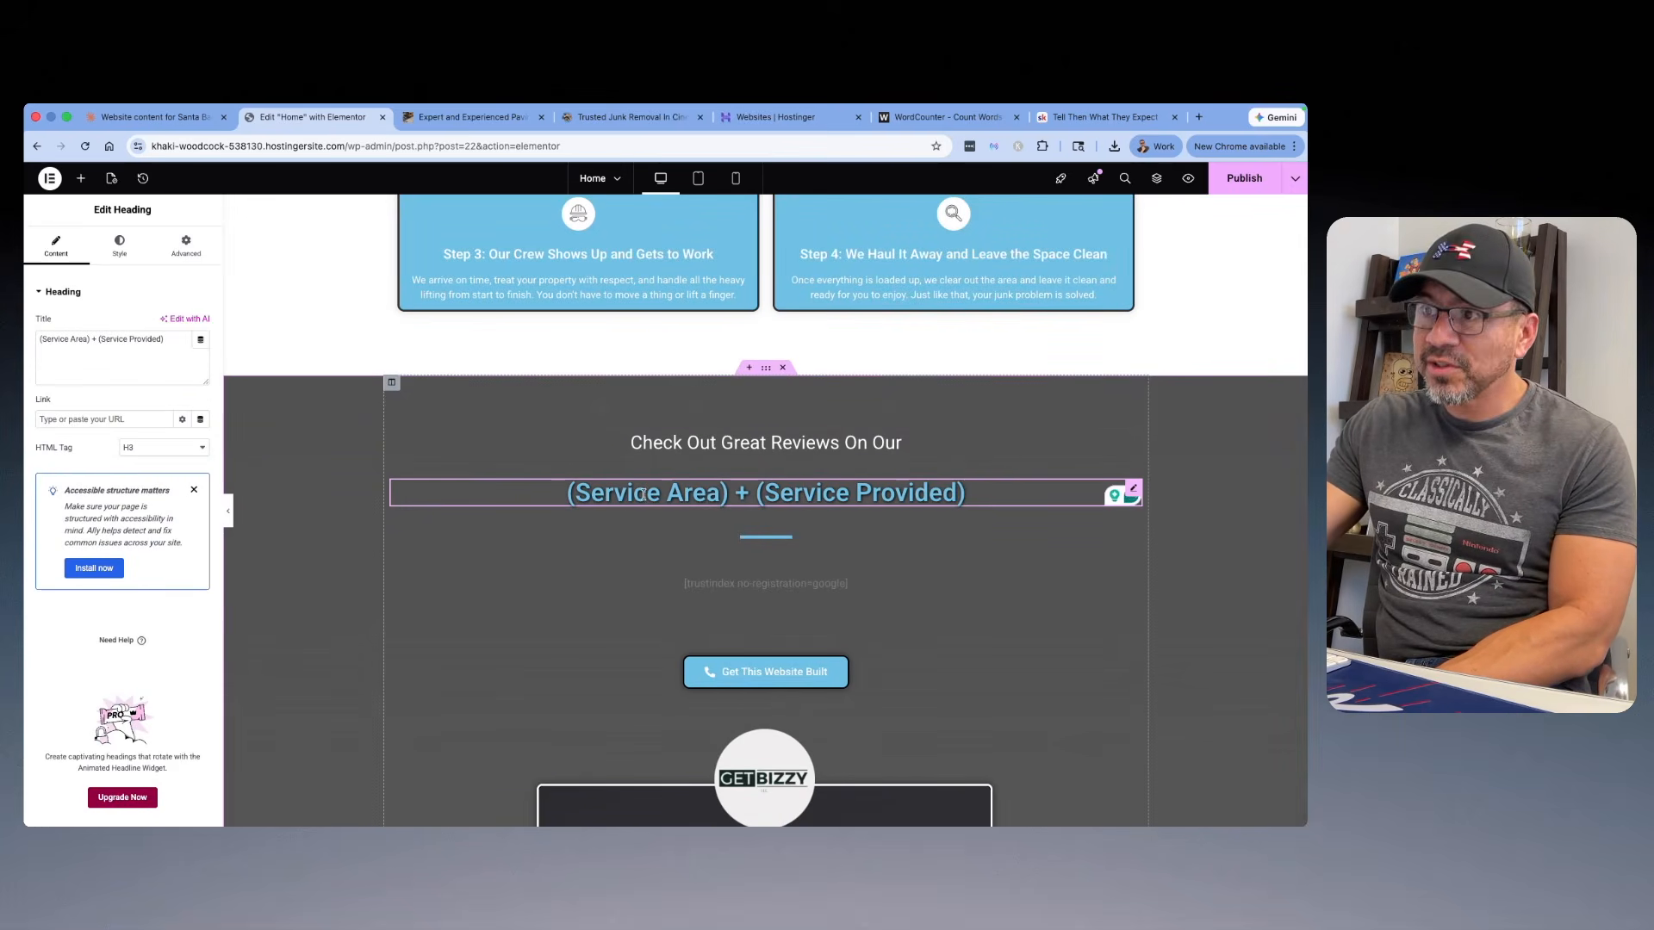
{"action": "left_click_drag", "start_coordinate": [168, 344], "coordinate": [24, 341]}
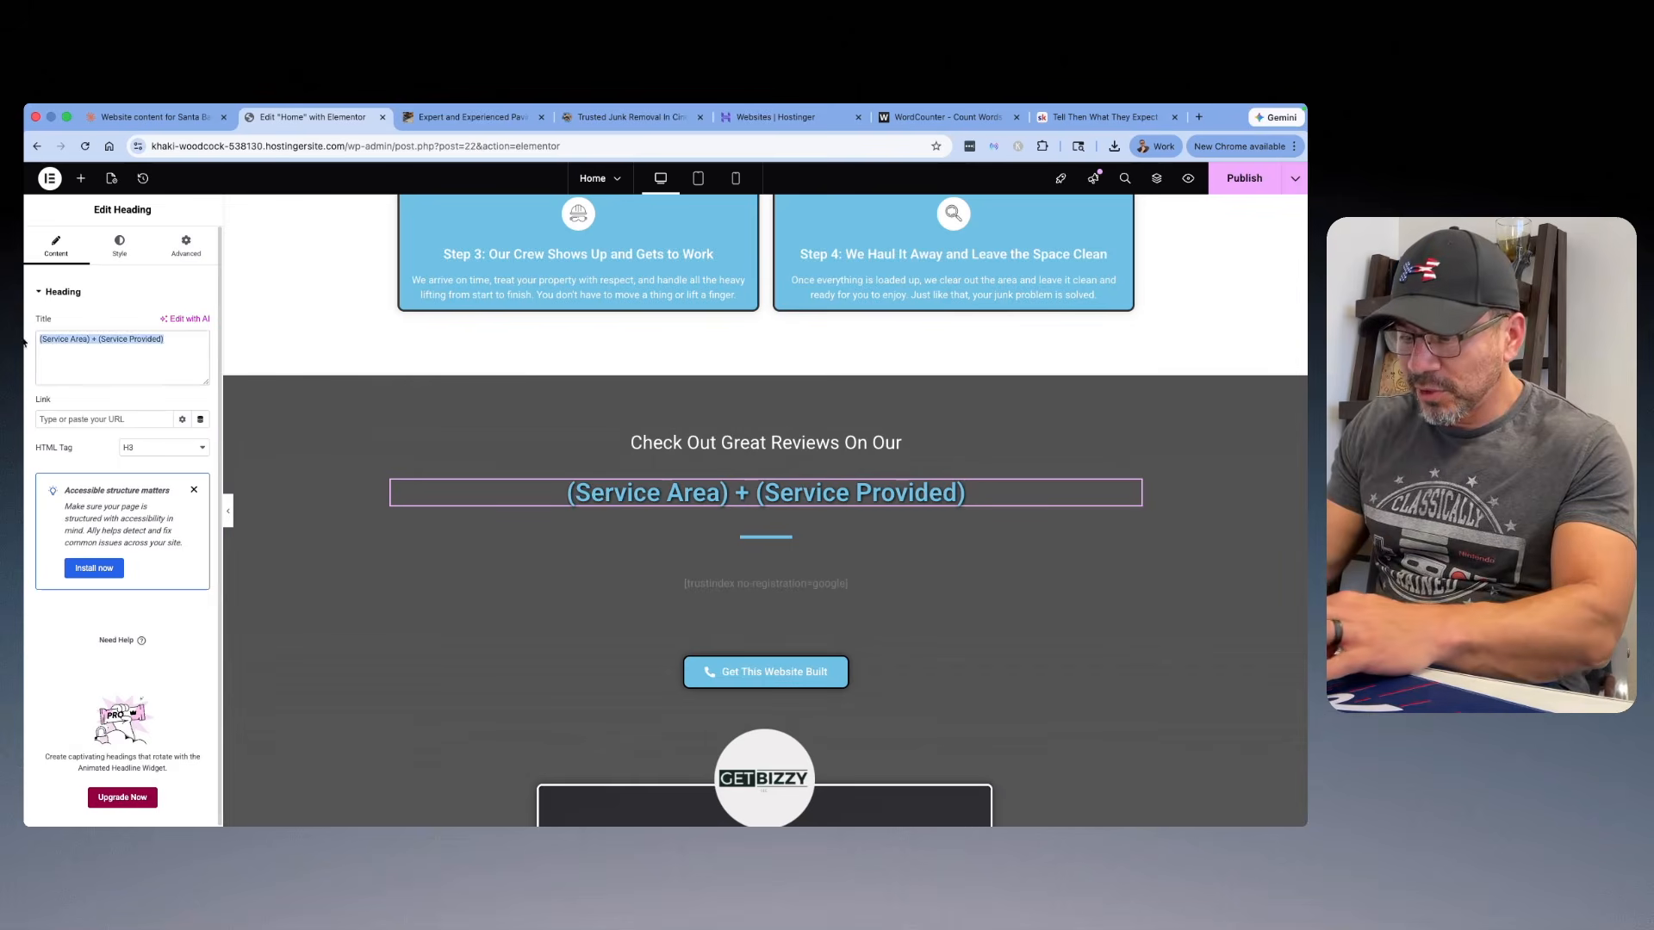
{"action": "type", "text": "Santa Barbar"}
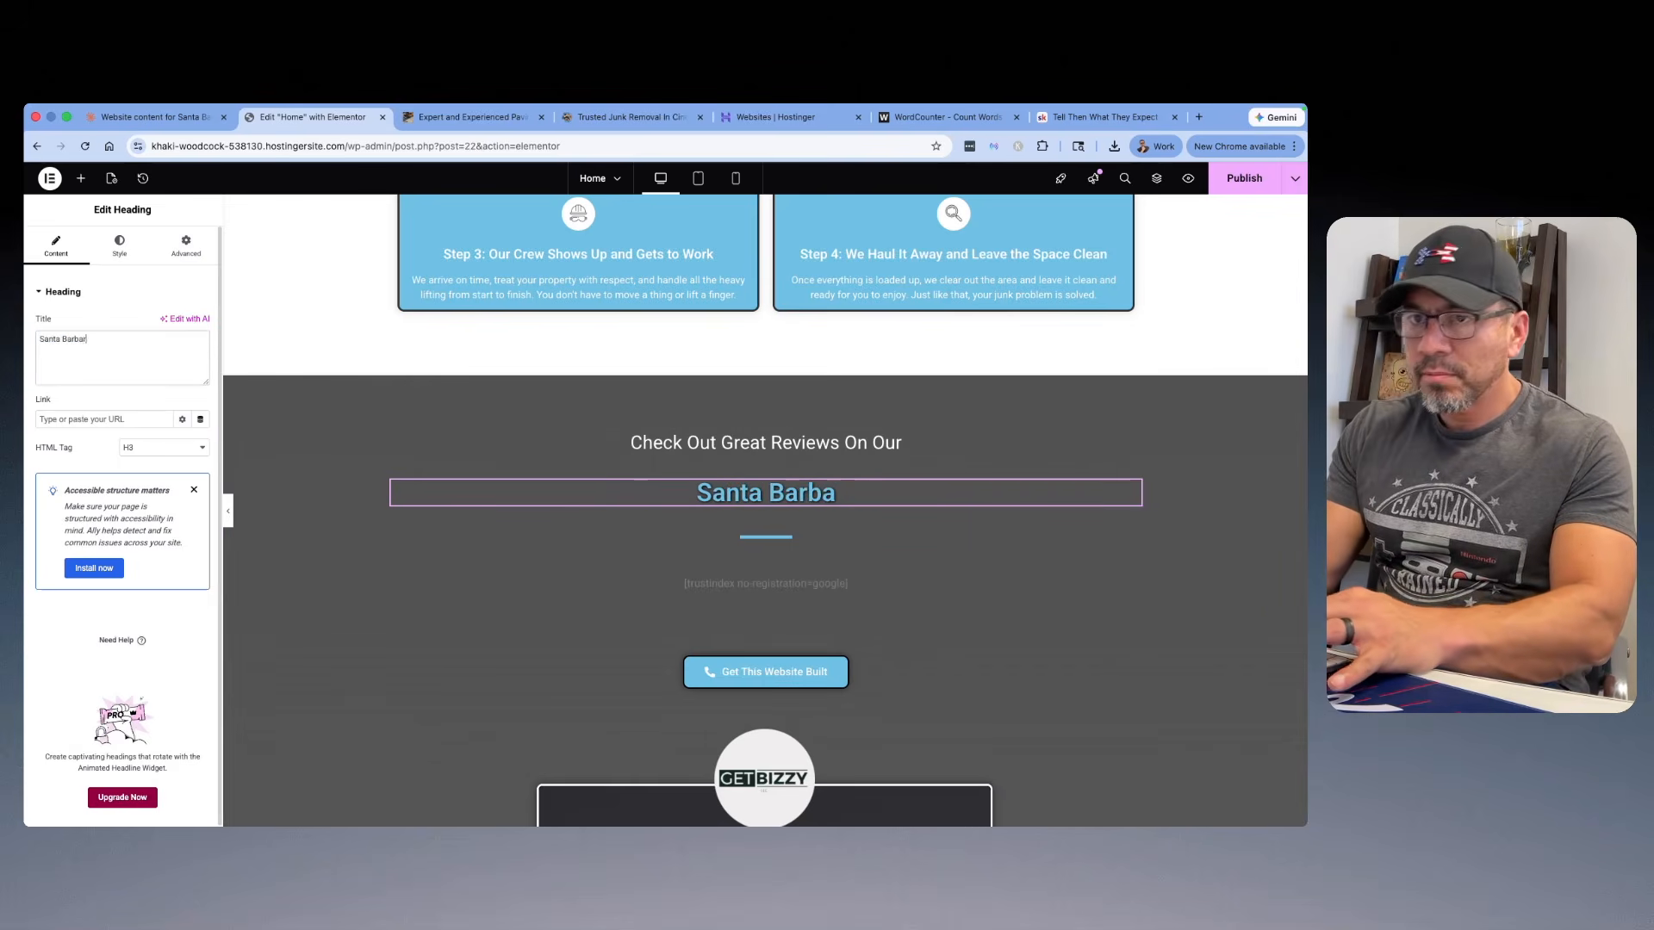
{"action": "type", "text": "a Jun"}
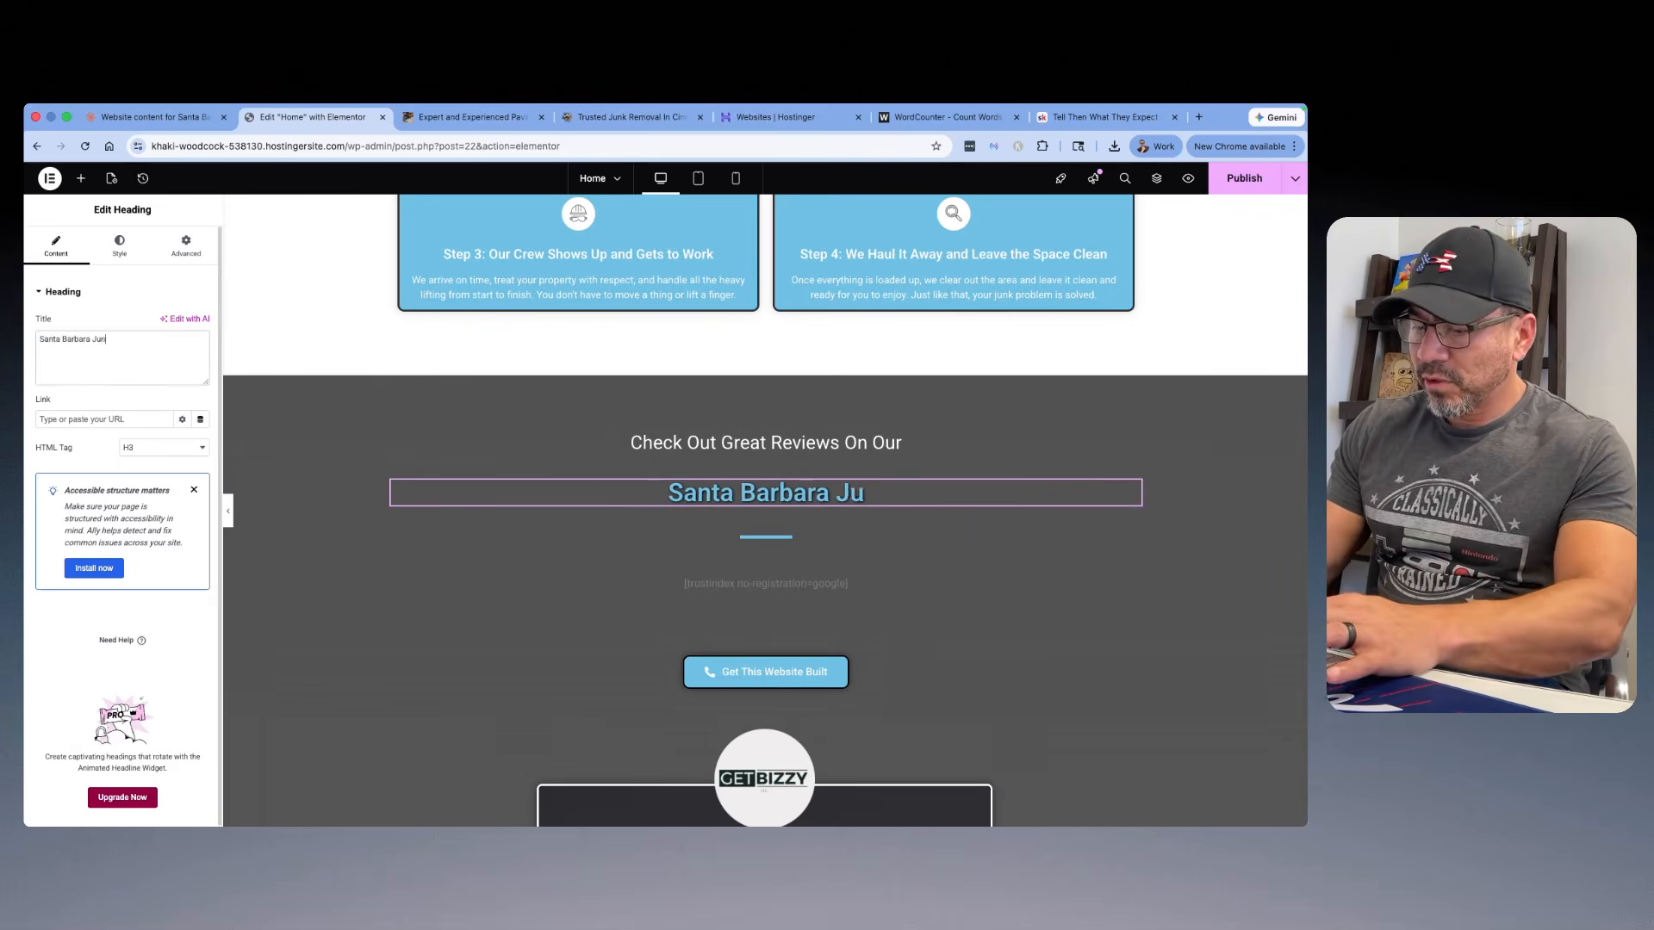
{"action": "type", "text": "k Removal"}
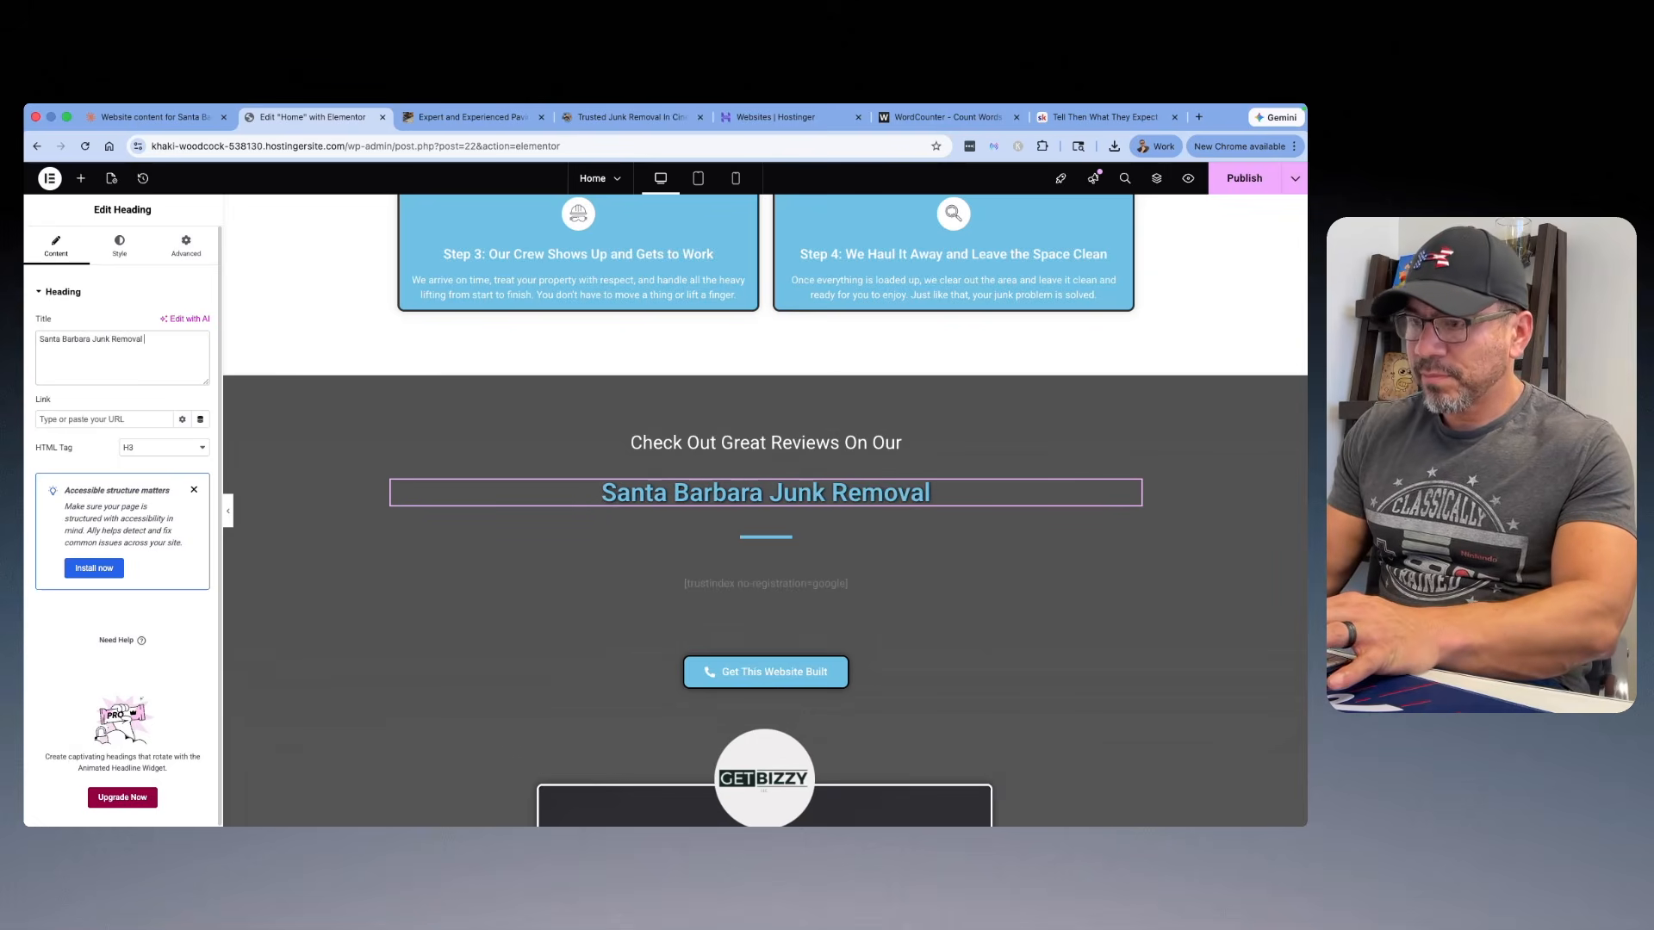
{"action": "type", "text": " Services"}
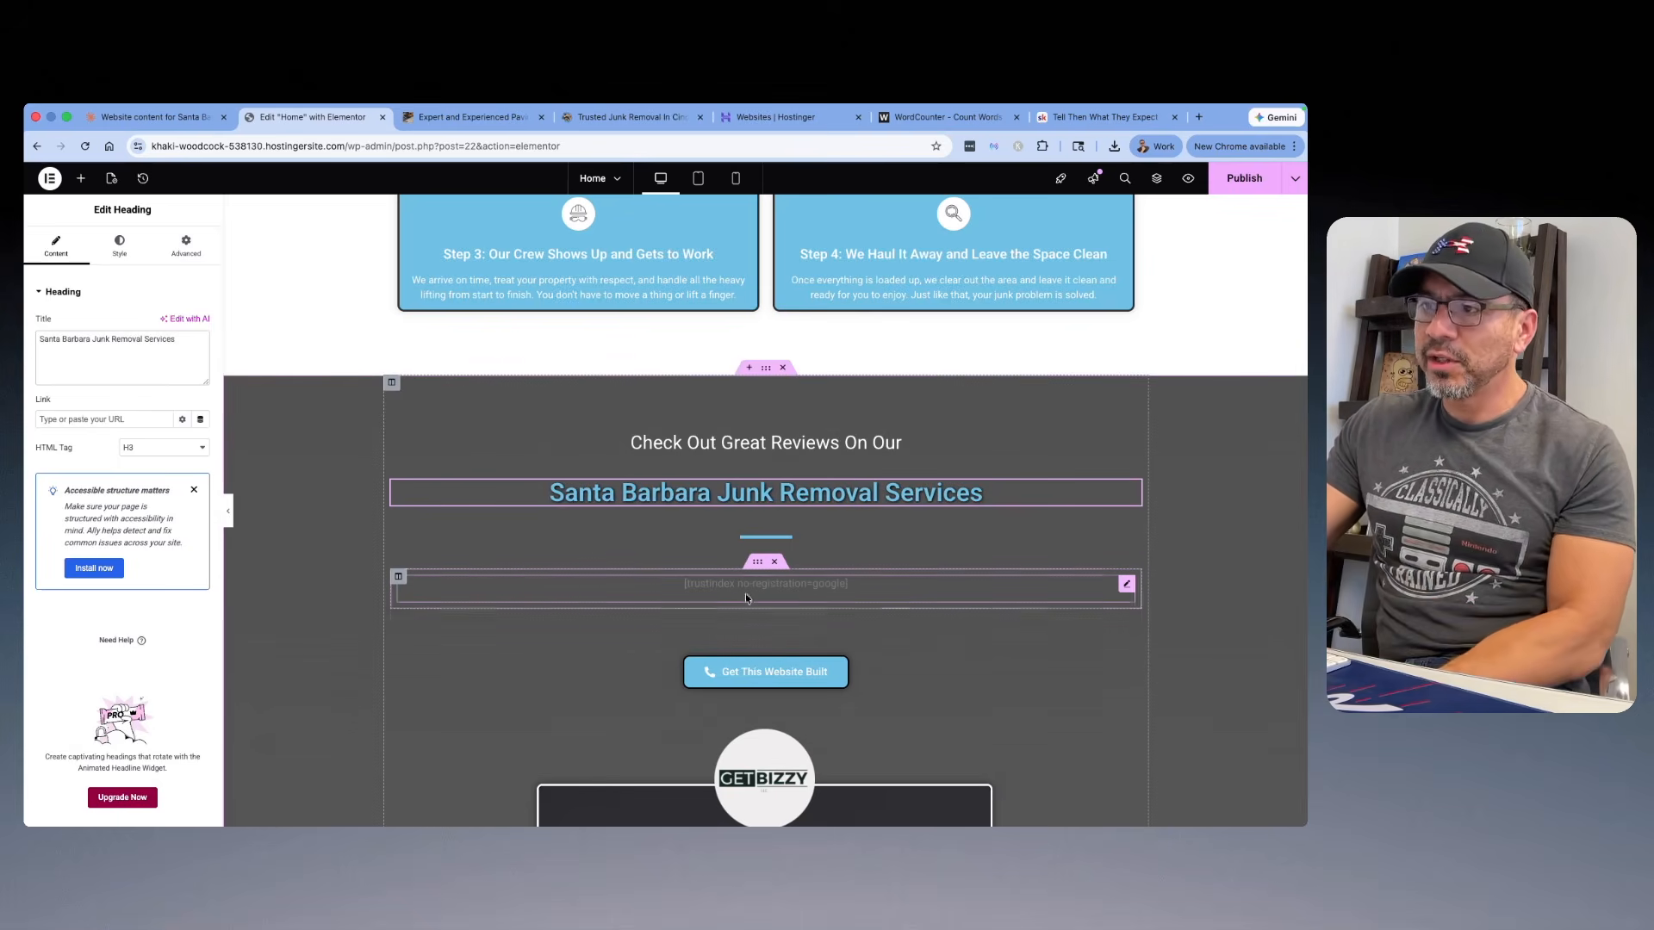
Step: Replace the reviews section's "Get This Website Built" button with a copy of the phone call button from above the four-step process section
{"action": "scroll", "coordinate": [783, 593], "scroll_direction": "down", "scroll_amount": 1}
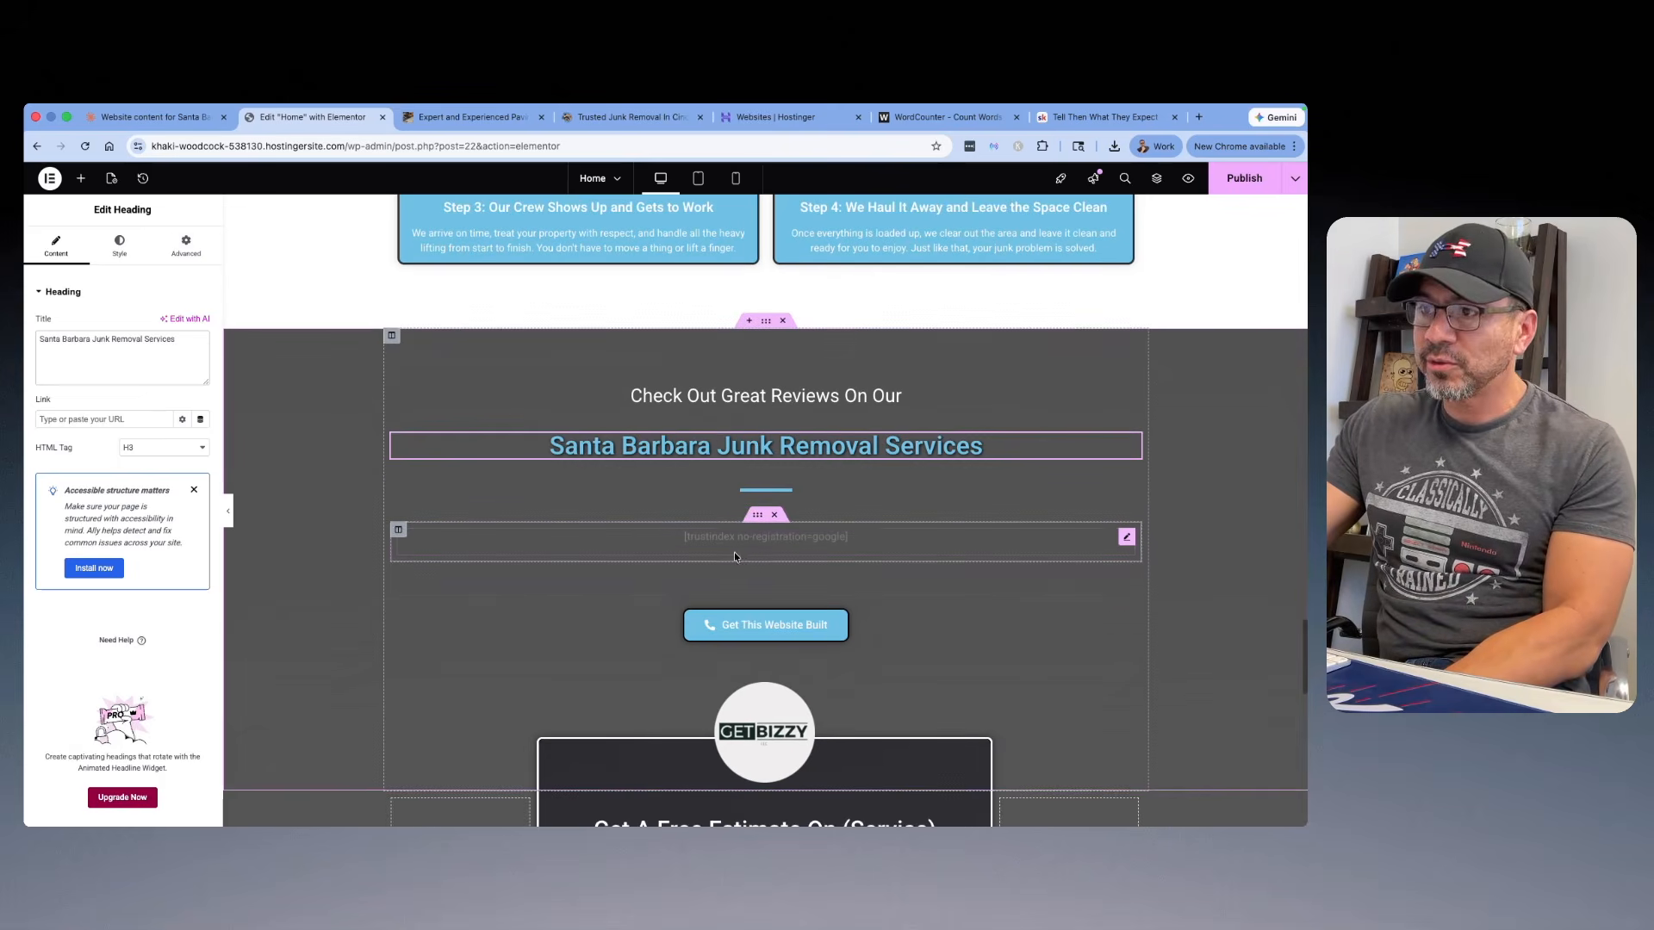
{"action": "scroll", "coordinate": [778, 472], "scroll_direction": "up", "scroll_amount": 5}
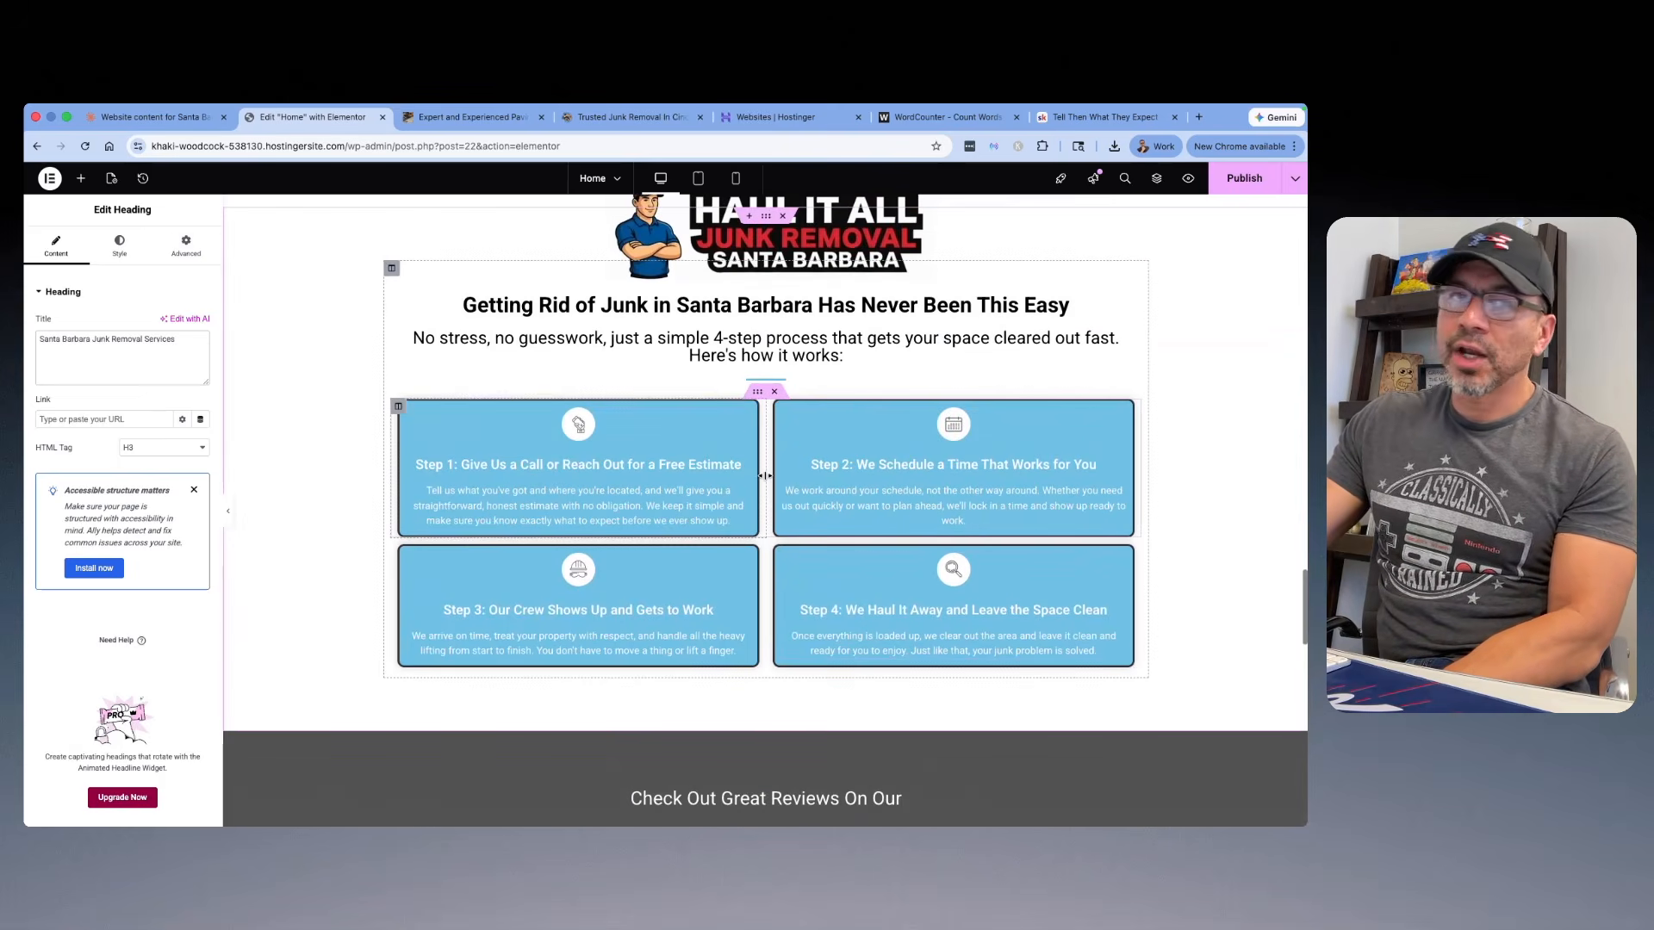
{"action": "scroll", "coordinate": [771, 454], "scroll_direction": "up", "scroll_amount": 3}
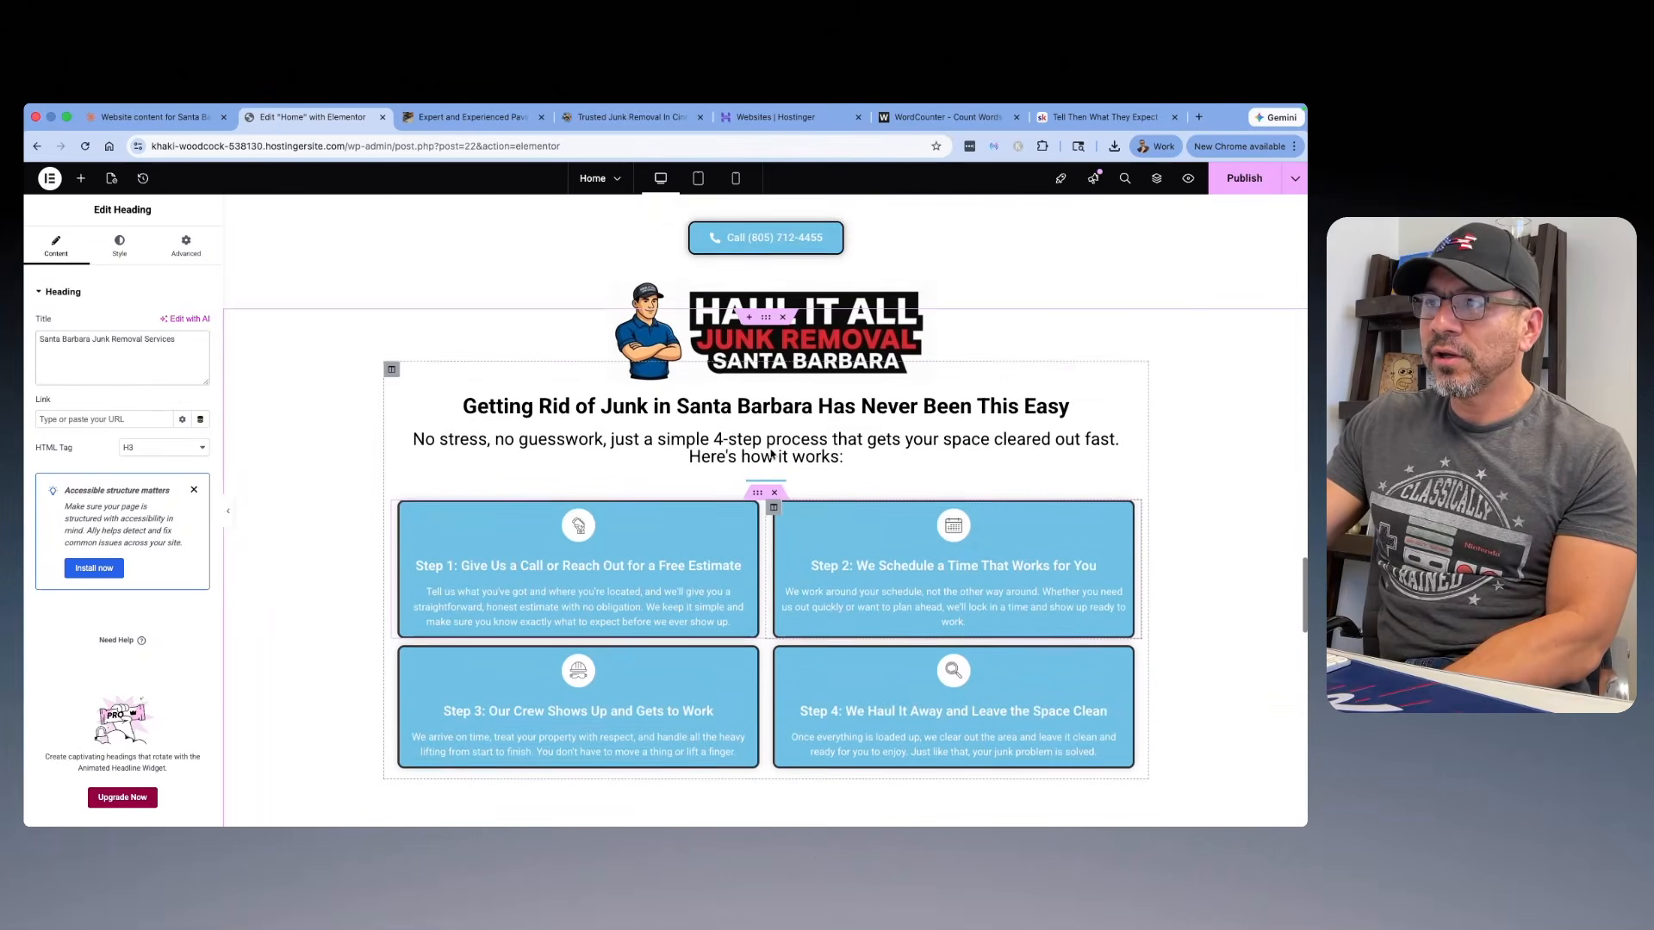
{"action": "right_click", "coordinate": [815, 356]}
{"action": "left_click", "coordinate": [853, 429]}
{"action": "scroll", "coordinate": [871, 413], "scroll_direction": "down", "scroll_amount": 5}
{"action": "scroll", "coordinate": [871, 409], "scroll_direction": "down", "scroll_amount": 3}
{"action": "right_click", "coordinate": [815, 517]}
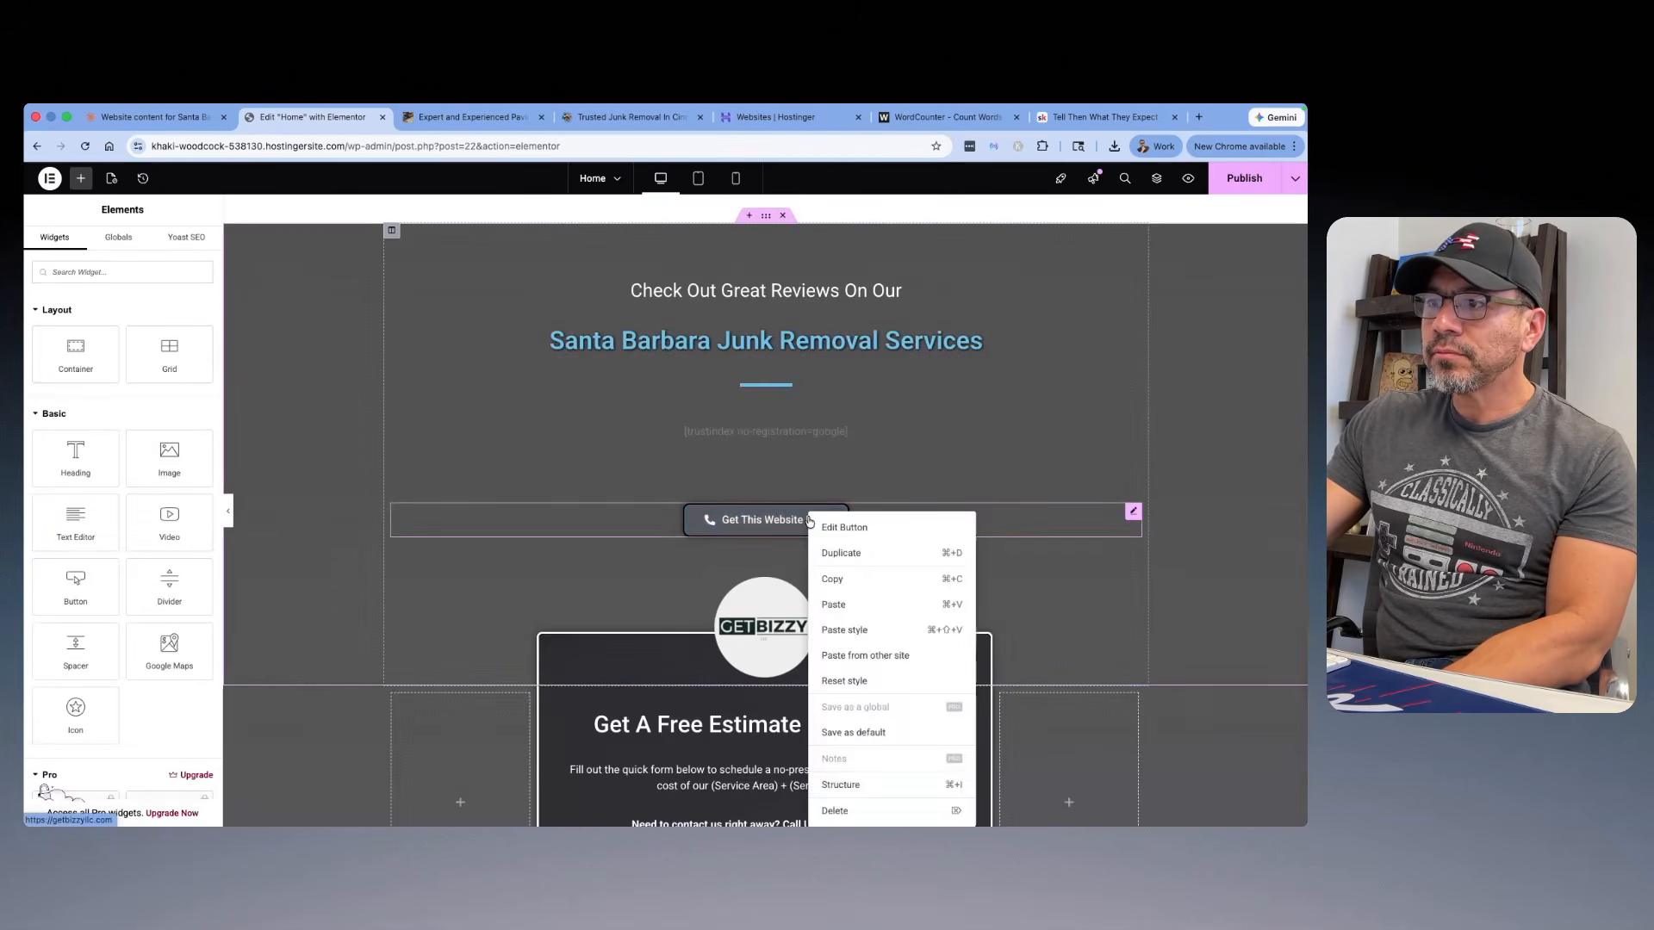
{"action": "left_click", "coordinate": [814, 584]}
{"action": "right_click", "coordinate": [815, 520]}
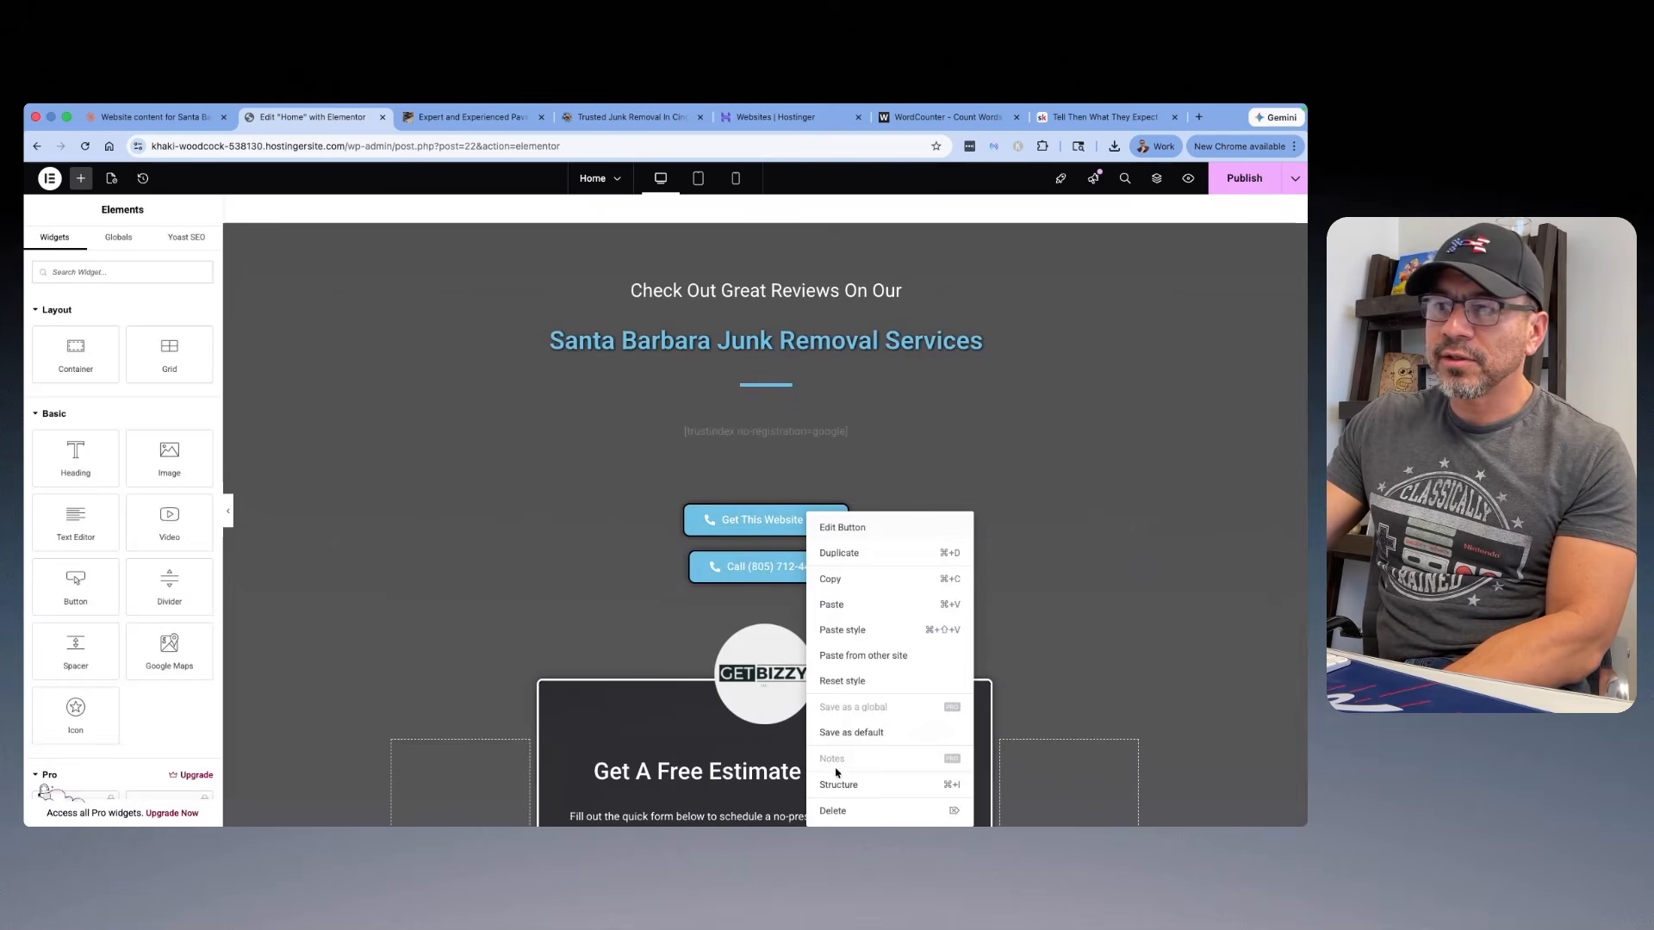
{"action": "left_click", "coordinate": [836, 810]}
Step: Replace the GETBIZZY logo above the estimate form with the Haul It All mascot image Lake-Granbury-RV-Resort-7.png from the media library
{"action": "scroll", "coordinate": [746, 565], "scroll_direction": "down", "scroll_amount": 1}
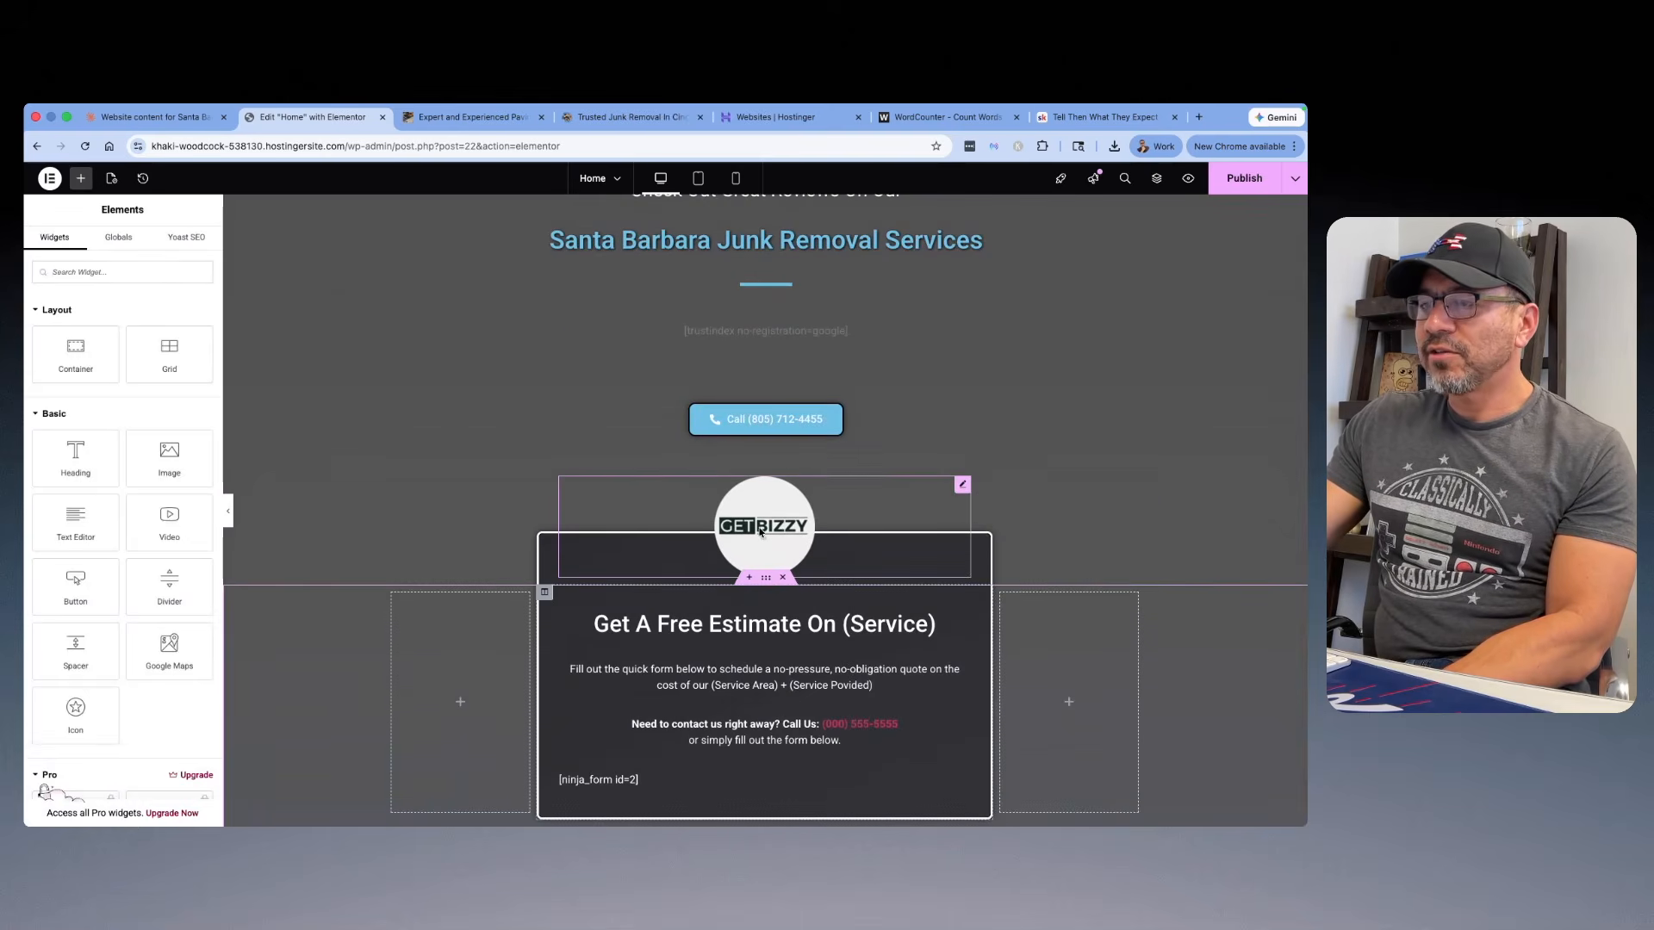
{"action": "left_click", "coordinate": [760, 531]}
{"action": "left_click", "coordinate": [136, 355]}
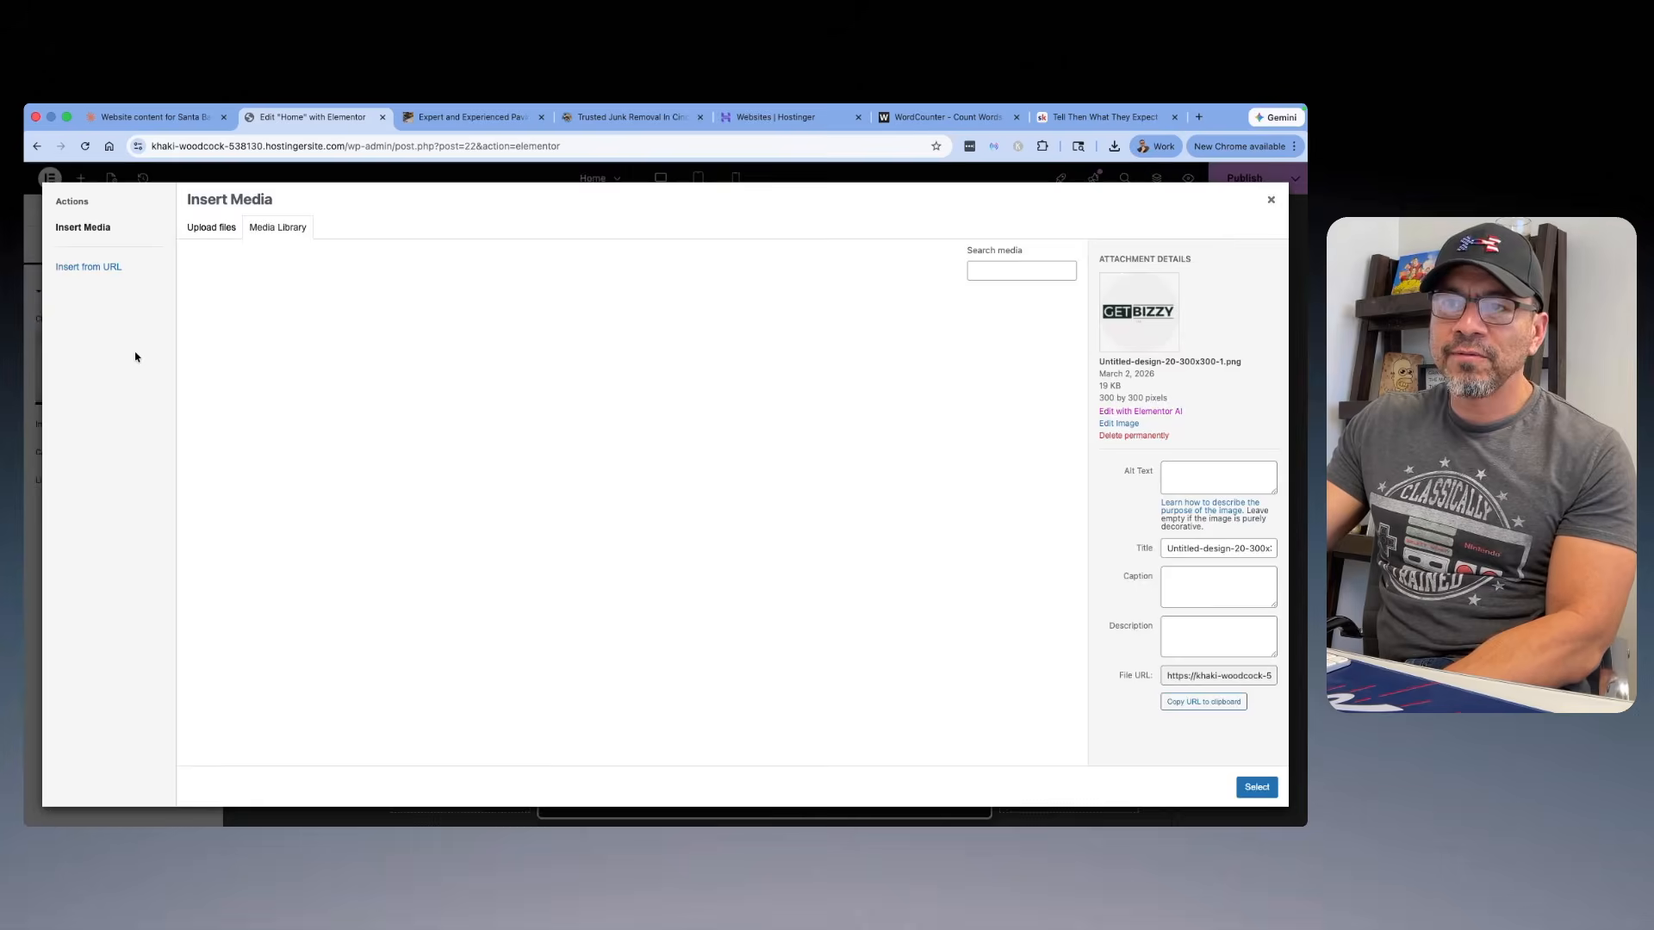
{"action": "left_click", "coordinate": [235, 347]}
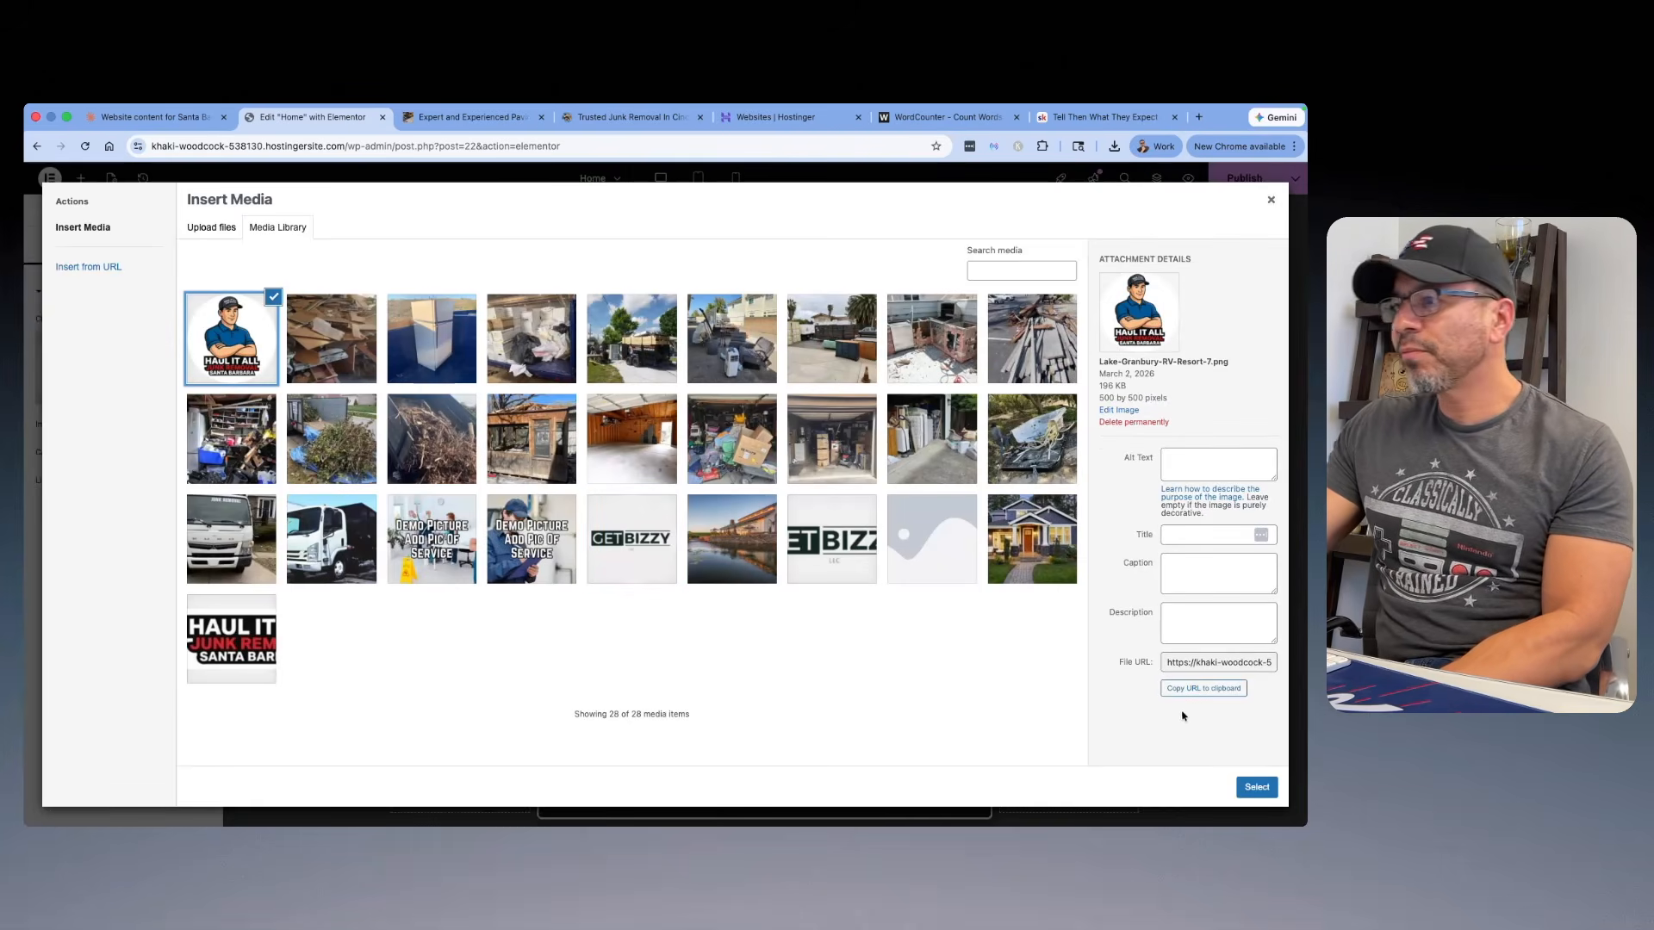
{"action": "left_click", "coordinate": [1257, 786]}
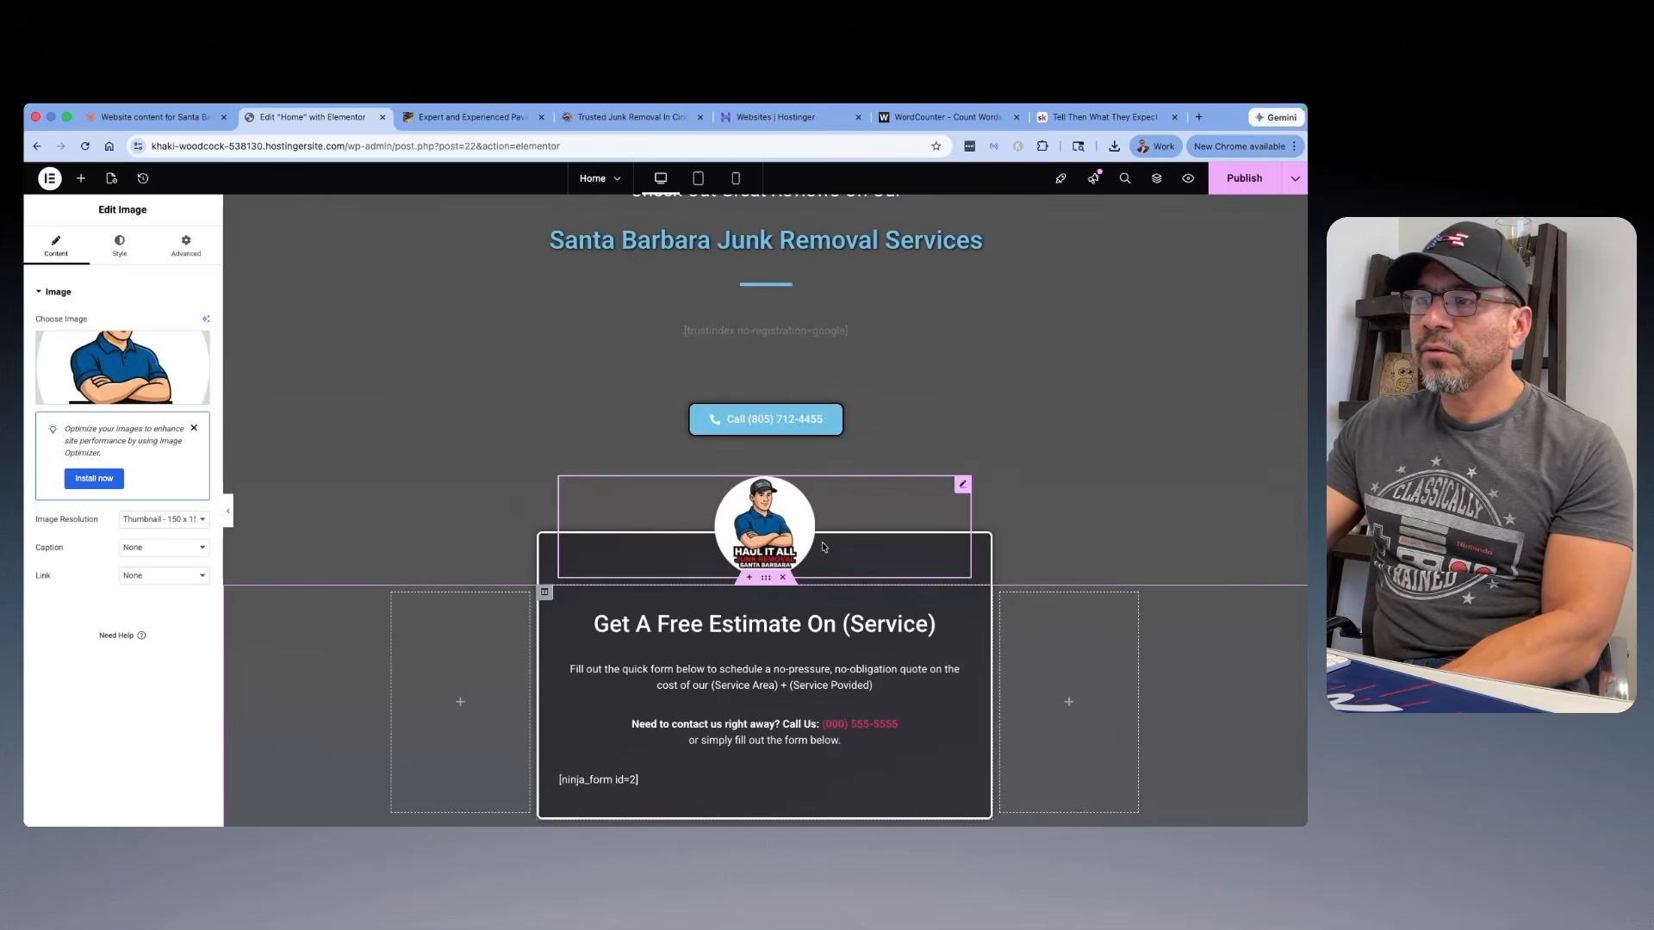
Step: Change the estimate form's heading to "Get A Free Estimate Today"
{"action": "scroll", "coordinate": [823, 547], "scroll_direction": "down", "scroll_amount": 2}
{"action": "left_click", "coordinate": [861, 527]}
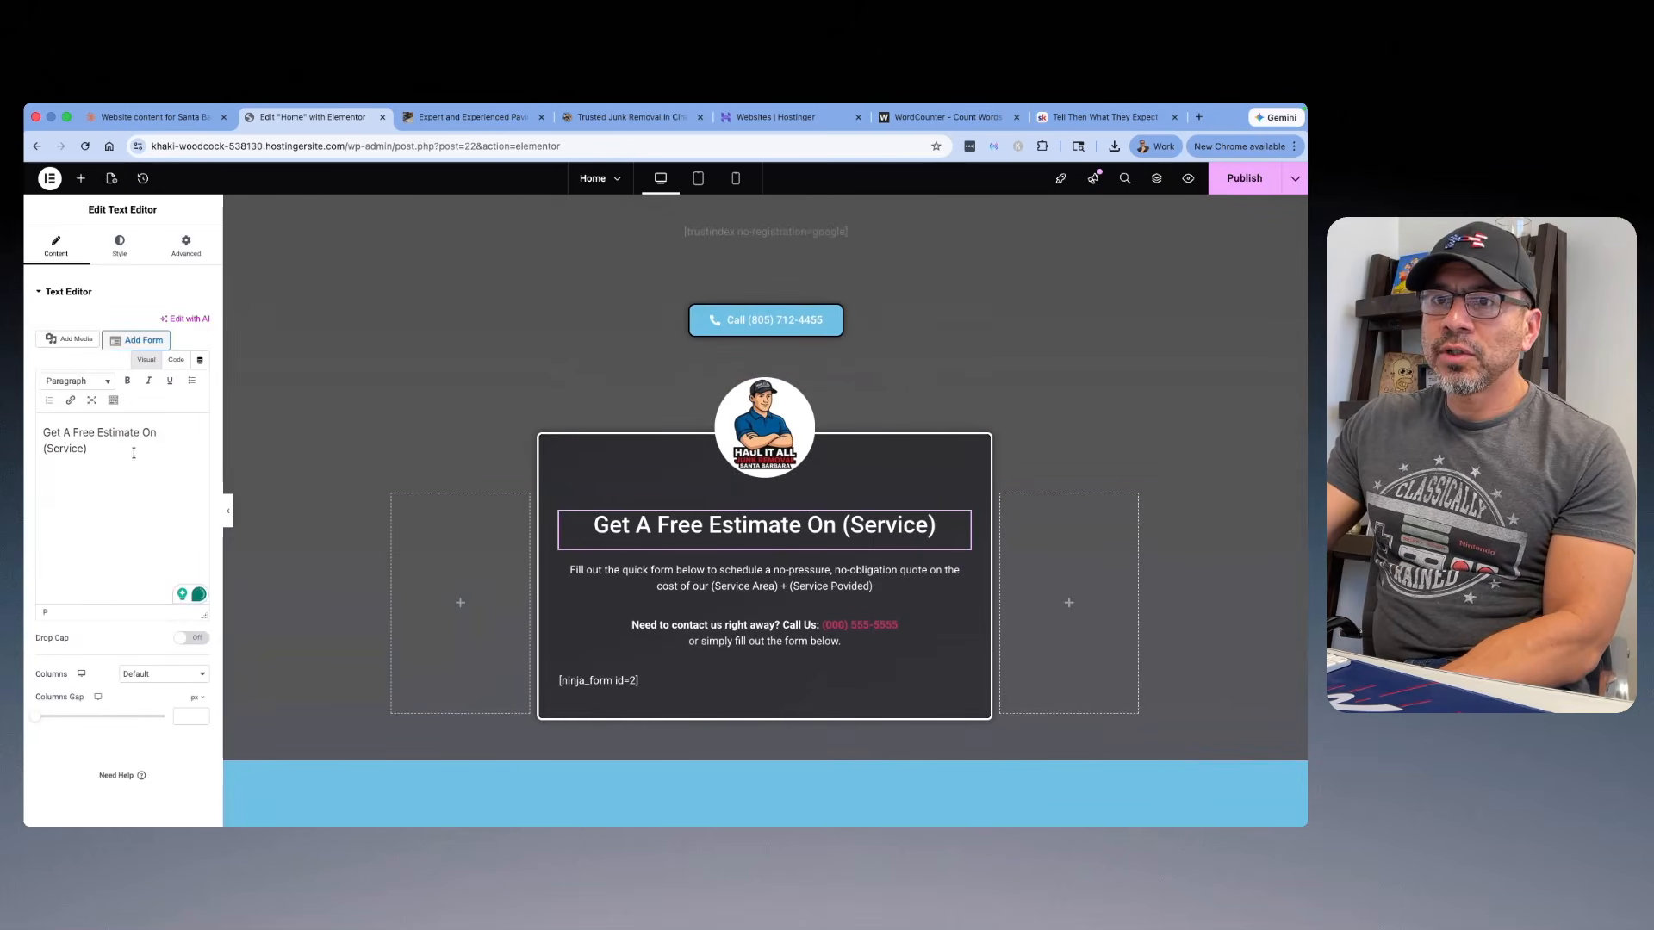
{"action": "left_click_drag", "start_coordinate": [119, 451], "coordinate": [25, 453]}
{"action": "key", "text": "BackSpace"}
{"action": "key", "text": "BackSpace"}
{"action": "key", "text": "BackSpace"}
{"action": "key", "text": "BackSpace"}
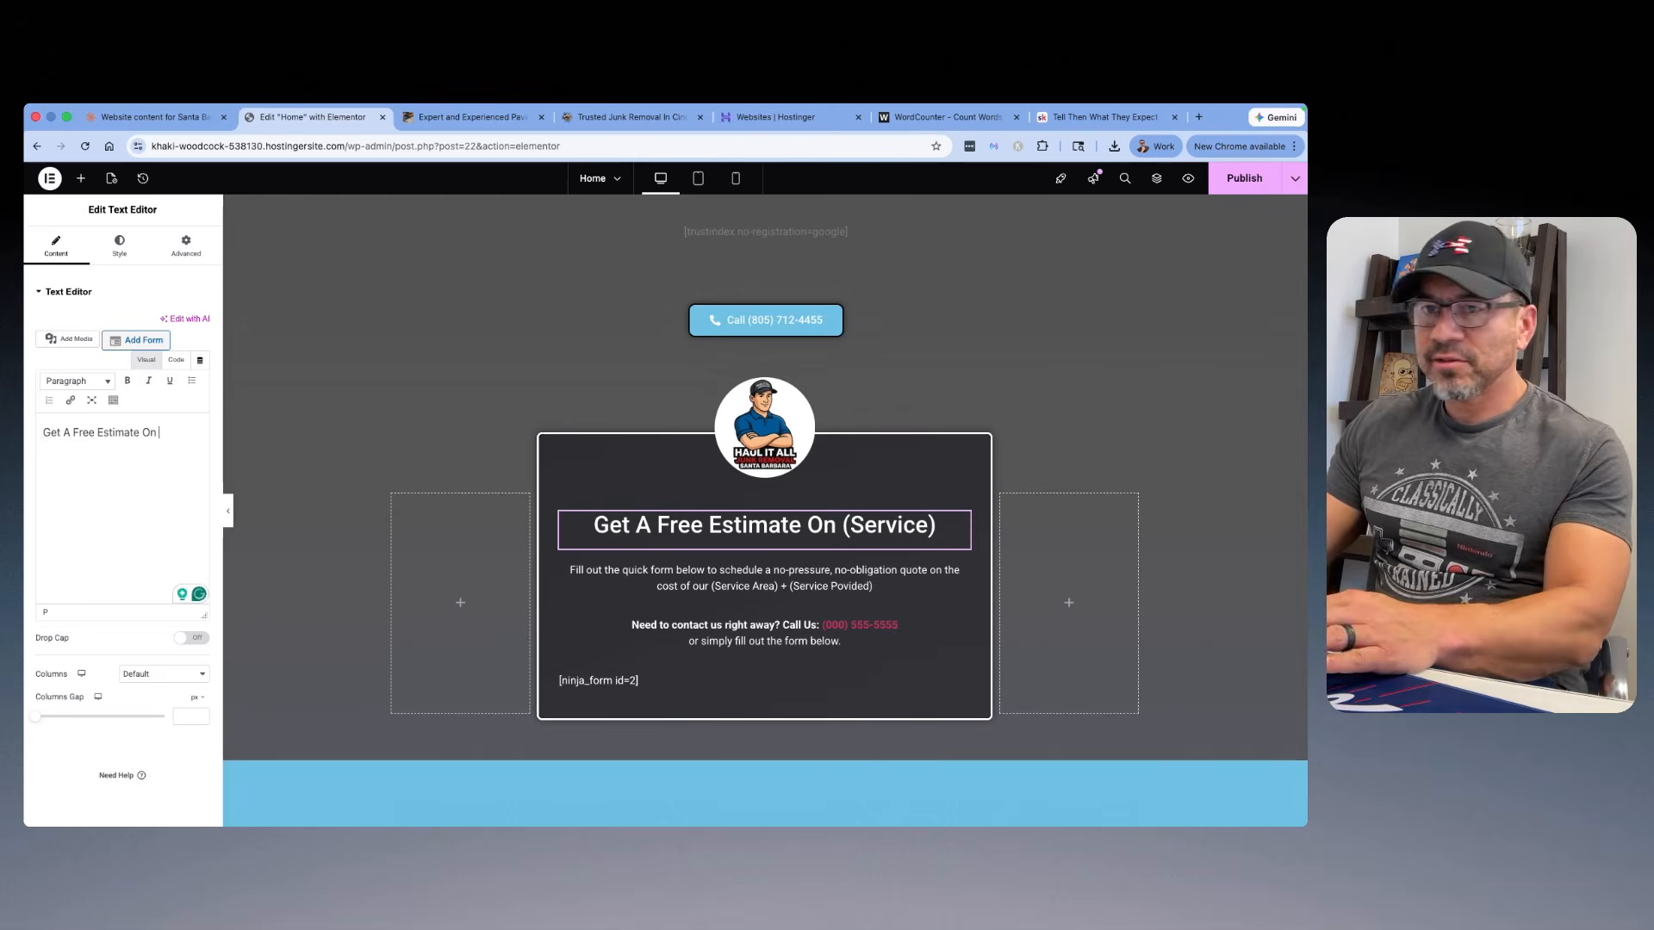
{"action": "type", "text": "T"}
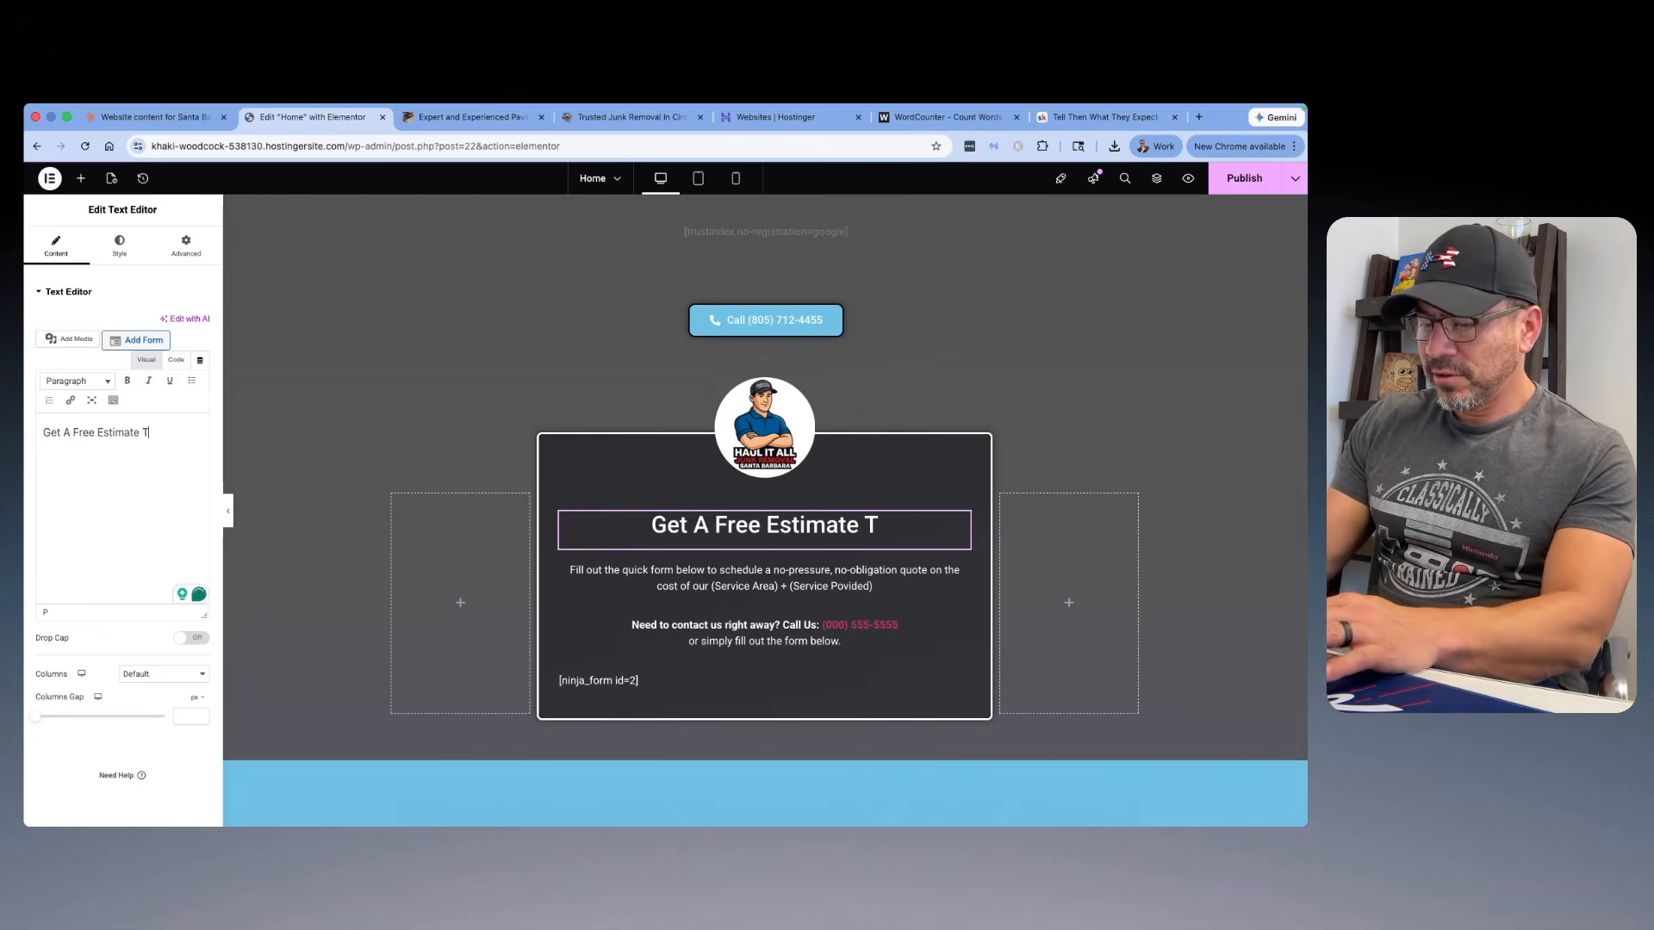
{"action": "type", "text": "oday"}
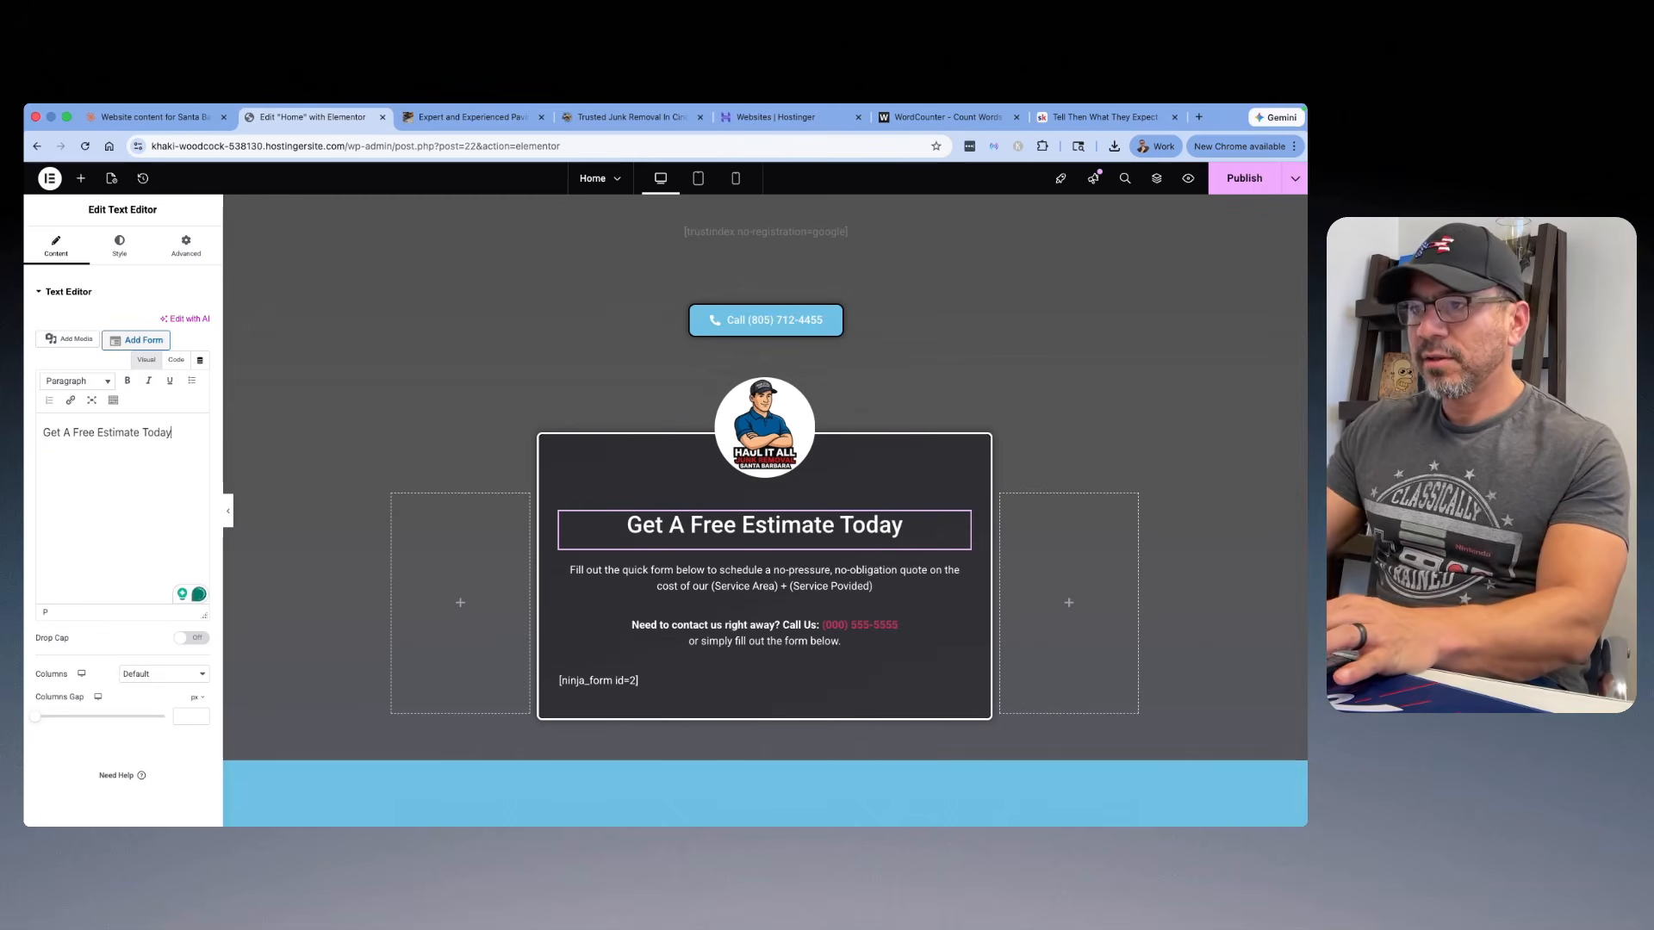
Step: Open the Skool lesson The Final Call To Action and review its email form content ideas for the estimate form's description
{"action": "left_click", "coordinate": [765, 577]}
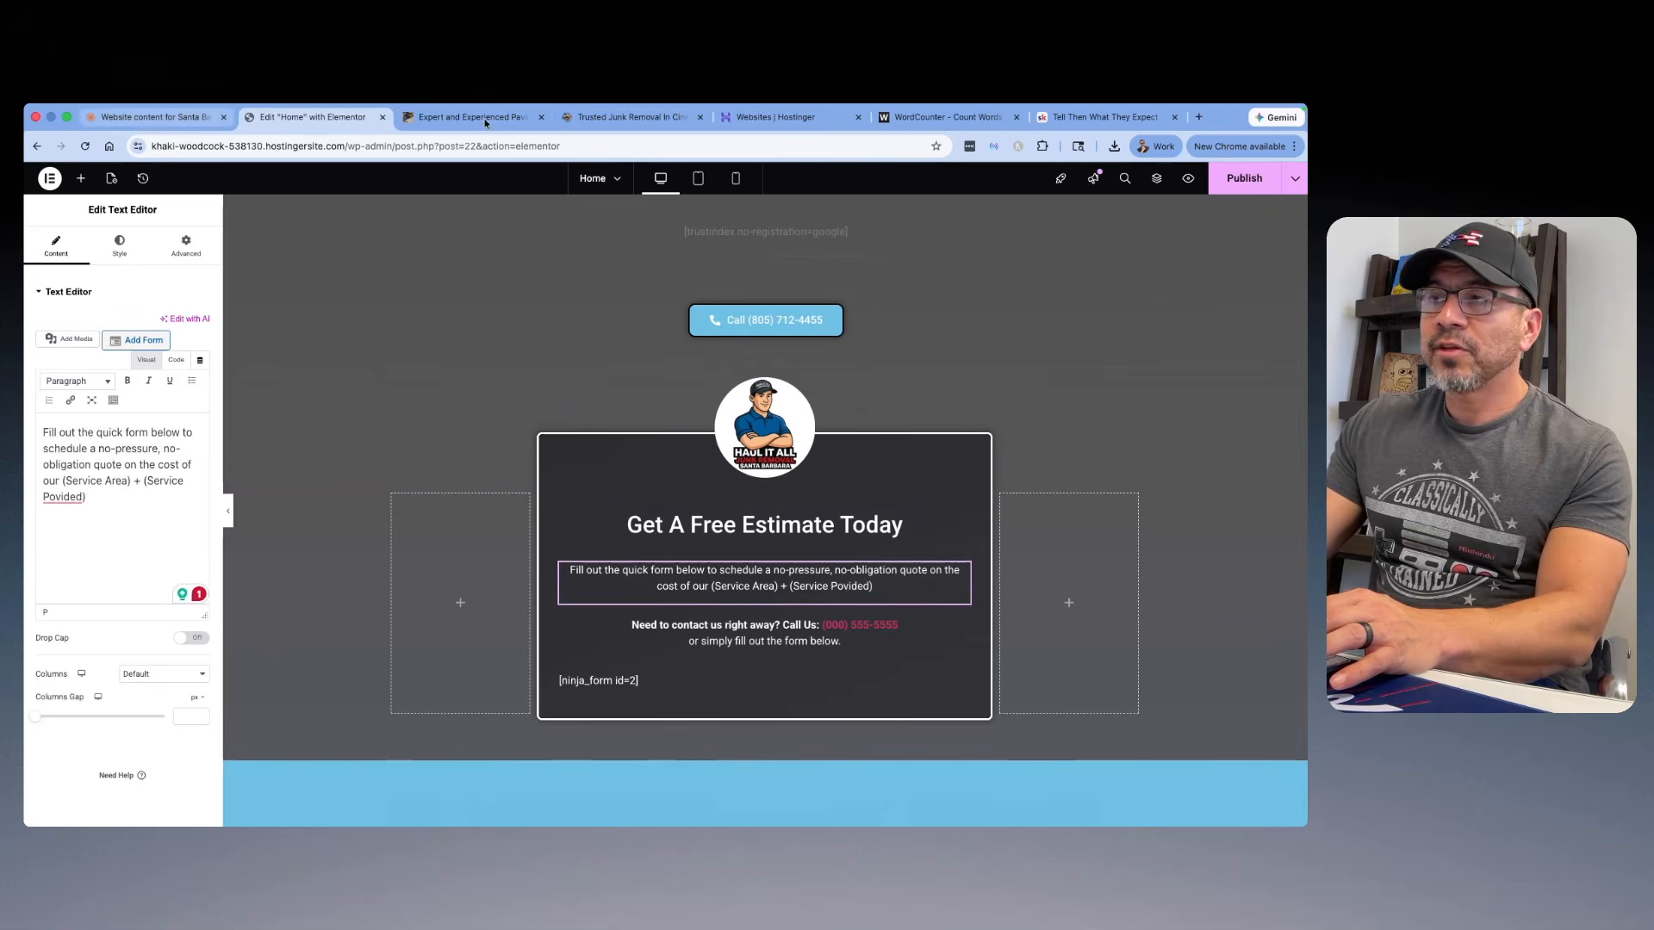
{"action": "left_click", "coordinate": [1058, 120]}
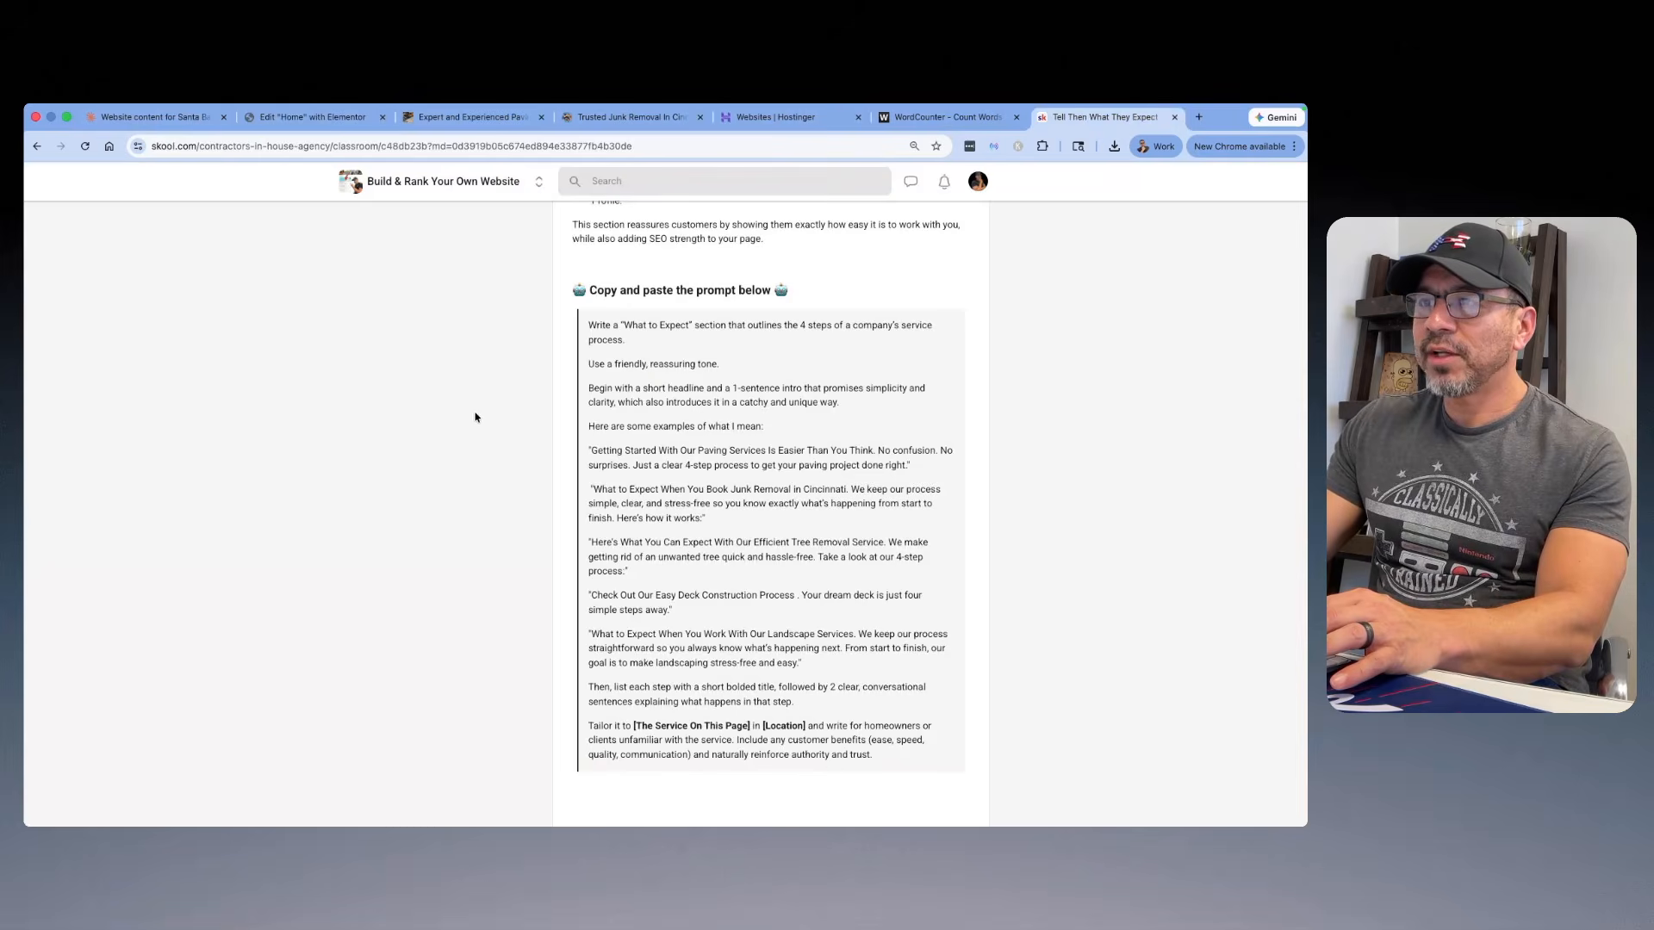
{"action": "scroll", "coordinate": [474, 417], "scroll_direction": "up", "scroll_amount": 15}
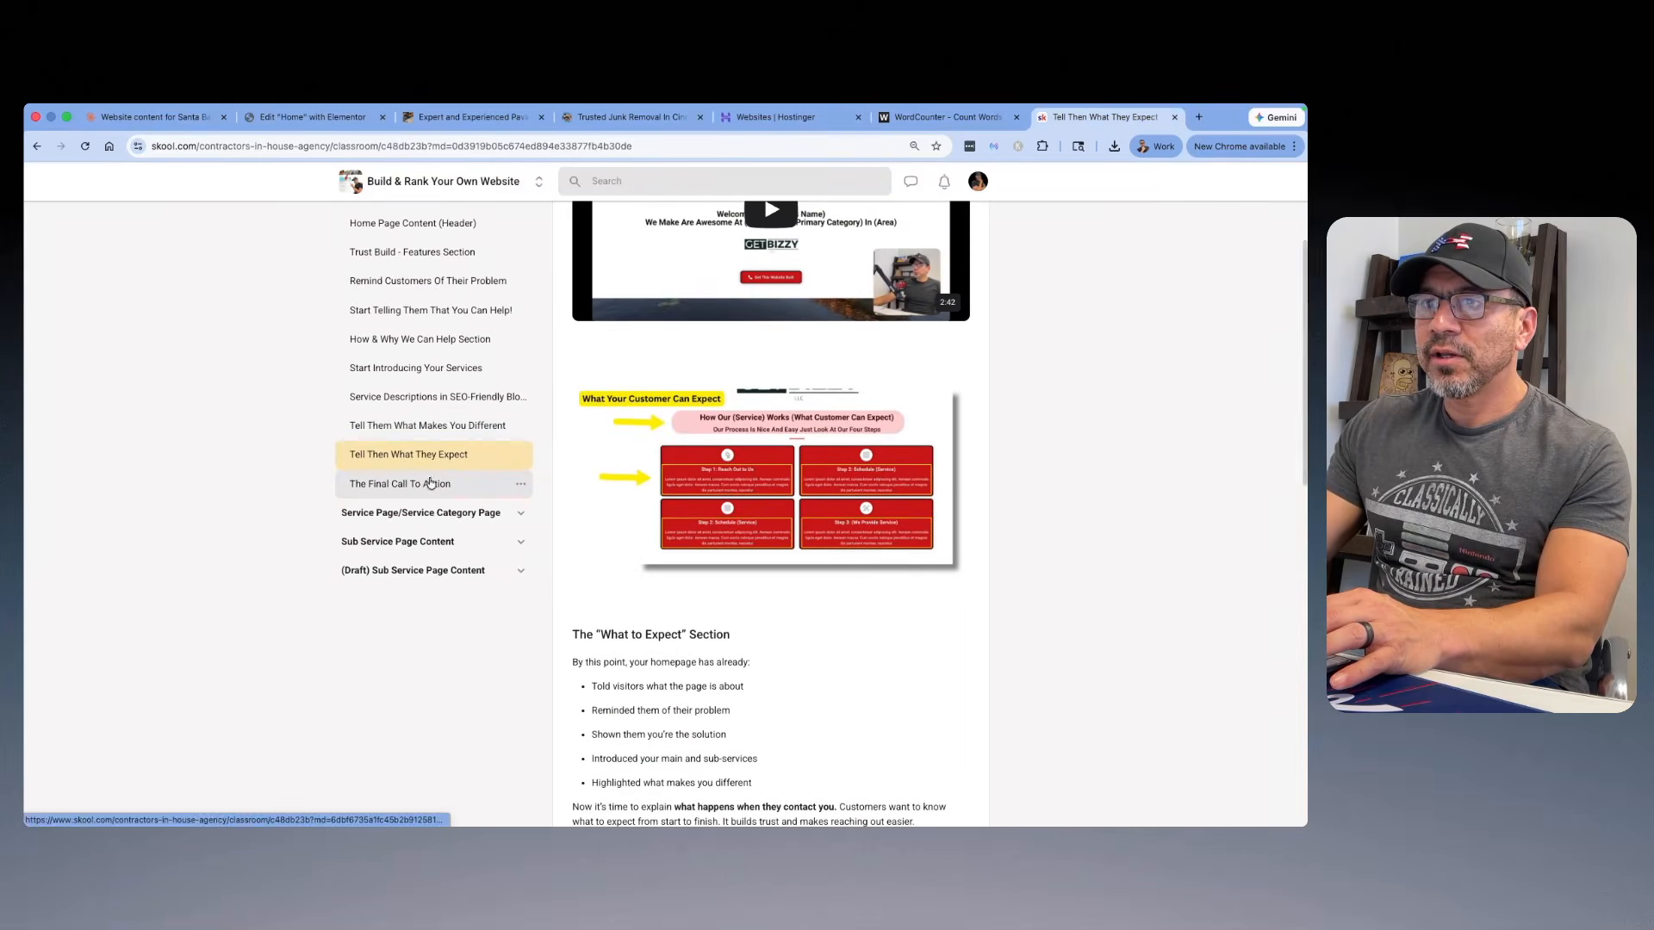
{"action": "left_click", "coordinate": [430, 483]}
{"action": "scroll", "coordinate": [798, 414], "scroll_direction": "down", "scroll_amount": 5}
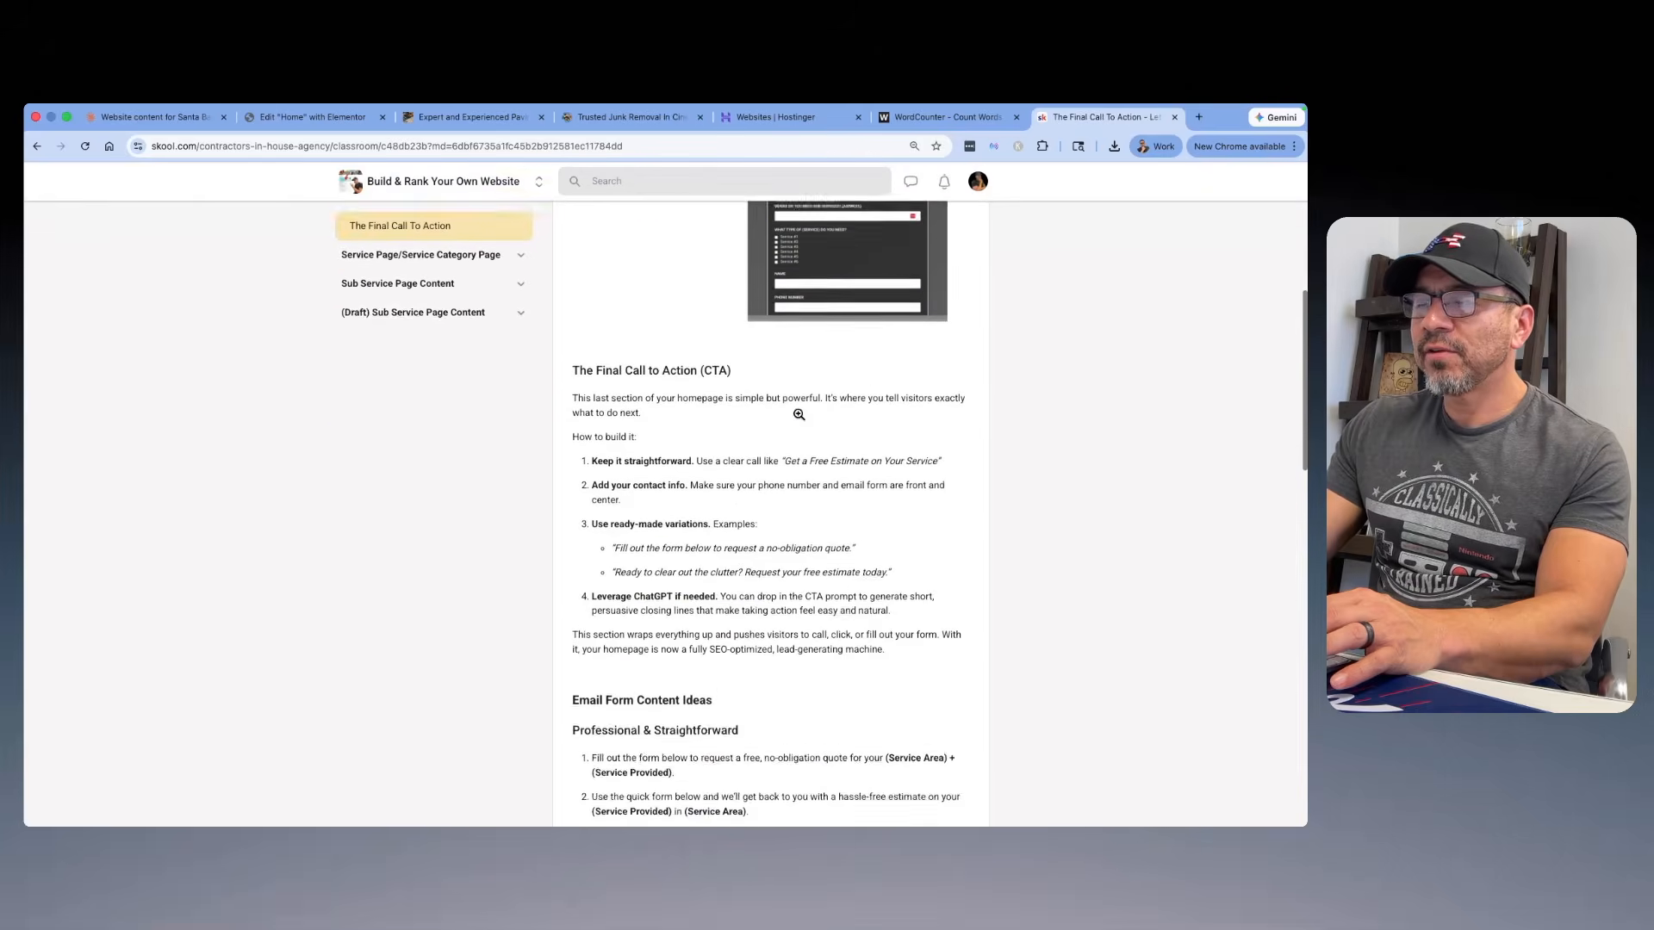
{"action": "scroll", "coordinate": [799, 415], "scroll_direction": "up", "scroll_amount": 3}
{"action": "left_click", "coordinate": [840, 358]}
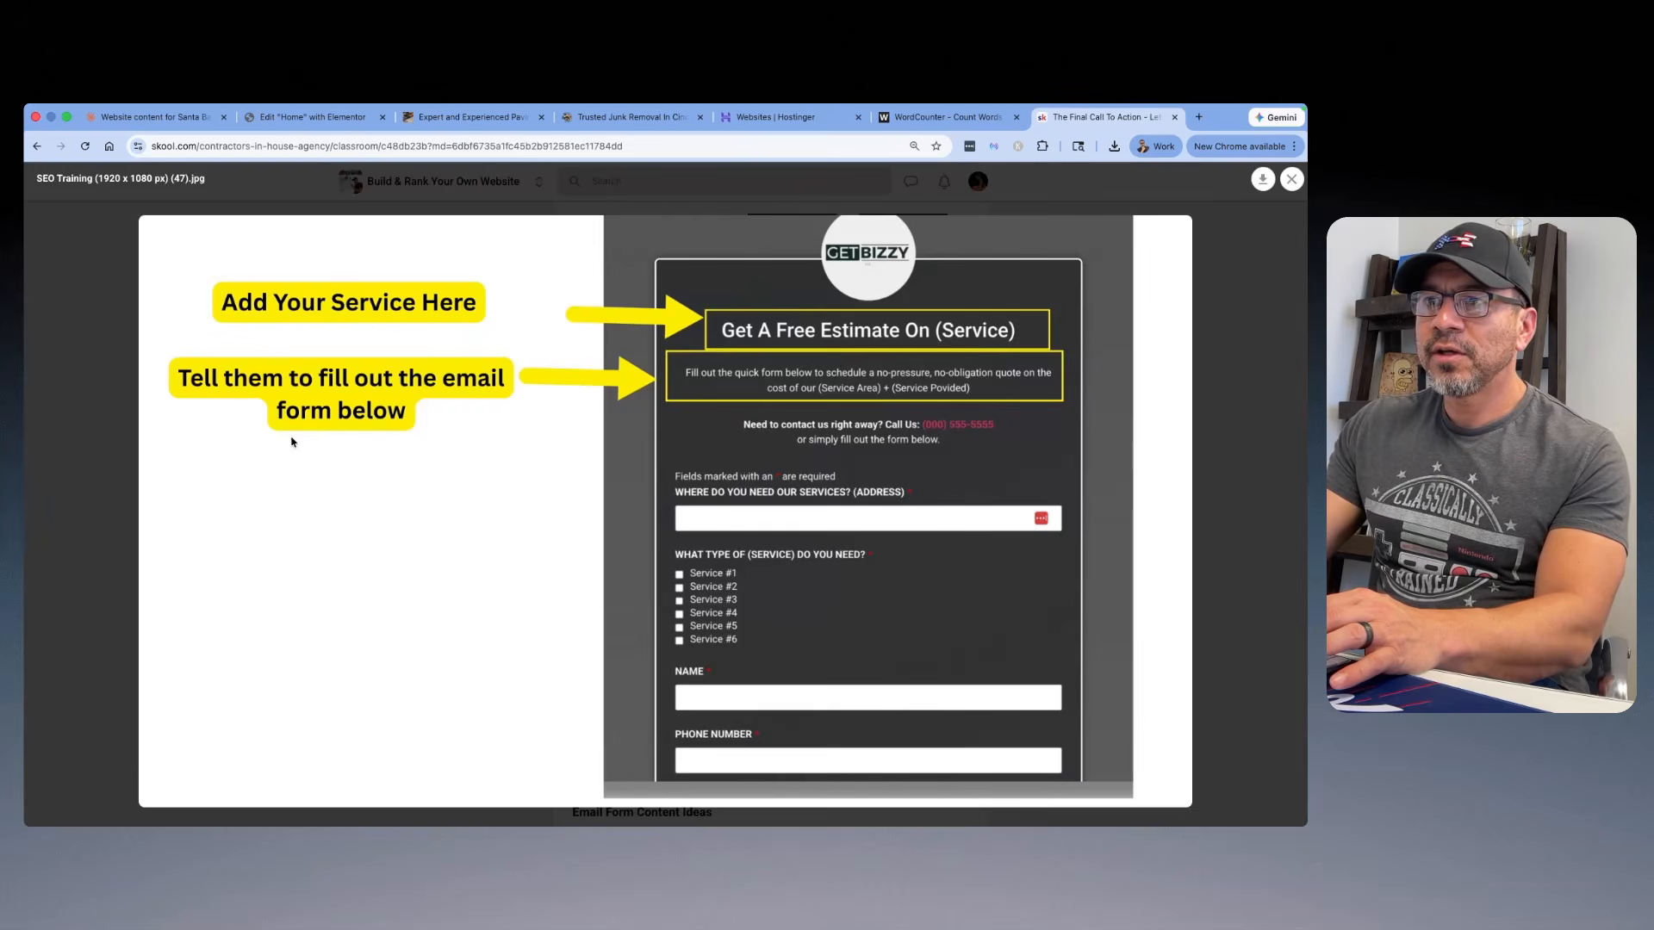
{"action": "left_click", "coordinate": [1292, 179]}
{"action": "scroll", "coordinate": [737, 443], "scroll_direction": "down", "scroll_amount": 5}
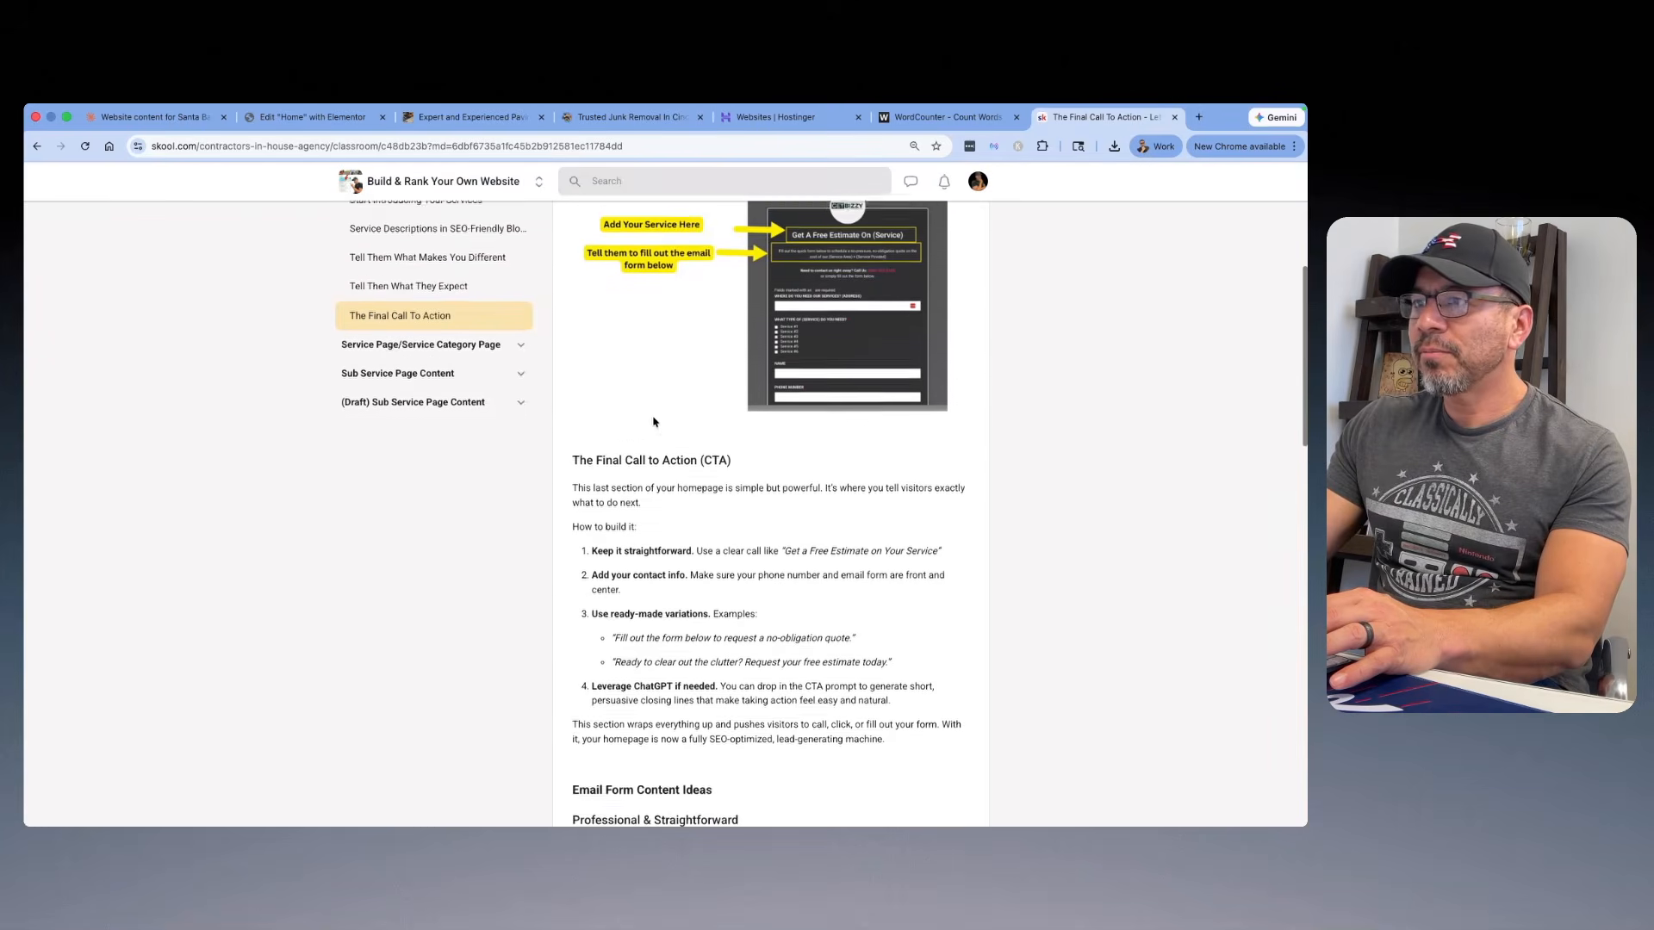
{"action": "scroll", "coordinate": [737, 444], "scroll_direction": "down", "scroll_amount": 5}
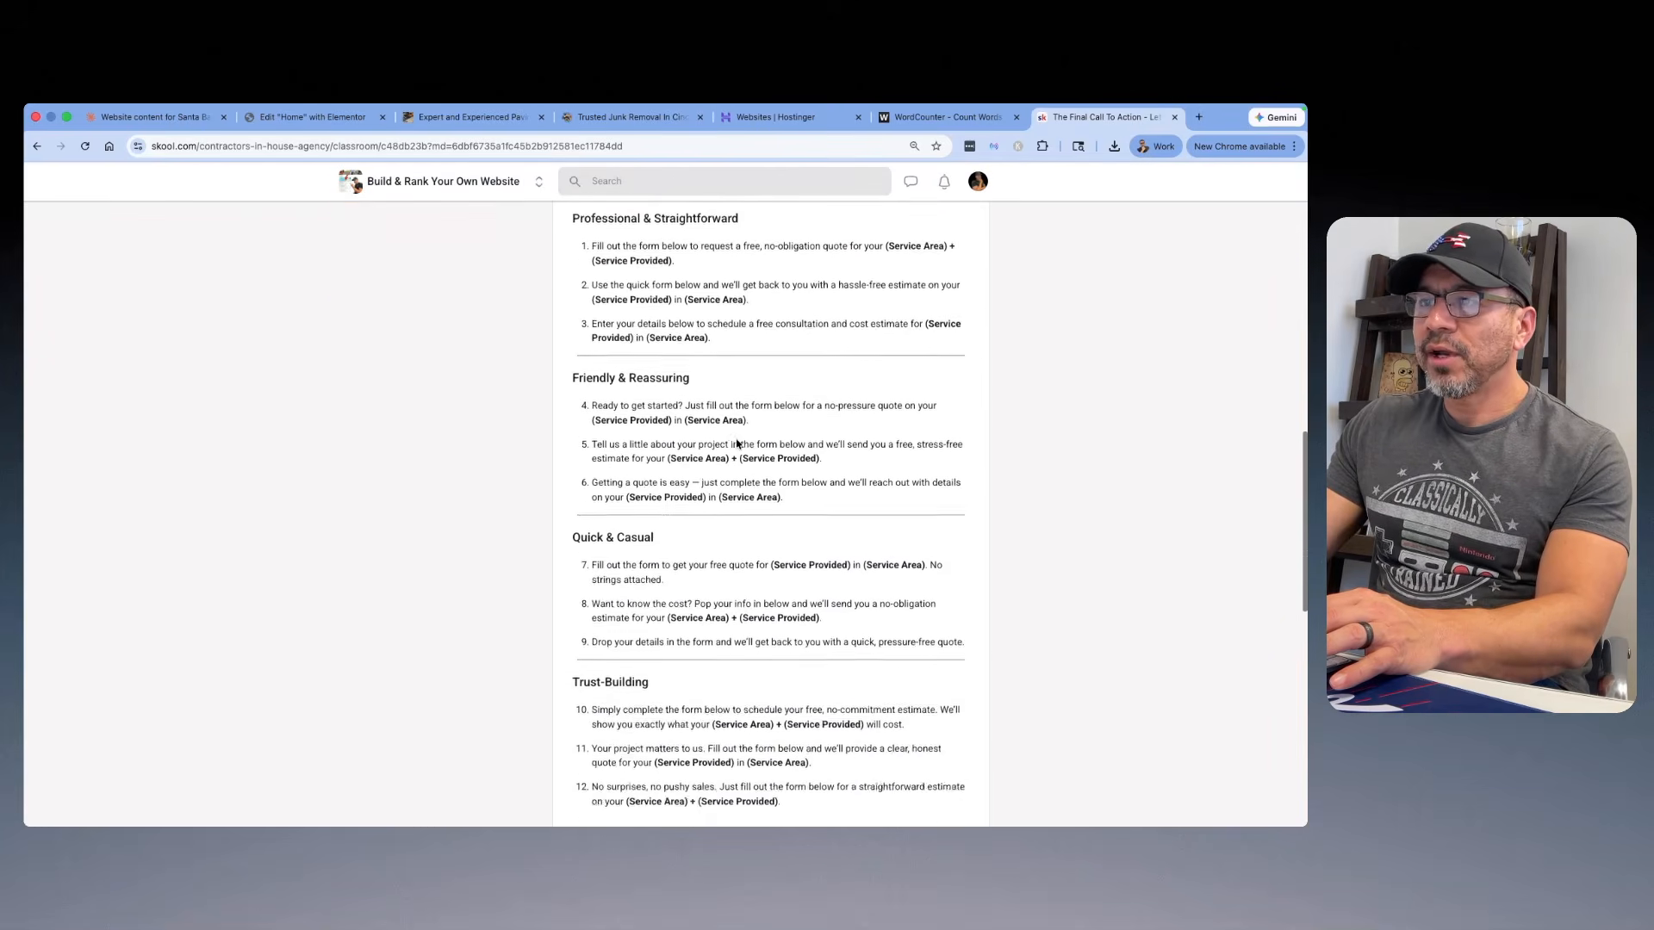
{"action": "scroll", "coordinate": [706, 442], "scroll_direction": "down", "scroll_amount": 2}
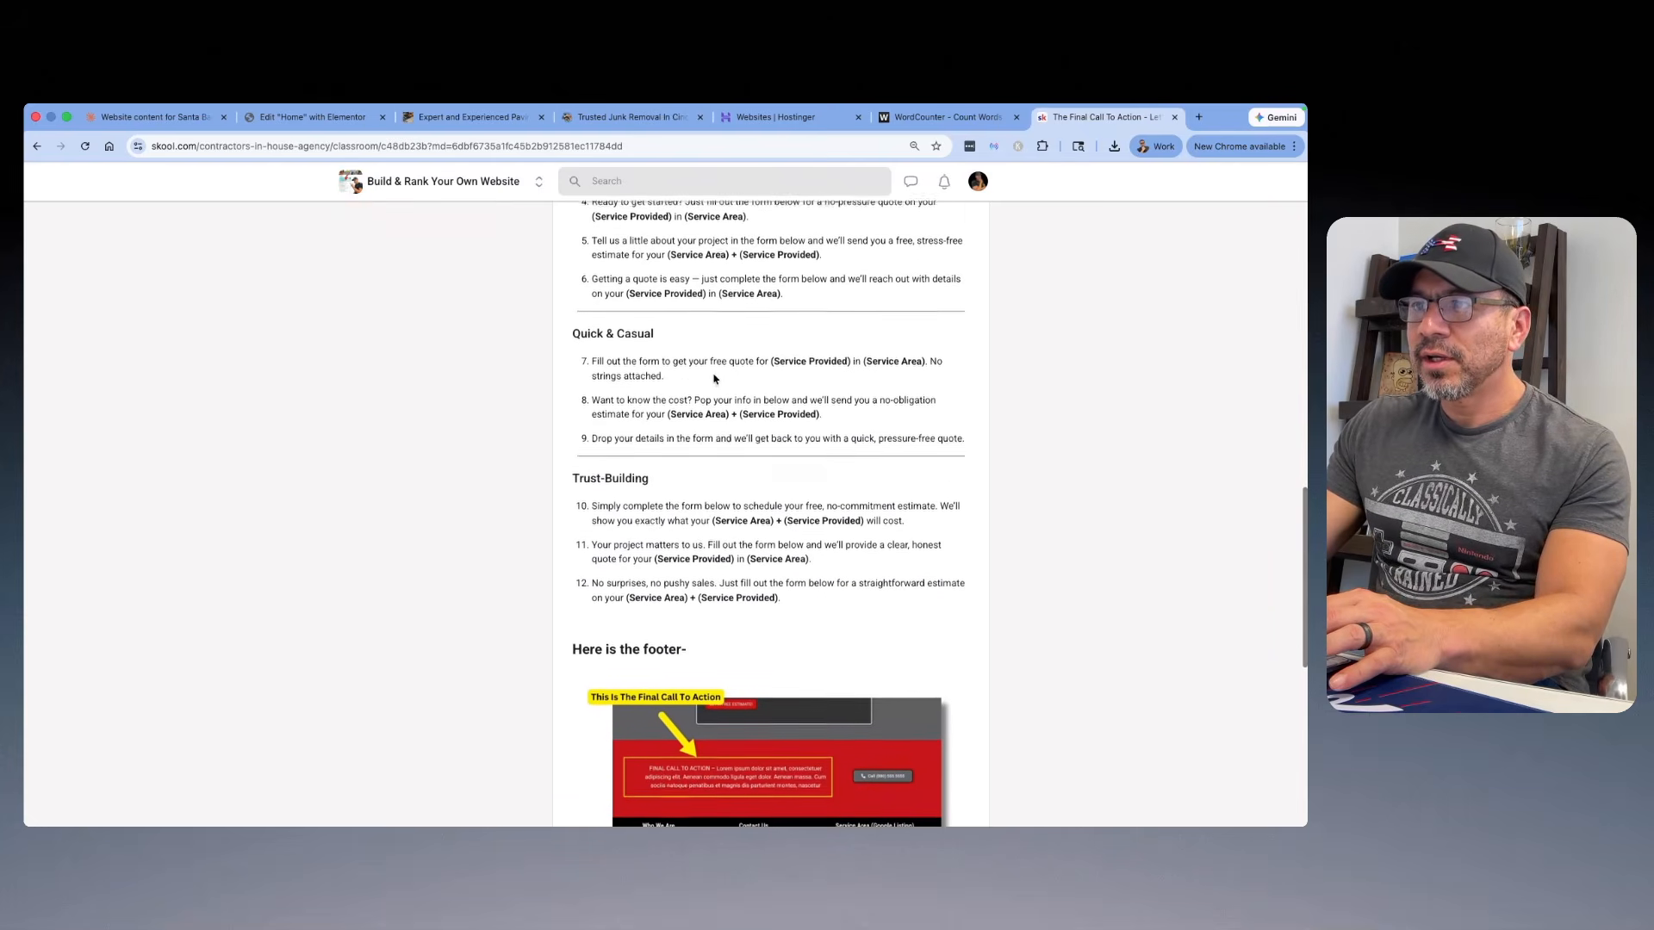
{"action": "scroll", "coordinate": [689, 387], "scroll_direction": "up", "scroll_amount": 1}
{"action": "scroll", "coordinate": [666, 402], "scroll_direction": "up", "scroll_amount": 2}
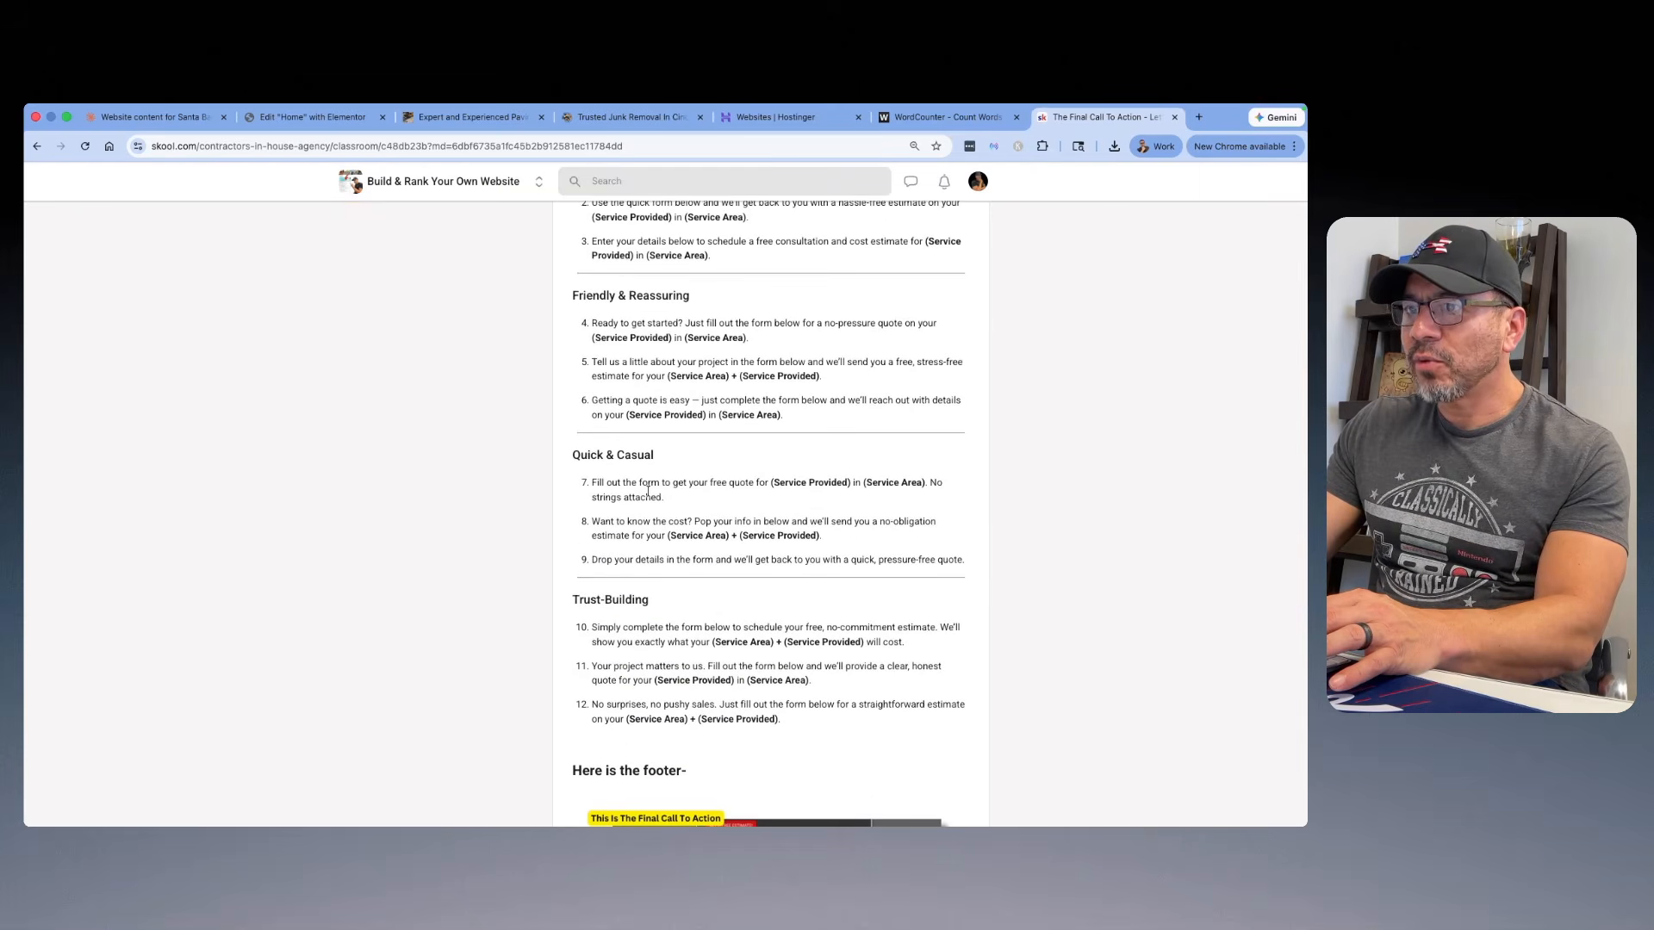
Step: Try to replace the estimate form's description in Elementor with Quick & Casual idea 7 copied from the Skool lesson
{"action": "left_click_drag", "start_coordinate": [700, 515], "coordinate": [598, 491]}
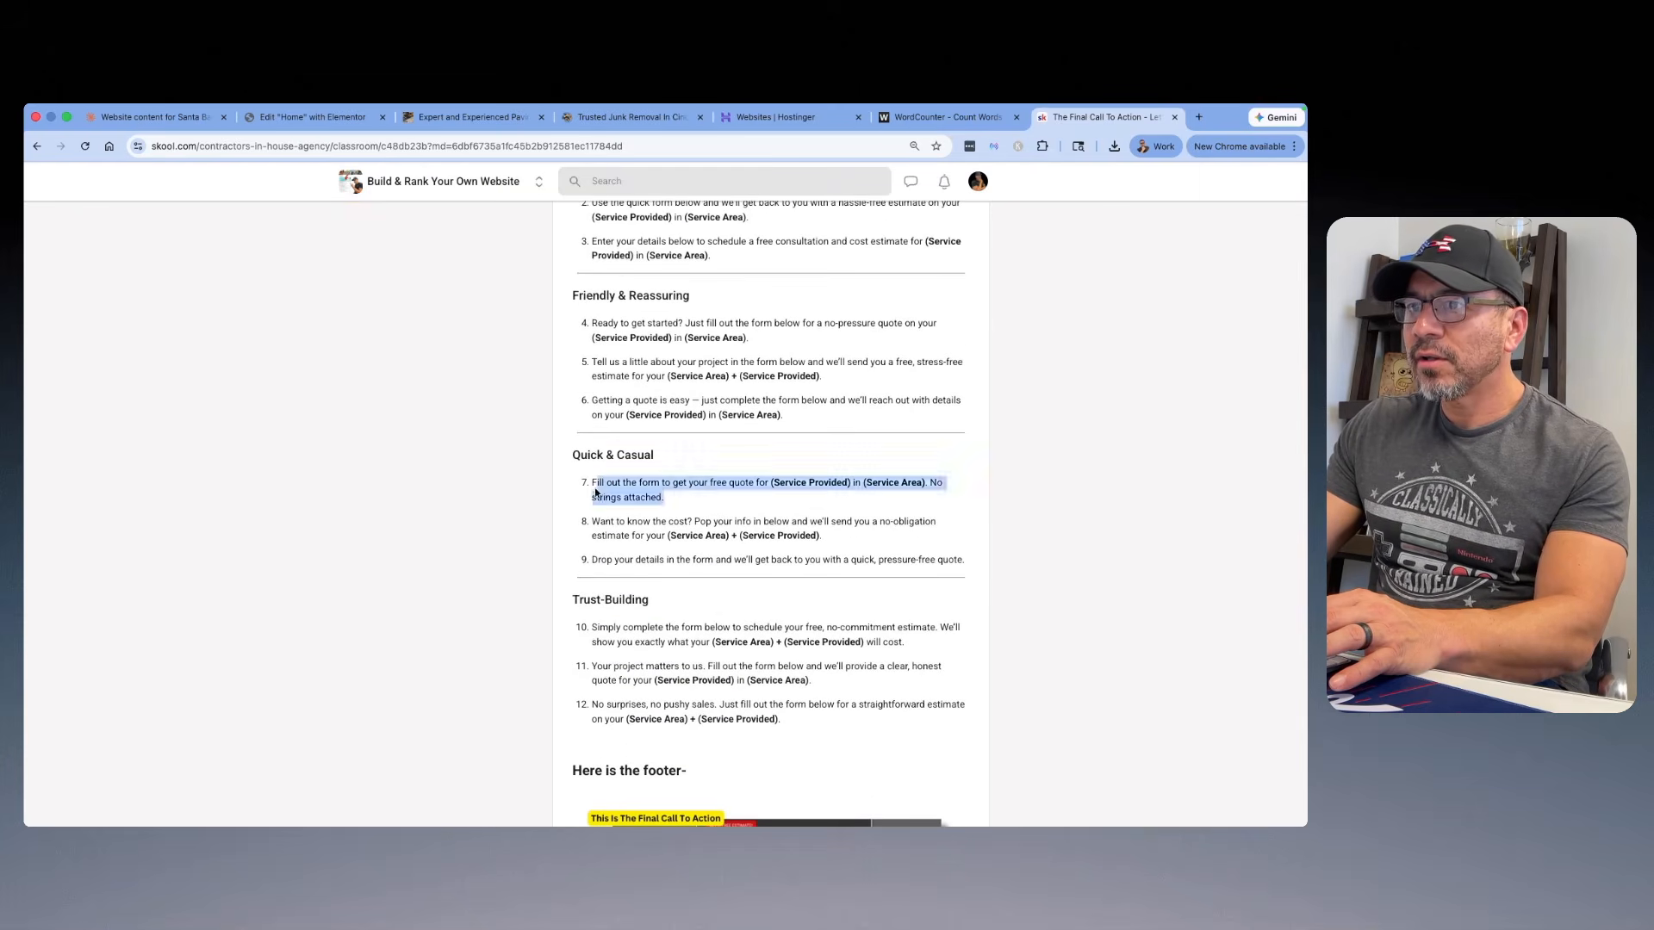
{"action": "right_click", "coordinate": [614, 480]}
{"action": "left_click", "coordinate": [642, 516]}
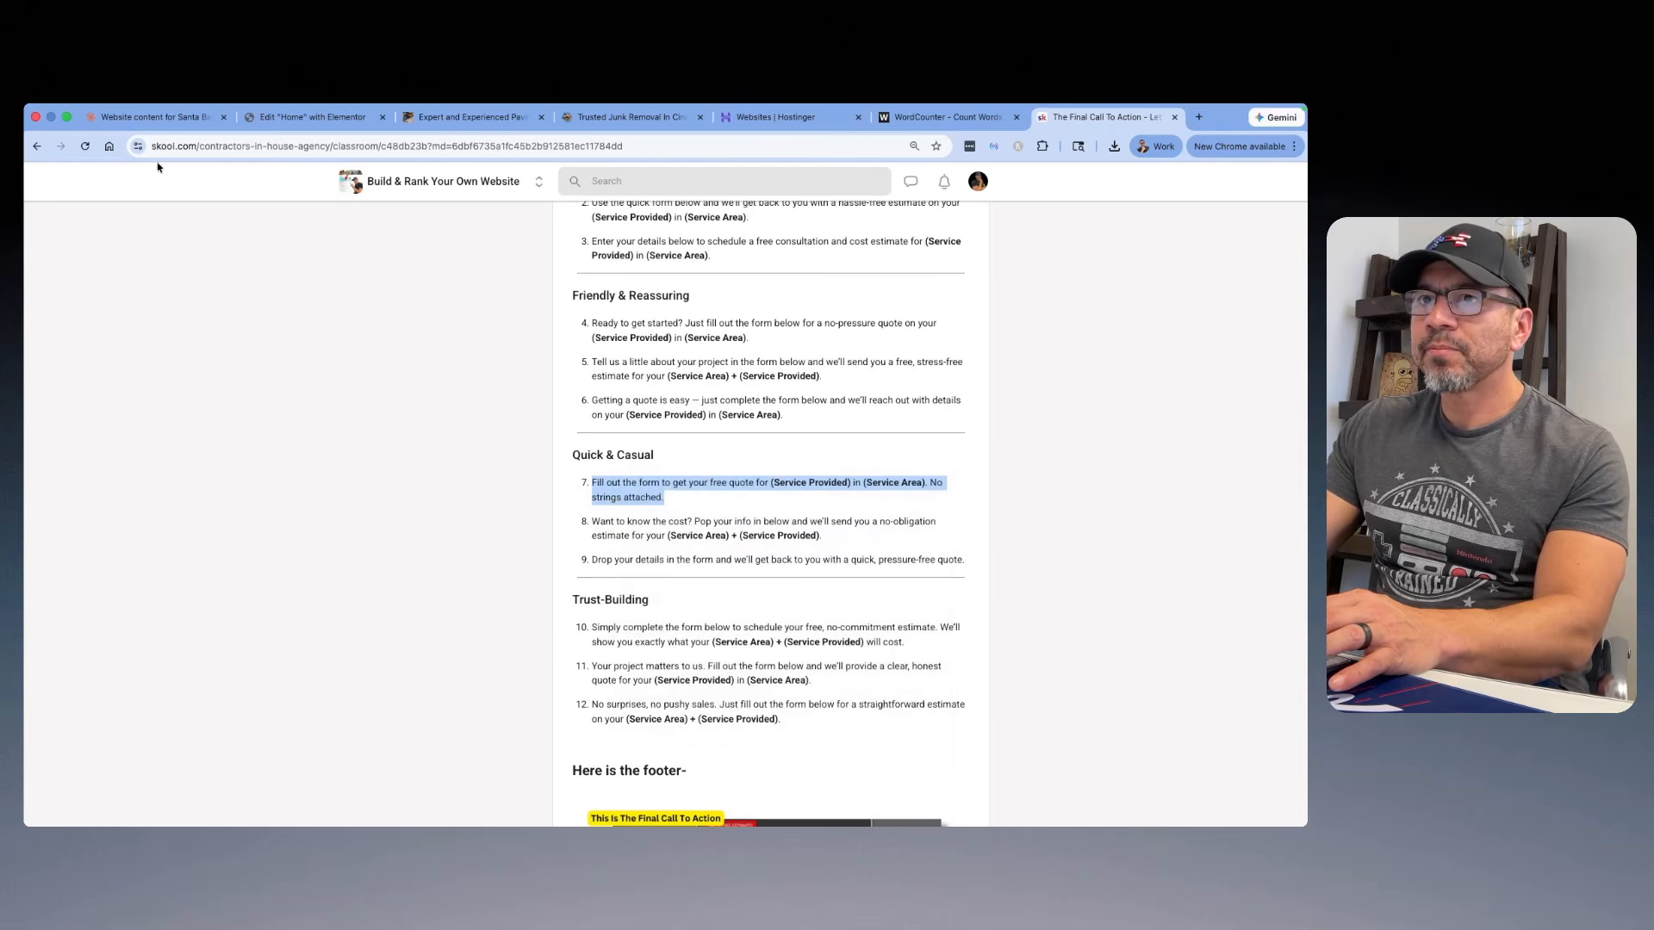
{"action": "left_click", "coordinate": [291, 125]}
{"action": "left_click_drag", "start_coordinate": [87, 497], "coordinate": [39, 428]}
{"action": "right_click", "coordinate": [99, 483]}
{"action": "left_click", "coordinate": [127, 487]}
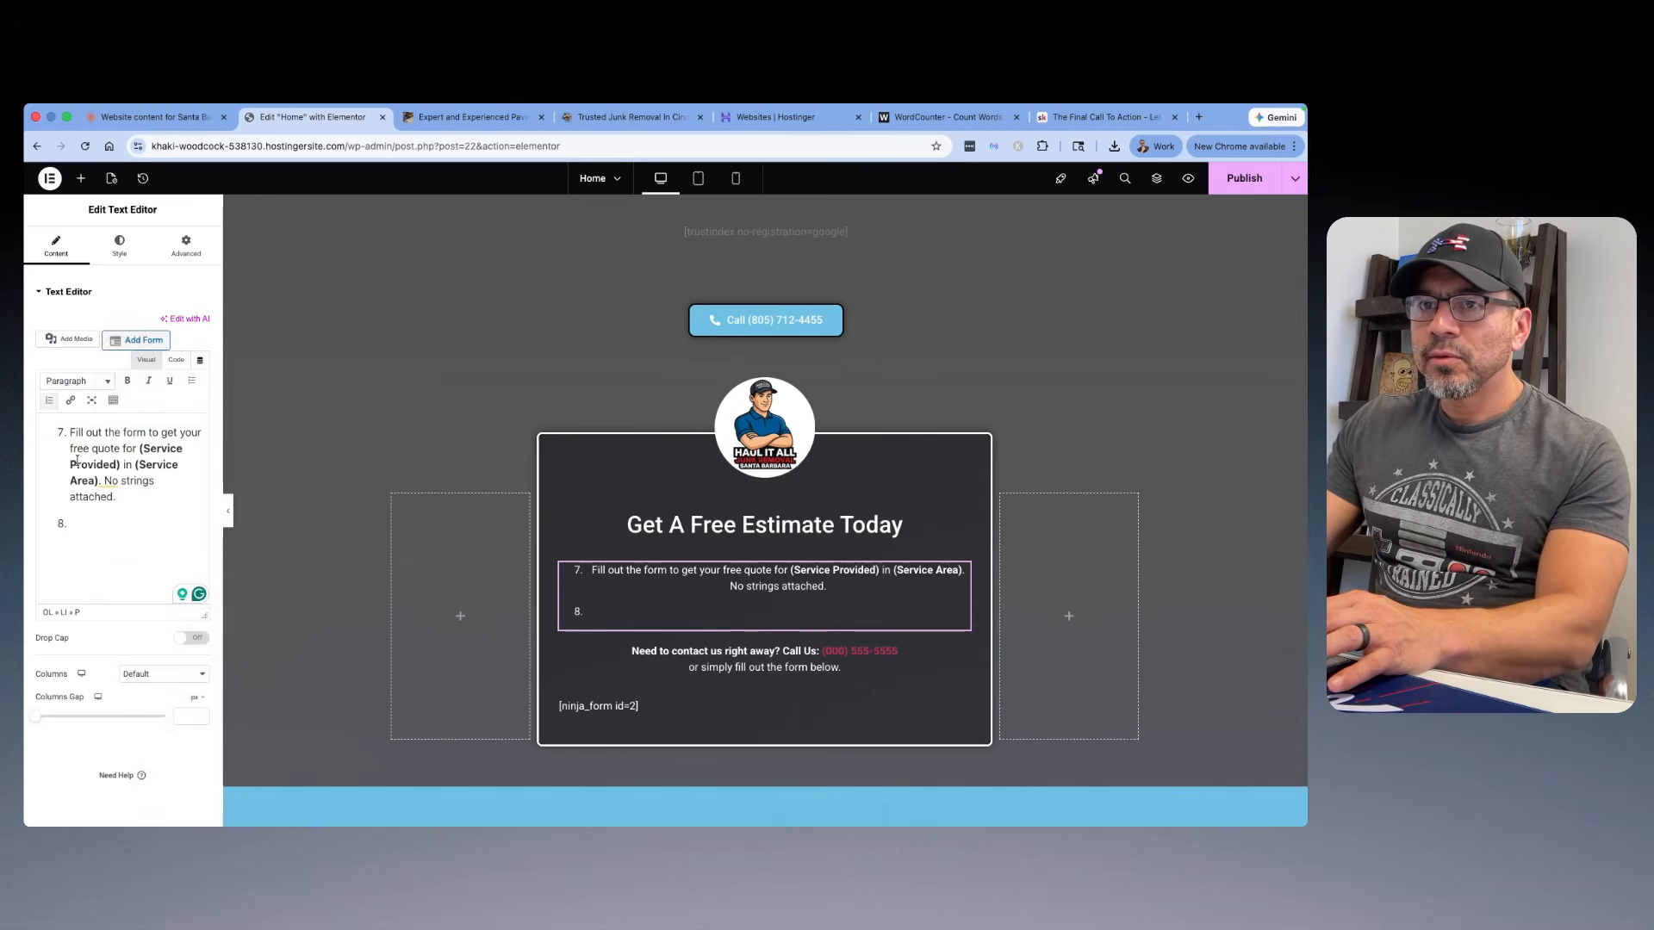
{"action": "left_click_drag", "start_coordinate": [70, 519], "coordinate": [33, 431]}
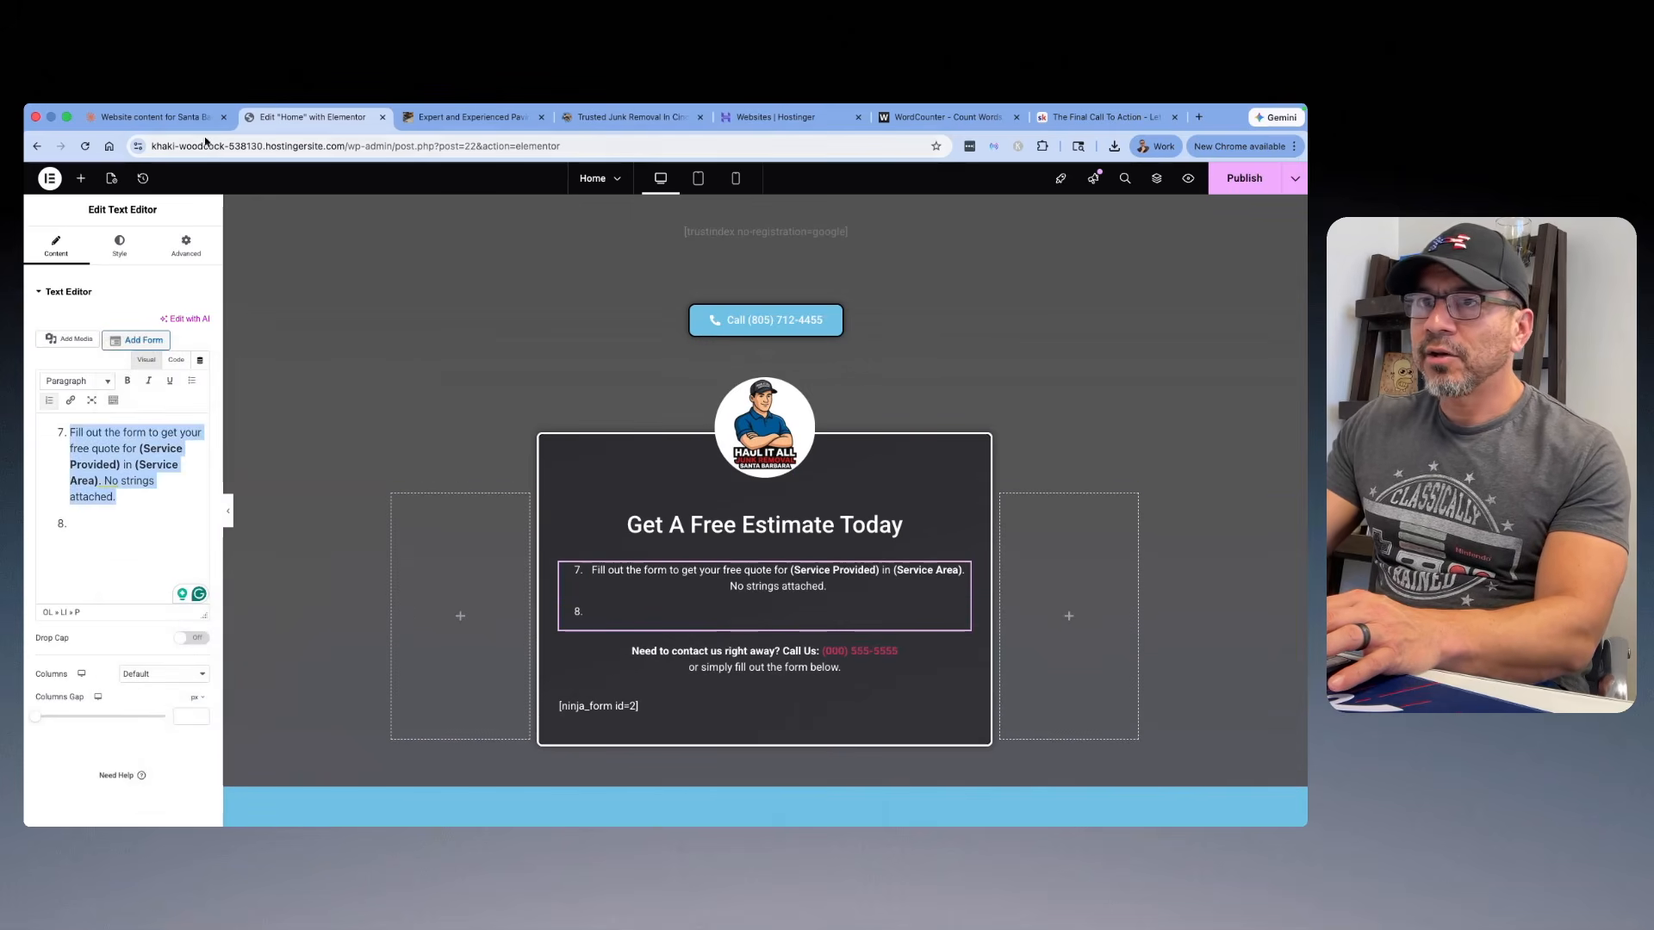
Step: Copy Quick & Casual idea 7, "Fill out the form to get your free quote...", from the Skool lesson again
{"action": "left_click", "coordinate": [1047, 121]}
{"action": "left_click", "coordinate": [668, 502]}
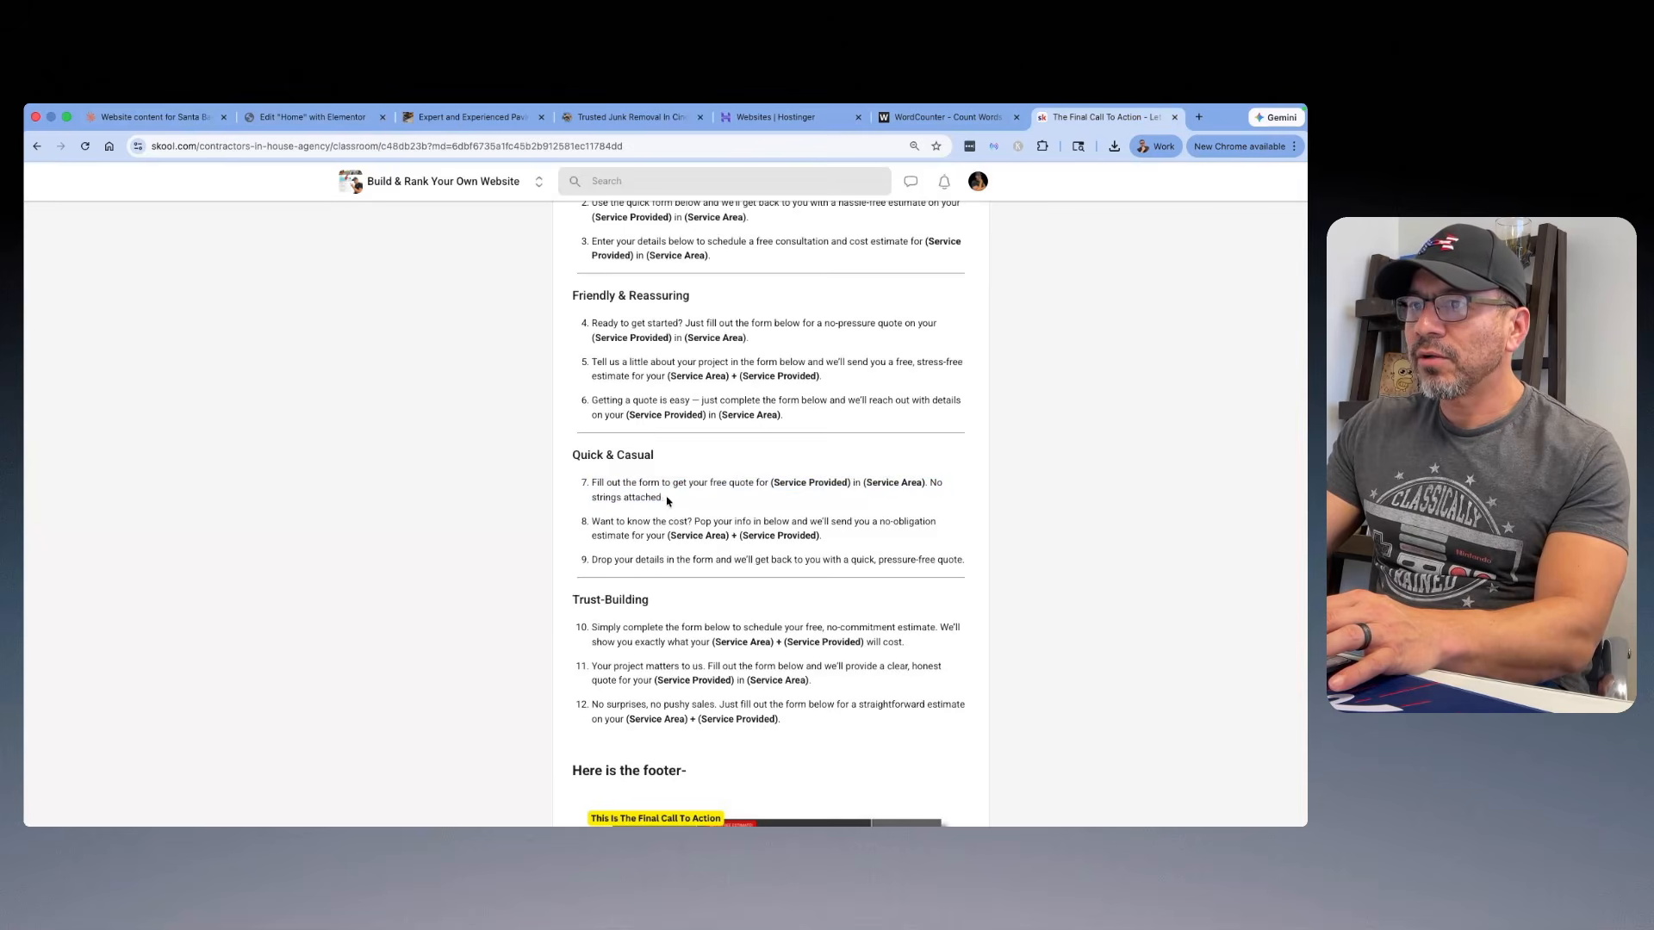
{"action": "left_click_drag", "start_coordinate": [668, 503], "coordinate": [605, 483]}
{"action": "right_click", "coordinate": [608, 474]}
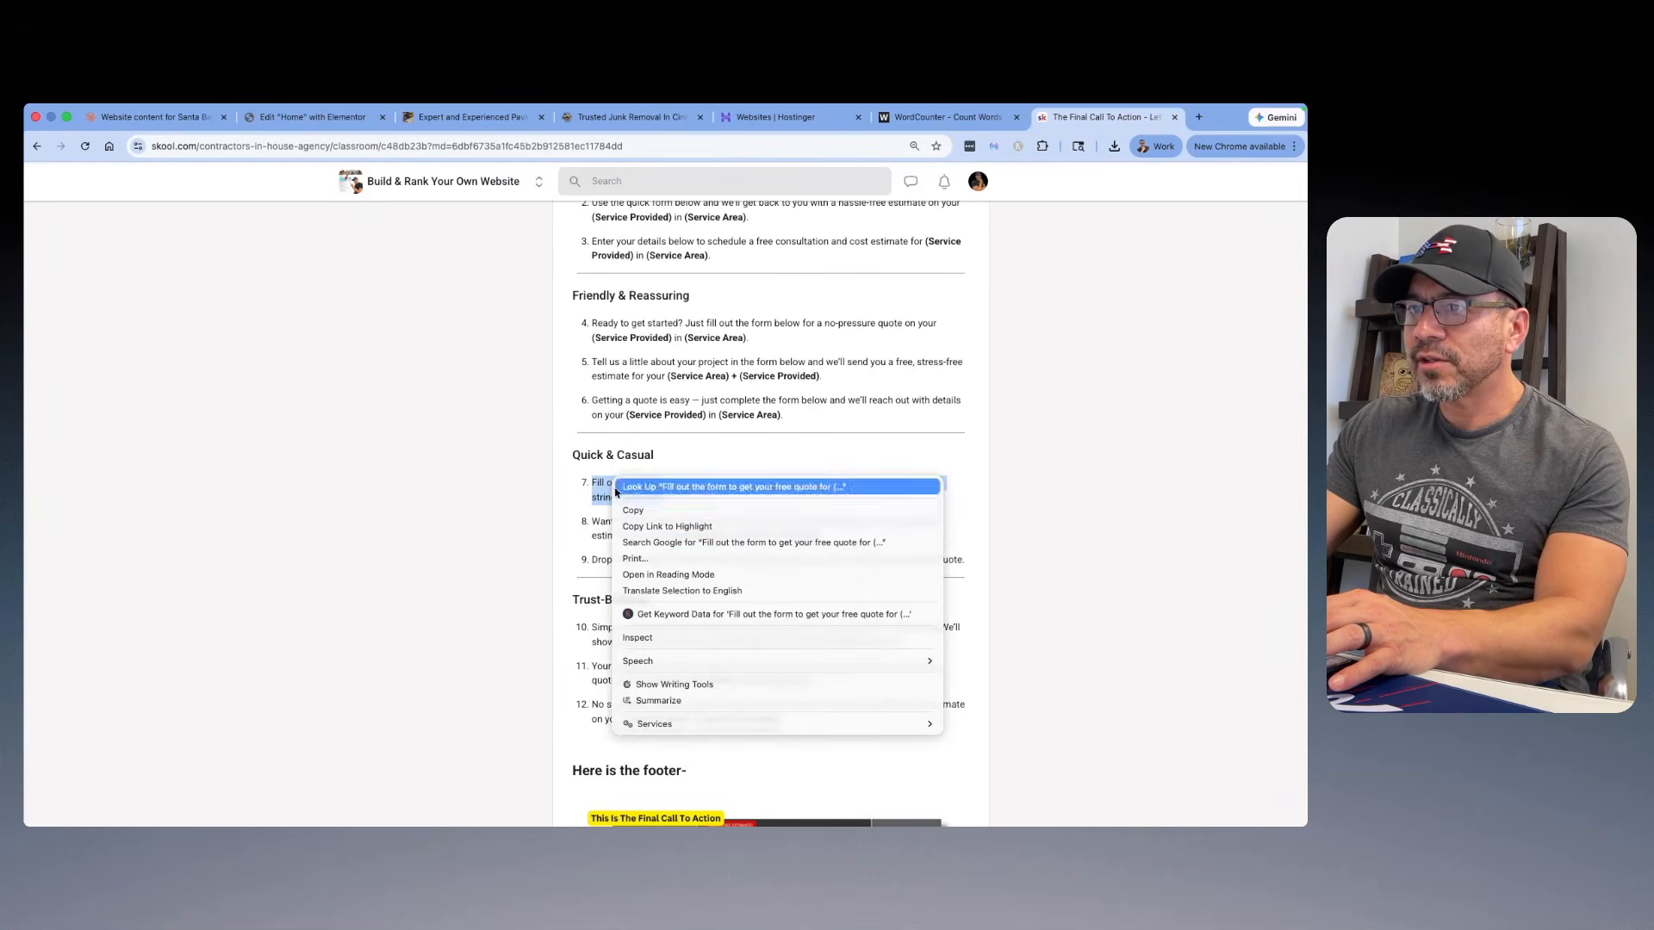
{"action": "left_click", "coordinate": [633, 512]}
{"action": "left_click", "coordinate": [163, 119]}
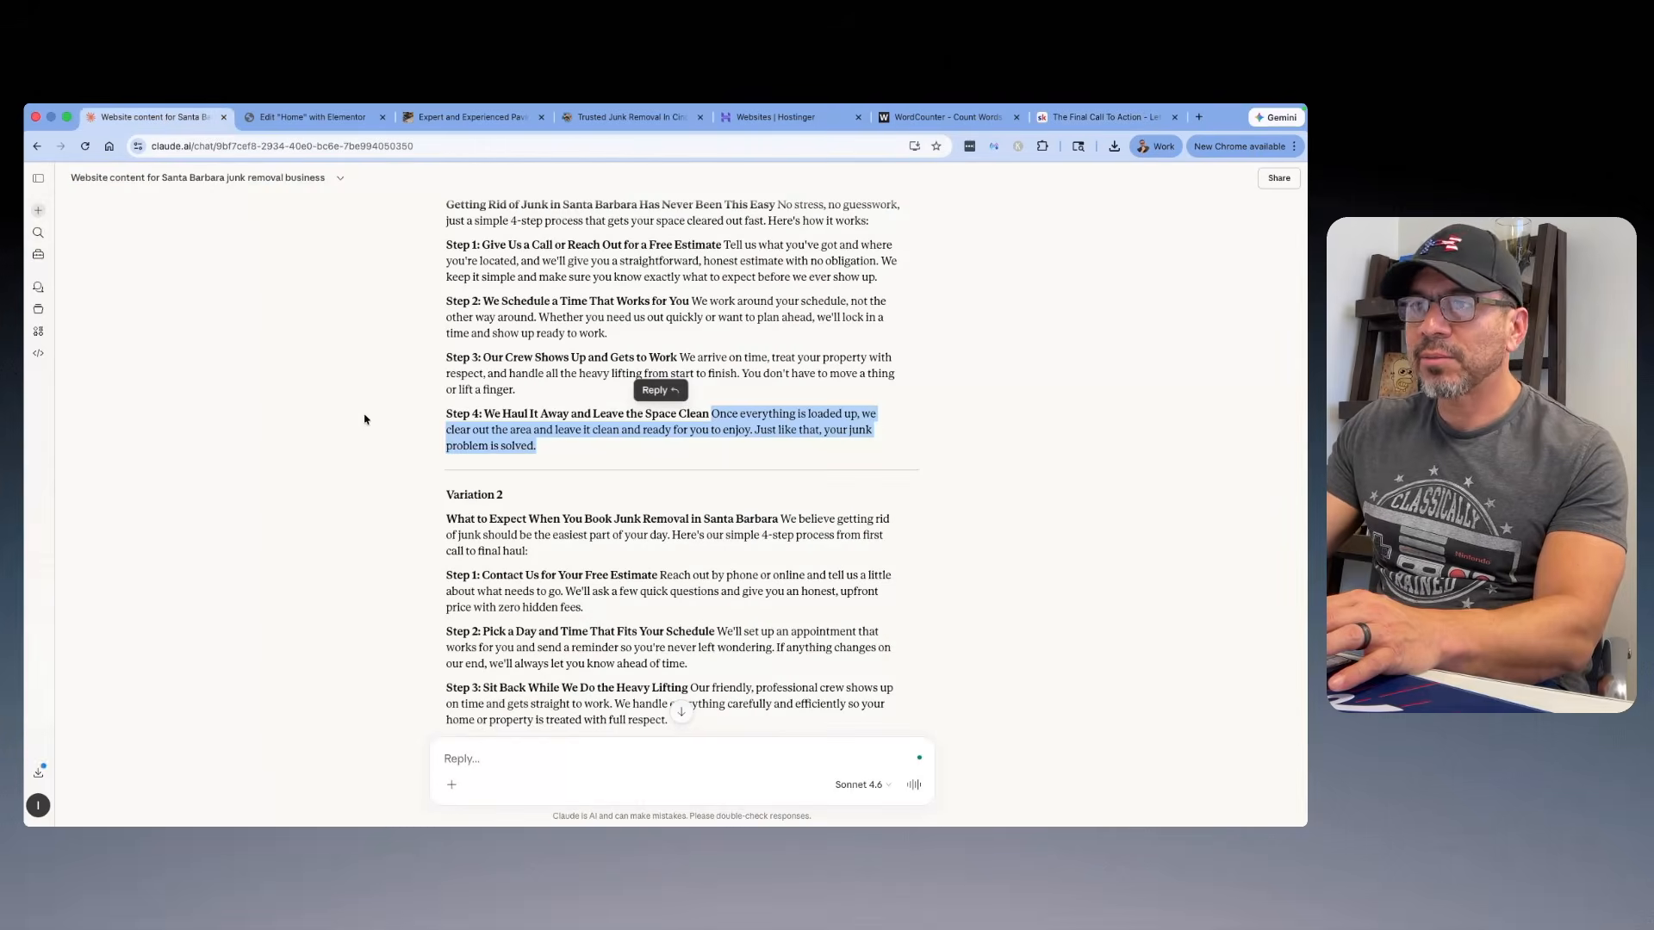
Step: Back in Elementor, clear the numbered list from the estimate form's description and paste the copied sentence as a plain paragraph
{"action": "left_click", "coordinate": [315, 117]}
{"action": "left_click", "coordinate": [134, 514]}
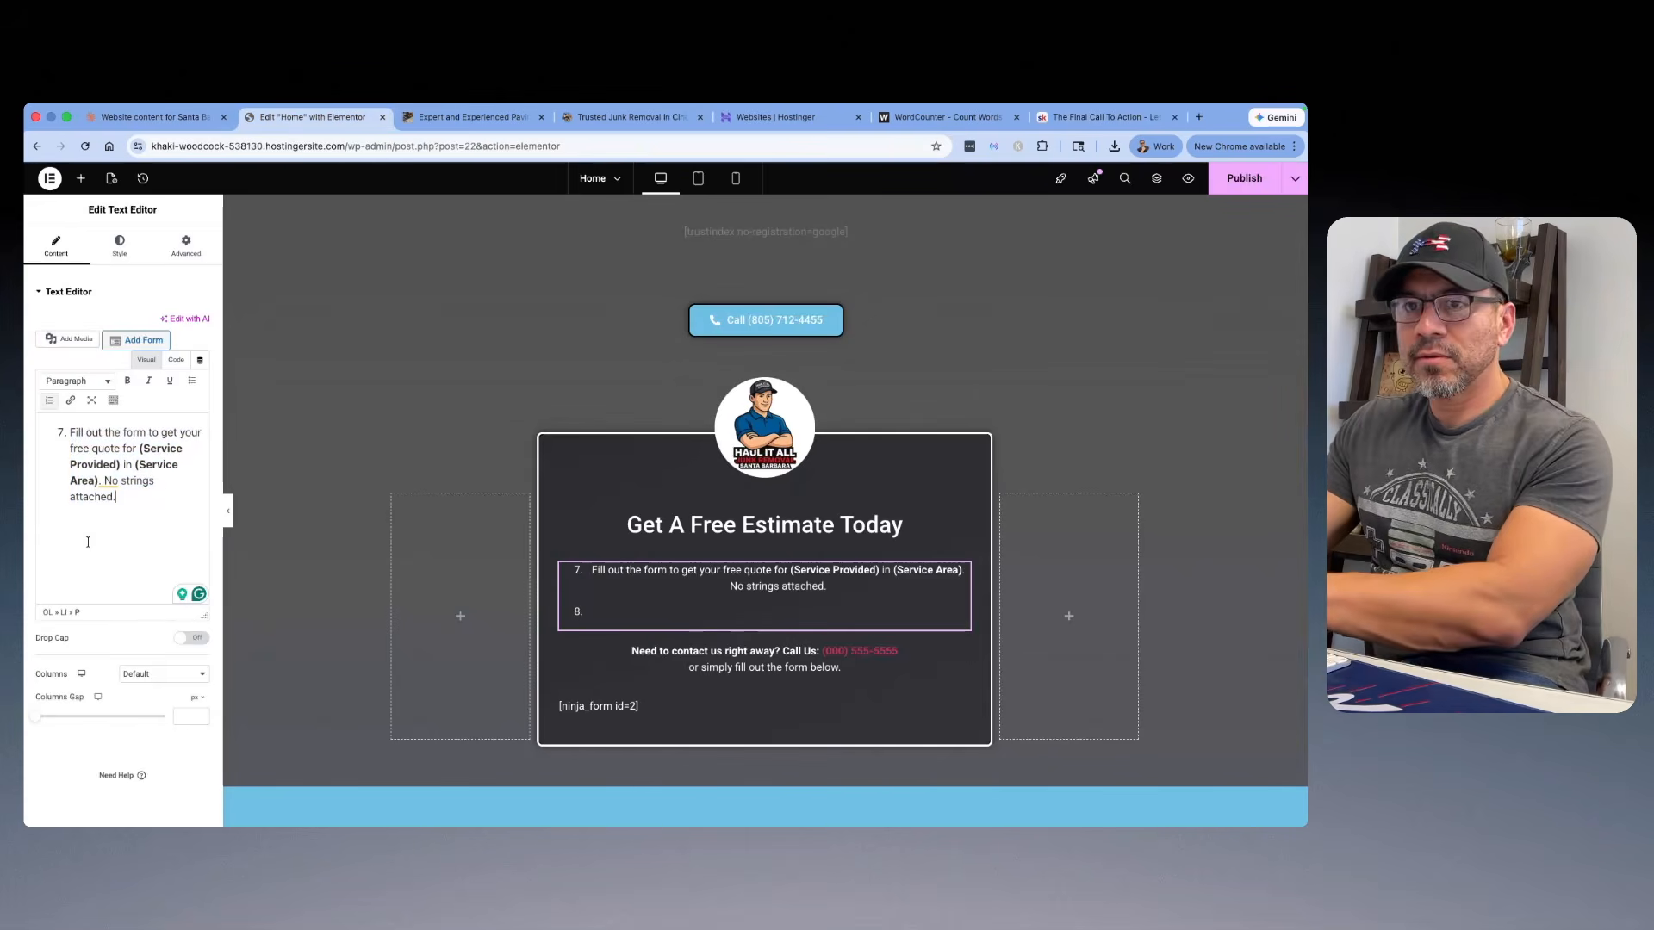
{"action": "key", "text": "BackSpace"}
{"action": "key", "text": "BackSpace"}
{"action": "key", "text": "BackSpace"}
{"action": "key", "text": "BackSpace"}
{"action": "key", "text": "BackSpace"}
{"action": "left_click_drag", "start_coordinate": [163, 485], "coordinate": [63, 431]}
{"action": "key", "text": "BackSpace"}
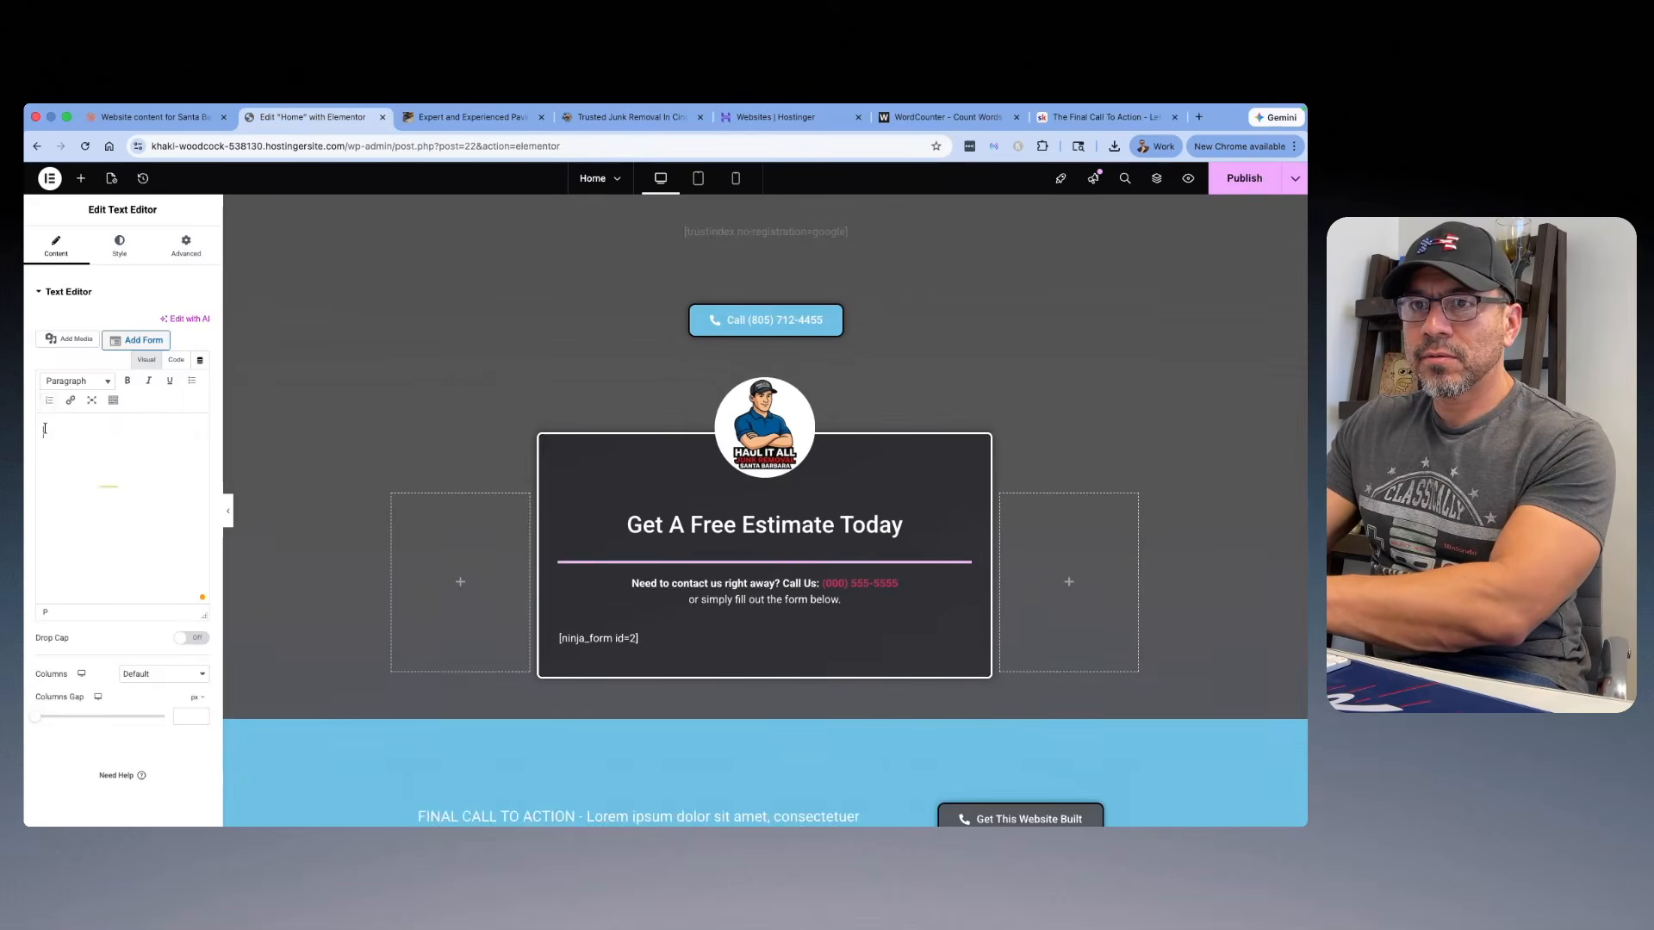
{"action": "right_click", "coordinate": [69, 435]}
{"action": "left_click", "coordinate": [93, 550]}
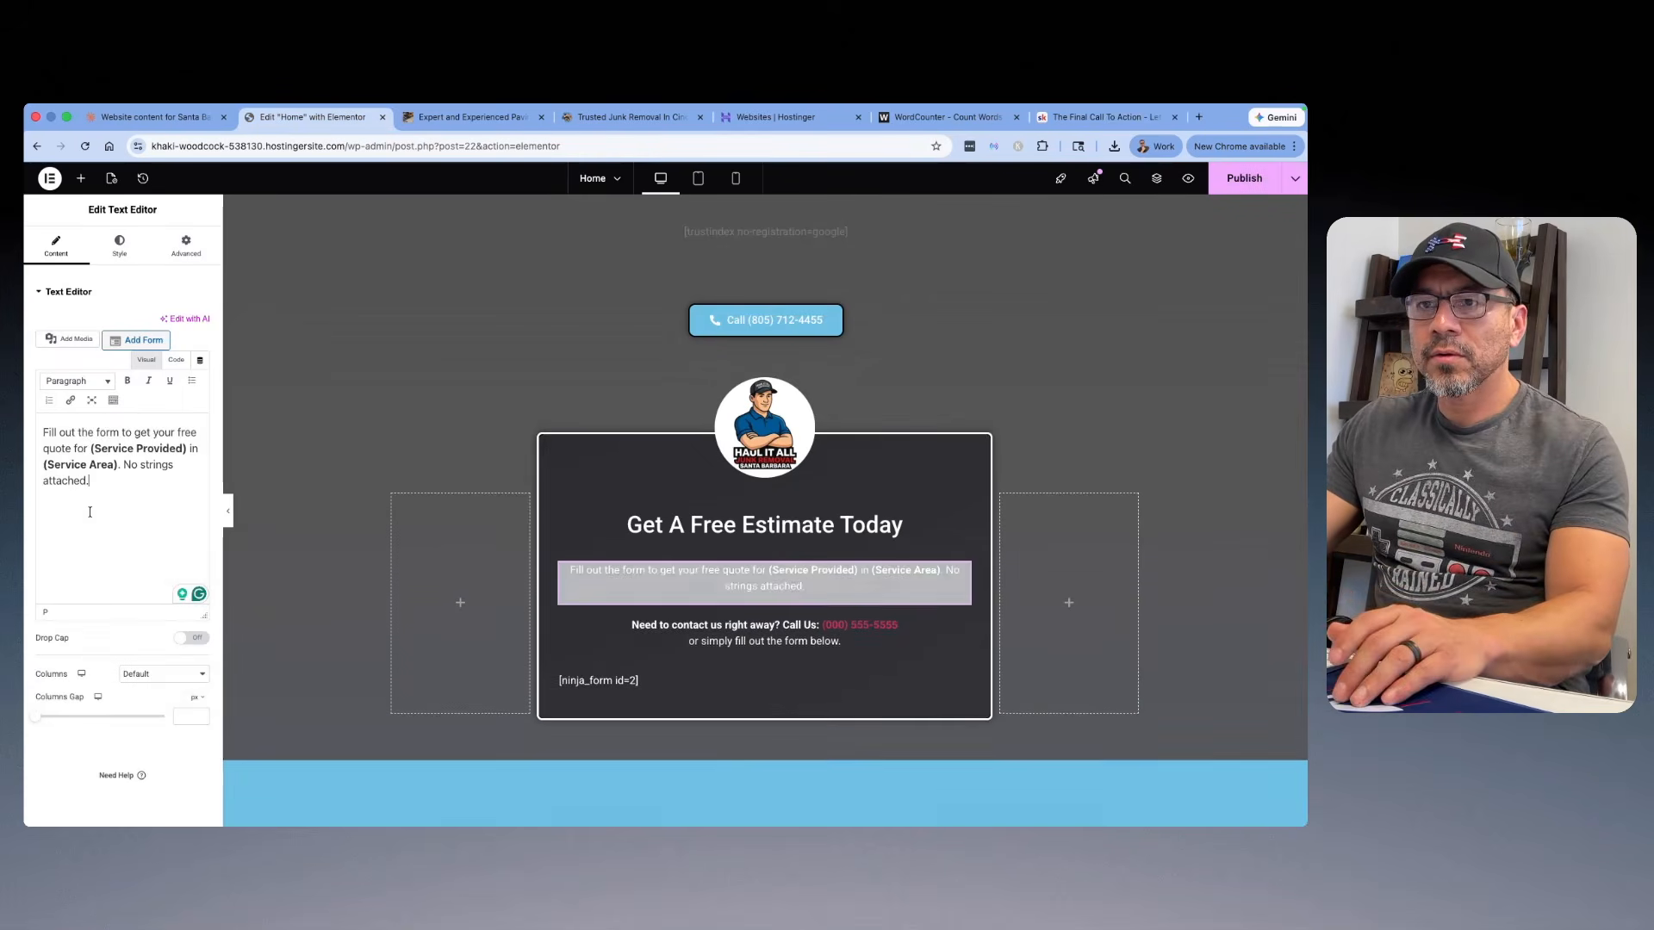
Step: Replace the description's service and area placeholders so it reads "junk removal in Santa Barbara"
{"action": "left_click", "coordinate": [153, 449]}
{"action": "left_click_drag", "start_coordinate": [183, 449], "coordinate": [89, 446]}
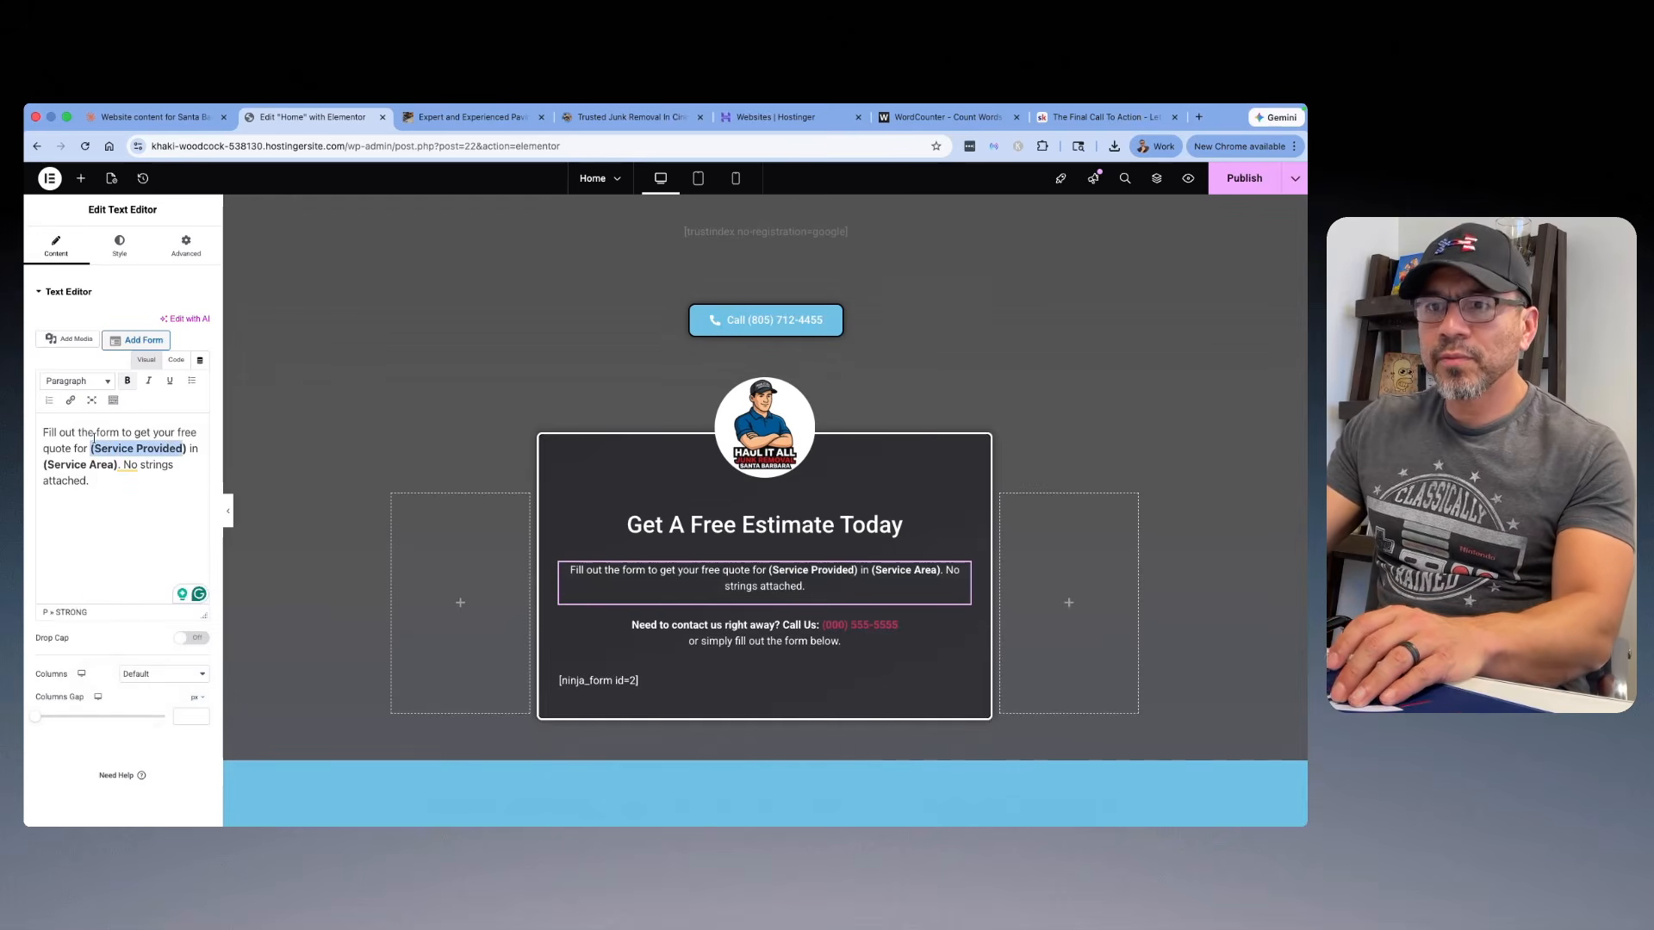
{"action": "type", "text": "junk rem"}
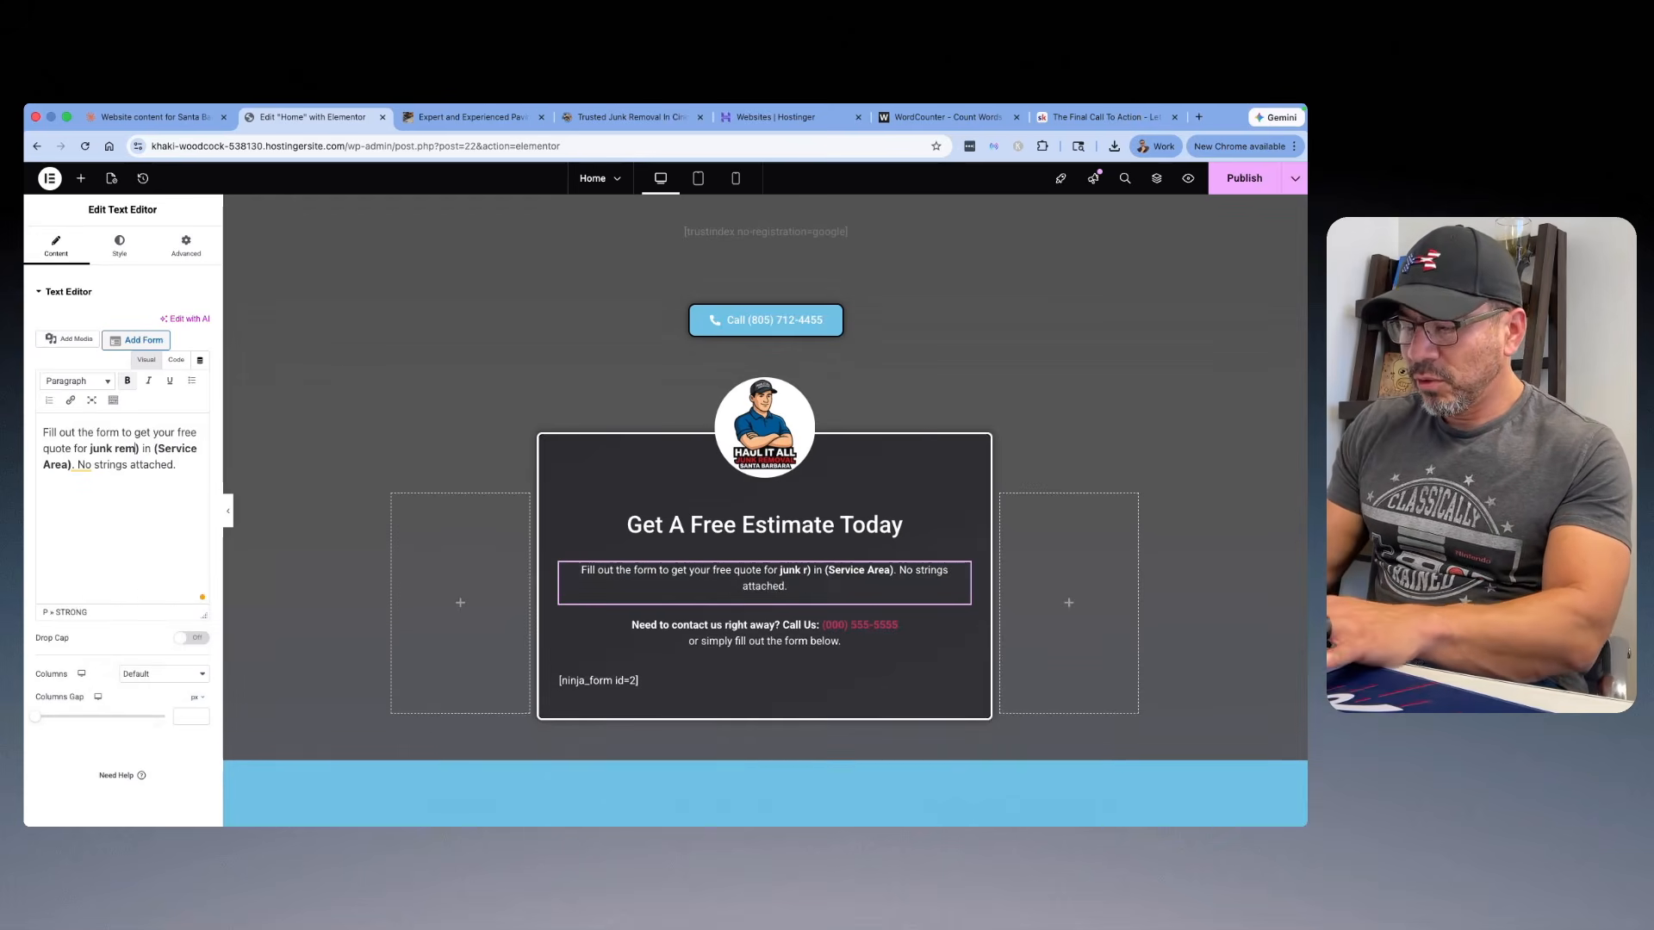
{"action": "type", "text": "oval"}
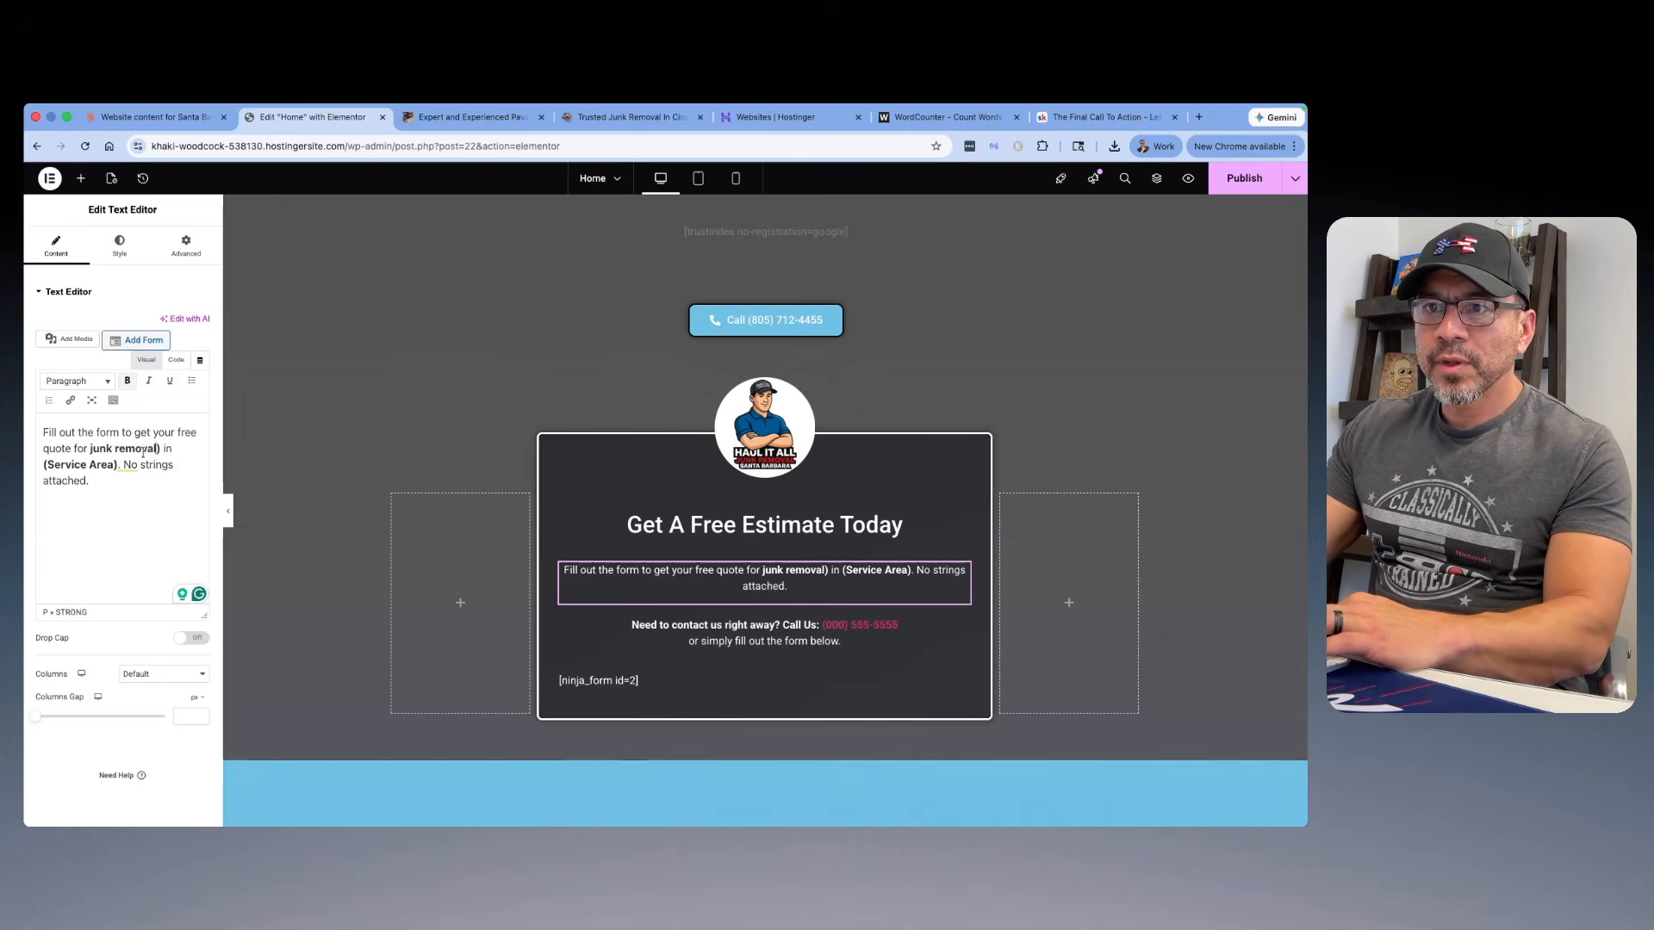
{"action": "left_click_drag", "start_coordinate": [174, 447], "coordinate": [163, 447]}
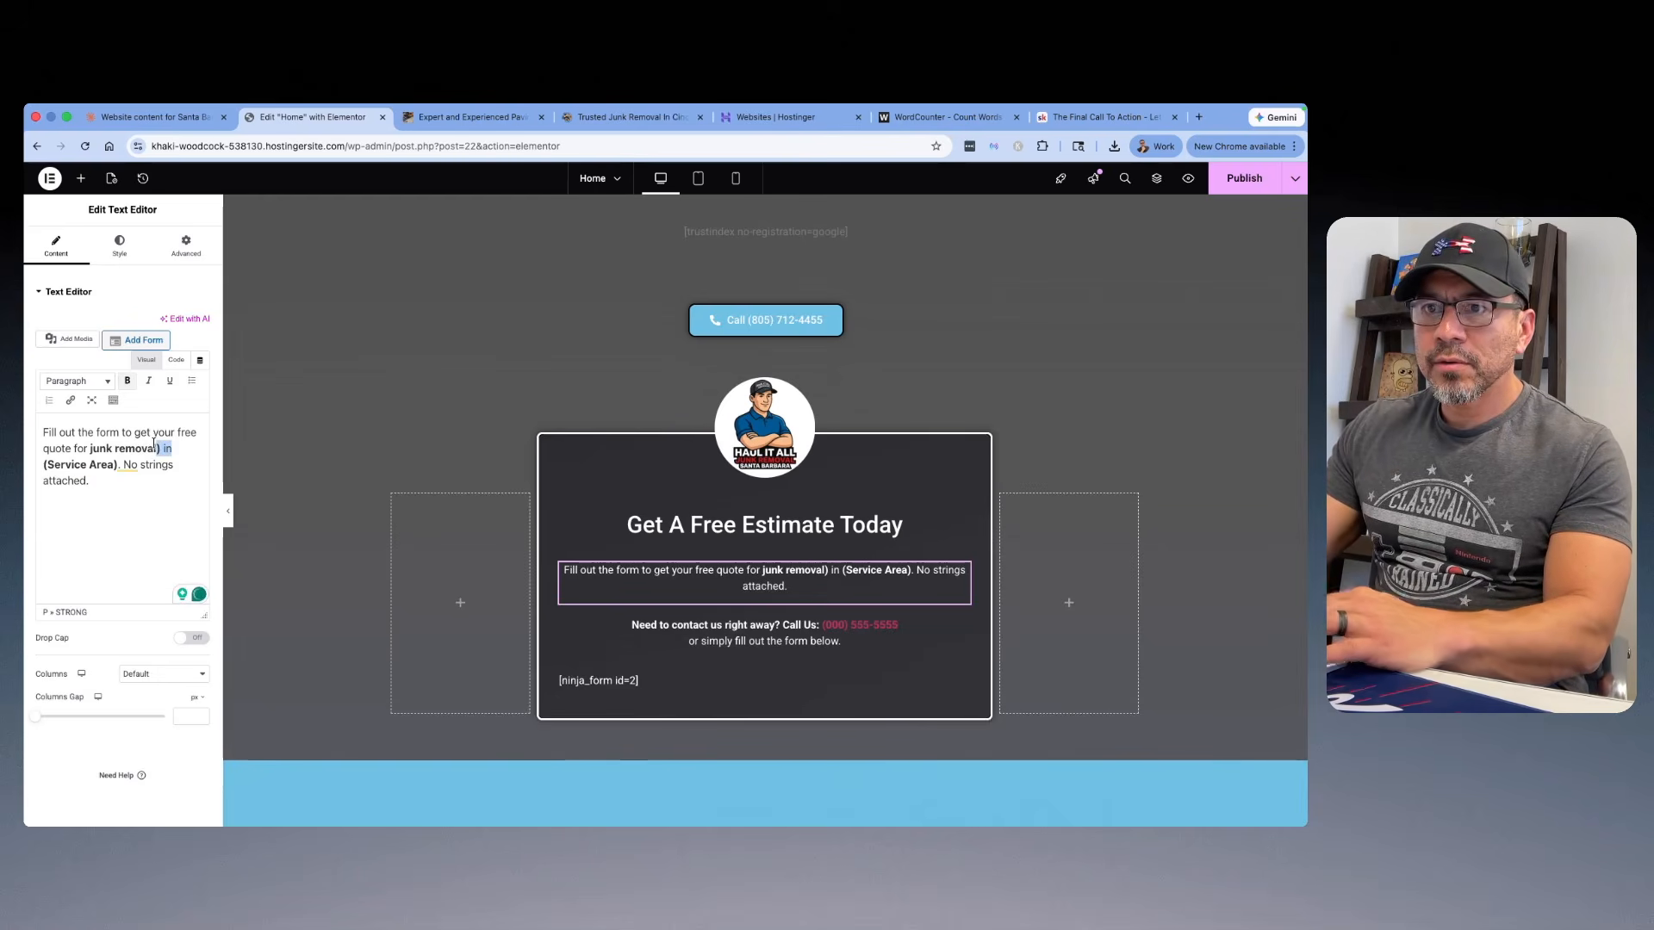
{"action": "type", "text": "in santa barbra"}
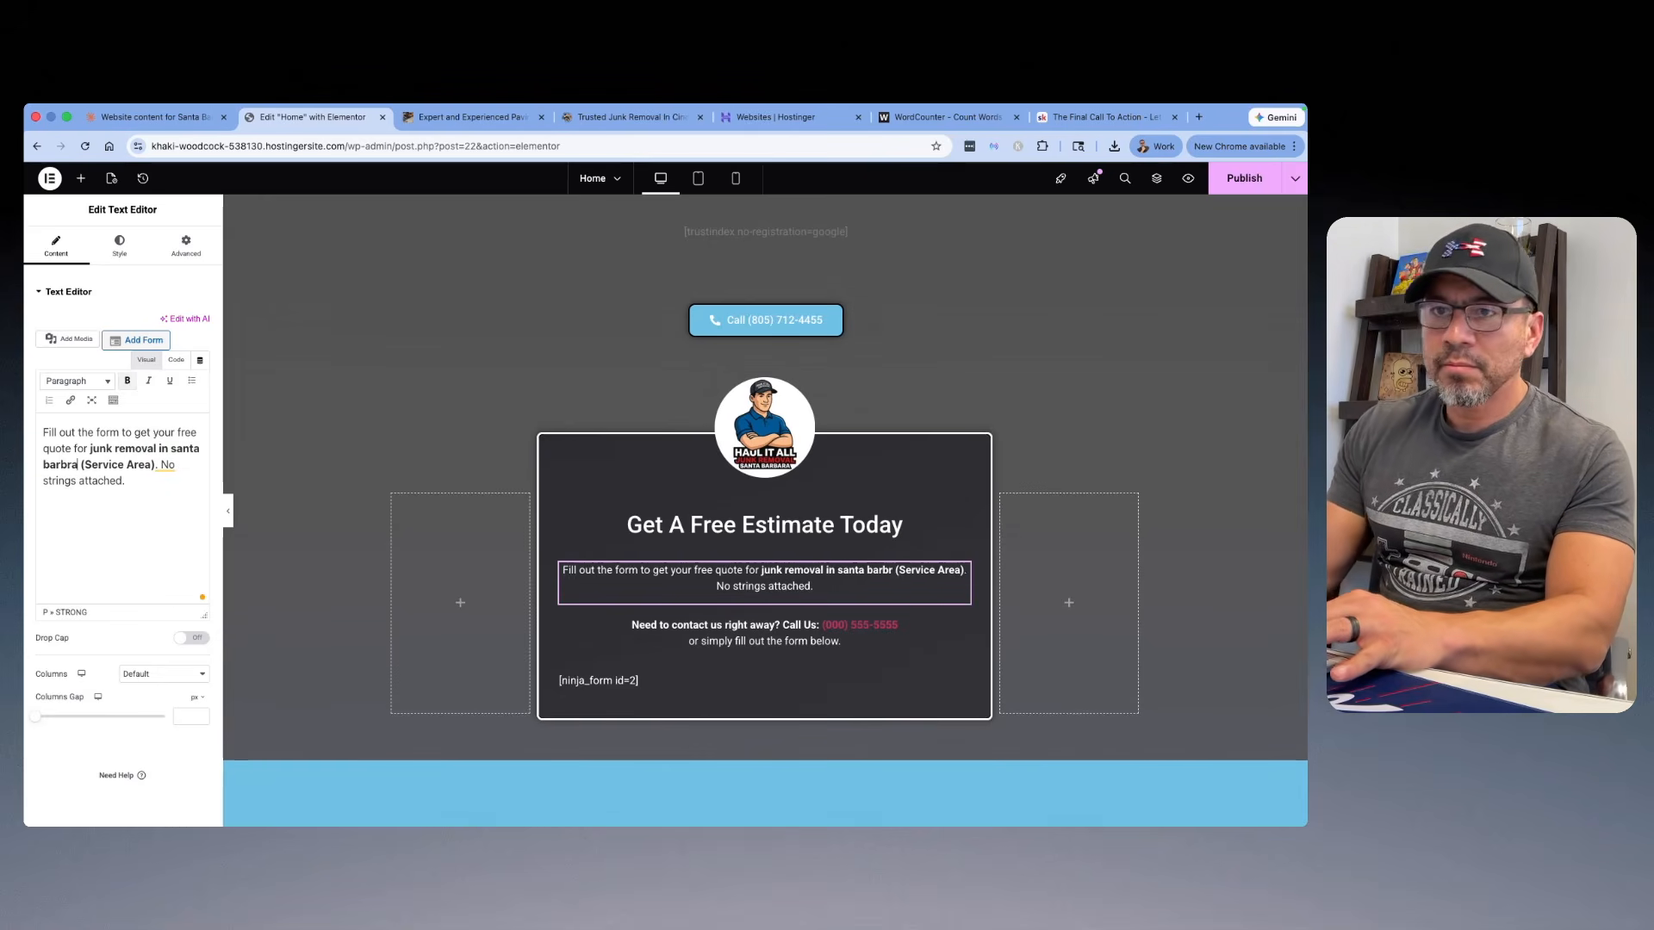
{"action": "left_click_drag", "start_coordinate": [156, 464], "coordinate": [87, 463]}
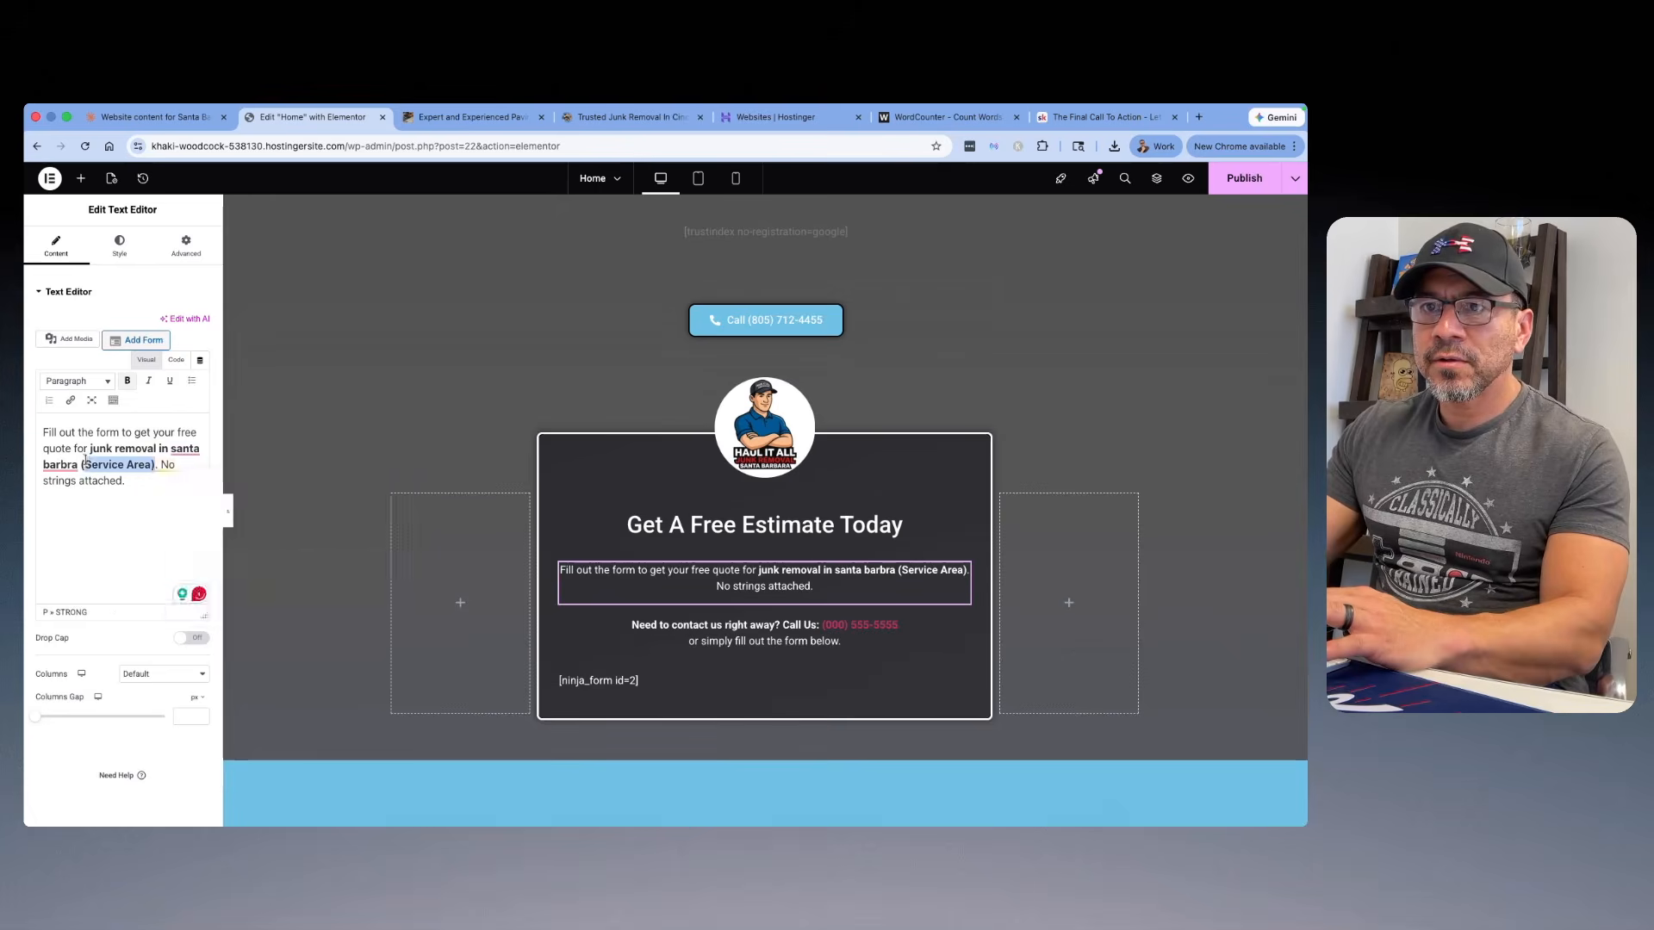
{"action": "key", "text": "BackSpace"}
{"action": "mouse_move", "coordinate": [192, 452]}
{"action": "left_click", "coordinate": [197, 486]}
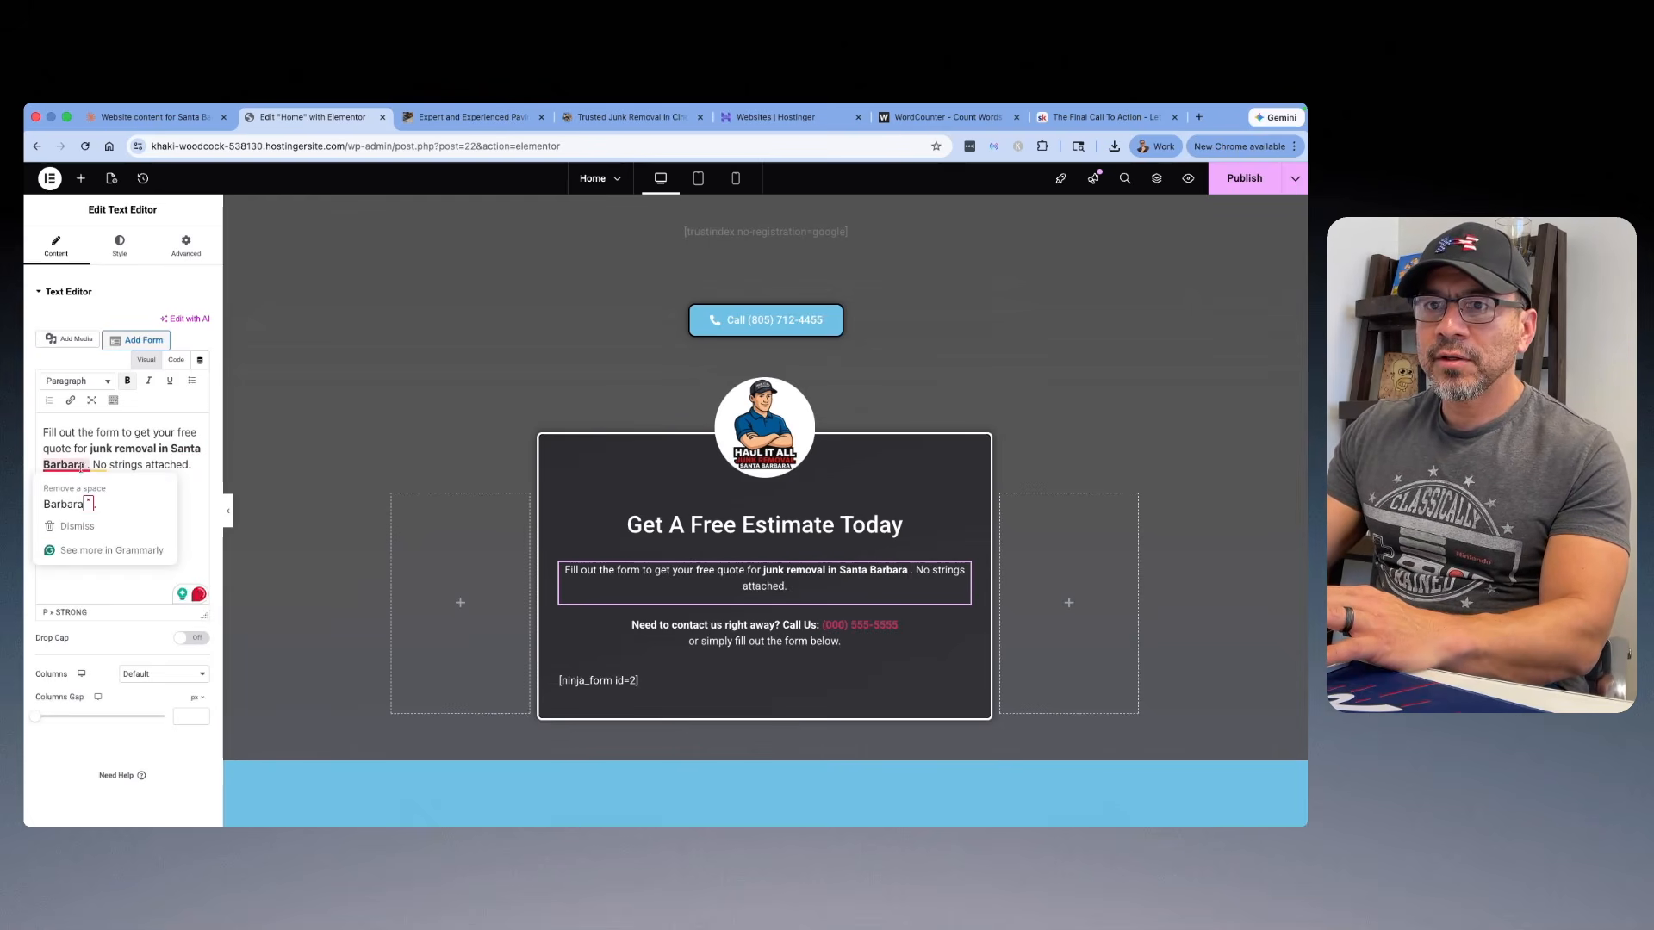
Step: Remove the bold from "junk removal in Santa Barbara" and delete the extra space before the period
{"action": "left_click_drag", "start_coordinate": [86, 465], "coordinate": [91, 450]}
{"action": "left_click", "coordinate": [126, 381]}
{"action": "left_click", "coordinate": [90, 467]}
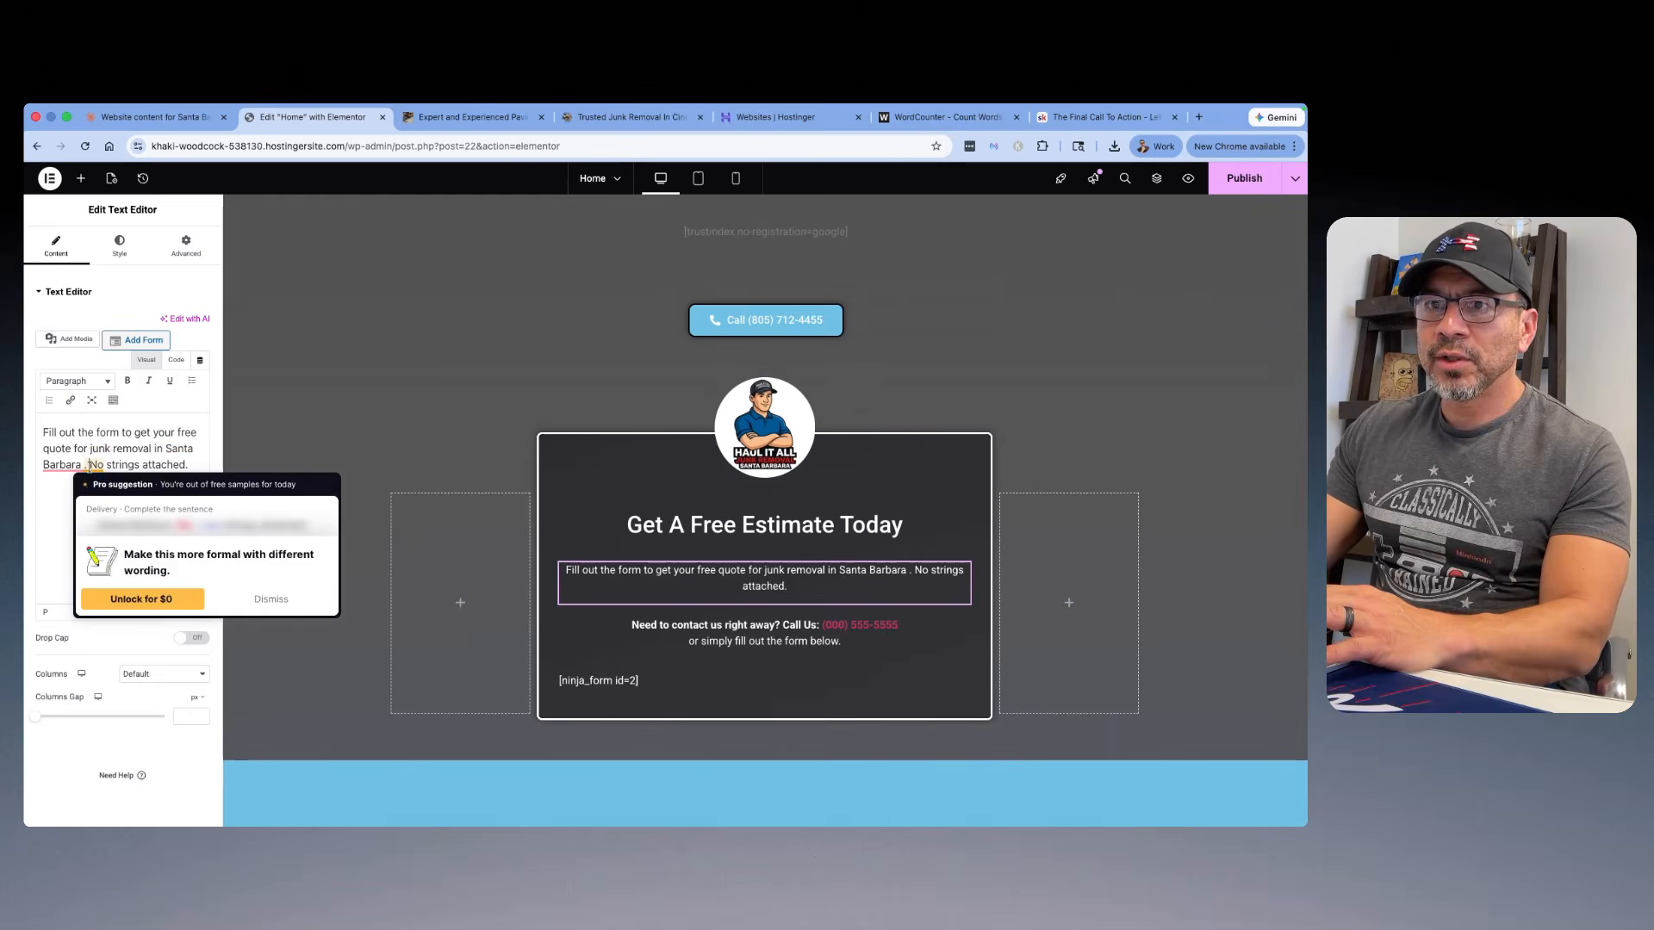
{"action": "left_click", "coordinate": [105, 445]}
{"action": "left_click", "coordinate": [85, 466]}
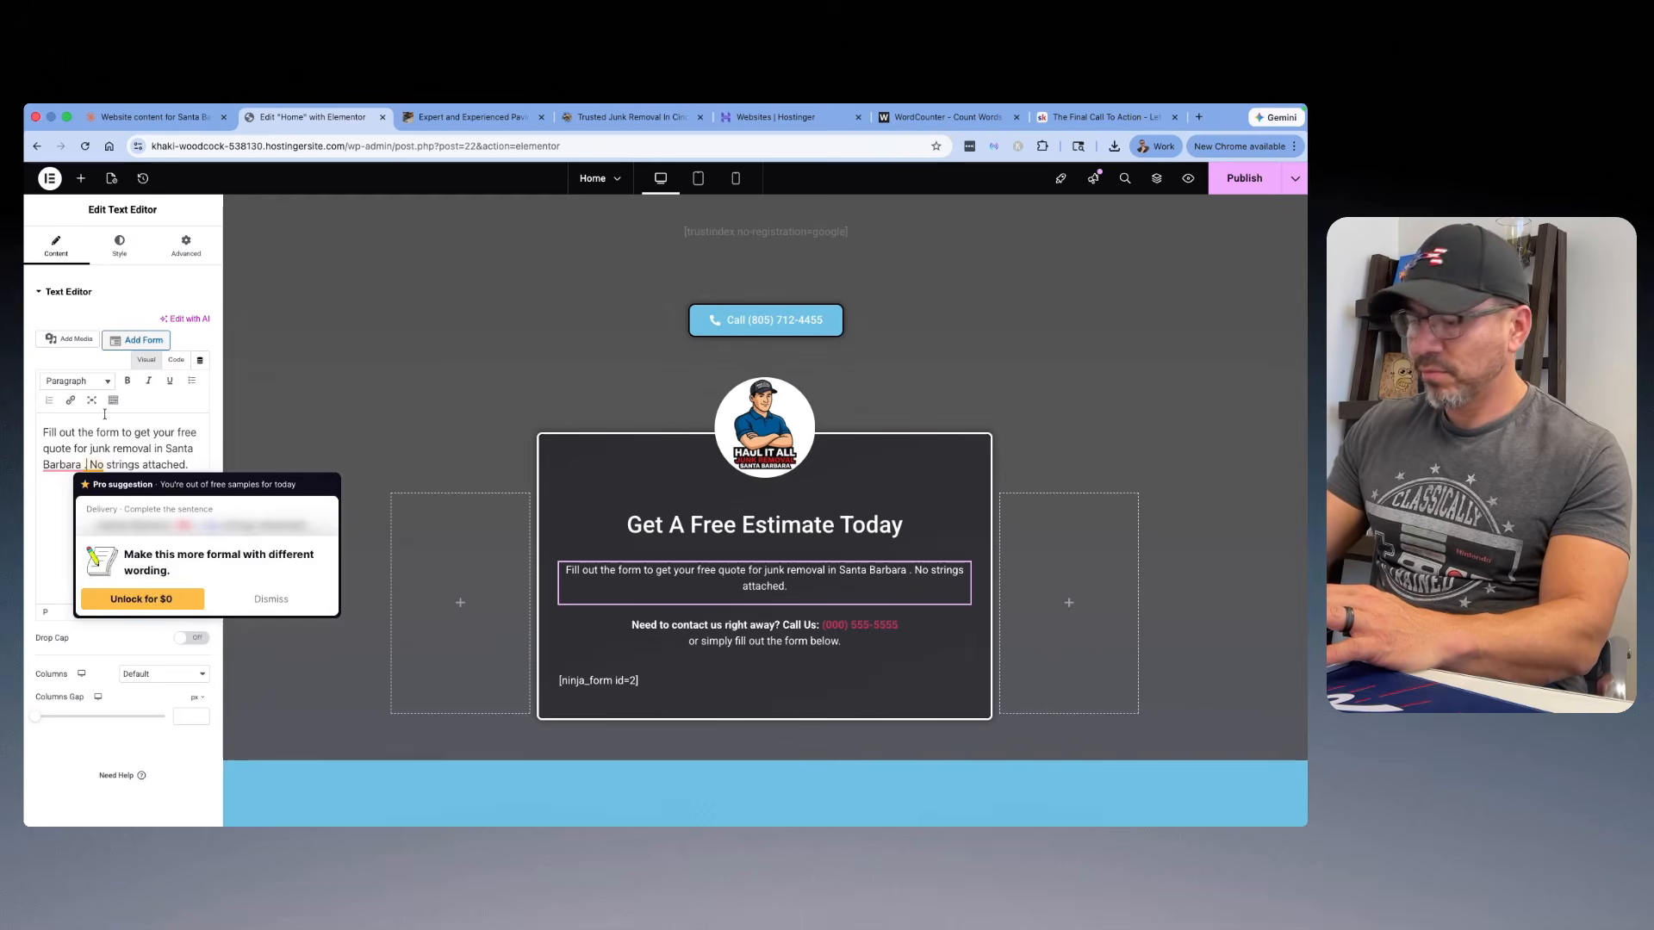
{"action": "key", "text": "BackSpace"}
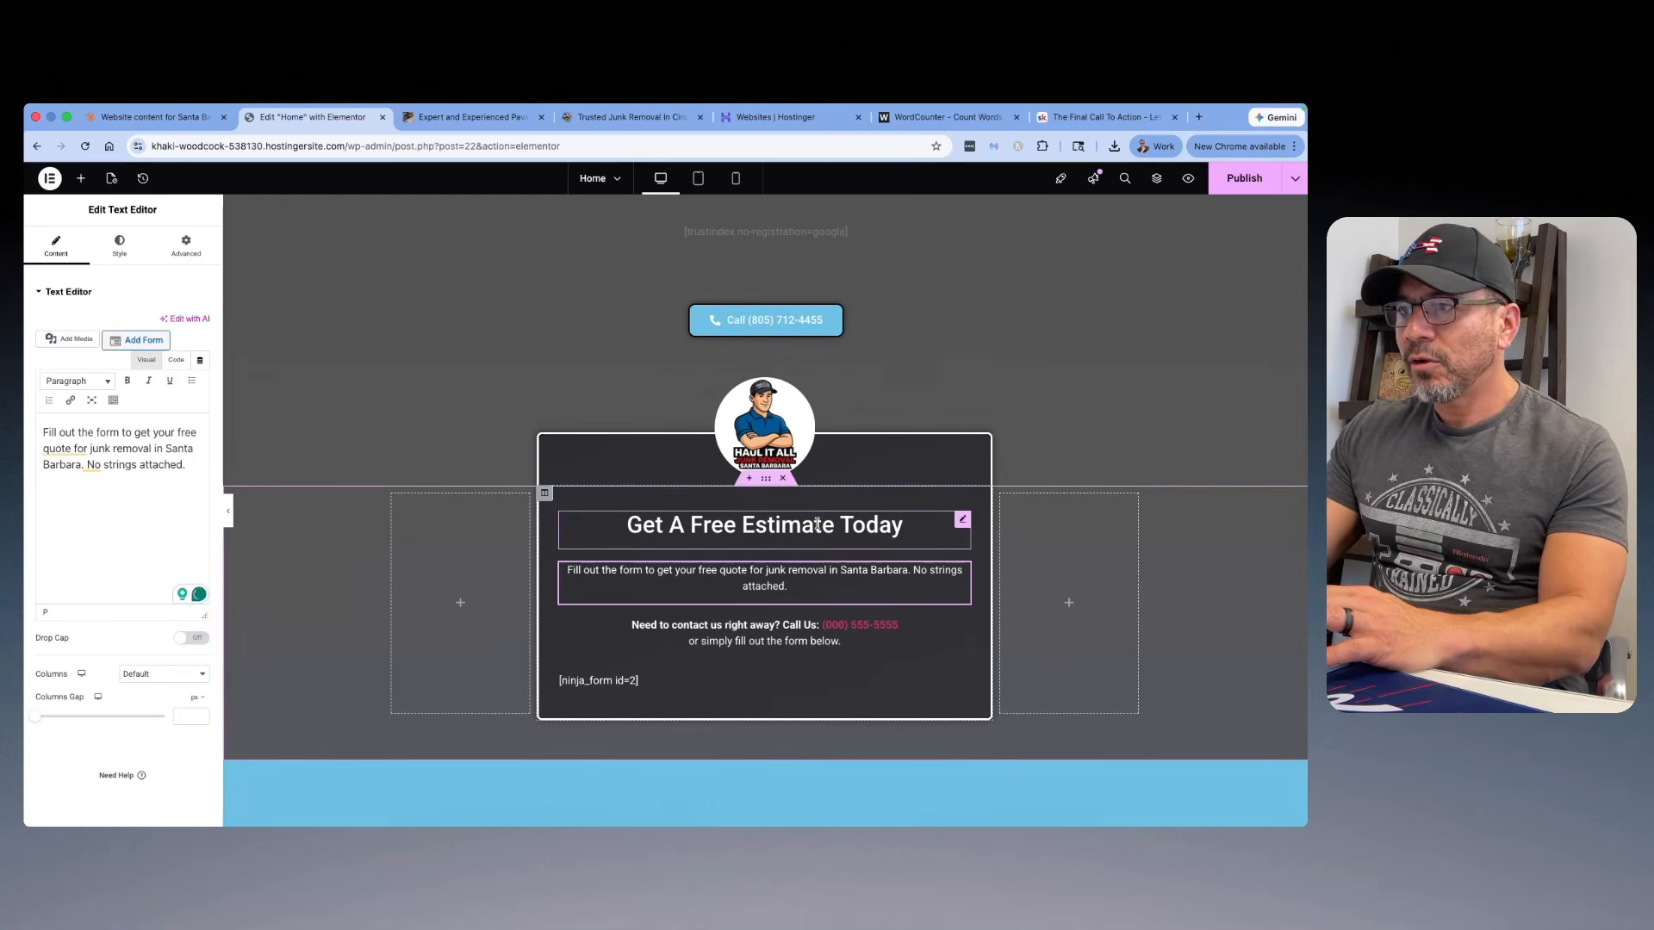
Step: Change the estimate form's heading to "Get A Free Estimate On Our Junk Removal Services"
{"action": "left_click", "coordinate": [762, 525]}
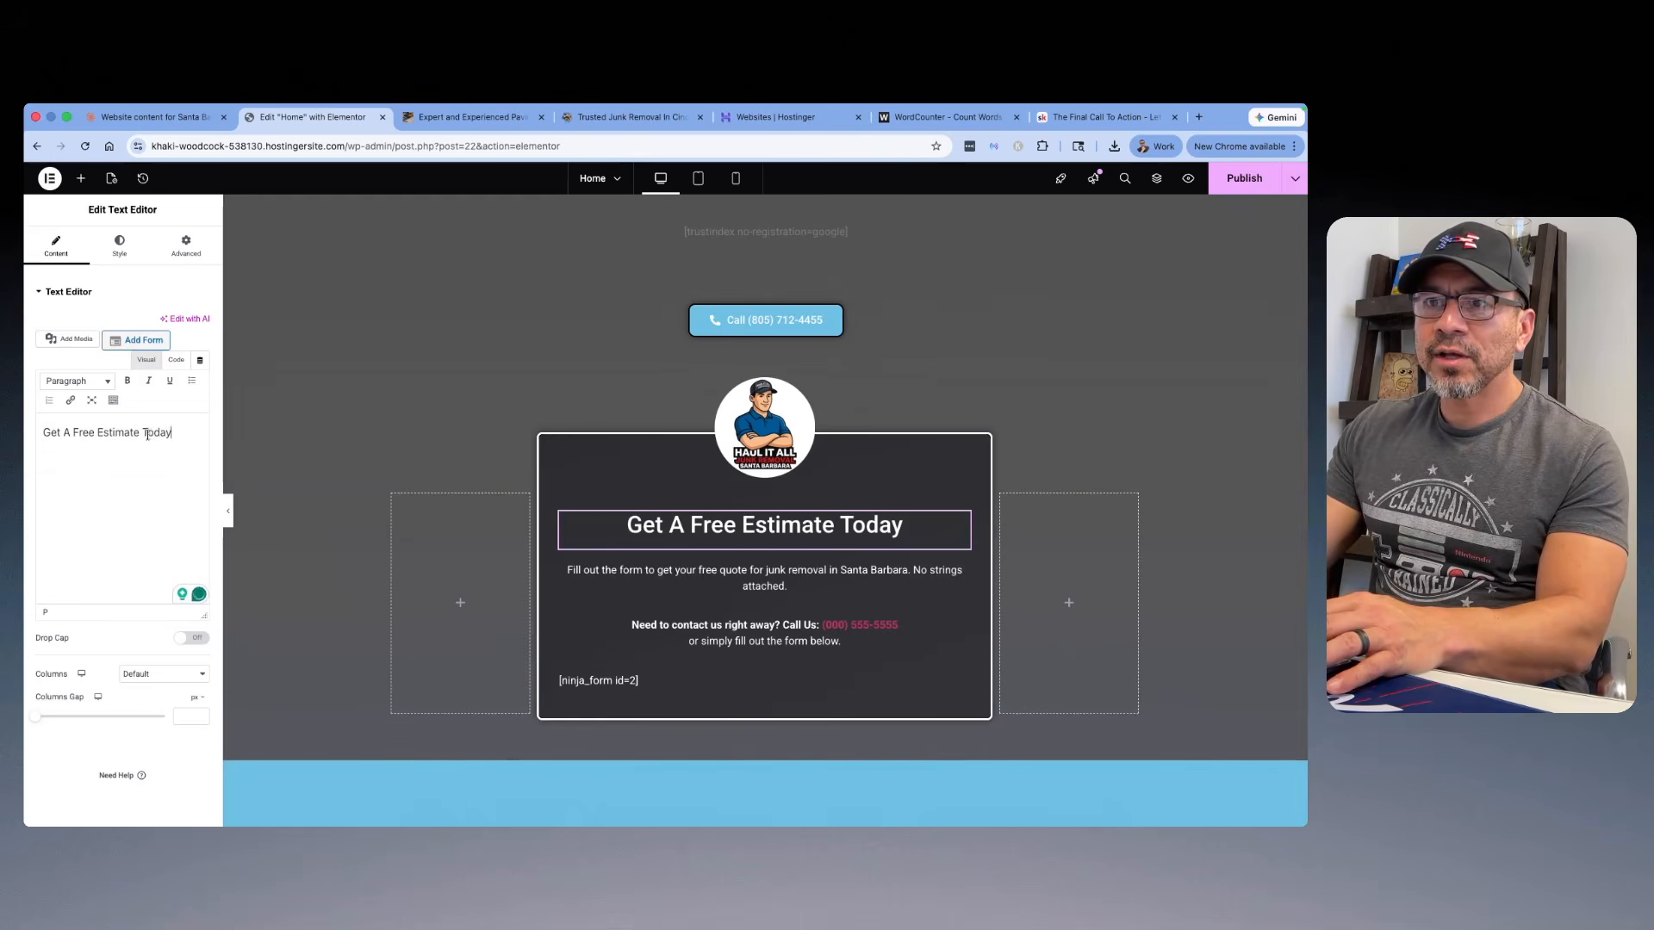
{"action": "type", "text": "On Our Junk removal Services"}
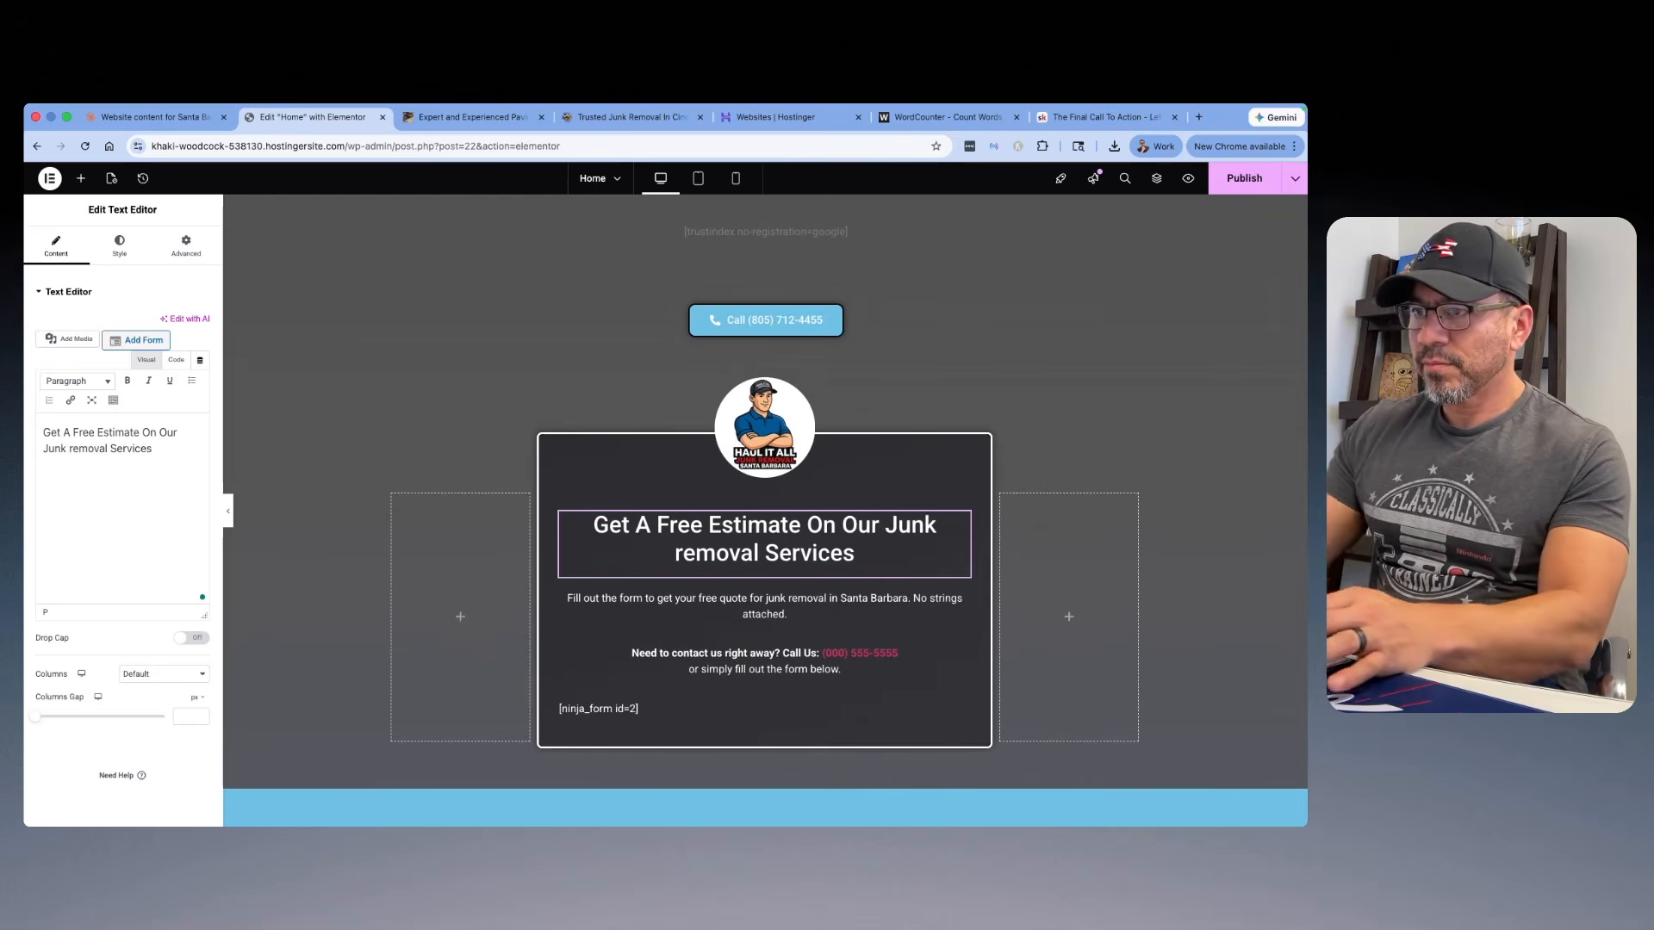
{"action": "left_click", "coordinate": [680, 547]}
{"action": "key", "text": "BackSpace"}
{"action": "type", "text": "R"}
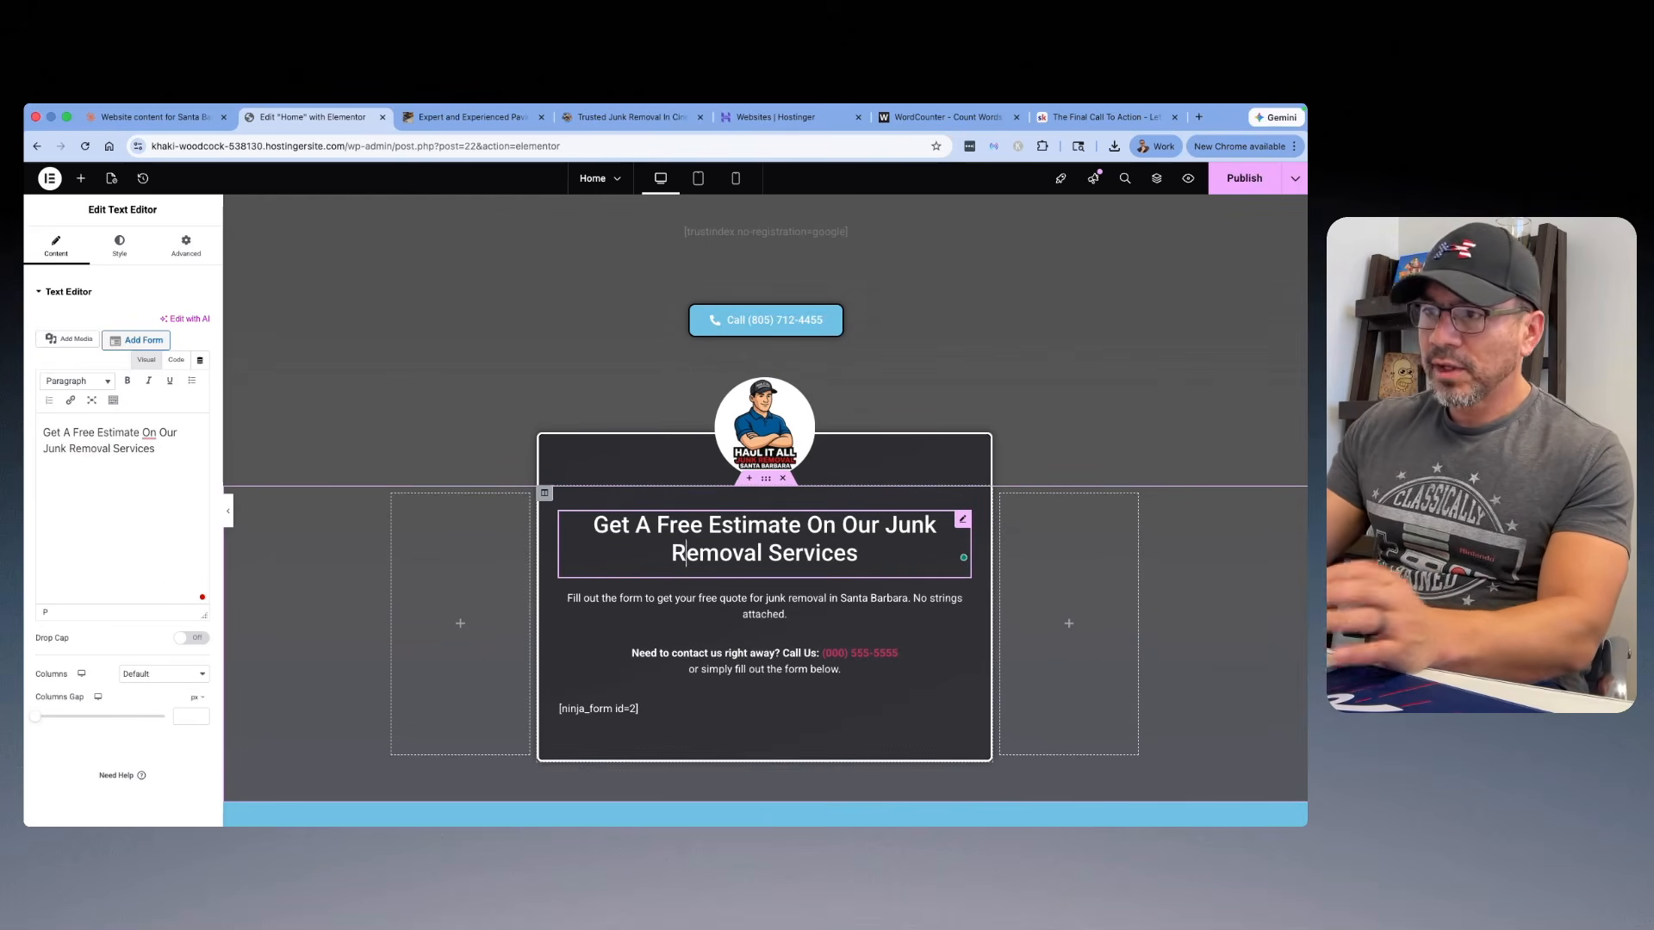
Step: Replace the linked placeholder number after "Call Us:" in the estimate form's contact line with the business phone number
{"action": "scroll", "coordinate": [763, 575], "scroll_direction": "down", "scroll_amount": 1}
{"action": "left_click", "coordinate": [812, 608]}
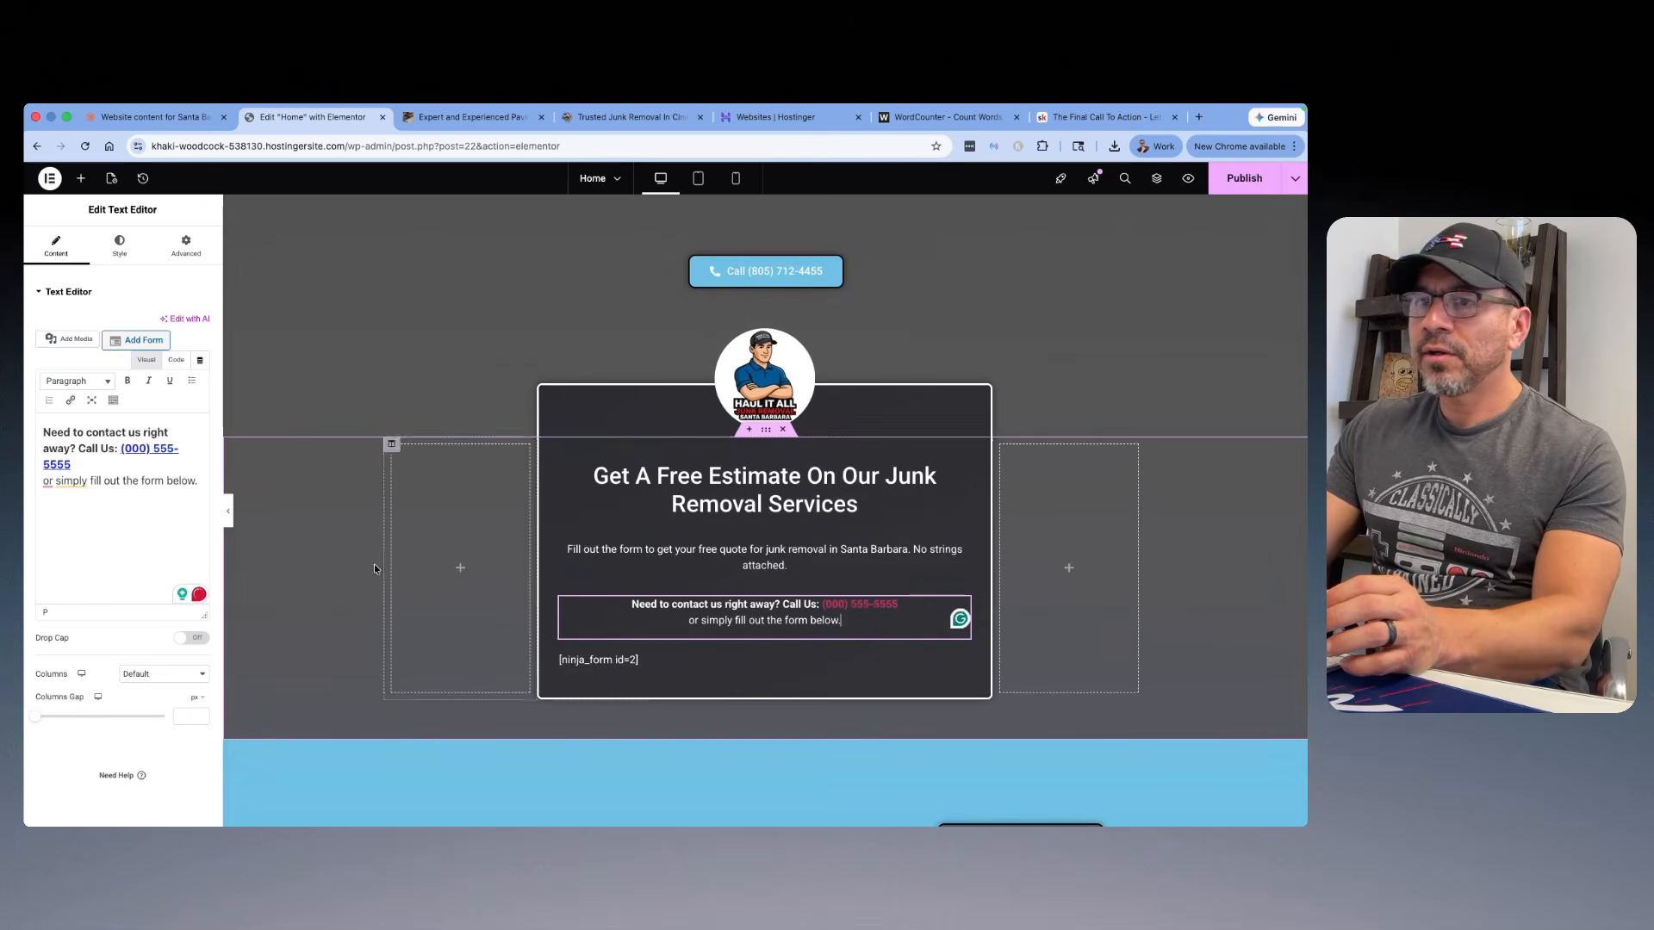
{"action": "left_click", "coordinate": [131, 449]}
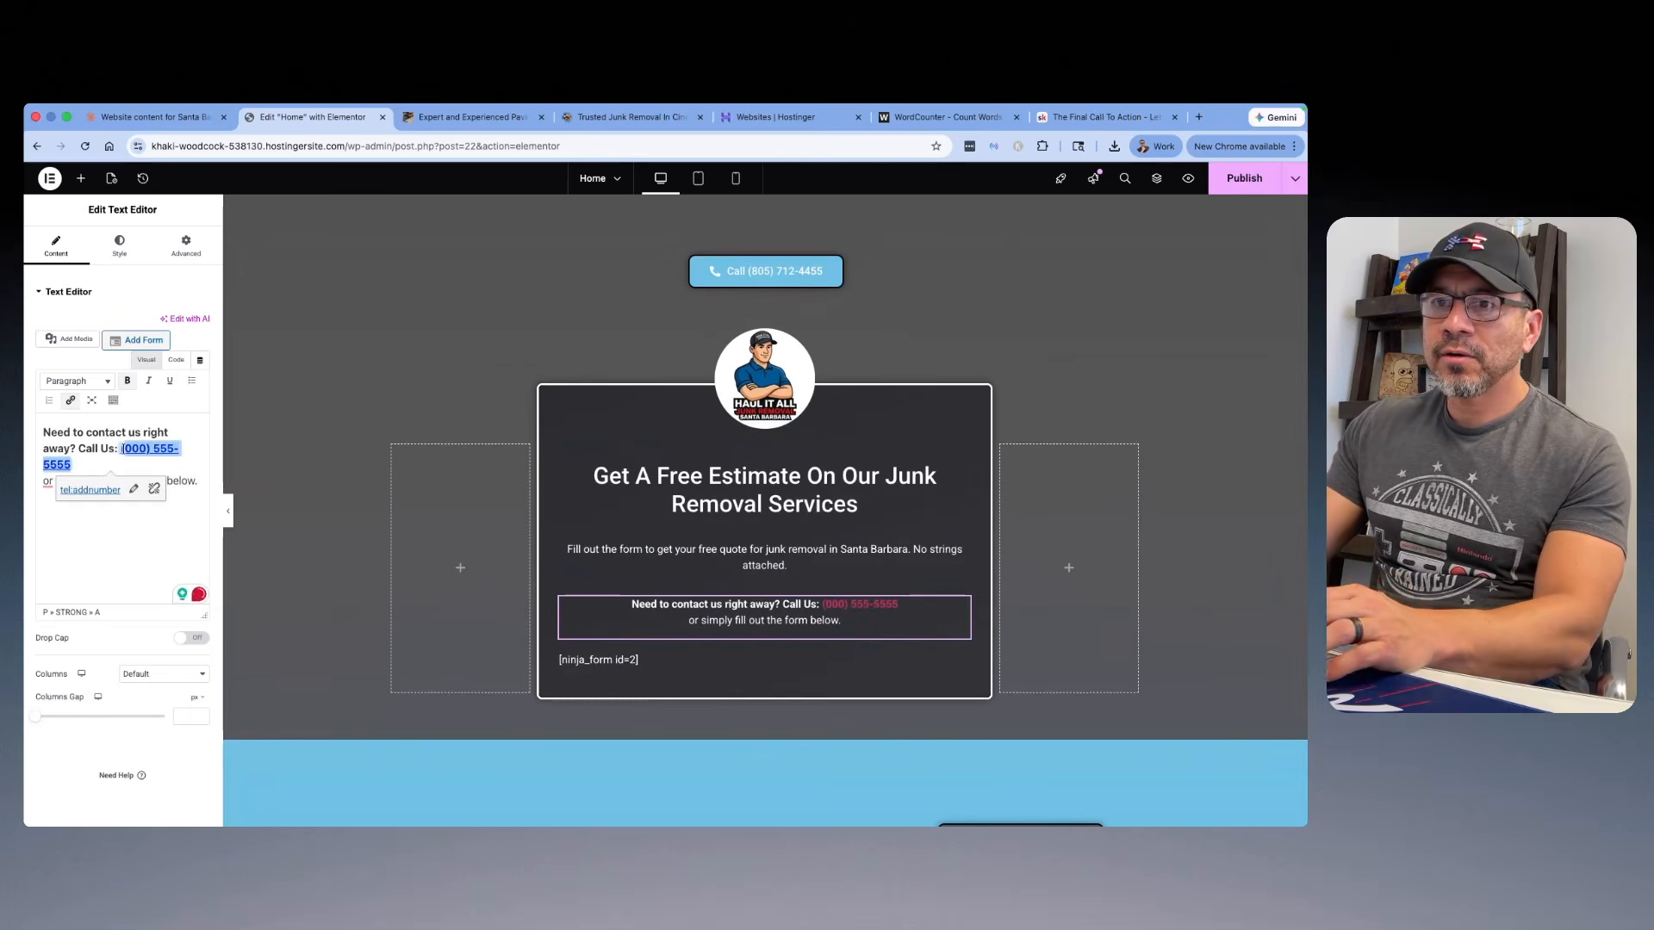
{"action": "key", "text": "BackSpace"}
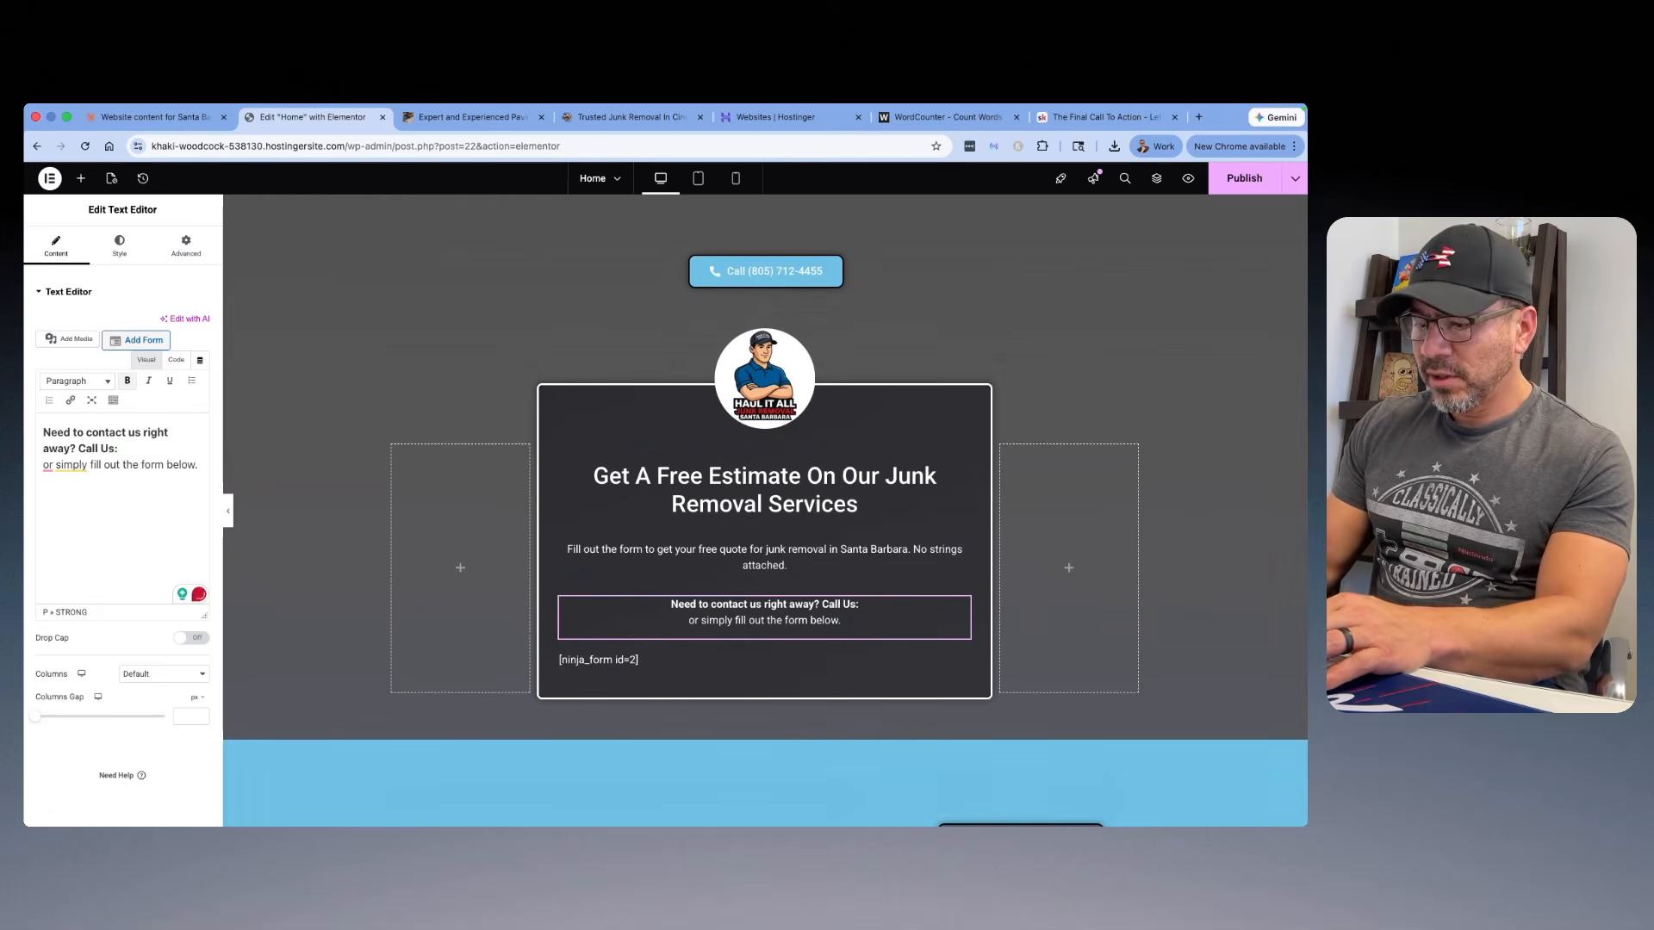
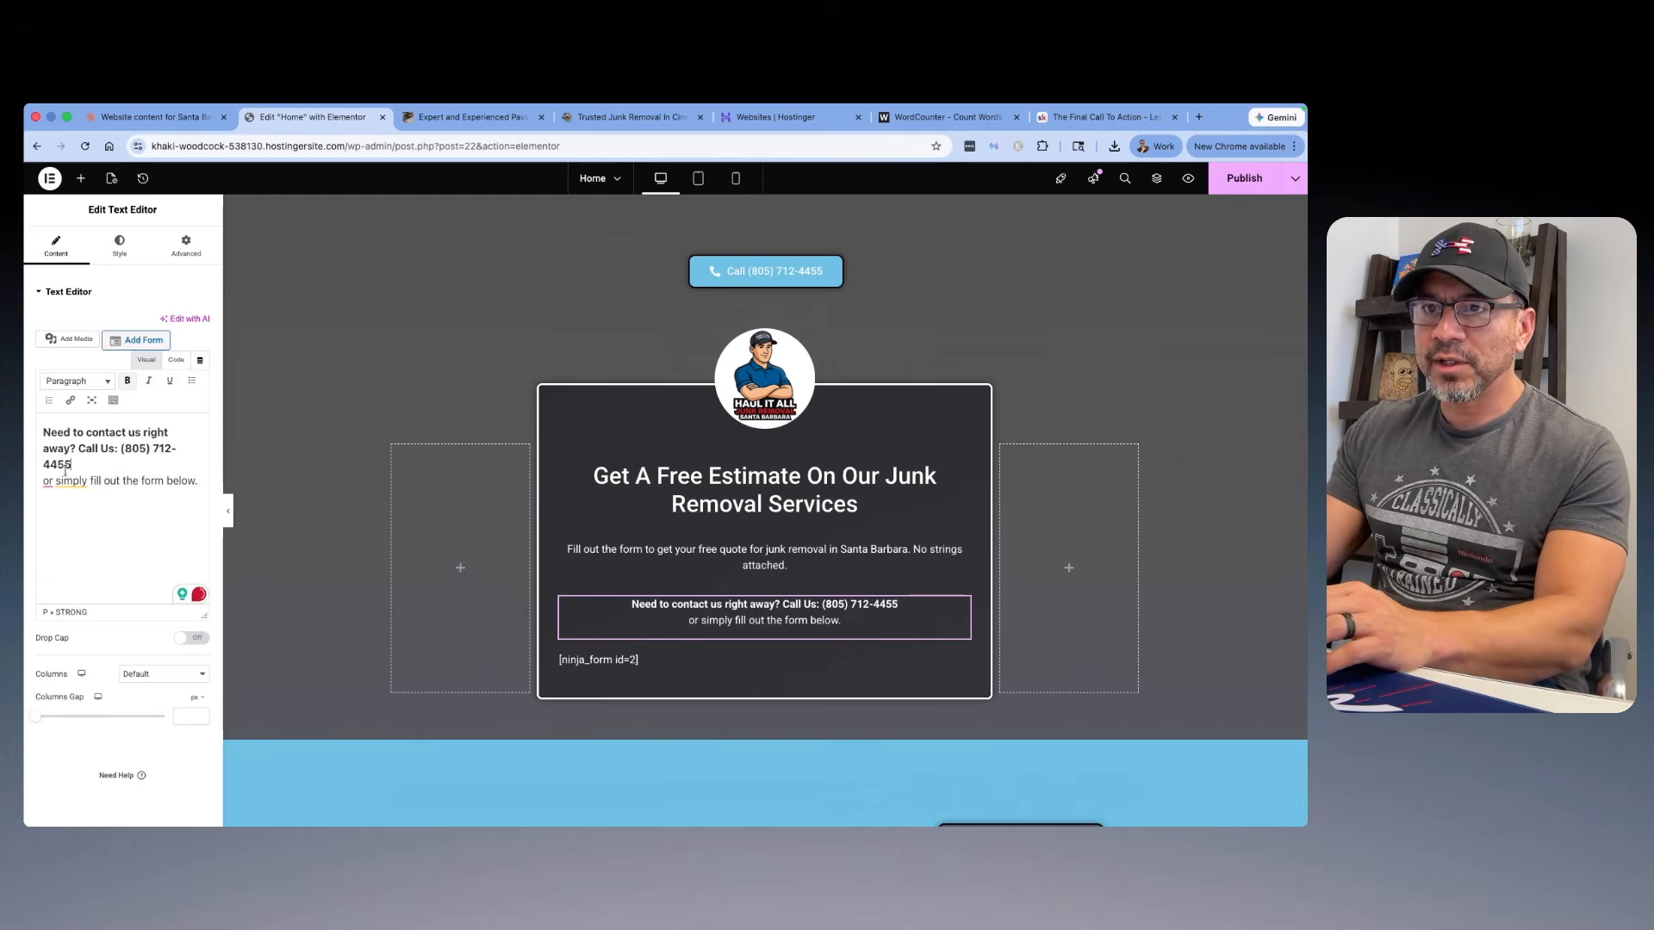
Step: Link the phone number in the contact line to a "tel:" address with the business phone number's digits
{"action": "left_click_drag", "start_coordinate": [68, 465], "coordinate": [123, 448]}
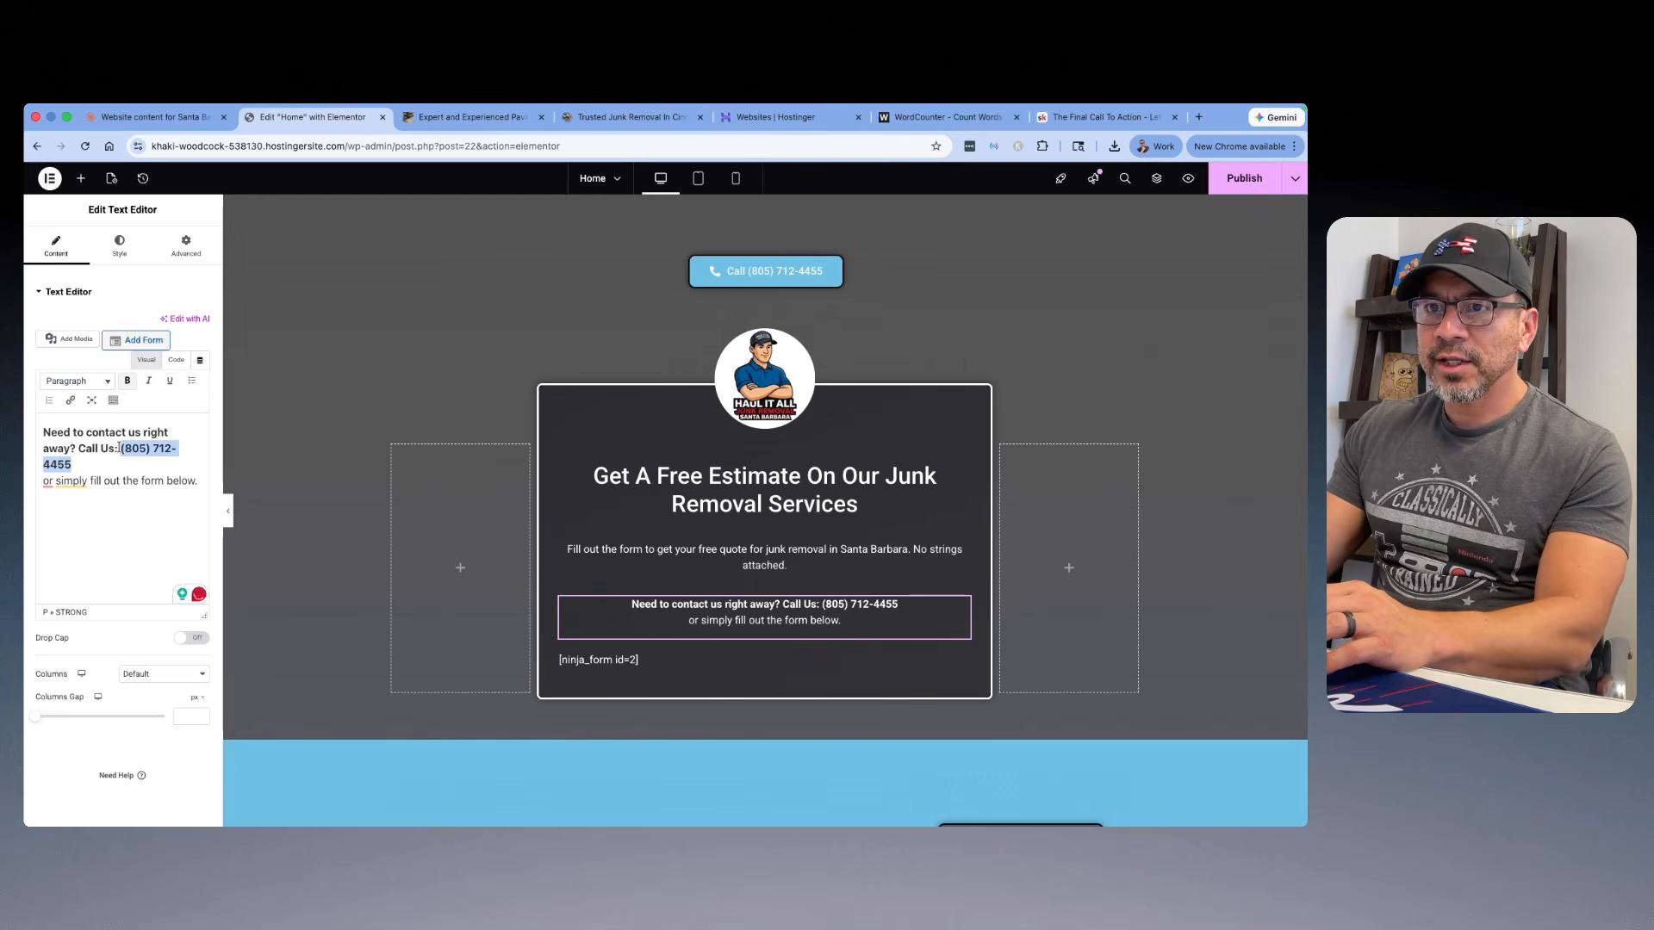
{"action": "left_click", "coordinate": [71, 401]}
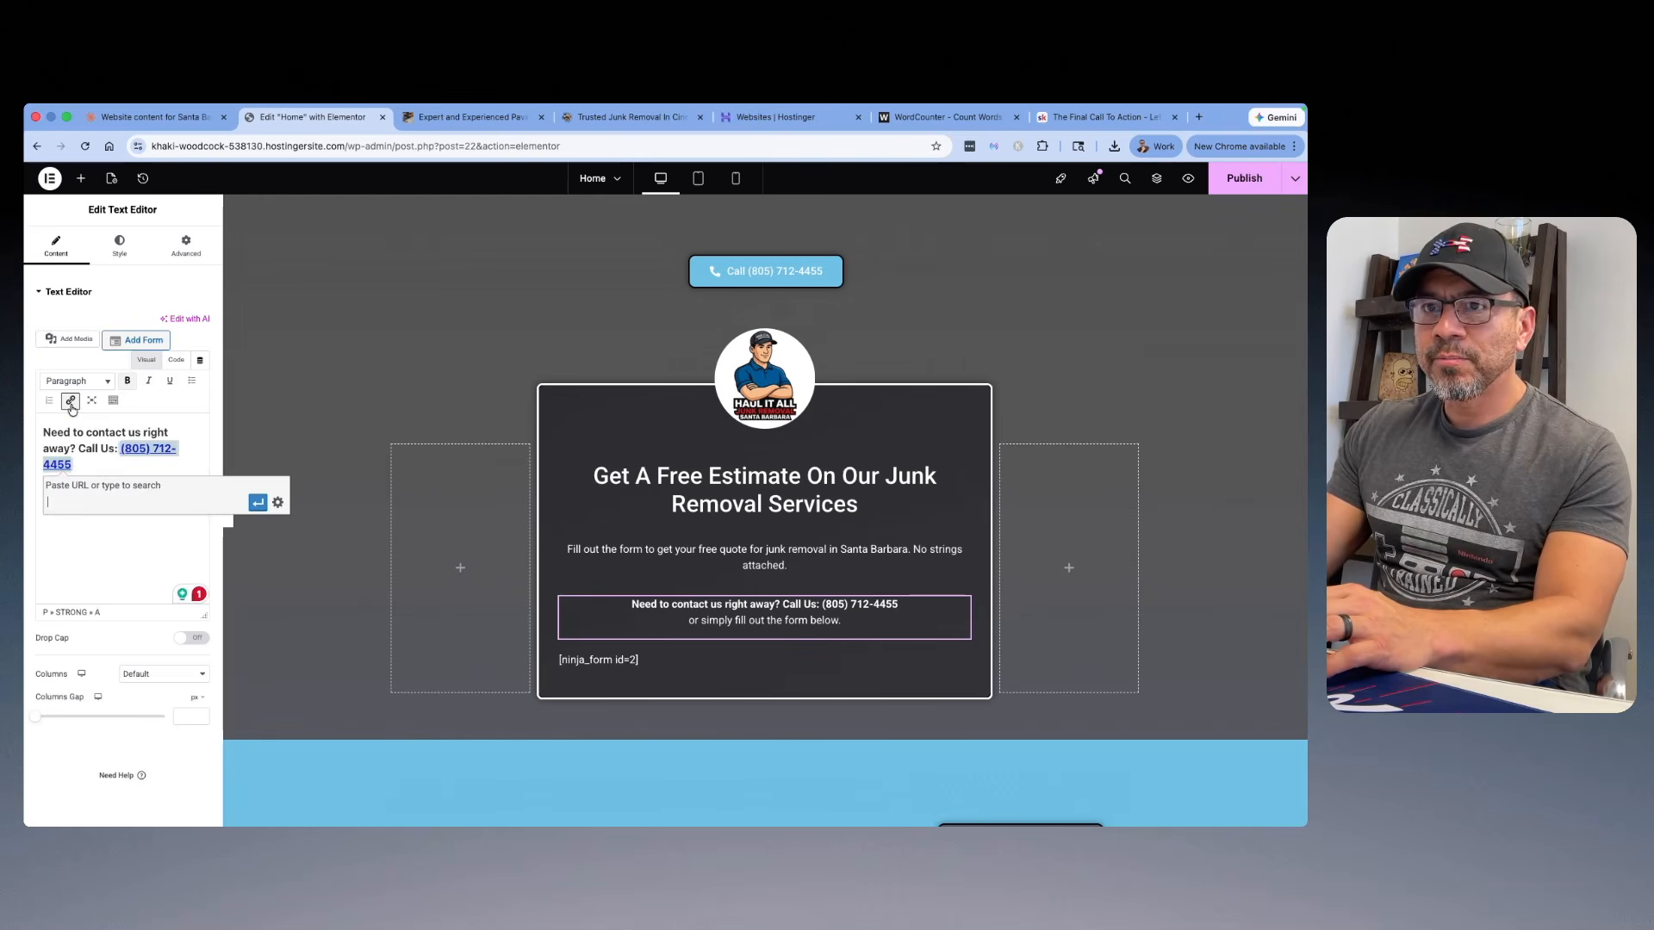
{"action": "type", "text": "te"}
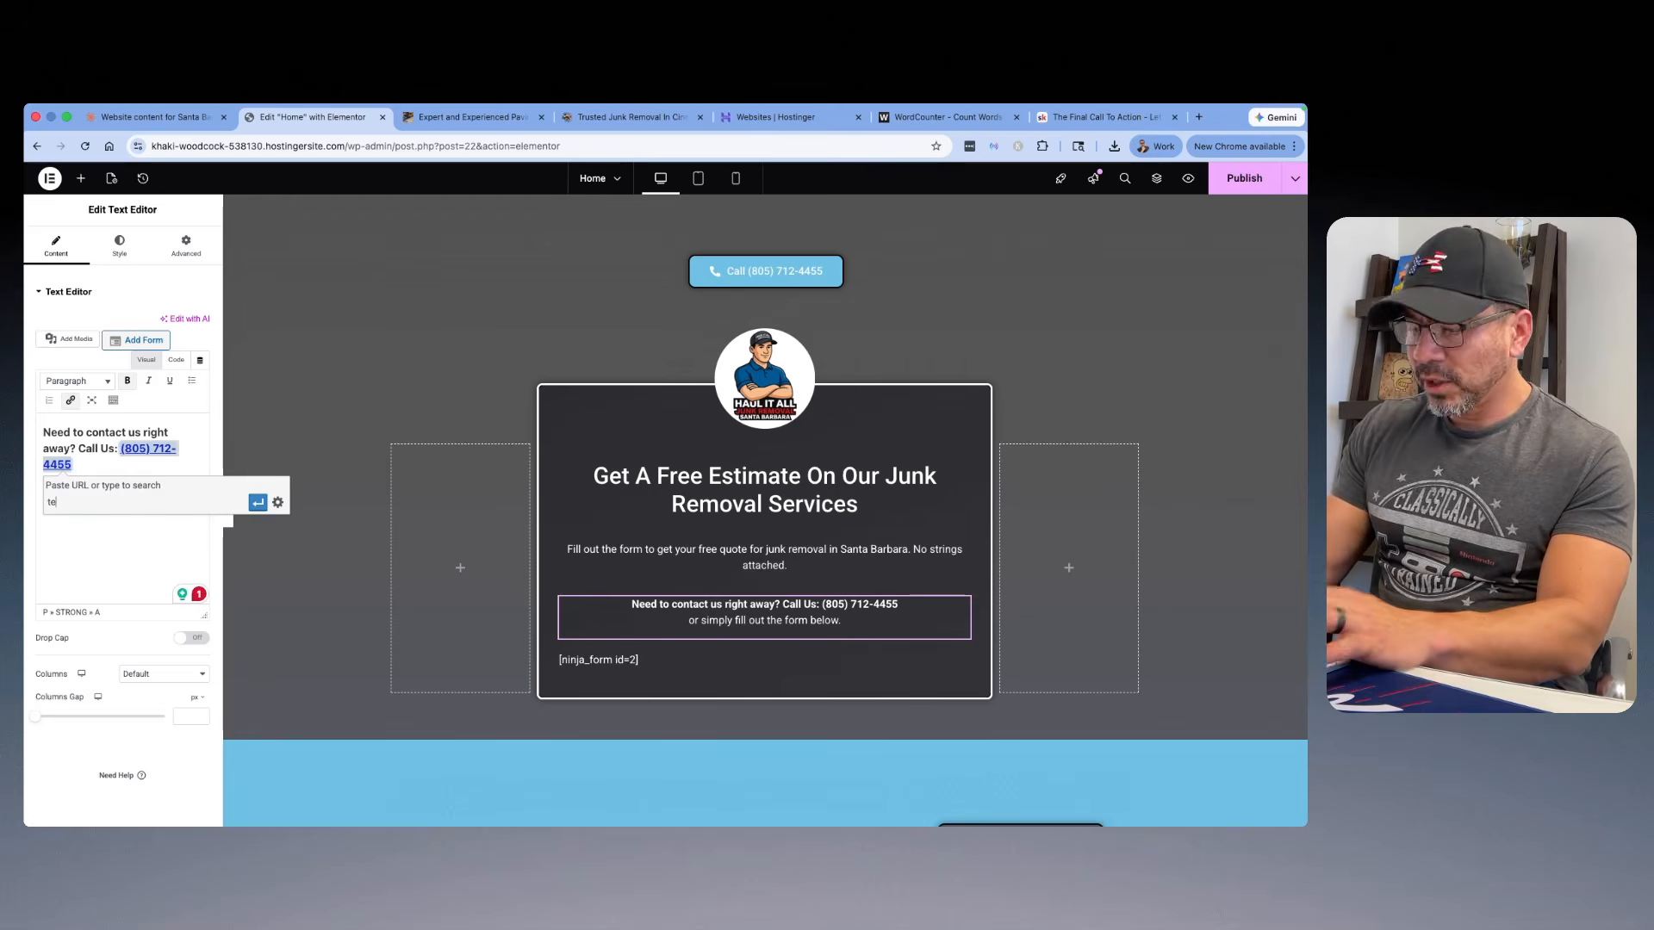
{"action": "type", "text": "l"}
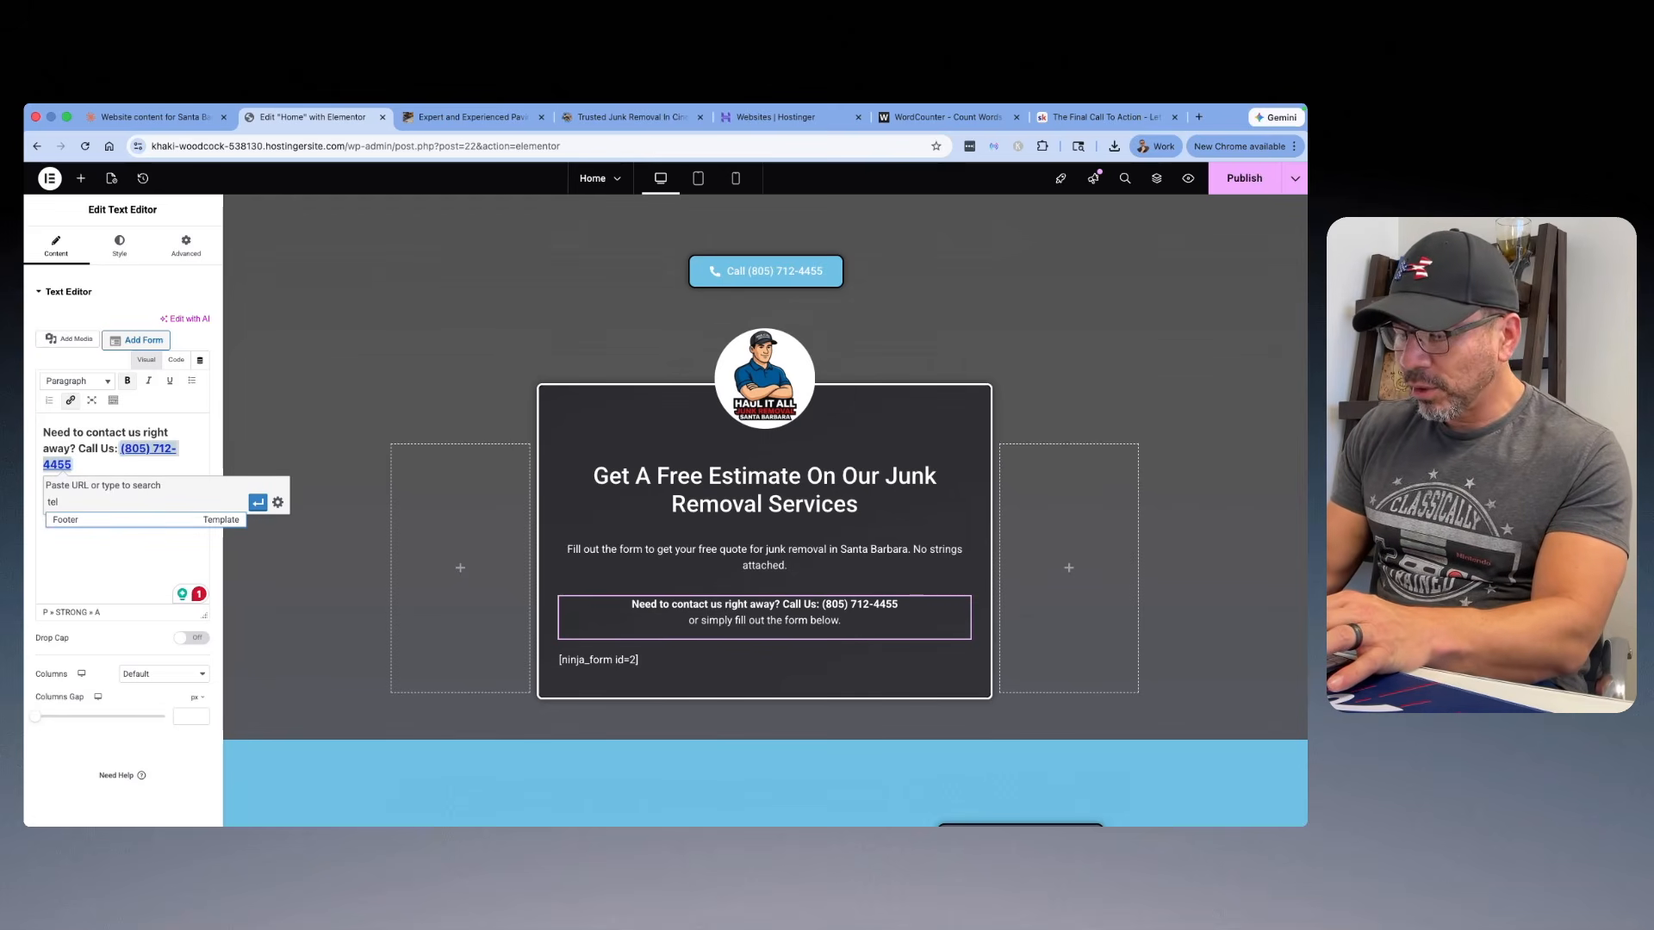
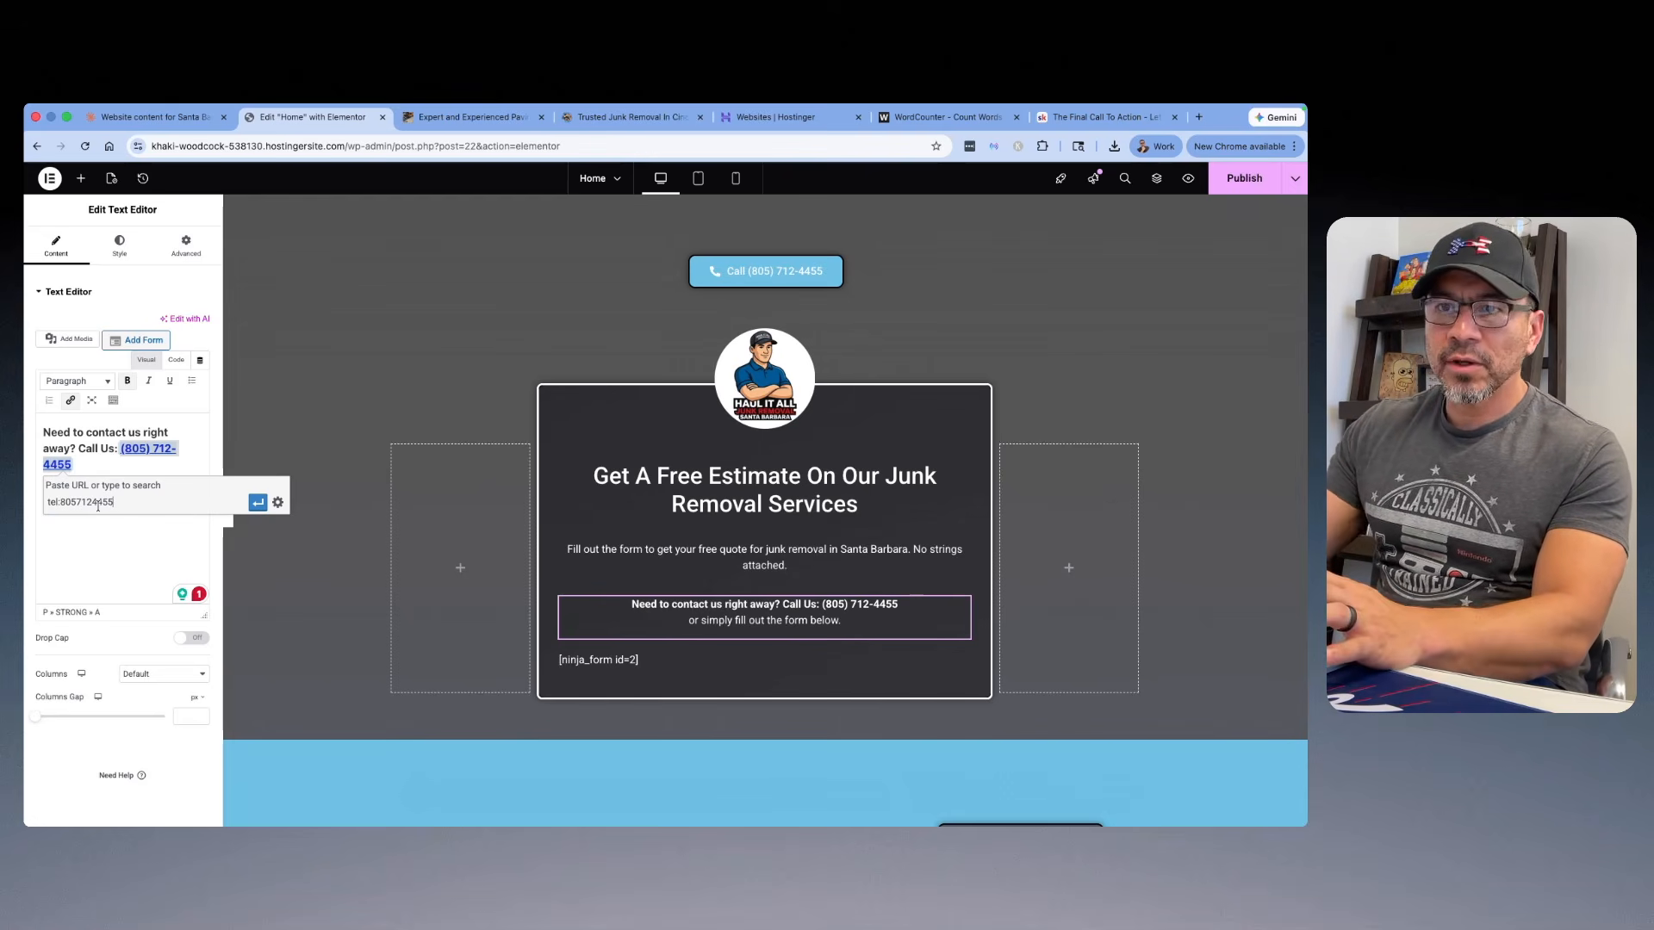
{"action": "left_click", "coordinate": [257, 506]}
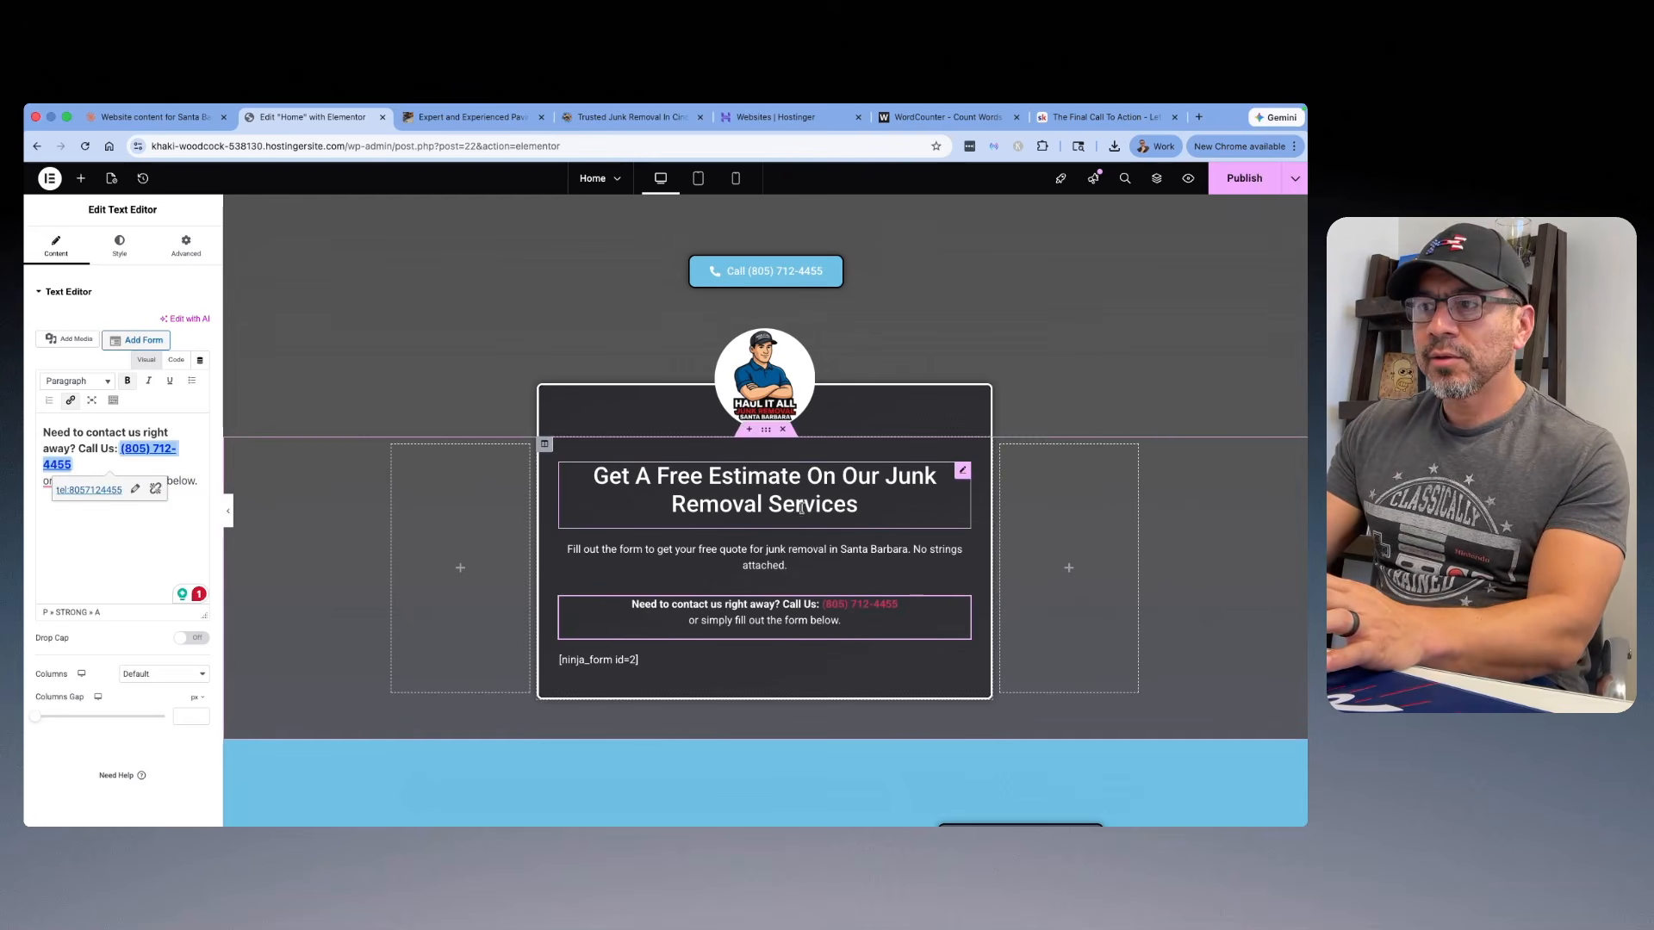
Step: Switch to the Skool lesson on the final call to action, view its example image, and highlight the CTA writing prompt
{"action": "scroll", "coordinate": [799, 515], "scroll_direction": "down", "scroll_amount": 5}
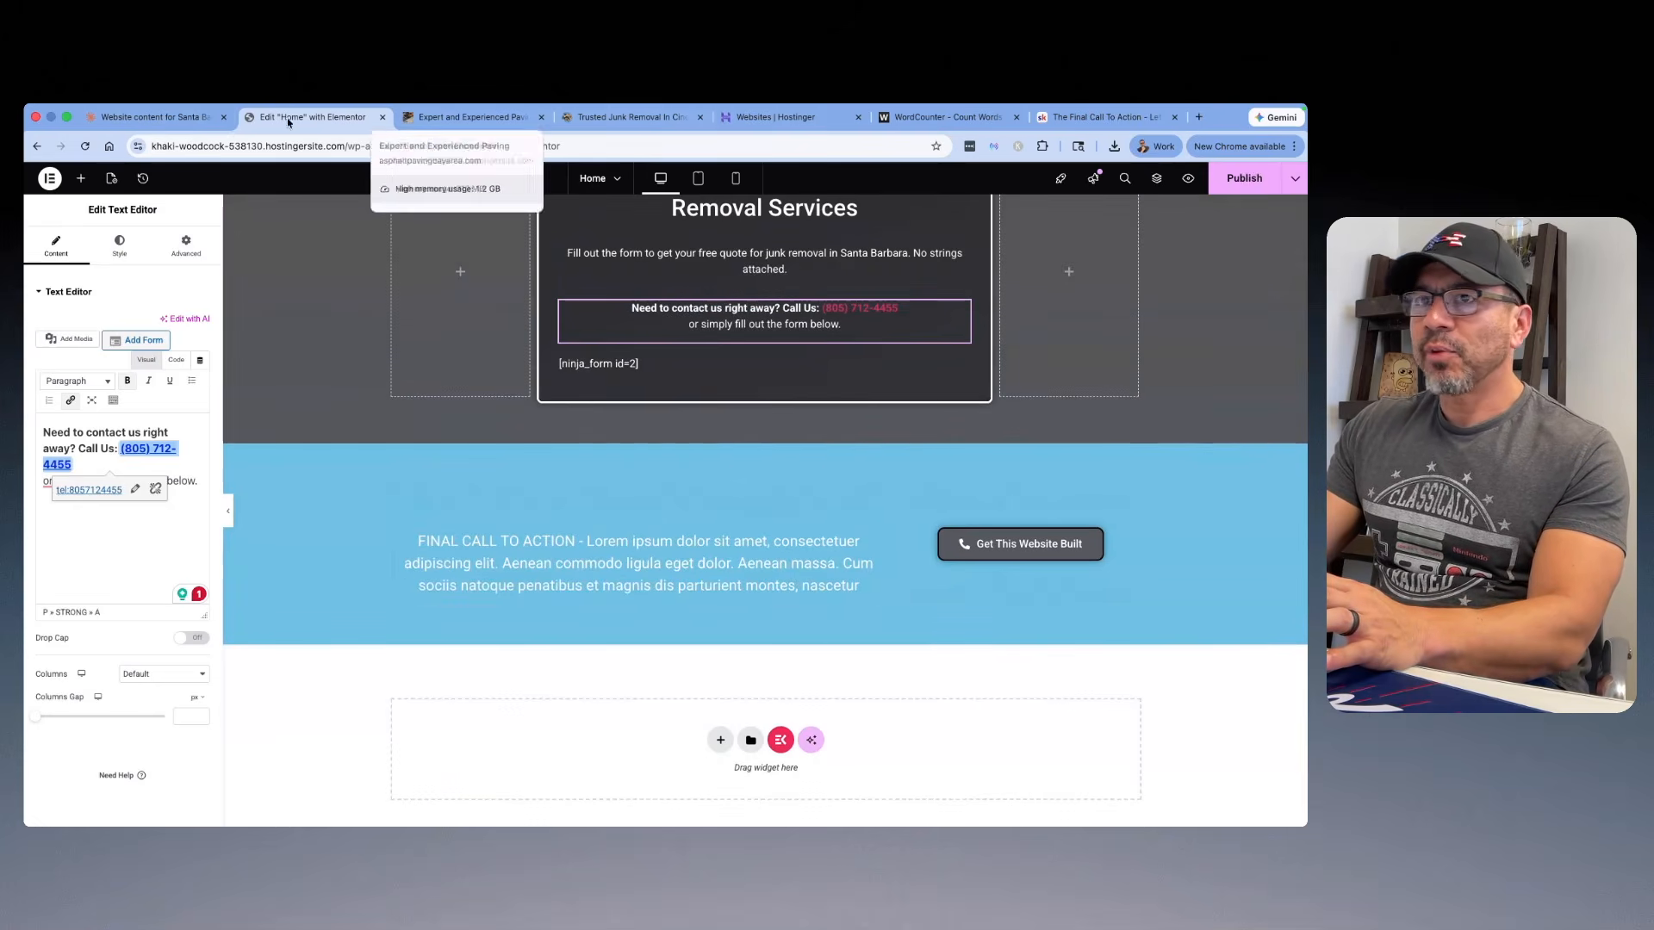
{"action": "left_click", "coordinate": [156, 121]}
{"action": "scroll", "coordinate": [603, 425], "scroll_direction": "down", "scroll_amount": 1}
{"action": "scroll", "coordinate": [603, 425], "scroll_direction": "up", "scroll_amount": 3}
{"action": "left_click", "coordinate": [1062, 125]}
{"action": "scroll", "coordinate": [663, 476], "scroll_direction": "down", "scroll_amount": 5}
{"action": "left_click", "coordinate": [771, 524]}
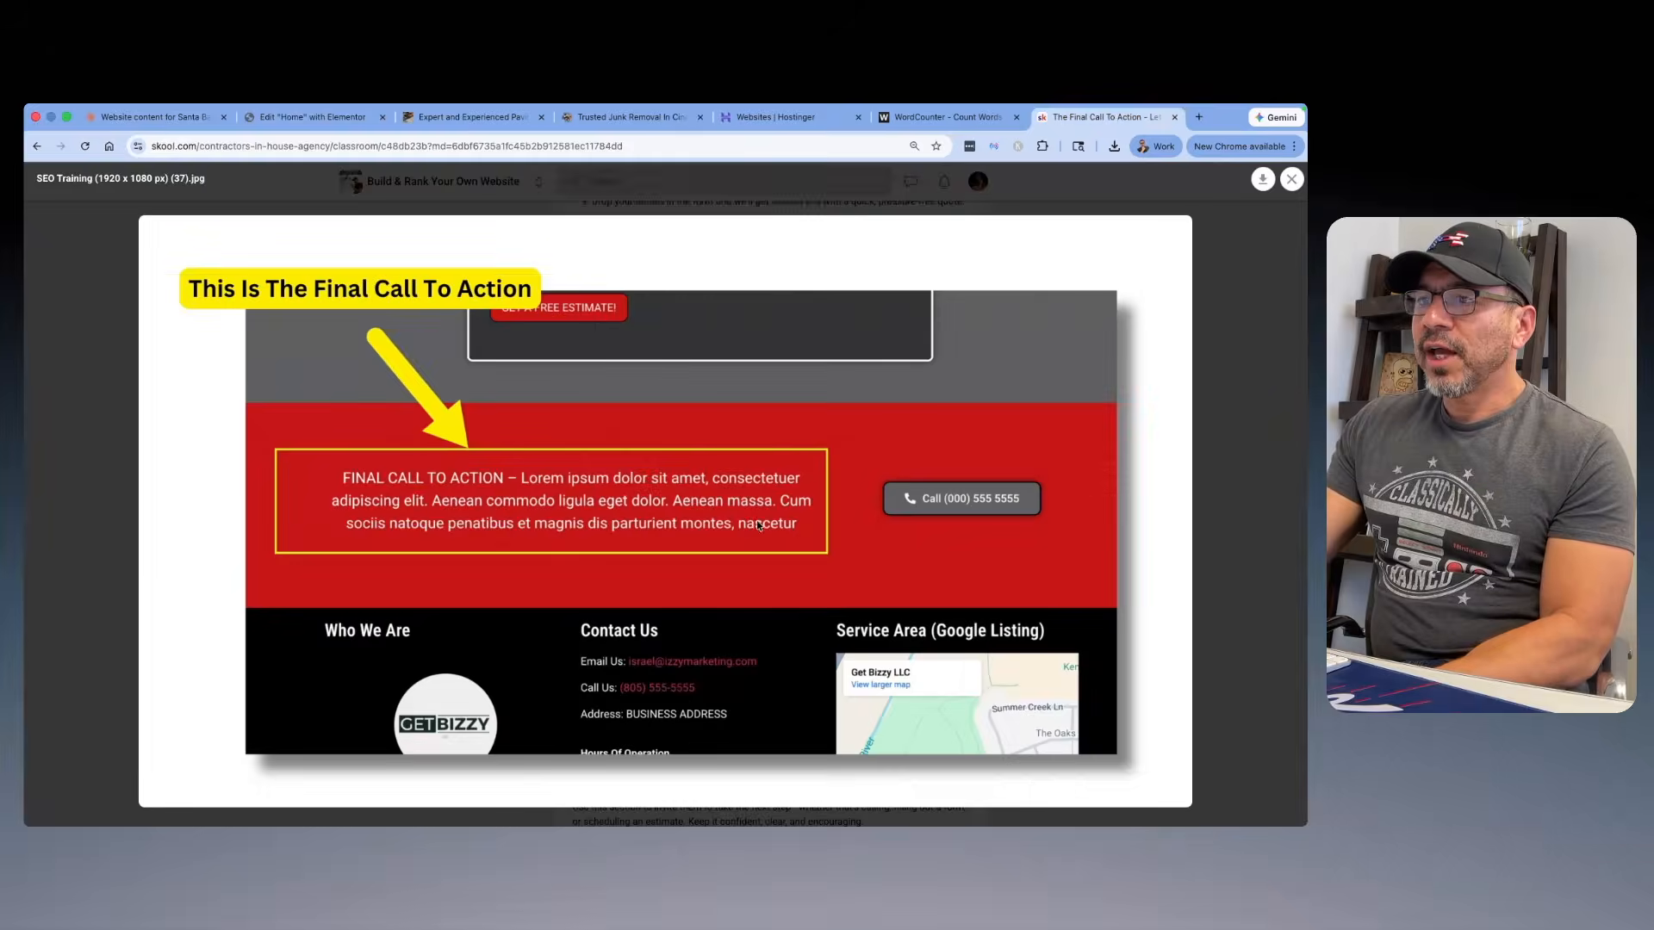
{"action": "left_click", "coordinate": [1292, 179]}
{"action": "scroll", "coordinate": [773, 414], "scroll_direction": "down", "scroll_amount": 5}
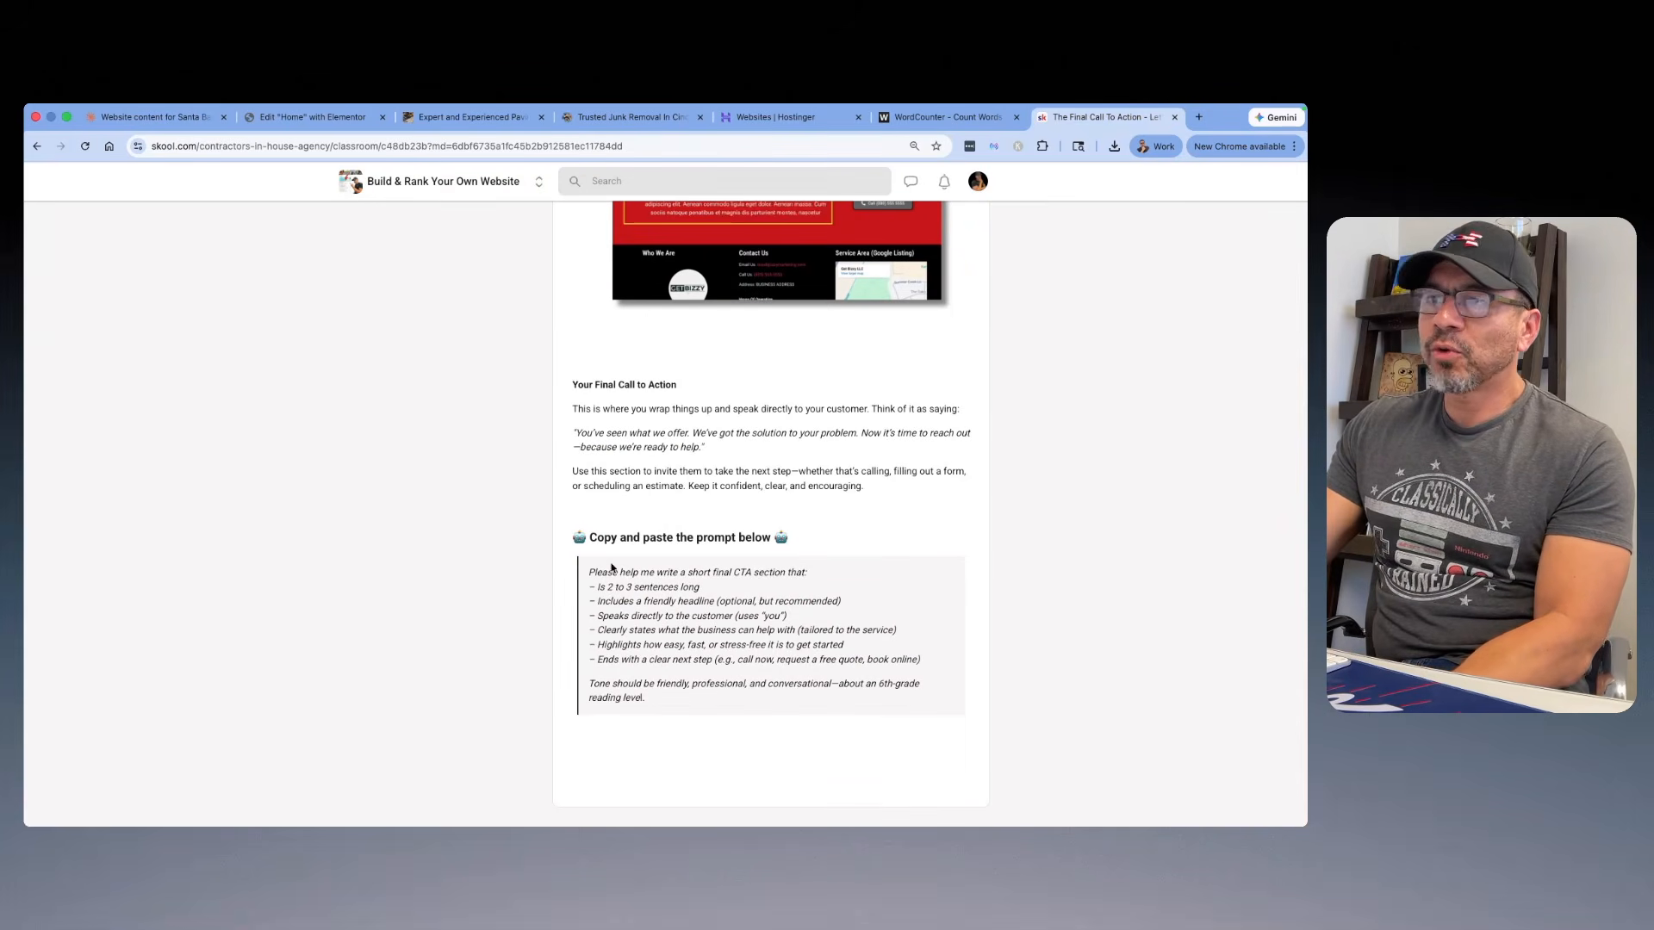
{"action": "left_click_drag", "start_coordinate": [635, 692], "coordinate": [577, 577]}
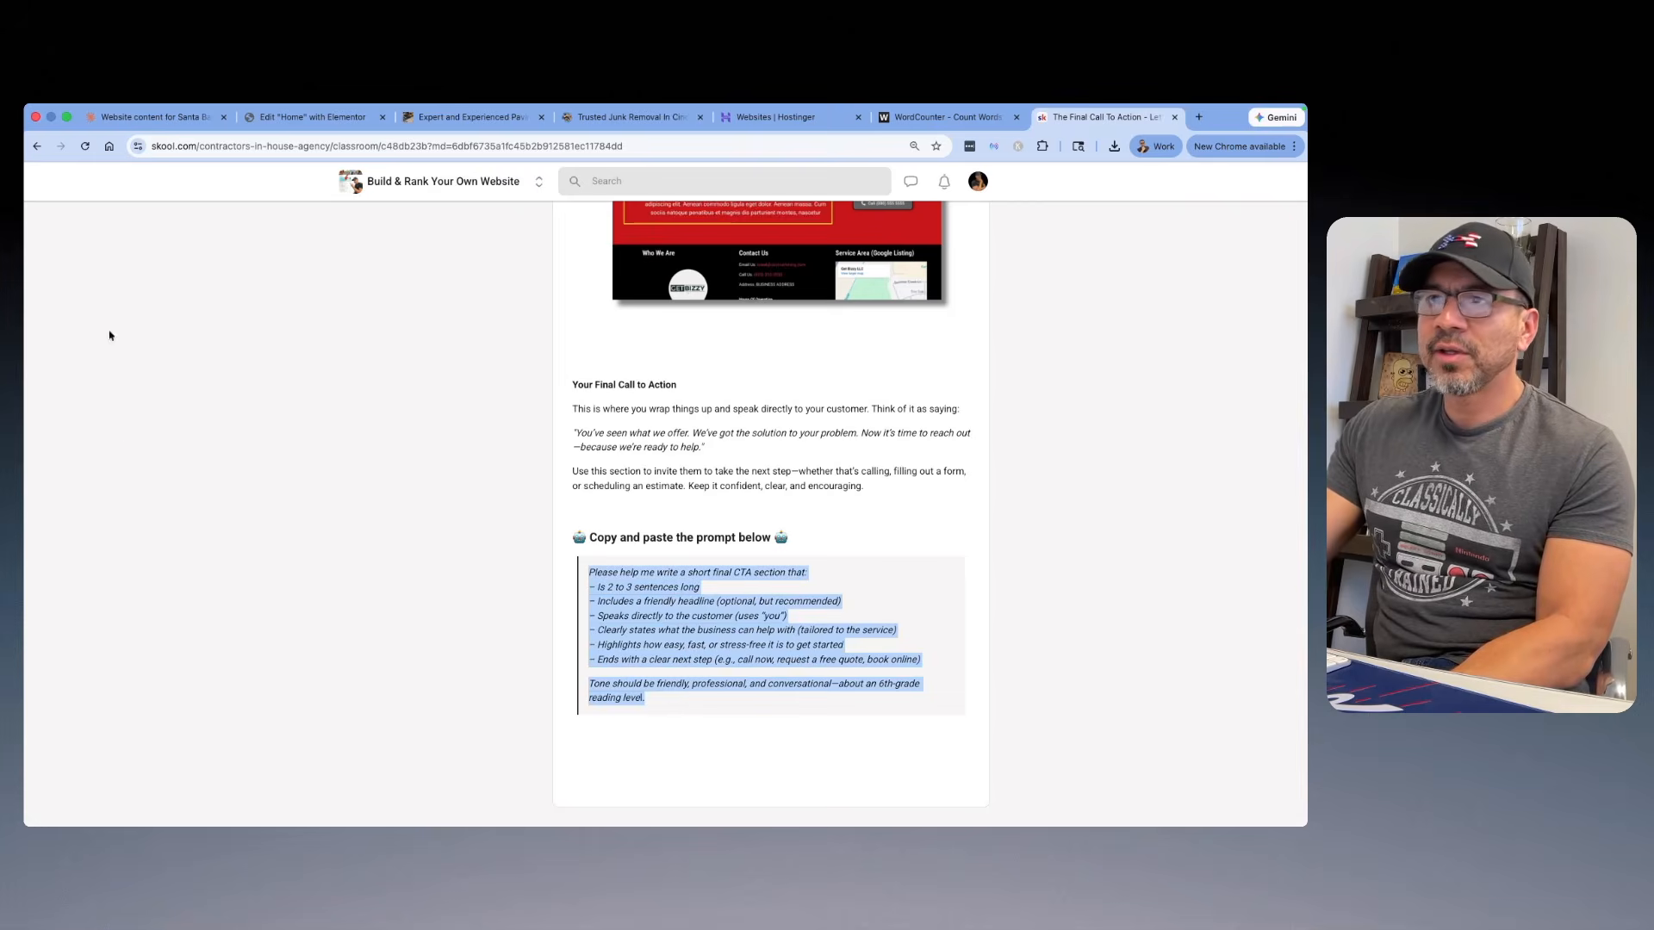
Step: Switch to the Claude chat, compare the final CTA variations, and copy Variation 2 including its headline "Let's Get Your Space Cleared Out Today"
{"action": "left_click", "coordinate": [141, 119]}
{"action": "scroll", "coordinate": [667, 475], "scroll_direction": "down", "scroll_amount": 5}
{"action": "scroll", "coordinate": [668, 475], "scroll_direction": "down", "scroll_amount": 10}
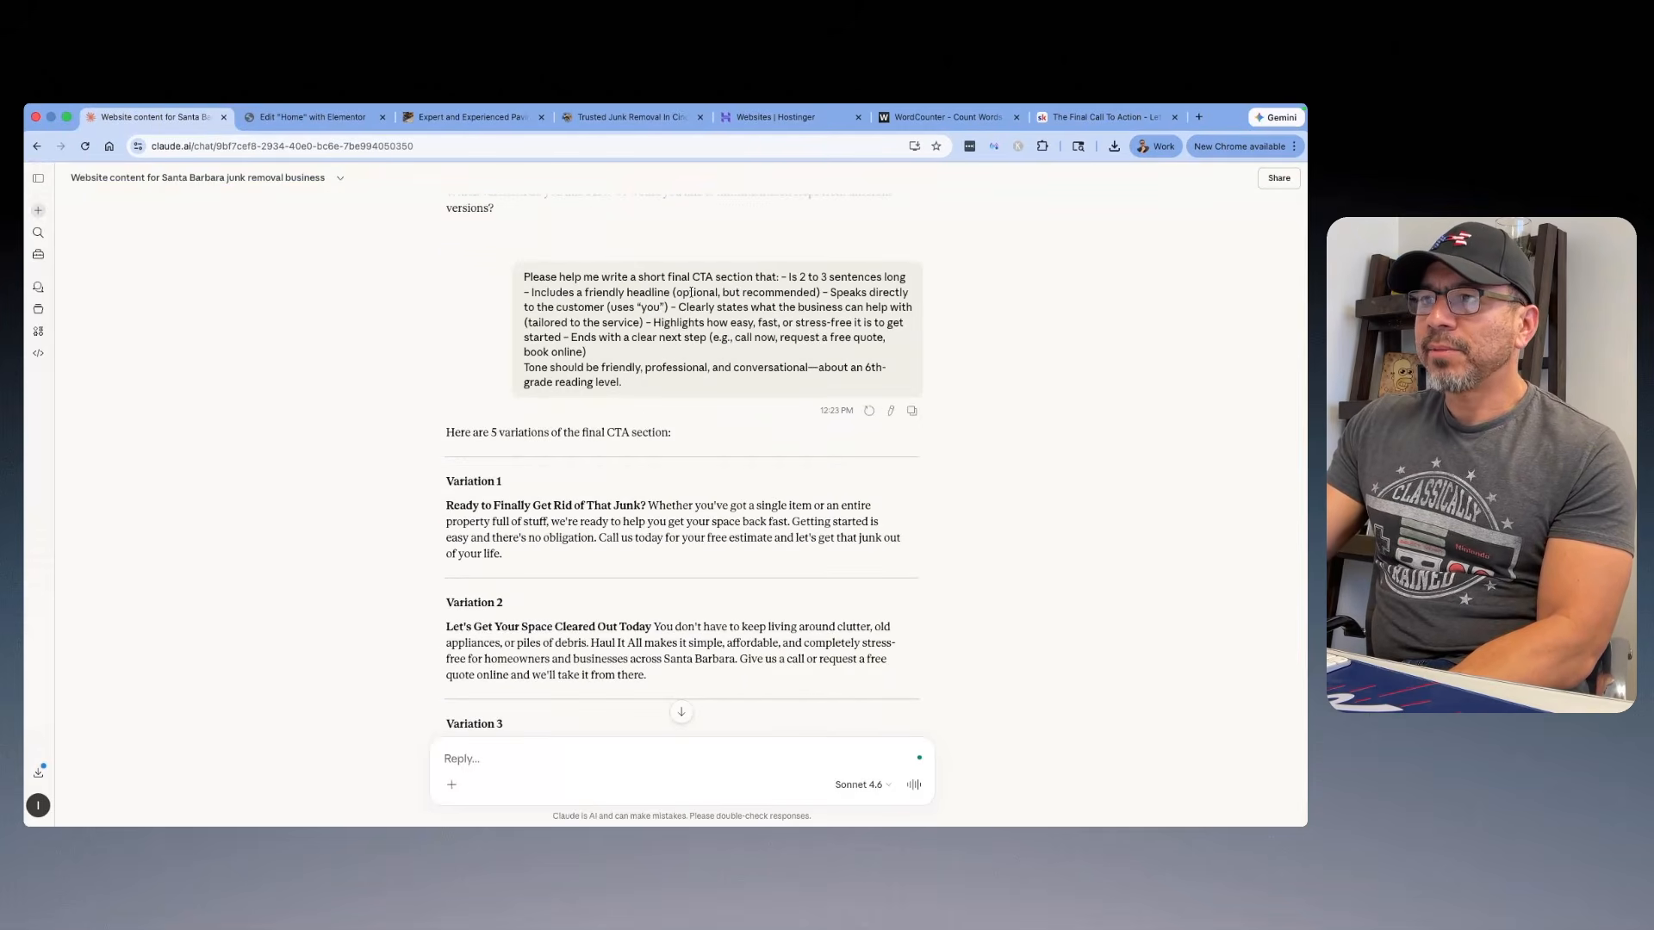
{"action": "scroll", "coordinate": [640, 398], "scroll_direction": "down", "scroll_amount": 7}
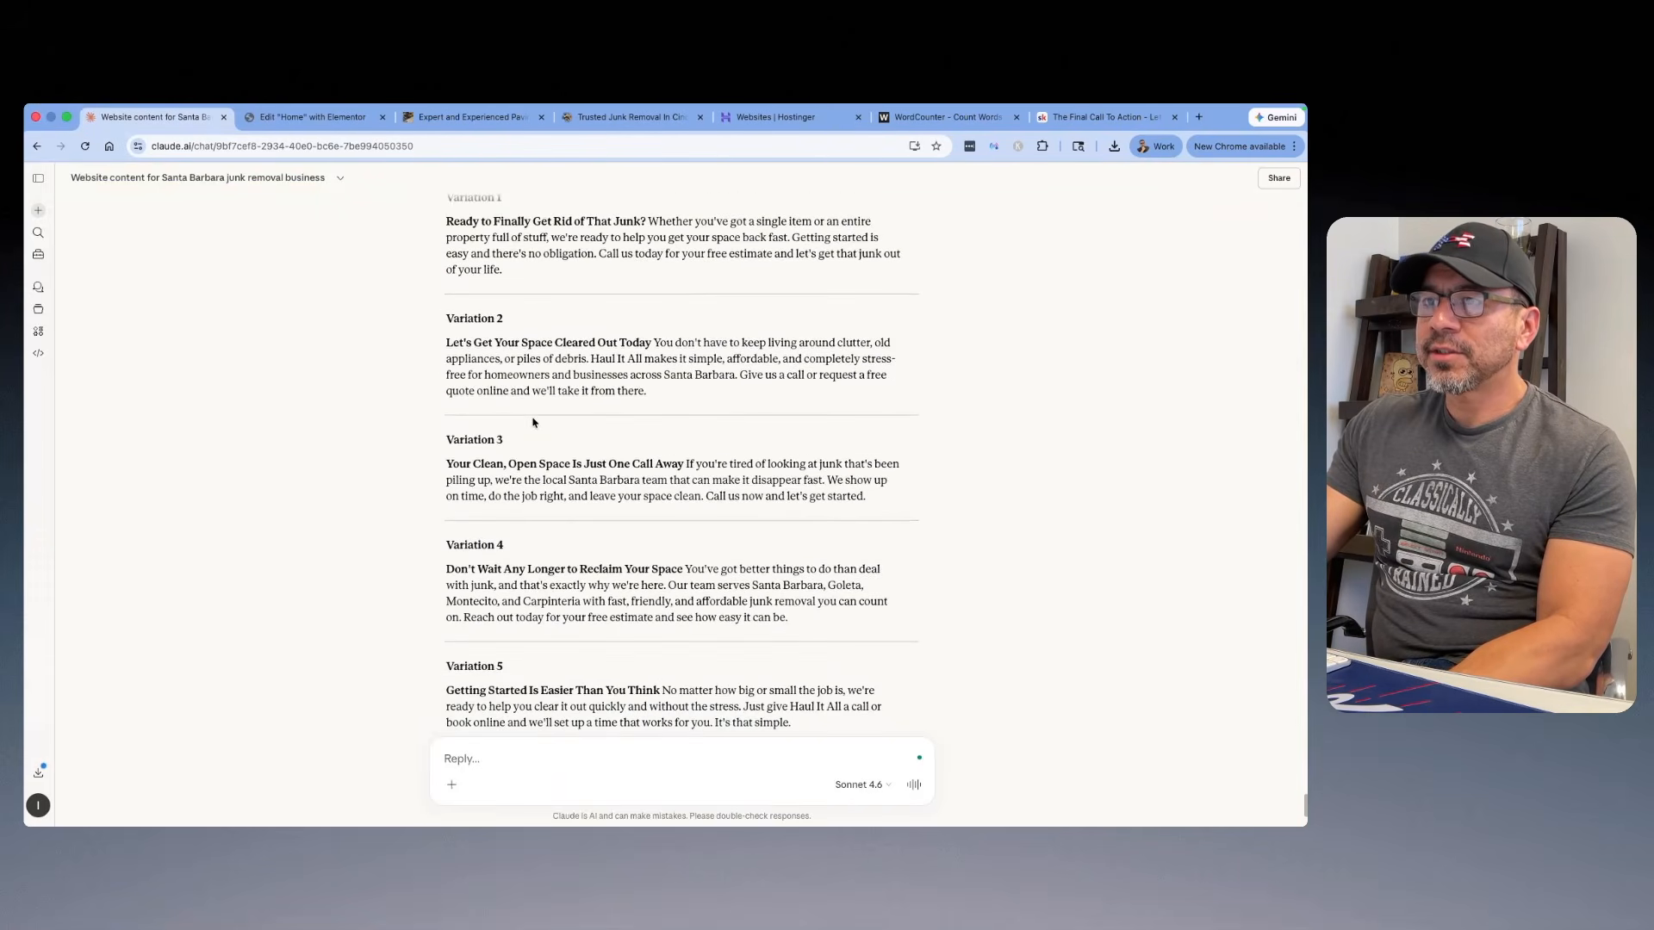
{"action": "scroll", "coordinate": [534, 423], "scroll_direction": "down", "scroll_amount": 5}
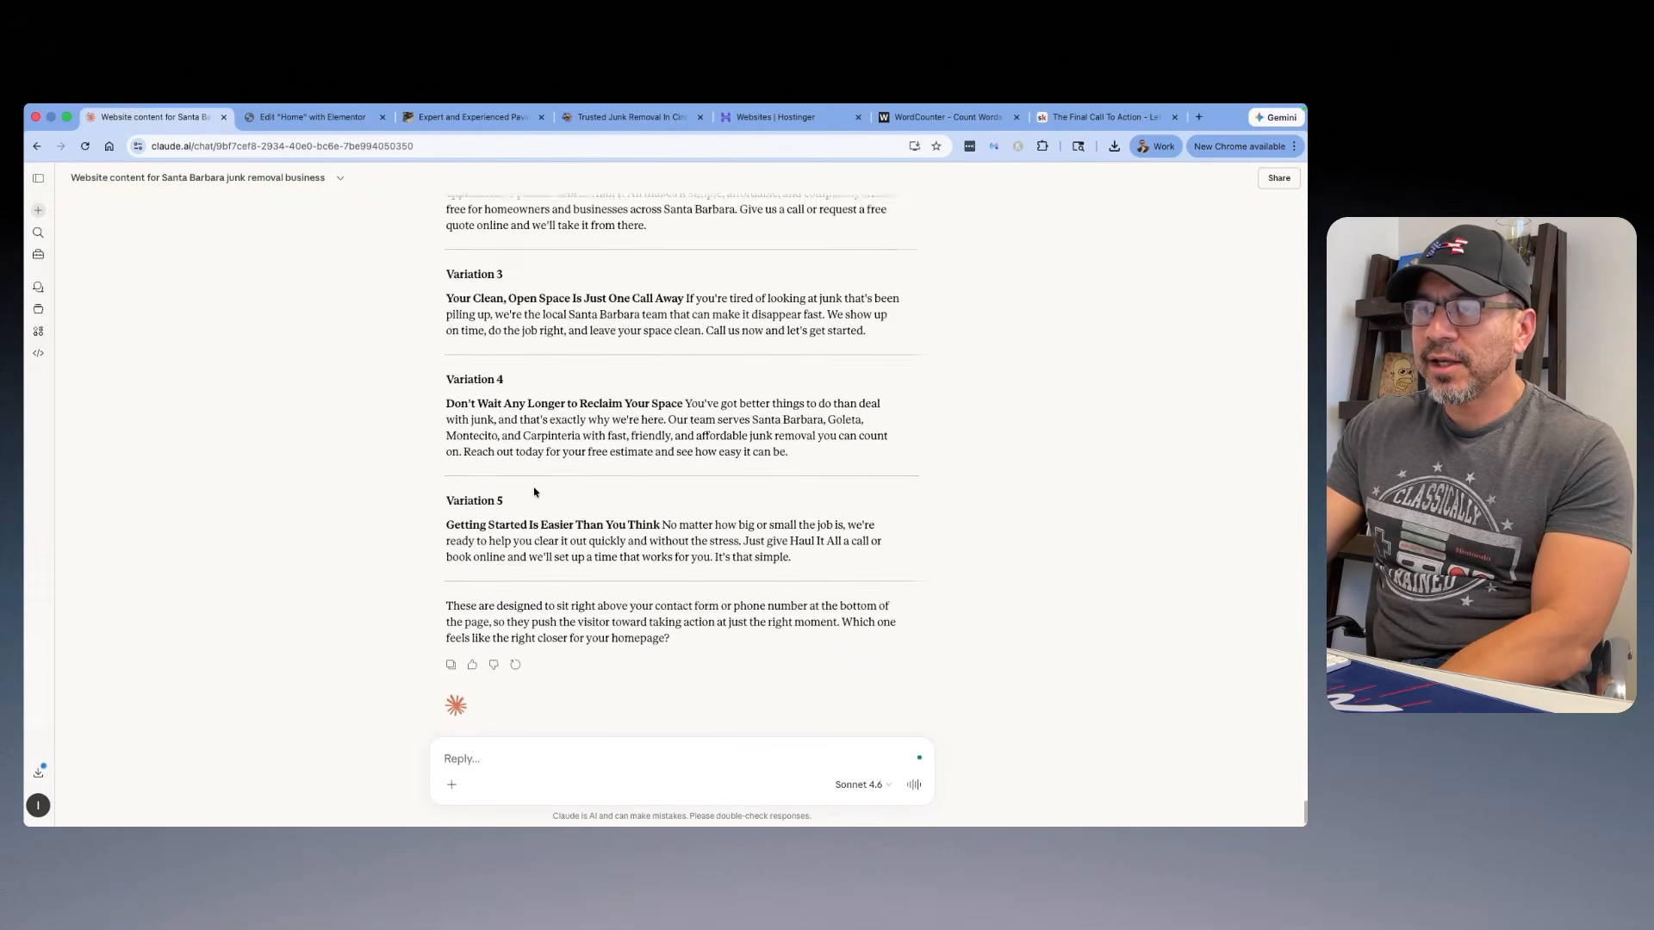
{"action": "scroll", "coordinate": [534, 488], "scroll_direction": "up", "scroll_amount": 2}
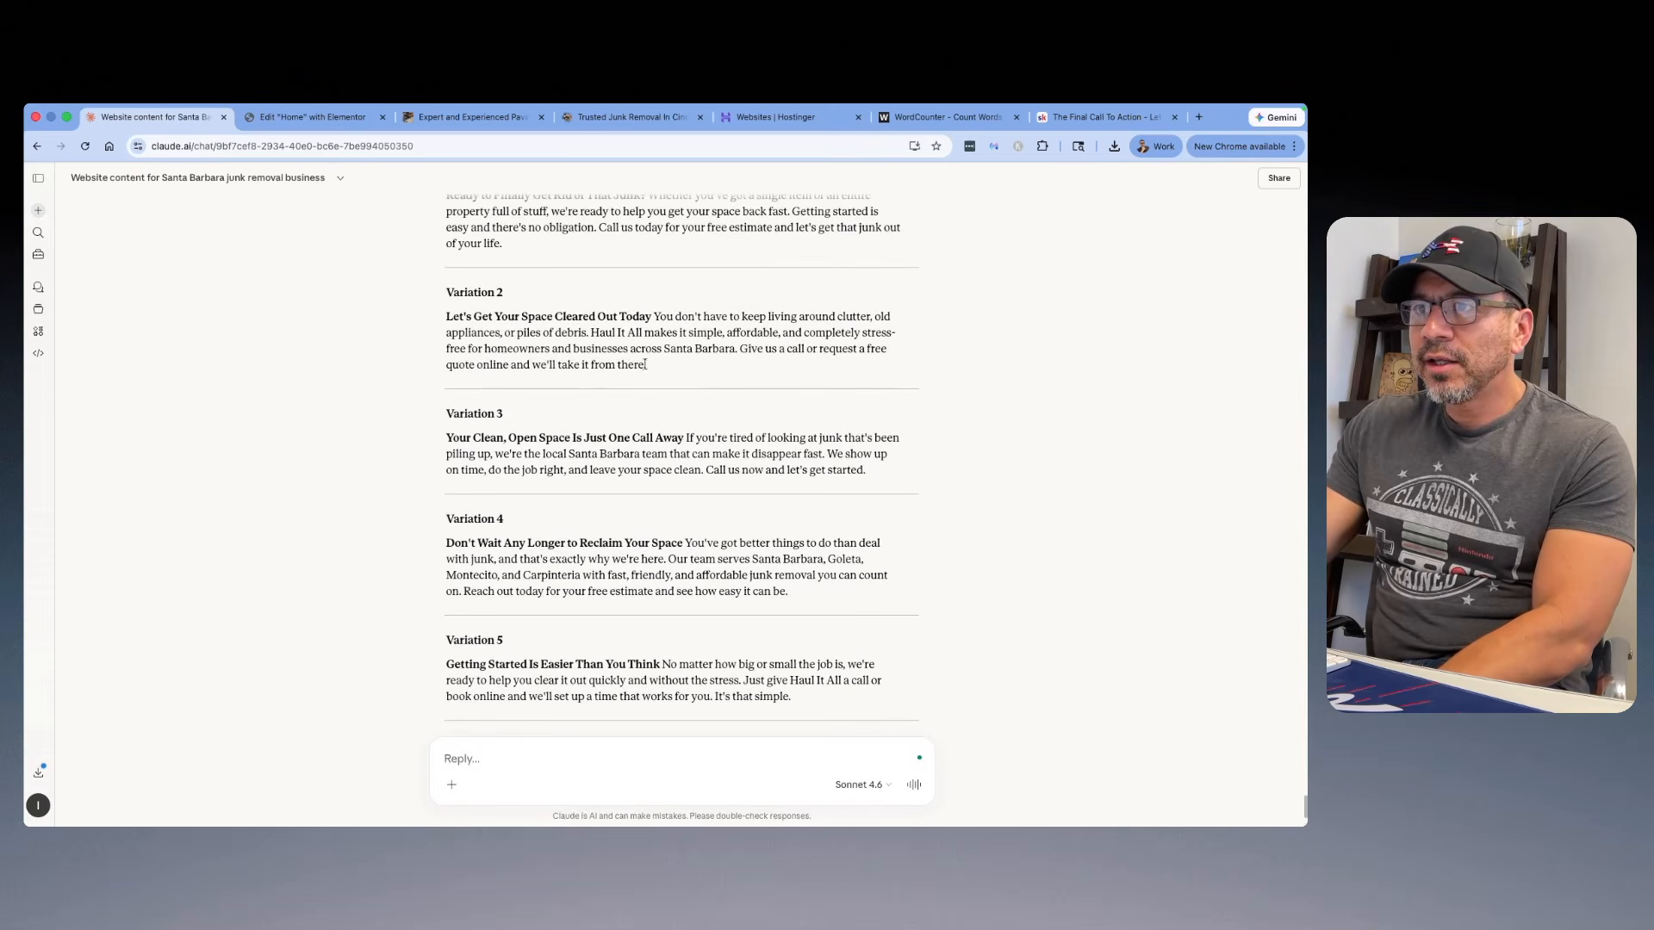
{"action": "left_click_drag", "start_coordinate": [645, 364], "coordinate": [435, 314]}
{"action": "right_click", "coordinate": [478, 314]}
{"action": "left_click", "coordinate": [500, 353]}
Step: Back in Elementor, replace the final call-to-action placeholder text with the copied variation and put its bold headline in a separate paragraph
{"action": "left_click", "coordinate": [312, 117]}
{"action": "left_click", "coordinate": [603, 554]}
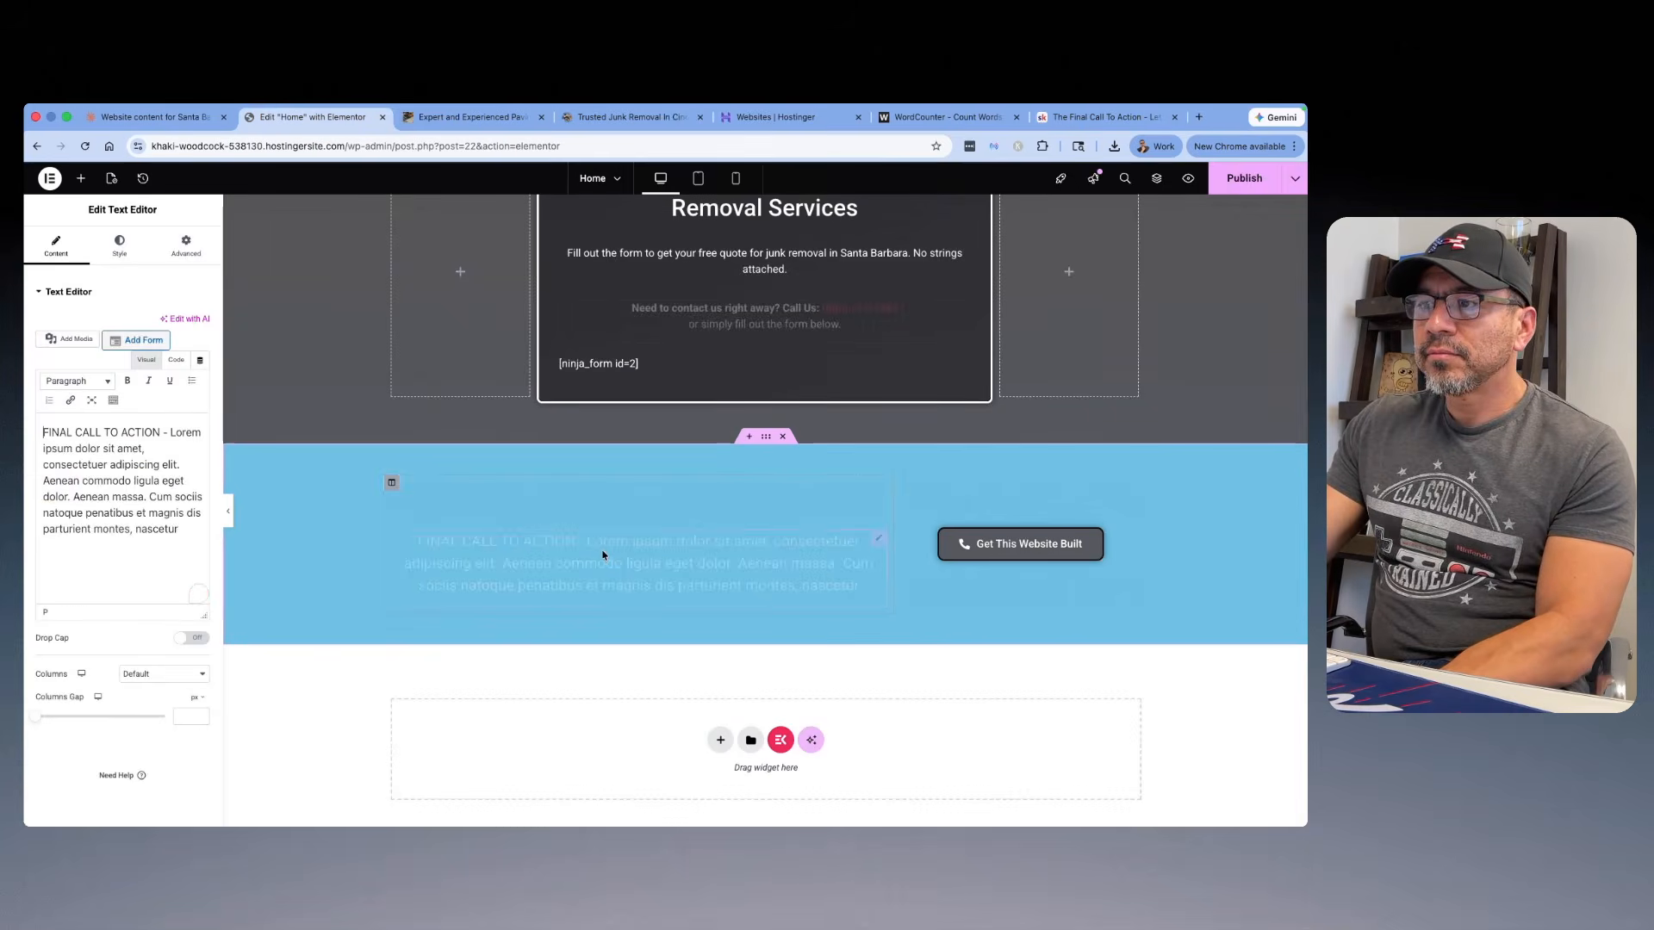
{"action": "left_click_drag", "start_coordinate": [156, 534], "coordinate": [42, 431]}
{"action": "right_click", "coordinate": [115, 482]}
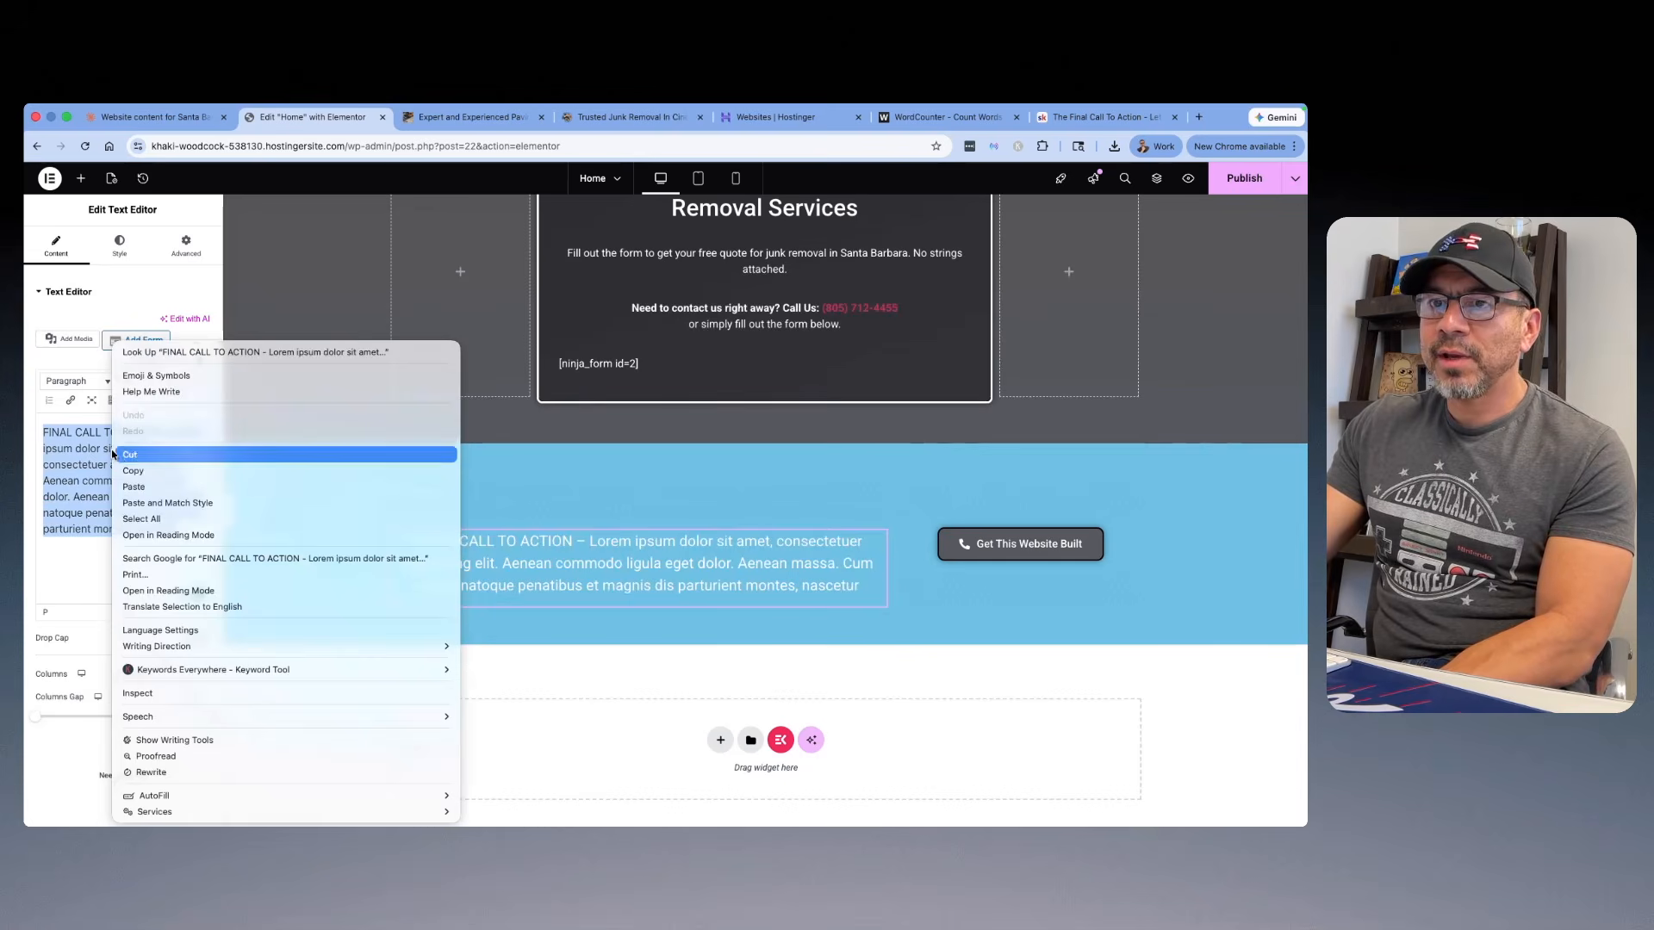
{"action": "left_click", "coordinate": [129, 487]}
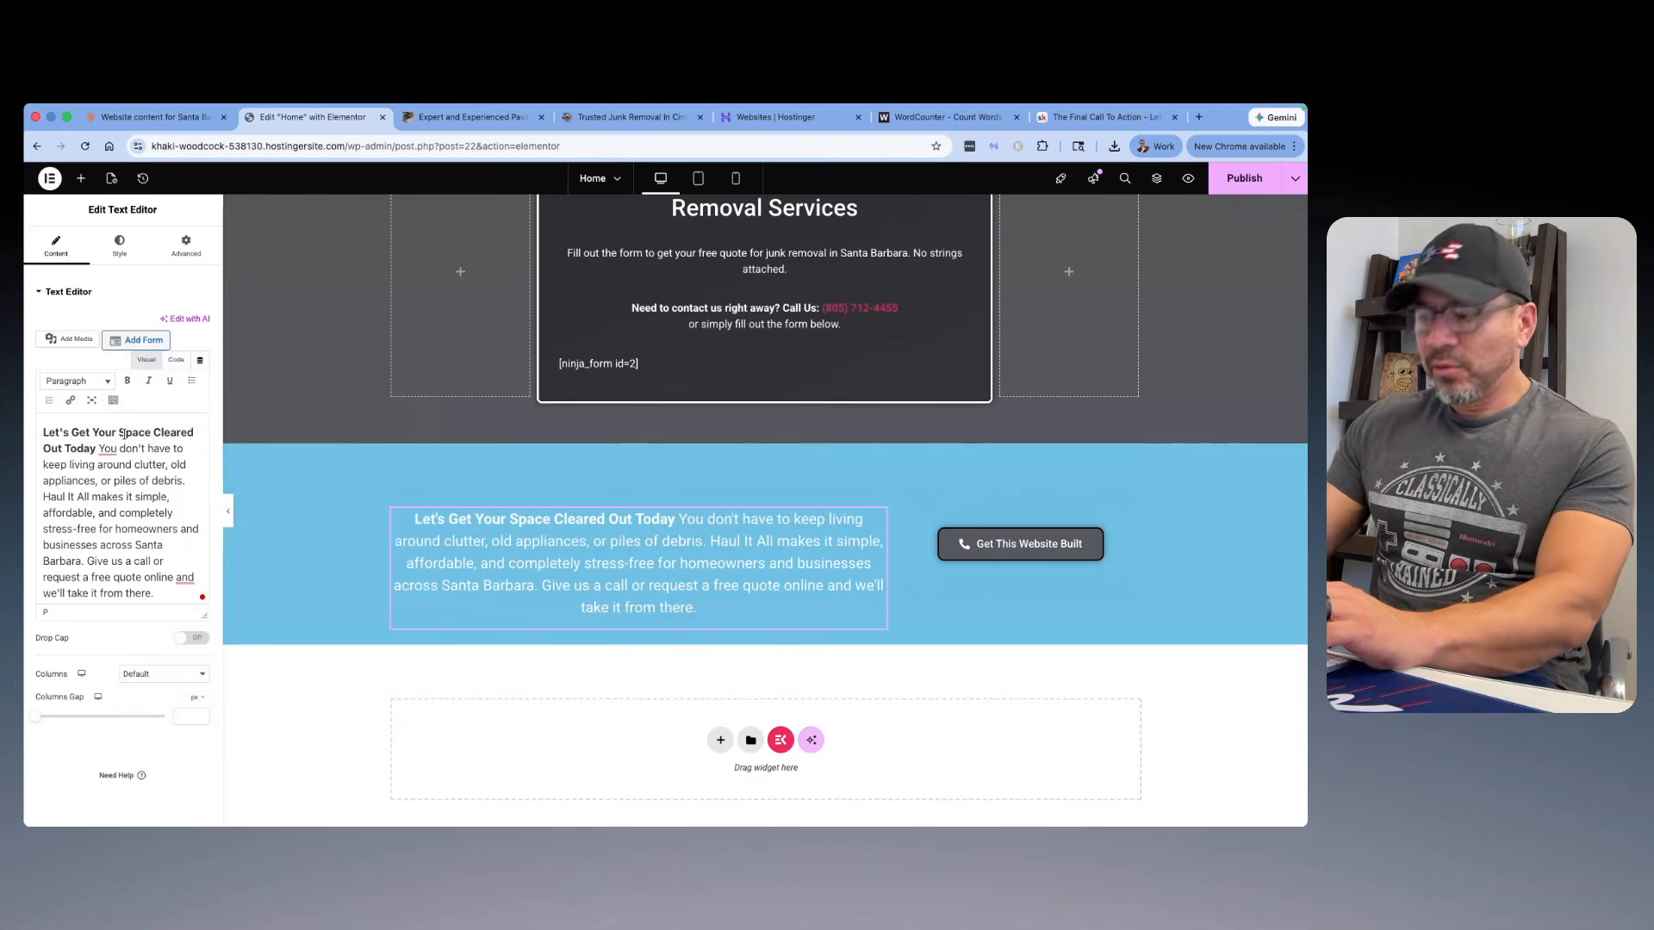
{"action": "key", "text": "Return"}
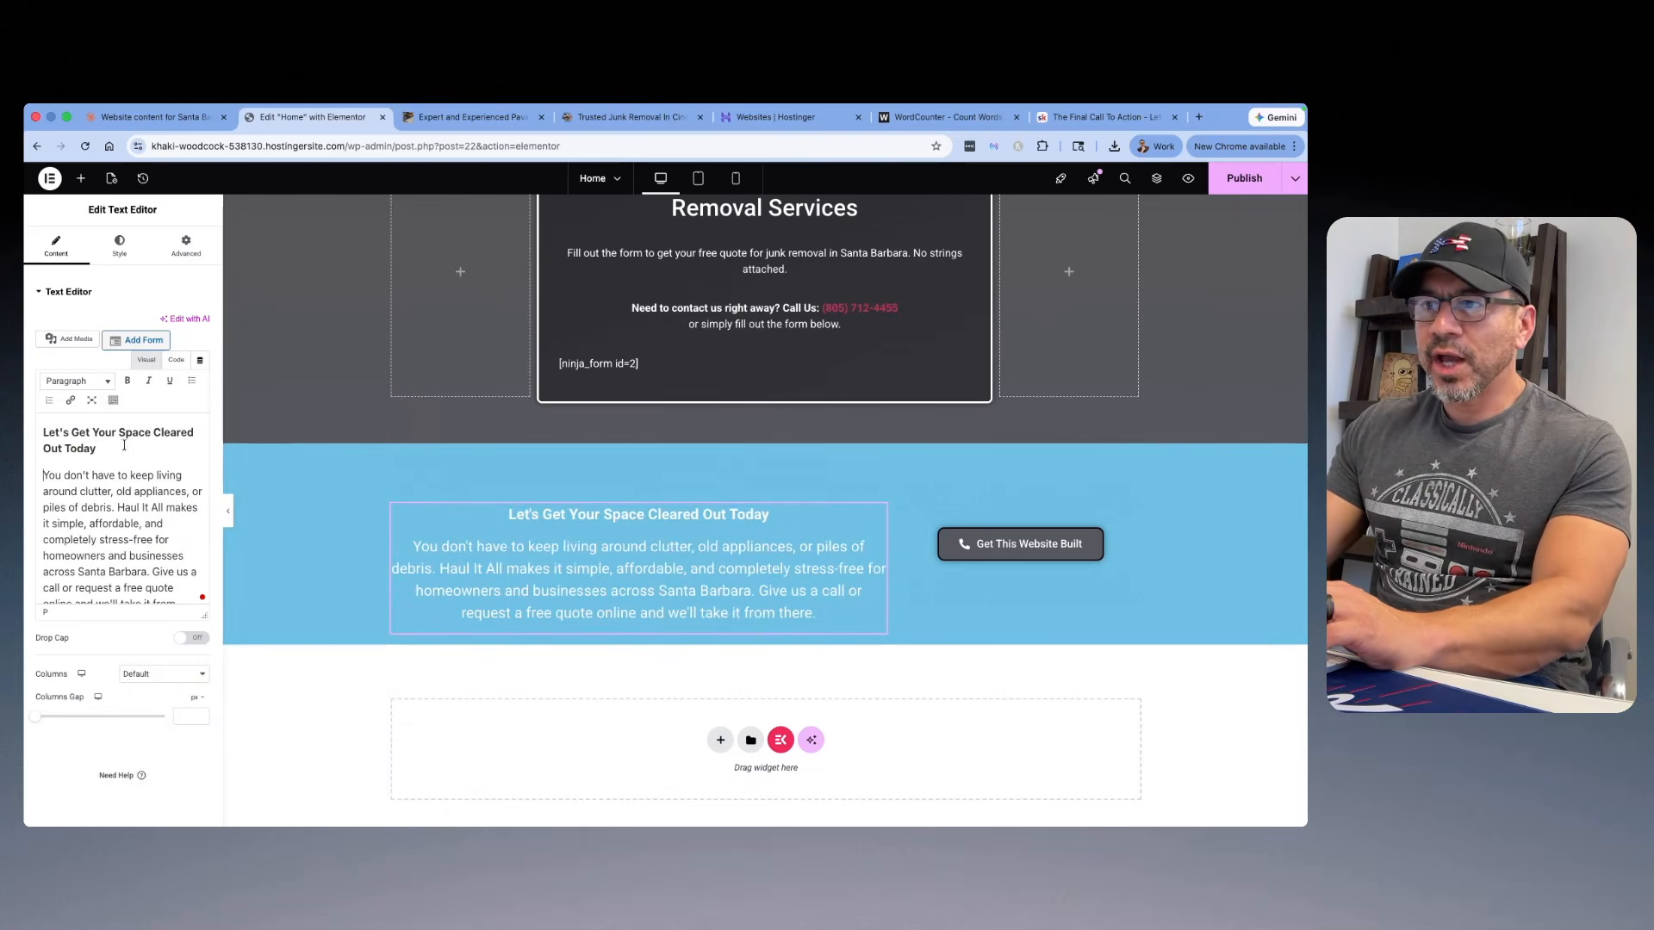
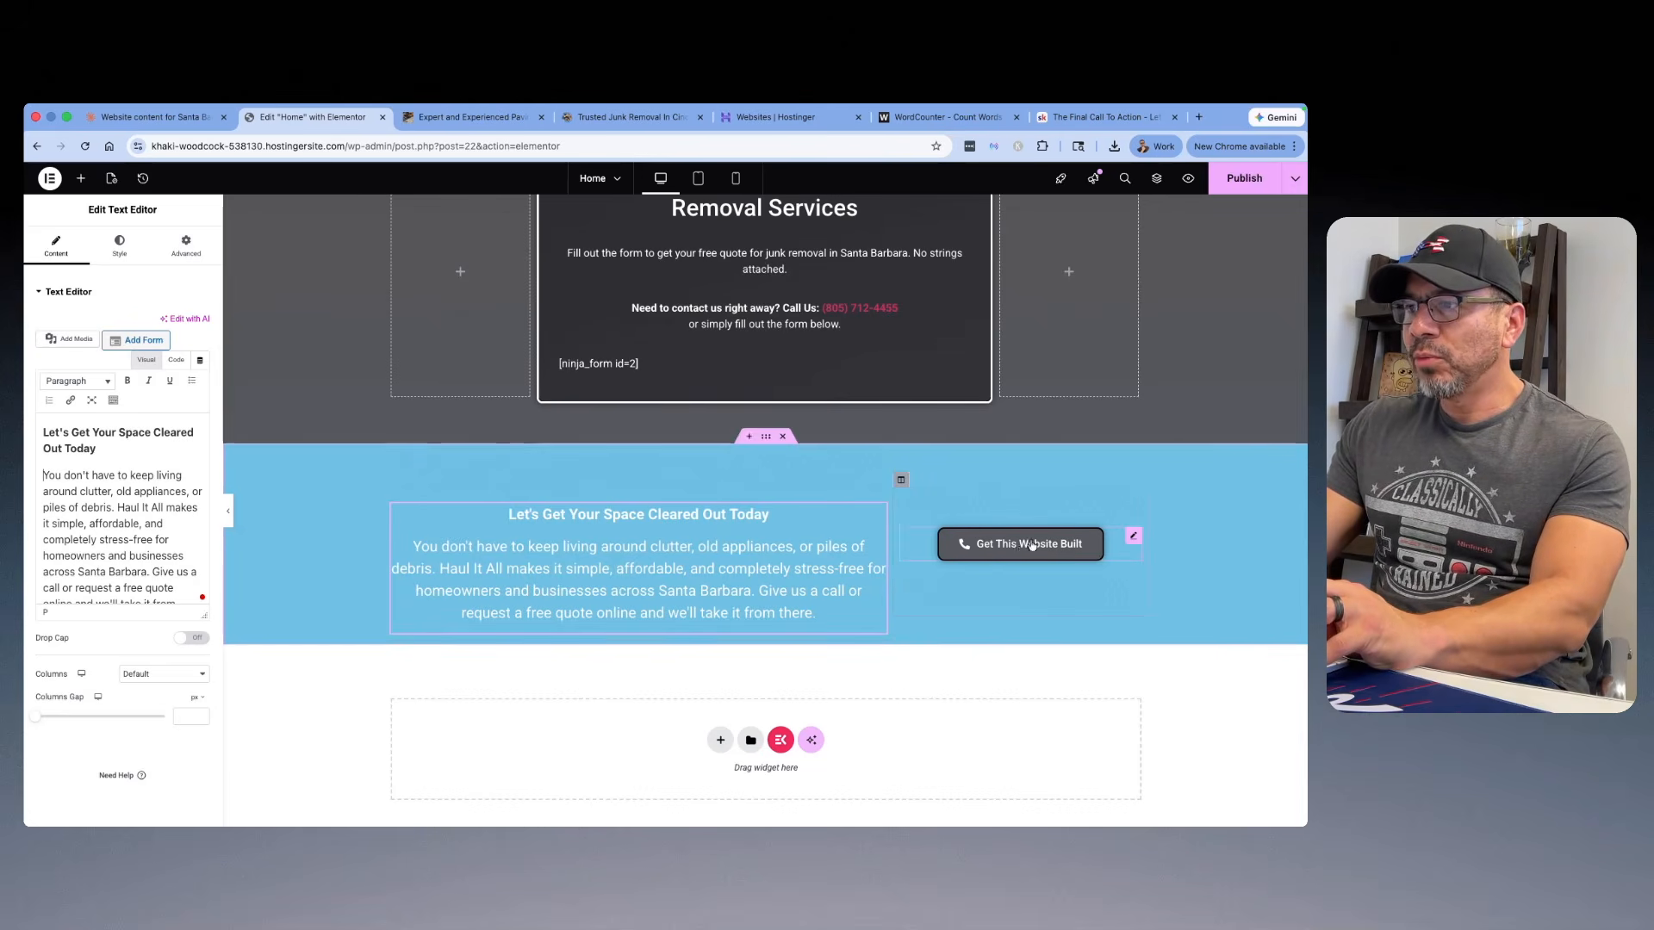
Step: Replace the "Get This Website Built" button's text with the label copied from the call button above the estimate form
{"action": "scroll", "coordinate": [901, 526], "scroll_direction": "up", "scroll_amount": 2}
{"action": "scroll", "coordinate": [901, 525], "scroll_direction": "up", "scroll_amount": 2}
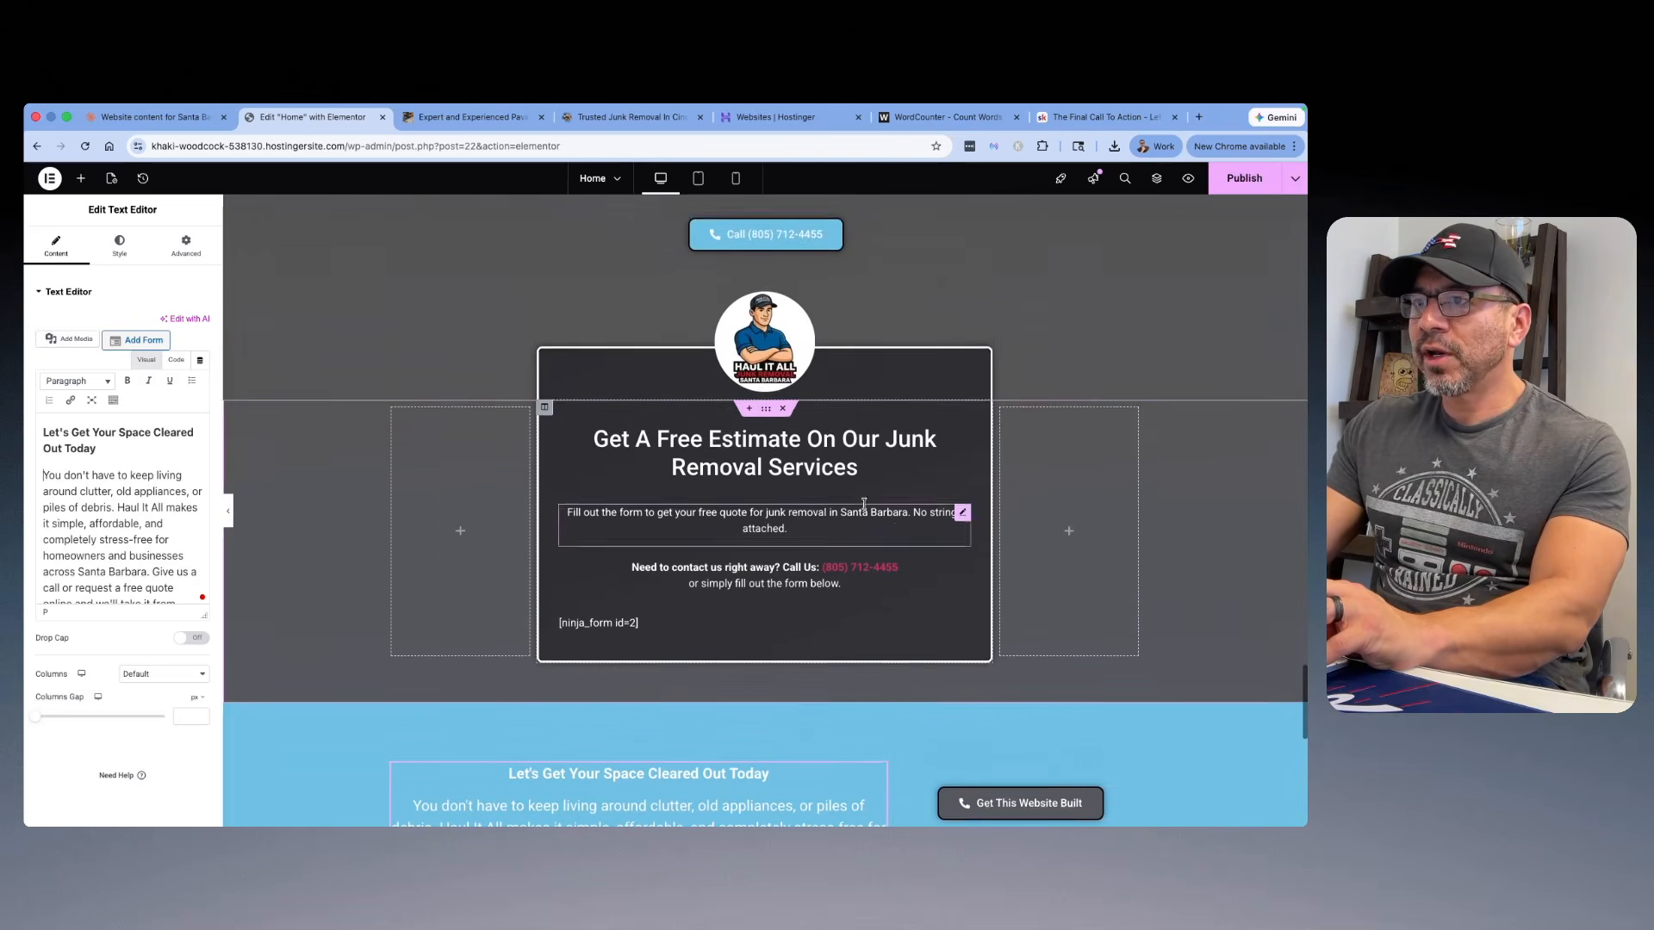
{"action": "left_click", "coordinate": [766, 259]}
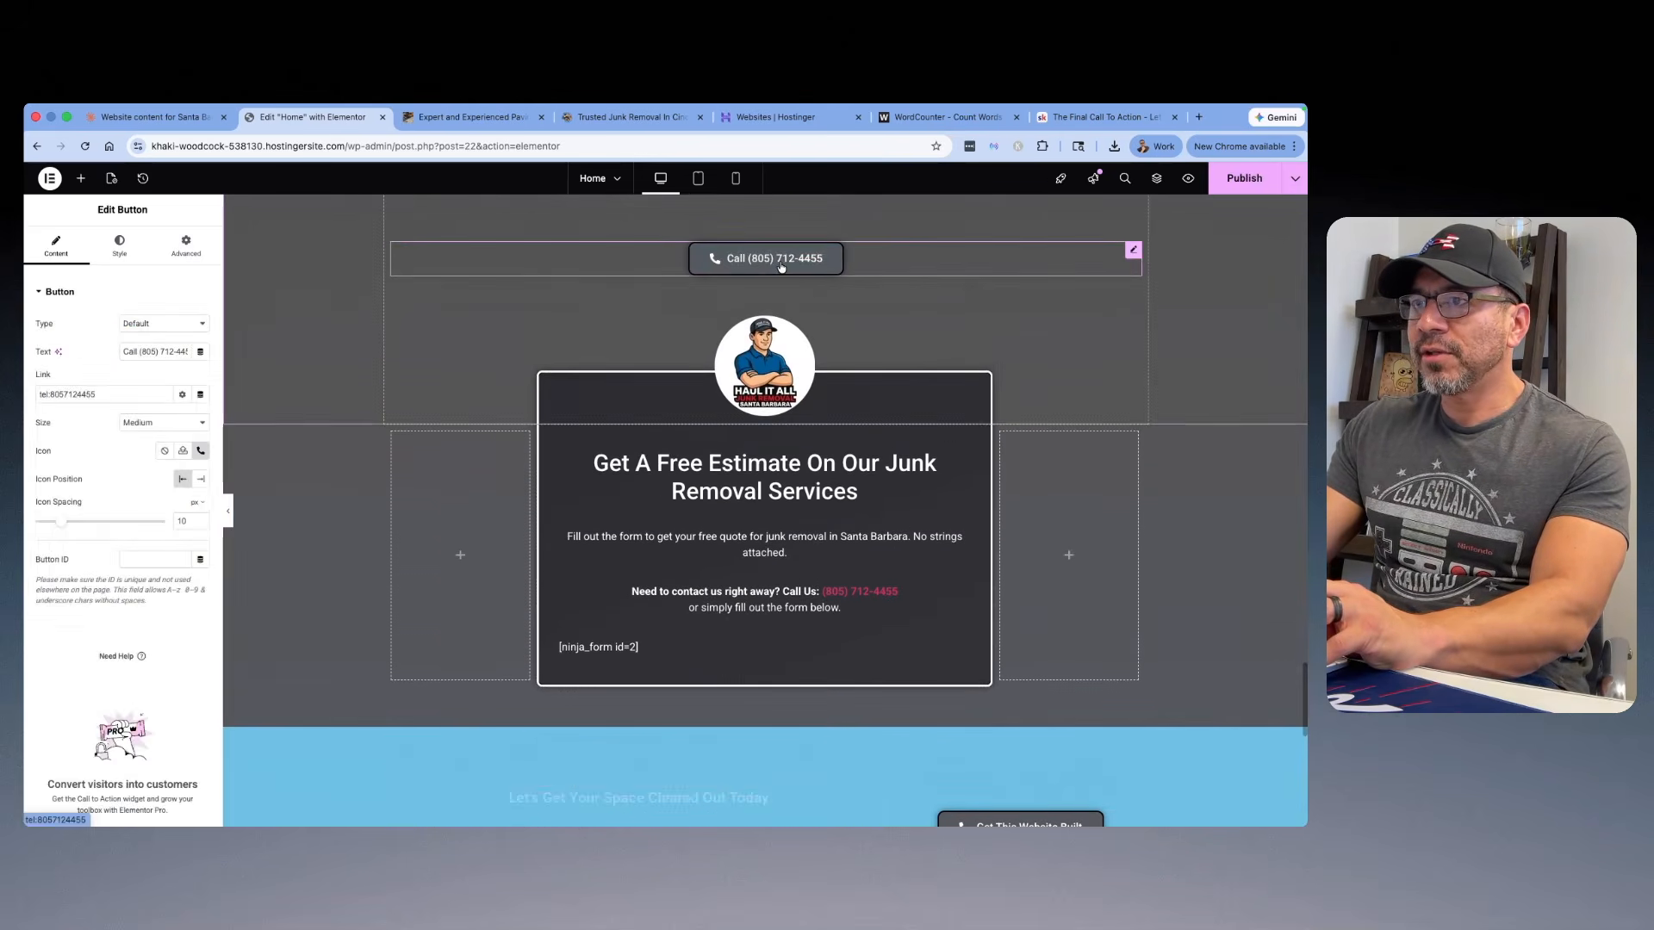
{"action": "triple_click", "coordinate": [129, 351]}
{"action": "right_click", "coordinate": [173, 353]}
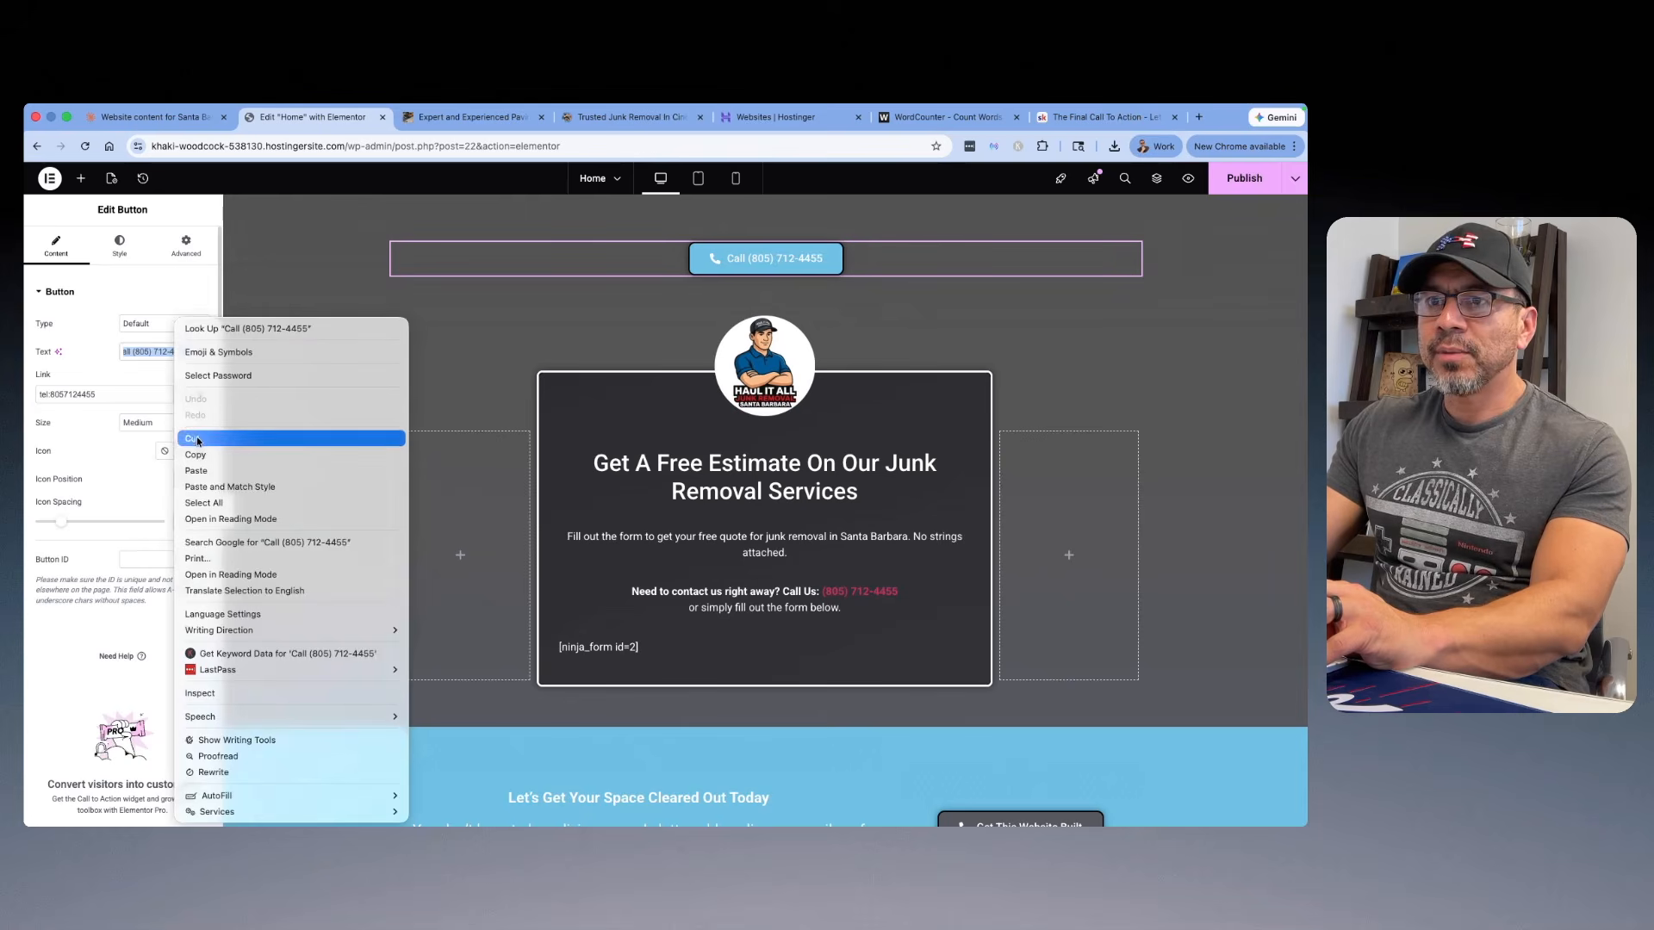
{"action": "left_click", "coordinate": [215, 455]}
{"action": "scroll", "coordinate": [856, 539], "scroll_direction": "down", "scroll_amount": 4}
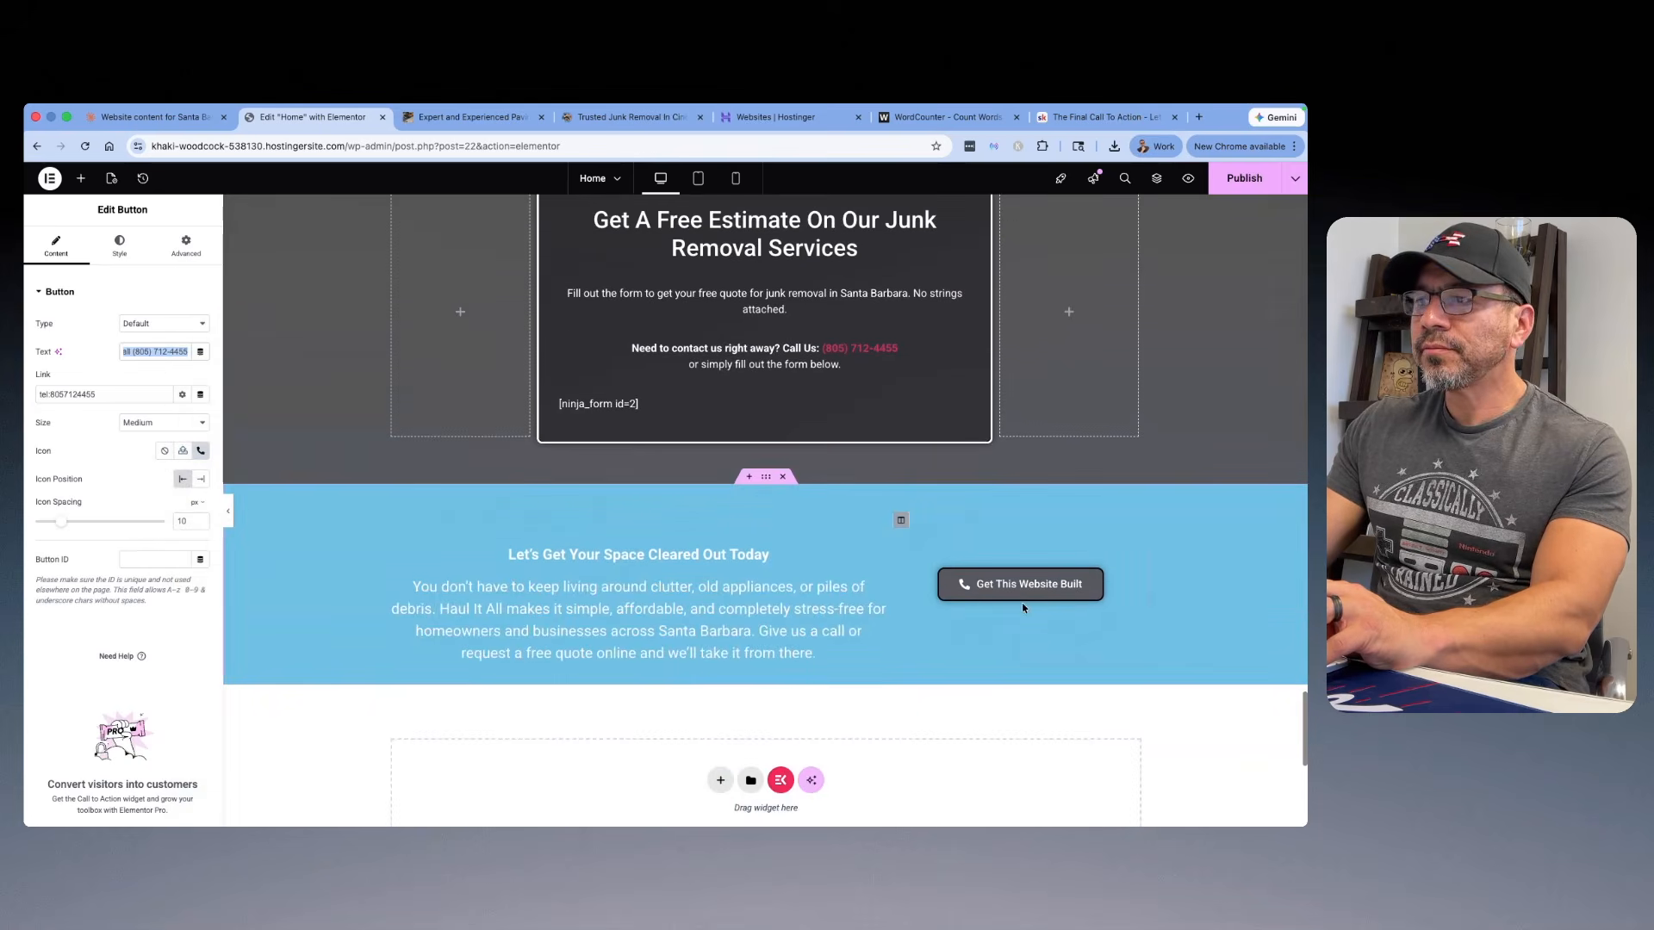
{"action": "left_click", "coordinate": [1038, 587]}
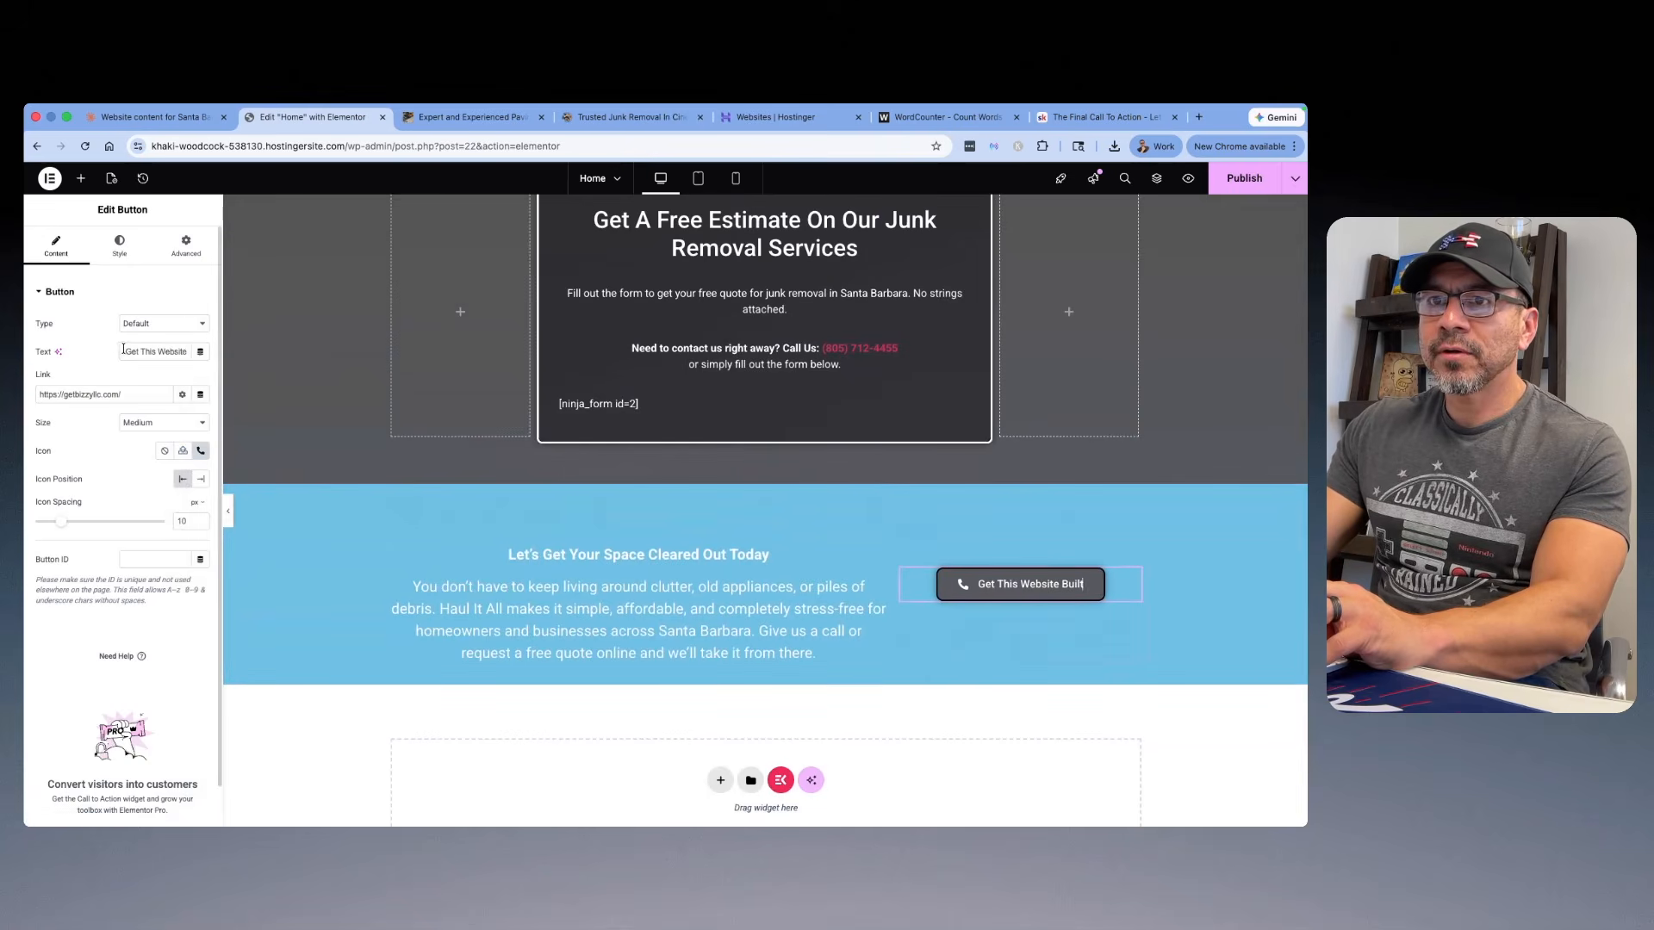
{"action": "right_click", "coordinate": [174, 351]}
{"action": "left_click", "coordinate": [198, 457]}
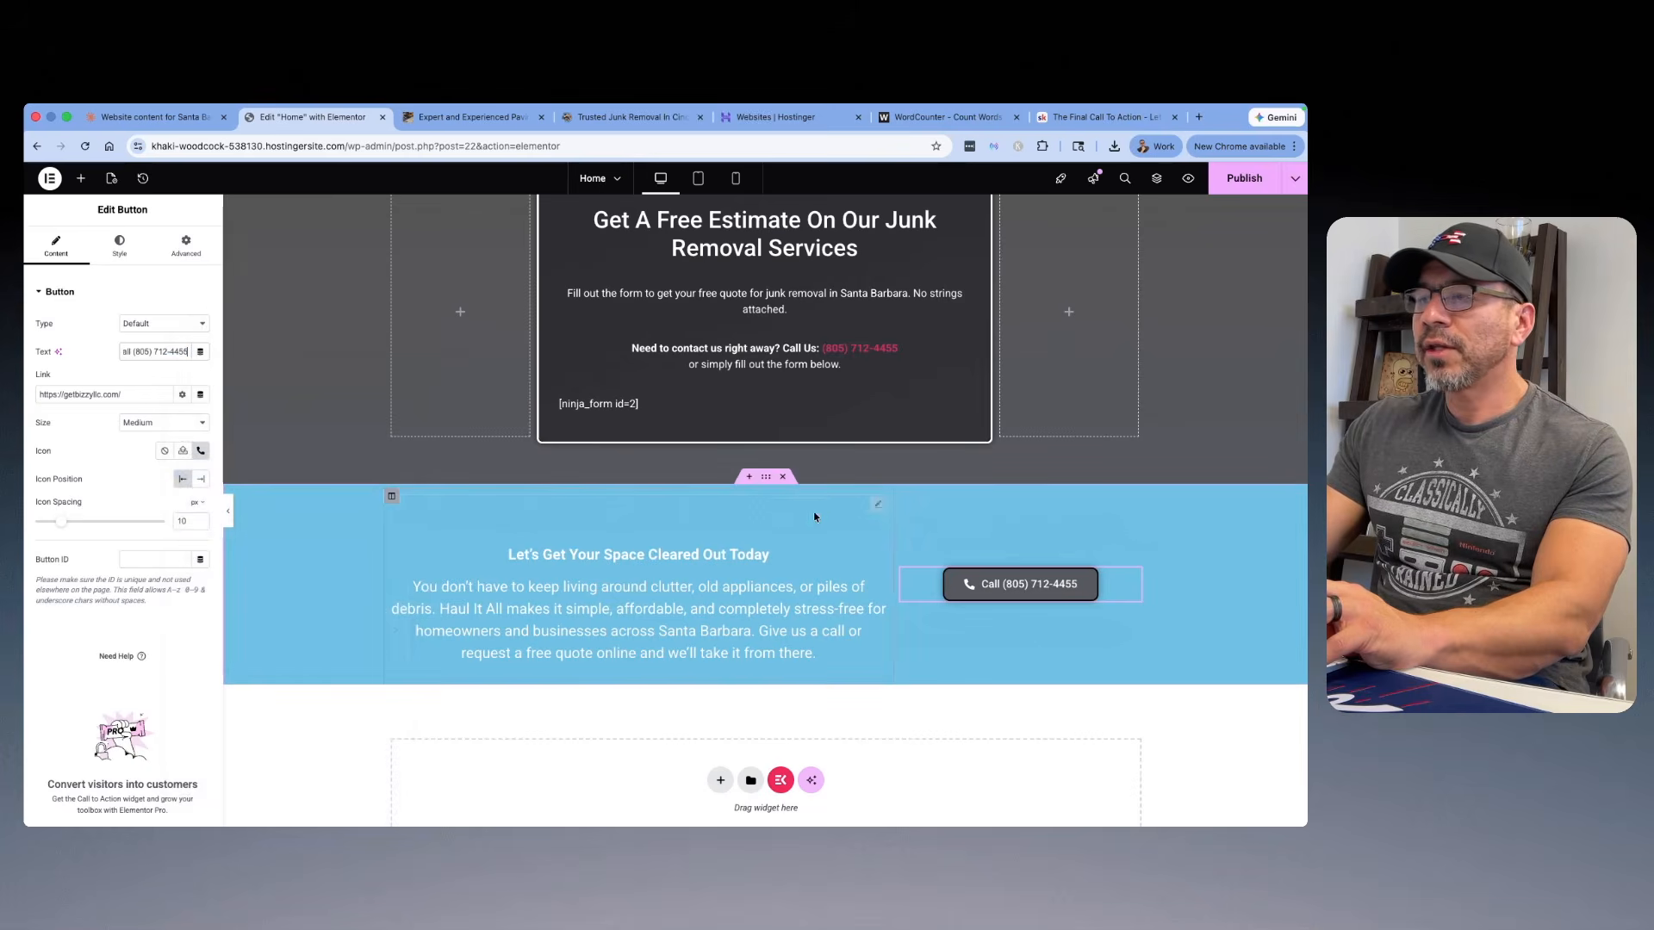
Step: Copy the telephone link from the call button above the estimate form into the link of the blue closing section's button
{"action": "scroll", "coordinate": [853, 601], "scroll_direction": "up", "scroll_amount": 5}
{"action": "left_click", "coordinate": [702, 422]}
{"action": "right_click", "coordinate": [52, 388]}
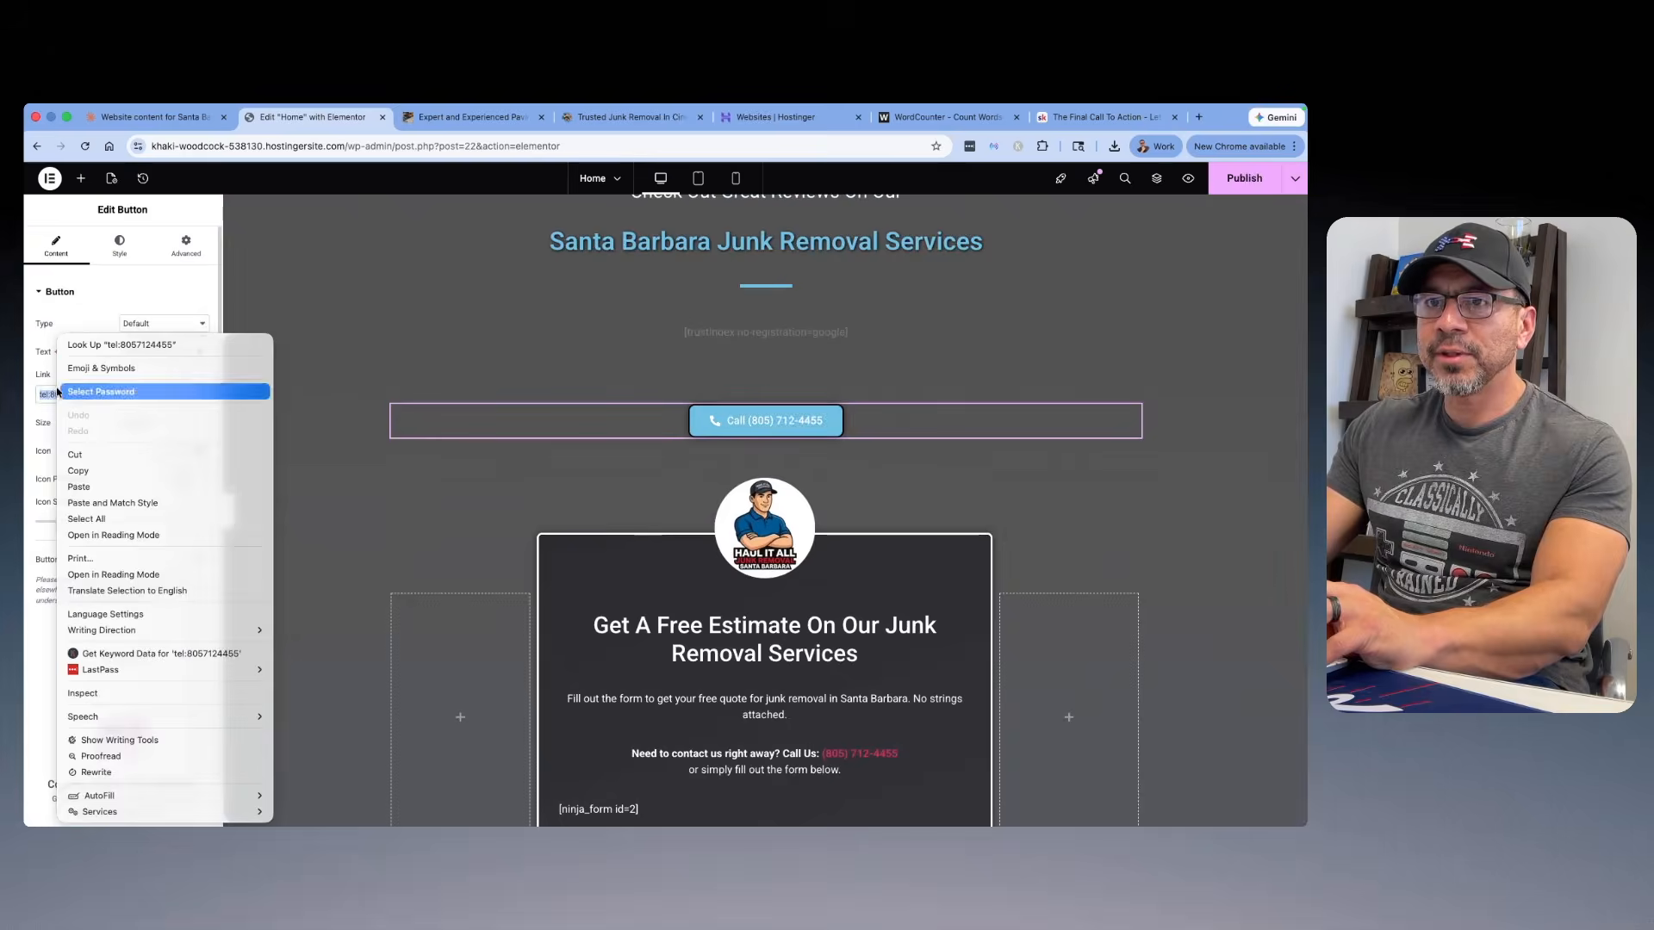
{"action": "left_click", "coordinate": [120, 480]}
{"action": "scroll", "coordinate": [794, 469], "scroll_direction": "down", "scroll_amount": 3}
{"action": "scroll", "coordinate": [794, 469], "scroll_direction": "down", "scroll_amount": 3}
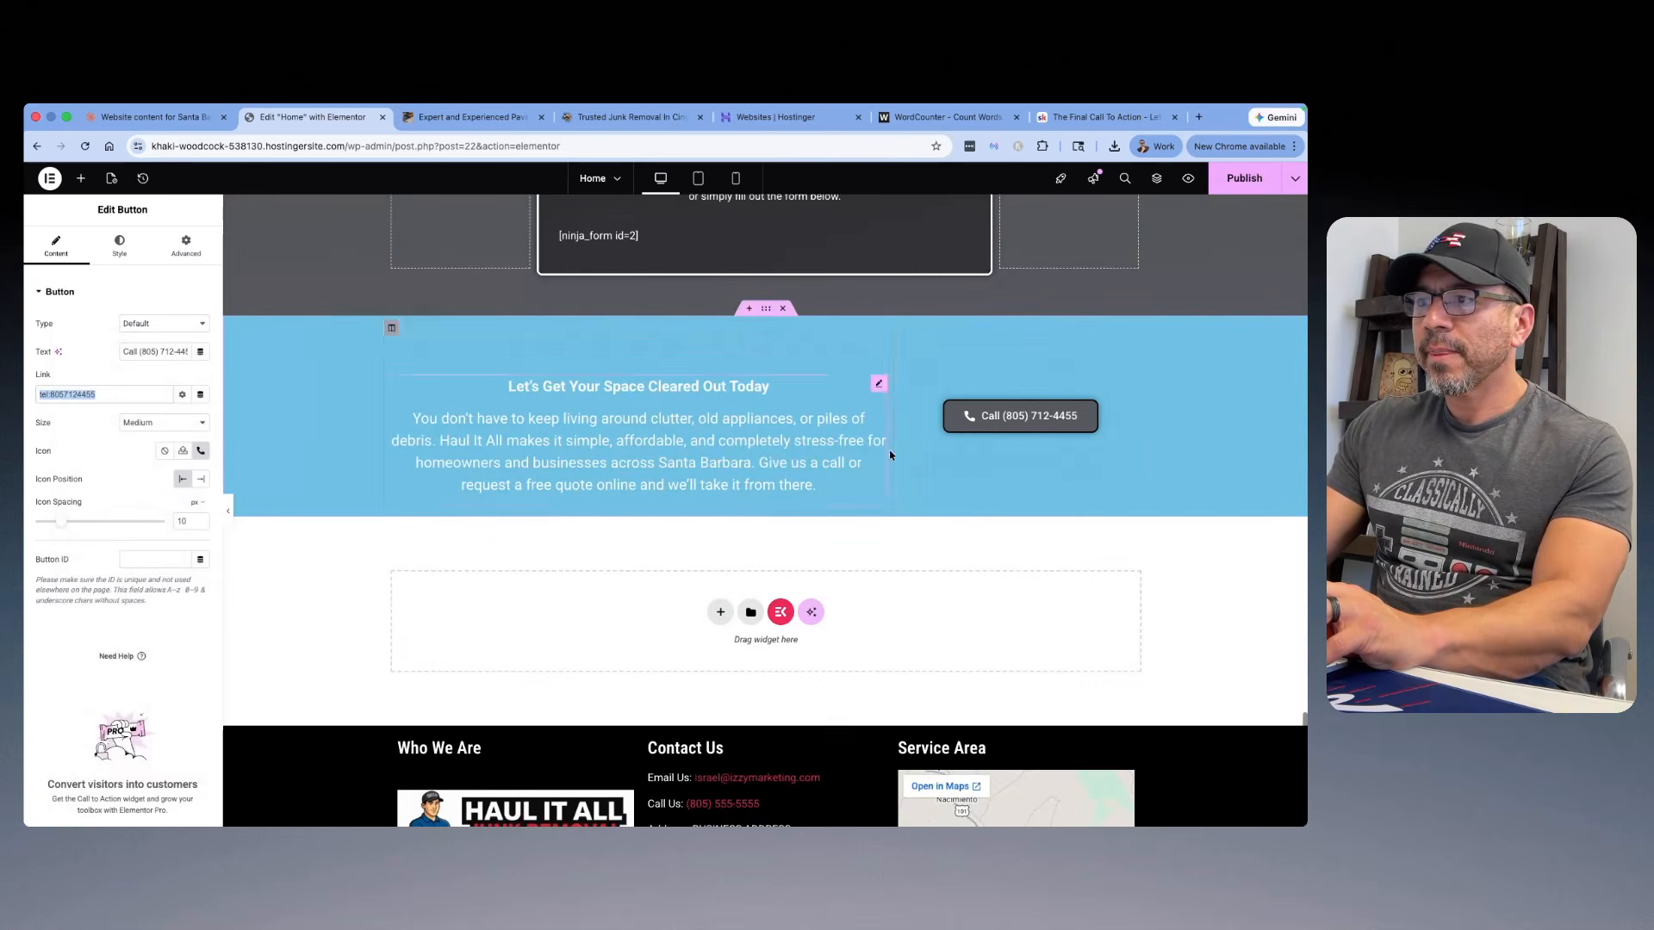
{"action": "key", "text": "super+v"}
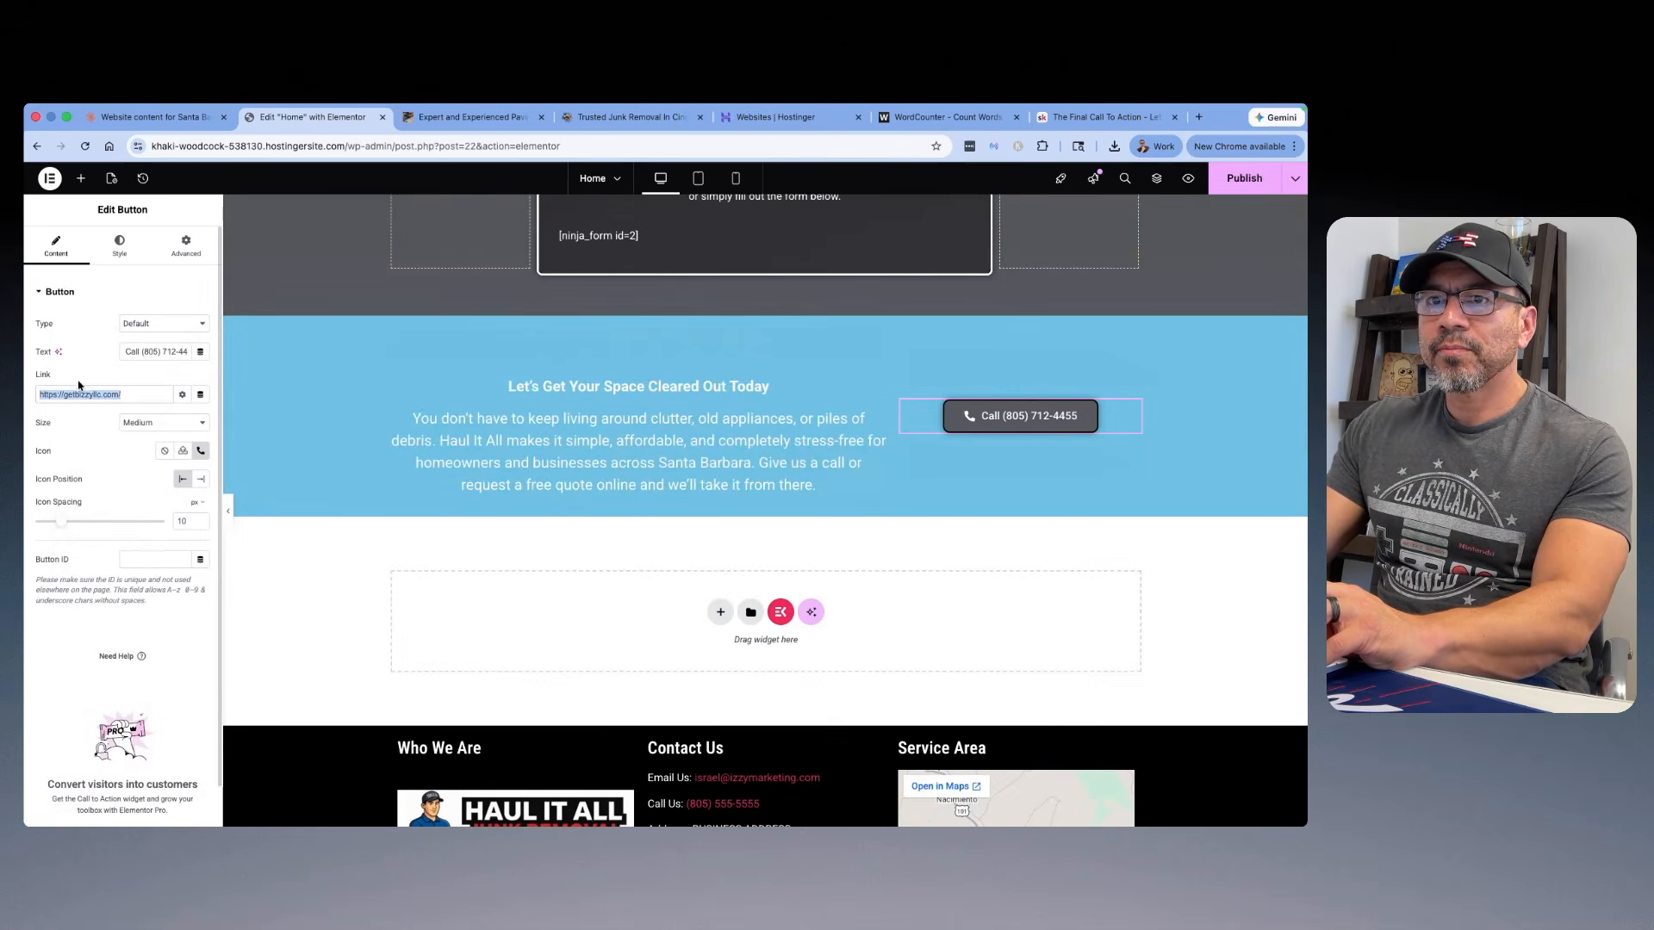
{"action": "right_click", "coordinate": [89, 396]}
{"action": "left_click", "coordinate": [112, 474]}
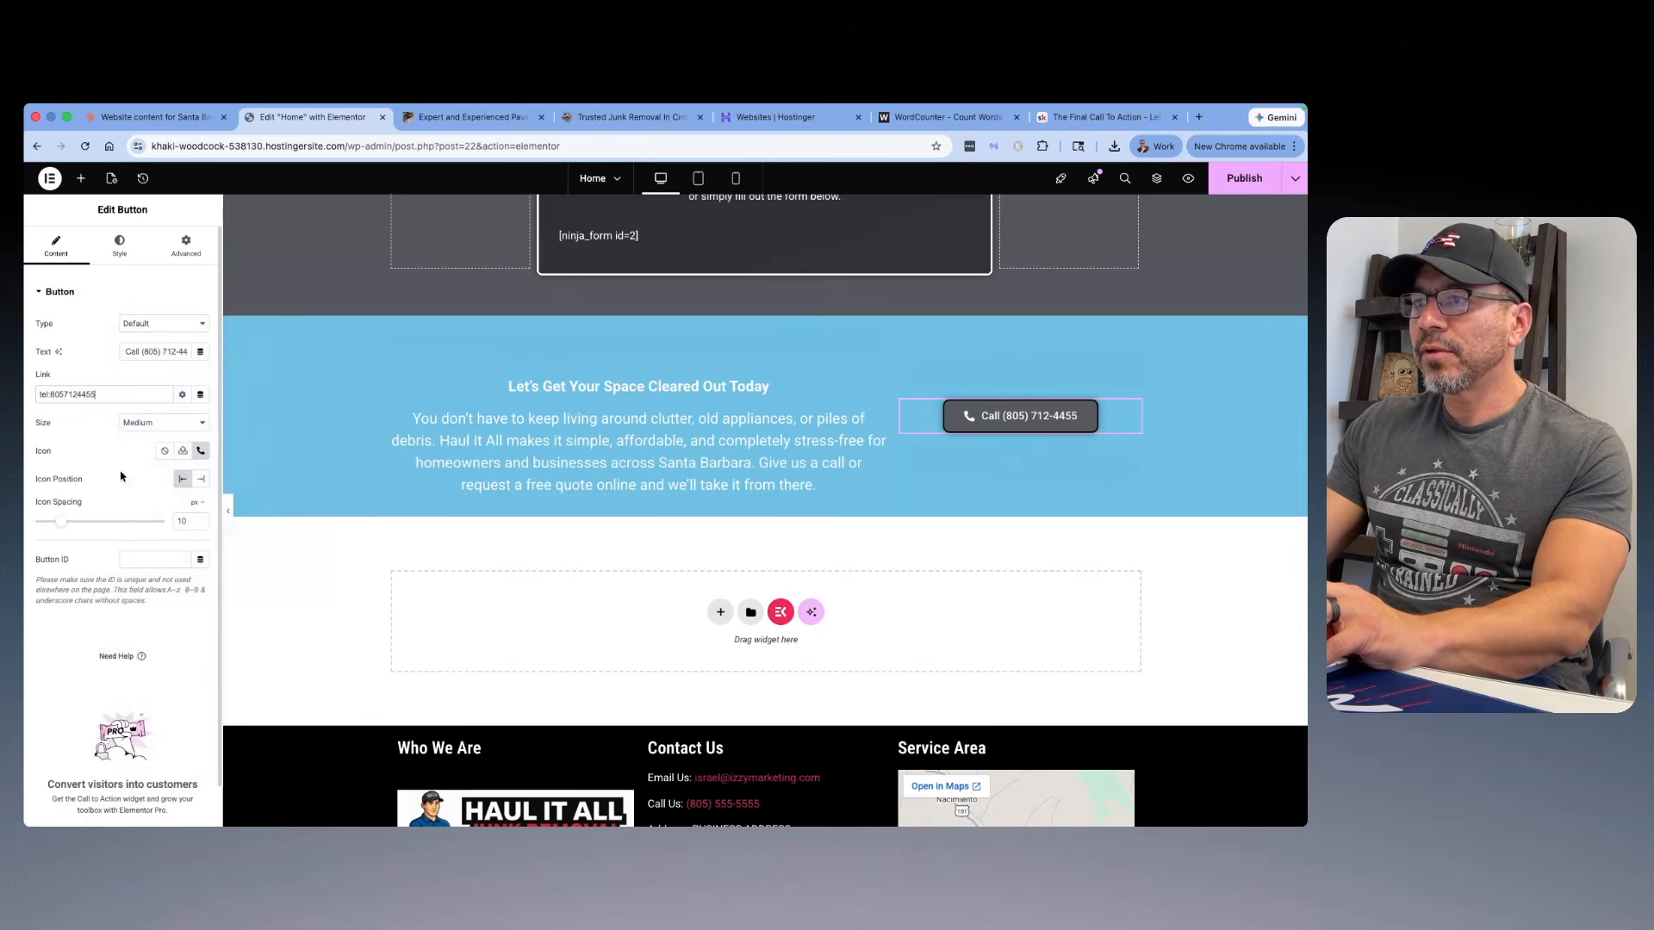
Step: Set the home page's featured image to the white truck photo Fix-Your-Homepage-6.jpg from the media library
{"action": "scroll", "coordinate": [803, 383], "scroll_direction": "up", "scroll_amount": 6}
{"action": "scroll", "coordinate": [776, 393], "scroll_direction": "up", "scroll_amount": 10}
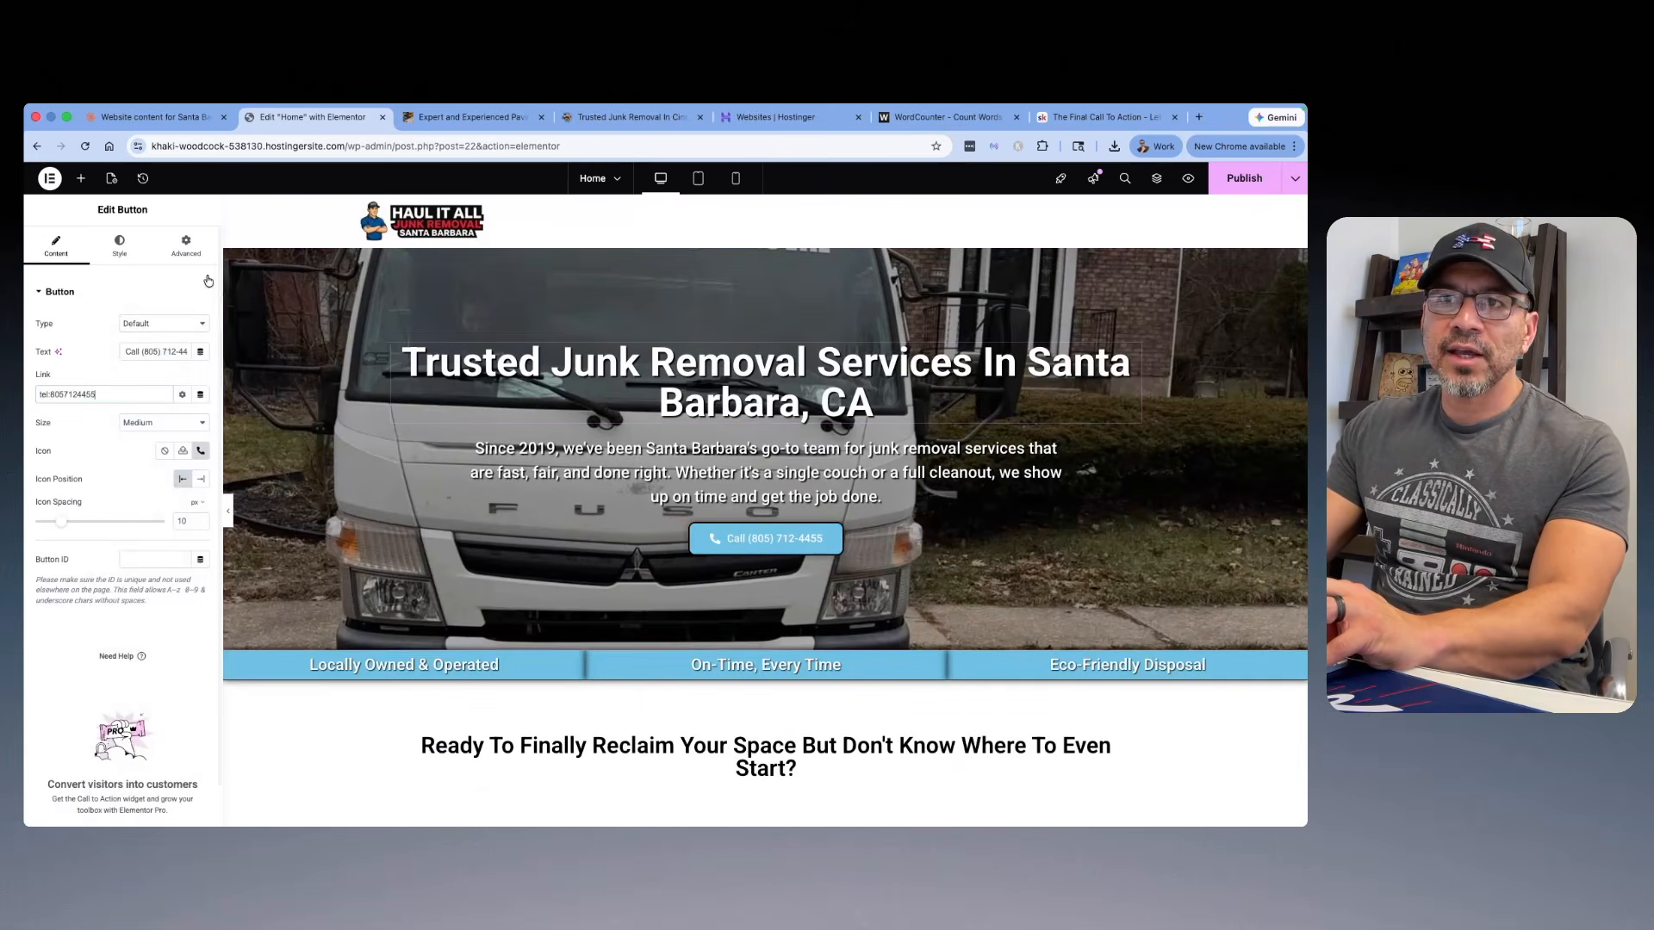
{"action": "left_click", "coordinate": [118, 183]}
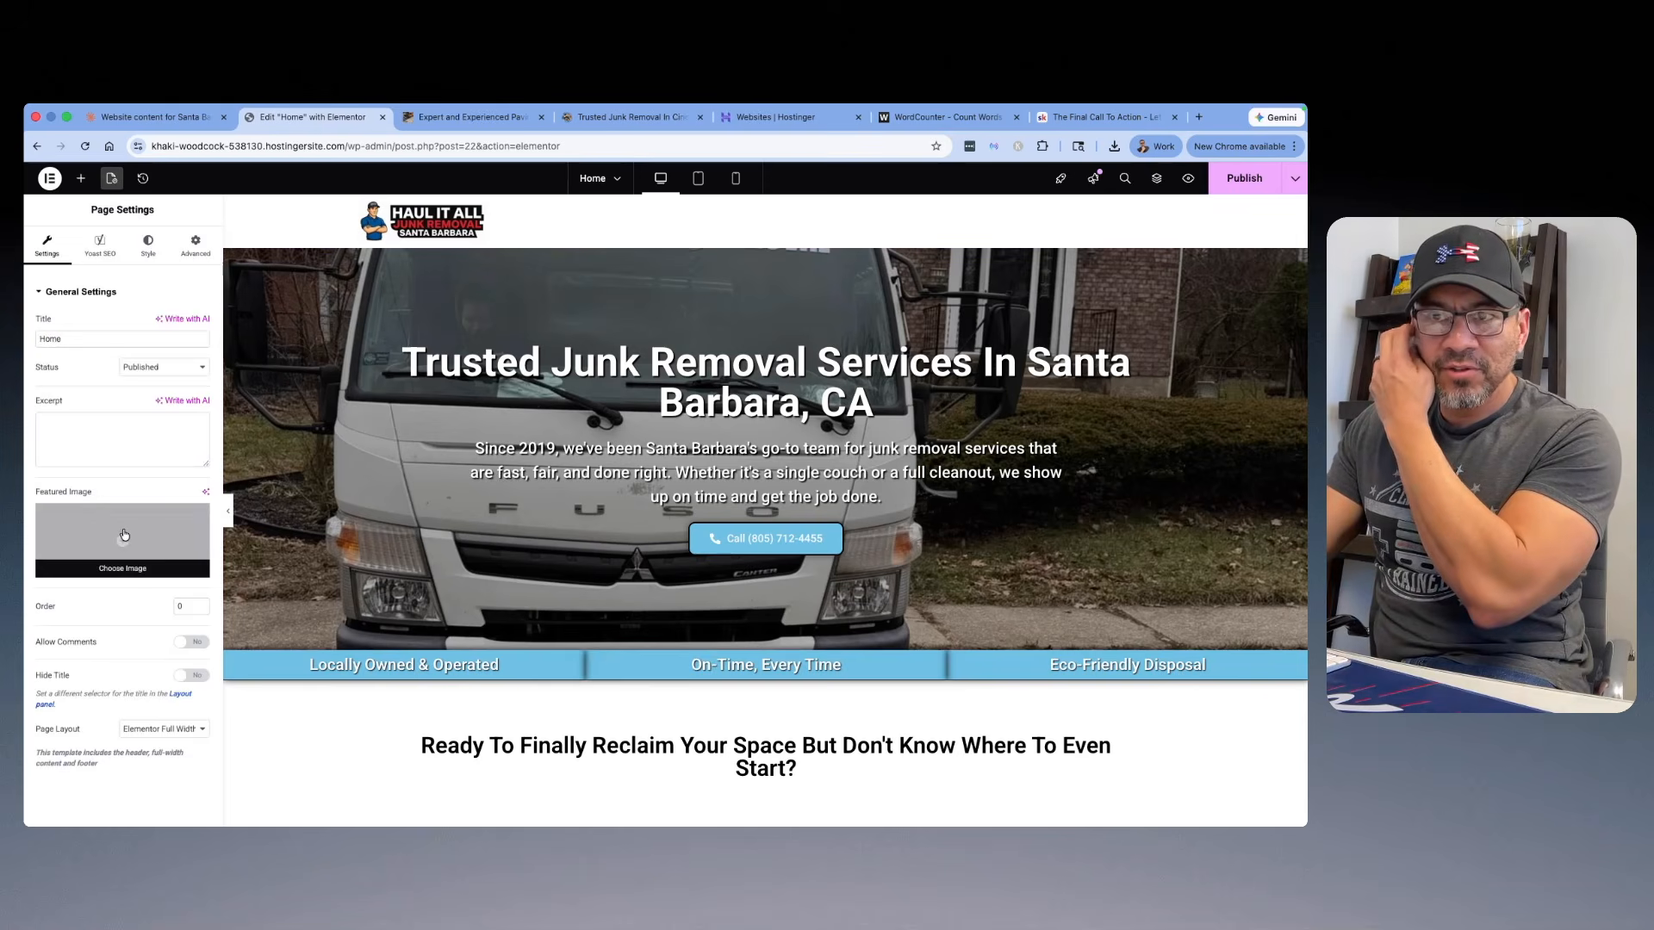
{"action": "left_click", "coordinate": [122, 538]}
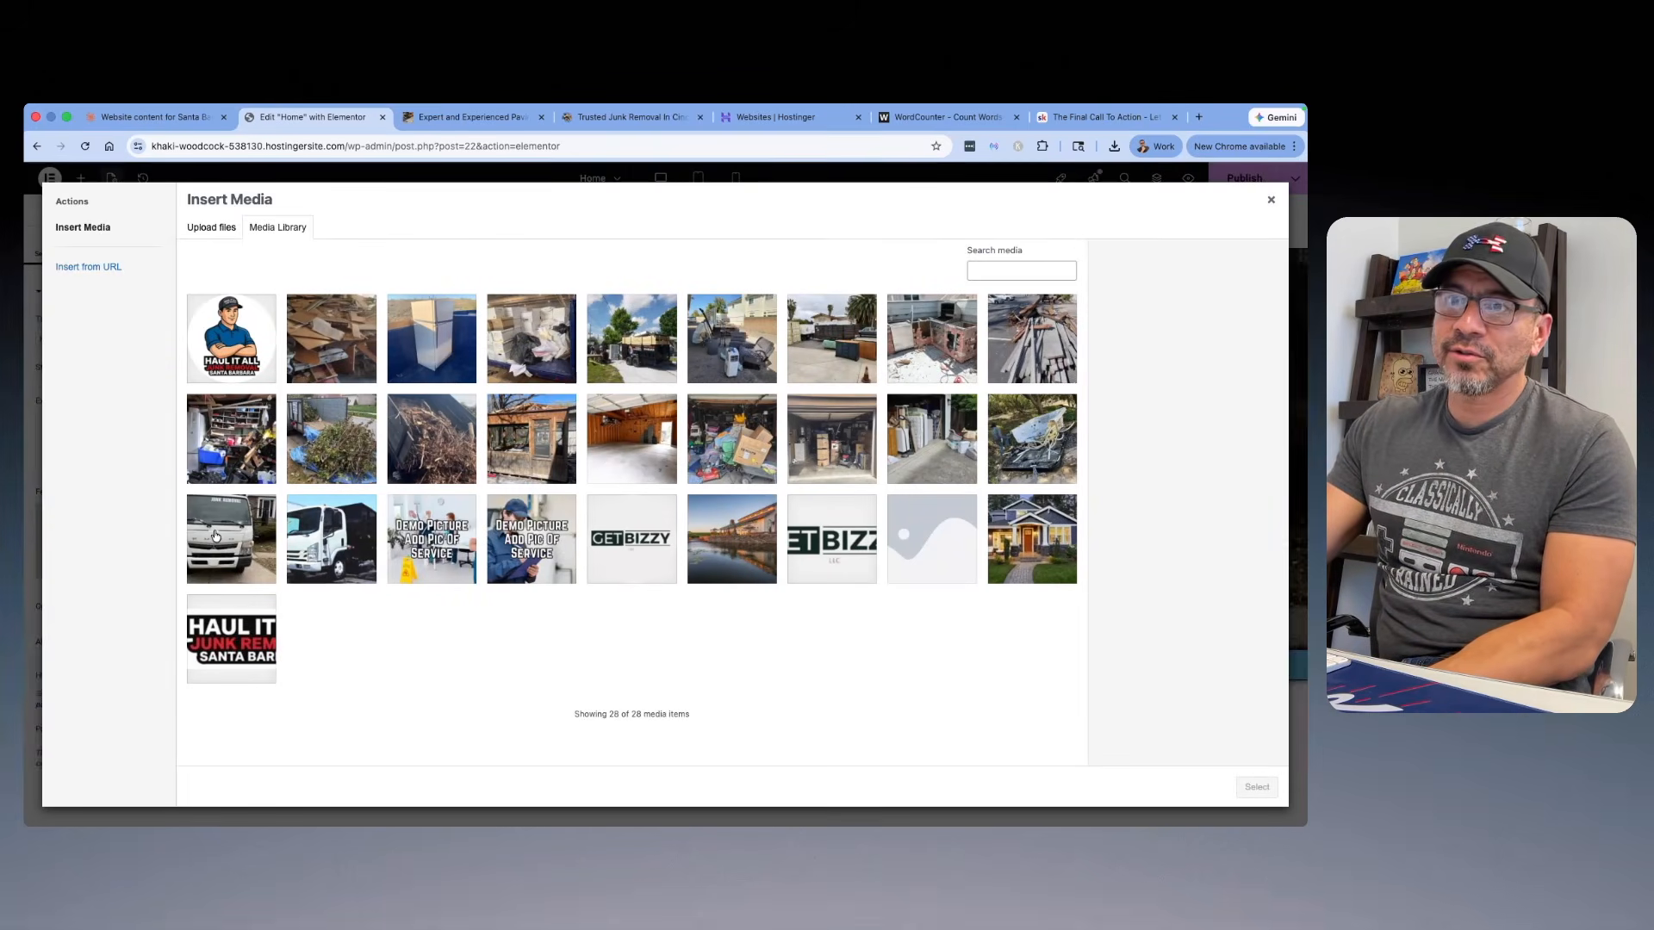
{"action": "left_click", "coordinate": [216, 537]}
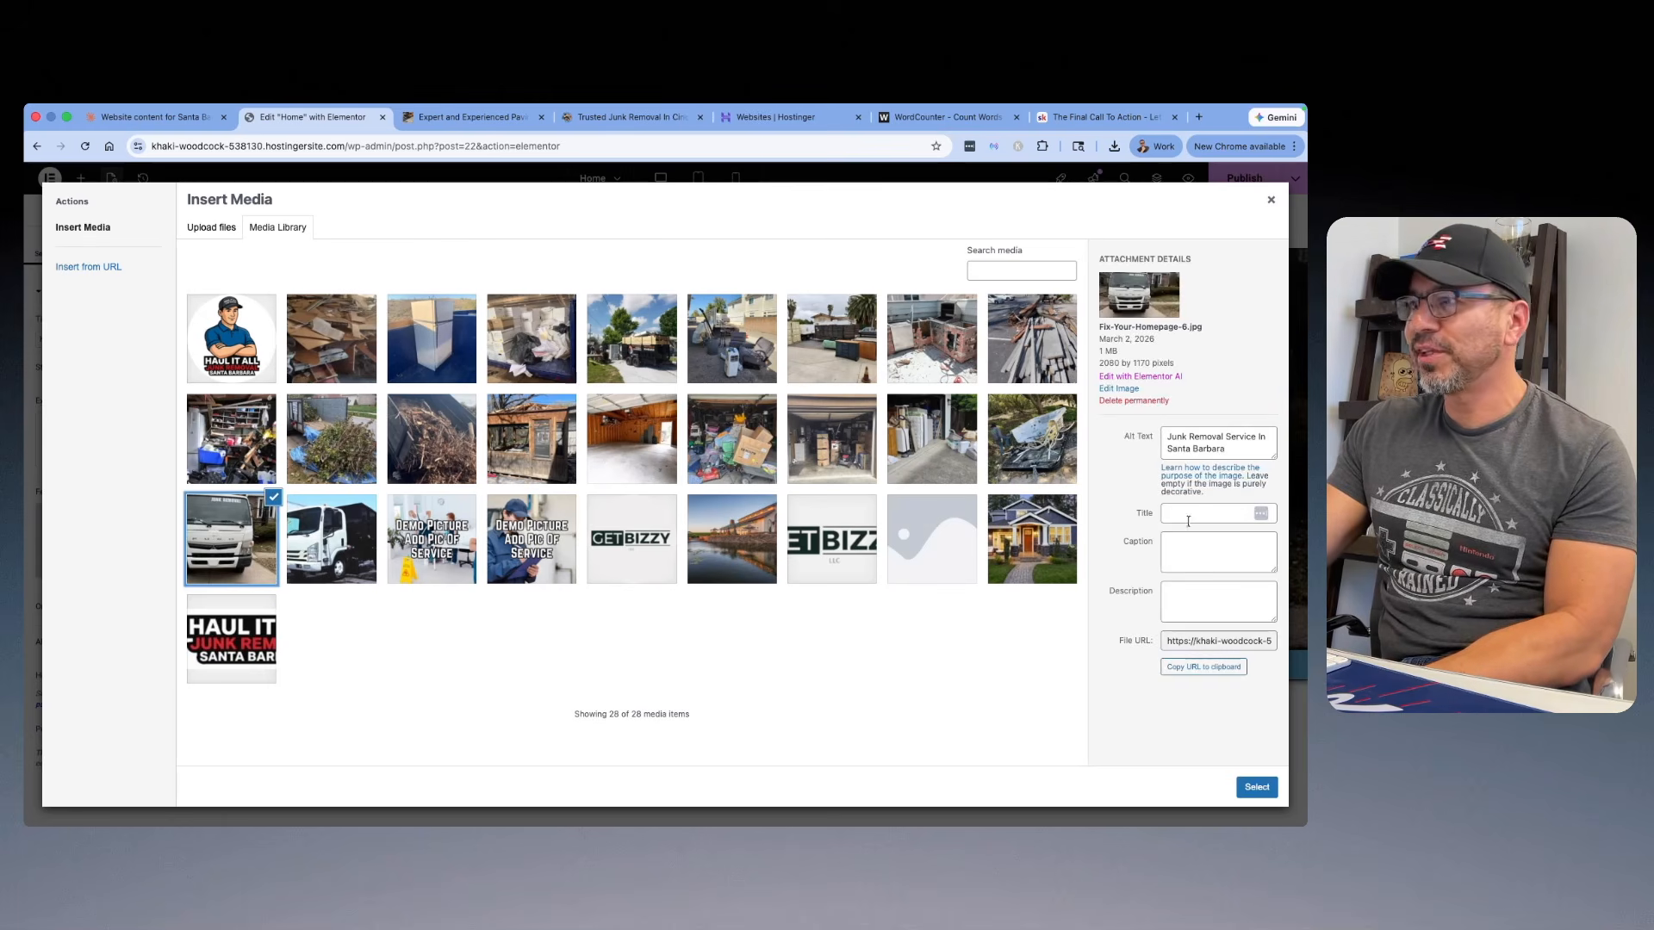
{"action": "left_click", "coordinate": [1256, 787]}
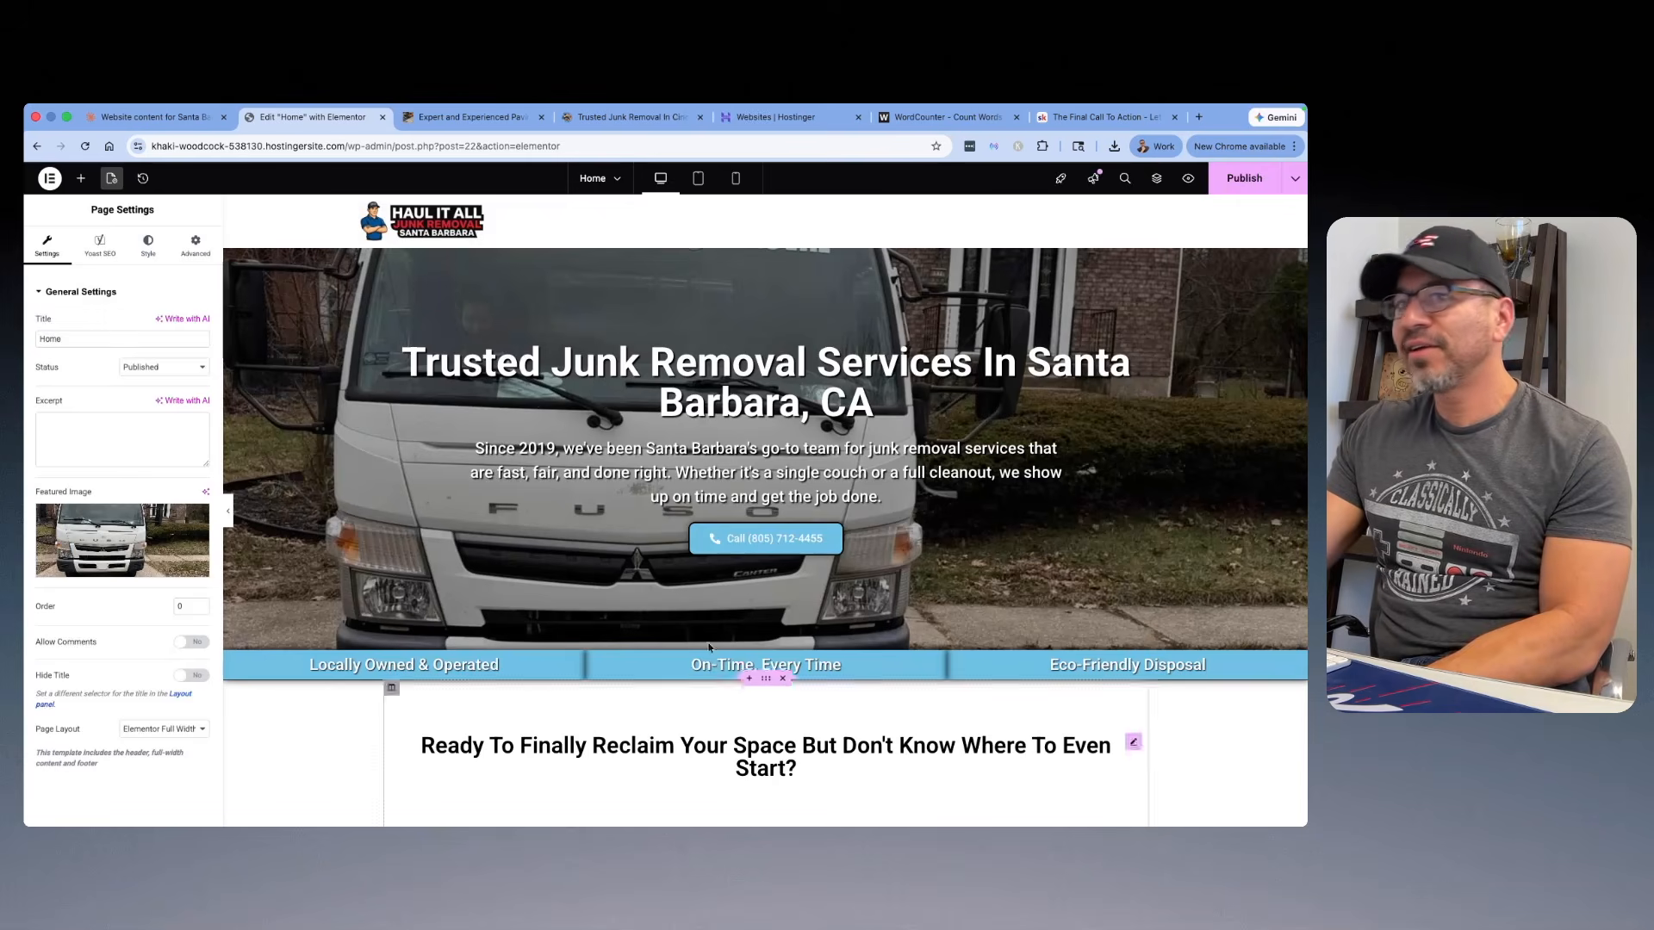
Step: Review the home page's Yoast SEO focus keyphrase and the SEO and readability analyses alongside the page content
{"action": "left_click", "coordinate": [107, 251]}
{"action": "scroll", "coordinate": [105, 248], "scroll_direction": "down", "scroll_amount": 1}
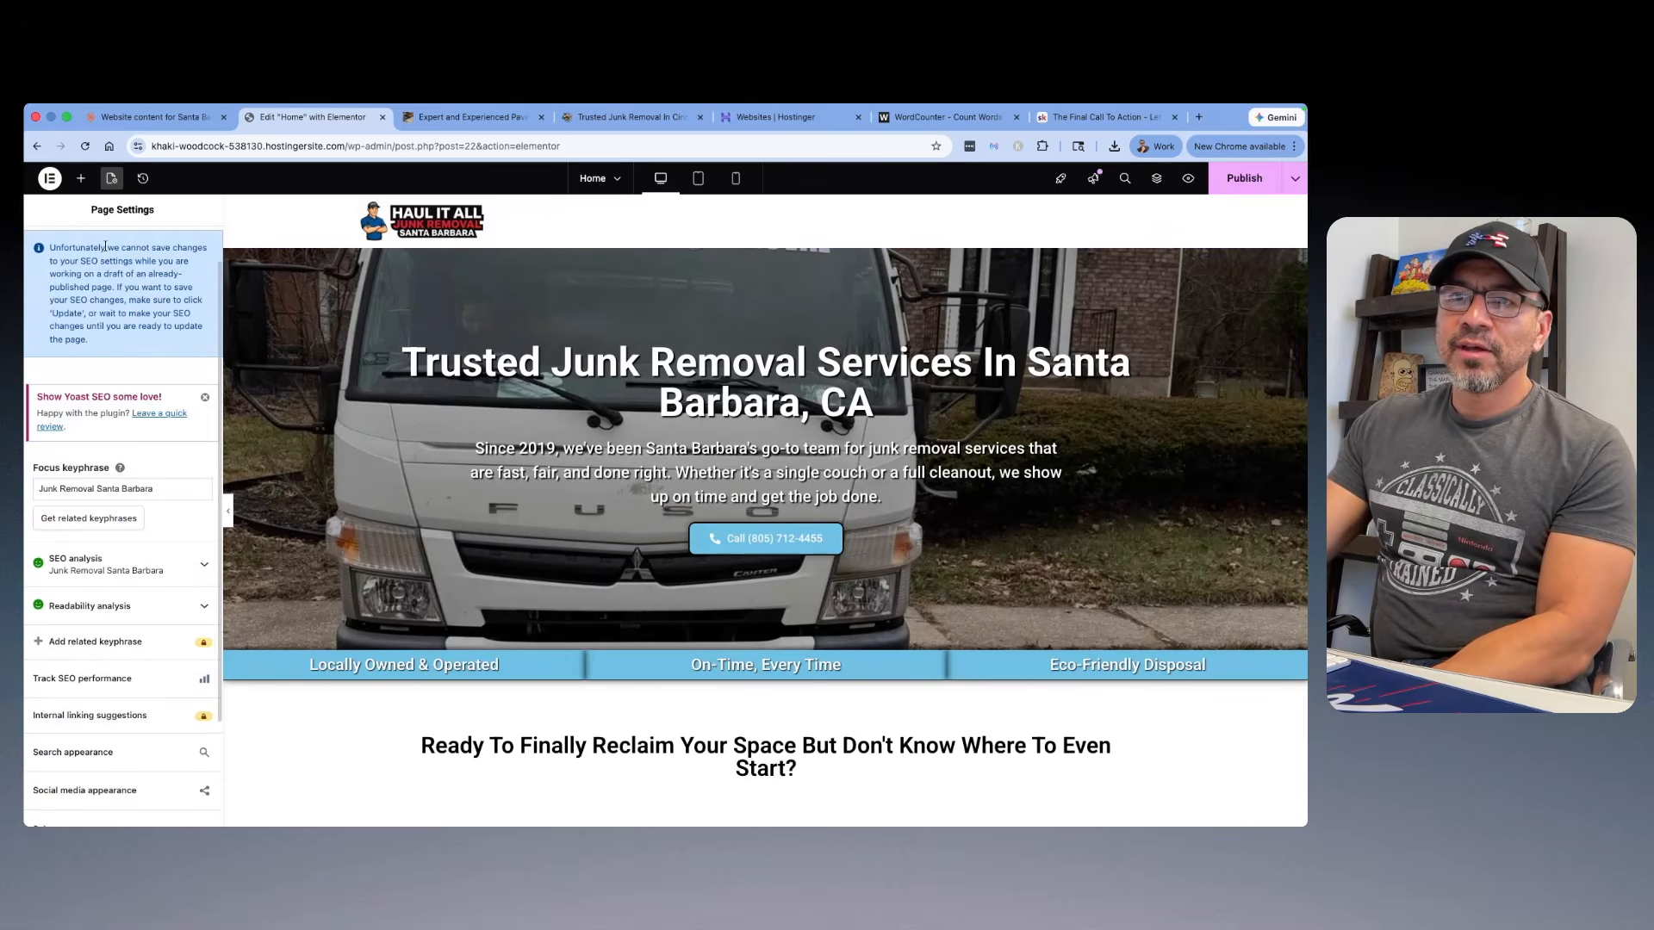
{"action": "scroll", "coordinate": [59, 479], "scroll_direction": "down", "scroll_amount": 1}
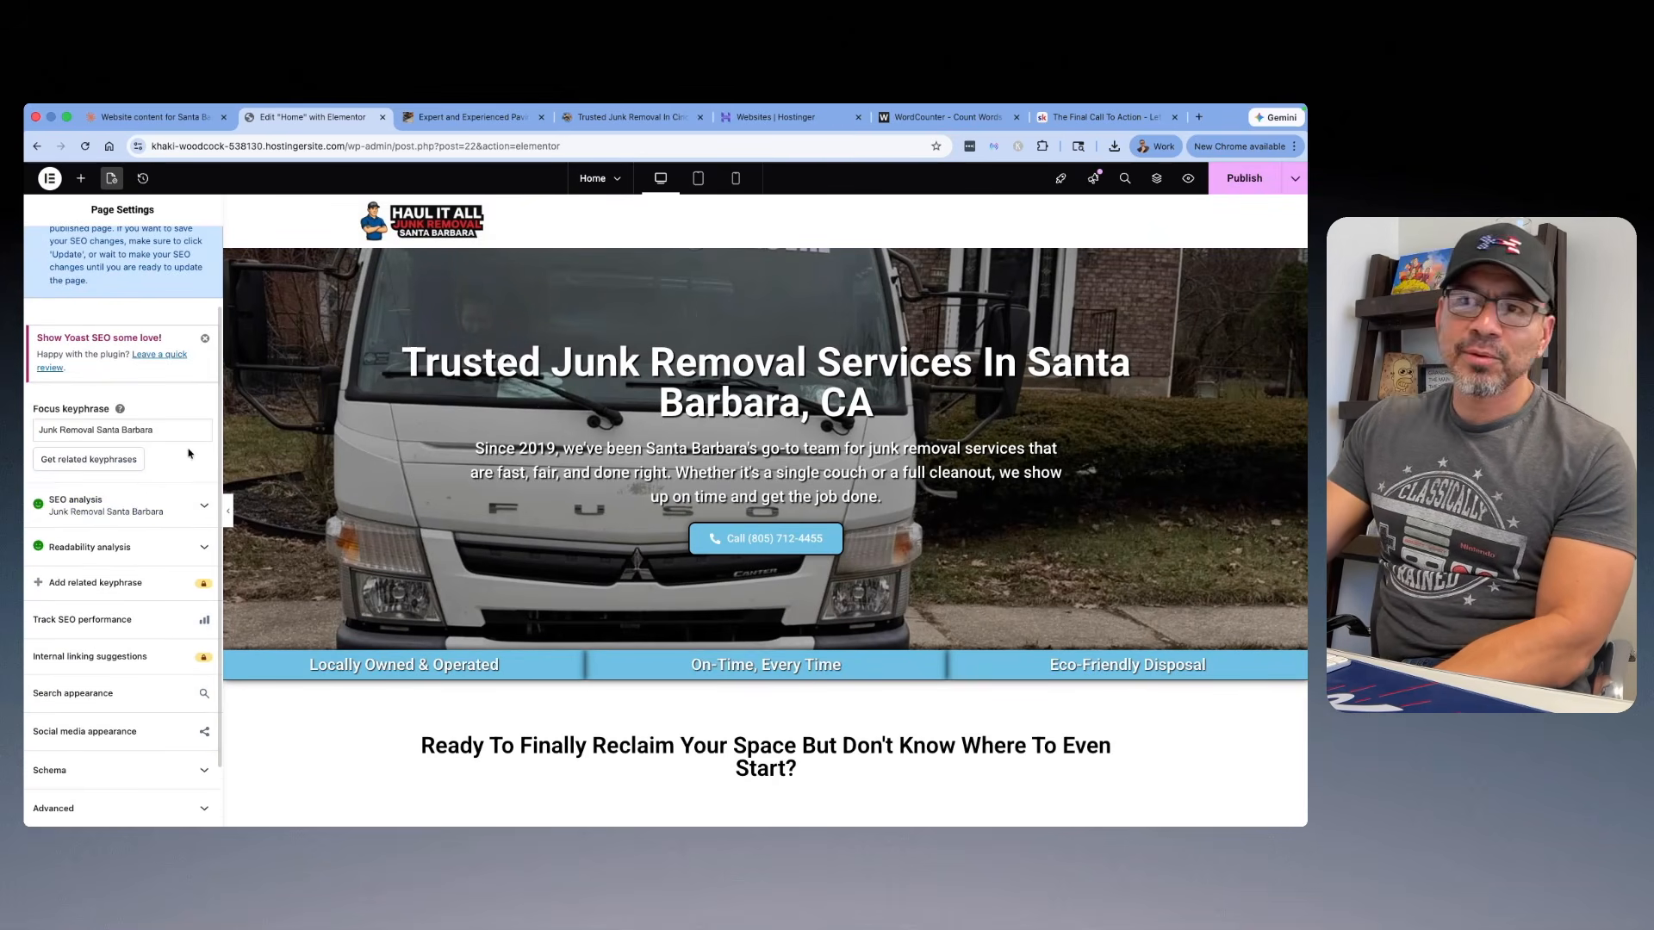
{"action": "scroll", "coordinate": [78, 525], "scroll_direction": "down", "scroll_amount": 1}
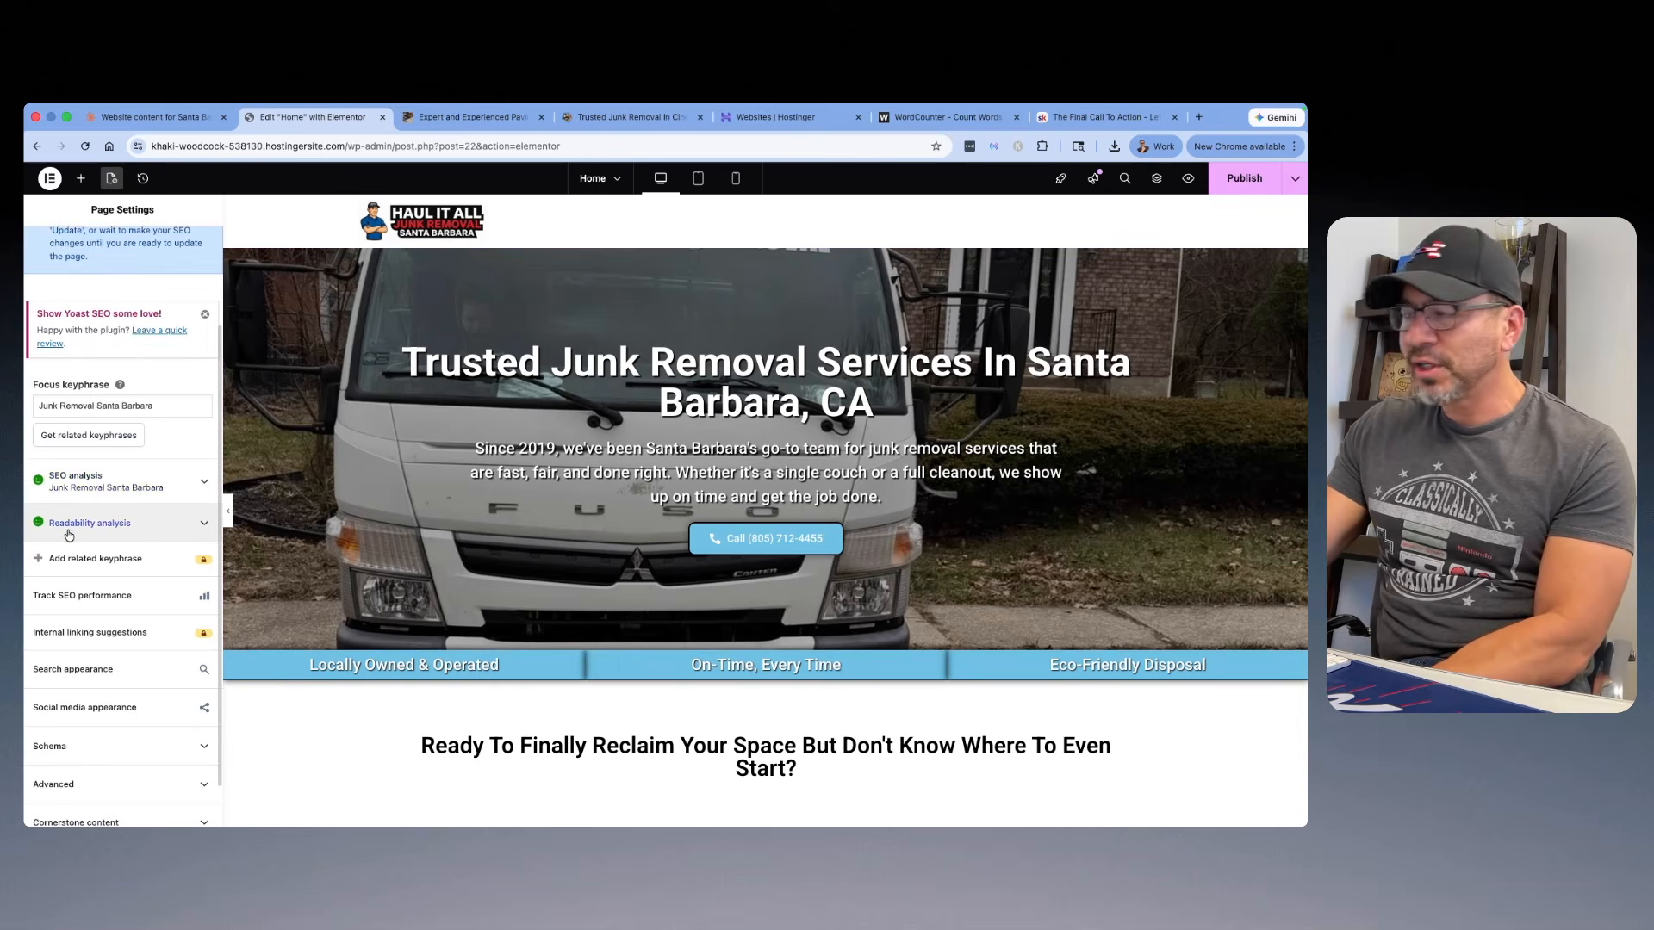
{"action": "scroll", "coordinate": [694, 353], "scroll_direction": "down", "scroll_amount": 5}
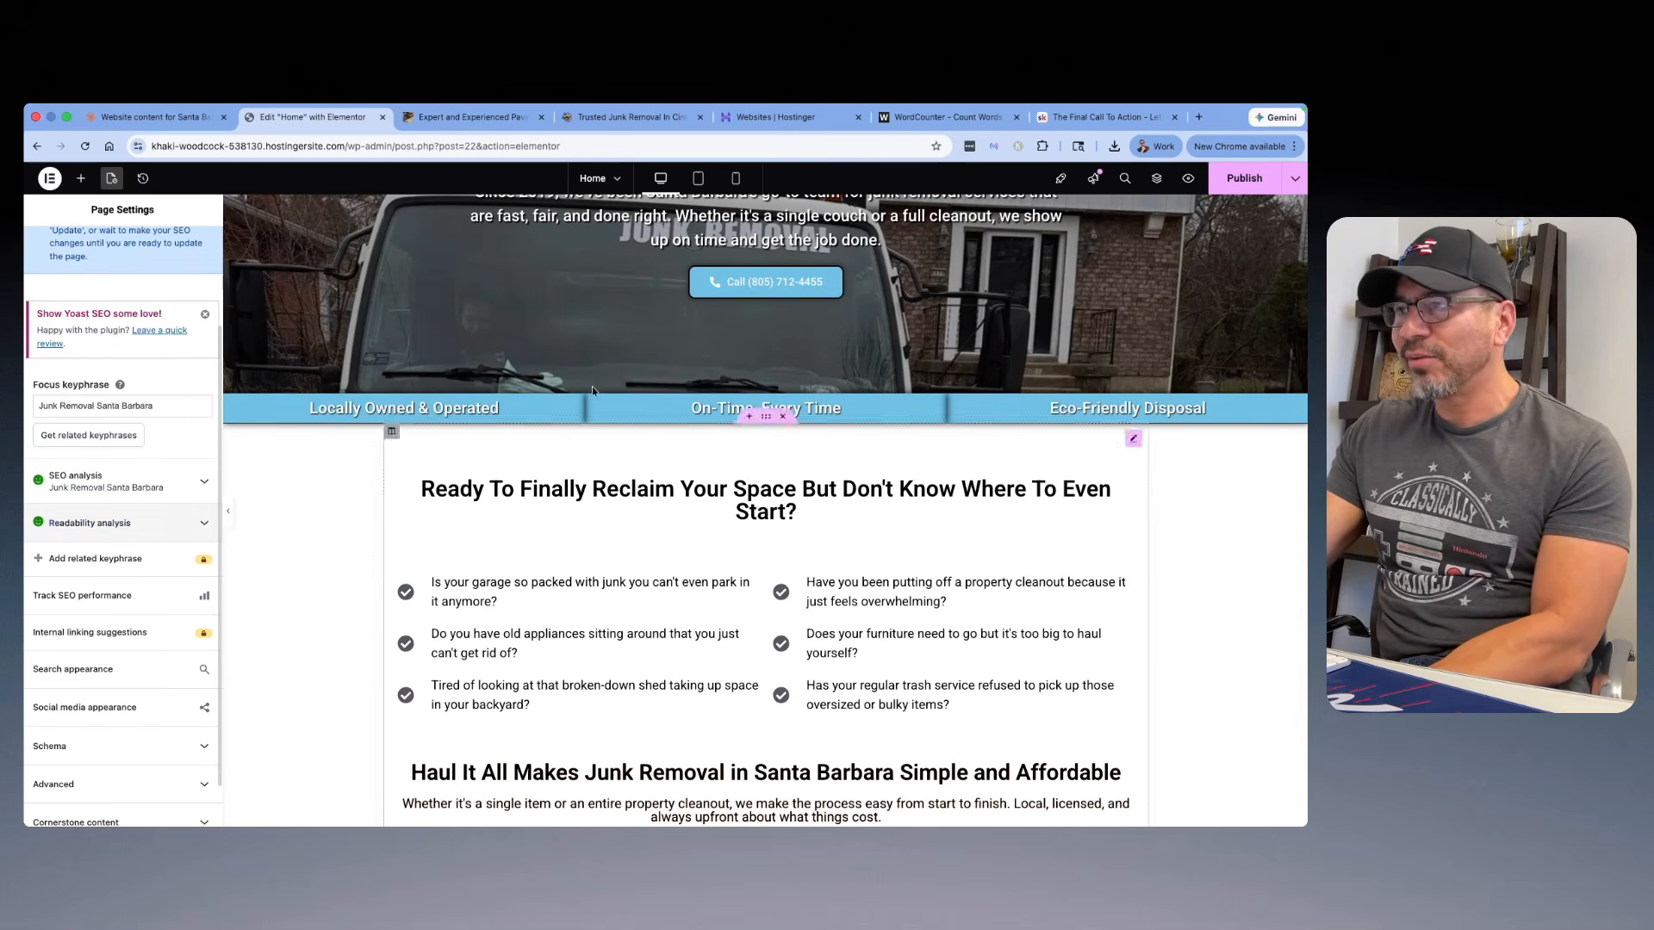
{"action": "scroll", "coordinate": [788, 362], "scroll_direction": "down", "scroll_amount": 8}
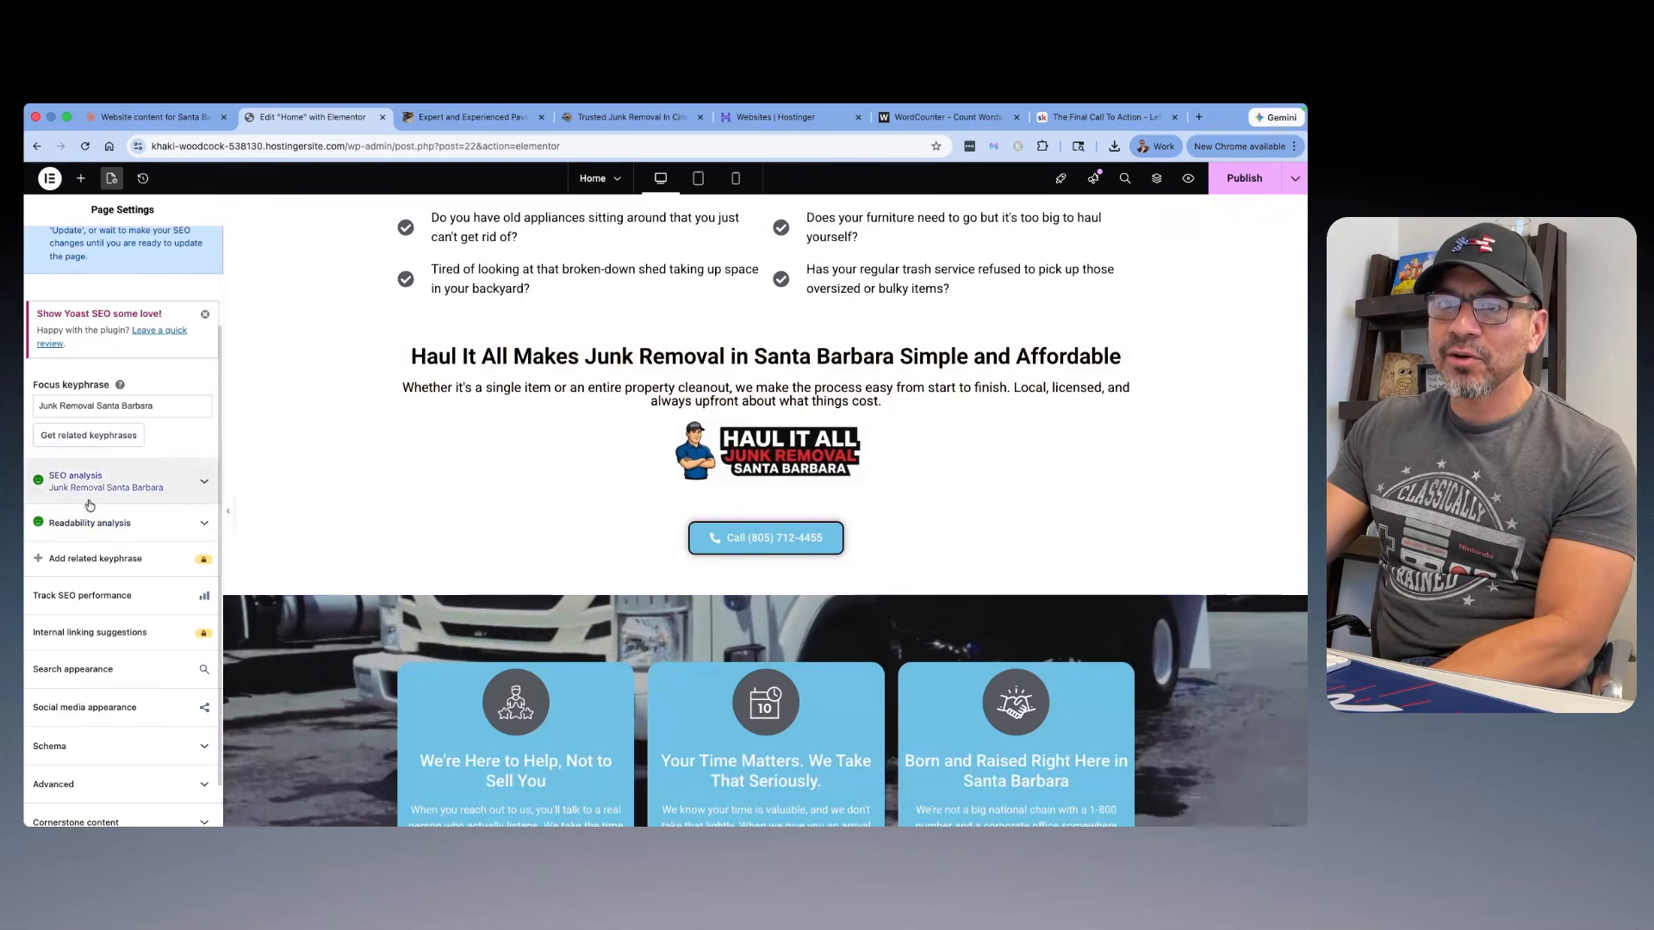
{"action": "scroll", "coordinate": [788, 362], "scroll_direction": "down", "scroll_amount": 10}
{"action": "scroll", "coordinate": [821, 261], "scroll_direction": "down", "scroll_amount": 20}
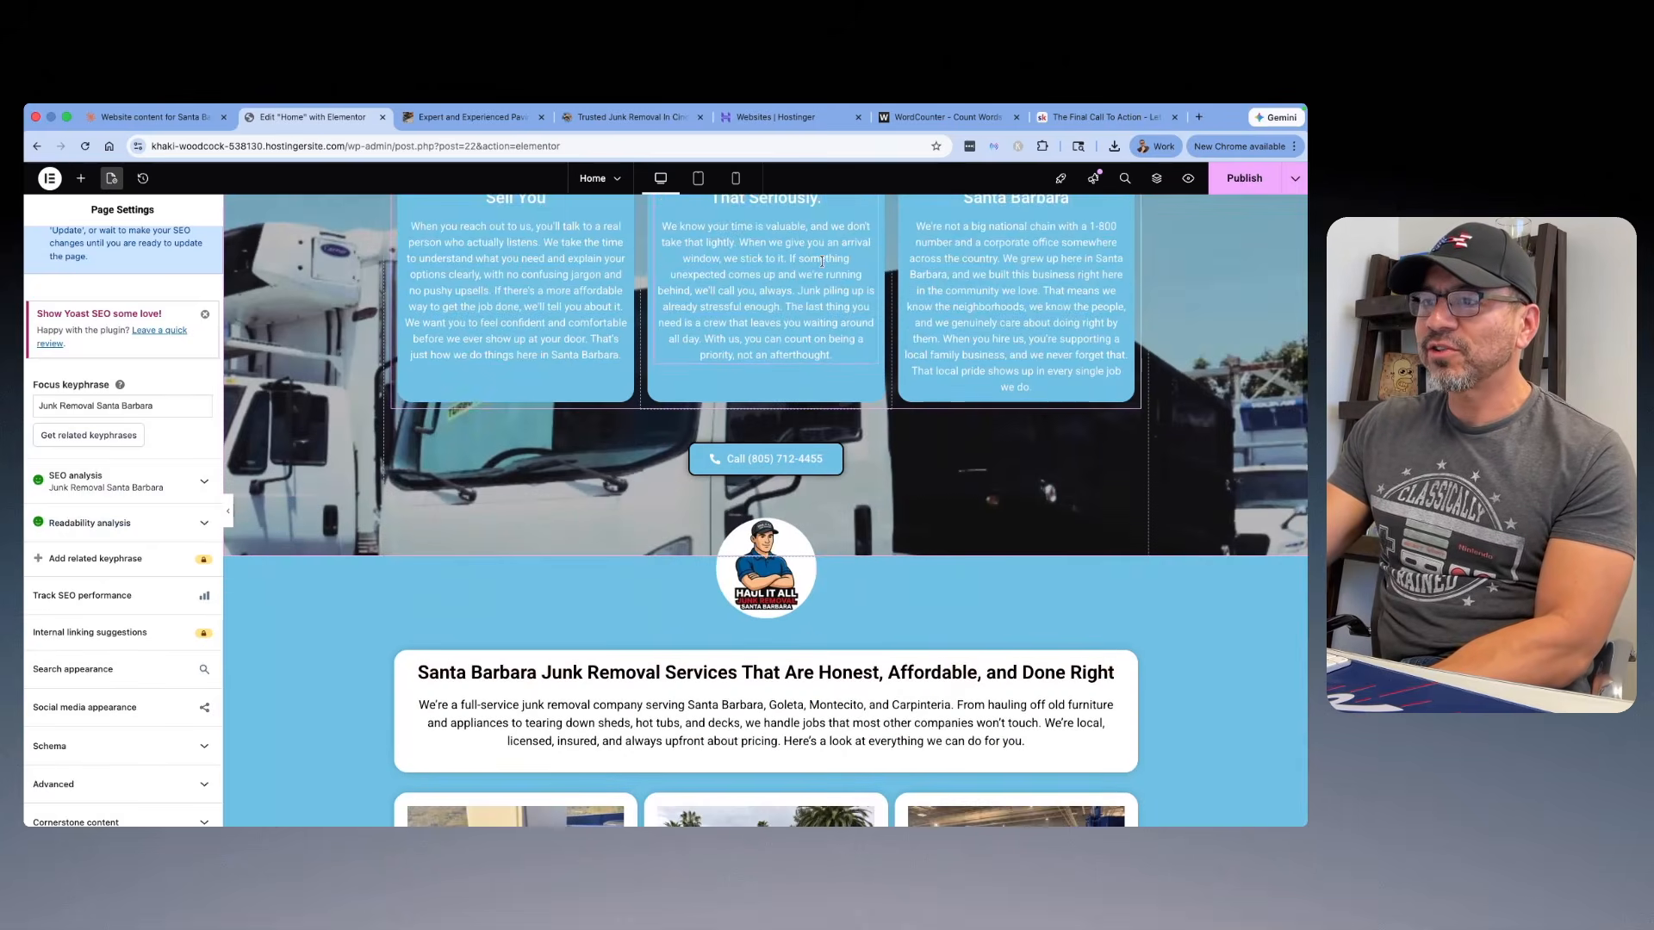
{"action": "scroll", "coordinate": [821, 261], "scroll_direction": "down", "scroll_amount": 6}
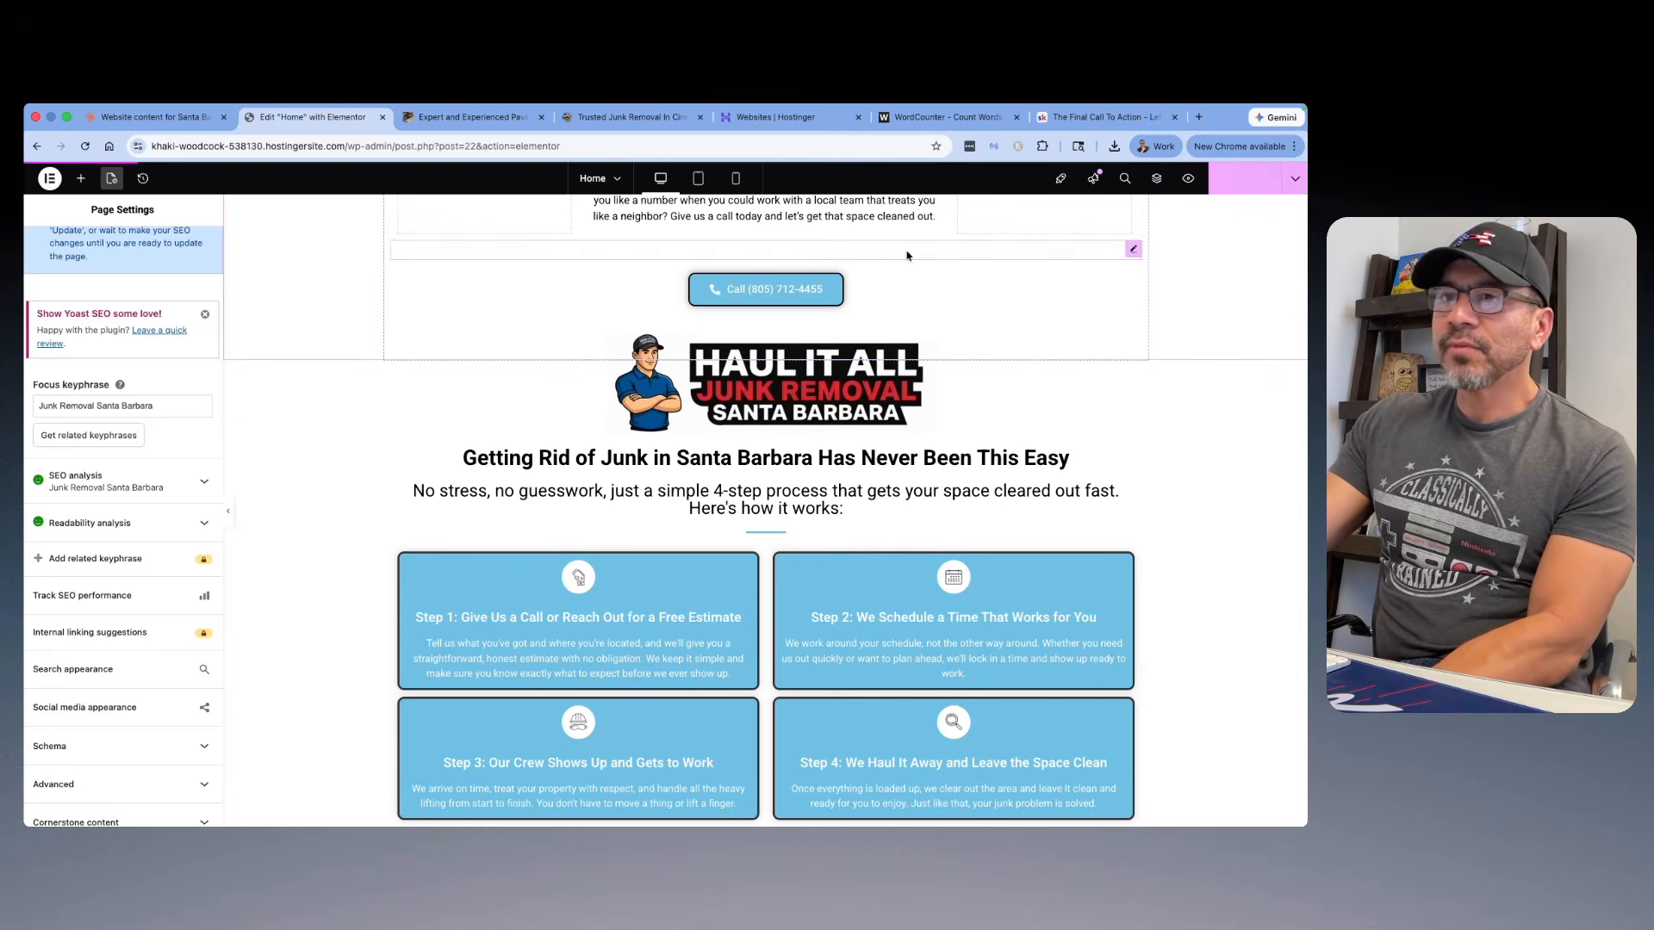
Step: Preview the home page and check its sections from the hero through the services and reviews to the footer
{"action": "left_click", "coordinate": [1189, 179]}
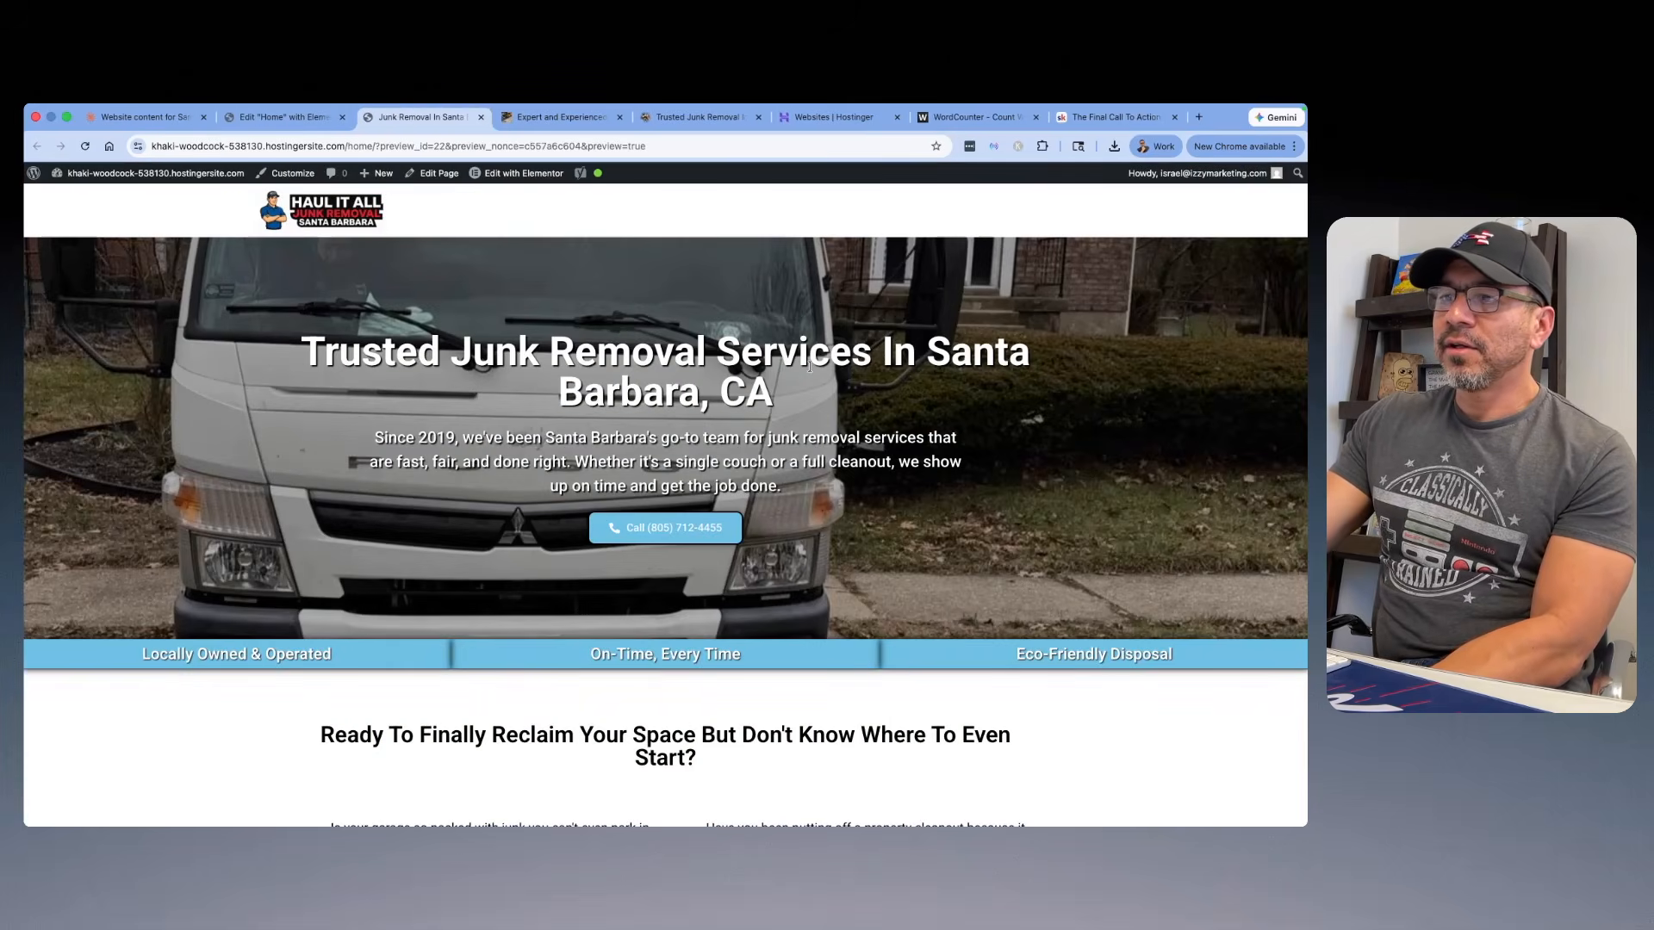
{"action": "scroll", "coordinate": [809, 366], "scroll_direction": "down", "scroll_amount": 20}
{"action": "scroll", "coordinate": [795, 371], "scroll_direction": "down", "scroll_amount": 20}
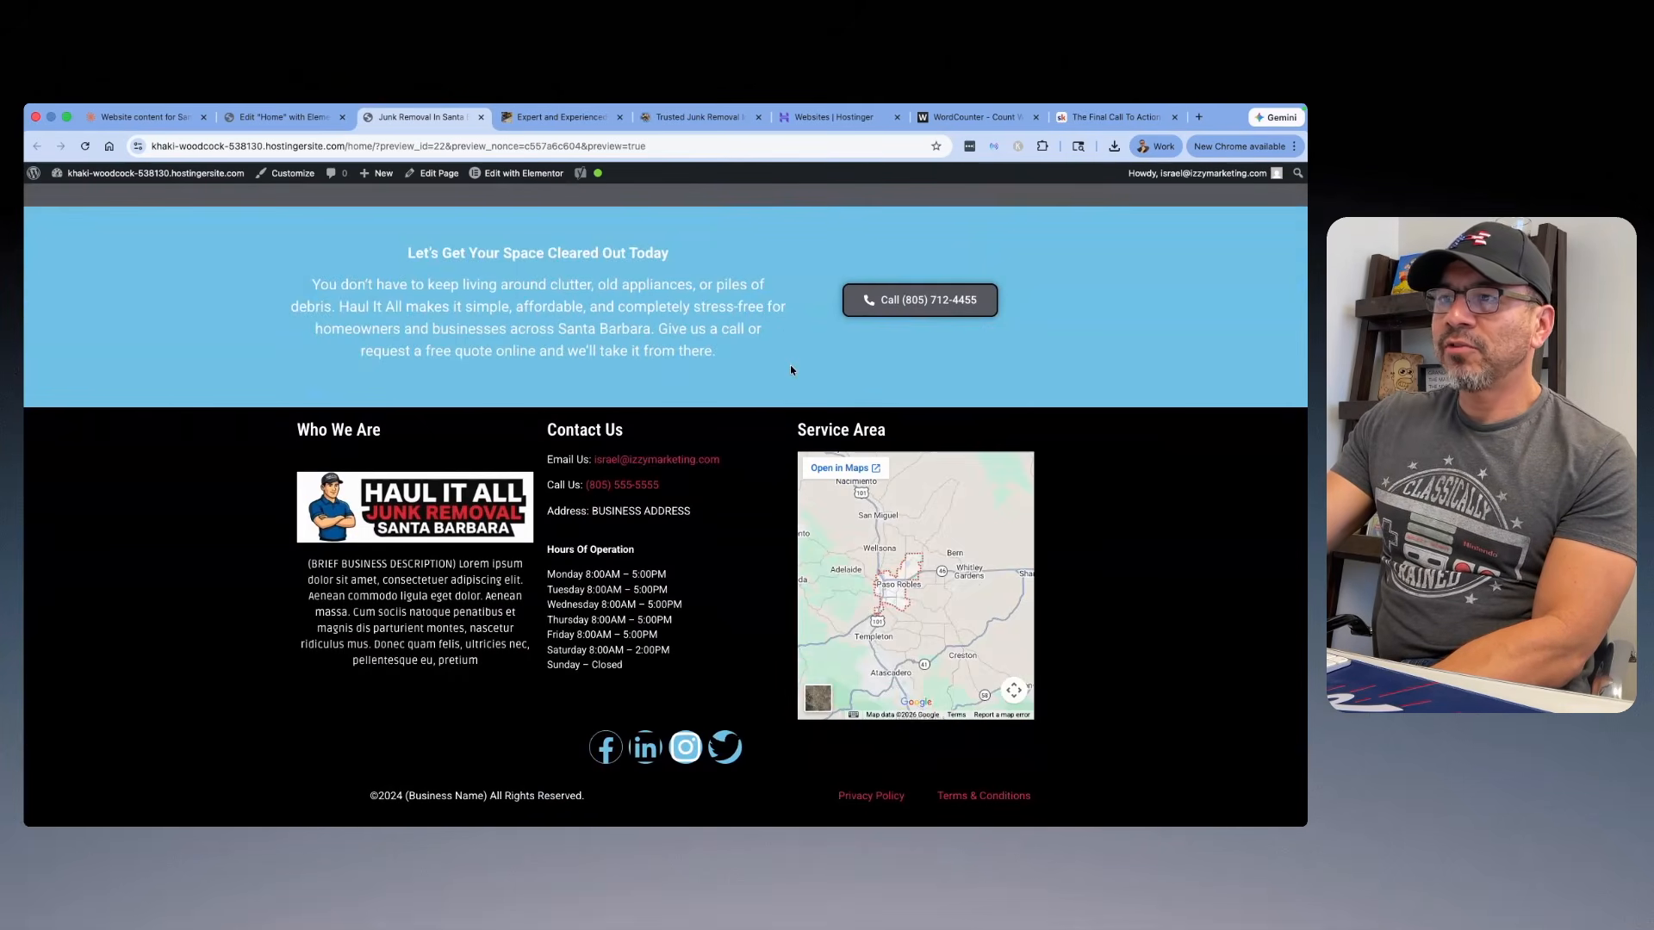
{"action": "scroll", "coordinate": [791, 371], "scroll_direction": "up", "scroll_amount": 20}
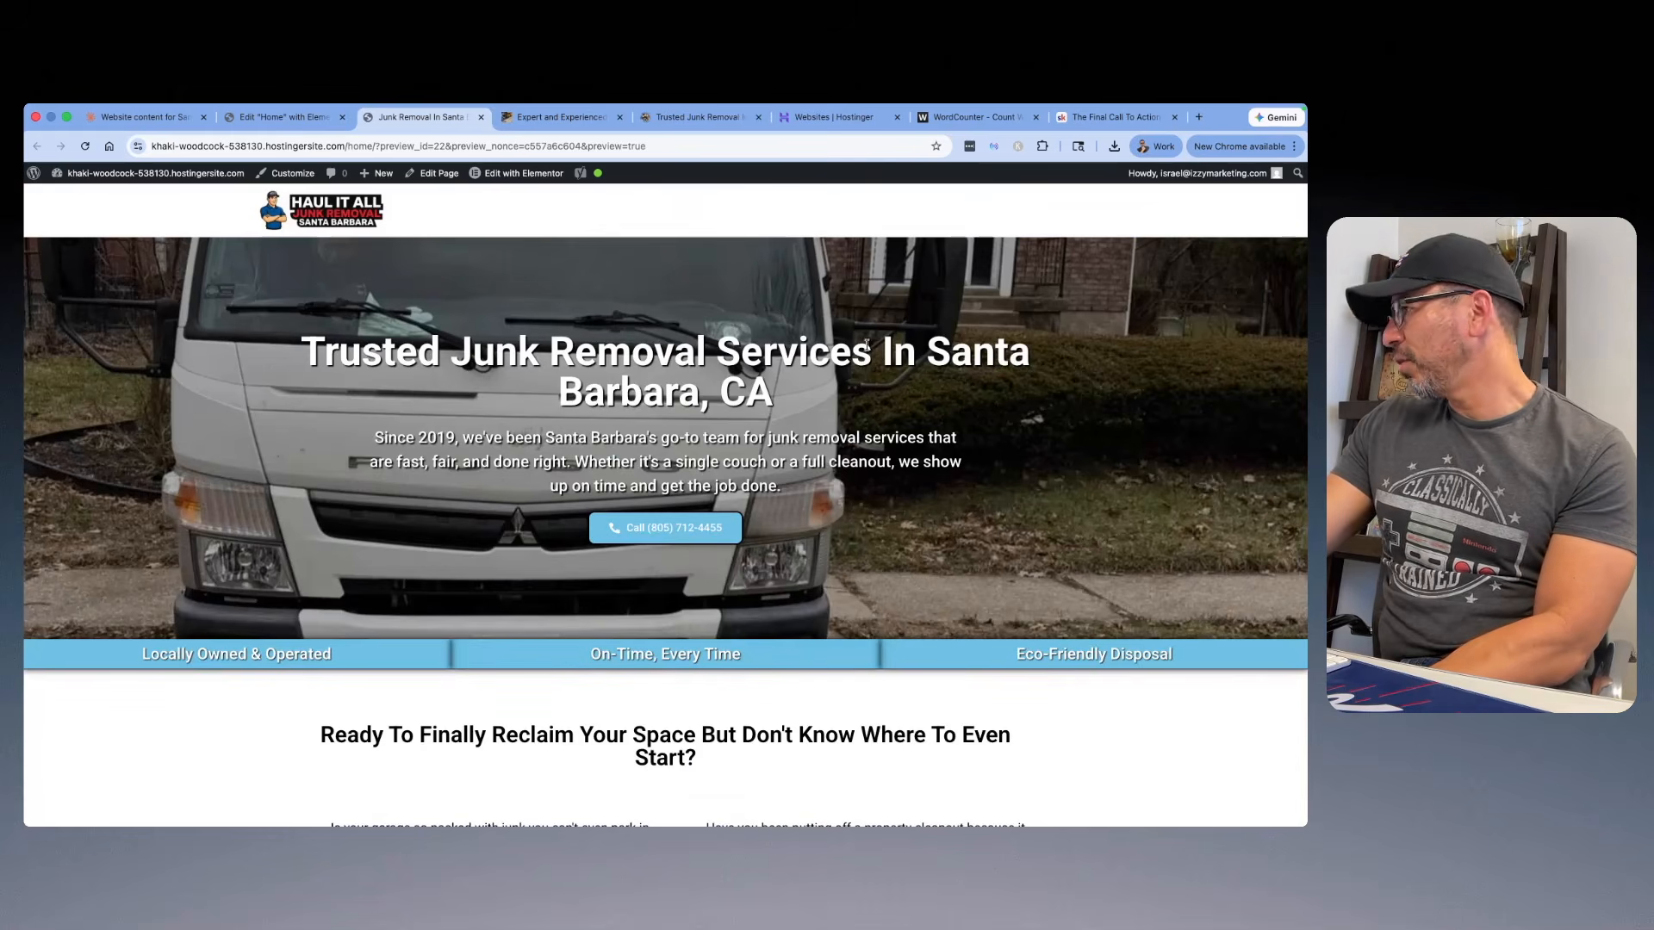
{"action": "scroll", "coordinate": [792, 331], "scroll_direction": "down", "scroll_amount": 20}
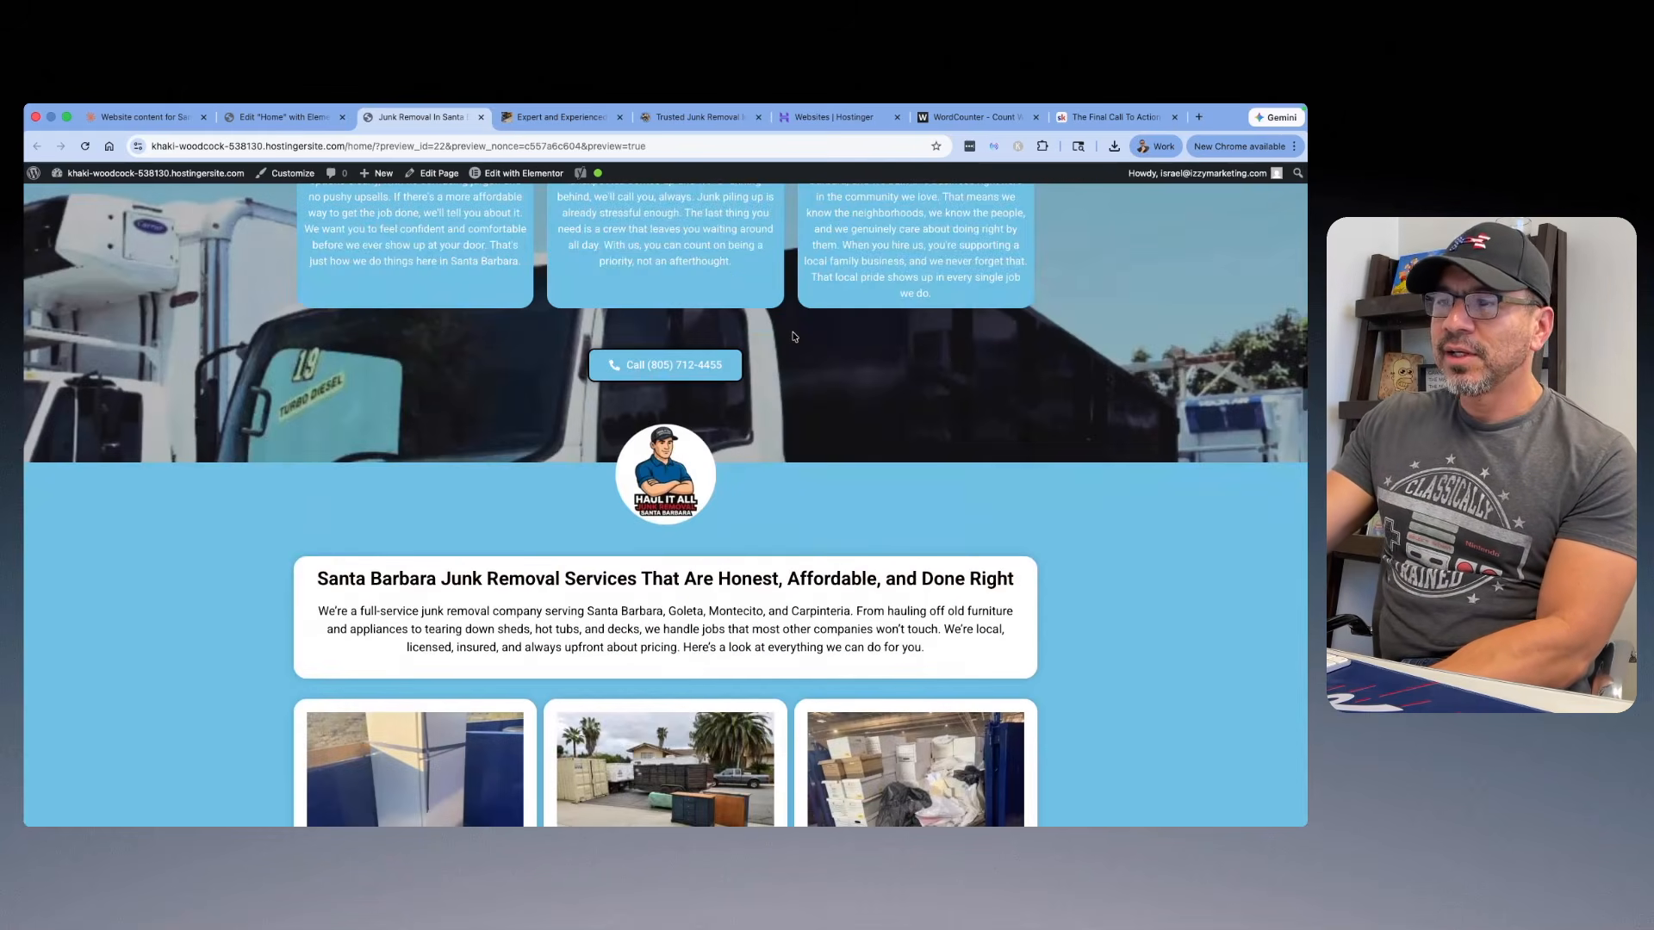
{"action": "scroll", "coordinate": [793, 336], "scroll_direction": "up", "scroll_amount": 20}
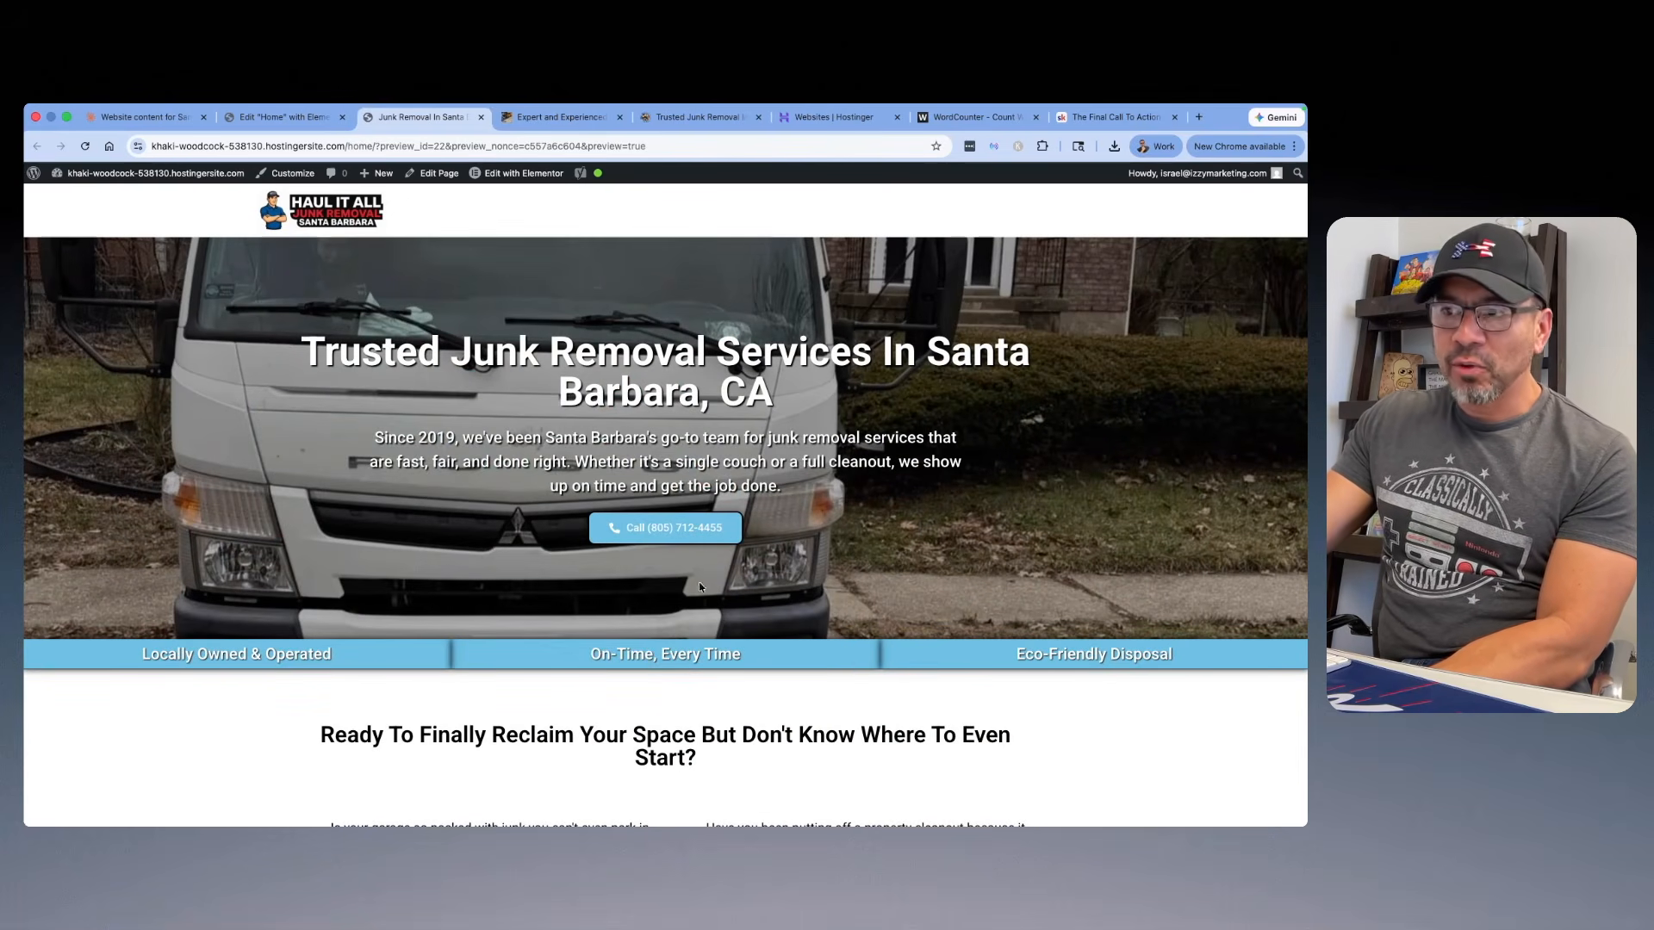
{"action": "scroll", "coordinate": [689, 517], "scroll_direction": "down", "scroll_amount": 15}
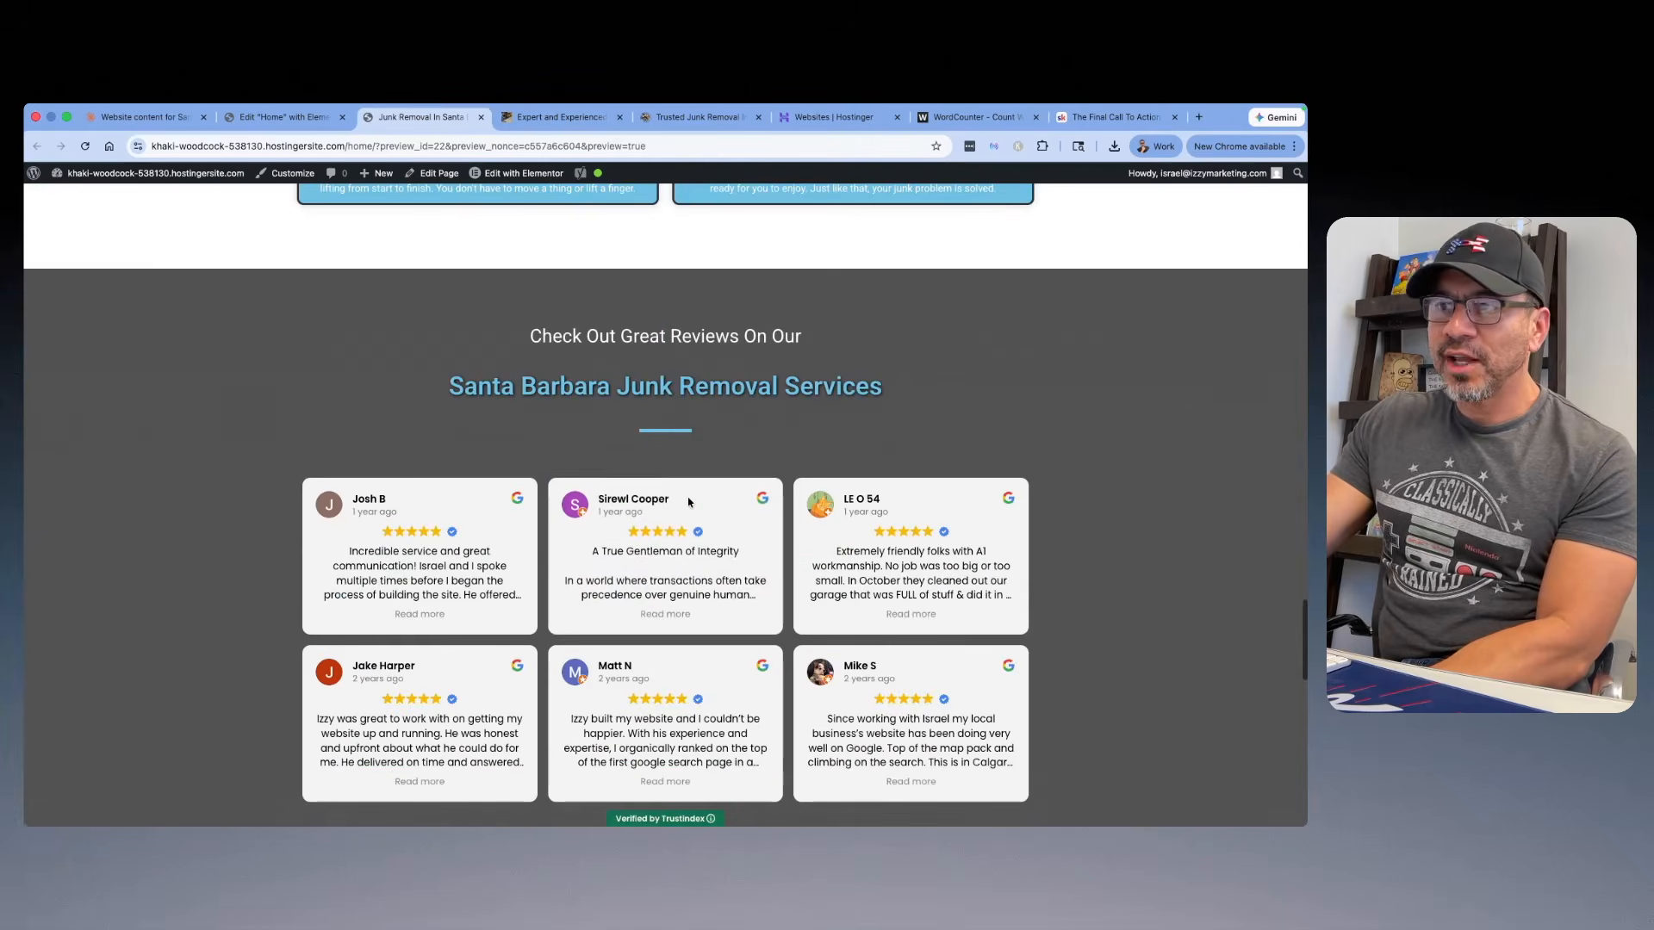
{"action": "scroll", "coordinate": [681, 504], "scroll_direction": "up", "scroll_amount": 10}
{"action": "scroll", "coordinate": [672, 511], "scroll_direction": "up", "scroll_amount": 10}
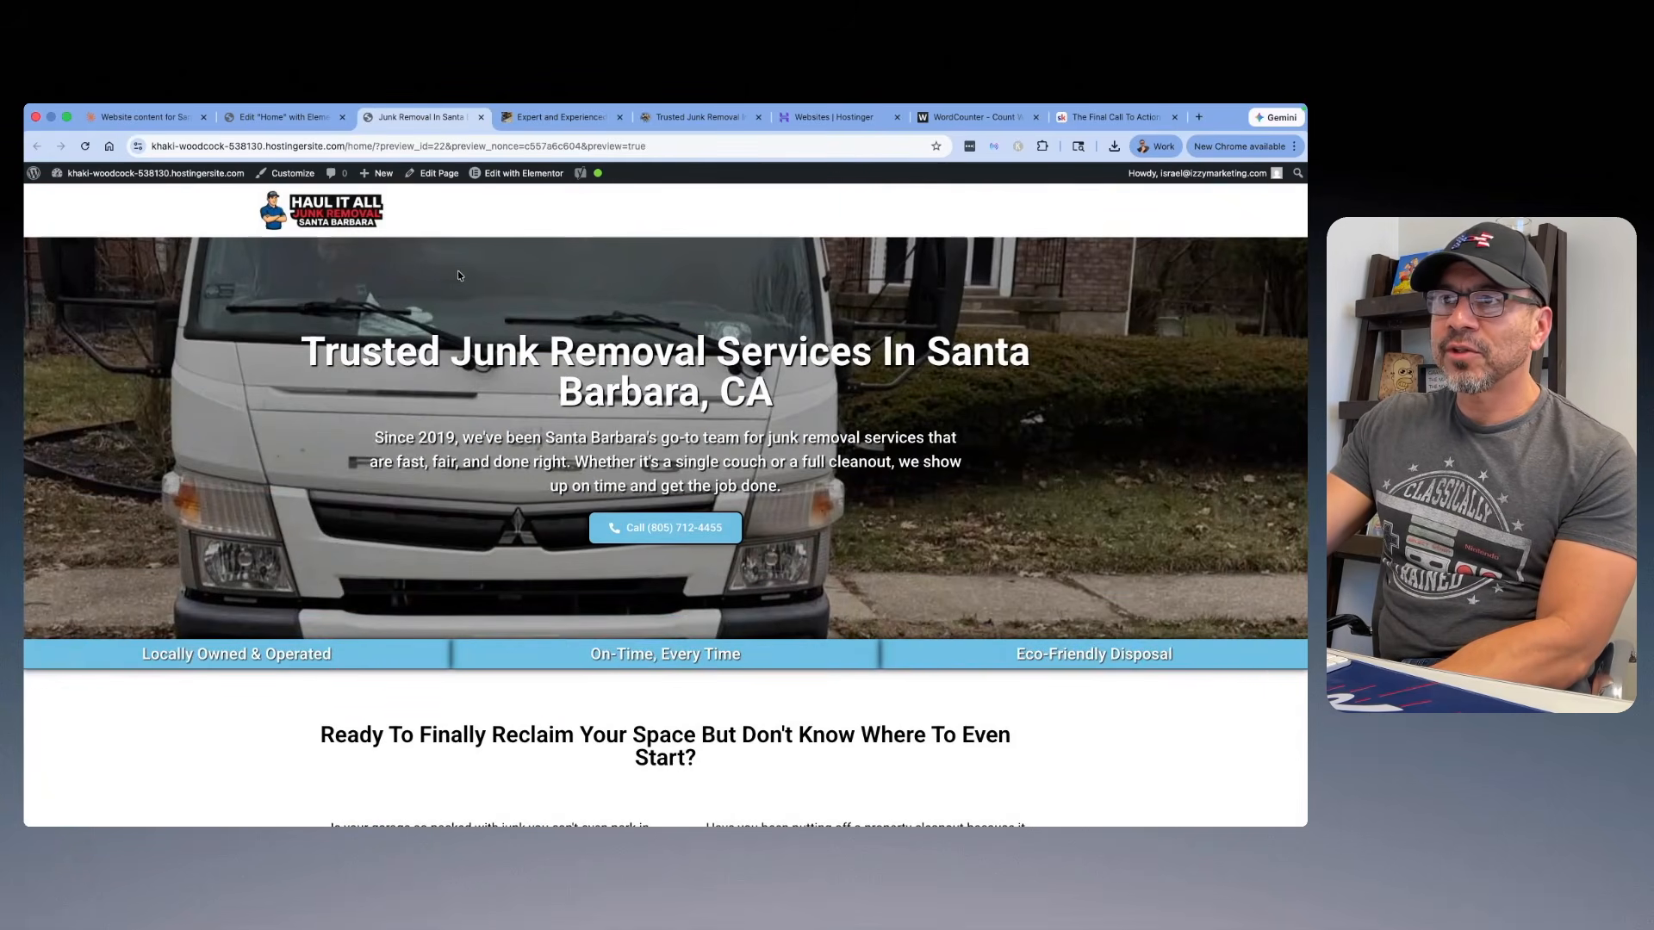
Step: Open the global colors in the Elementor site settings from the previewed page
{"action": "mouse_move", "coordinate": [522, 170]}
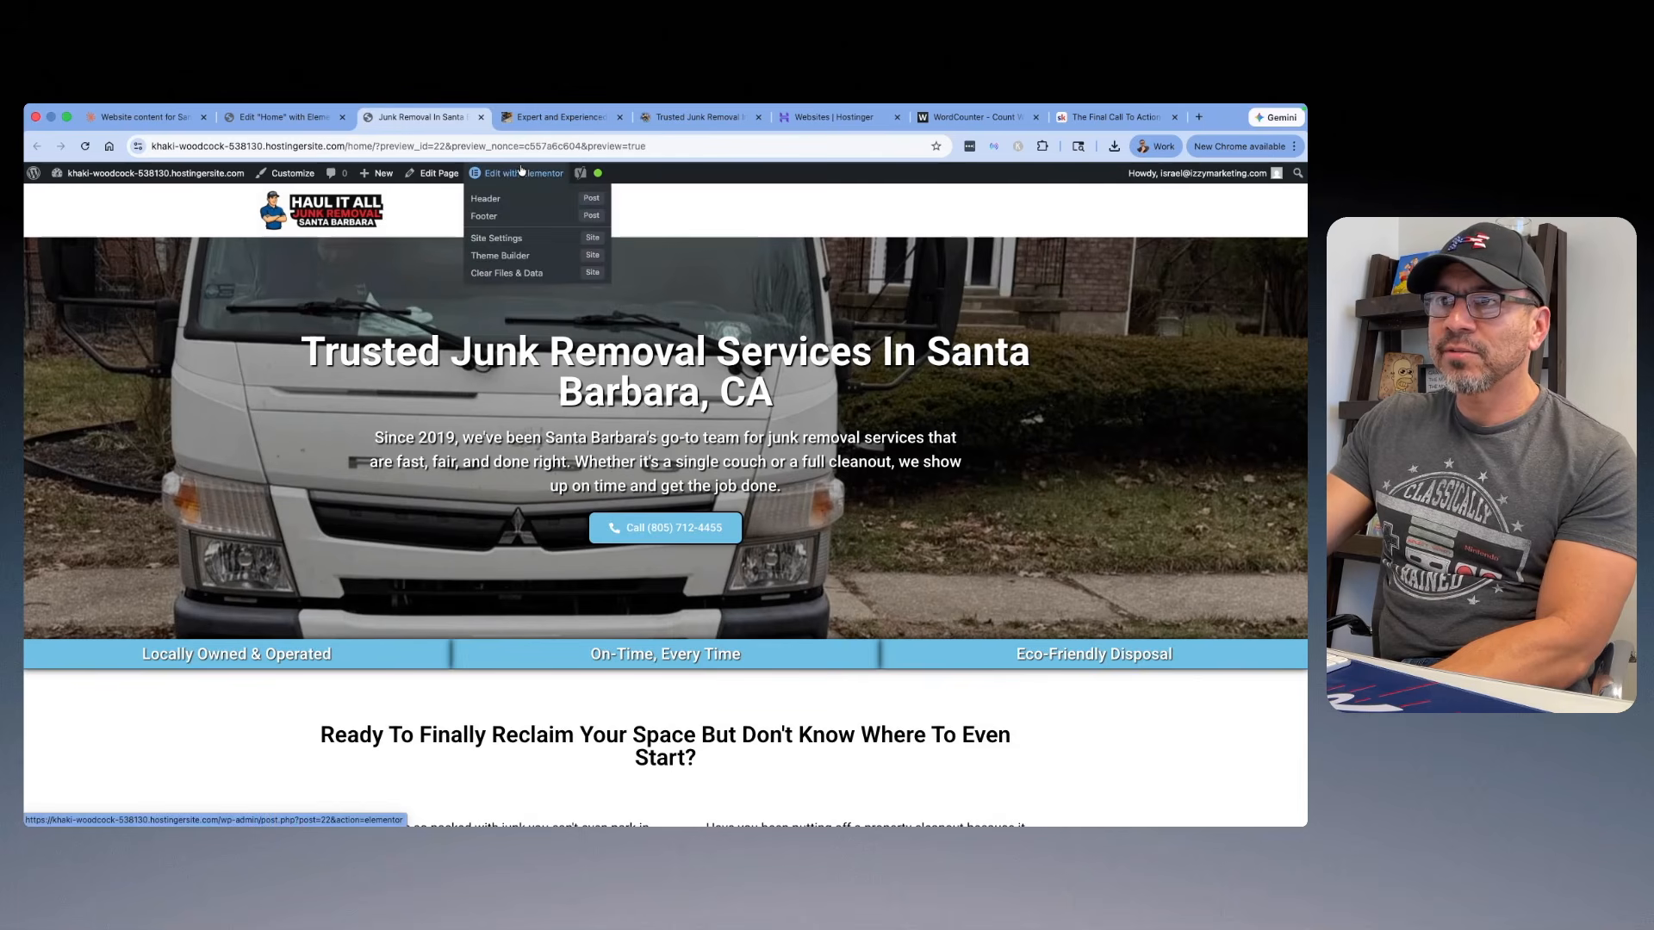
{"action": "left_click", "coordinate": [515, 240]}
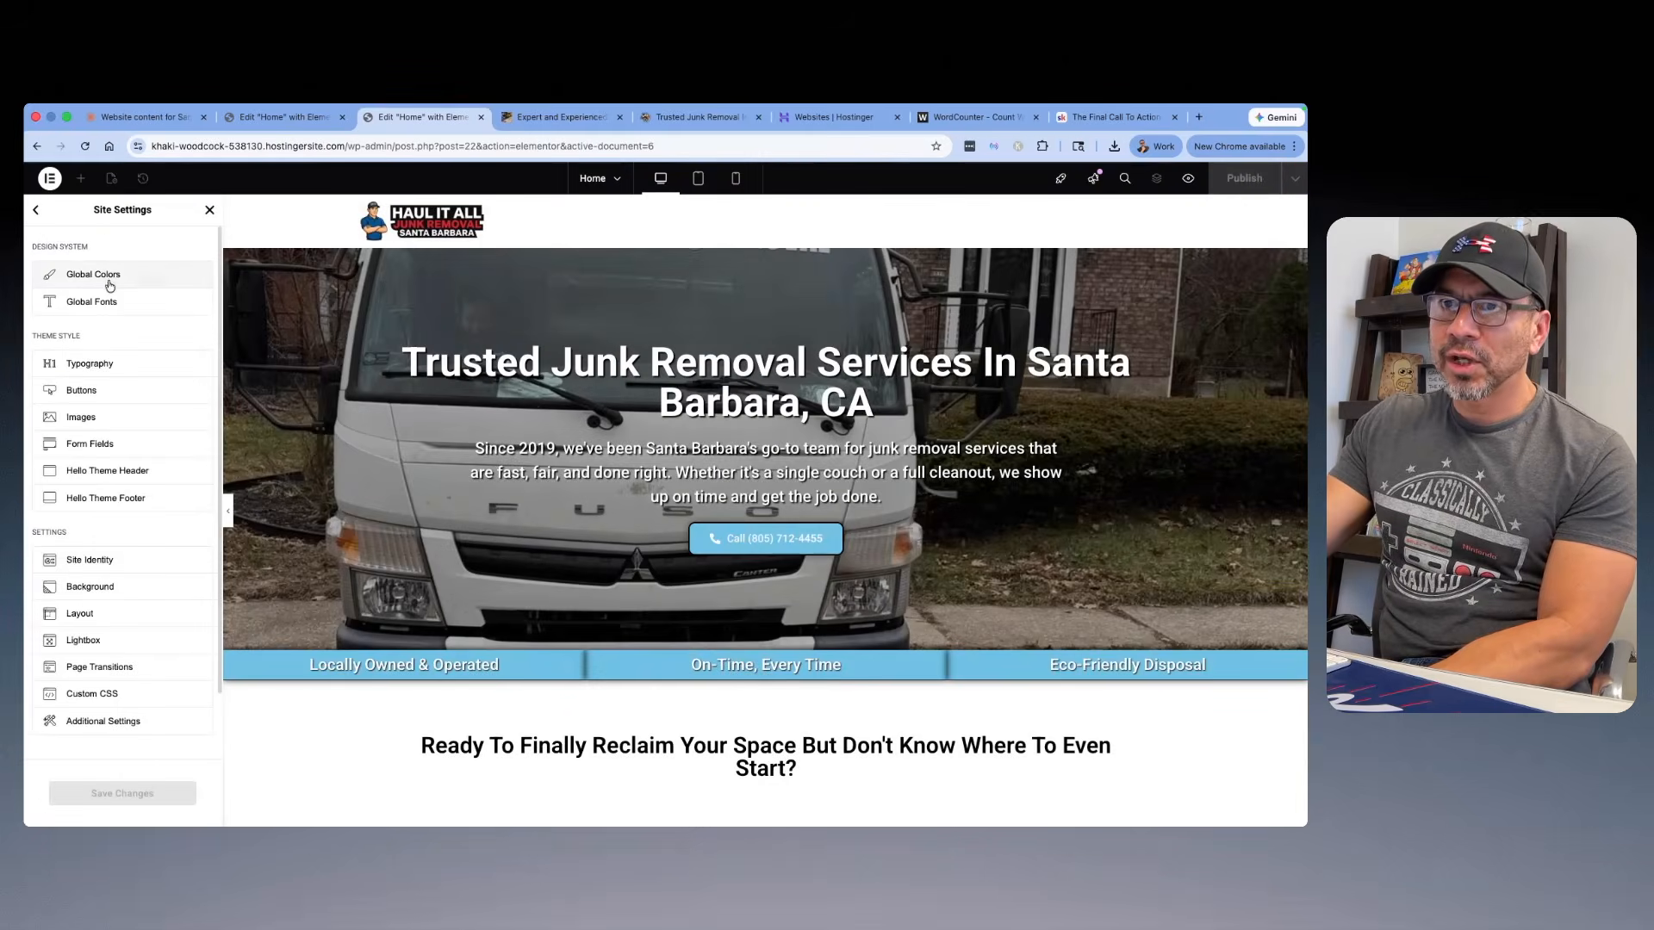
{"action": "left_click", "coordinate": [116, 280]}
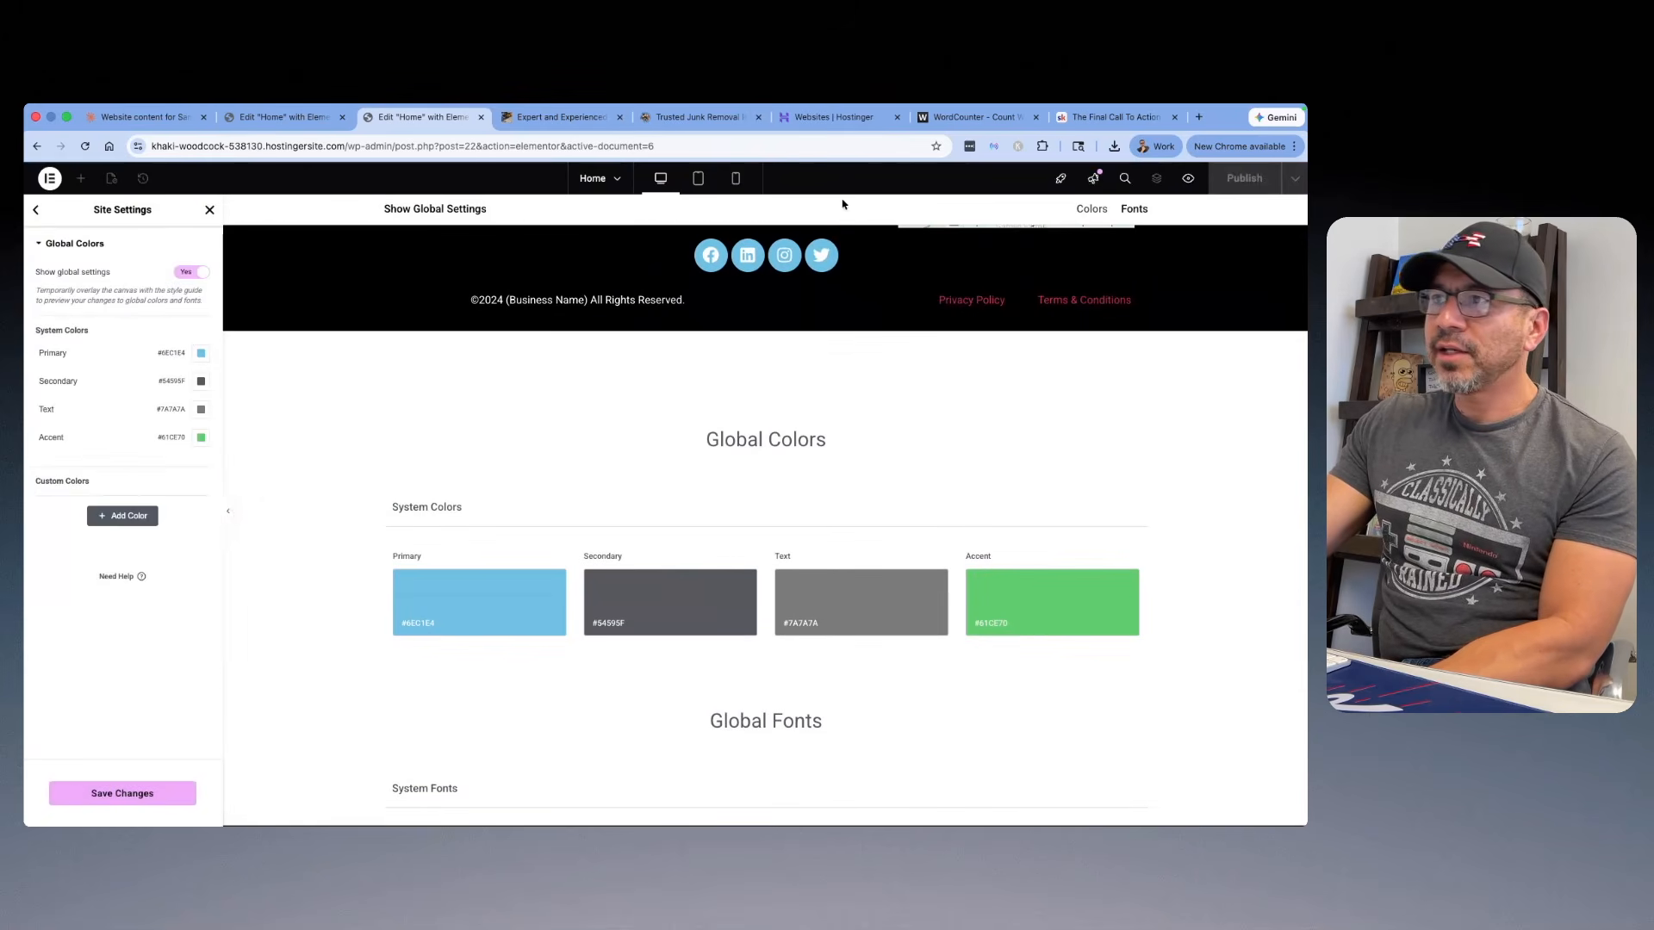
Step: Search Google in a new tab for "dodger blue color code" and copy the Los Angeles Dodgers team hex code #005A9C
{"action": "left_click", "coordinate": [1199, 116]}
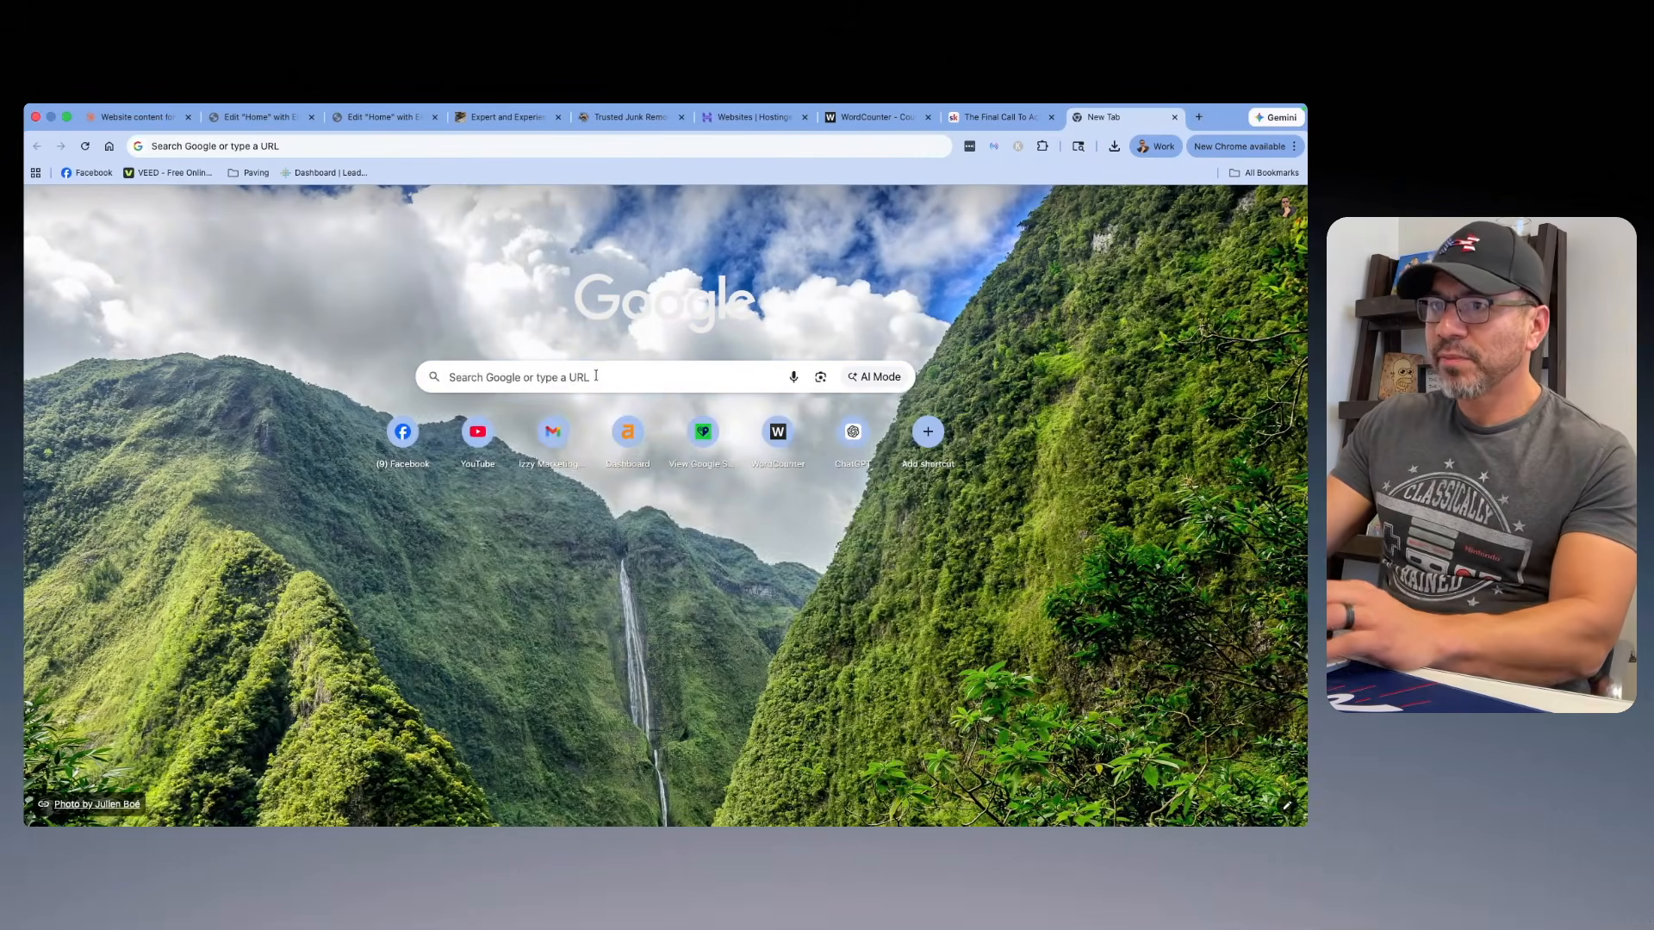
{"action": "left_click", "coordinate": [591, 377]}
{"action": "type", "text": "dodg"}
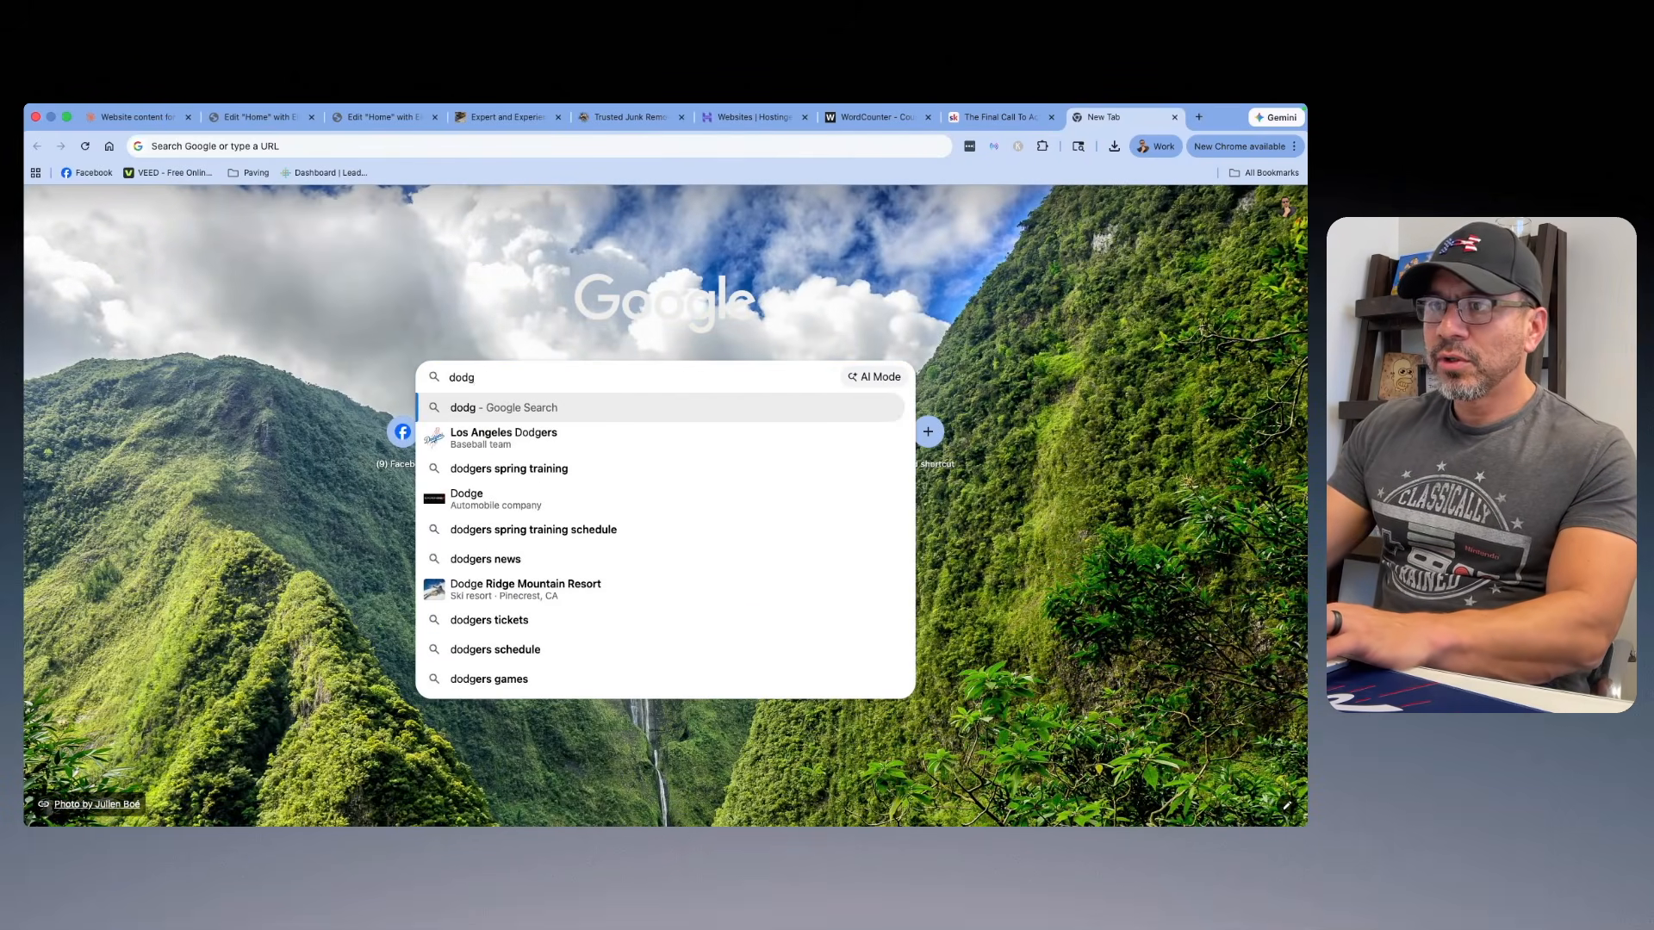
{"action": "type", "text": "er bl"}
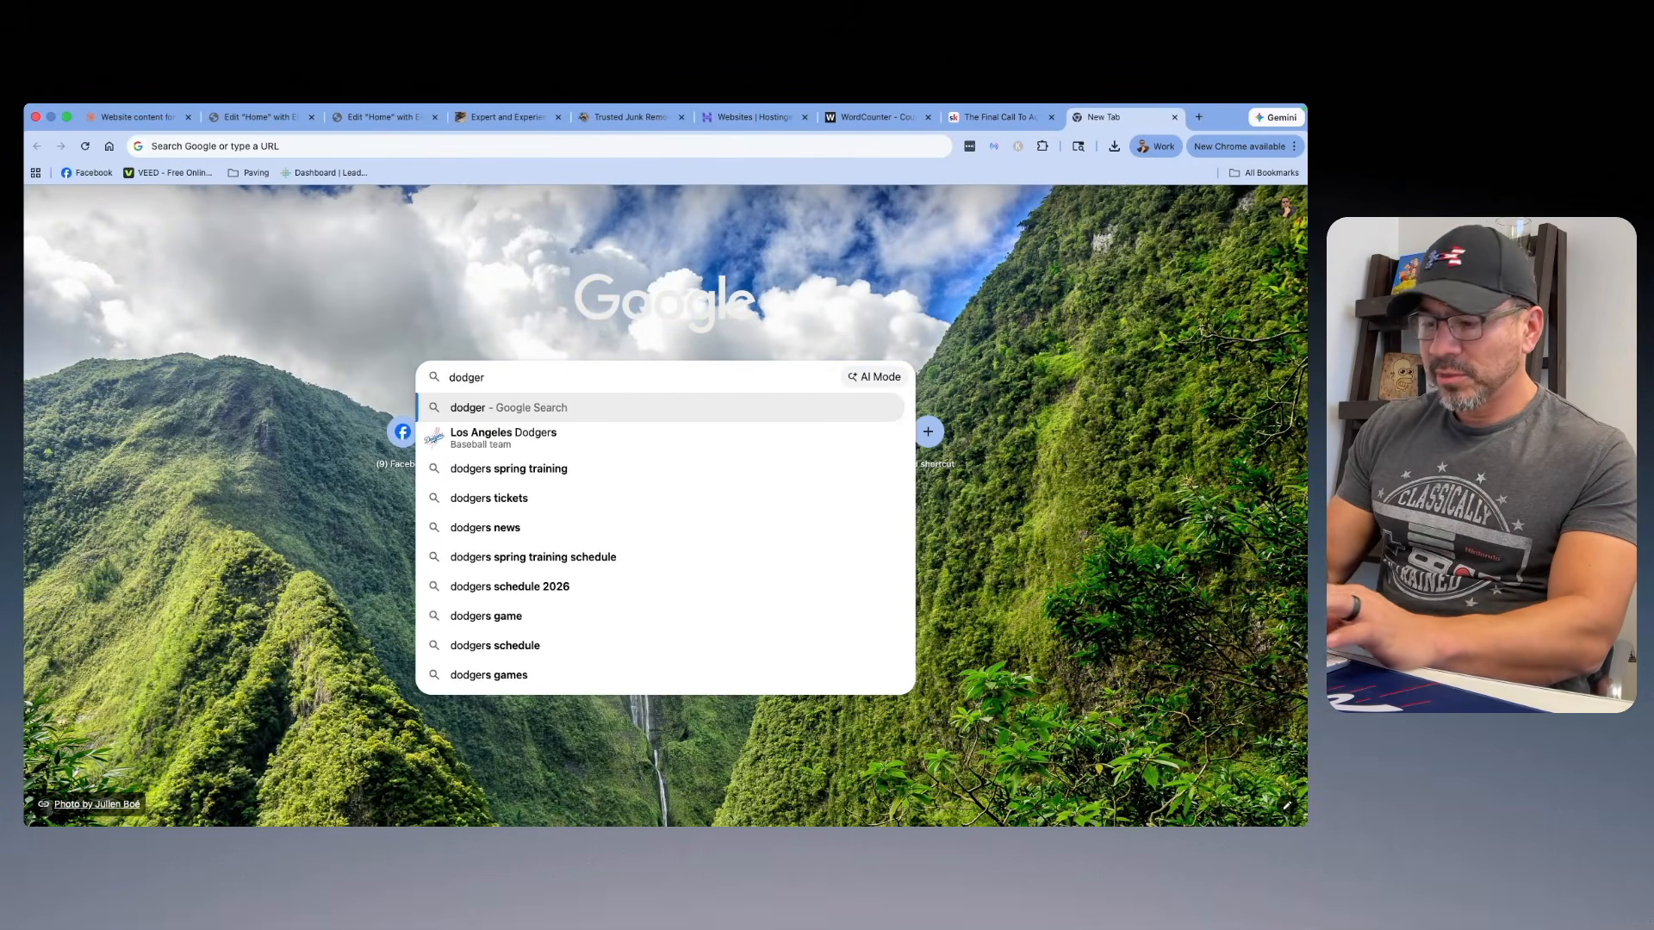
{"action": "key", "text": "Down"}
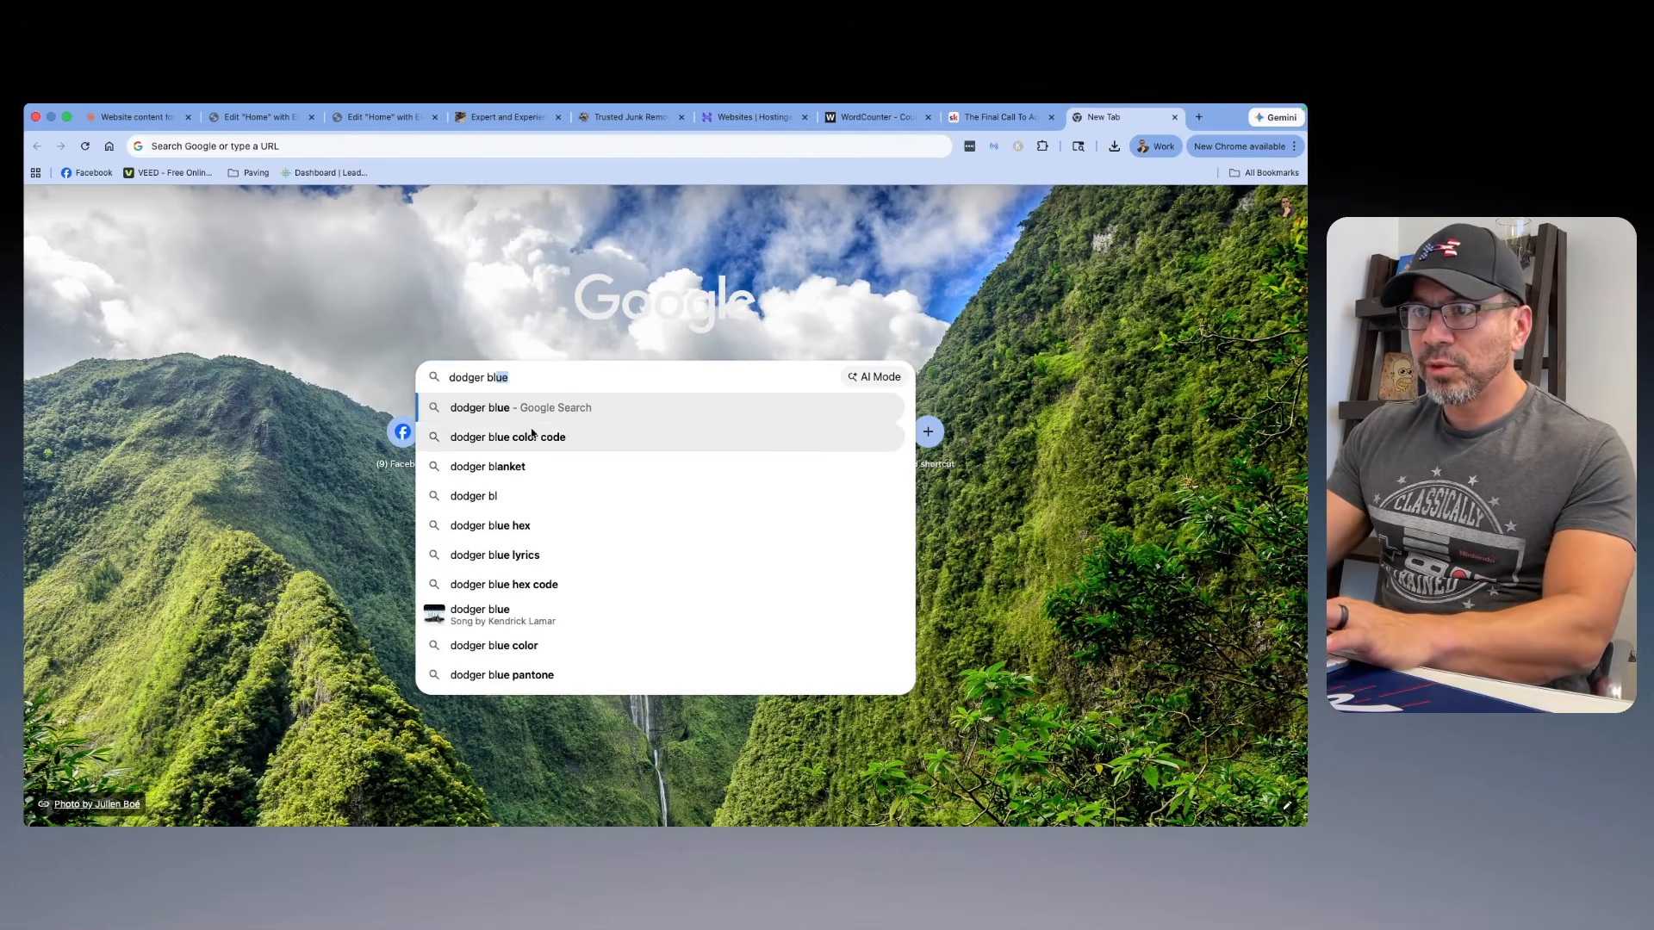
{"action": "key", "text": "Return"}
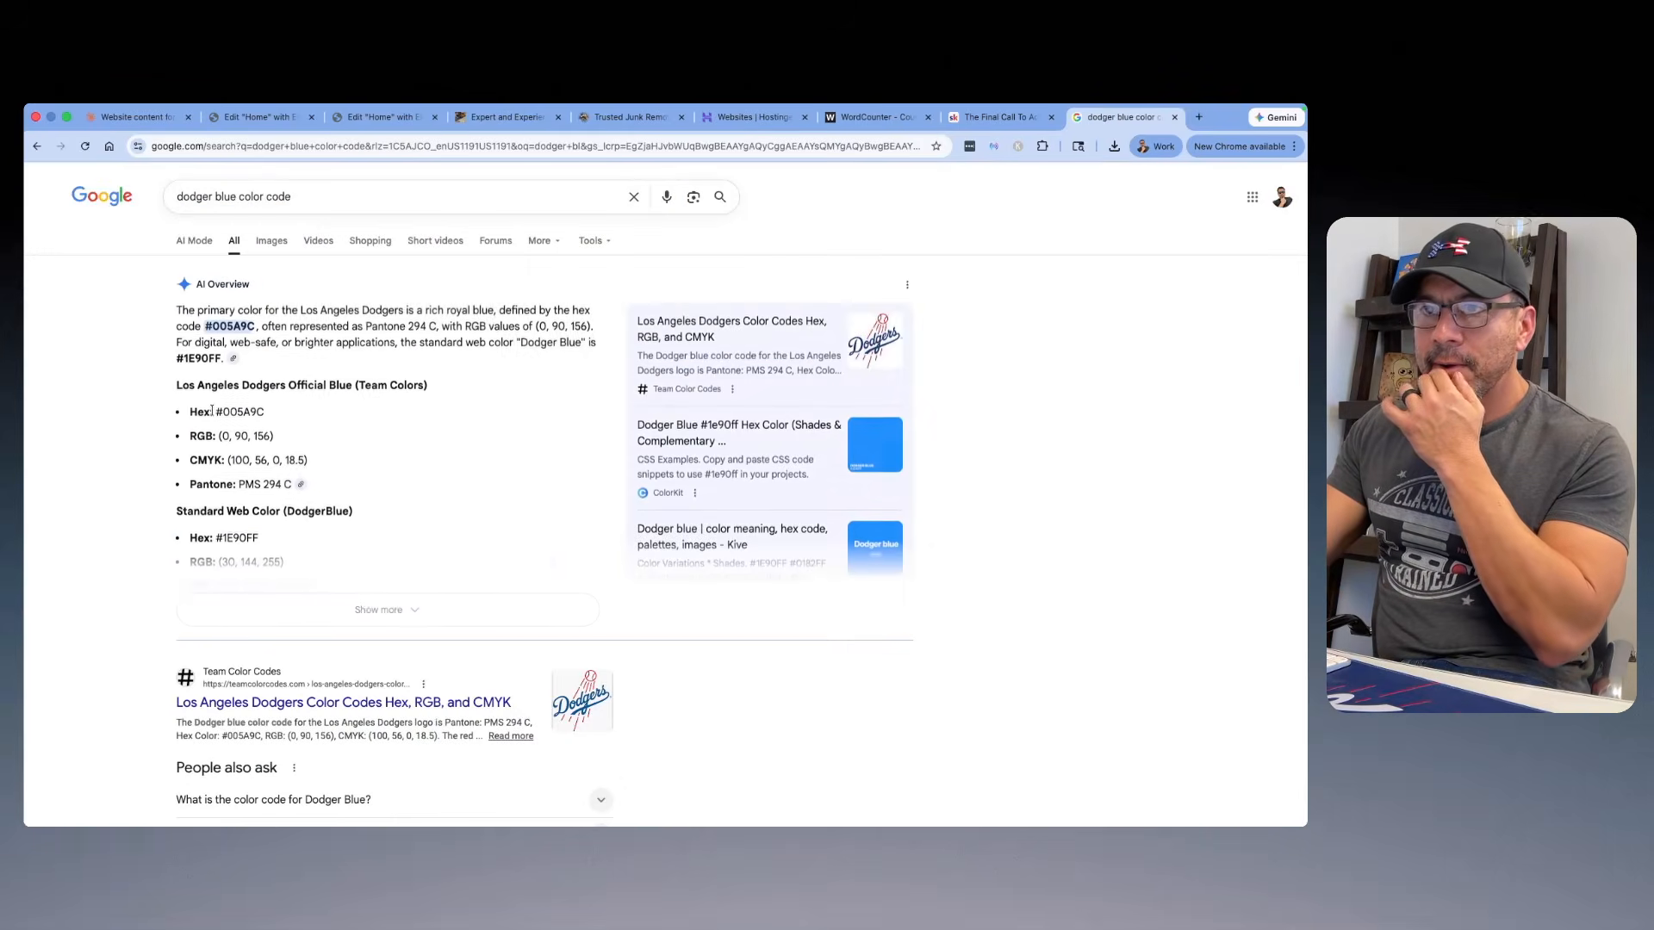
{"action": "right_click", "coordinate": [241, 408]}
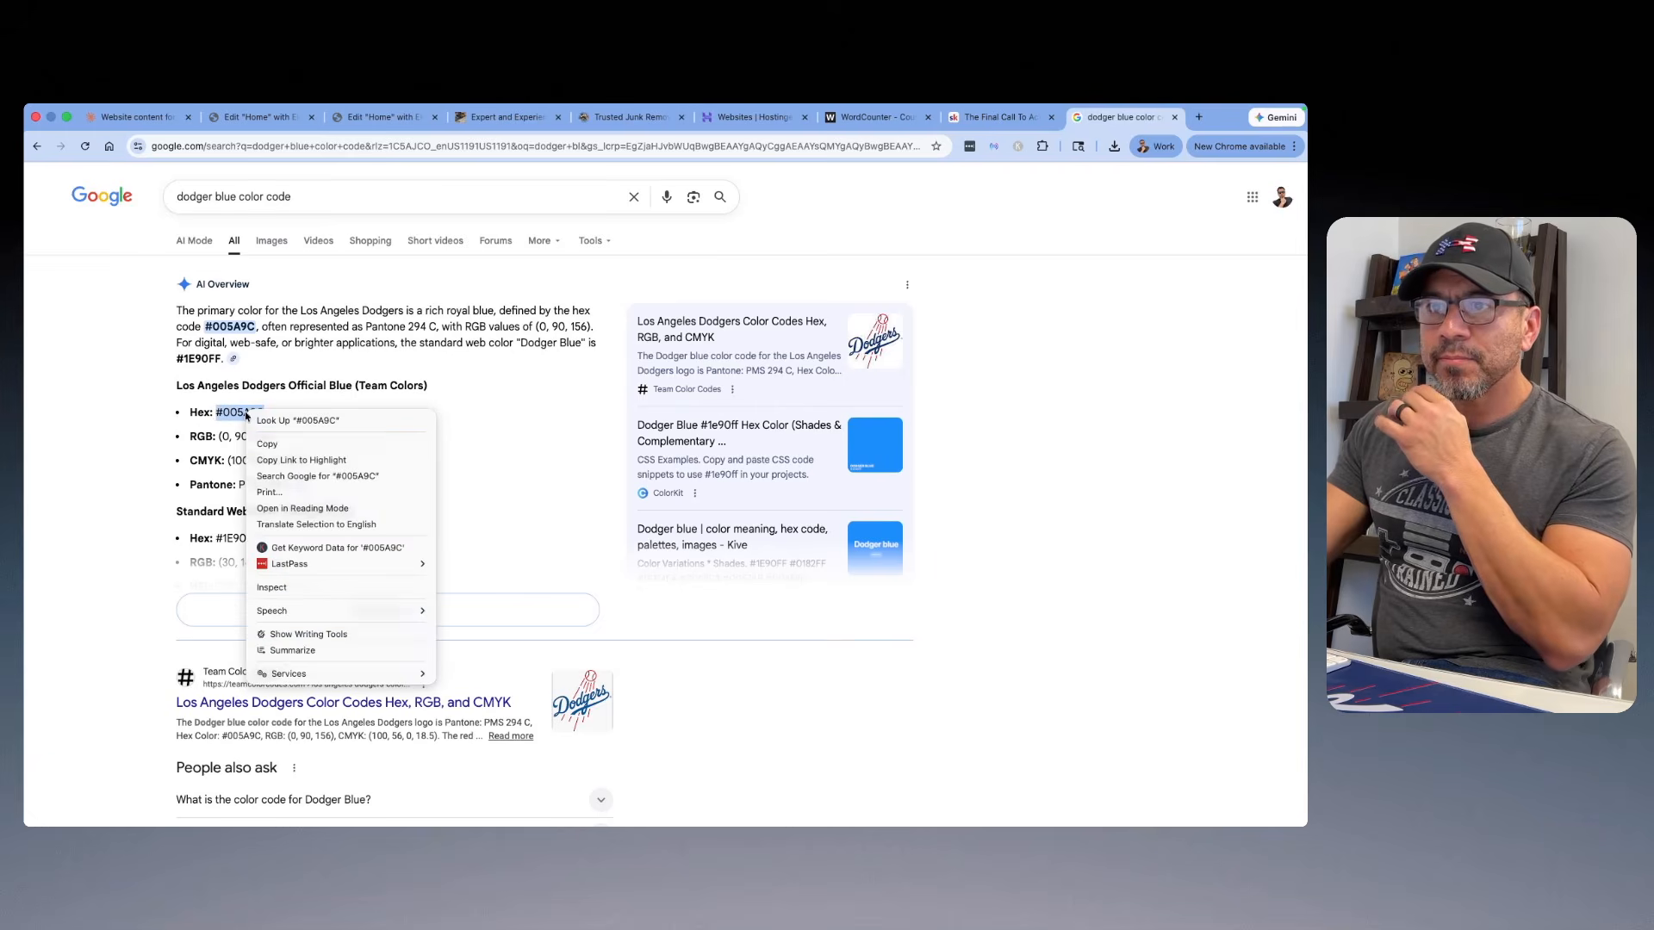
{"action": "left_click", "coordinate": [263, 444]}
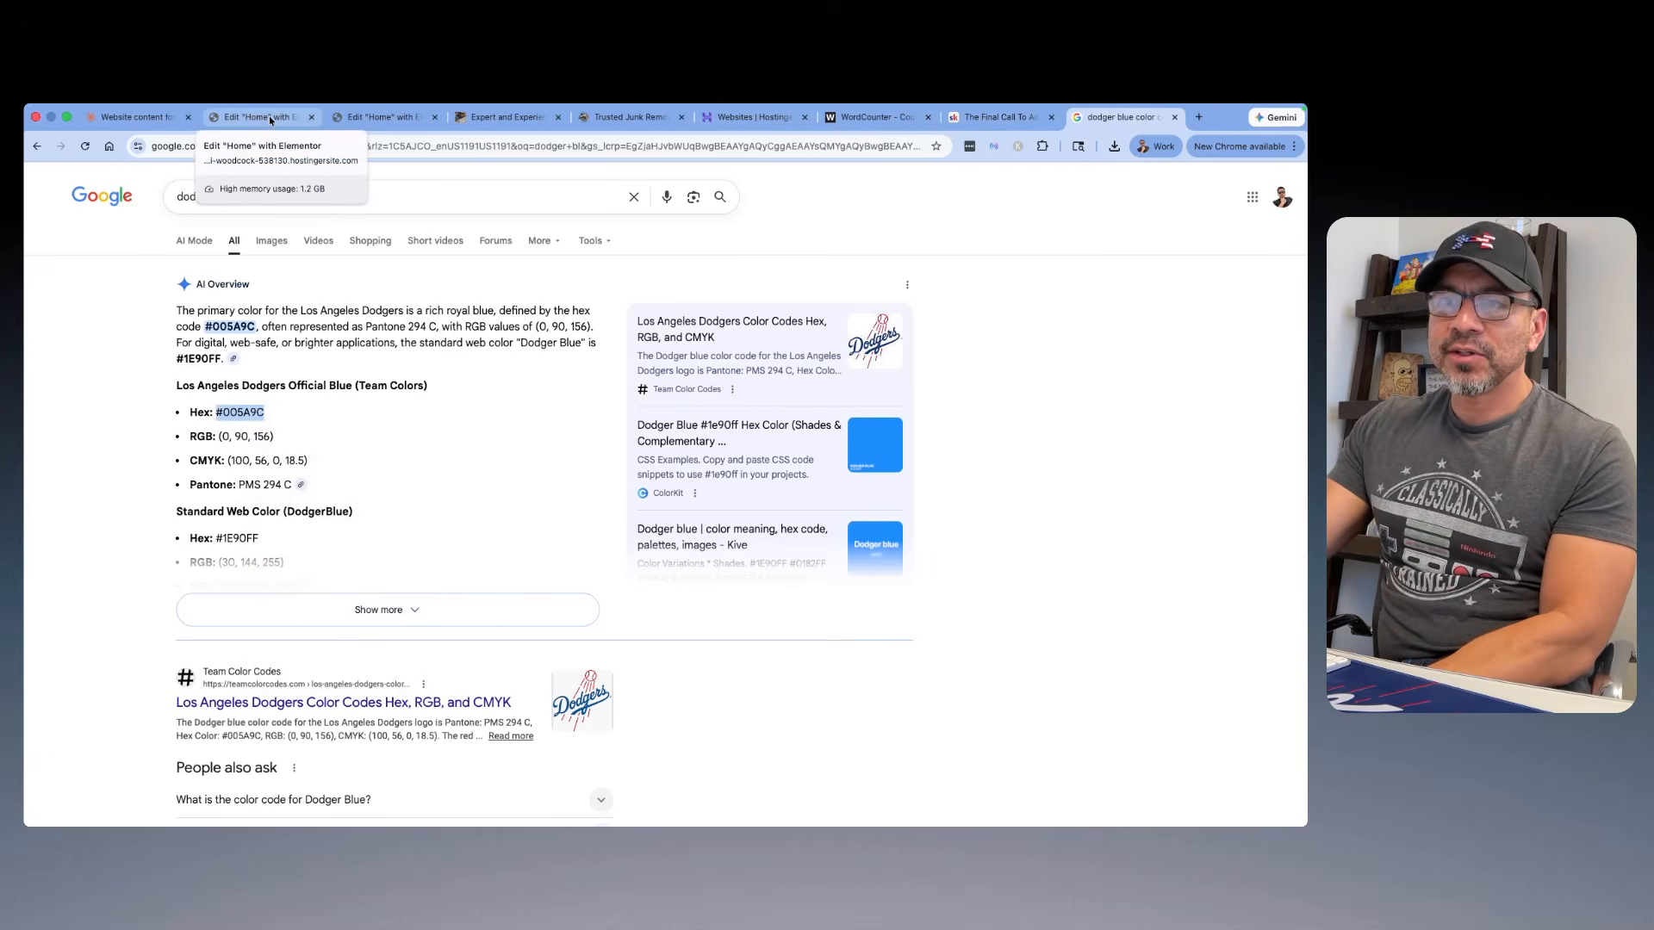
Step: Back in the Elementor global colors, set the Primary system color to #005A9C
{"action": "left_click", "coordinate": [381, 119]}
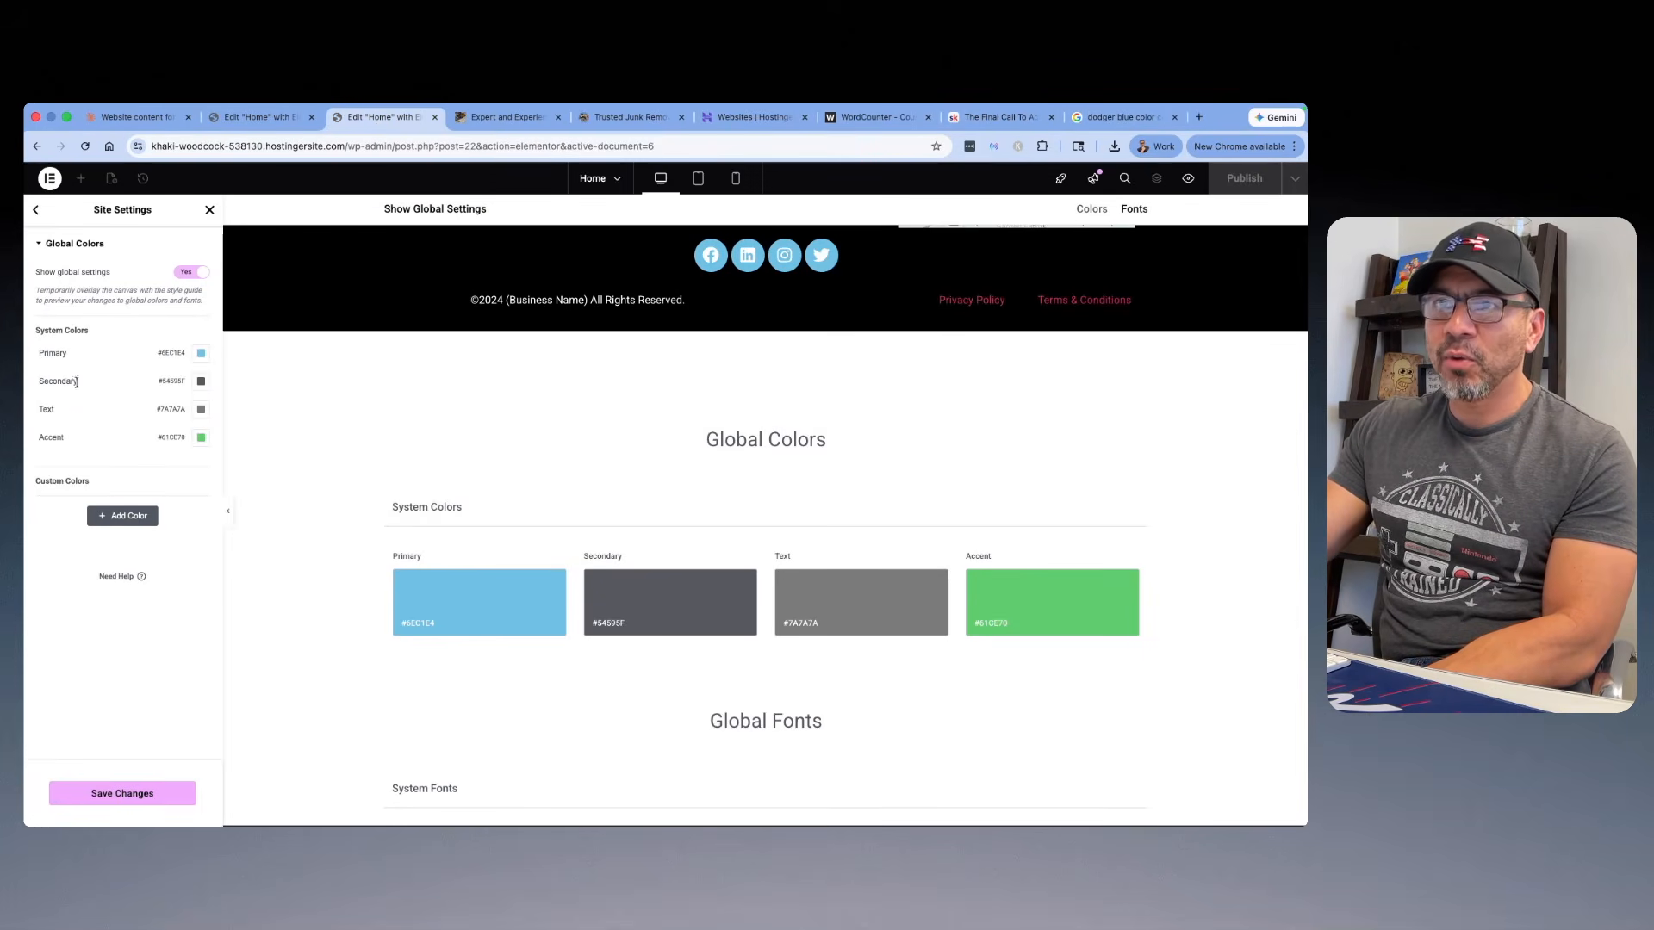
{"action": "left_click", "coordinate": [200, 352]}
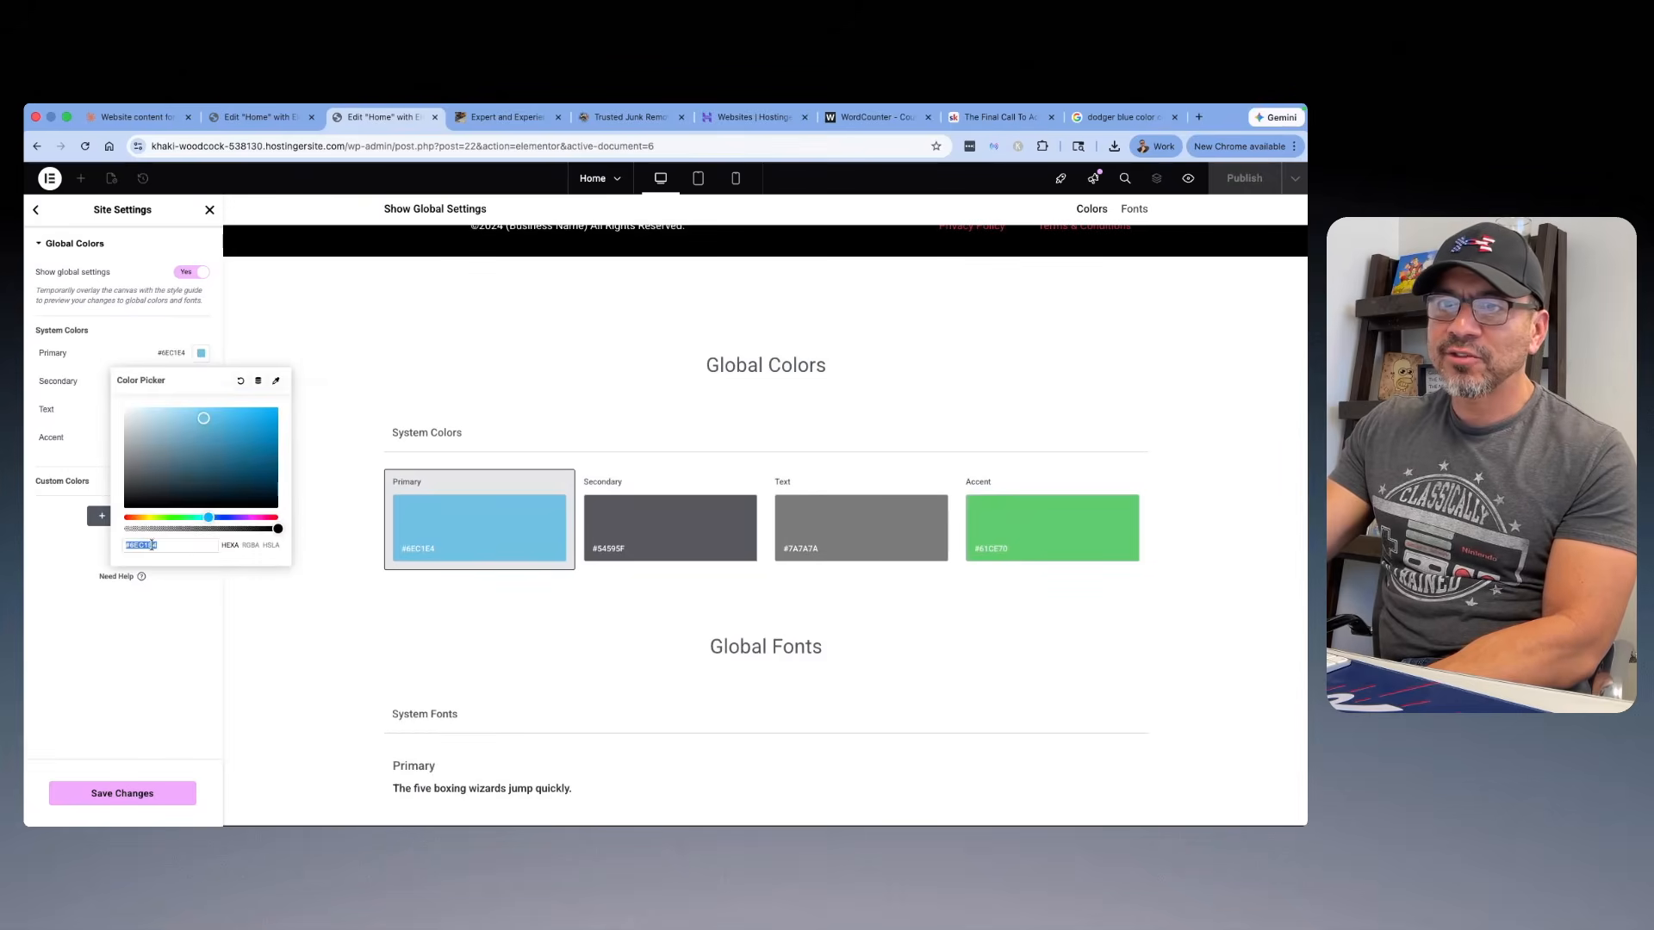
{"action": "right_click", "coordinate": [155, 547]}
{"action": "left_click", "coordinate": [175, 543]}
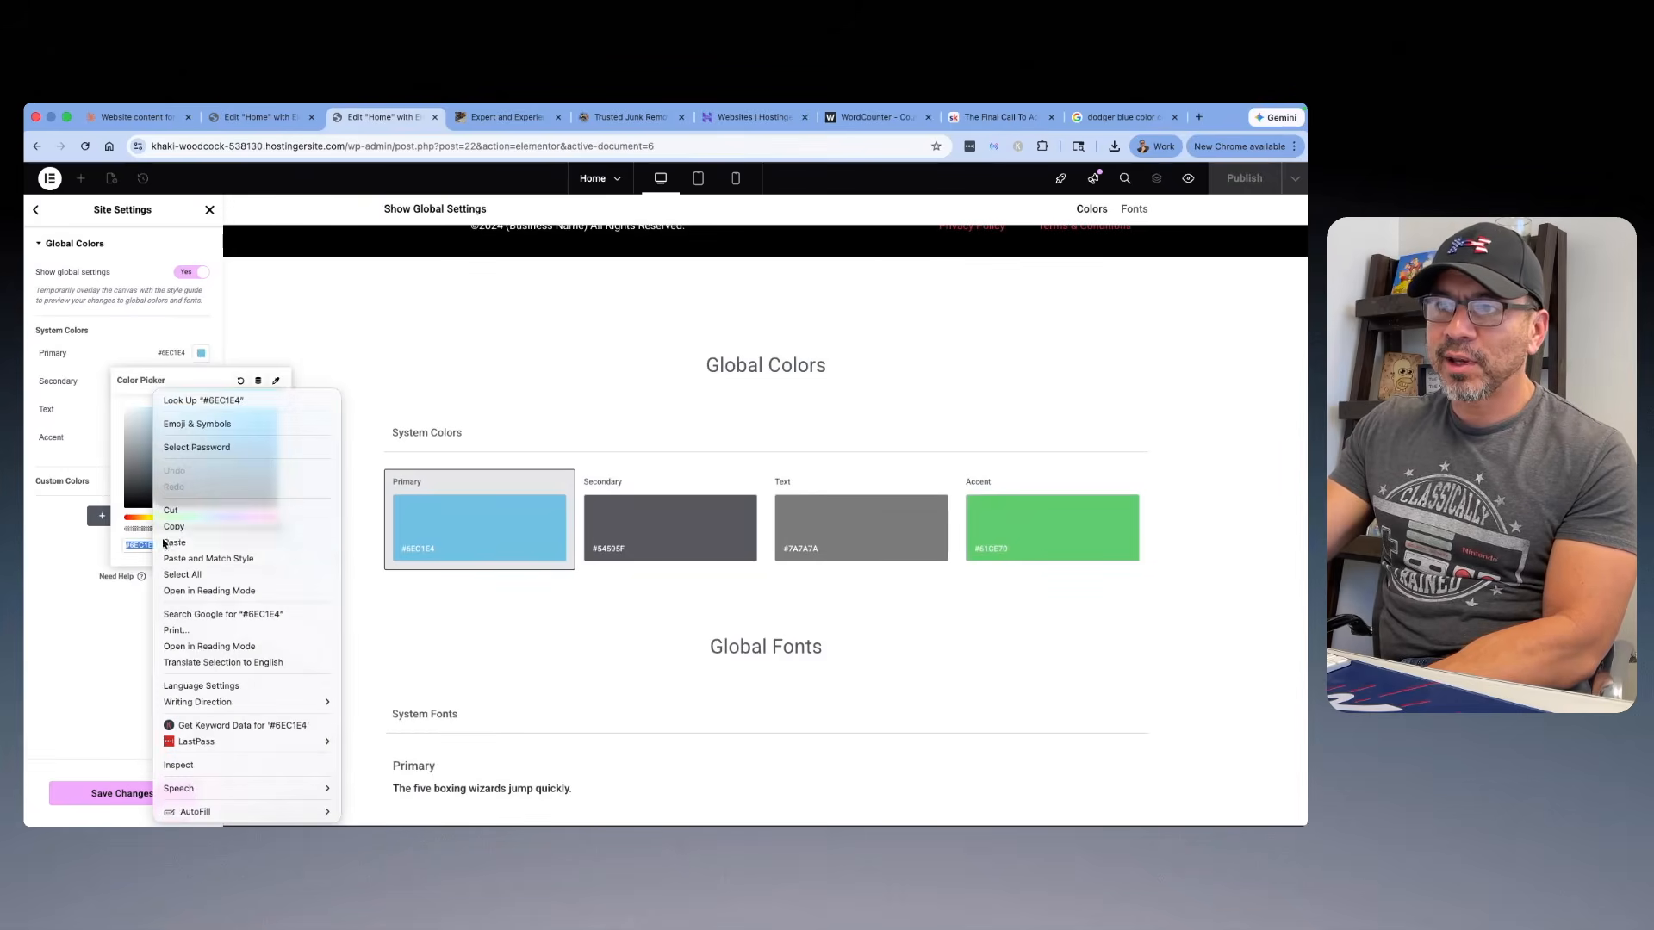
{"action": "left_click", "coordinate": [77, 354]}
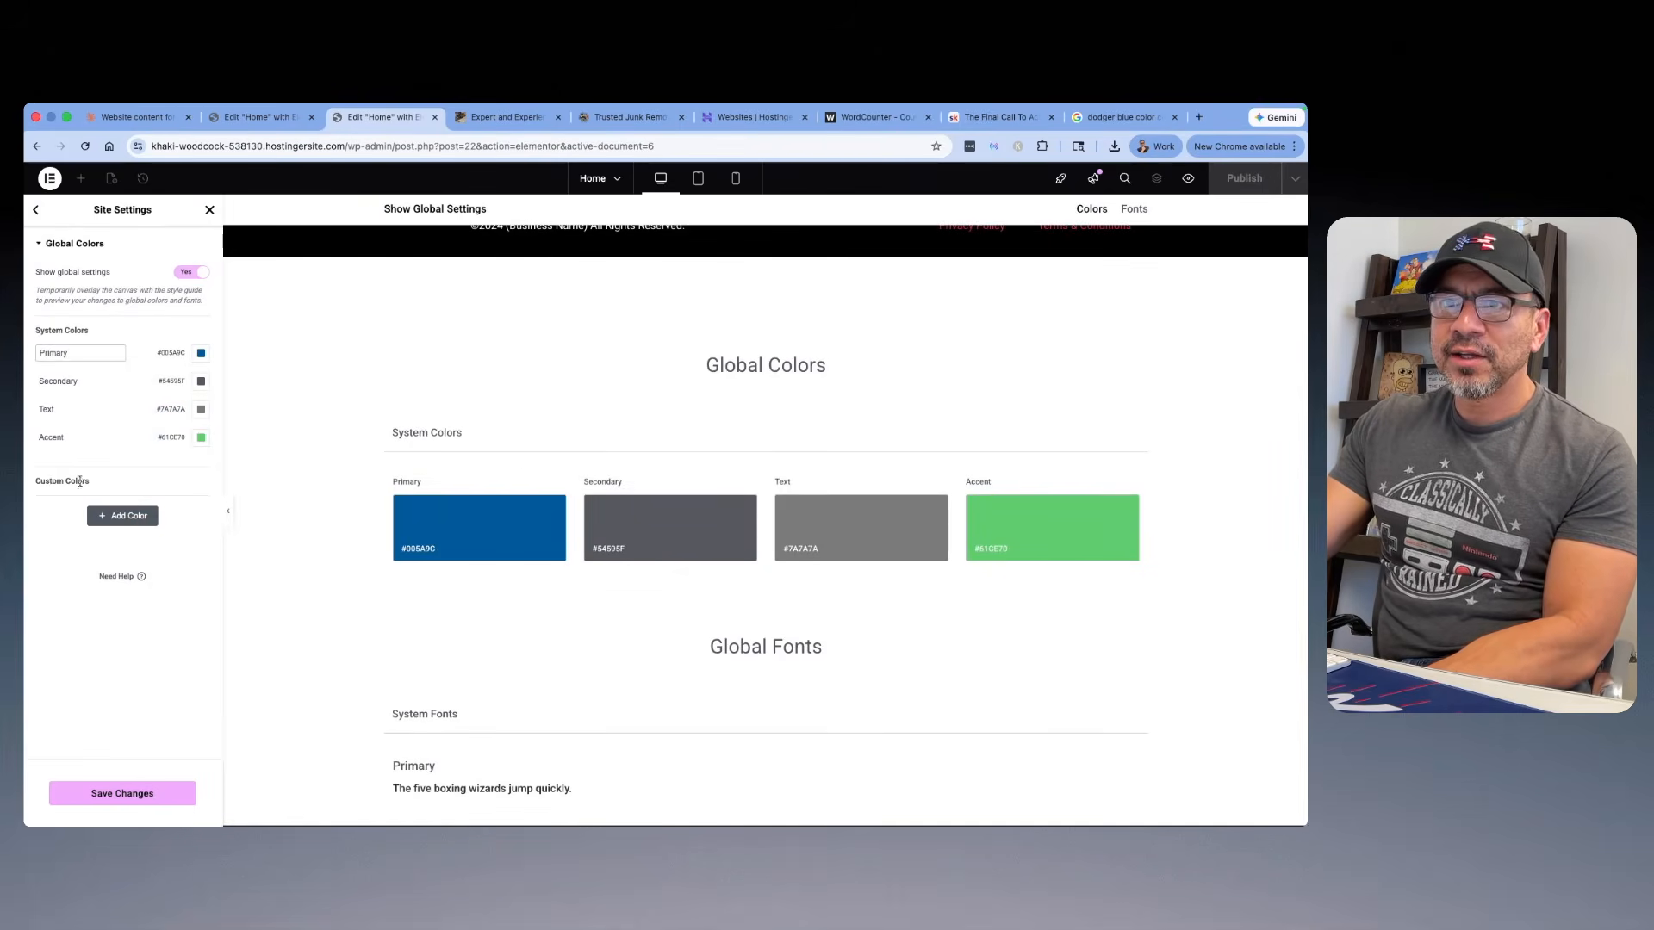
Step: Add a custom global color named Third and set it to the red #D80000
{"action": "left_click", "coordinate": [127, 518]}
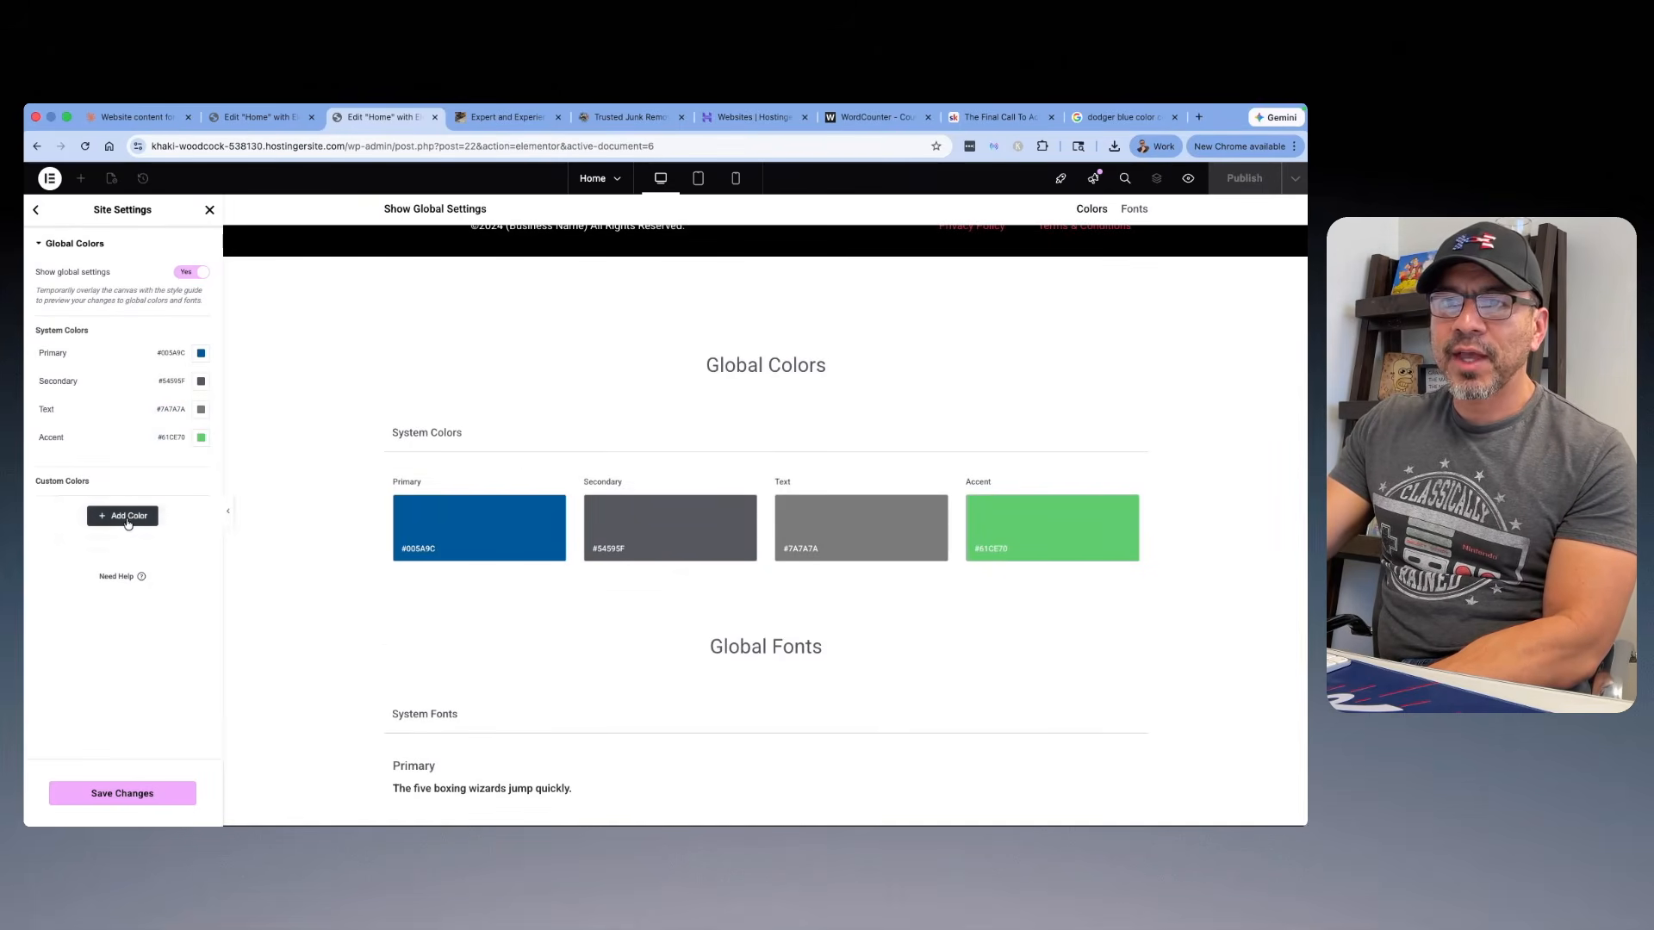
{"action": "type", "text": "Thri"}
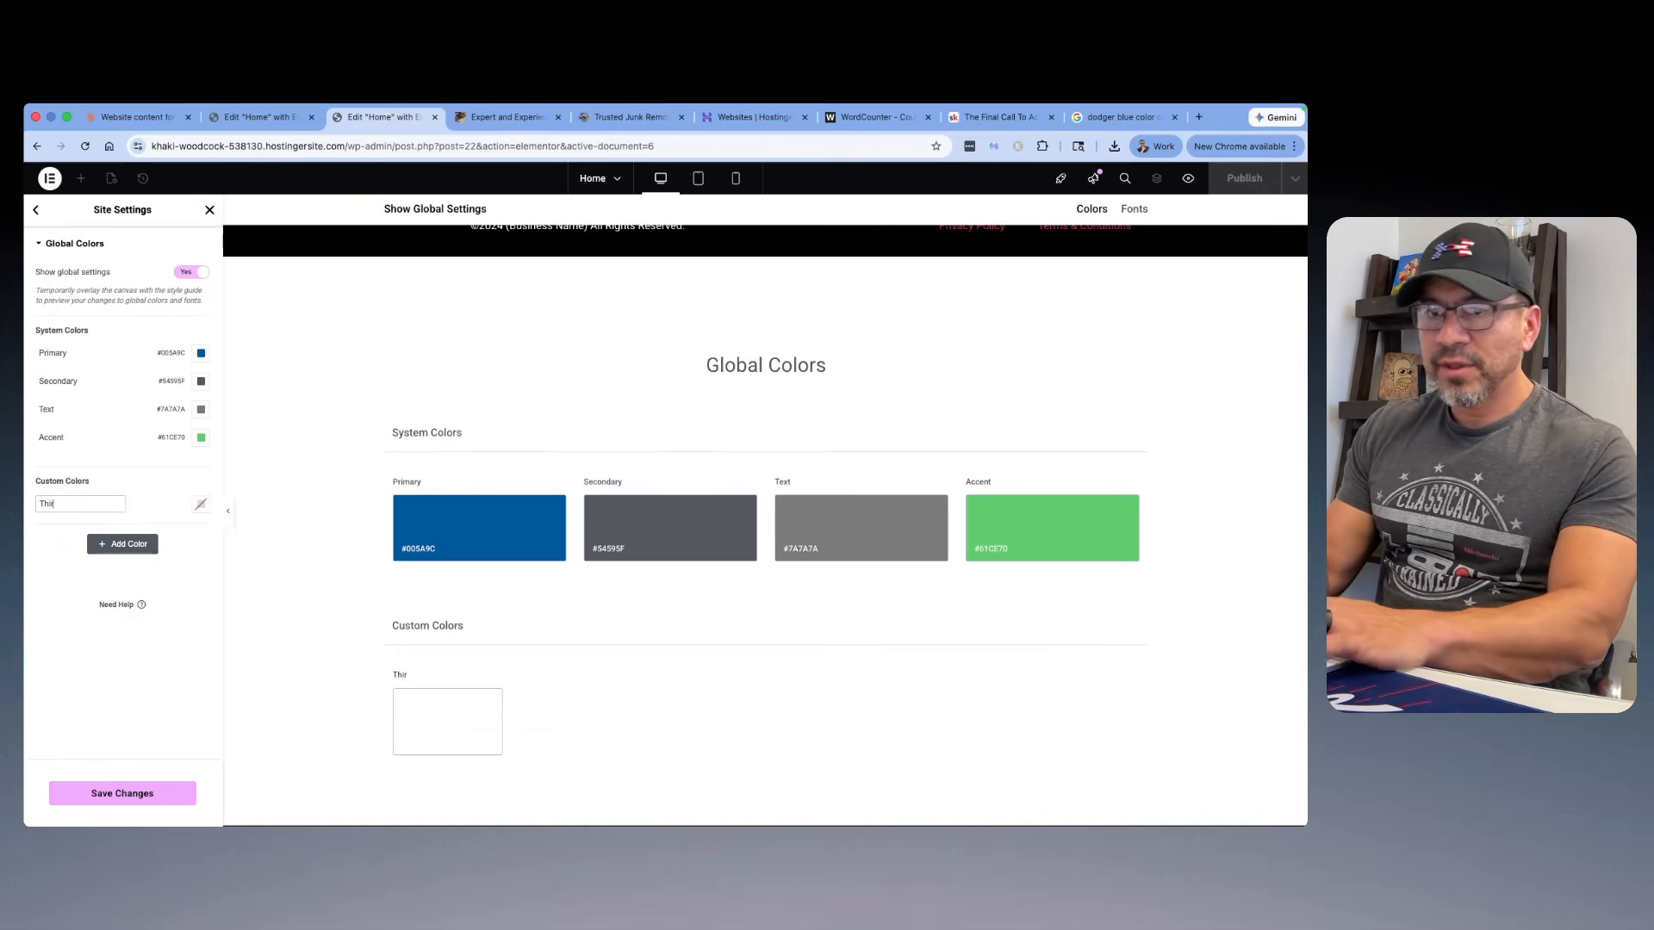
{"action": "type", "text": "d Colo"}
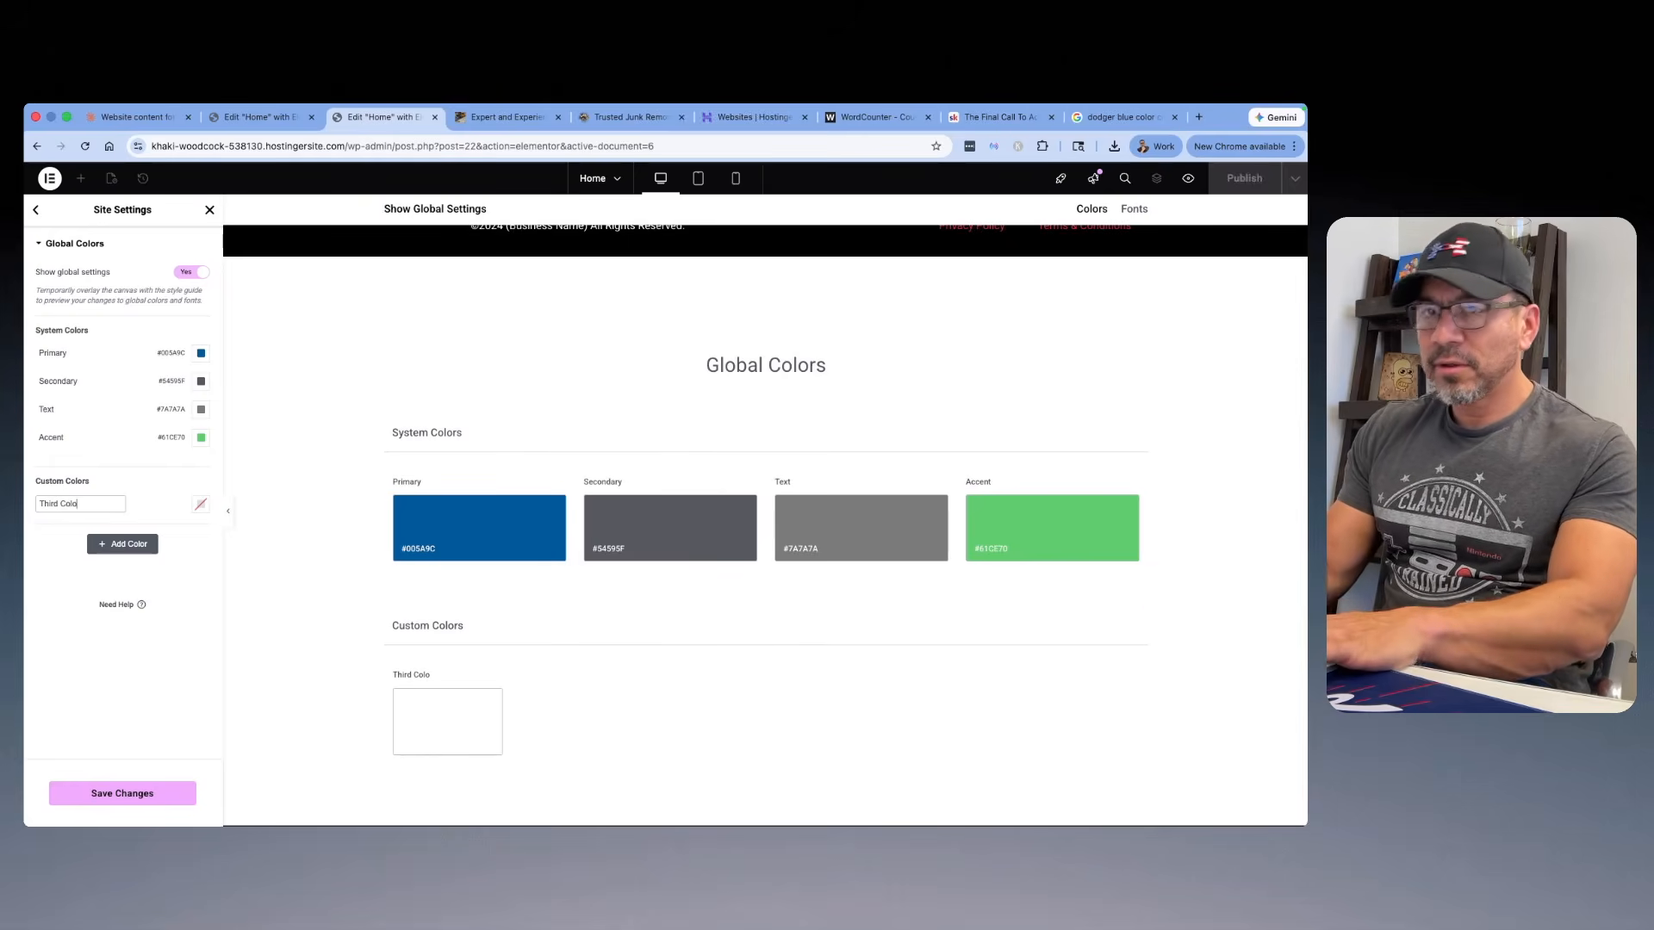
{"action": "key", "text": "BackSpace"}
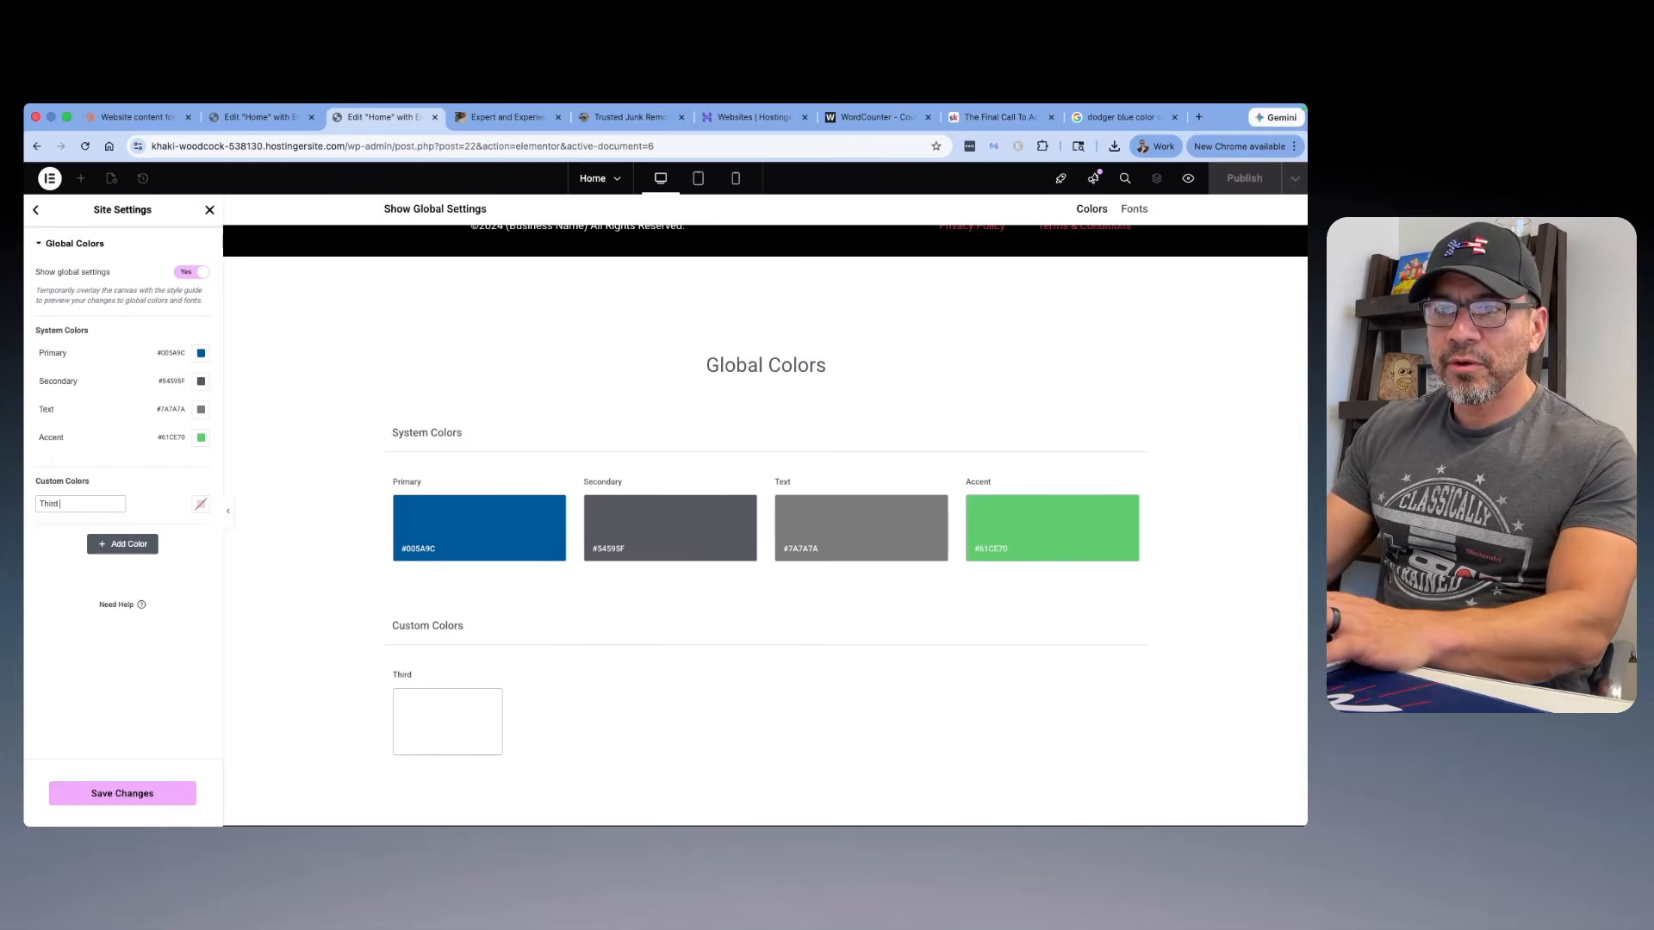
{"action": "left_click", "coordinate": [200, 504]}
{"action": "left_click", "coordinate": [208, 649]}
{"action": "left_click", "coordinate": [276, 575]}
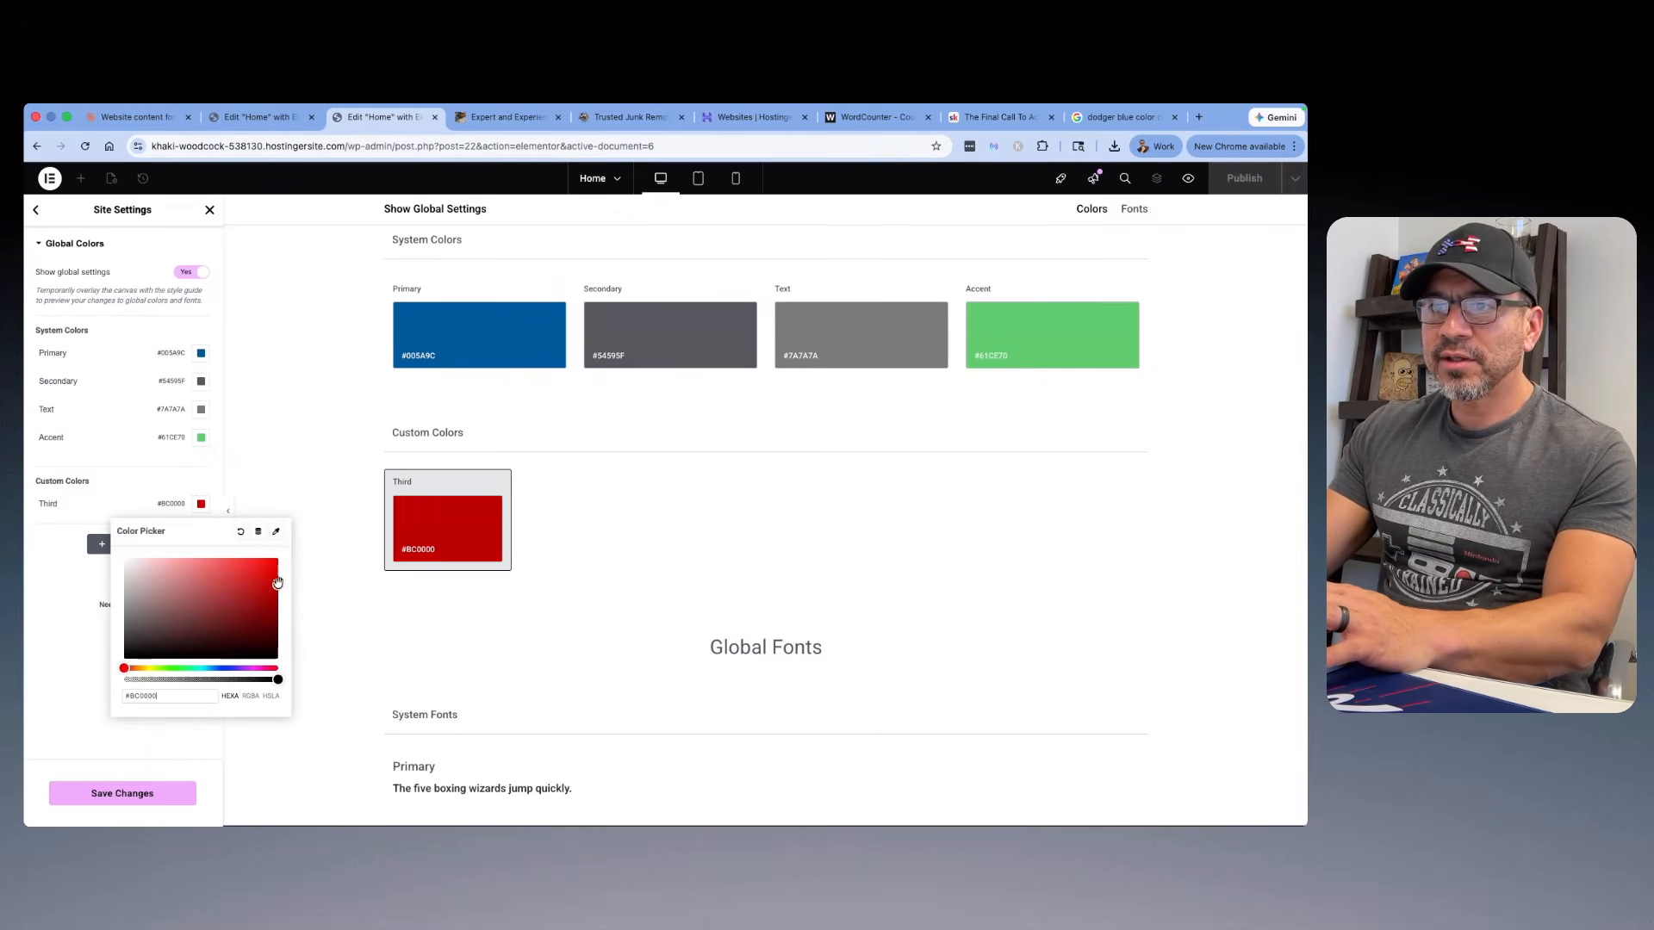
{"action": "left_click", "coordinate": [156, 469]}
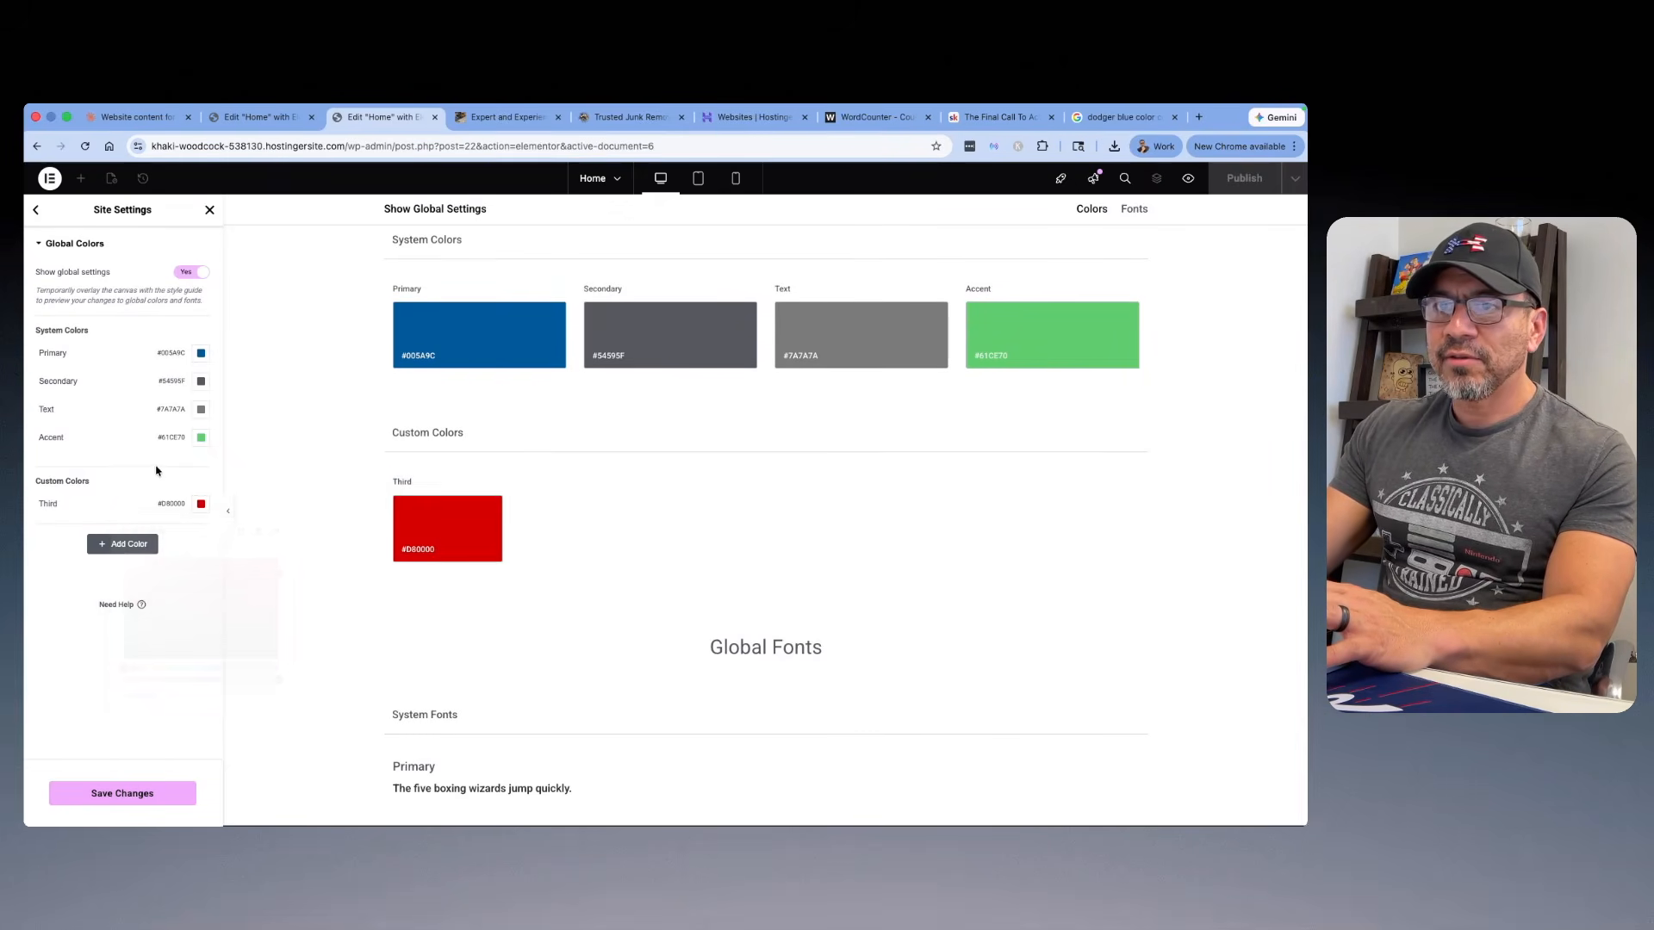
Step: Add a custom global color named Forth, set it to the burnt orange #BB2E00, and save the site settings
{"action": "left_click", "coordinate": [123, 544]}
{"action": "left_click_drag", "start_coordinate": [122, 533], "coordinate": [24, 529]}
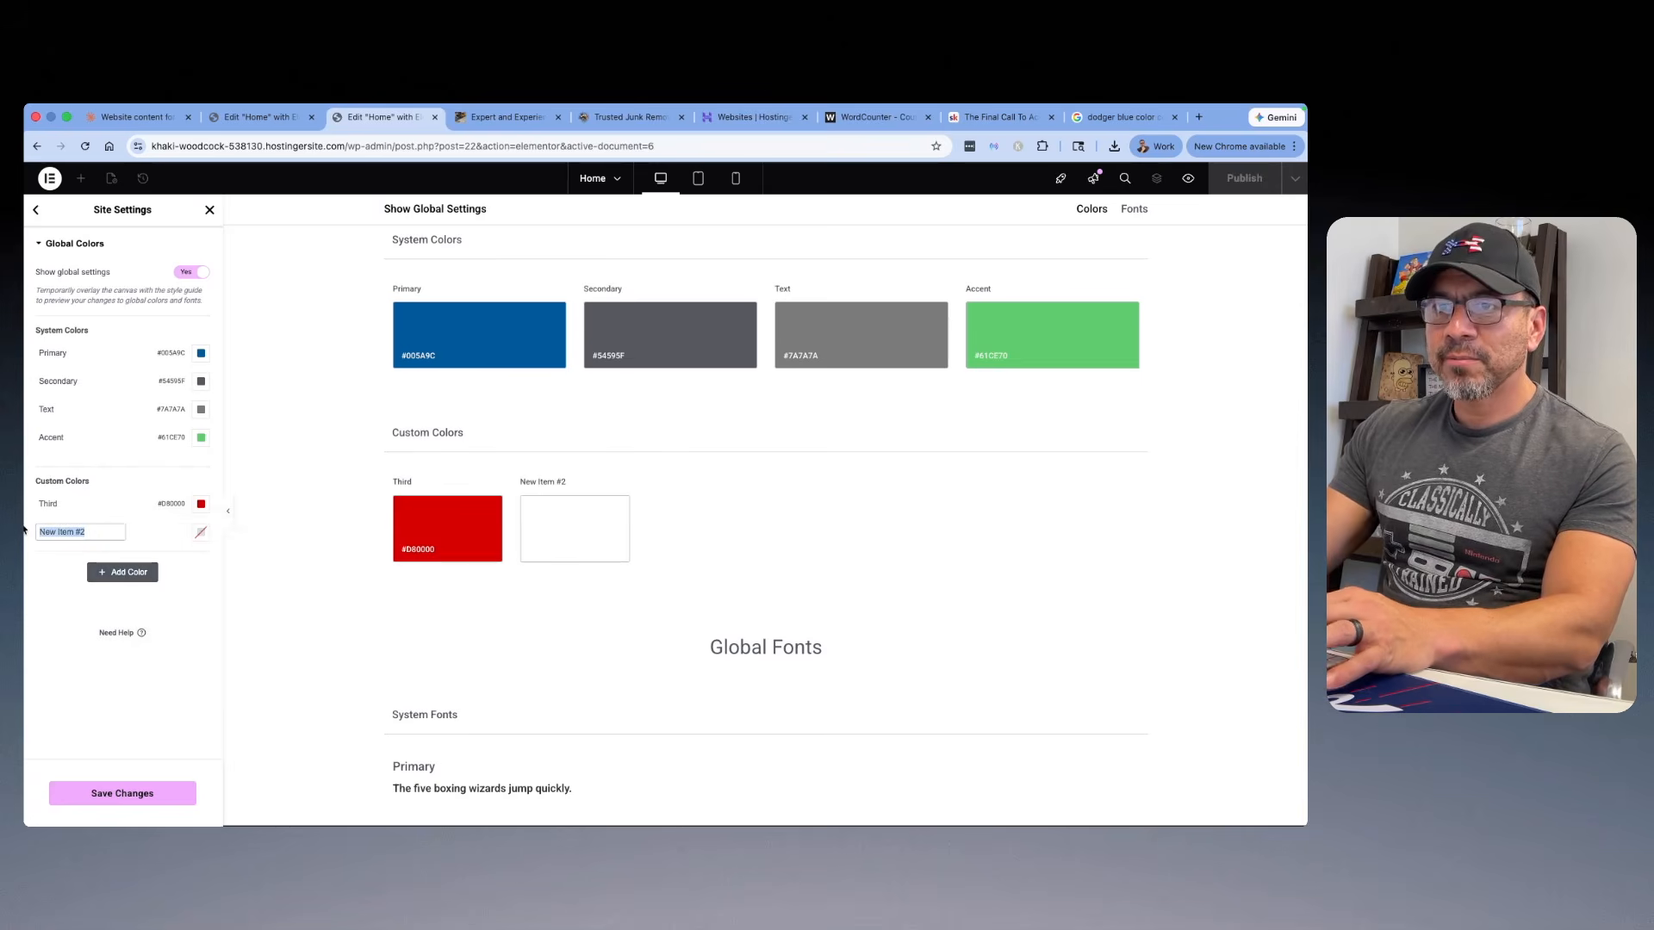
{"action": "type", "text": "Forth"}
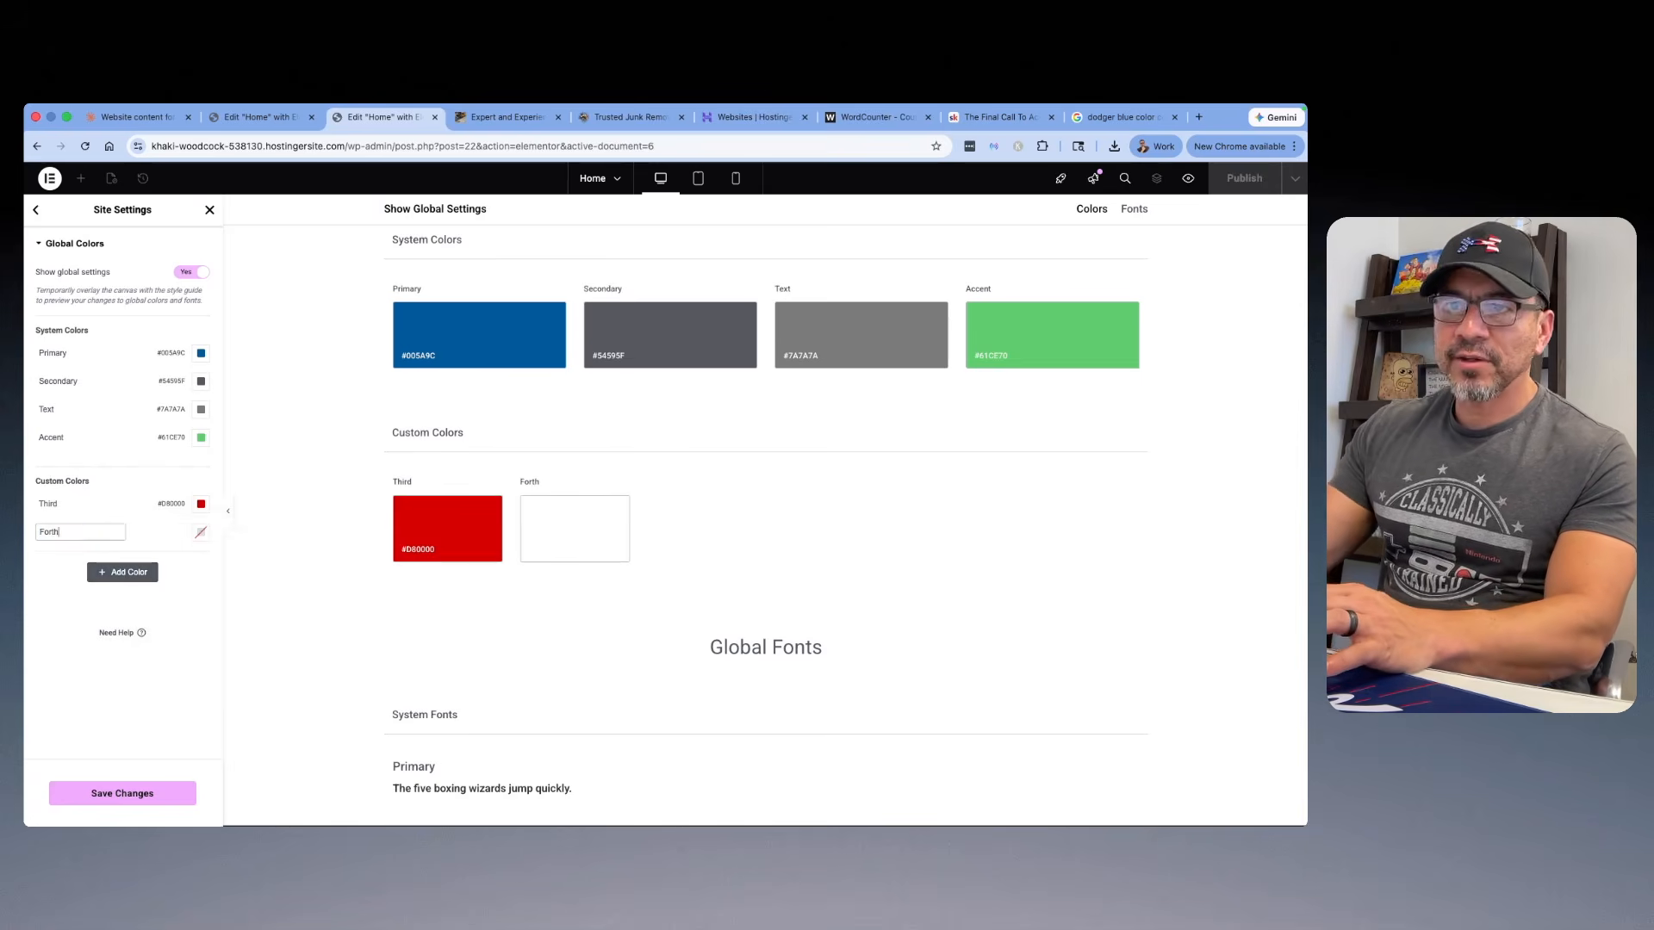
{"action": "left_click", "coordinate": [201, 532]}
{"action": "left_click_drag", "start_coordinate": [211, 680], "coordinate": [285, 627]}
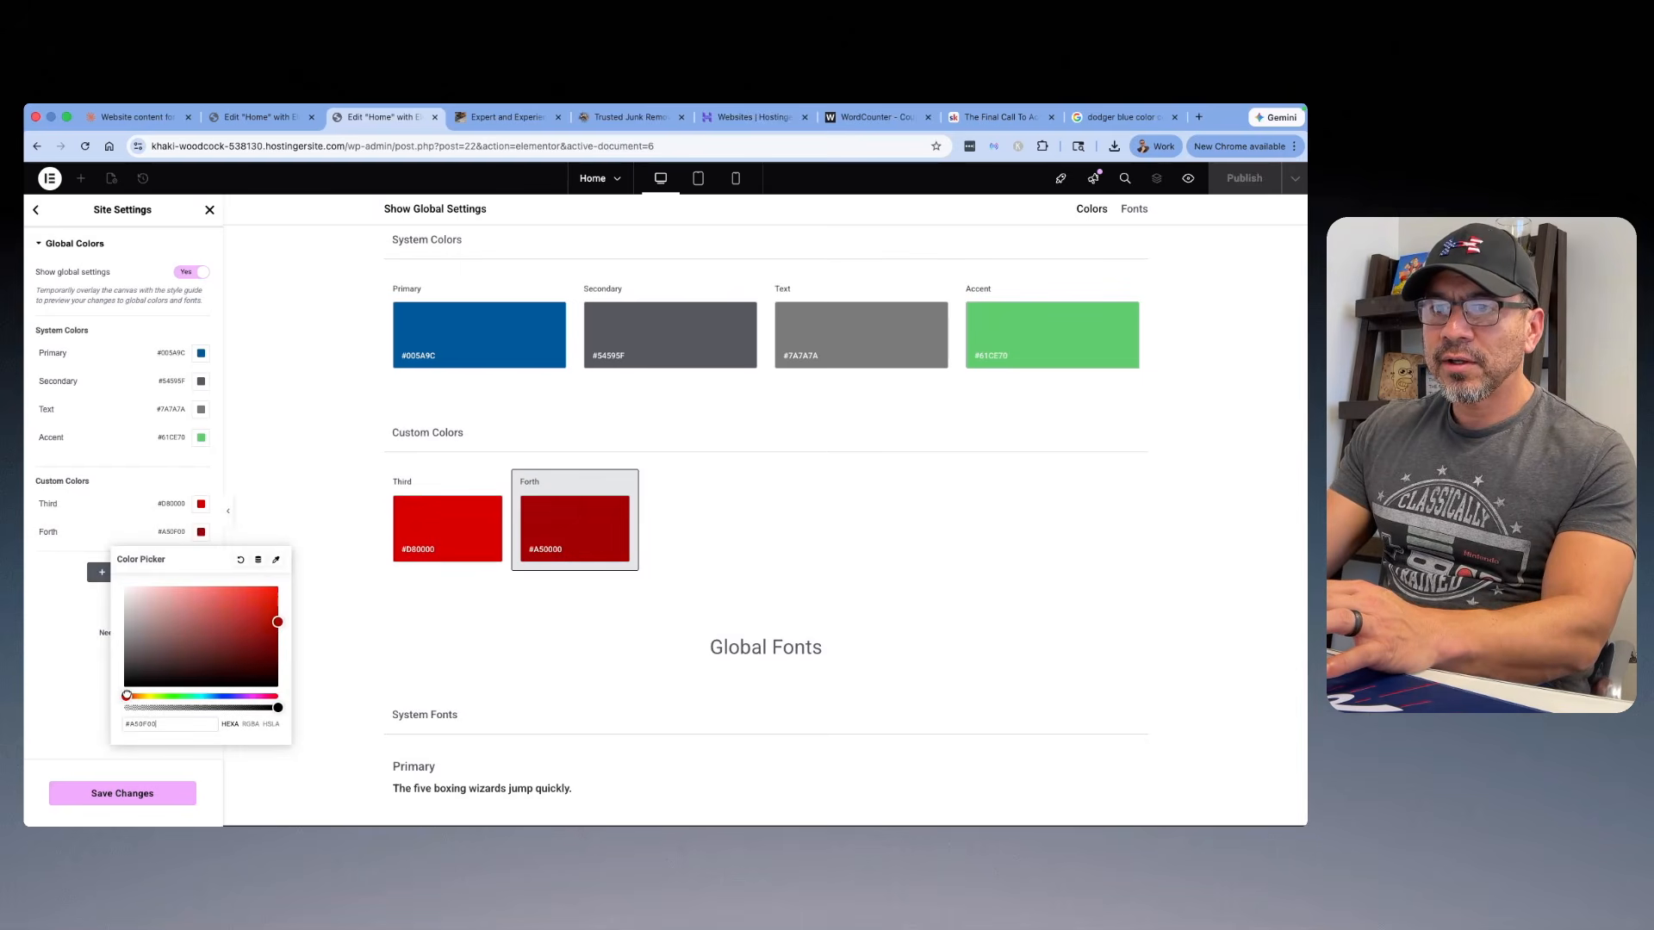
{"action": "left_click_drag", "start_coordinate": [124, 696], "coordinate": [130, 696]}
{"action": "left_click_drag", "start_coordinate": [273, 622], "coordinate": [285, 618]}
{"action": "left_click", "coordinate": [280, 493]}
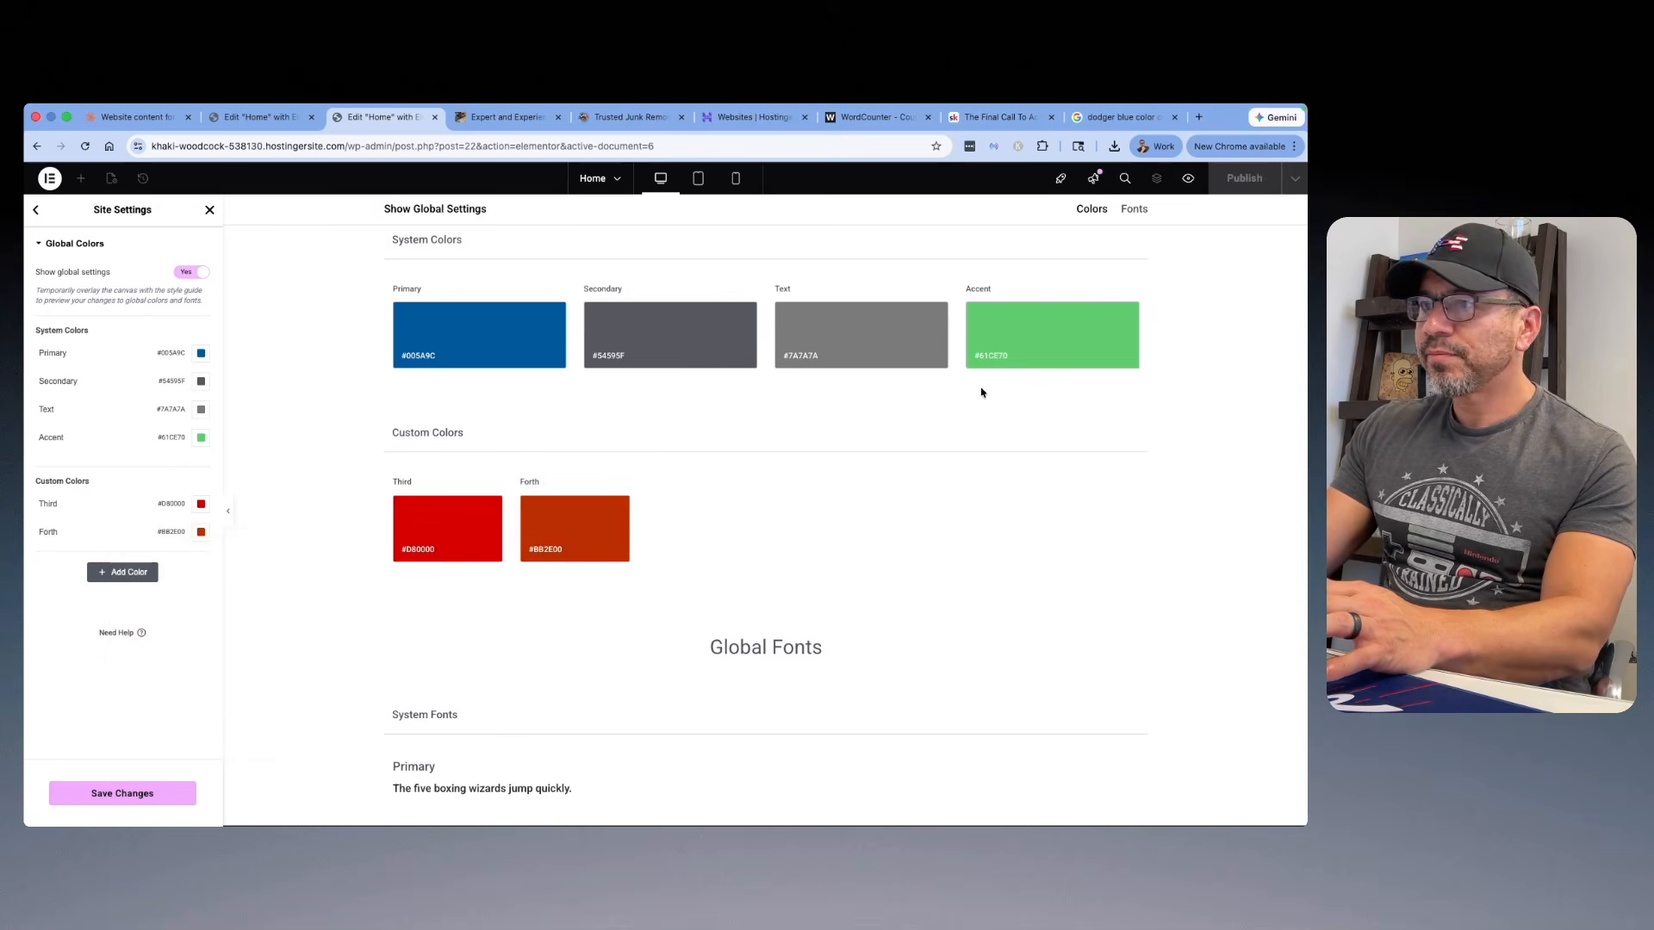
{"action": "left_click", "coordinate": [122, 793]}
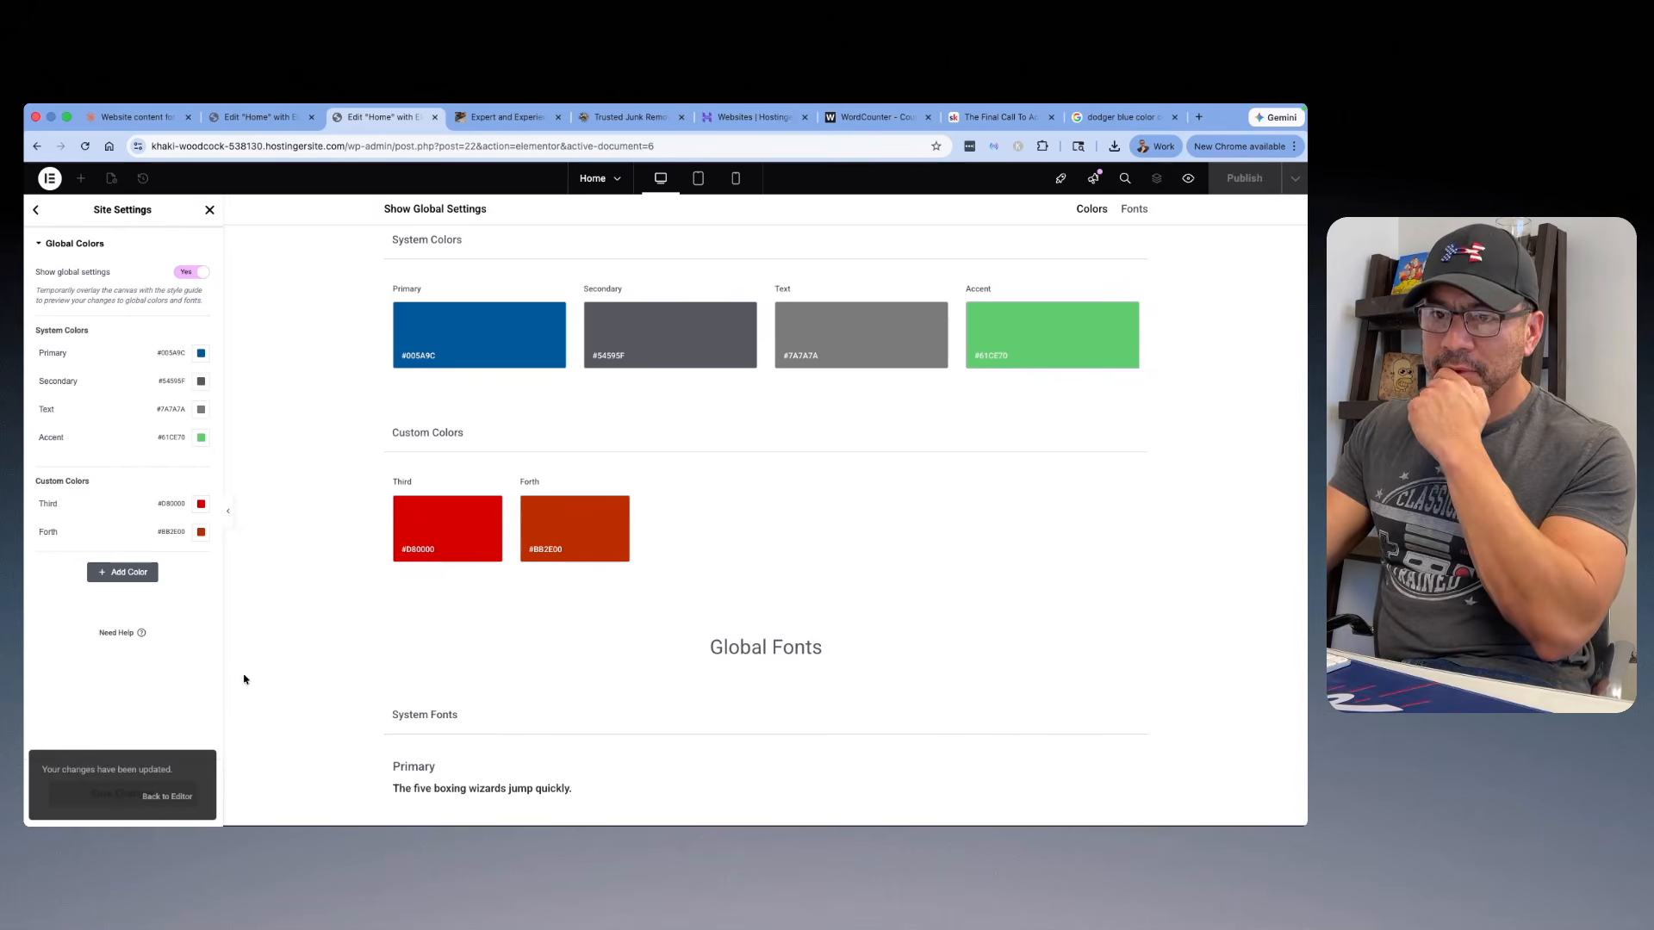
Step: Preview the home page and examine how the global colors look from the hero through the services, steps and reviews to the footer
{"action": "left_click", "coordinate": [1187, 178]}
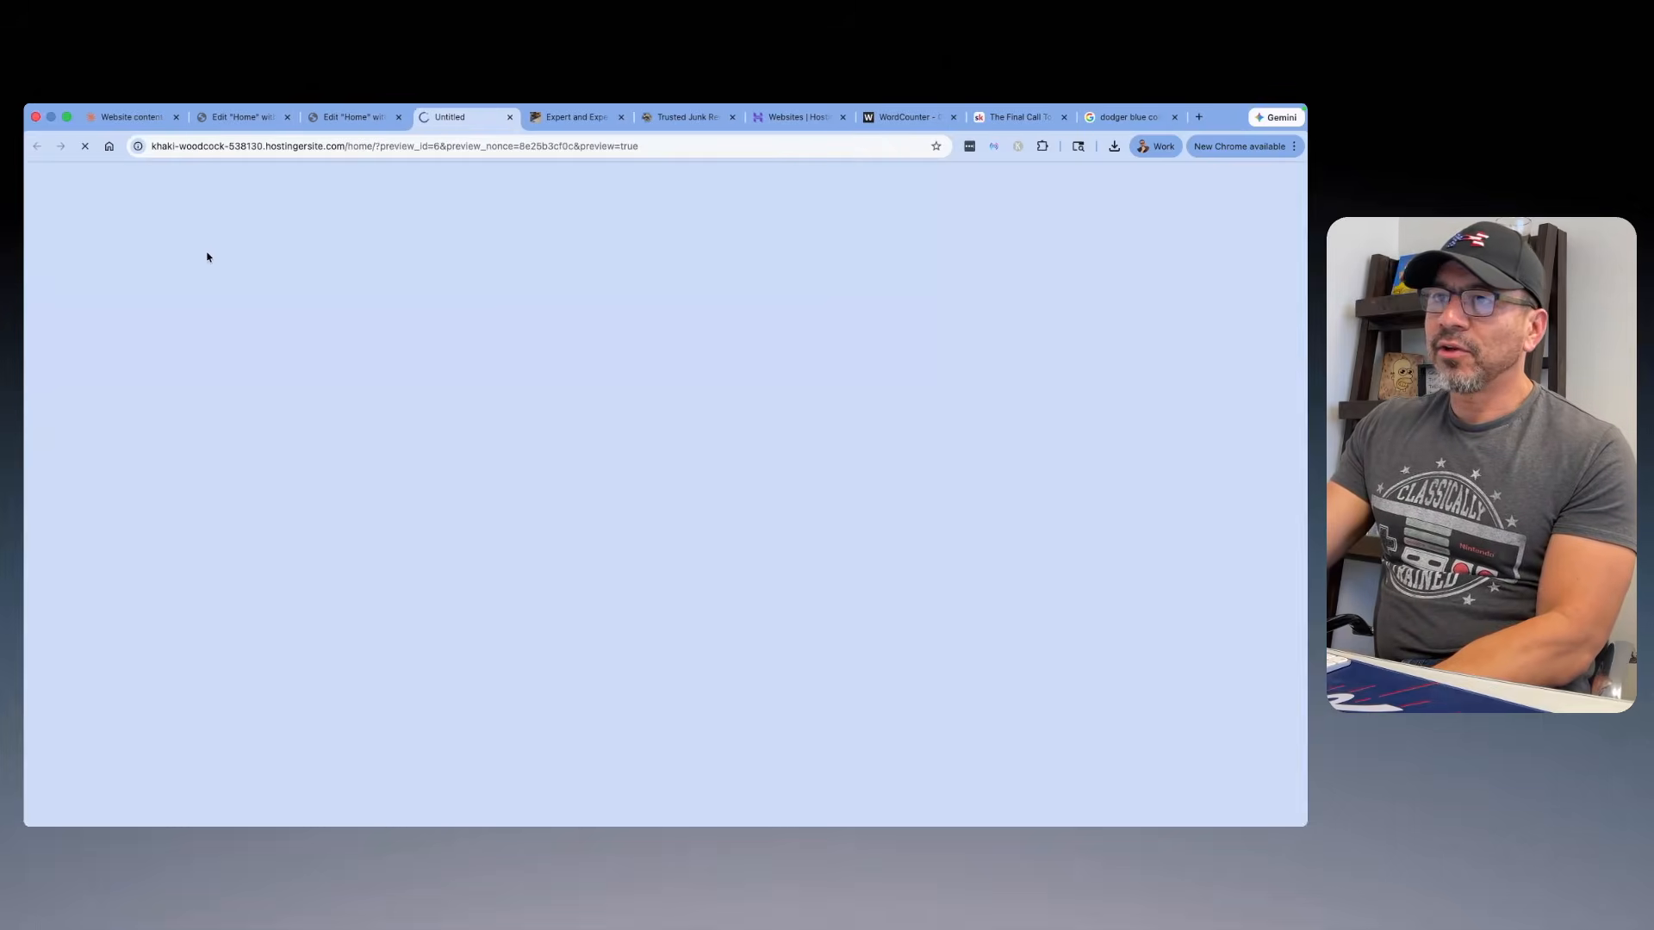
{"action": "scroll", "coordinate": [693, 259], "scroll_direction": "down", "scroll_amount": 4}
{"action": "scroll", "coordinate": [691, 301], "scroll_direction": "up", "scroll_amount": 4}
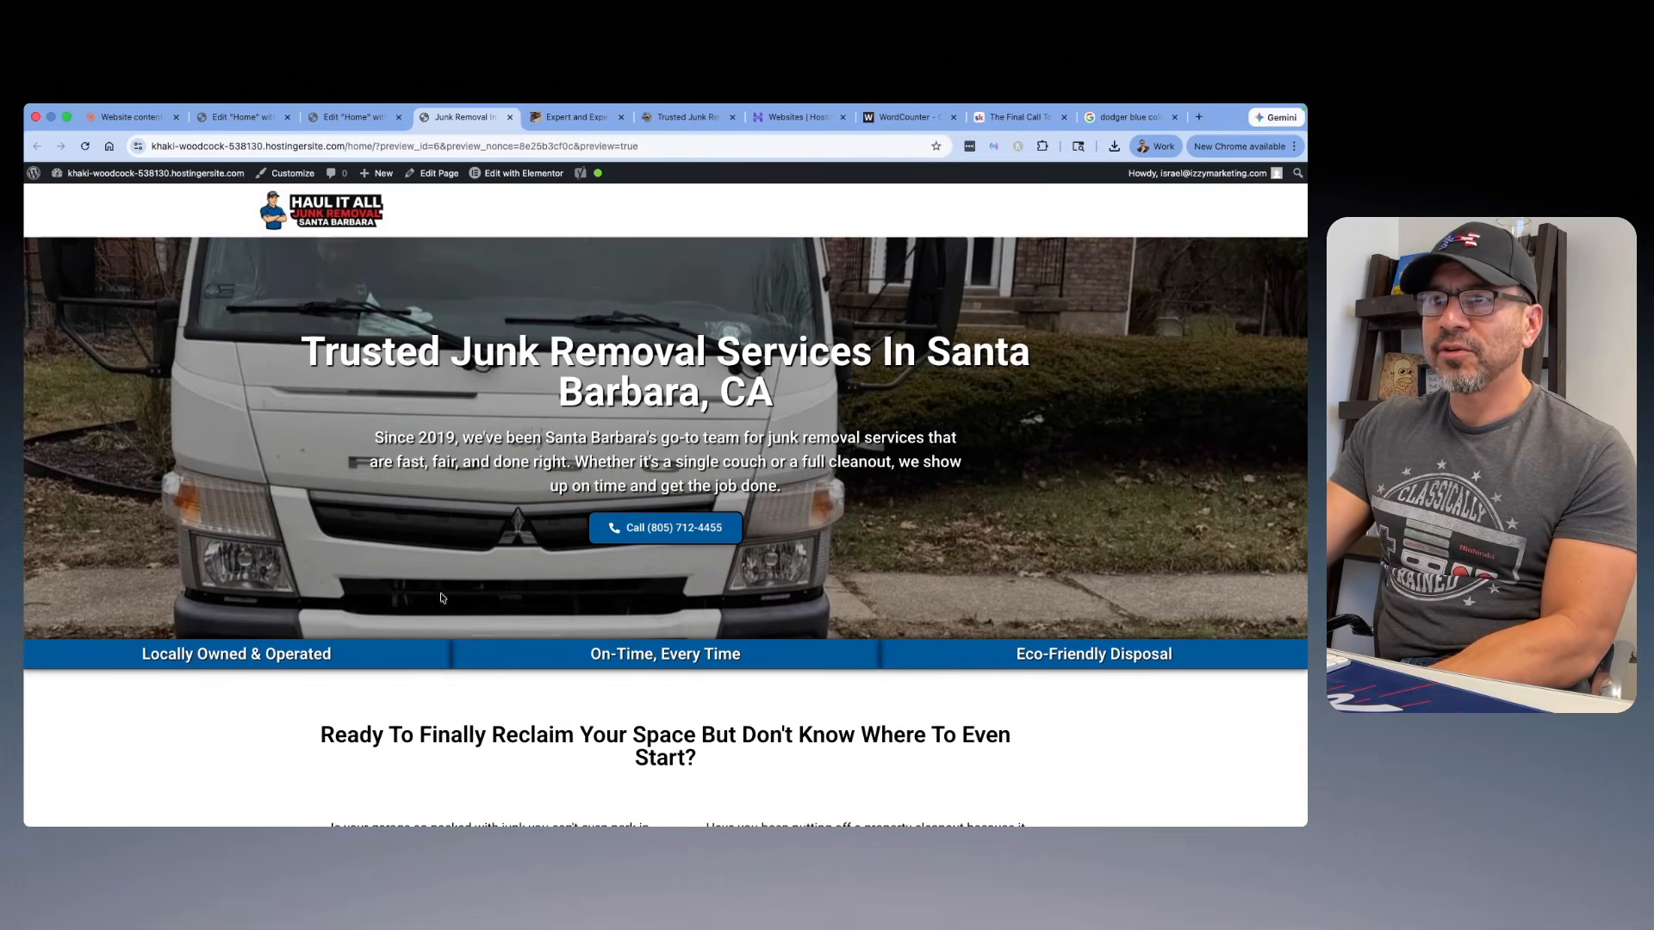
{"action": "scroll", "coordinate": [536, 662], "scroll_direction": "down", "scroll_amount": 8}
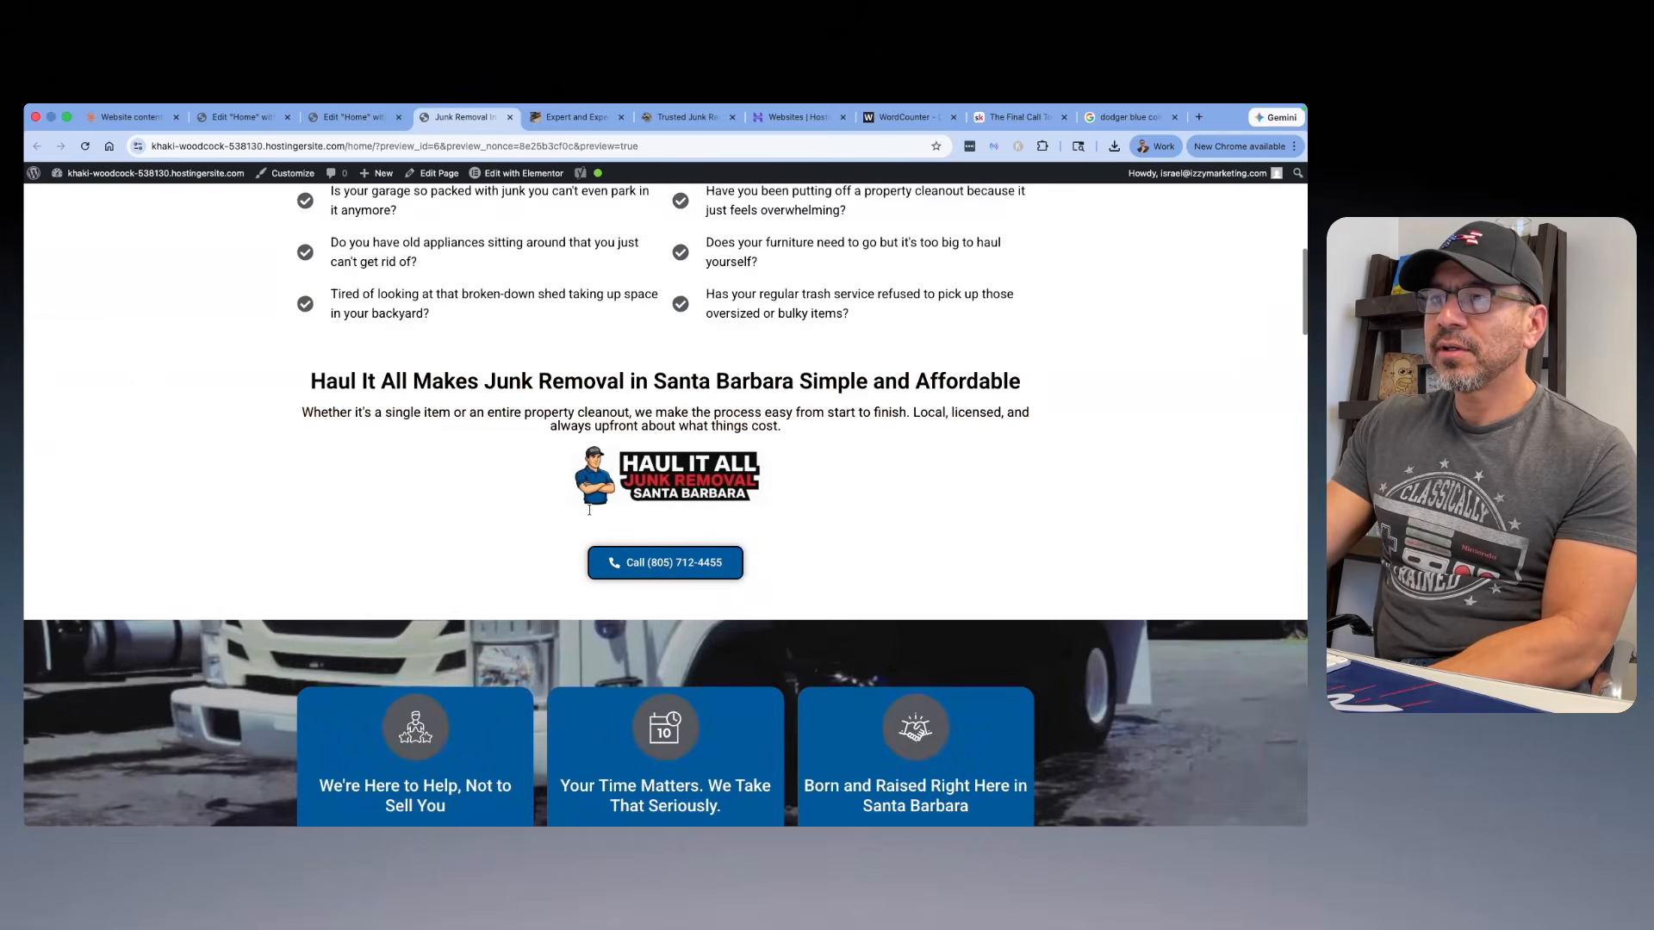
{"action": "scroll", "coordinate": [670, 464], "scroll_direction": "down", "scroll_amount": 17}
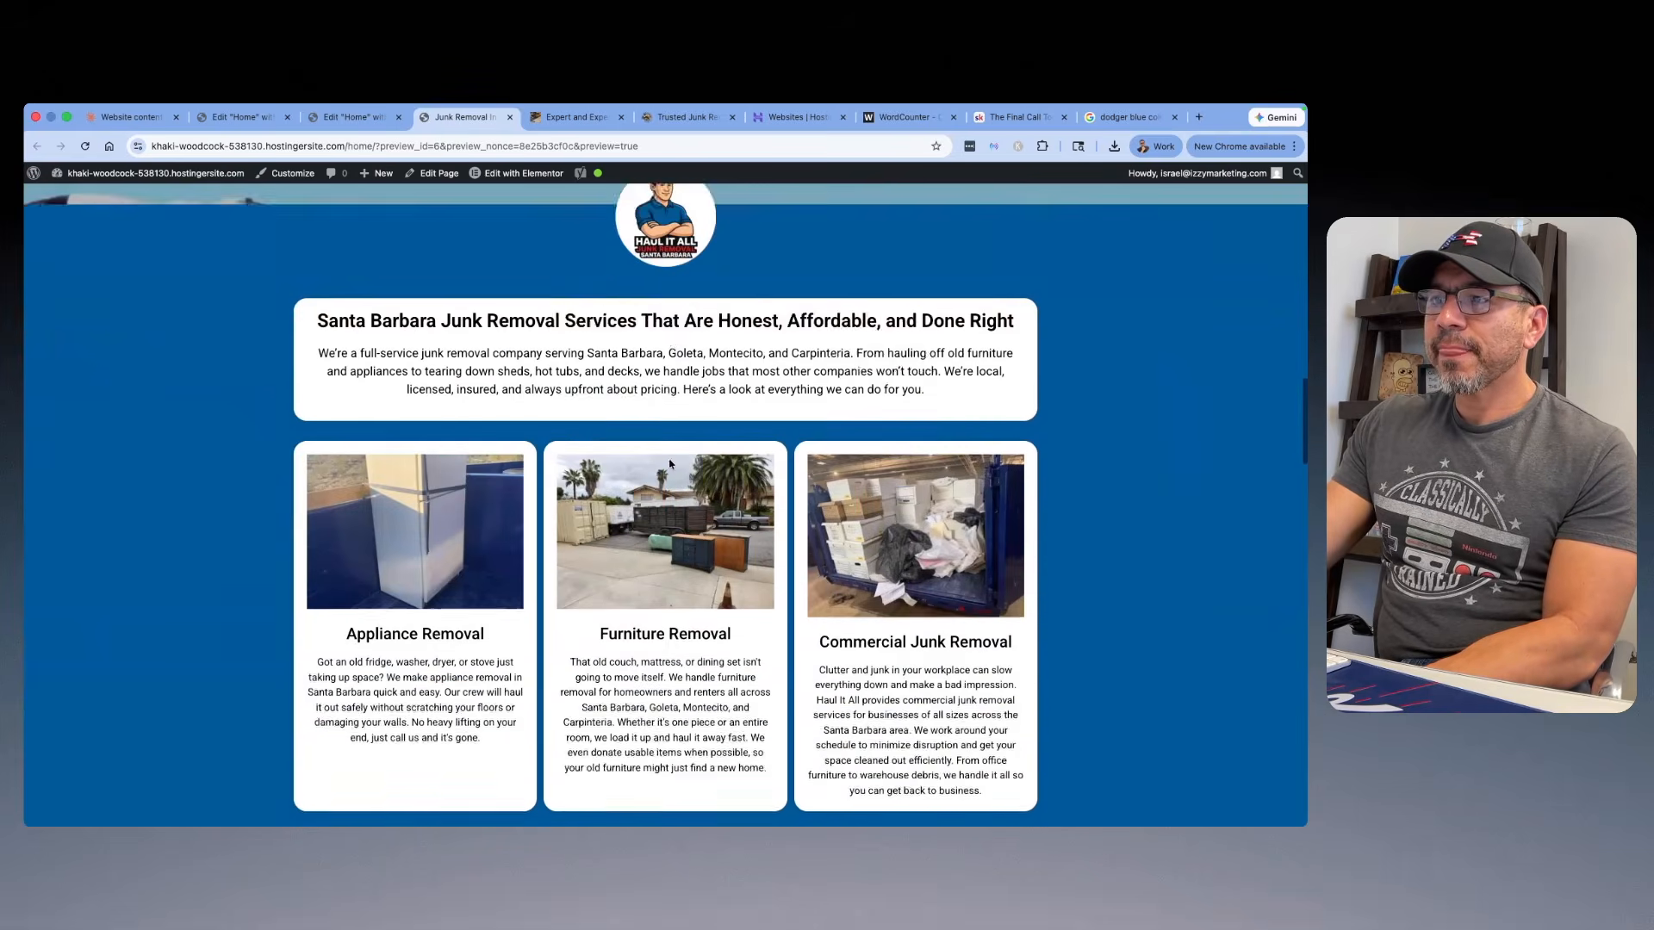
{"action": "scroll", "coordinate": [670, 464], "scroll_direction": "down", "scroll_amount": 12}
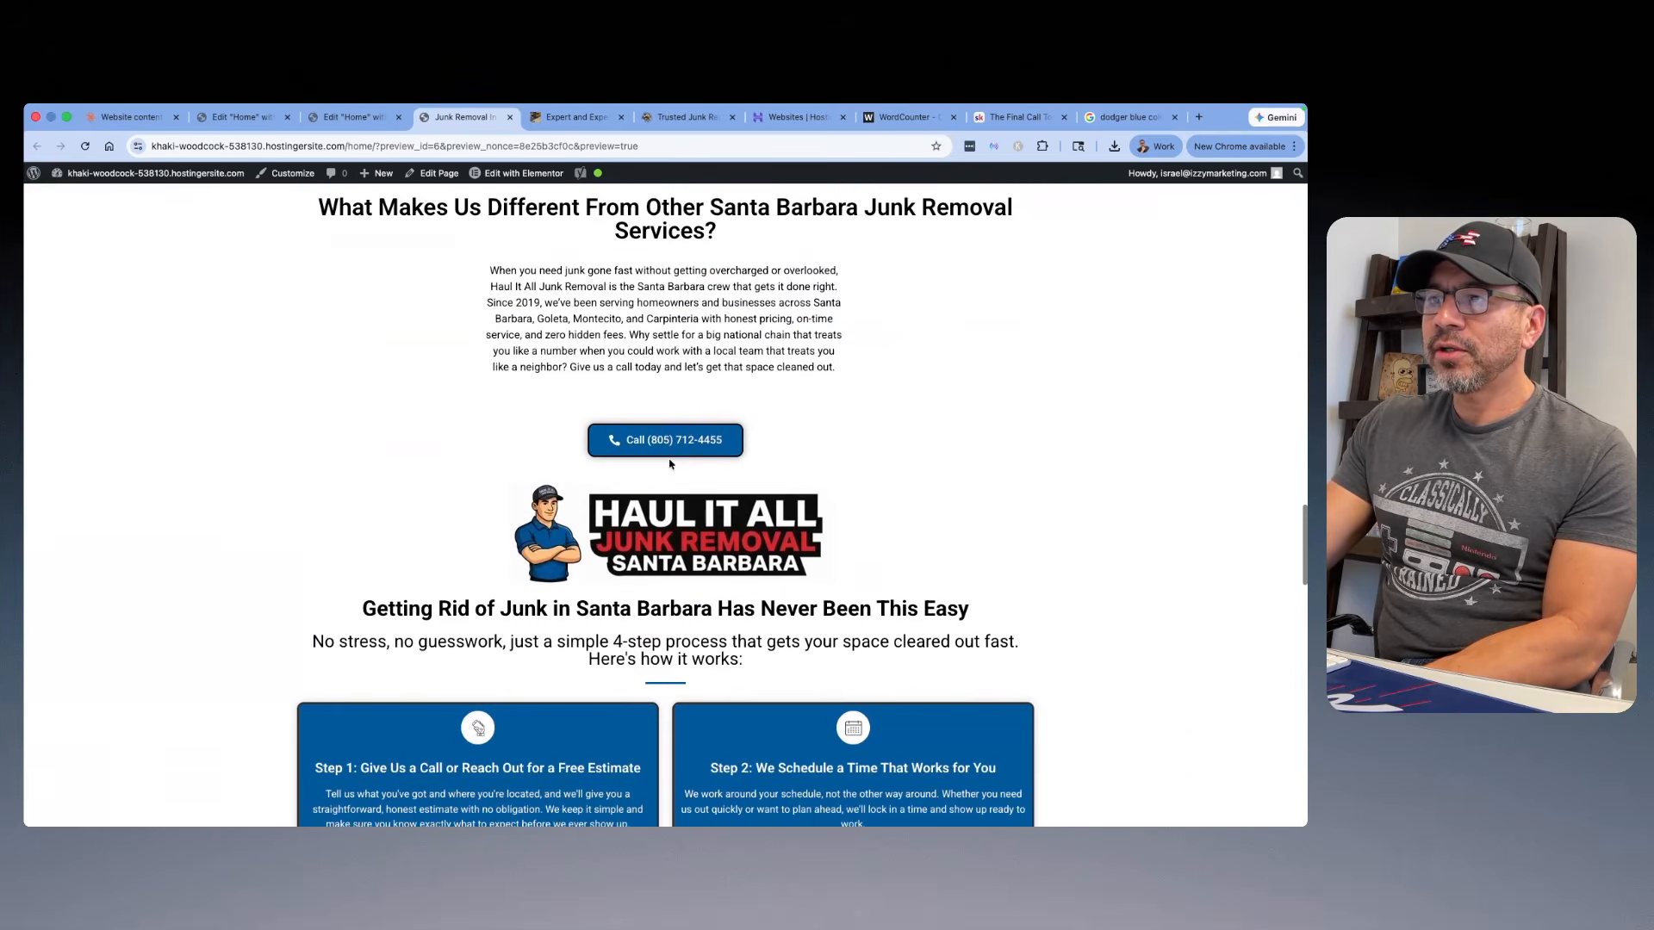
{"action": "scroll", "coordinate": [677, 498], "scroll_direction": "down", "scroll_amount": 11}
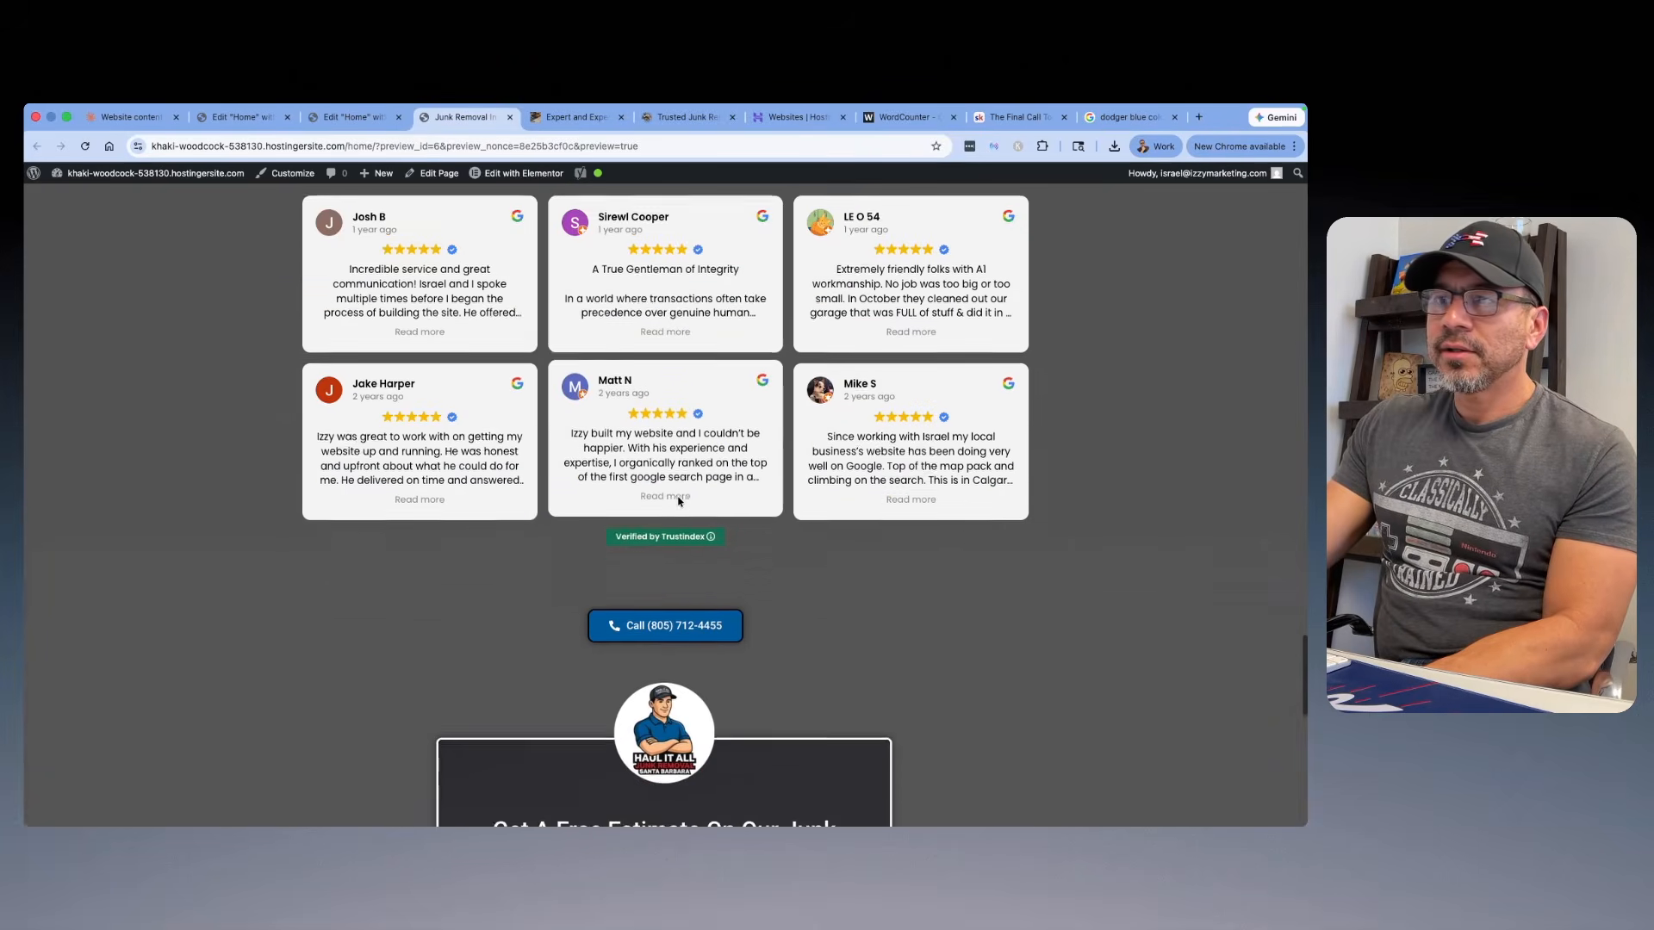
{"action": "scroll", "coordinate": [676, 504], "scroll_direction": "up", "scroll_amount": 5}
{"action": "scroll", "coordinate": [677, 508], "scroll_direction": "up", "scroll_amount": 4}
{"action": "scroll", "coordinate": [694, 603], "scroll_direction": "down", "scroll_amount": 2}
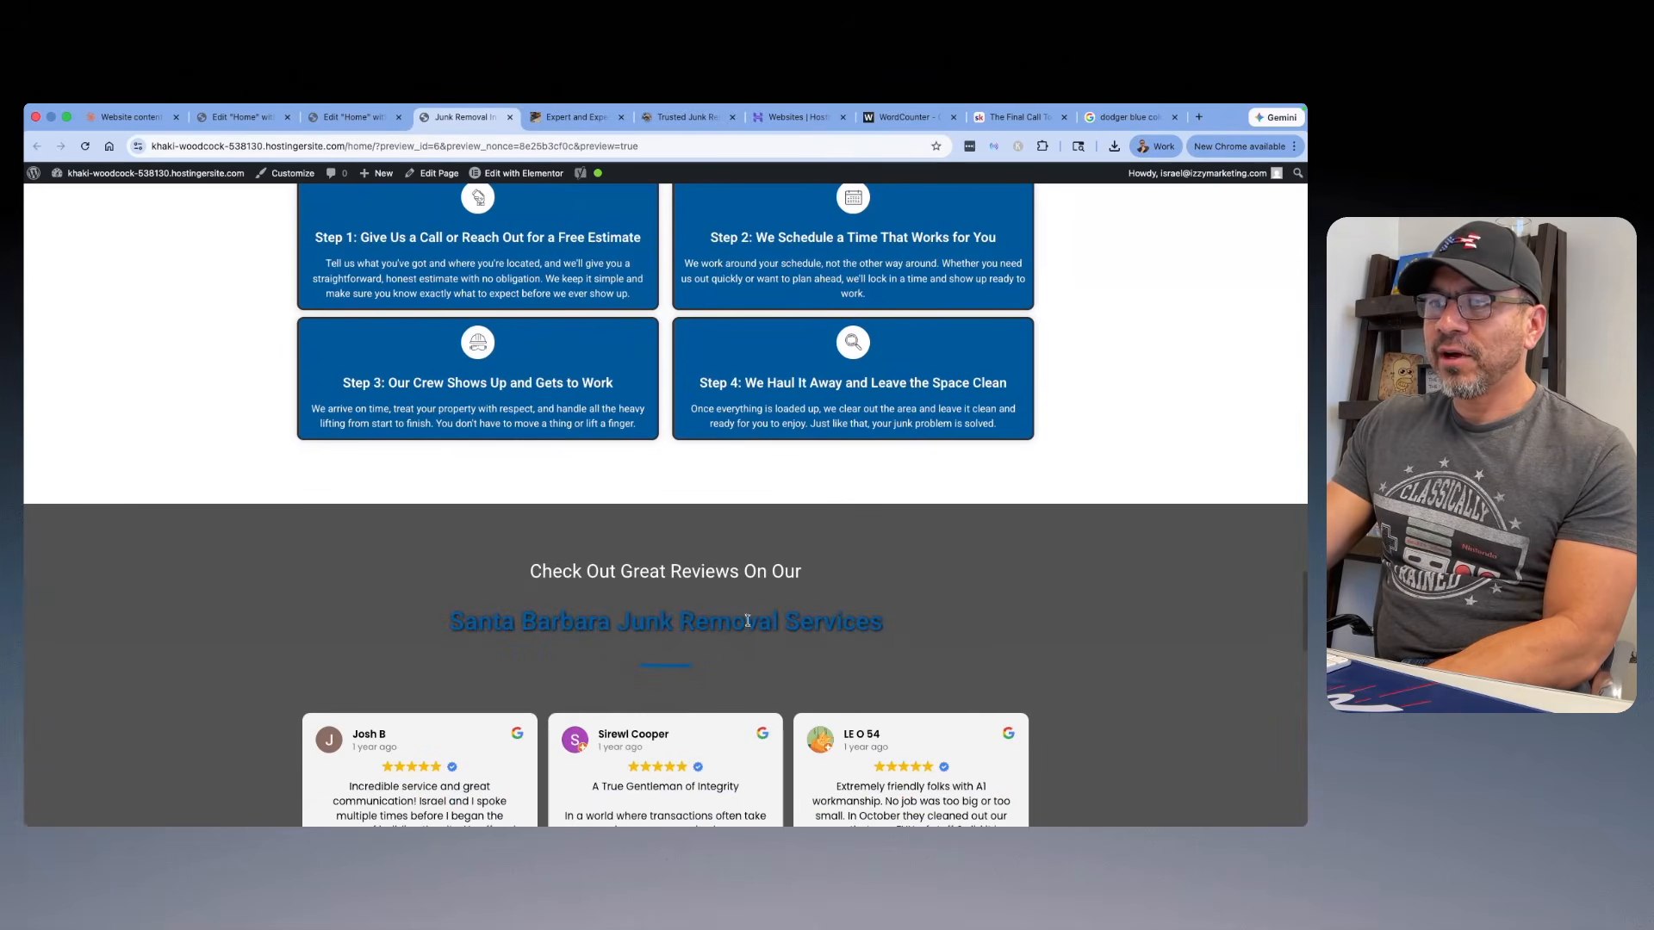
{"action": "scroll", "coordinate": [748, 620], "scroll_direction": "down", "scroll_amount": 7}
{"action": "scroll", "coordinate": [757, 321], "scroll_direction": "up", "scroll_amount": 4}
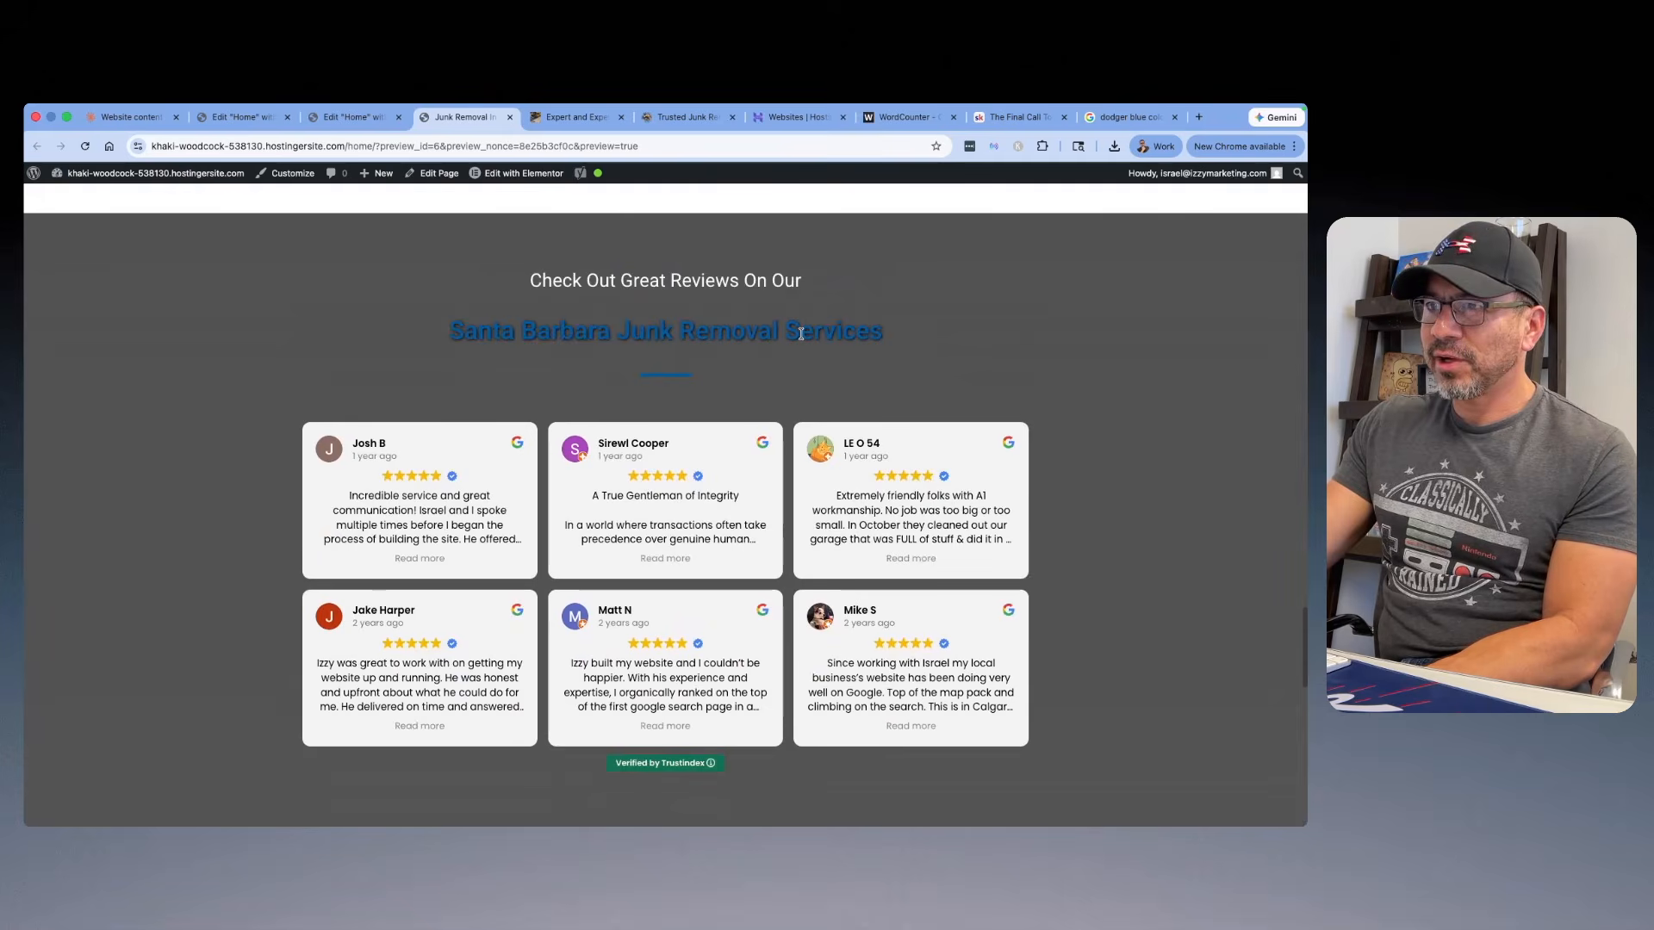
{"action": "scroll", "coordinate": [801, 334], "scroll_direction": "down", "scroll_amount": 6}
{"action": "scroll", "coordinate": [699, 366], "scroll_direction": "down", "scroll_amount": 3}
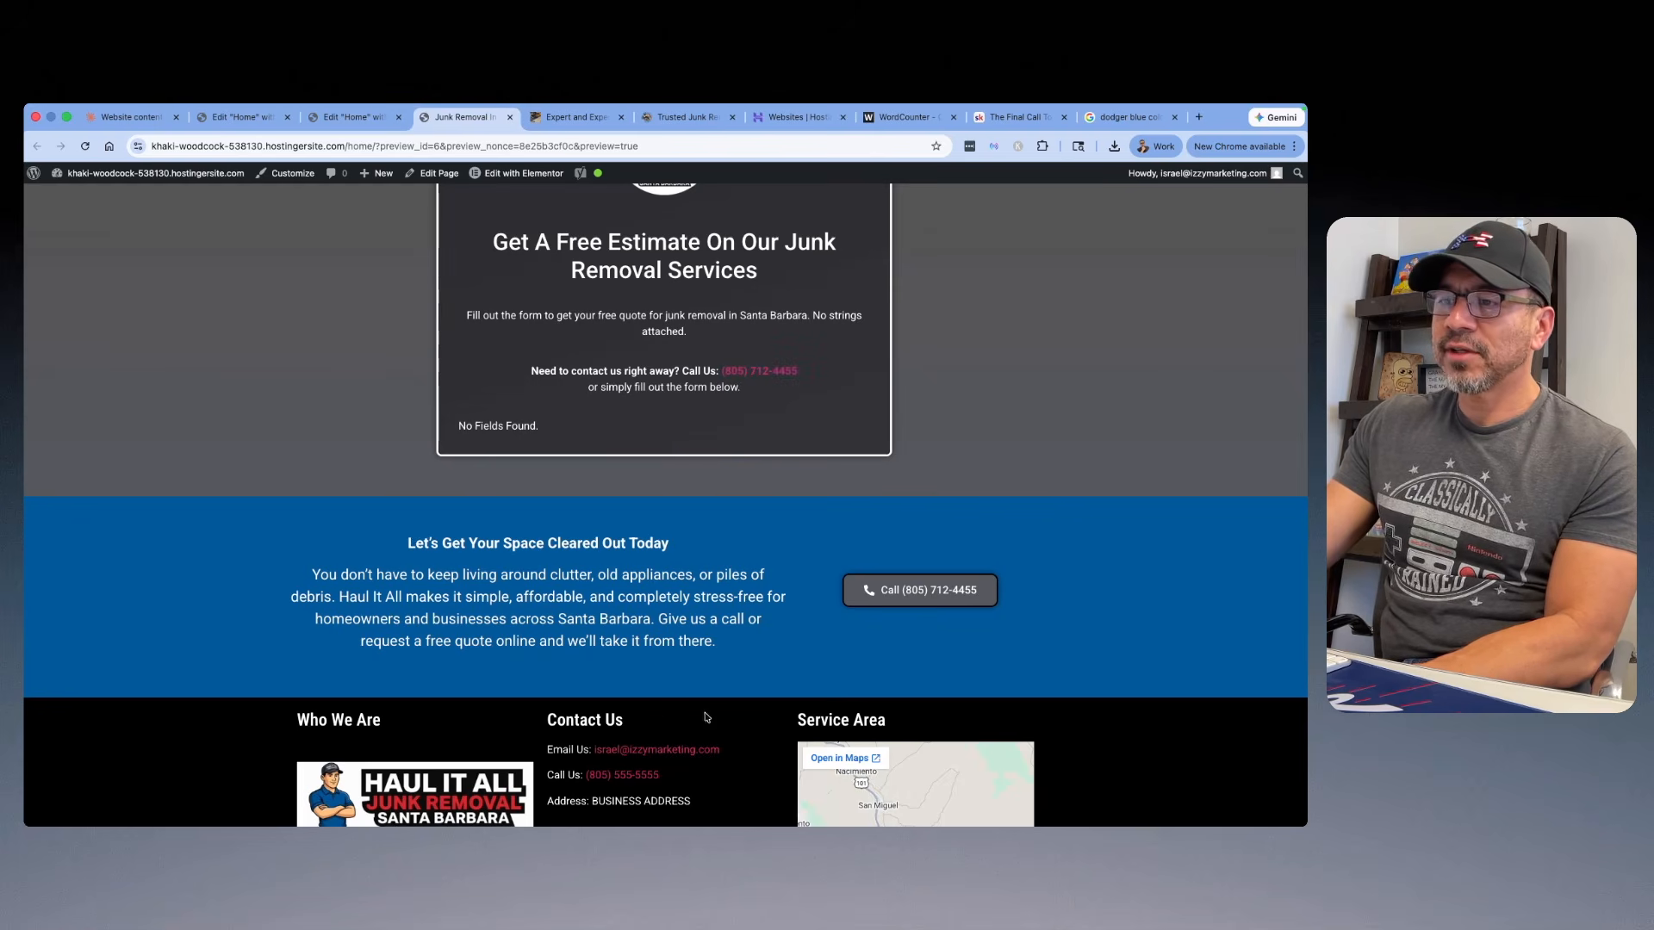
{"action": "scroll", "coordinate": [314, 218], "scroll_direction": "up", "scroll_amount": 20}
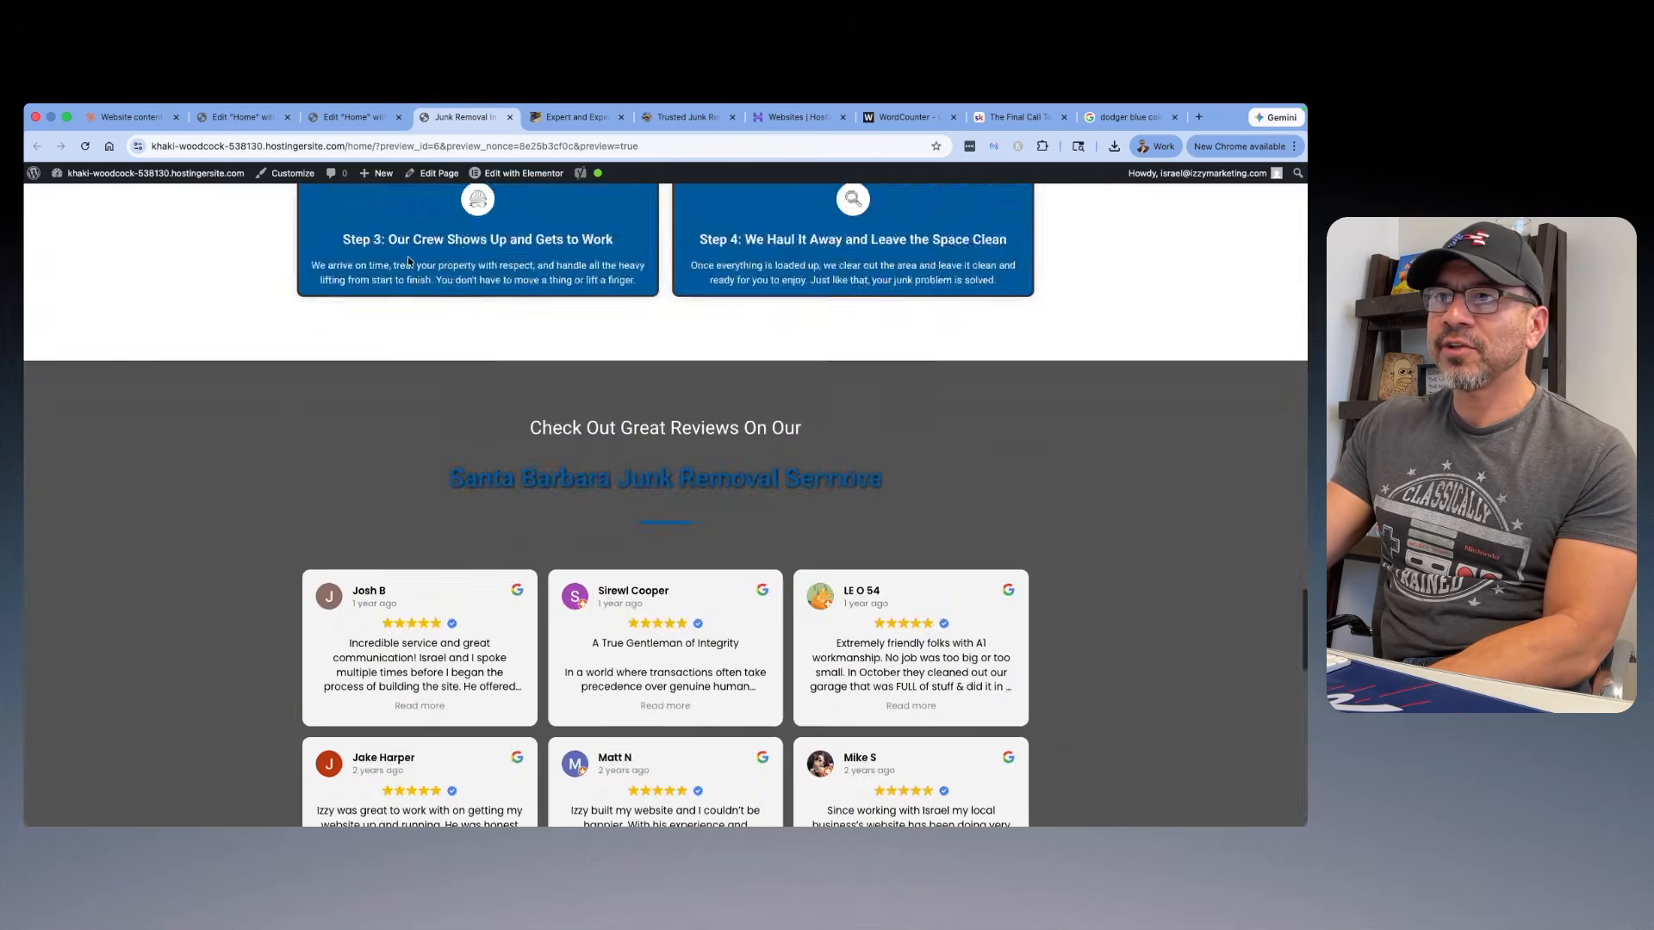
Step: Open the site-wide typography settings, set the normal link color to the global color Third, and check the links on the home page
{"action": "mouse_move", "coordinate": [500, 179]}
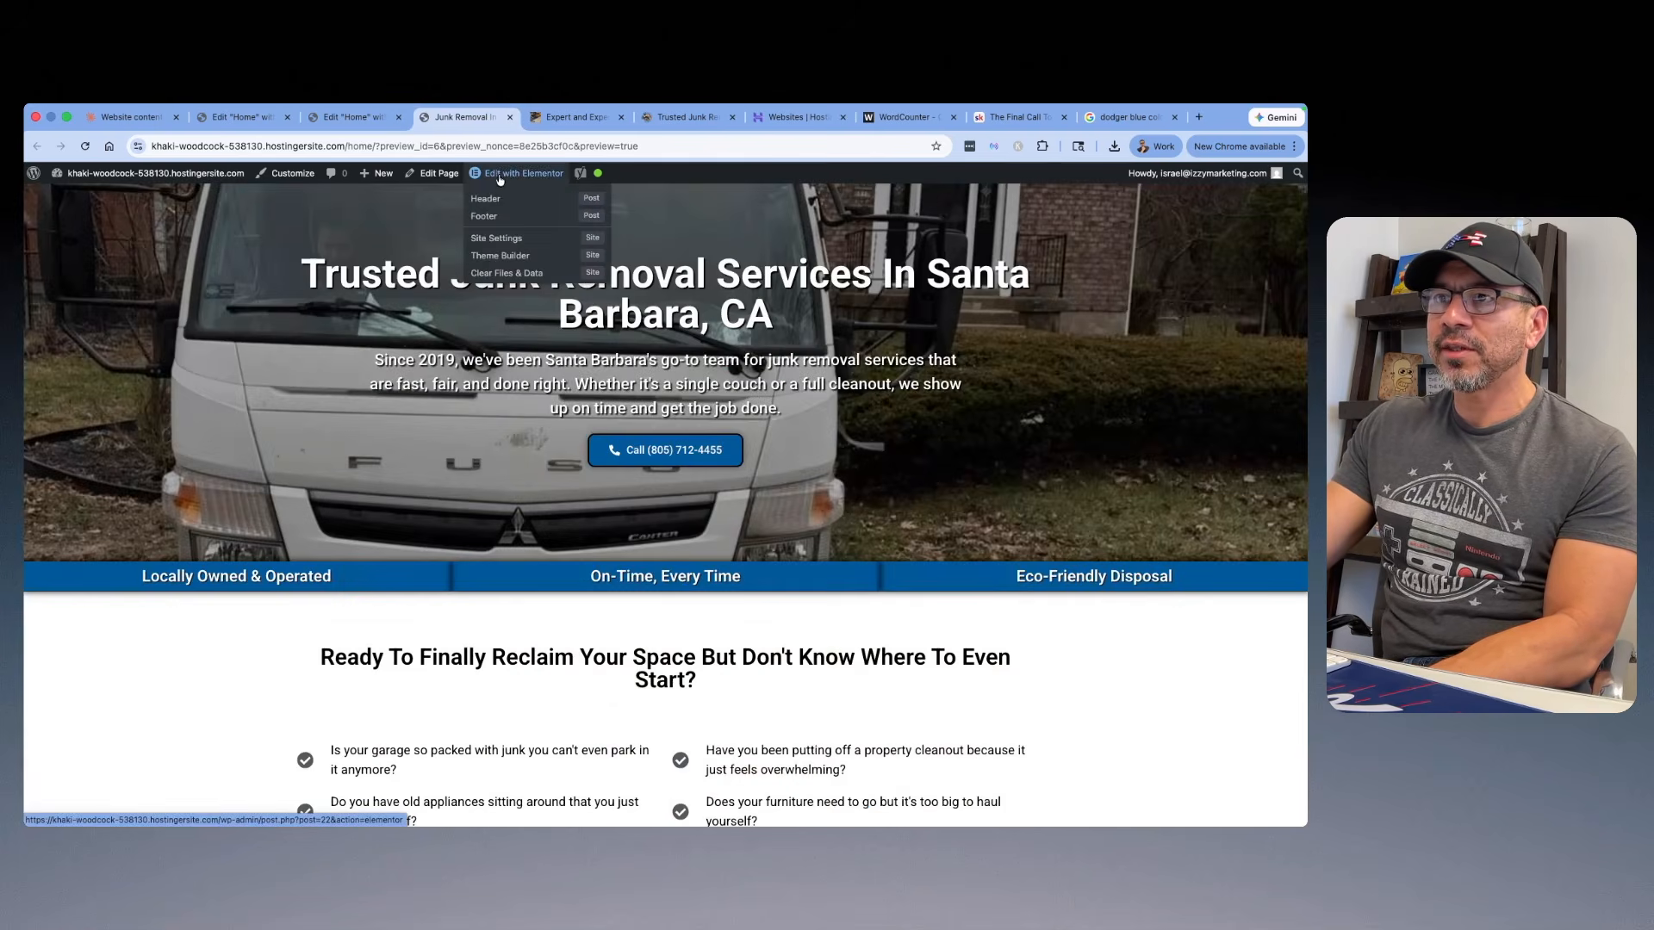
{"action": "left_click", "coordinate": [498, 243]}
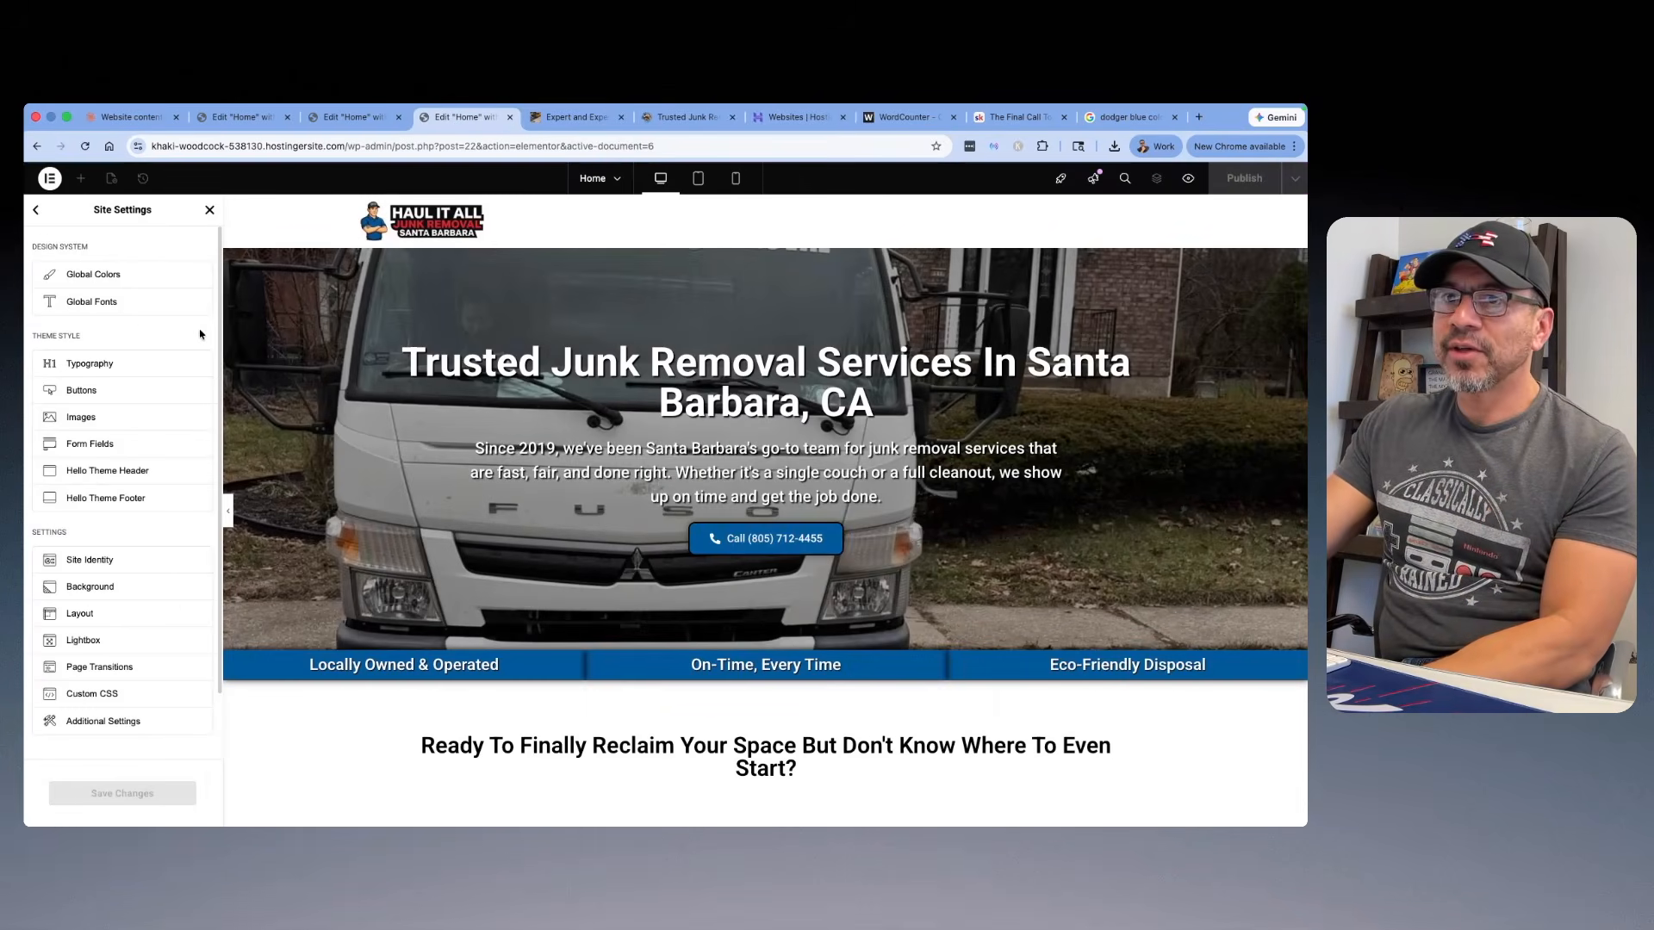
{"action": "left_click", "coordinate": [98, 371]}
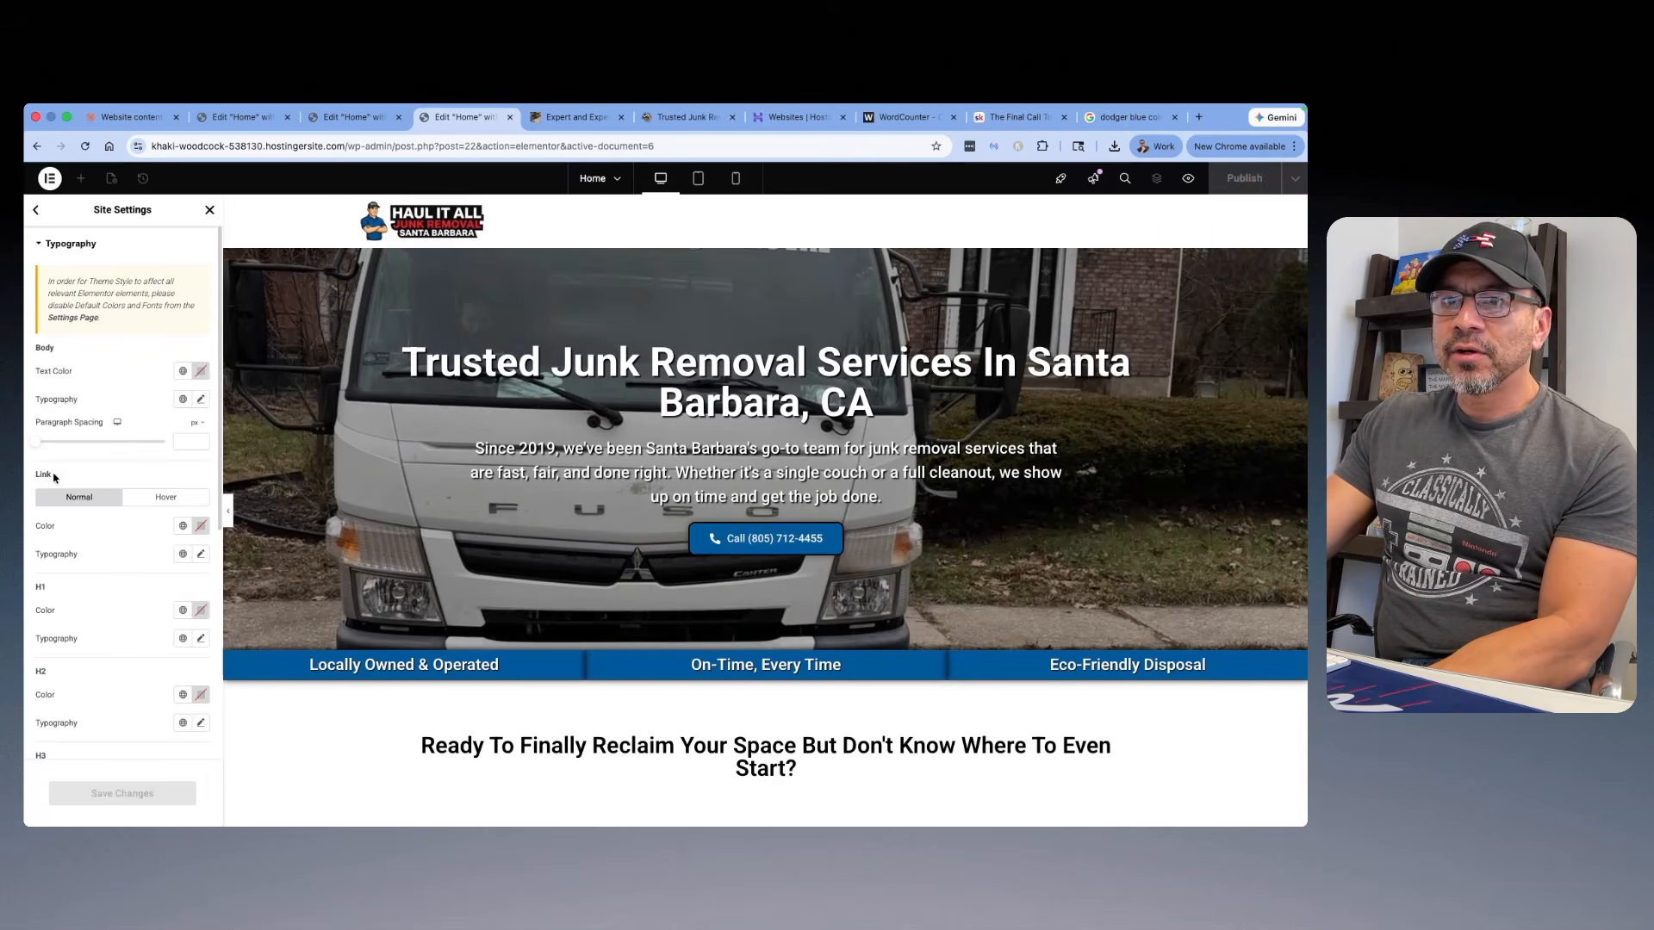
{"action": "left_click", "coordinate": [183, 525]}
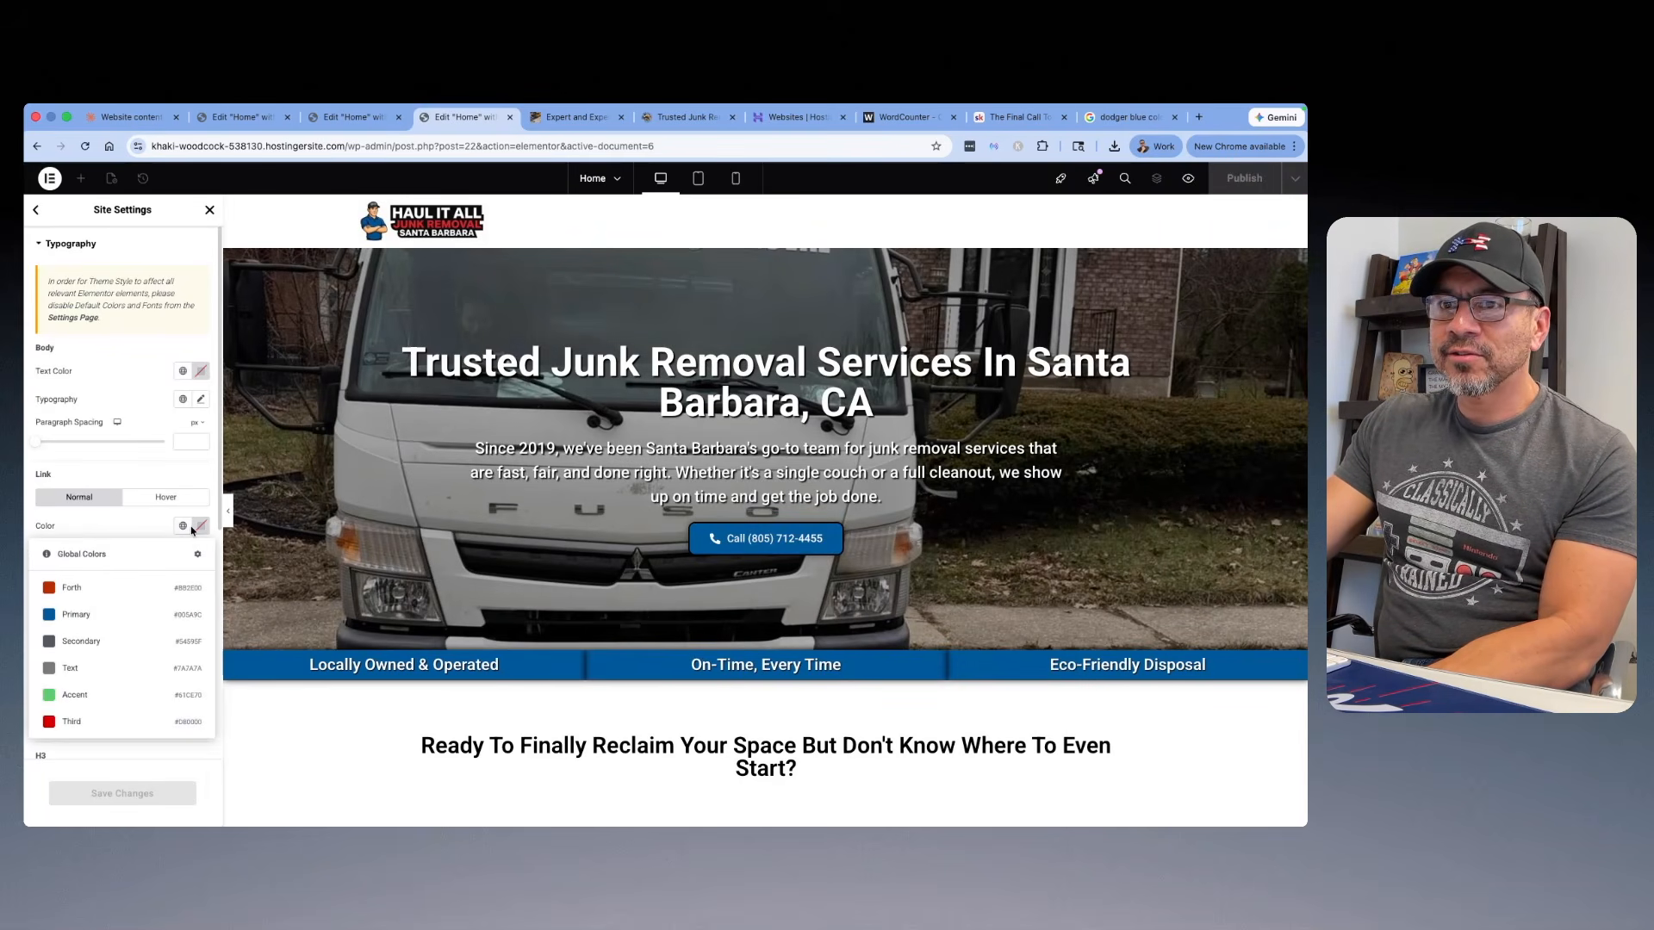
{"action": "left_click", "coordinate": [103, 729]}
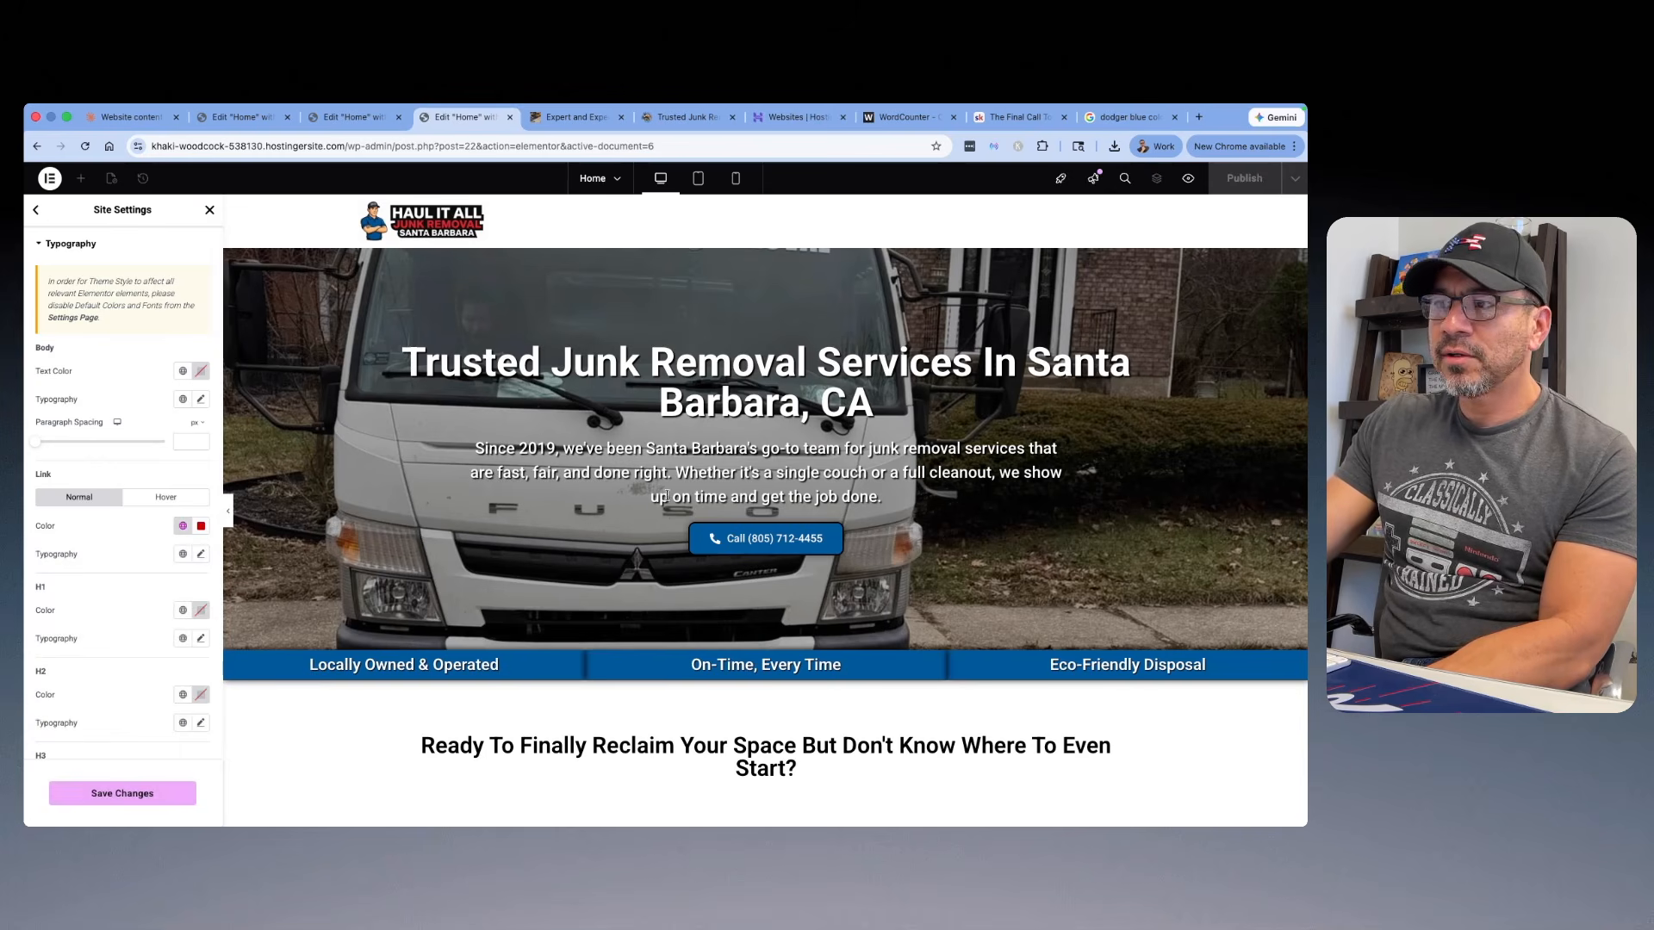
{"action": "scroll", "coordinate": [666, 496], "scroll_direction": "down", "scroll_amount": 20}
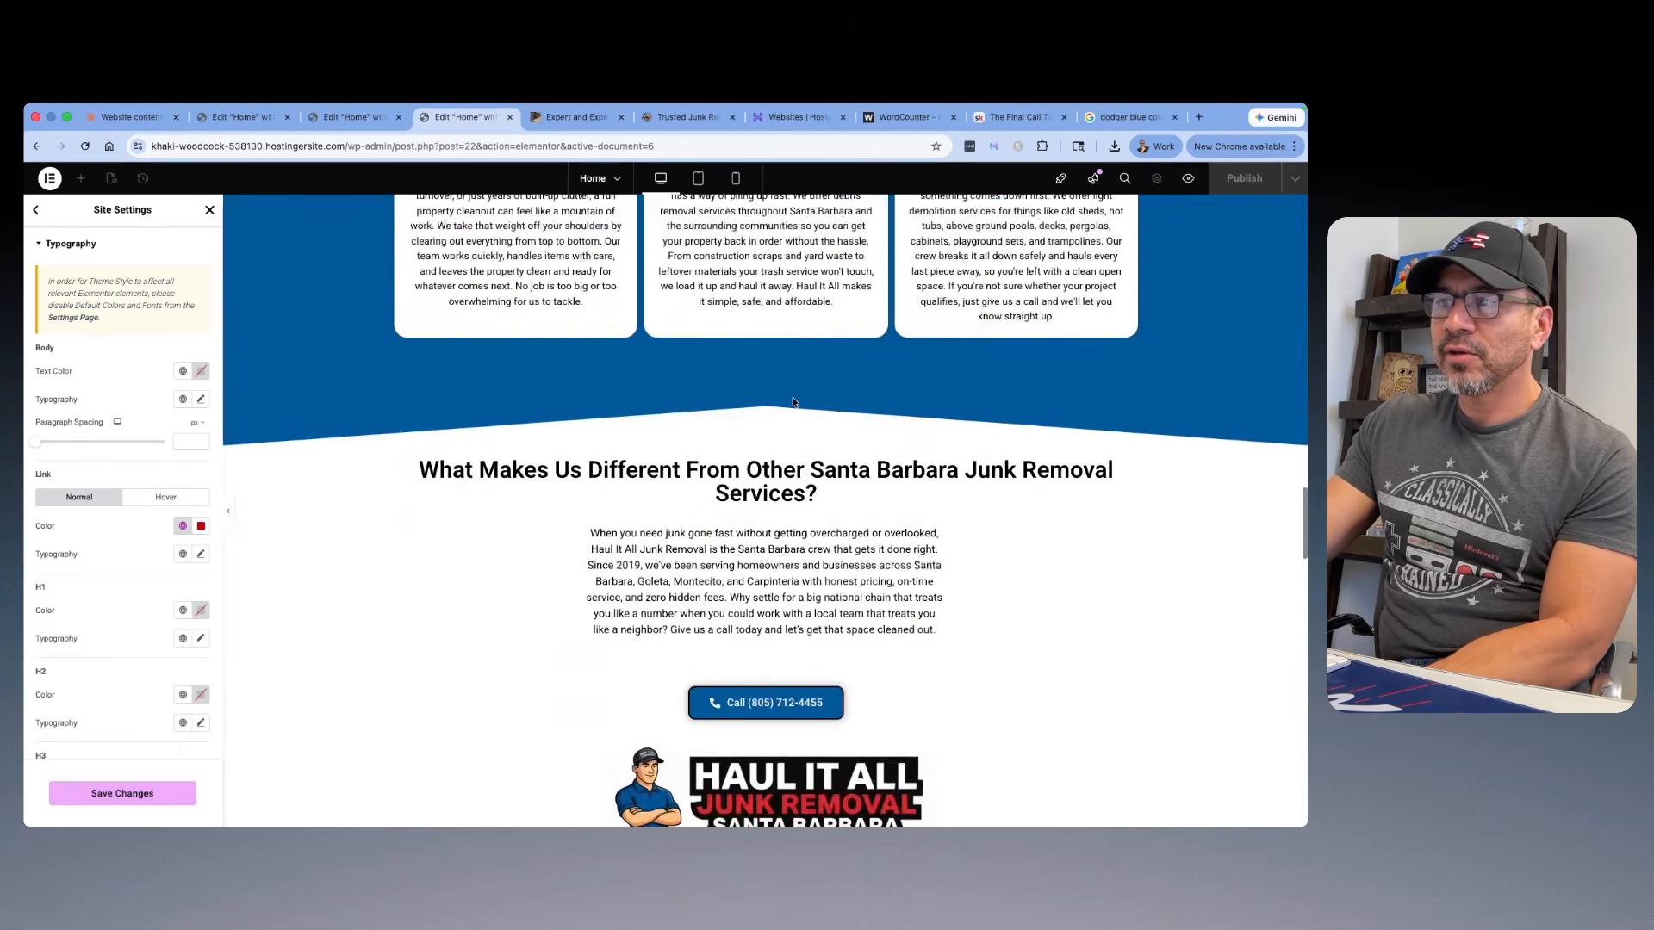
{"action": "scroll", "coordinate": [793, 403], "scroll_direction": "down", "scroll_amount": 20}
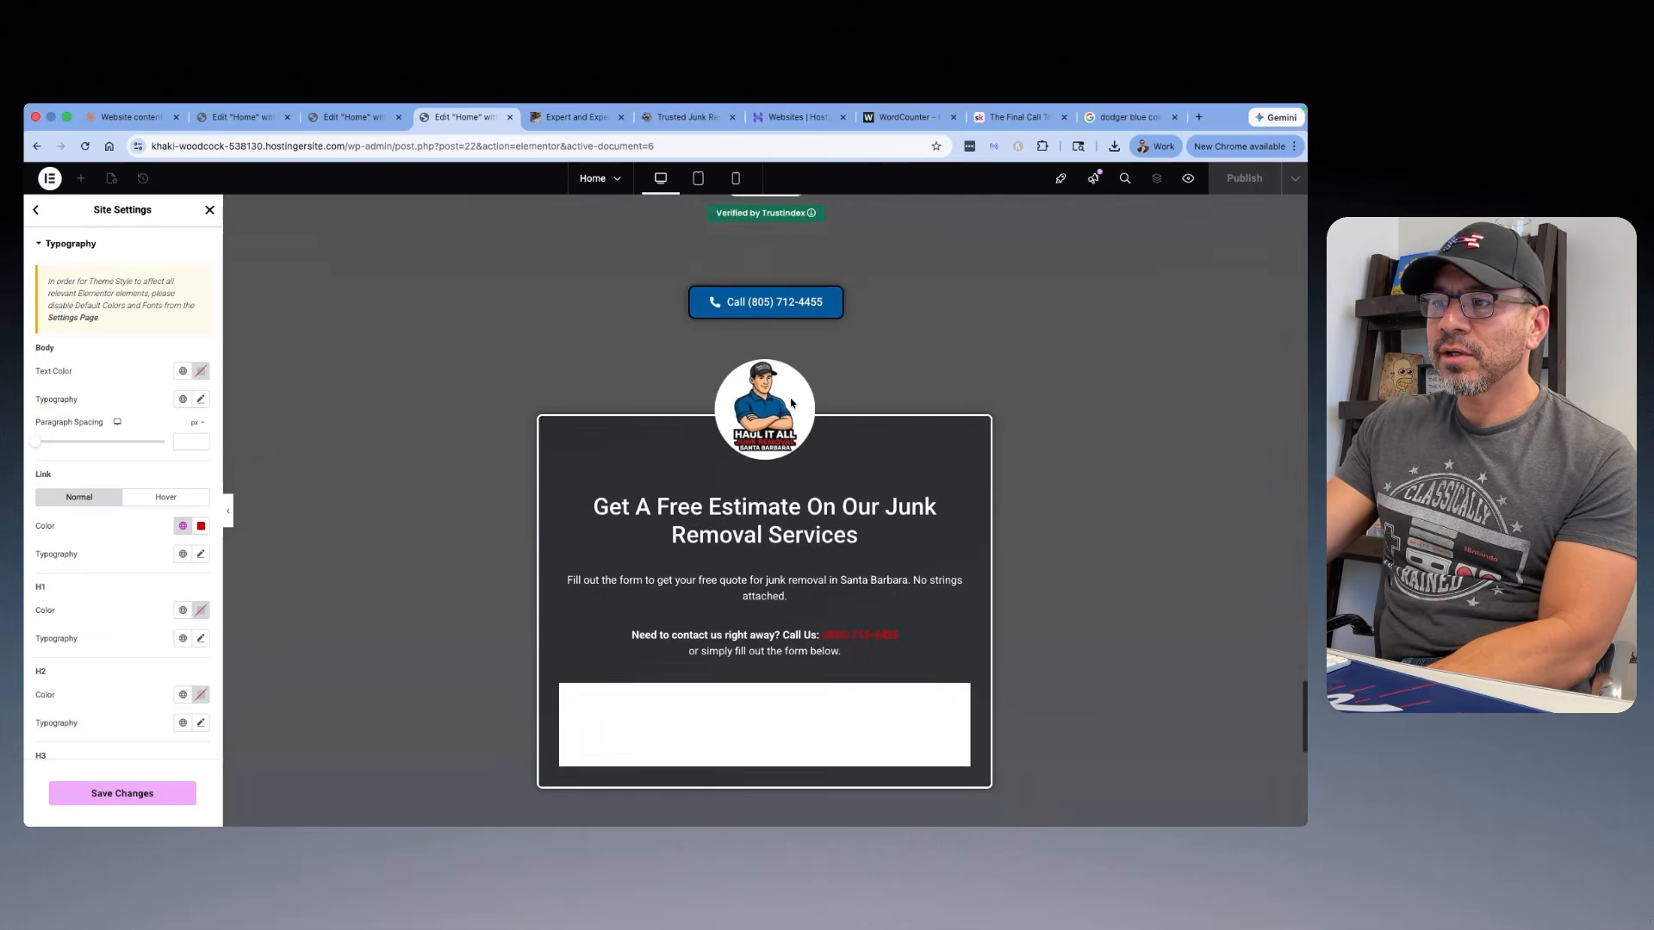
{"action": "scroll", "coordinate": [791, 402], "scroll_direction": "down", "scroll_amount": 2}
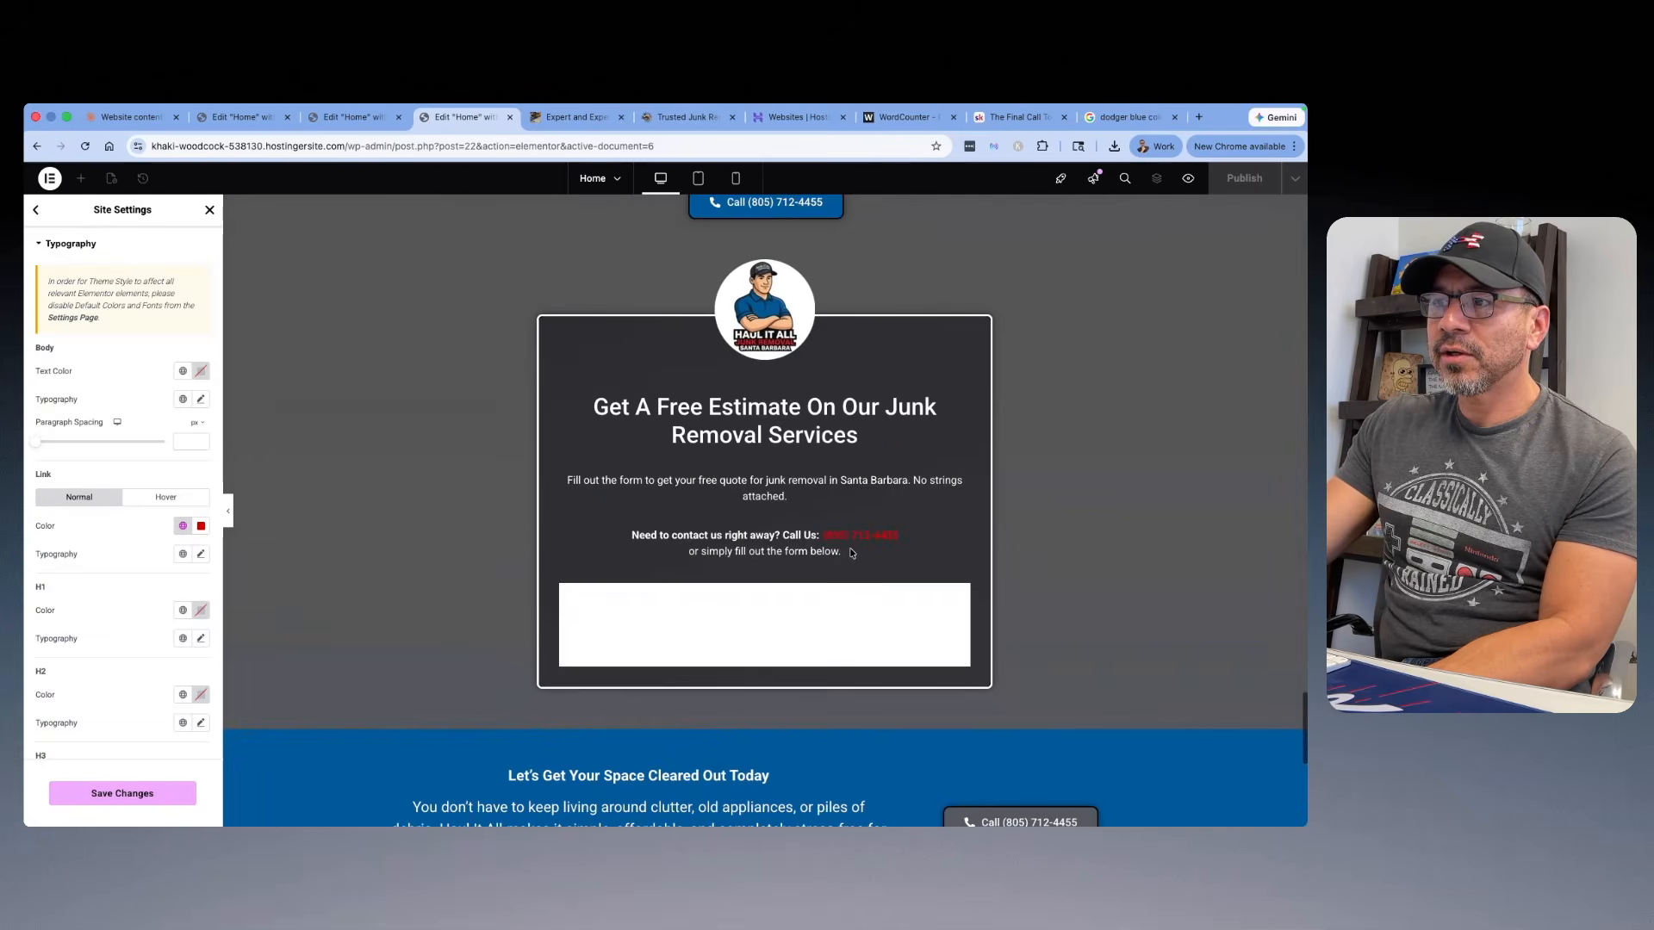
Step: Set the link hover color to the global color Forth, check the footer links, and save and close the site settings
{"action": "left_click", "coordinate": [165, 503]}
{"action": "left_click", "coordinate": [181, 526]}
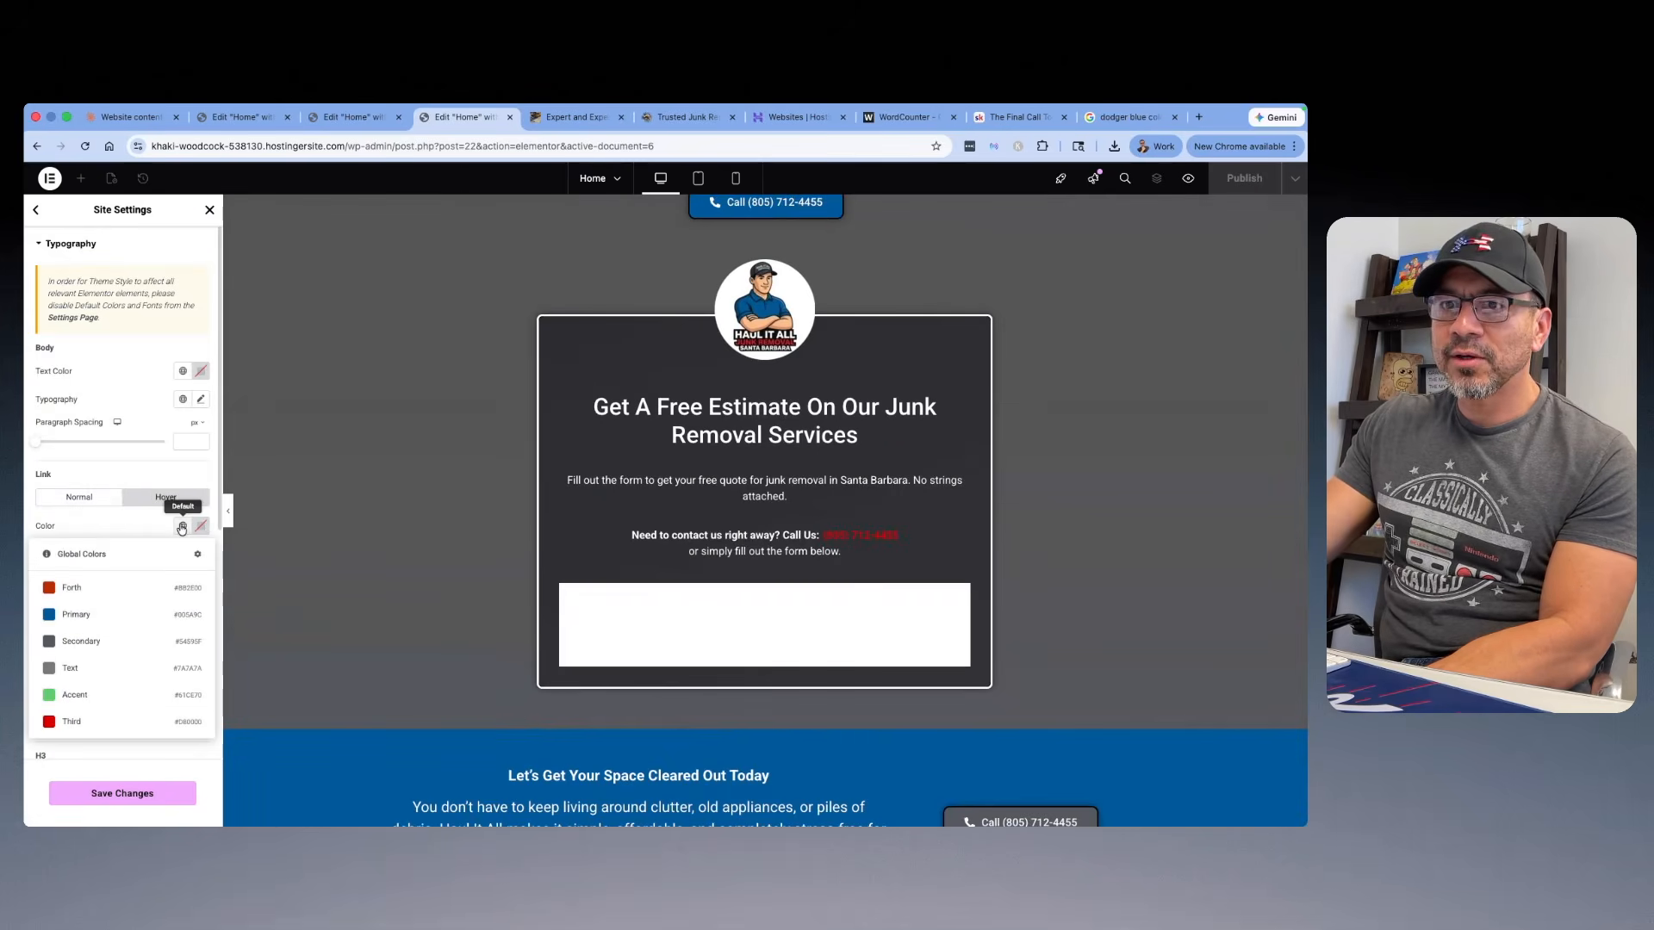
{"action": "left_click", "coordinate": [82, 587]}
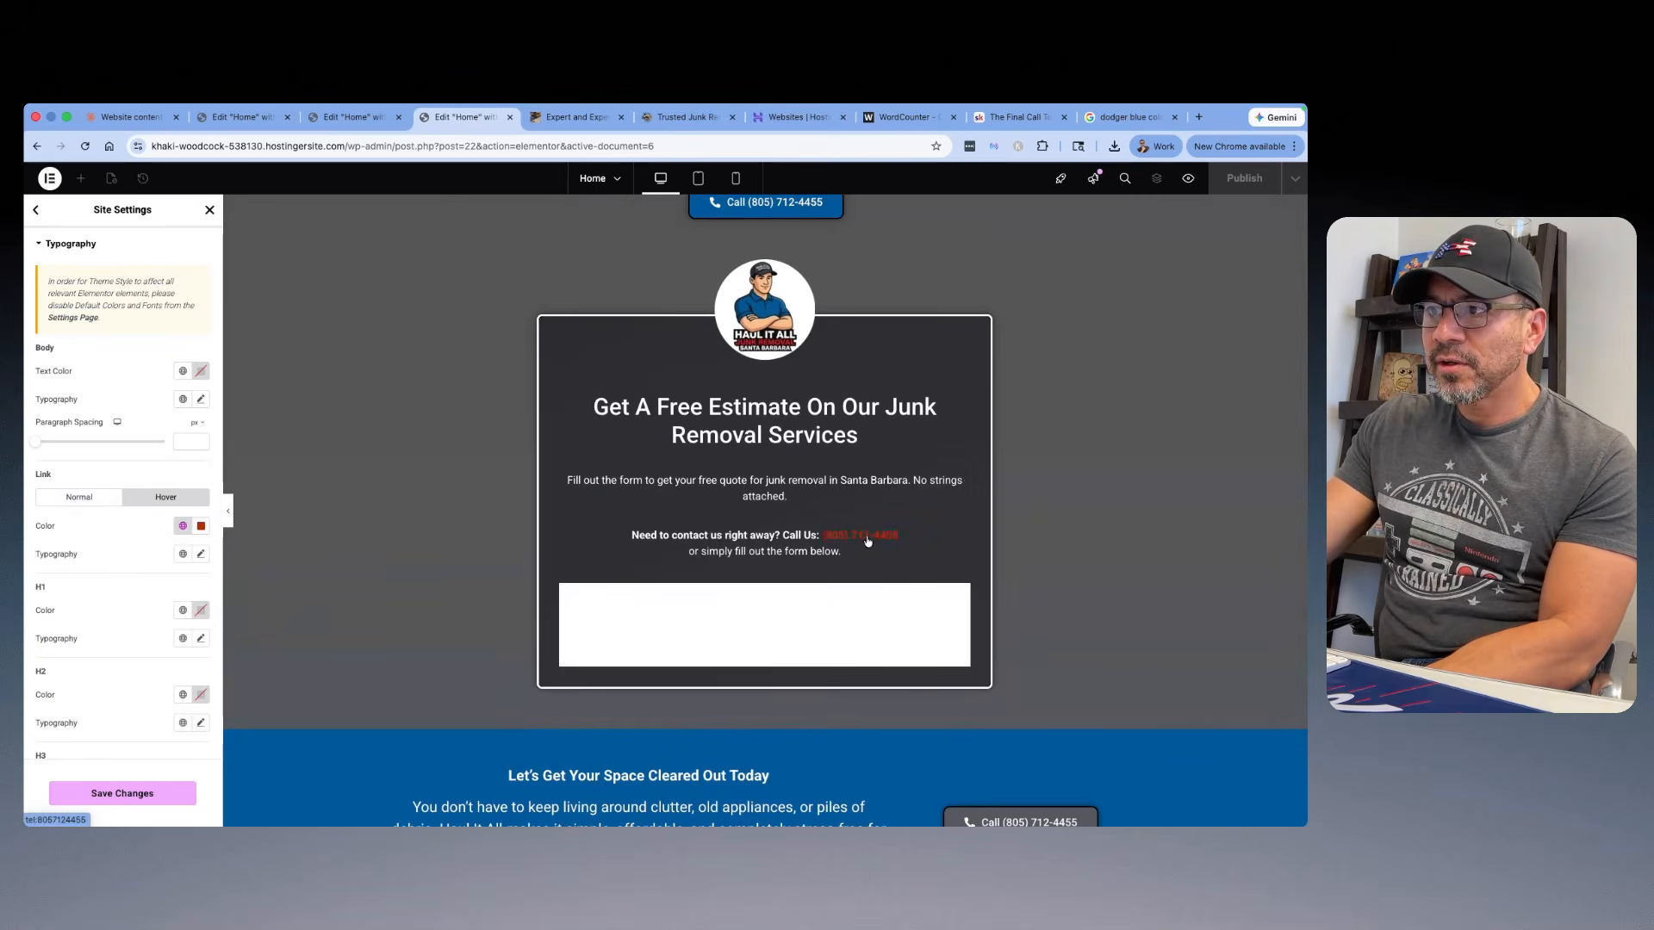
{"action": "scroll", "coordinate": [835, 550], "scroll_direction": "down", "scroll_amount": 5}
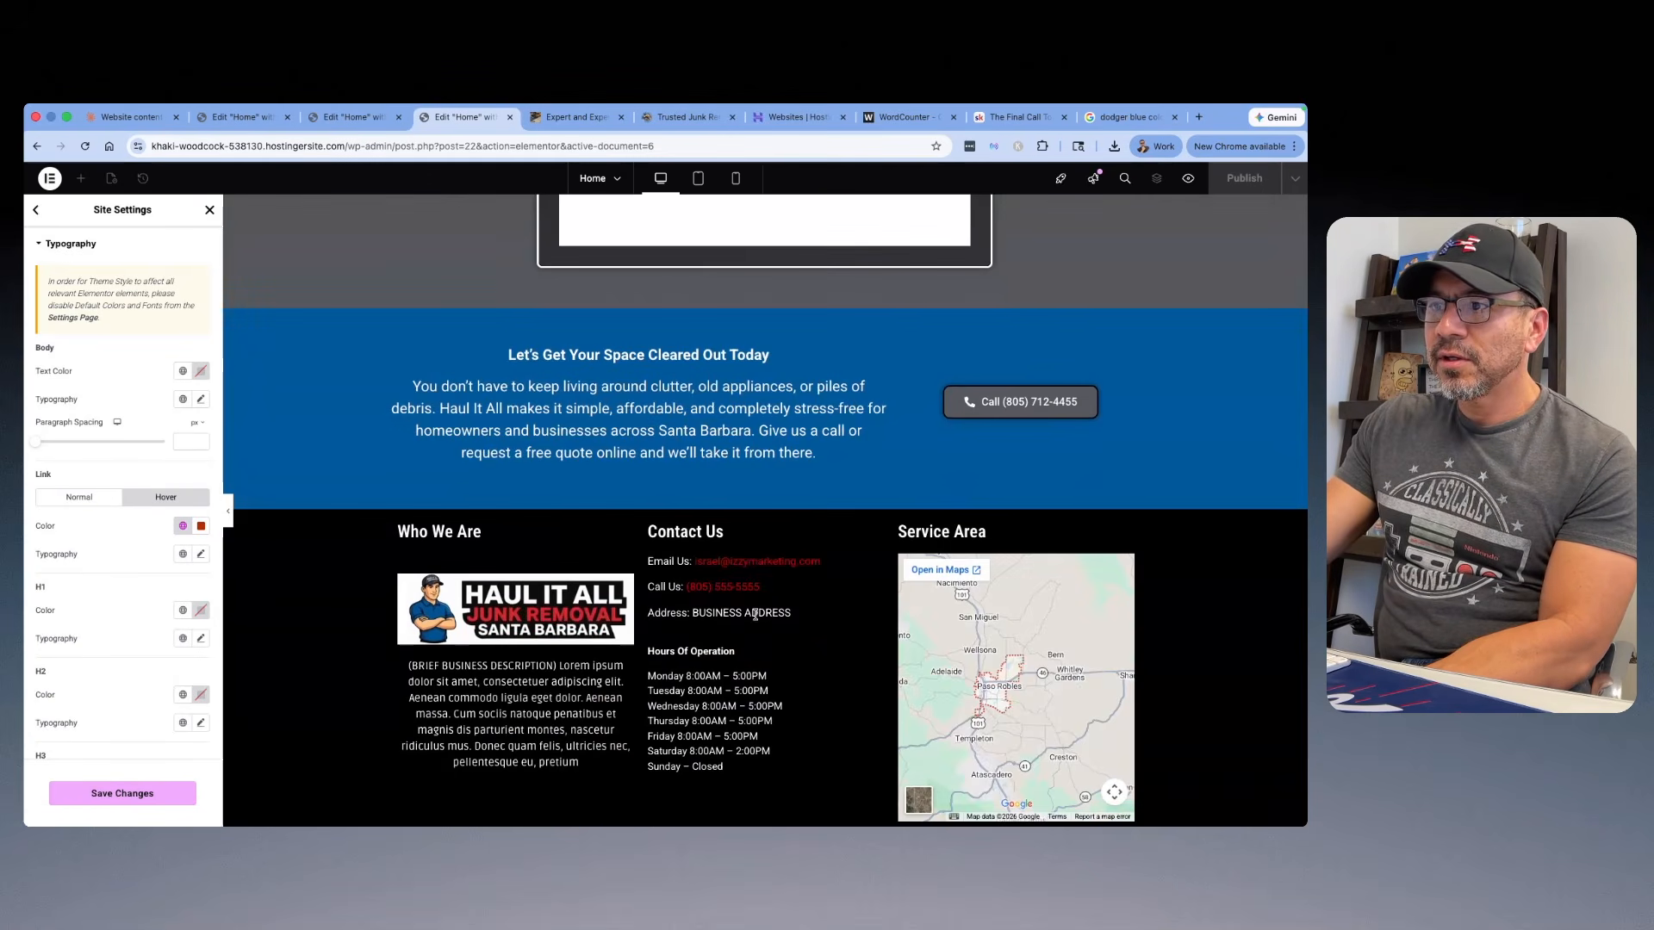
{"action": "scroll", "coordinate": [762, 586], "scroll_direction": "down", "scroll_amount": 1}
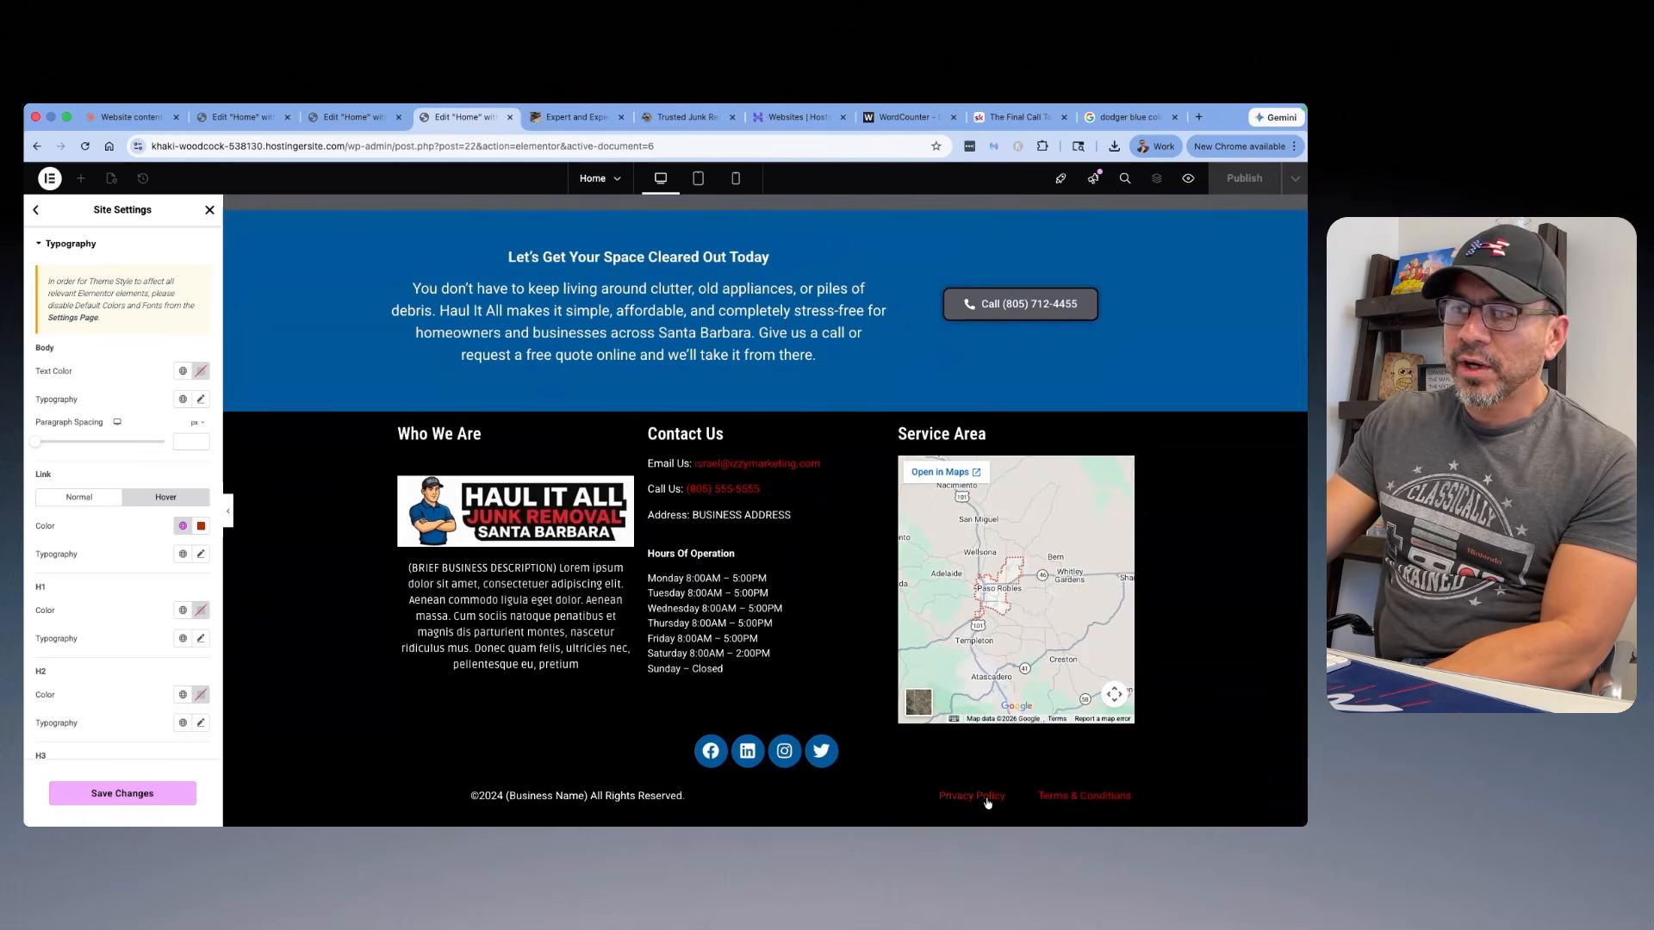
{"action": "scroll", "coordinate": [953, 410], "scroll_direction": "up", "scroll_amount": 20}
{"action": "key", "text": "super+s"}
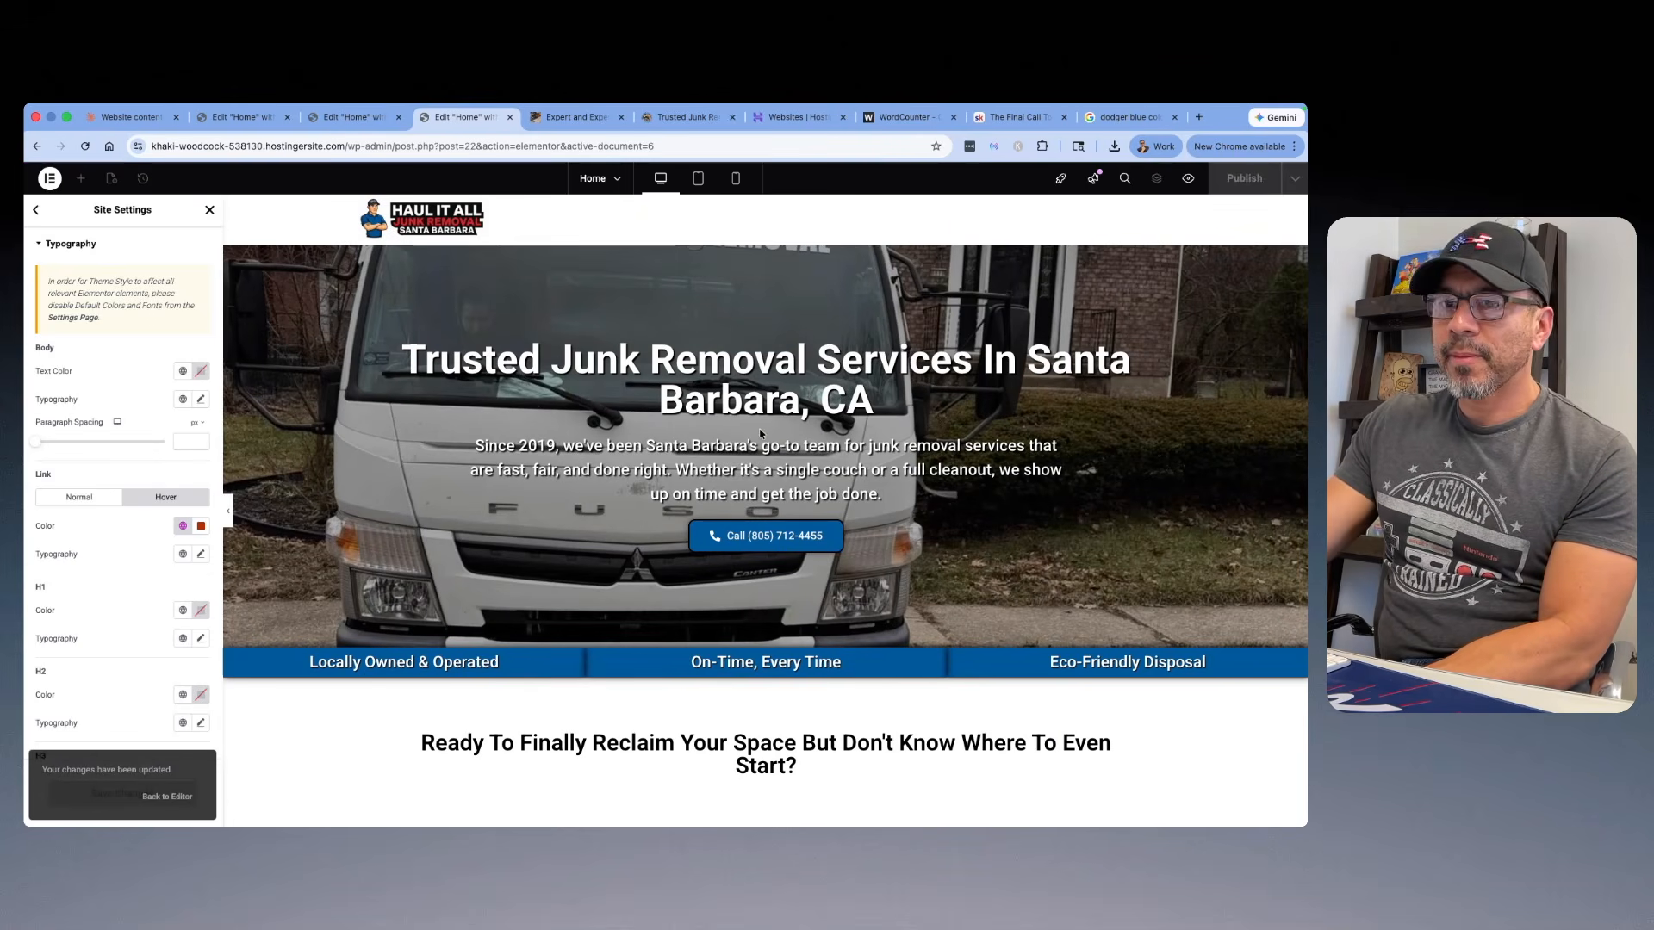
{"action": "left_click", "coordinate": [212, 215]}
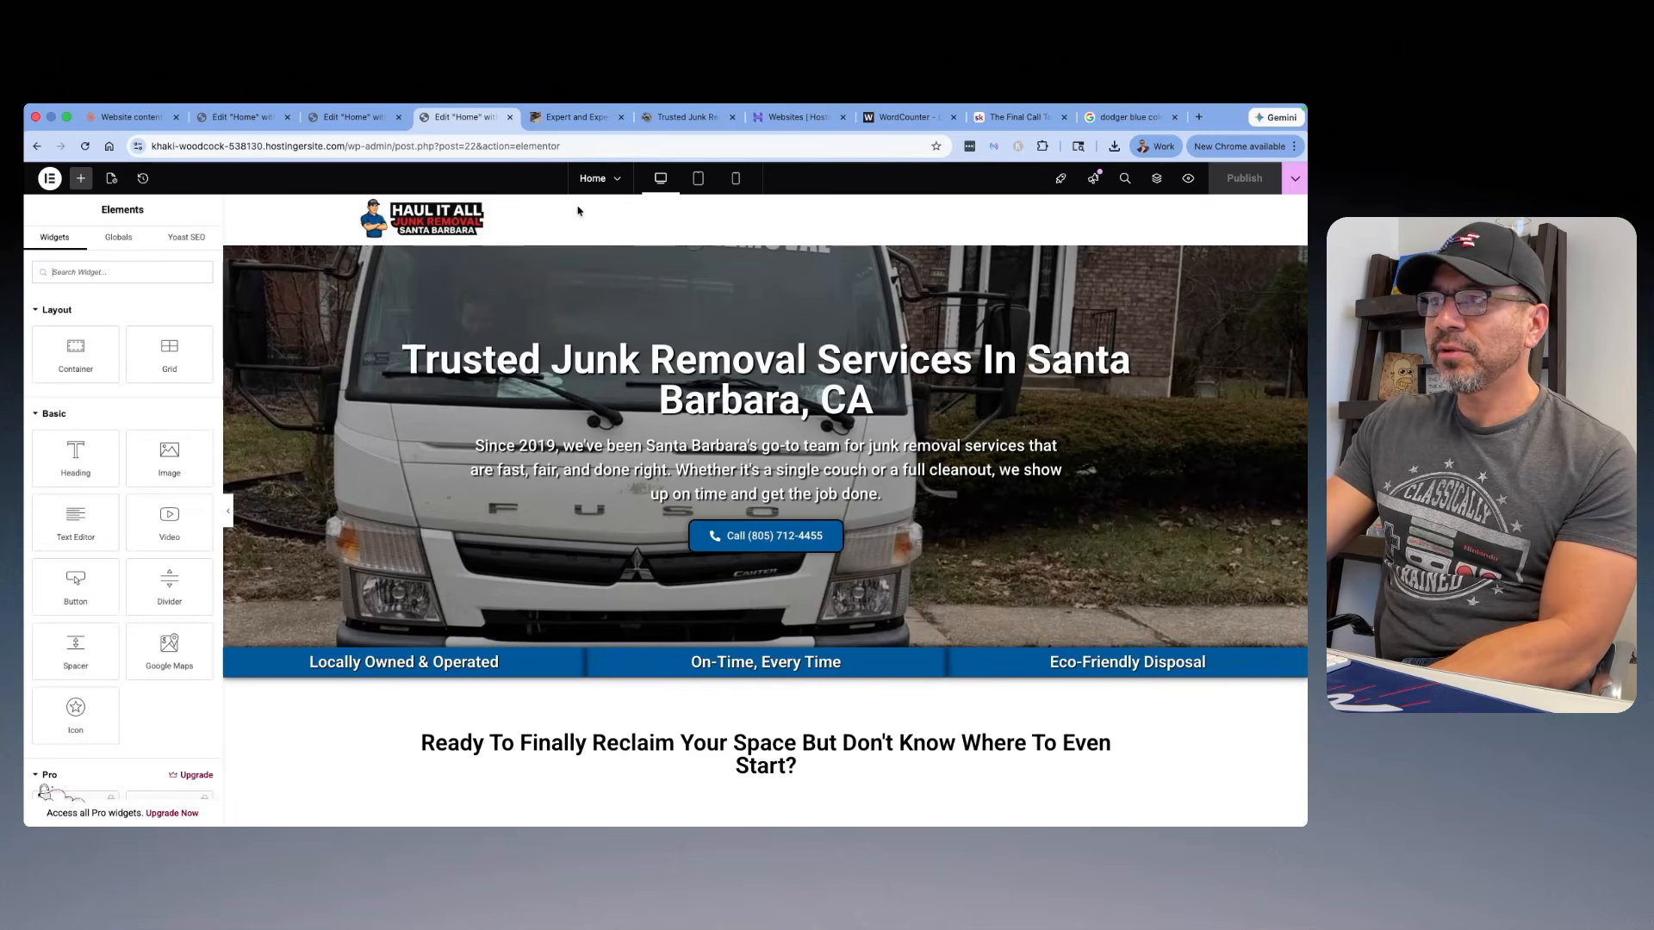
Step: Preview the home page and start a new page titled Contact from it
{"action": "left_click", "coordinate": [1190, 179]}
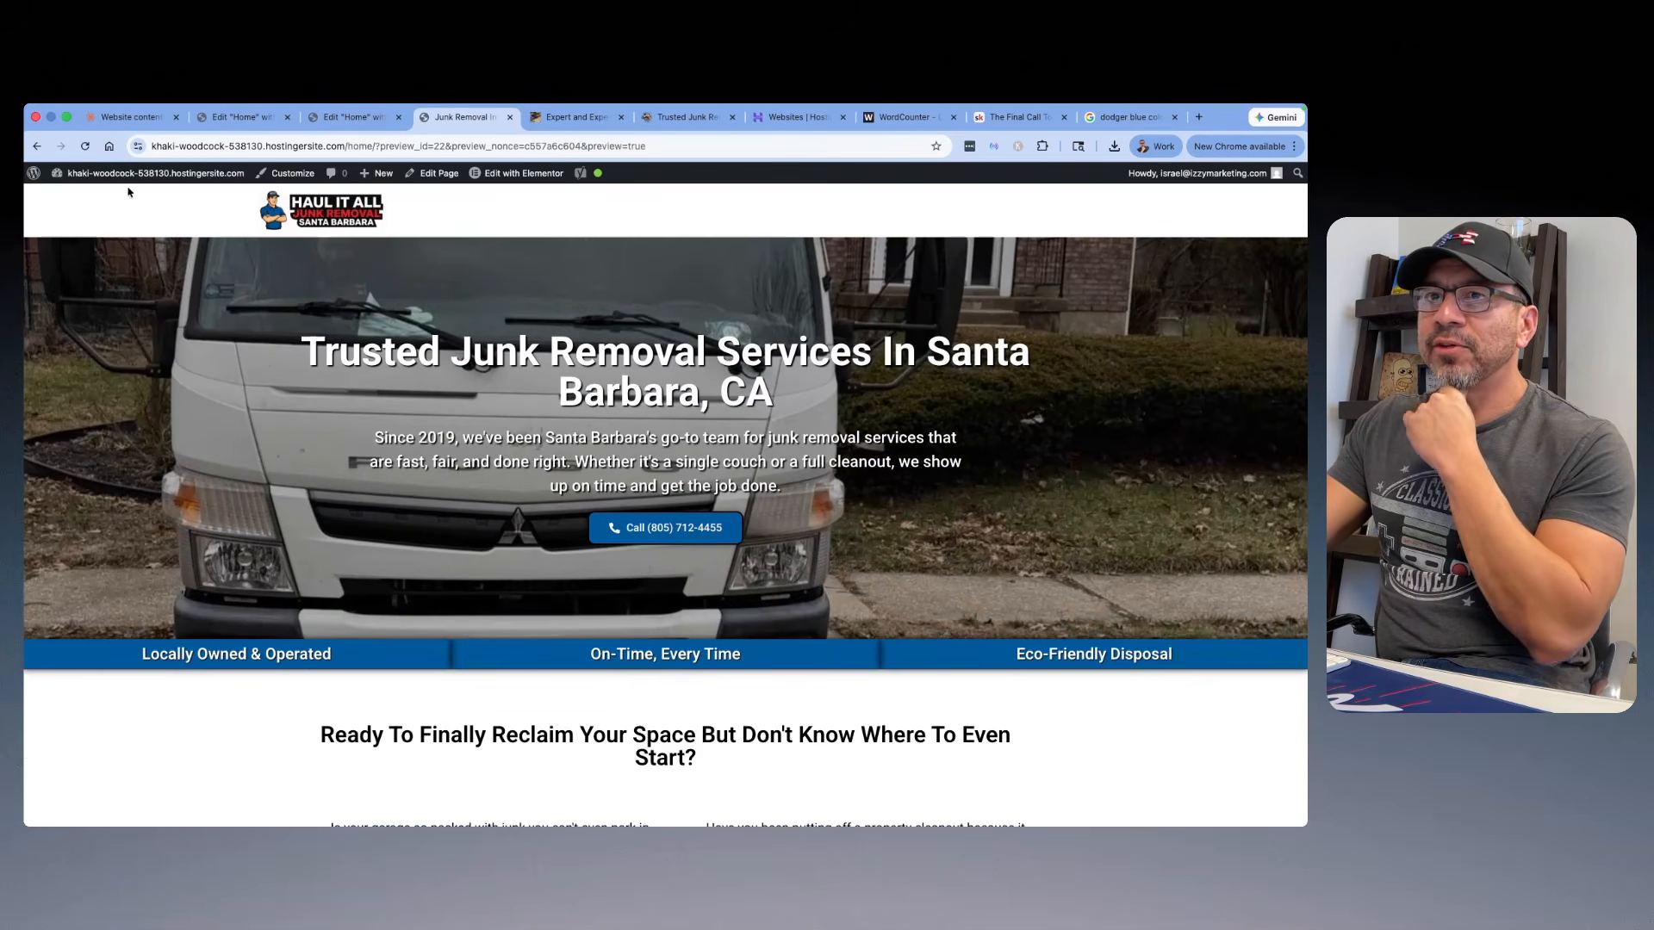
{"action": "mouse_move", "coordinate": [367, 179]}
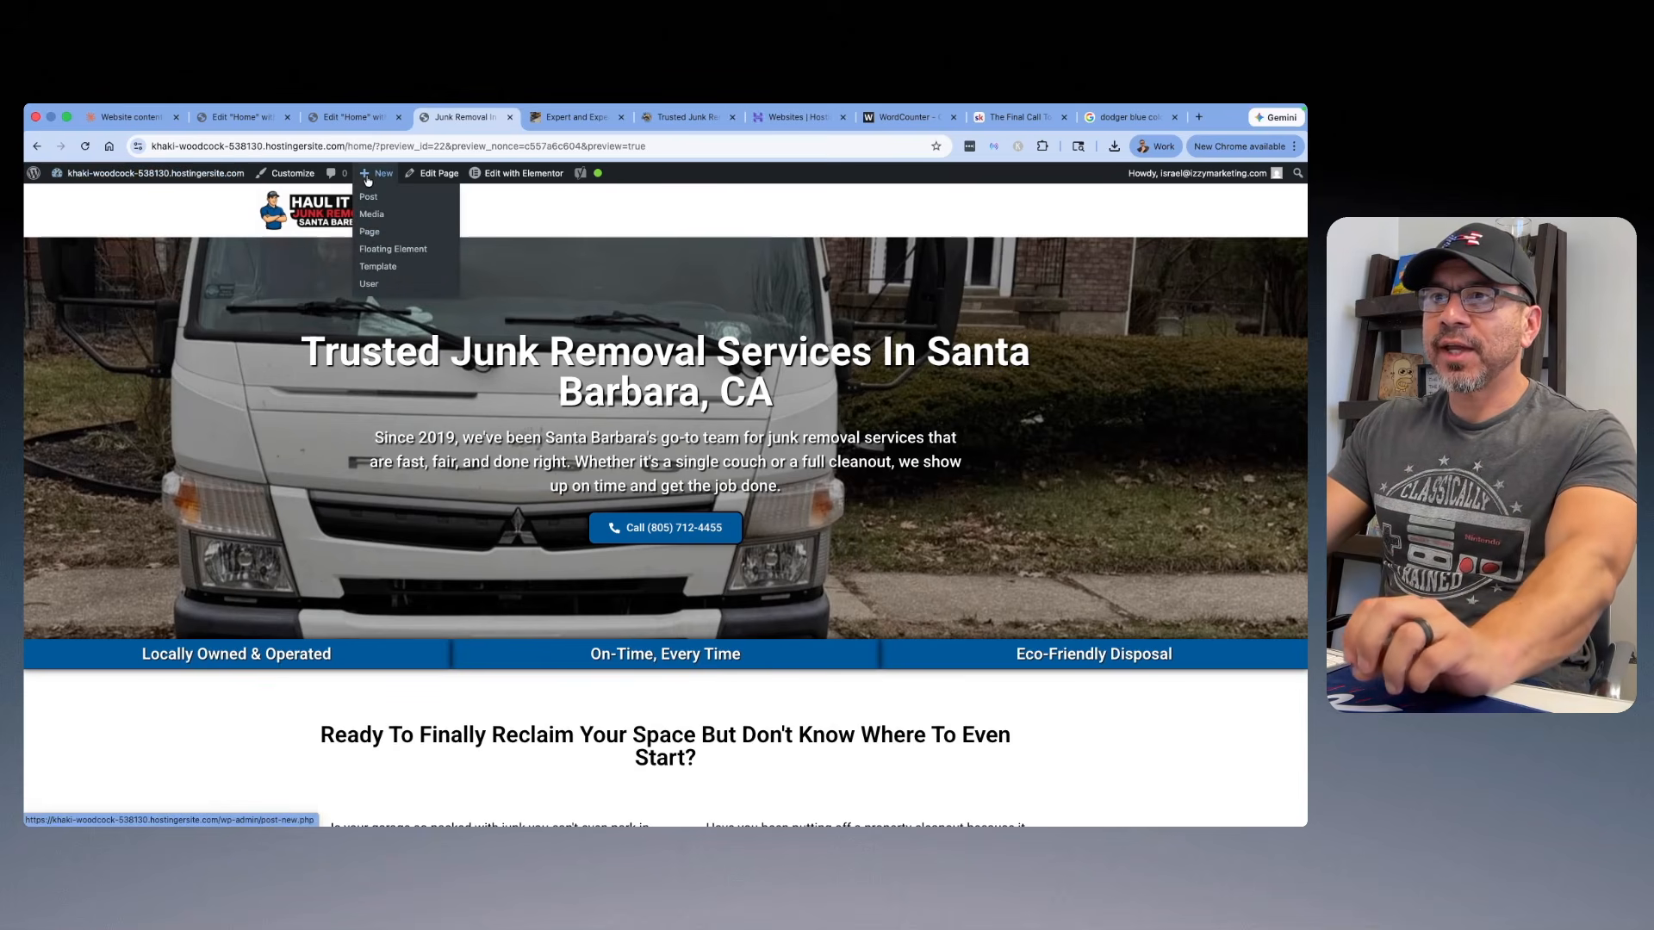
{"action": "left_click", "coordinate": [370, 233]}
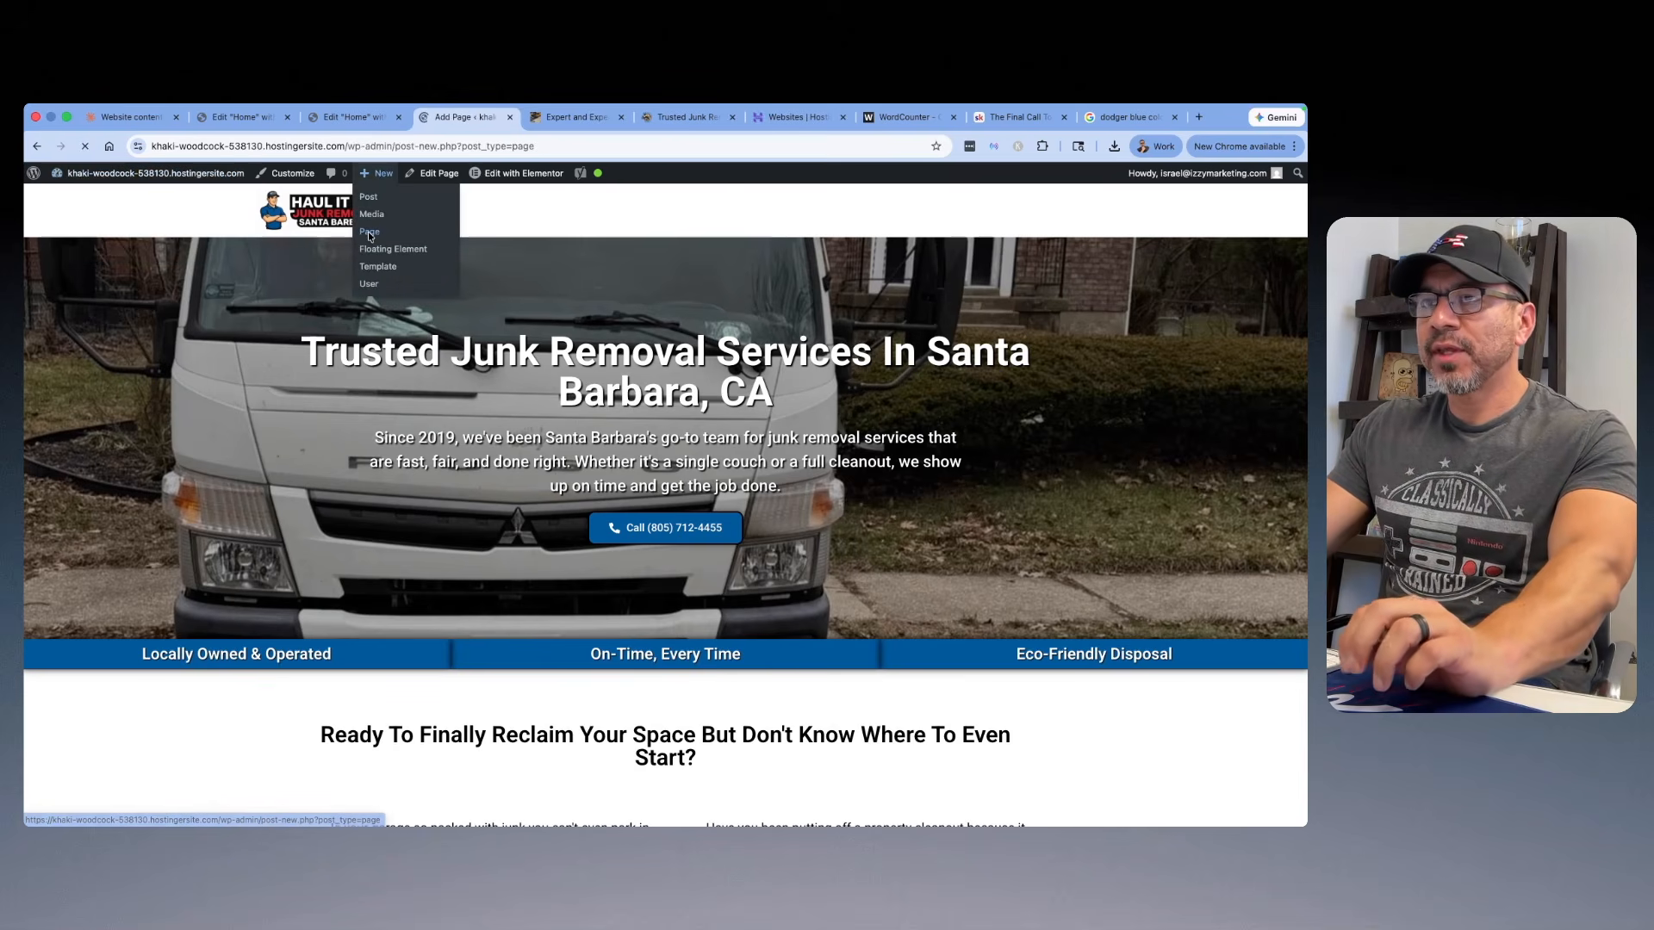
{"action": "type", "text": "Conetne"}
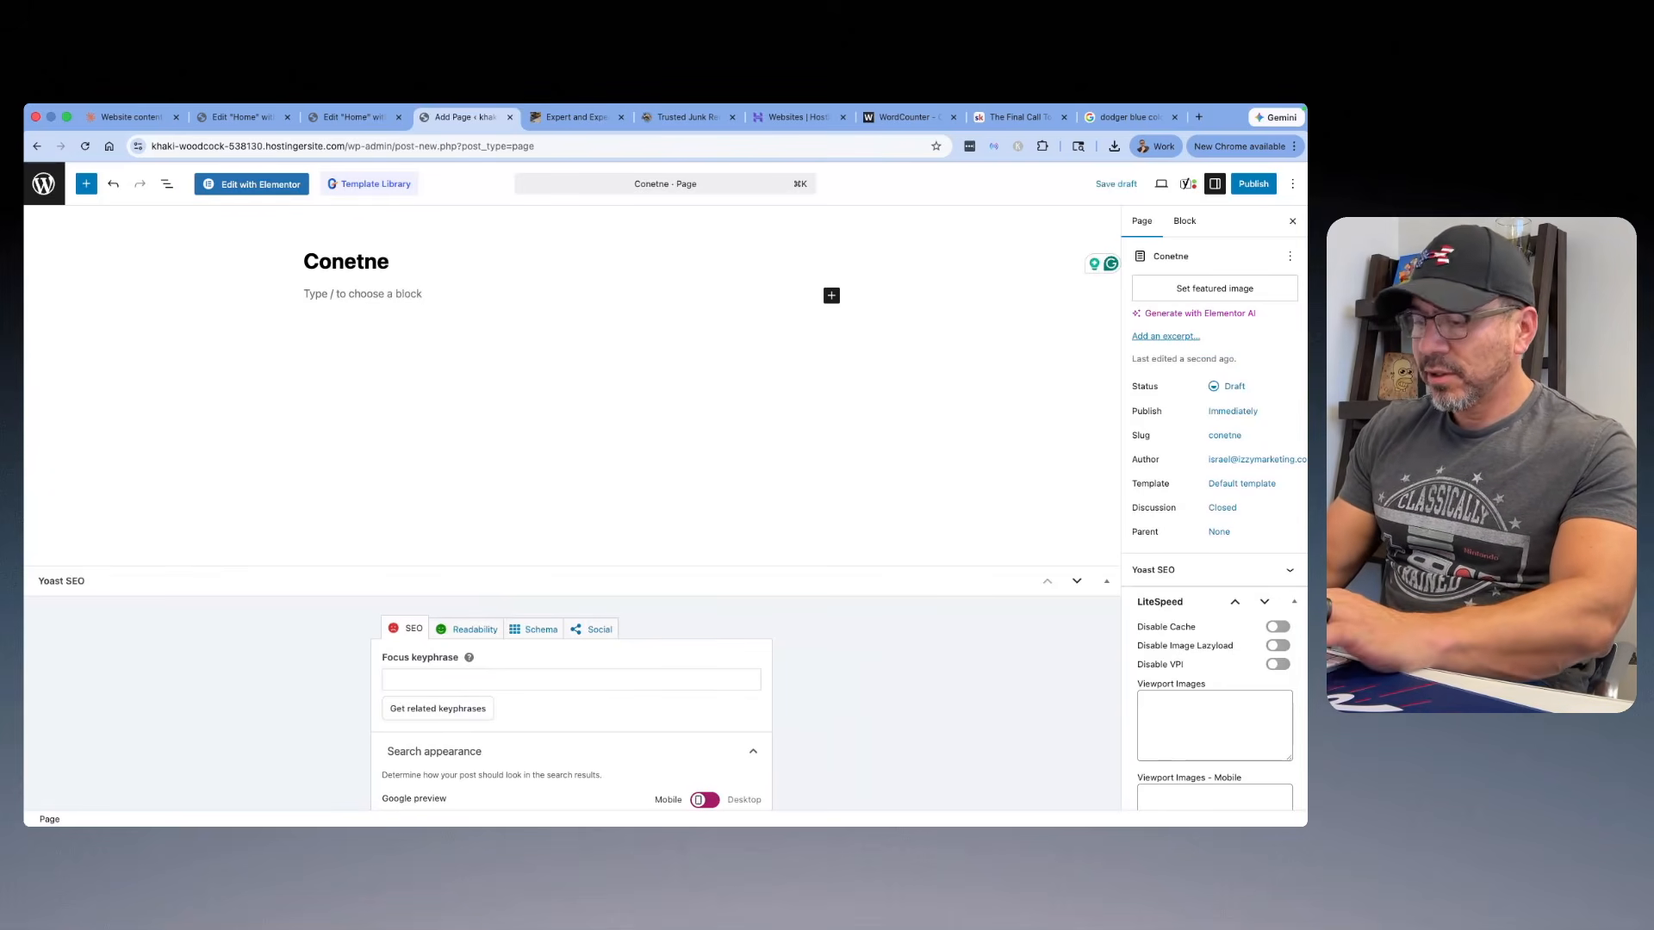
{"action": "key", "text": "BackSpace"}
{"action": "key", "text": "BackSpace"}
{"action": "key", "text": "BackSpace"}
{"action": "key", "text": "BackSpace"}
{"action": "type", "text": "tact"}
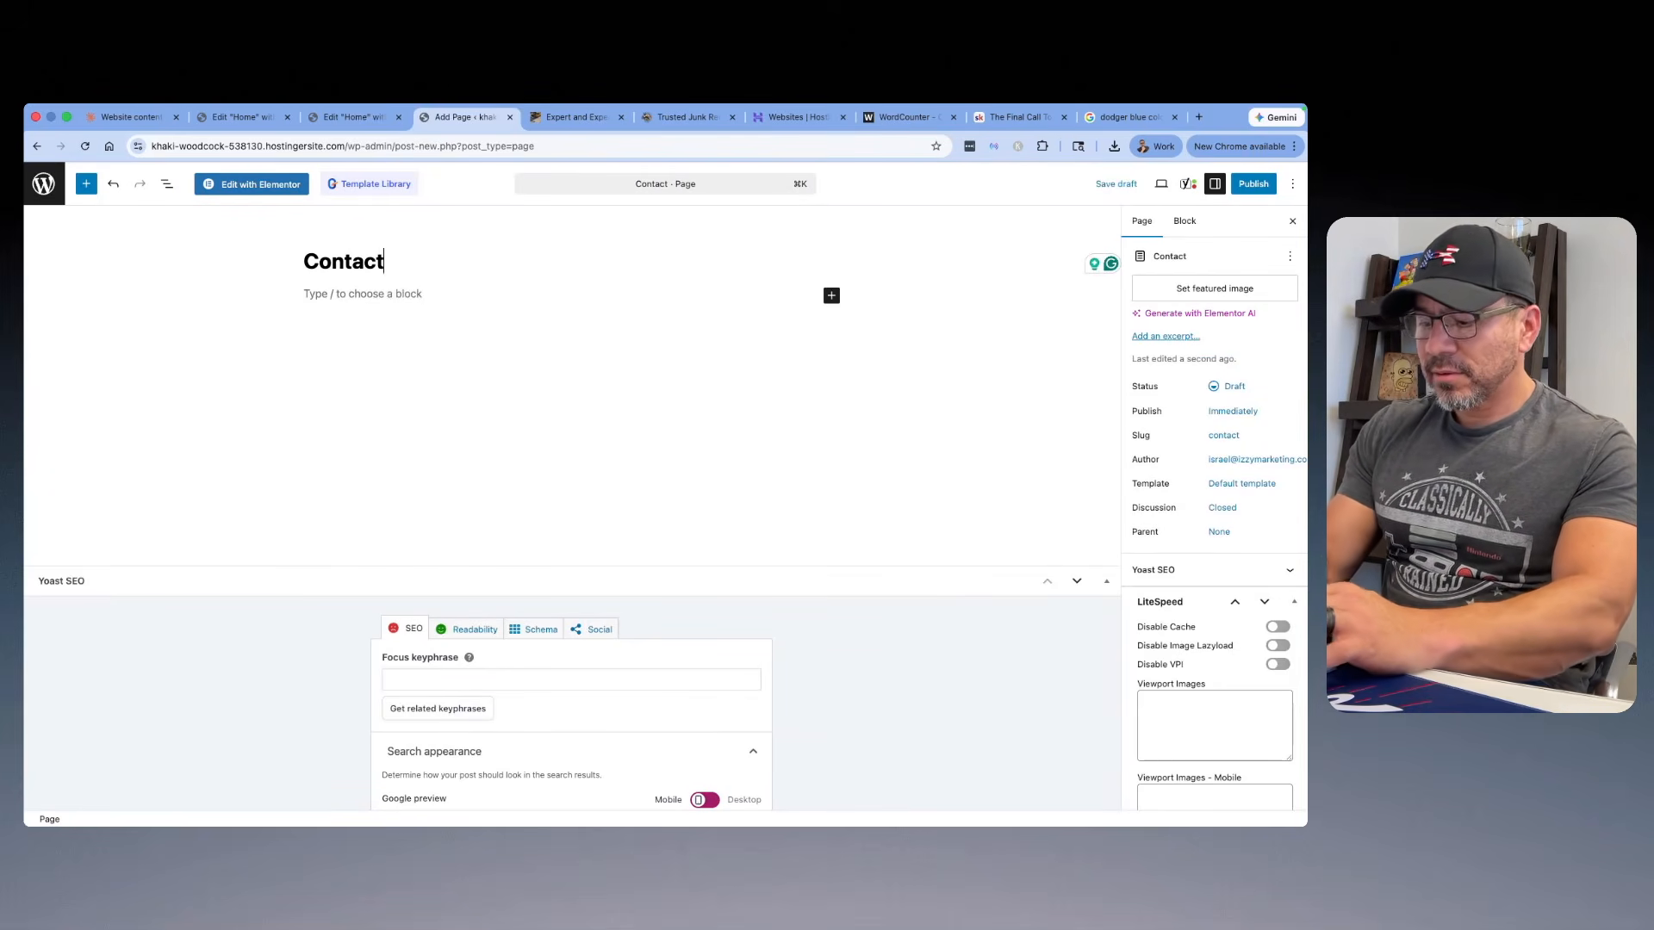
Step: Publish the Contact page and load it in the Elementor editor to preview it with the site header and footer
{"action": "left_click", "coordinate": [1253, 183]}
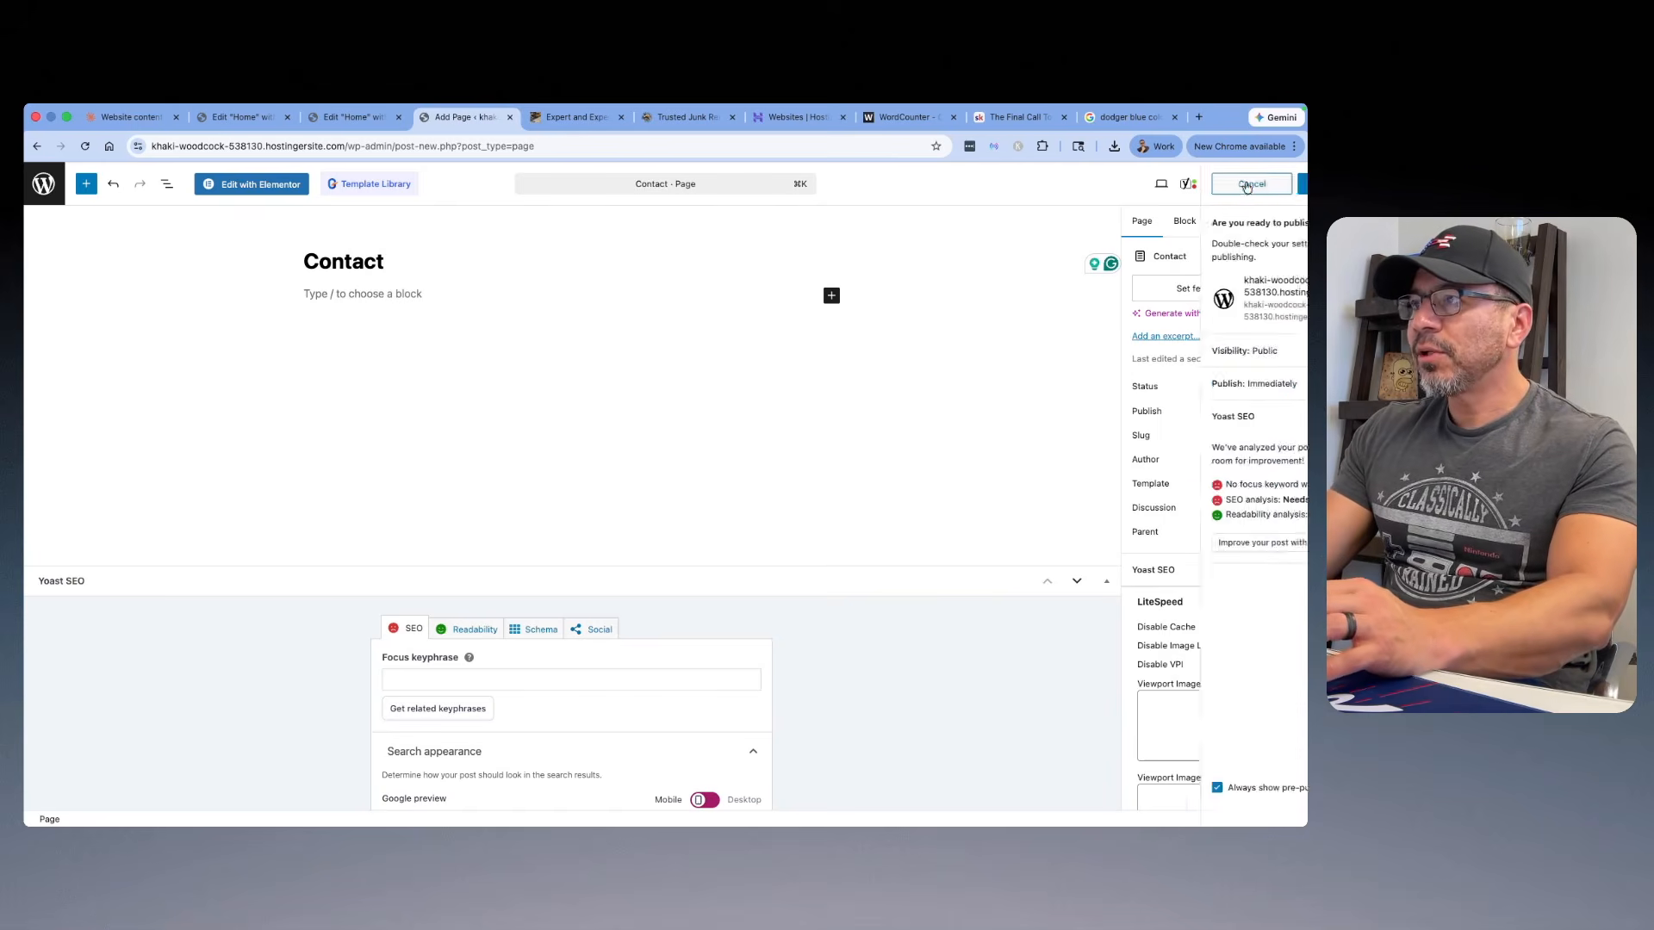
{"action": "left_click", "coordinate": [1261, 183]}
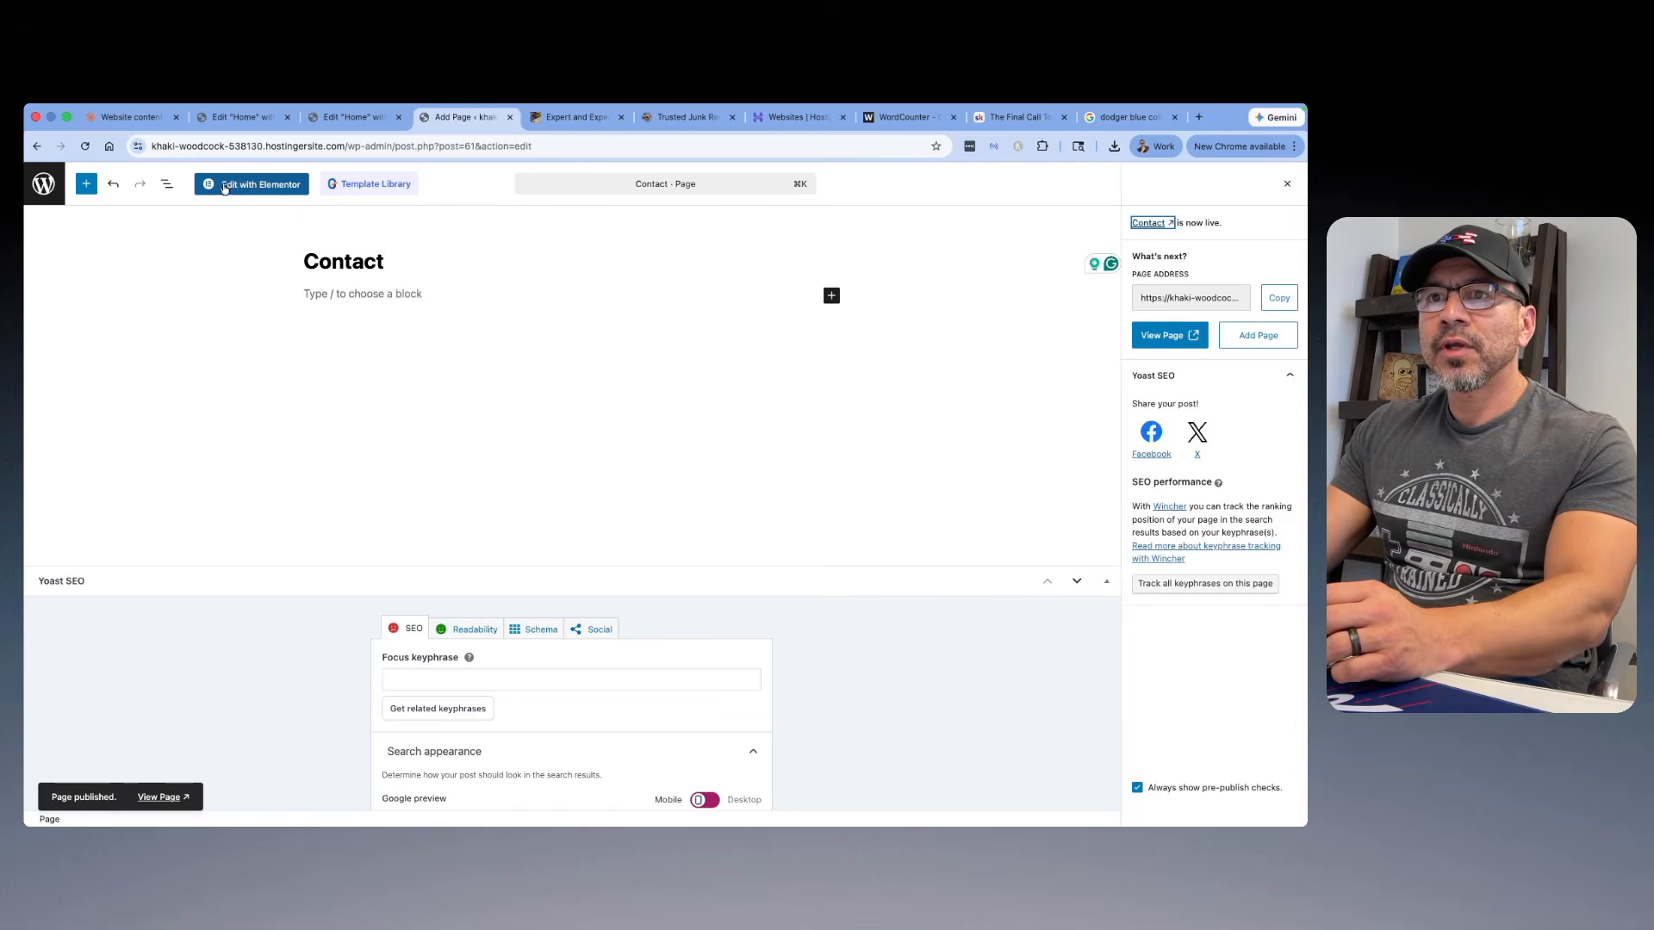
{"action": "left_click", "coordinate": [270, 186]}
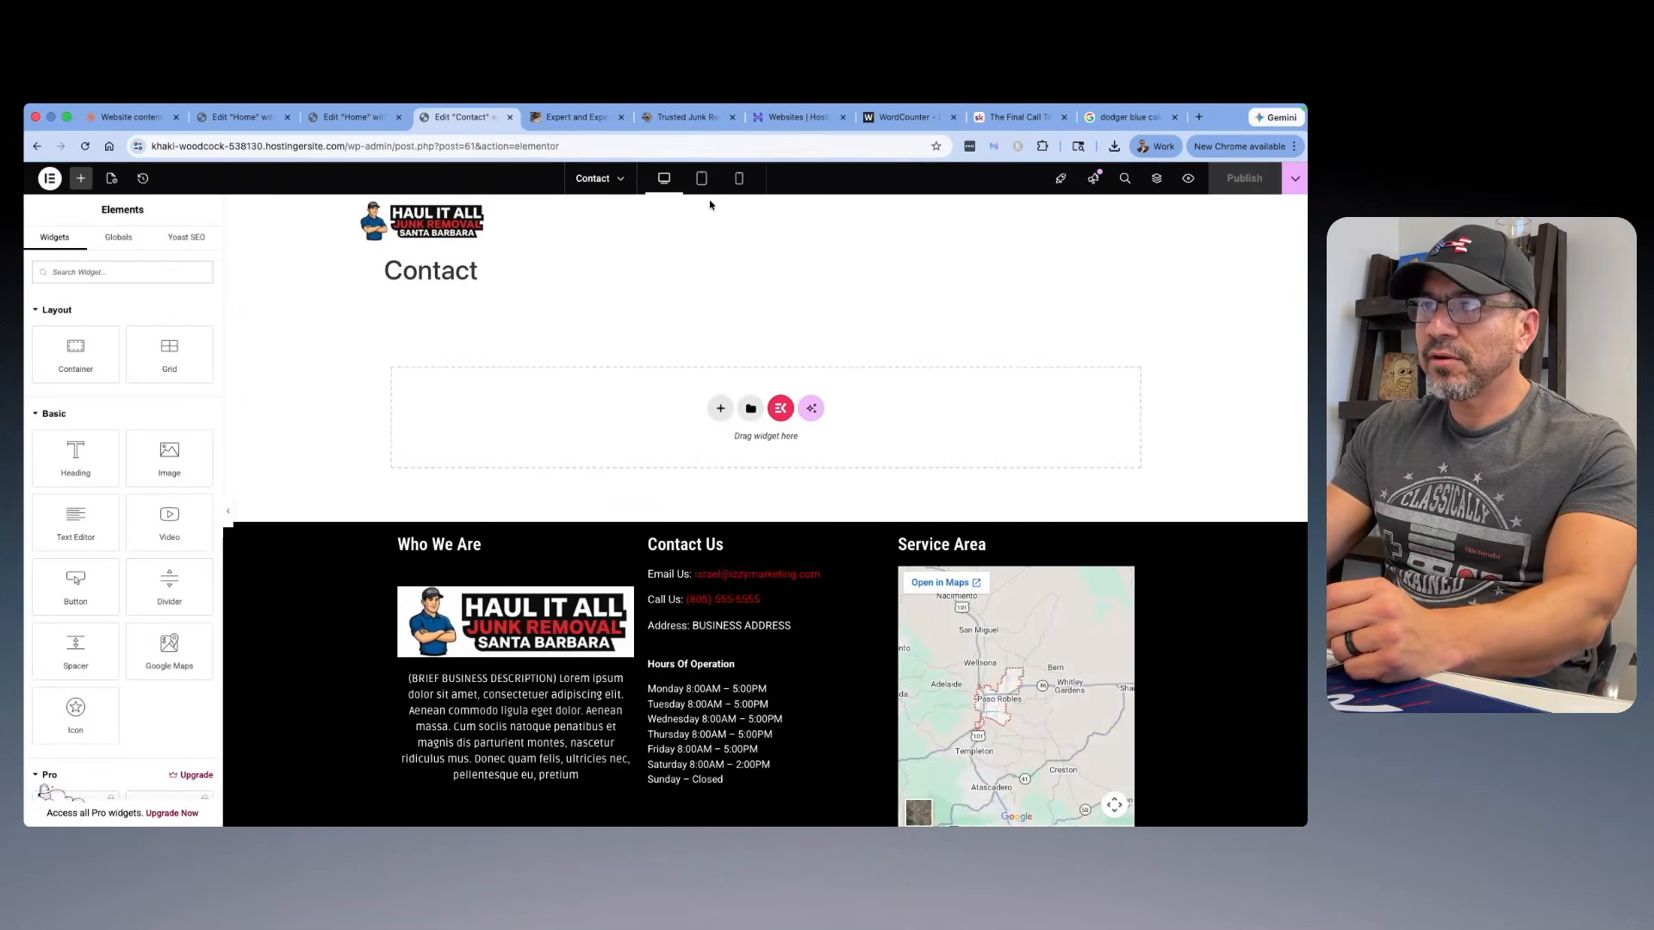
{"action": "left_click", "coordinate": [1189, 178]}
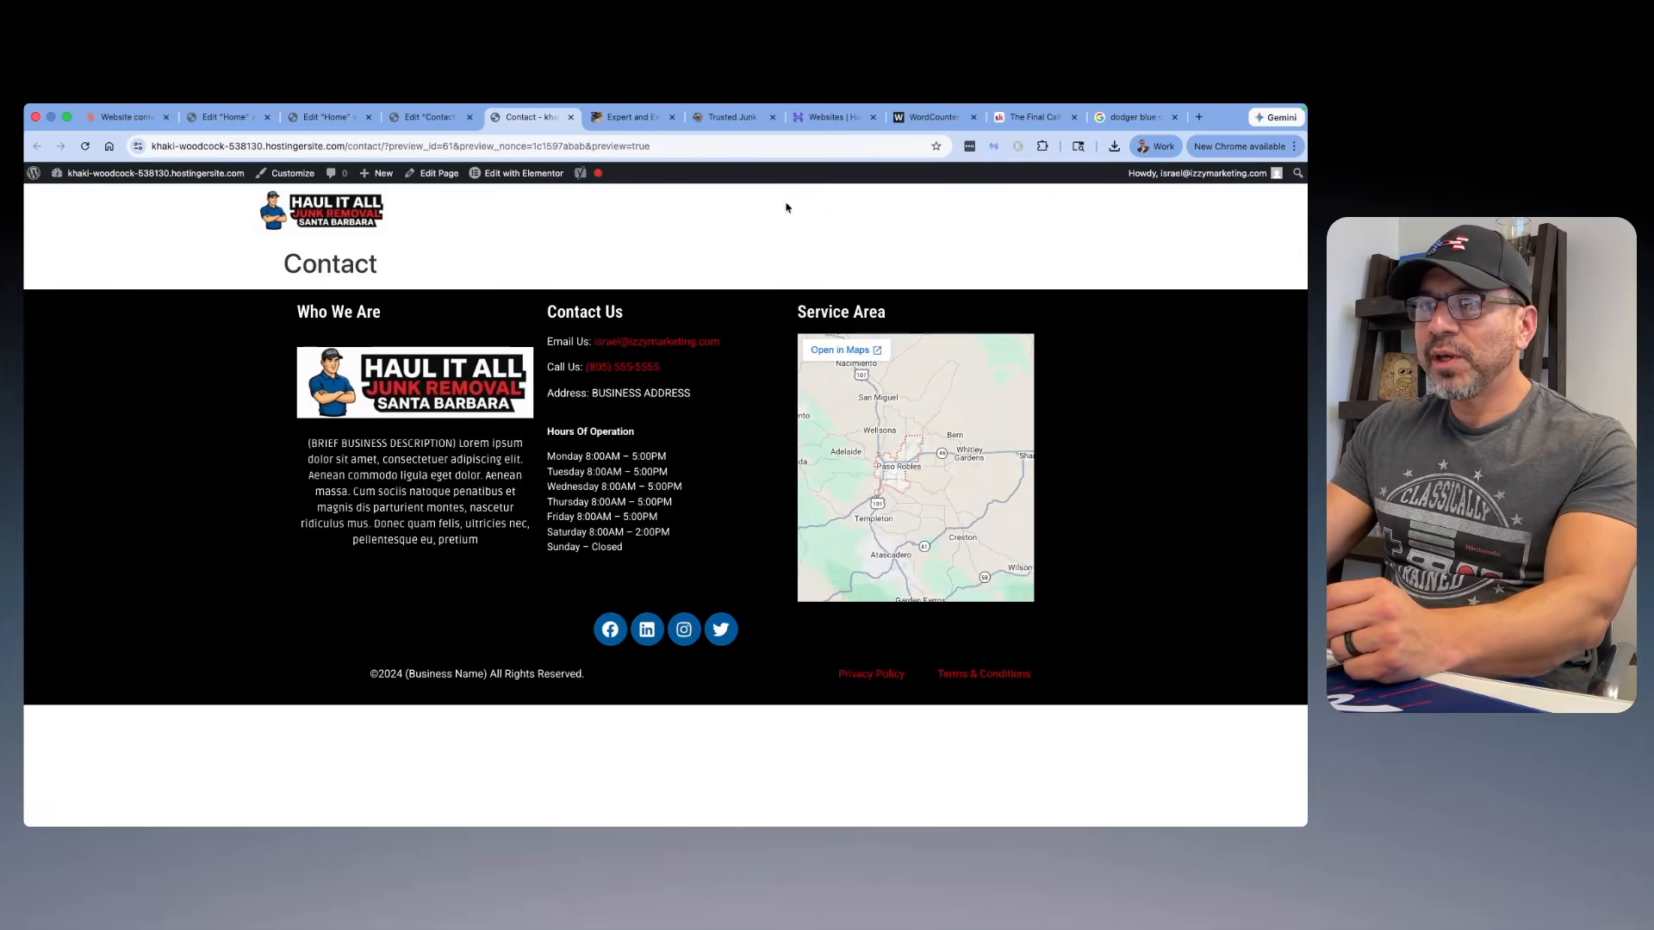
Step: Start another new page and title it About
{"action": "mouse_move", "coordinate": [380, 173]}
{"action": "left_click", "coordinate": [374, 233]}
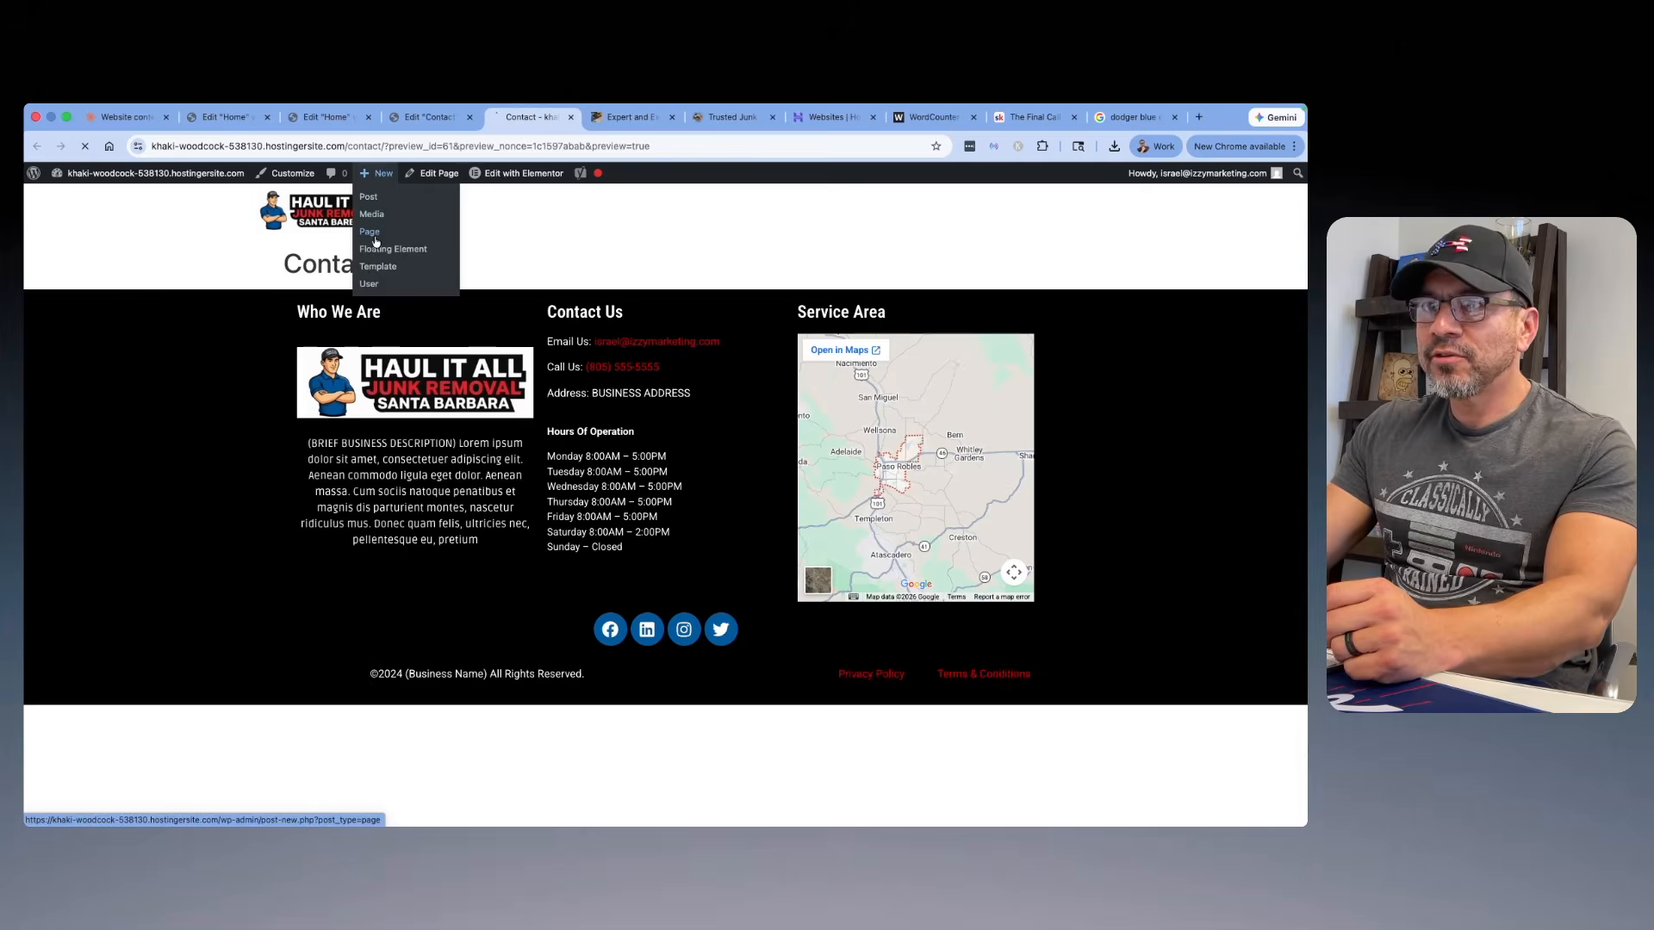
{"action": "type", "text": "About"}
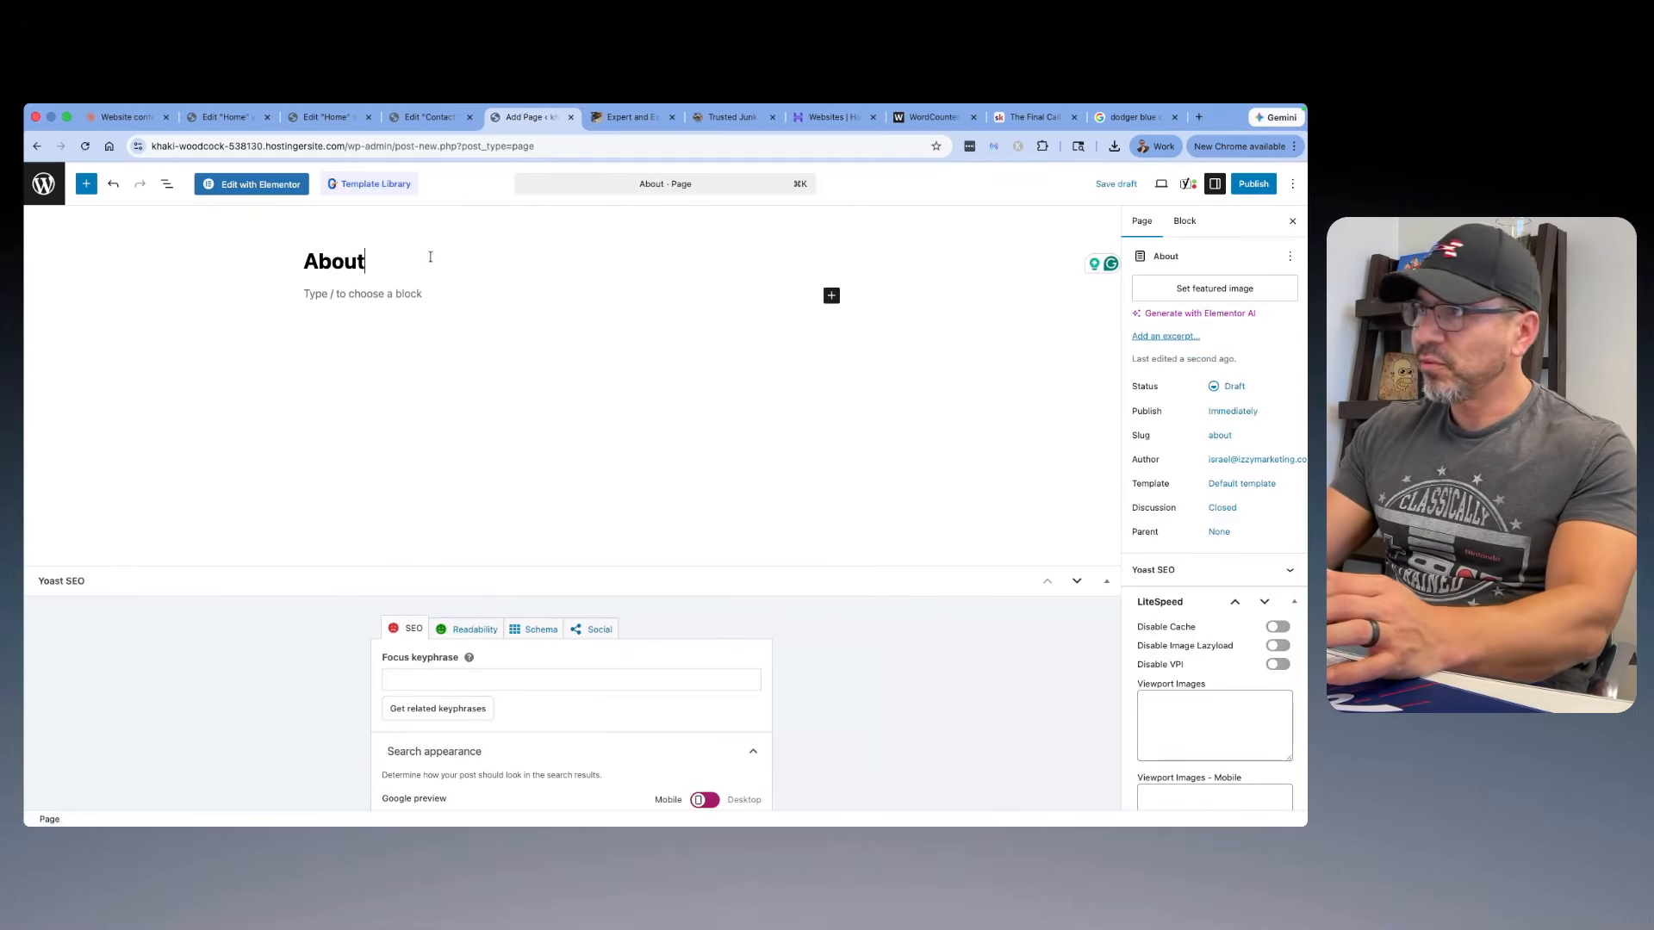
Step: Publish the About page, load it in the Elementor editor and preview it
{"action": "left_click", "coordinate": [1253, 187]}
{"action": "left_click", "coordinate": [1248, 191]}
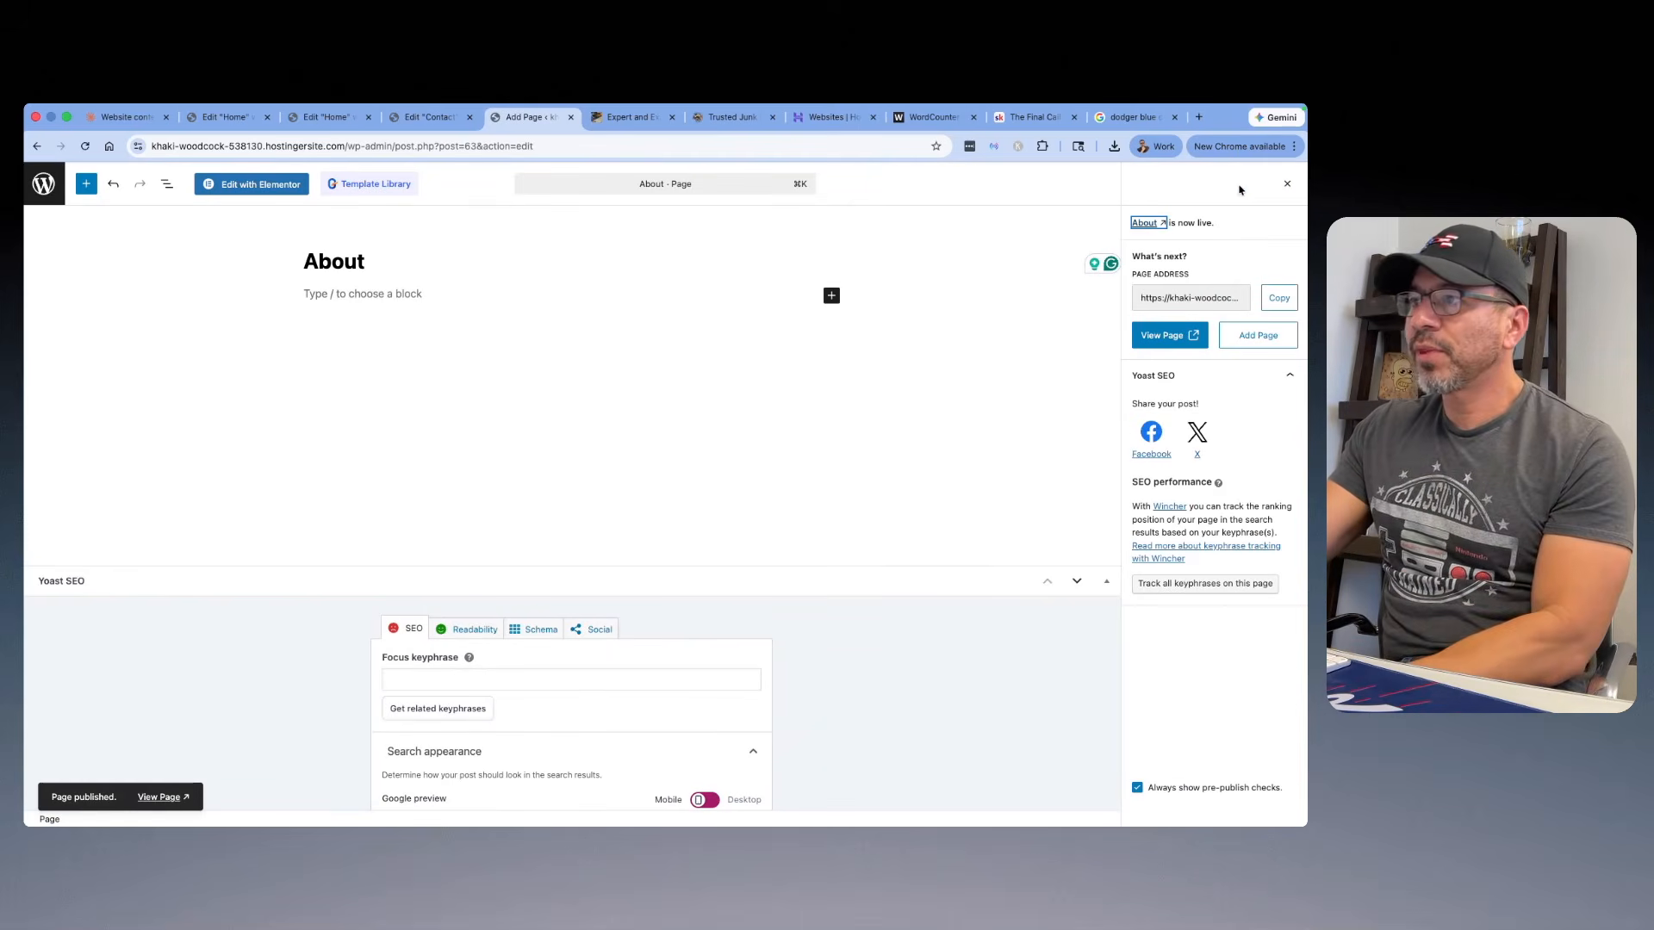
{"action": "left_click", "coordinate": [251, 183]}
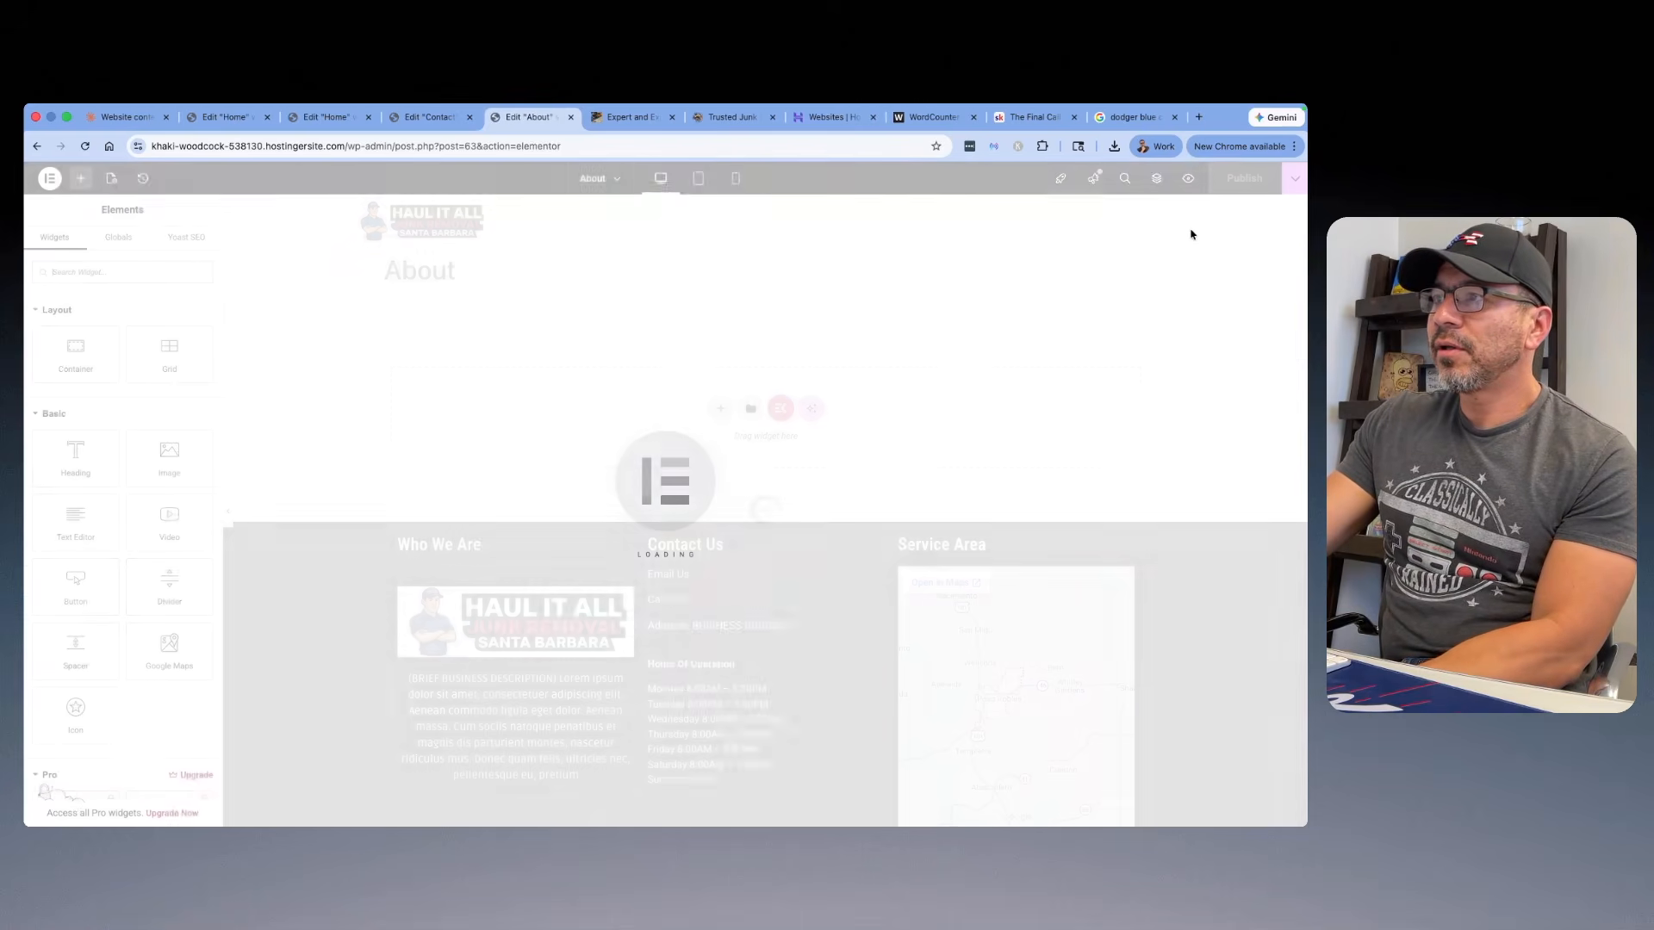
{"action": "left_click", "coordinate": [1188, 173]}
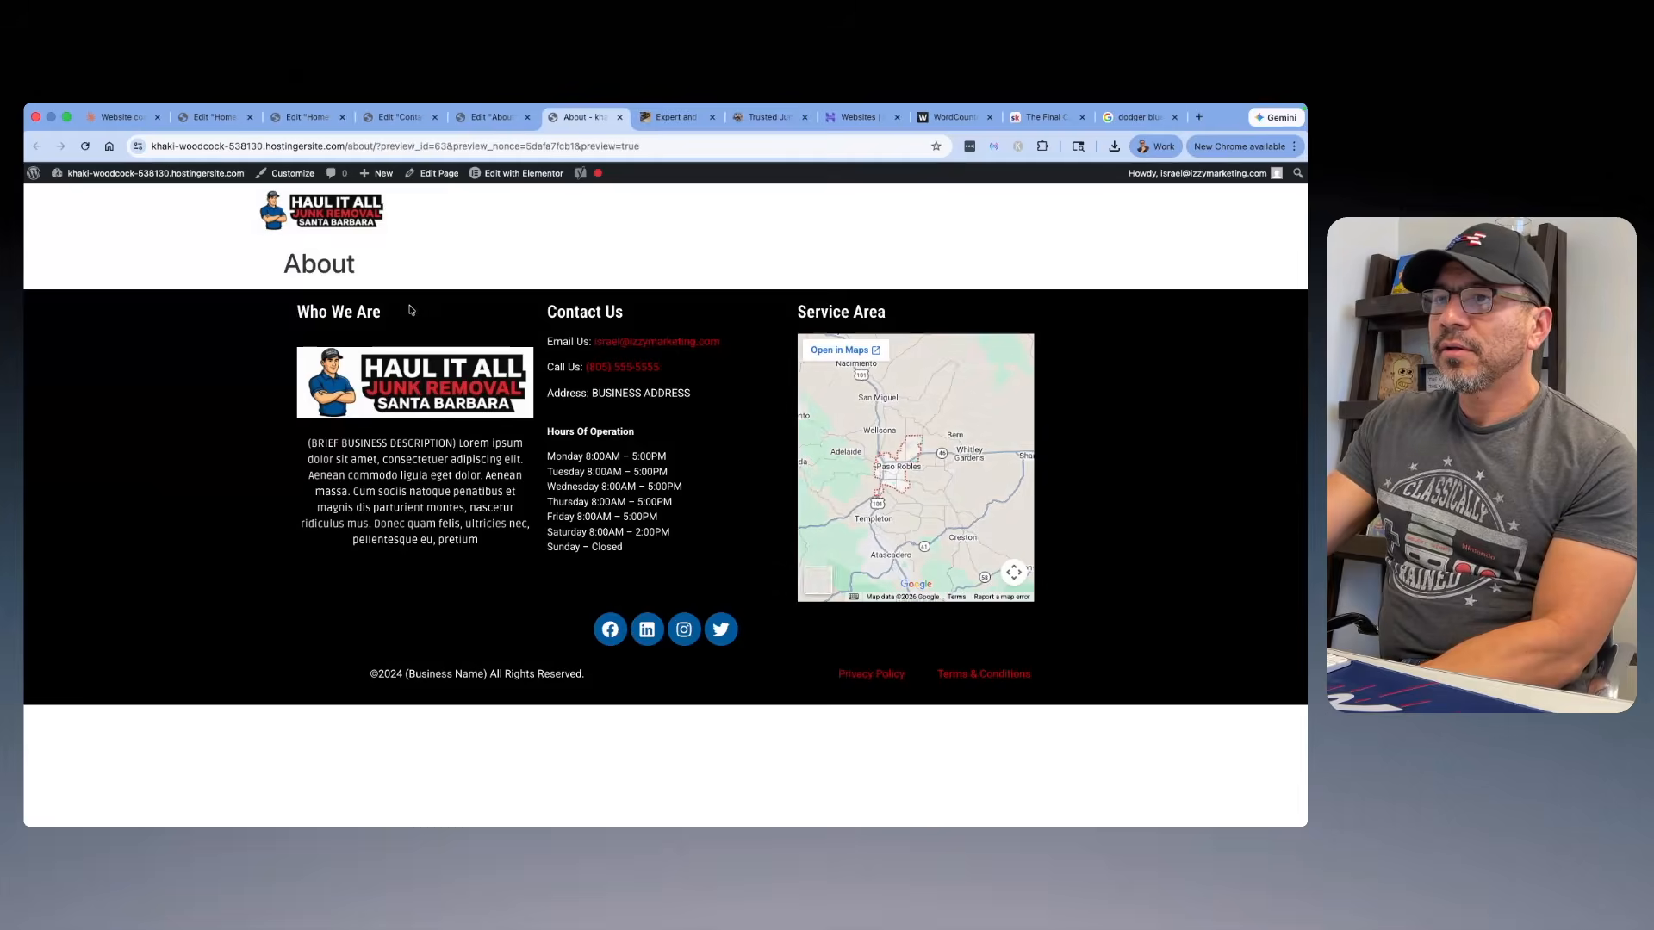
Step: Close the Website content tab and the leftover Home, Contact and About editor tabs, keeping the About page preview open
{"action": "left_click", "coordinate": [527, 117]}
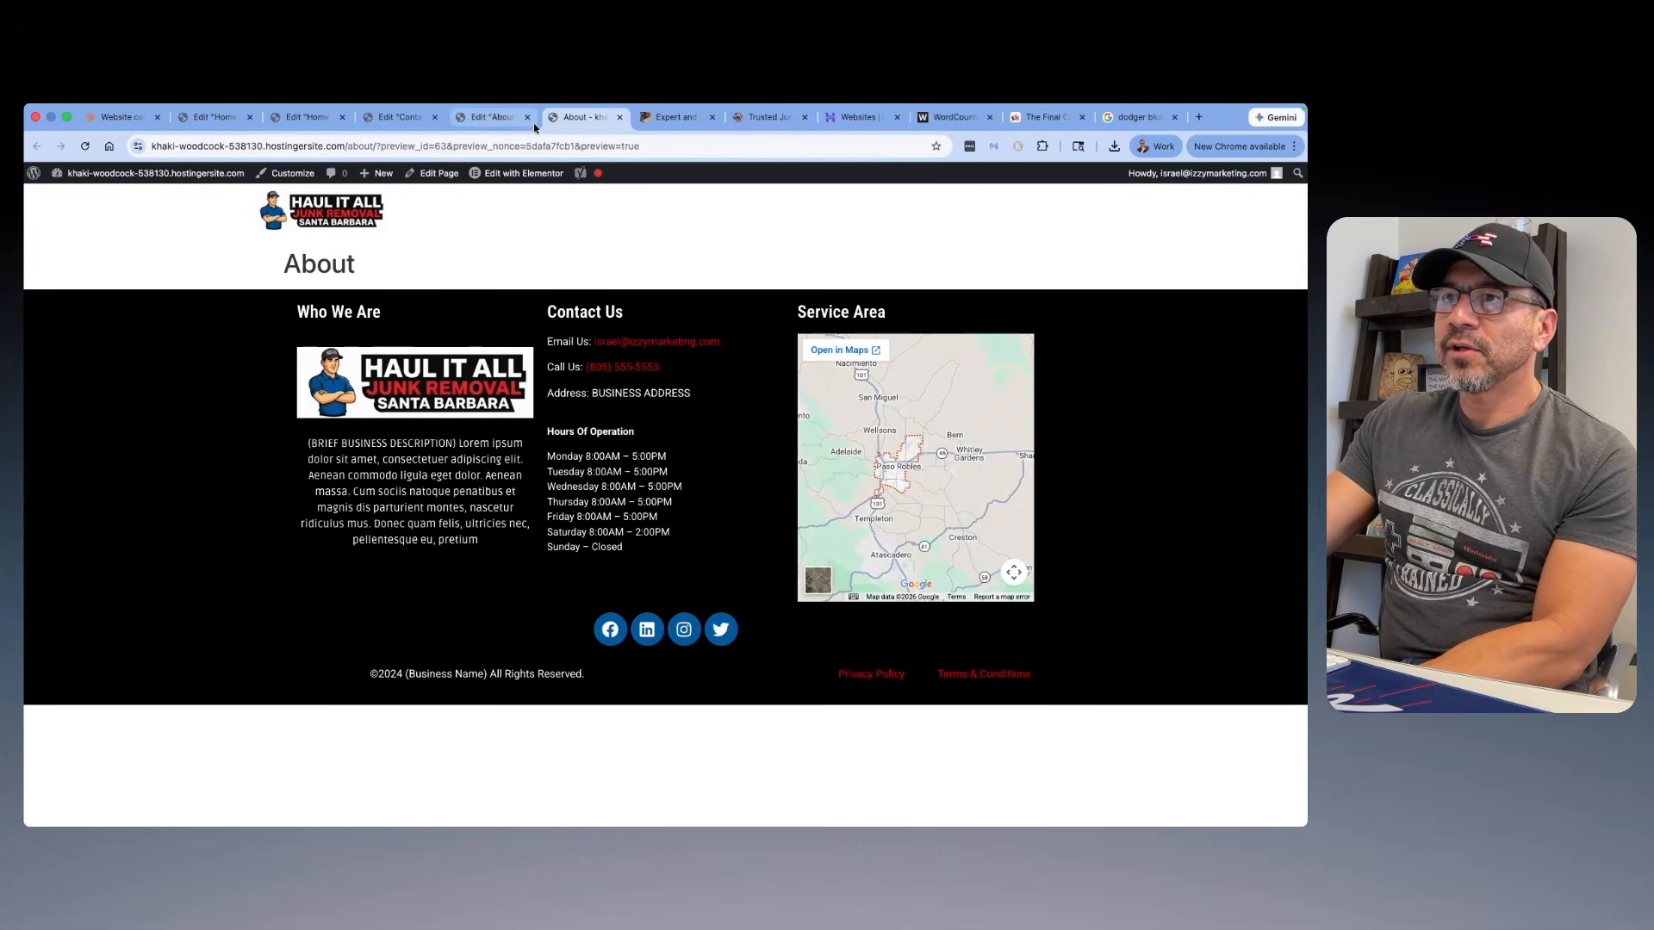
{"action": "left_click", "coordinate": [434, 117]}
{"action": "left_click", "coordinate": [342, 117]}
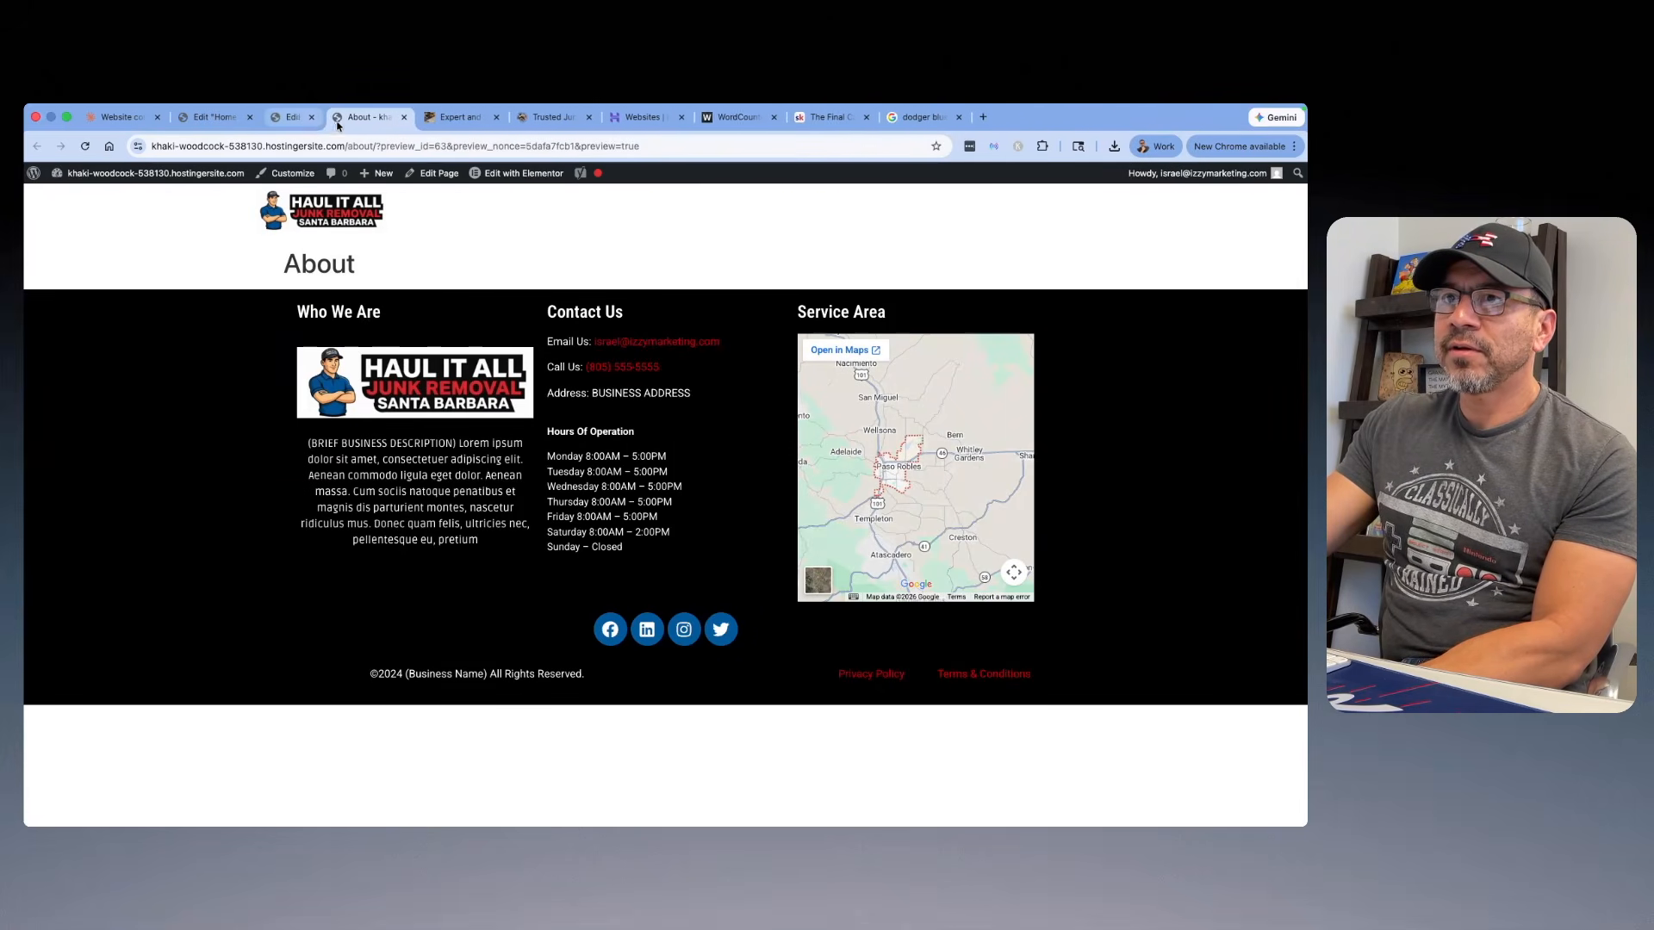
{"action": "left_click", "coordinate": [250, 117]}
{"action": "left_click", "coordinate": [158, 118]}
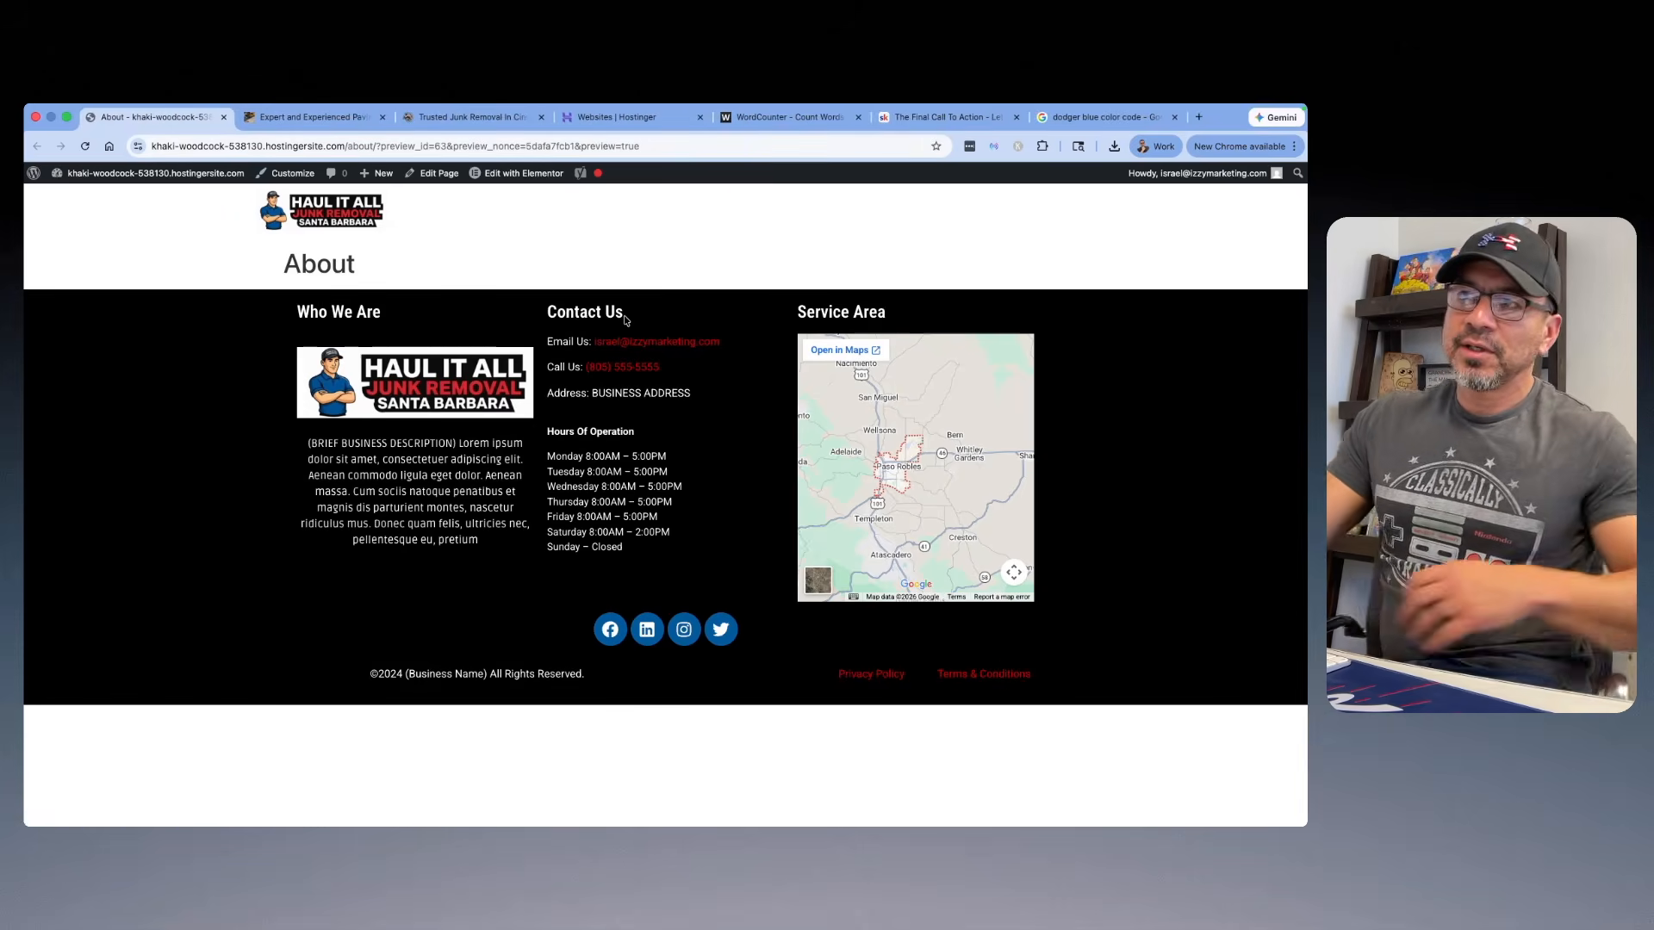
Step: Set the homepage to the static page Home in the WordPress Reading settings and save the changes
{"action": "mouse_move", "coordinate": [117, 186]}
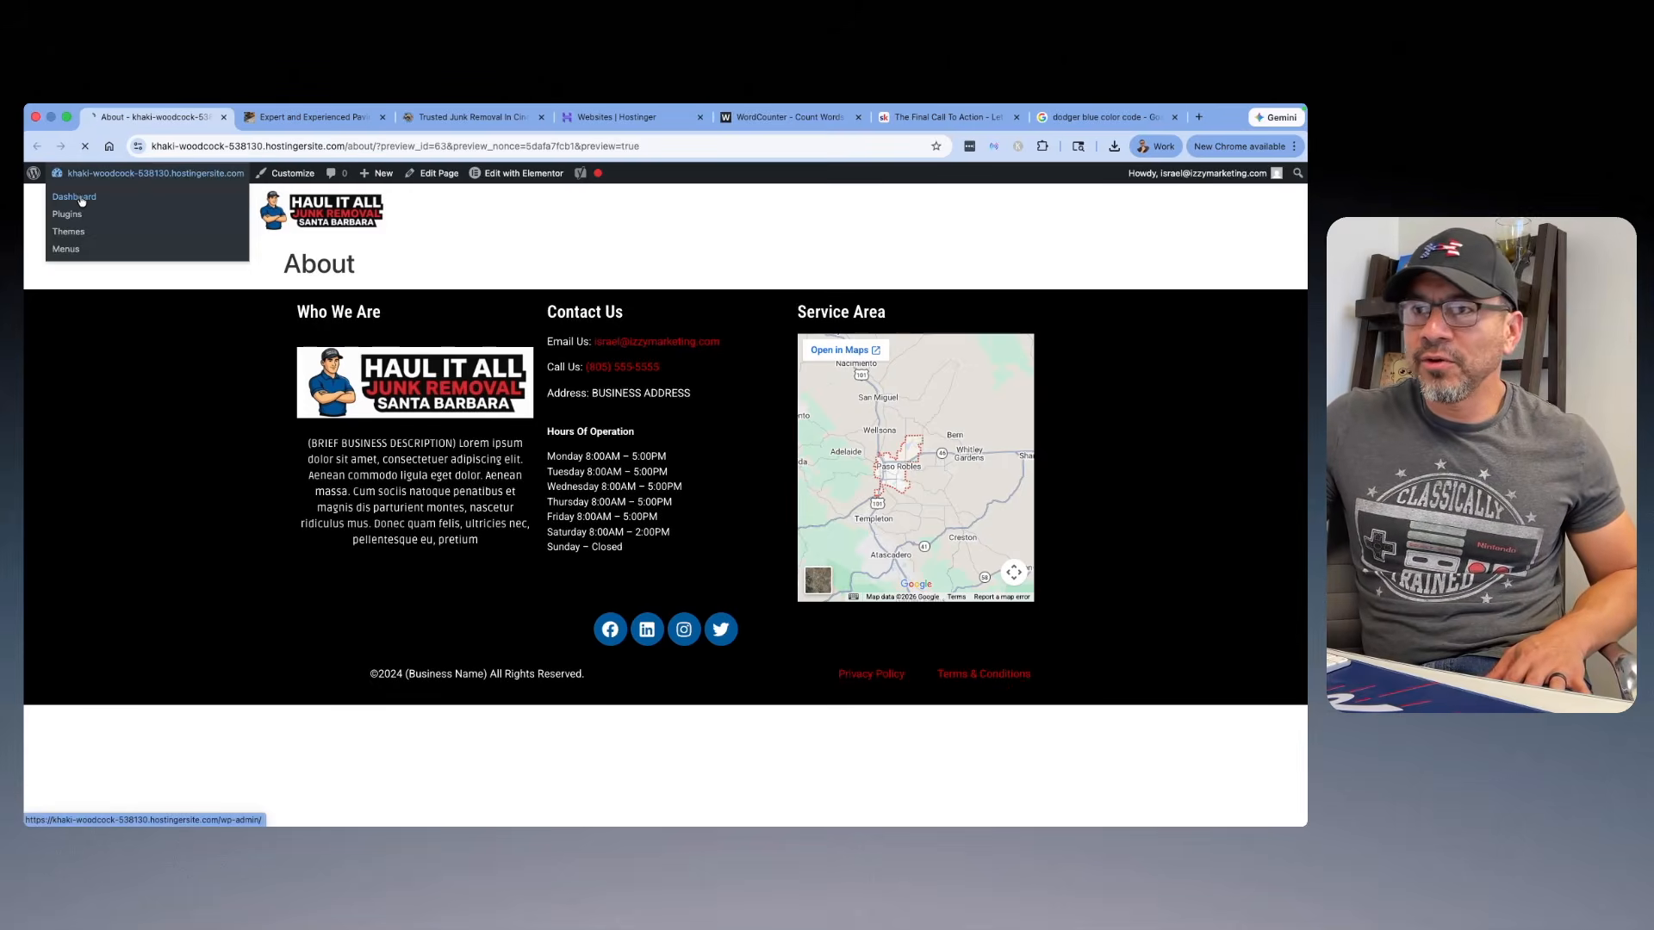
{"action": "left_click", "coordinate": [82, 200]}
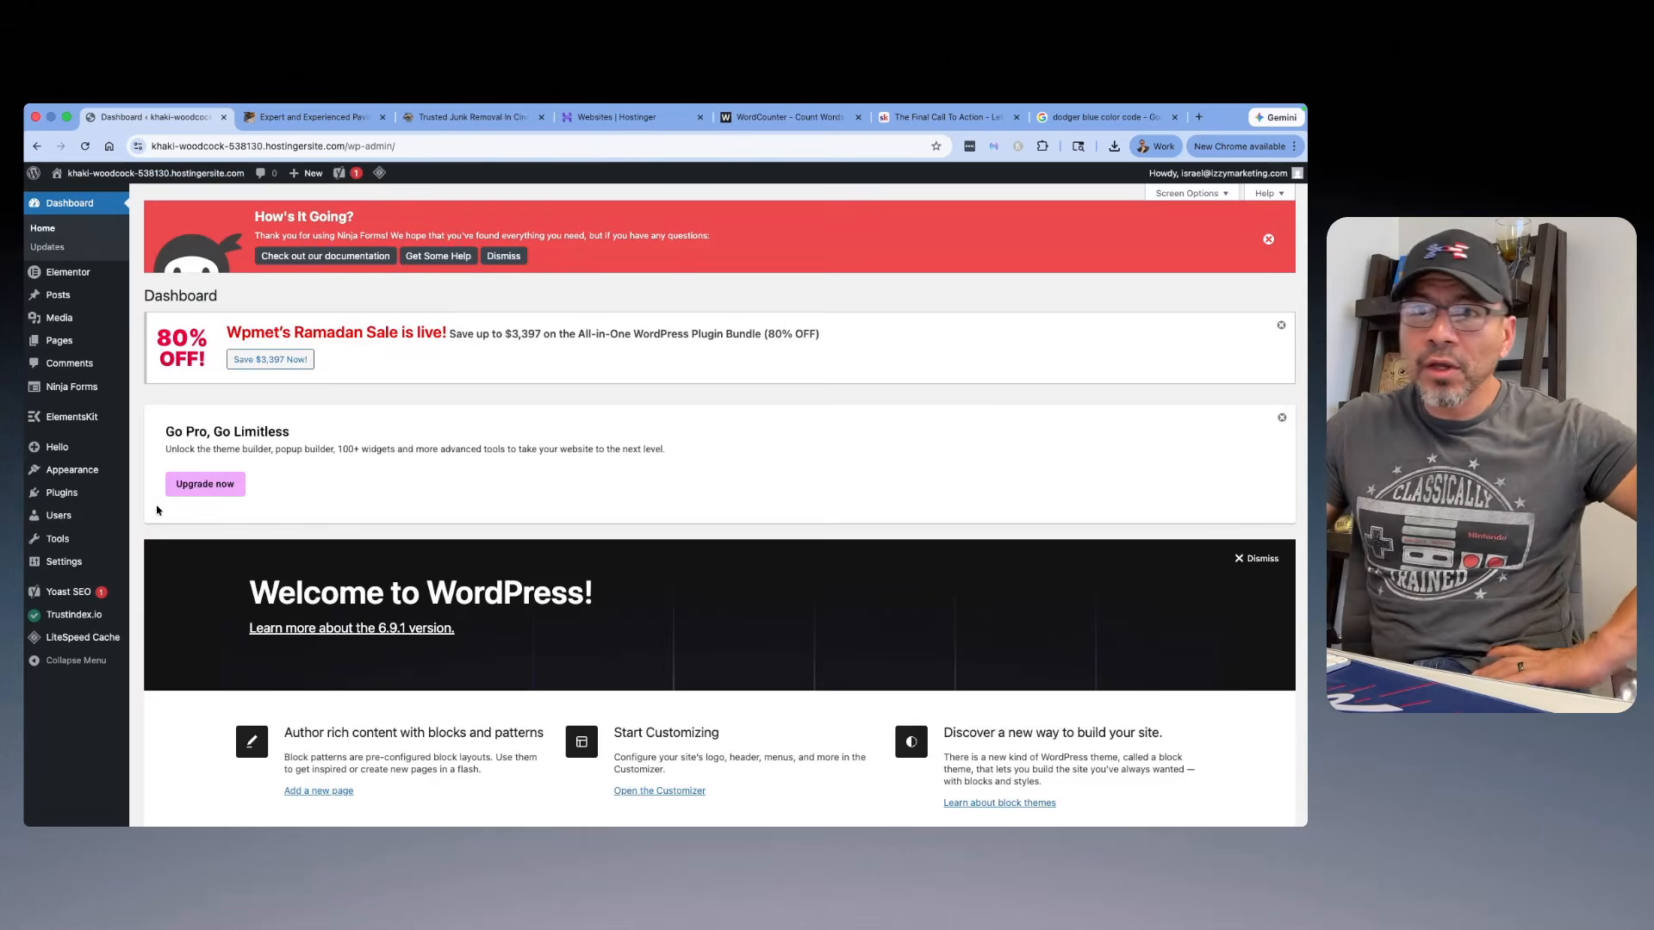
{"action": "mouse_move", "coordinate": [64, 561]}
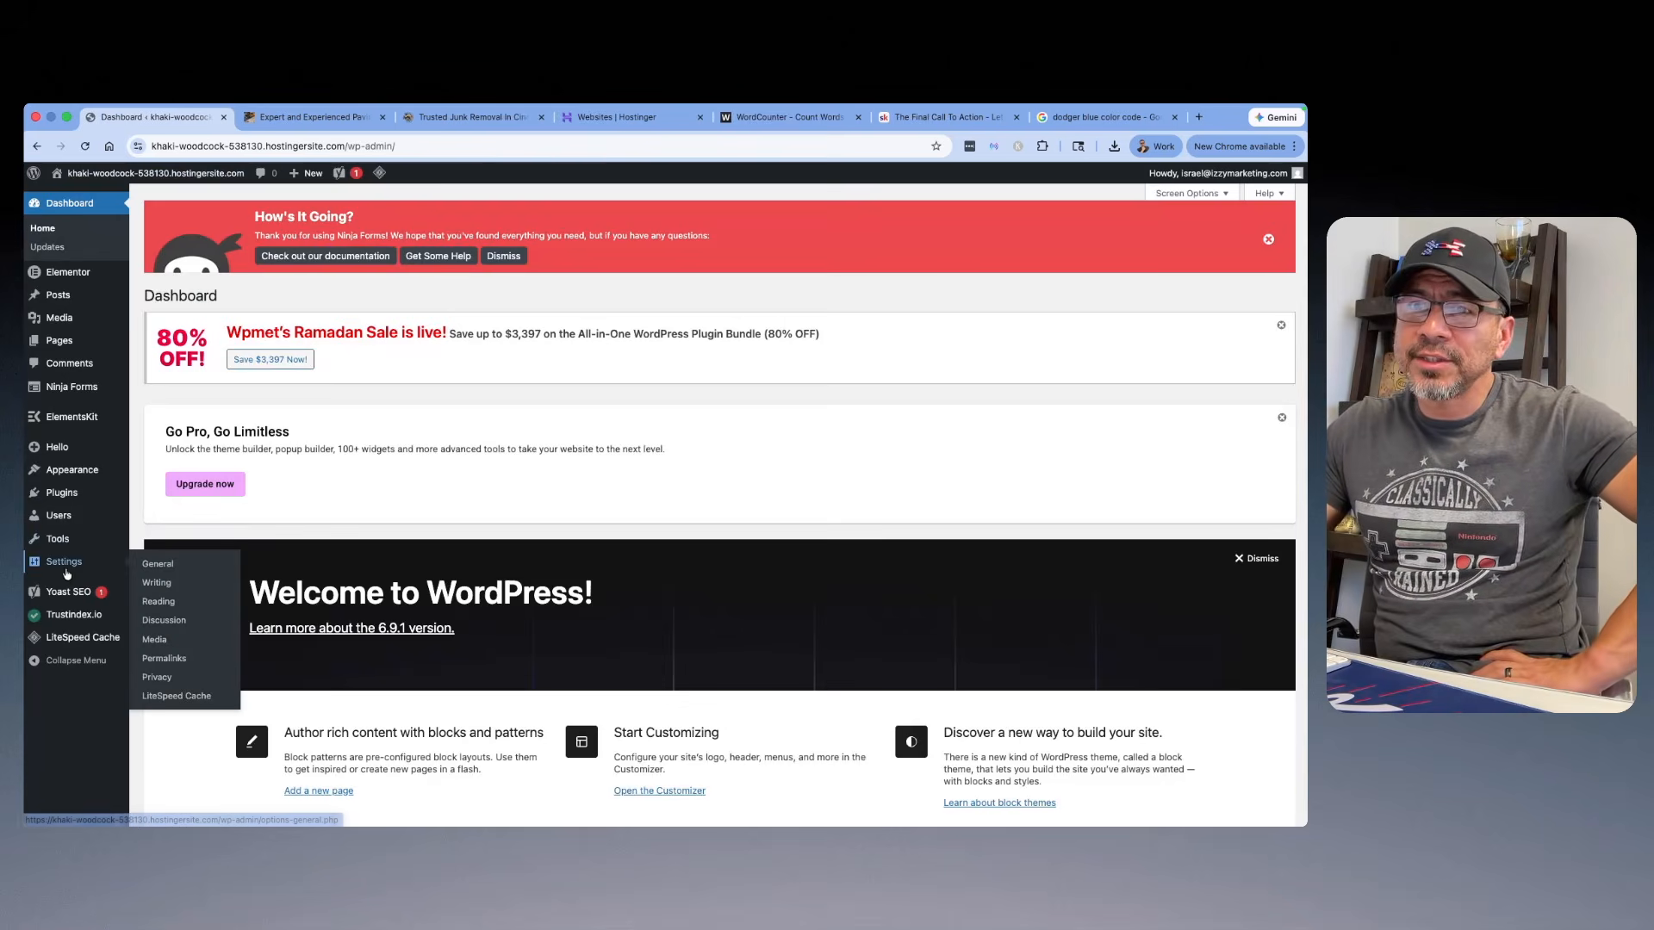
{"action": "left_click", "coordinate": [159, 609]}
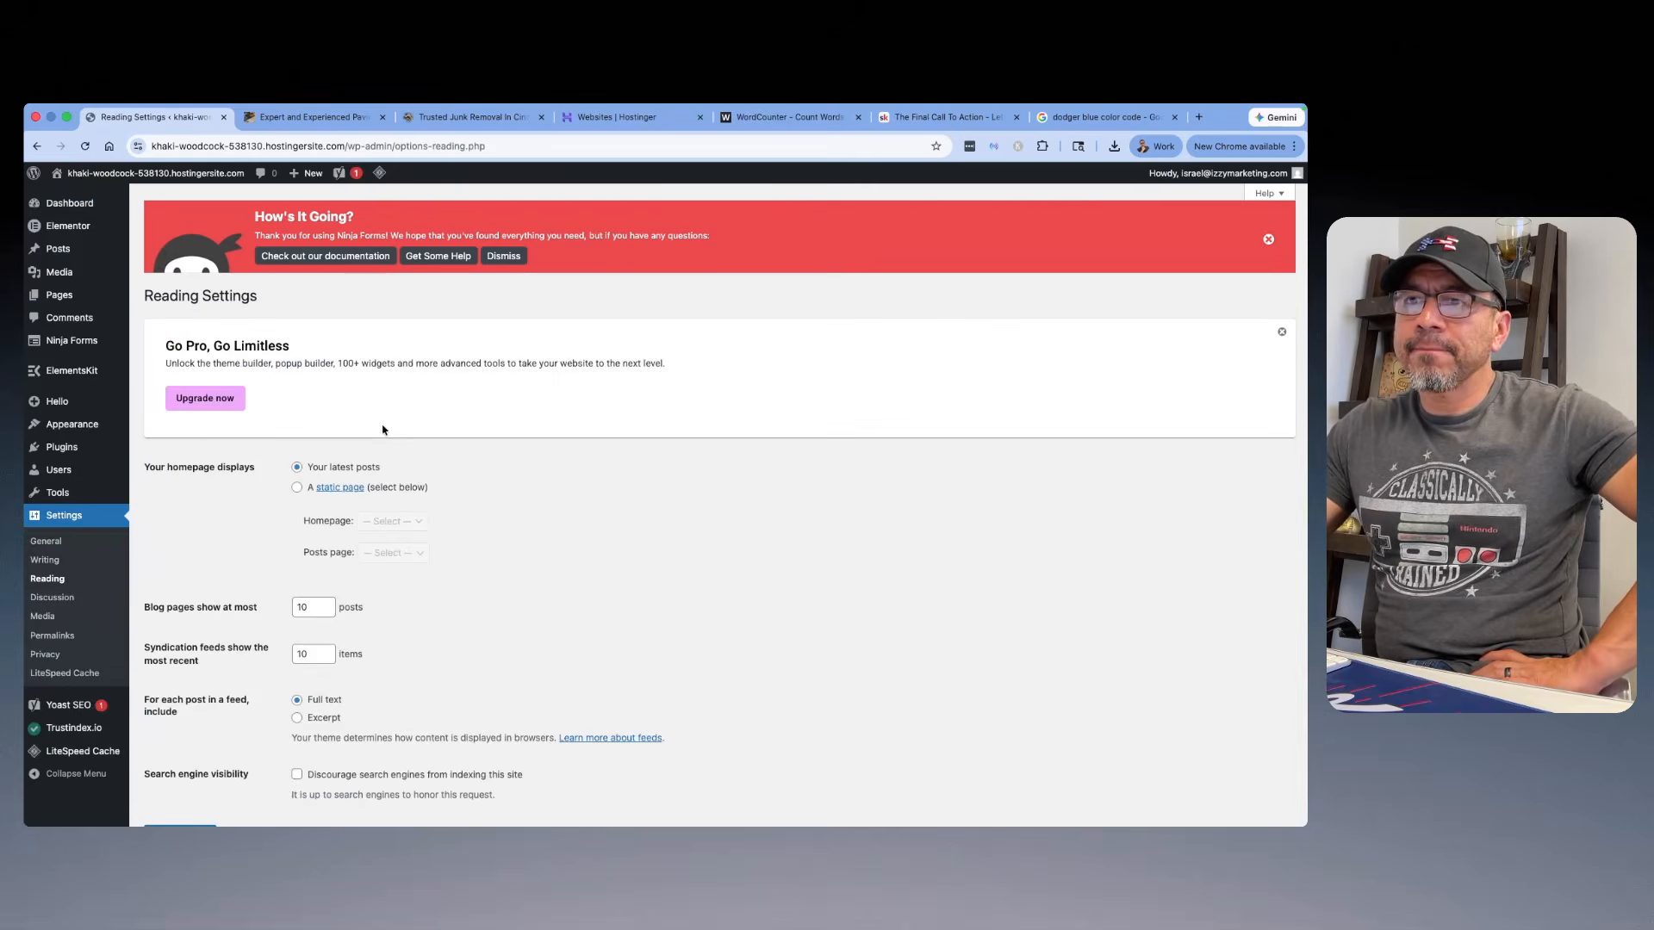
{"action": "scroll", "coordinate": [291, 476], "scroll_direction": "down", "scroll_amount": 1}
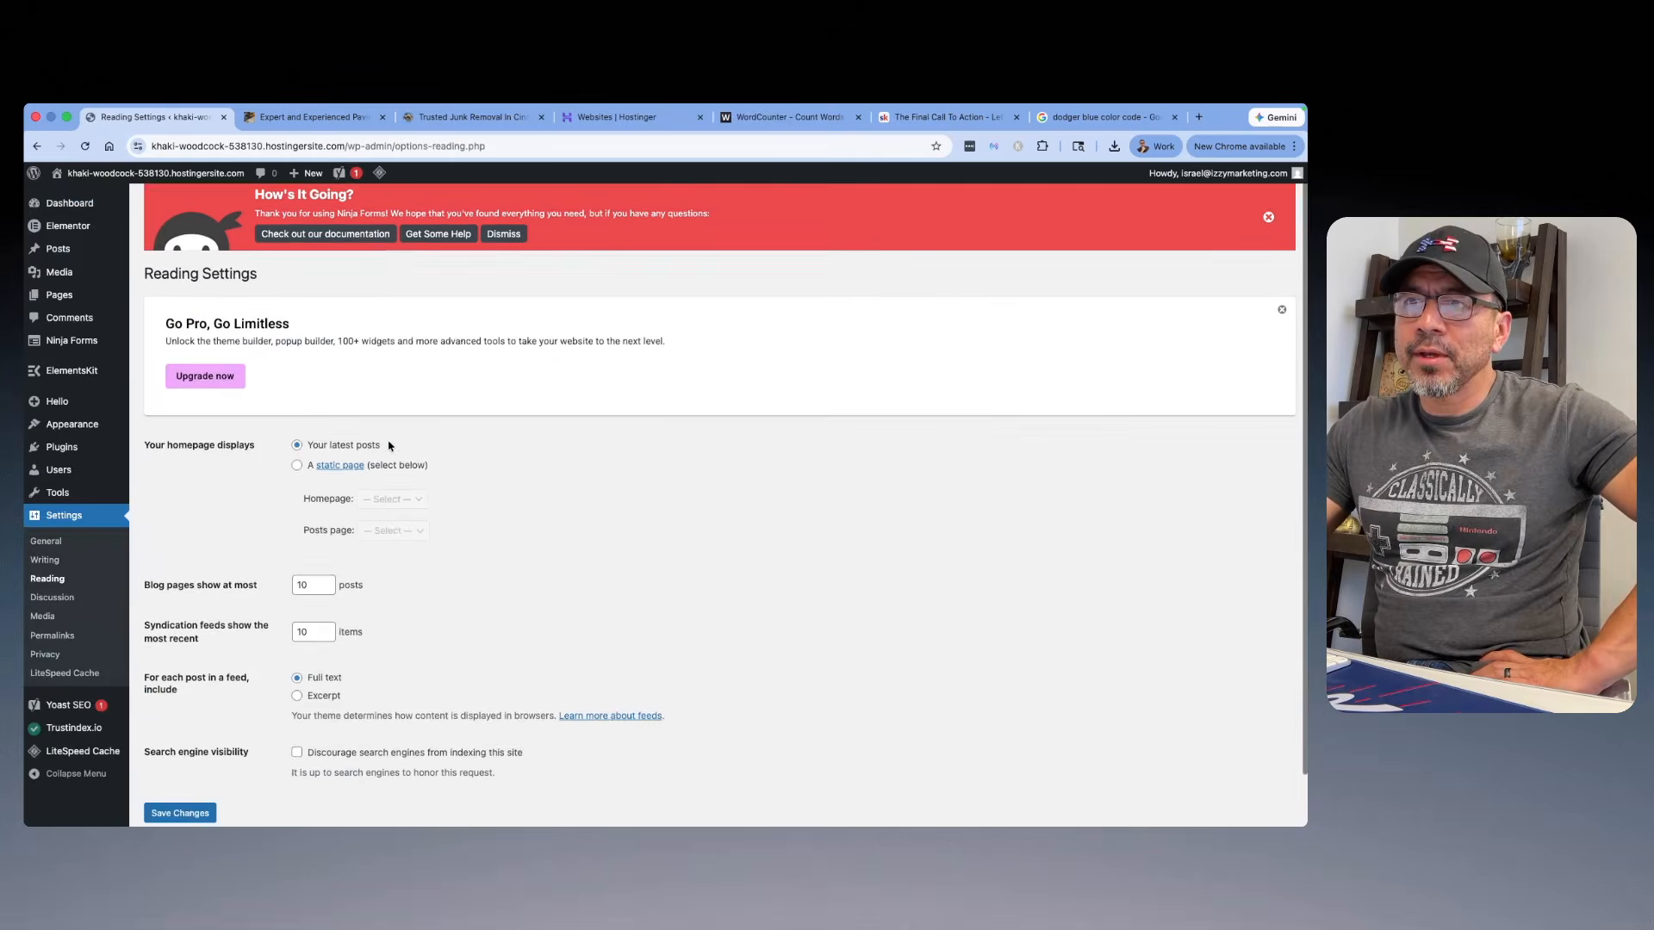
{"action": "left_click", "coordinate": [297, 458]}
{"action": "left_click", "coordinate": [406, 489]}
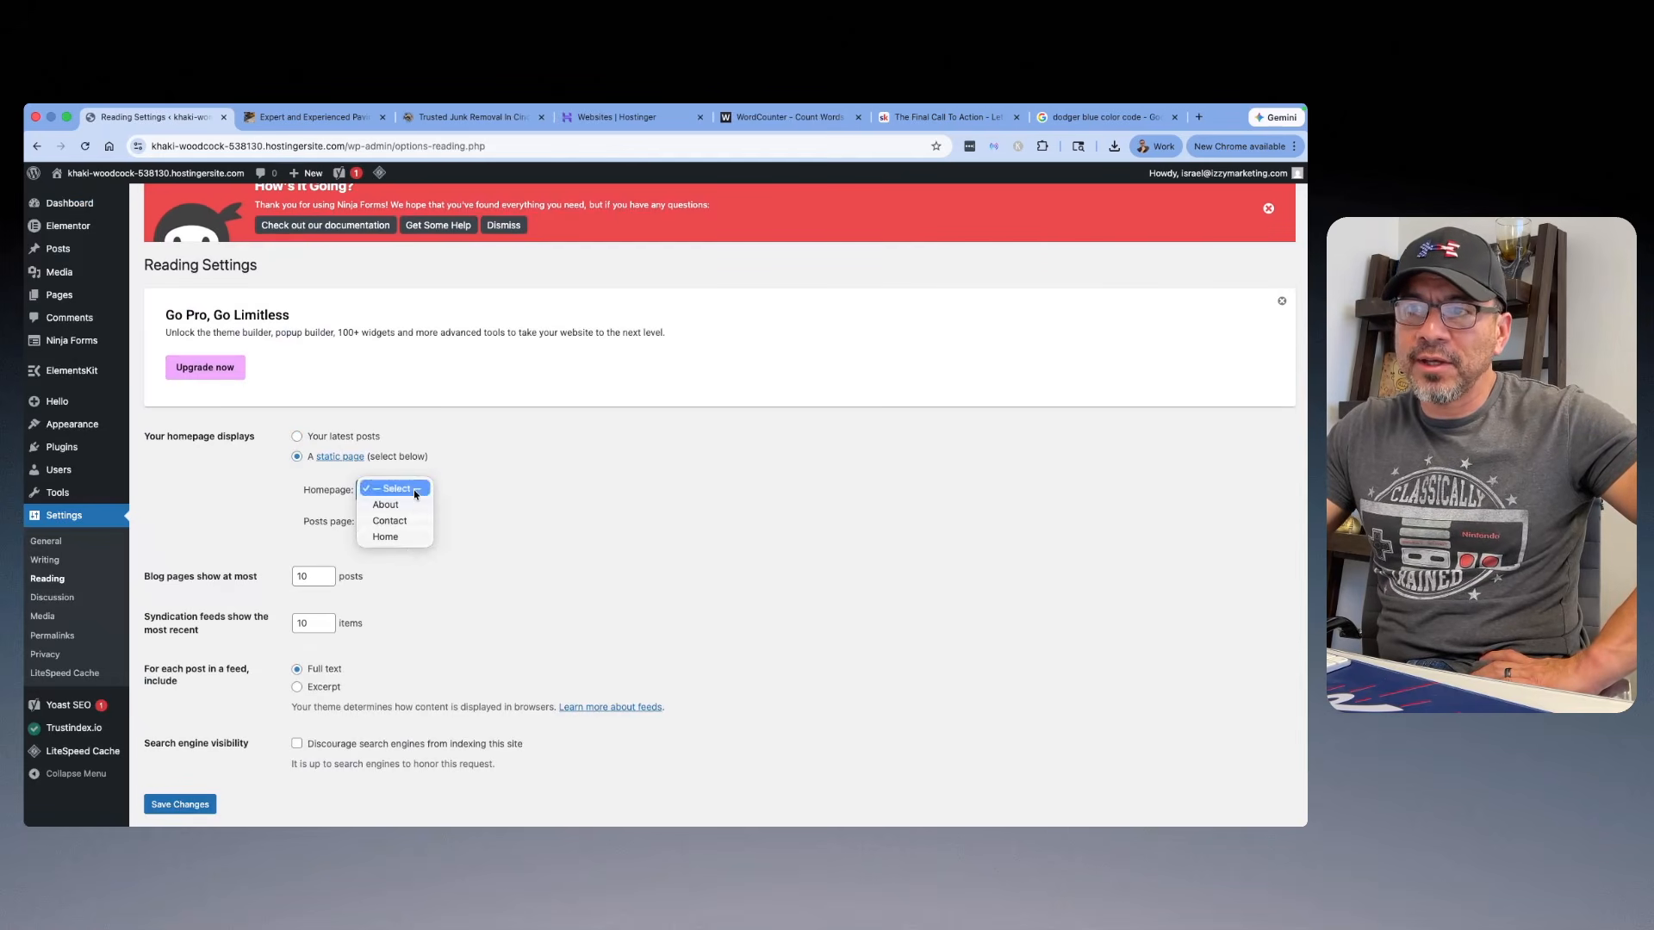
{"action": "left_click", "coordinate": [404, 539]}
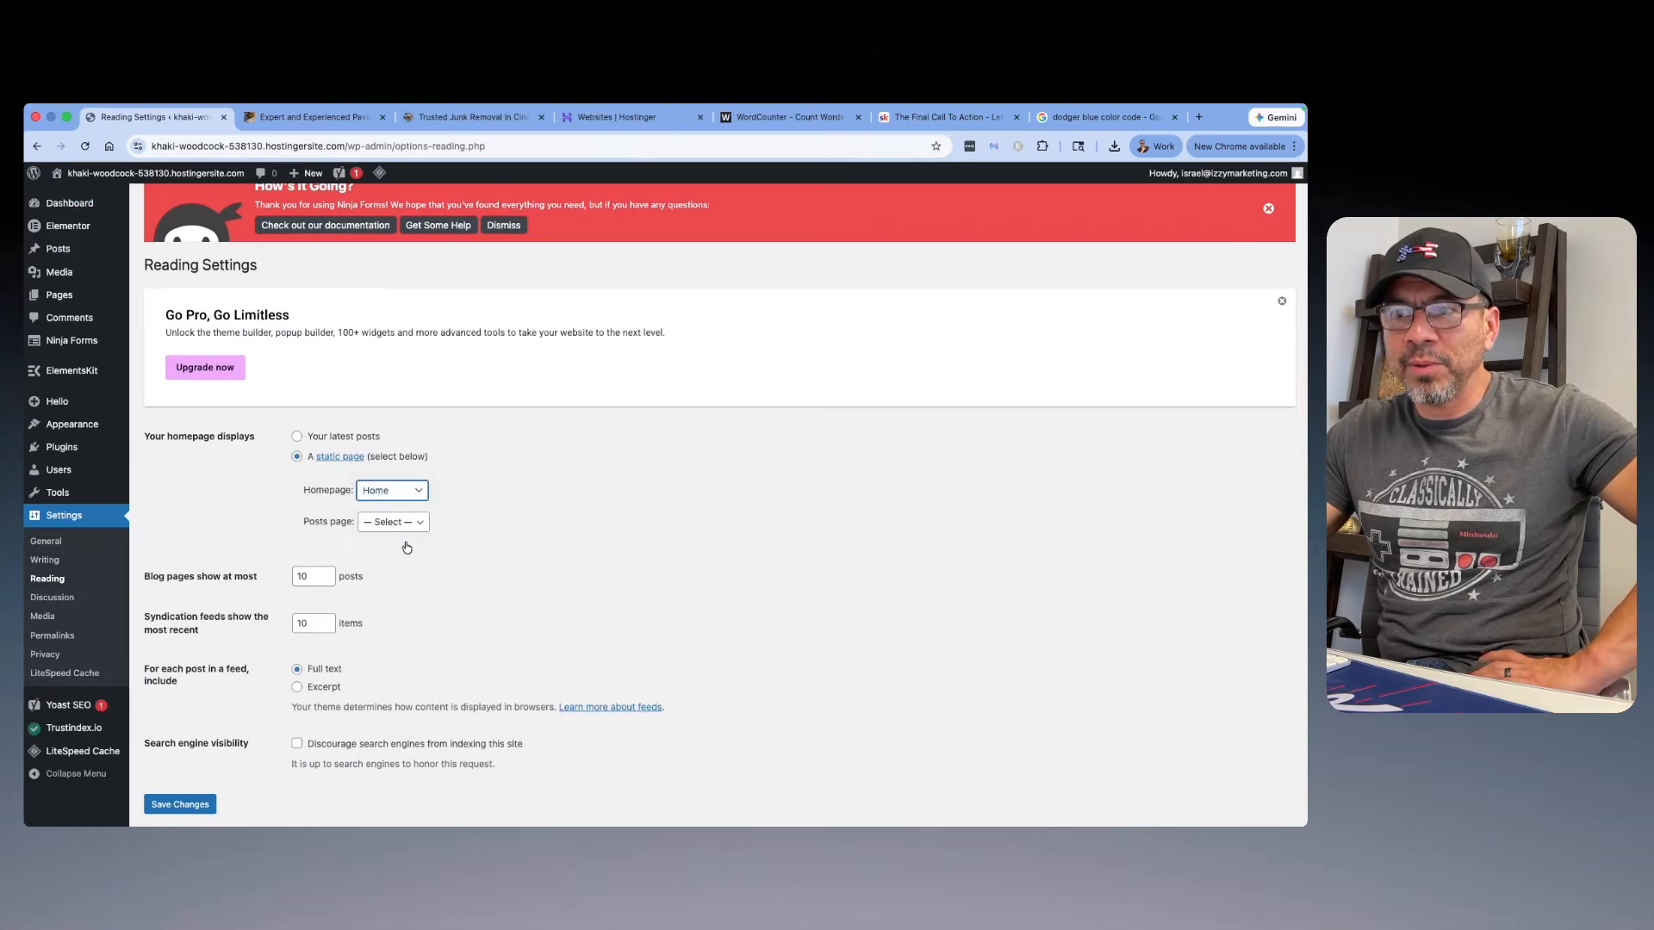
{"action": "scroll", "coordinate": [258, 508], "scroll_direction": "down", "scroll_amount": 1}
{"action": "left_click", "coordinate": [190, 758]}
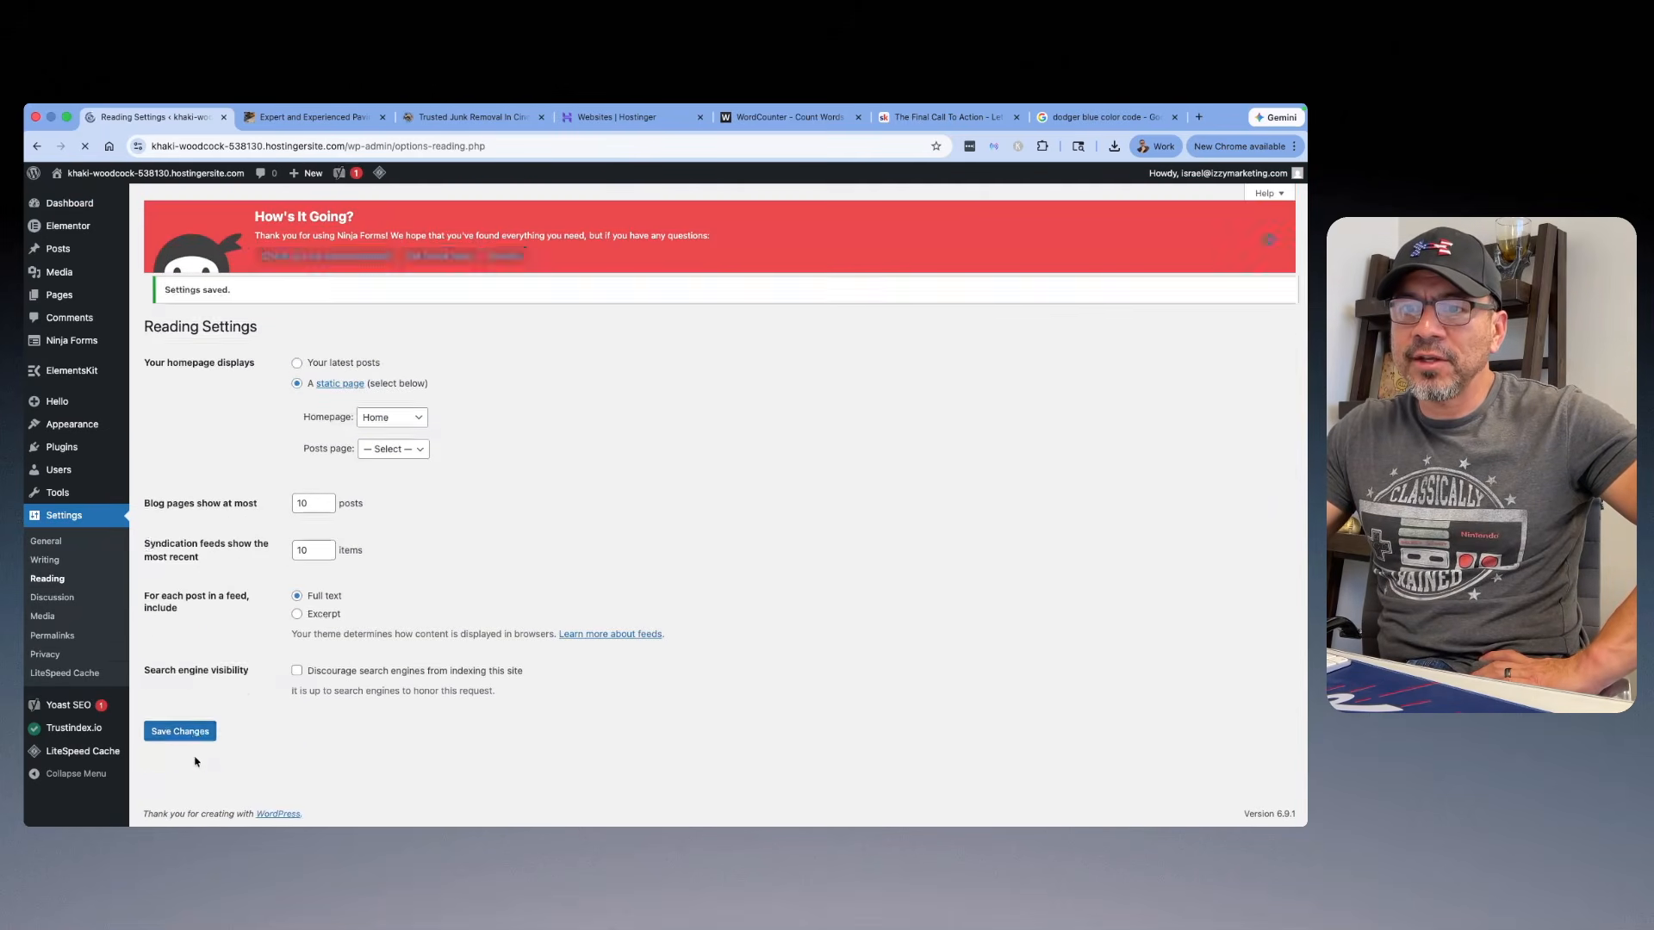
Step: Visit the live site, look over the homepage and follow the header logo's link
{"action": "scroll", "coordinate": [242, 586], "scroll_direction": "down", "scroll_amount": 1}
{"action": "mouse_move", "coordinate": [96, 174]}
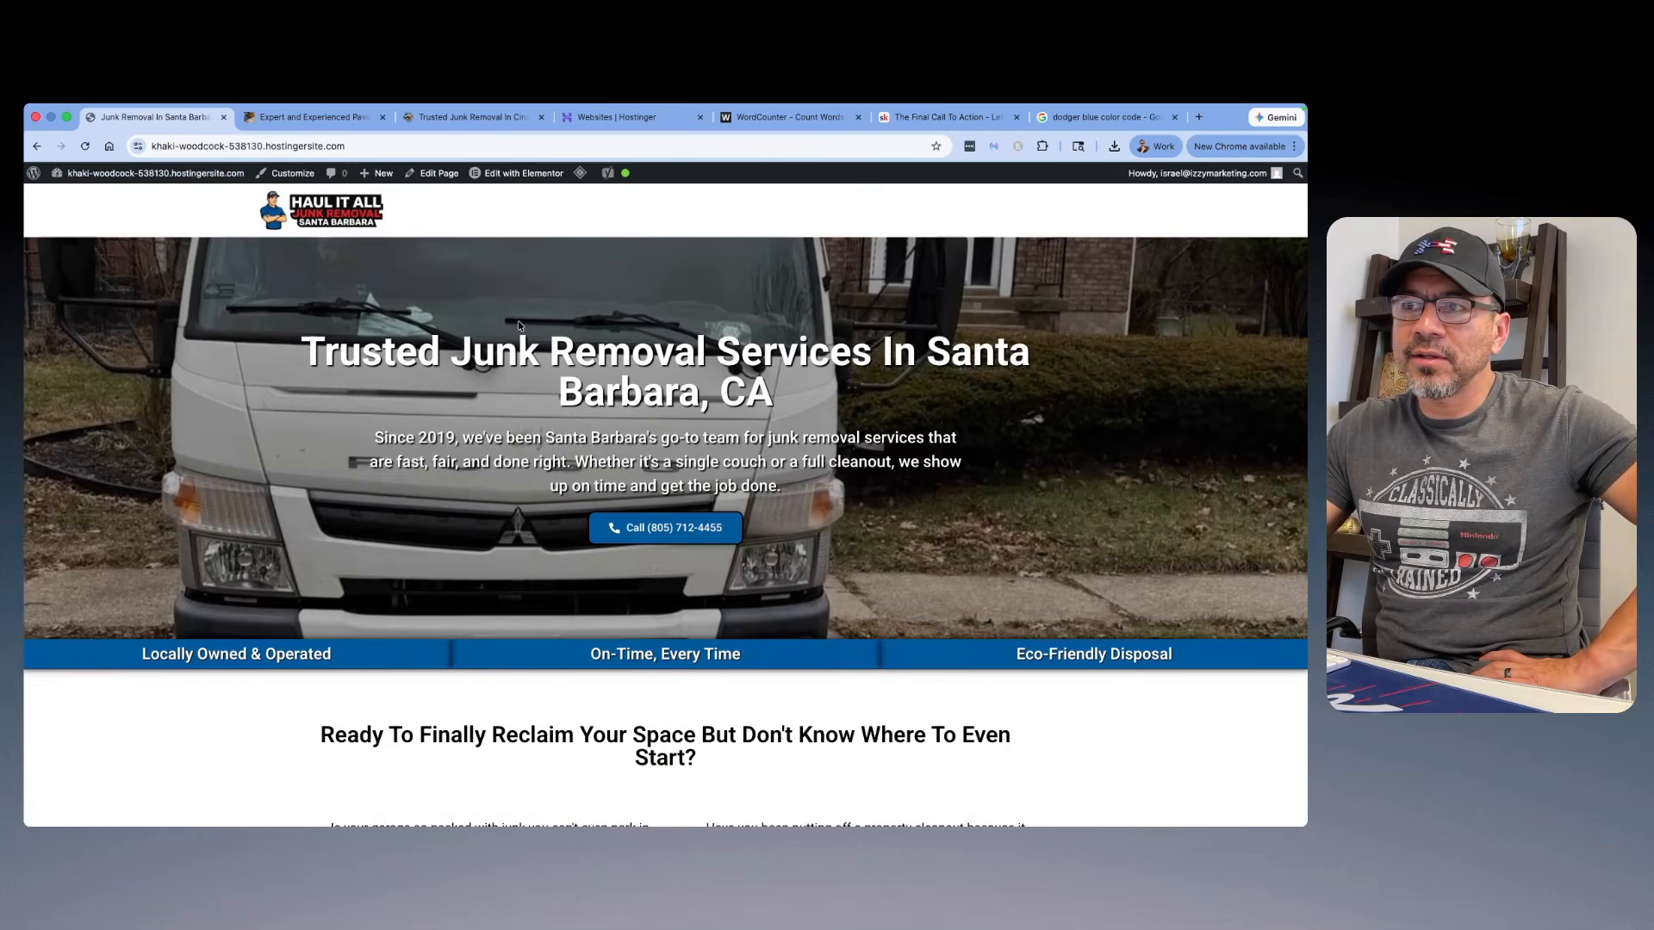
{"action": "scroll", "coordinate": [534, 320], "scroll_direction": "down", "scroll_amount": 6}
{"action": "scroll", "coordinate": [551, 317], "scroll_direction": "up", "scroll_amount": 15}
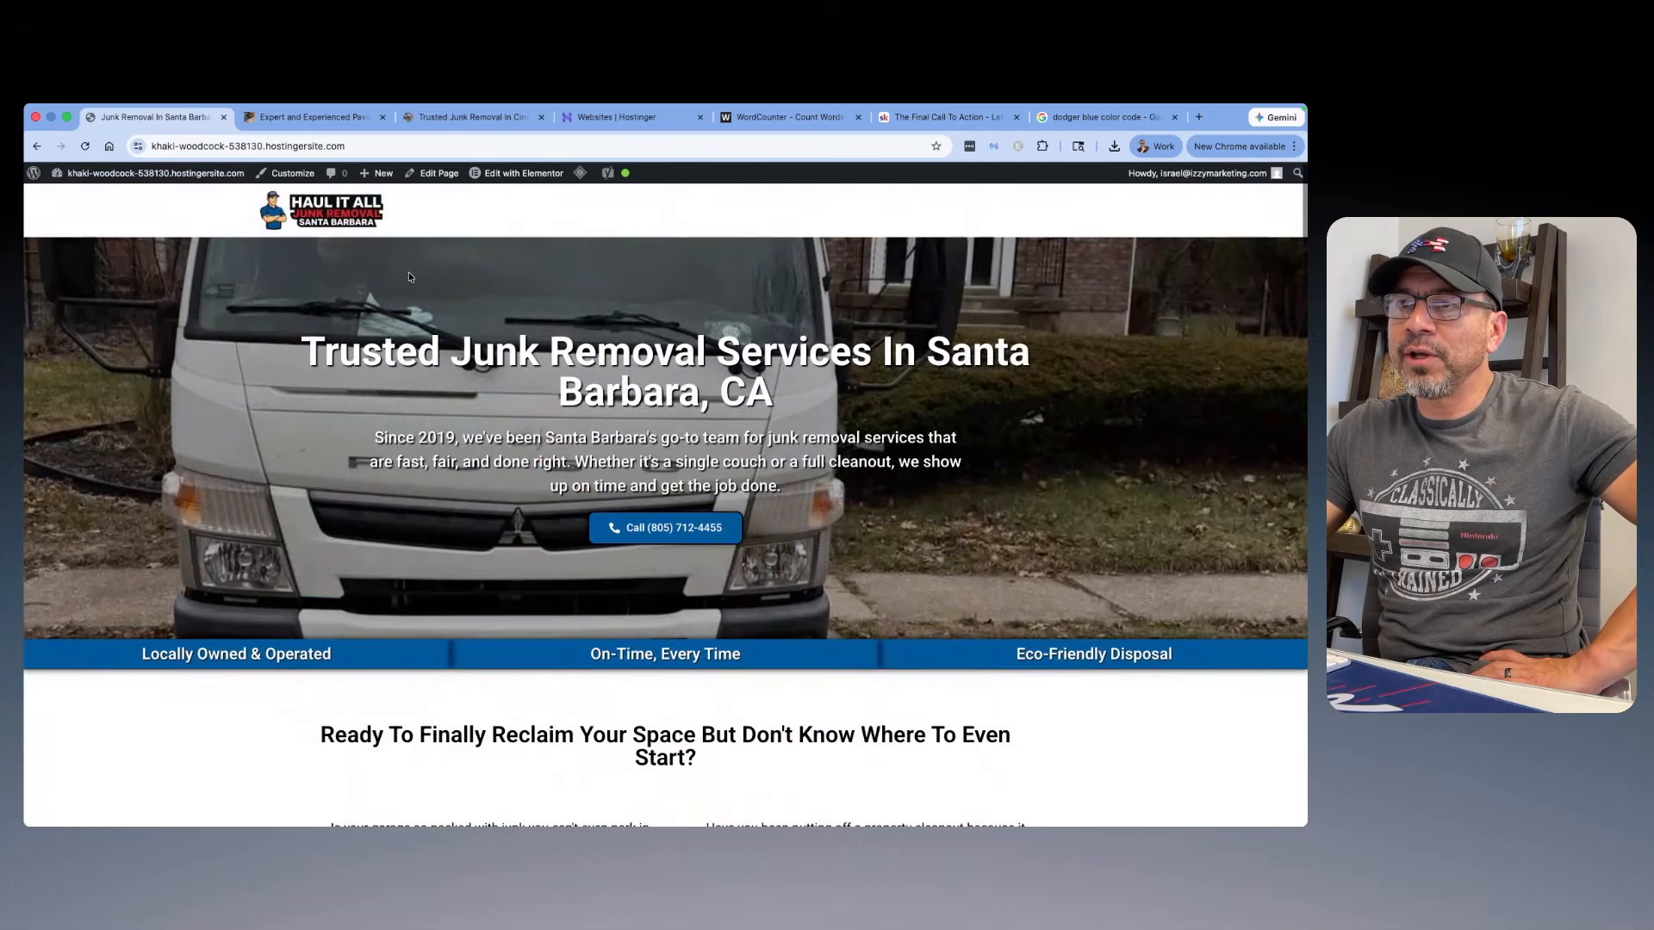
{"action": "left_click", "coordinate": [338, 209]}
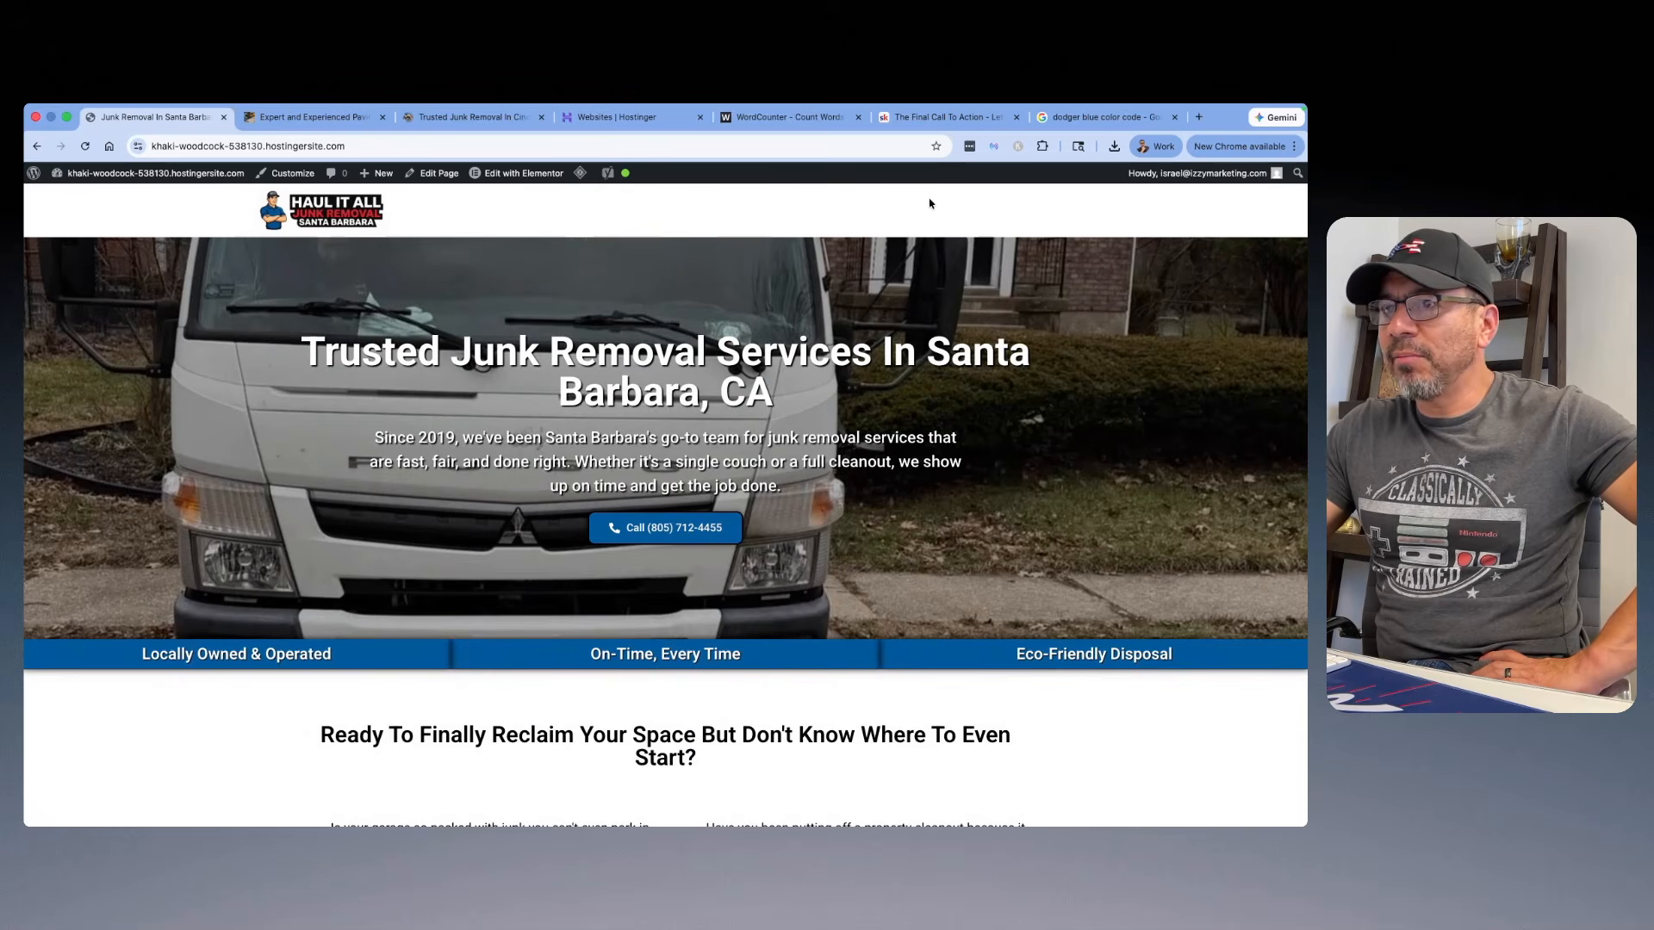
Step: Create a menu named Main Menu on the WordPress Menus screen with Header as its display location
{"action": "mouse_move", "coordinate": [129, 175]}
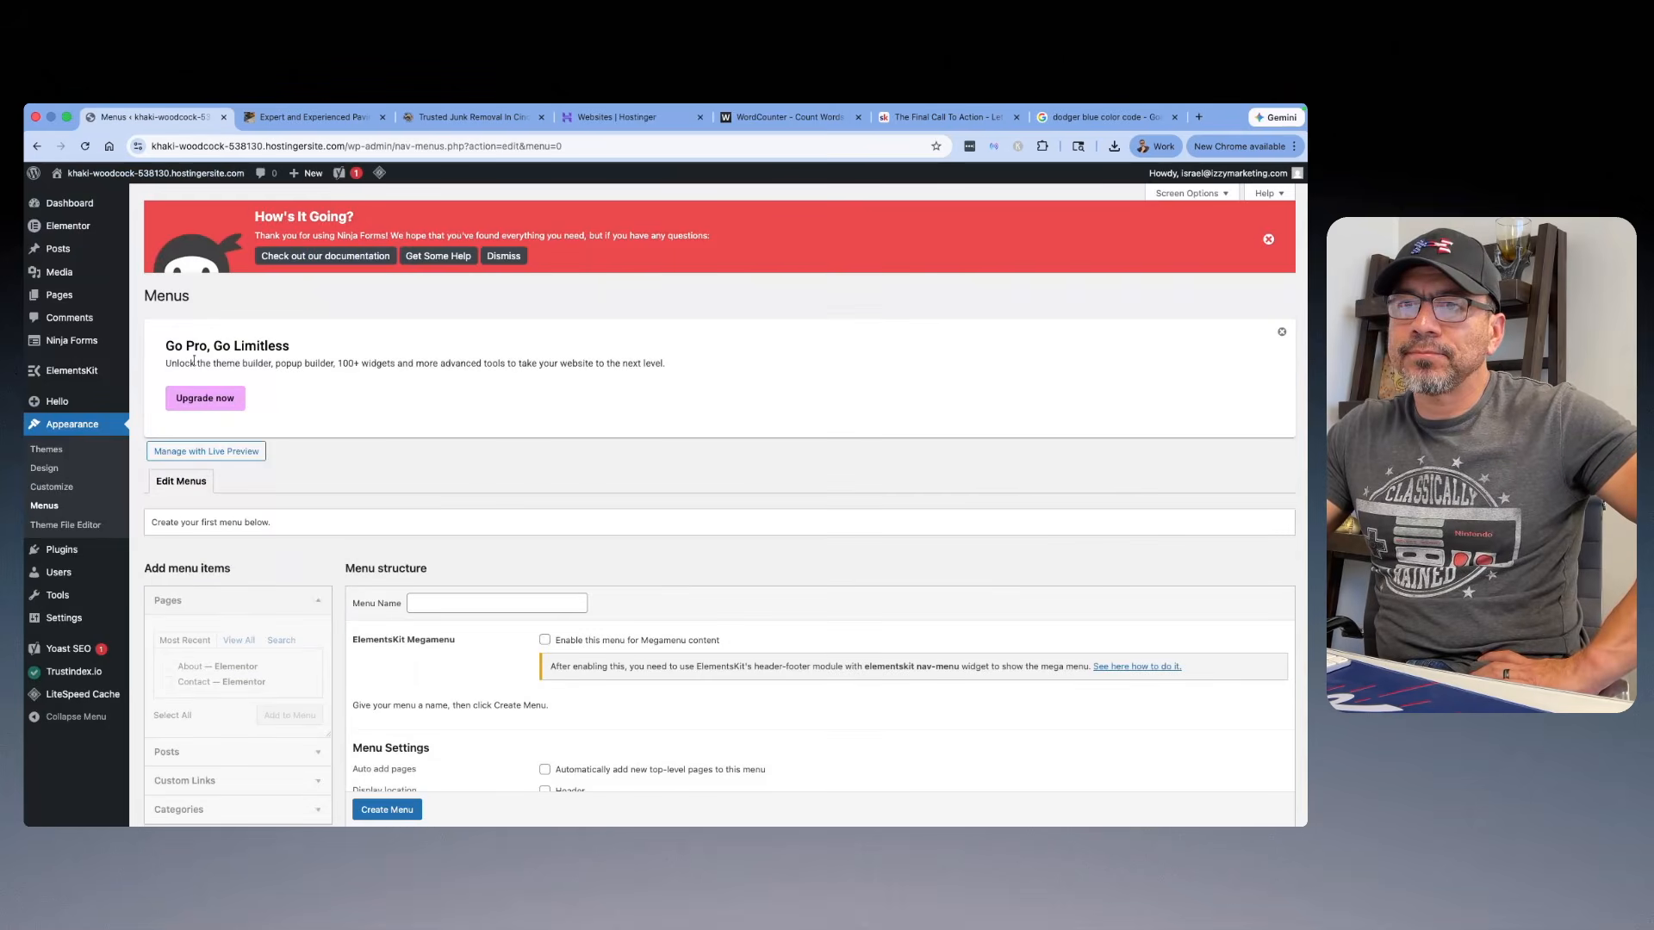
{"action": "scroll", "coordinate": [324, 420], "scroll_direction": "down", "scroll_amount": 2}
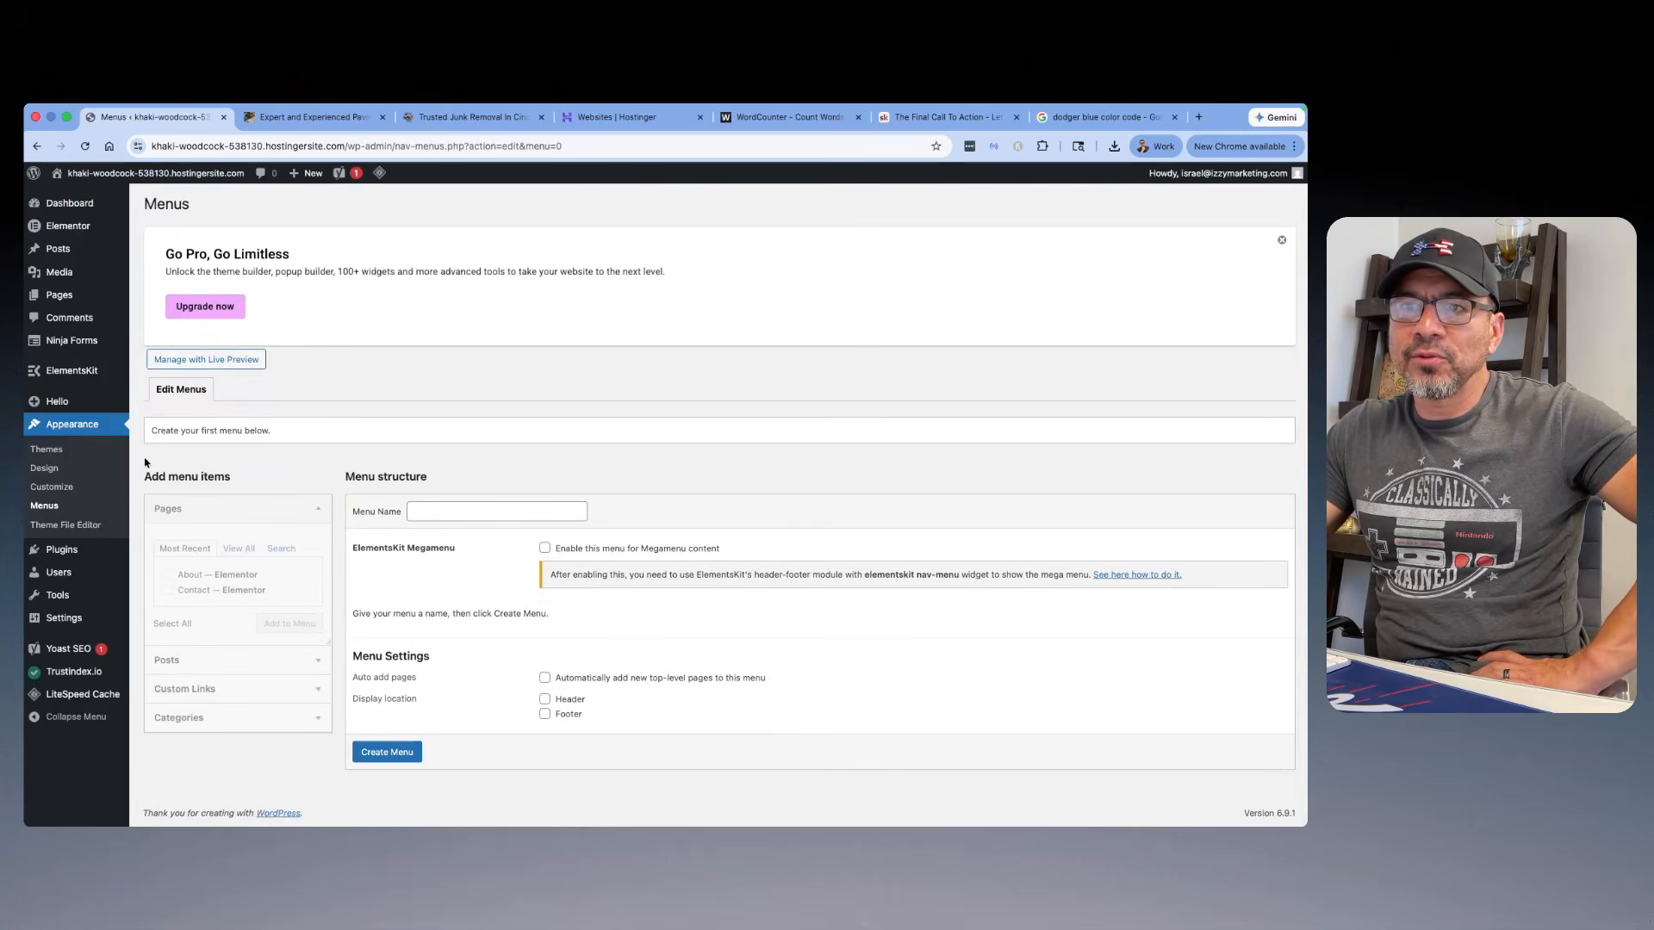
{"action": "left_click", "coordinate": [428, 514]}
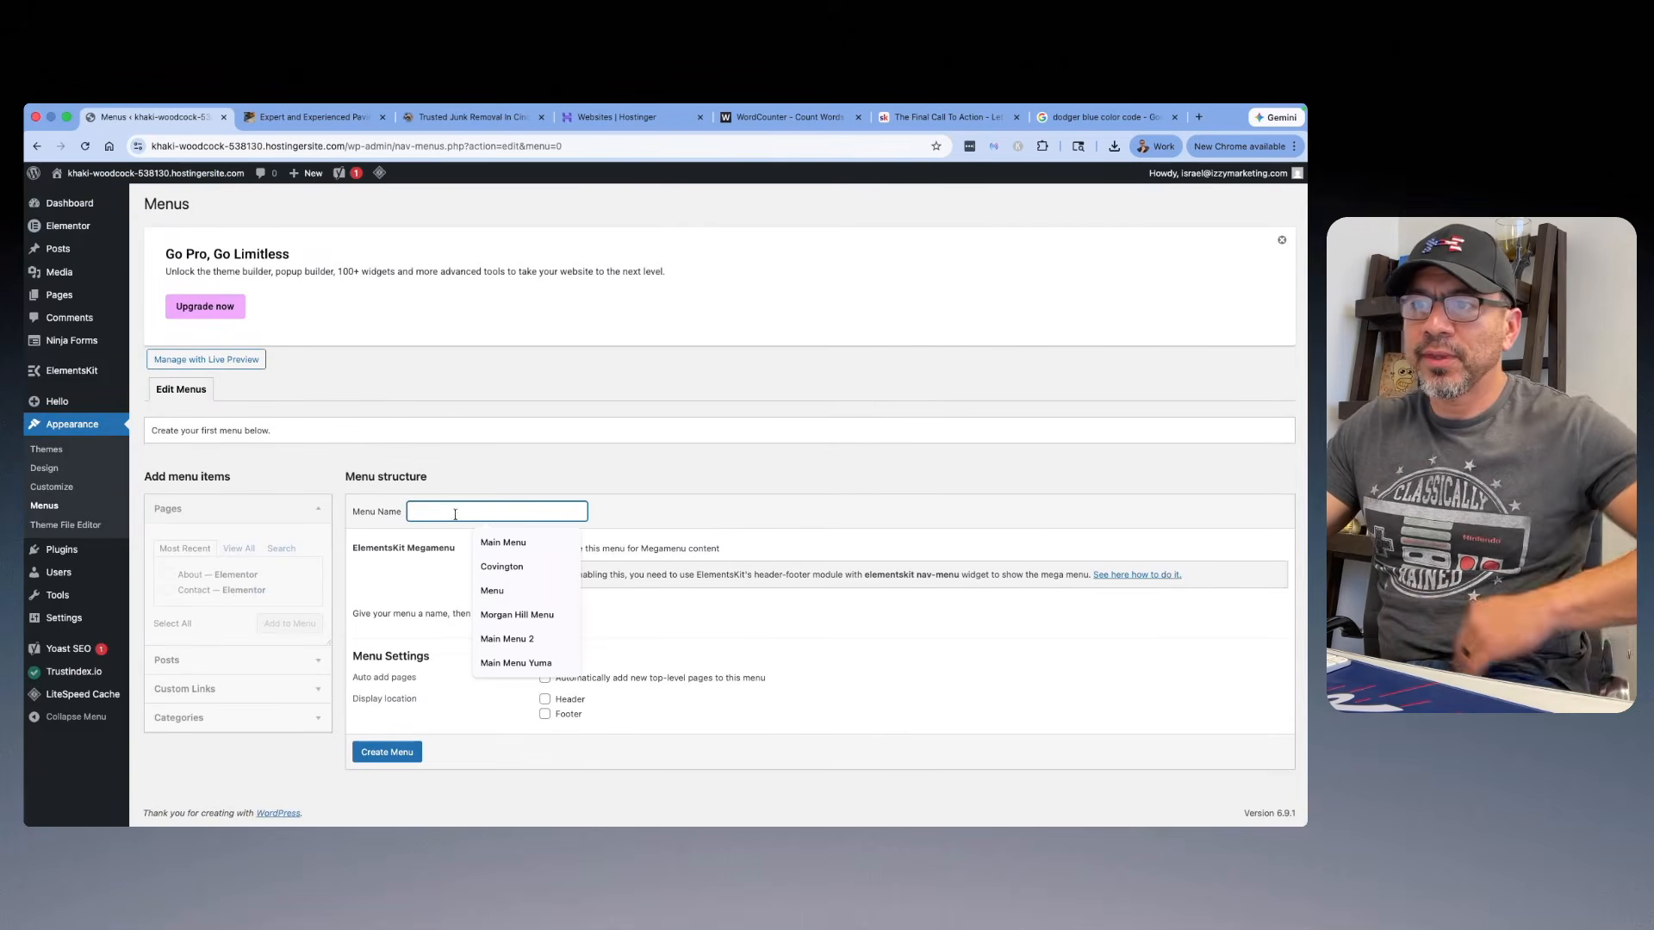
{"action": "left_click", "coordinate": [502, 543]}
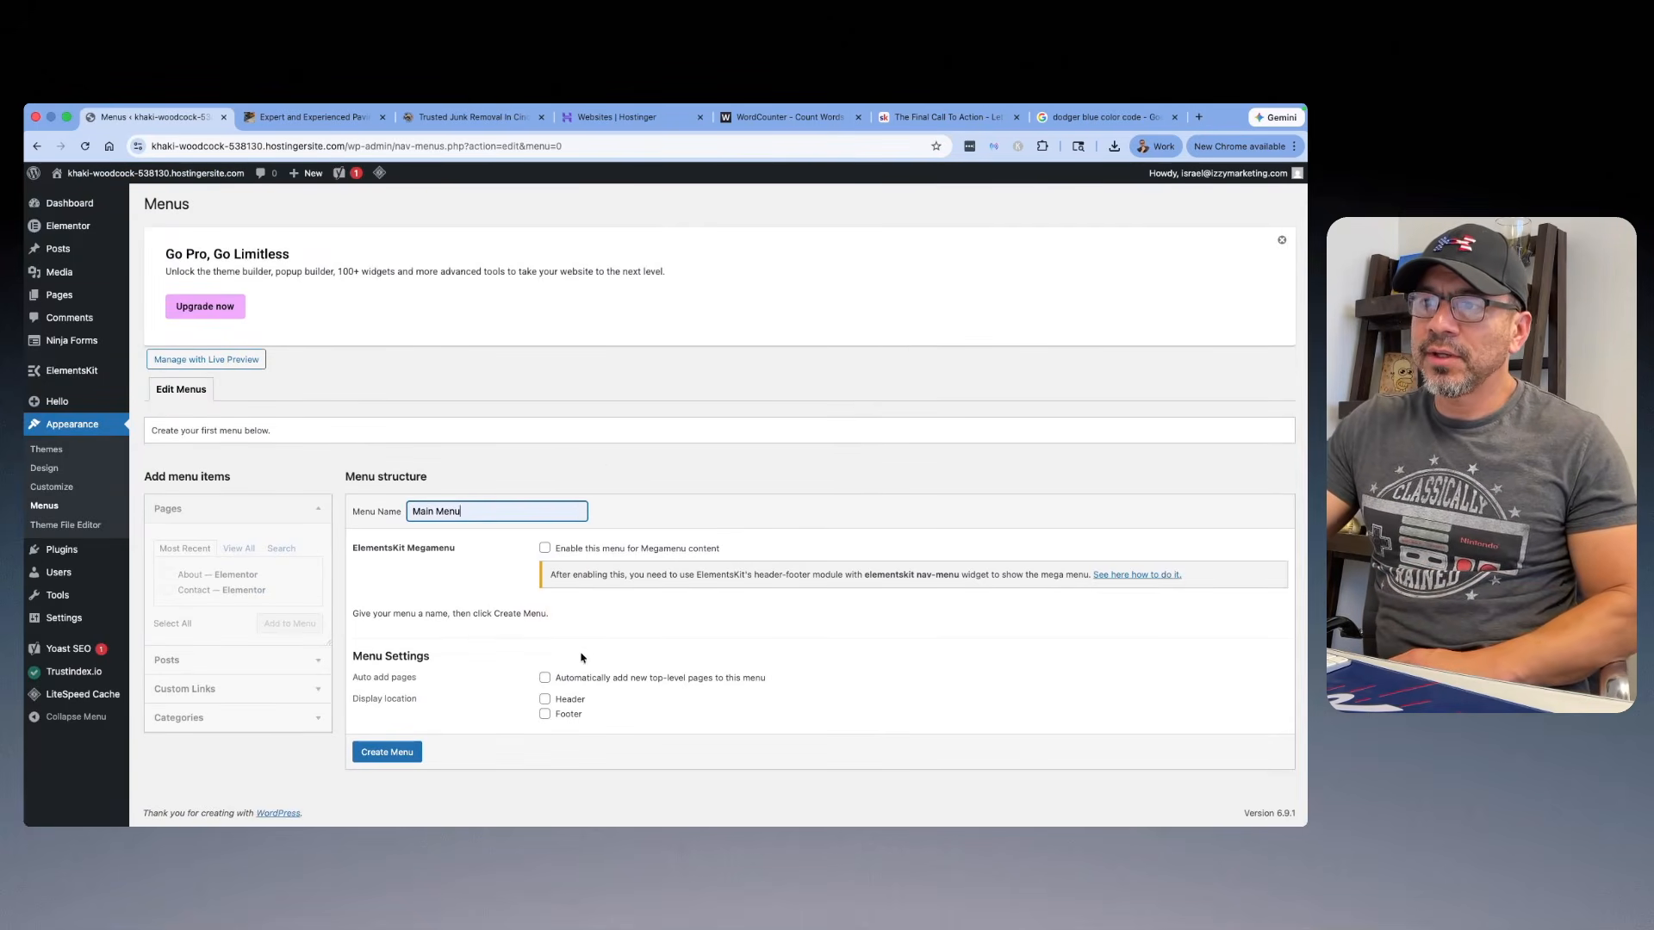
{"action": "left_click", "coordinate": [545, 700]}
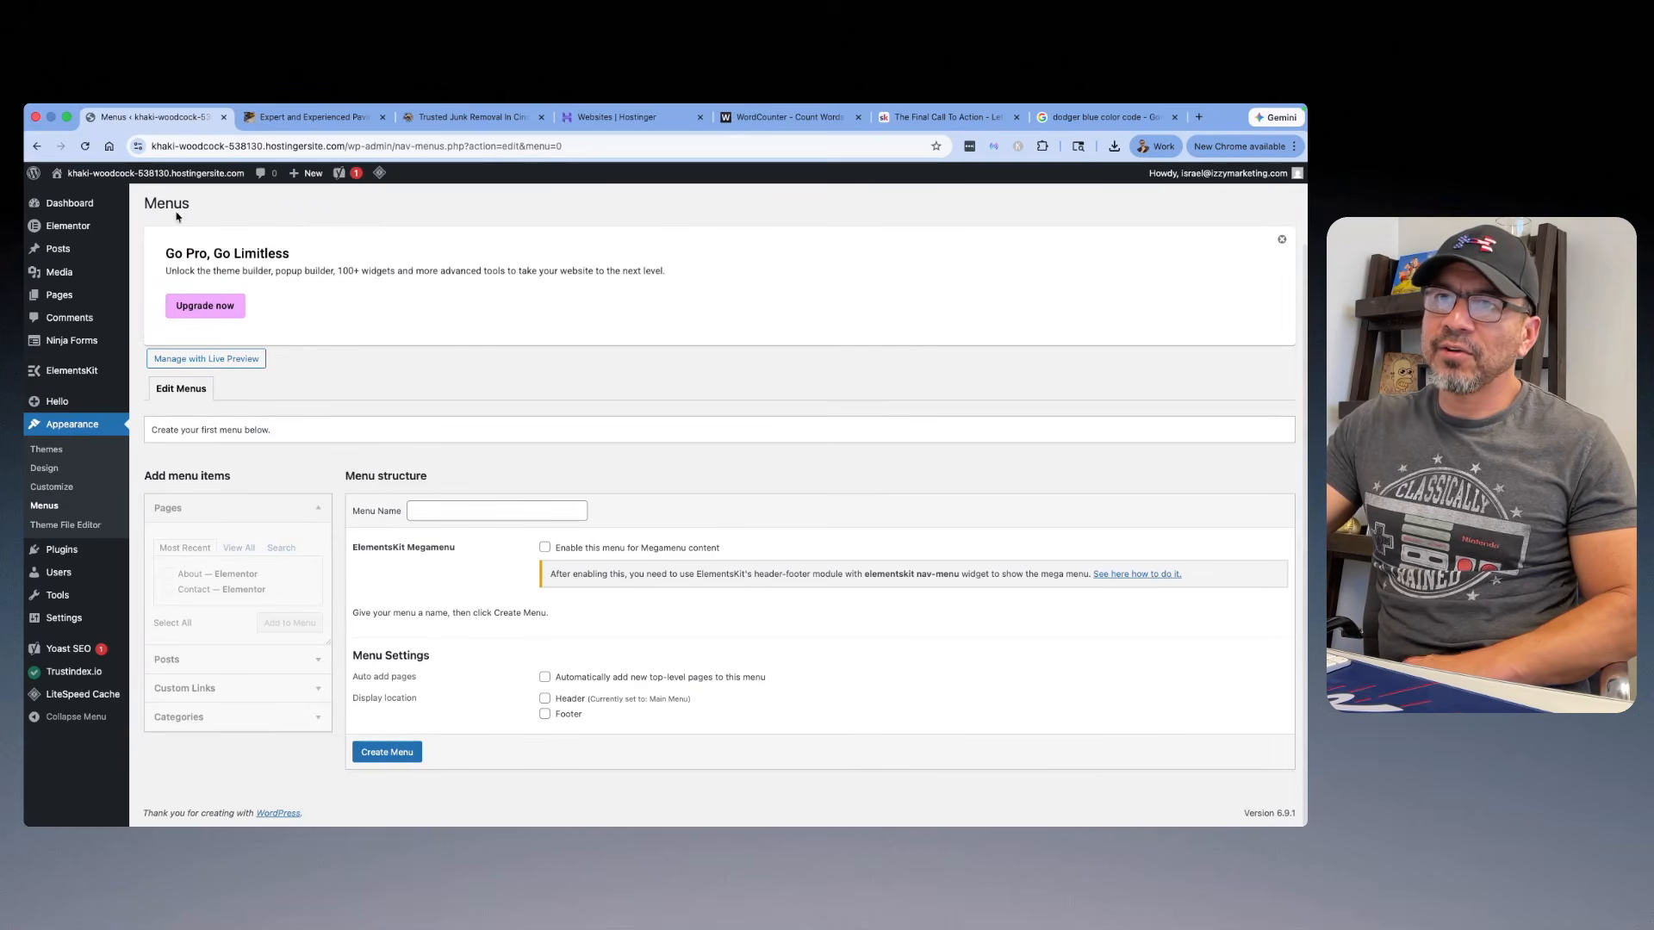
Step: Start a new menu named Main Menu in the site Customizer and assign it to the Header location
{"action": "left_click", "coordinate": [95, 200]}
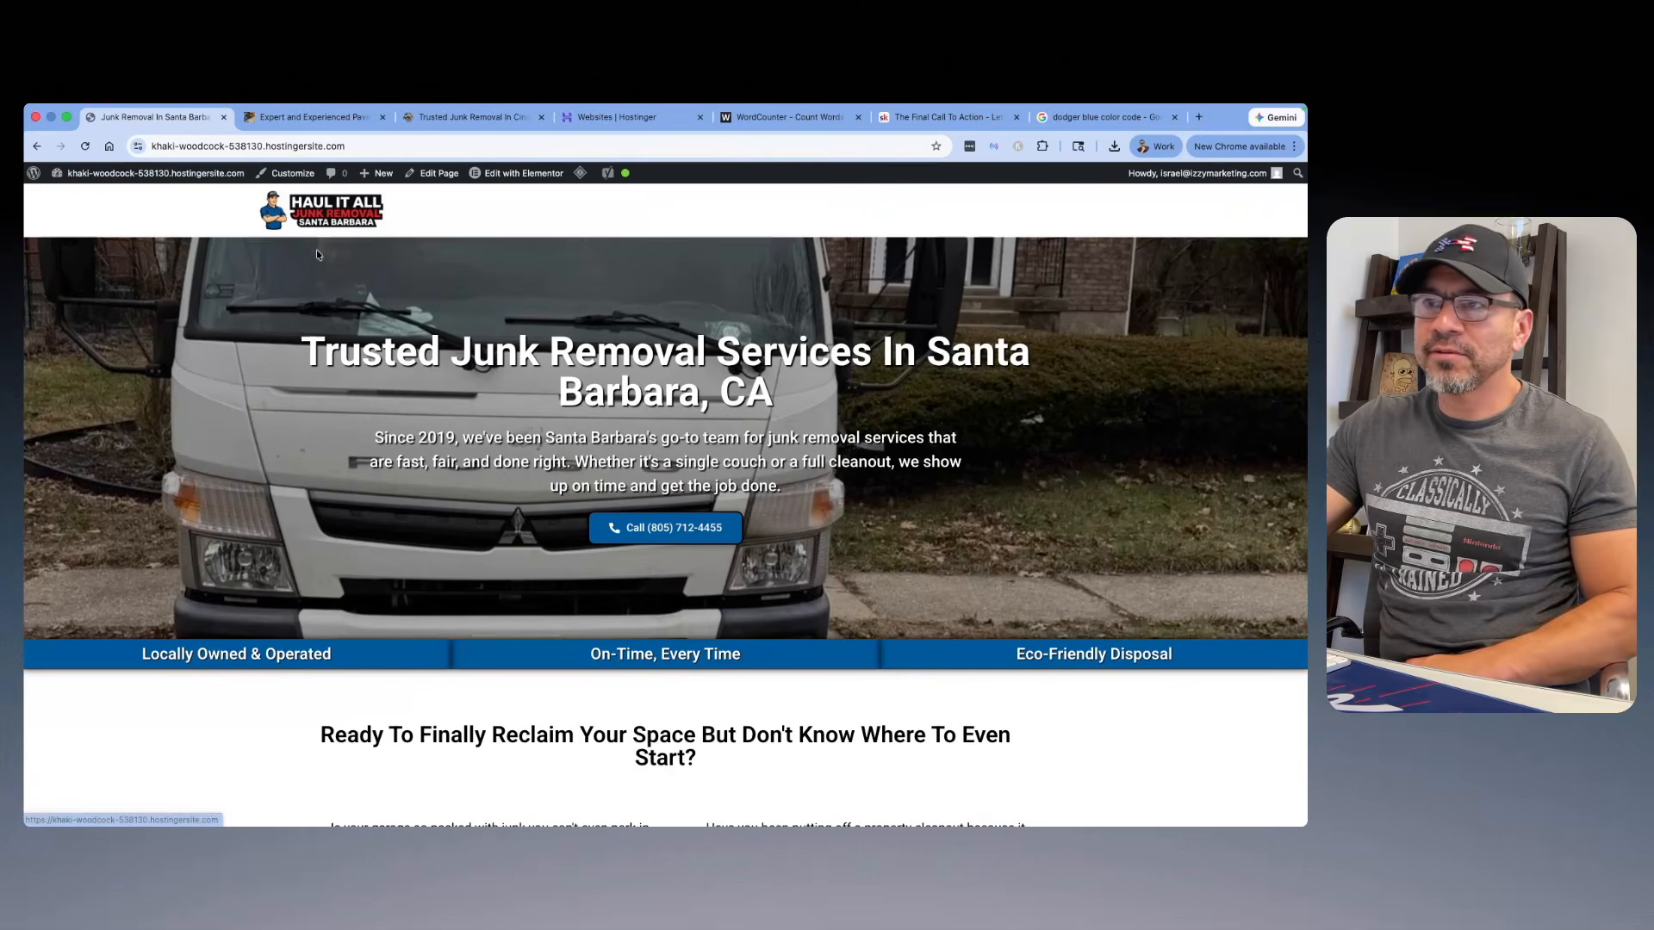
{"action": "left_click", "coordinate": [285, 173]}
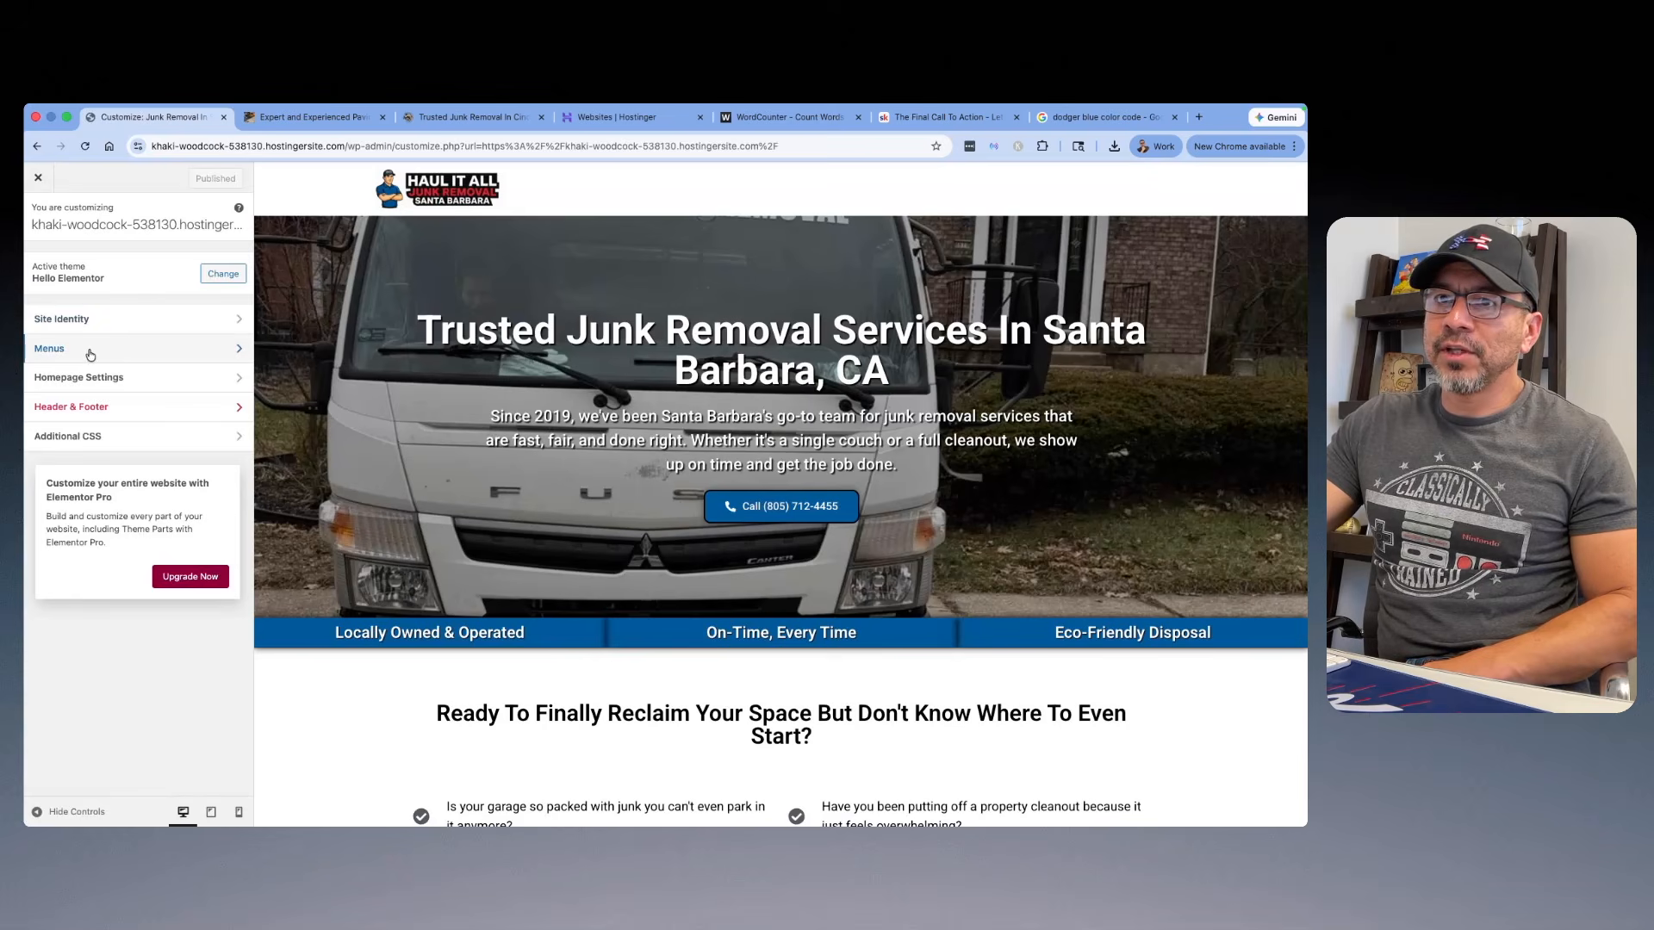
{"action": "left_click", "coordinate": [138, 349]}
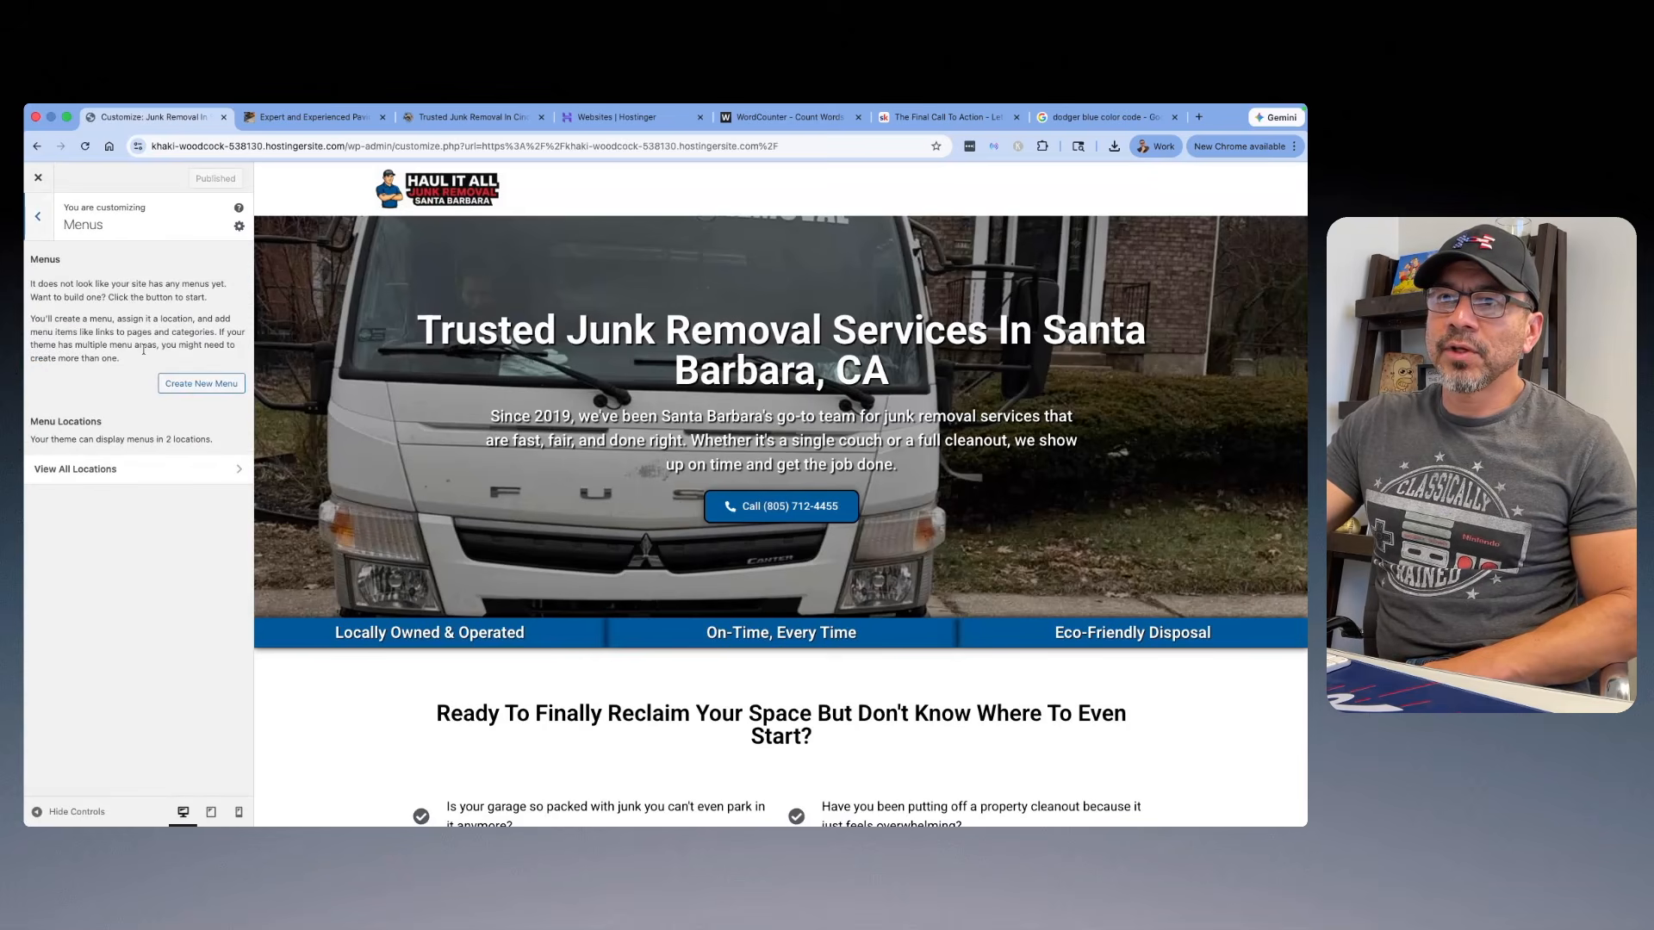
{"action": "left_click", "coordinate": [207, 385]}
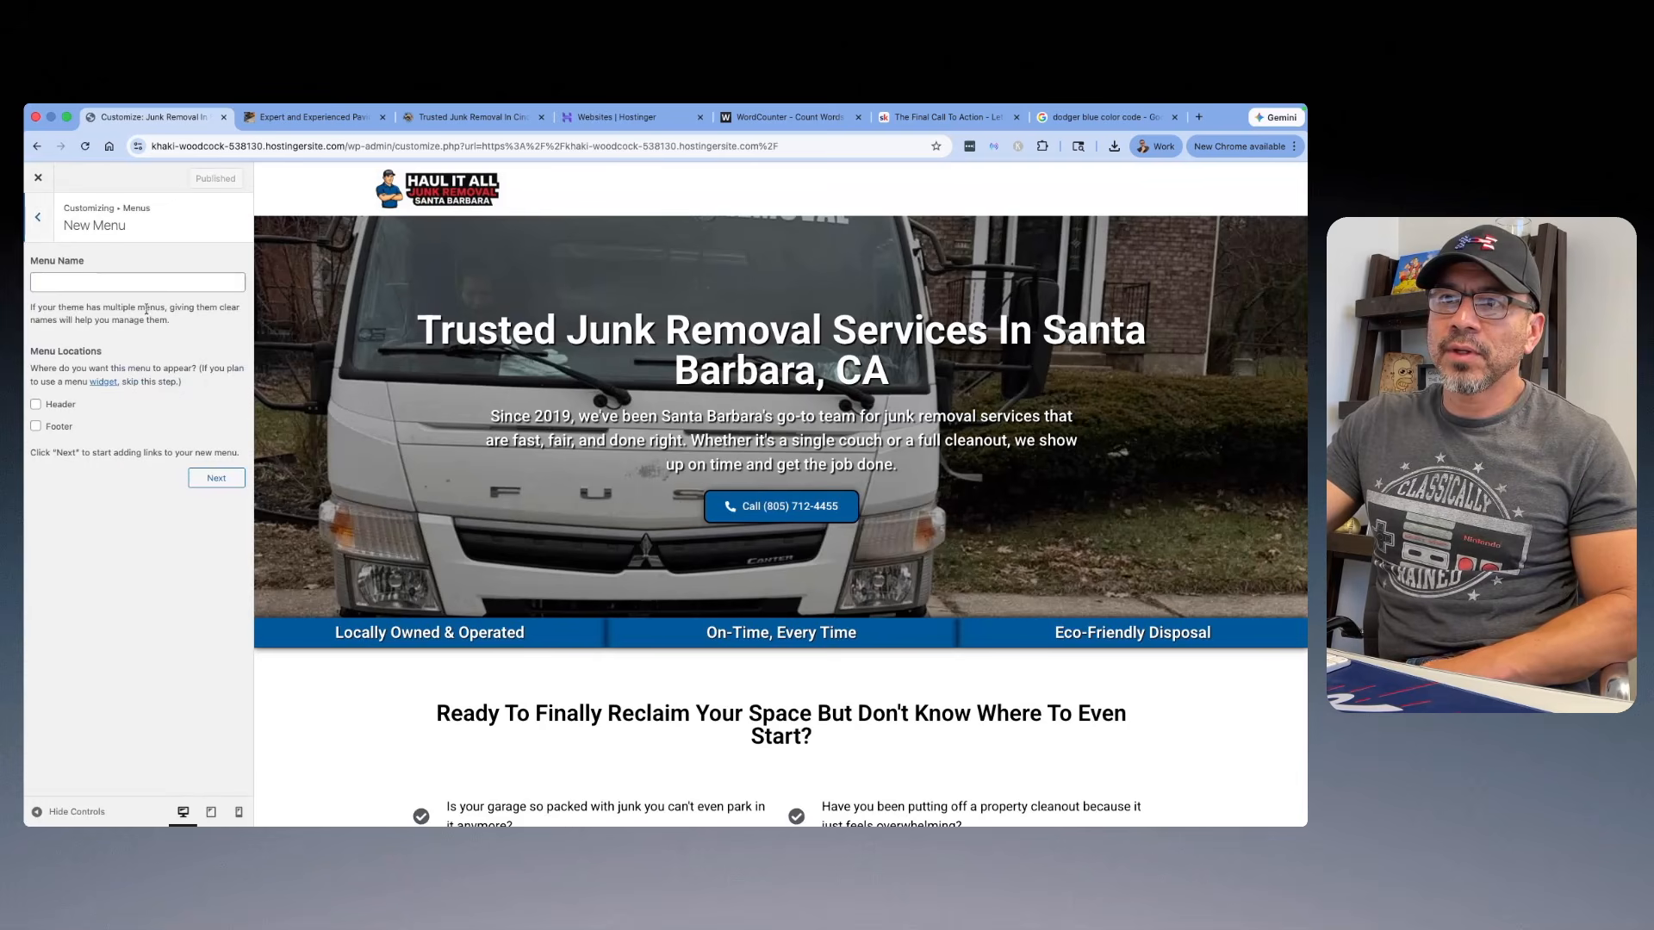
{"action": "type", "text": "Ma"}
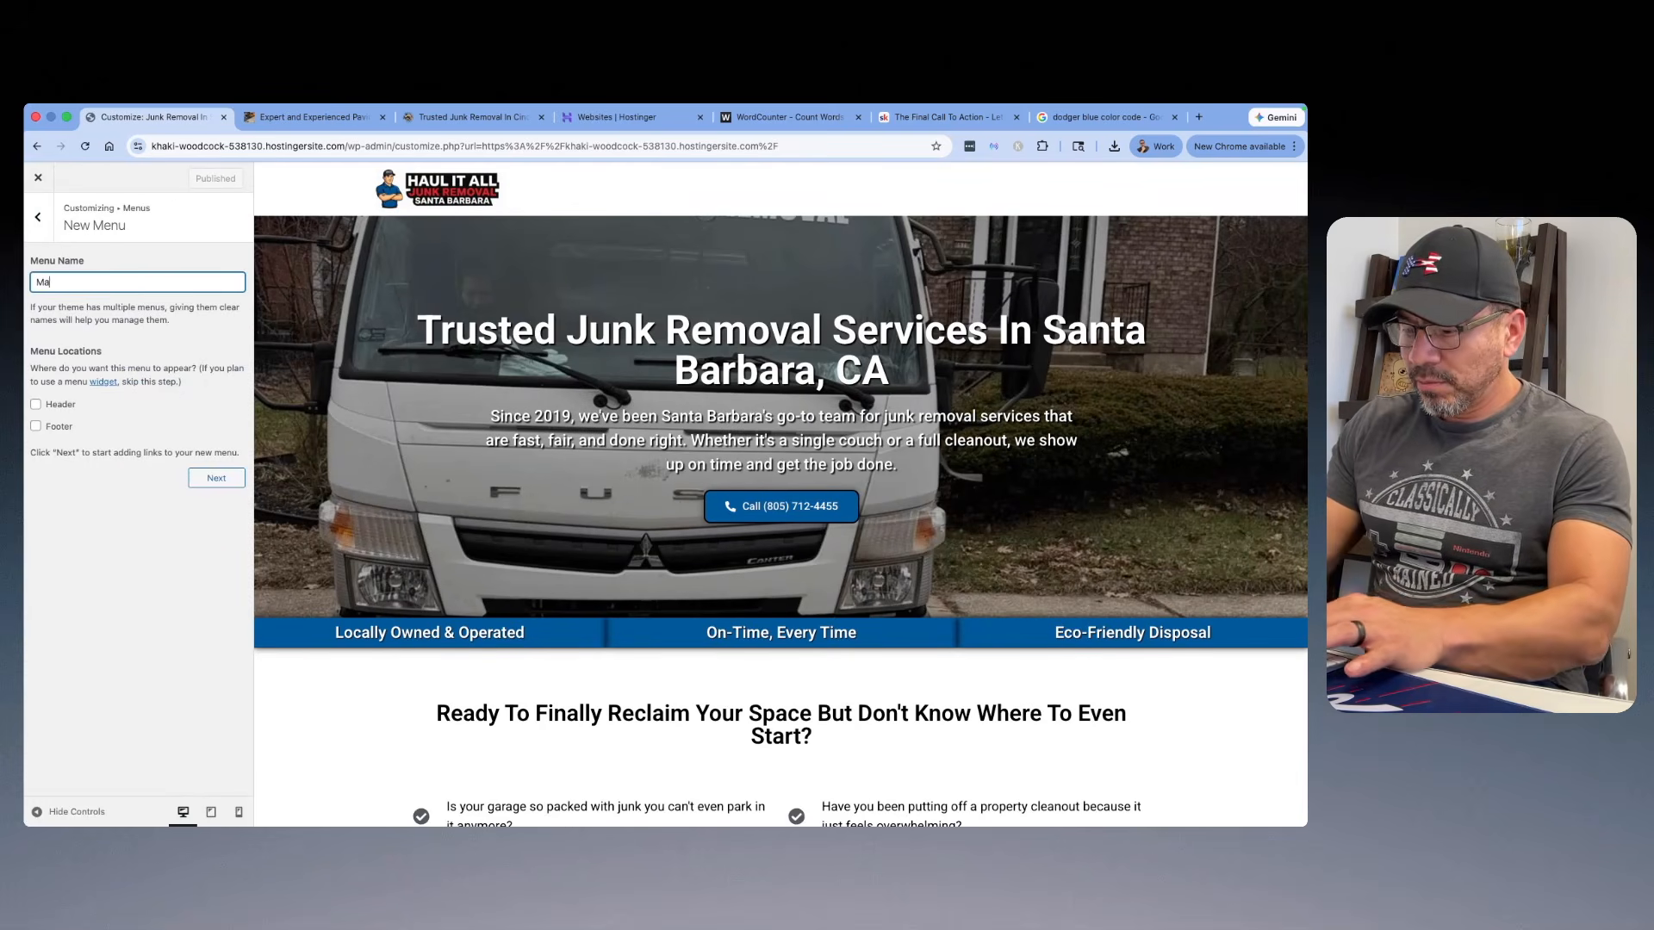
{"action": "type", "text": "in Menu"}
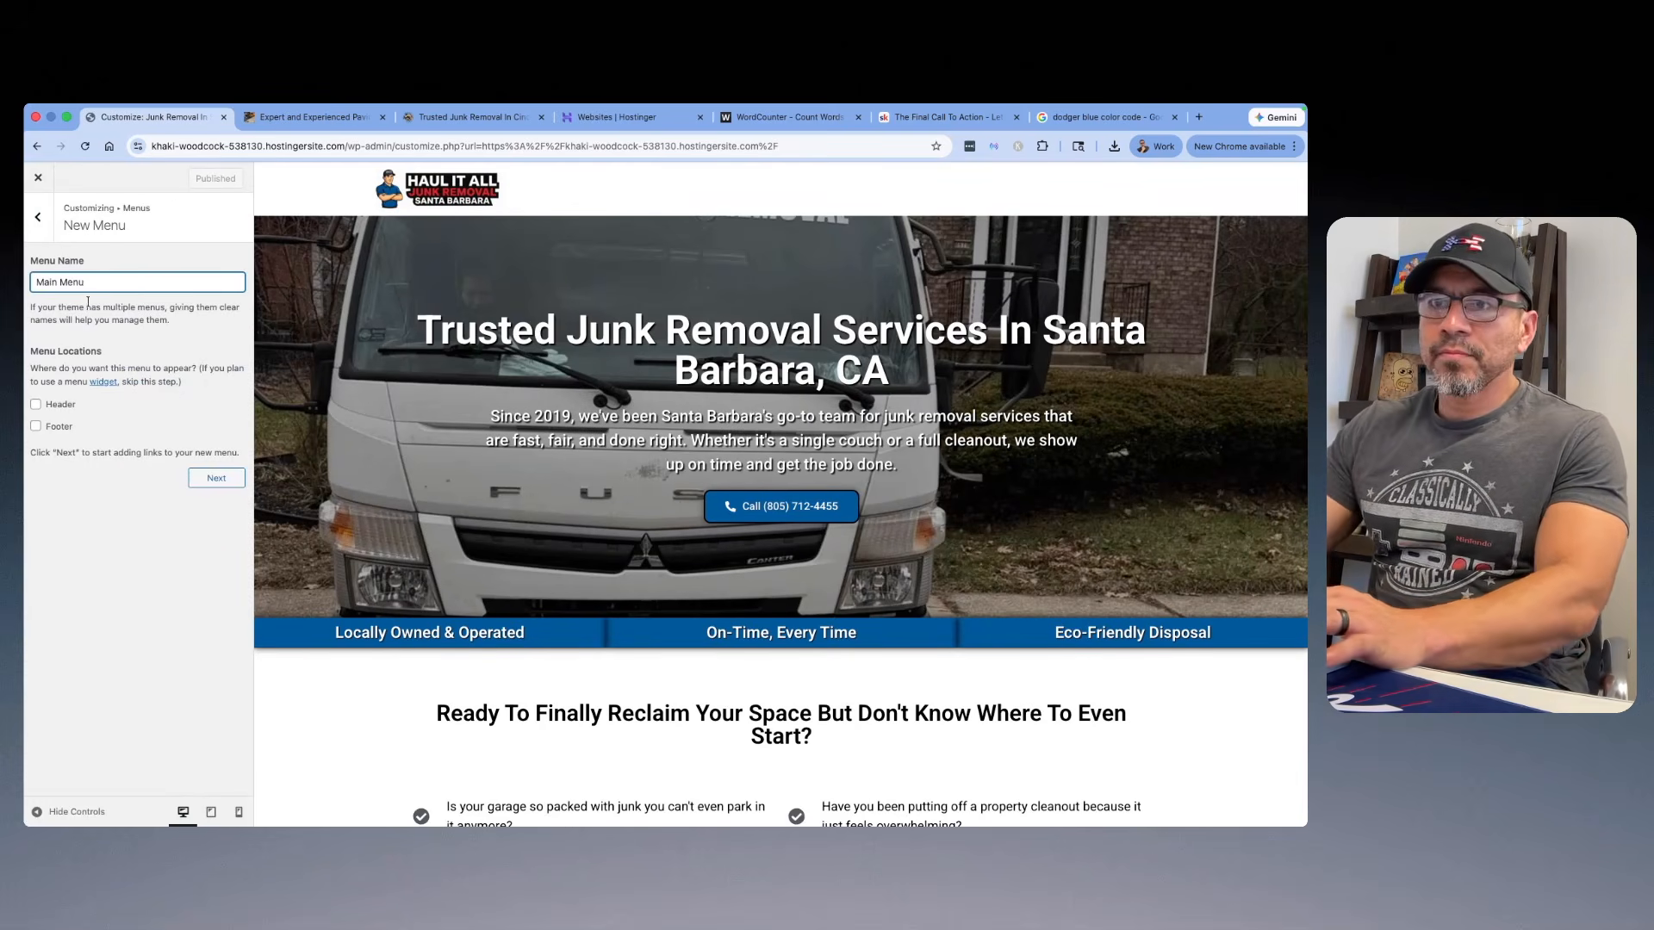
{"action": "left_click", "coordinate": [36, 404]}
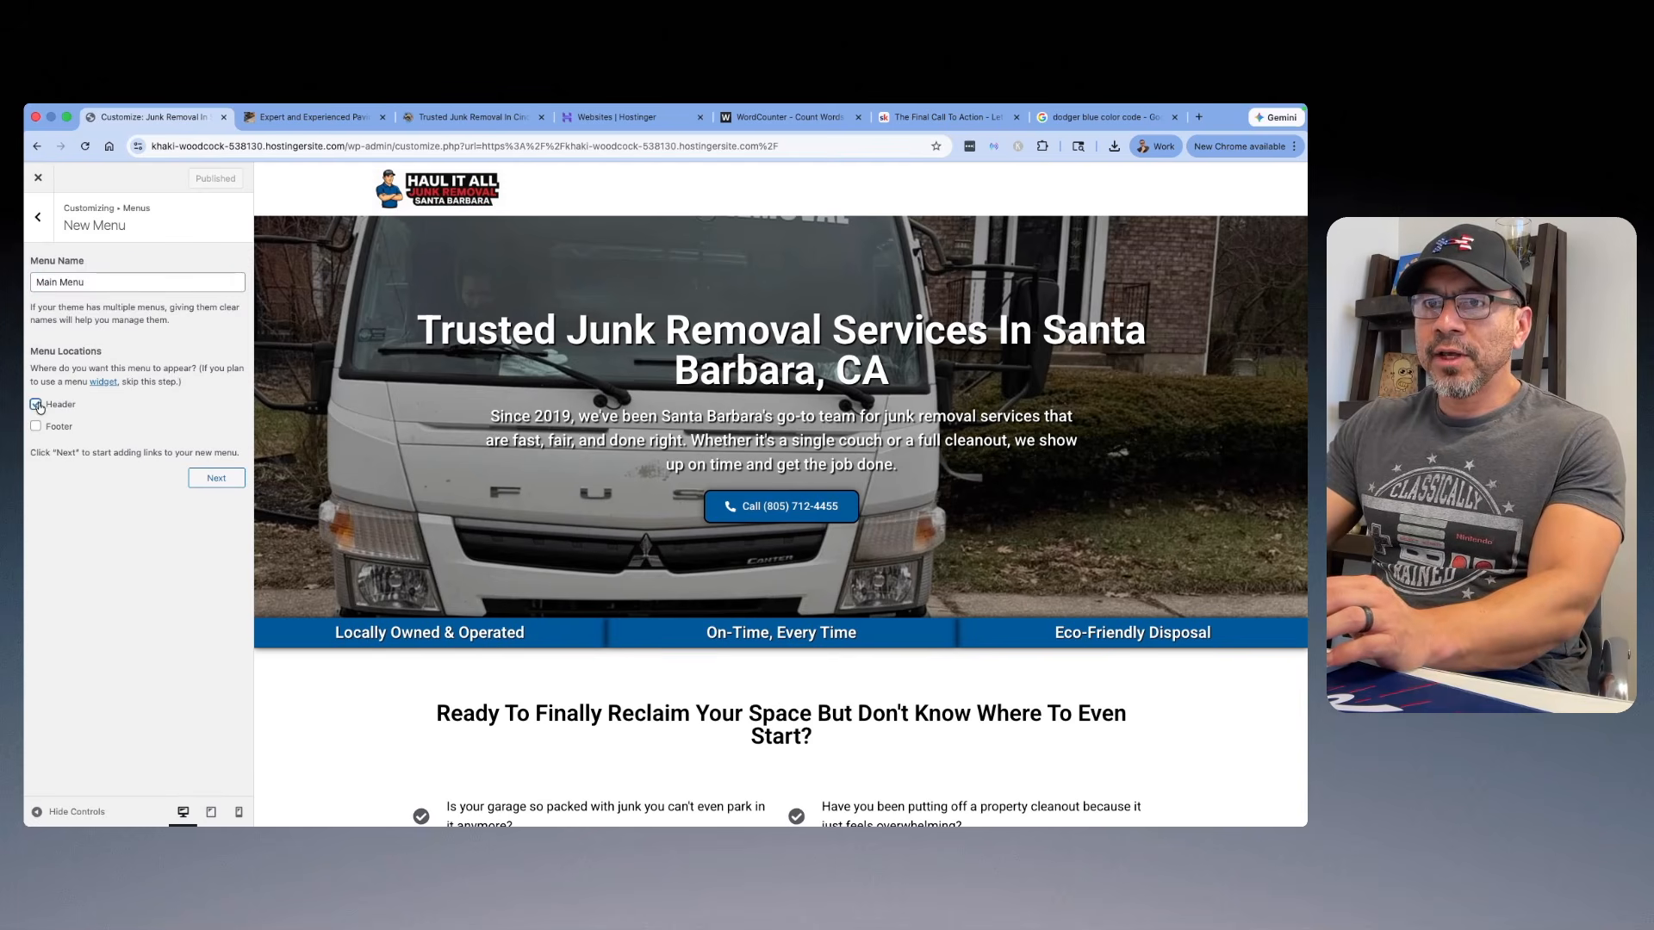
{"action": "left_click", "coordinate": [216, 479]}
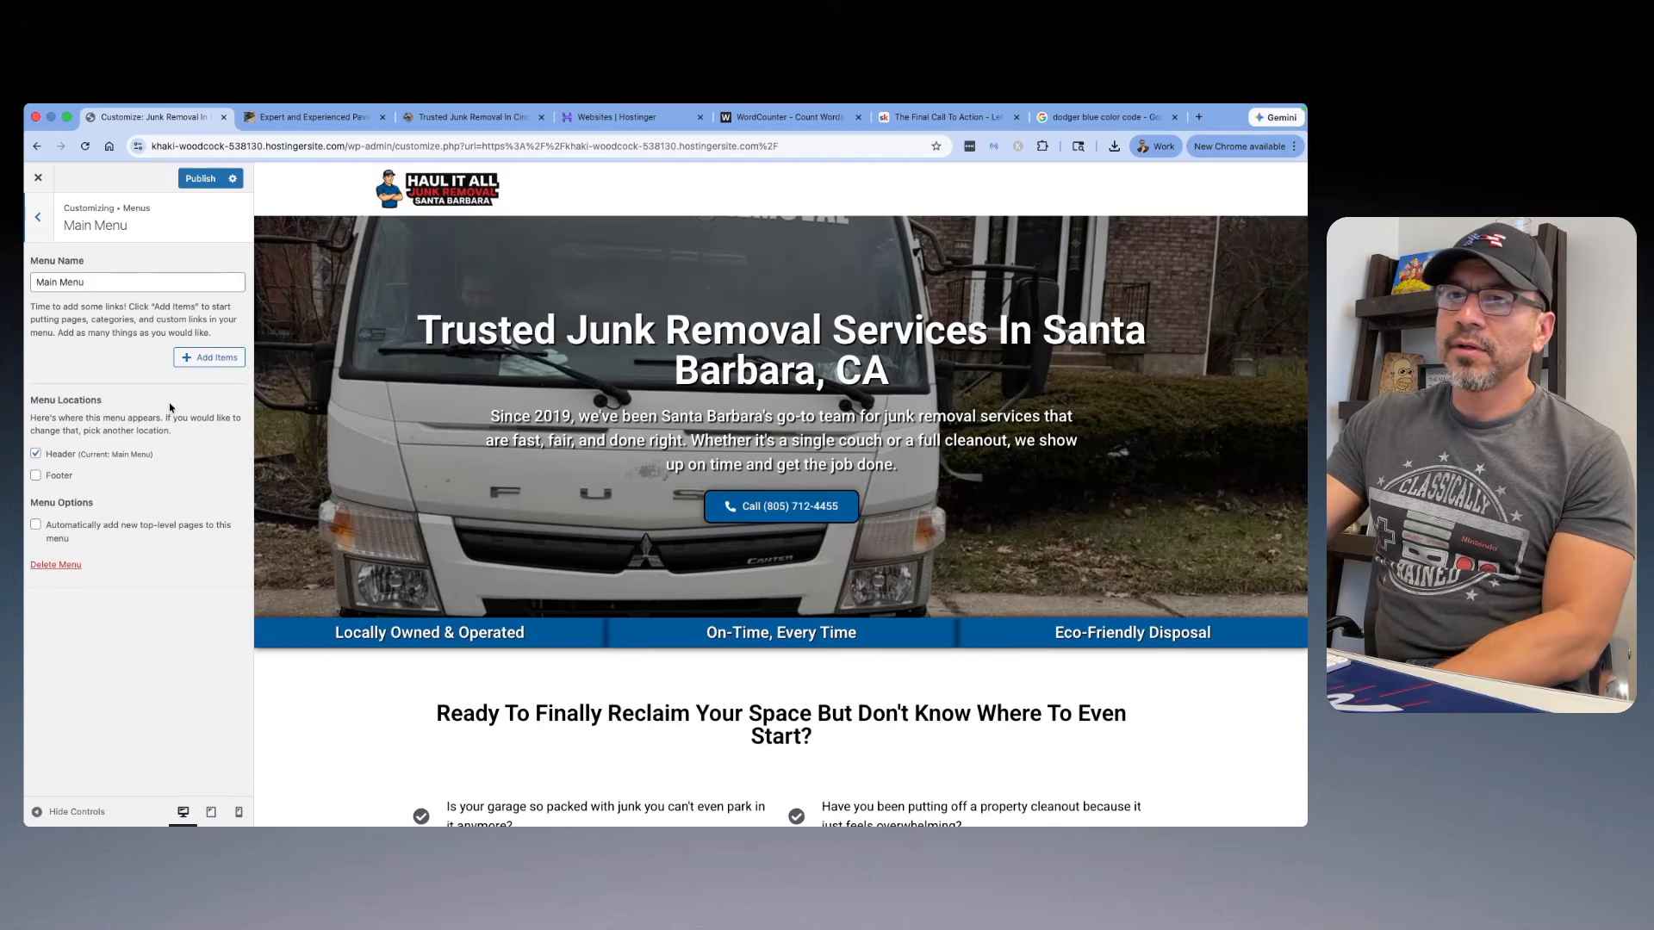
Step: Add the Home, About and Contact pages to the new menu, publish the changes and close the Customizer
{"action": "left_click", "coordinate": [204, 358]}
{"action": "left_click", "coordinate": [299, 289]}
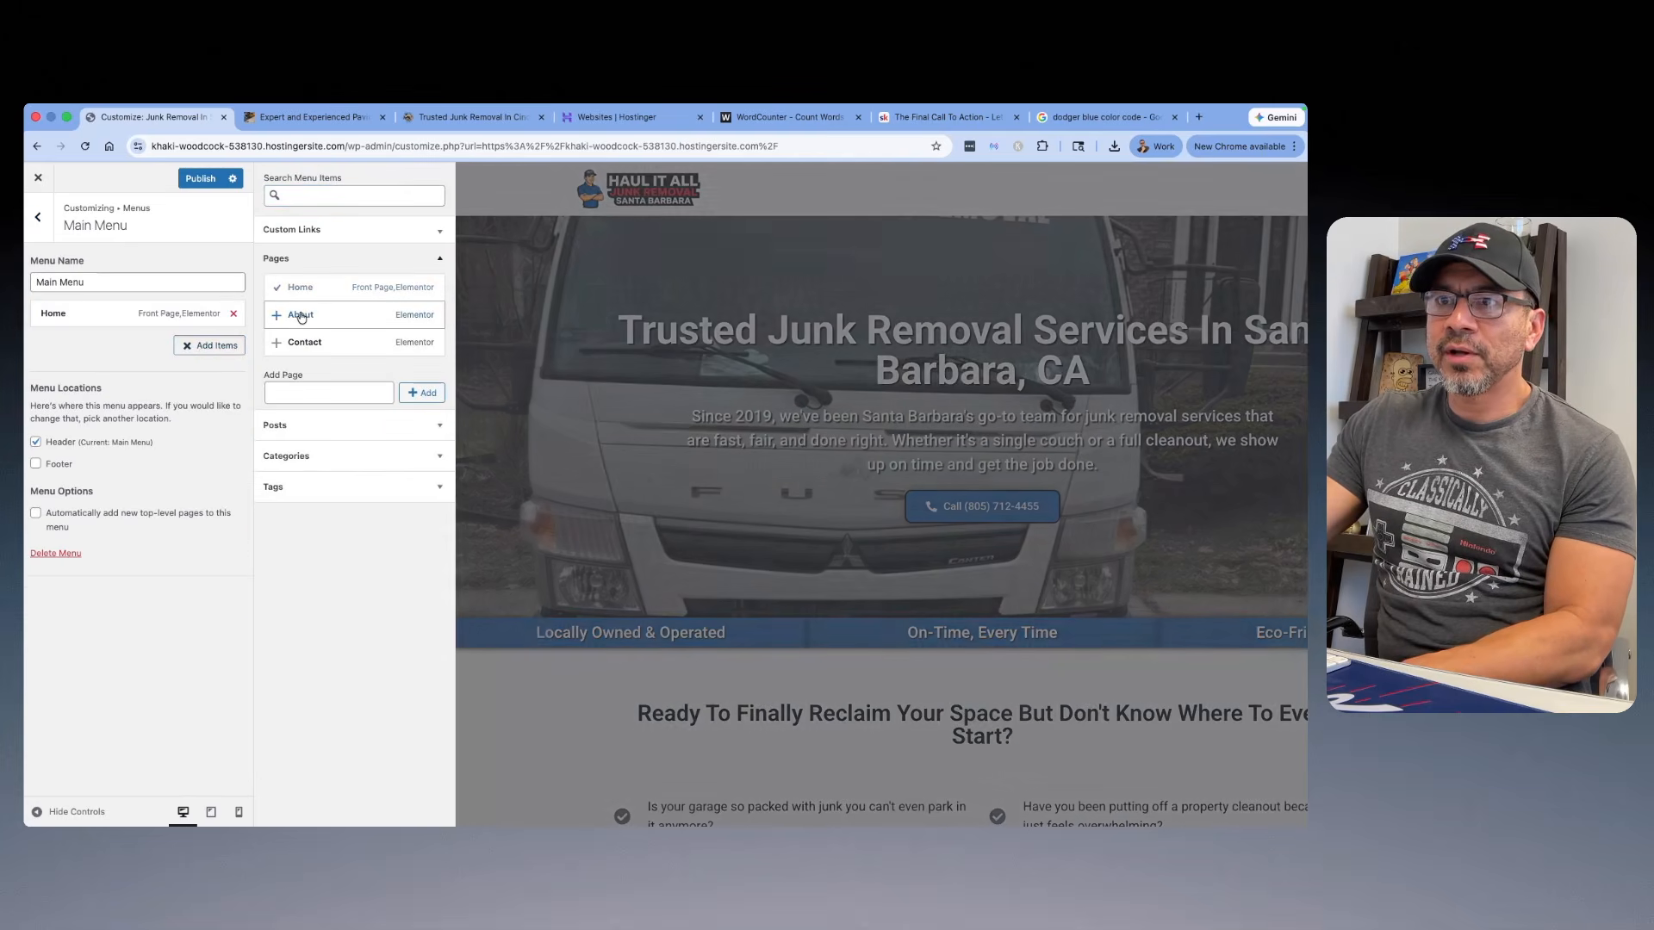
{"action": "left_click", "coordinate": [300, 317]}
{"action": "left_click", "coordinate": [307, 342]}
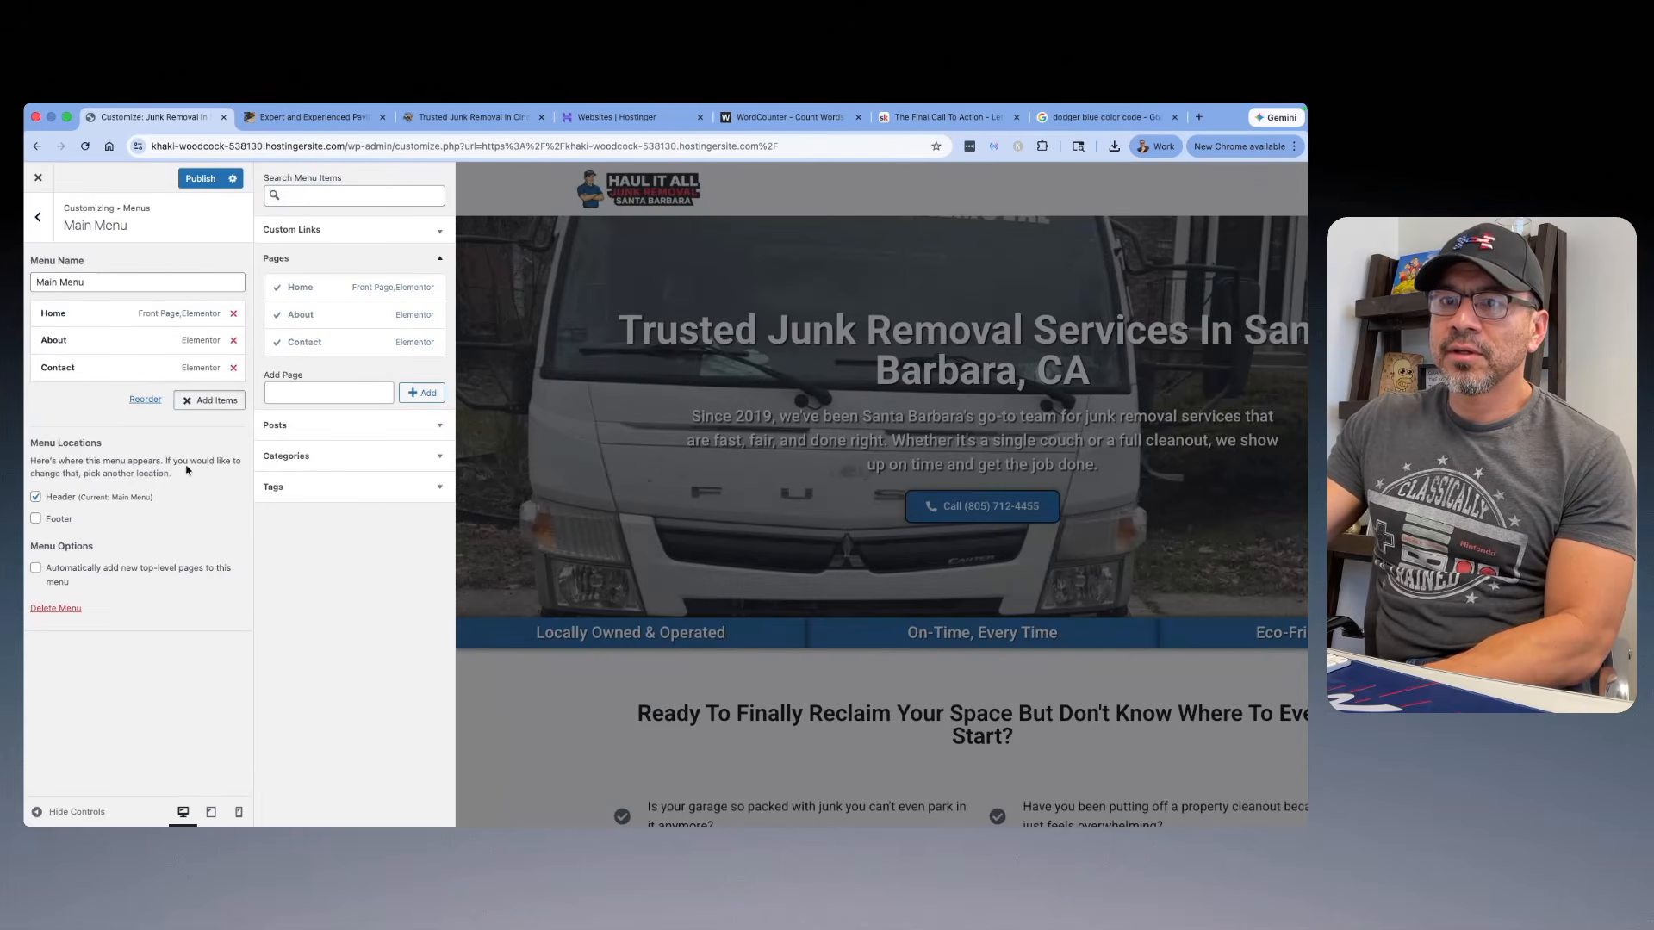
{"action": "left_click", "coordinate": [207, 179]}
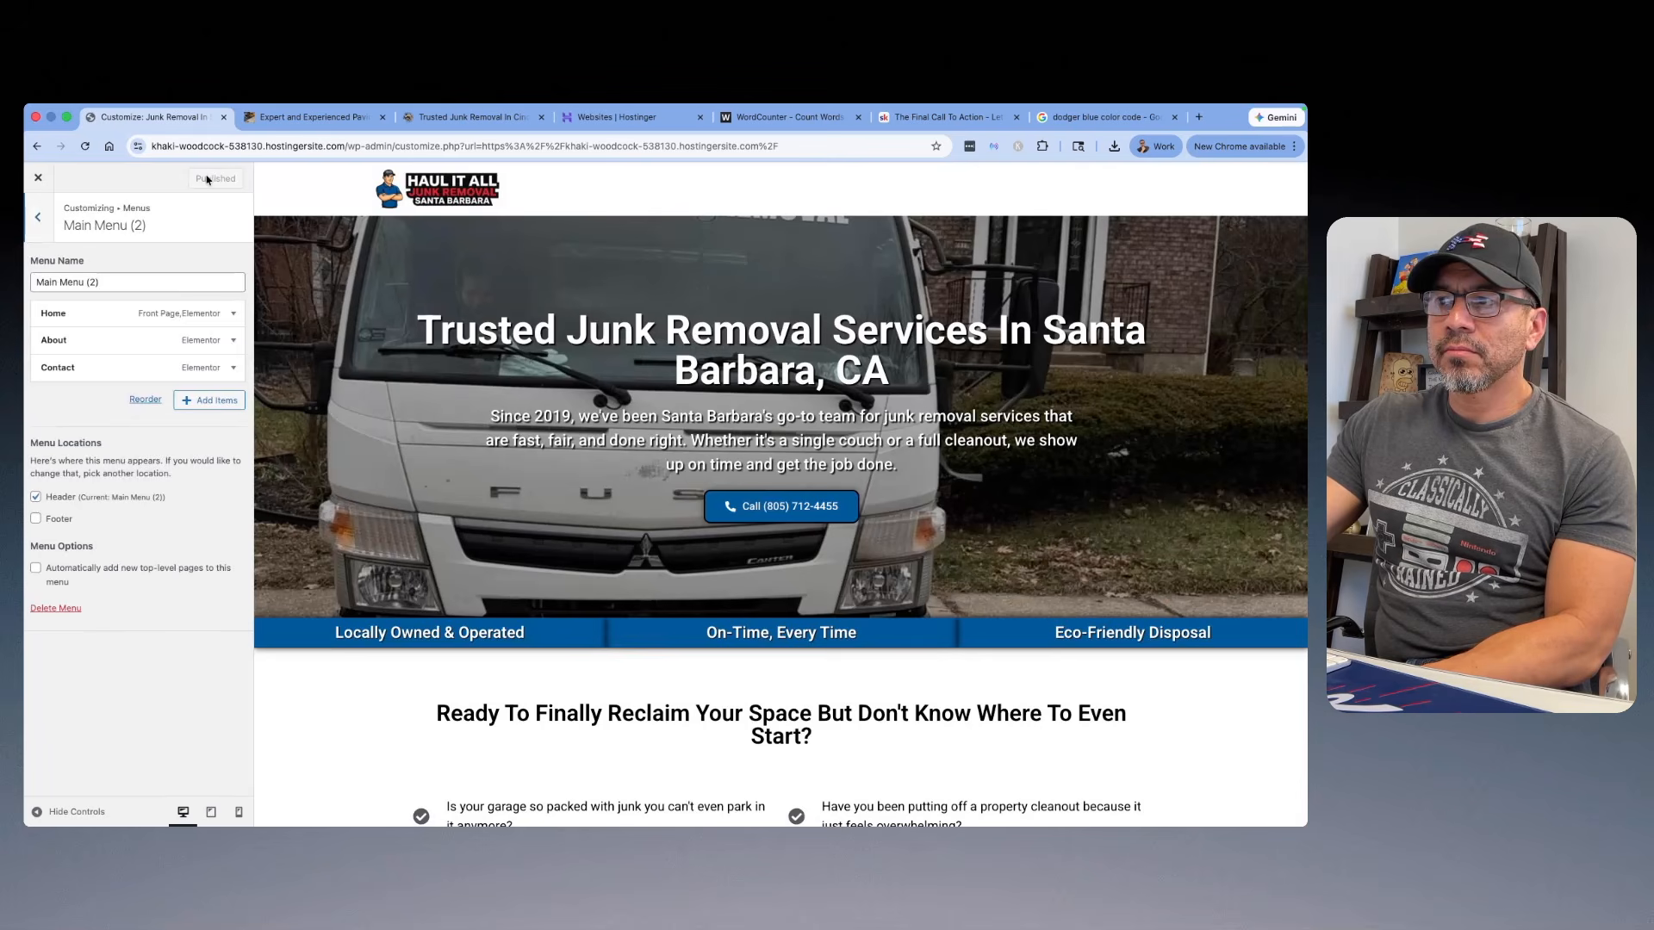
{"action": "left_click", "coordinate": [36, 225]}
{"action": "left_click", "coordinate": [38, 178]}
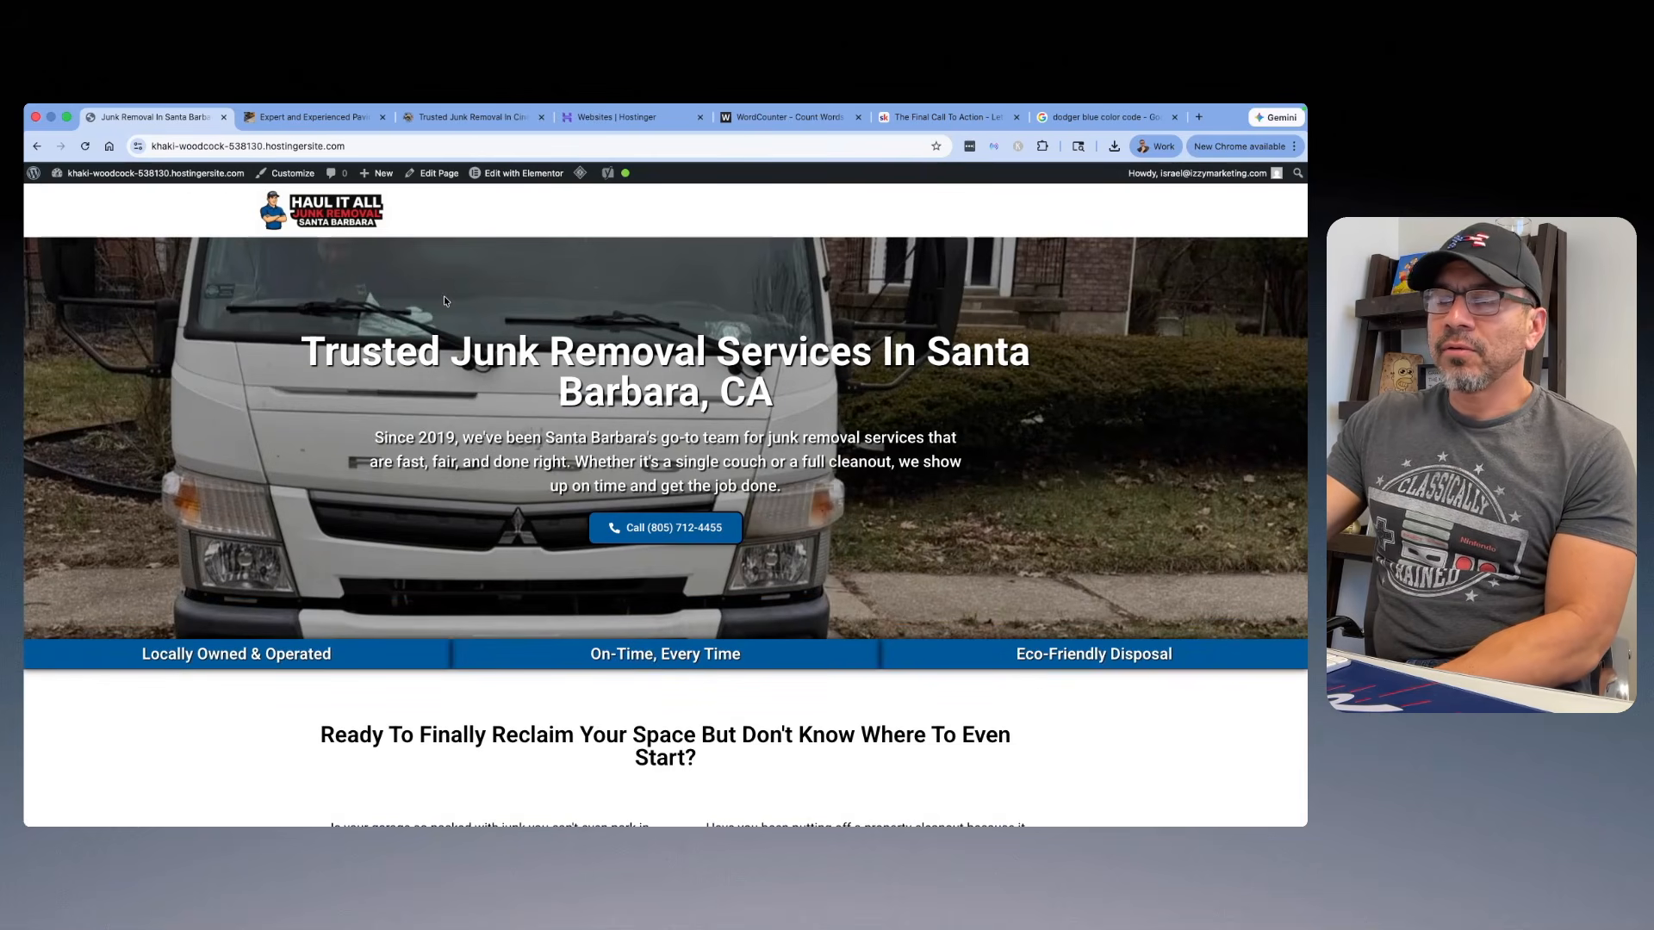
Step: Load Main Menu (2) for editing on the WordPress Menus screen, save it and visit the site
{"action": "mouse_move", "coordinate": [141, 183]}
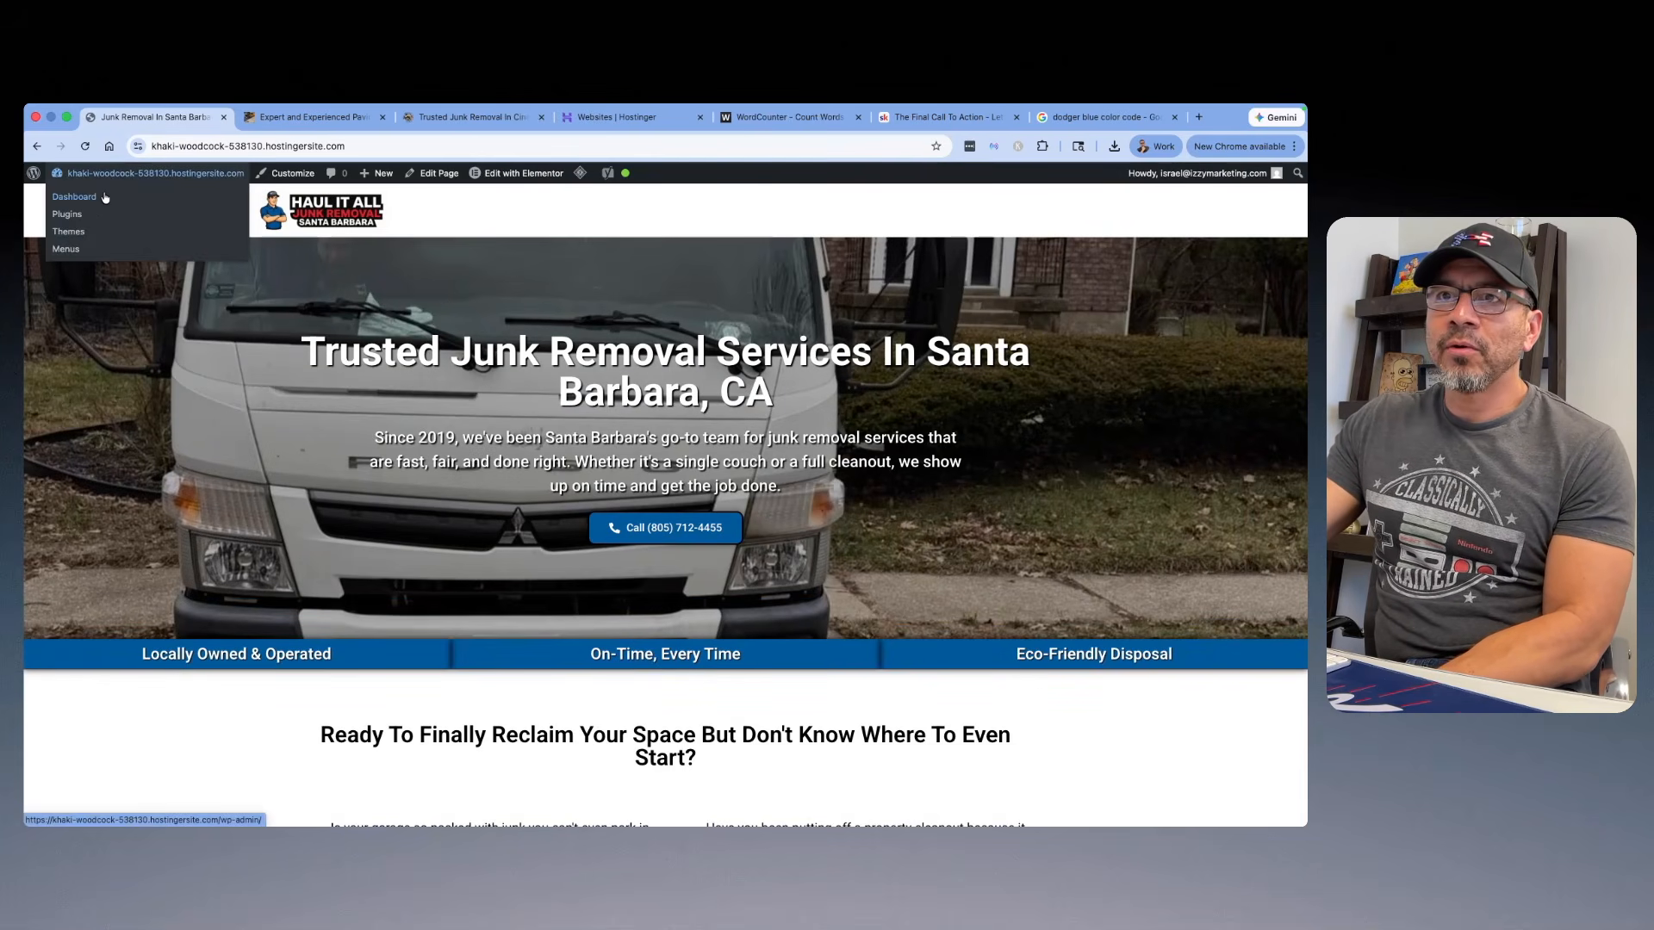
{"action": "left_click", "coordinate": [69, 248]}
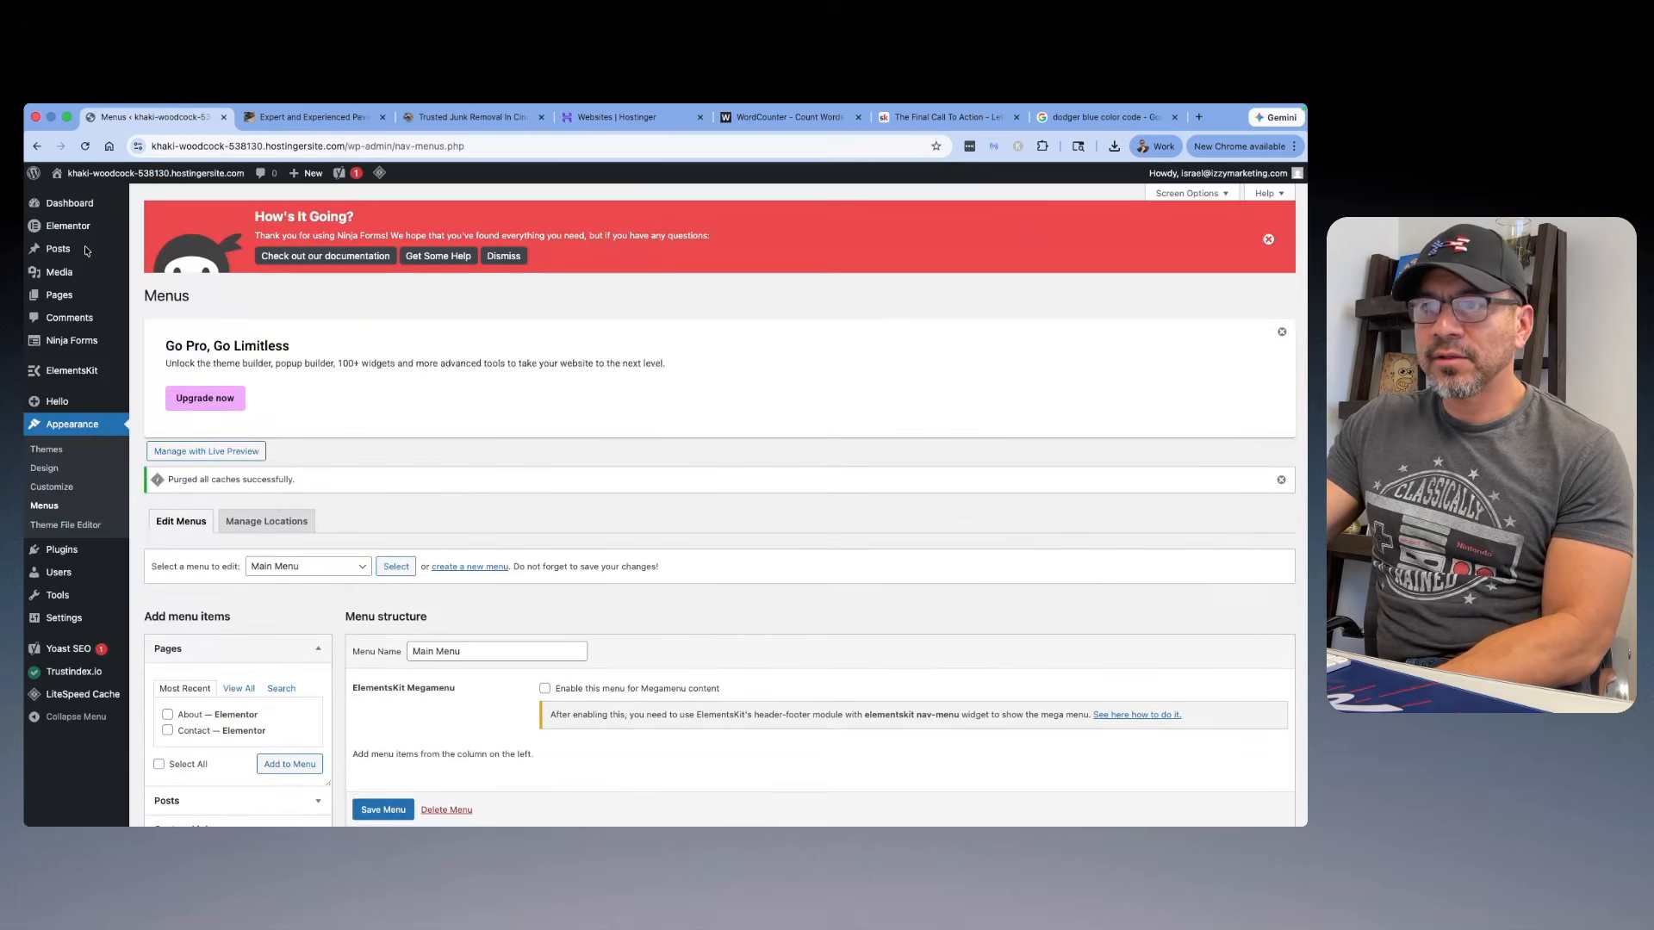
{"action": "scroll", "coordinate": [277, 352], "scroll_direction": "down", "scroll_amount": 3}
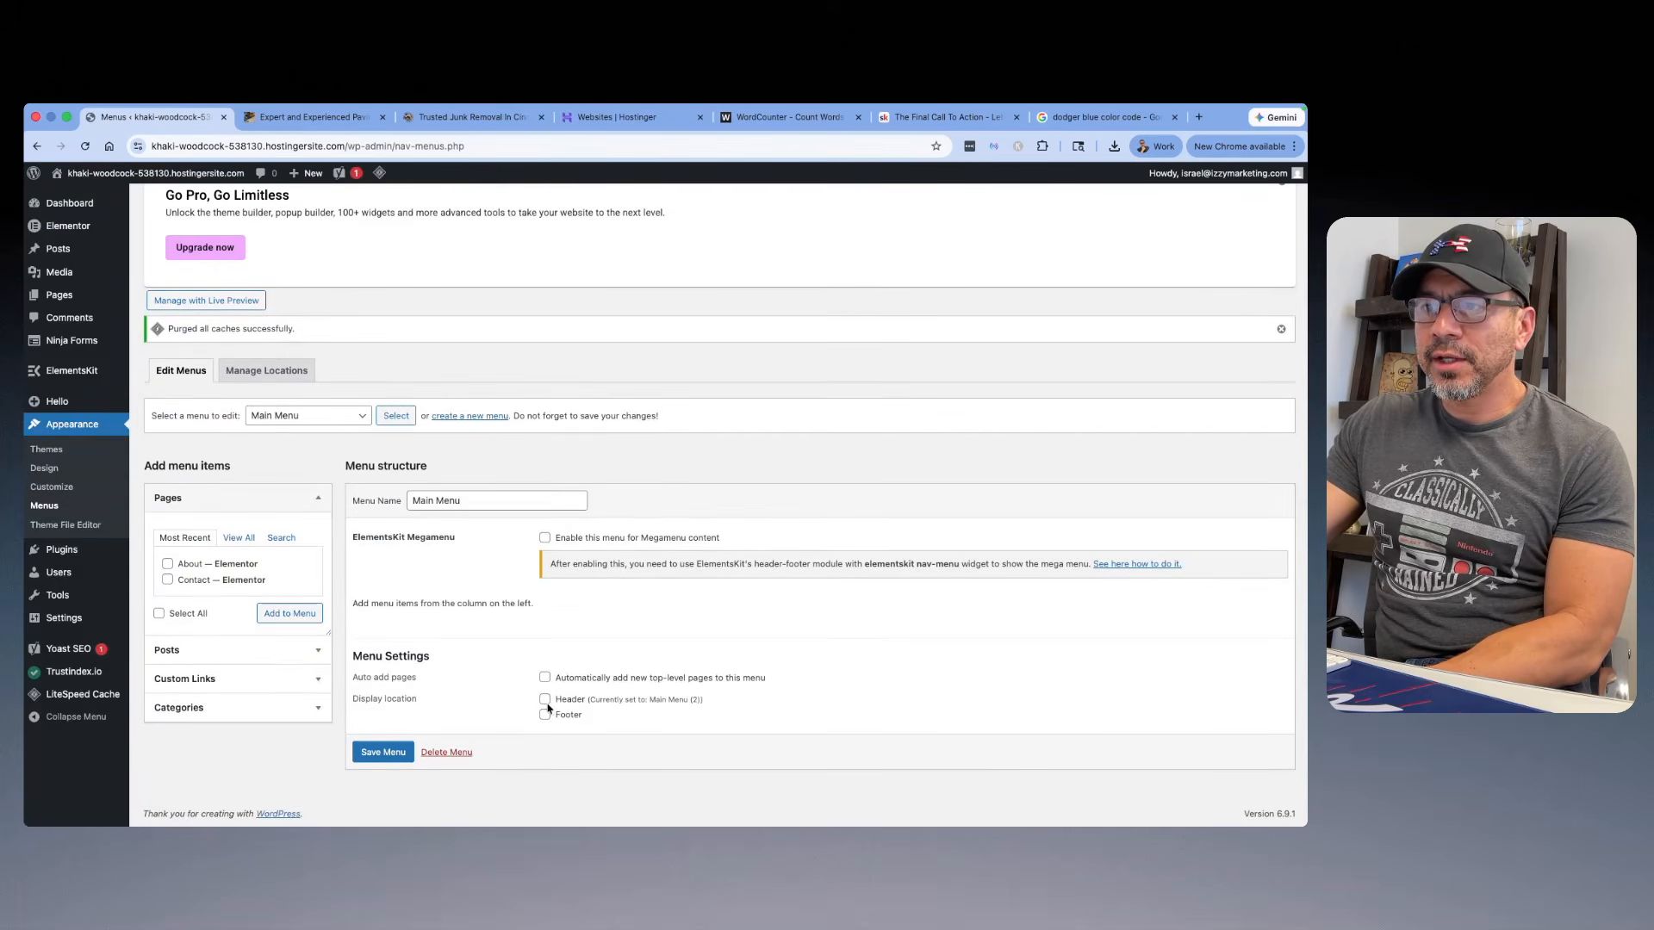
{"action": "left_click", "coordinate": [362, 417]}
{"action": "left_click", "coordinate": [357, 430]}
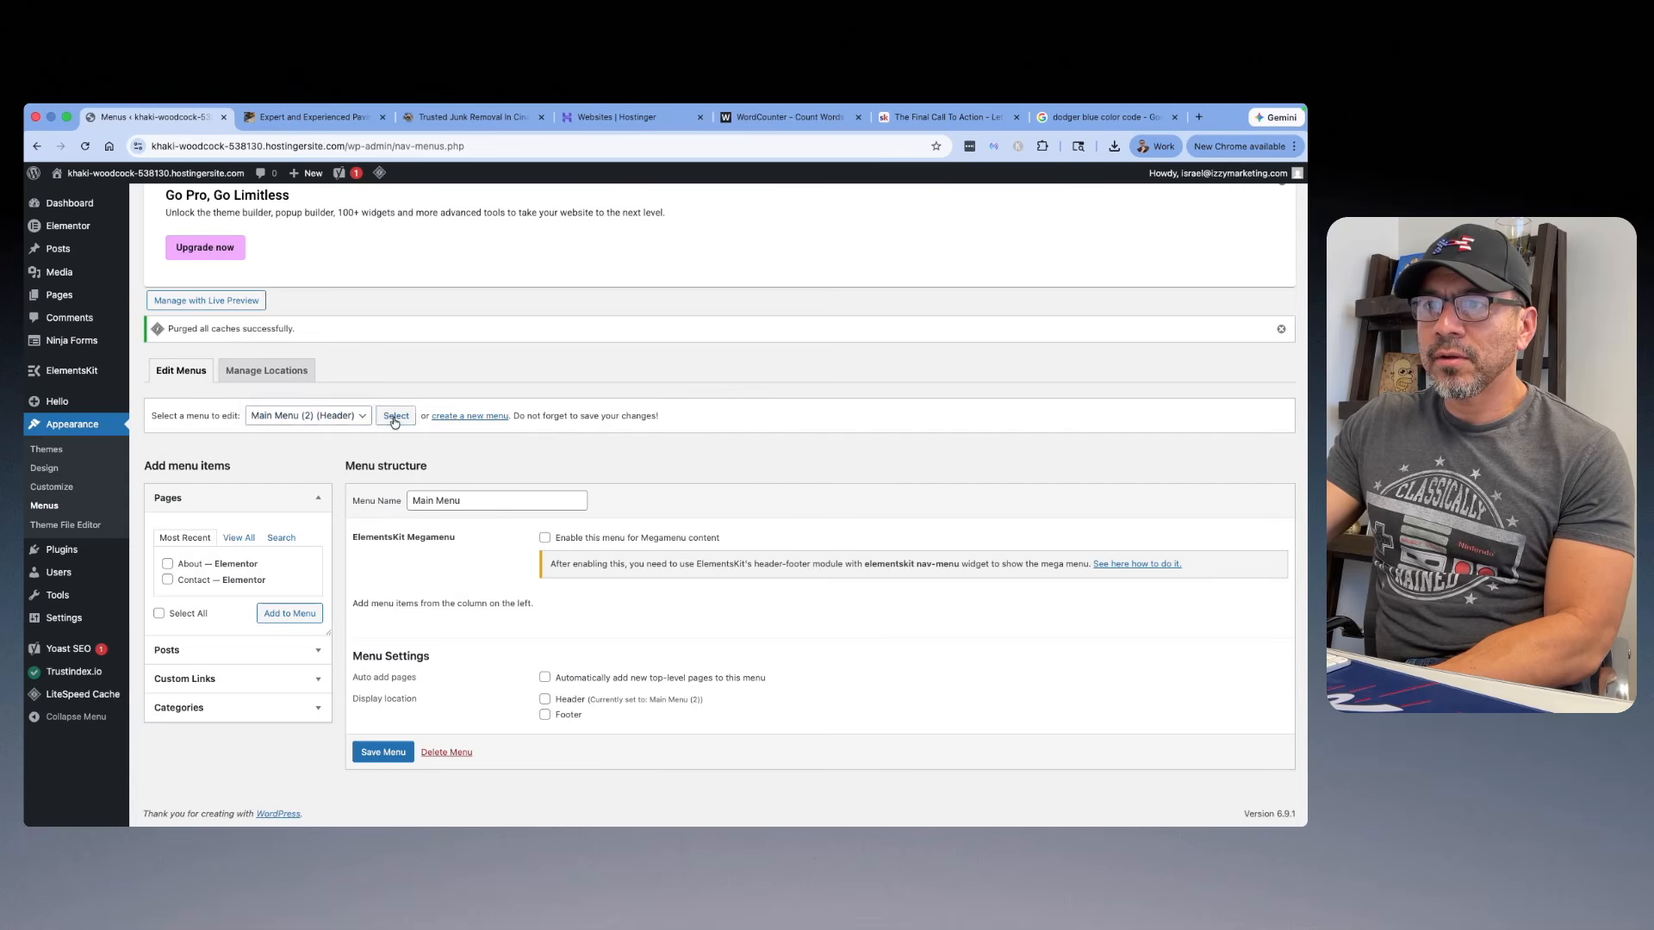
{"action": "left_click", "coordinate": [395, 417]}
{"action": "scroll", "coordinate": [479, 501], "scroll_direction": "down", "scroll_amount": 5}
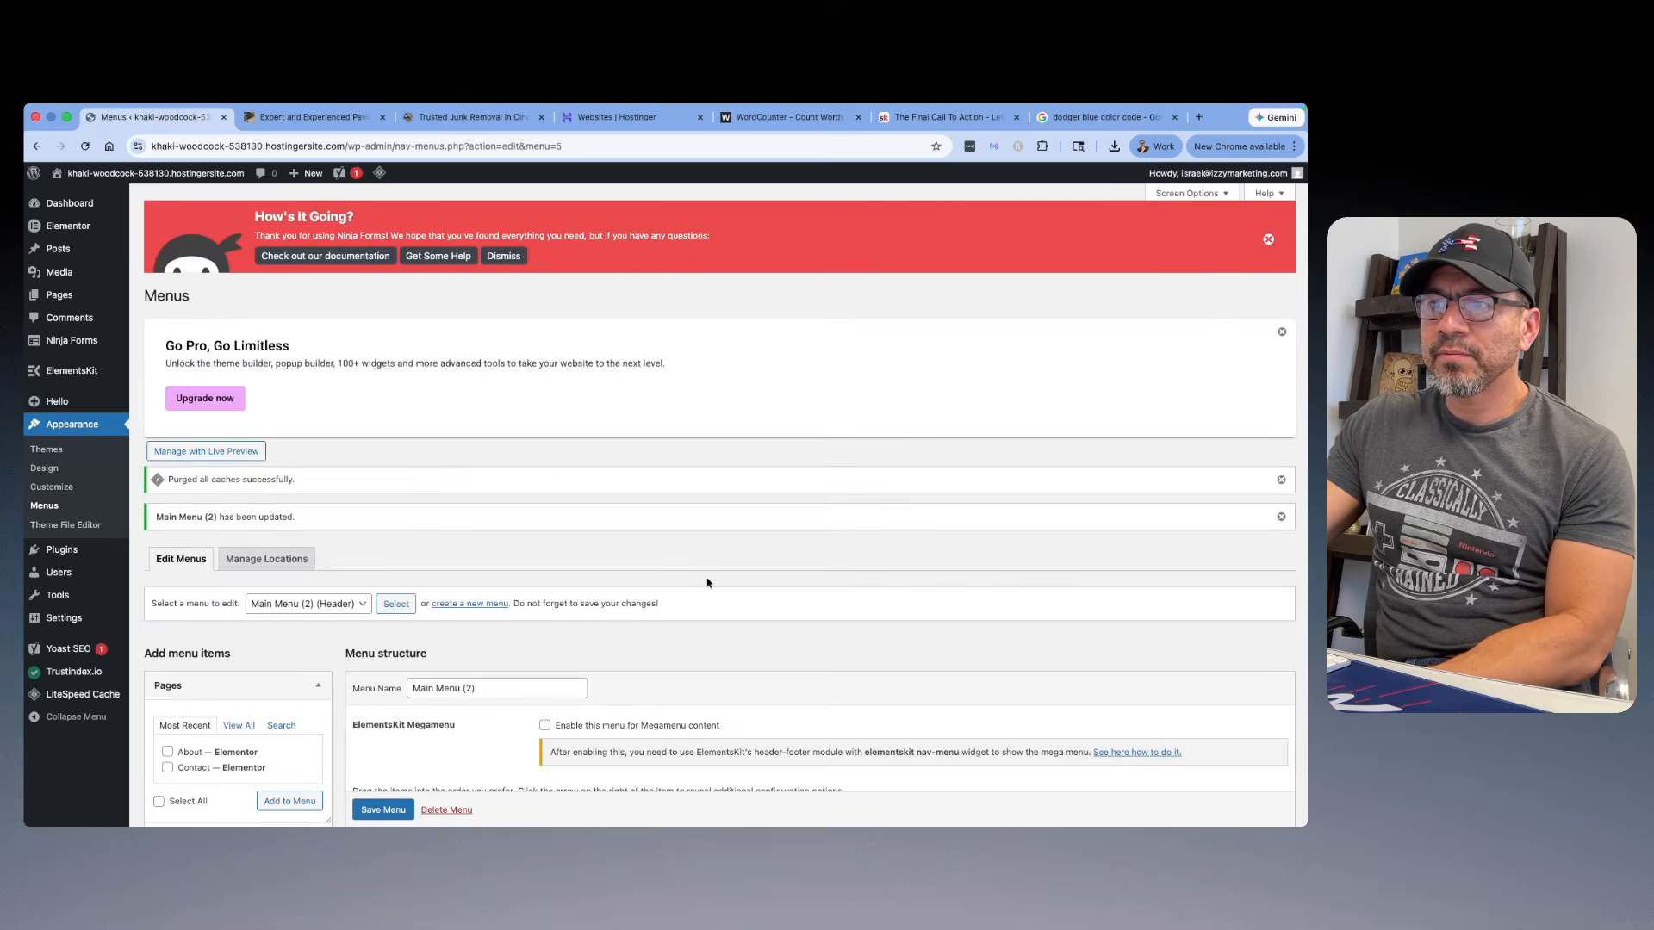
{"action": "scroll", "coordinate": [714, 547], "scroll_direction": "down", "scroll_amount": 5}
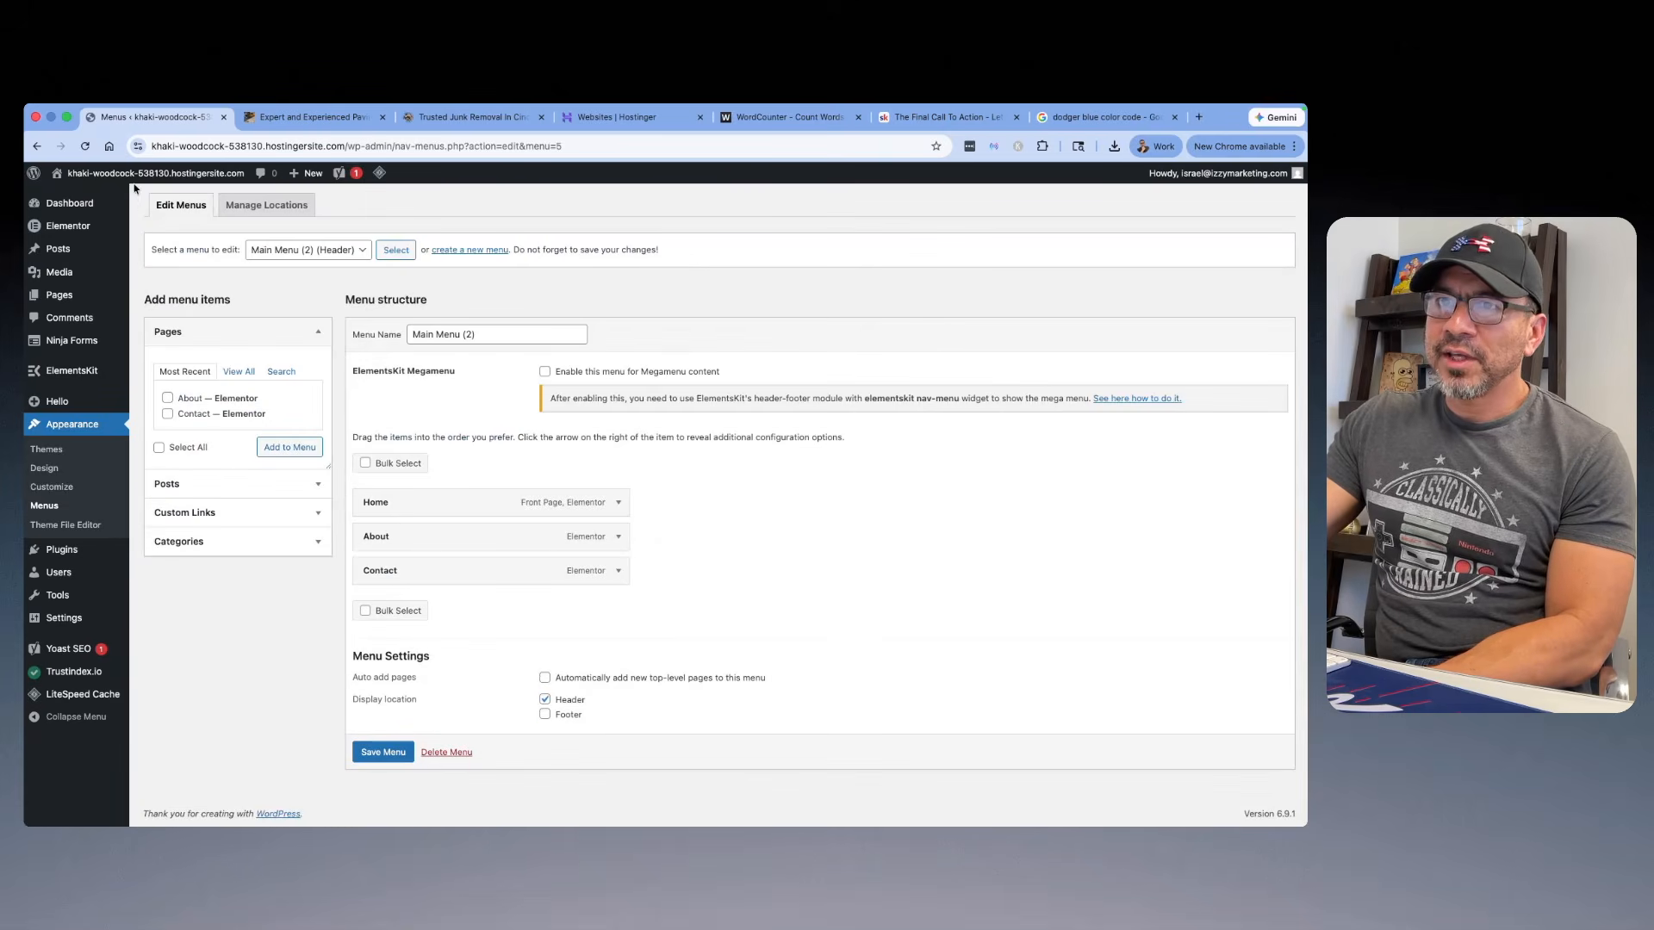
{"action": "mouse_move", "coordinate": [108, 195]}
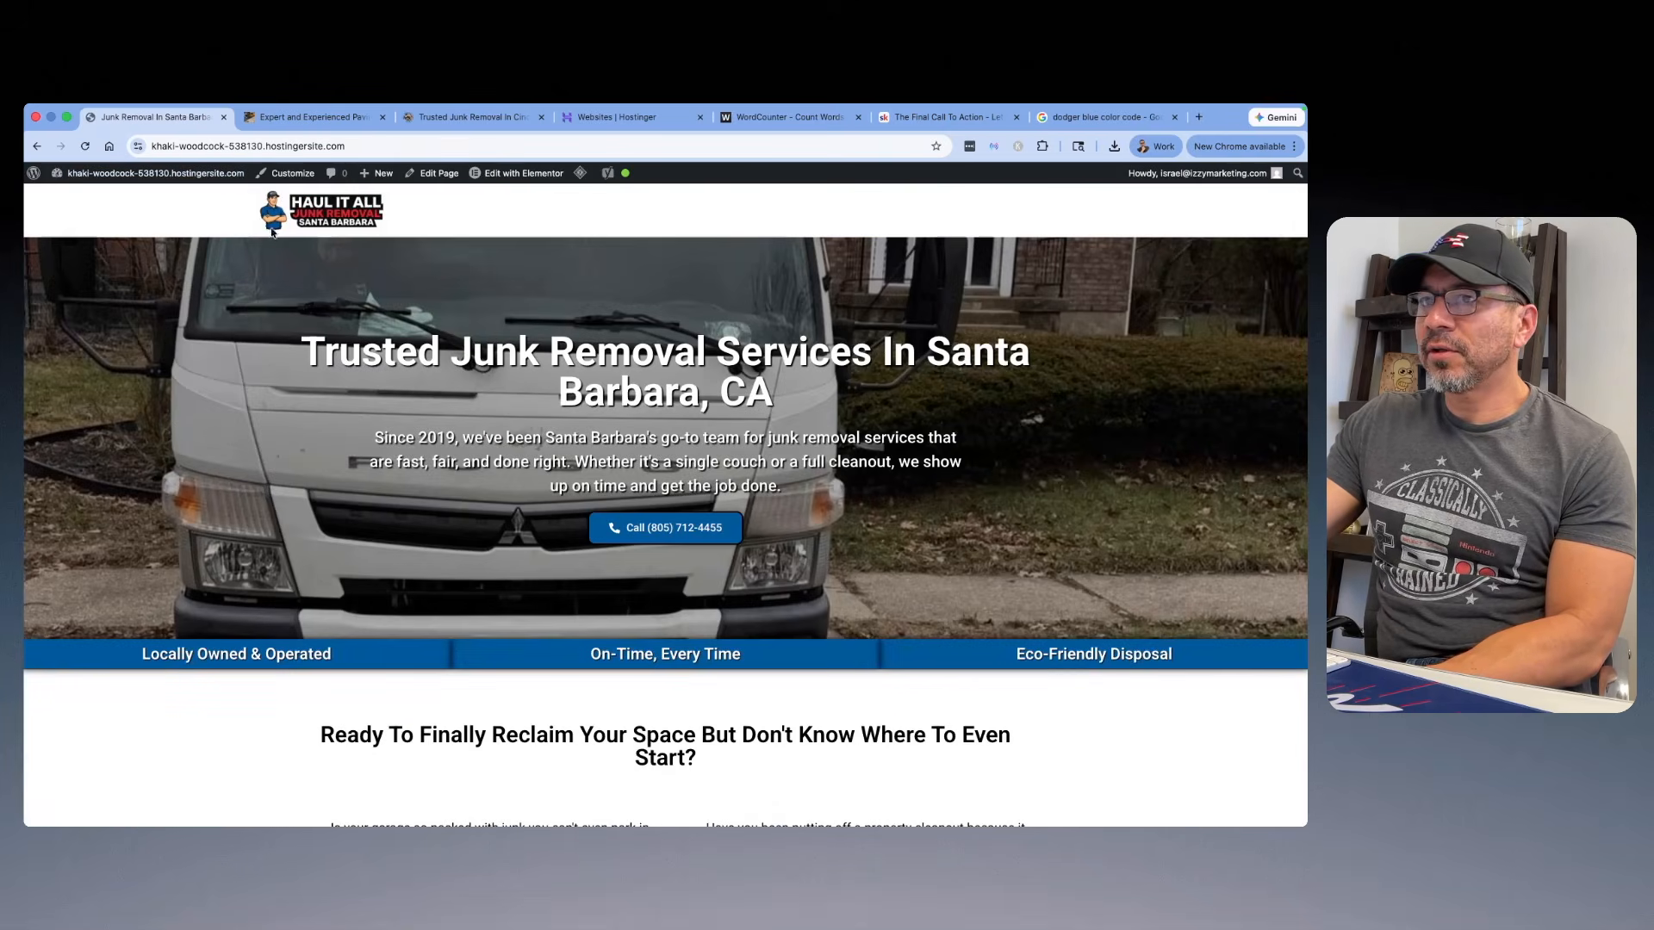
Step: Open the site's Header template in Elementor, set its nav menu to Main Menu (2) and publish the change
{"action": "mouse_move", "coordinate": [142, 171]}
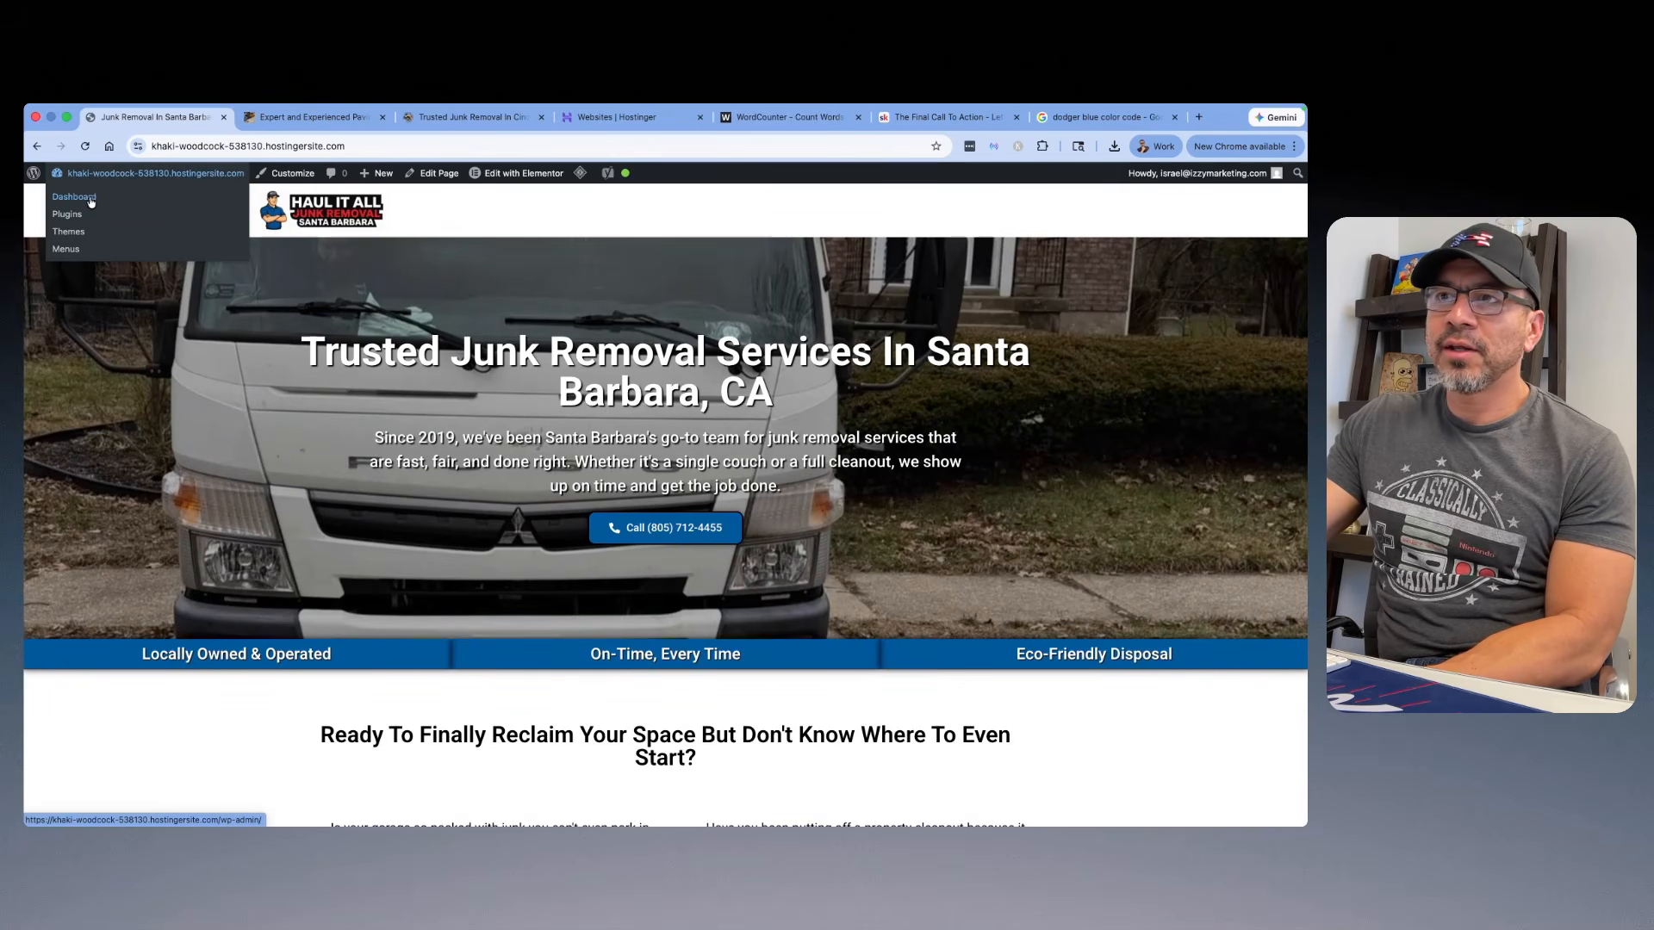
{"action": "mouse_move", "coordinate": [504, 180]}
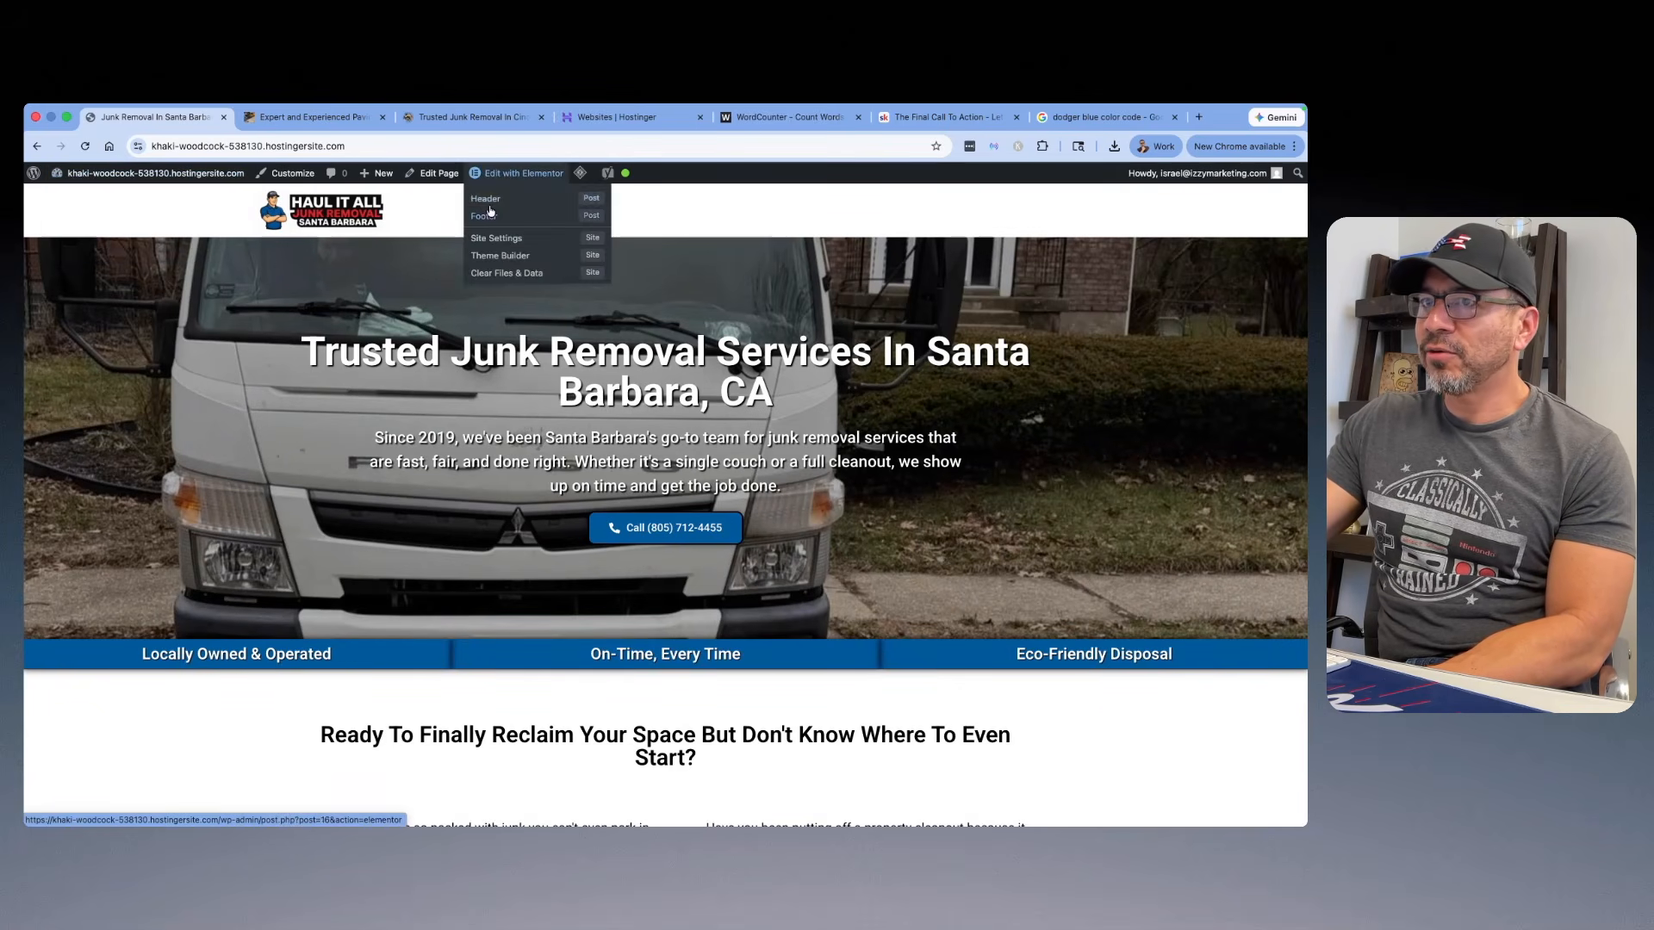
{"action": "left_click", "coordinate": [488, 200]}
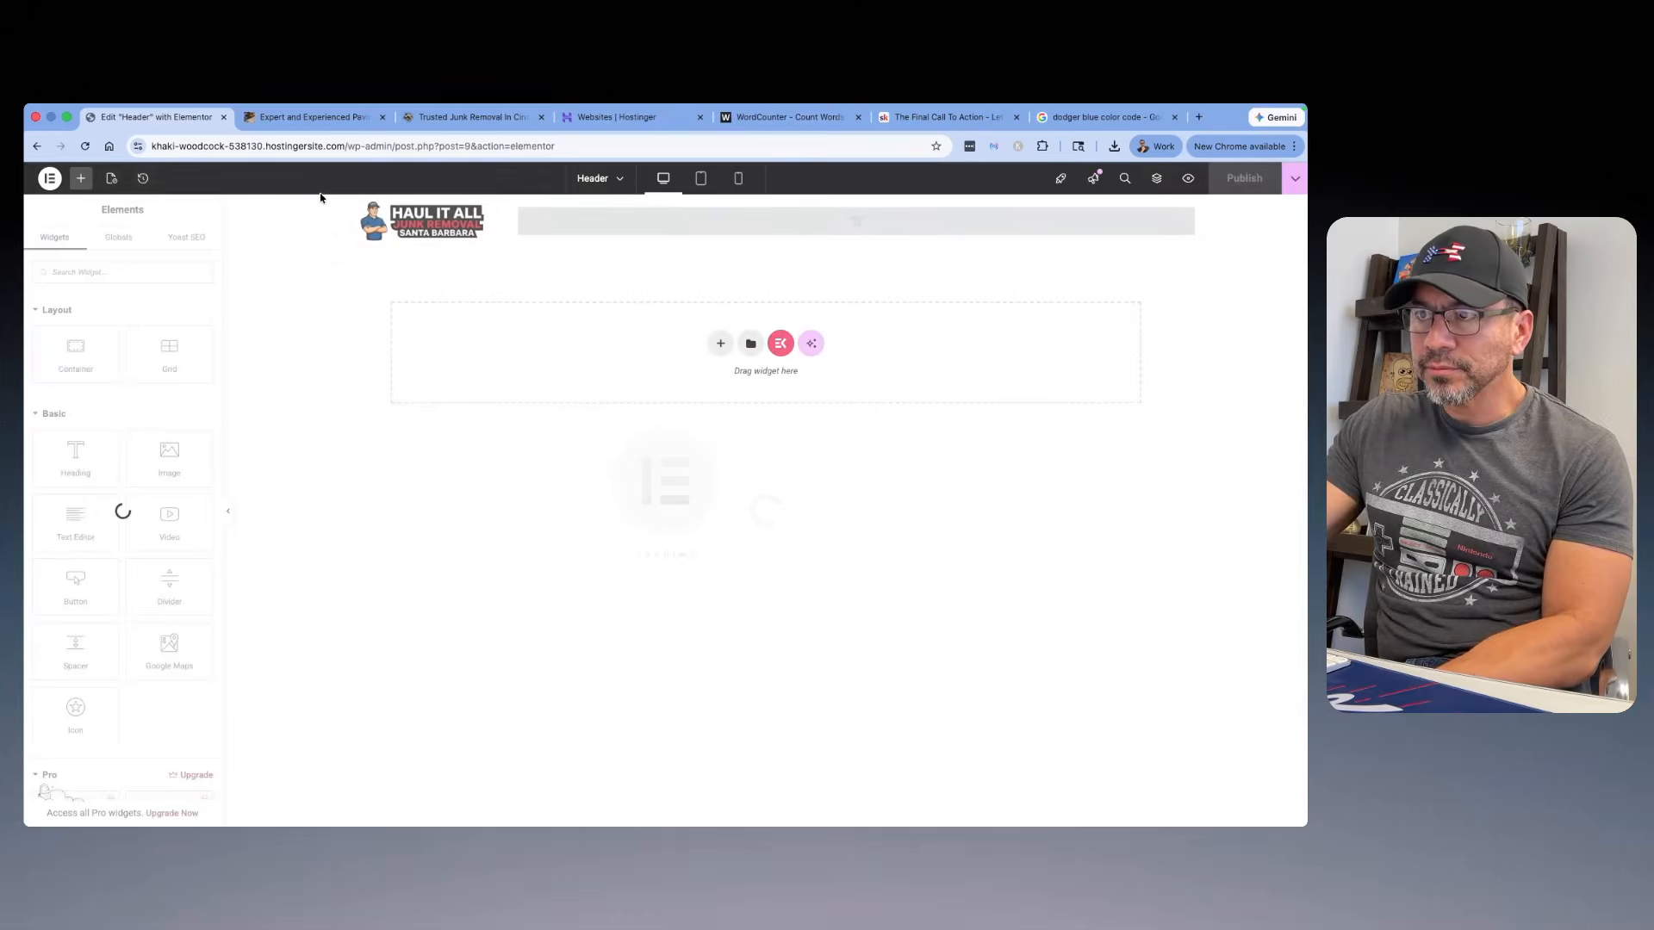
{"action": "left_click", "coordinate": [907, 229]}
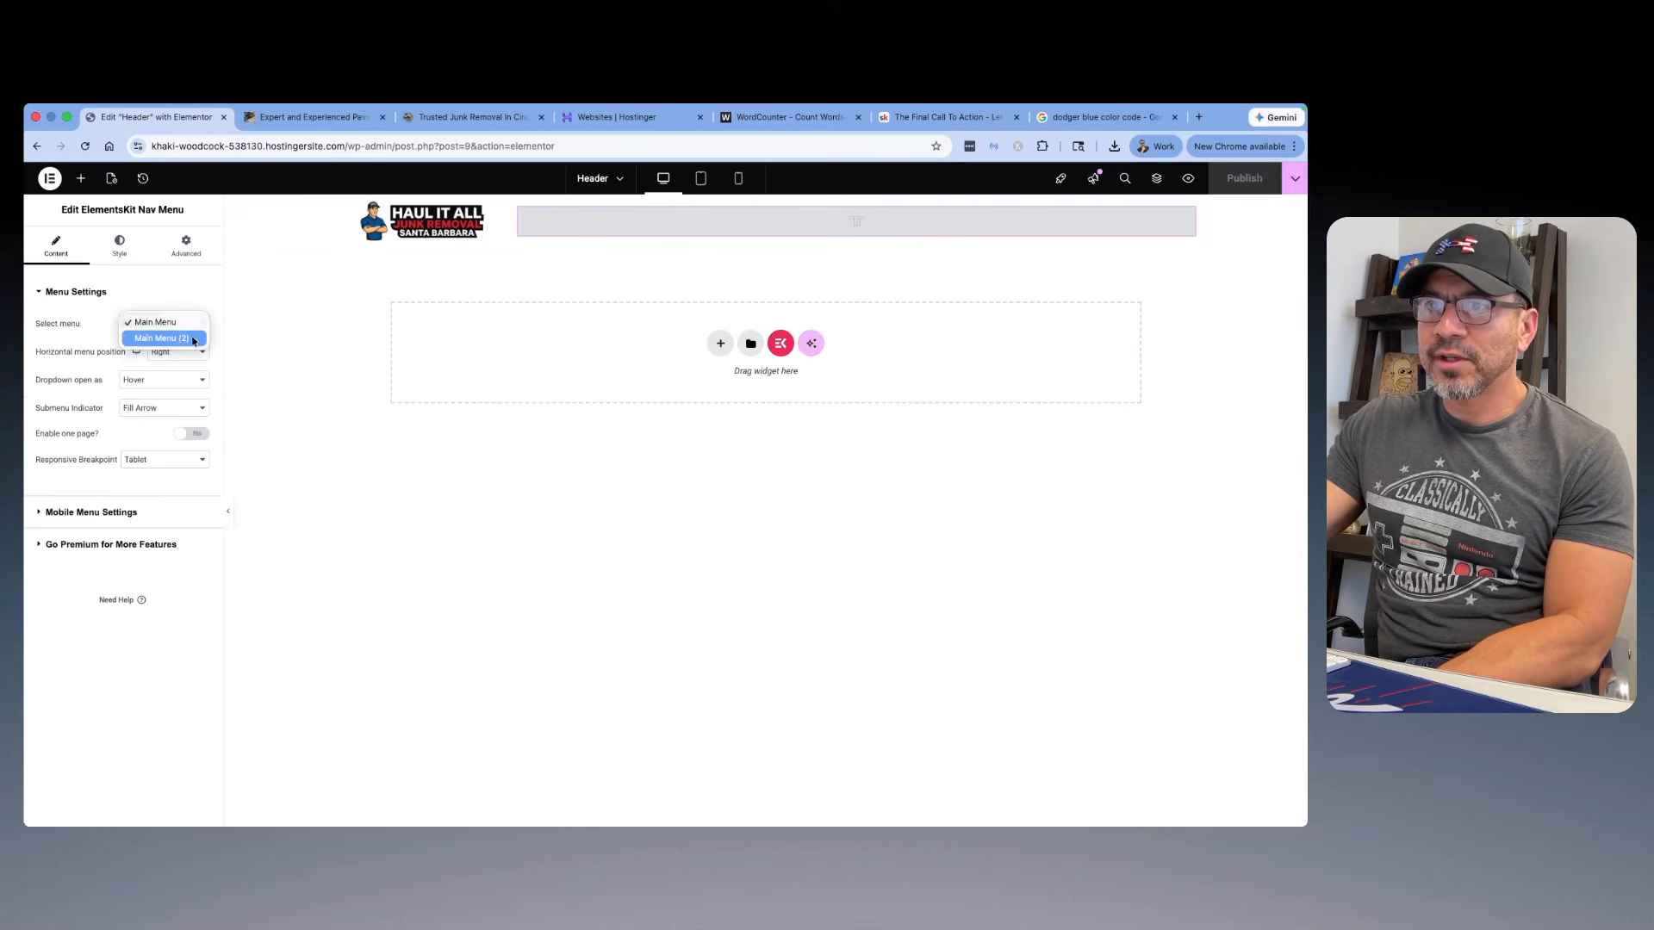
{"action": "left_click", "coordinate": [178, 339]}
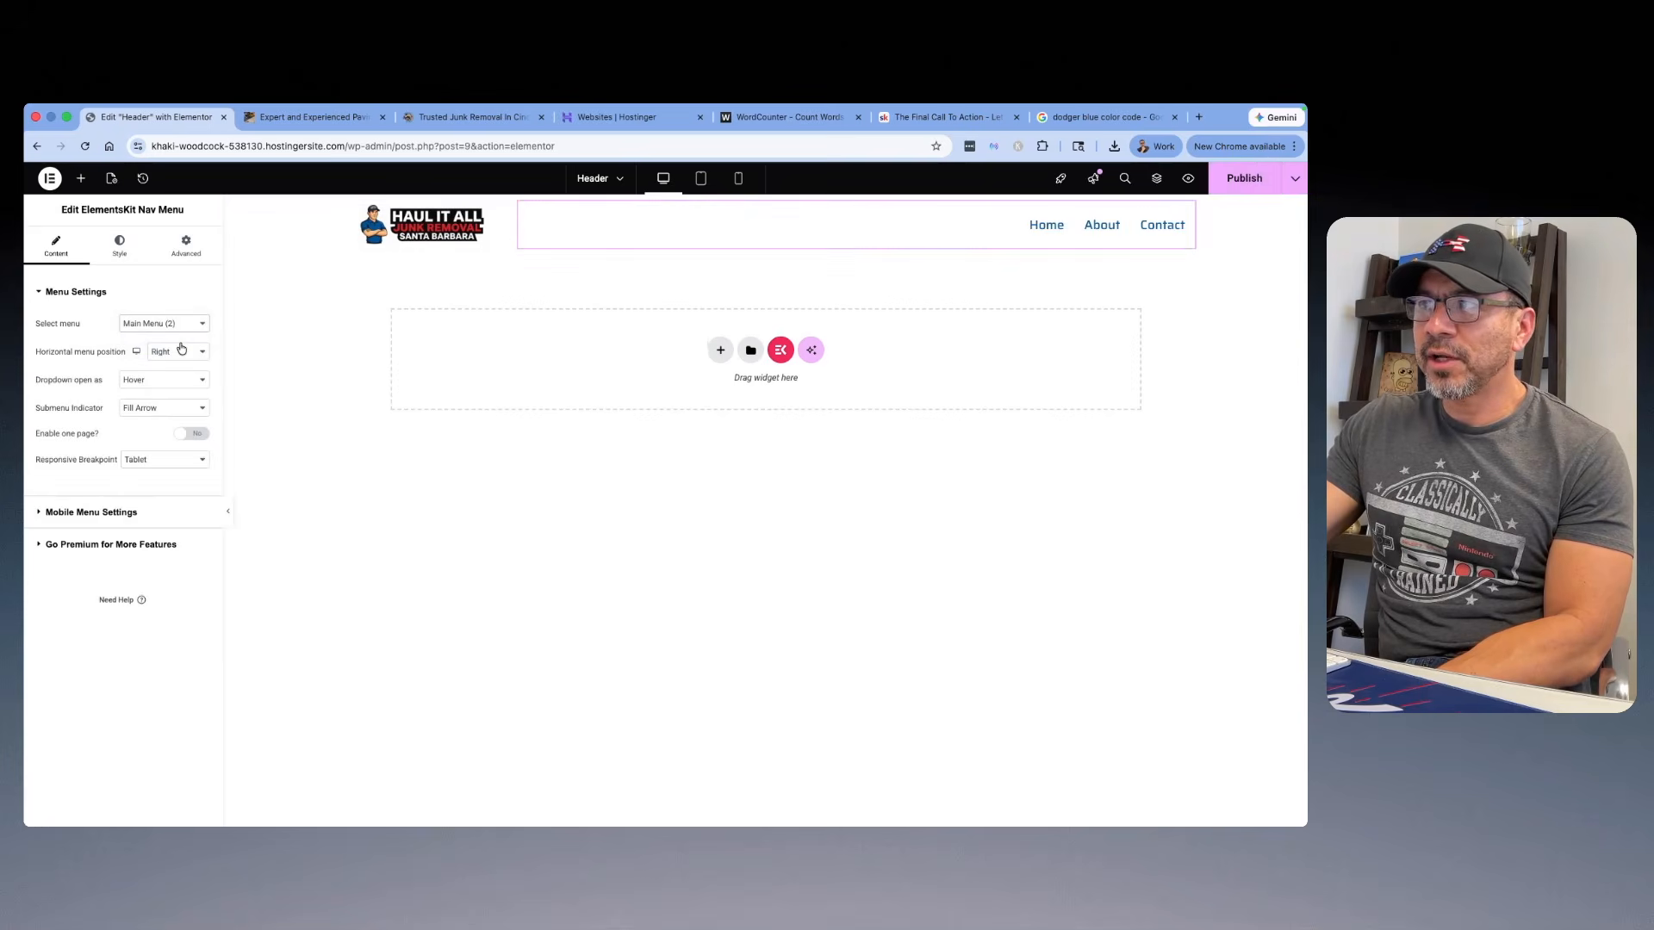
{"action": "left_click", "coordinate": [1234, 179]}
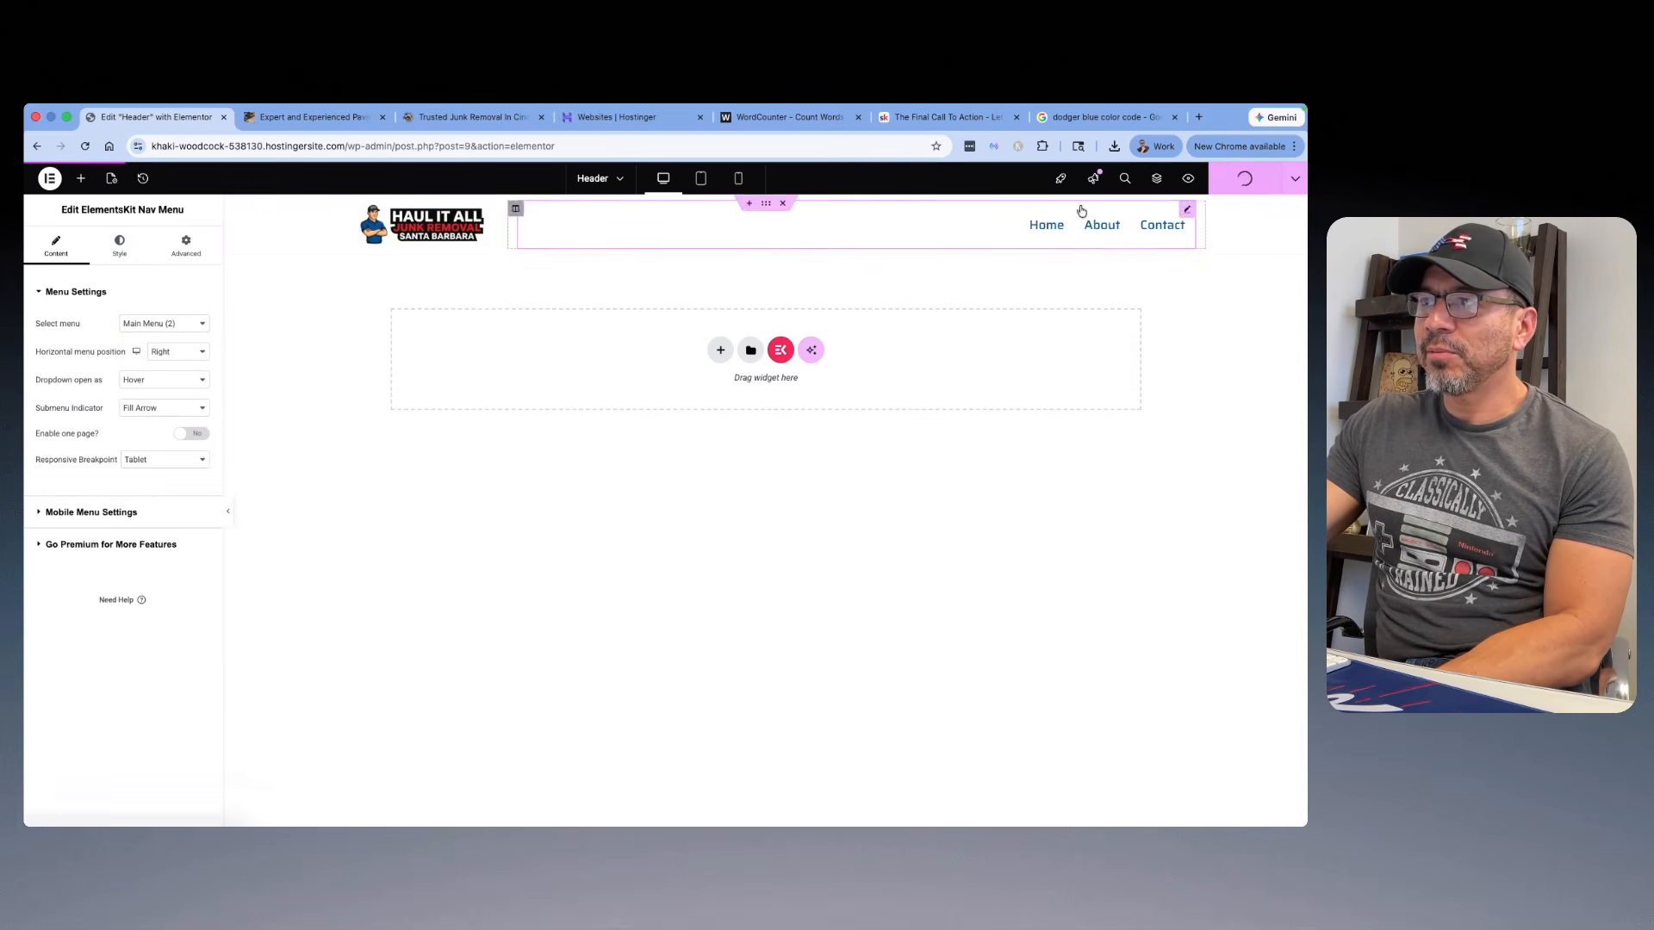
Step: Preview the header, go to the homepage through the logo and look over the whole page
{"action": "left_click", "coordinate": [1189, 179]}
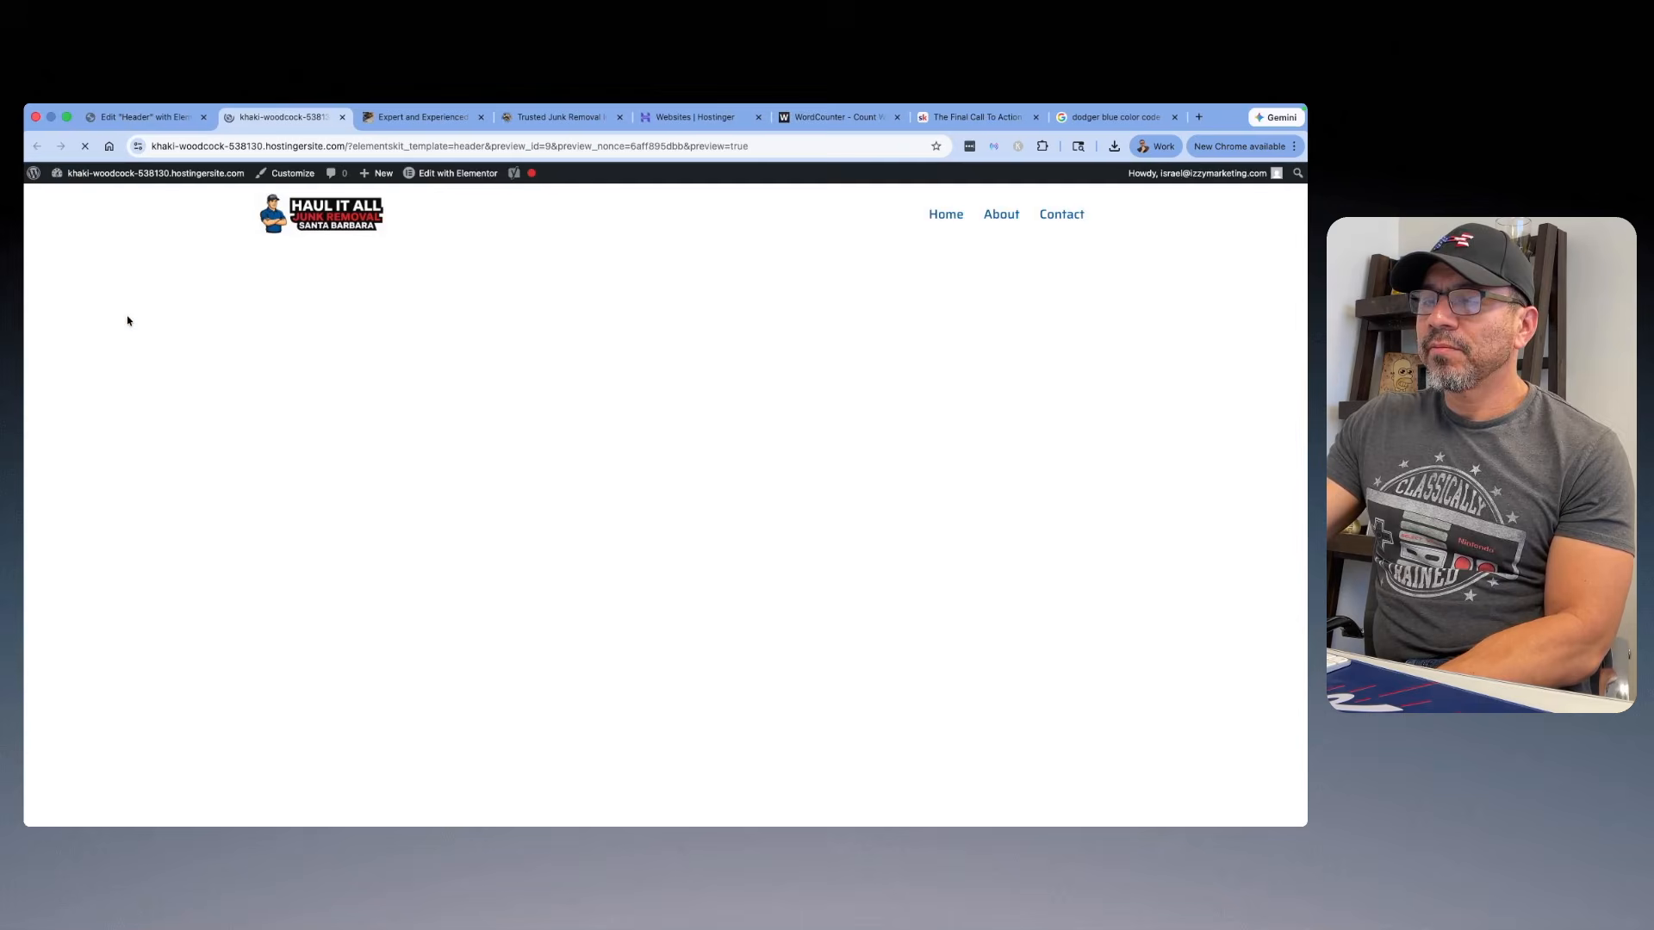
{"action": "left_click", "coordinate": [342, 218]}
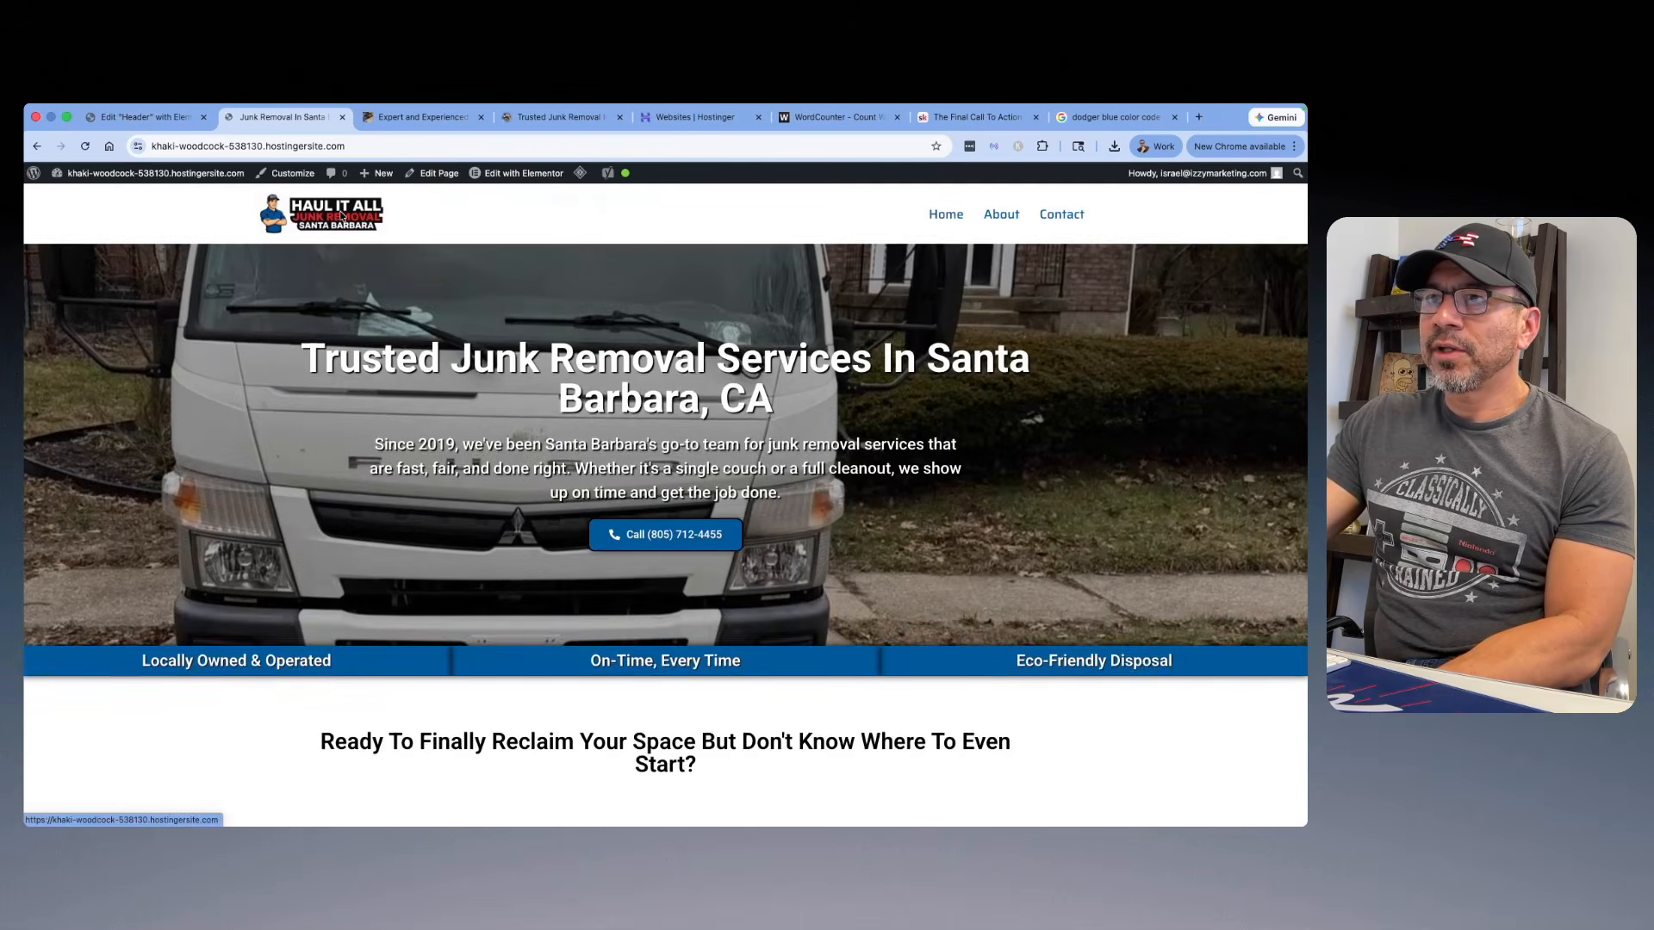
{"action": "scroll", "coordinate": [764, 366], "scroll_direction": "down", "scroll_amount": 5}
{"action": "scroll", "coordinate": [764, 365], "scroll_direction": "down", "scroll_amount": 15}
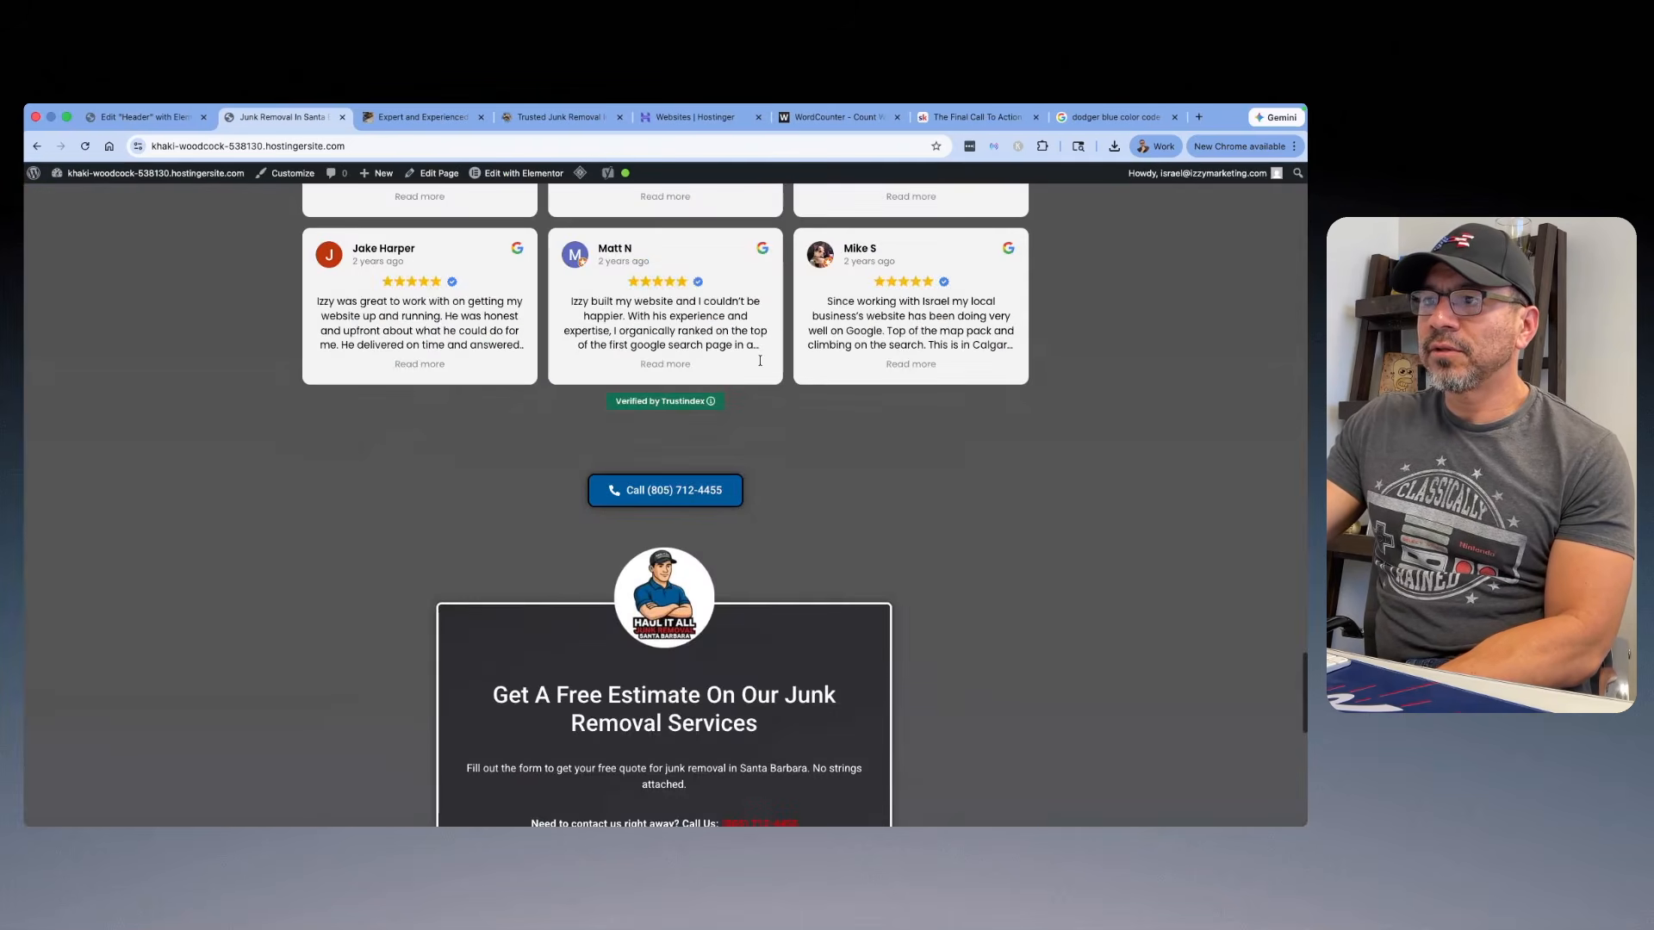
{"action": "scroll", "coordinate": [752, 365], "scroll_direction": "up", "scroll_amount": 20}
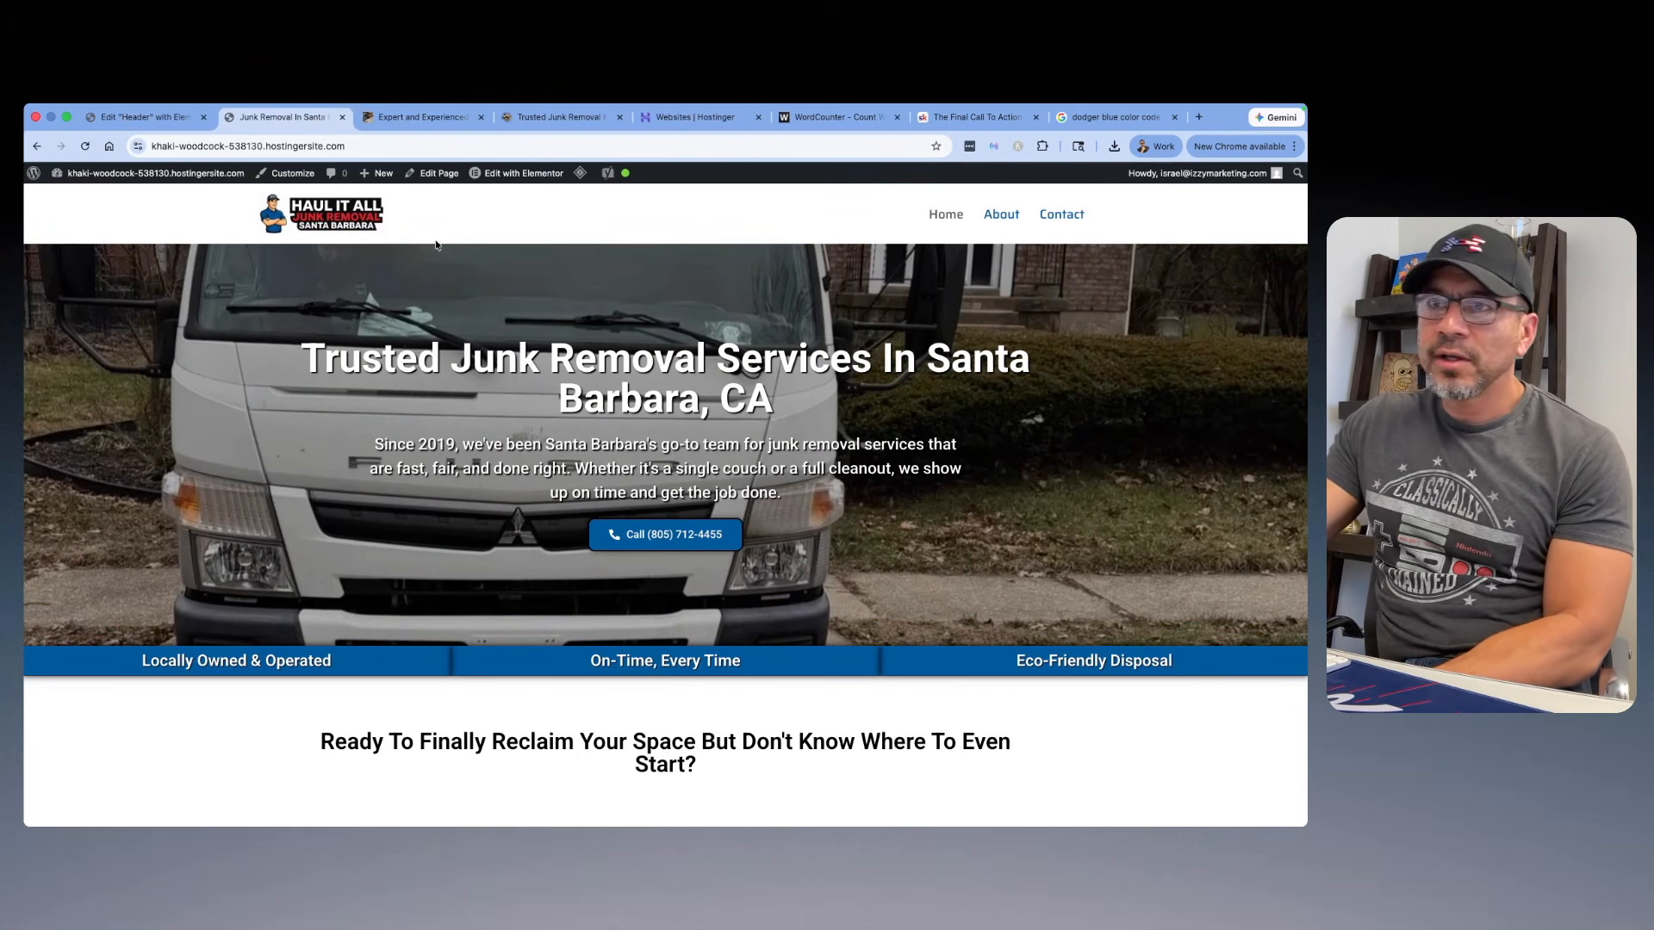
Step: On the WordPress Menus screen, add a custom link to Main Menu (2) with URL # and link text <button>Get A FREE Quote</button>
{"action": "mouse_move", "coordinate": [90, 173]}
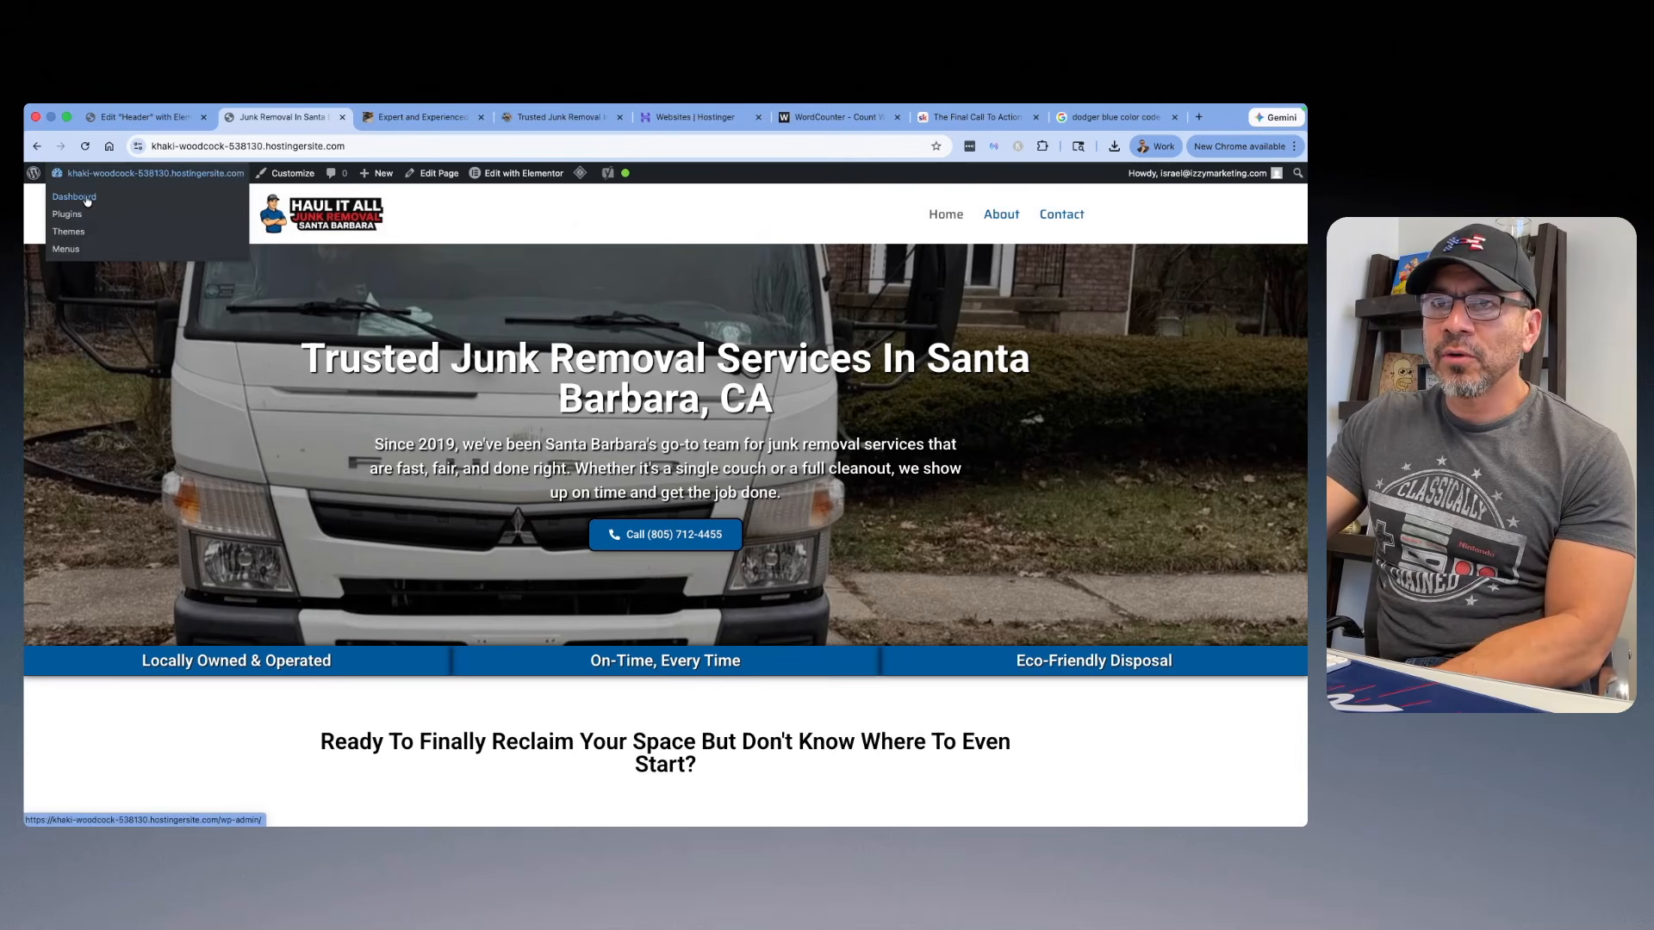
{"action": "left_click", "coordinate": [66, 252]}
{"action": "scroll", "coordinate": [331, 397], "scroll_direction": "down", "scroll_amount": 5}
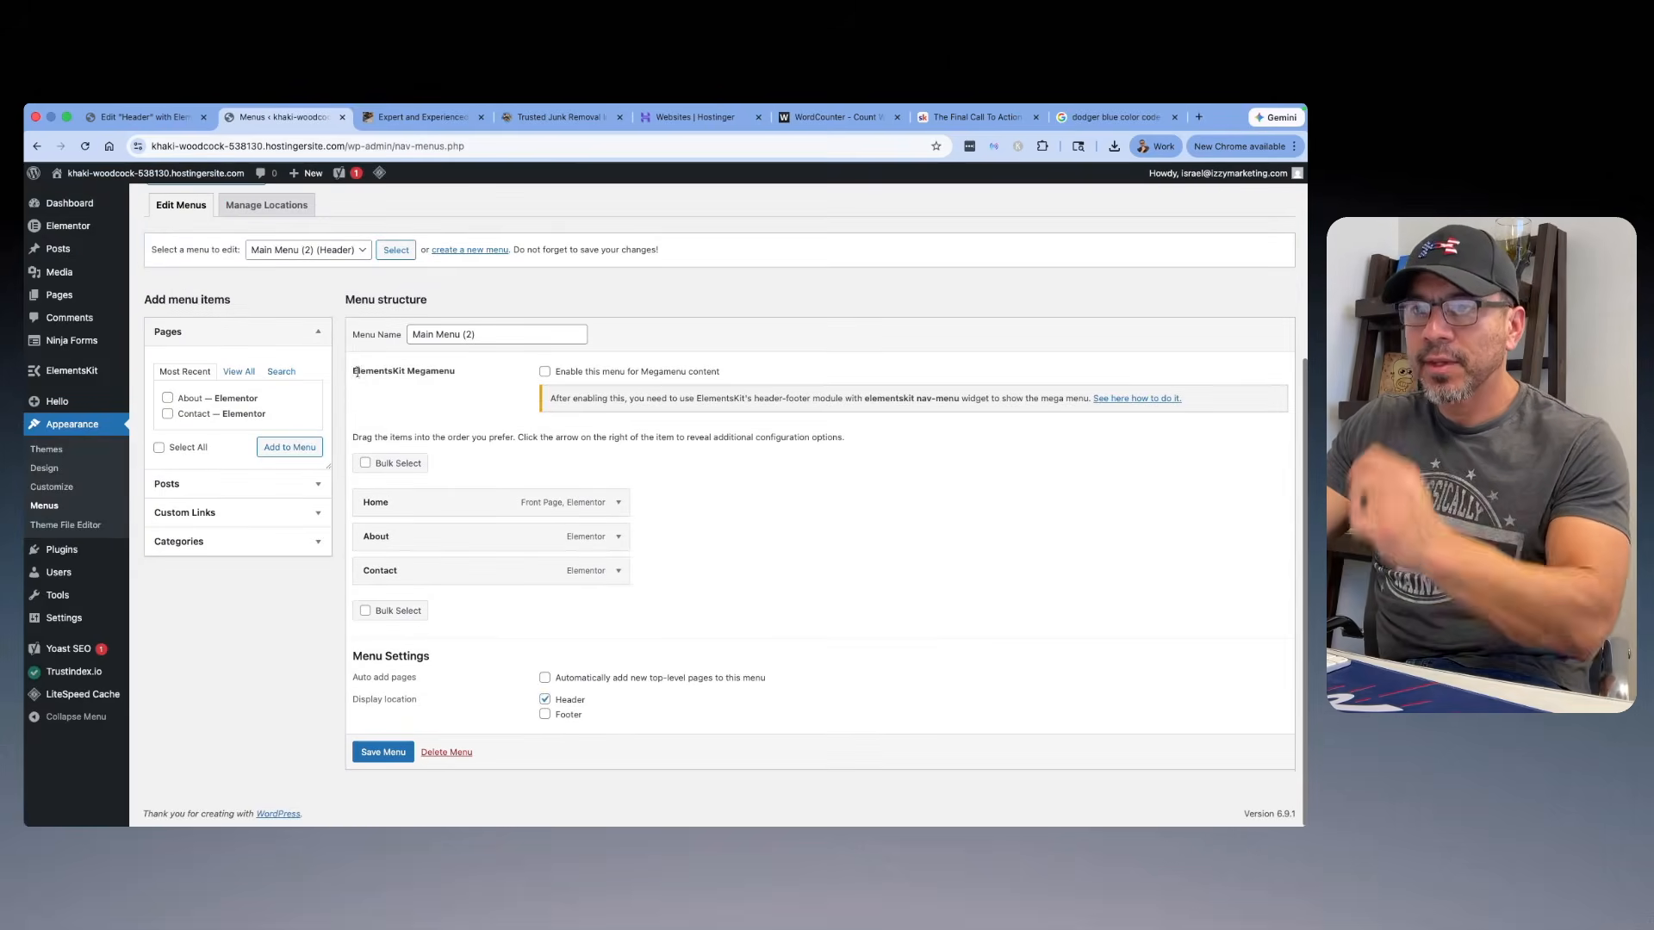
{"action": "left_click", "coordinate": [216, 515]}
{"action": "left_click", "coordinate": [238, 432]}
{"action": "type", "text": "#"}
{"action": "left_click", "coordinate": [254, 463]}
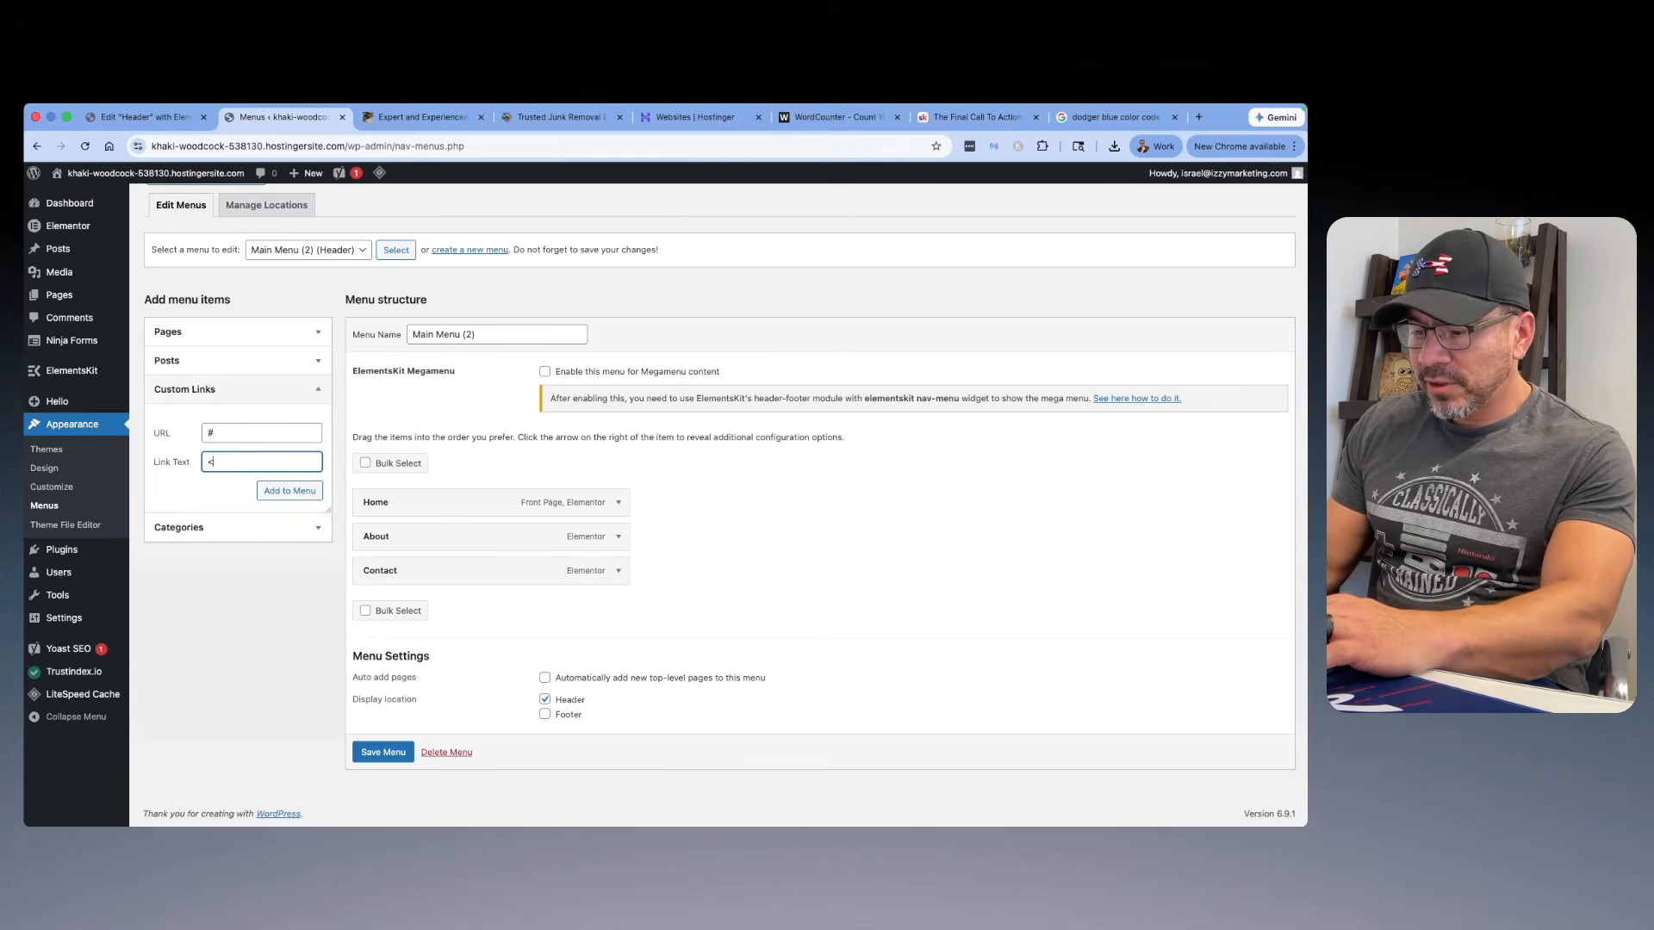
{"action": "type", "text": "<button"}
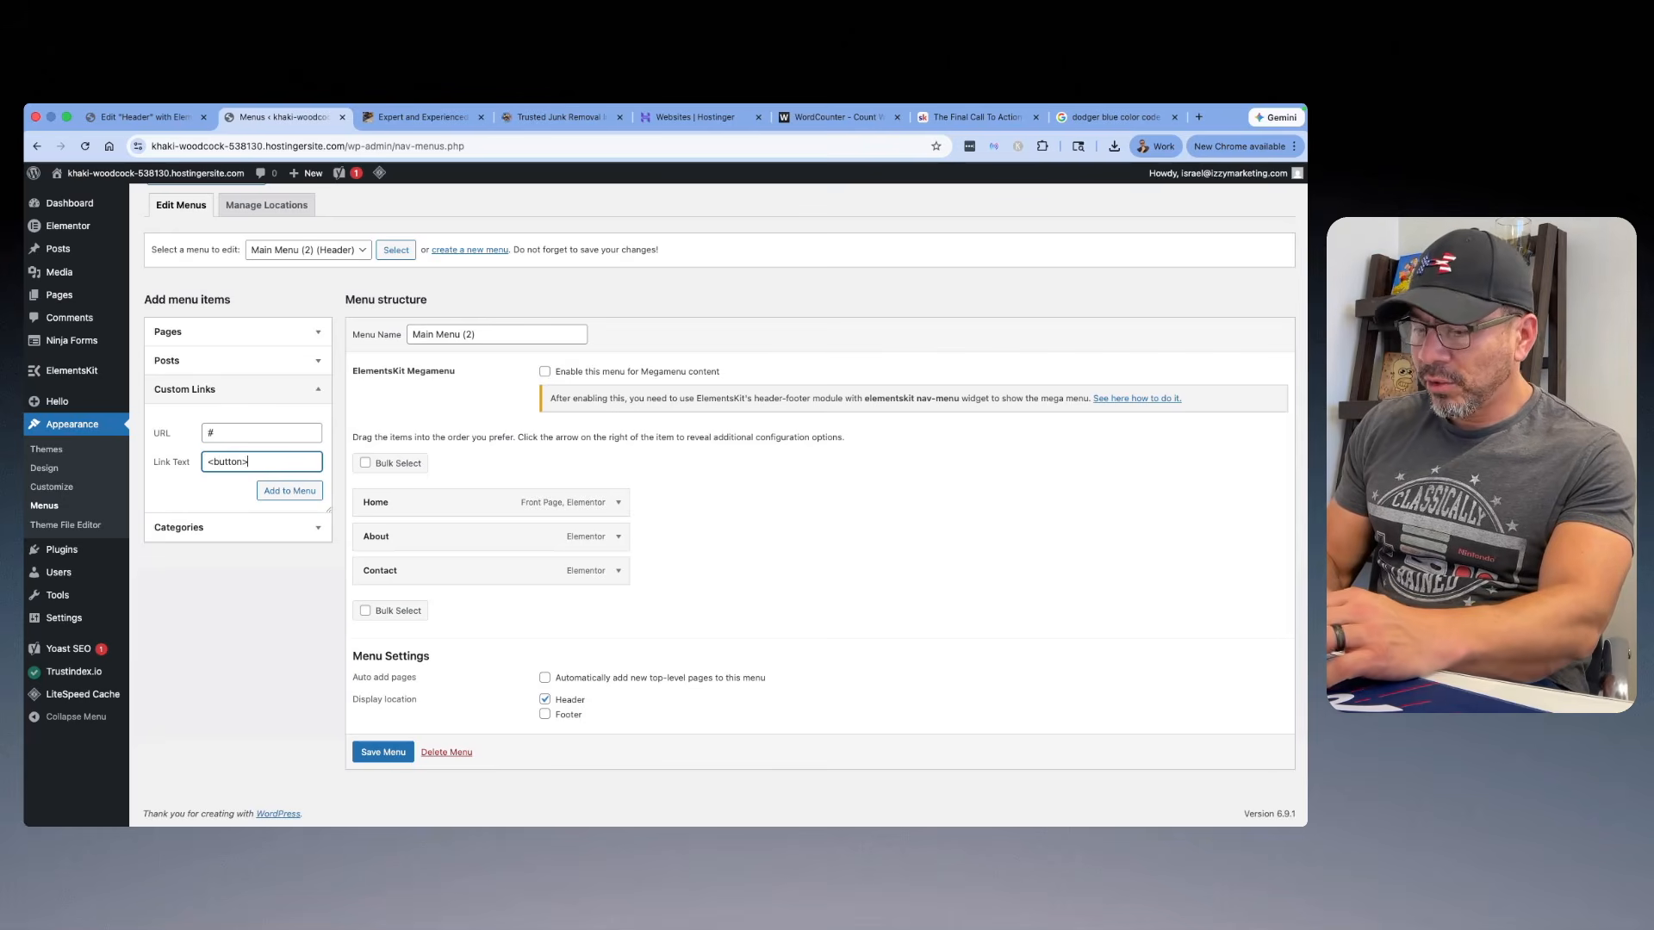
{"action": "type", "text": ">Get A FRE"}
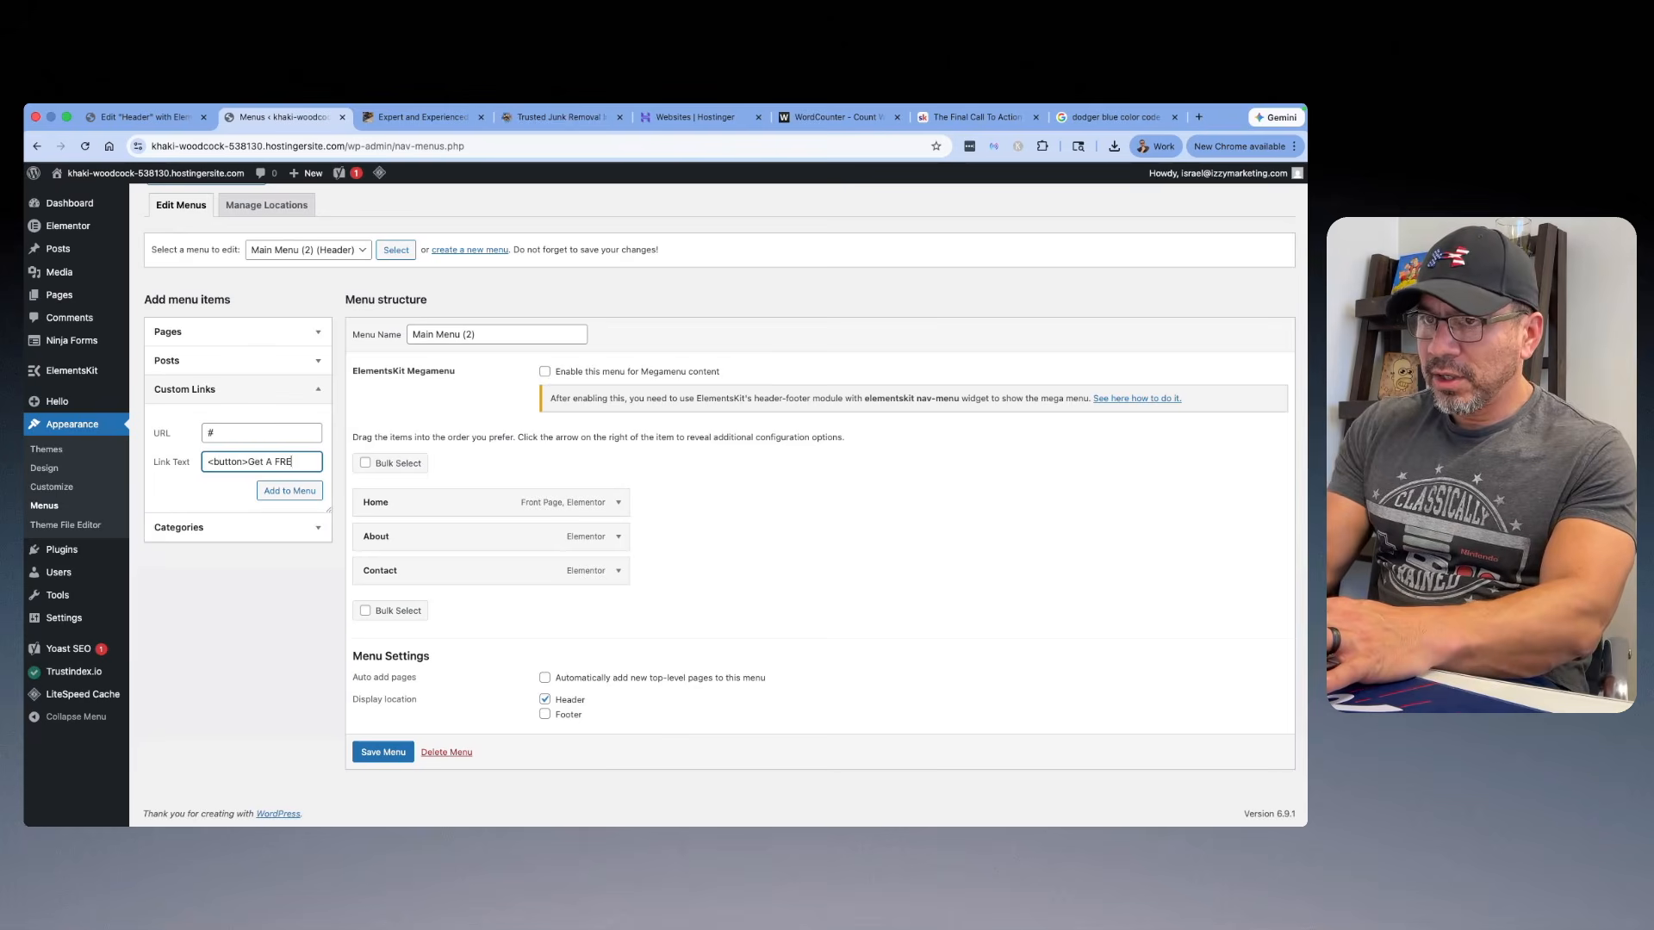
{"action": "type", "text": "E Quote"}
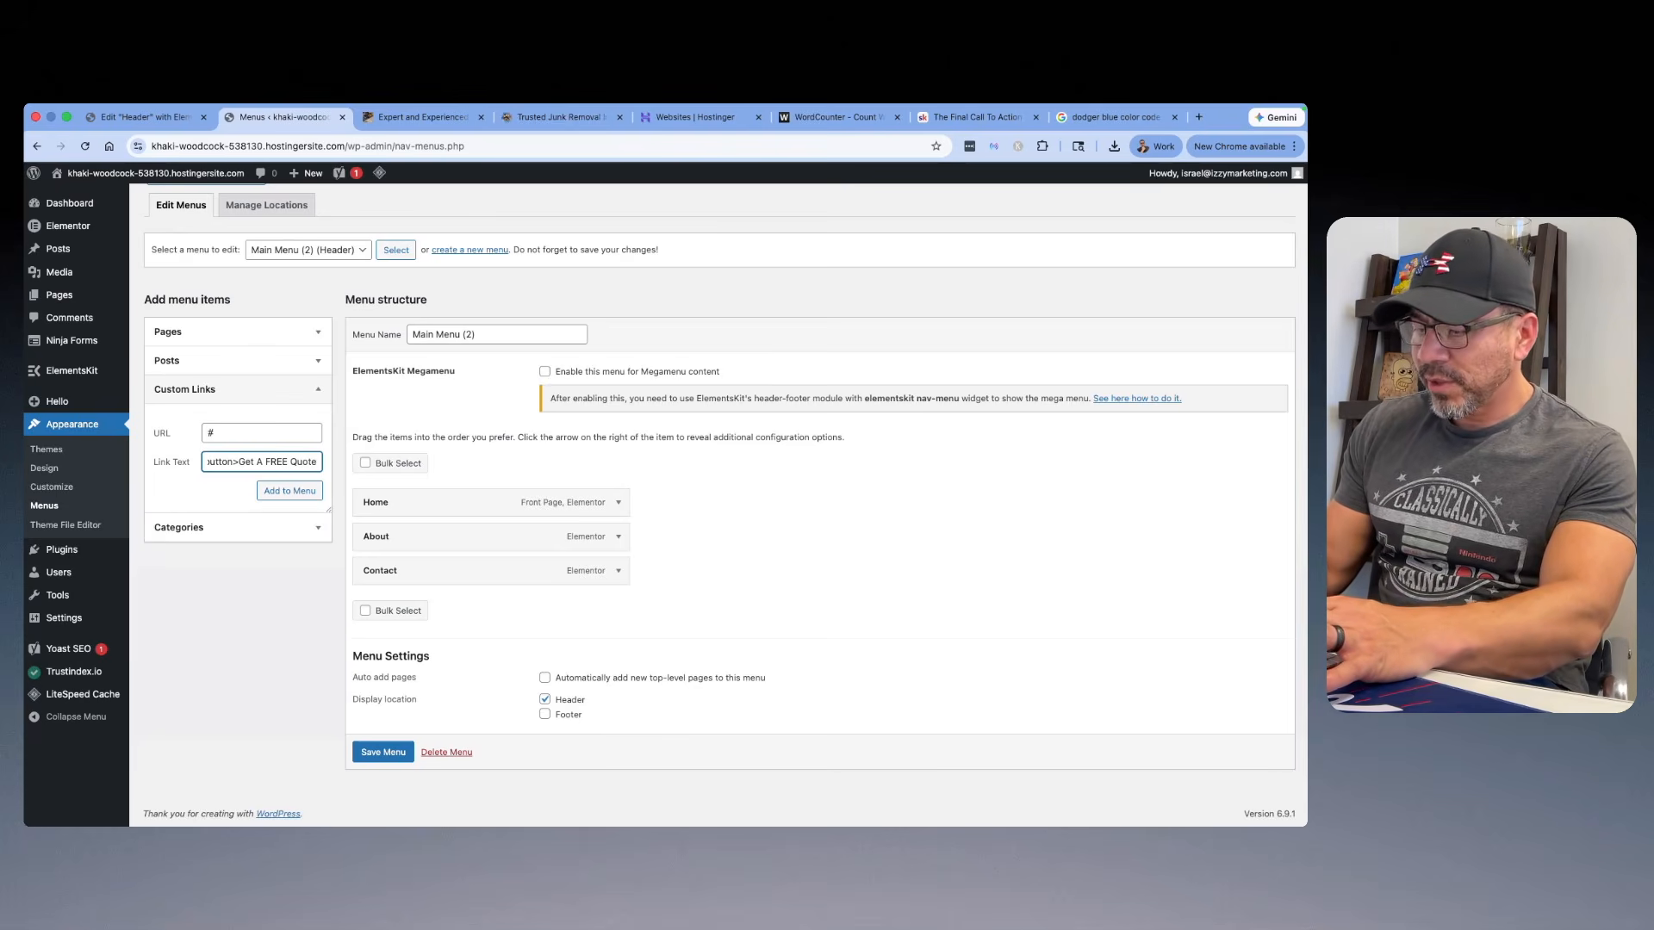
{"action": "type", "text": "</button>"}
{"action": "left_click", "coordinate": [289, 490]}
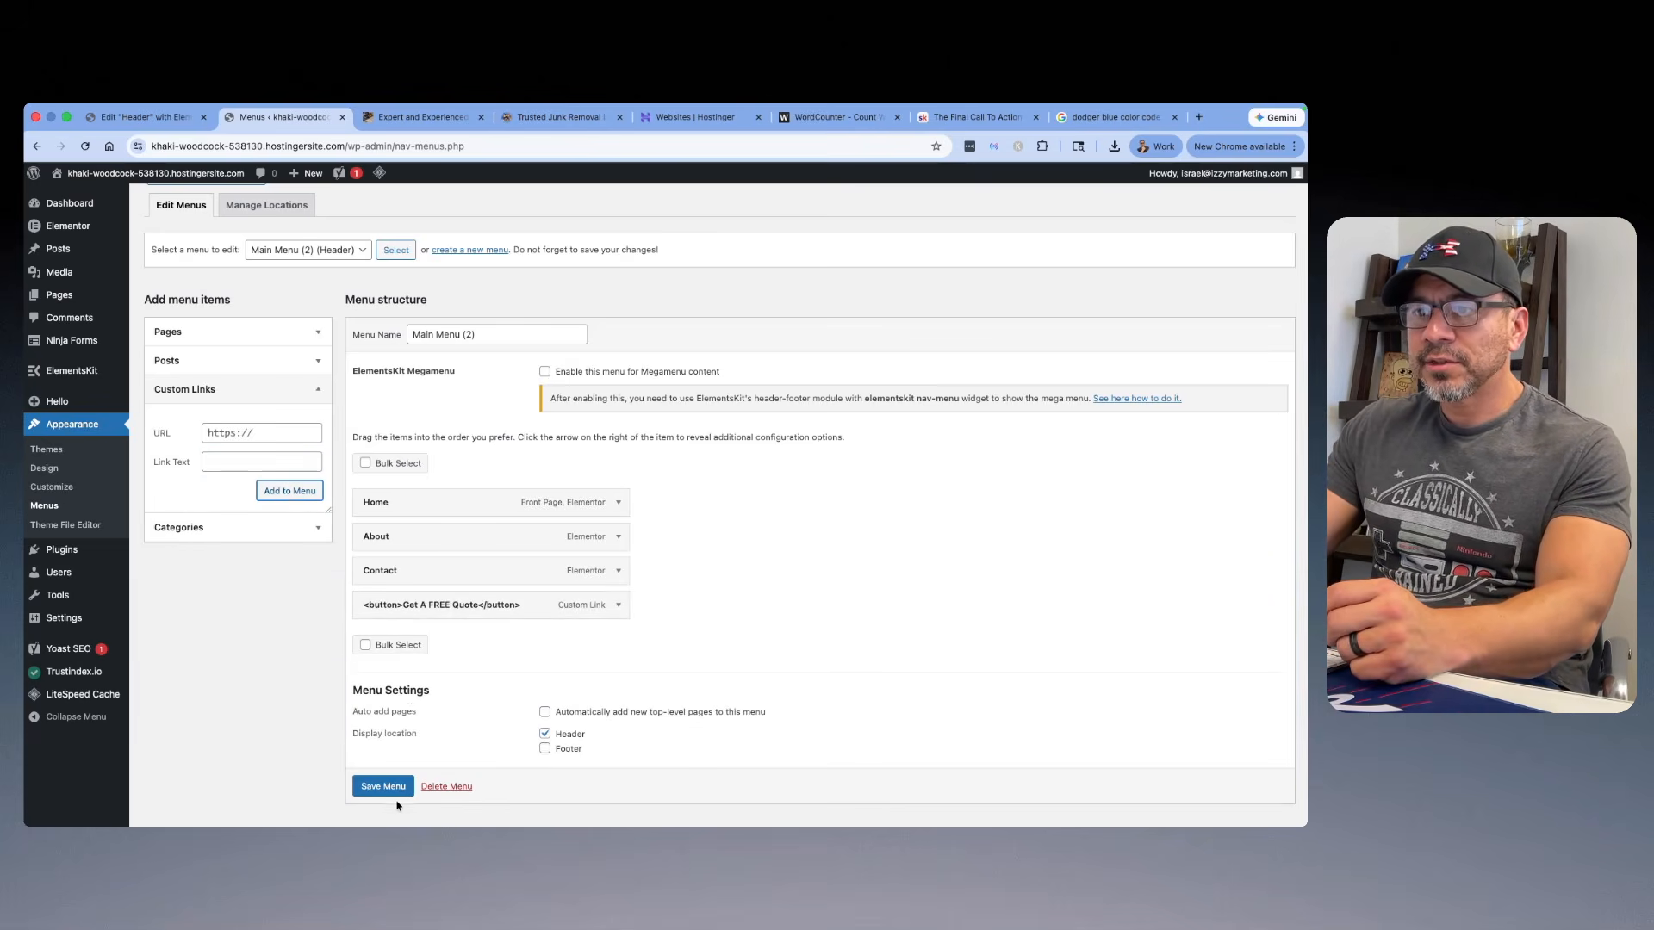
Step: Save Main Menu (2) and visit the site to check the header
{"action": "scroll", "coordinate": [397, 797], "scroll_direction": "down", "scroll_amount": 1}
{"action": "left_click", "coordinate": [395, 774]}
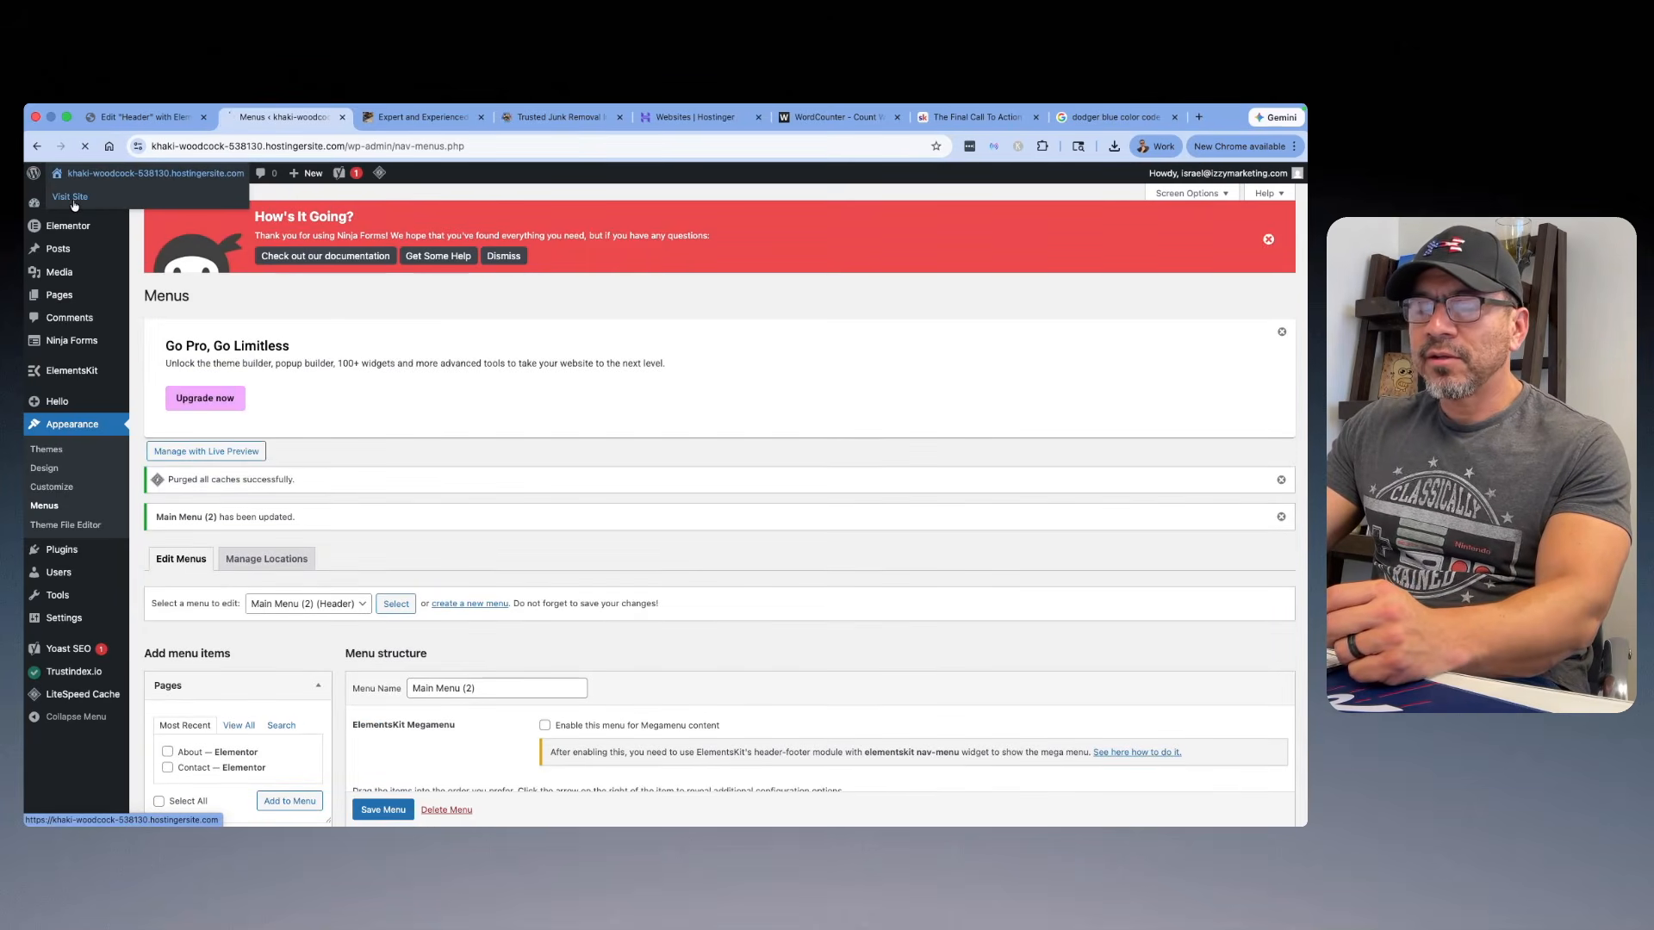
{"action": "left_click", "coordinate": [74, 201]}
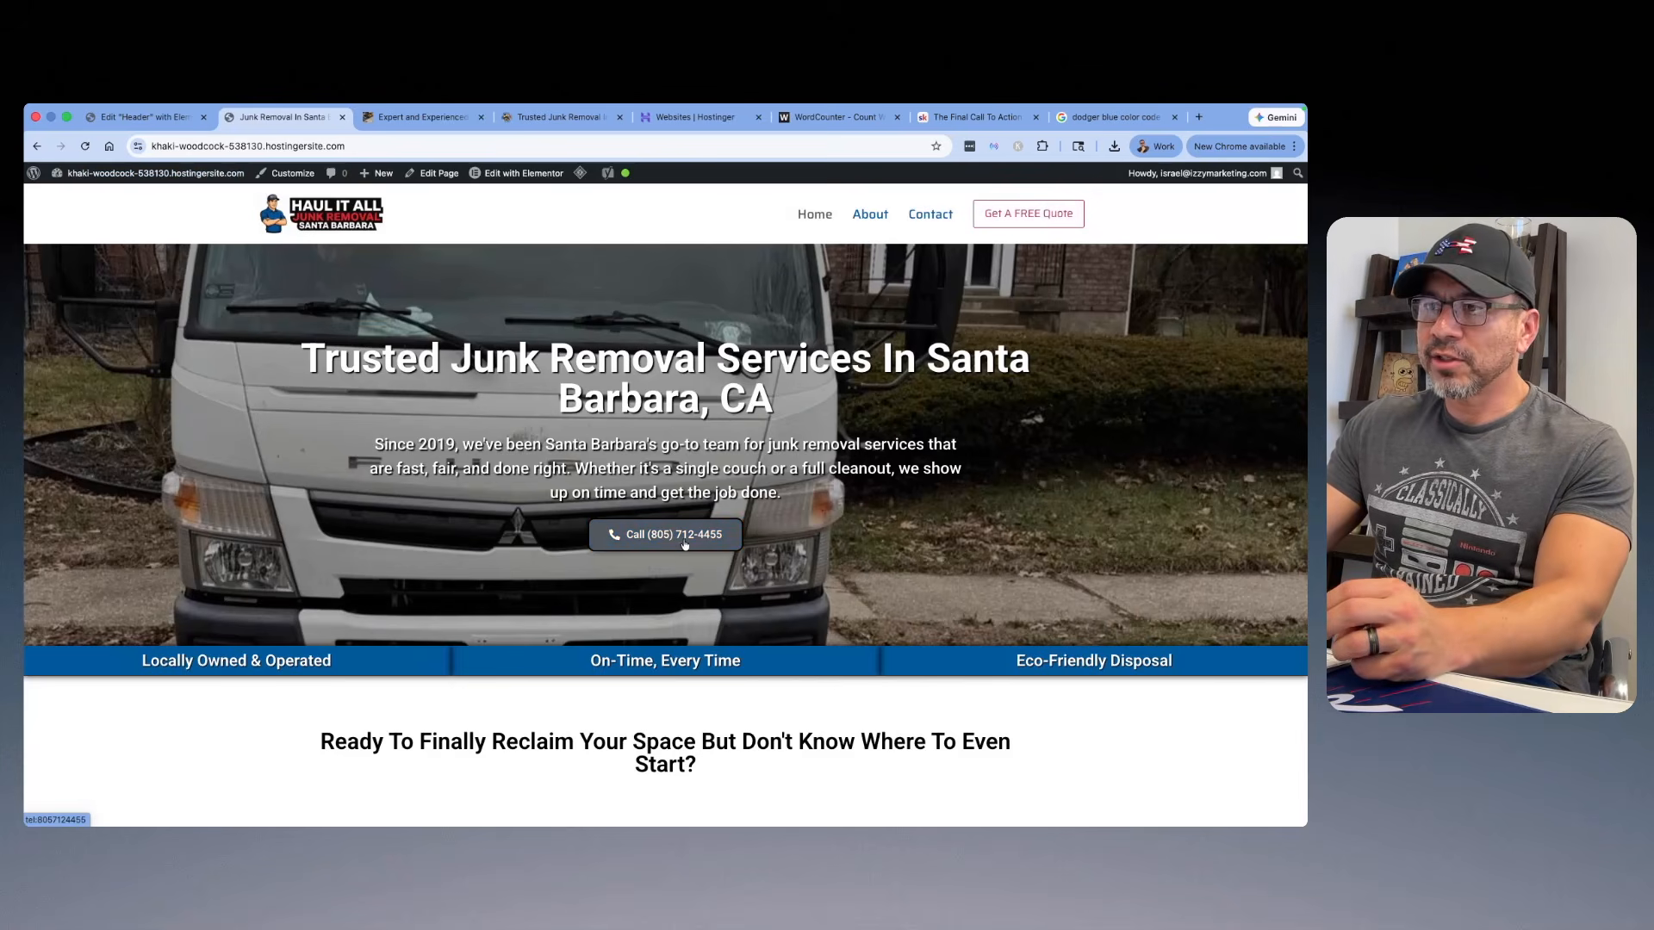
Step: In Elementor's Site Settings for buttons, set the text color to white and the background to the Primary global color
{"action": "mouse_move", "coordinate": [516, 177]}
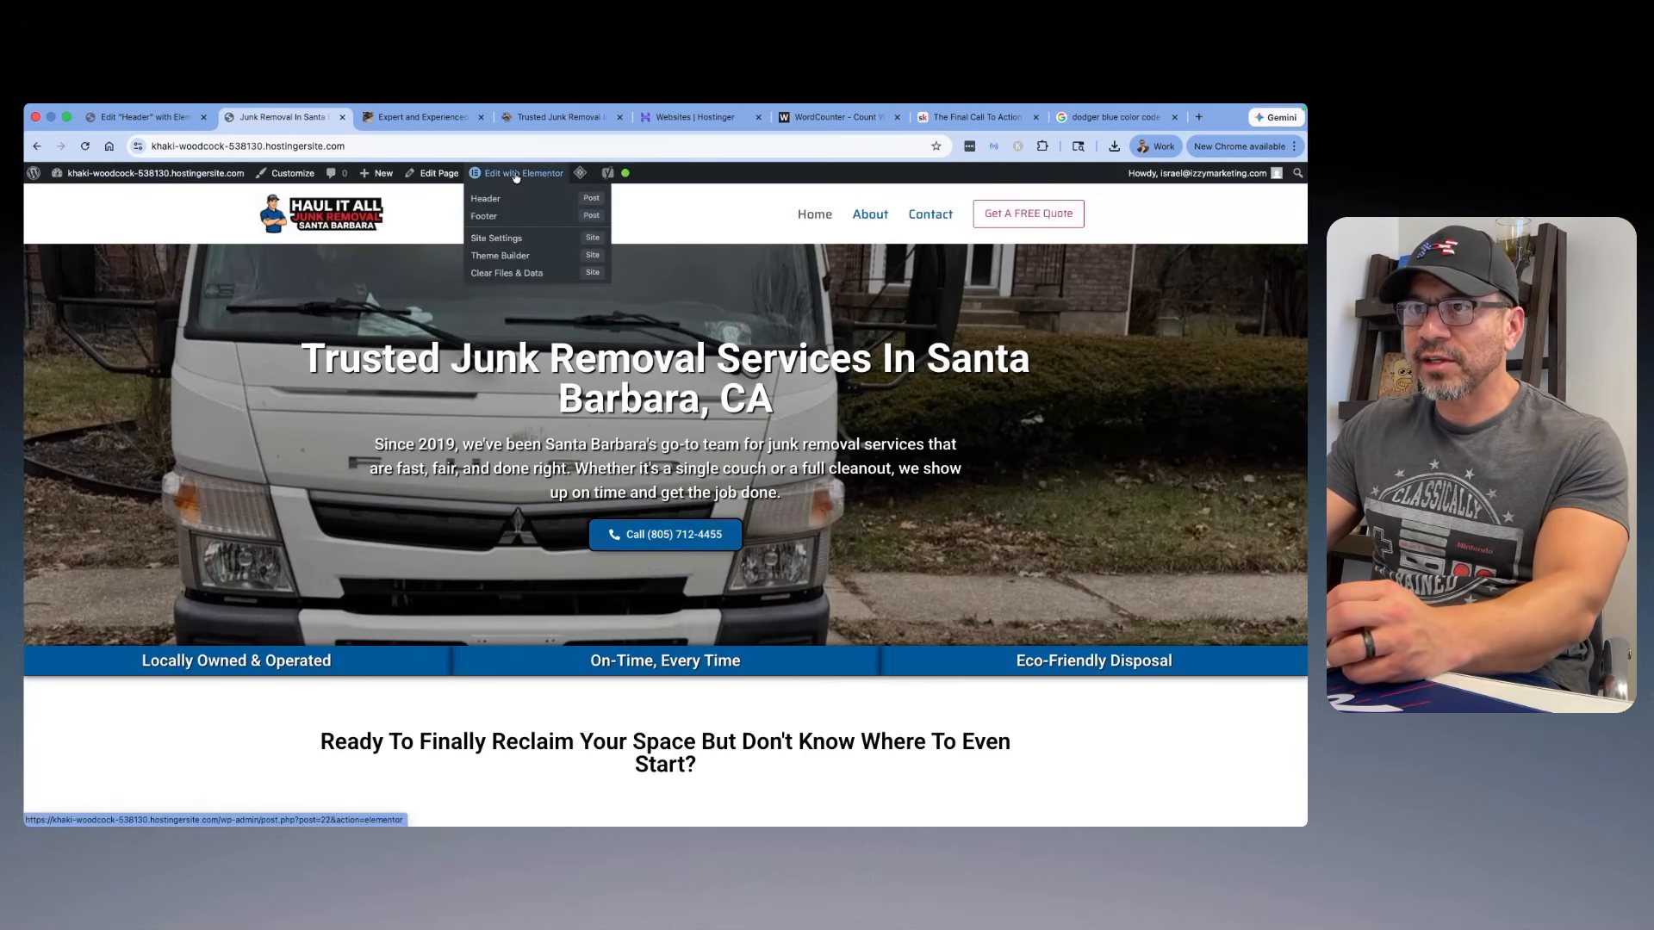
{"action": "left_click", "coordinate": [497, 222]}
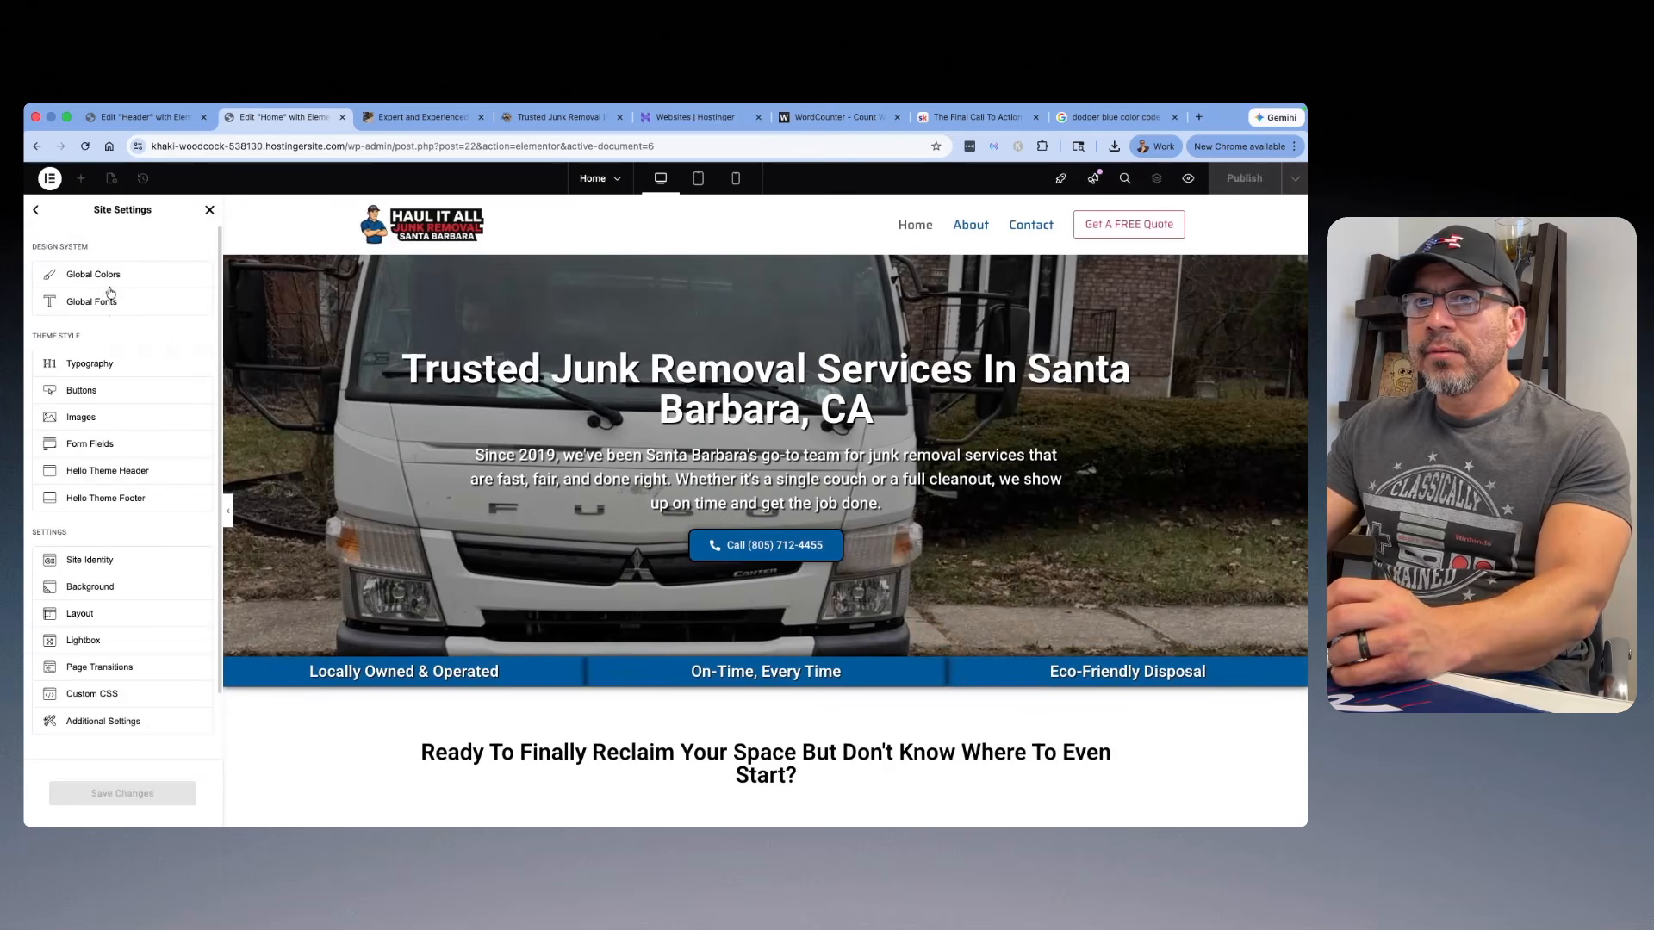
{"action": "left_click", "coordinate": [90, 392]}
{"action": "scroll", "coordinate": [109, 378], "scroll_direction": "down", "scroll_amount": 1}
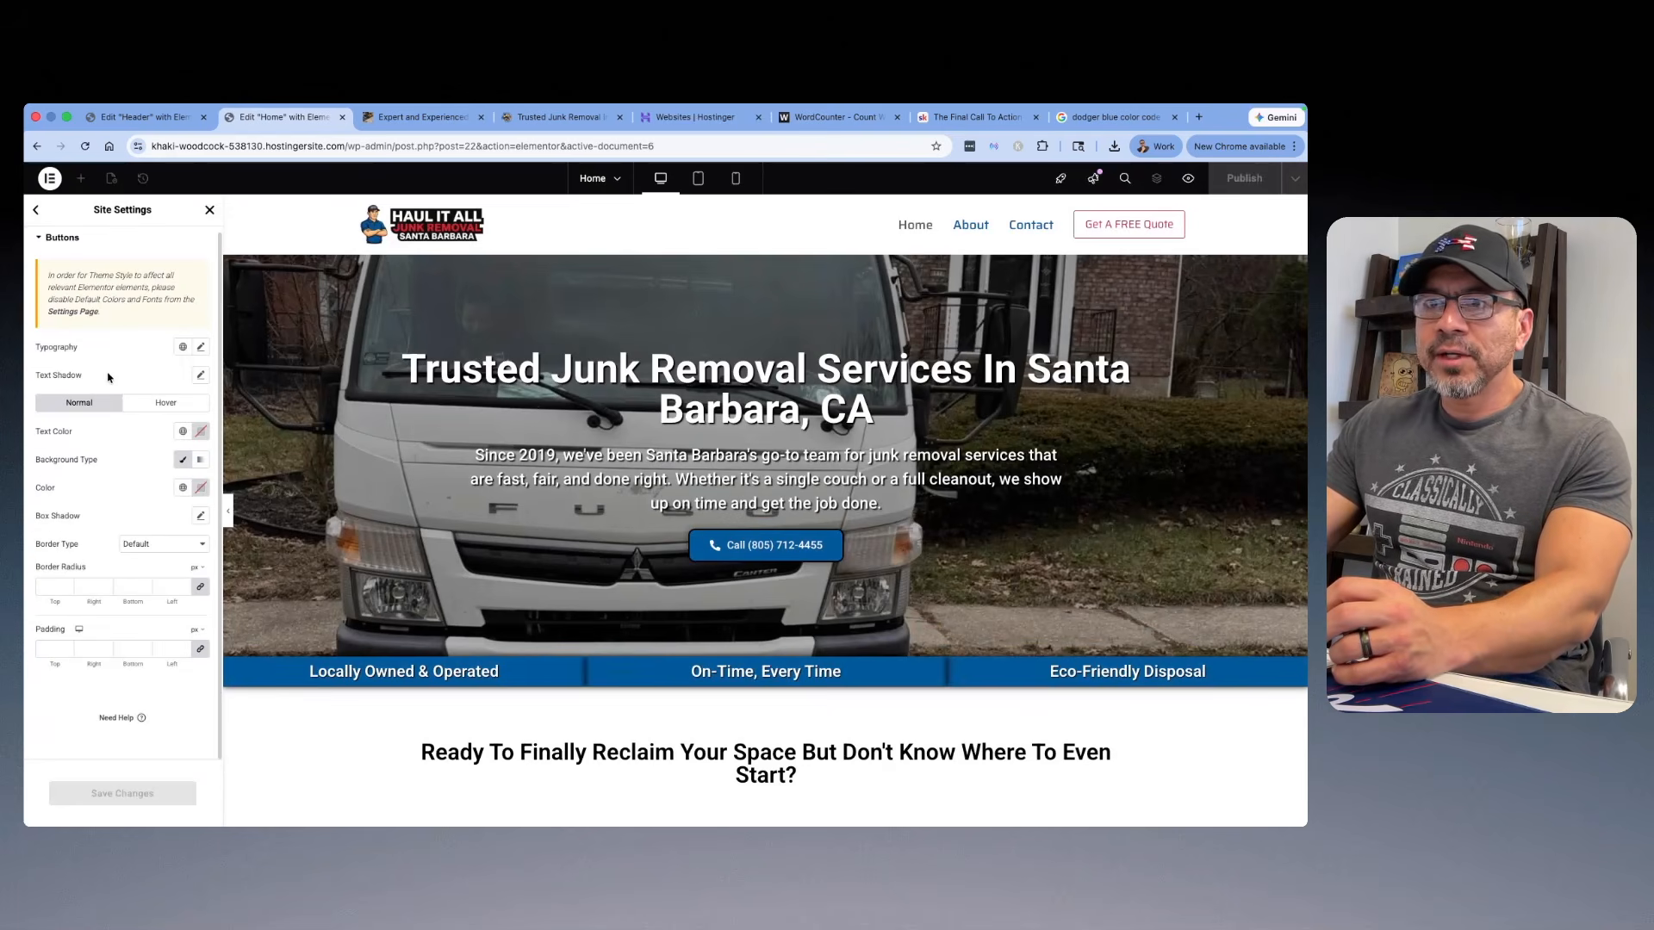
{"action": "left_click", "coordinate": [184, 435]}
{"action": "left_click", "coordinate": [201, 431]}
{"action": "left_click", "coordinate": [191, 580]}
{"action": "left_click_drag", "start_coordinate": [191, 579], "coordinate": [115, 479]}
{"action": "left_click", "coordinate": [142, 417]}
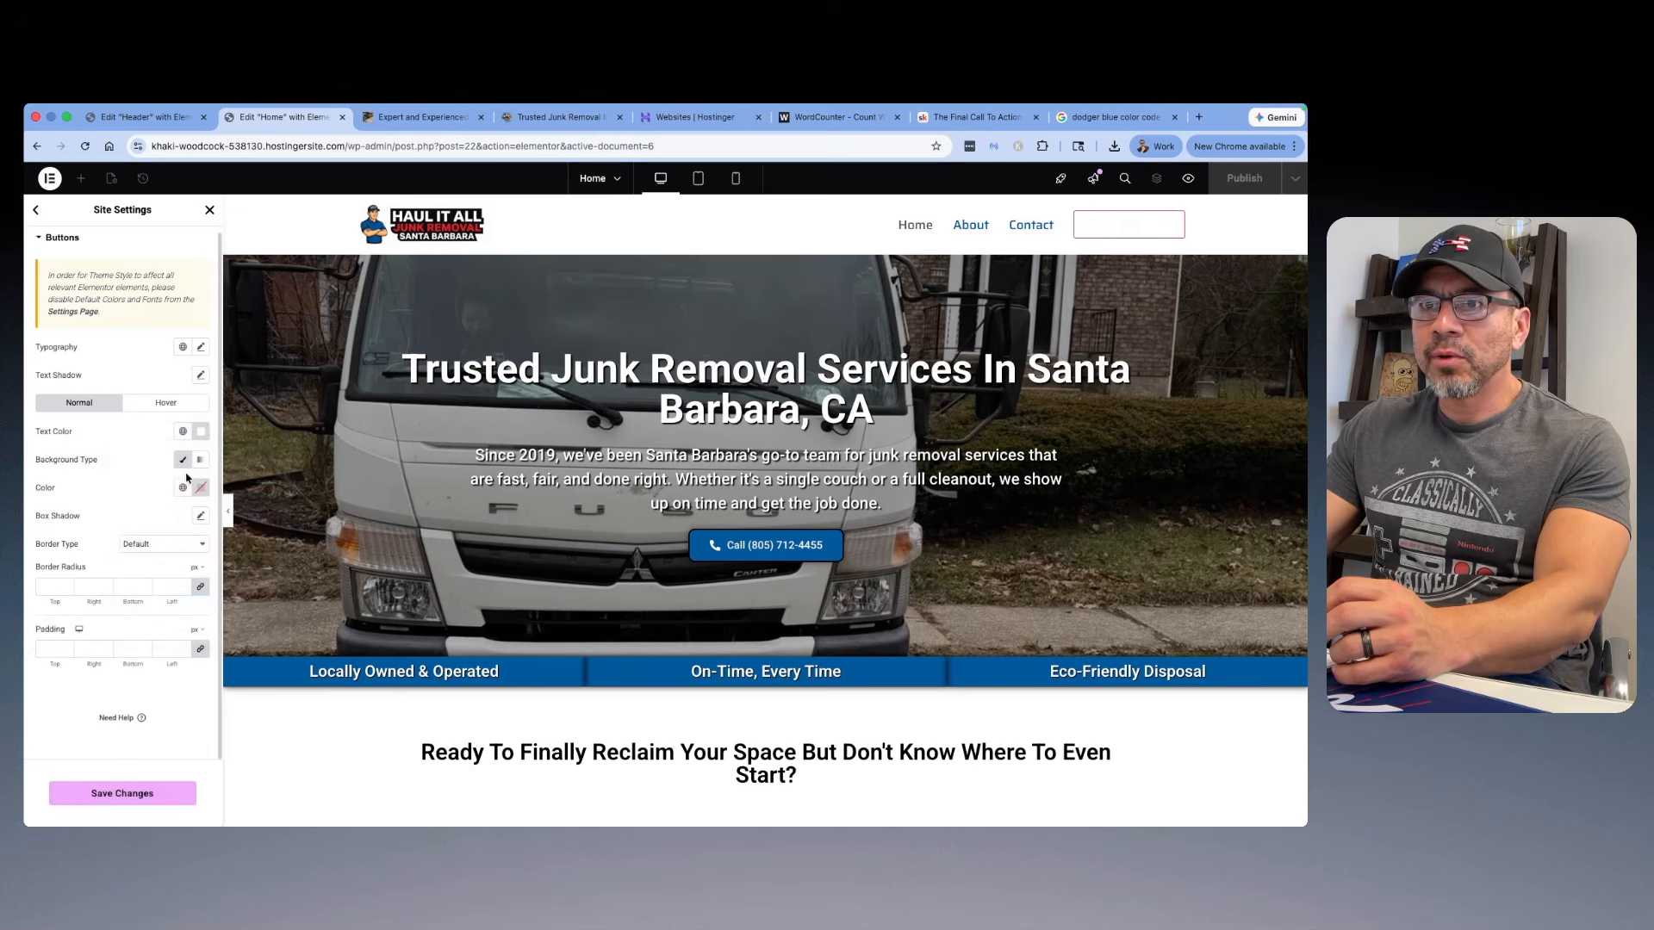
{"action": "left_click", "coordinate": [183, 487]}
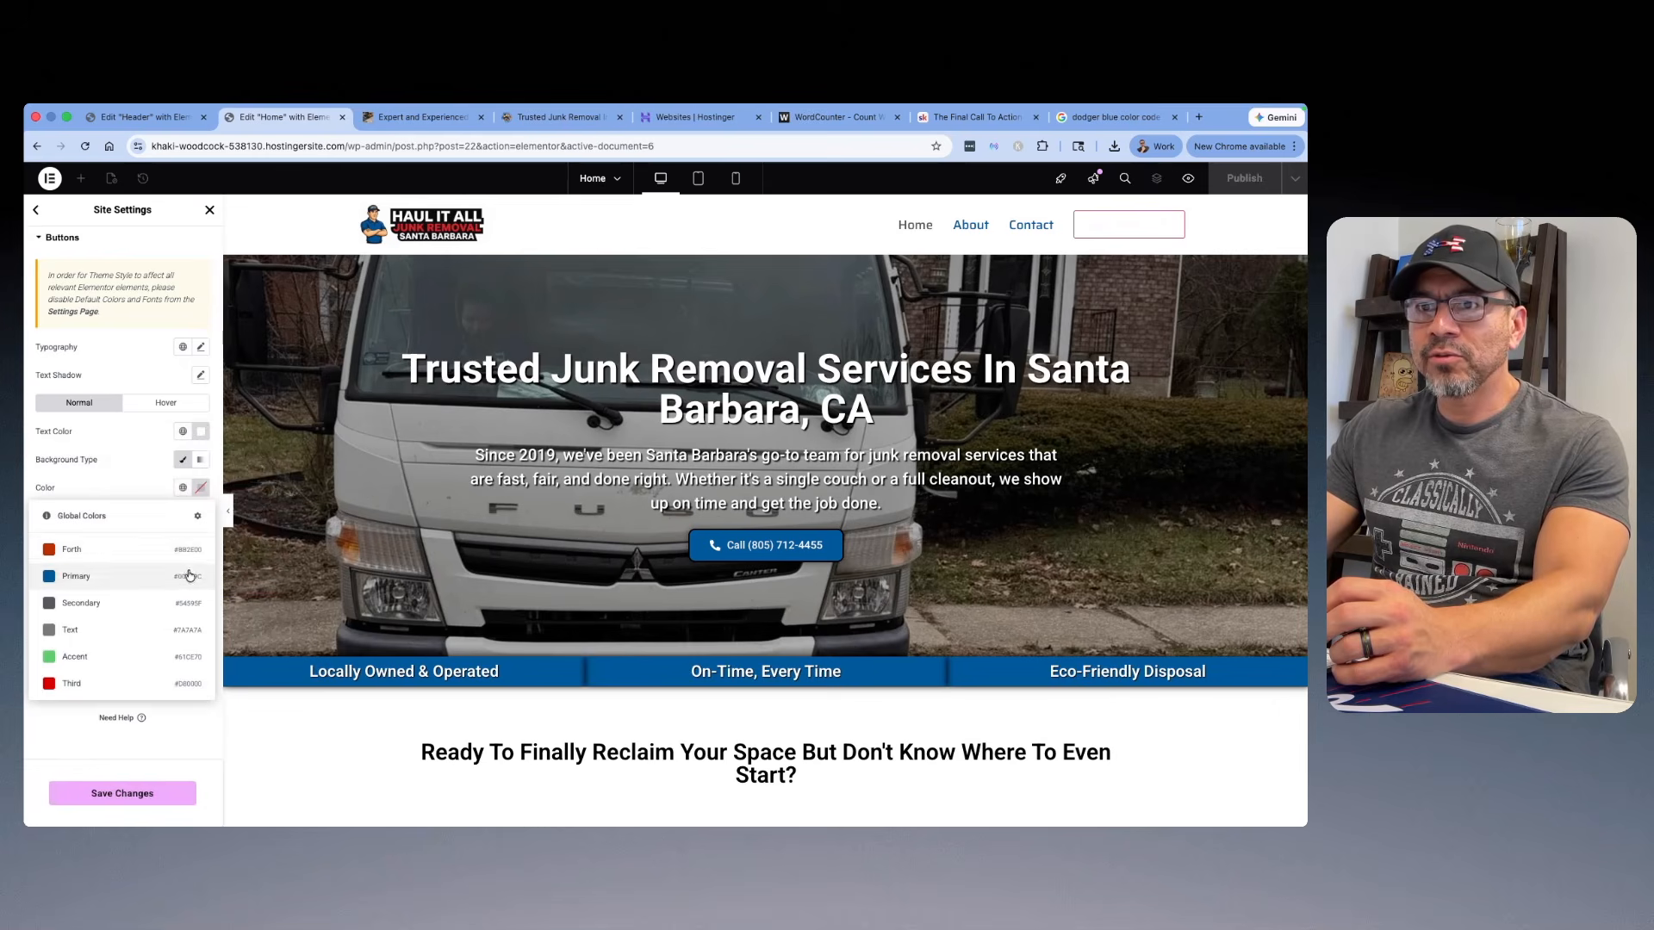
{"action": "left_click", "coordinate": [189, 575]}
Step: Give the site's buttons a solid 1 px border in the Secondary global color and a 10 px border radius, and save
{"action": "left_click", "coordinate": [162, 544]}
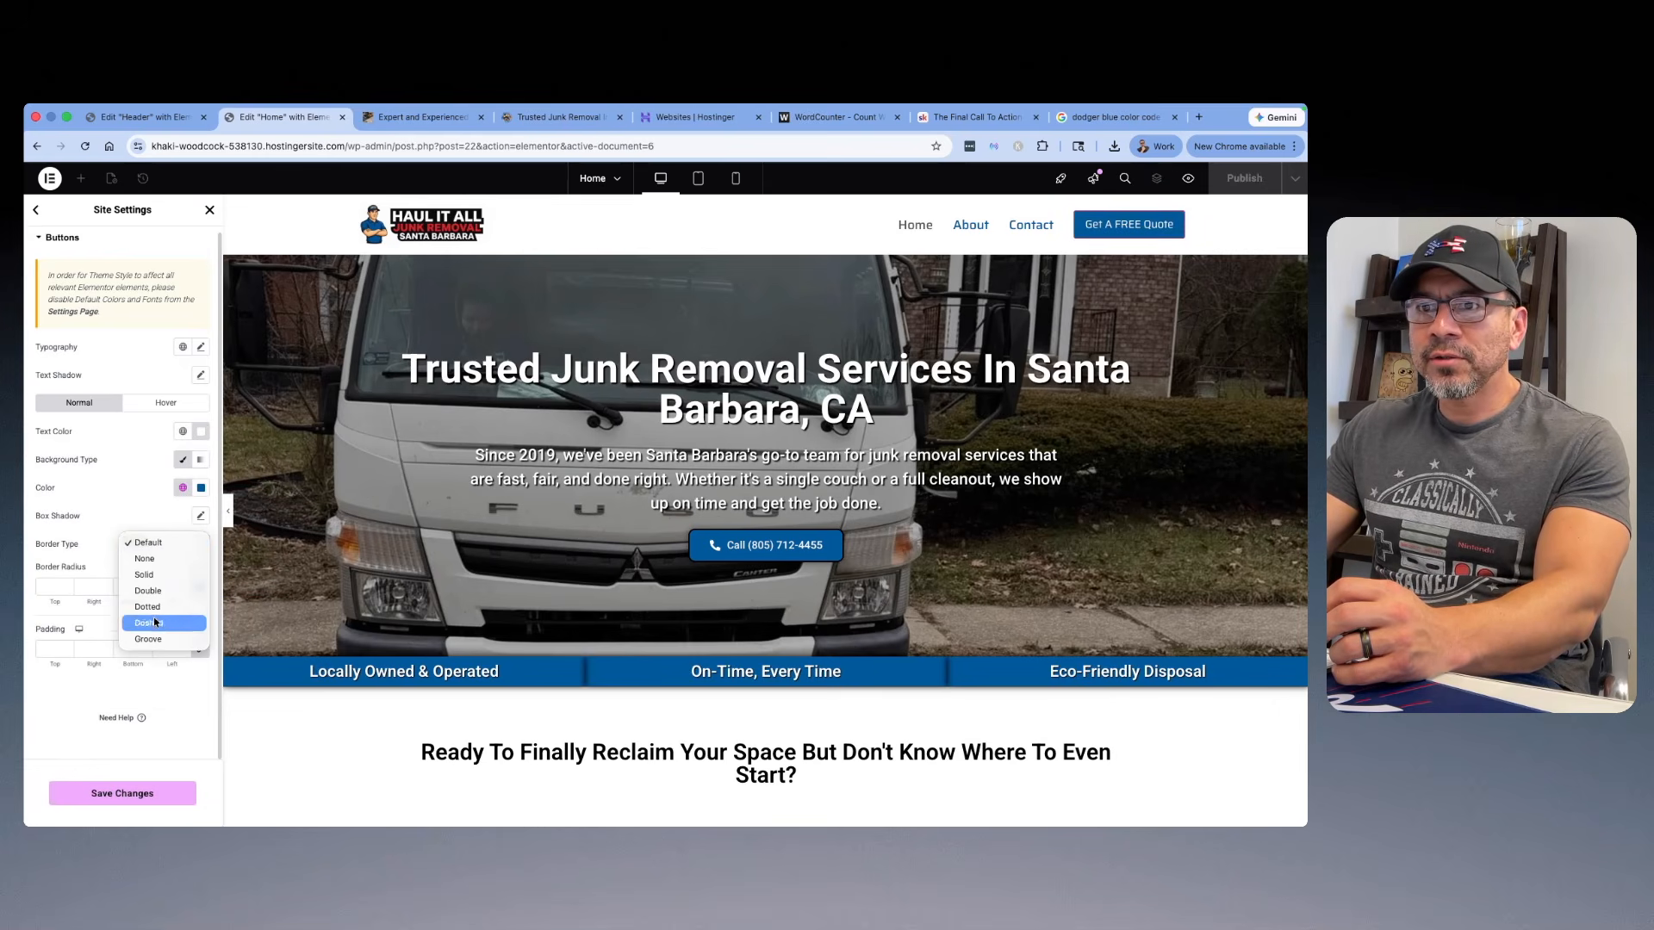
{"action": "left_click", "coordinate": [158, 574]}
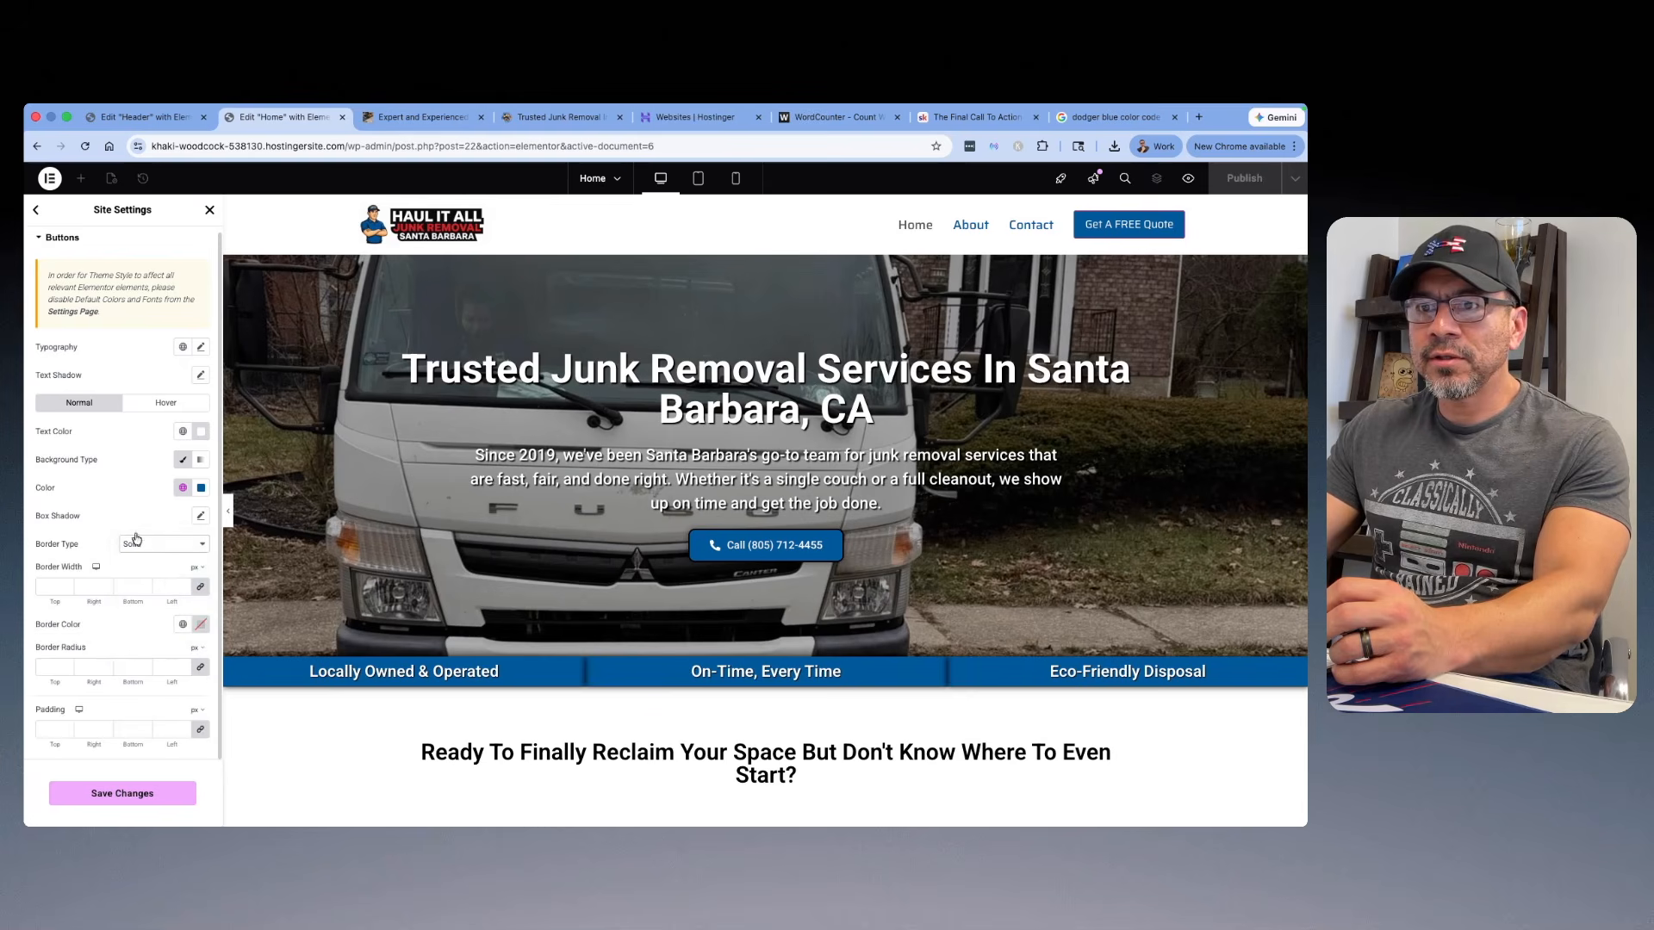
{"action": "left_click", "coordinate": [186, 626]}
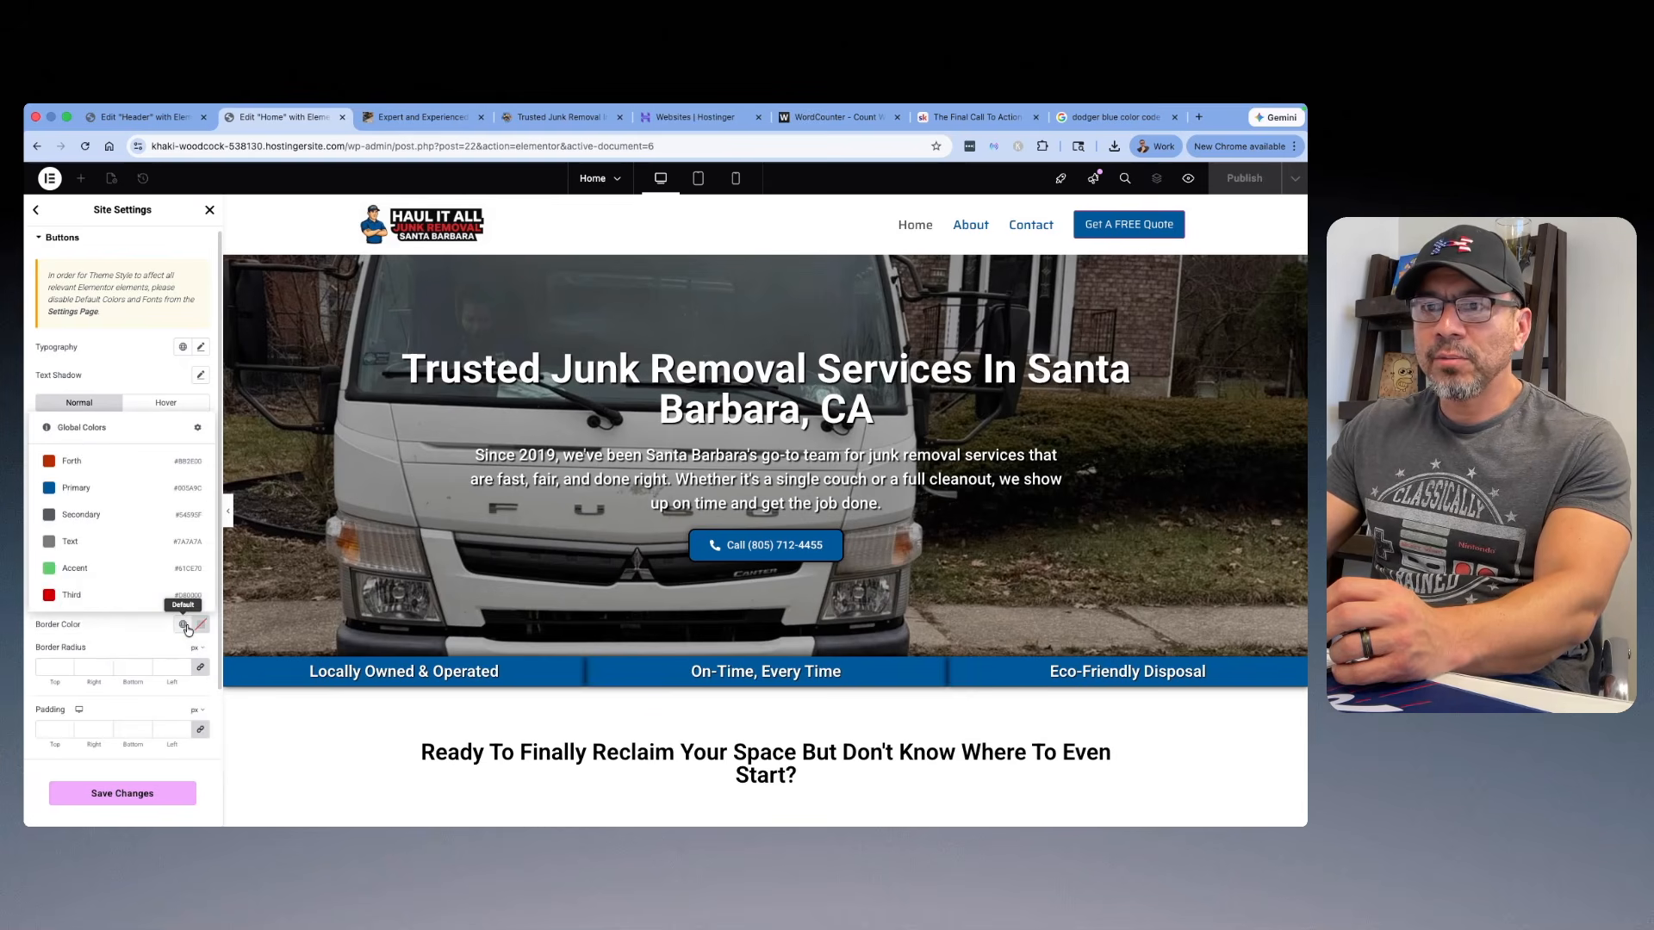
{"action": "left_click", "coordinate": [99, 516]}
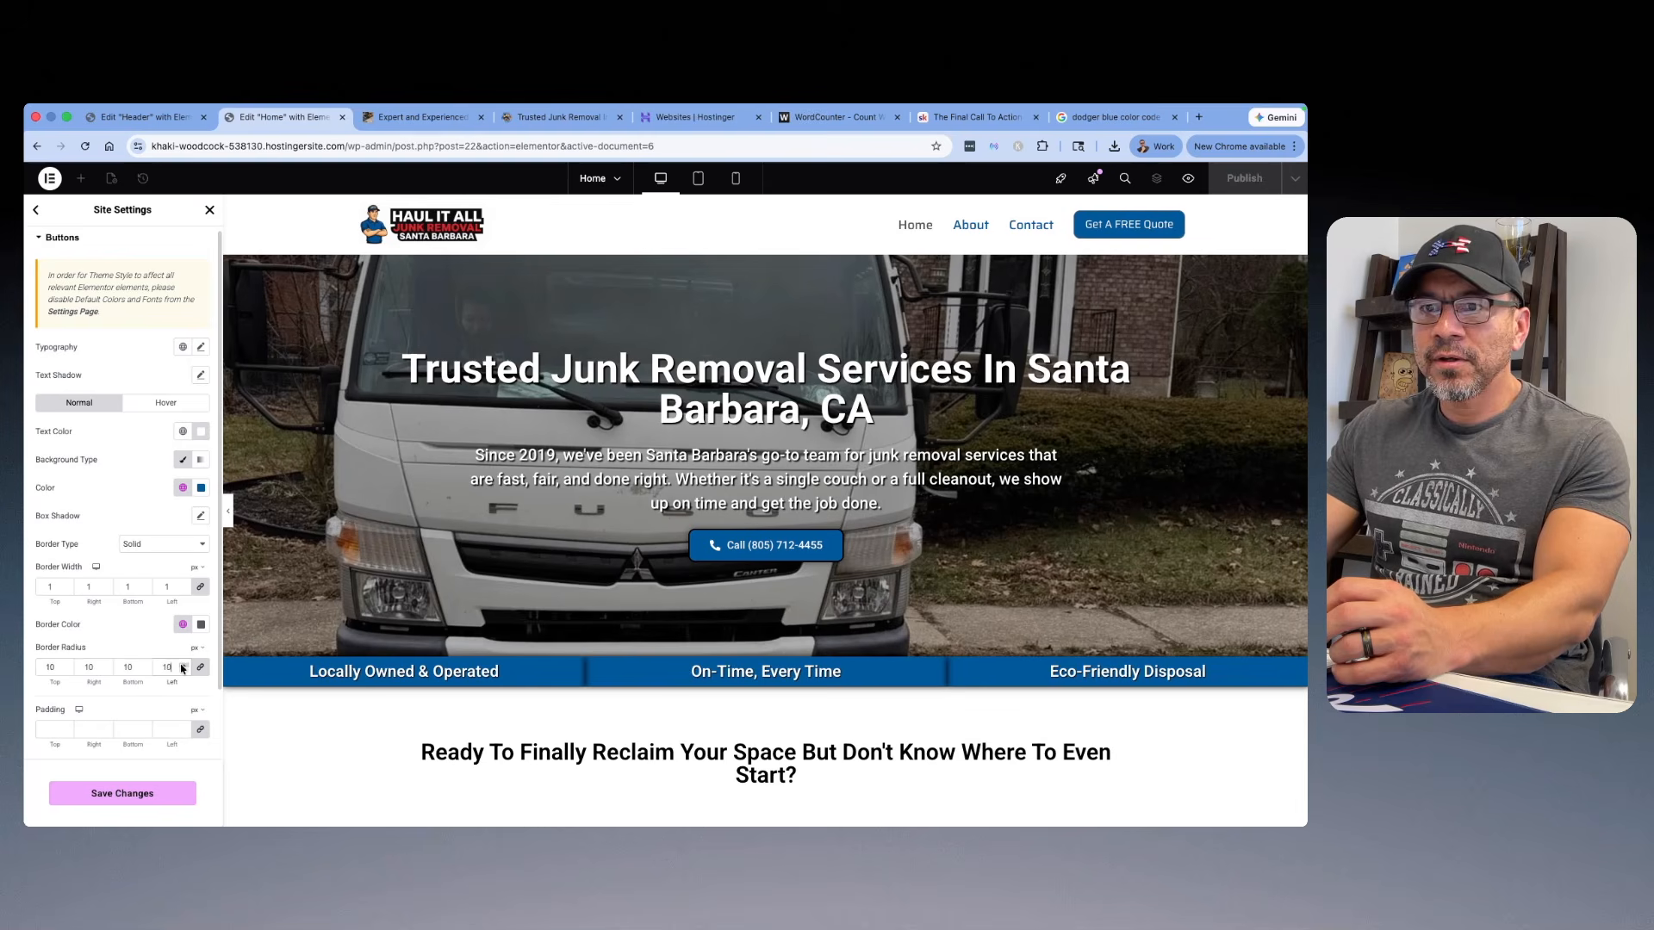
{"action": "key", "text": "super+s"}
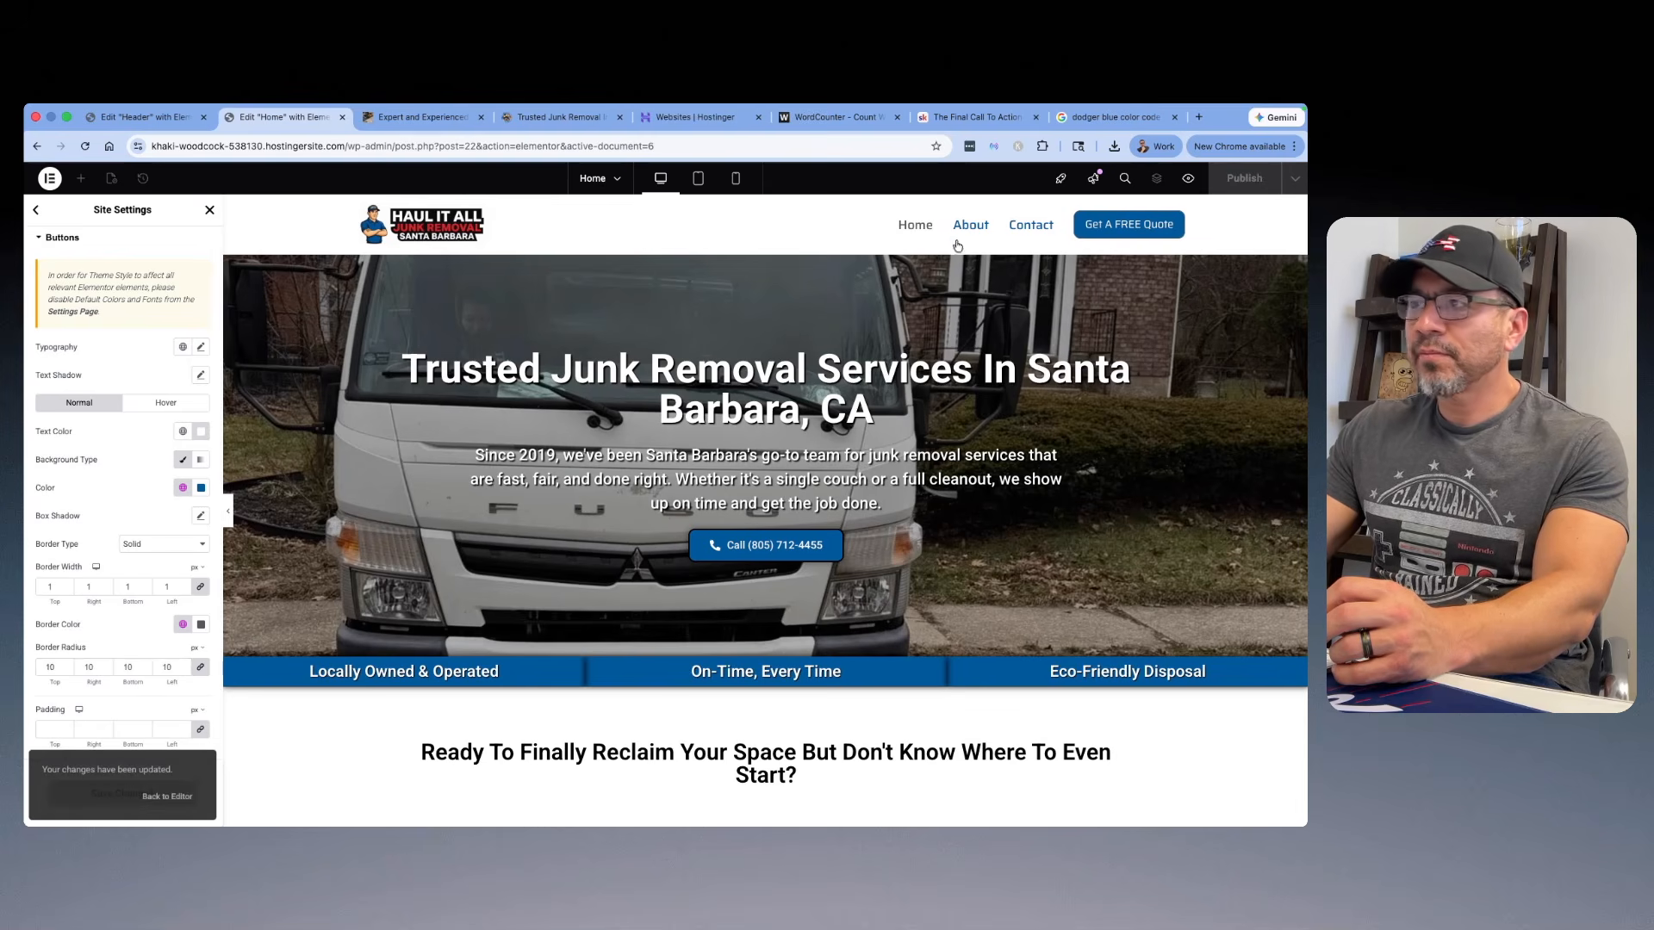
Step: Preview the Home page and examine its sections from the services cards down to the footer
{"action": "left_click", "coordinate": [1188, 178]}
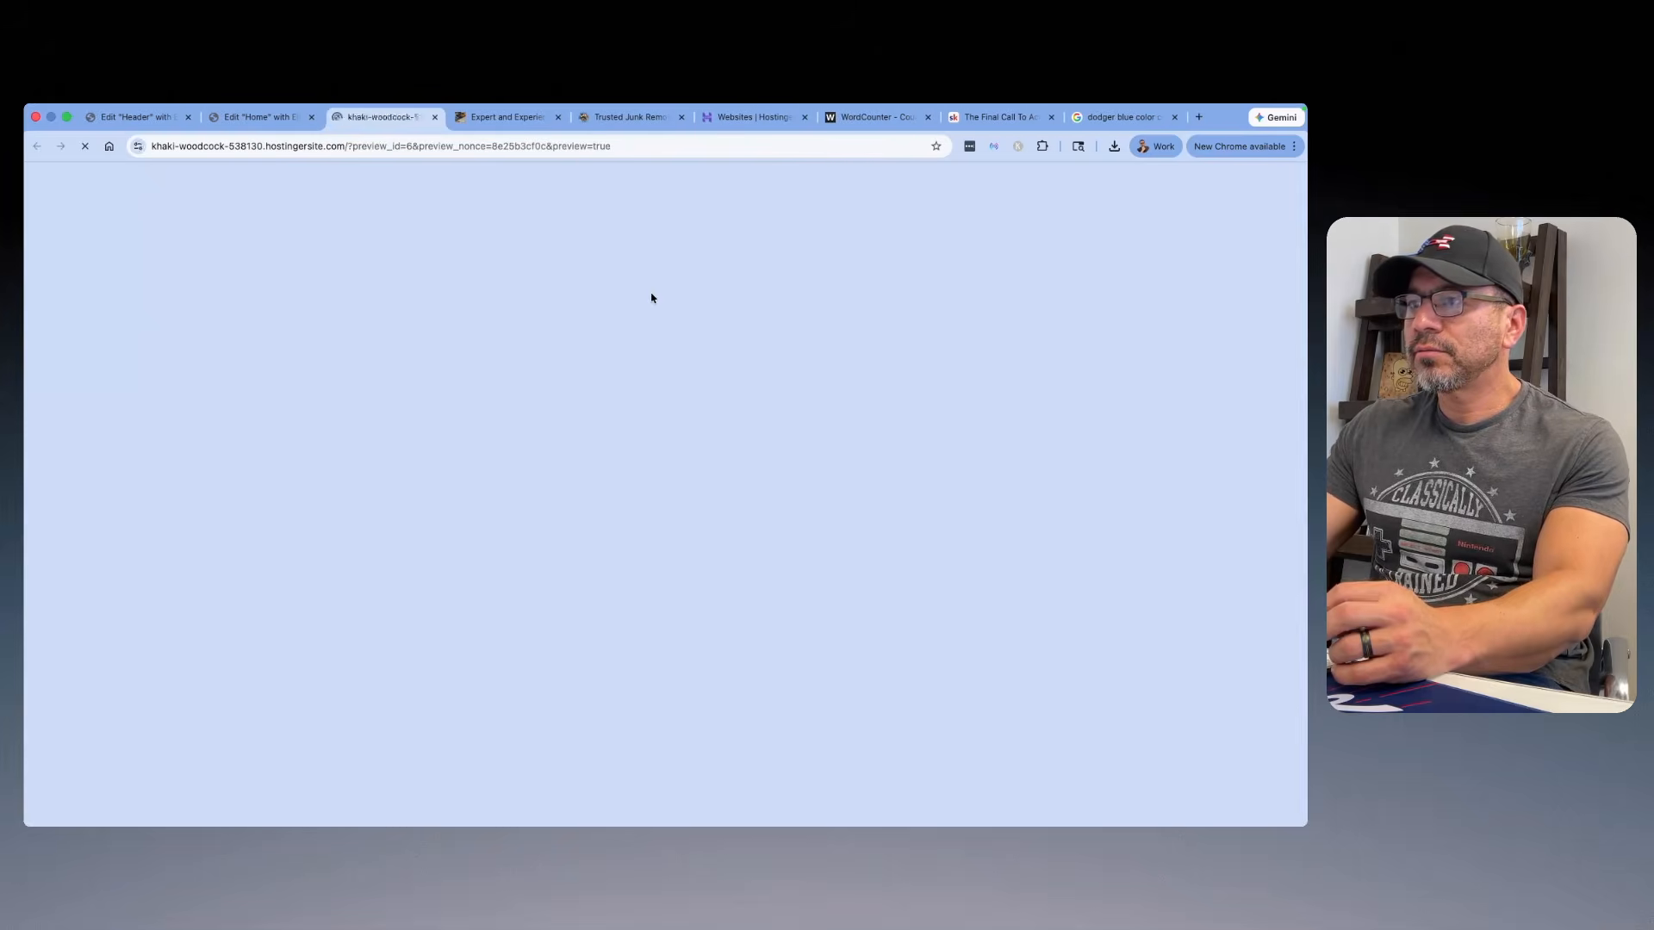
{"action": "scroll", "coordinate": [651, 297], "scroll_direction": "down", "scroll_amount": 20}
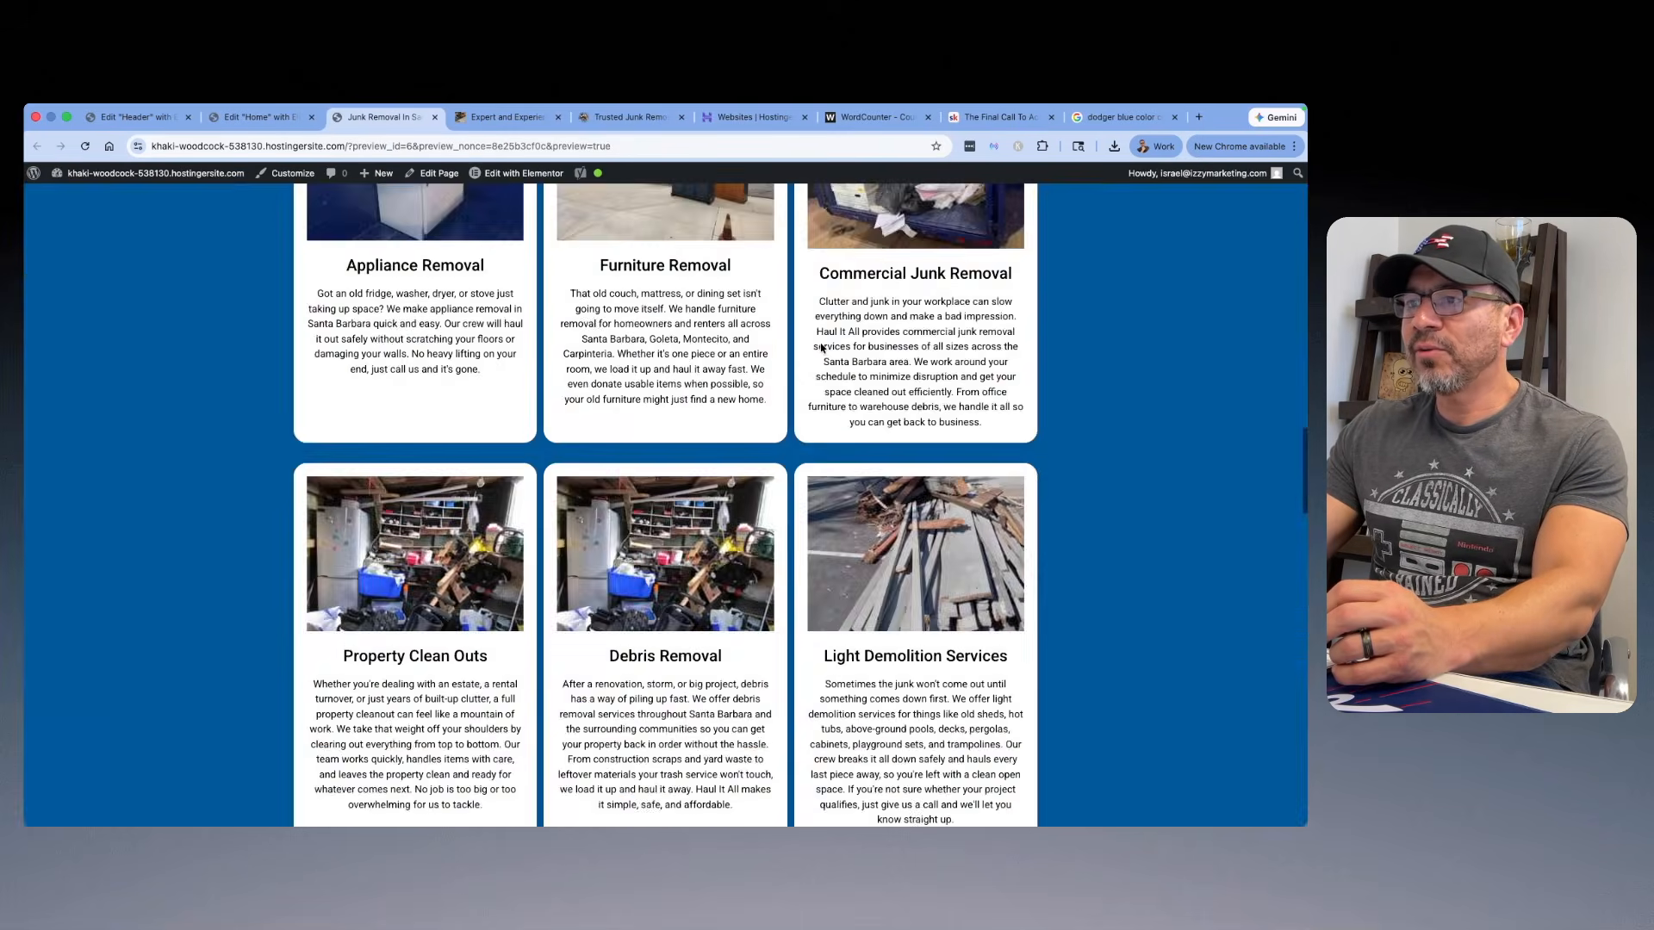
{"action": "scroll", "coordinate": [821, 348], "scroll_direction": "down", "scroll_amount": 20}
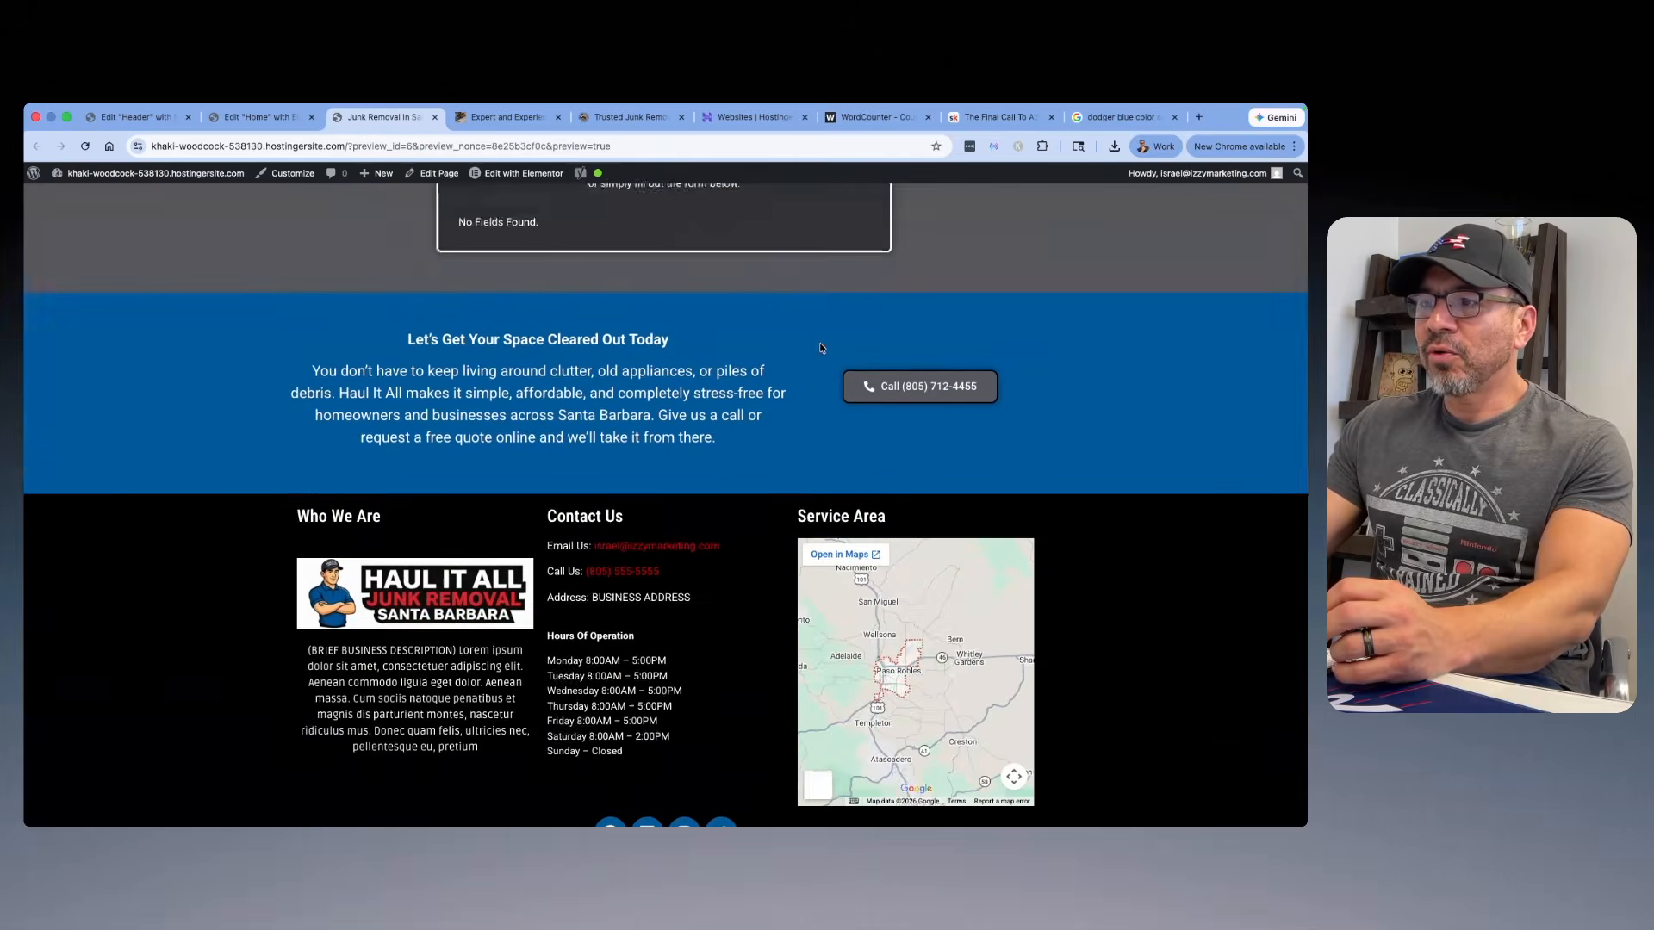
{"action": "scroll", "coordinate": [814, 351], "scroll_direction": "up", "scroll_amount": 10}
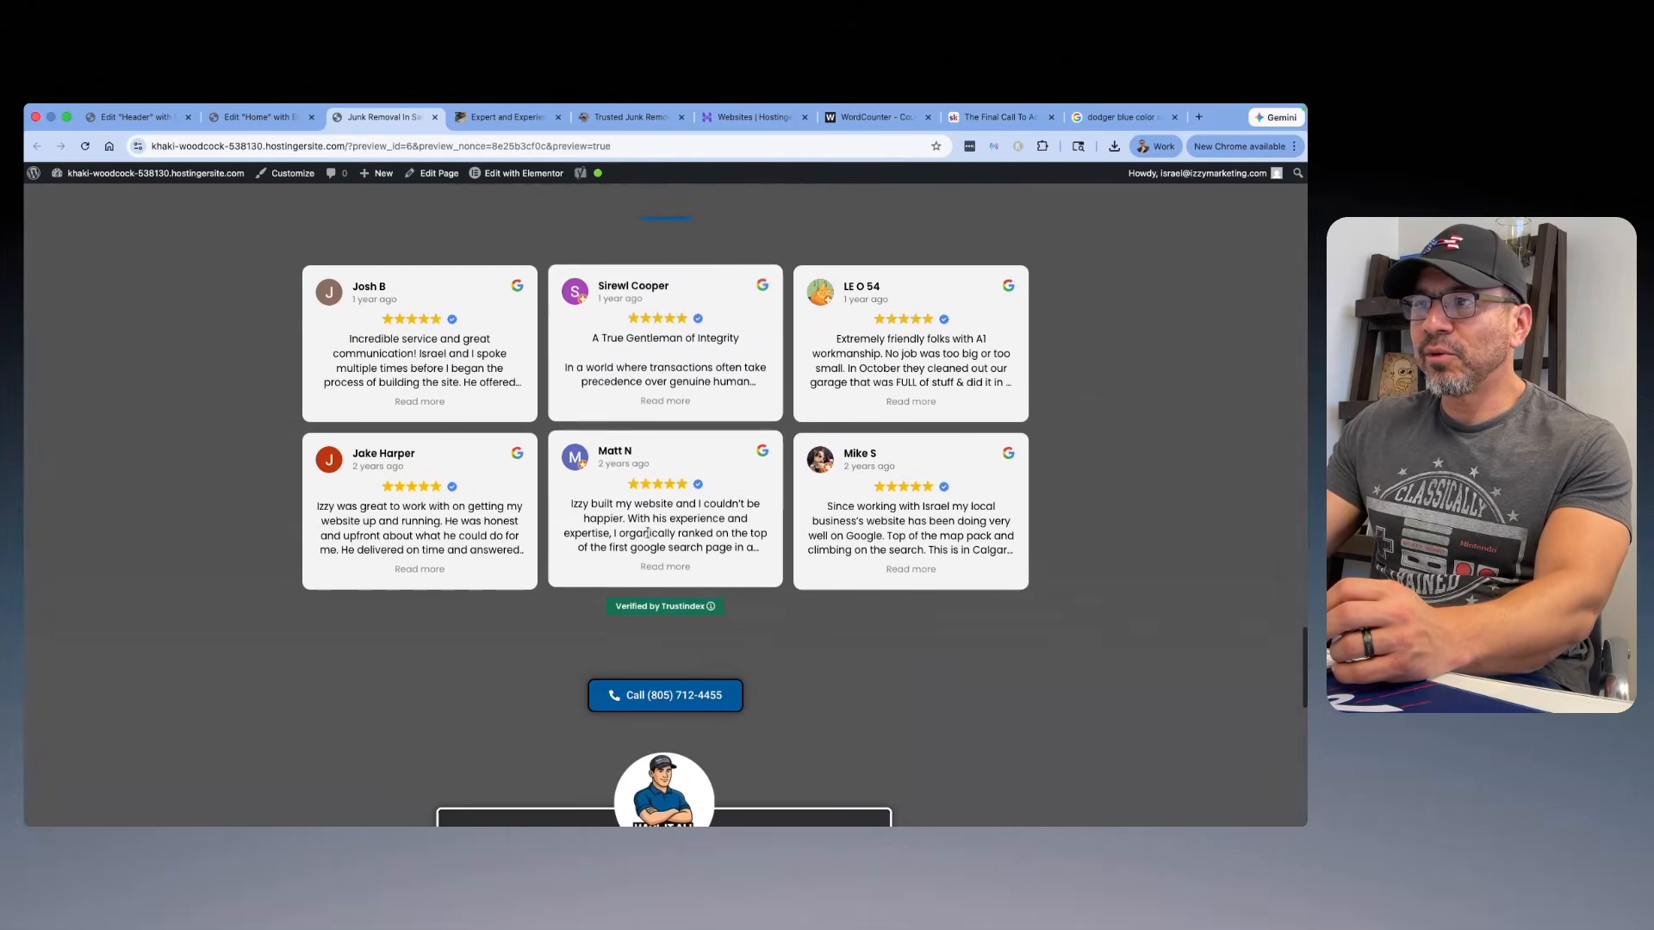
{"action": "scroll", "coordinate": [727, 372], "scroll_direction": "up", "scroll_amount": 5}
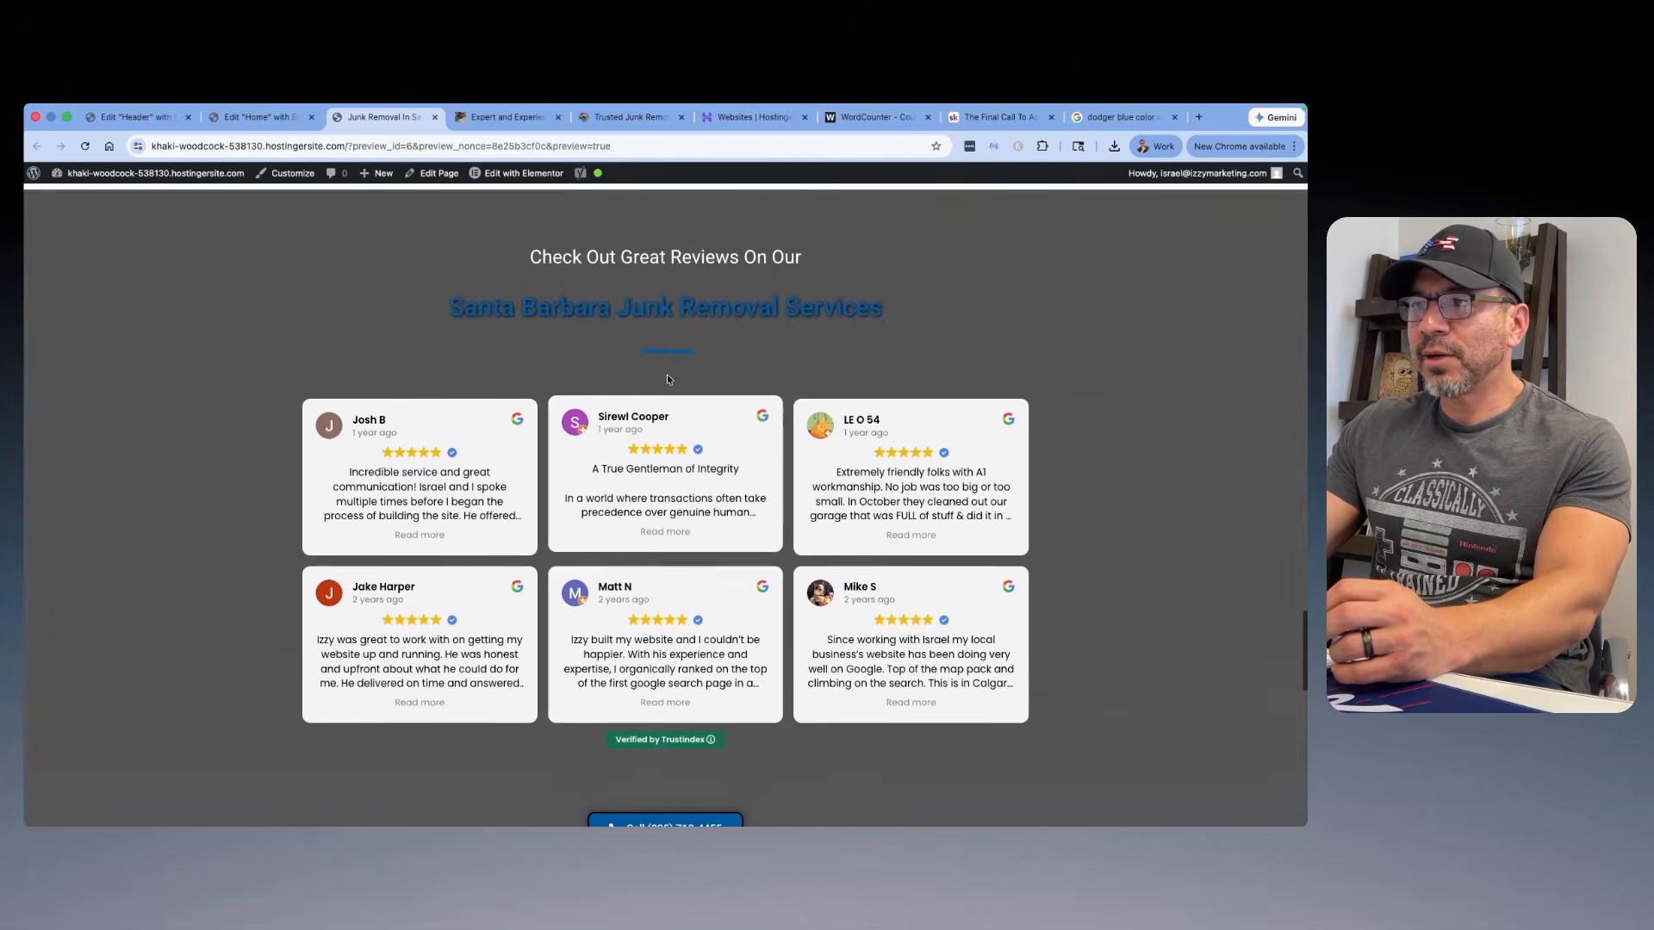
{"action": "scroll", "coordinate": [667, 376], "scroll_direction": "up", "scroll_amount": 10}
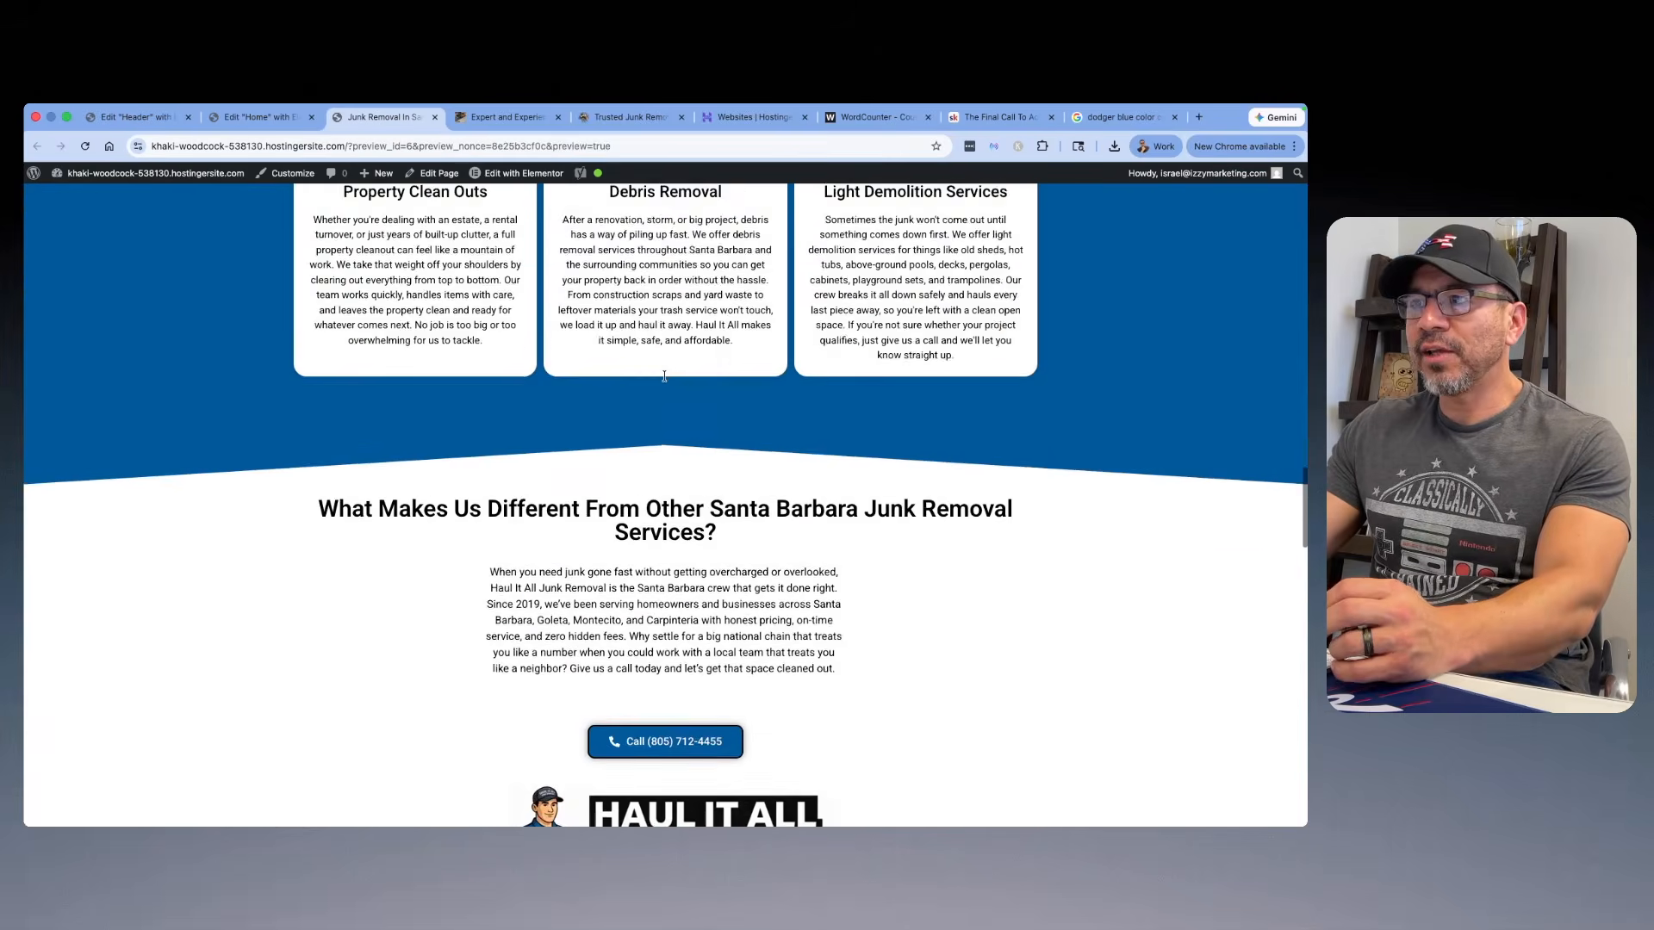
Step: Review the full Home page preview from the header and hero down to the reviews, call-to-action and footer
{"action": "scroll", "coordinate": [664, 374], "scroll_direction": "up", "scroll_amount": 15}
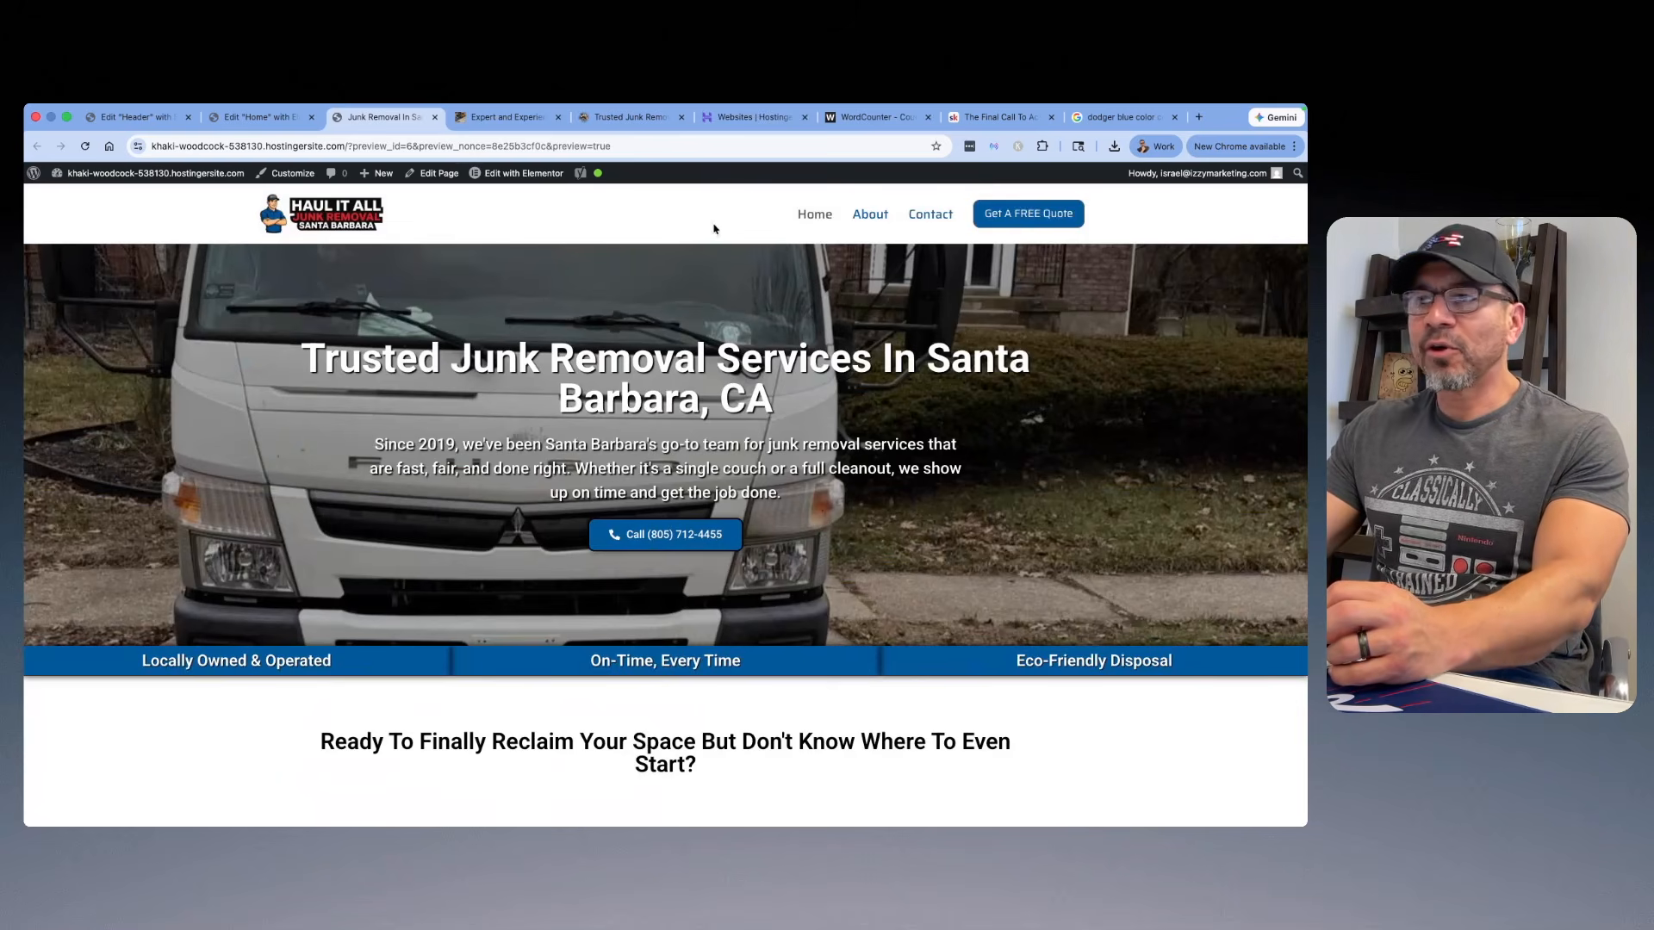
{"action": "scroll", "coordinate": [919, 358], "scroll_direction": "down", "scroll_amount": 20}
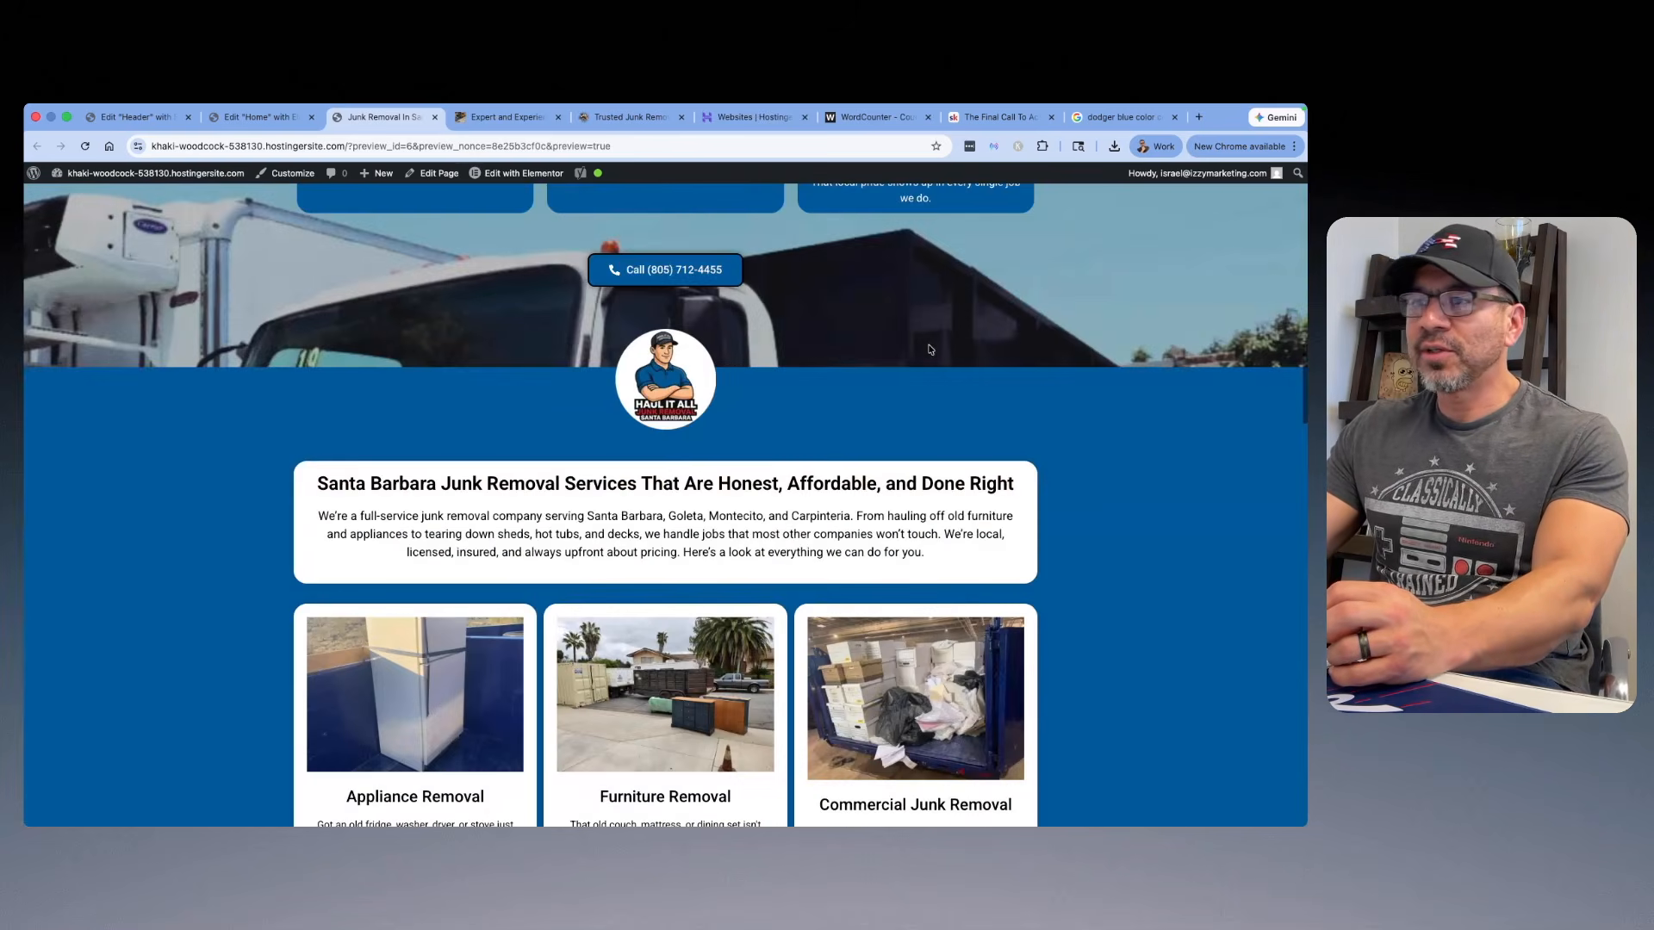
{"action": "scroll", "coordinate": [929, 349], "scroll_direction": "down", "scroll_amount": 10}
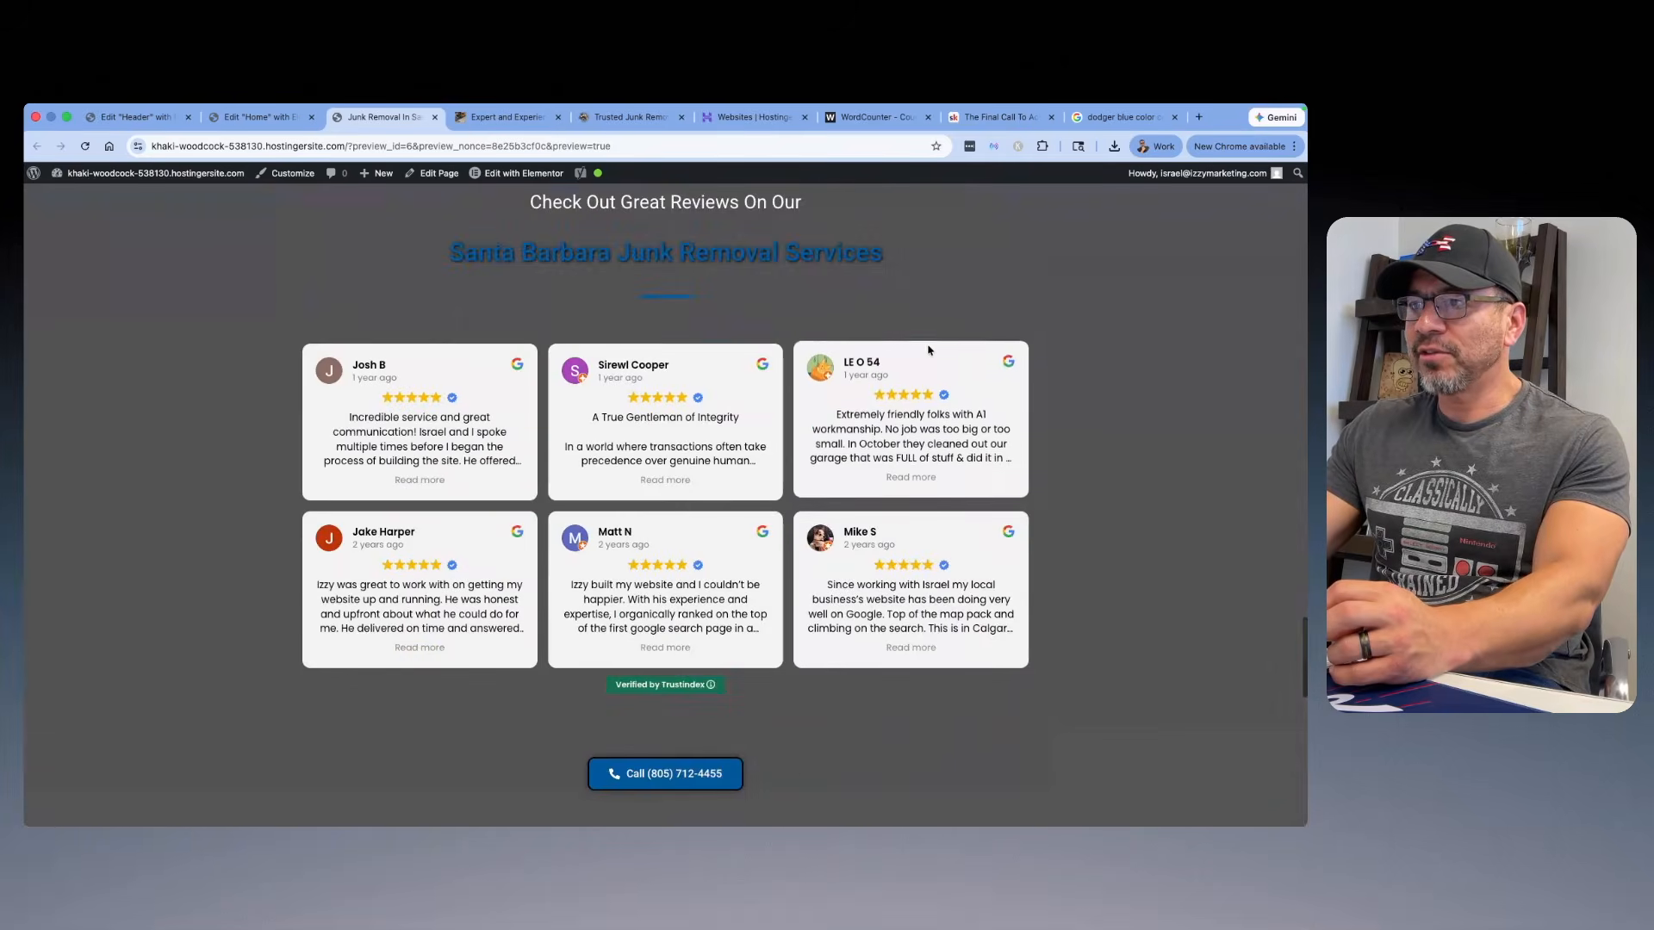
{"action": "scroll", "coordinate": [921, 353], "scroll_direction": "up", "scroll_amount": 15}
{"action": "scroll", "coordinate": [922, 354], "scroll_direction": "up", "scroll_amount": 10}
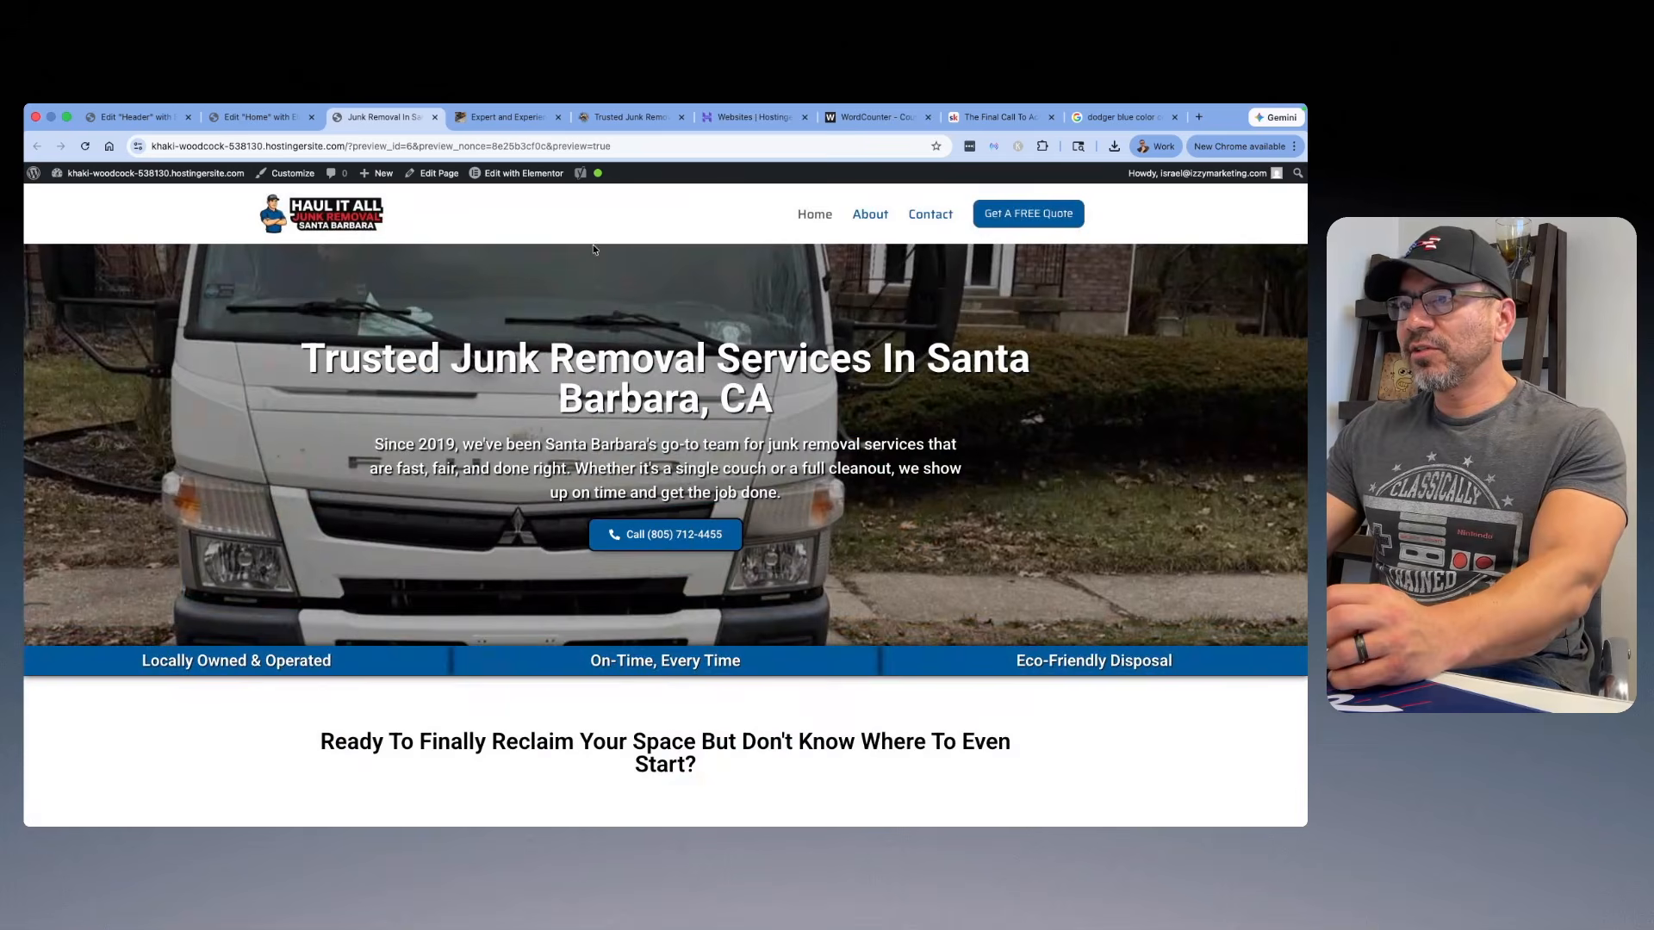
{"action": "scroll", "coordinate": [919, 274], "scroll_direction": "down", "scroll_amount": 10}
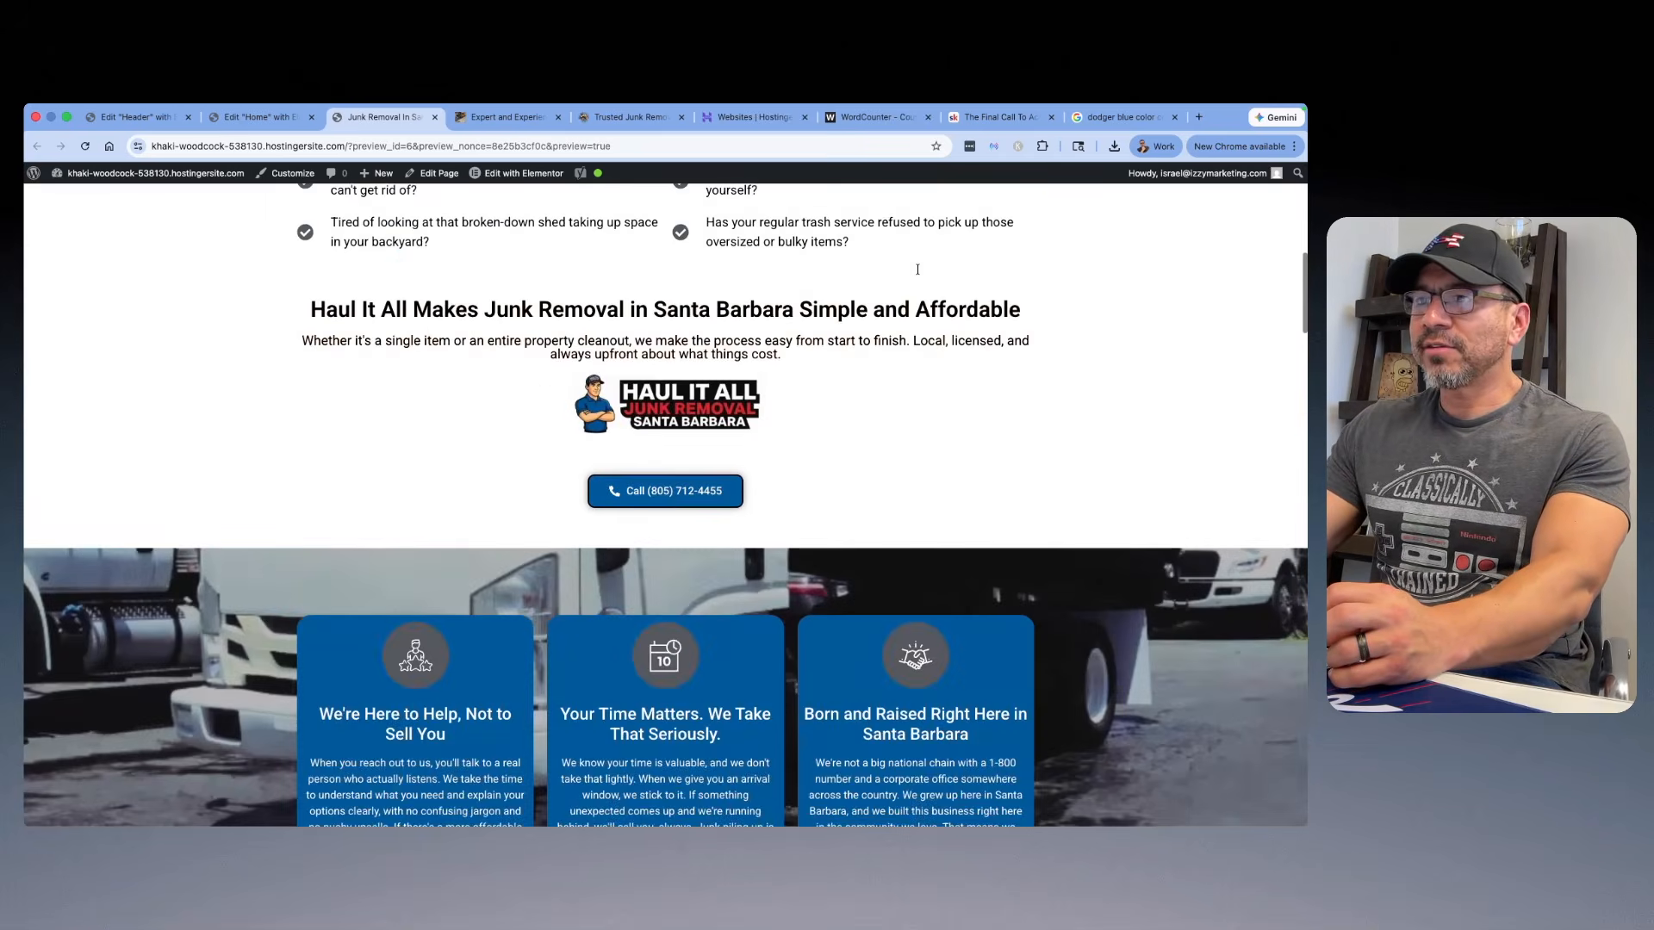
{"action": "scroll", "coordinate": [918, 274], "scroll_direction": "up", "scroll_amount": 5}
{"action": "scroll", "coordinate": [918, 274], "scroll_direction": "down", "scroll_amount": 10}
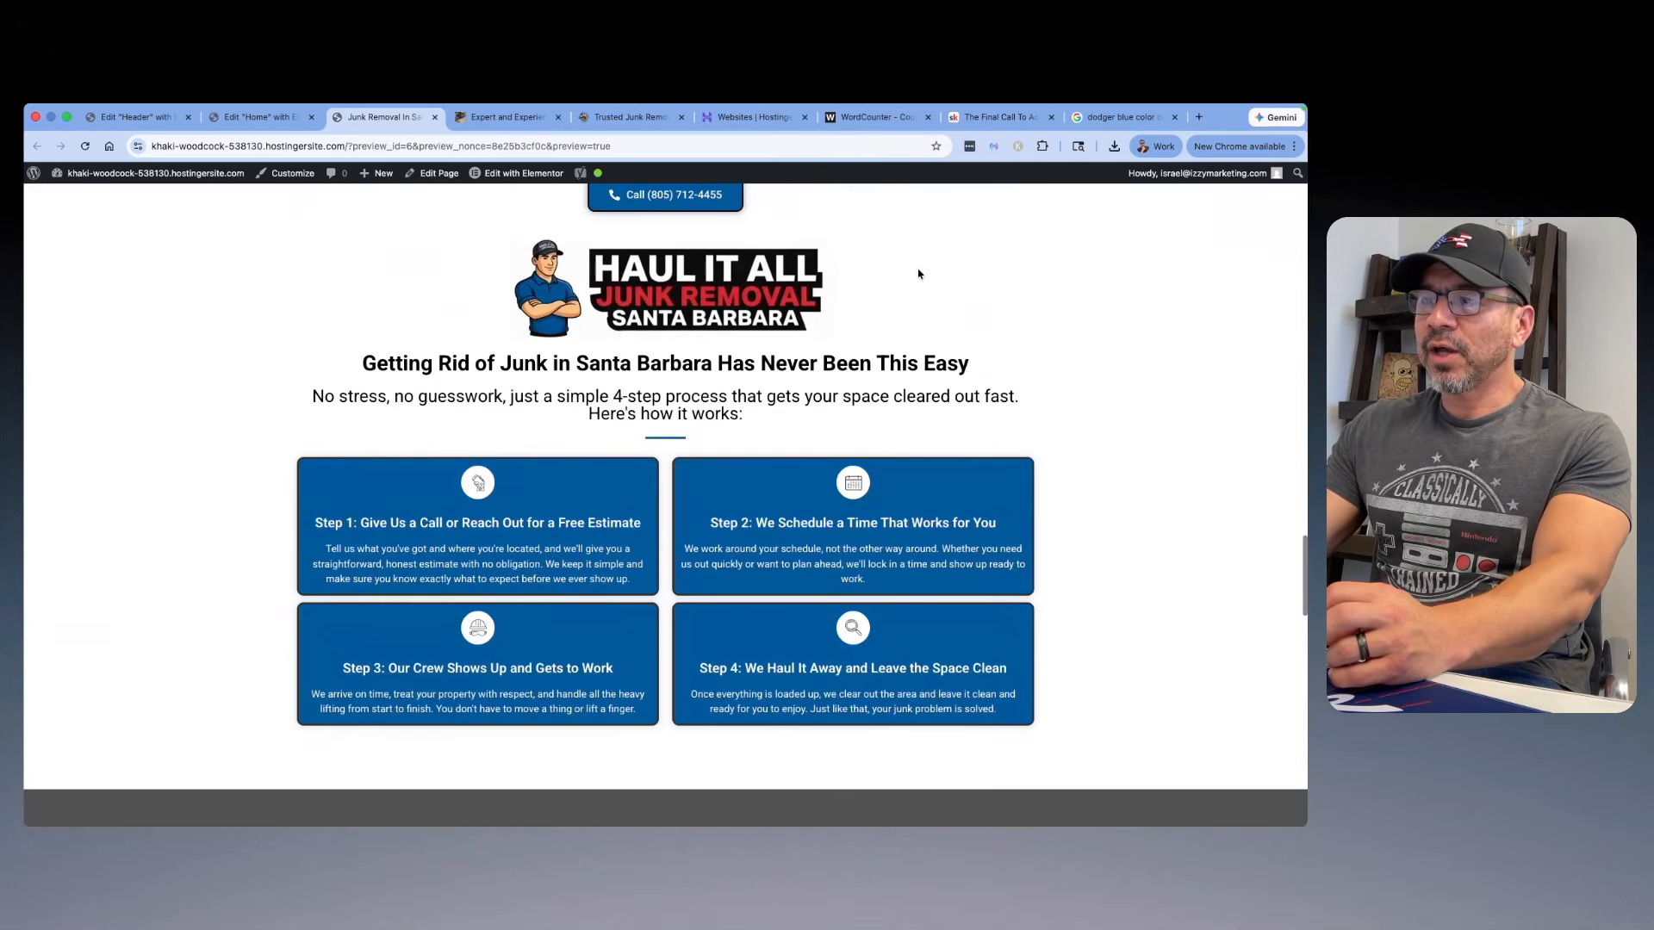
{"action": "scroll", "coordinate": [896, 271], "scroll_direction": "down", "scroll_amount": 15}
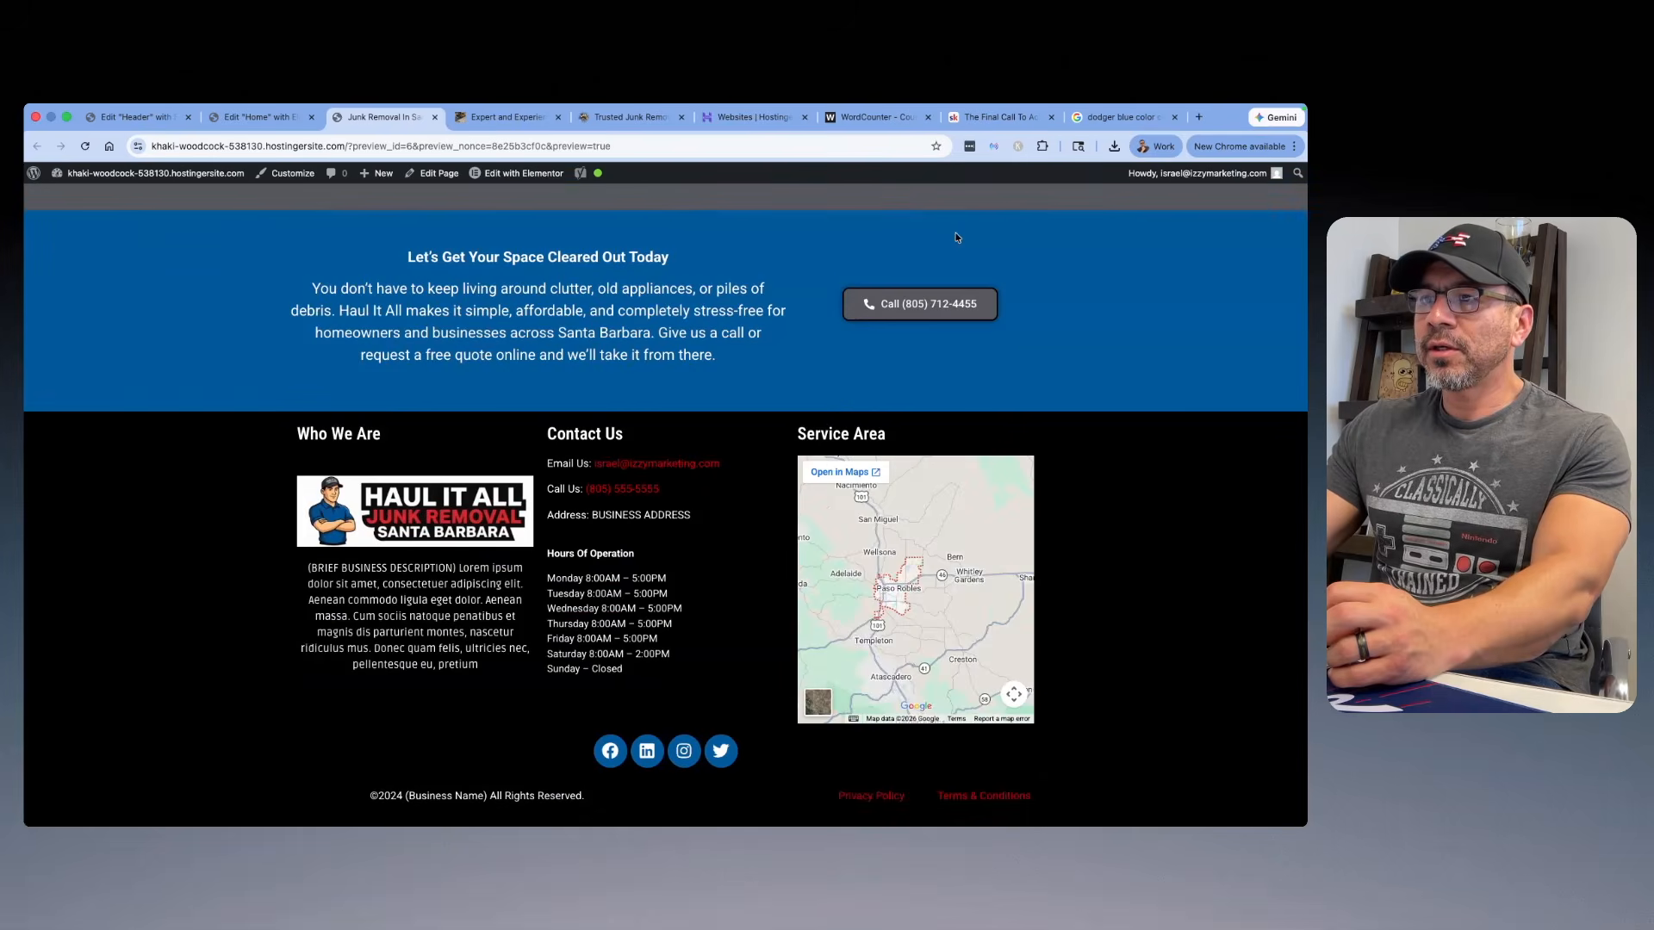
{"action": "scroll", "coordinate": [948, 236], "scroll_direction": "up", "scroll_amount": 8}
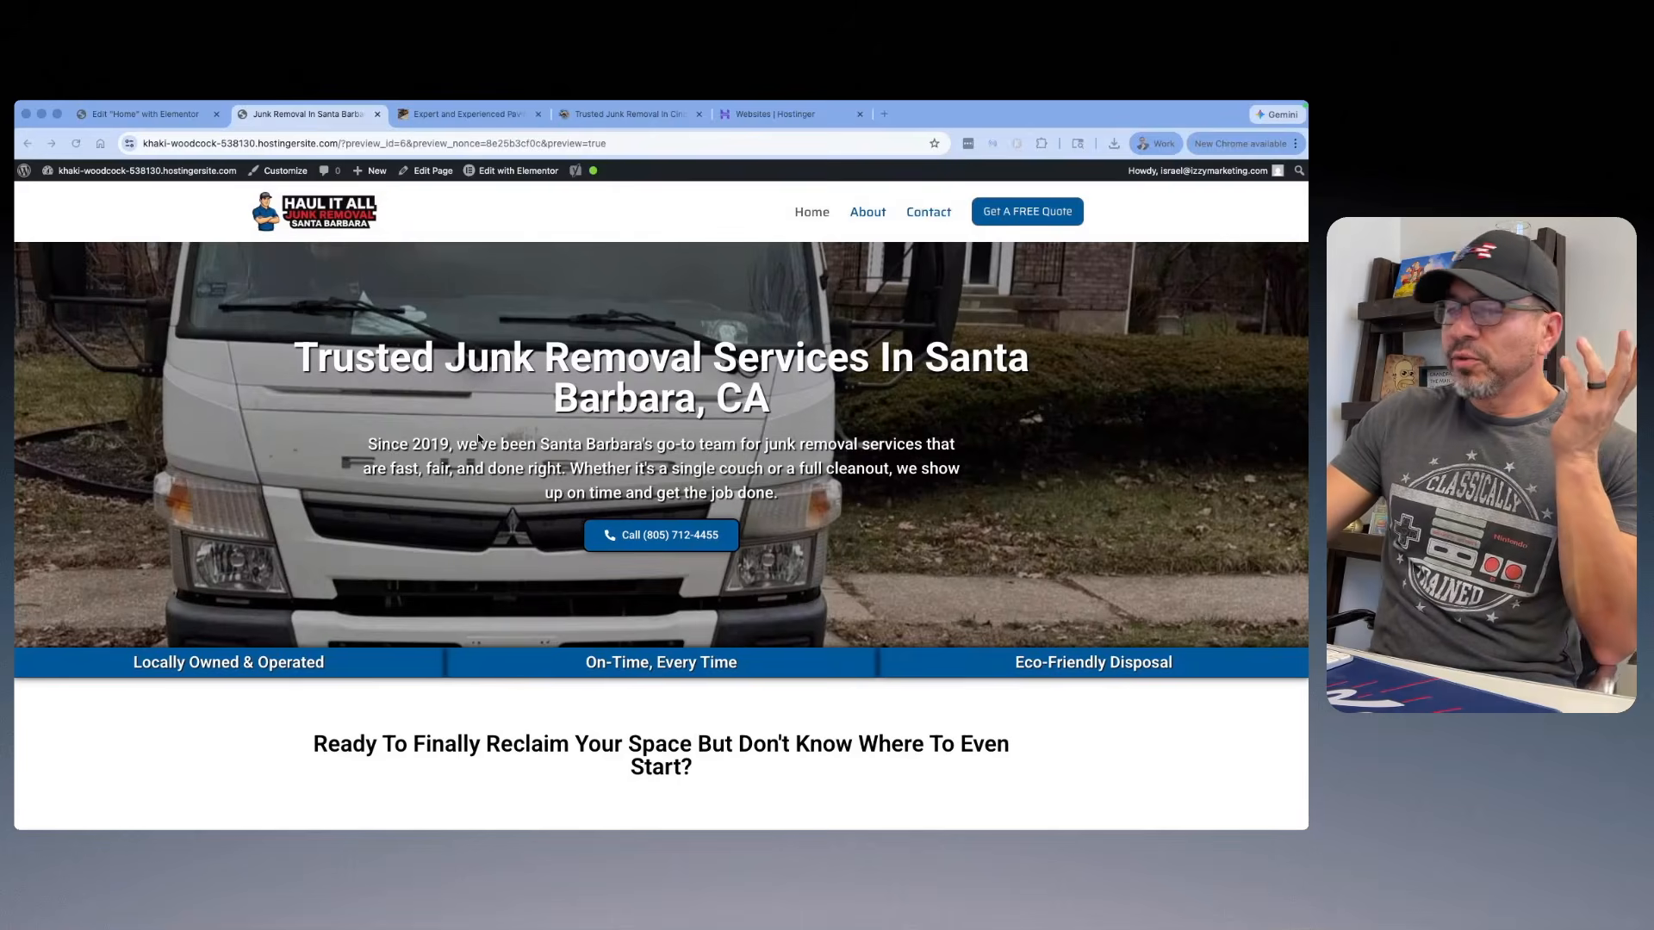
{"action": "scroll", "coordinate": [612, 416], "scroll_direction": "down", "scroll_amount": 8}
{"action": "scroll", "coordinate": [852, 324], "scroll_direction": "up", "scroll_amount": 8}
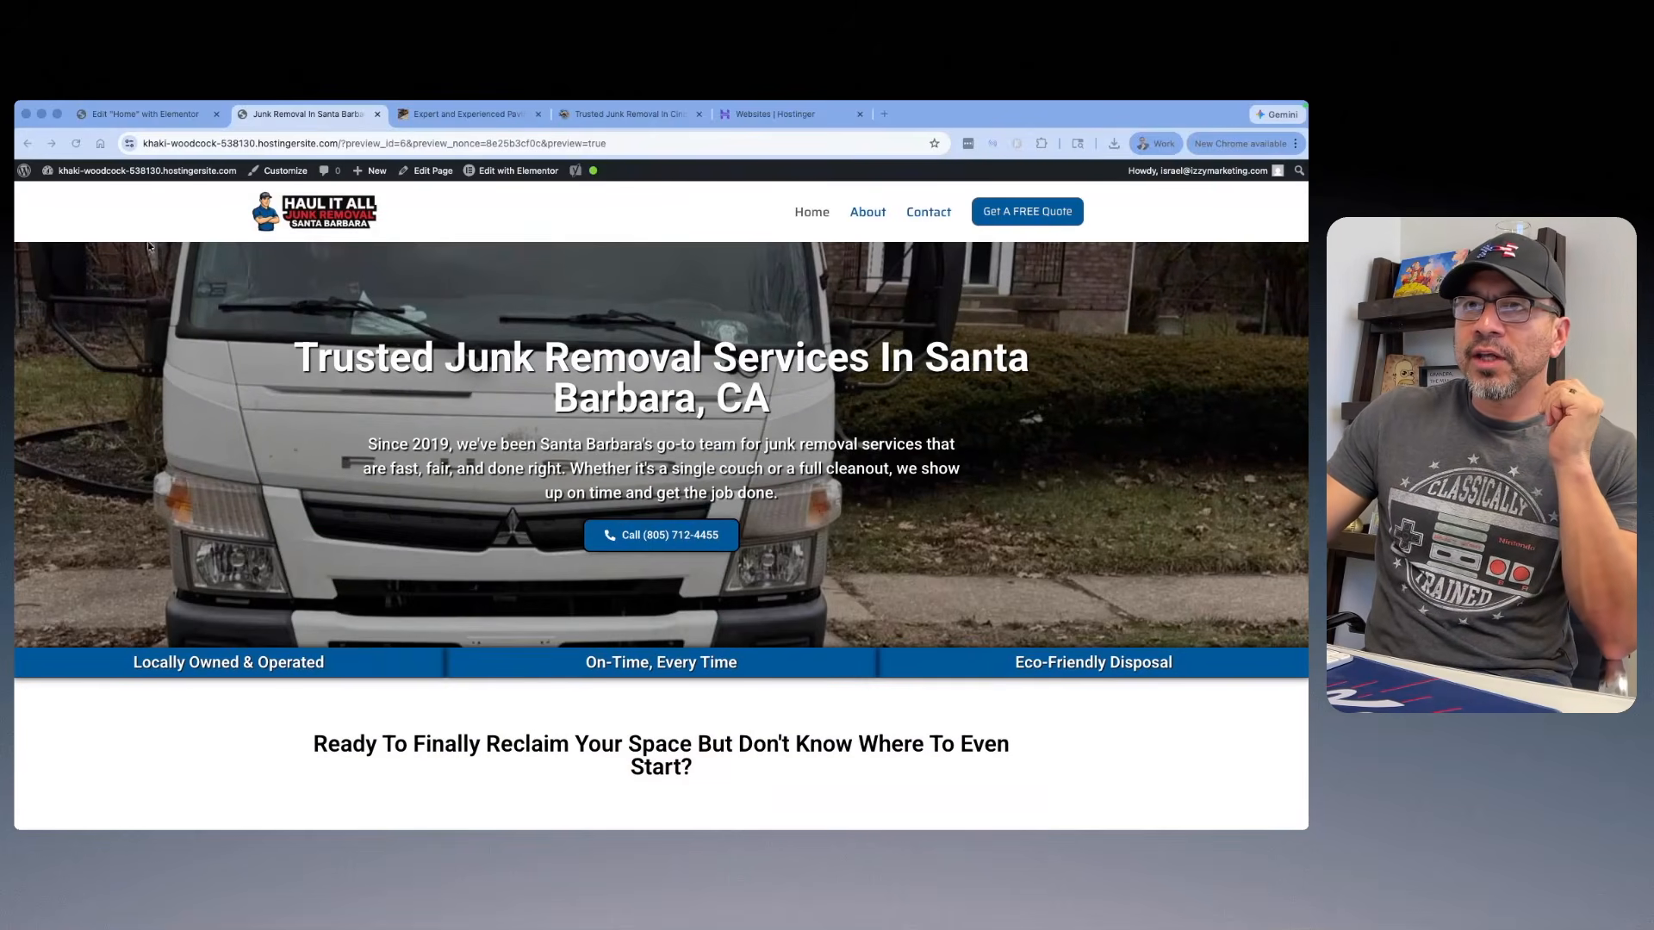
Step: Open the Contact Me form in Ninja Forms, declining the usage data collection request
{"action": "mouse_move", "coordinate": [112, 198]}
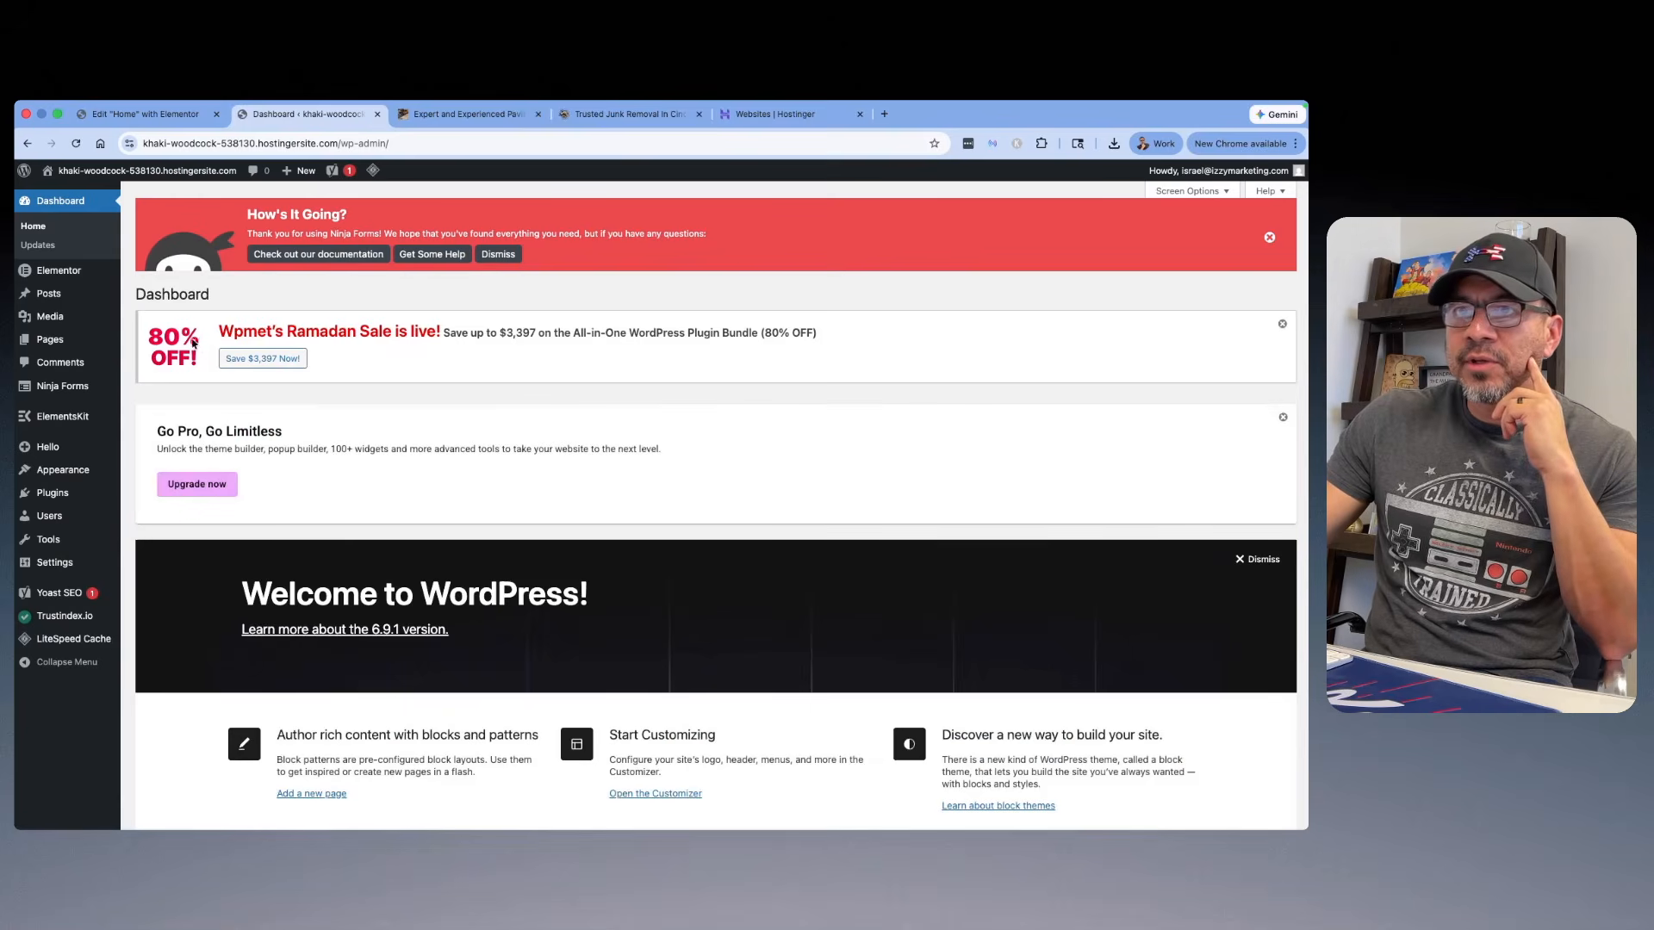
{"action": "mouse_move", "coordinate": [69, 389]}
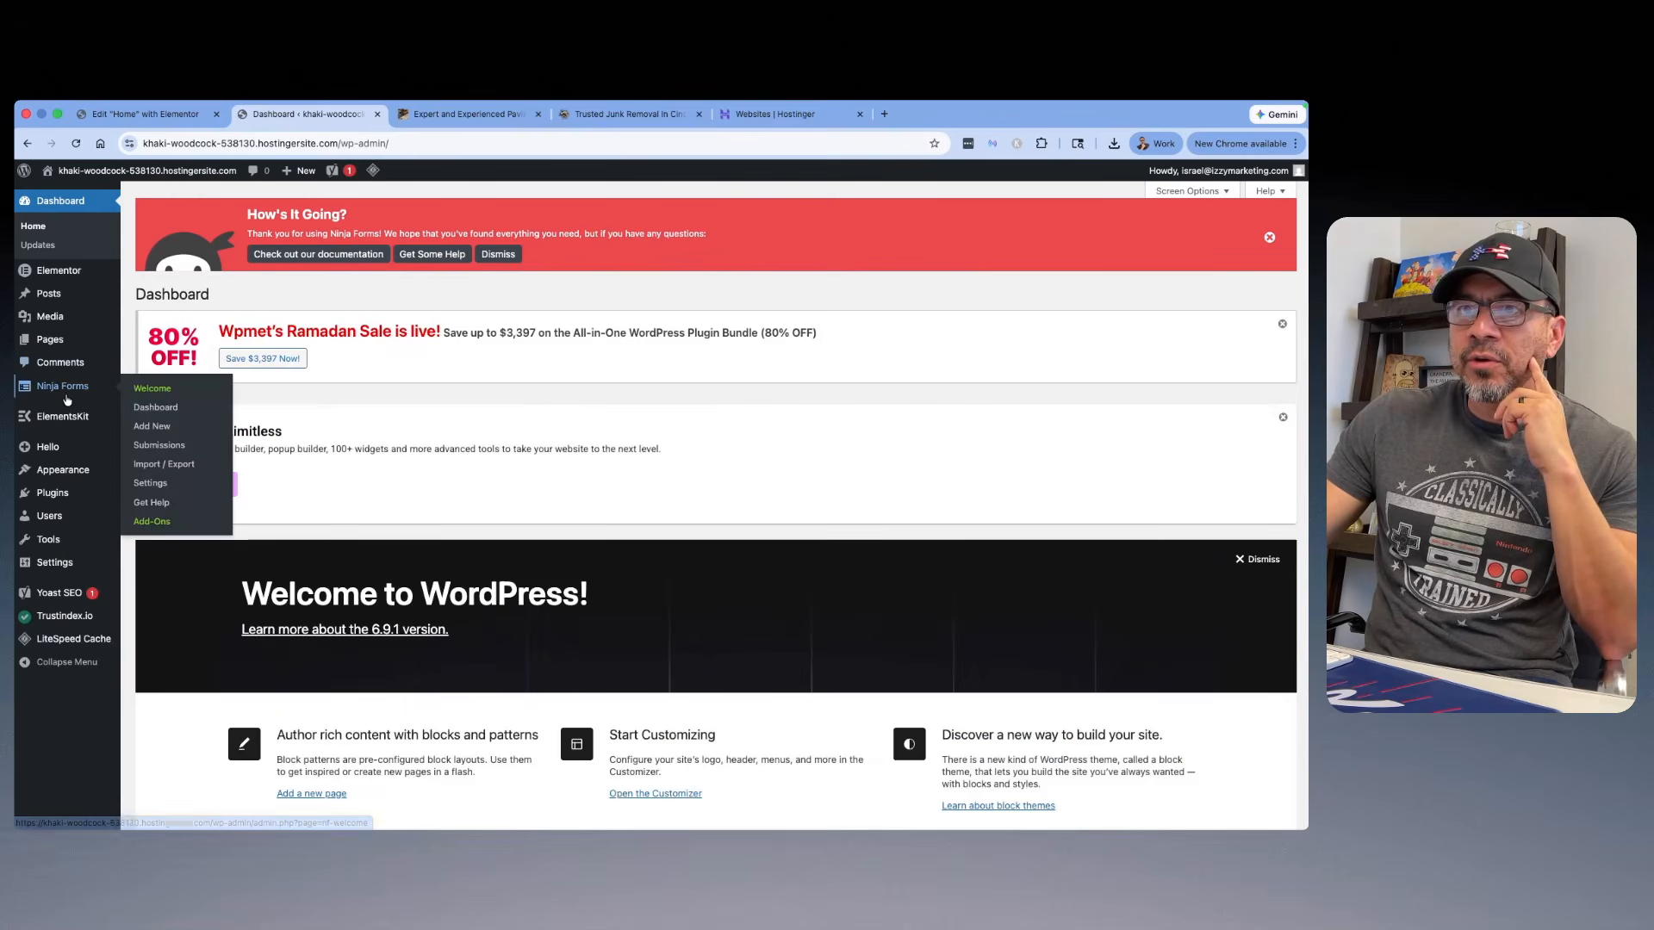
{"action": "left_click", "coordinate": [154, 408]}
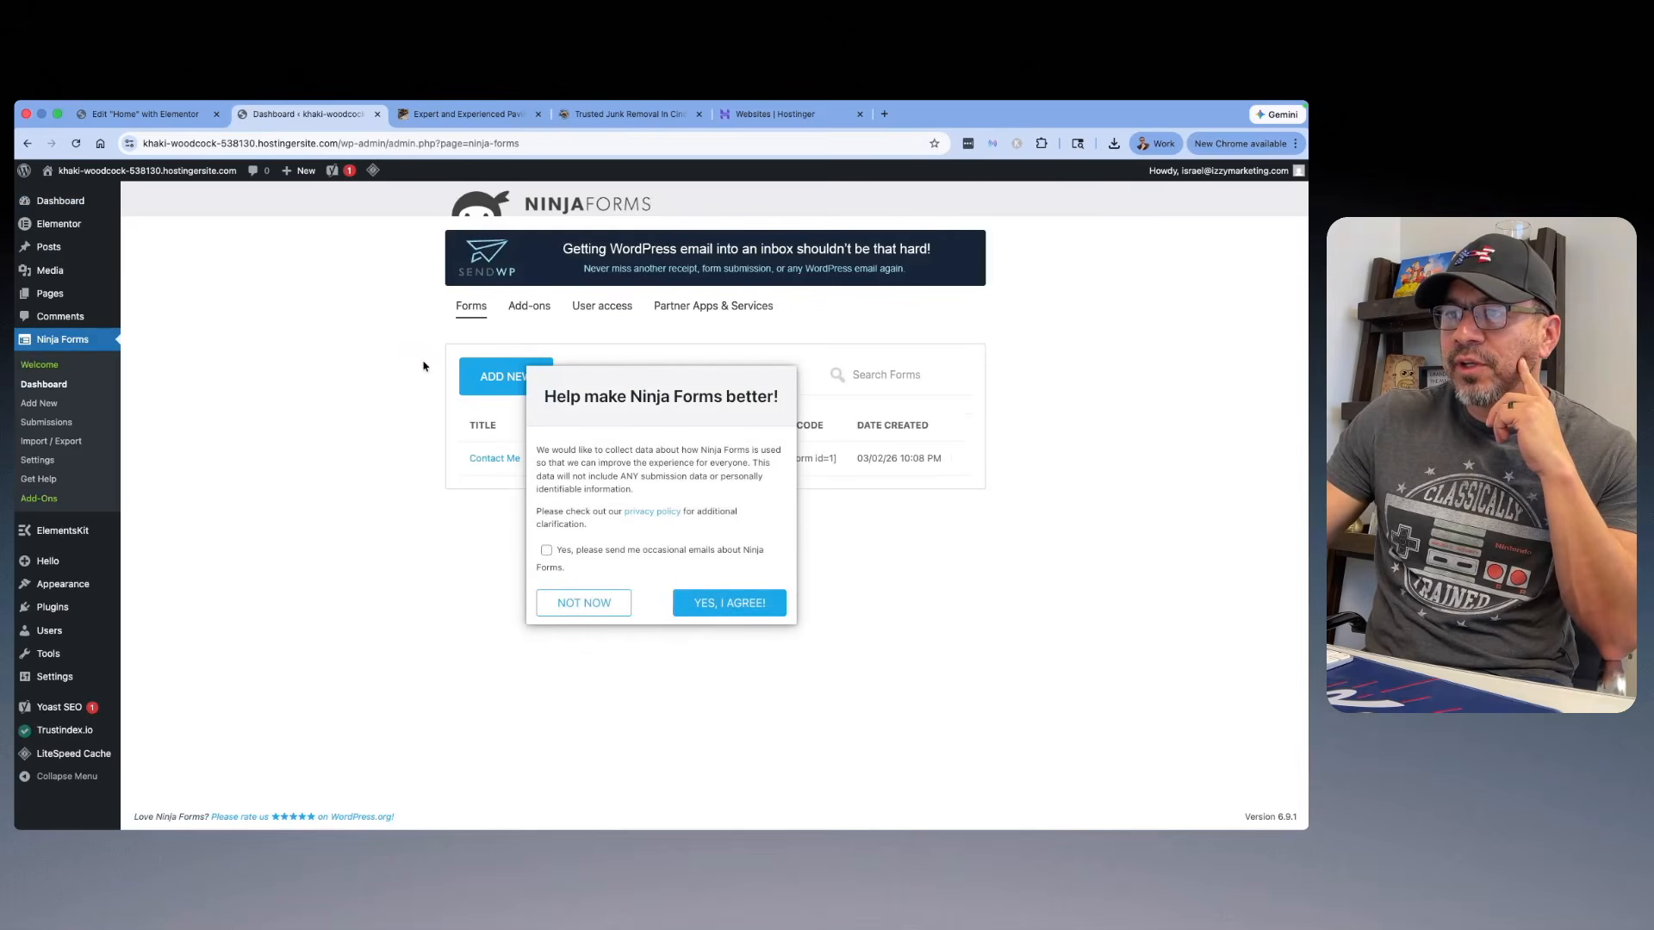
{"action": "left_click", "coordinate": [591, 602]}
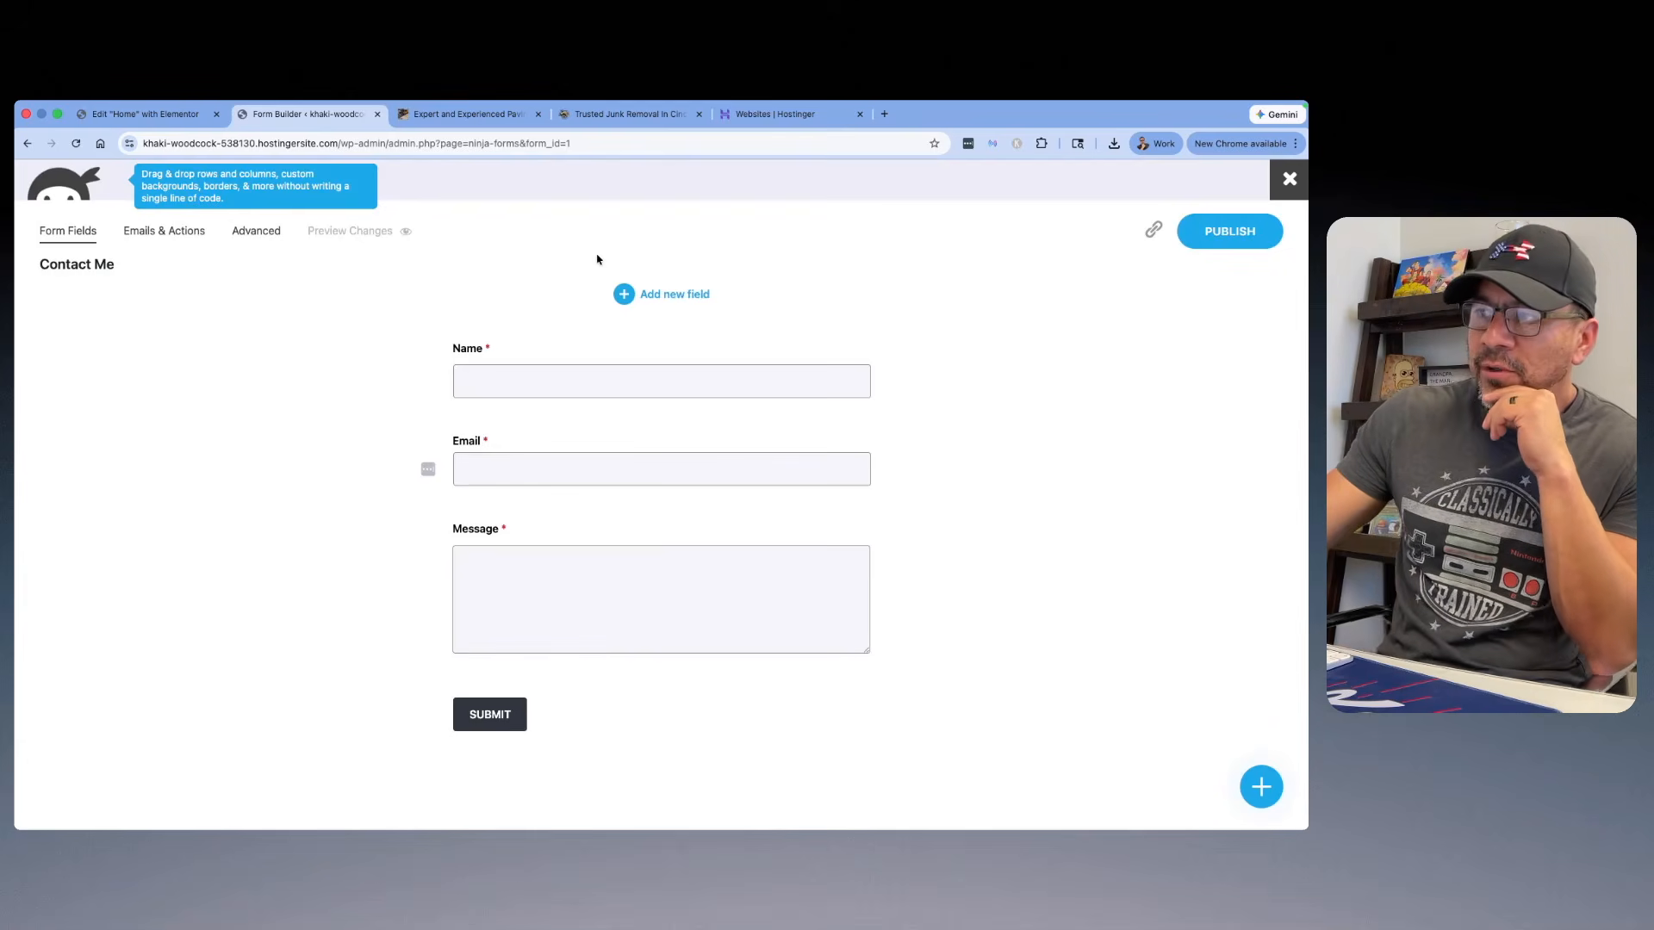
Step: Add an Address field to the Contact Me form and place it above Name
{"action": "left_click", "coordinate": [1262, 787]}
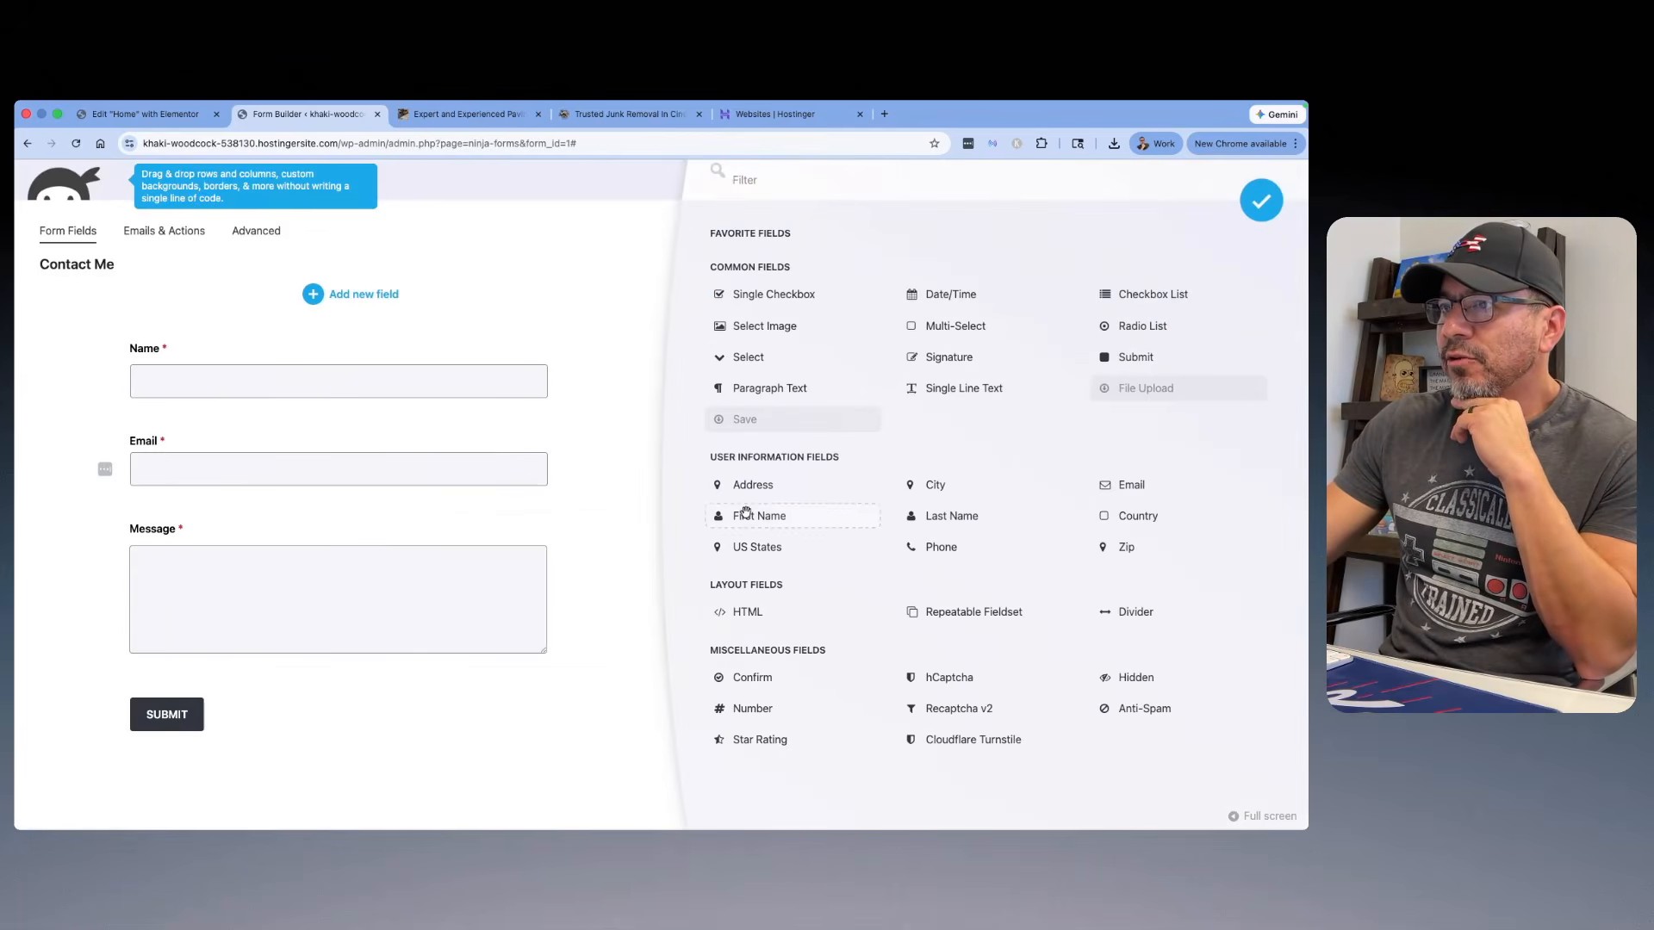
{"action": "left_click", "coordinate": [751, 486]}
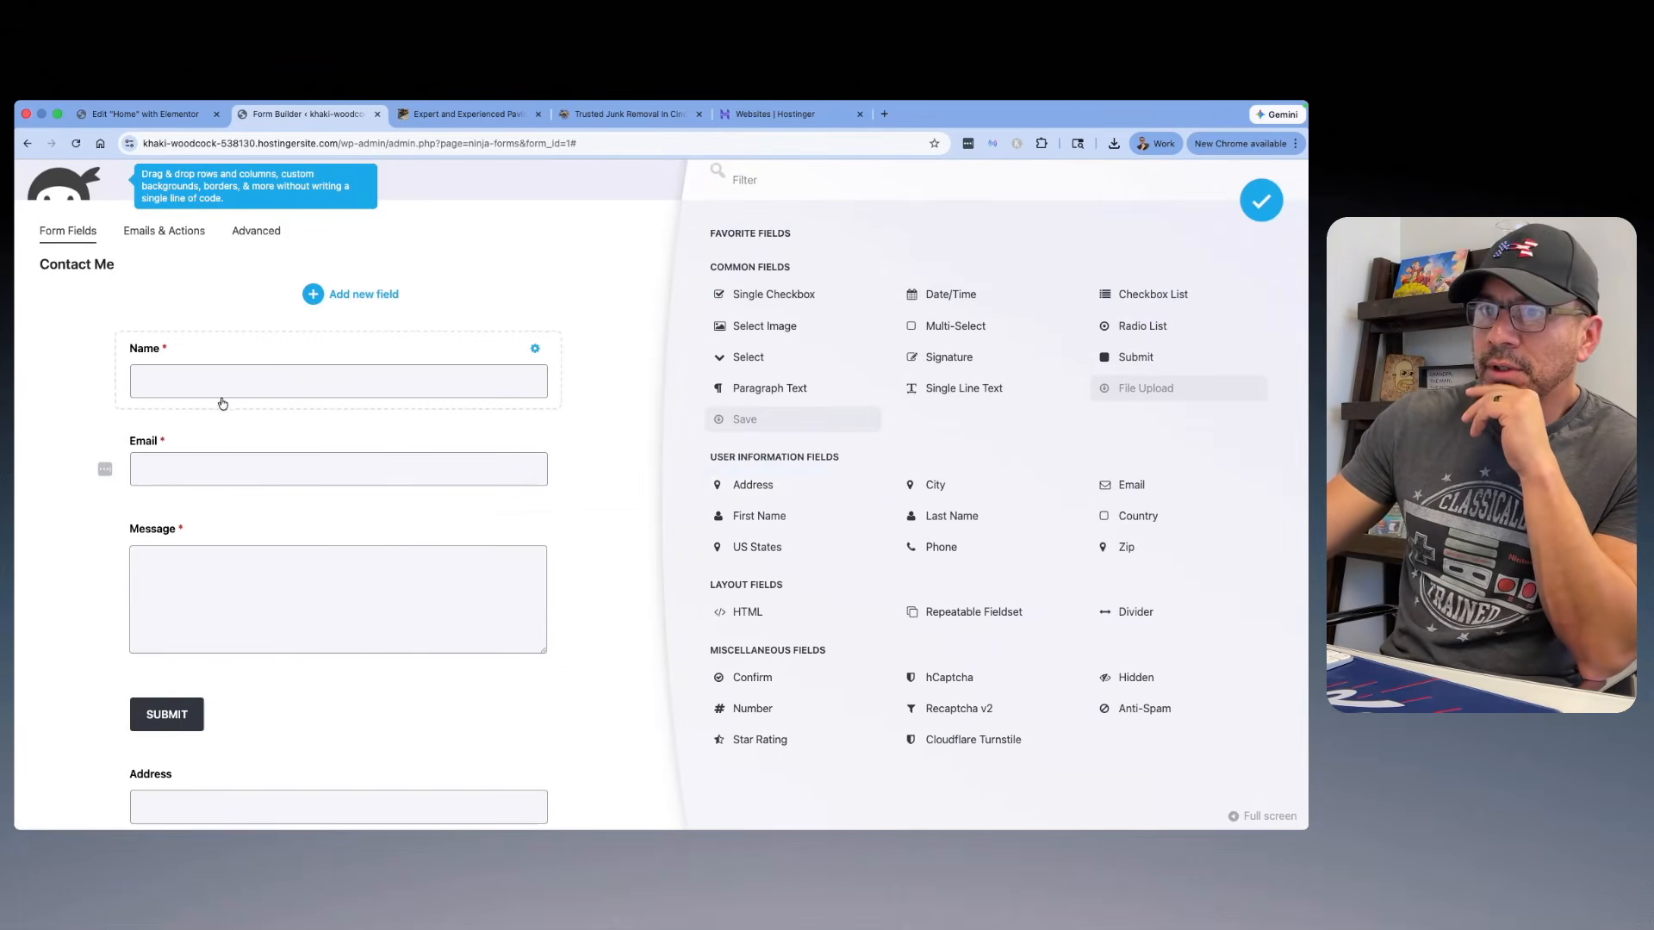
{"action": "left_click_drag", "start_coordinate": [316, 796], "coordinate": [340, 348]}
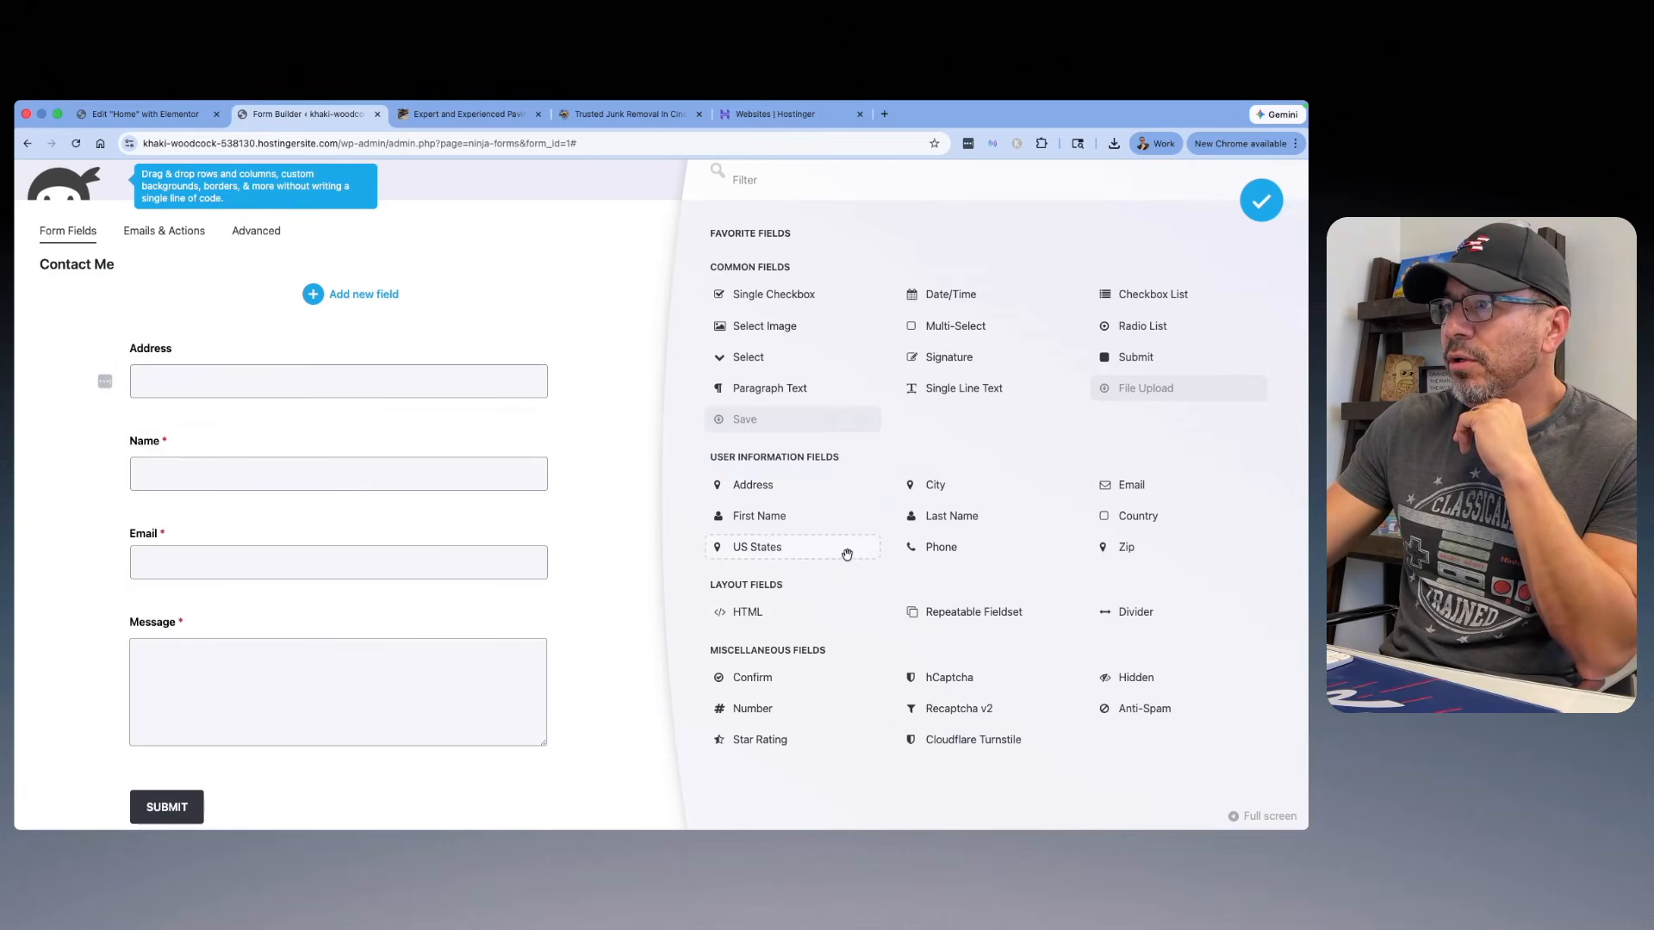
Step: Place a Phone field between Name and Email, and add a Checkbox List directly below Address
{"action": "left_click_drag", "start_coordinate": [346, 723], "coordinate": [385, 409]}
{"action": "scroll", "coordinate": [388, 414], "scroll_direction": "up", "scroll_amount": 2}
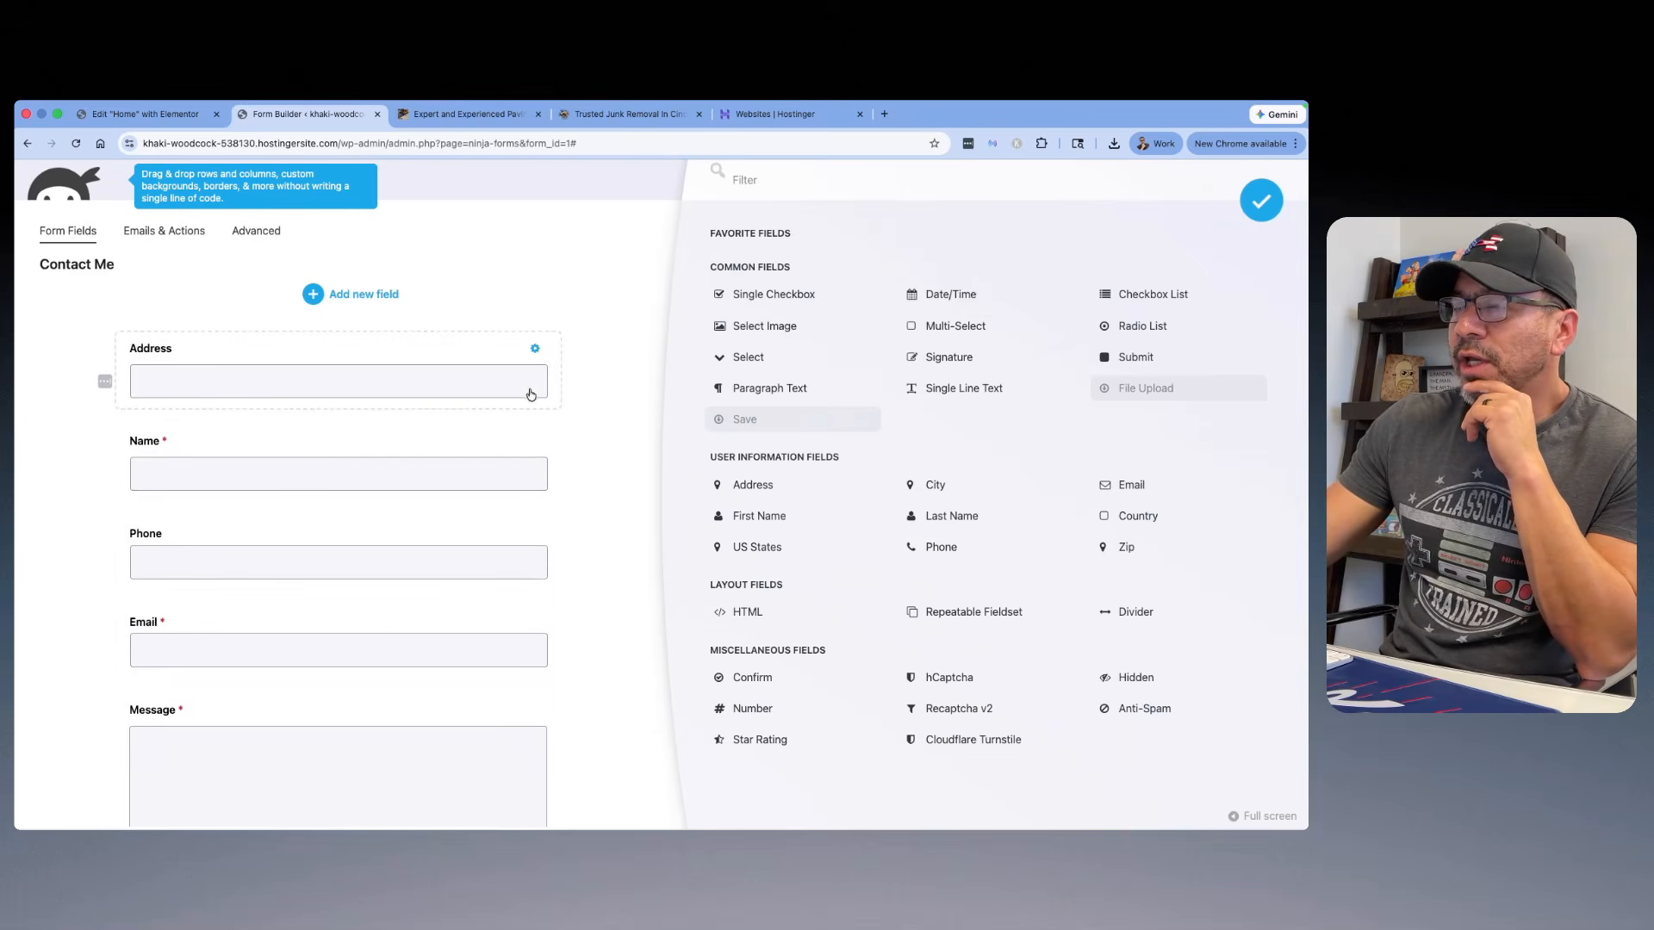
{"action": "left_click_drag", "start_coordinate": [1149, 299], "coordinate": [495, 387]}
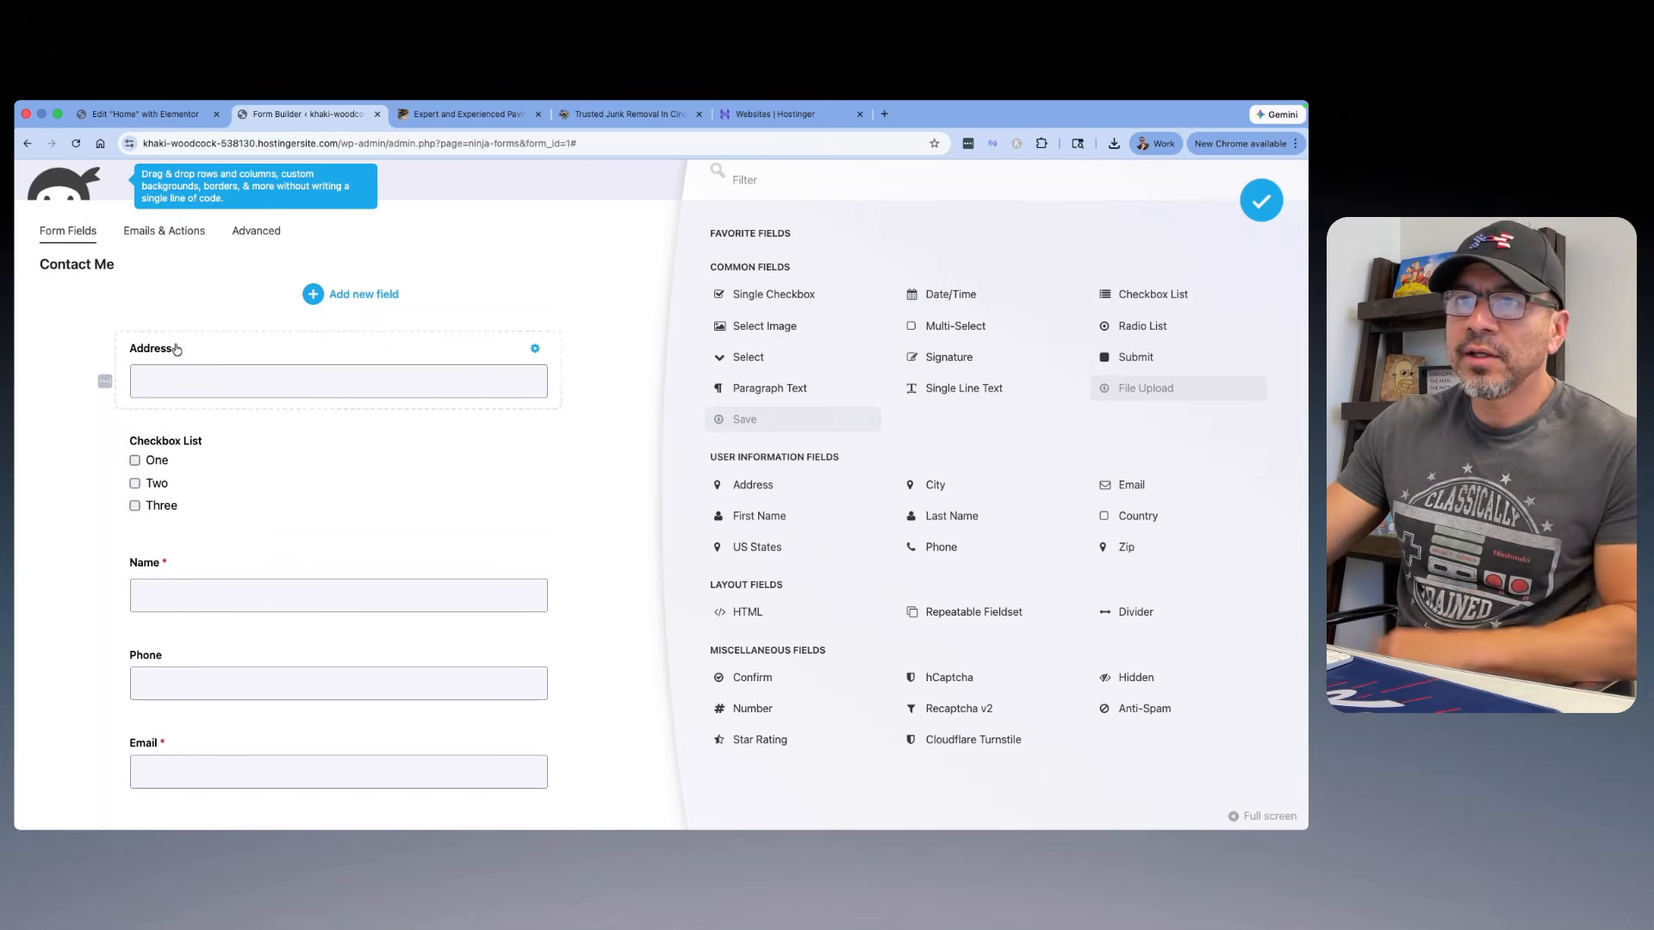
Step: Copy the address question "WHERE IS YOUR JUNK? (ADDRESS)" from the estimate form on the allin1junk.com reference site
{"action": "left_click", "coordinate": [638, 114]}
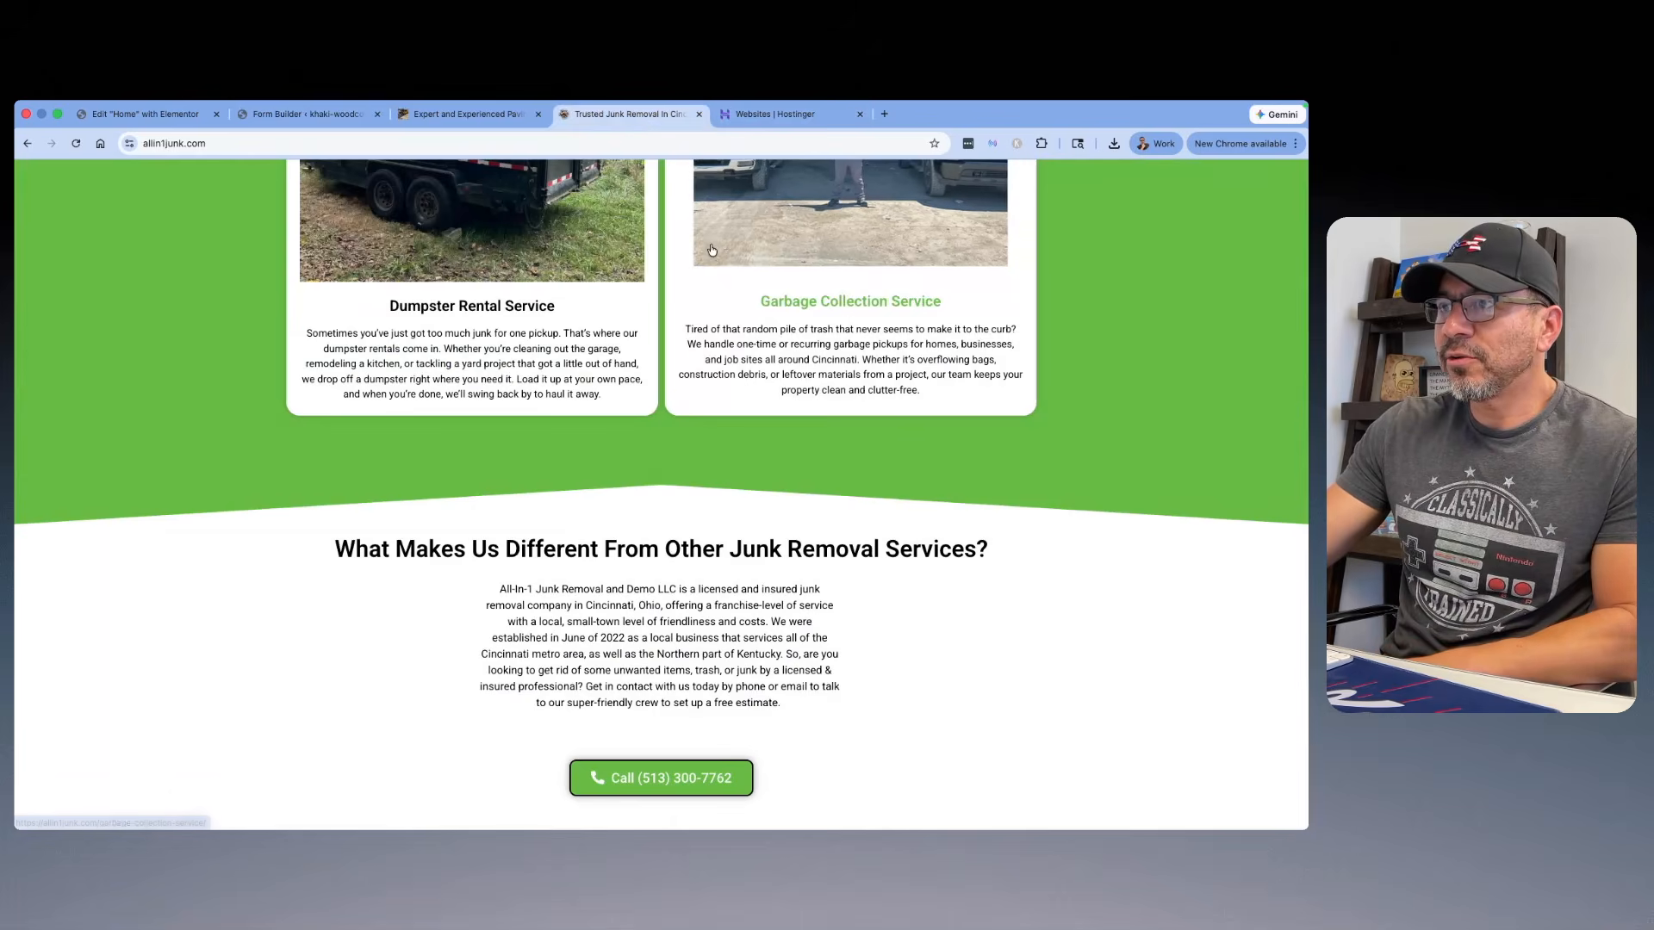
{"action": "scroll", "coordinate": [711, 250], "scroll_direction": "up", "scroll_amount": 6}
{"action": "scroll", "coordinate": [713, 257], "scroll_direction": "down", "scroll_amount": 15}
{"action": "scroll", "coordinate": [715, 262], "scroll_direction": "down", "scroll_amount": 12}
{"action": "scroll", "coordinate": [720, 413], "scroll_direction": "down", "scroll_amount": 2}
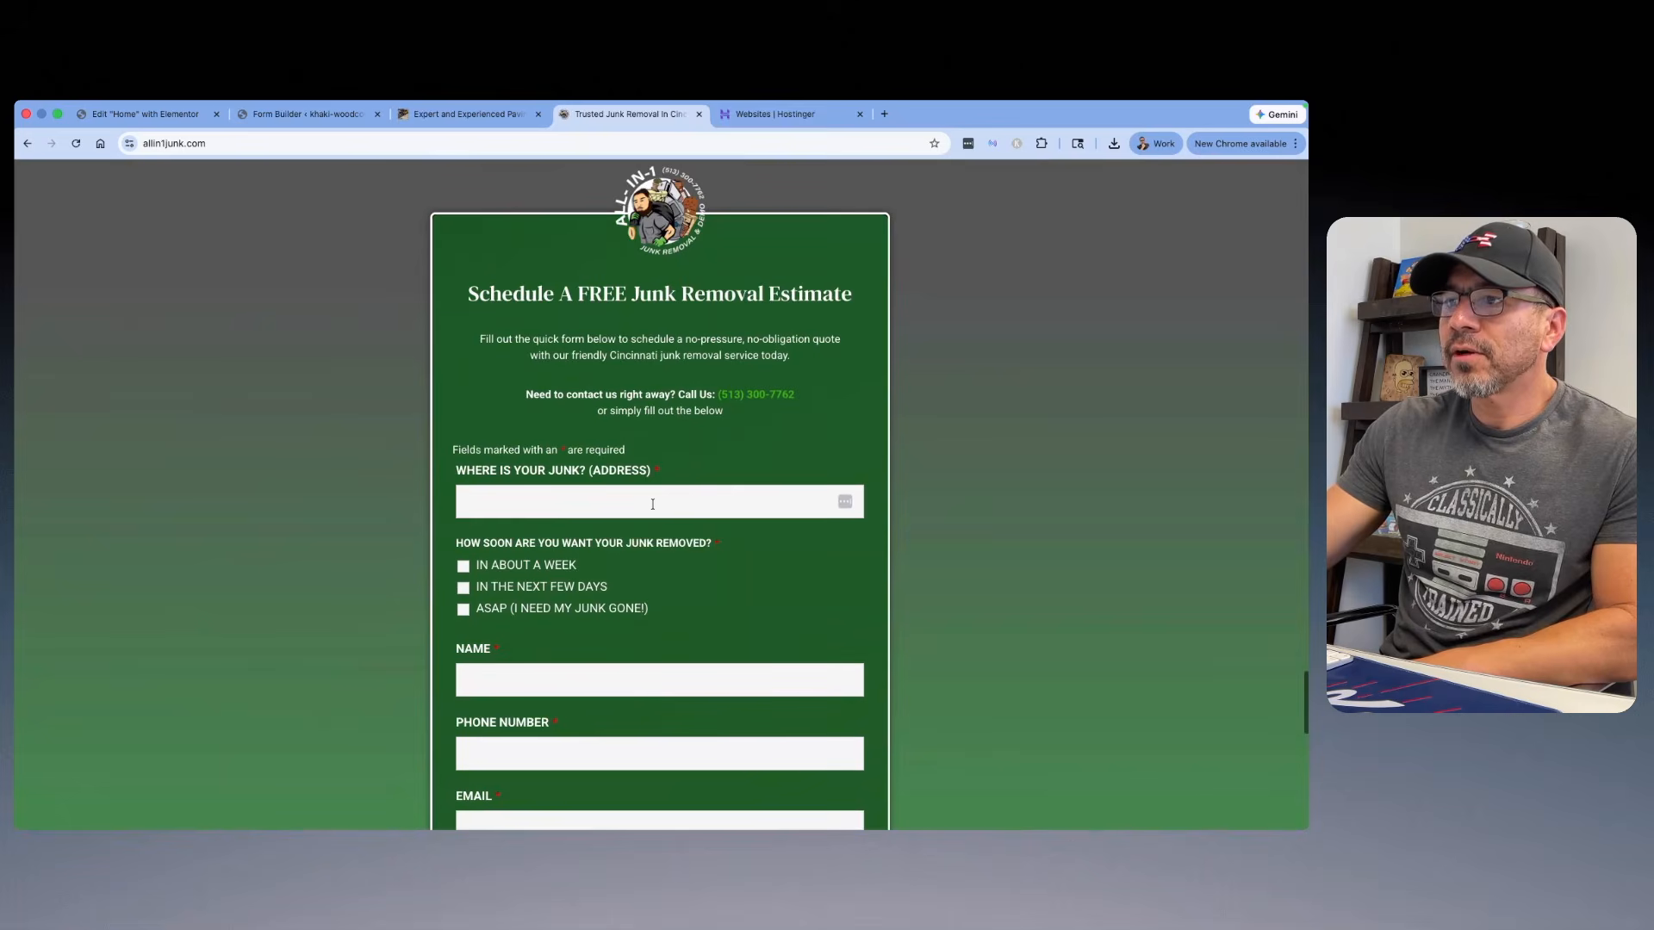
{"action": "left_click_drag", "start_coordinate": [576, 479], "coordinate": [457, 470]}
{"action": "right_click", "coordinate": [470, 466]}
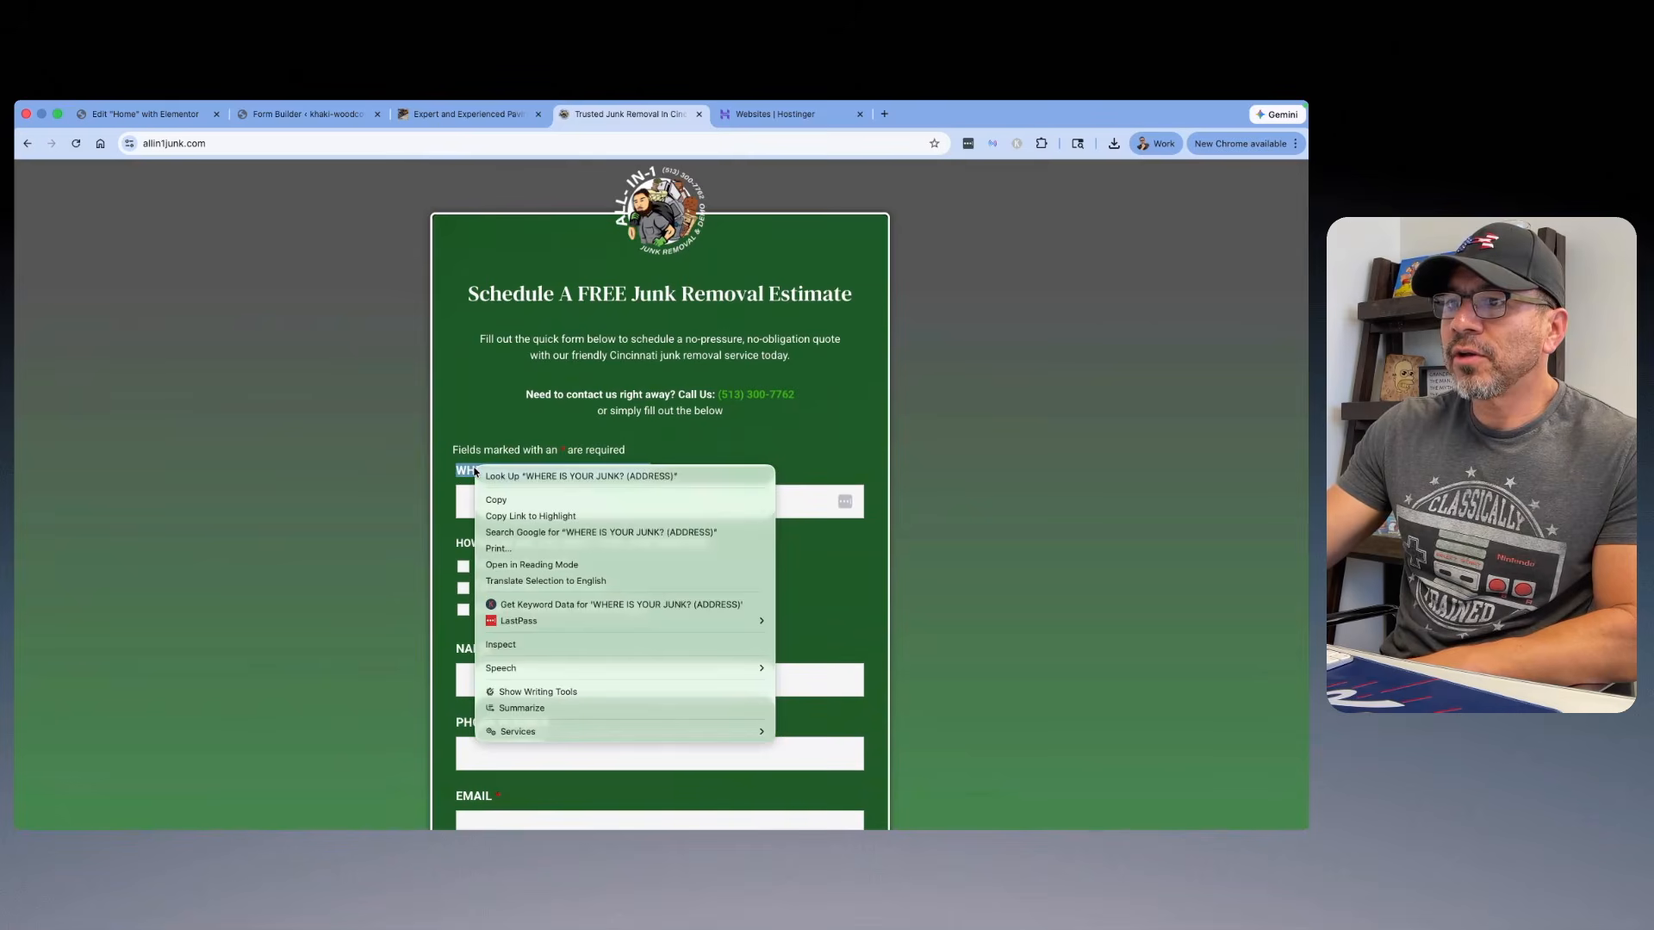
{"action": "left_click", "coordinate": [495, 500]}
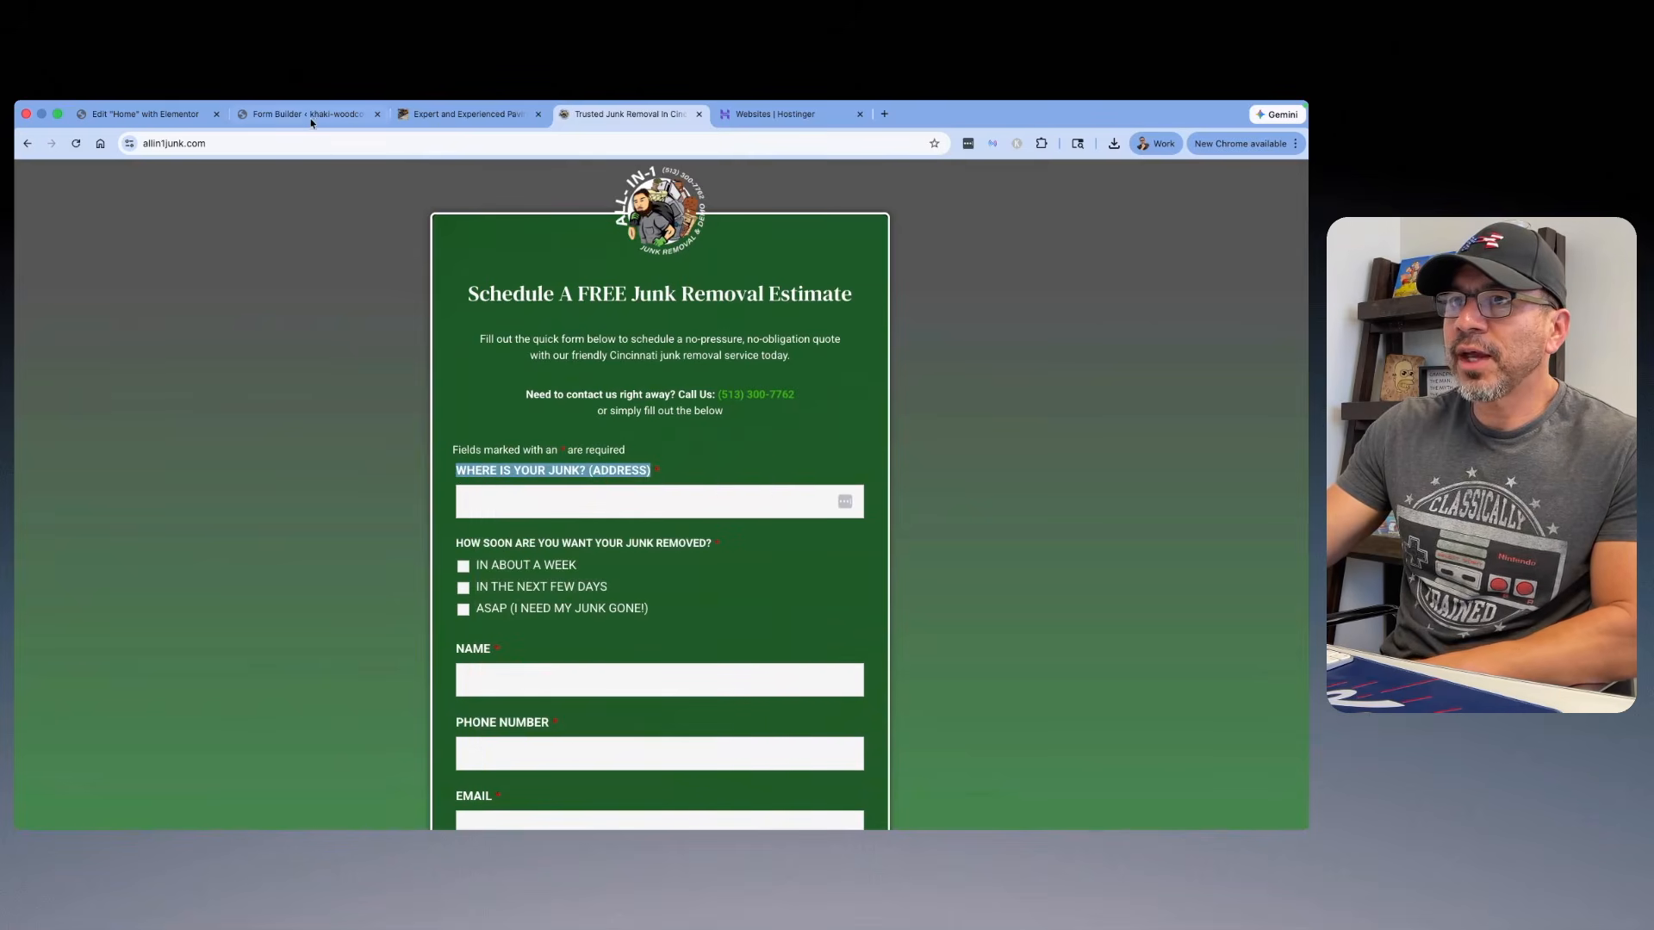
Step: Label the form builder's Address field "WHERE IS YOUR JUNK? (ADDRESS)" and make it required
{"action": "left_click", "coordinate": [167, 117]}
{"action": "left_click", "coordinate": [267, 126]}
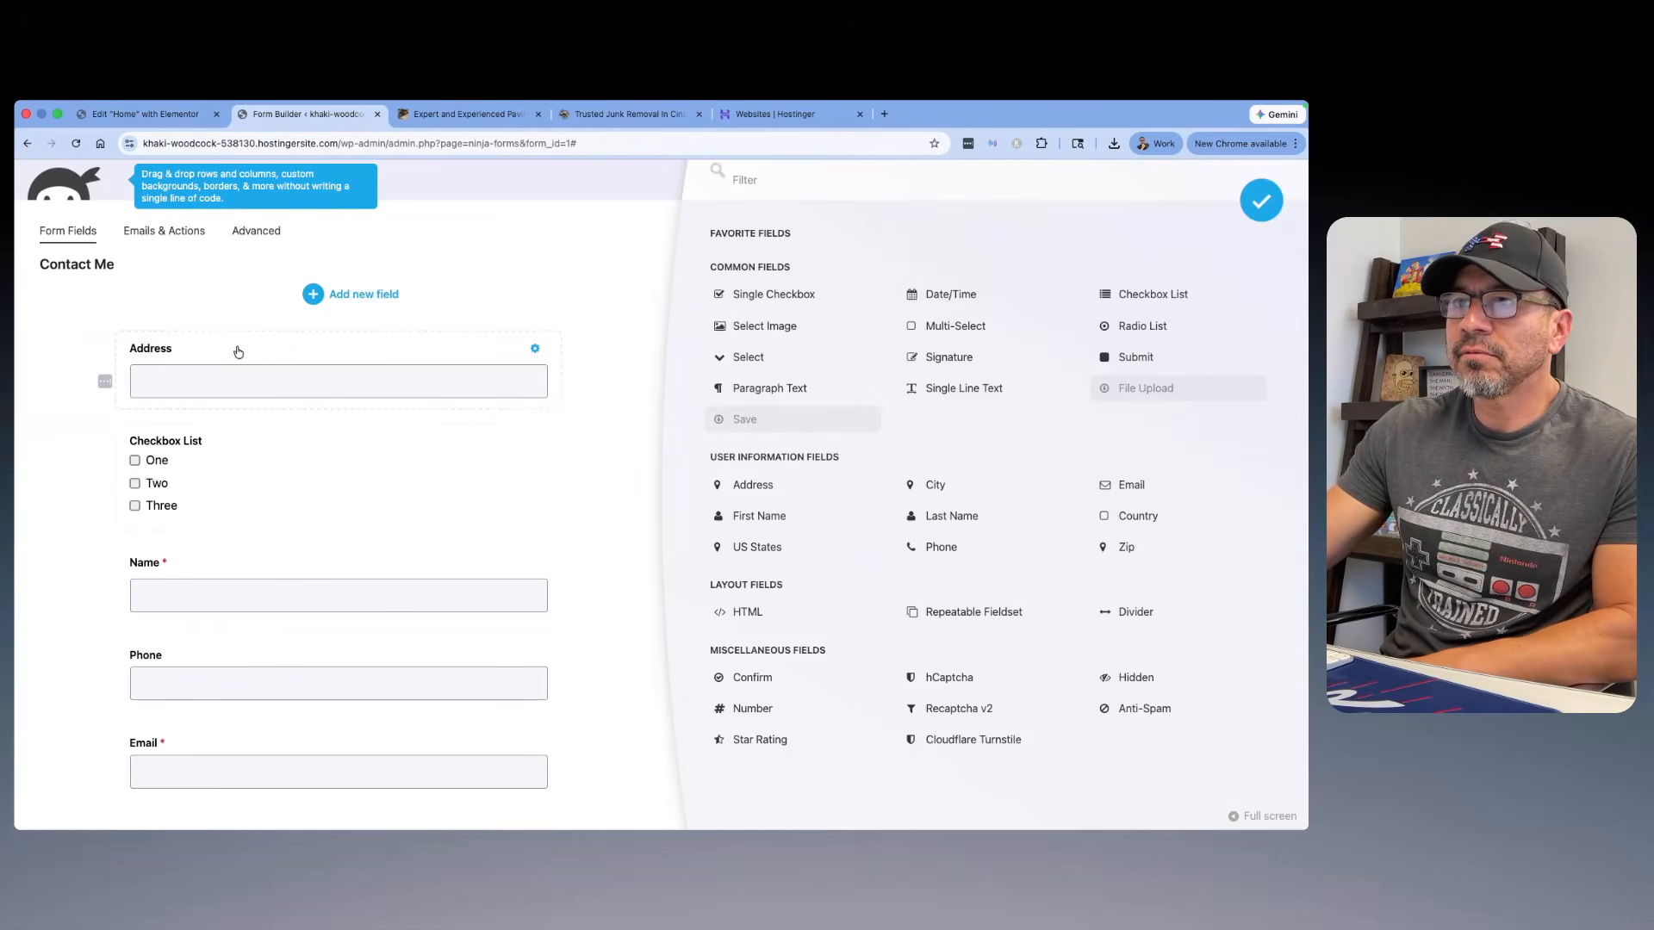
{"action": "left_click", "coordinate": [344, 347]}
{"action": "double_click", "coordinate": [736, 281]}
{"action": "right_click", "coordinate": [740, 280]}
{"action": "left_click", "coordinate": [762, 433]}
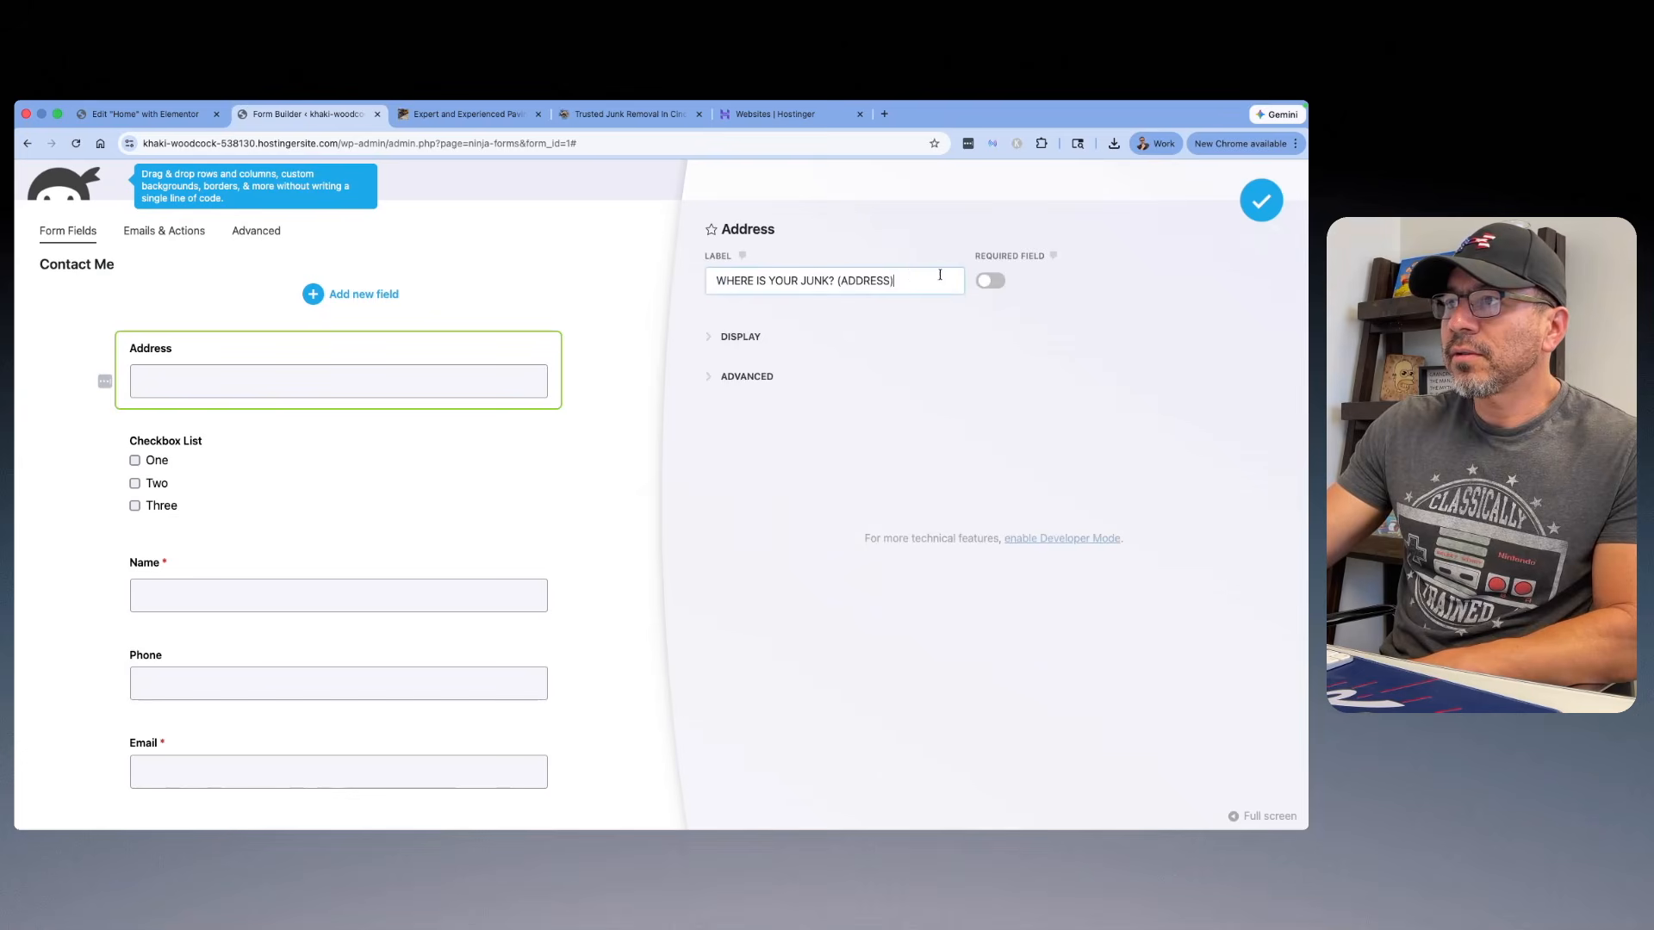
{"action": "left_click", "coordinate": [990, 281]}
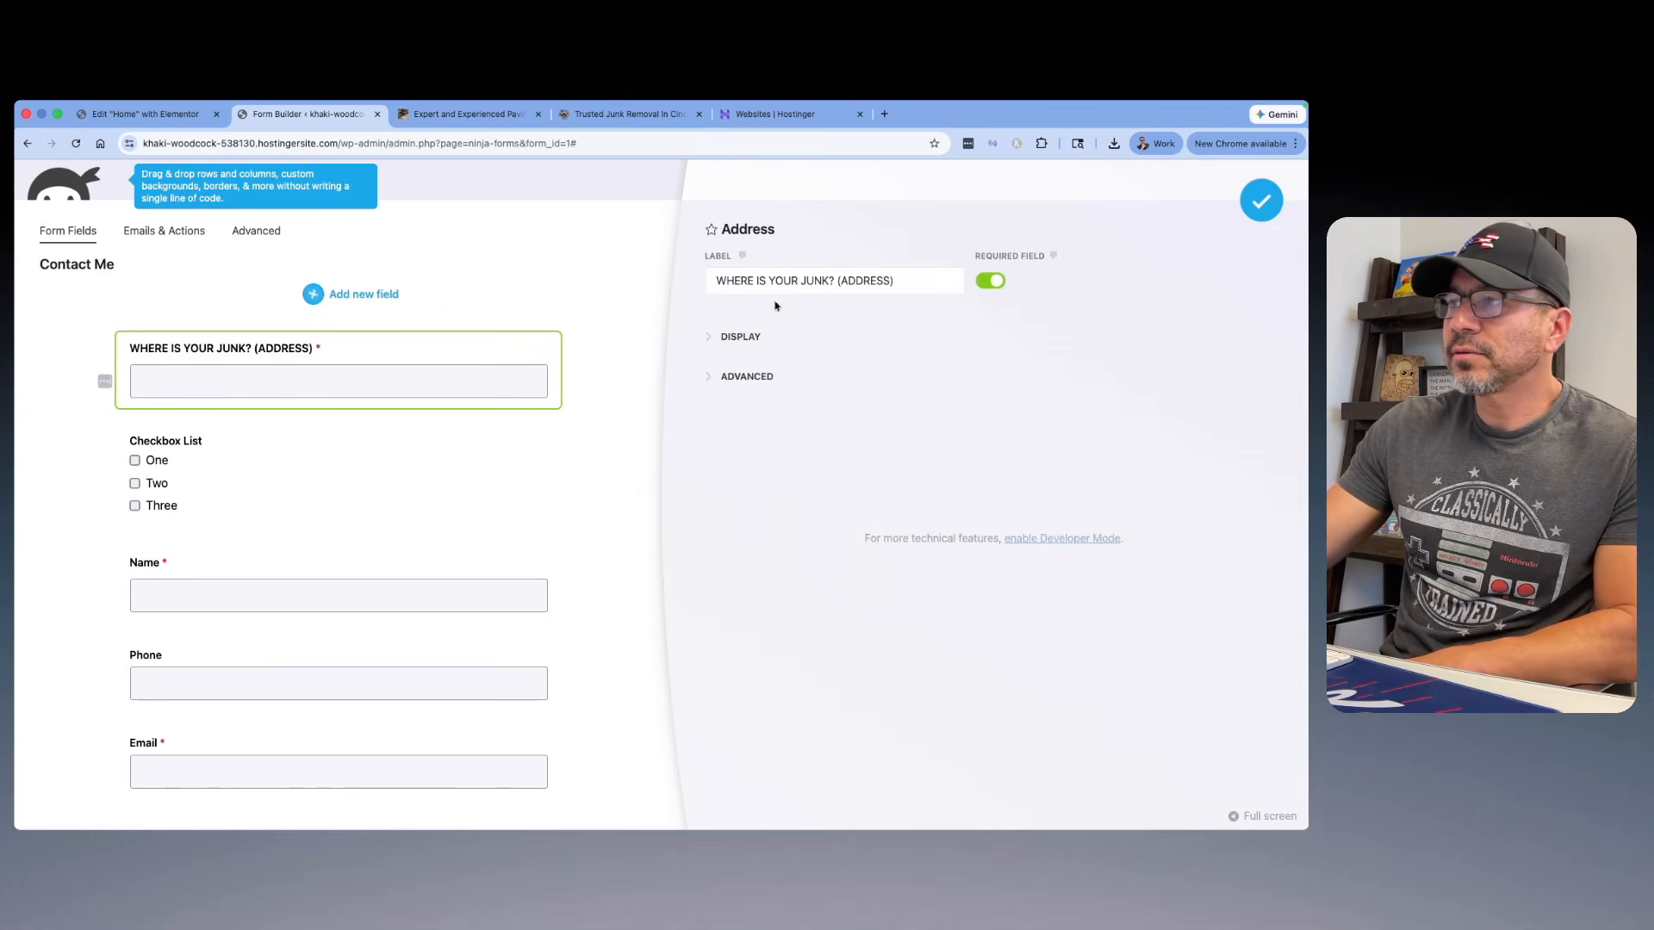
{"action": "left_click", "coordinate": [1251, 205]}
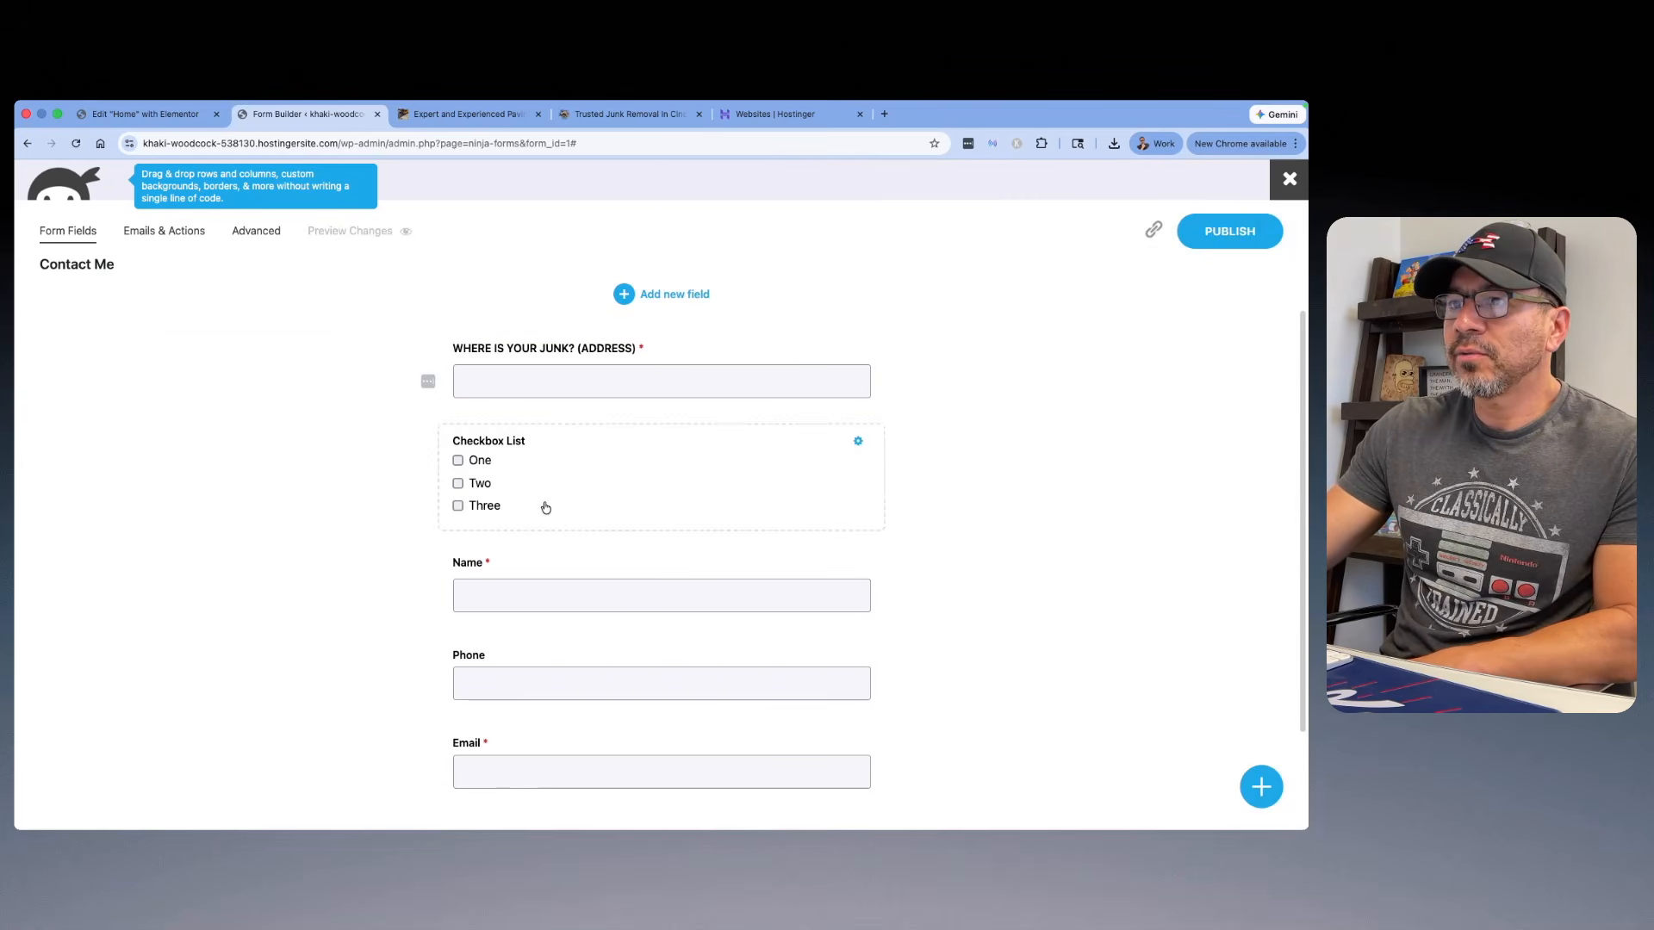
Step: Label the Checkbox List "HOW SOON ARE YOU WANT YOUR JUNK REMOVED?" using the question copied from the reference form
{"action": "left_click", "coordinate": [546, 507]}
{"action": "left_click", "coordinate": [629, 113]}
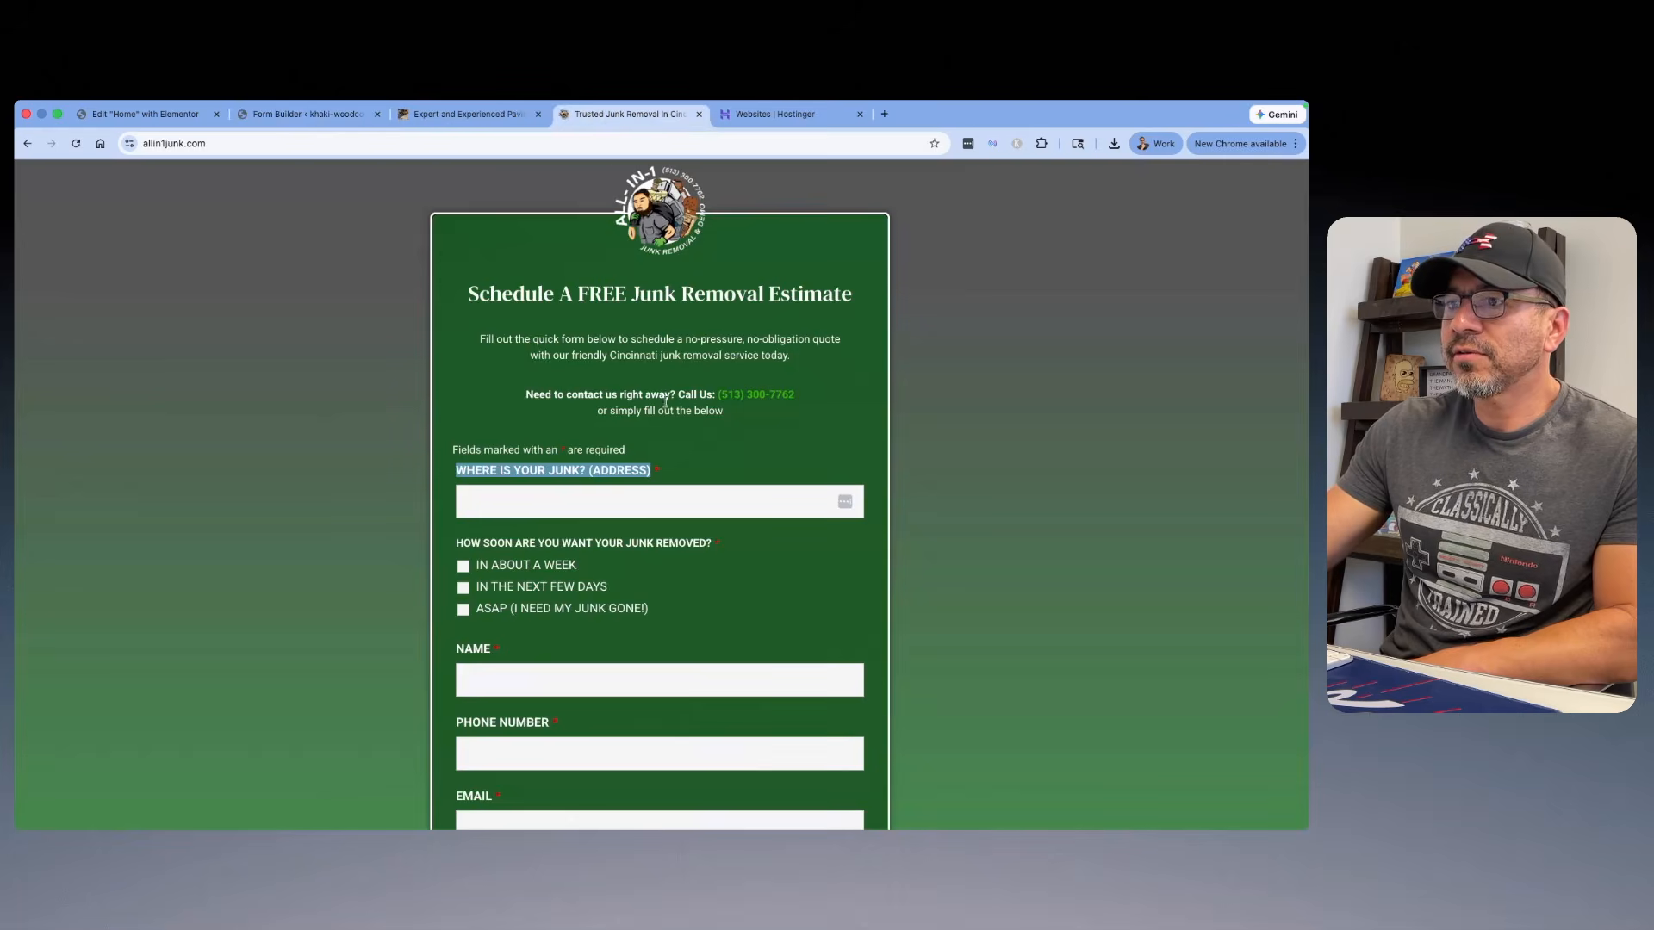
{"action": "left_click_drag", "start_coordinate": [712, 501], "coordinate": [491, 503]}
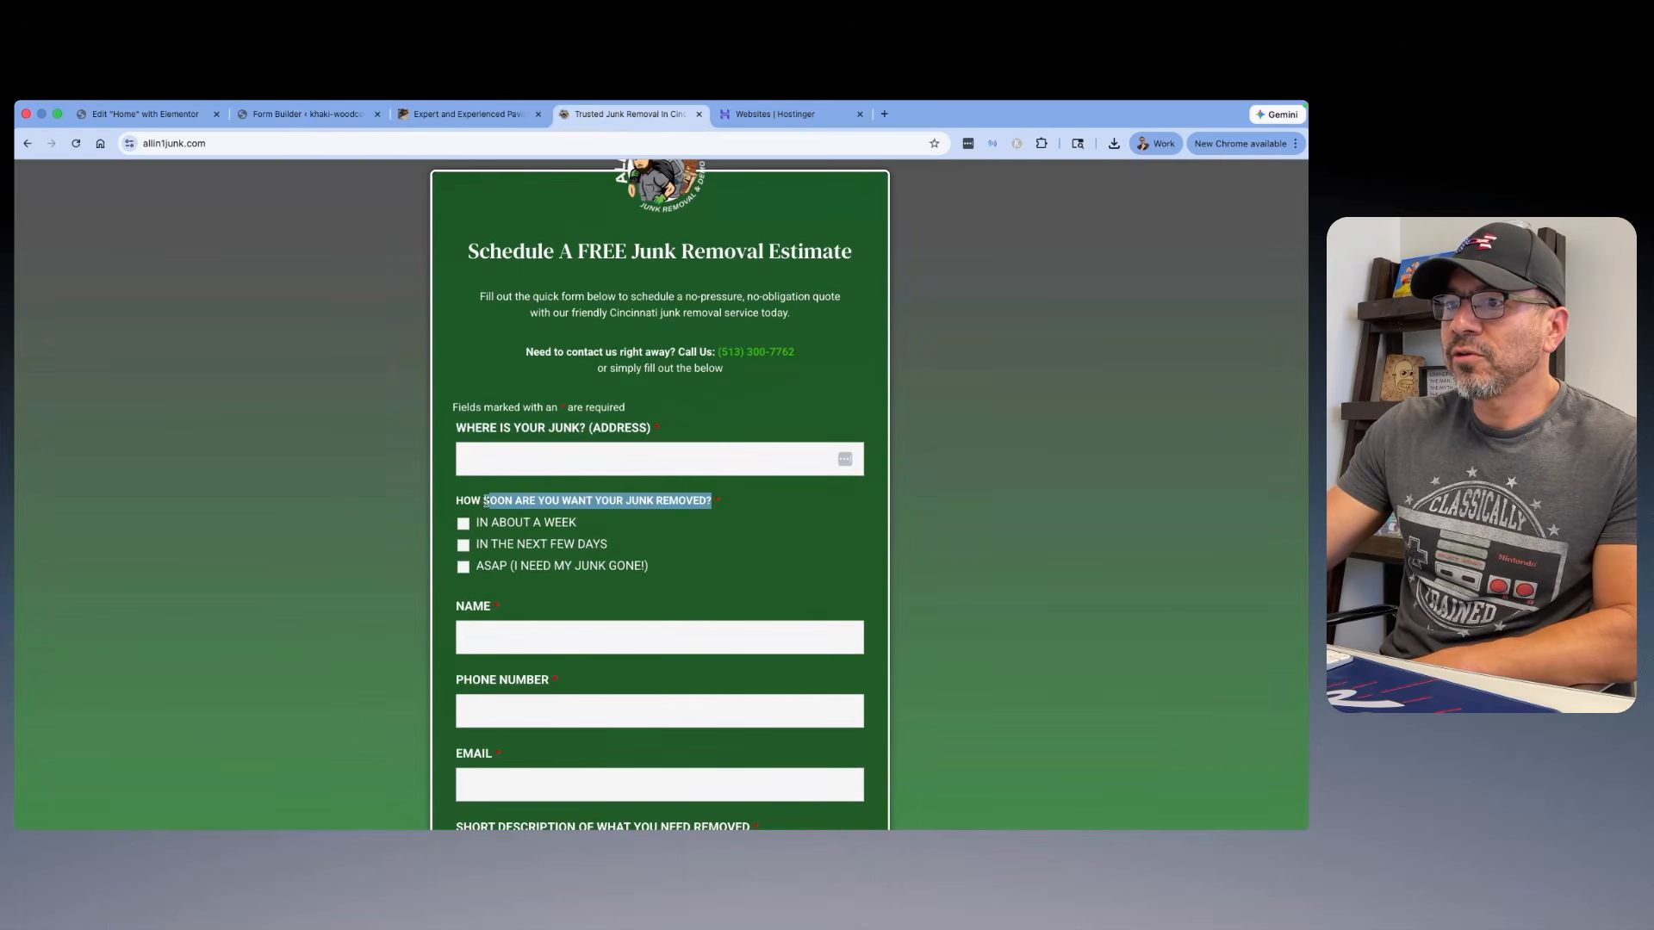
{"action": "right_click", "coordinate": [479, 496]}
{"action": "left_click", "coordinate": [502, 525]}
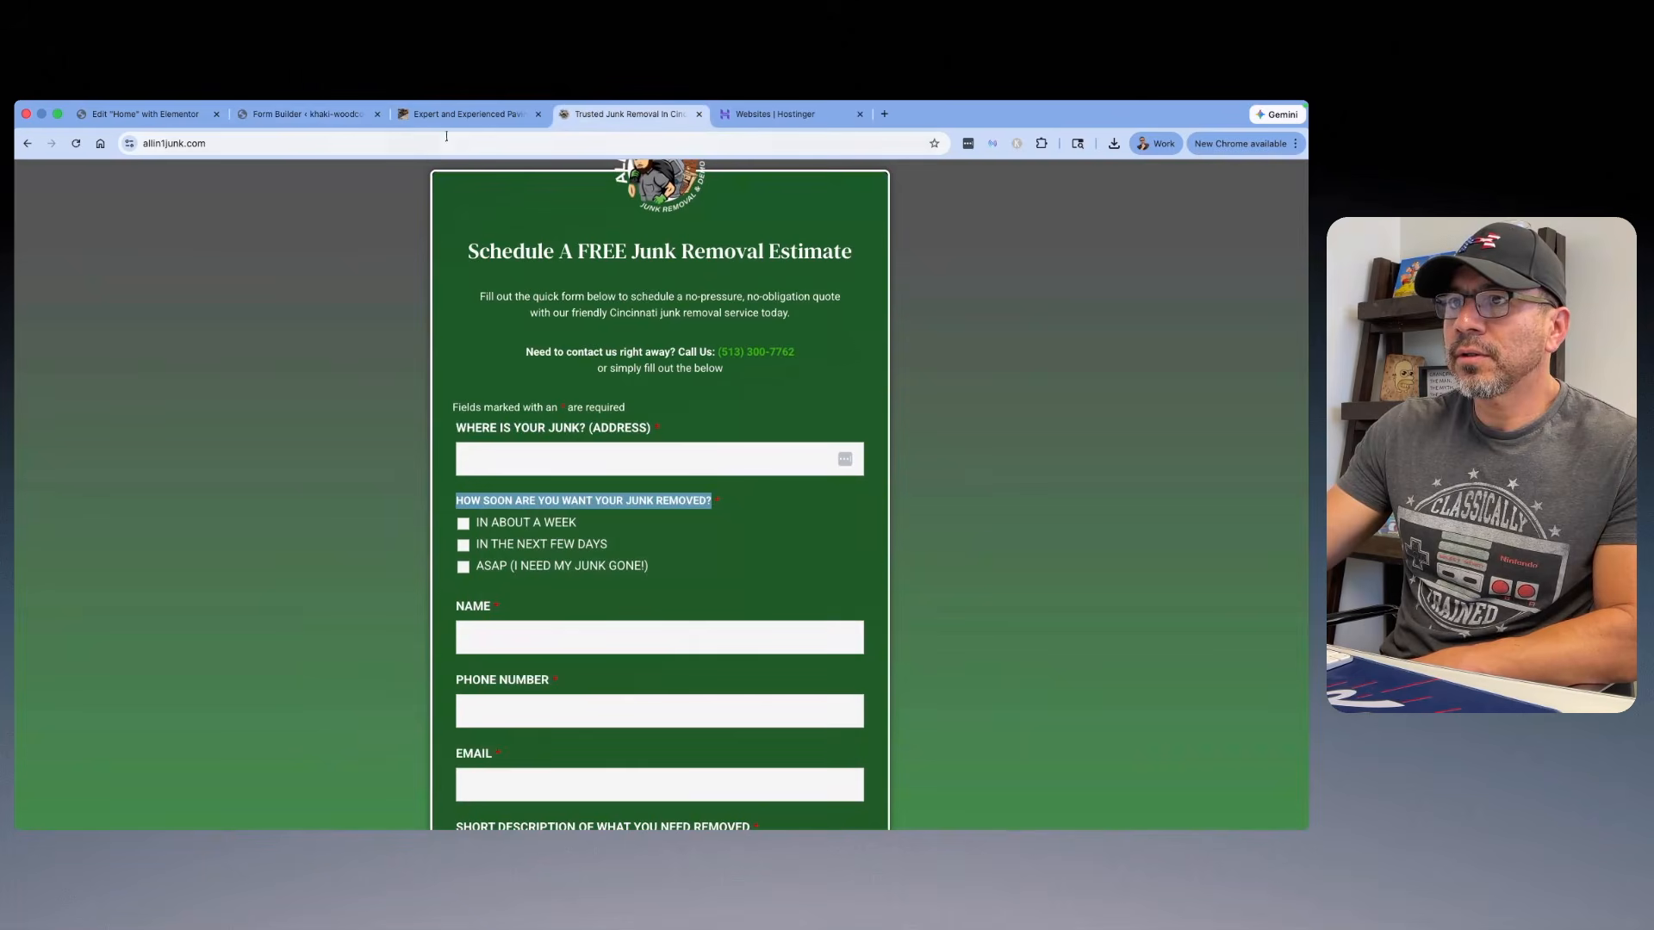
{"action": "left_click", "coordinate": [293, 115]}
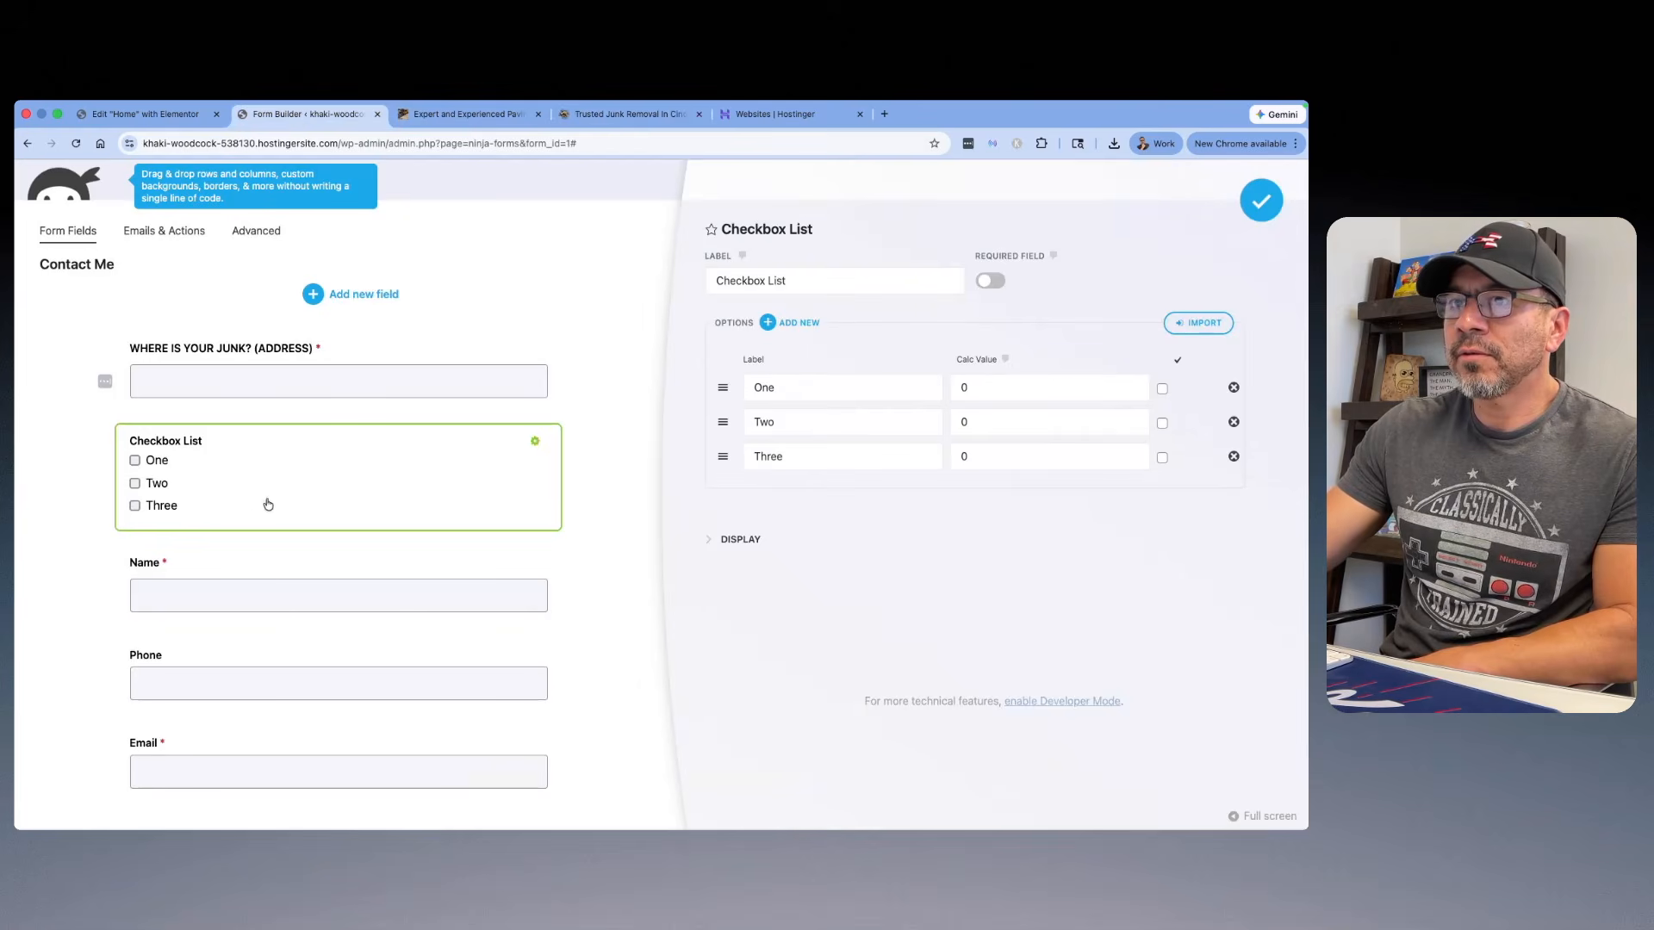
{"action": "left_click_drag", "start_coordinate": [810, 281], "coordinate": [715, 281]}
{"action": "right_click", "coordinate": [732, 279]}
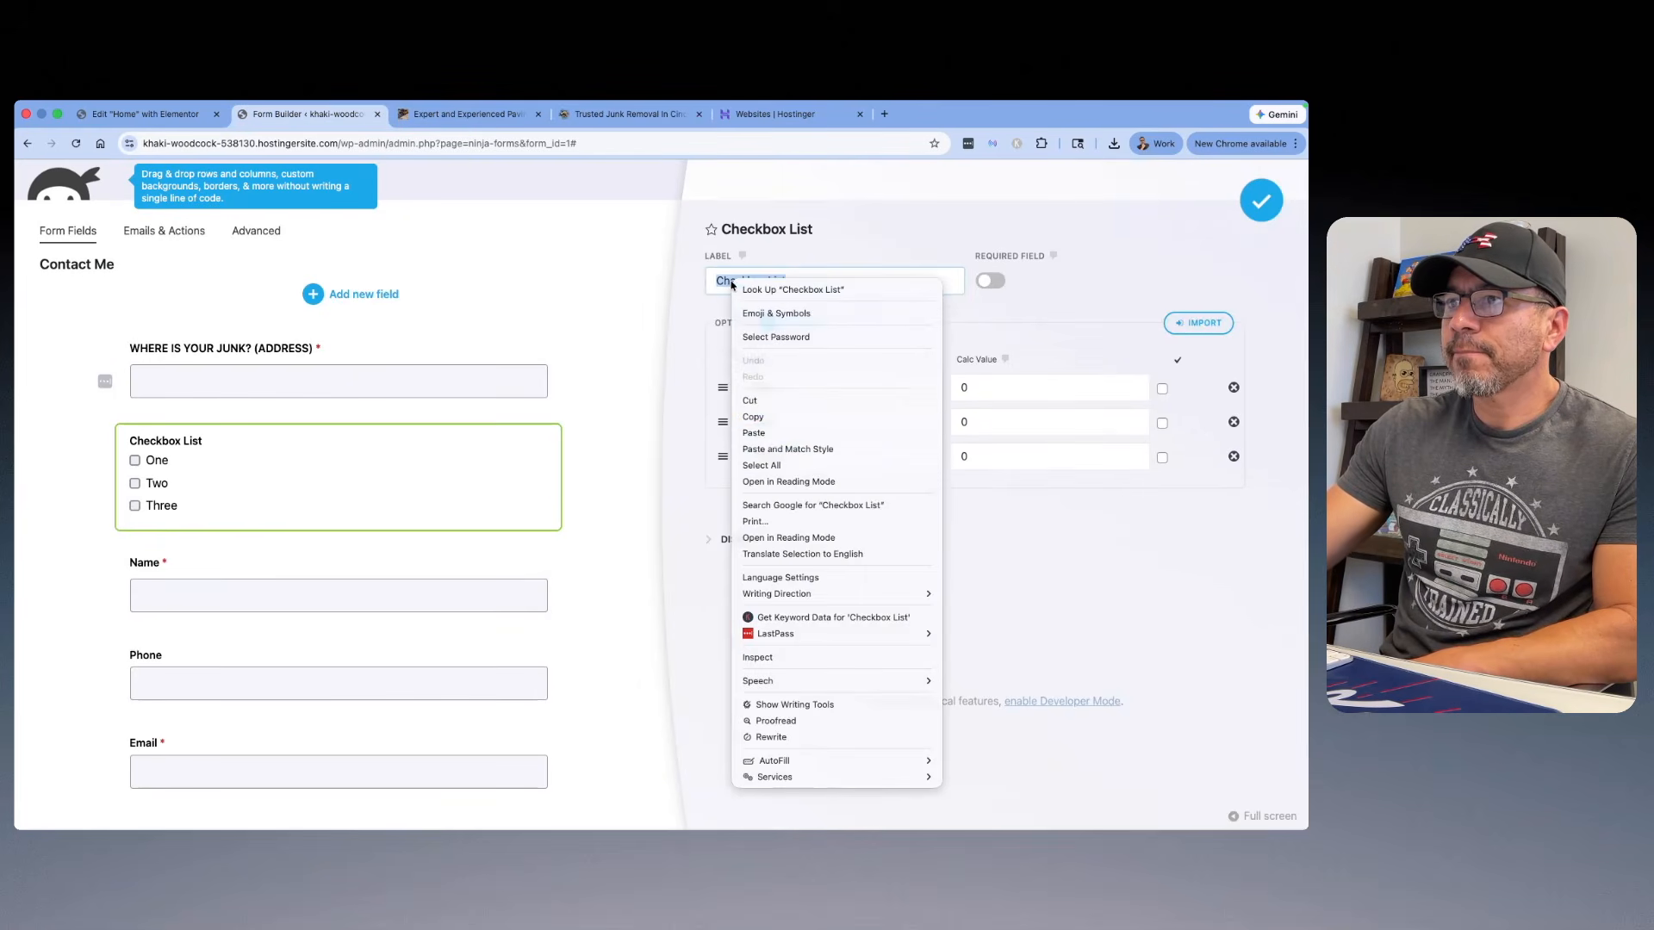
{"action": "left_click", "coordinate": [769, 436]}
Step: Copy the checkbox option text "IN THE NEXT FEW DAYS" from the estimate form on the allin1junk.com reference site
{"action": "left_click", "coordinate": [629, 114]}
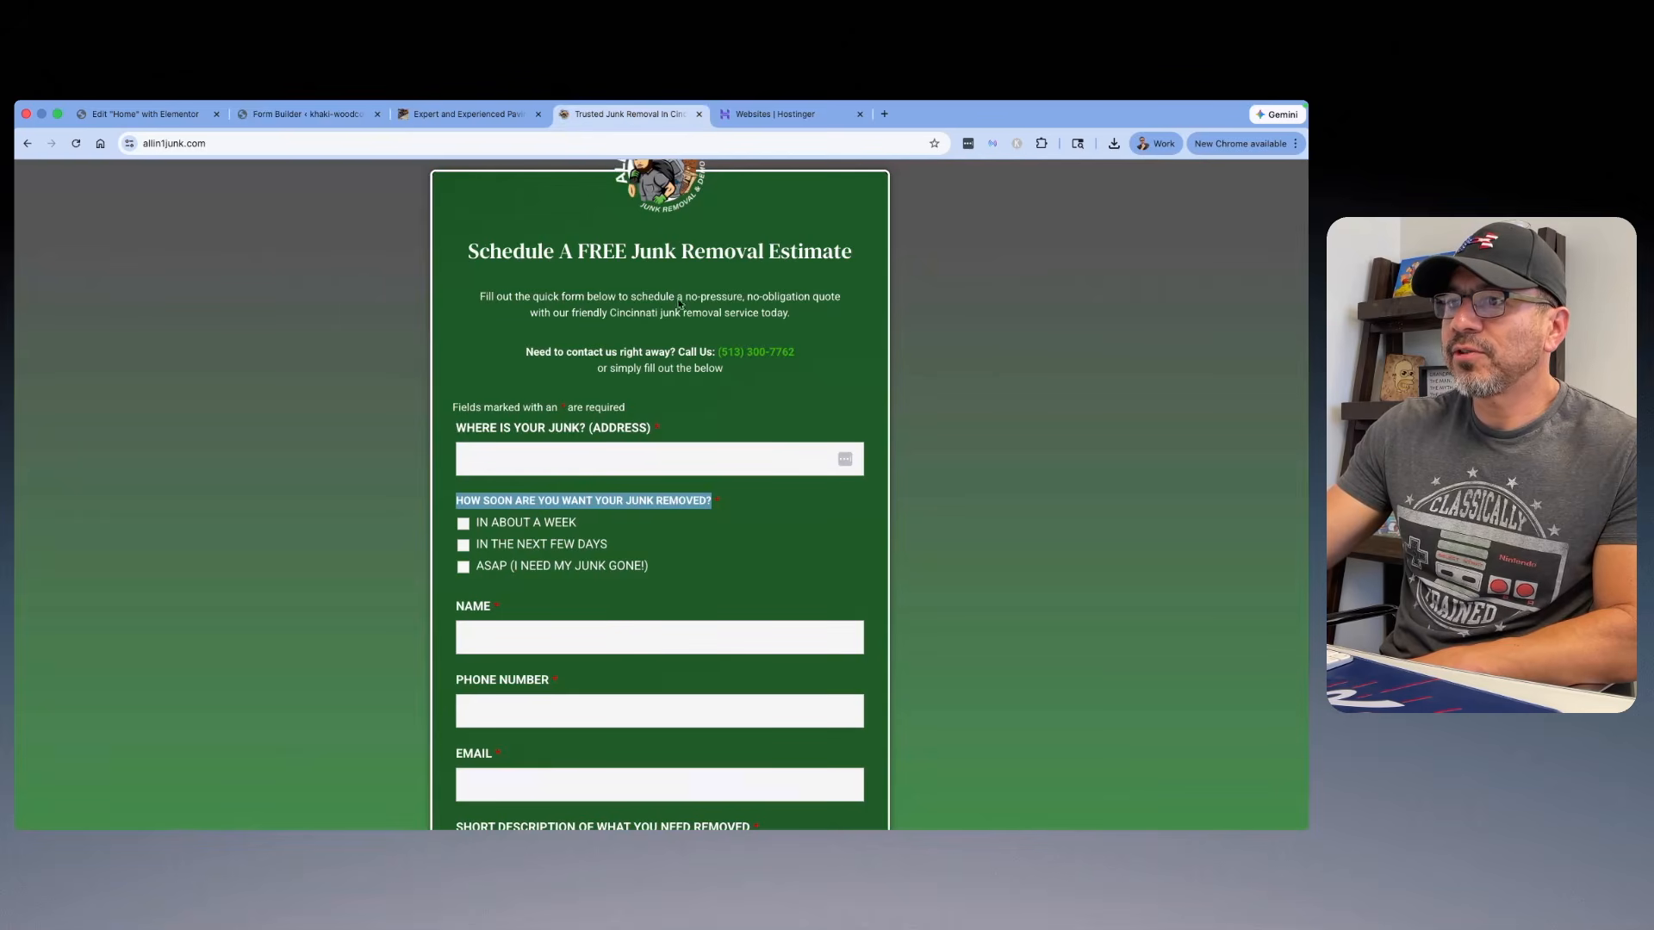
{"action": "left_click_drag", "start_coordinate": [656, 548], "coordinate": [473, 545]}
{"action": "right_click", "coordinate": [500, 546]}
{"action": "left_click", "coordinate": [530, 576]}
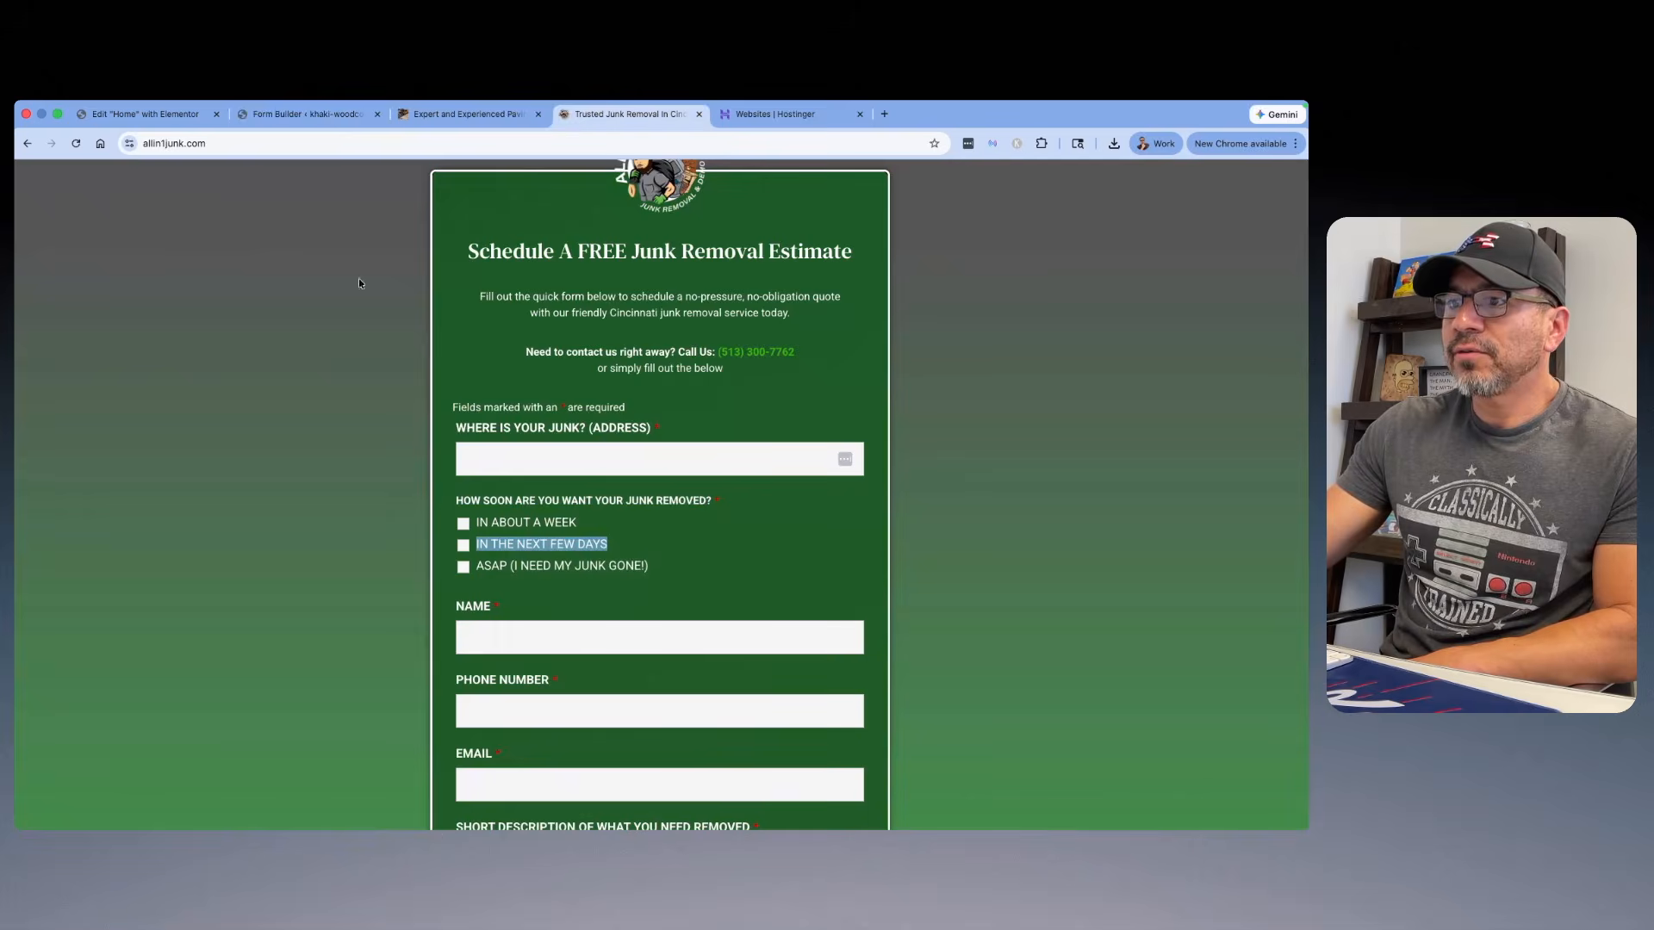
Step: Close the Elementor Home editor tab and set the Checkbox List's second option to "IN THE NEXT FEW DAYS"
{"action": "left_click", "coordinate": [146, 114]}
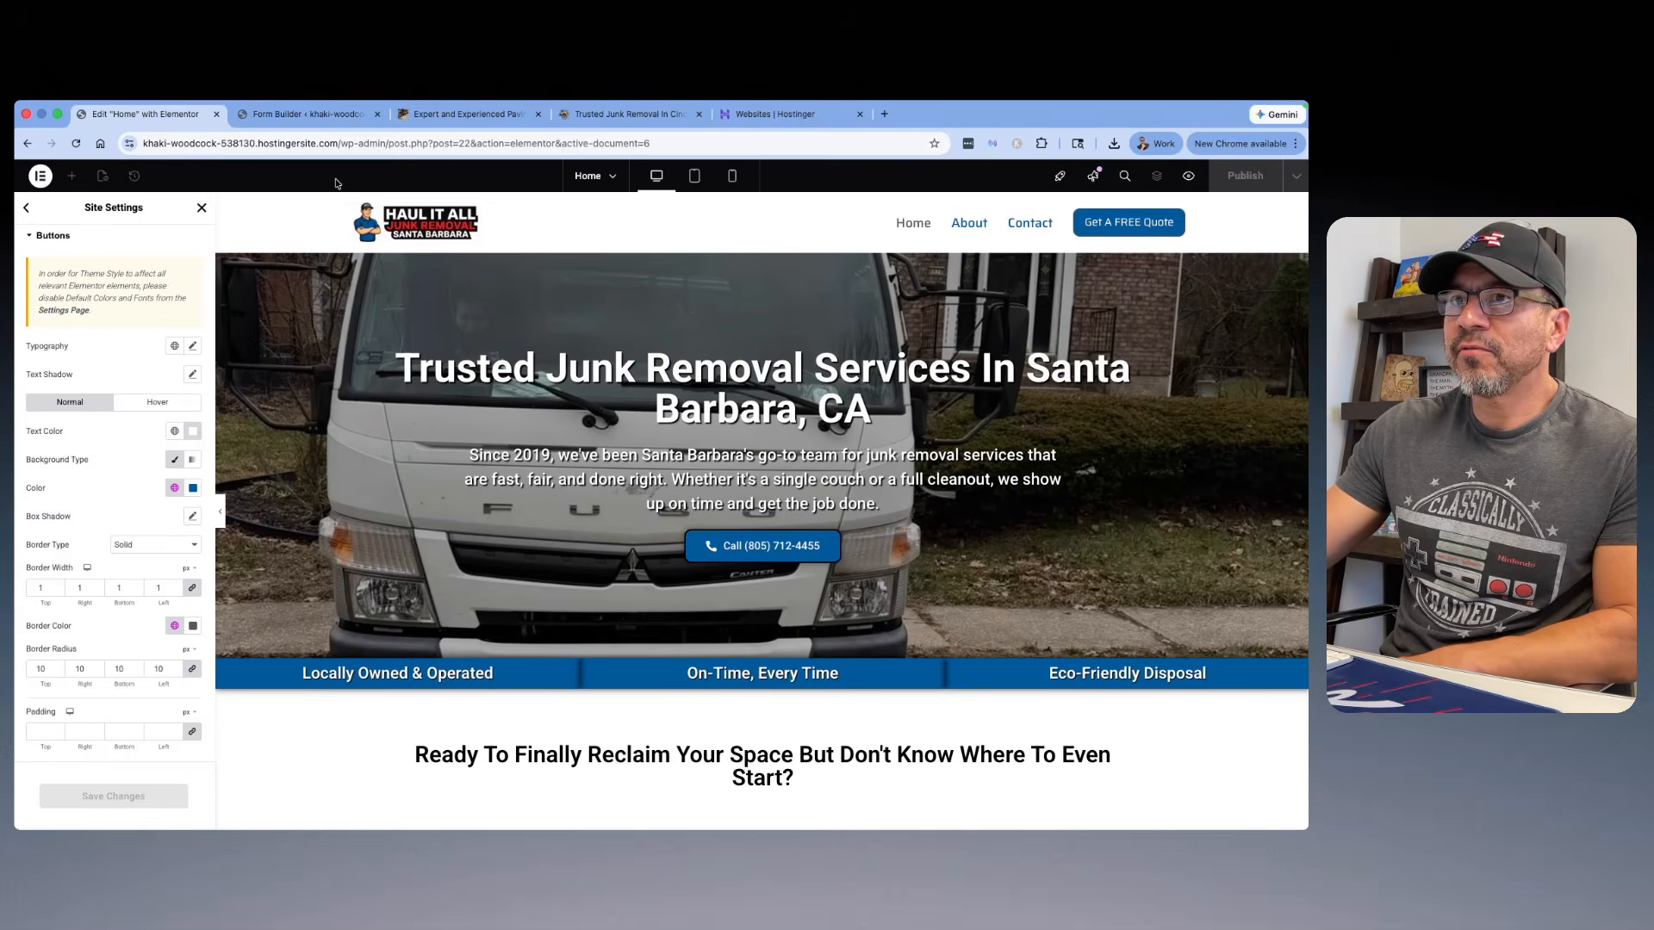
{"action": "left_click", "coordinate": [303, 114]}
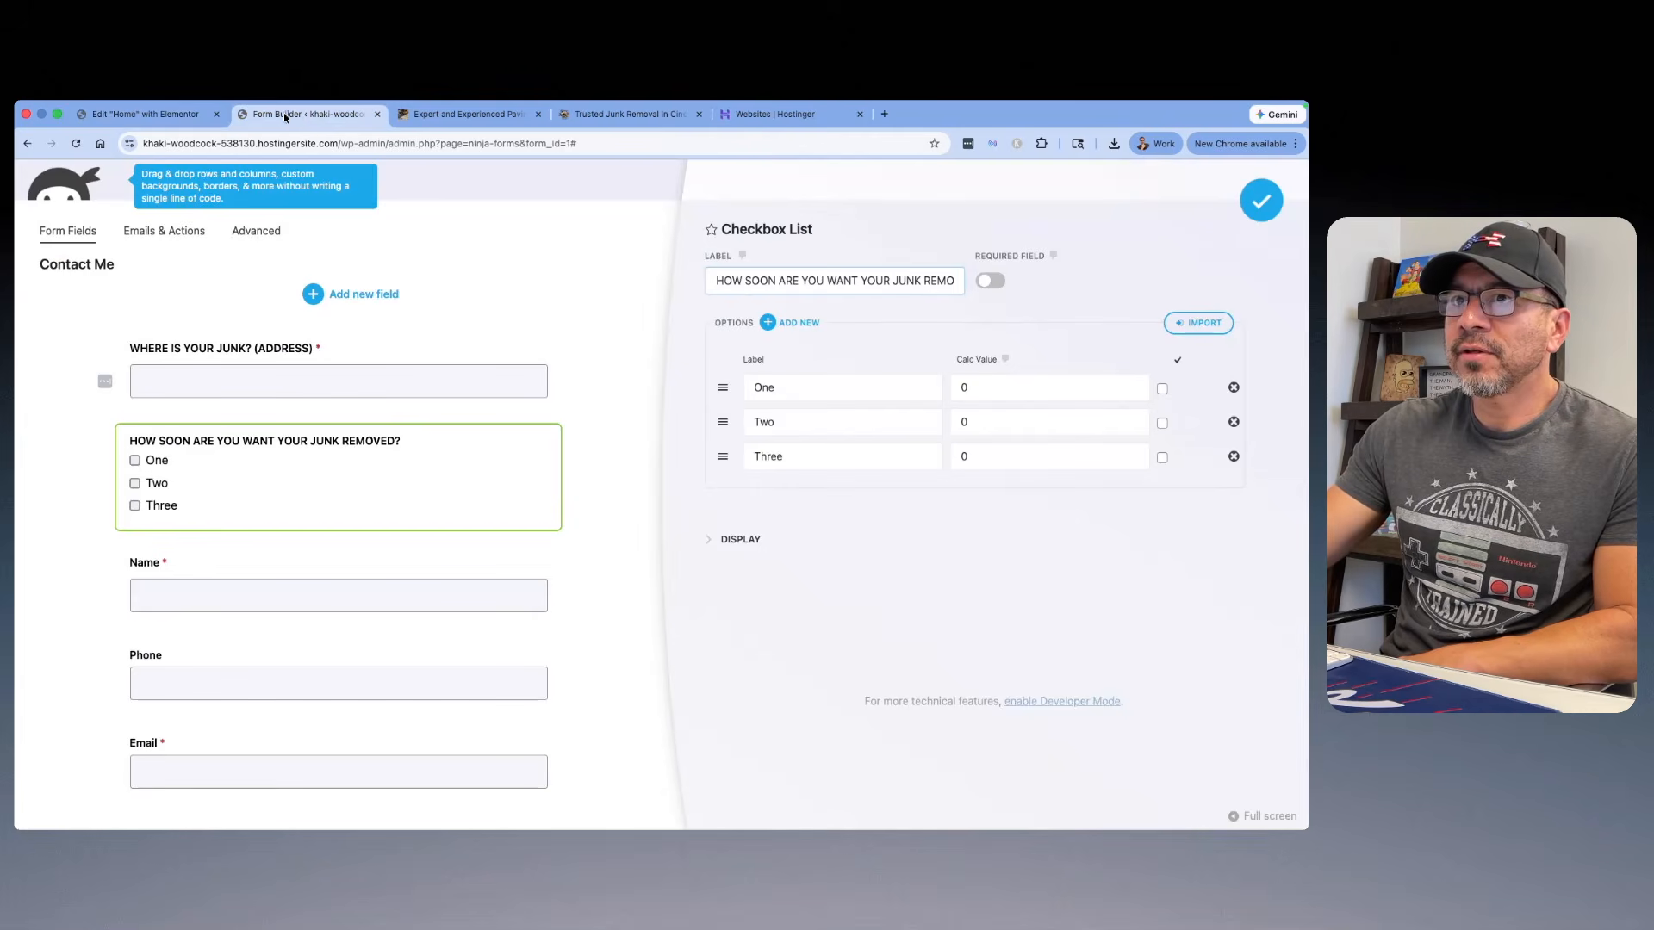
{"action": "left_click", "coordinate": [216, 115]}
{"action": "double_click", "coordinate": [765, 421]}
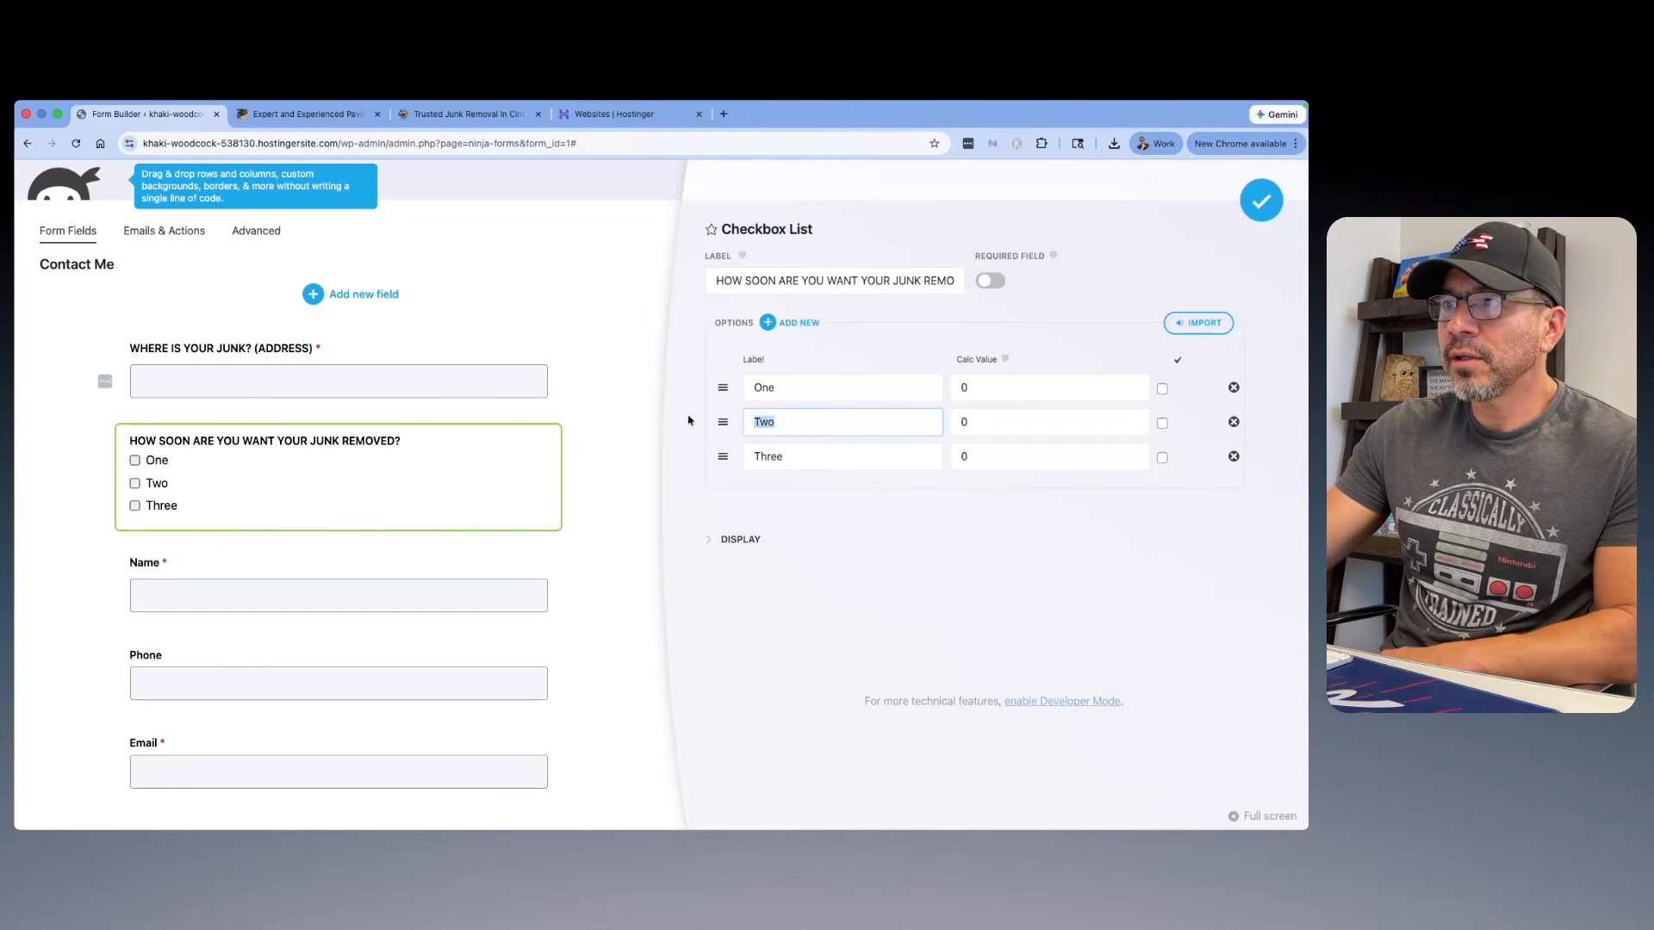
{"action": "type", "text": "IN THE NEXT FEW DAYS"}
Step: Set the Checkbox List's first option to "IN ABOUT A WEEK", copied from the reference form
{"action": "double_click", "coordinate": [784, 387]}
{"action": "left_click", "coordinate": [517, 113]}
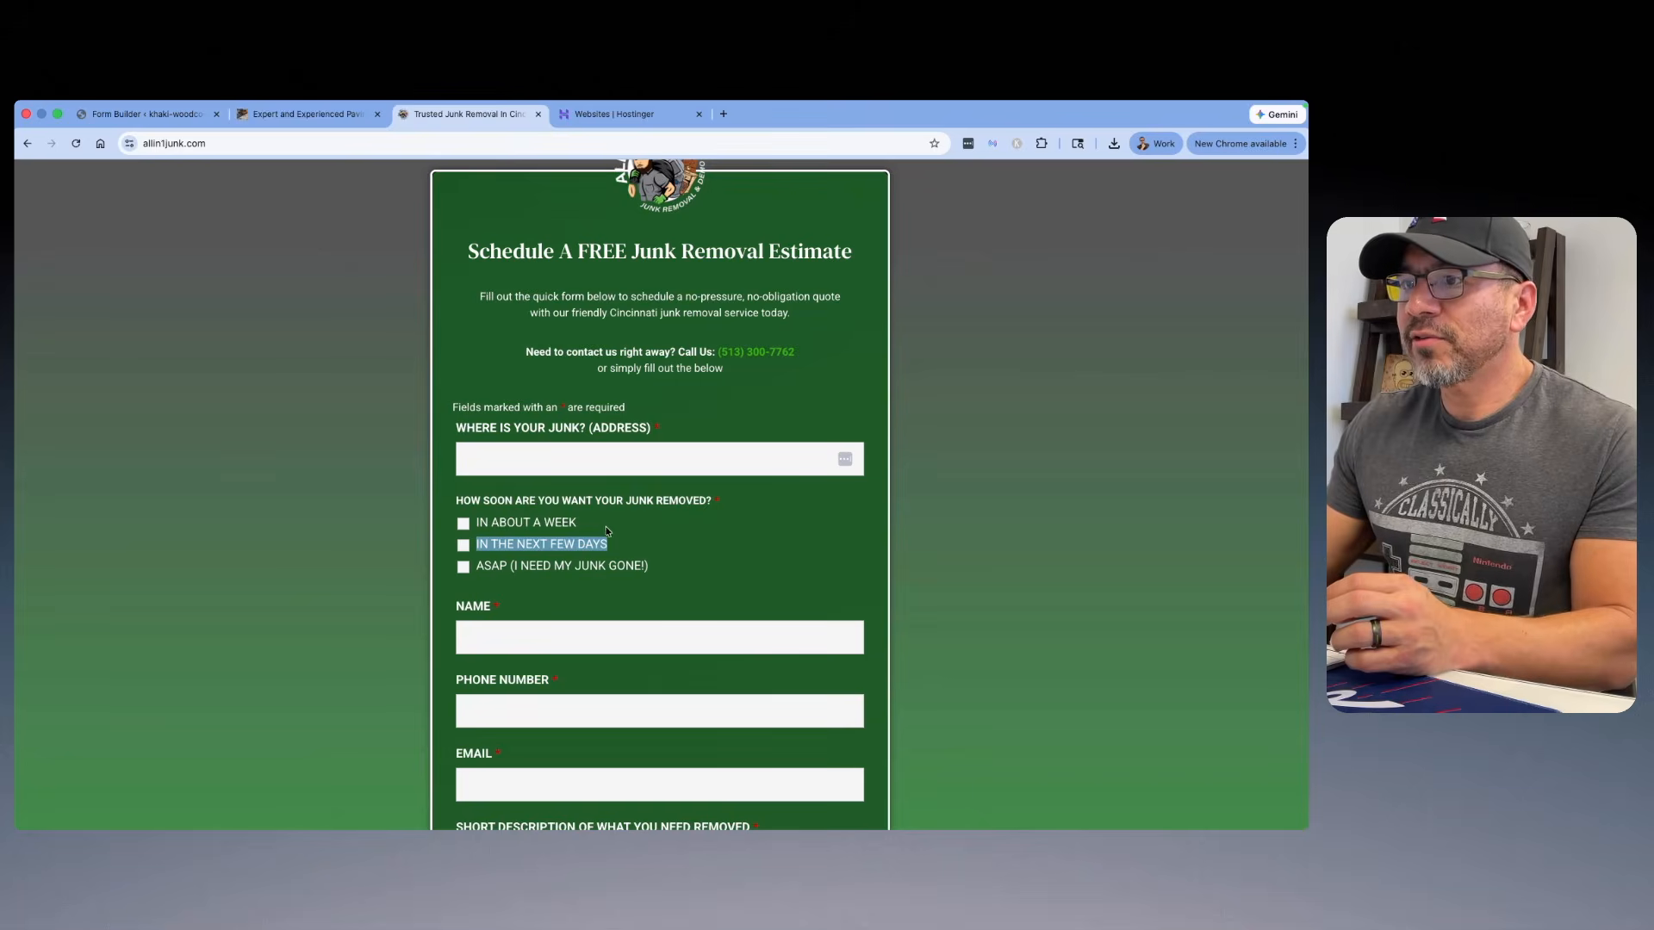
{"action": "left_click_drag", "start_coordinate": [576, 523], "coordinate": [488, 524]}
{"action": "right_click", "coordinate": [501, 512]}
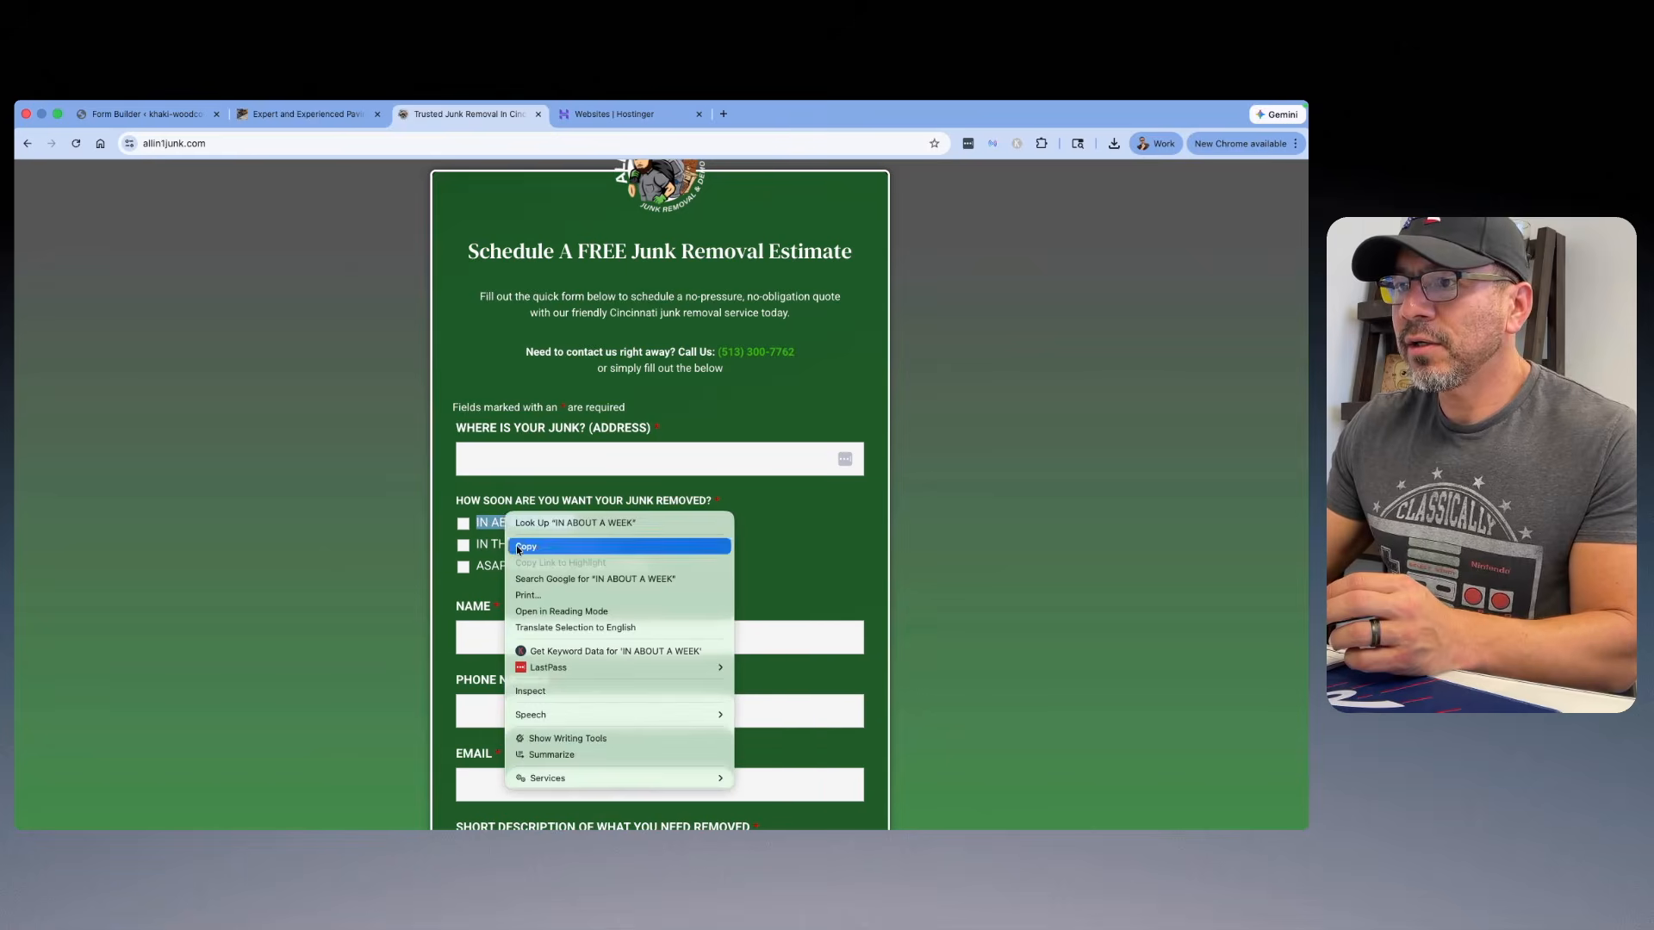
{"action": "left_click", "coordinate": [551, 548]}
{"action": "left_click", "coordinate": [146, 114]}
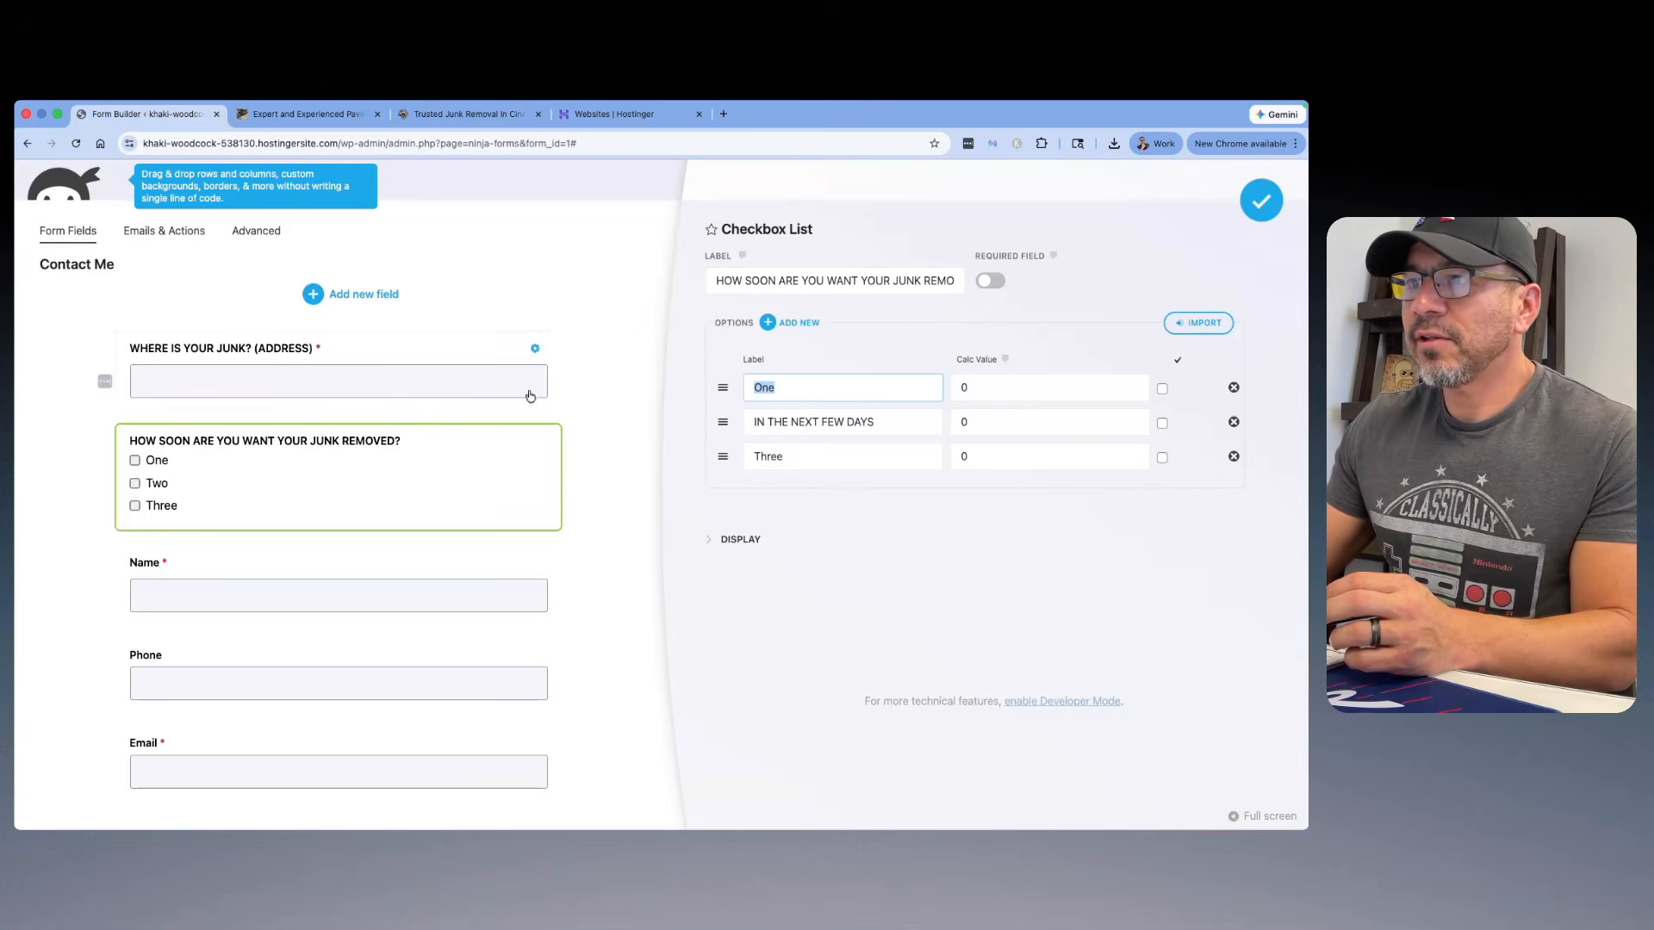
{"action": "right_click", "coordinate": [794, 389]}
{"action": "left_click", "coordinate": [793, 470]}
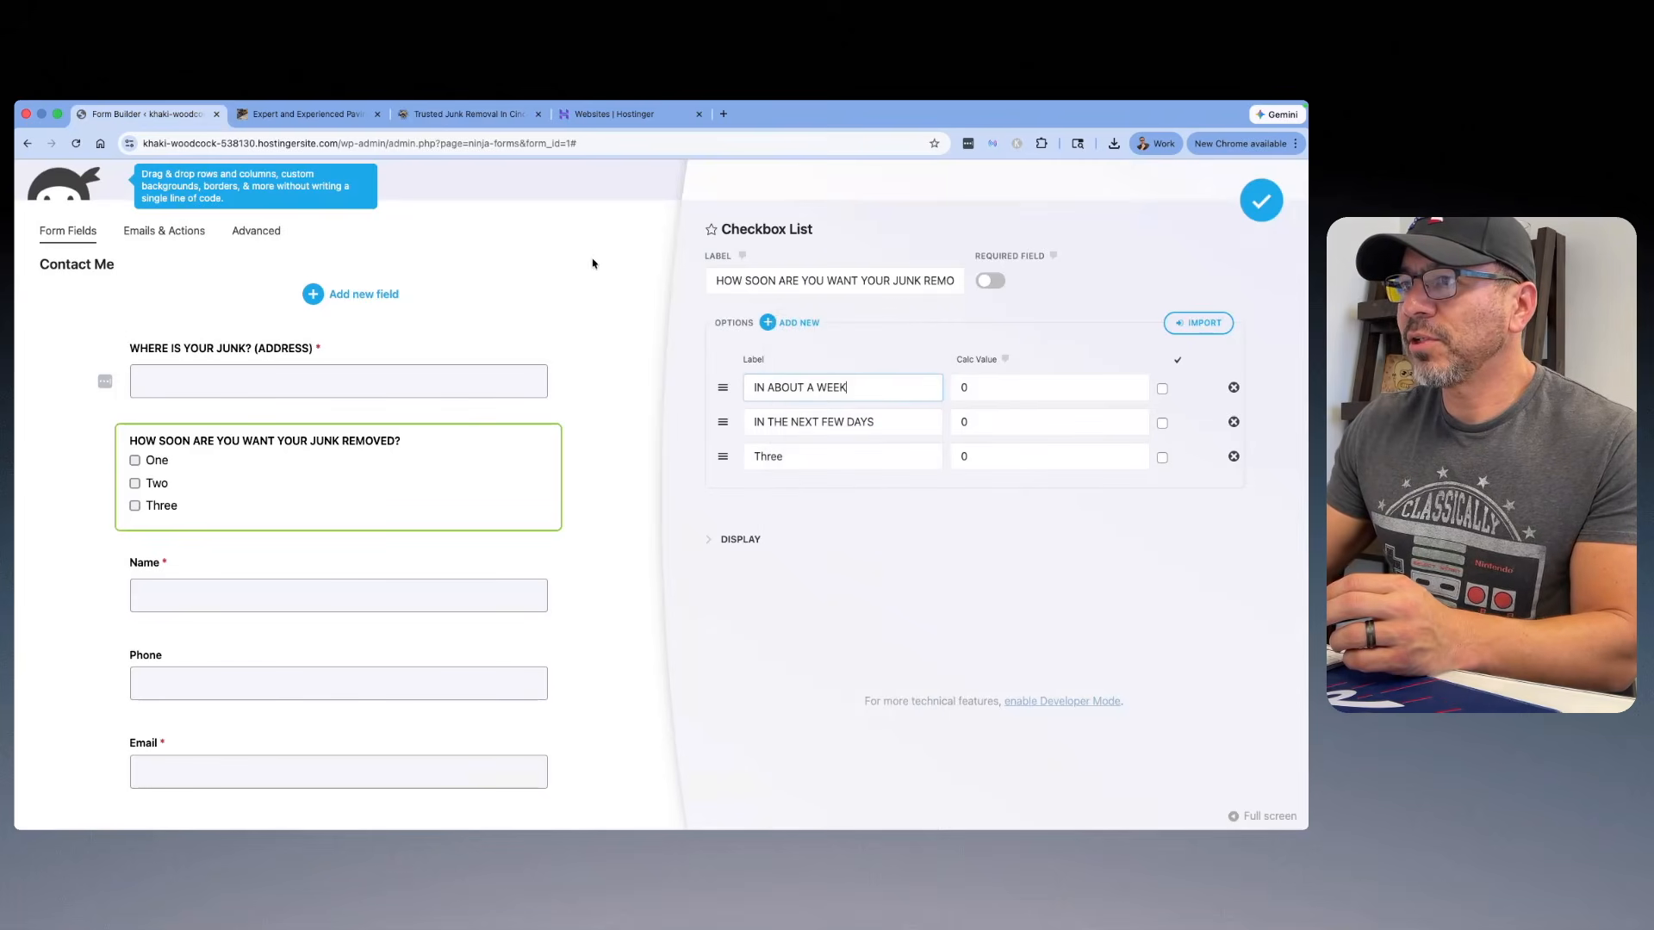
Step: Set the Checkbox List's third option to "ASAP (I NEED MY JUNK GONE!)" from the reference form, and make the list required
{"action": "left_click", "coordinate": [448, 119]}
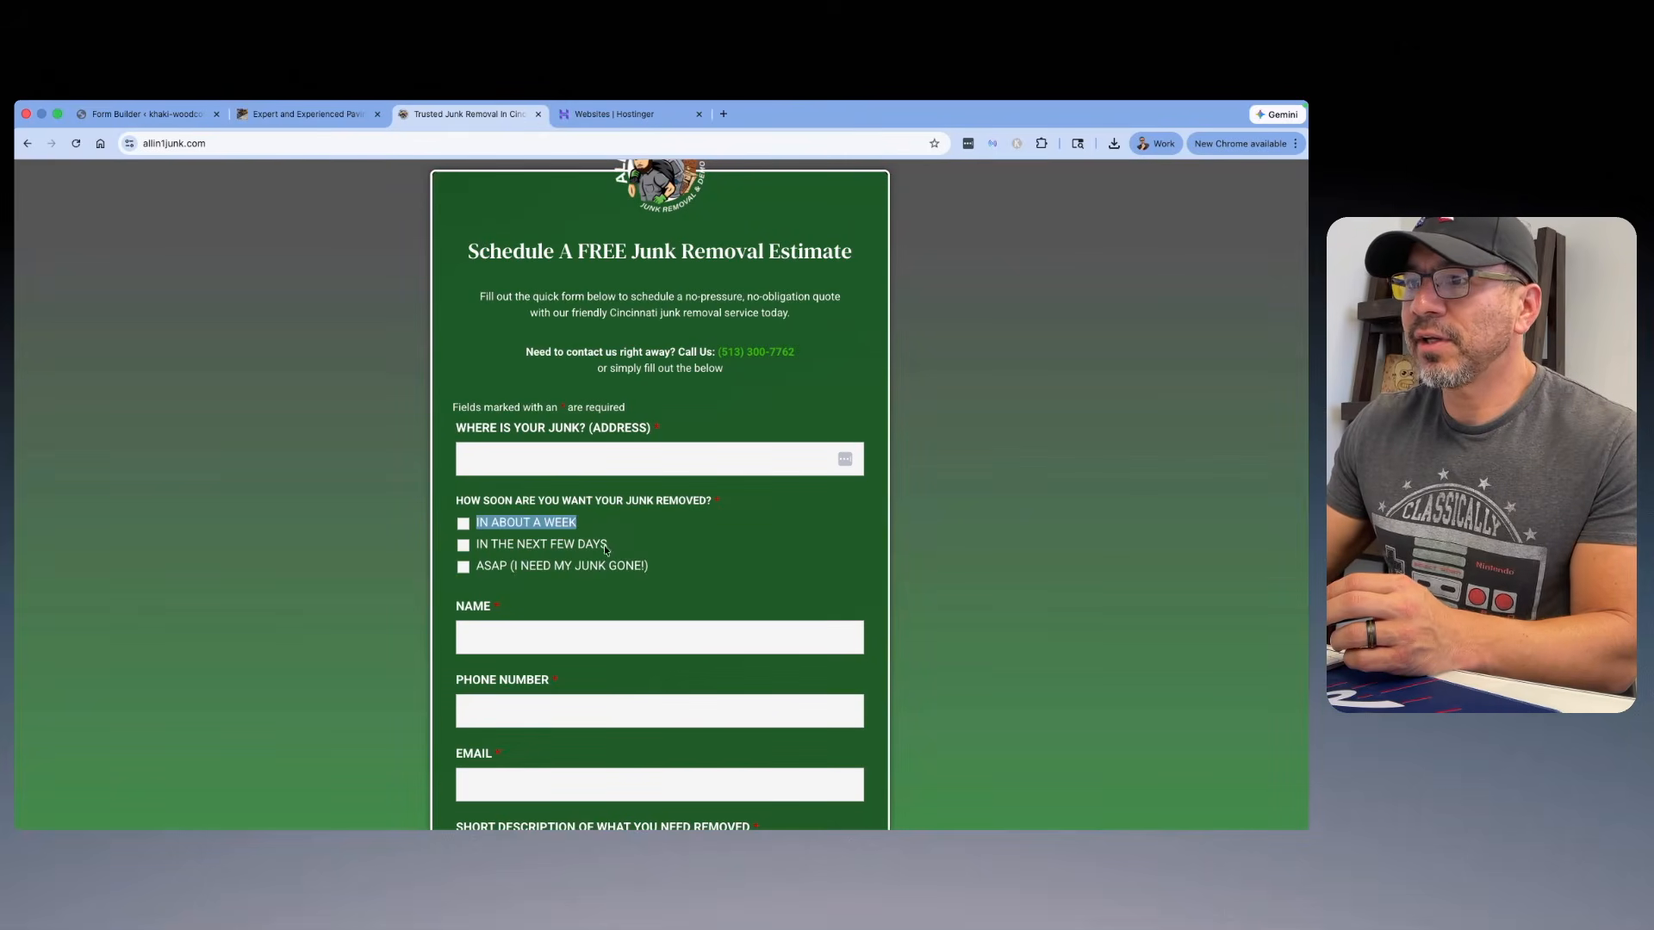
{"action": "left_click_drag", "start_coordinate": [670, 570], "coordinate": [488, 568]}
{"action": "right_click", "coordinate": [479, 571]}
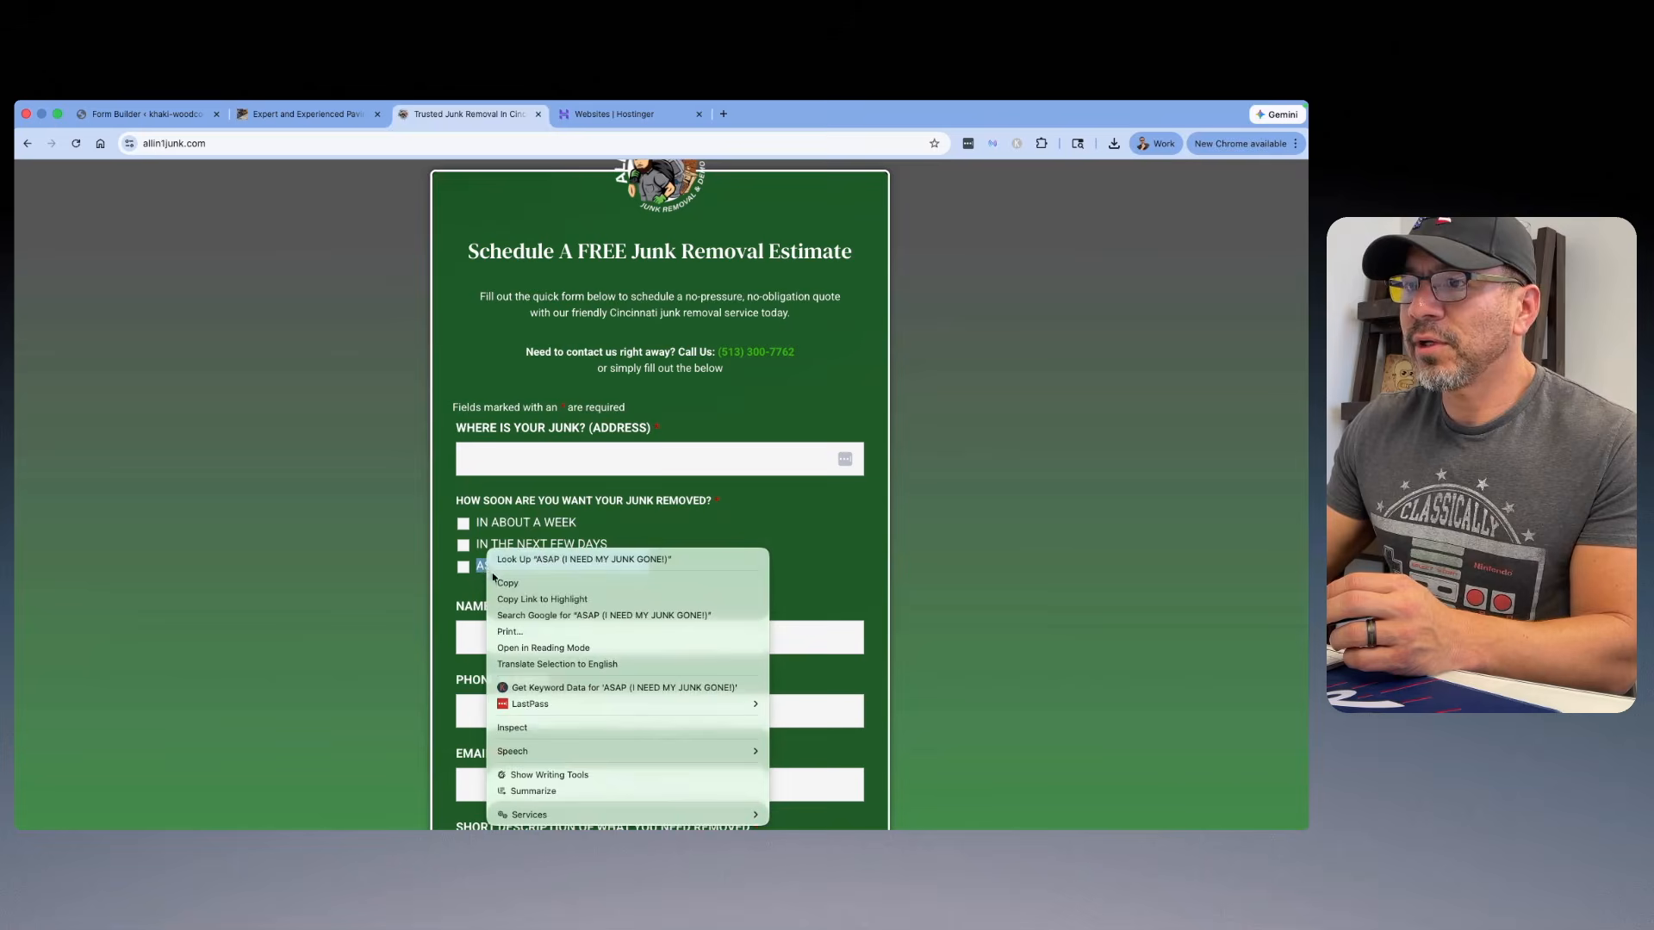
{"action": "left_click", "coordinate": [517, 580]}
{"action": "left_click", "coordinate": [146, 136]}
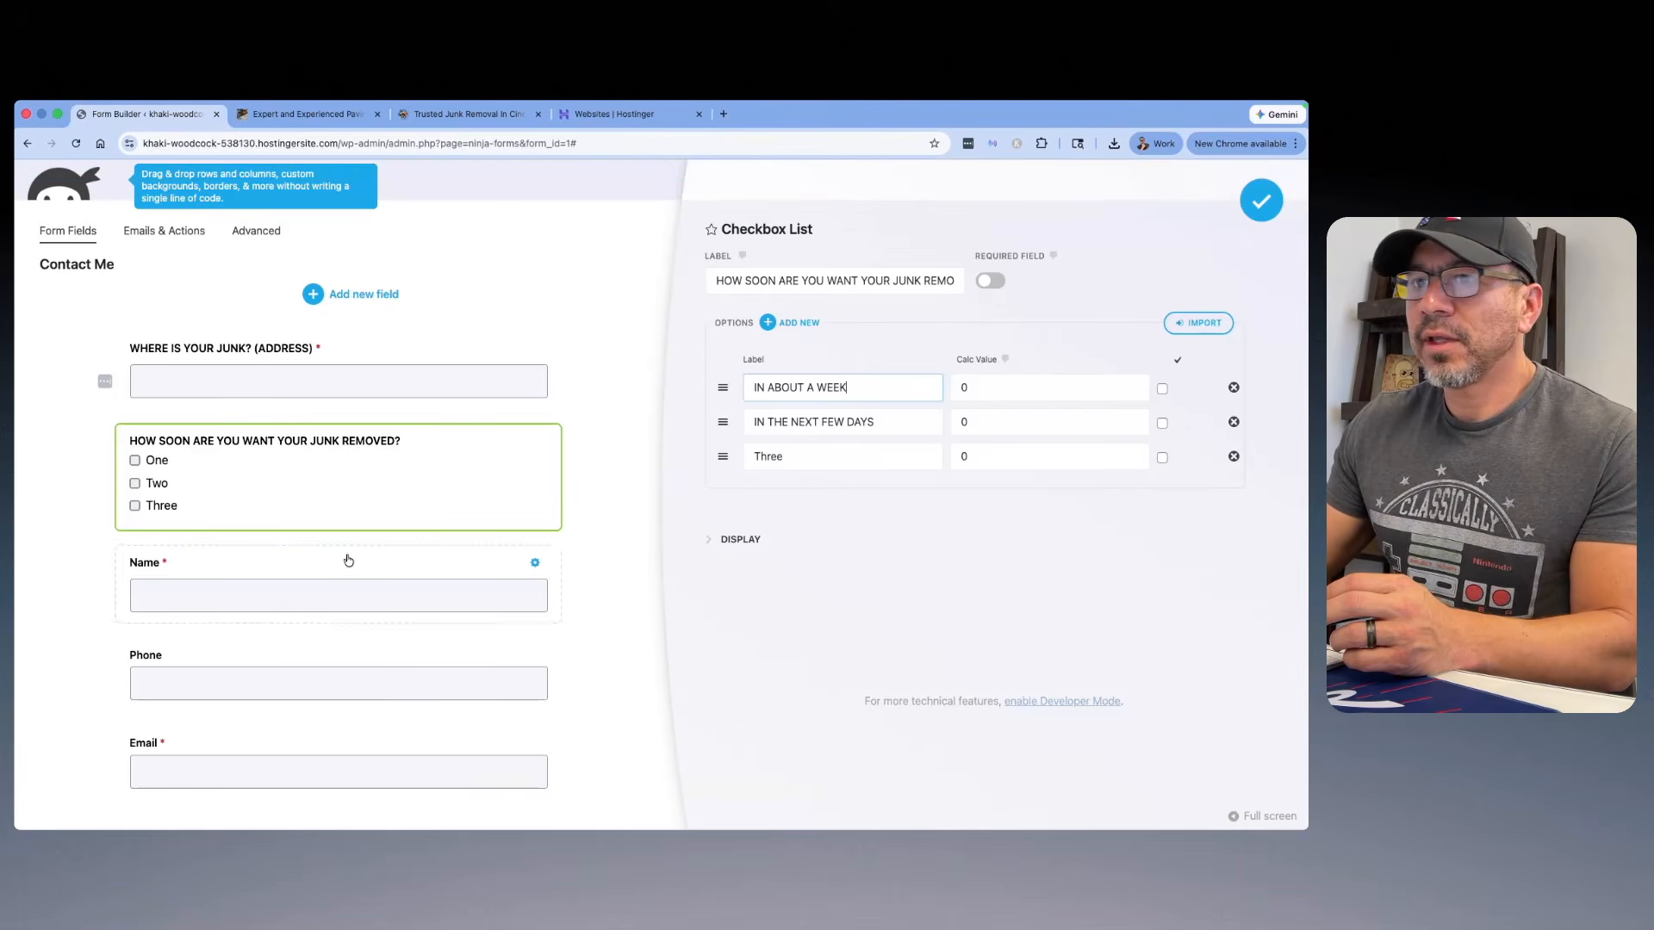
{"action": "left_click", "coordinate": [775, 457]}
{"action": "right_click", "coordinate": [792, 461]}
{"action": "left_click", "coordinate": [806, 472]}
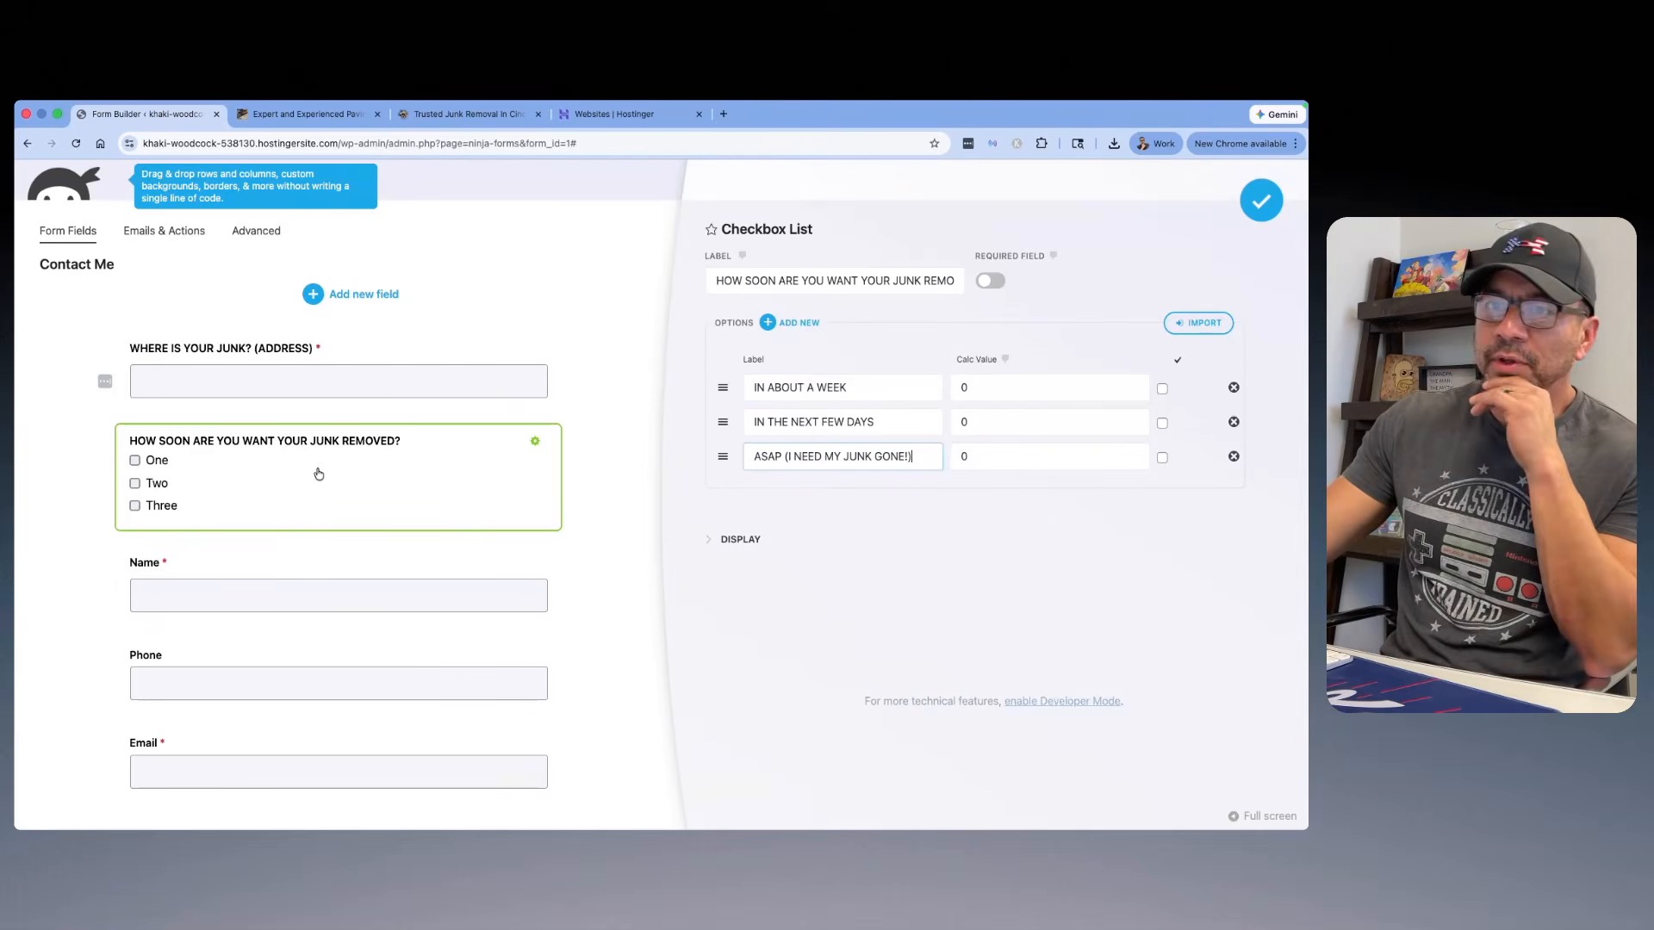
{"action": "left_click", "coordinate": [989, 288]}
{"action": "left_click", "coordinate": [1274, 199]}
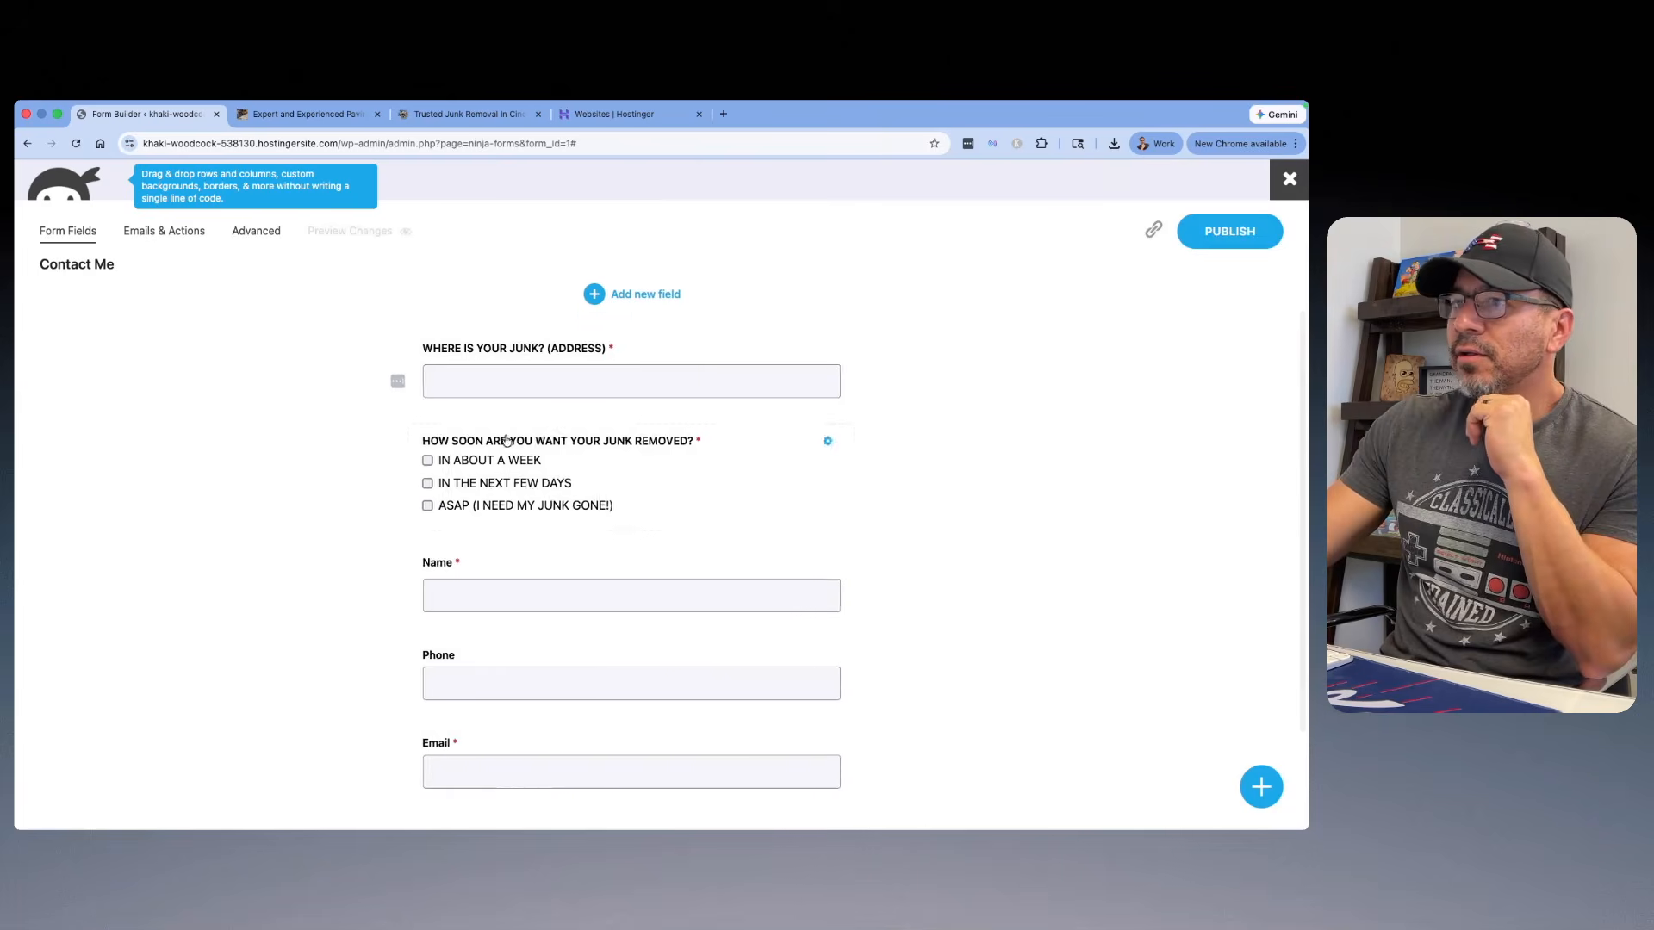
Step: Make the quote form's Phone field required
{"action": "scroll", "coordinate": [558, 523], "scroll_direction": "down", "scroll_amount": 1}
{"action": "scroll", "coordinate": [560, 525], "scroll_direction": "down", "scroll_amount": 1}
{"action": "left_click", "coordinate": [560, 565]}
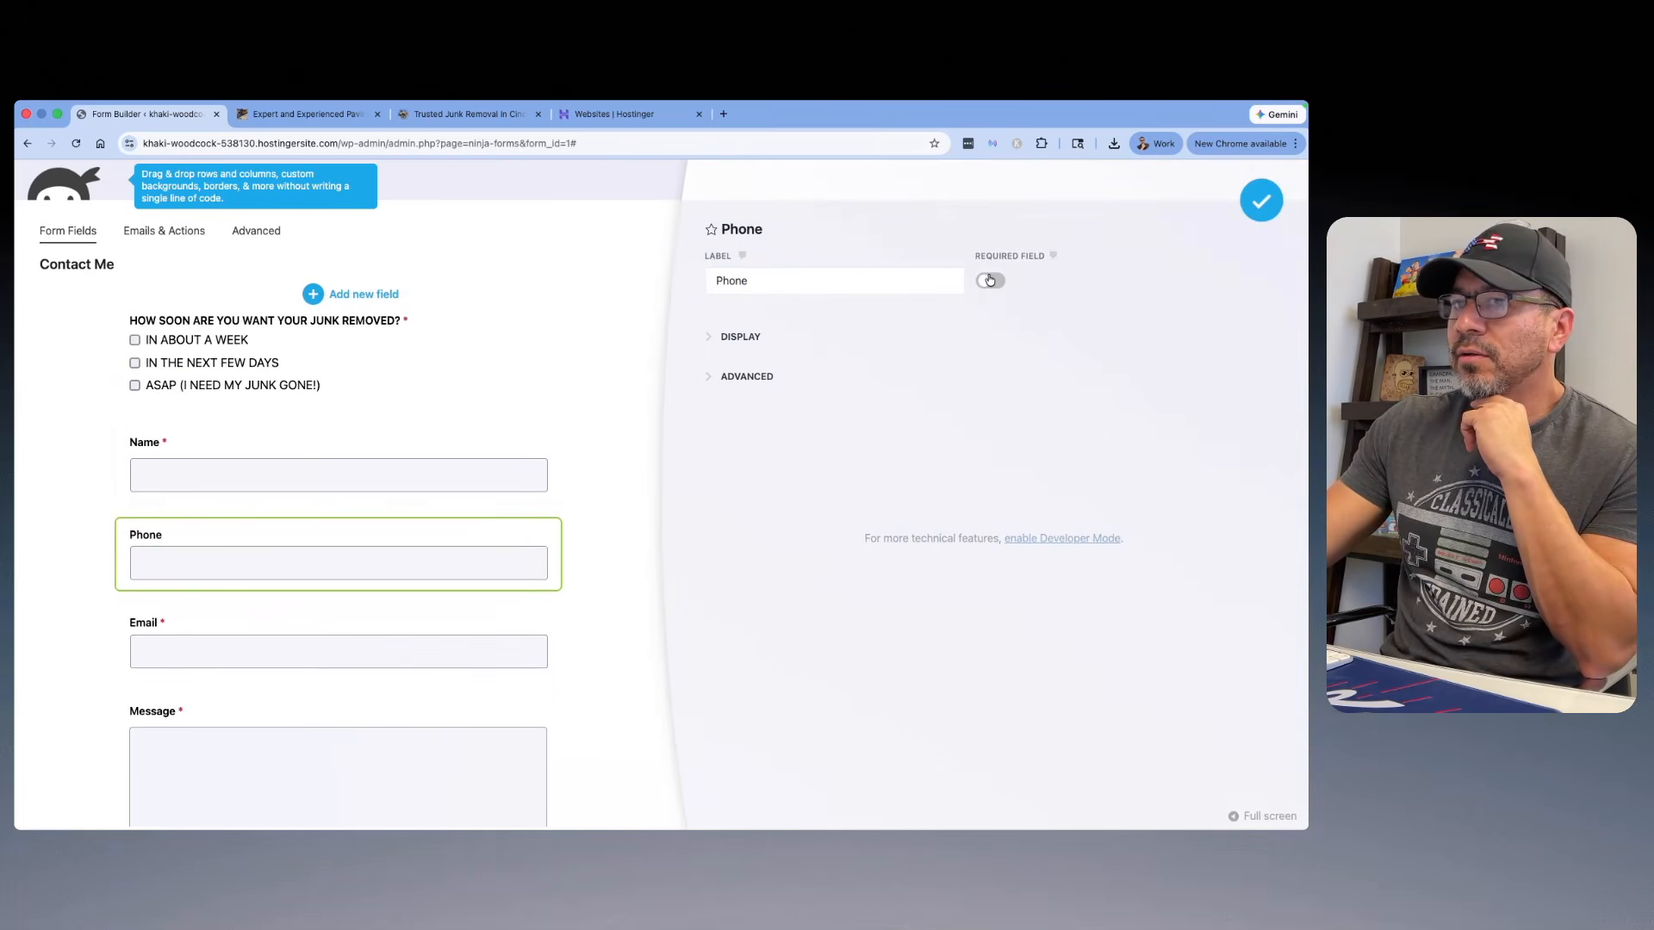
Step: Change the Name field's label to "NAME" and the Phone field's label to "PHONE"
{"action": "scroll", "coordinate": [244, 544], "scroll_direction": "up", "scroll_amount": 3}
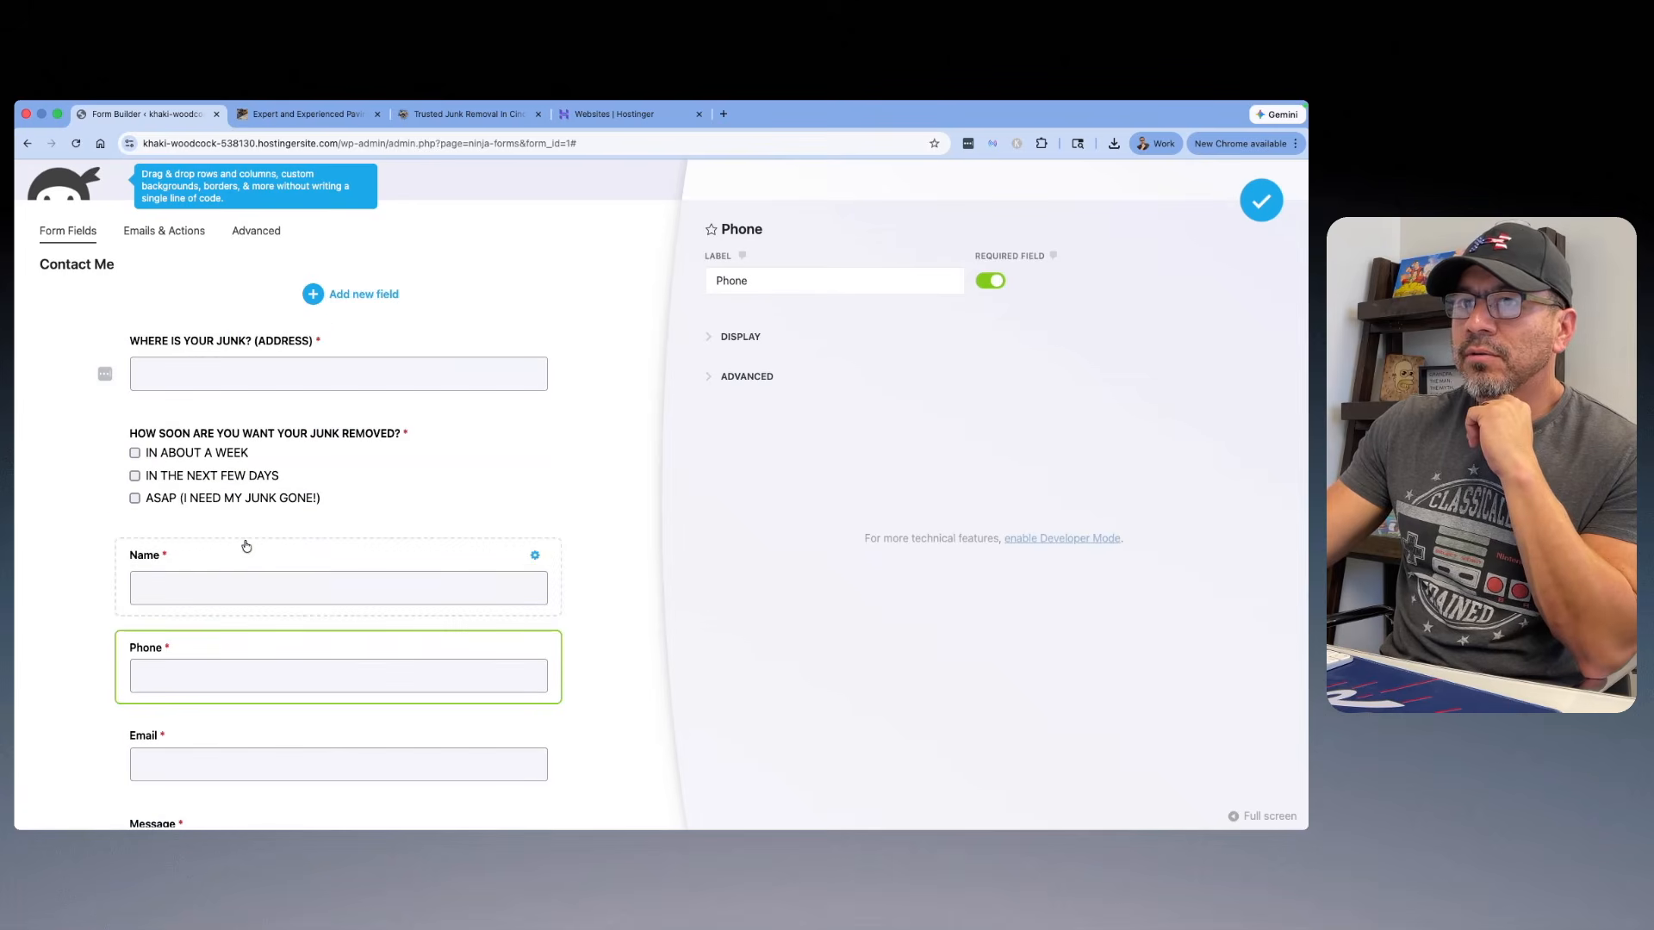
{"action": "left_click", "coordinate": [194, 572]}
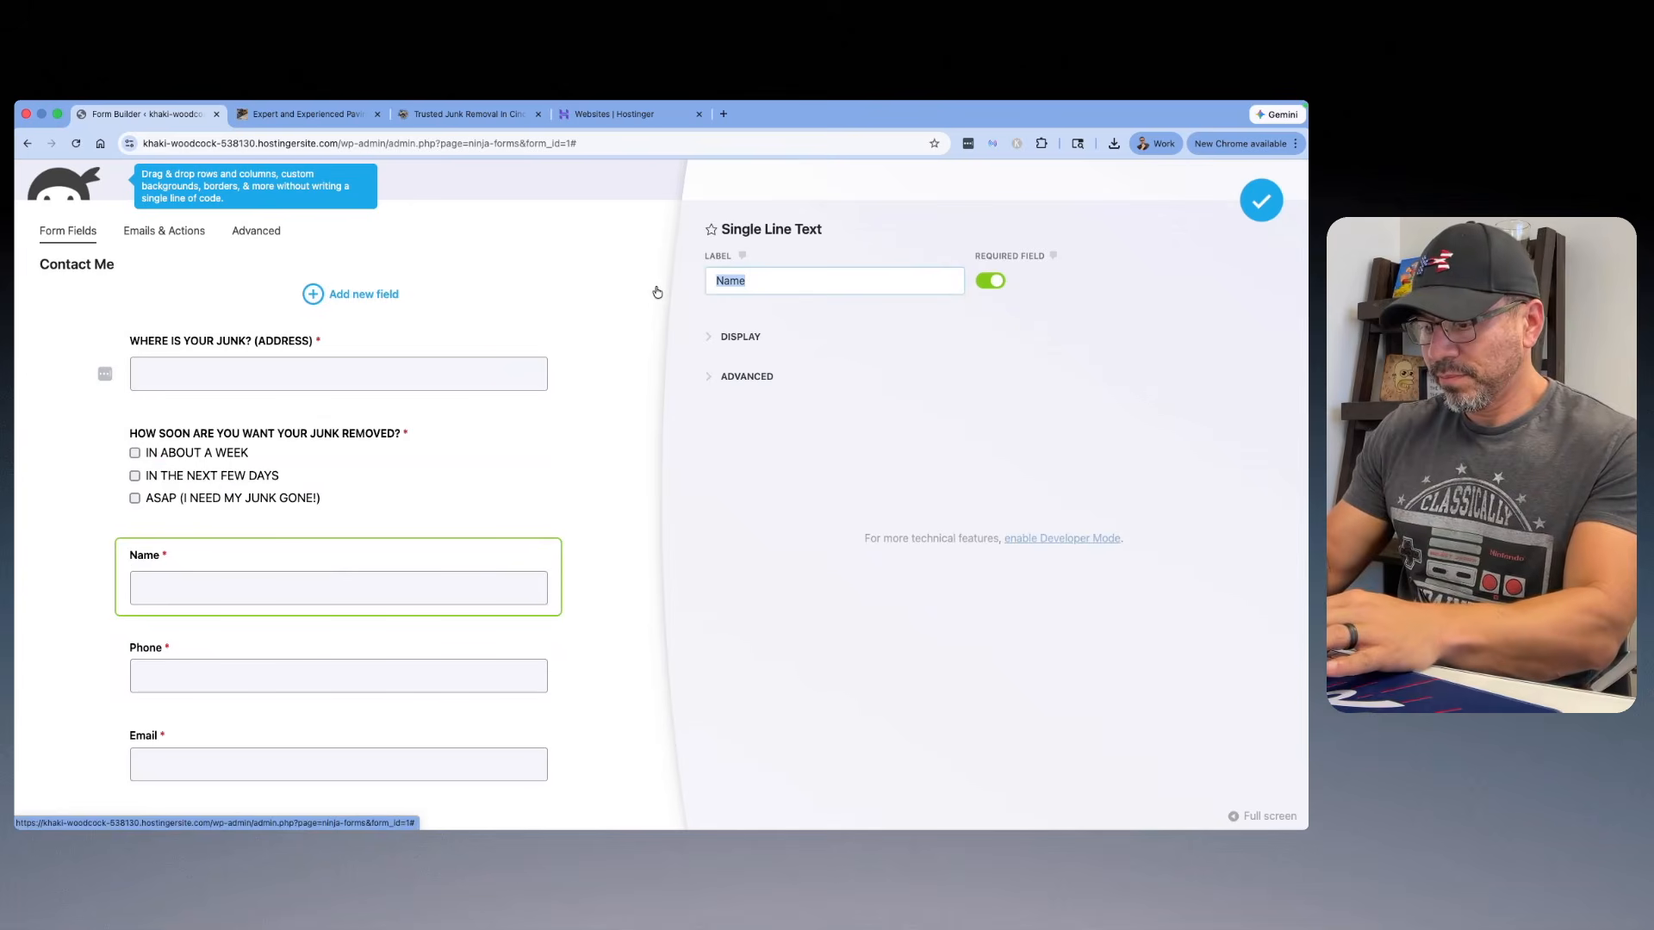
{"action": "type", "text": "NAME"}
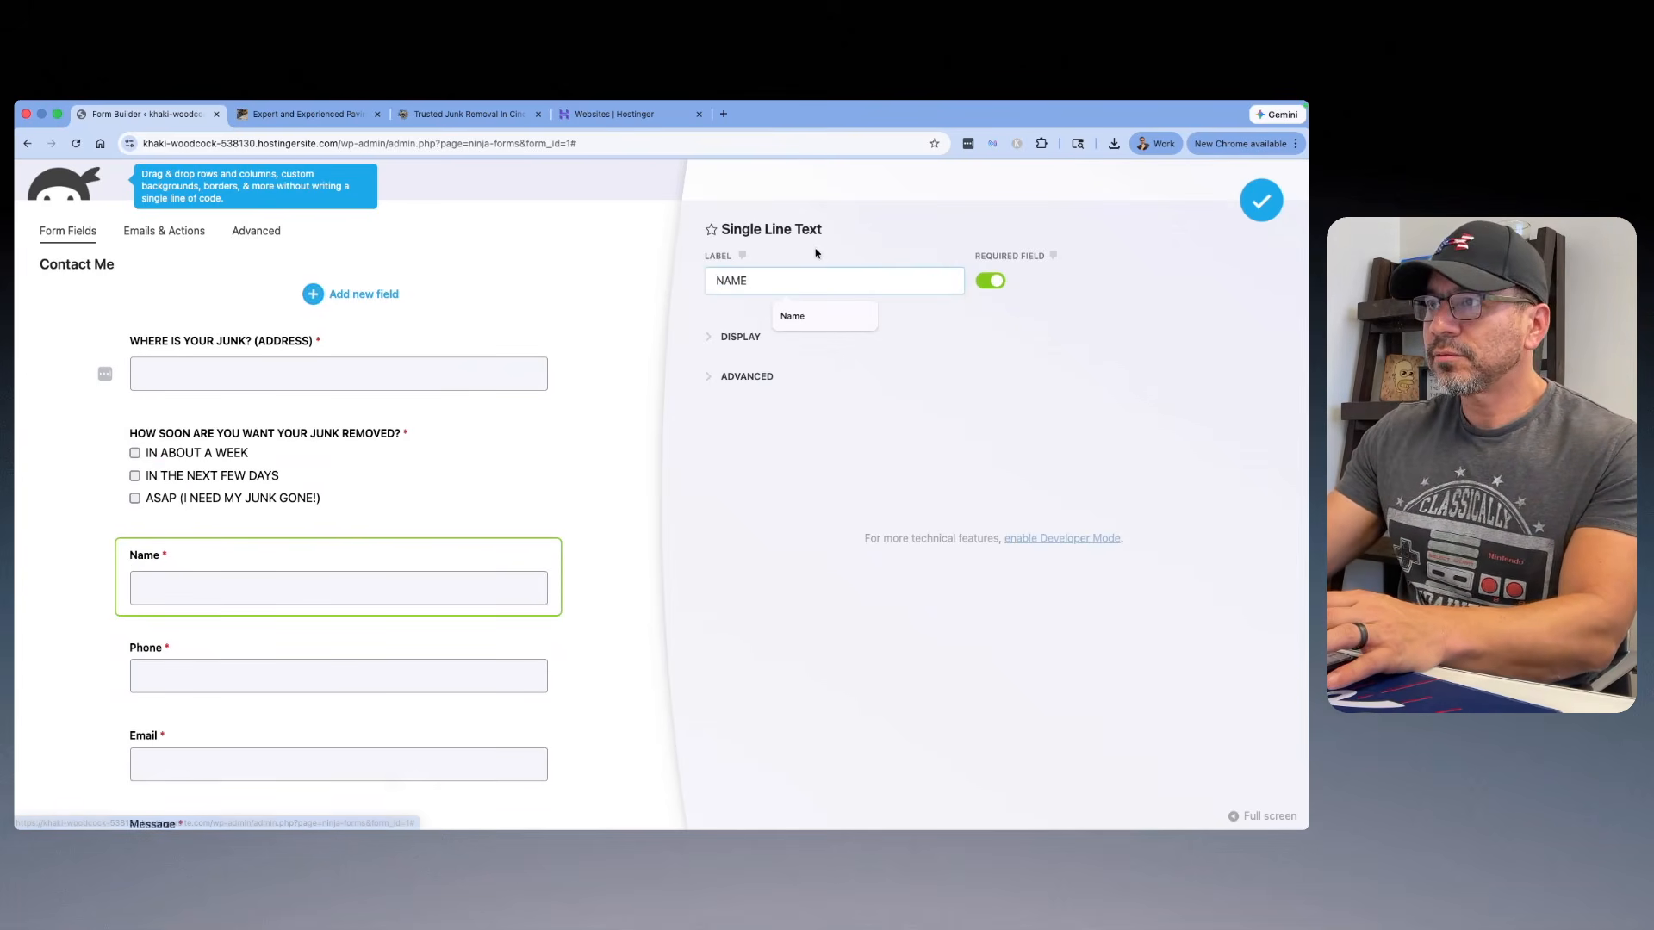
{"action": "left_click", "coordinate": [297, 653]}
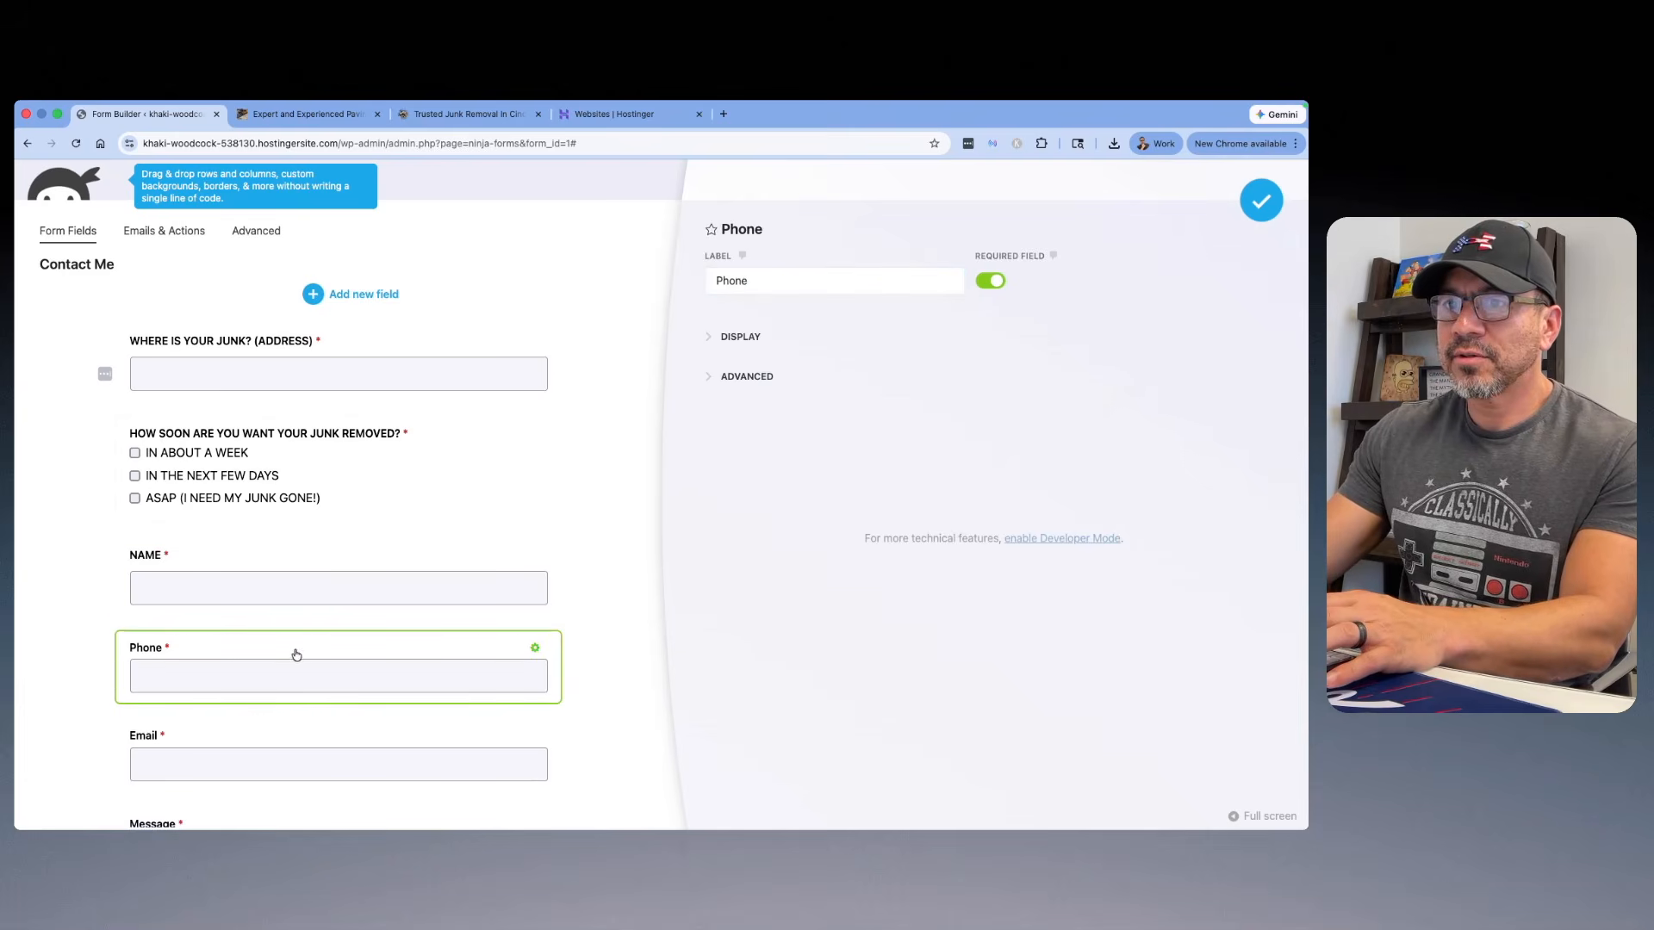
{"action": "left_click", "coordinate": [740, 285]}
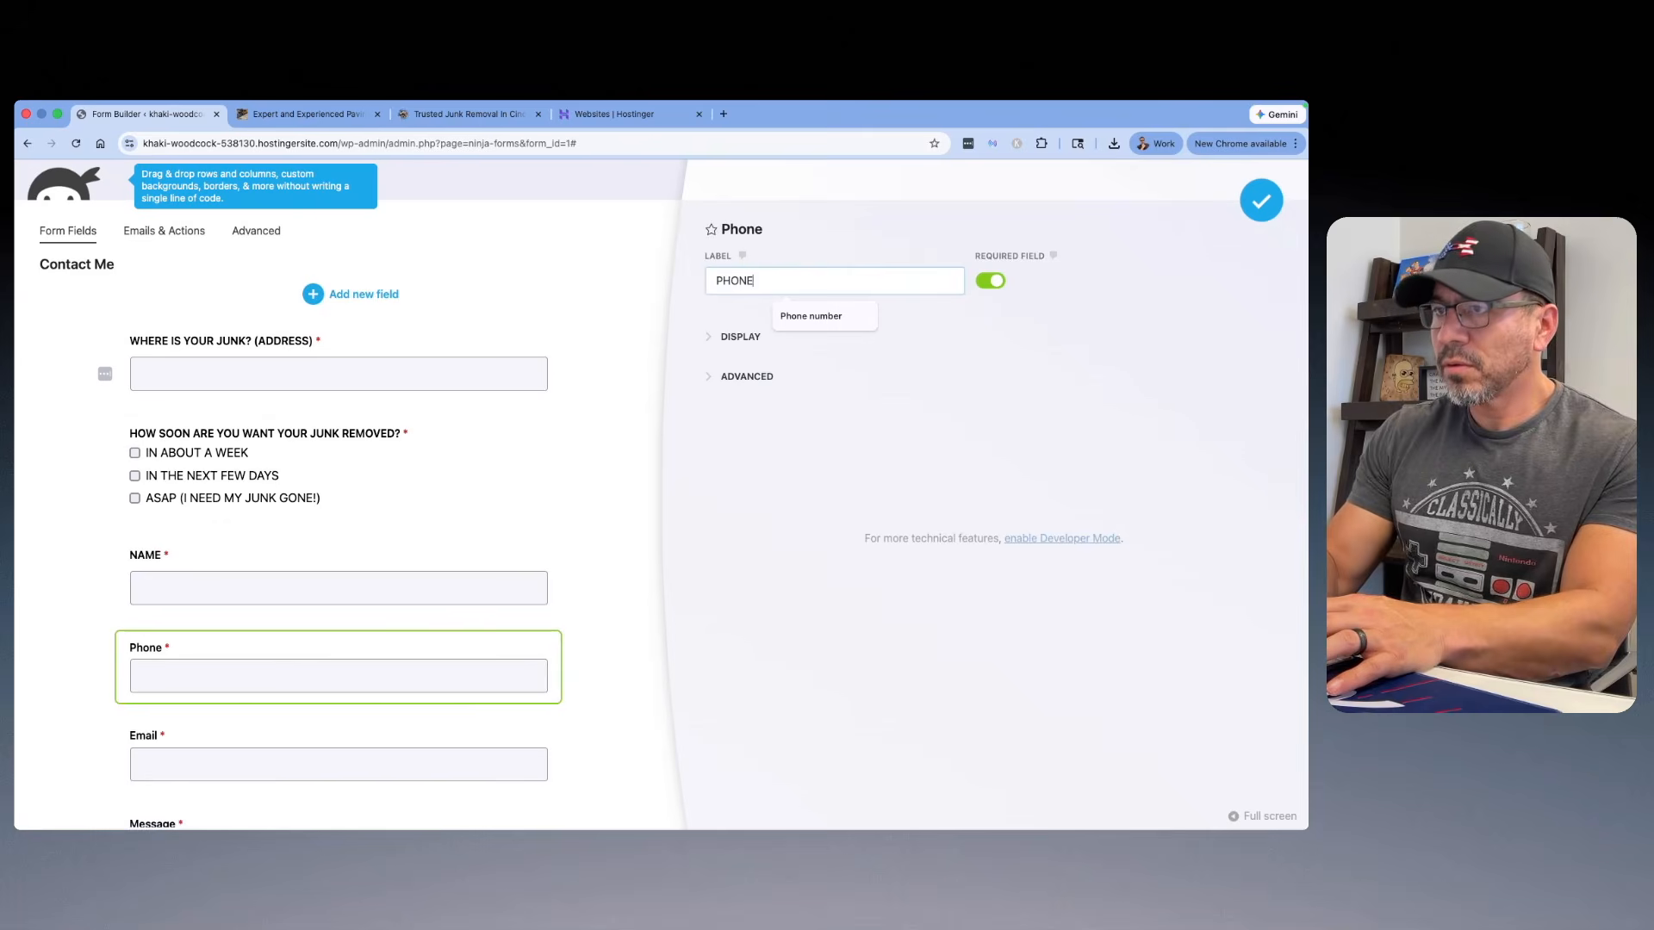
Step: Change the Email field's label to "EMAIL"
{"action": "left_click", "coordinate": [365, 734]}
{"action": "left_click", "coordinate": [748, 280]}
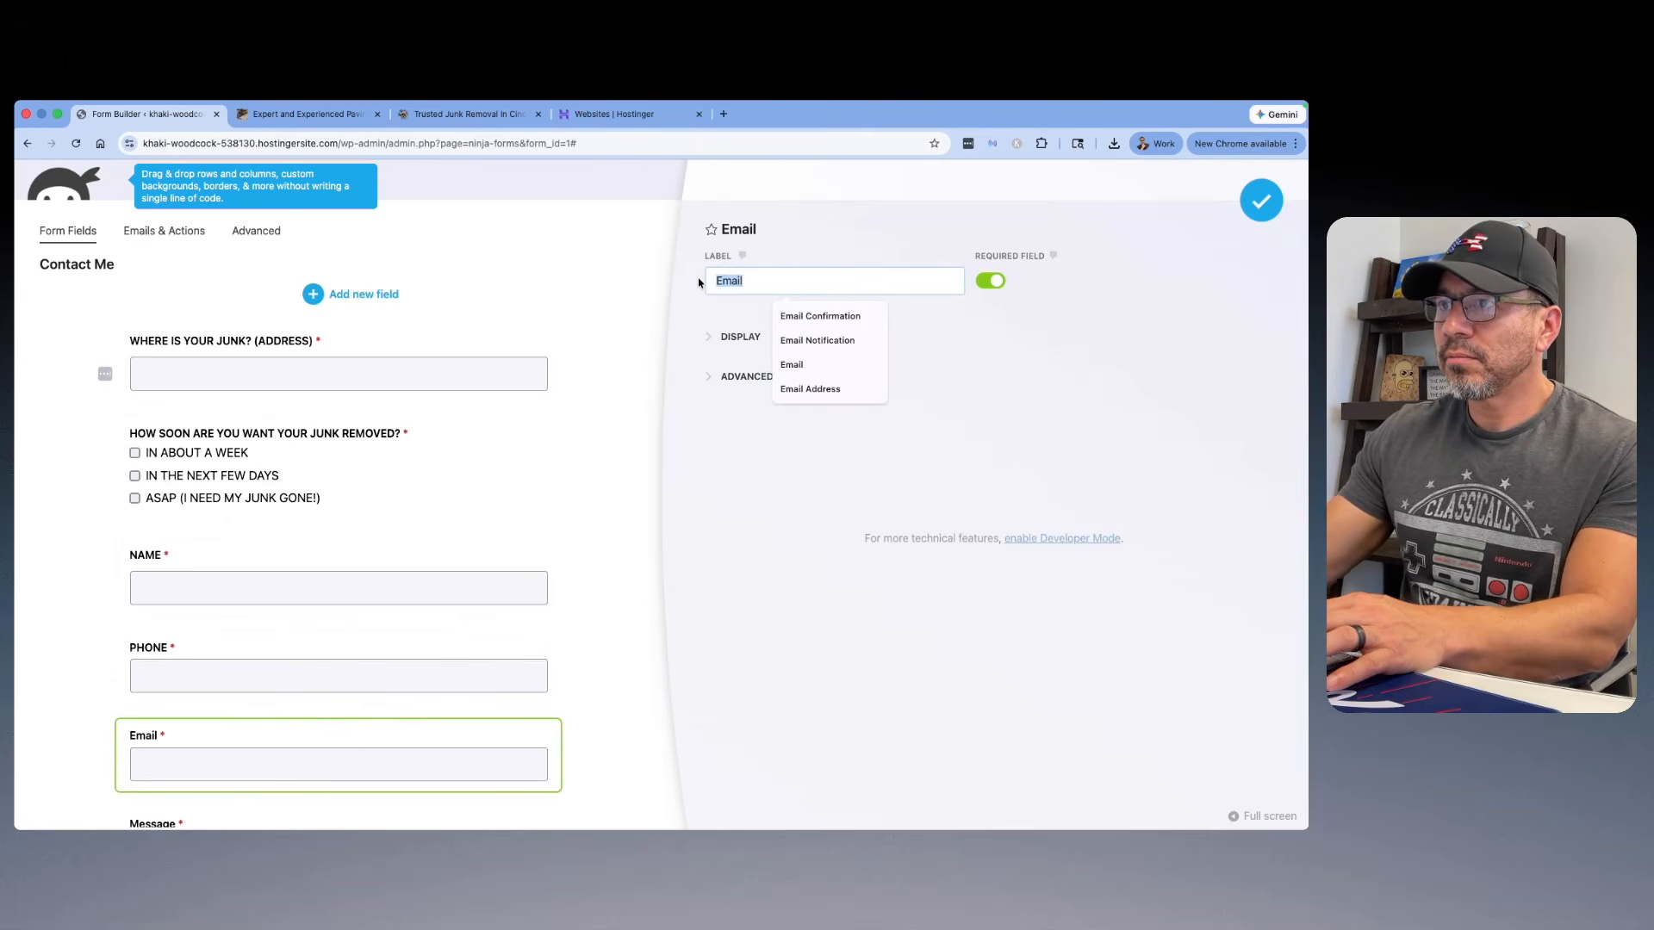
{"action": "type", "text": "EMAIL"}
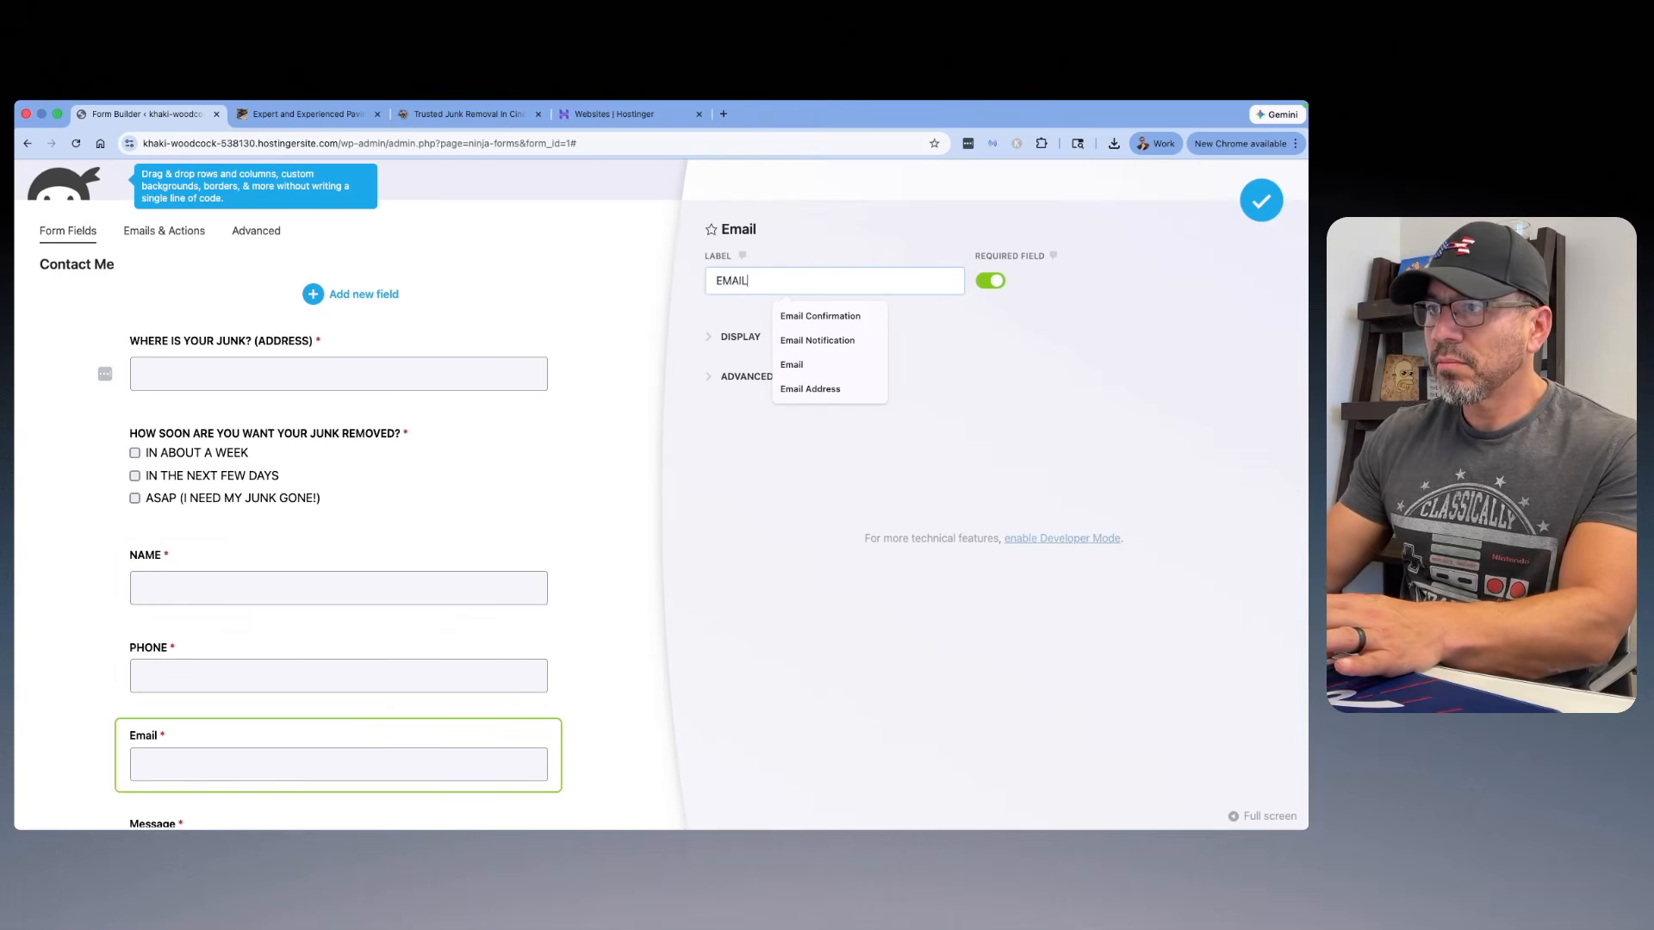
{"action": "left_click", "coordinate": [698, 321]}
Step: Open the Message field's settings and copy the label "SHORT DESCRIPTION OF WHAT YOU NEED REMOVED" from the reference form
{"action": "scroll", "coordinate": [617, 373], "scroll_direction": "down", "scroll_amount": 5}
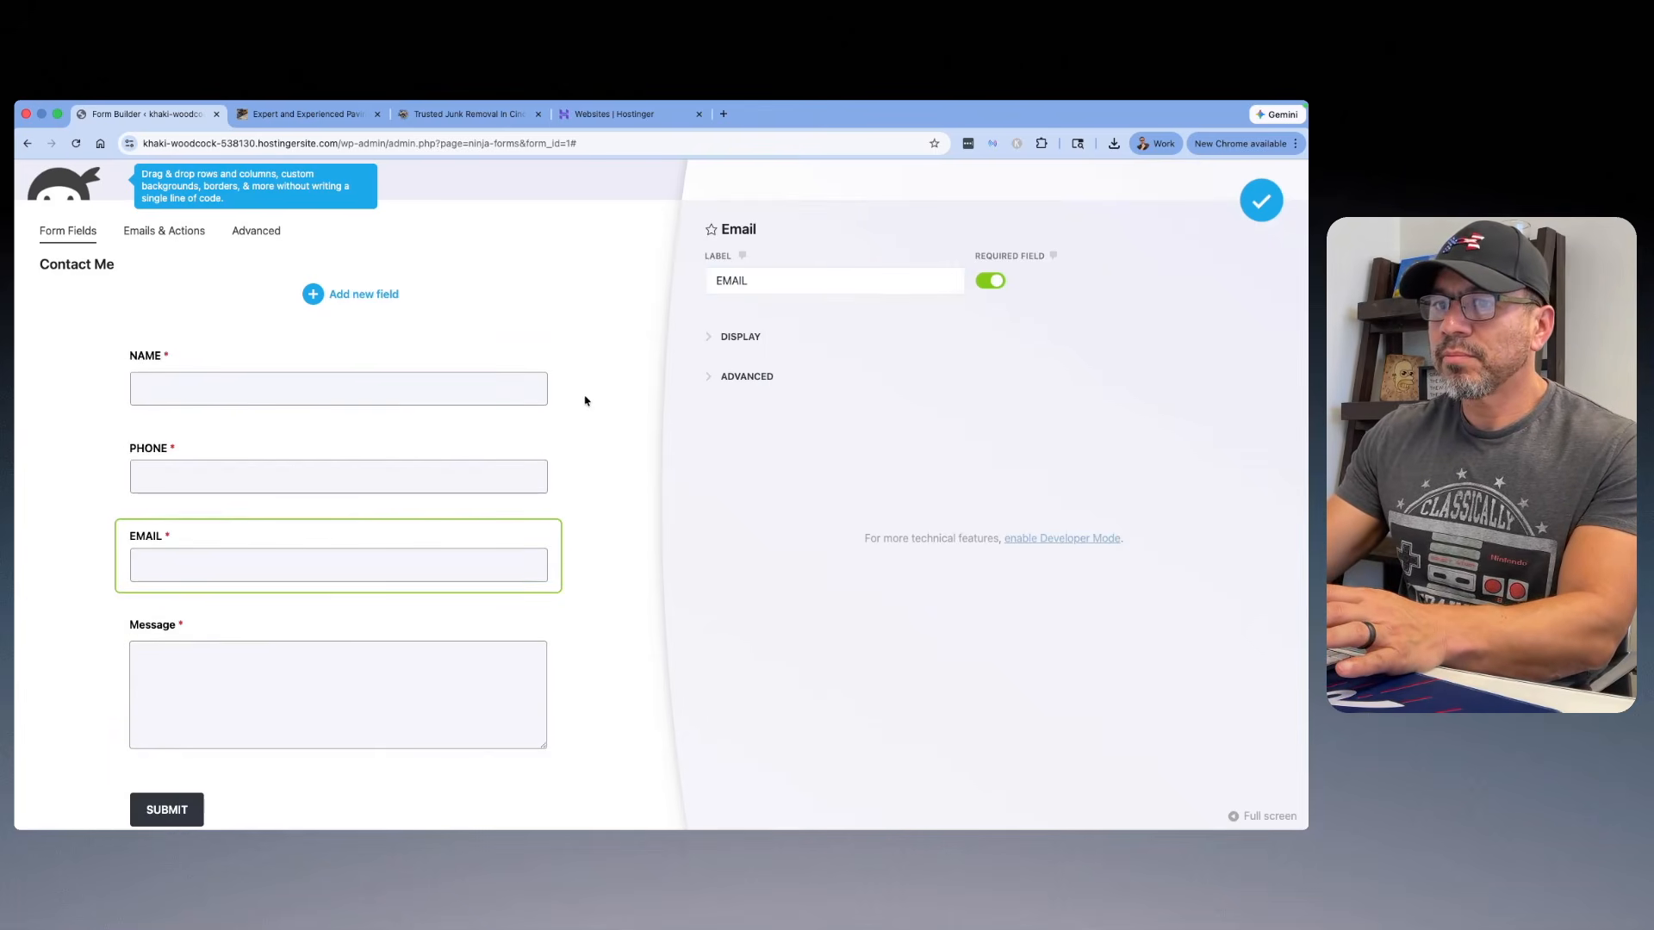
{"action": "left_click", "coordinate": [215, 622]}
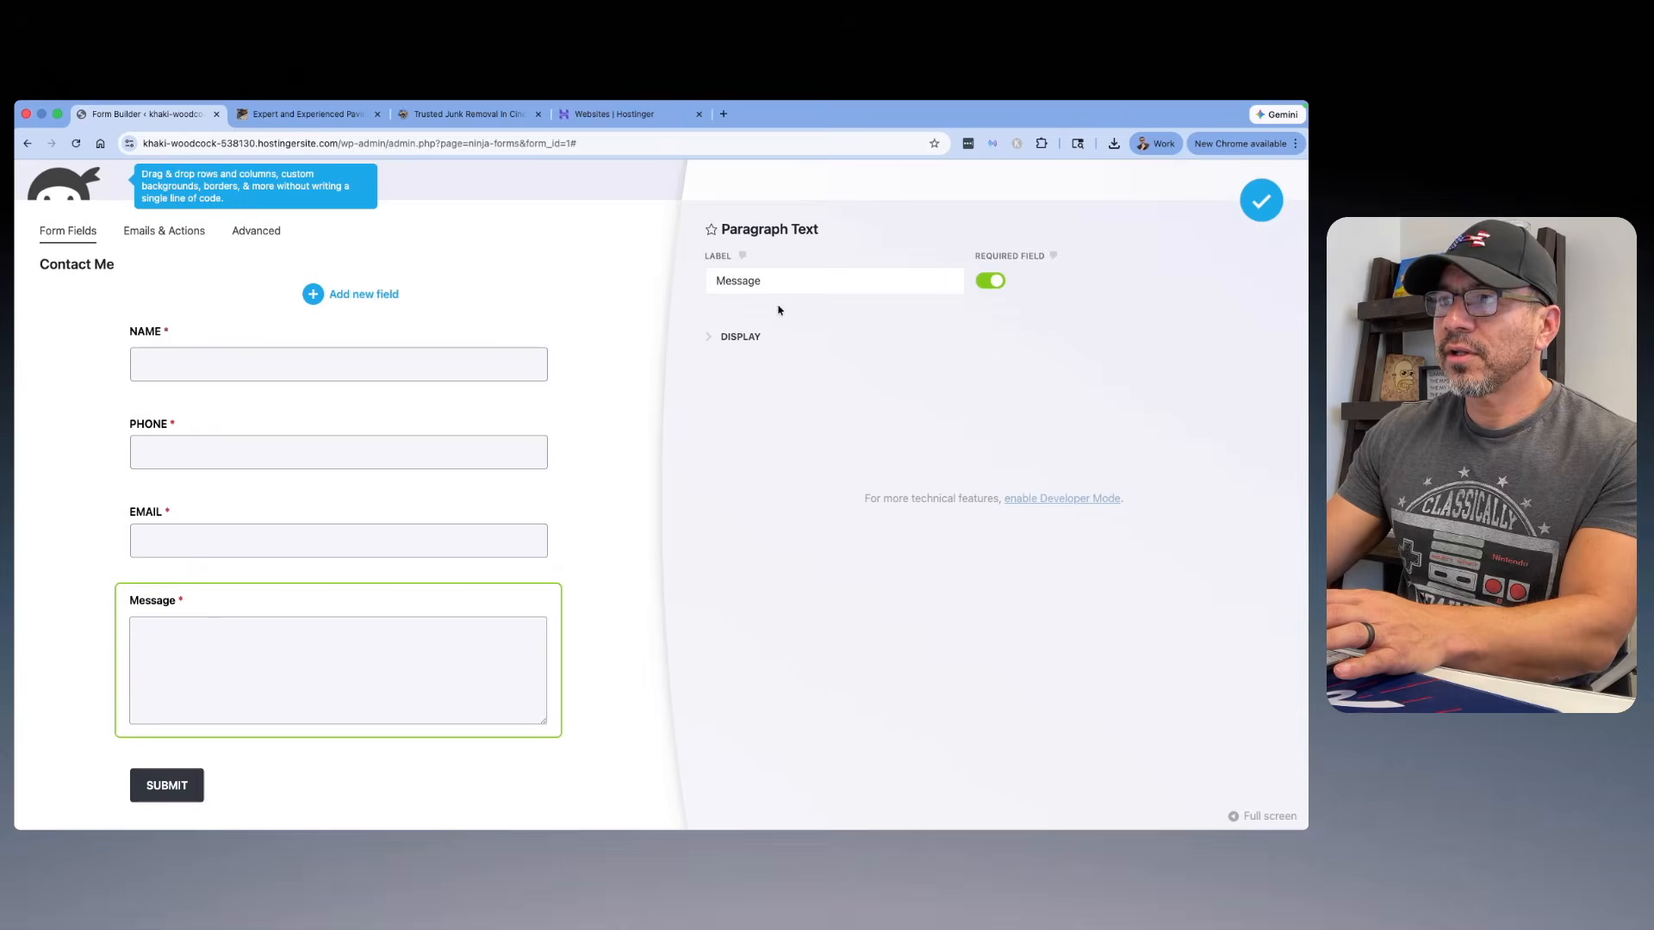
{"action": "left_click", "coordinate": [461, 113]}
{"action": "scroll", "coordinate": [751, 615], "scroll_direction": "down", "scroll_amount": 3}
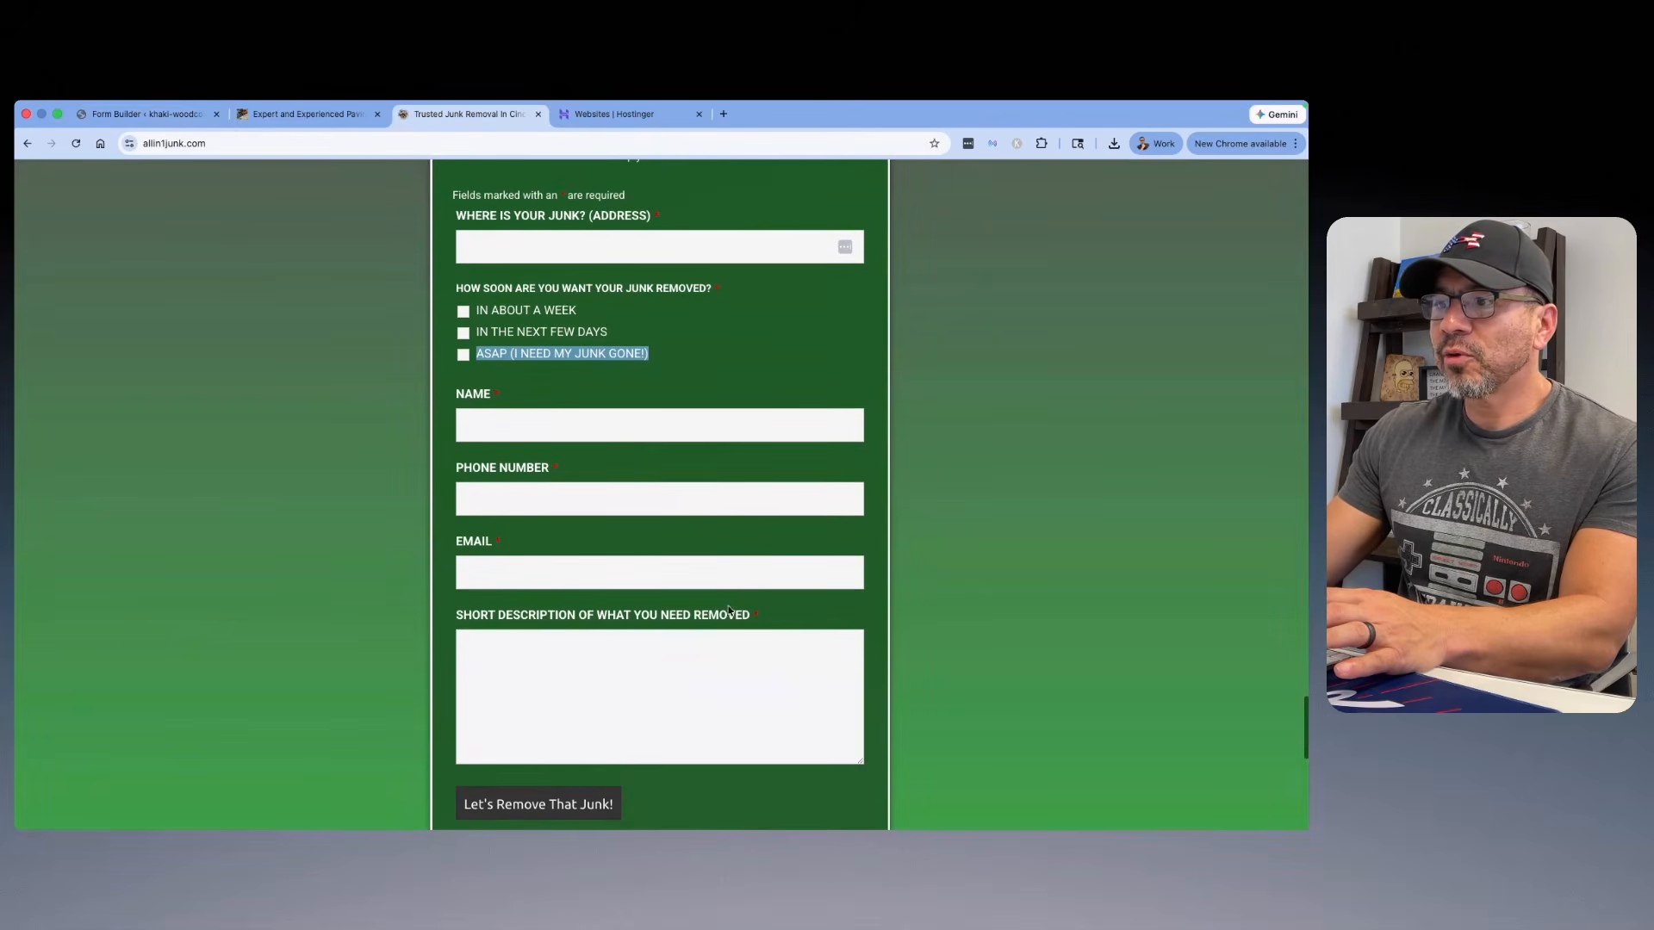
{"action": "left_click_drag", "start_coordinate": [751, 615], "coordinate": [443, 615]}
{"action": "right_click", "coordinate": [493, 615]}
{"action": "left_click", "coordinate": [515, 584]}
{"action": "left_click", "coordinate": [654, 586]}
{"action": "left_click", "coordinate": [750, 618]}
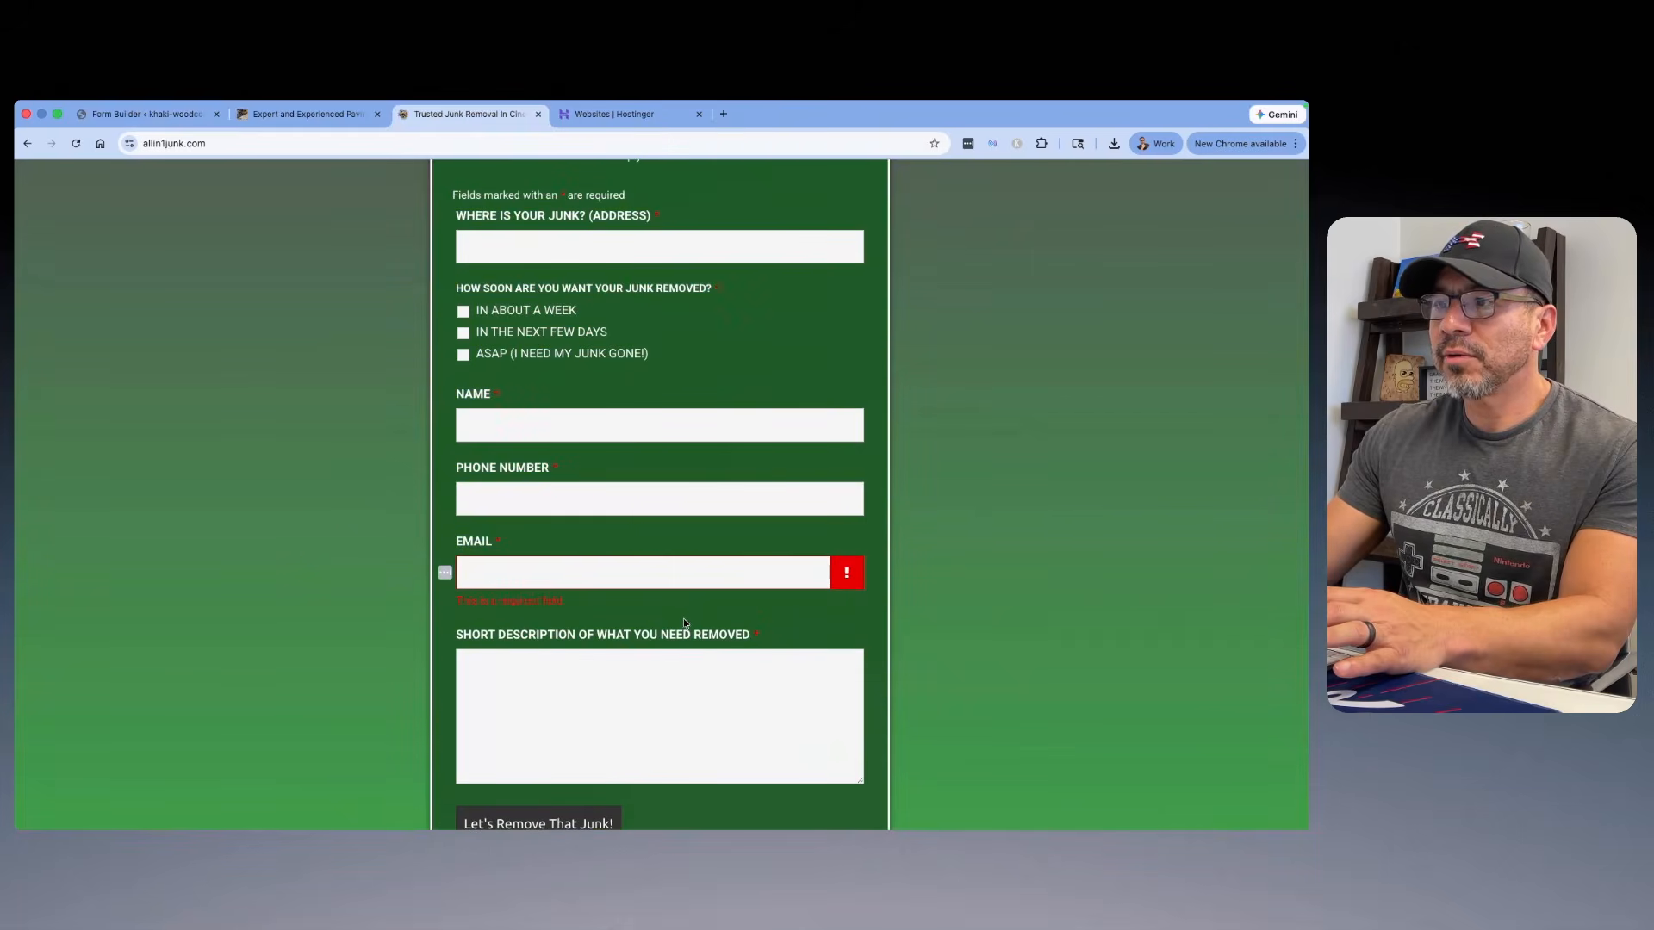
{"action": "left_click_drag", "start_coordinate": [750, 634], "coordinate": [454, 635]}
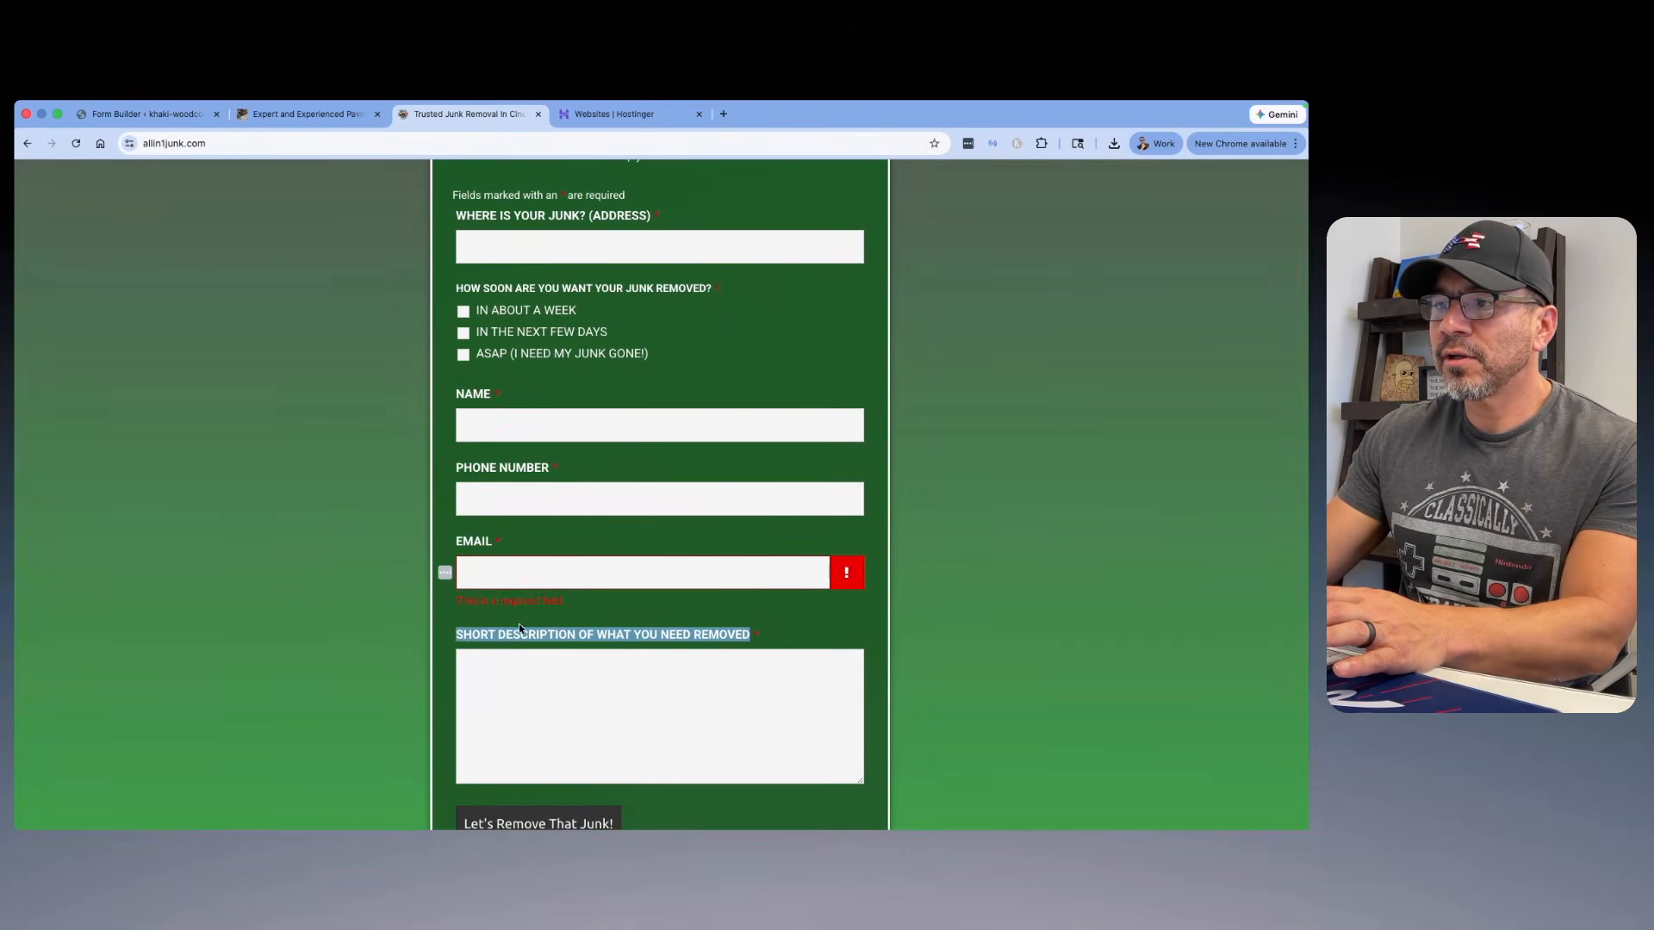
{"action": "right_click", "coordinate": [459, 639]}
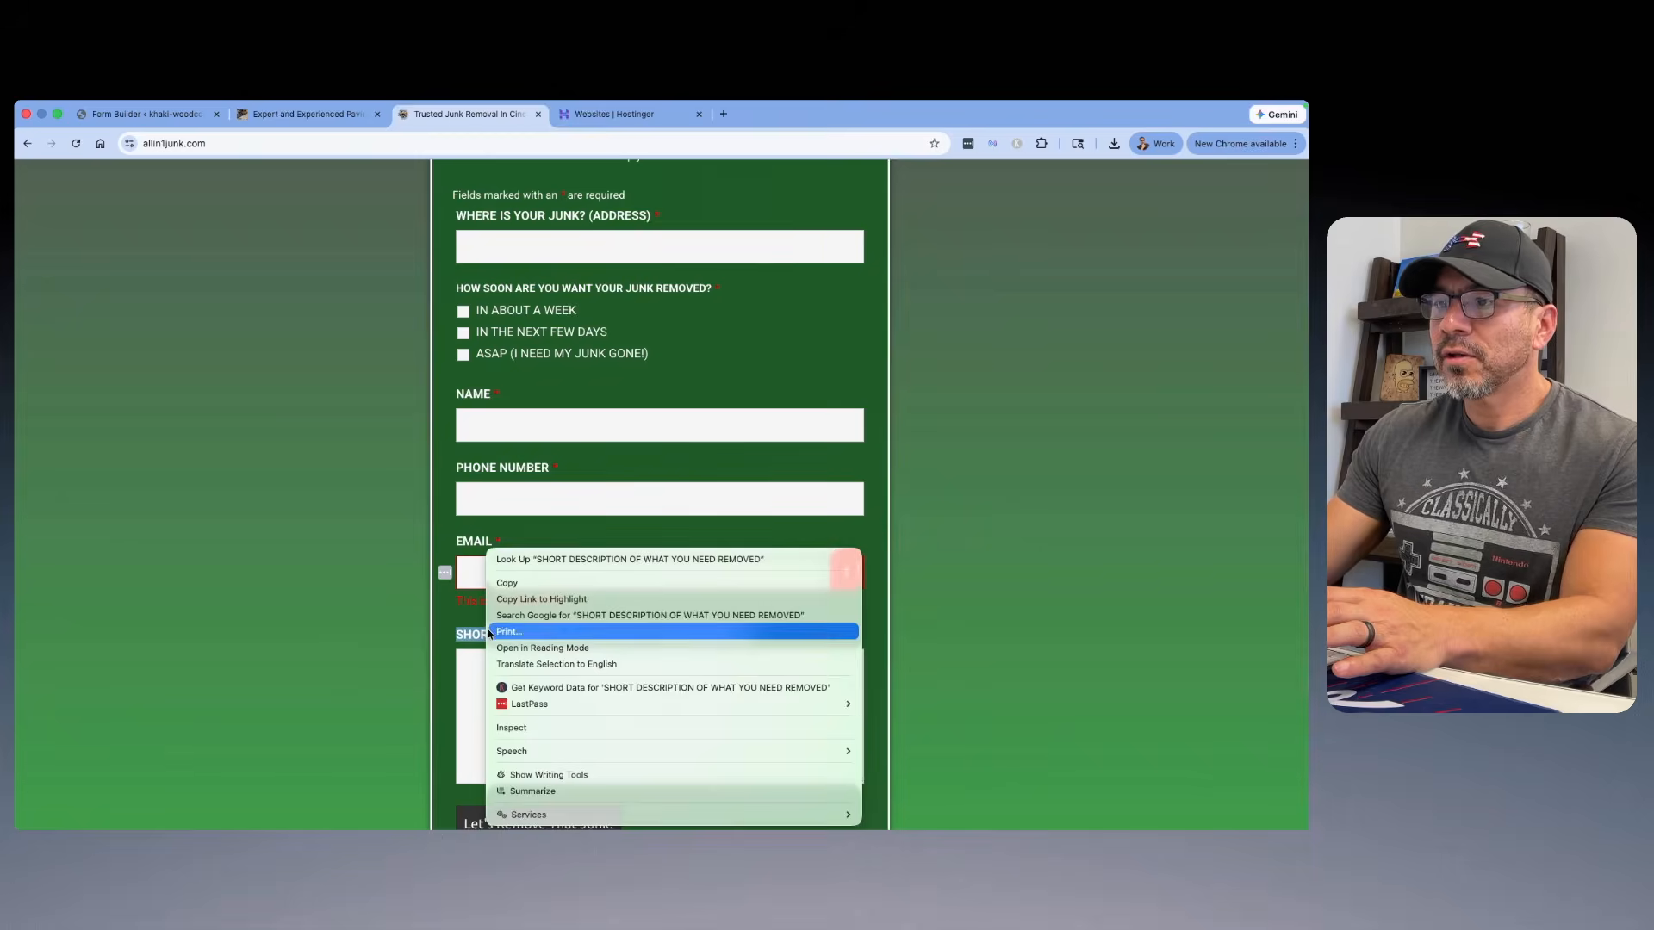
{"action": "left_click", "coordinate": [515, 586]}
Step: Label the Message field "SHORT DESCRIPTION OF WHAT YOU NEED REMOVED" and make it optional
{"action": "left_click", "coordinate": [115, 121]}
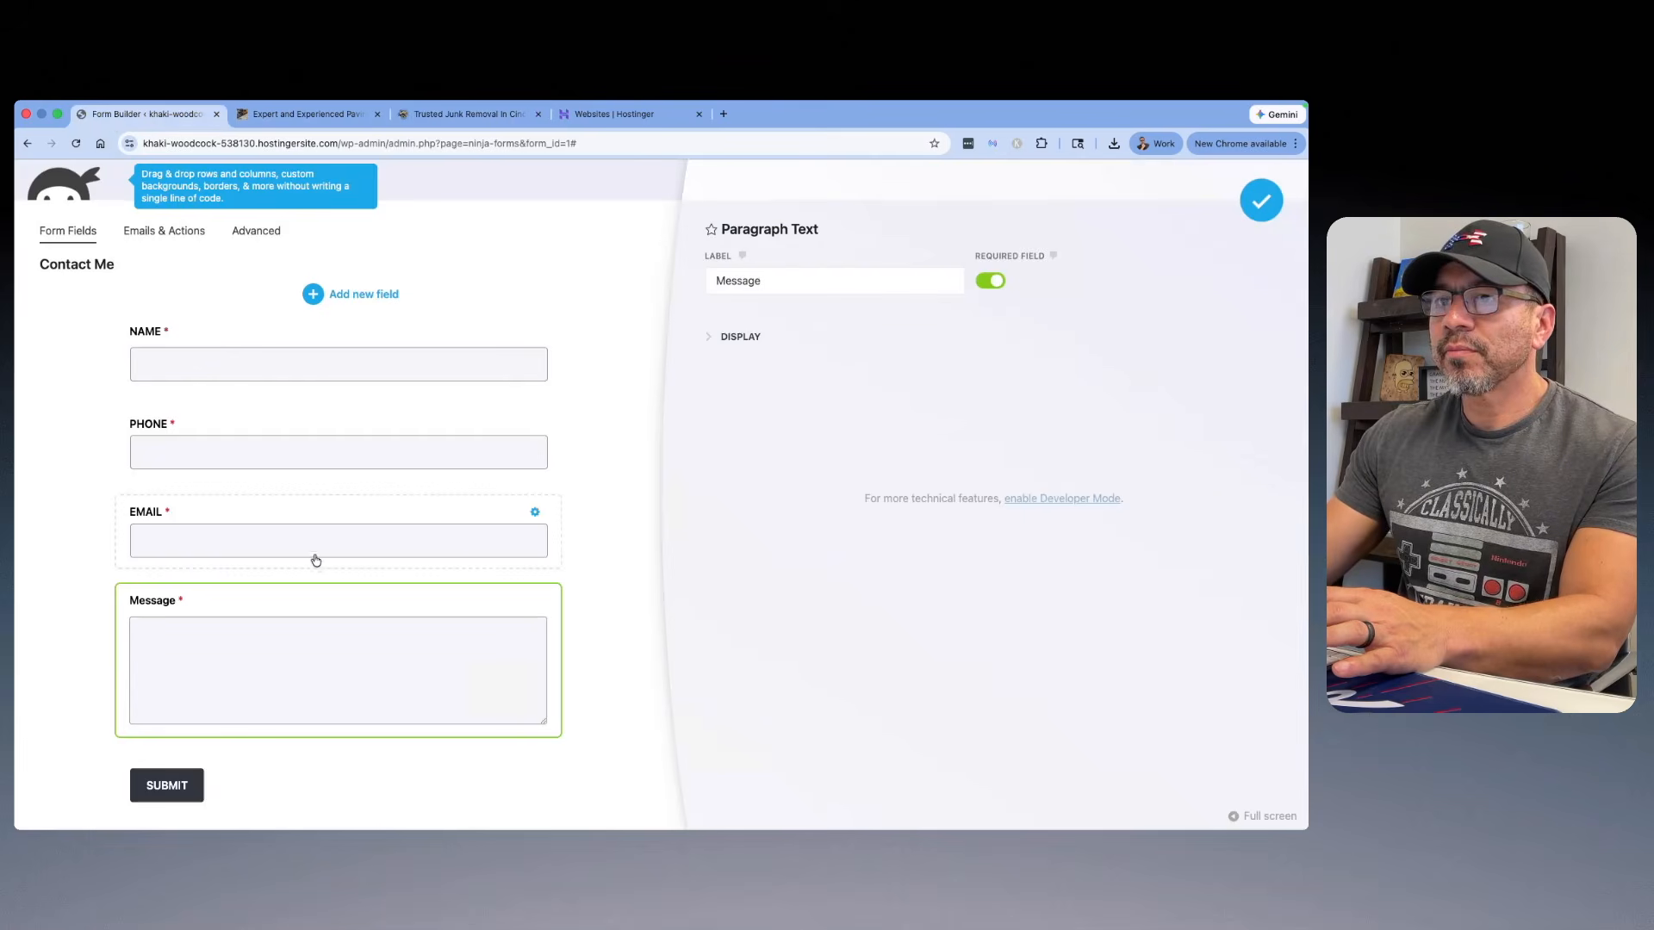
{"action": "left_click", "coordinate": [827, 277]}
{"action": "right_click", "coordinate": [754, 287]}
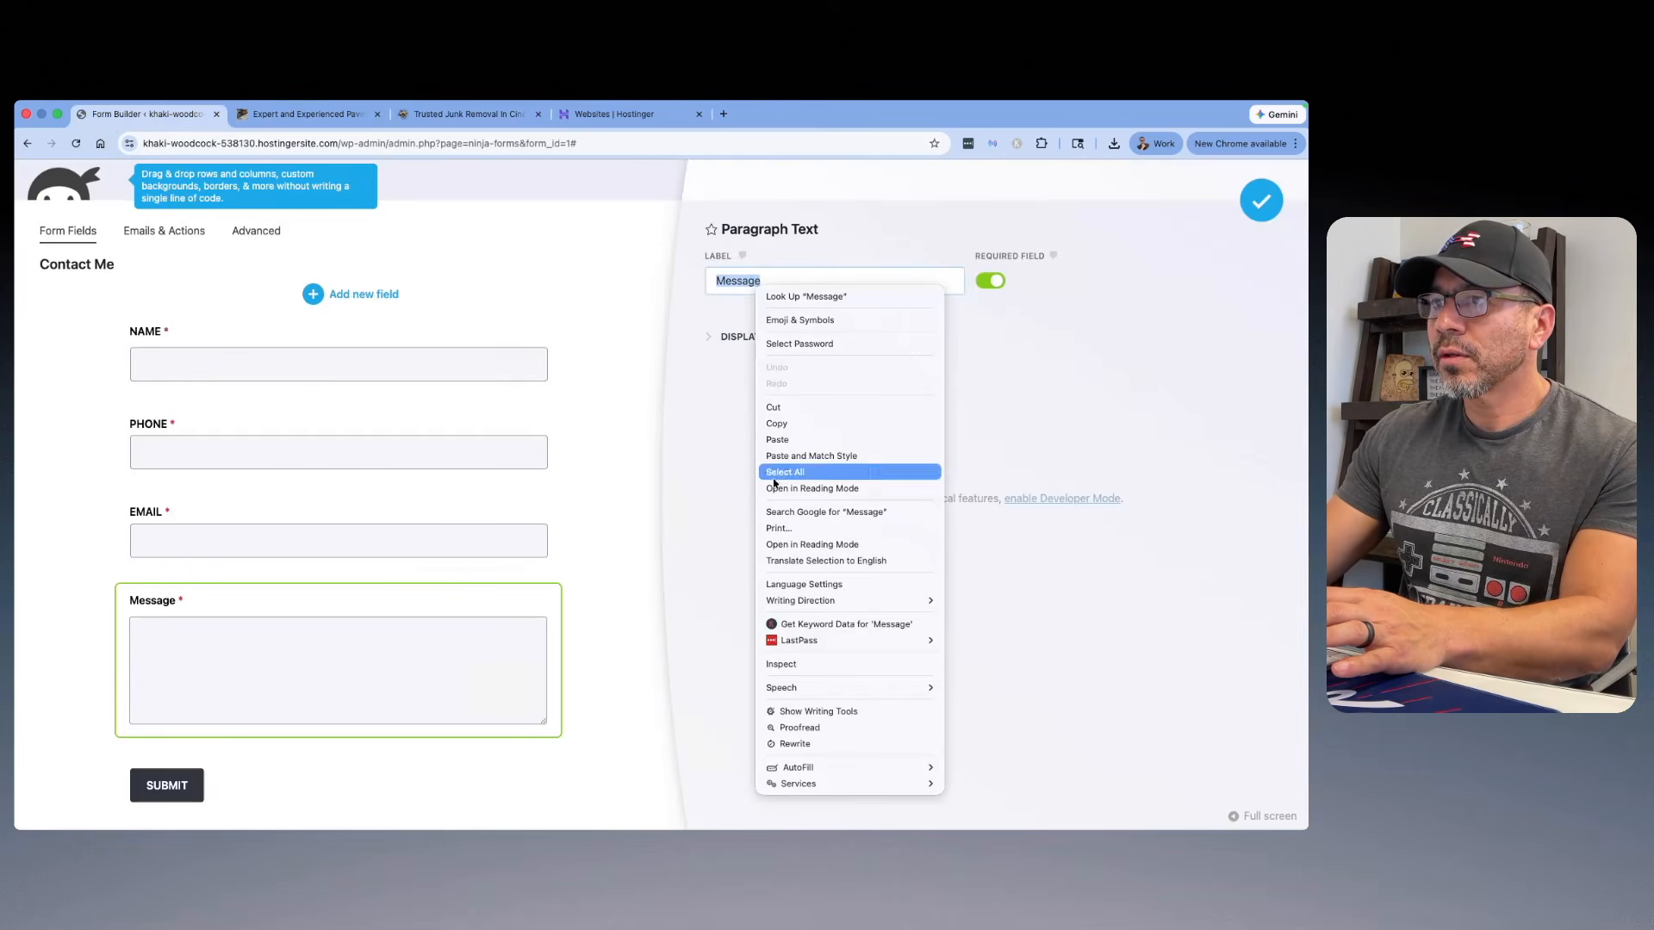
{"action": "left_click", "coordinate": [792, 439]}
{"action": "left_click", "coordinate": [1002, 284]}
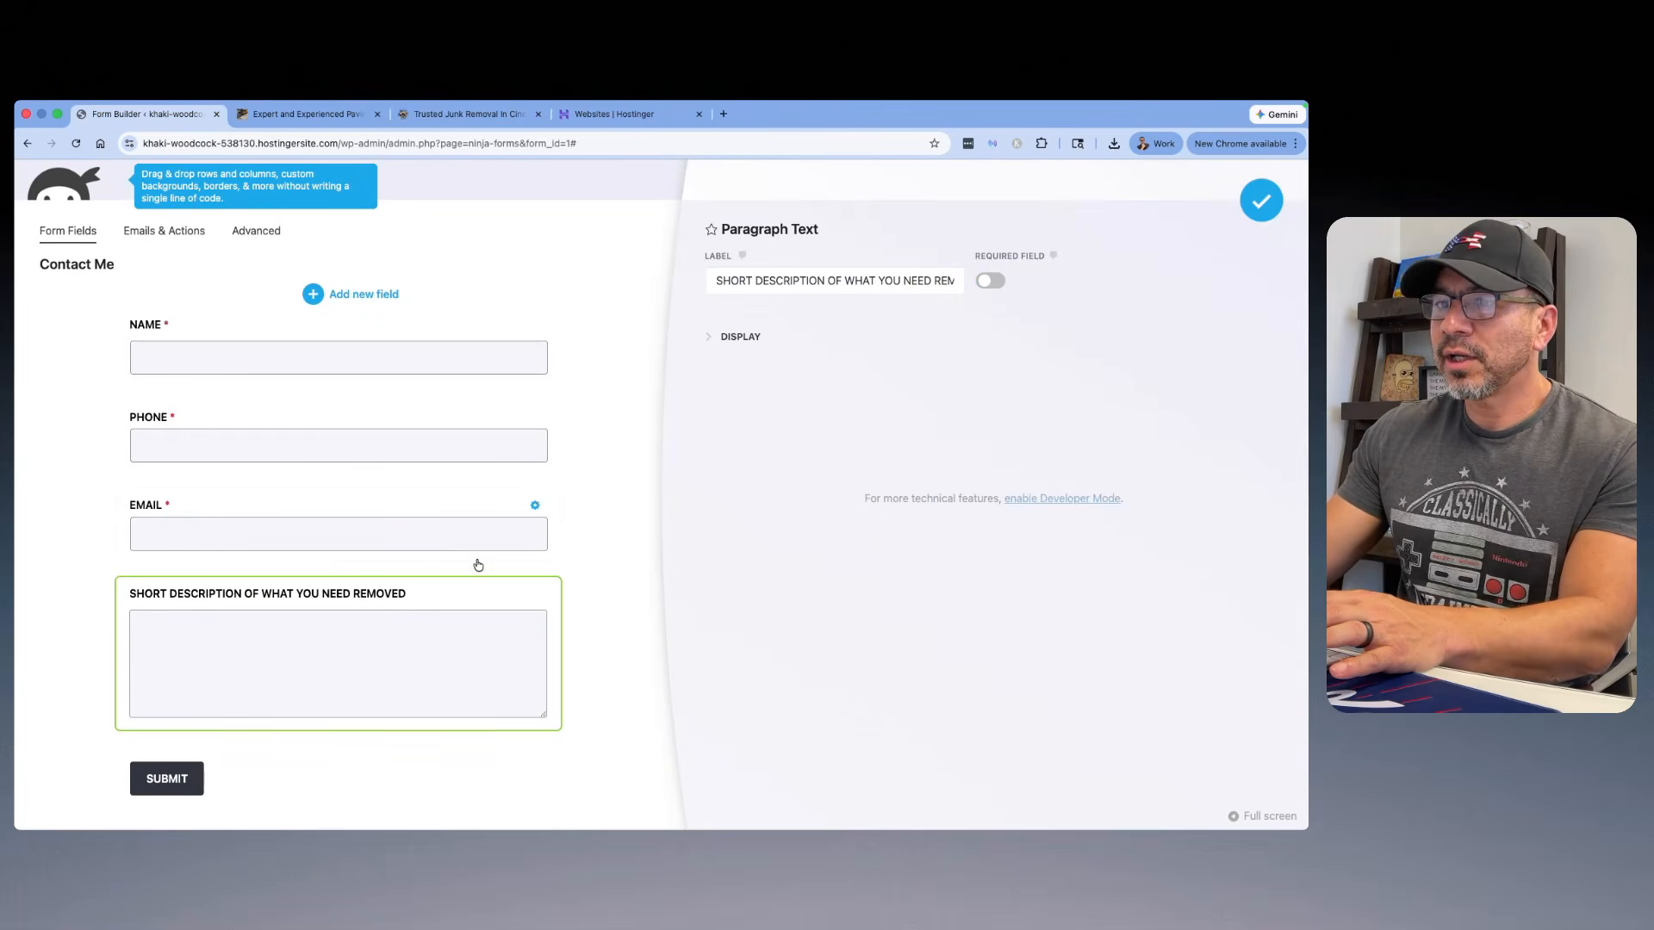
Step: Label the form's submit button "Get A FREE Quote!" and publish the form
{"action": "left_click", "coordinate": [285, 774]}
{"action": "double_click", "coordinate": [769, 281]}
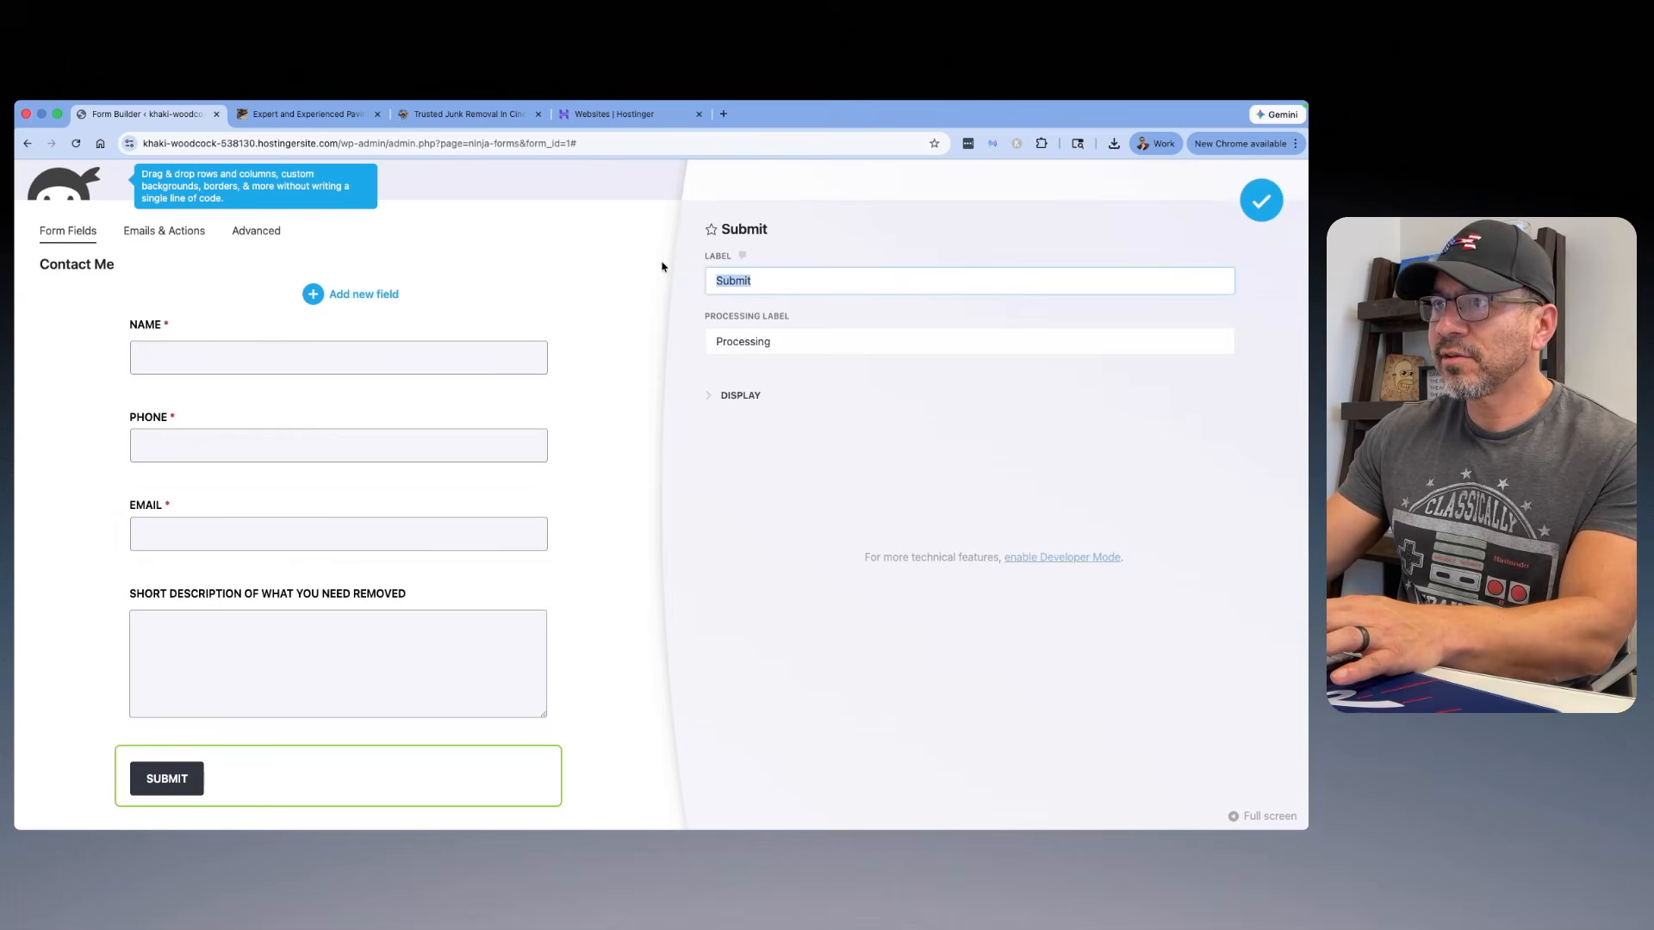
{"action": "type", "text": "Get A FREE Quote!"}
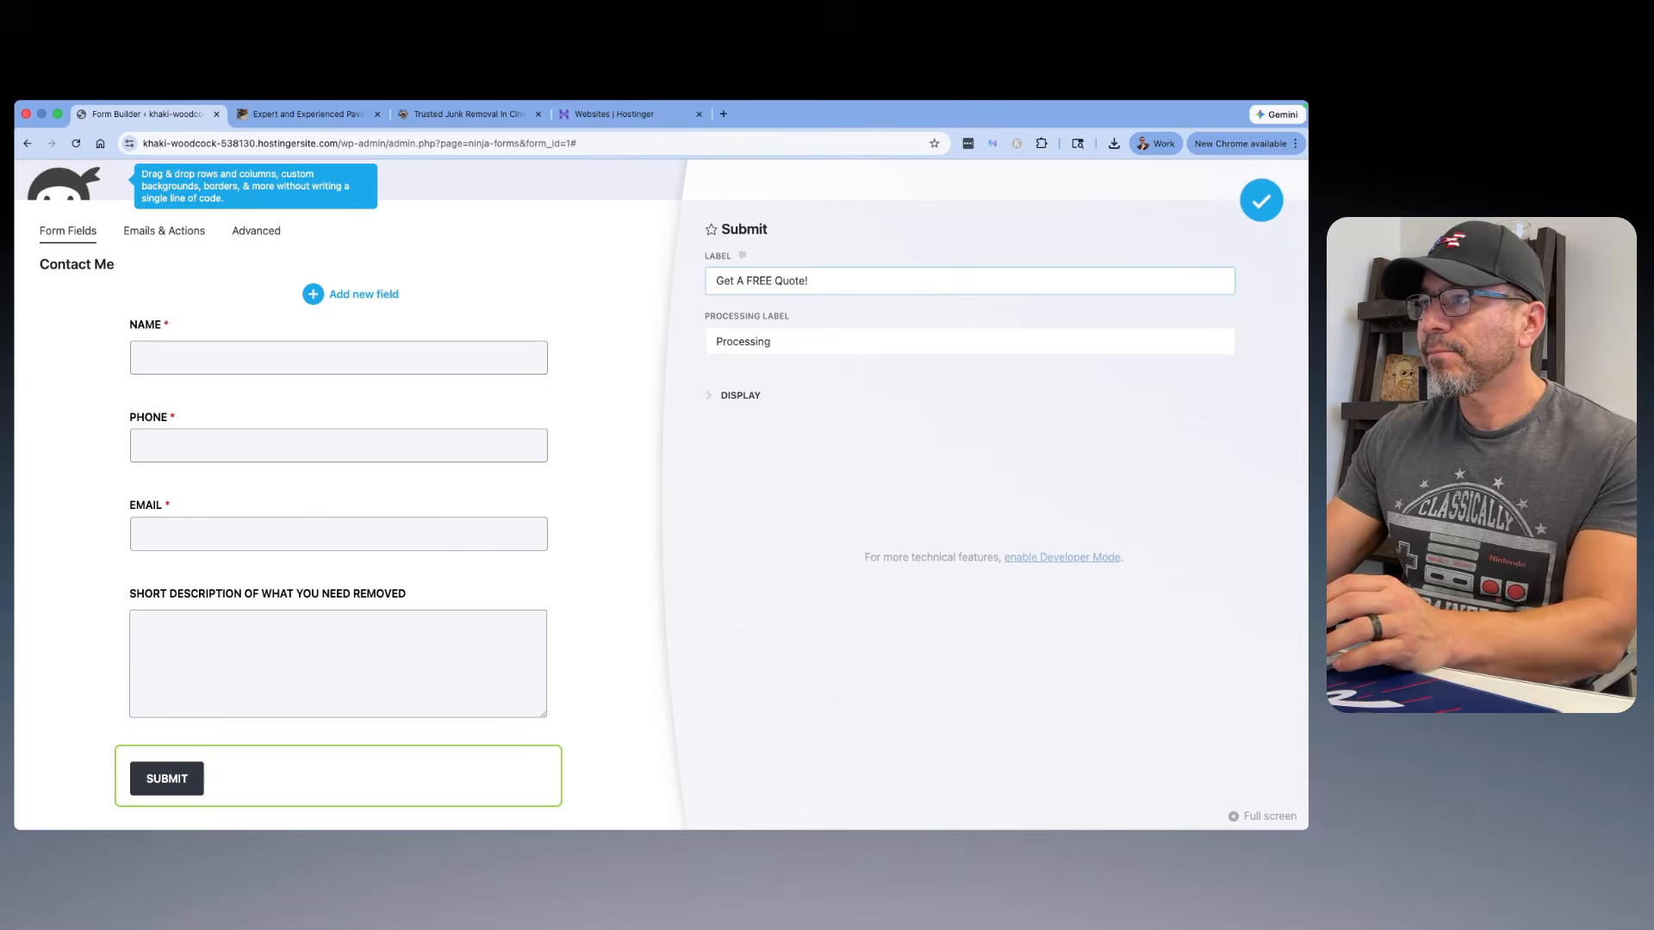
{"action": "left_click", "coordinate": [1253, 208]}
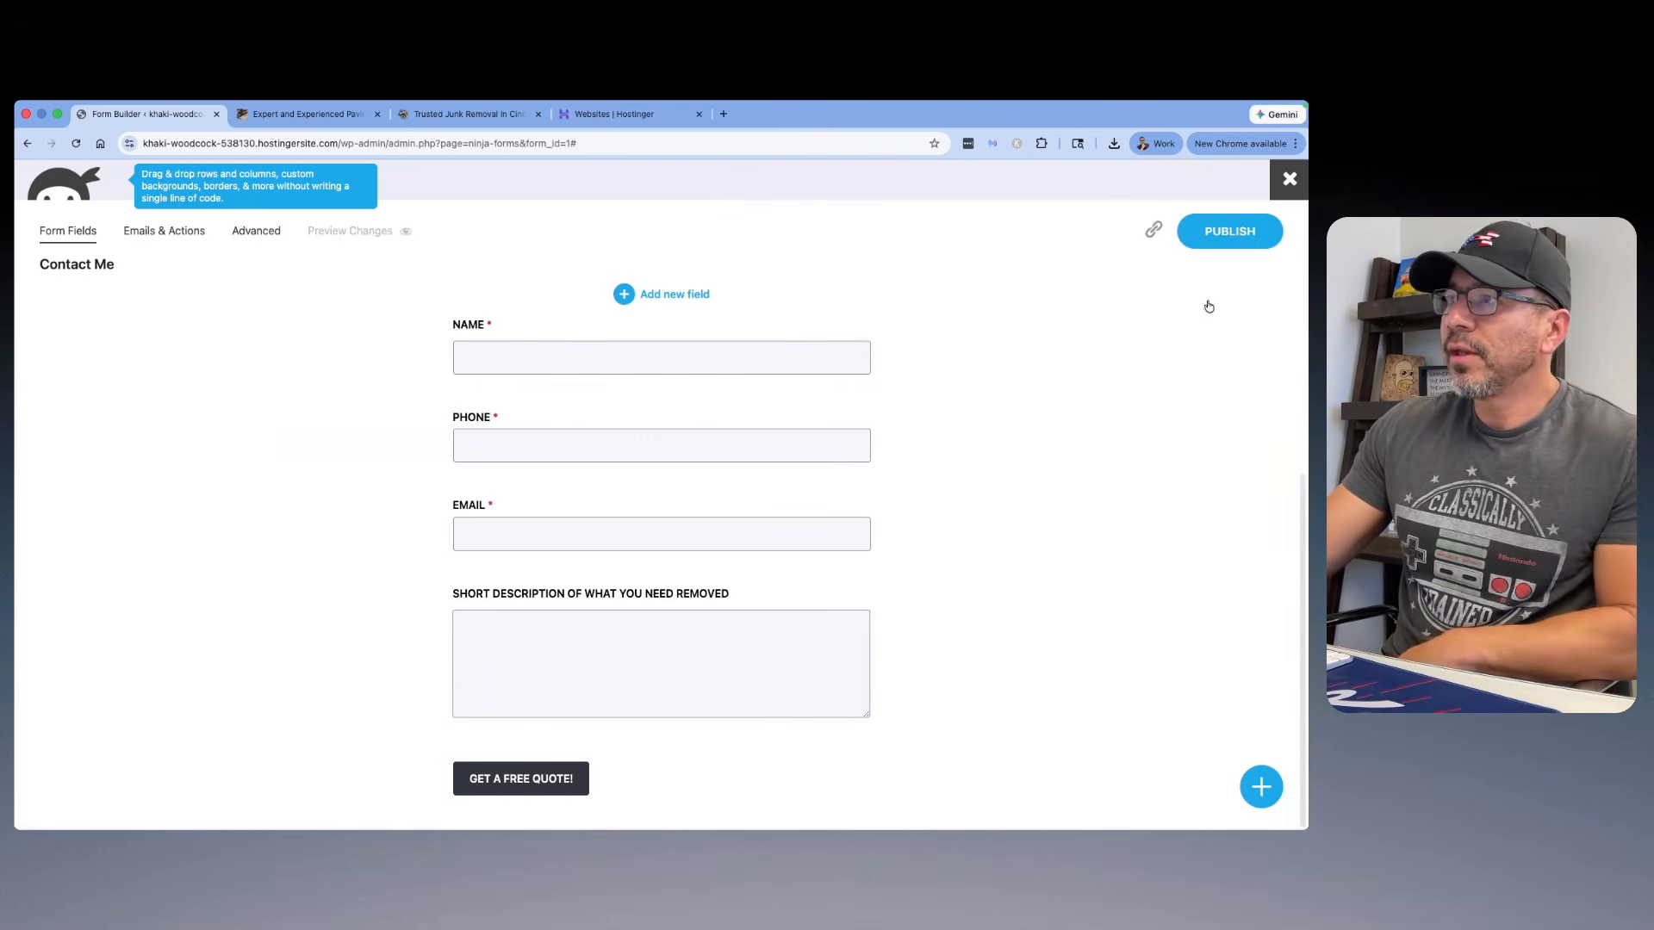
{"action": "left_click", "coordinate": [1235, 244]}
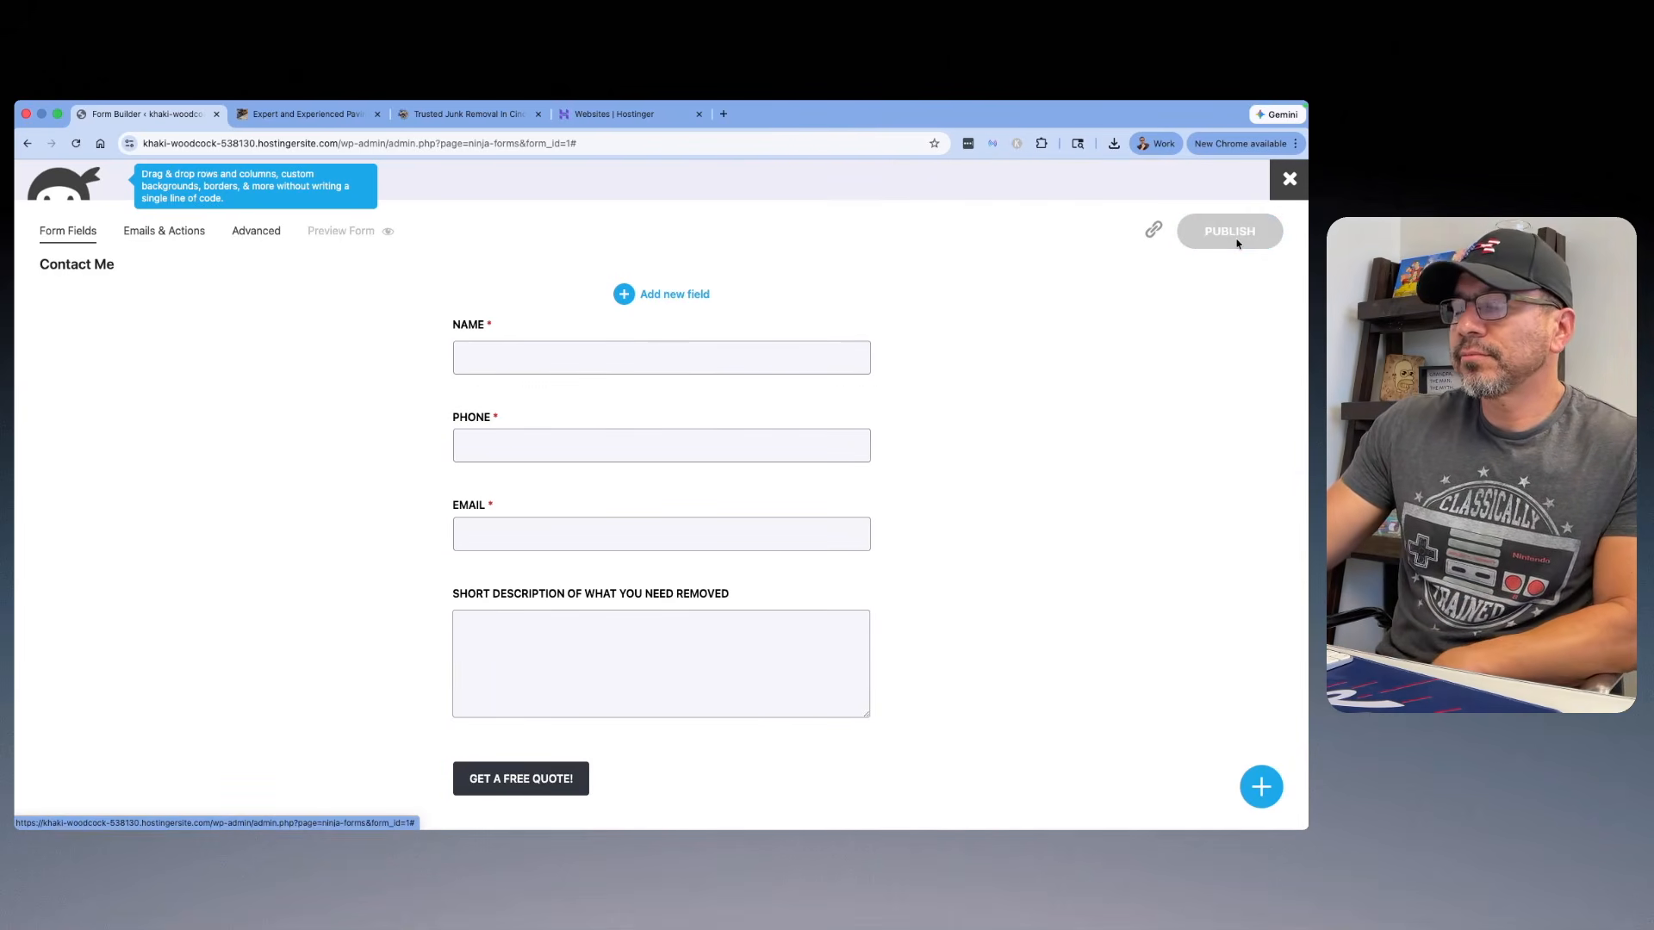
Step: Check the form's email actions, close the form builder, and copy the Contact Me form's shortcode [ninja_form id=1]
{"action": "left_click", "coordinate": [155, 235]}
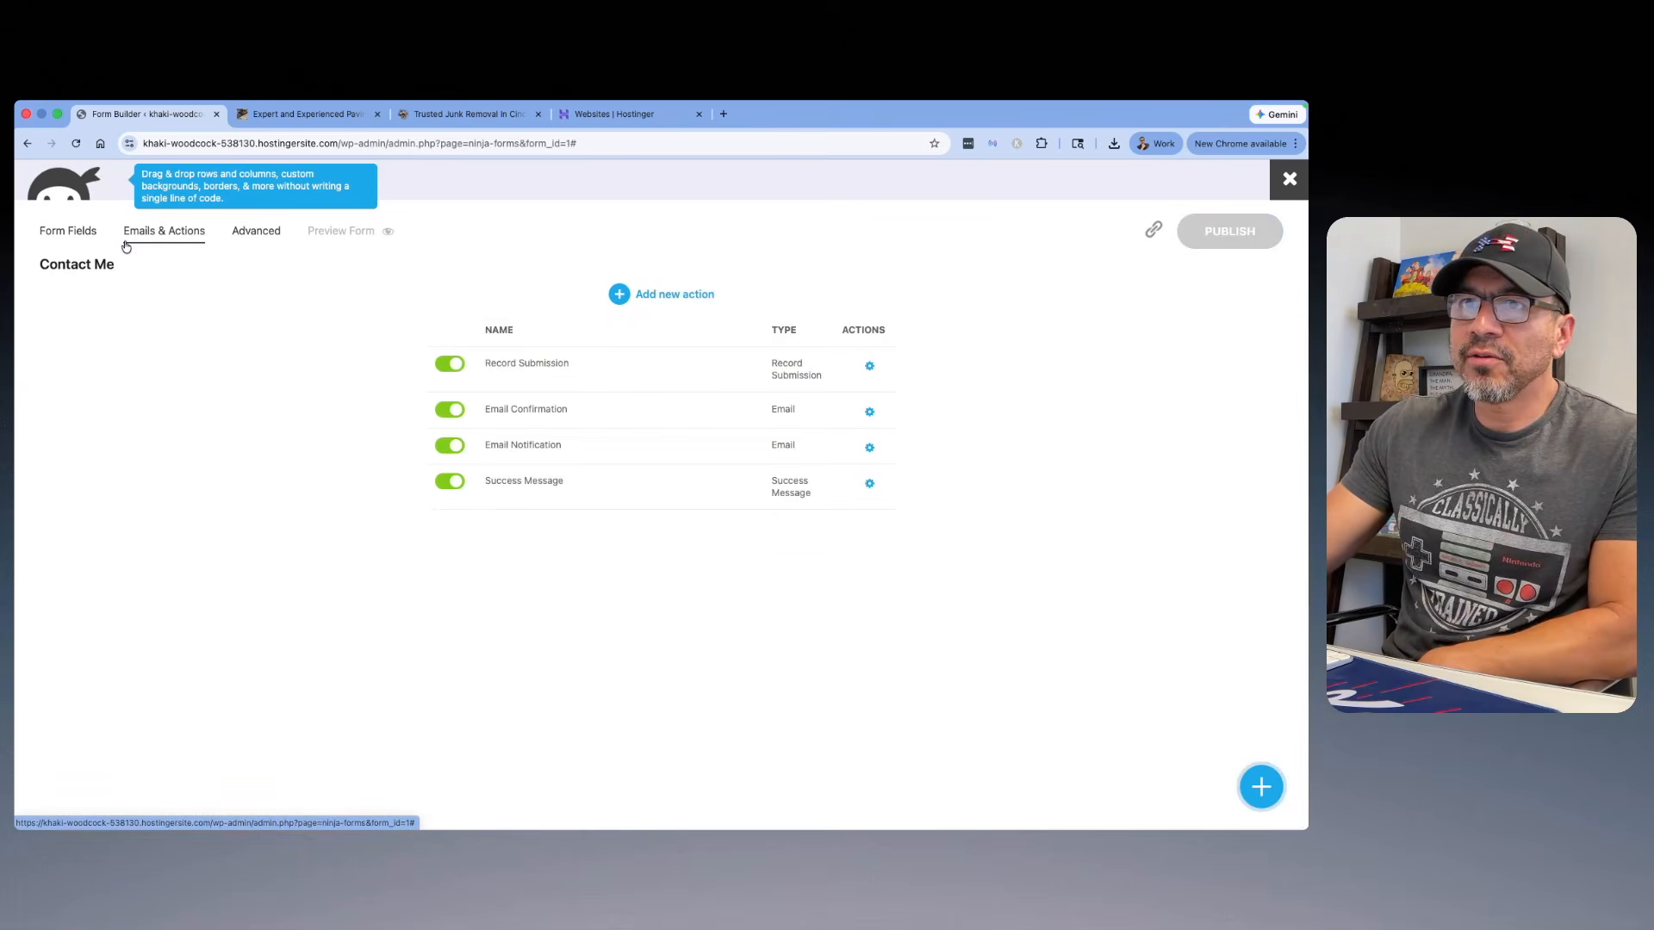
{"action": "left_click", "coordinate": [77, 238]}
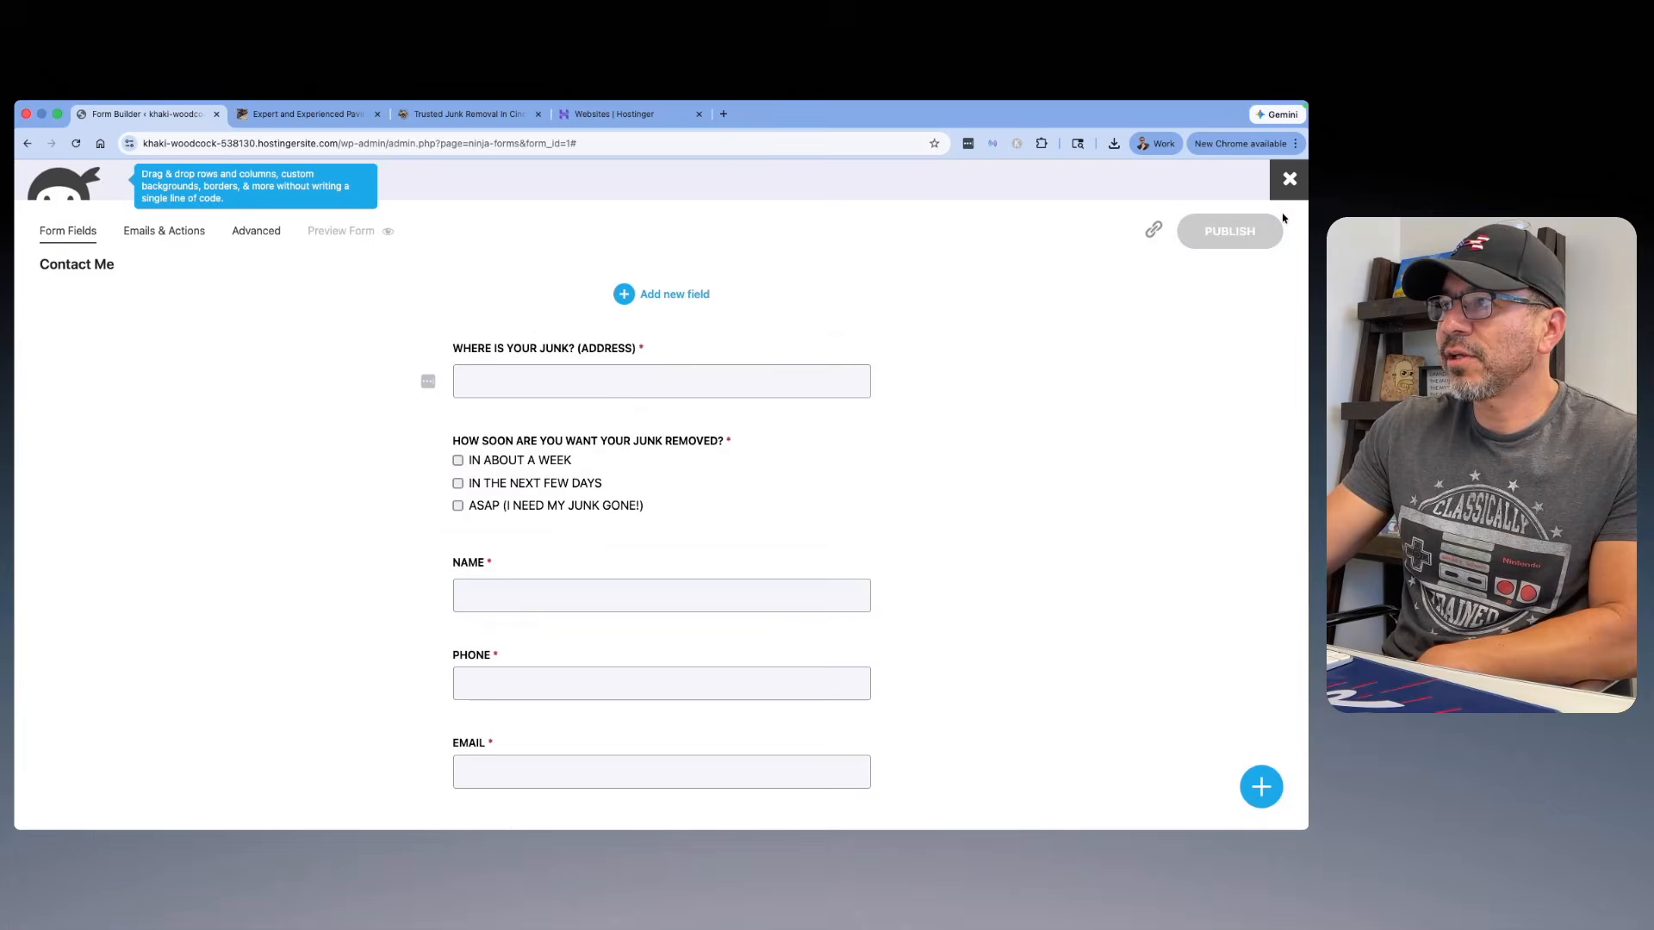
{"action": "left_click", "coordinate": [1289, 178]}
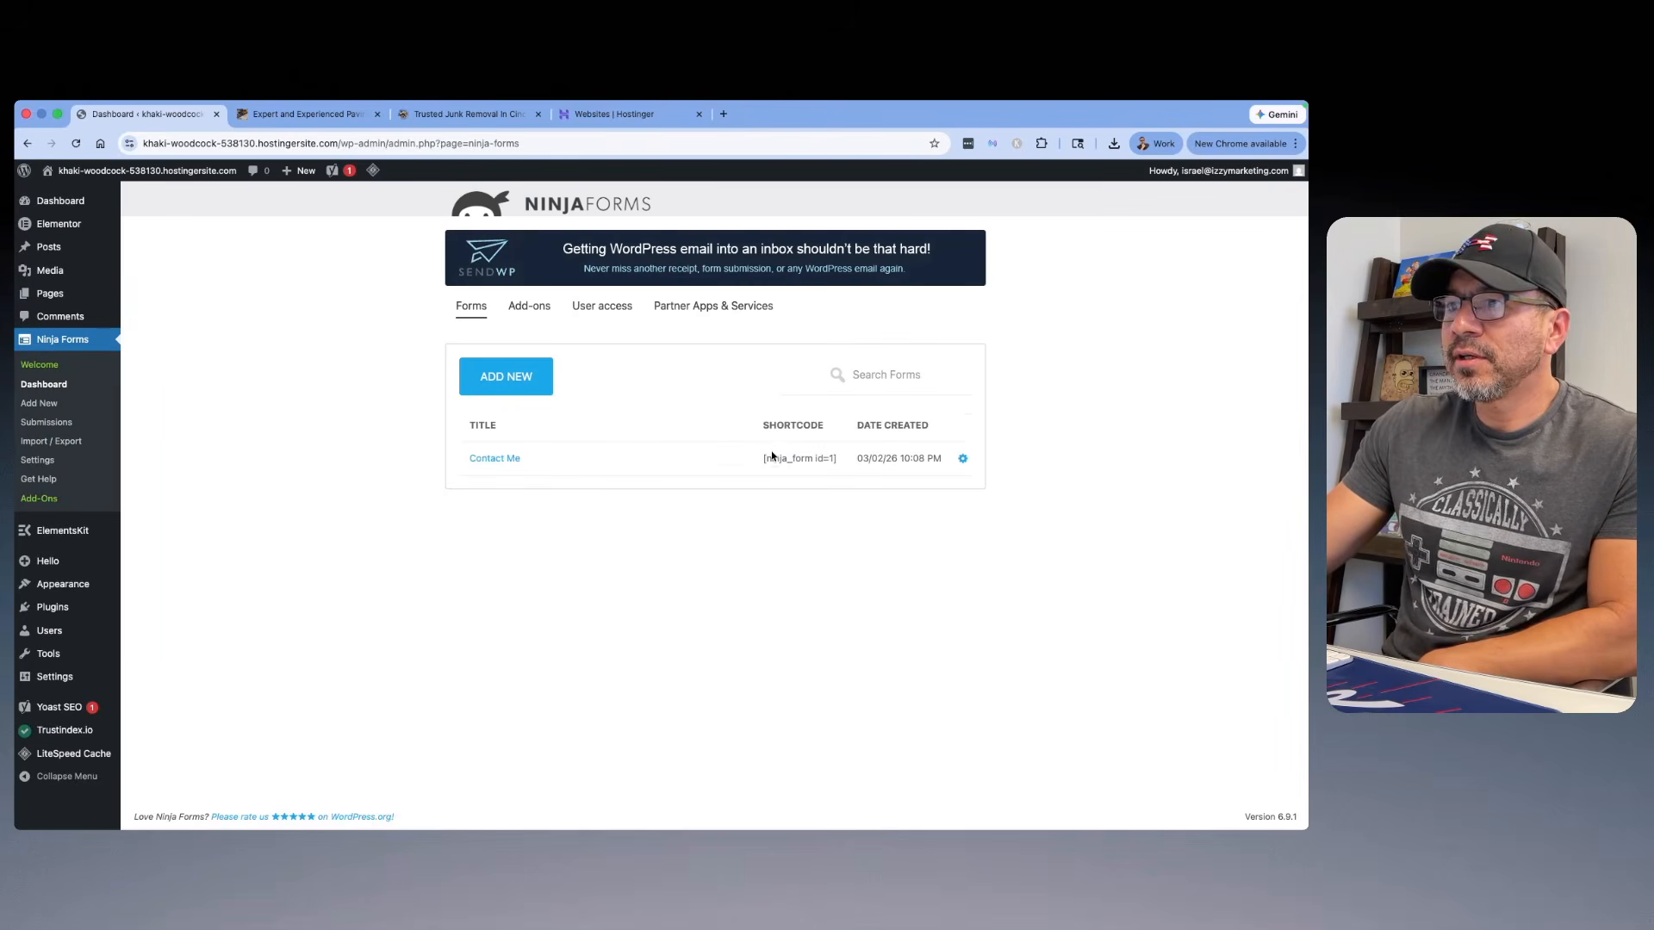
{"action": "right_click", "coordinate": [761, 462]}
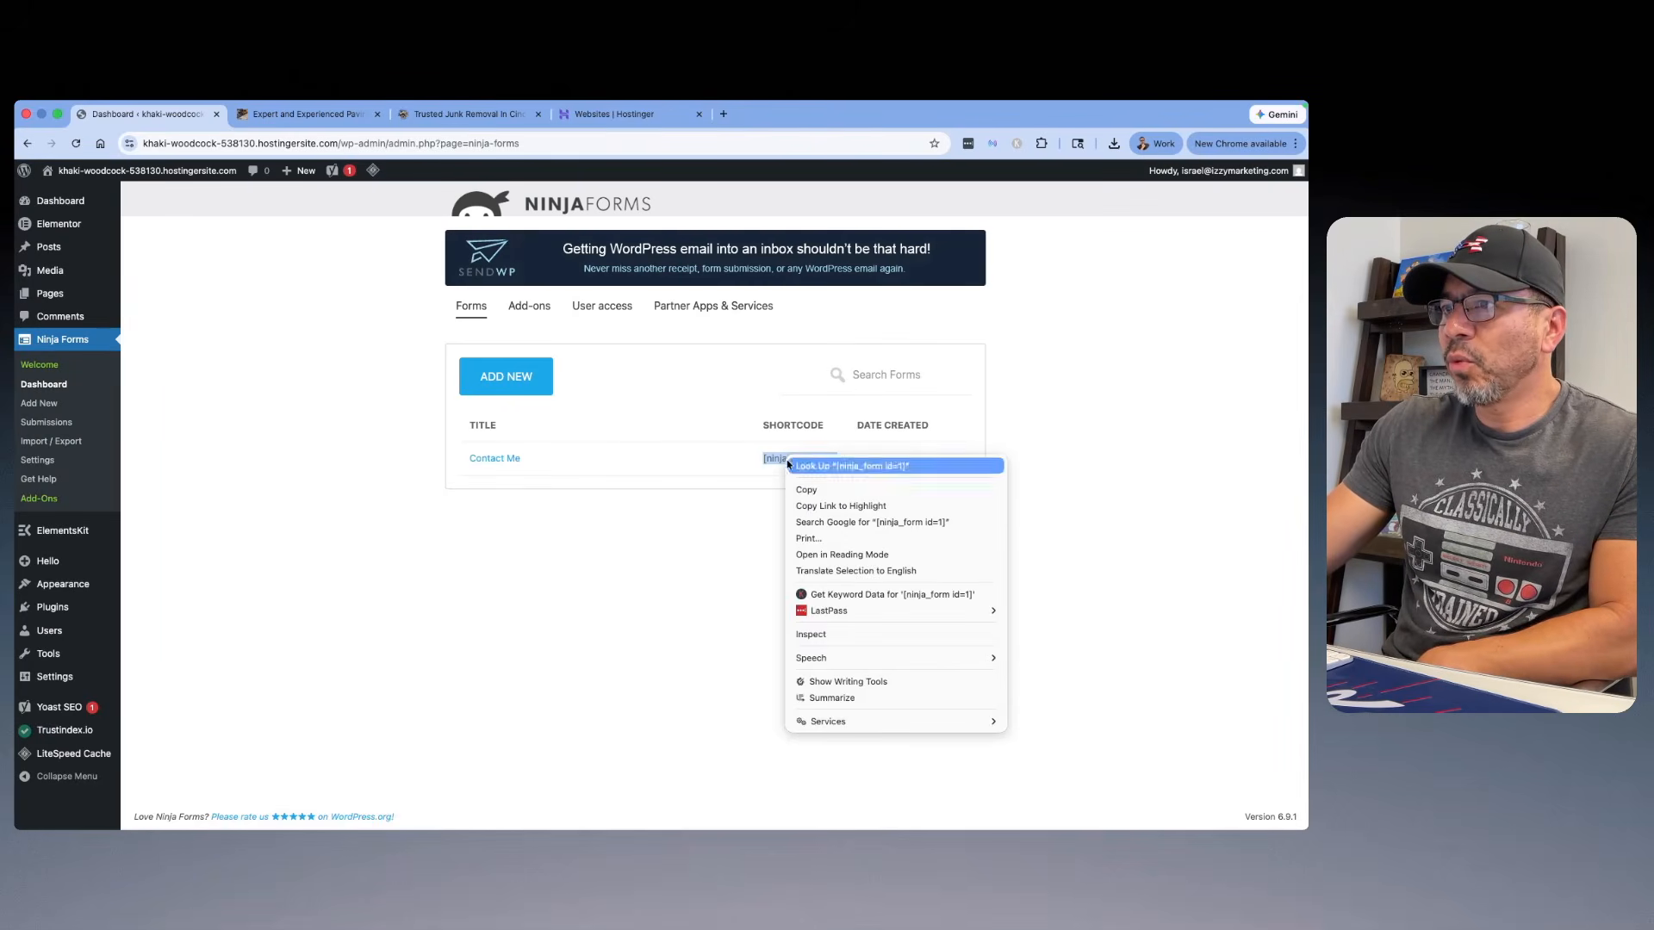
{"action": "left_click", "coordinate": [790, 490]}
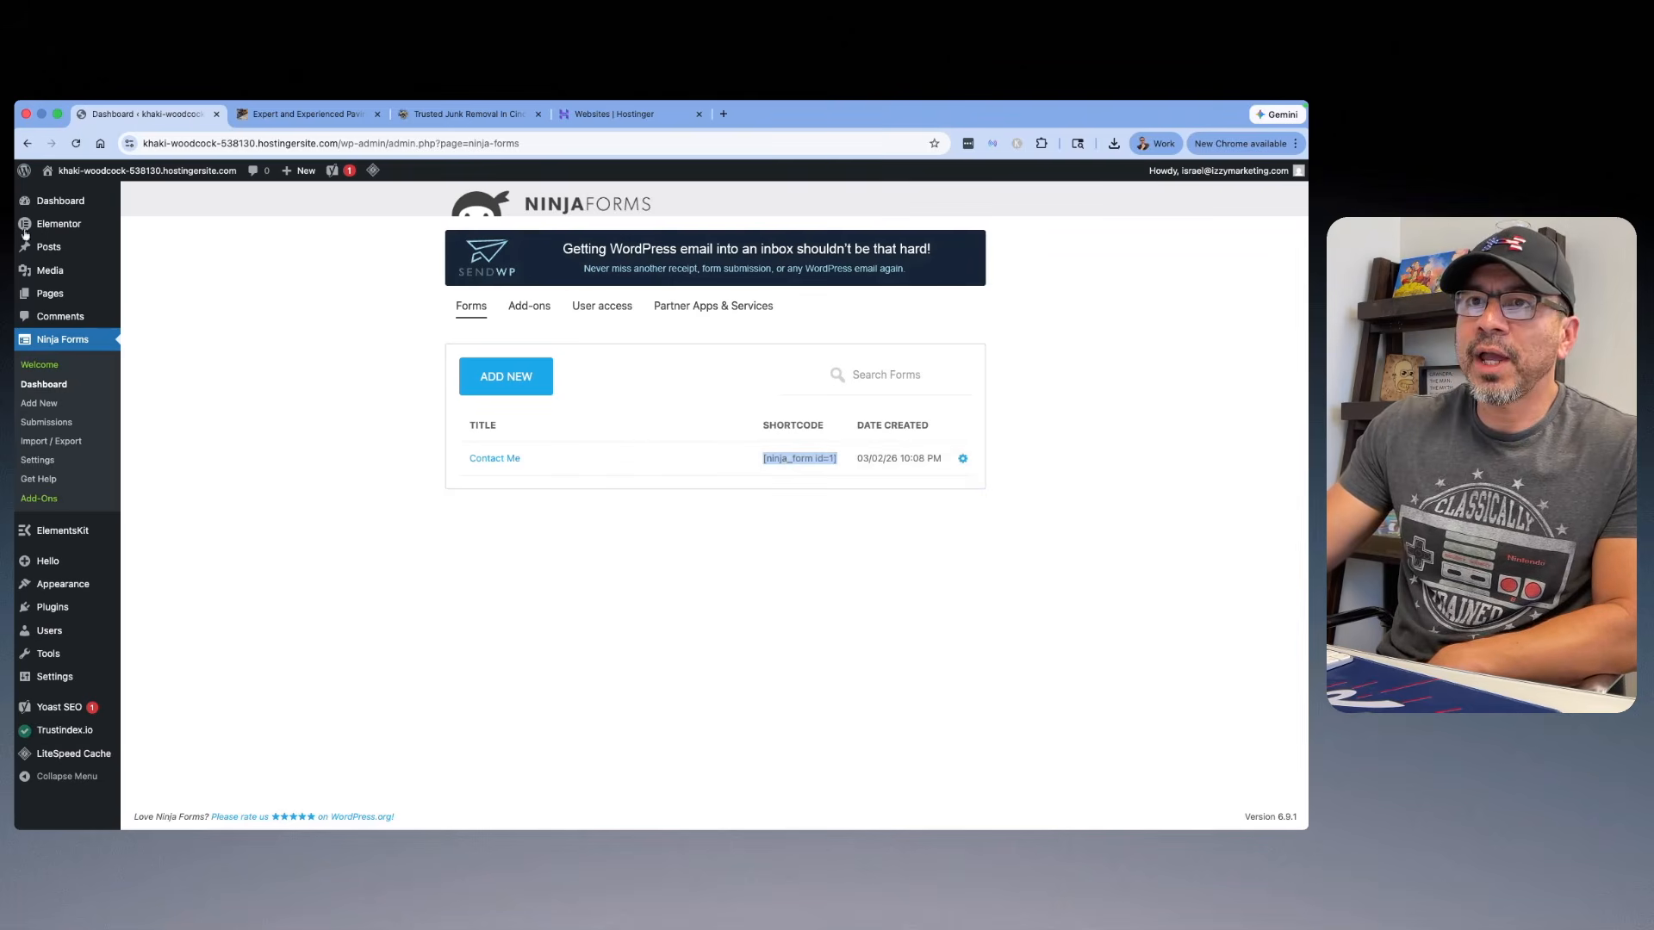
Step: Open the site's home page in Elementor and select the shortcode text block in the free estimate section
{"action": "mouse_move", "coordinate": [86, 170]}
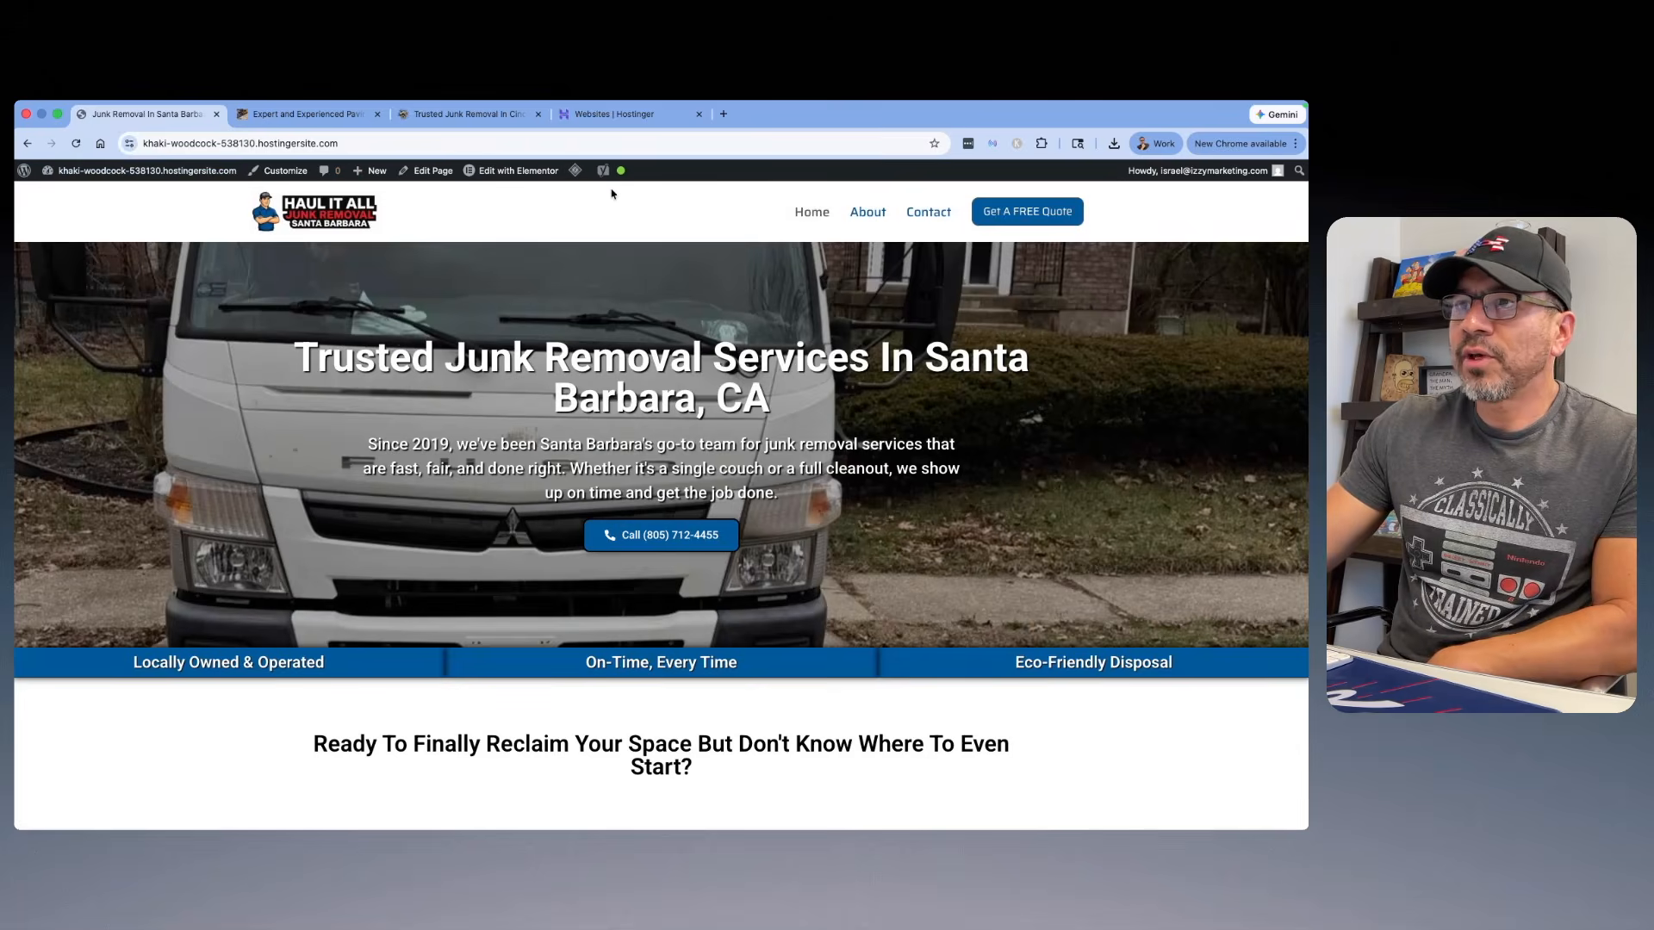
{"action": "left_click", "coordinate": [515, 172]}
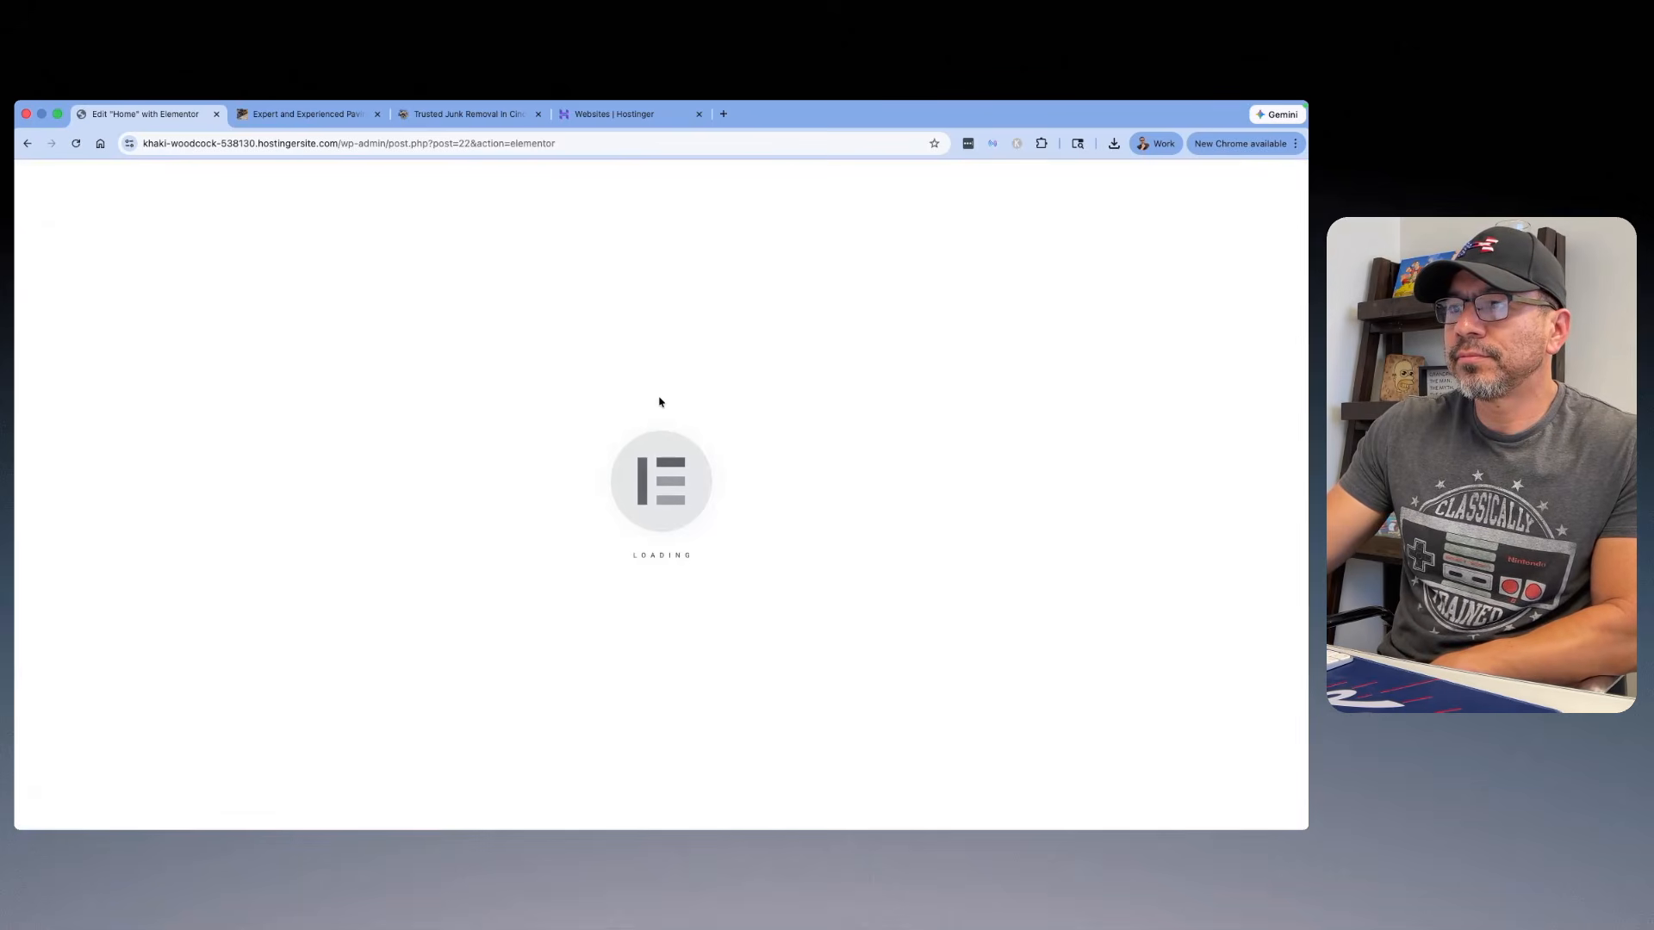
{"action": "scroll", "coordinate": [658, 402], "scroll_direction": "down", "scroll_amount": 15}
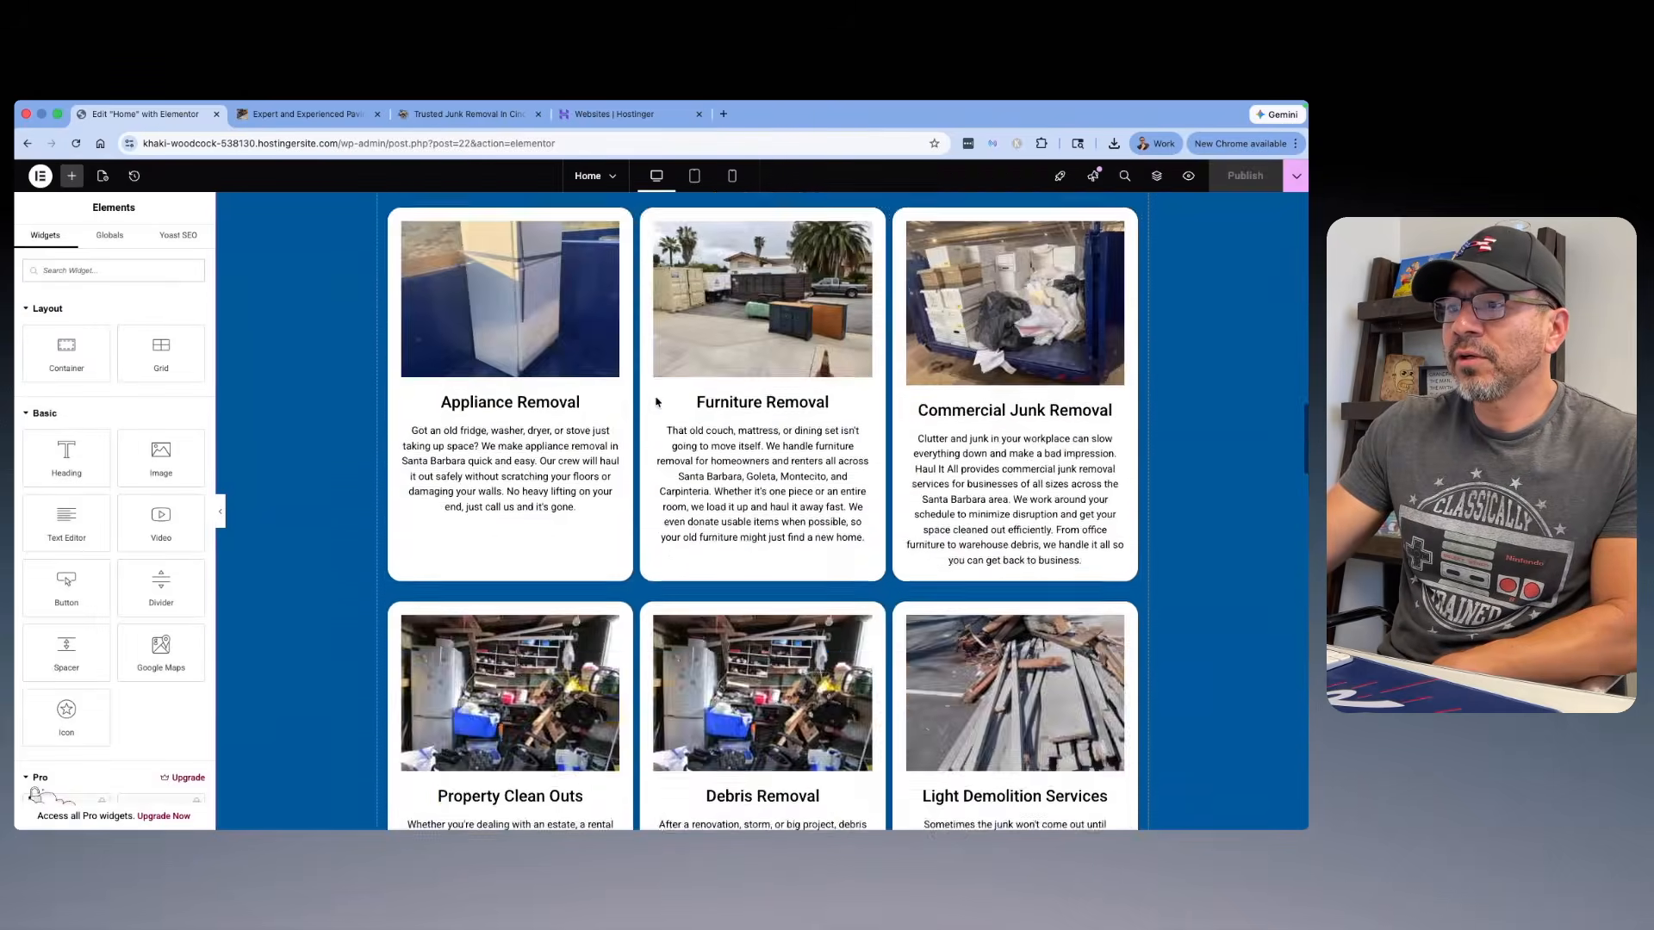
{"action": "scroll", "coordinate": [656, 402], "scroll_direction": "down", "scroll_amount": 20}
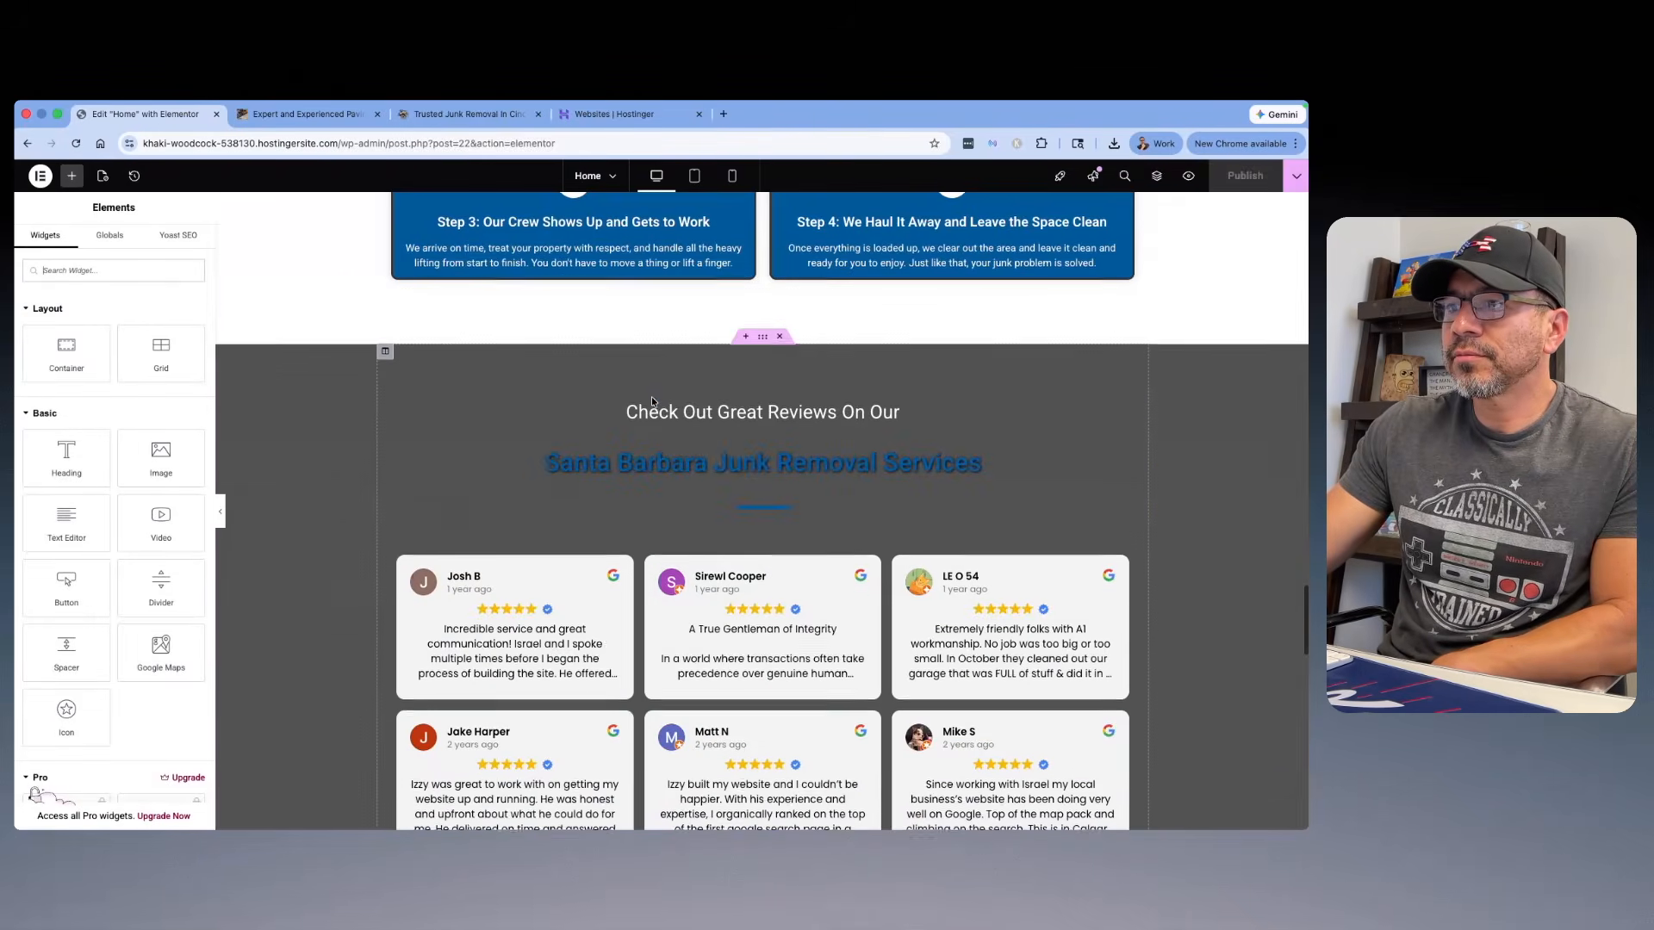
{"action": "scroll", "coordinate": [651, 396], "scroll_direction": "down", "scroll_amount": 10}
{"action": "left_click", "coordinate": [687, 404]}
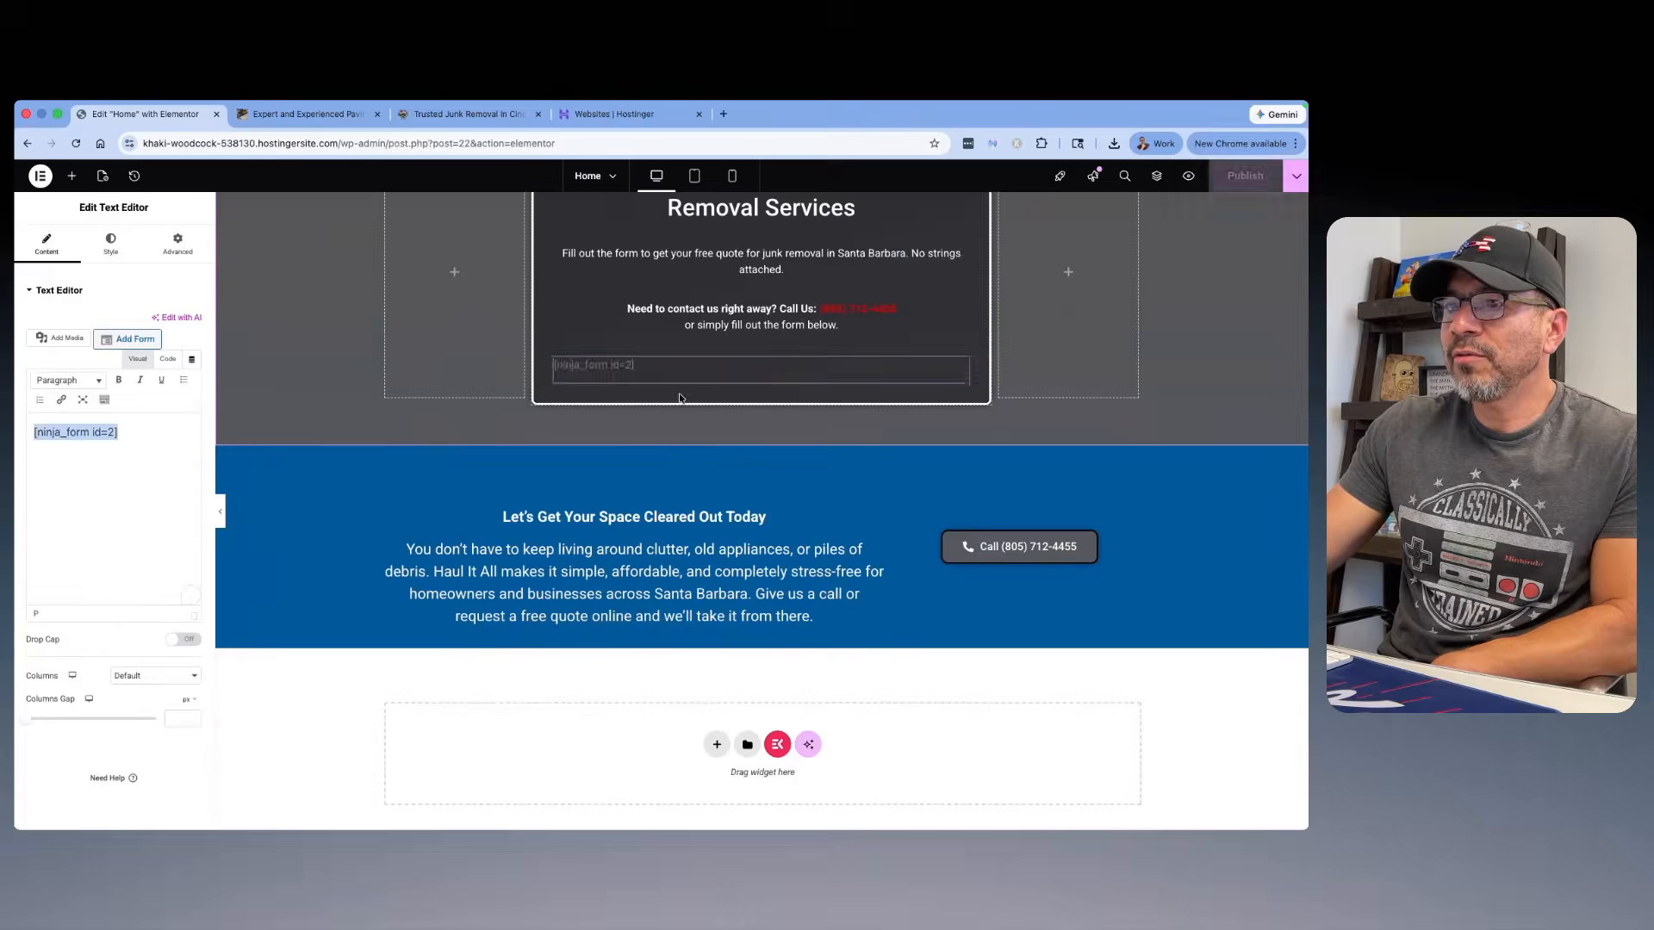
Step: Try to replace the shortcode [ninja_form id=2] with the copied [ninja_form id=1] in the text block's visual editor
{"action": "left_click", "coordinate": [104, 431]}
{"action": "triple_click", "coordinate": [100, 431]}
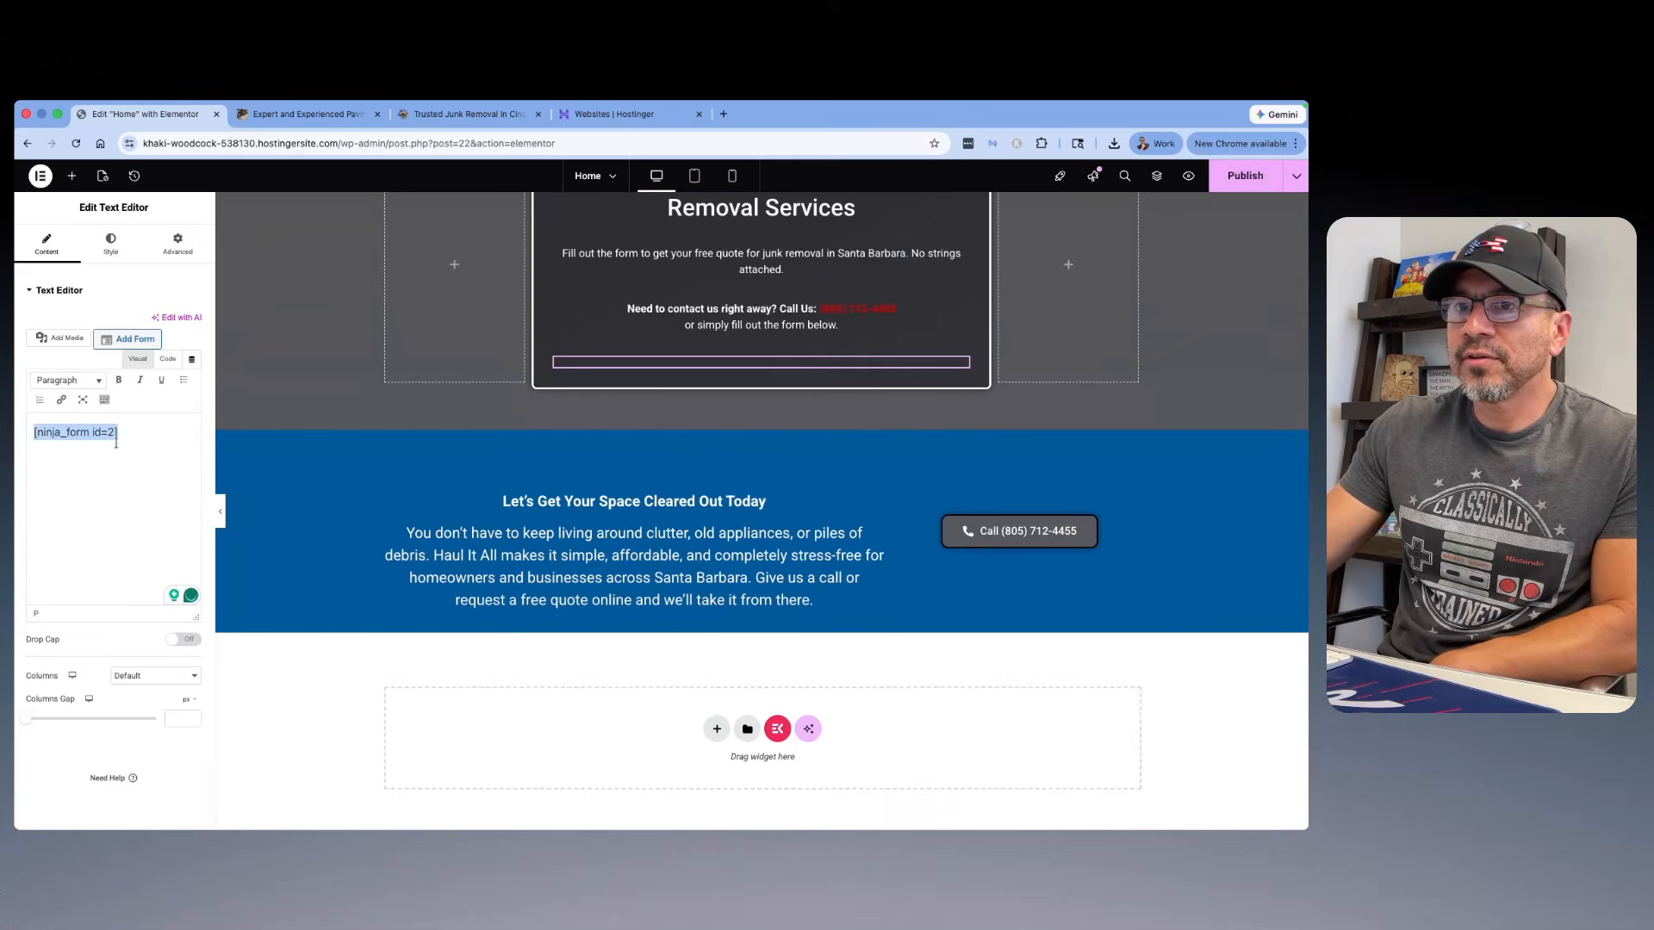
{"action": "right_click", "coordinate": [100, 431]}
{"action": "left_click", "coordinate": [53, 478]}
{"action": "key", "text": "super+v"}
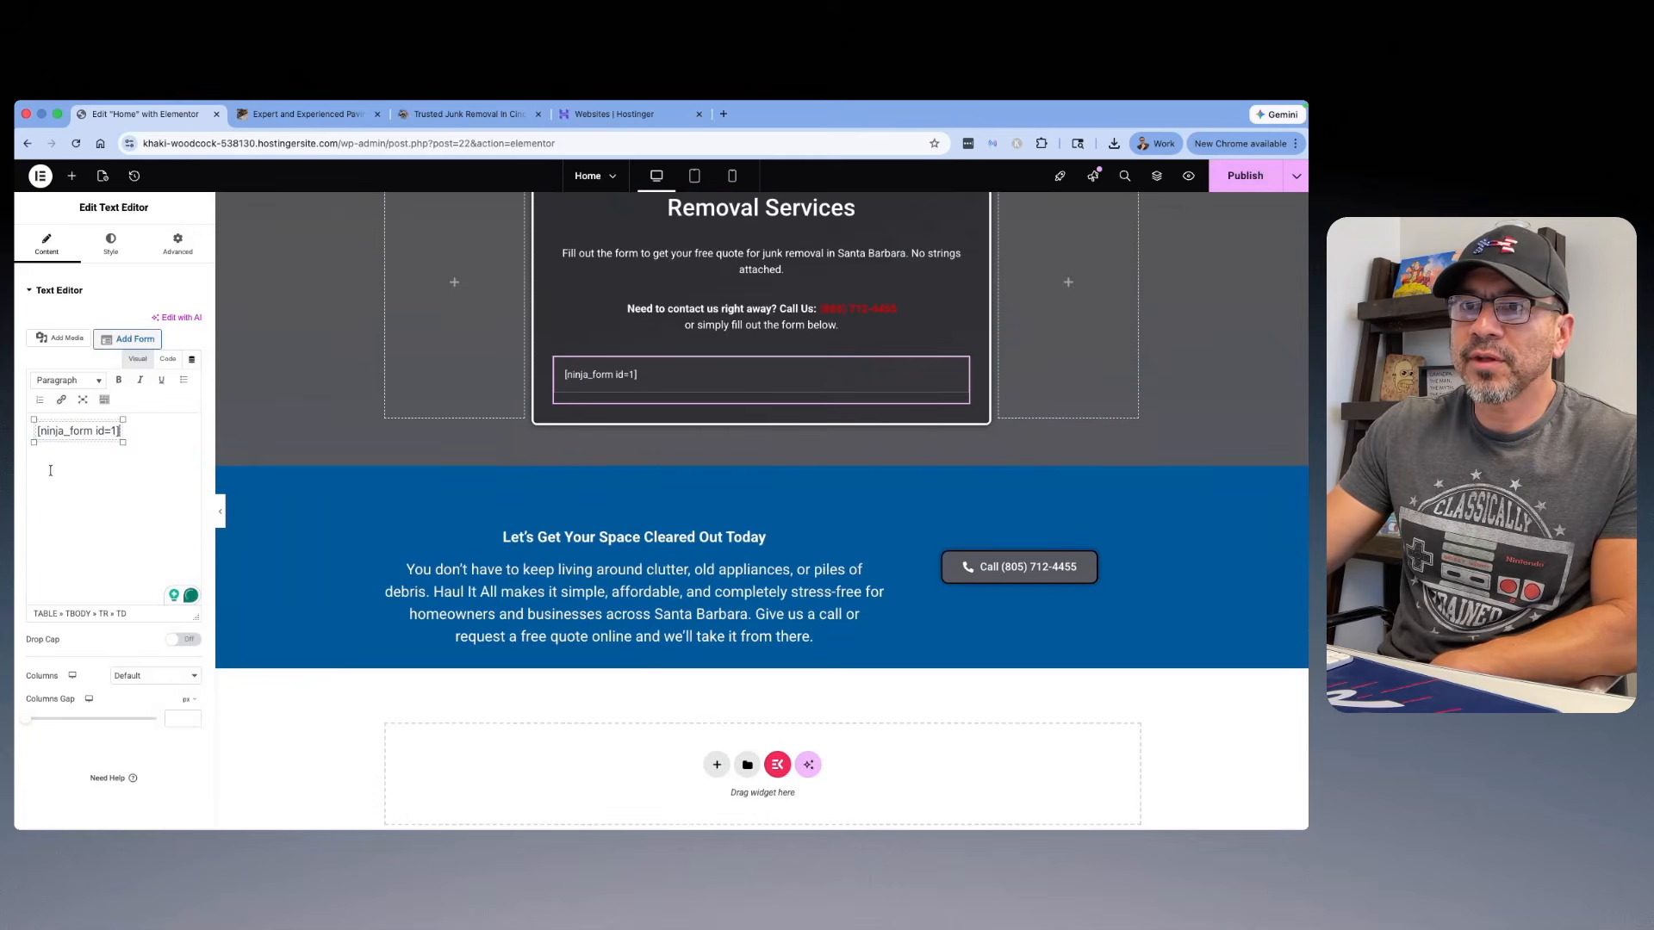
{"action": "triple_click", "coordinate": [118, 432]}
{"action": "key", "text": "BackSpace"}
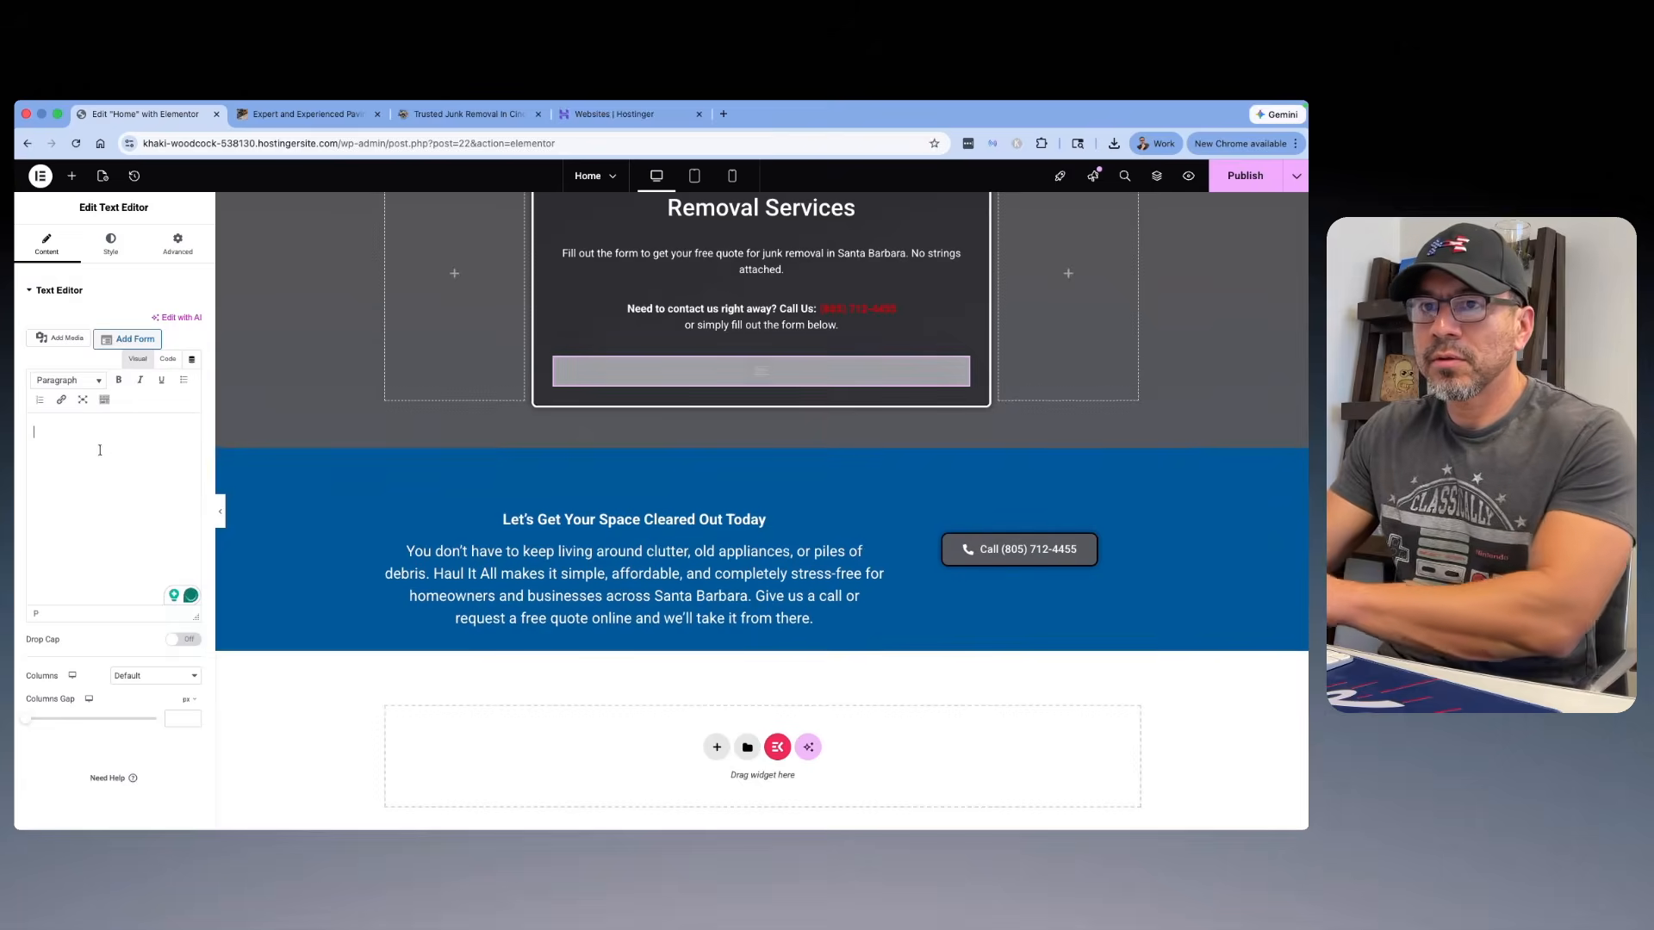
{"action": "right_click", "coordinate": [93, 444]}
{"action": "right_click", "coordinate": [83, 426]}
{"action": "left_click", "coordinate": [108, 548]}
Step: Clear the text block, insert the shortcode [ninja_form id=1] through its code view, and publish the home page
{"action": "triple_click", "coordinate": [163, 439]}
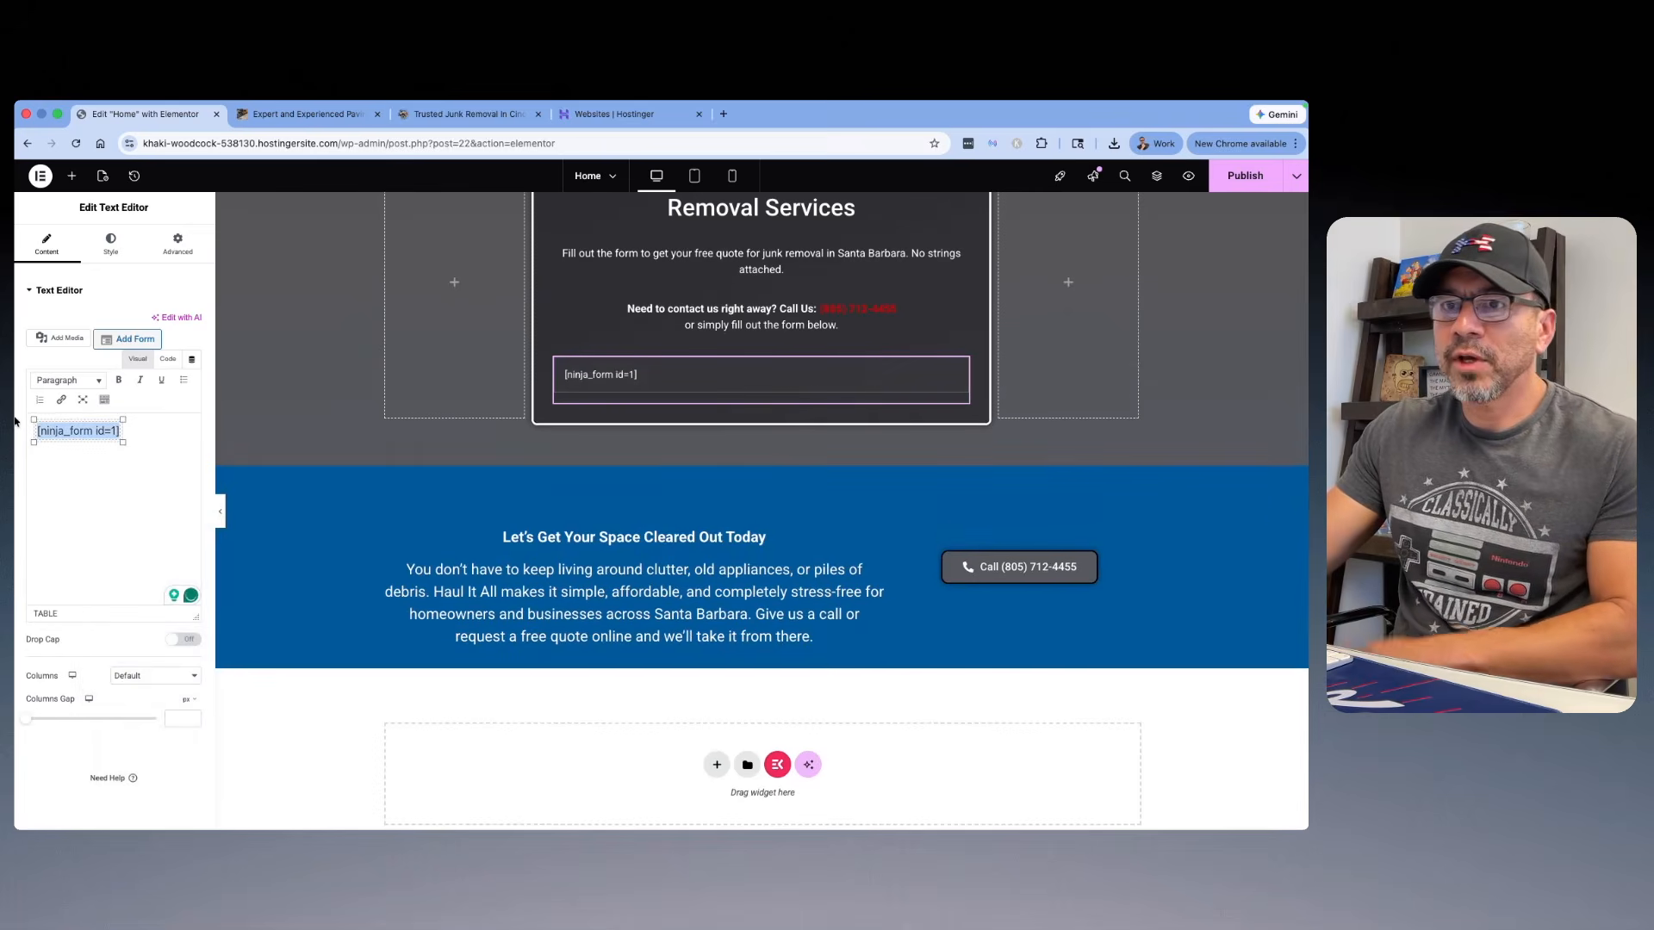
{"action": "key", "text": "BackSpace"}
{"action": "left_click", "coordinate": [166, 360]}
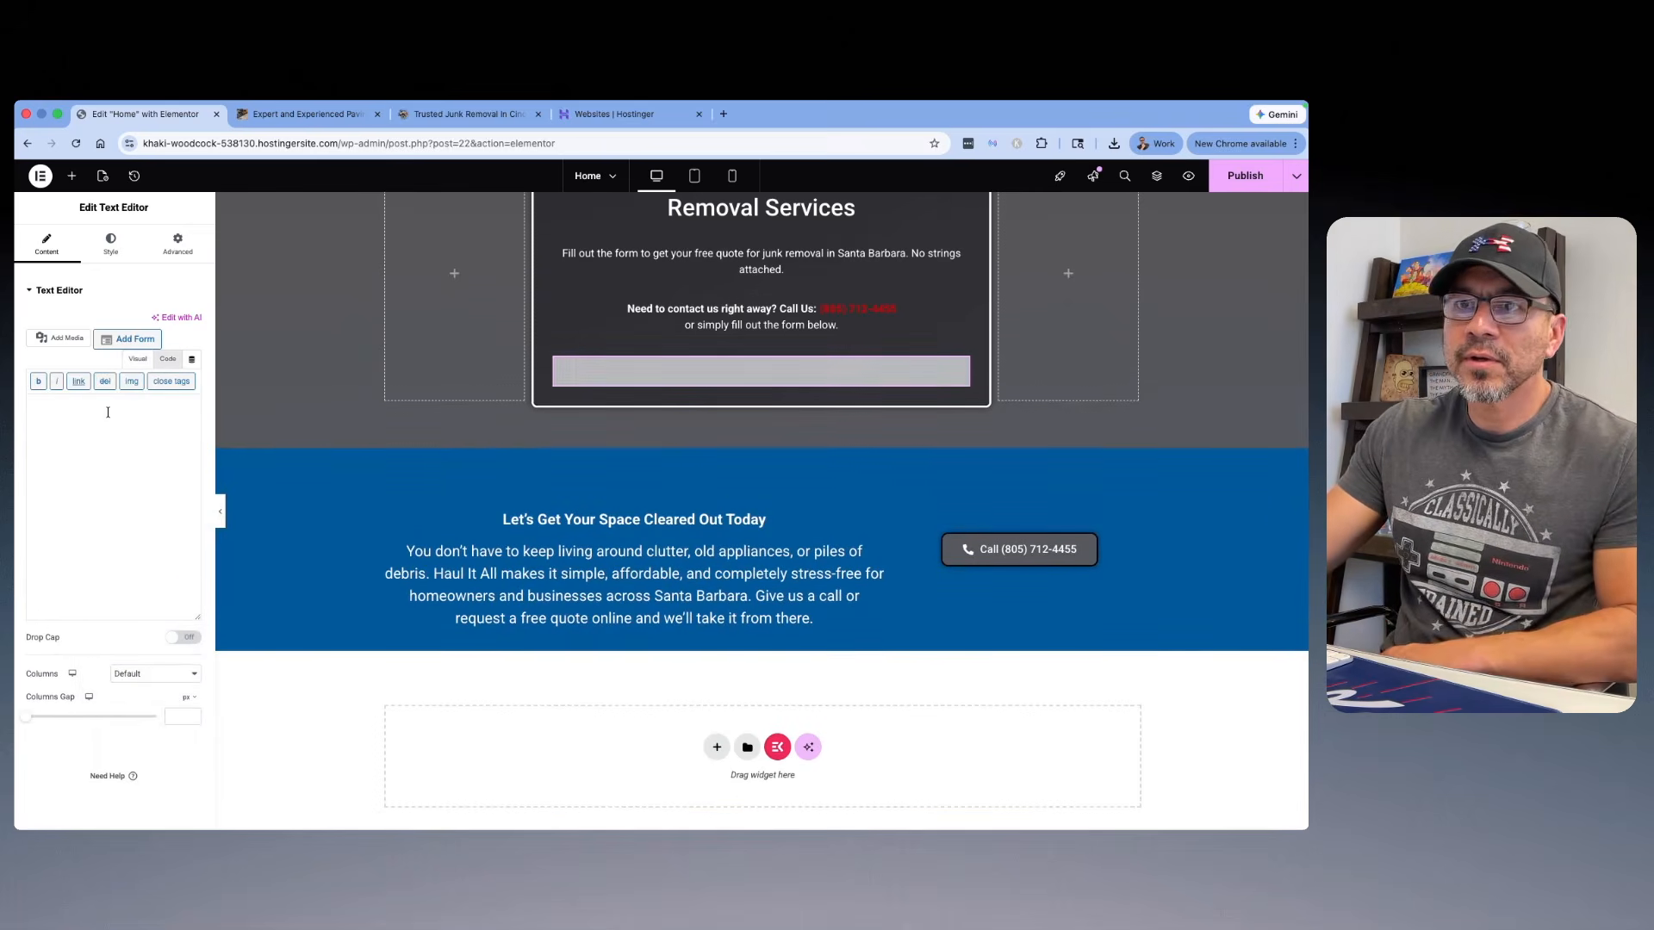
{"action": "right_click", "coordinate": [110, 410]}
{"action": "left_click", "coordinate": [120, 534]}
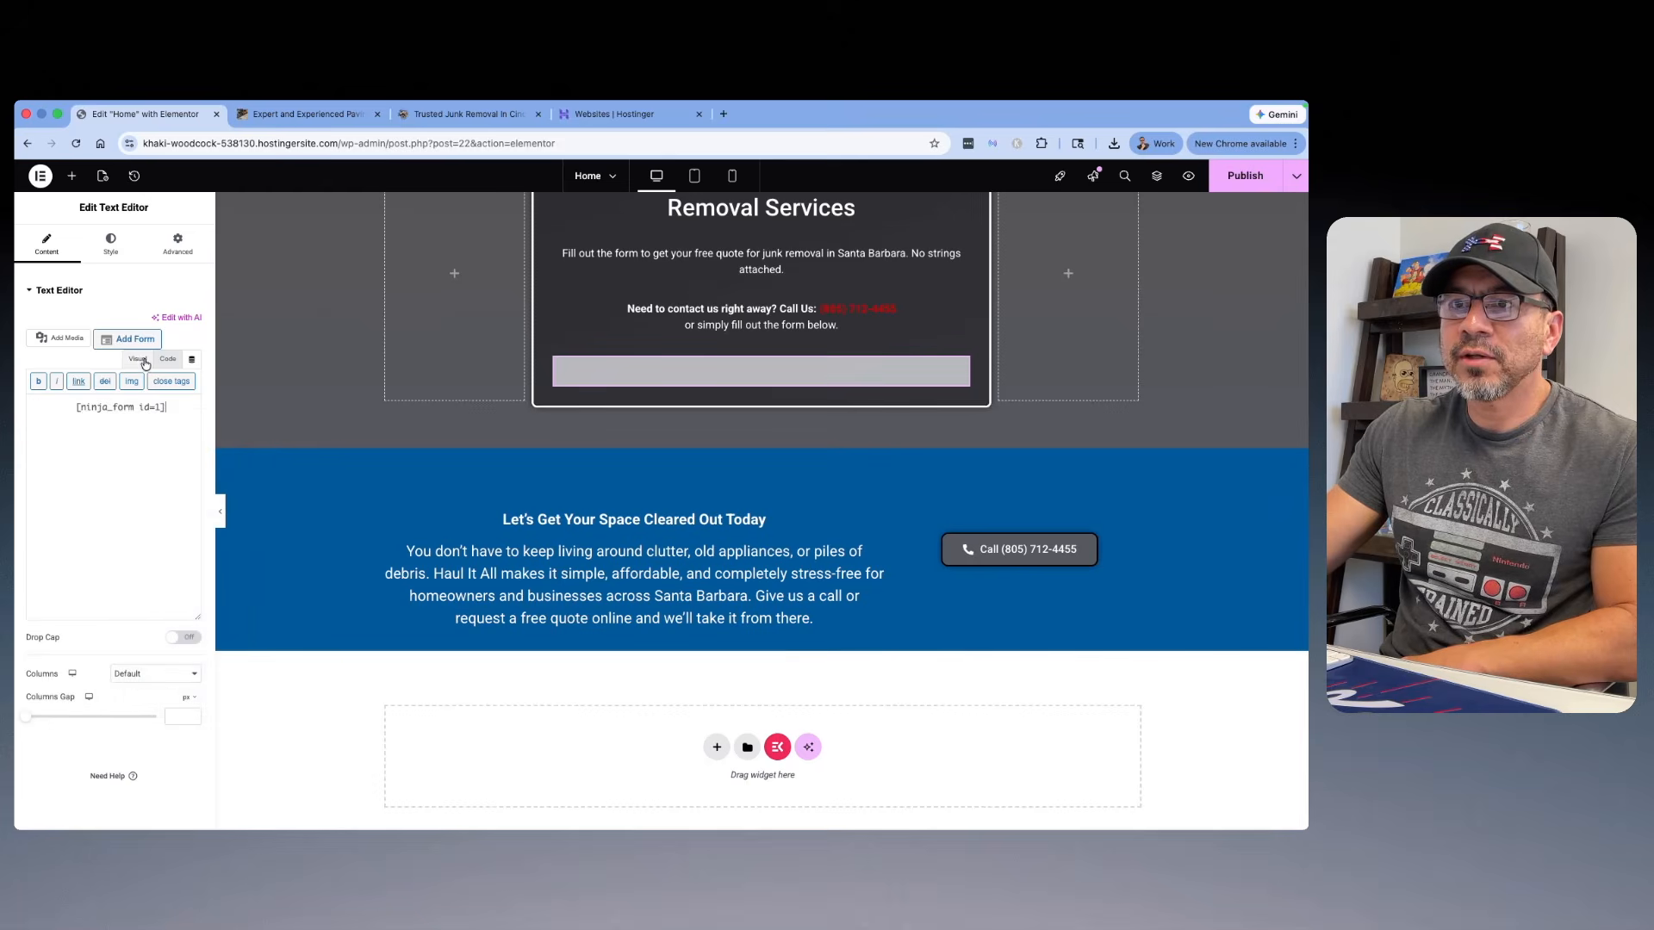
{"action": "left_click", "coordinate": [138, 359]}
{"action": "left_click", "coordinate": [1226, 184]}
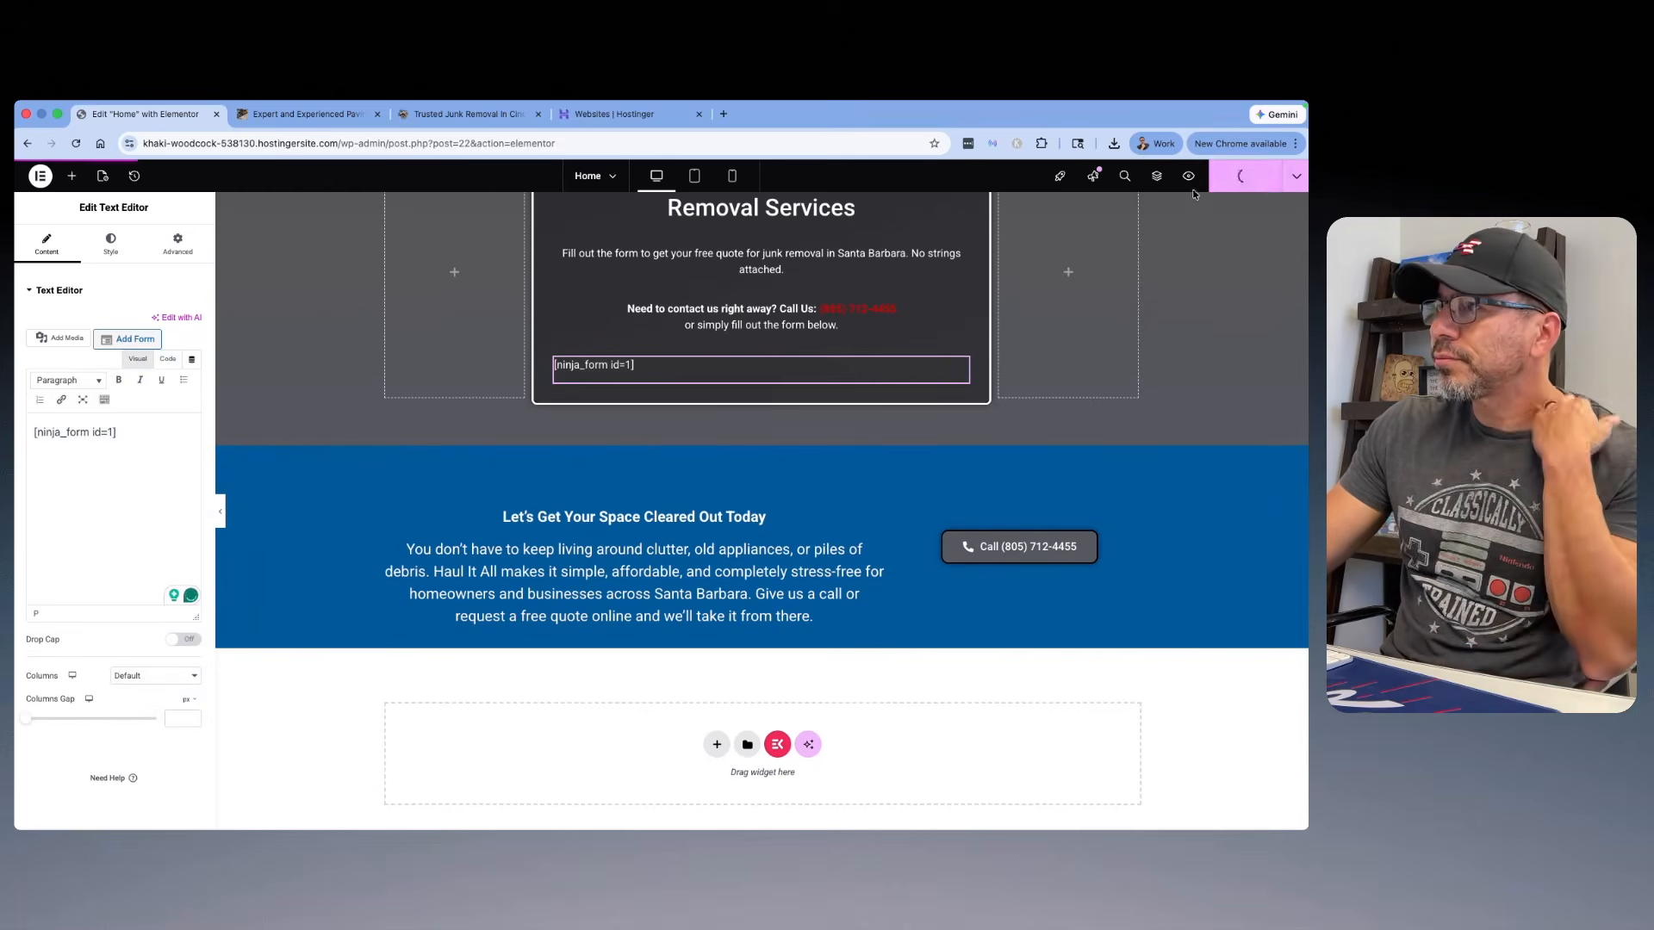
Step: Preview the home page and examine how the embedded quote form appears in the free estimate section
{"action": "left_click", "coordinate": [1188, 177]}
{"action": "scroll", "coordinate": [395, 427], "scroll_direction": "down", "scroll_amount": 10}
{"action": "scroll", "coordinate": [394, 423], "scroll_direction": "down", "scroll_amount": 20}
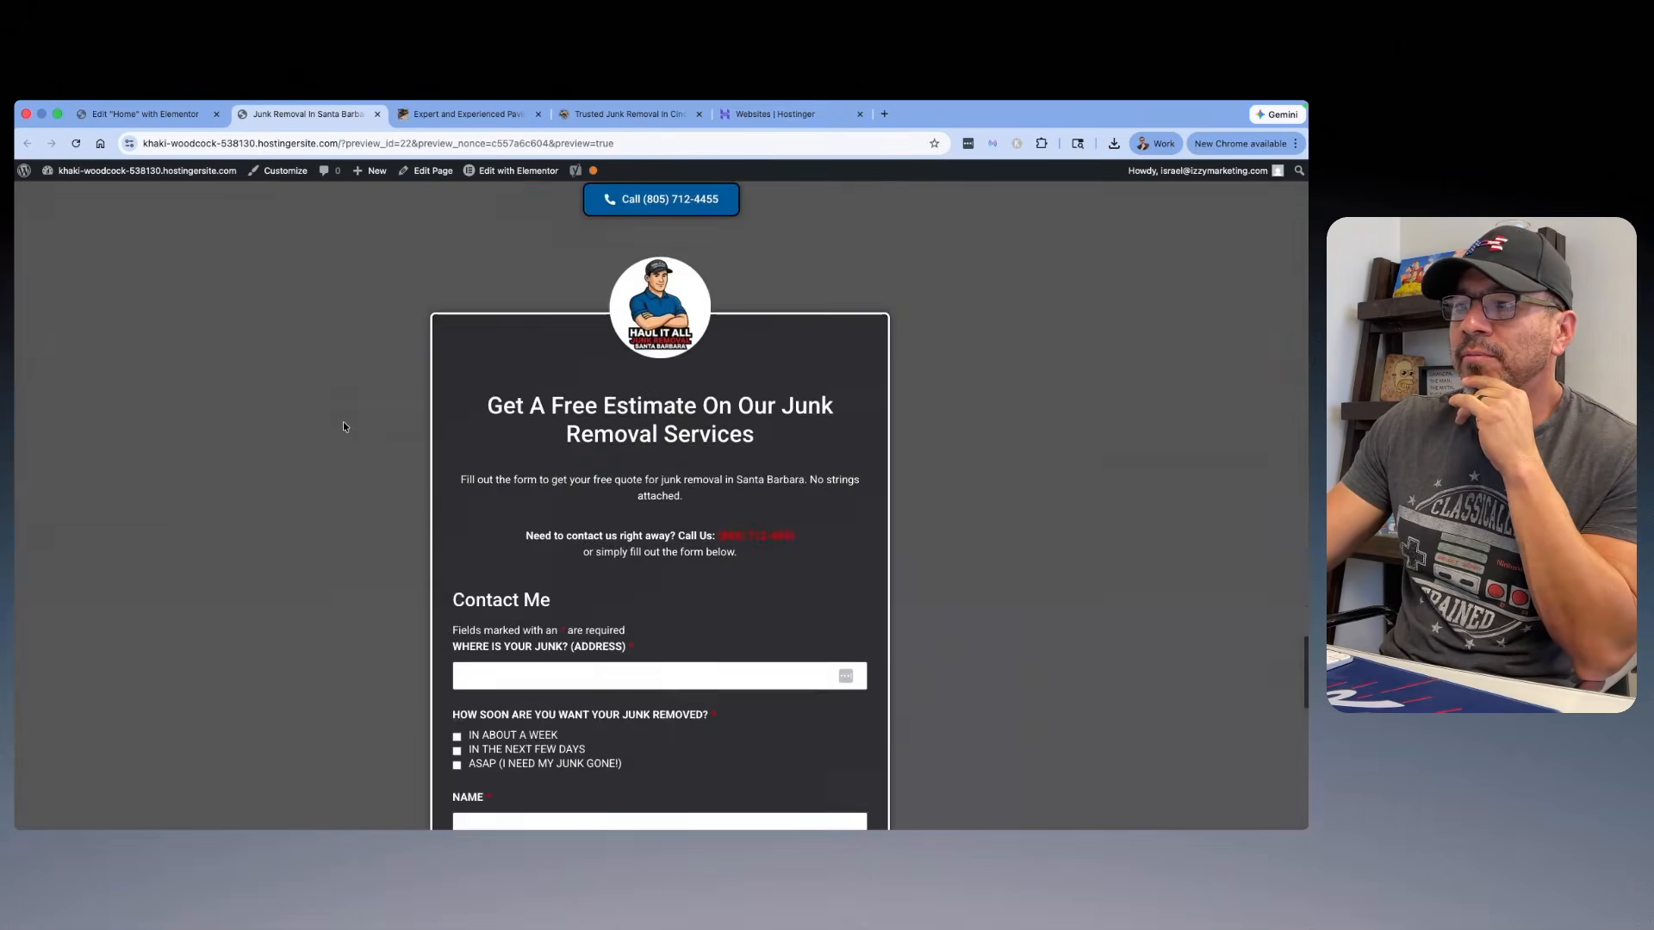
{"action": "scroll", "coordinate": [430, 423], "scroll_direction": "down", "scroll_amount": 3}
{"action": "scroll", "coordinate": [551, 401], "scroll_direction": "down", "scroll_amount": 3}
{"action": "scroll", "coordinate": [550, 401], "scroll_direction": "up", "scroll_amount": 3}
{"action": "left_click_drag", "start_coordinate": [554, 358], "coordinate": [453, 354]}
{"action": "left_click", "coordinate": [518, 357]}
{"action": "scroll", "coordinate": [580, 411], "scroll_direction": "up", "scroll_amount": 9}
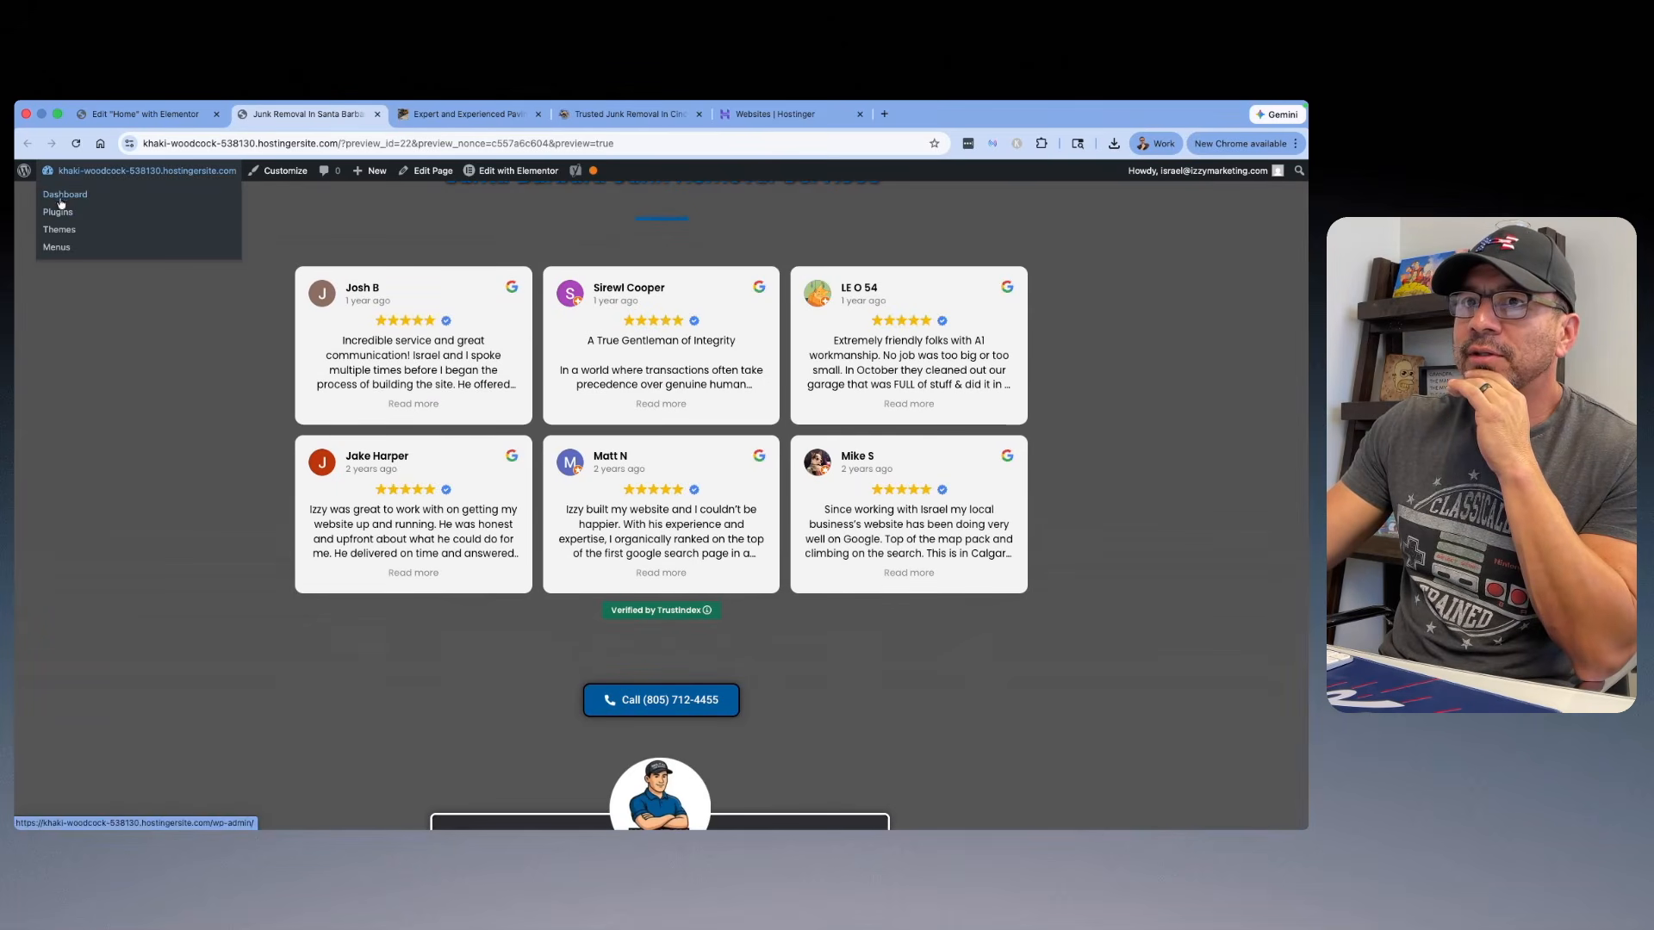
Step: Open the Contact Me form in Ninja Forms, turn off displaying the form title, and publish the form
{"action": "left_click", "coordinate": [153, 198]}
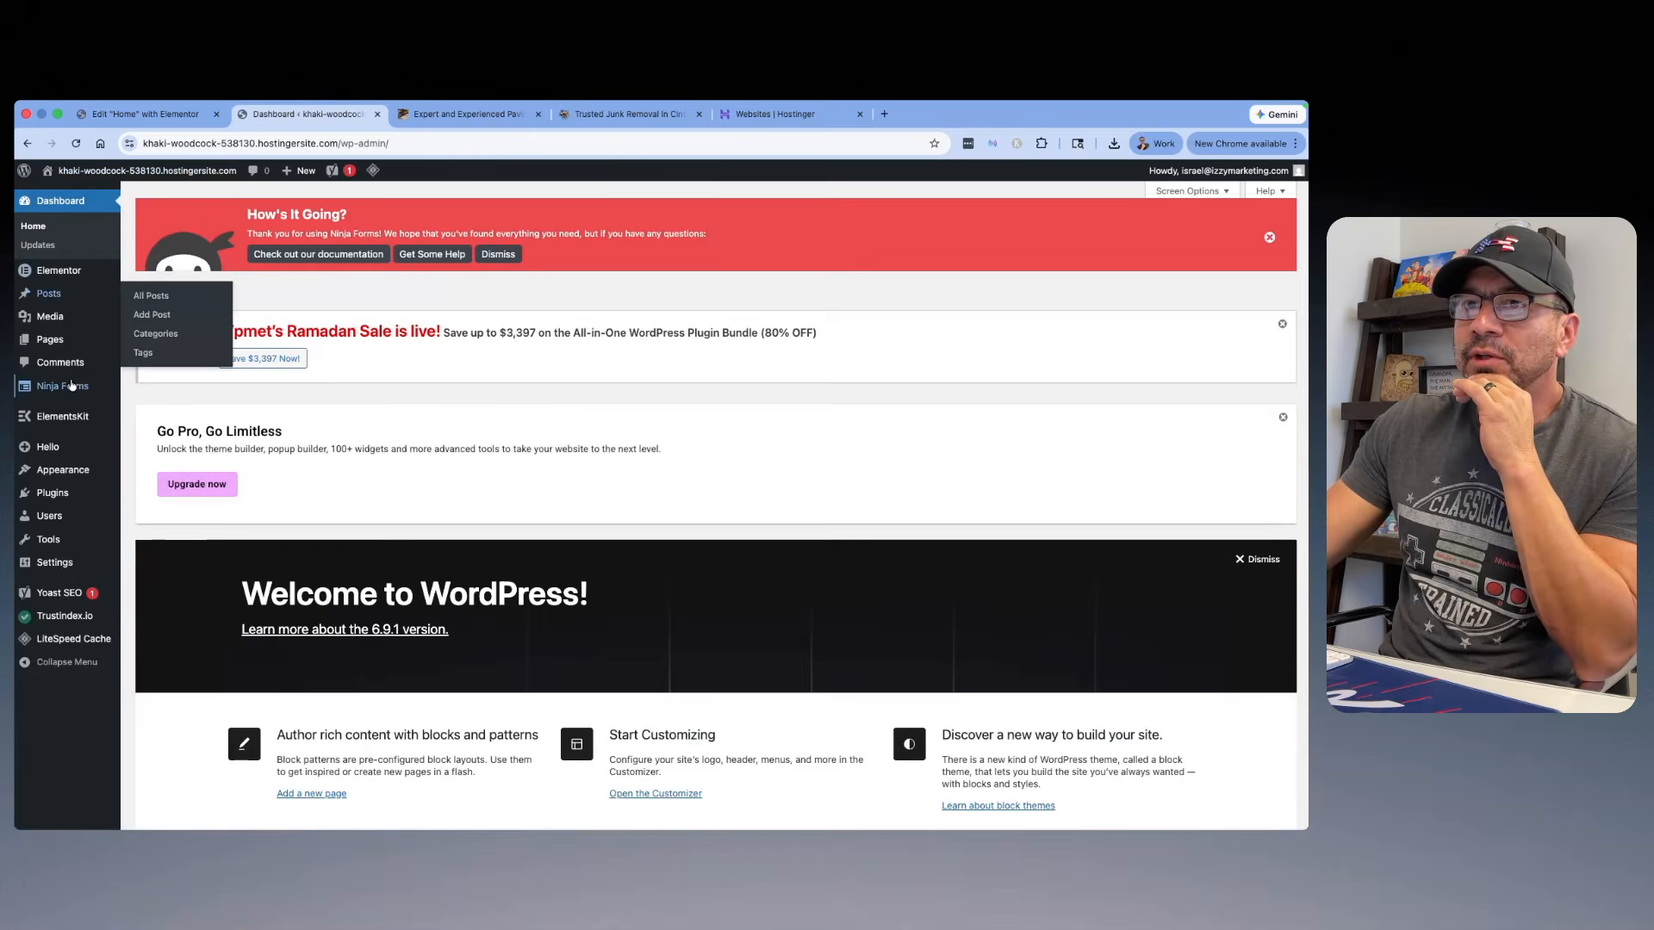
{"action": "mouse_move", "coordinate": [118, 391]}
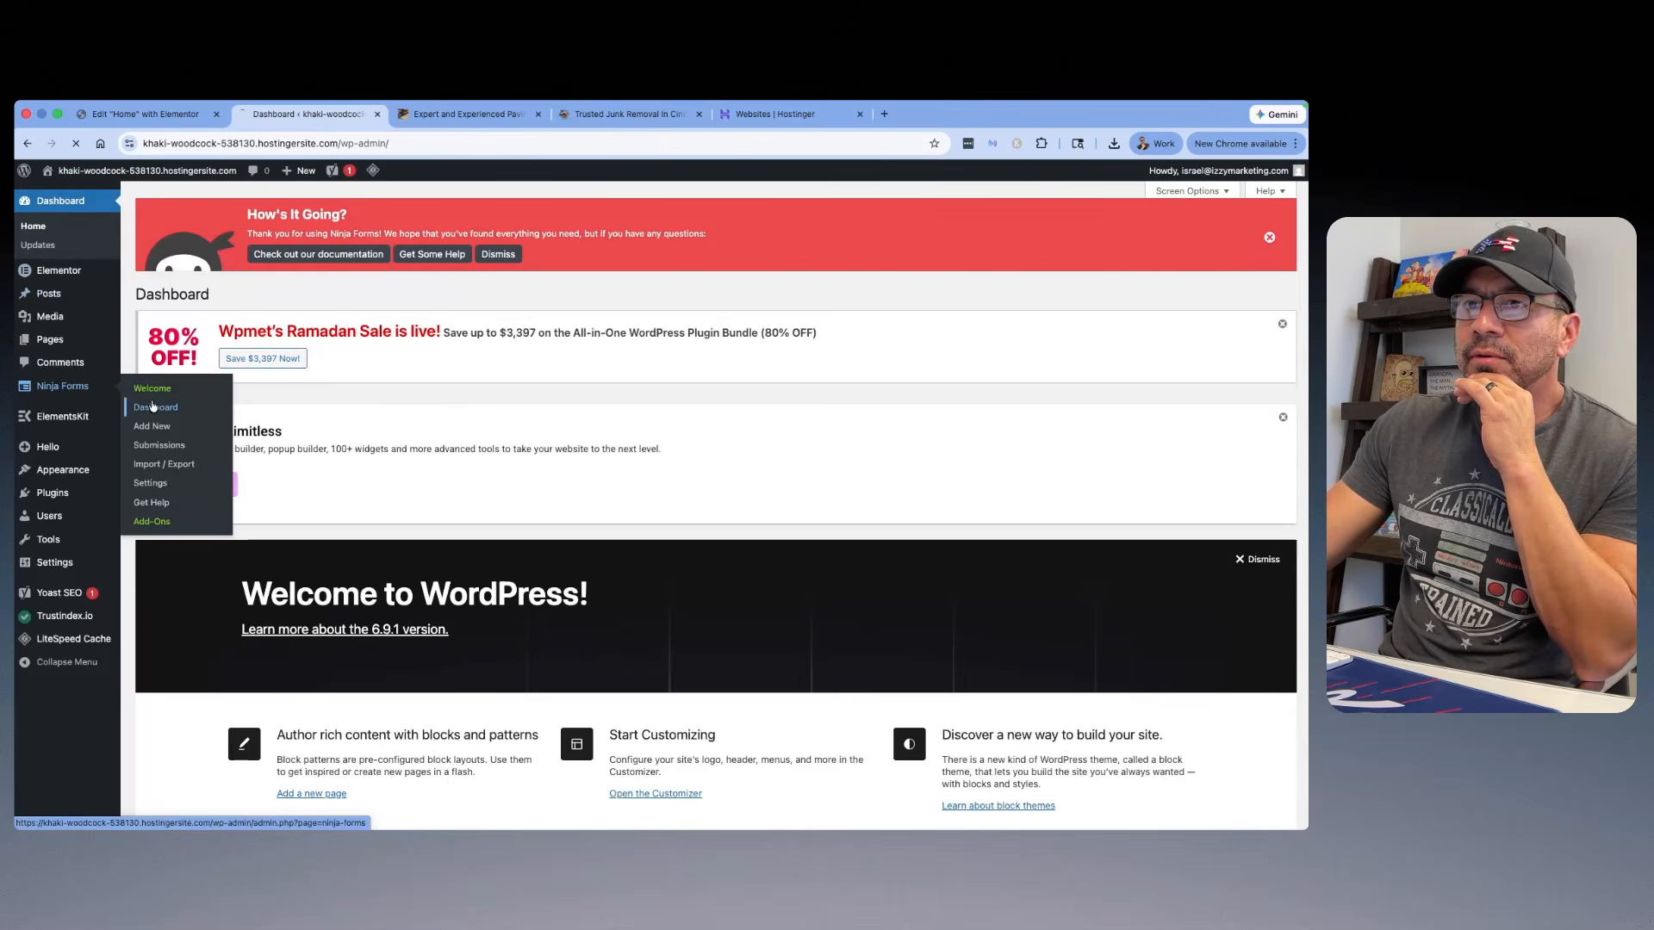
{"action": "left_click", "coordinate": [152, 407]}
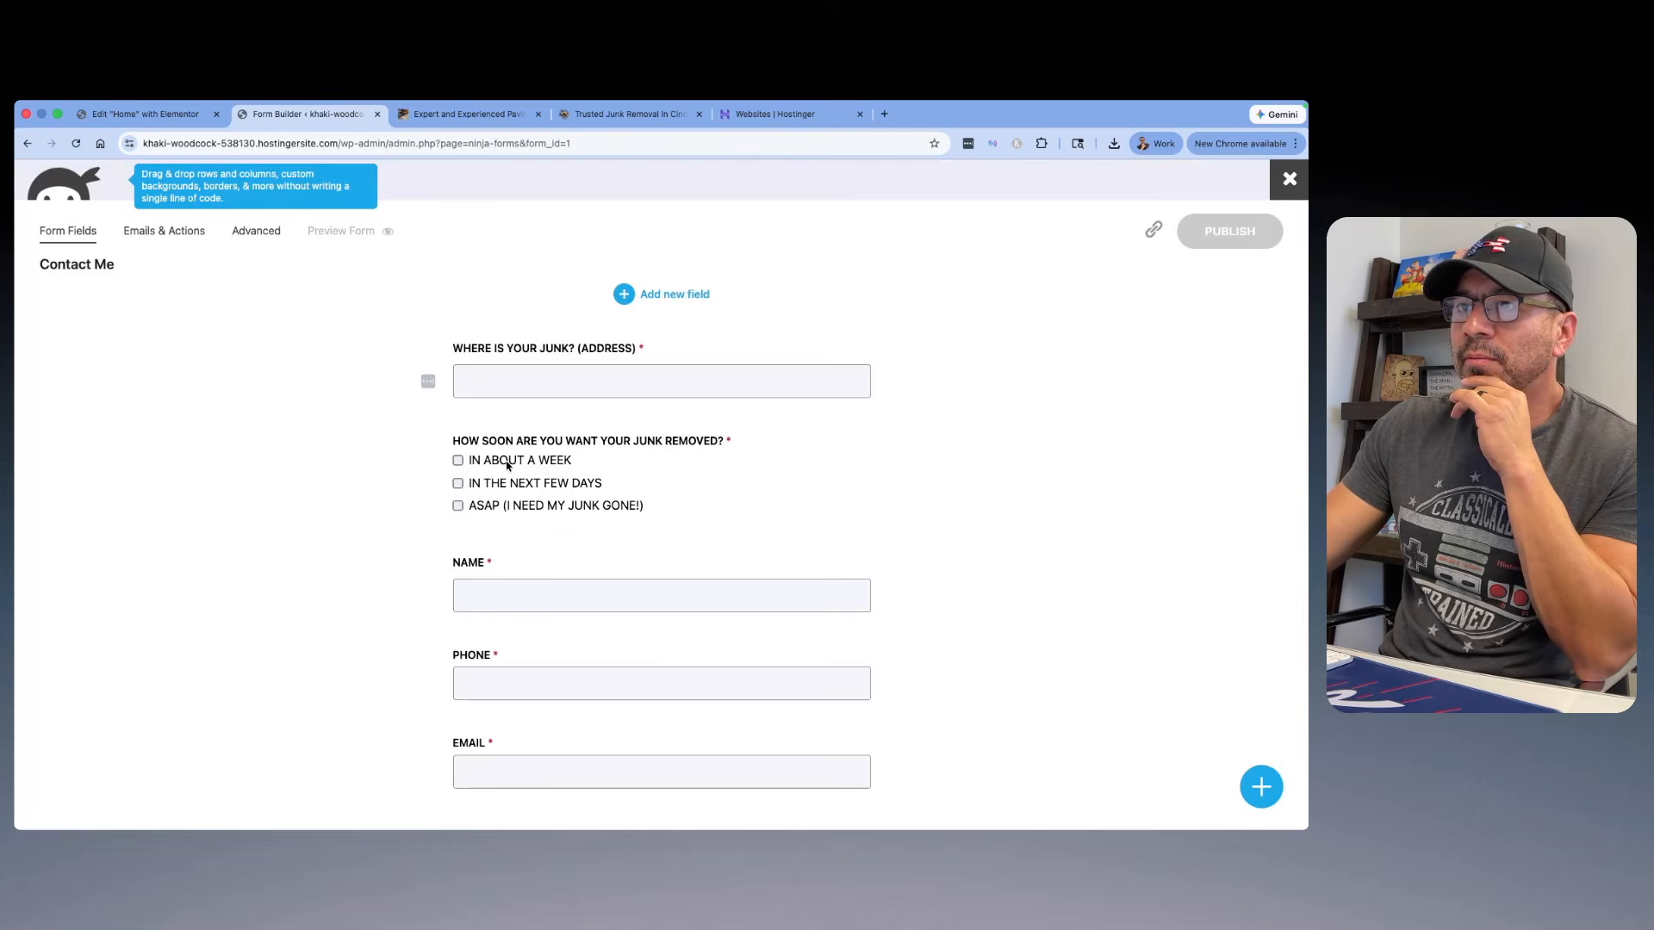
{"action": "left_click", "coordinate": [263, 232]}
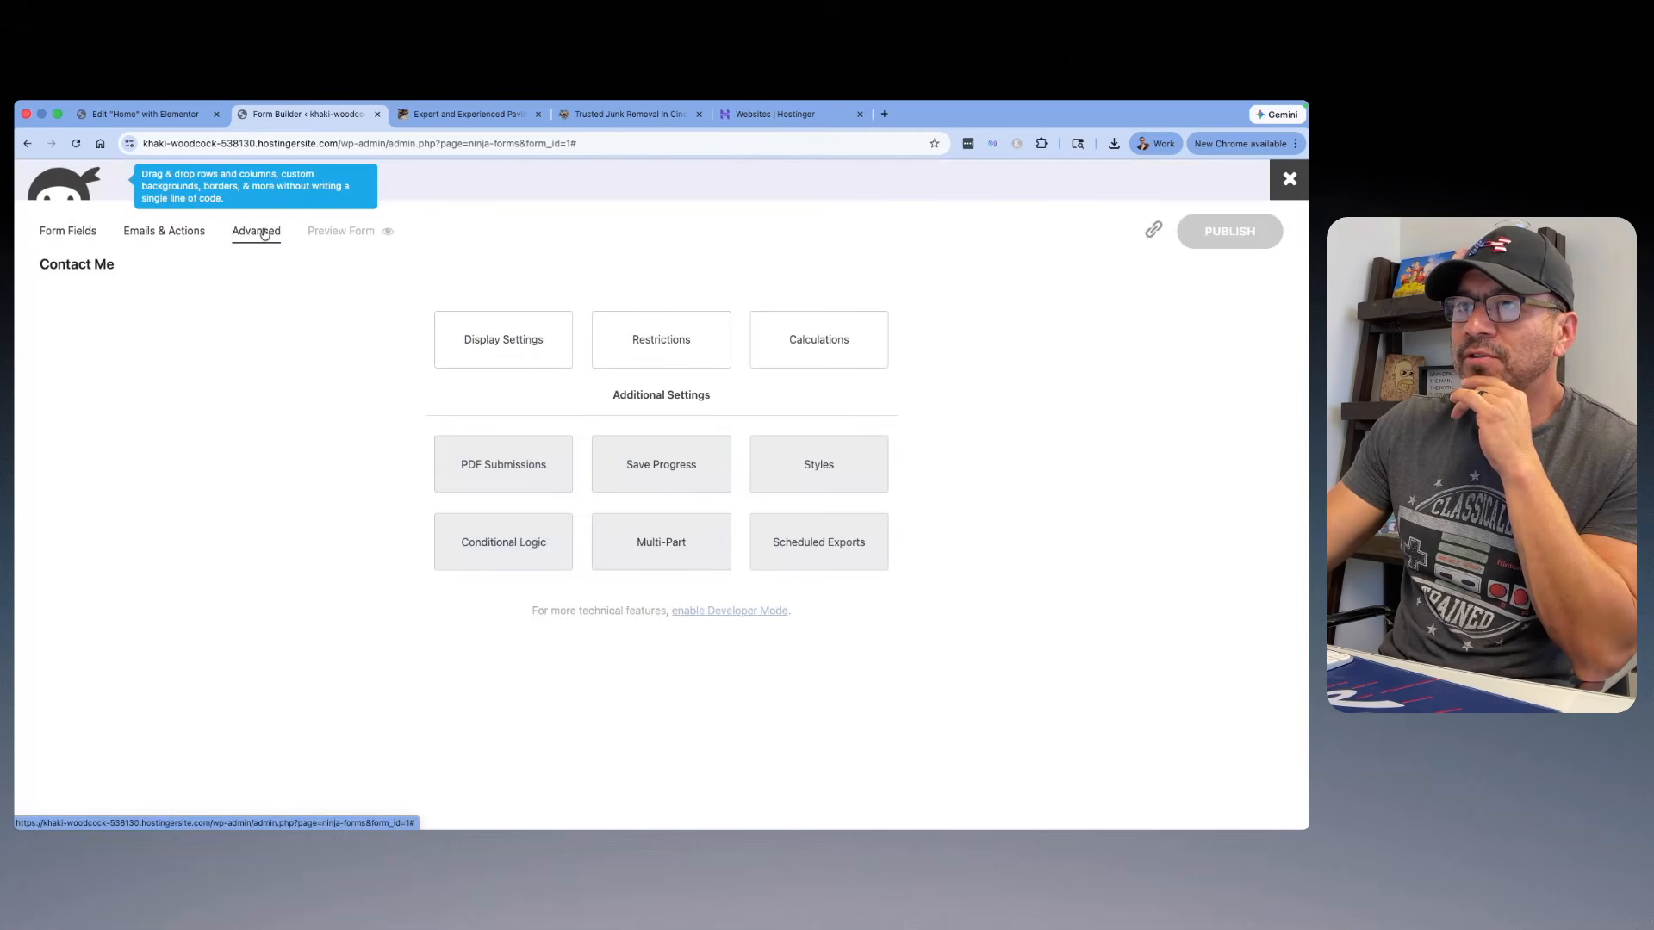
{"action": "left_click", "coordinate": [485, 338]}
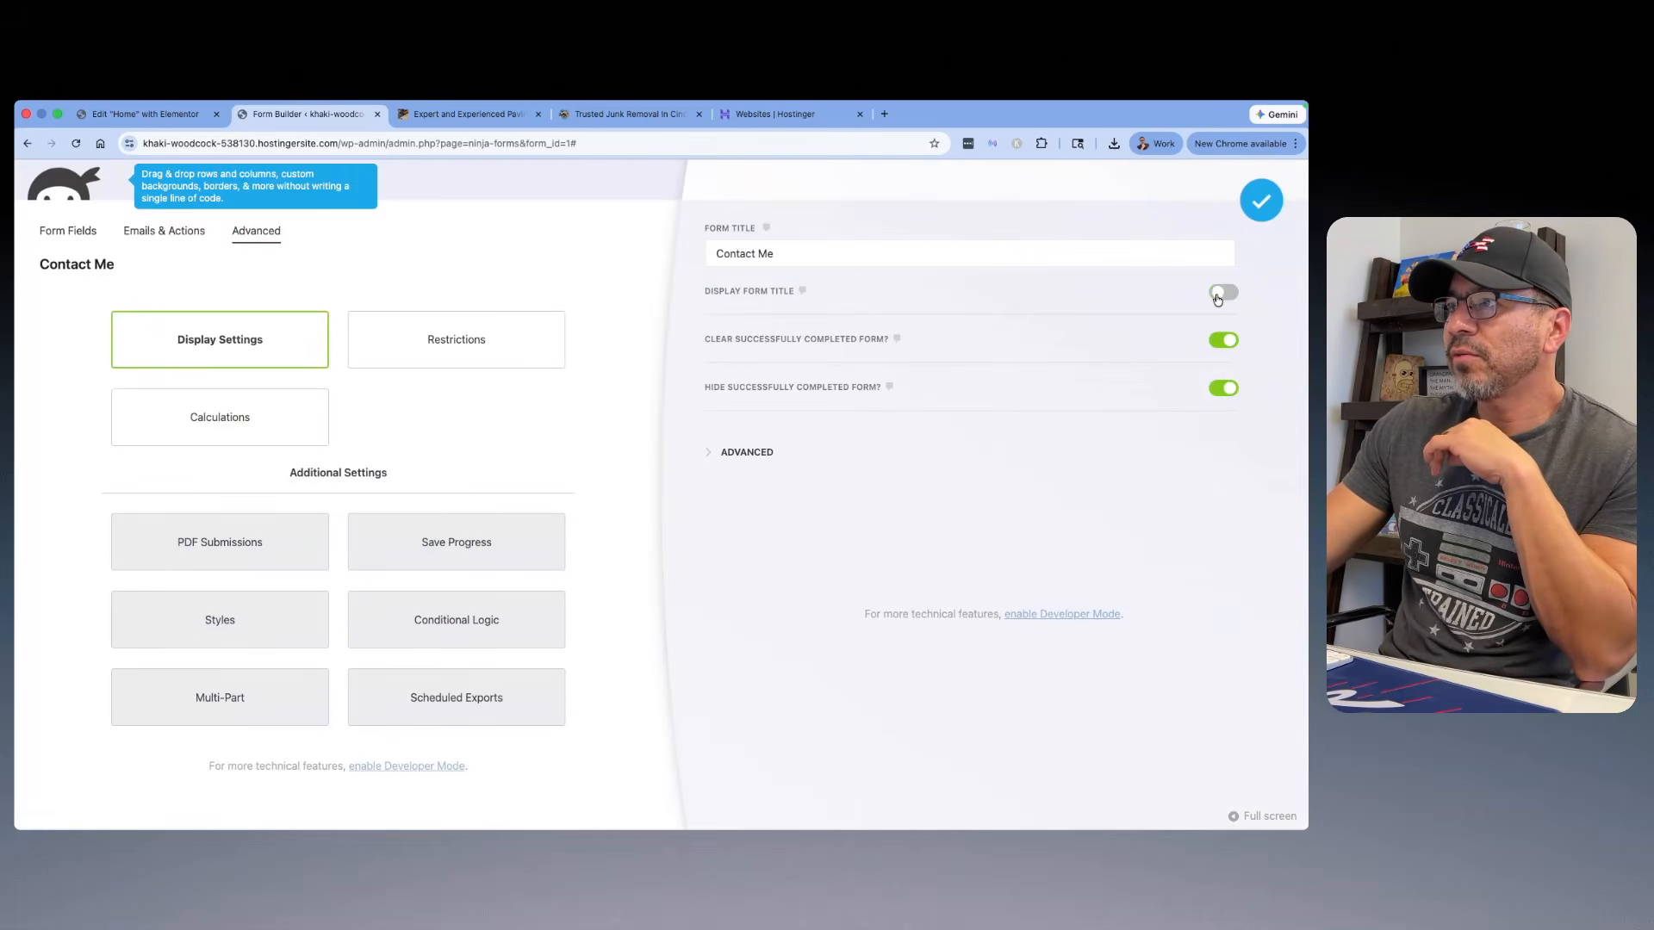
{"action": "left_click", "coordinate": [1261, 201]}
{"action": "left_click", "coordinate": [1227, 237]}
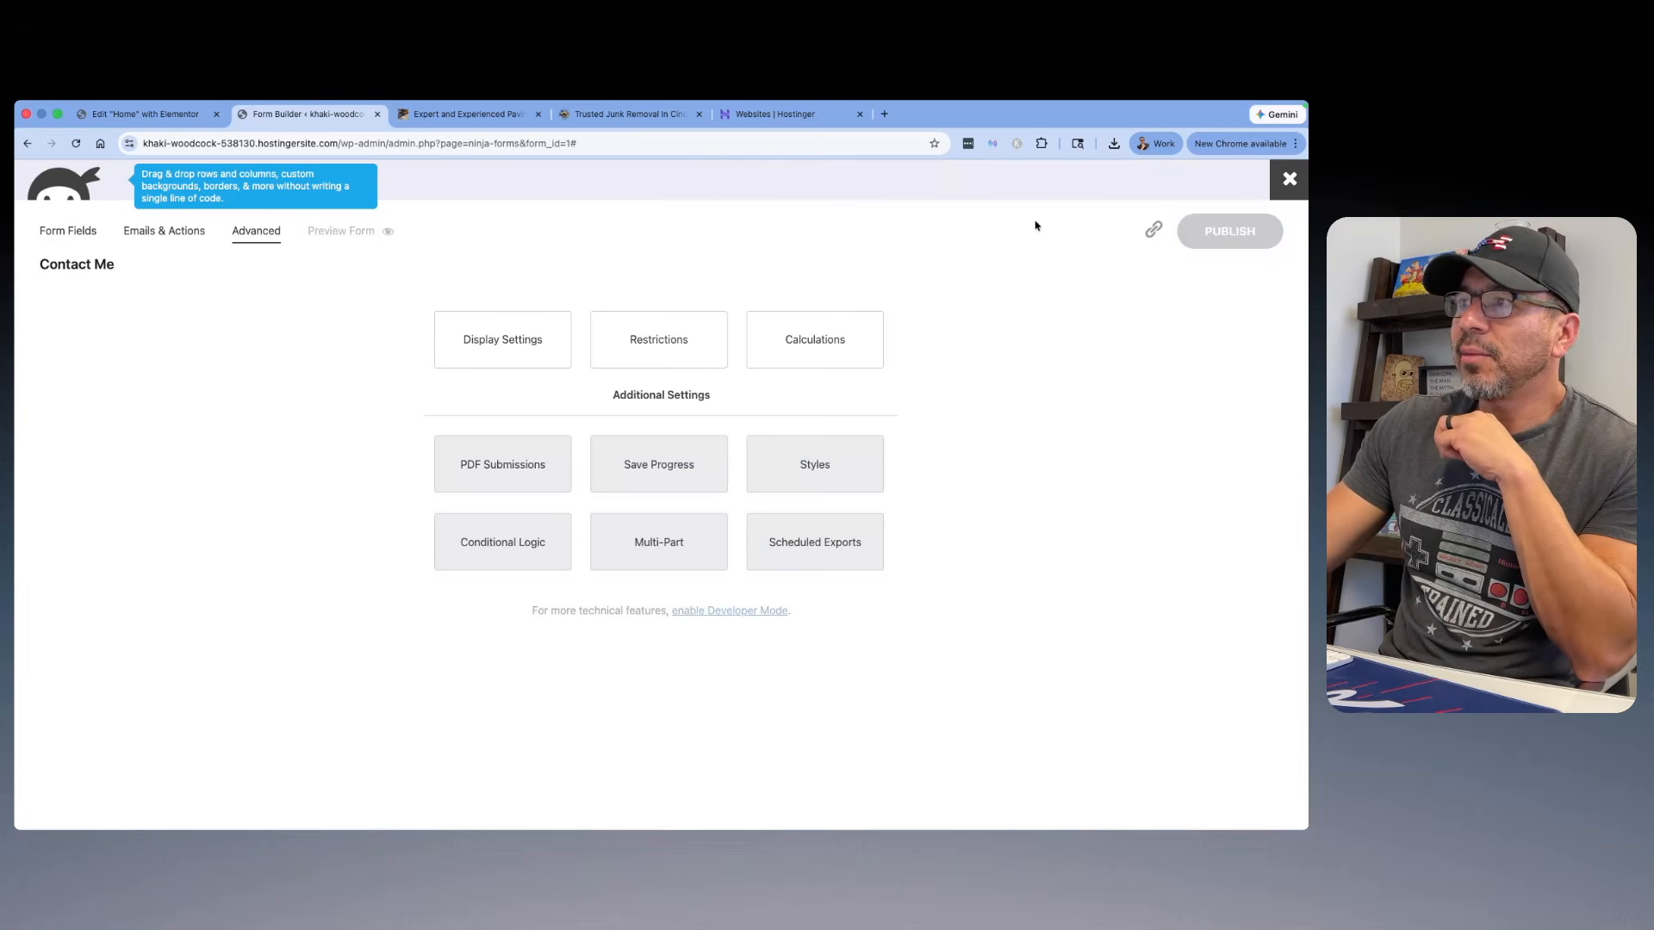
Step: Open the live home page and examine the quote form without its title, the footer, and the page's content sections
{"action": "left_click", "coordinate": [388, 232]}
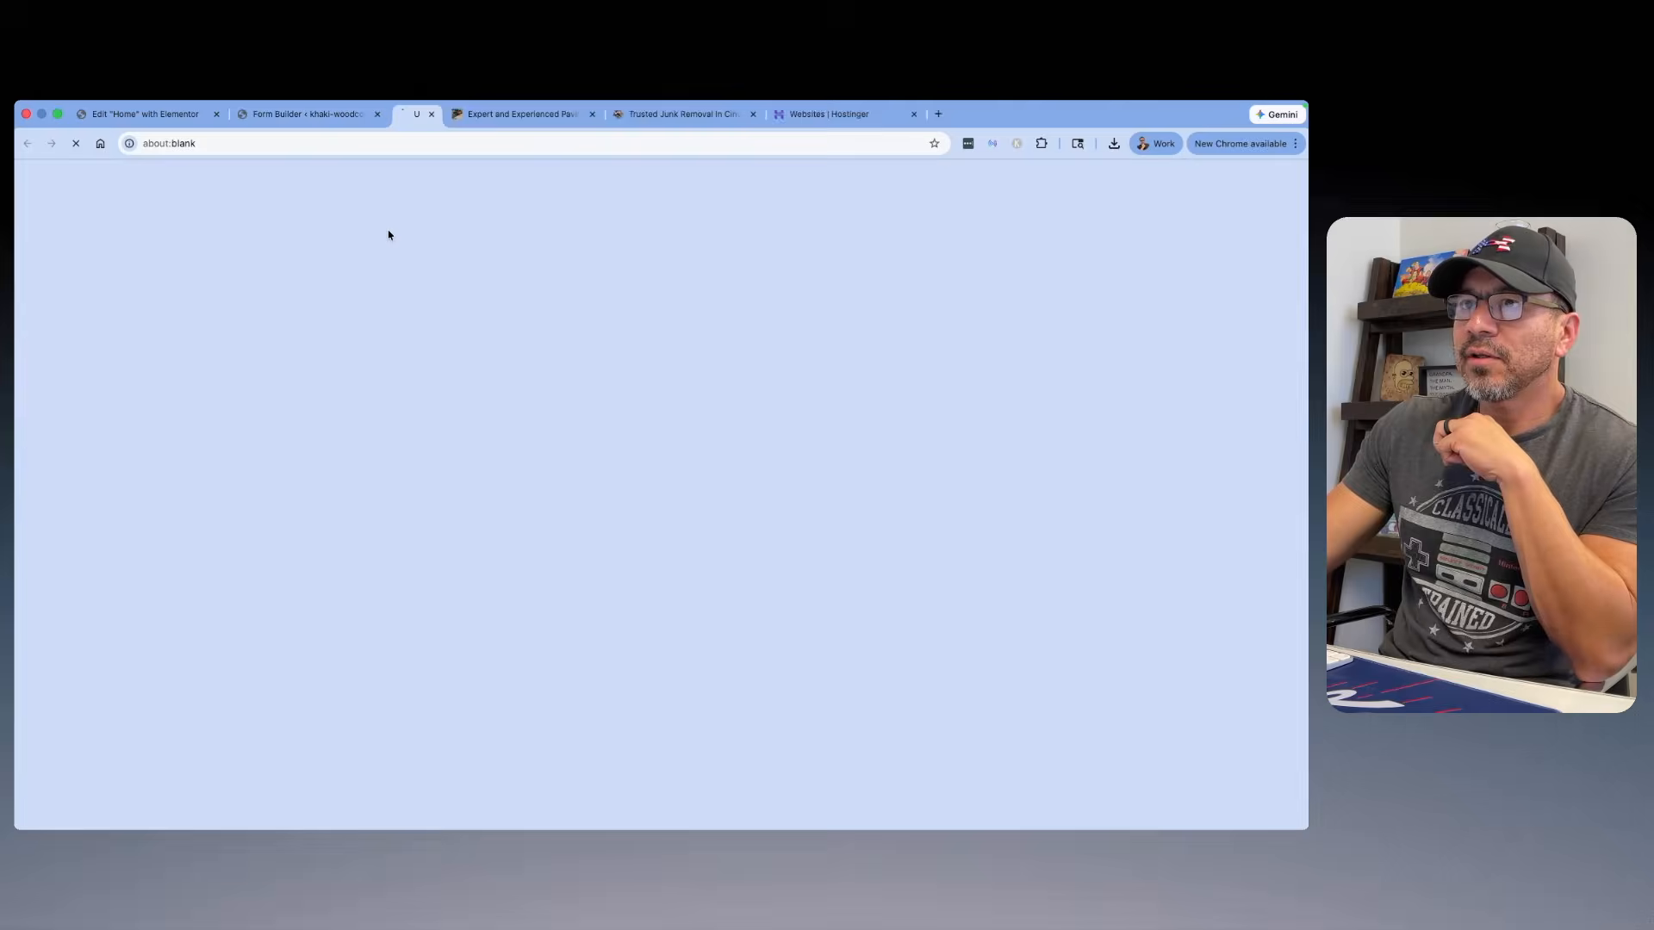
{"action": "left_click", "coordinate": [320, 207]}
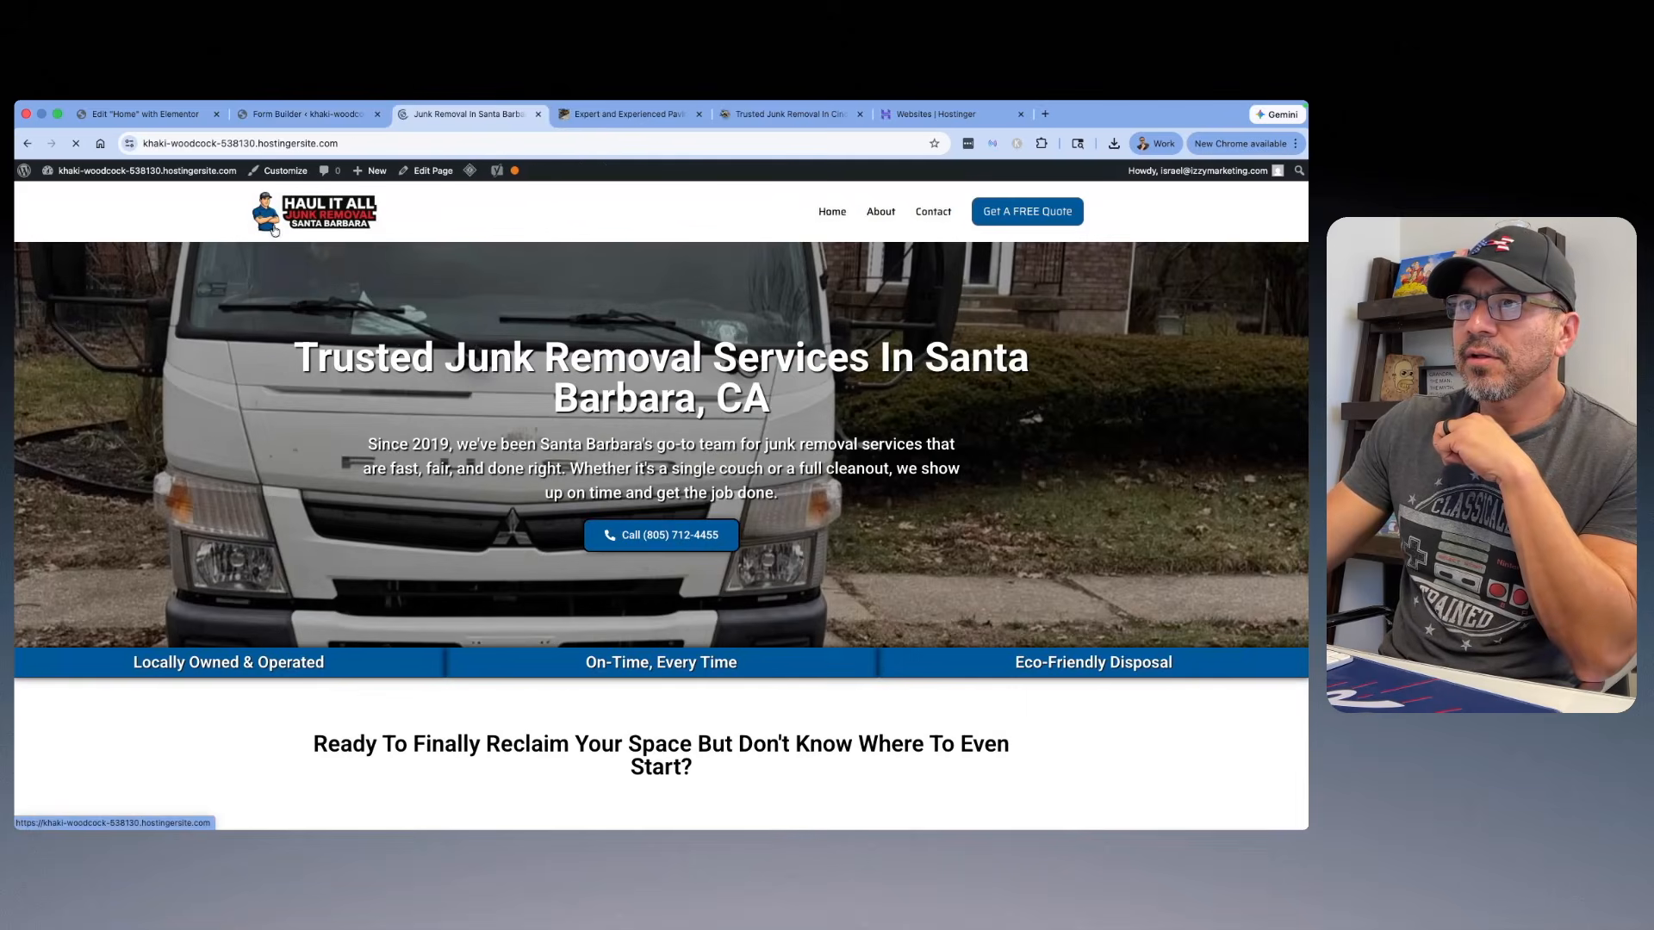
{"action": "scroll", "coordinate": [569, 348], "scroll_direction": "down", "scroll_amount": 20}
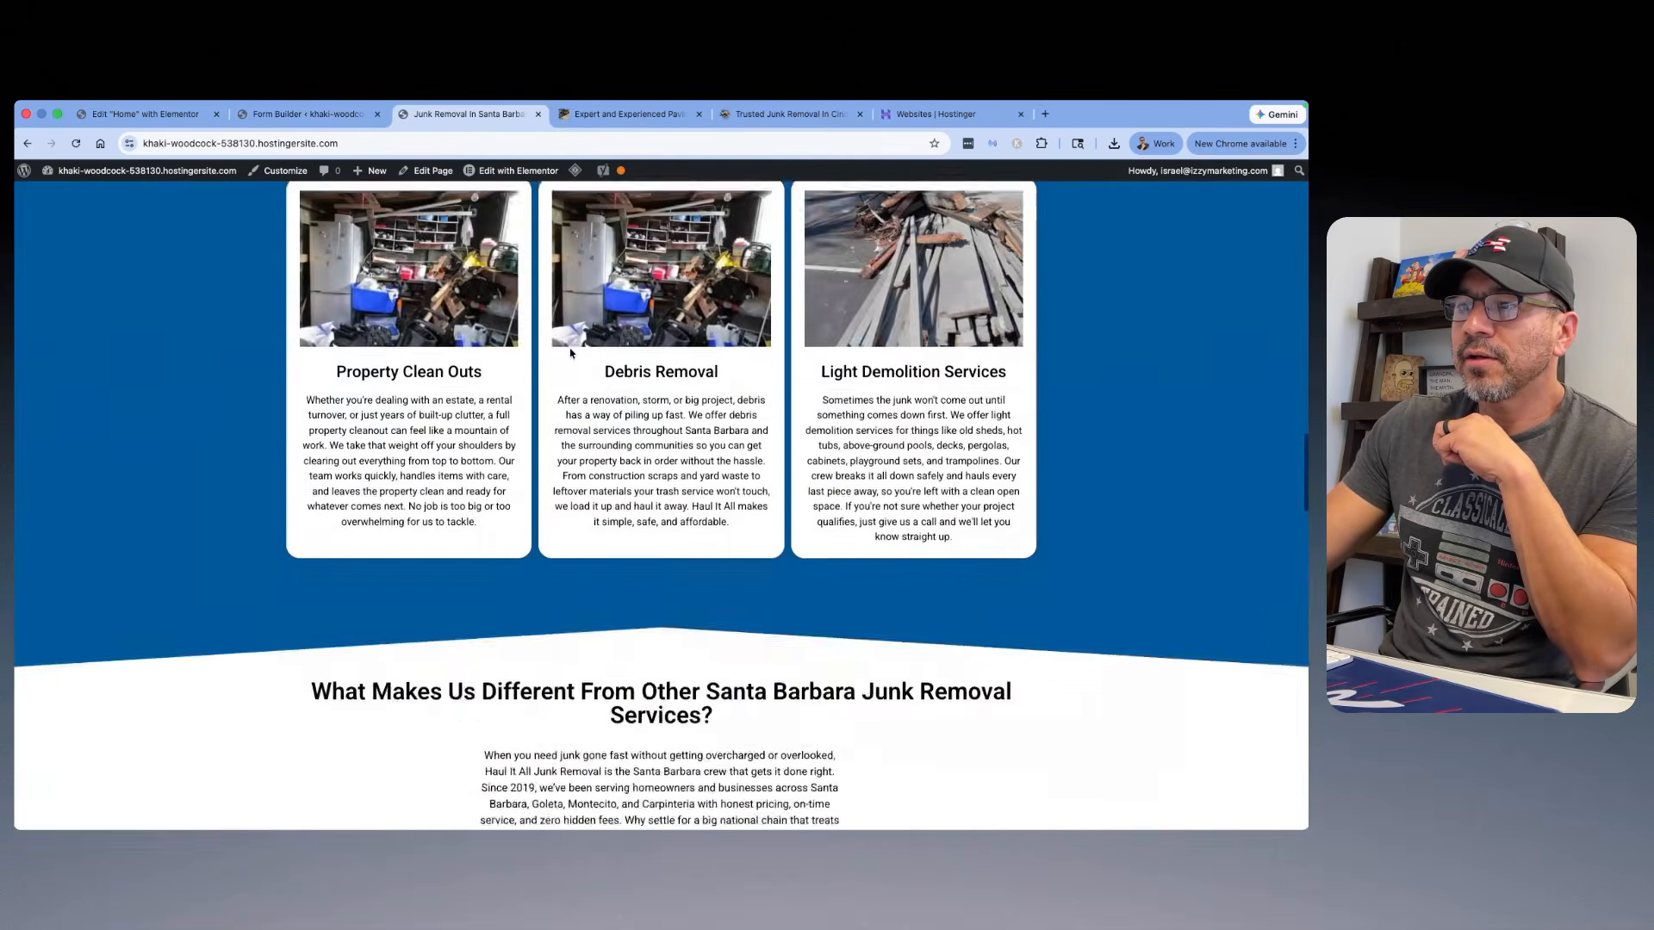
{"action": "scroll", "coordinate": [568, 348], "scroll_direction": "down", "scroll_amount": 15}
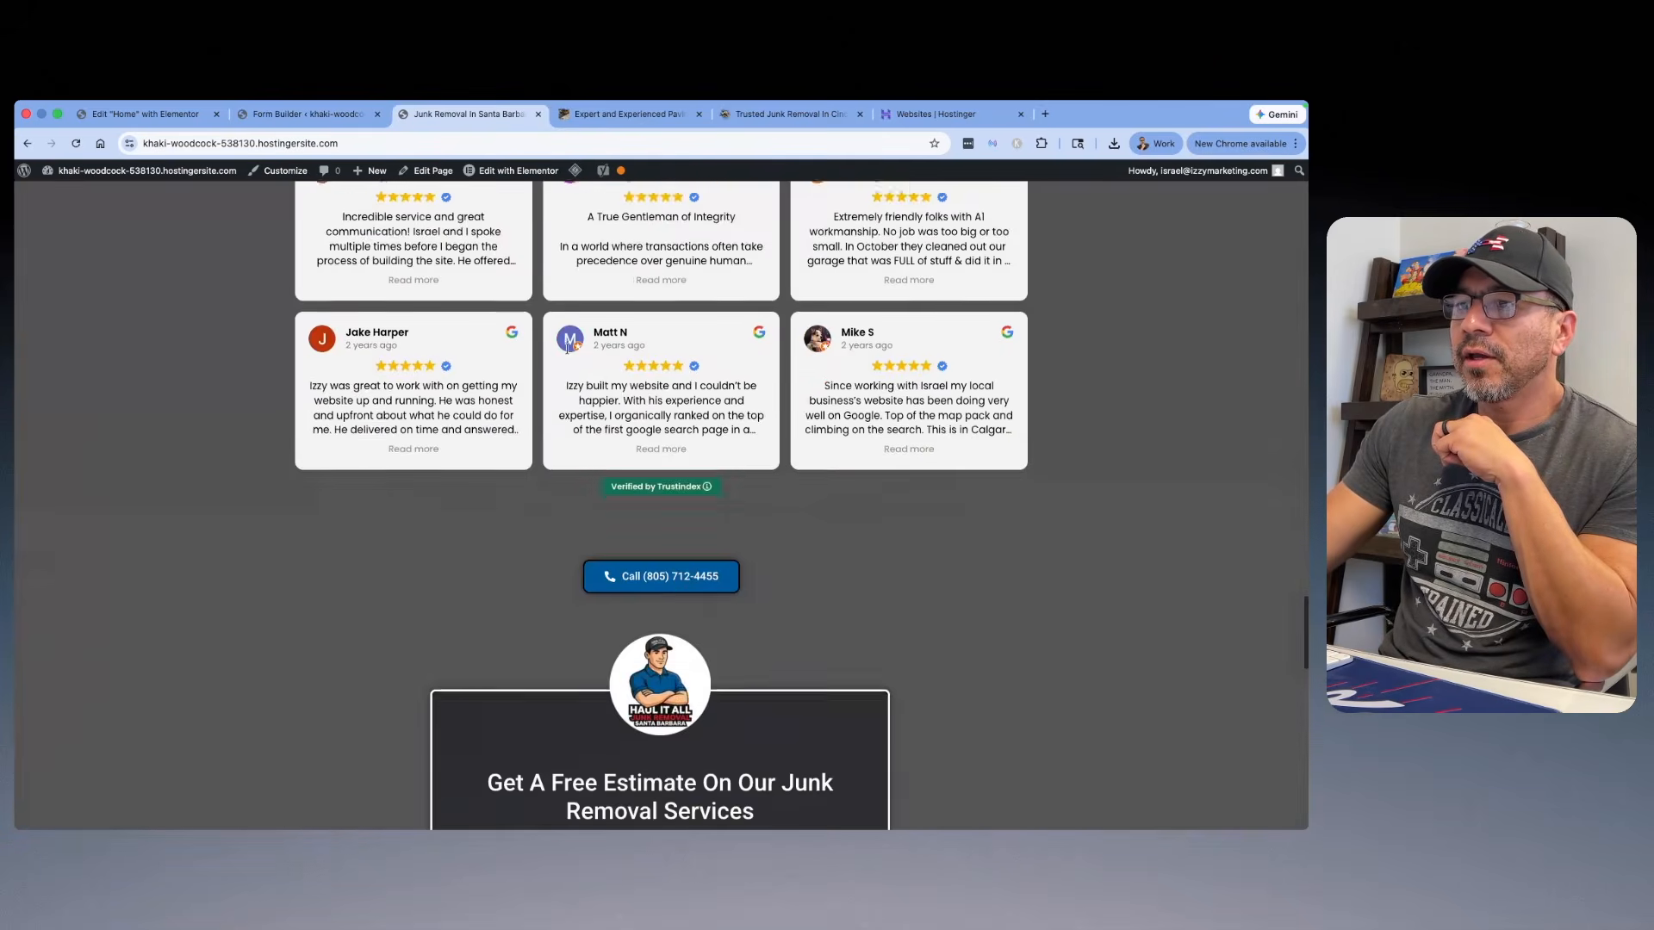
{"action": "scroll", "coordinate": [567, 348], "scroll_direction": "down", "scroll_amount": 15}
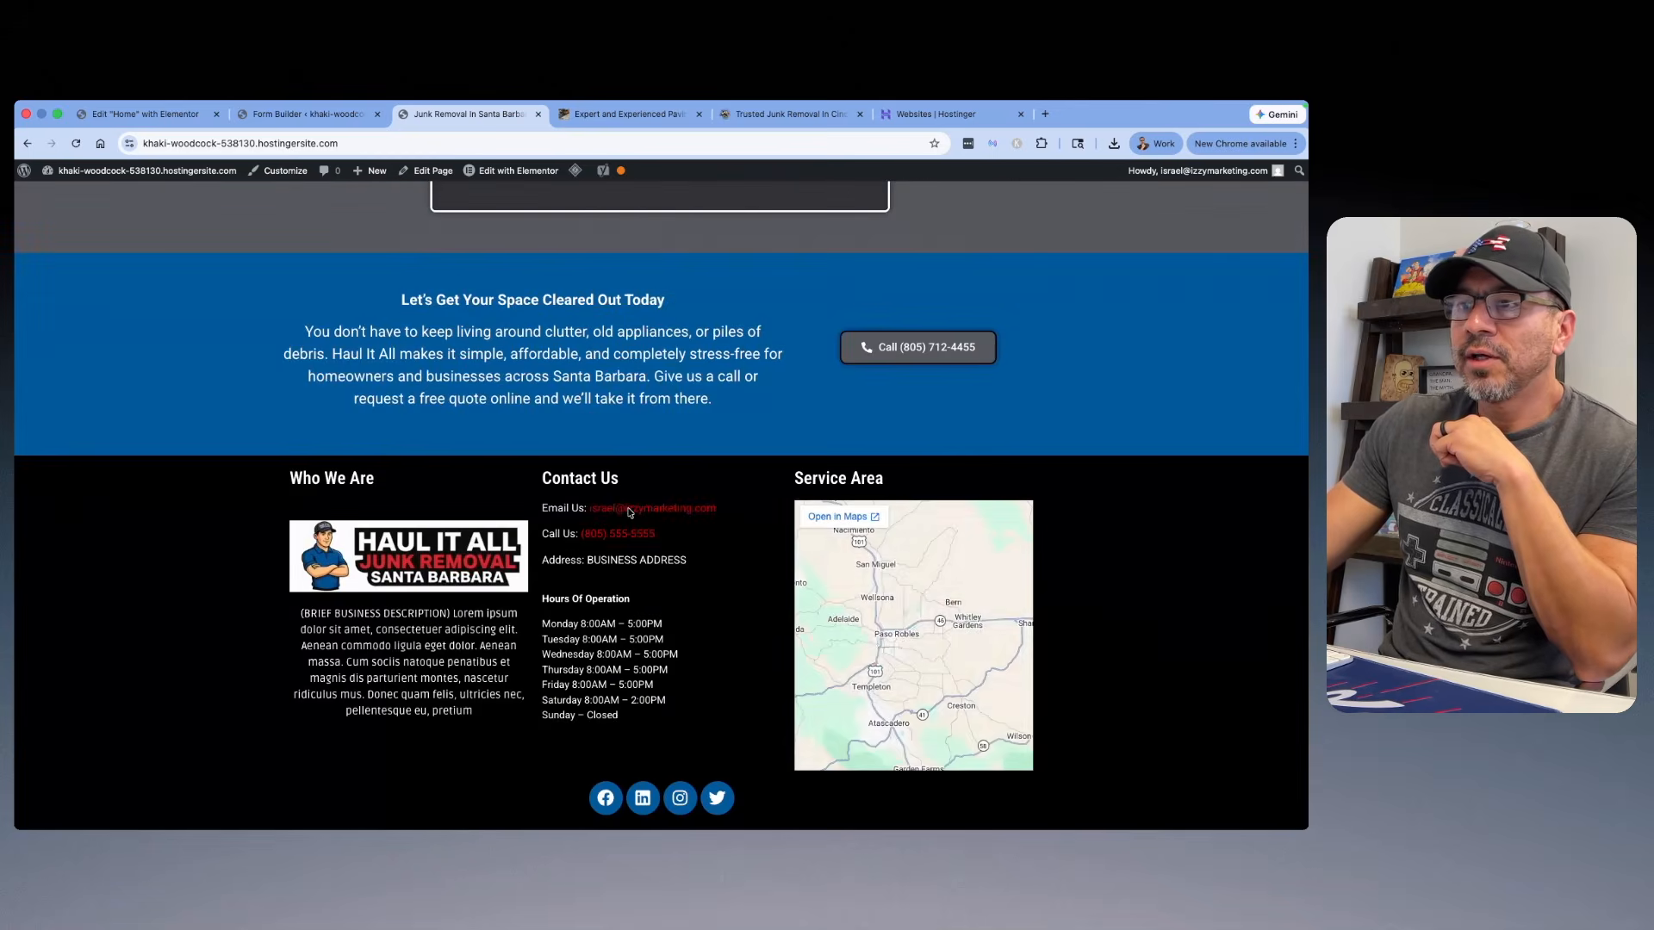
{"action": "scroll", "coordinate": [620, 516], "scroll_direction": "up", "scroll_amount": 2}
{"action": "scroll", "coordinate": [620, 513], "scroll_direction": "up", "scroll_amount": 5}
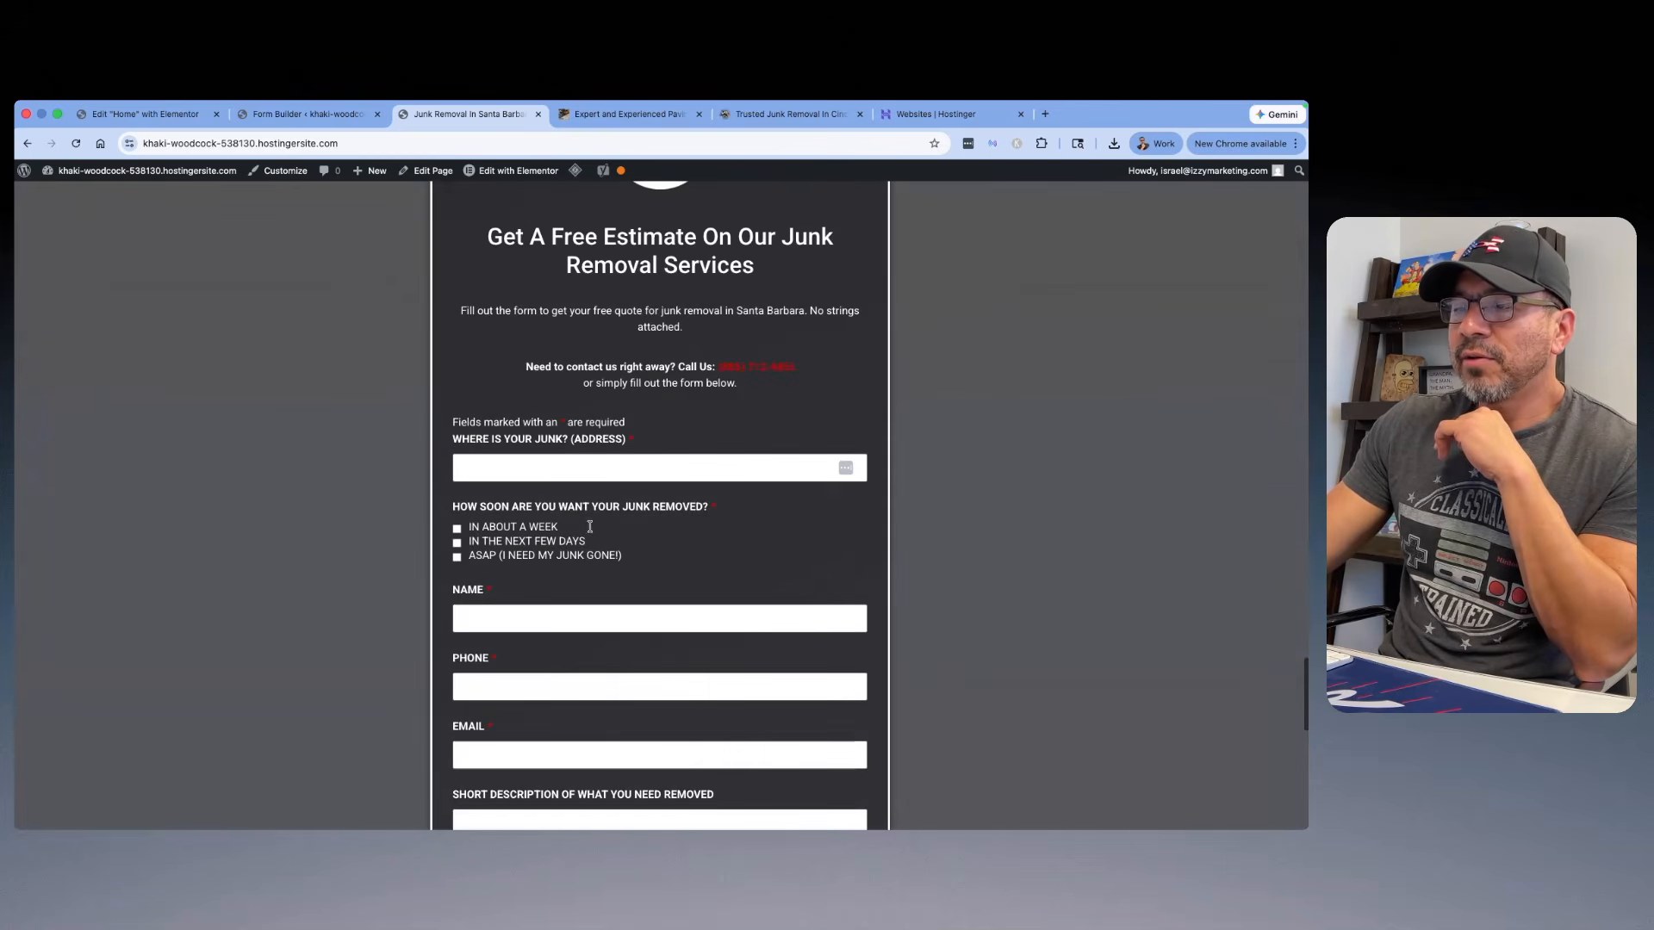
{"action": "scroll", "coordinate": [629, 515], "scroll_direction": "up", "scroll_amount": 5}
{"action": "scroll", "coordinate": [639, 505], "scroll_direction": "up", "scroll_amount": 10}
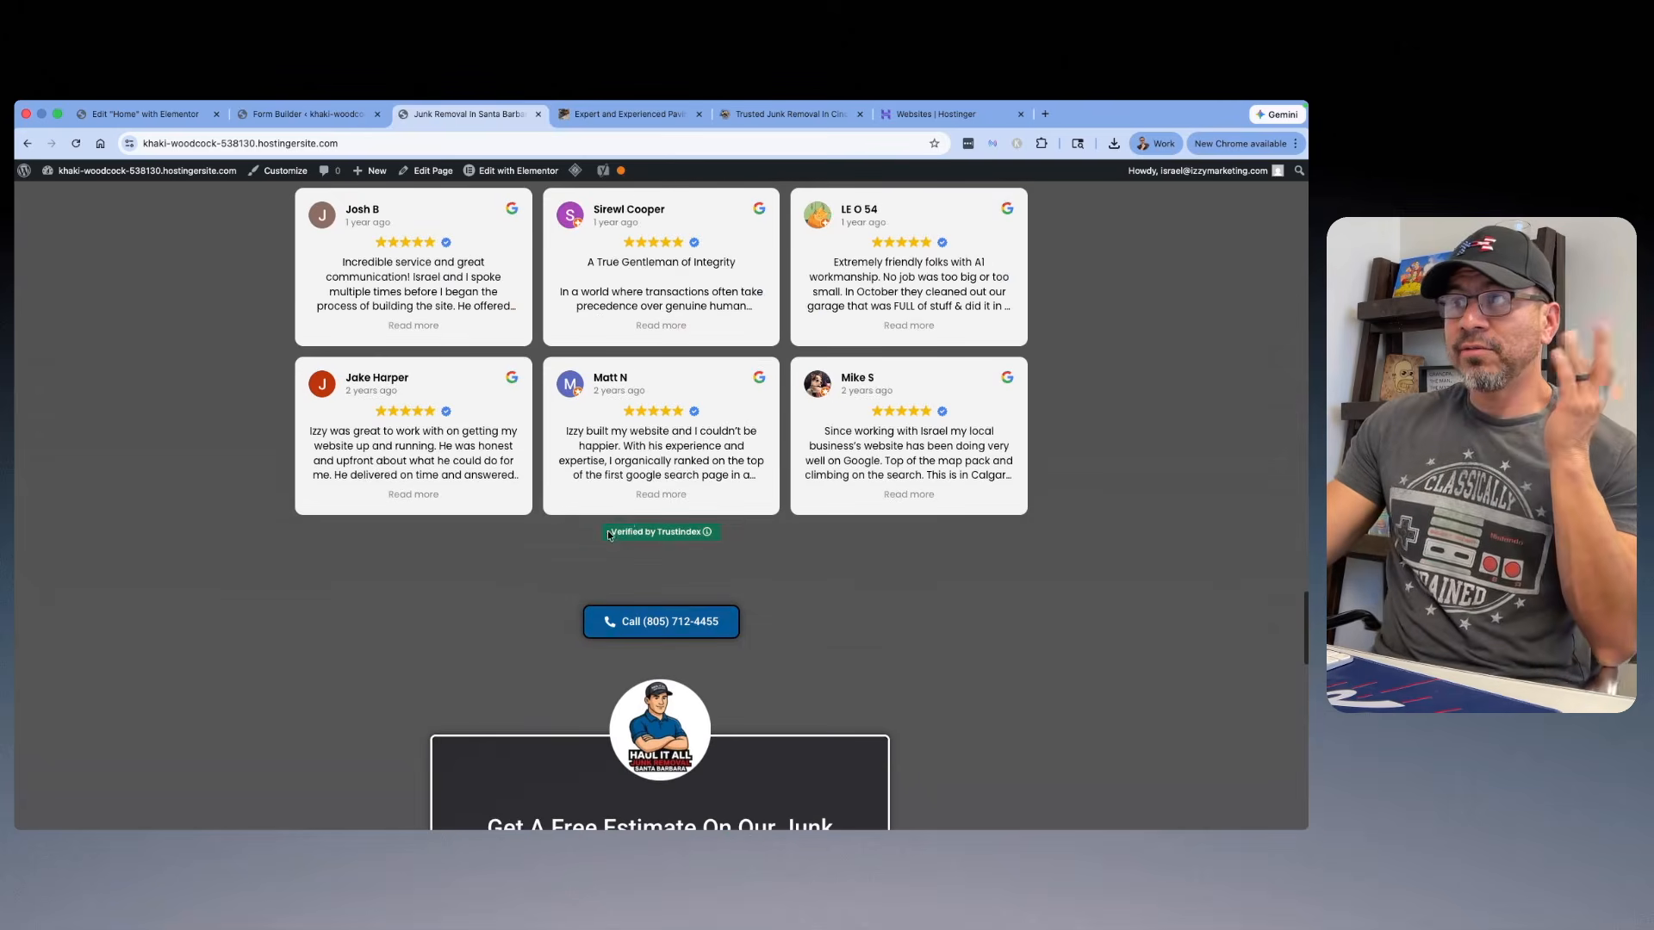
{"action": "scroll", "coordinate": [716, 497], "scroll_direction": "up", "scroll_amount": 10}
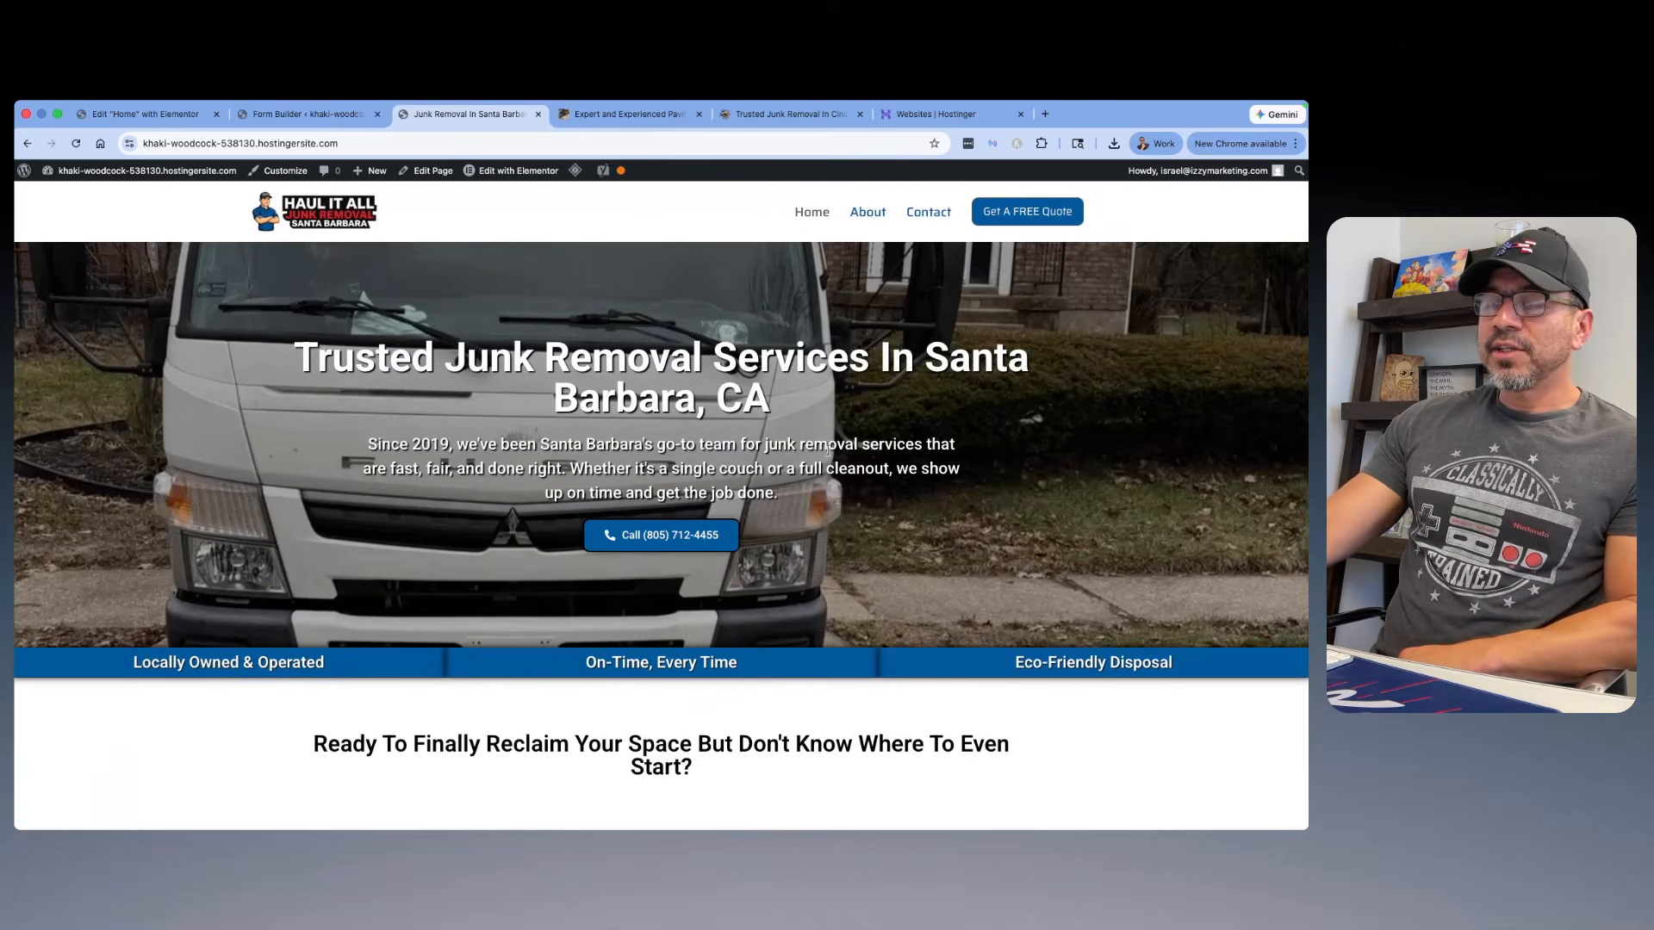
{"action": "scroll", "coordinate": [888, 466], "scroll_direction": "down", "scroll_amount": 15}
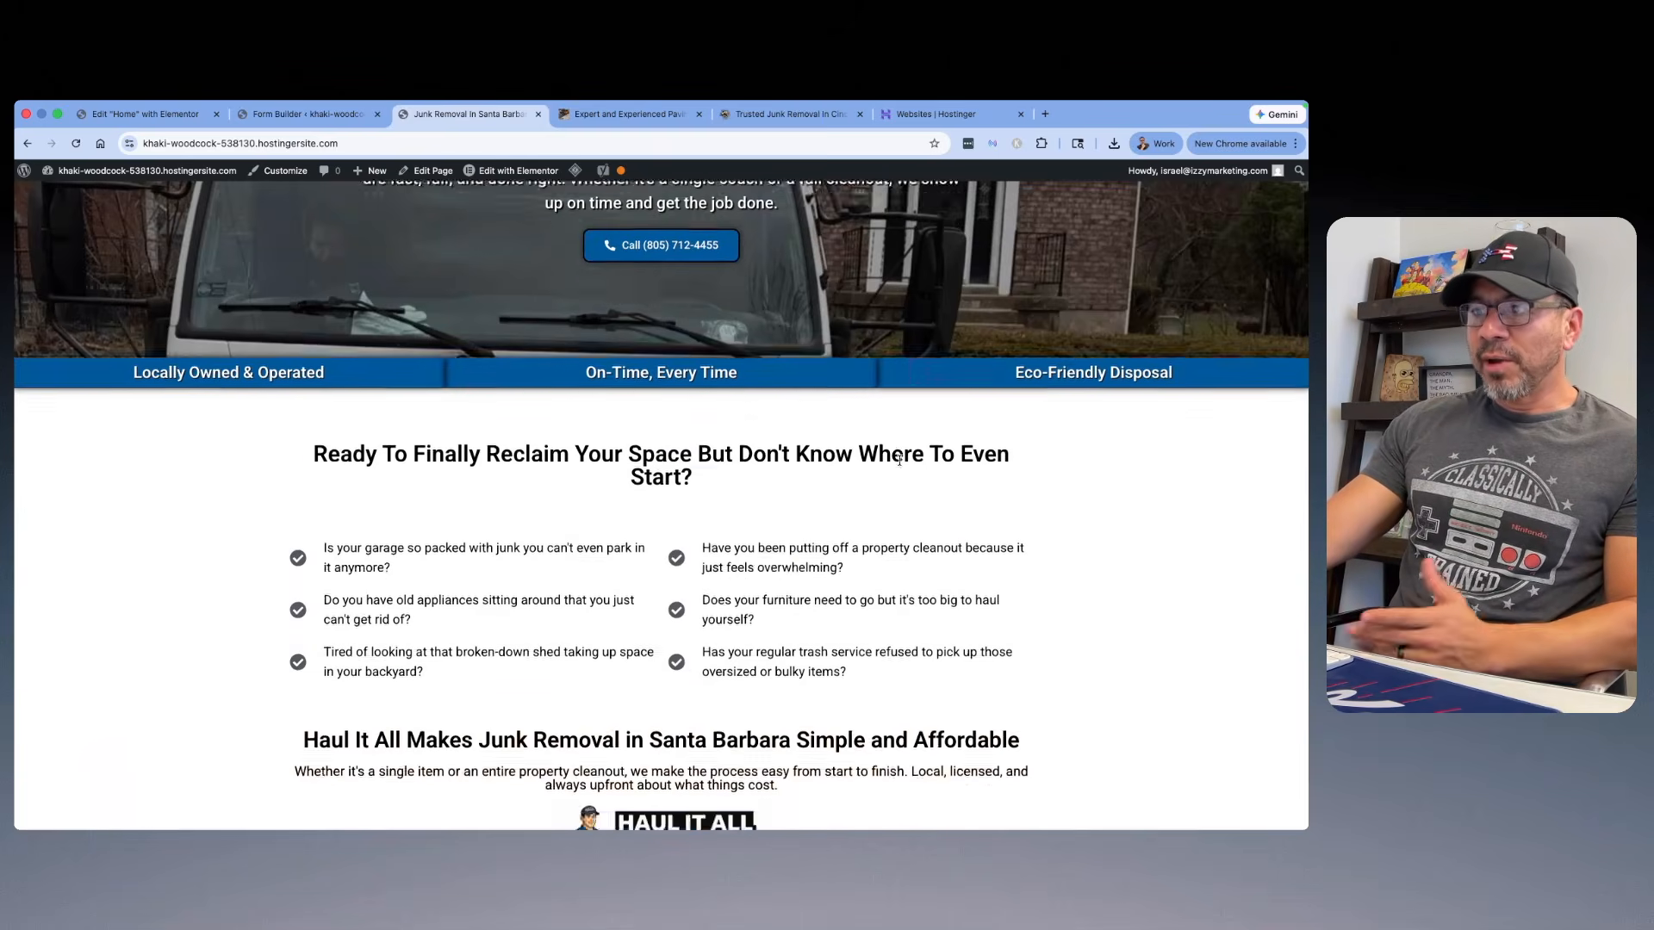
{"action": "scroll", "coordinate": [898, 465], "scroll_direction": "down", "scroll_amount": 5}
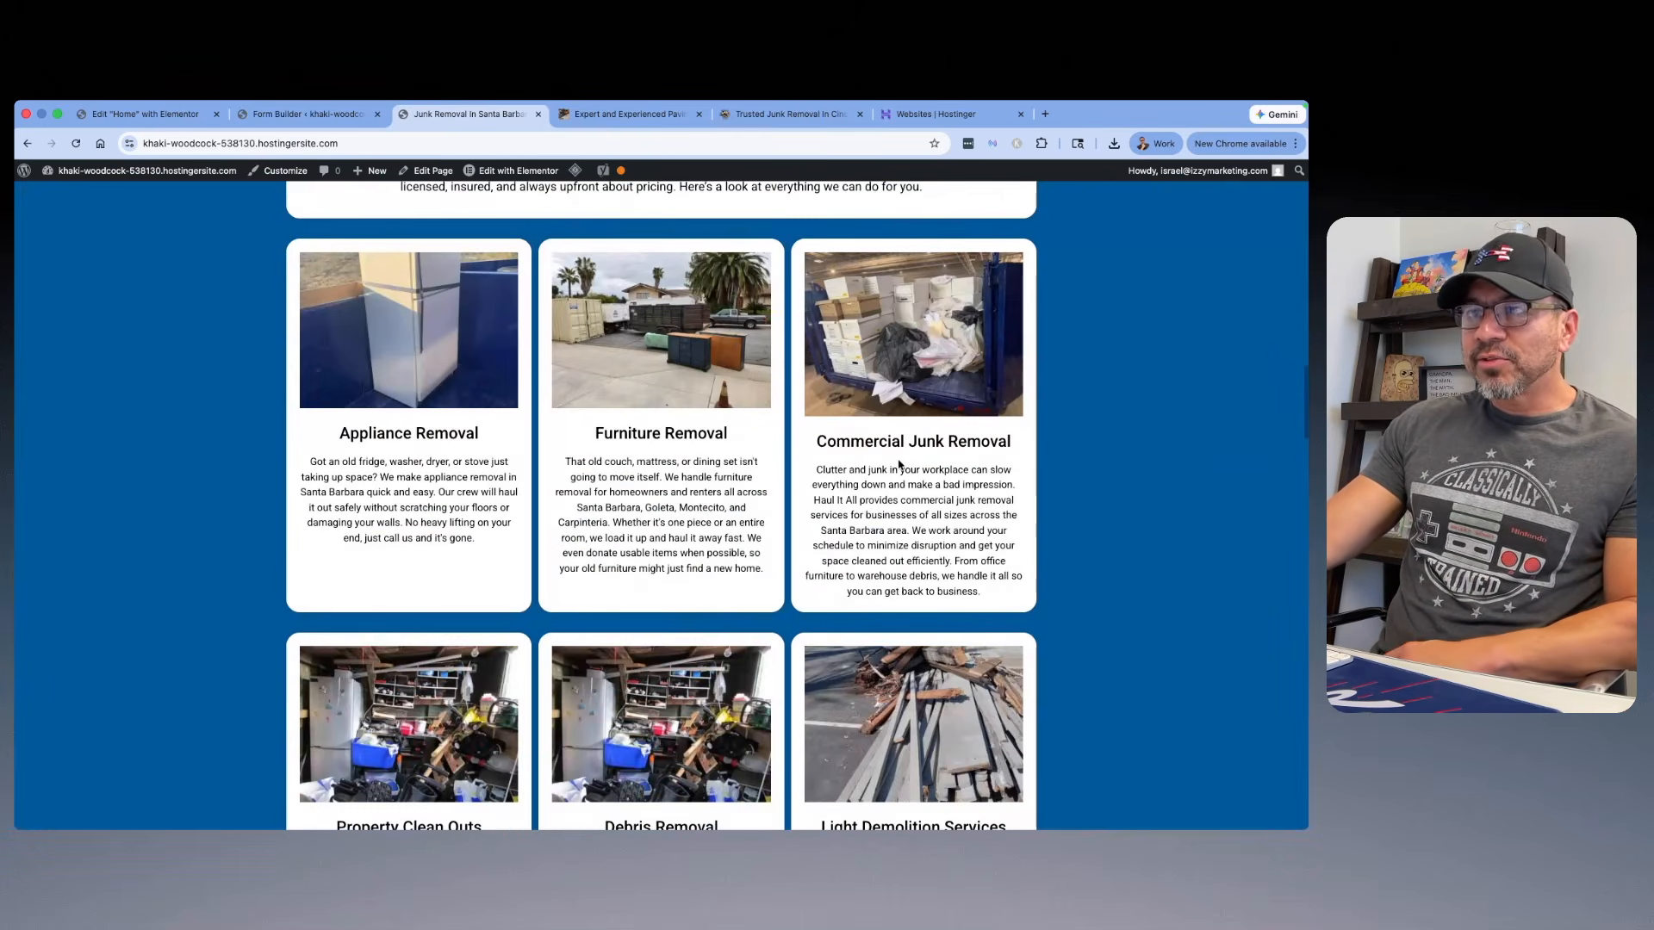
Step: Look over the live home page's service cards, hero section, and trust features
{"action": "scroll", "coordinate": [899, 464], "scroll_direction": "down", "scroll_amount": 5}
{"action": "scroll", "coordinate": [879, 468], "scroll_direction": "up", "scroll_amount": 15}
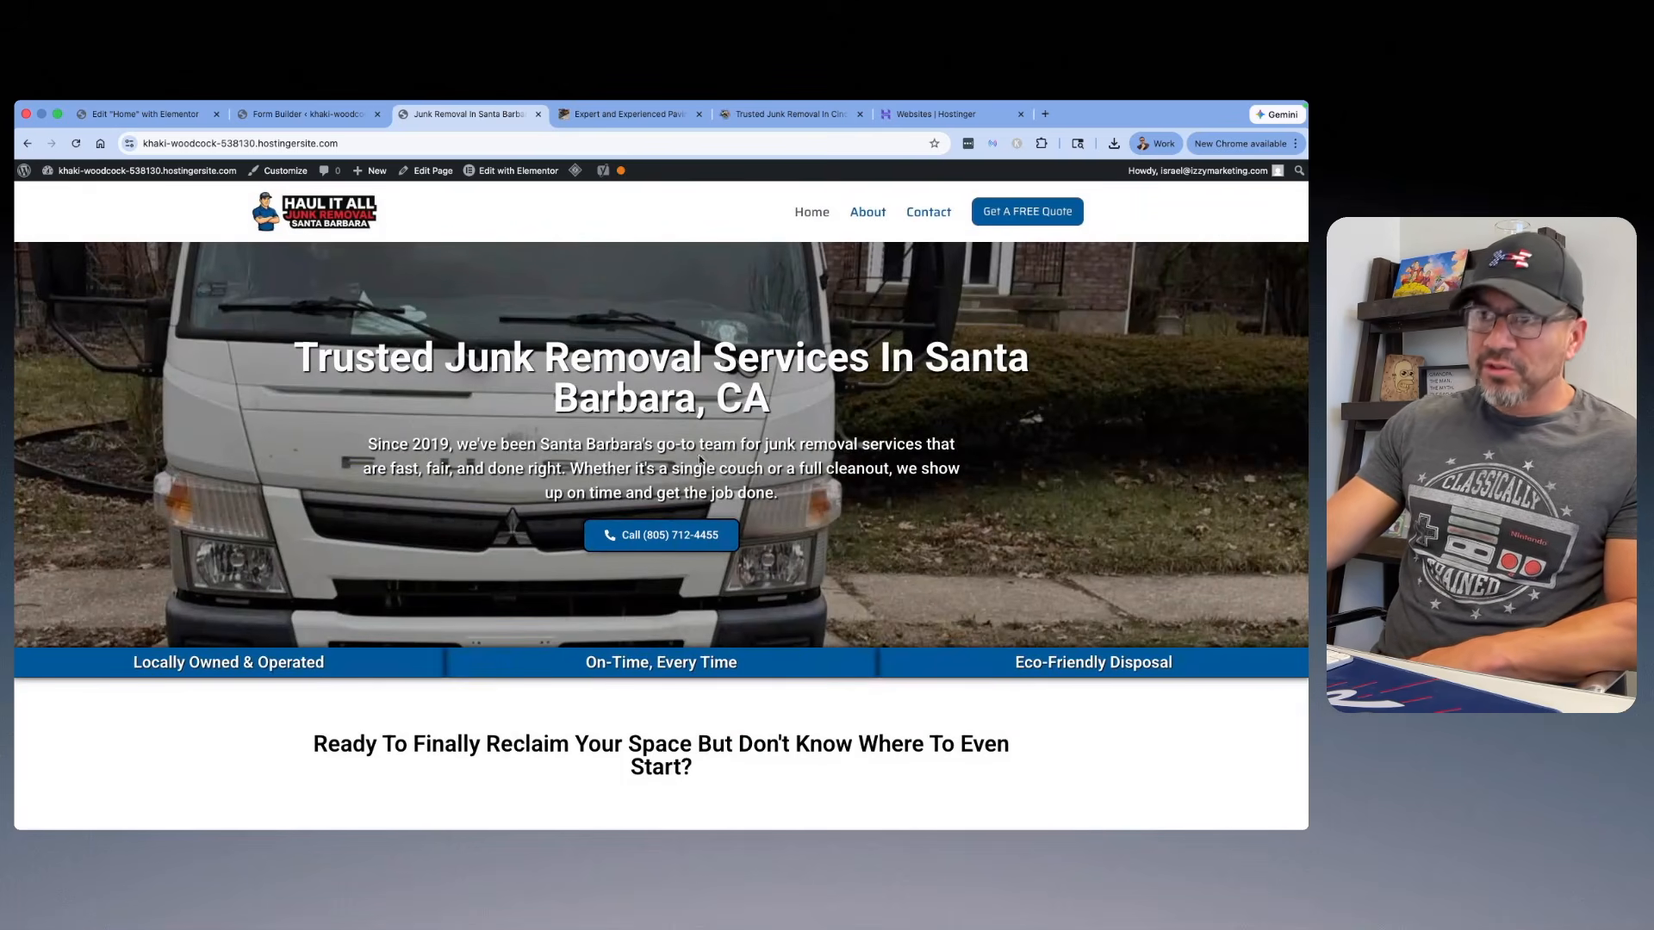
{"action": "scroll", "coordinate": [847, 409], "scroll_direction": "down", "scroll_amount": 10}
{"action": "scroll", "coordinate": [851, 446], "scroll_direction": "up", "scroll_amount": 10}
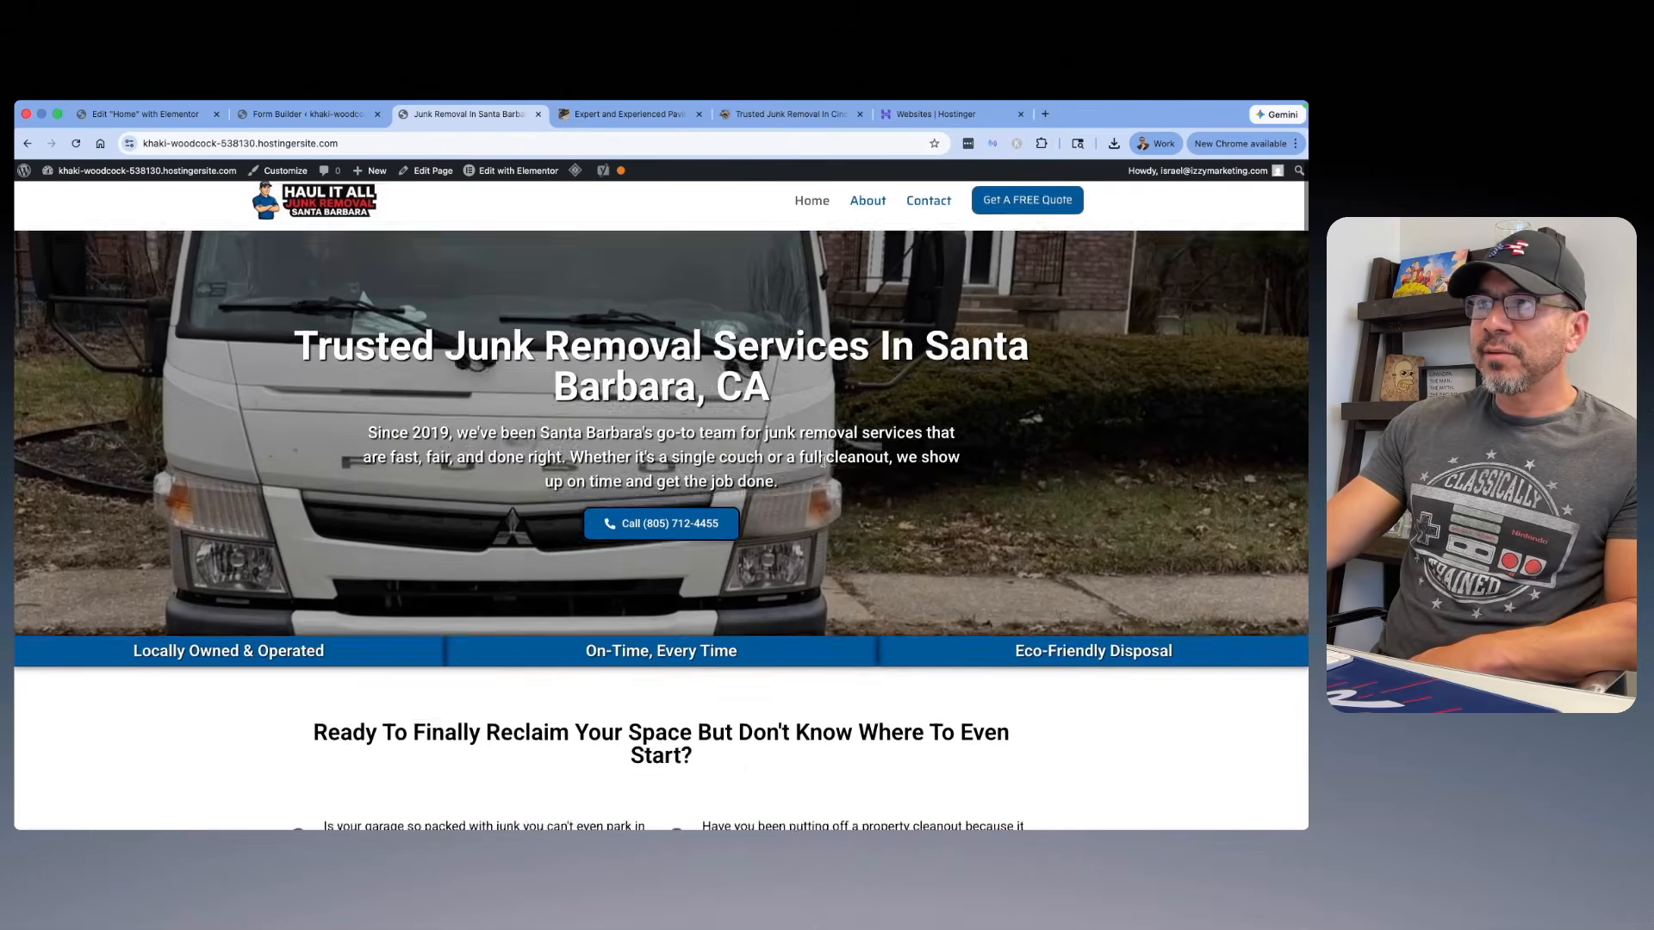
Step: Open the ChatGPT content course in the Skool community's classroom in a new tab and look through its Home Page lessons
{"action": "left_click", "coordinate": [1045, 114]}
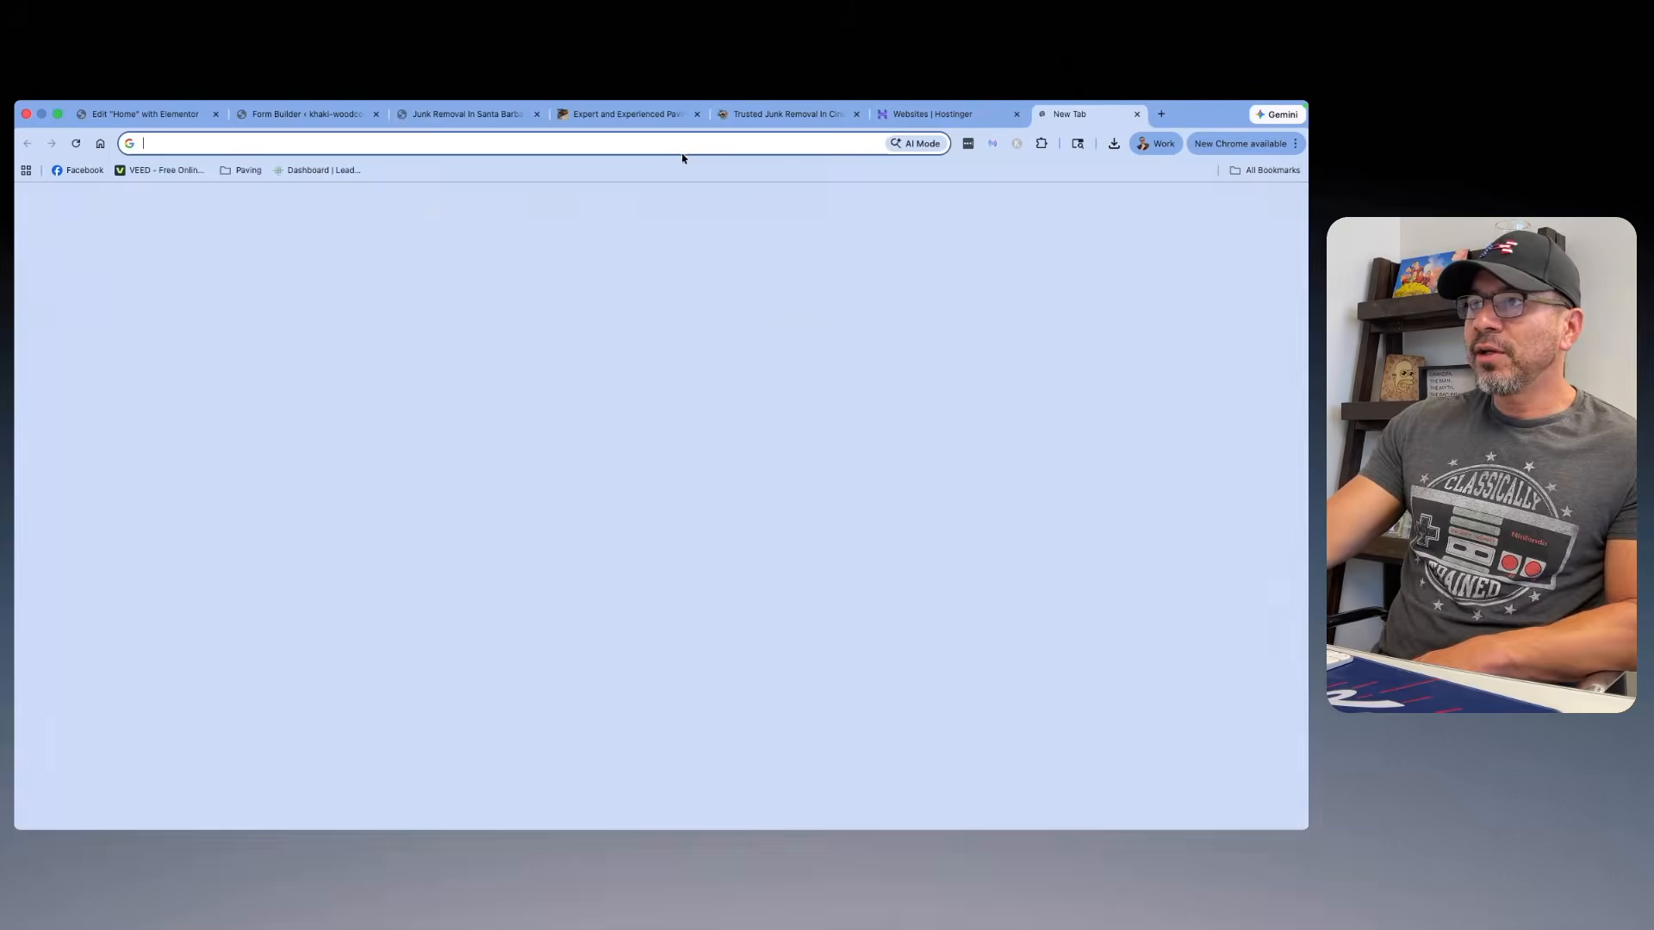
{"action": "type", "text": "skool.com/contractors-in-house-agency"}
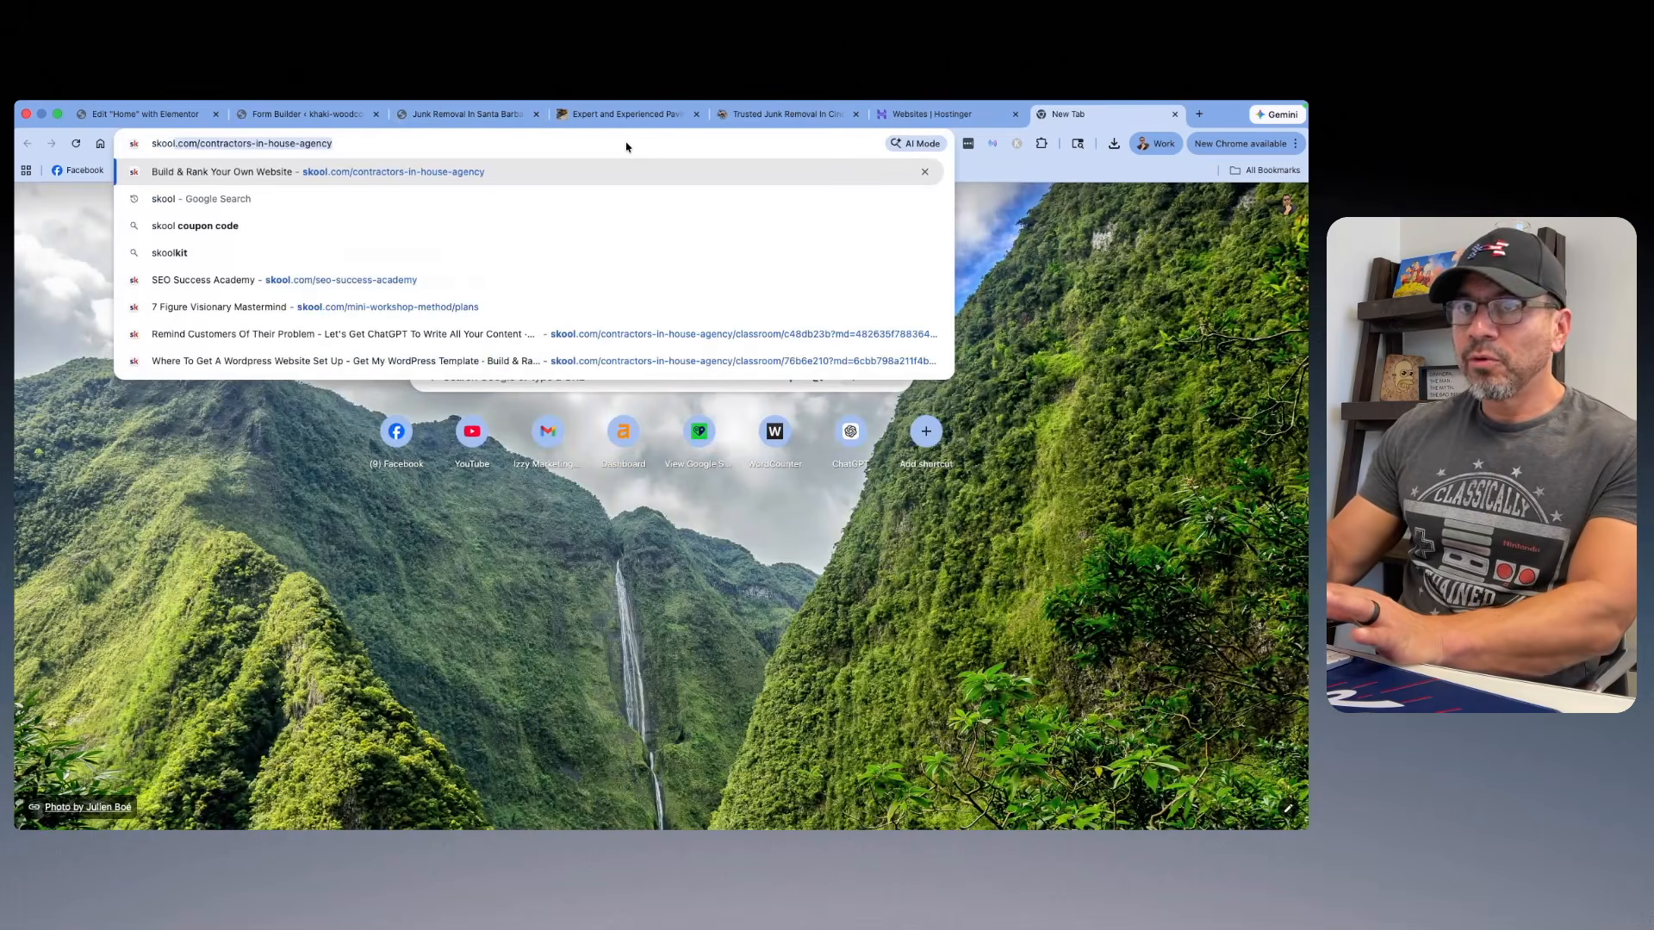
{"action": "key", "text": "Return"}
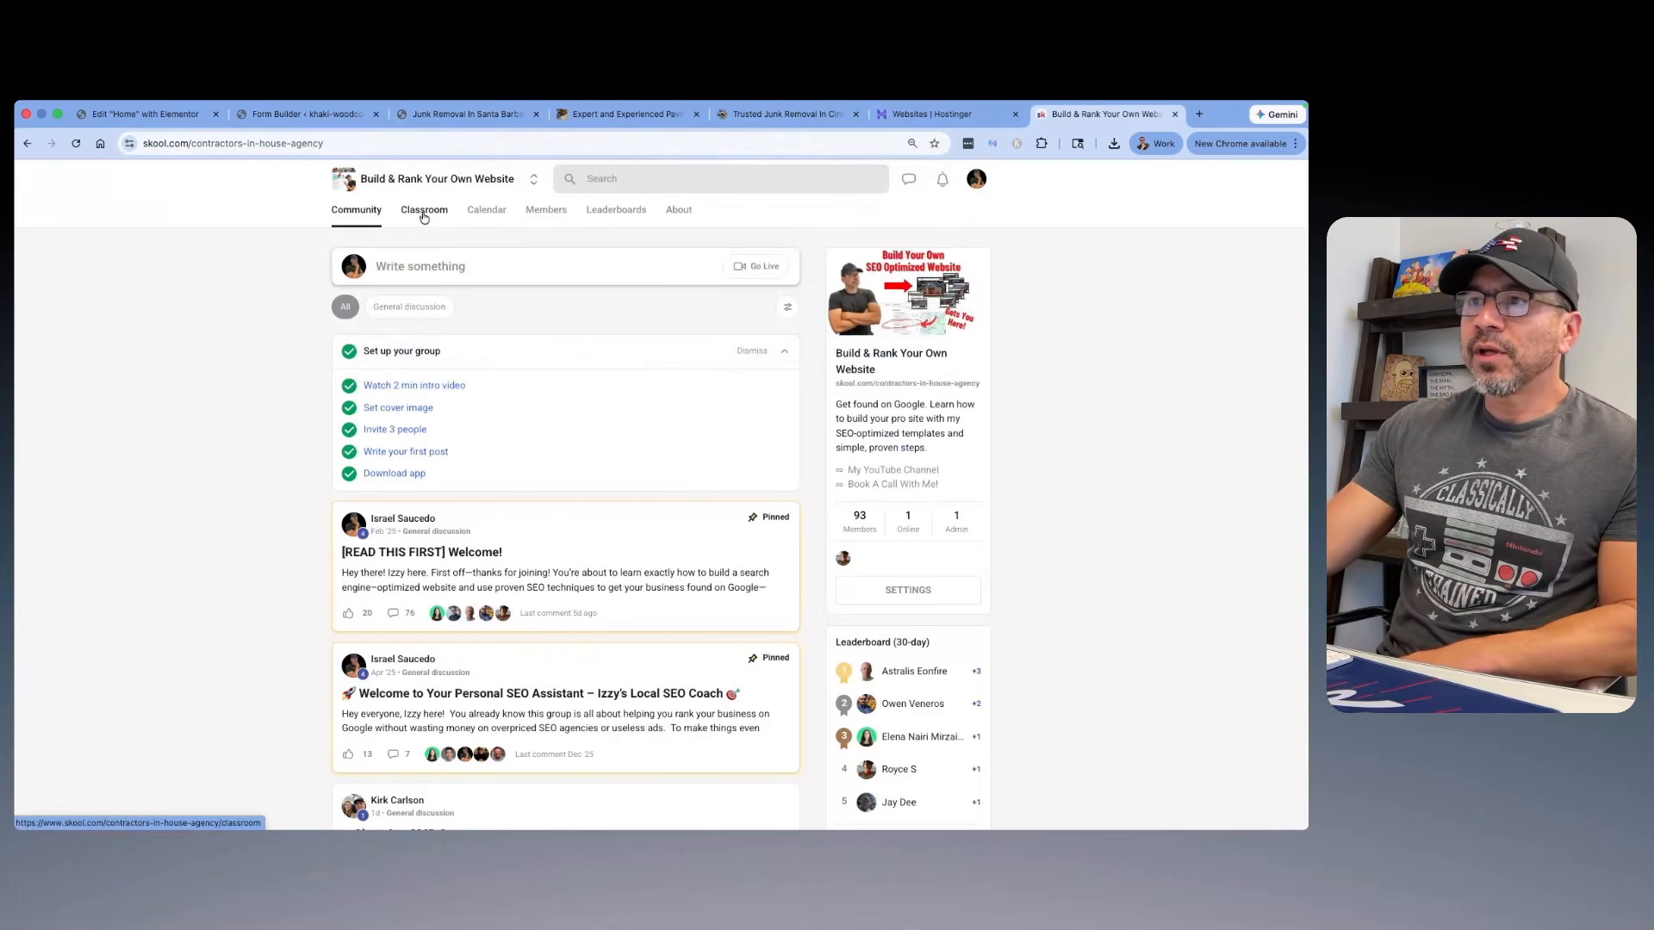
{"action": "left_click", "coordinate": [431, 218]}
{"action": "scroll", "coordinate": [775, 508], "scroll_direction": "down", "scroll_amount": 2}
{"action": "left_click", "coordinate": [791, 517]}
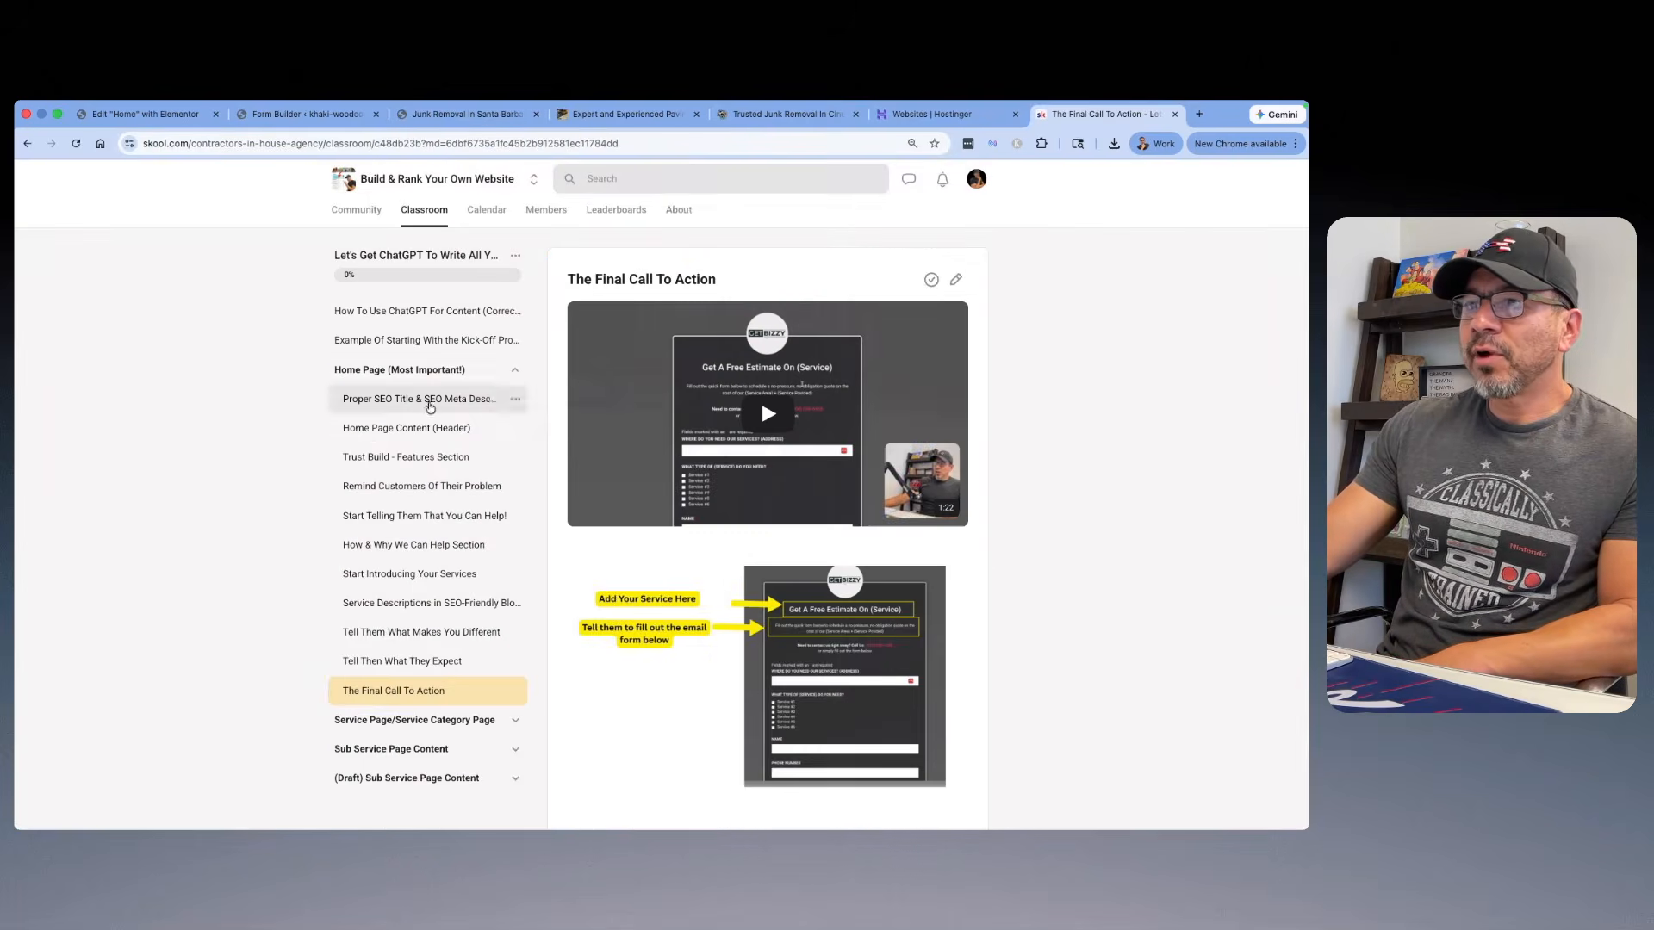
{"action": "scroll", "coordinate": [424, 410], "scroll_direction": "down", "scroll_amount": 1}
{"action": "scroll", "coordinate": [424, 411], "scroll_direction": "up", "scroll_amount": 1}
{"action": "scroll", "coordinate": [431, 516], "scroll_direction": "down", "scroll_amount": 2}
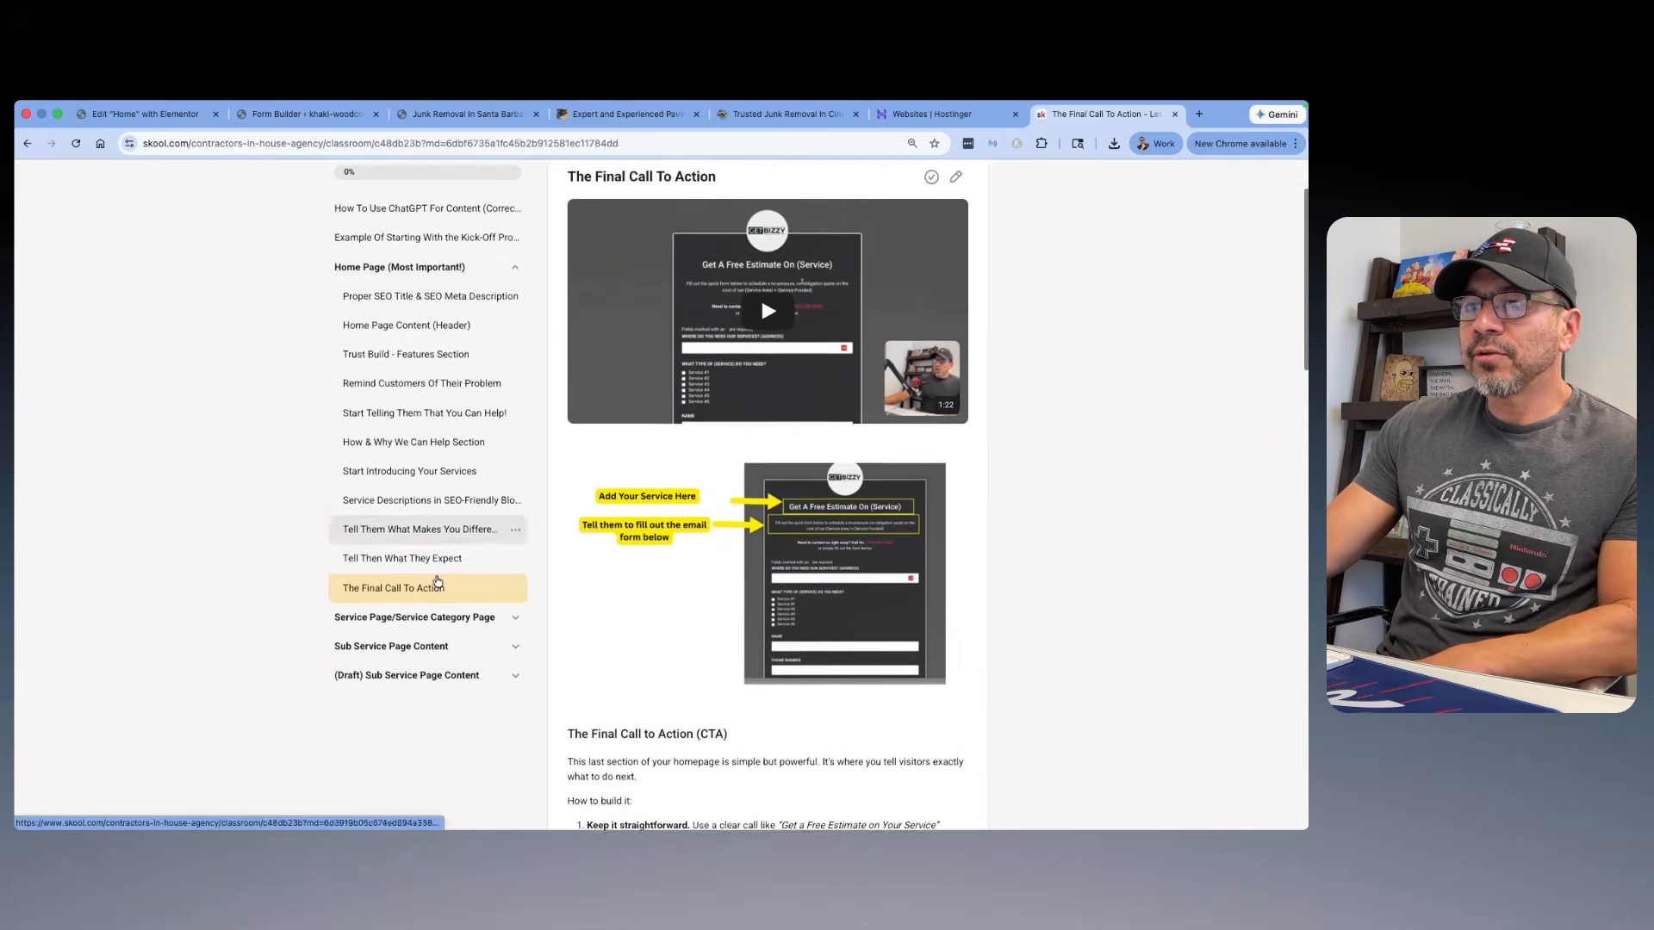
{"action": "scroll", "coordinate": [509, 361], "scroll_direction": "up", "scroll_amount": 1}
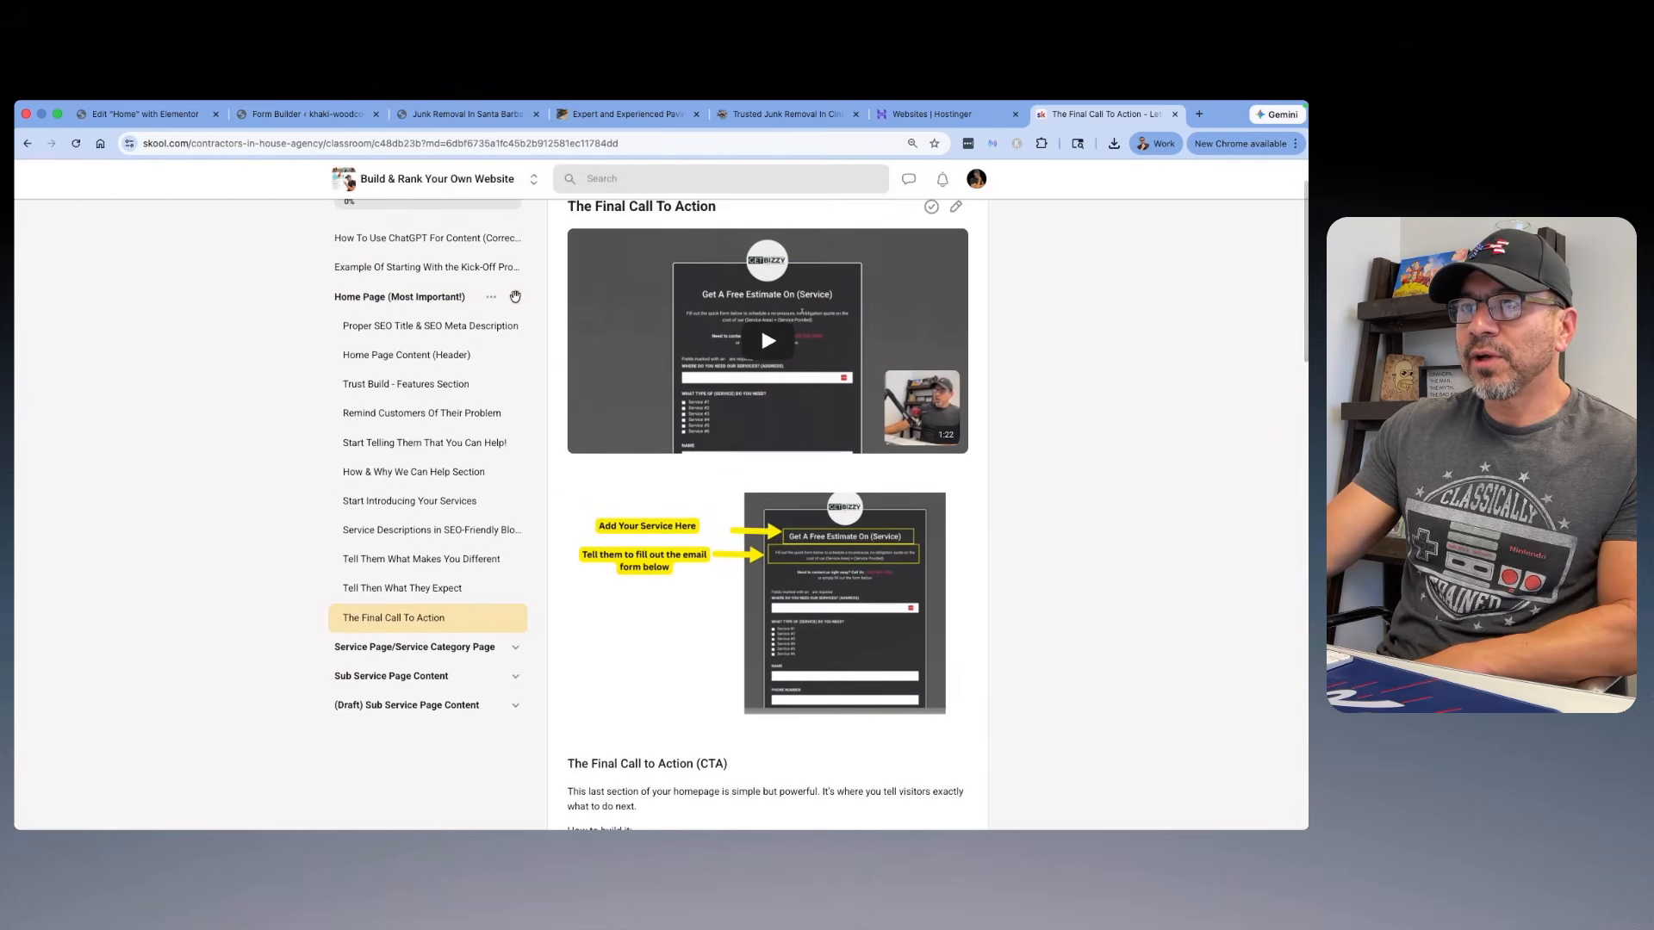
Step: Collapse the Home Page lessons, expand Service Page/Service Category Page, and read the "Tell Them Your Service Will Help!" lesson
{"action": "left_click", "coordinate": [515, 297]}
{"action": "scroll", "coordinate": [515, 301], "scroll_direction": "up", "scroll_amount": 1}
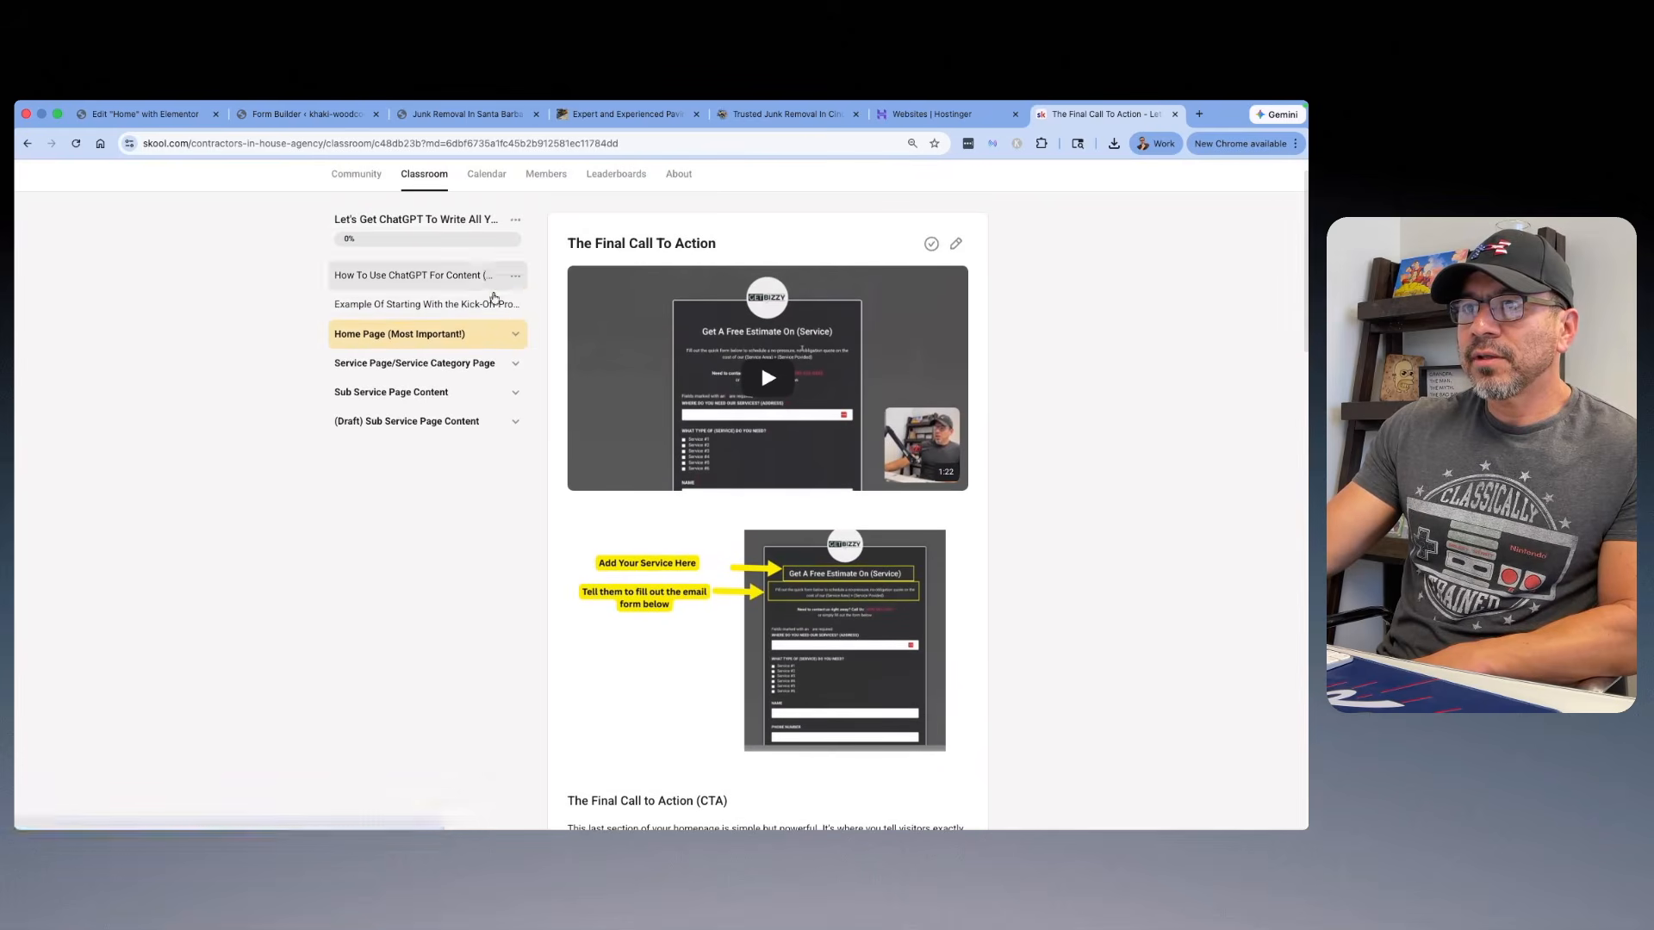
{"action": "left_click", "coordinate": [515, 363]}
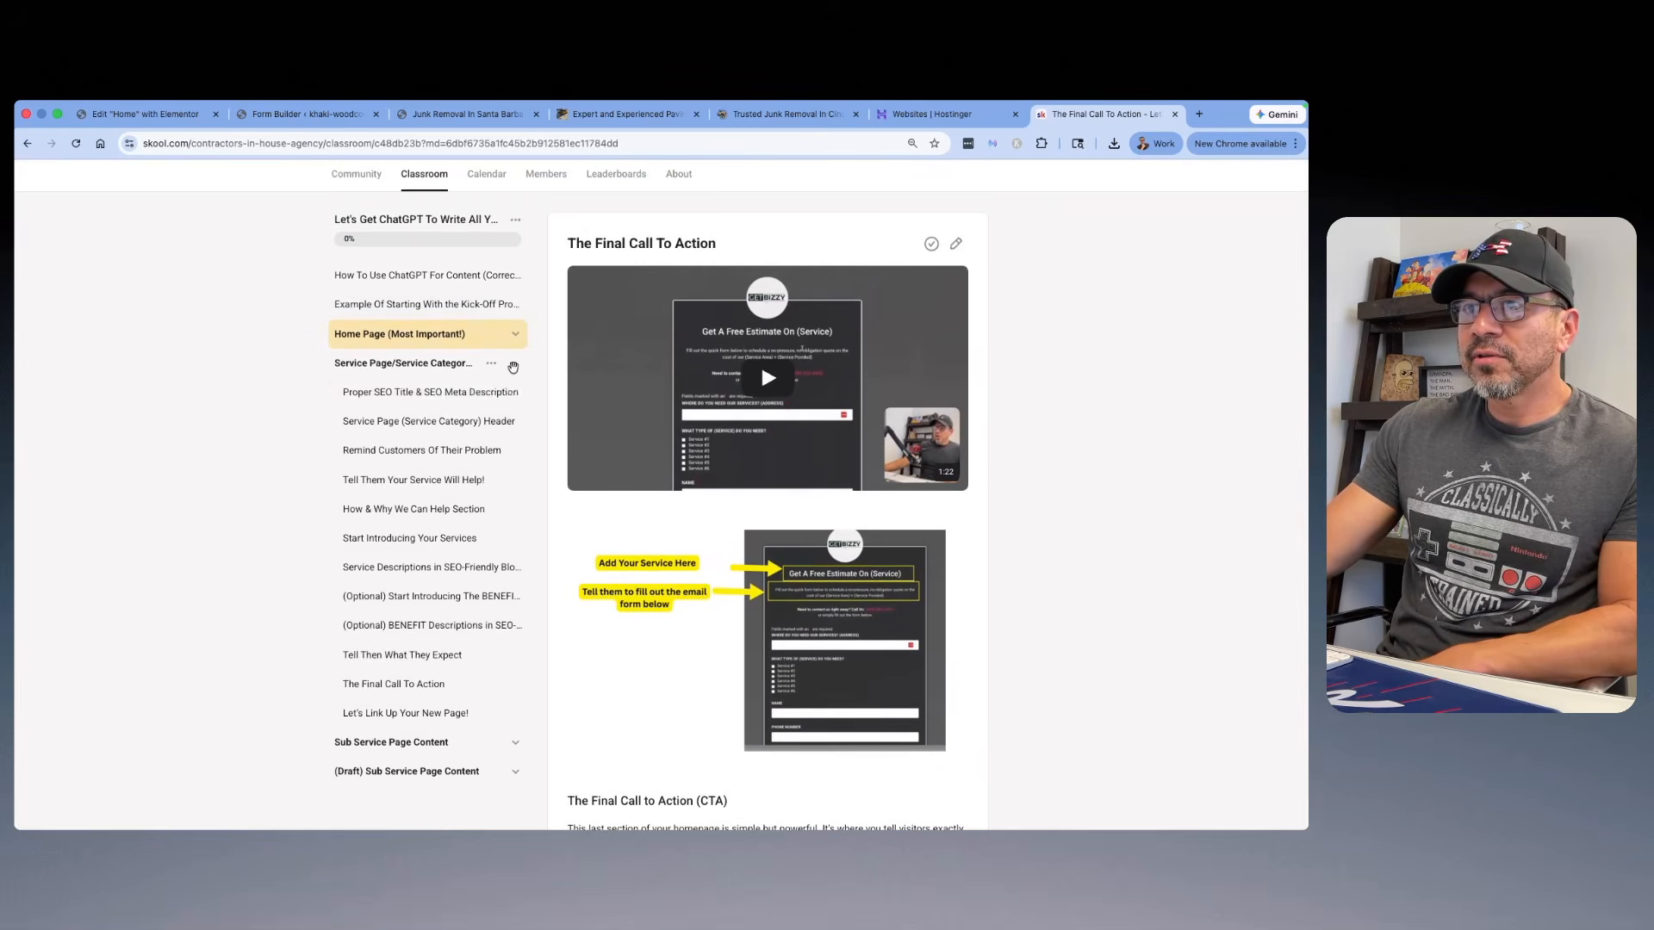
{"action": "scroll", "coordinate": [392, 421], "scroll_direction": "down", "scroll_amount": 2}
{"action": "scroll", "coordinate": [392, 421], "scroll_direction": "down", "scroll_amount": 1}
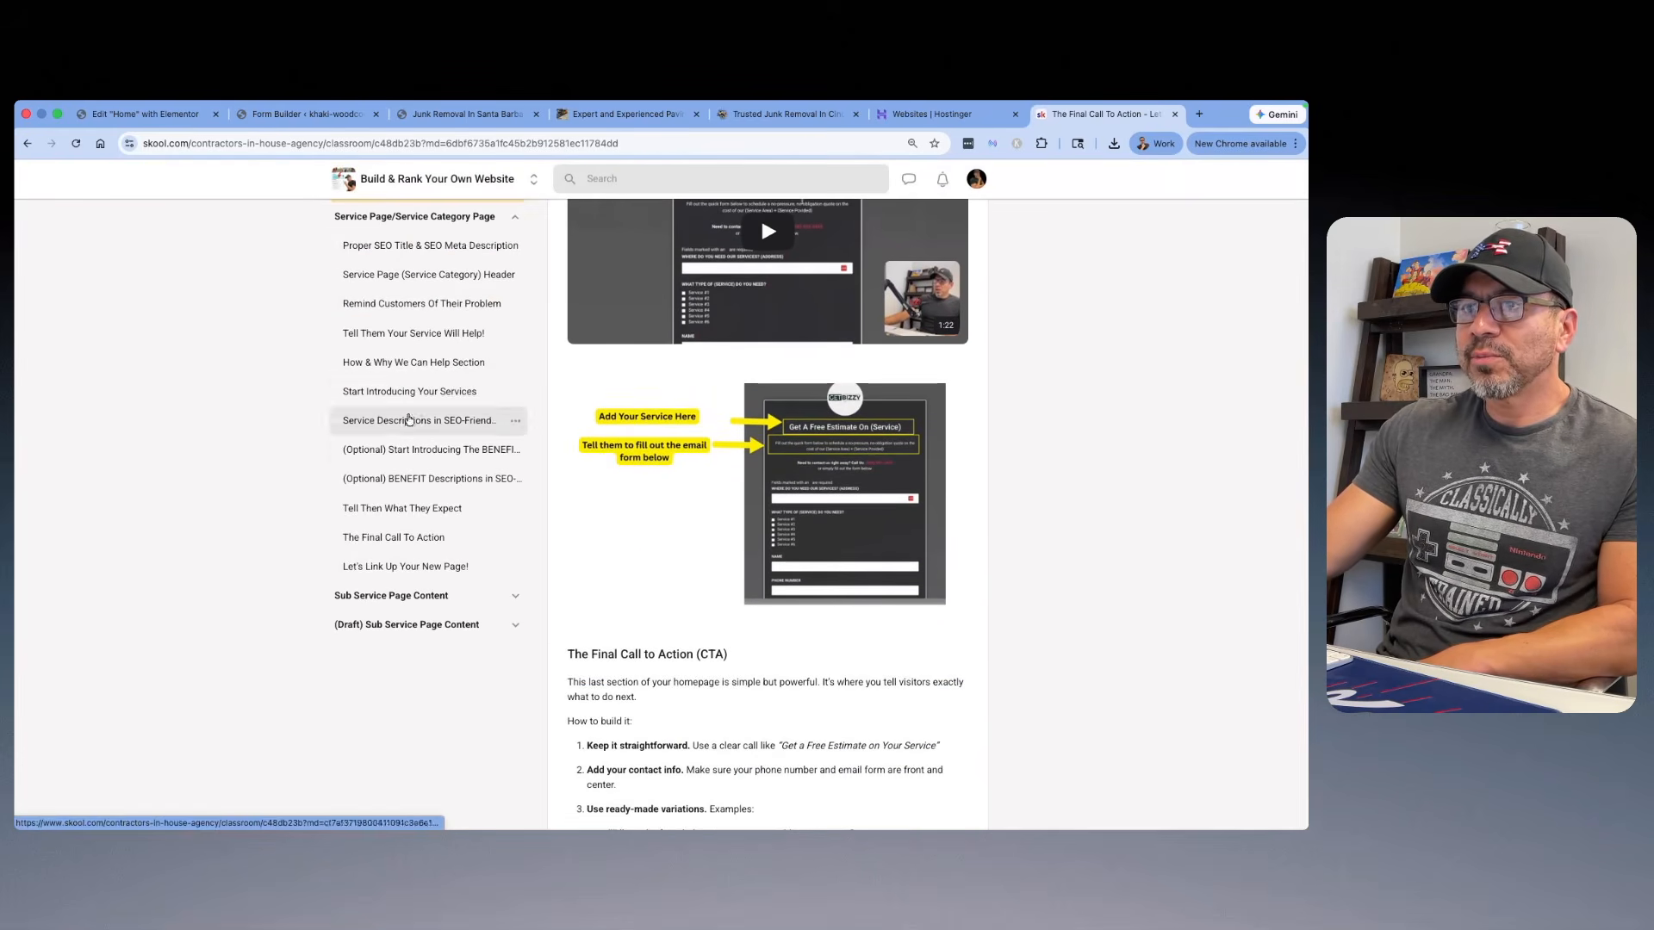
{"action": "left_click", "coordinate": [414, 333]}
{"action": "scroll", "coordinate": [775, 378], "scroll_direction": "down", "scroll_amount": 7}
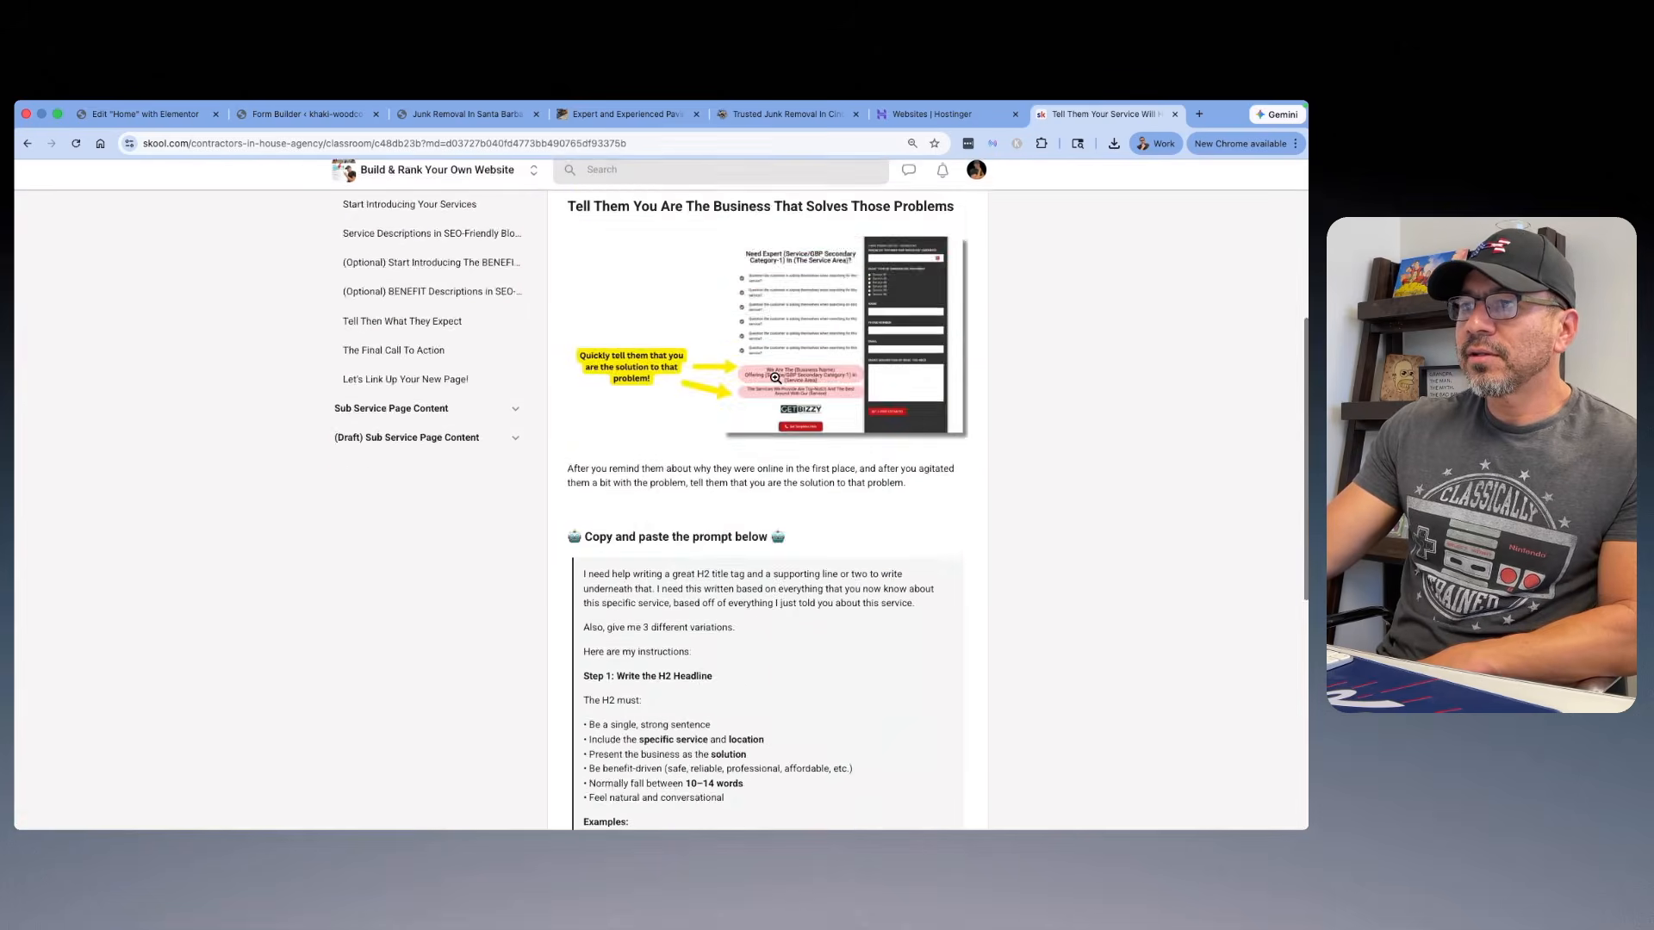
{"action": "scroll", "coordinate": [776, 378], "scroll_direction": "down", "scroll_amount": 5}
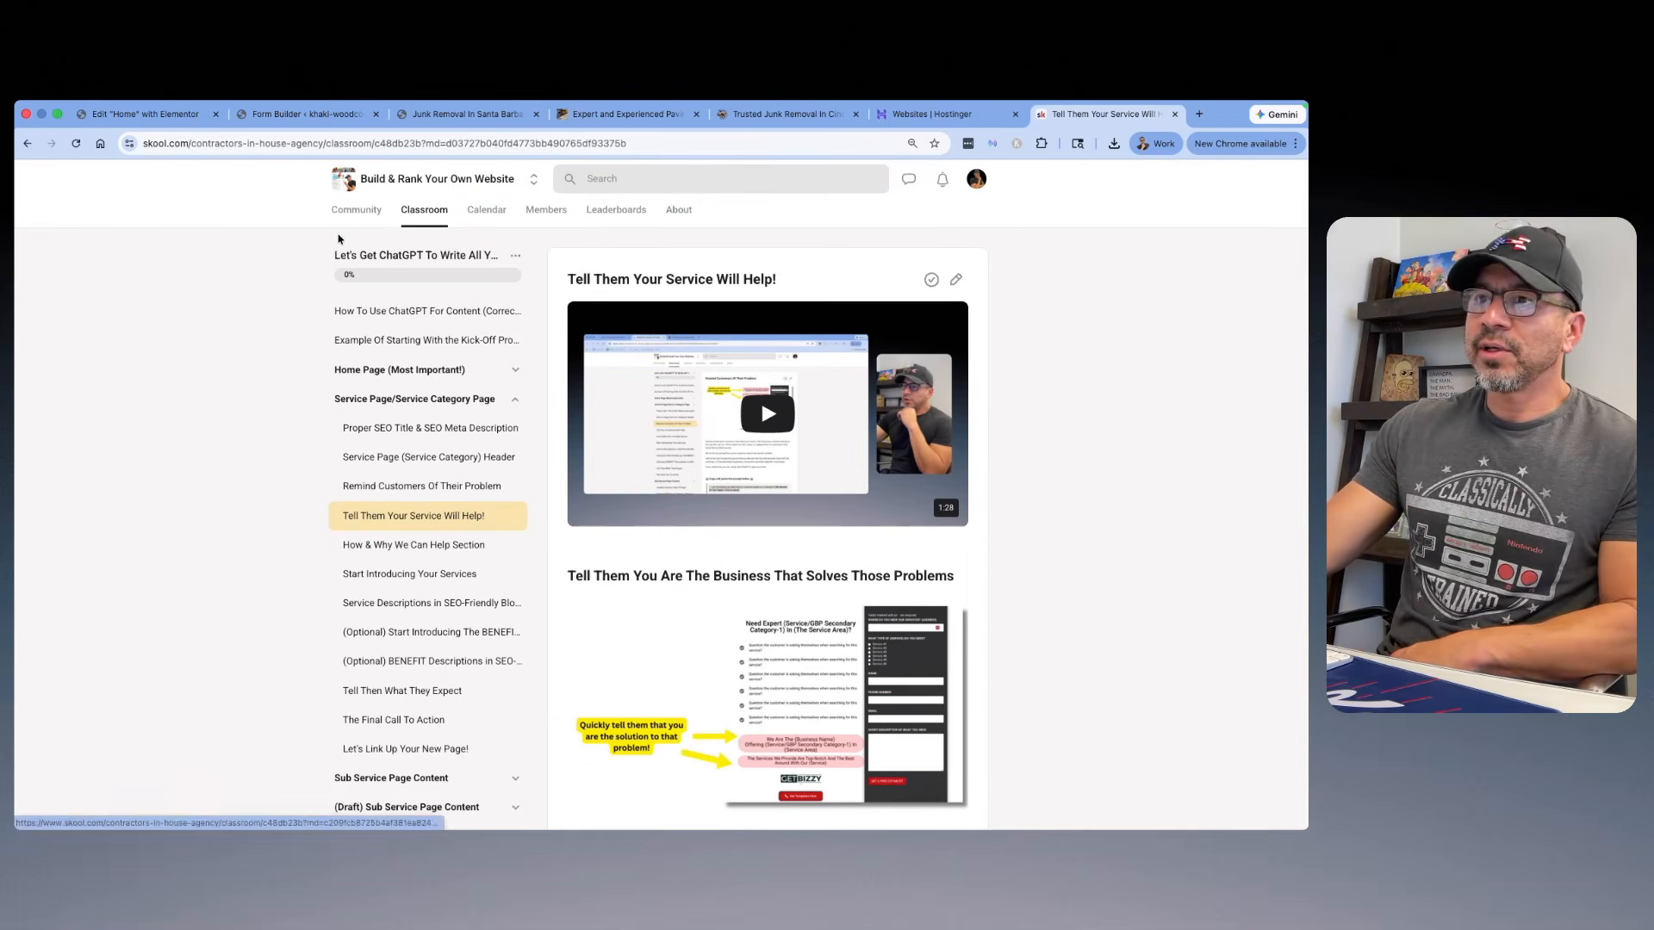
Step: Return to the home page in the Elementor editor, look over its opening sections, and open the page preview
{"action": "left_click", "coordinate": [627, 113]}
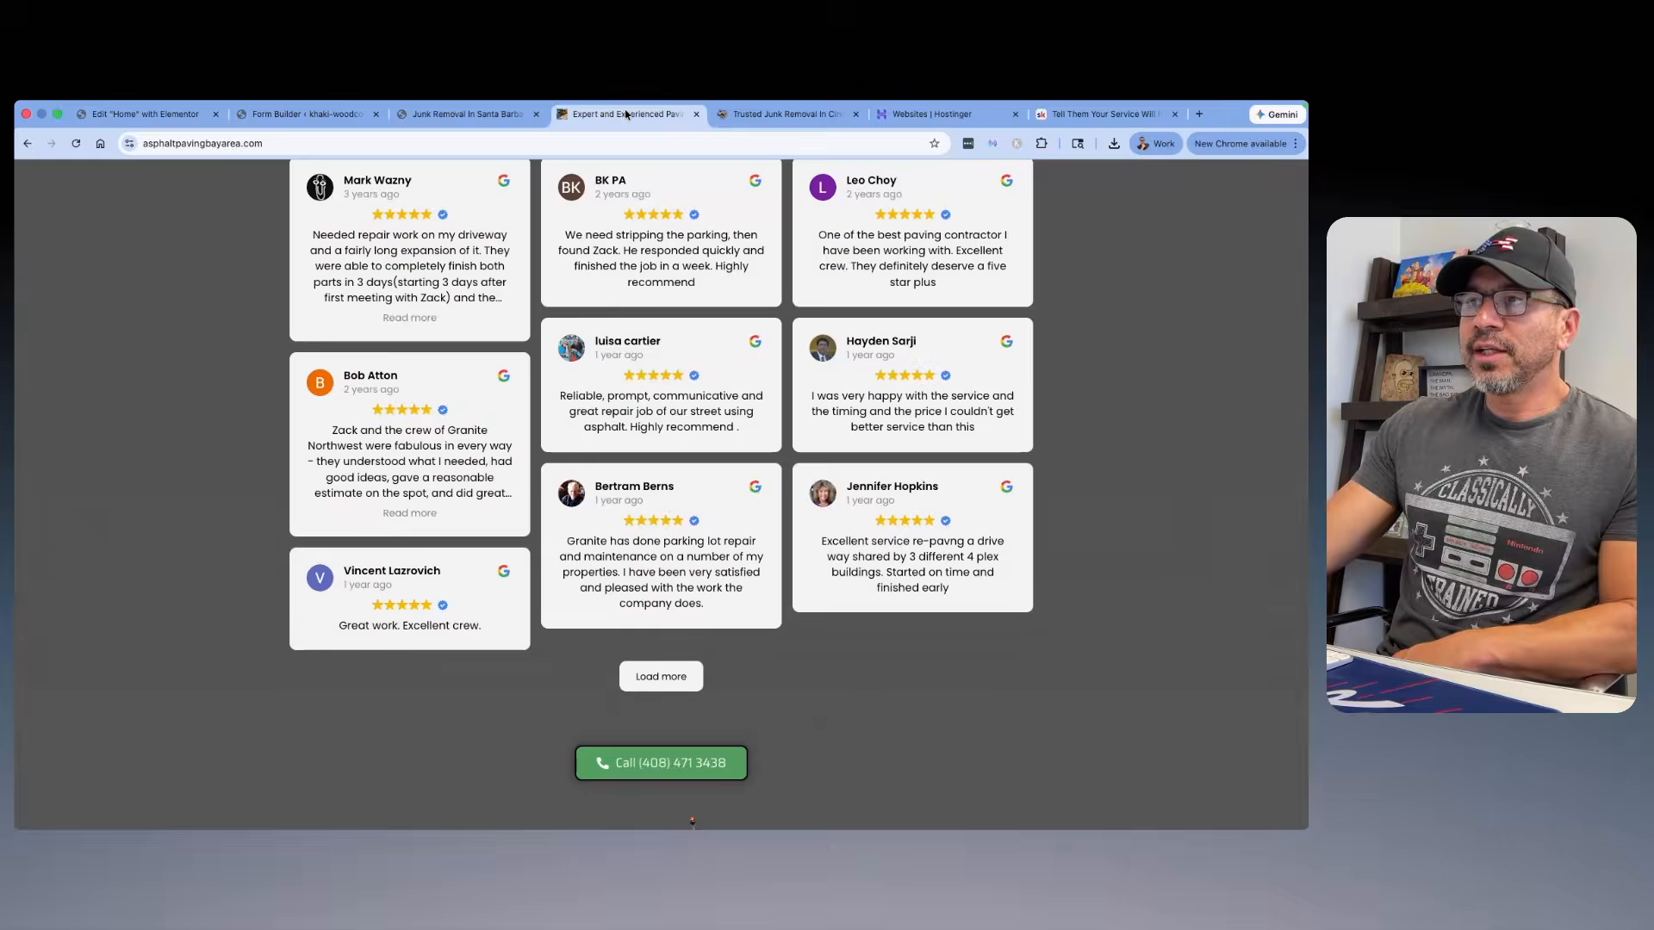
{"action": "left_click", "coordinate": [302, 114]}
{"action": "left_click", "coordinate": [146, 114]}
{"action": "scroll", "coordinate": [627, 323], "scroll_direction": "up", "scroll_amount": 5}
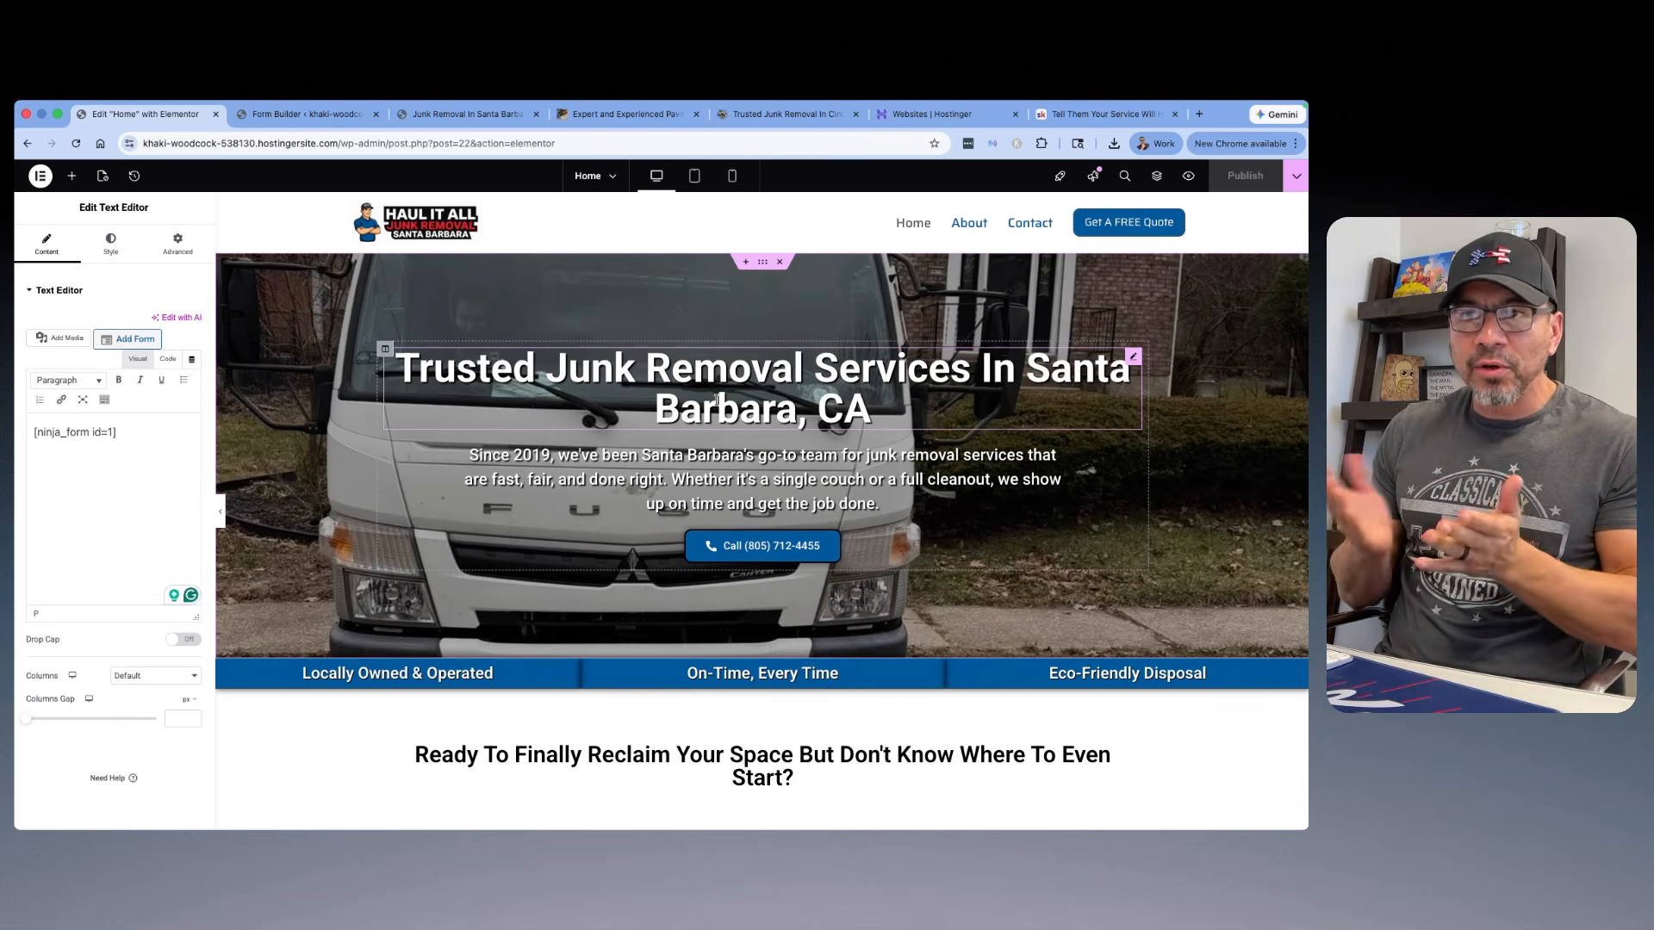
{"action": "scroll", "coordinate": [749, 363], "scroll_direction": "down", "scroll_amount": 6}
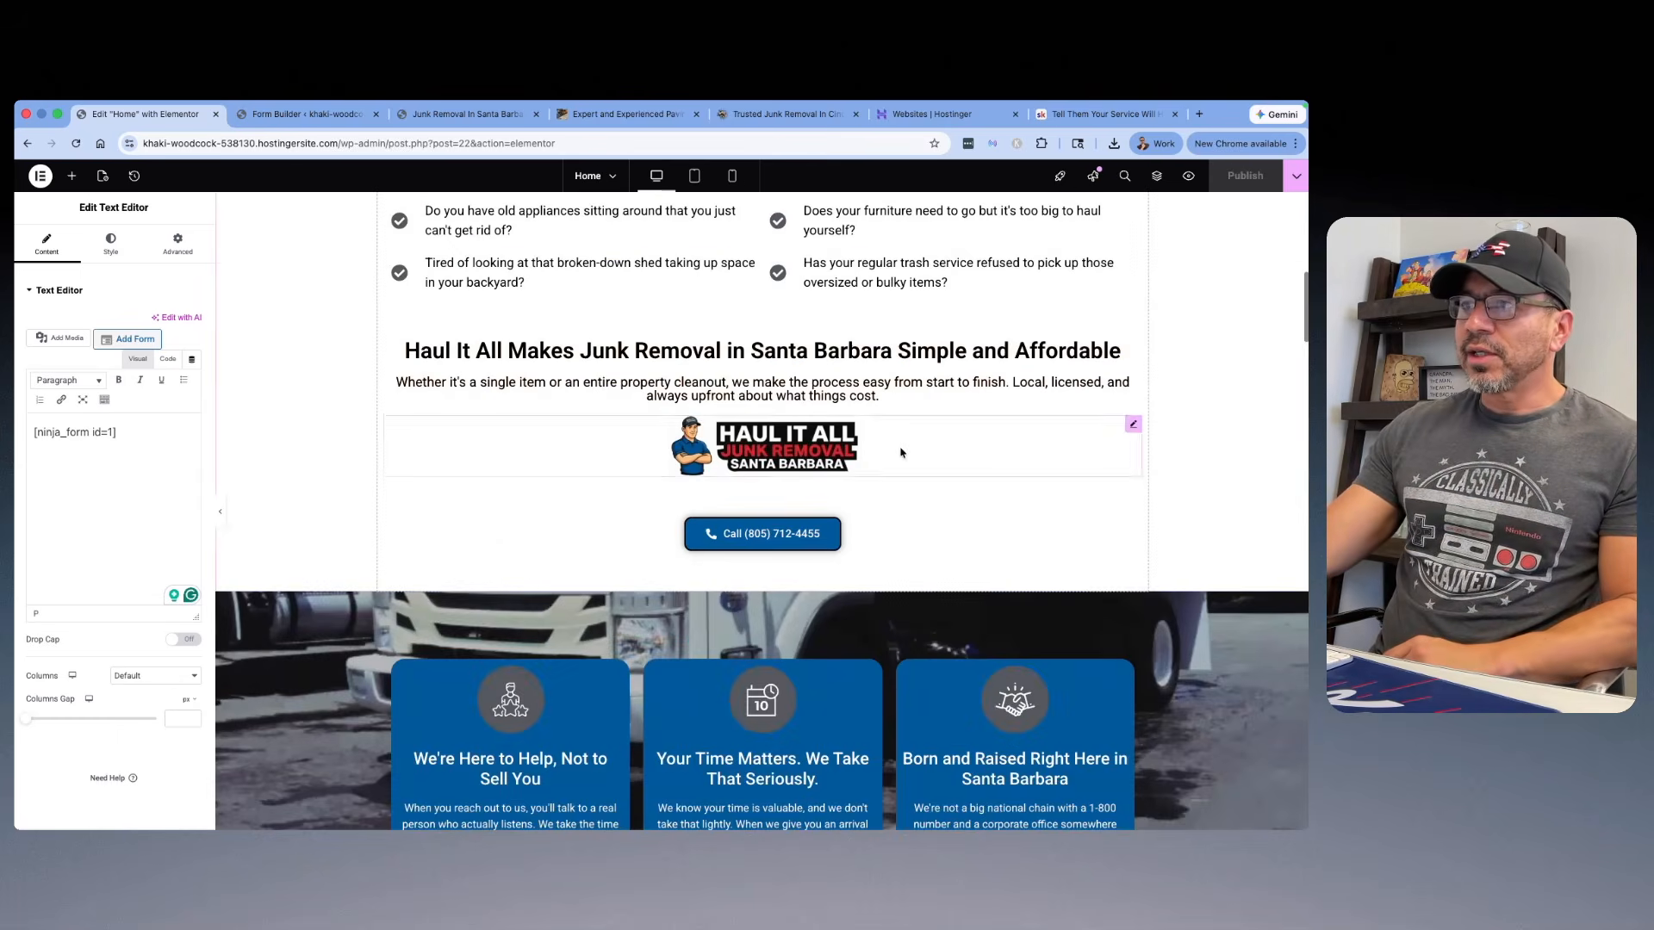
{"action": "left_click", "coordinate": [1188, 176]}
Step: Examine the previewed home page's problem questions, service cards, and What Makes Us Different section
{"action": "scroll", "coordinate": [655, 398], "scroll_direction": "down", "scroll_amount": 5}
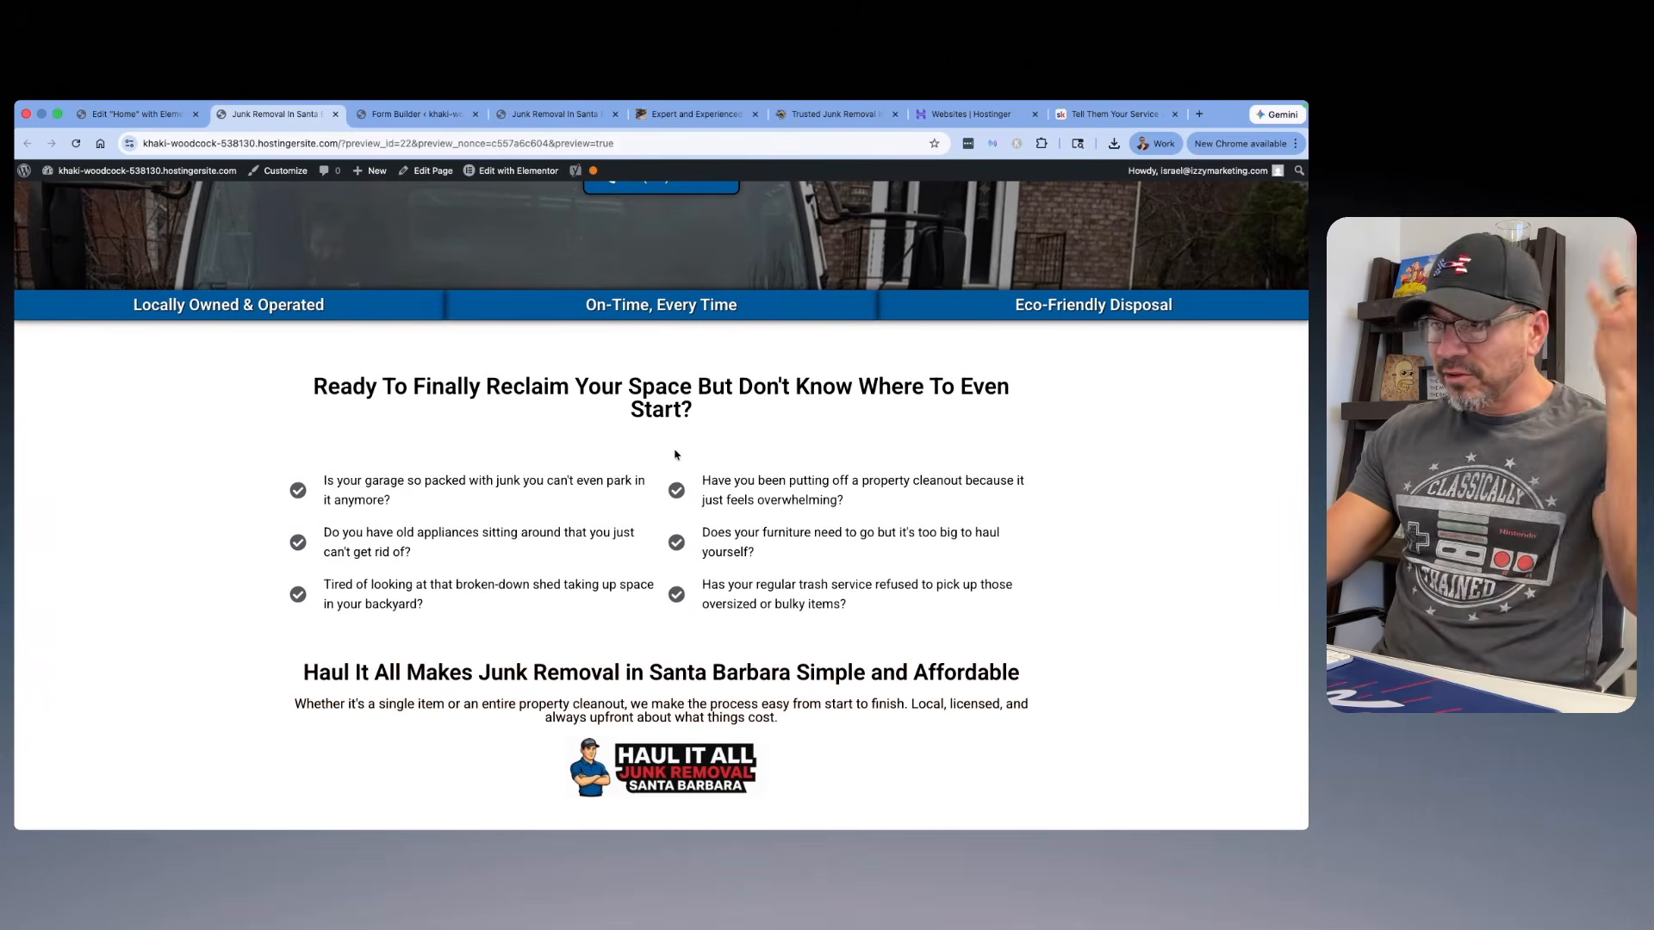
{"action": "scroll", "coordinate": [667, 430], "scroll_direction": "down", "scroll_amount": 6}
{"action": "scroll", "coordinate": [673, 456], "scroll_direction": "down", "scroll_amount": 19}
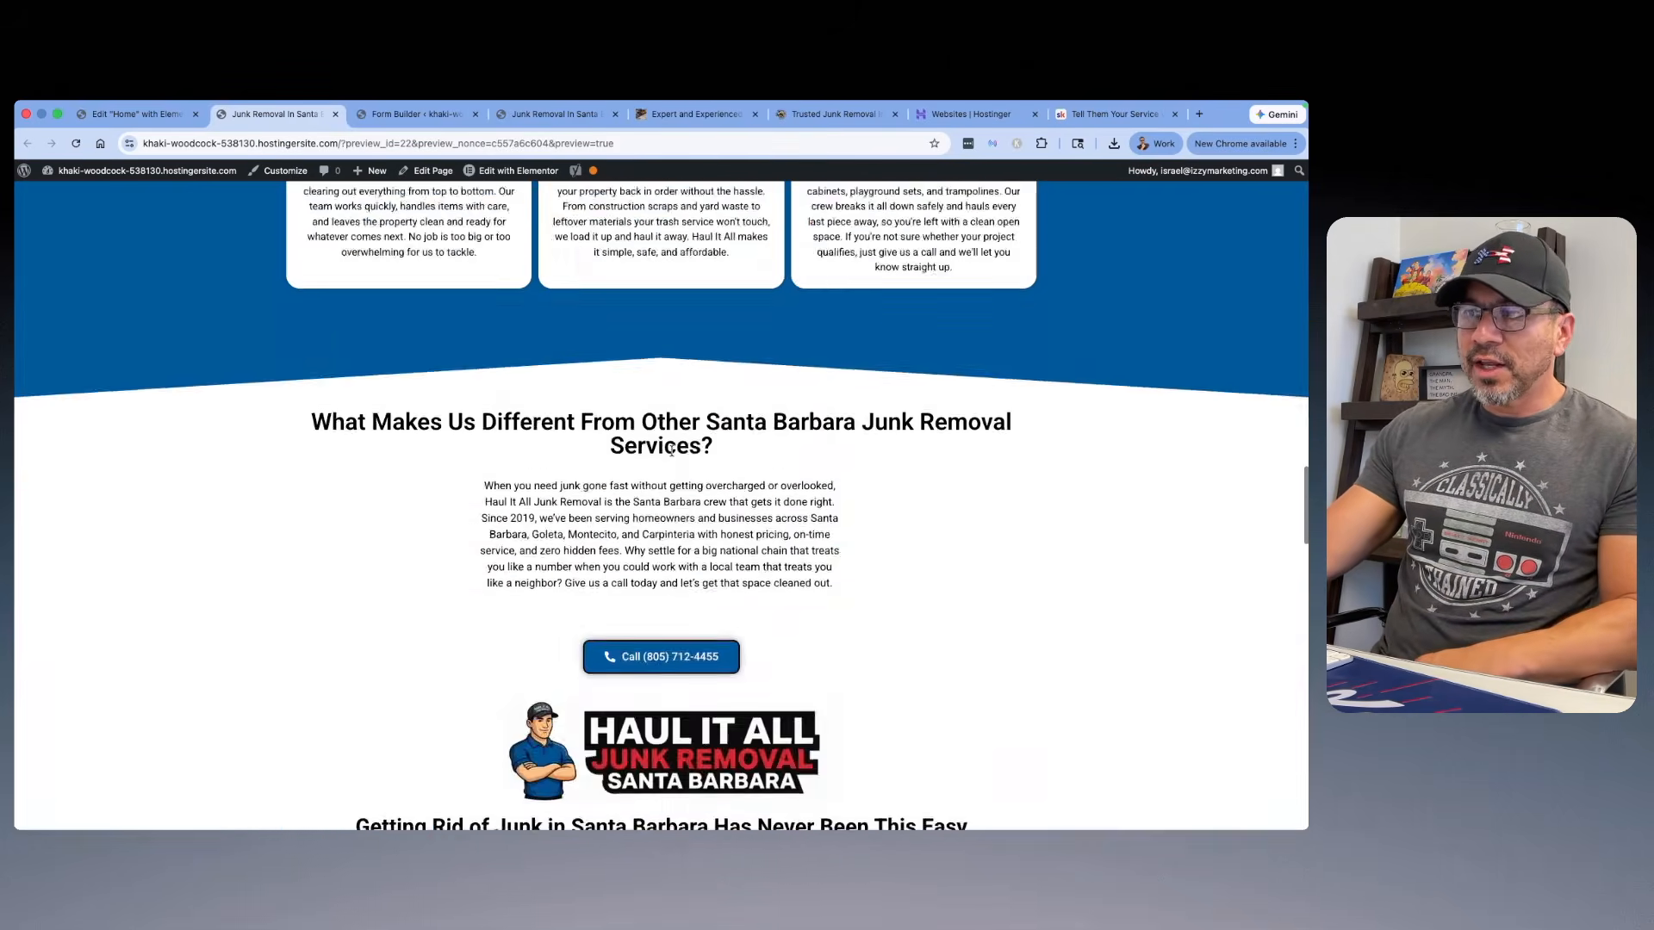
{"action": "scroll", "coordinate": [673, 456], "scroll_direction": "up", "scroll_amount": 9}
{"action": "scroll", "coordinate": [673, 456], "scroll_direction": "up", "scroll_amount": 4}
{"action": "scroll", "coordinate": [680, 465], "scroll_direction": "down", "scroll_amount": 6}
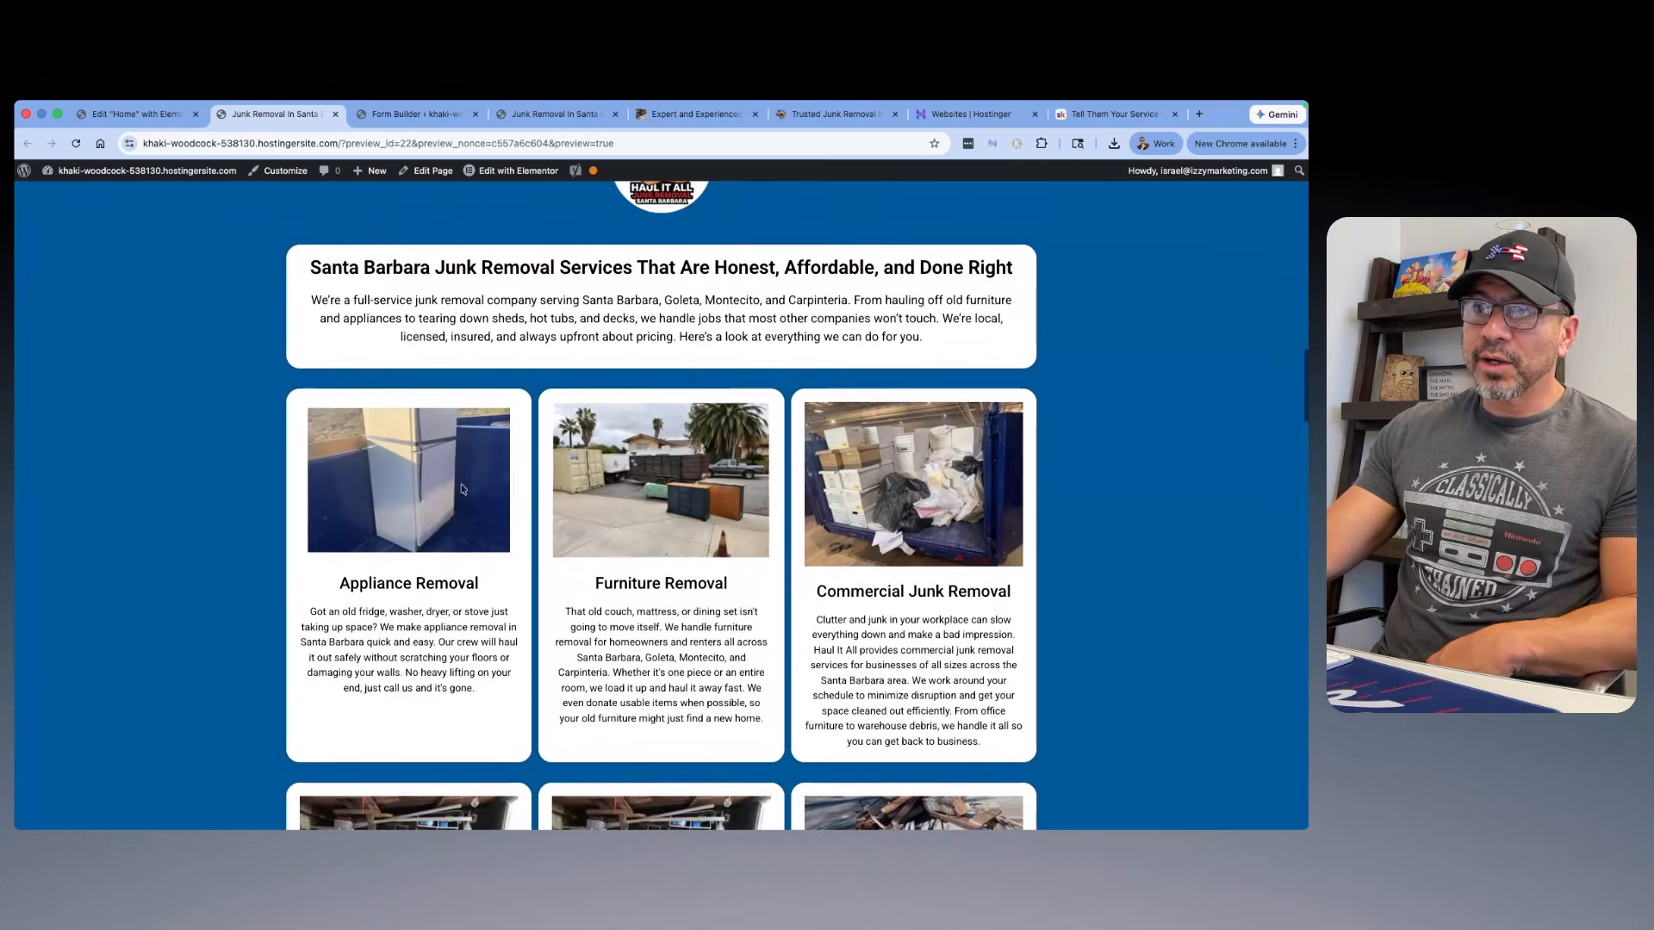
{"action": "scroll", "coordinate": [701, 489], "scroll_direction": "down", "scroll_amount": 5}
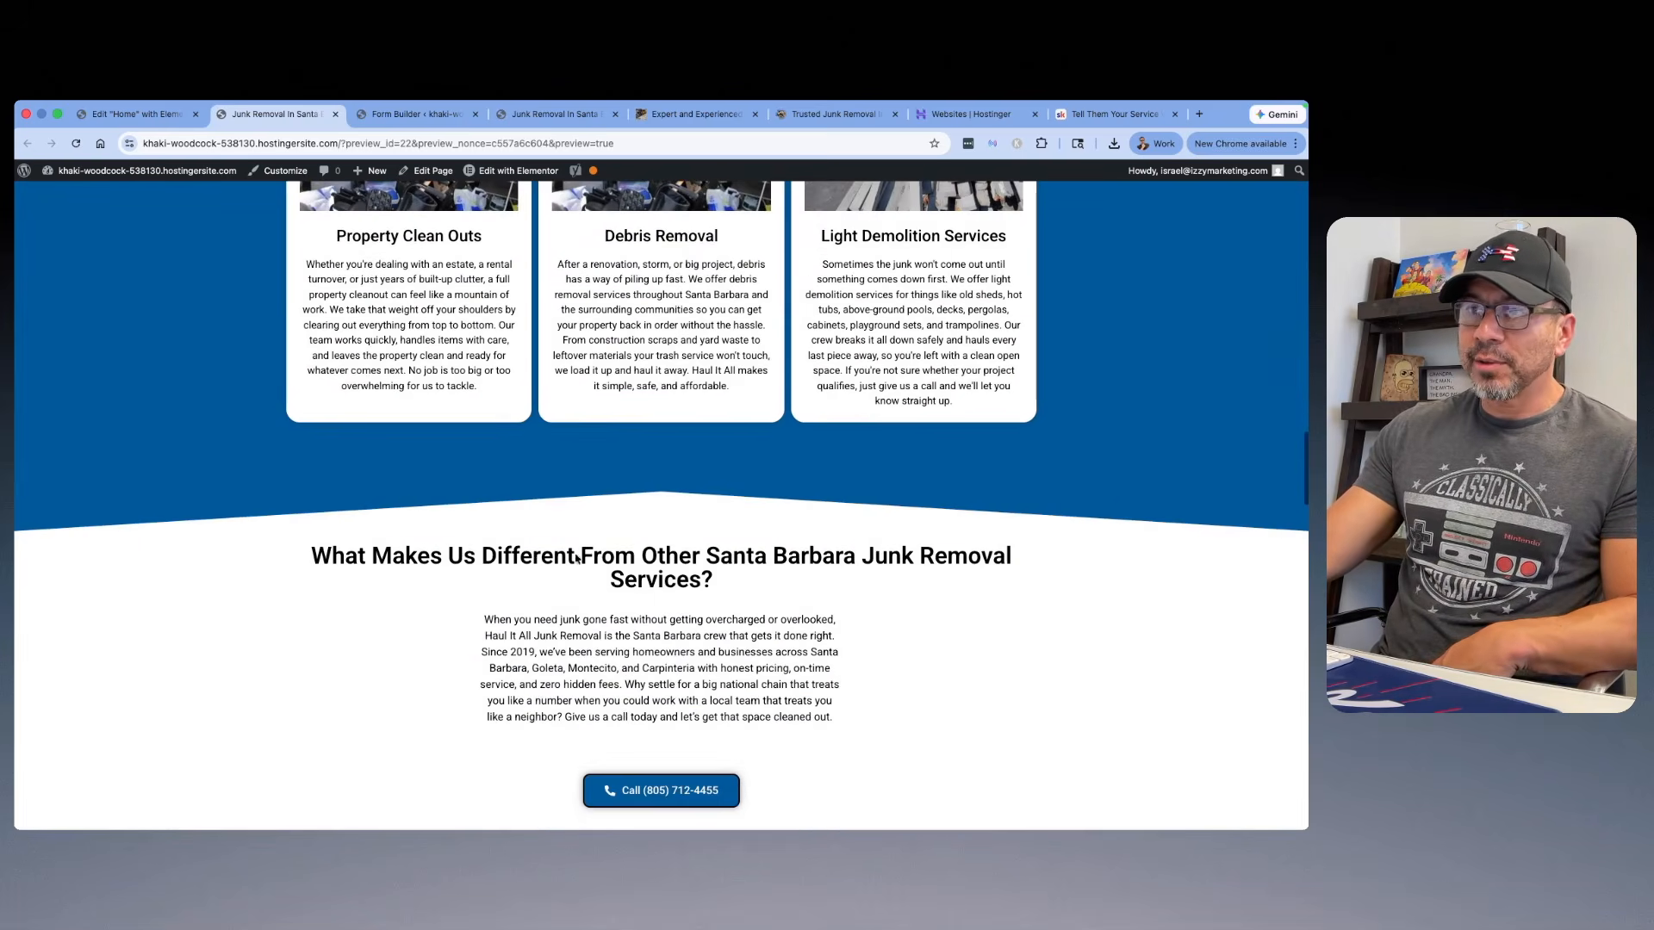
{"action": "scroll", "coordinate": [690, 494], "scroll_direction": "up", "scroll_amount": 8}
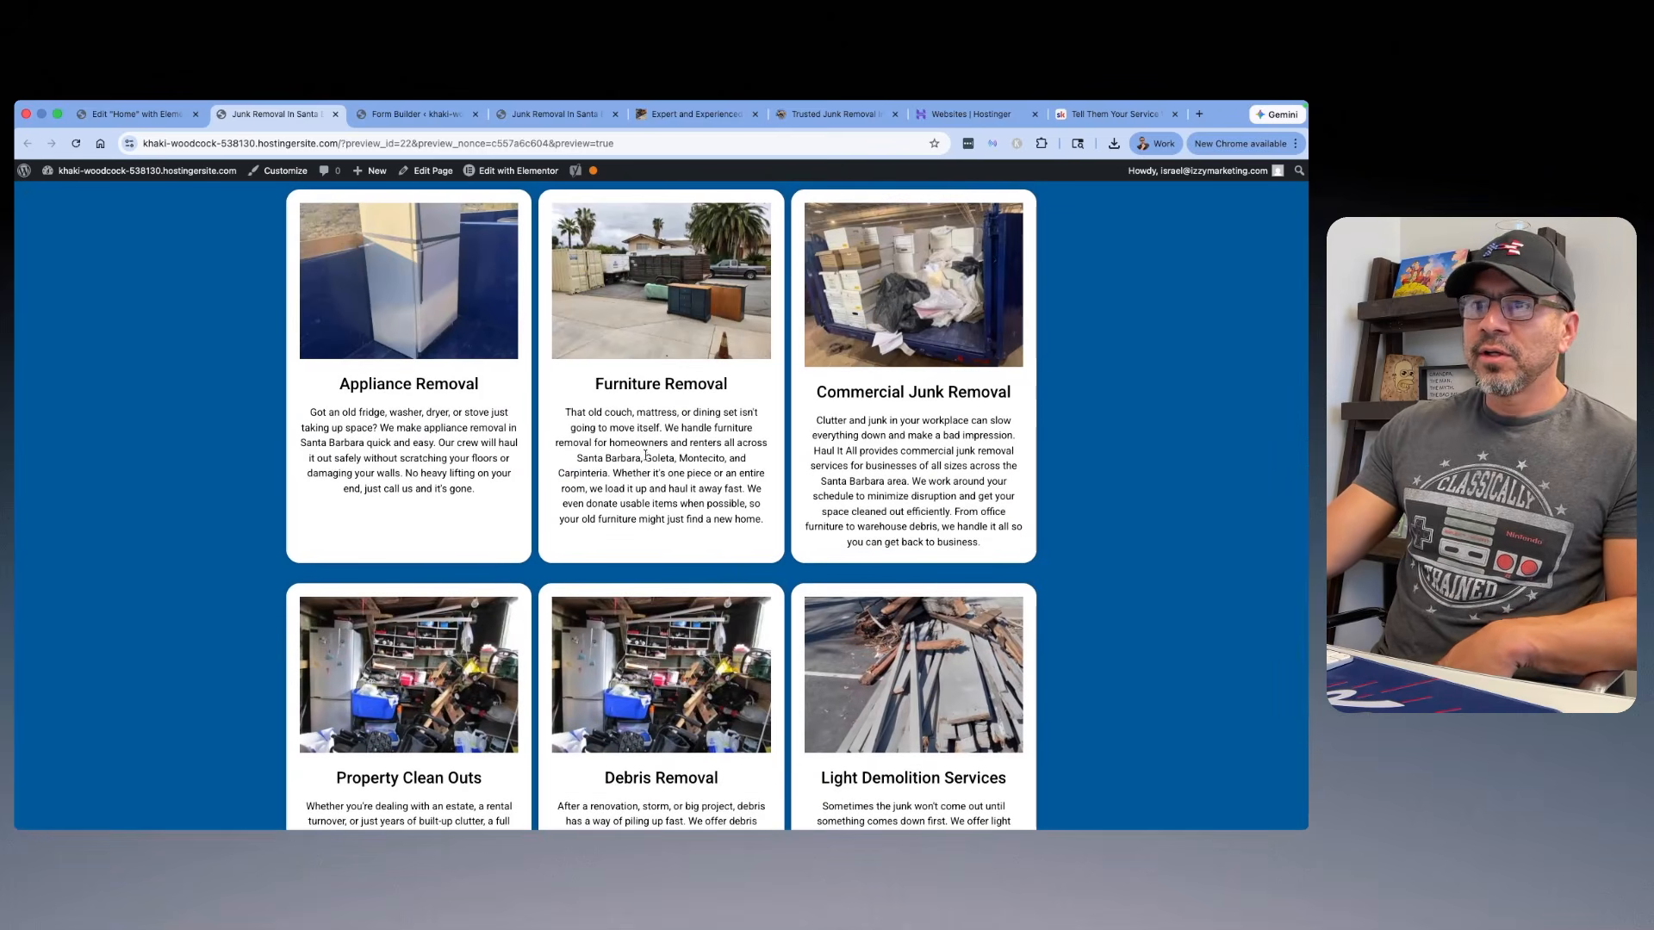
{"action": "scroll", "coordinate": [565, 431], "scroll_direction": "down", "scroll_amount": 3}
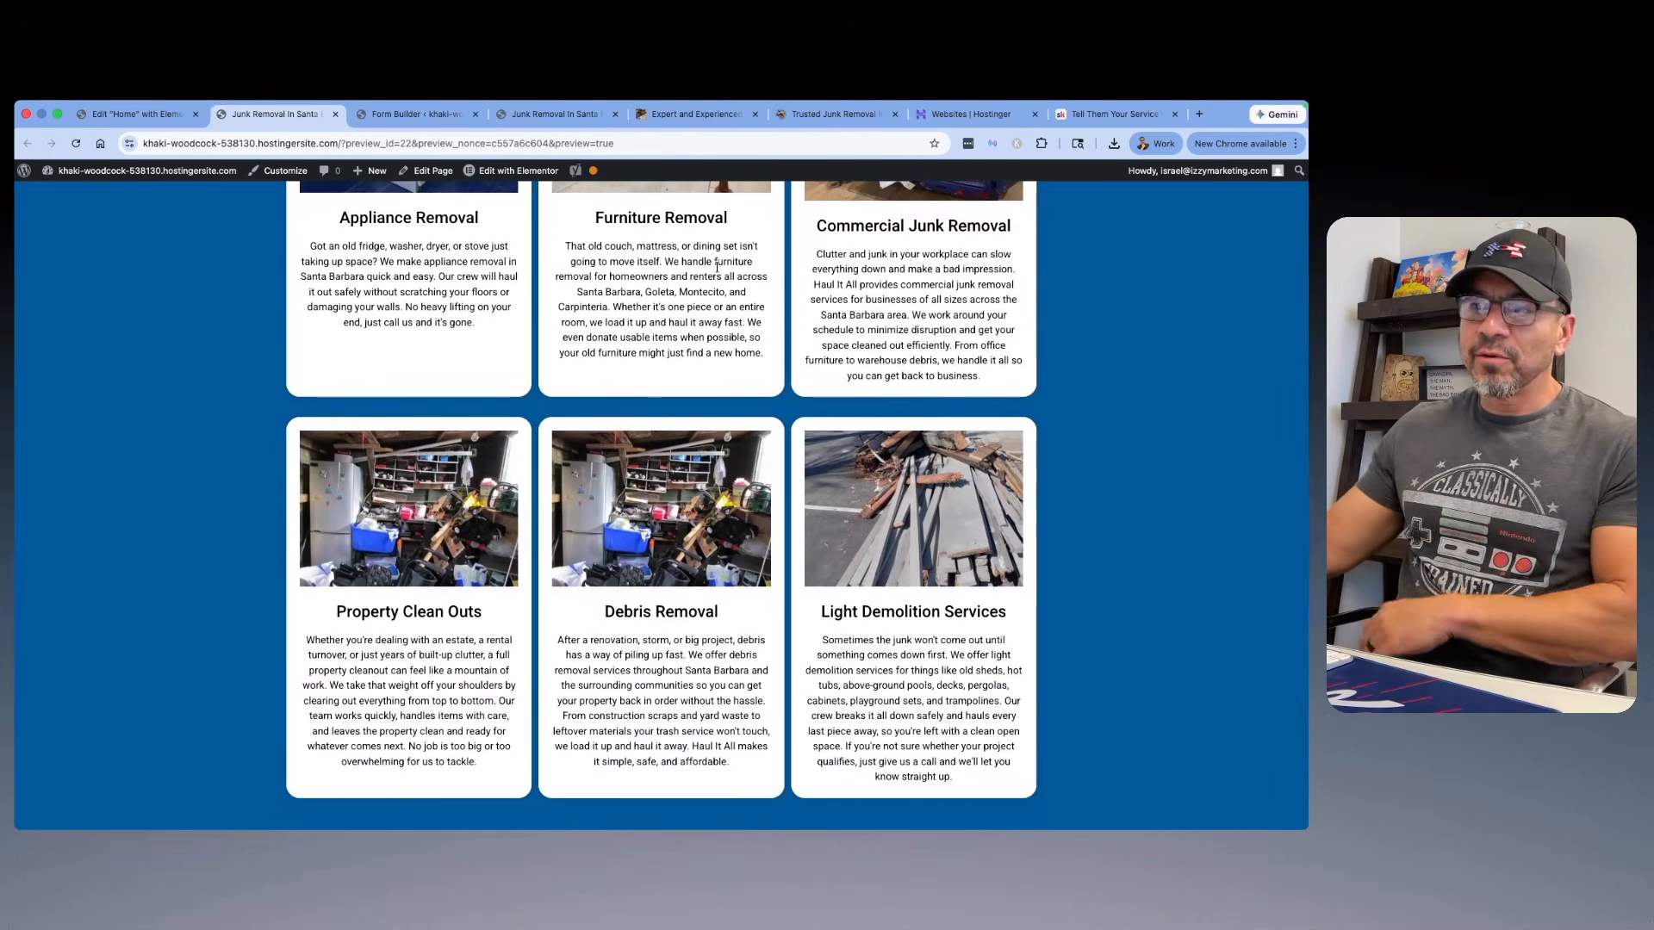
{"action": "scroll", "coordinate": [617, 337], "scroll_direction": "up", "scroll_amount": 5}
Step: Search Google in a new tab for "santa barbara population 2025" and look over the results
{"action": "key", "text": "super+t"}
{"action": "left_click", "coordinate": [701, 360]}
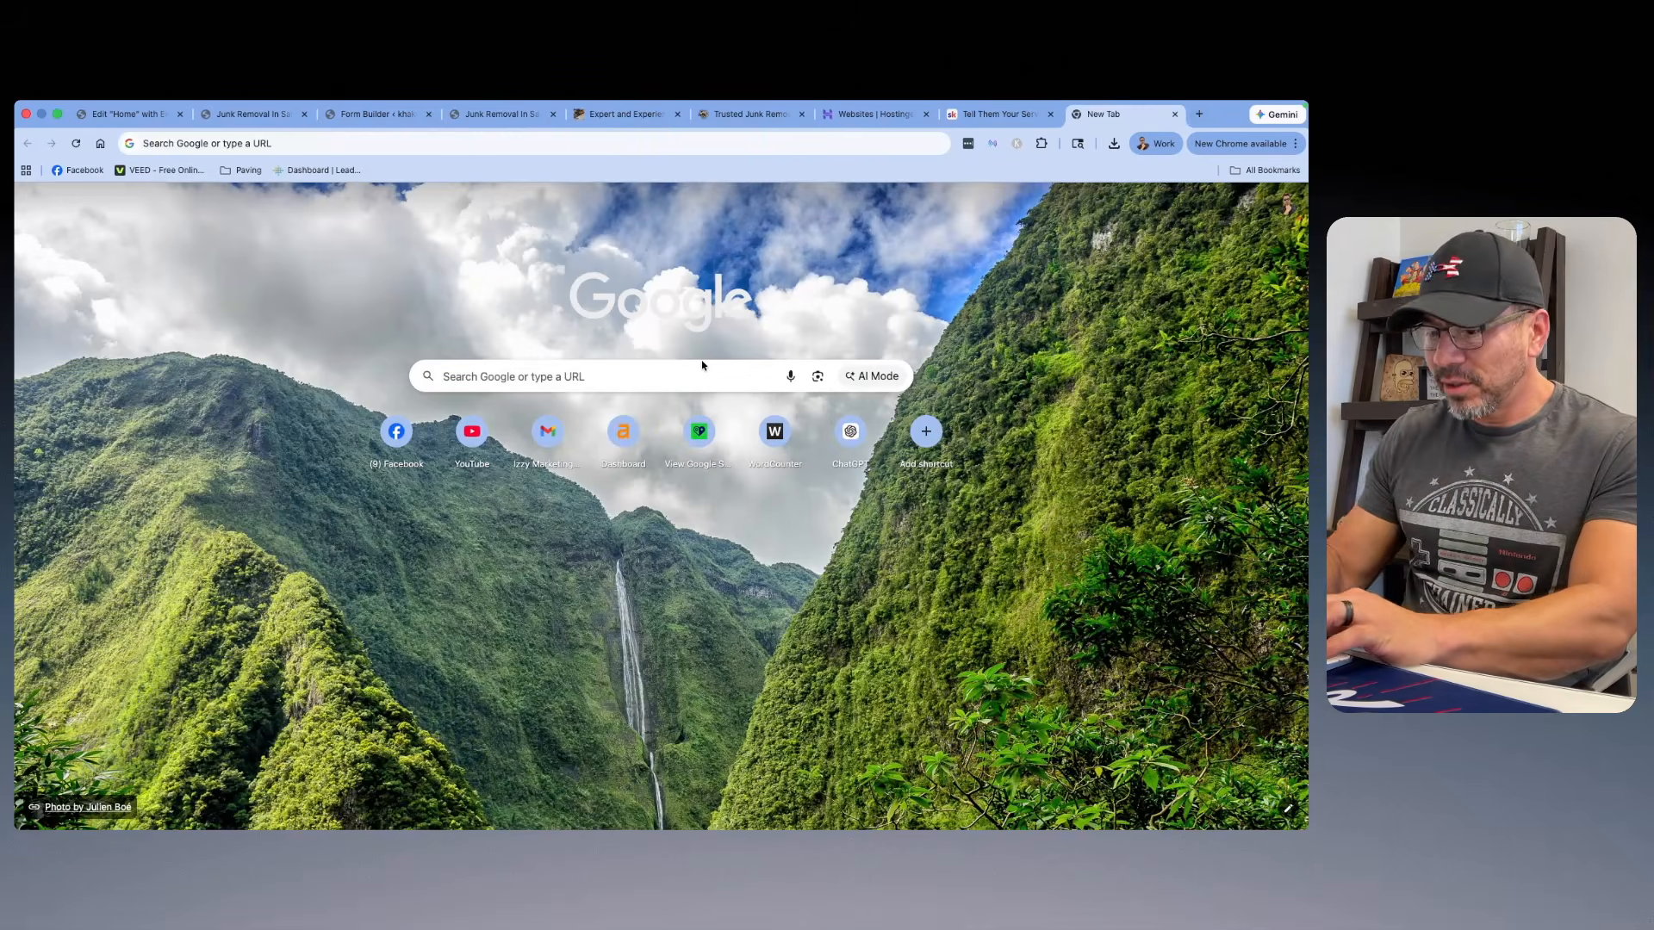
{"action": "type", "text": "santa bara"}
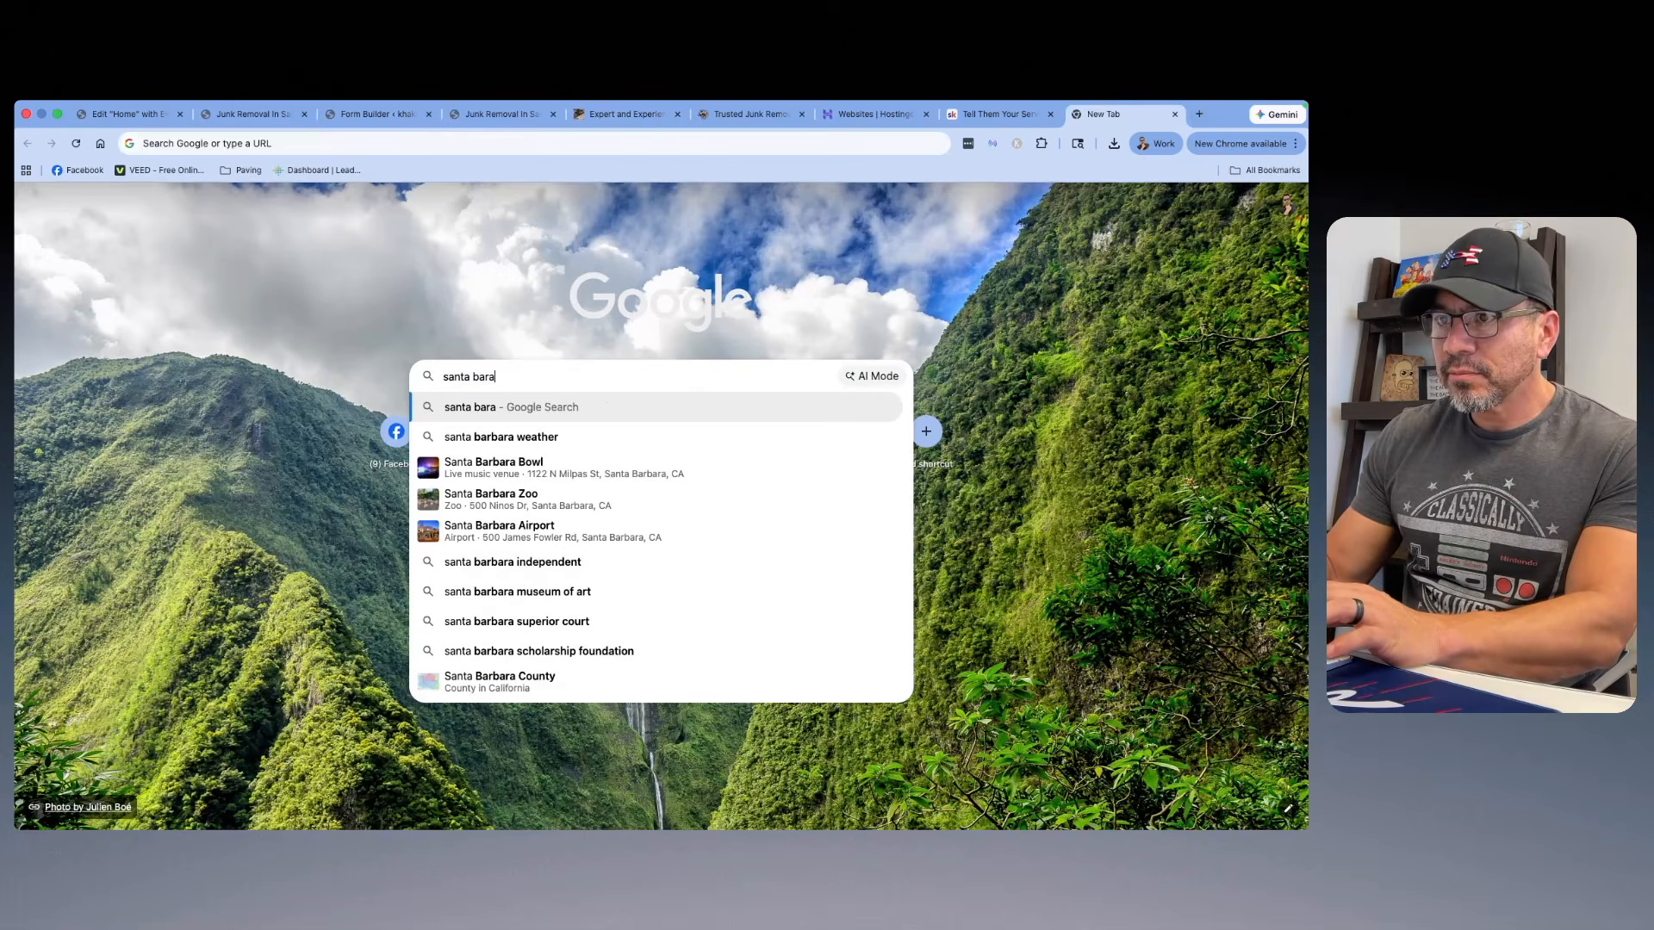
{"action": "left_click", "coordinate": [535, 436]}
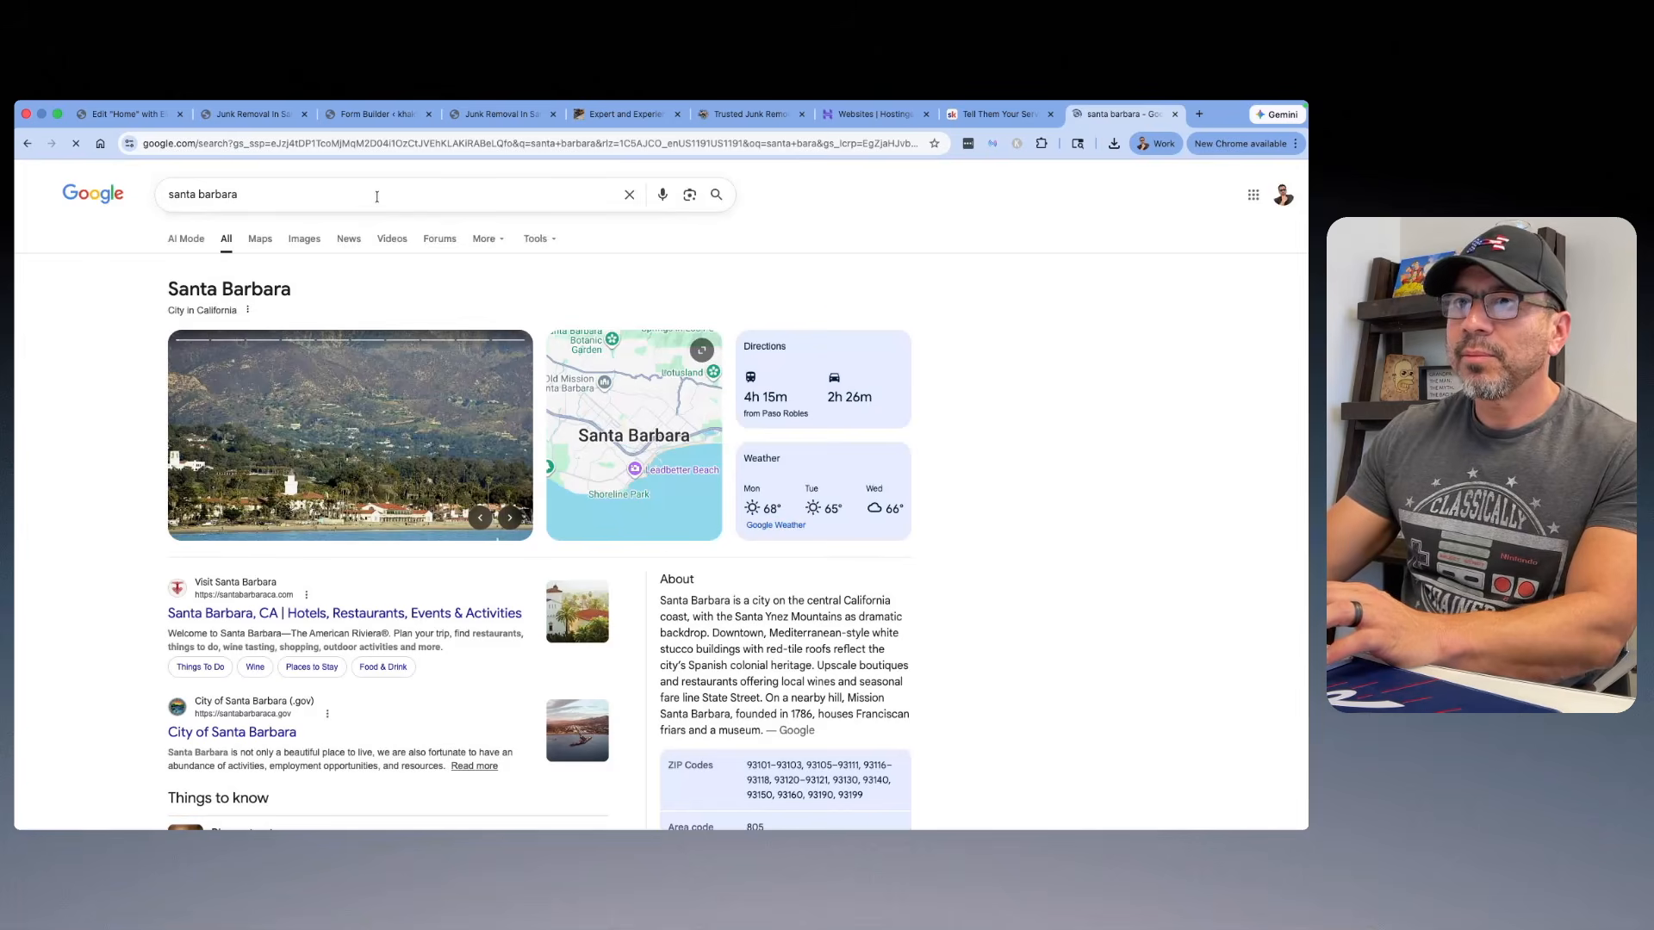
{"action": "left_click", "coordinate": [376, 196]}
{"action": "type", "text": "pop"}
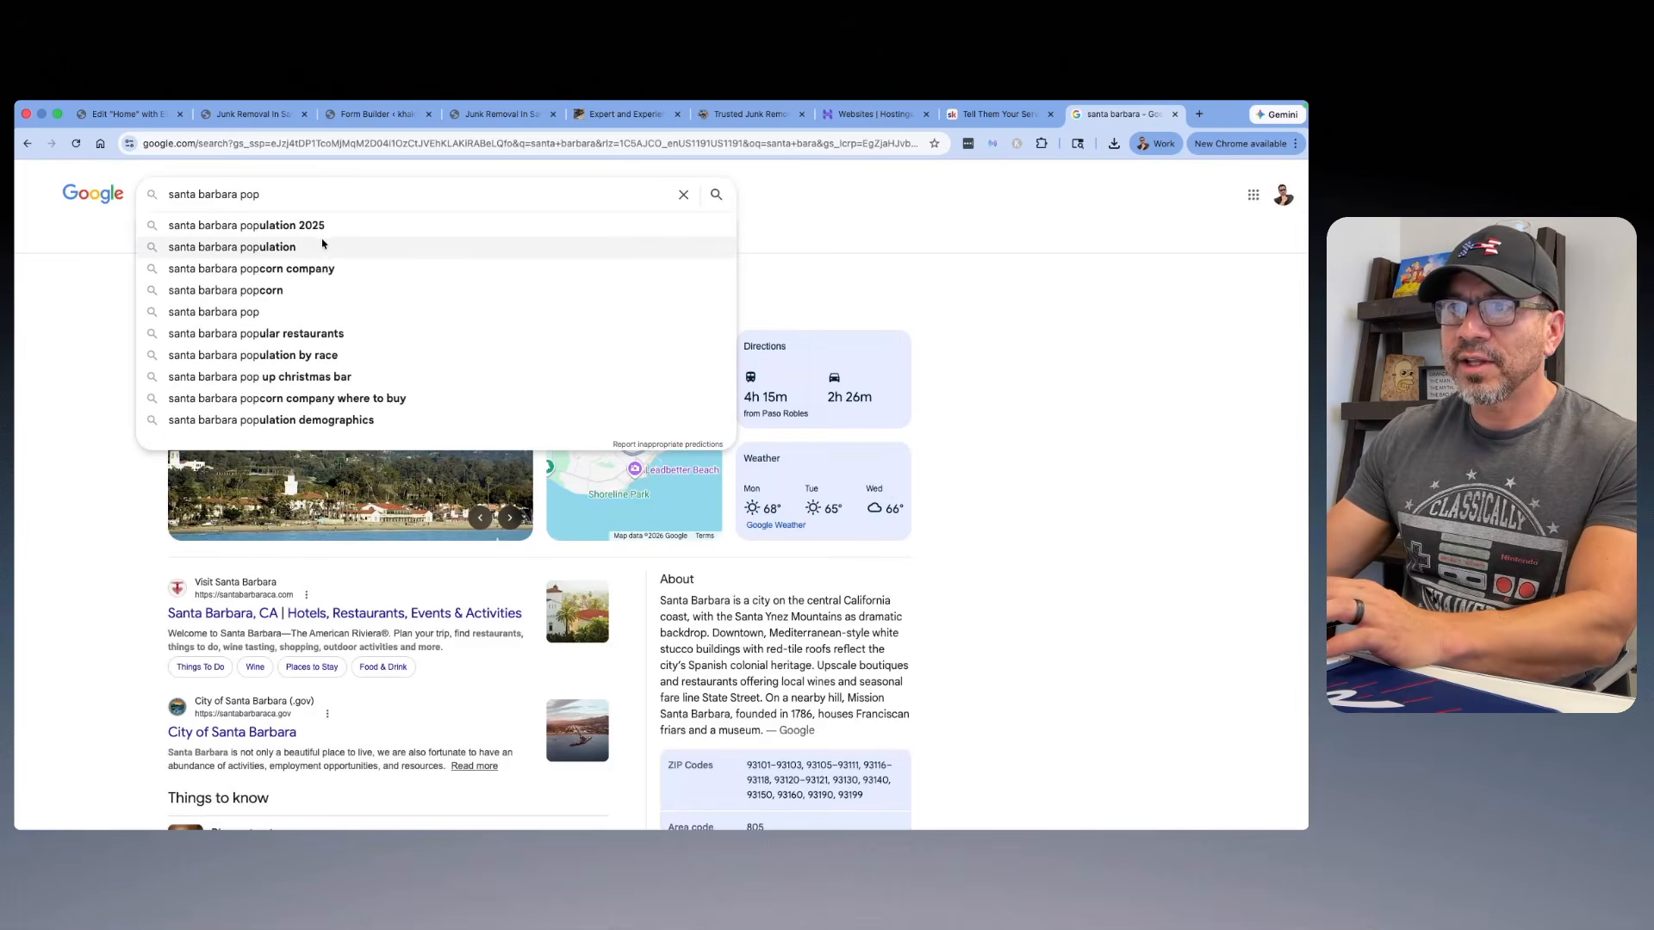
{"action": "left_click", "coordinate": [321, 226]}
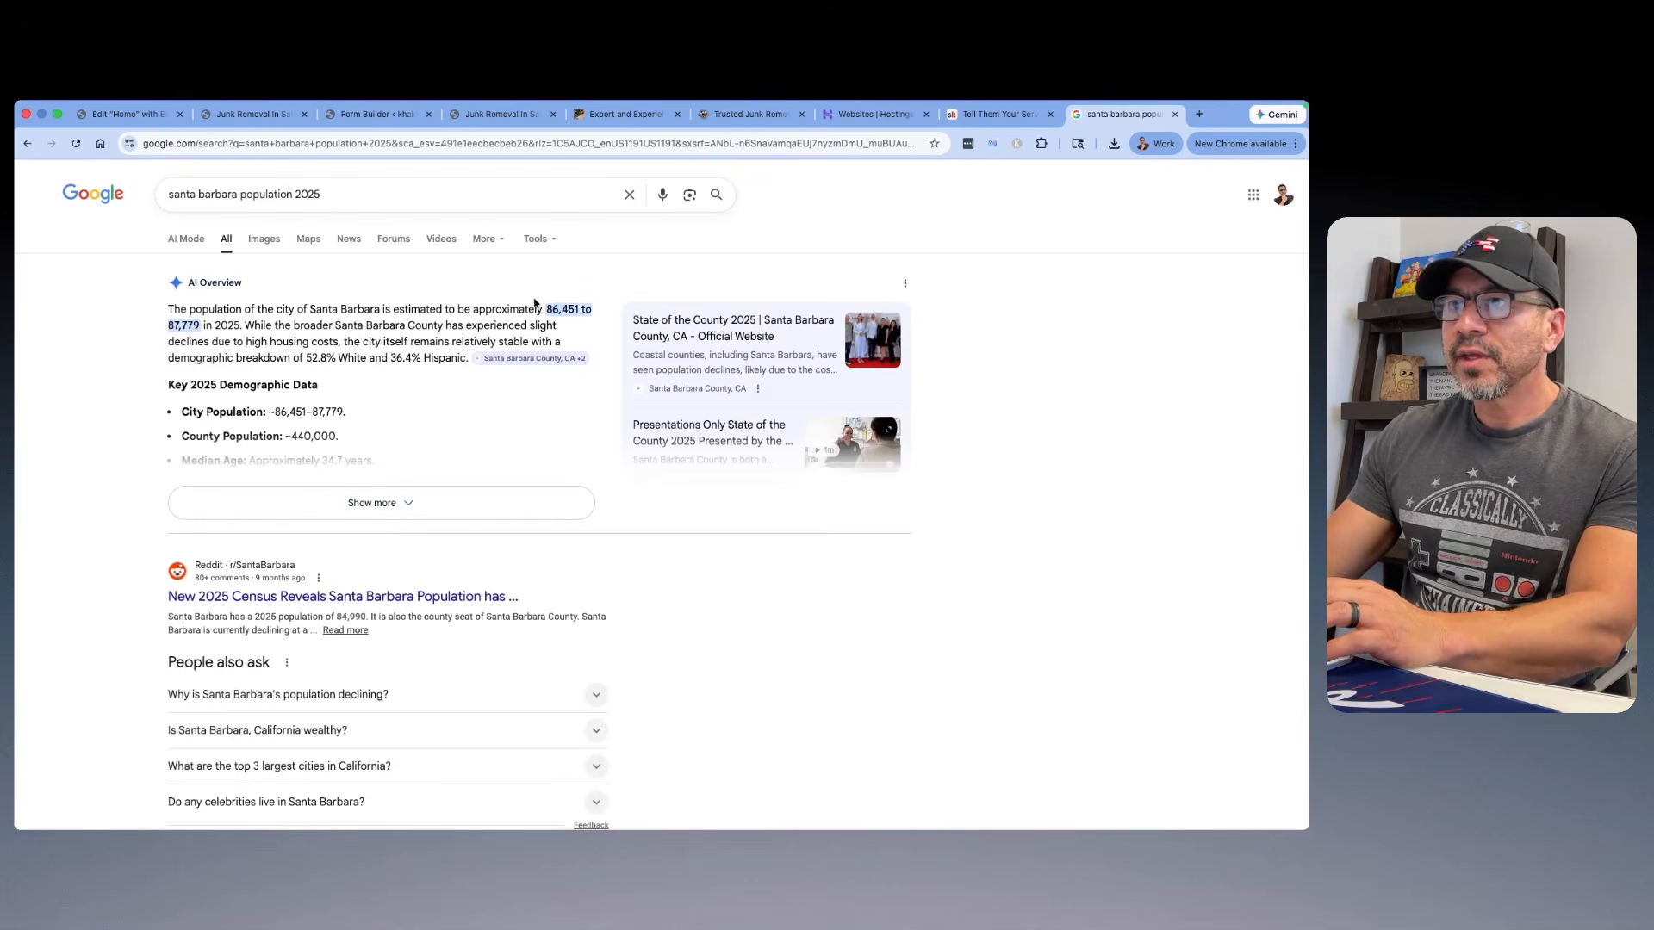
{"action": "scroll", "coordinate": [323, 421], "scroll_direction": "down", "scroll_amount": 5}
{"action": "scroll", "coordinate": [323, 420], "scroll_direction": "up", "scroll_amount": 5}
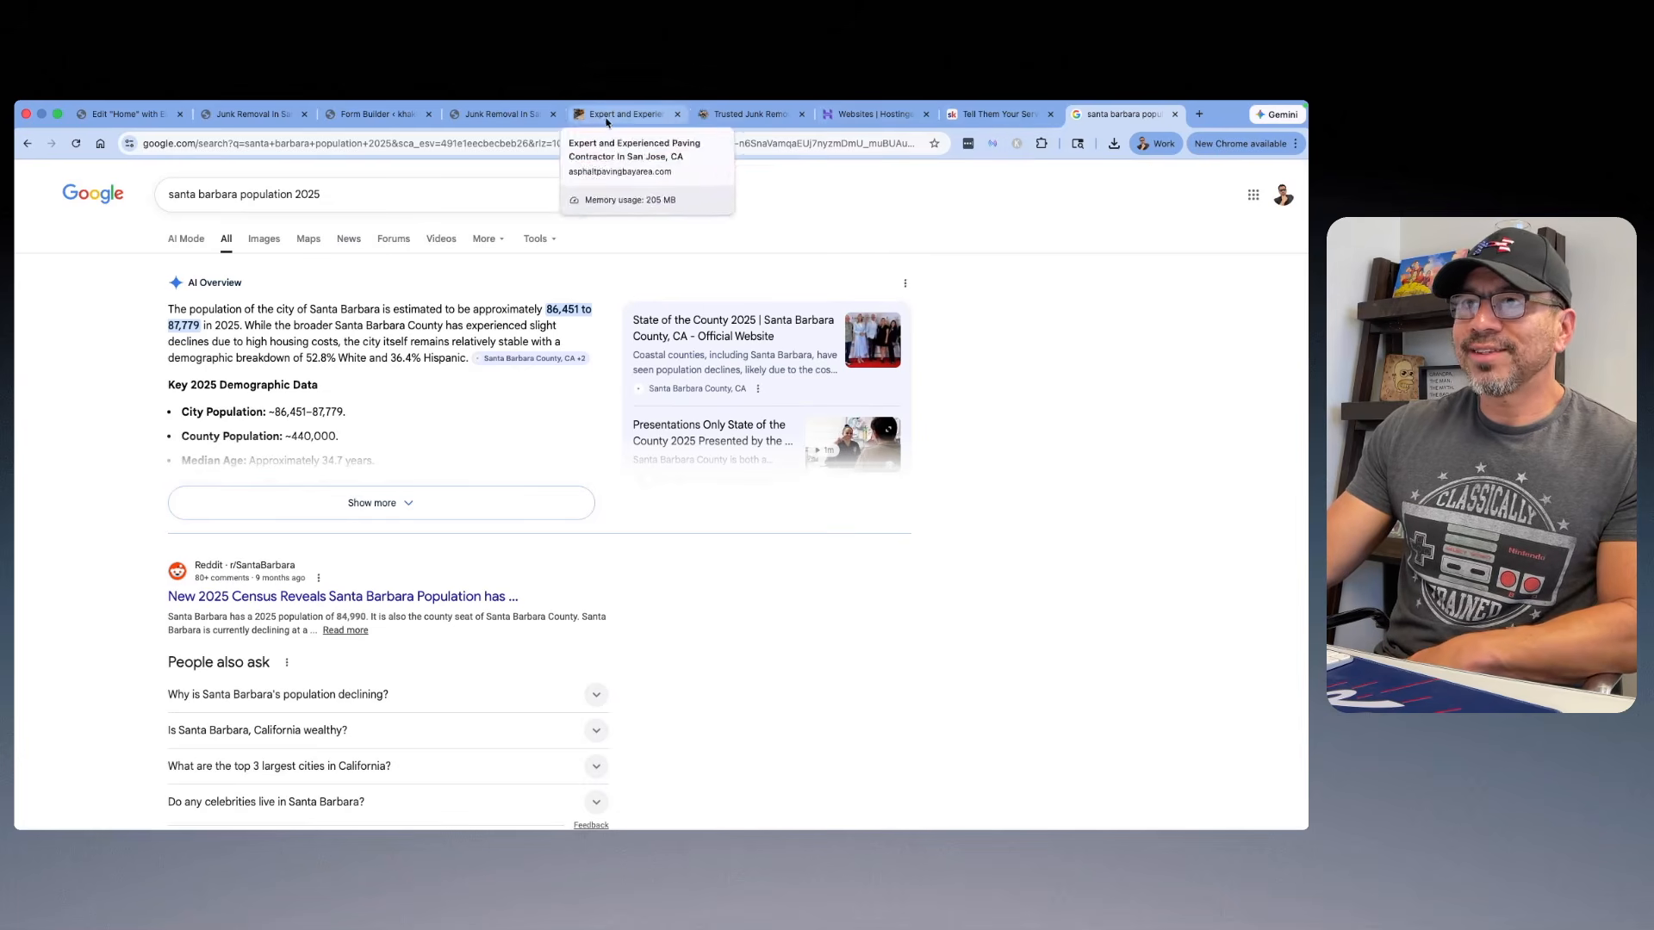
Step: Go back to the home page preview and review it from the hero section through the feature boxes to the service cards
{"action": "left_click", "coordinate": [251, 114]}
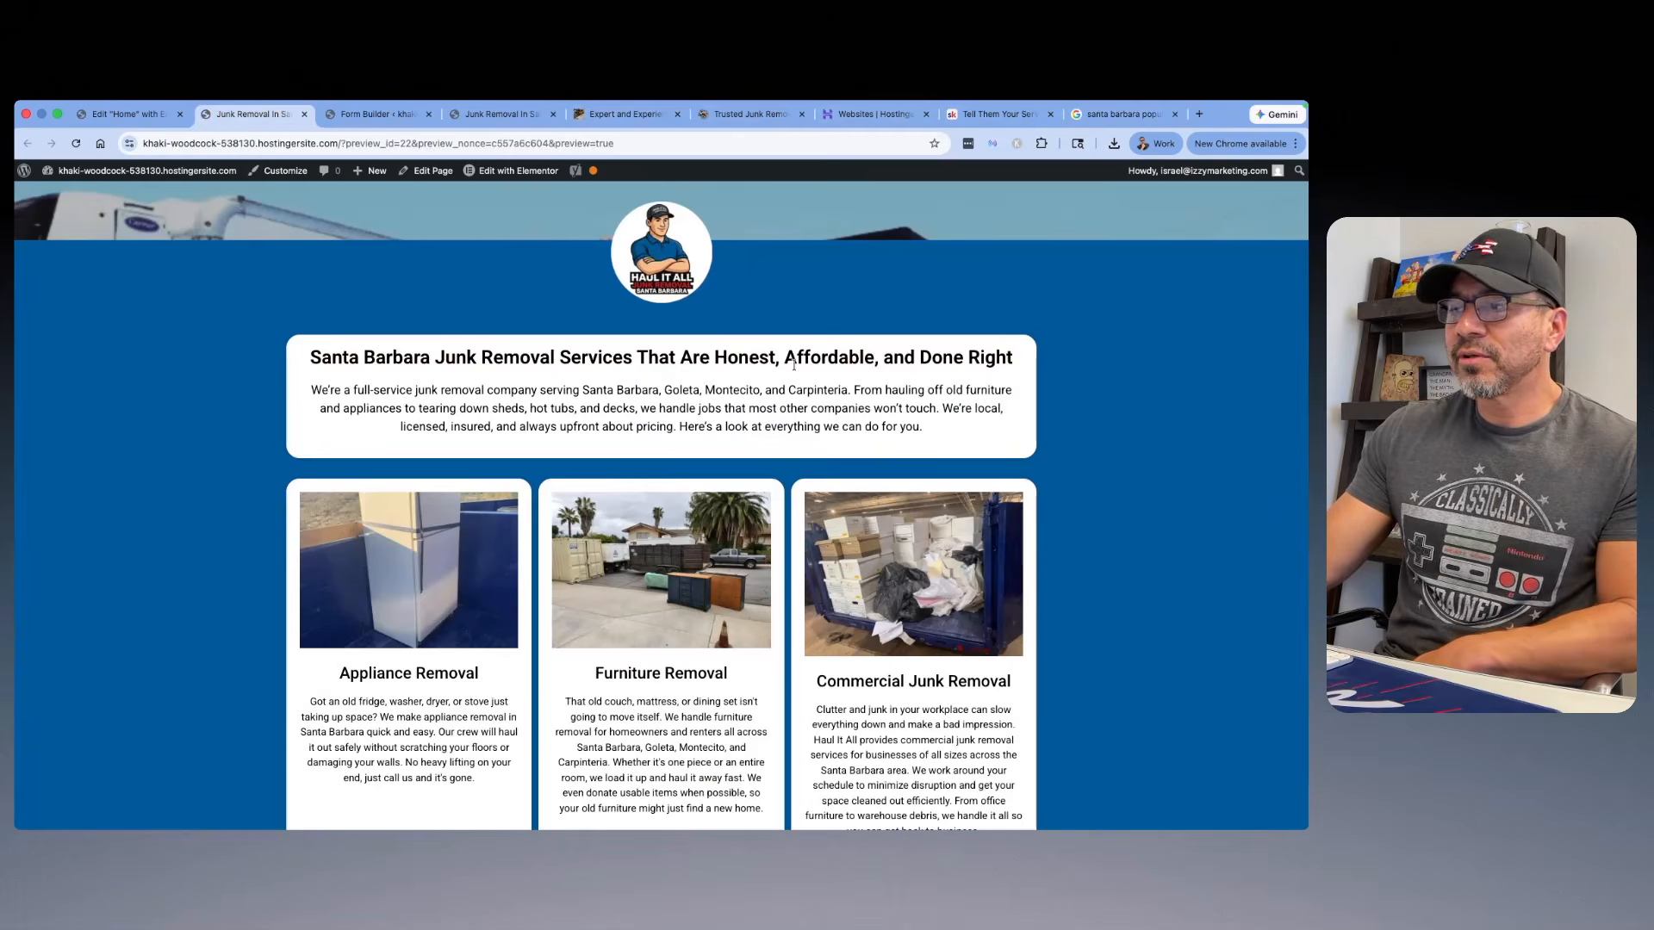
{"action": "scroll", "coordinate": [793, 364], "scroll_direction": "up", "scroll_amount": 10}
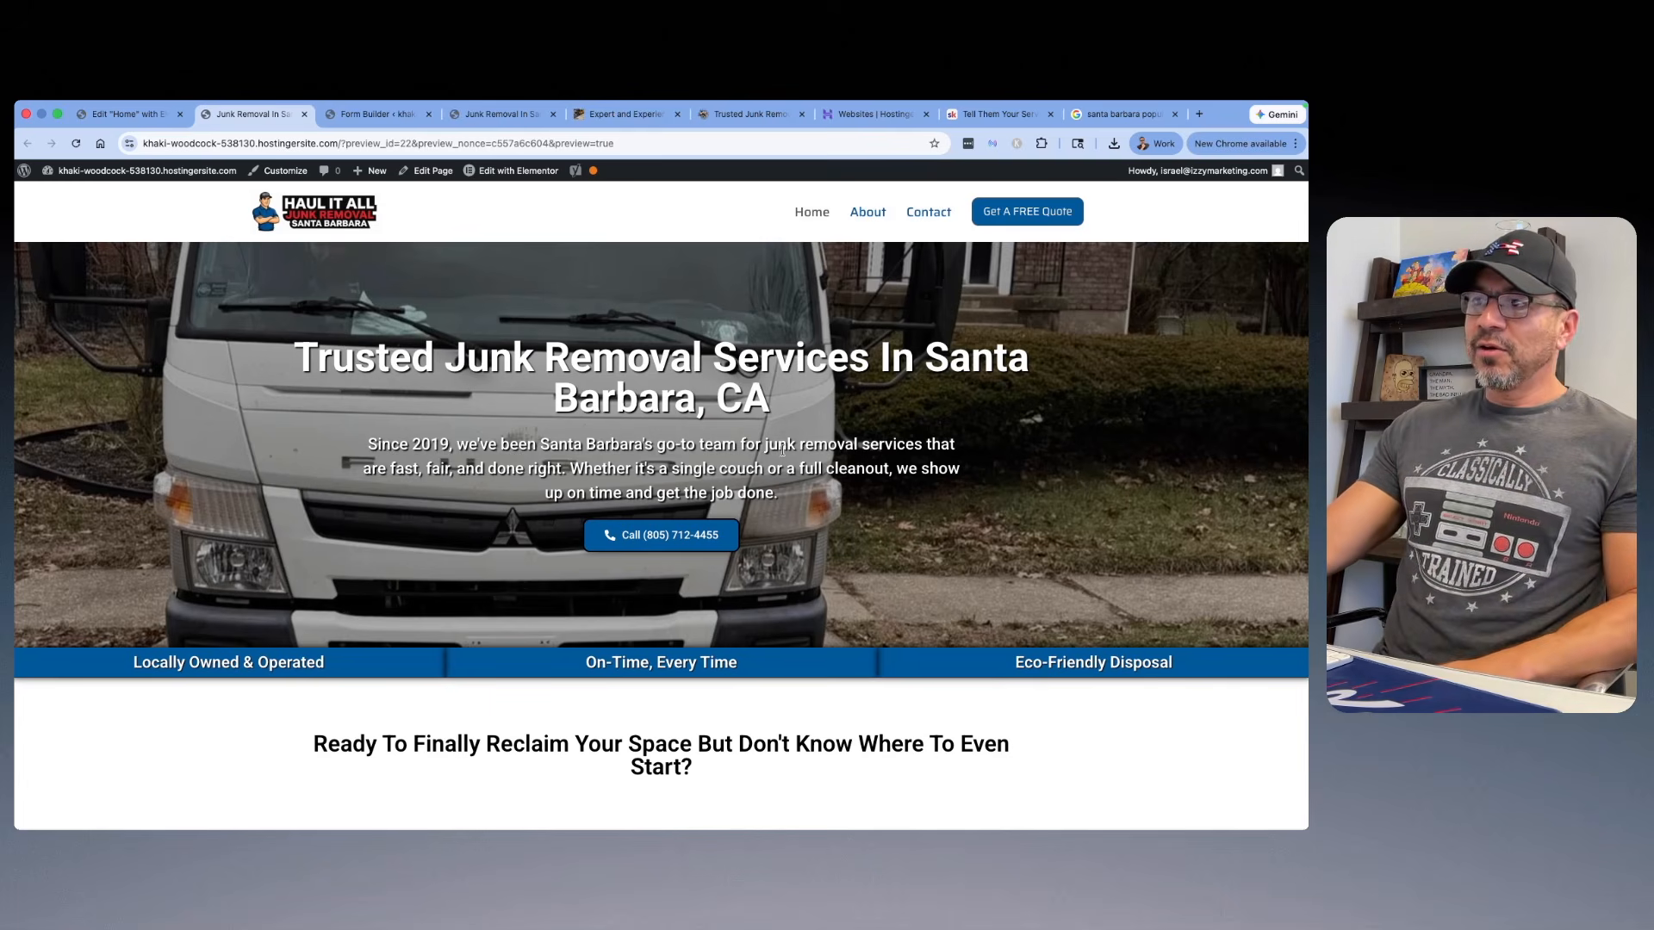
{"action": "scroll", "coordinate": [782, 451], "scroll_direction": "down", "scroll_amount": 20}
{"action": "scroll", "coordinate": [926, 452], "scroll_direction": "up", "scroll_amount": 20}
{"action": "scroll", "coordinate": [926, 452], "scroll_direction": "down", "scroll_amount": 1}
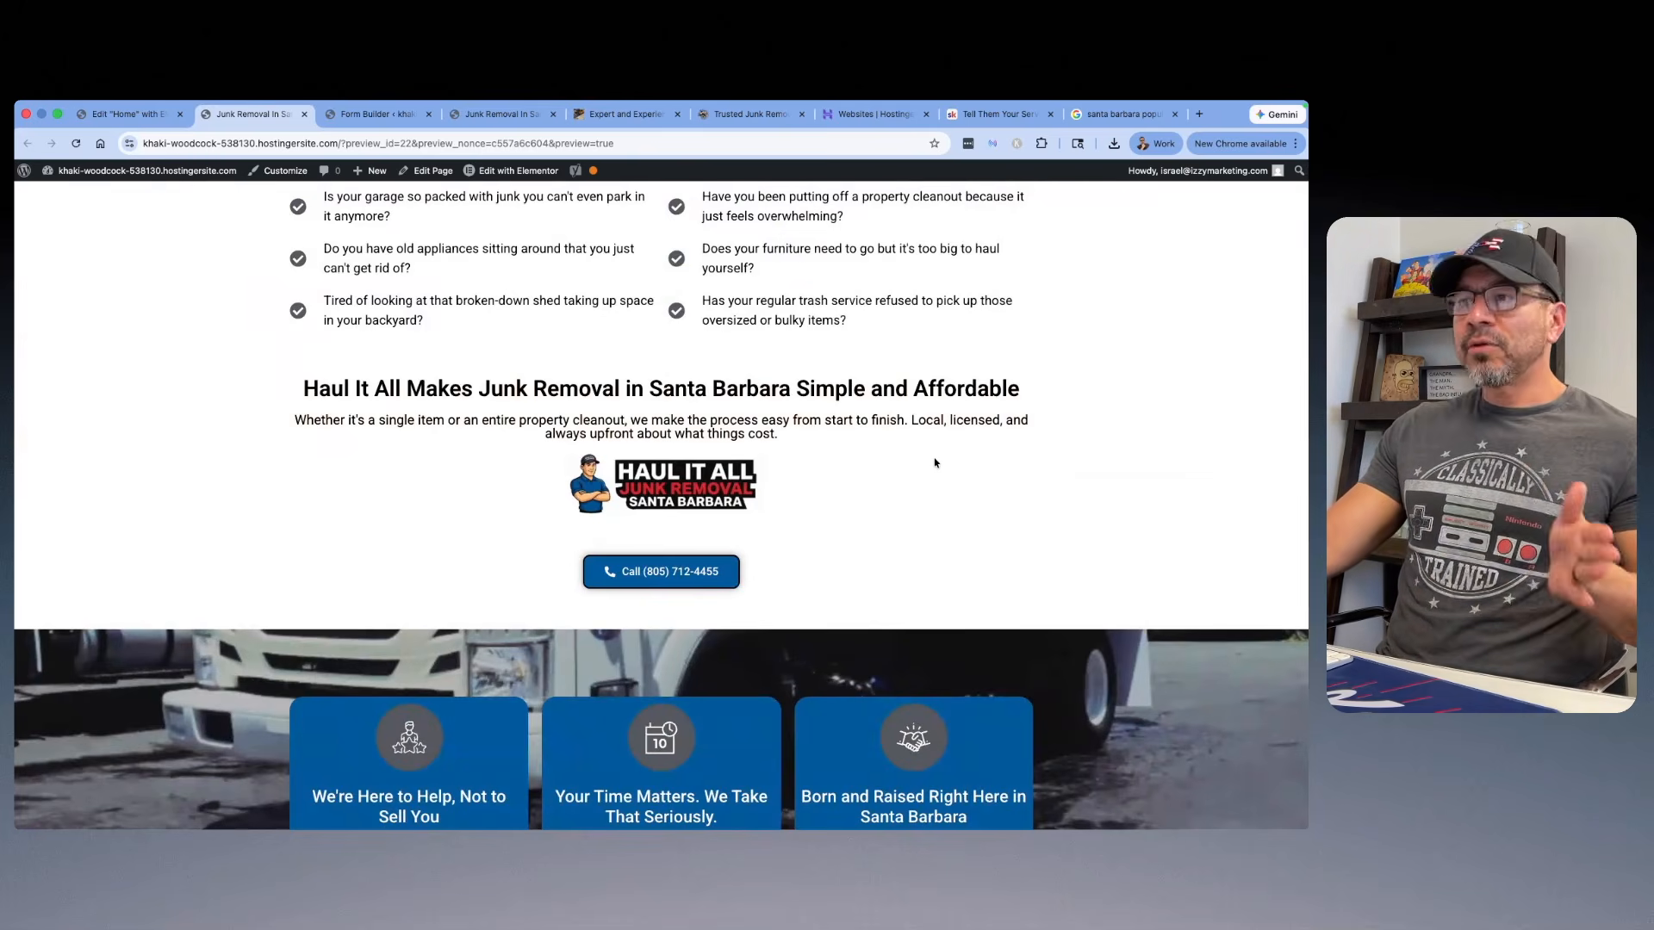
{"action": "scroll", "coordinate": [885, 426], "scroll_direction": "down", "scroll_amount": 10}
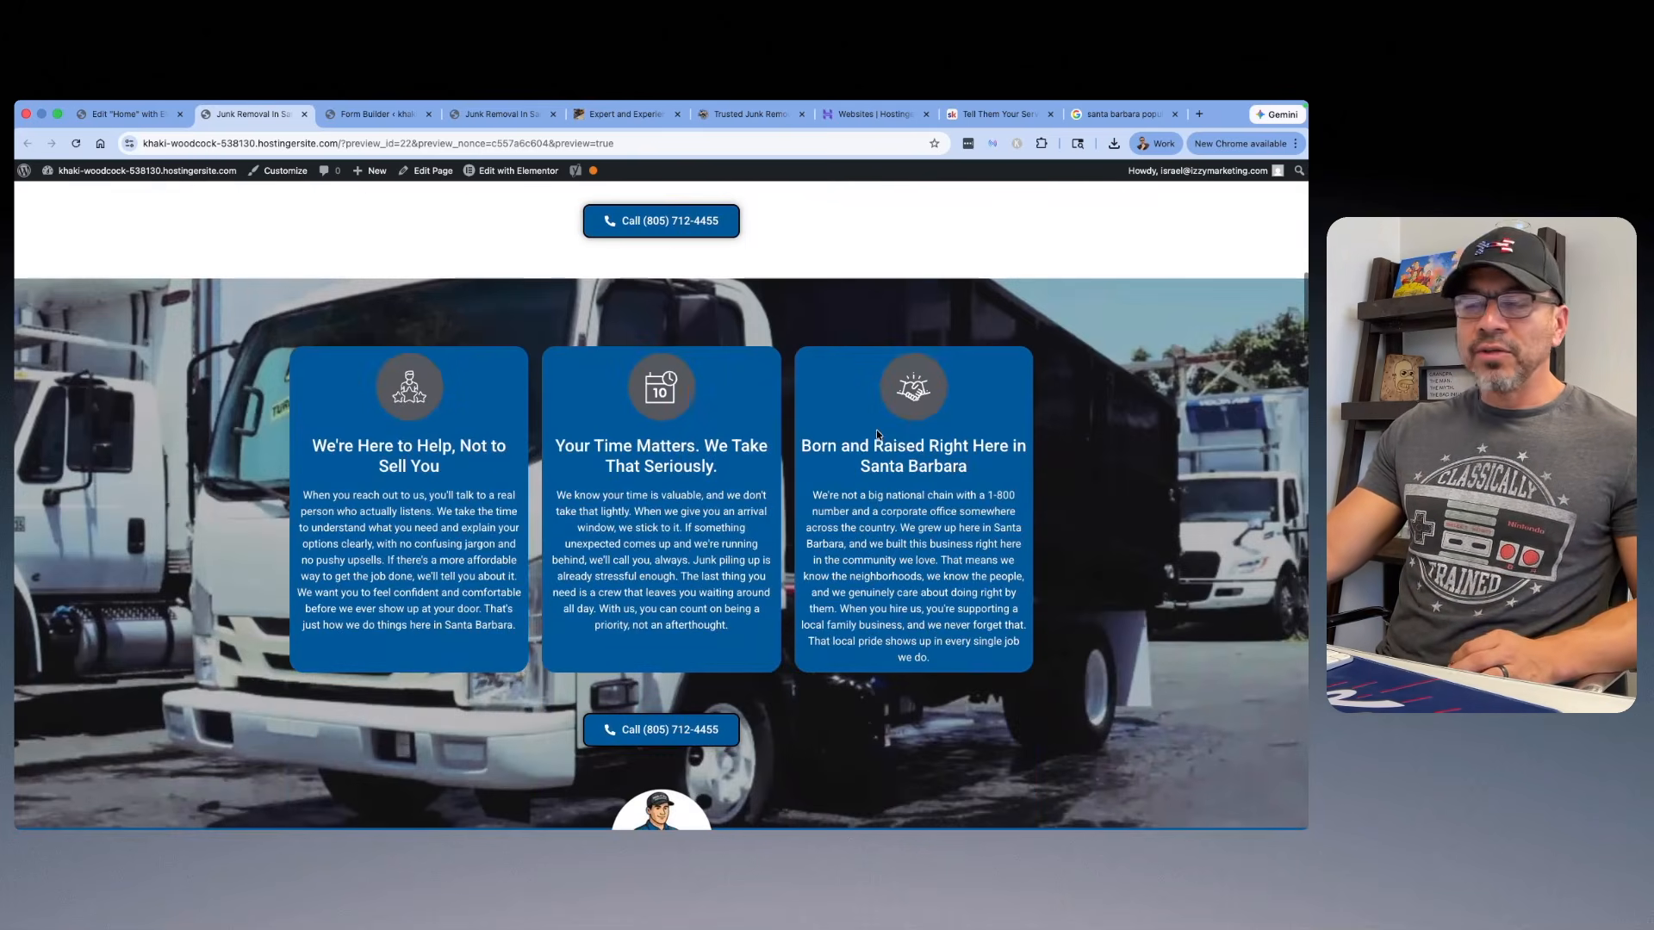
{"action": "scroll", "coordinate": [877, 434], "scroll_direction": "down", "scroll_amount": 3}
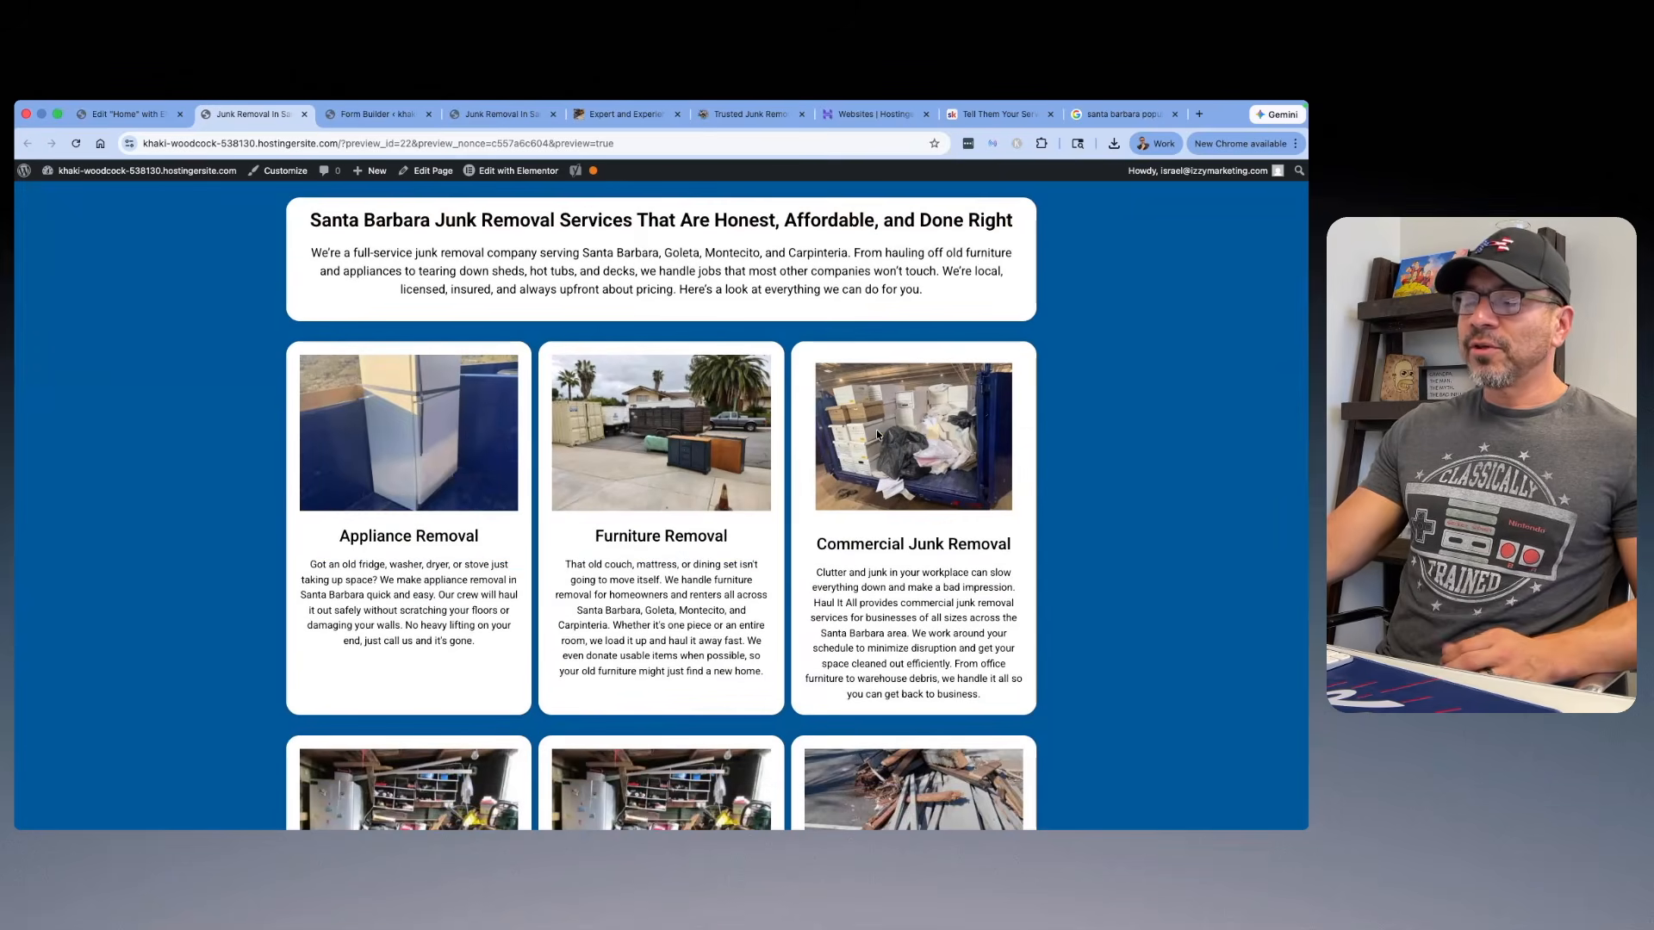